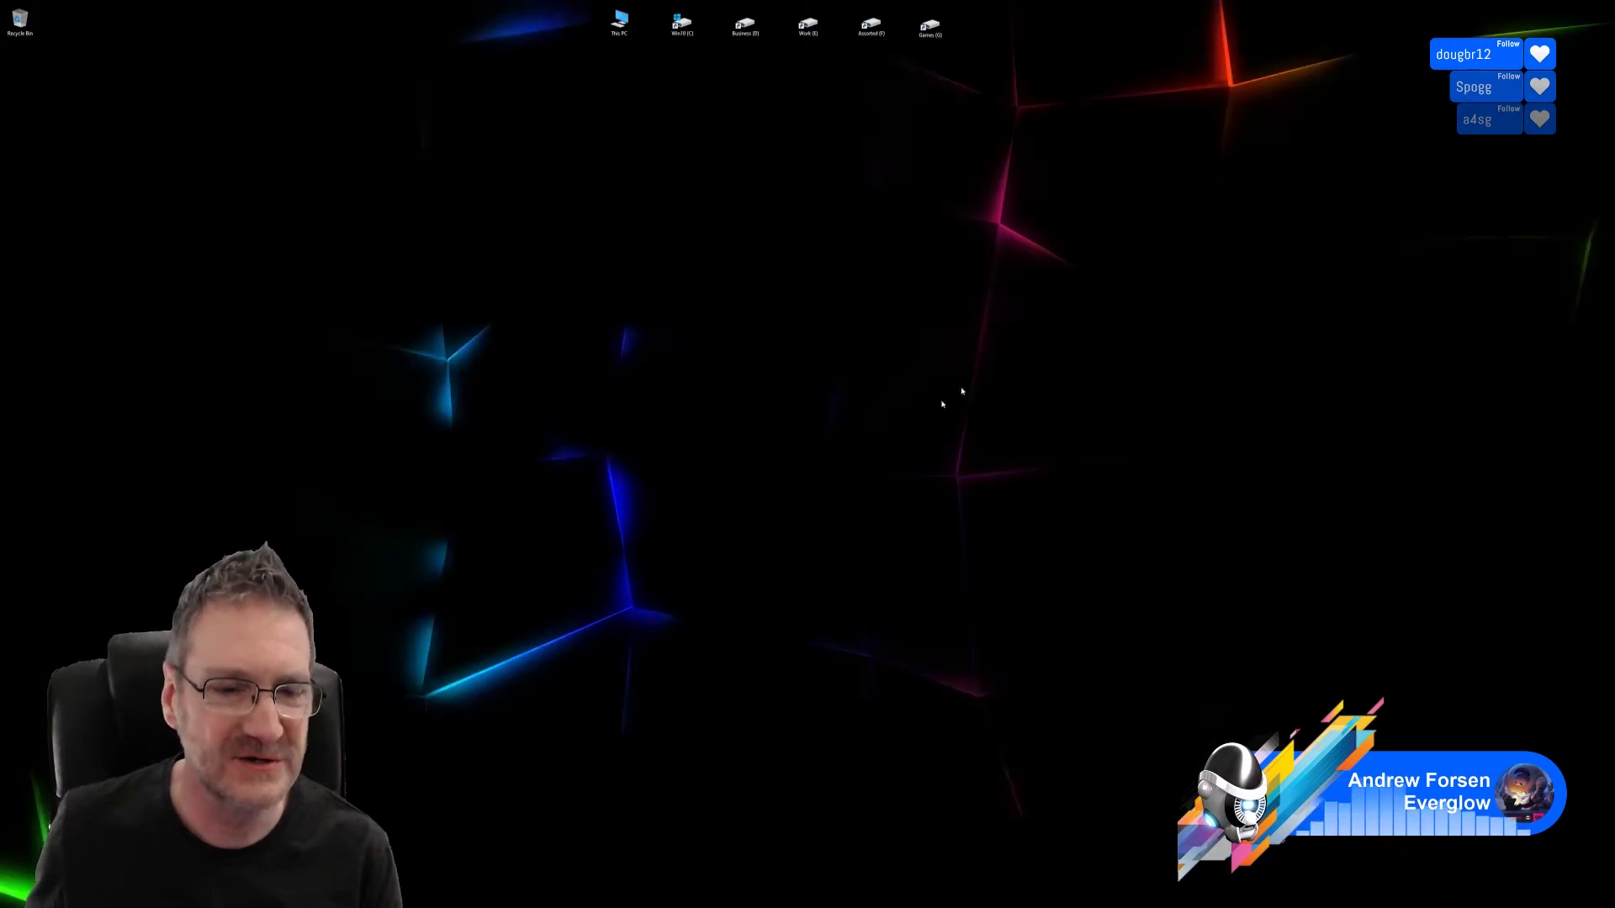
- Switch to 3ds Max and inspect the bathroom room model's walls and floor from several angles
key(alt+Tab)
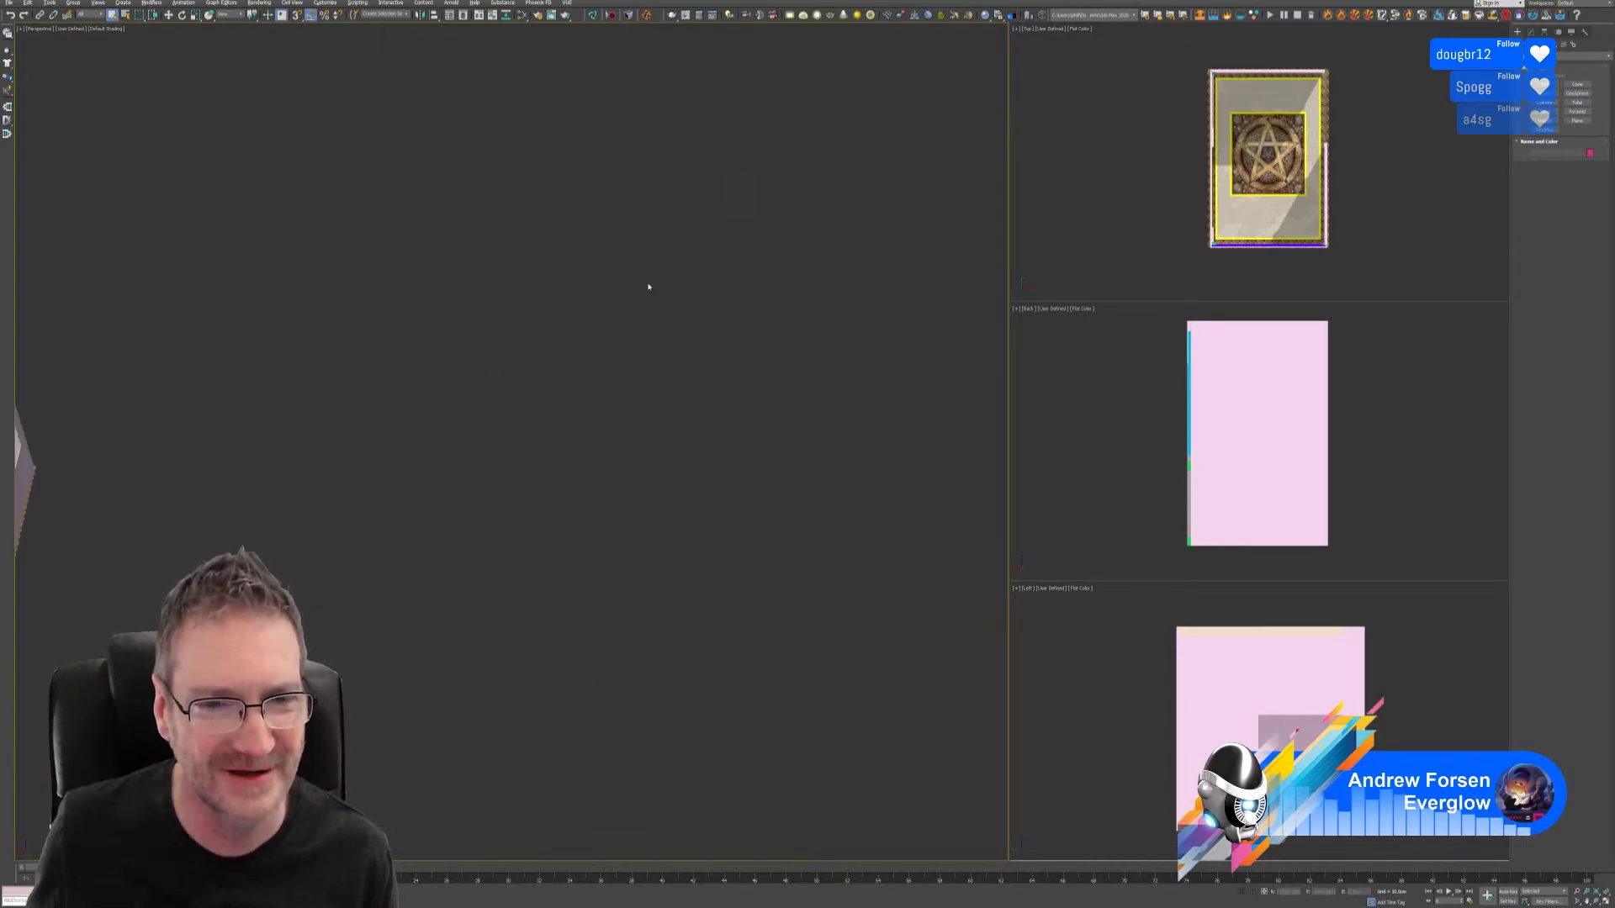
middle_drag(384, 481, 509, 471)
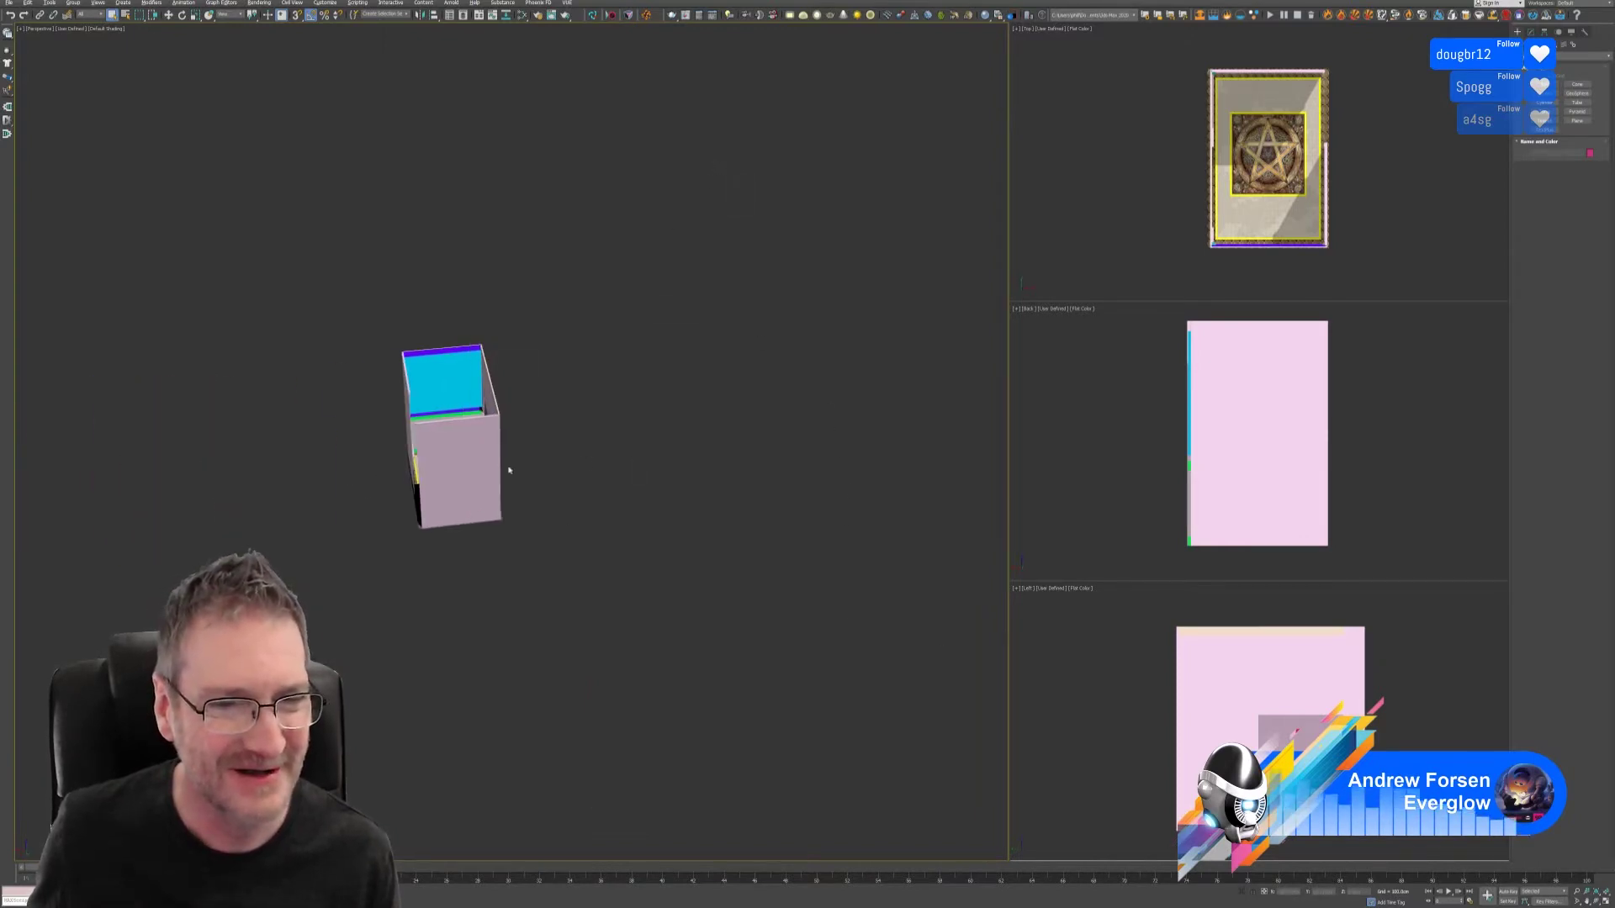
scroll(383, 487, up, 10)
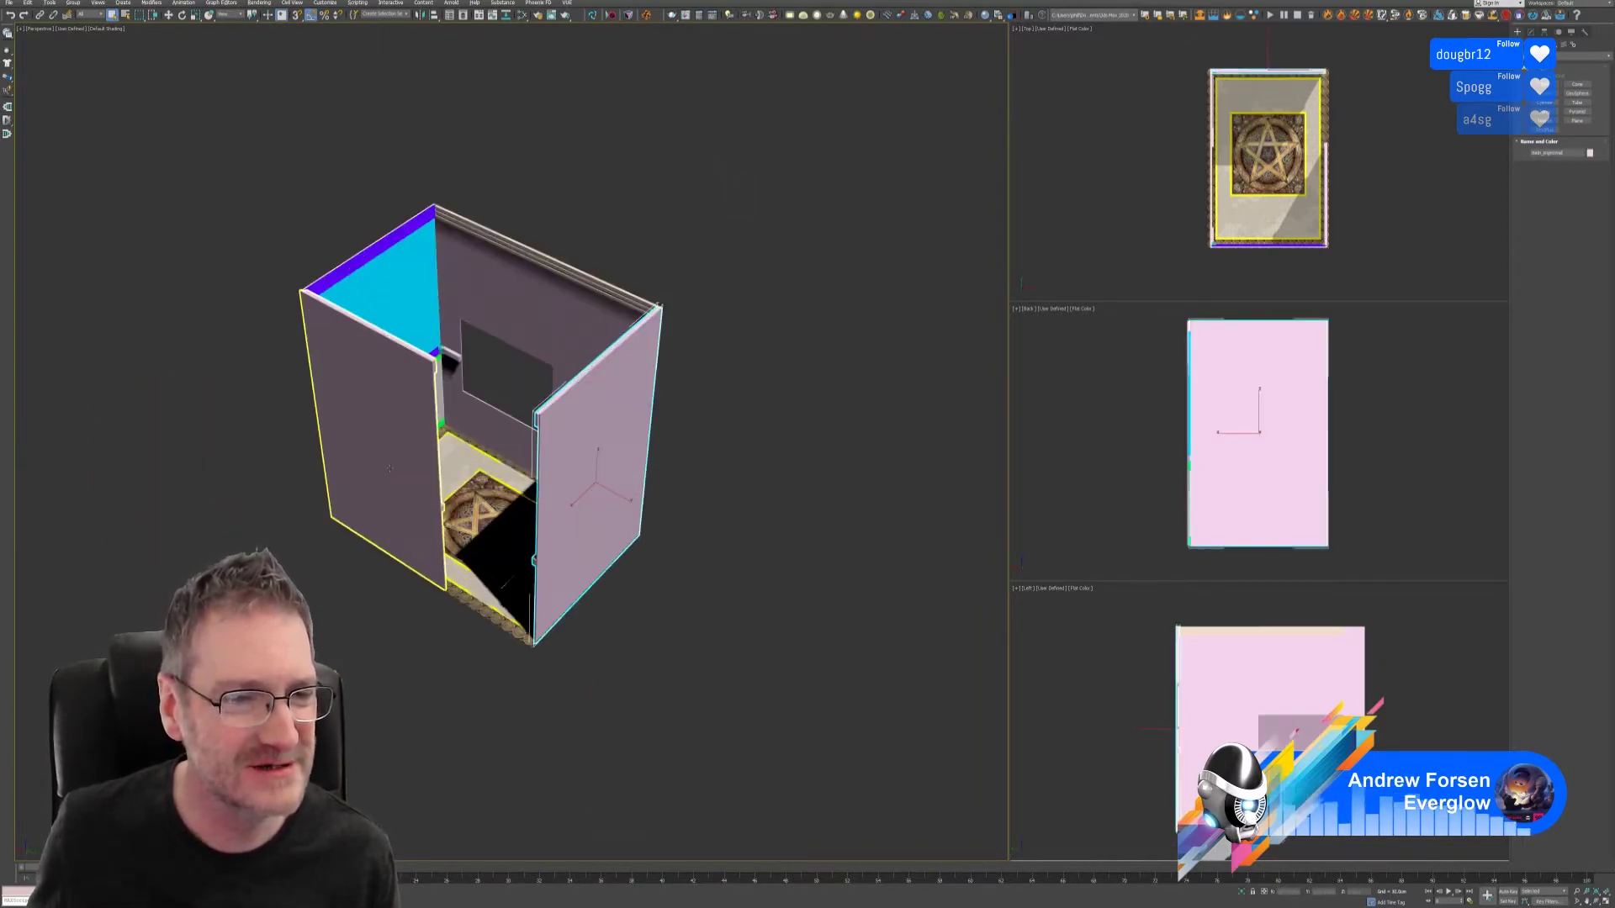
middle_drag(787, 123, 821, 177)
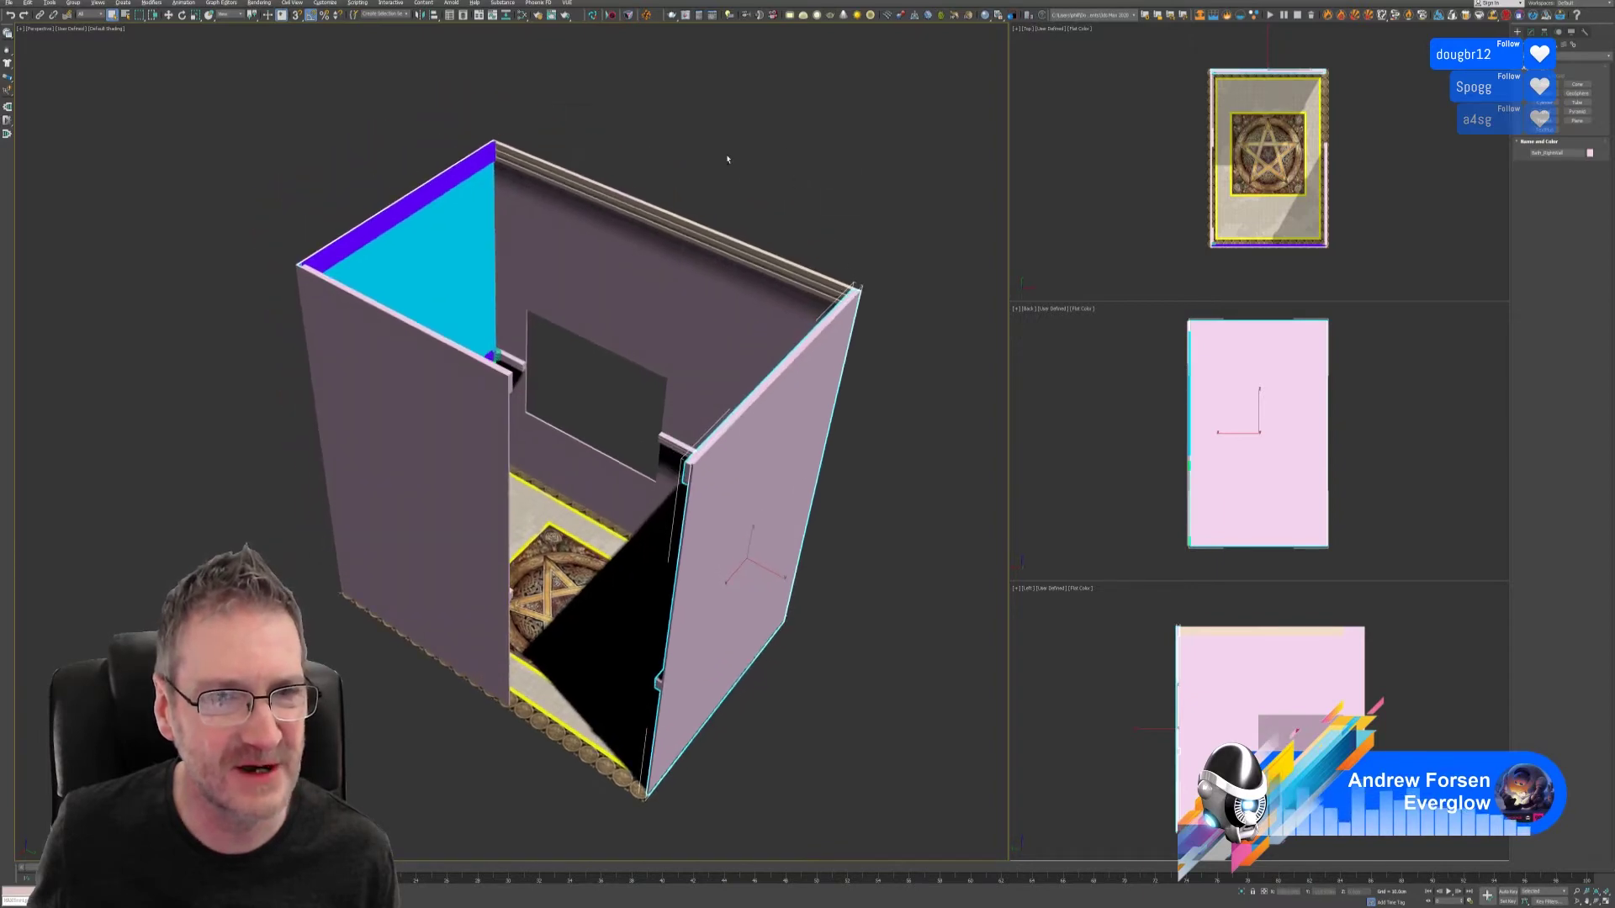
mouse_move(728, 159)
alt+middle_down()
mouse_move(728, 174)
mouse_move(656, 169)
mouse_move(768, 165)
mouse_move(698, 158)
alt+middle_up()
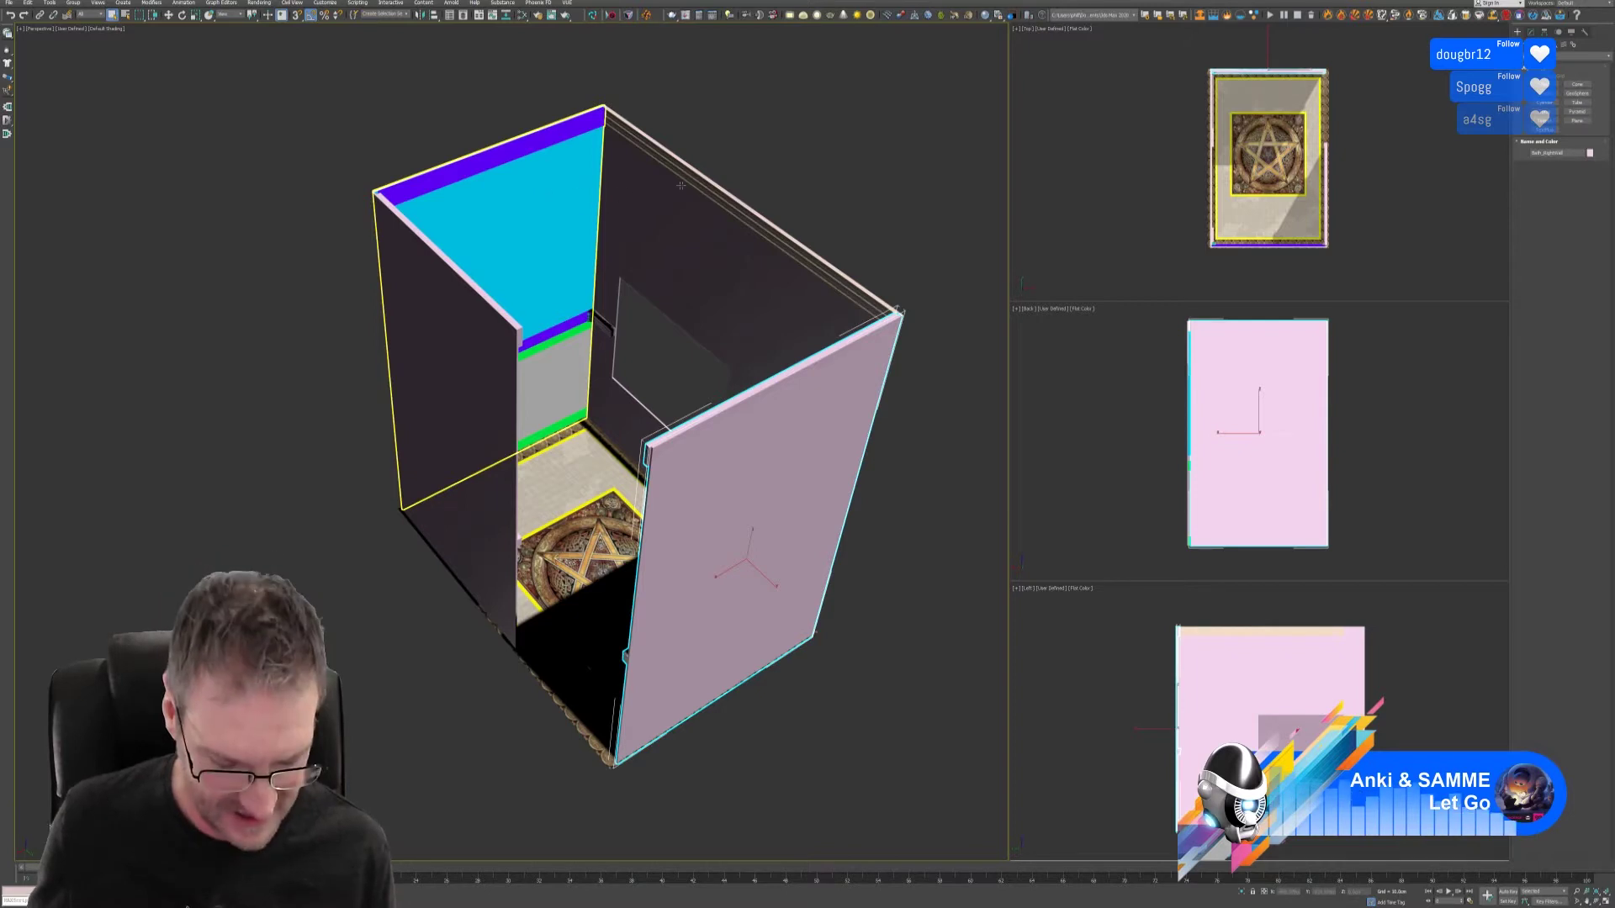
alt+middle_drag(743, 136, 527, 385)
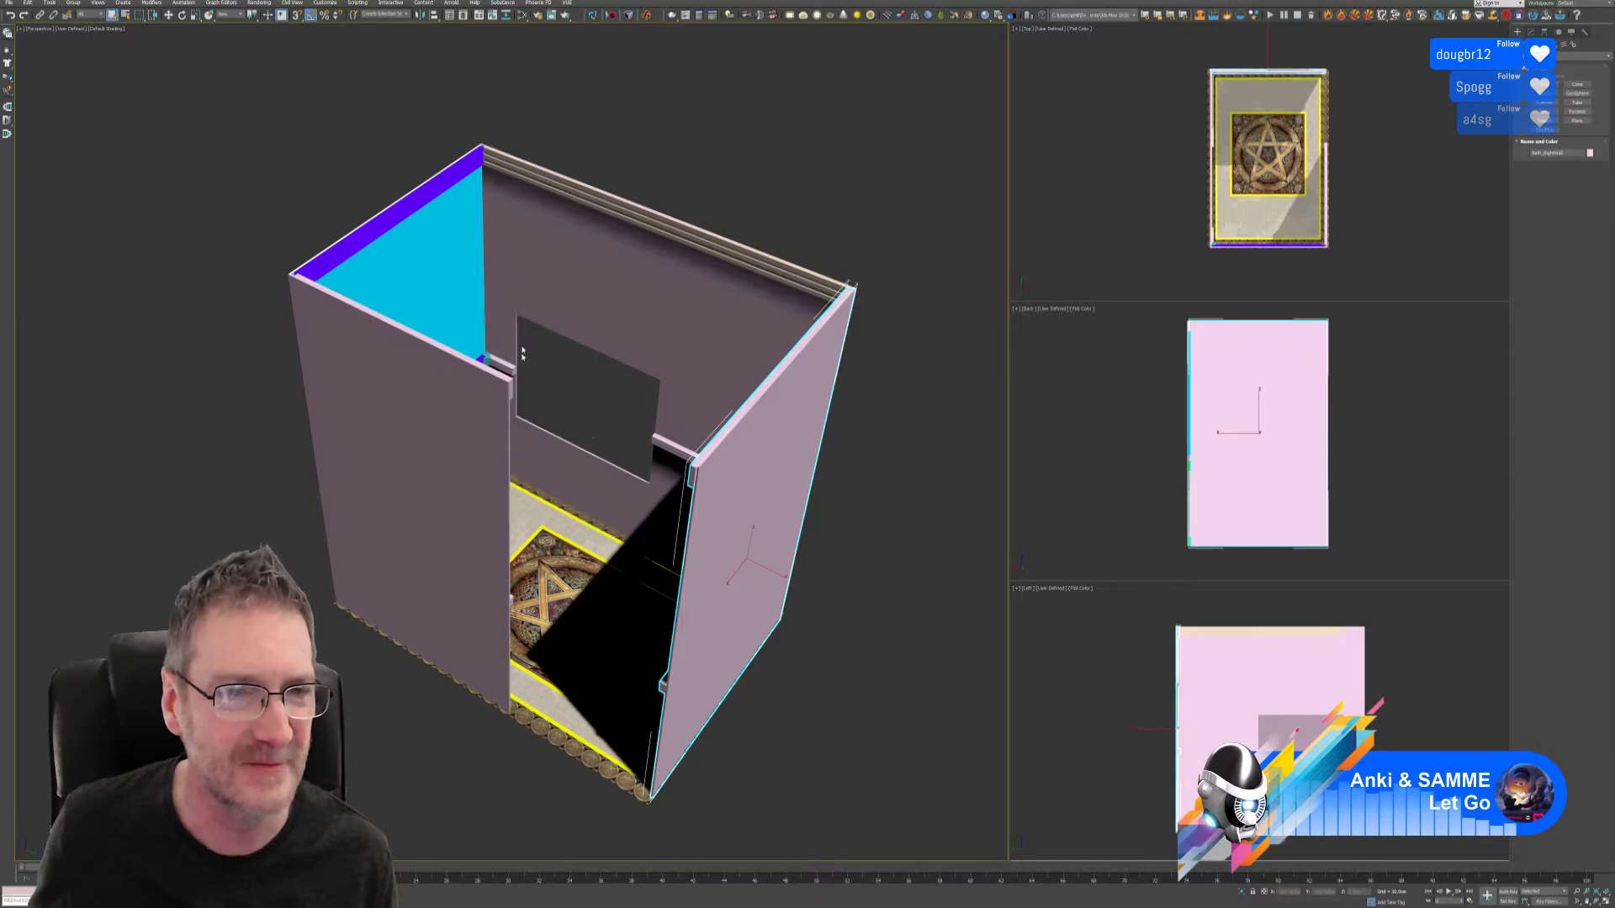
mouse_move(747, 193)
alt+middle_down()
mouse_move(710, 163)
mouse_move(649, 159)
mouse_move(638, 217)
mouse_move(703, 189)
mouse_move(714, 213)
mouse_move(770, 187)
alt+middle_up()
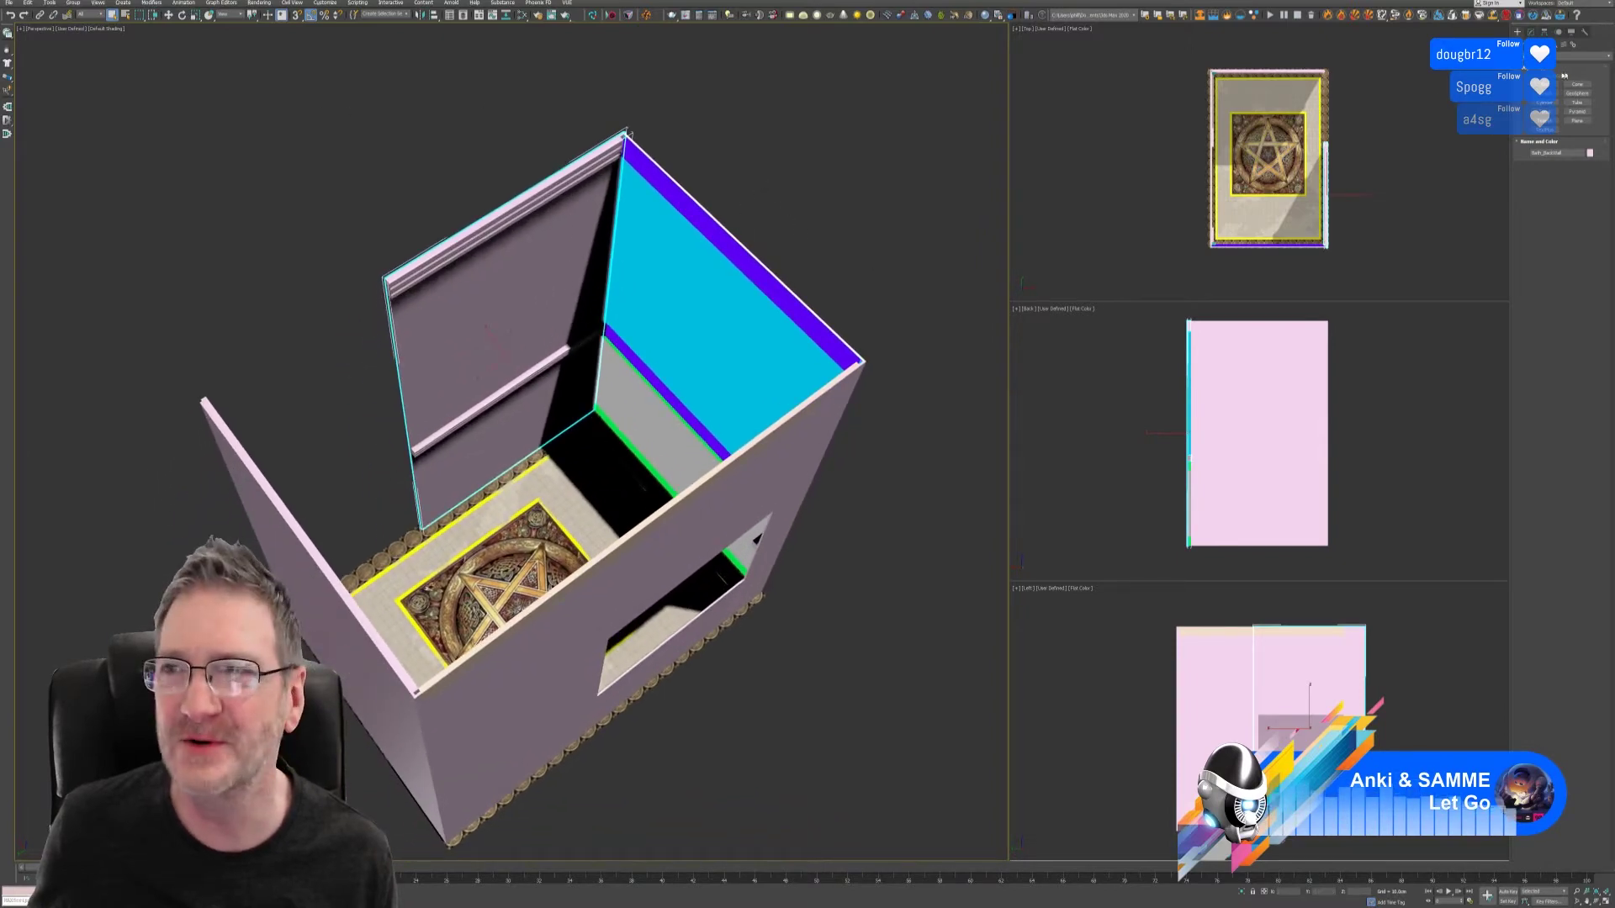
- Export the selected wall with the split opening as an FBX file named Bath_BackWall into the Walls Floor folder
click(1531, 31)
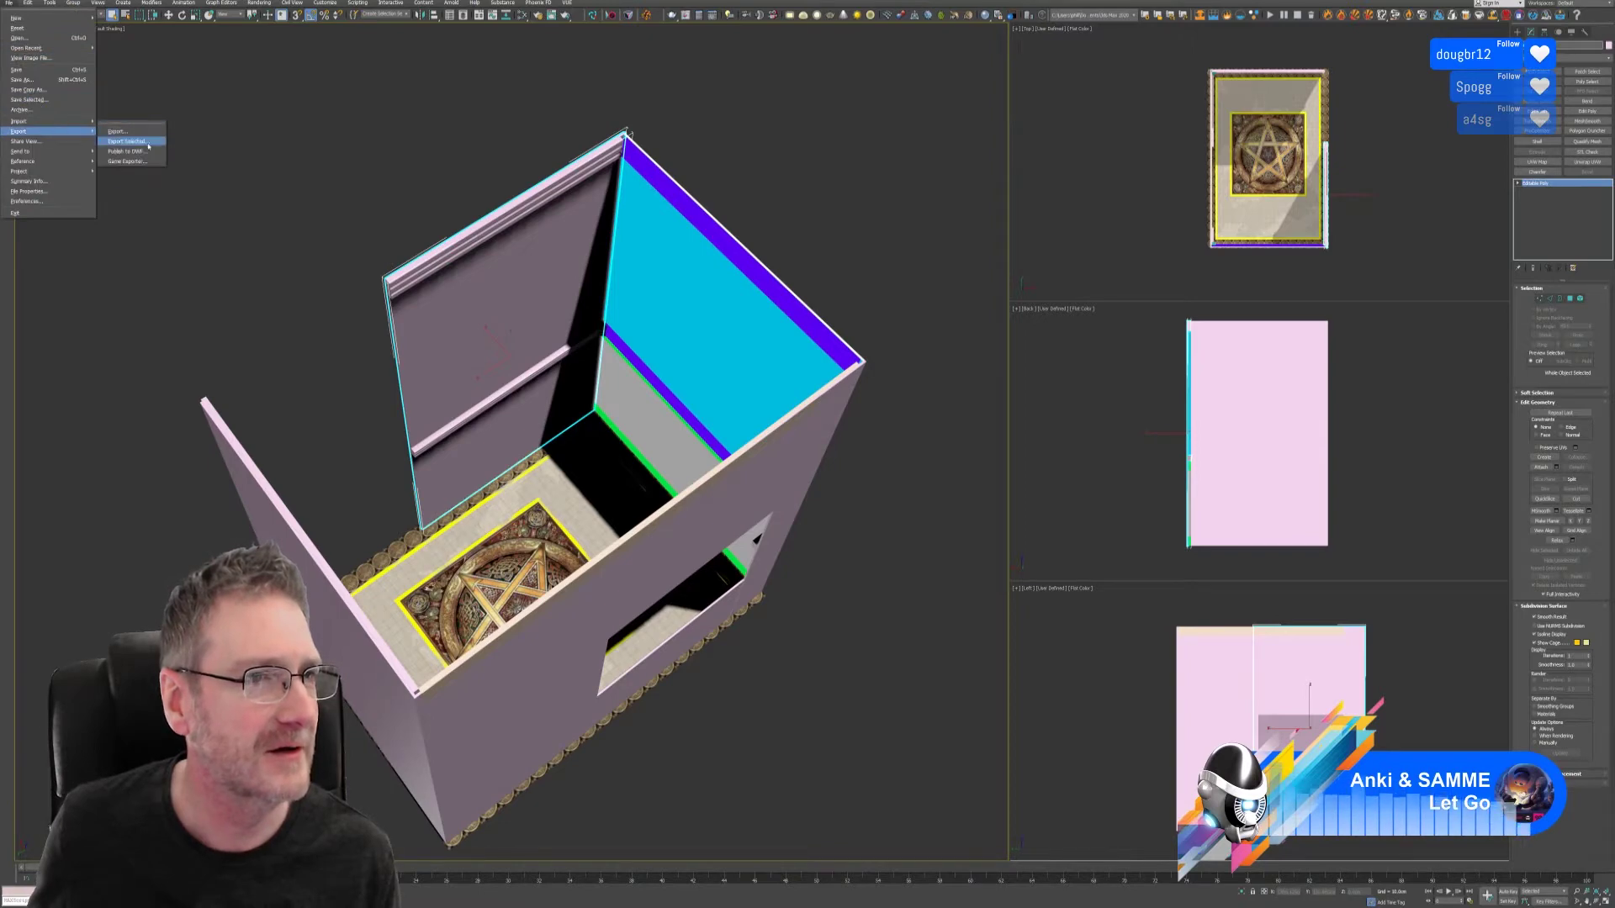
click(148, 146)
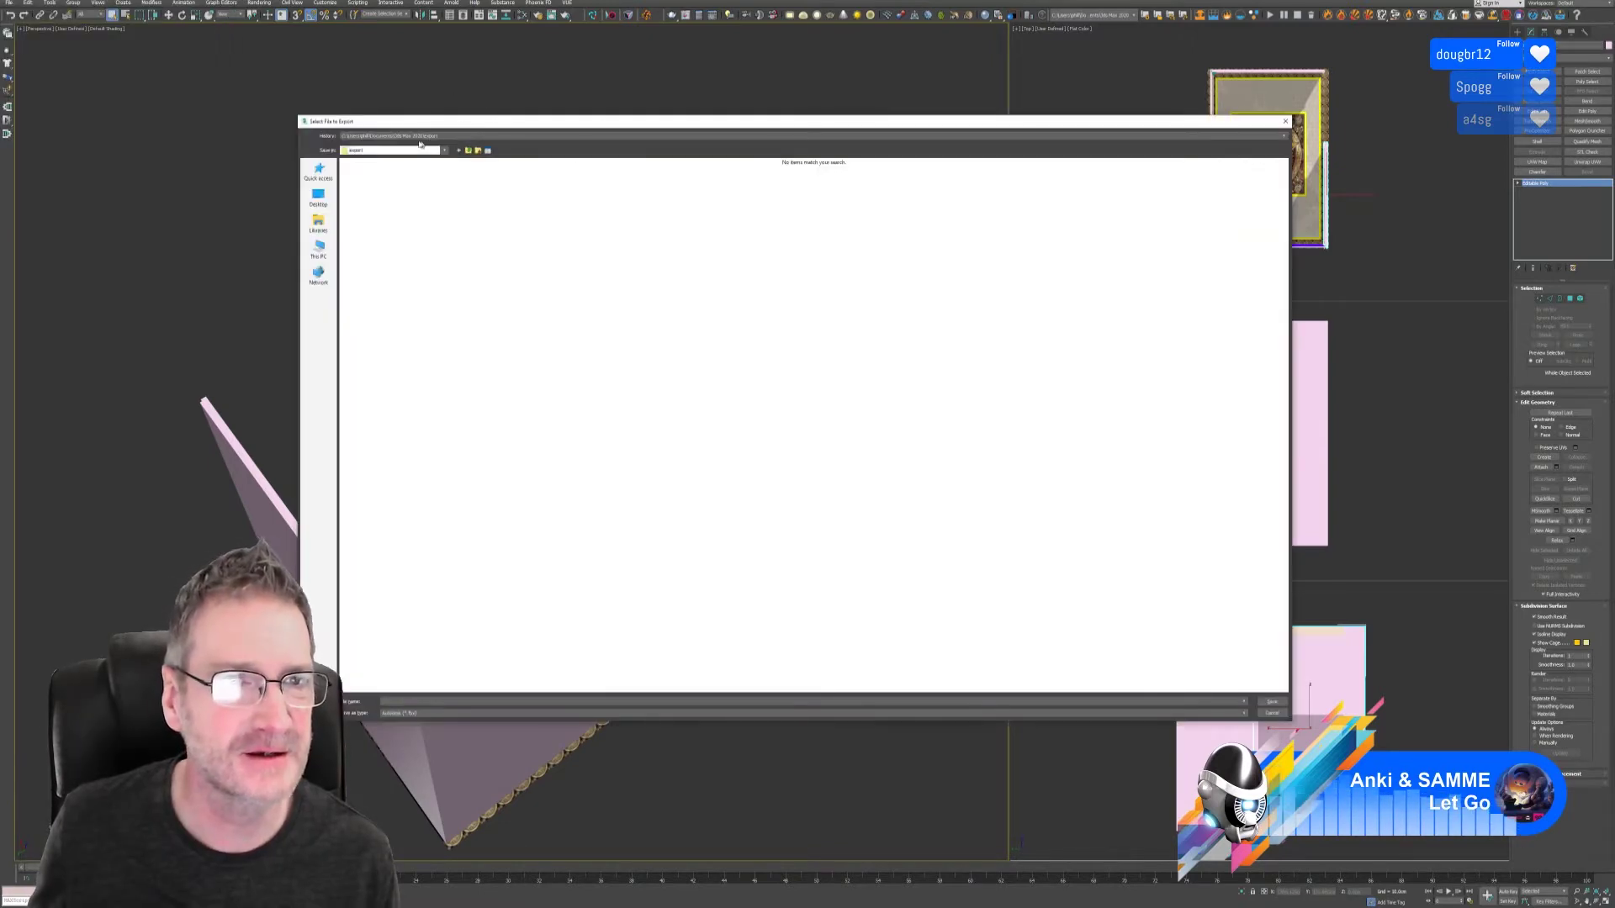
click(447, 137)
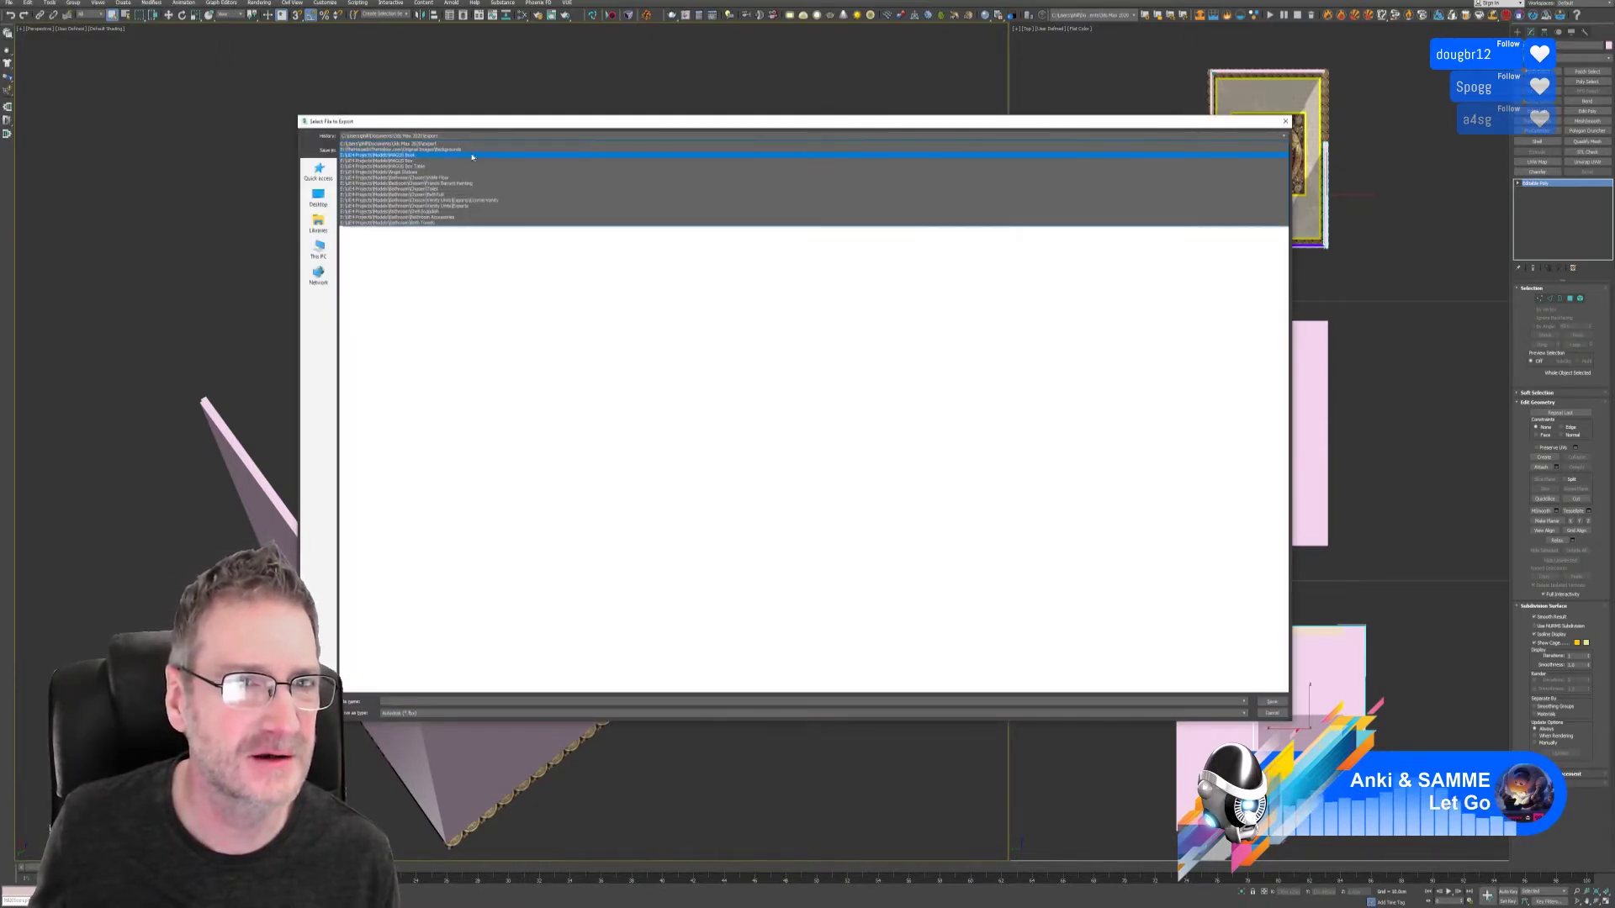
click(479, 178)
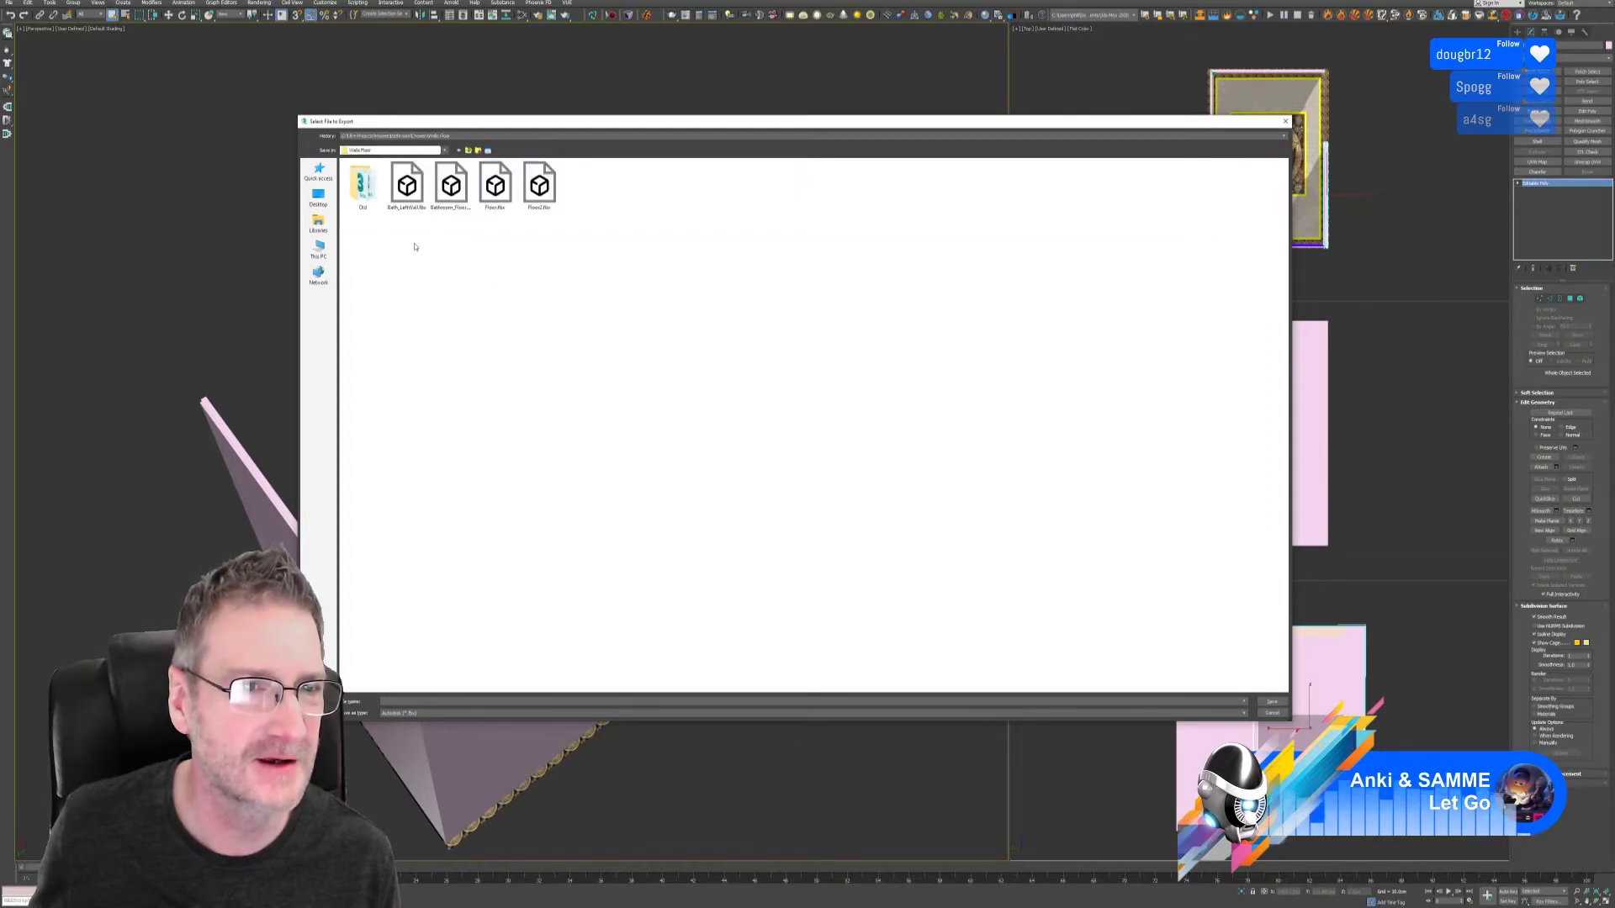
text(Bath_BackWall)
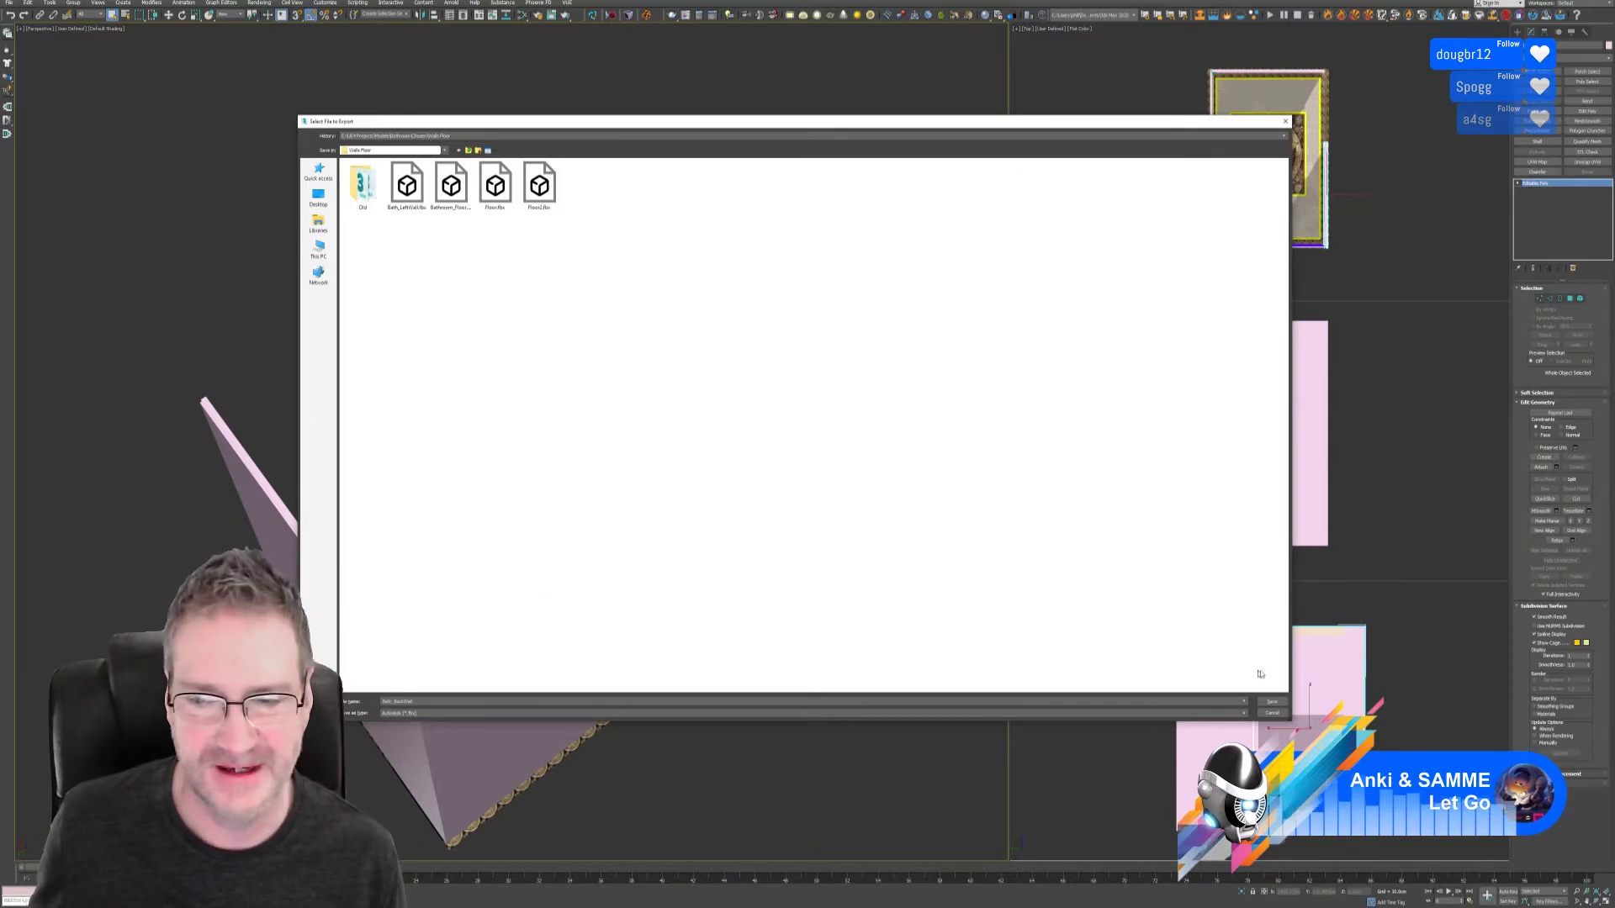
click(1272, 701)
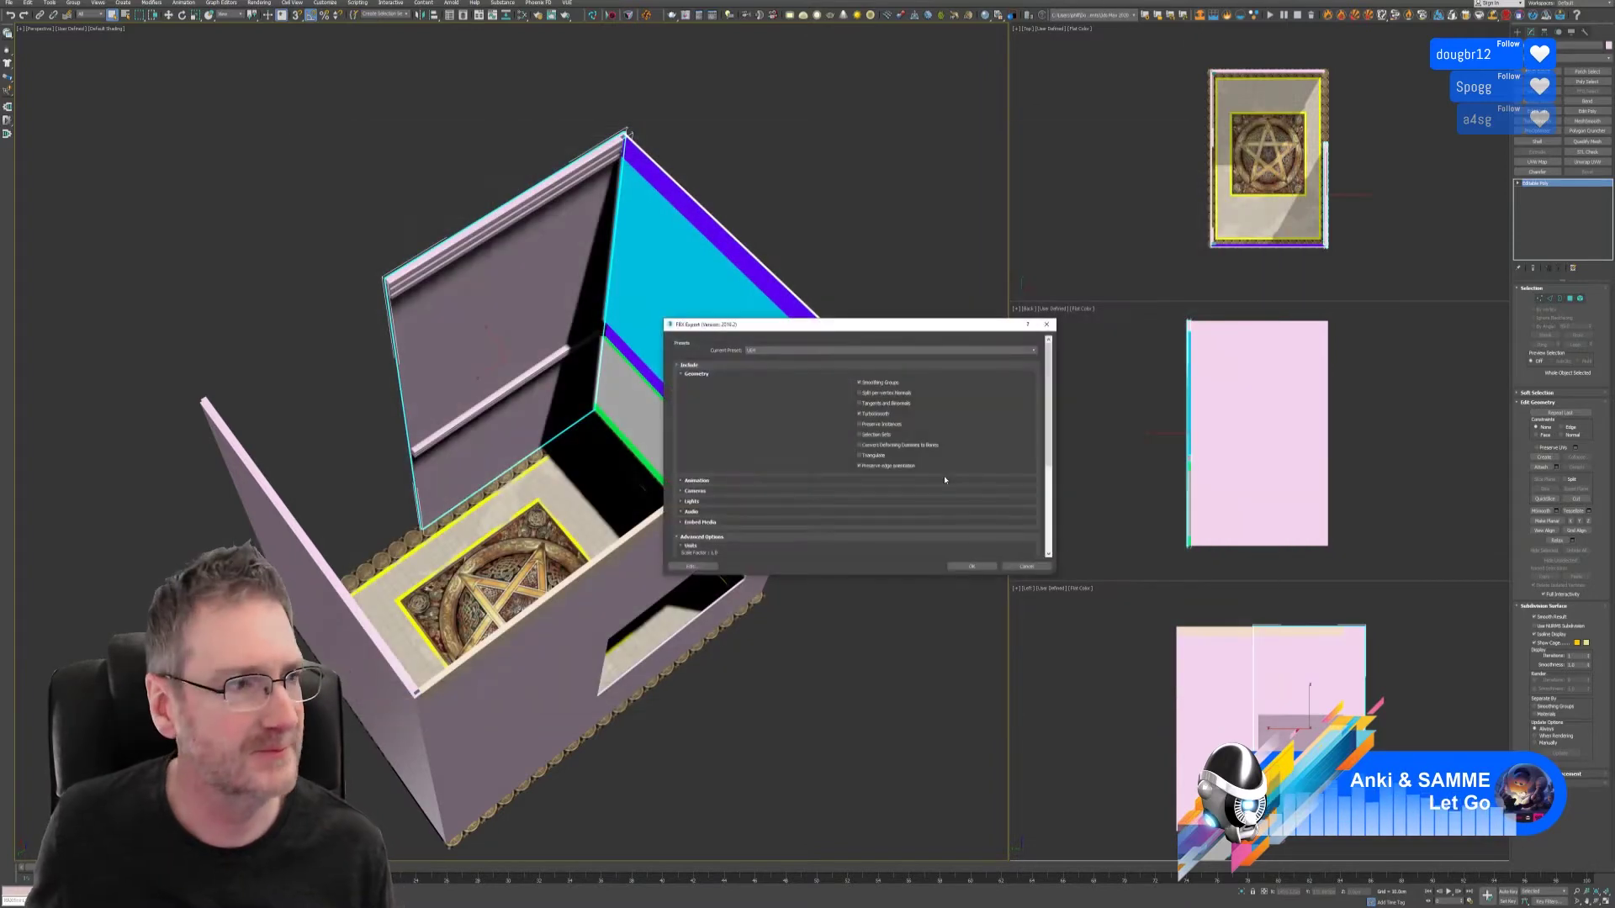
click(973, 568)
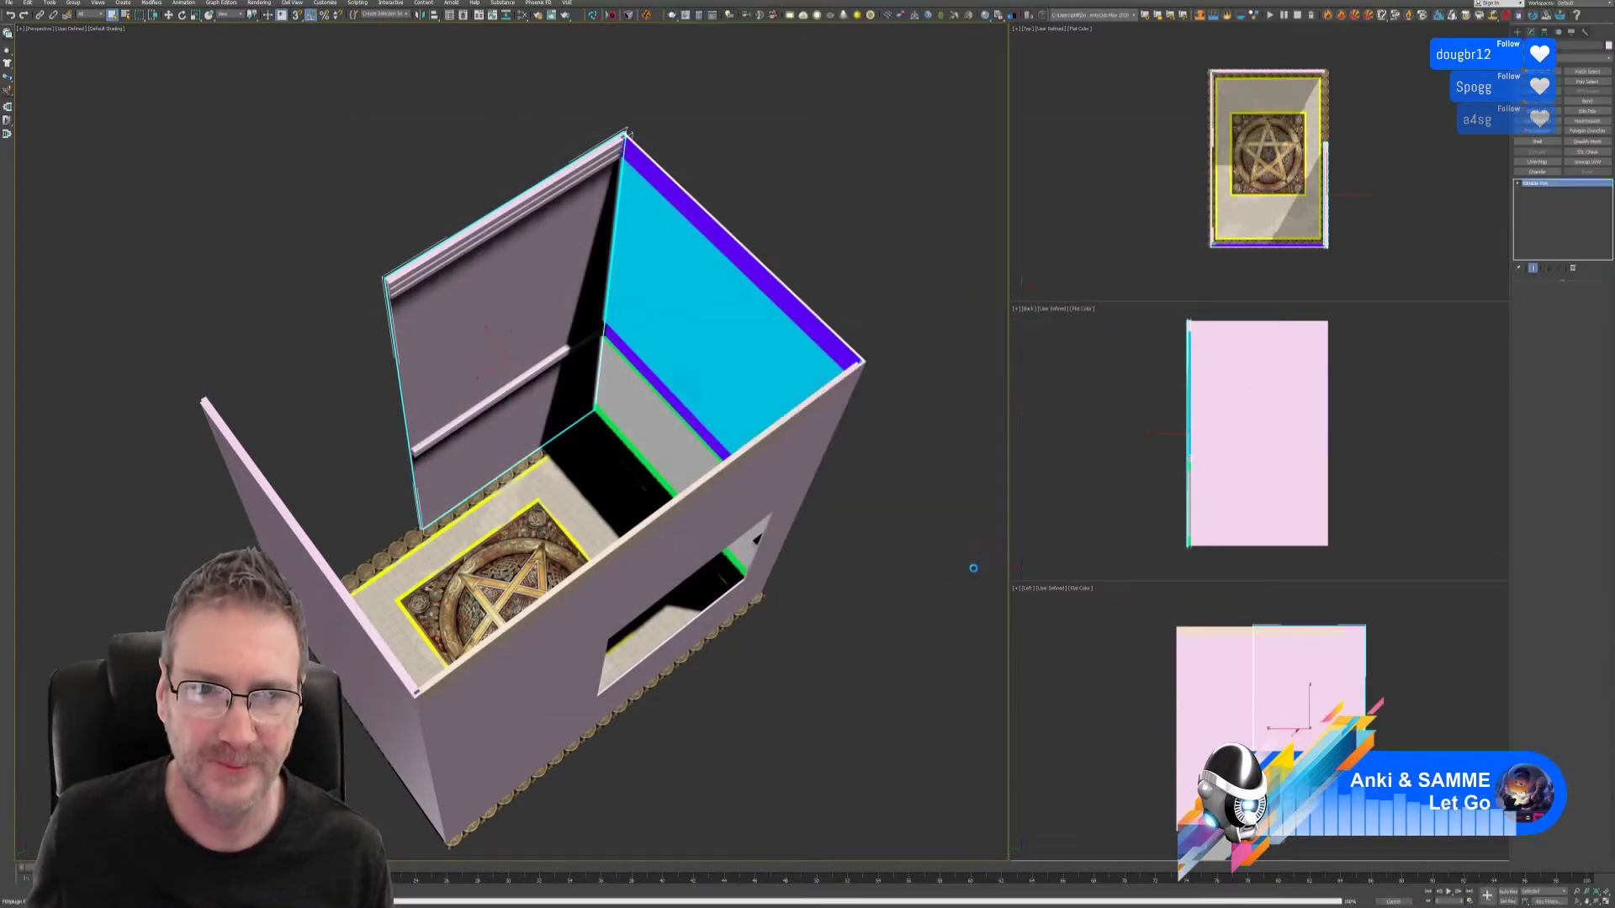
- Switch to Substance Painter and start a new project
middle_drag(783, 229, 796, 196)
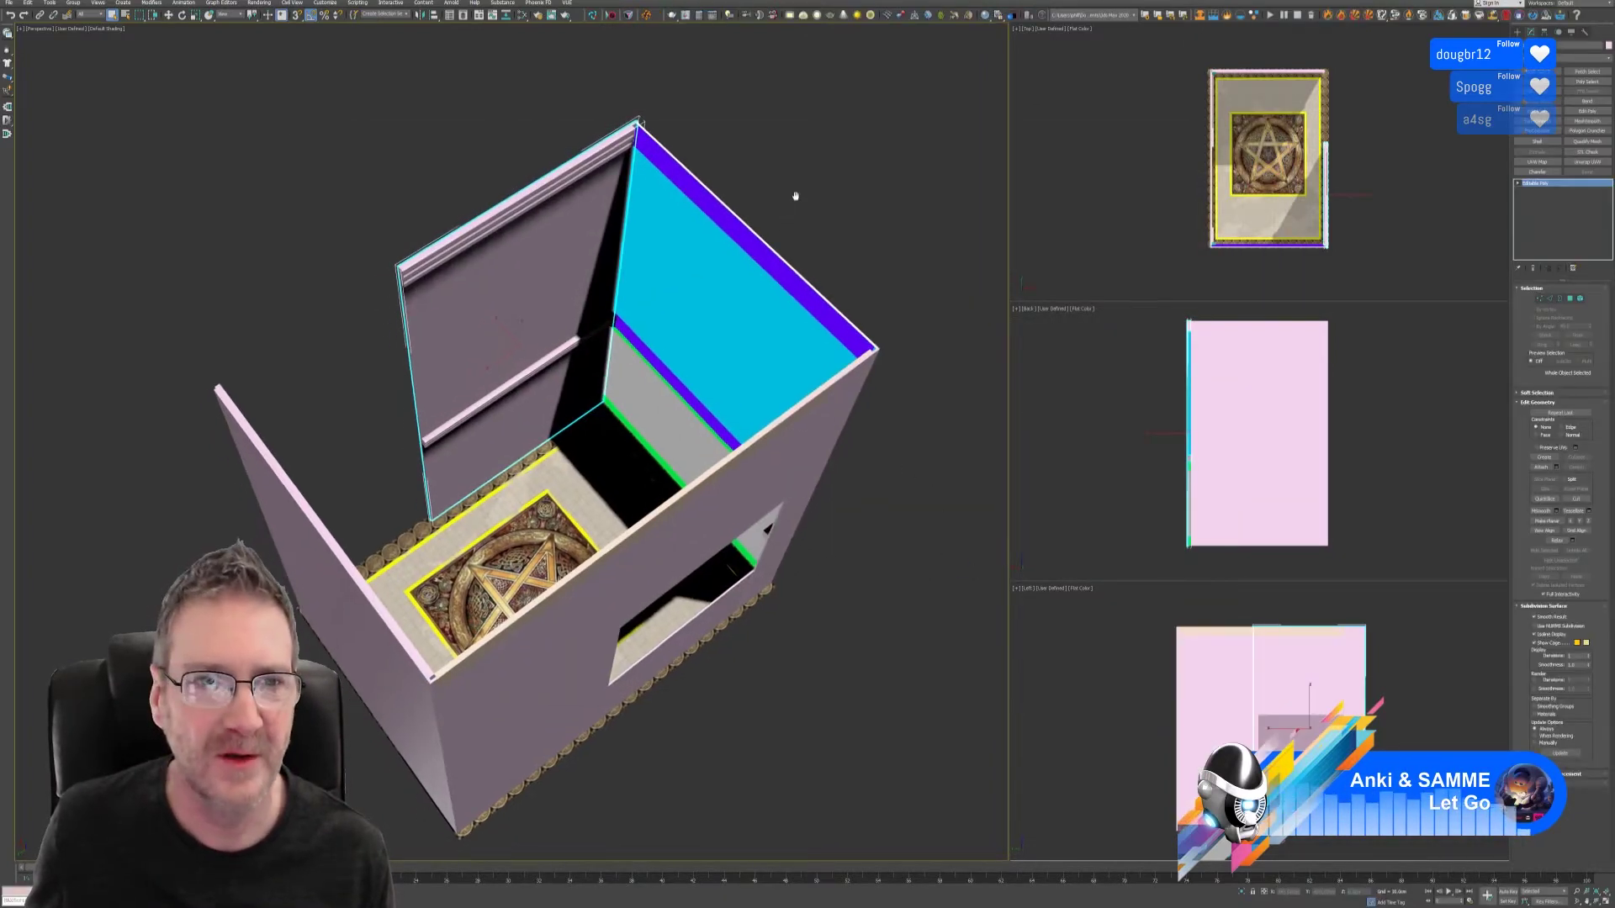
key(super+d)
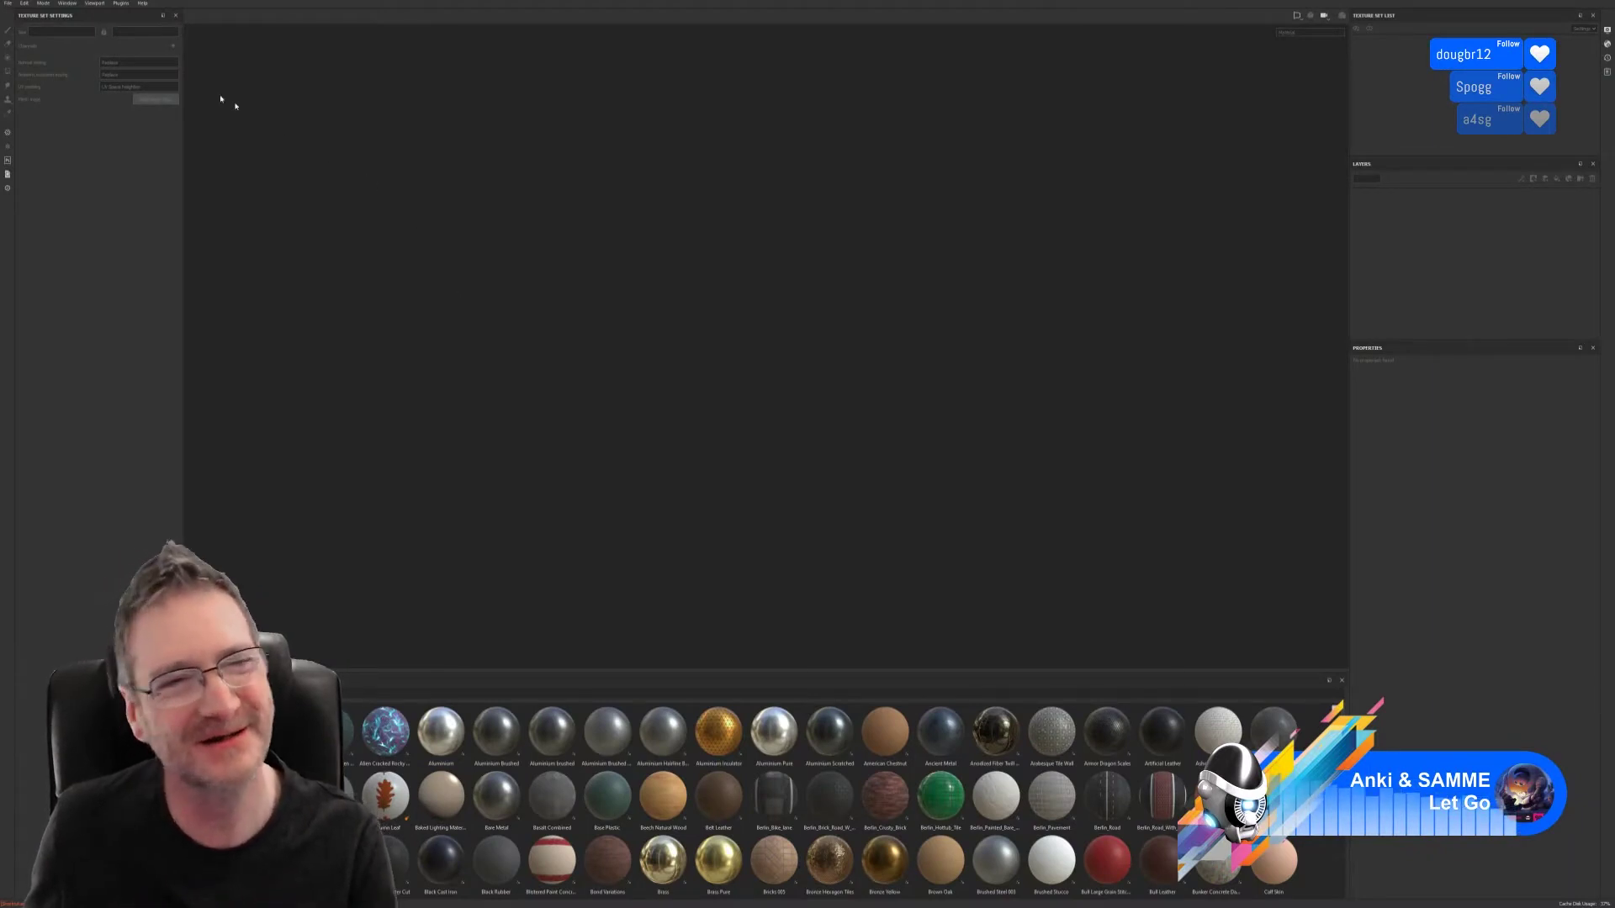
click(7, 3)
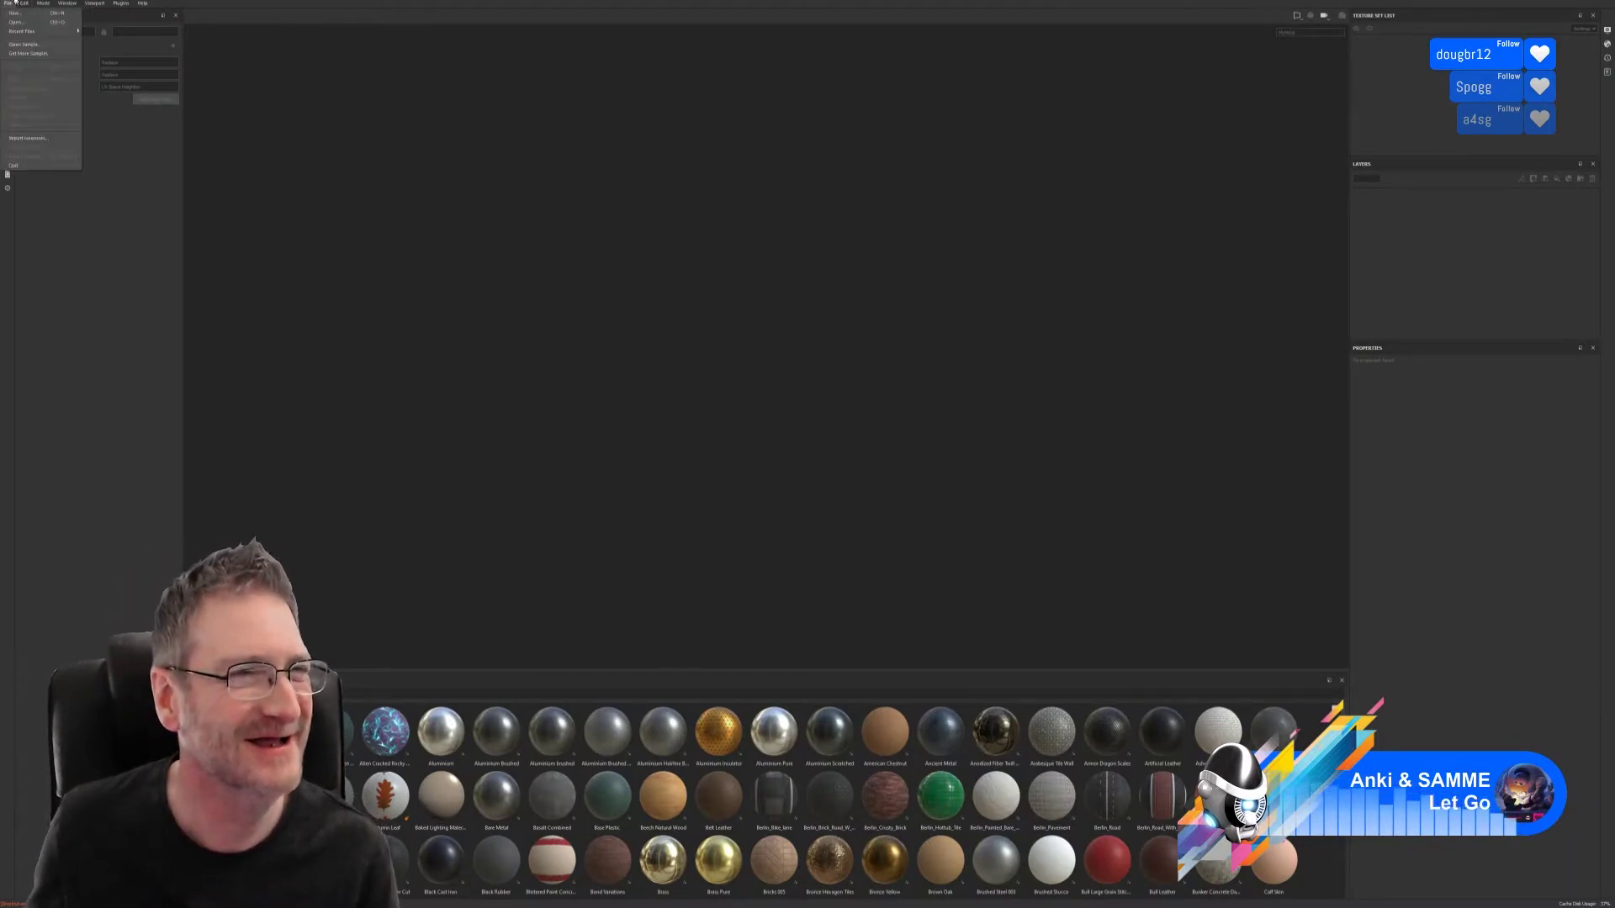
click(13, 13)
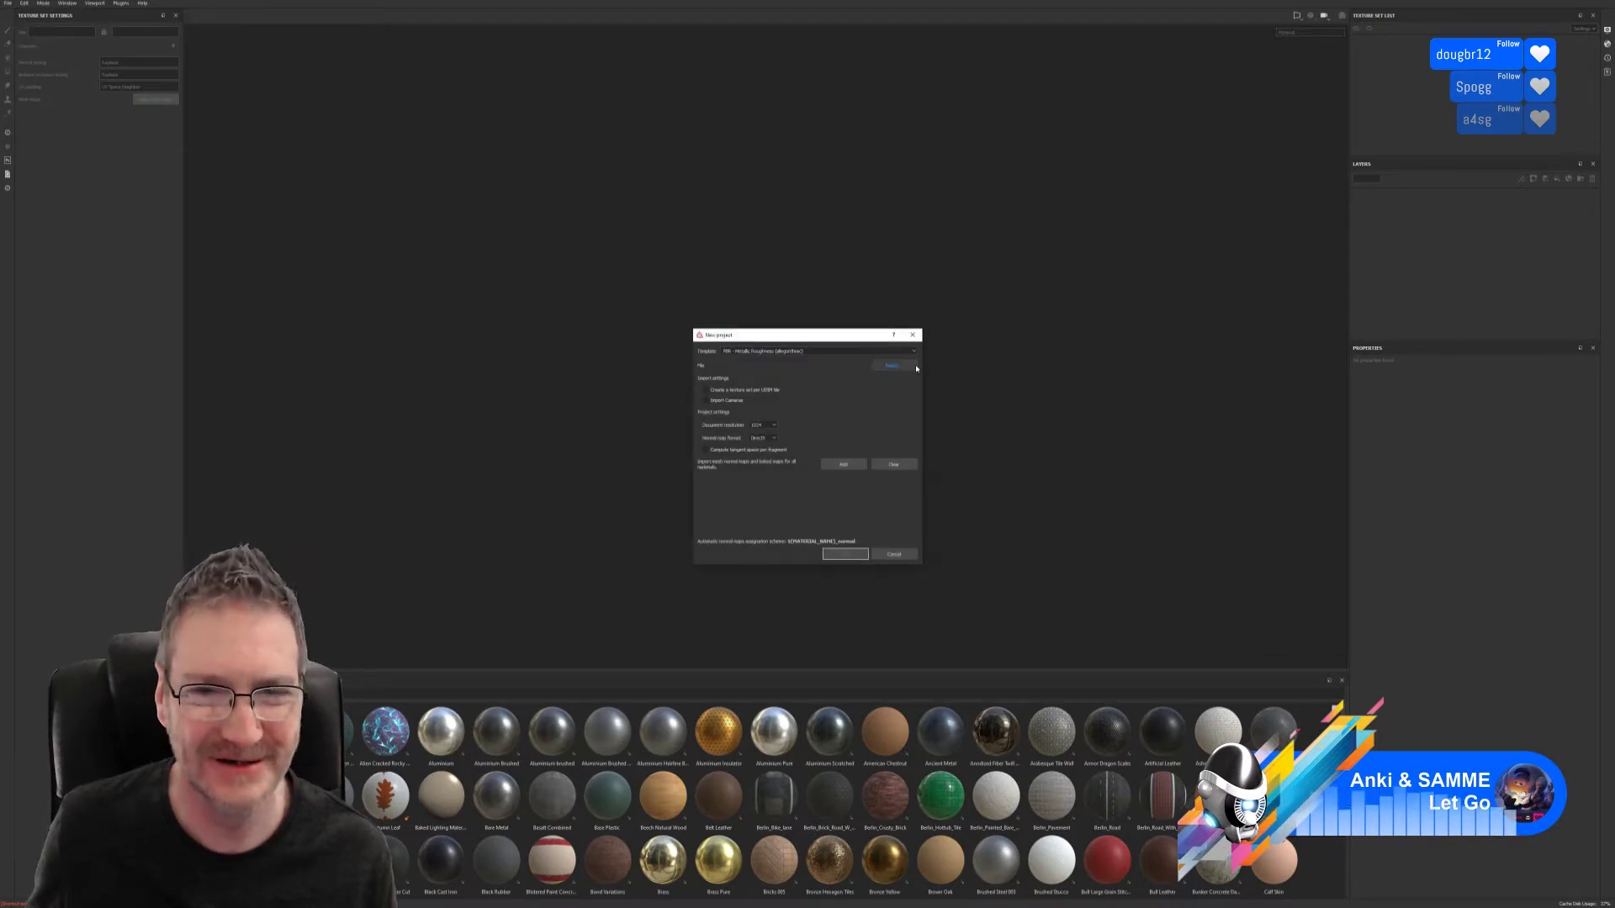
- Select the Bath_BackWall FBX from the bathroom's Walls Floor folder on the Work (E:) drive as the project mesh
click(910, 367)
drag(935, 311, 709, 220)
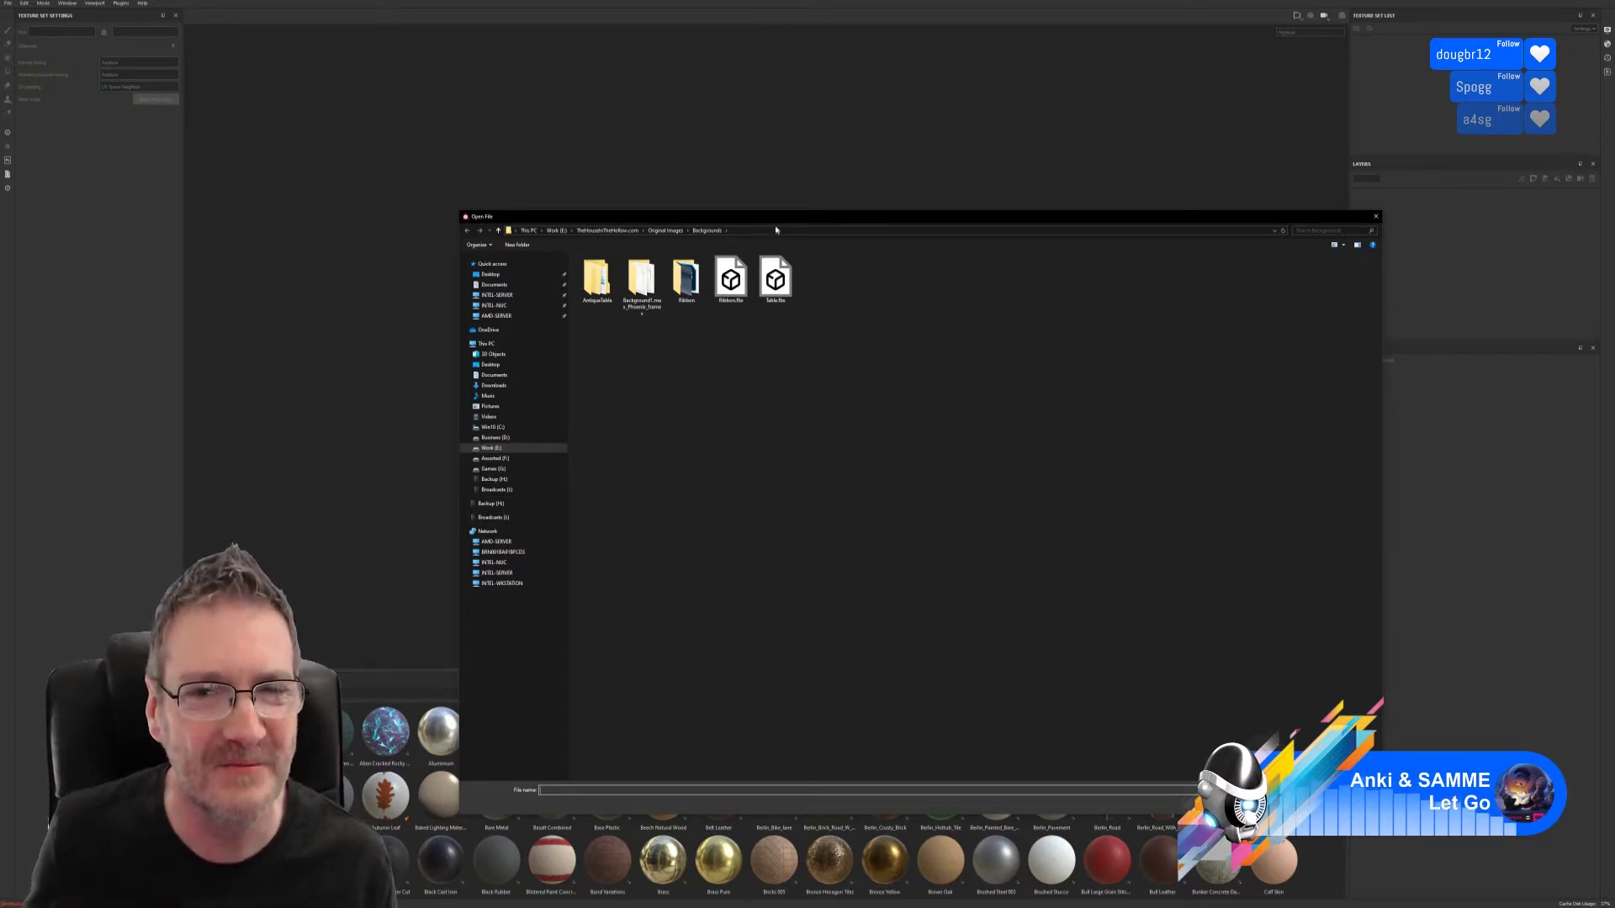
drag(771, 223, 730, 167)
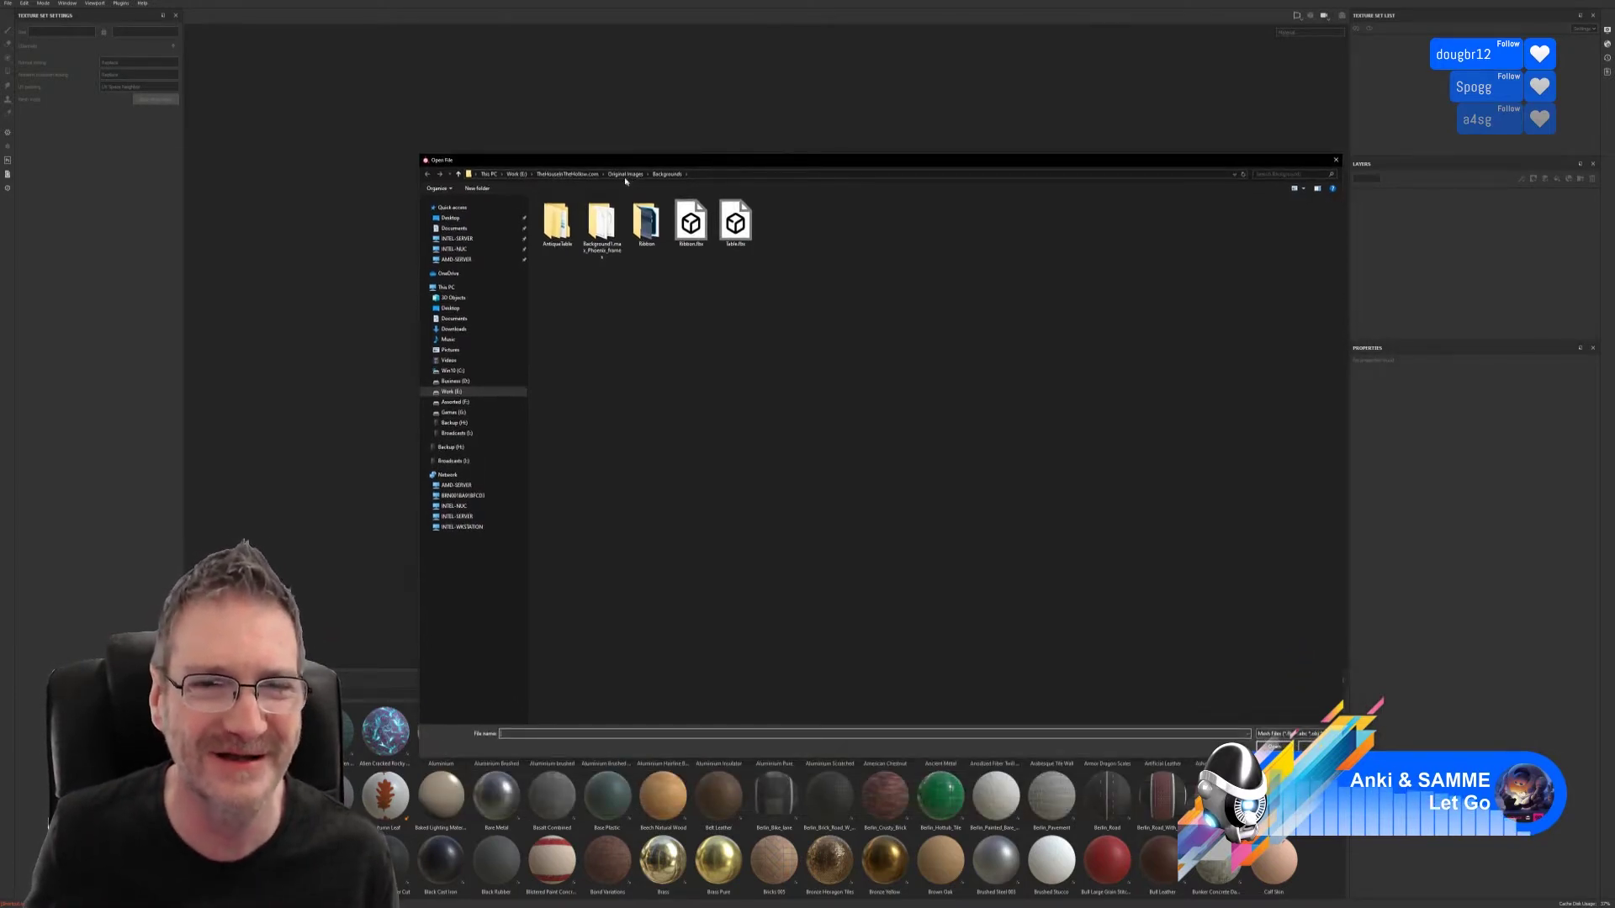
click(452, 391)
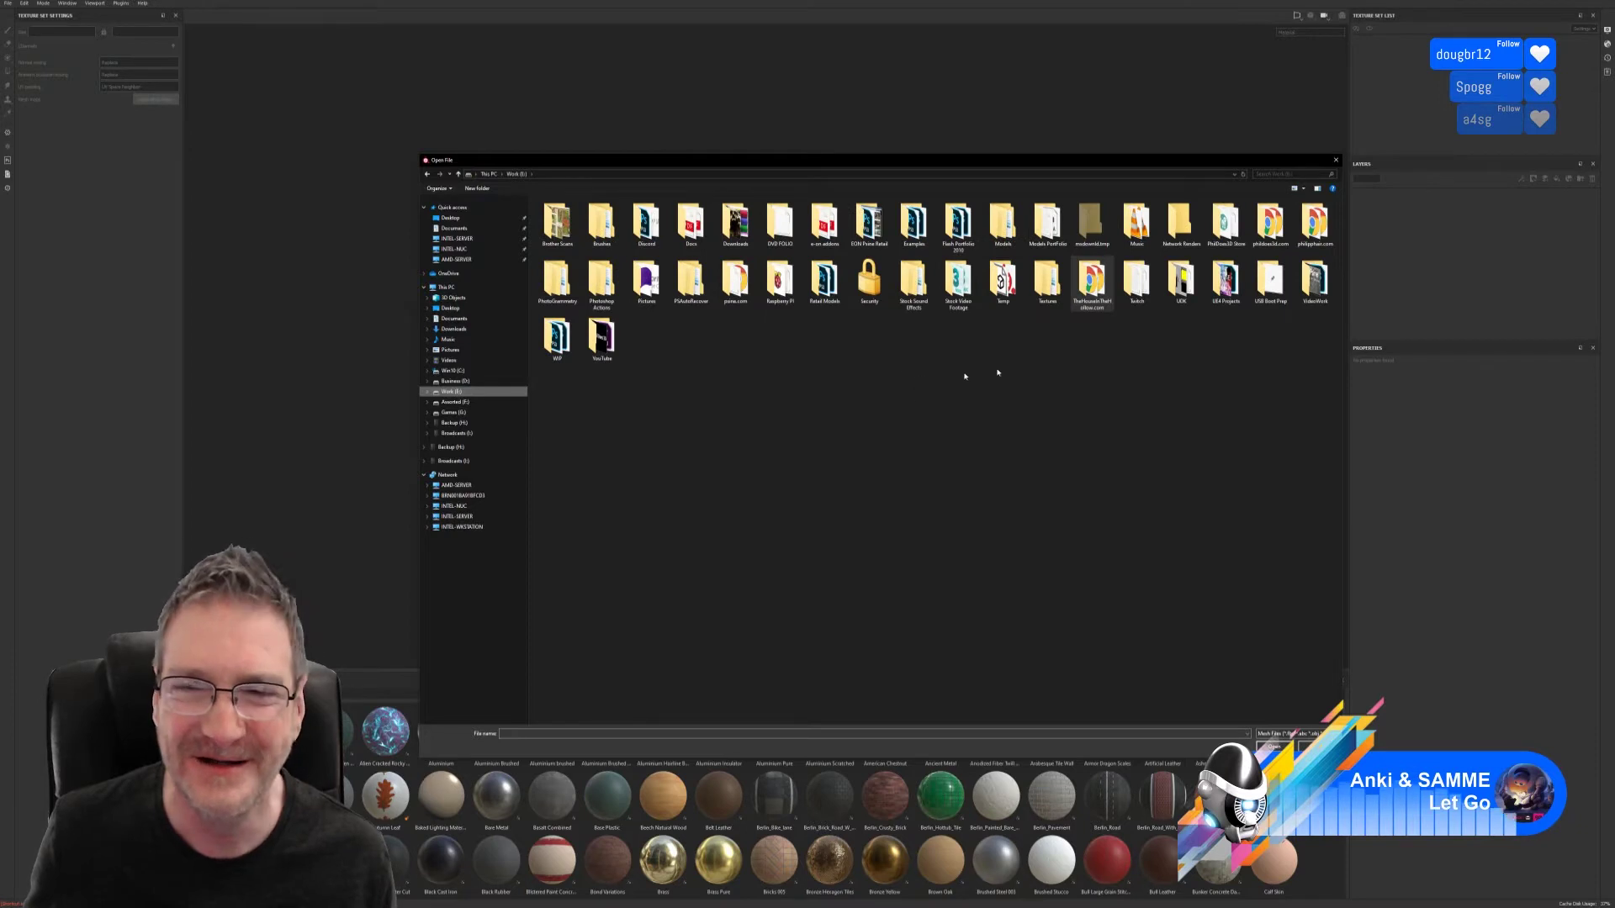
double_click(1226, 284)
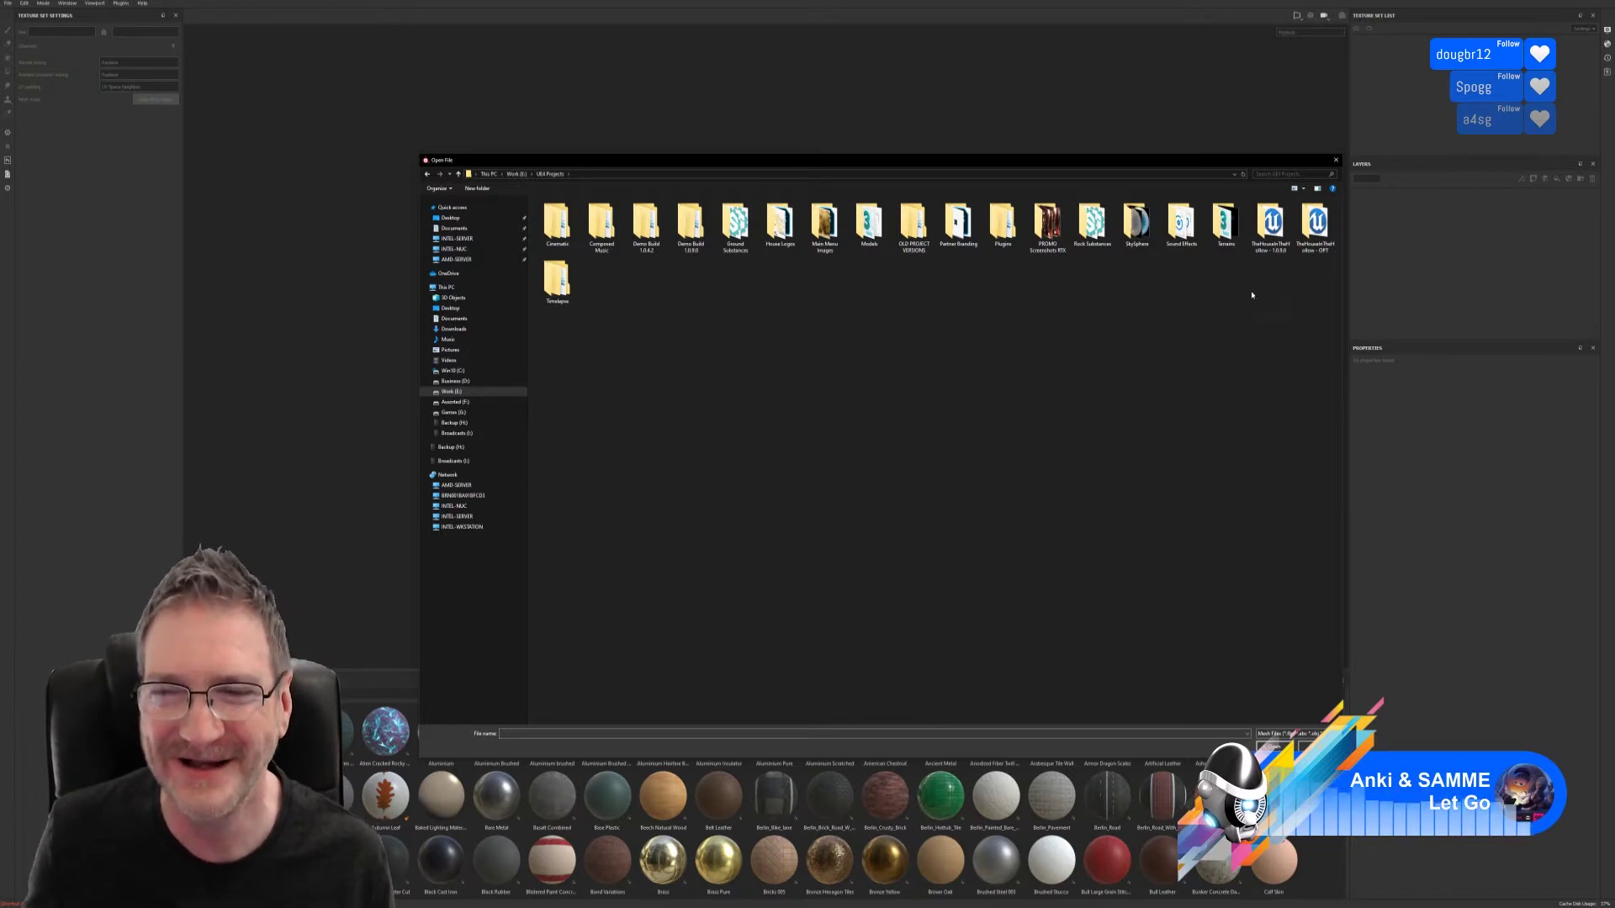
double_click(868, 223)
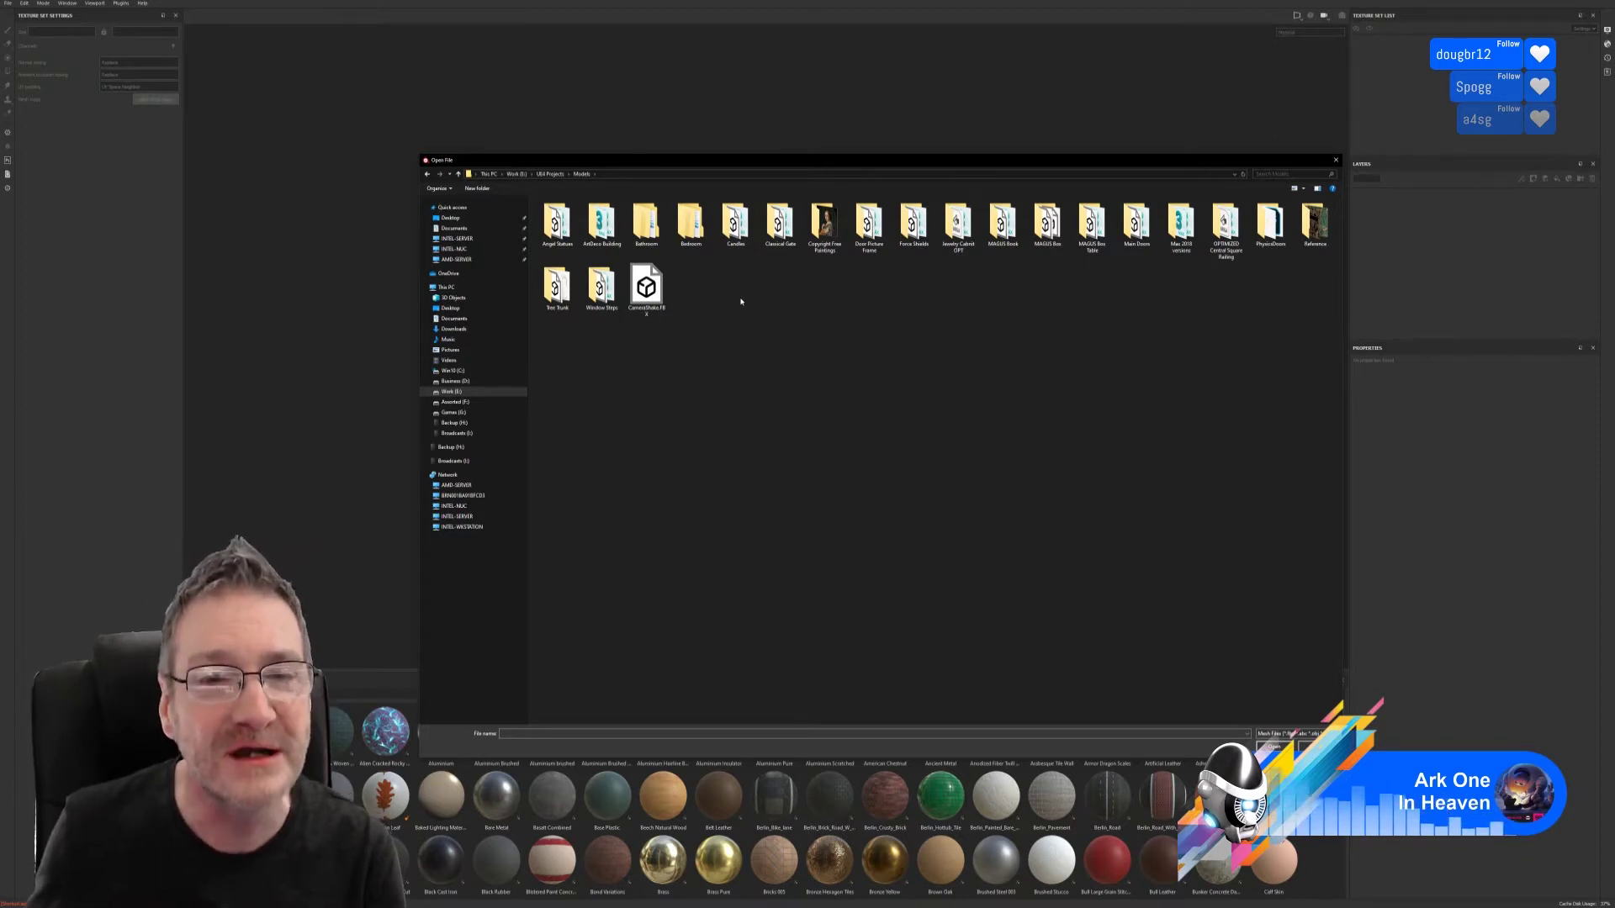
click(654, 230)
double_click(654, 230)
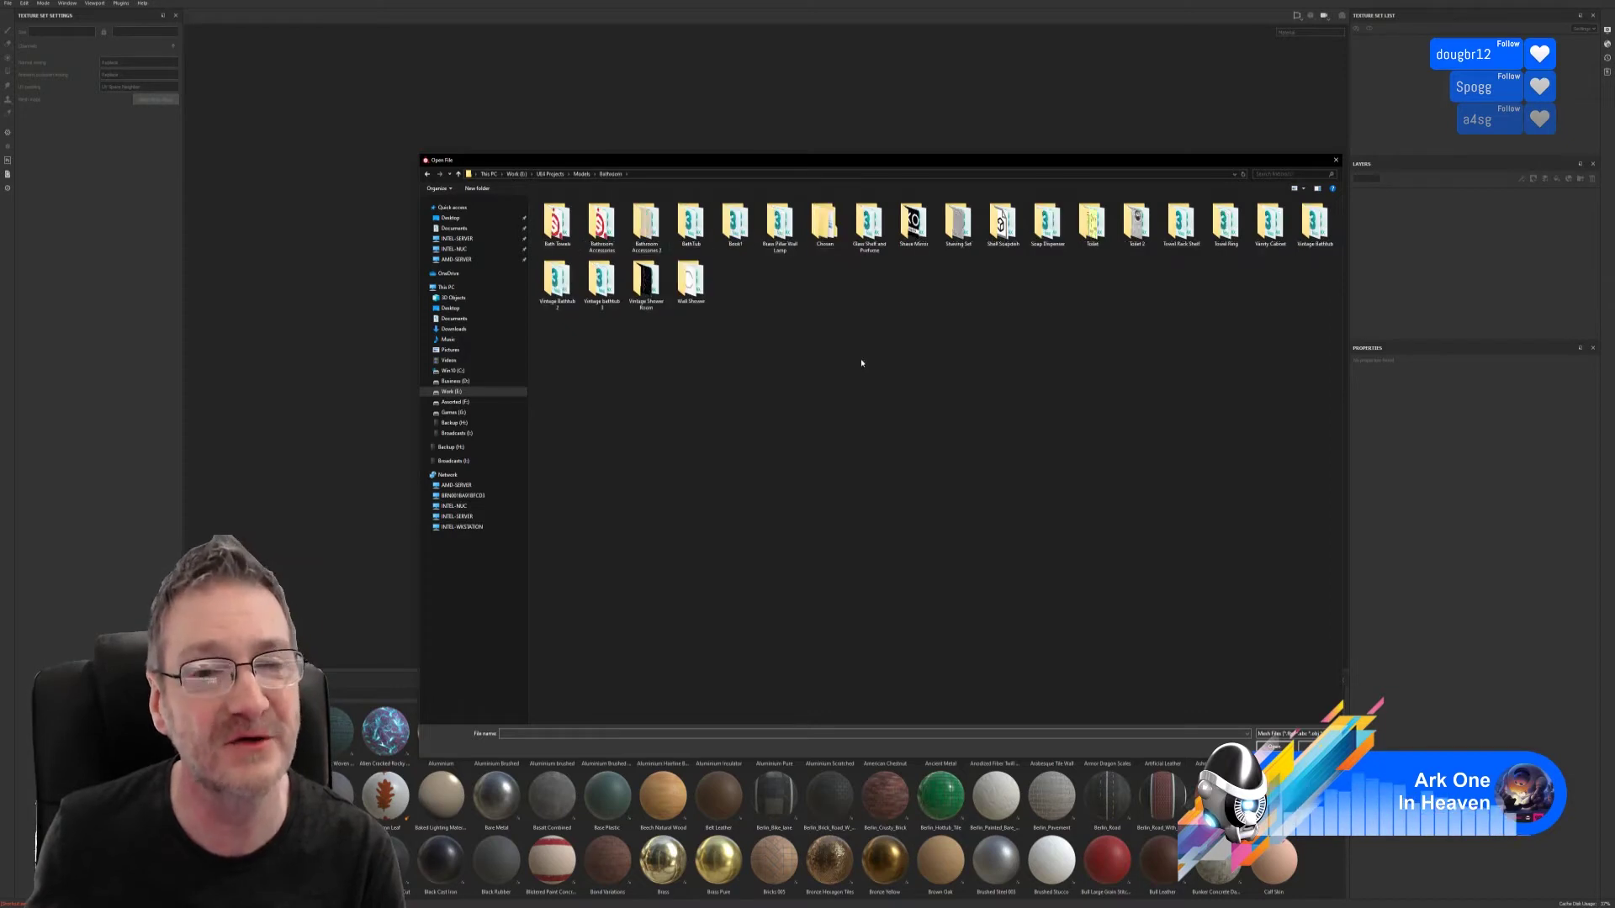
double_click(825, 224)
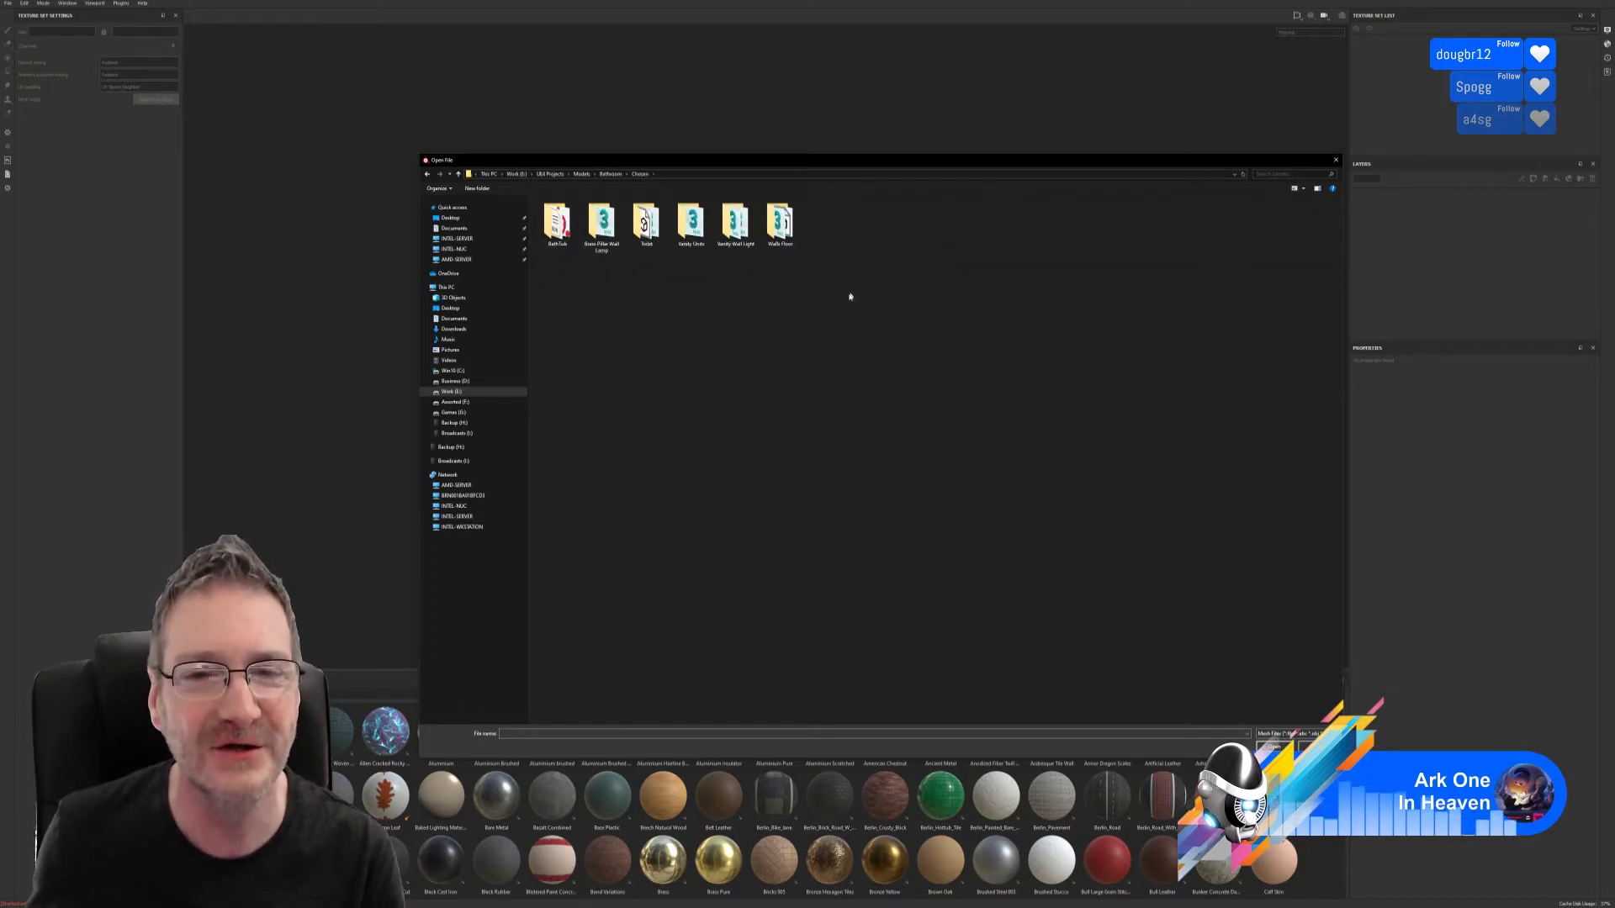
double_click(779, 224)
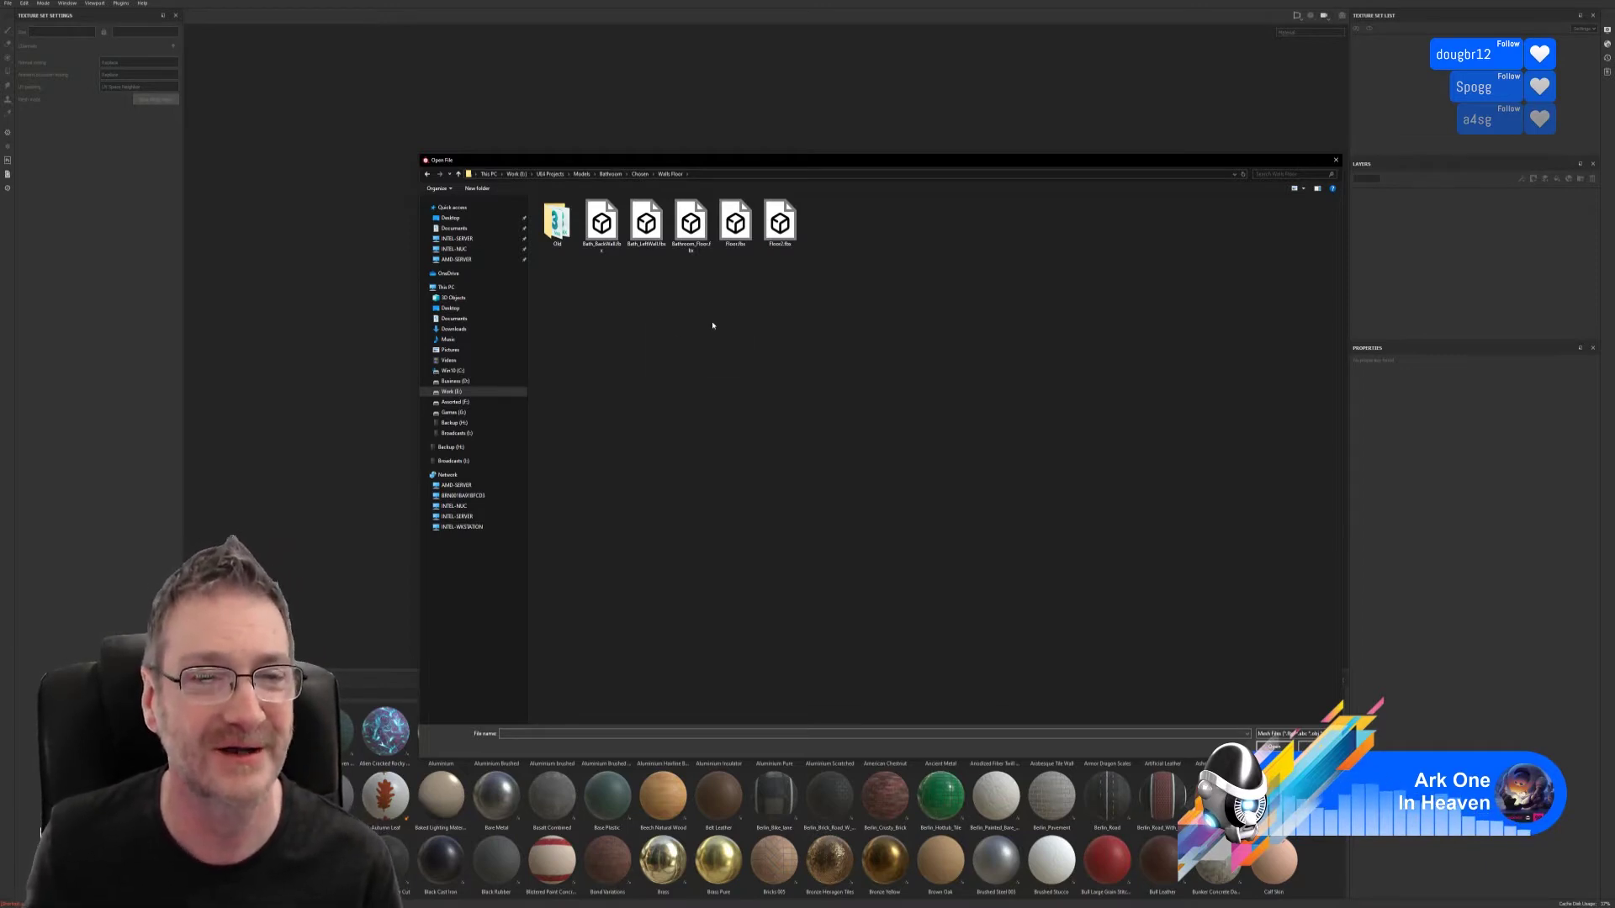
double_click(601, 223)
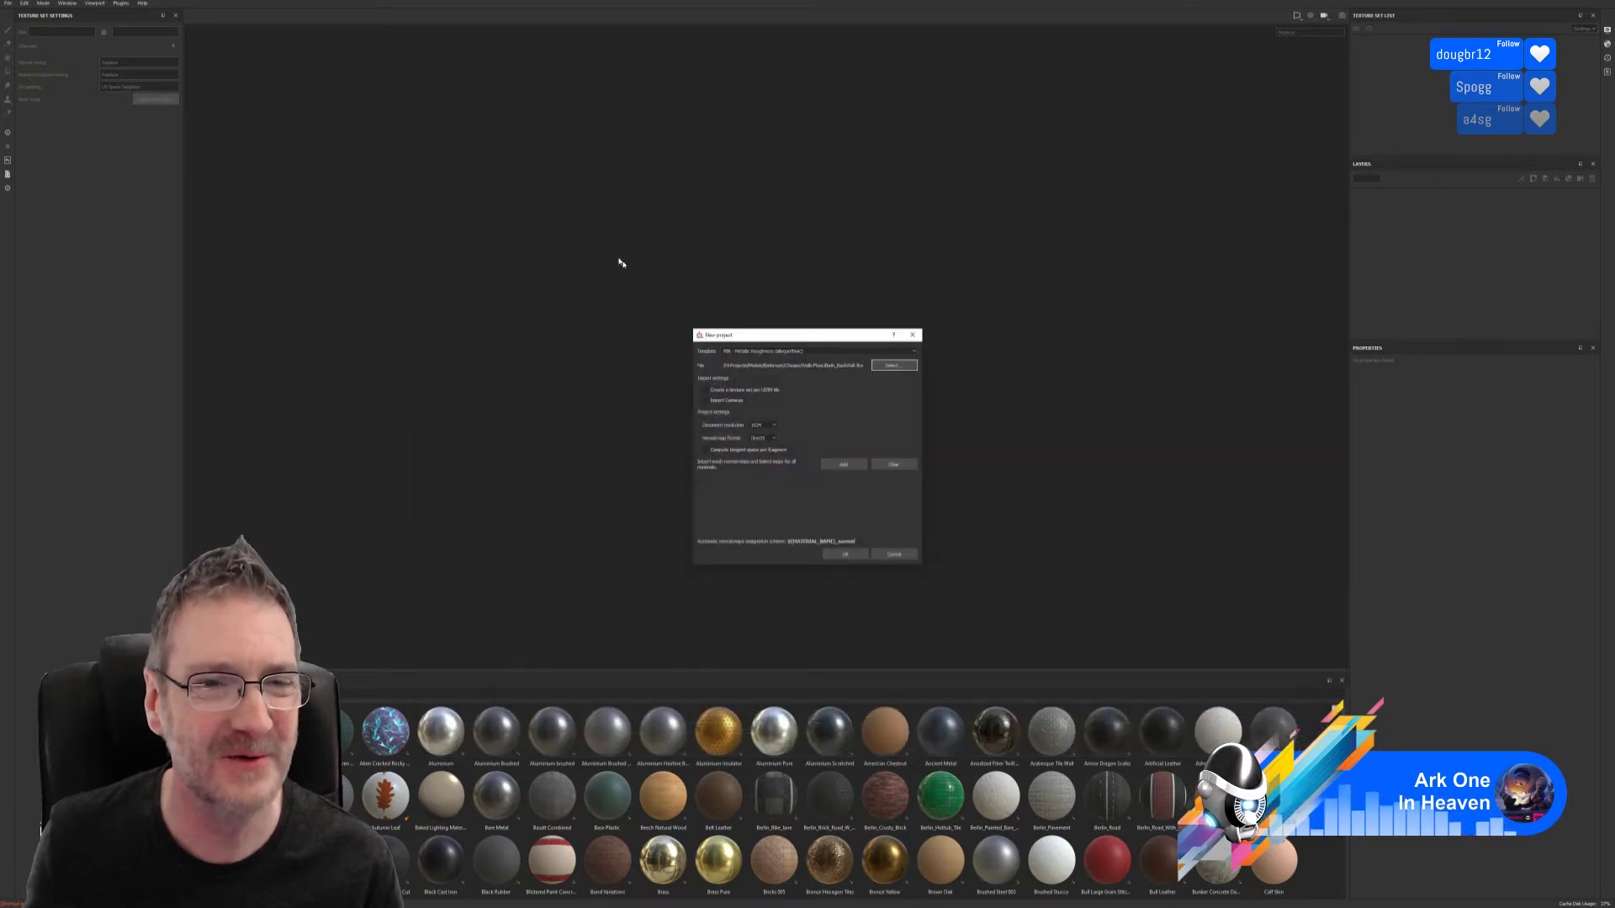
- Set the document resolution, enable Compute tangent space per fragment, and create the project
click(767, 425)
click(761, 455)
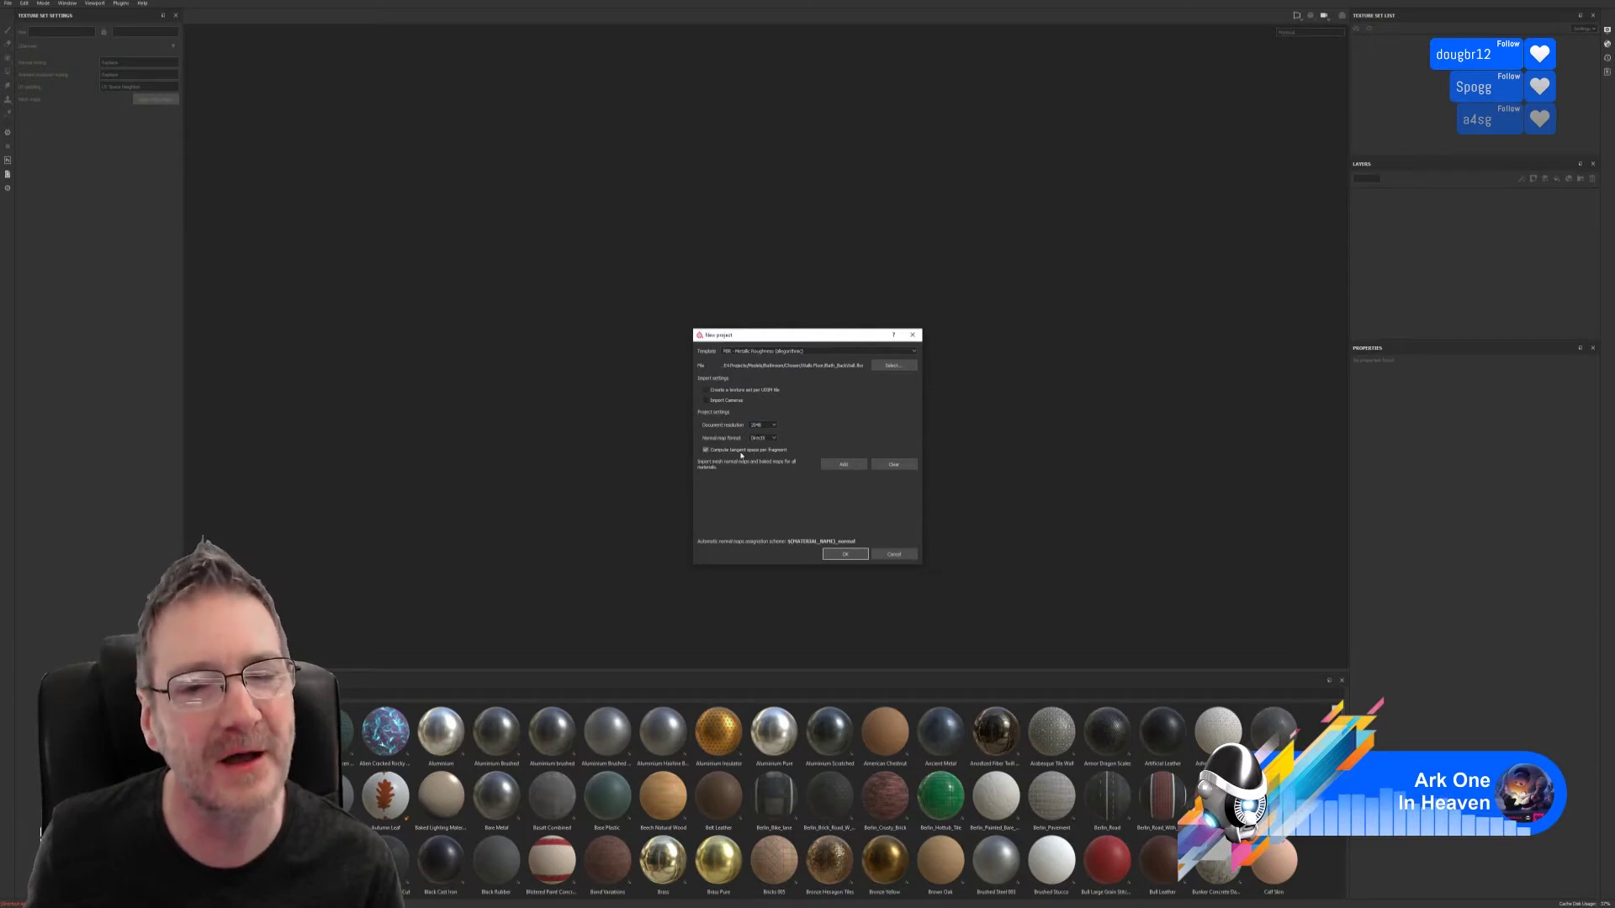
click(839, 555)
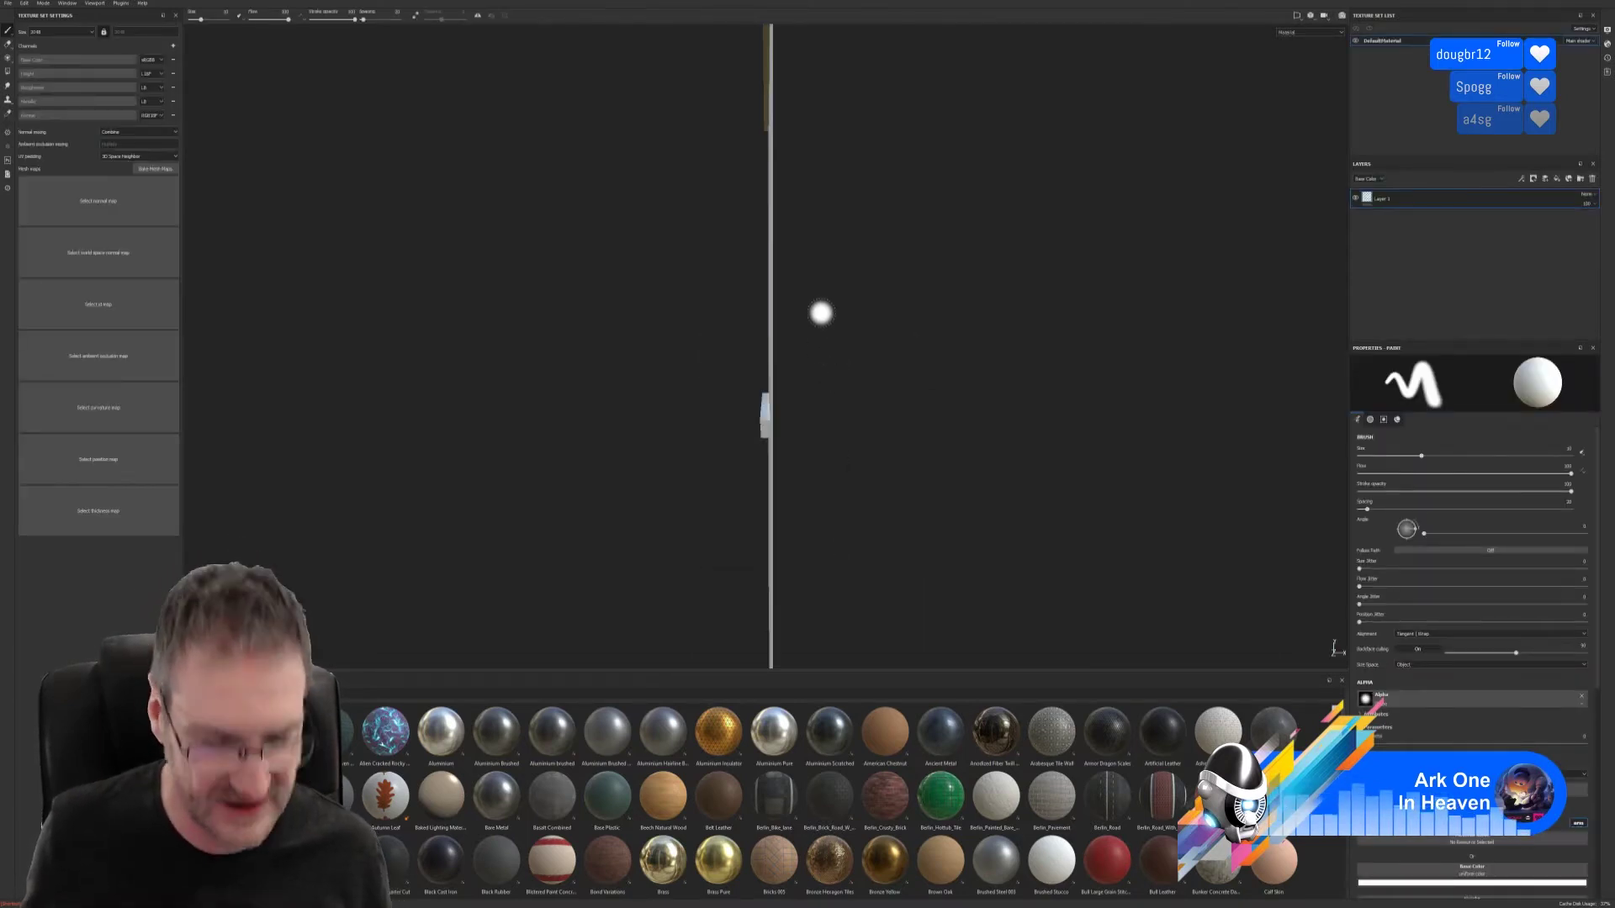
- Inspect the imported wall from an angled front view and browse the material library down to the plastic, steel and wood materials
alt+drag(646, 313, 1183, 331)
mouse_move(1013, 321)
alt+mouse_down()
mouse_move(922, 325)
mouse_move(947, 284)
mouse_move(969, 284)
alt+mouse_up()
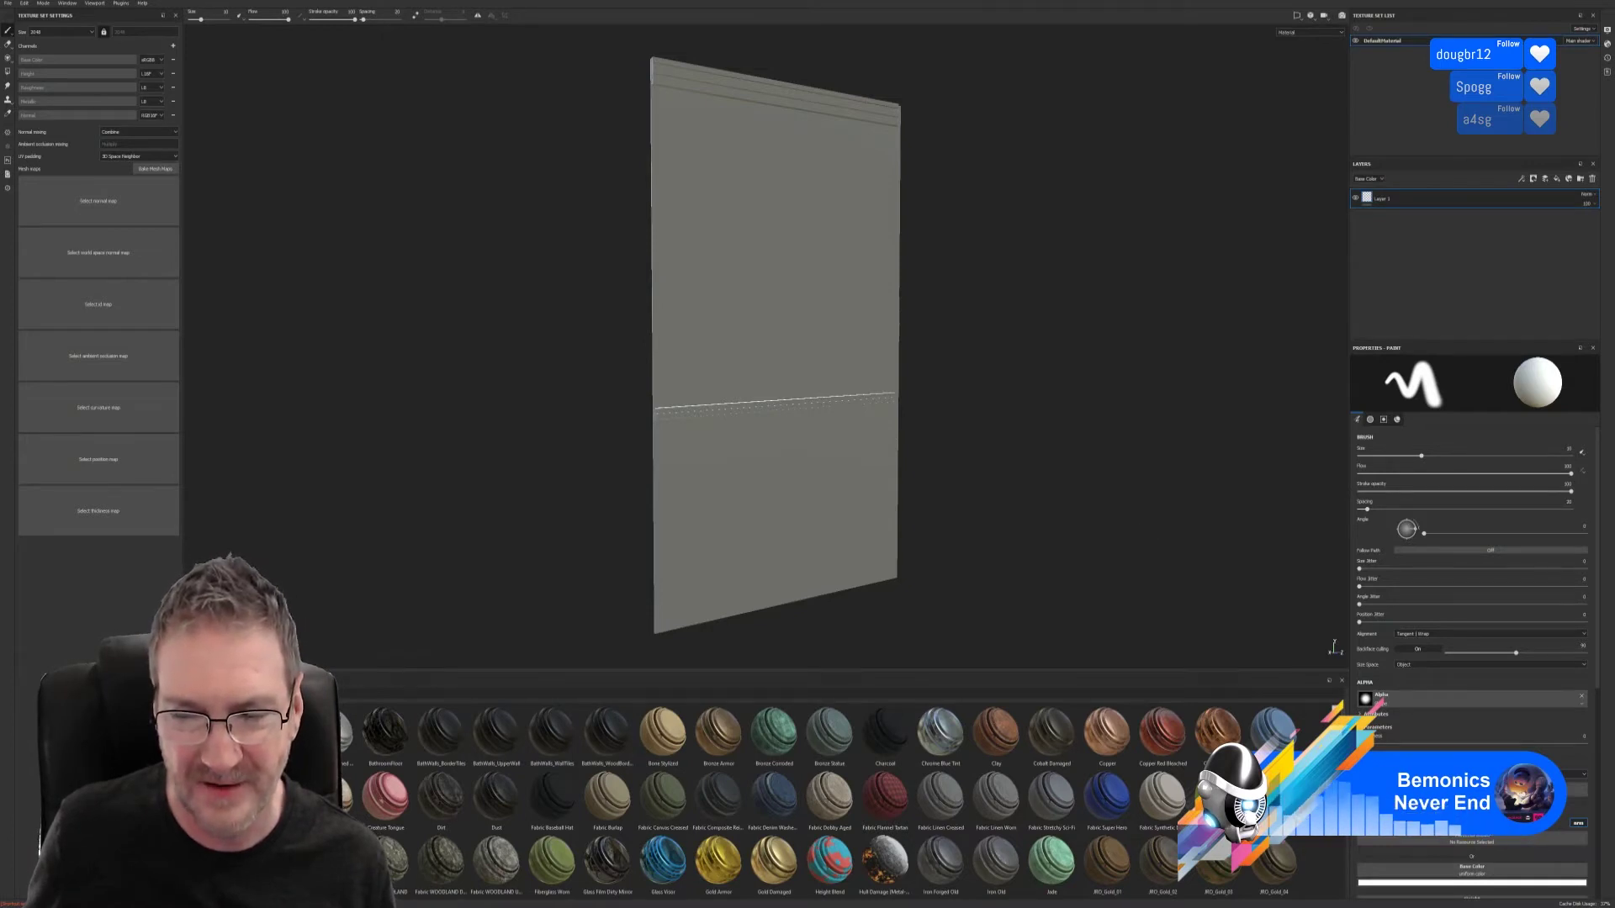
scroll(830, 801, down, 1)
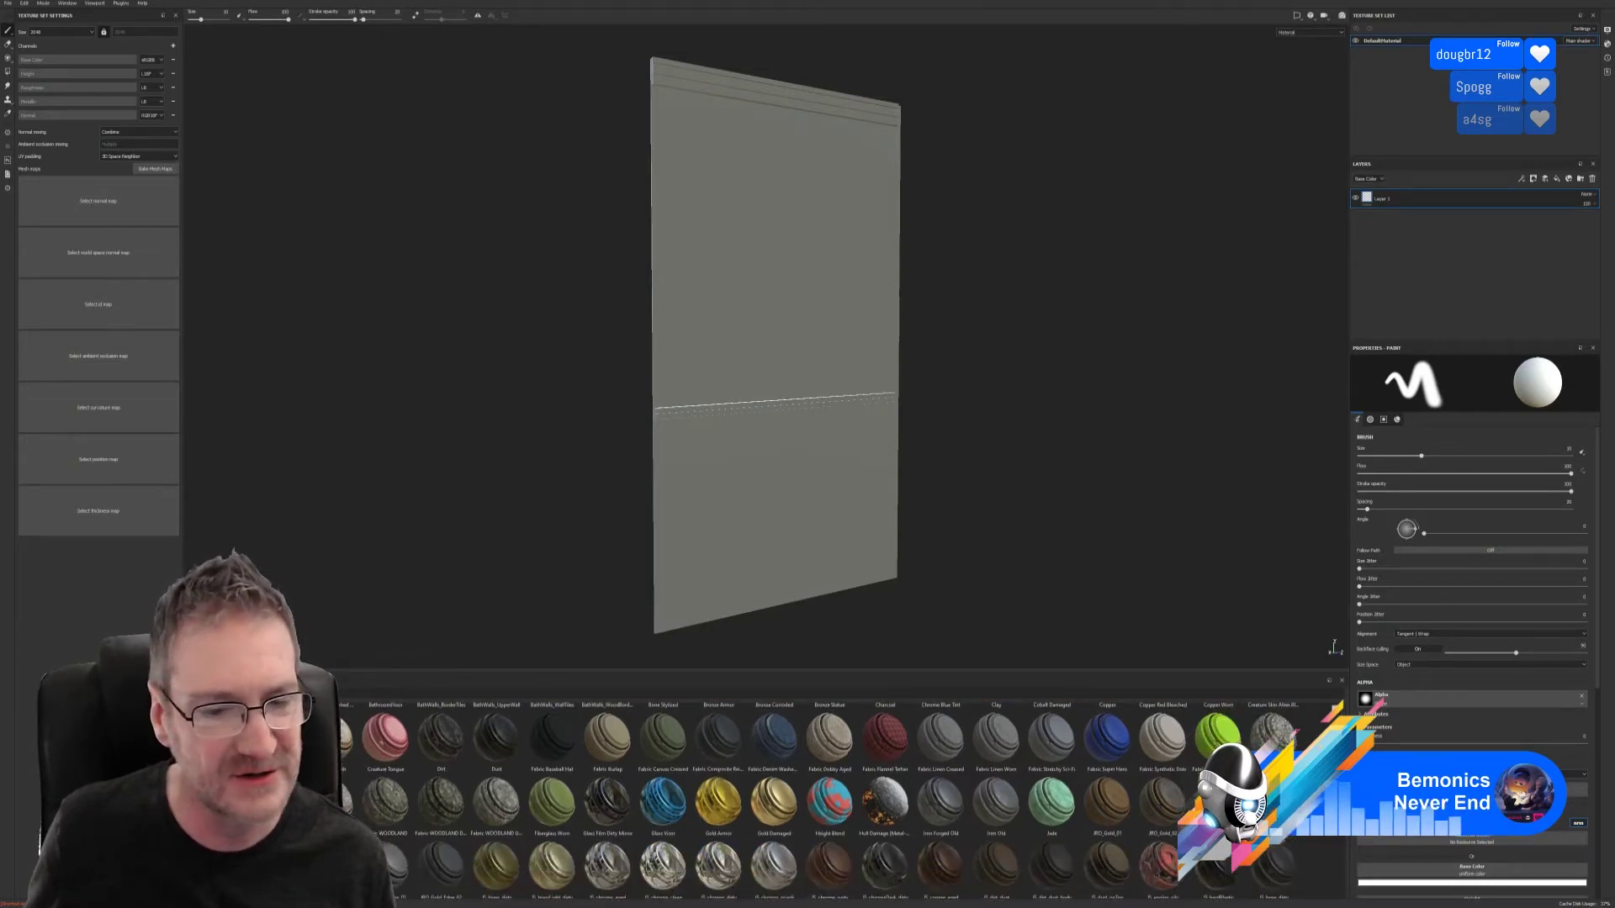
scroll(830, 800, down, 1)
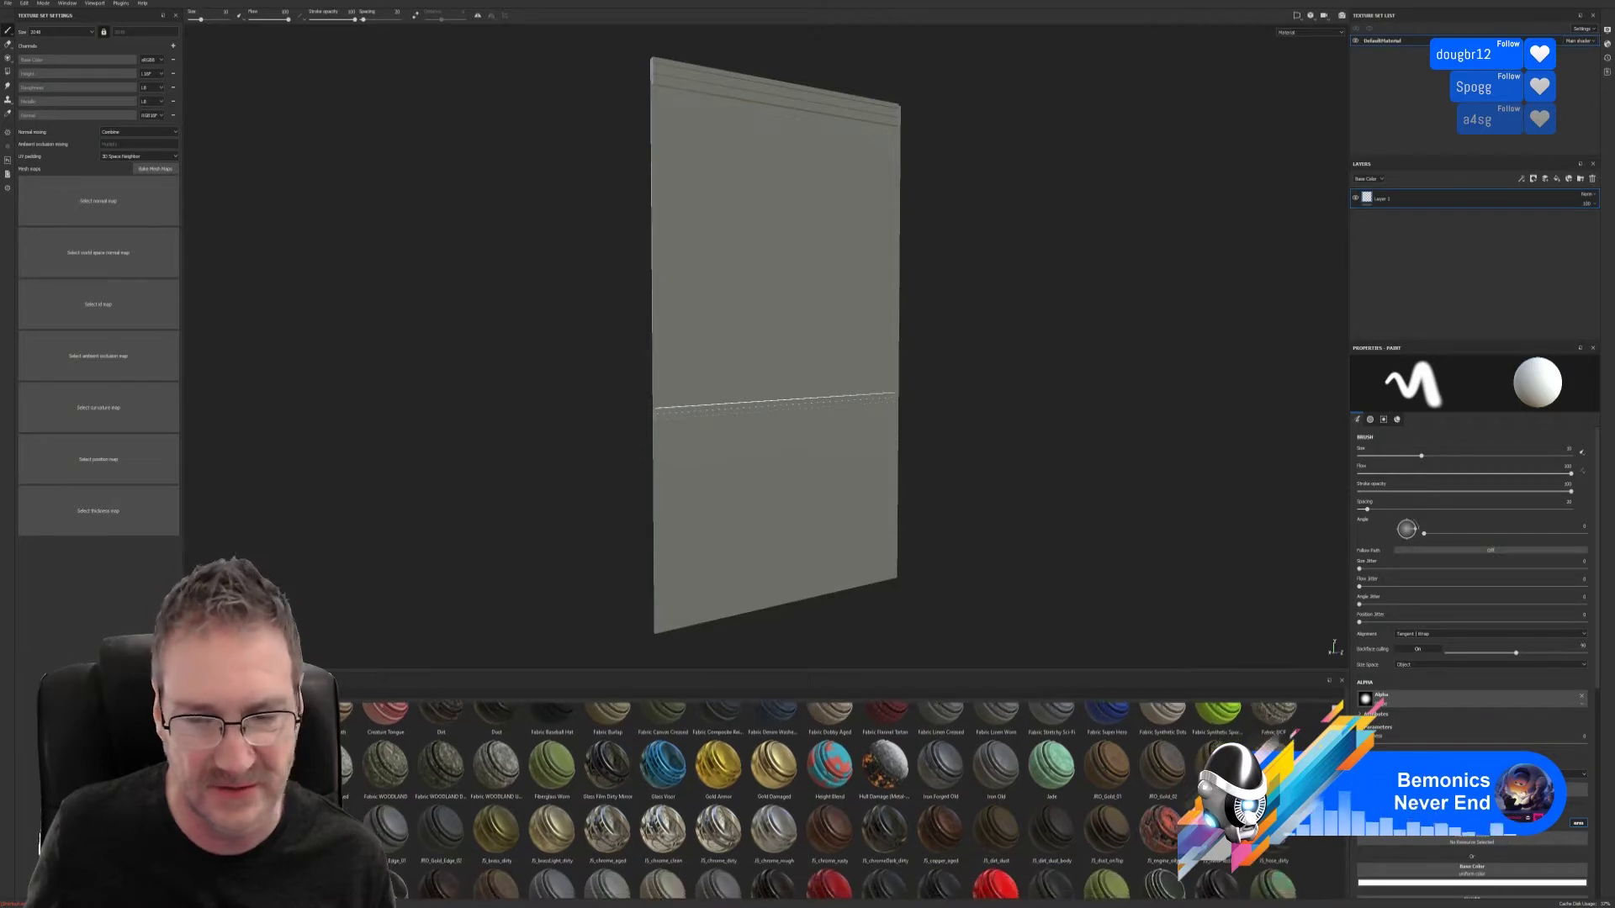
scroll(830, 801, down, 1)
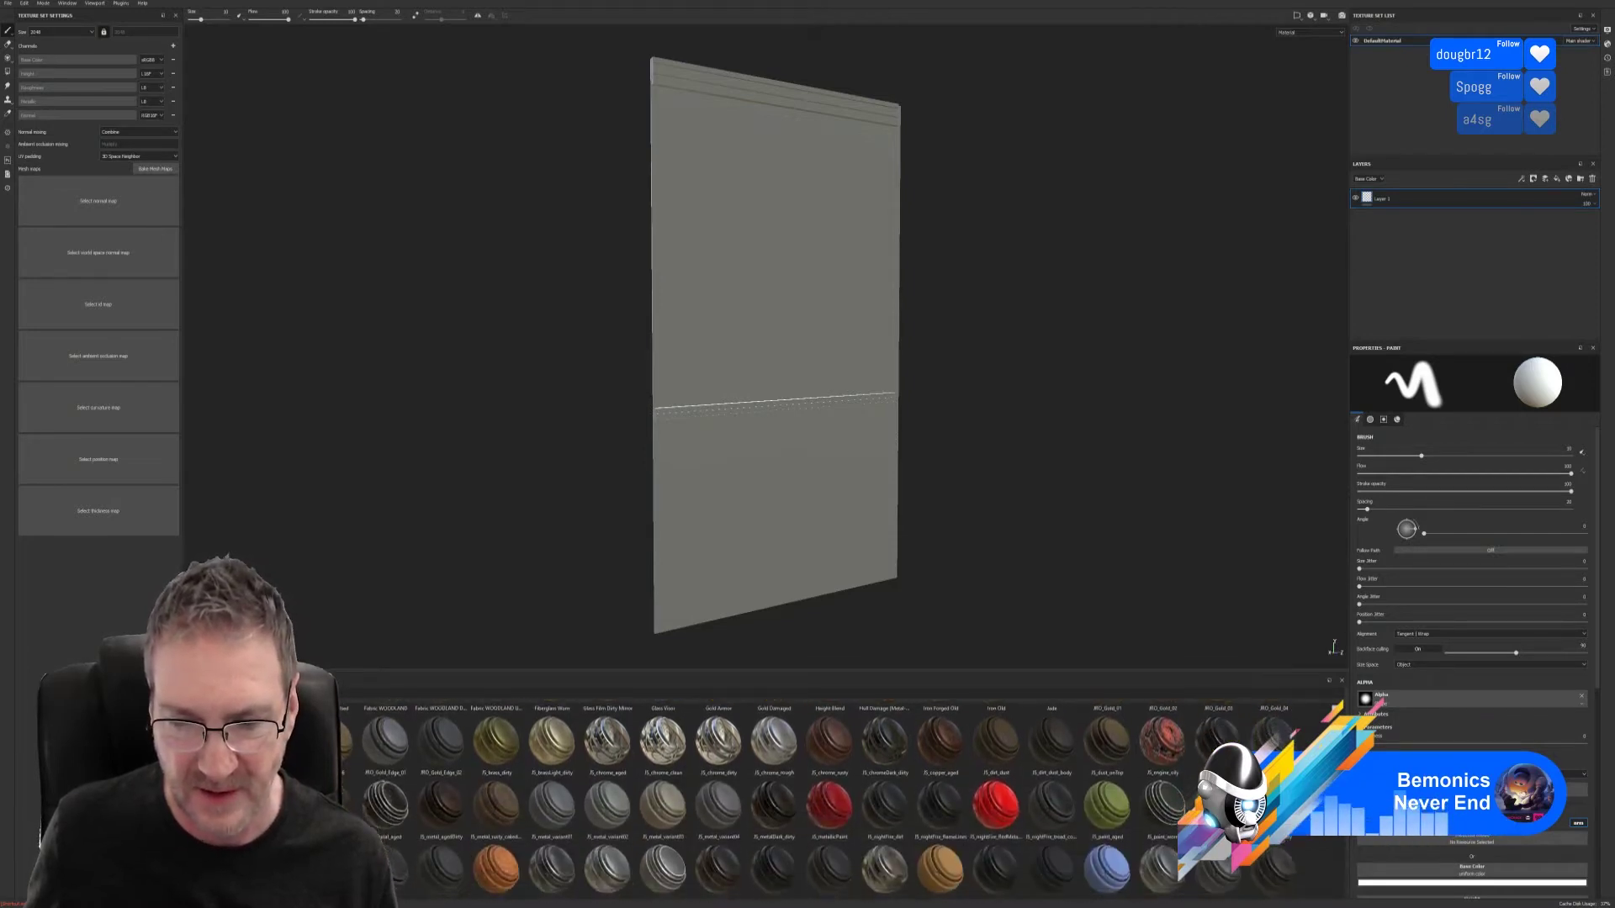
scroll(830, 801, down, 1)
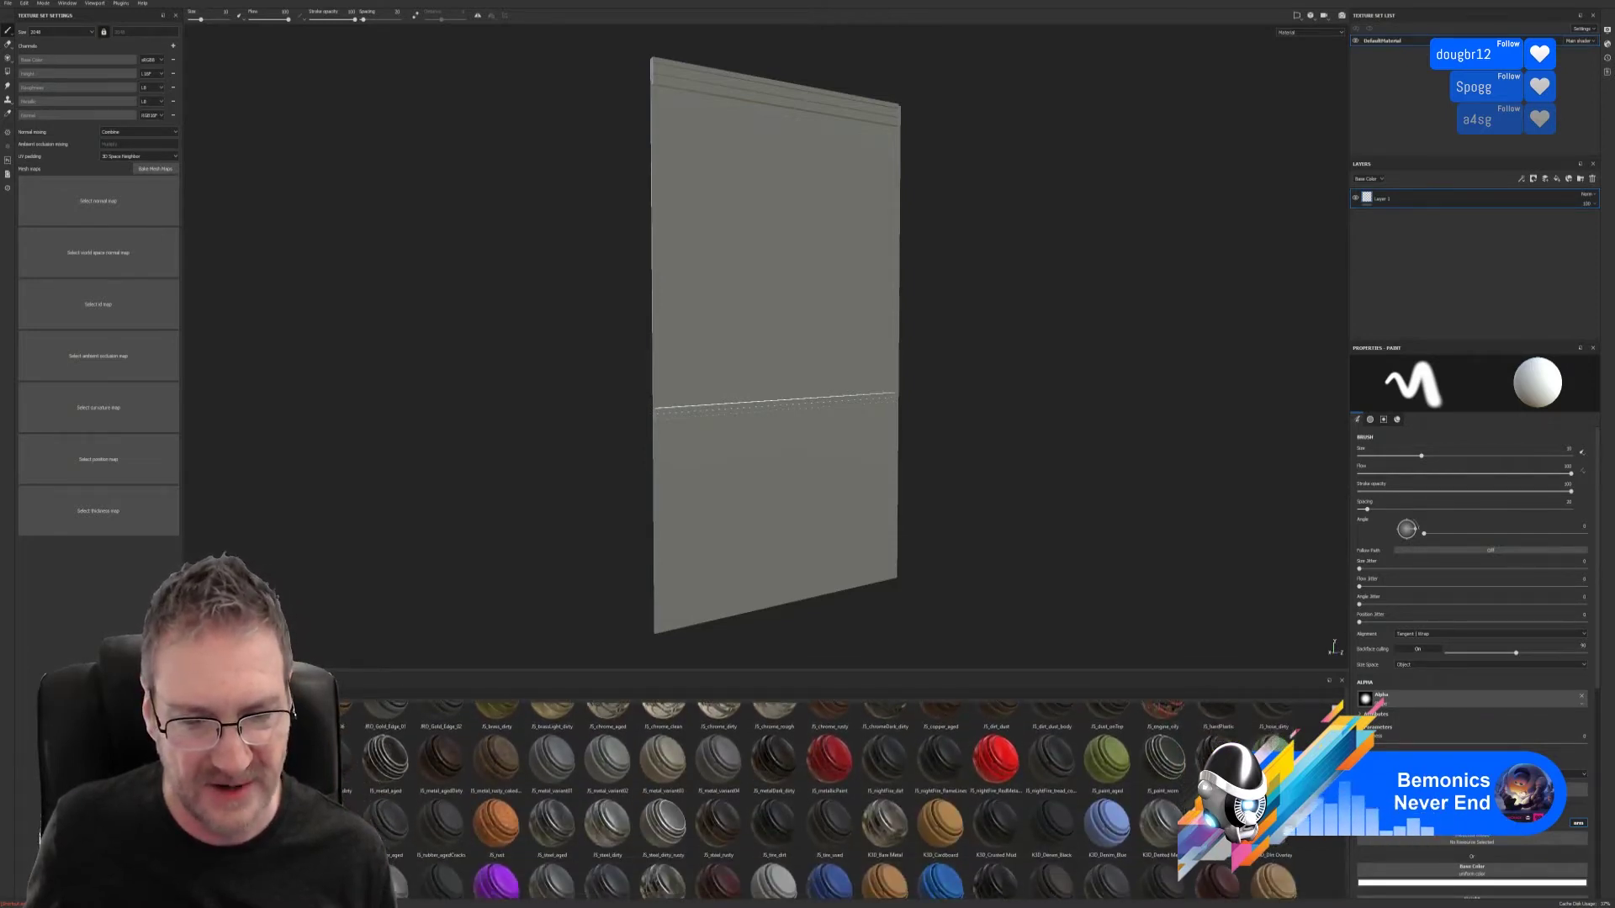
scroll(830, 801, down, 2)
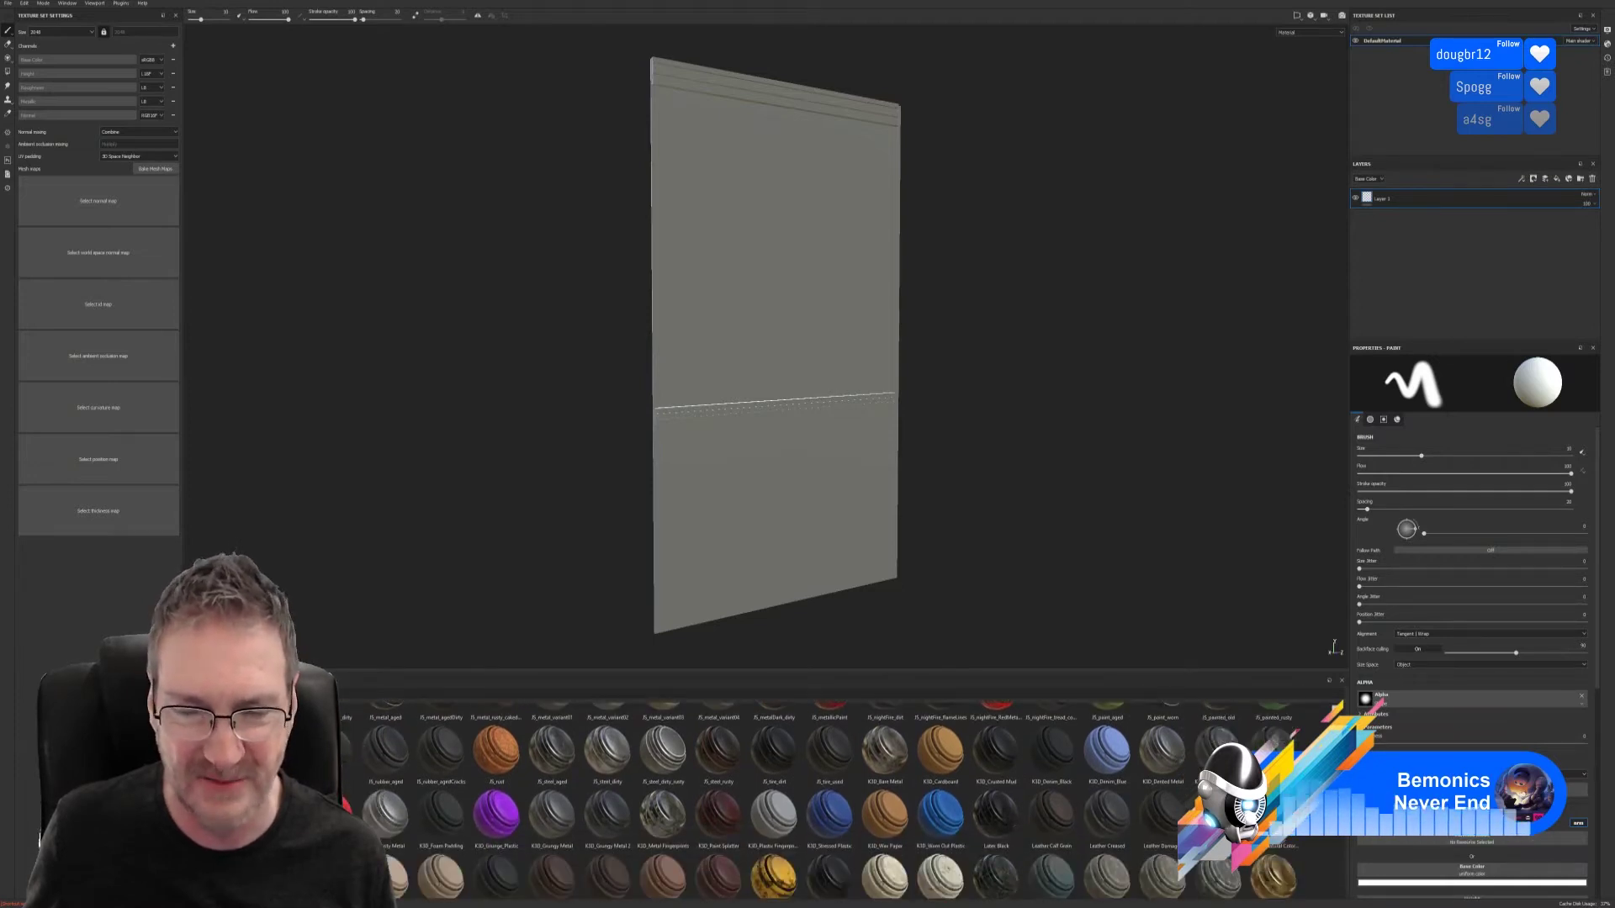
scroll(830, 801, down, 1)
scroll(1342, 842, down, 3)
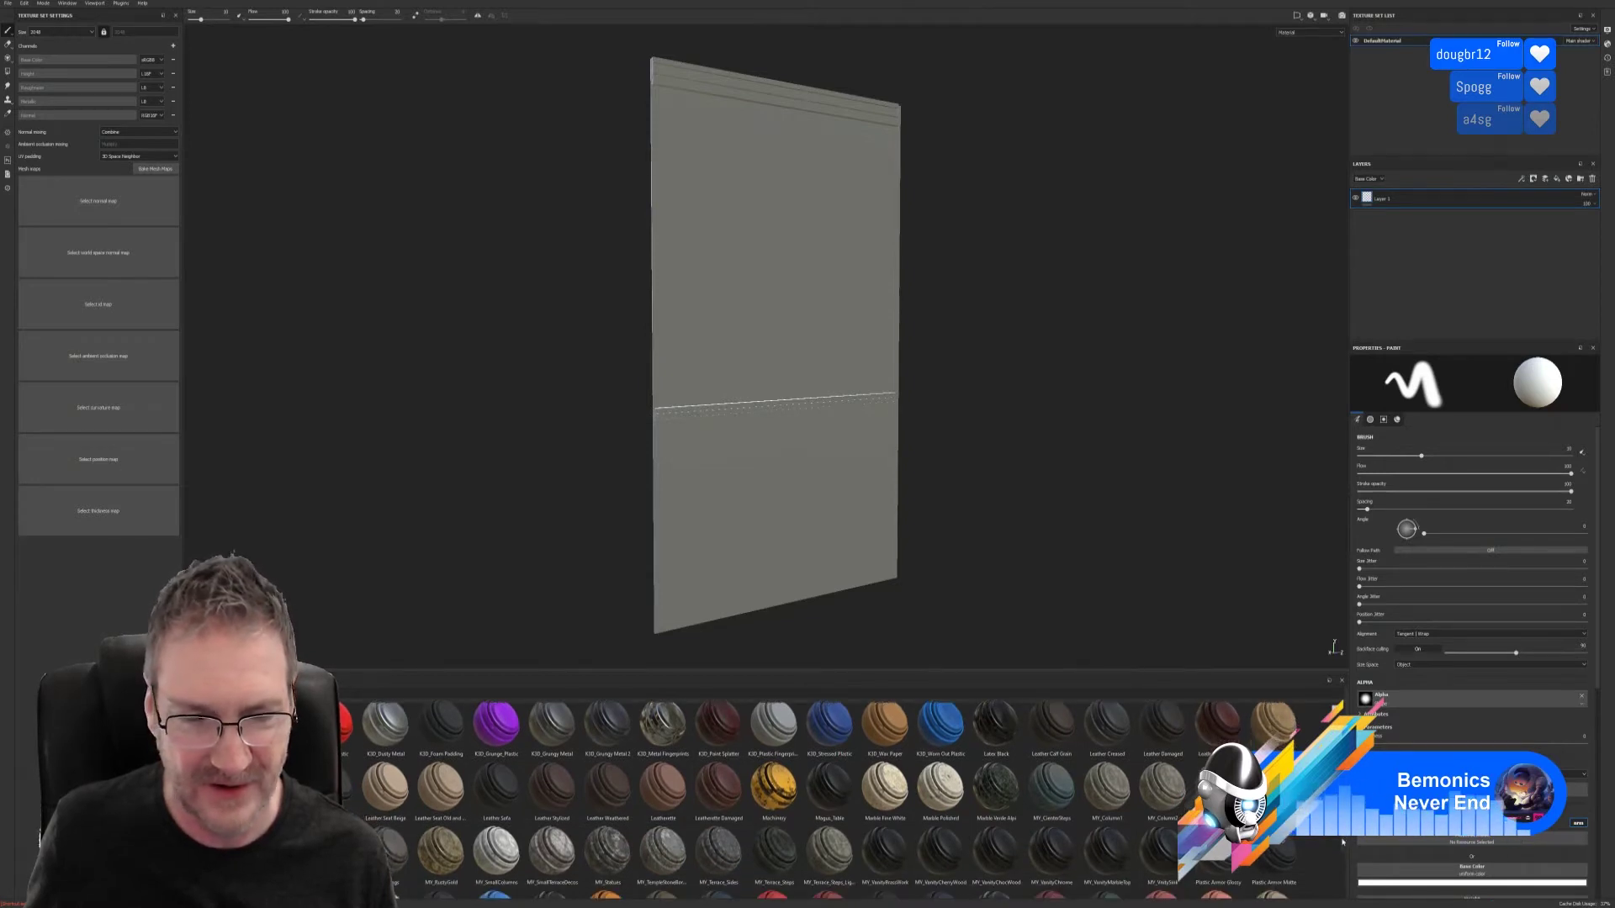
scroll(1342, 842, down, 1)
scroll(1344, 847, down, 2)
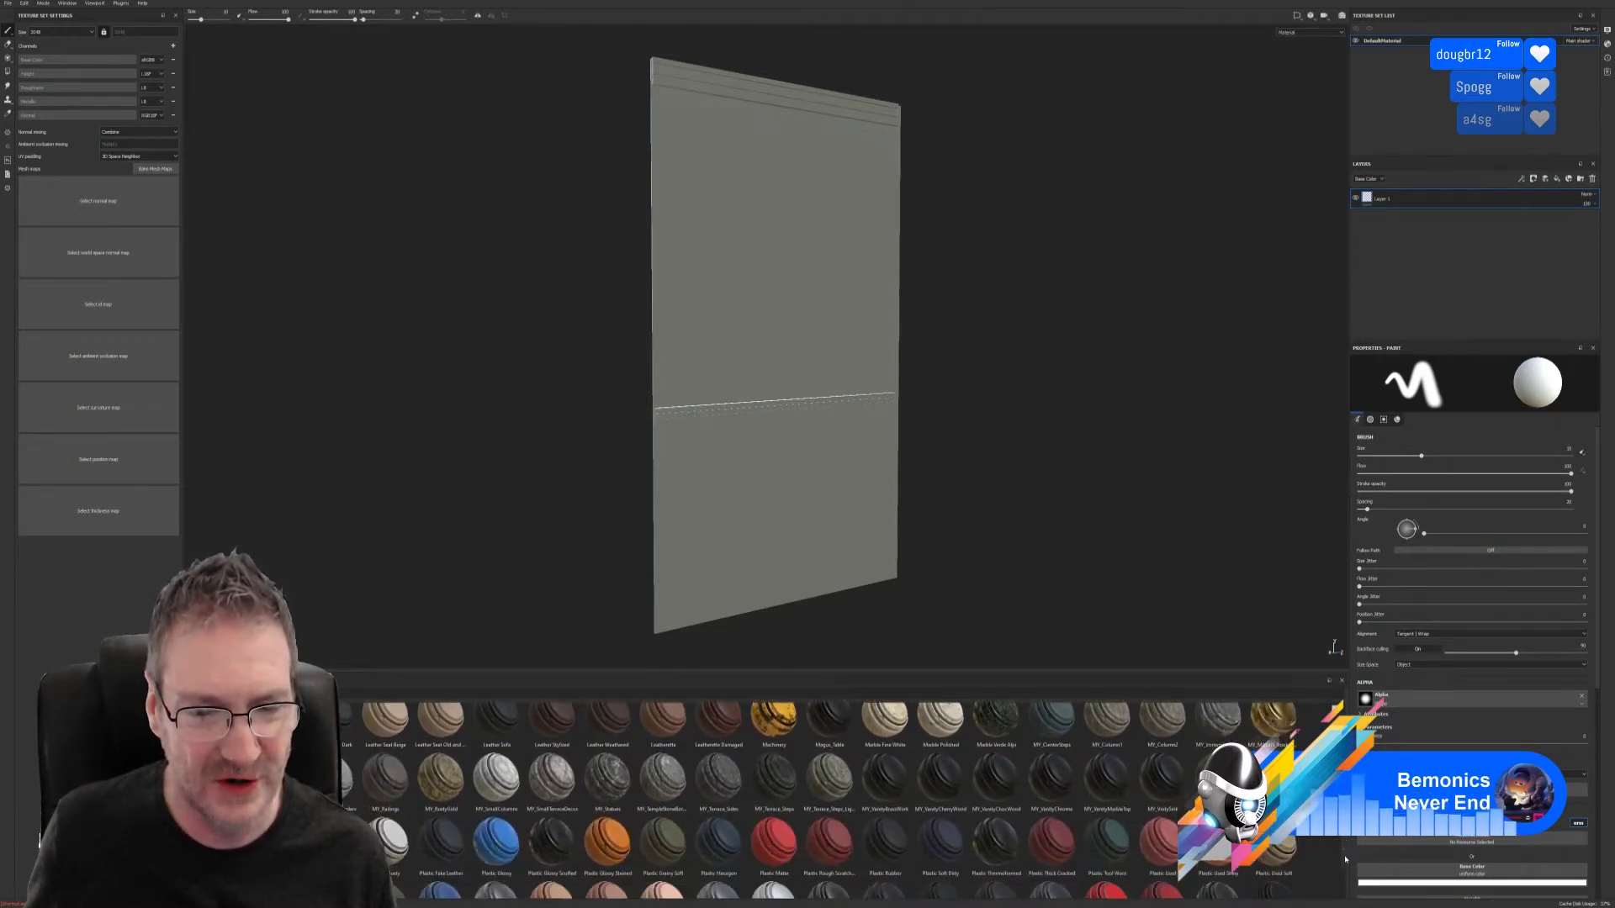
scroll(1345, 858, down, 3)
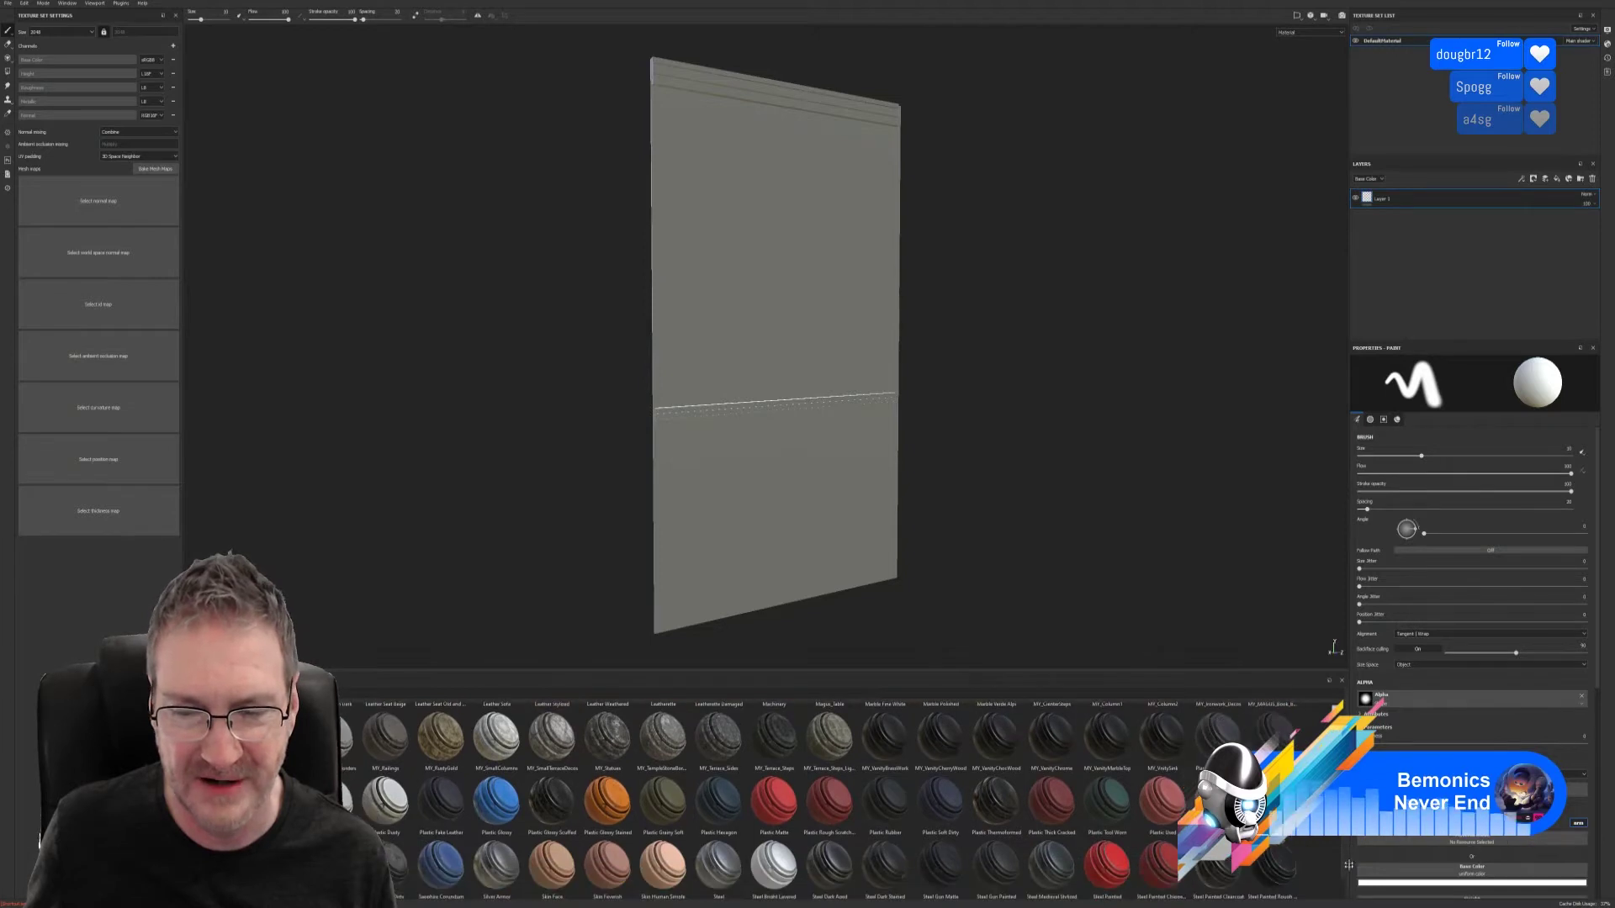
scroll(1348, 875, down, 1)
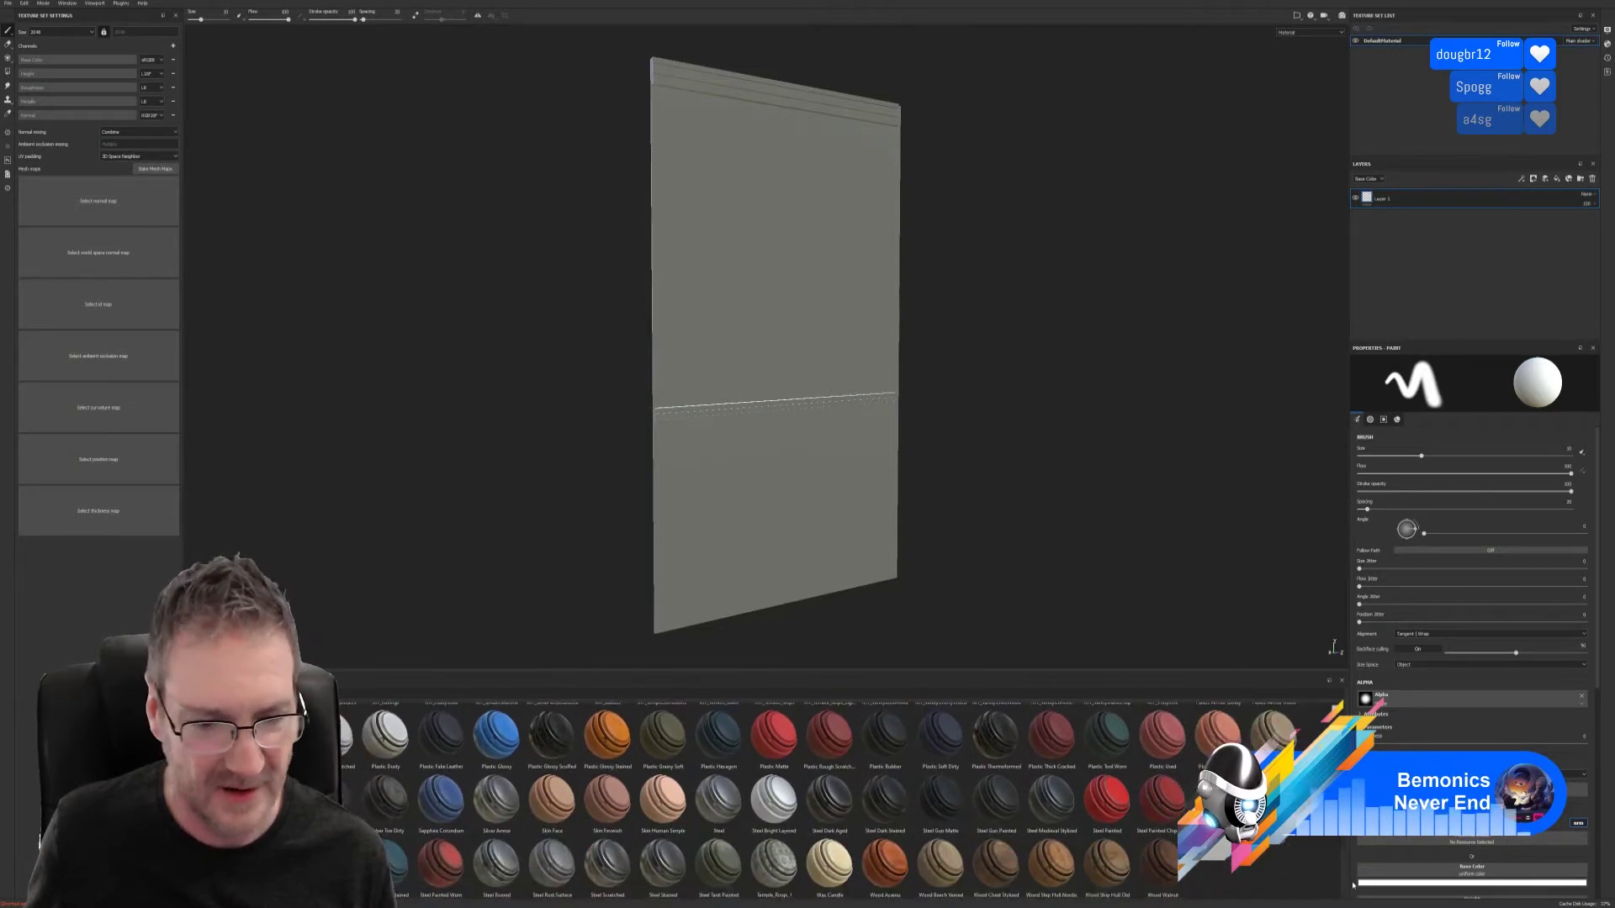
- Look back through the material library up to the BathroomFloor and BathWalls materials
scroll(1350, 874, up, 4)
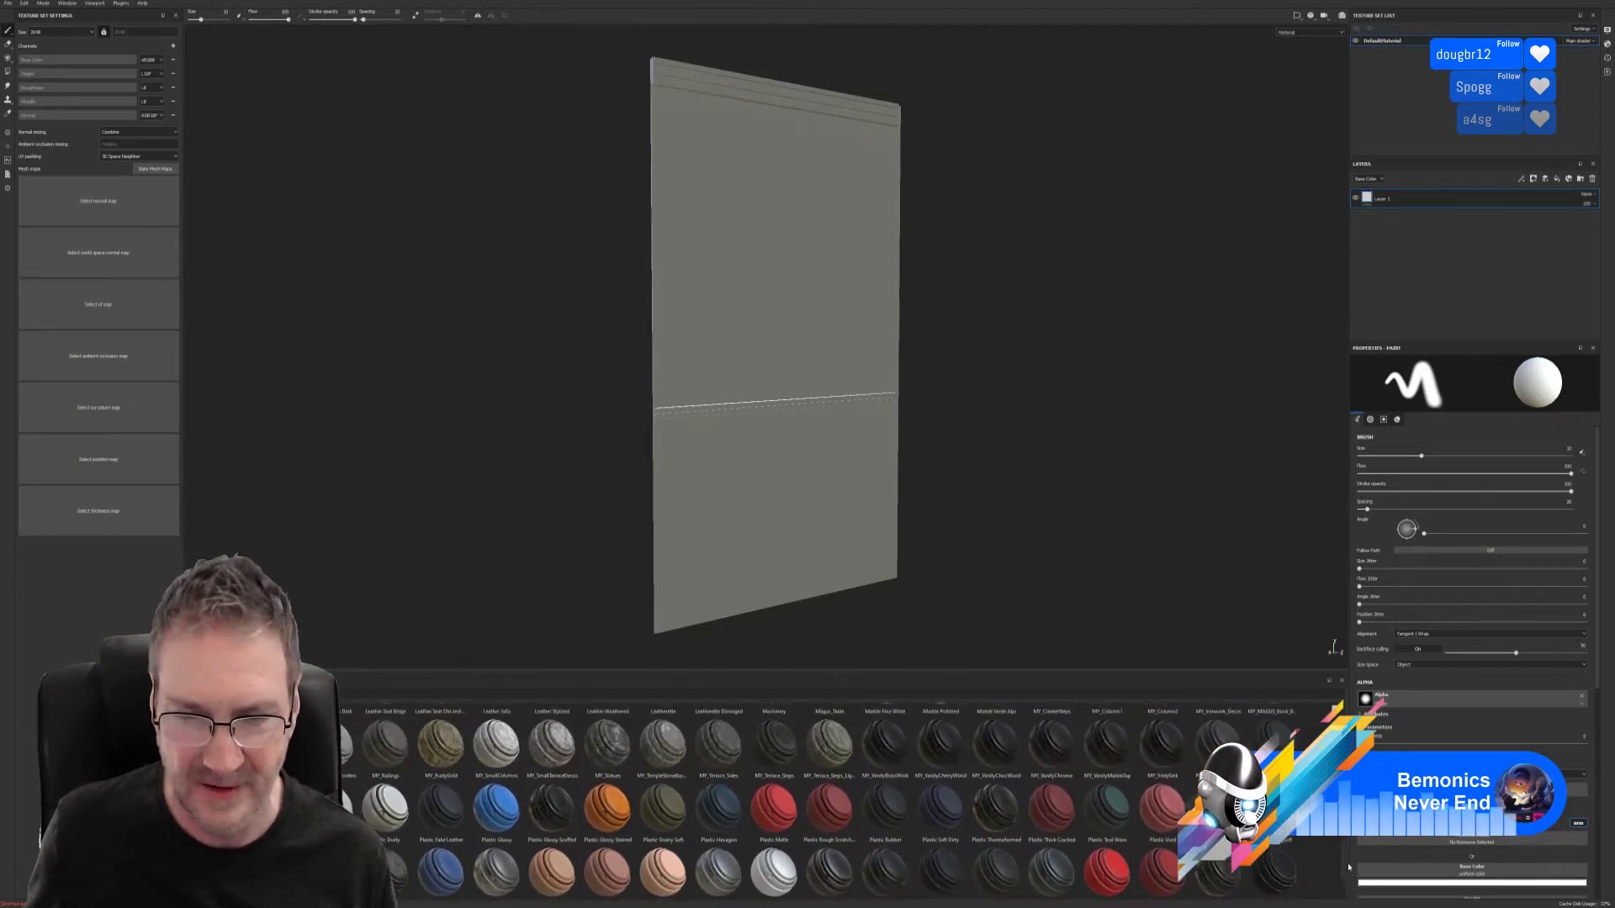
scroll(1344, 859, up, 1)
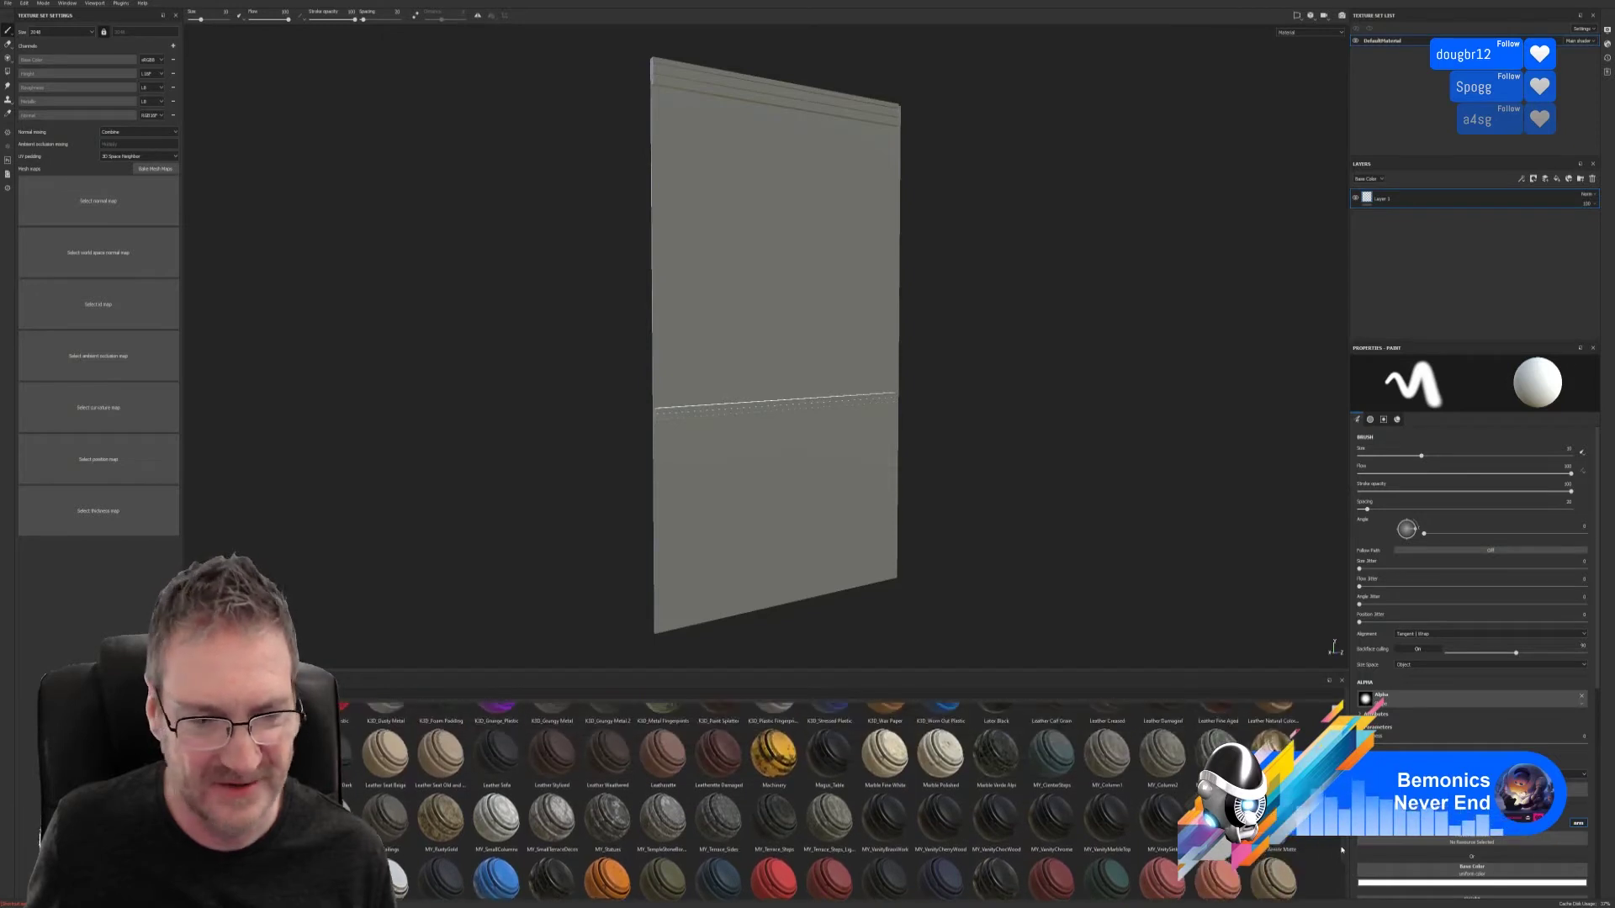
scroll(1337, 841, up, 1)
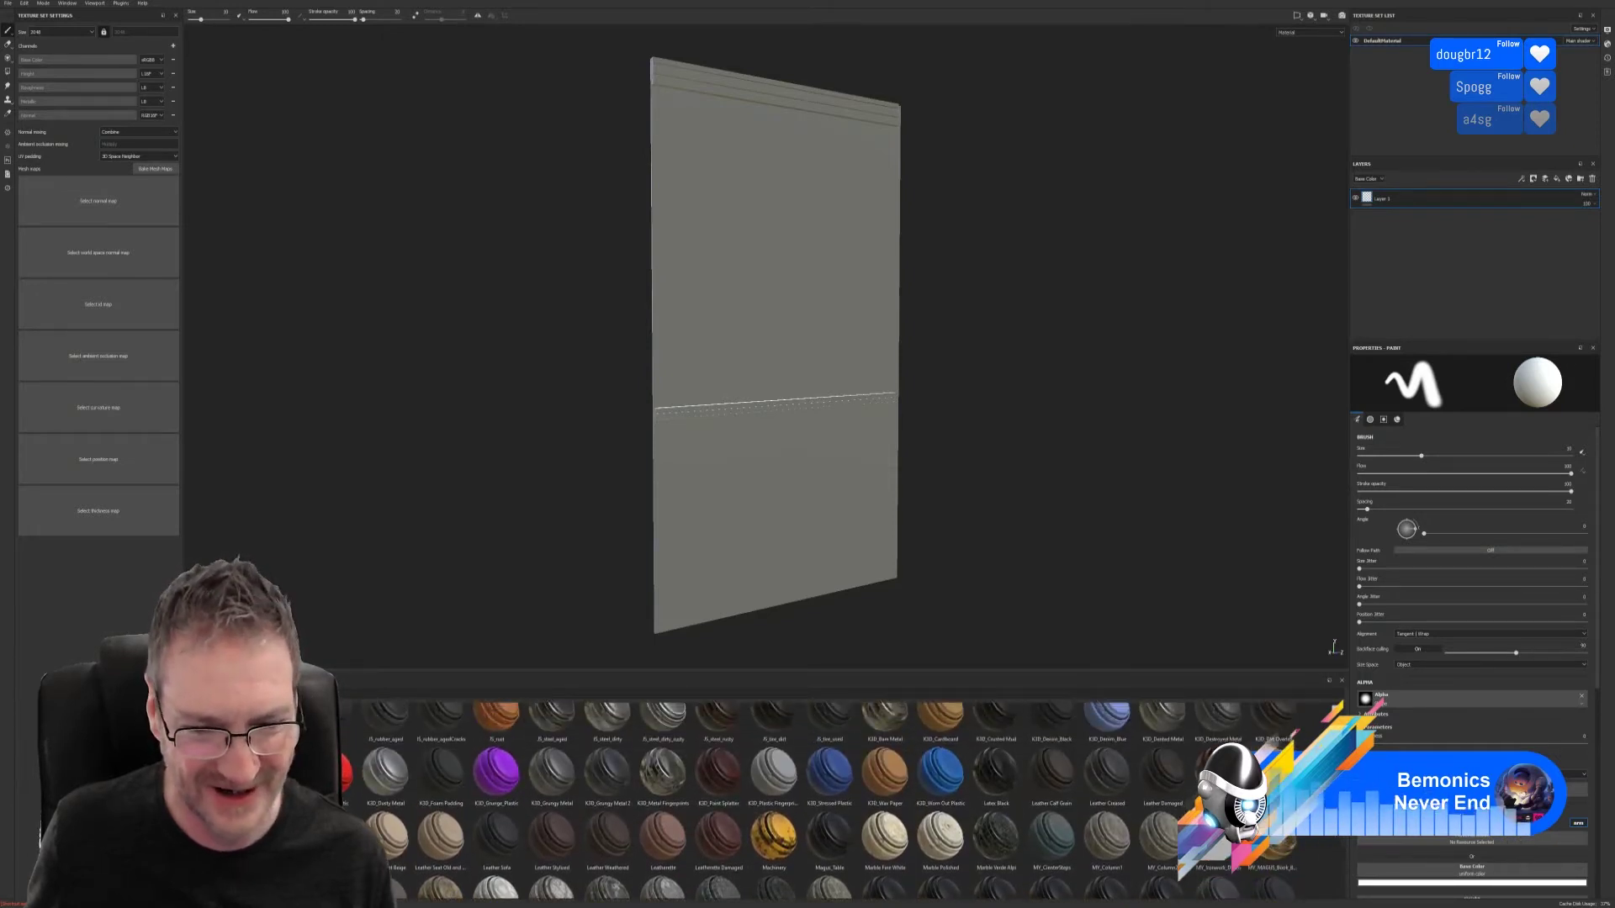
scroll(1337, 840, up, 1)
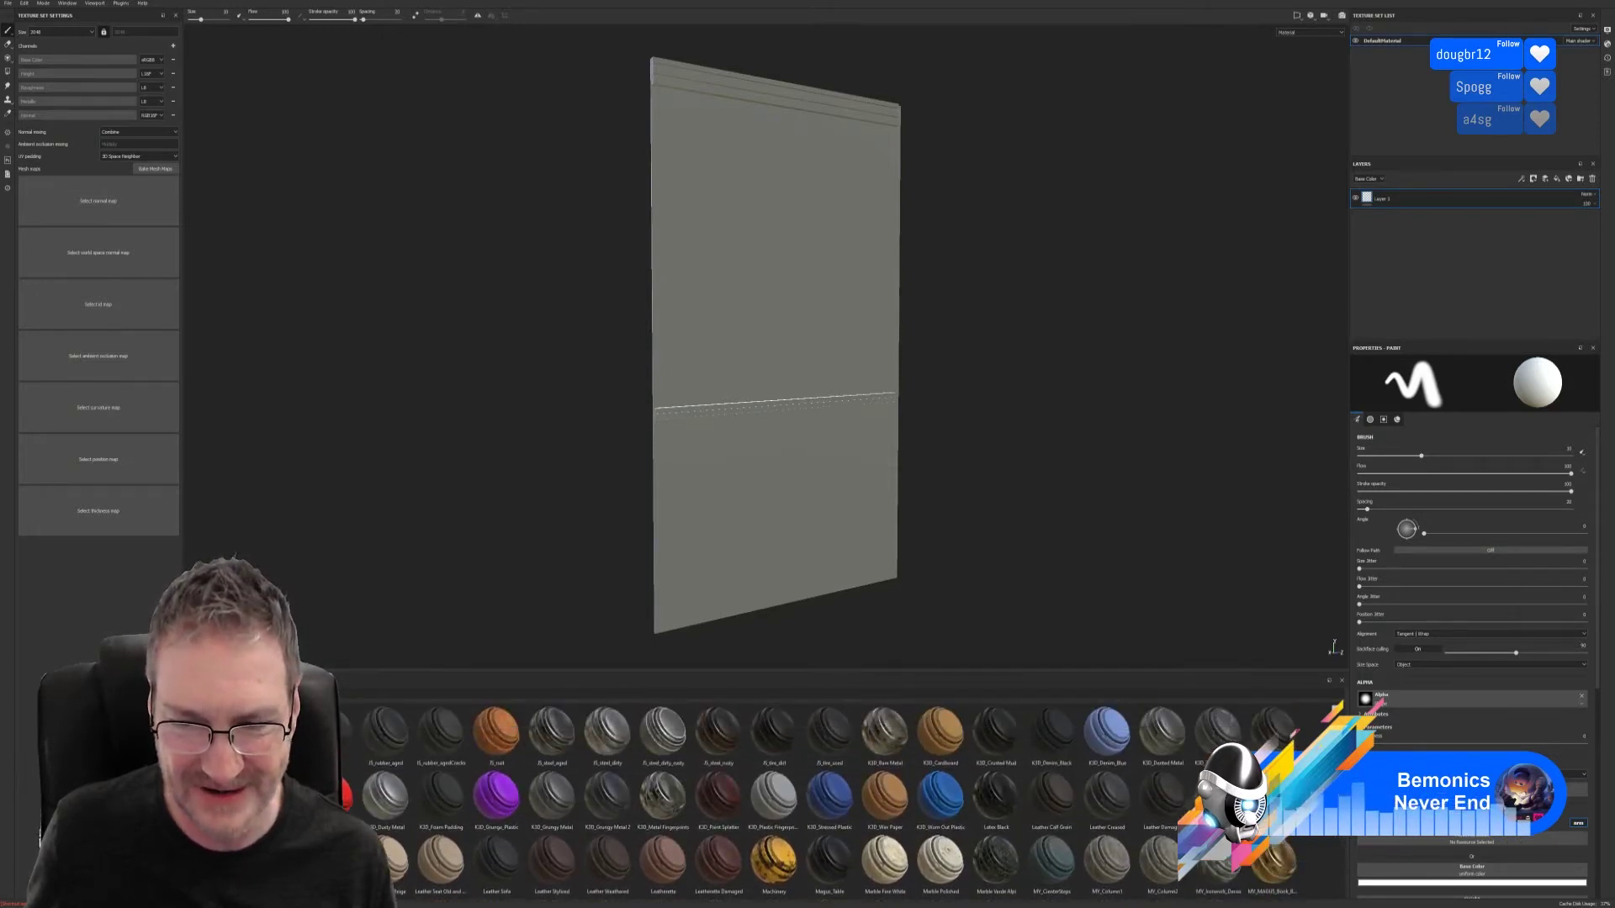
scroll(1337, 840, up, 1)
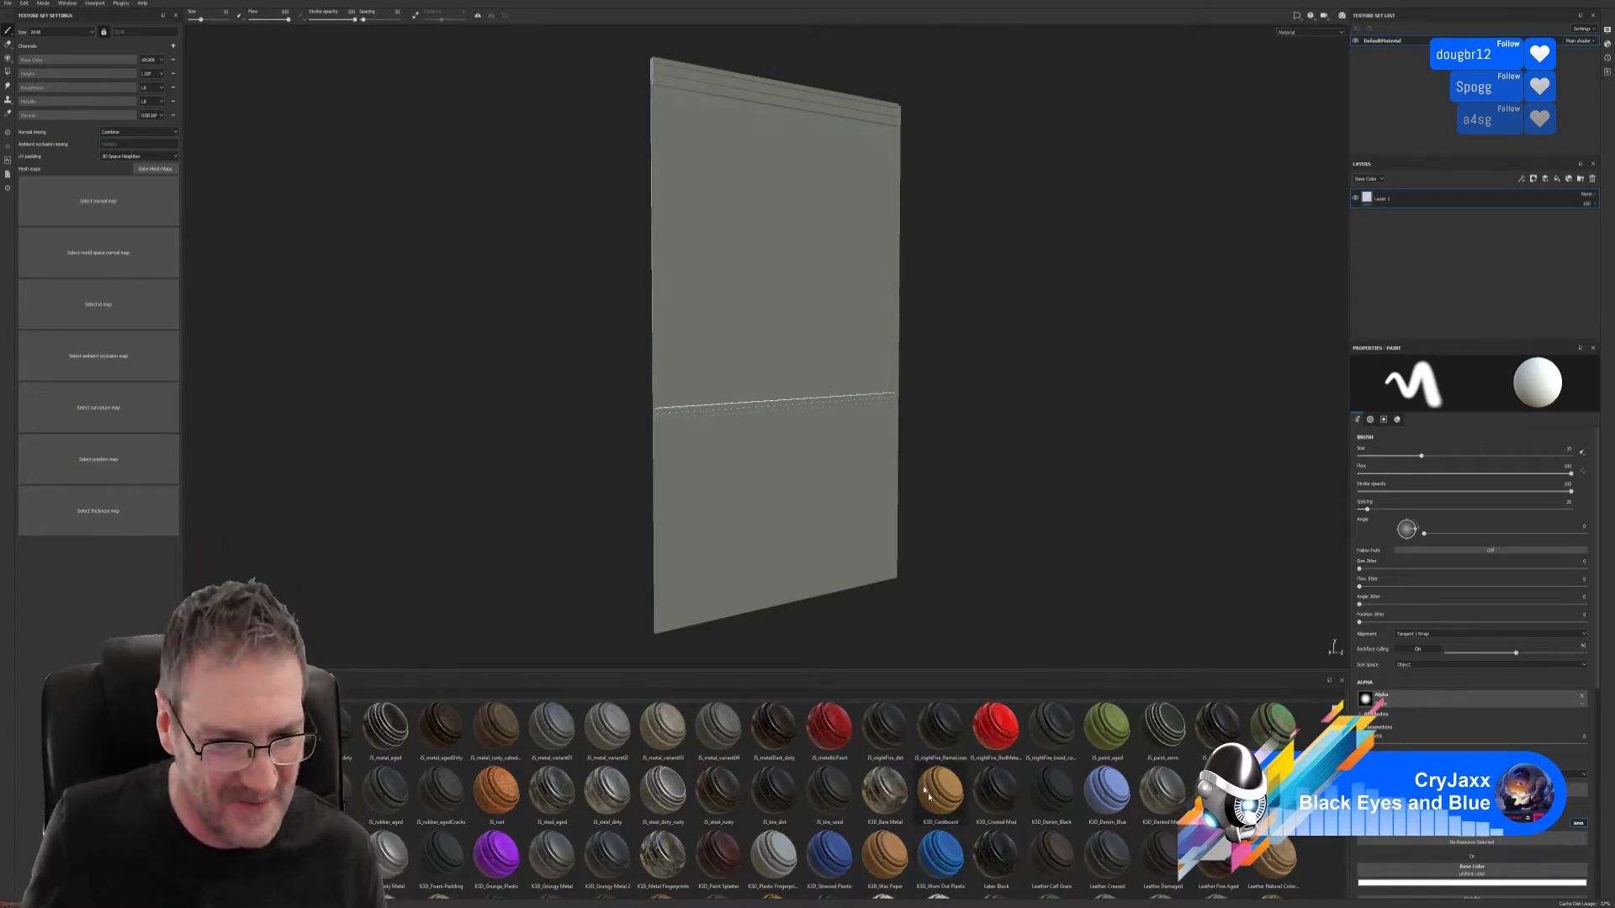
scroll(934, 800, up, 3)
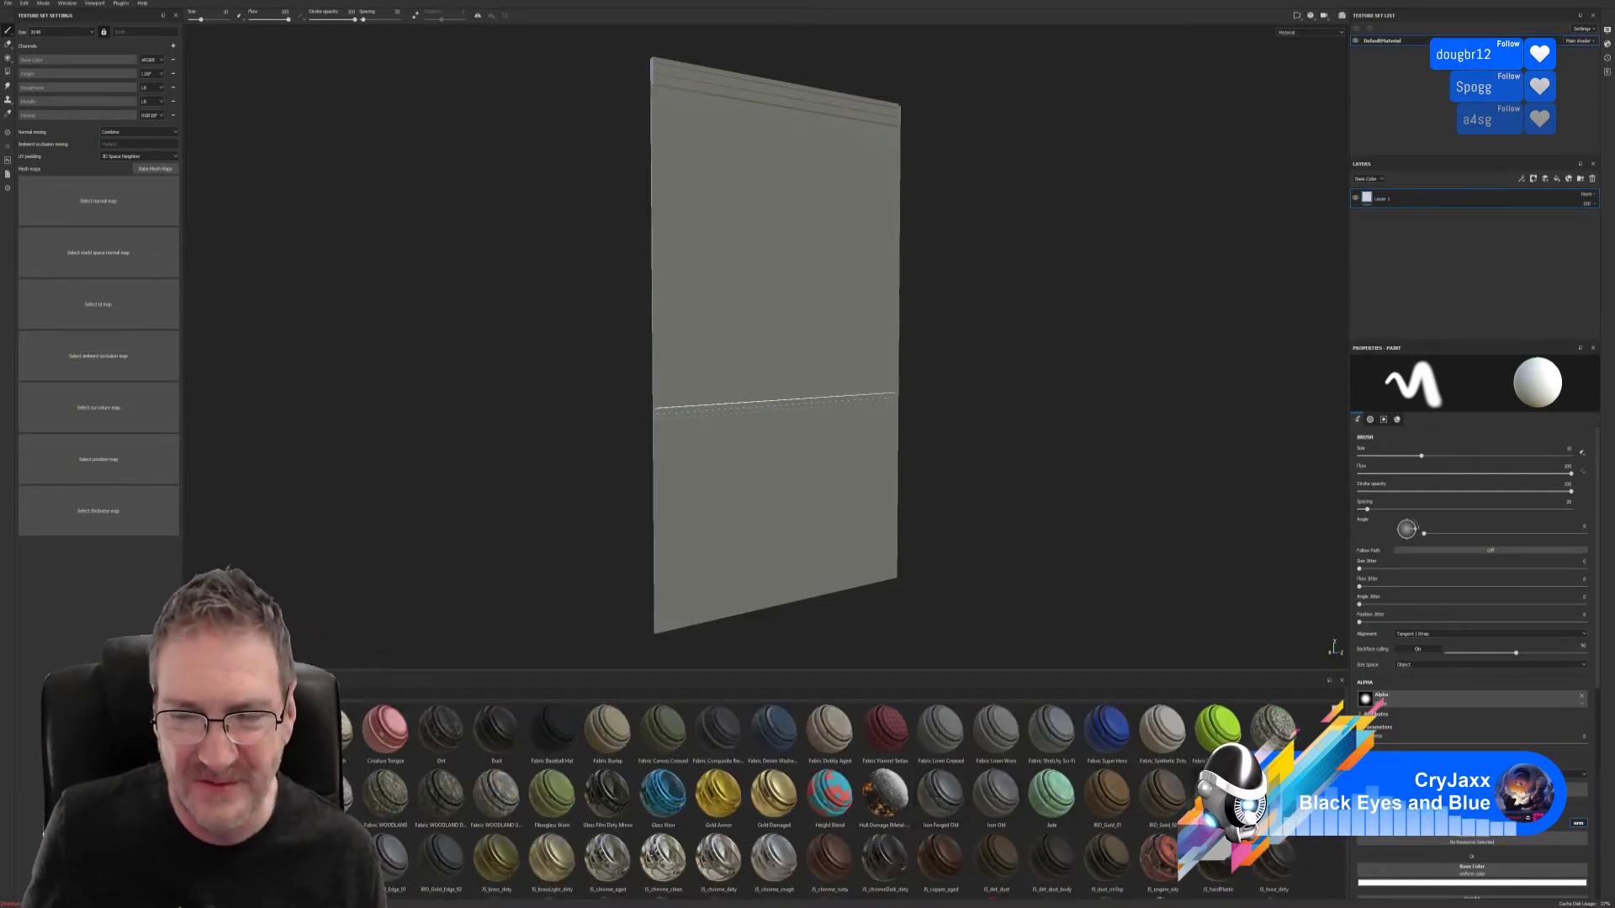
scroll(816, 799, up, 1)
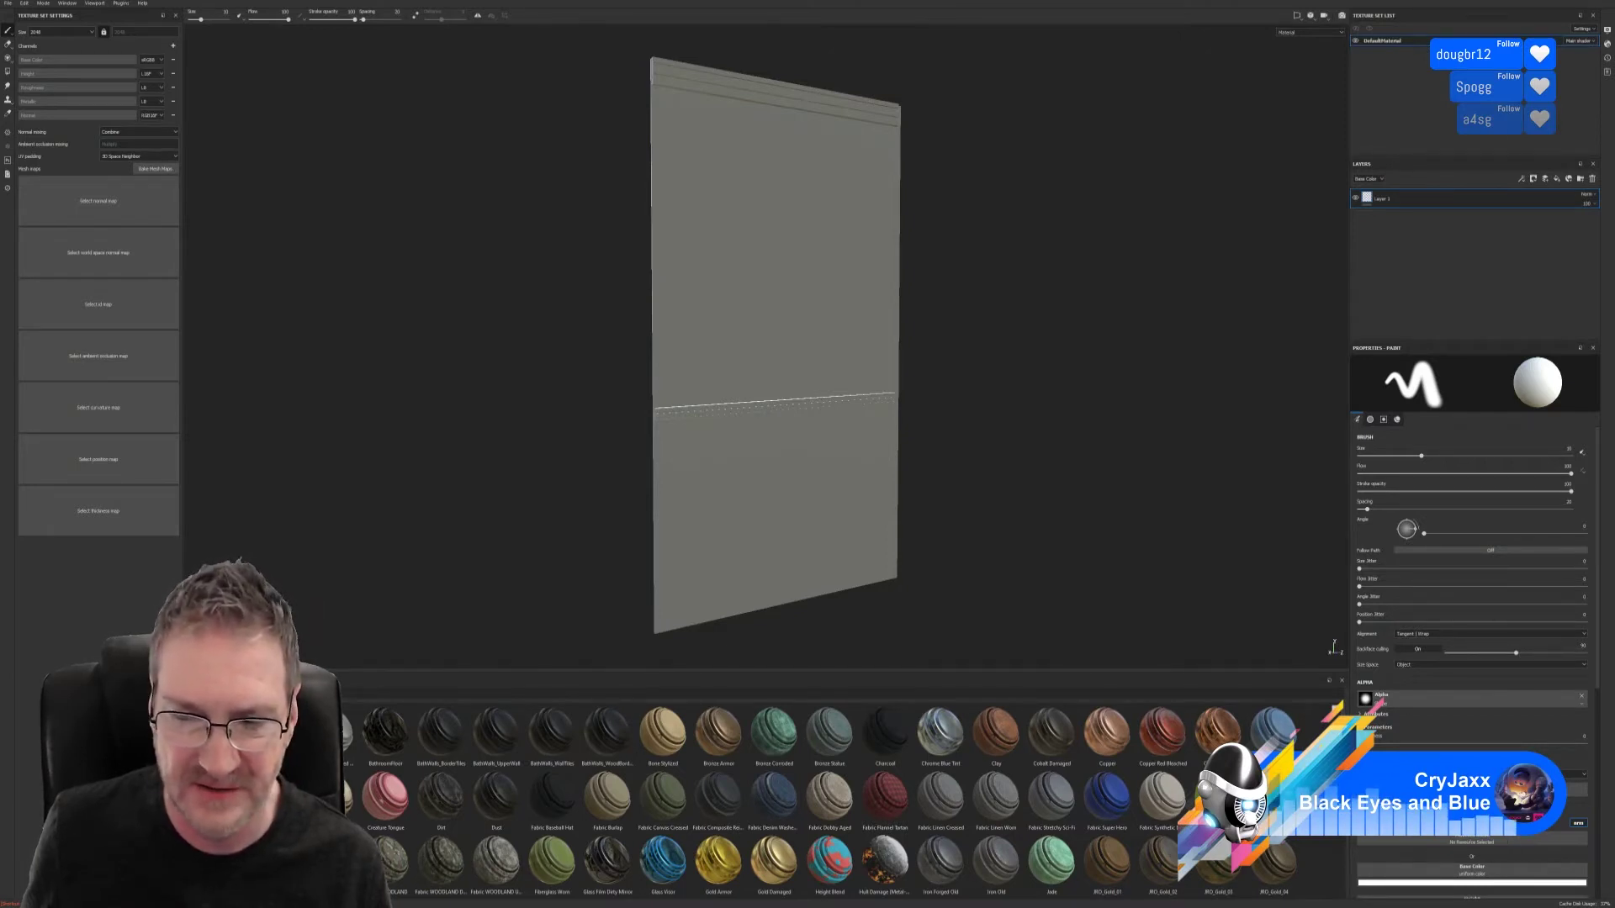
- Browse the material library down through the metal, leather, marble, plastic and steel materials and back to the BathWalls materials
scroll(830, 801, down, 1)
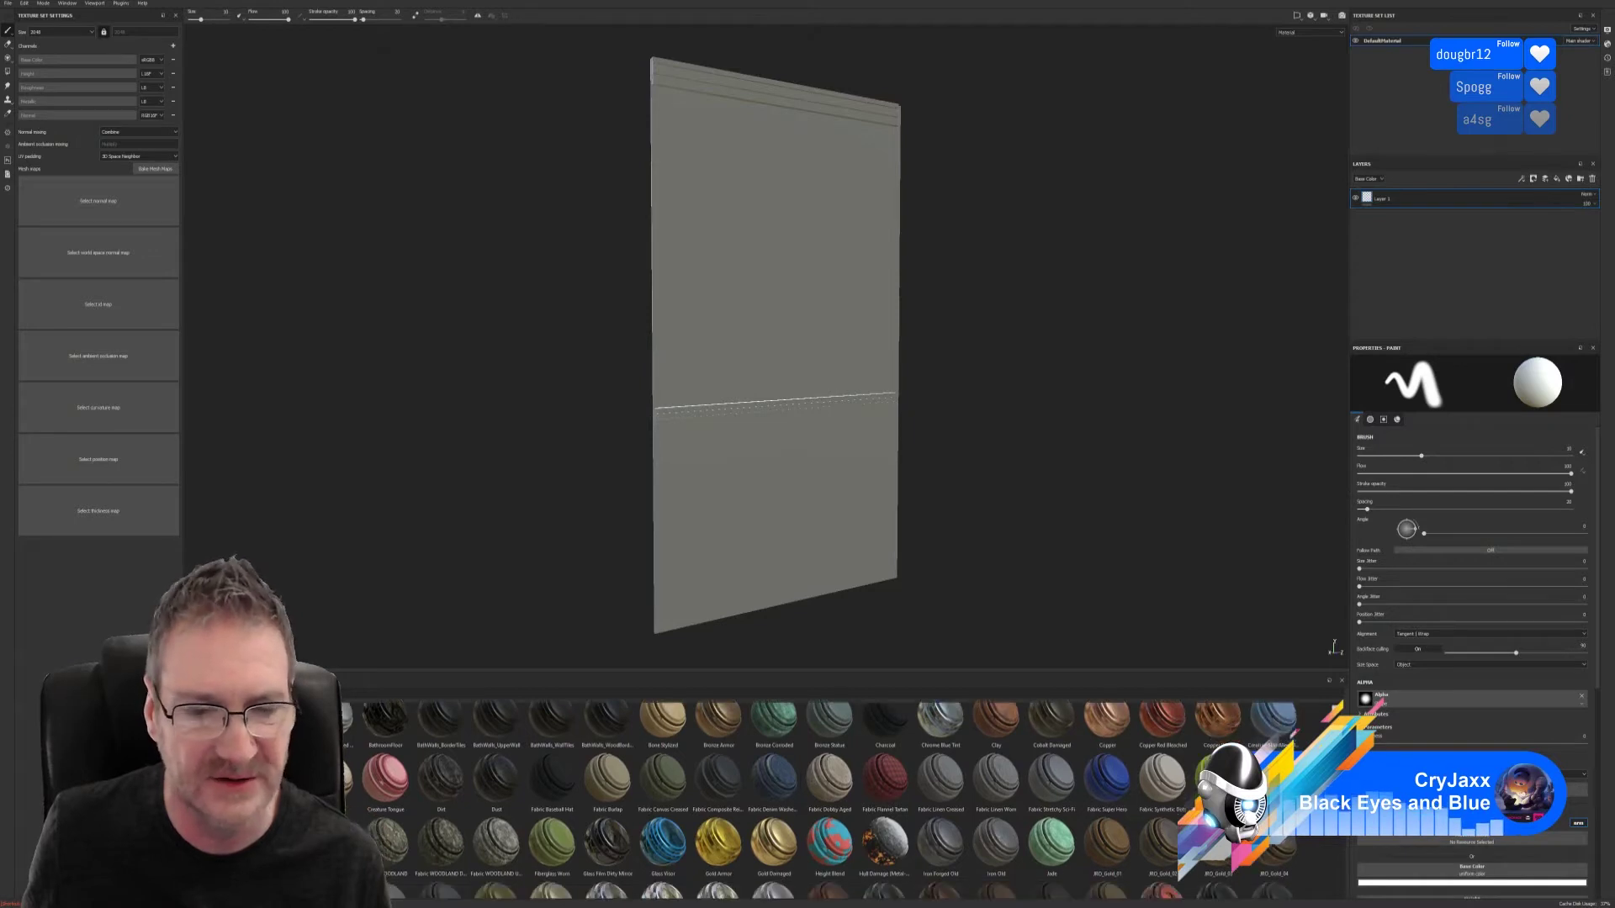
scroll(830, 800, down, 1)
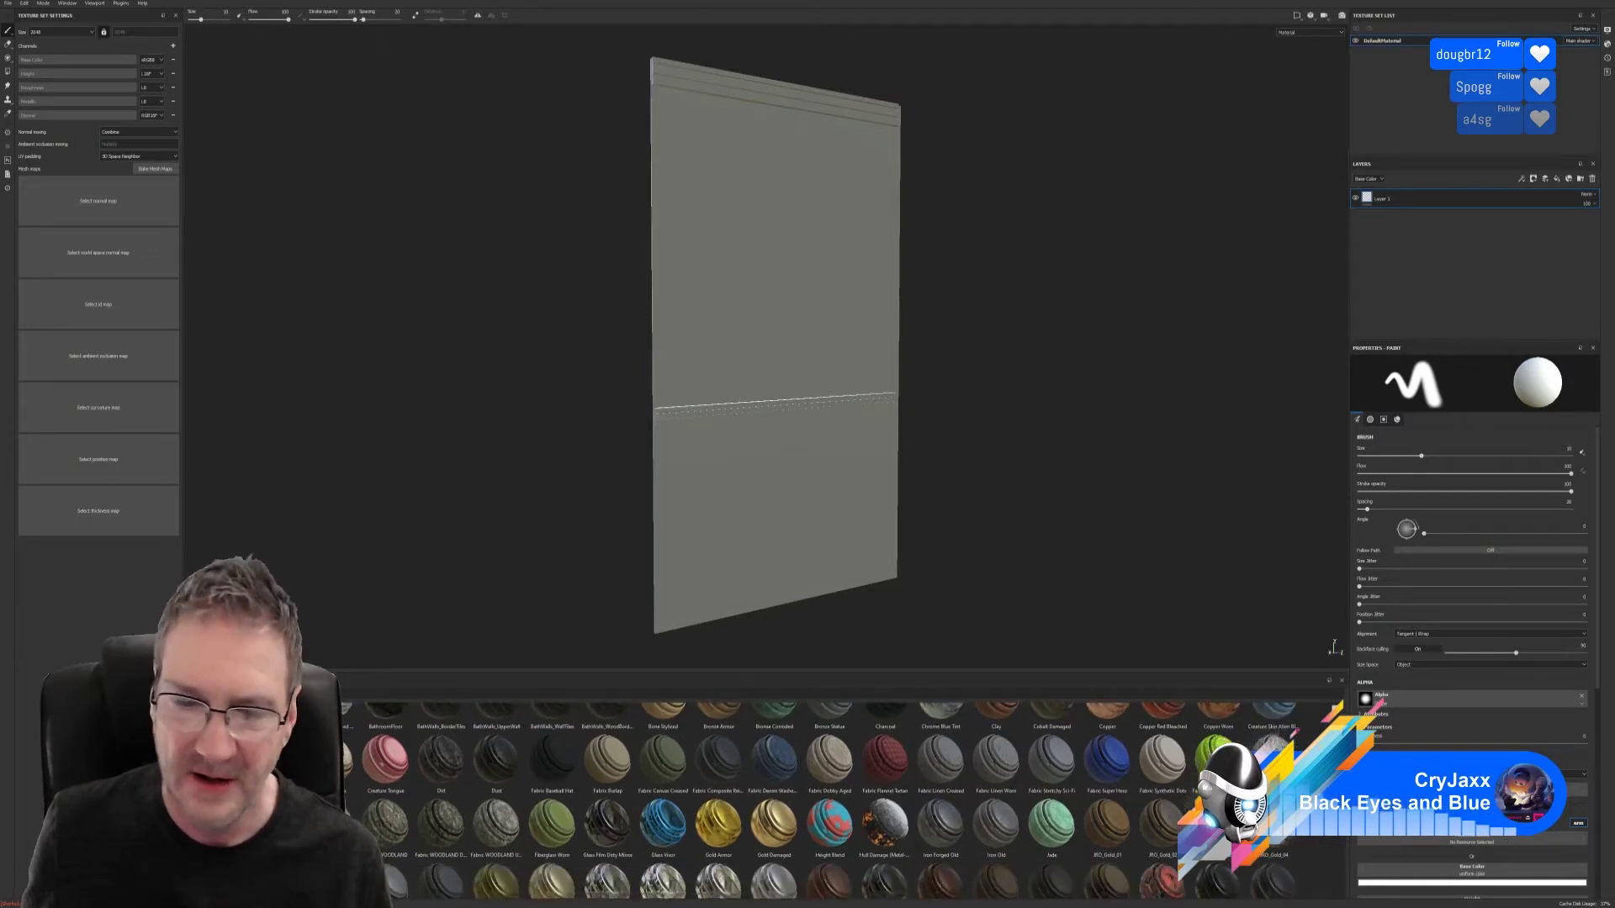
scroll(831, 801, down, 1)
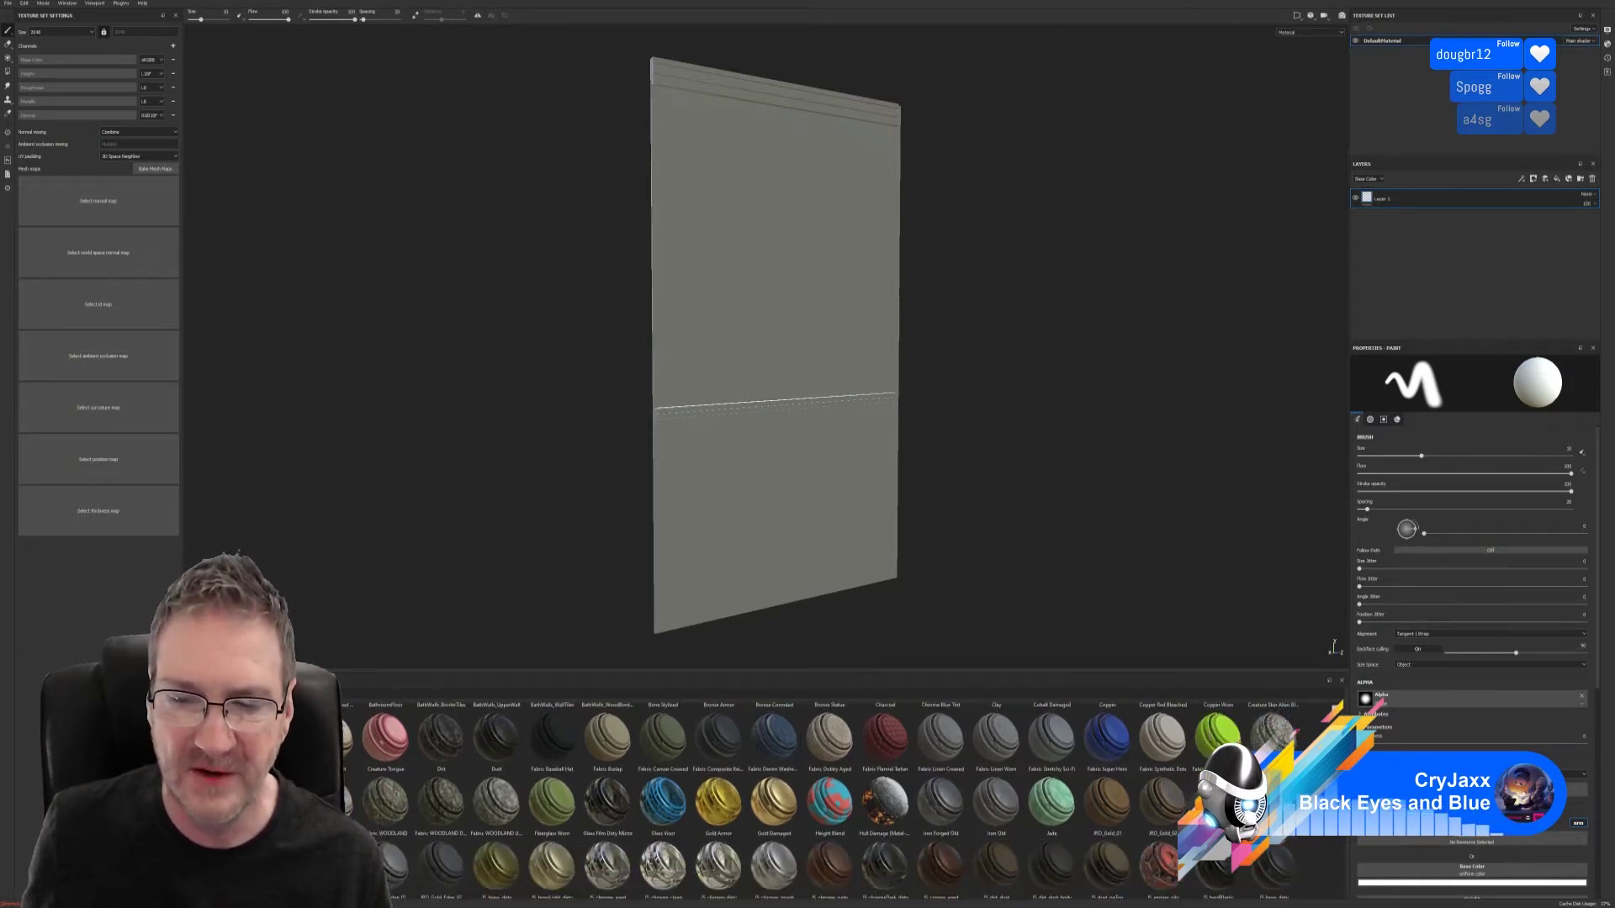
scroll(830, 800, down, 1)
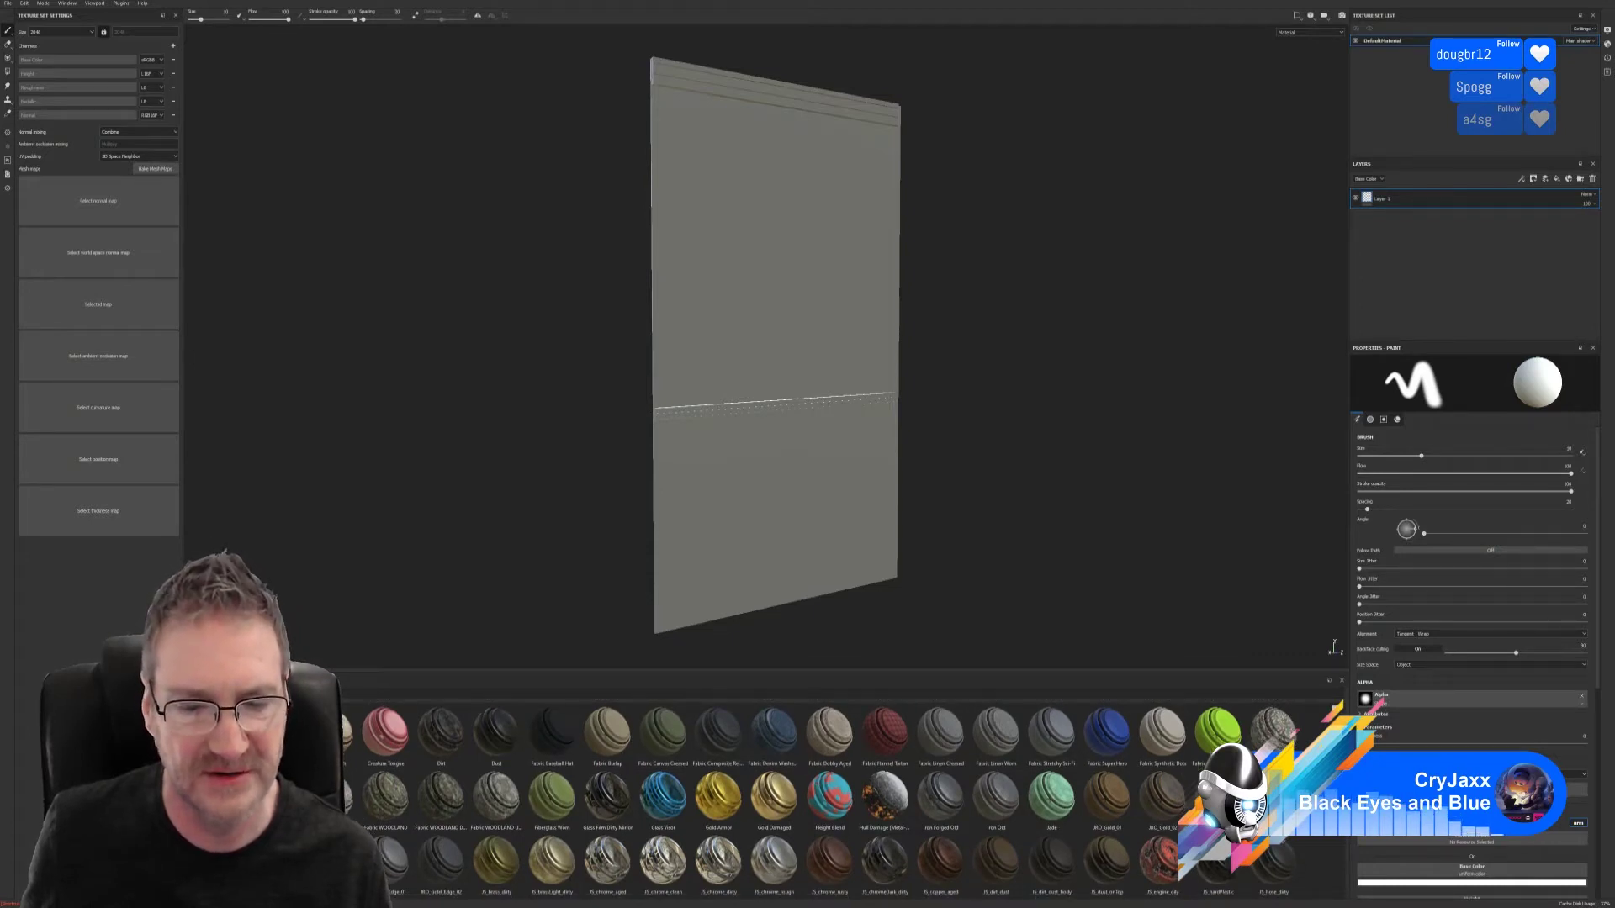
scroll(830, 800, down, 2)
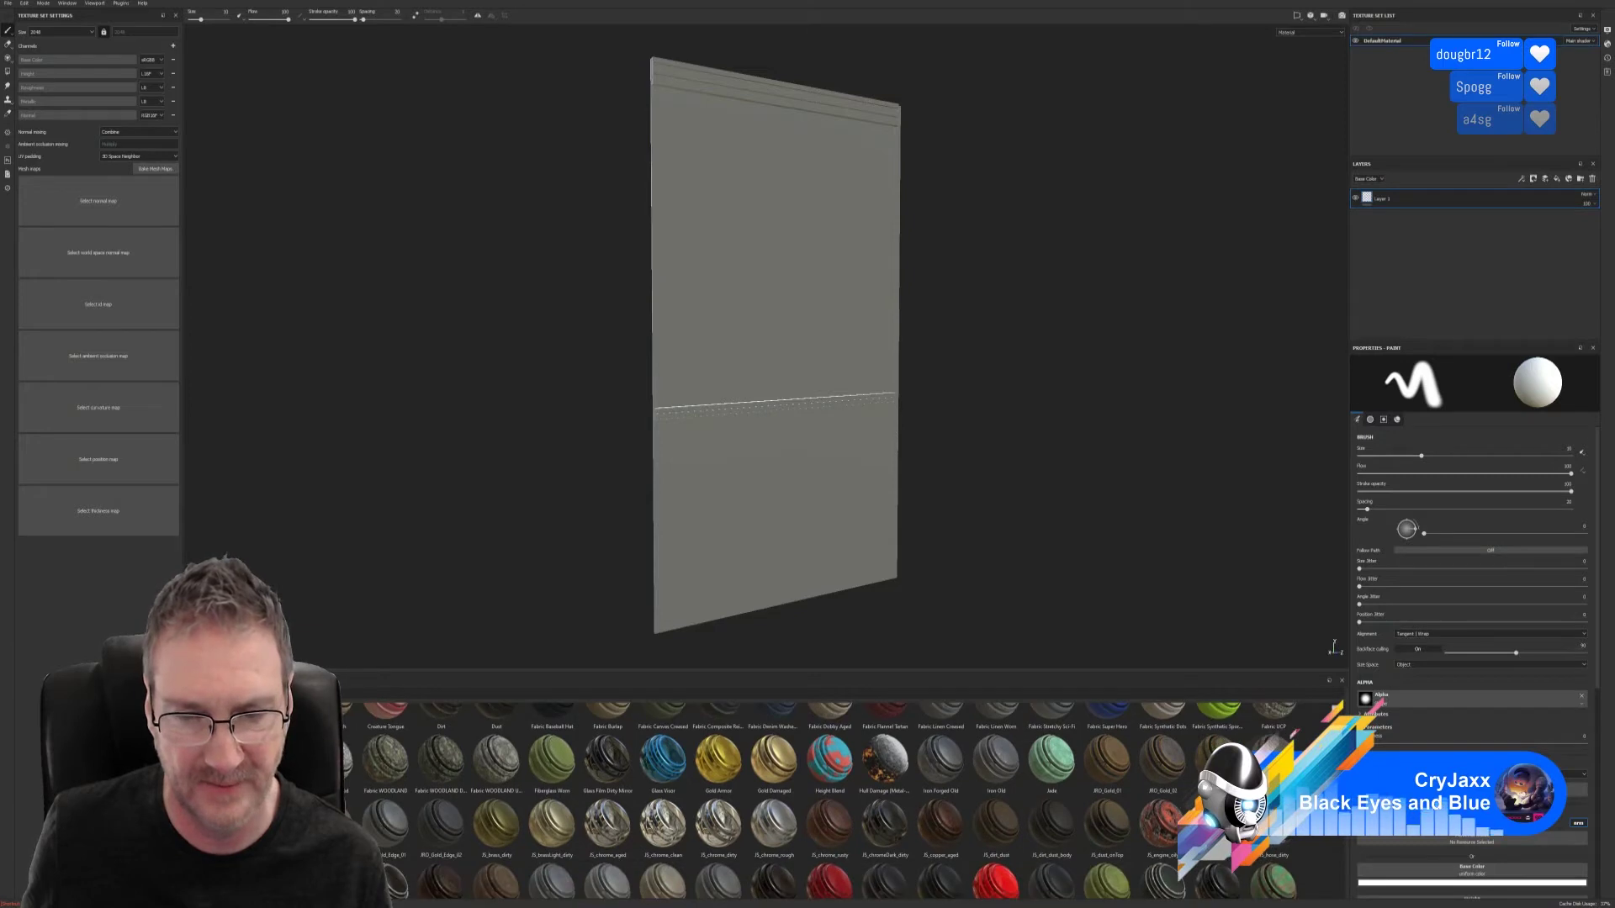
scroll(830, 800, down, 3)
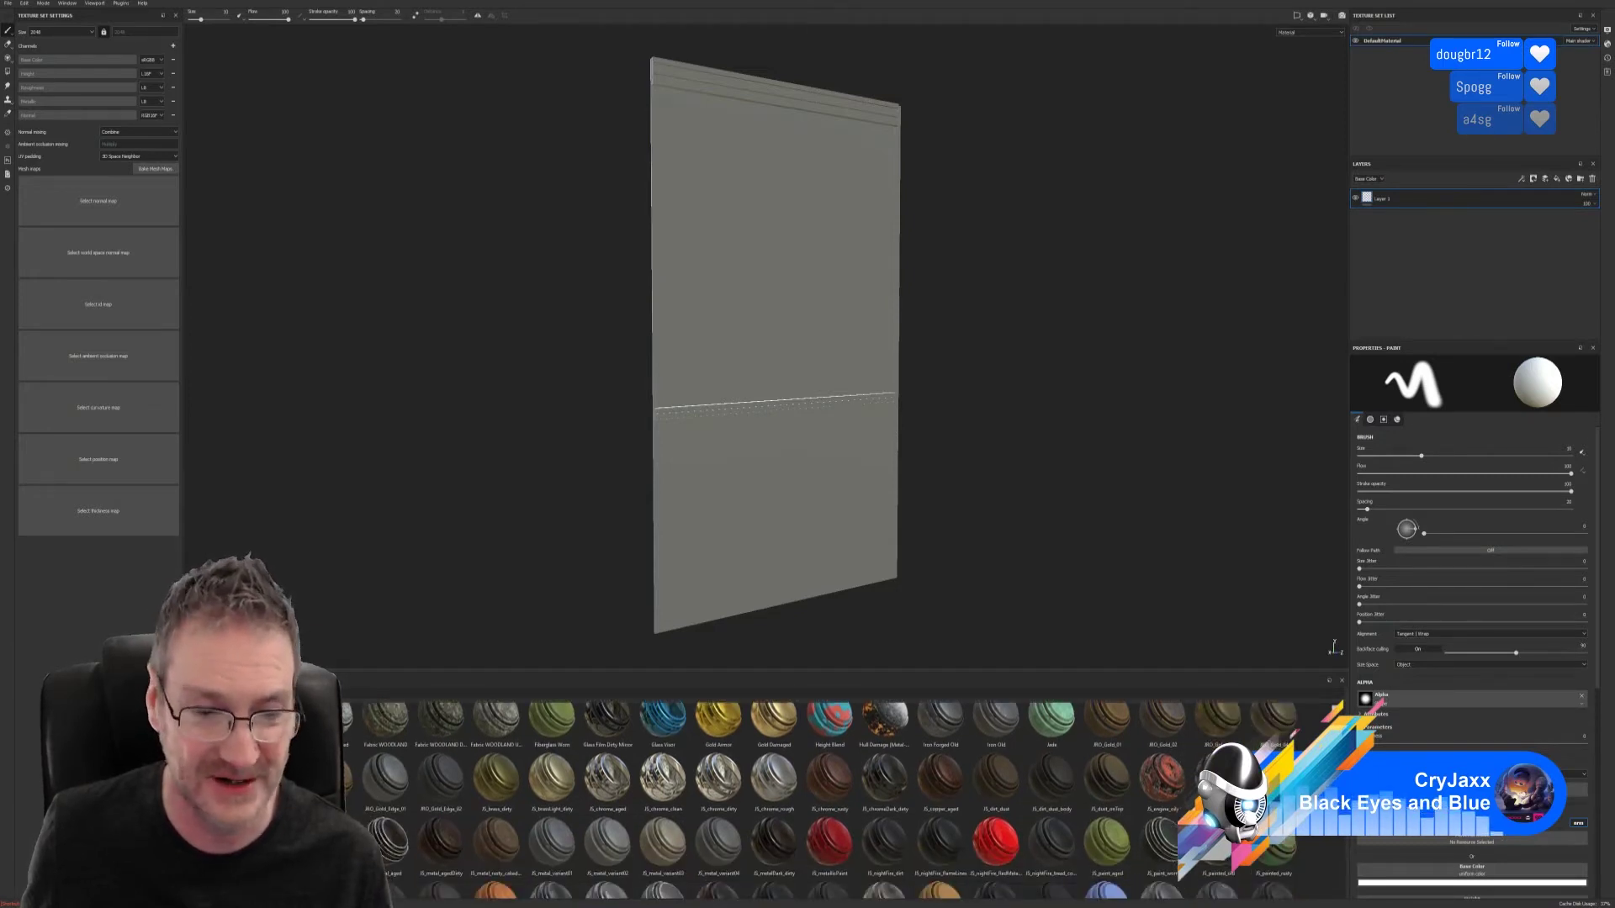
scroll(830, 801, down, 3)
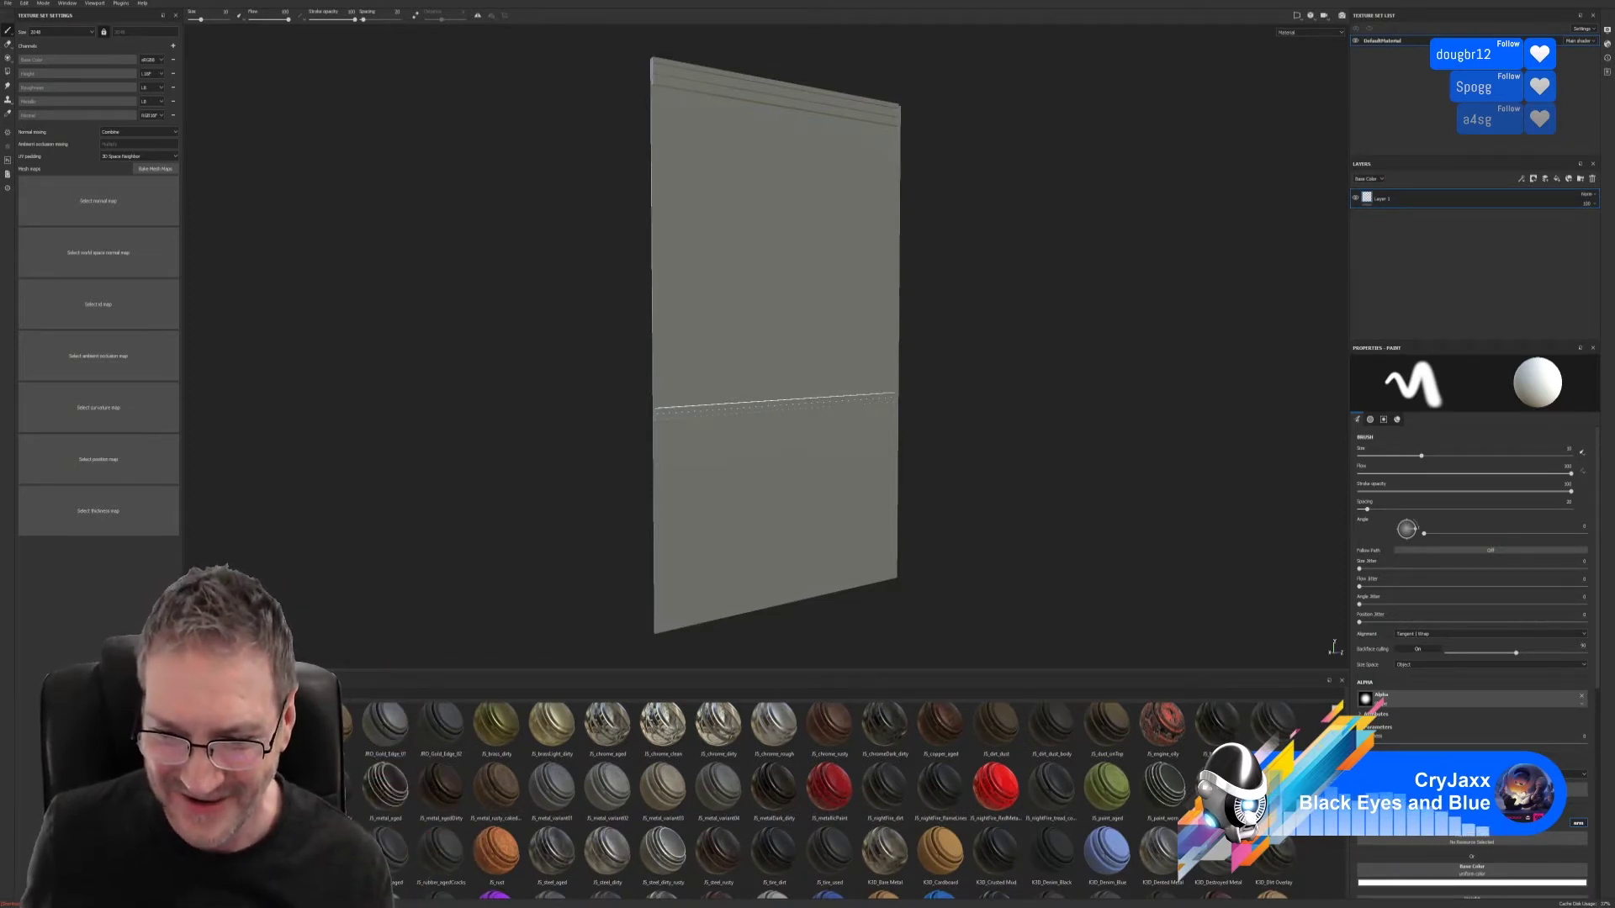
scroll(830, 799, down, 1)
scroll(830, 799, down, 2)
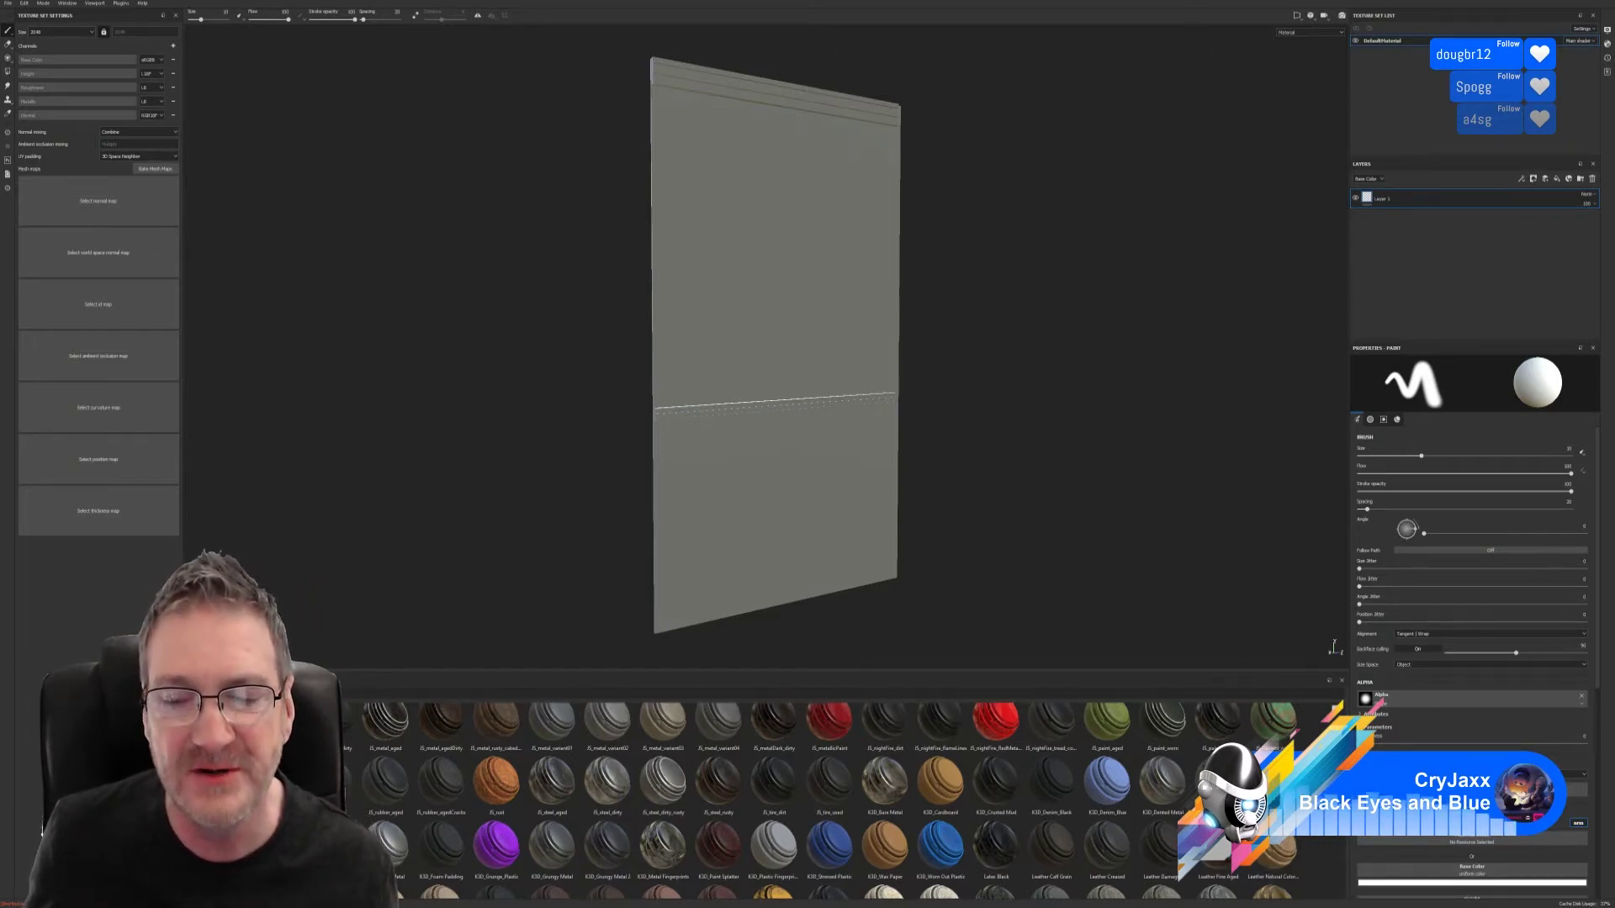
scroll(831, 799, down, 1)
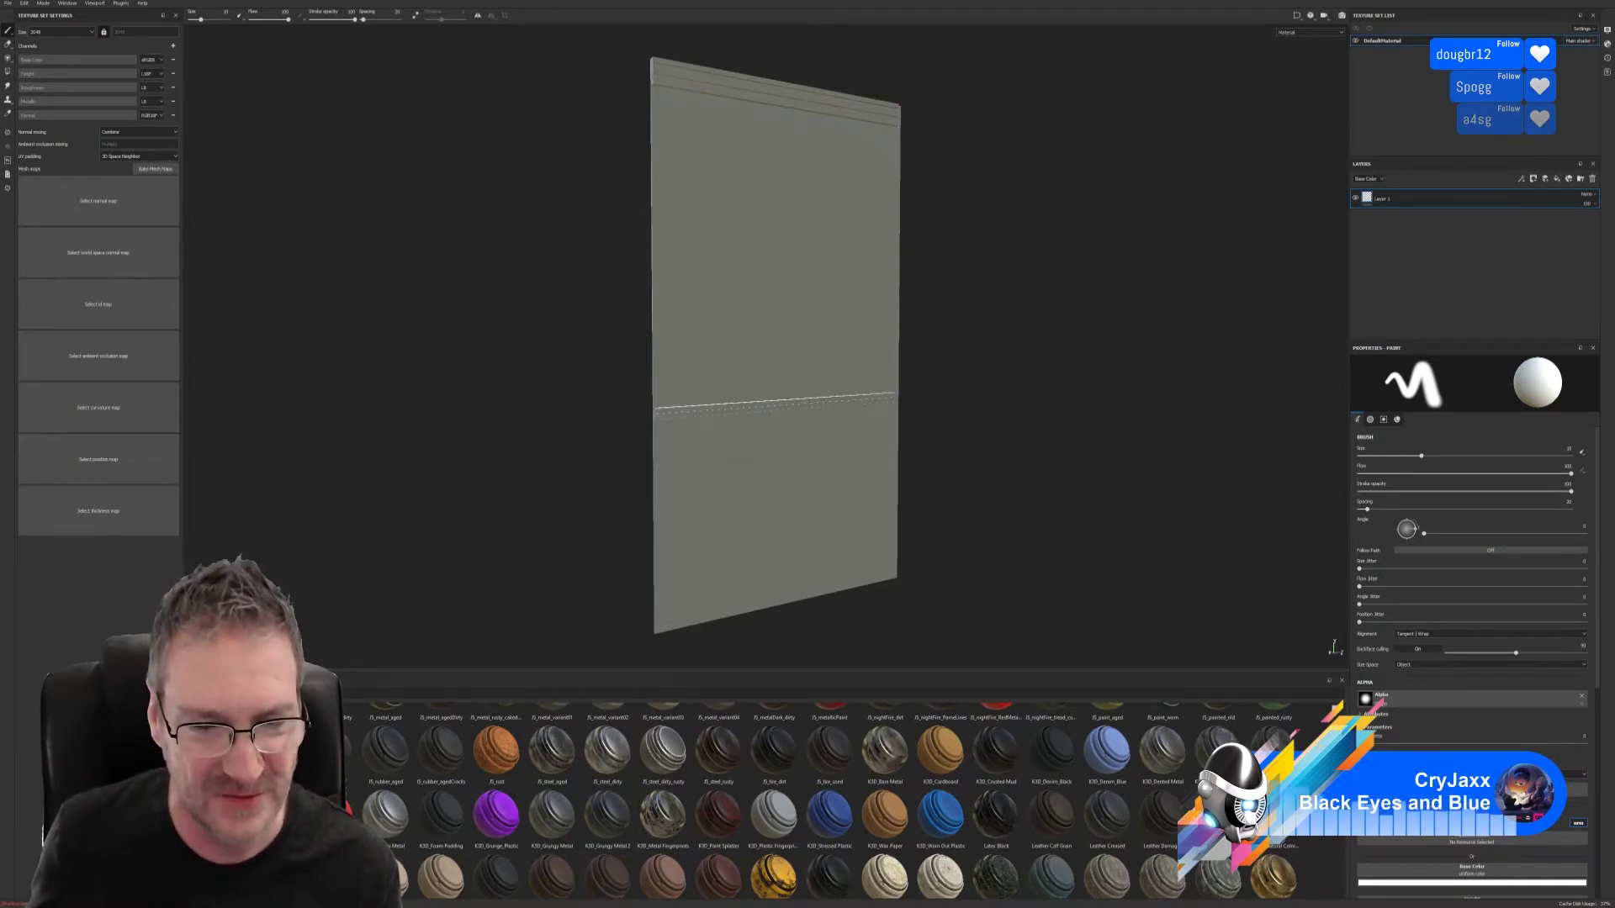
scroll(830, 799, down, 1)
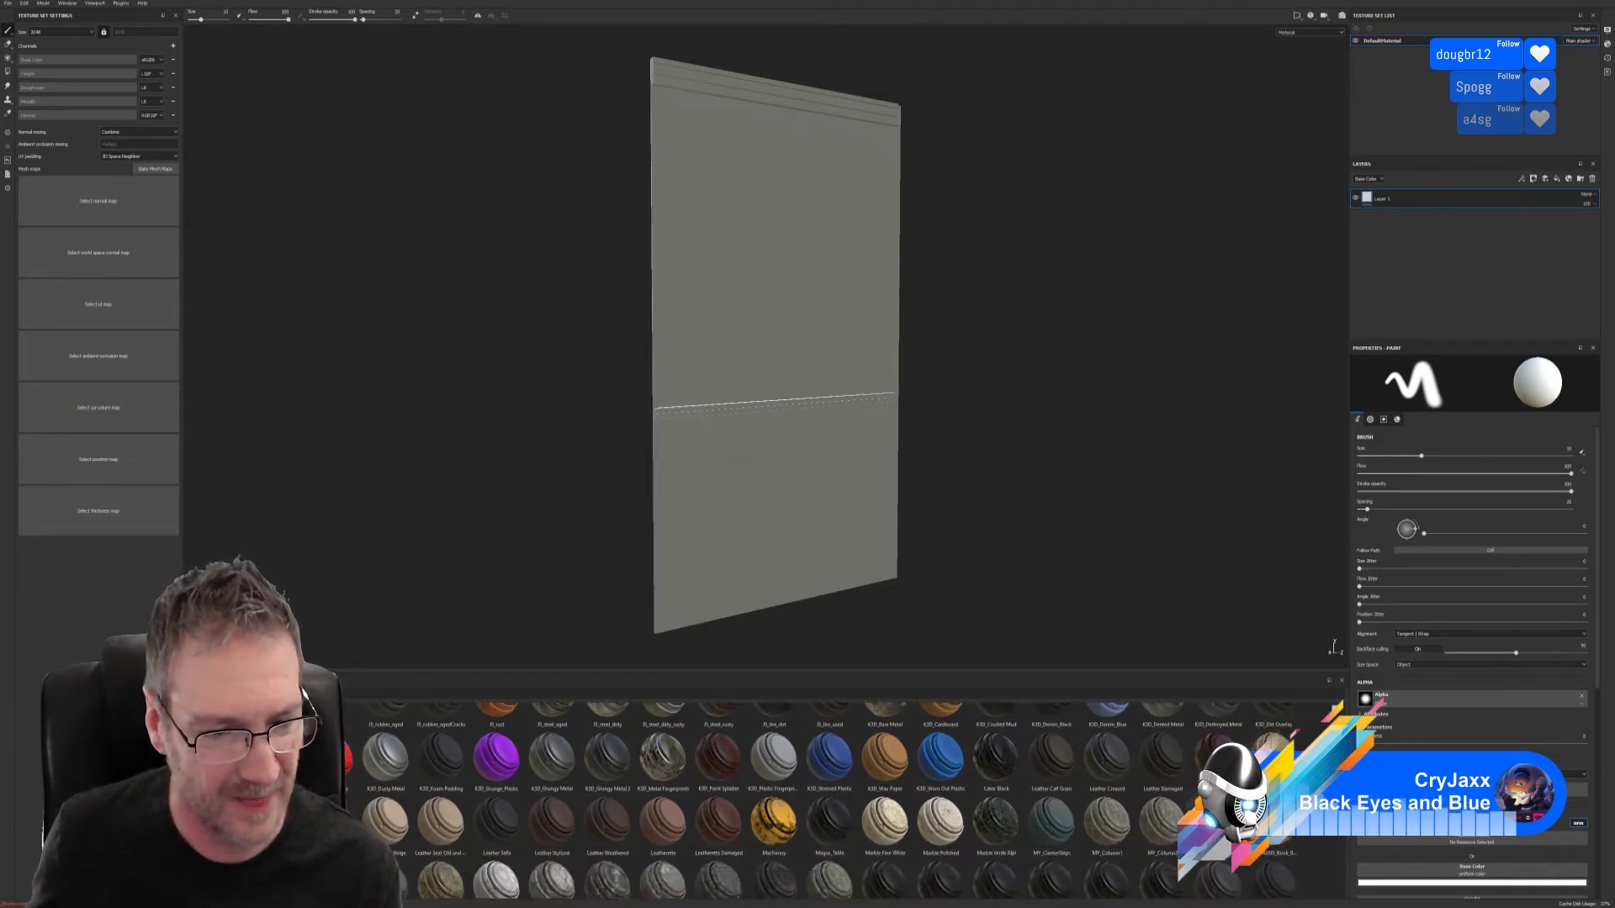
scroll(830, 799, down, 1)
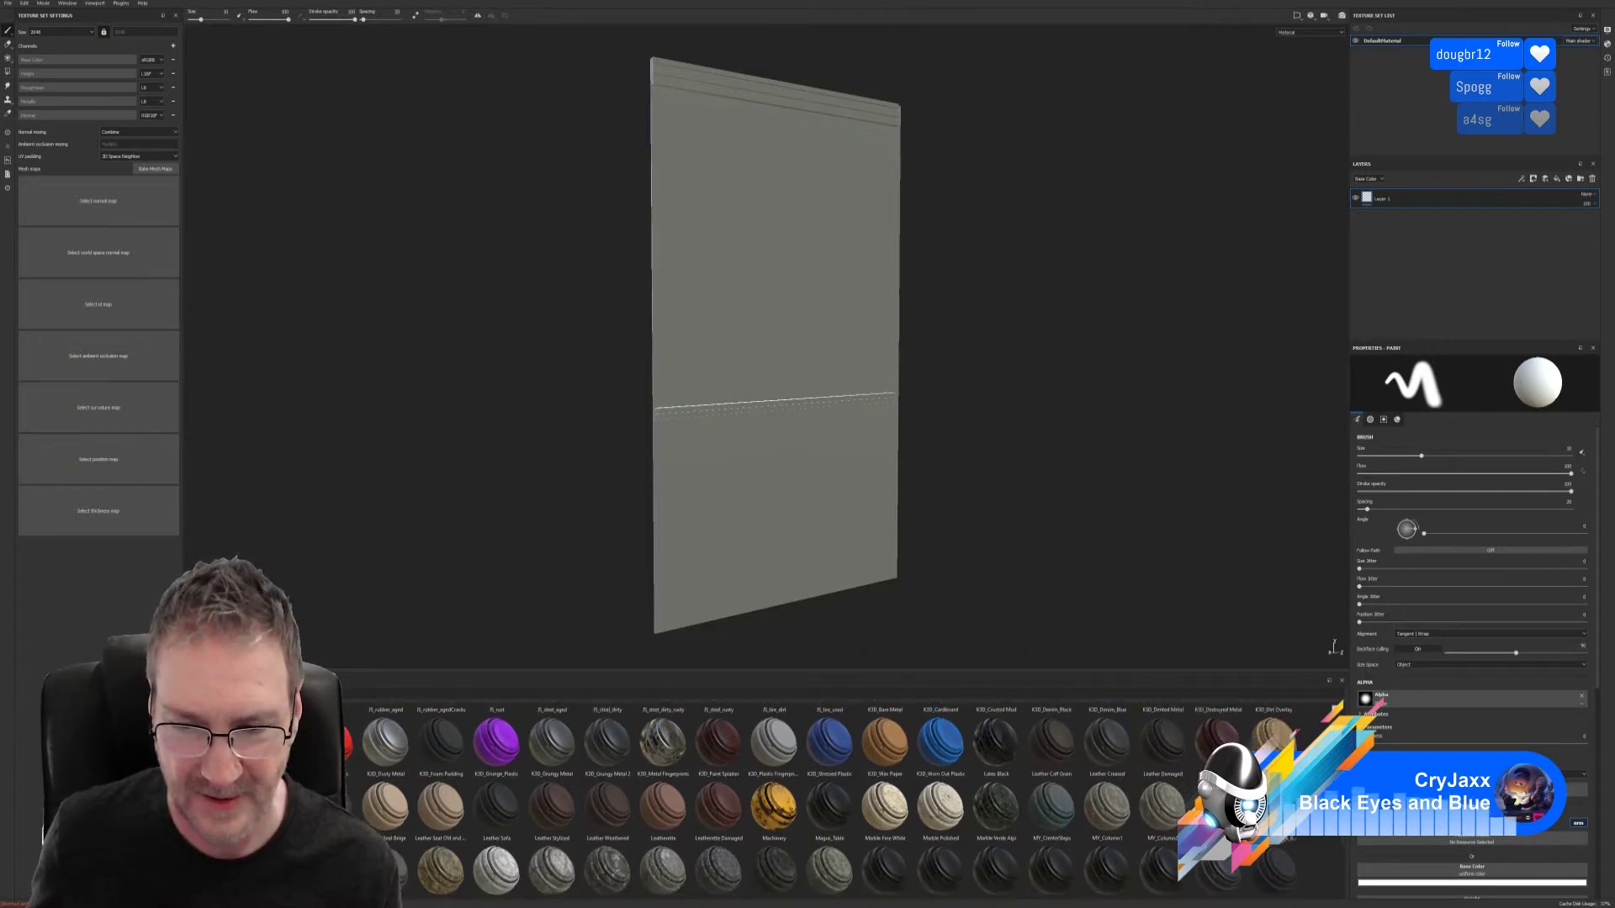
scroll(830, 799, down, 1)
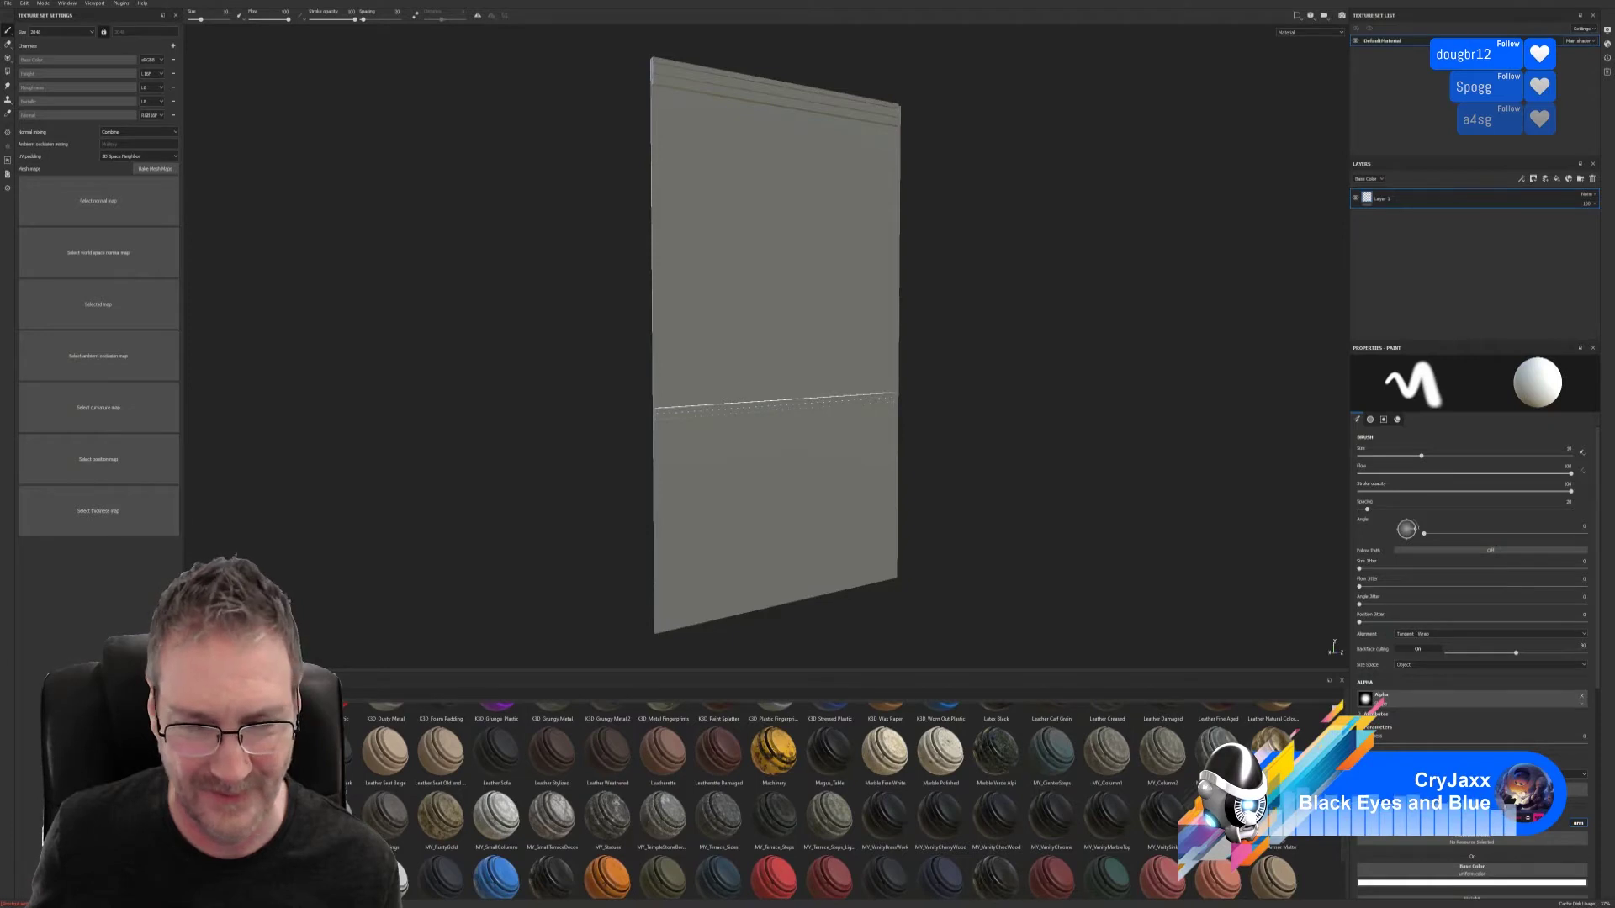
scroll(830, 799, up, 1)
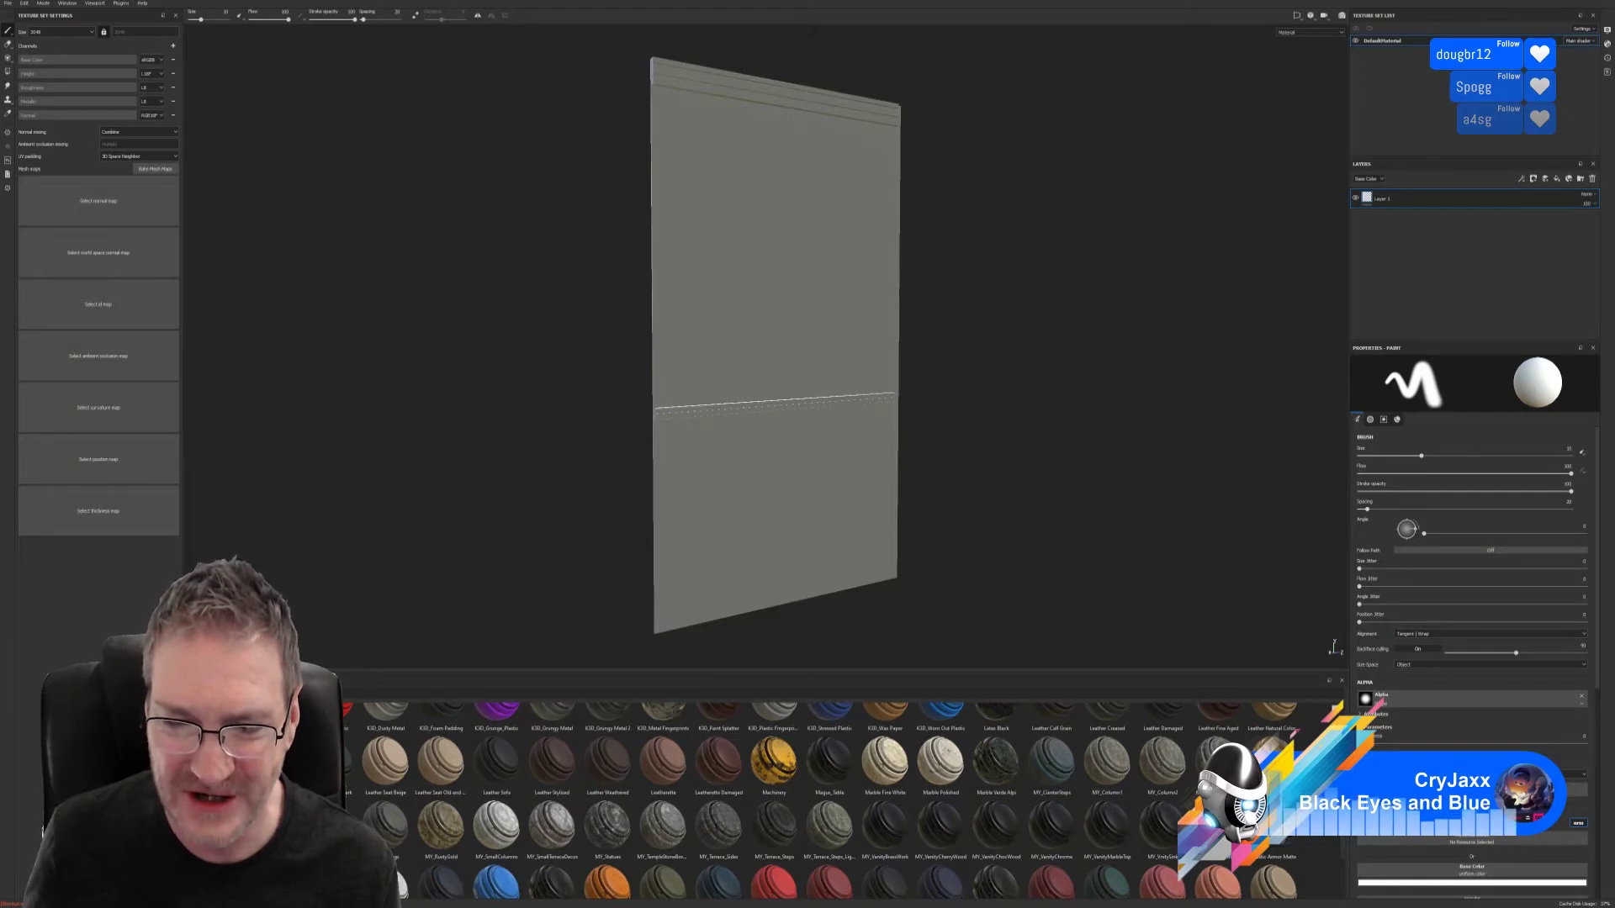
scroll(830, 799, down, 1)
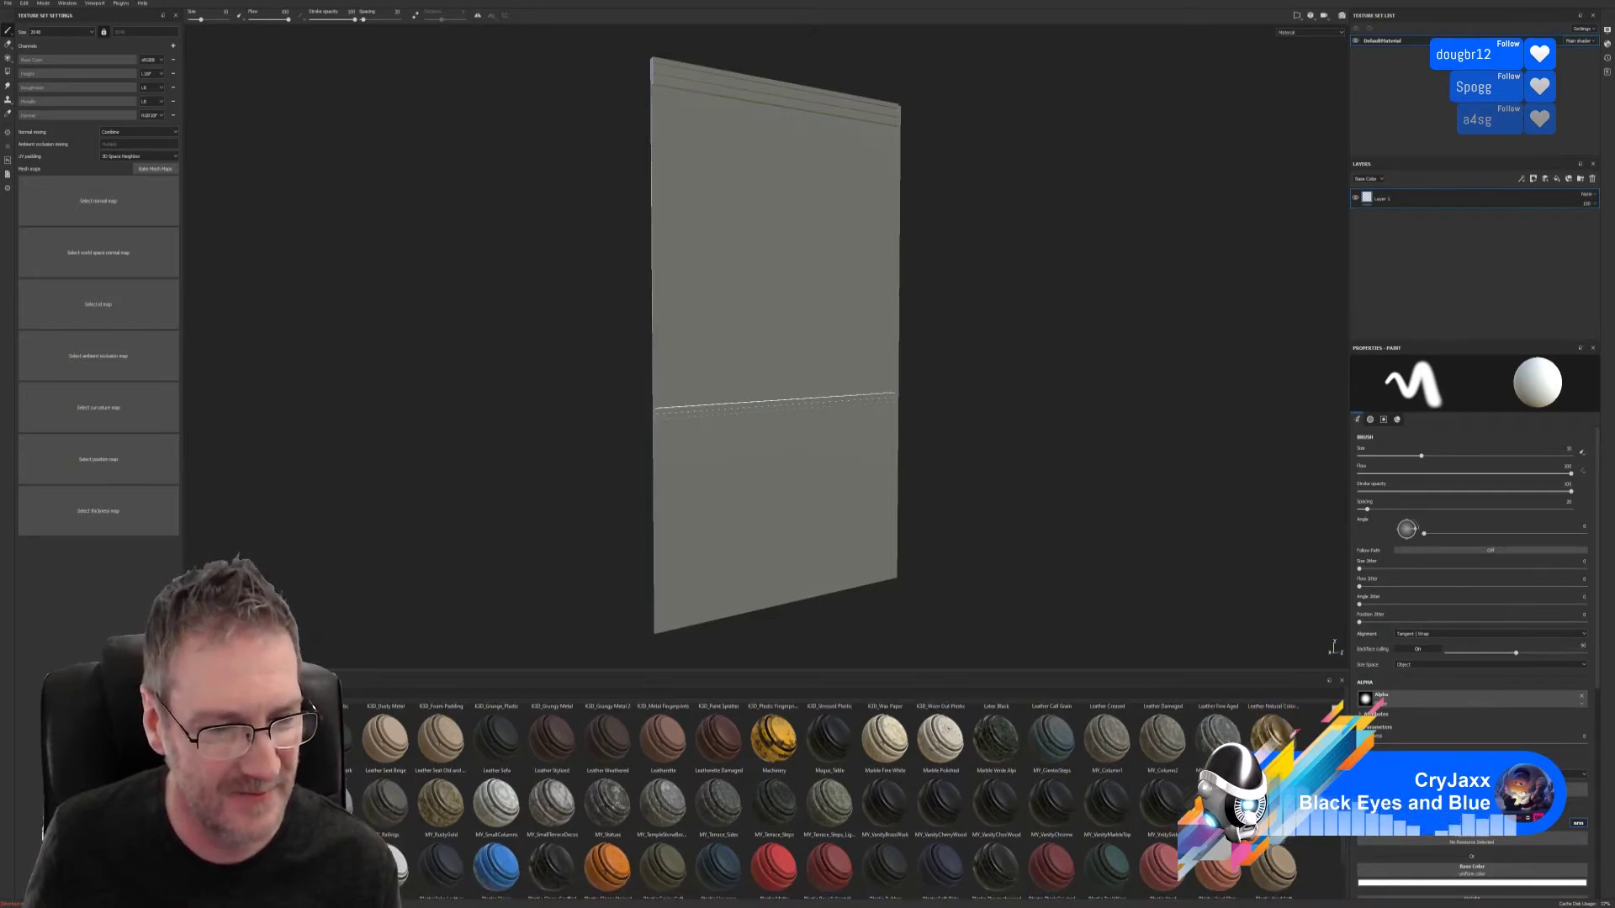
scroll(830, 799, down, 1)
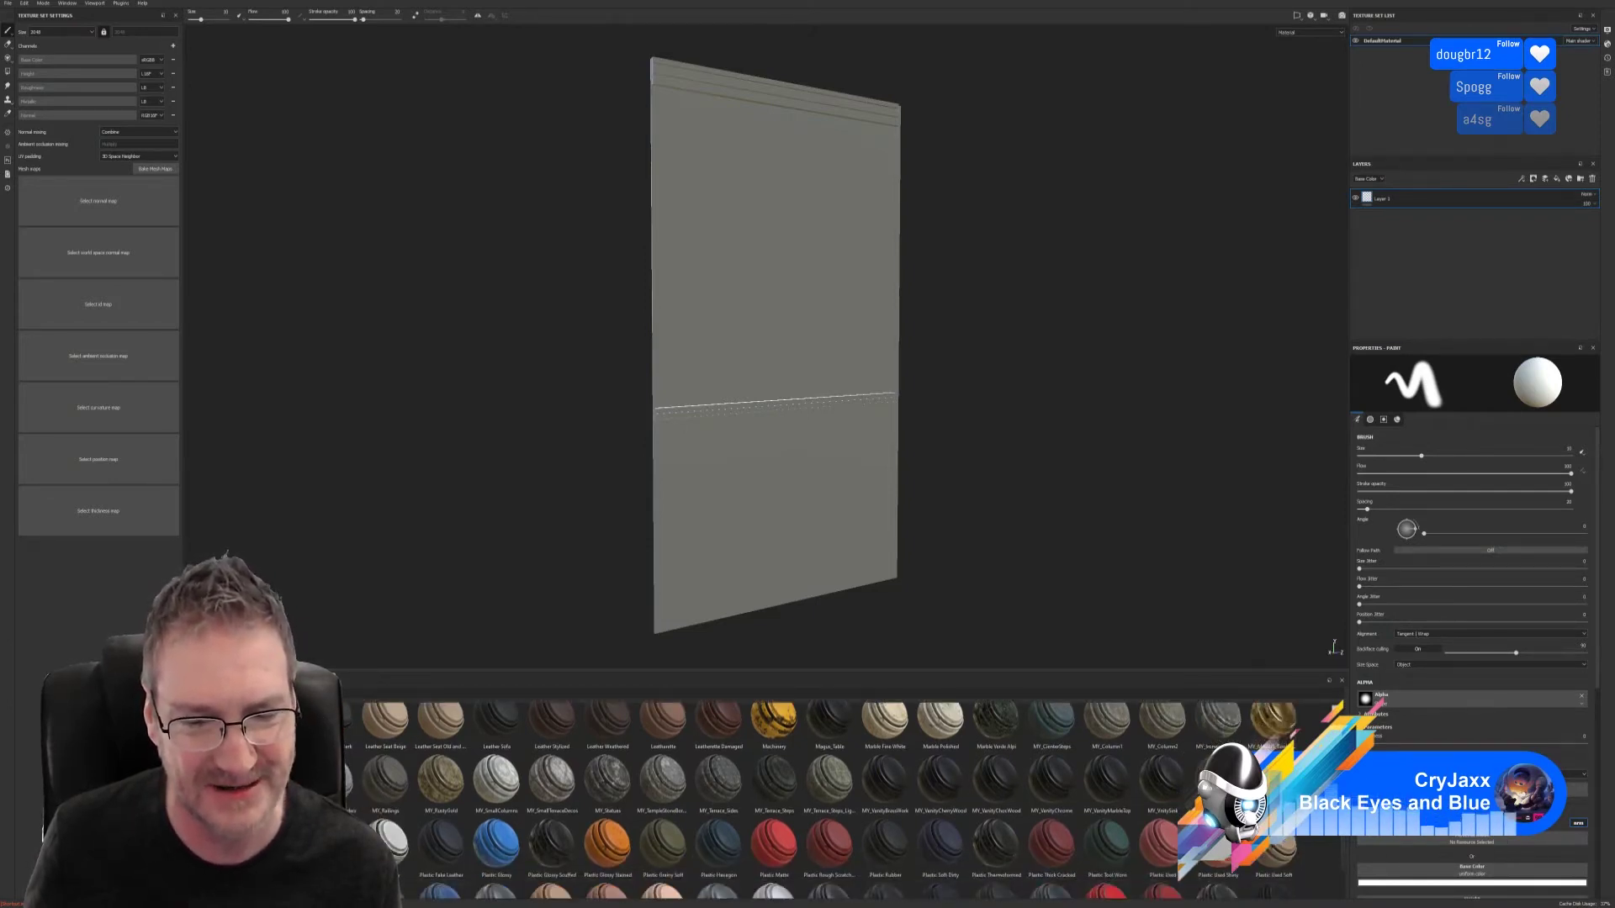
scroll(830, 799, down, 1)
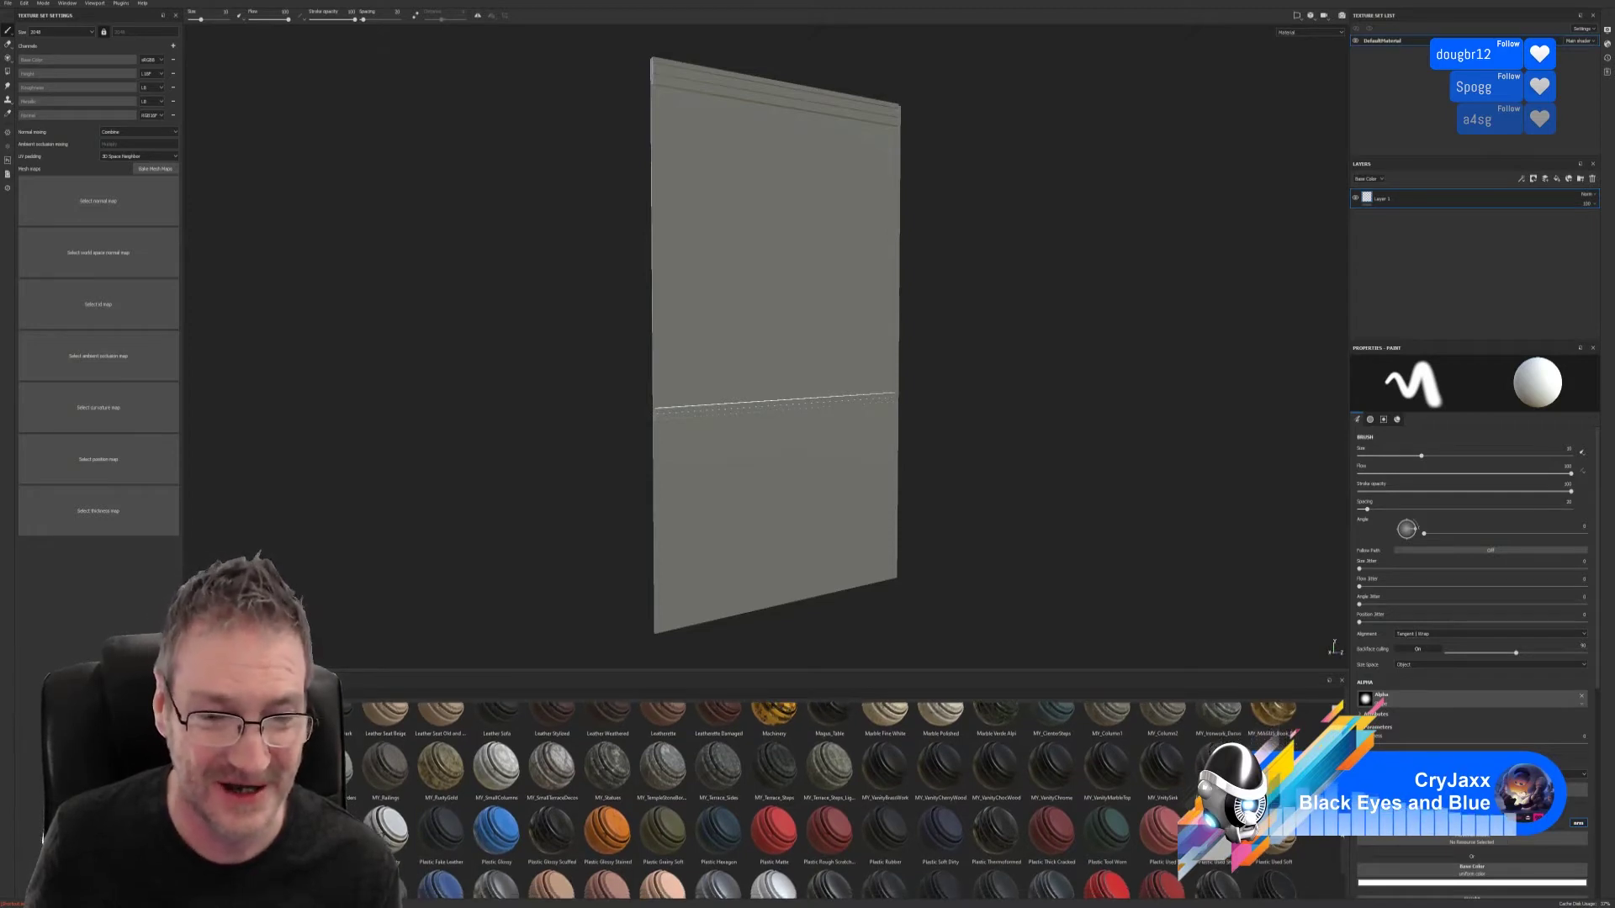
scroll(1337, 845, down, 2)
scroll(1337, 846, down, 1)
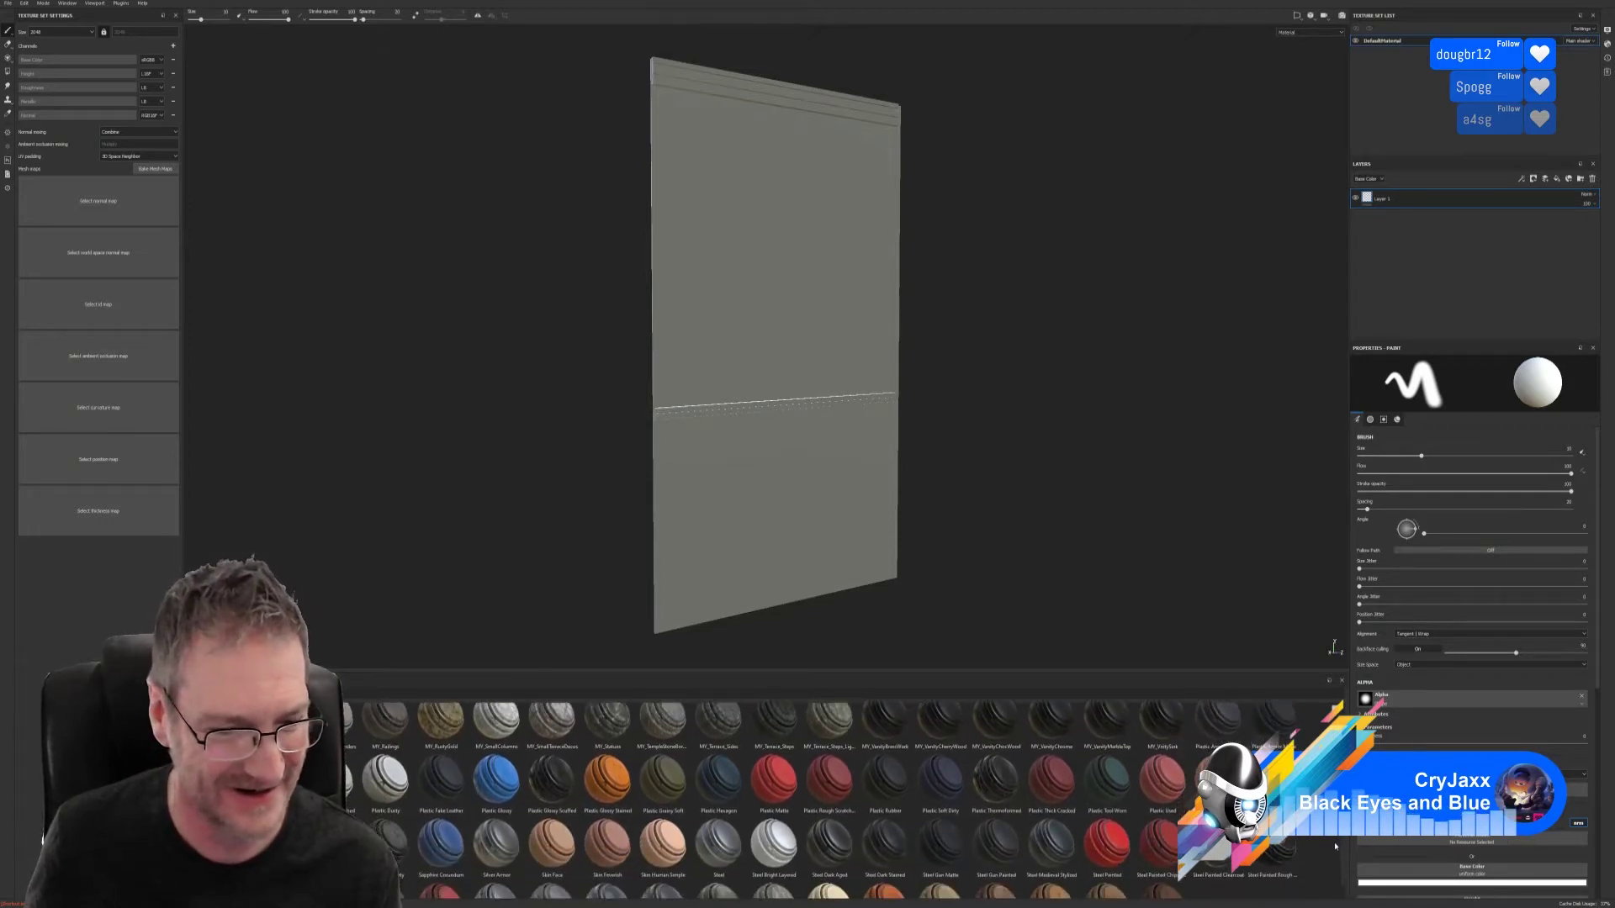
scroll(1333, 845, down, 1)
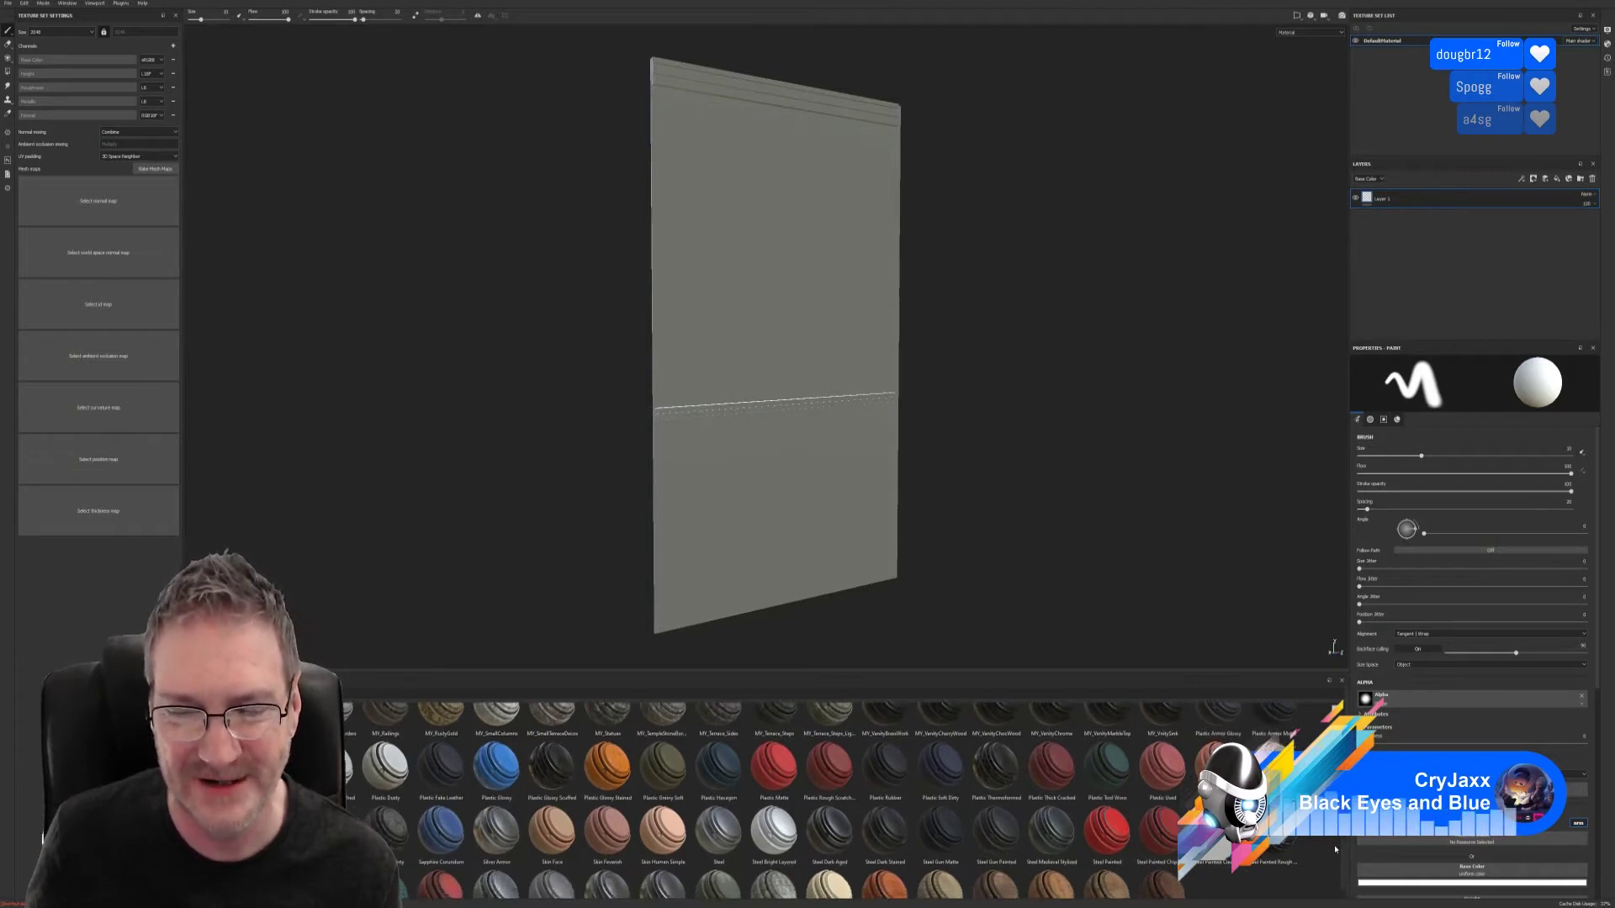
scroll(1333, 844, down, 2)
scroll(1343, 854, up, 4)
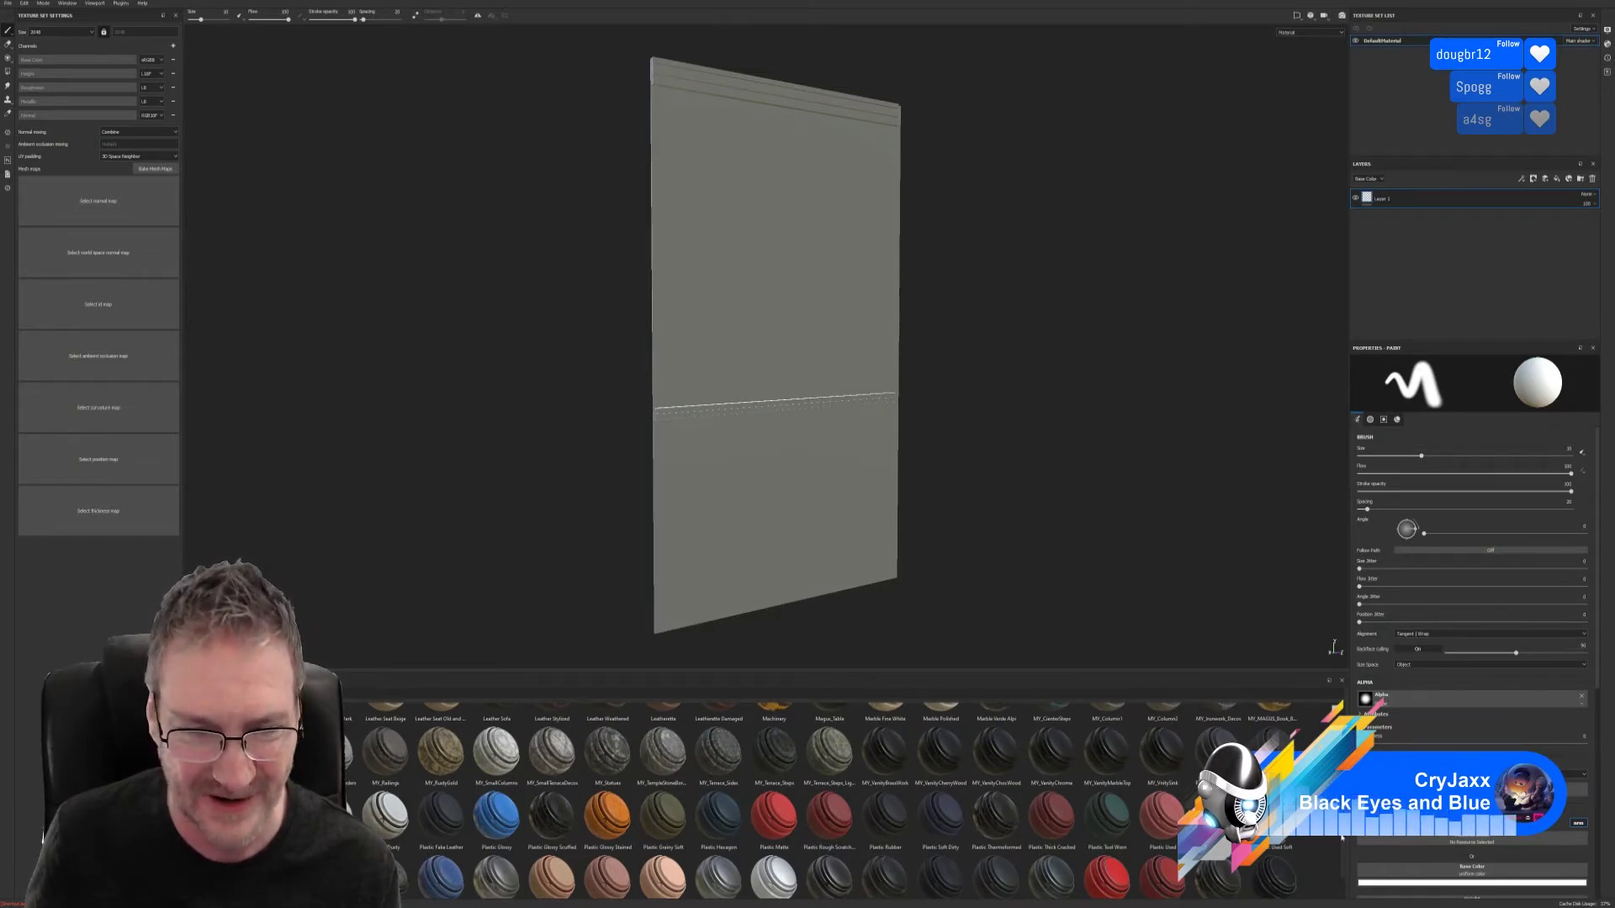
scroll(1342, 839, up, 5)
scroll(841, 799, up, 2)
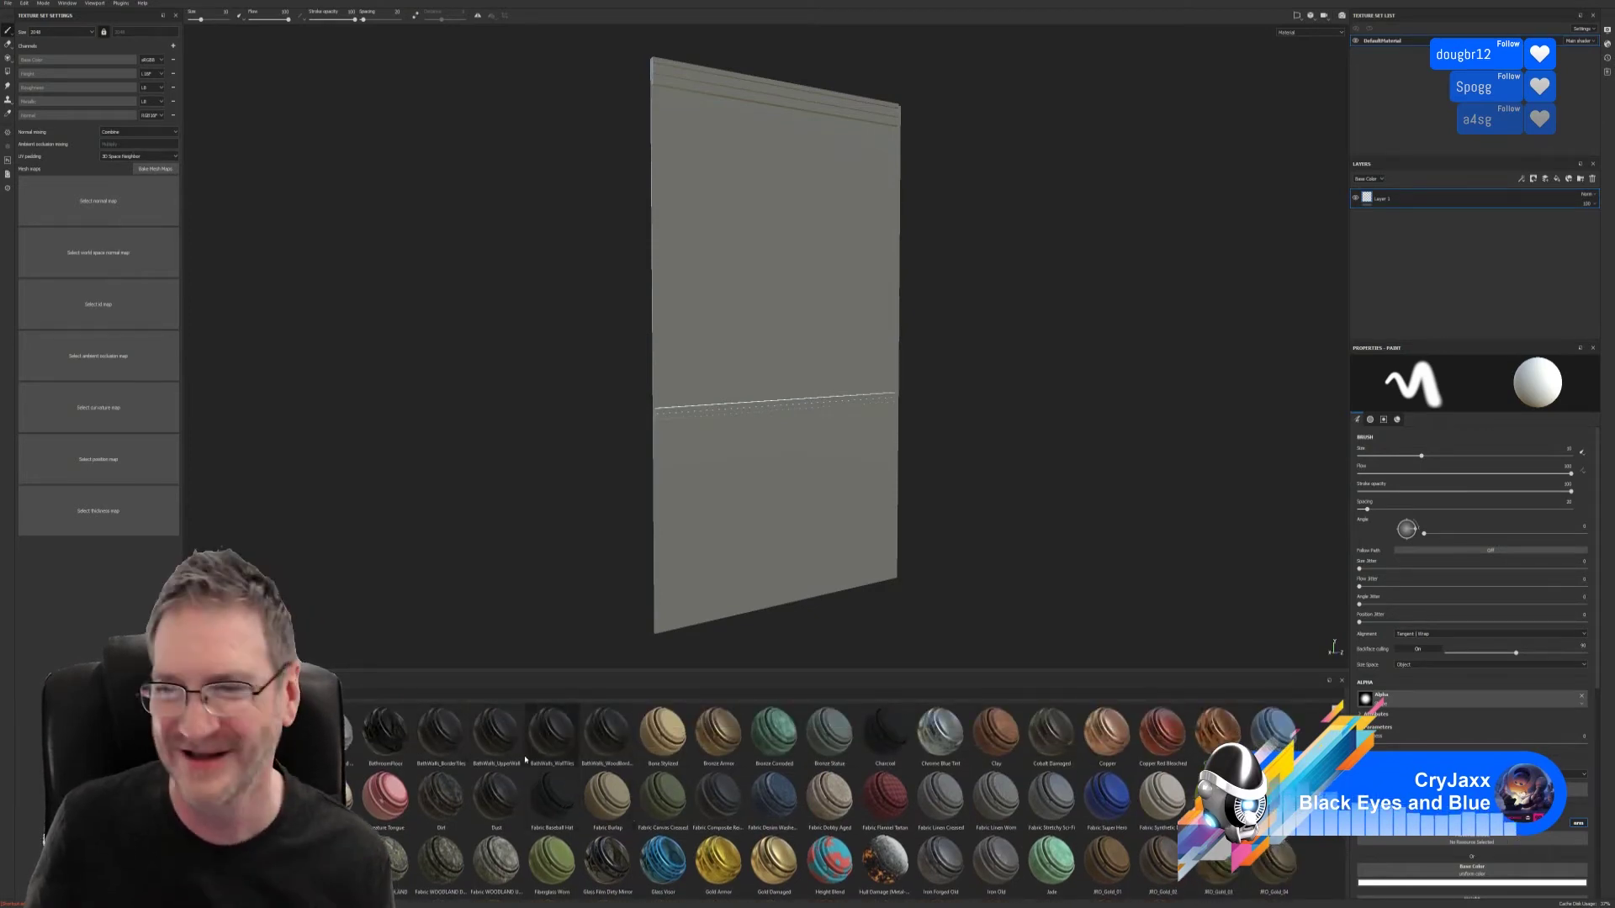
mouse_move(525, 759)
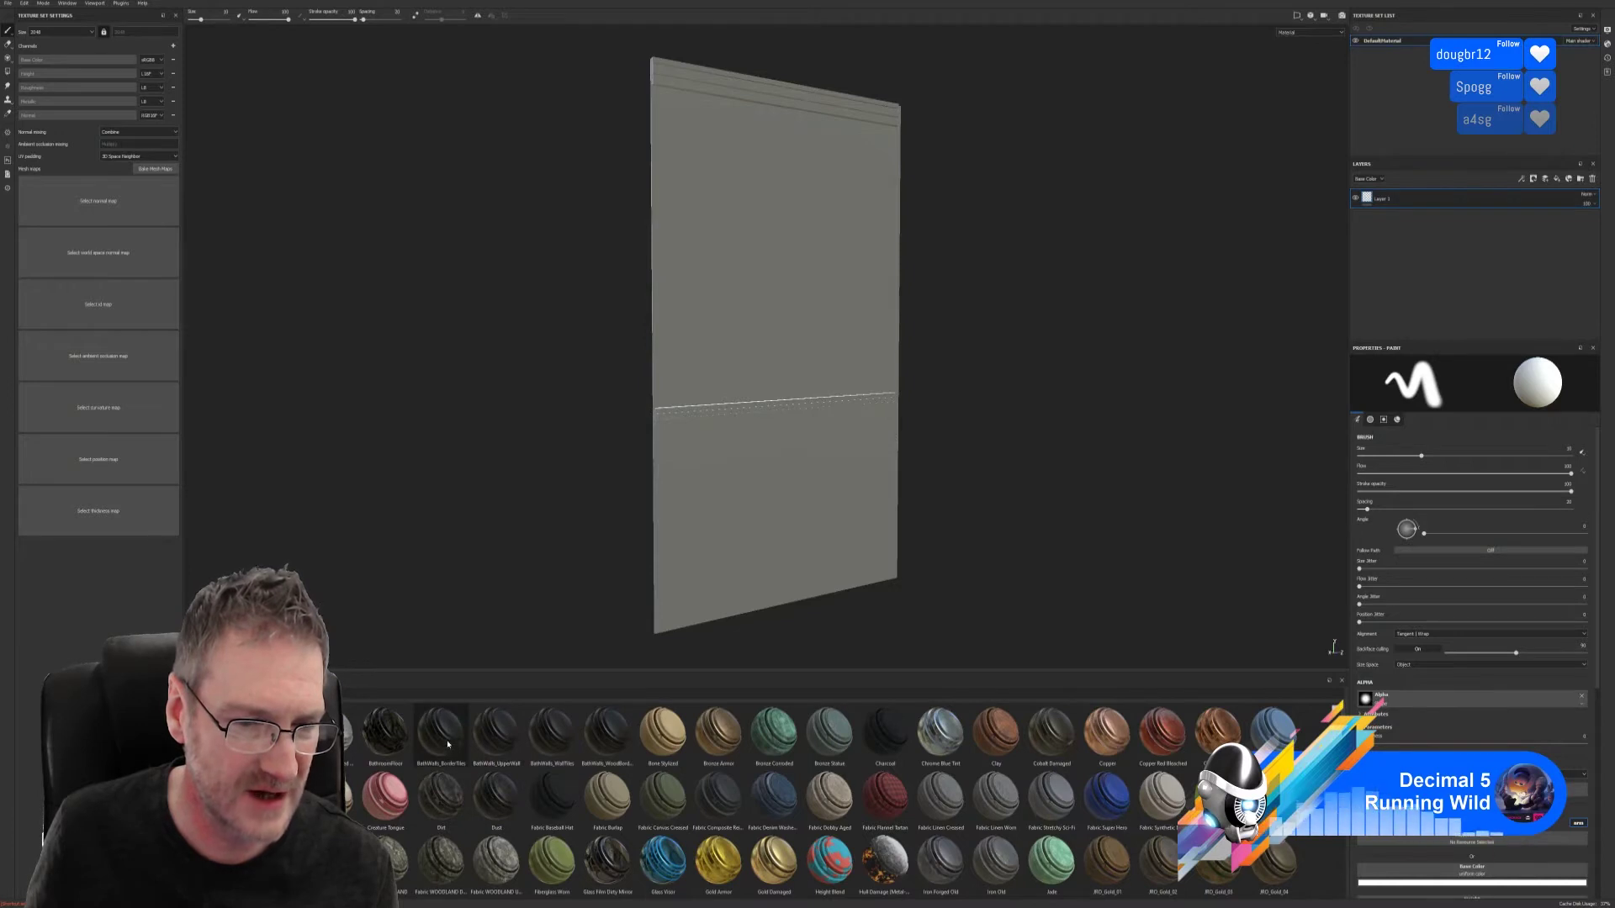
drag(448, 743, 783, 502)
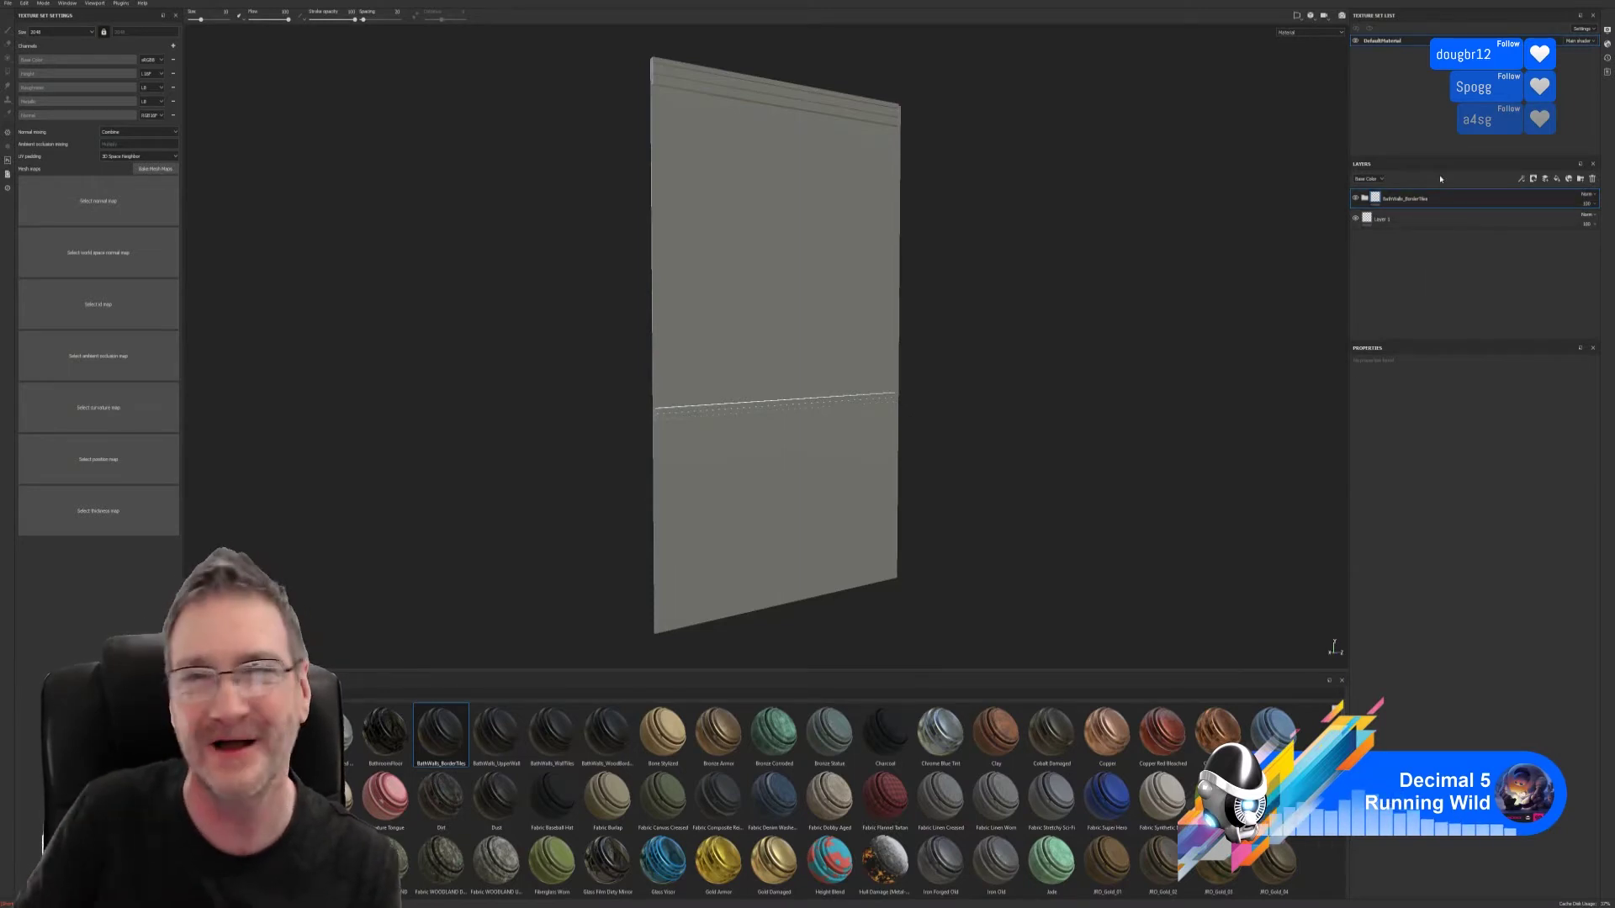
key(Delete)
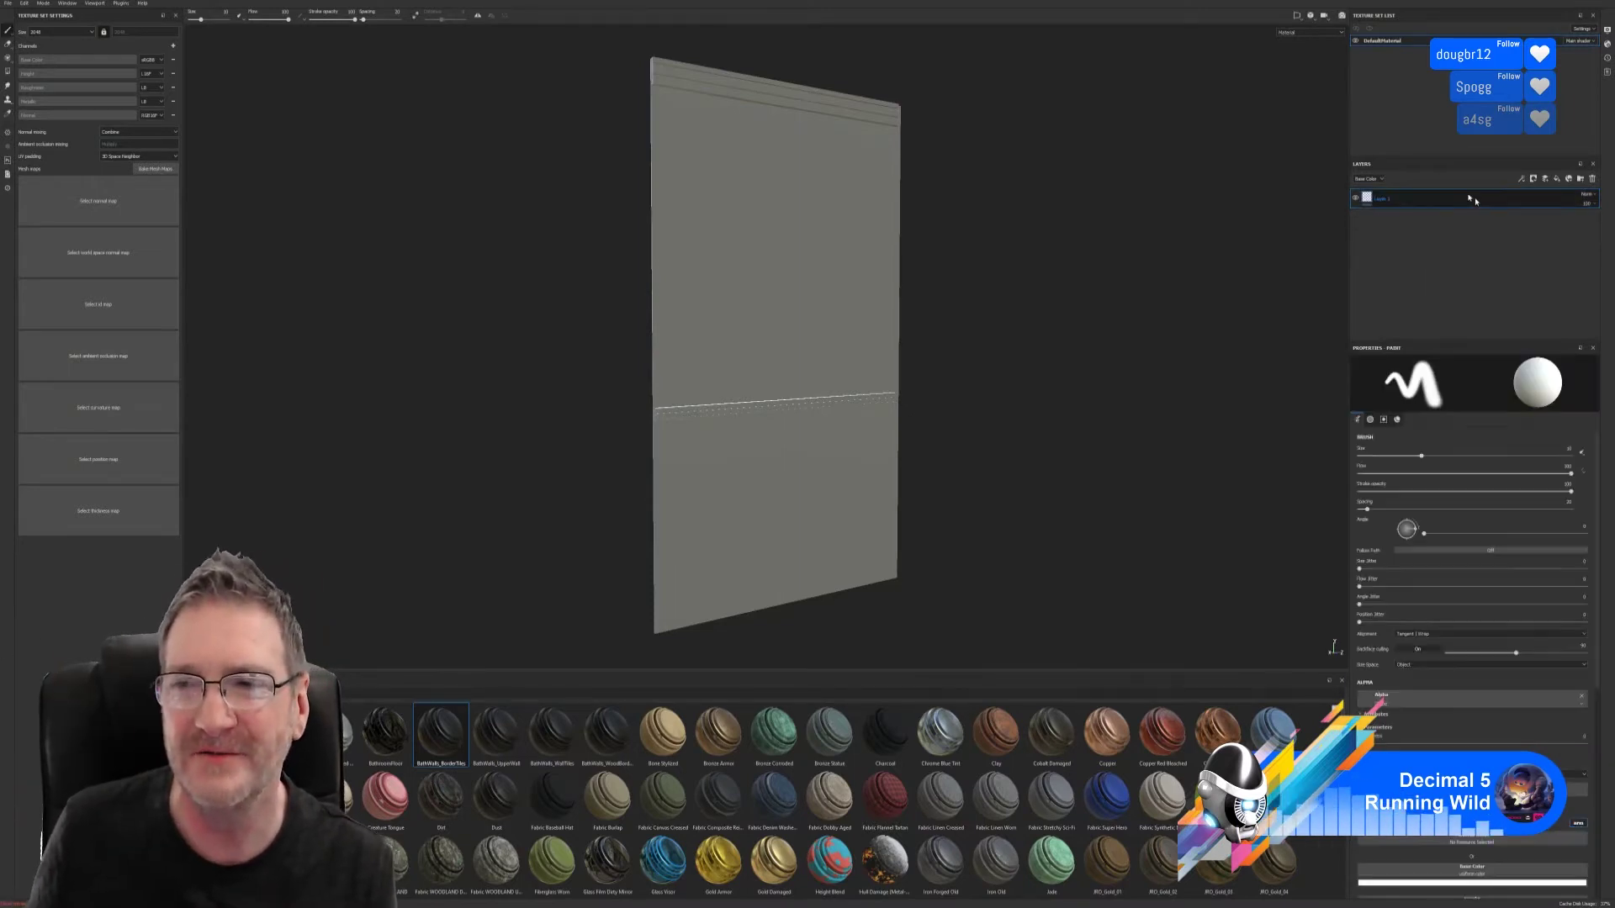
- Set the baking output size and bake the DefaultMaterial mesh maps for the wall
click(156, 168)
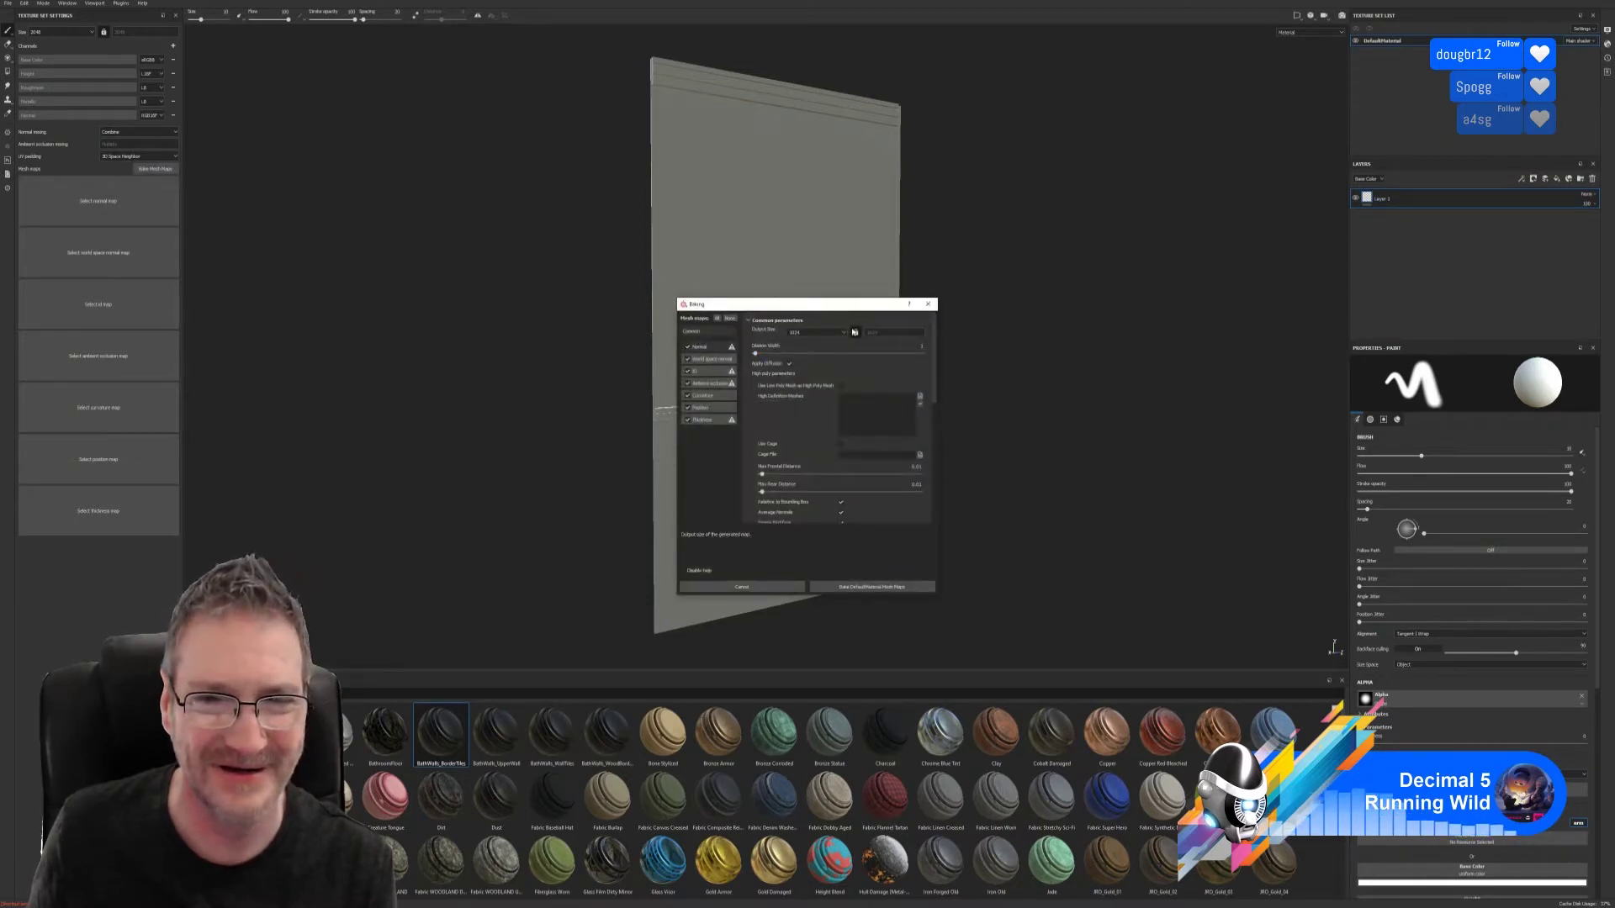
click(841, 332)
click(797, 374)
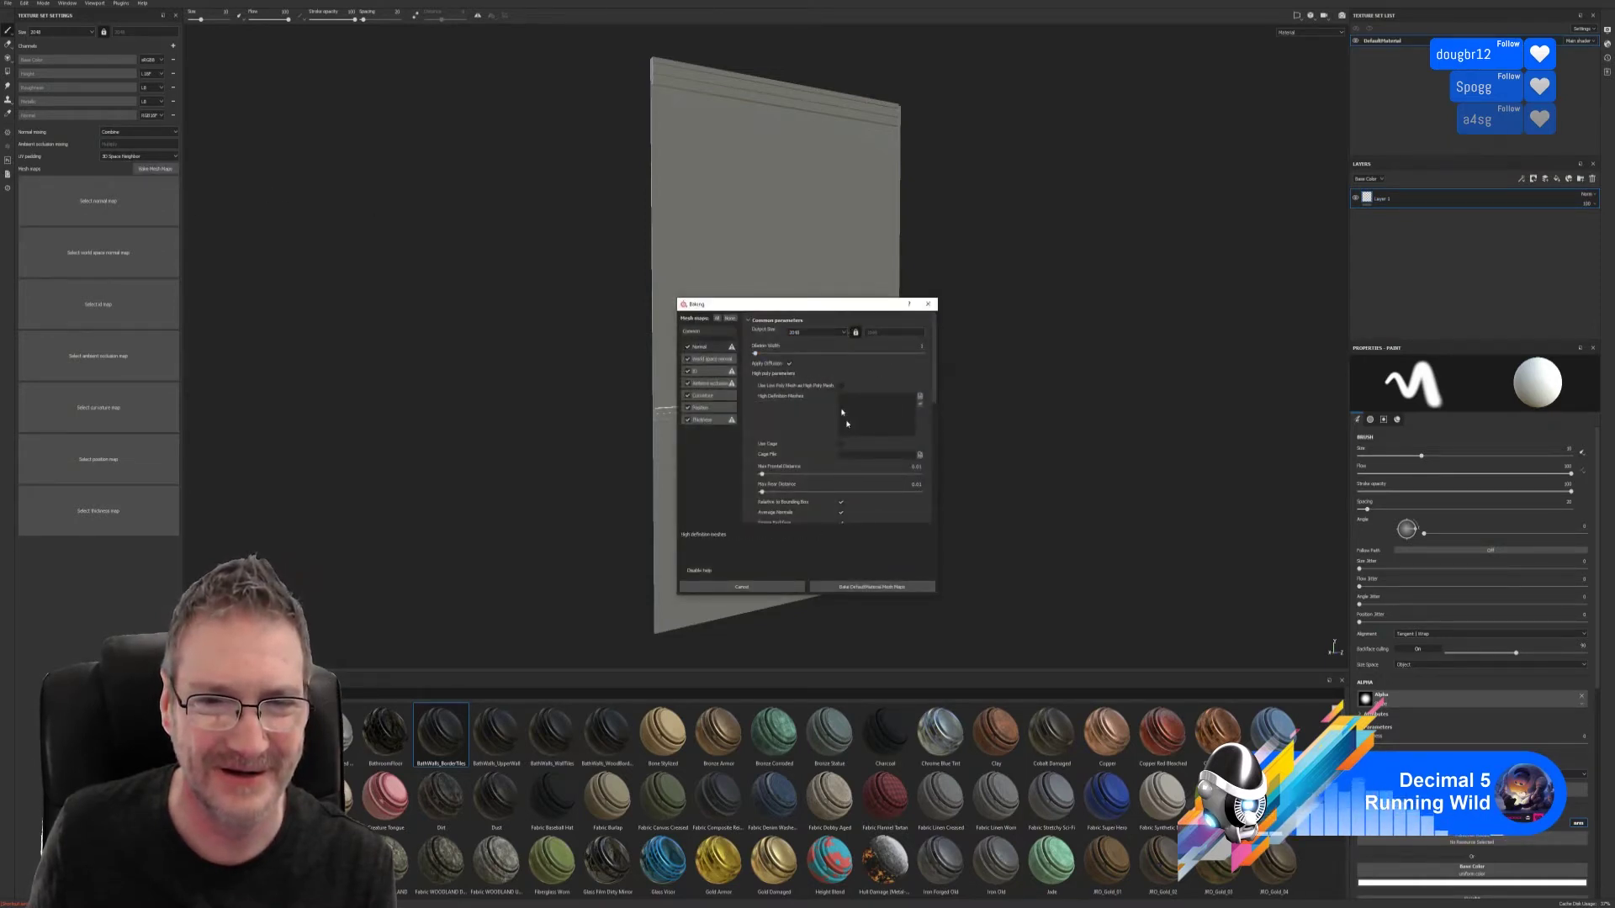
click(872, 586)
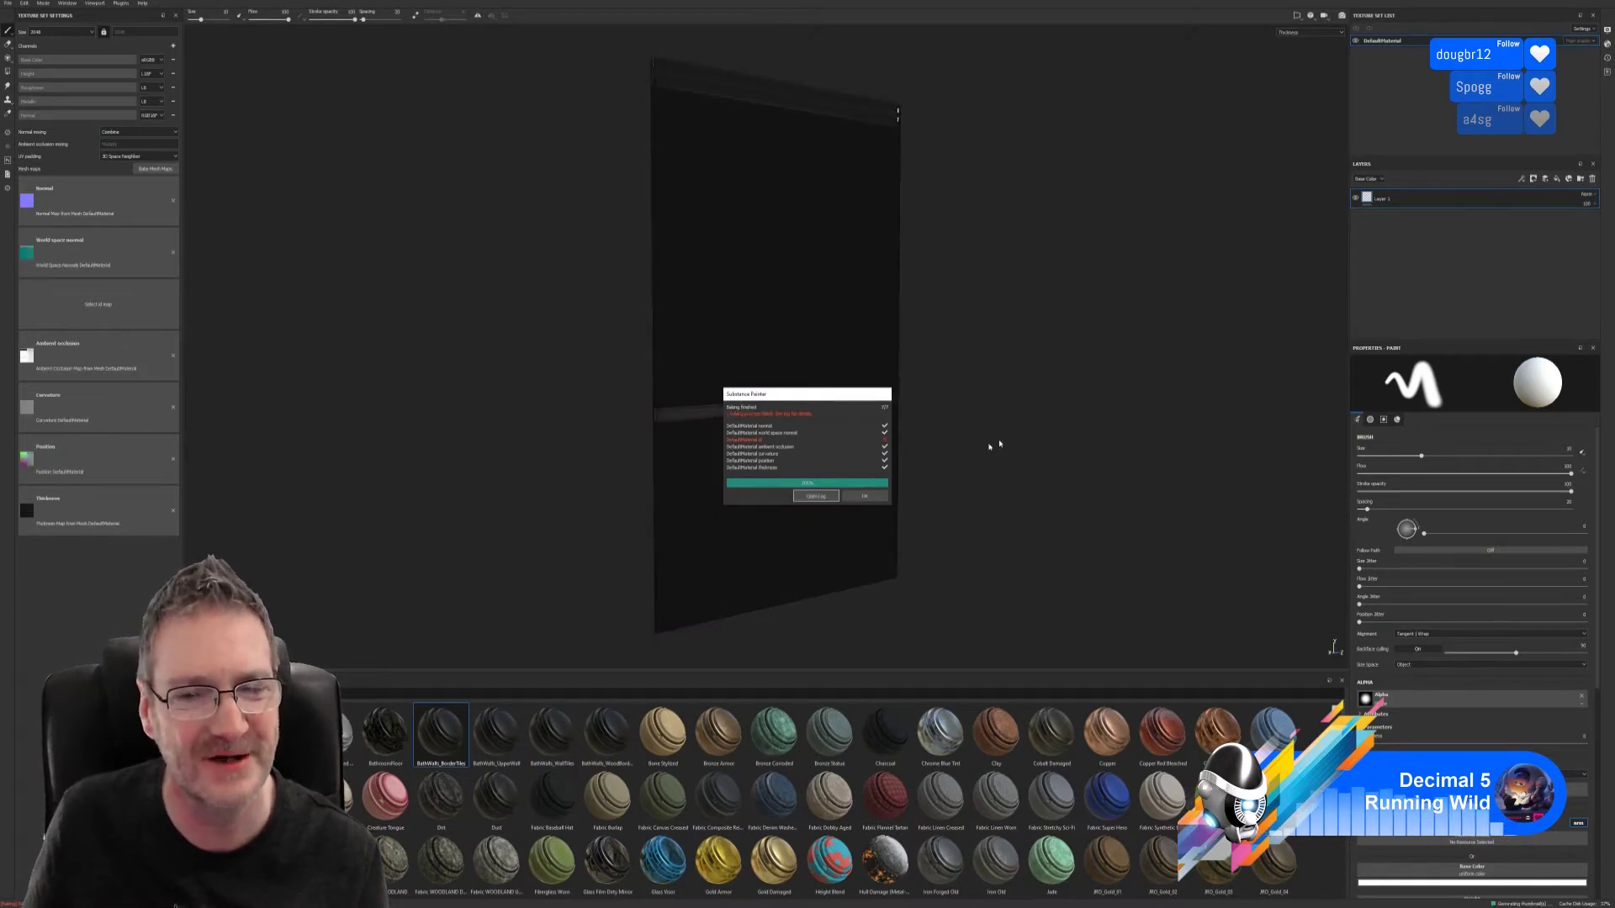
click(864, 495)
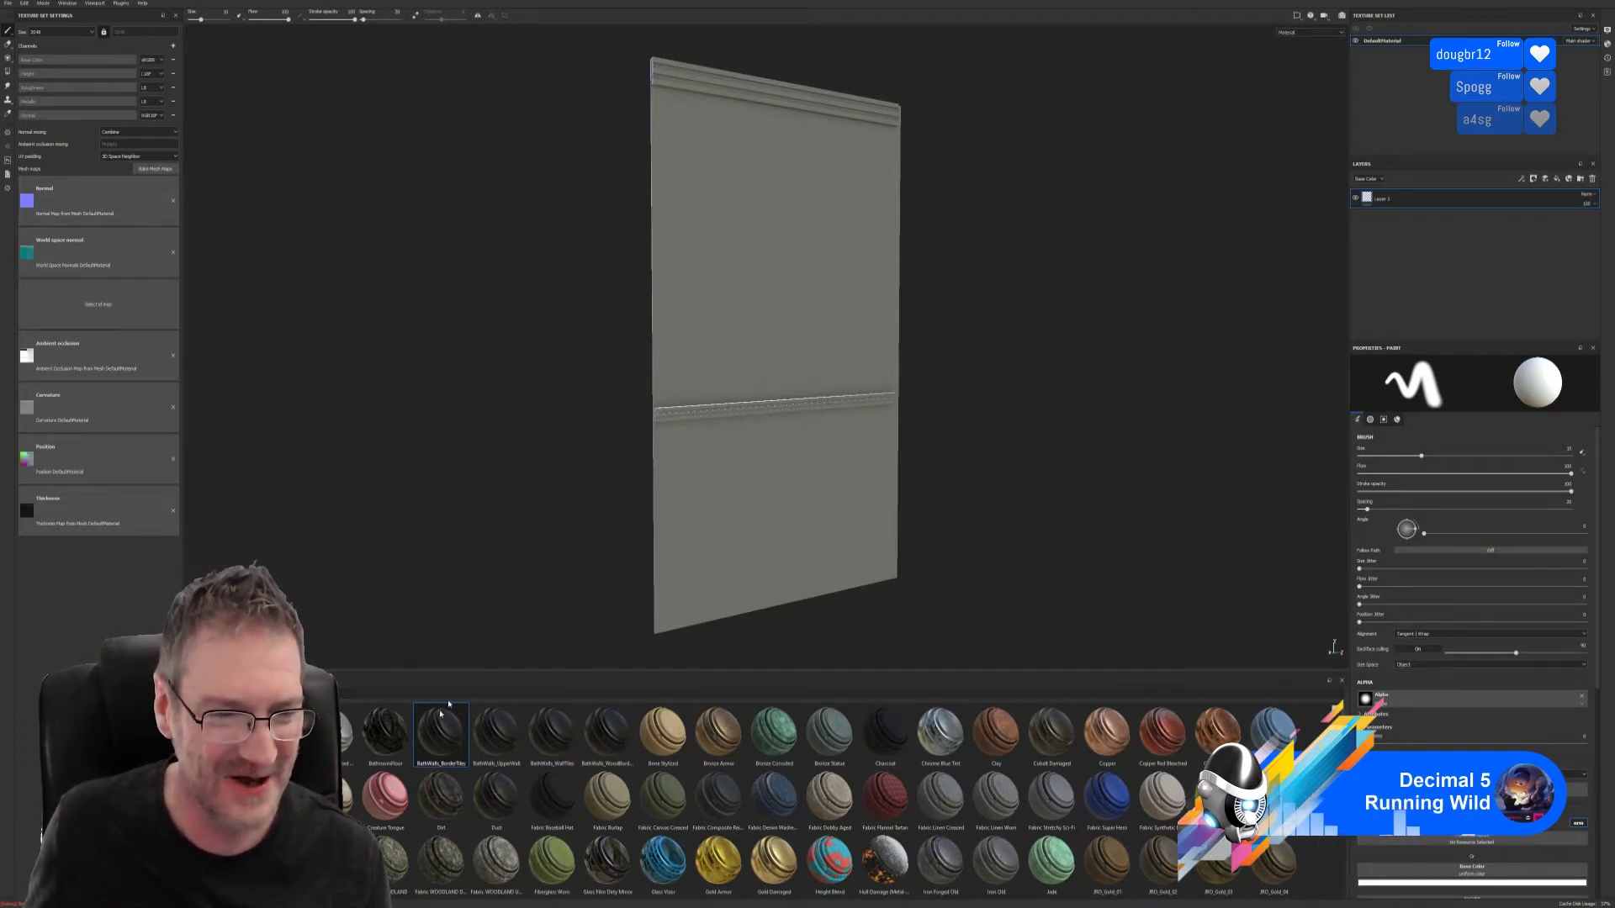
- Apply the BathWalls_BorderTiles material to the wall, expand its layer folder and delete the empty Layer 1
drag(438, 737, 829, 513)
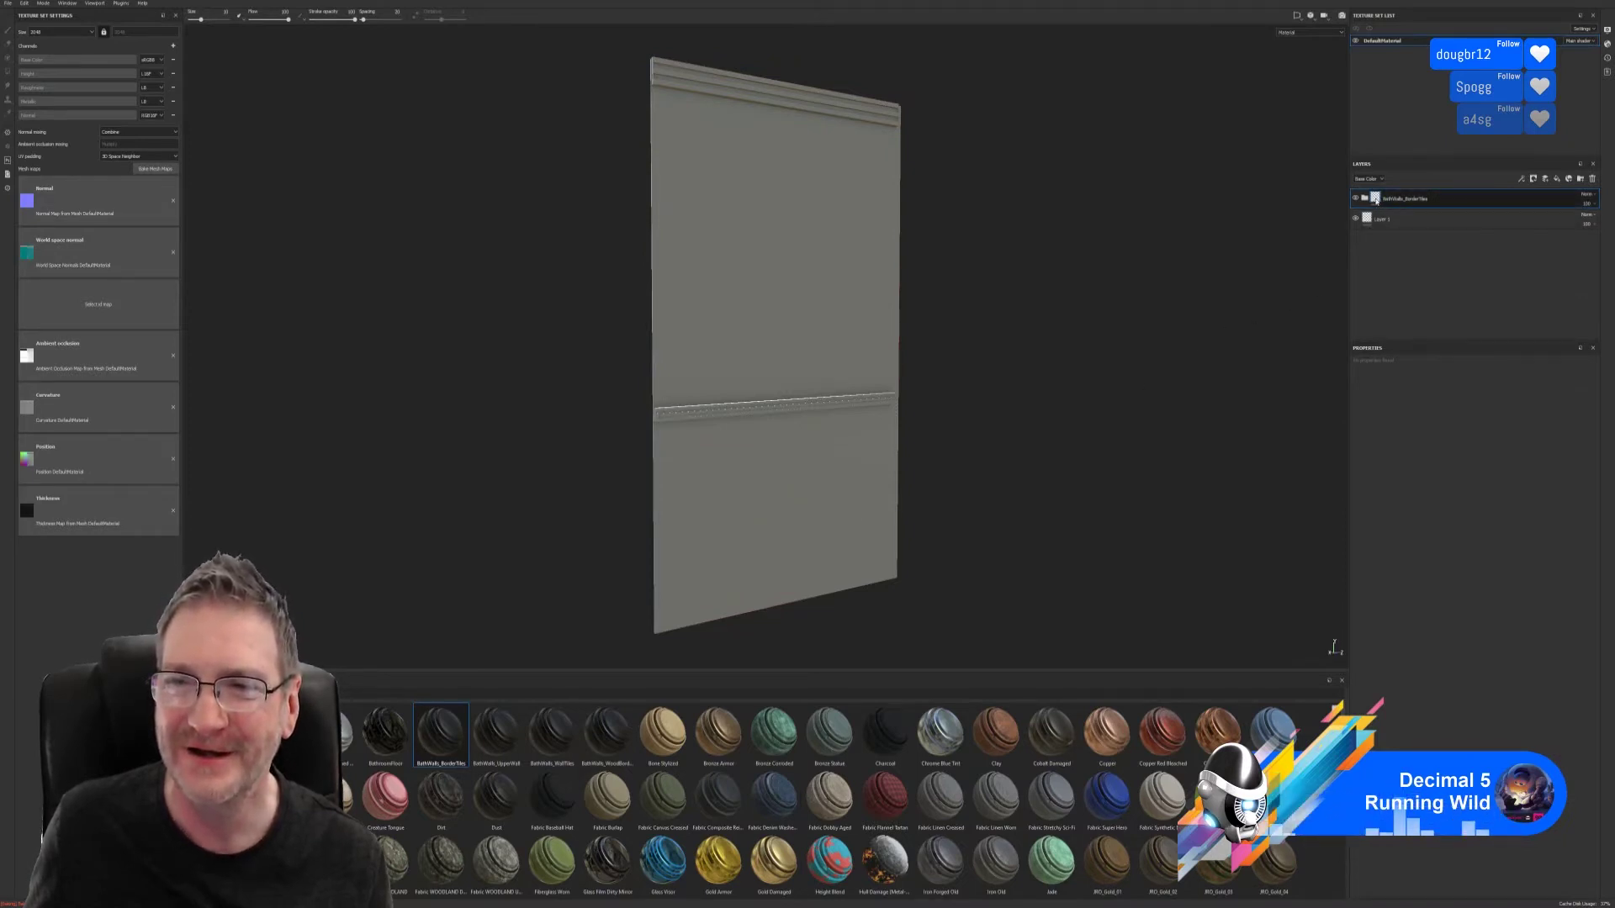
mouse_move(1380, 199)
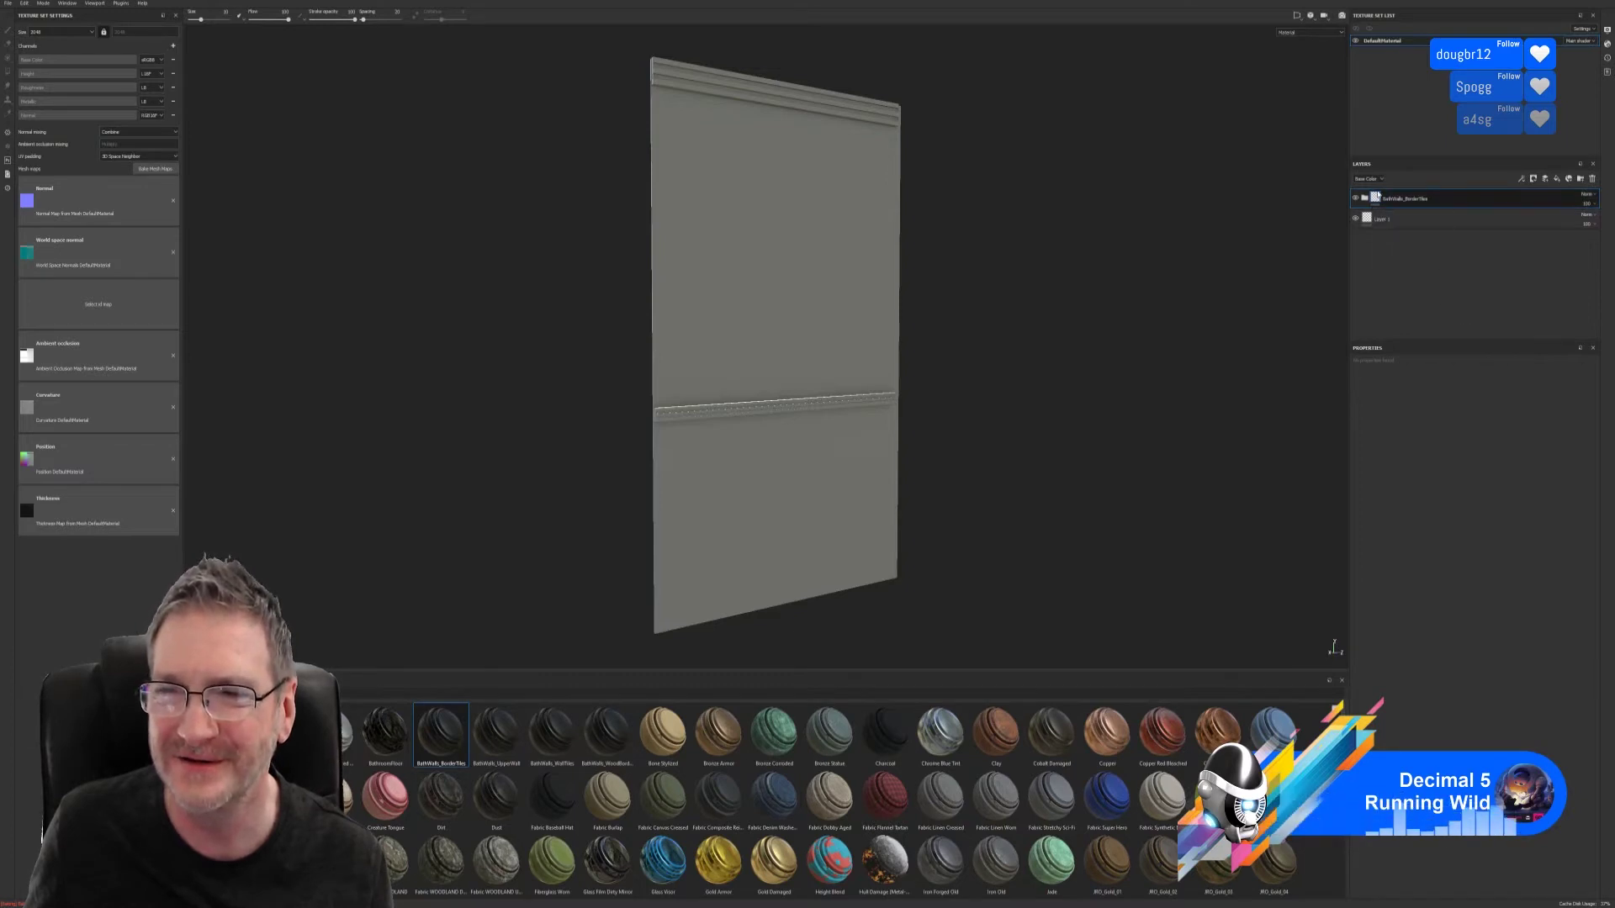
click(1364, 198)
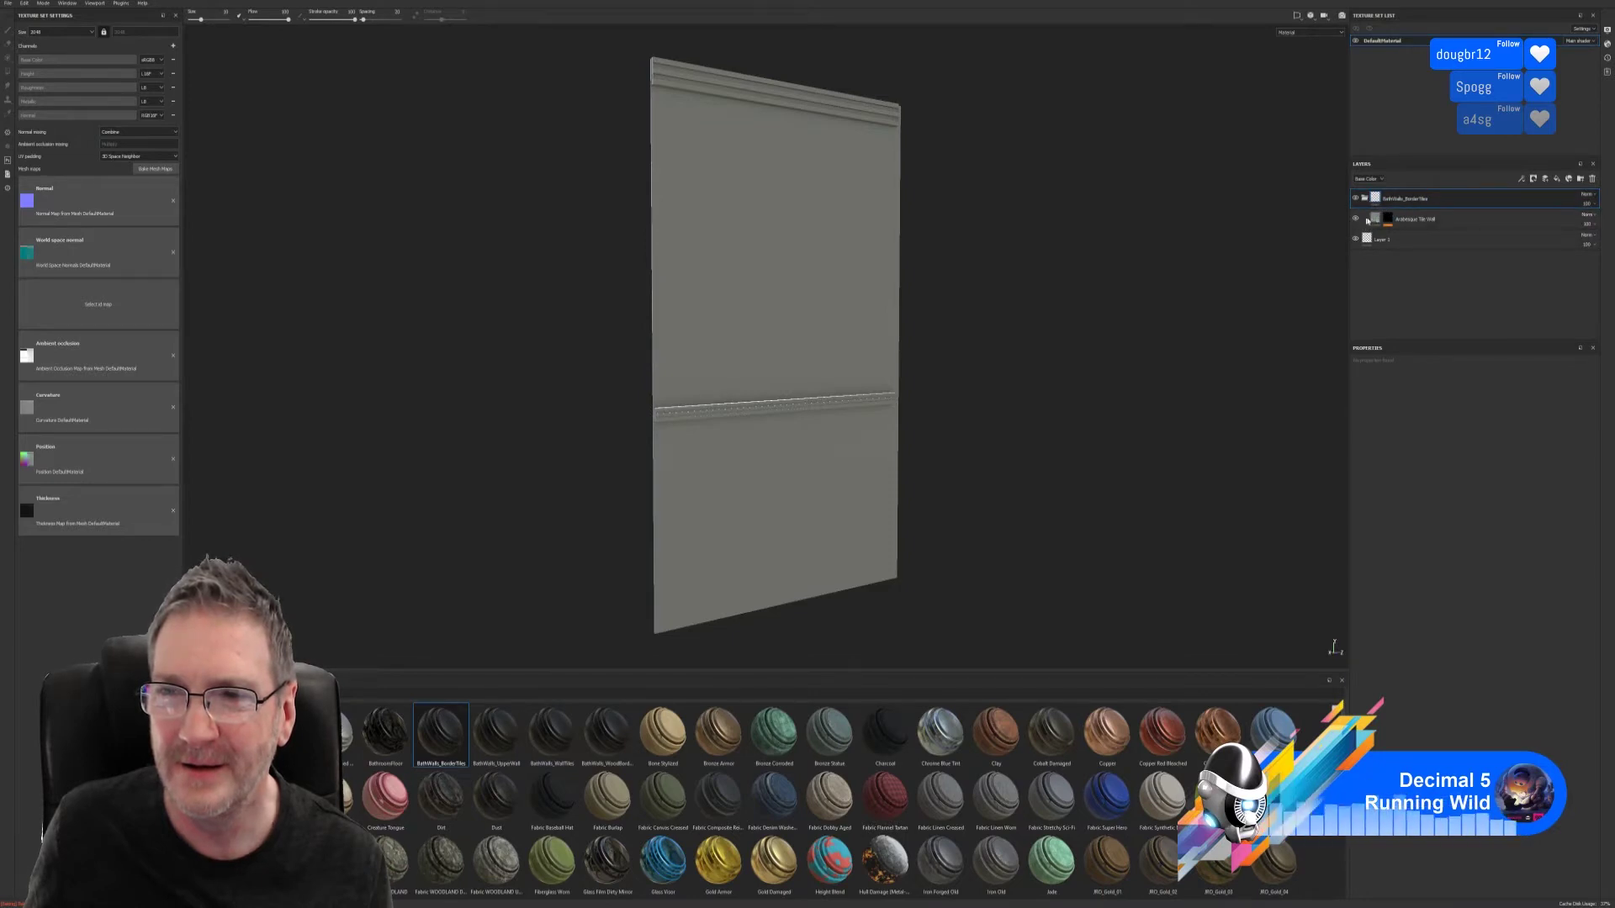
click(1410, 244)
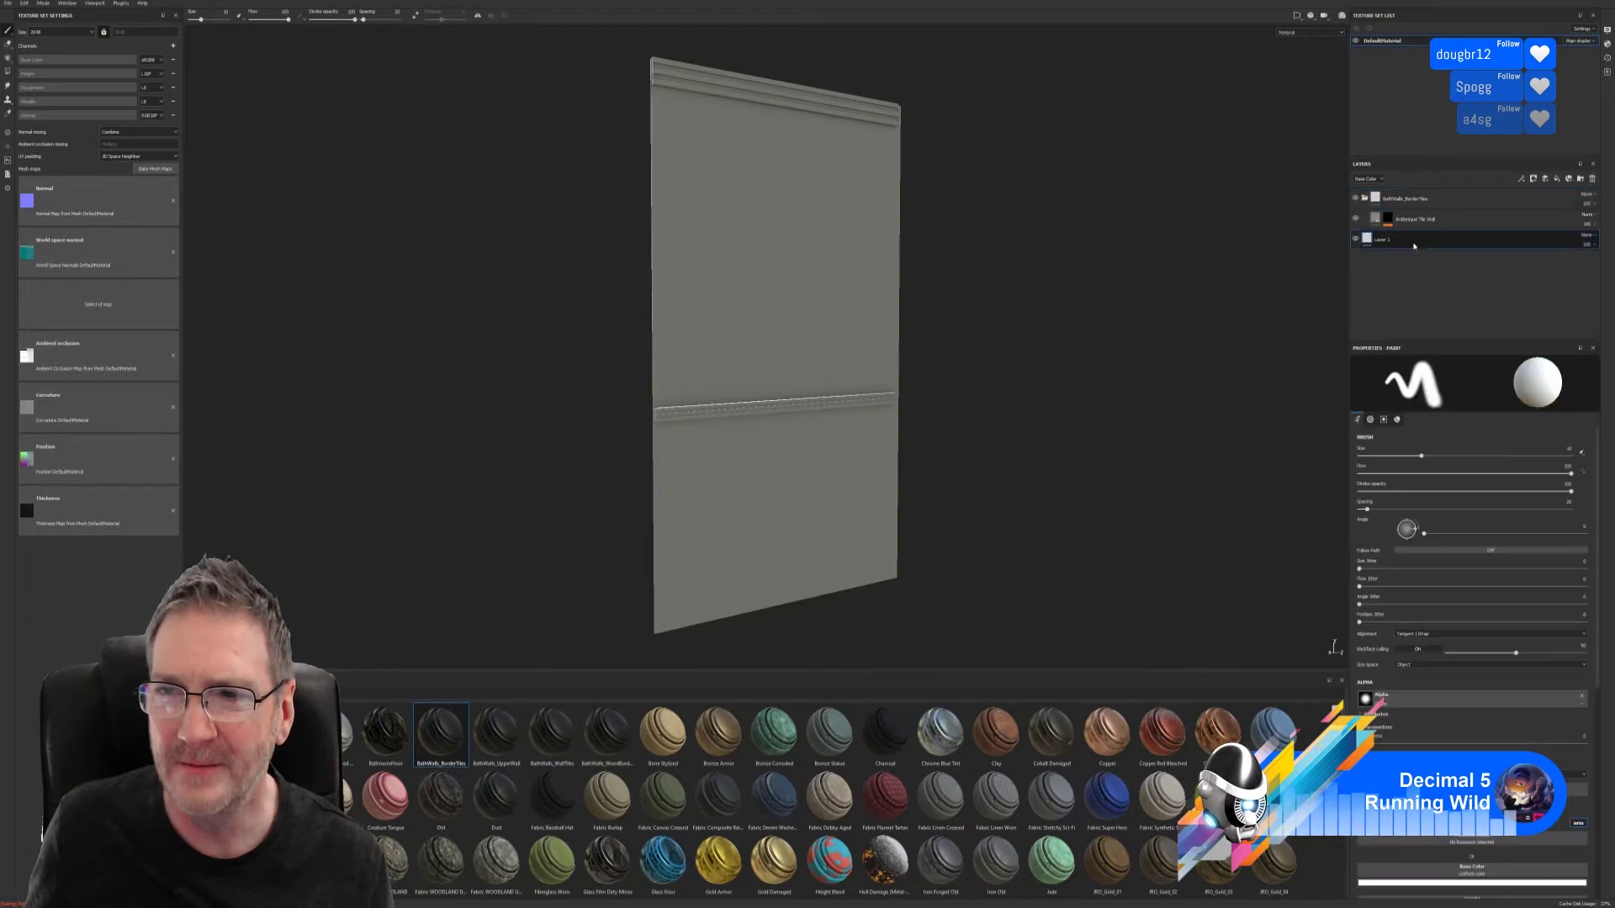
key(Delete)
- Try to pick an ID color from the wall for the Color Selection mask on the BathWalls_BorderTiles tile layer
double_click(1420, 218)
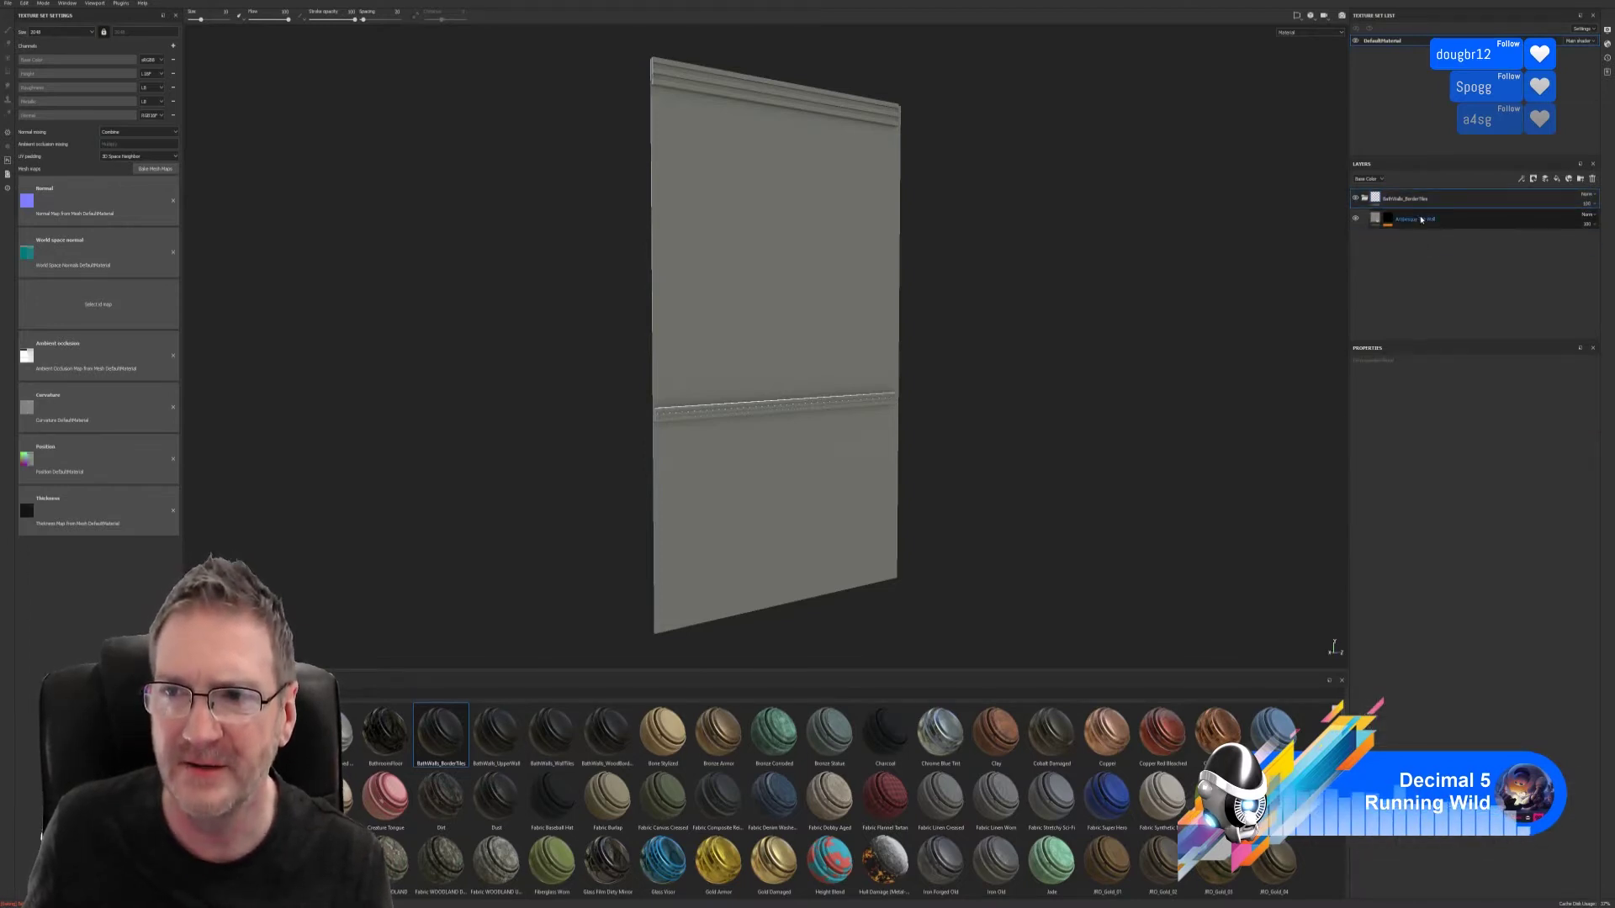
key(Return)
key(1)
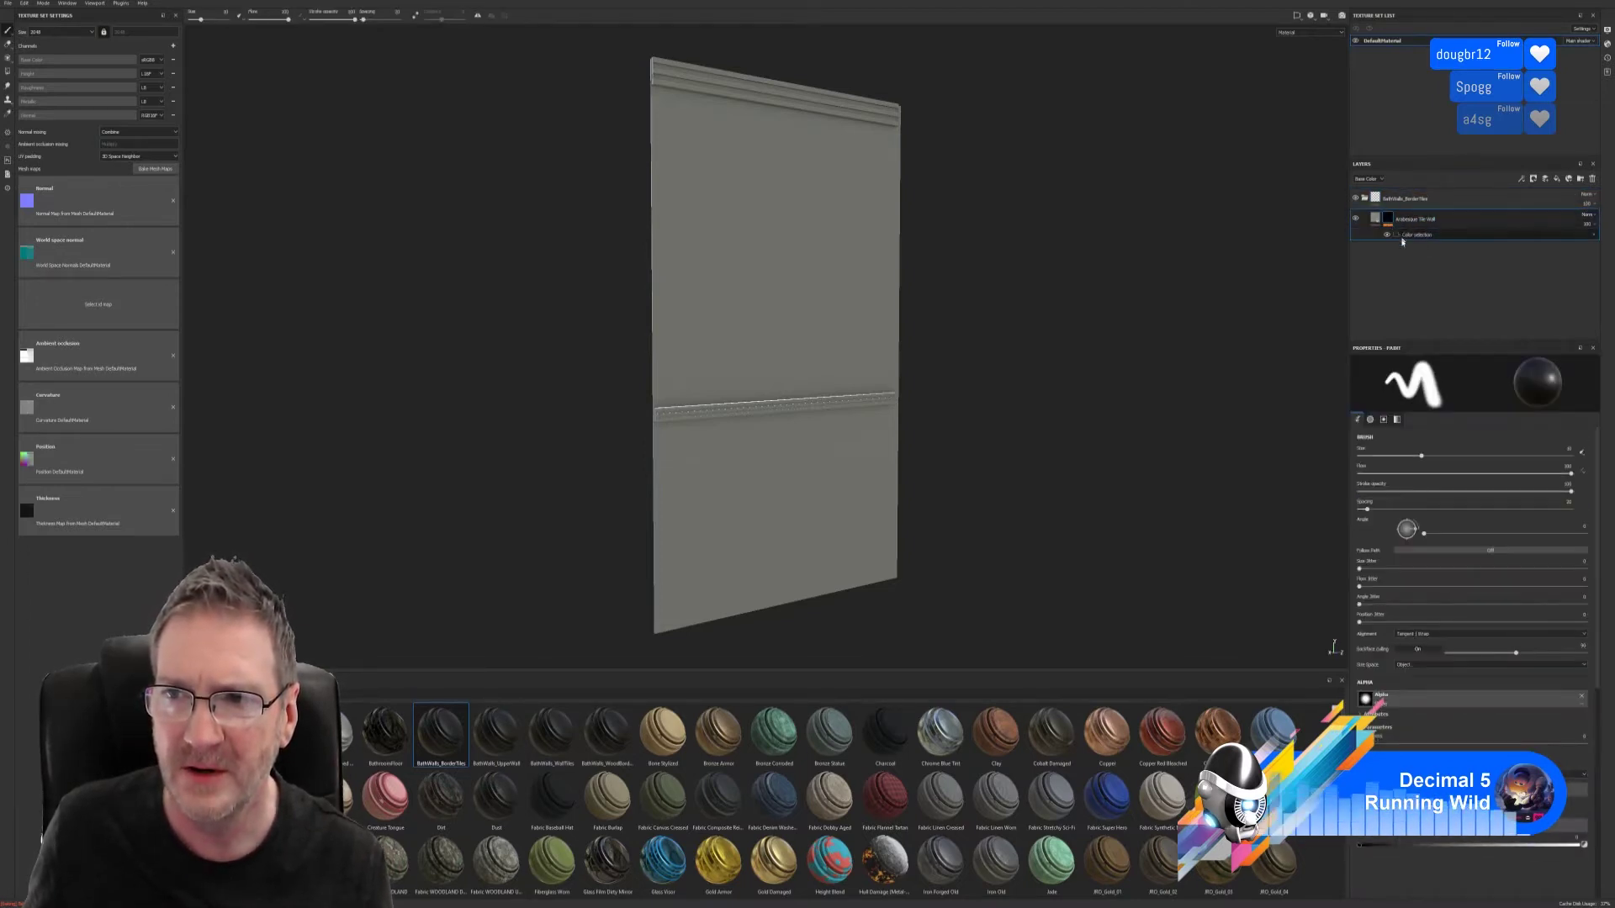
click(1418, 236)
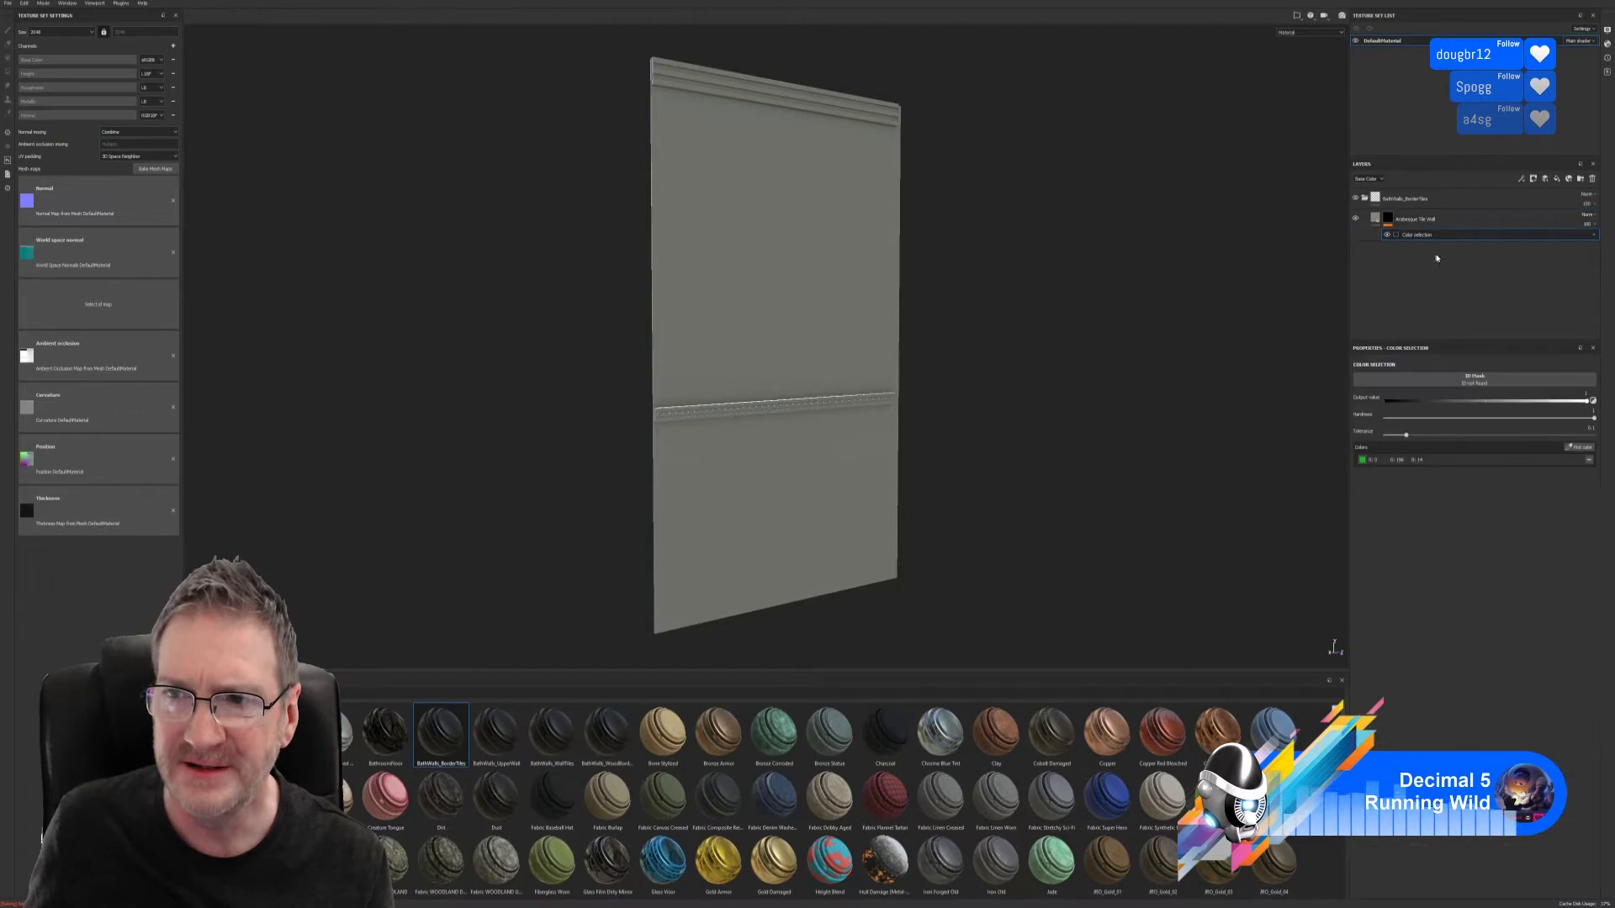
click(1578, 449)
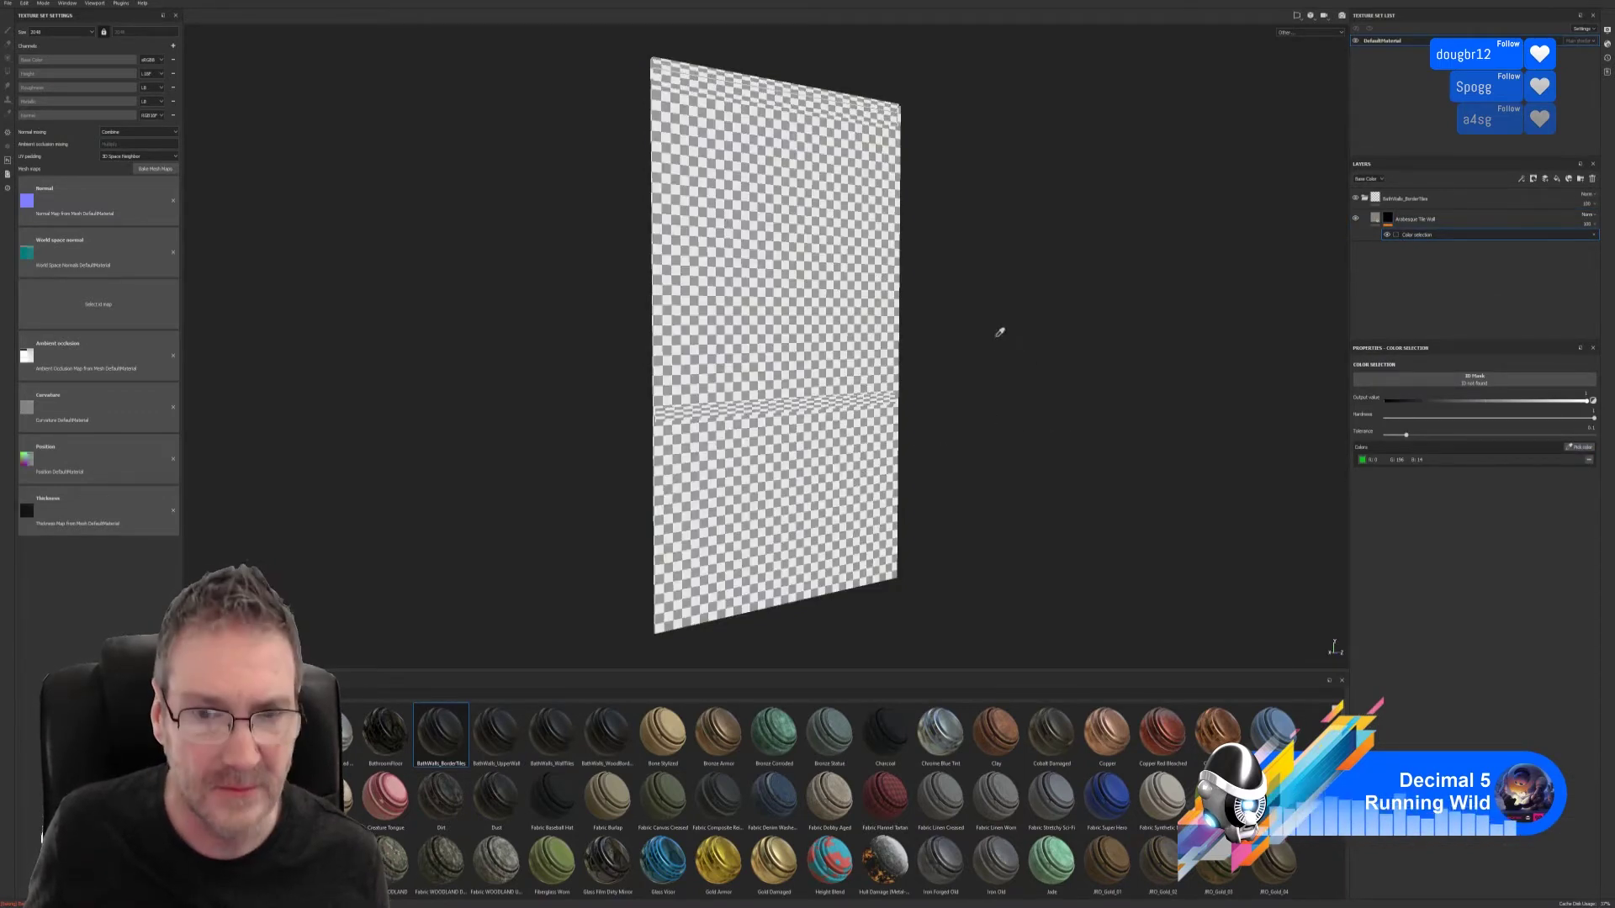
key(Escape)
mouse_move(988, 344)
middle_down()
mouse_move(970, 339)
mouse_move(999, 350)
middle_up()
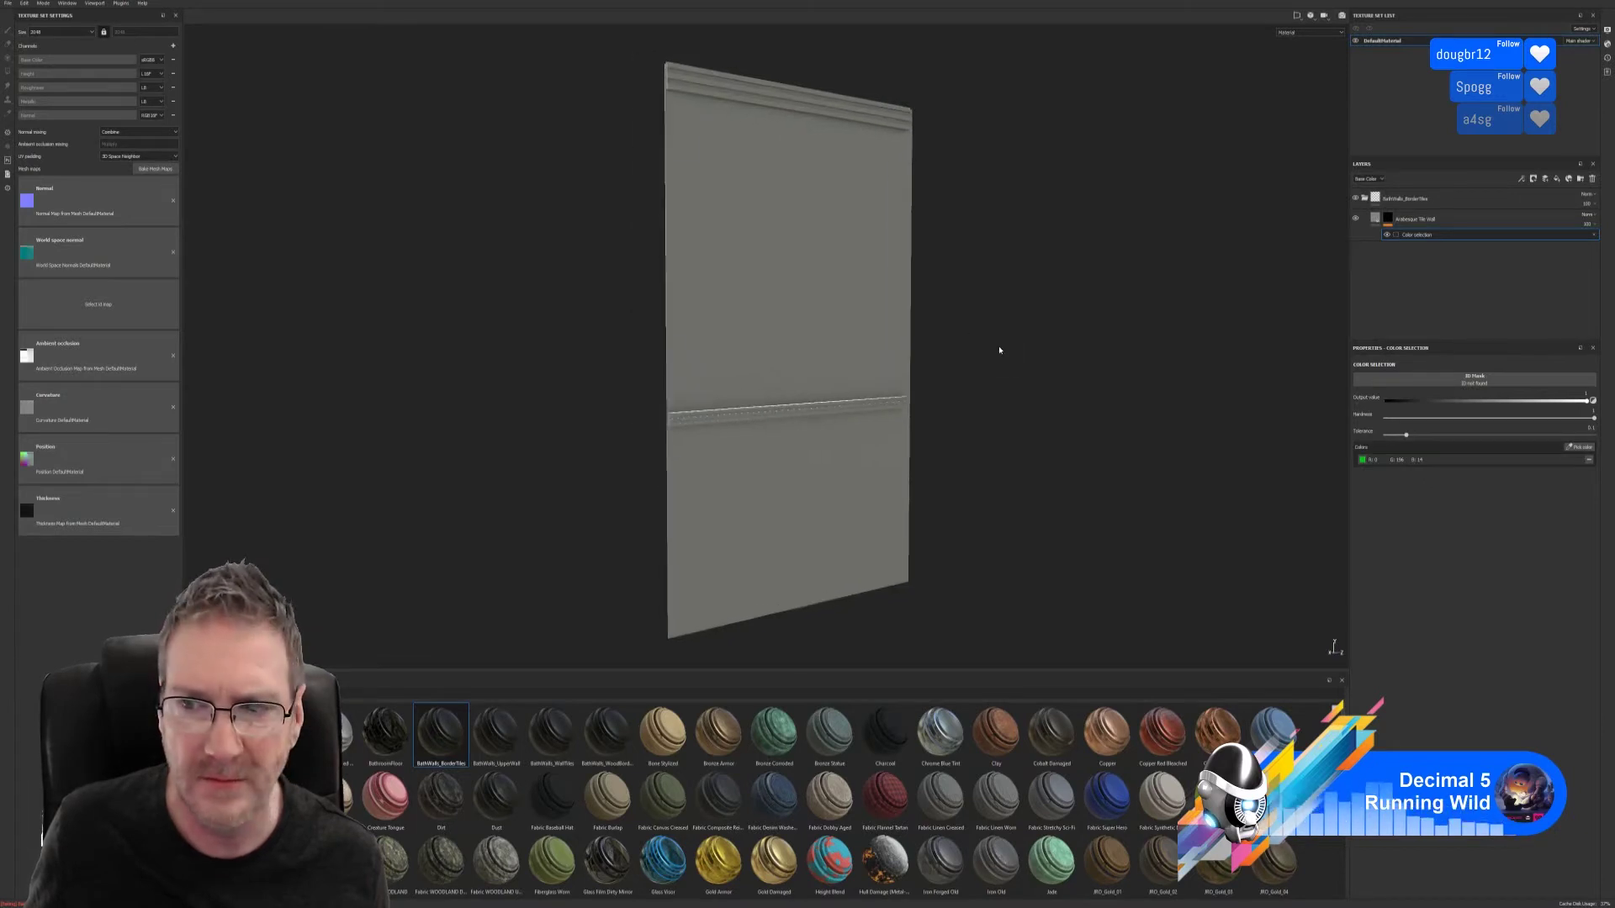
click(1580, 448)
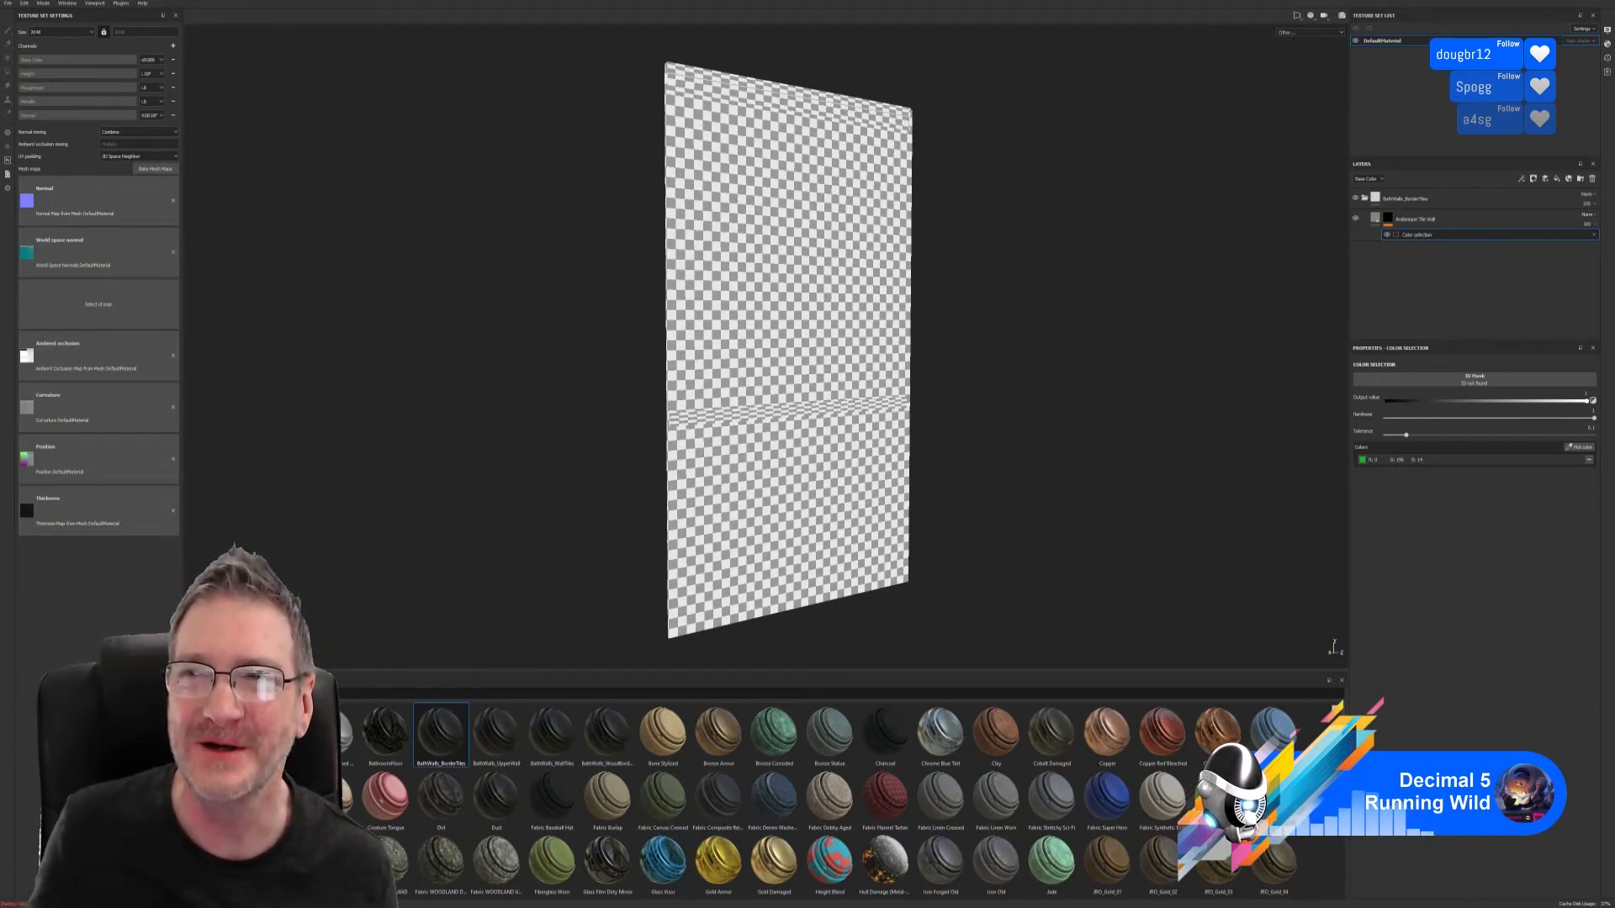
- Switch to 3ds Max and isolate the selected bathroom wall with its trim side in view
key(super+d)
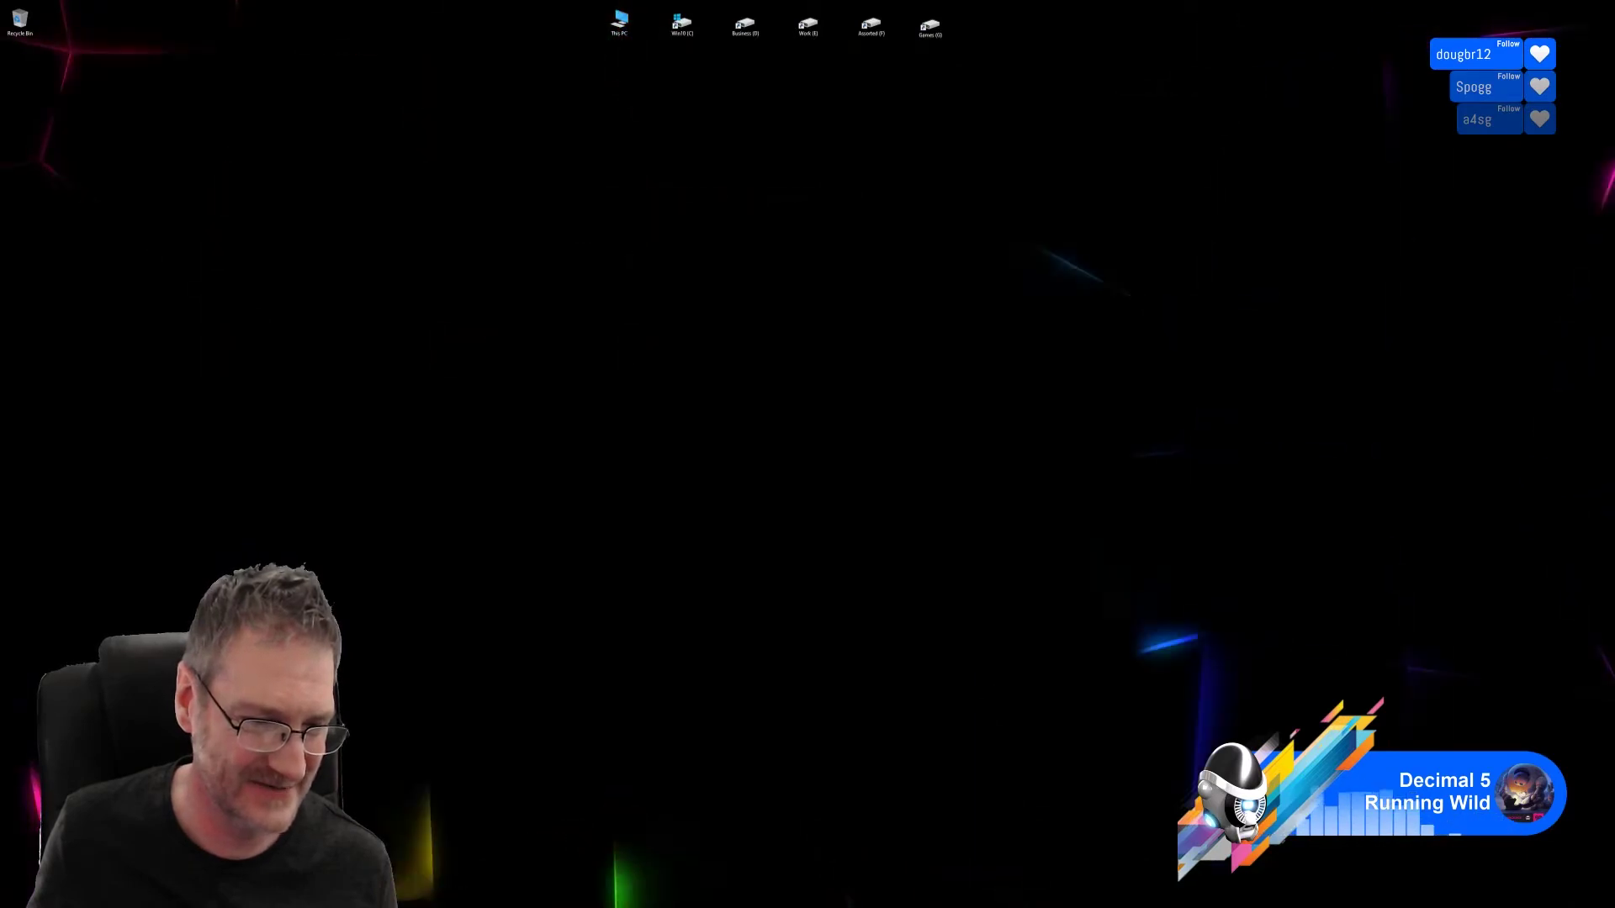
key(alt+Tab)
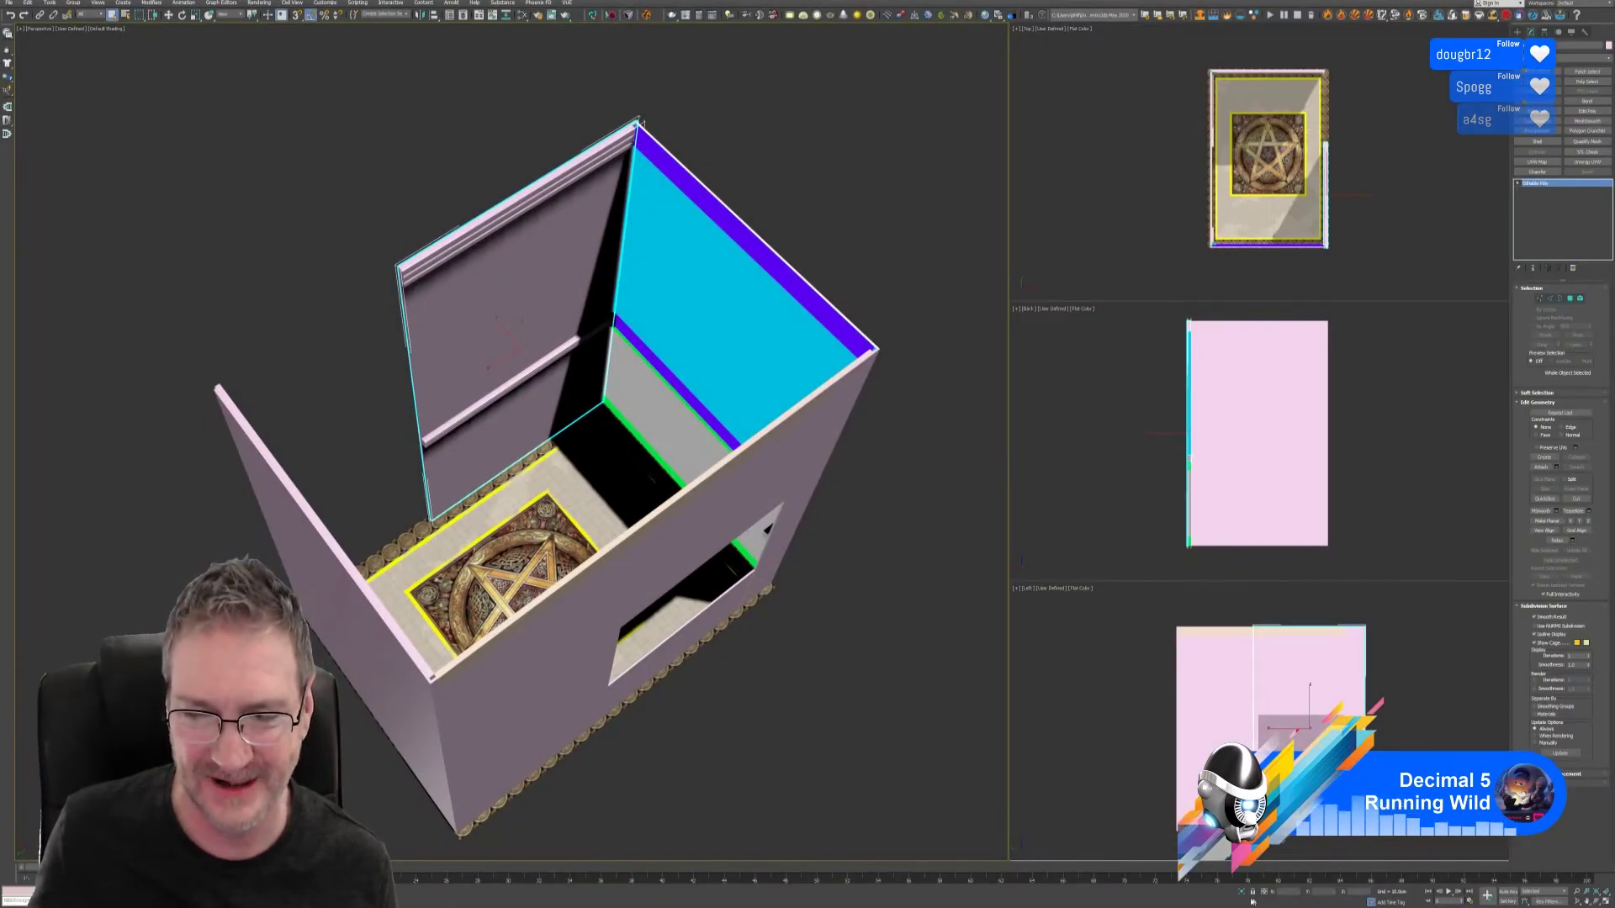
key(alt+q)
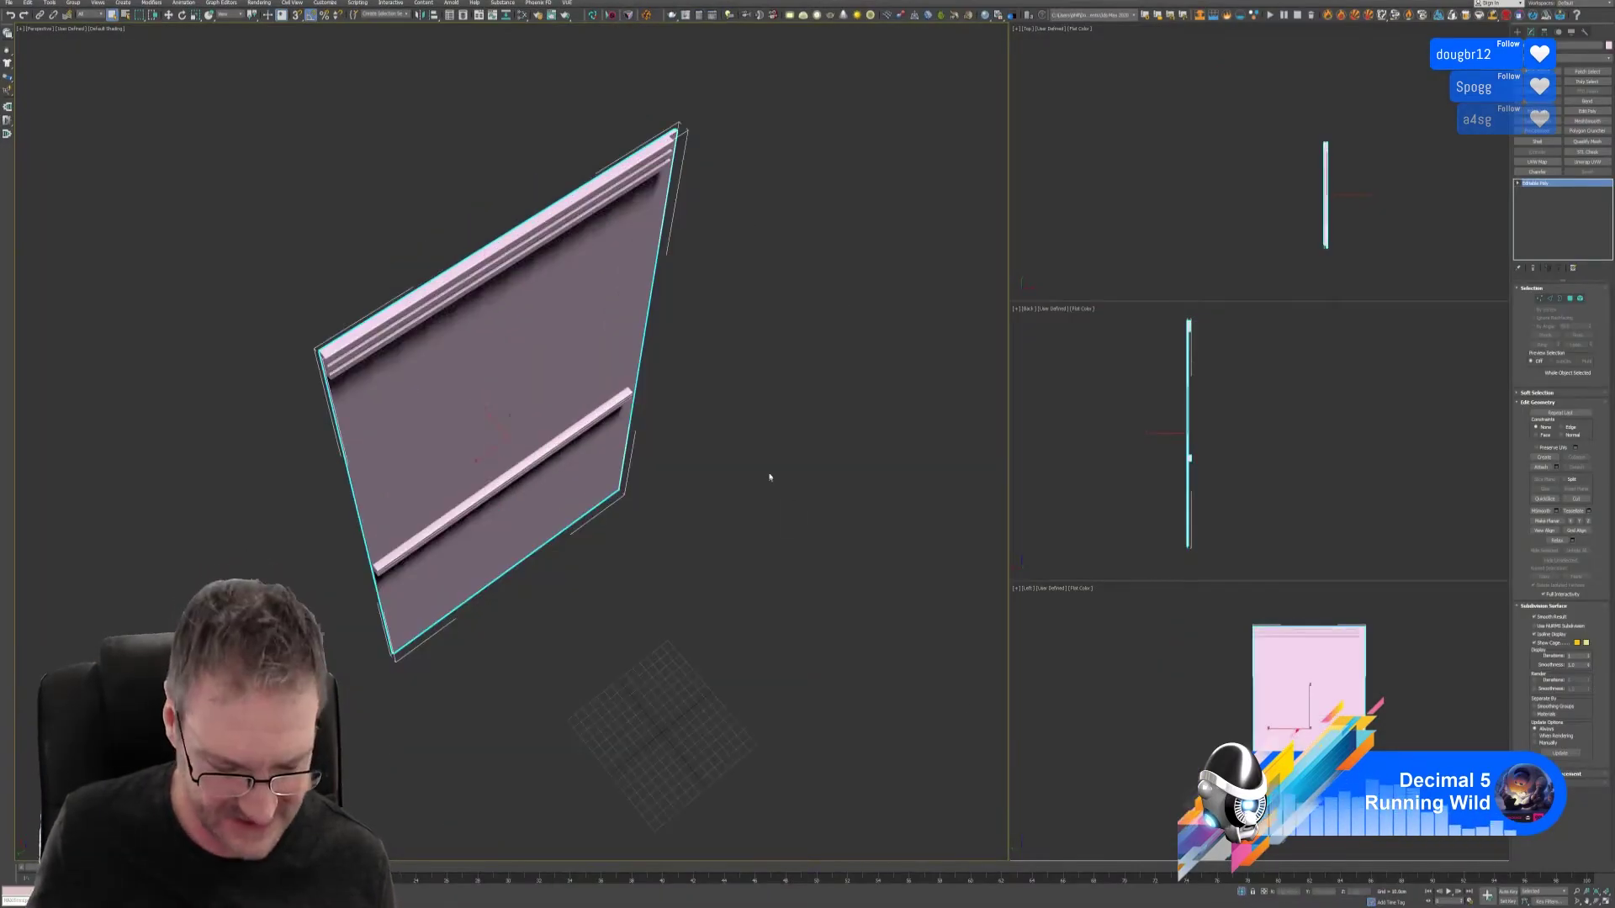
mouse_move(766, 458)
alt+middle_down()
mouse_move(768, 407)
mouse_move(757, 415)
alt+middle_up()
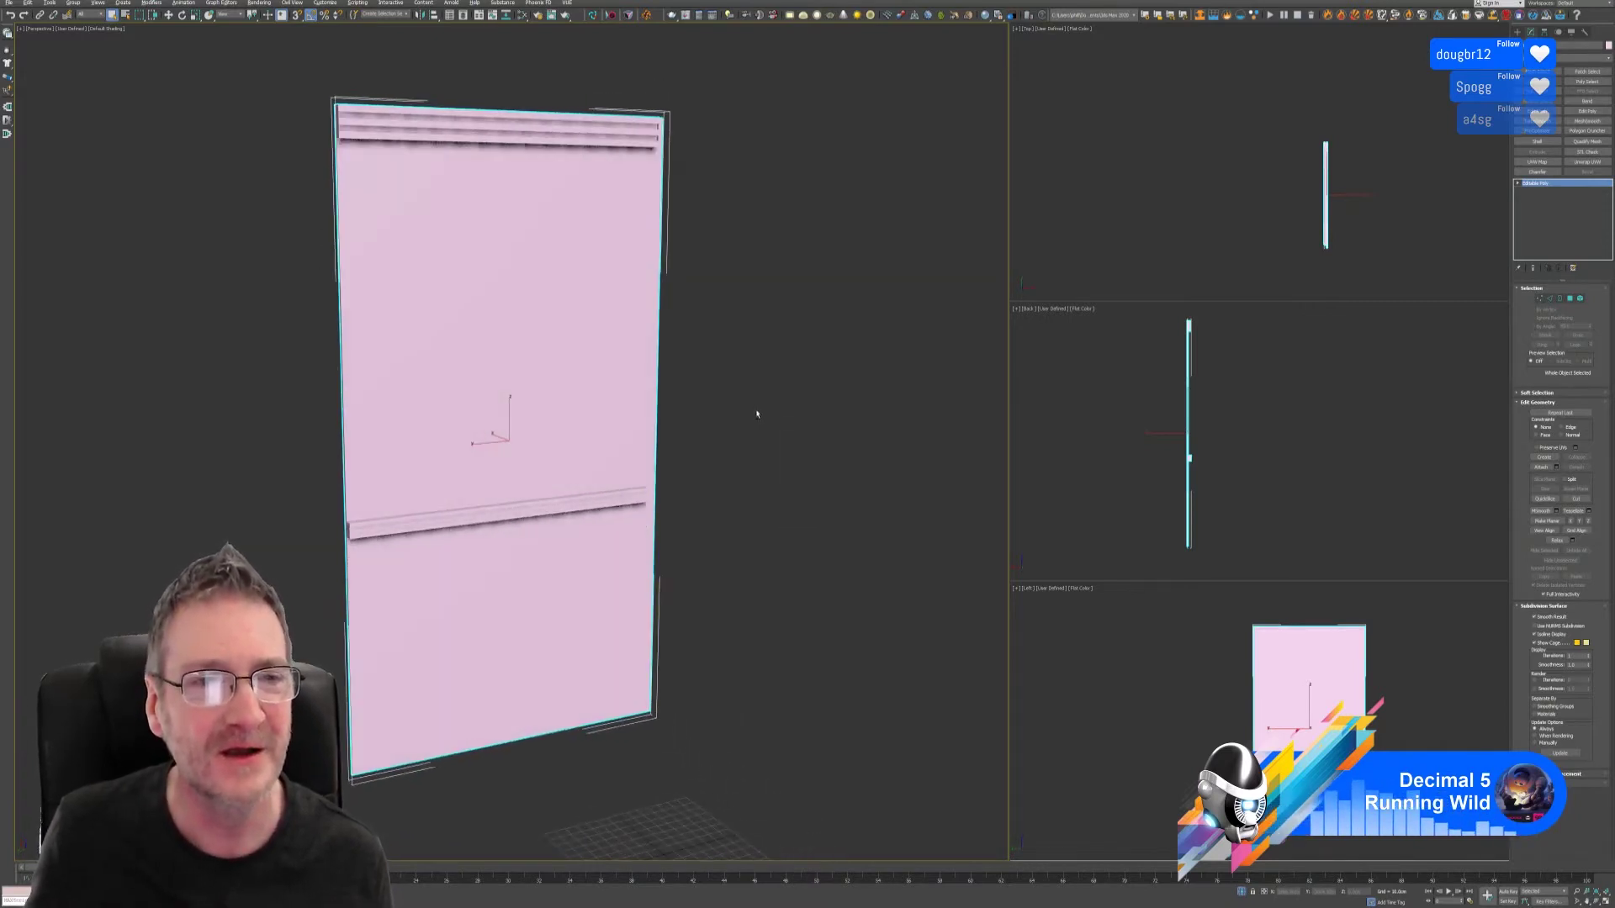
- Select the wall's upper molding and middle rail elements and set their vertex color to saturated blue-violet
click(1579, 299)
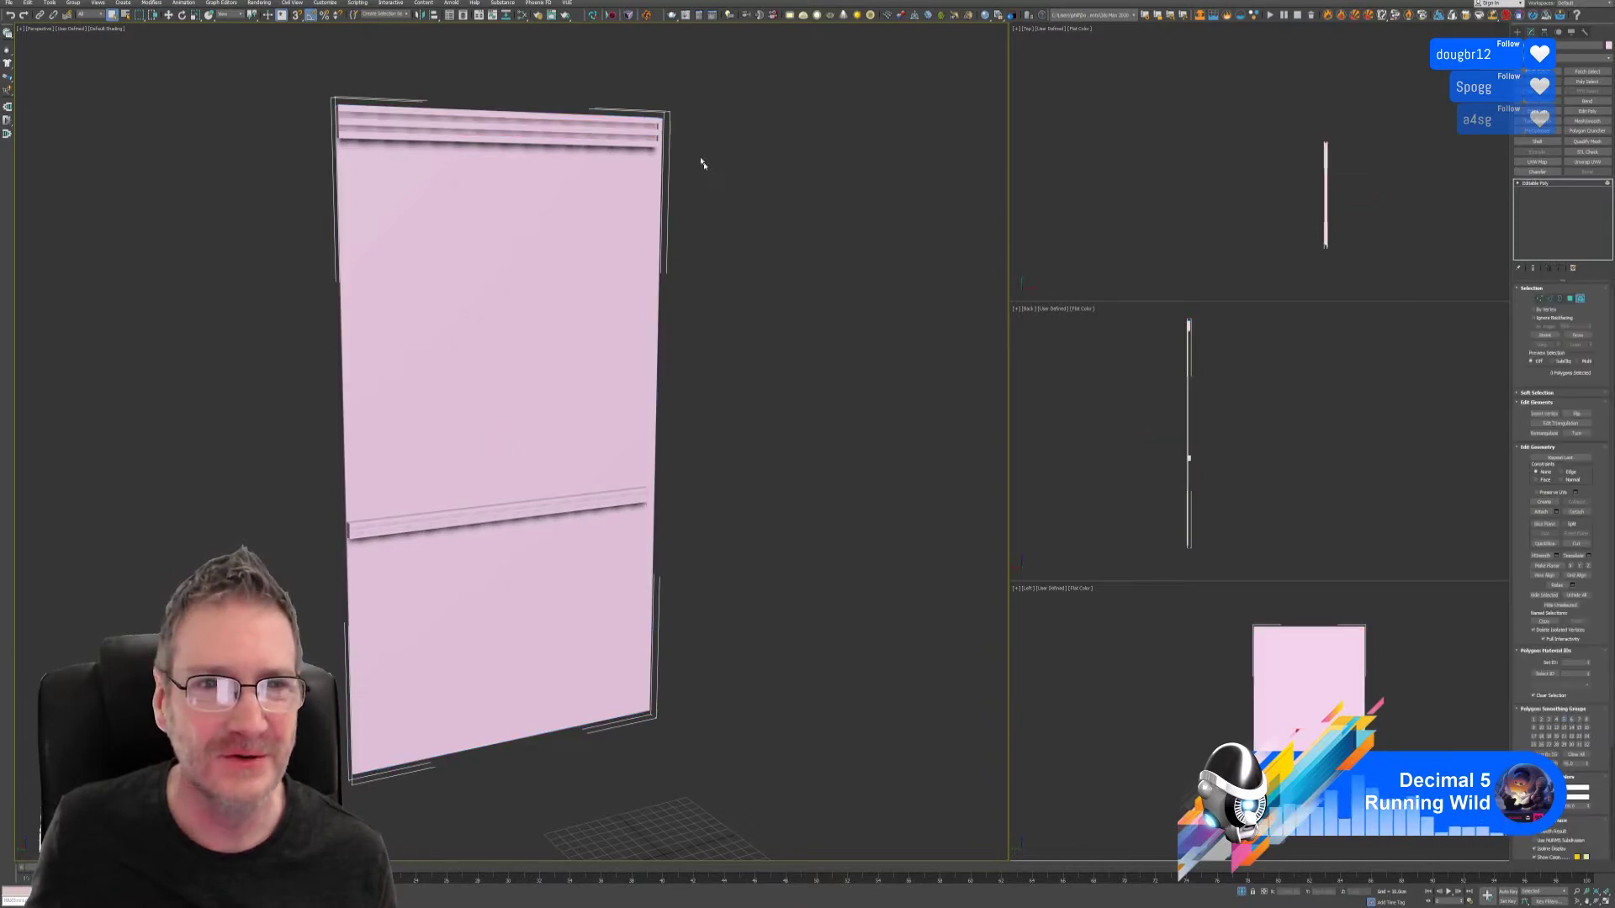
click(643, 141)
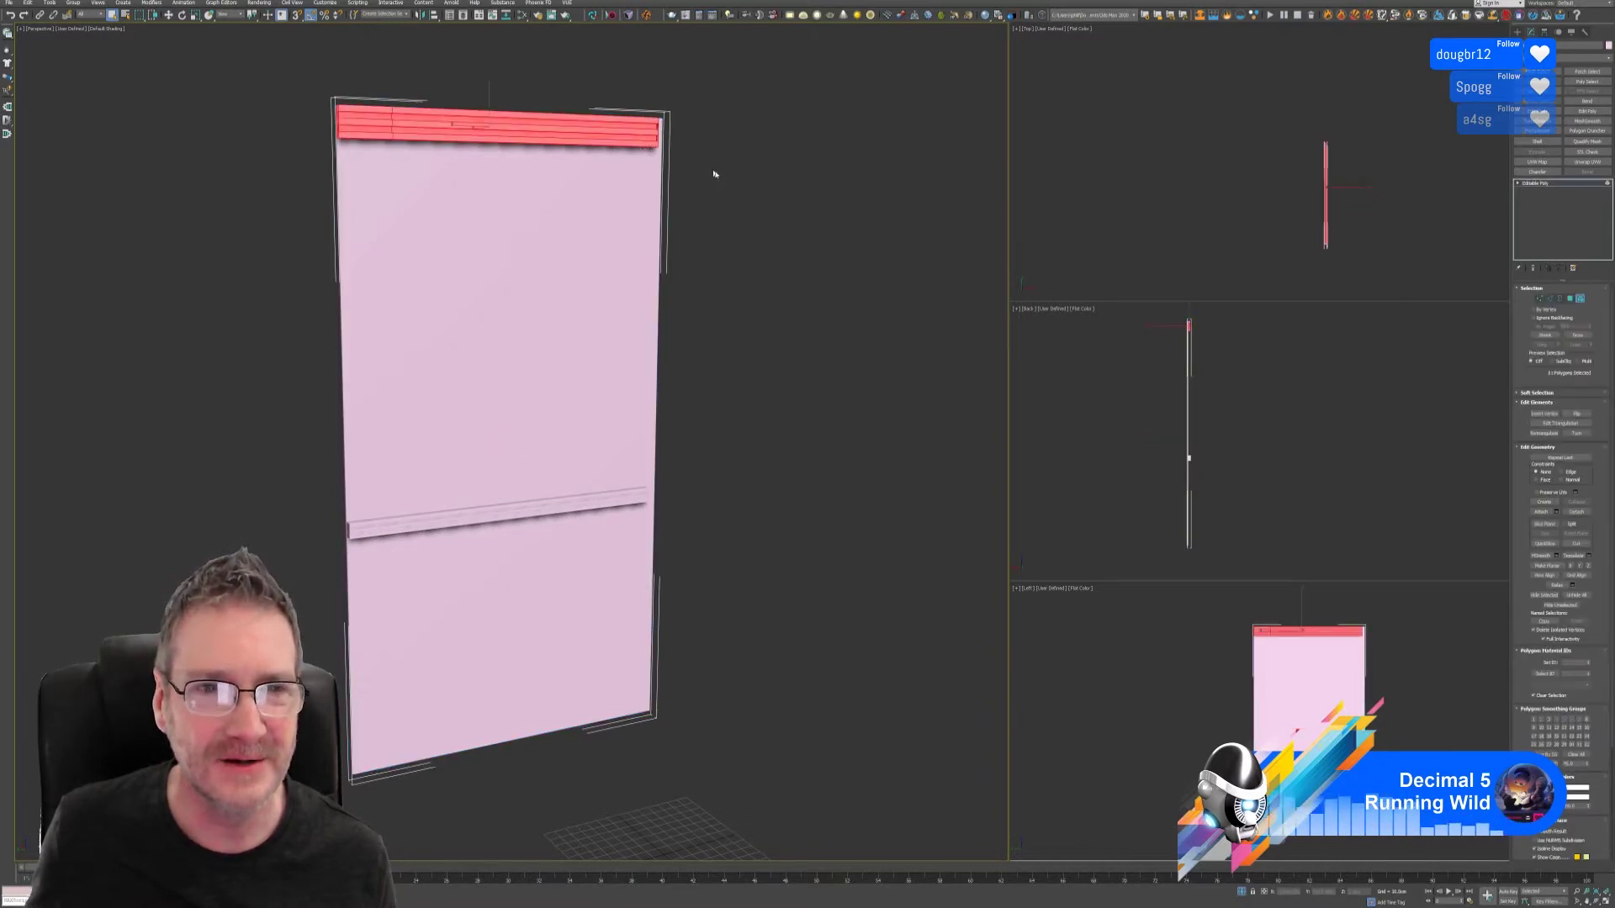
ctrl+click(576, 509)
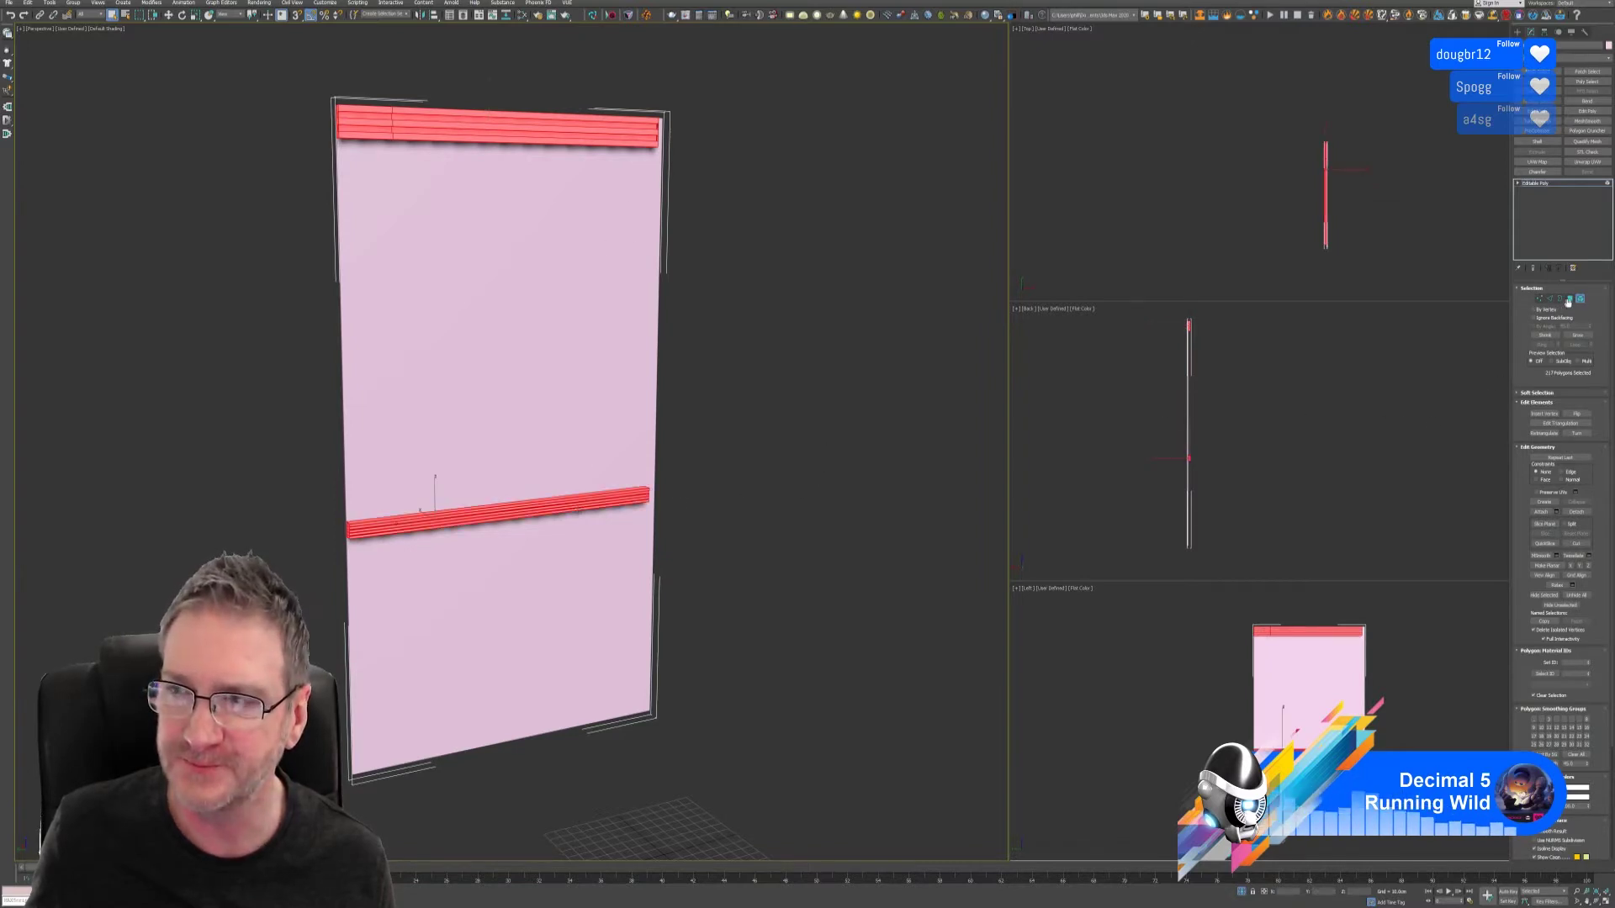
click(1576, 791)
click(217, 51)
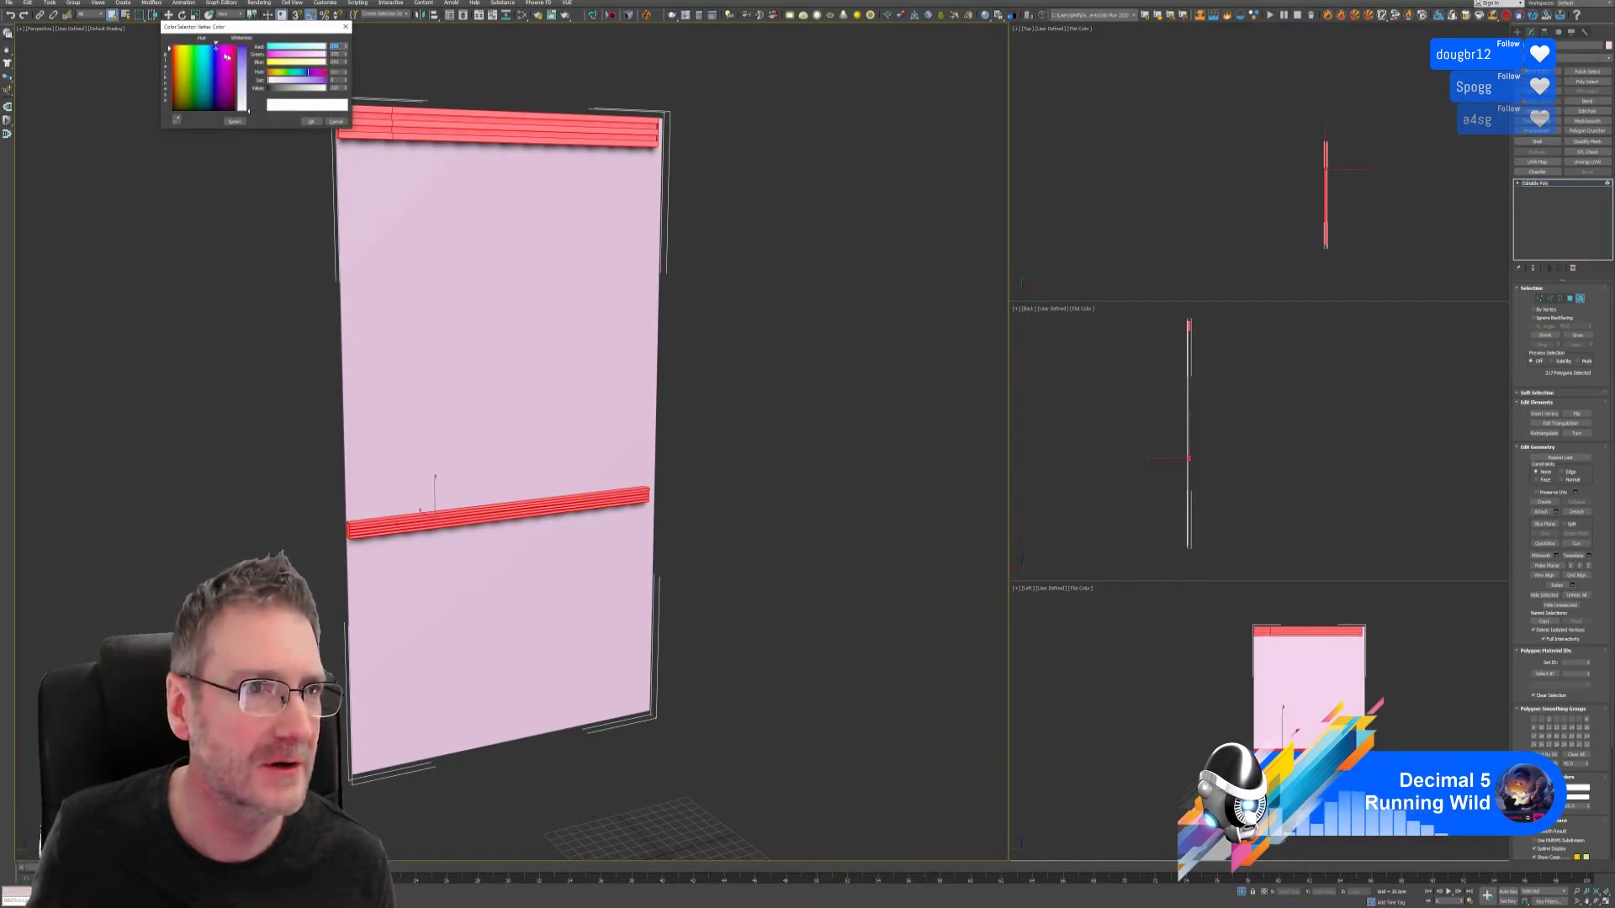
click(221, 53)
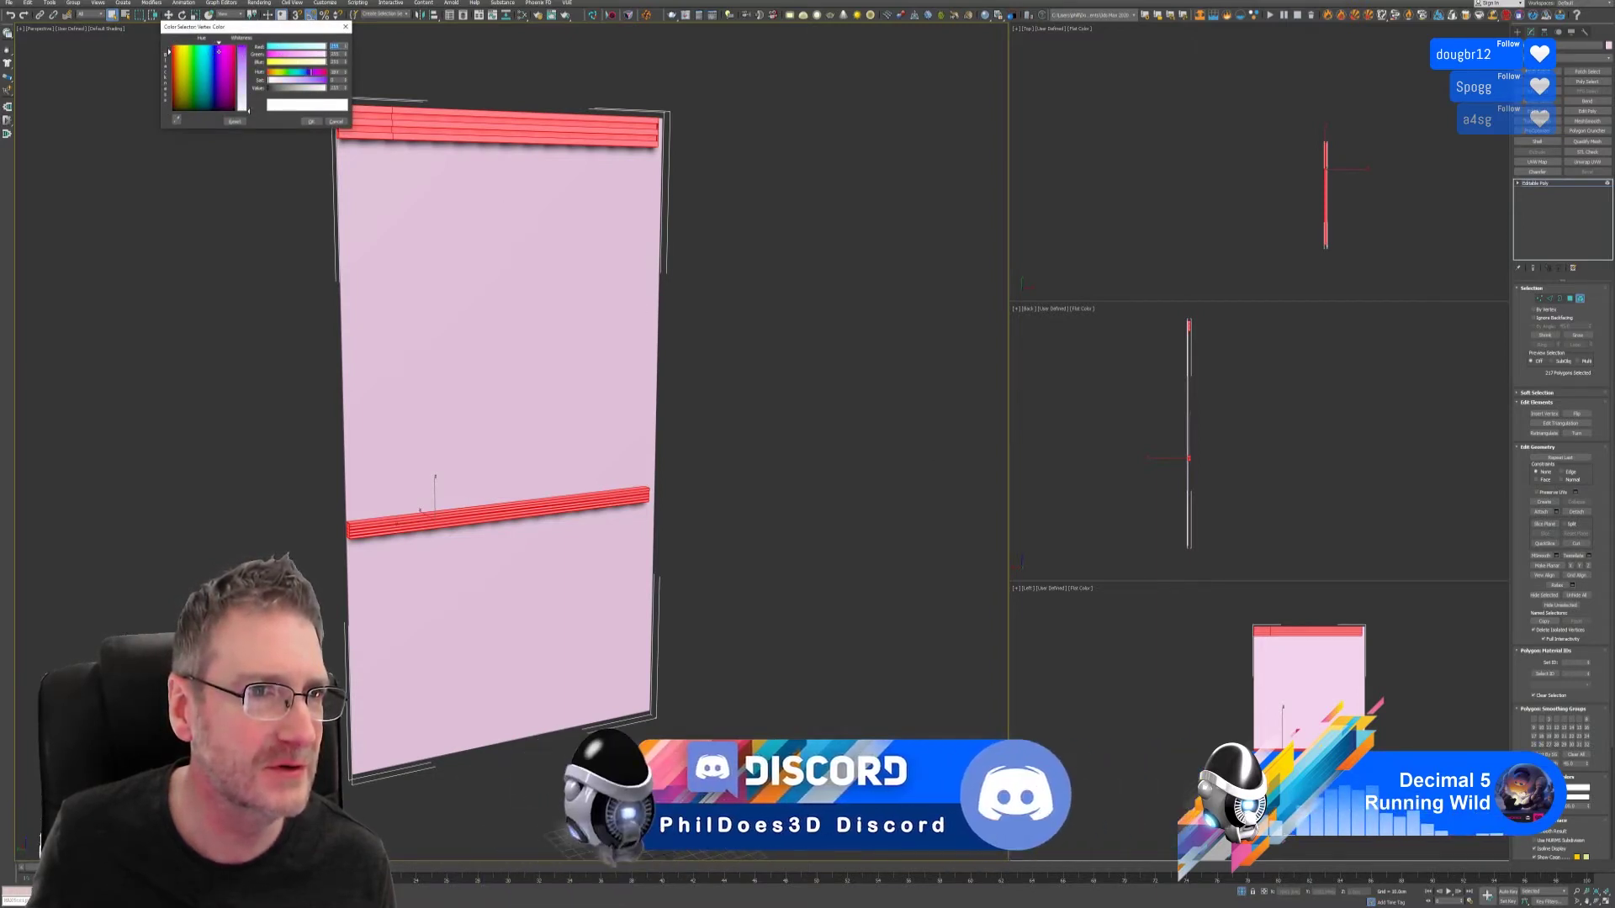
drag(244, 107, 244, 47)
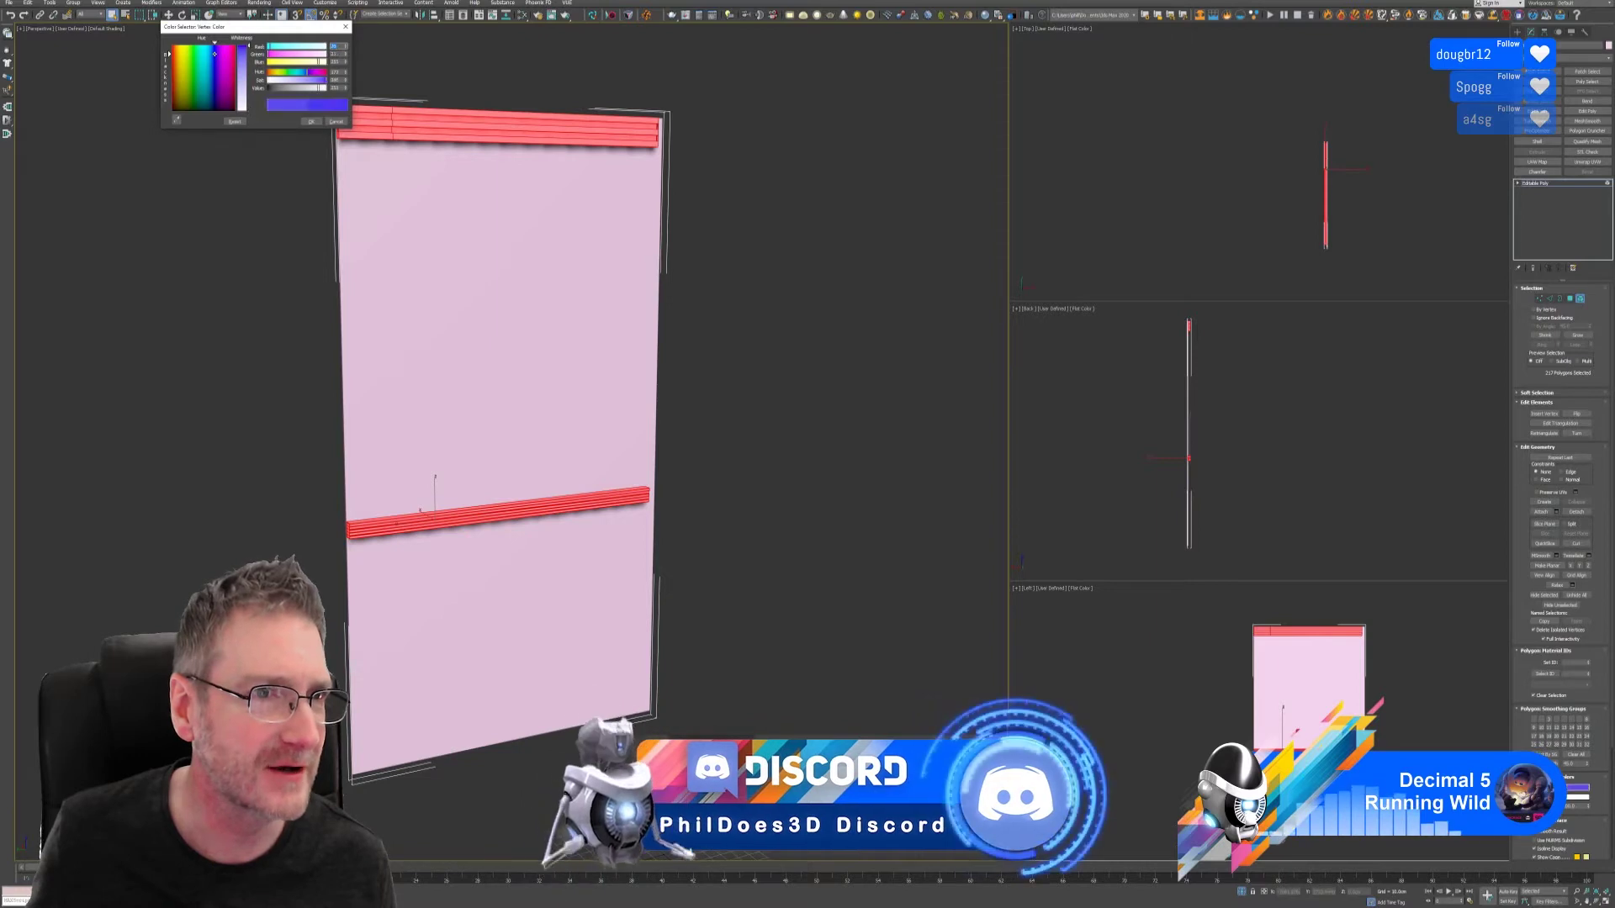
click(309, 121)
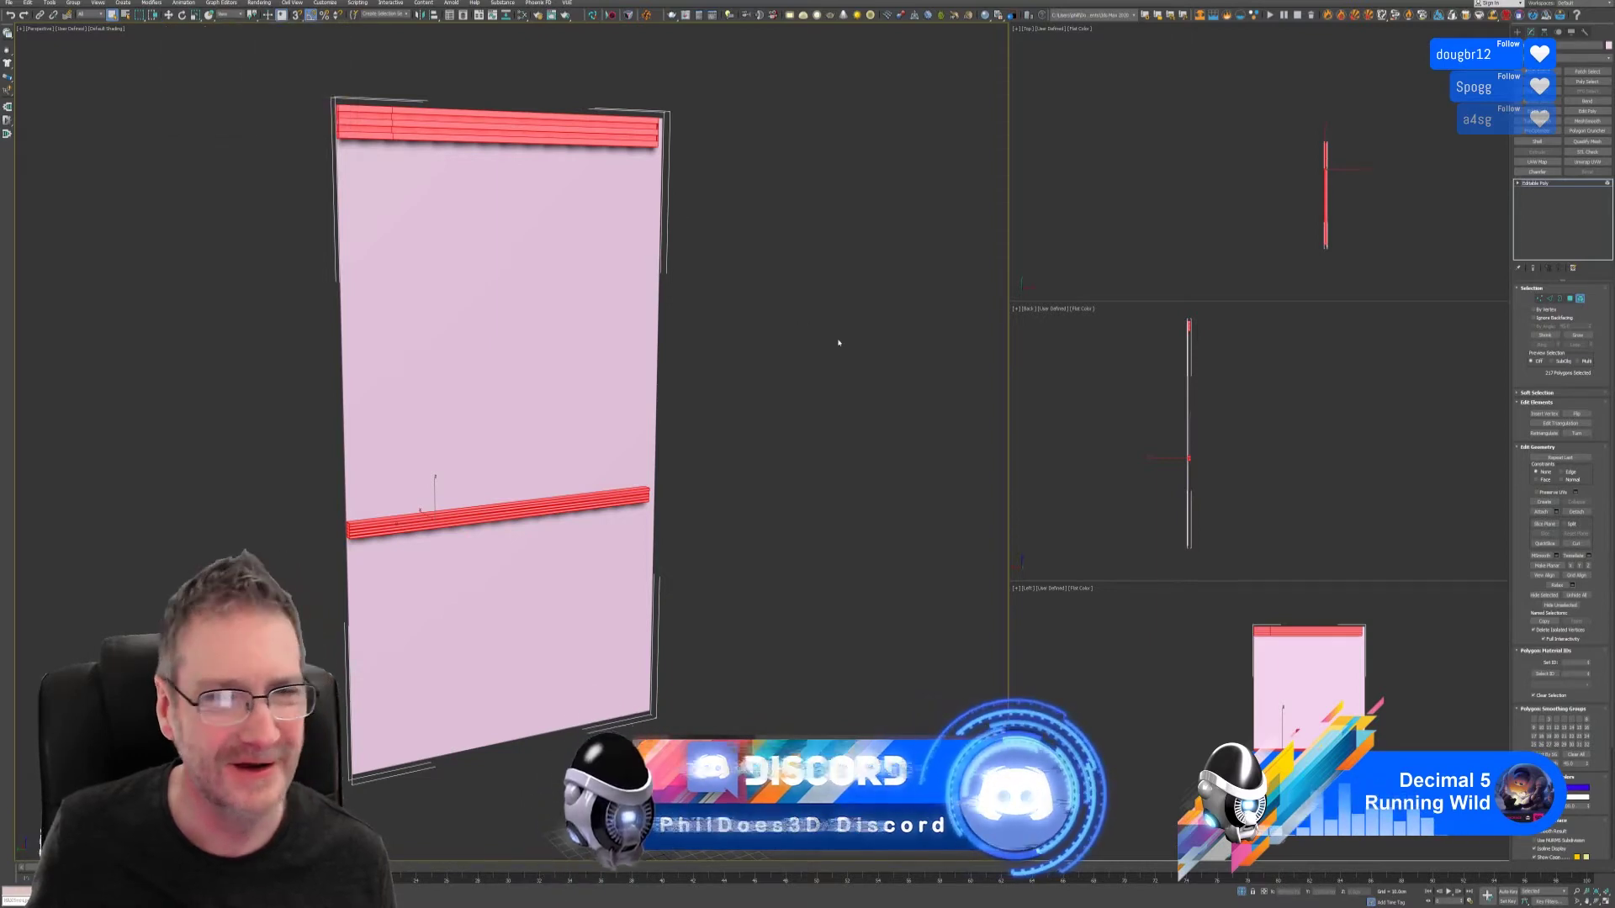
- Select the polygons of the wall section above the middle rail and set their vertex color to cyan
click(614, 290)
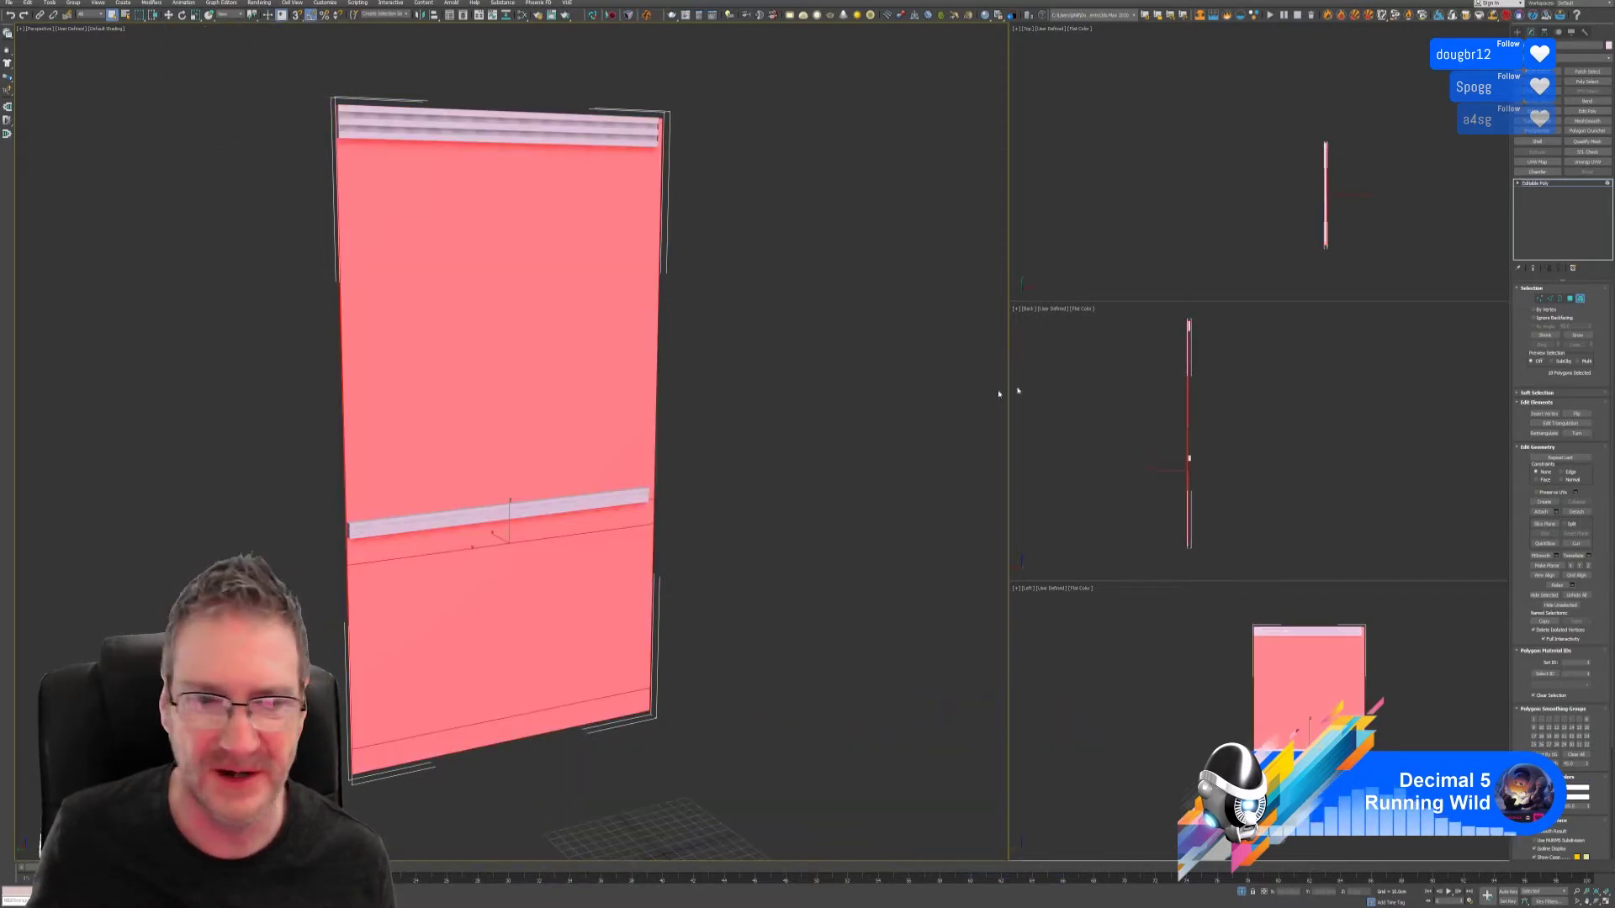
click(1570, 299)
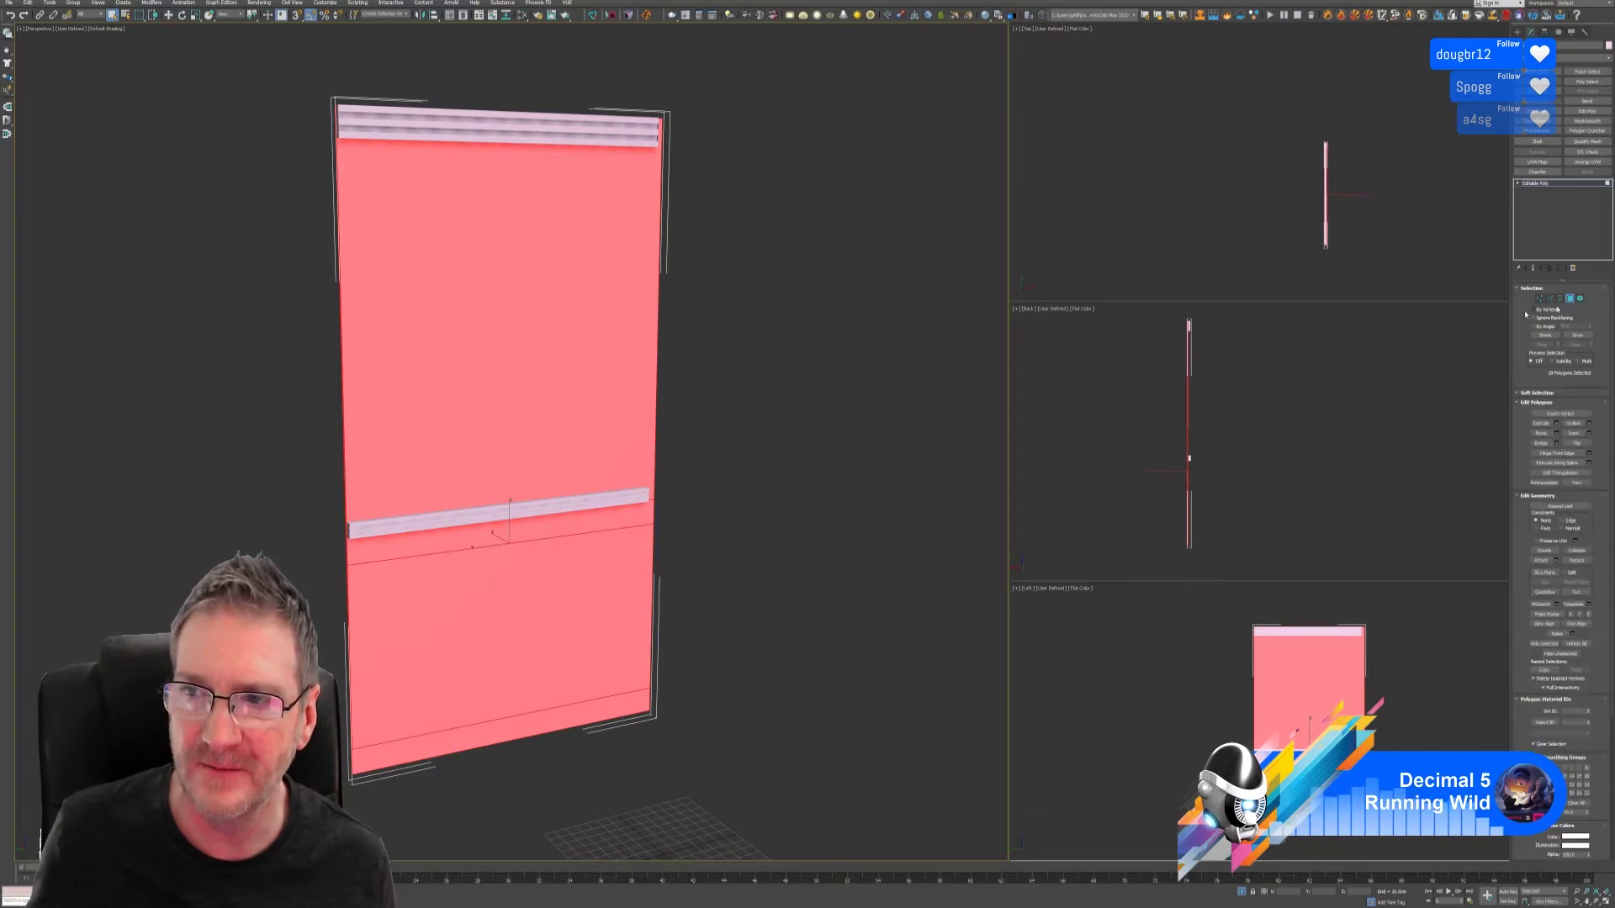
drag(225, 361, 211, 373)
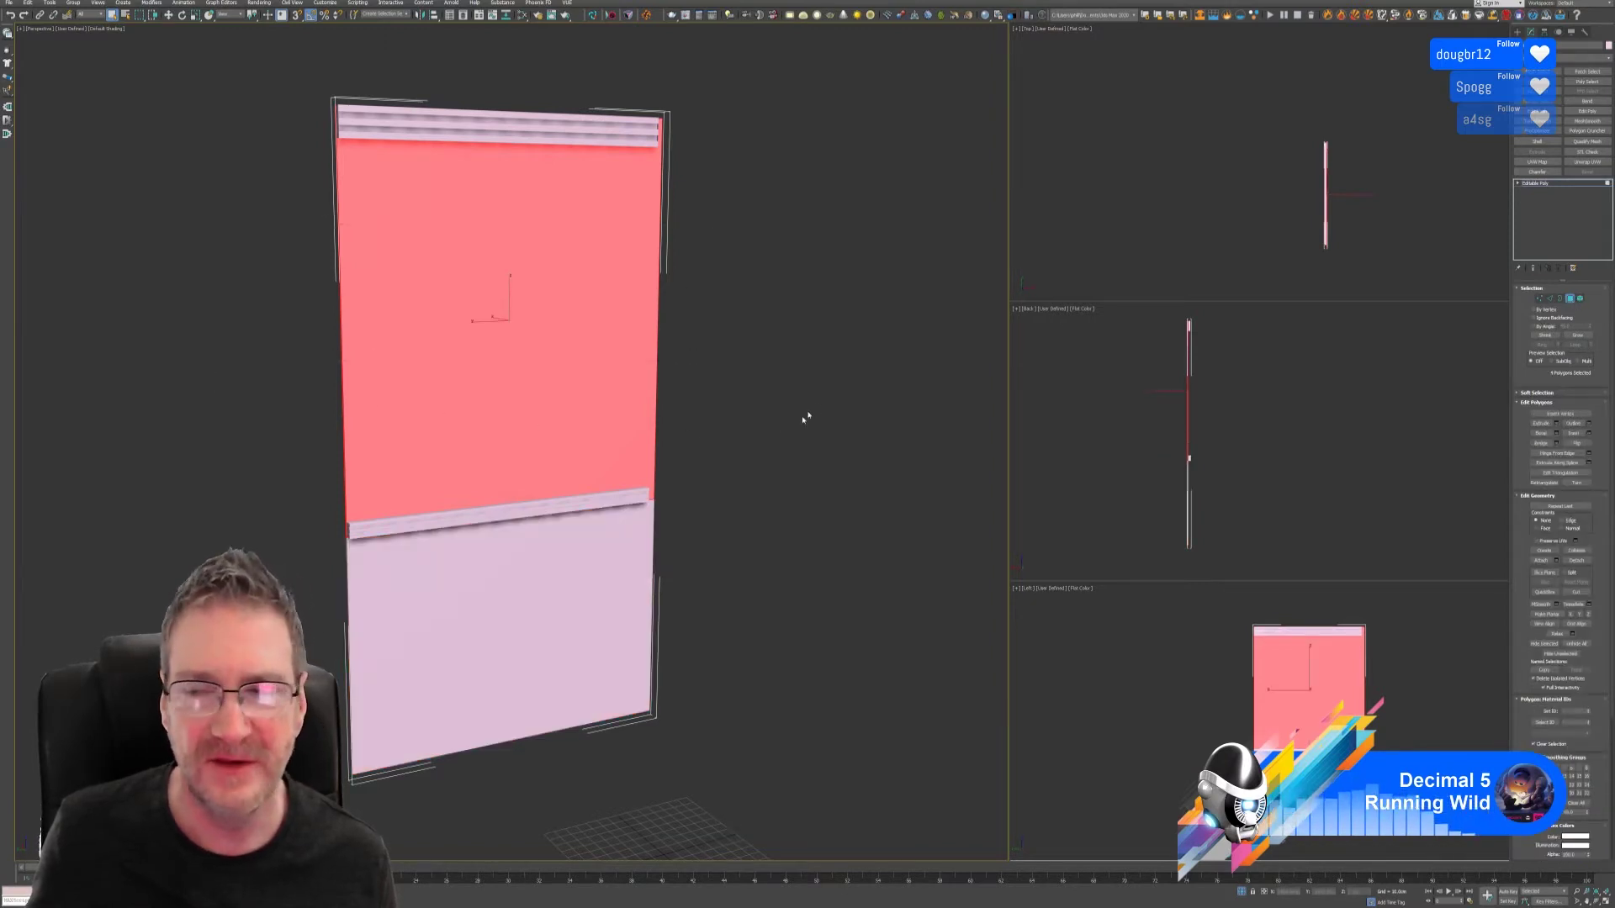
click(1576, 836)
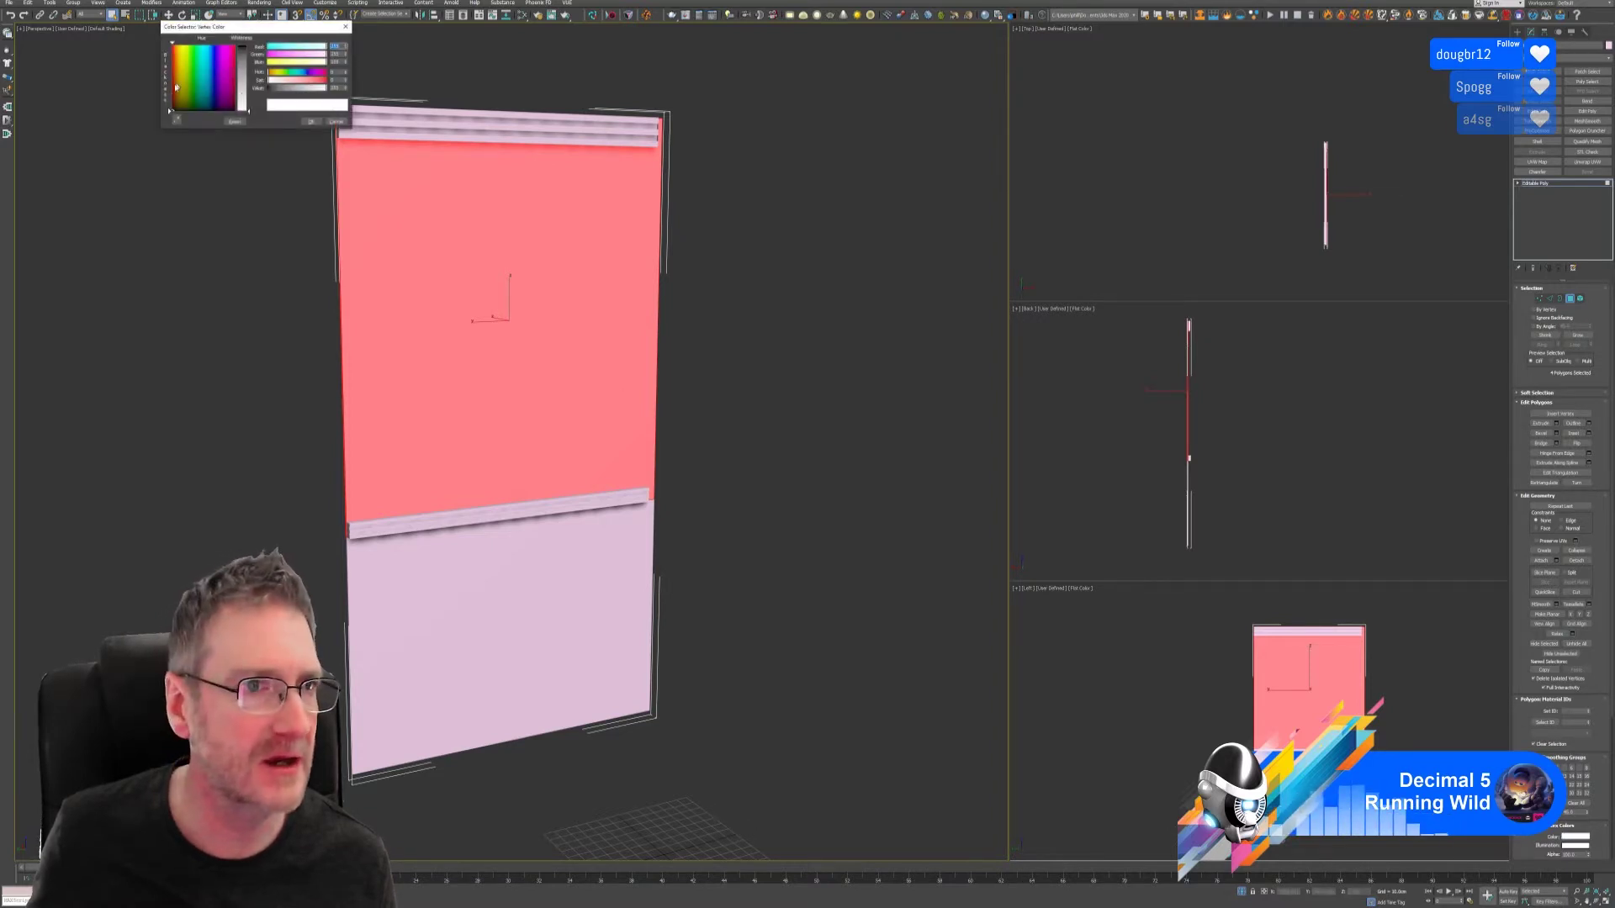
click(206, 74)
drag(242, 97, 243, 44)
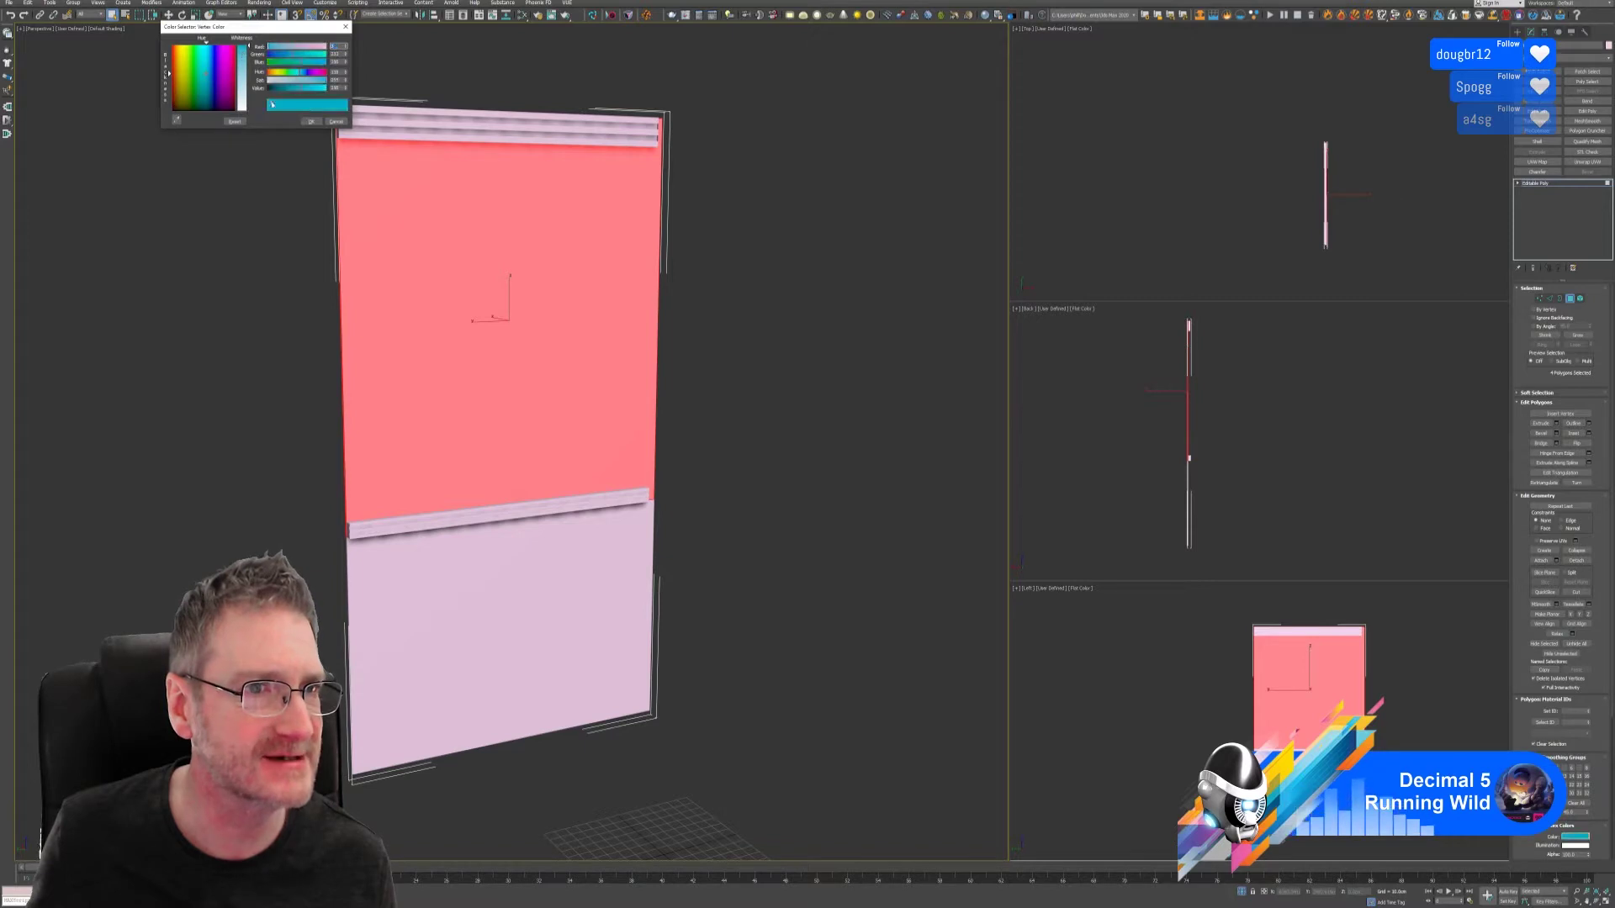
click(309, 121)
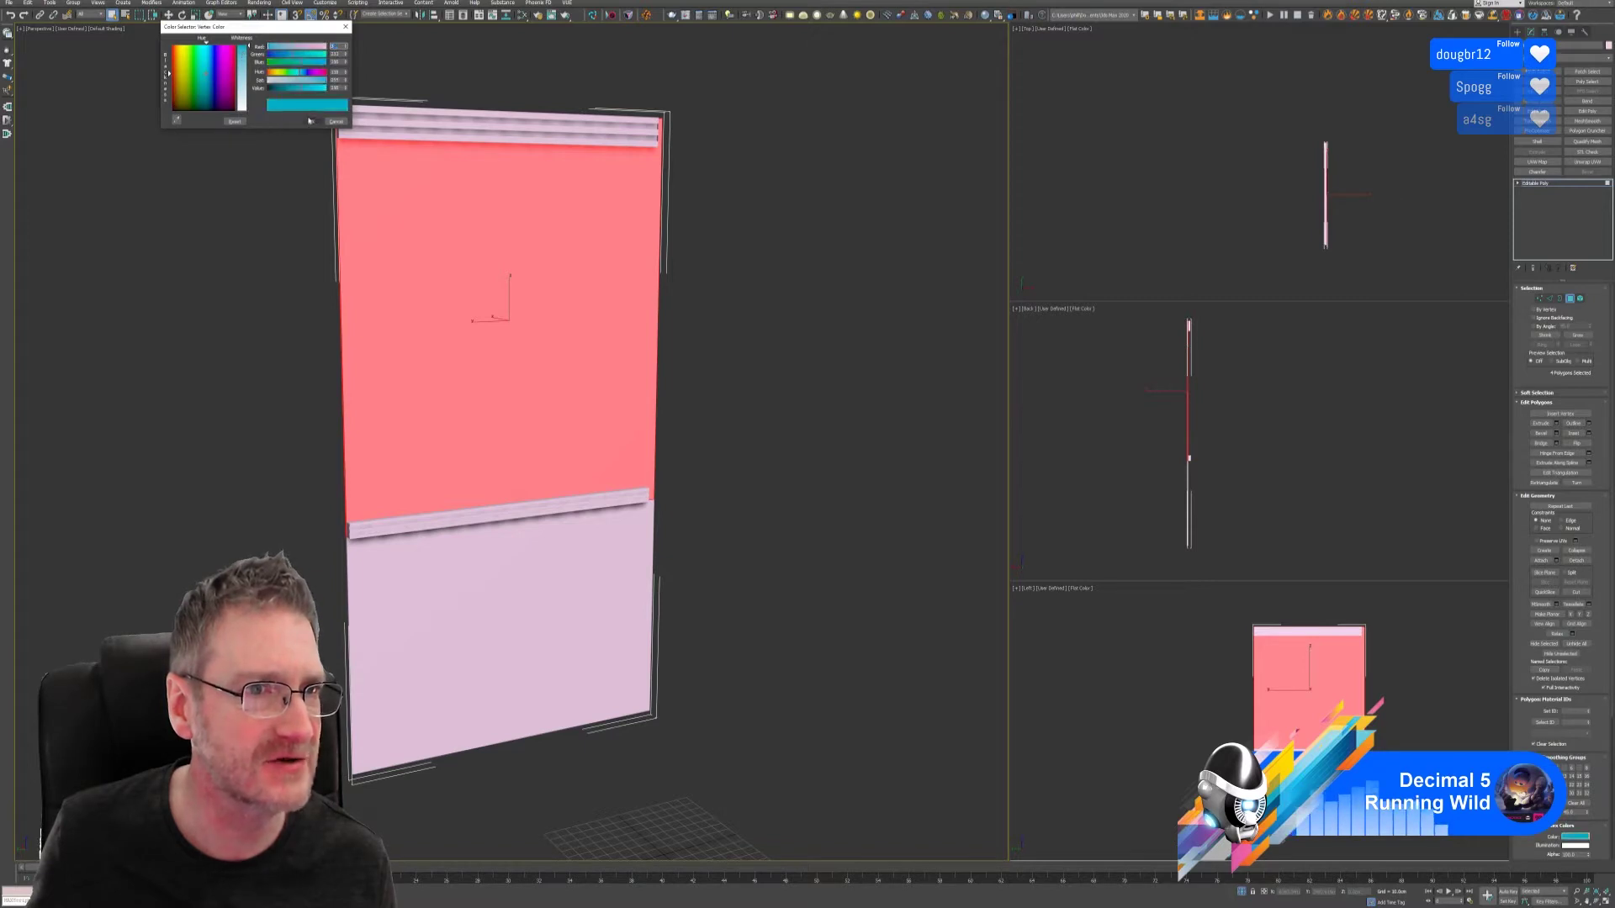
- Select the large polygon of the lower wall panel and set its vertex color to light grey
click(610, 579)
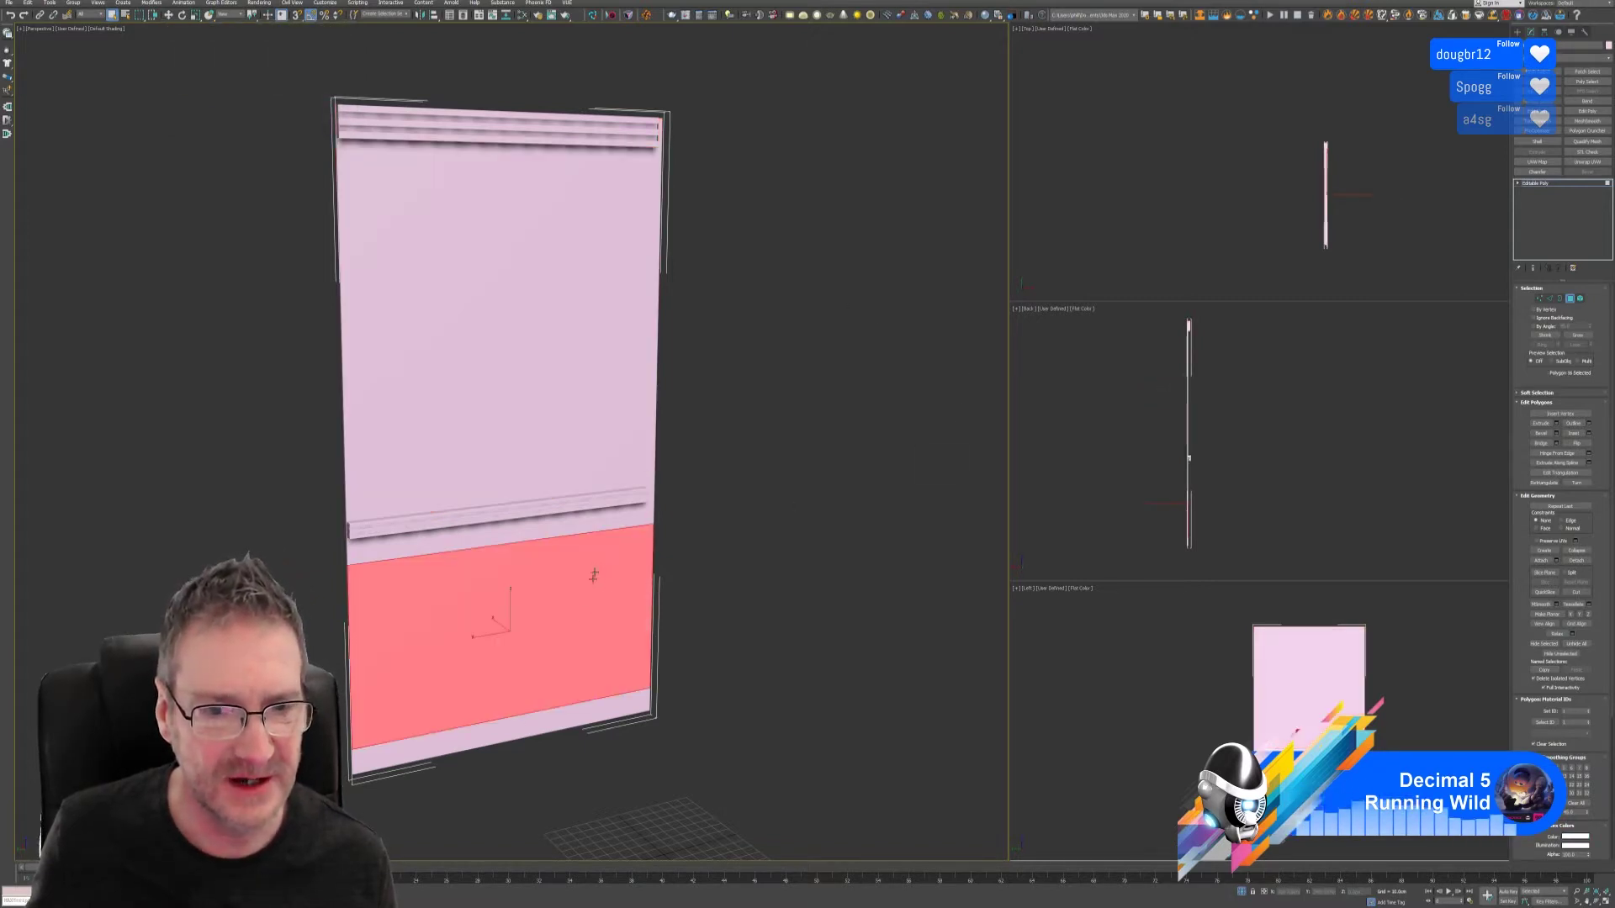
click(1575, 837)
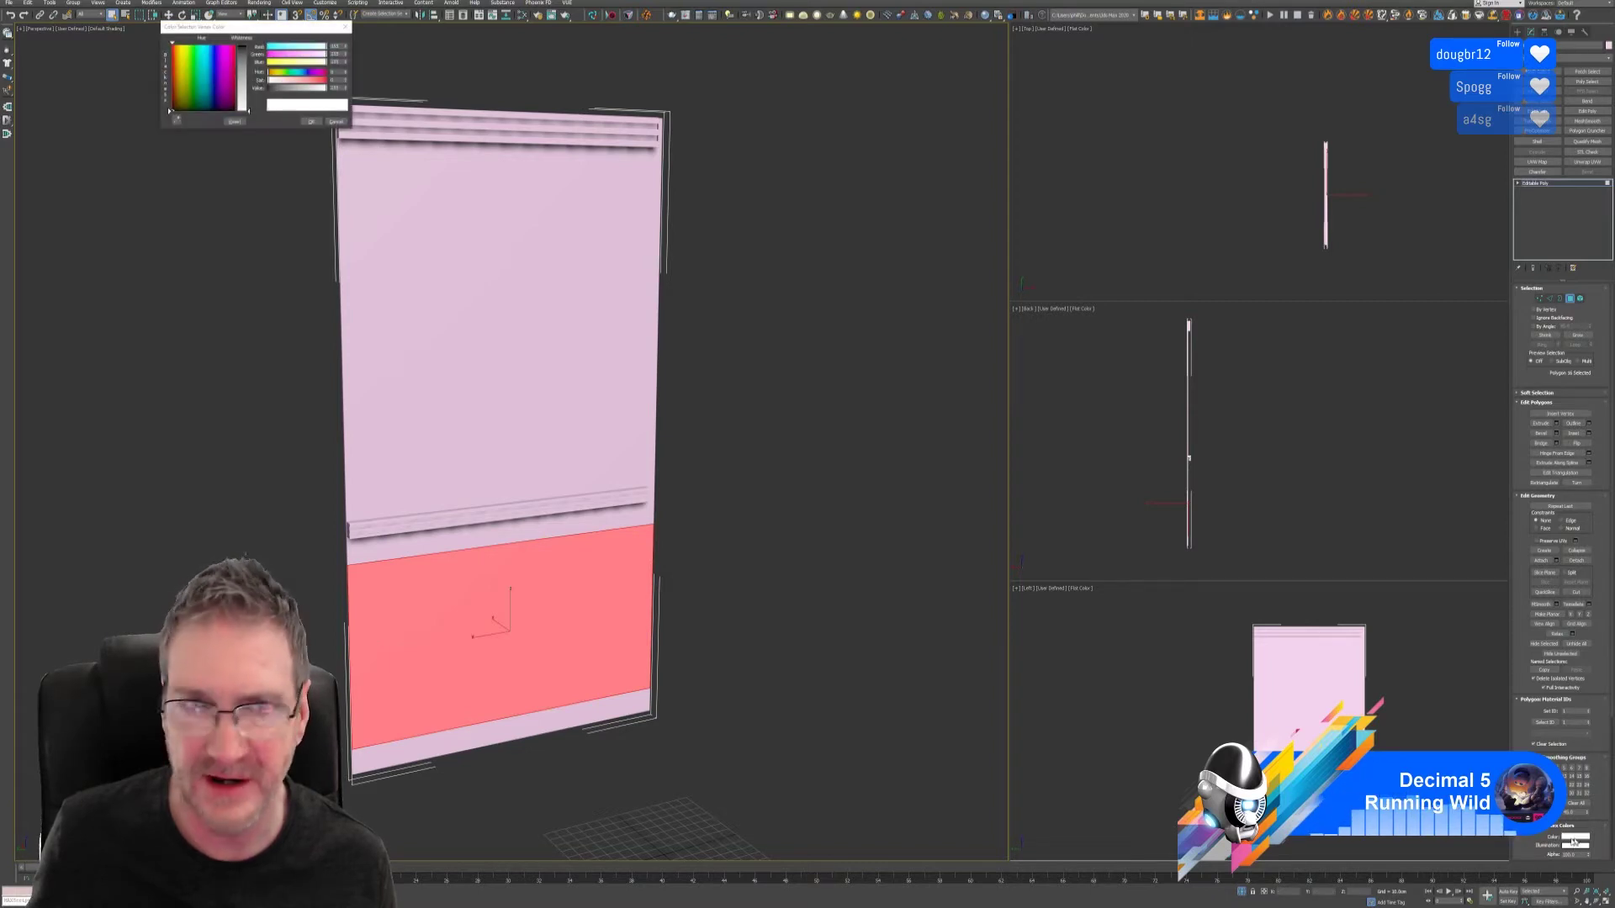
click(242, 84)
click(310, 121)
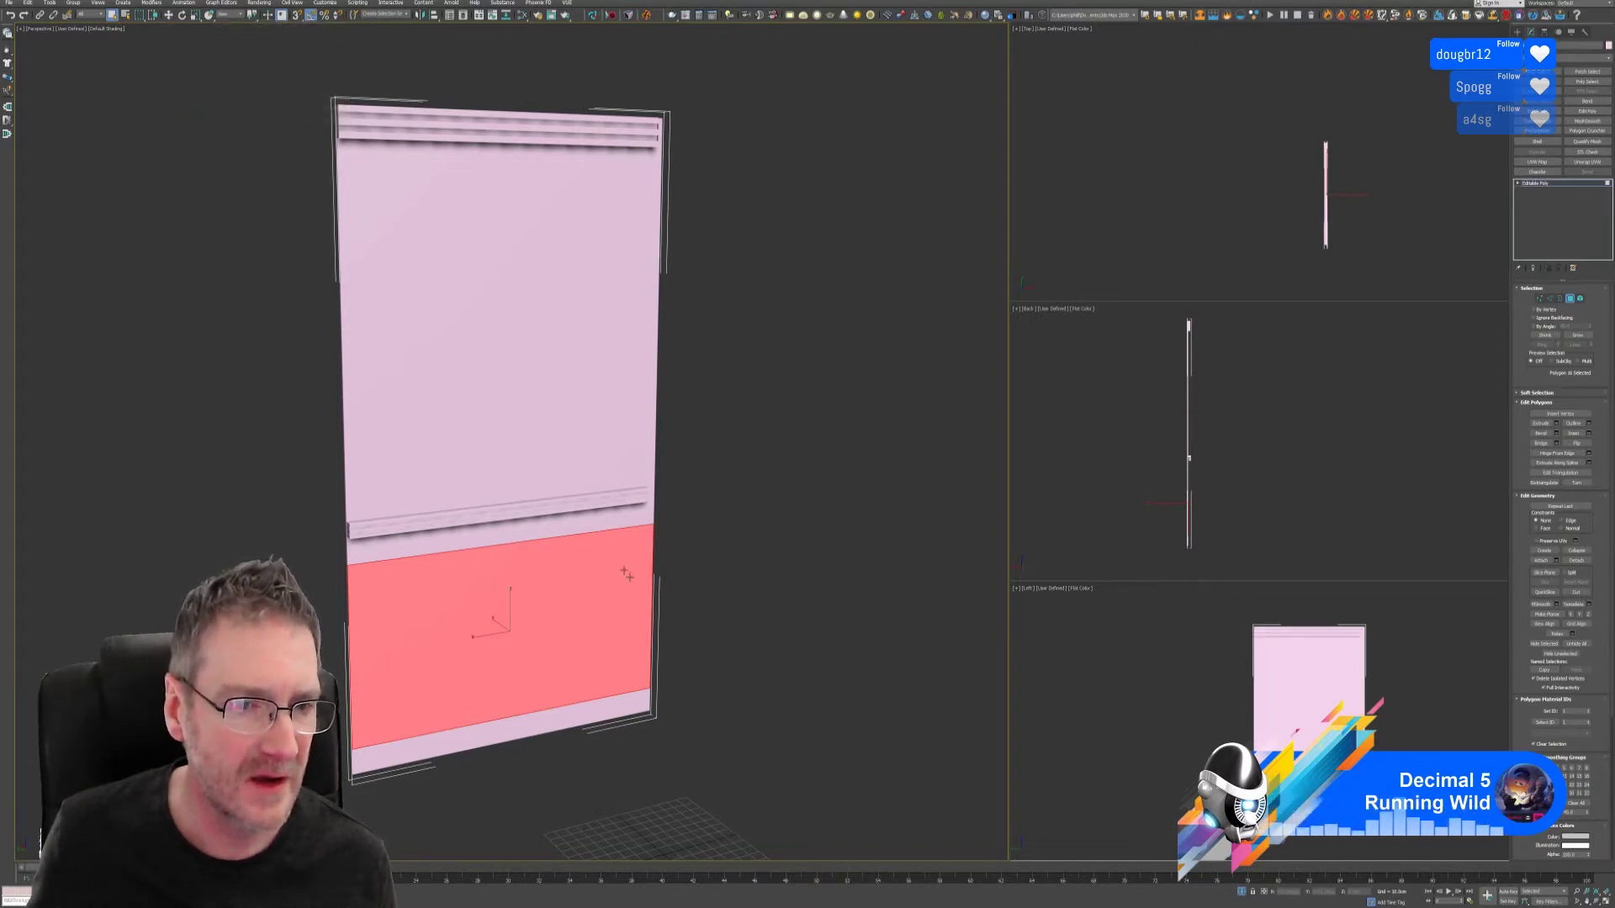
- Set the vertex color of the two narrow border strips above and below the lower panel to green and leave polygon editing
click(567, 525)
ctrl+click(604, 714)
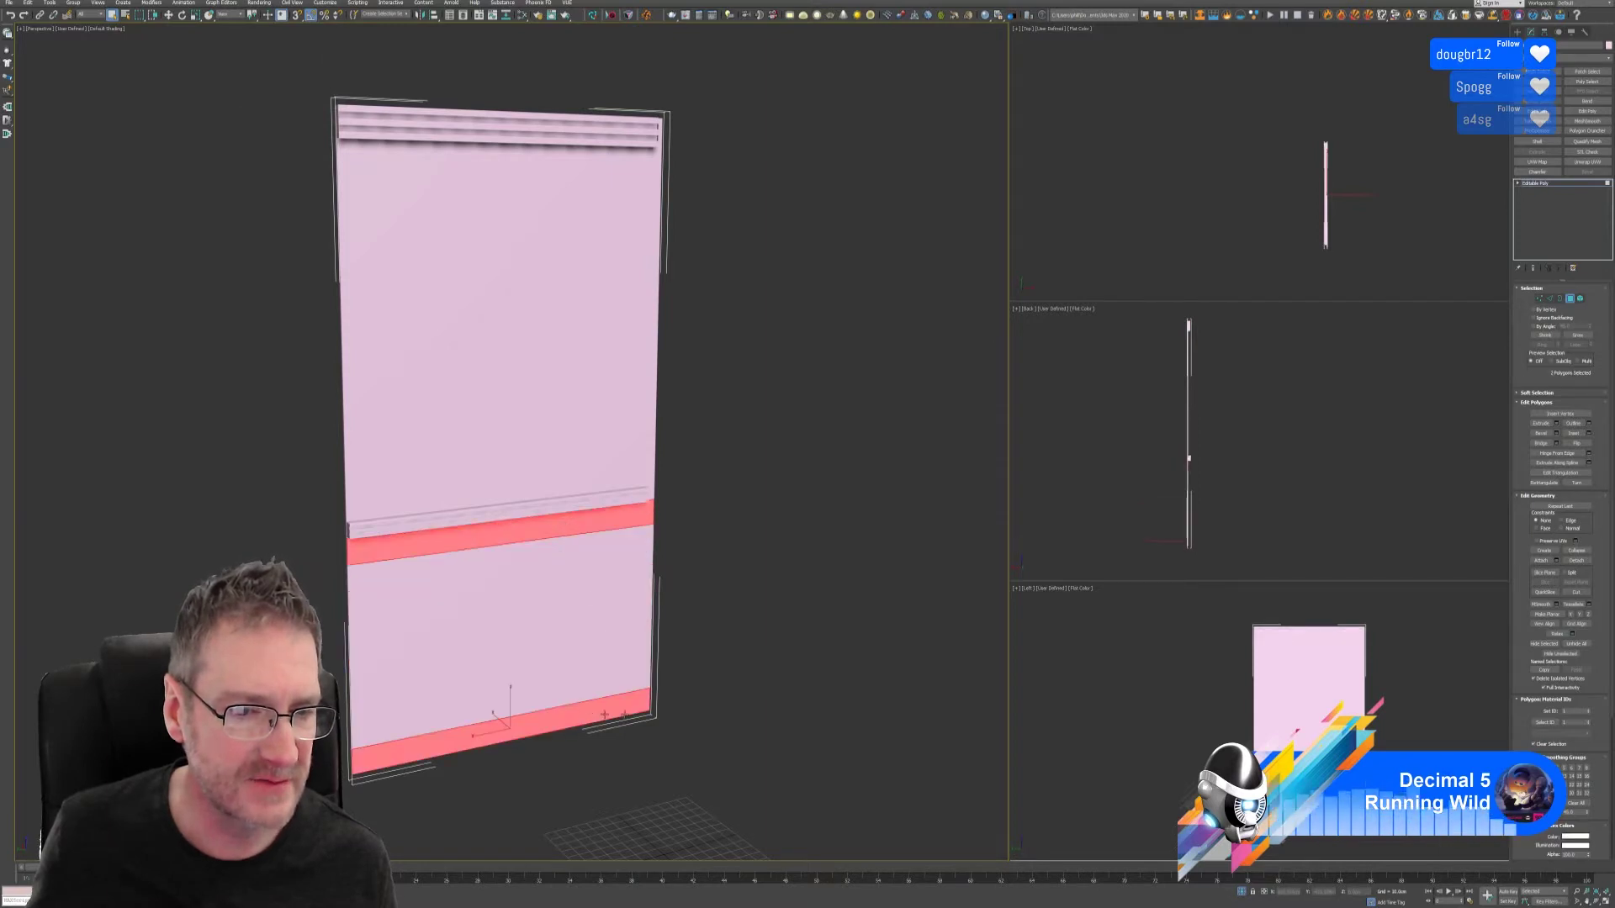
click(1576, 838)
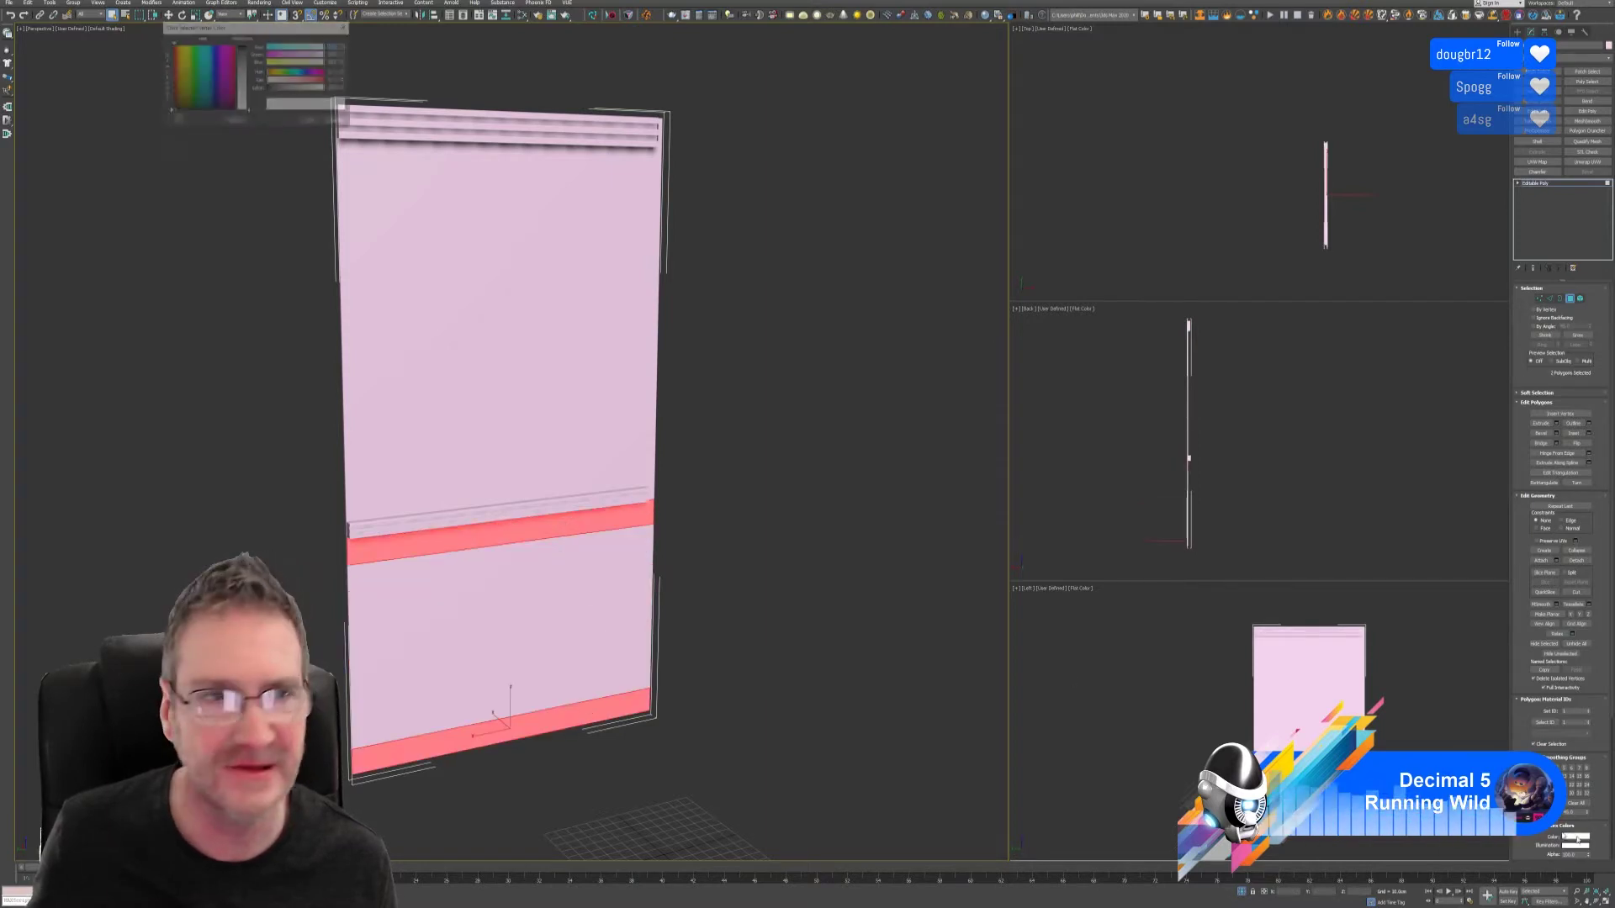
click(195, 65)
drag(249, 110, 249, 47)
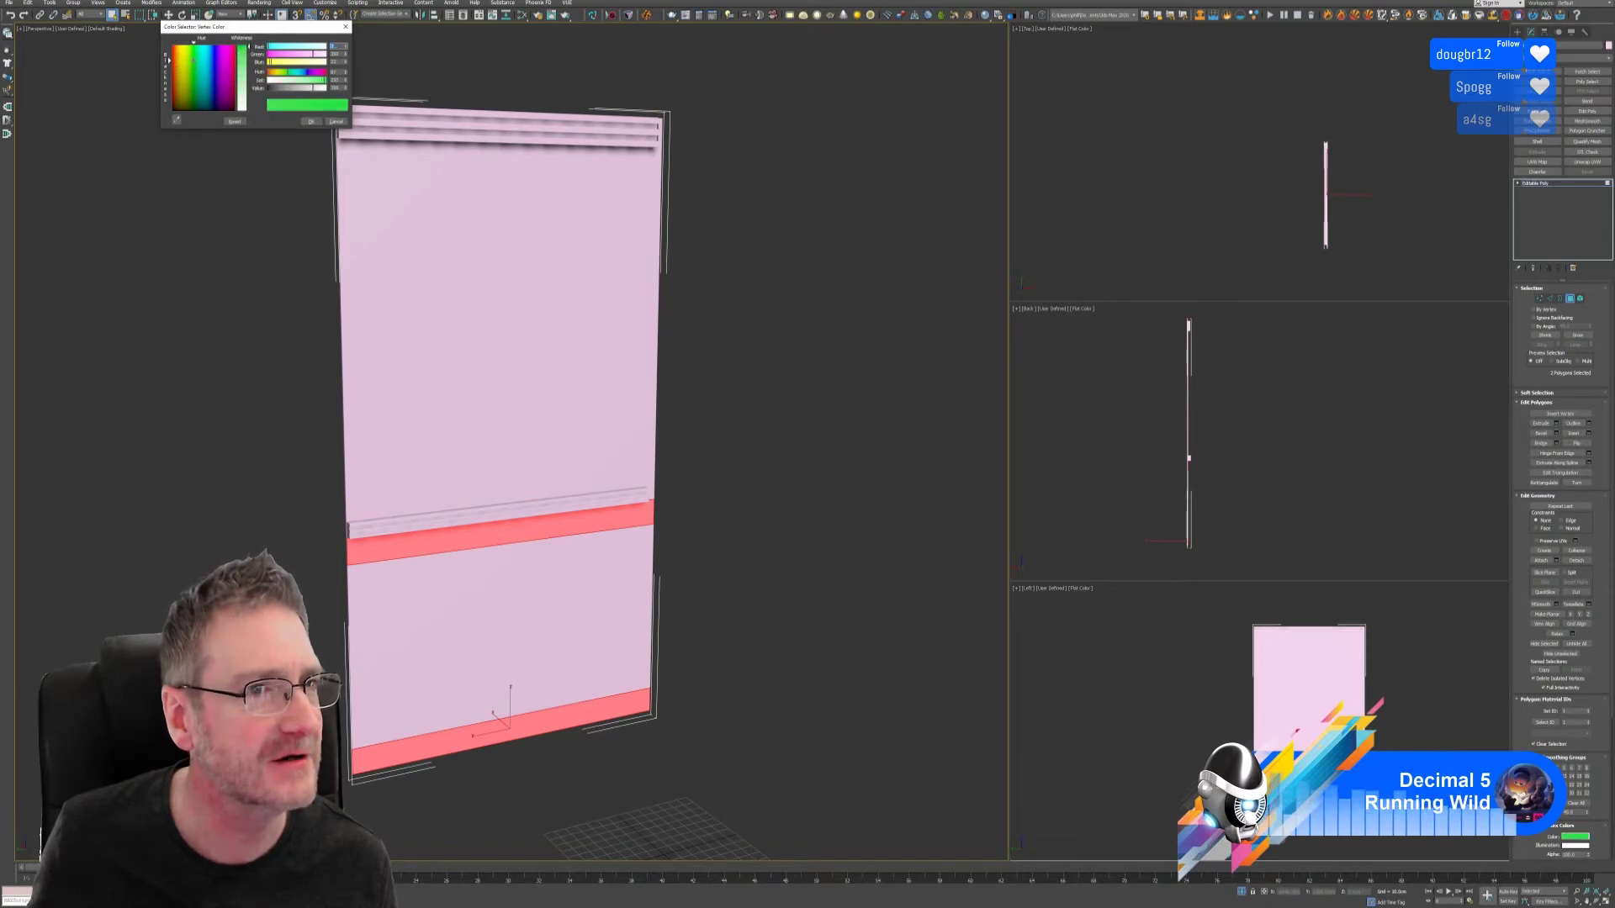
click(309, 122)
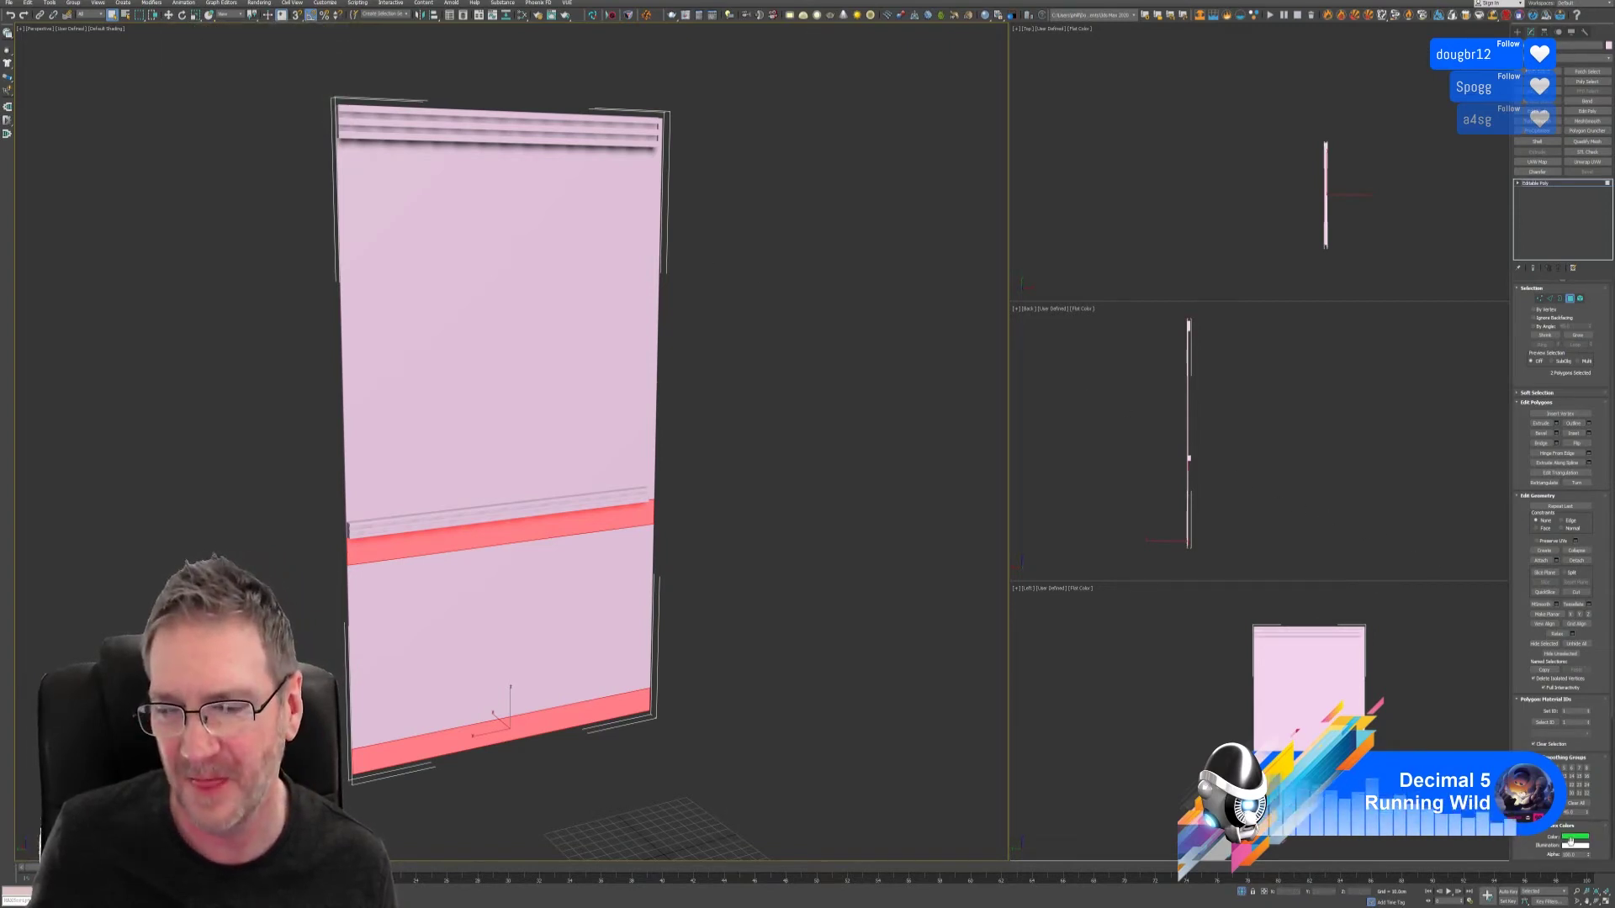
click(1571, 298)
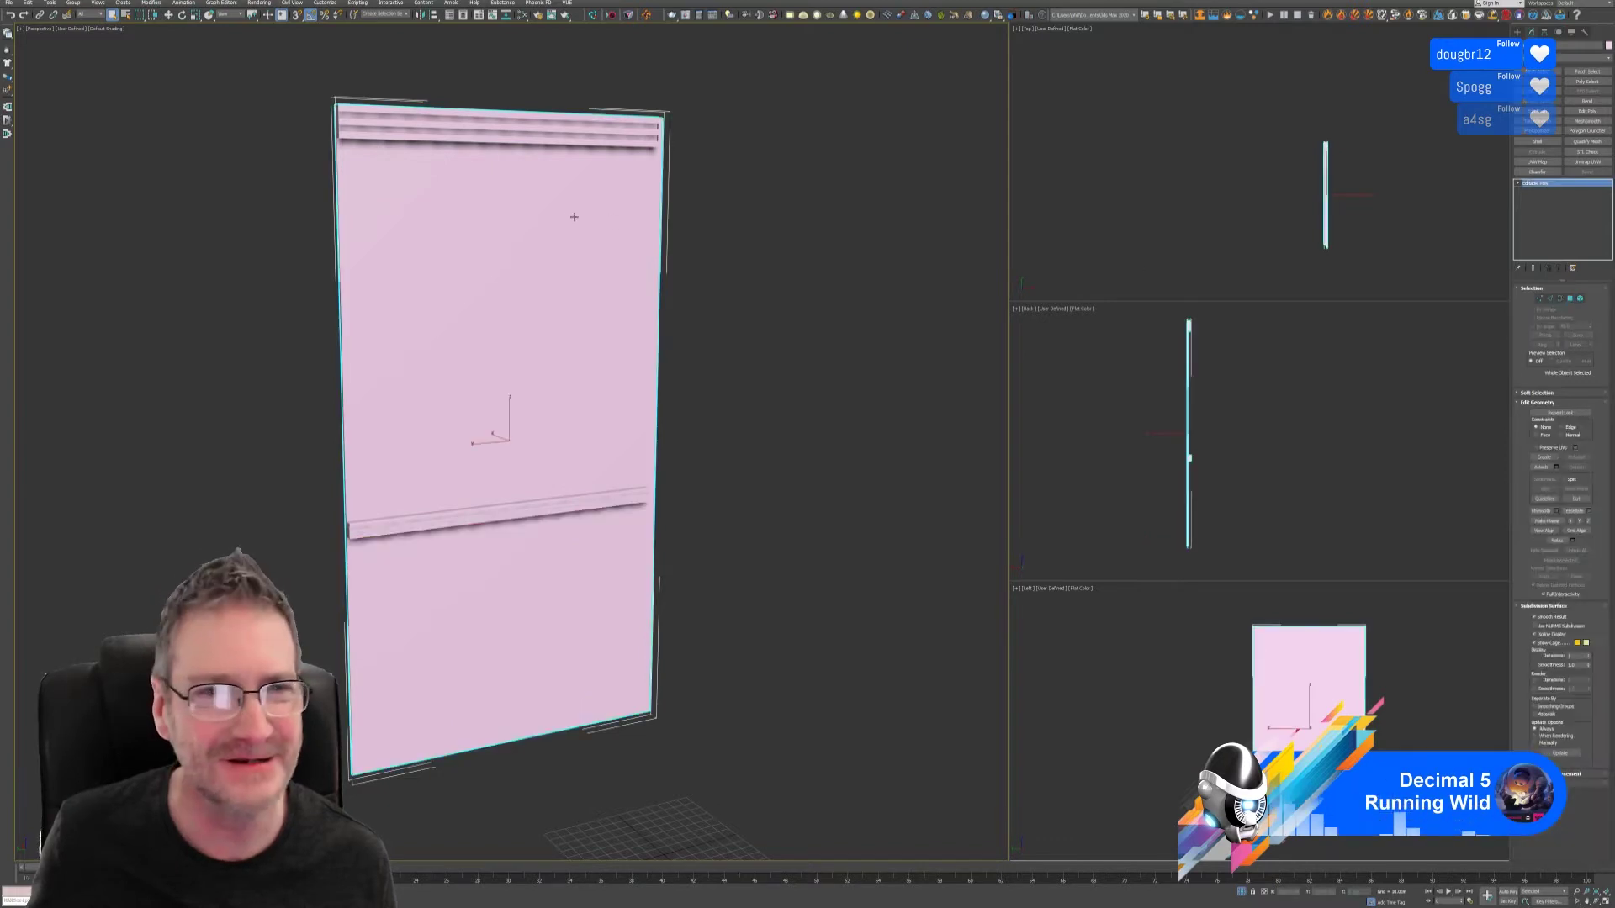
- Turn on Vertex Channel Display with Vertex Color in the wall's object properties
right_click(569, 215)
click(599, 280)
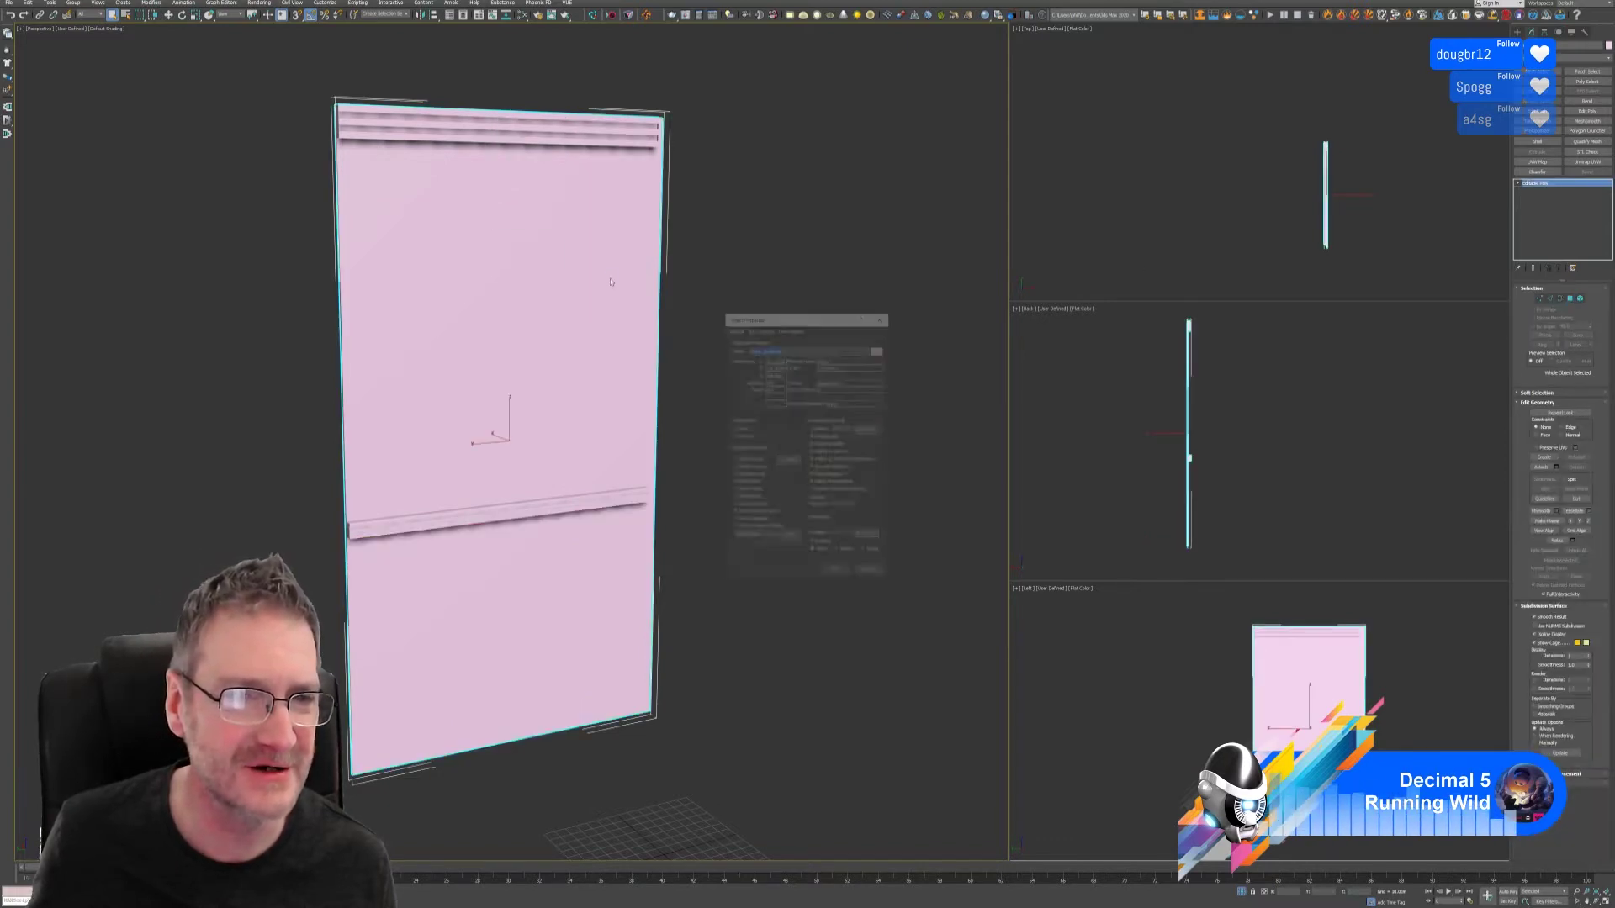
click(761, 529)
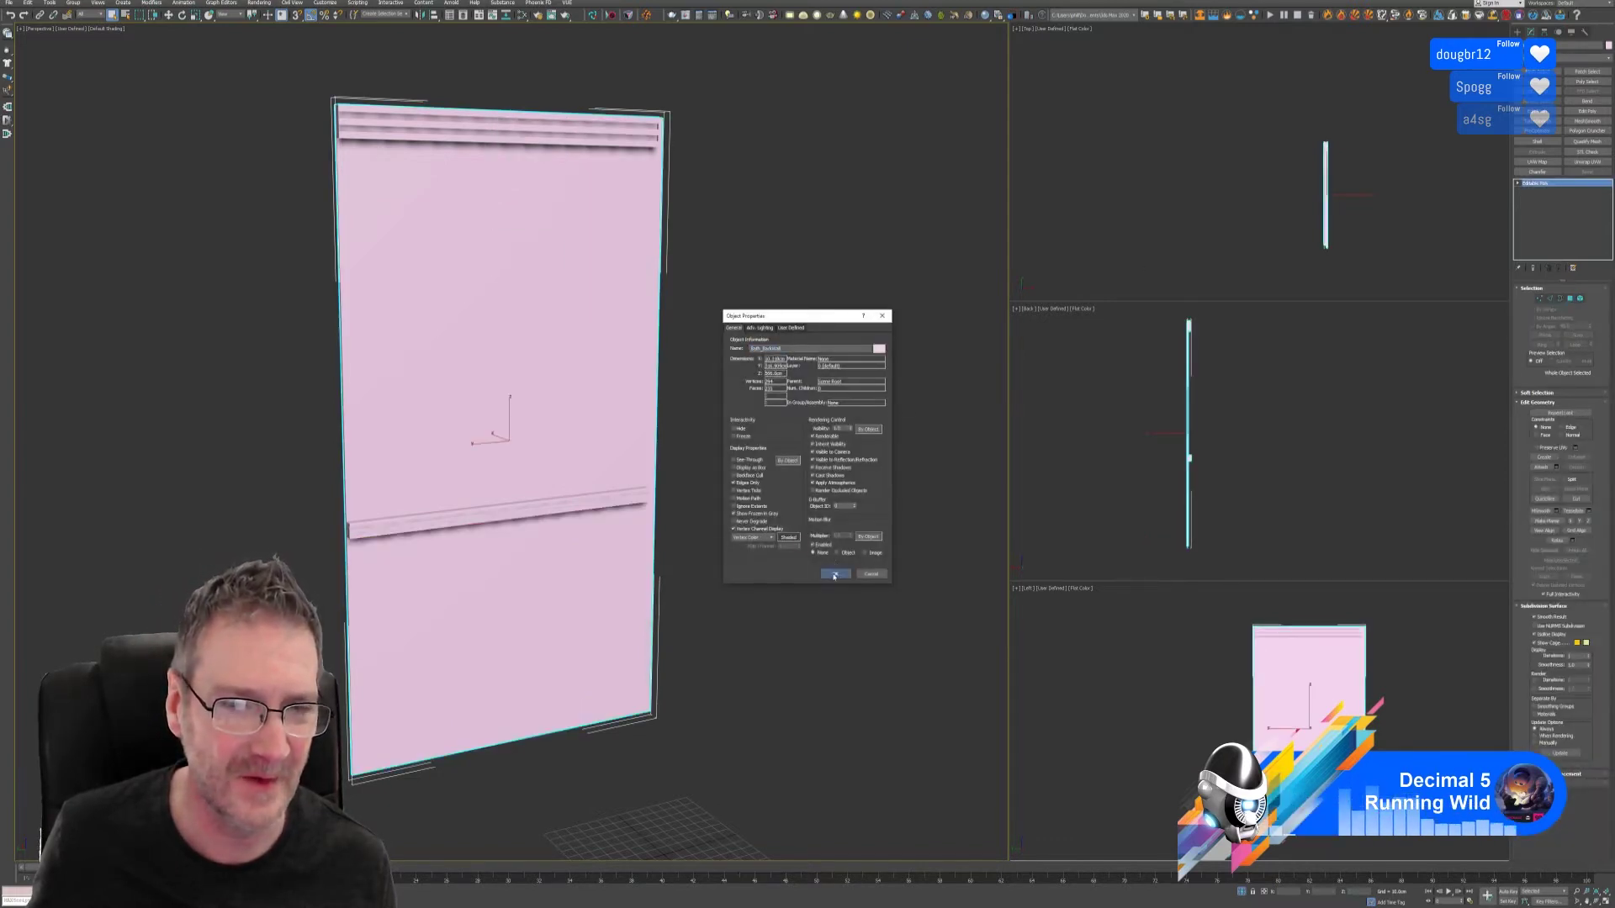
click(834, 573)
- Export the vertex-colored wall as FBX over the existing Bath_BackWall.fbx file
click(9, 2)
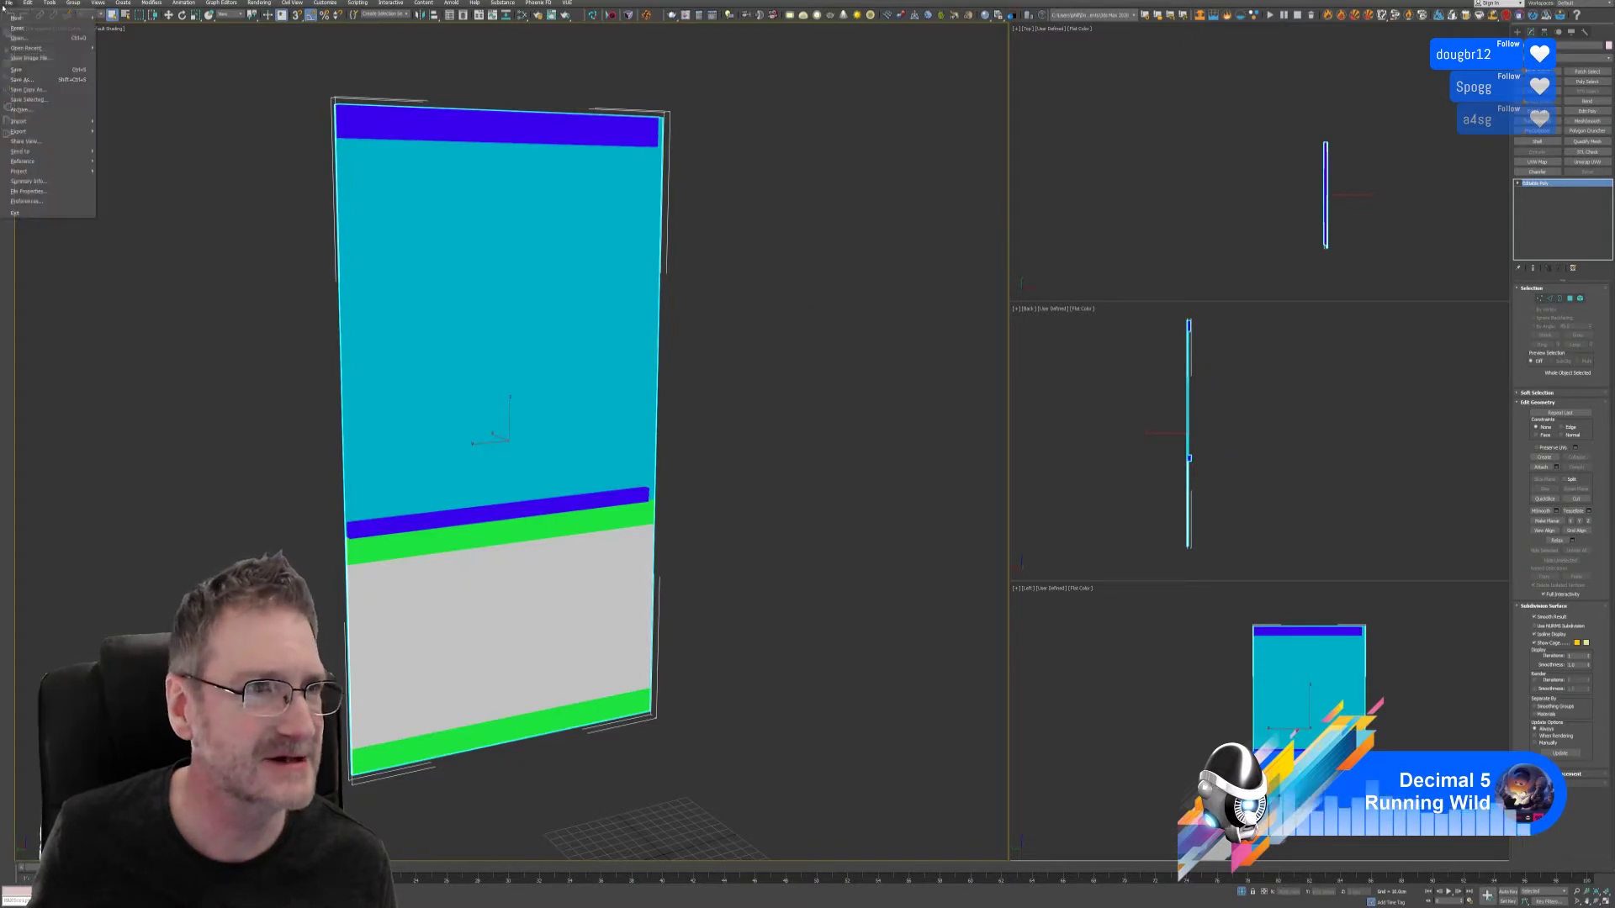
mouse_move(25, 132)
click(132, 144)
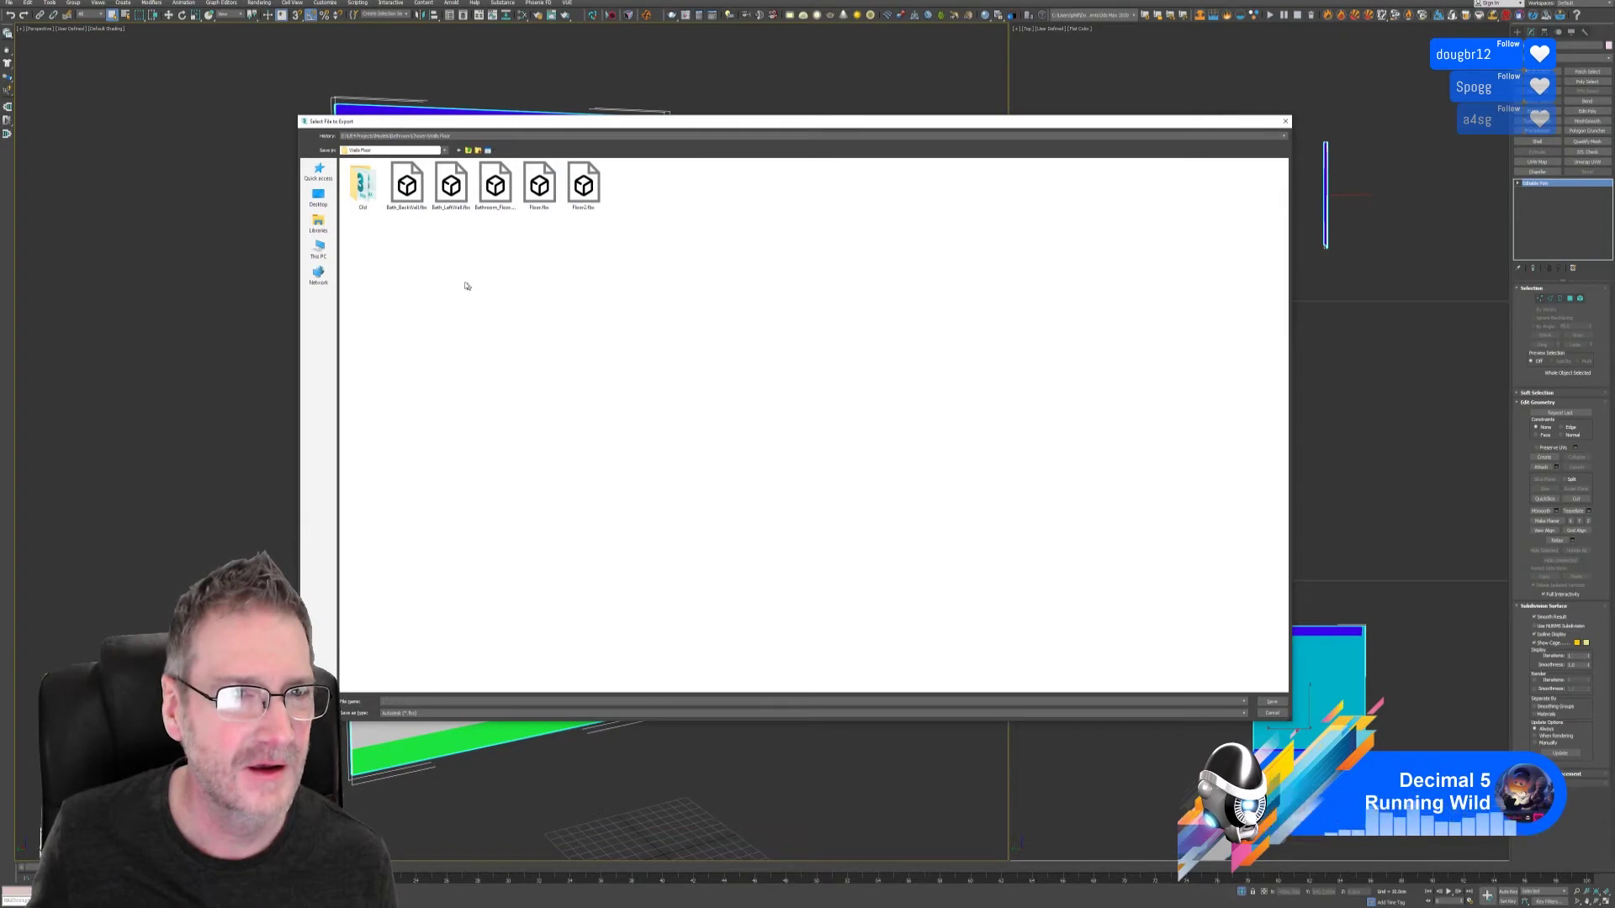
click(409, 192)
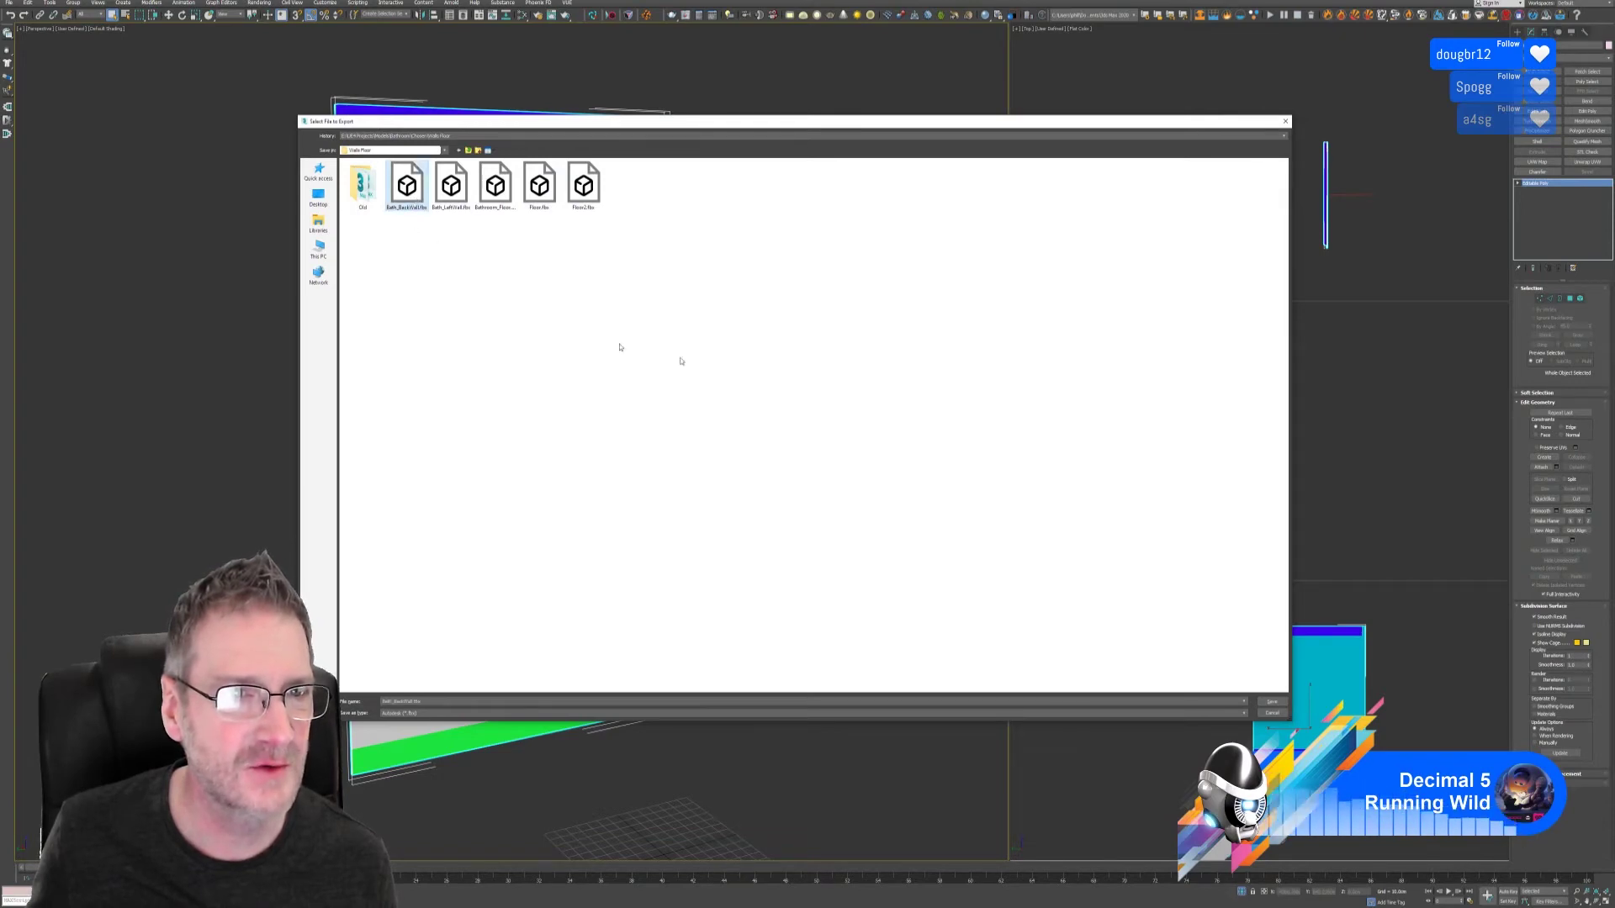
key(Return)
click(858, 467)
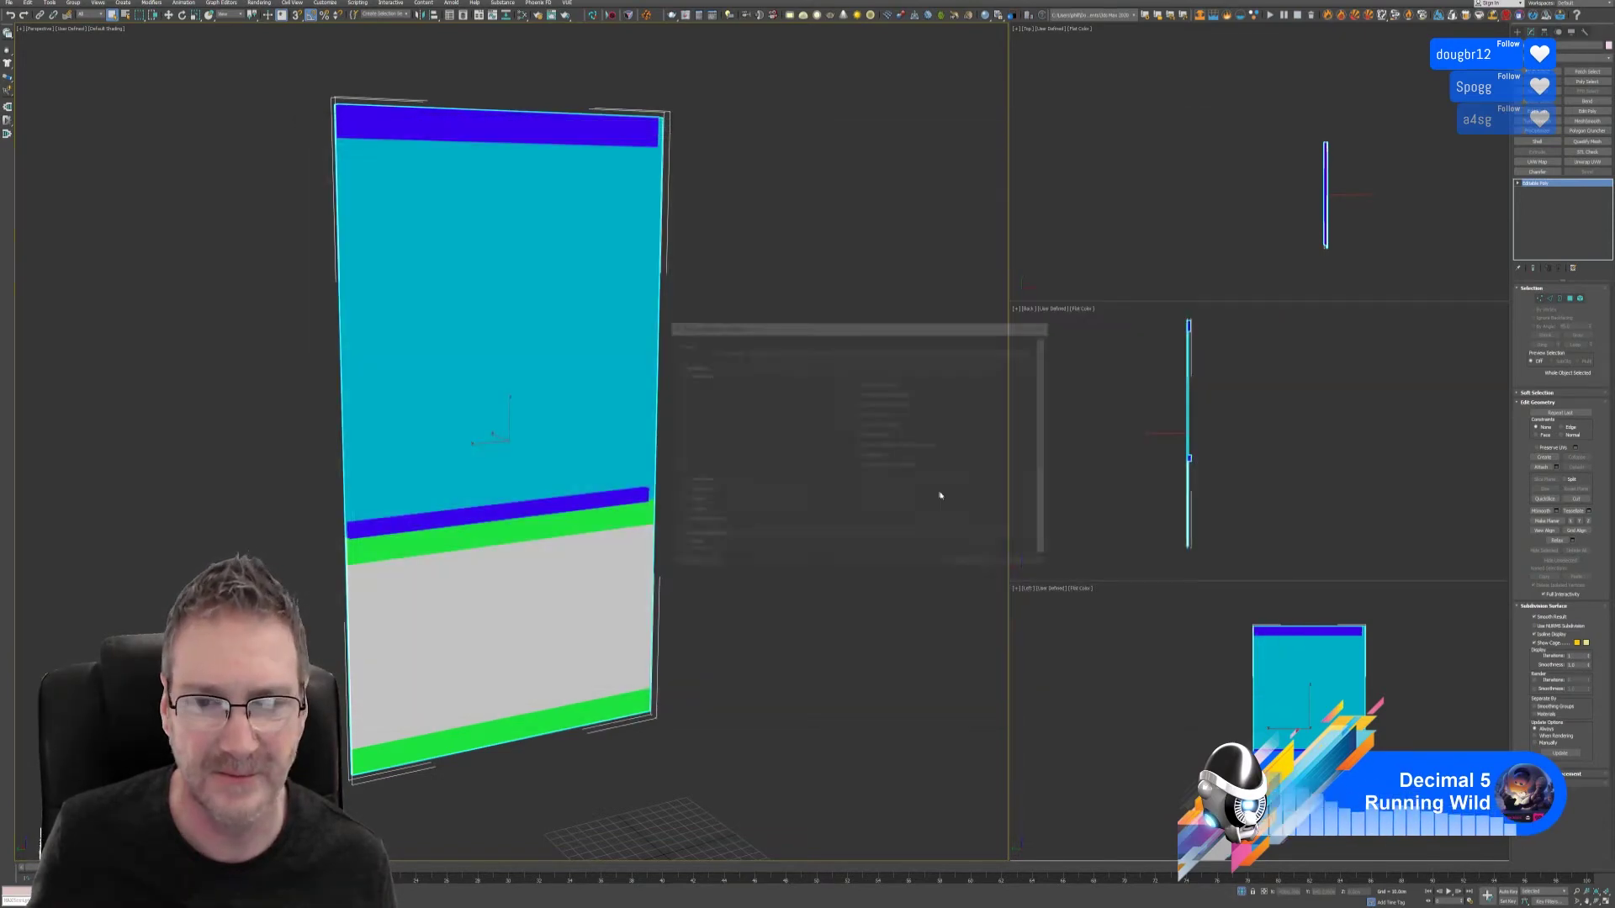
click(963, 570)
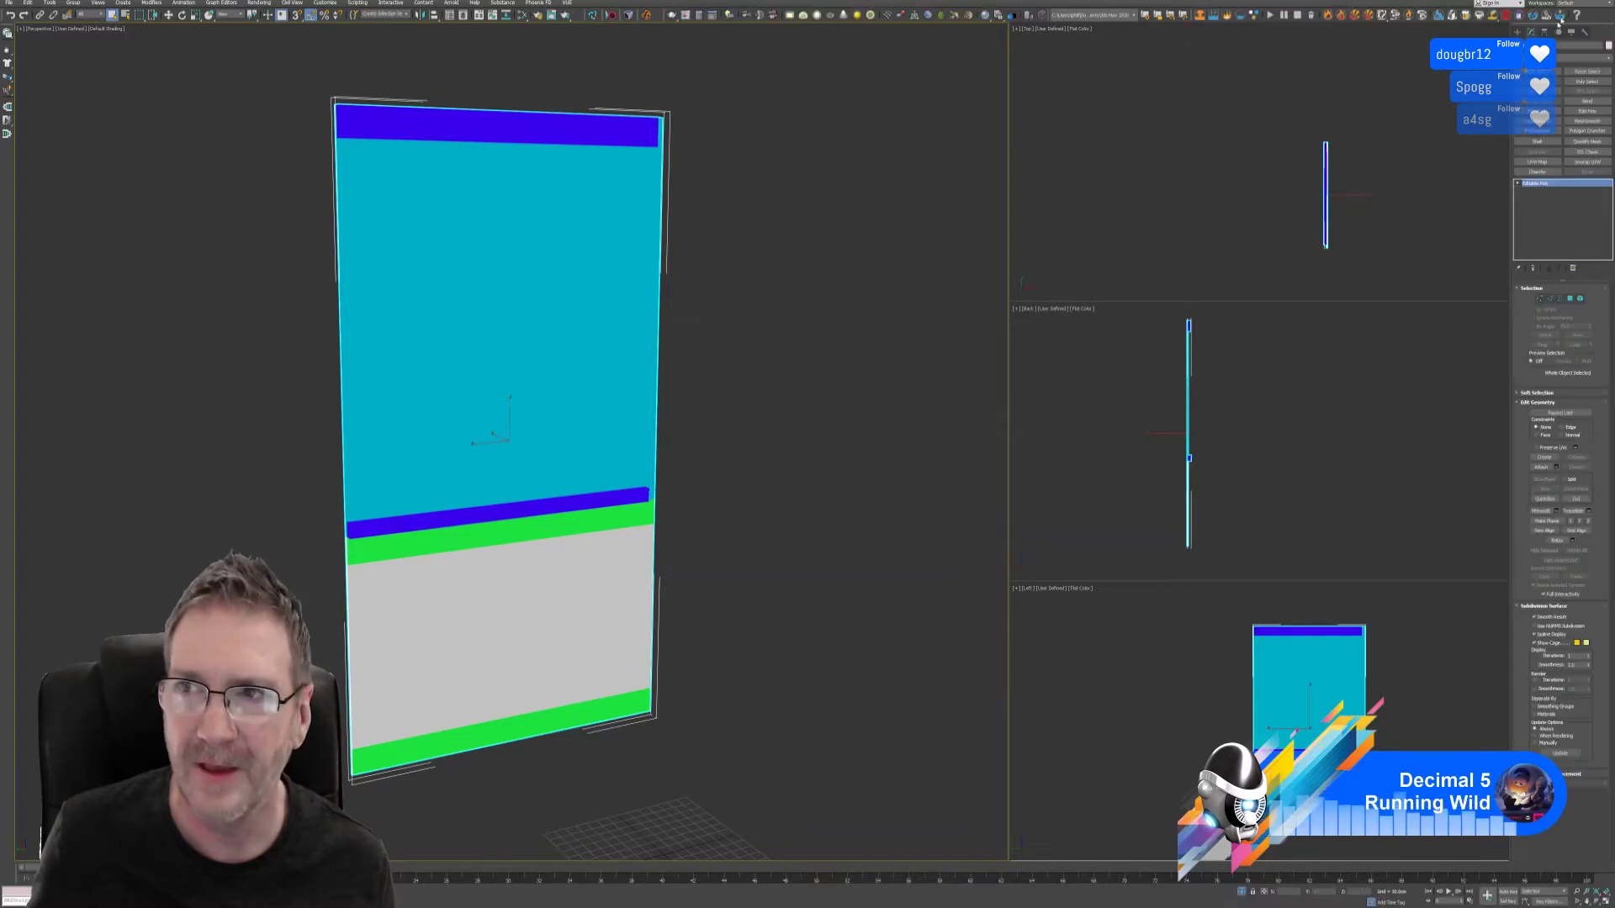
- Switch to Substance Painter and reload the project mesh from the re-exported Bath_BackWall.fbx
click(412, 907)
click(437, 907)
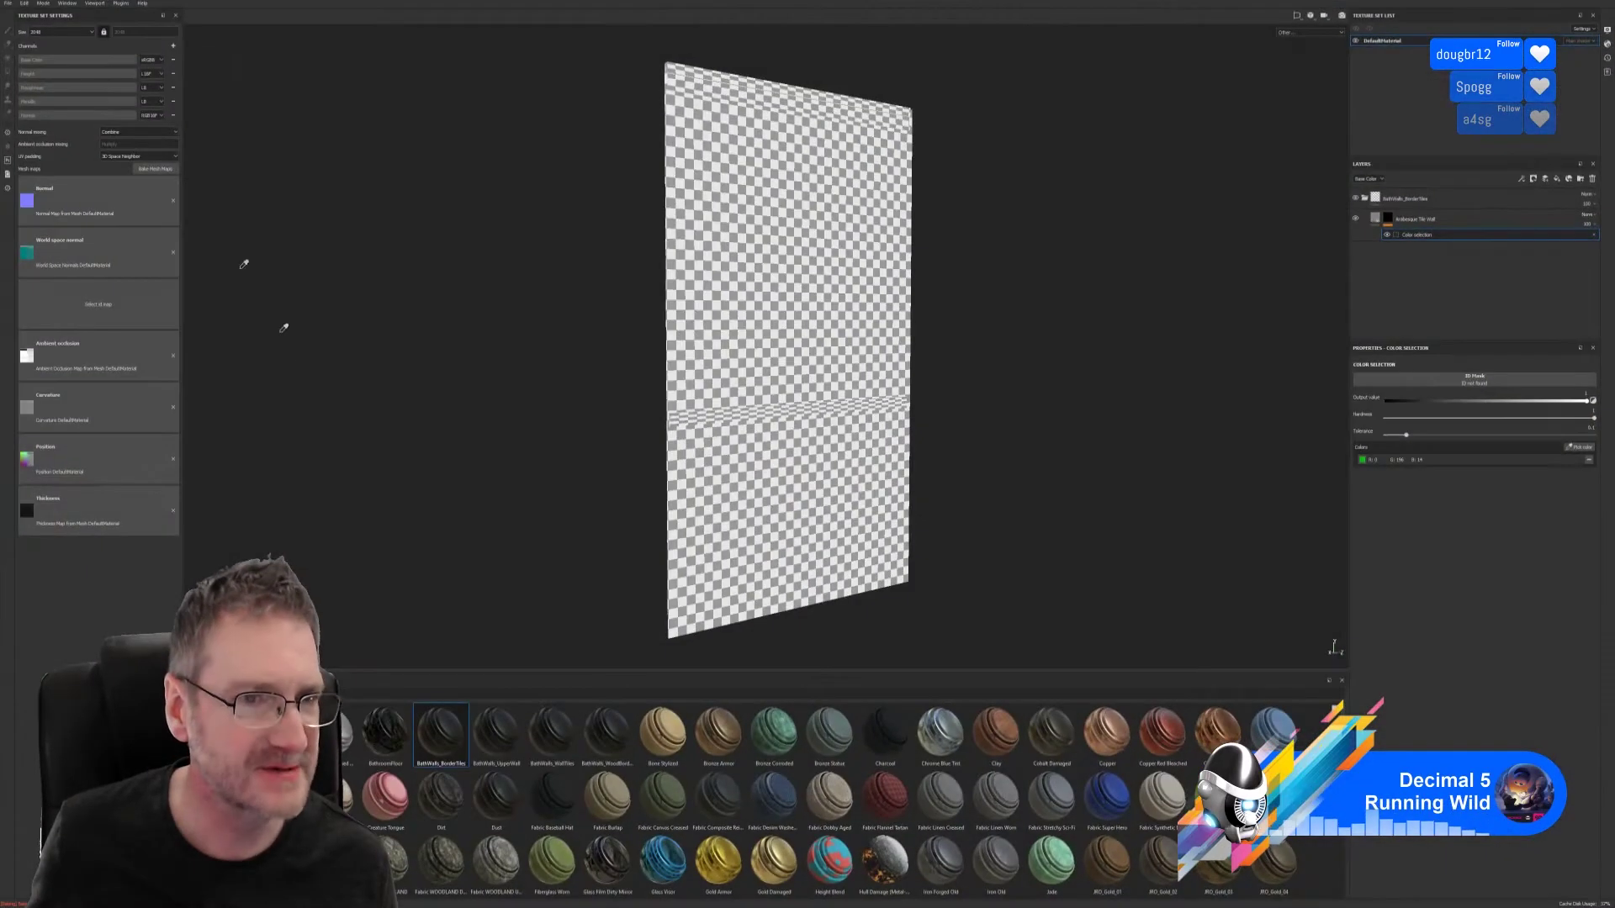
click(25, 4)
click(51, 34)
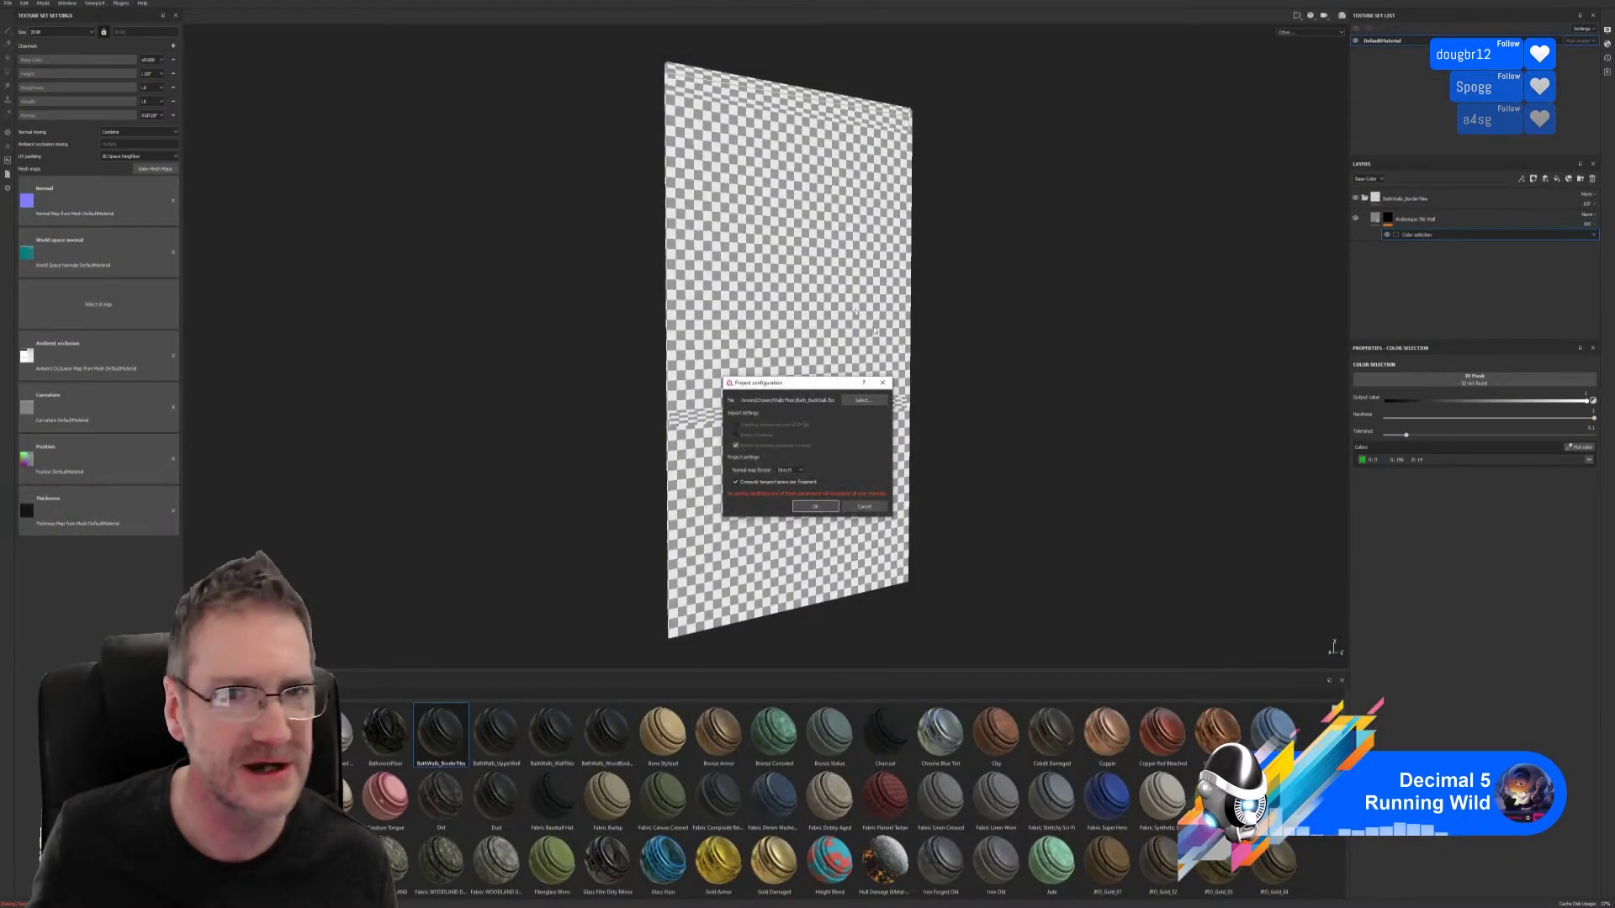
click(881, 402)
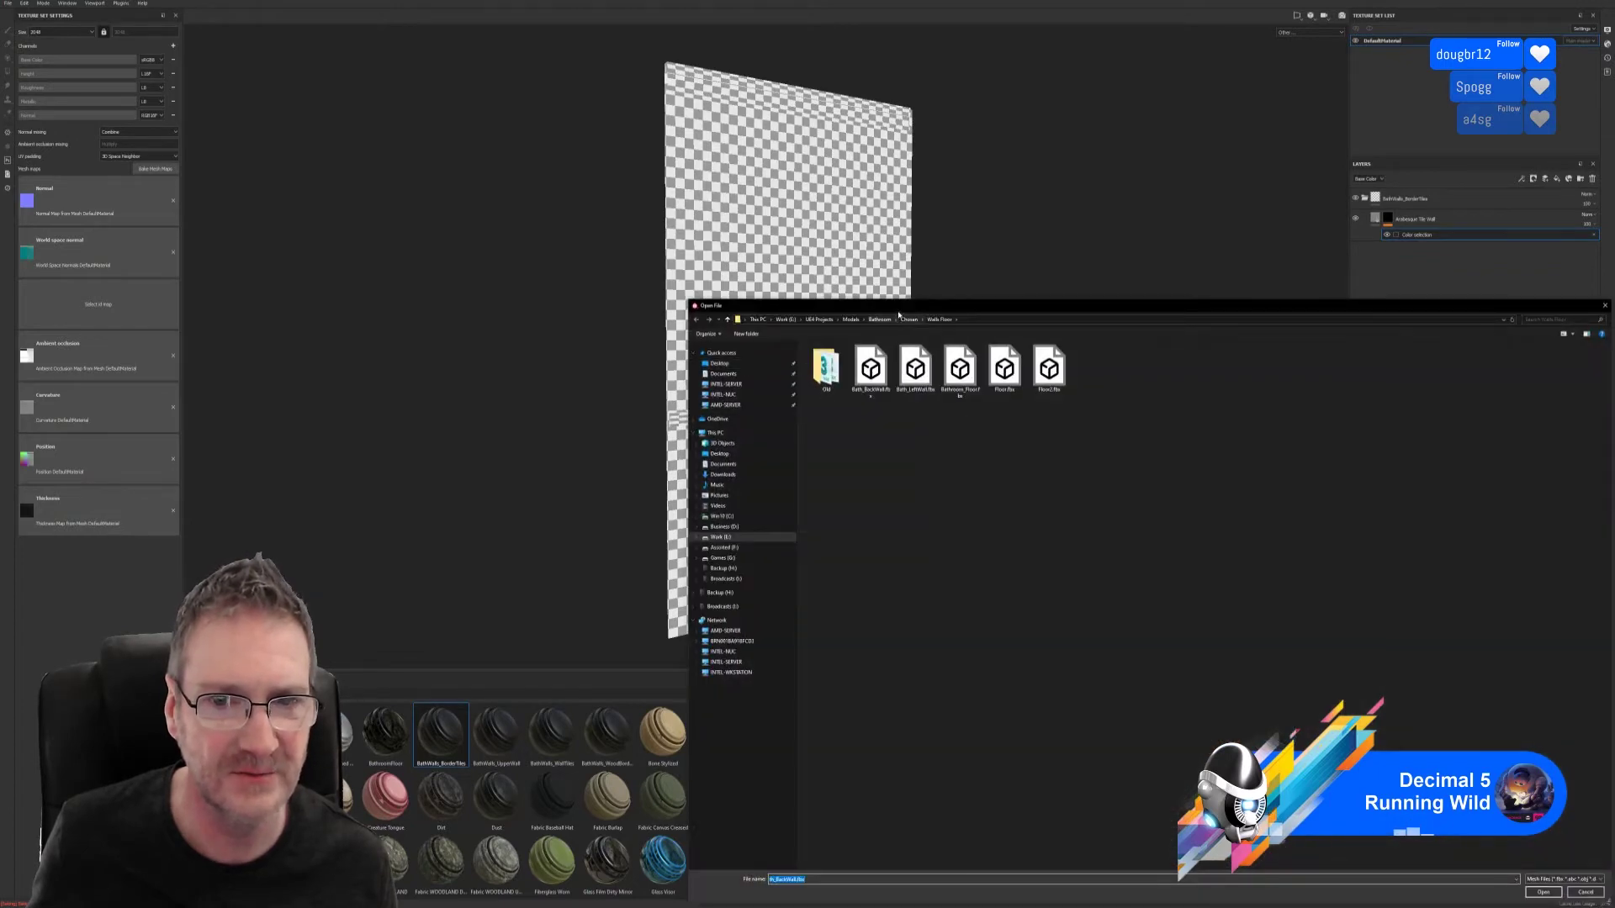
drag(903, 318, 686, 159)
double_click(657, 220)
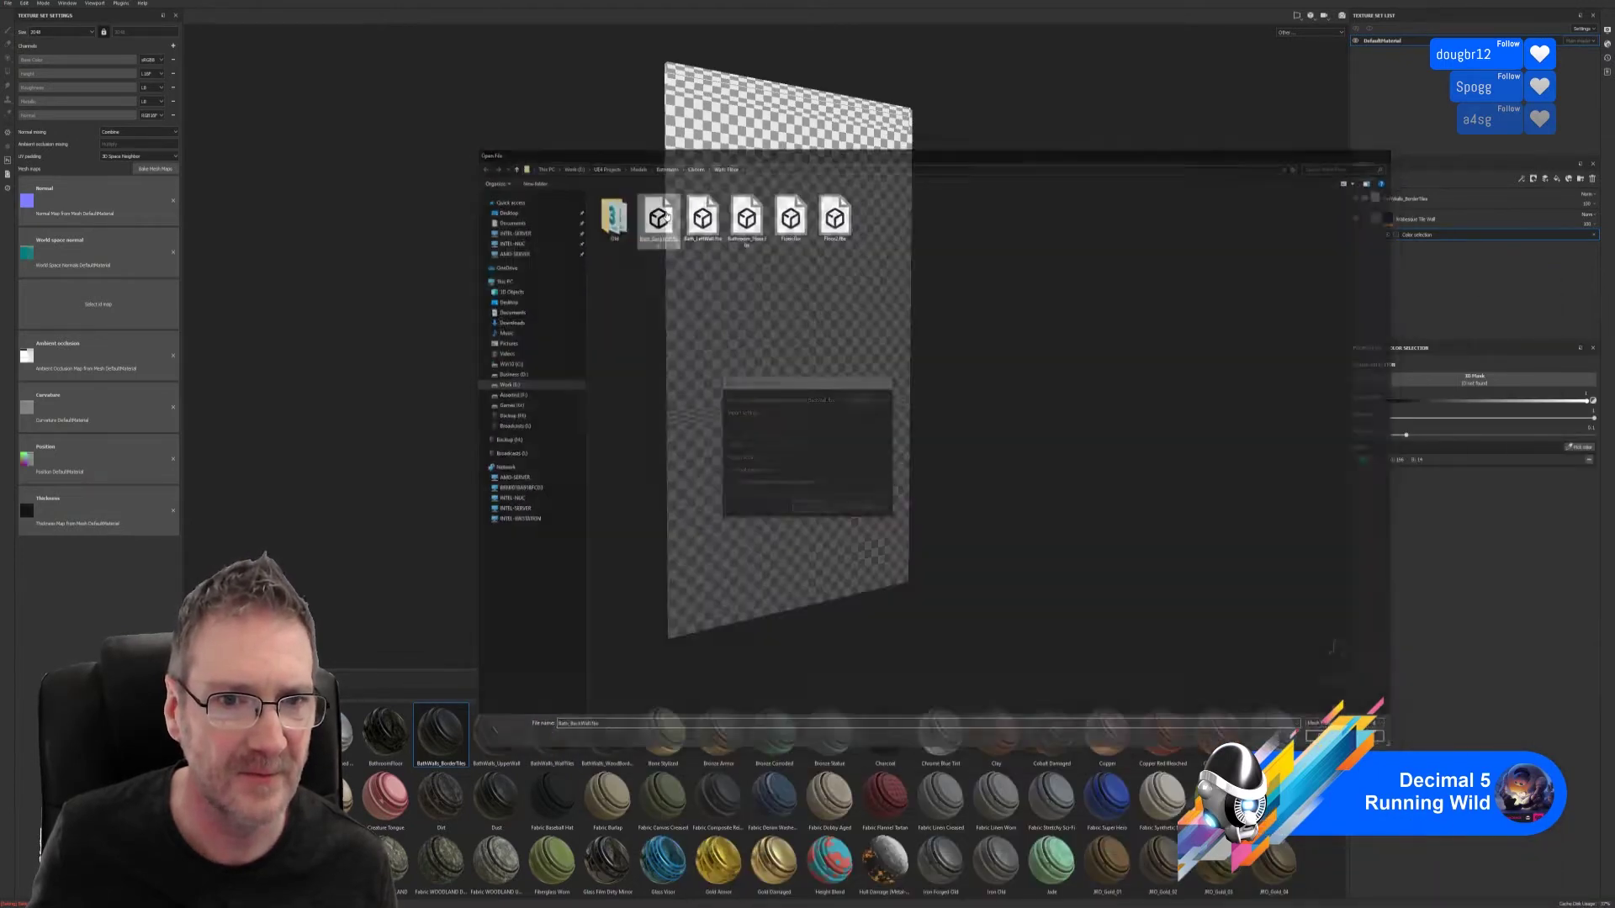
click(816, 508)
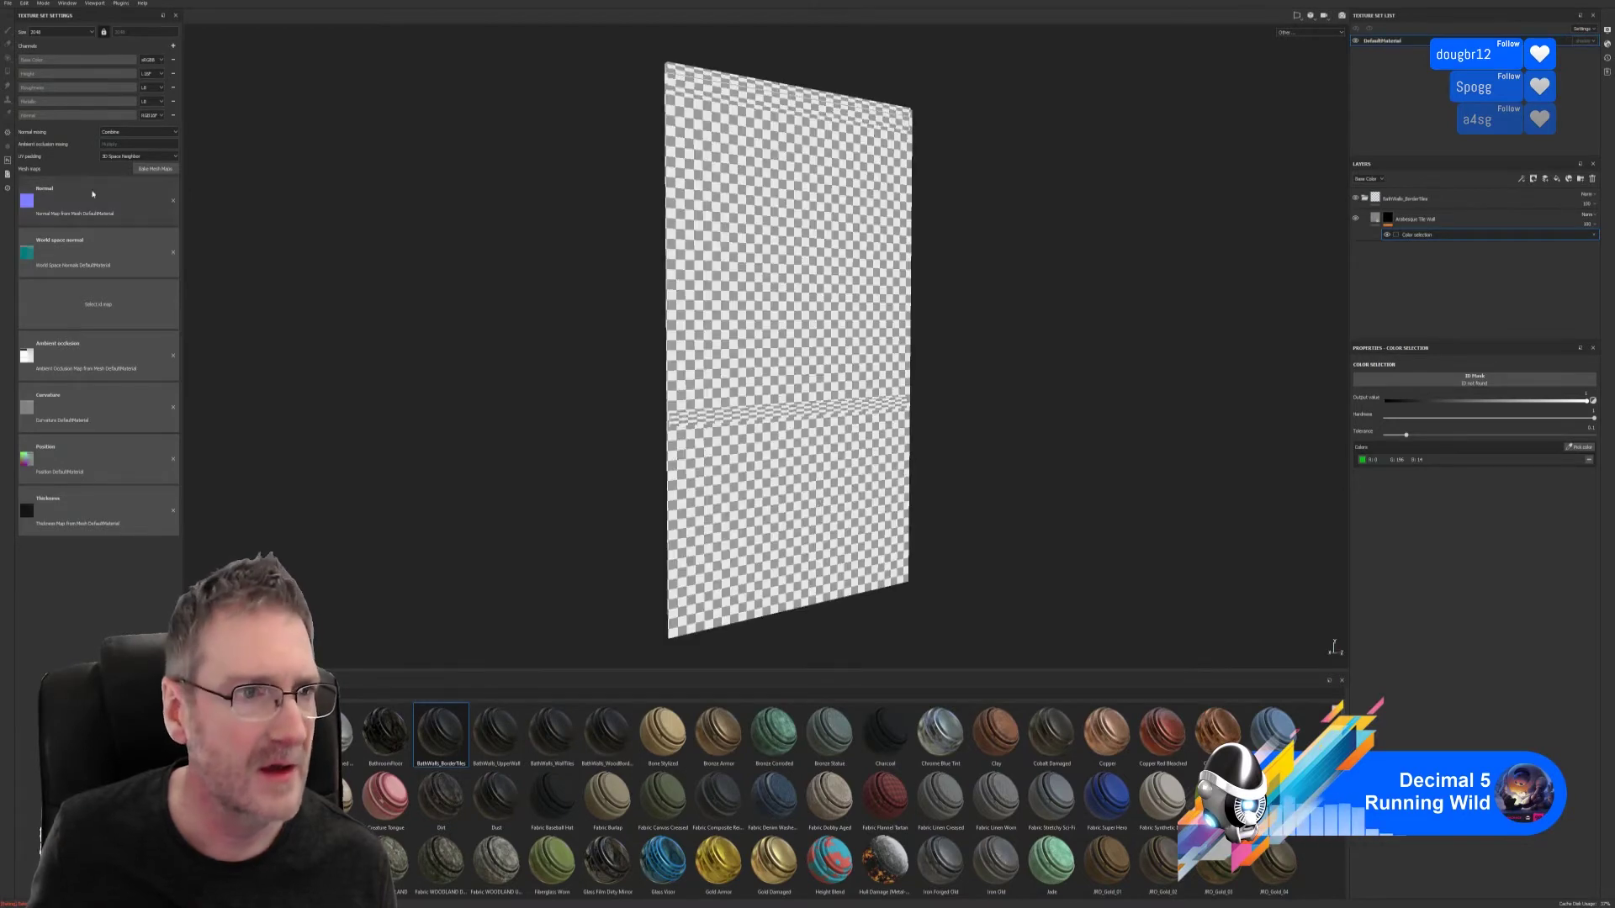
- Bake the mesh maps for the texture set, including the ID map, and rename the texture set BackWall
click(155, 170)
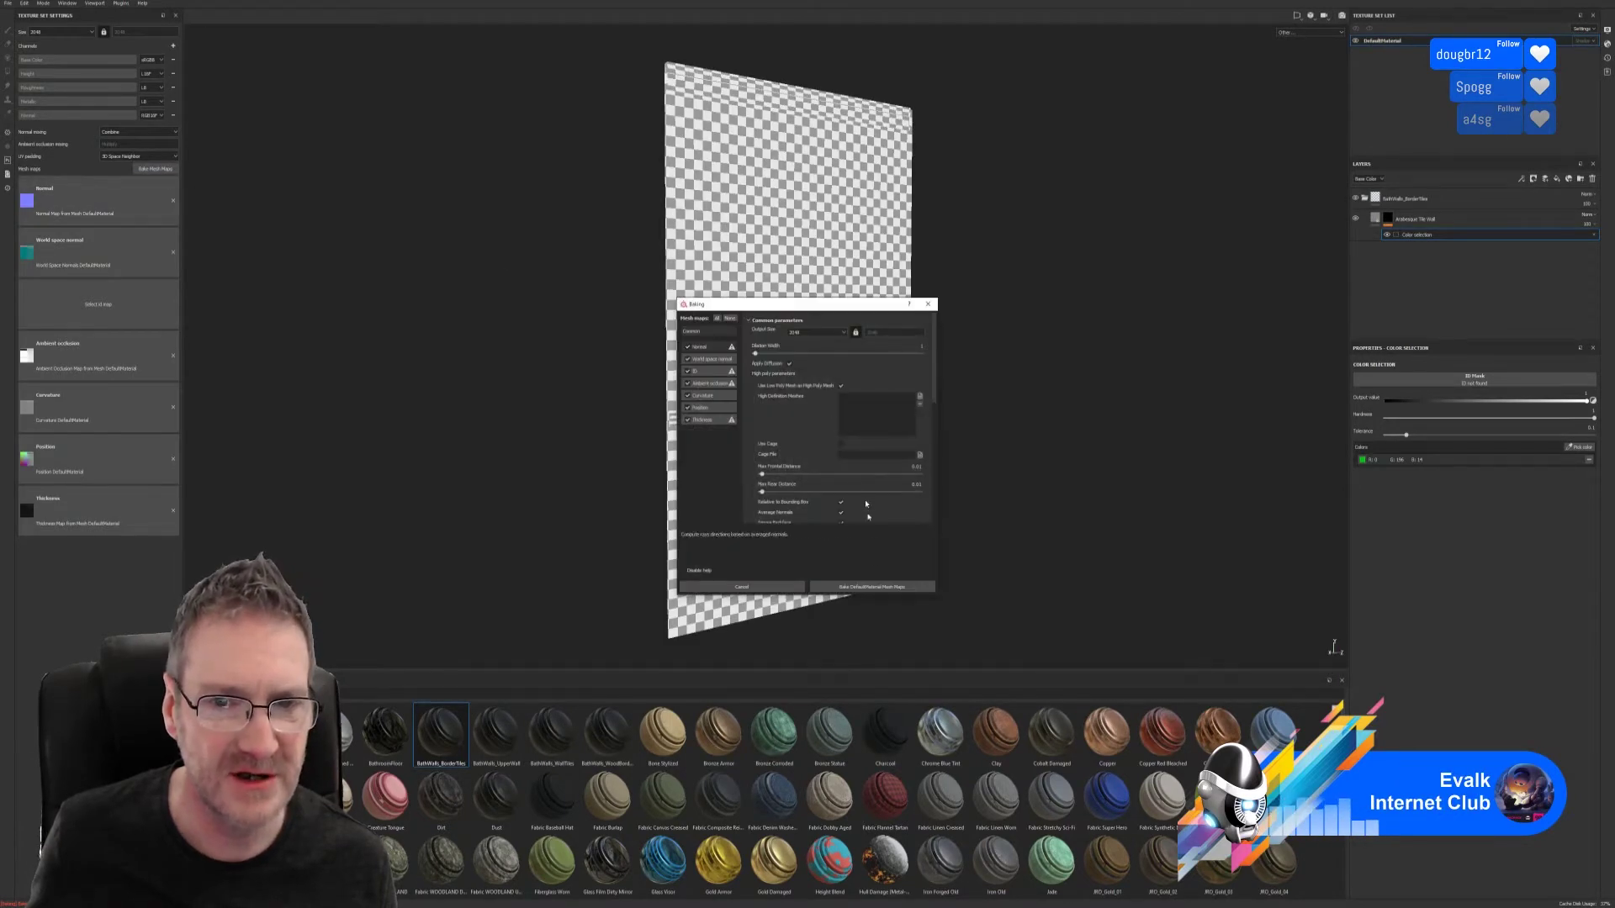
click(873, 587)
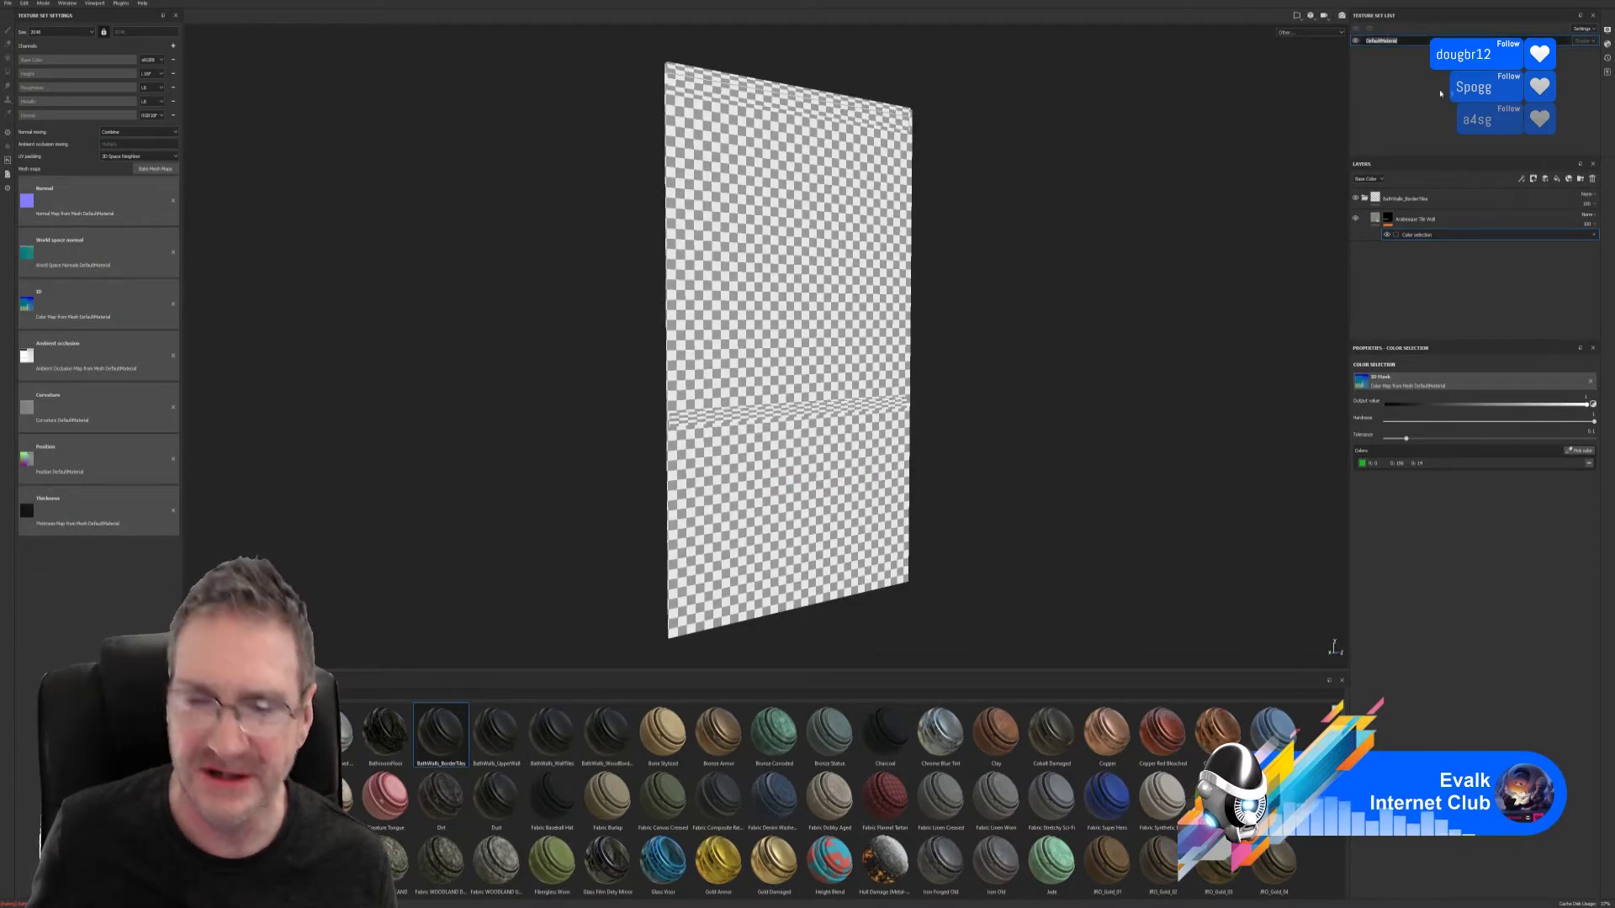
text(Bath)
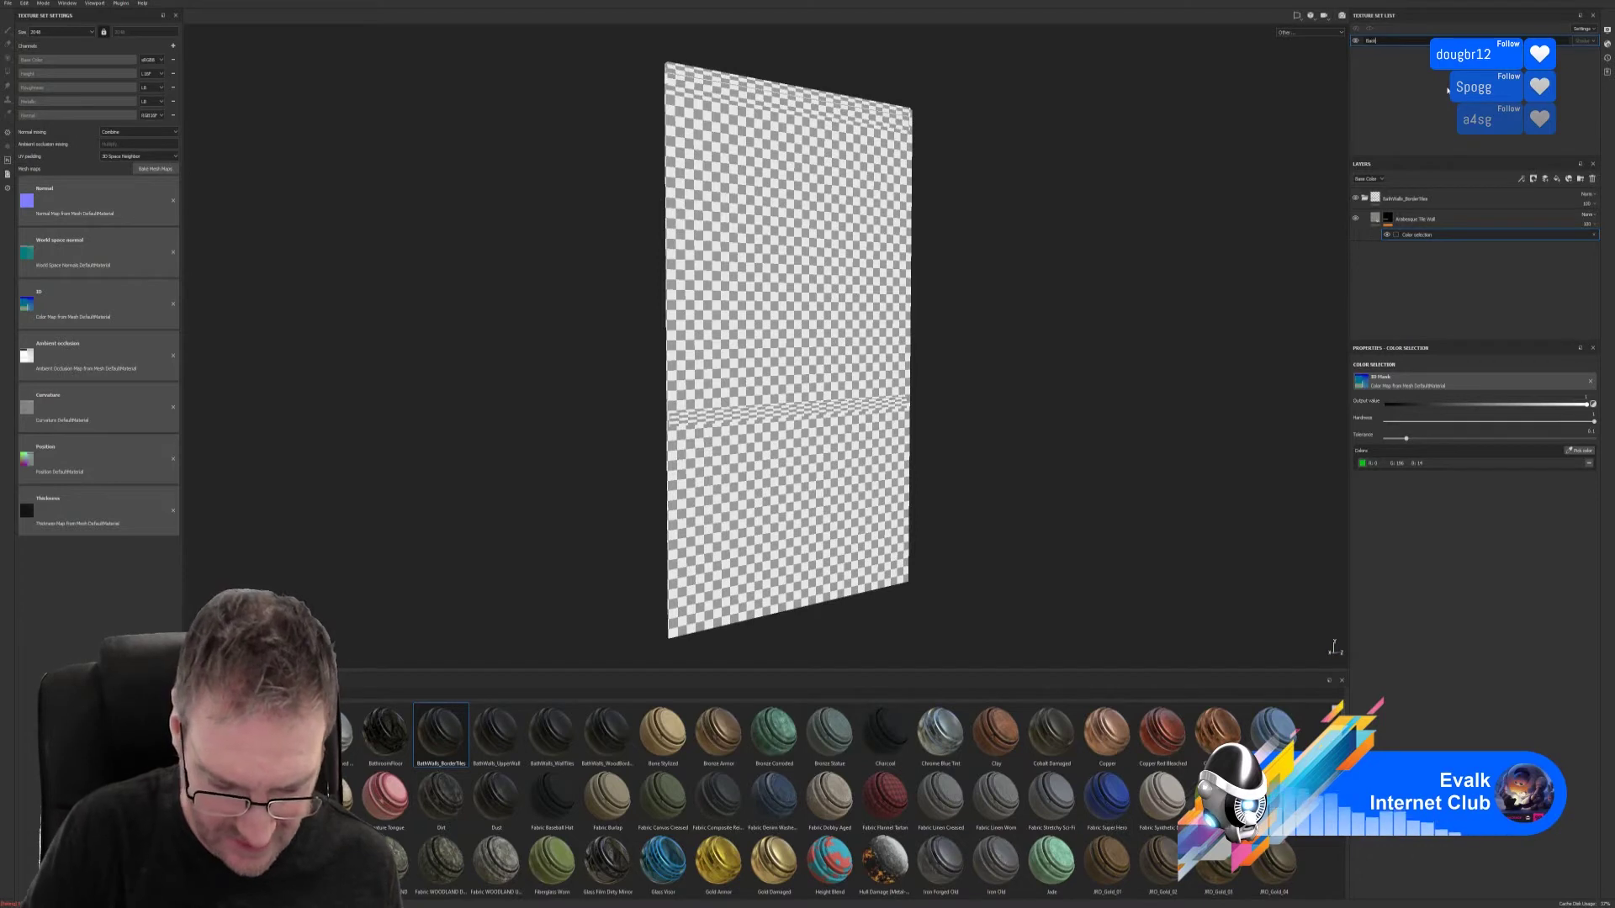
text(Wall)
key(Return)
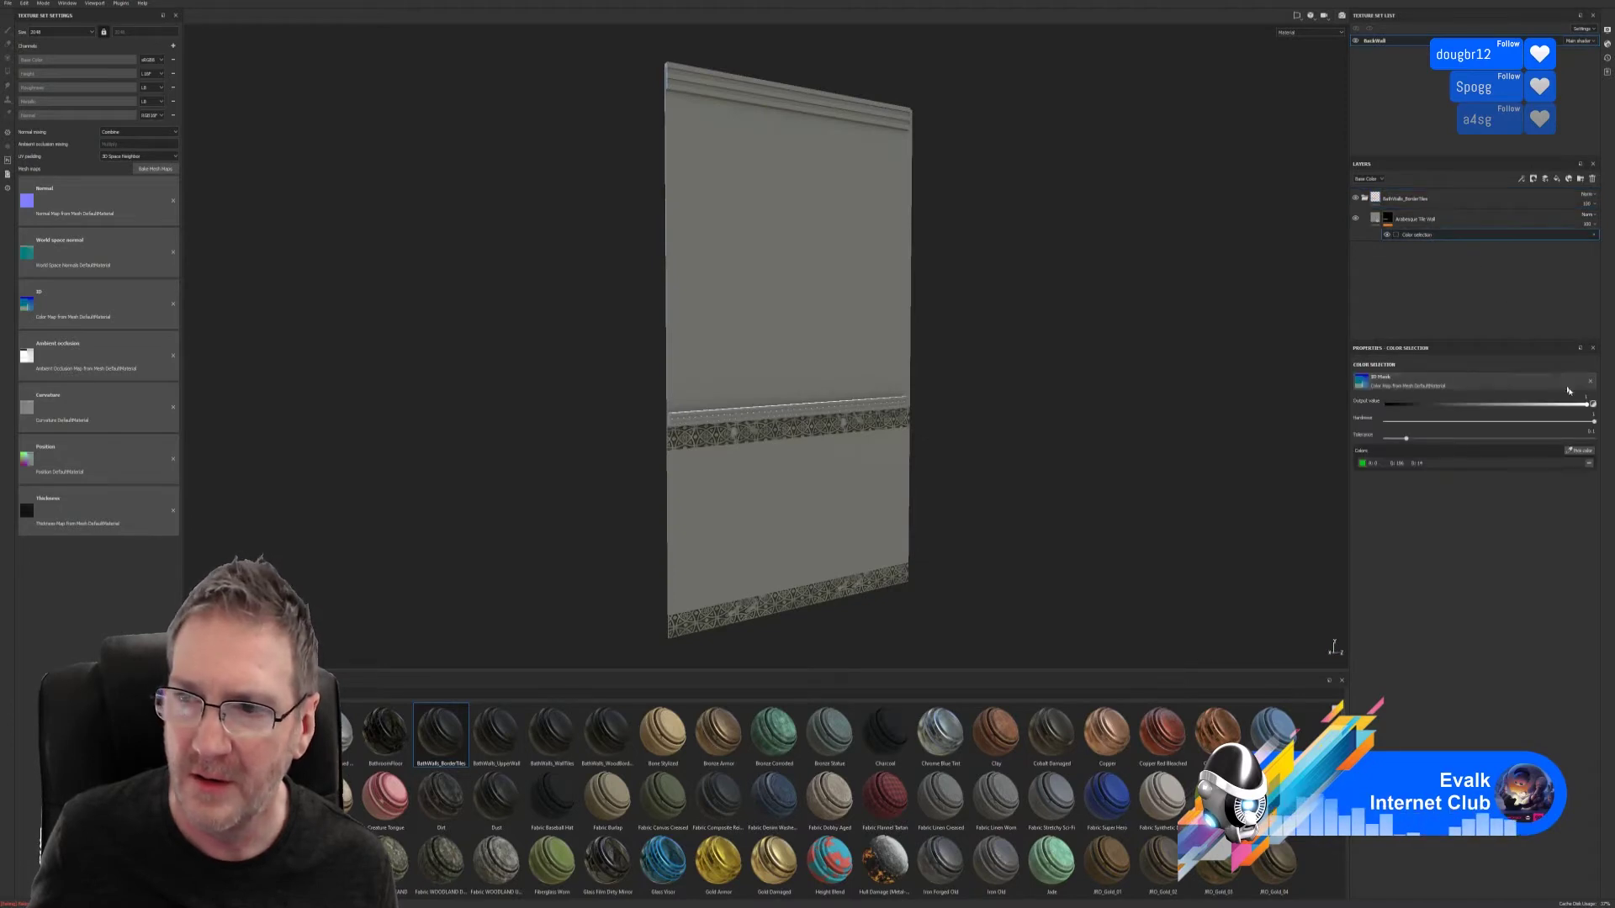
- Pick the green border strip's ID color for the Arabesque Tile Wall color selection and collapse the border tiles folder
click(1579, 450)
click(872, 418)
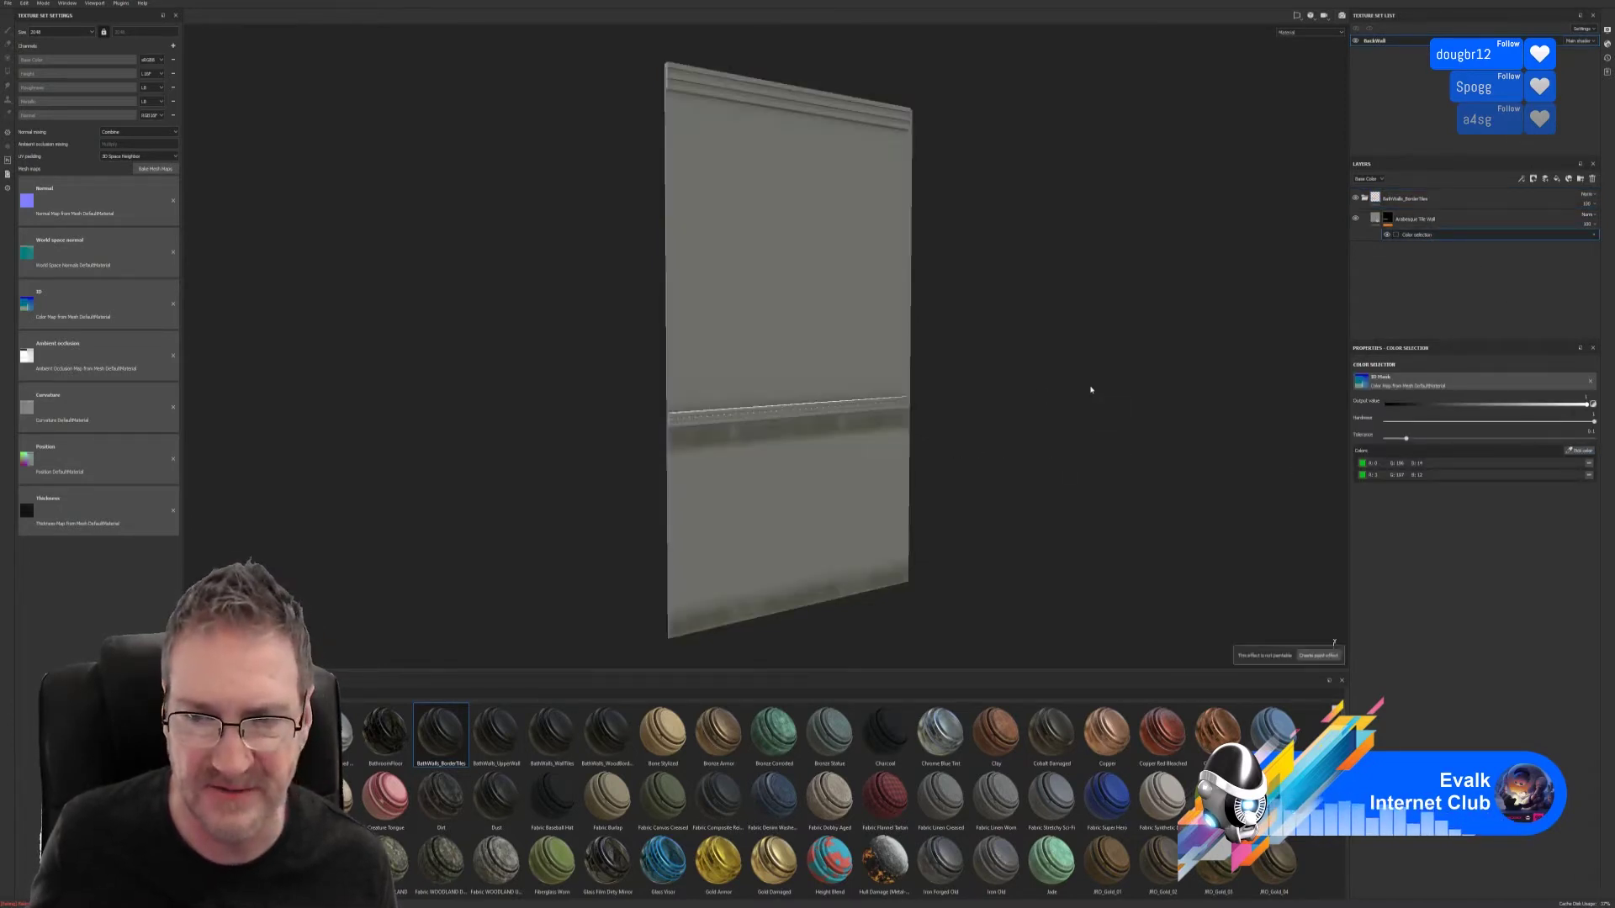
alt+drag(1090, 389, 763, 418)
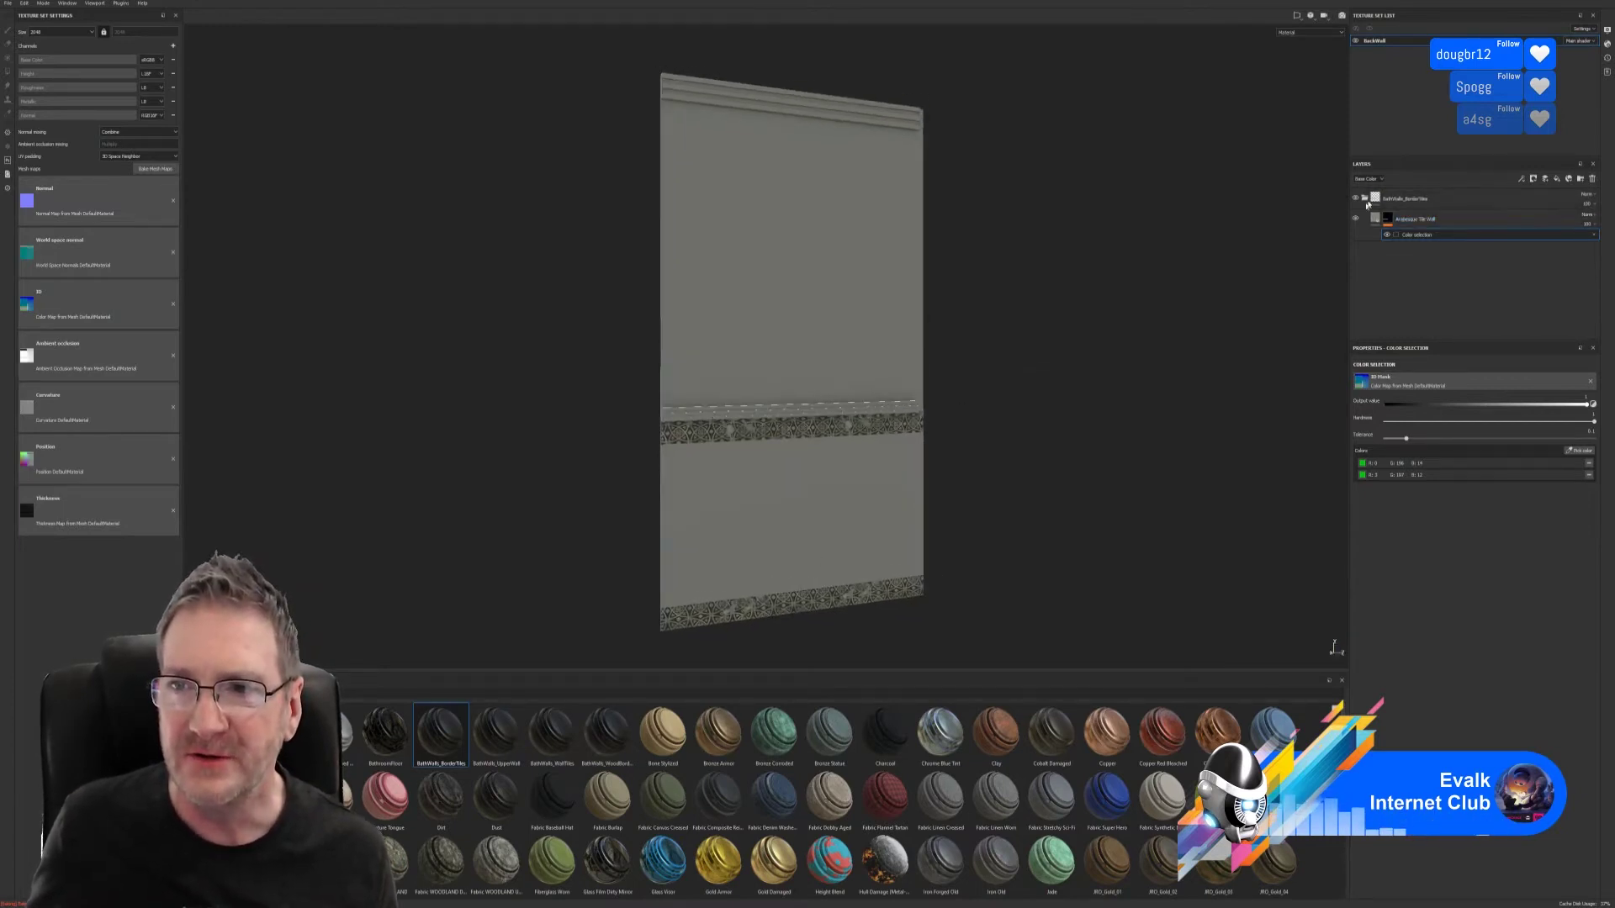
click(1364, 198)
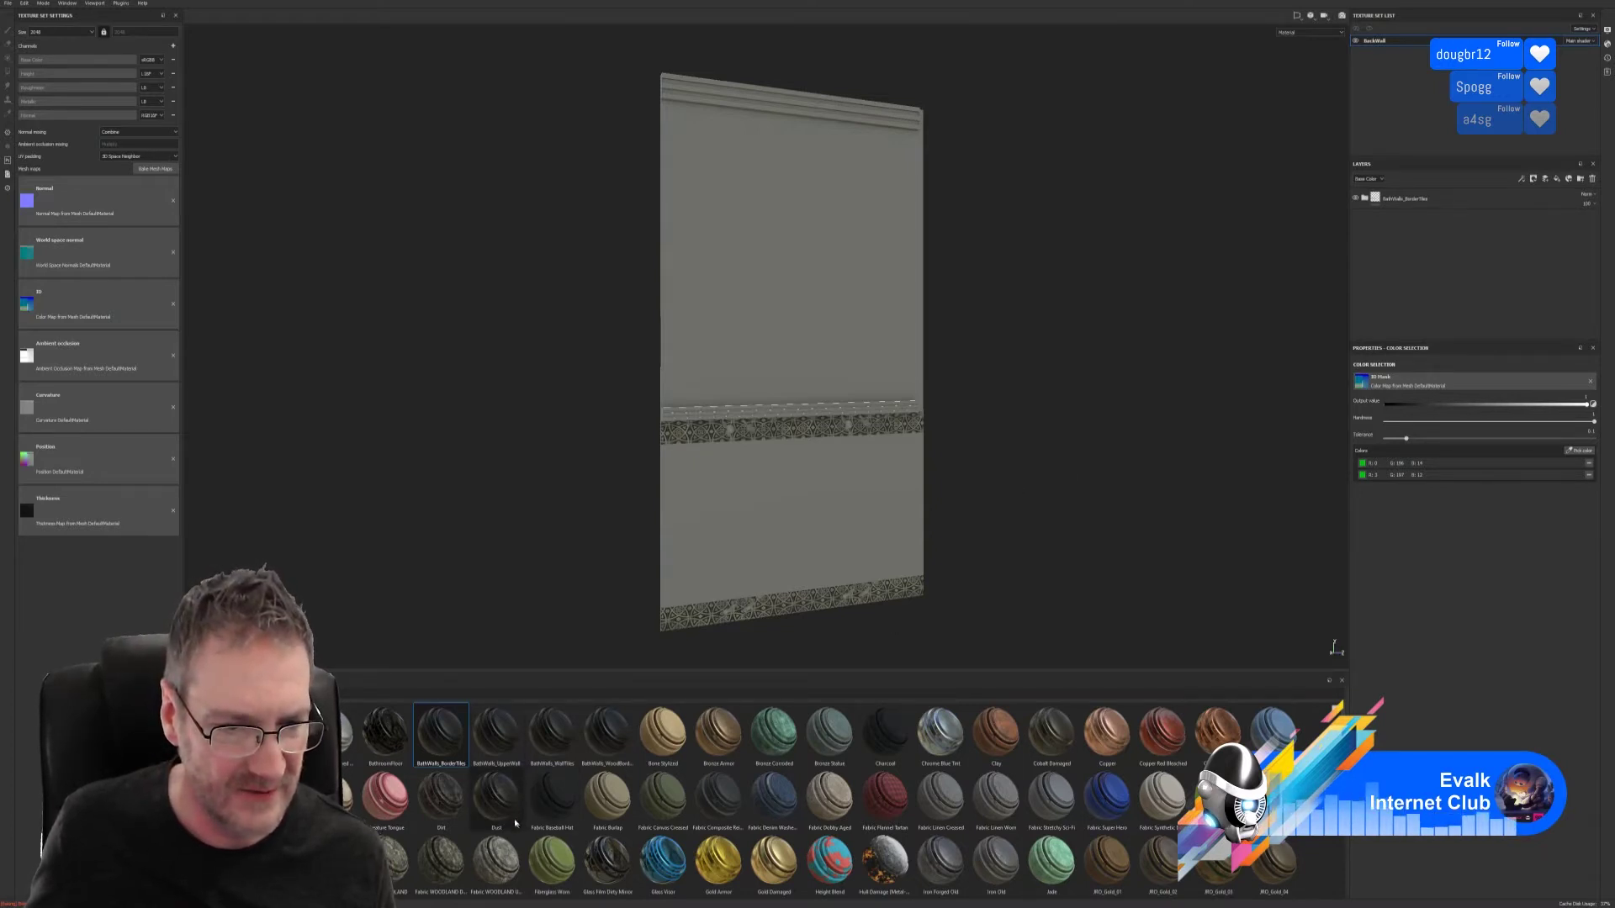
- Add the BathWalls_WallTiles material to the wall and mask its folder to the light grey ID color of the lower panel
drag(550, 746, 739, 518)
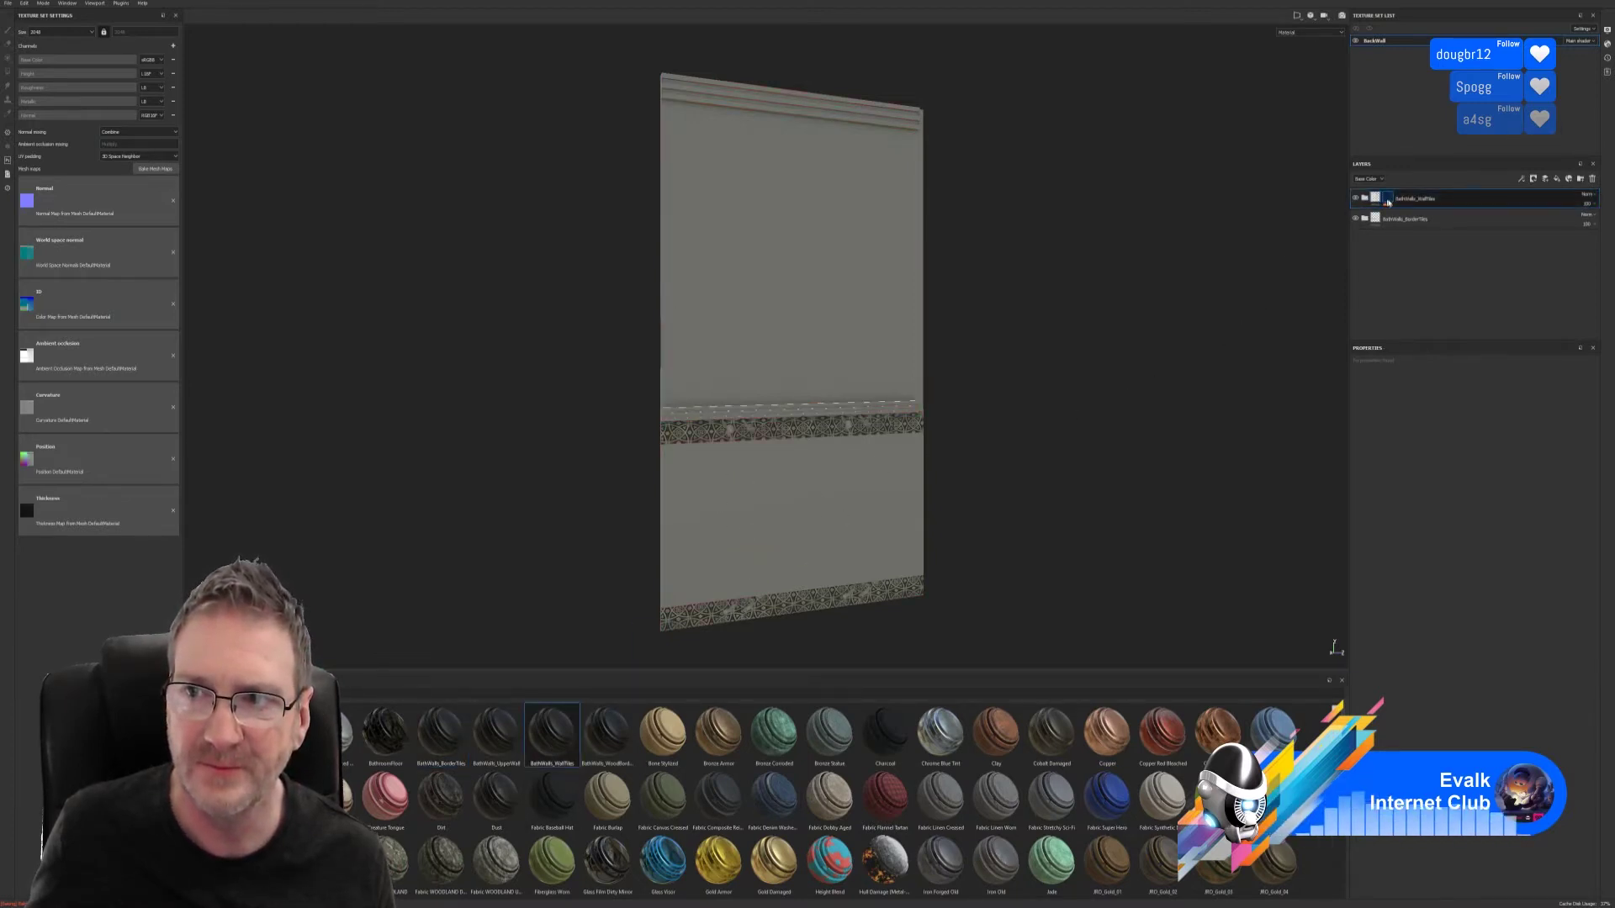
click(1414, 200)
click(1418, 215)
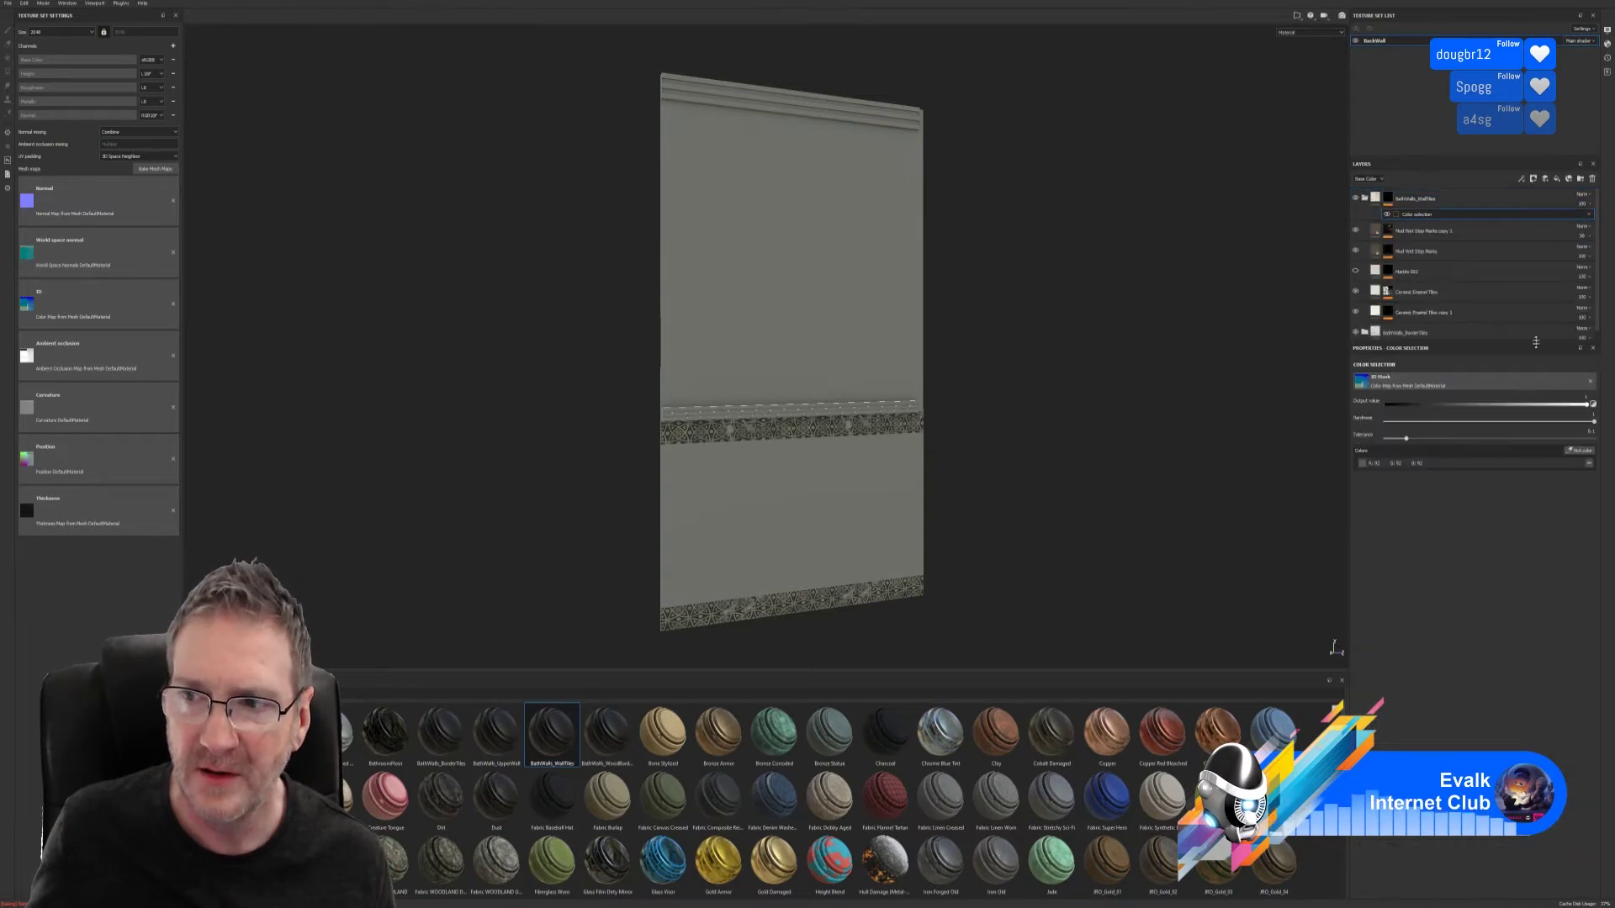
click(1585, 452)
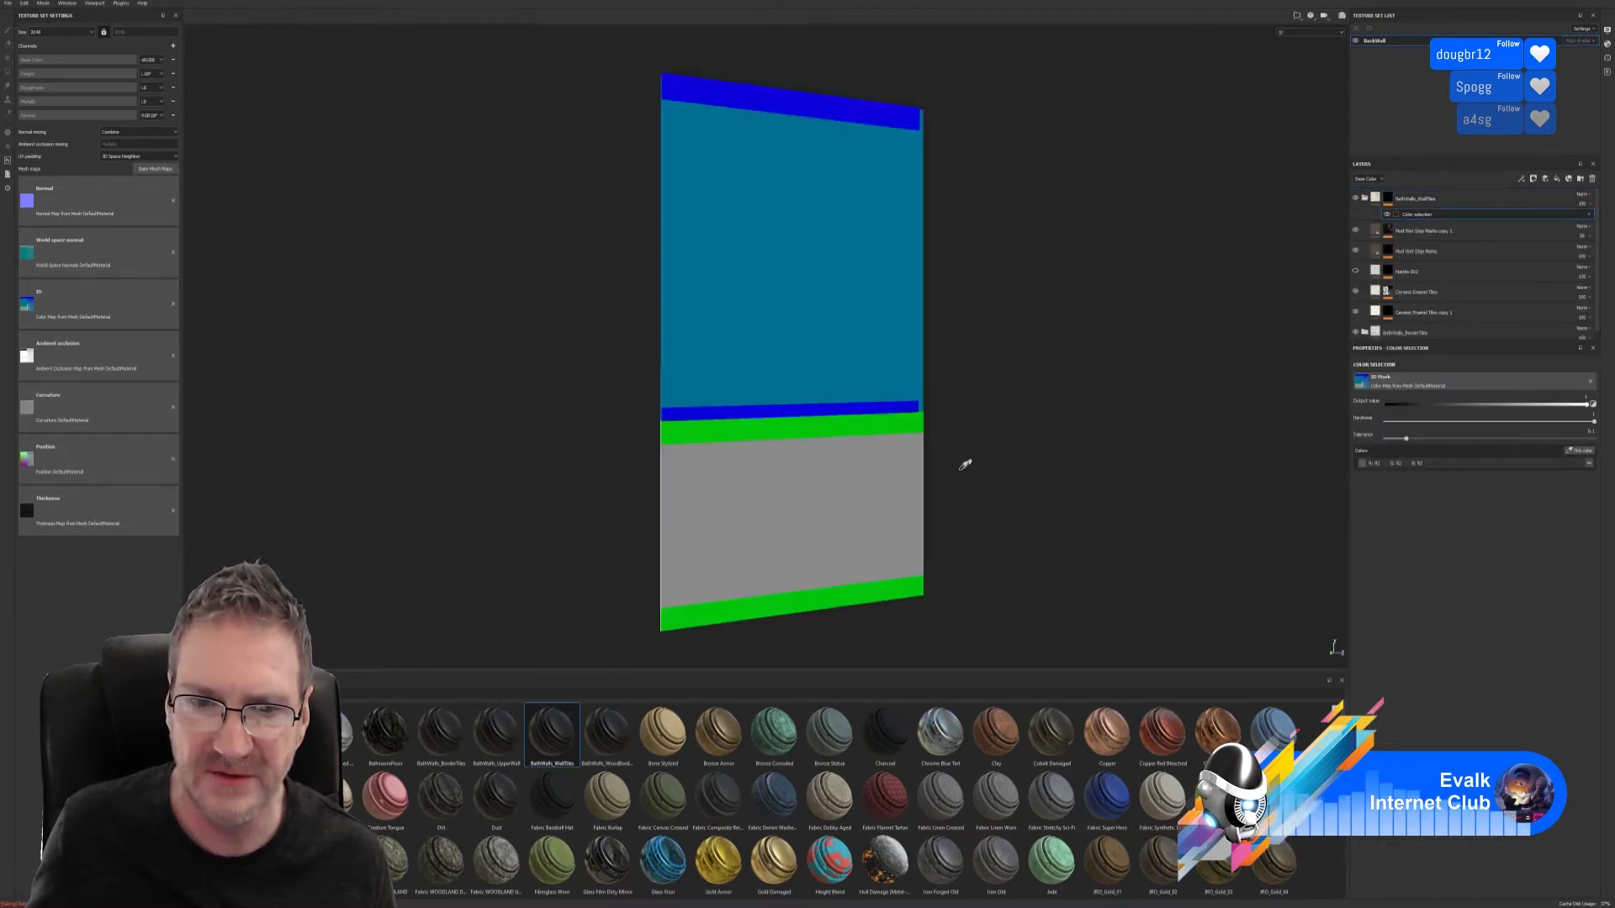
click(875, 511)
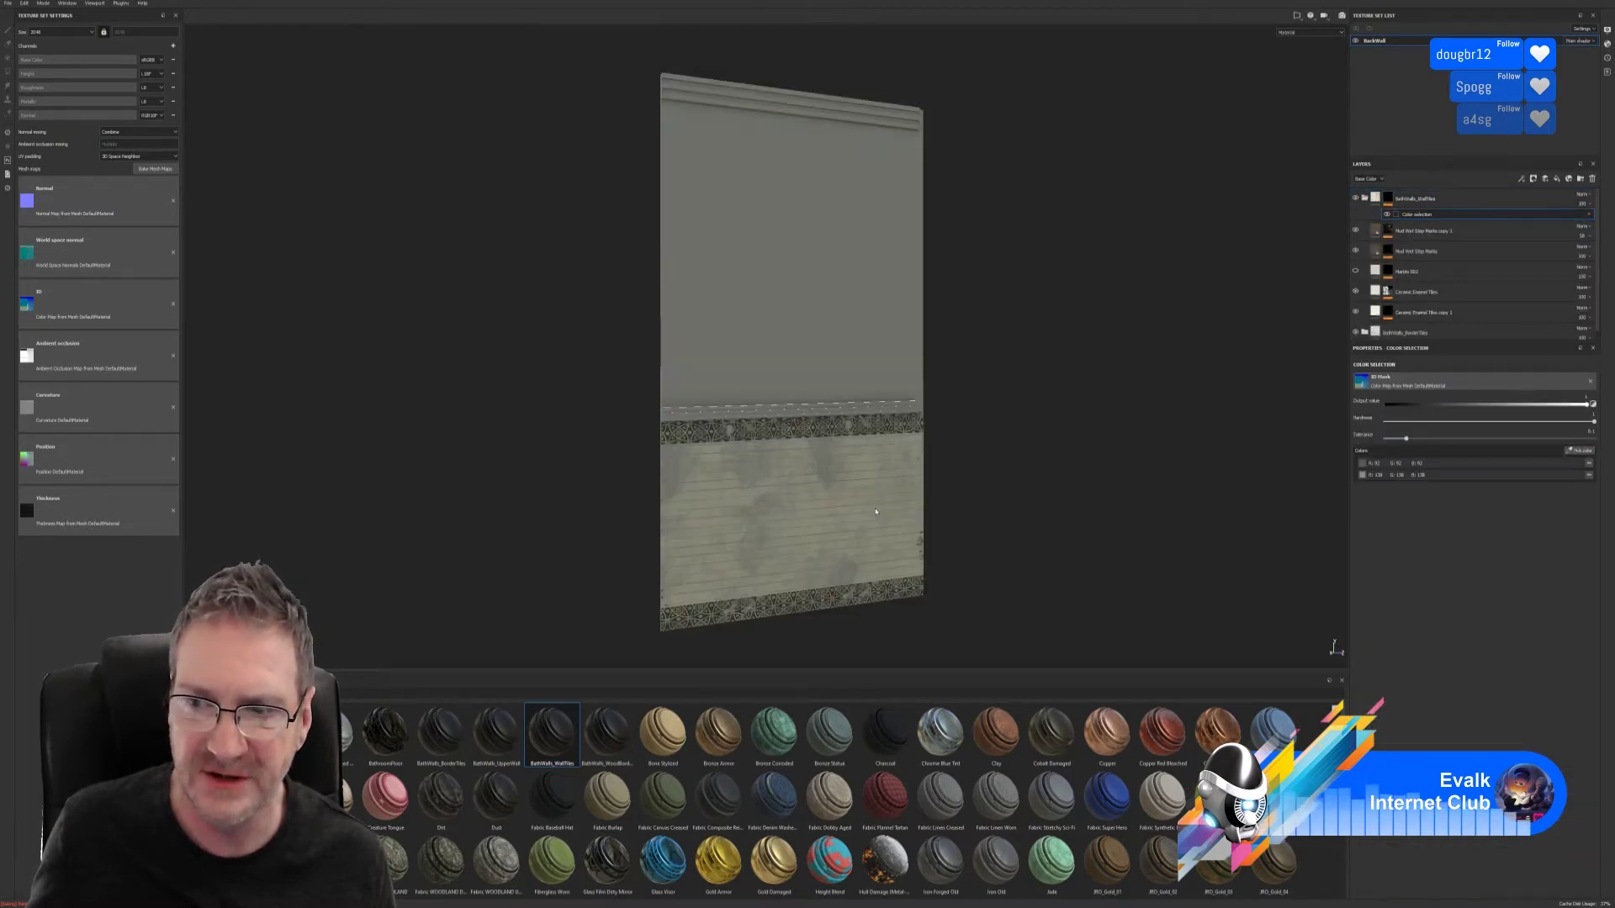
- Remove the leftover dark color from the BathWalls_WallTiles folder's color selection and pick the light grey panel again
click(1588, 462)
click(1579, 450)
click(869, 503)
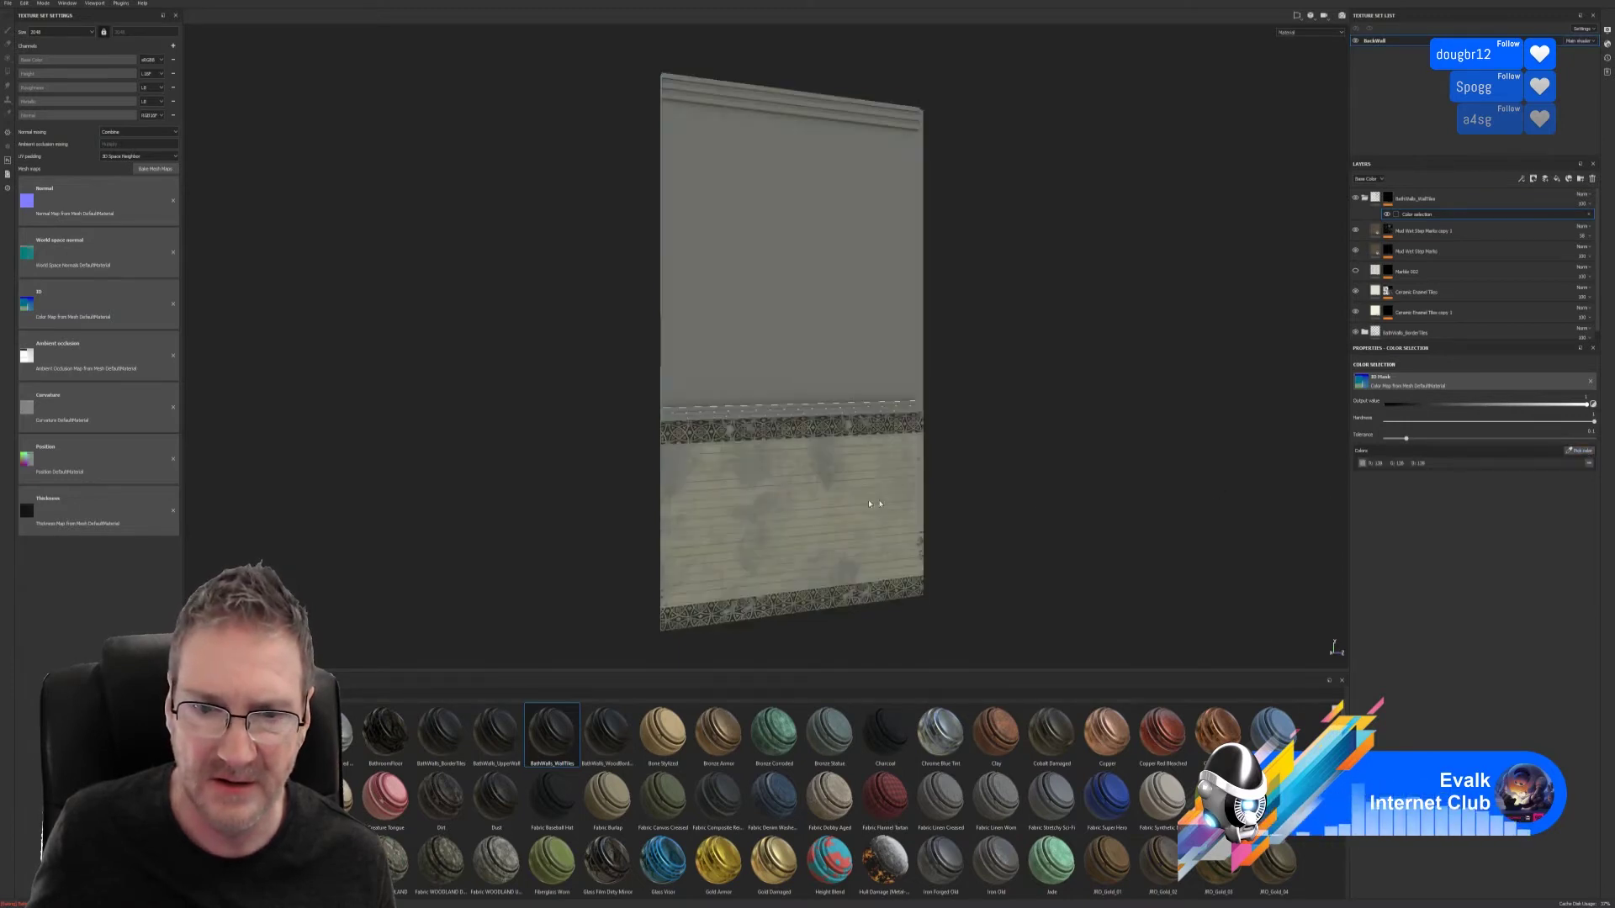
- Remove the older of the two green colors from the Arabesque Tile Wall color selection in the border tiles folder
click(1375, 210)
click(1378, 232)
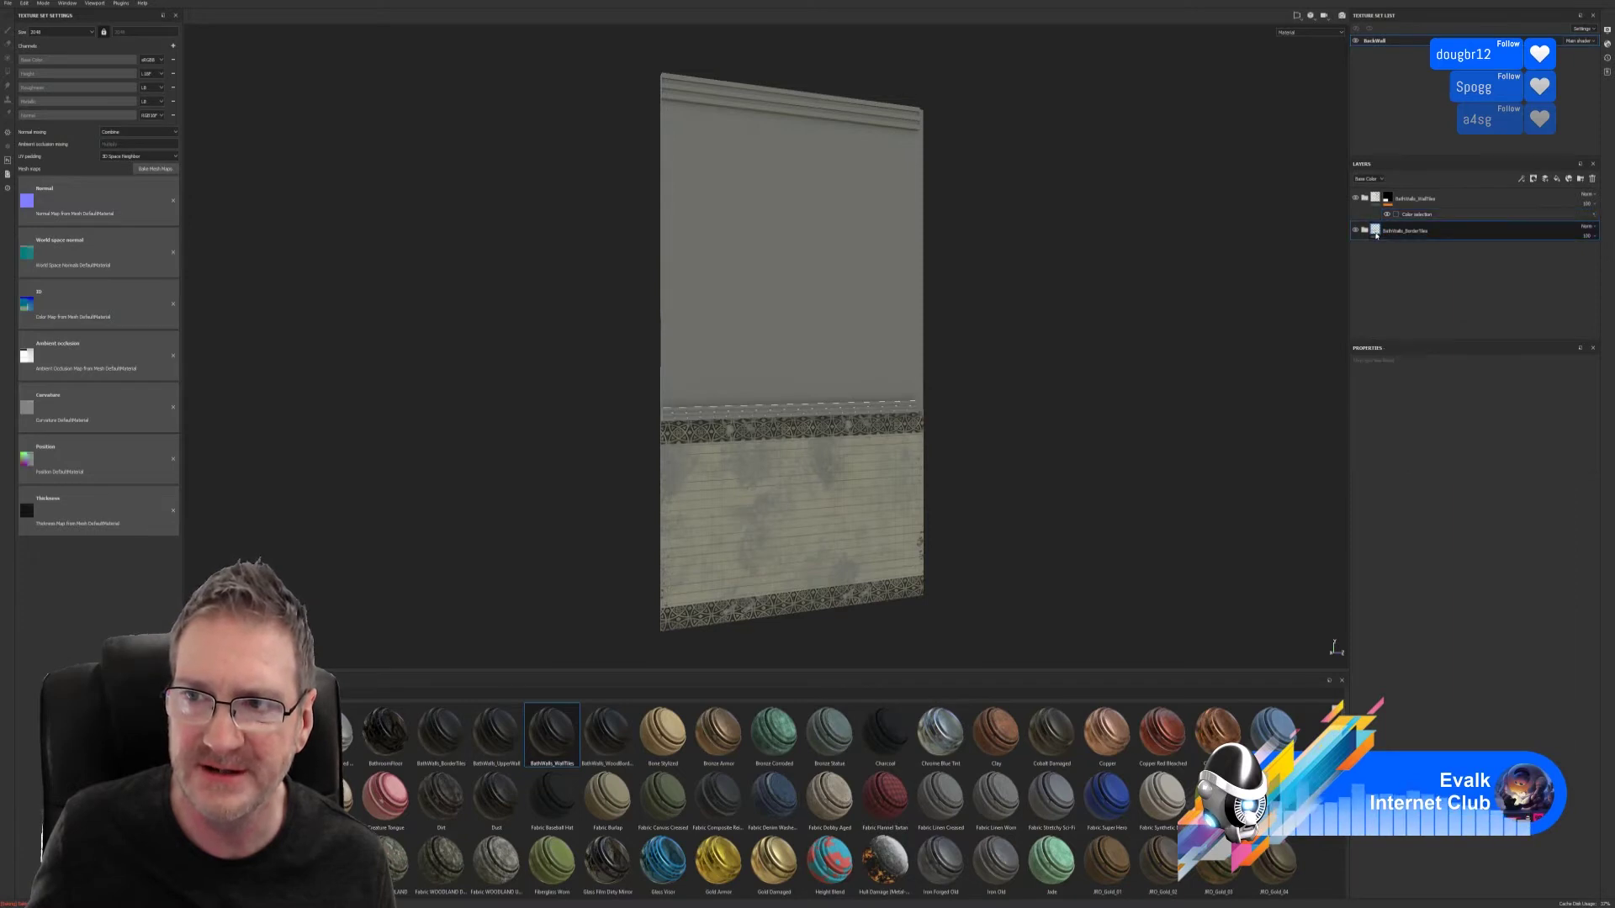
click(1364, 230)
click(1426, 267)
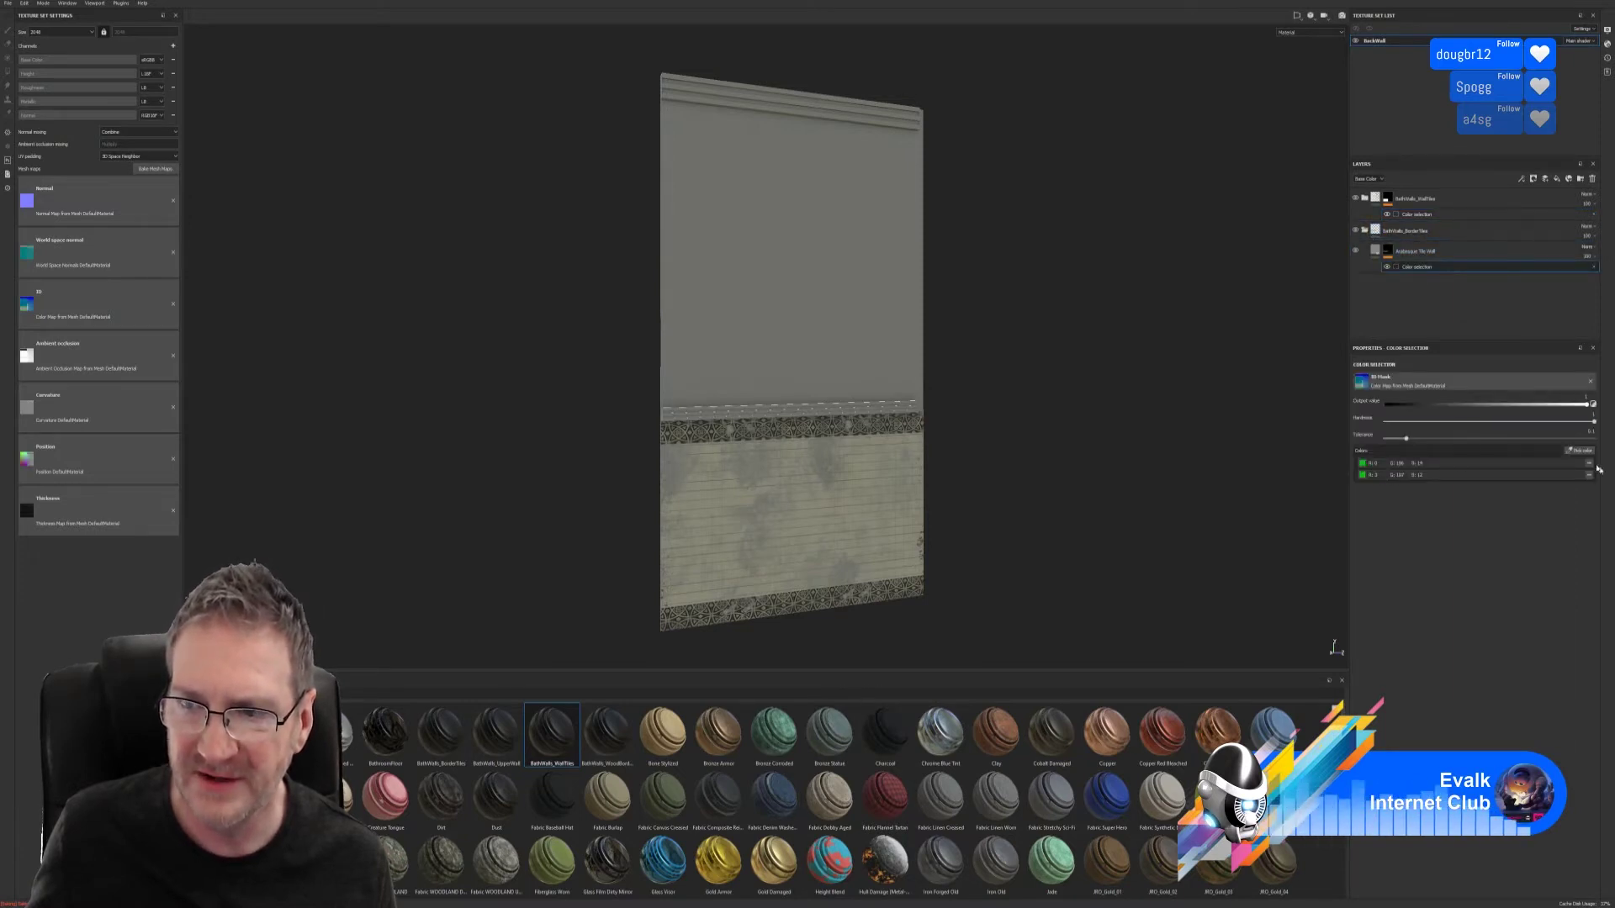
click(1590, 463)
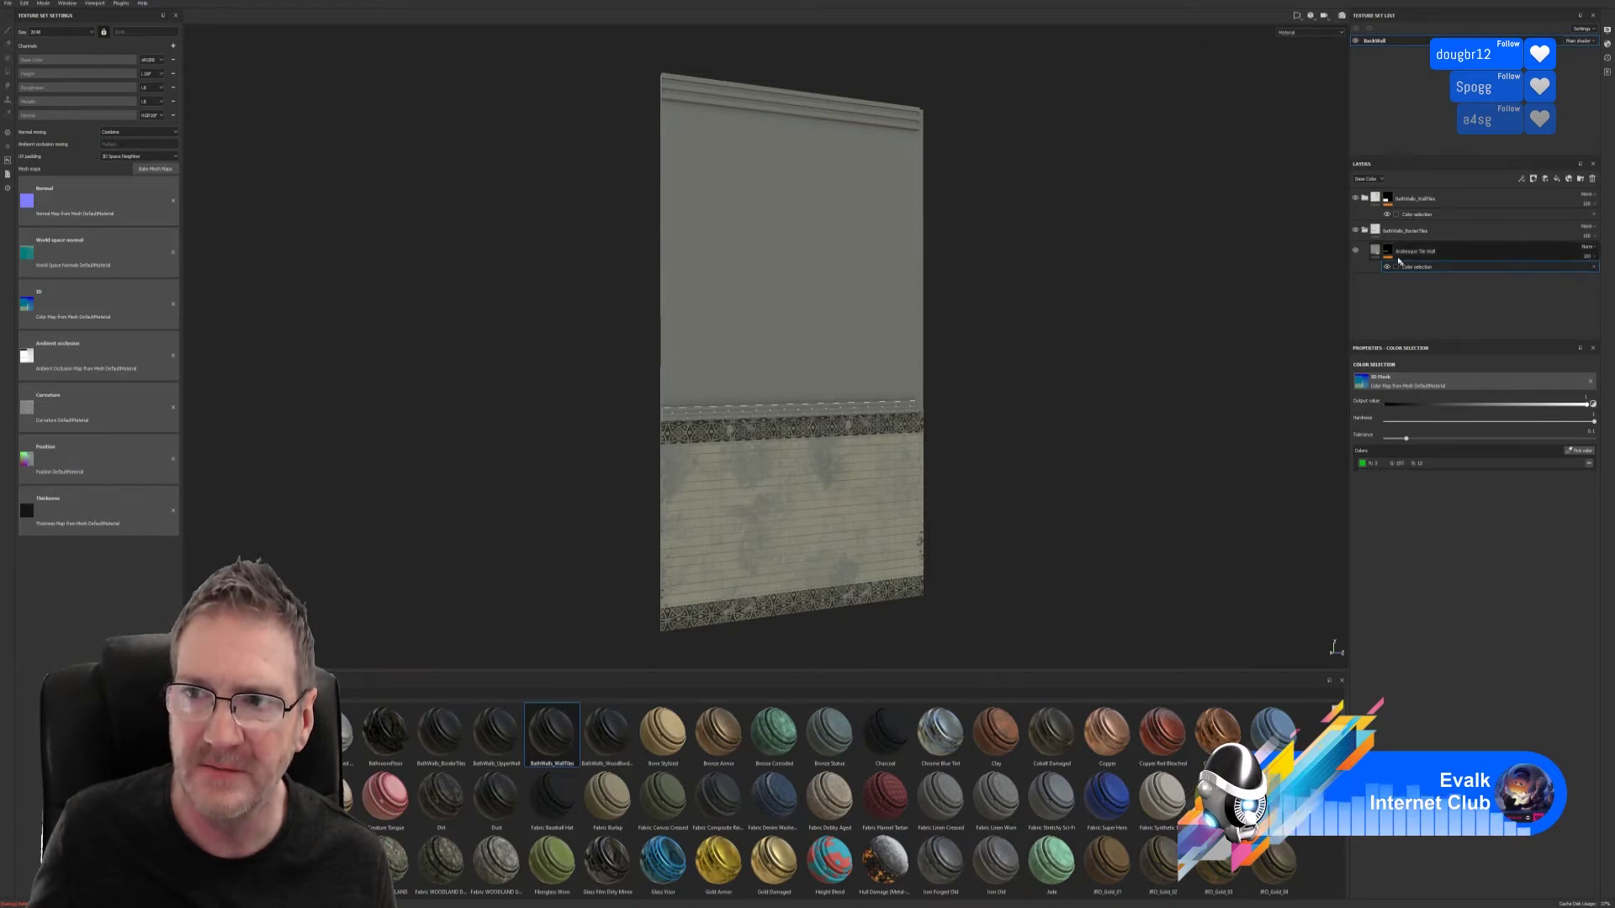
click(1365, 231)
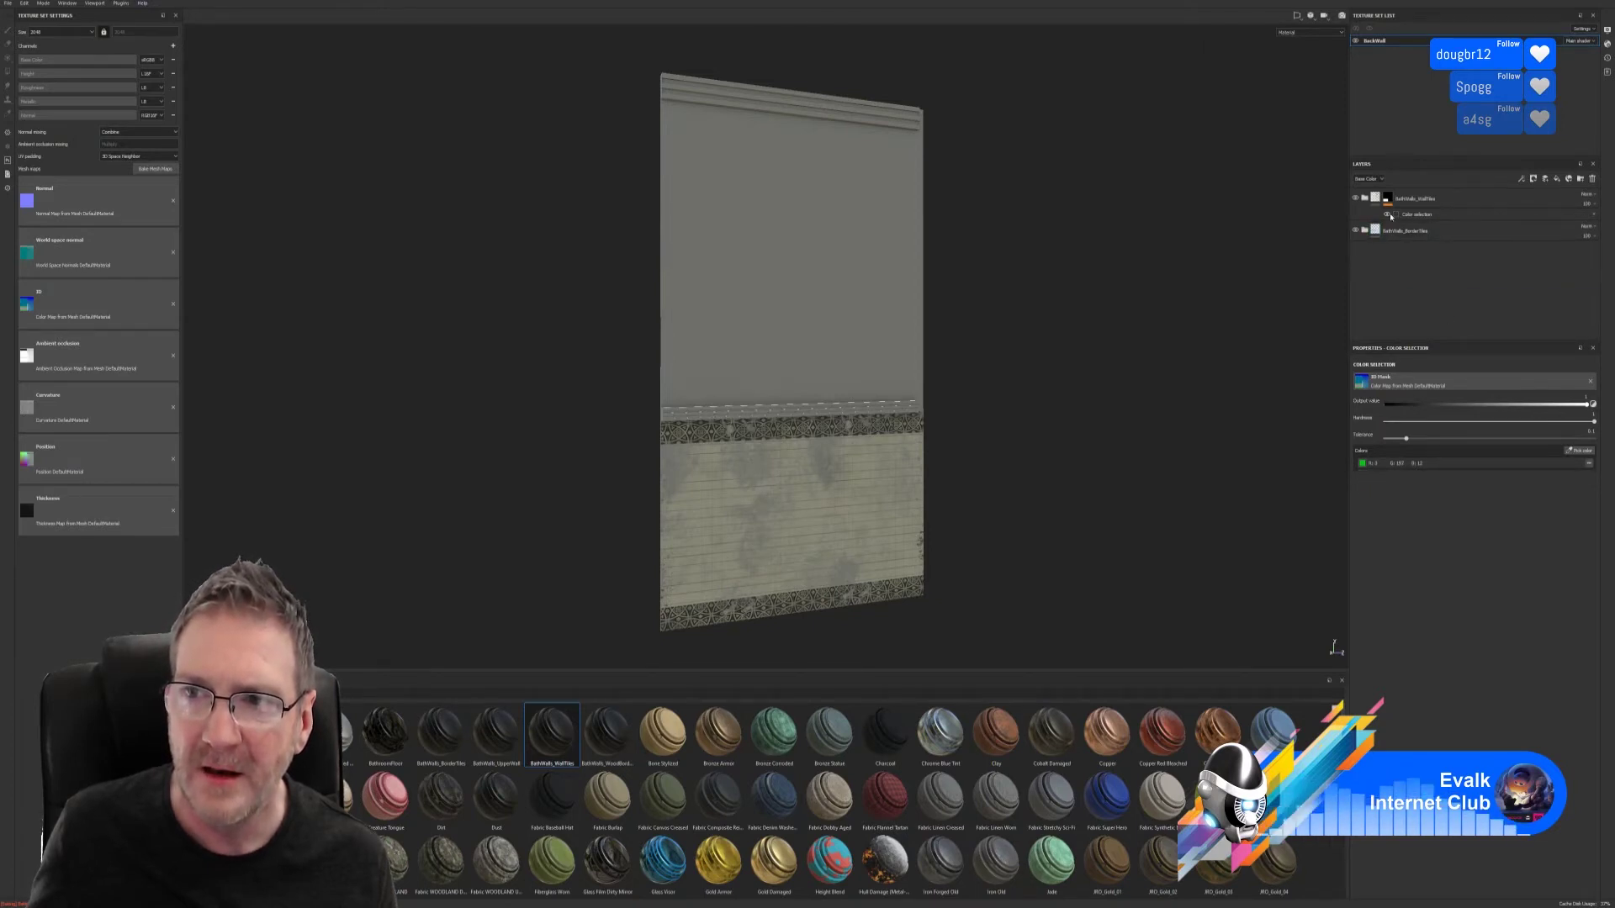
- Check the masks inside the BathWalls_WallTiles folder and pick the light grey panel color for the Marble layer's color selection
click(1365, 198)
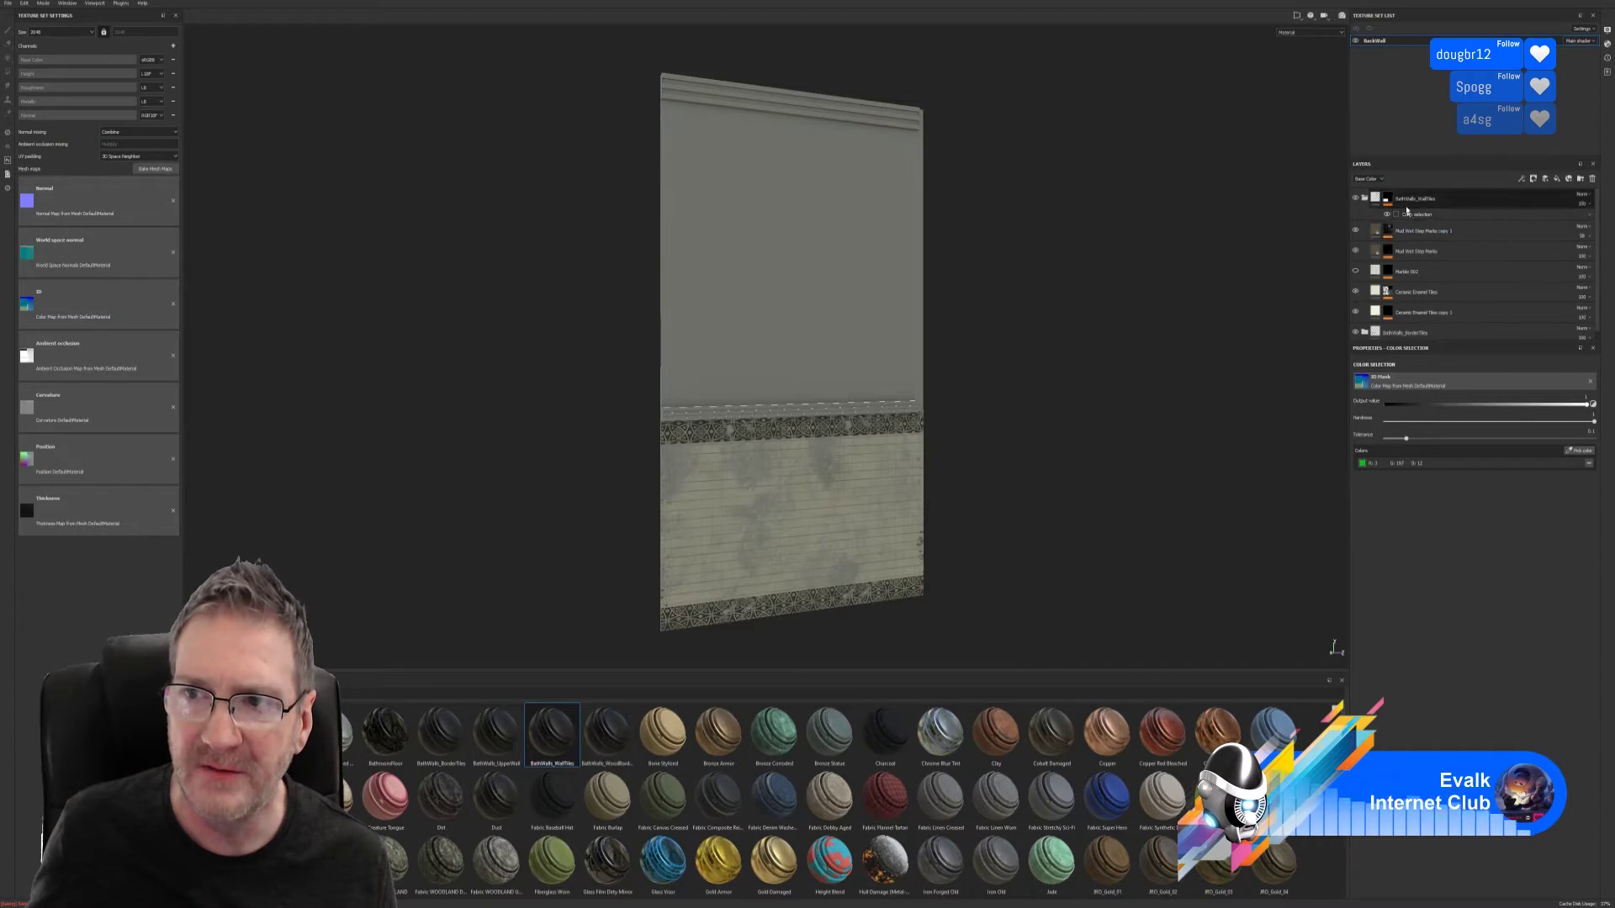
click(1389, 230)
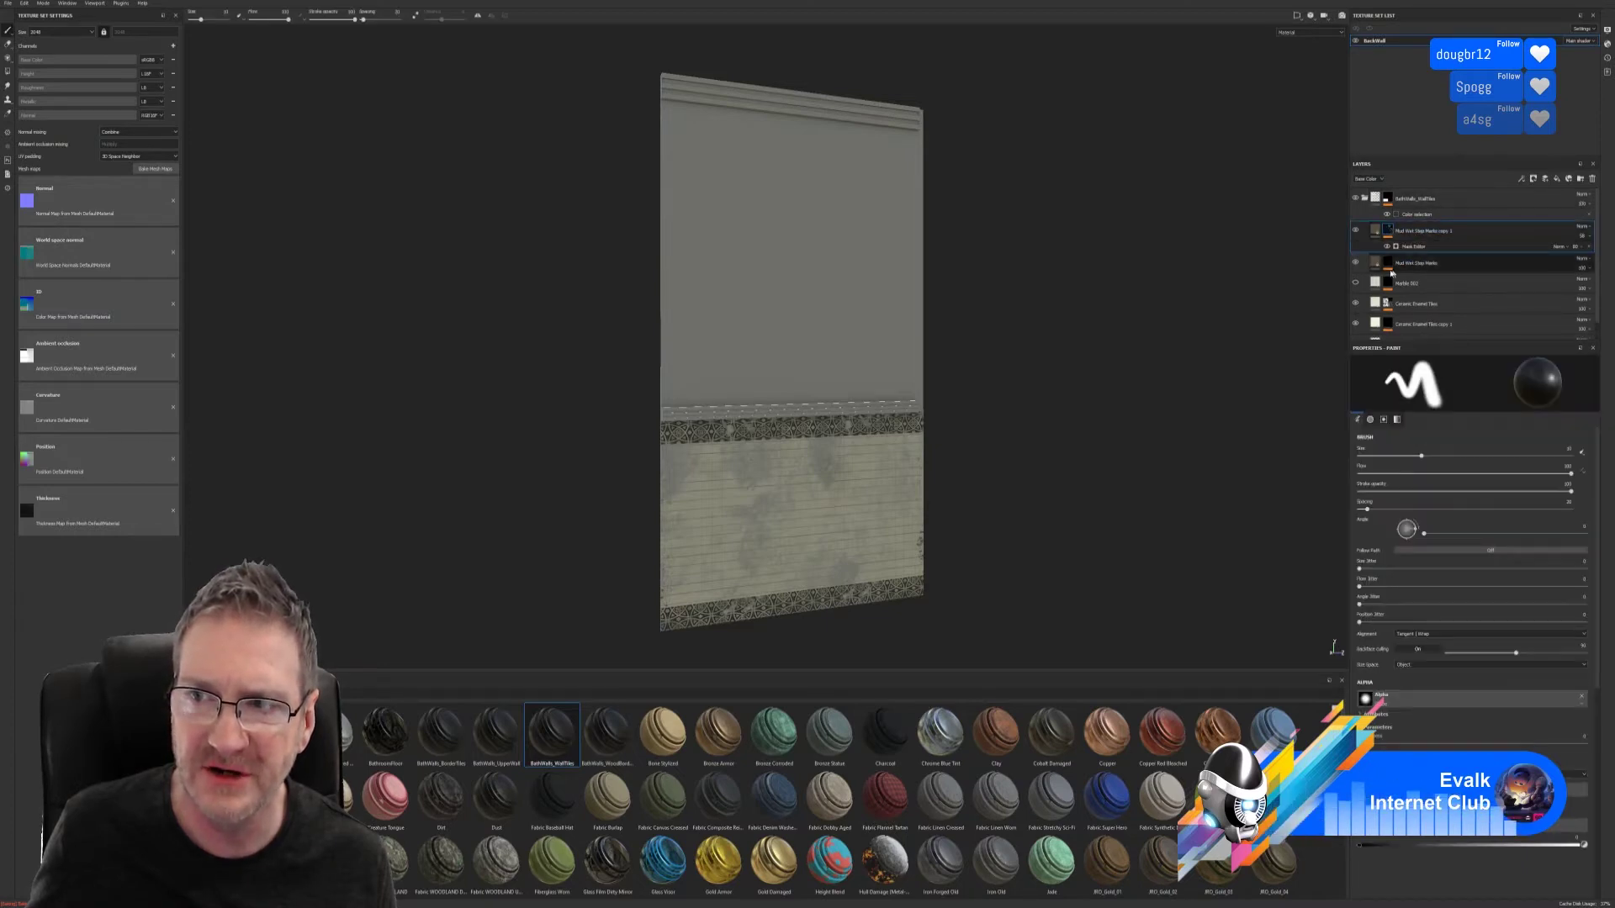
click(1387, 265)
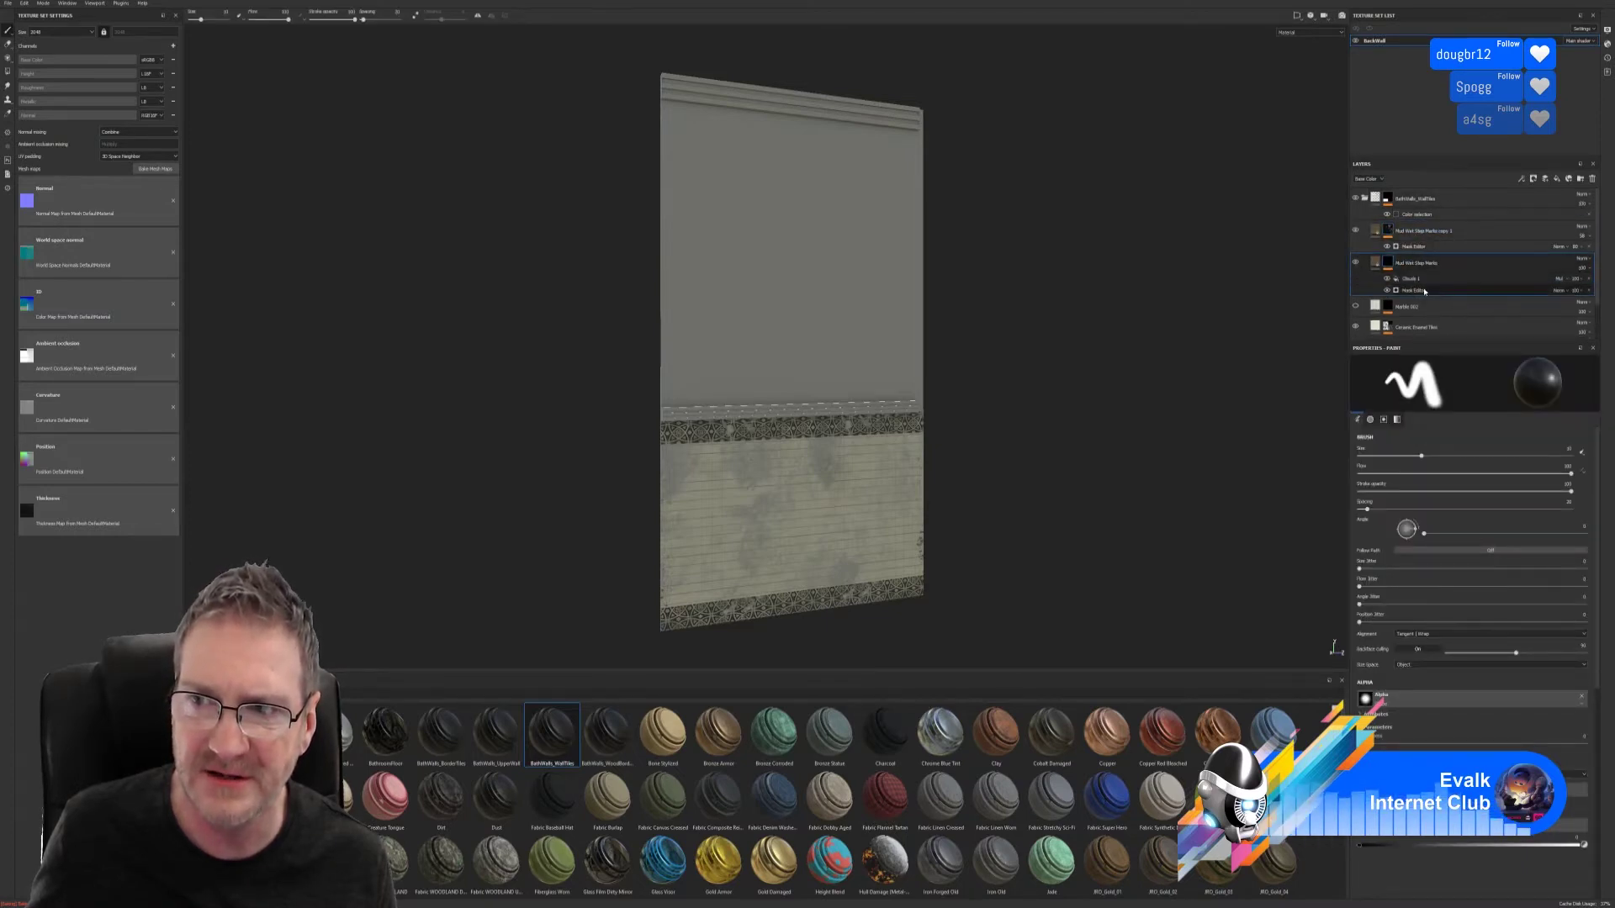
click(1388, 309)
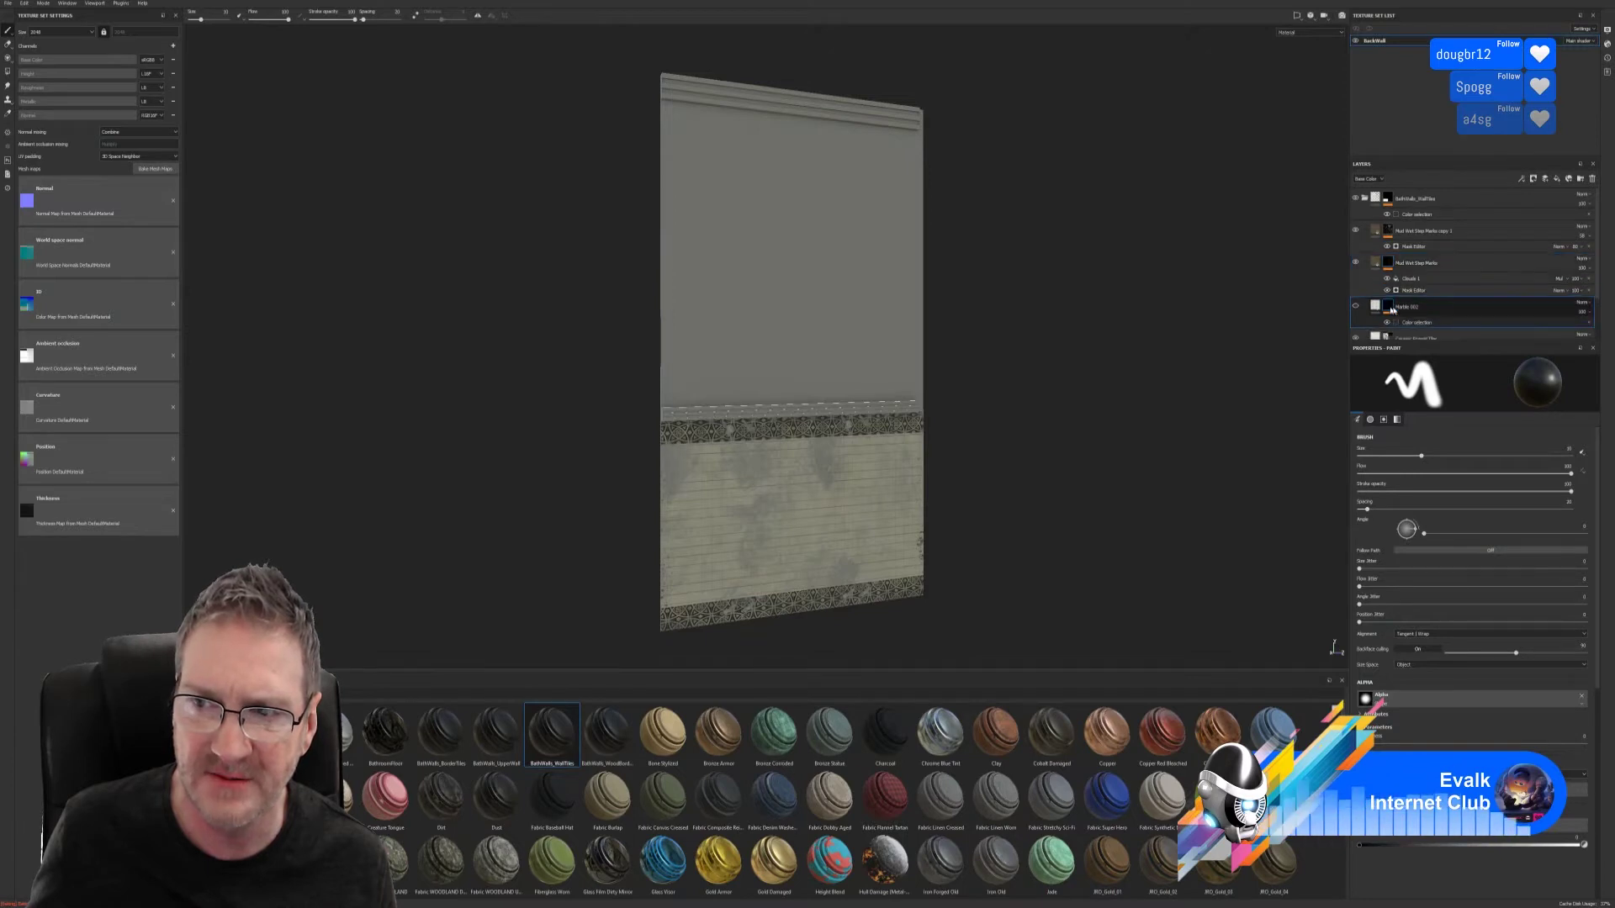
click(1575, 452)
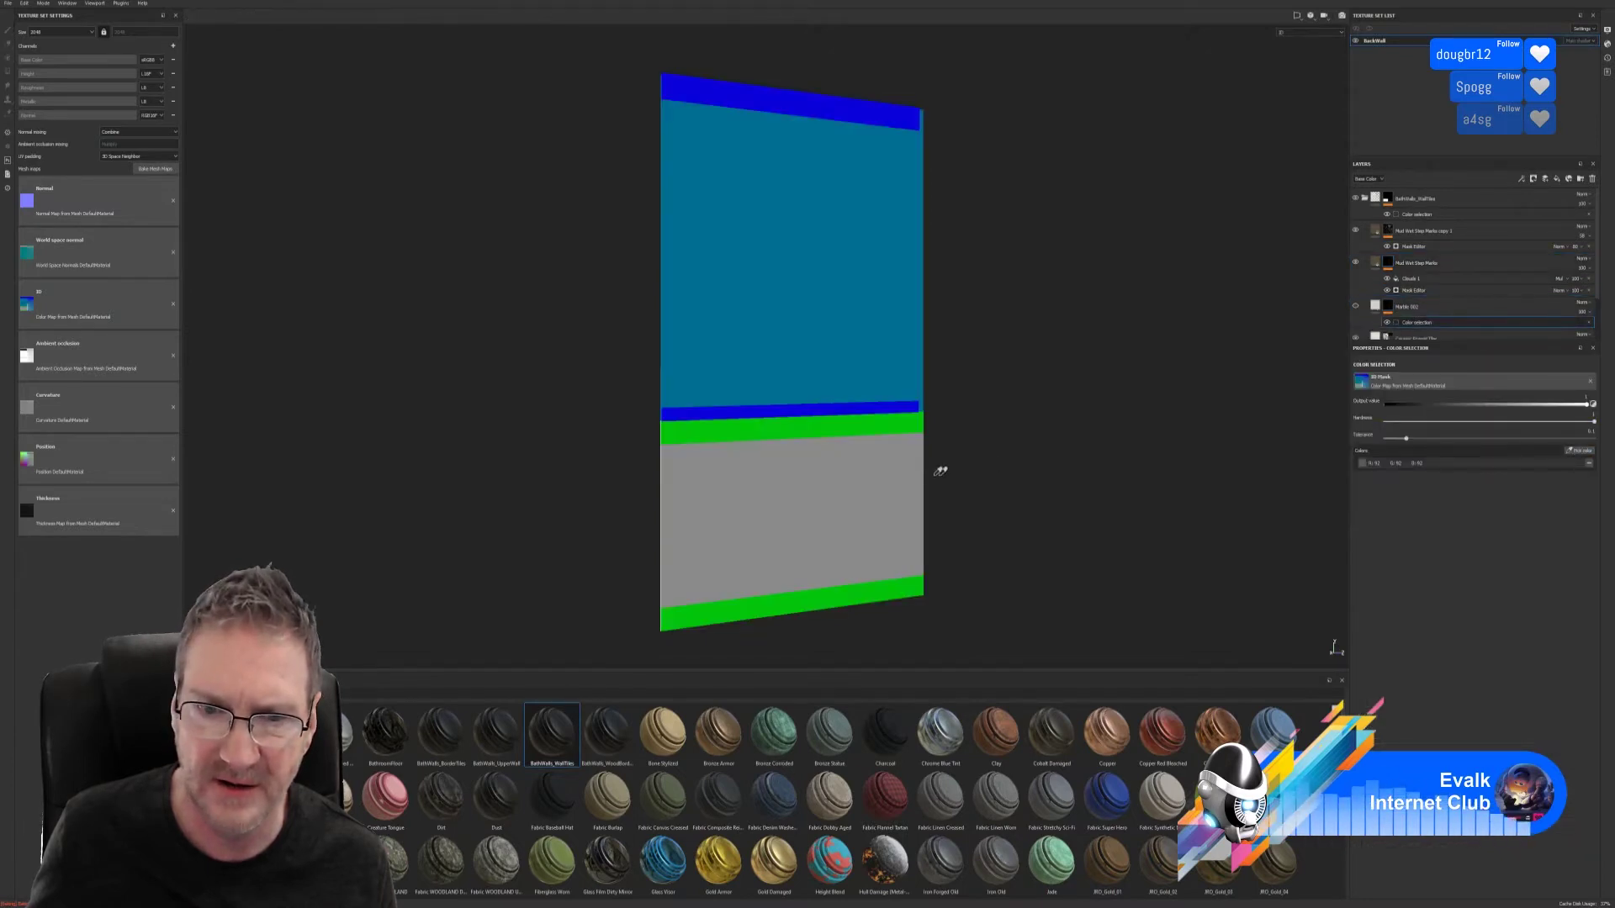
click(901, 478)
- Pick the light grey panel color for the Ceramic Enamel Tiles mask and remove the leftover dark color from the Marble layer's color selection
scroll(1391, 292, down, 2)
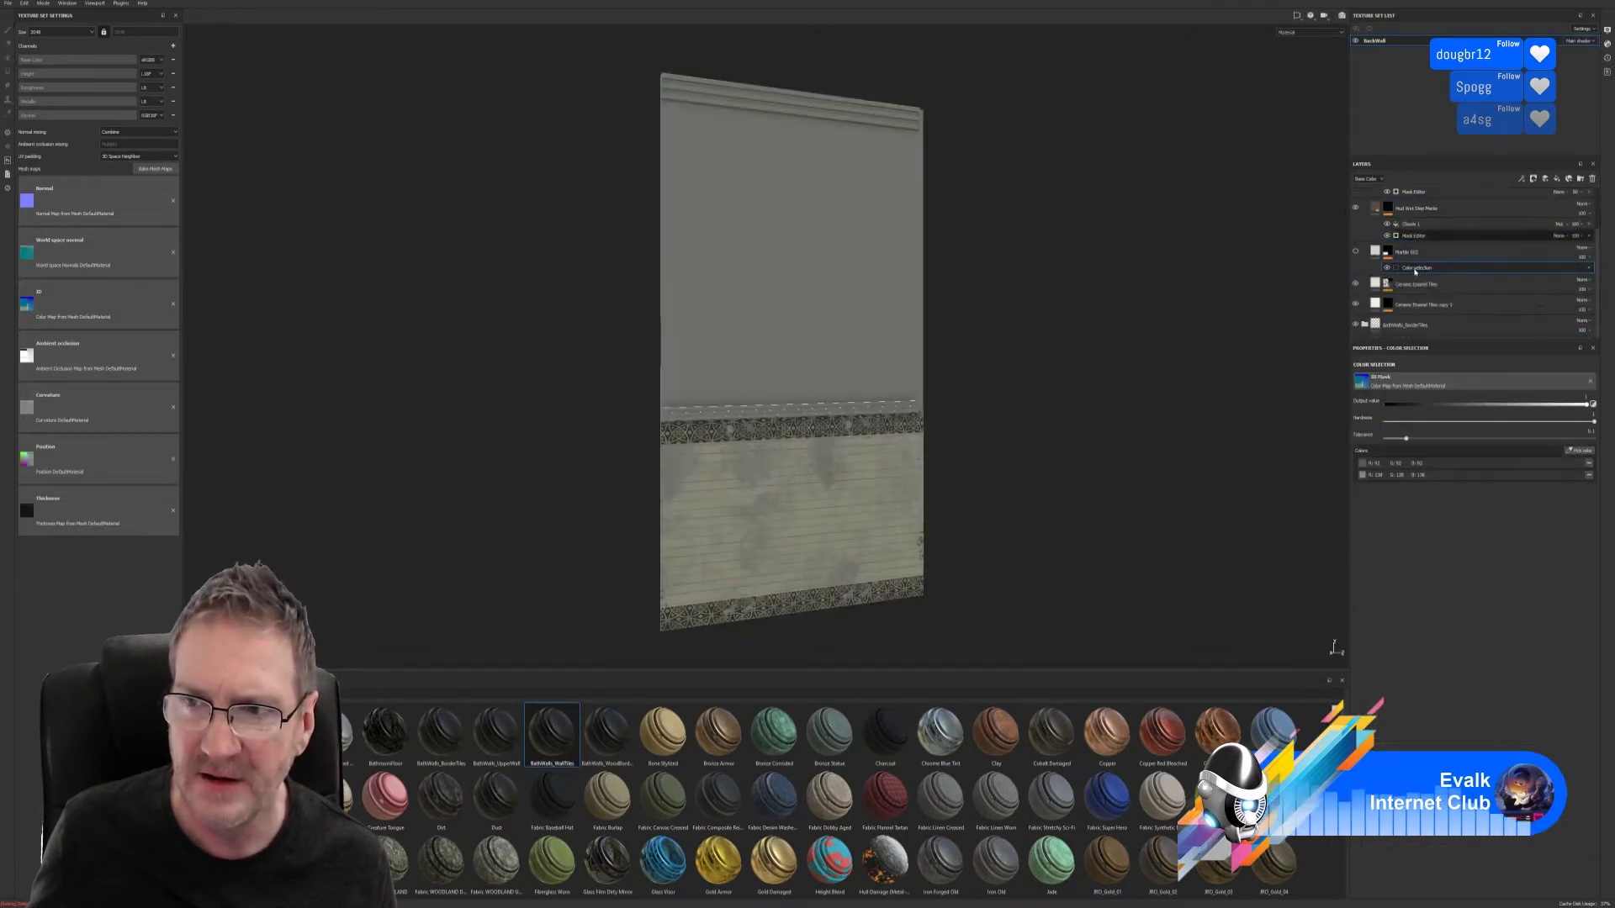
click(1387, 283)
click(1425, 313)
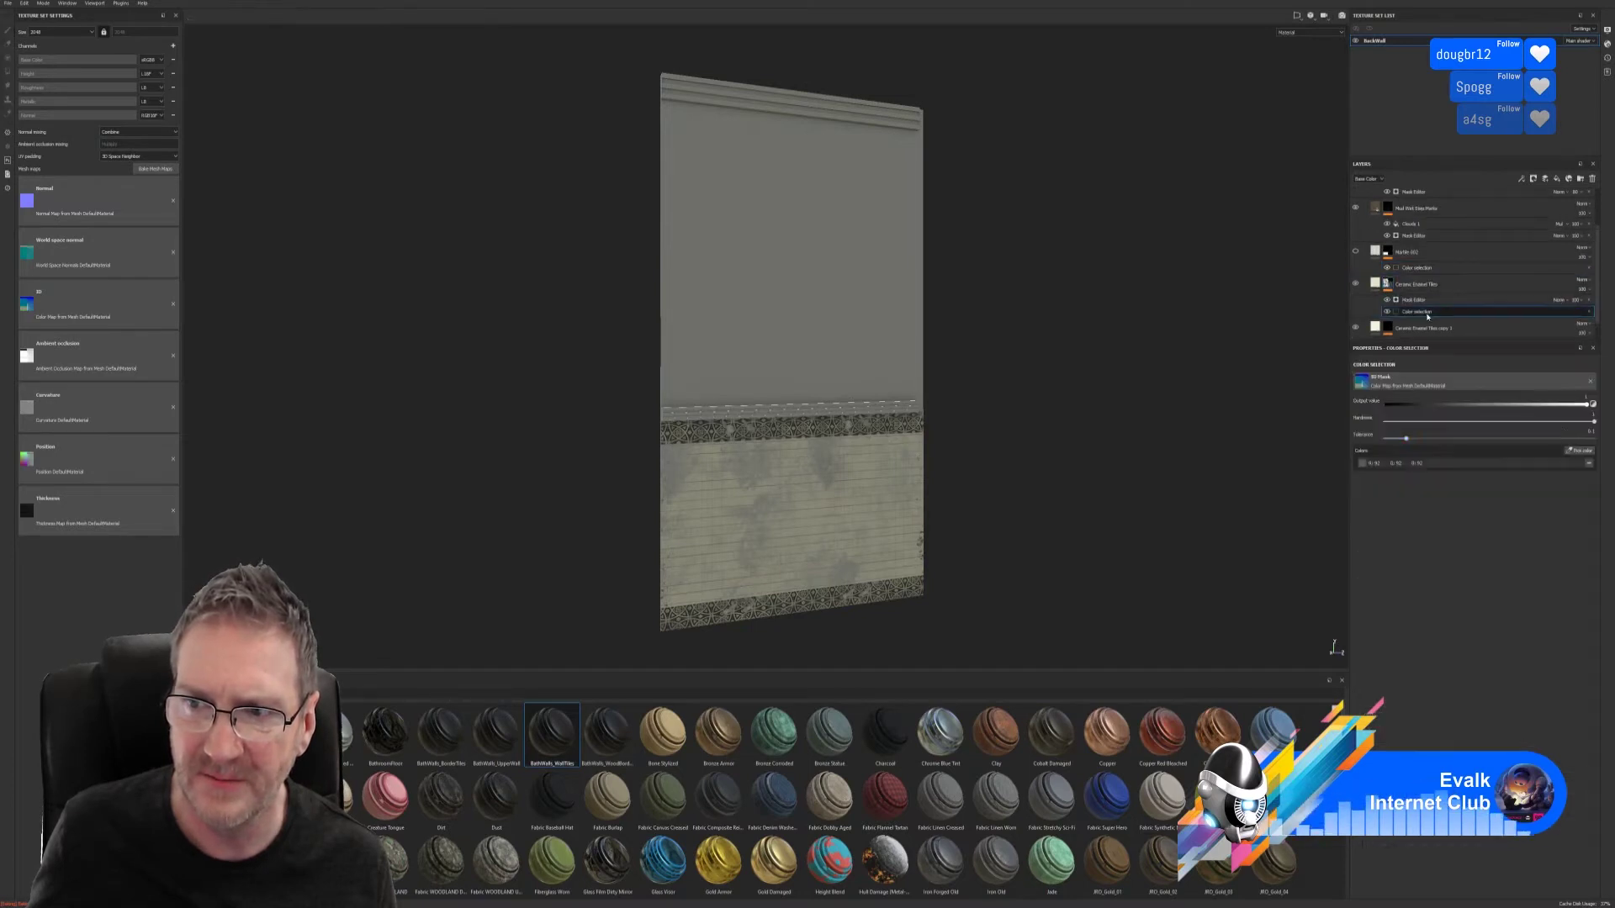
click(1580, 452)
click(893, 500)
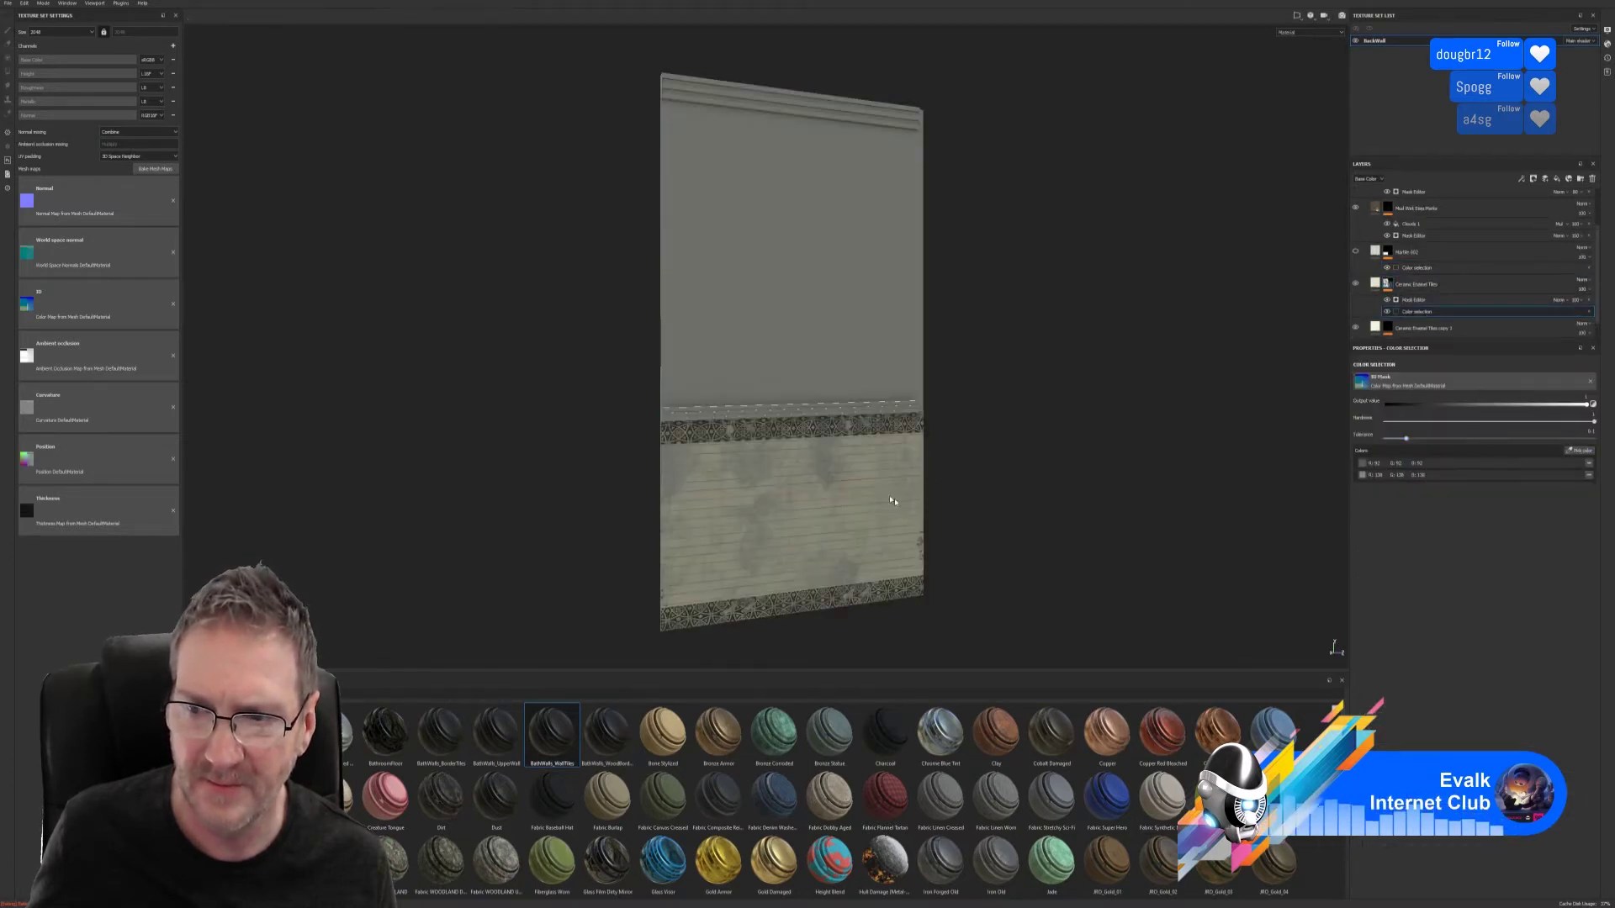
click(1417, 268)
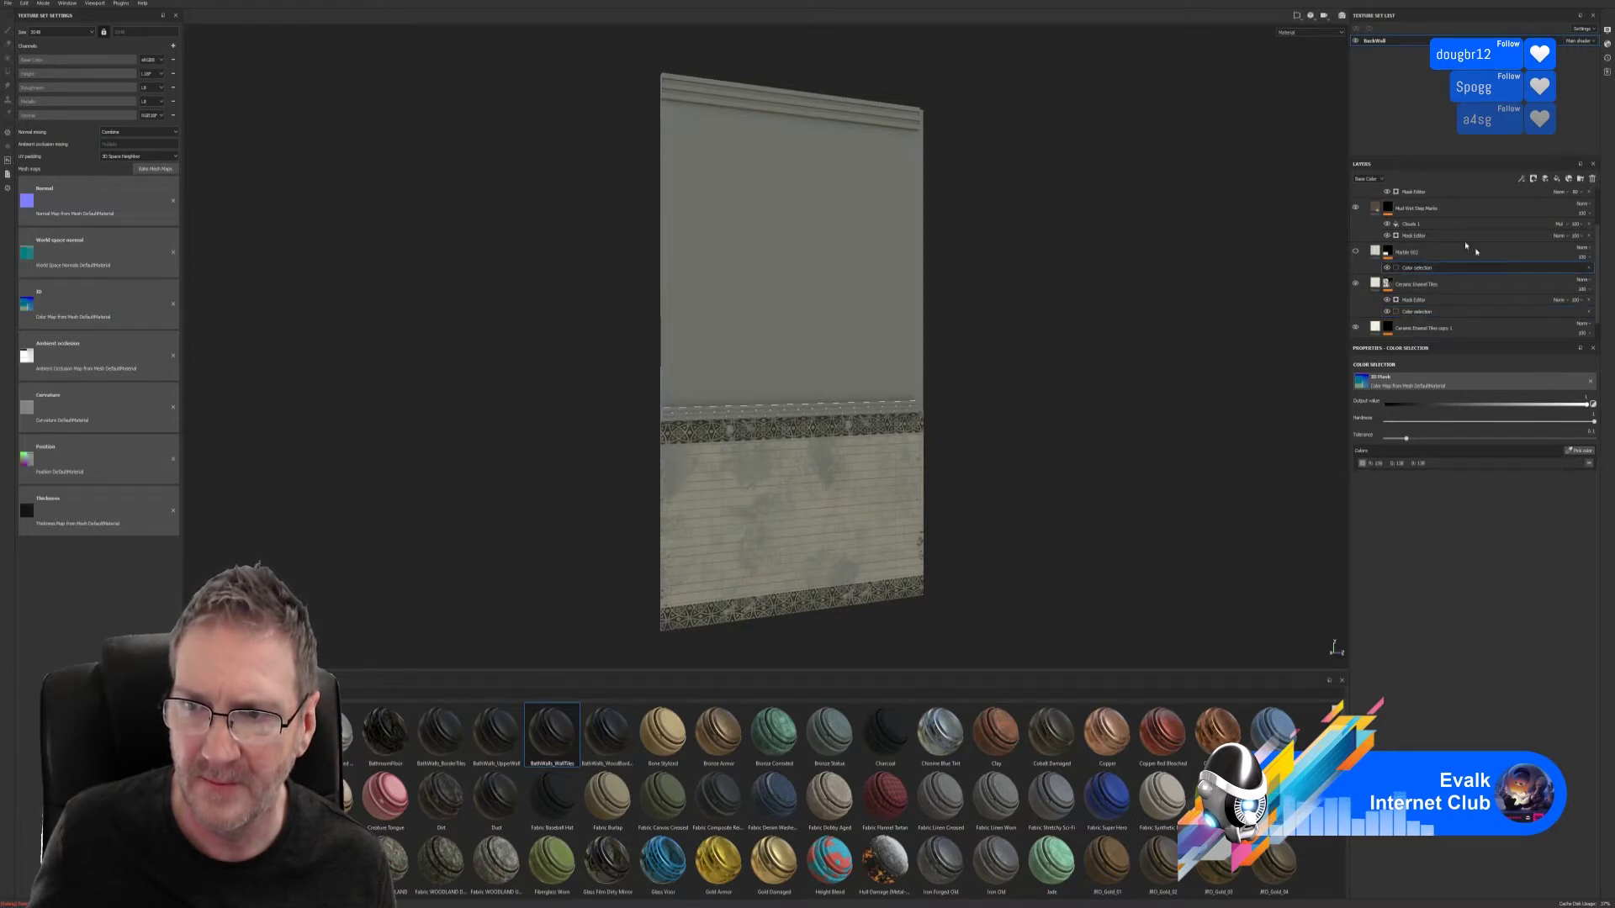
- Pick the light grey panel color for the color selection of the copied Ceramic Enamel Tiles layer
scroll(1472, 277, down, 1)
click(1402, 306)
key(ctrl+v)
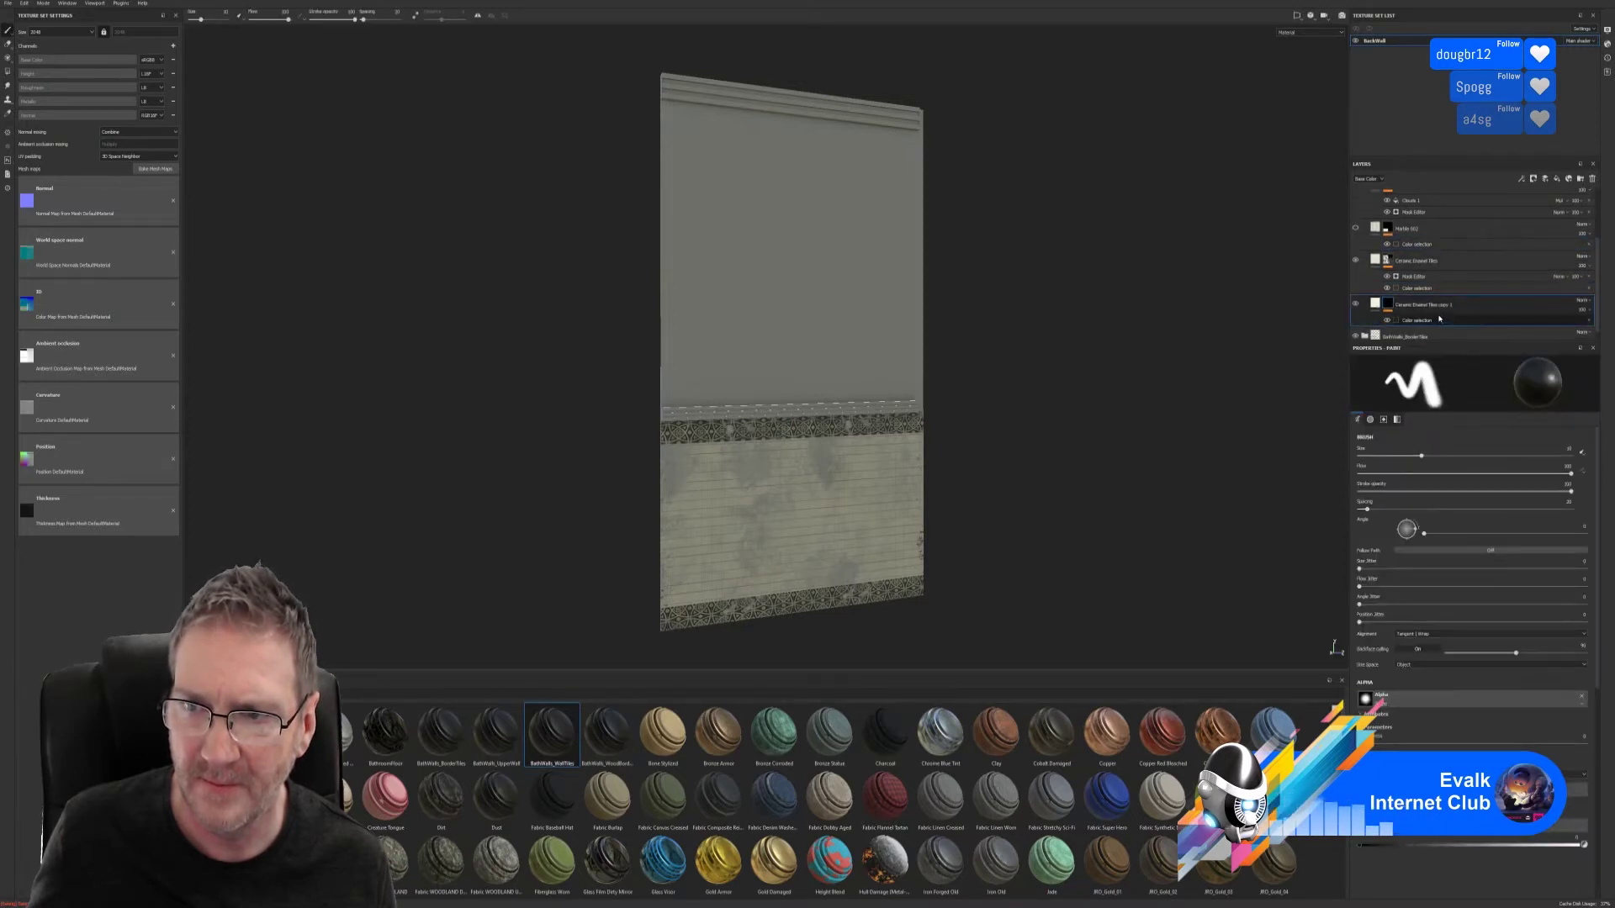
click(1425, 320)
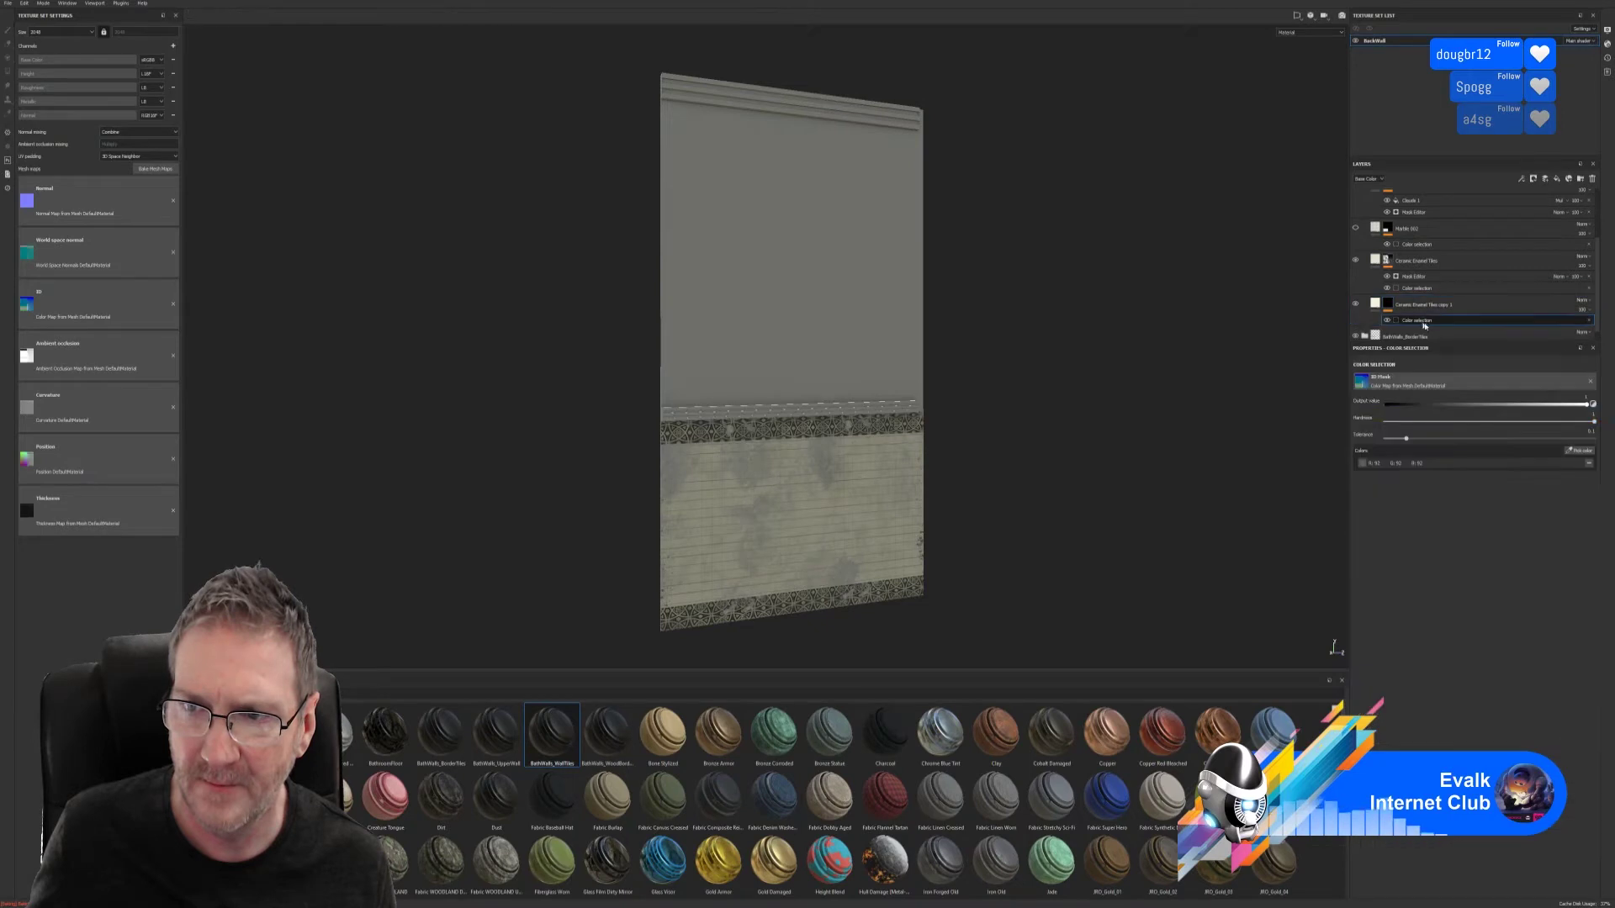
click(1579, 451)
click(831, 489)
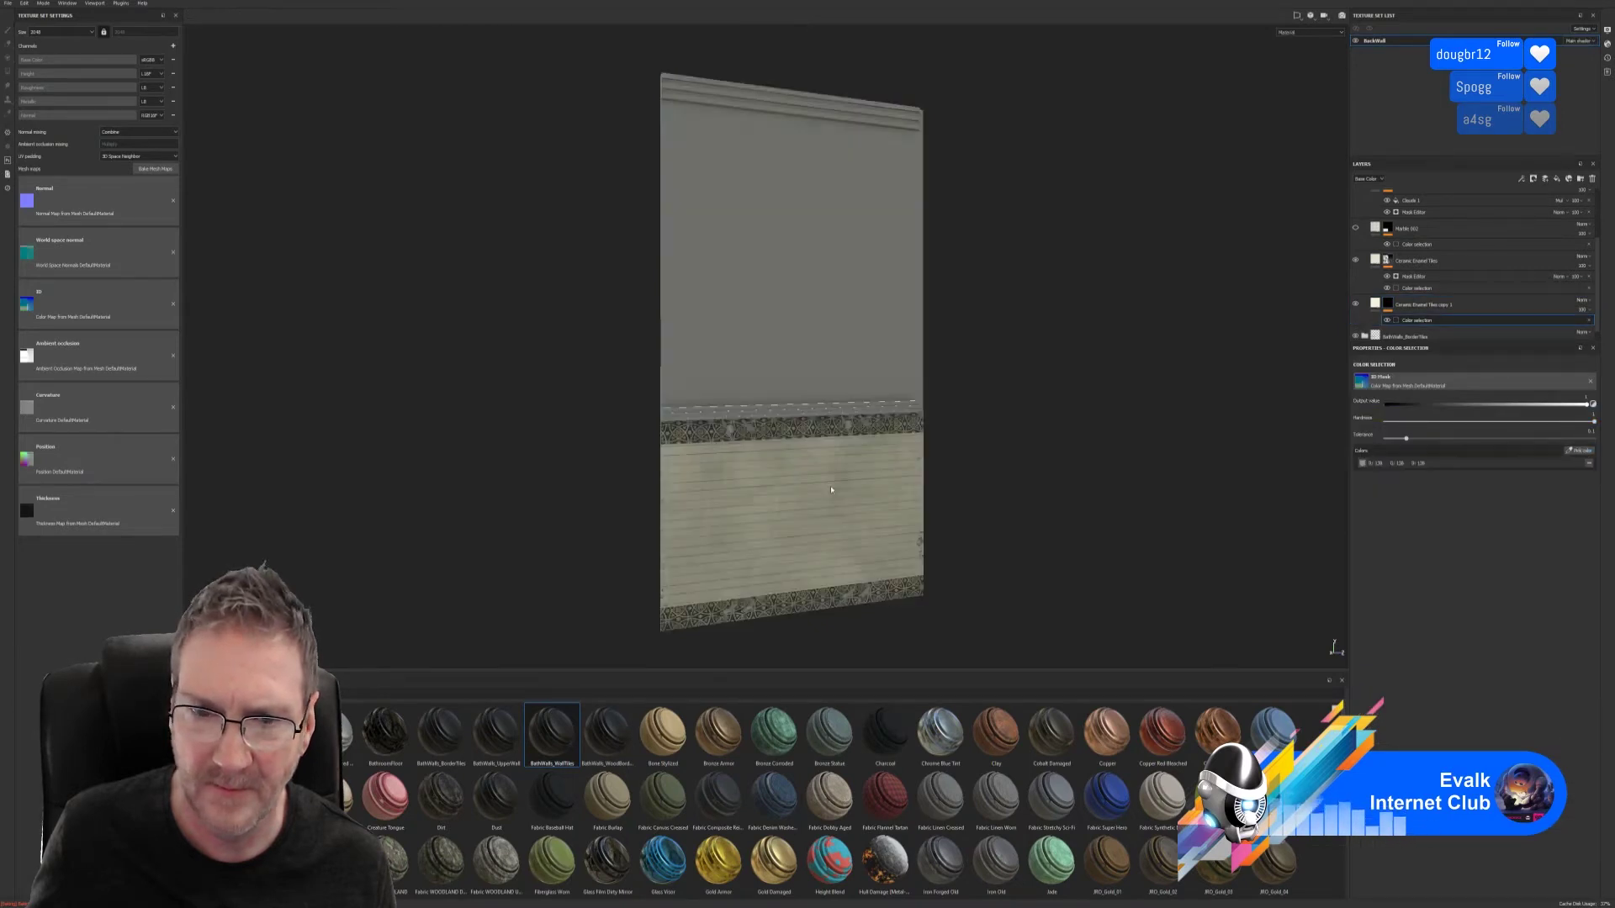
- Collapse the BathWalls_WallTiles folder and apply the BathWalls_WoodBorders smart material to the wall
alt+drag(1010, 516, 959, 480)
scroll(809, 558, up, 5)
alt+drag(809, 559, 955, 515)
scroll(955, 514, down, 6)
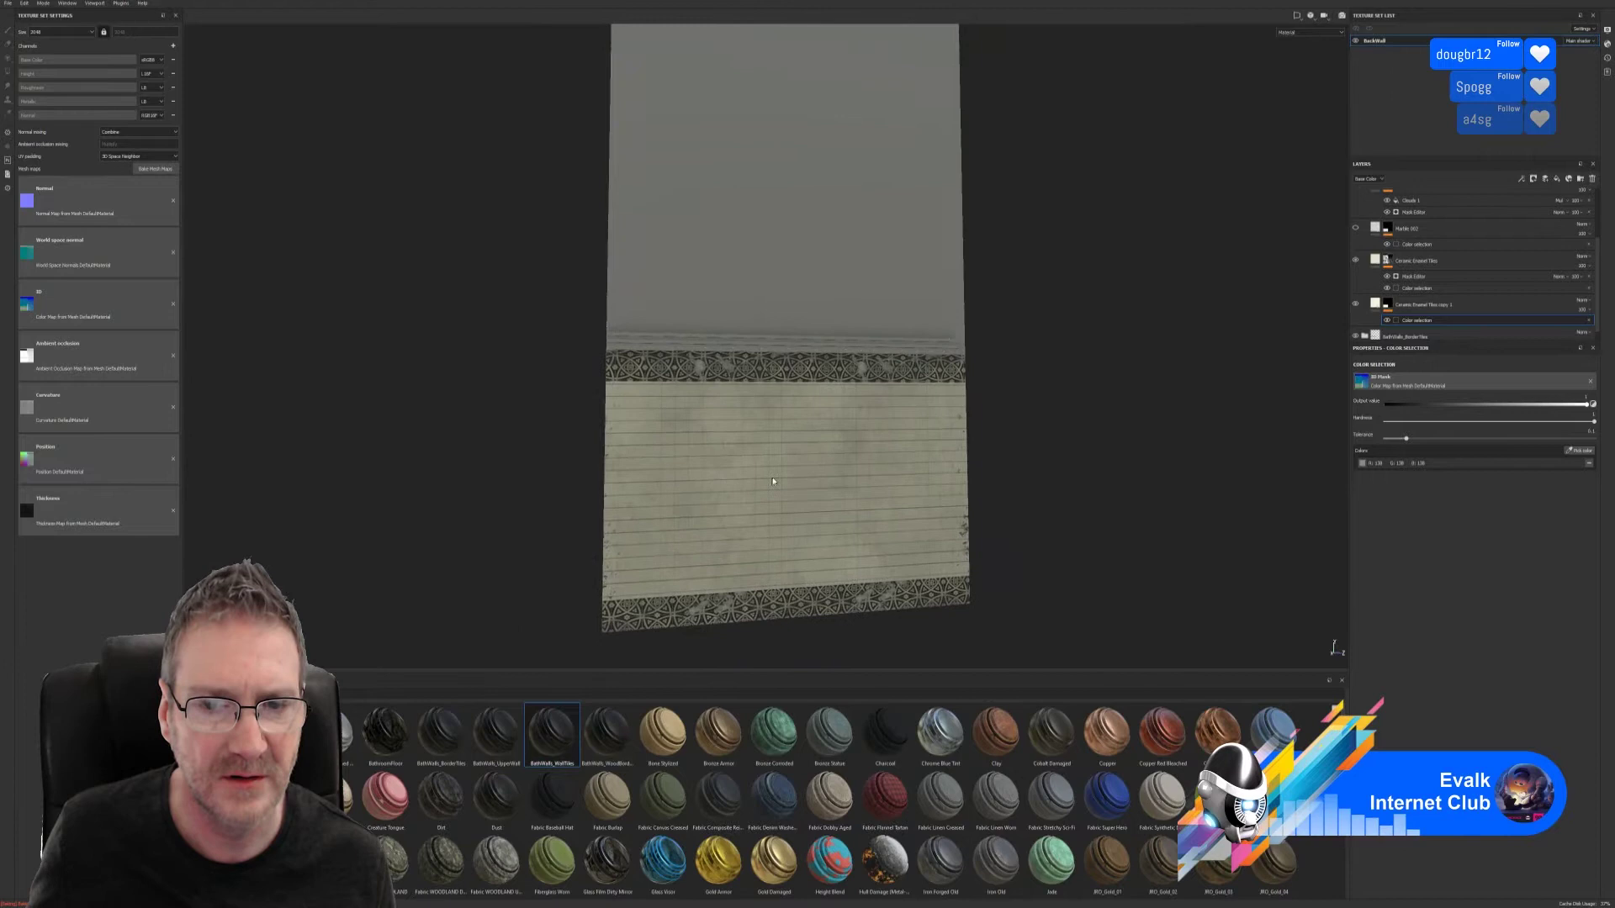
alt+drag(772, 481, 664, 486)
scroll(1394, 268, up, 3)
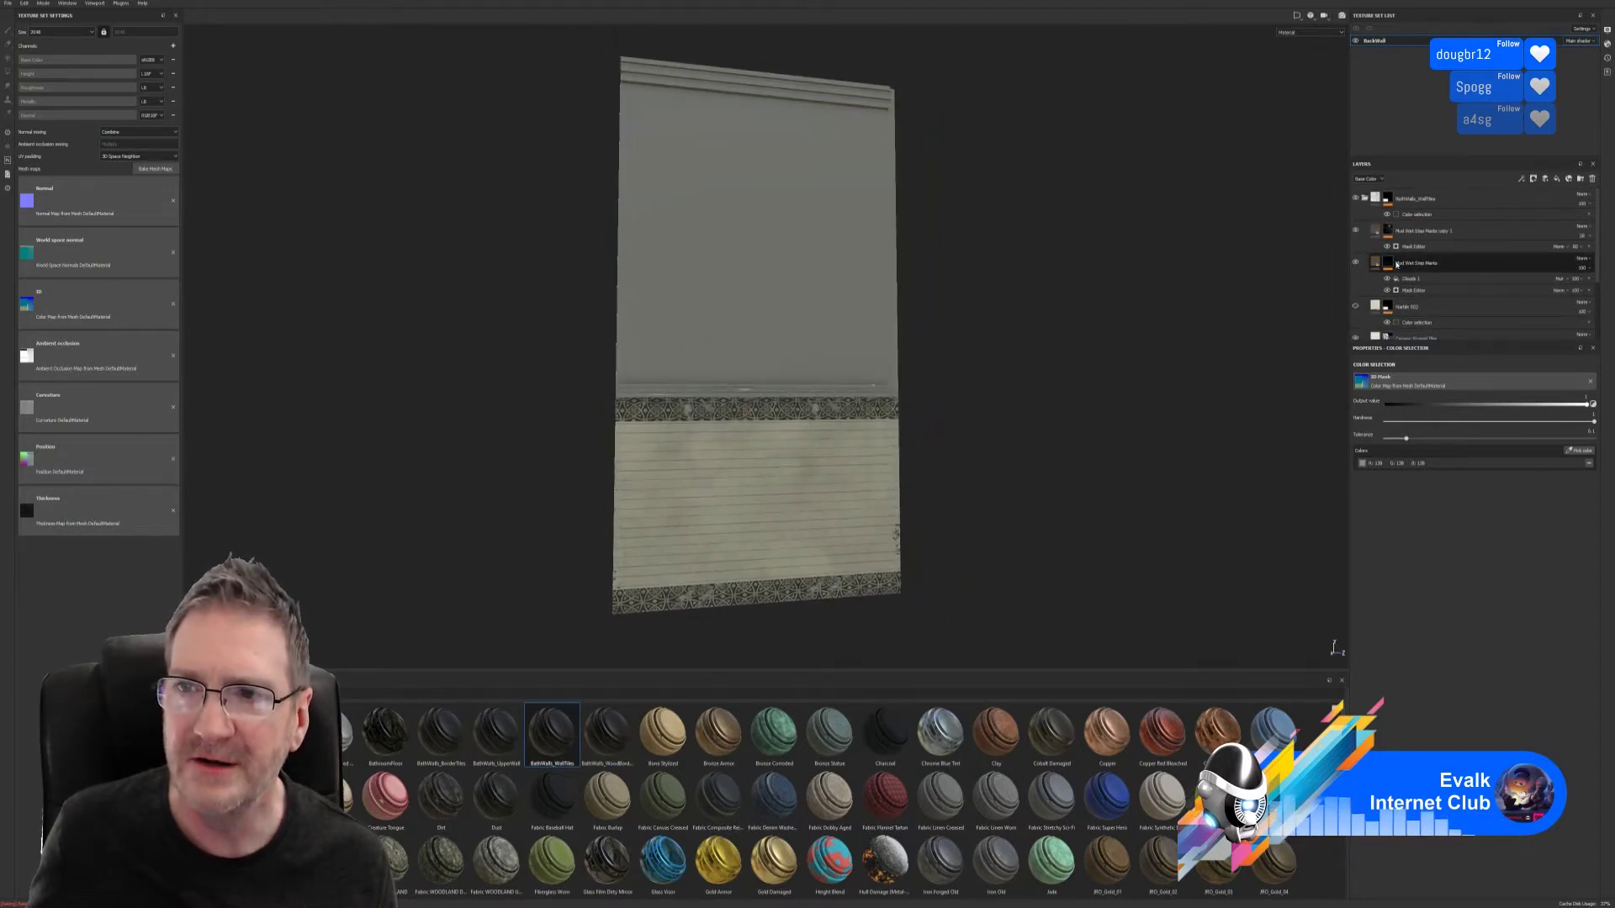
click(1364, 200)
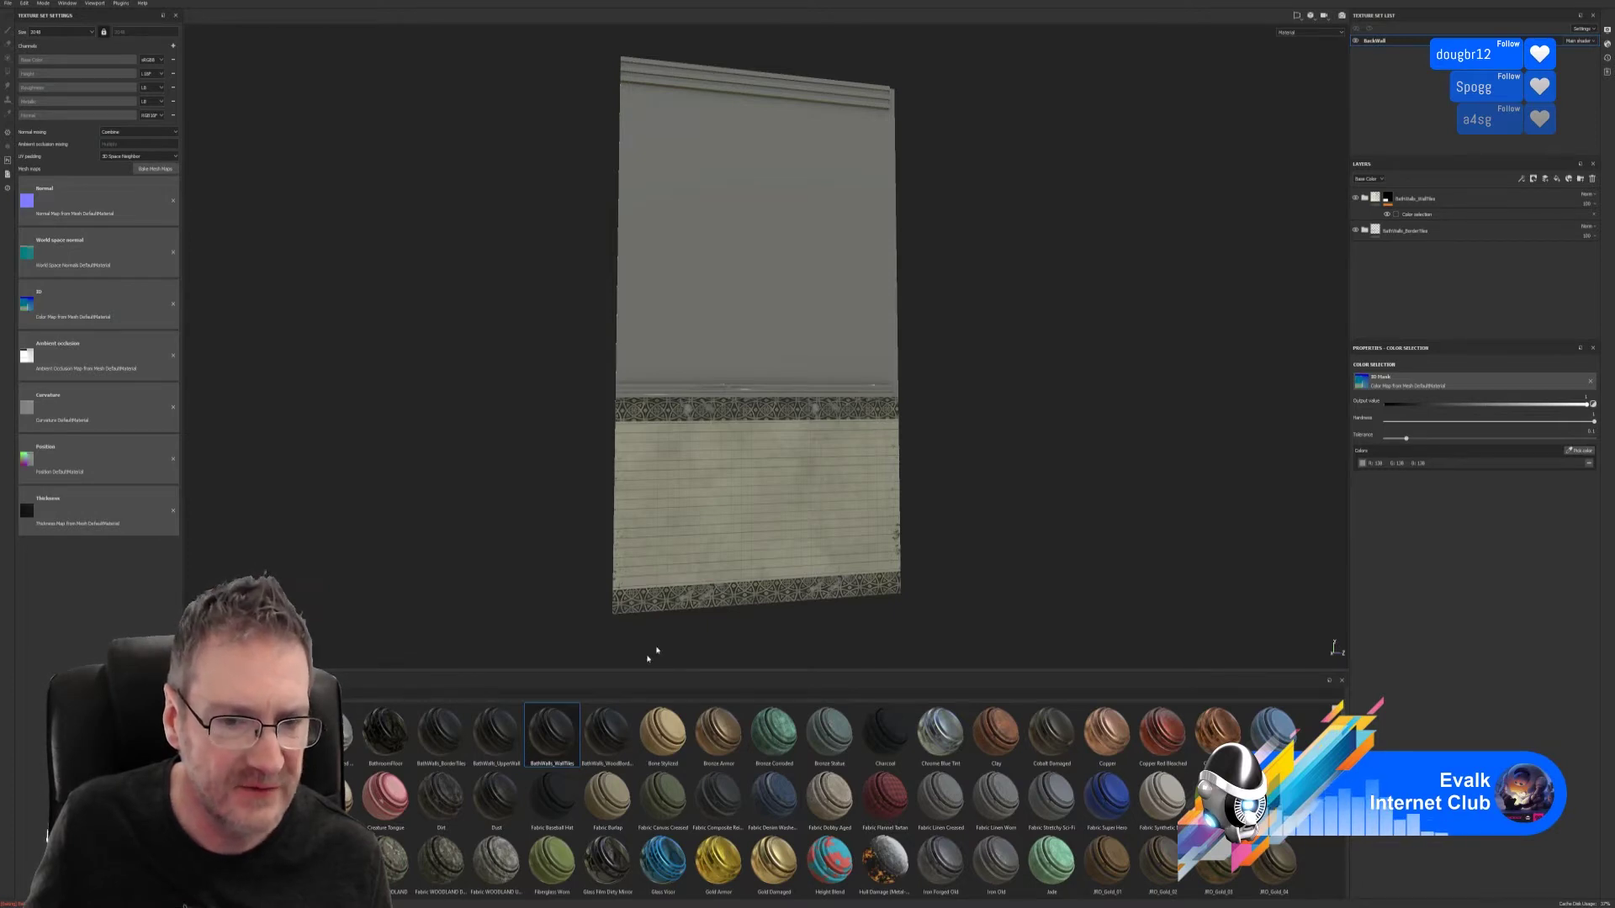
drag(607, 730, 708, 126)
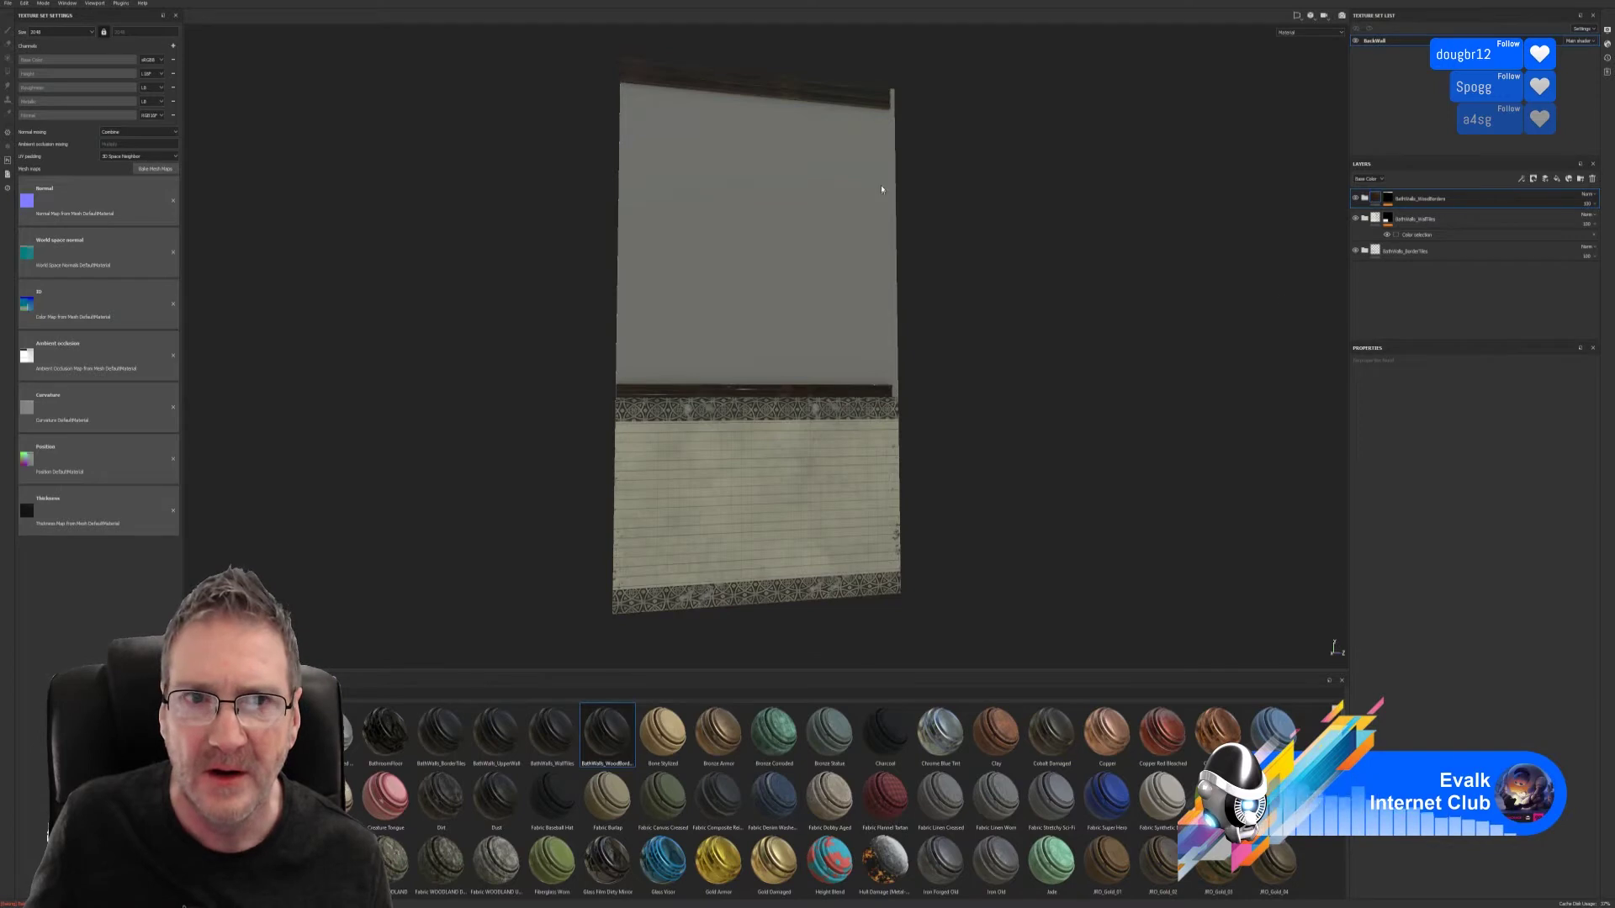
- Replace the stored color in the BathWalls_WoodBorders folder's color selection with the blue of the upper trim
drag(1416, 234, 1419, 209)
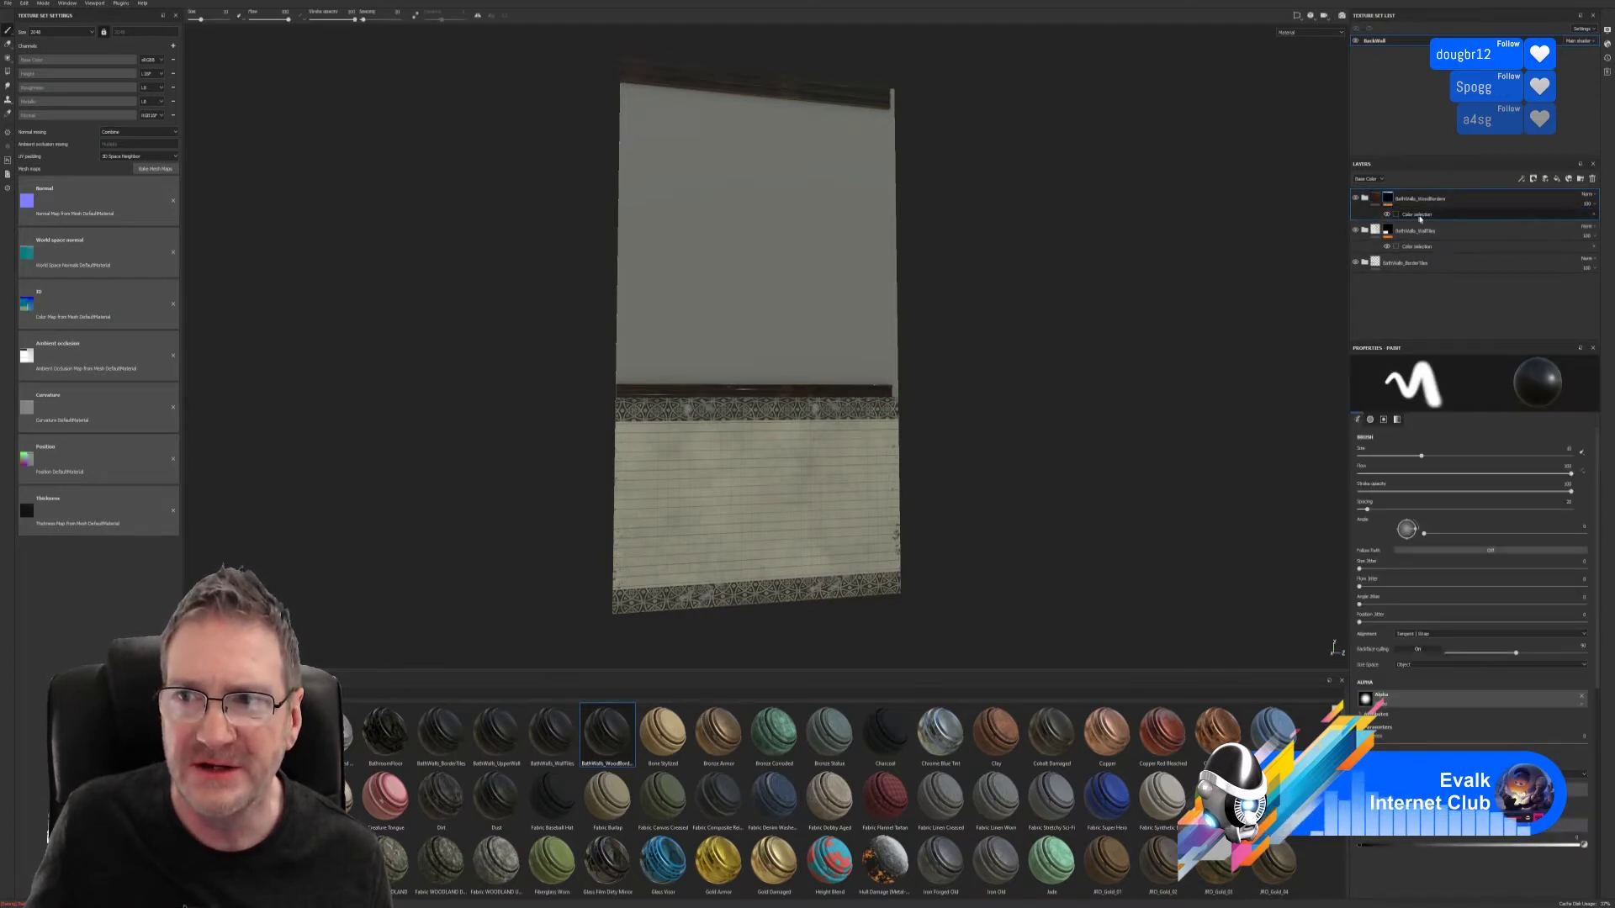
click(1420, 216)
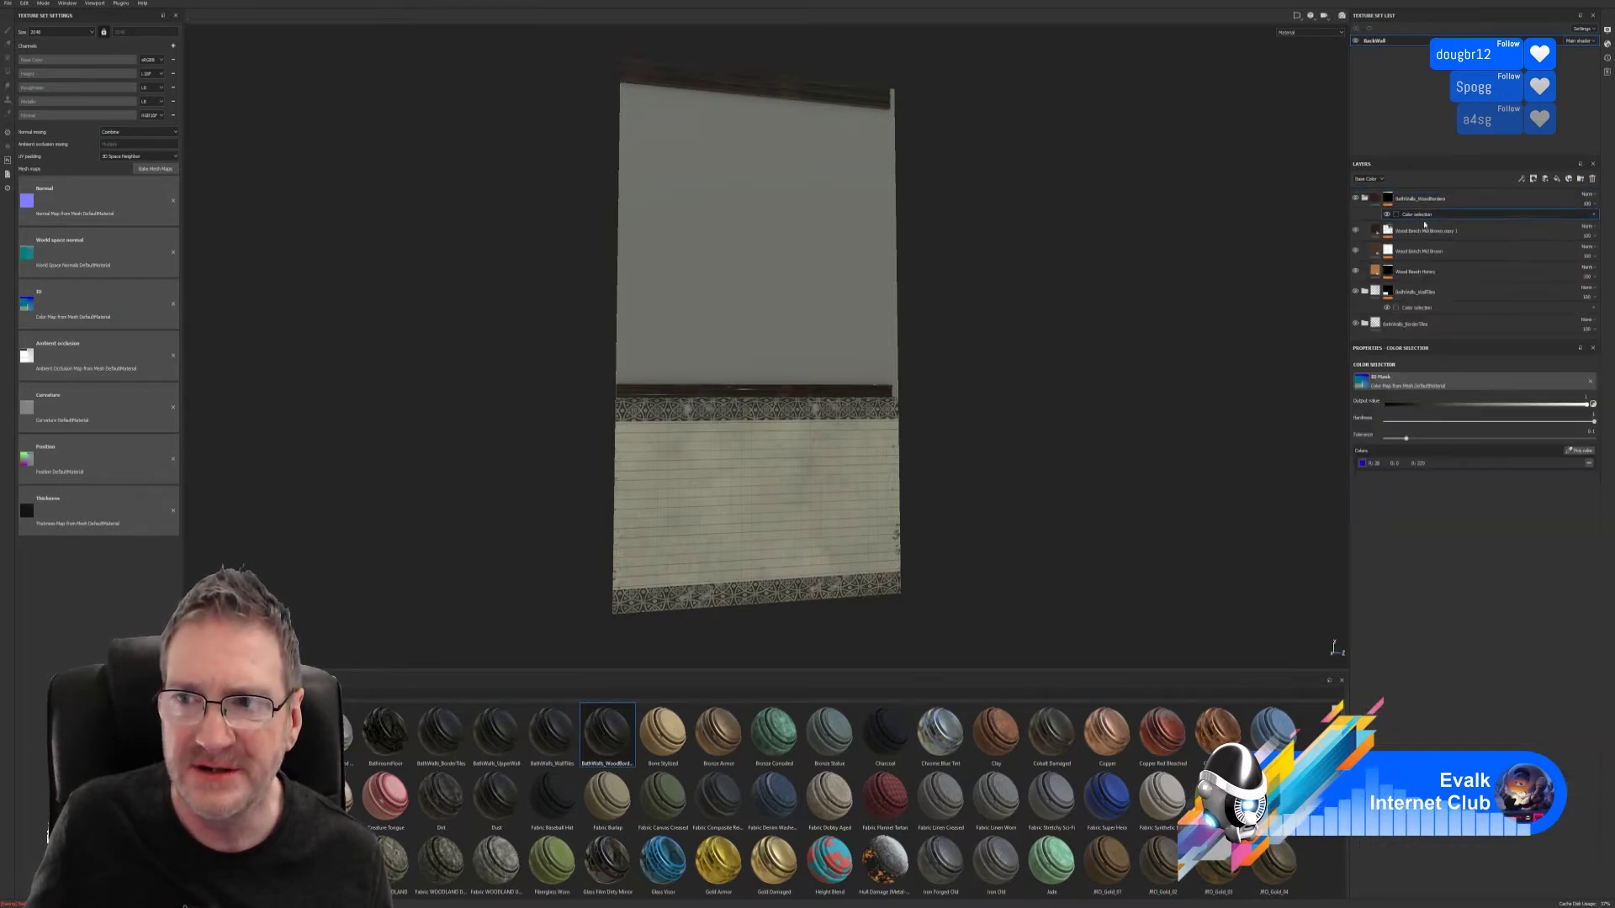
click(1589, 463)
click(1579, 451)
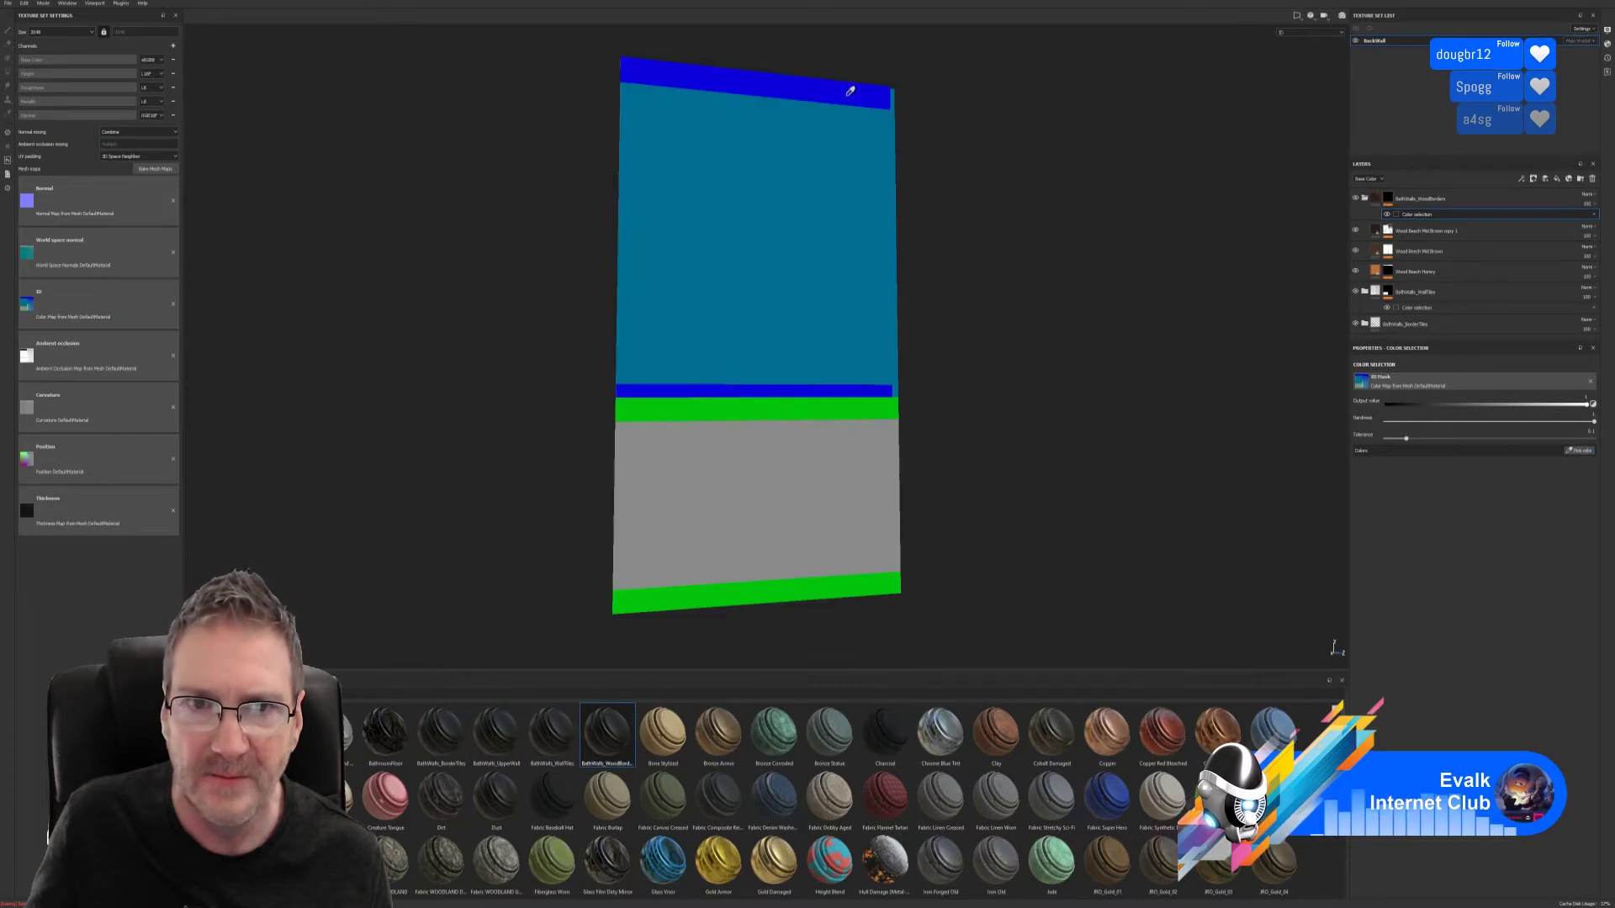
click(849, 91)
- Replace the stored color in the color selection of the wood borders folder's topmost layer with the trim's blue
click(1400, 237)
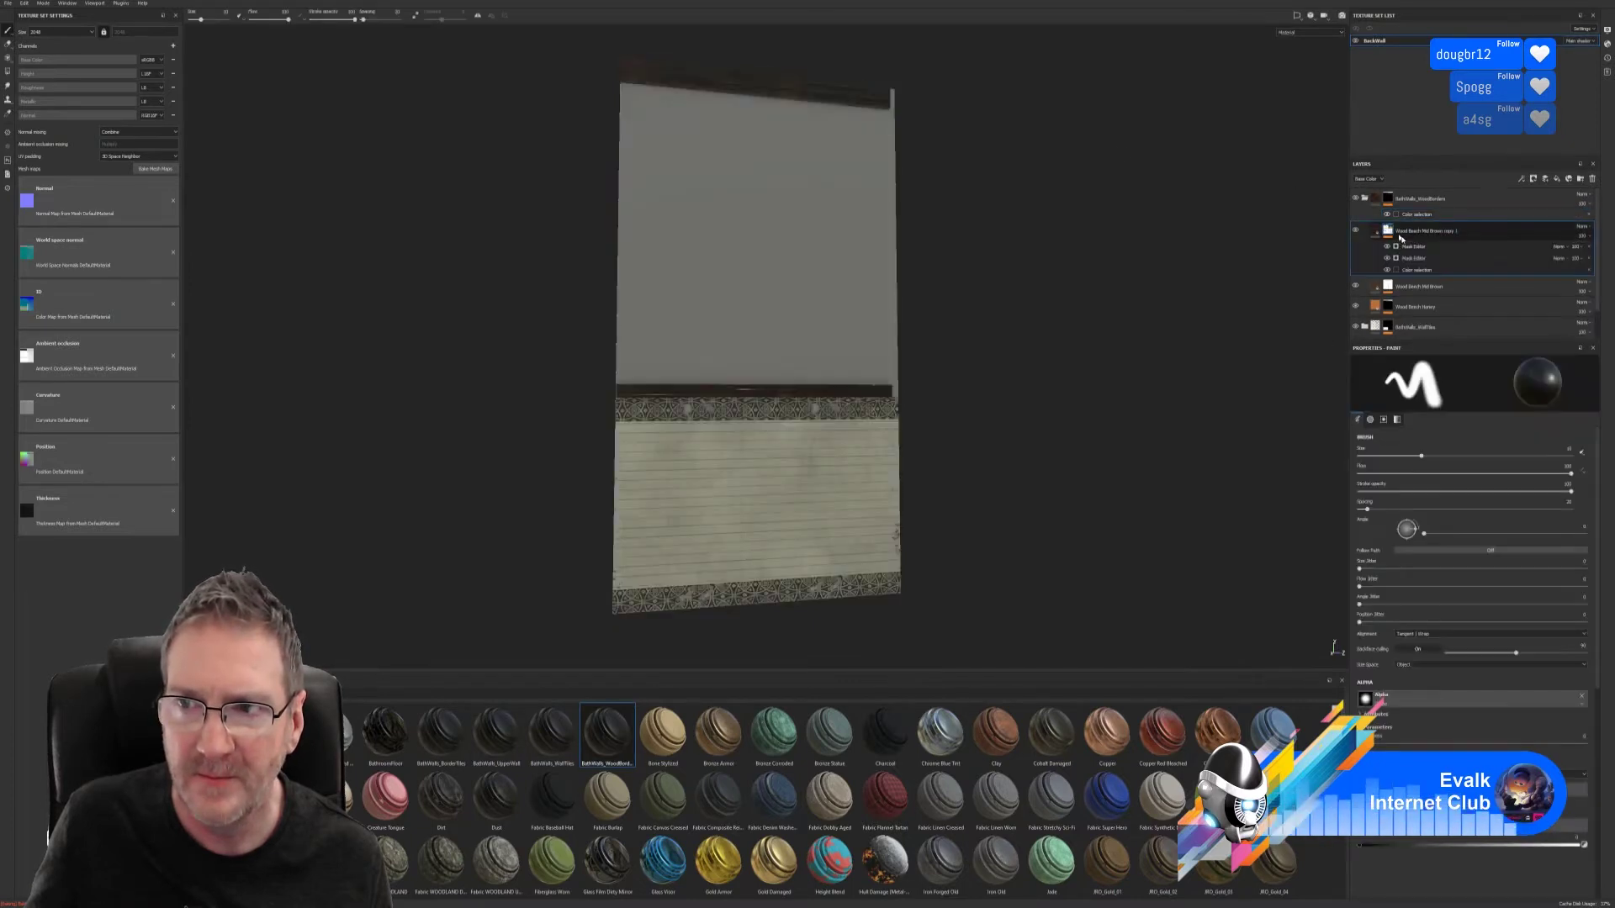
click(1417, 270)
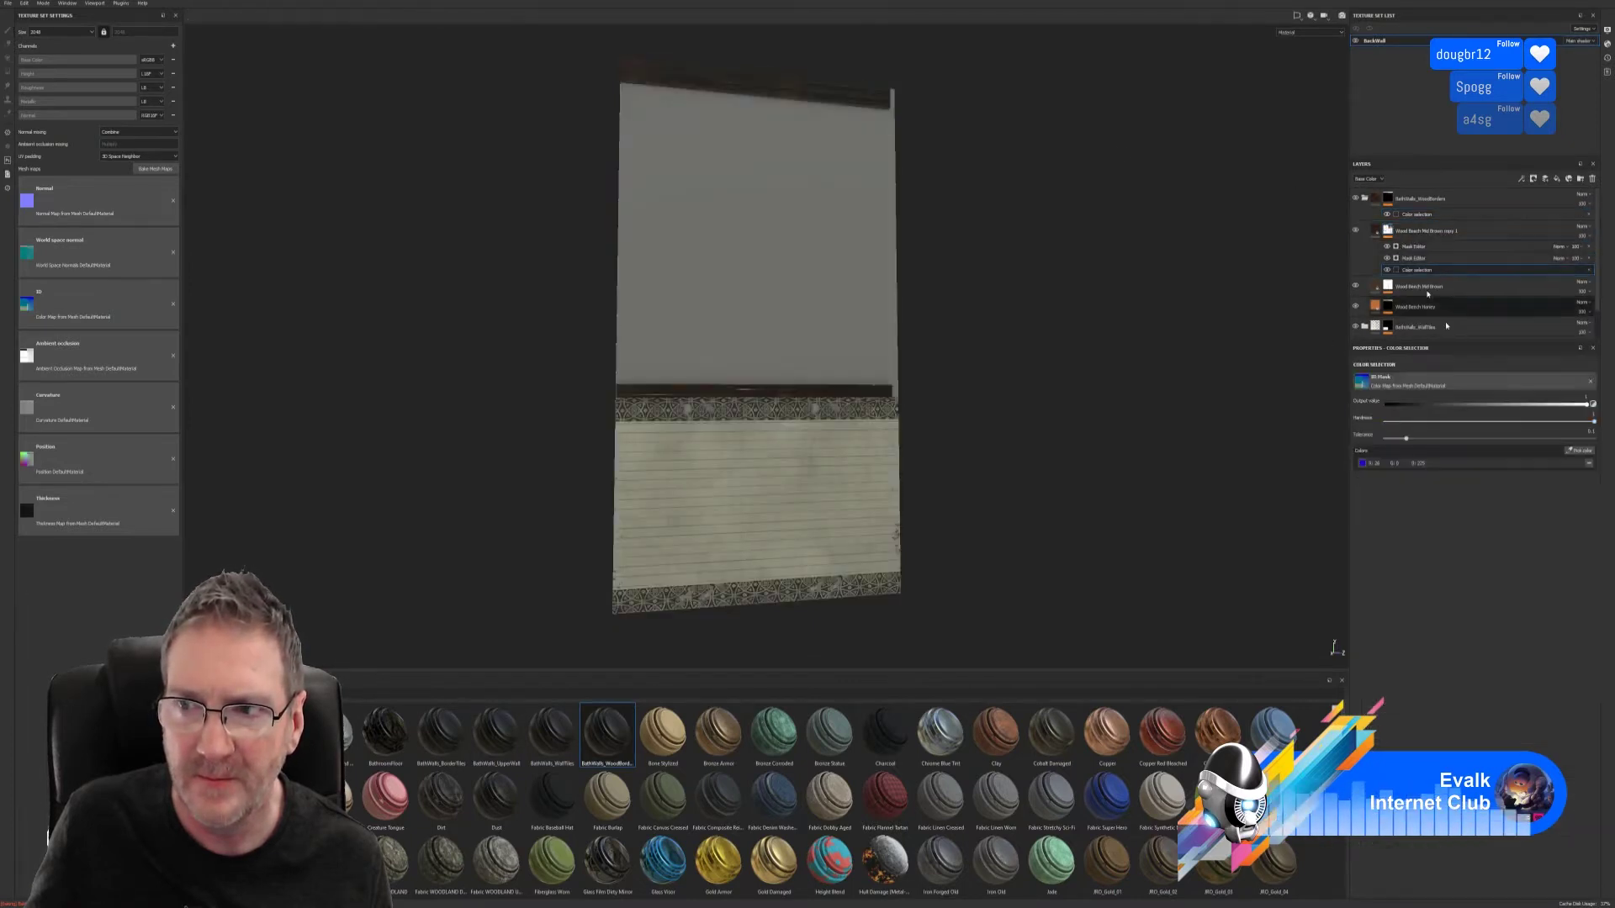
click(1589, 463)
click(1580, 450)
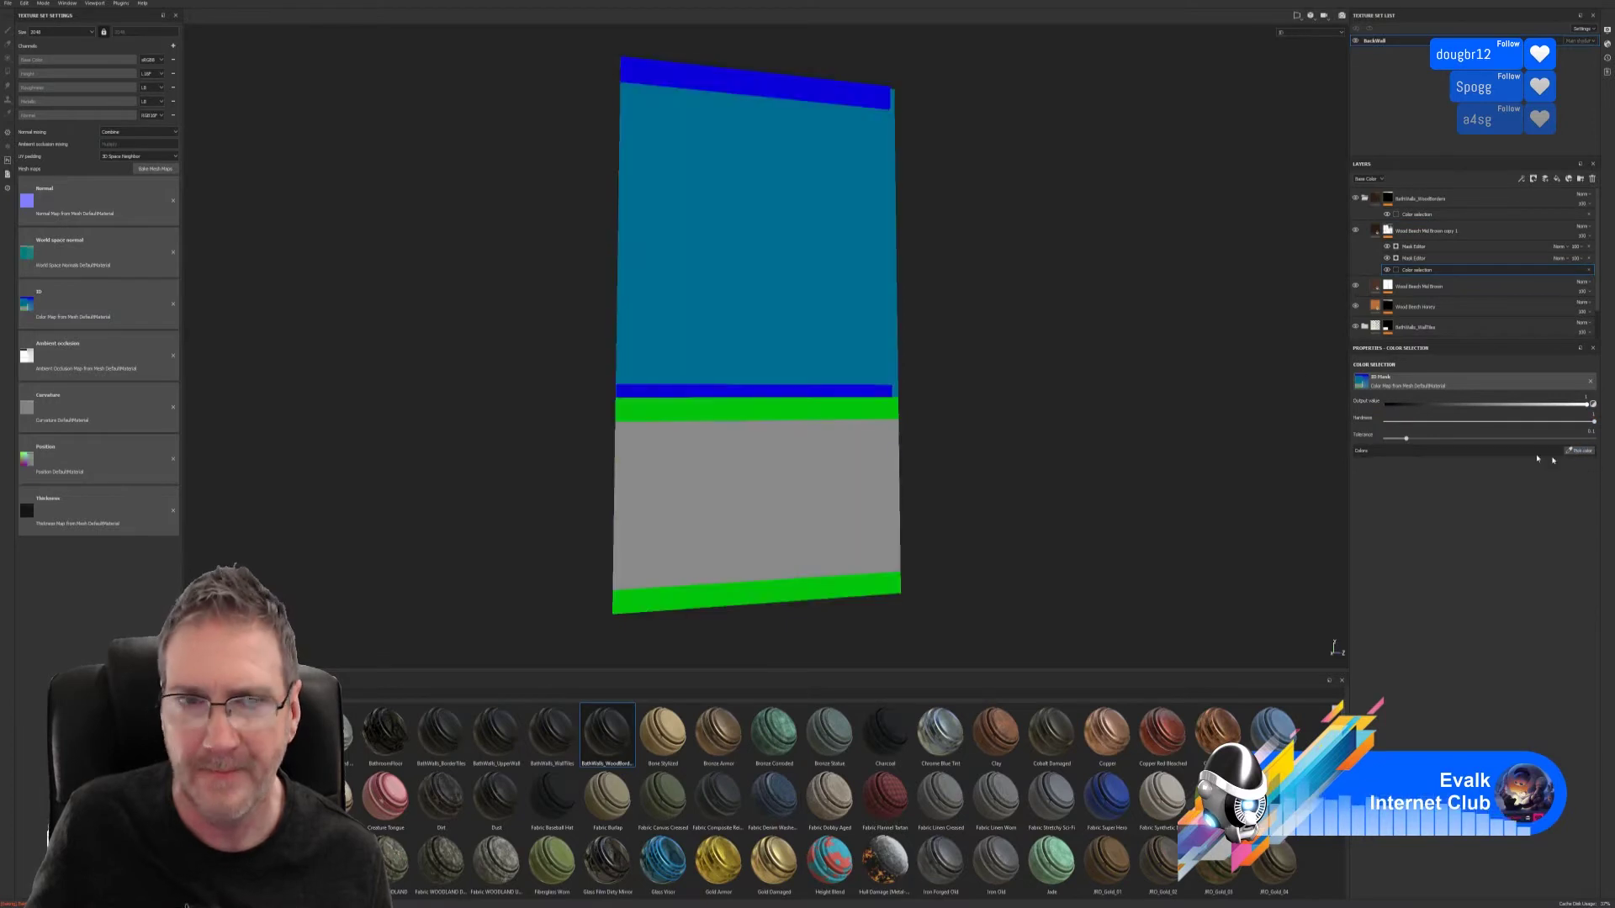
click(880, 101)
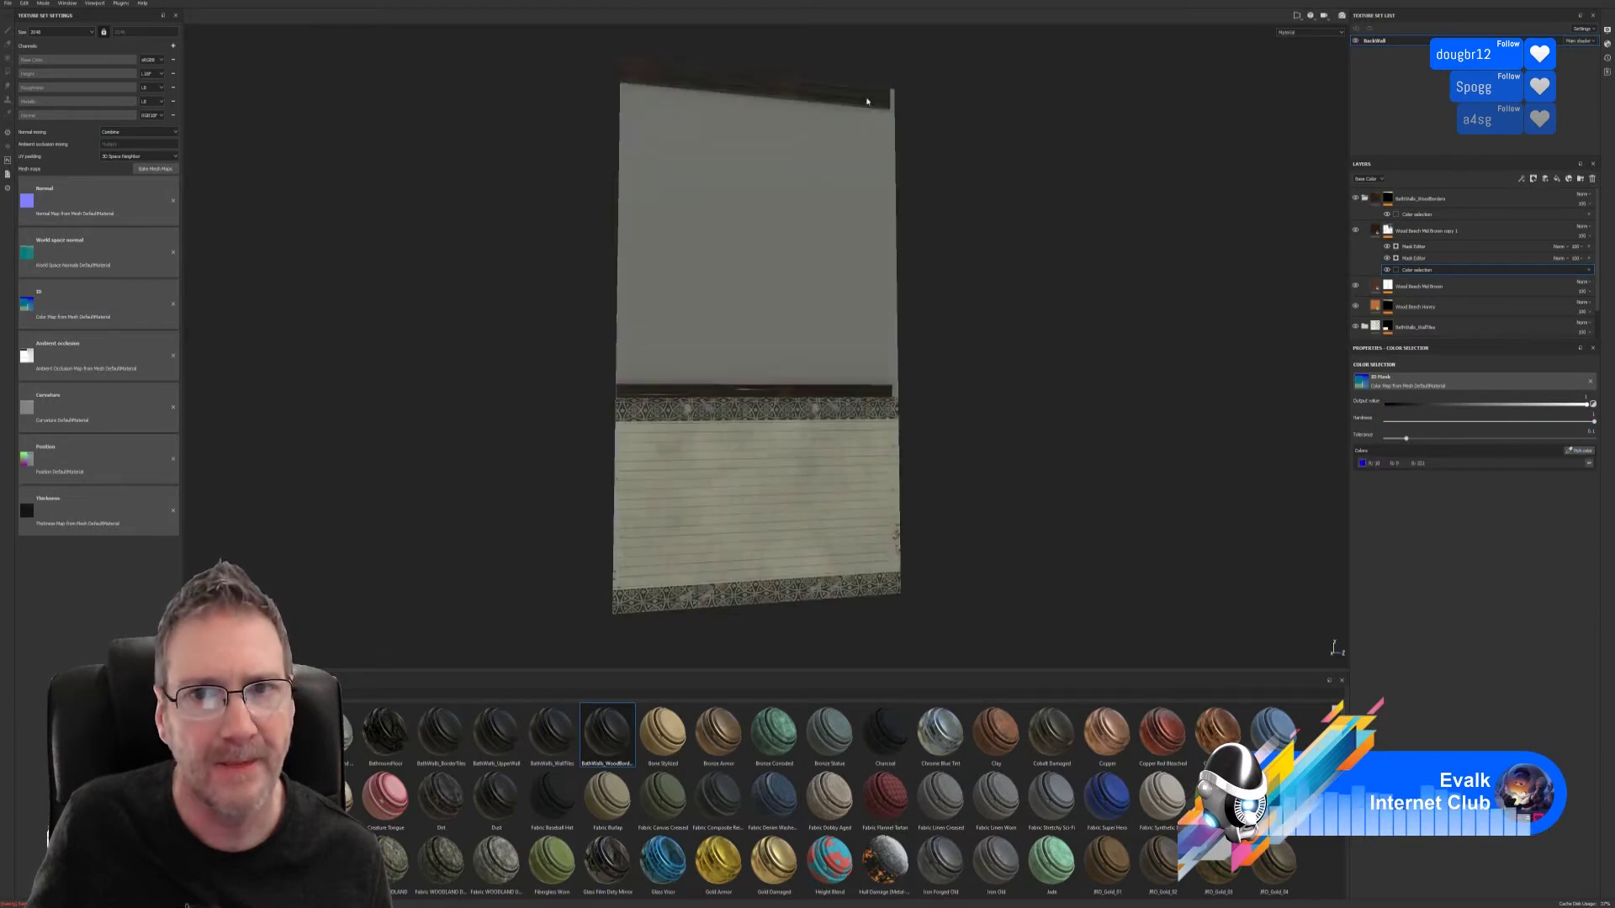
- Clear the old color from the second wood layer's color selection and pick the blue trim color for it
click(1409, 287)
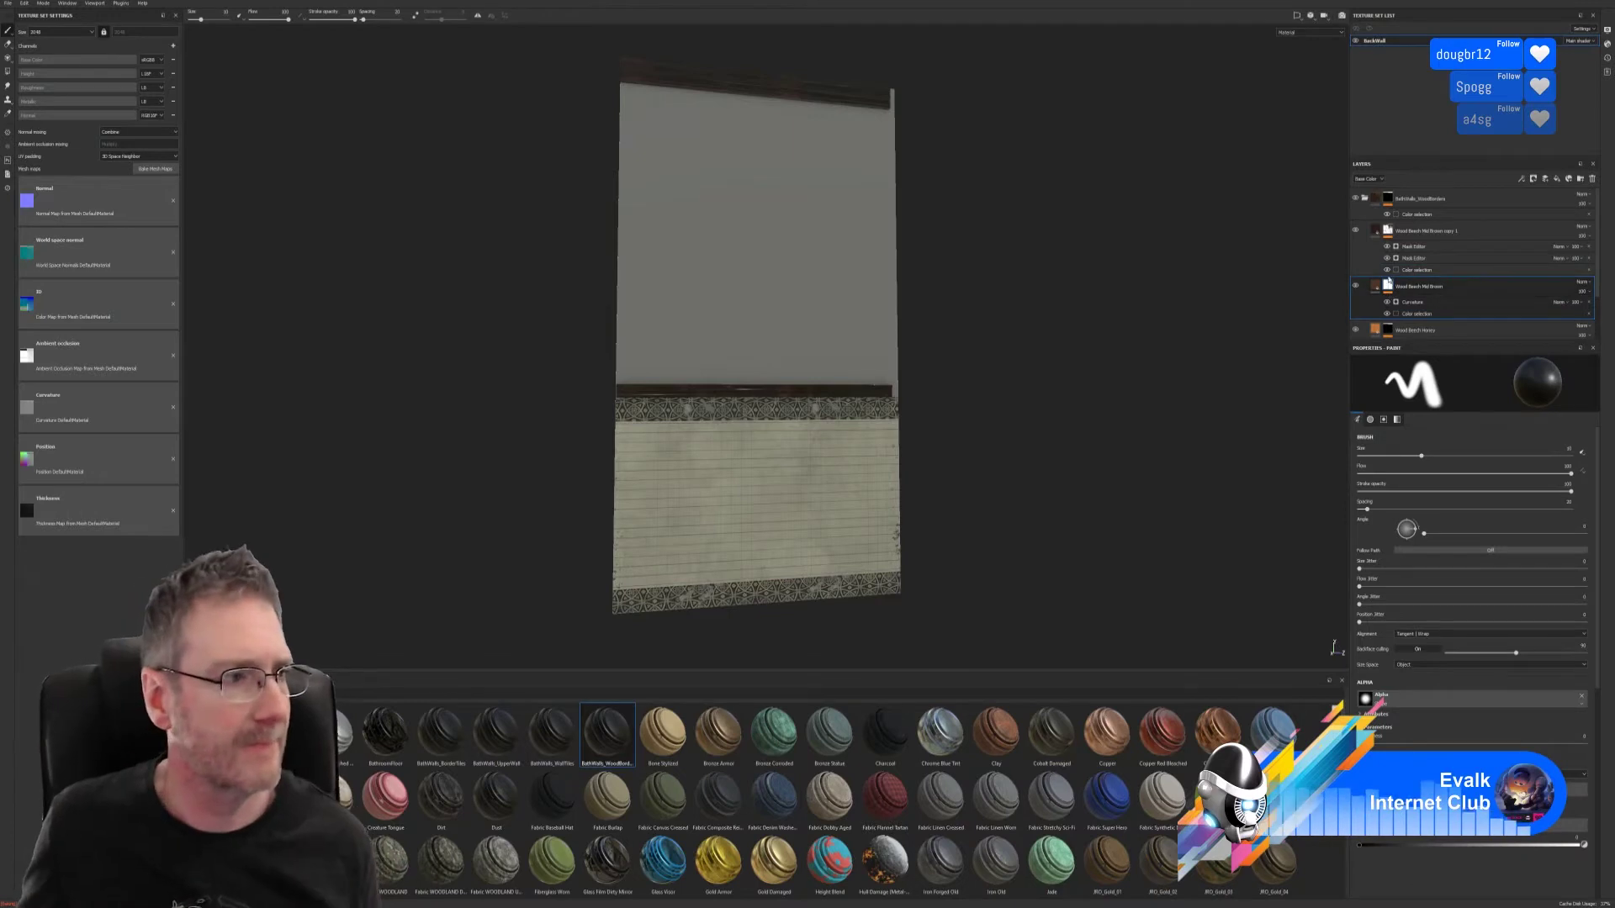
click(1434, 314)
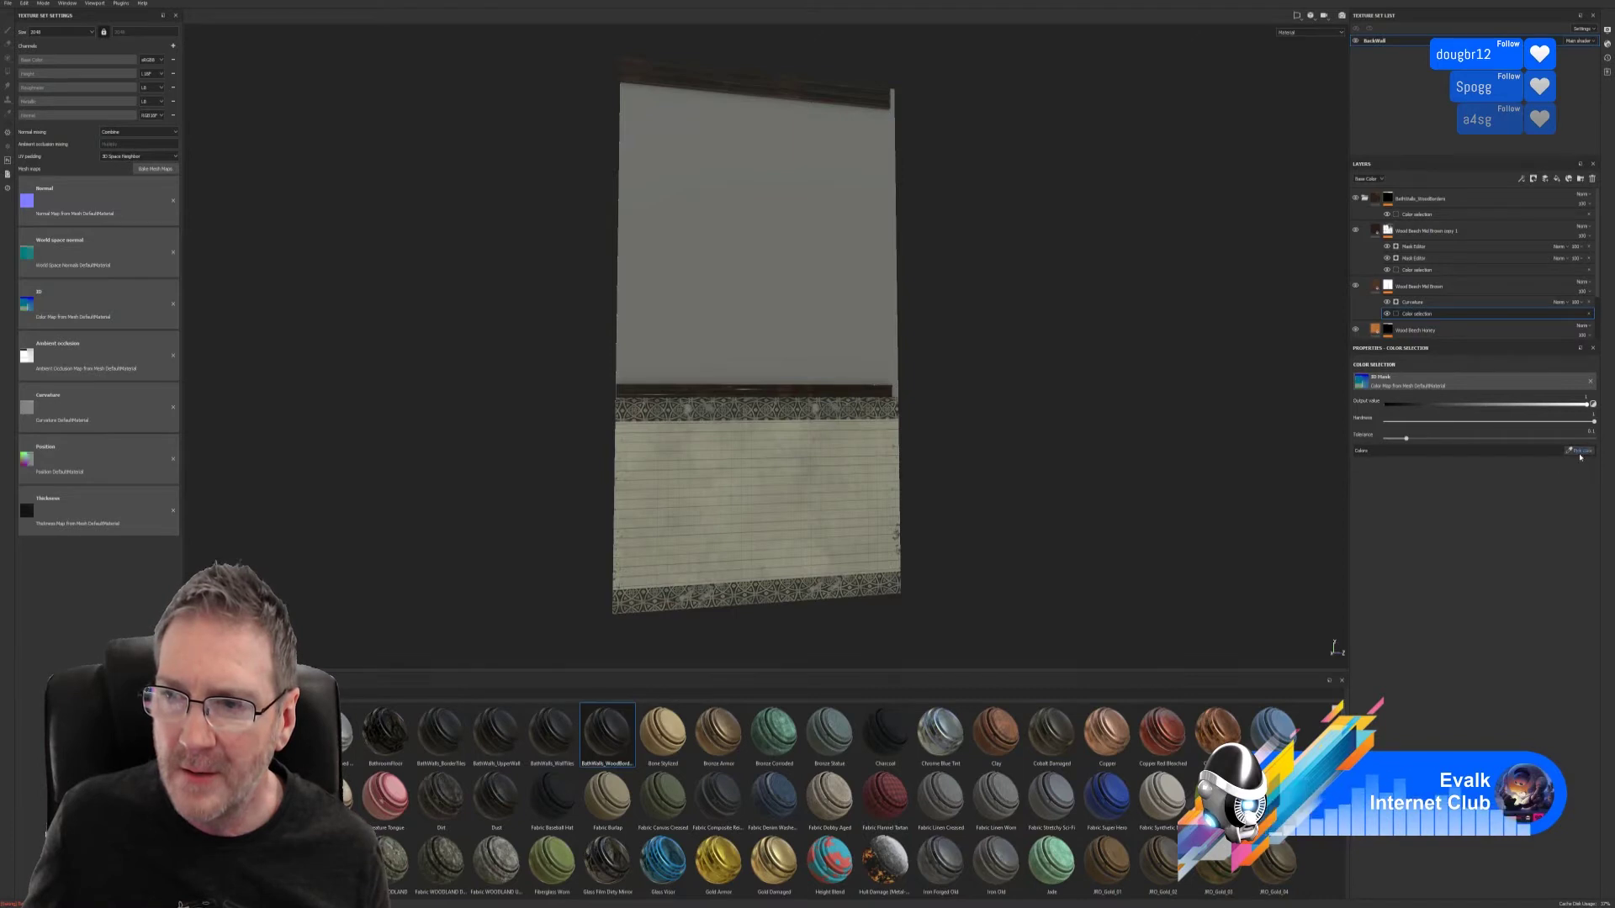
click(1580, 451)
click(855, 84)
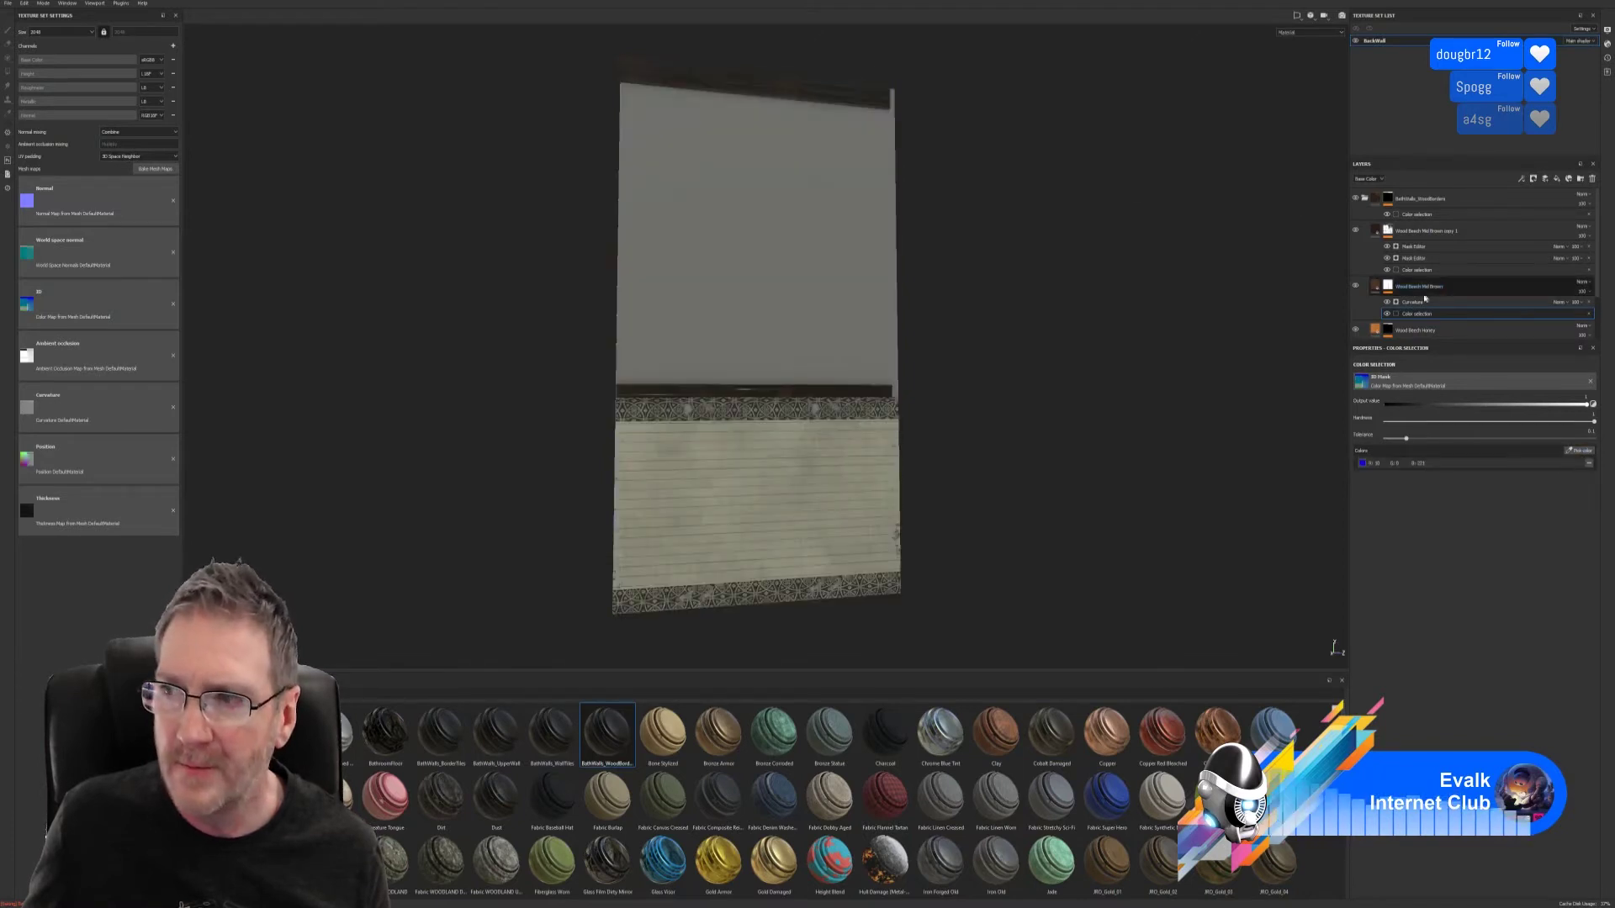
- Replace the stored color in the lowest wood layer's color selection with the trim's blue and collapse the BathWalls_WoodBorders folder
scroll(1402, 280, down, 2)
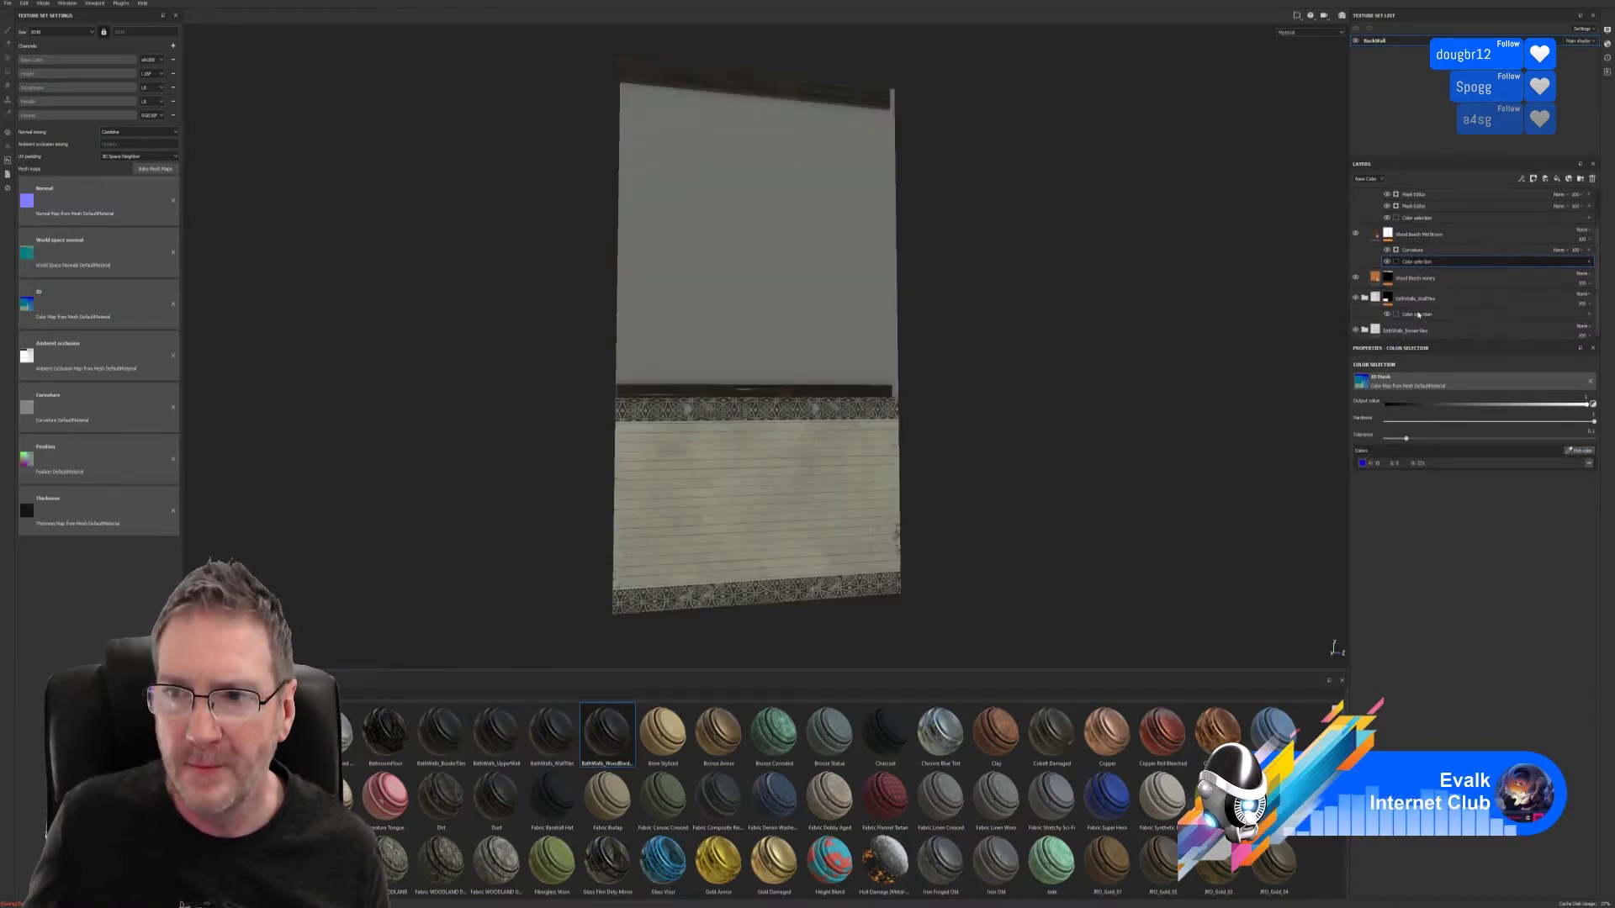
click(1388, 278)
key(ctrl+v)
click(1421, 289)
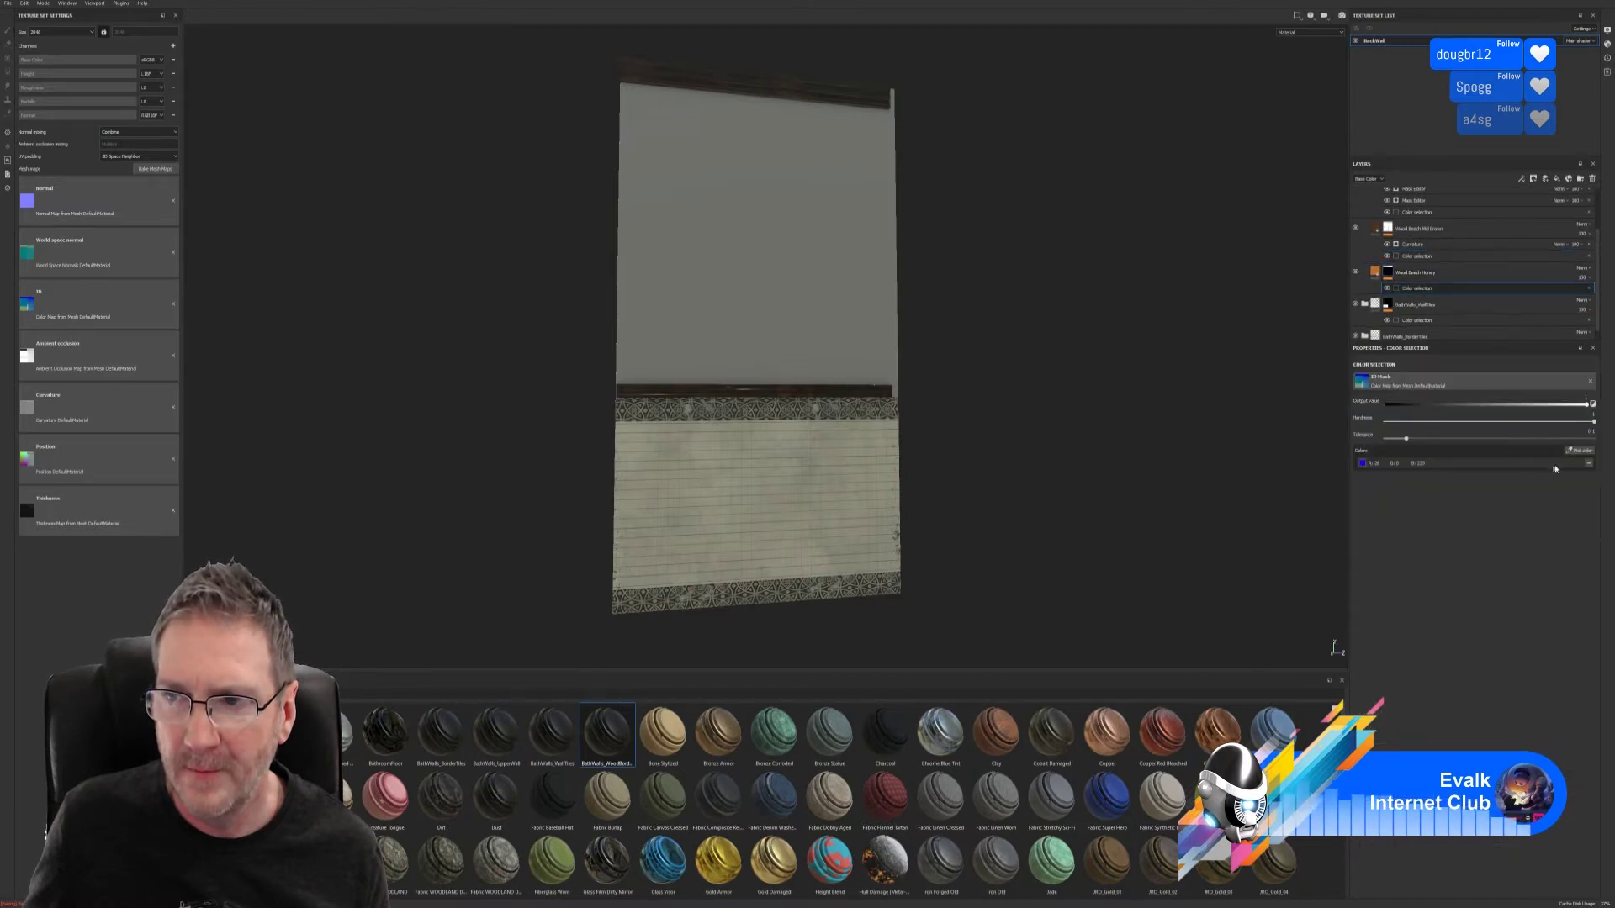
click(1581, 451)
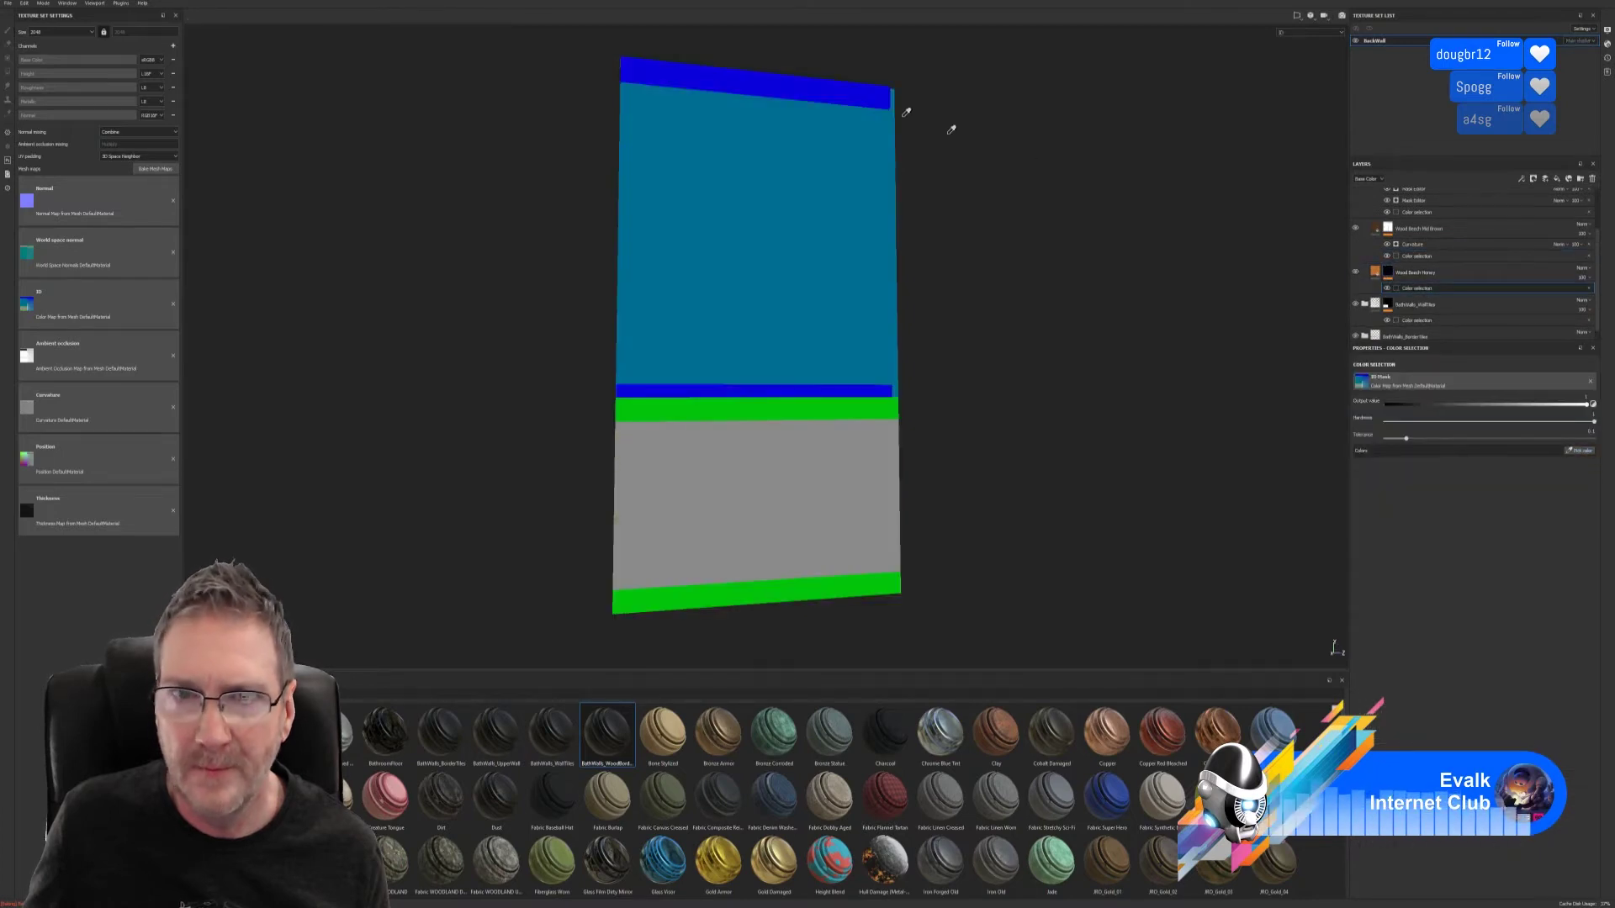
click(851, 88)
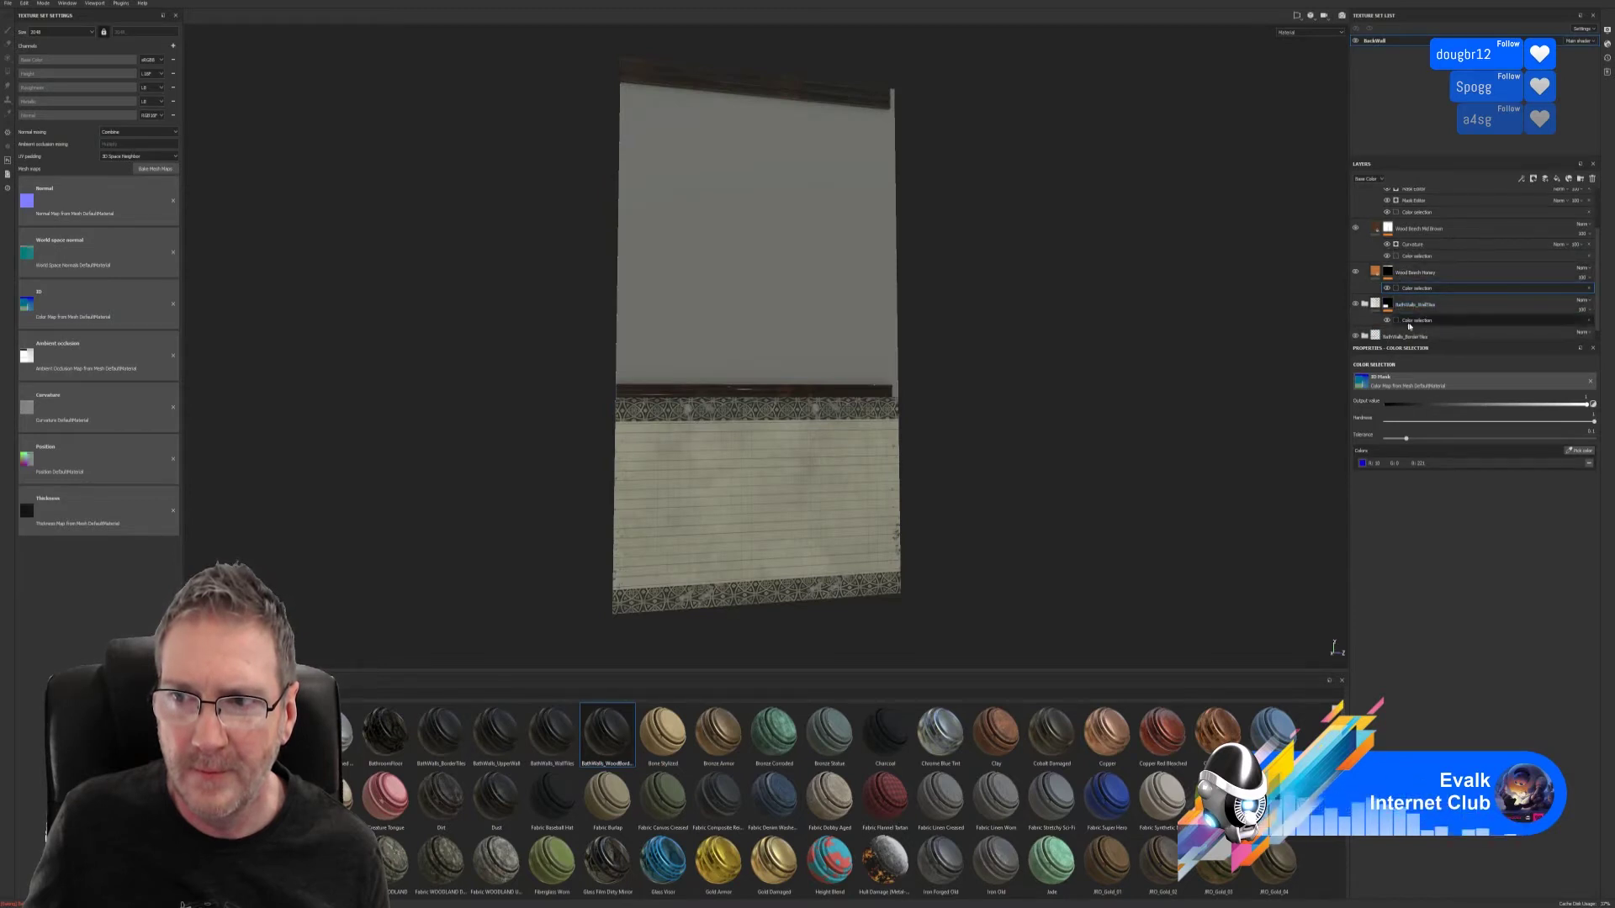
scroll(1383, 244, up, 2)
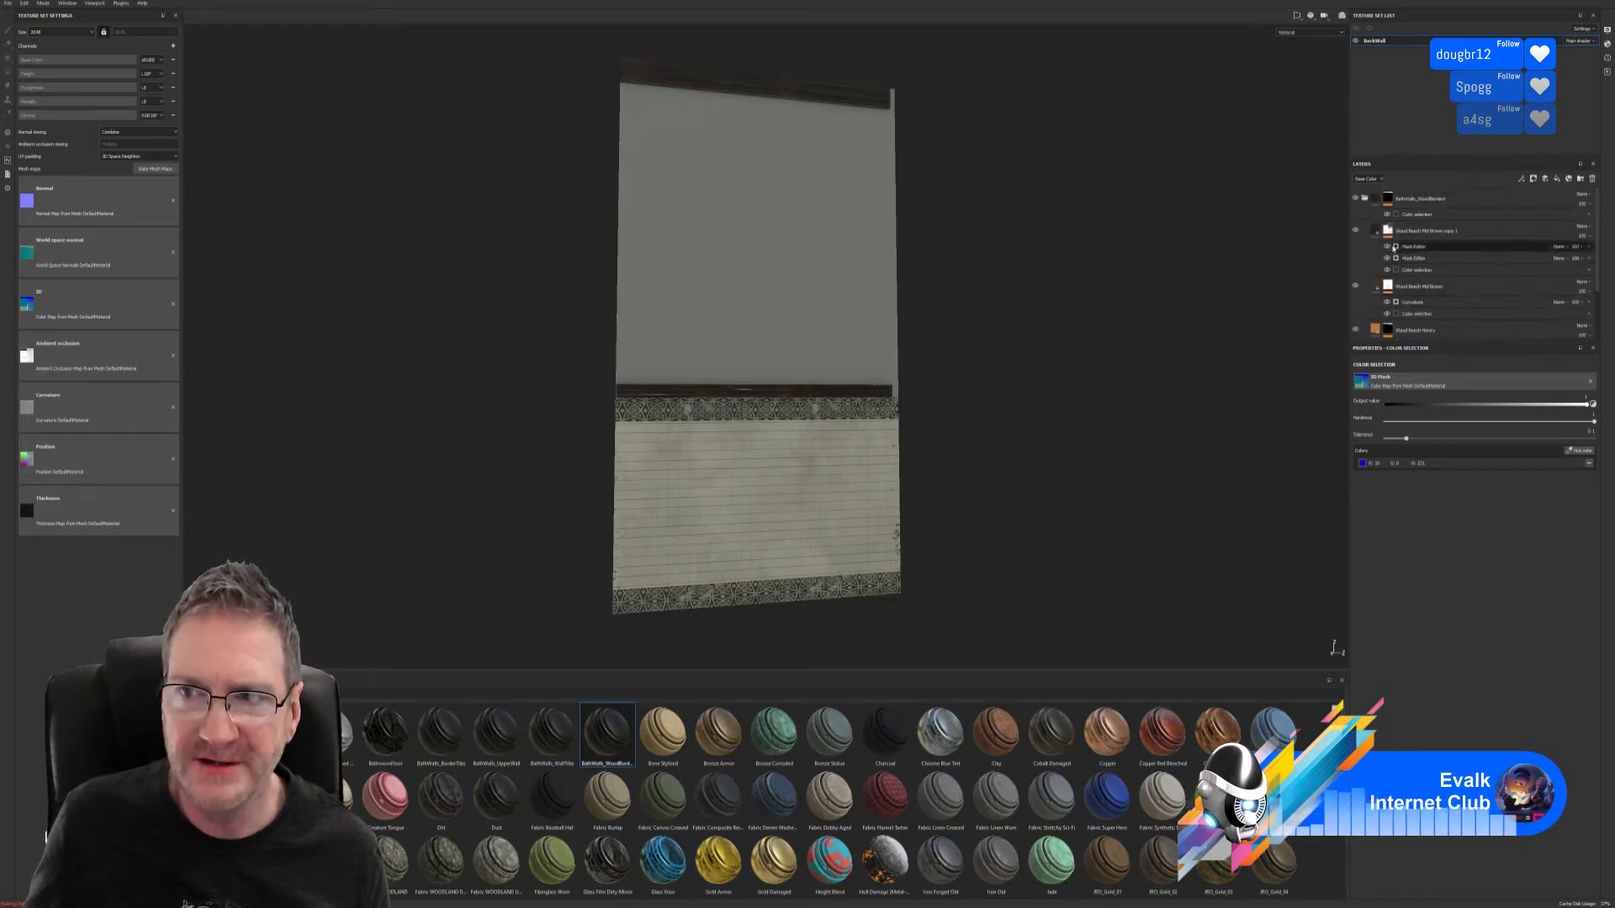
click(1375, 205)
- Examine the wood border trims on the wall, especially where the middle trim ends near the wall's edge
scroll(767, 211, up, 4)
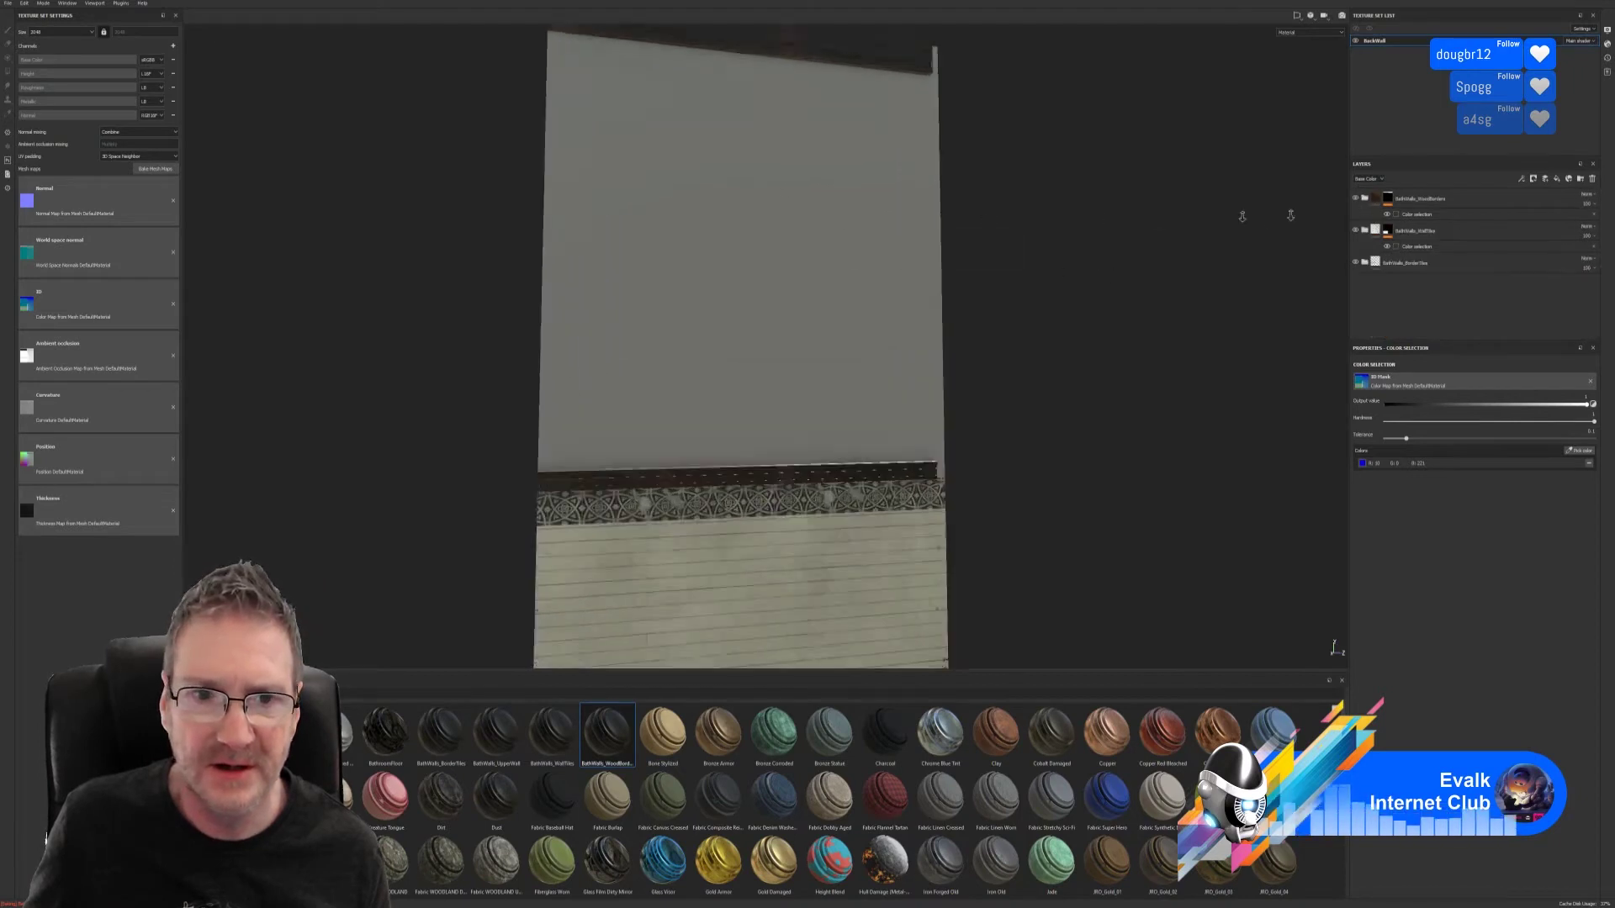
alt+drag(767, 211, 684, 384)
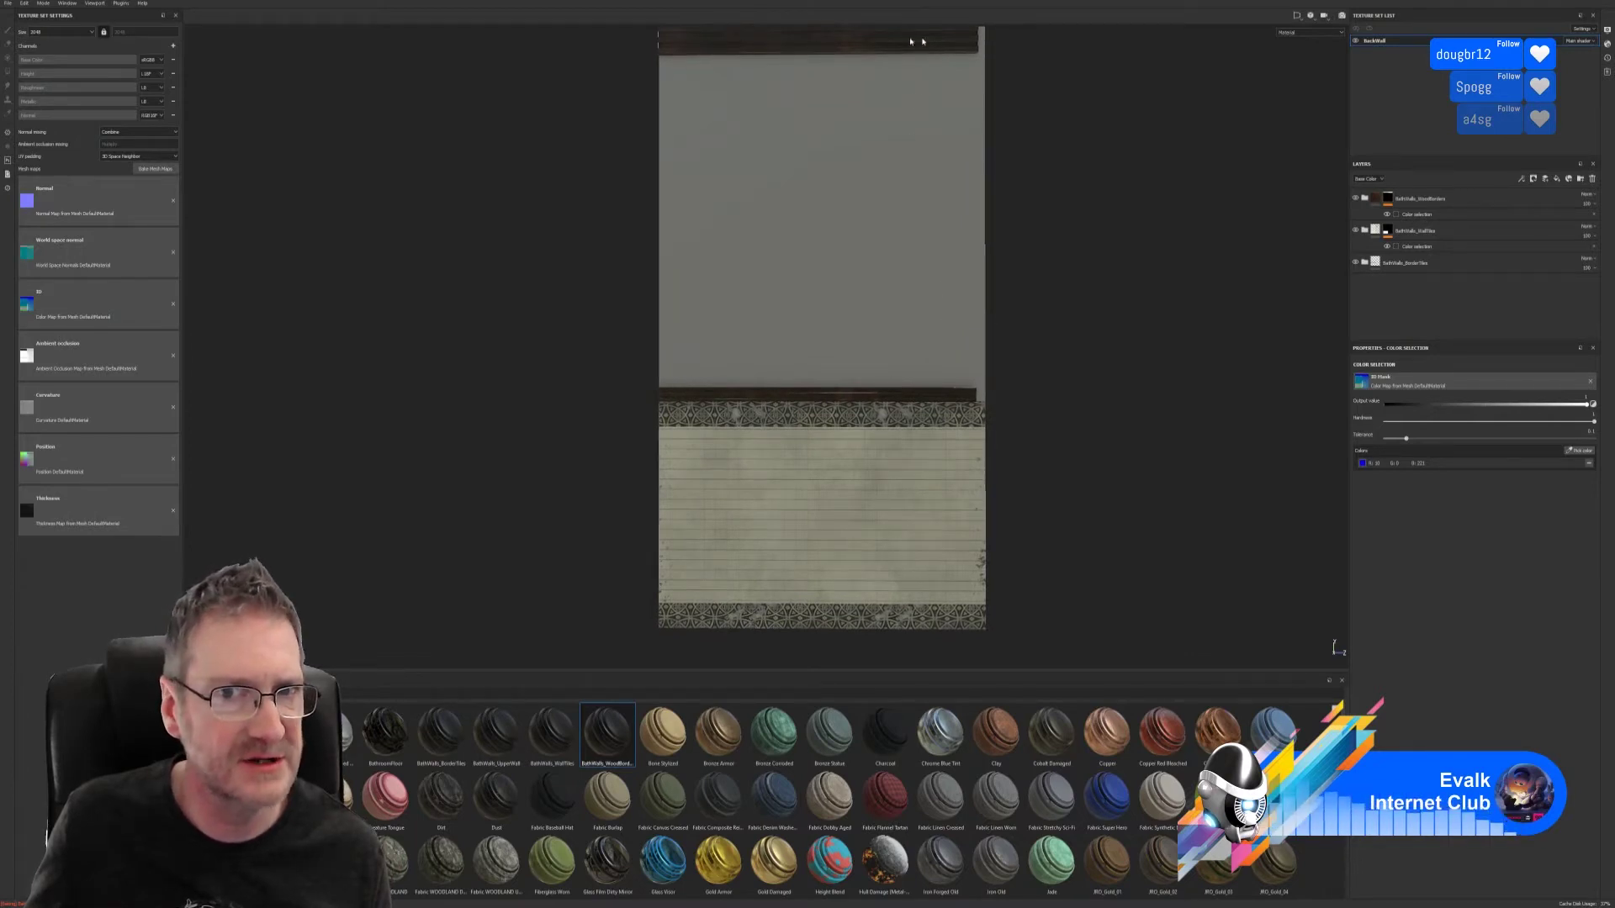
scroll(993, 400, up, 6)
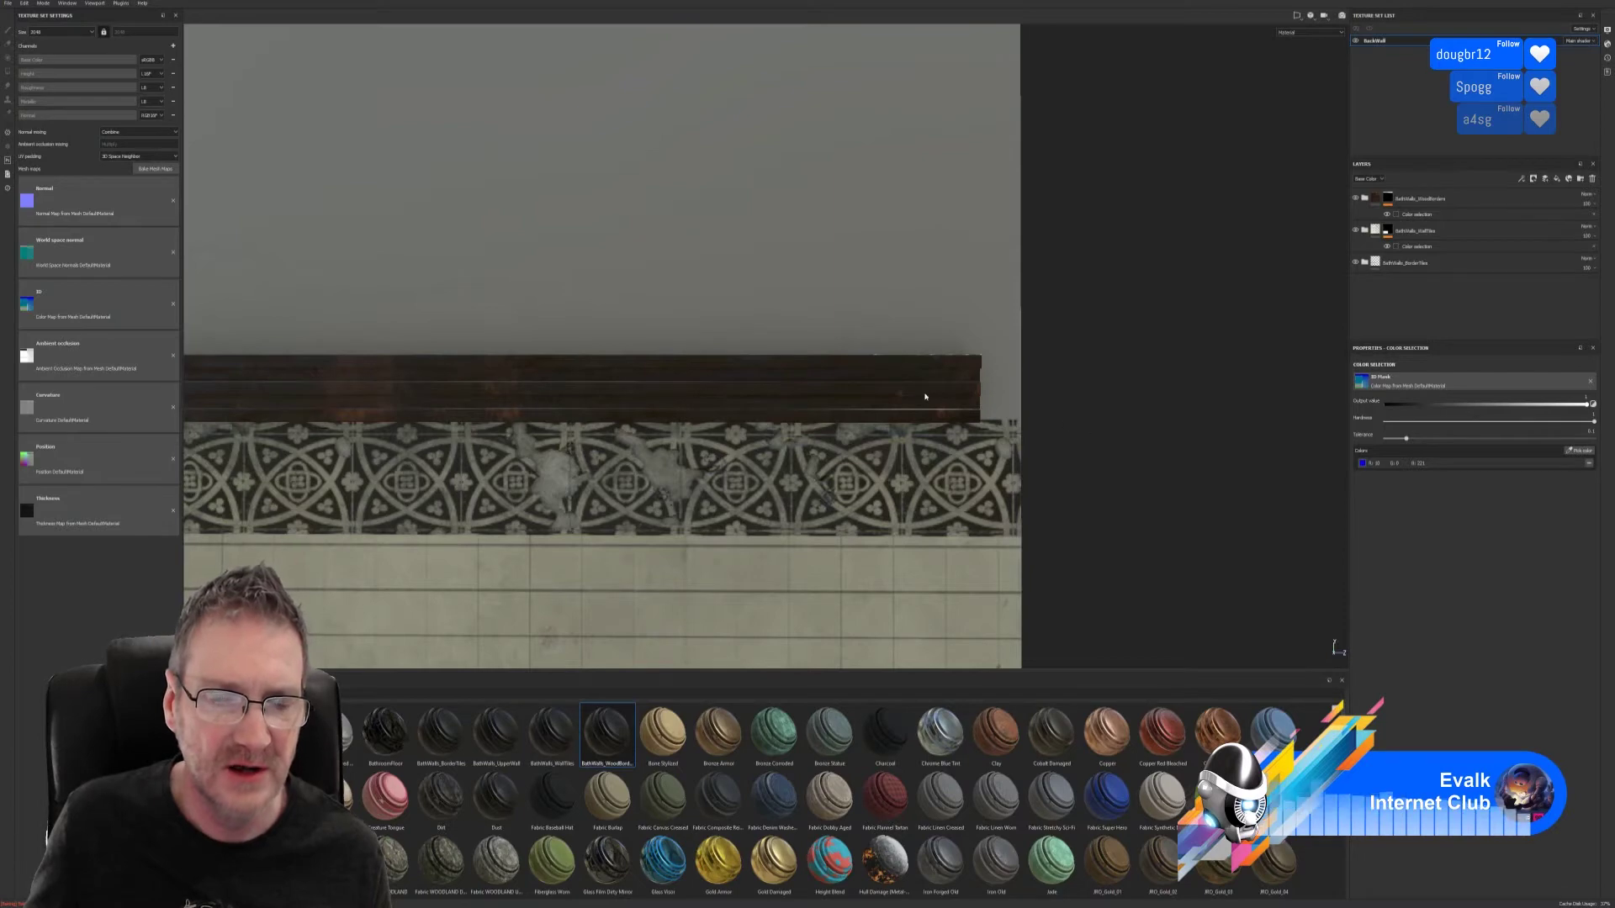
scroll(926, 396, down, 5)
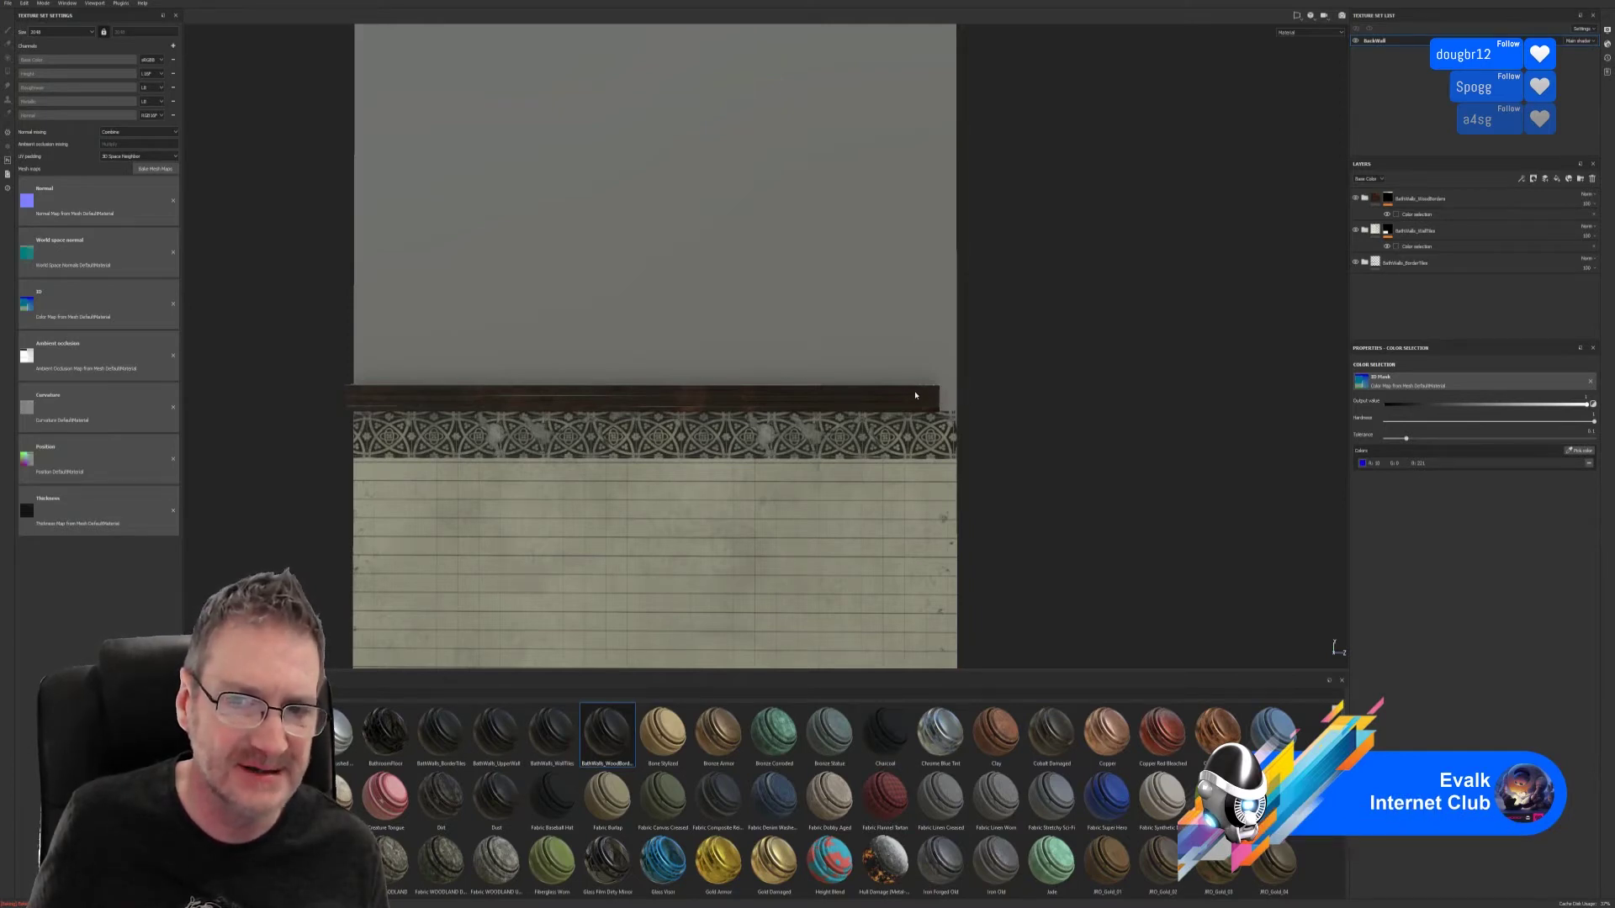
alt+drag(1024, 406, 904, 461)
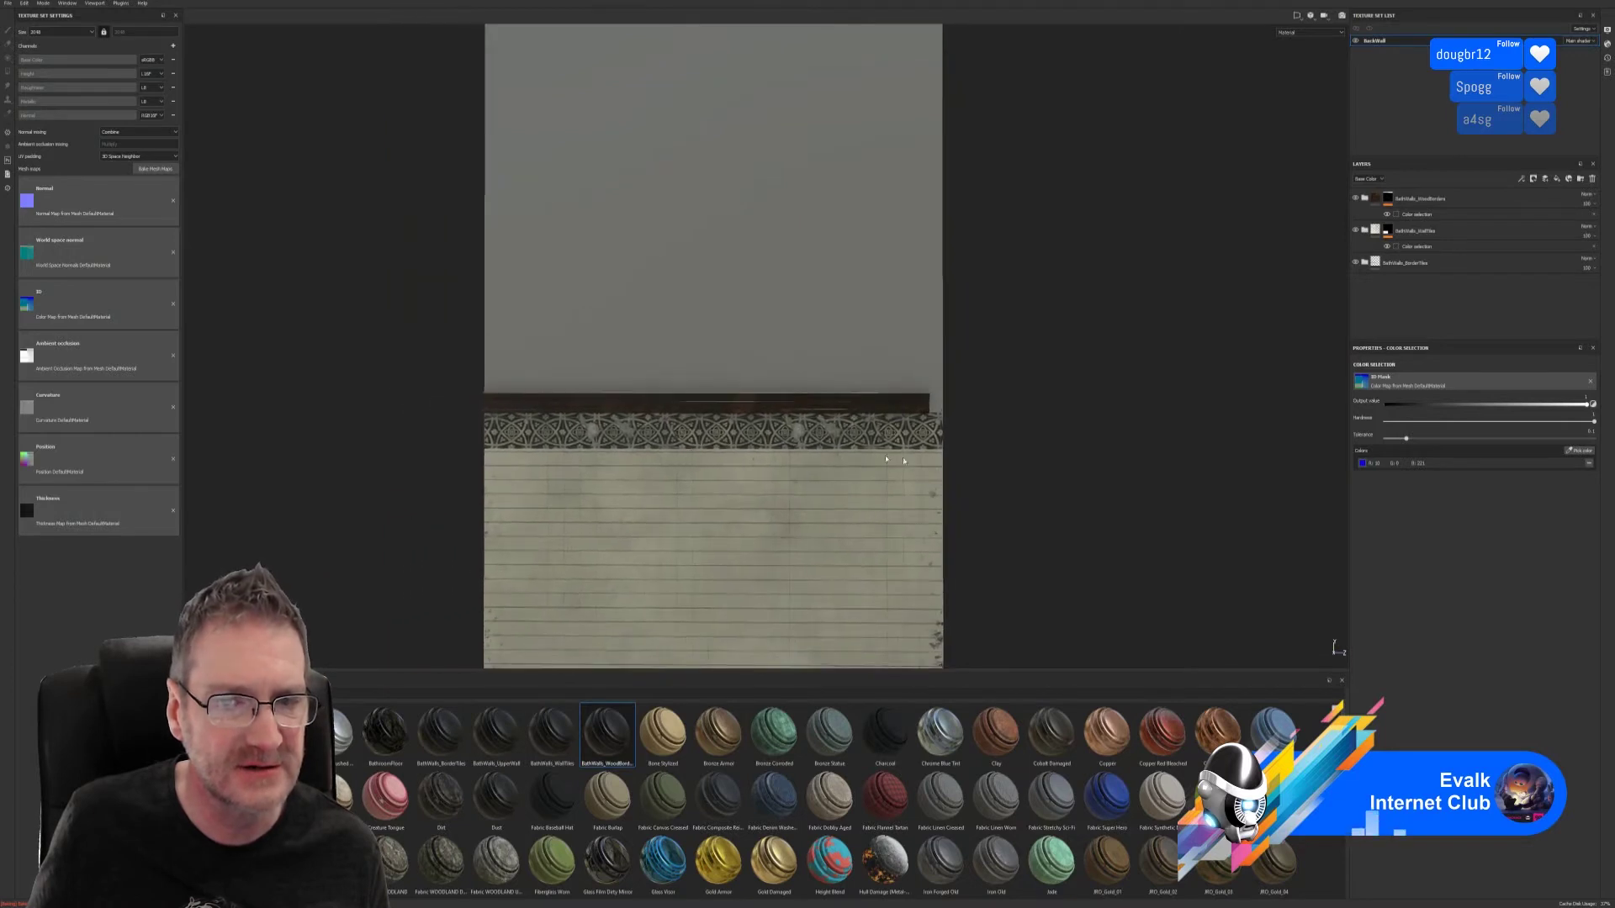
scroll(932, 415, up, 3)
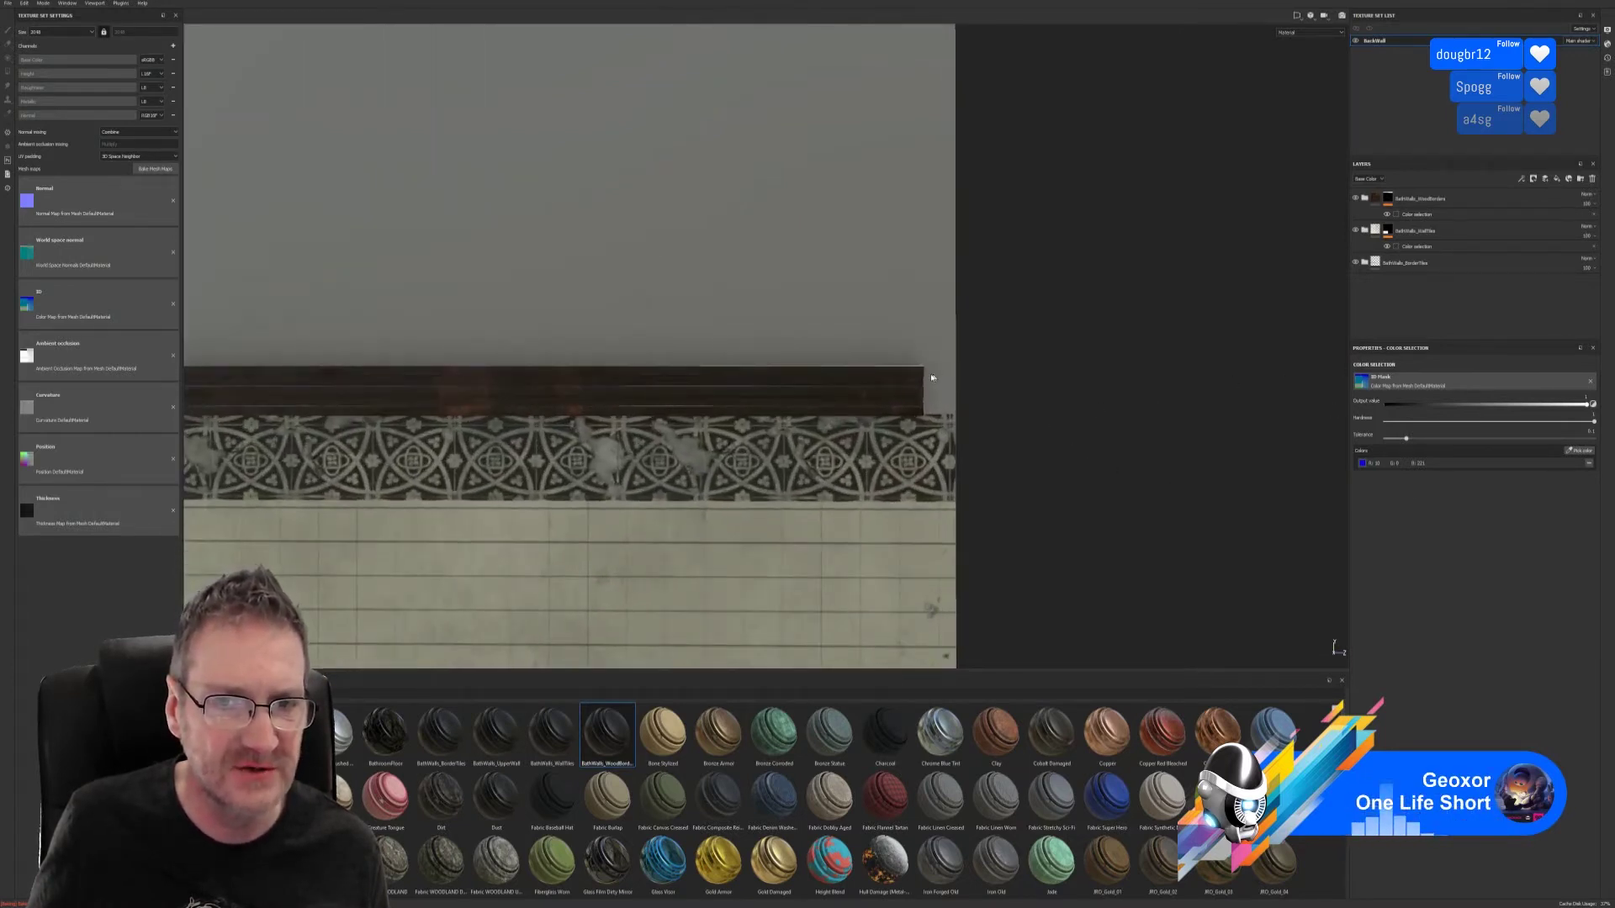
scroll(984, 389, down, 5)
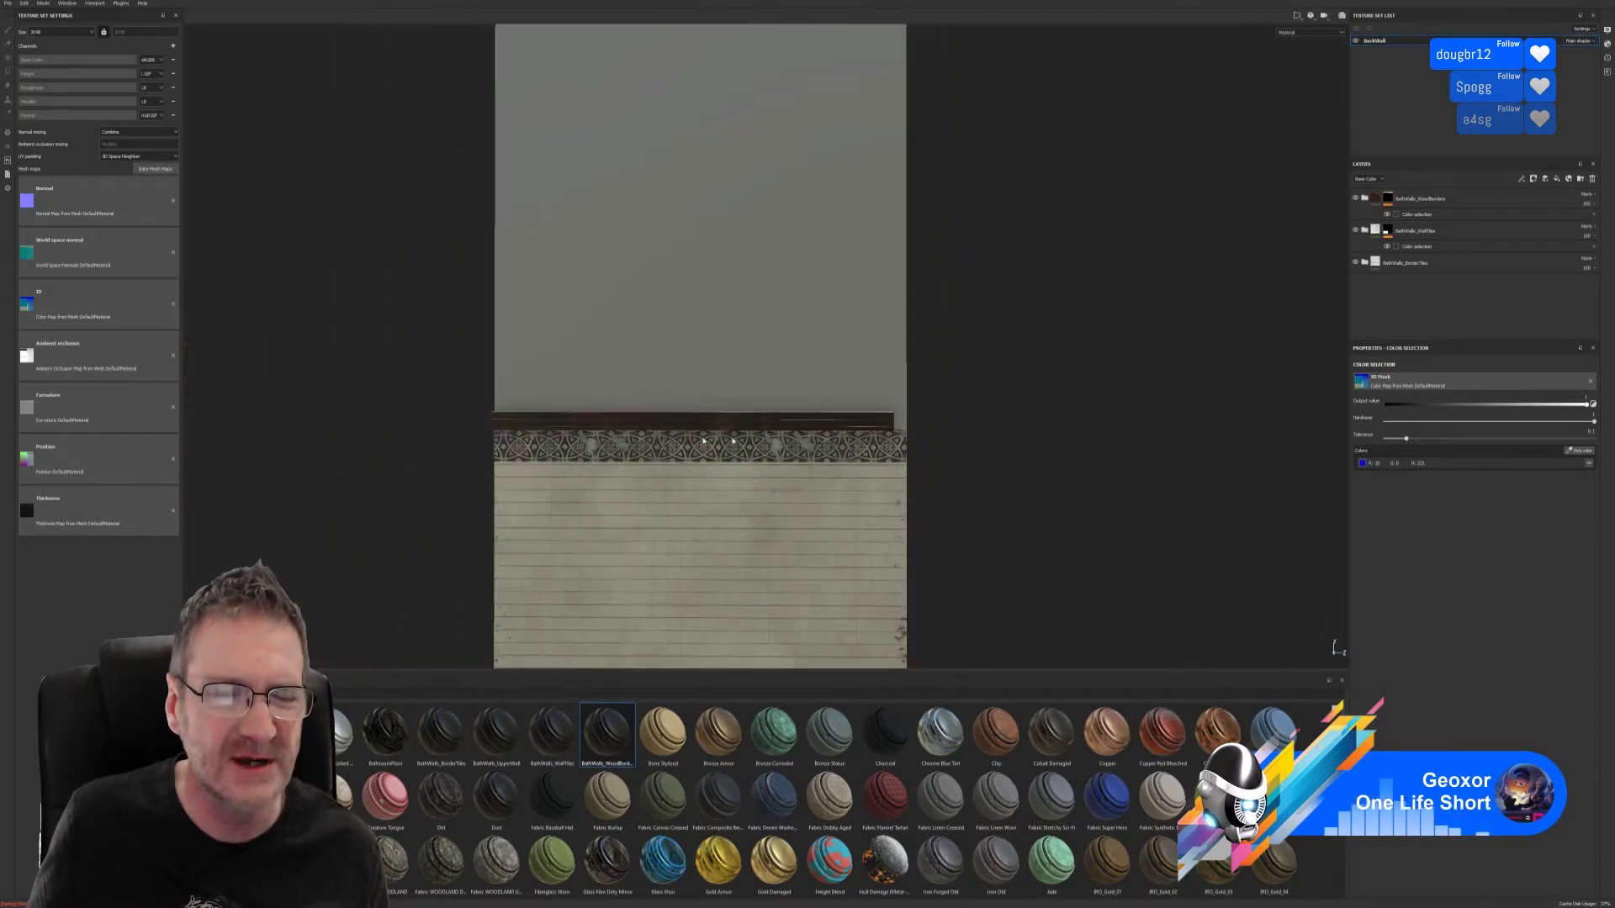
alt+drag(682, 464, 881, 465)
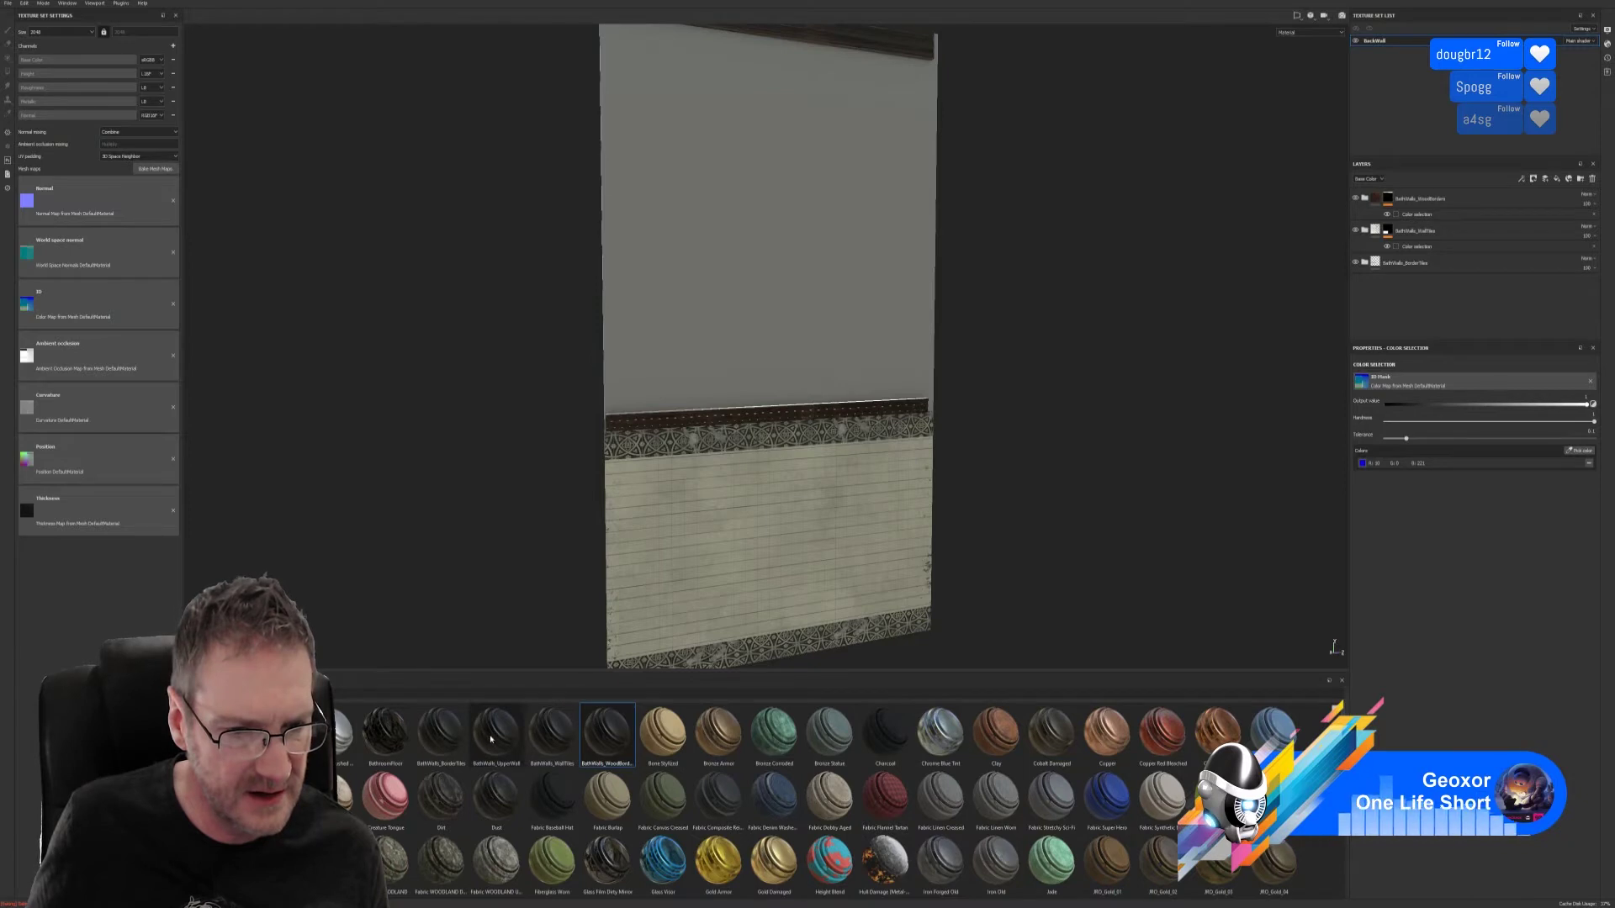
- Apply the BathWalls_UpperWall smart material and replace its folder's selected color with the teal of the upper wall
drag(492, 740, 757, 216)
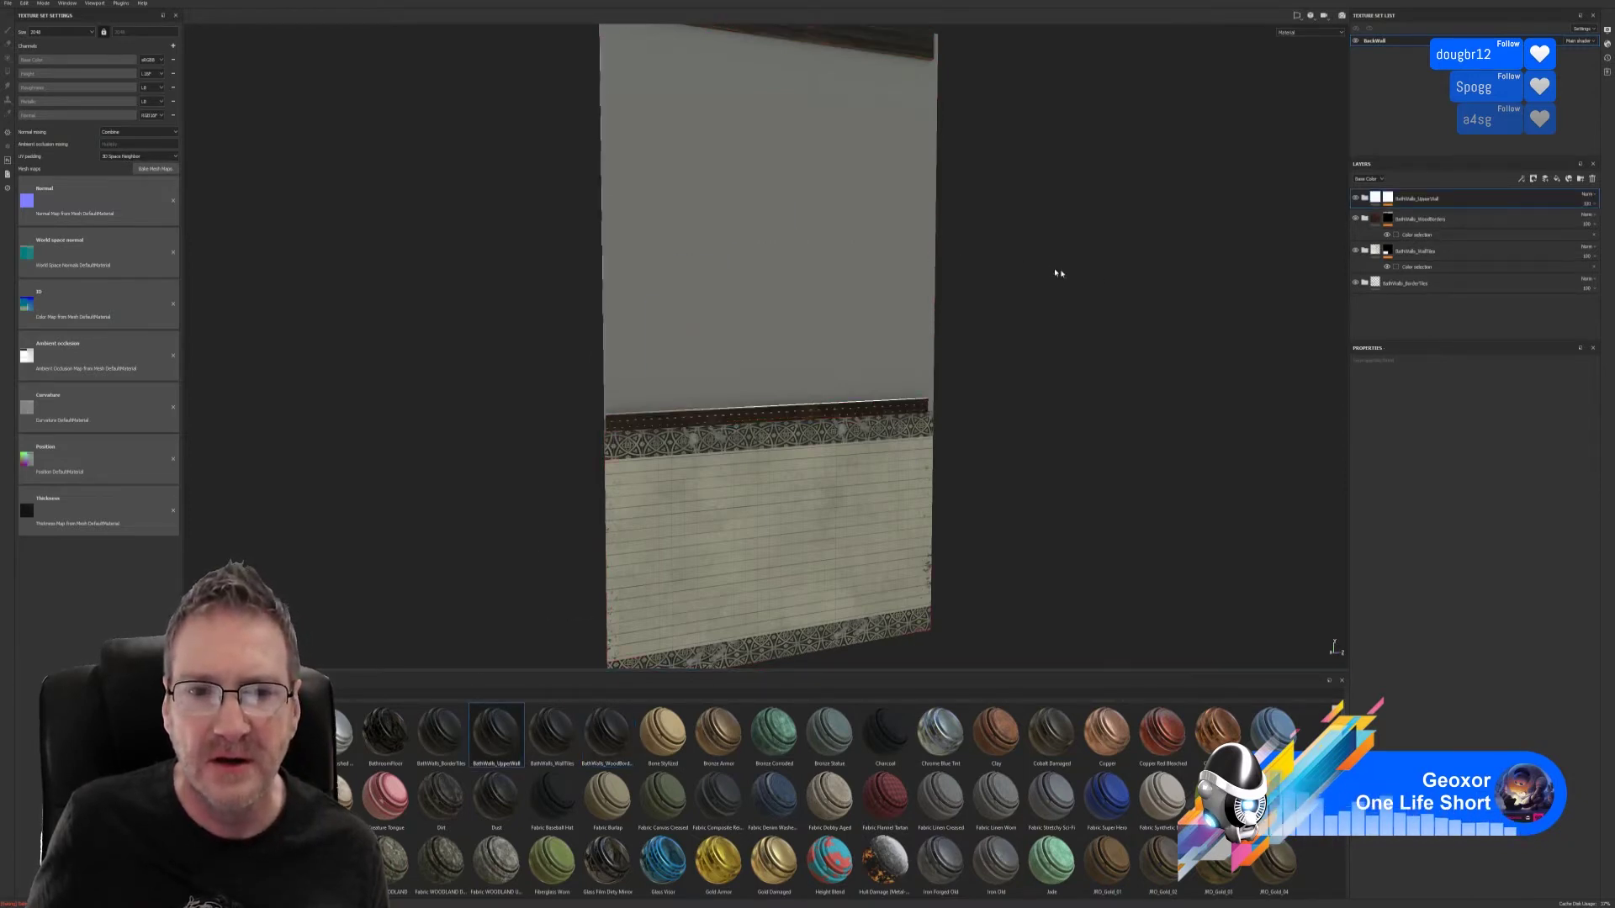
click(1388, 200)
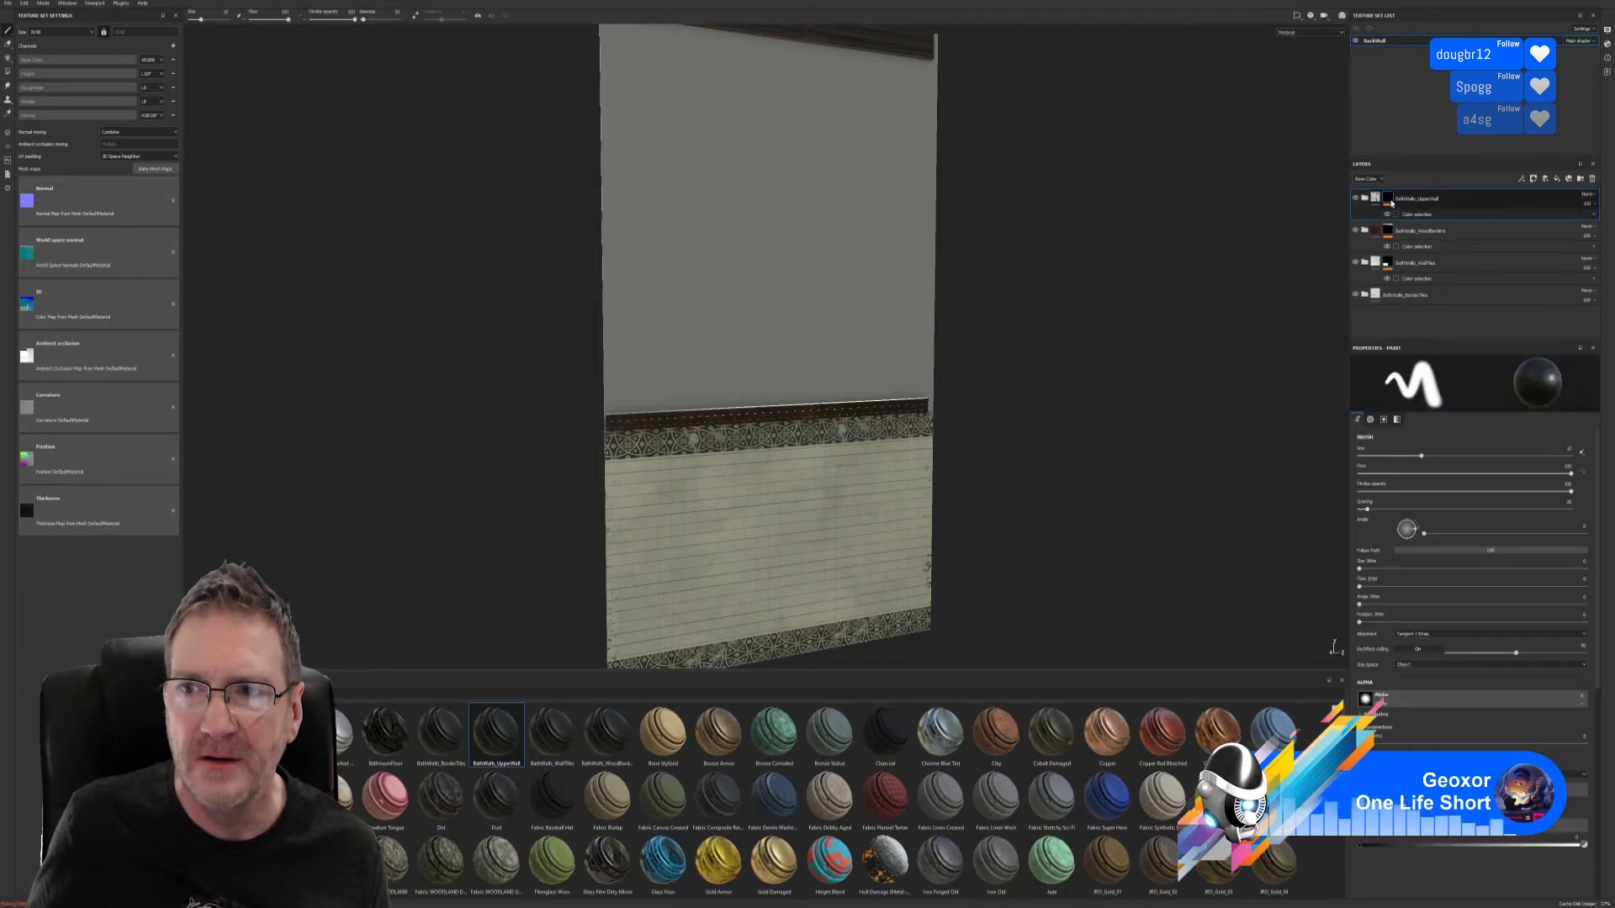
click(1416, 214)
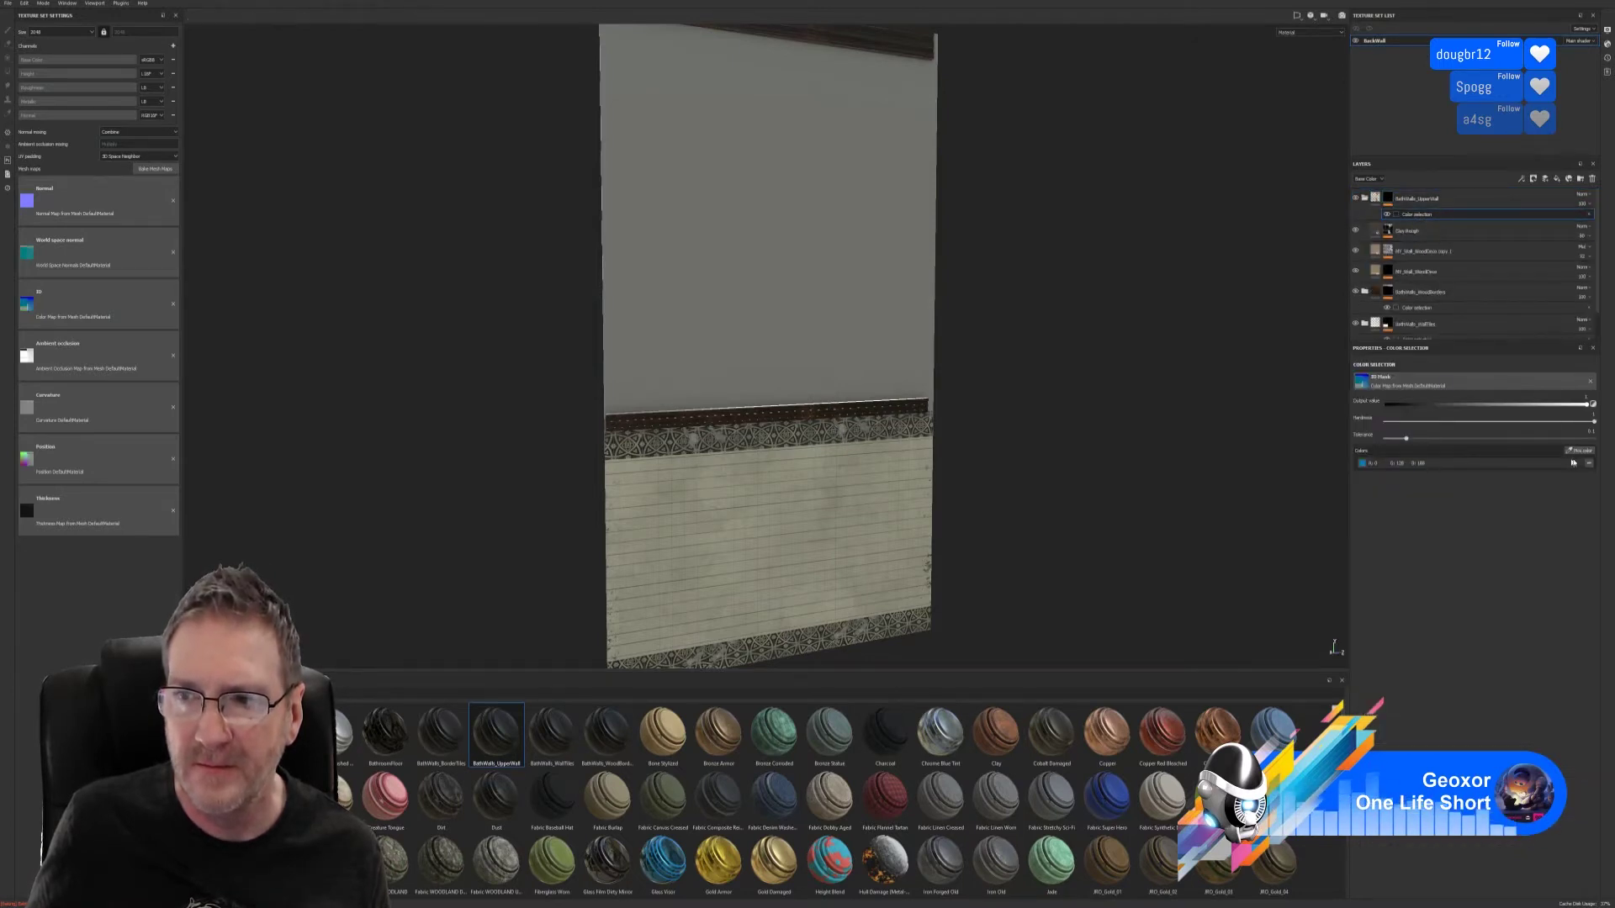
click(1579, 451)
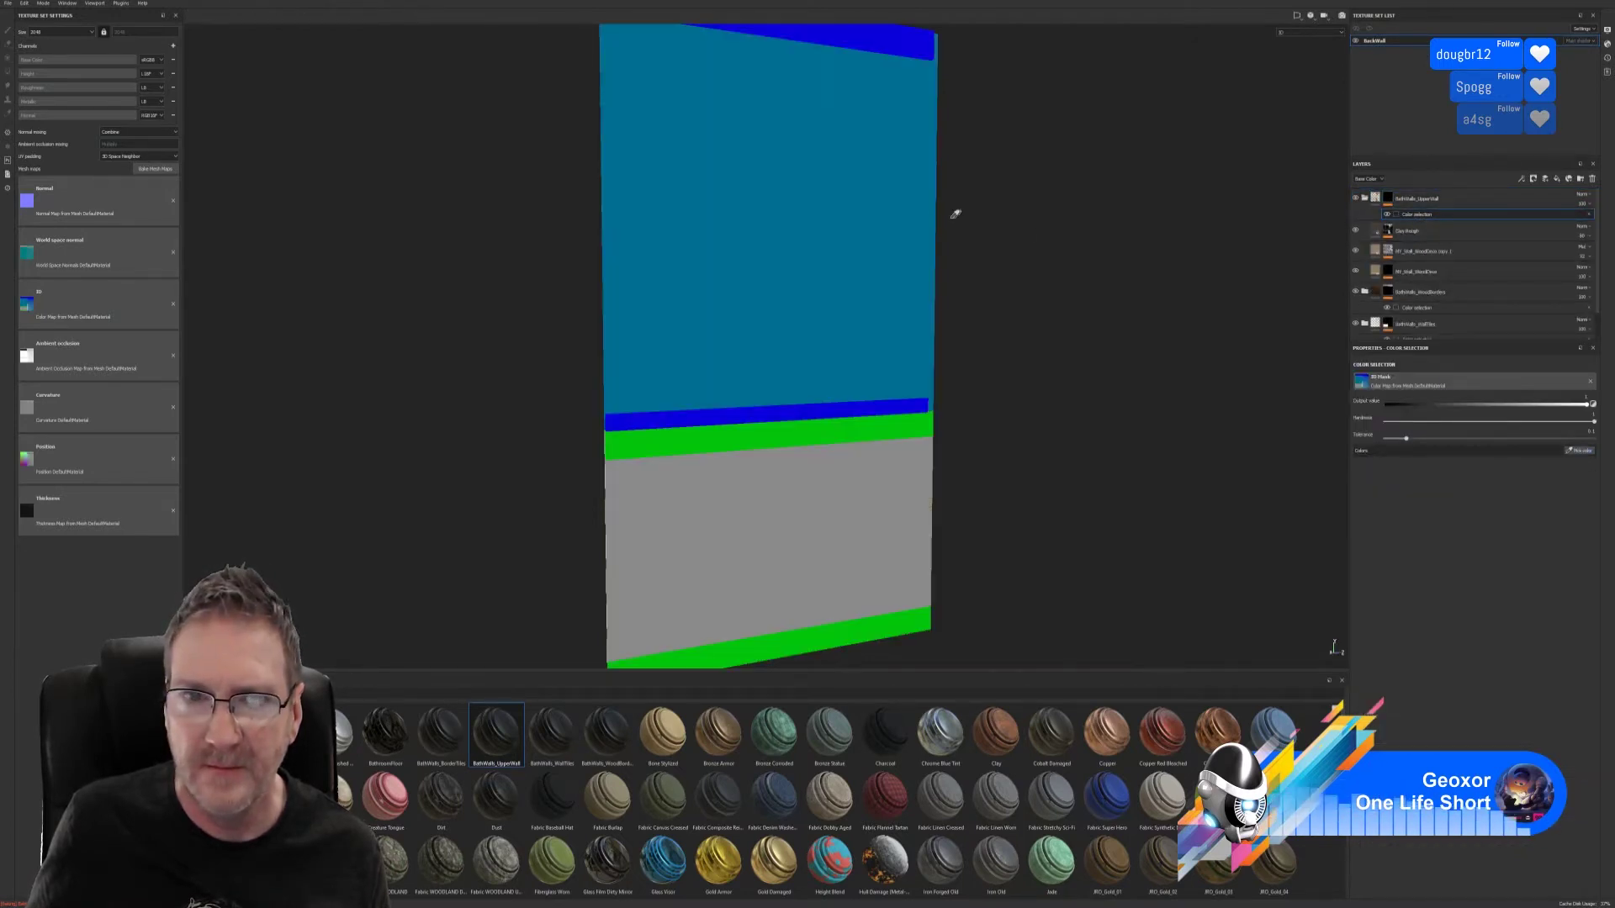
click(872, 214)
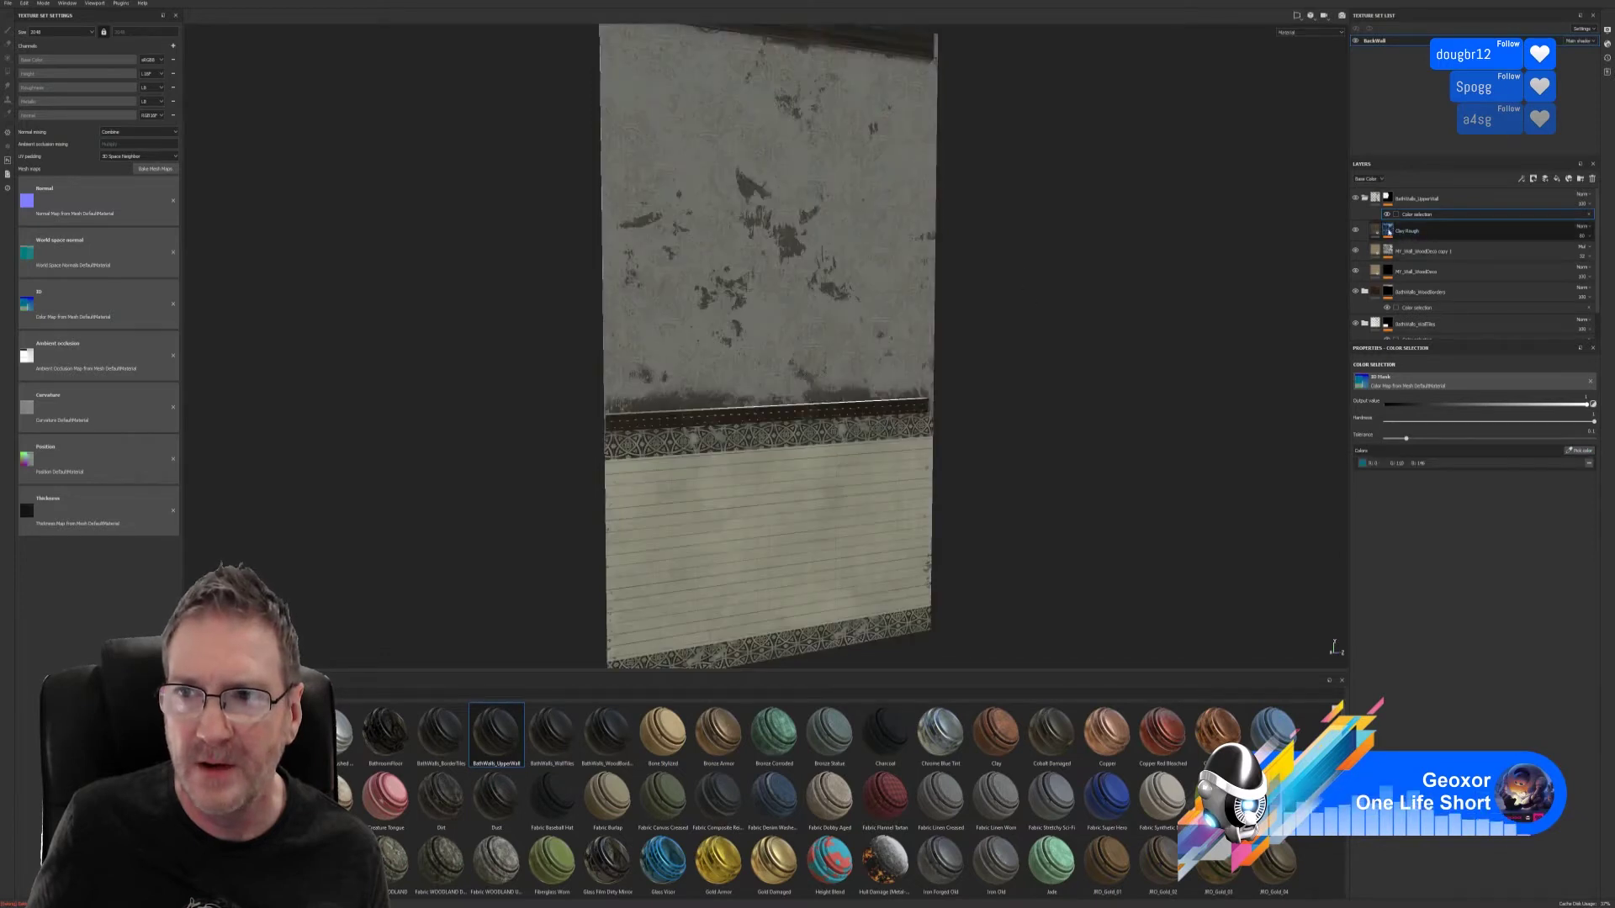
- Replace the stored color in the color selection of the upper wall's "copy 1" layer with the upper wall's teal
click(1389, 231)
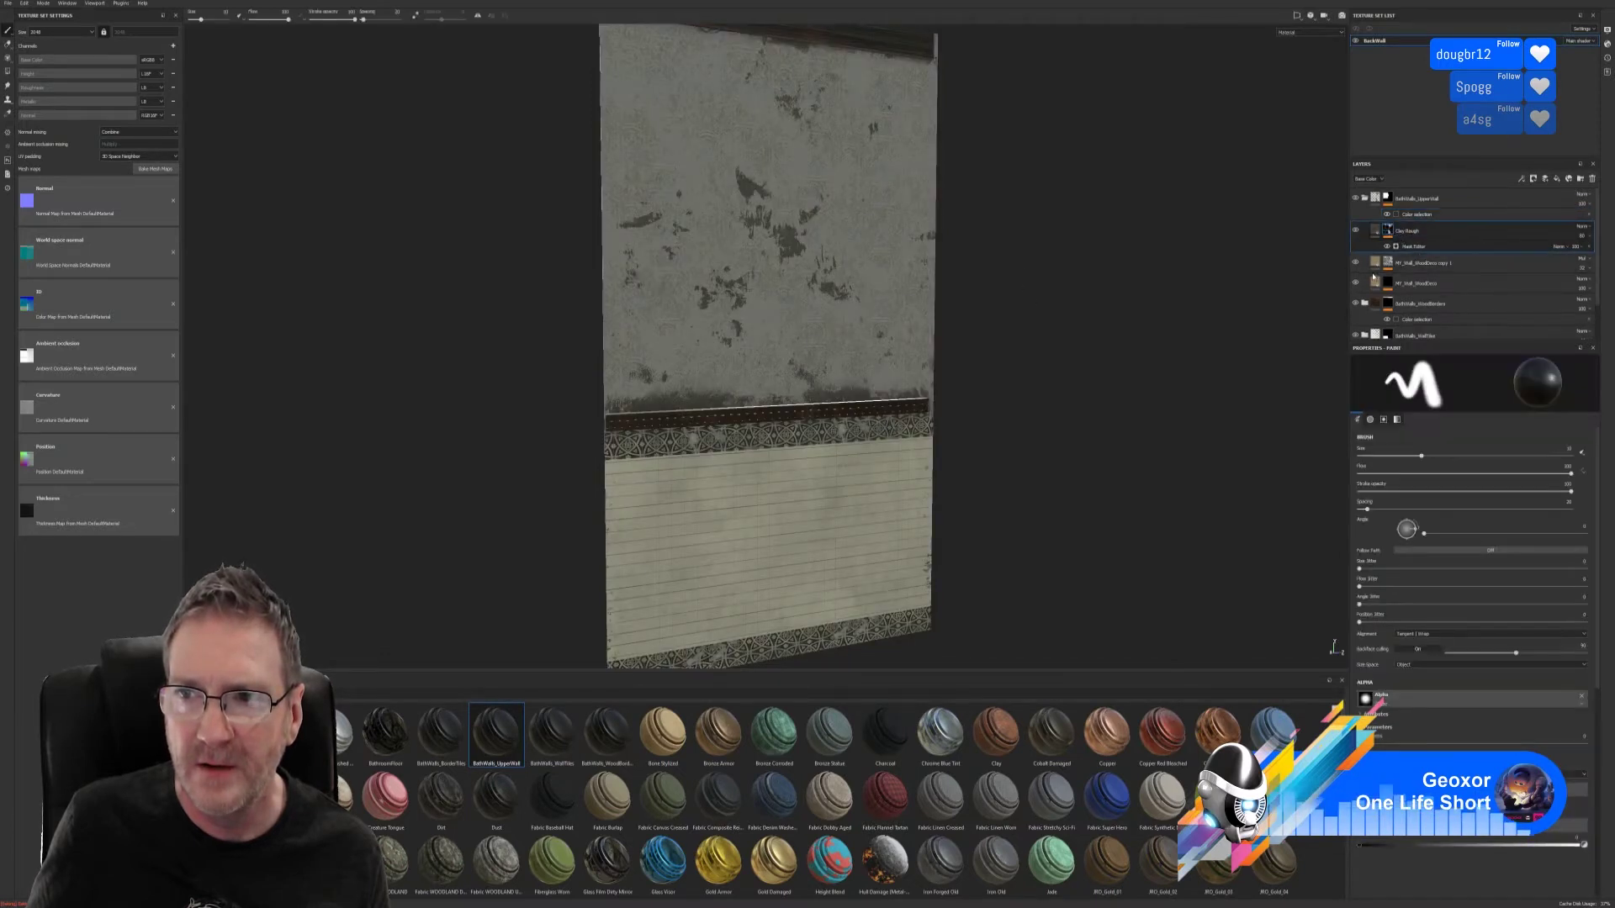
click(1388, 263)
click(1430, 290)
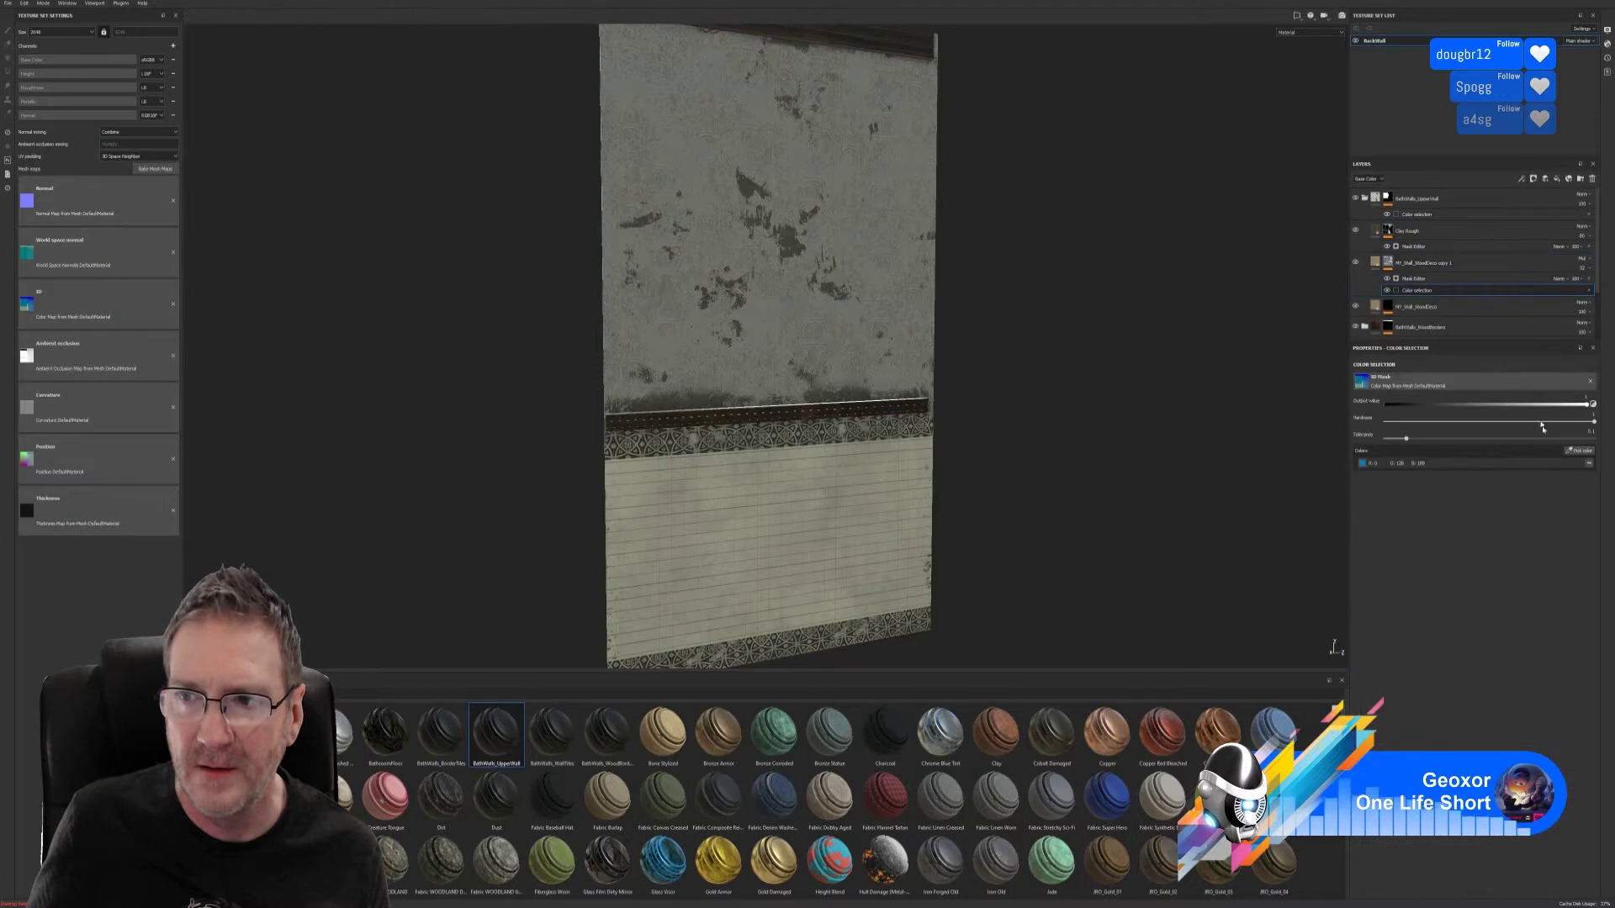
click(1589, 465)
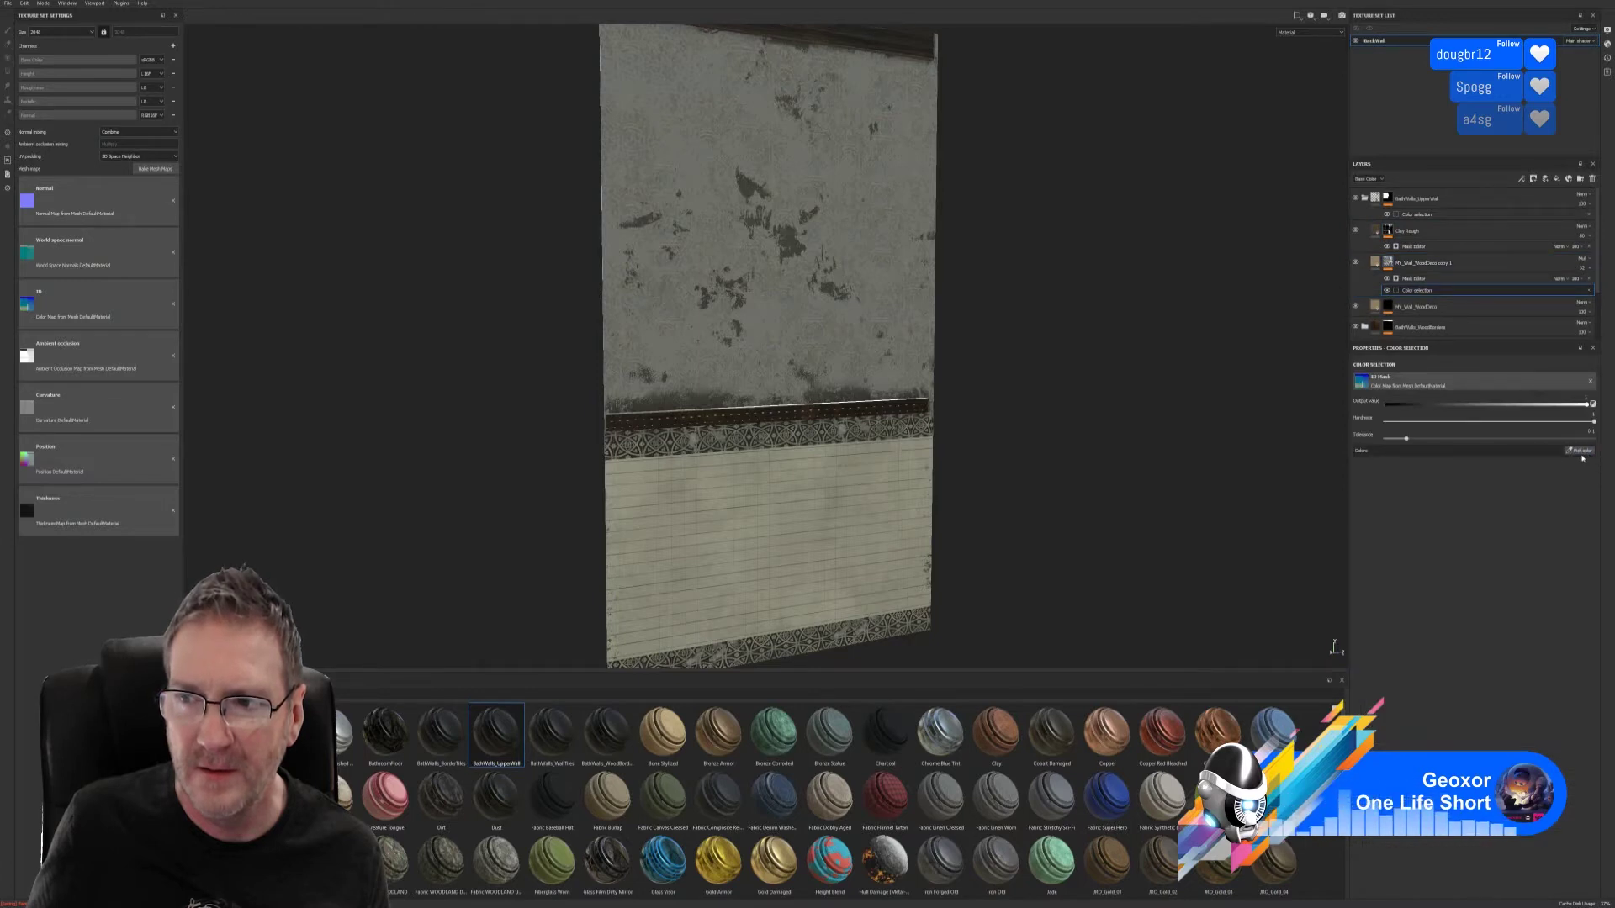
click(1580, 451)
click(875, 236)
- Pick the upper wall's teal for the color selection of the base pattern layer beneath the "copy 1" layer
scroll(1423, 300, down, 1)
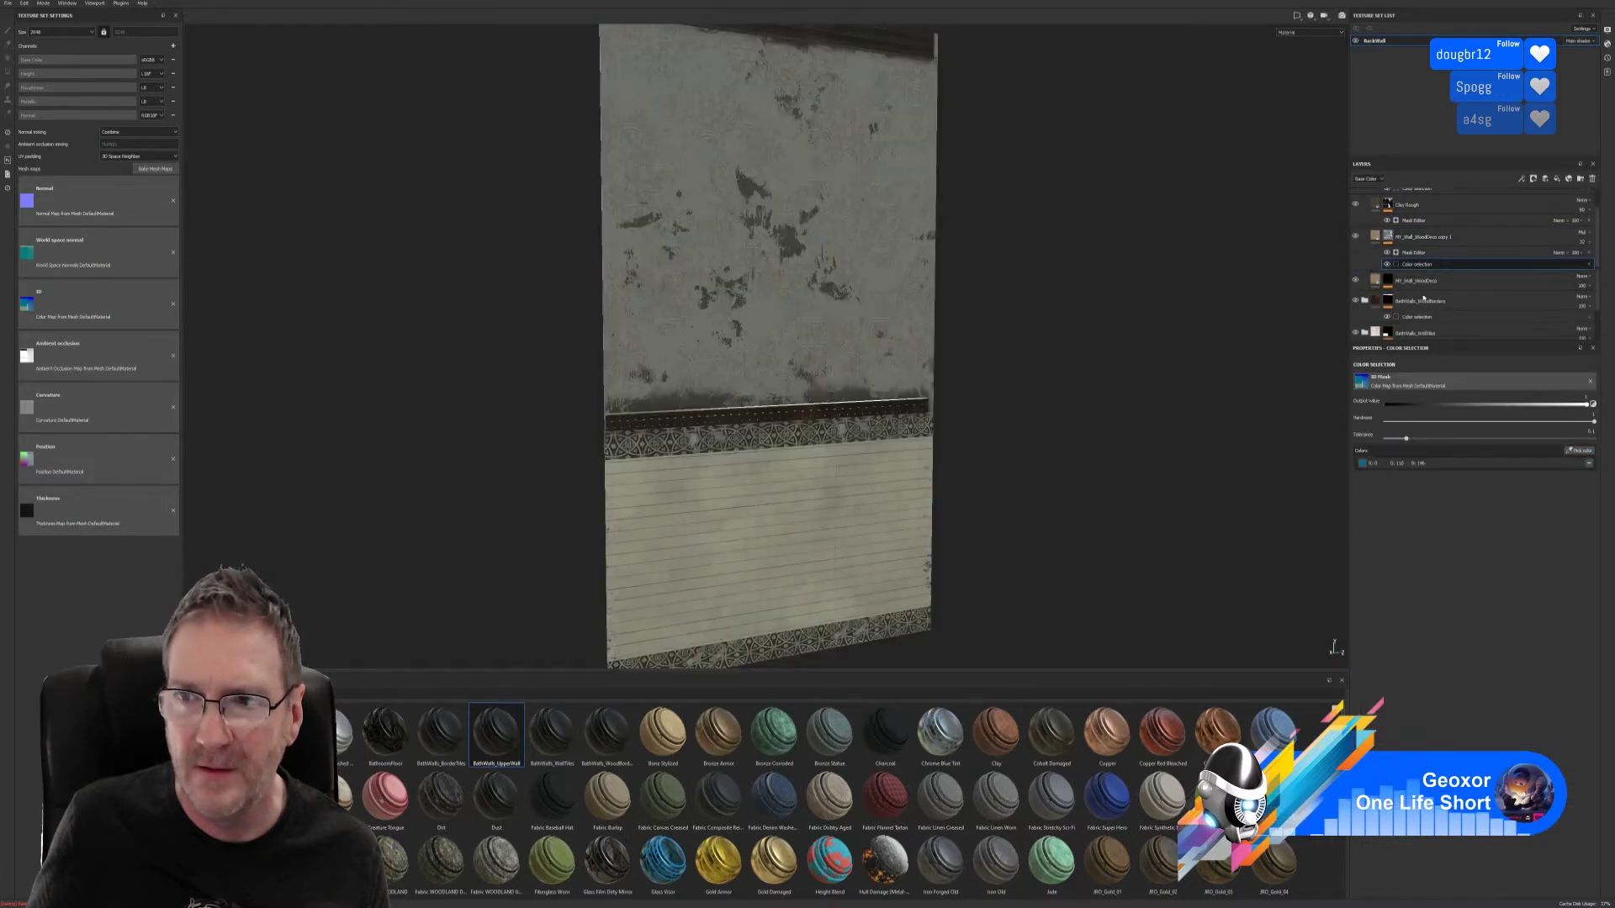
scroll(1423, 301, down, 1)
click(1428, 271)
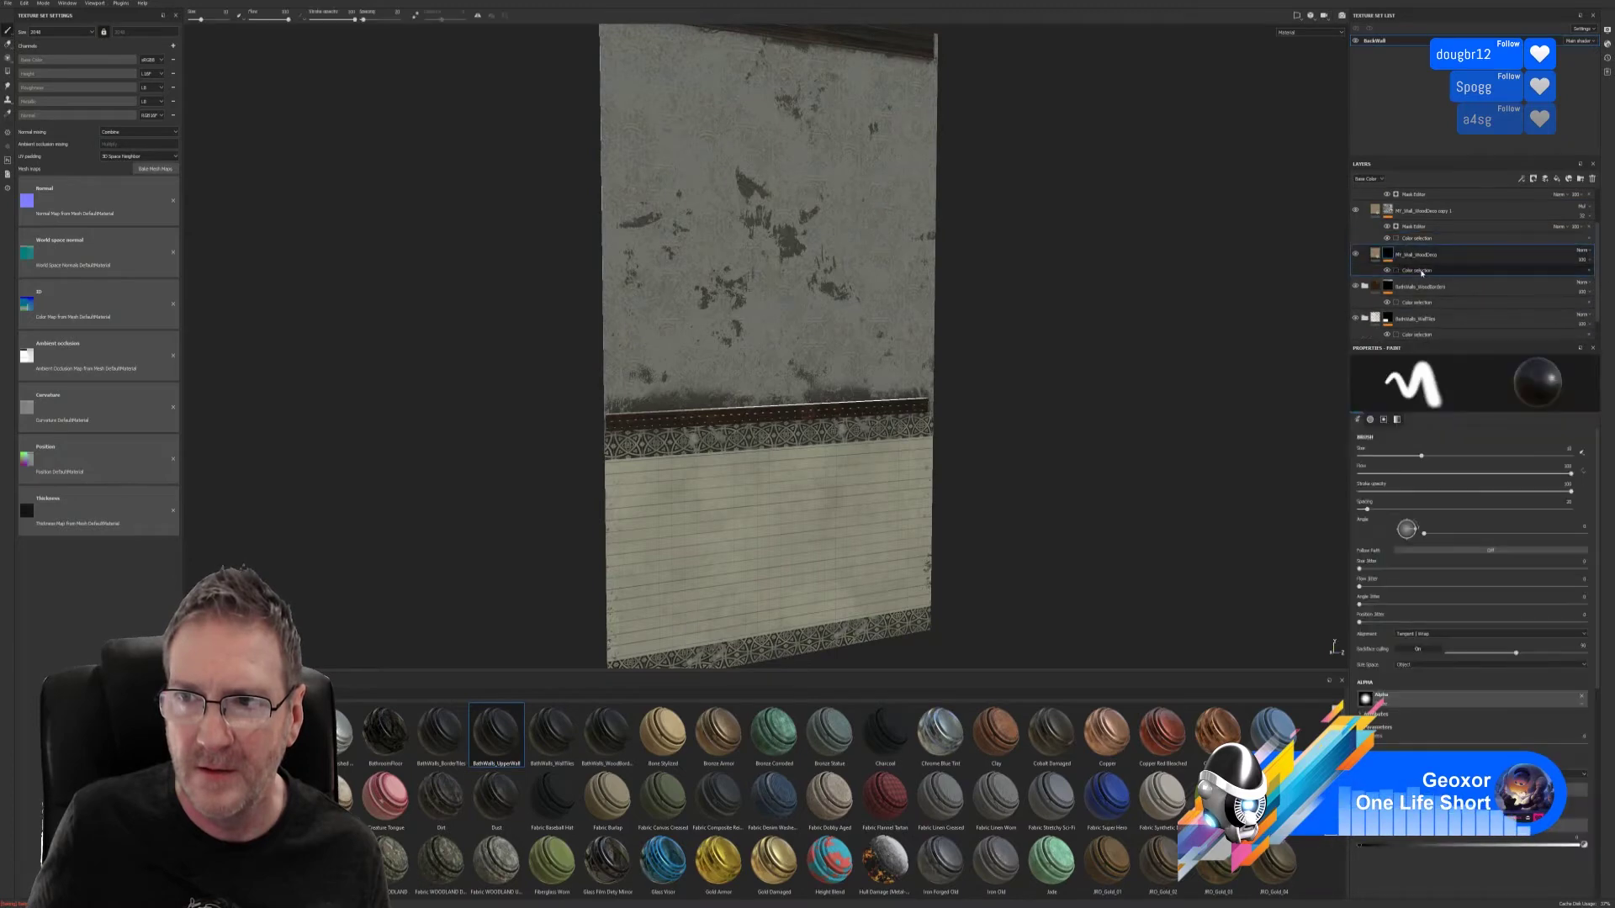
click(1421, 271)
click(1569, 452)
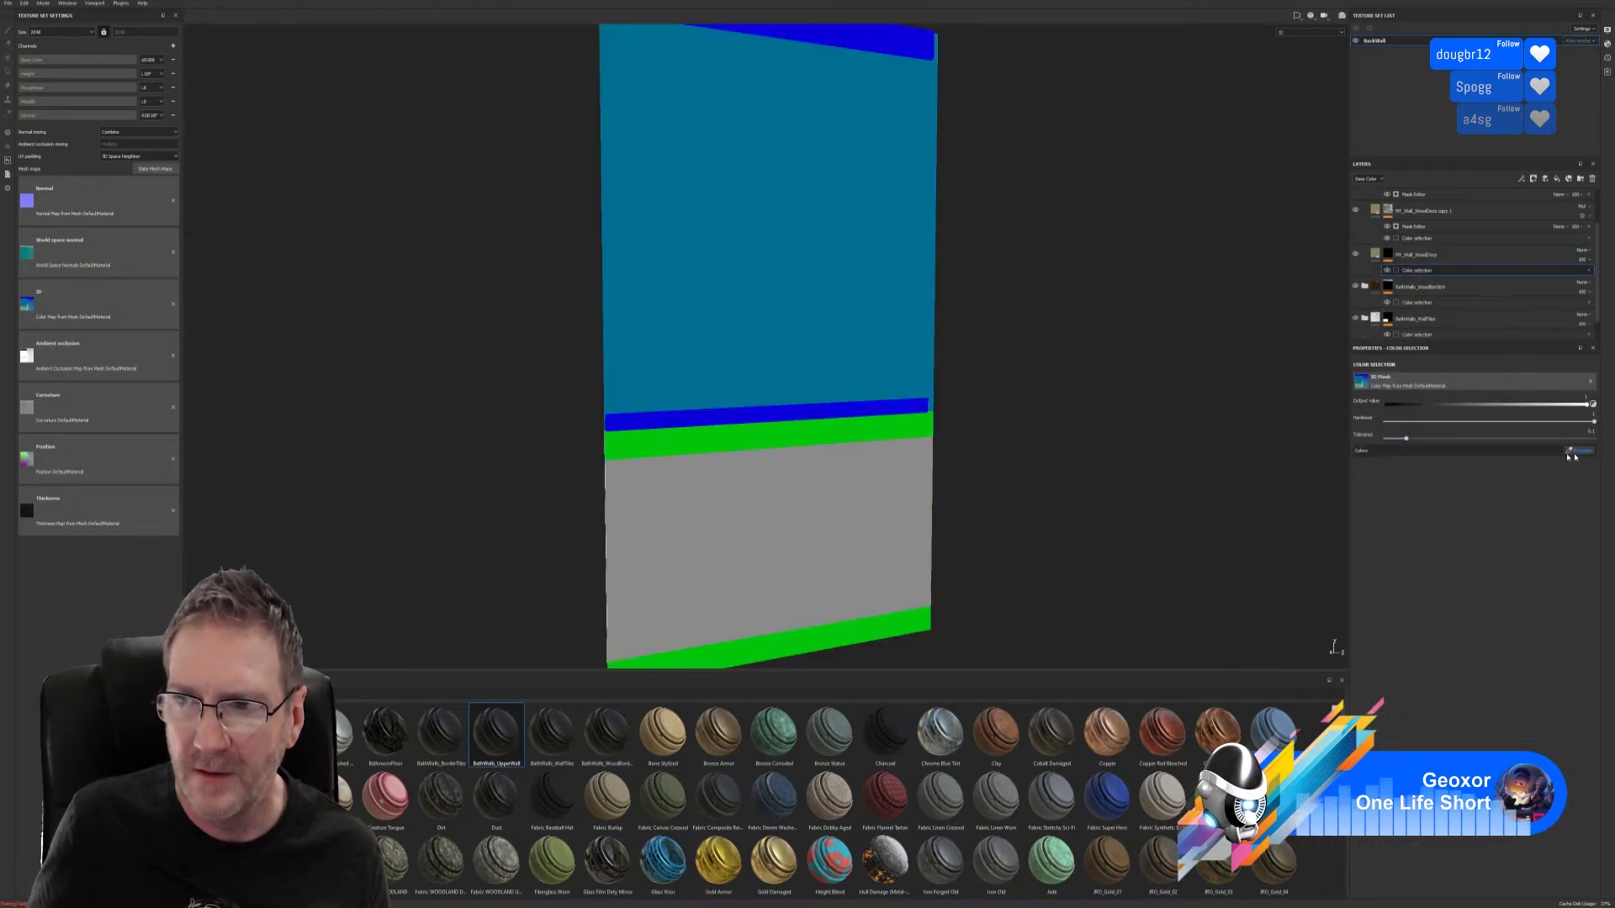
click(871, 269)
scroll(1418, 286, down, 1)
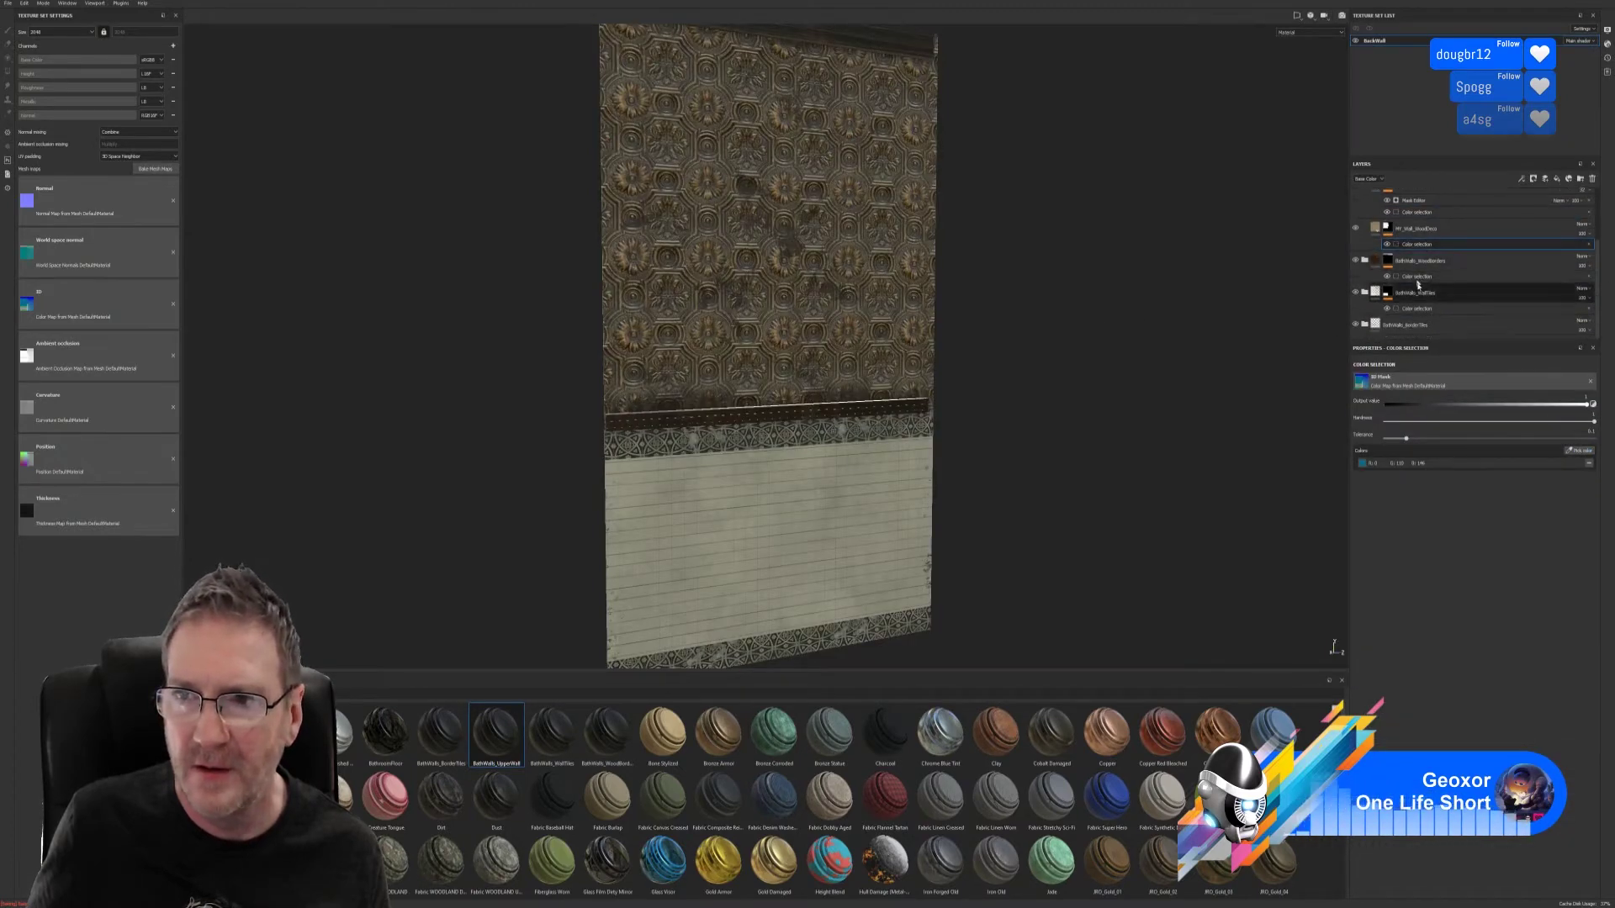
scroll(1418, 286, up, 4)
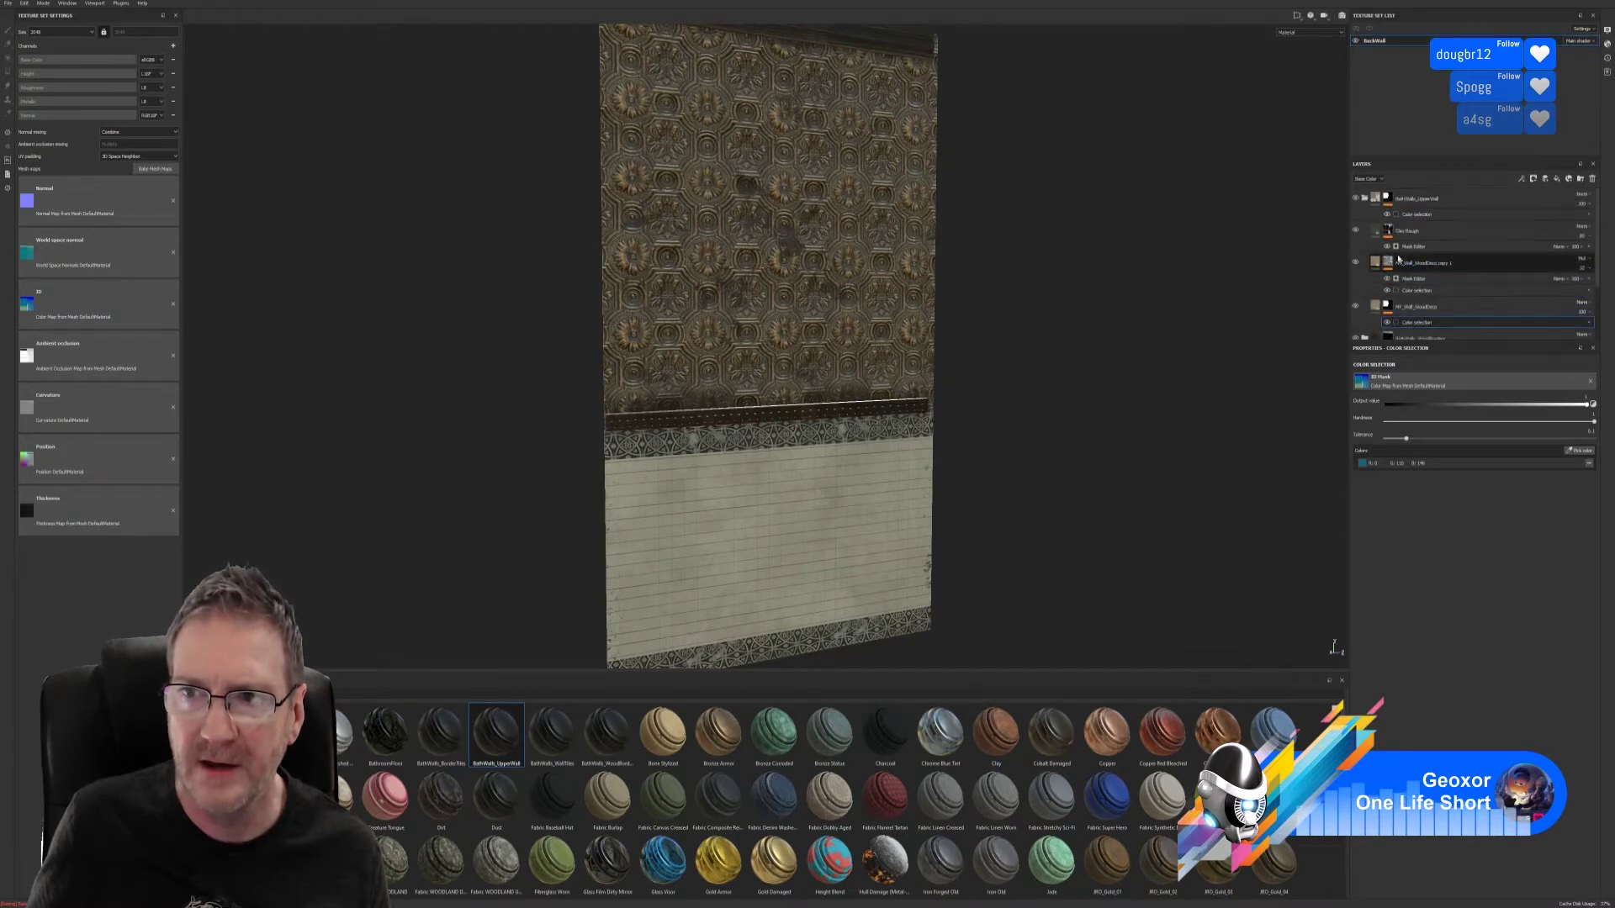
- In the Clay Rough layer's mask generator, set Global Balance to 0.5, raise Texture 2 slightly and set Curvature to about 0.52
alt+drag(970, 329, 1244, 273)
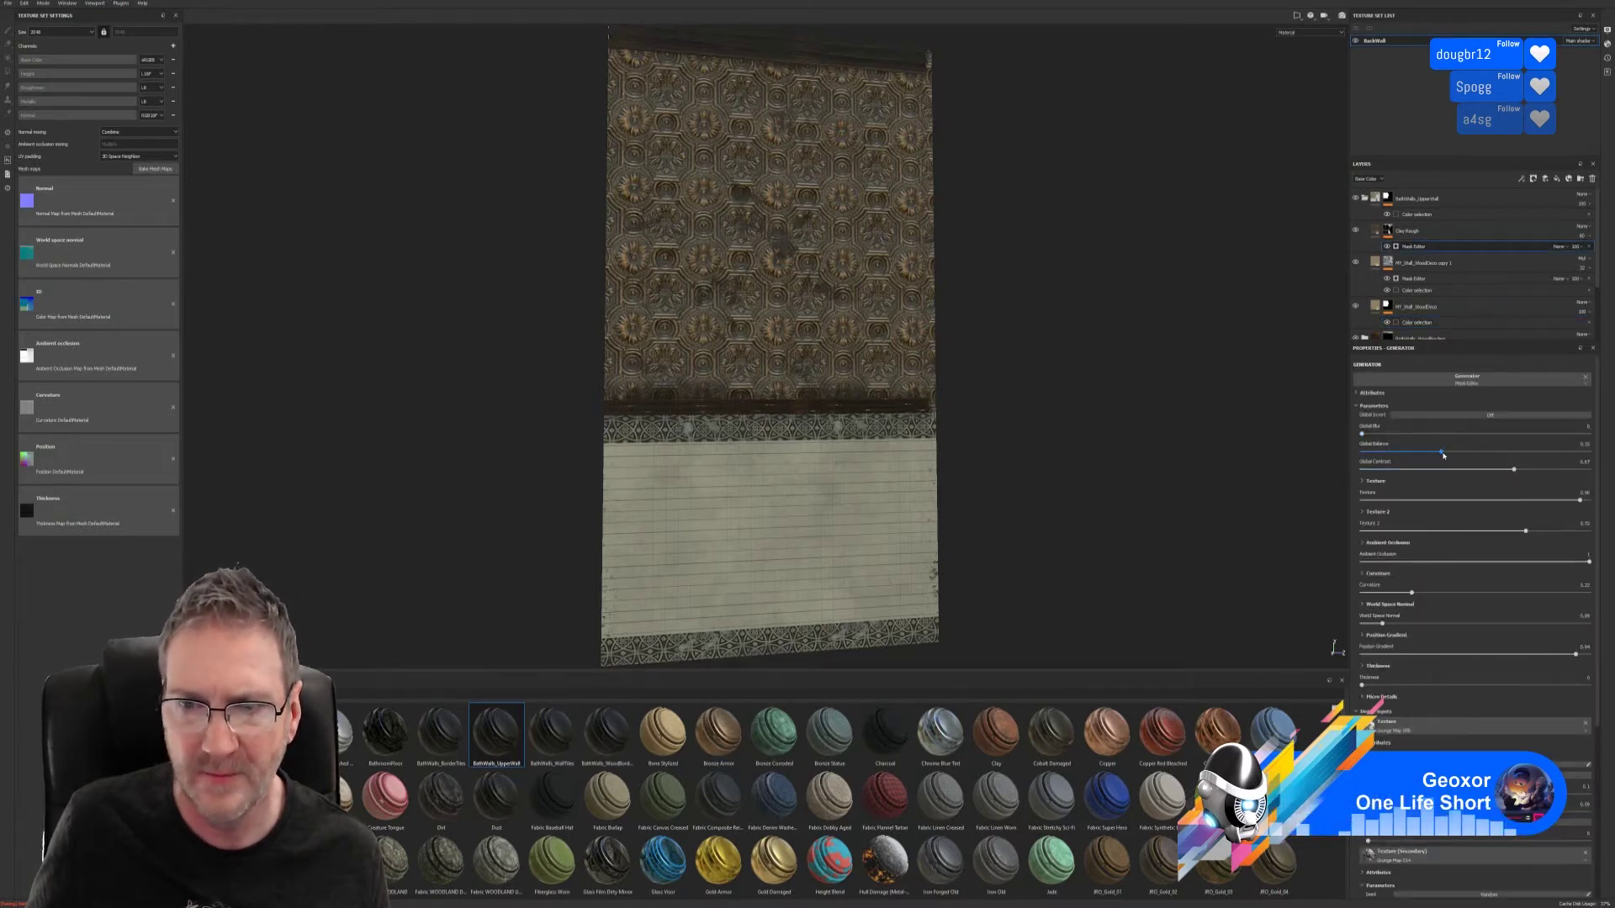
drag(1443, 454, 1467, 455)
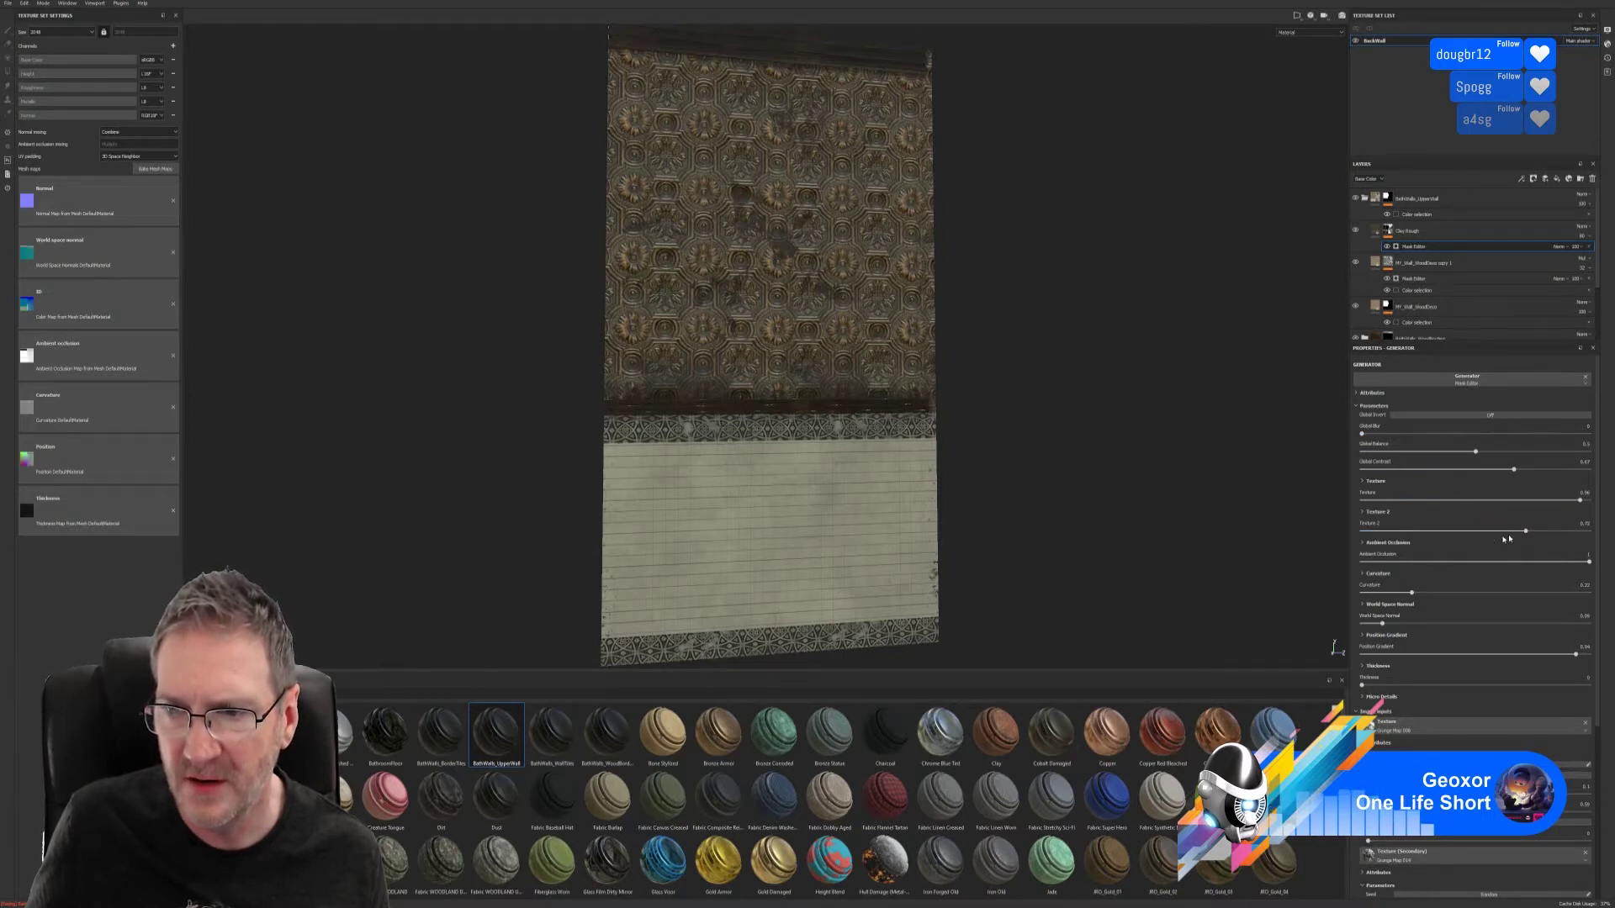
mouse_move(1523, 533)
mouse_down()
mouse_move(1423, 532)
mouse_move(1537, 519)
mouse_up()
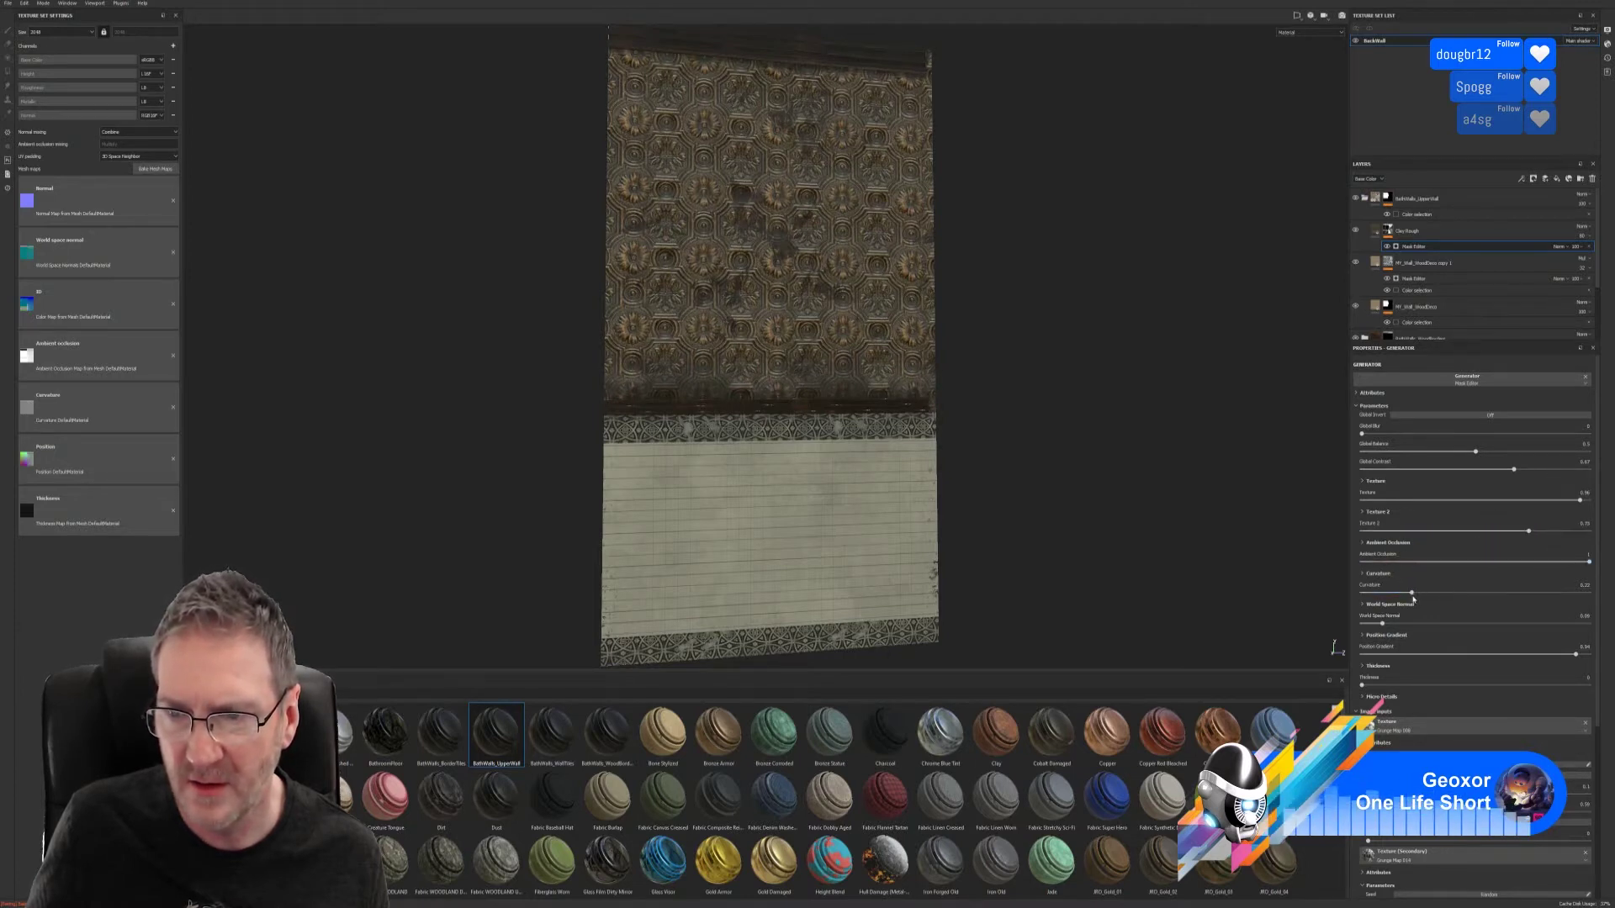
drag(1413, 599, 1480, 589)
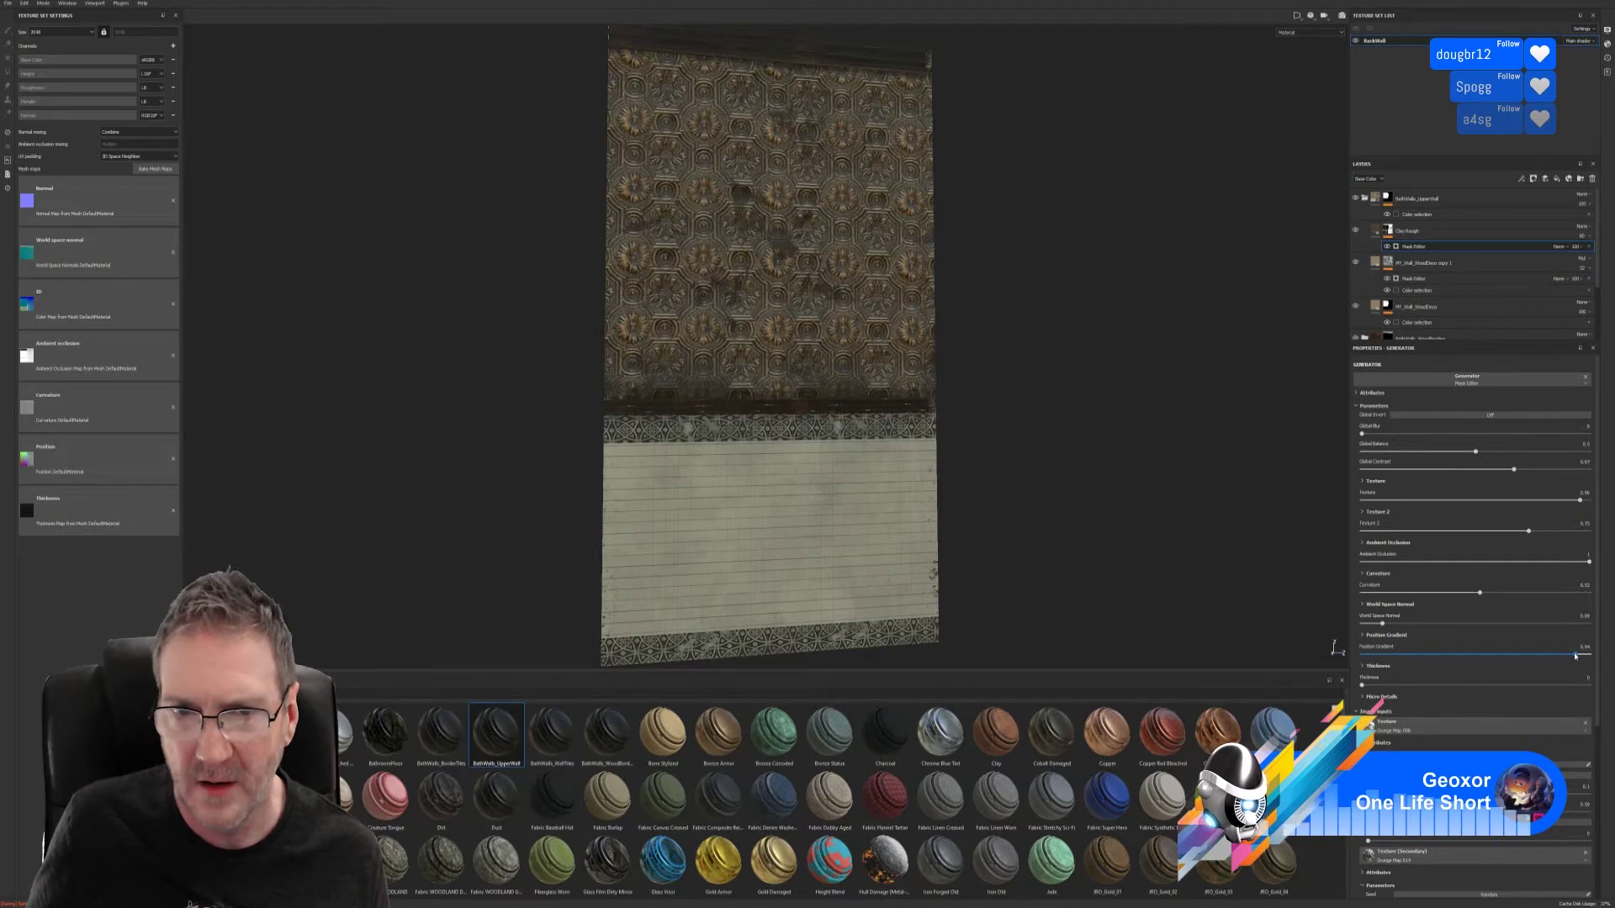
- Reduce the Clay Rough mask's Position Gradient to about 0.85, raise World Space Normal and Thickness slightly, and test Global Invert
mouse_move(1575, 655)
mouse_down()
mouse_move(1507, 666)
mouse_move(1554, 663)
mouse_up()
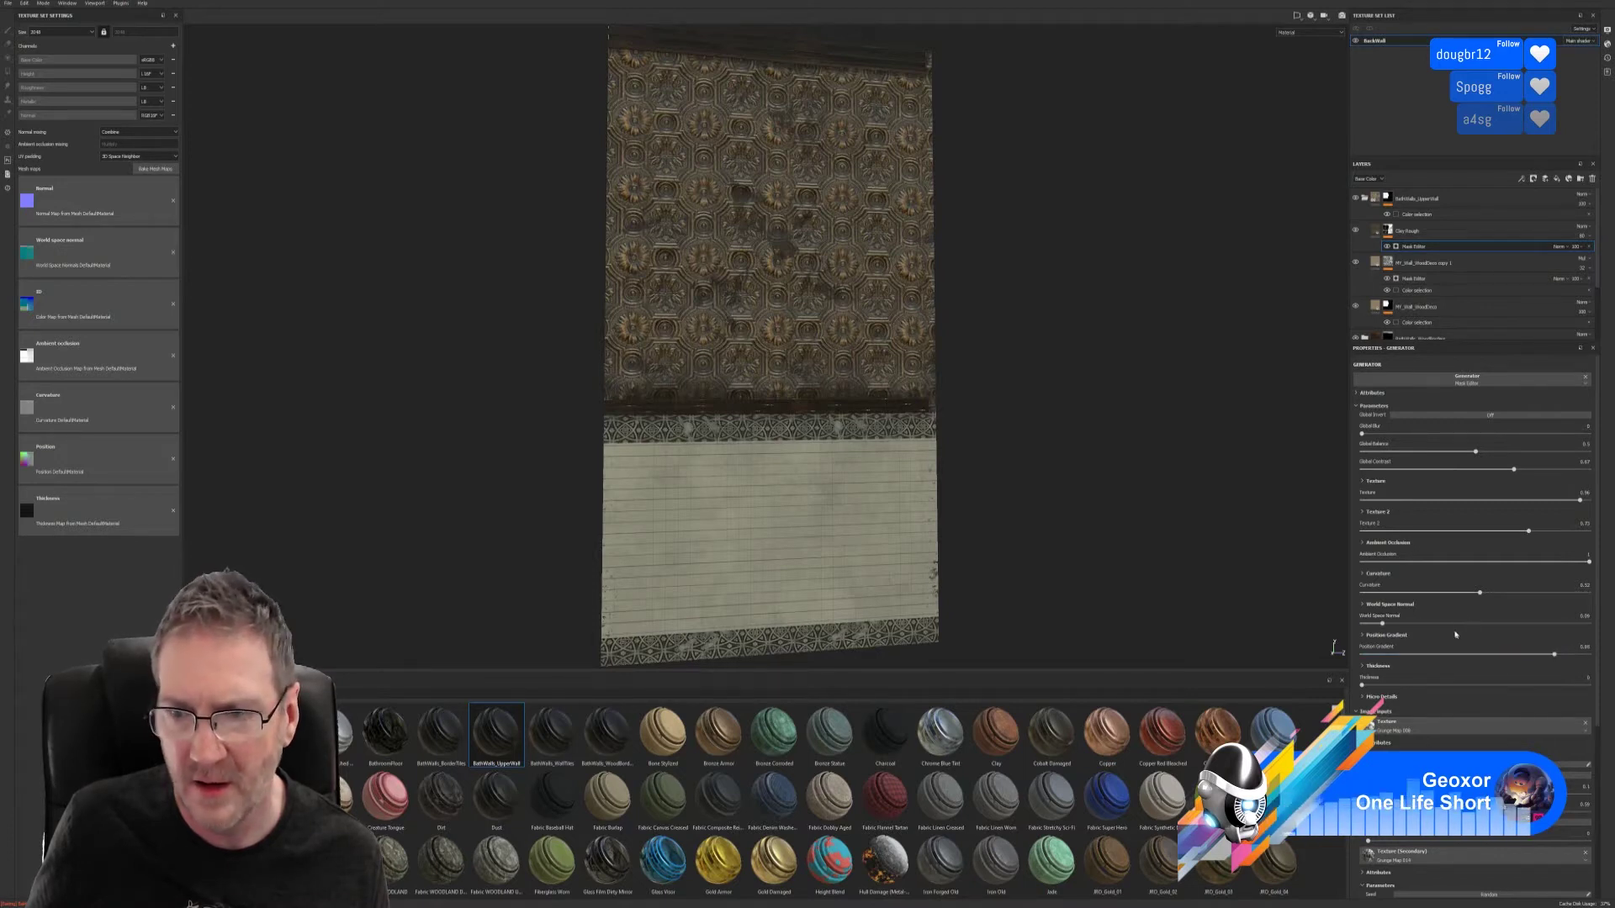
drag(1381, 623, 1368, 690)
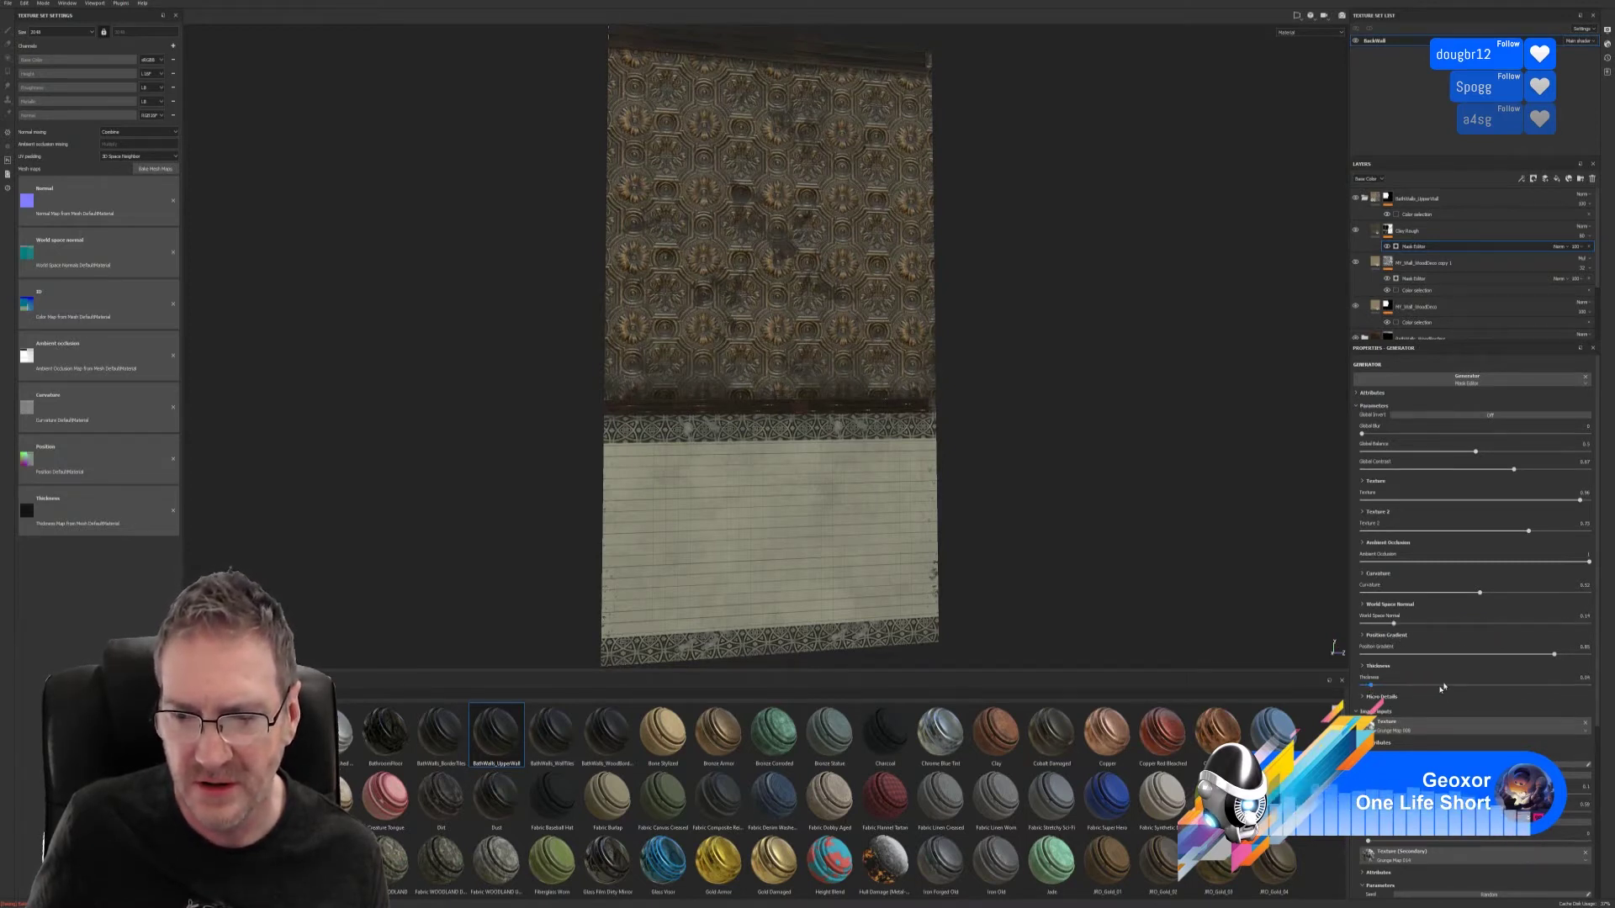
click(1491, 416)
click(1487, 416)
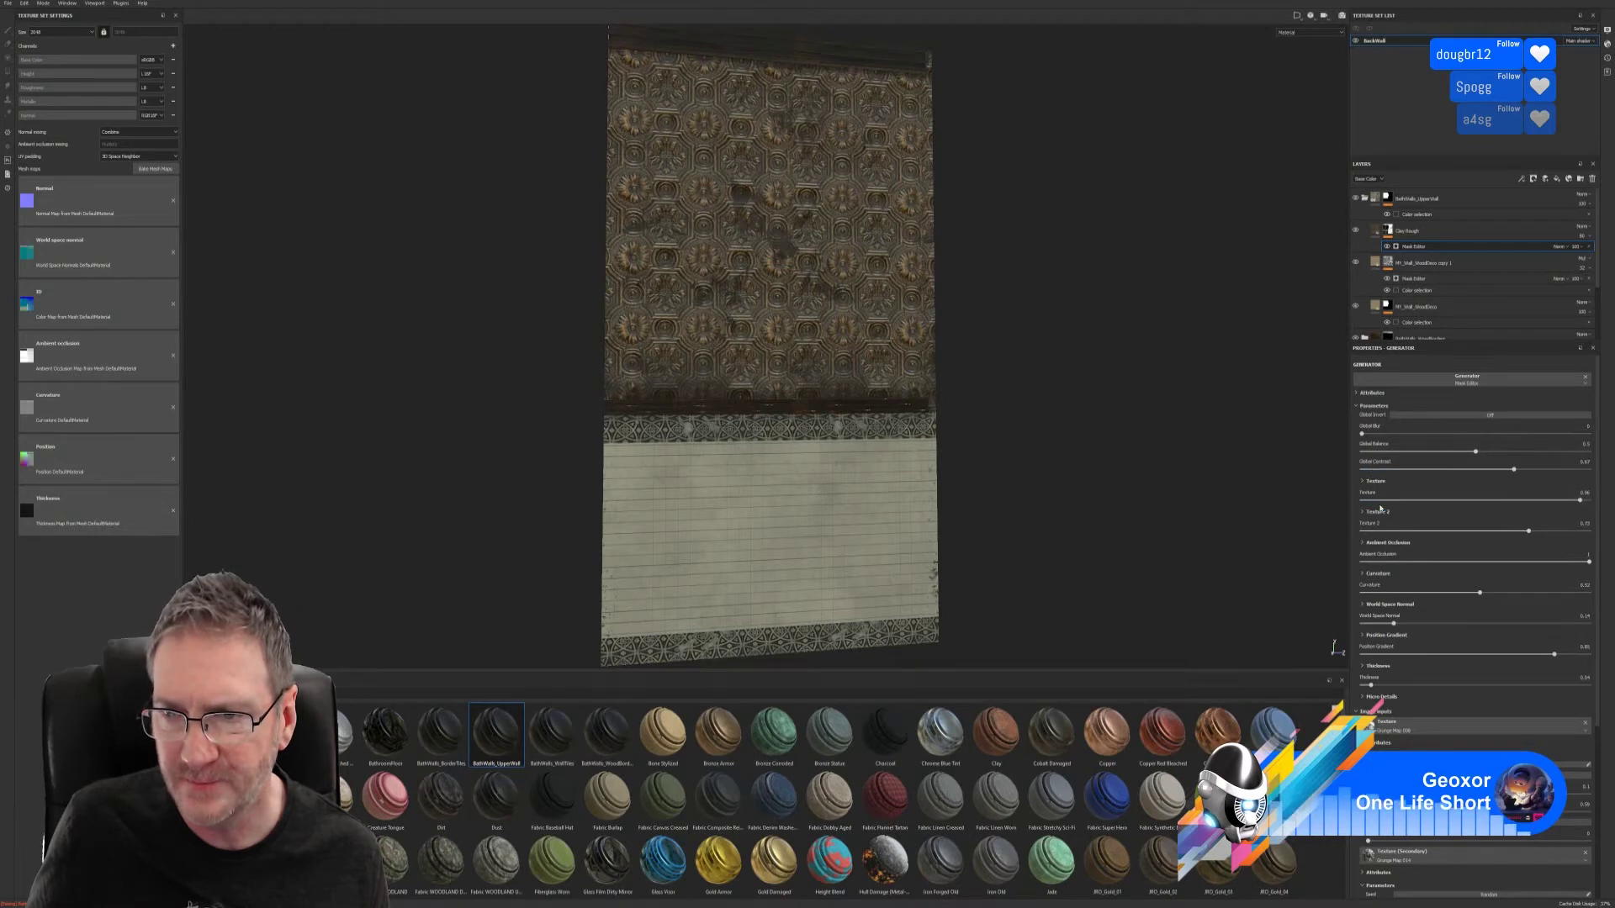
- Set Texture 2 to about 0.81, Ambient Occlusion to 0.8 and Curvature to about 0.72 in the Clay Rough mask generator
mouse_move(1528, 531)
mouse_down()
mouse_move(1445, 531)
mouse_move(1538, 533)
mouse_up()
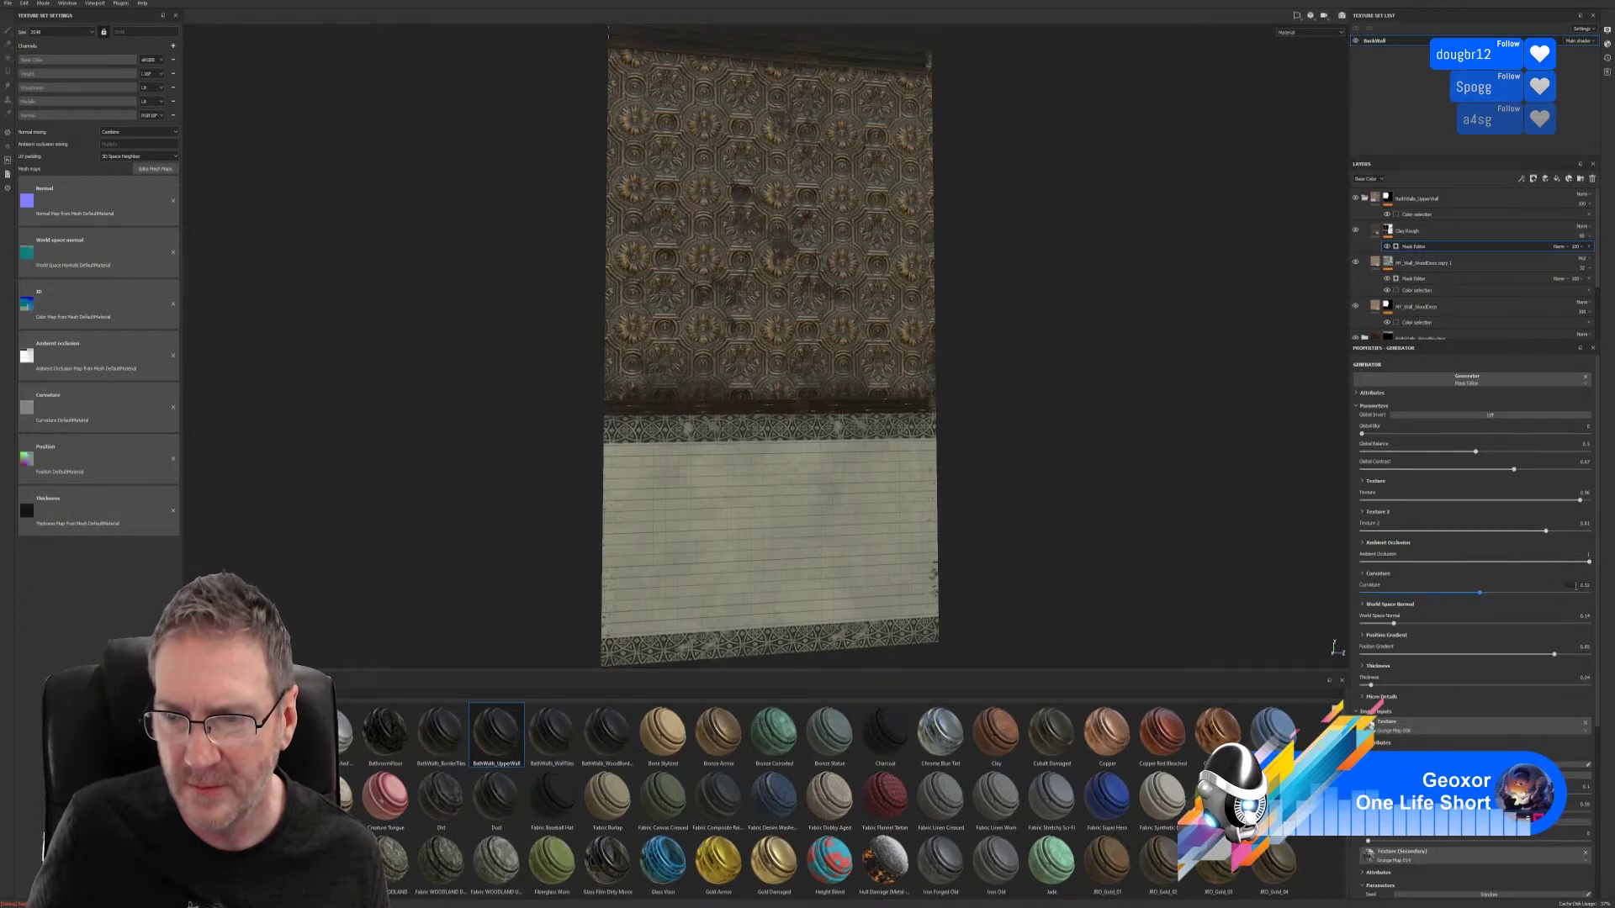
drag(1590, 569, 1494, 594)
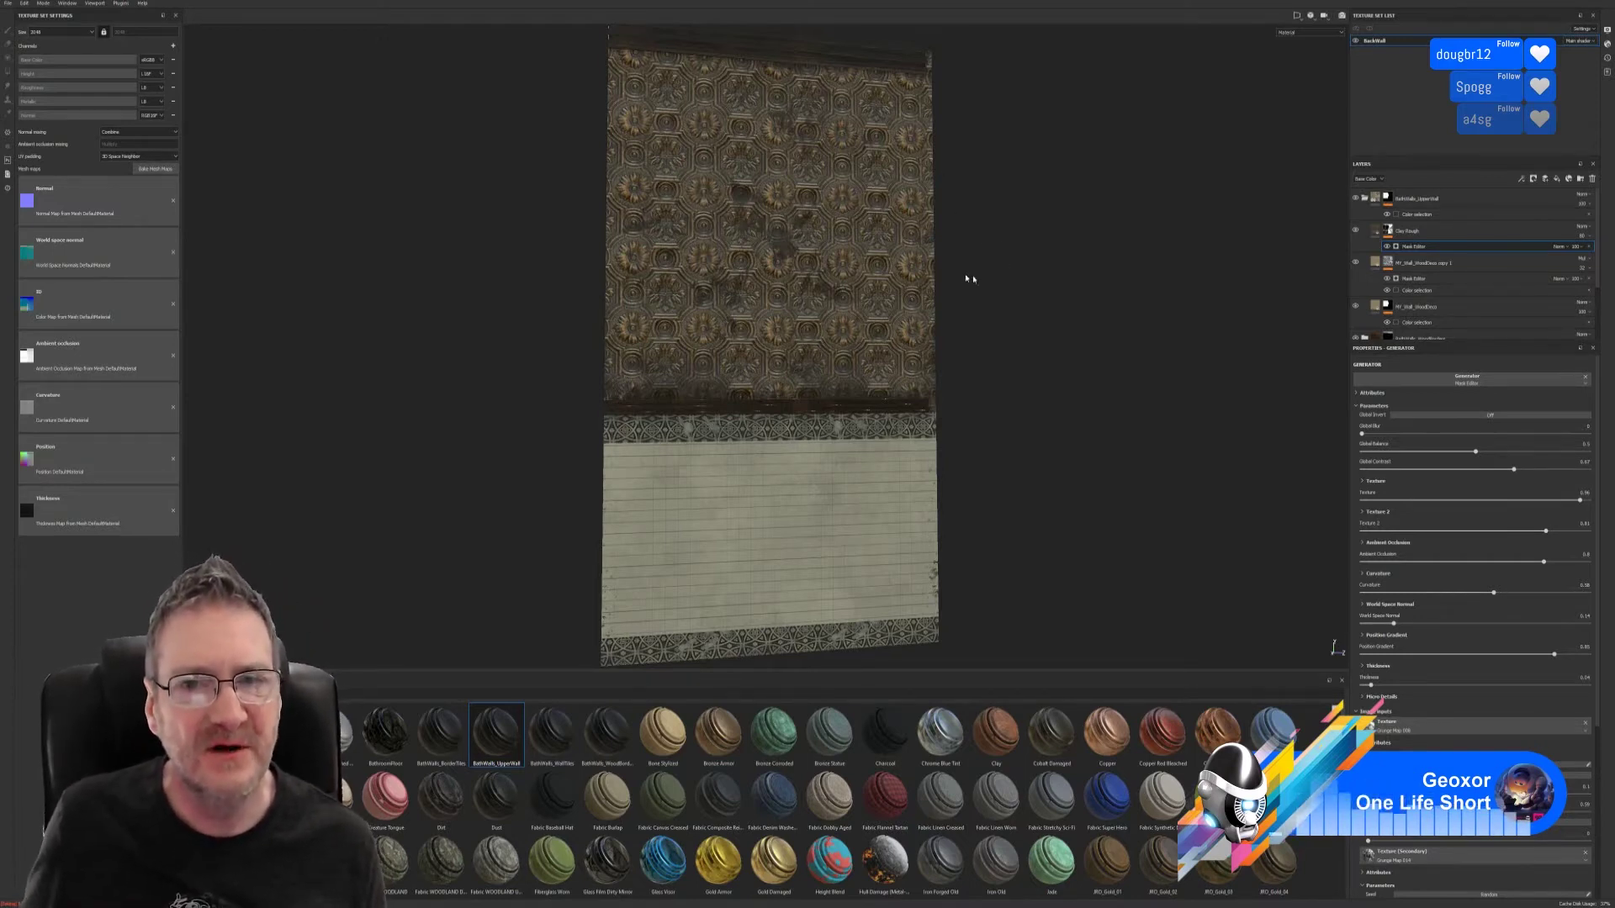
alt+drag(1063, 313, 1104, 344)
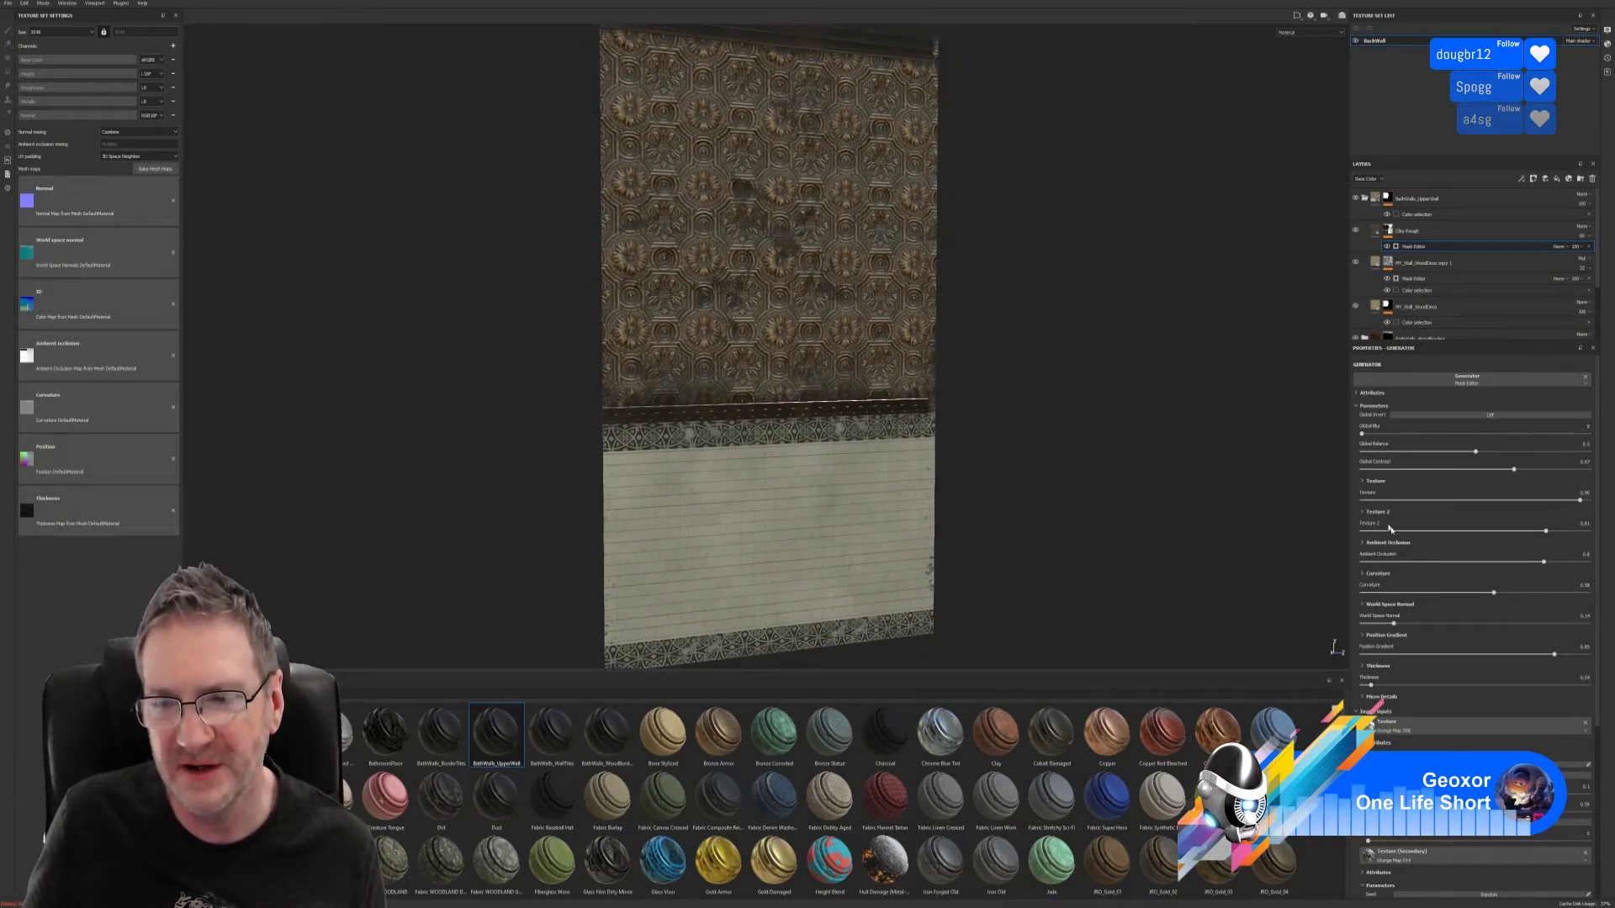
drag(1493, 593, 1524, 574)
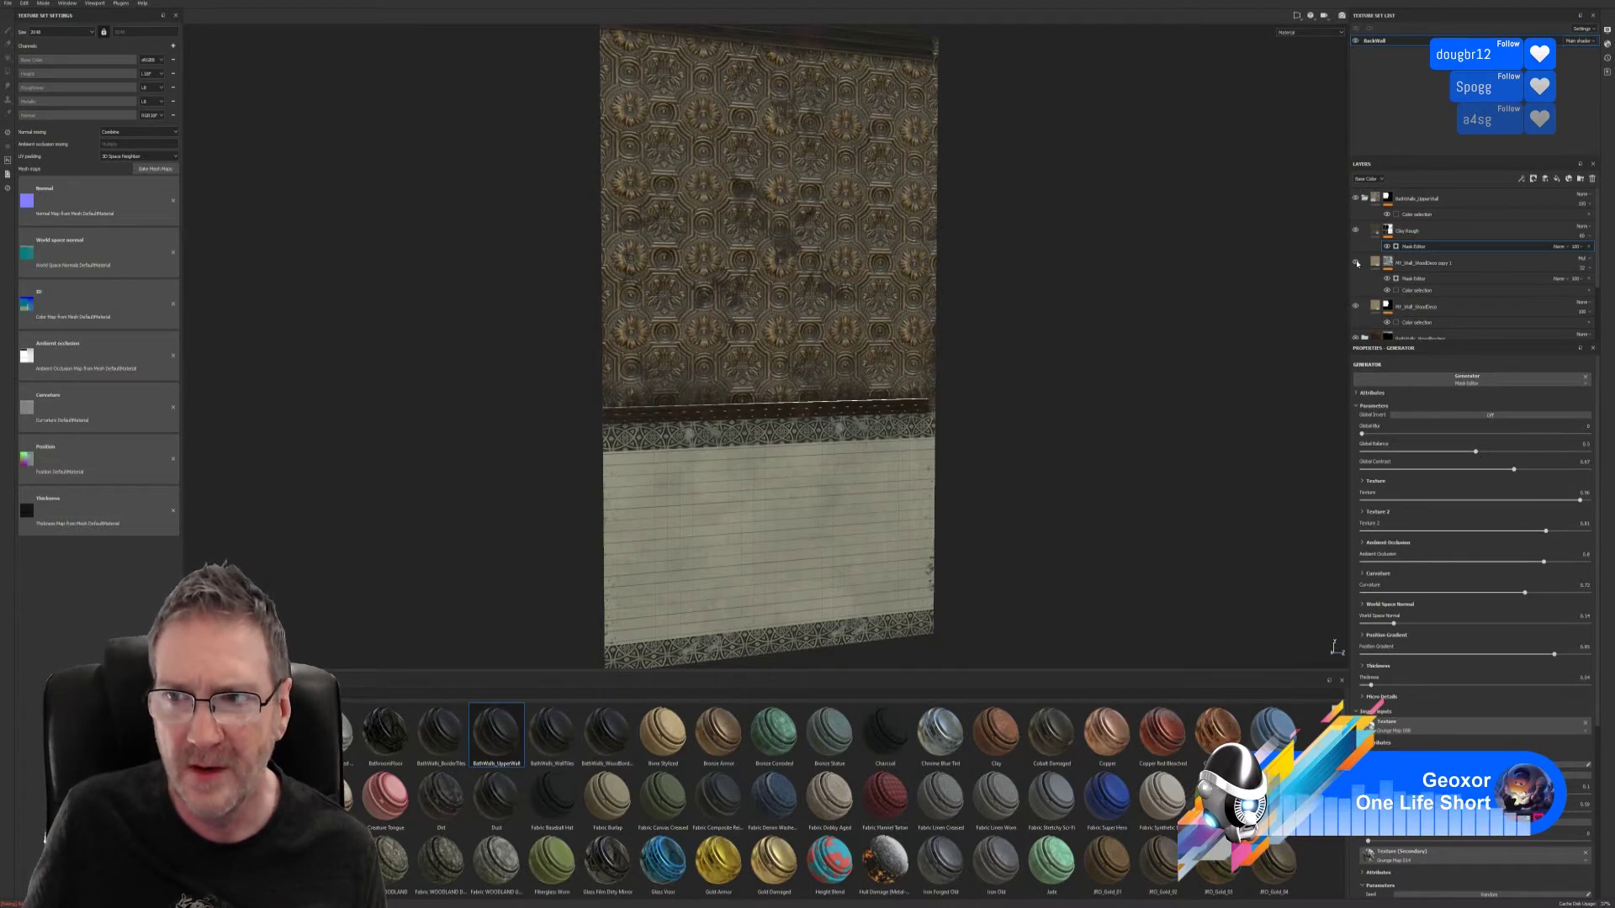
- In the "copy 1" layer's mask generator, lower Global Balance, Texture 2, World Space Normal and Position Gradient slightly and raise Curvature
click(1419, 279)
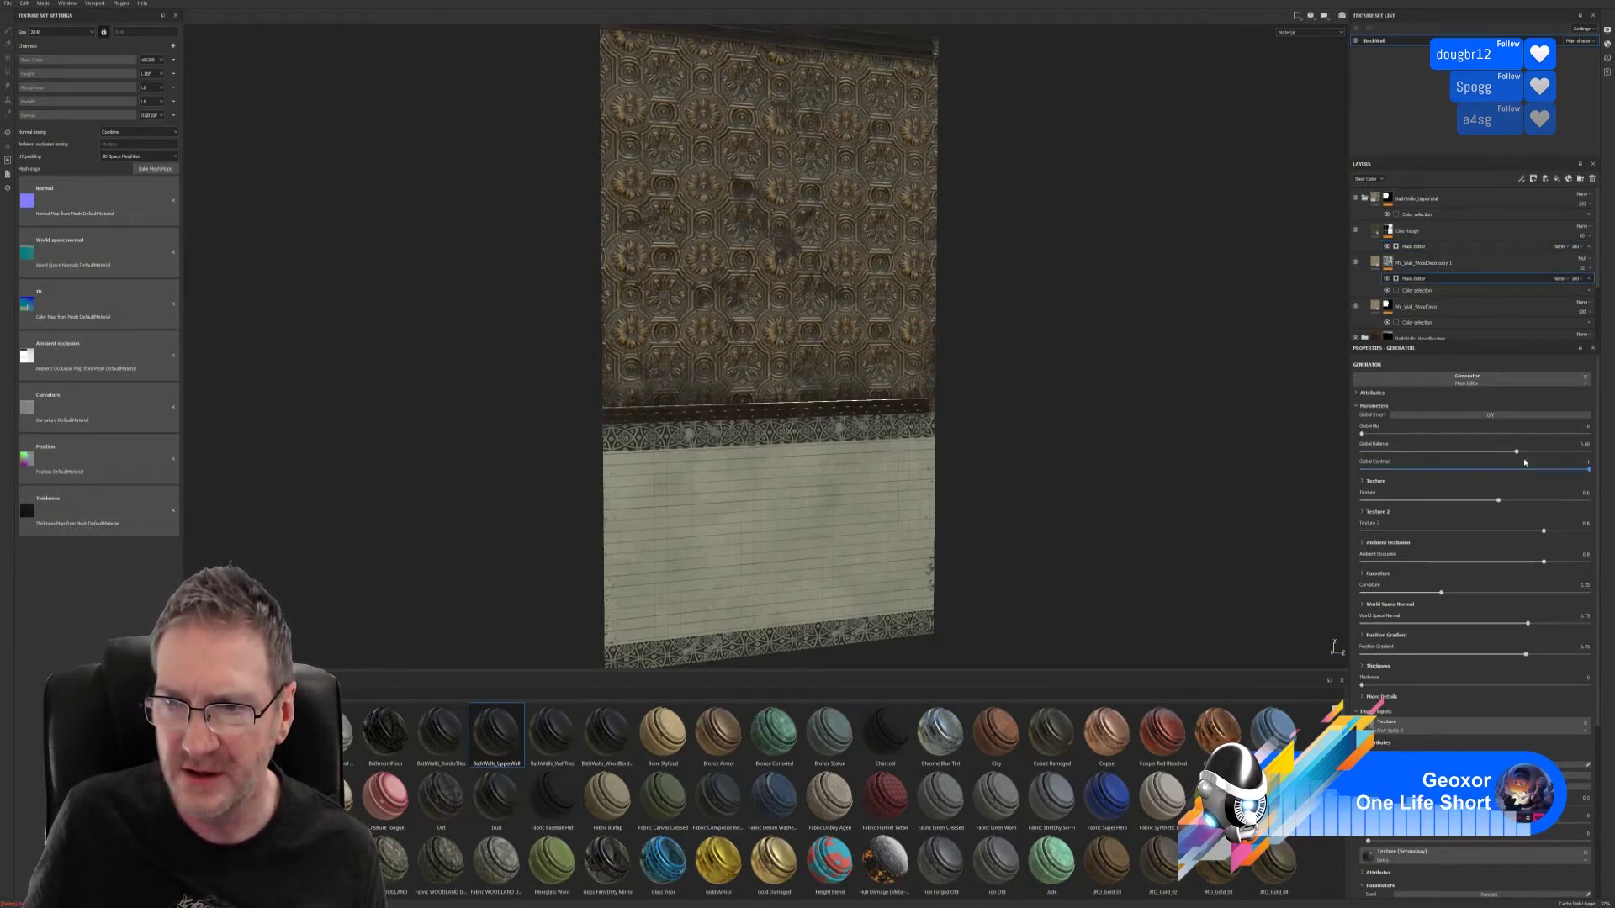
drag(1518, 457, 1529, 532)
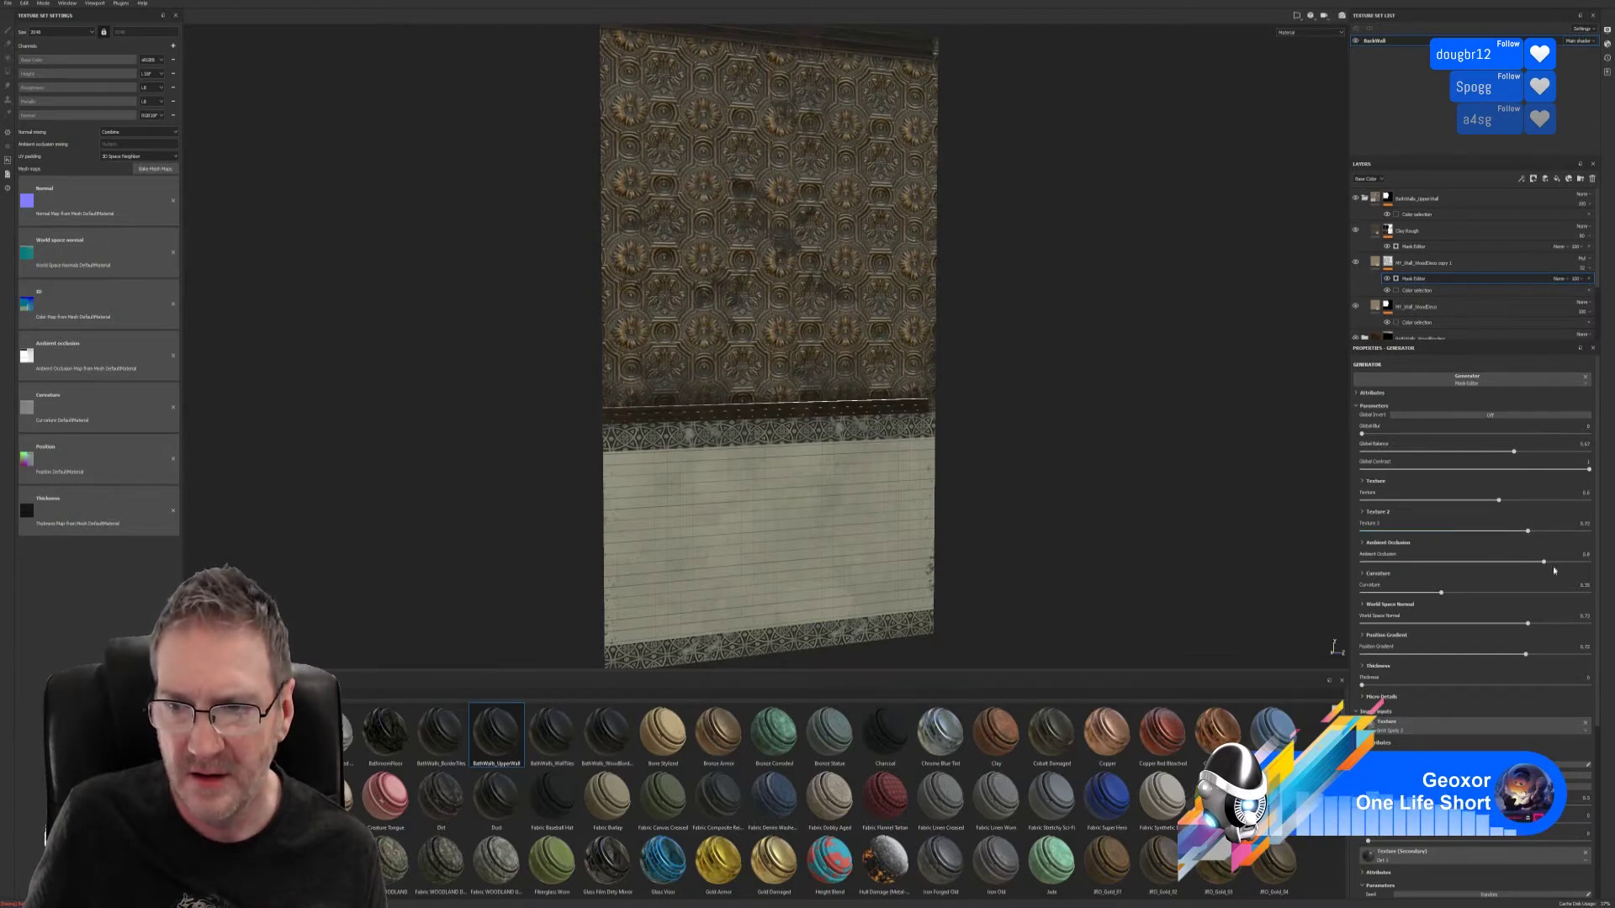
drag(1442, 594, 1513, 623)
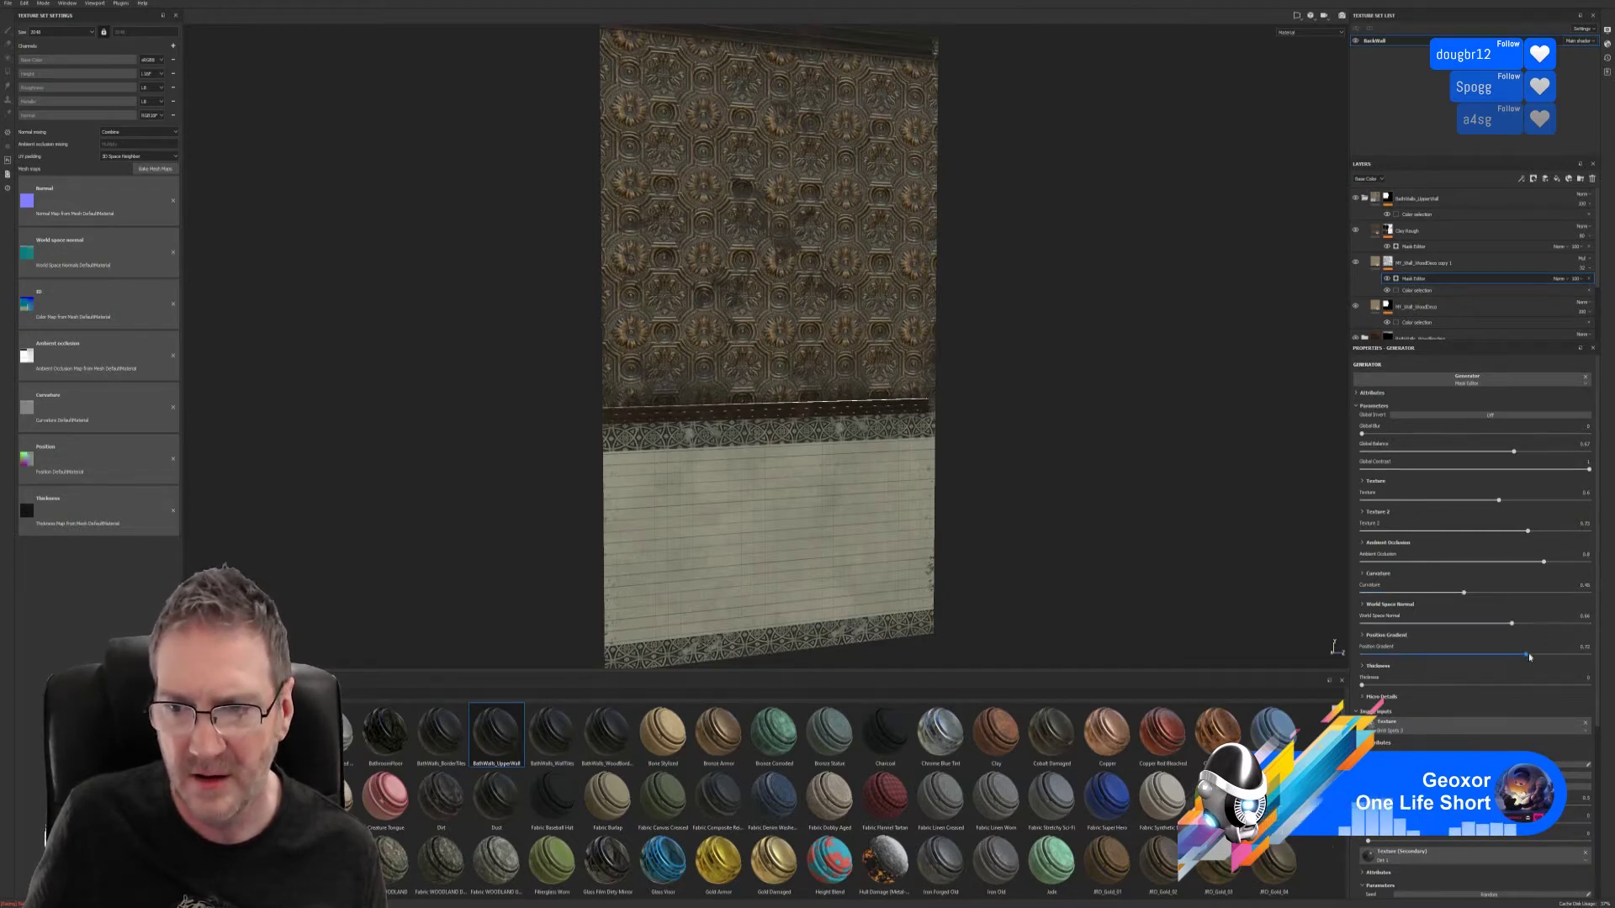
drag(1463, 661, 1510, 656)
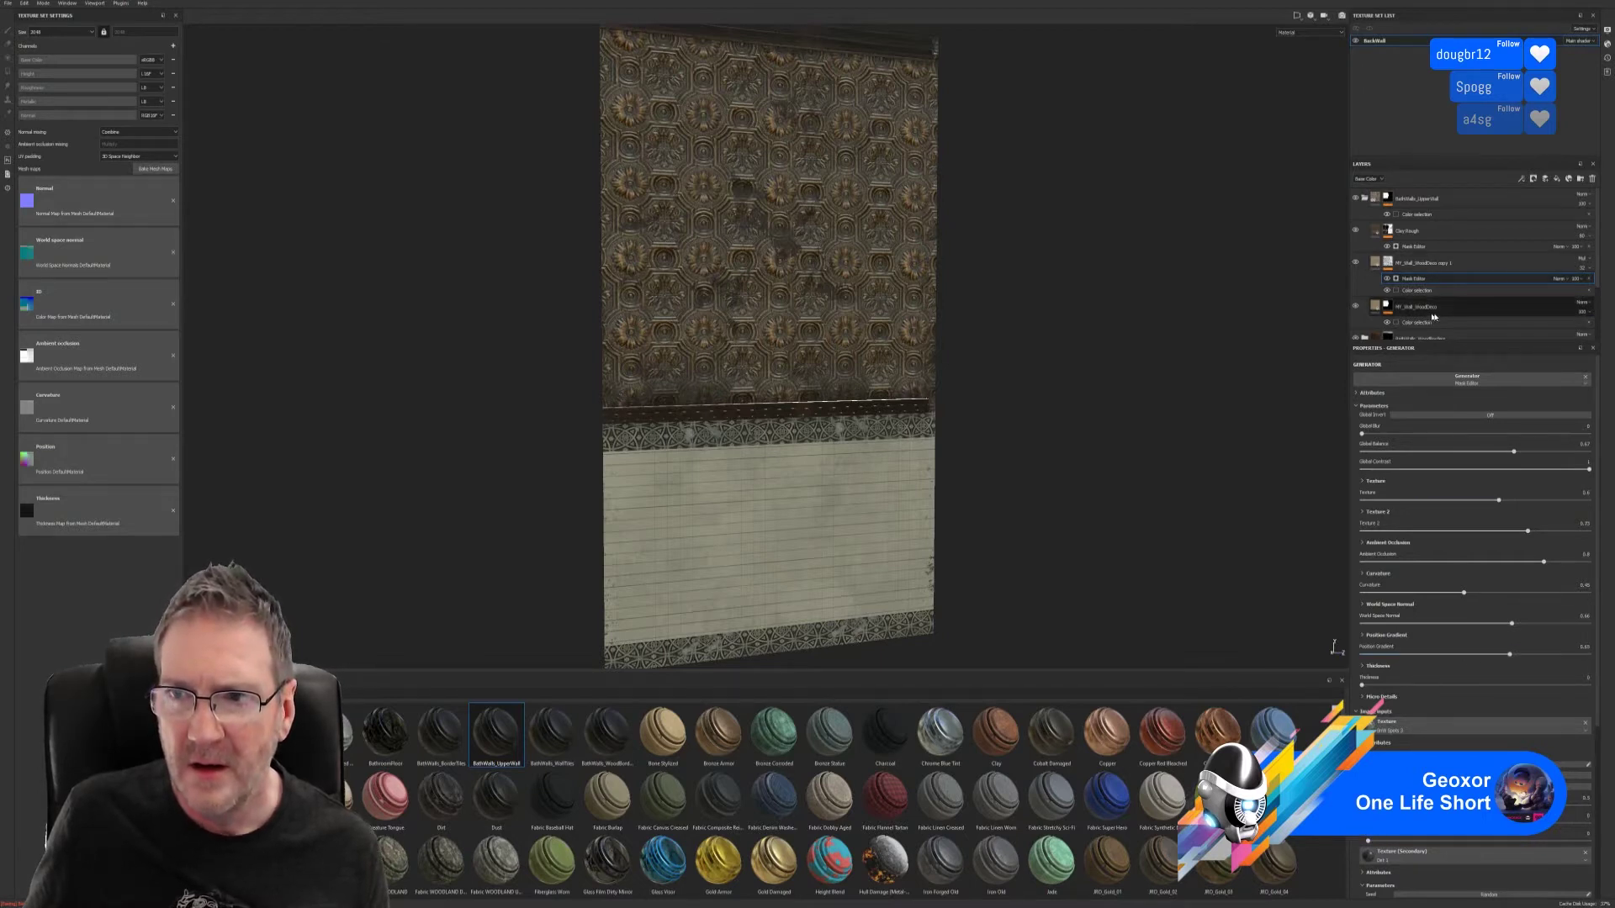
scroll(1432, 309, down, 1)
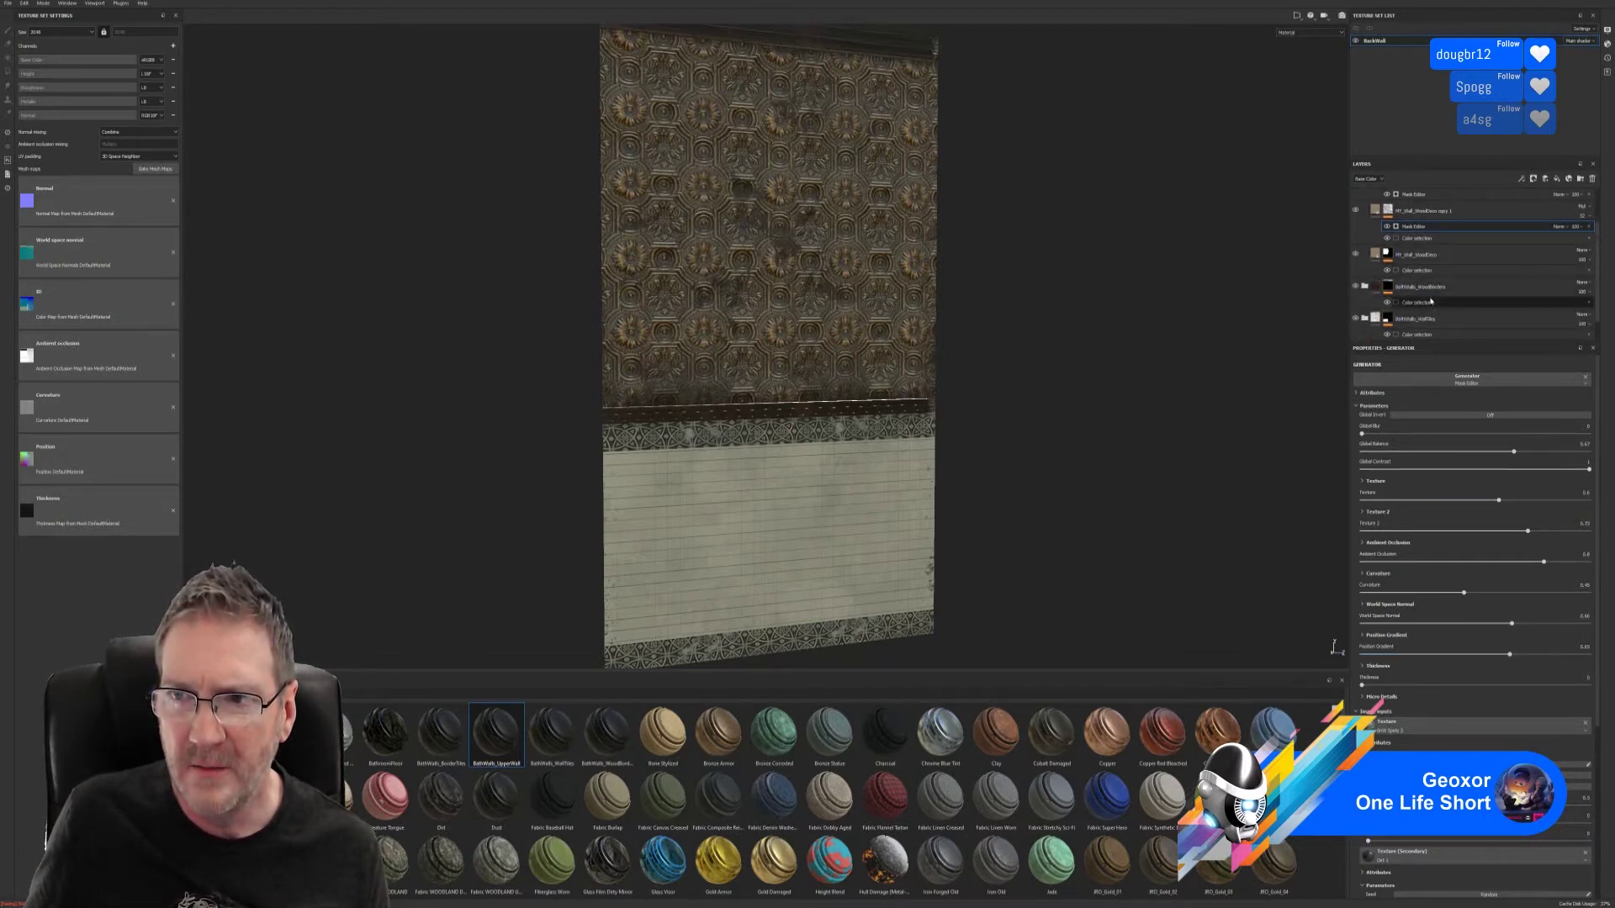
click(1391, 257)
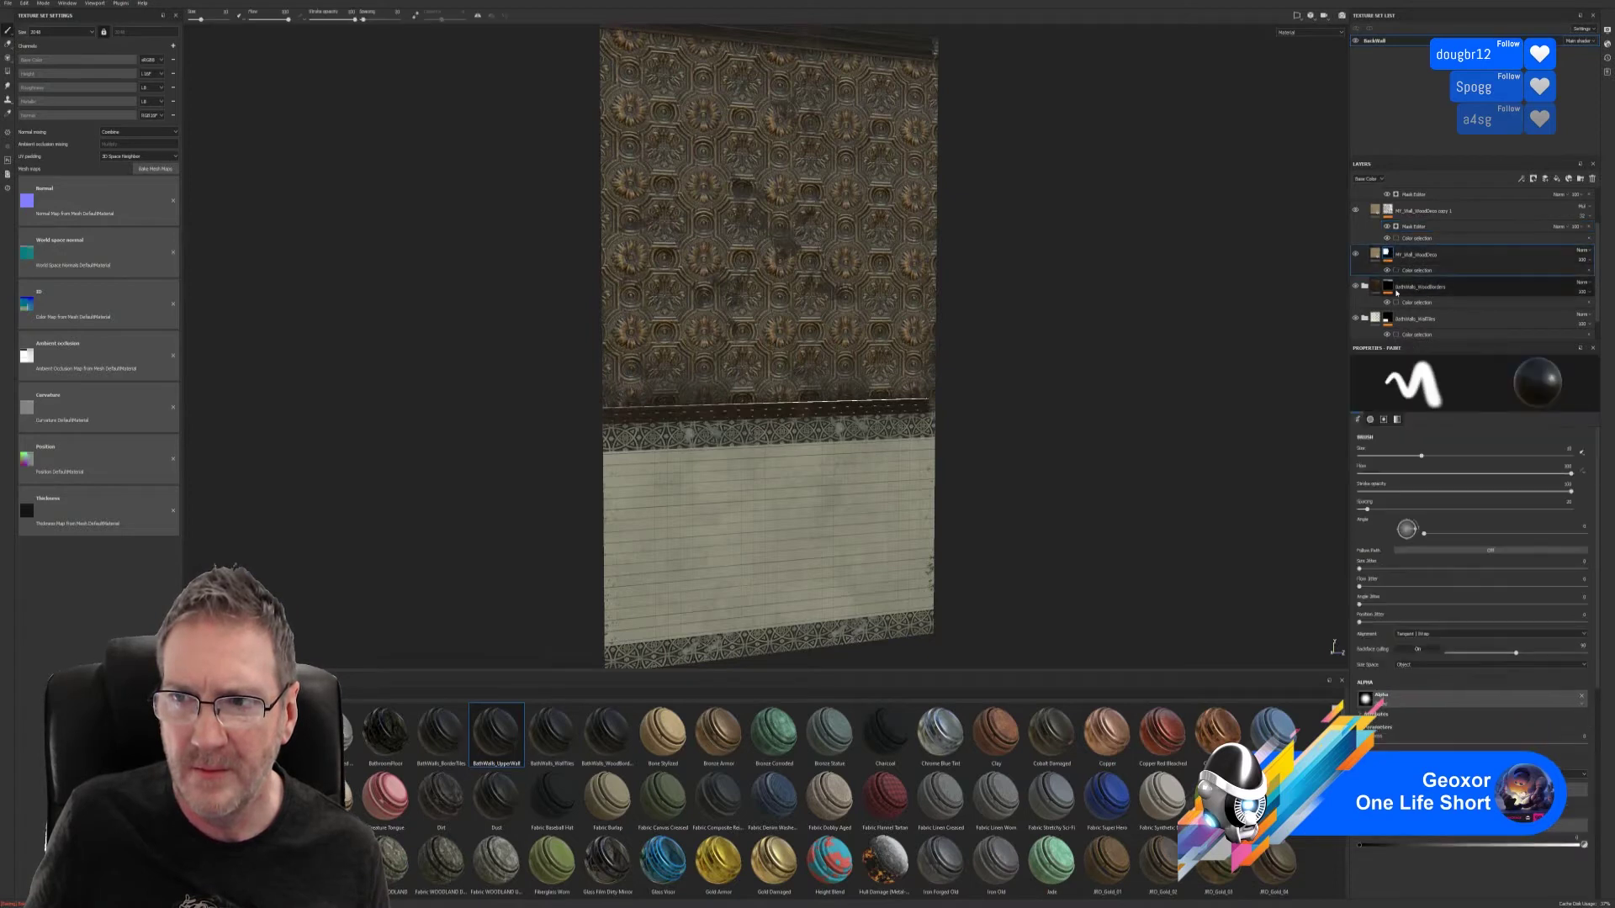
click(1422, 286)
scroll(1440, 297, down, 1)
scroll(1440, 297, up, 2)
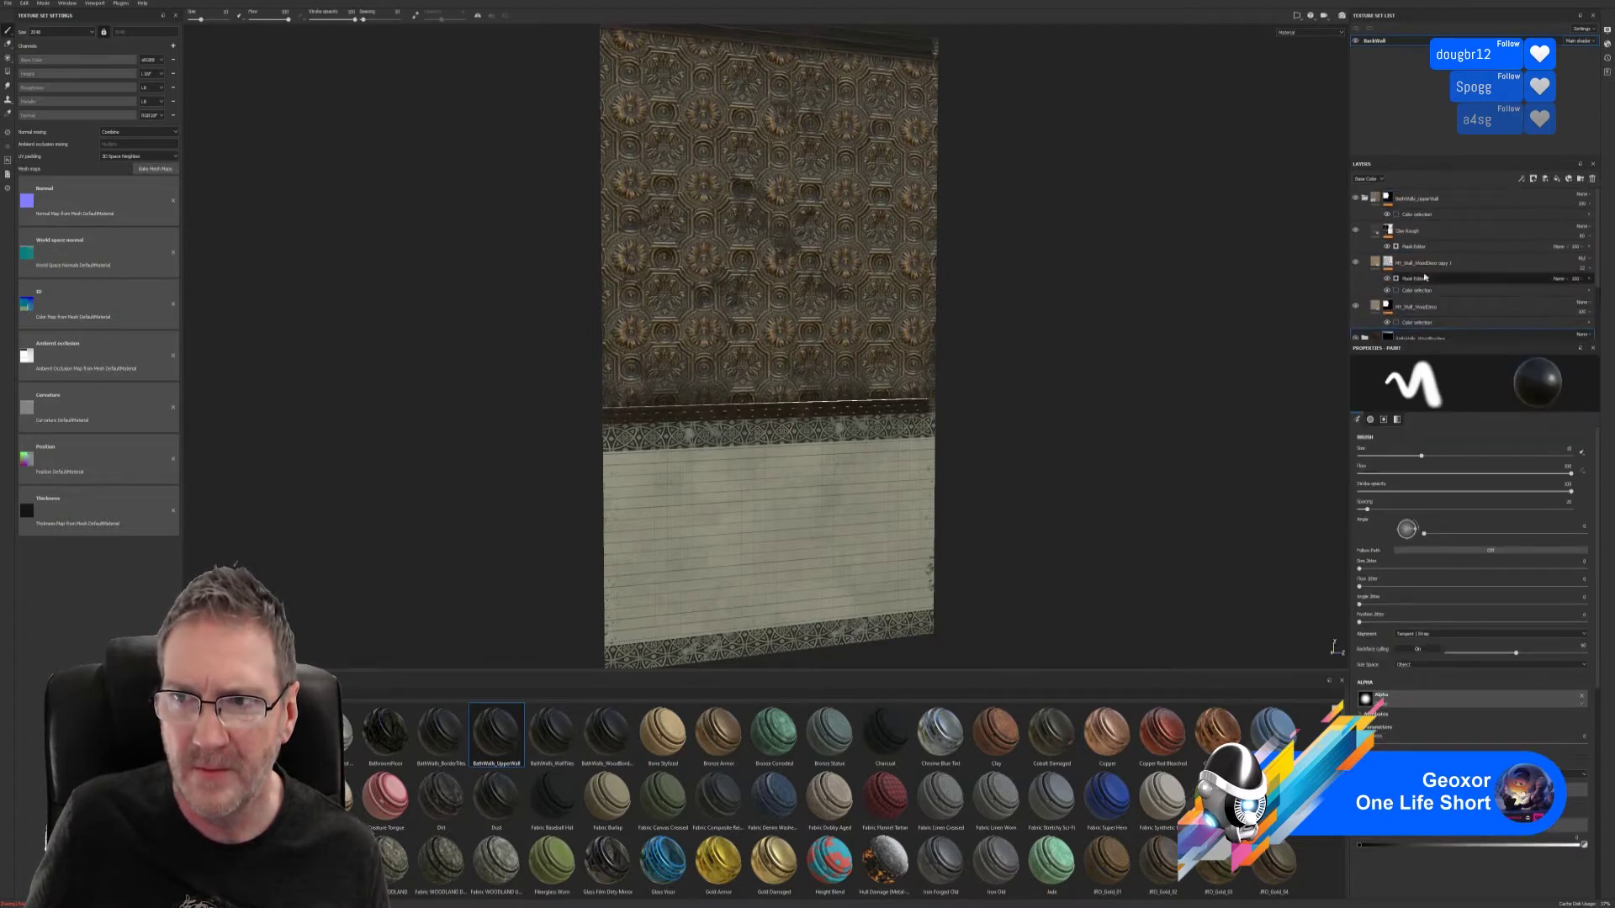
alt+drag(1219, 331, 1067, 361)
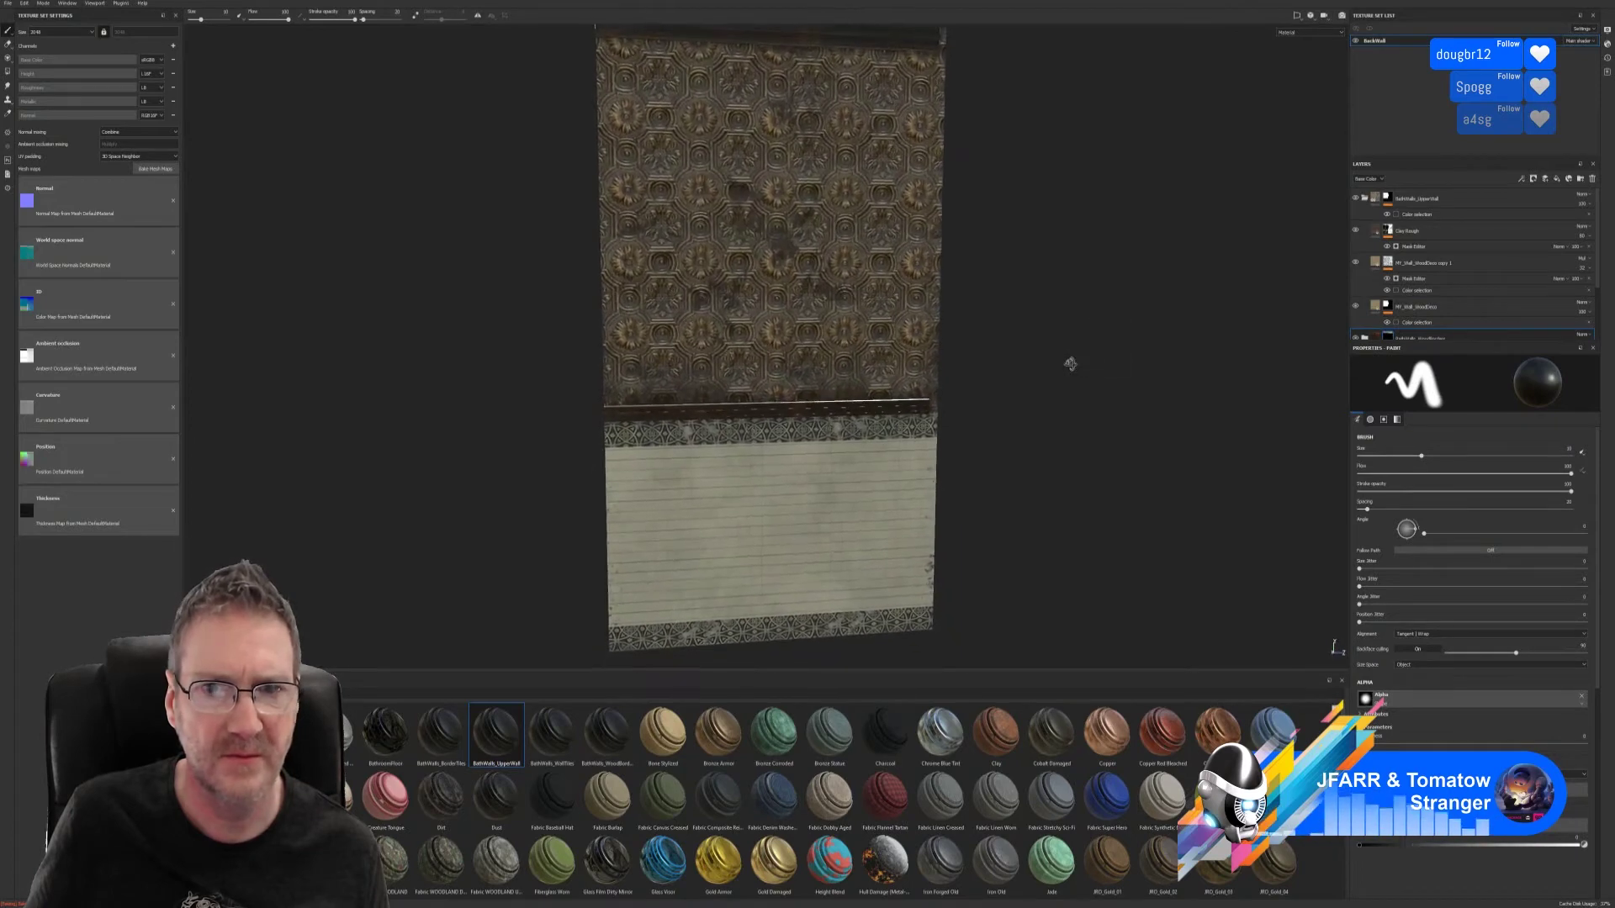
- Adjust the texture input parameters of the Clay Rough mask generator to redistribute the dark grime patches on the upper wall
click(1417, 245)
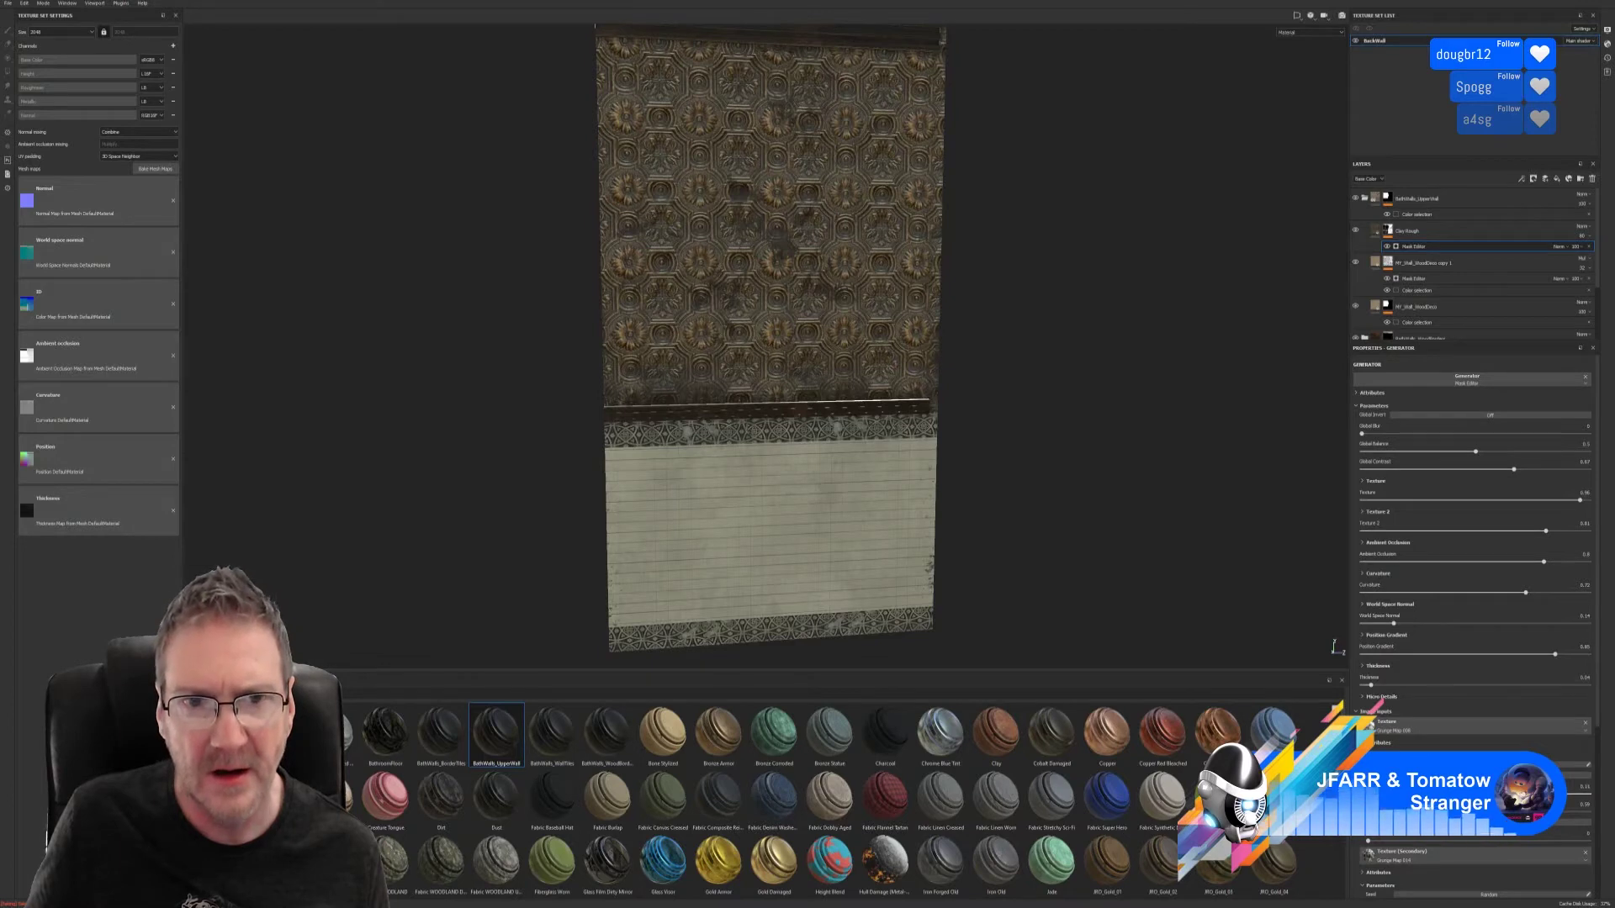
drag(1391, 794, 1455, 794)
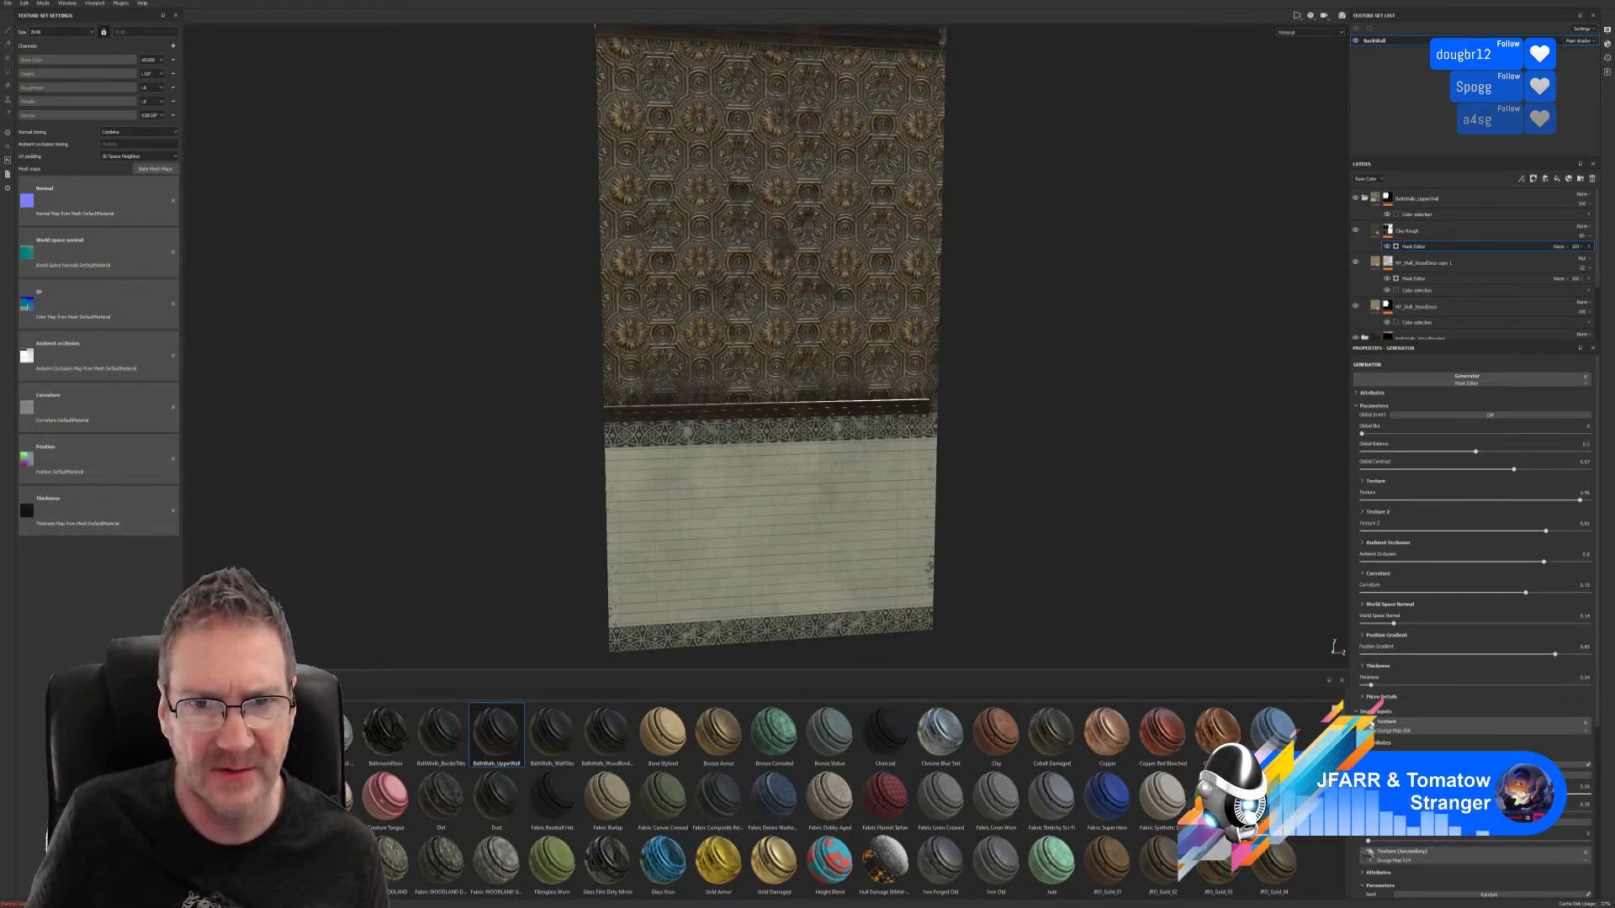
drag(1368, 794, 1392, 794)
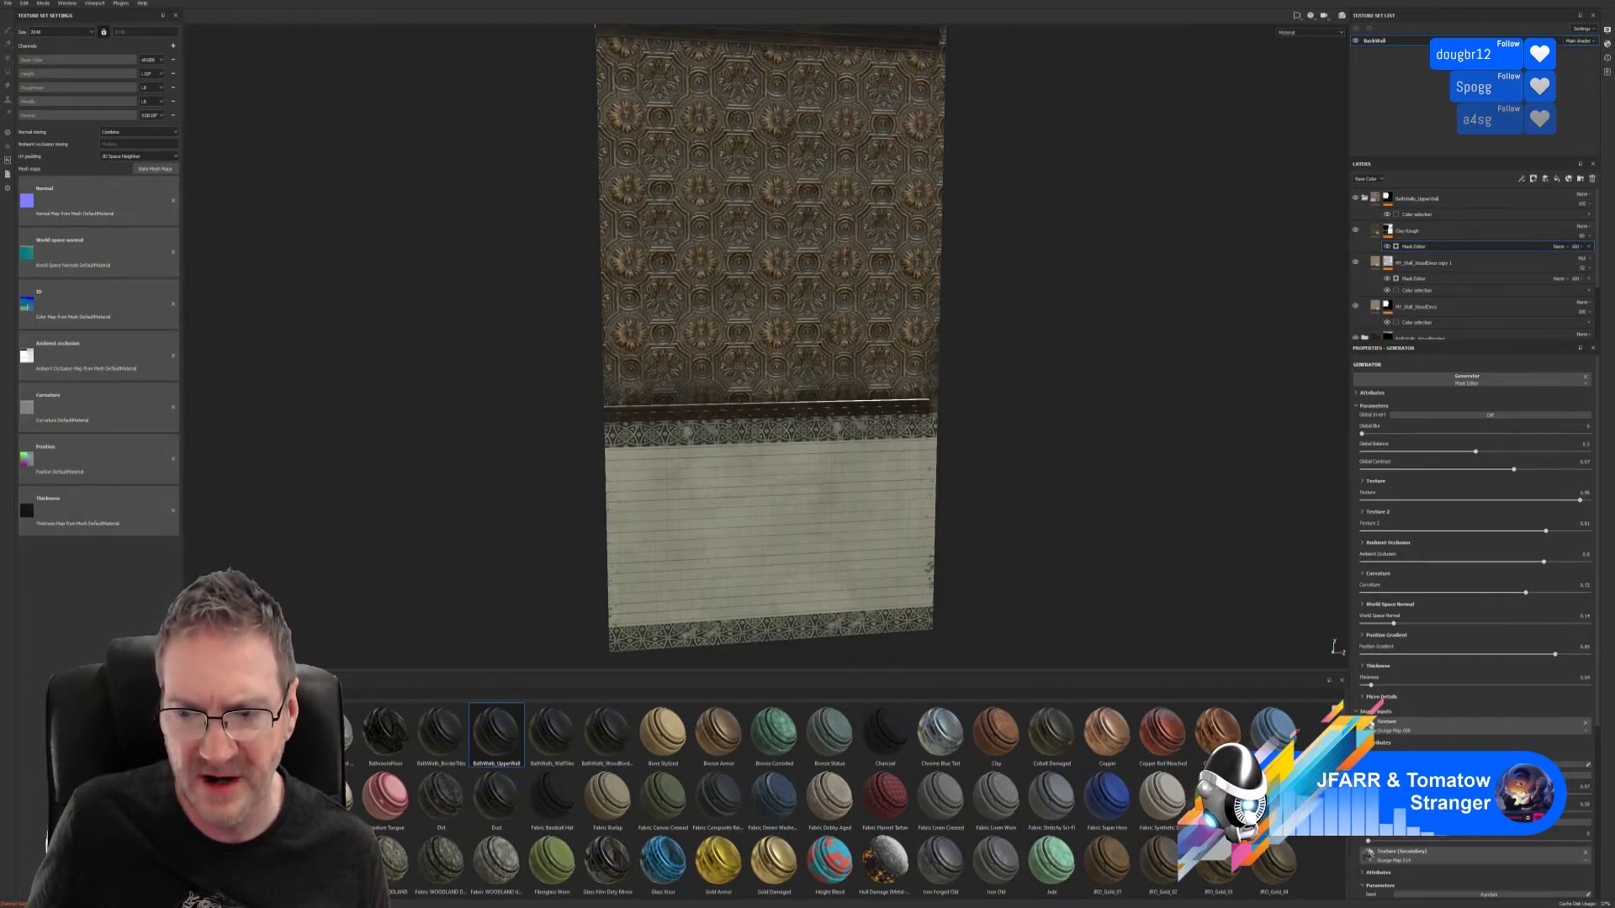
drag(1396, 794, 1434, 794)
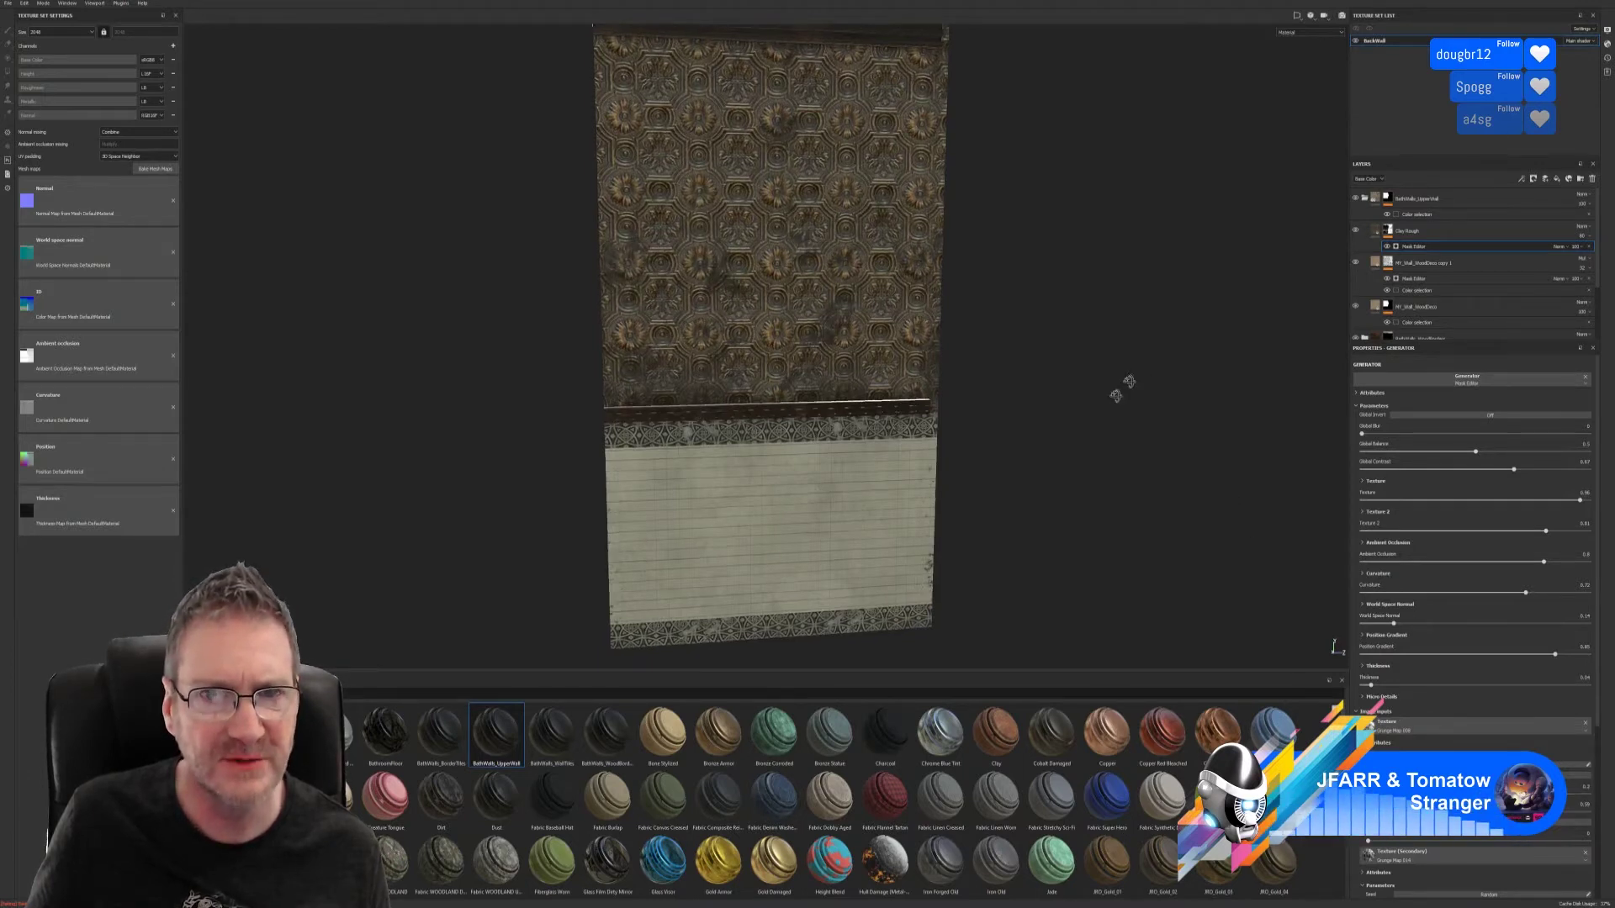
alt+drag(1121, 381, 1113, 341)
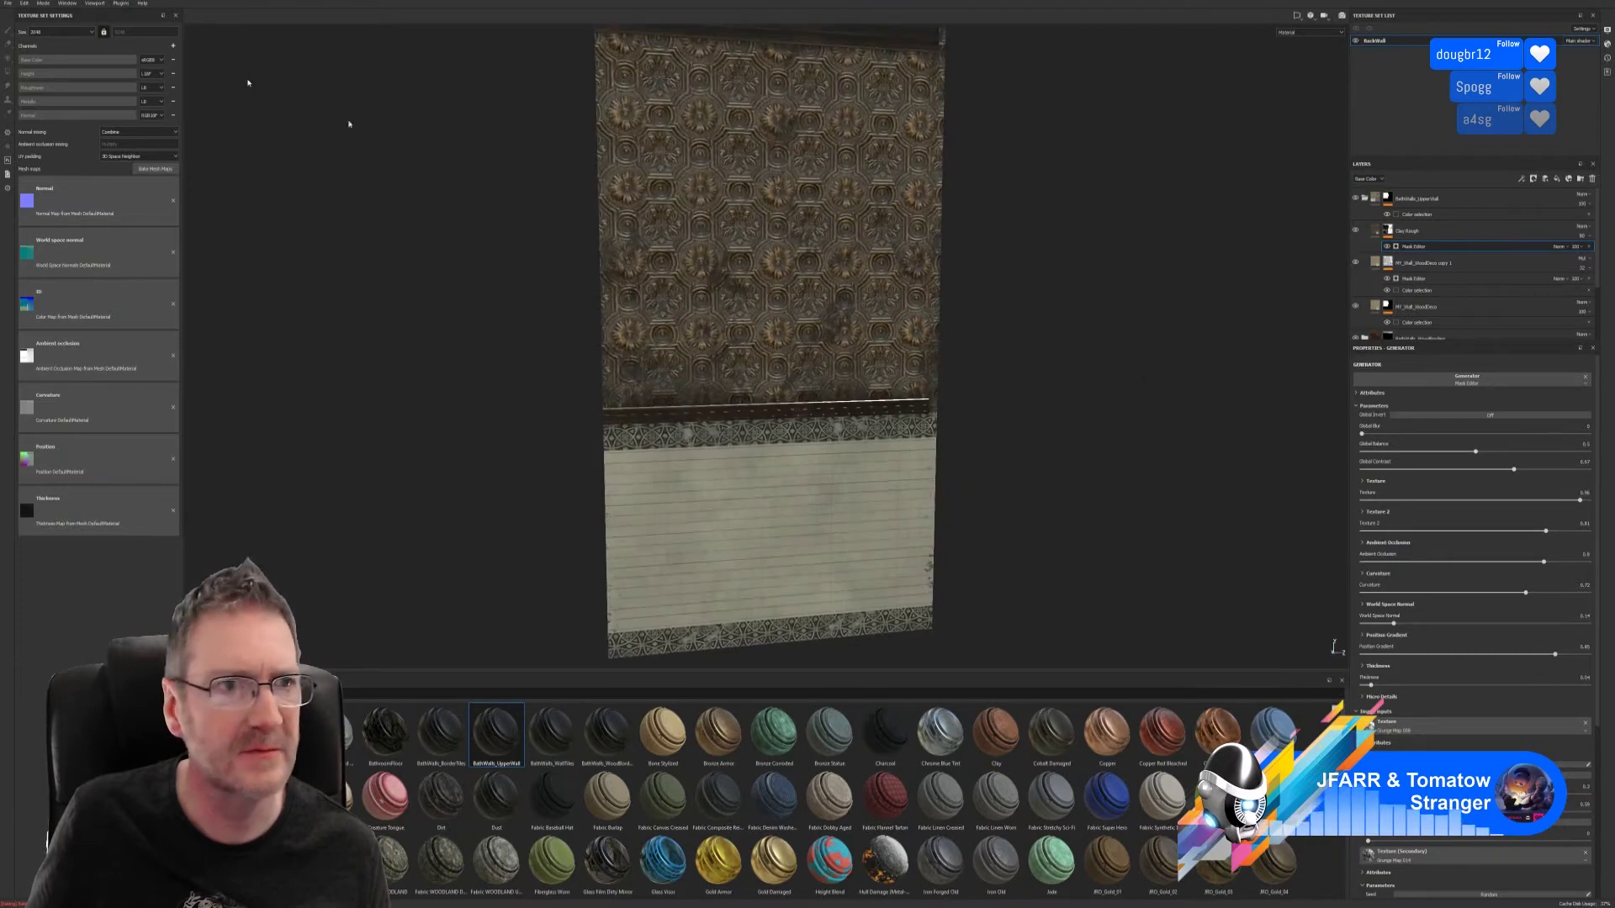
- Save the project as BackWall in the Walls Floor folder under UE4 Projects, Models, Bathroom, Chosen on the Work (E:) drive
click(7, 4)
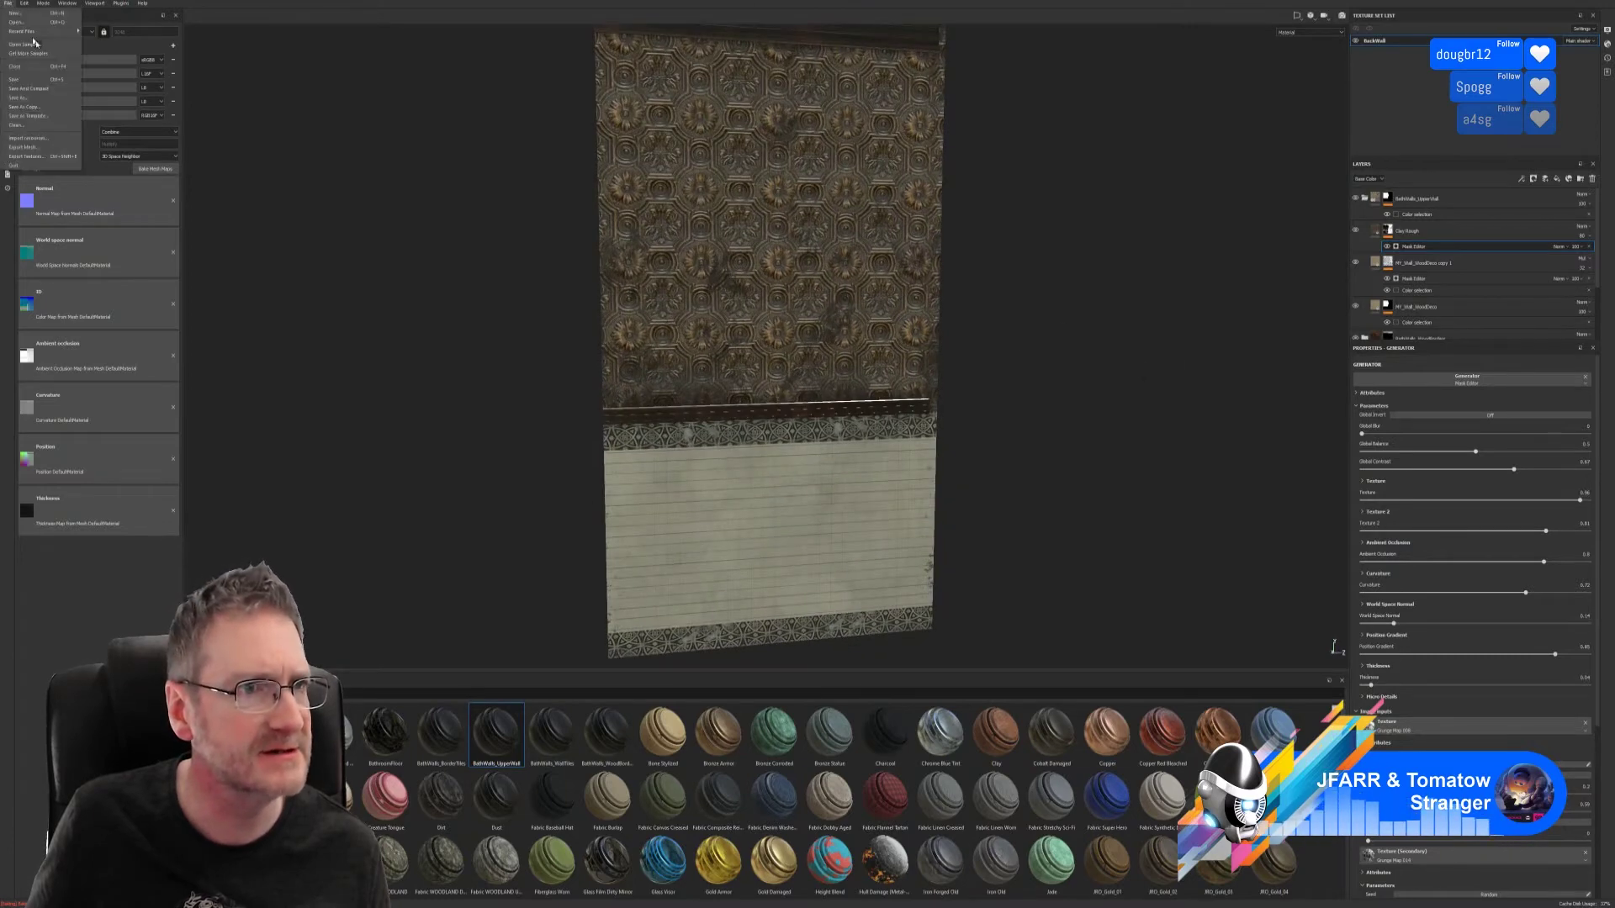
click(19, 99)
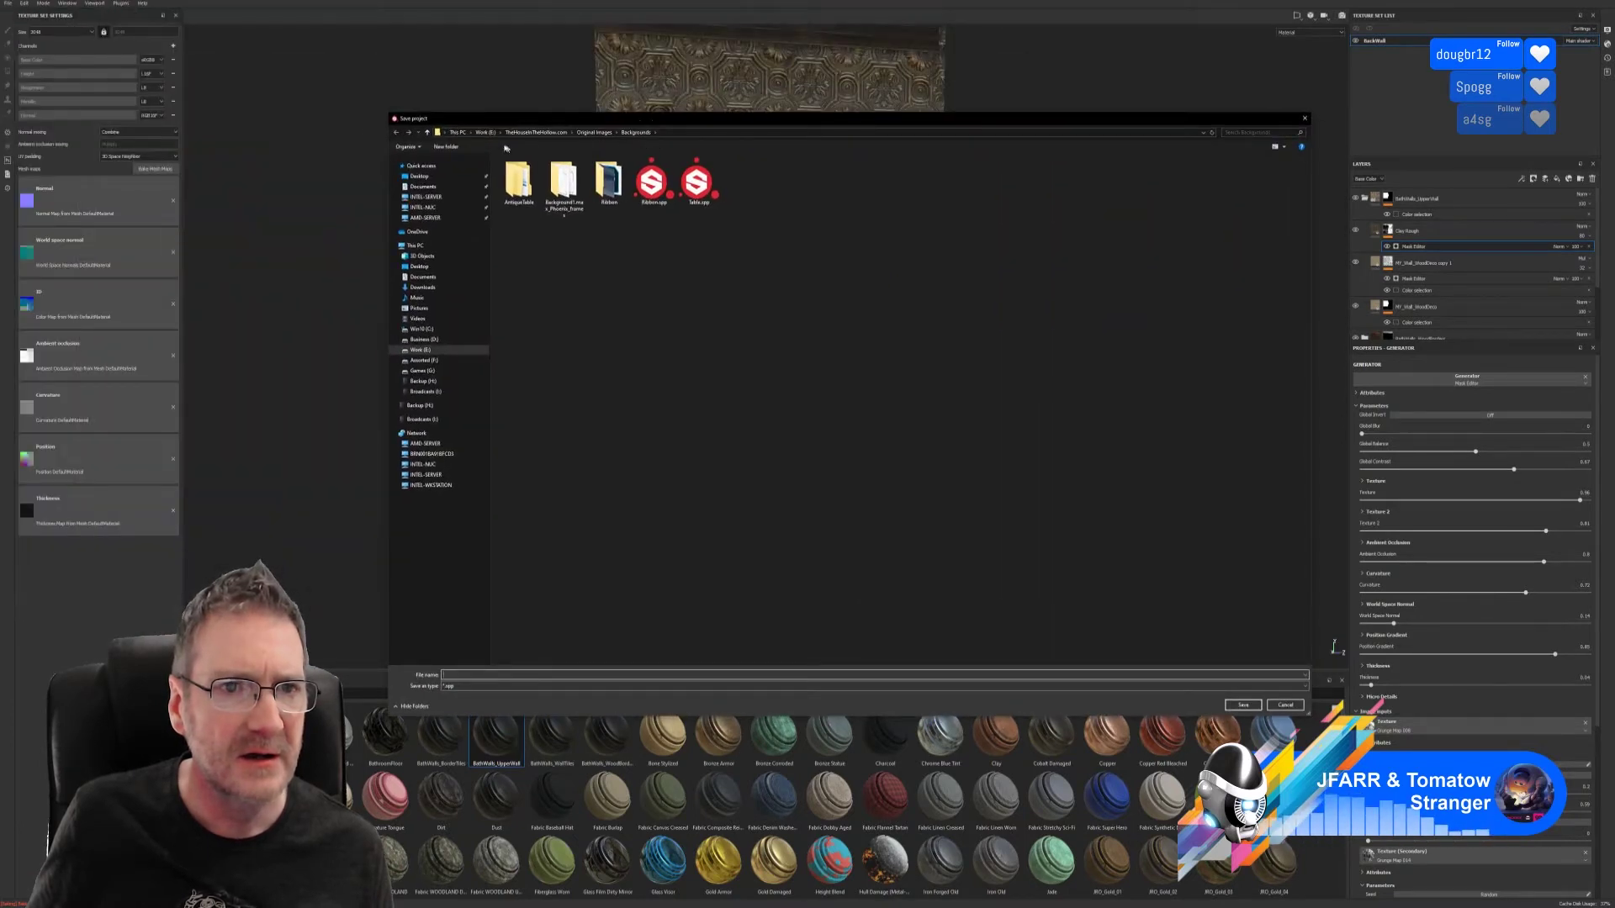
click(485, 132)
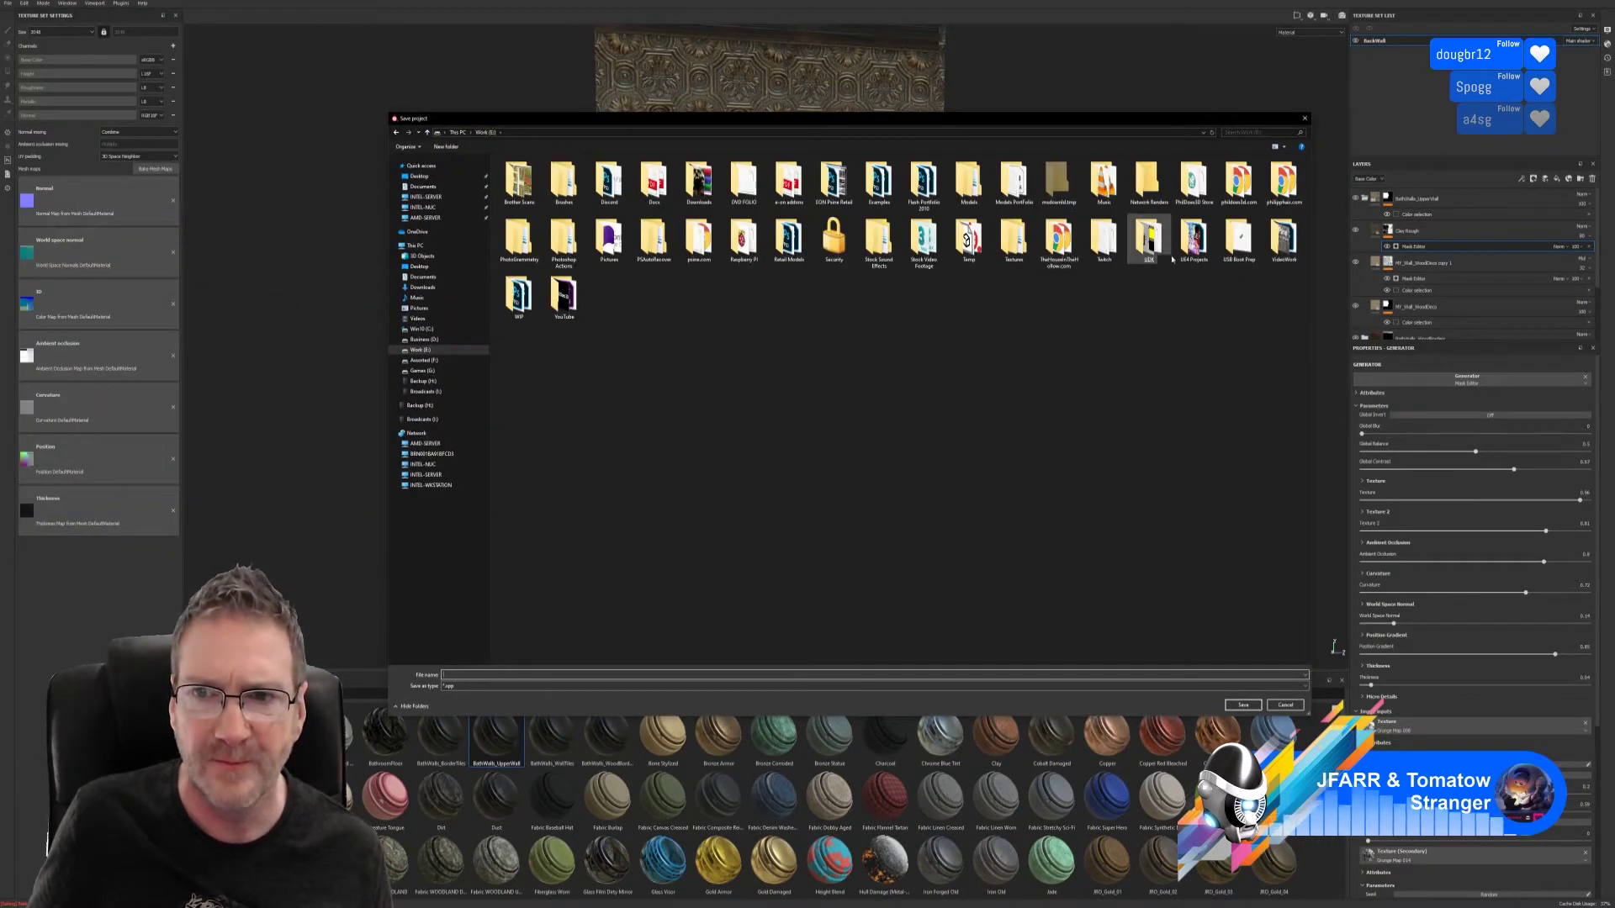
double_click(1191, 240)
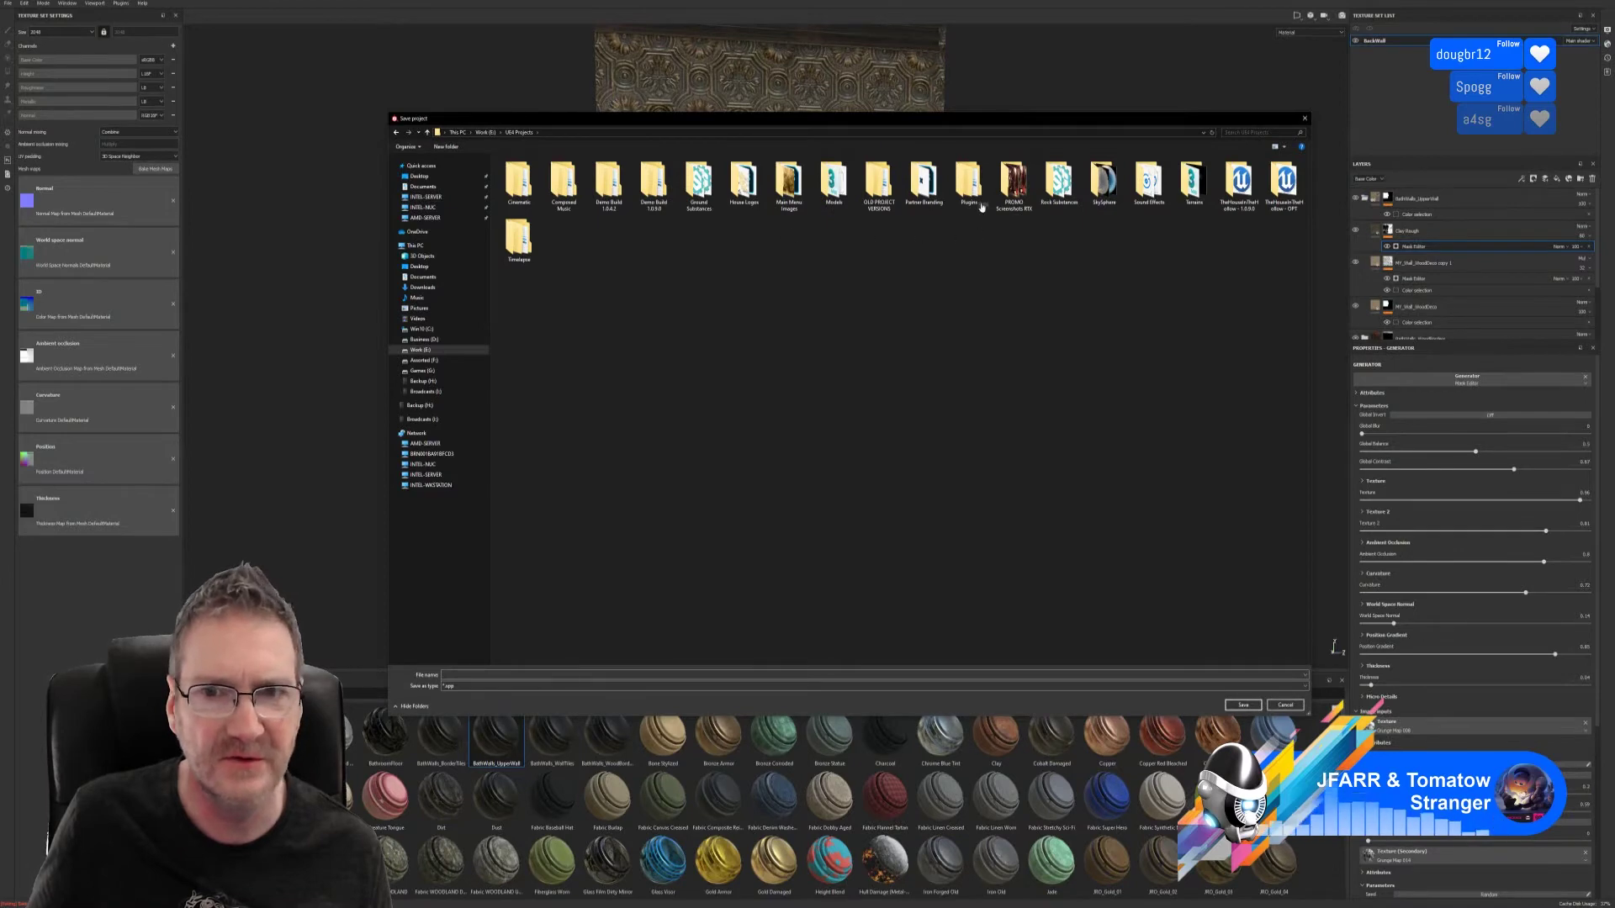
double_click(833, 180)
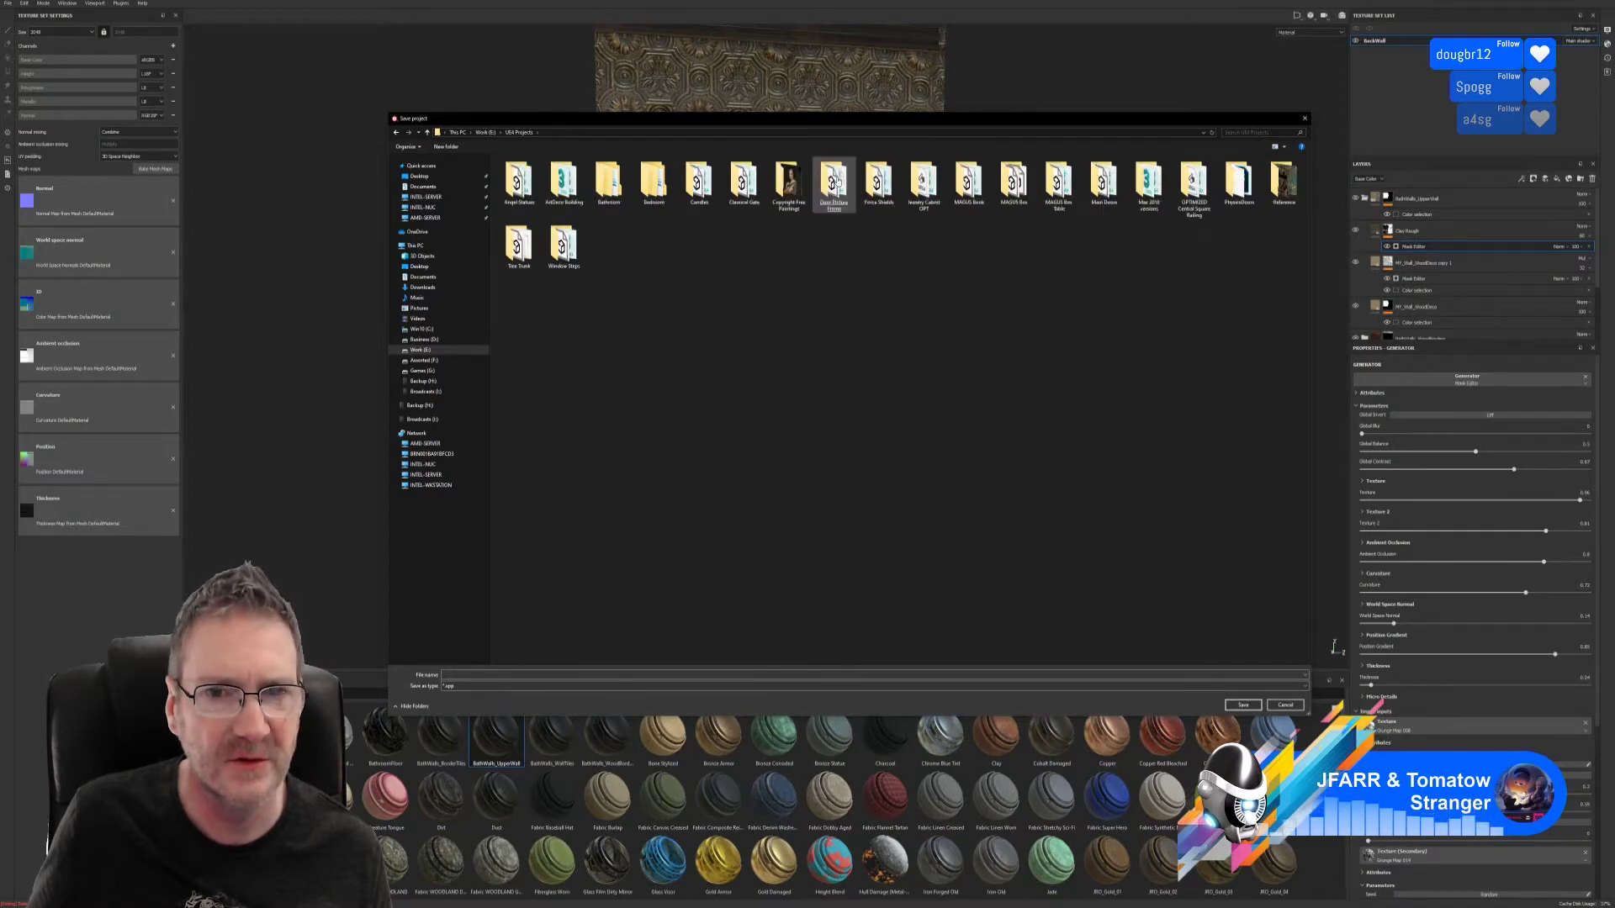
double_click(653, 183)
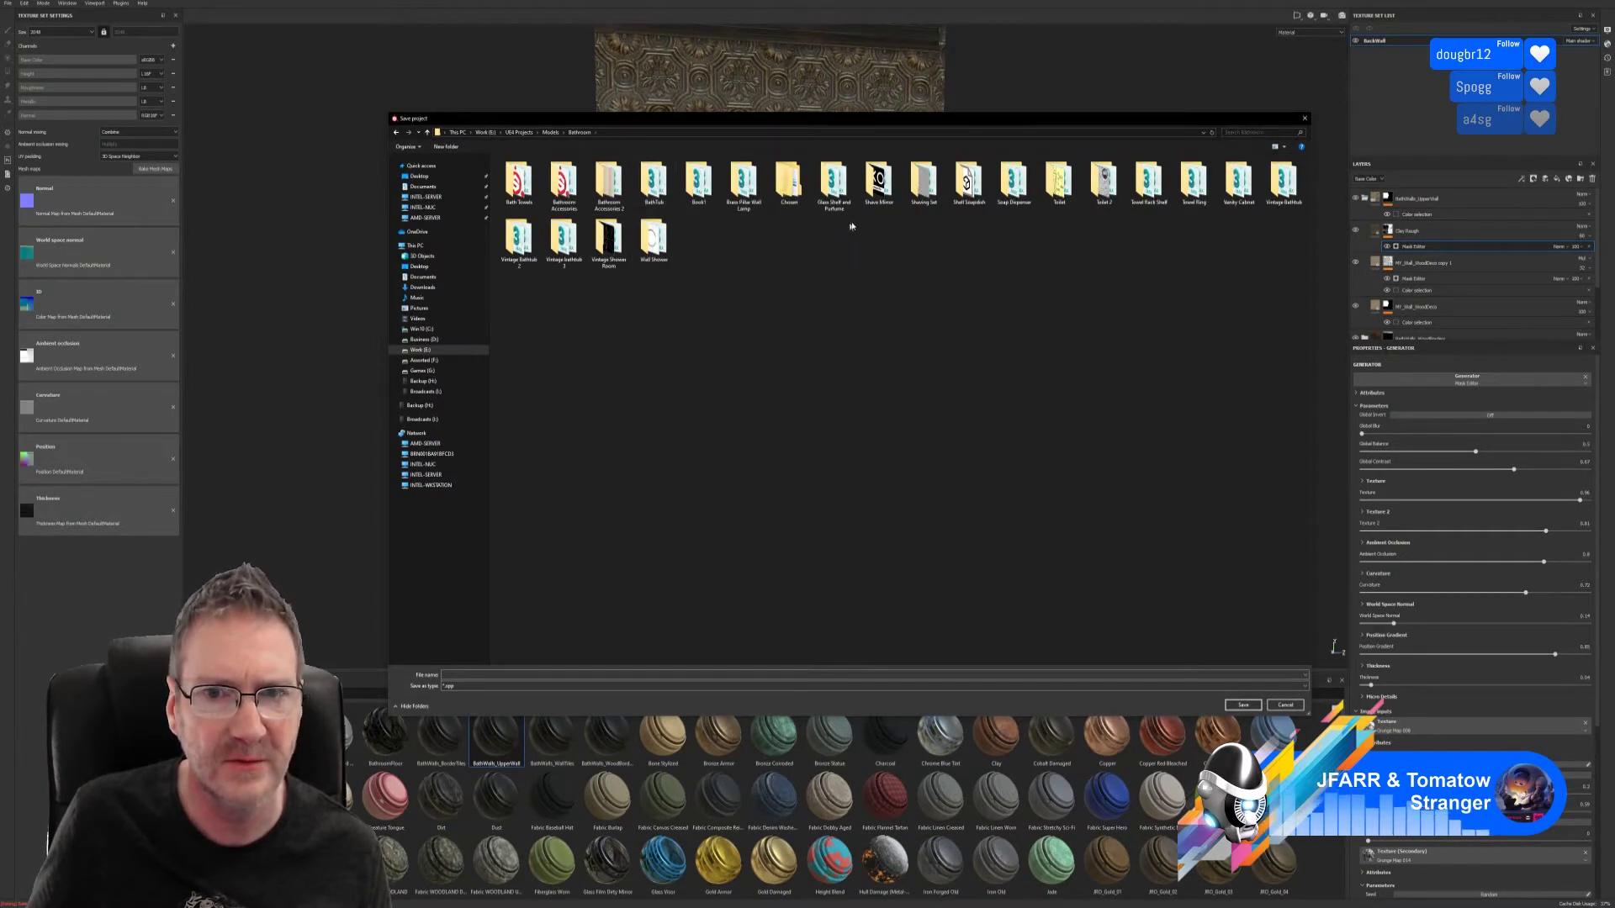
double_click(788, 182)
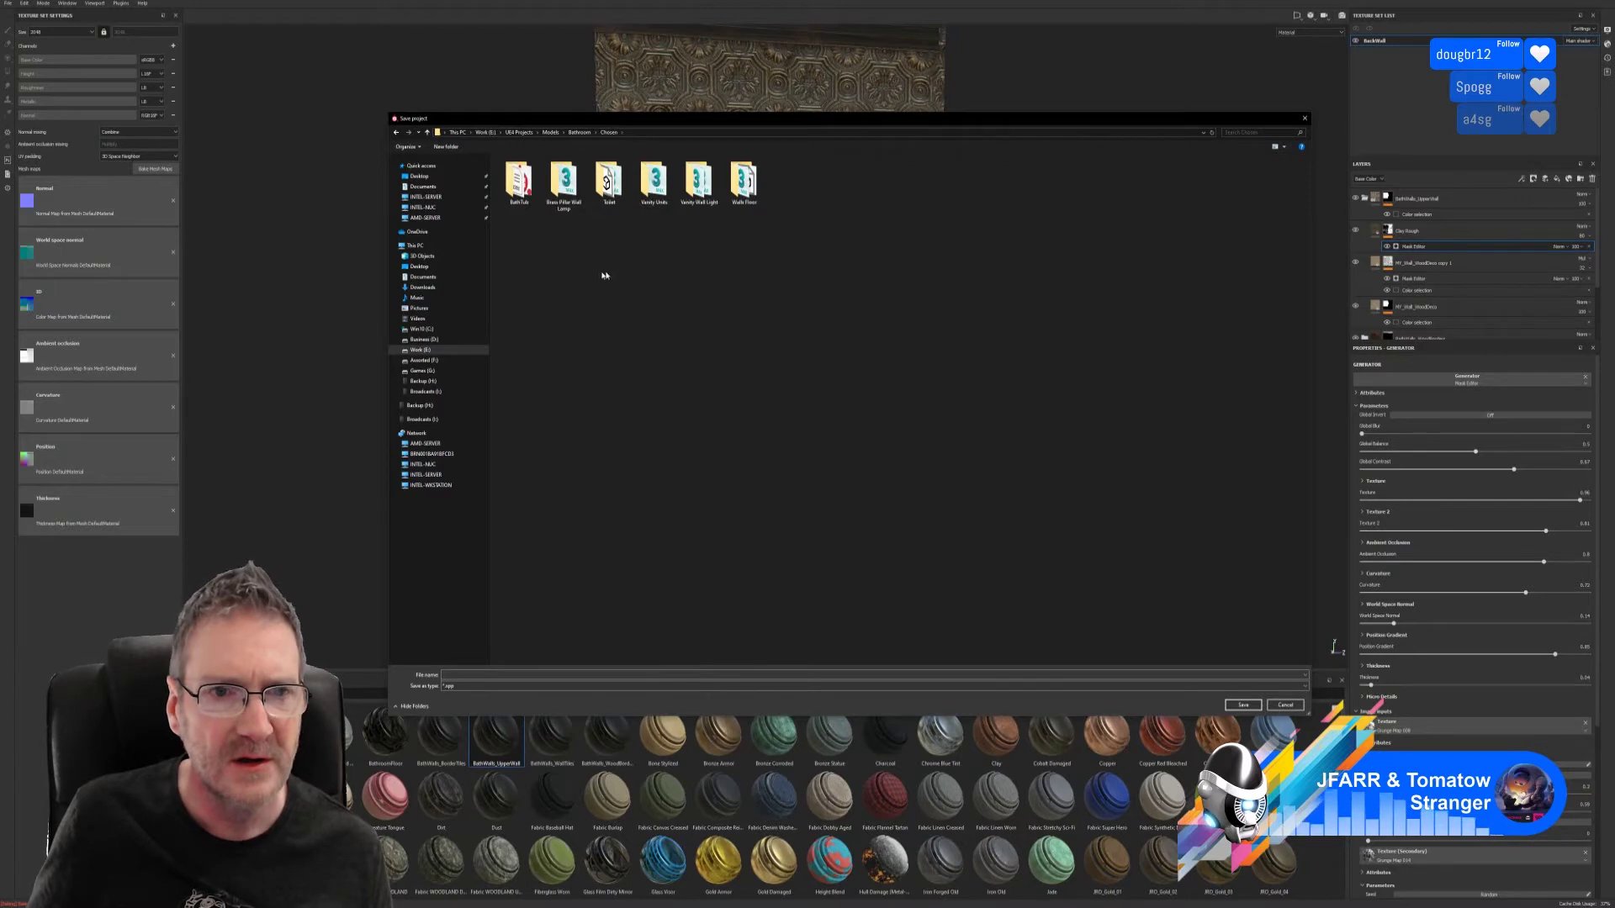
double_click(743, 182)
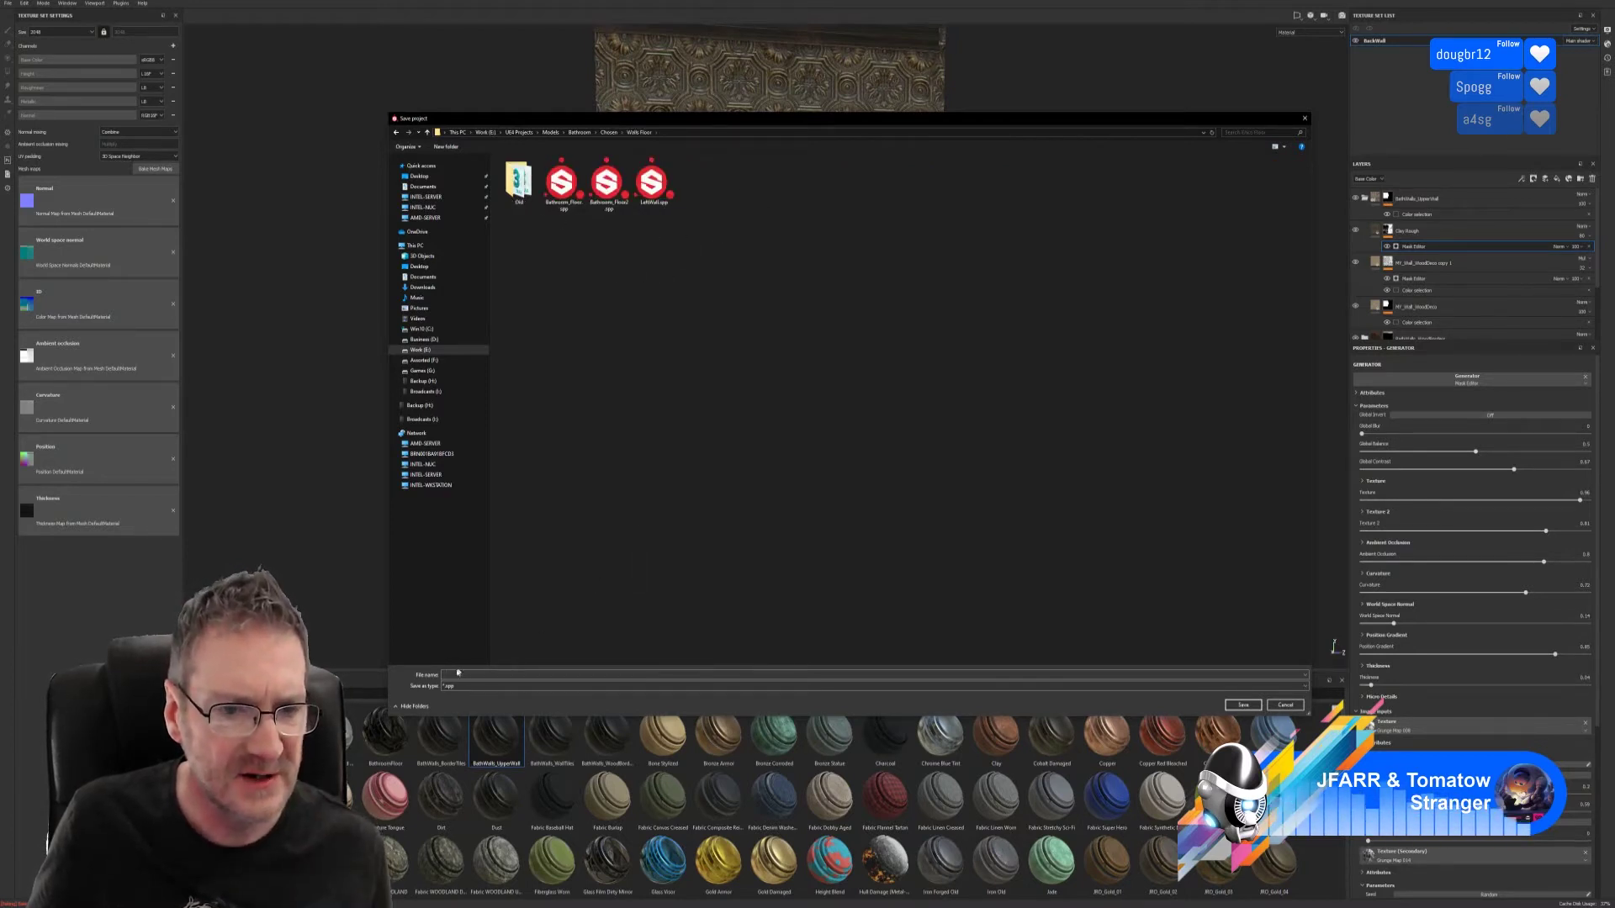
click(572, 675)
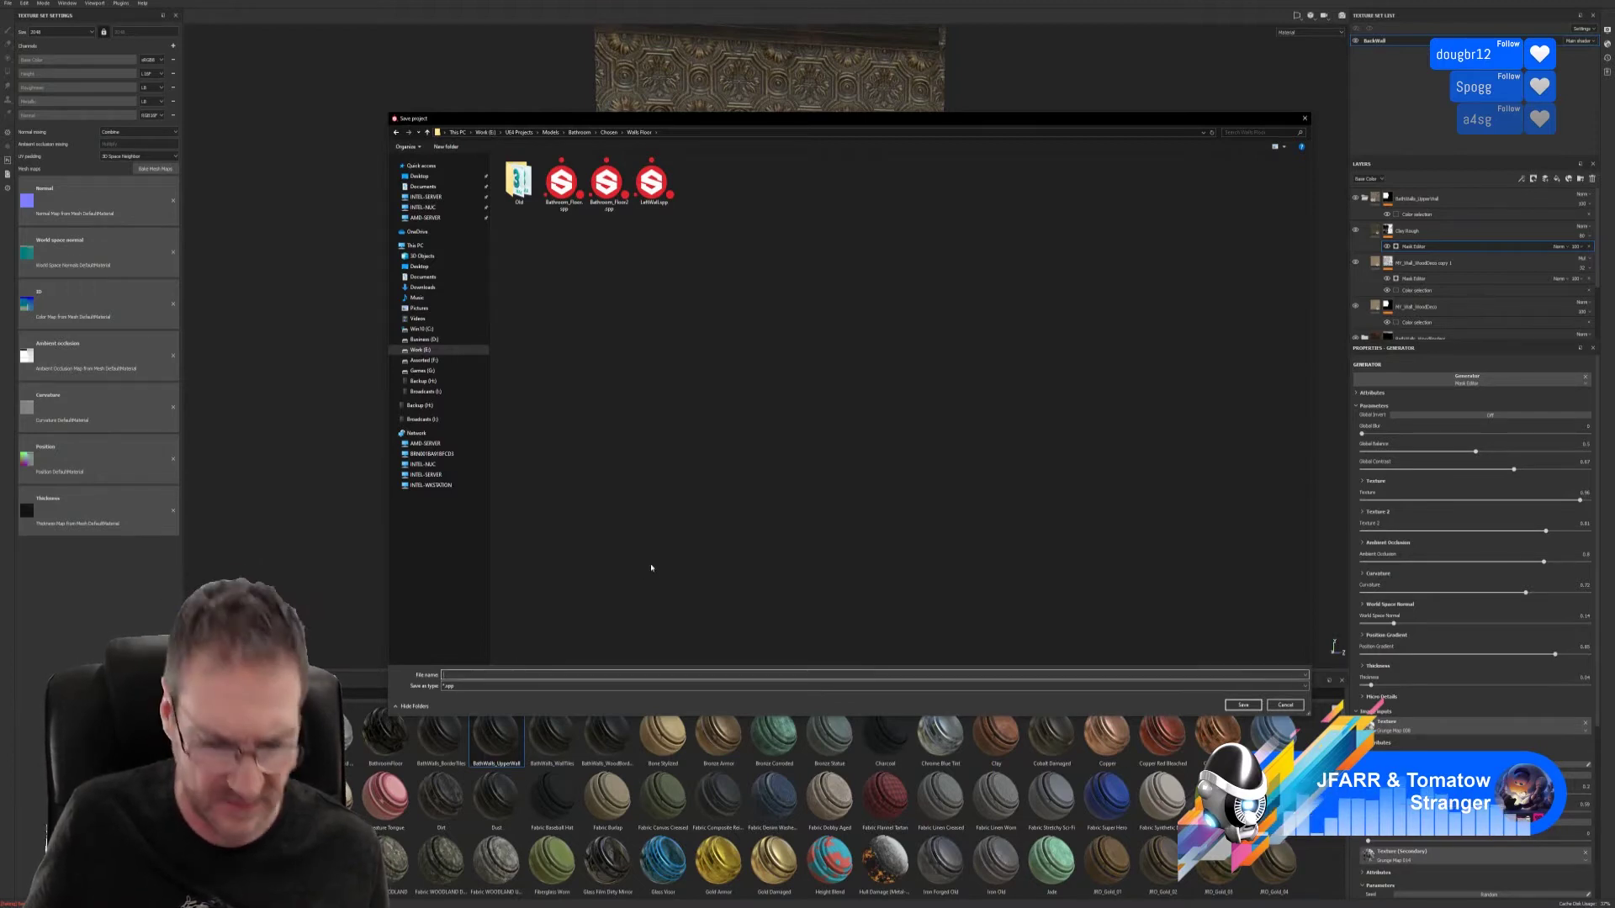
text(BackWall)
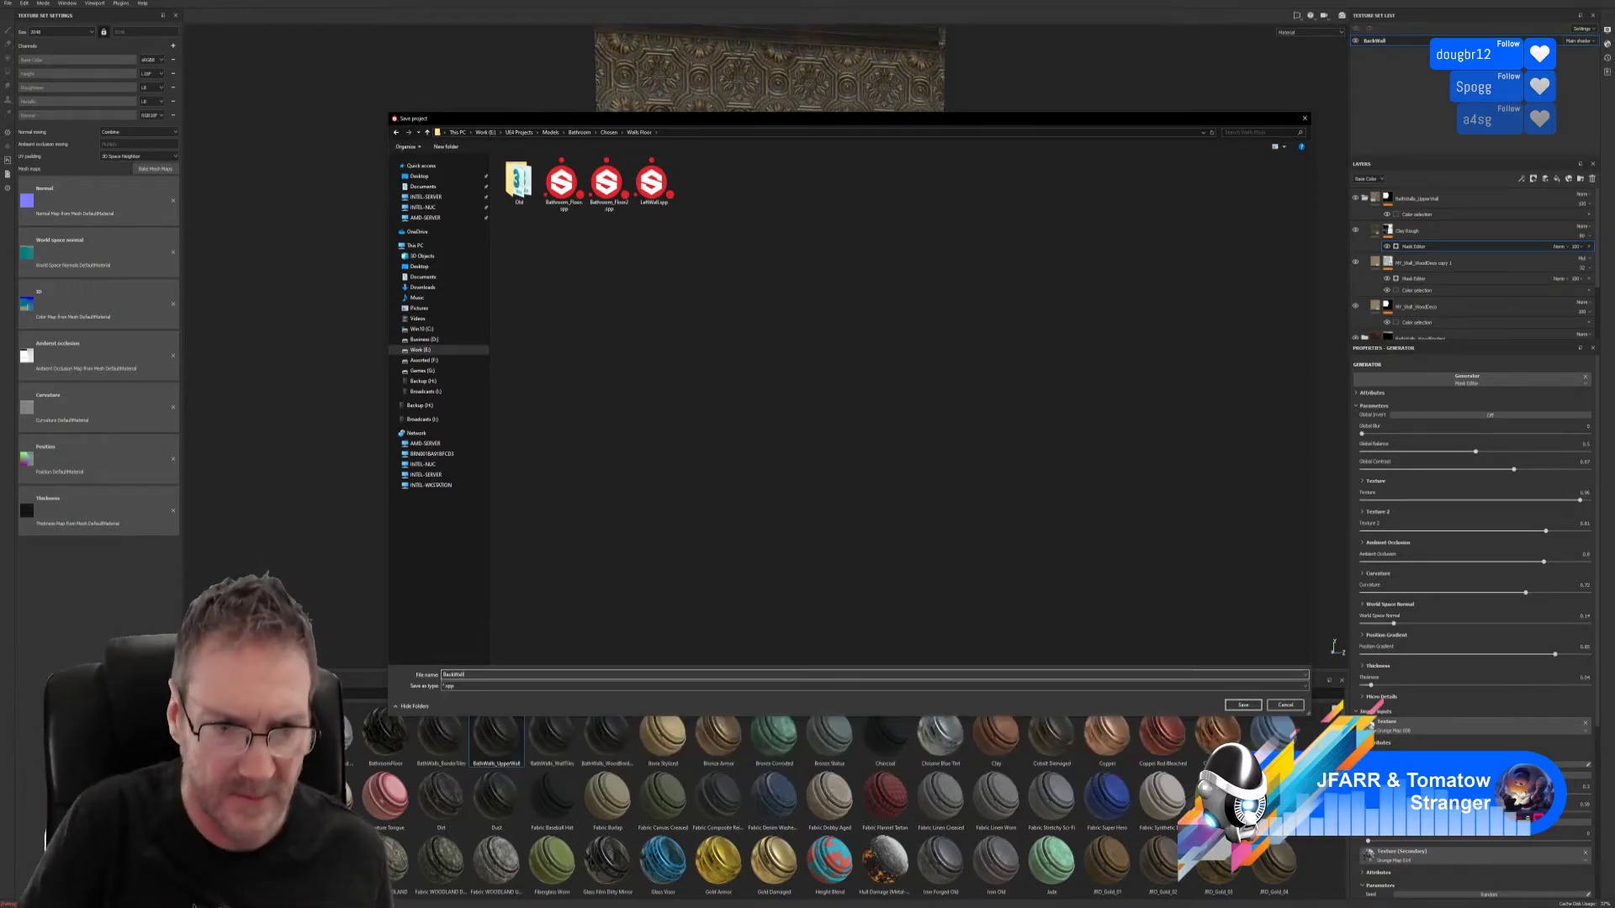
key(Return)
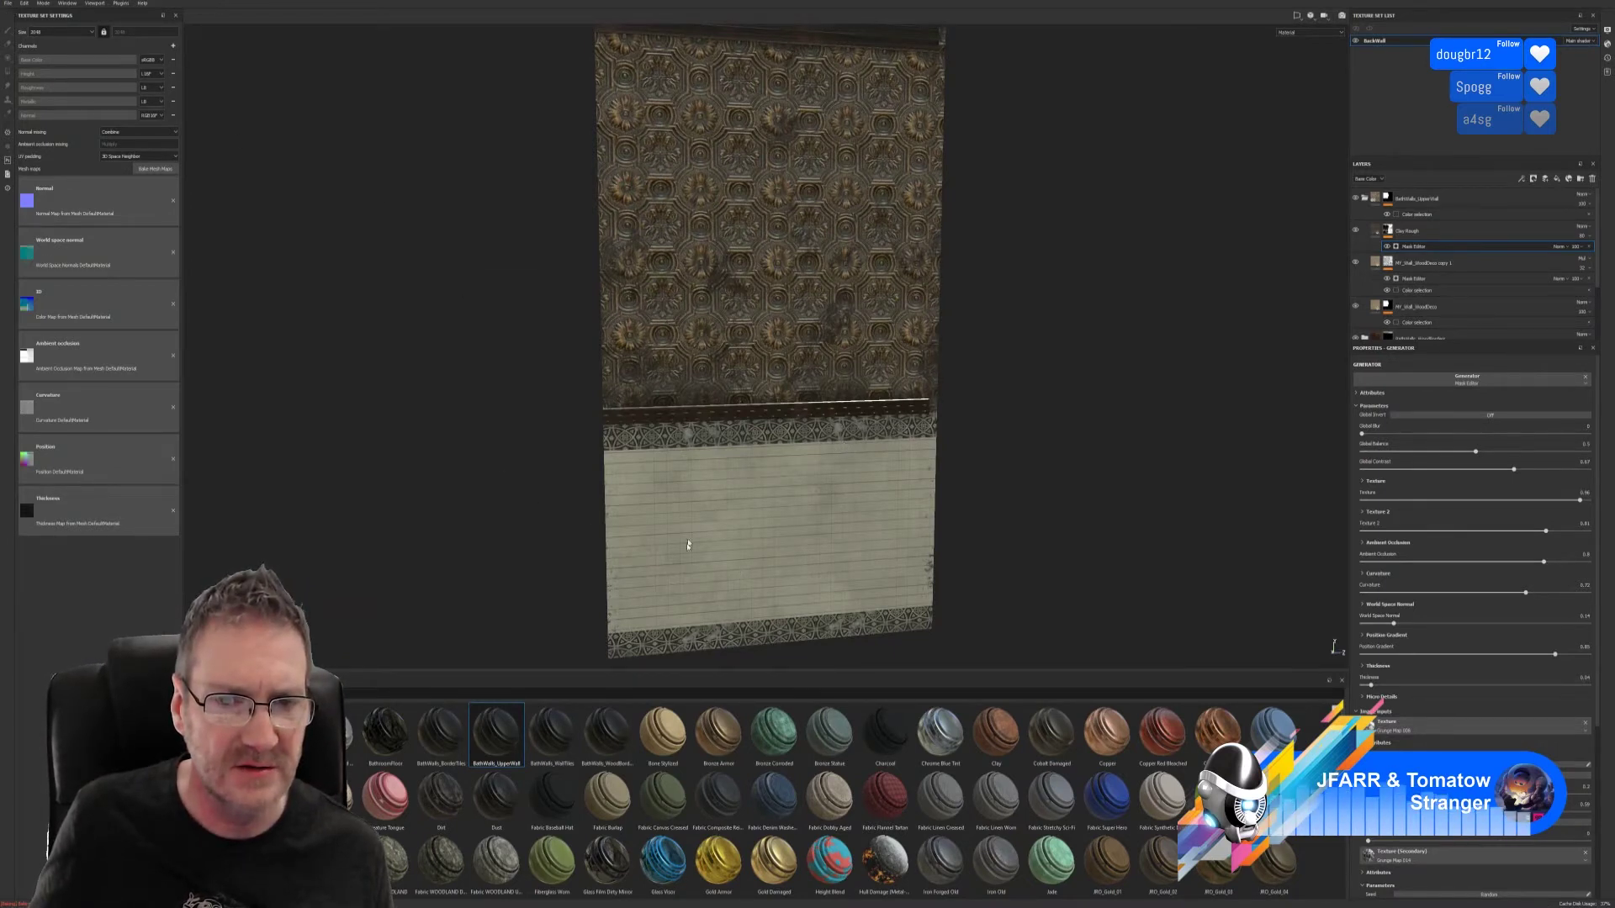
- Collapse the BathWalls_UpperWall folder, toggle the visibility of BathWalls_WallTiles off and on, and expand that folder's layers
scroll(845, 485, up, 5)
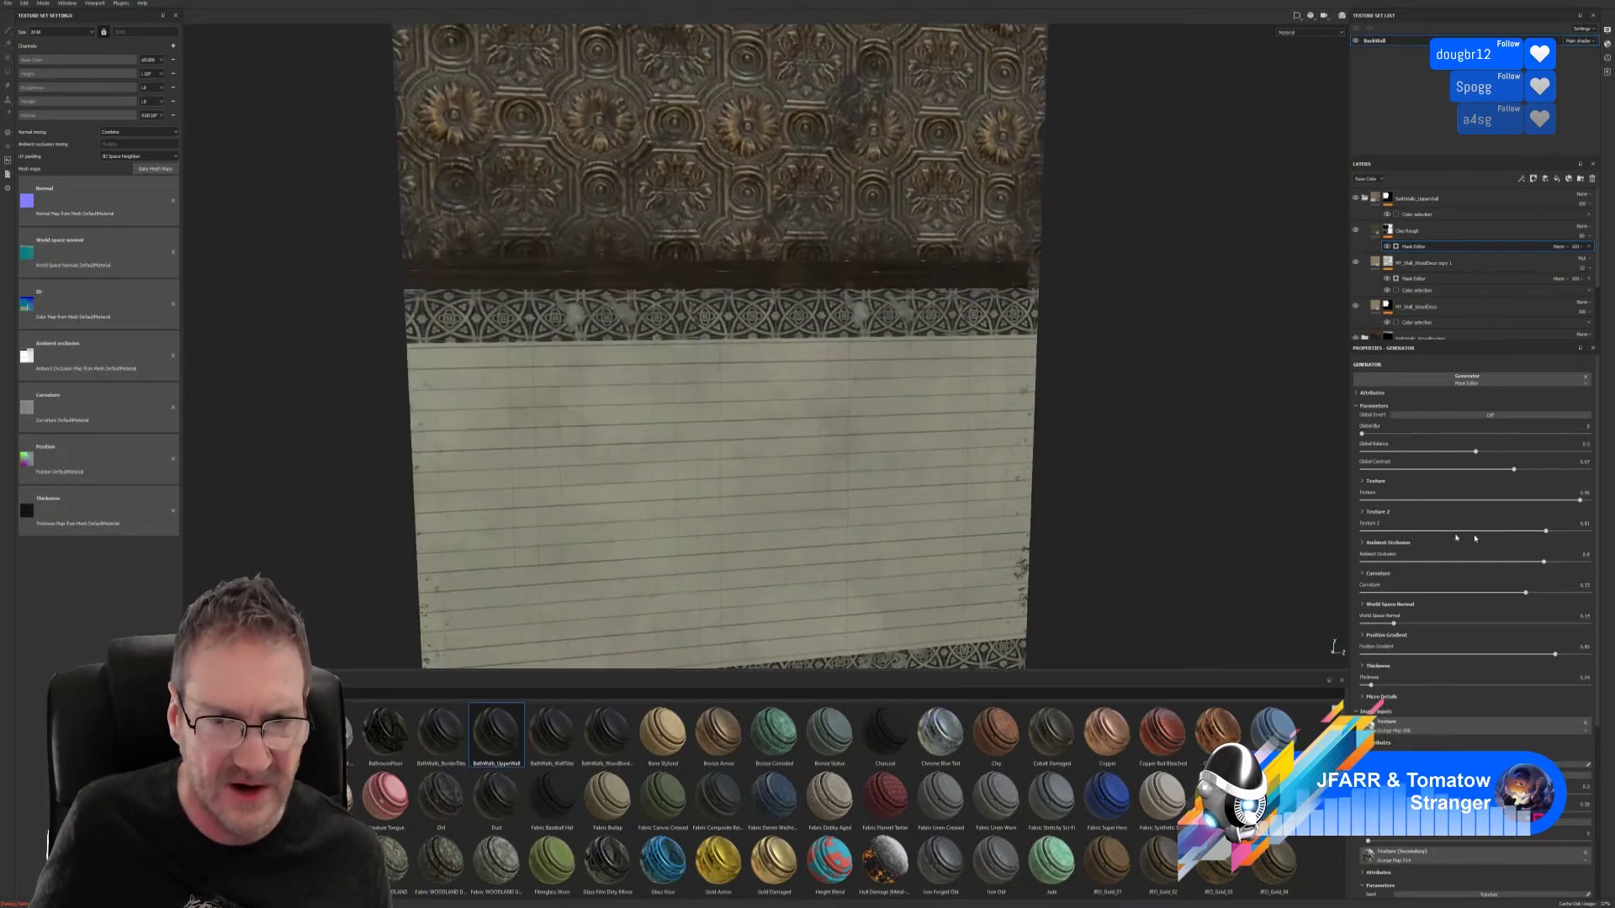
scroll(845, 485, up, 5)
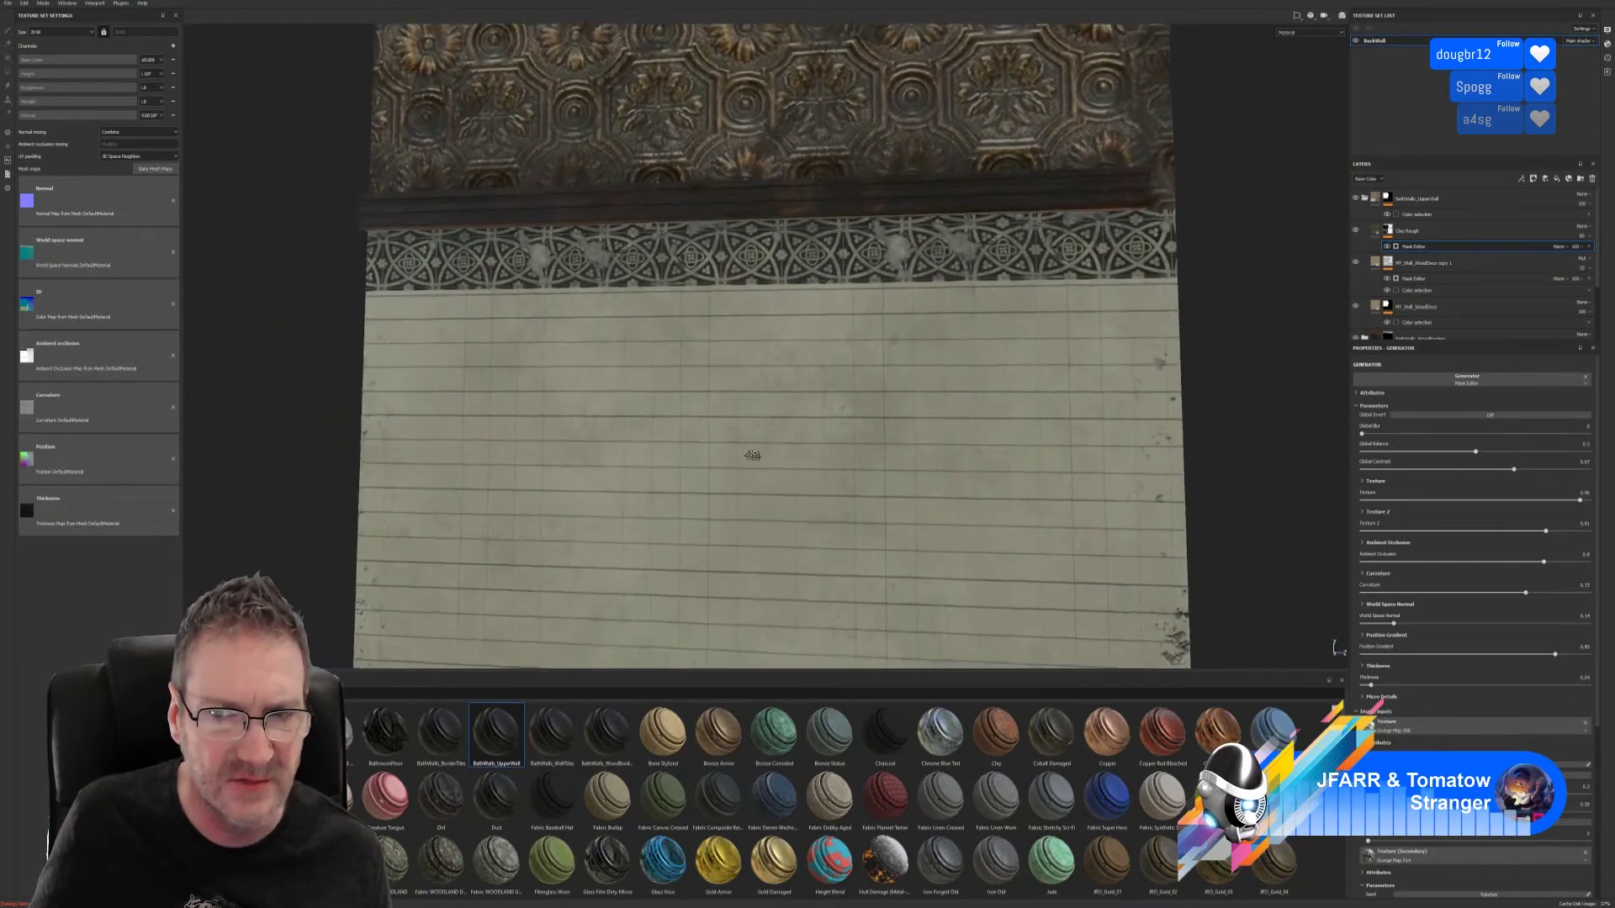
scroll(832, 458, down, 3)
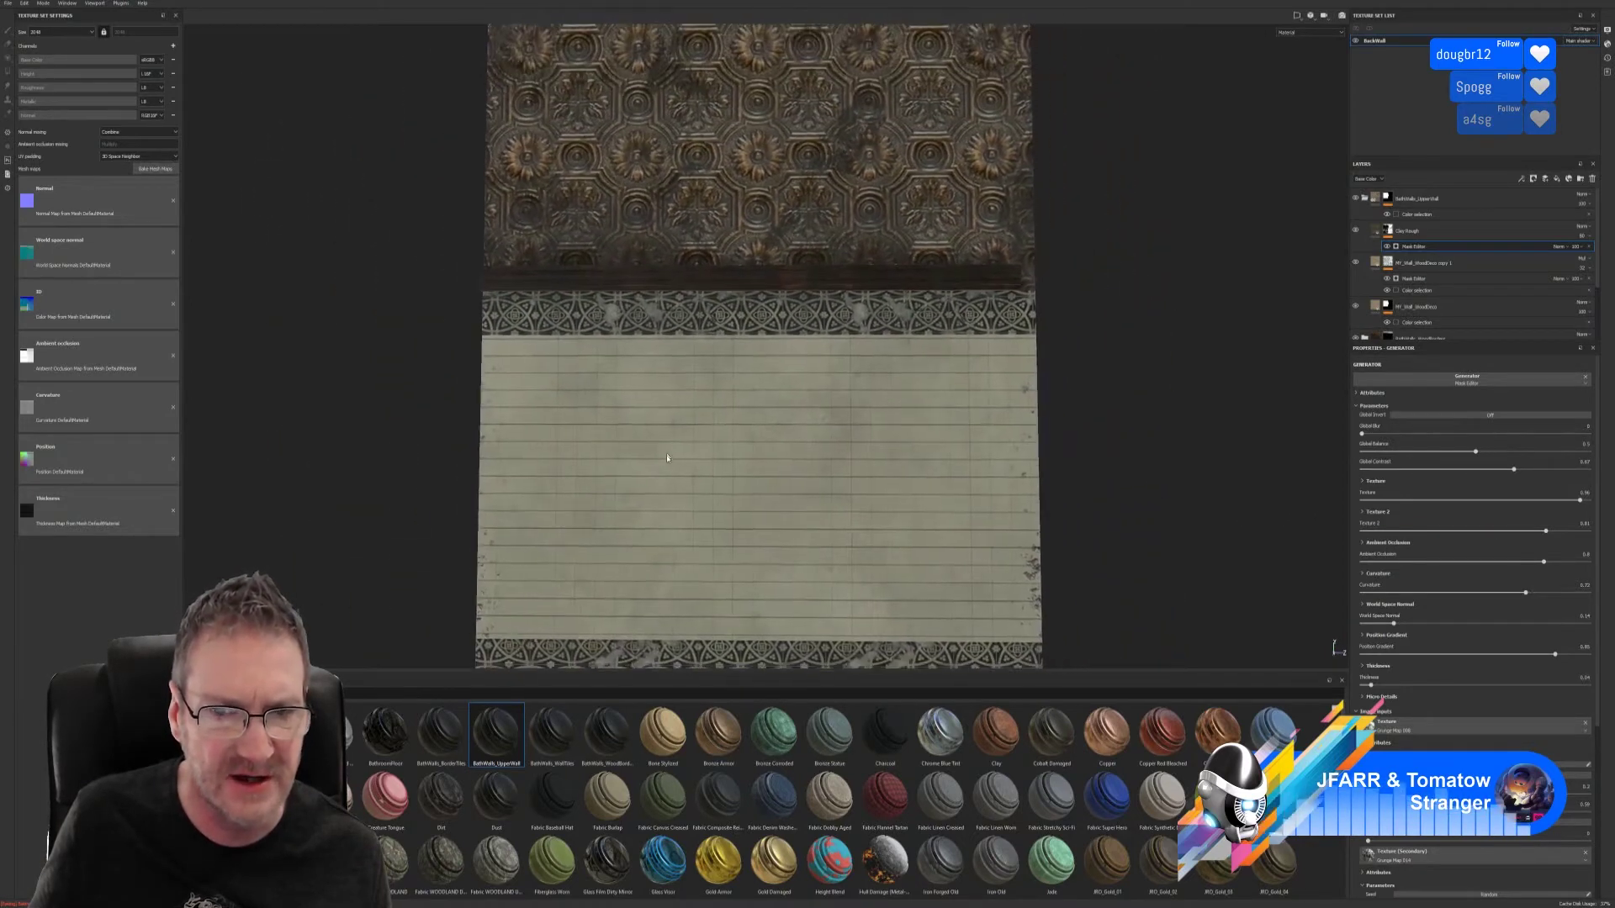
alt+drag(575, 505, 673, 512)
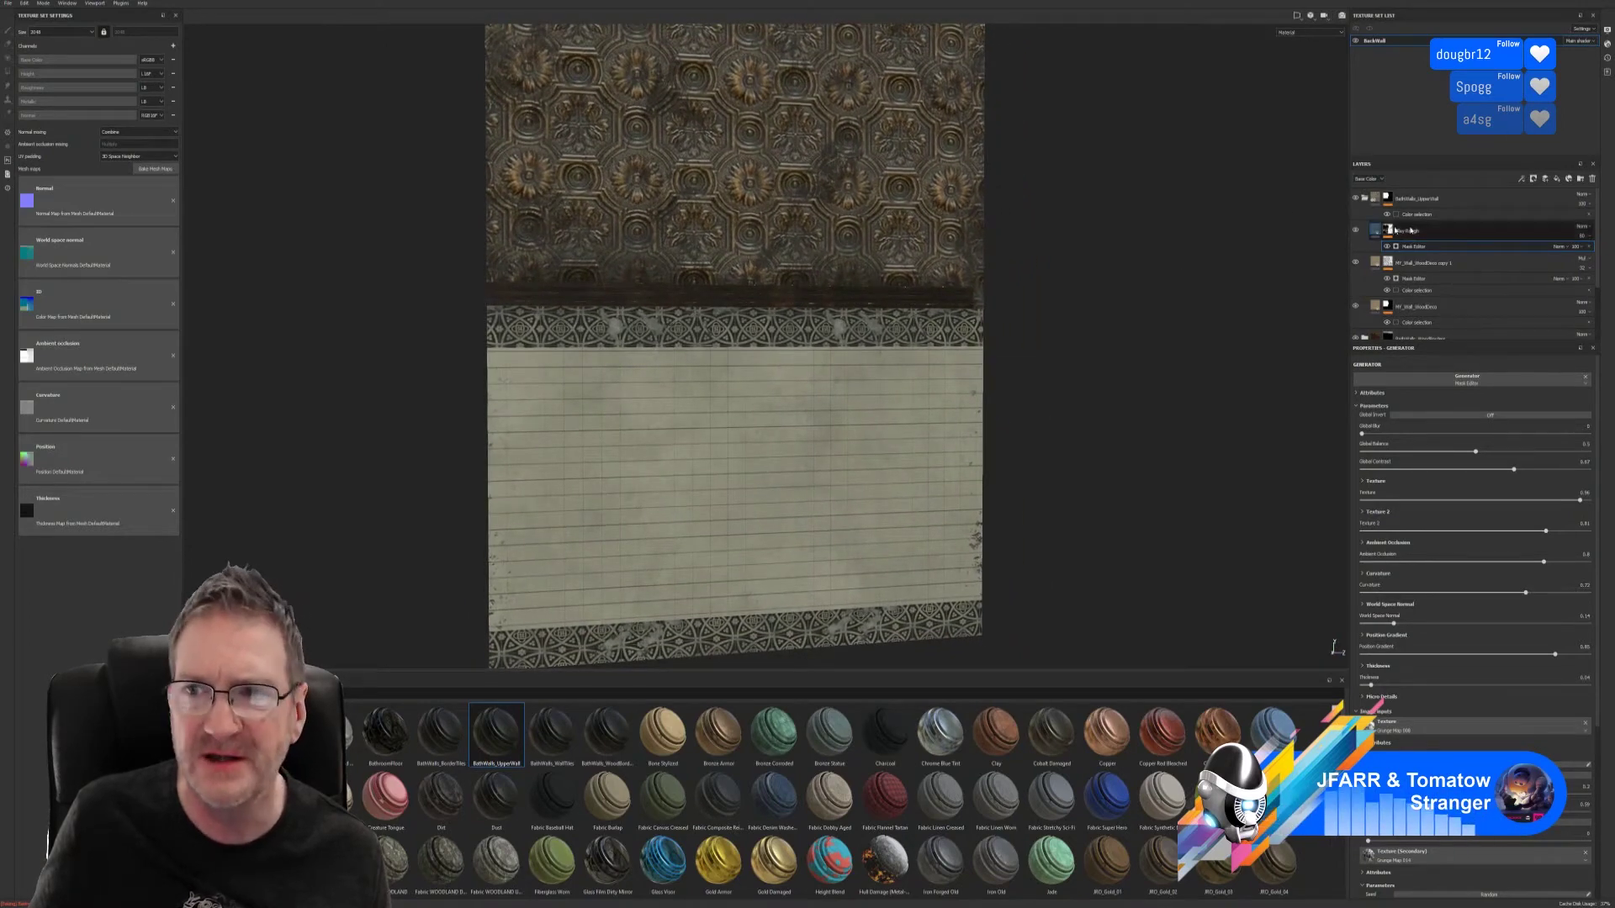
click(1364, 199)
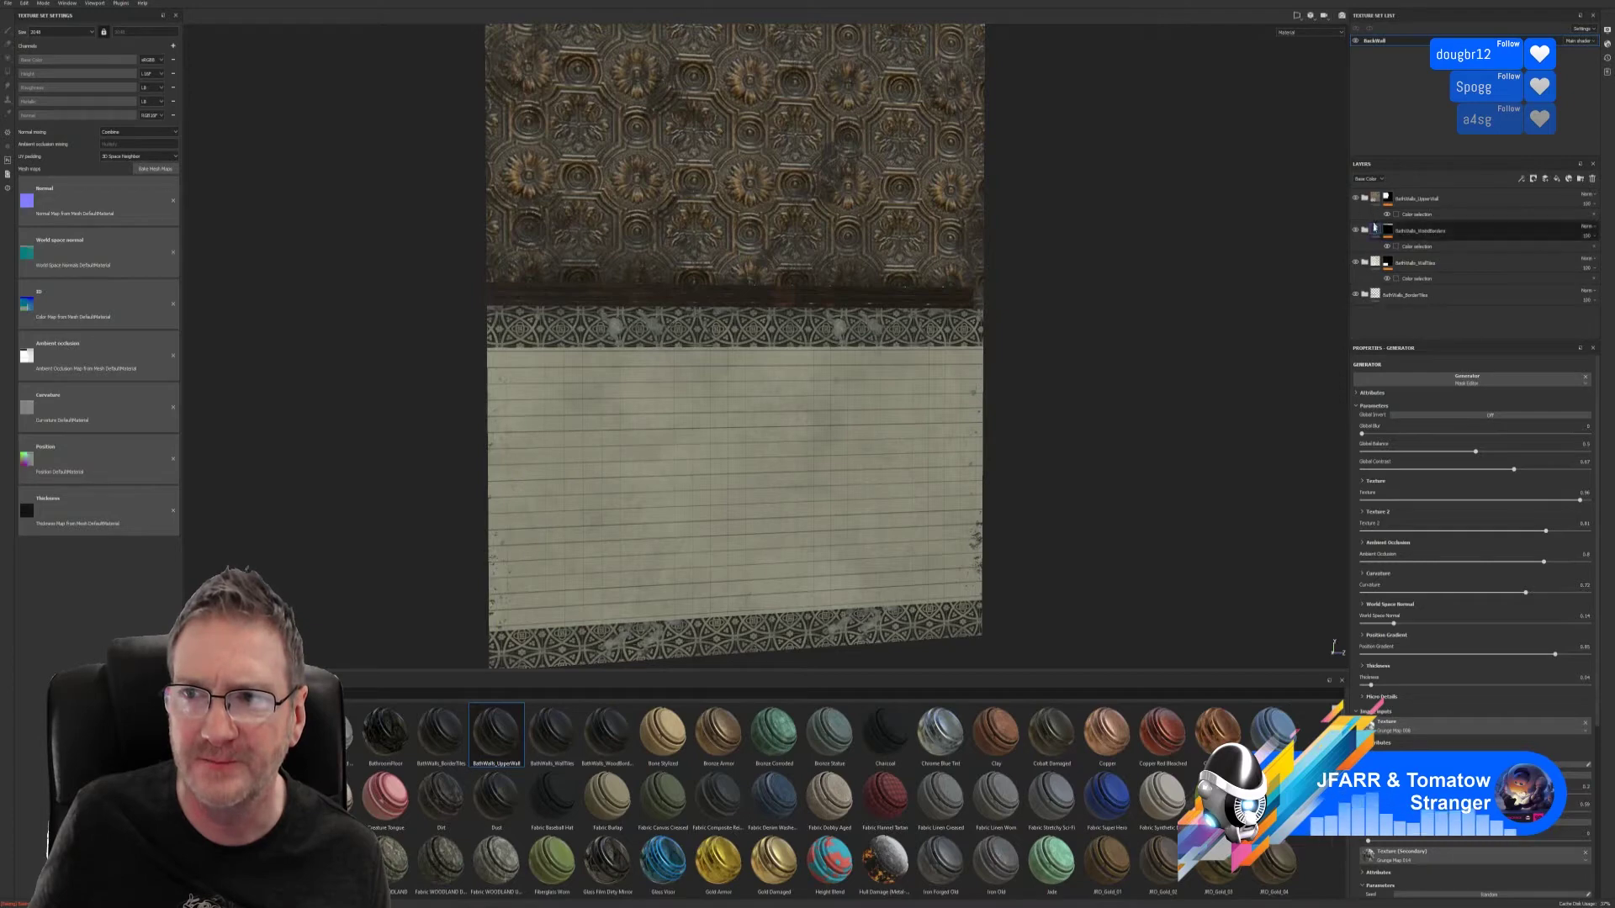
click(1356, 263)
click(1356, 262)
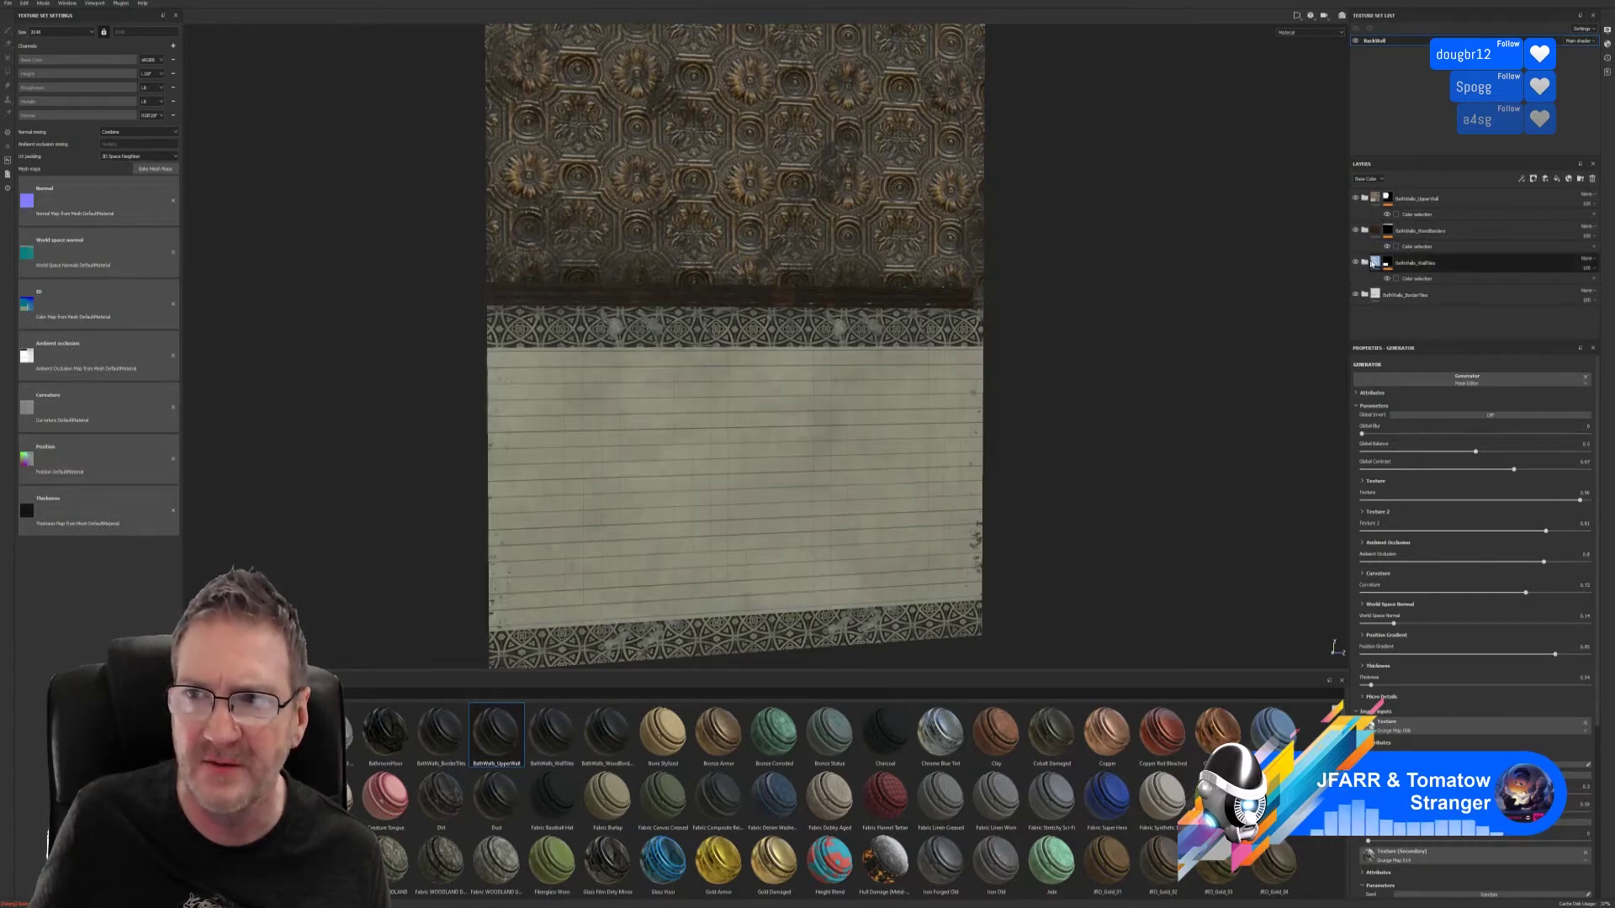
click(1365, 264)
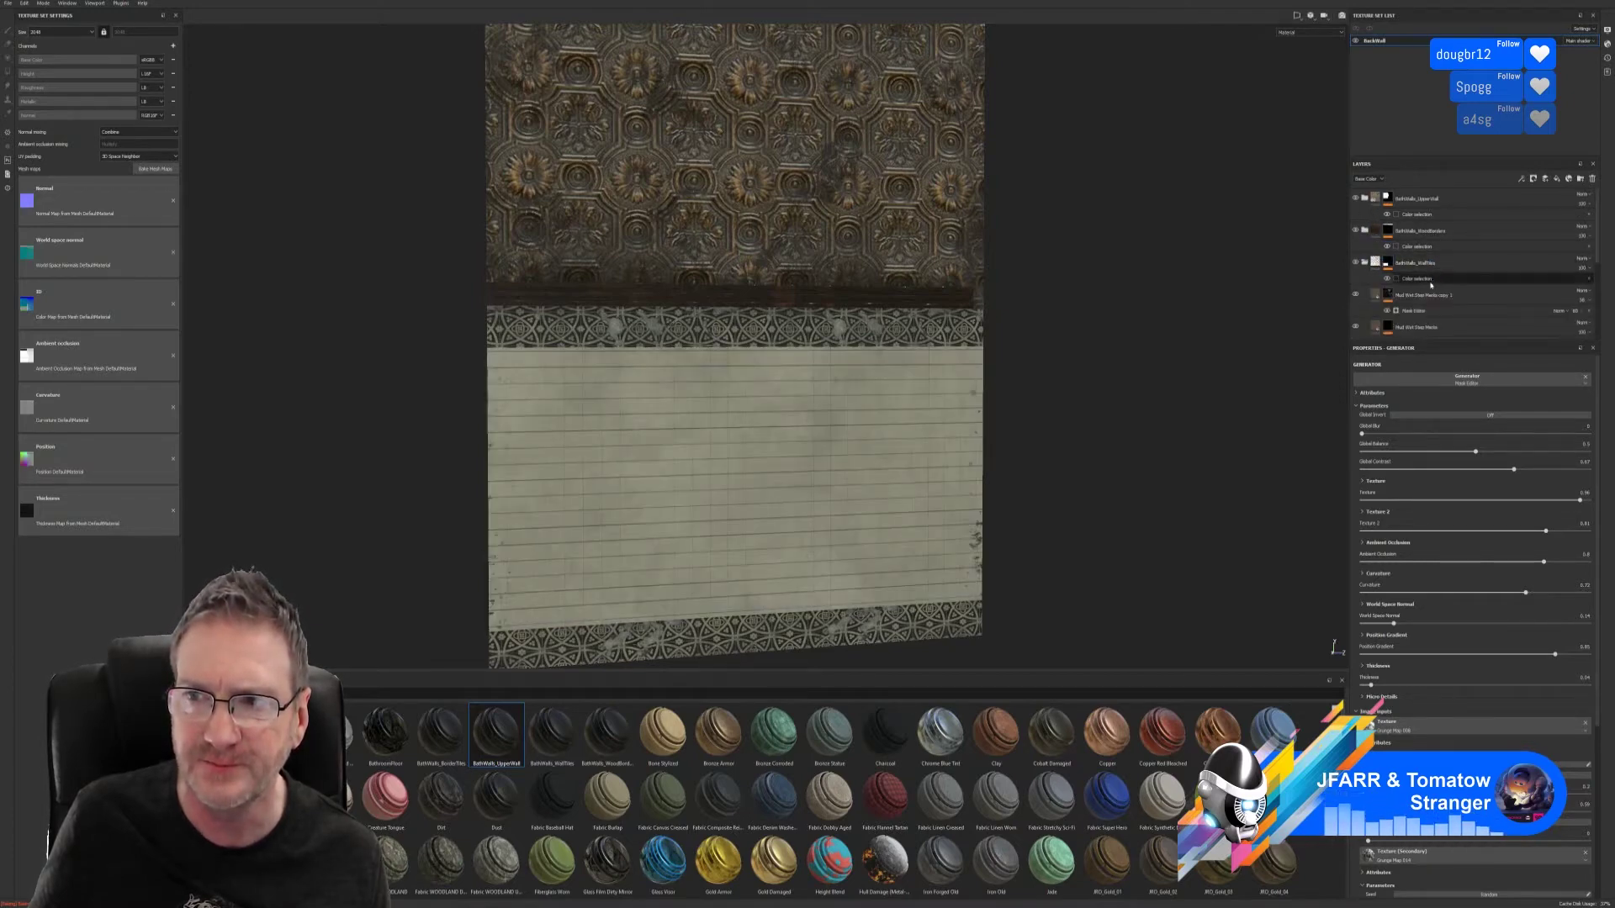
- Reduce Global Balance to about 0.4 in the mask generators of both mud layers in the BathWalls_WallTiles folder
click(1416, 315)
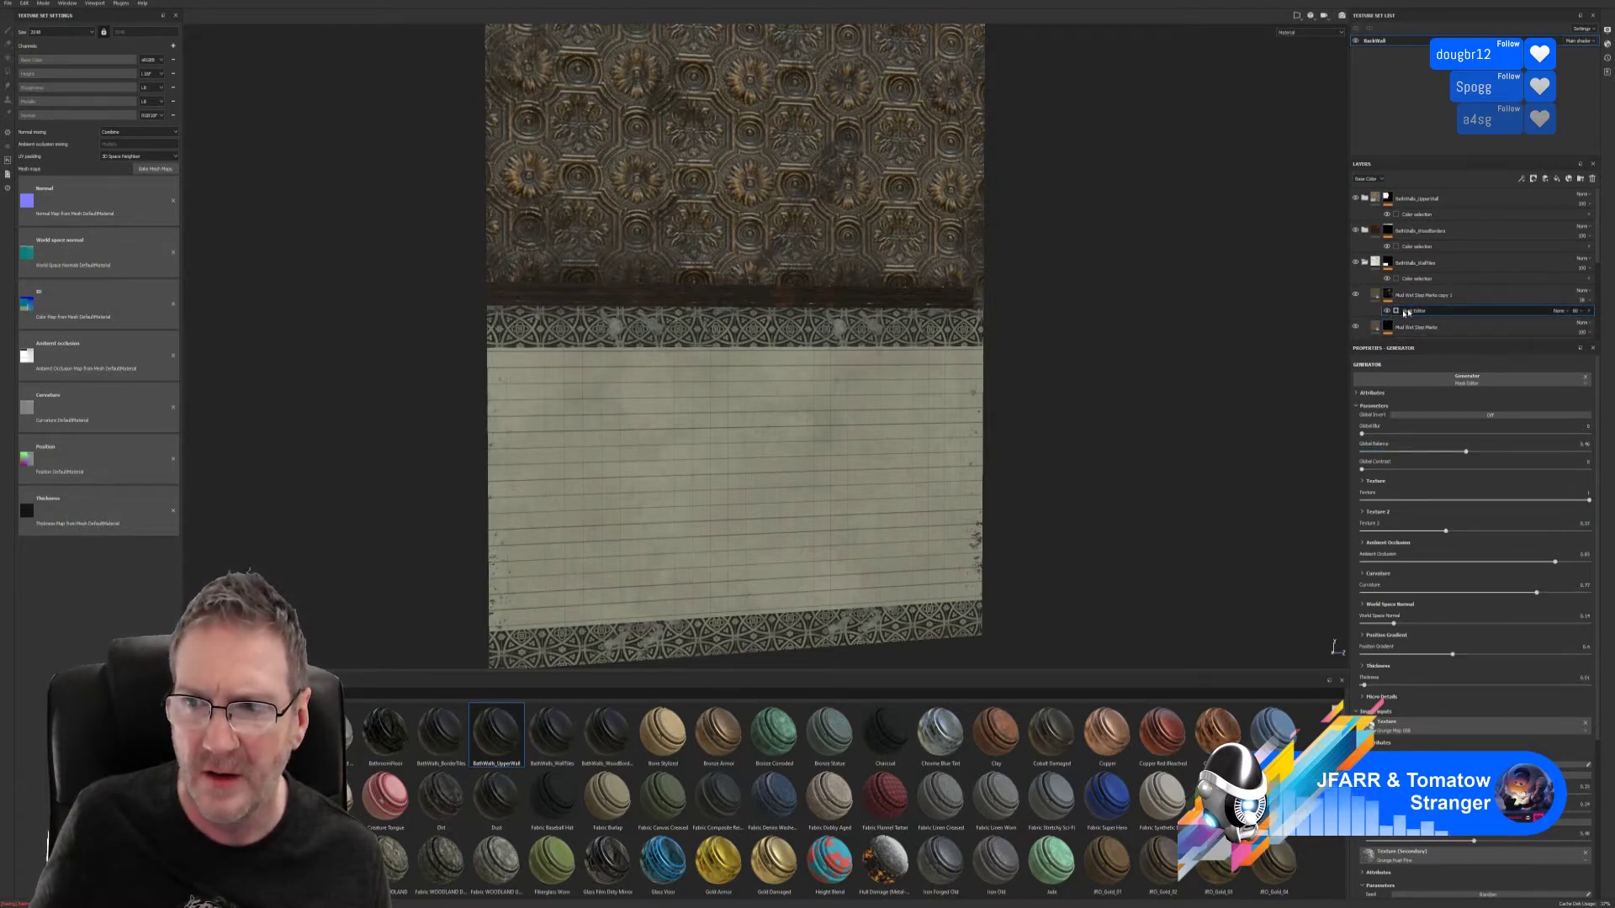
mouse_move(1467, 453)
mouse_down()
mouse_move(1492, 451)
mouse_move(1455, 449)
mouse_up()
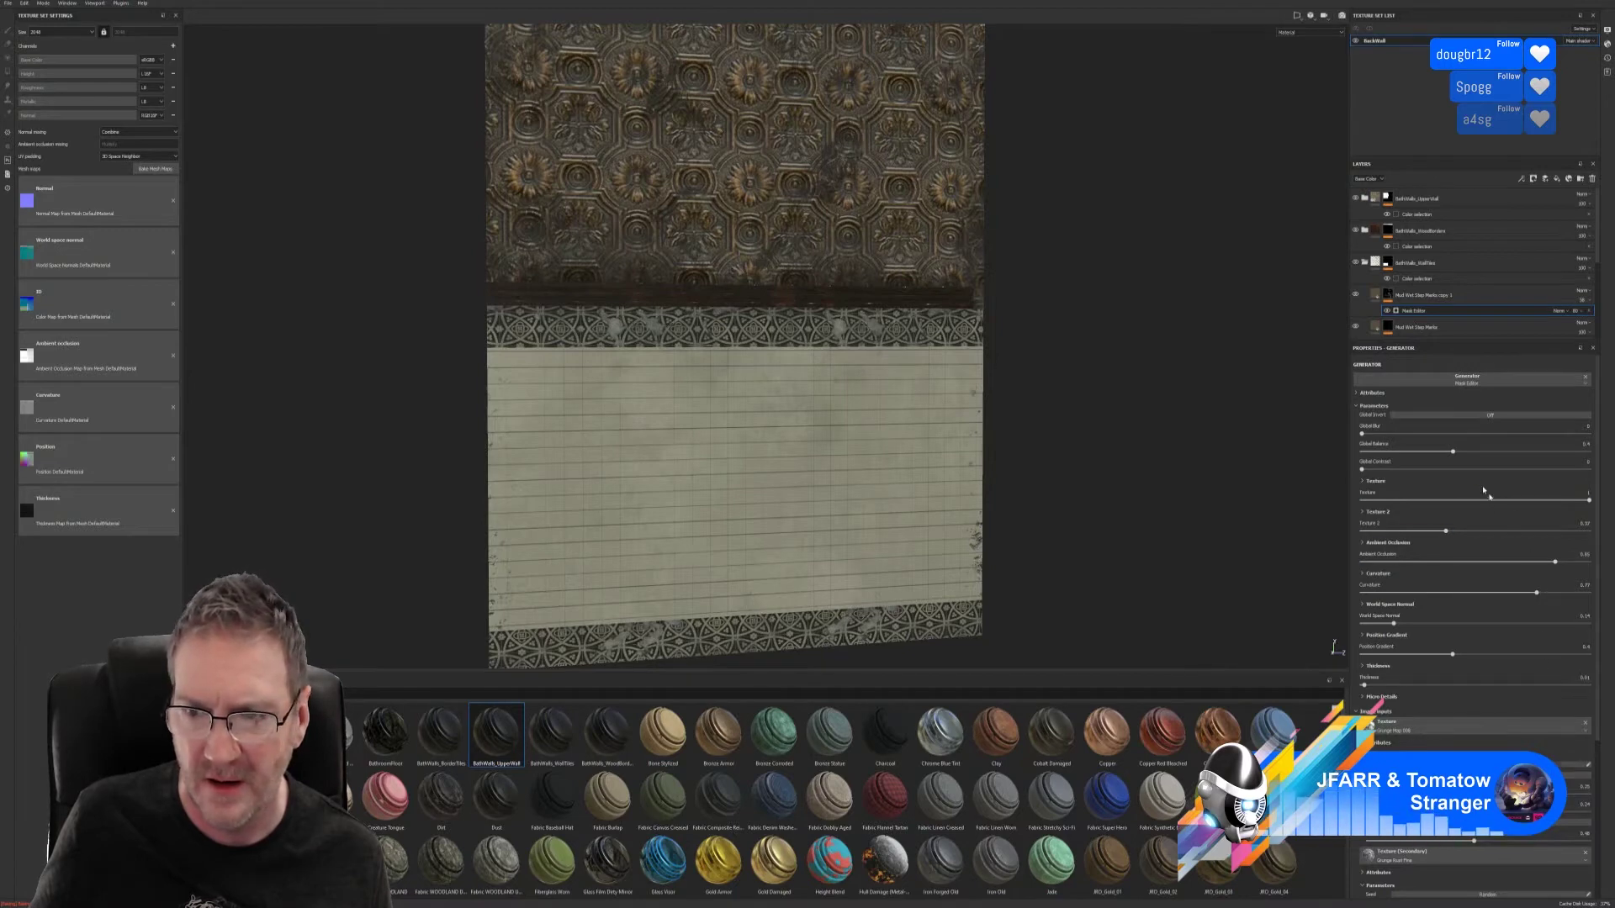
click(1368, 327)
scroll(1368, 315, down, 1)
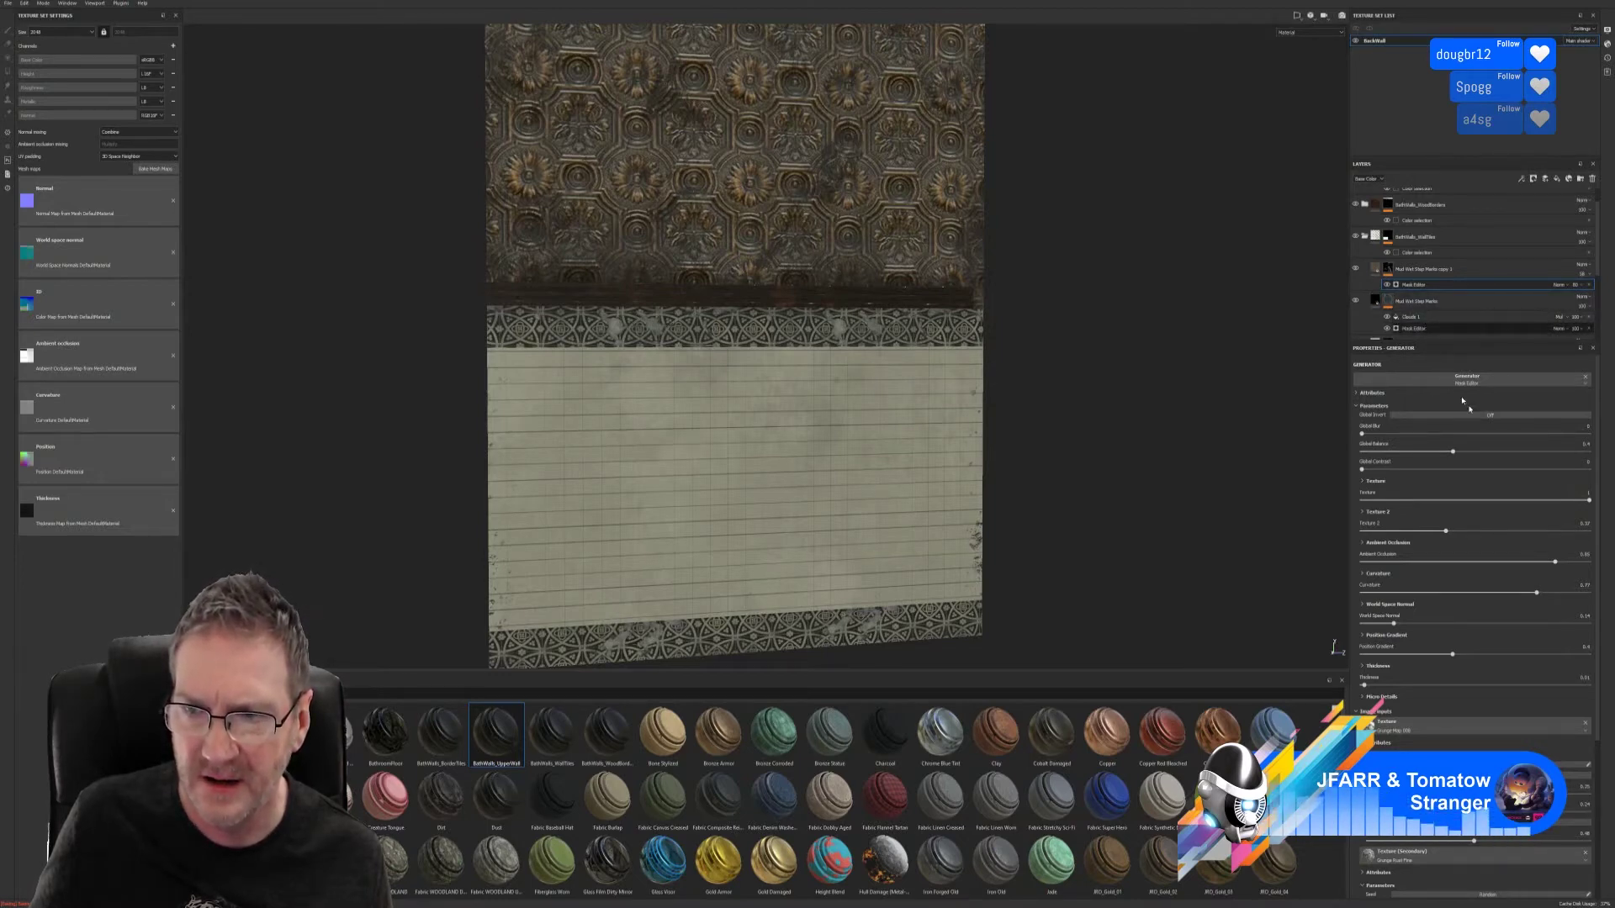
drag(1485, 454, 1452, 457)
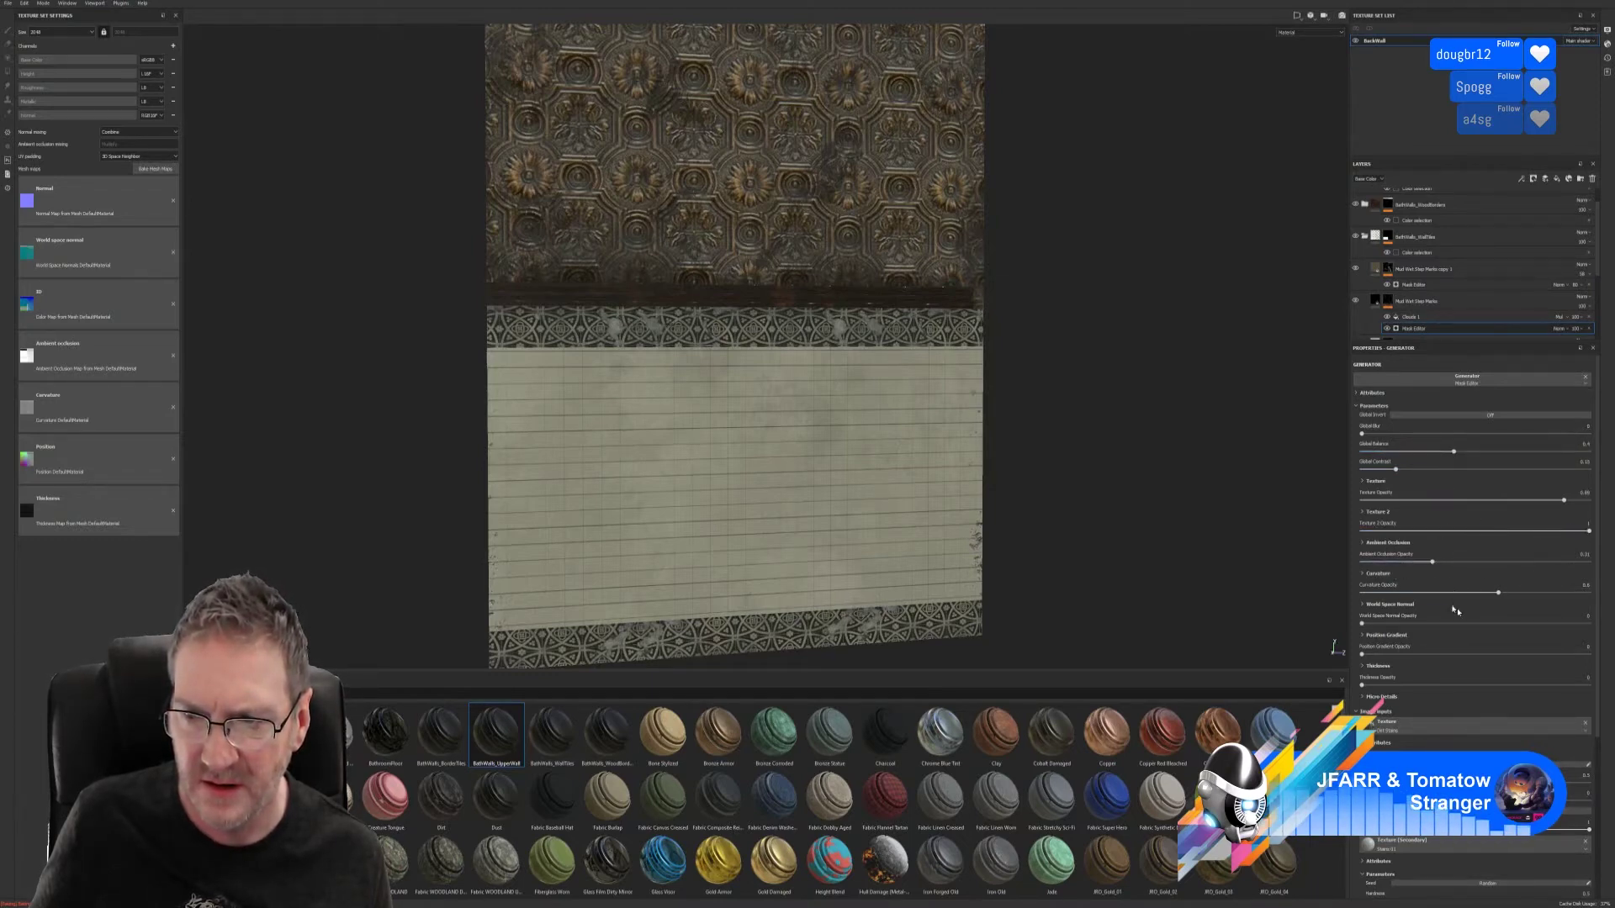
- In the original mud layer's mask generator, set Curvature Opacity to 0.5, World Space Normal Opacity to about 0.05 and Position Gradient Opacity to about 0.02
mouse_move(1498, 593)
mouse_down()
mouse_move(1528, 593)
mouse_move(1476, 593)
mouse_up()
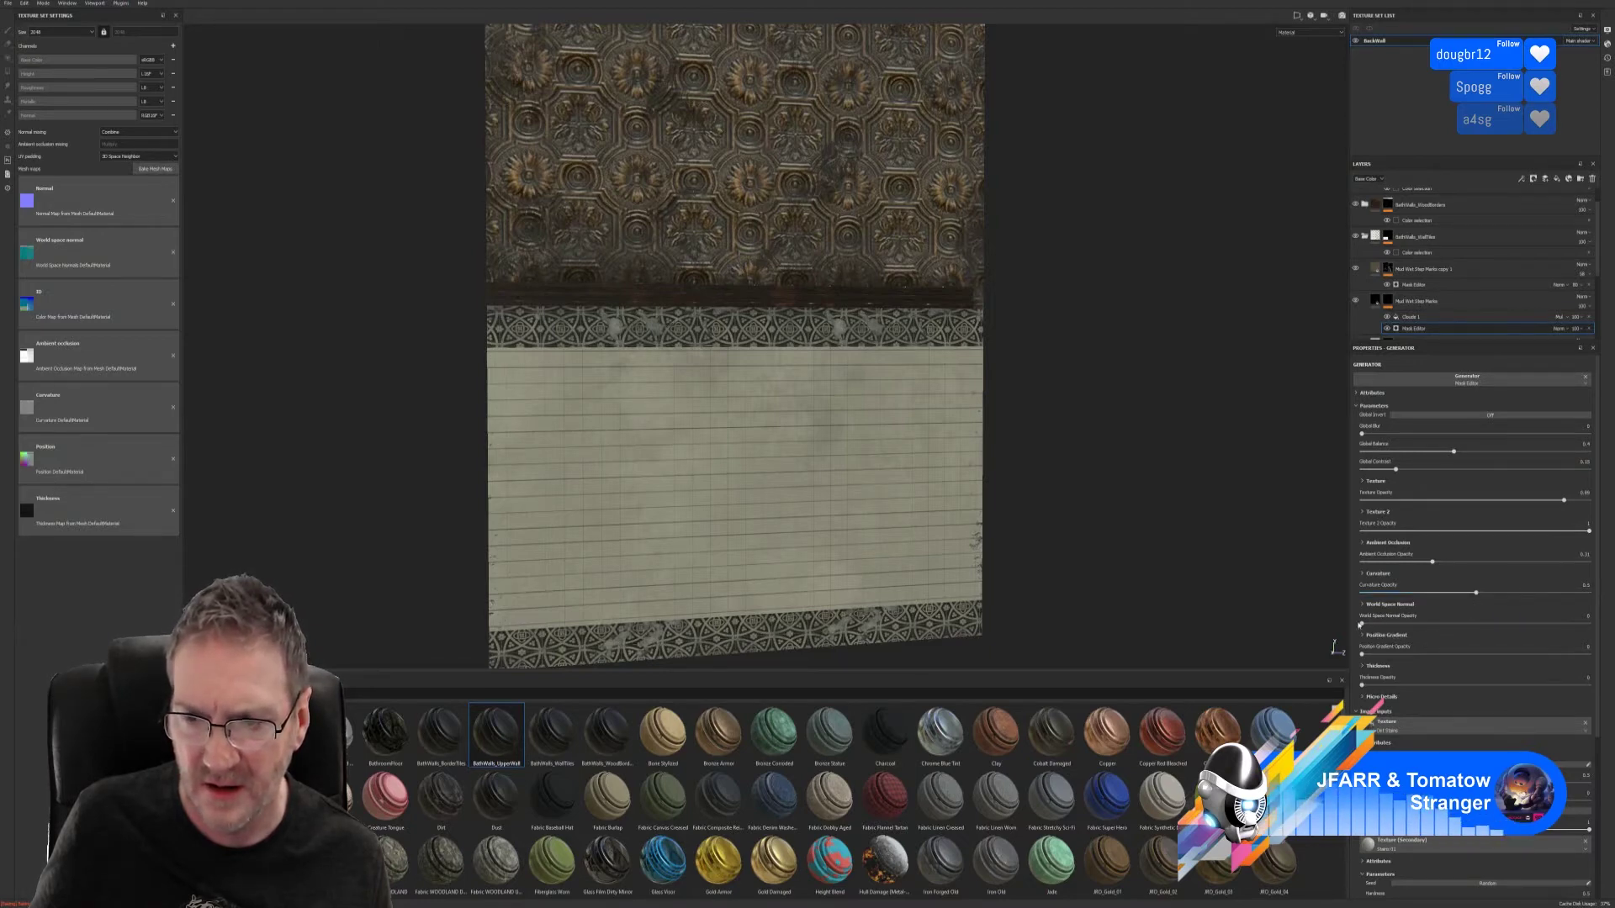
mouse_move(1362, 623)
mouse_down()
mouse_move(1494, 609)
mouse_move(1367, 604)
mouse_up()
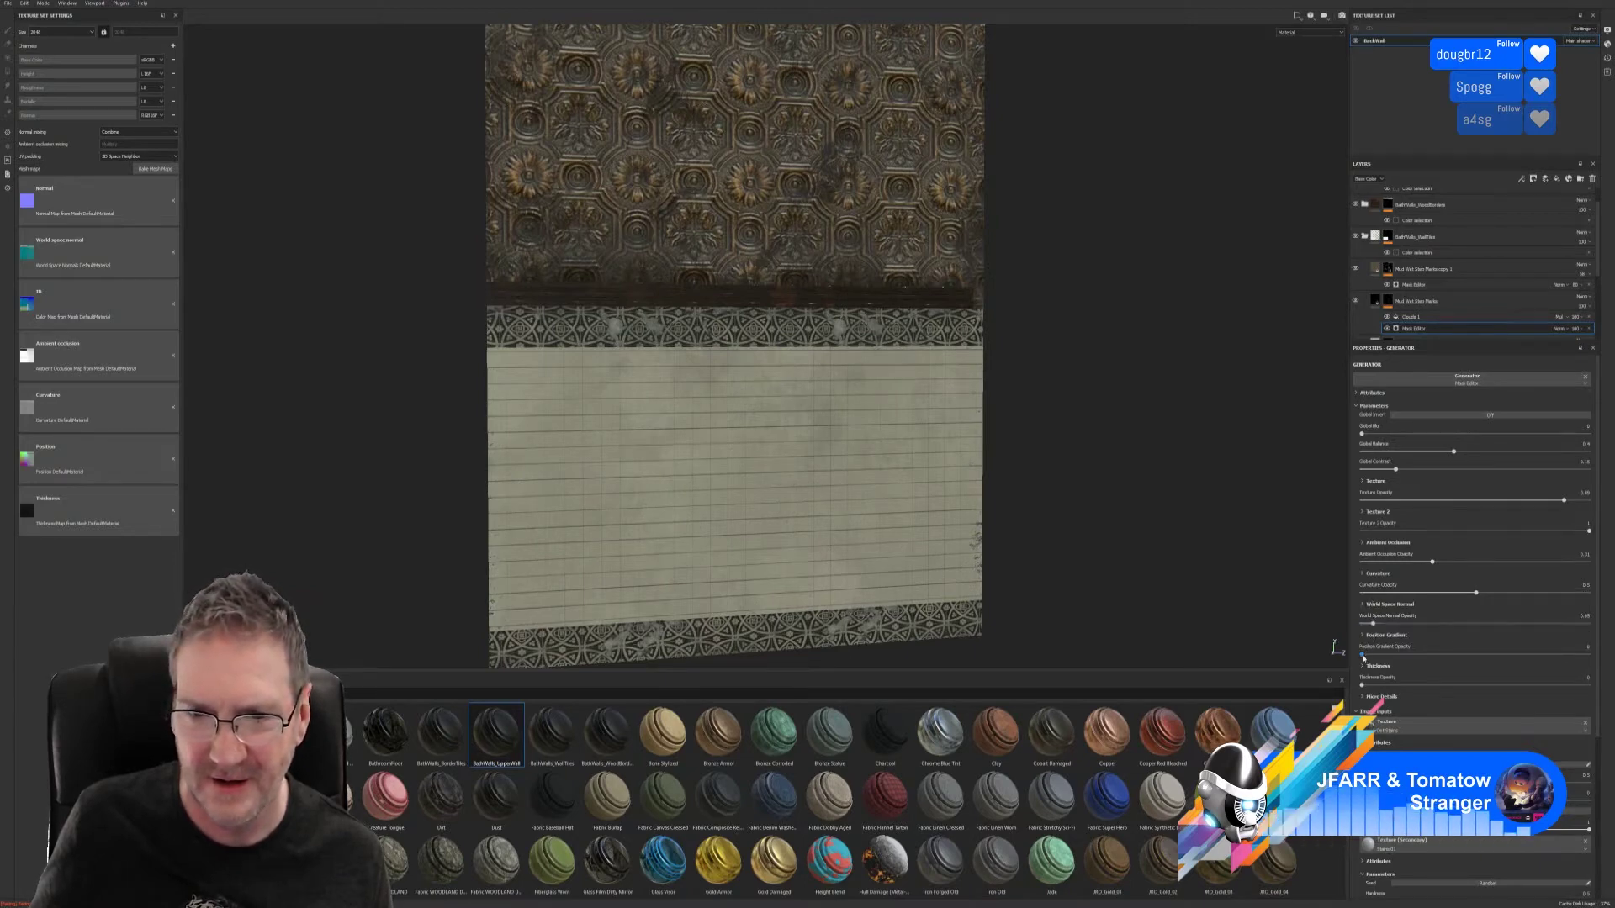
mouse_move(1363, 655)
mouse_down()
mouse_move(1388, 655)
mouse_move(1366, 655)
mouse_up()
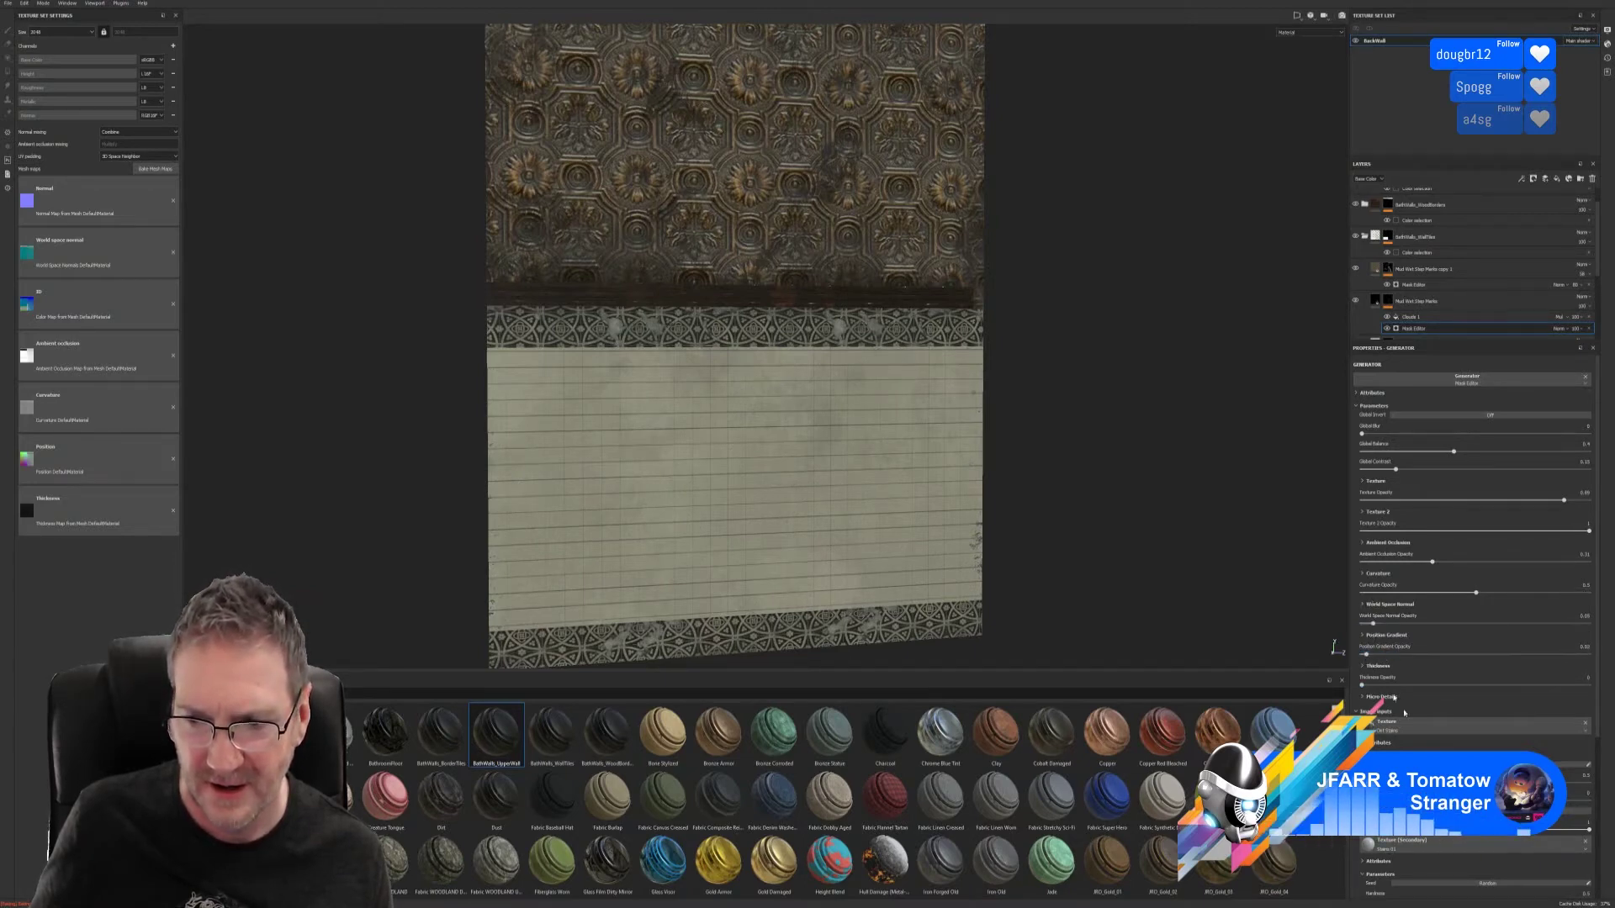
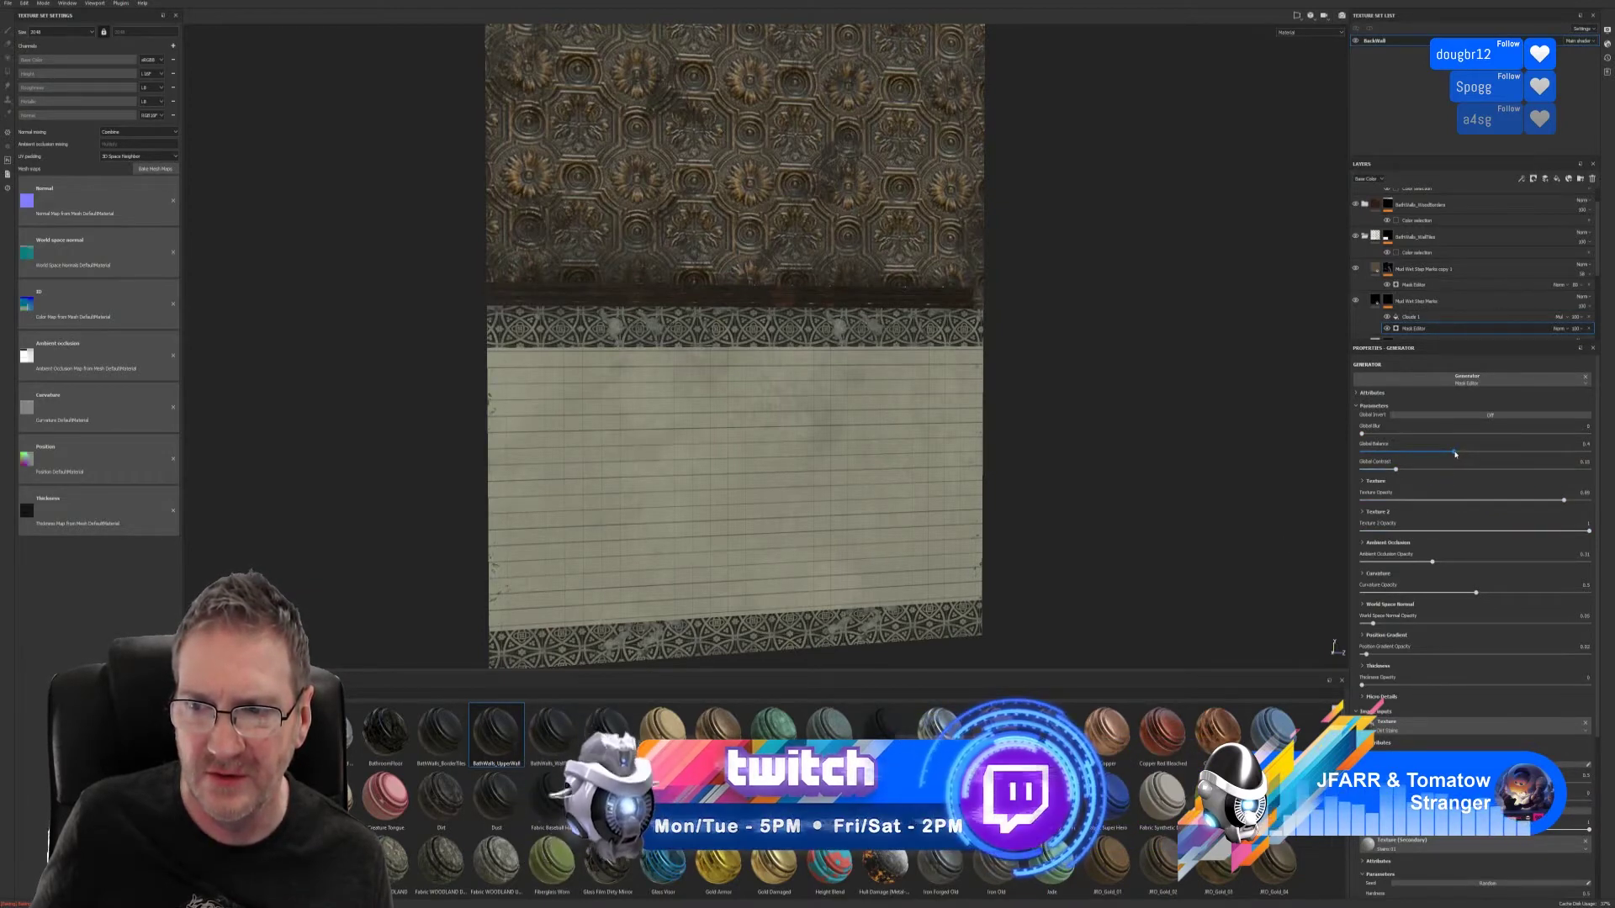
- Raise Global Balance to about 0.49 in the original mud layer's mask generator and save the project
drag(1453, 451, 1473, 453)
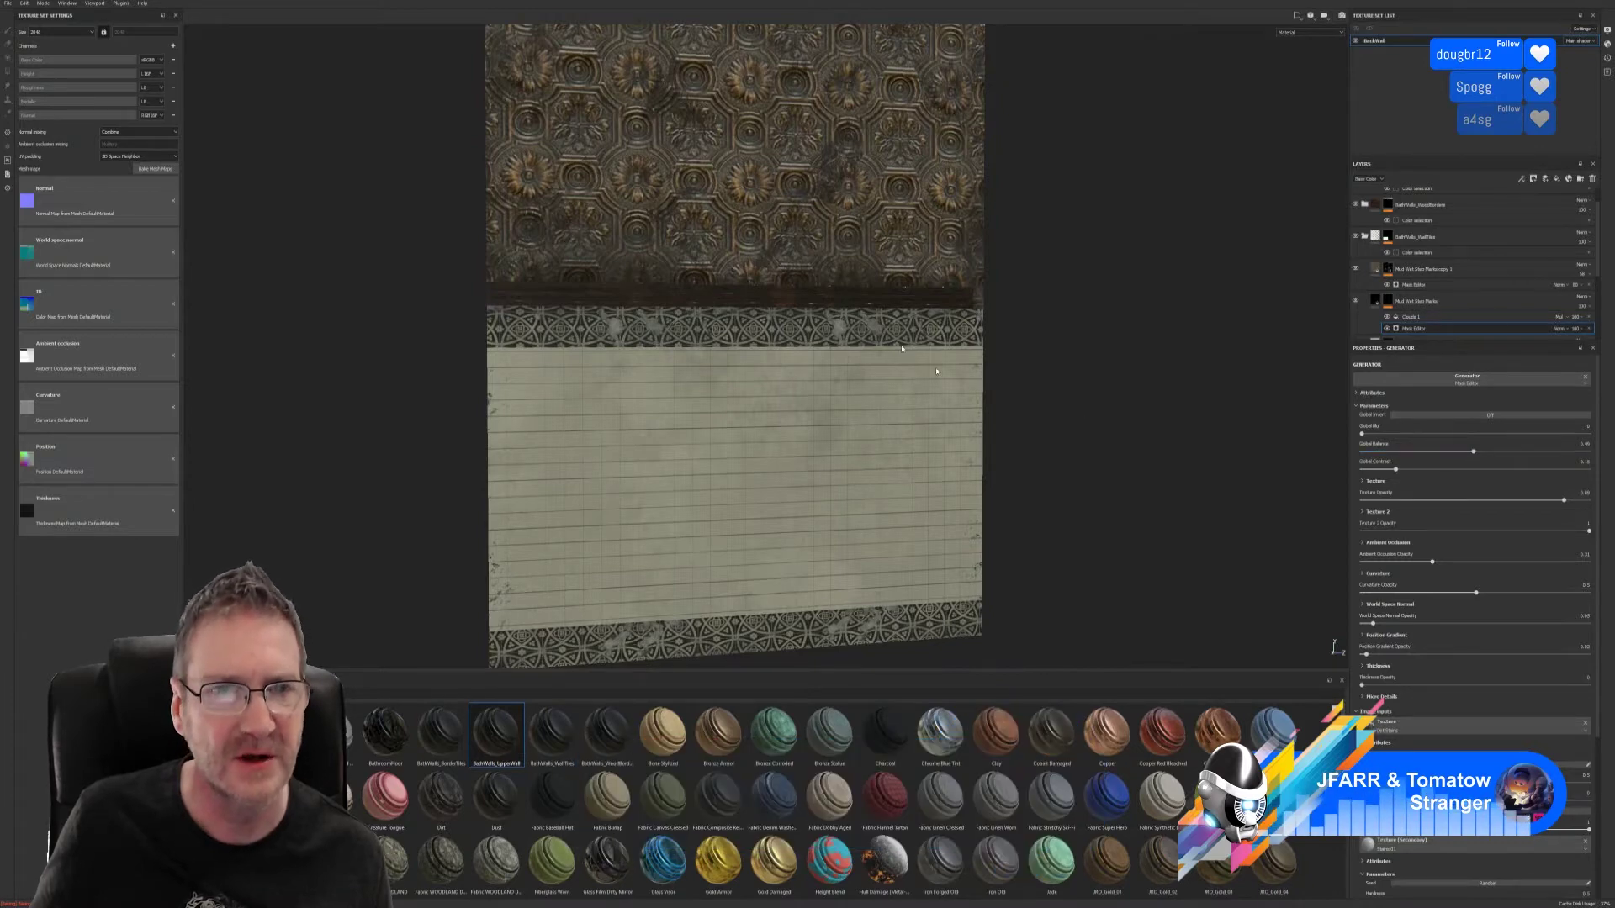
click(7, 3)
click(27, 84)
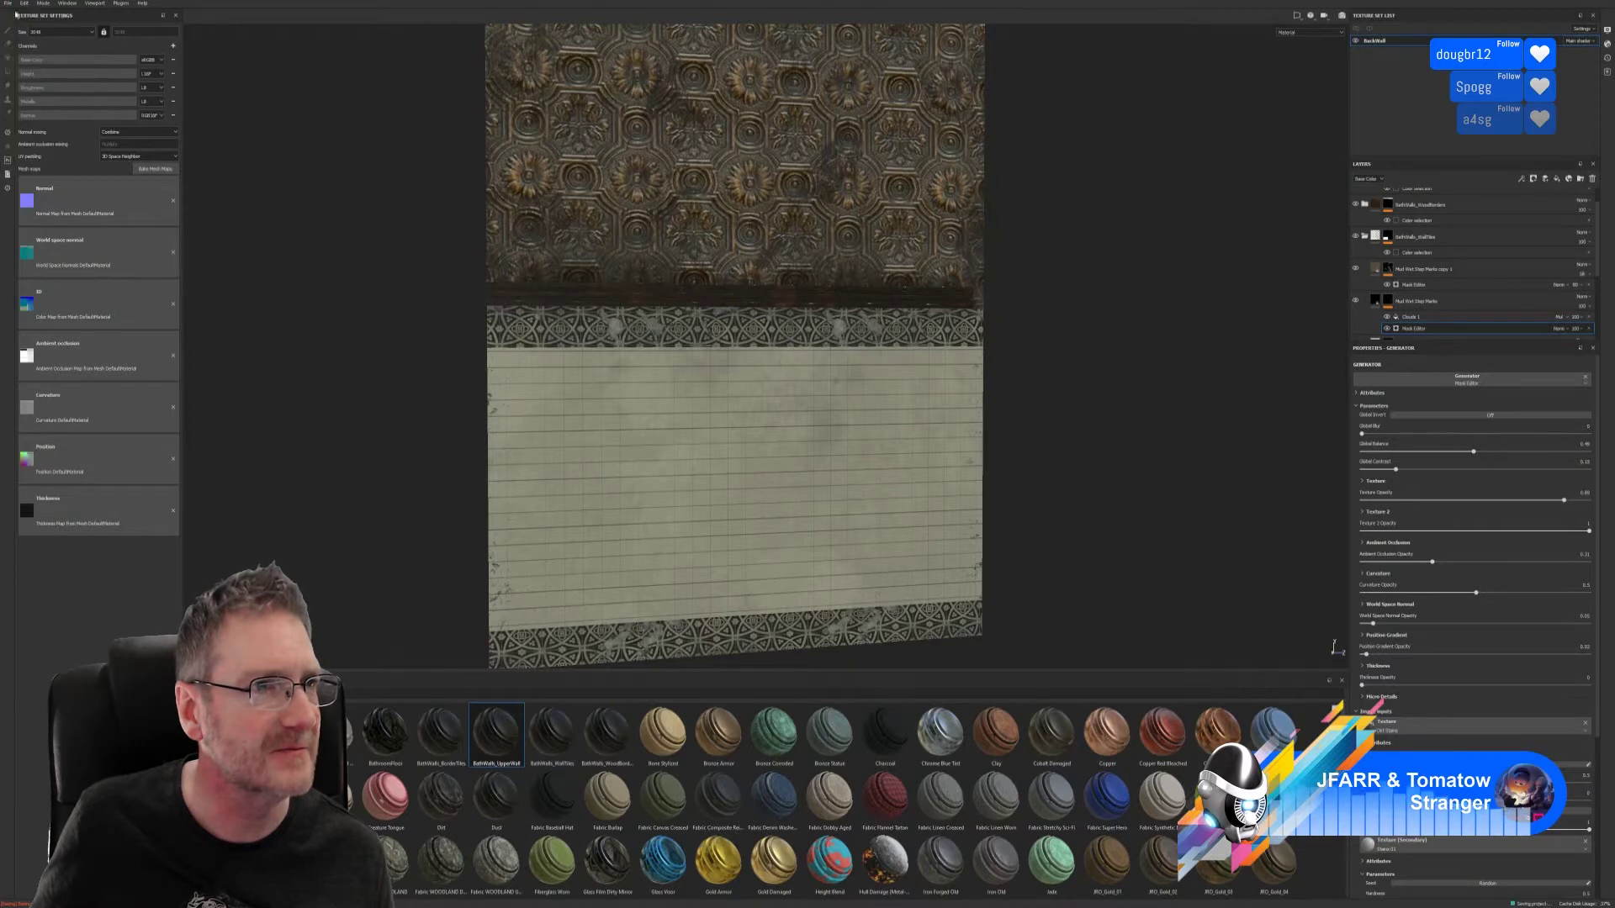
- Open the texture export settings and browse for the output directory to the Walls Floor folder within UE4 Projects, Models, Bathroom on the Work drive
click(10, 5)
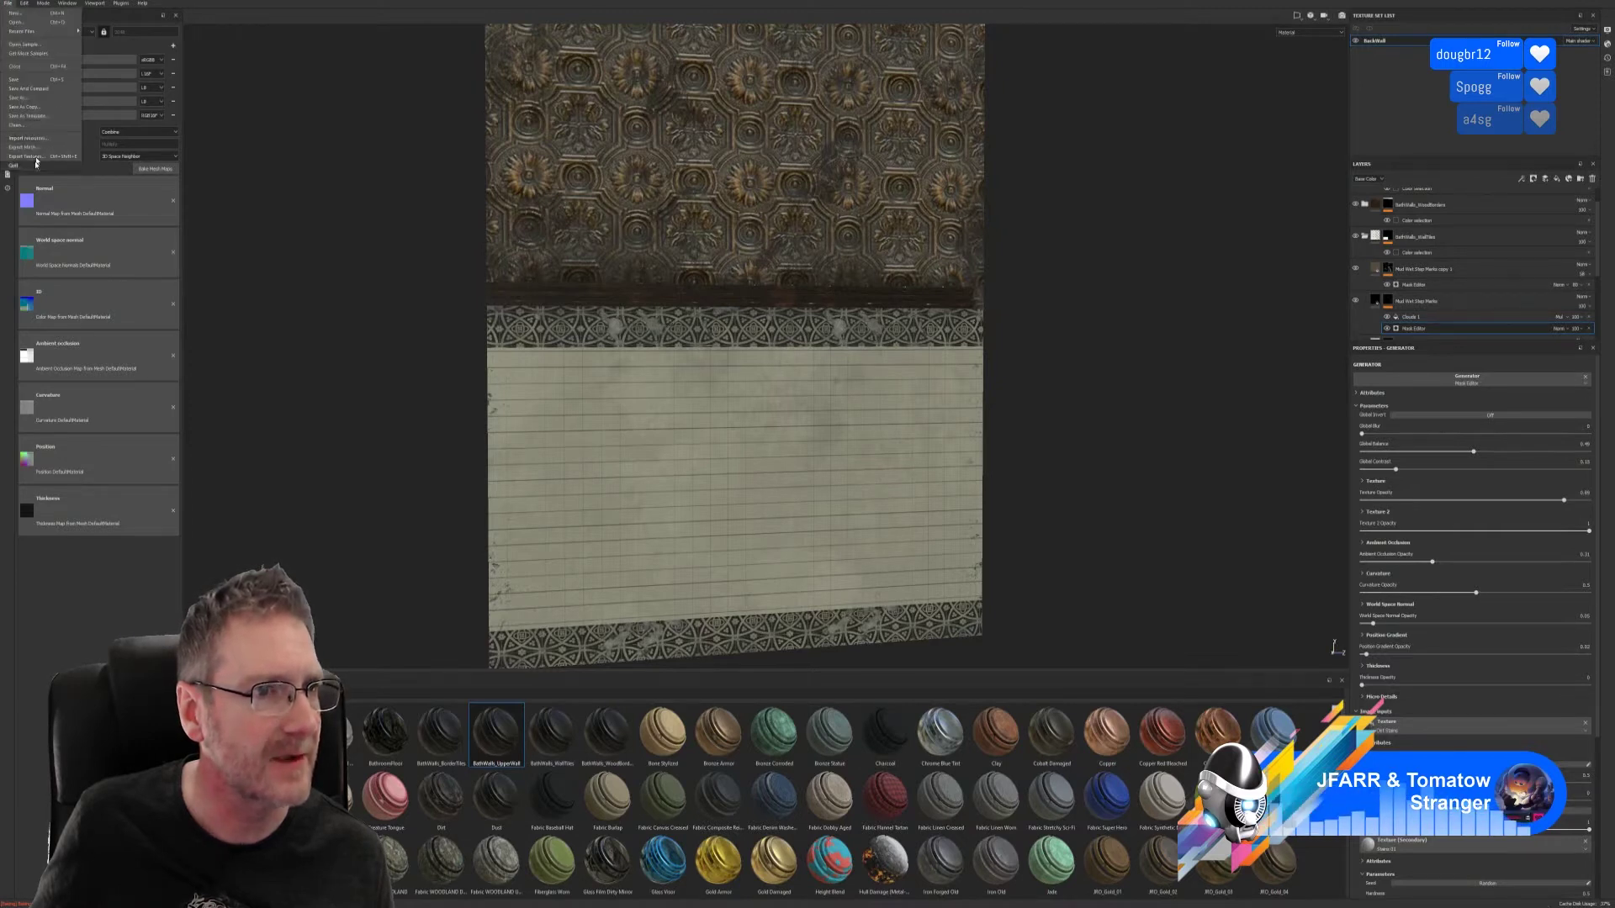
click(38, 156)
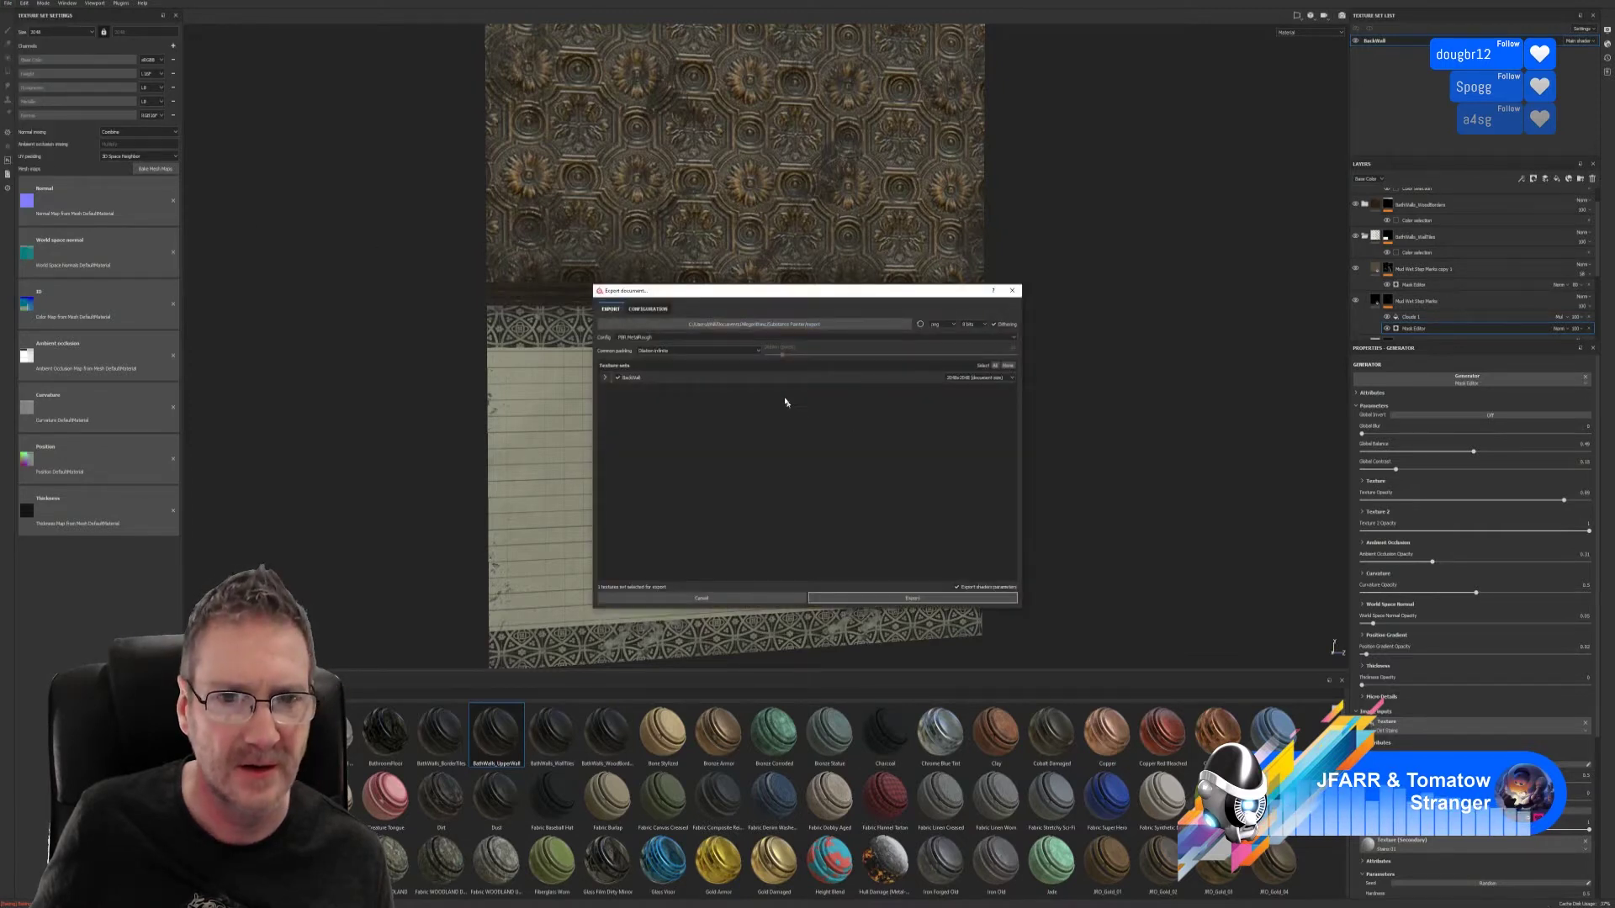
click(820, 325)
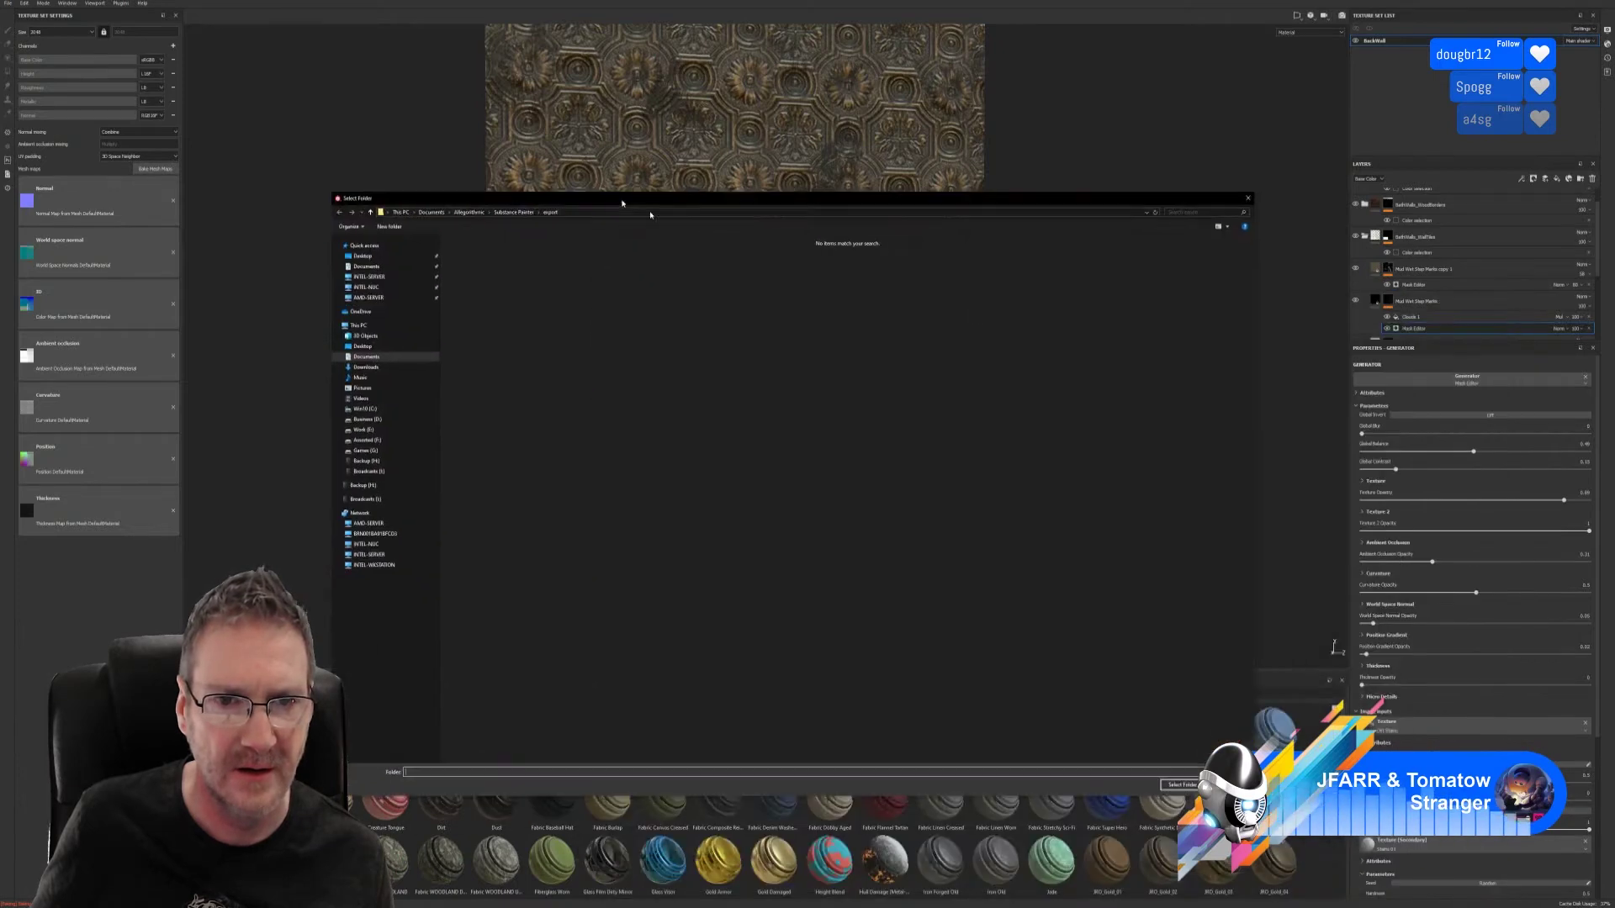
click(364, 429)
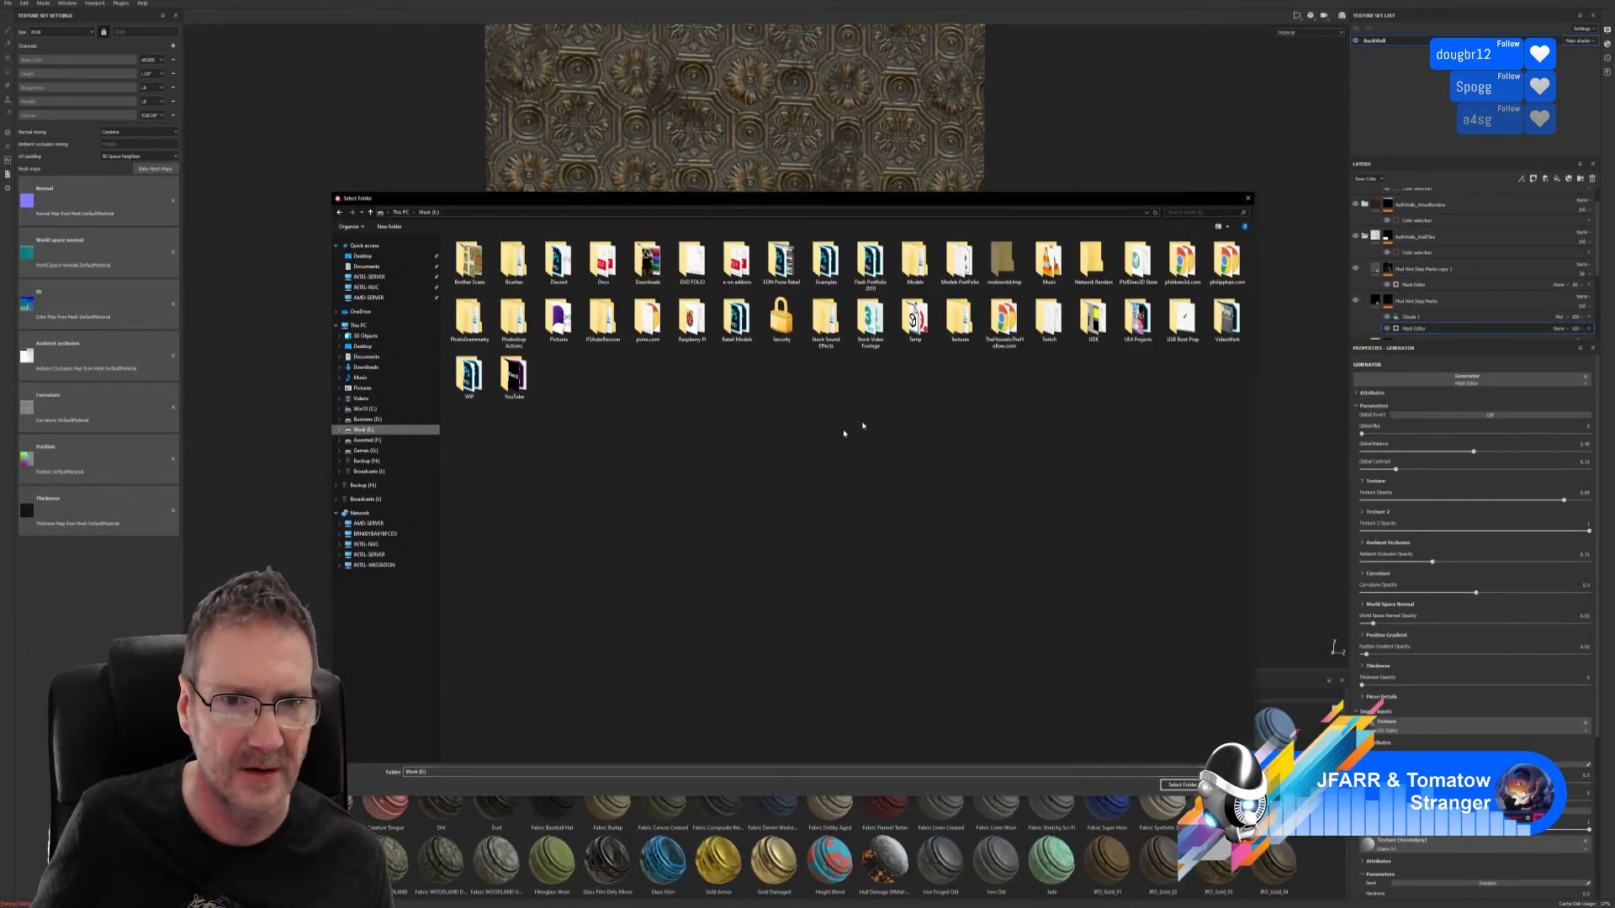
click(1136, 324)
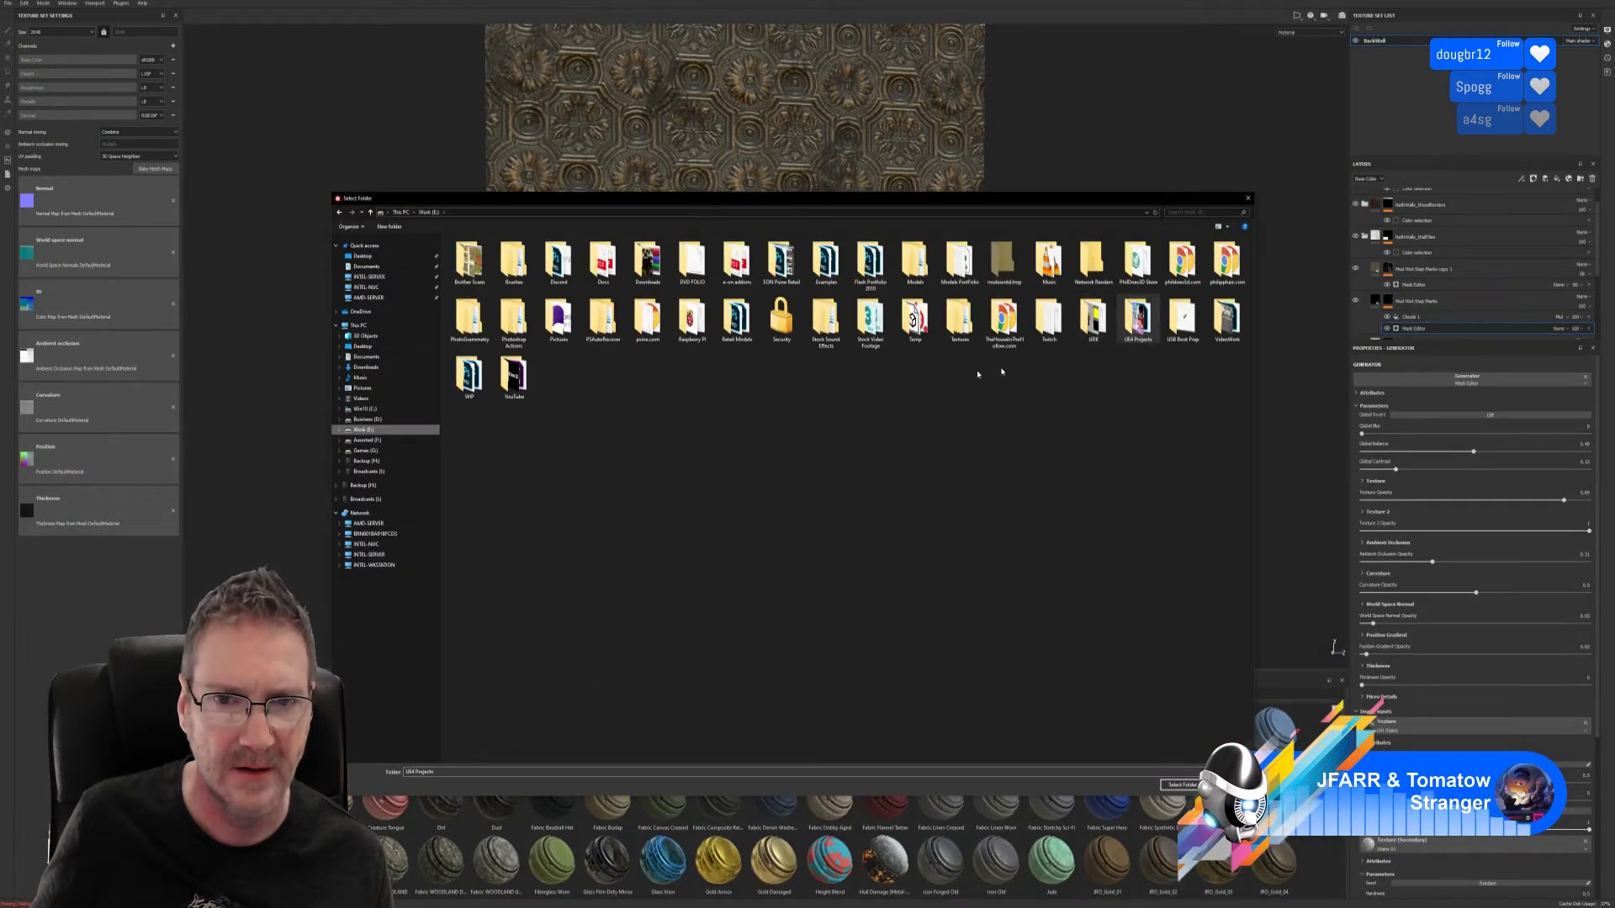
double_click(1136, 323)
double_click(782, 263)
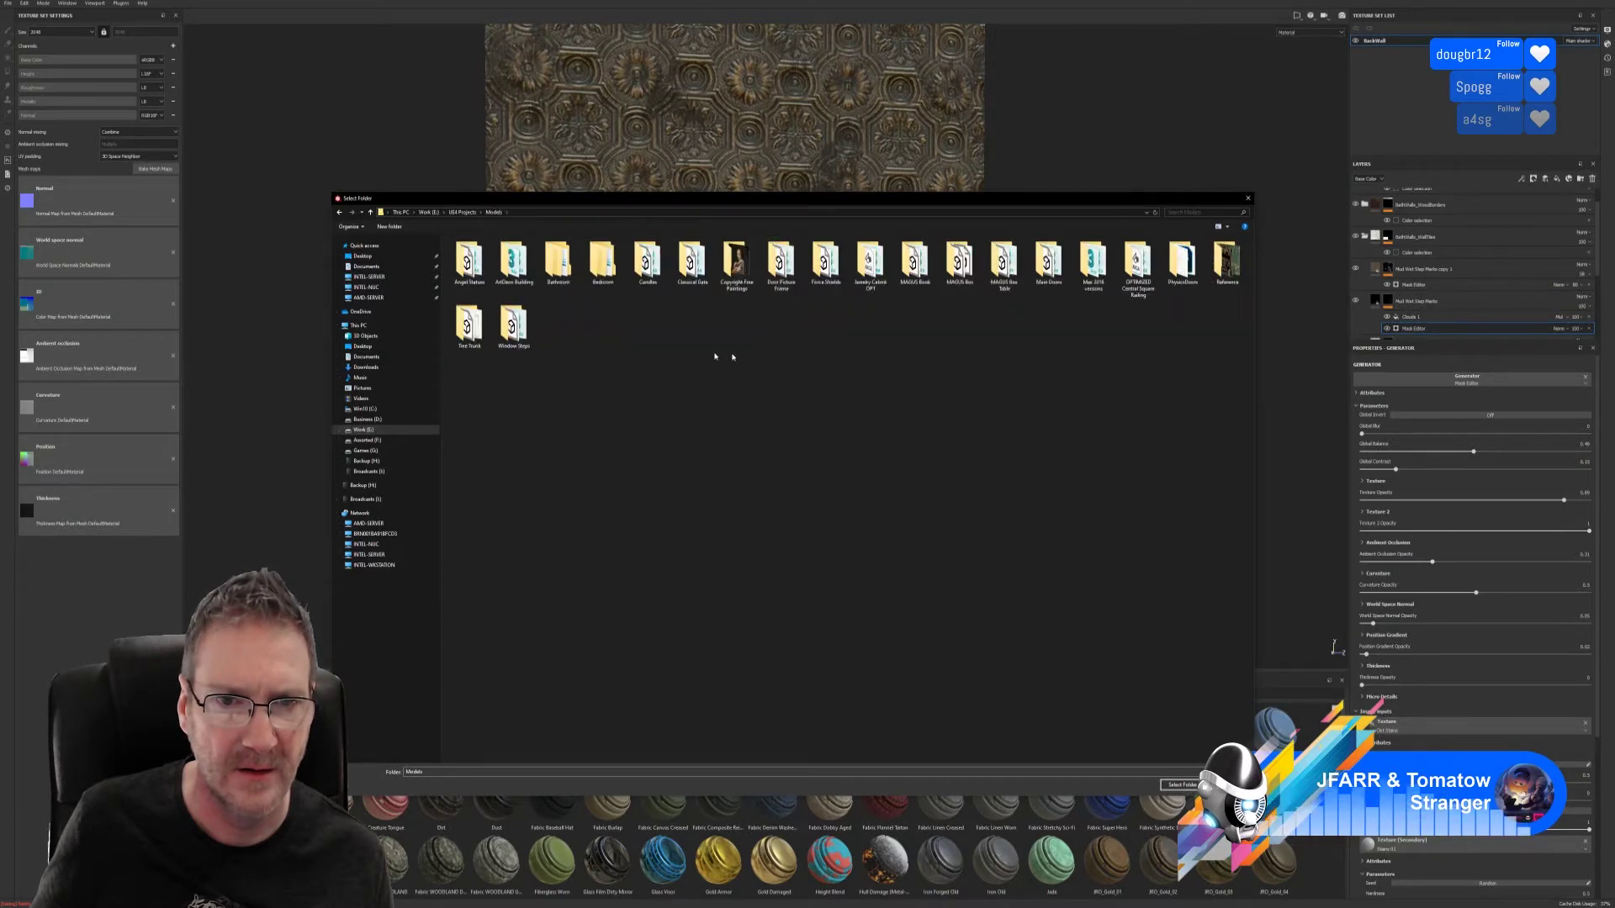
double_click(562, 267)
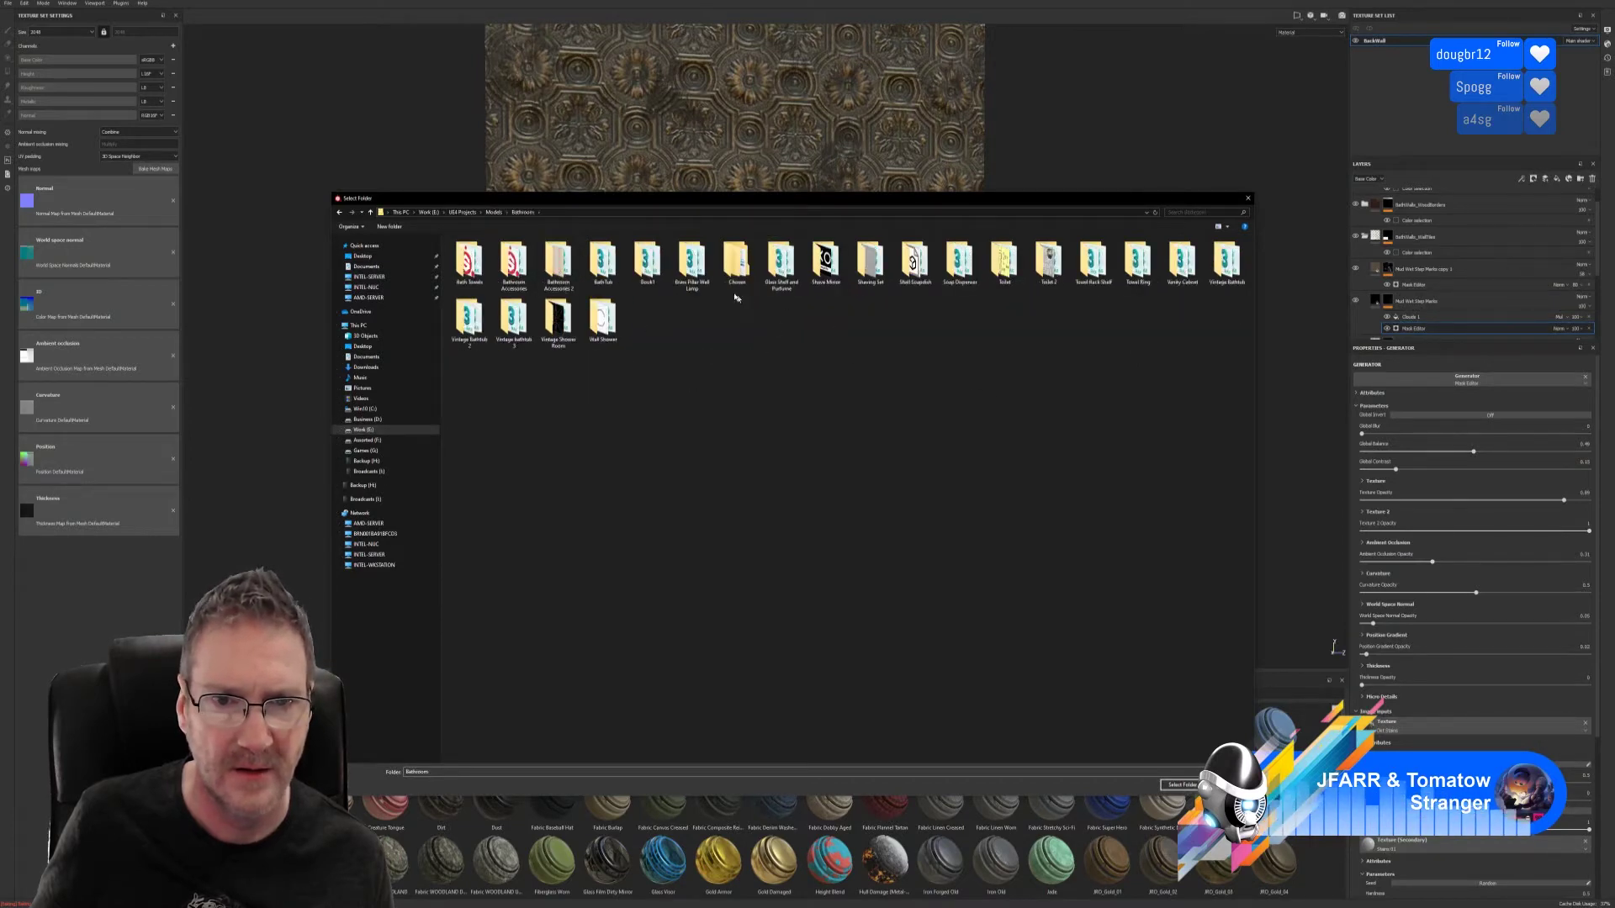
double_click(736, 268)
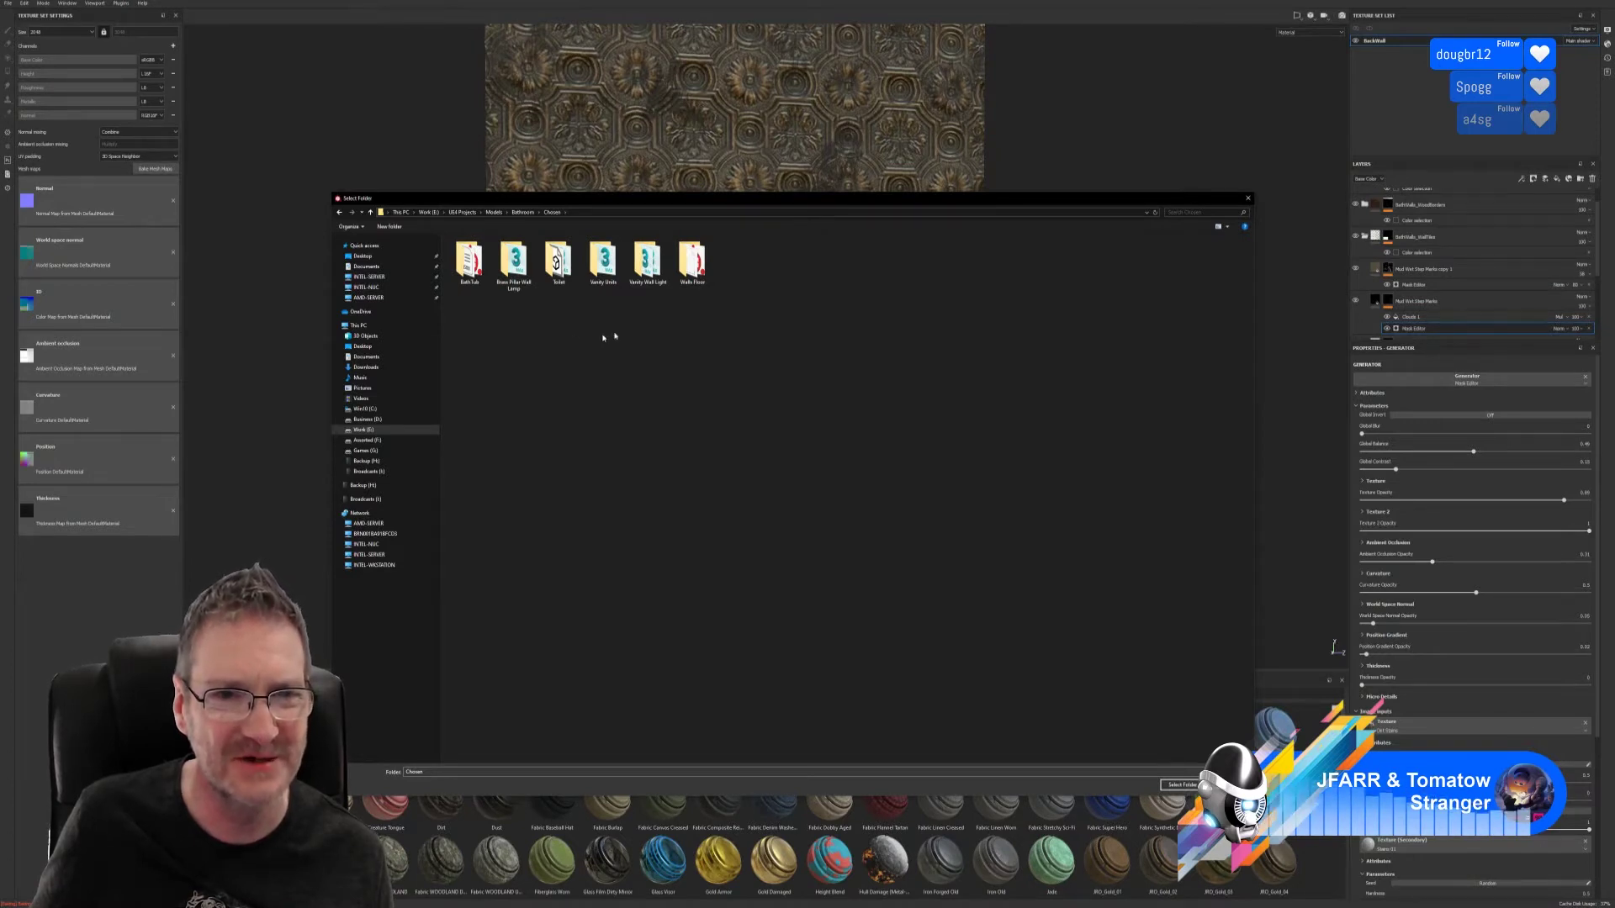
double_click(692, 260)
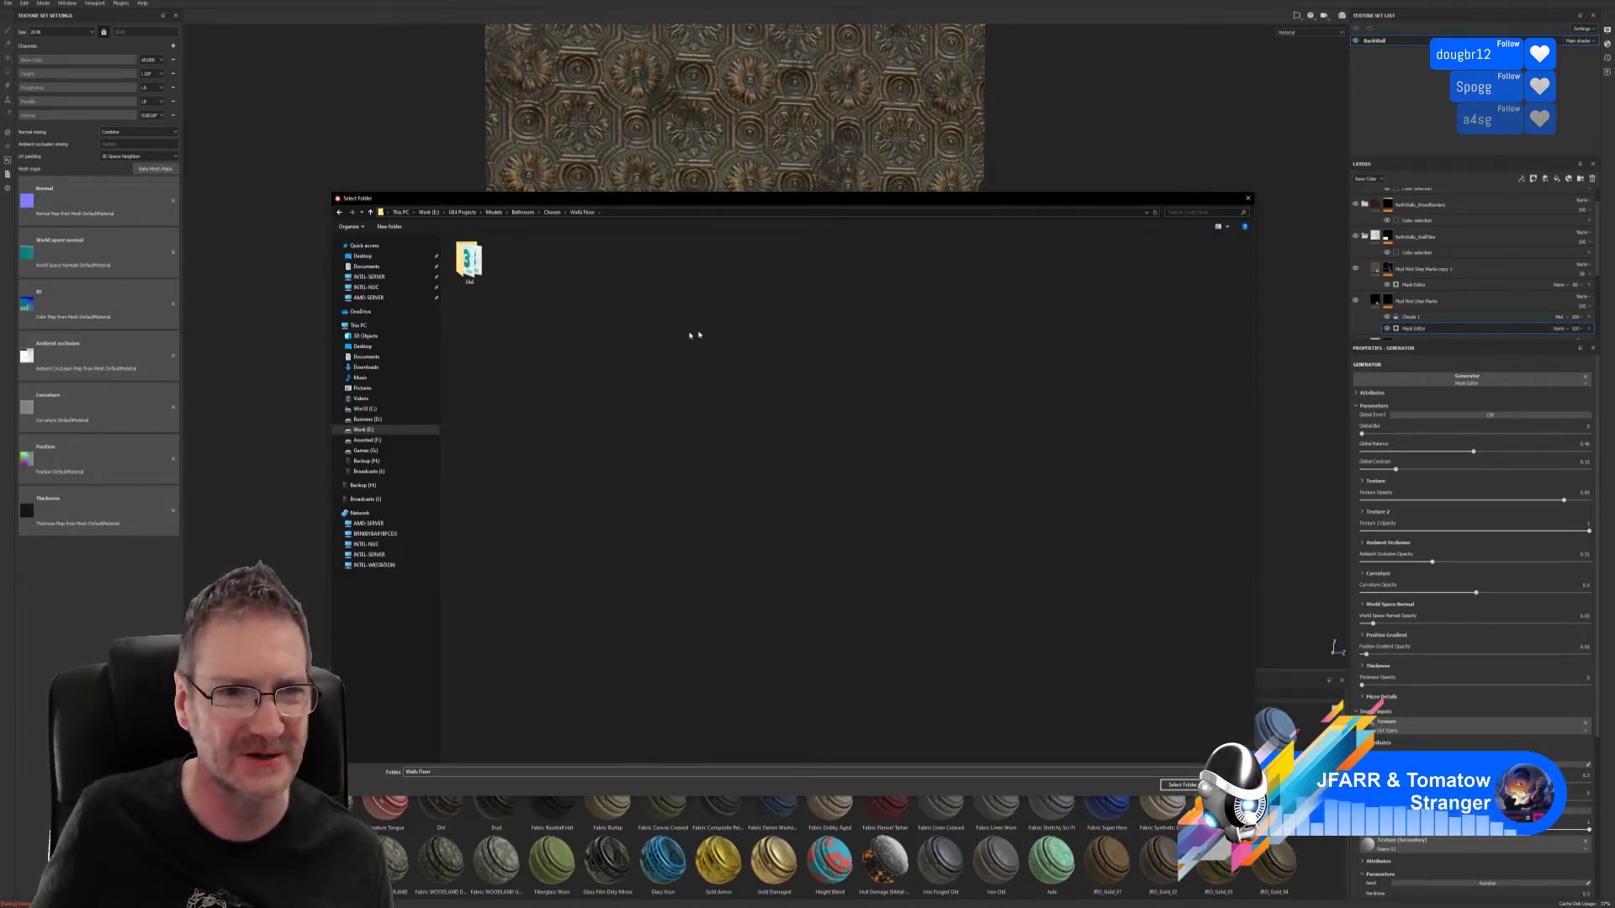
- Create a new folder named BackWall inside Walls Floor and choose it as the export directory
right_click(696, 299)
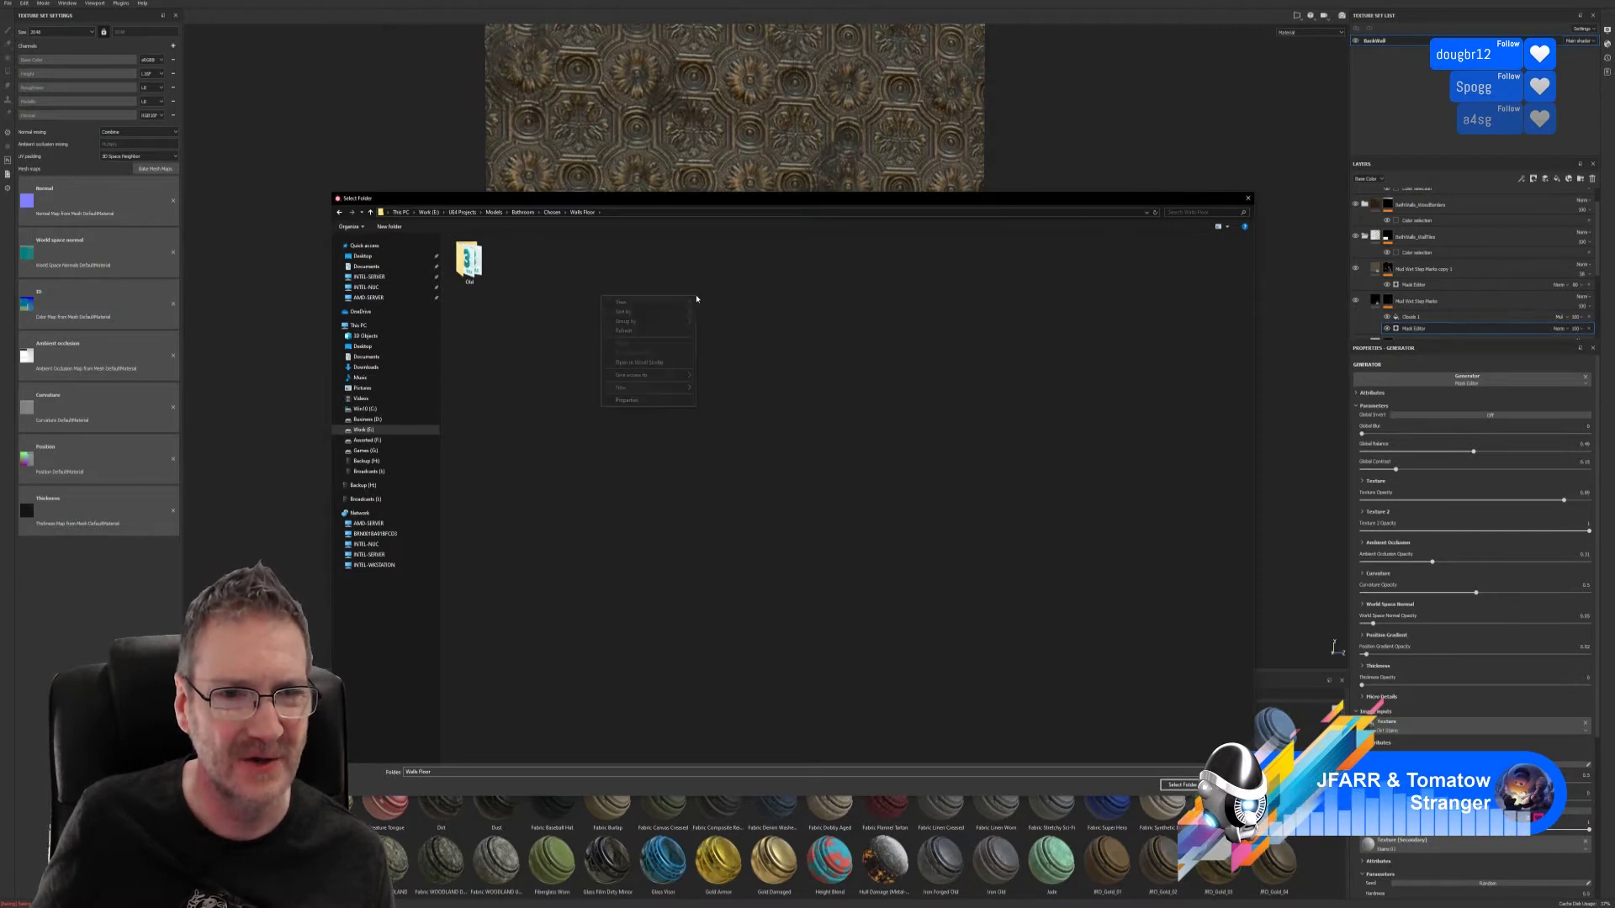
click(729, 393)
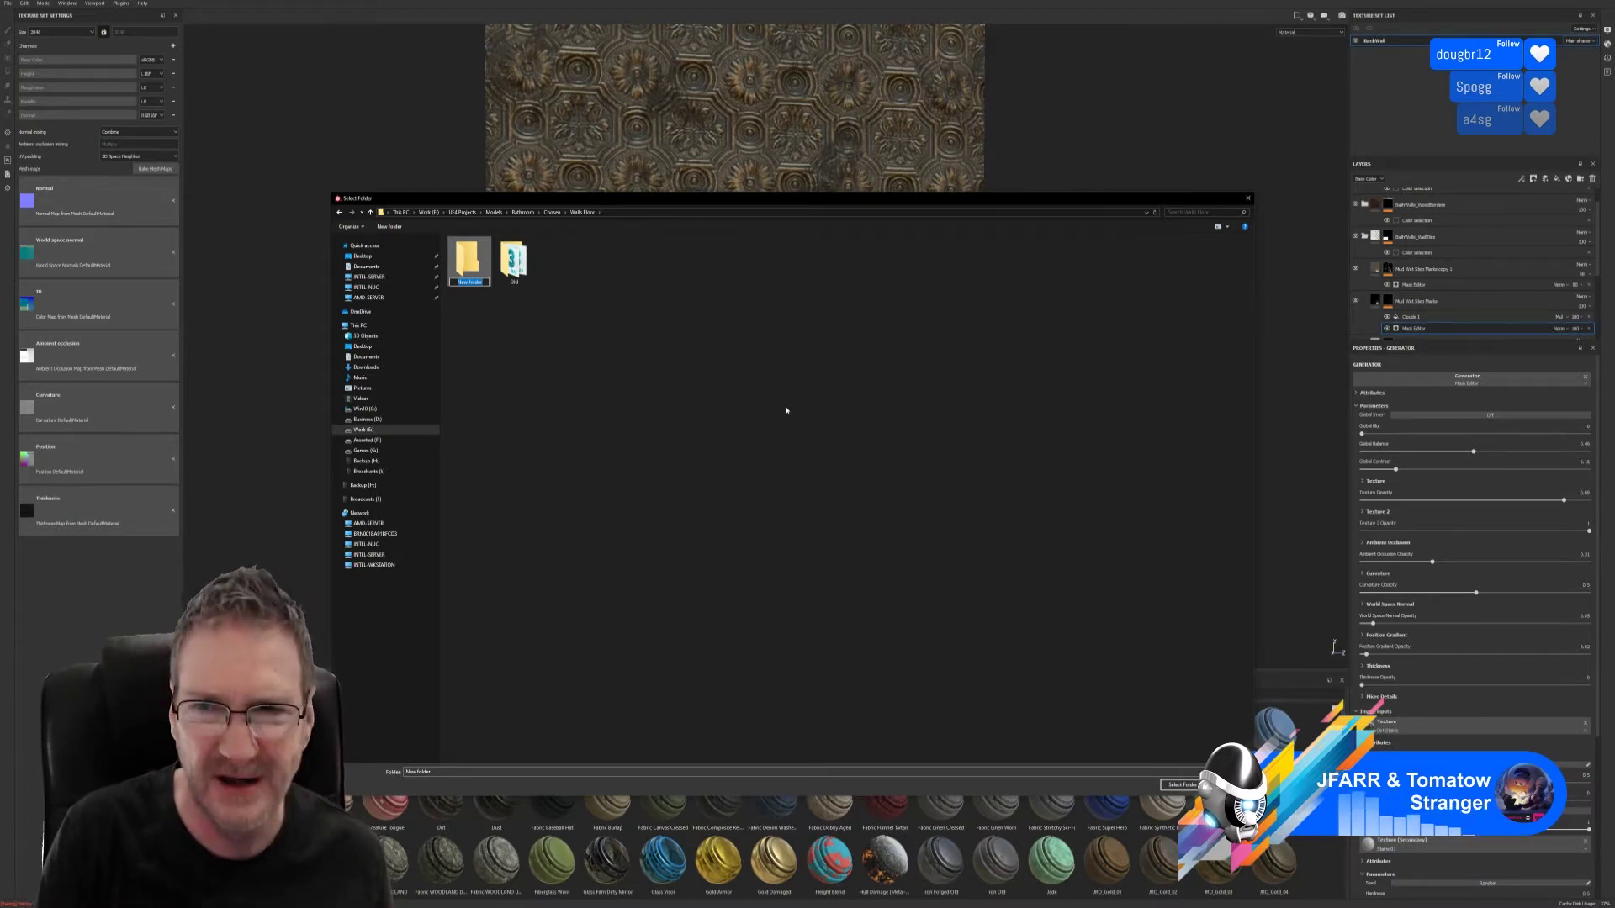
text(BackWall)
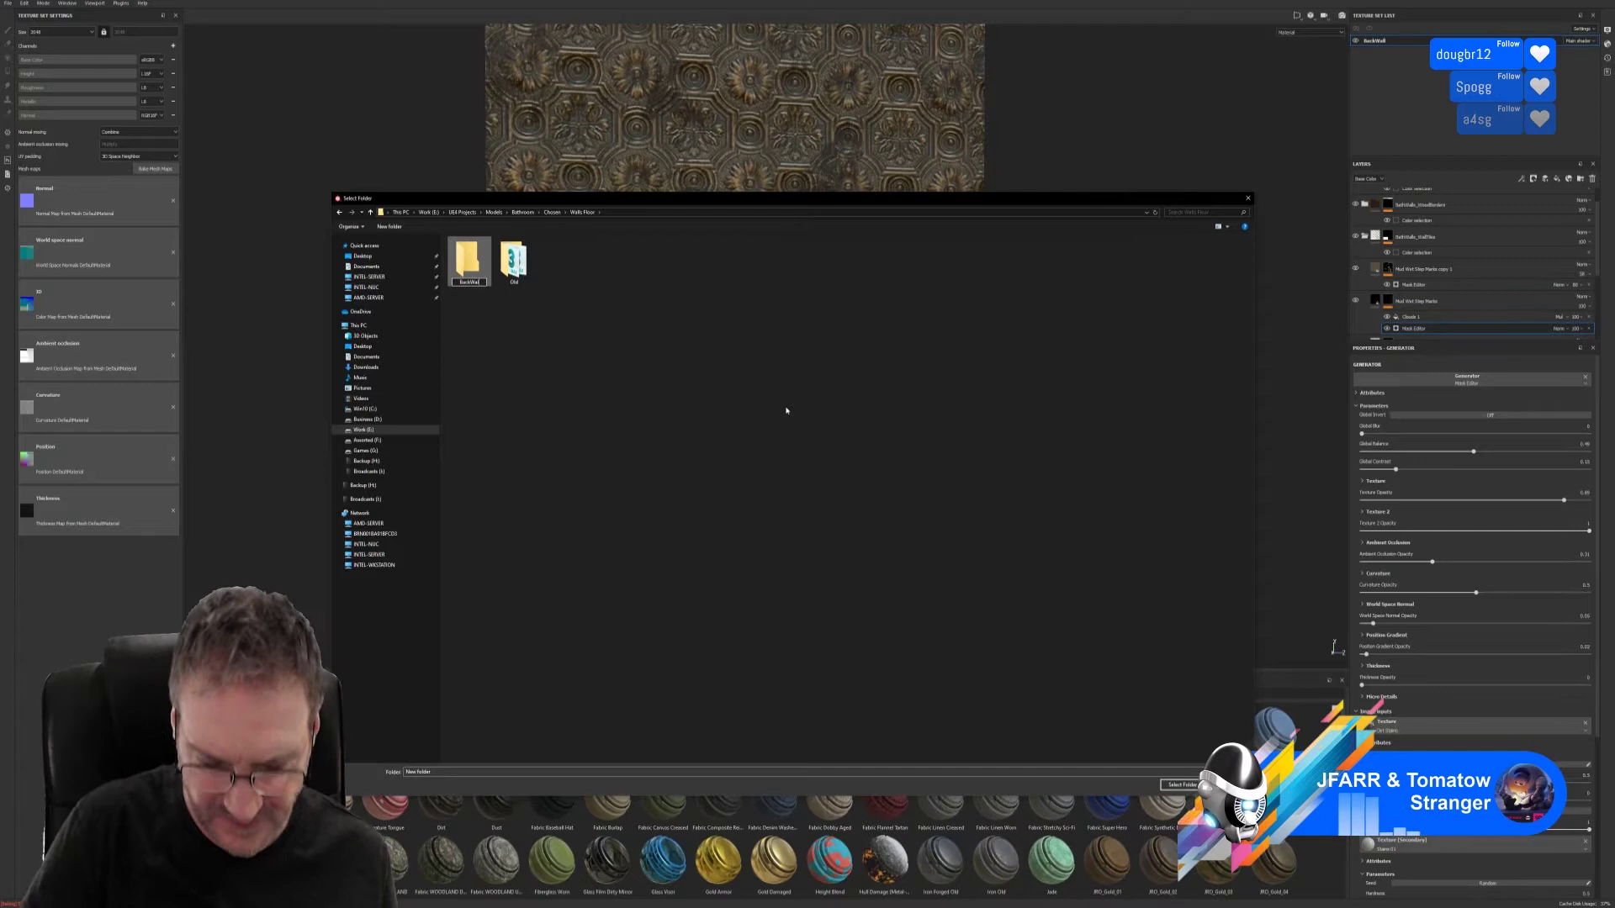
key(Return)
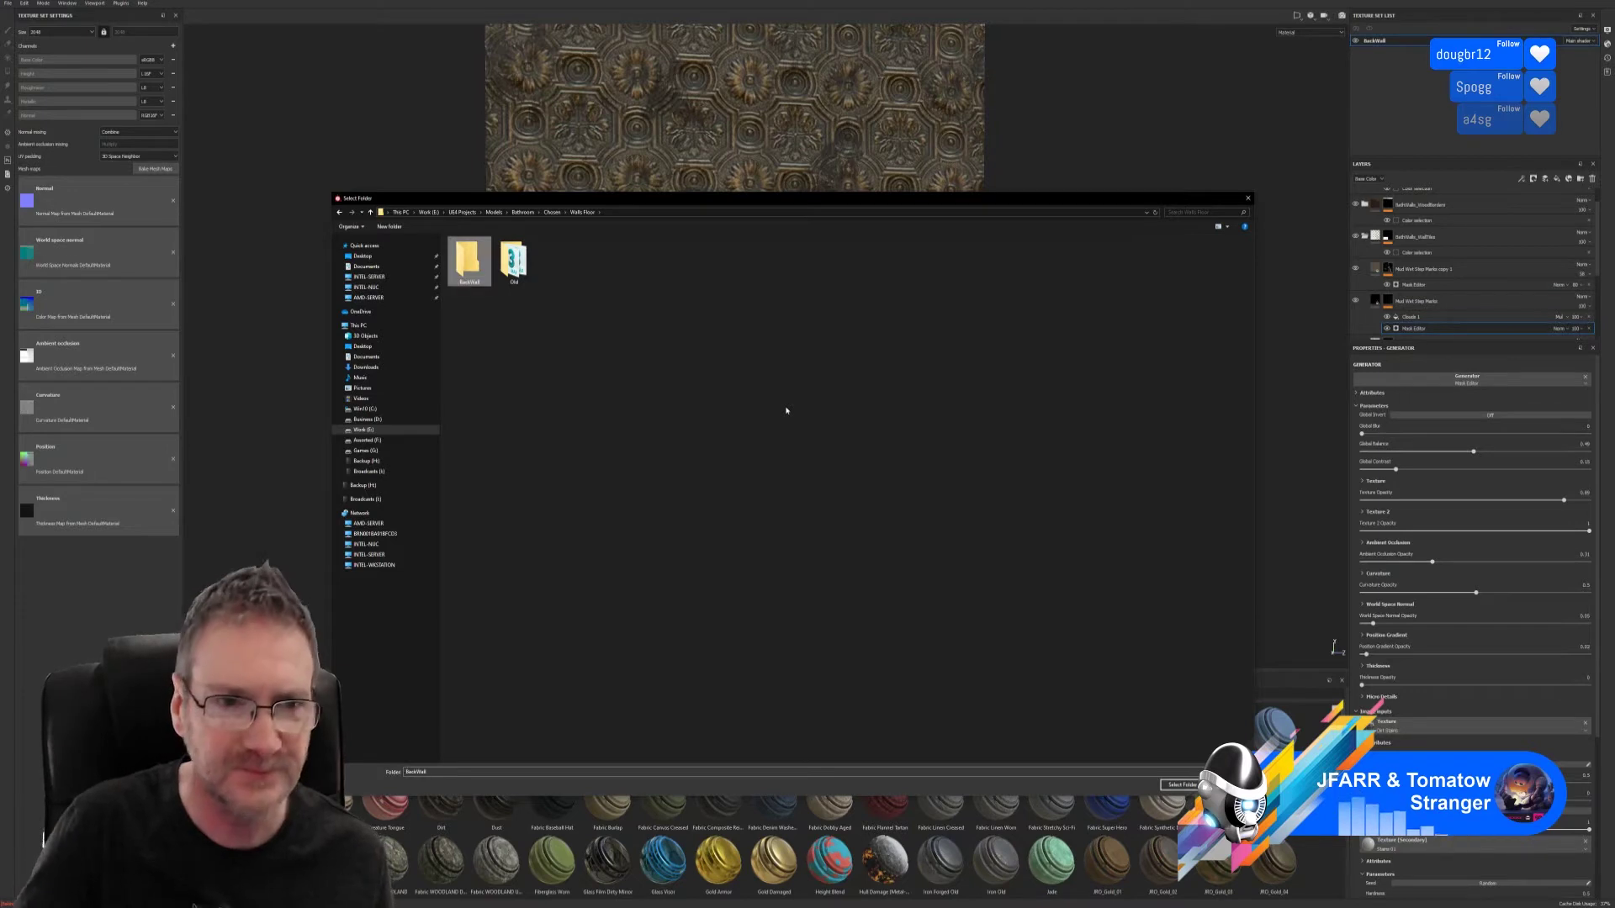
double_click(471, 259)
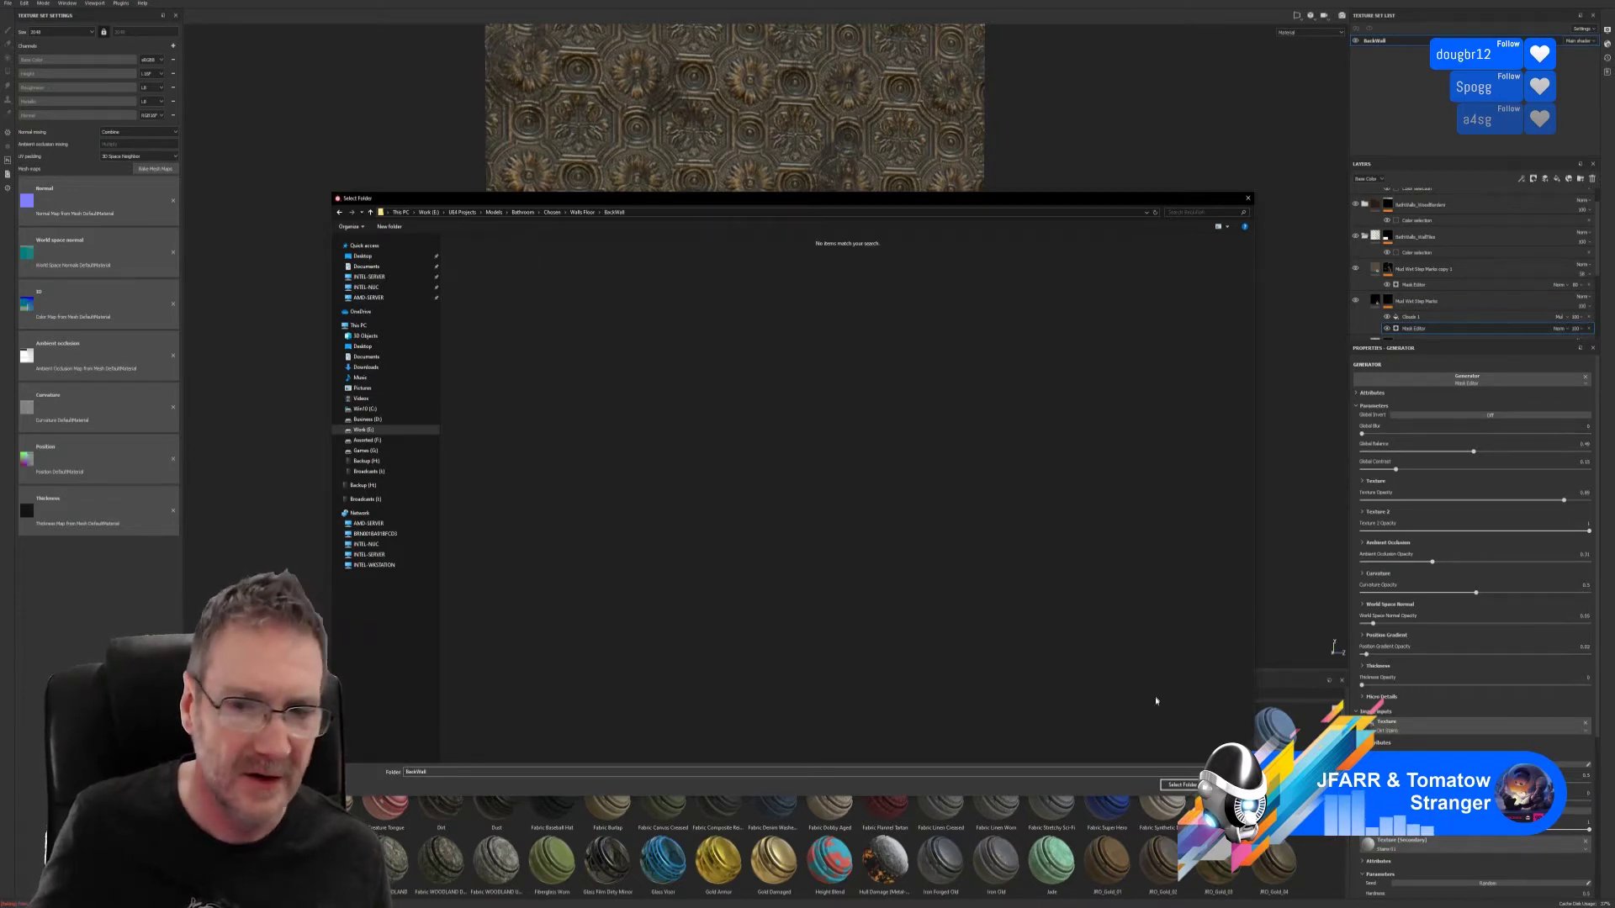
click(1181, 783)
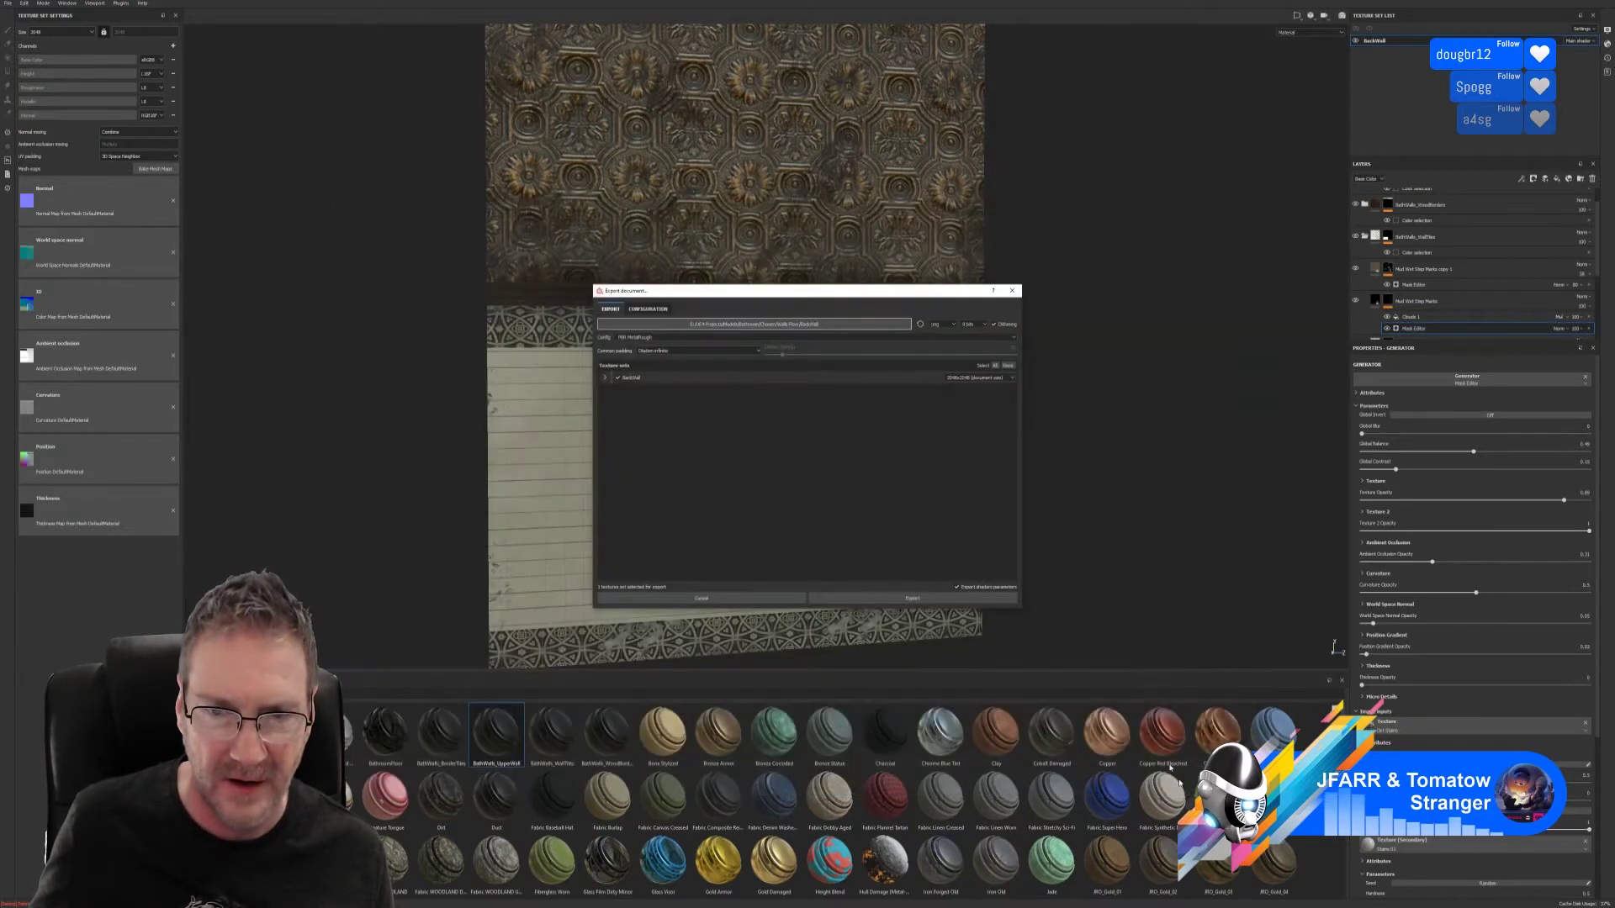
- Export the BackWall texture set, close the output folder window and switch to 3ds Max
click(913, 598)
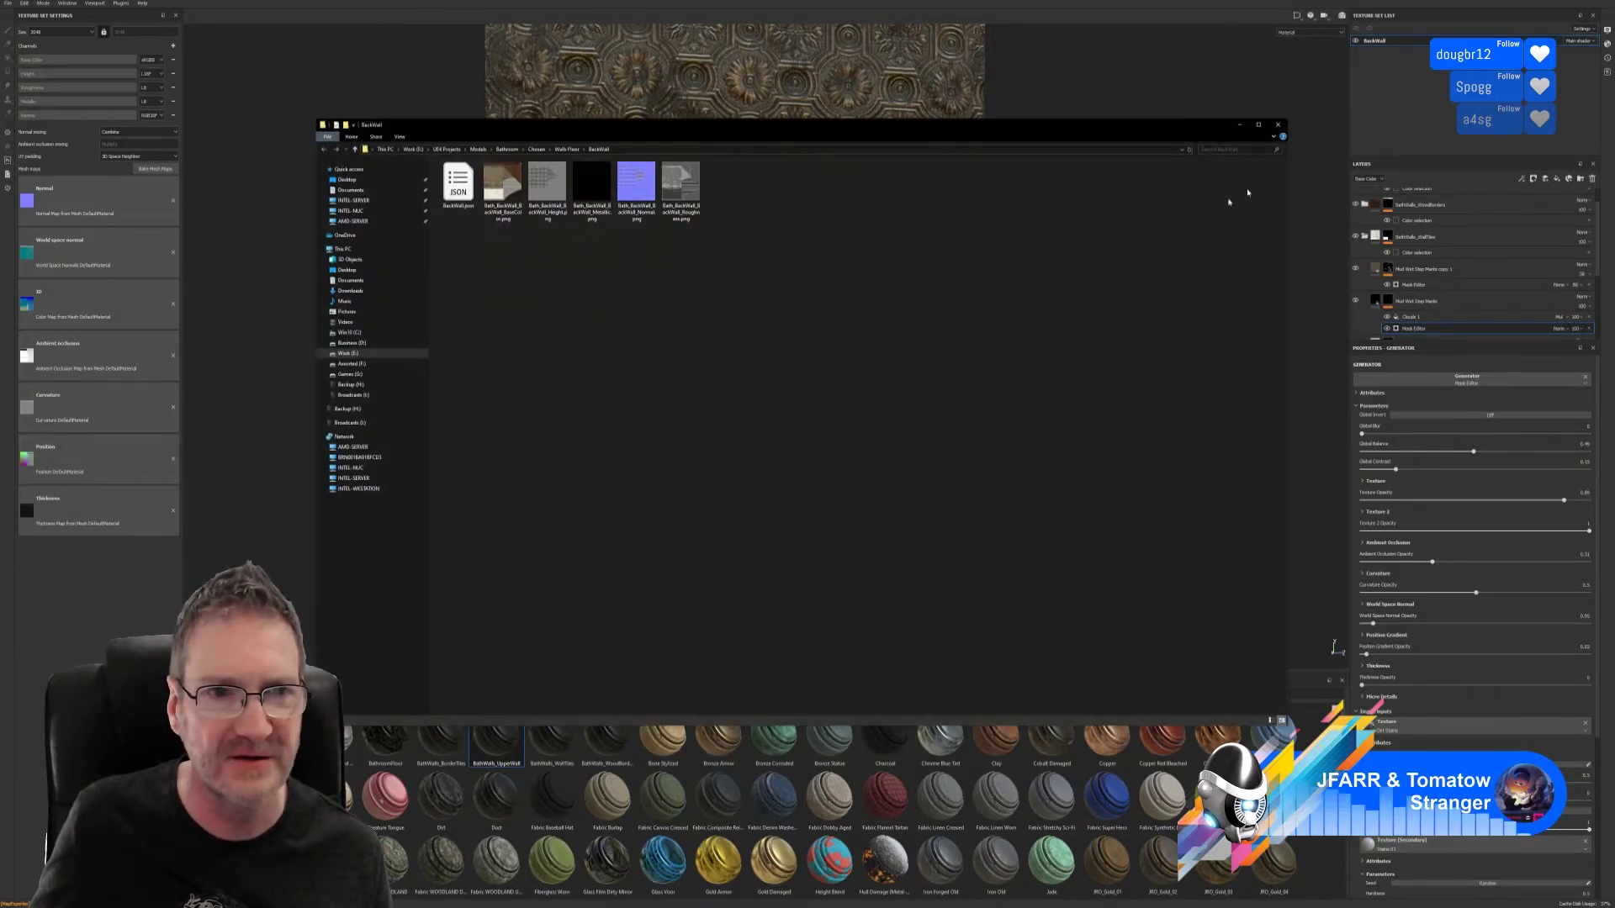
click(1277, 125)
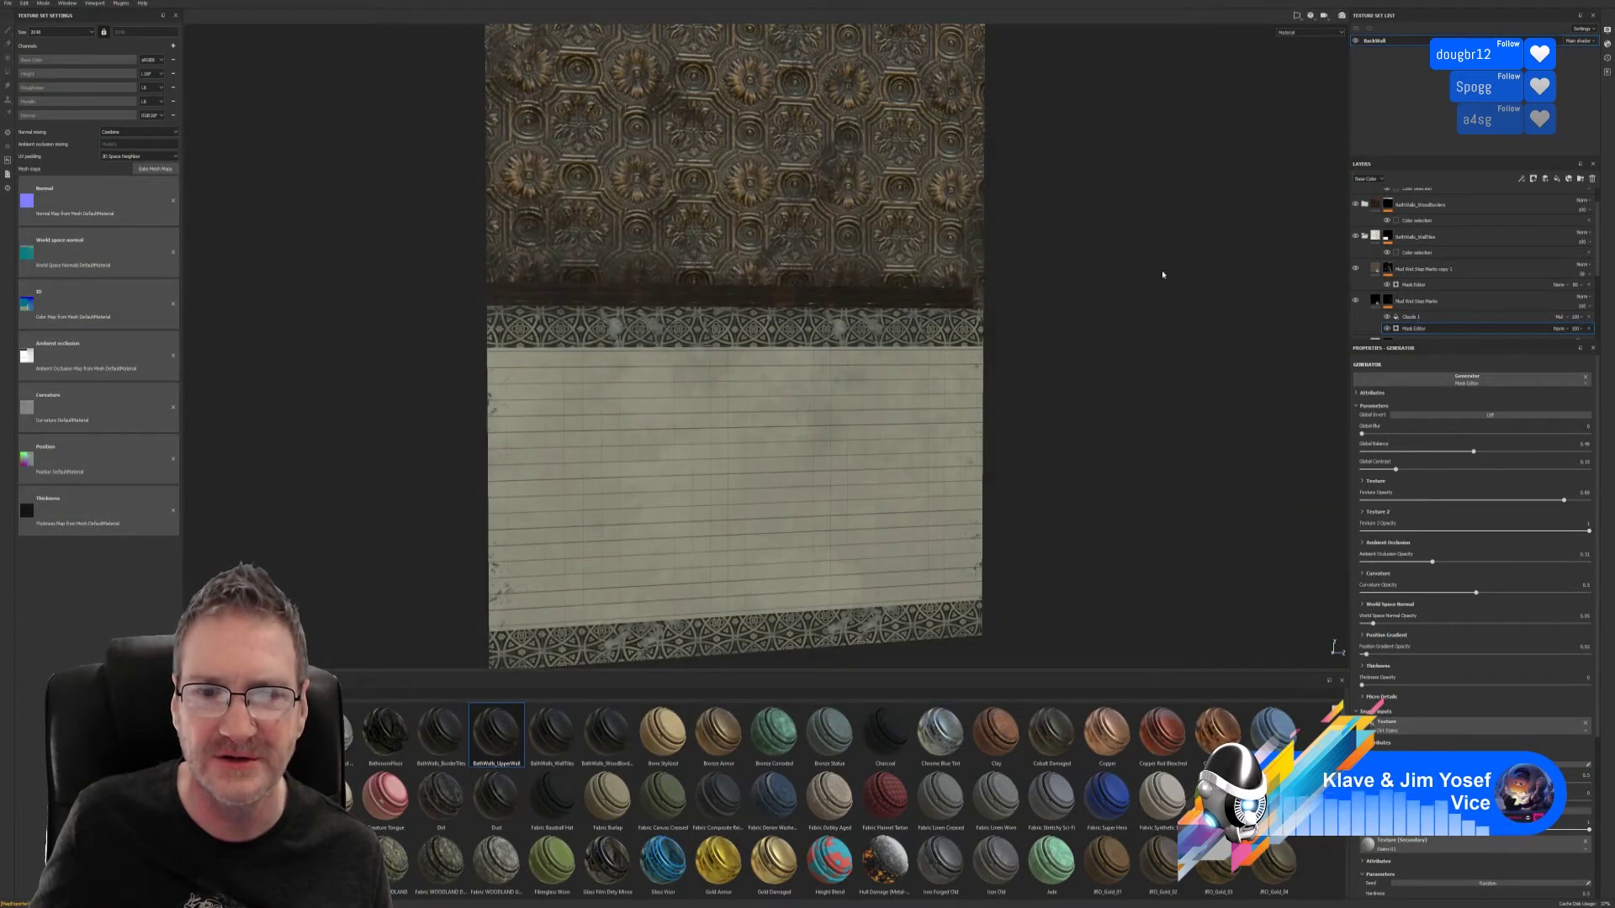
click(10, 5)
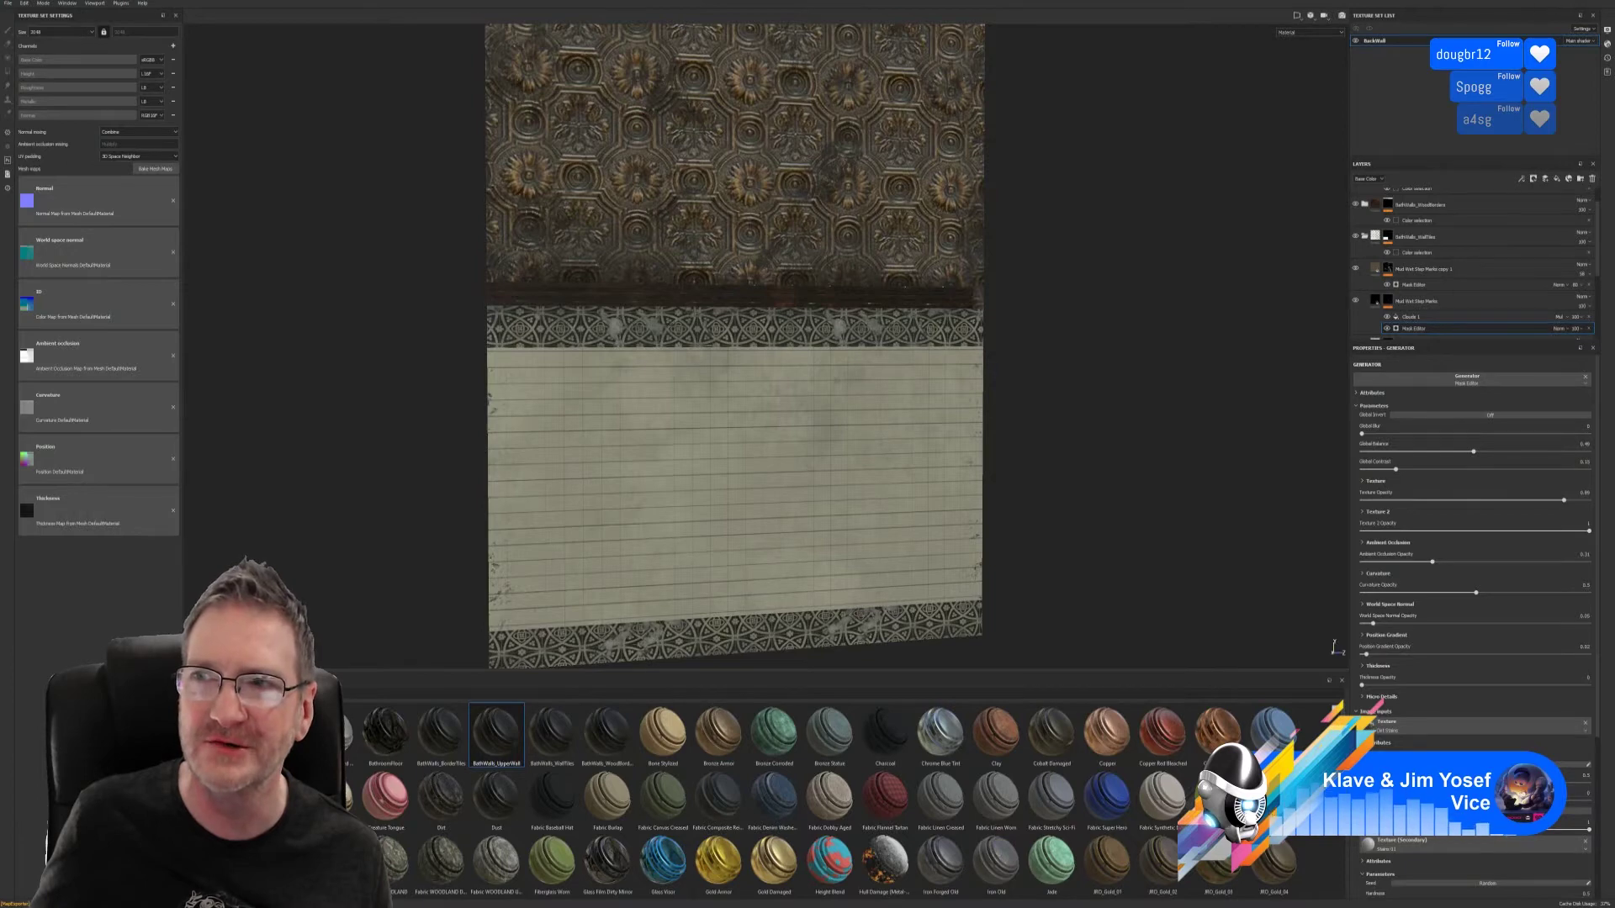
click(1529, 7)
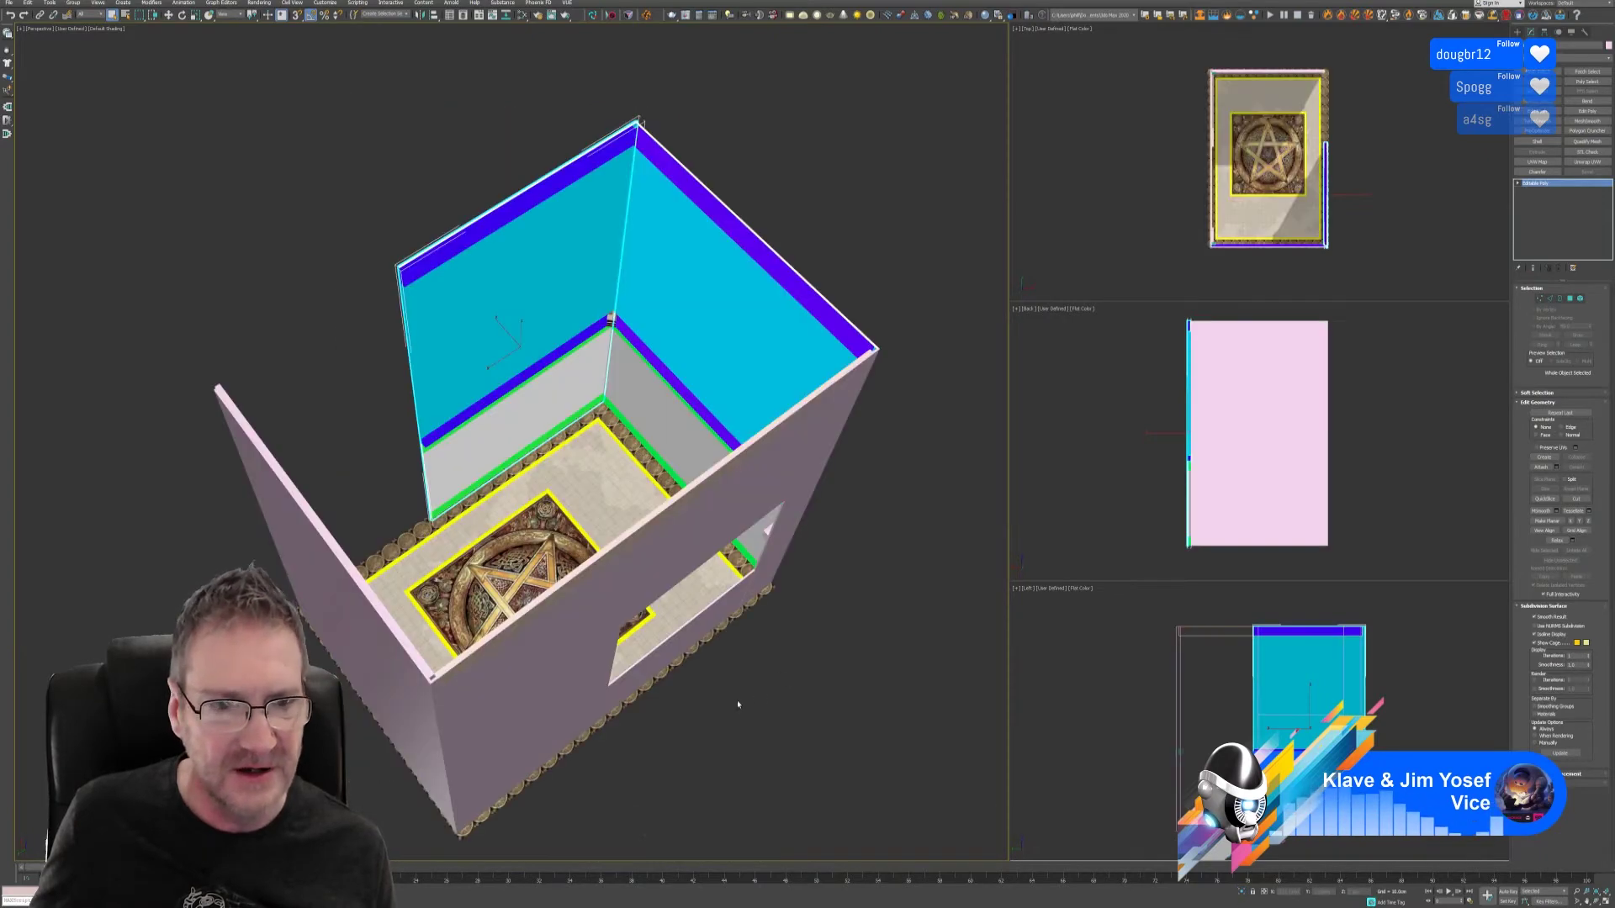
- Isolate the full-height wall panel beside the window opening and enter its Element level with nothing selected
alt+middle_drag(737, 705, 775, 707)
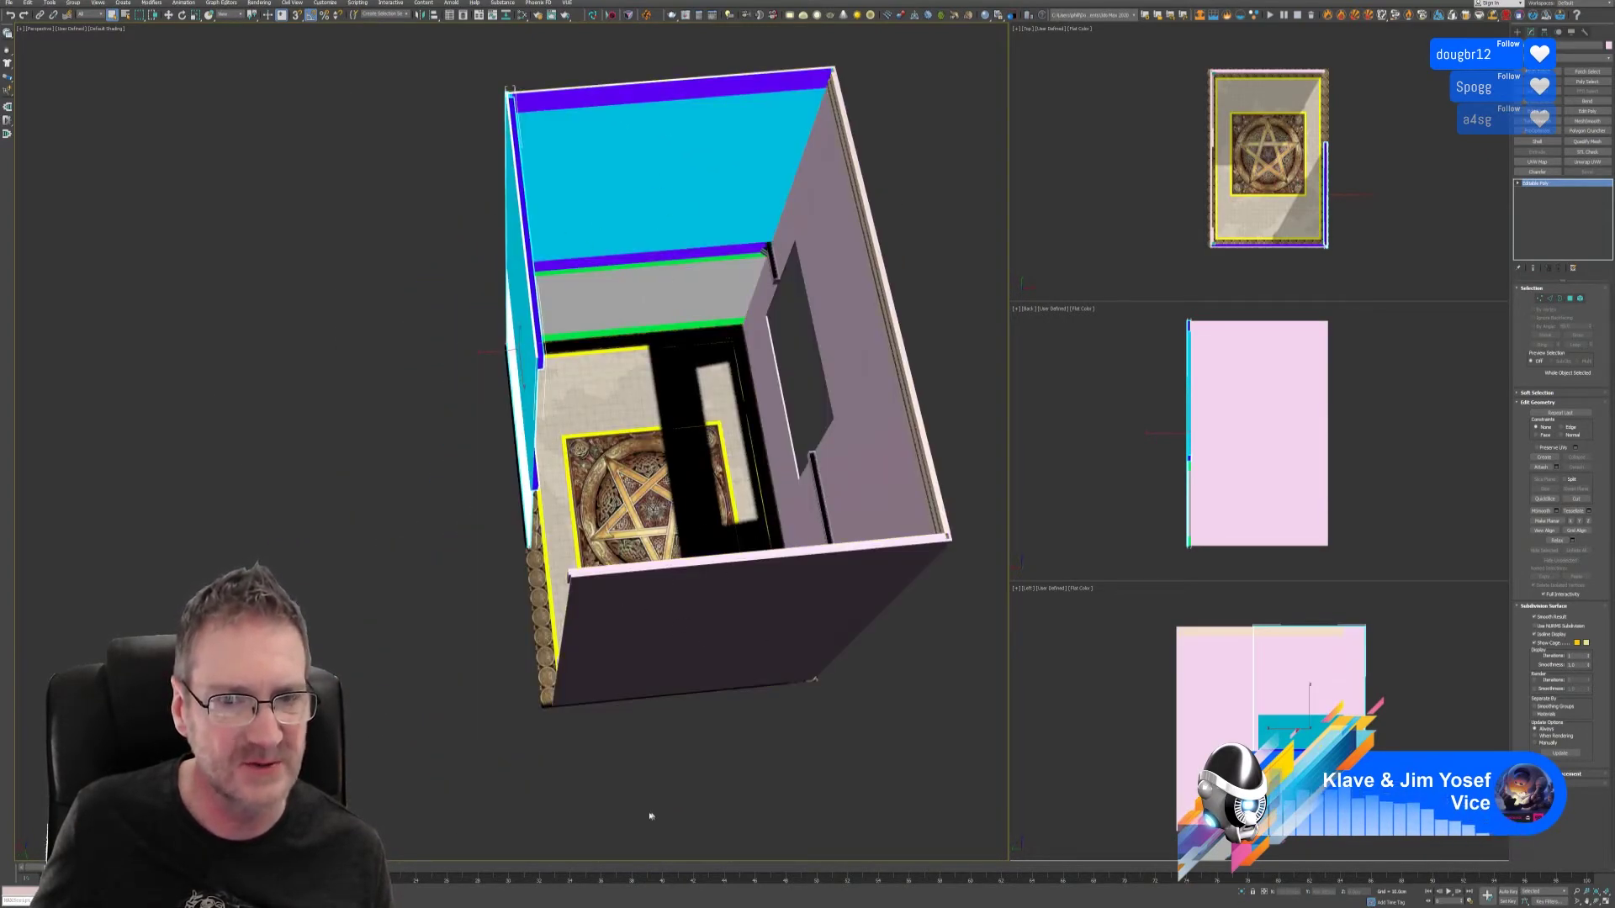
alt+middle_drag(738, 711, 745, 762)
click(588, 458)
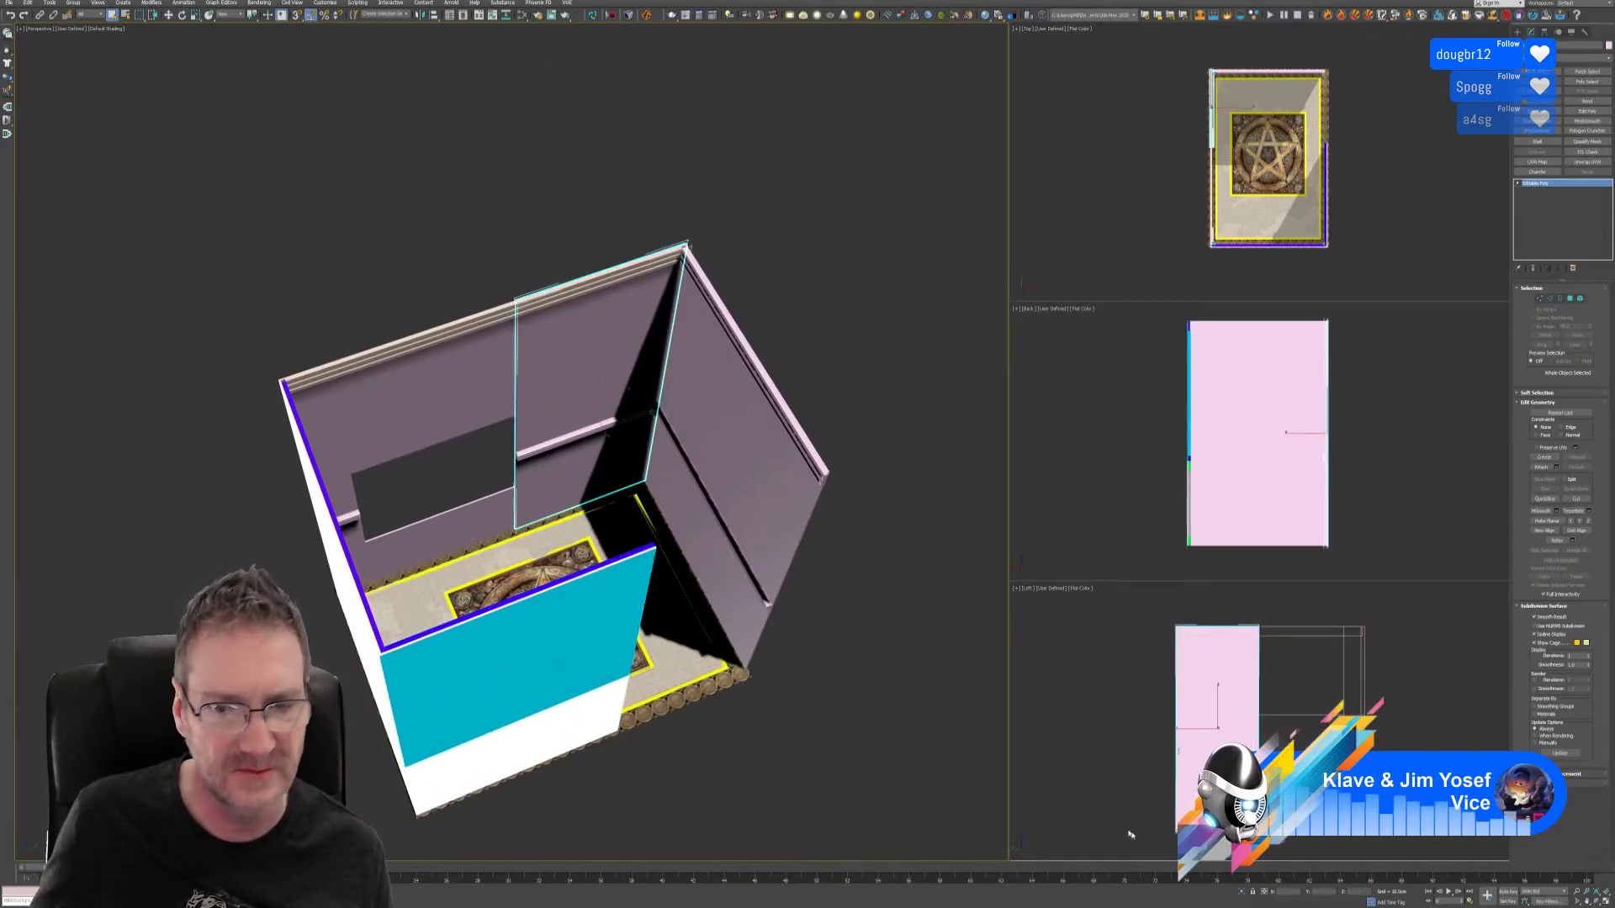
key(alt+q)
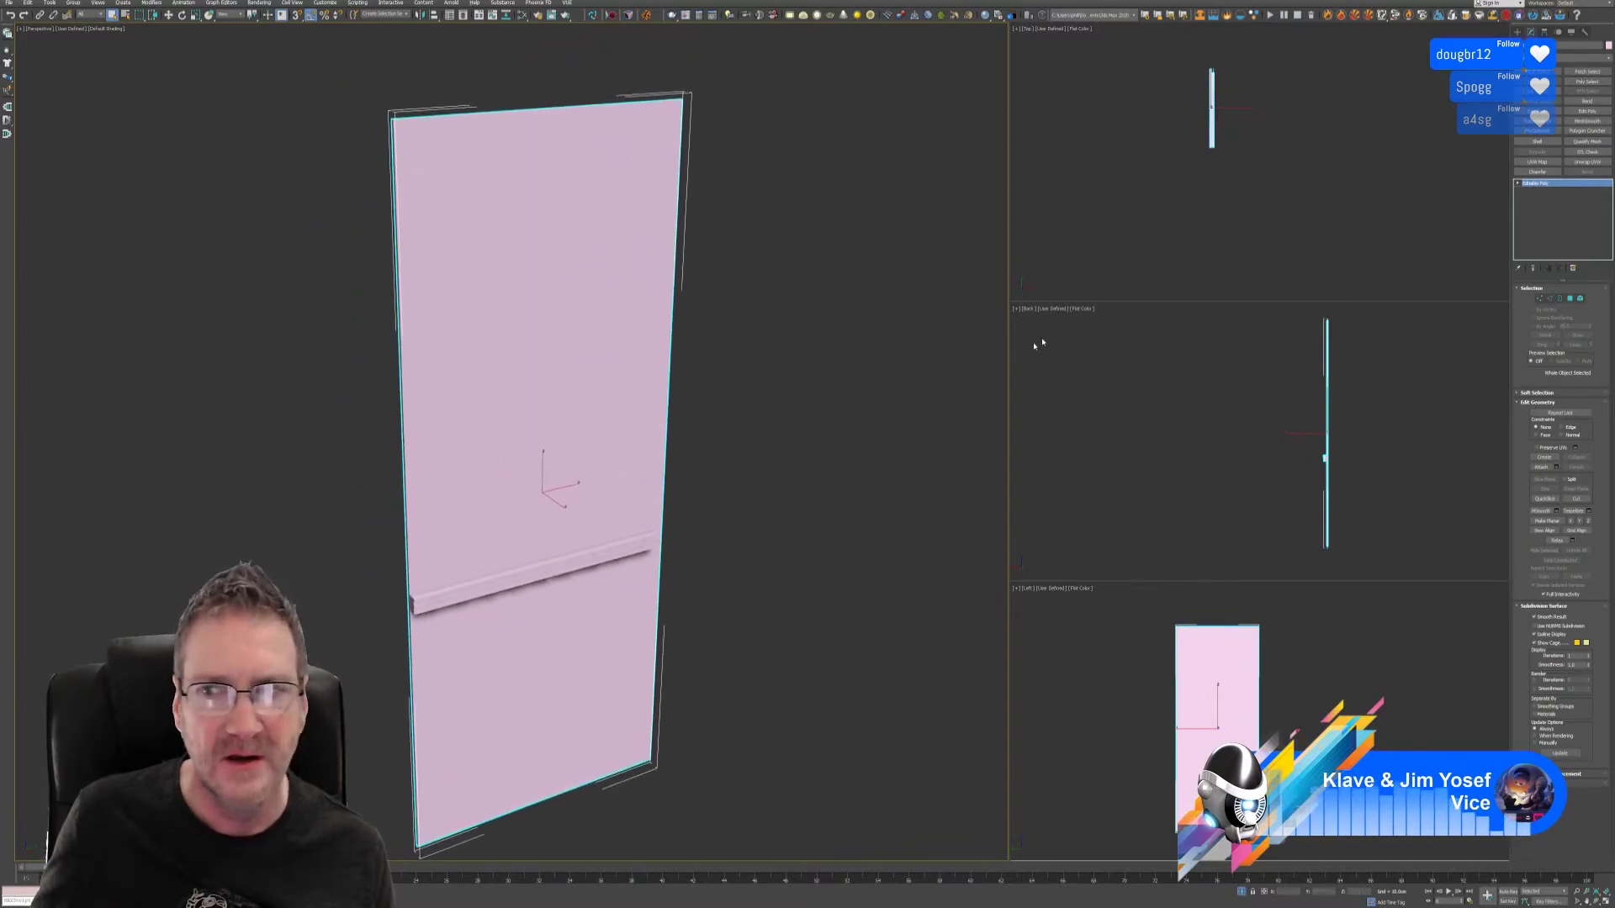
click(1579, 298)
click(723, 170)
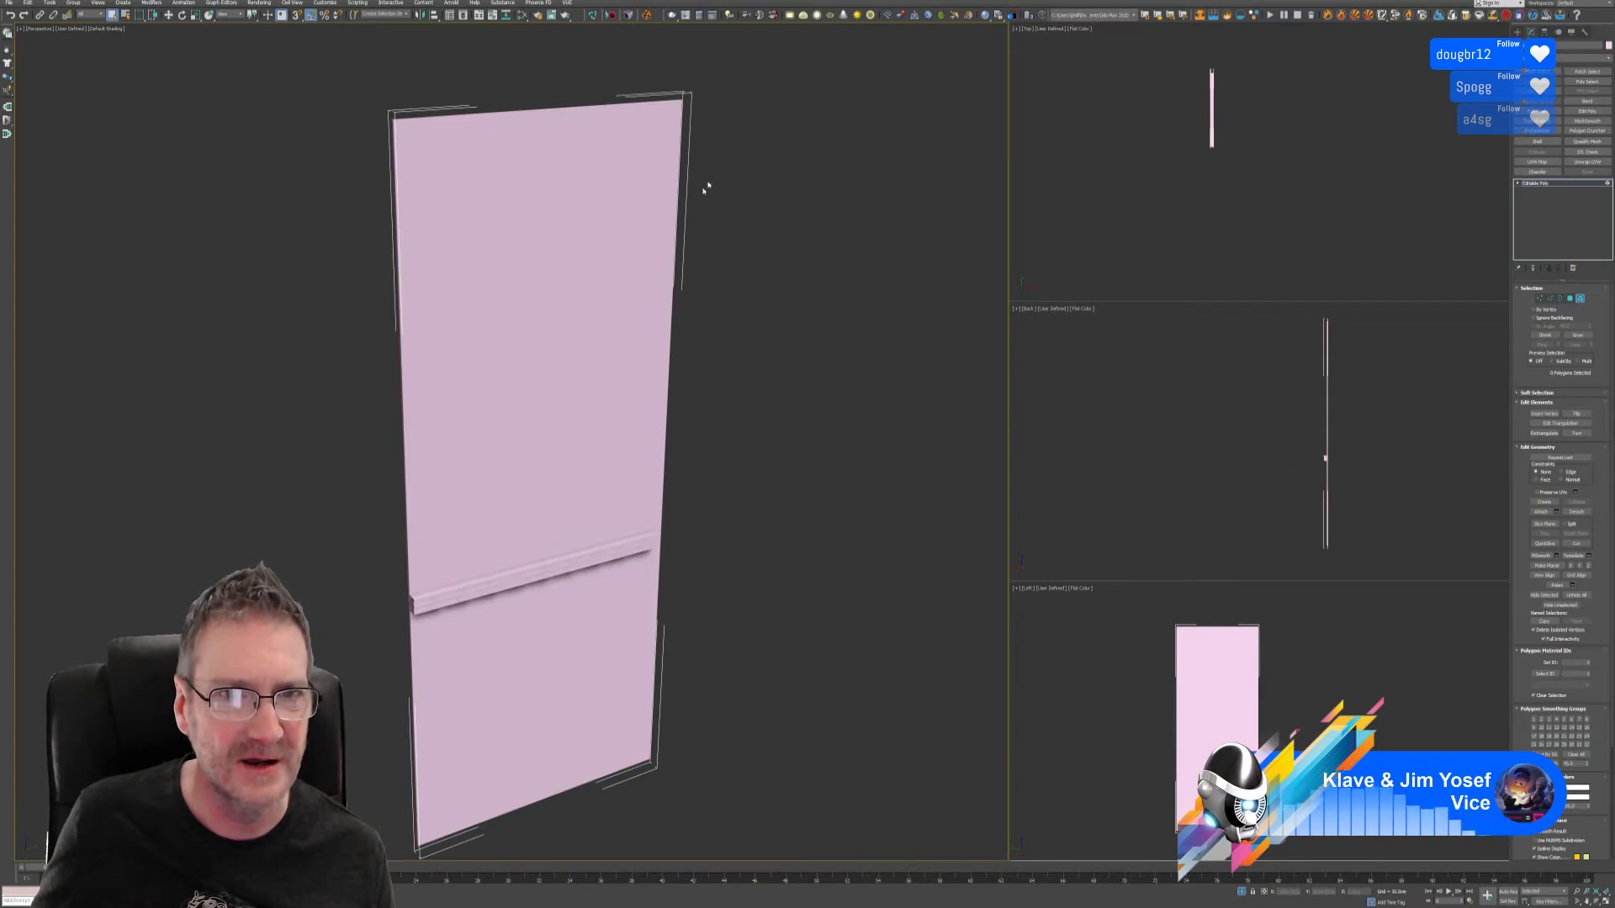
- End the isolation, select the wall panel's main element and leave Element level
click(1239, 892)
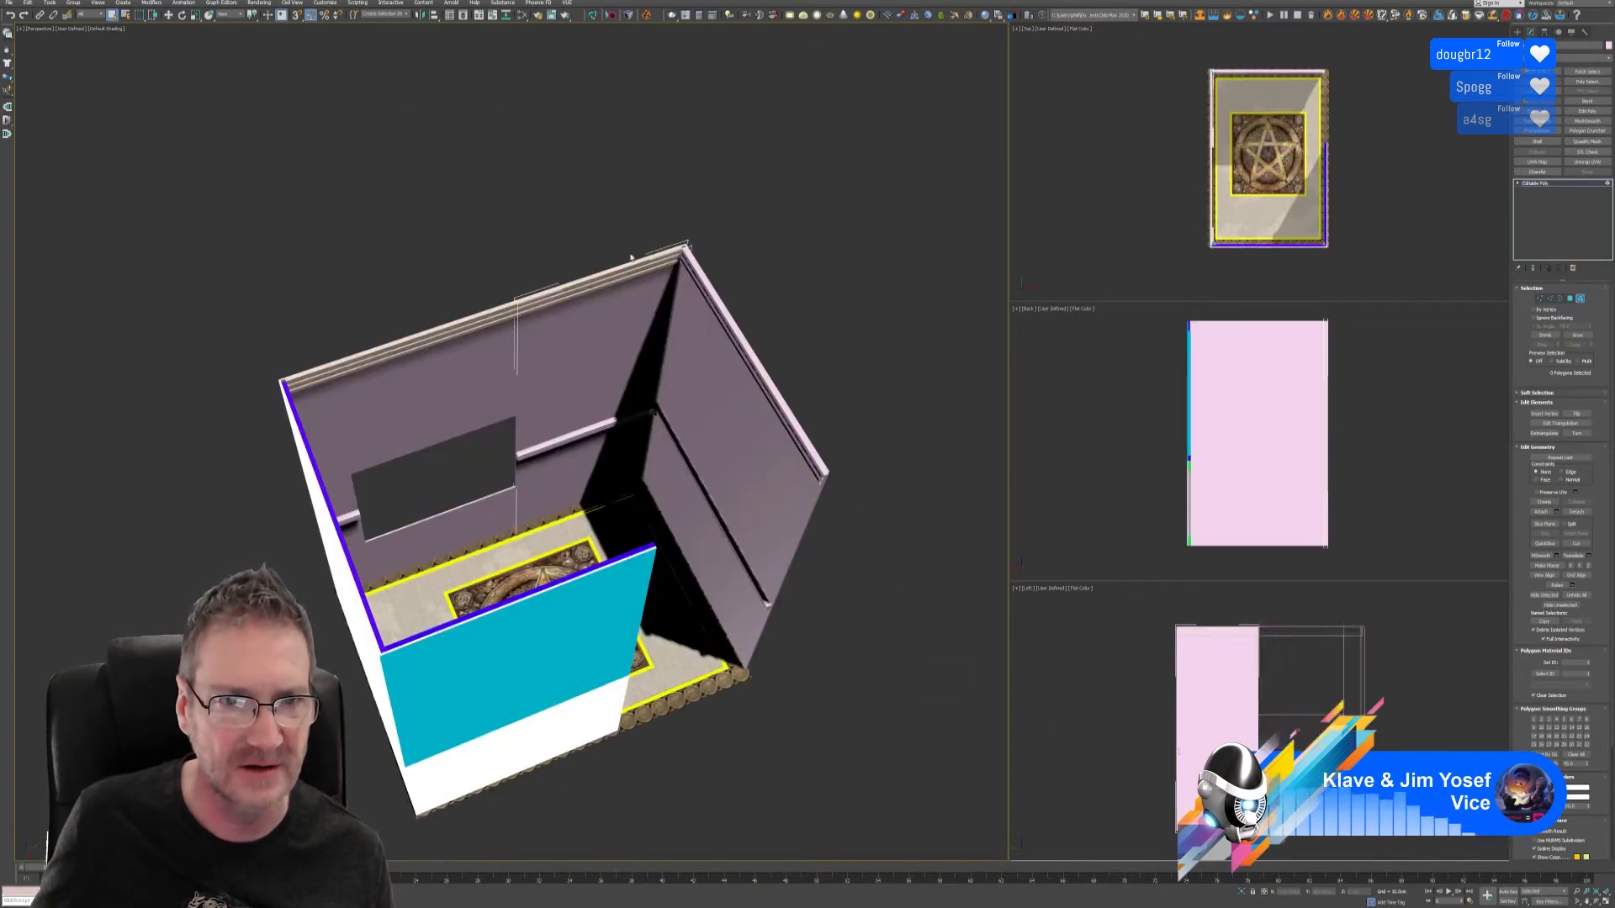
click(583, 289)
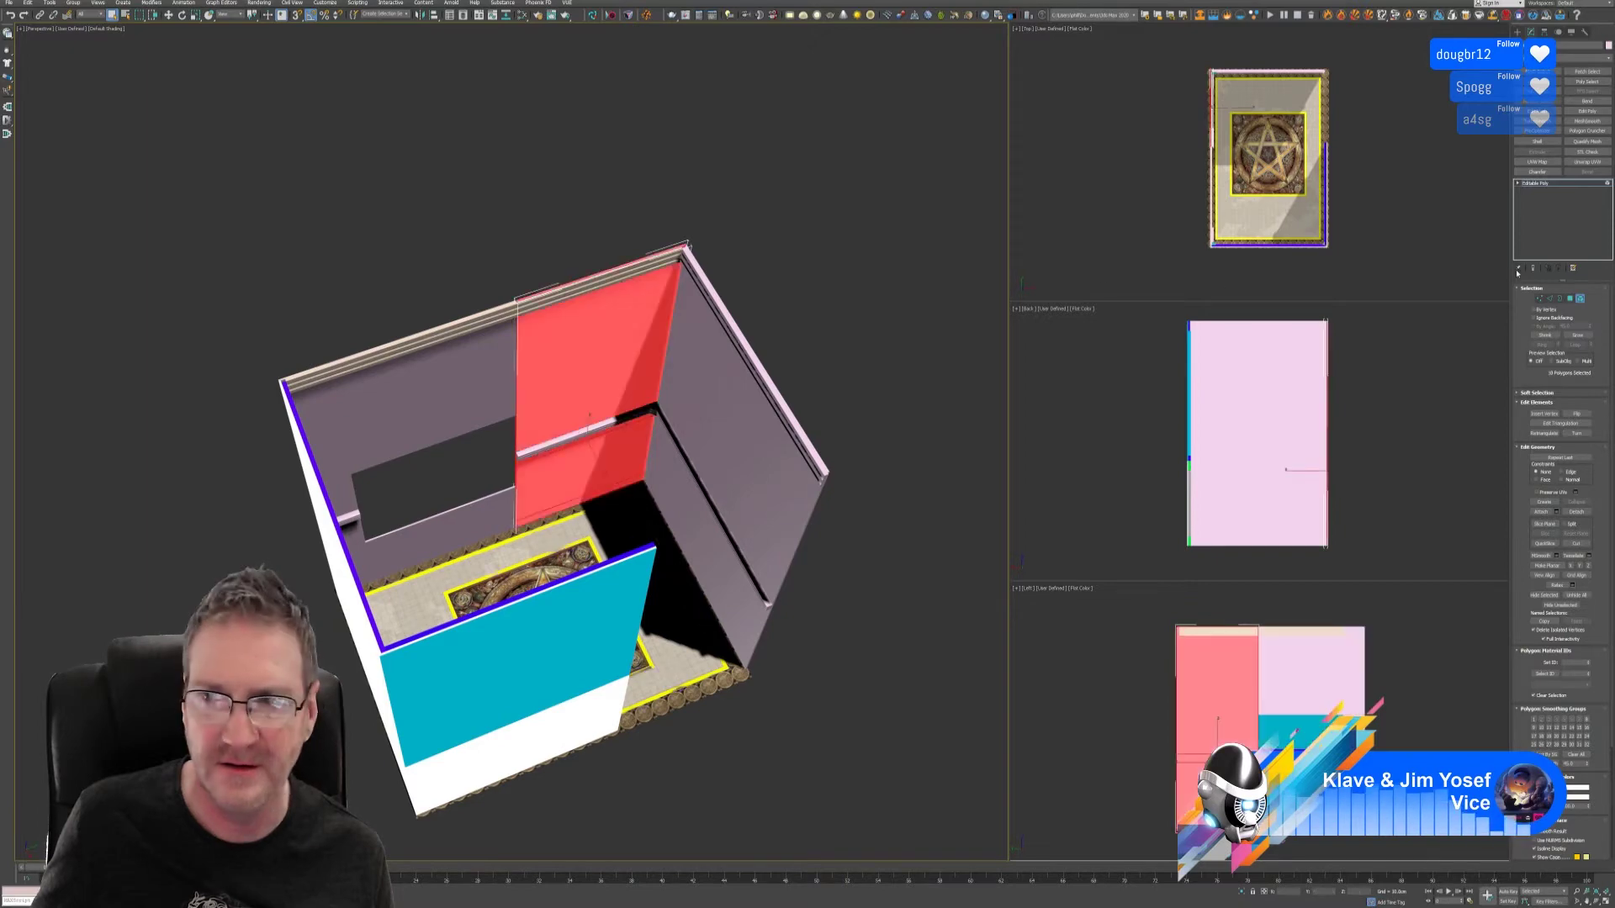
click(1581, 299)
- Examine how the wall panels around the window opening and the ceiling moulding above them are split into objects, and clear the selection
alt+middle_drag(973, 342, 572, 201)
scroll(575, 240, up, 5)
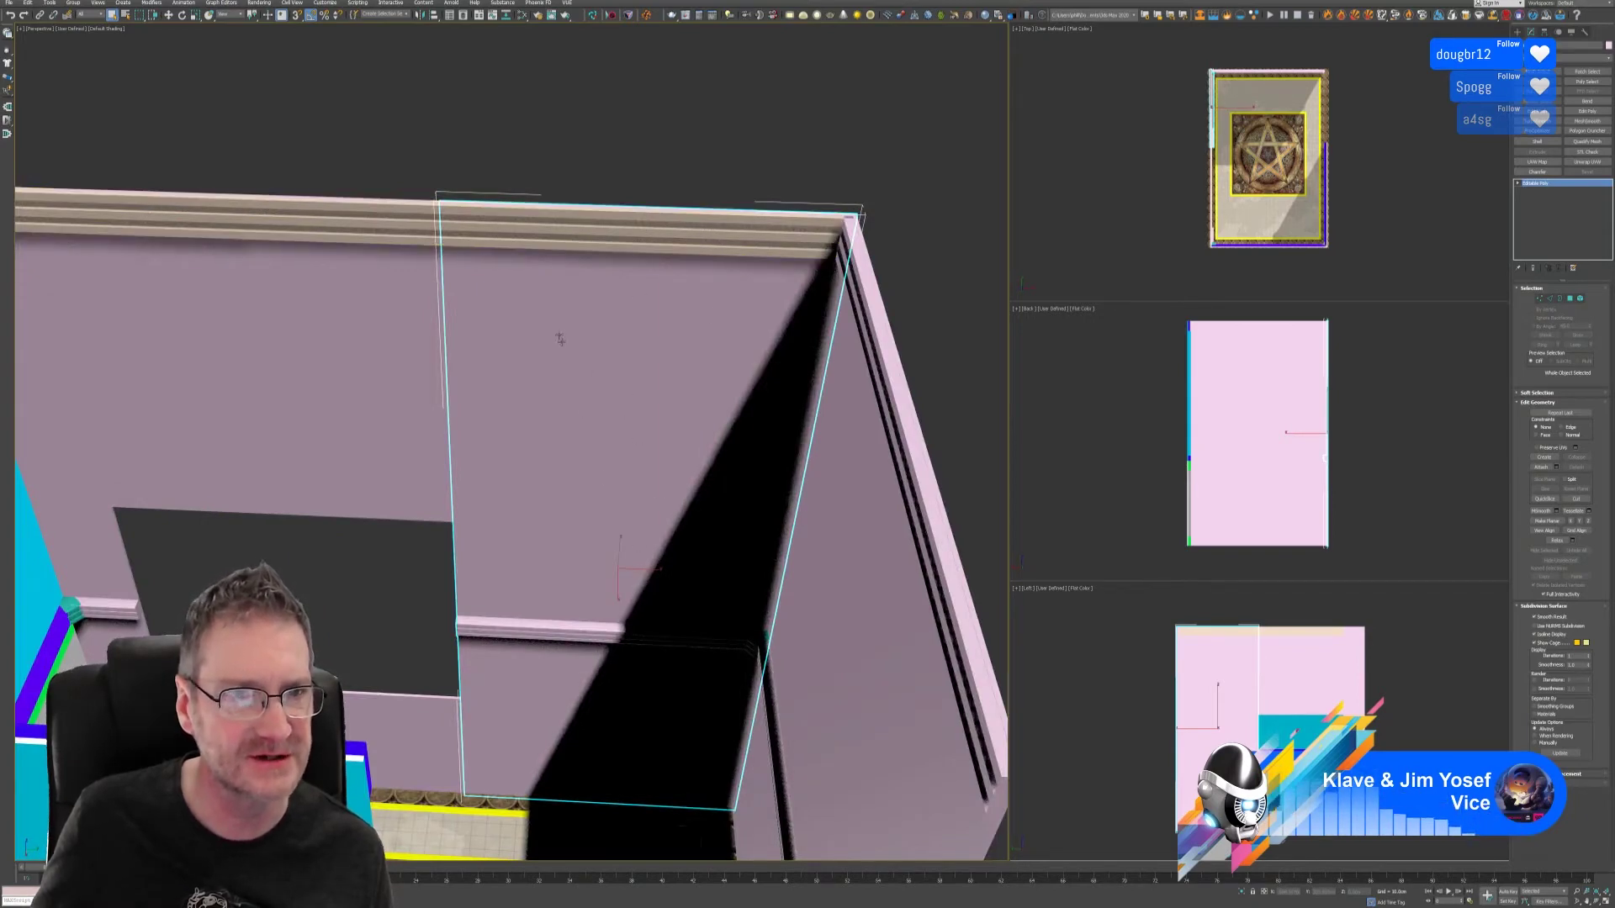
alt+middle_drag(555, 309, 645, 293)
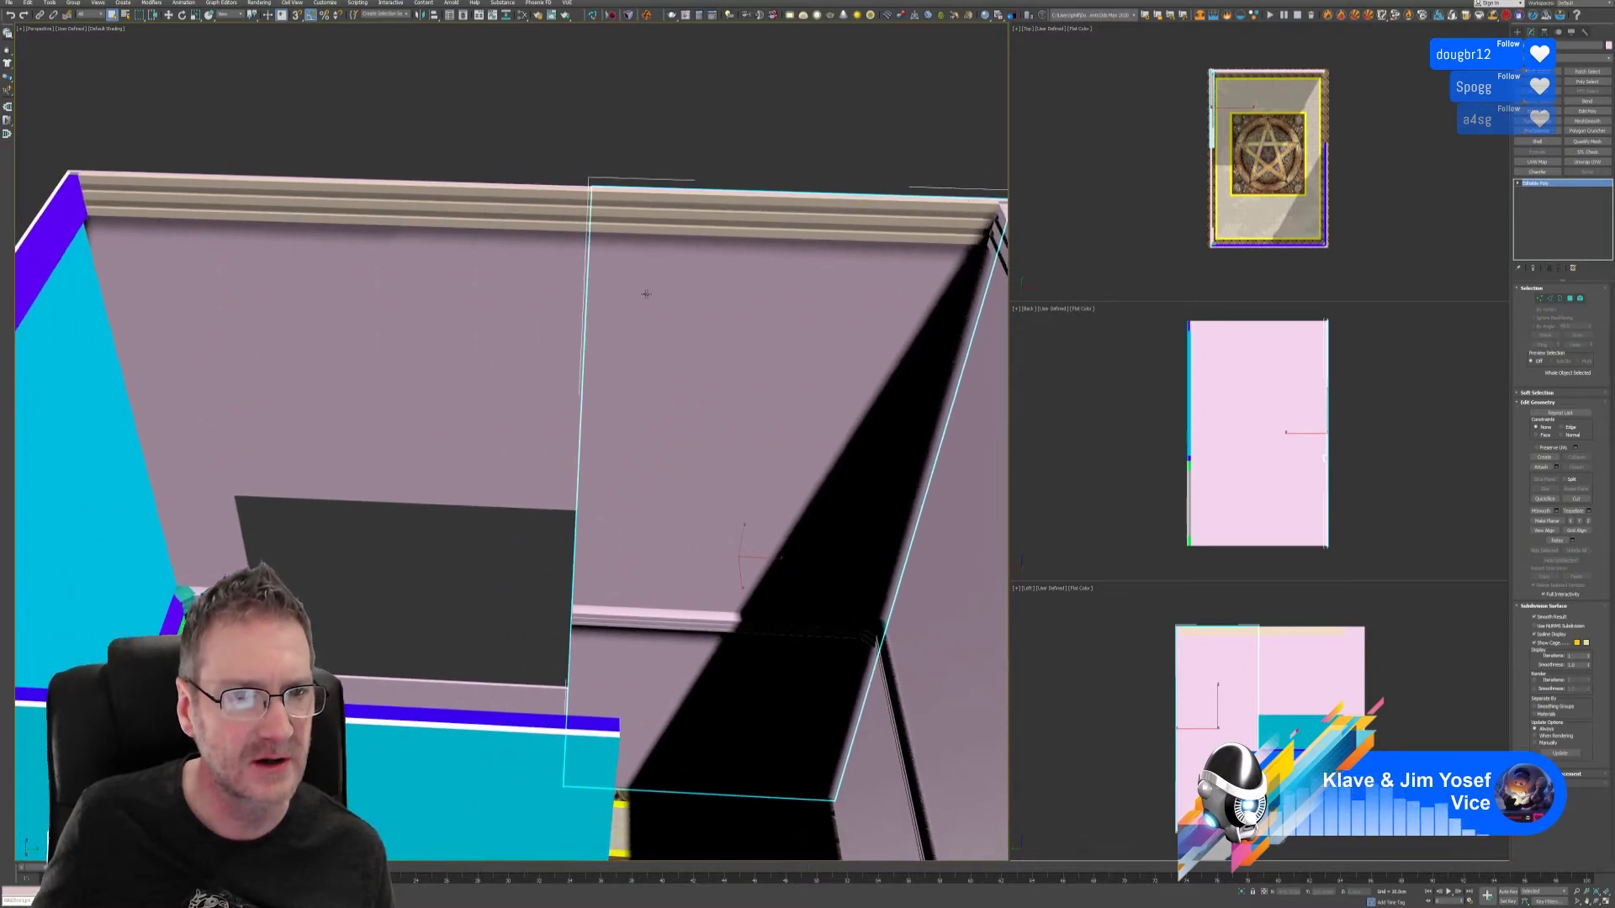
click(555, 300)
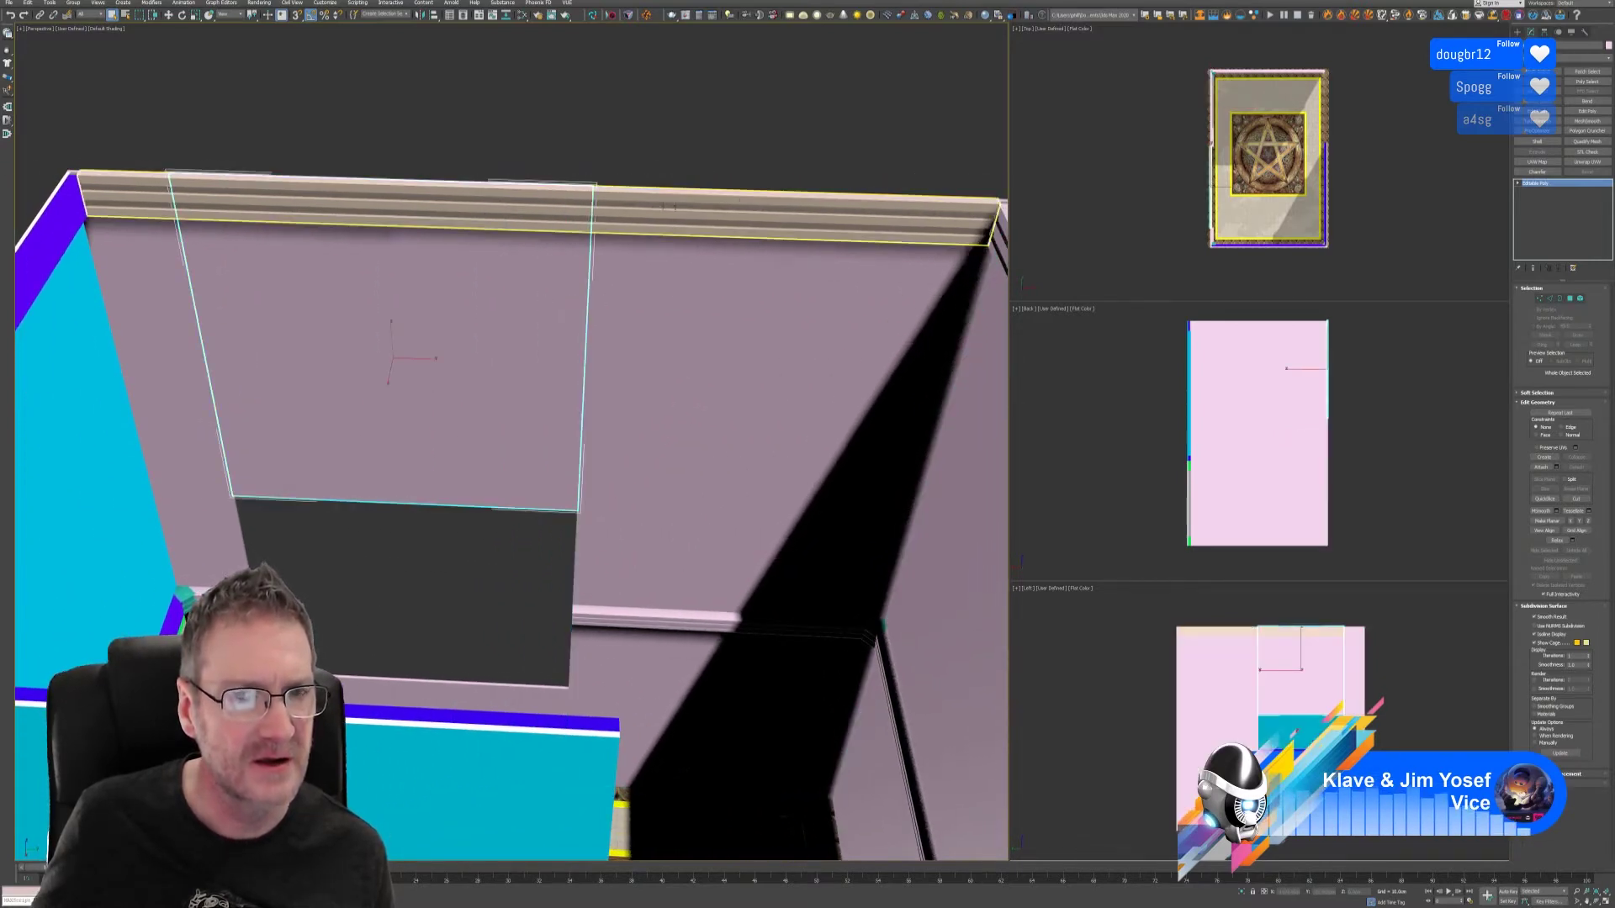
click(742, 204)
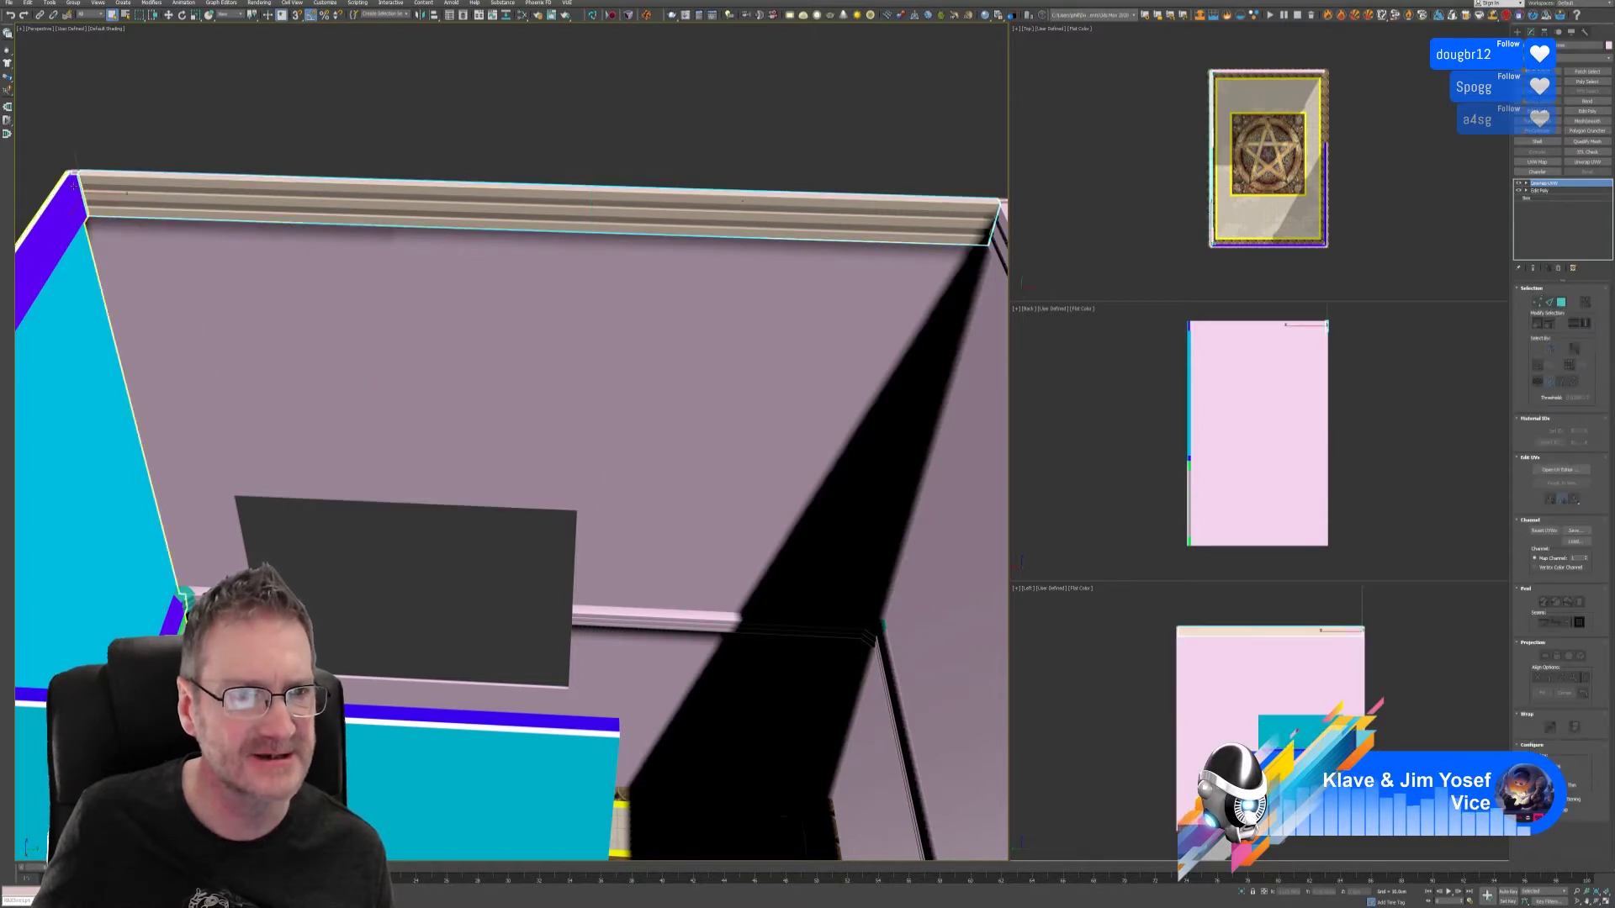
scroll(813, 205, down, 5)
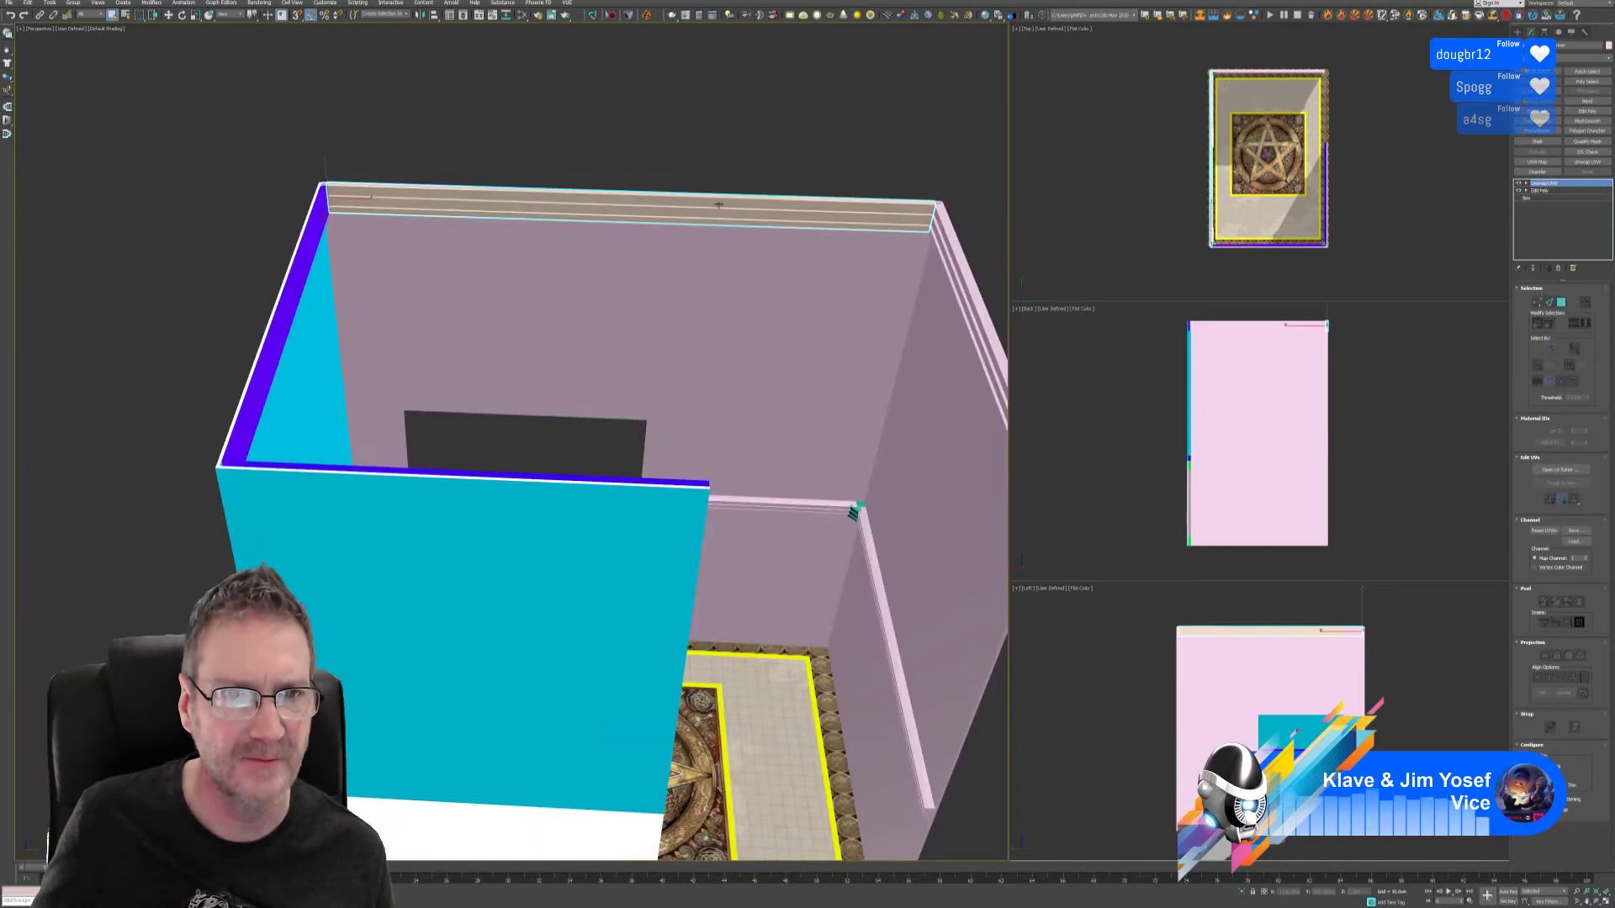
middle_drag(675, 169, 623, 216)
scroll(627, 217, up, 5)
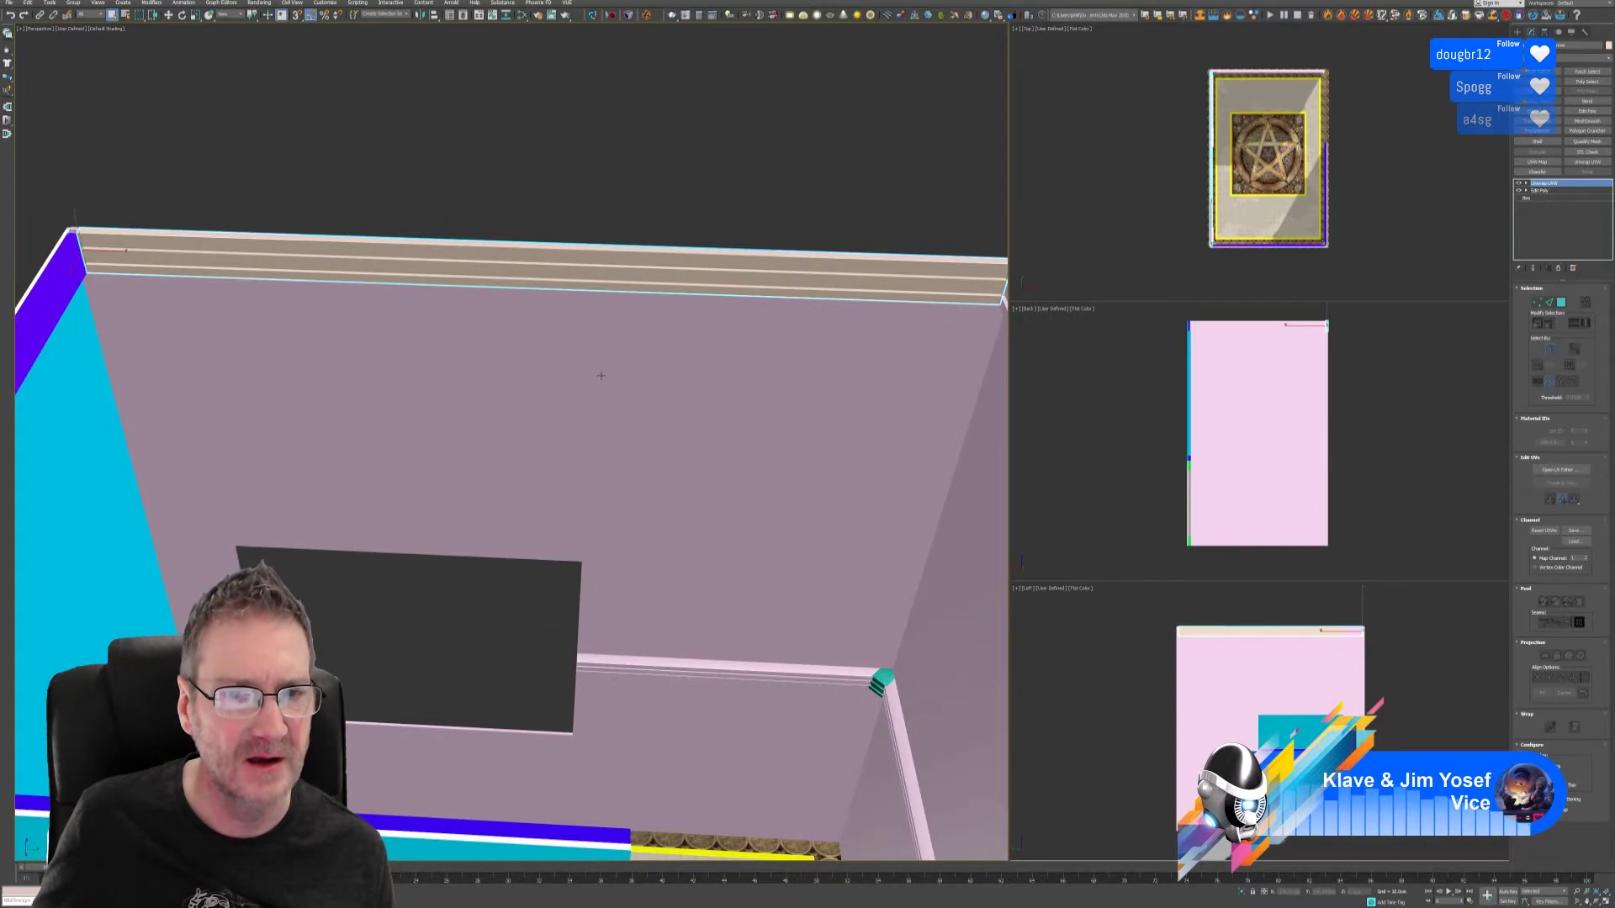
middle_drag(601, 376, 566, 333)
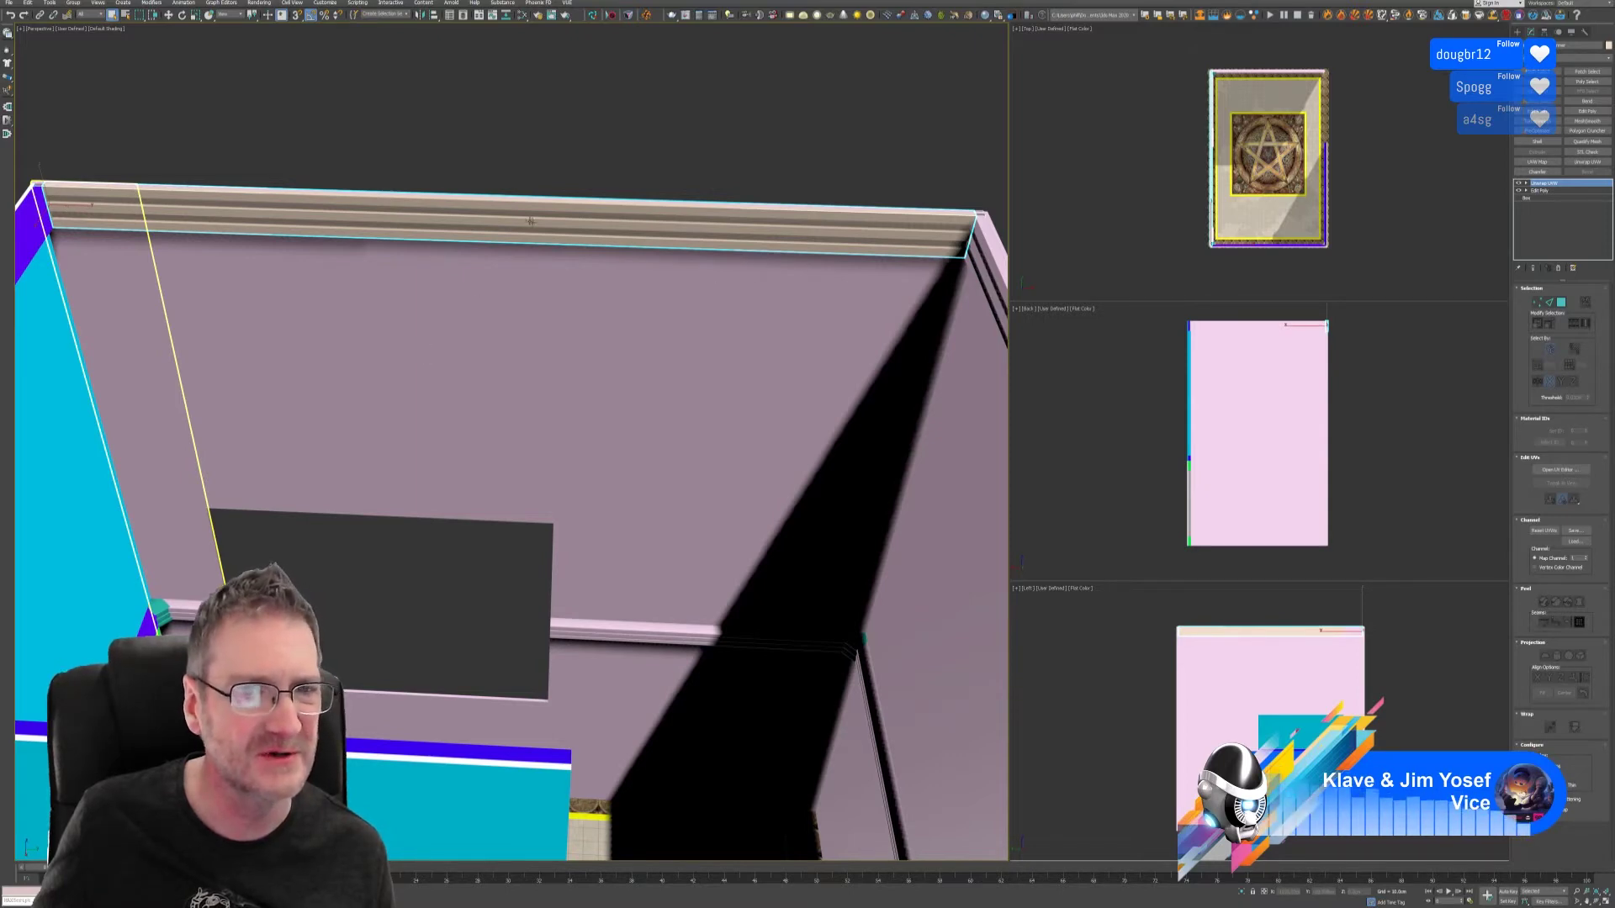
click(728, 125)
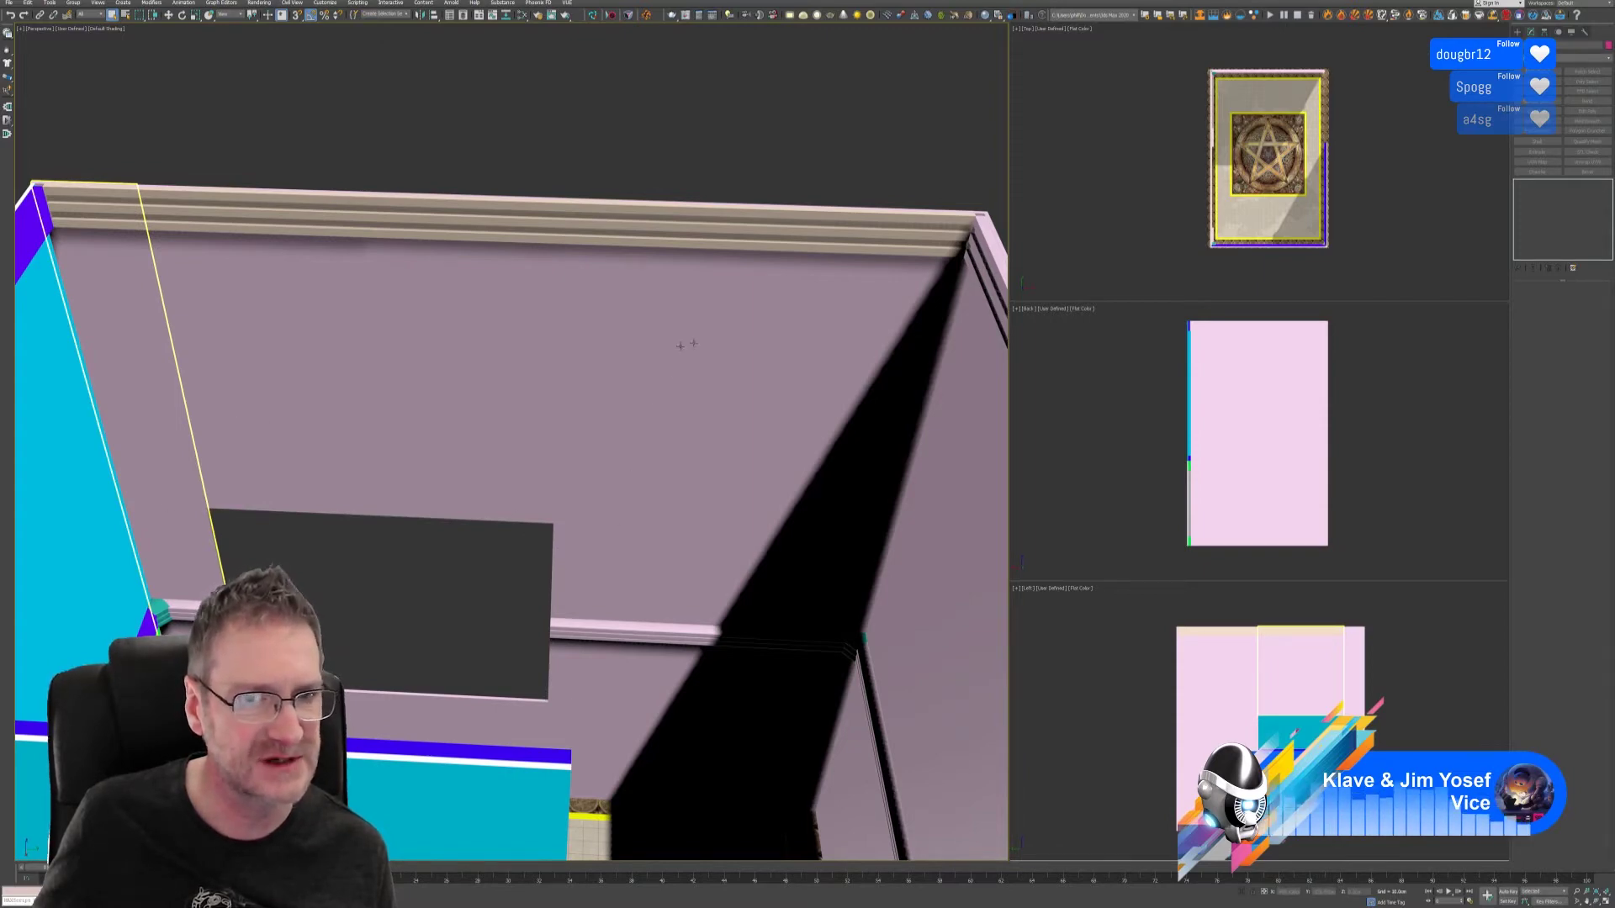
- Select the full-height wall panel beside the window opening and isolate it in the perspective view
click(738, 303)
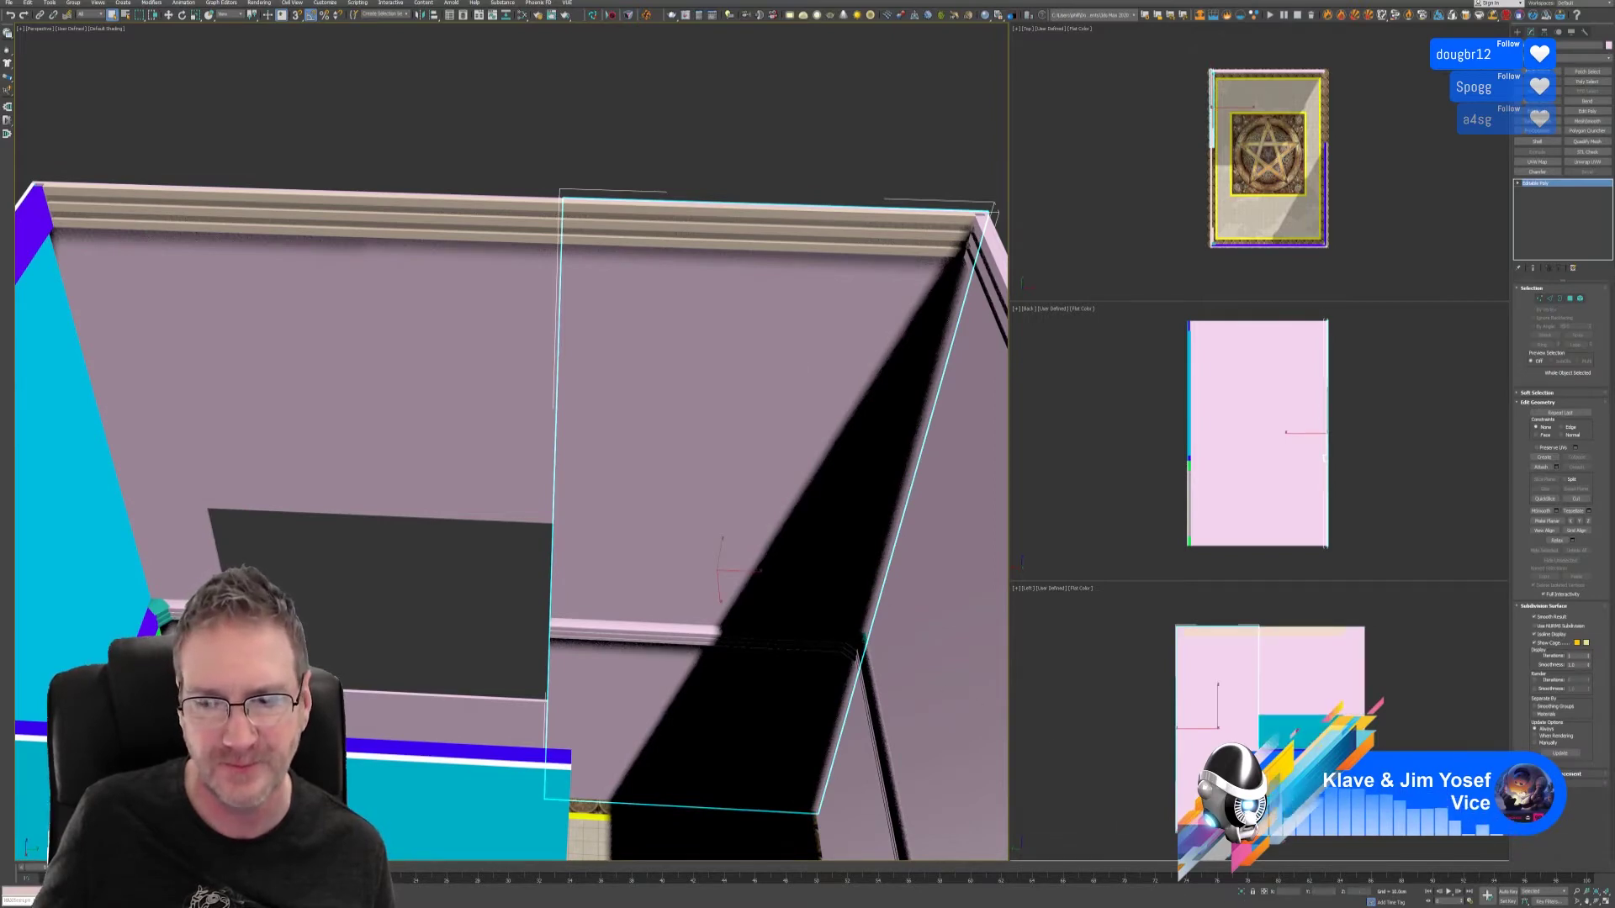
click(1241, 892)
alt+middle_drag(648, 467, 746, 473)
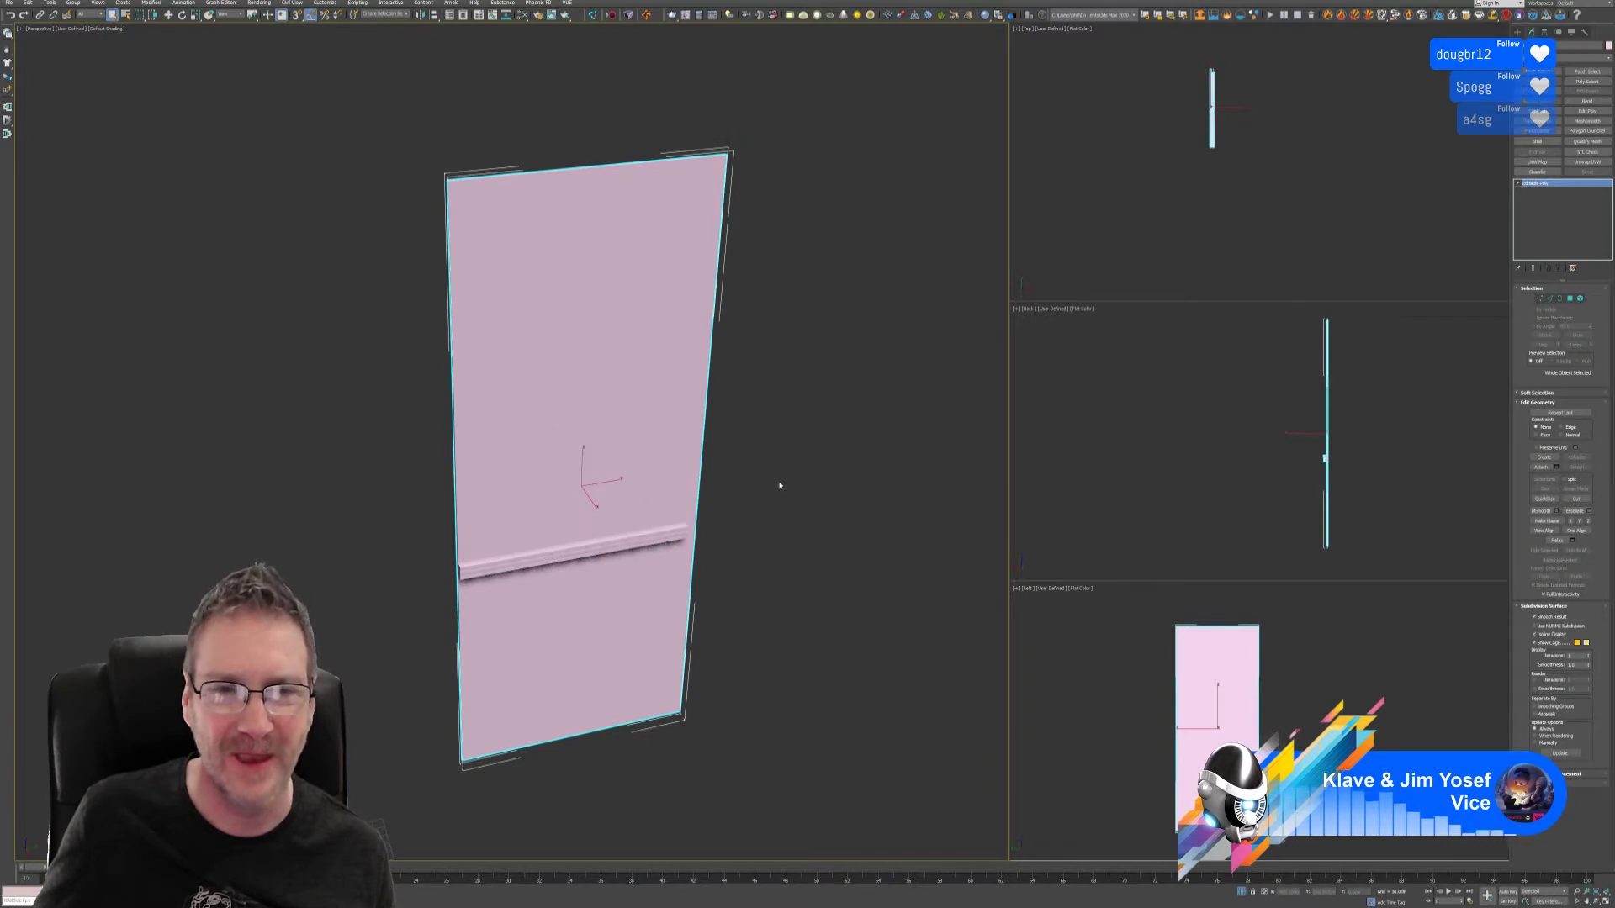
- Select the horizontal rail element on the isolated wall panel and set its vertex colour to blue
click(1574, 288)
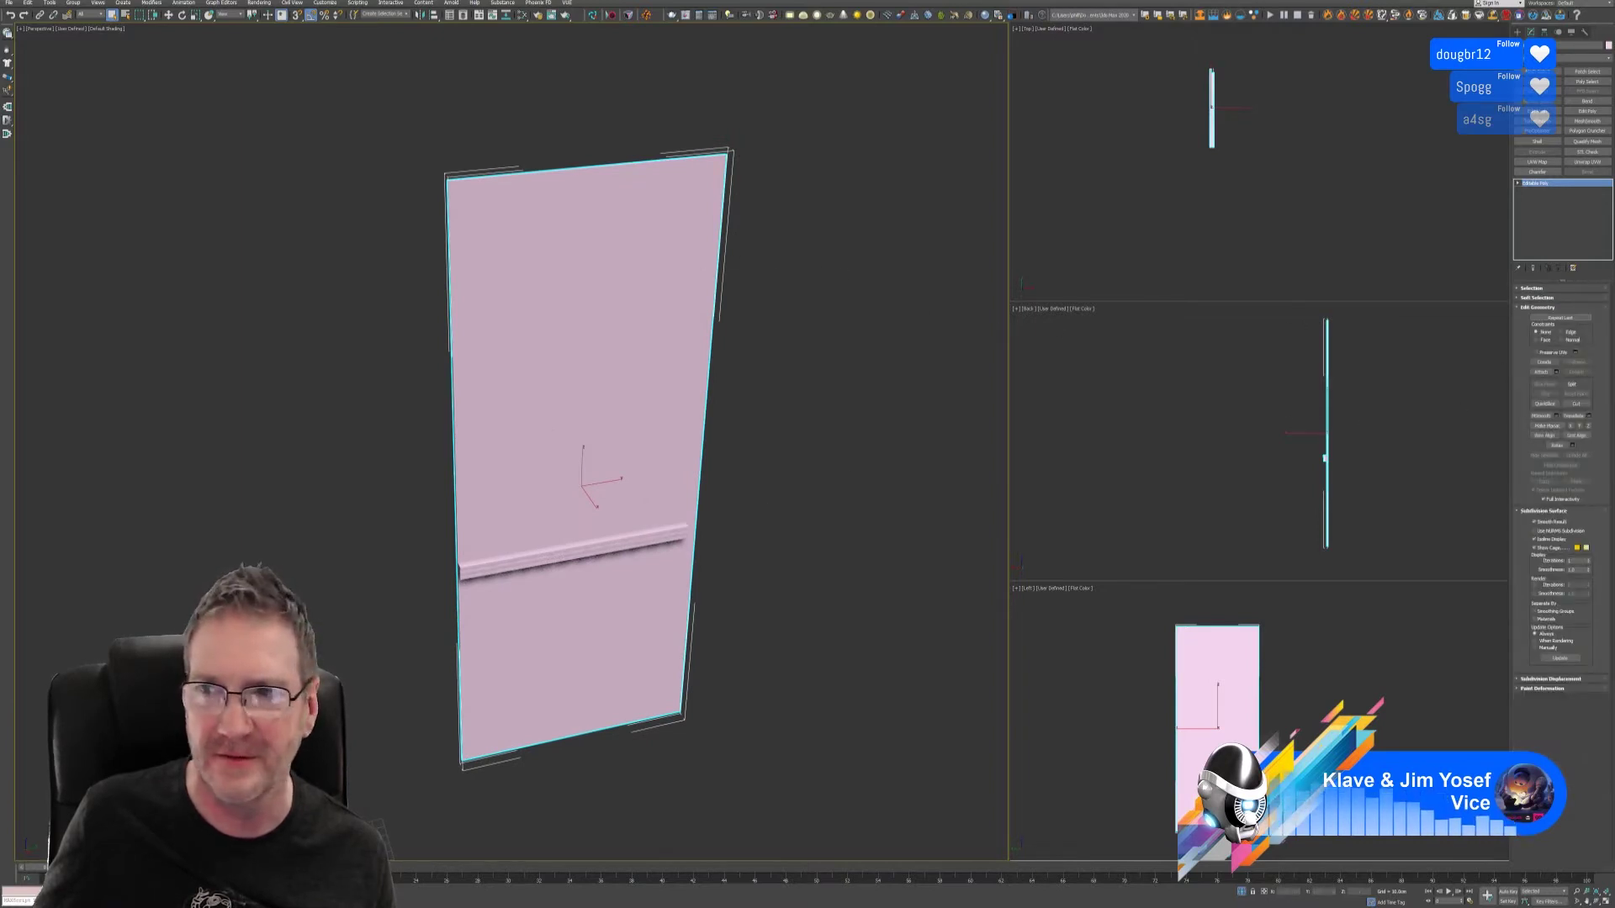
click(1523, 290)
click(1581, 299)
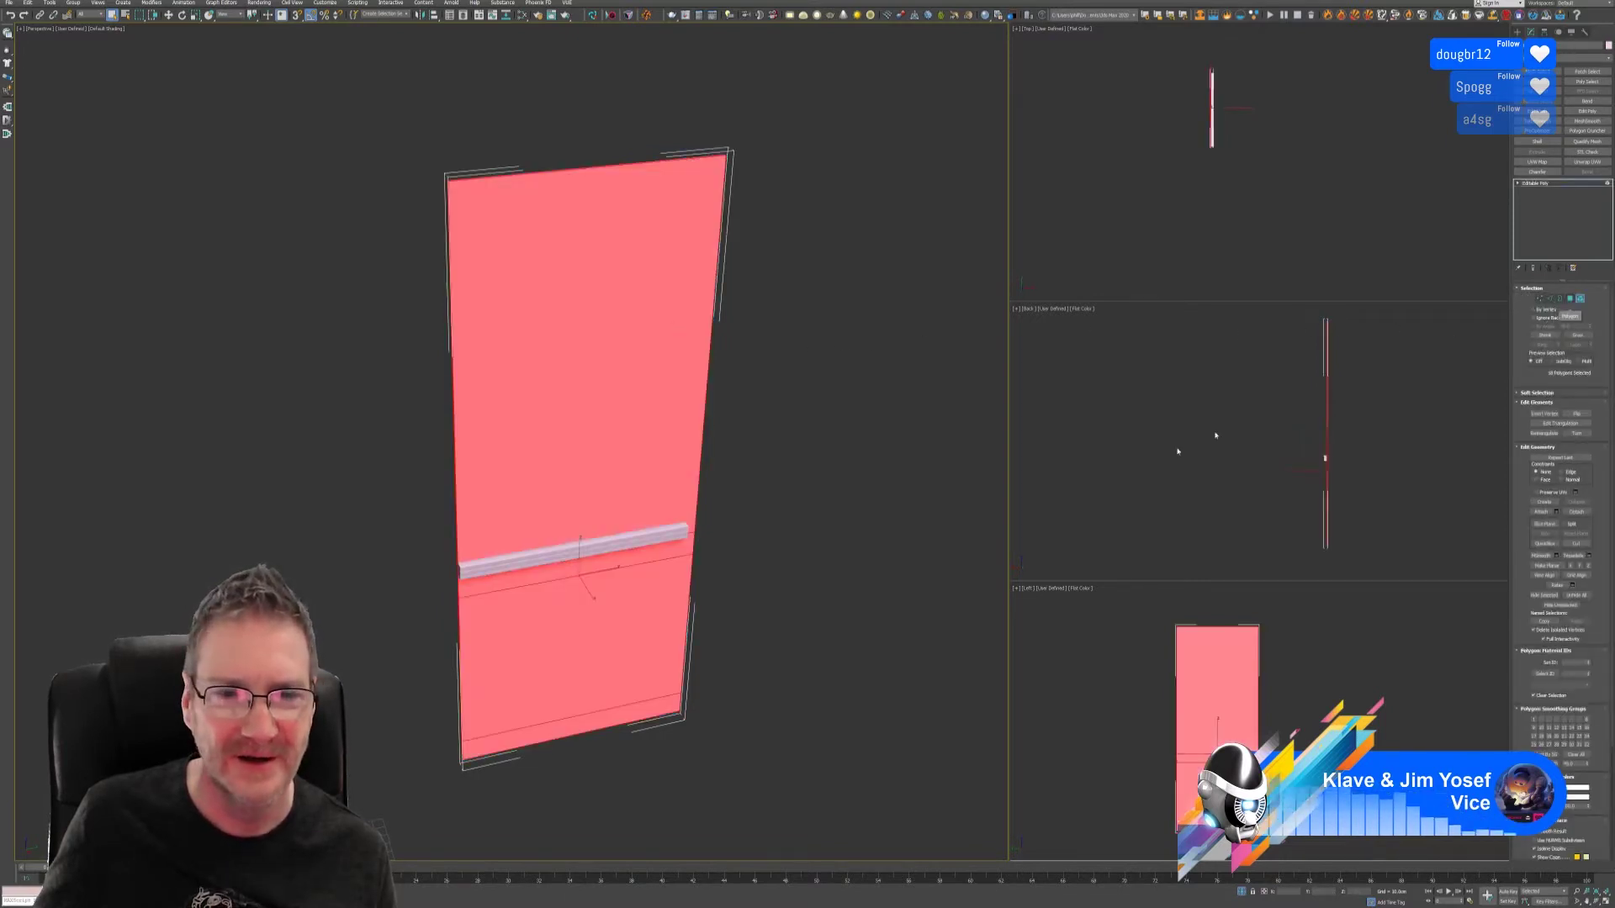
click(670, 534)
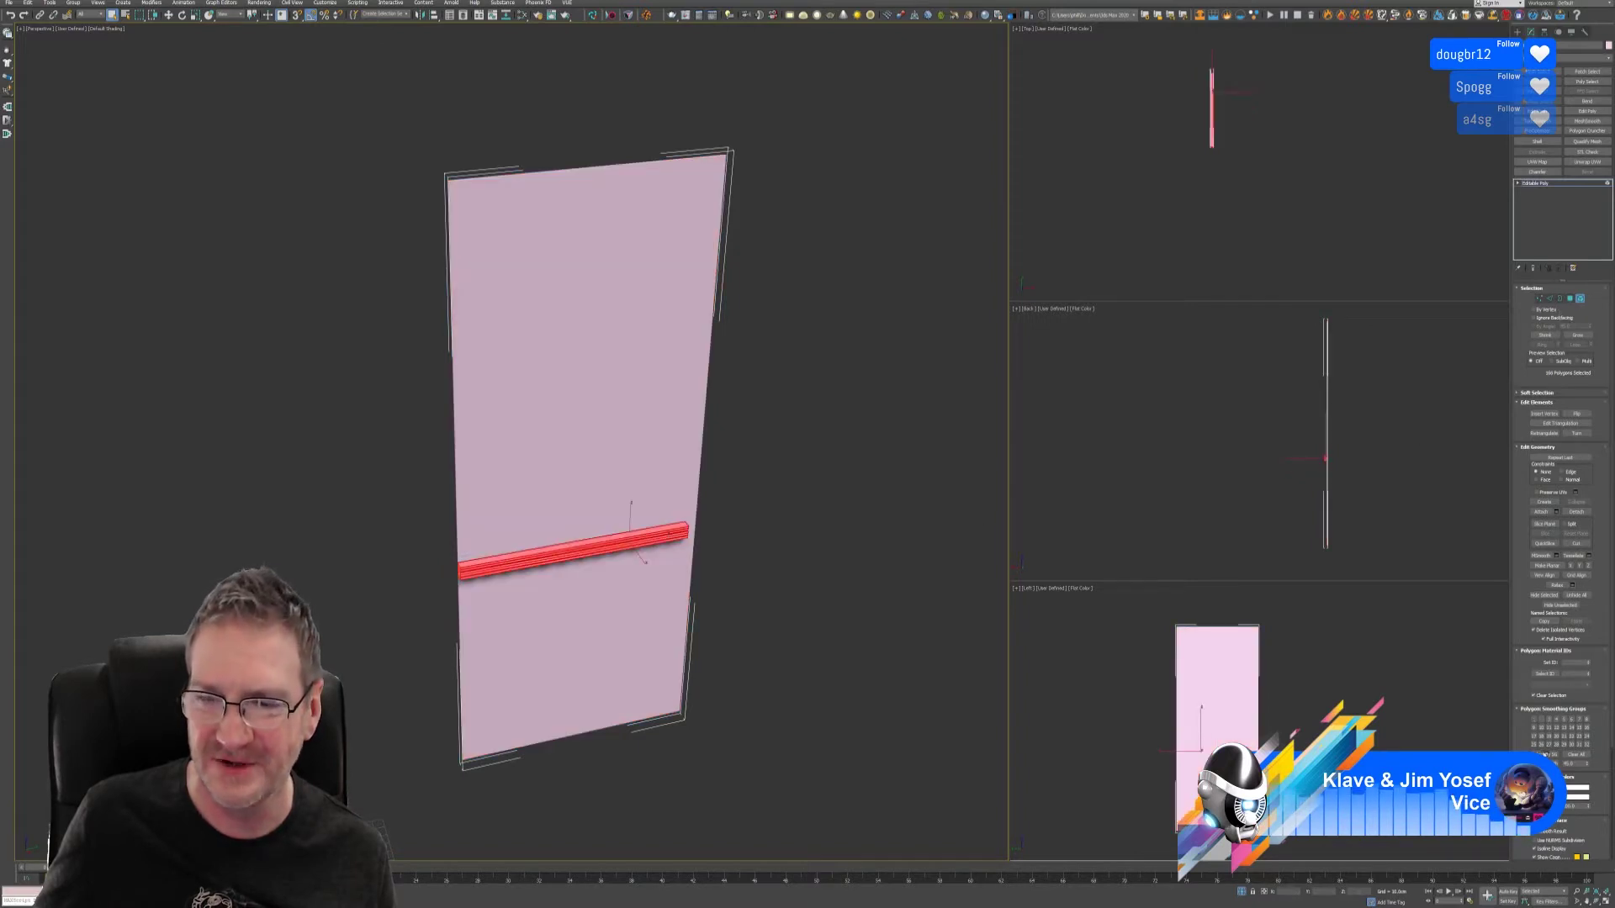
click(1579, 791)
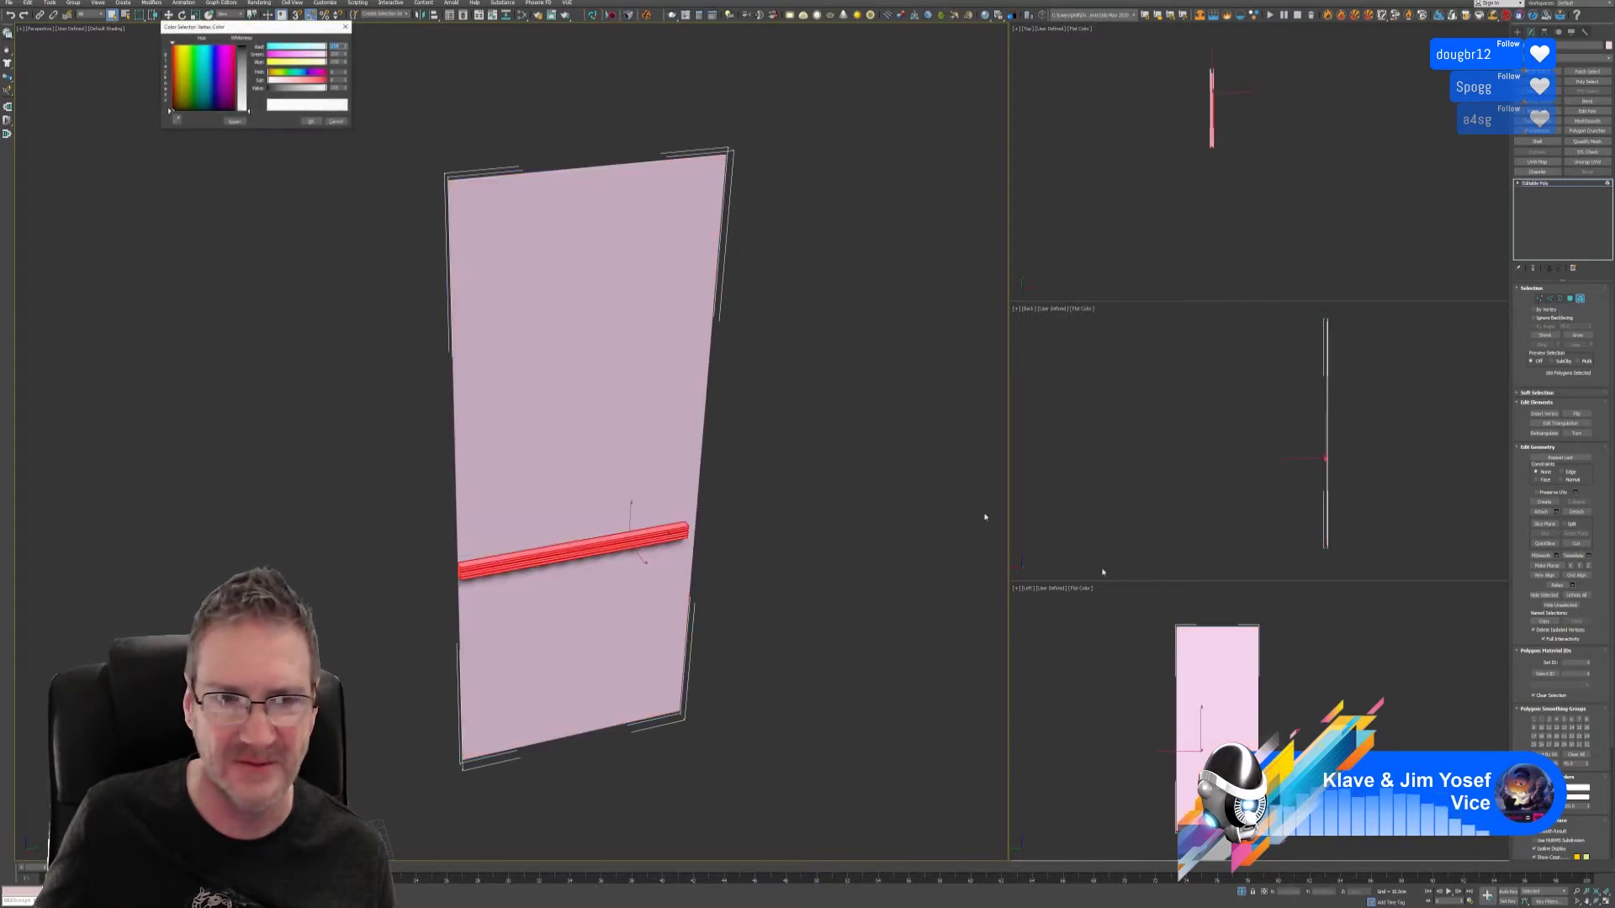
click(215, 57)
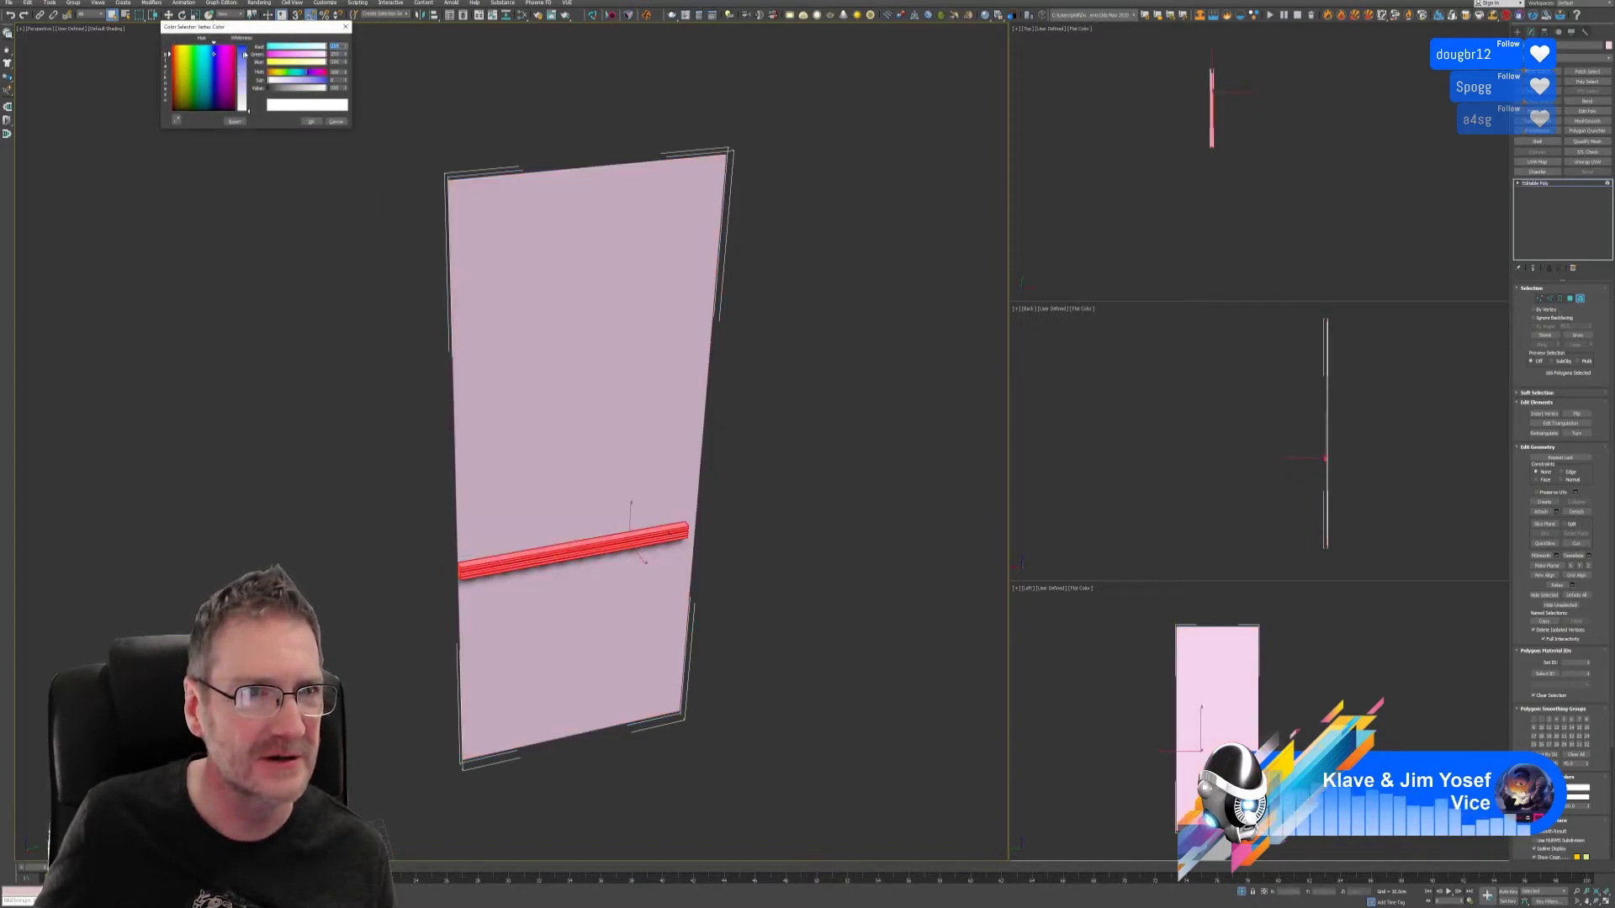
click(311, 122)
- Select the wall panel's polygons above the rail and set their vertex colour to turquoise
key(4)
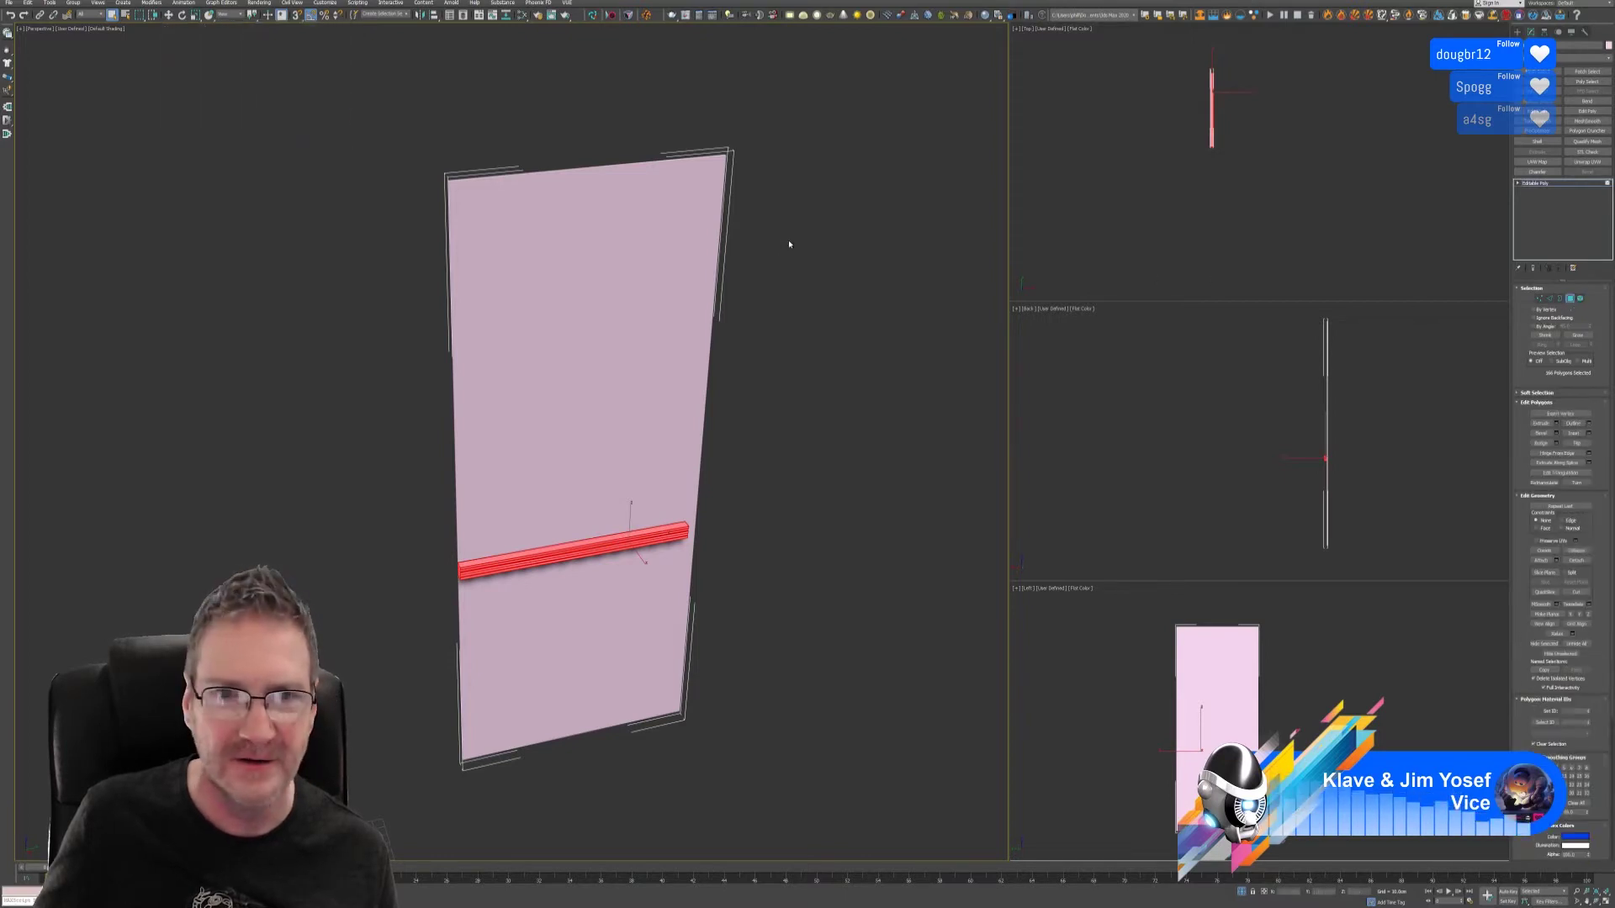
drag(790, 245, 414, 388)
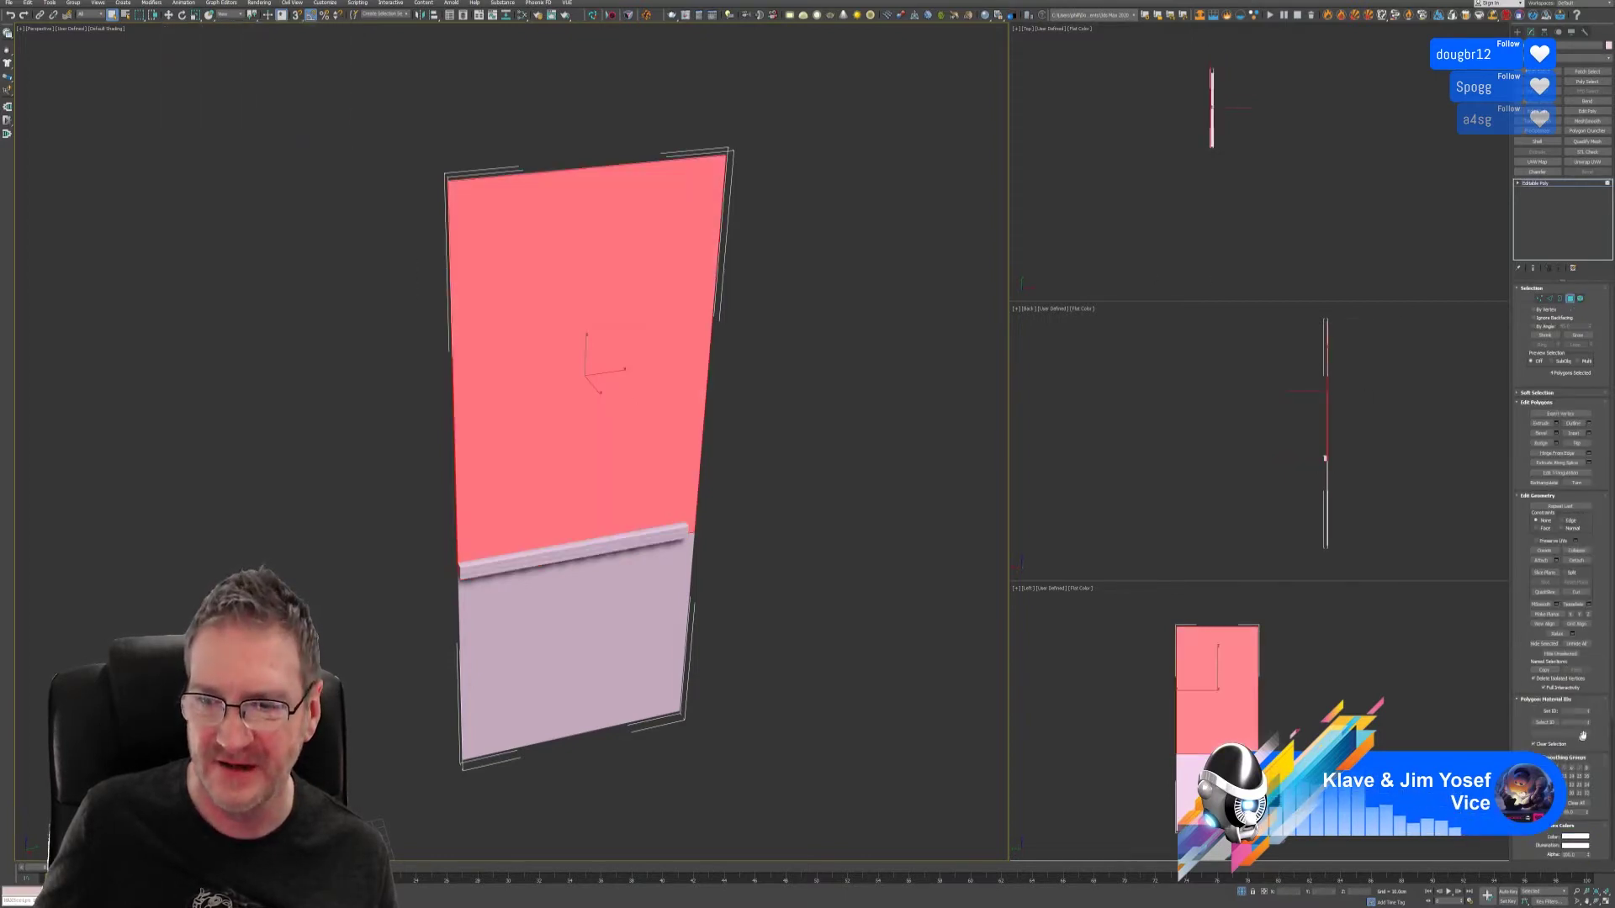
click(1576, 838)
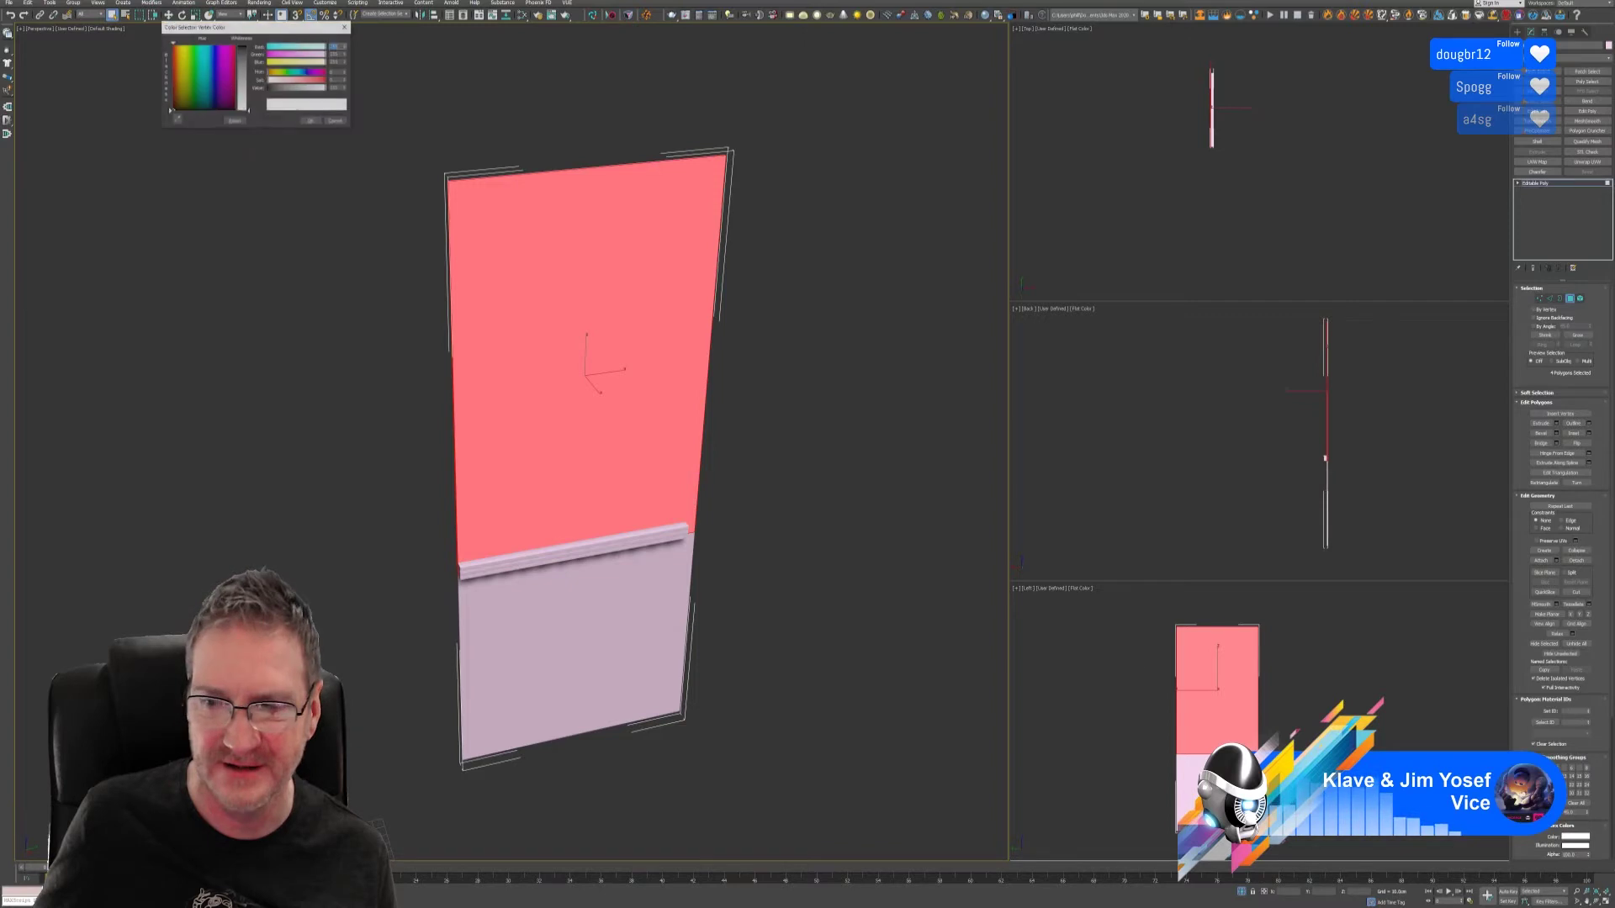
click(203, 64)
drag(248, 110, 248, 46)
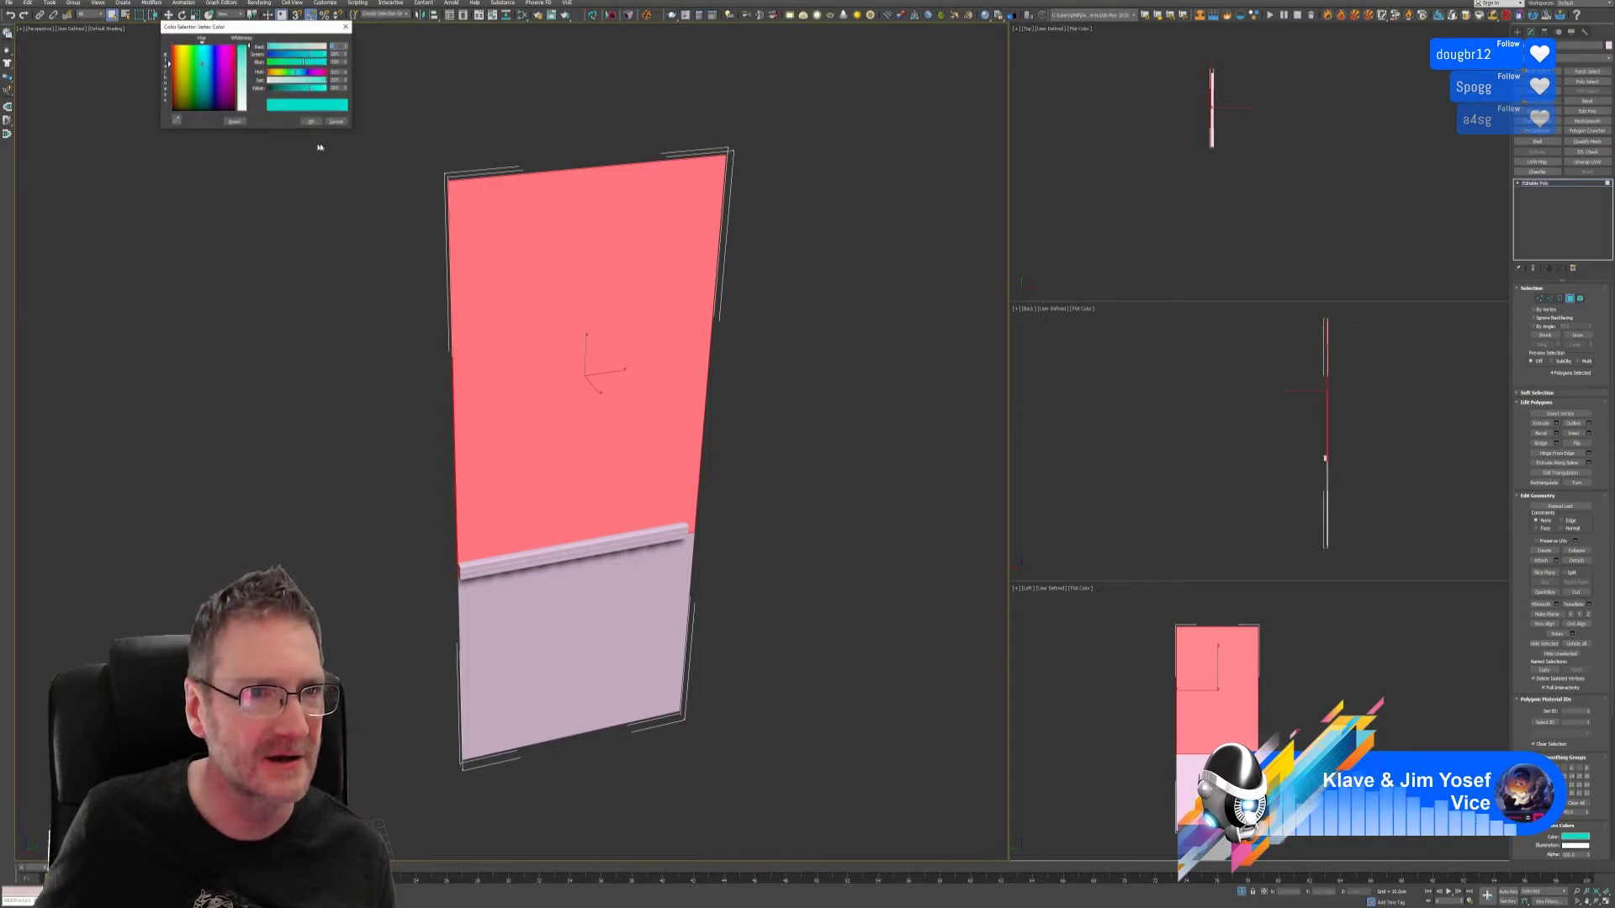
click(312, 122)
- Select the large polygon below the rail and set its vertex colour to grey
click(645, 604)
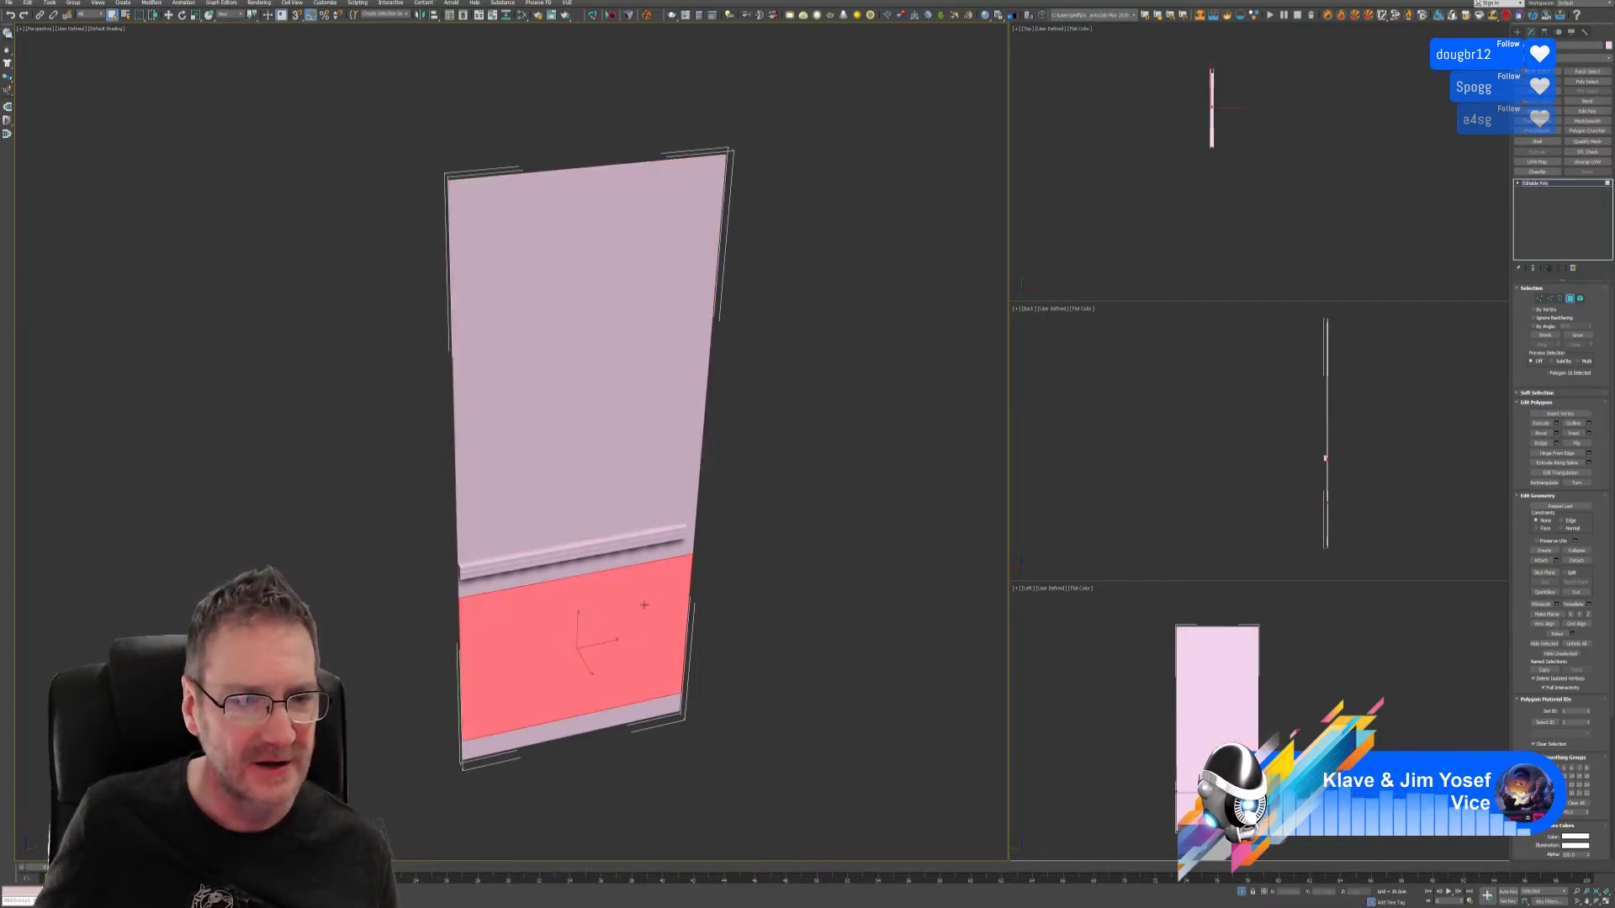
click(1584, 838)
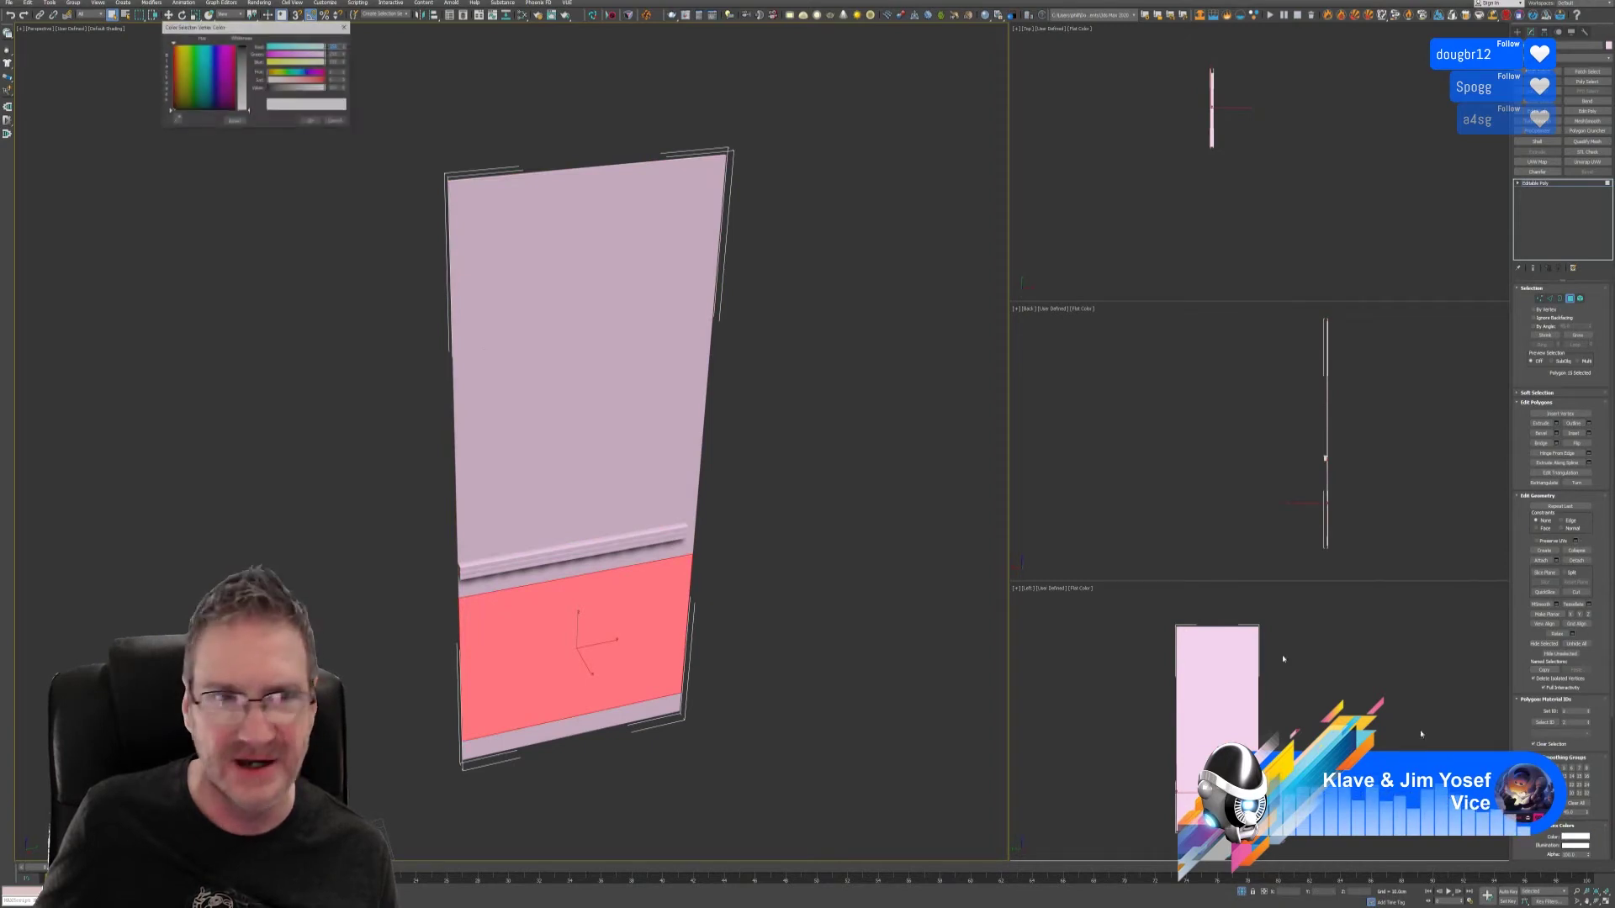
drag(247, 77, 247, 82)
click(311, 122)
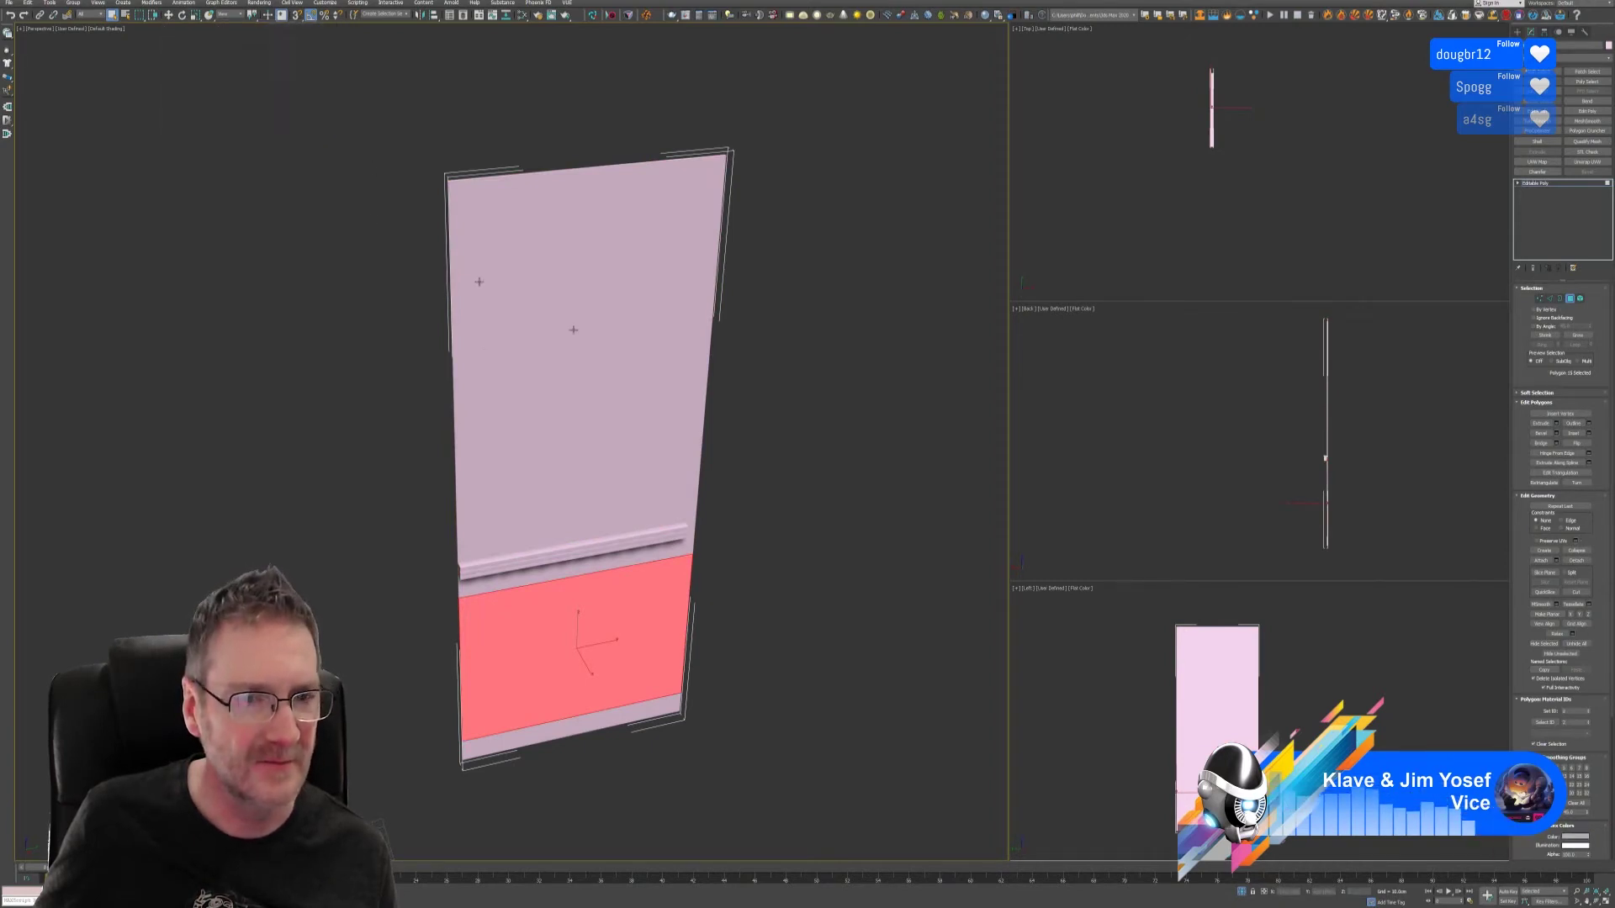
- Set the vertex colour of the two narrow strips below the rail and along the panel's base to red, and leave Polygon level
click(622, 562)
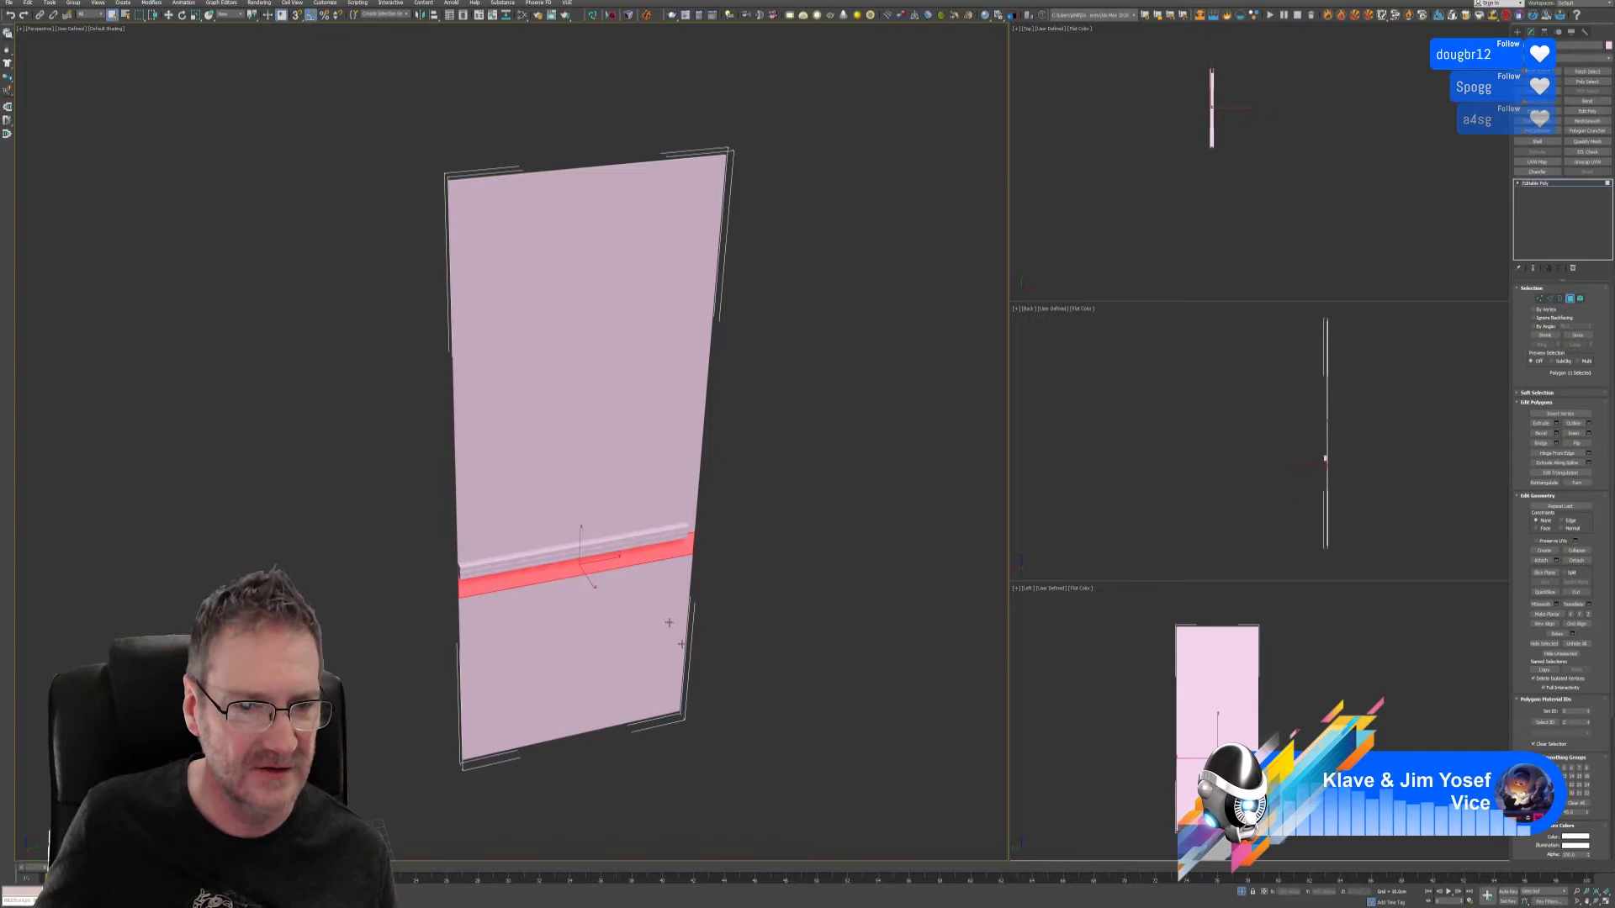
ctrl+click(639, 716)
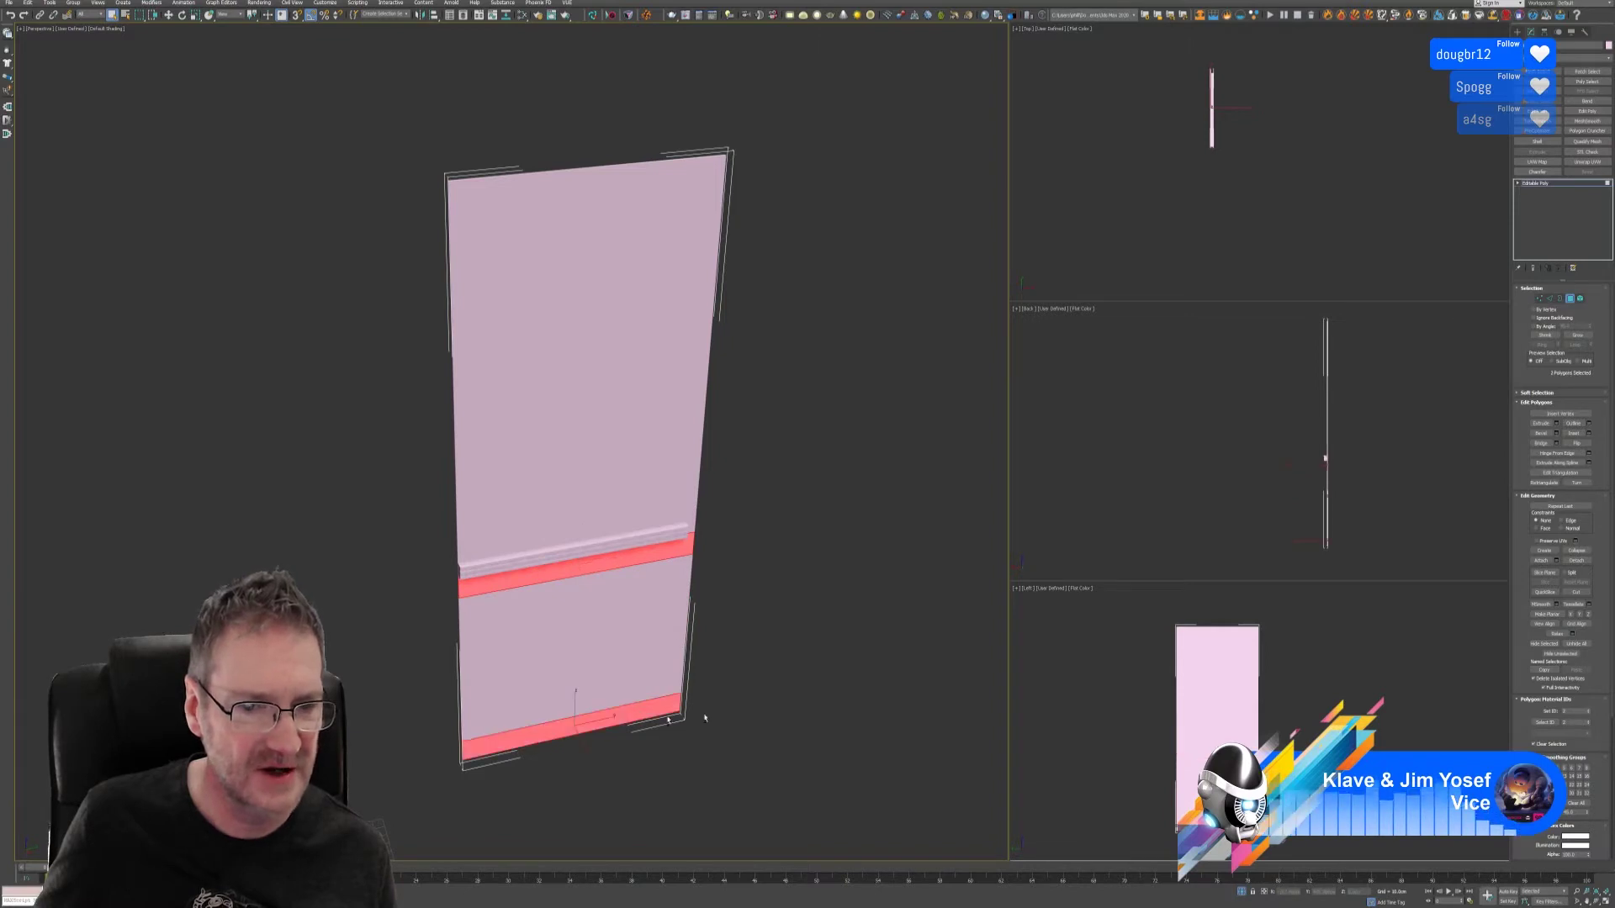
click(1576, 838)
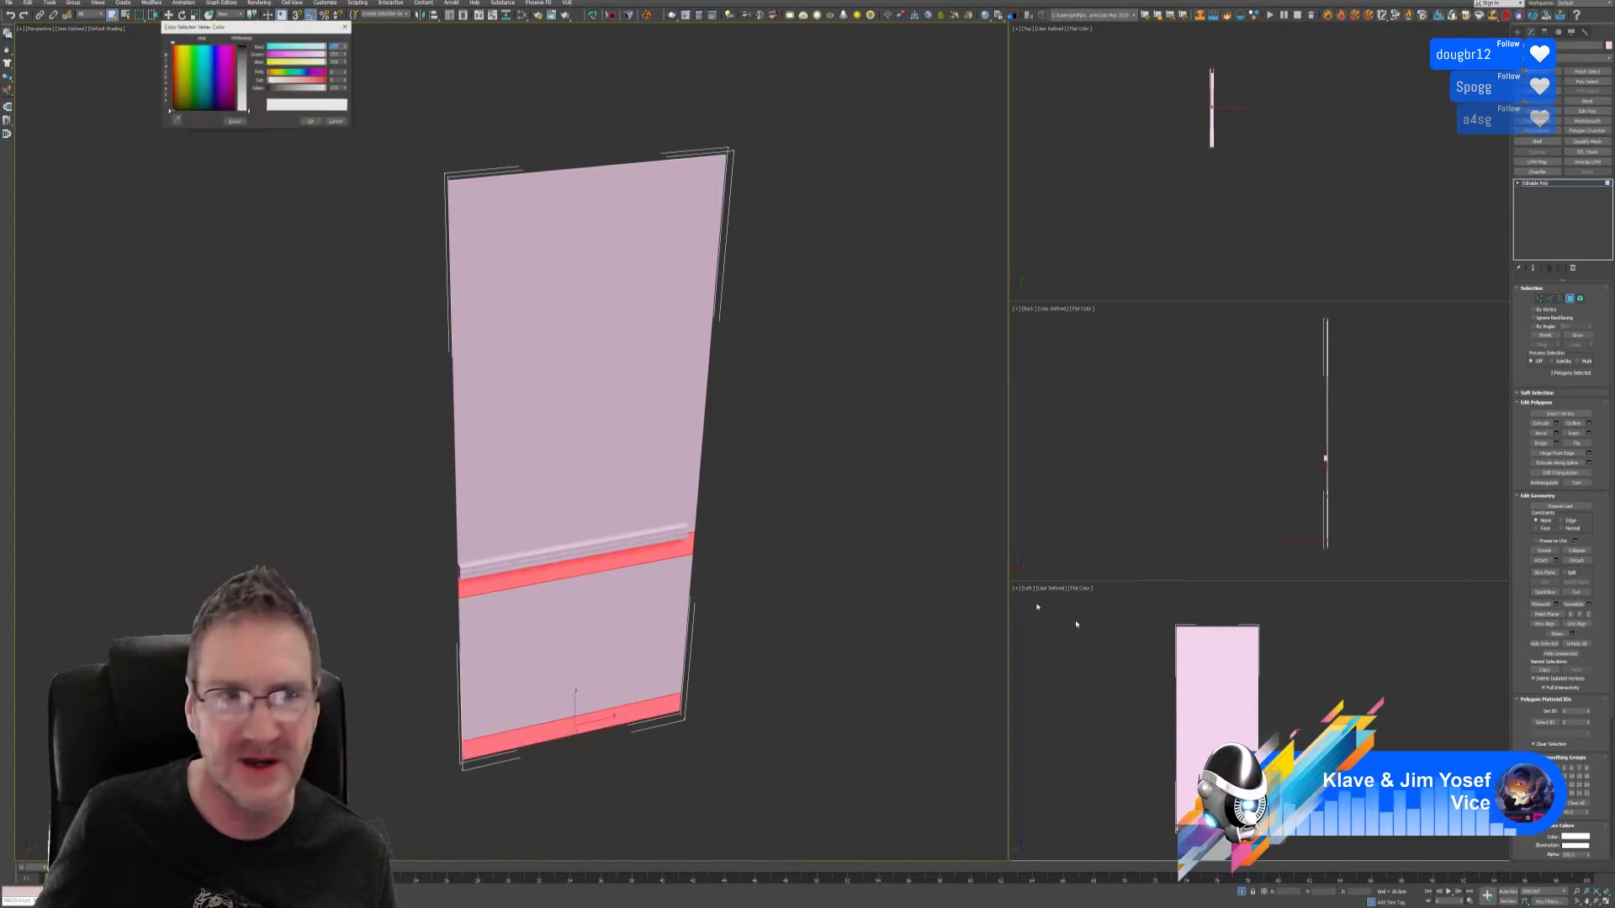
click(179, 46)
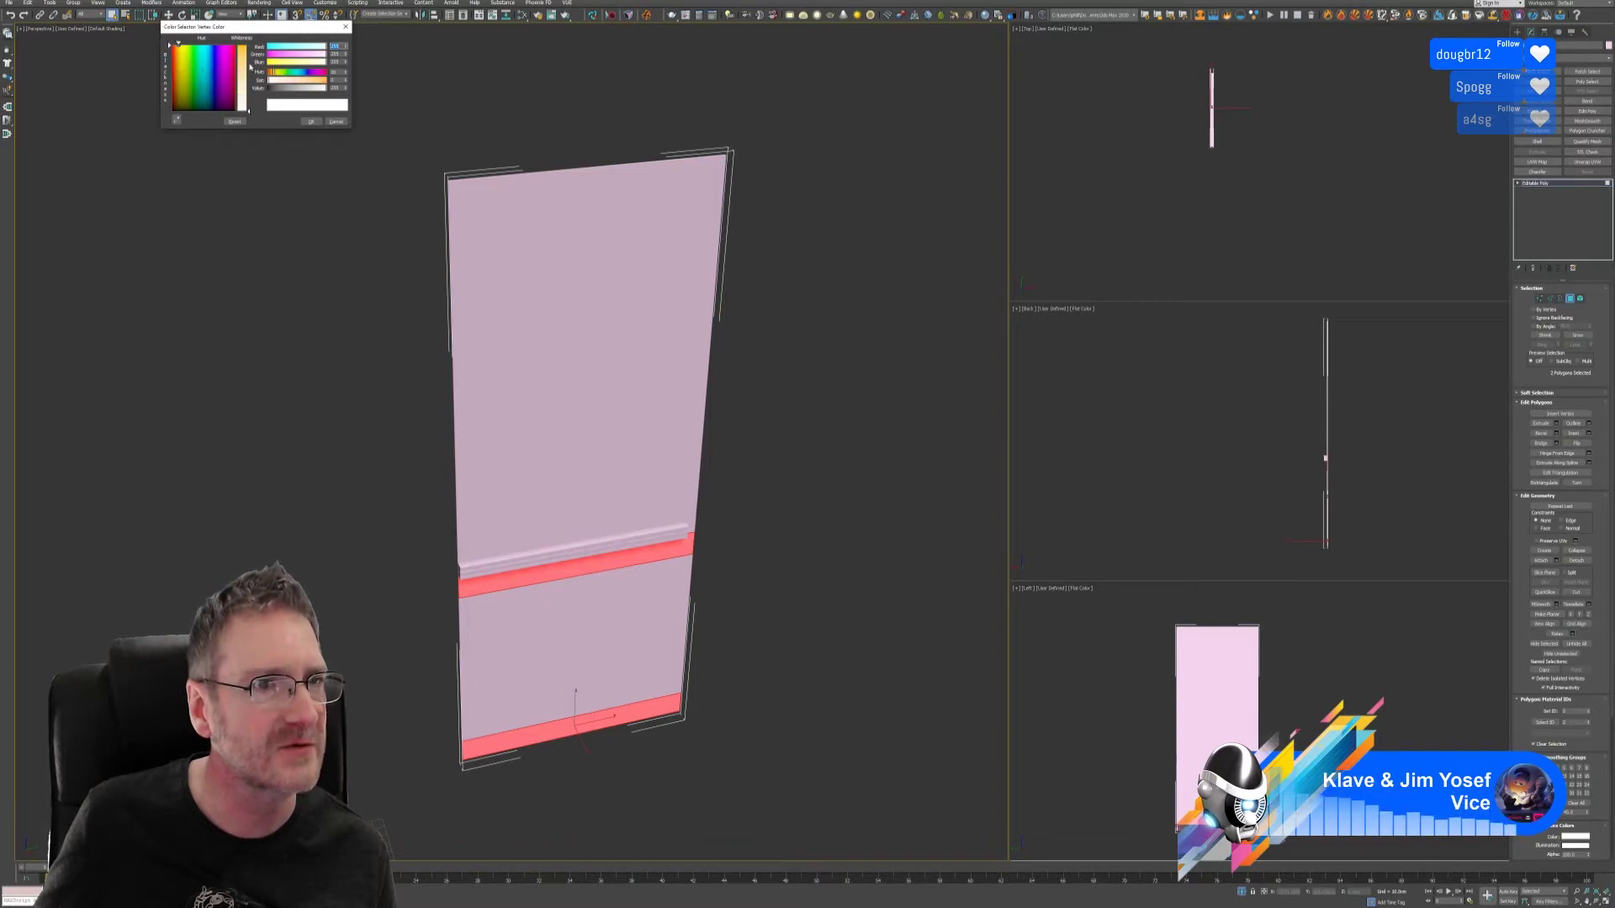
click(174, 46)
drag(248, 111, 248, 44)
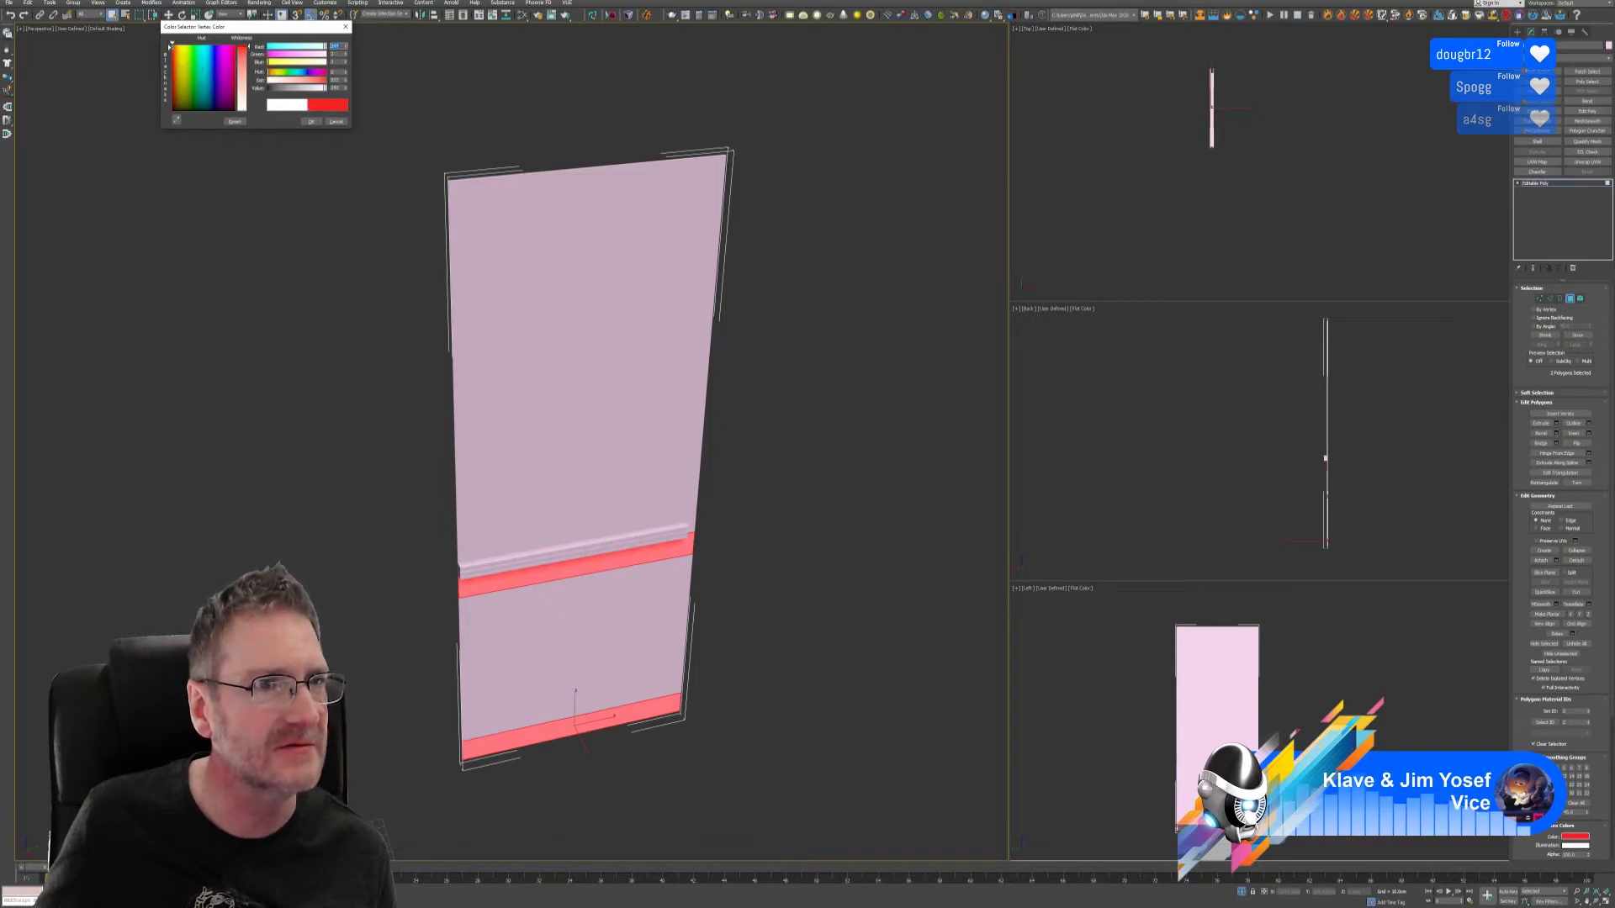
click(310, 121)
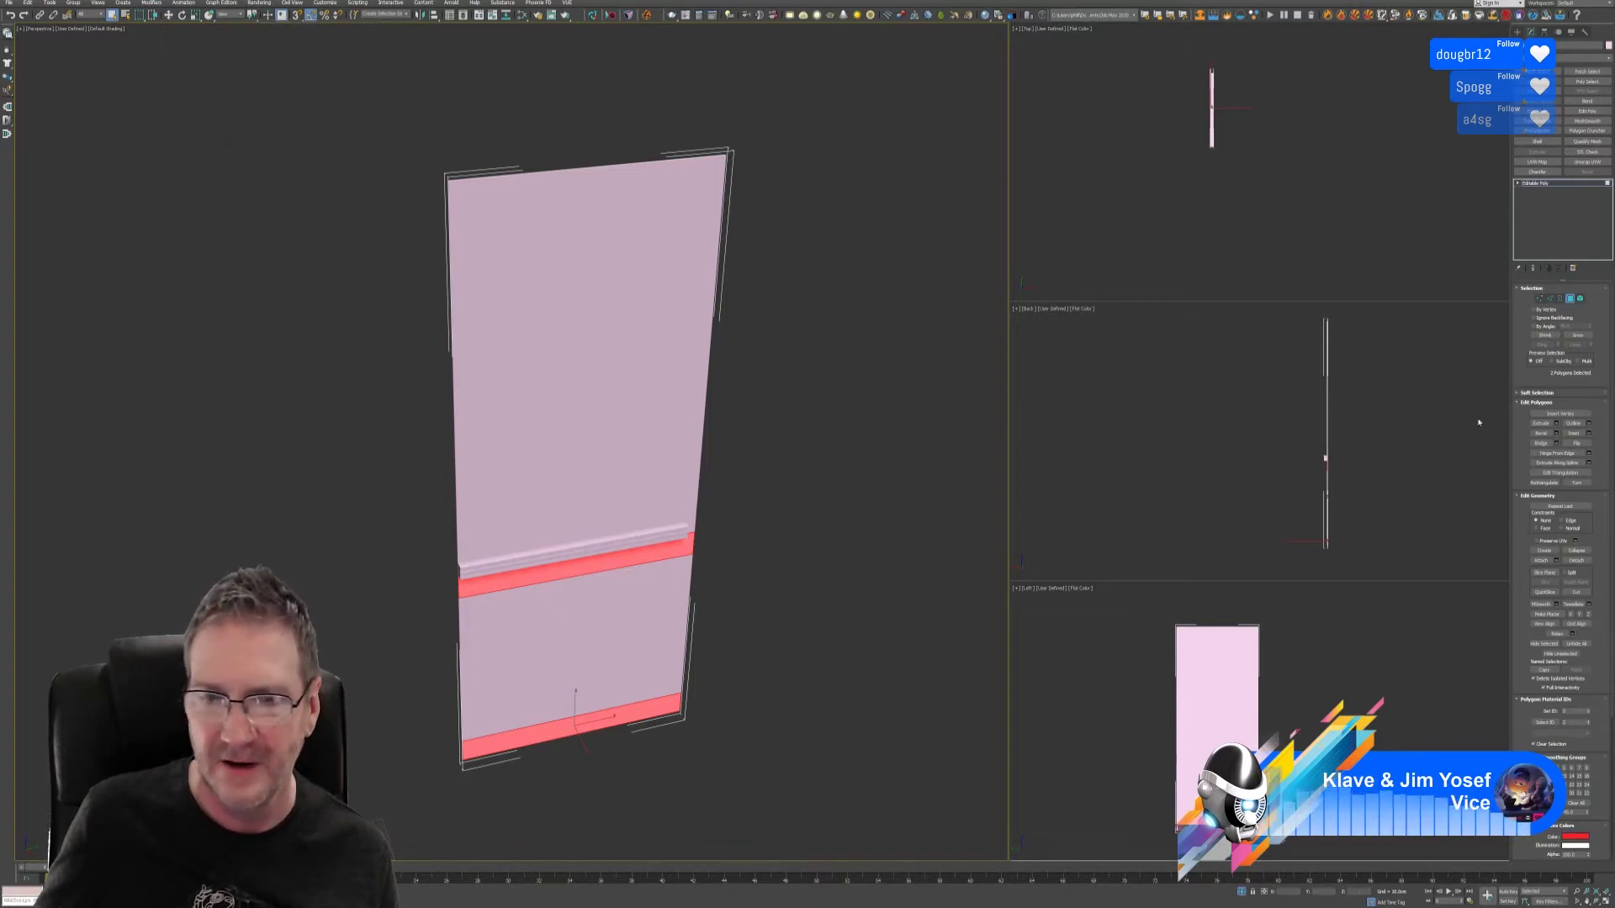
click(1569, 298)
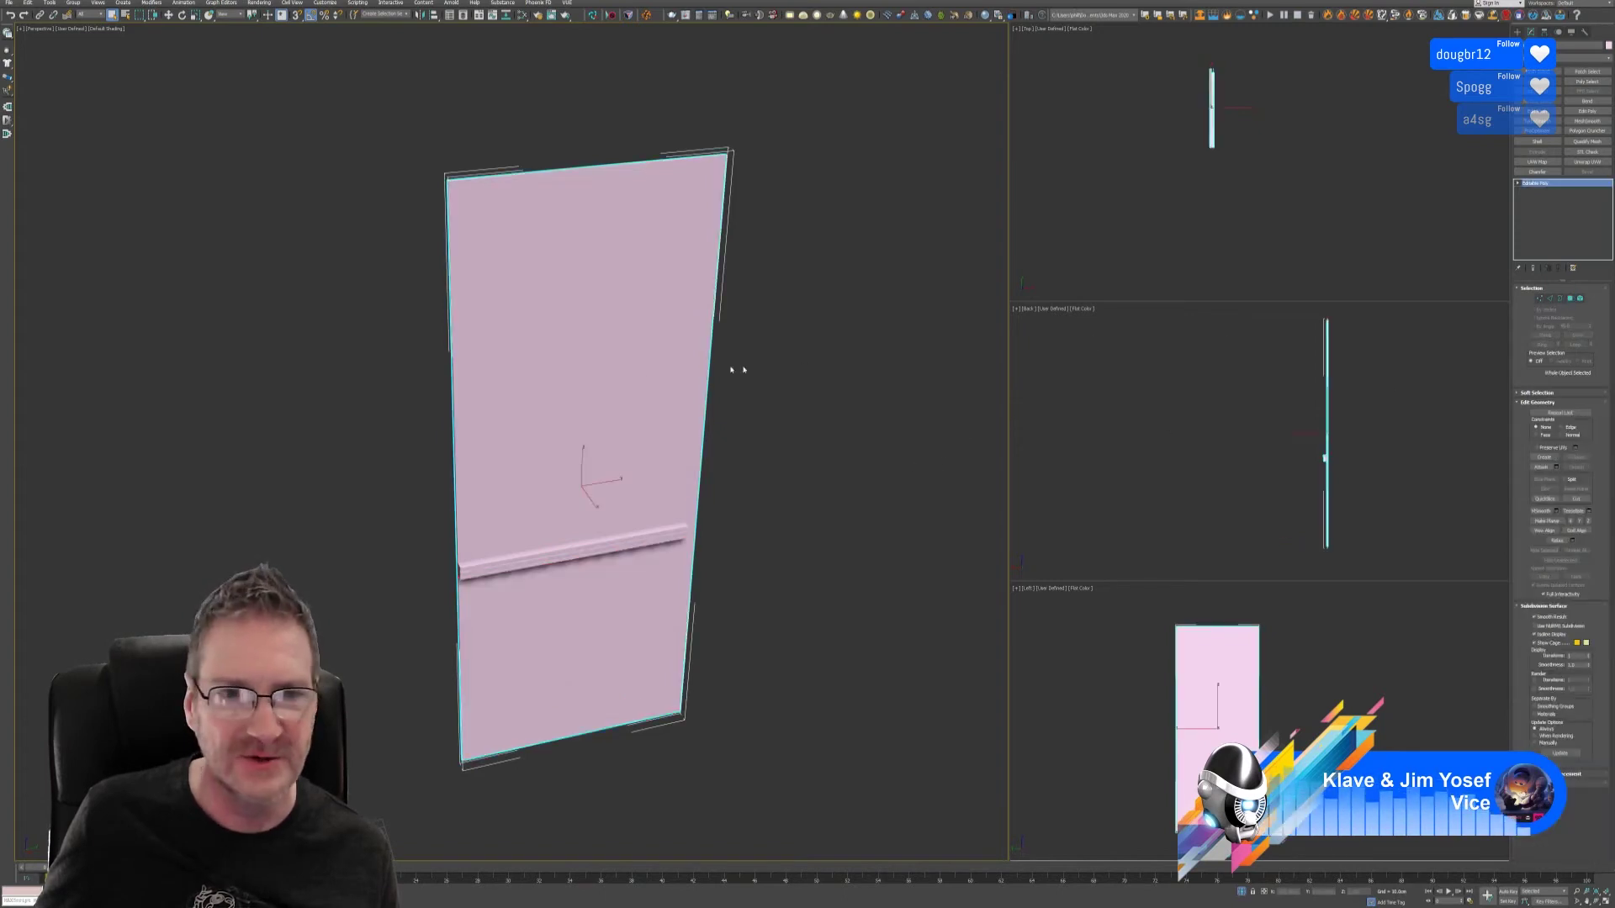
- Enable Vertex Channel Display with vertex colour in the wall panel's object properties
right_click(631, 367)
click(658, 432)
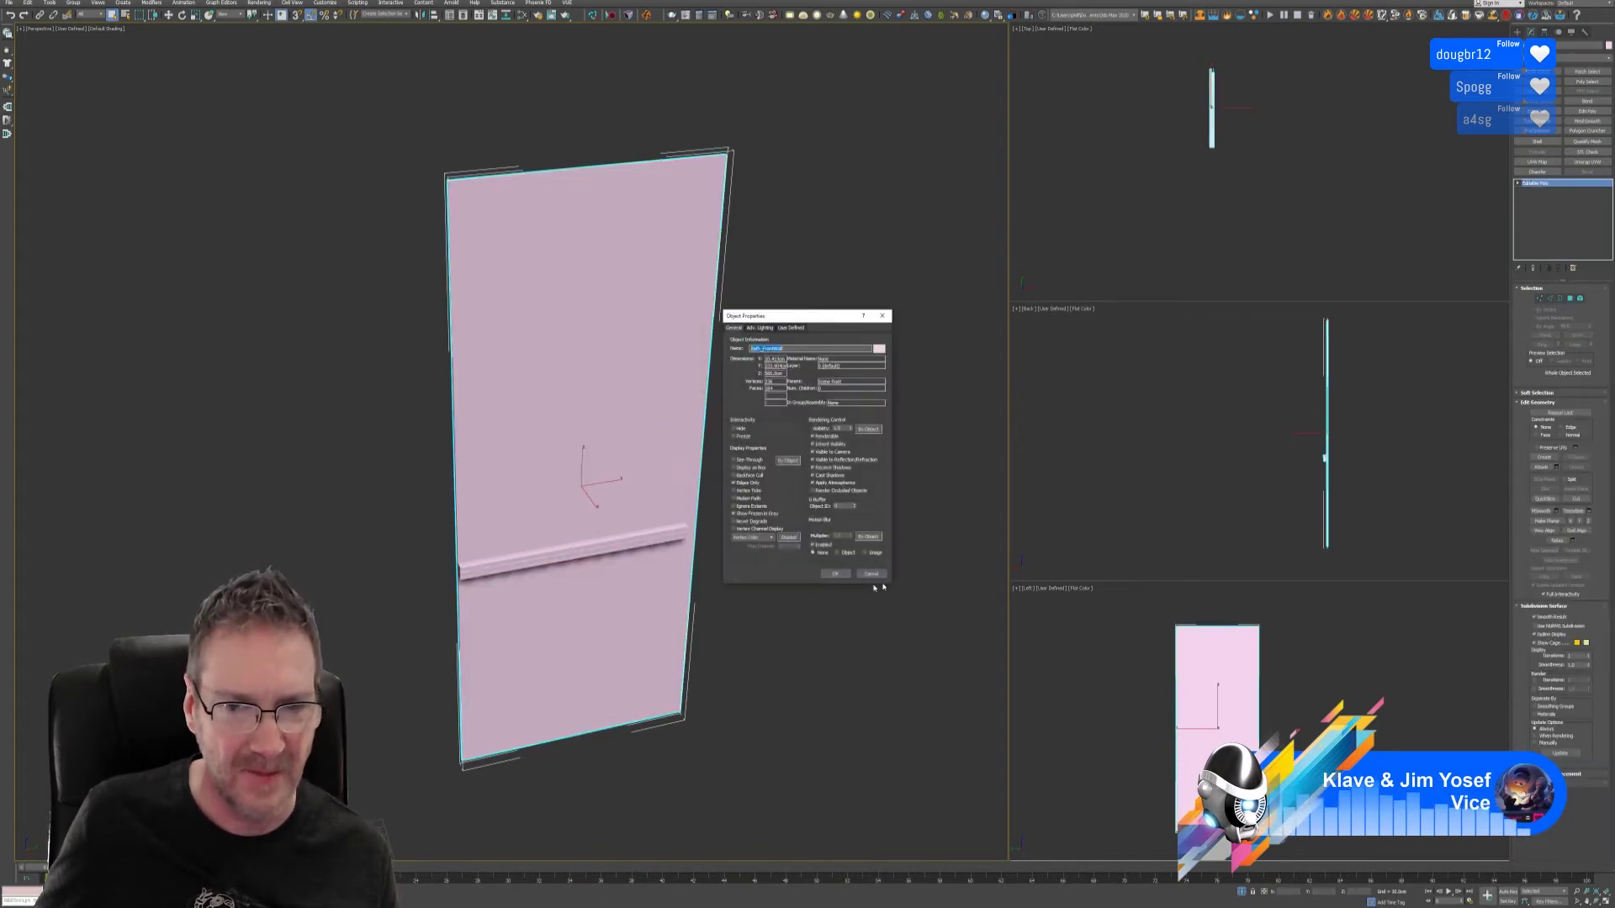
click(754, 529)
click(834, 574)
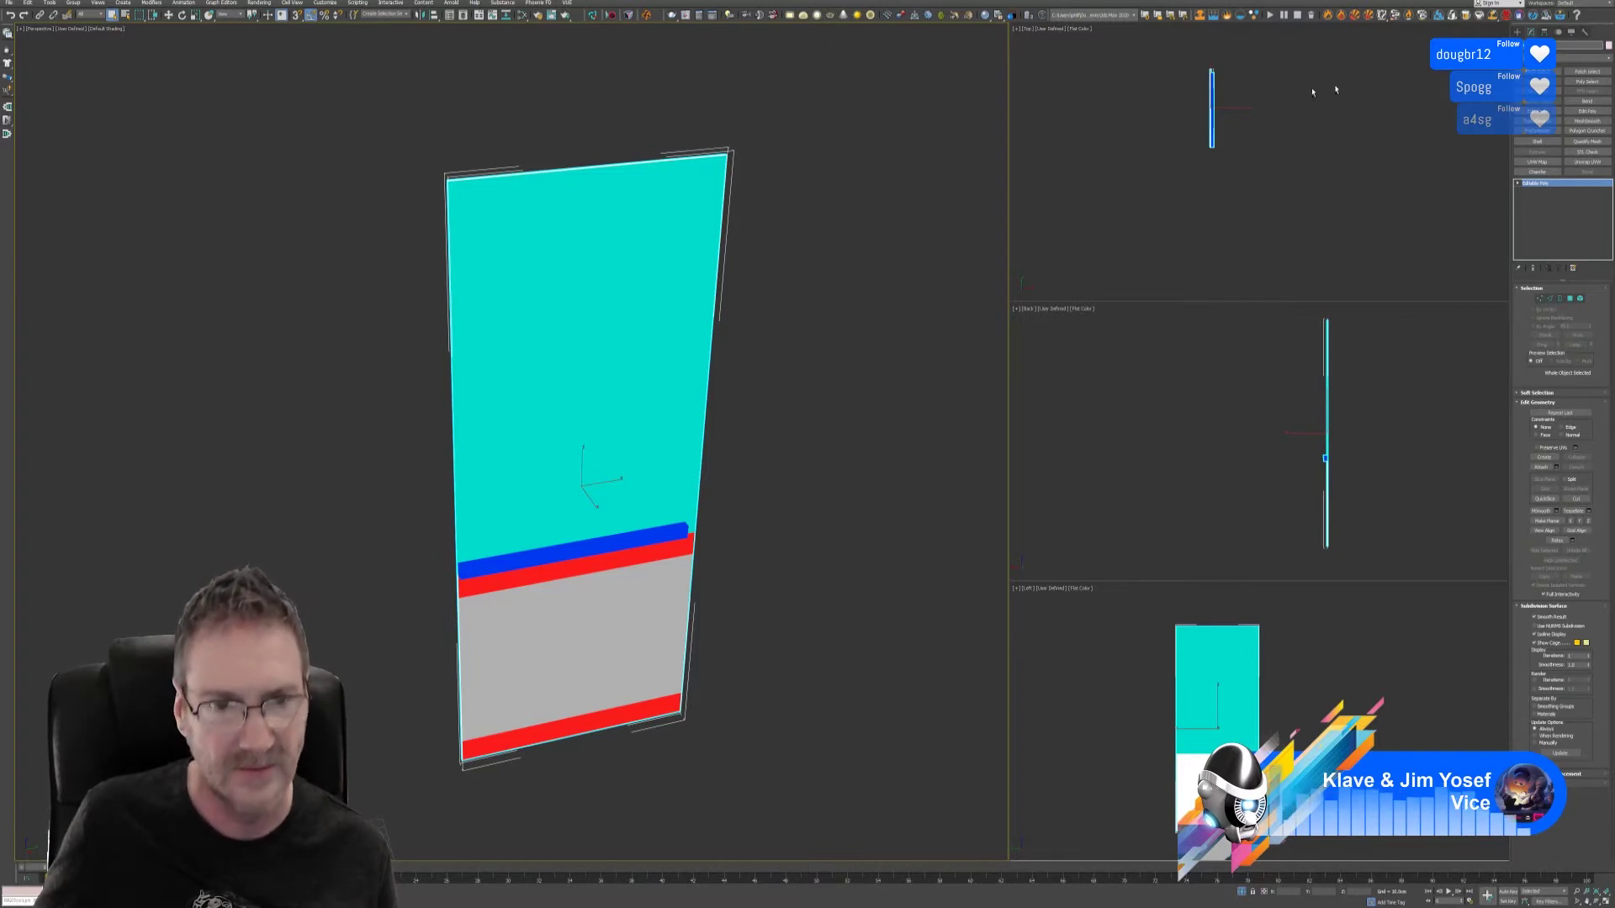
- Export the selected wall panel as an FBX file named Bath_FloorWall, keeping the current export options
click(8, 2)
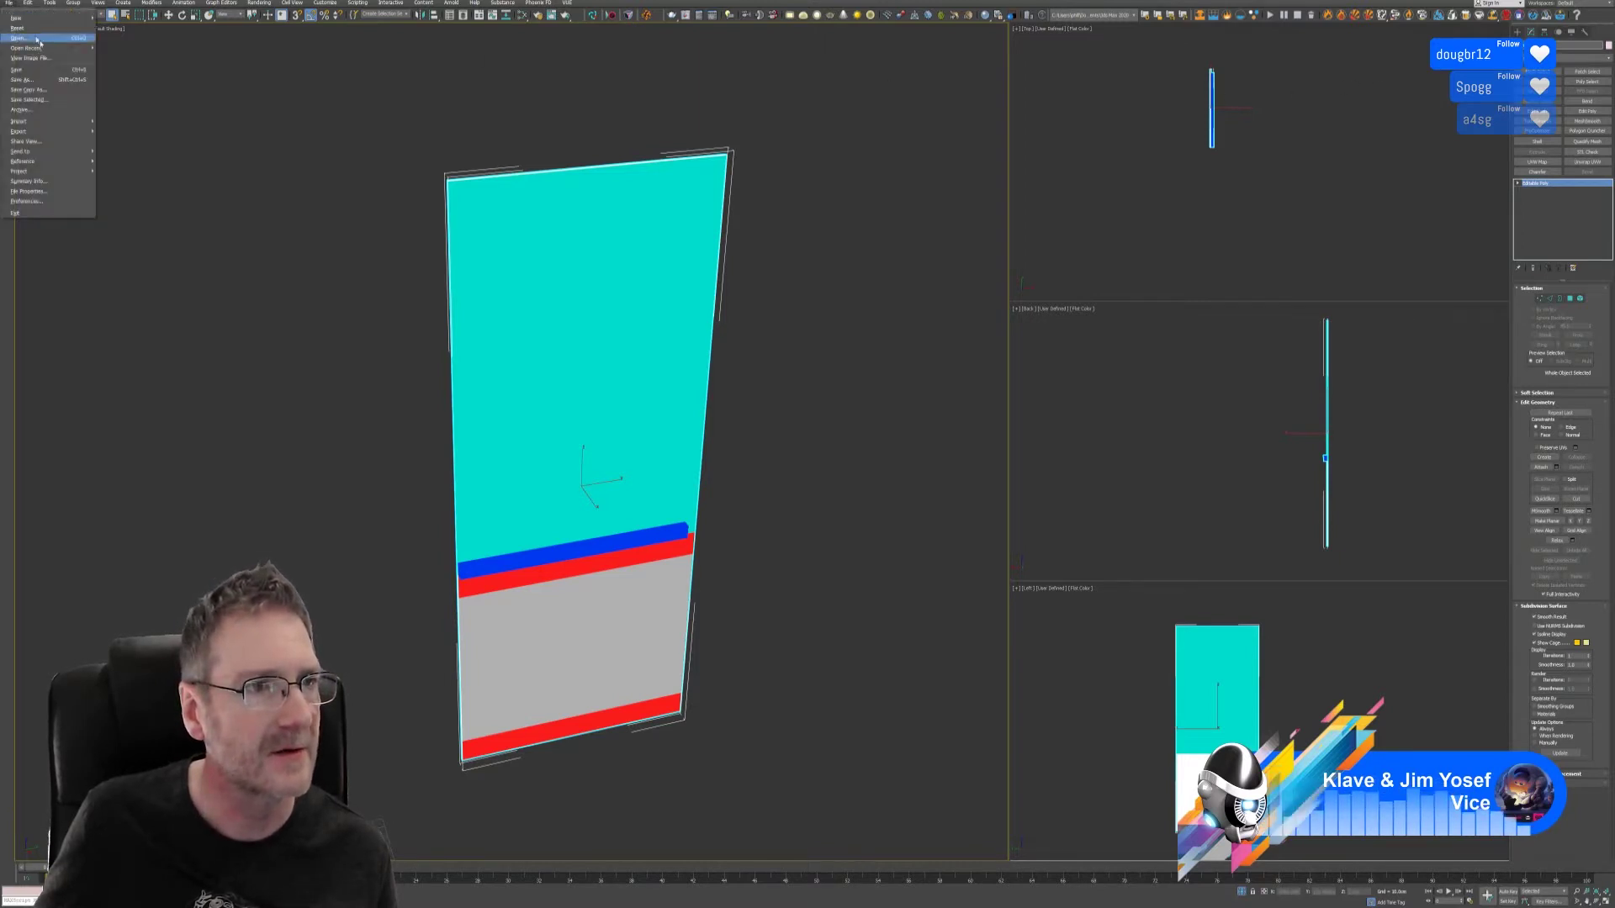
mouse_move(49, 126)
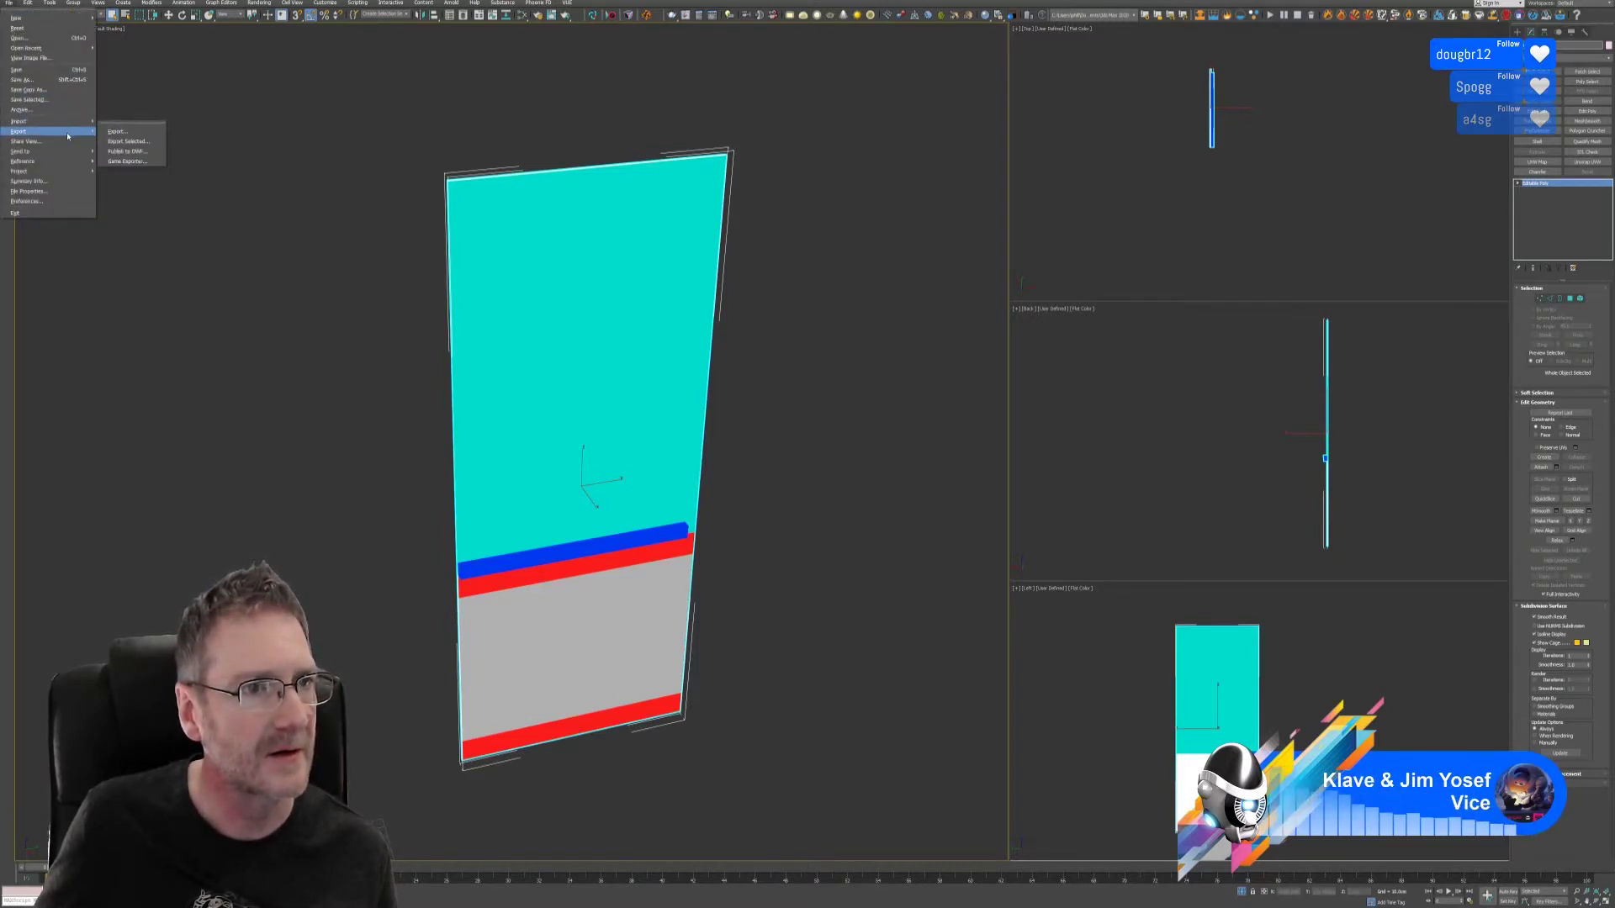
click(121, 142)
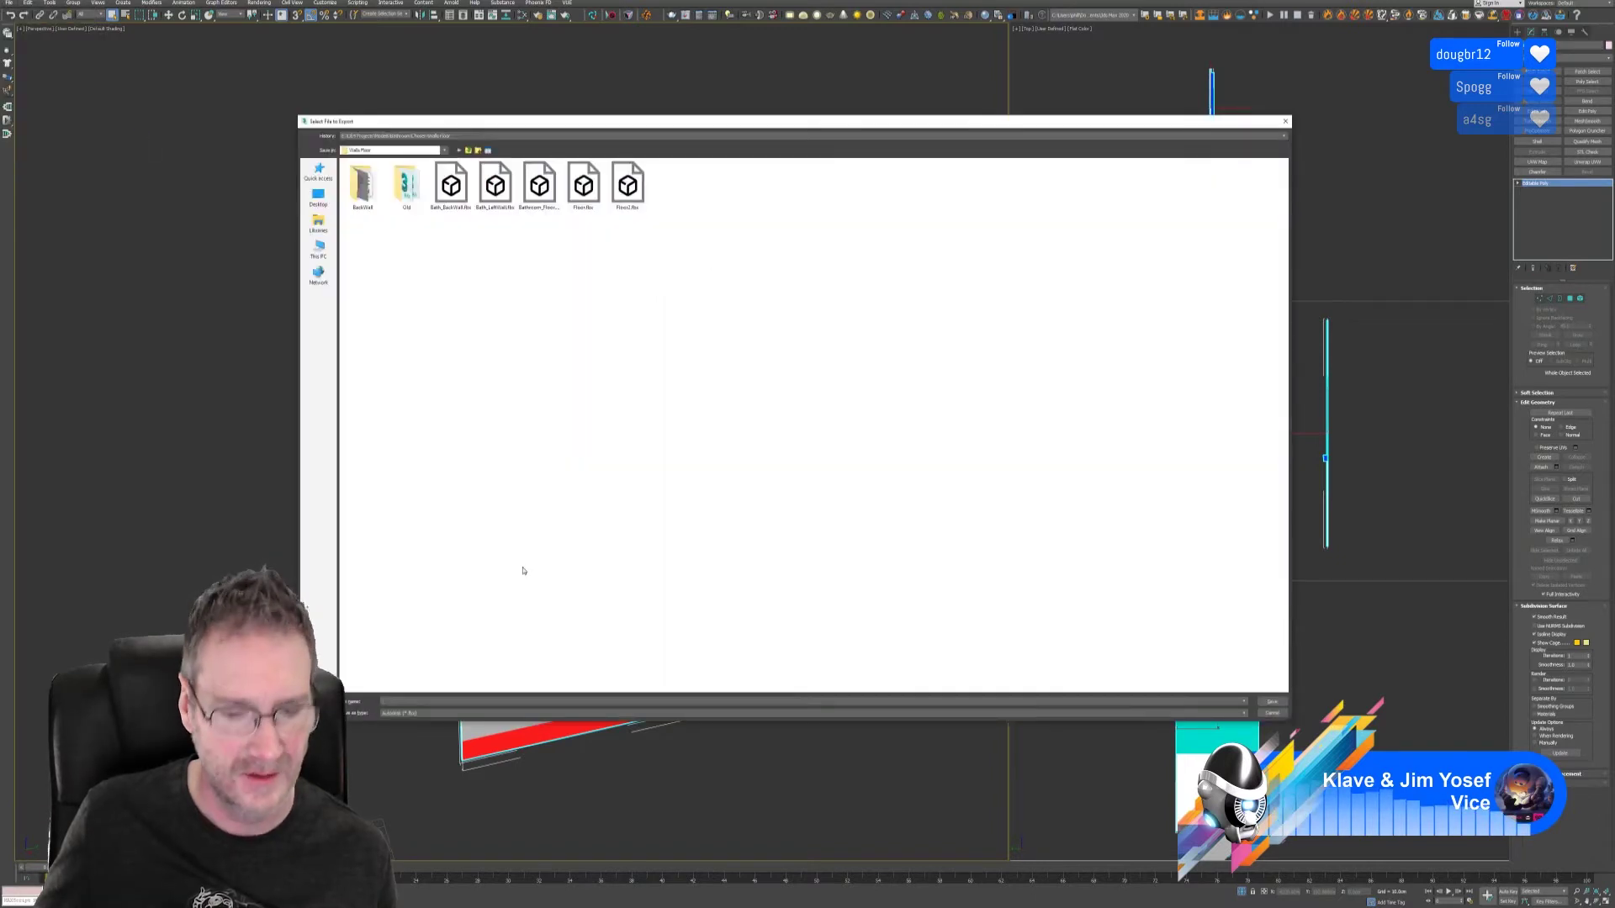
text(Bath_FloorWall)
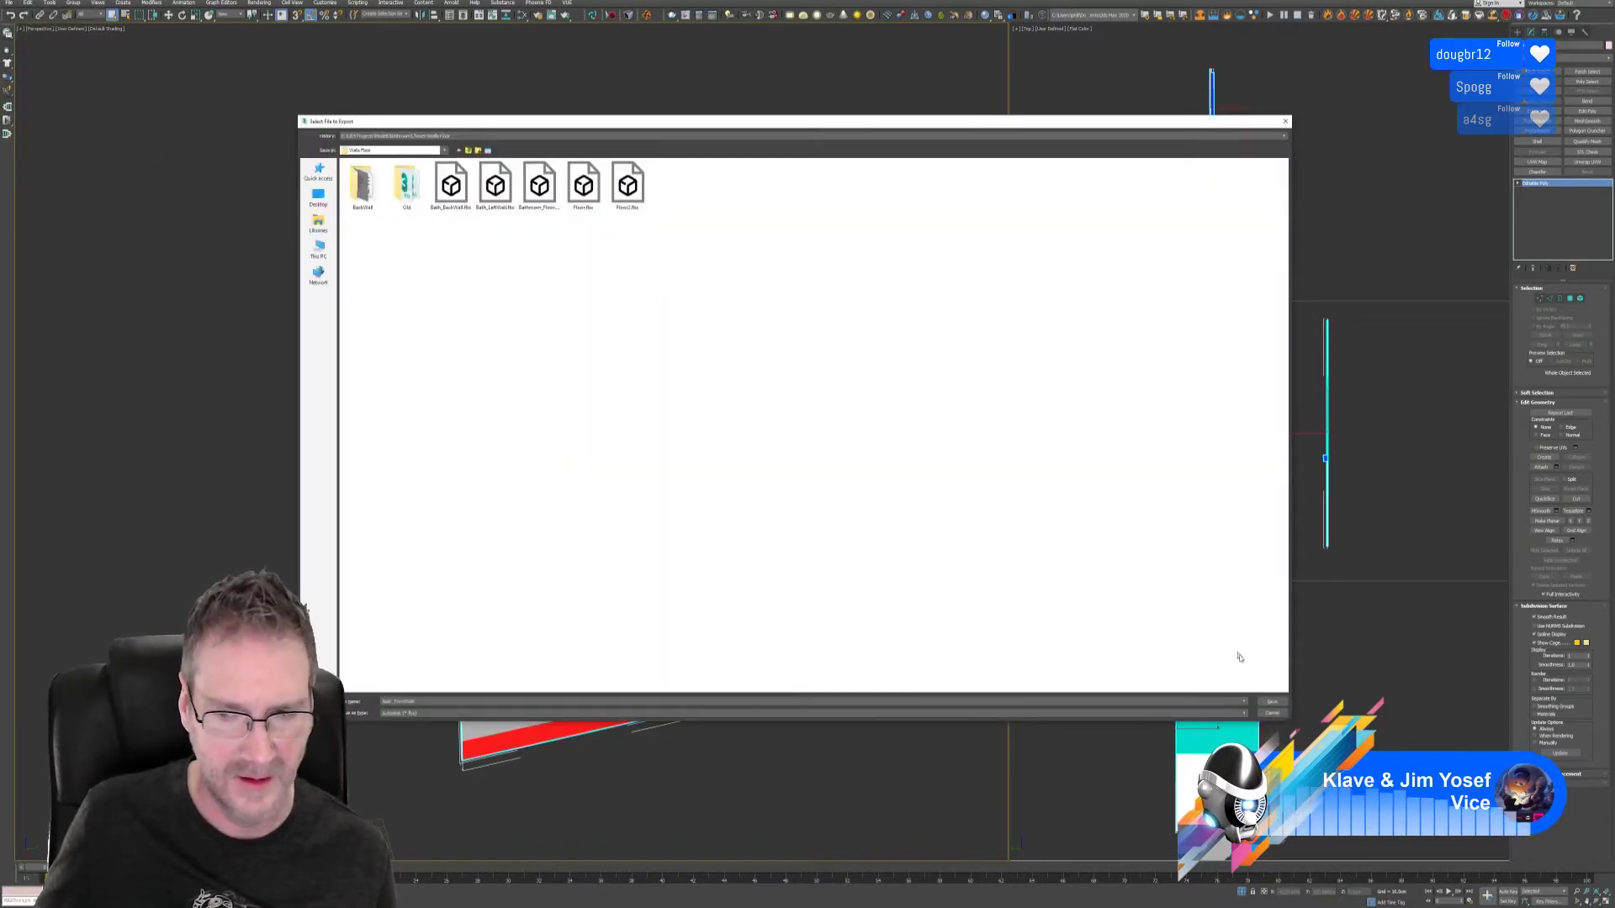
click(1272, 702)
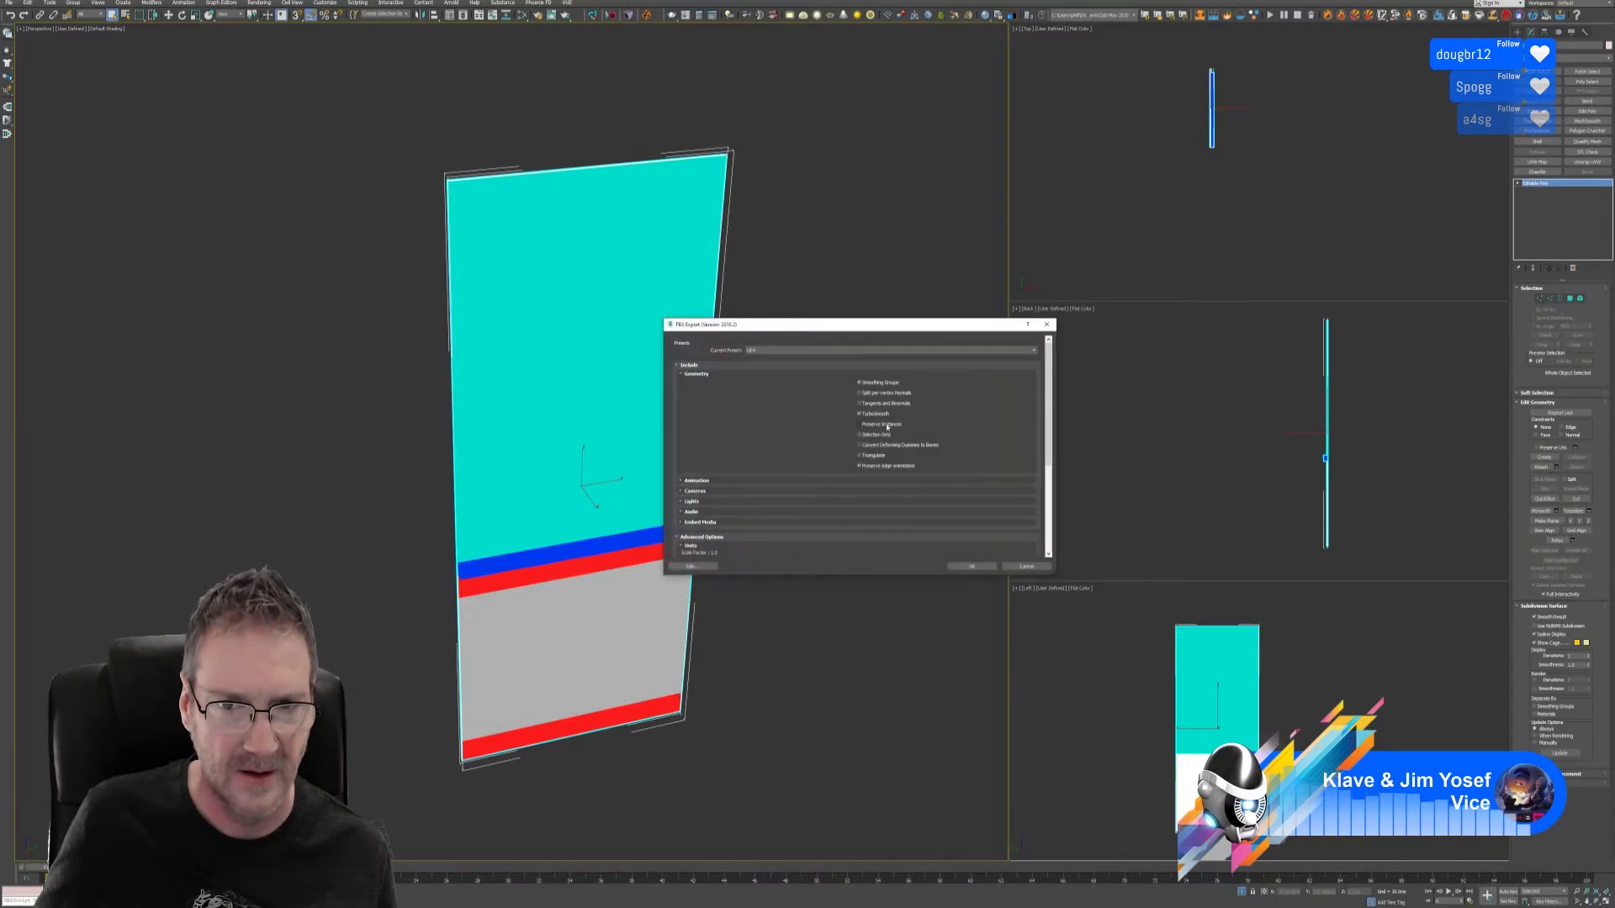
click(971, 569)
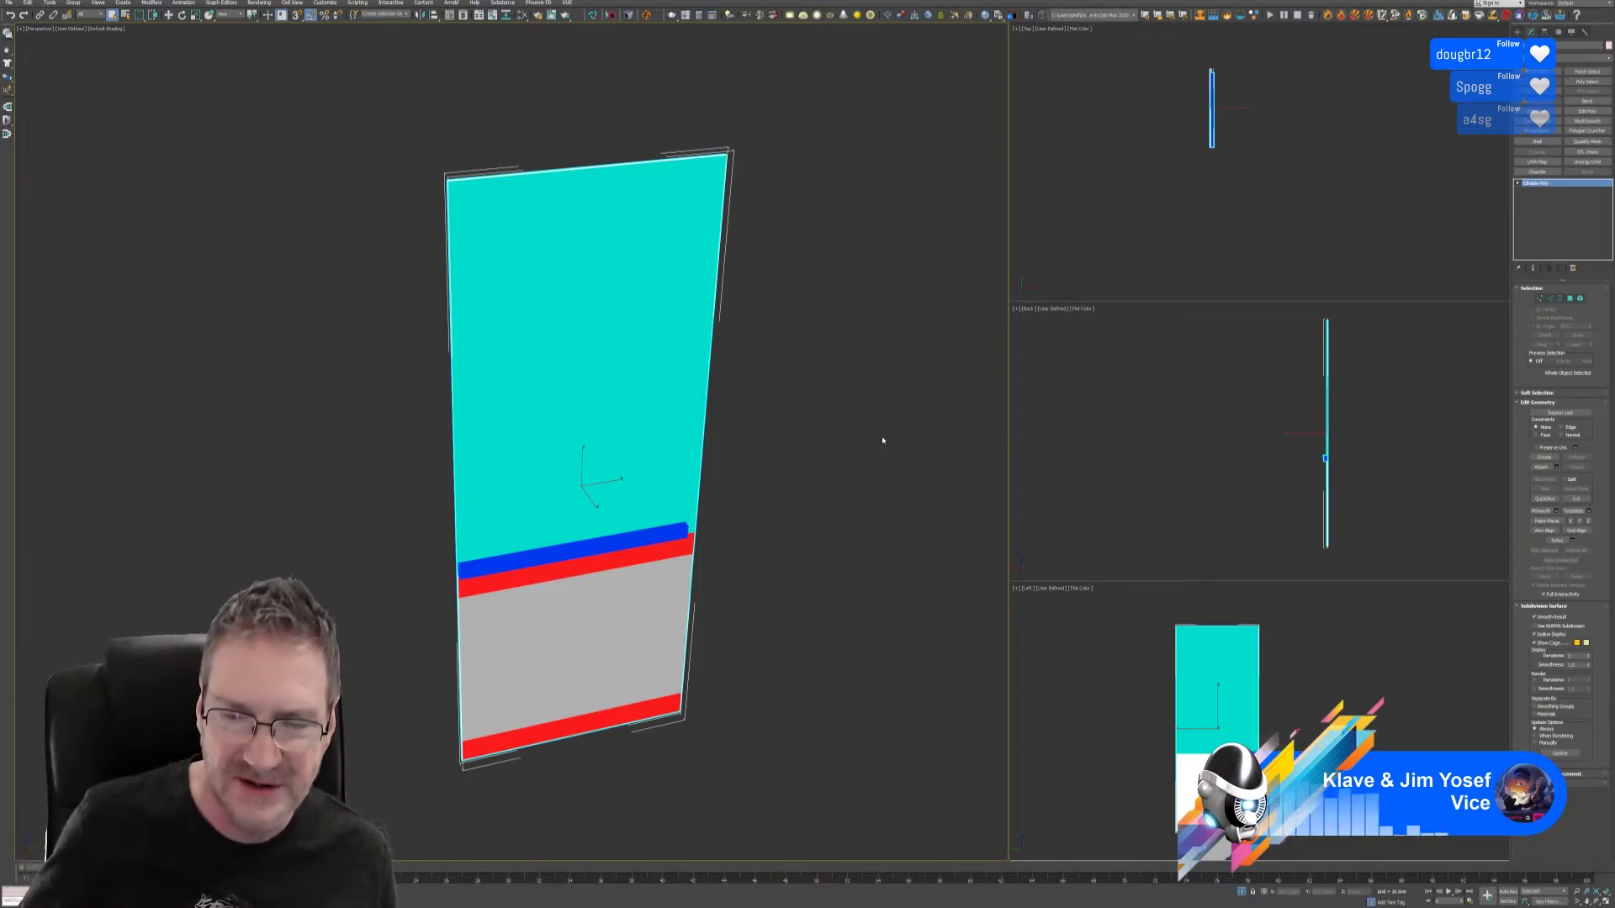
- End the isolation and select the wall panel above the window opening
click(1241, 893)
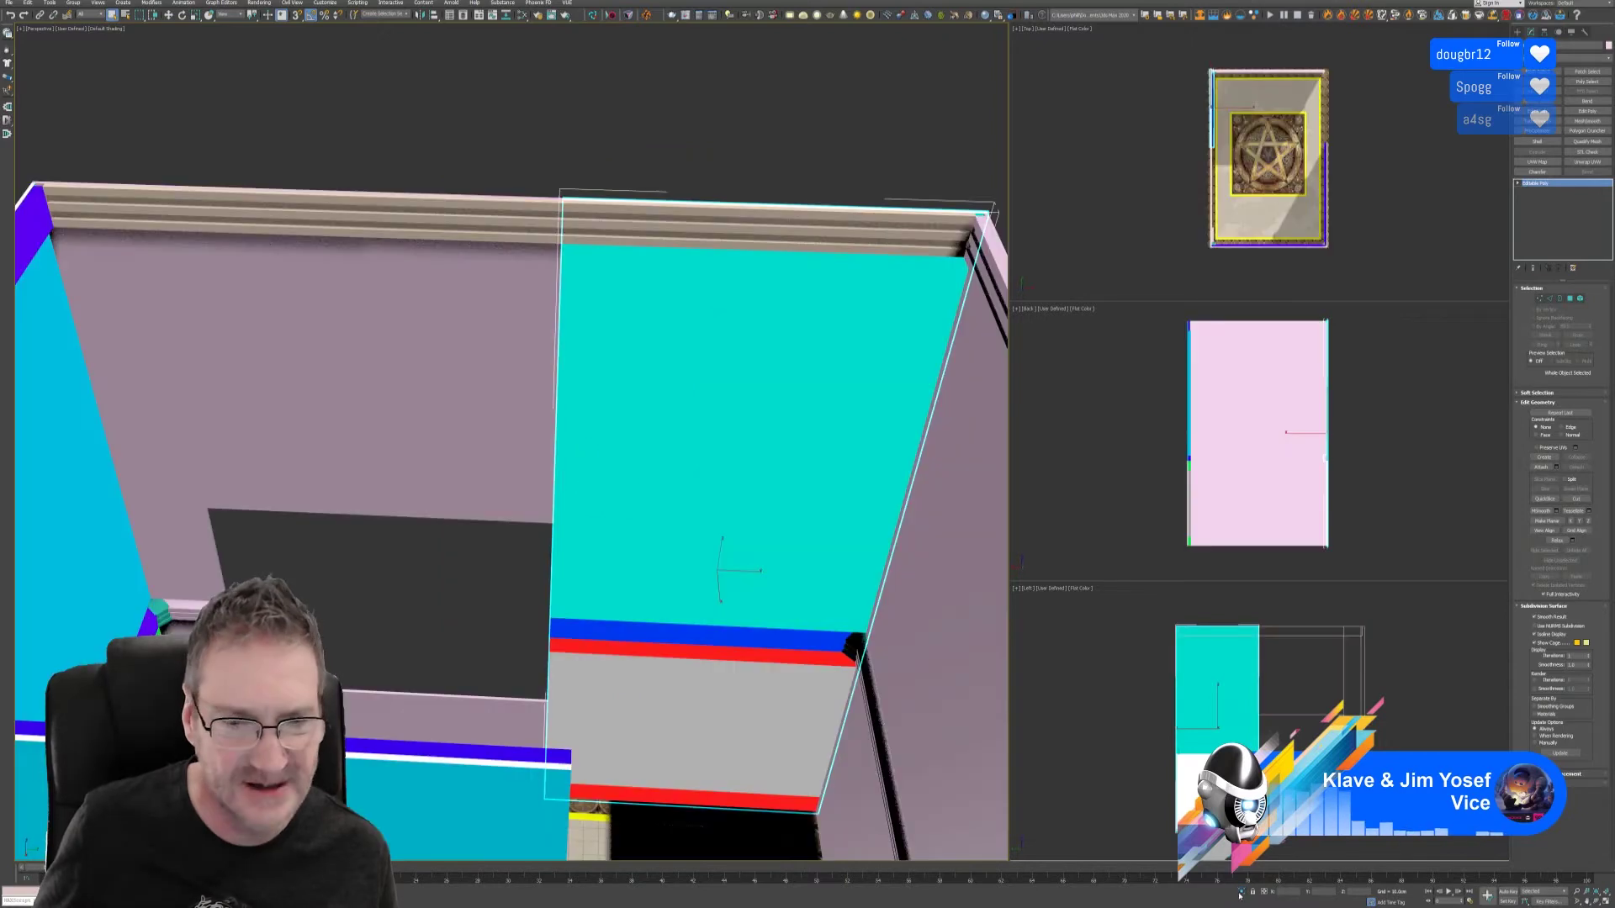
middle_drag(397, 301, 307, 330)
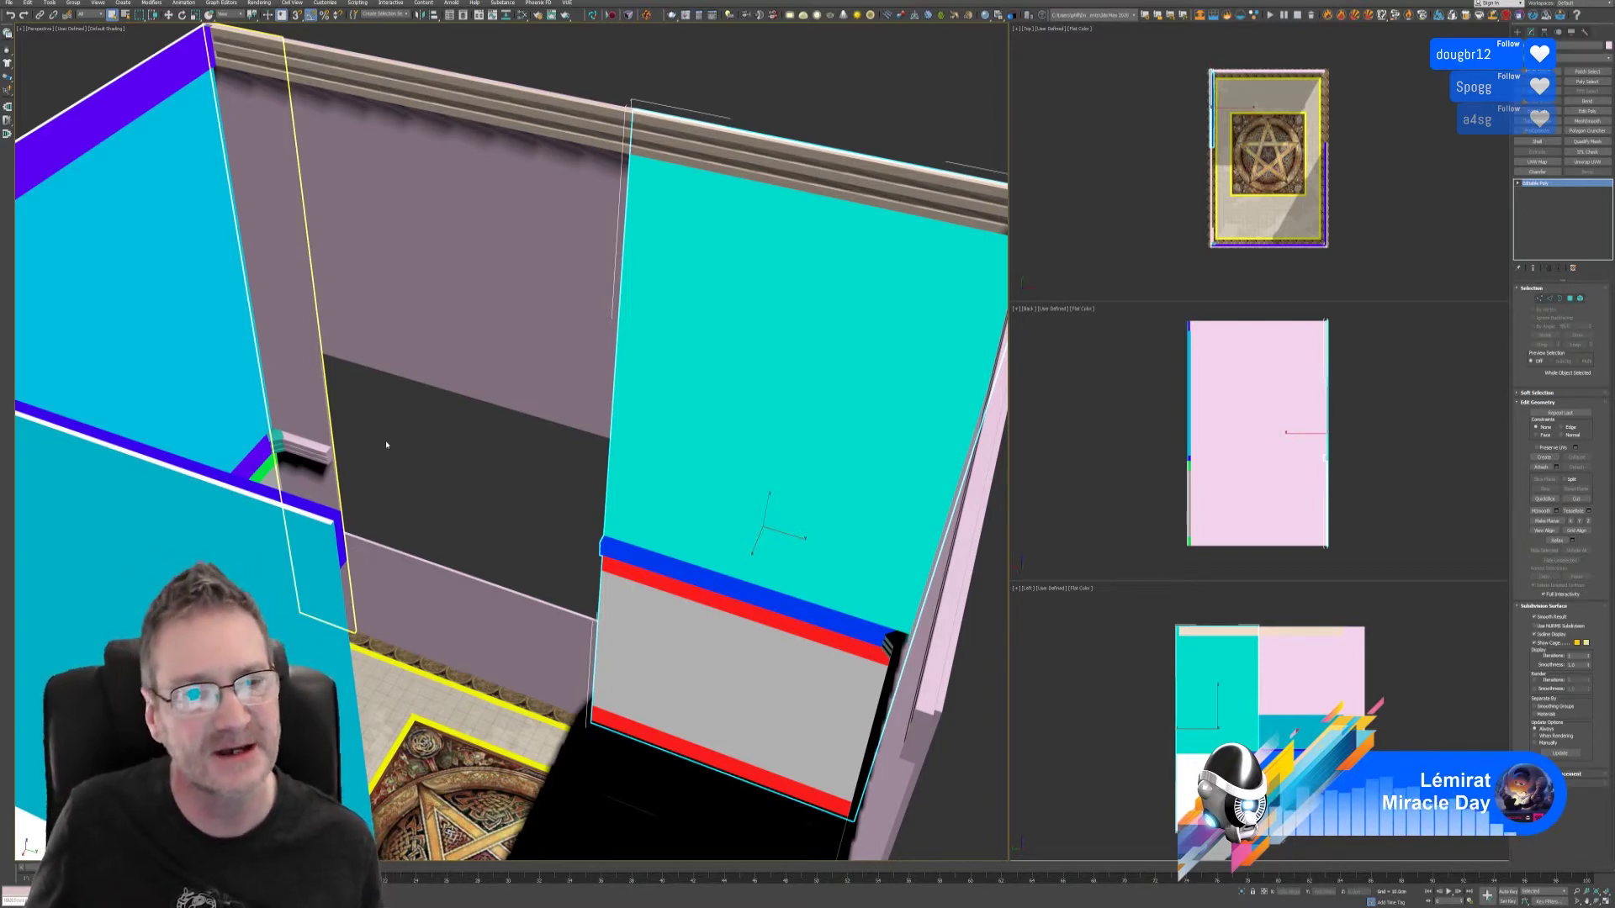
click(440, 309)
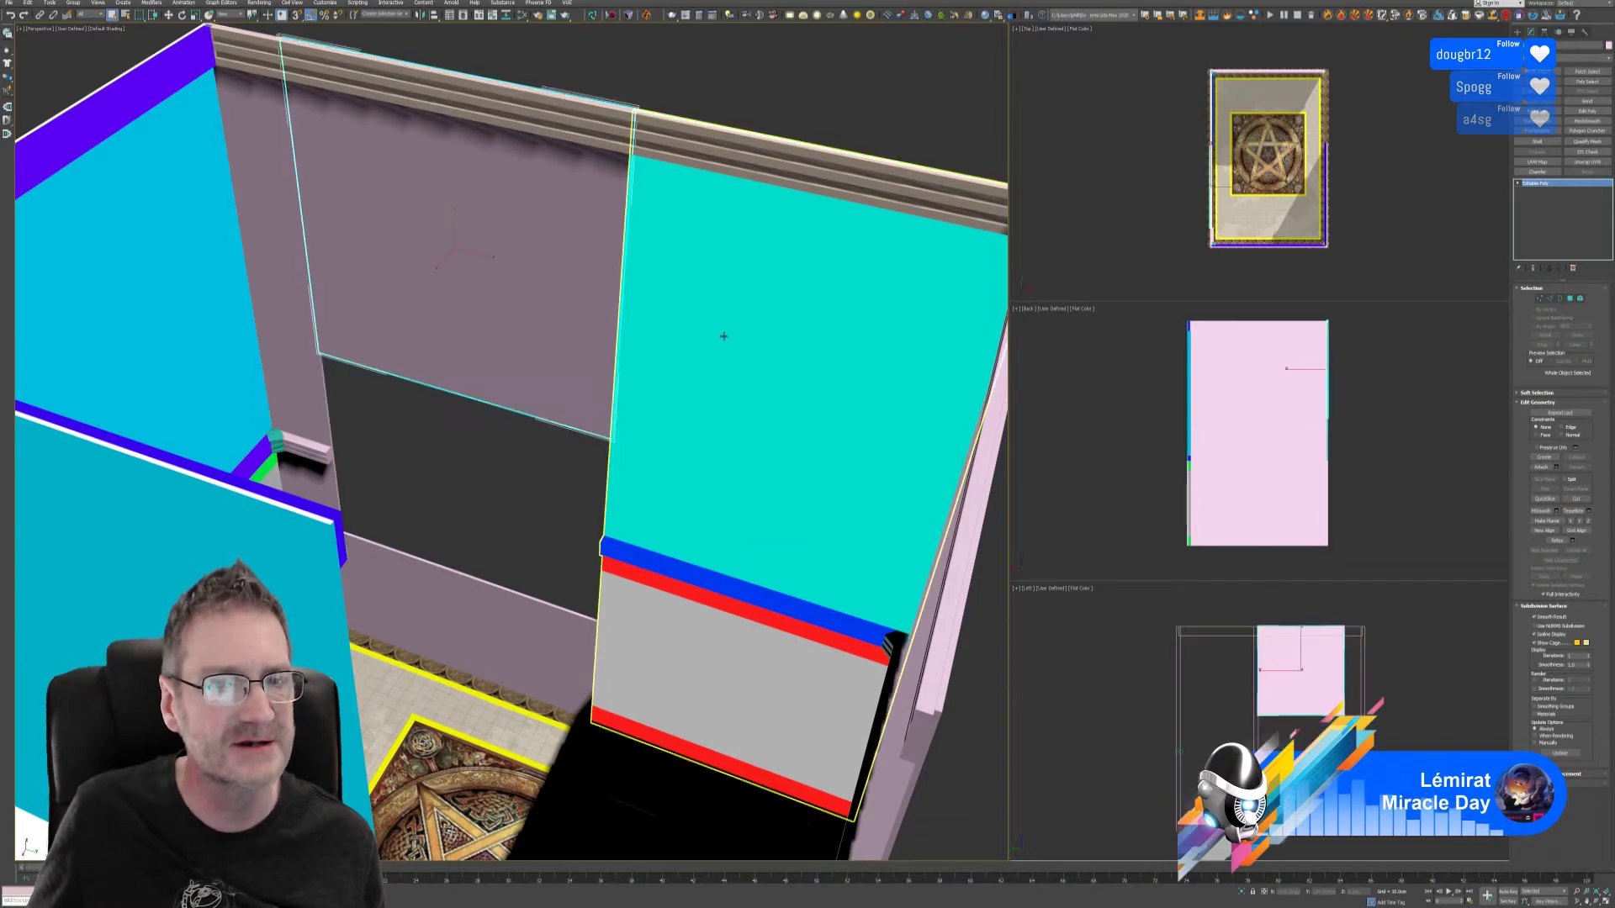
- Inspect the bathroom's wall sections and the trim piece in the far corner in the perspective view
click(723, 337)
click(471, 627)
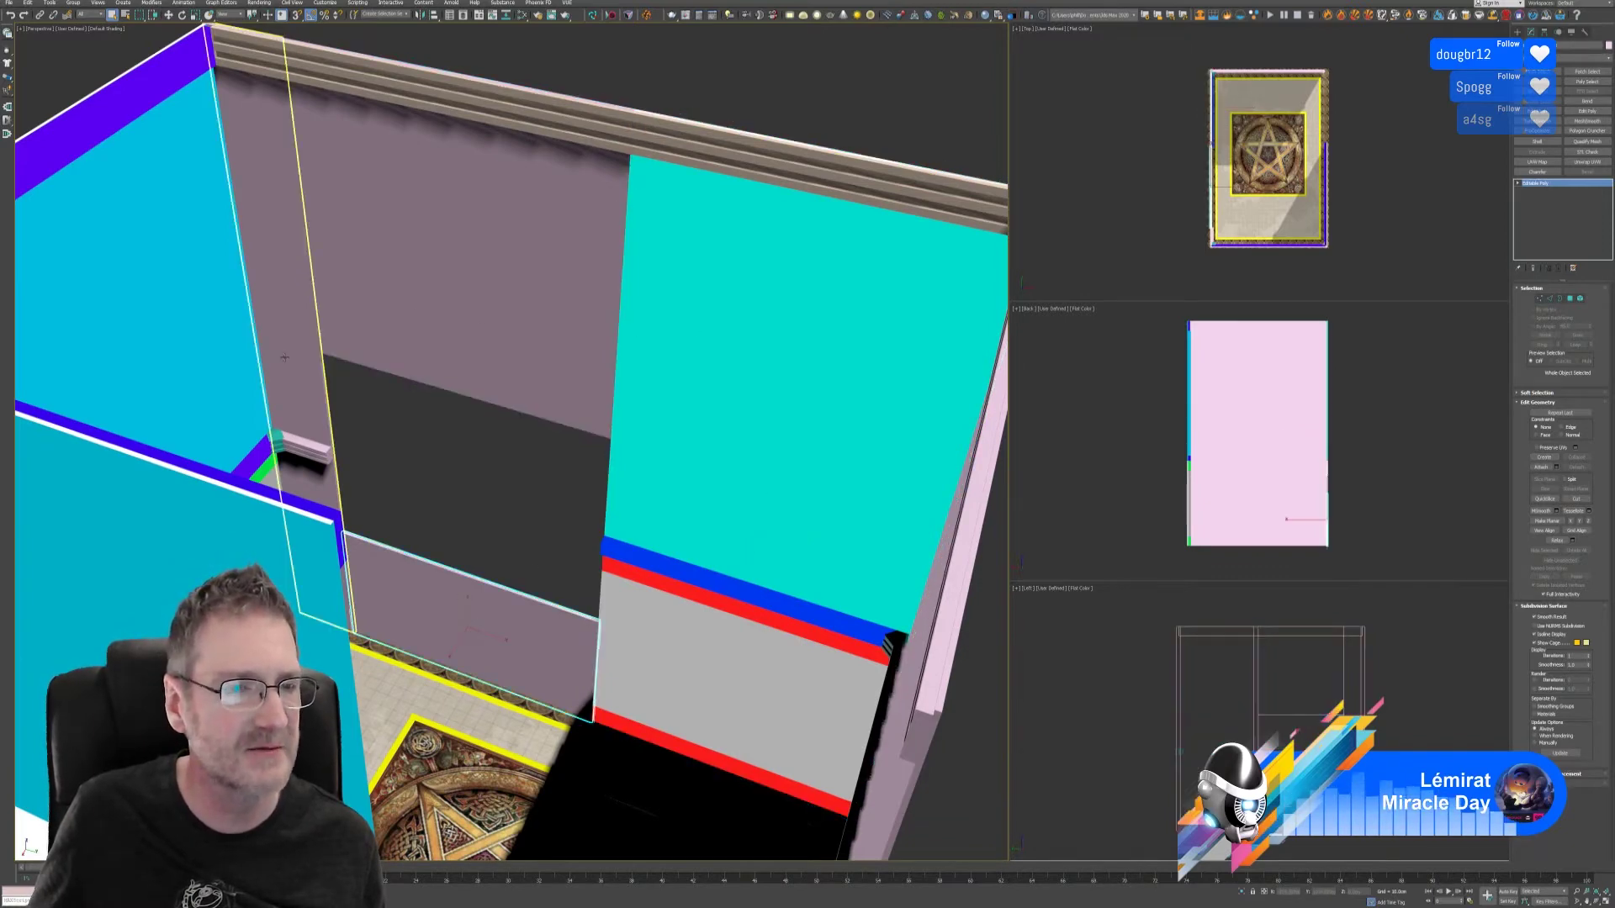
click(281, 354)
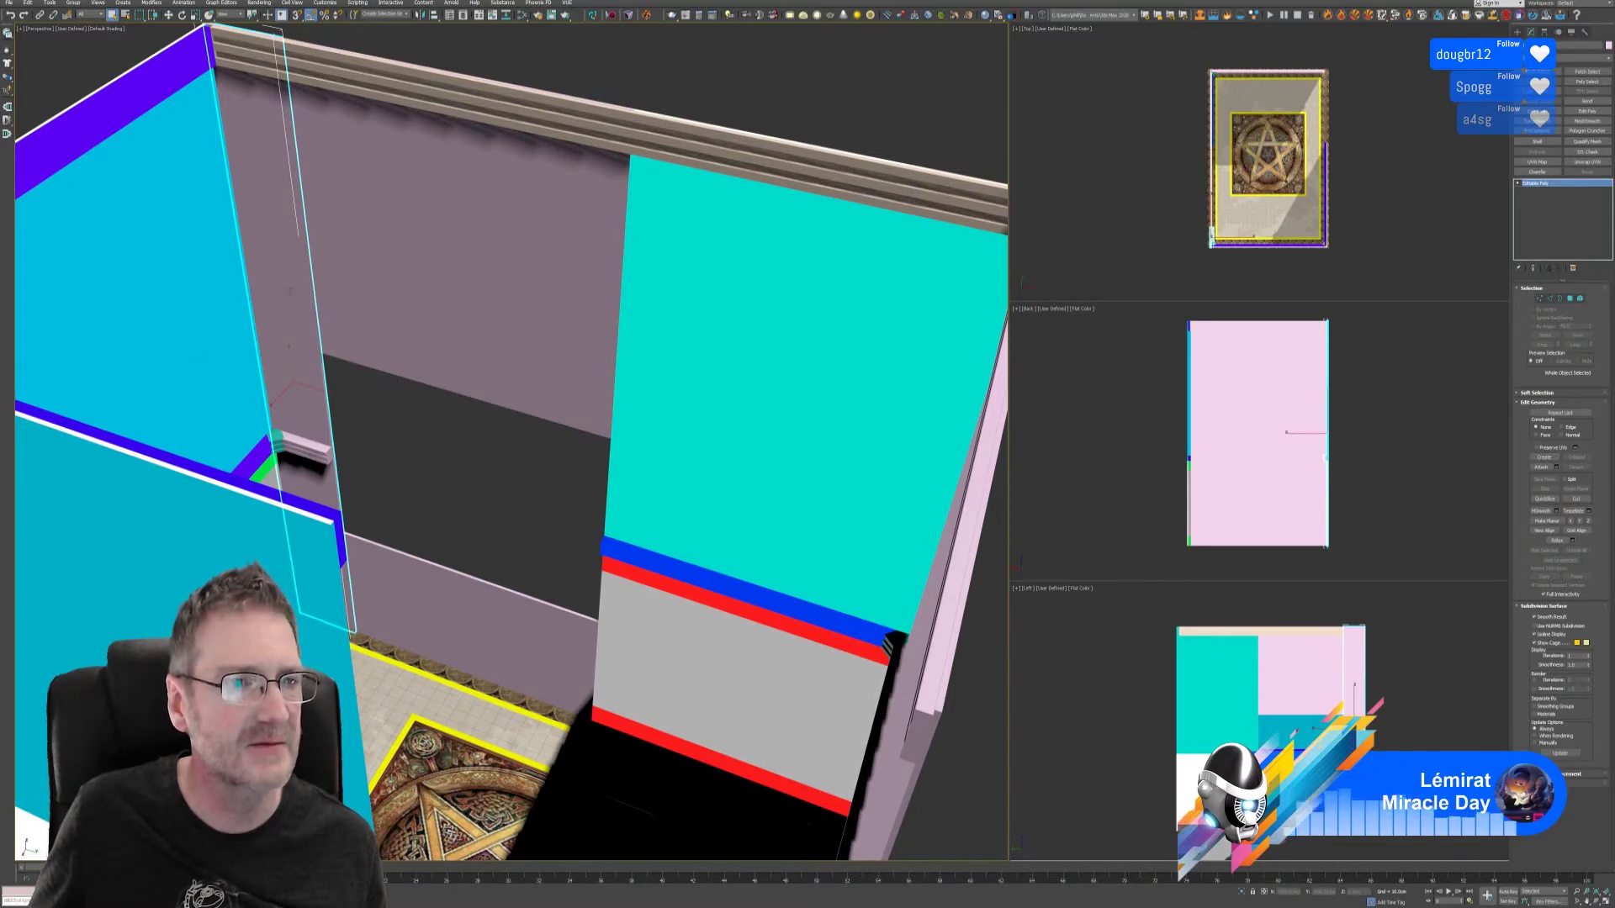
key(ctrl+z)
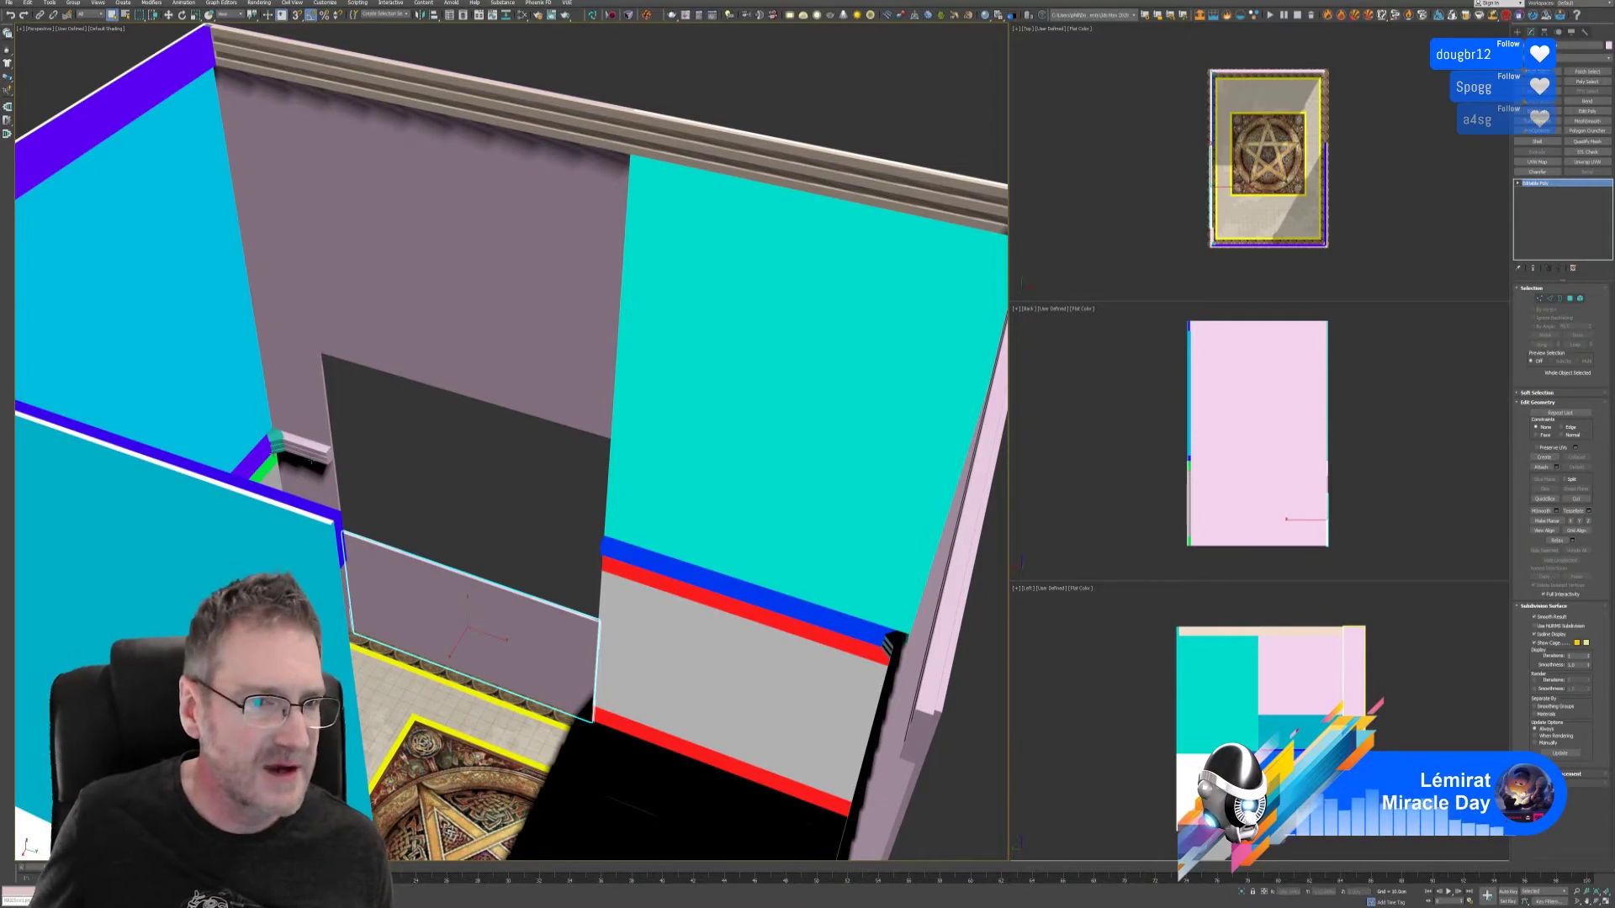
scroll(256, 451, up, 5)
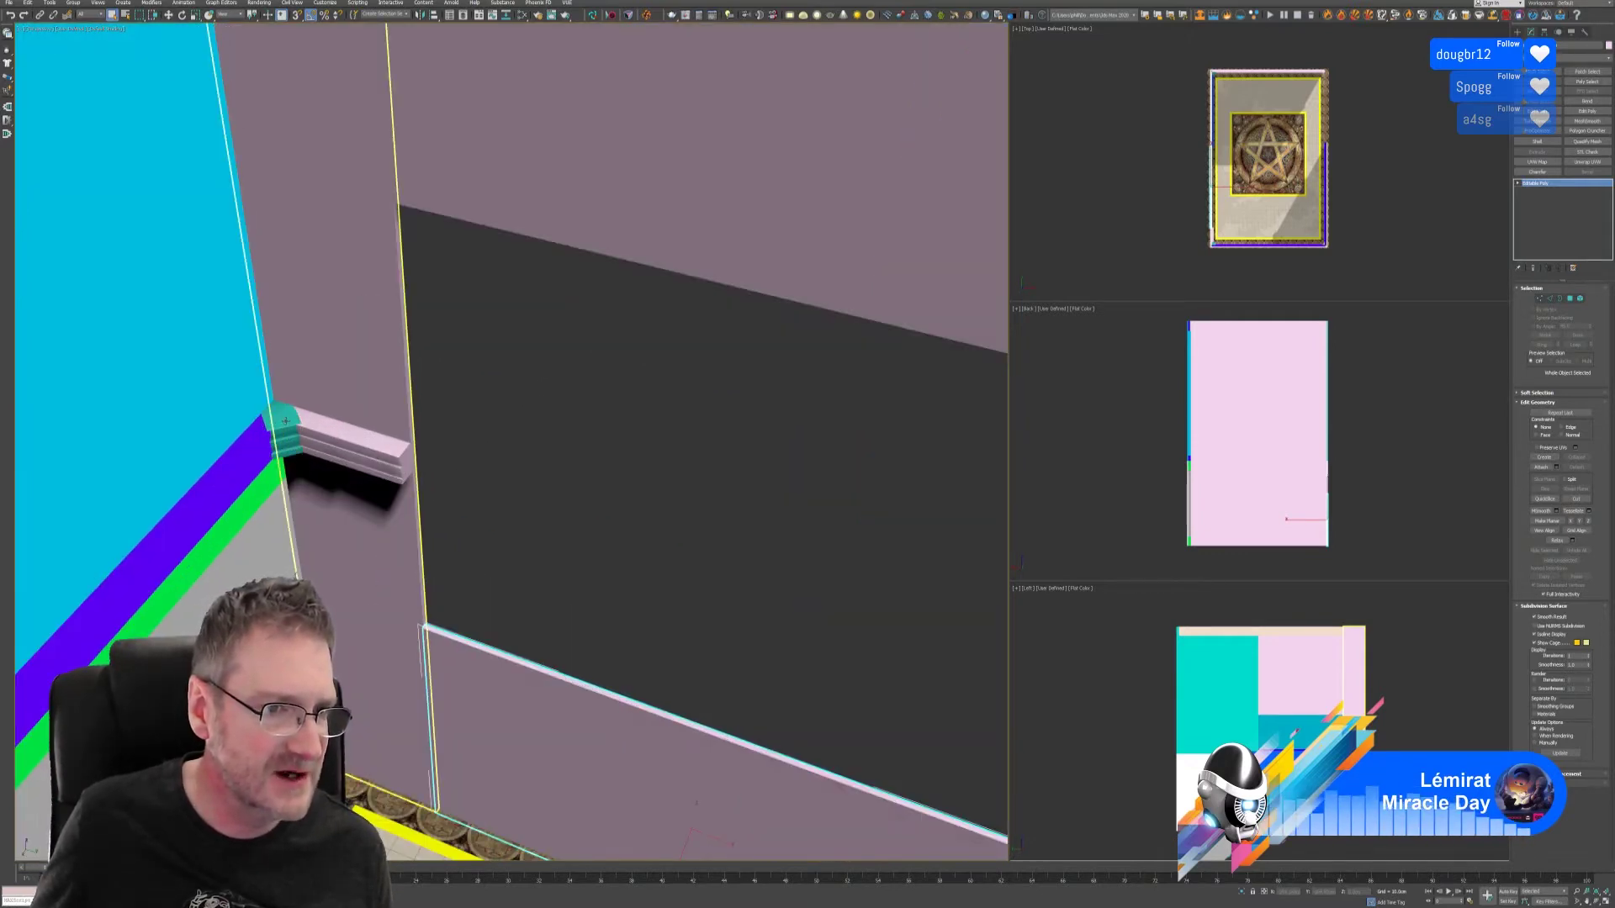
click(285, 419)
scroll(244, 454, up, 4)
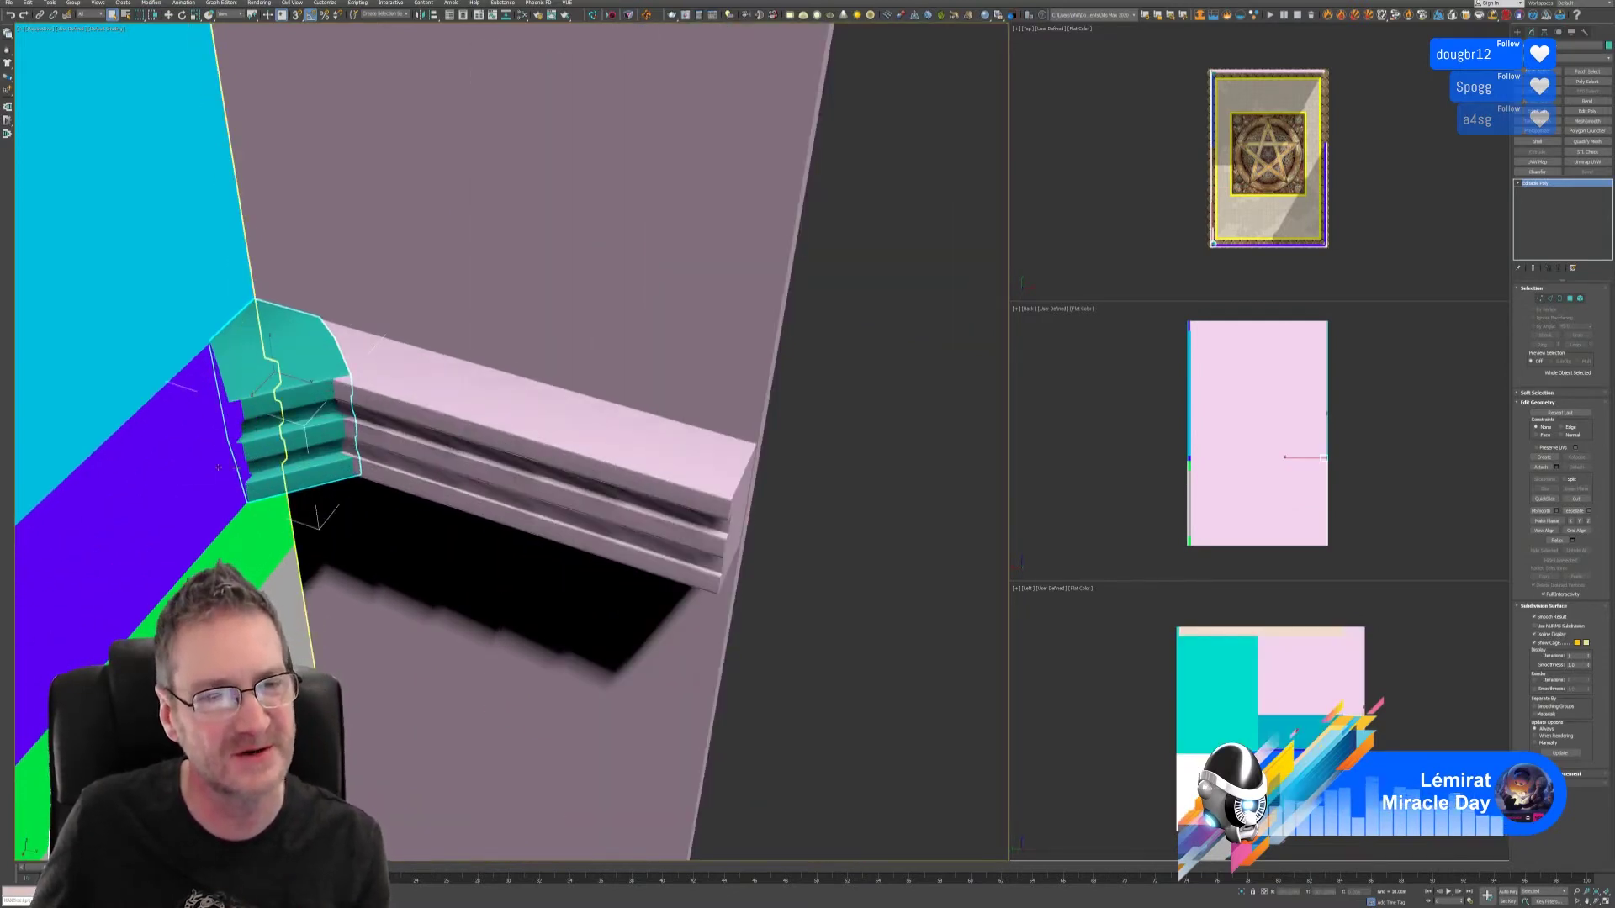
scroll(219, 466, down, 5)
scroll(288, 489, down, 4)
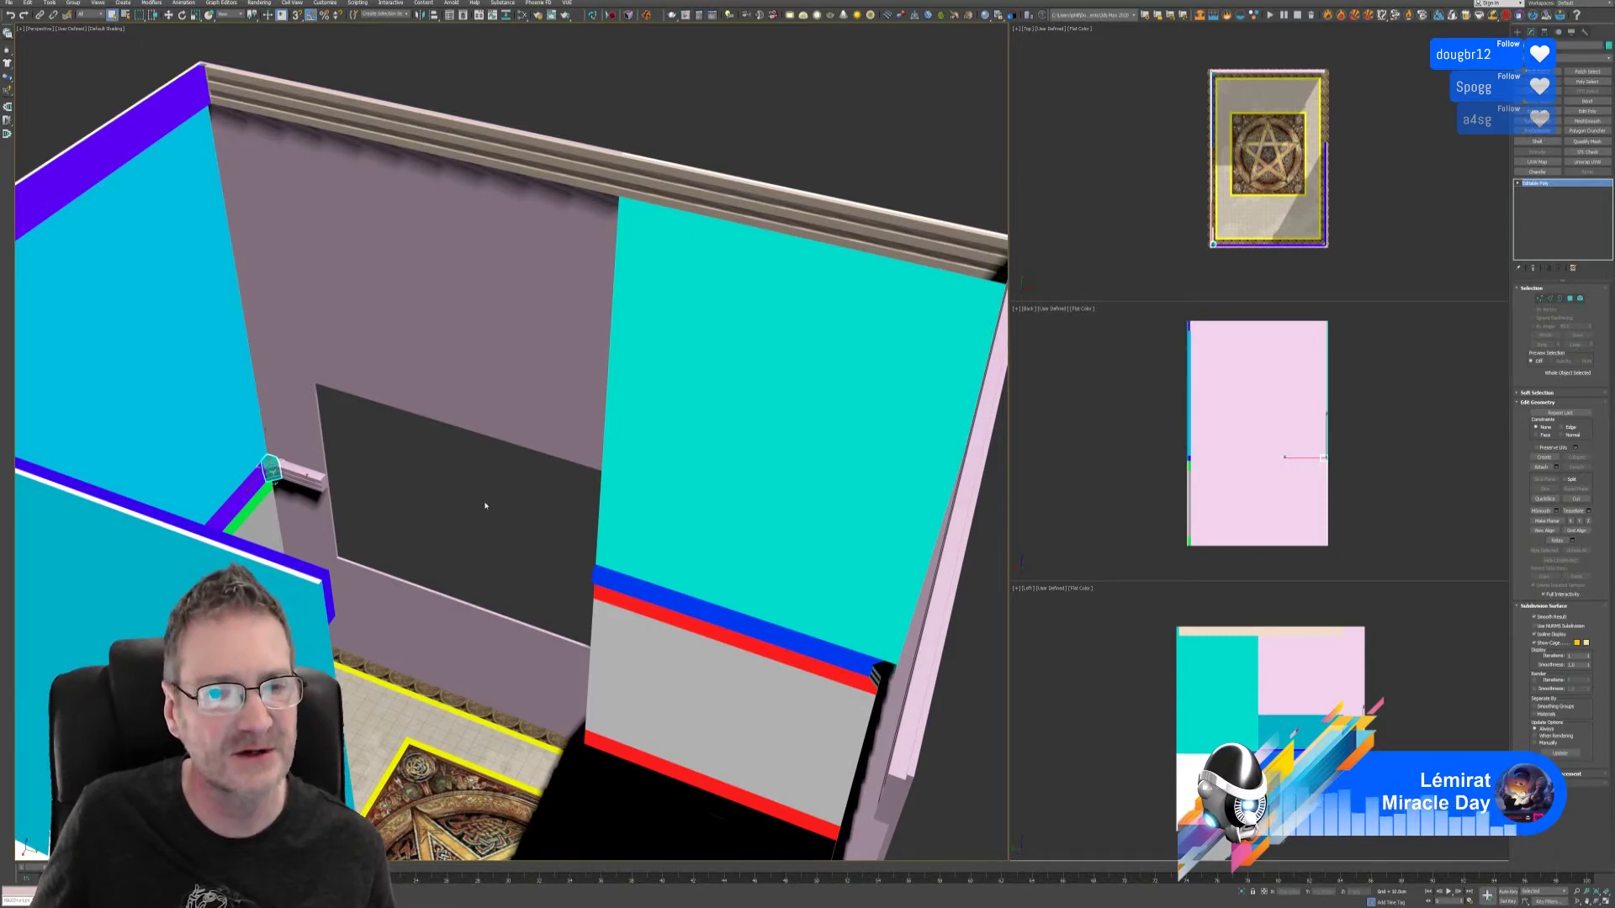
middle_drag(485, 505, 485, 486)
scroll(481, 486, down, 4)
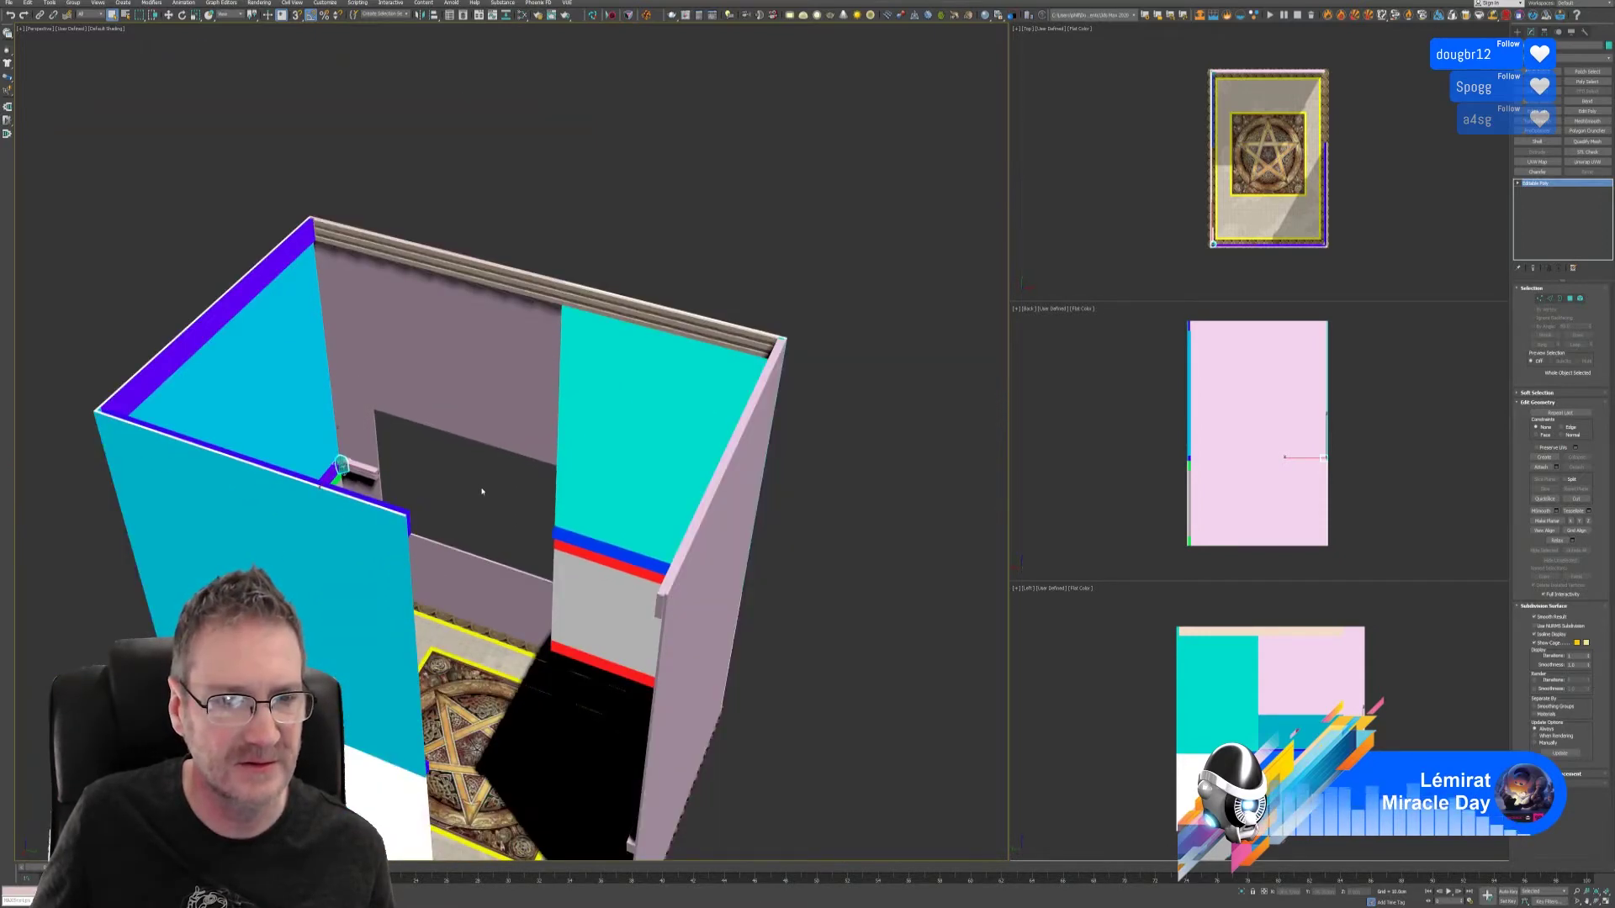
click(482, 491)
click(664, 434)
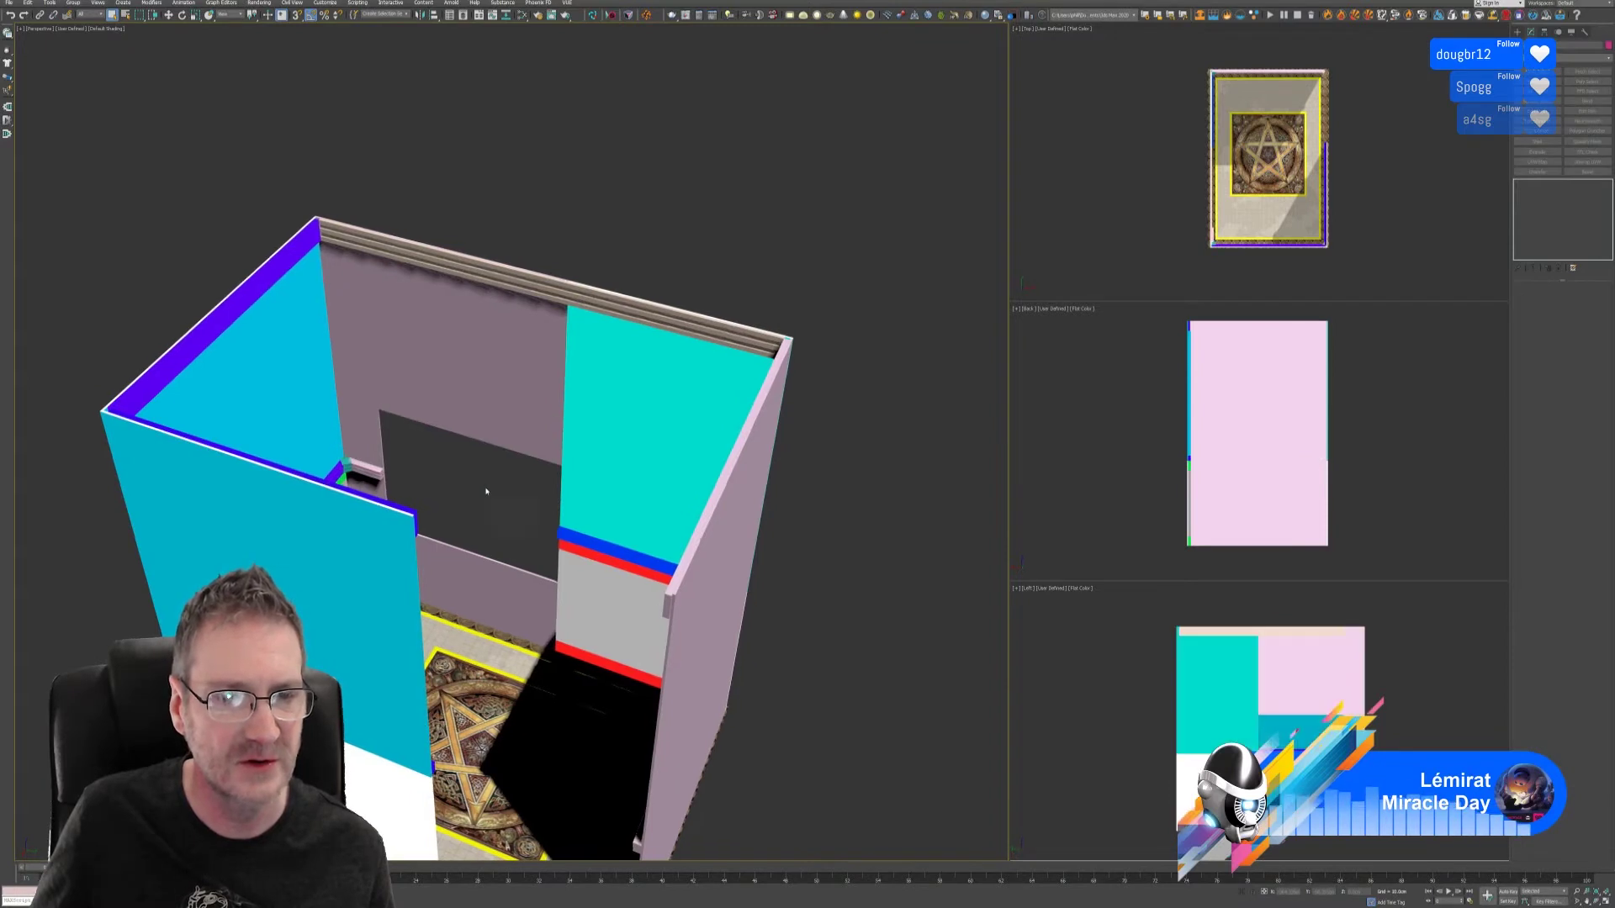
click(664, 434)
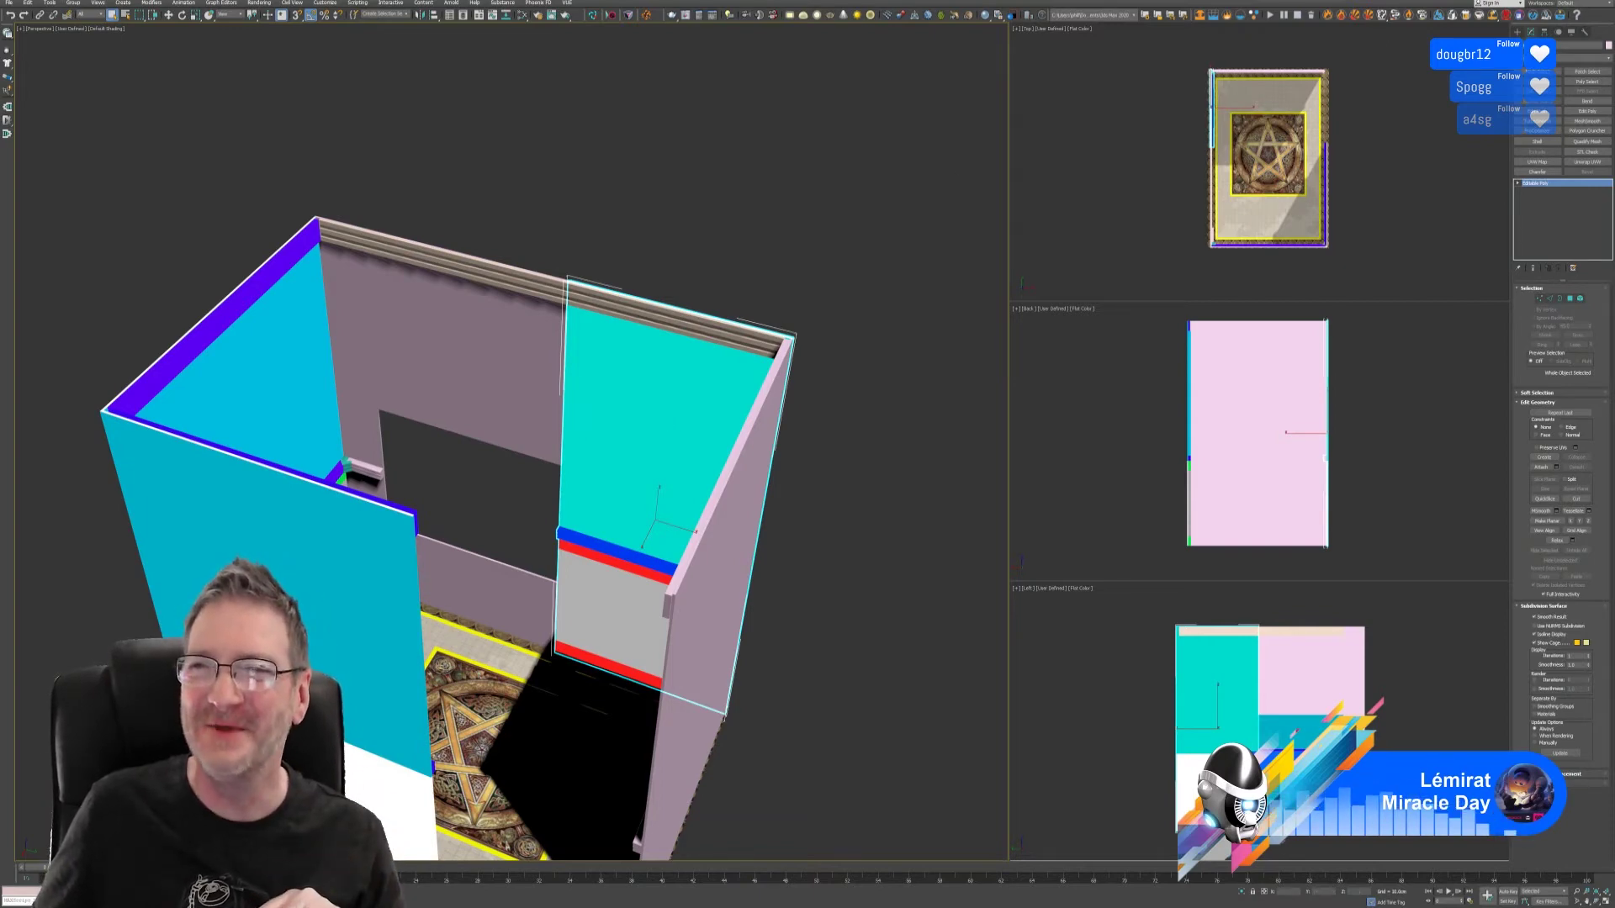
- Switch to Substance Painter and start a new project using the Bath_FrontWall mesh file
key(super+d)
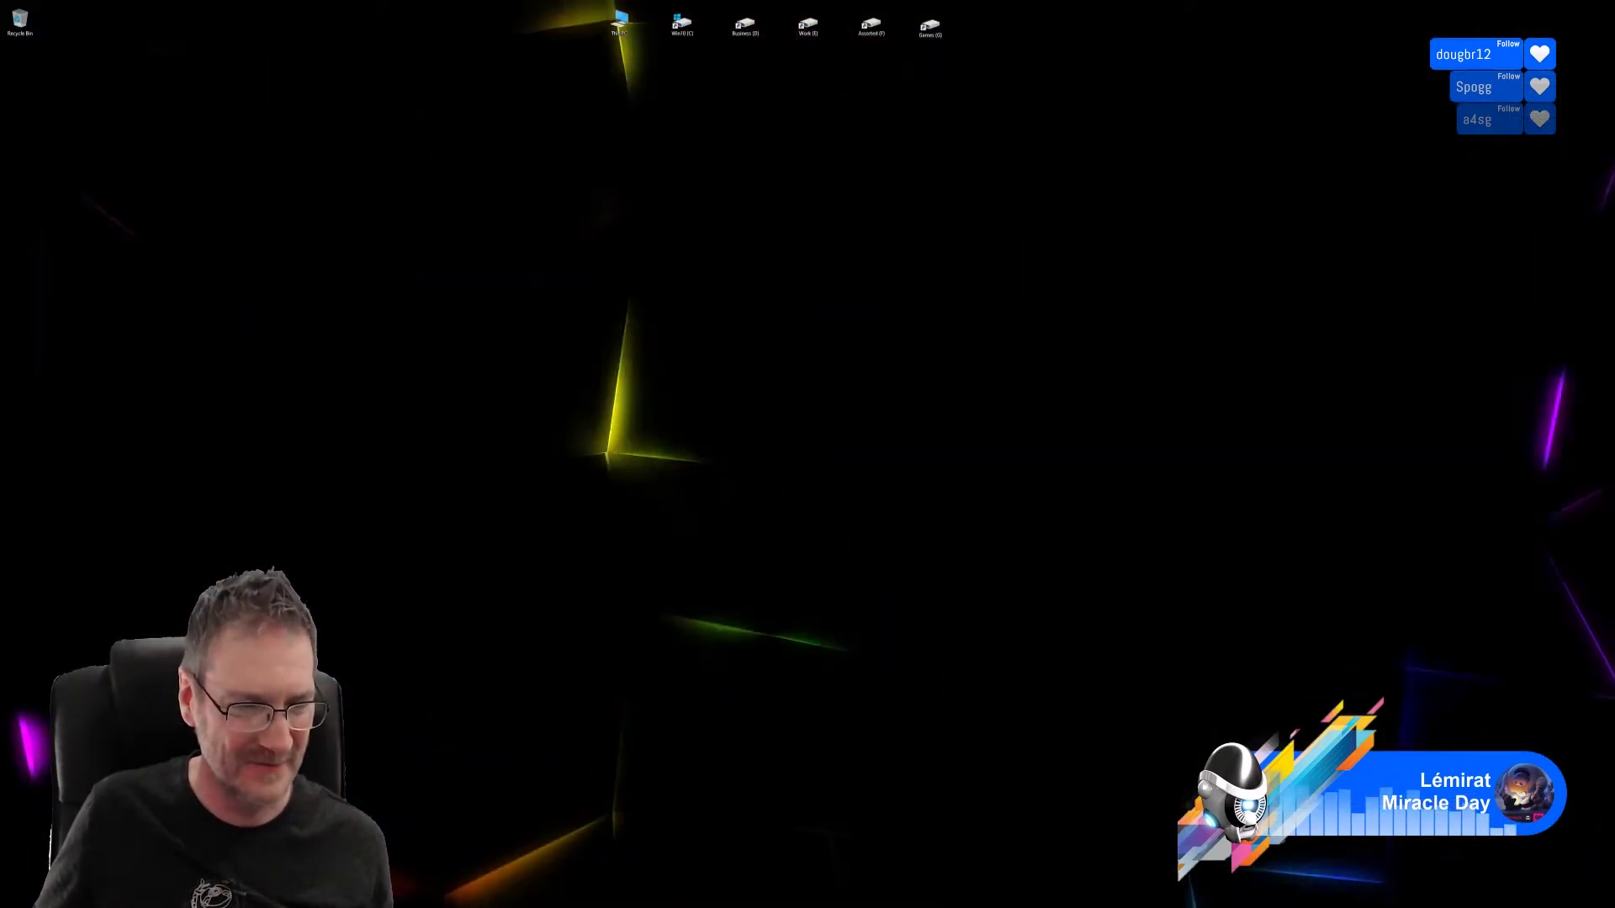
key(alt+Tab)
click(7, 4)
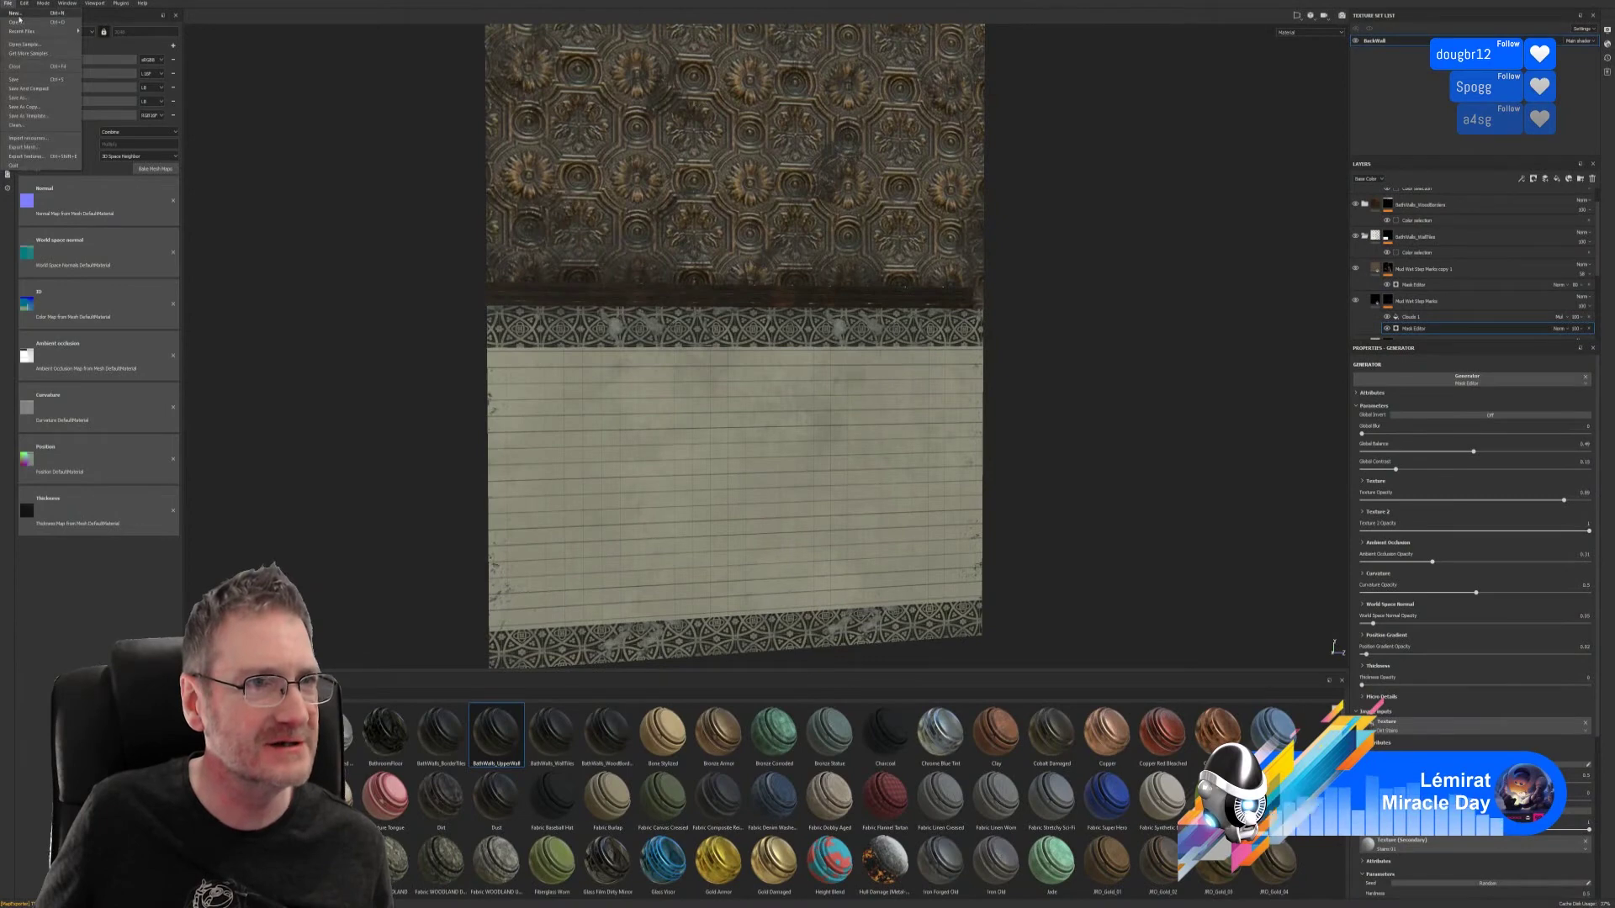
click(24, 16)
click(895, 366)
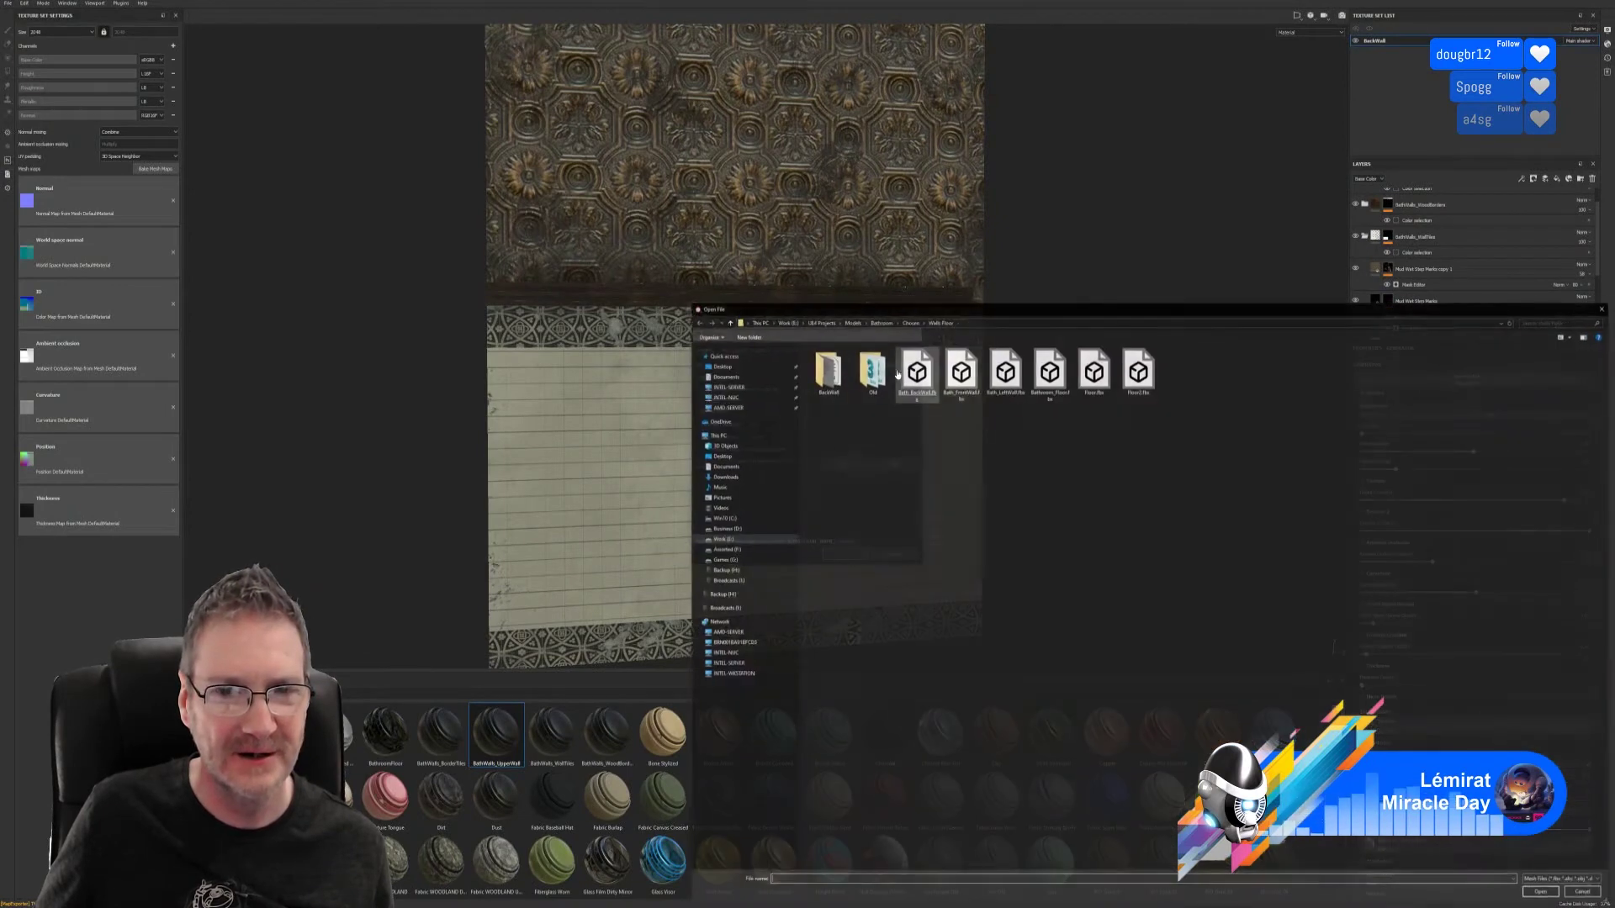
drag(951, 292, 681, 226)
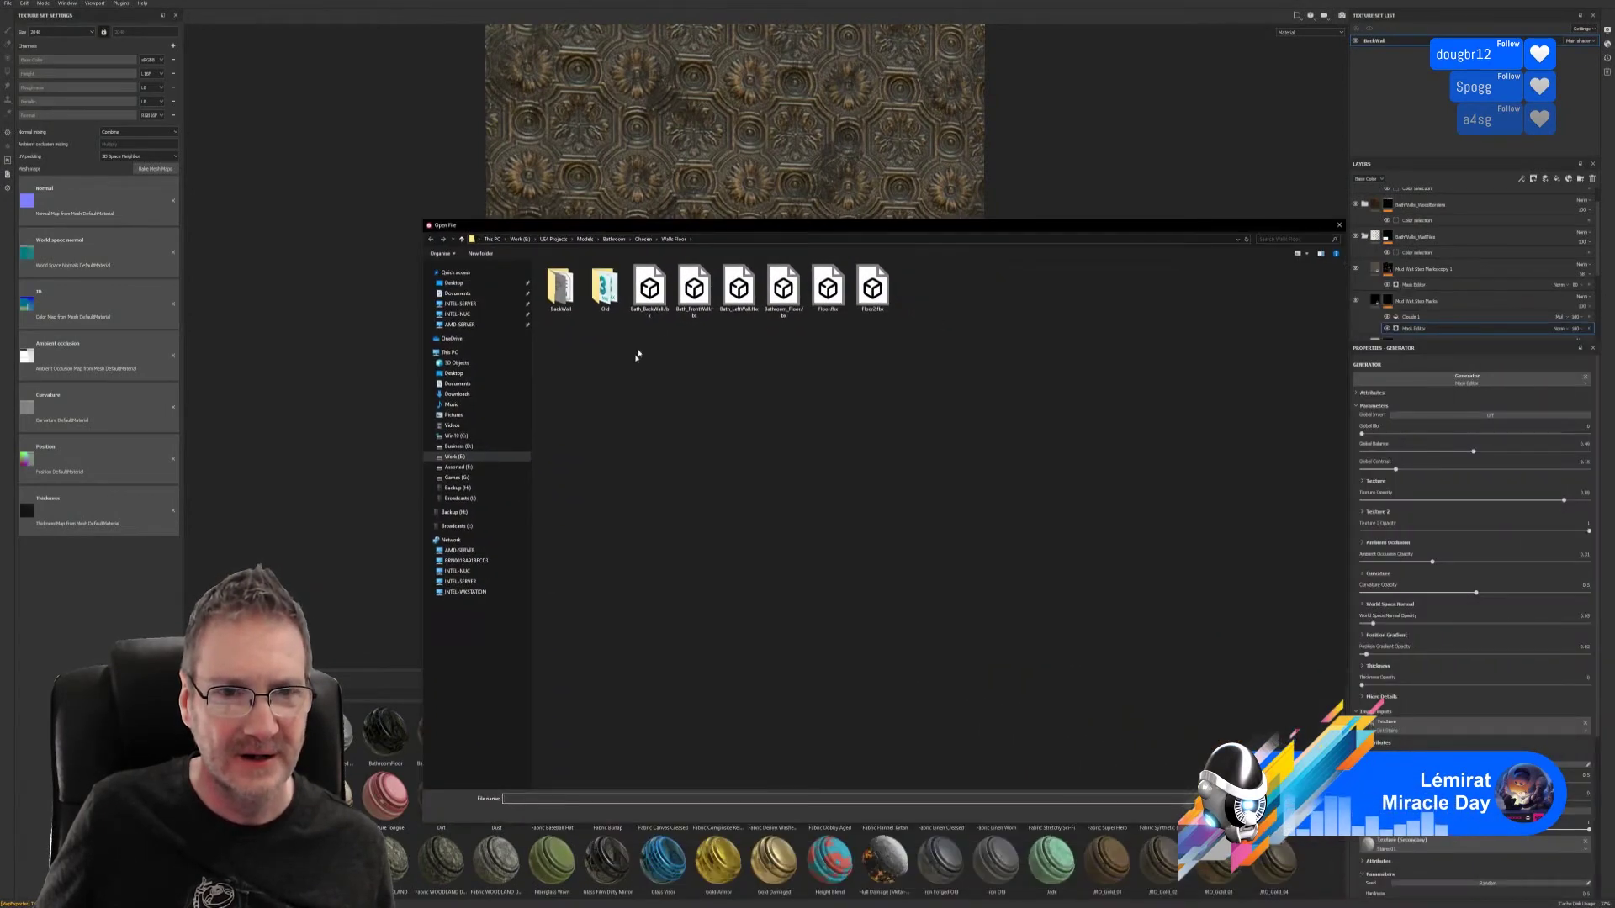
double_click(701, 290)
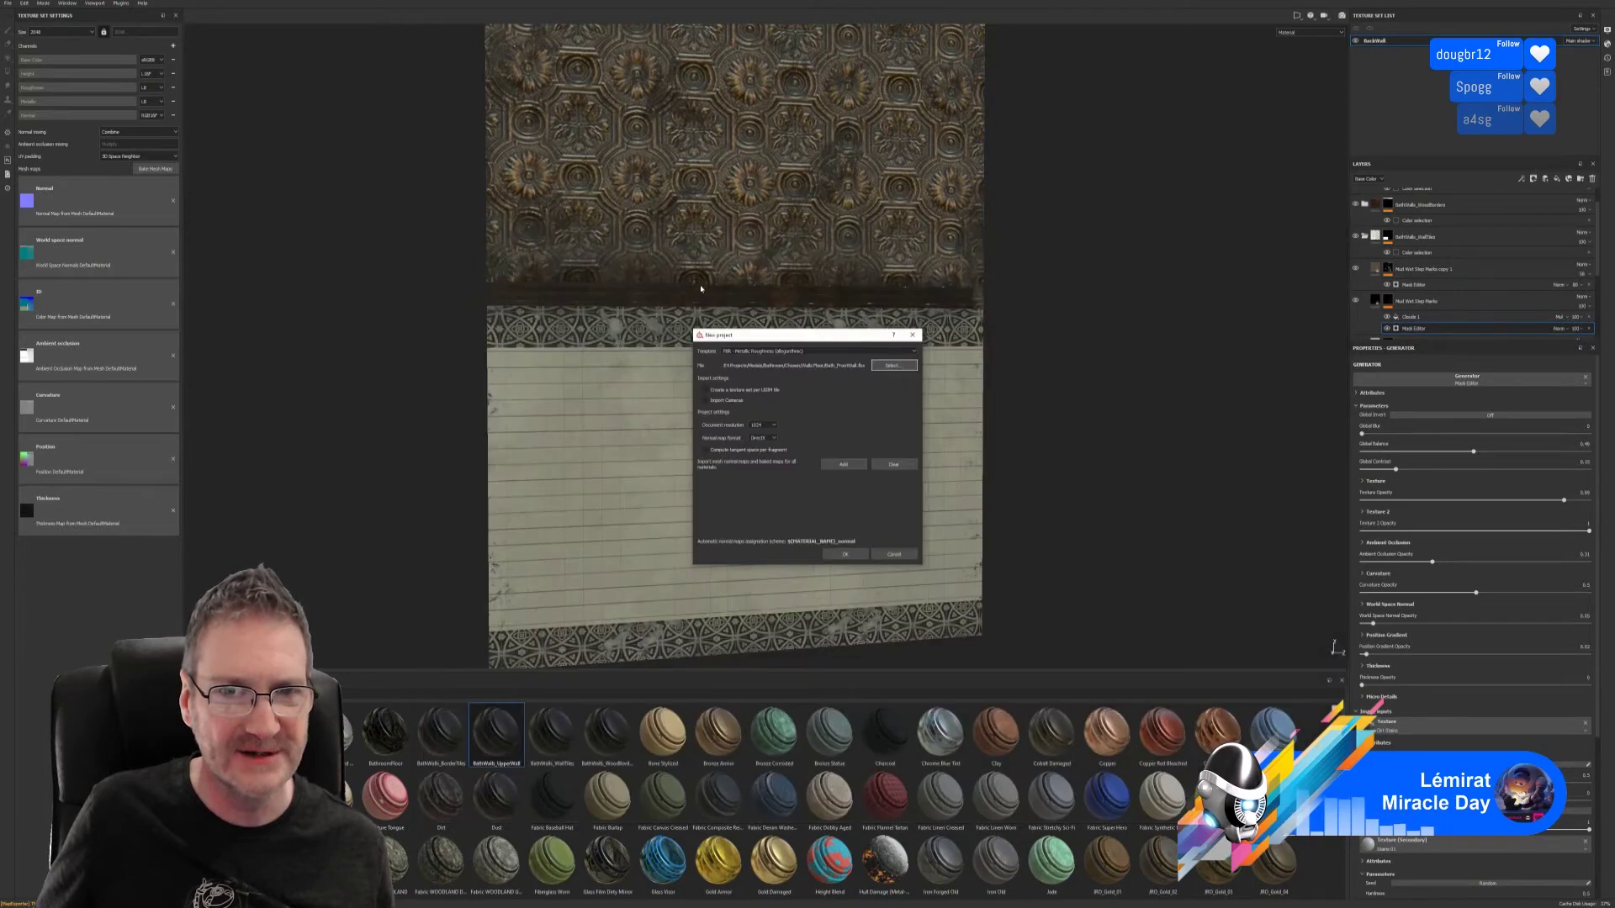
- Raise the new project's document resolution and create the project
click(773, 426)
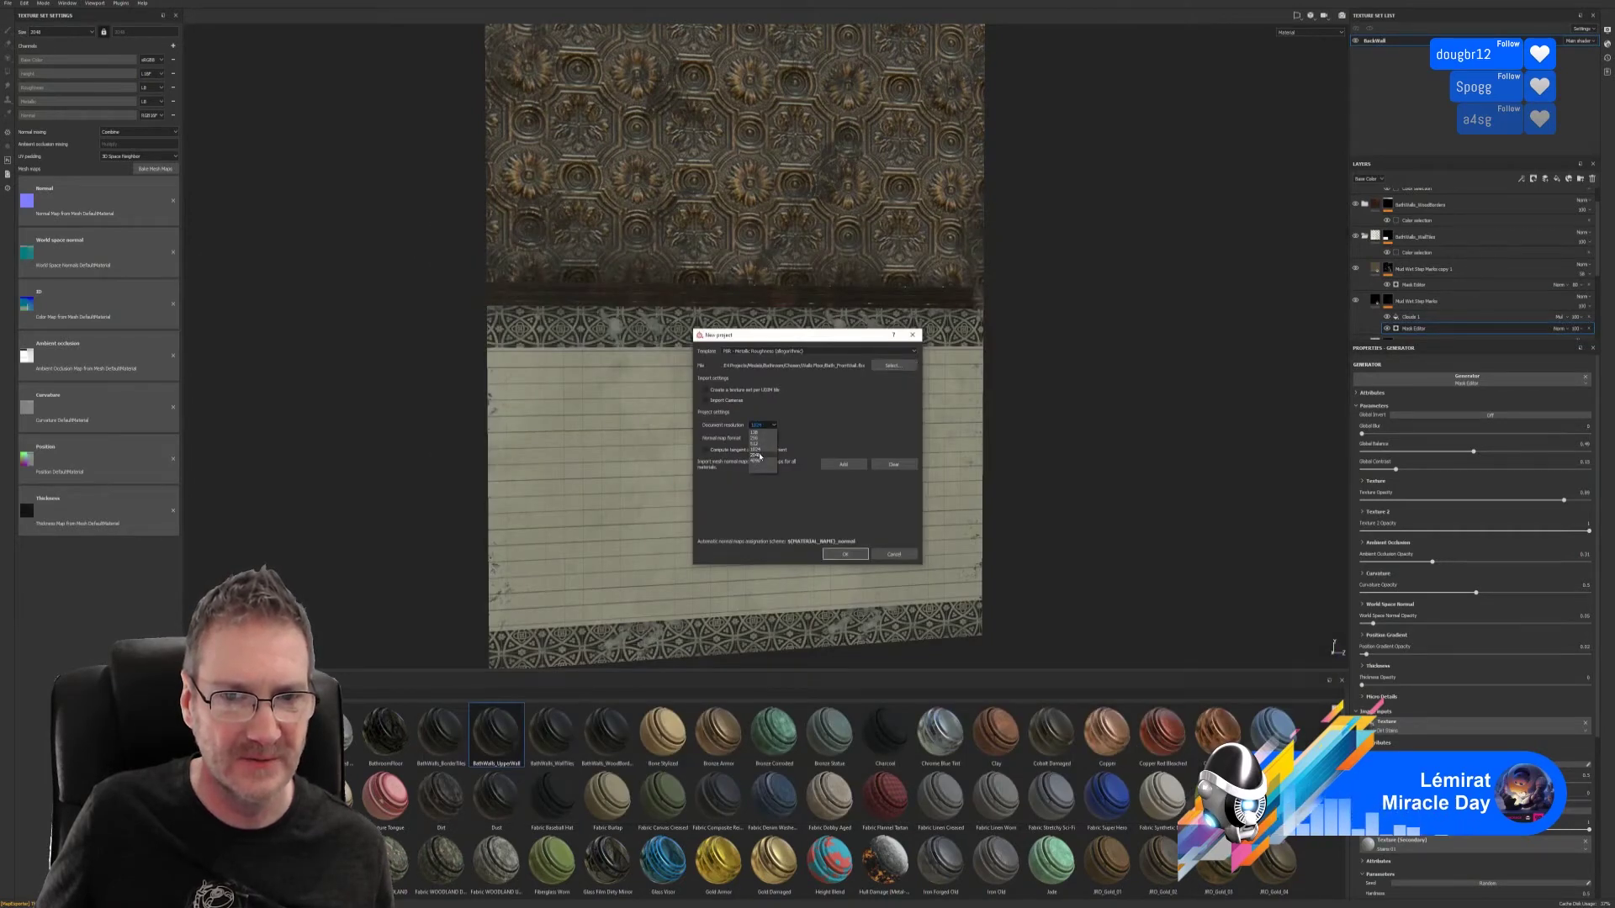
click(759, 456)
click(837, 554)
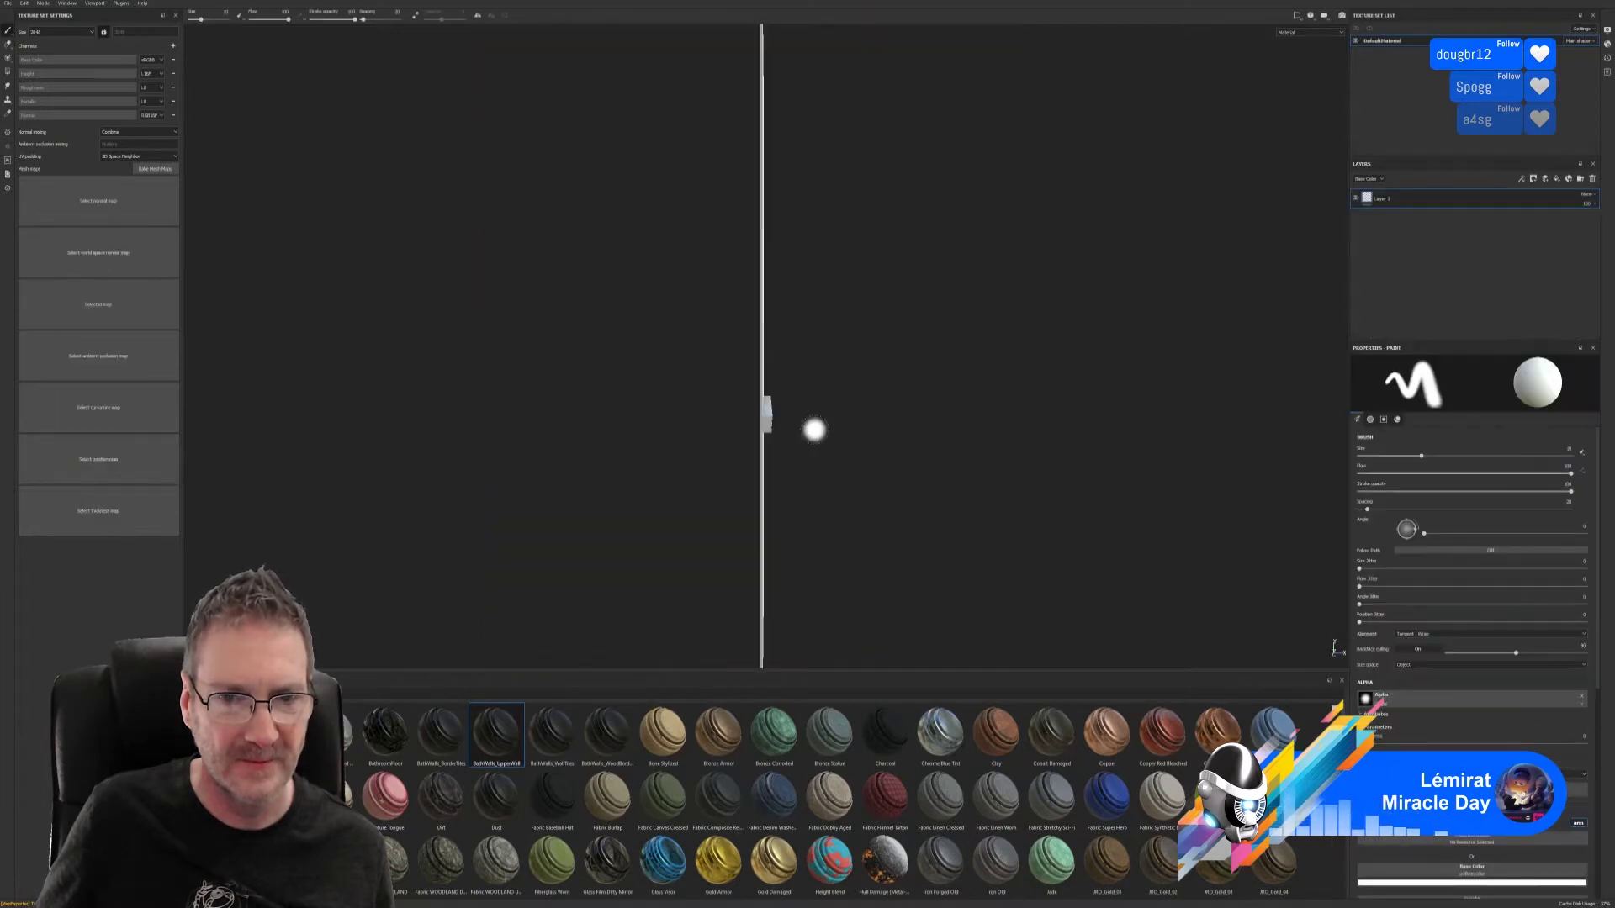
- Bake all mesh maps for the front wall with a larger output size
alt+drag(937, 368, 372, 379)
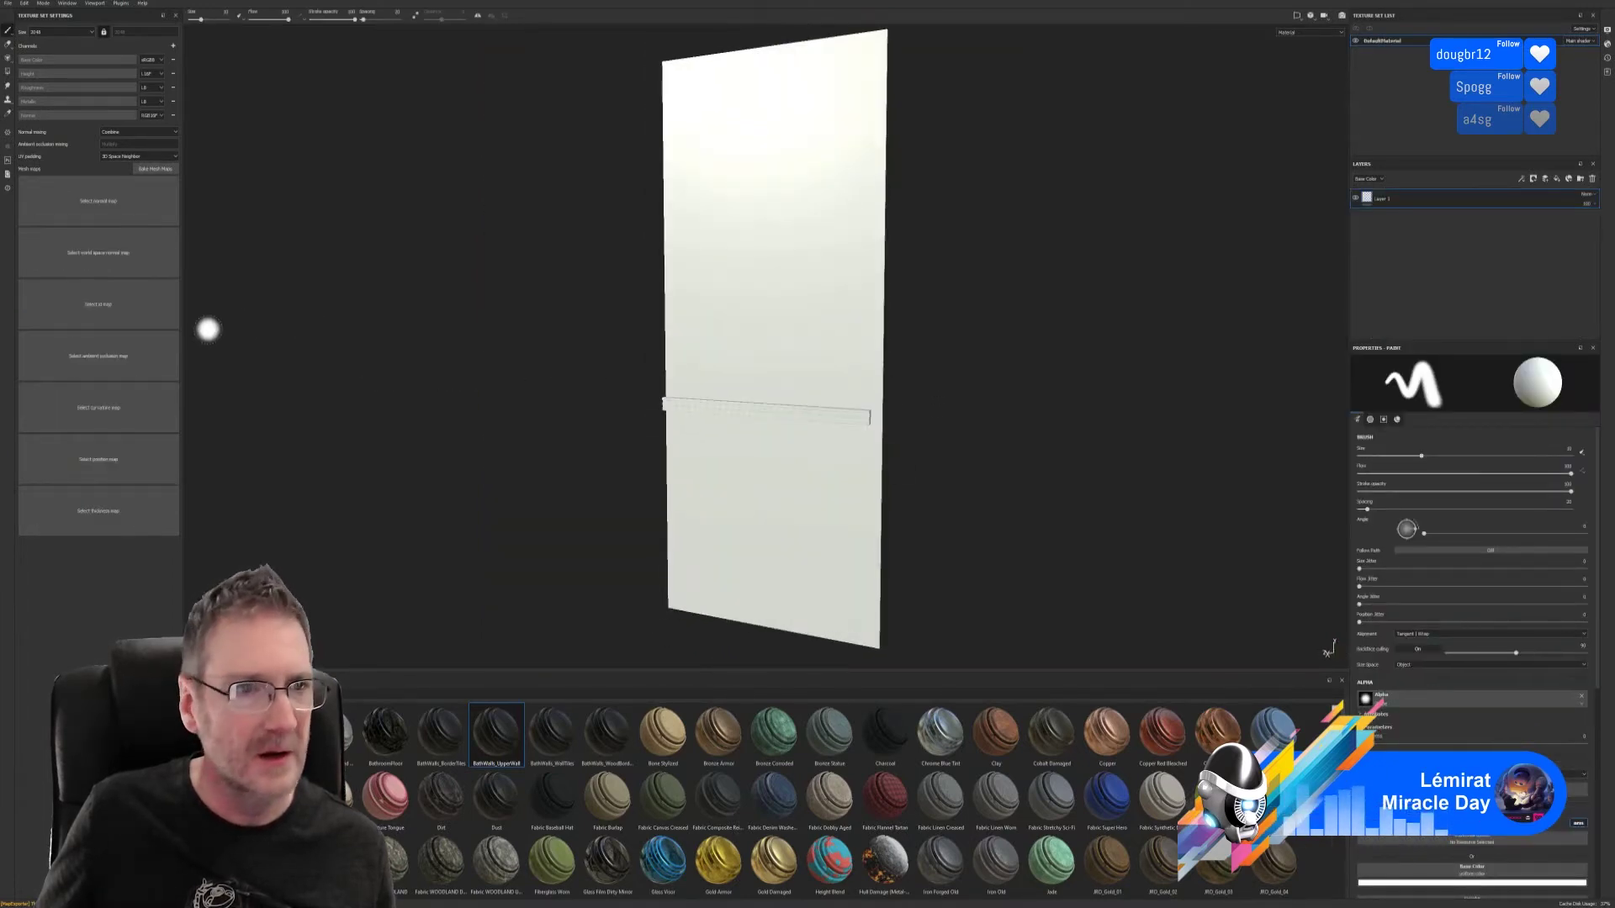
click(155, 168)
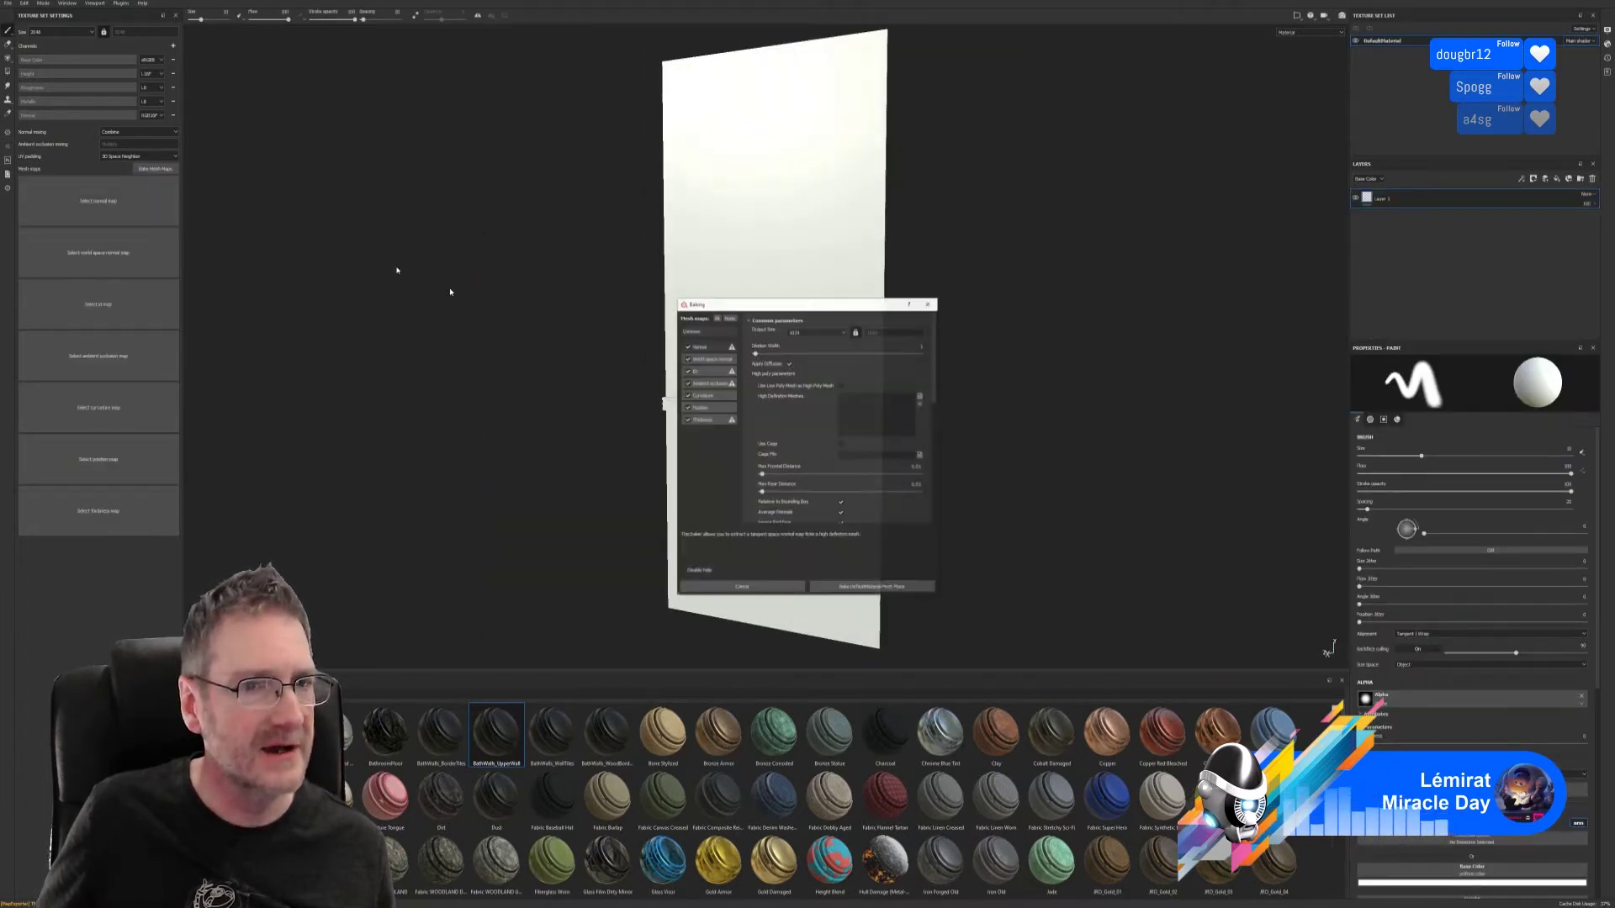
click(814, 333)
click(823, 374)
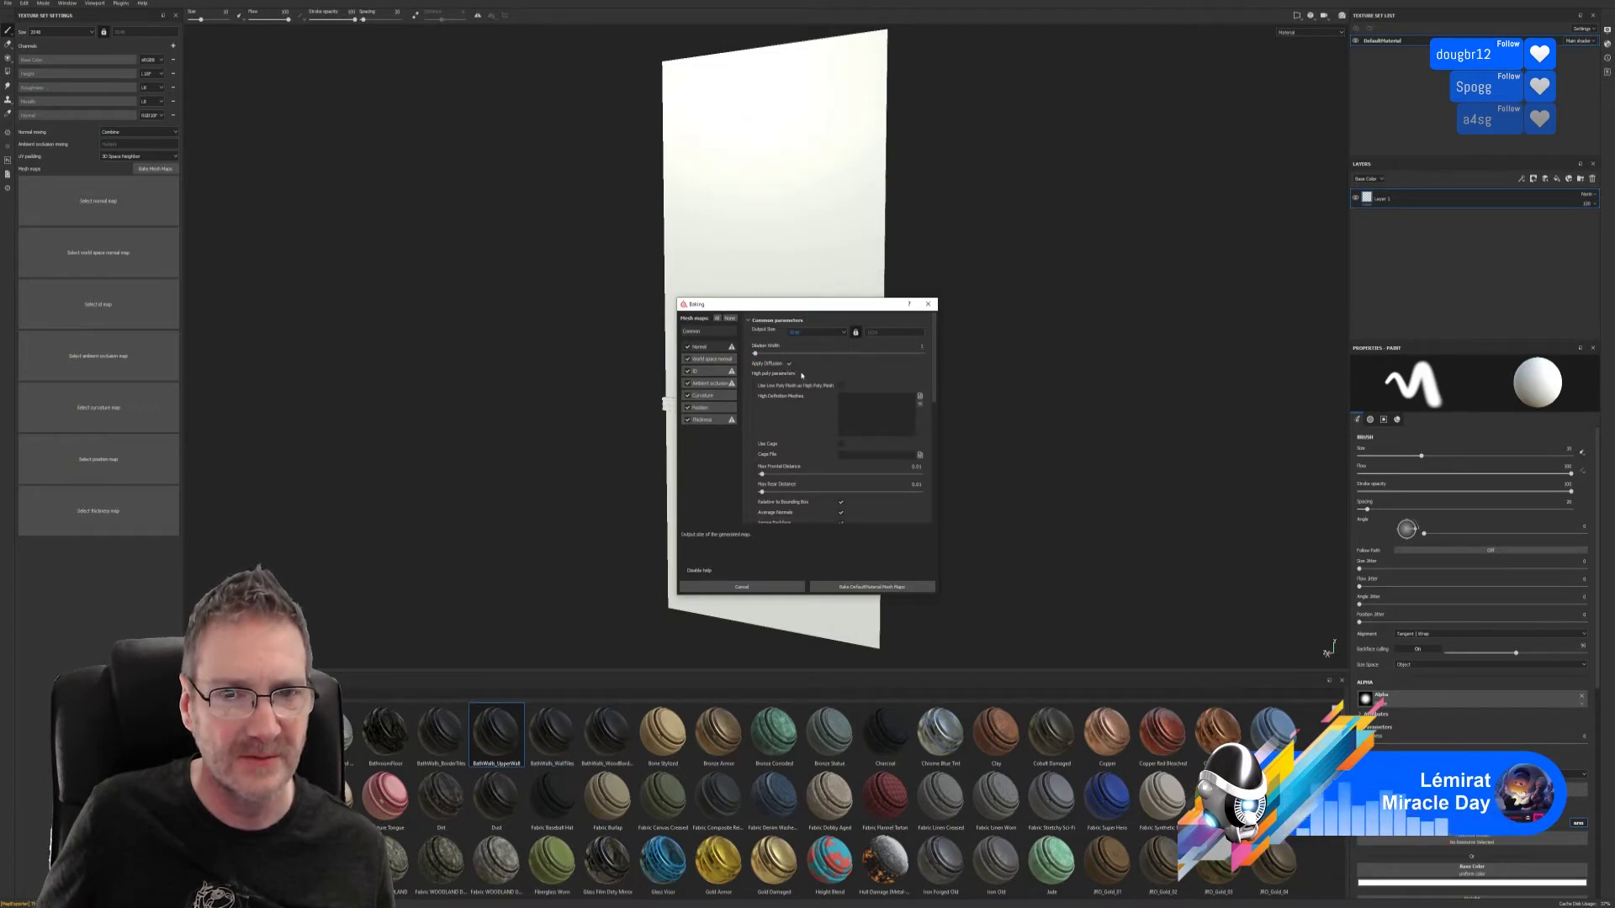
click(871, 587)
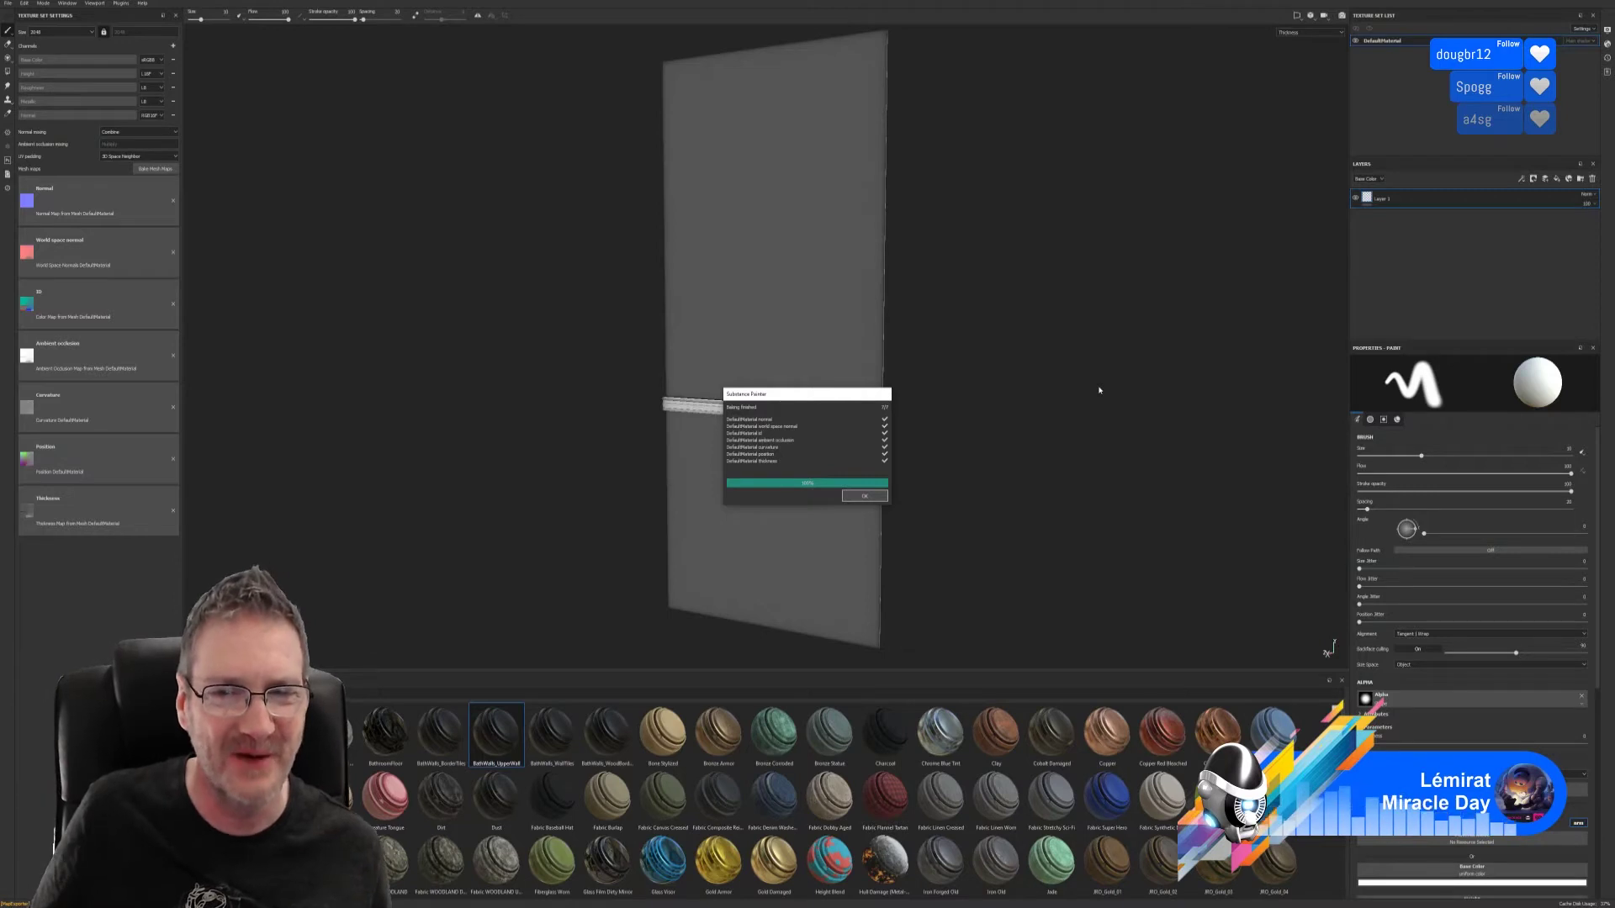
click(865, 496)
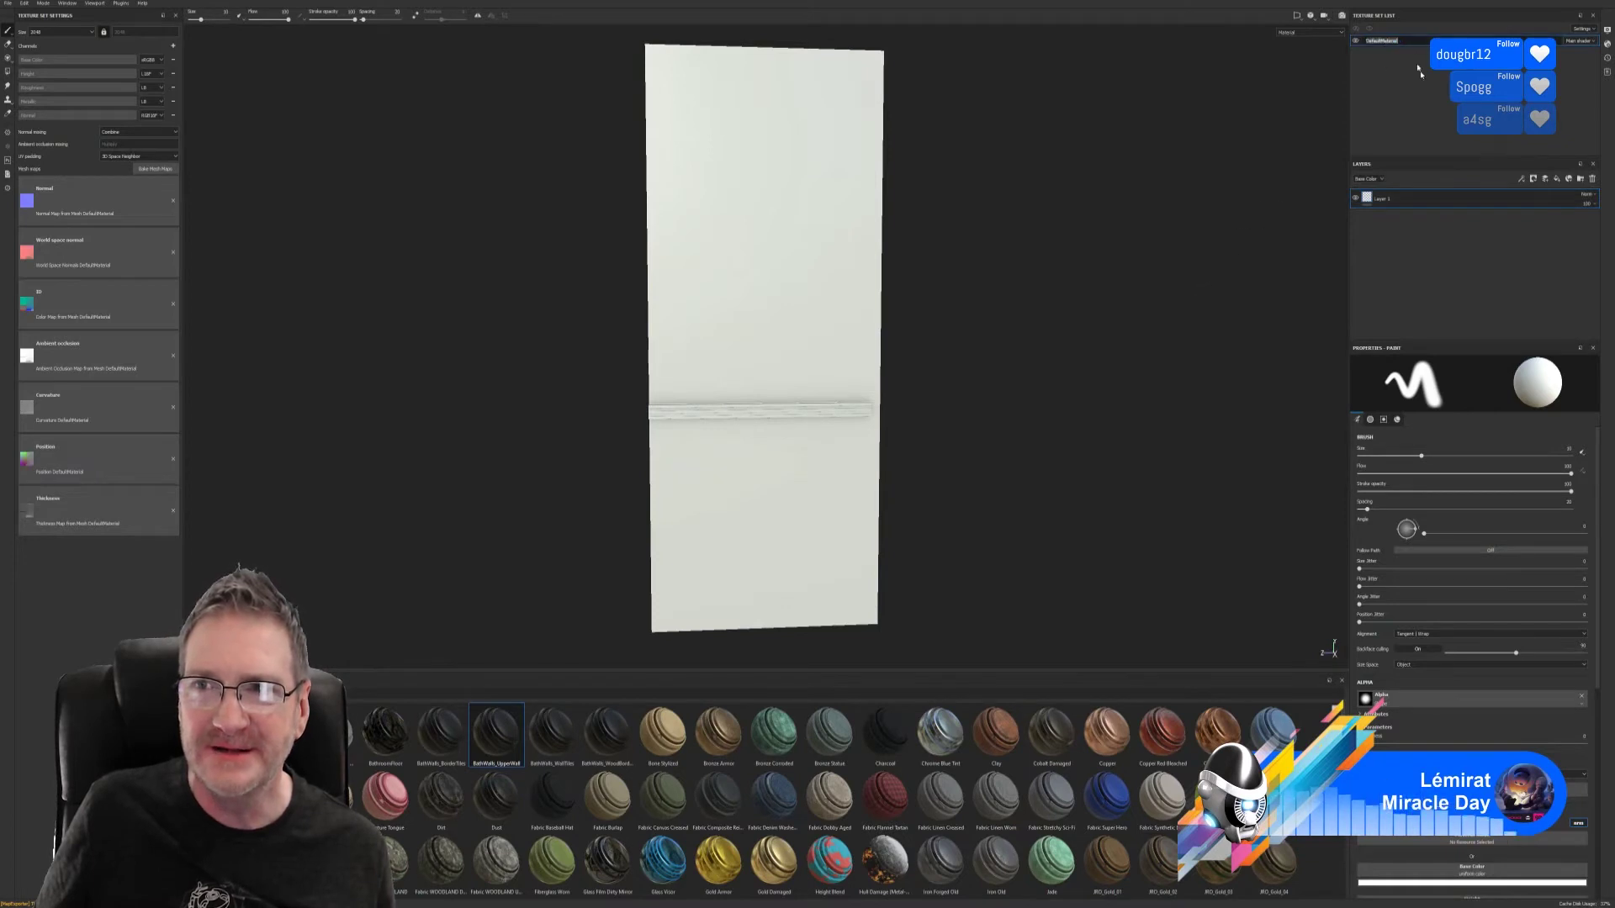
- Rename the default texture set as FrontWall
text(Prop)
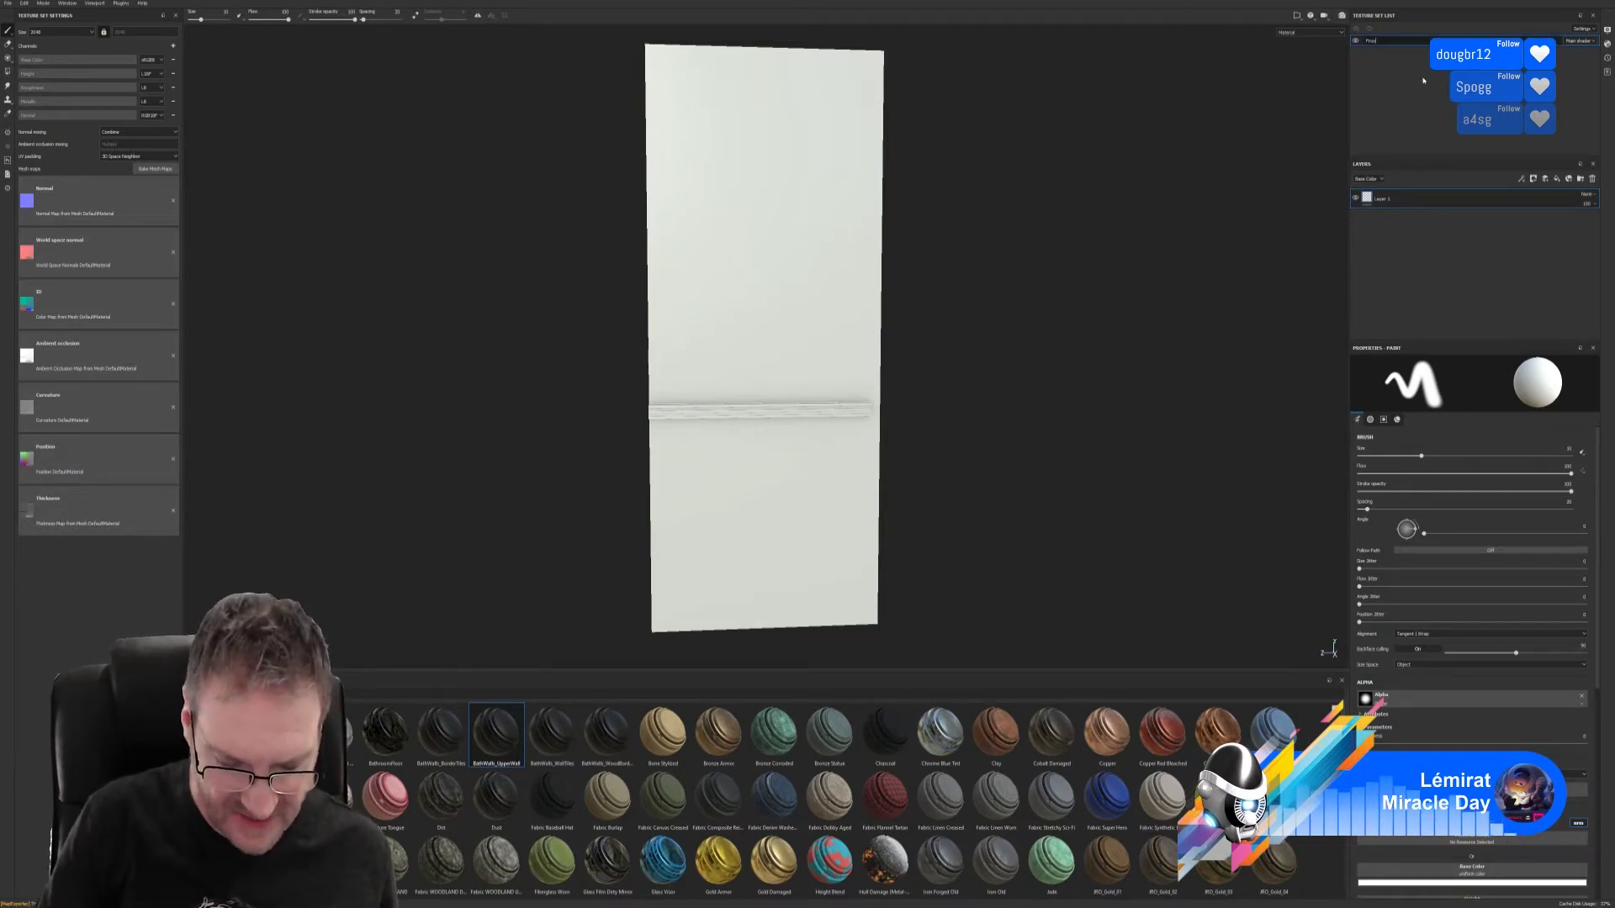
text(Wall)
key(Return)
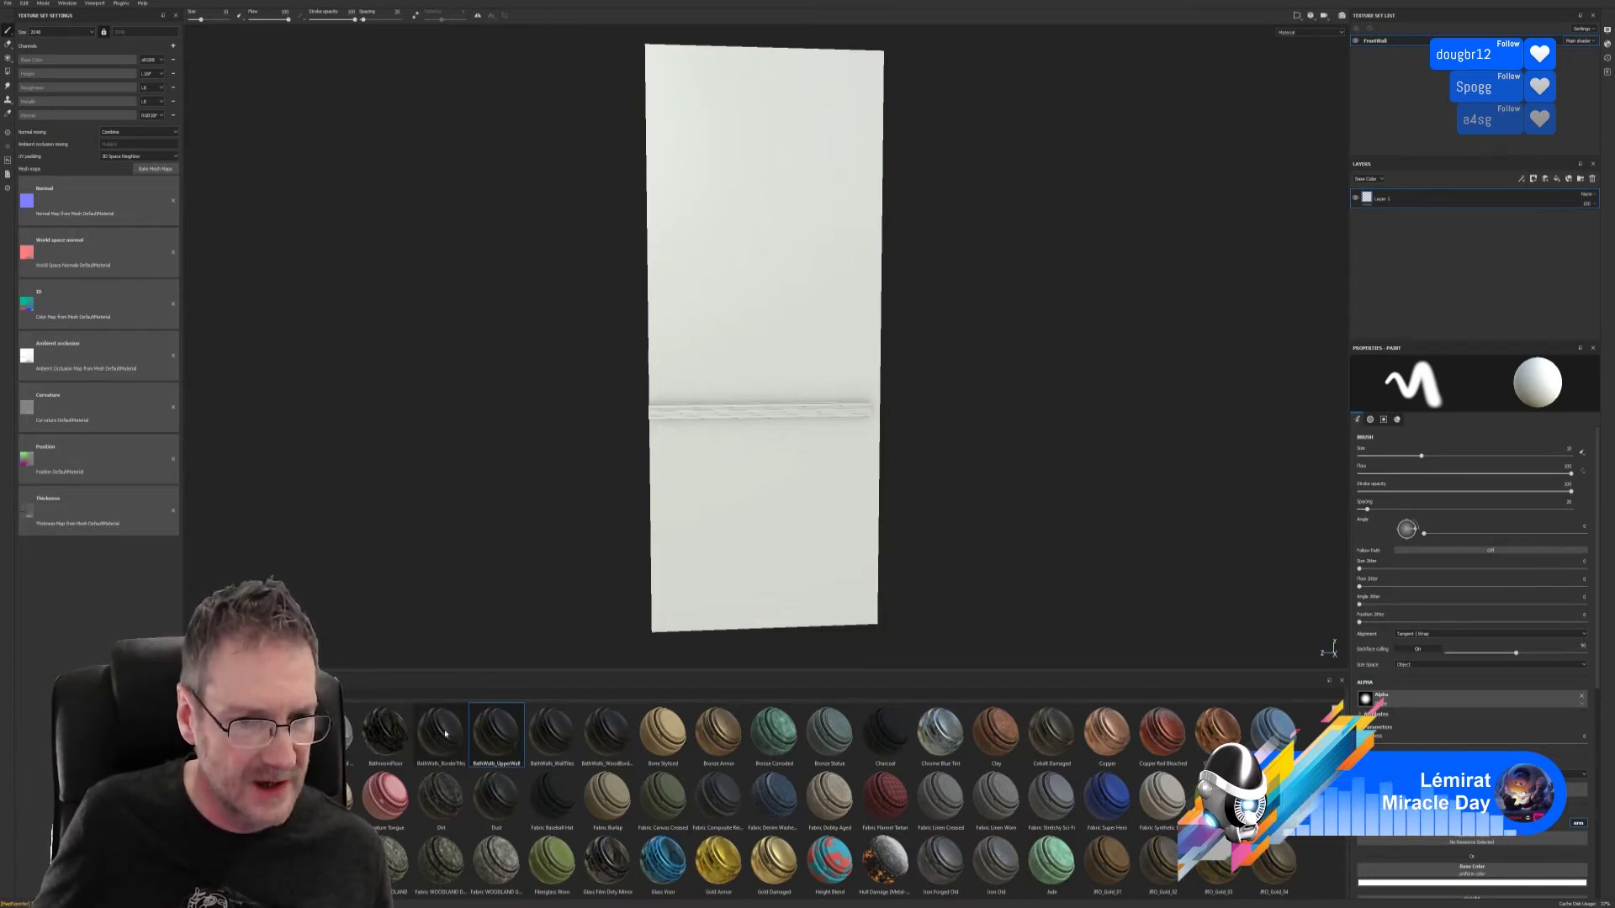
- Apply the BathWalls_BorderTiles smart material to the wall and delete the default Layer 1
drag(444, 734, 768, 479)
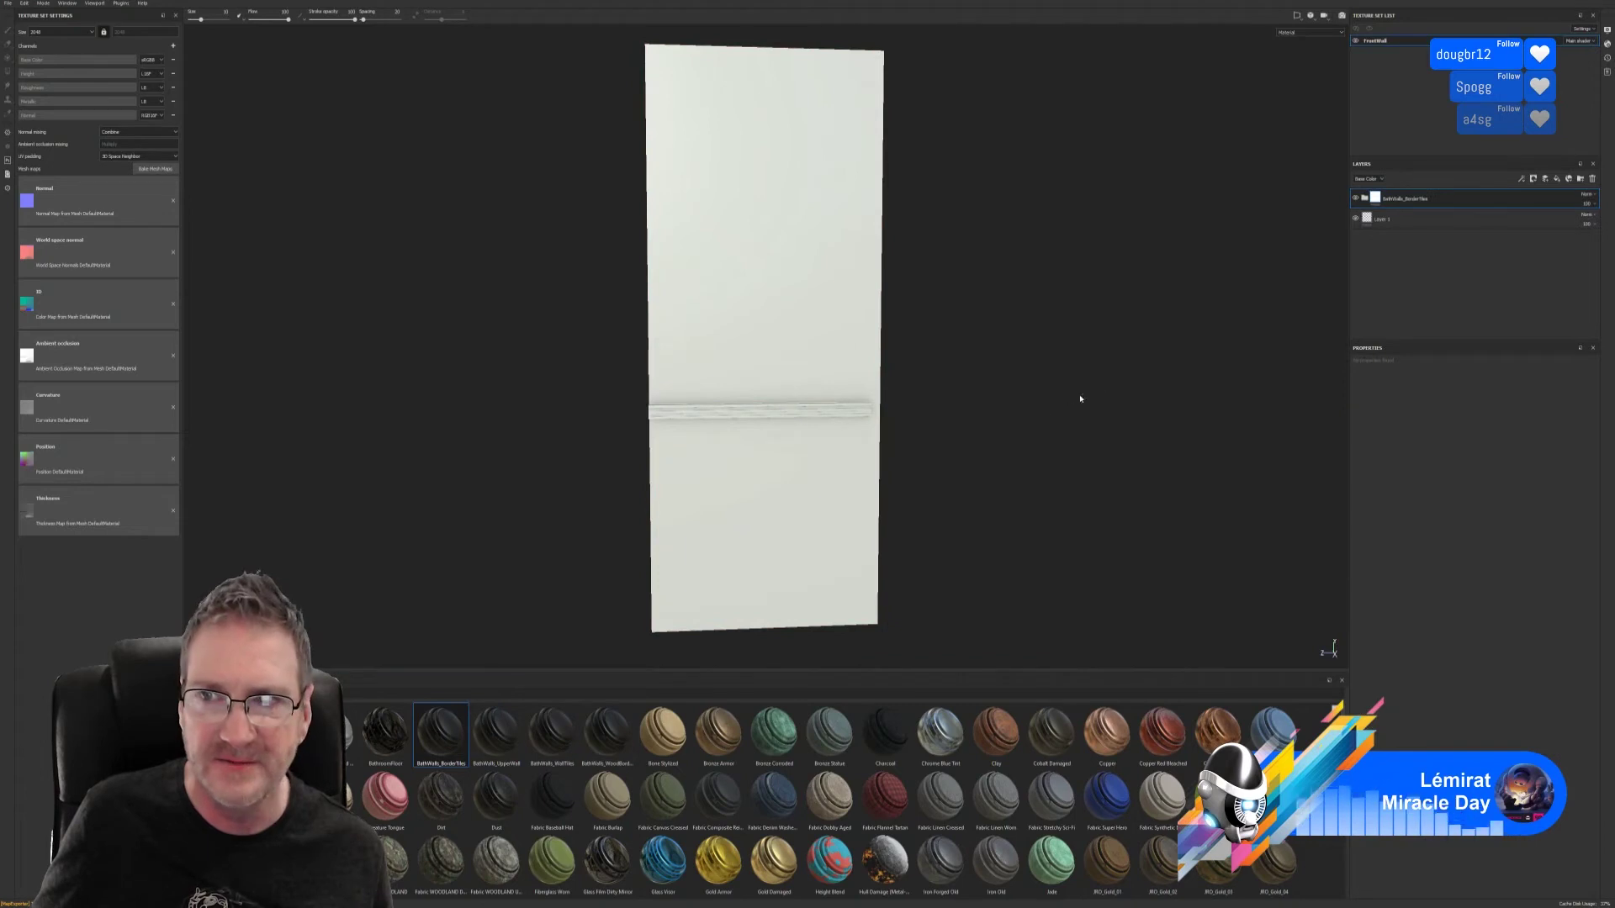
click(1397, 225)
key(Delete)
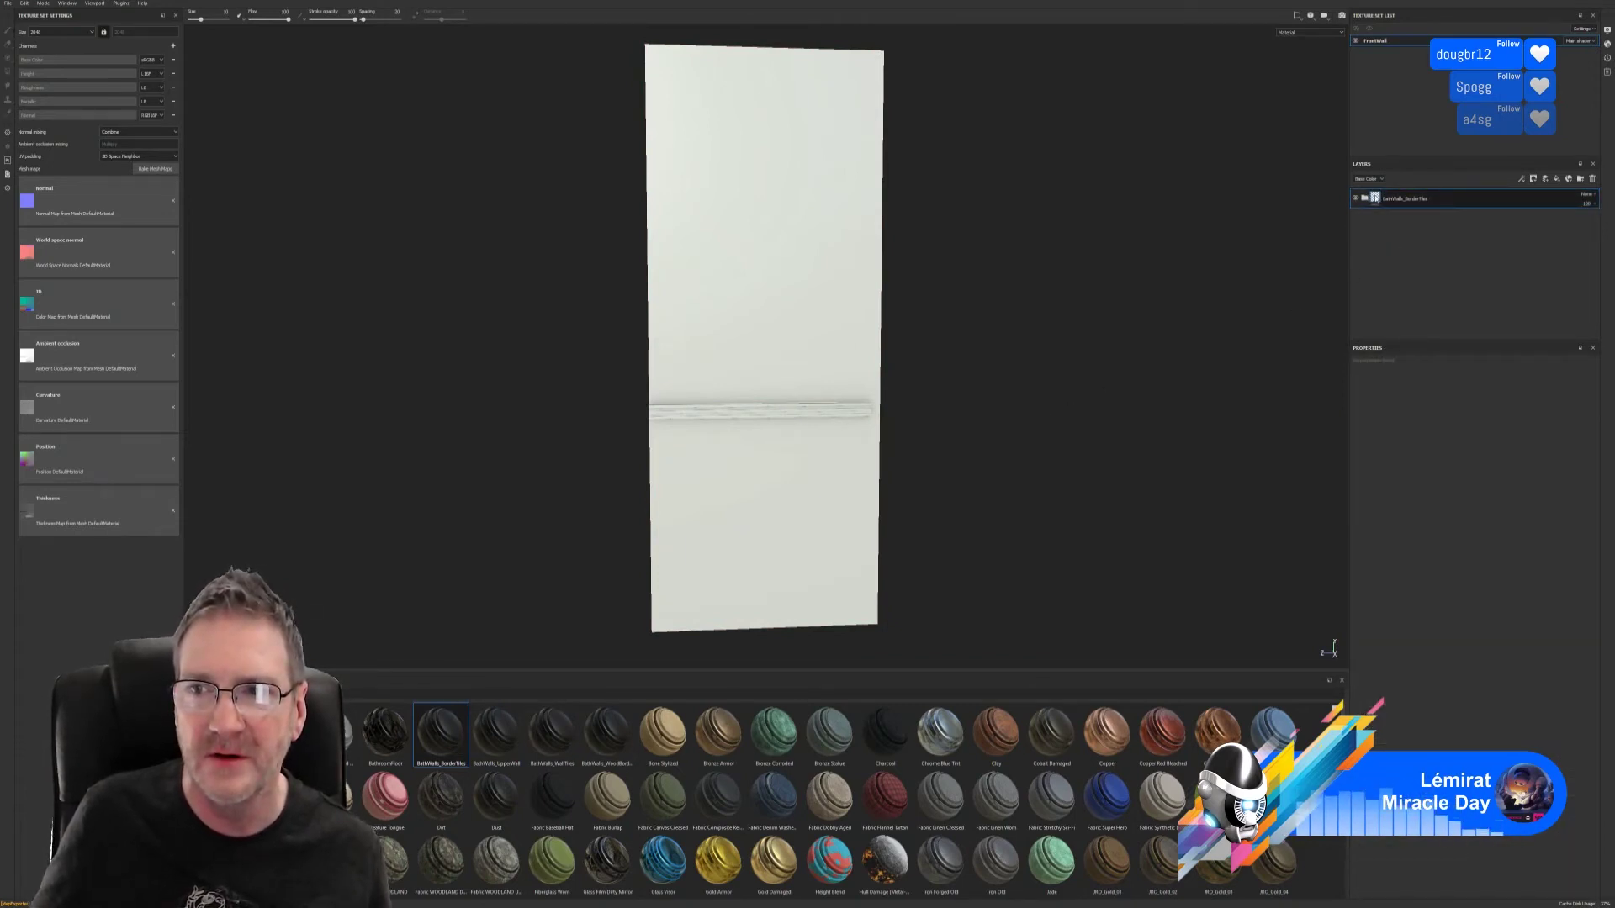
- Mask the border tile layer to the wall's red ID strips through its color selection
key(ctrl+z)
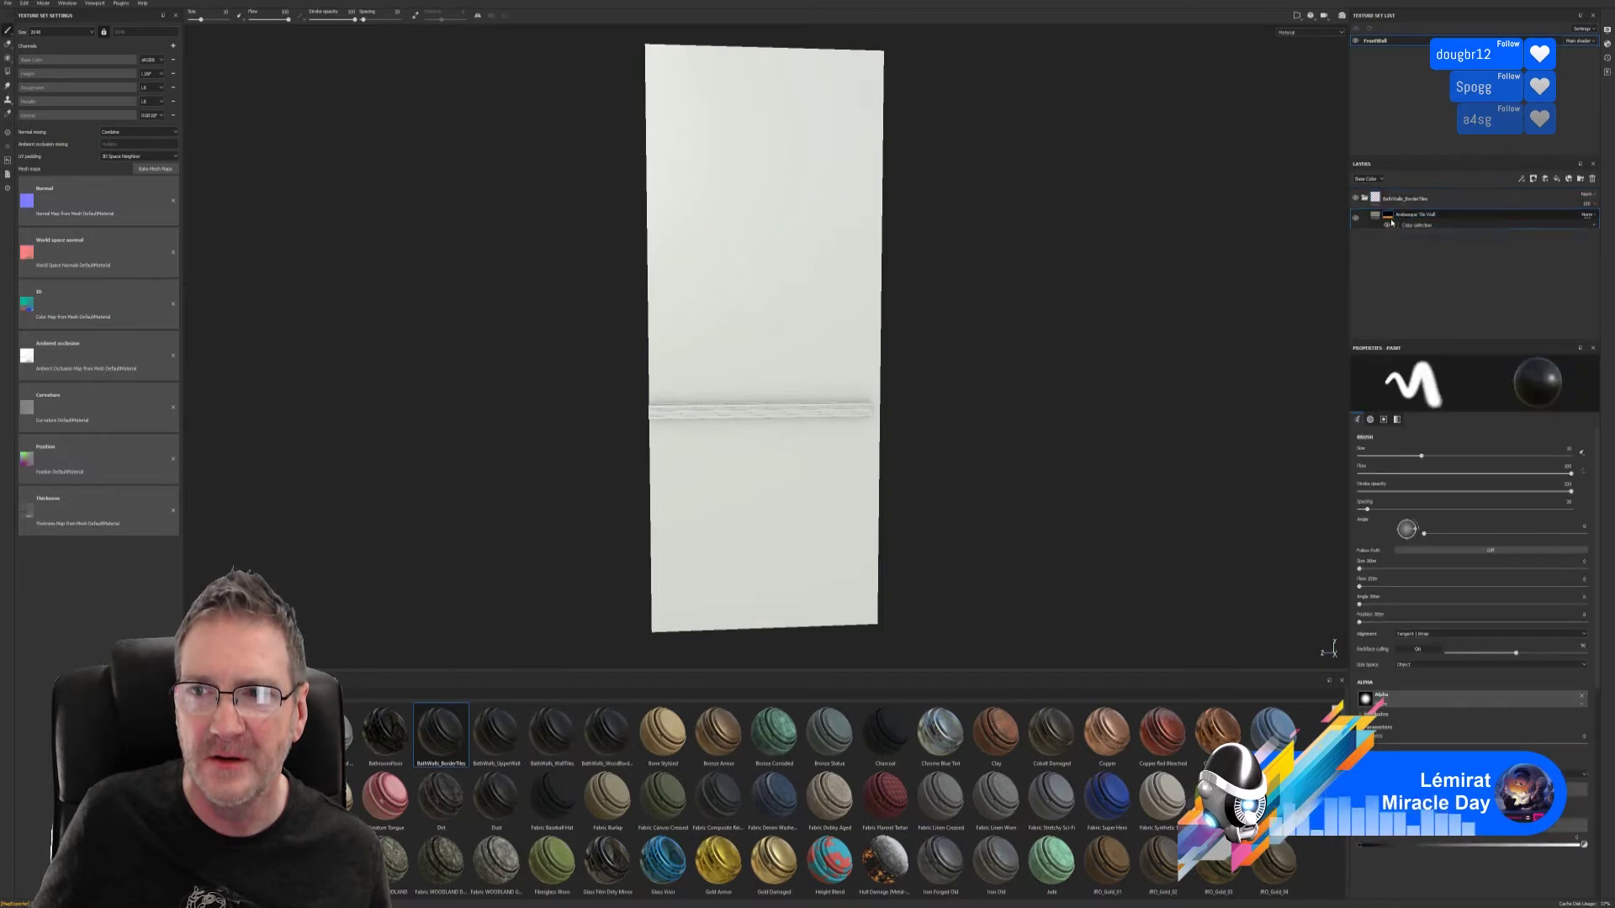
click(1421, 236)
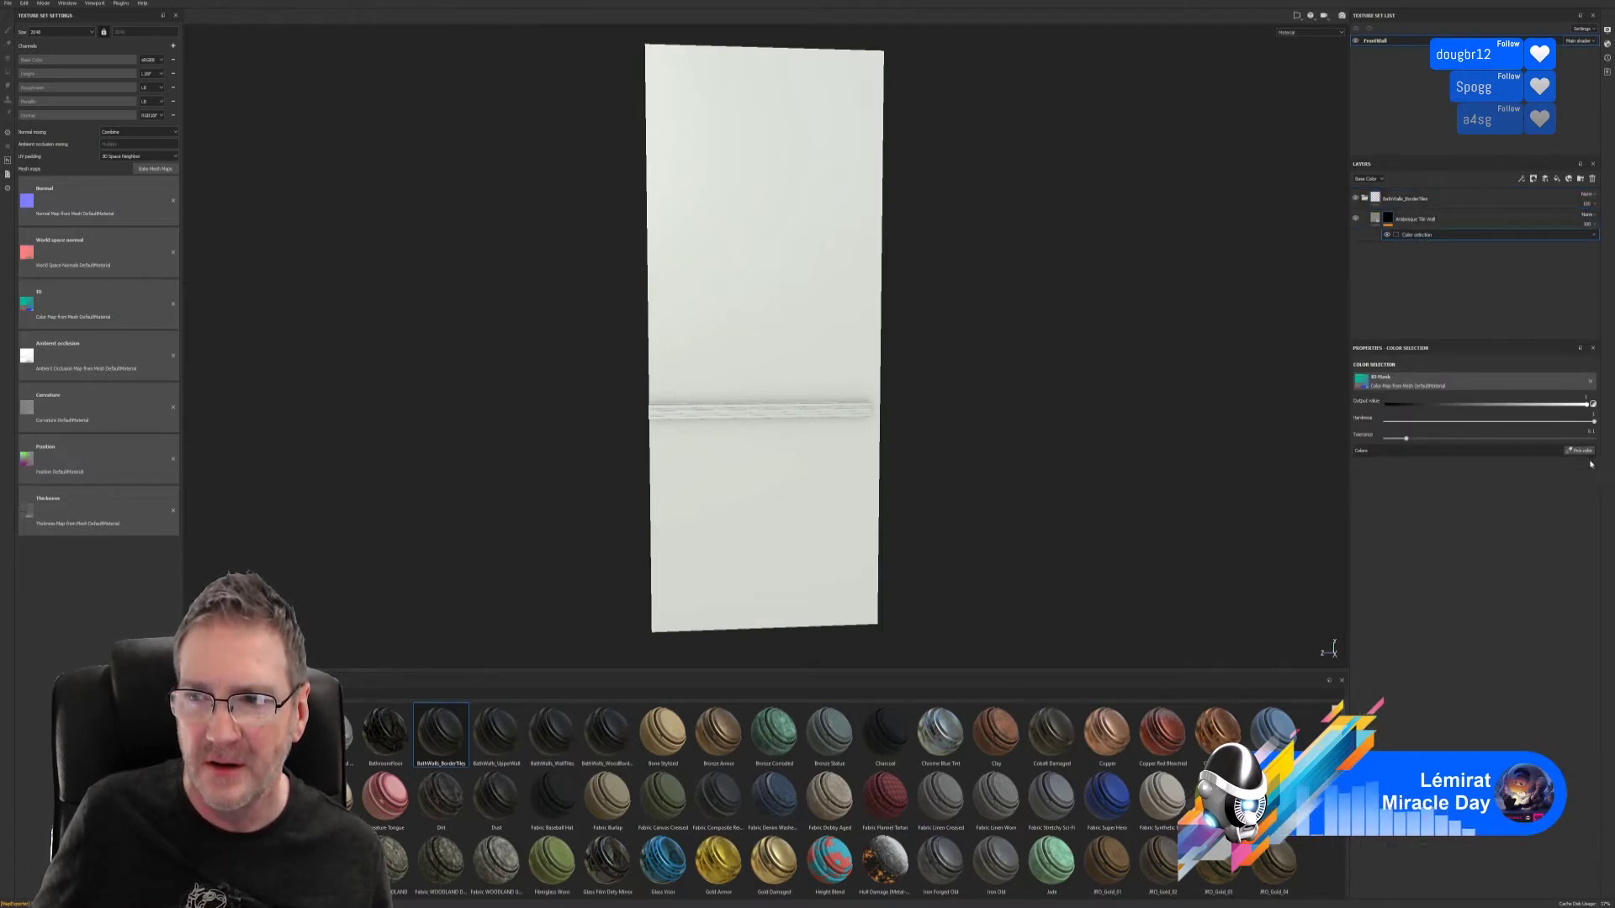
click(1581, 452)
click(858, 427)
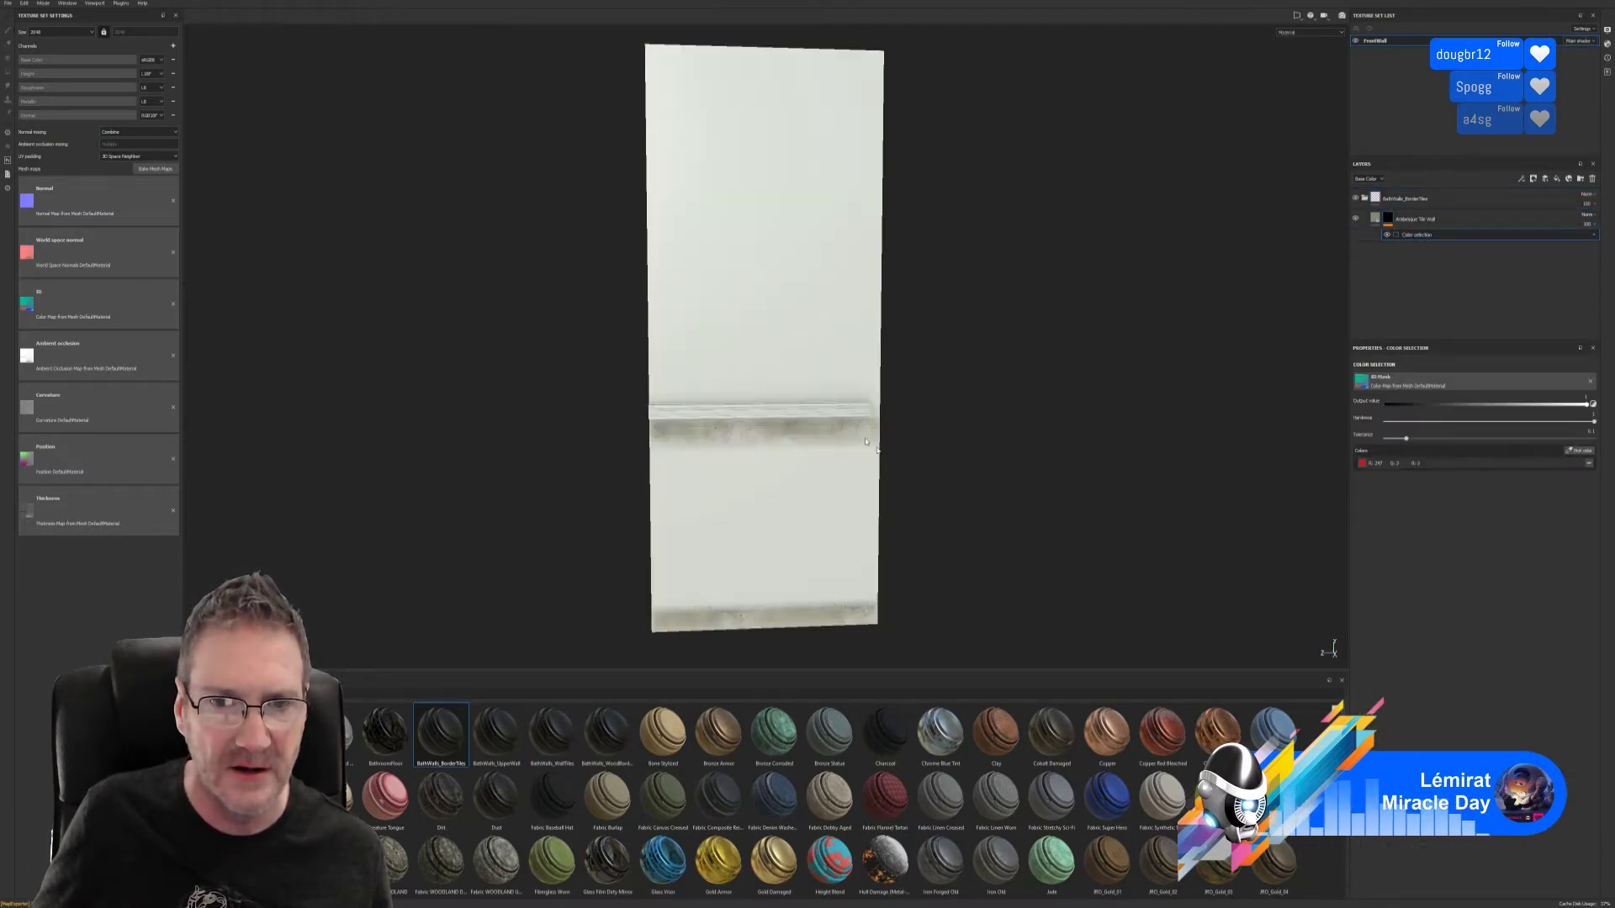
alt+drag(944, 481, 1023, 440)
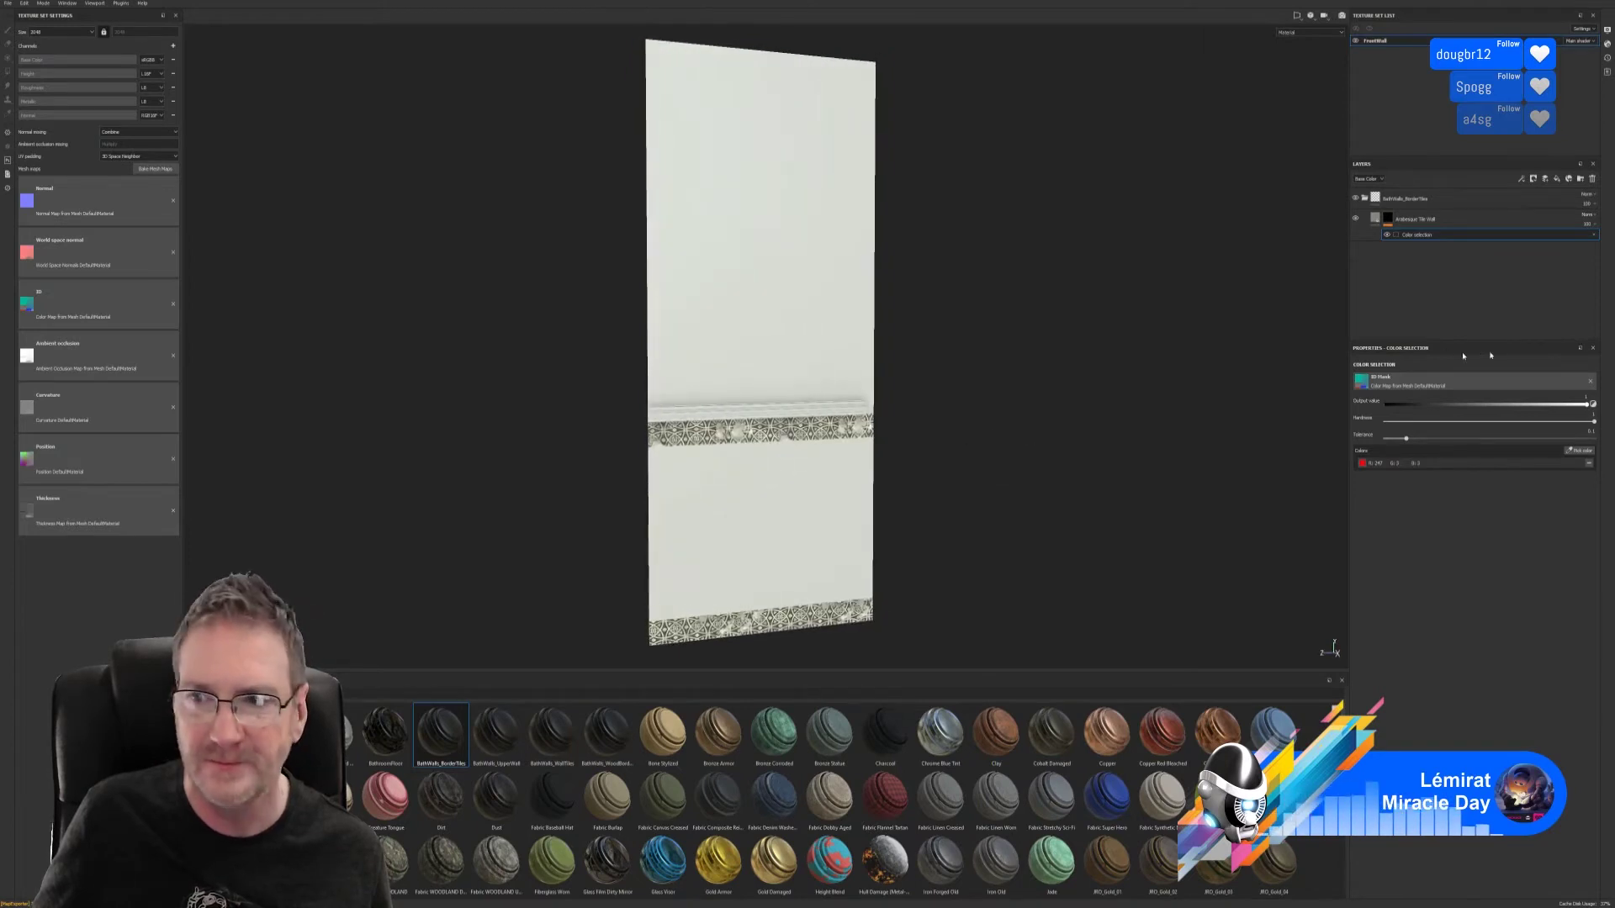
click(1364, 199)
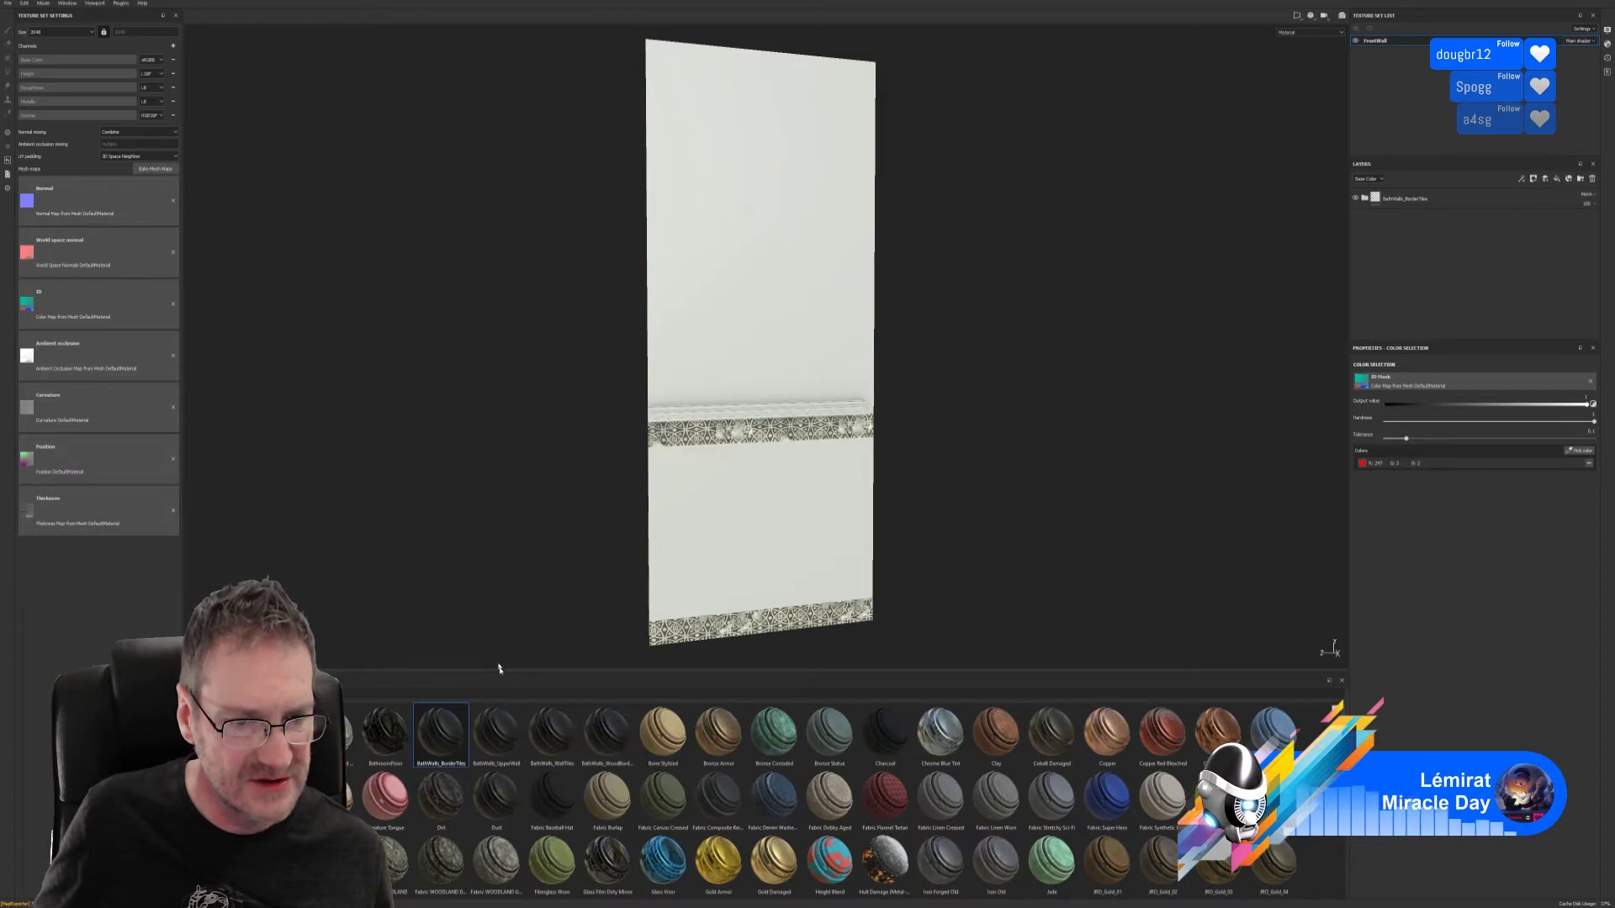
- Add the BathWalls_WallTiles smart material and mask its folder by ID color to the panel between the two border strips
drag(554, 739, 757, 533)
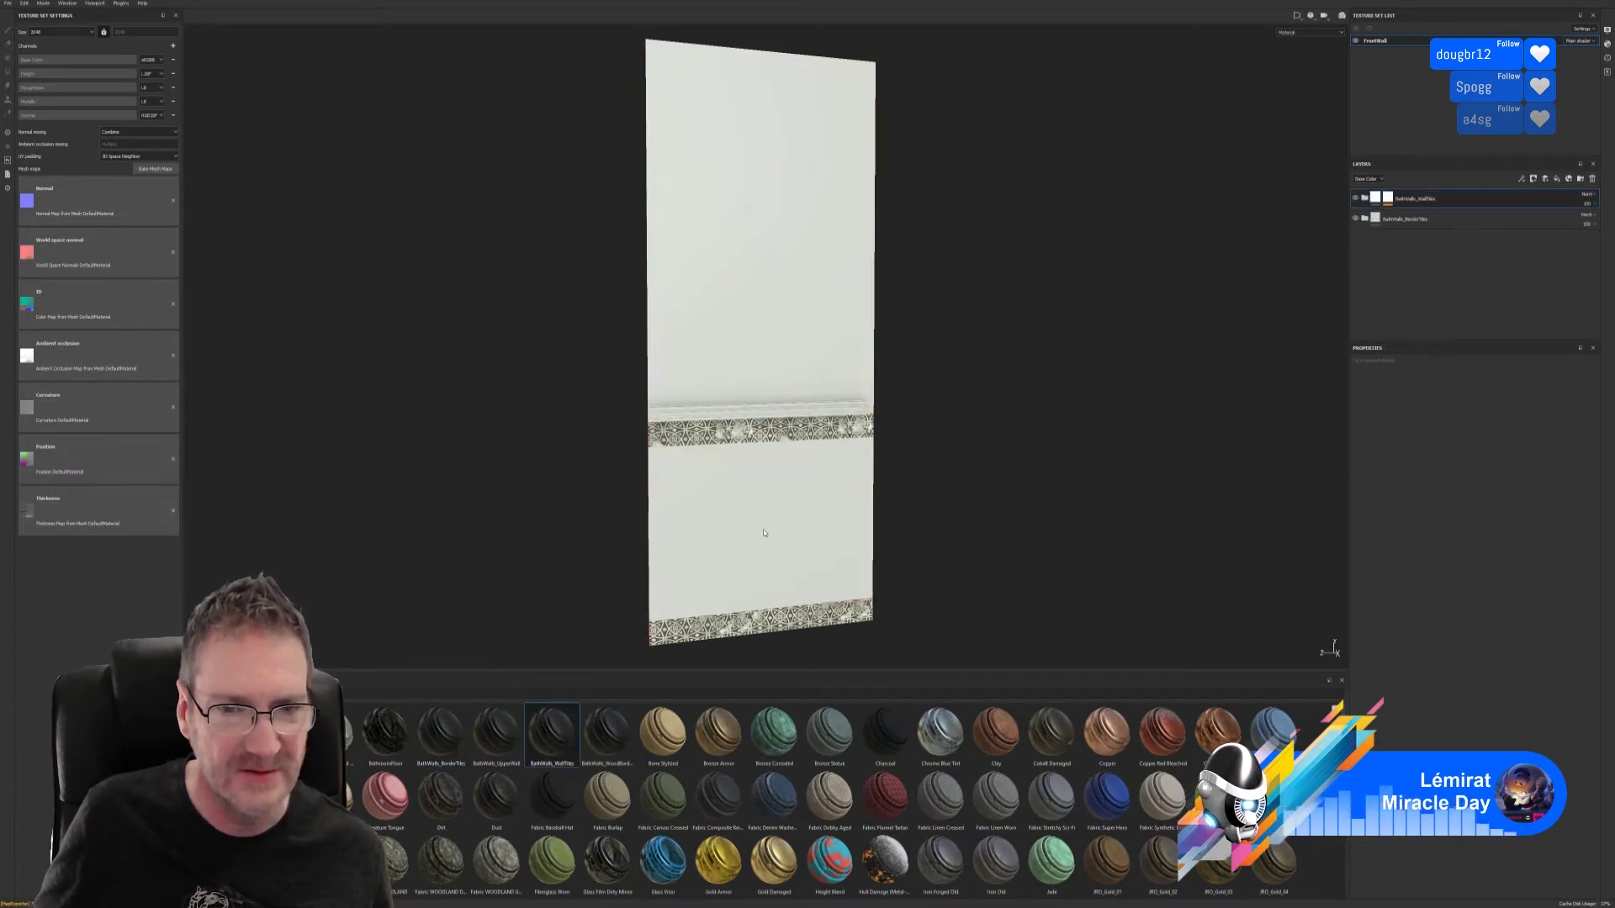
click(1364, 199)
click(1405, 216)
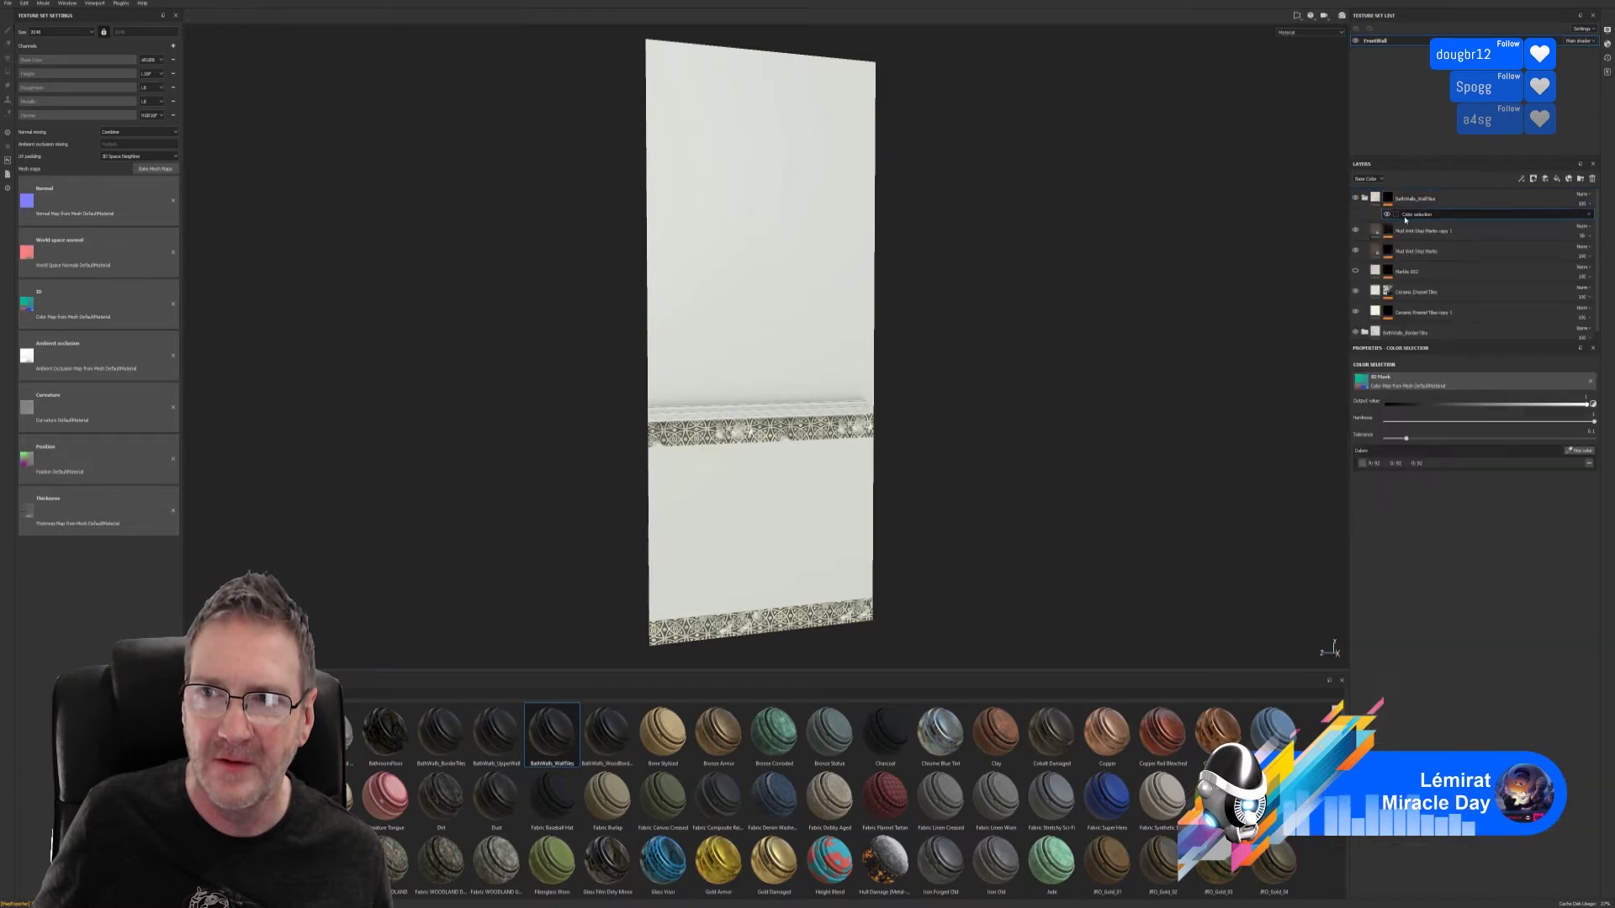
click(1579, 450)
click(833, 505)
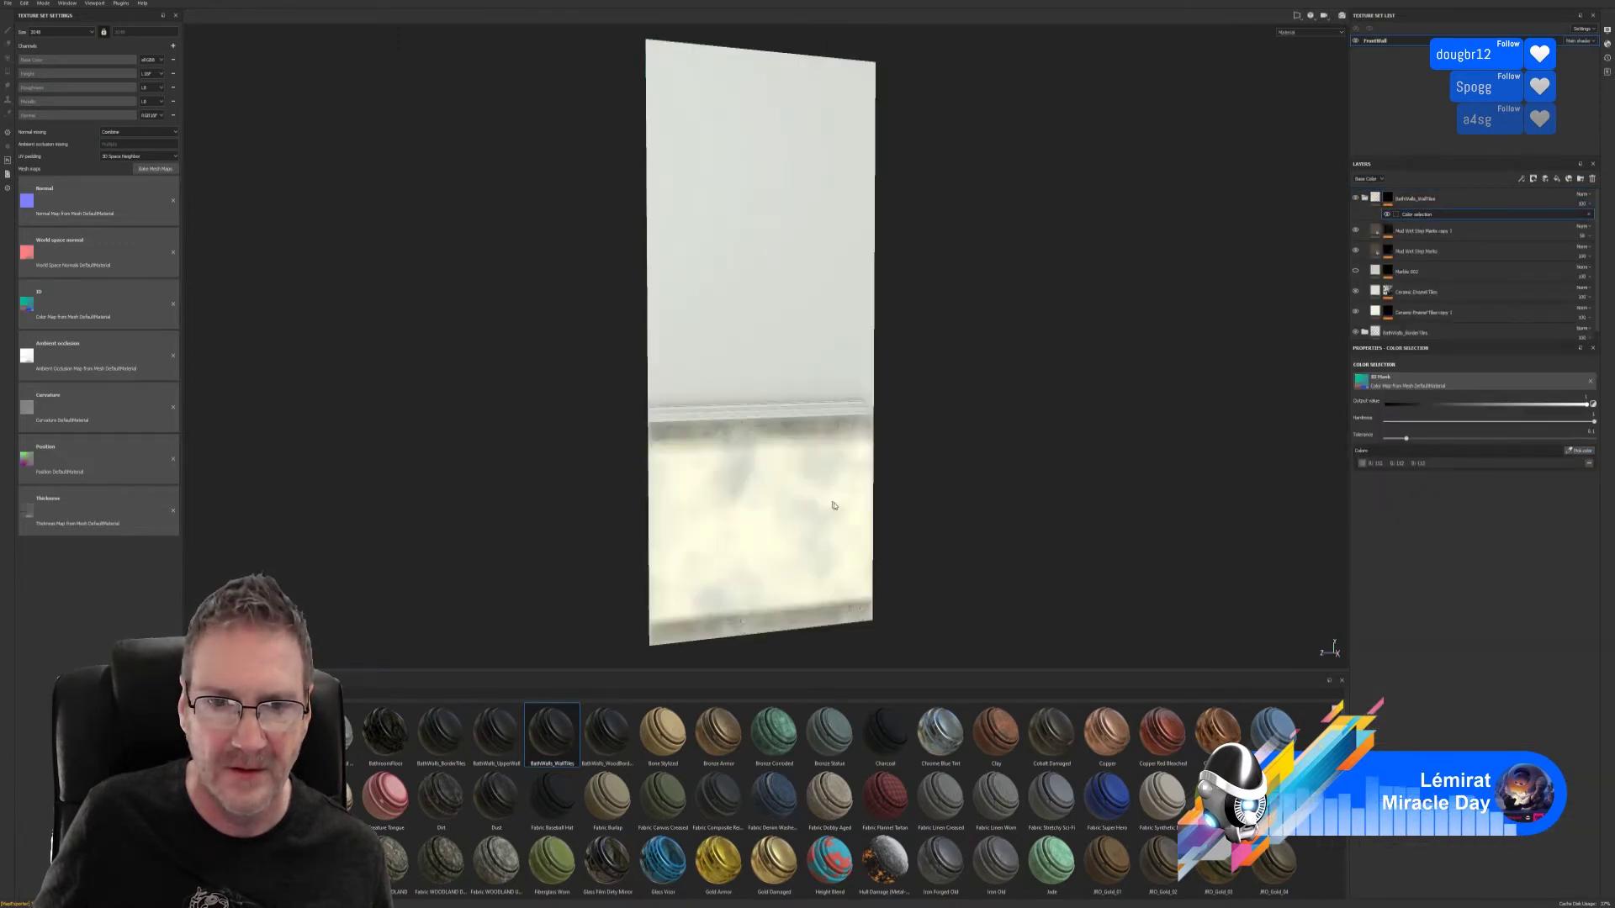
alt+right_drag(916, 535, 912, 514)
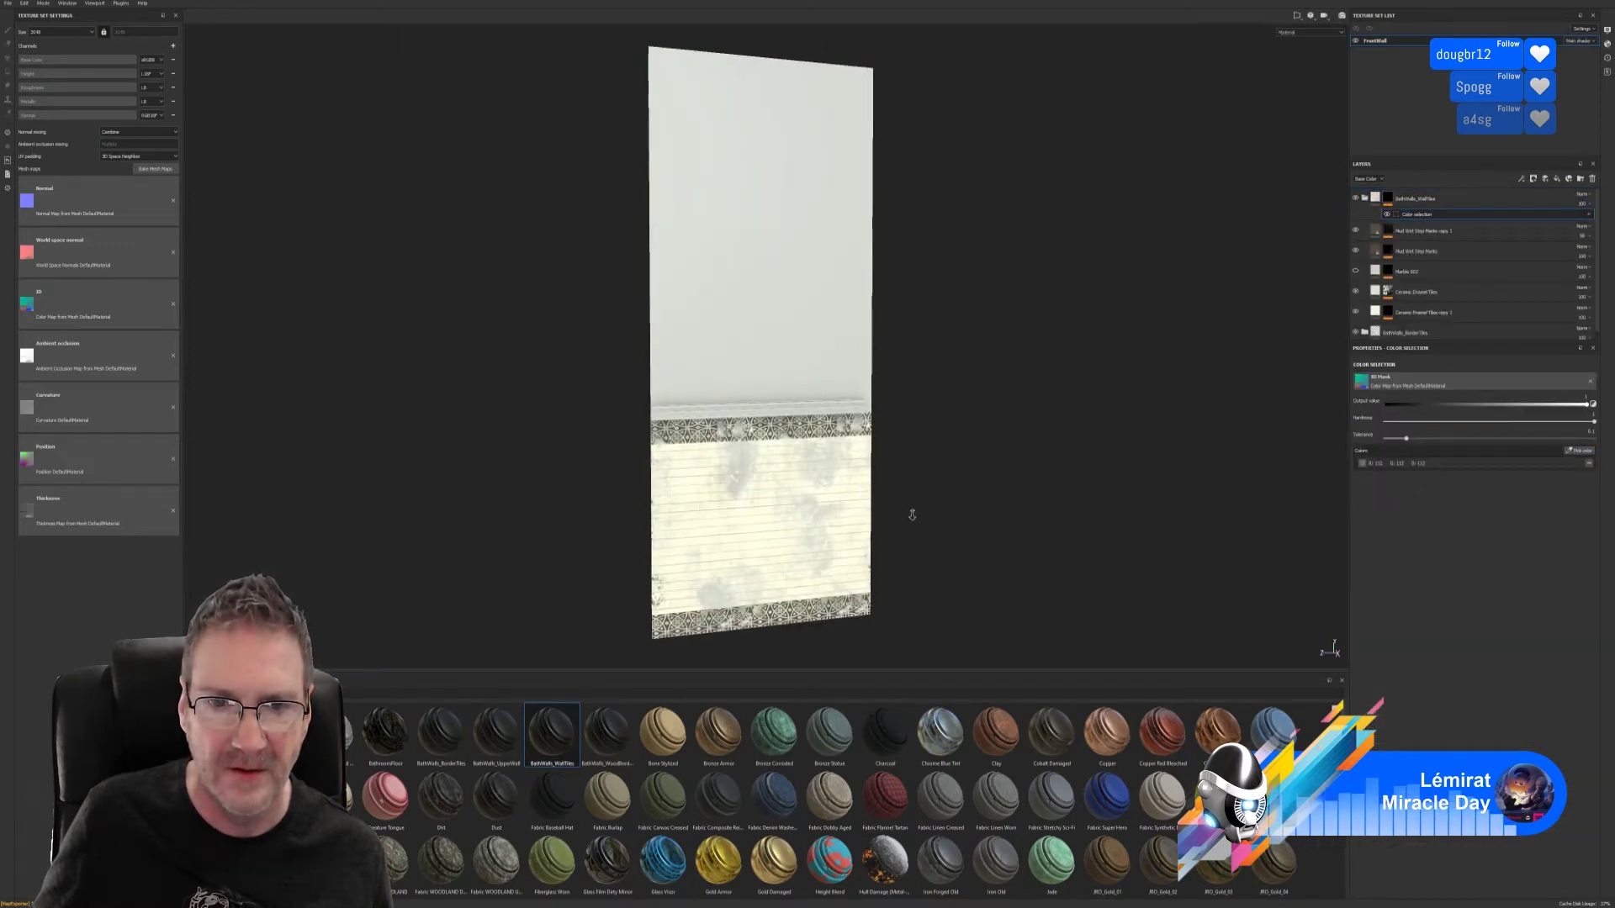
- Set the Marble layer's color selection in the wall tile folder to the gray ID panel between the border strips
click(1413, 232)
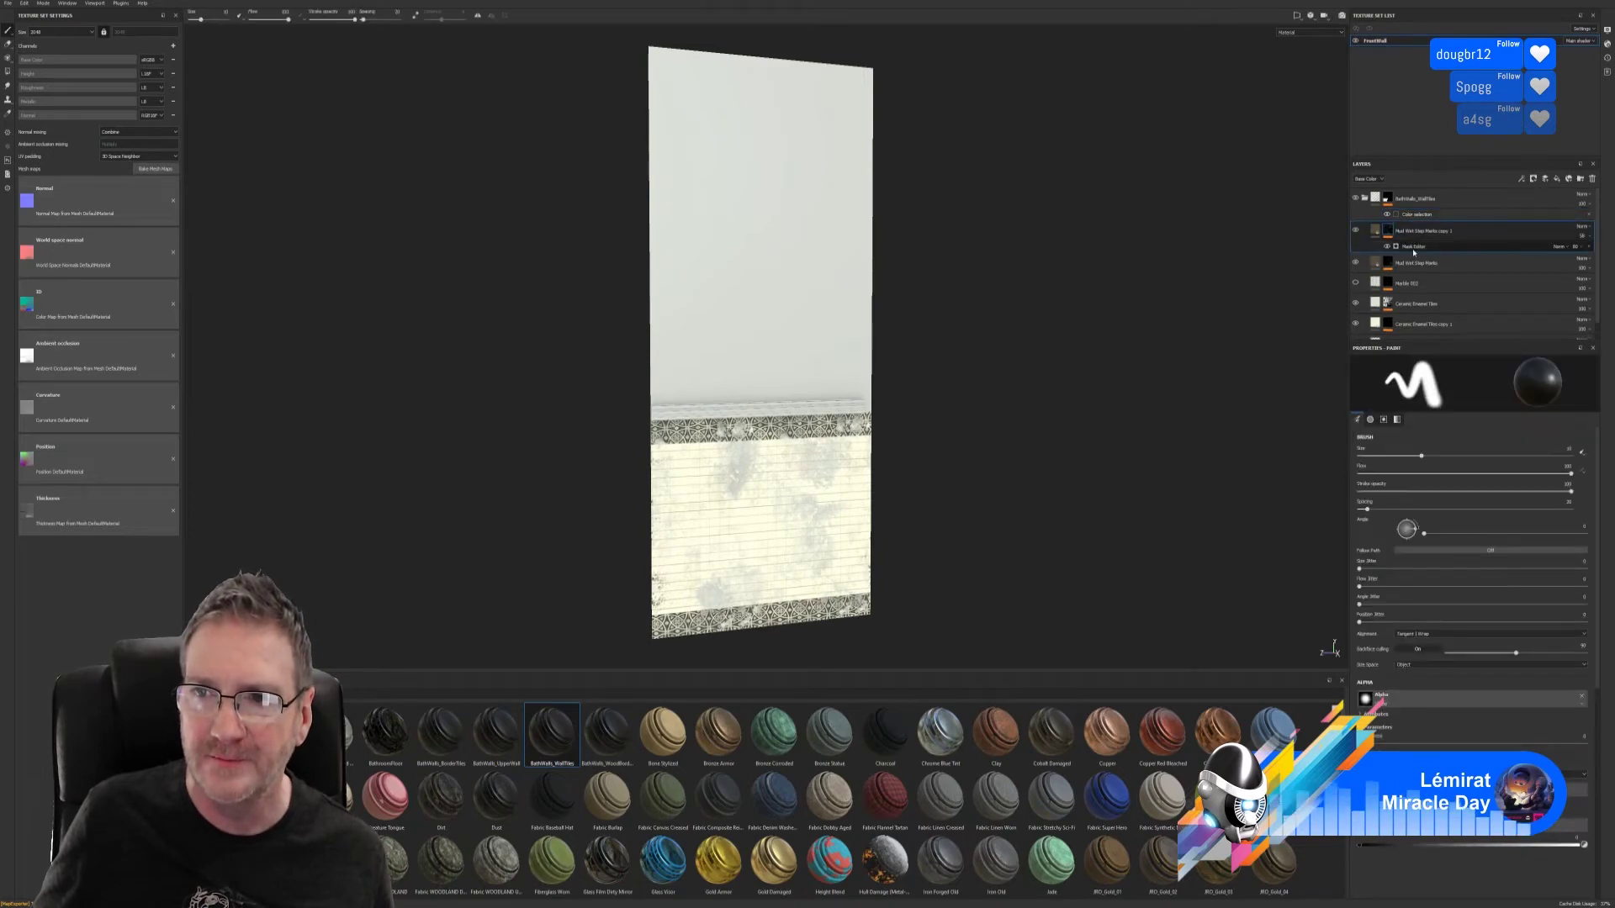
click(1395, 263)
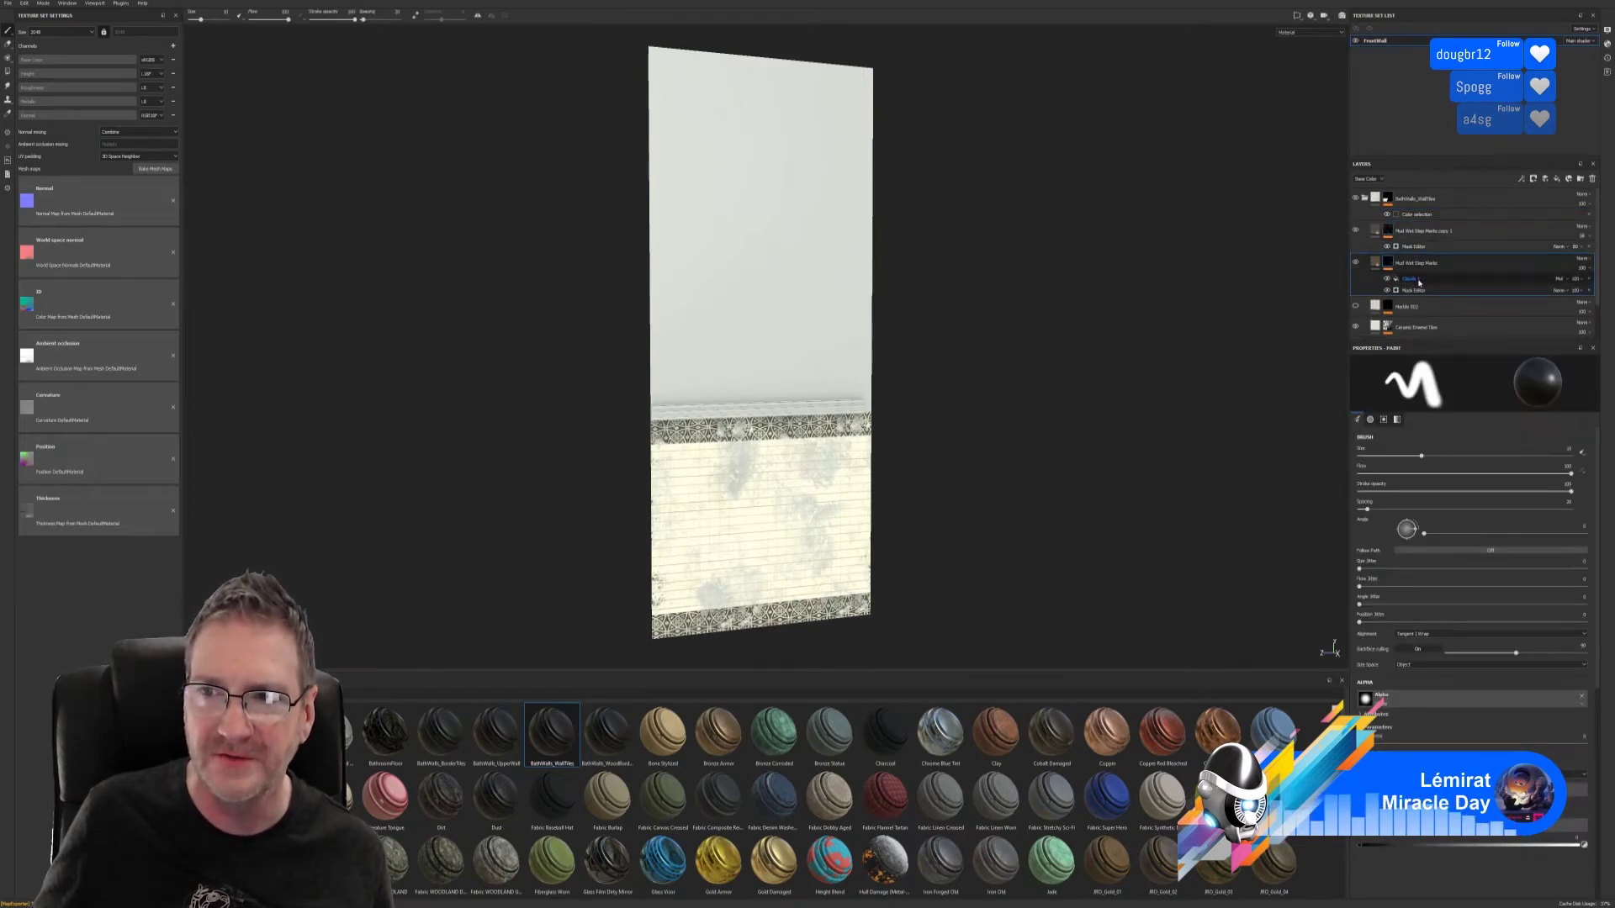
click(1390, 306)
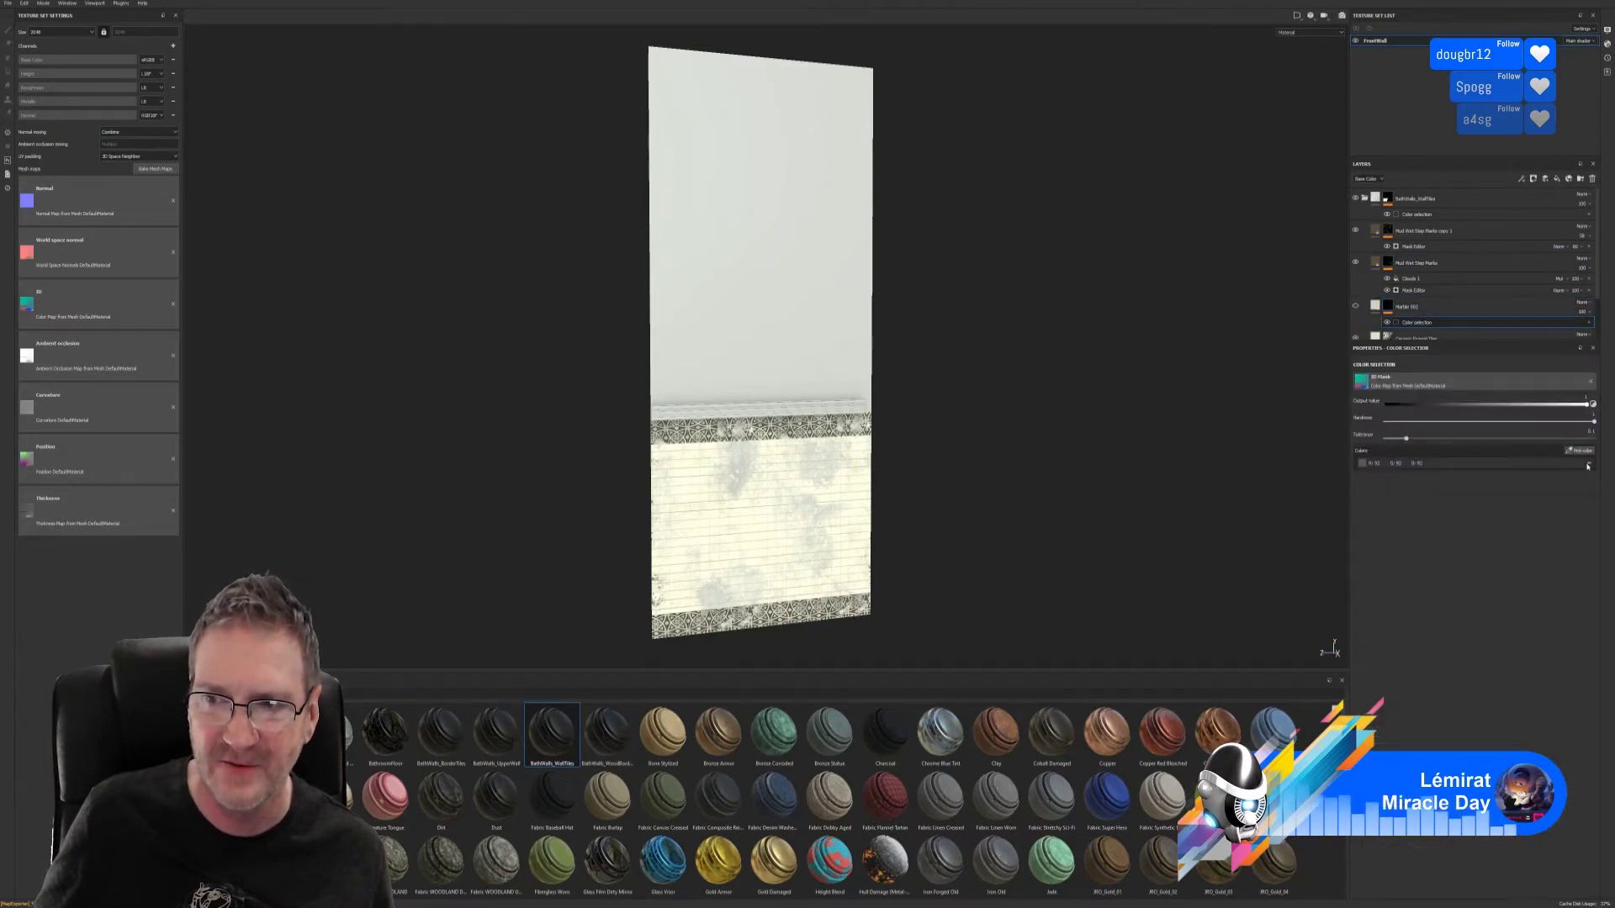
click(1581, 452)
click(822, 532)
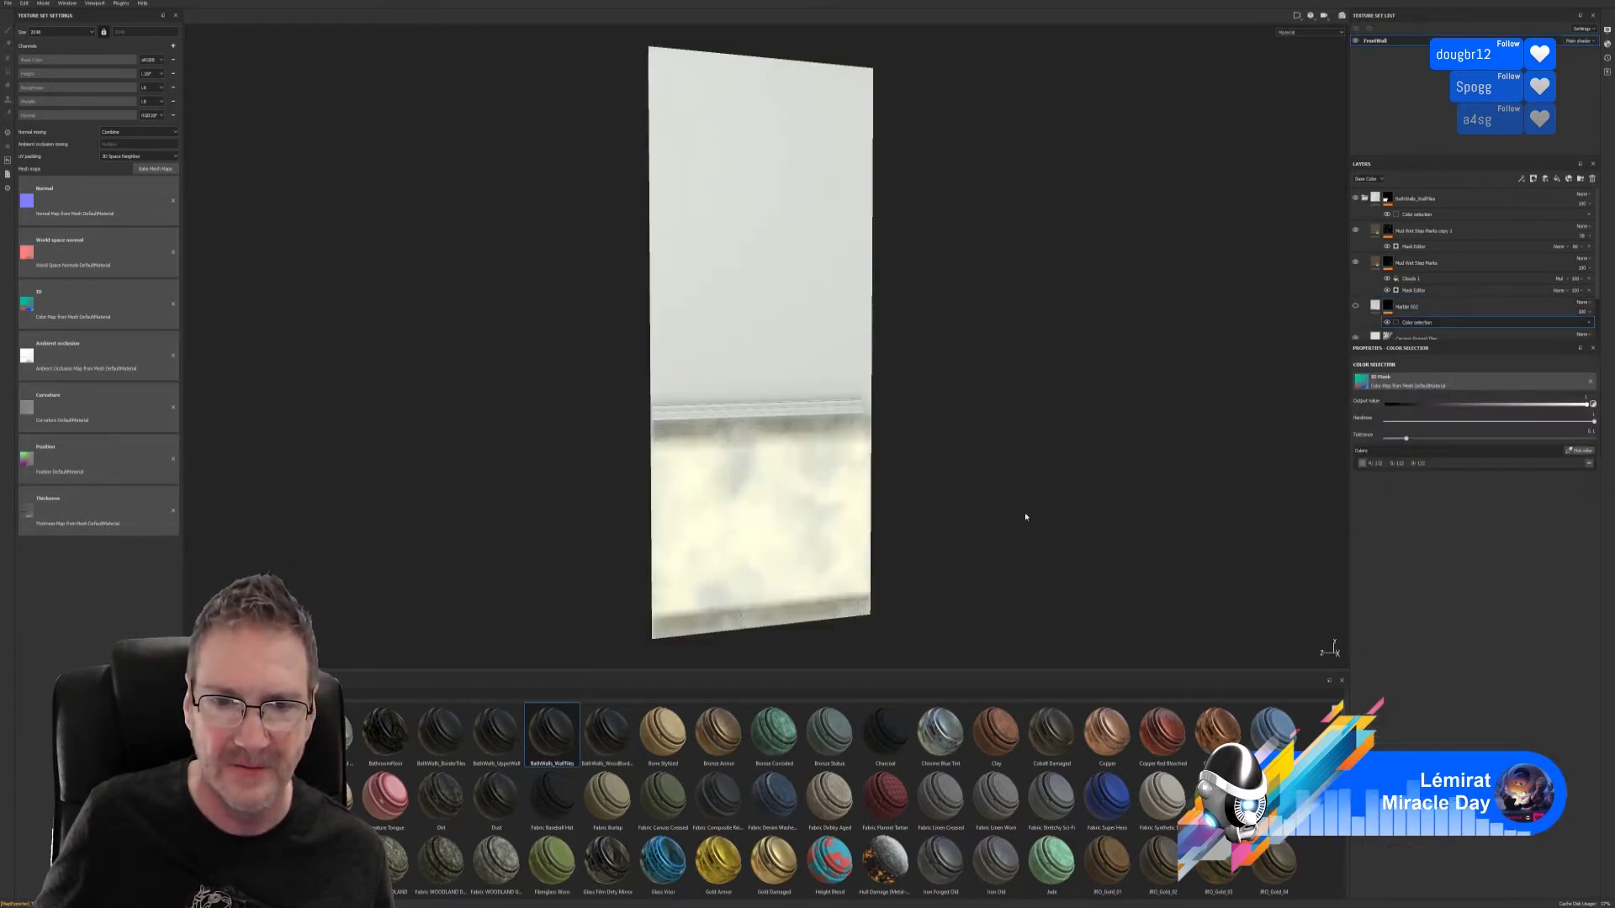
- Replace the ID color in the Ceramic Enamel Tiles layer's mask with the gray of the lower wall panel
scroll(1403, 294, down, 2)
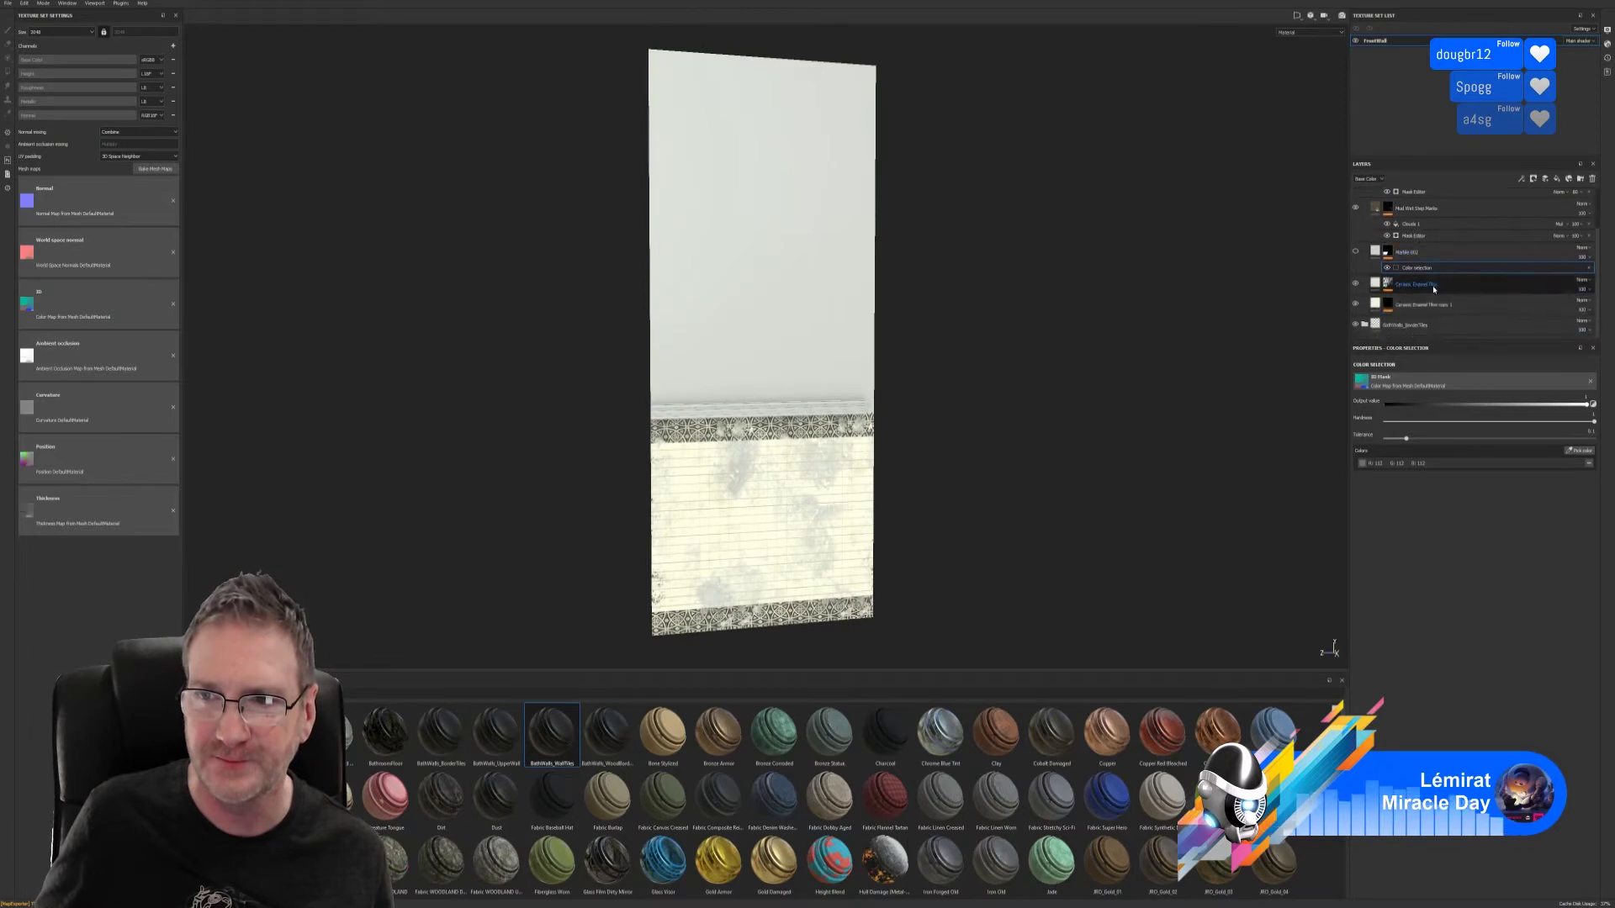
click(1388, 288)
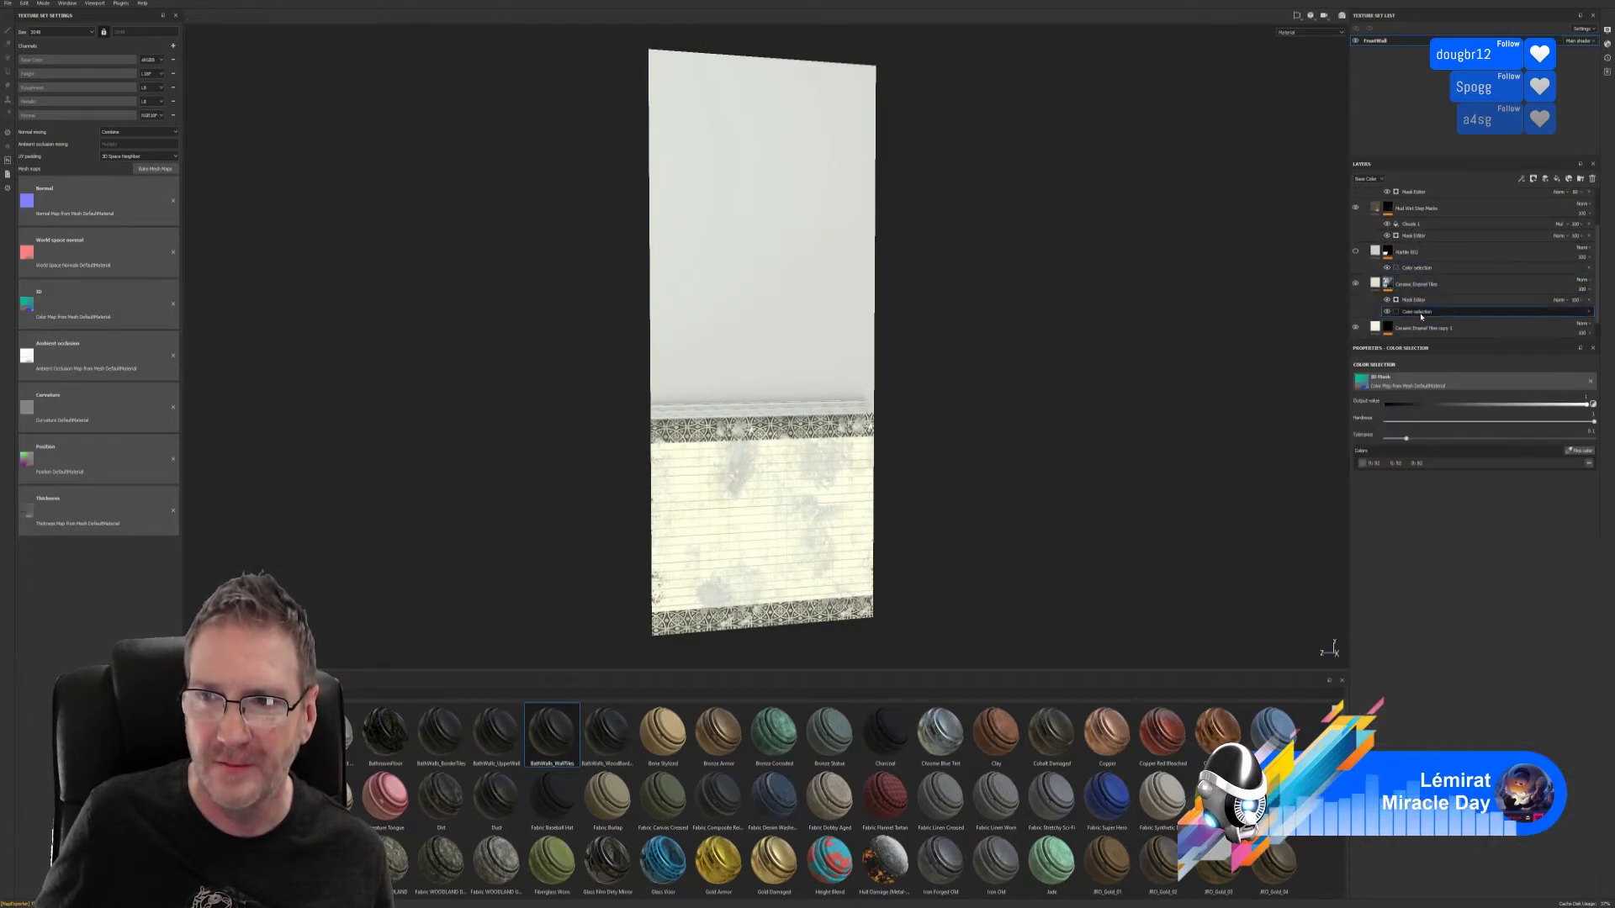
click(1590, 464)
click(1579, 451)
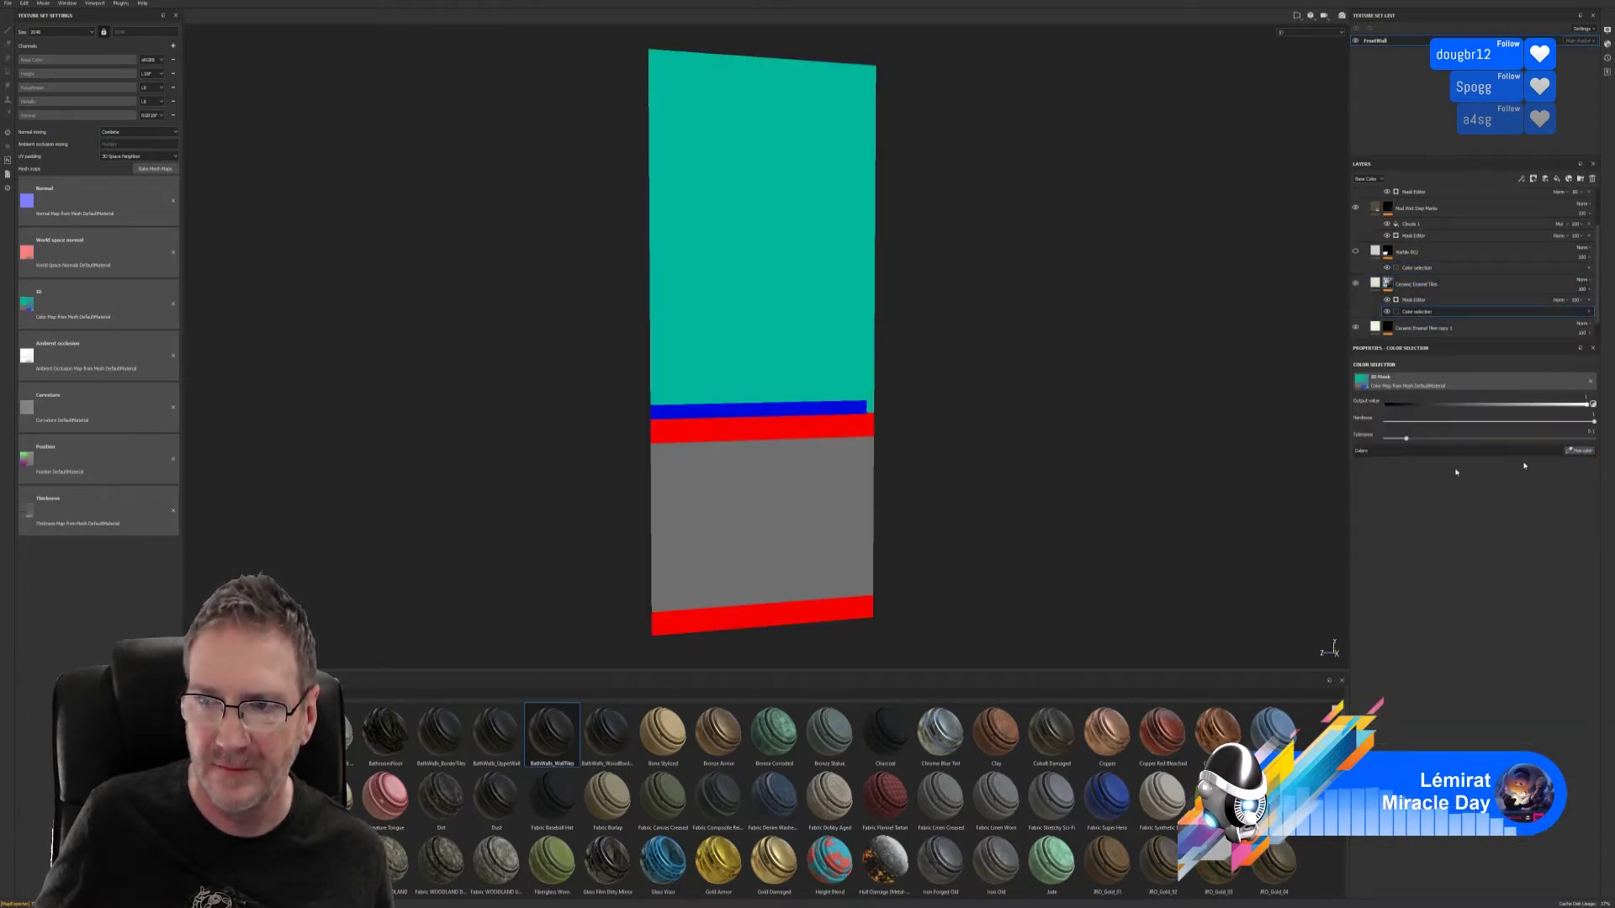
click(791, 497)
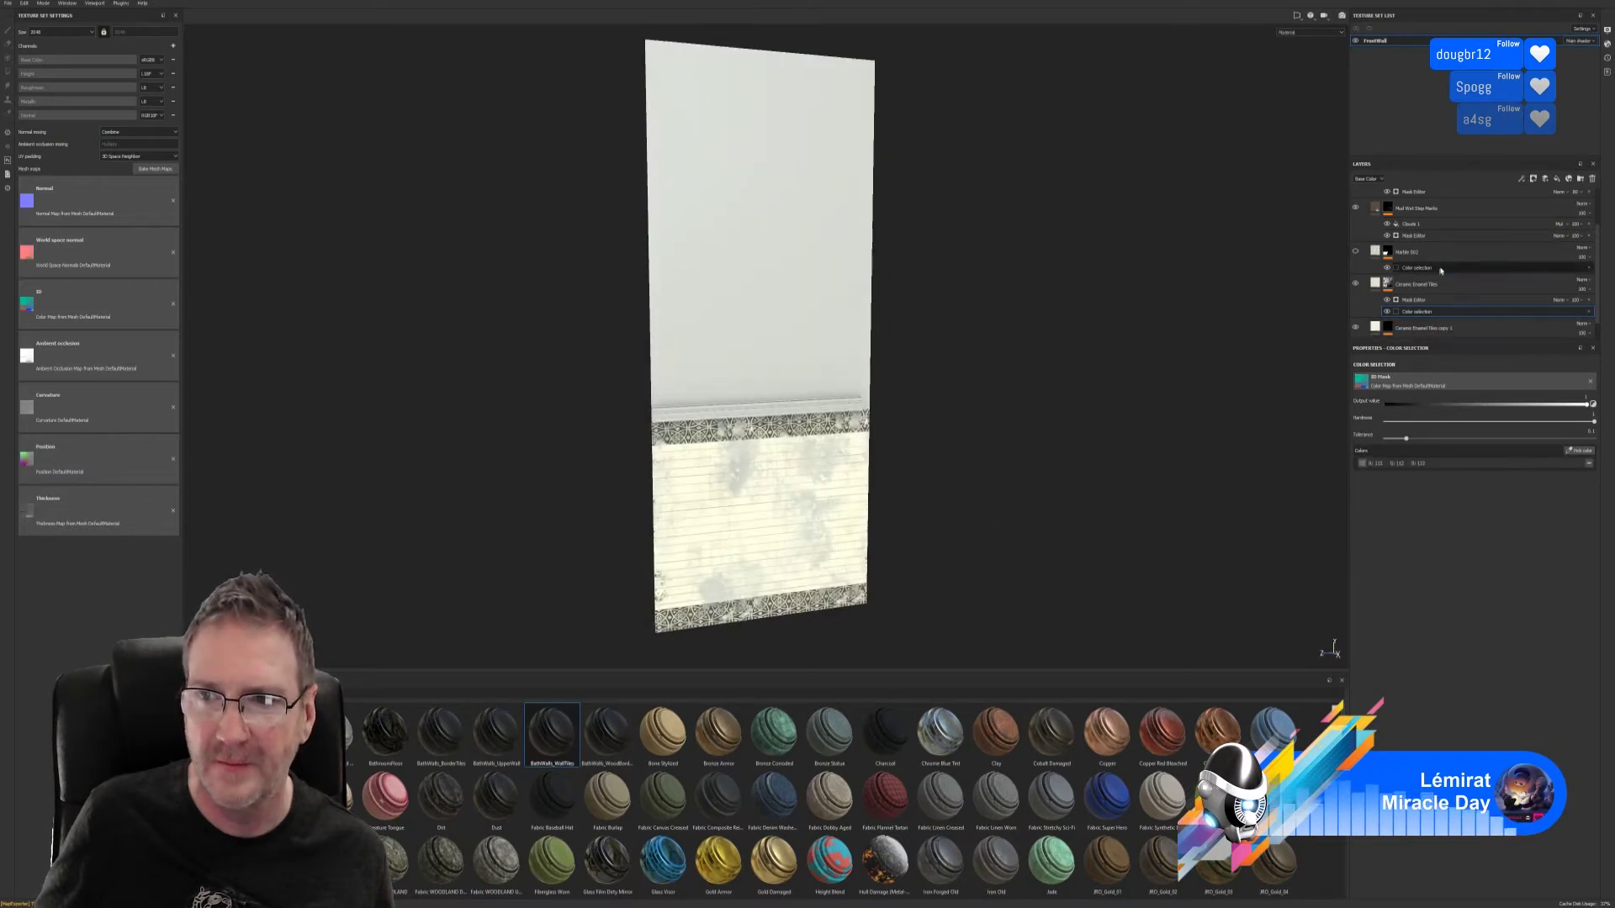
- Replace the color selection of the Ceramic Enamel Tiles copy 1 layer with the gray panel's ID color
scroll(1406, 315, down, 1)
click(1389, 306)
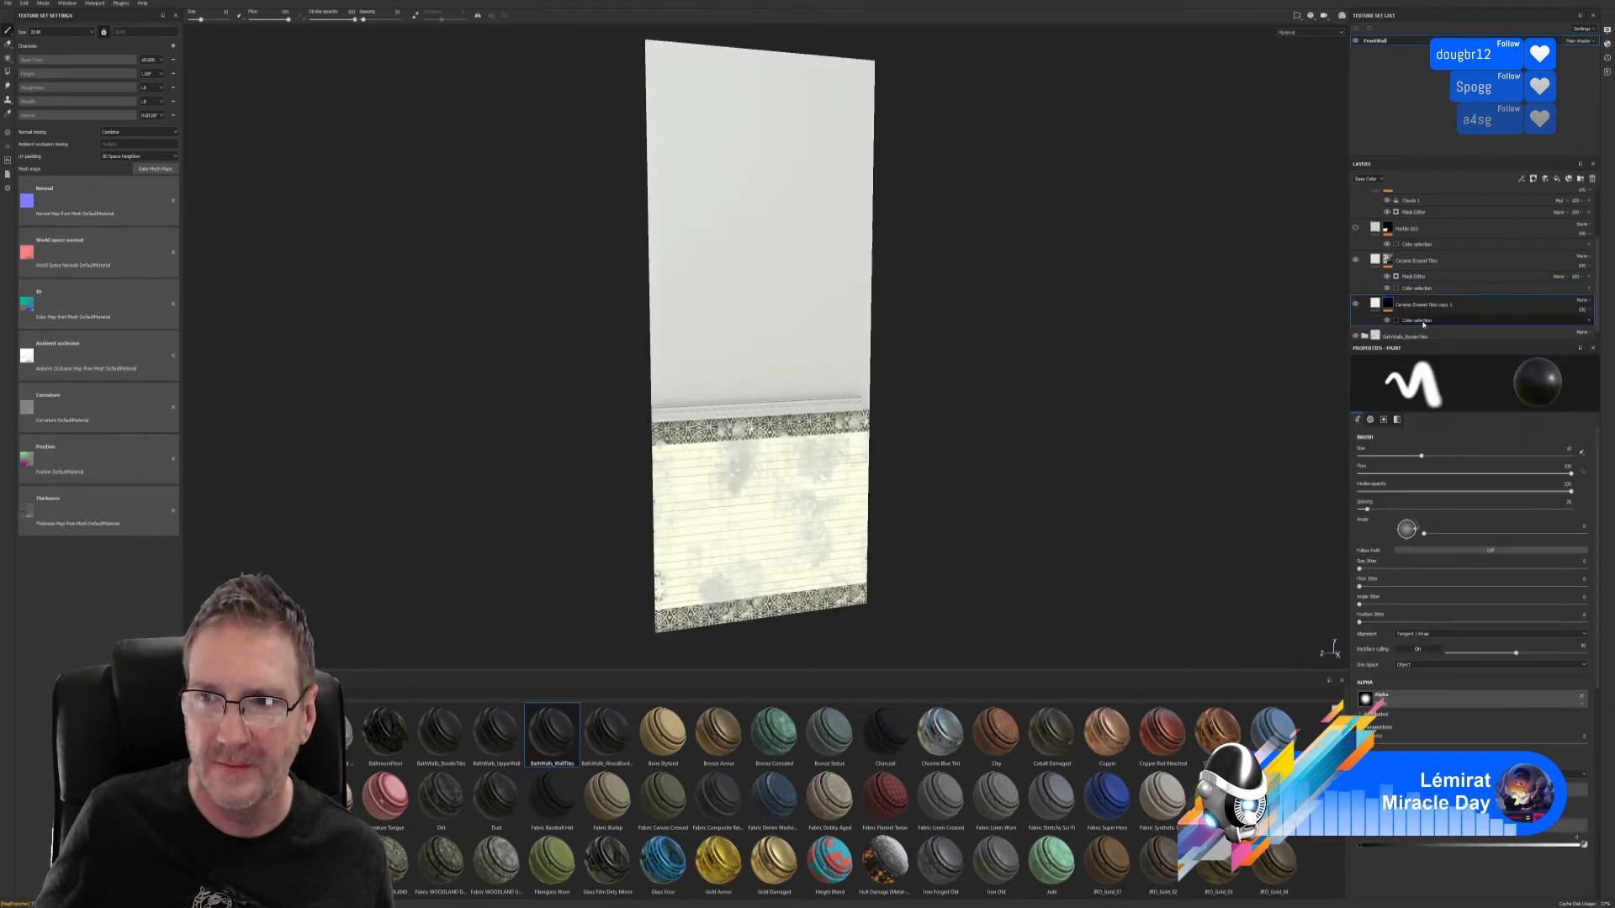
click(1421, 321)
click(1589, 466)
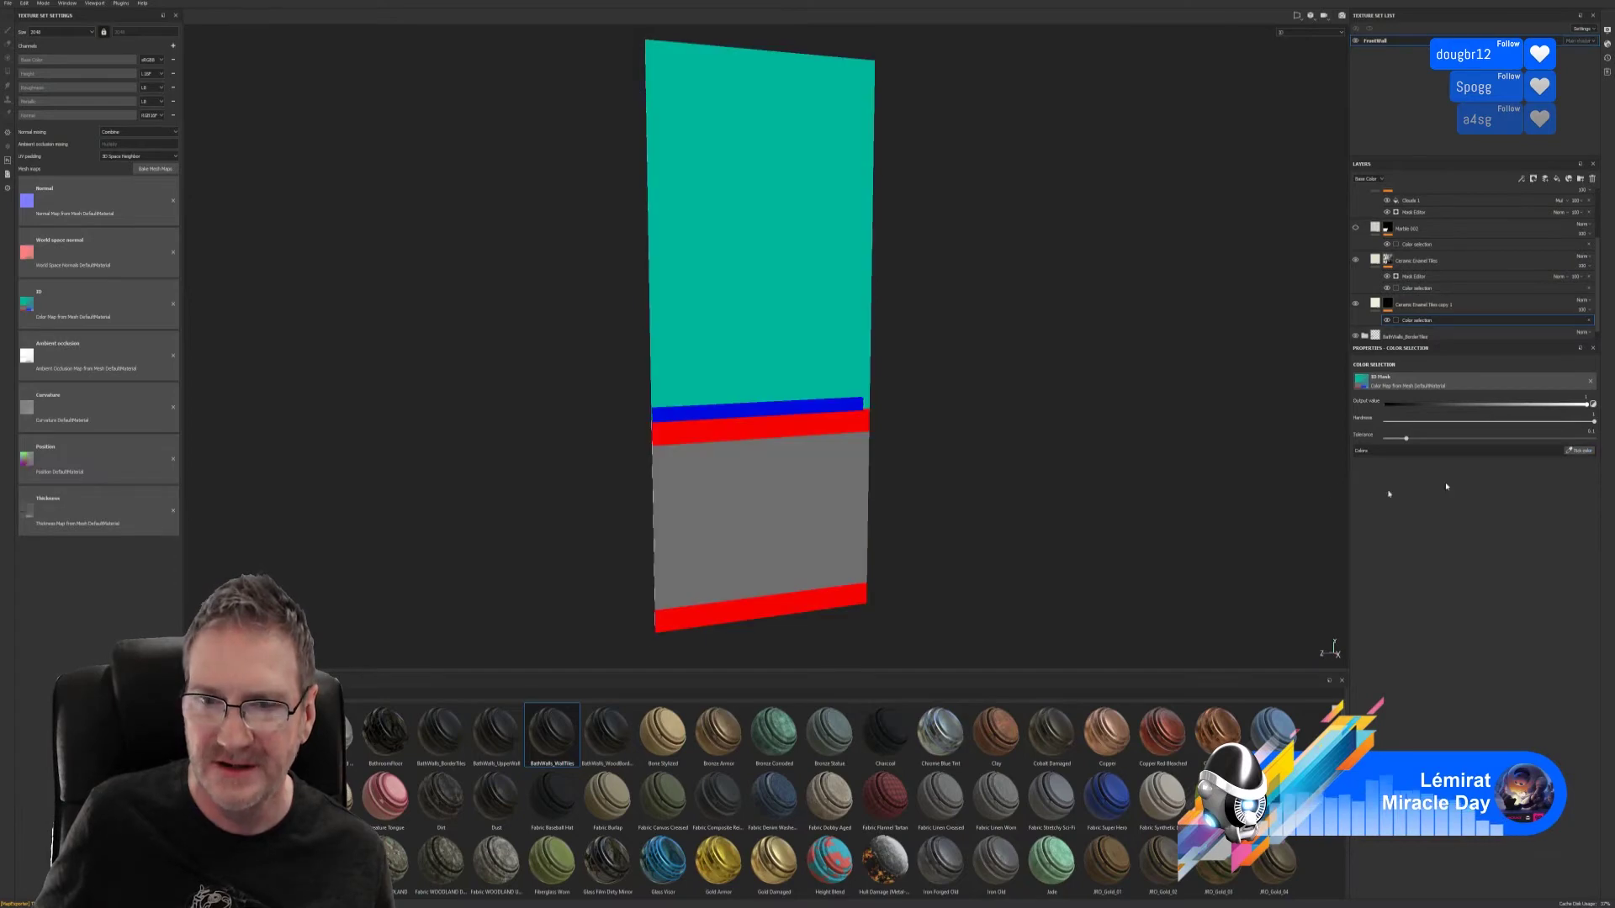
click(790, 497)
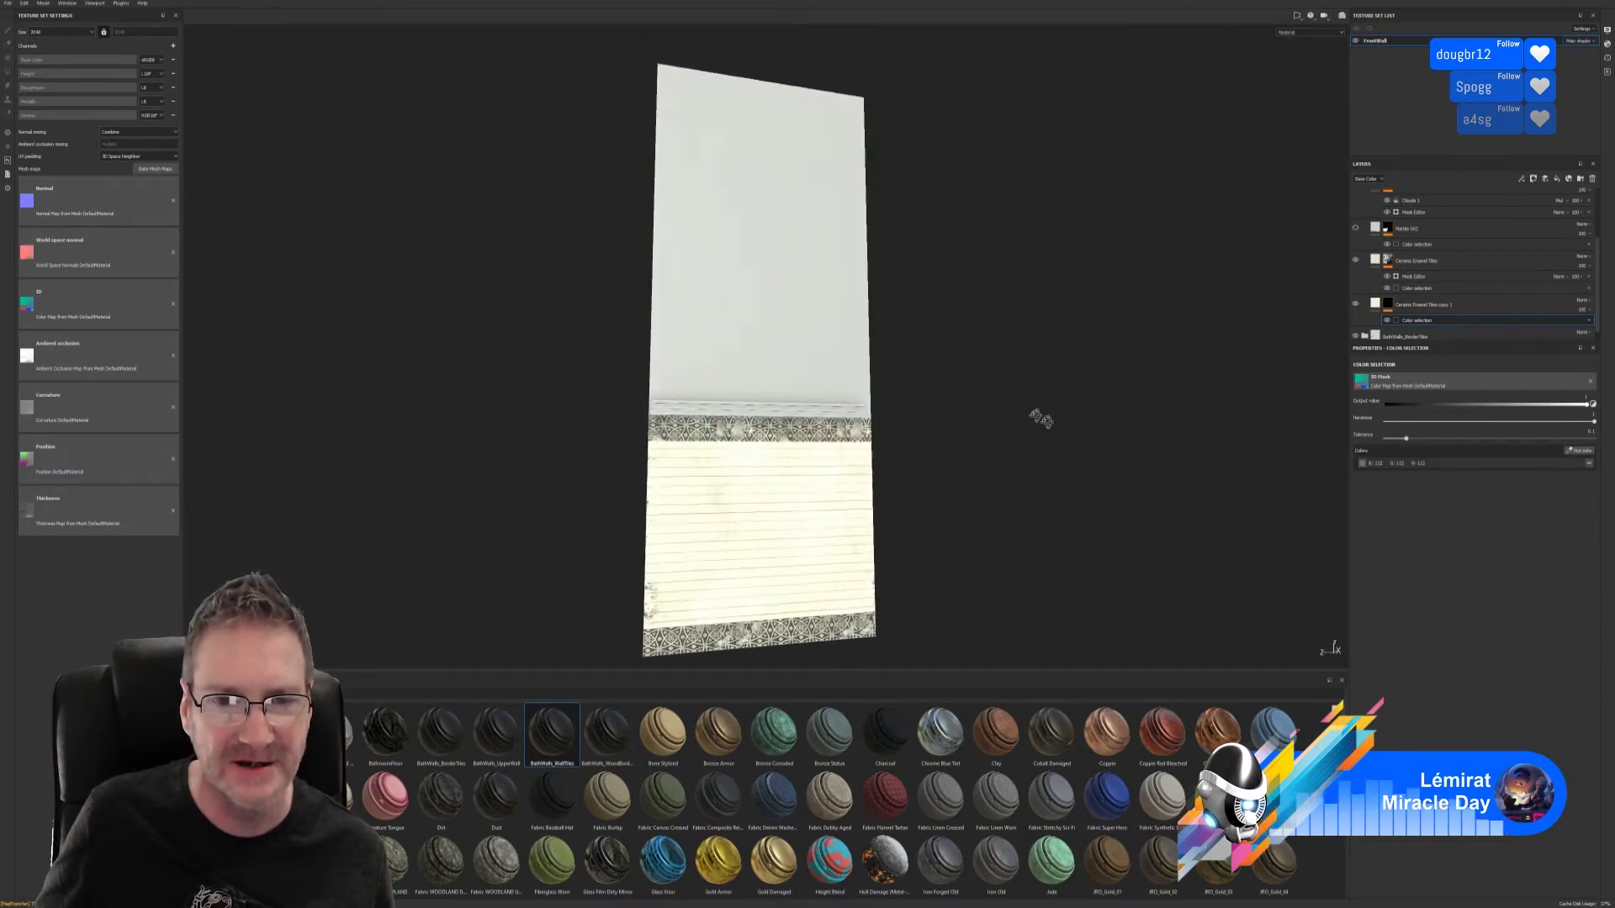
alt+right_drag(832, 513, 1417, 476)
alt+drag(993, 539, 698, 555)
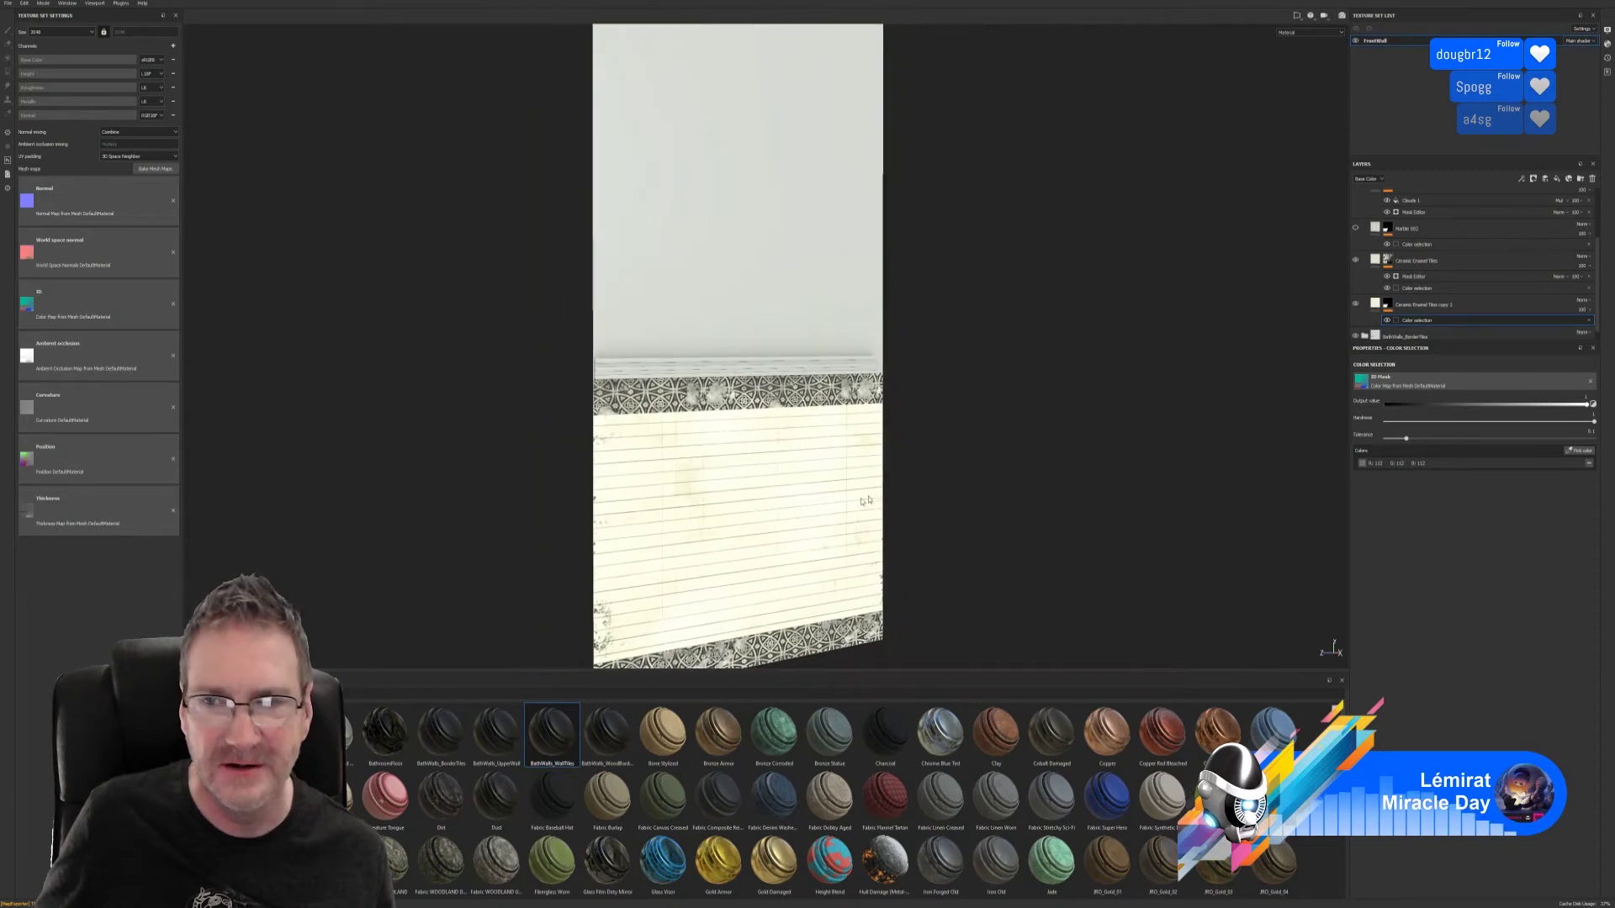
- Check the color selection settings of the wall tile folder, the Marble layer and both Ceramic Enamel Tiles layers
scroll(1426, 308, up, 2)
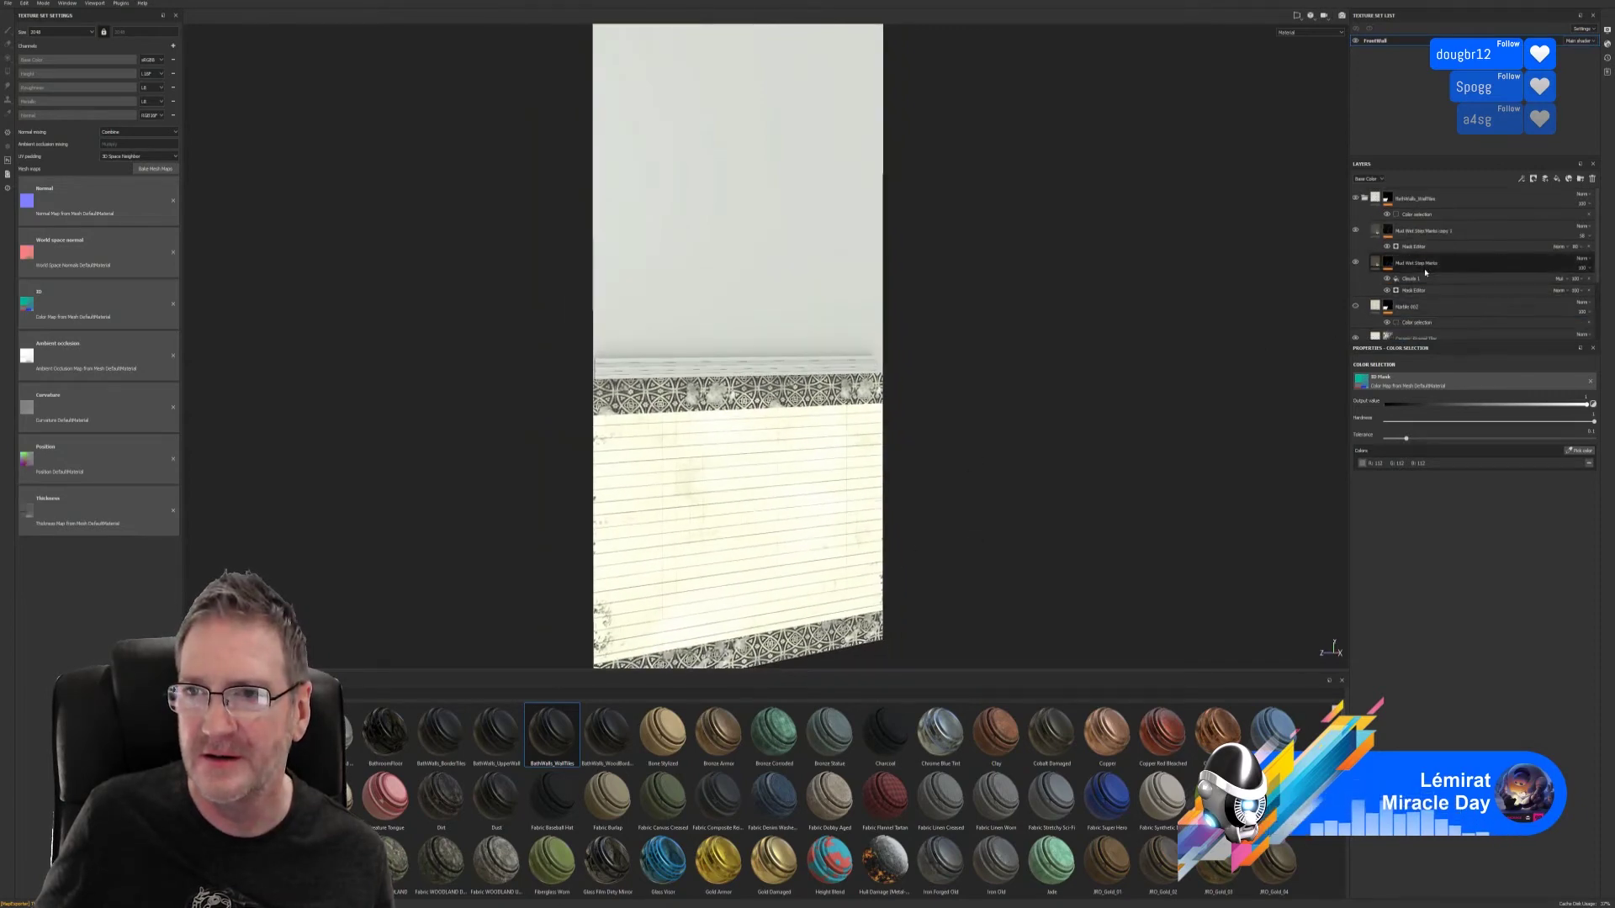
click(1407, 216)
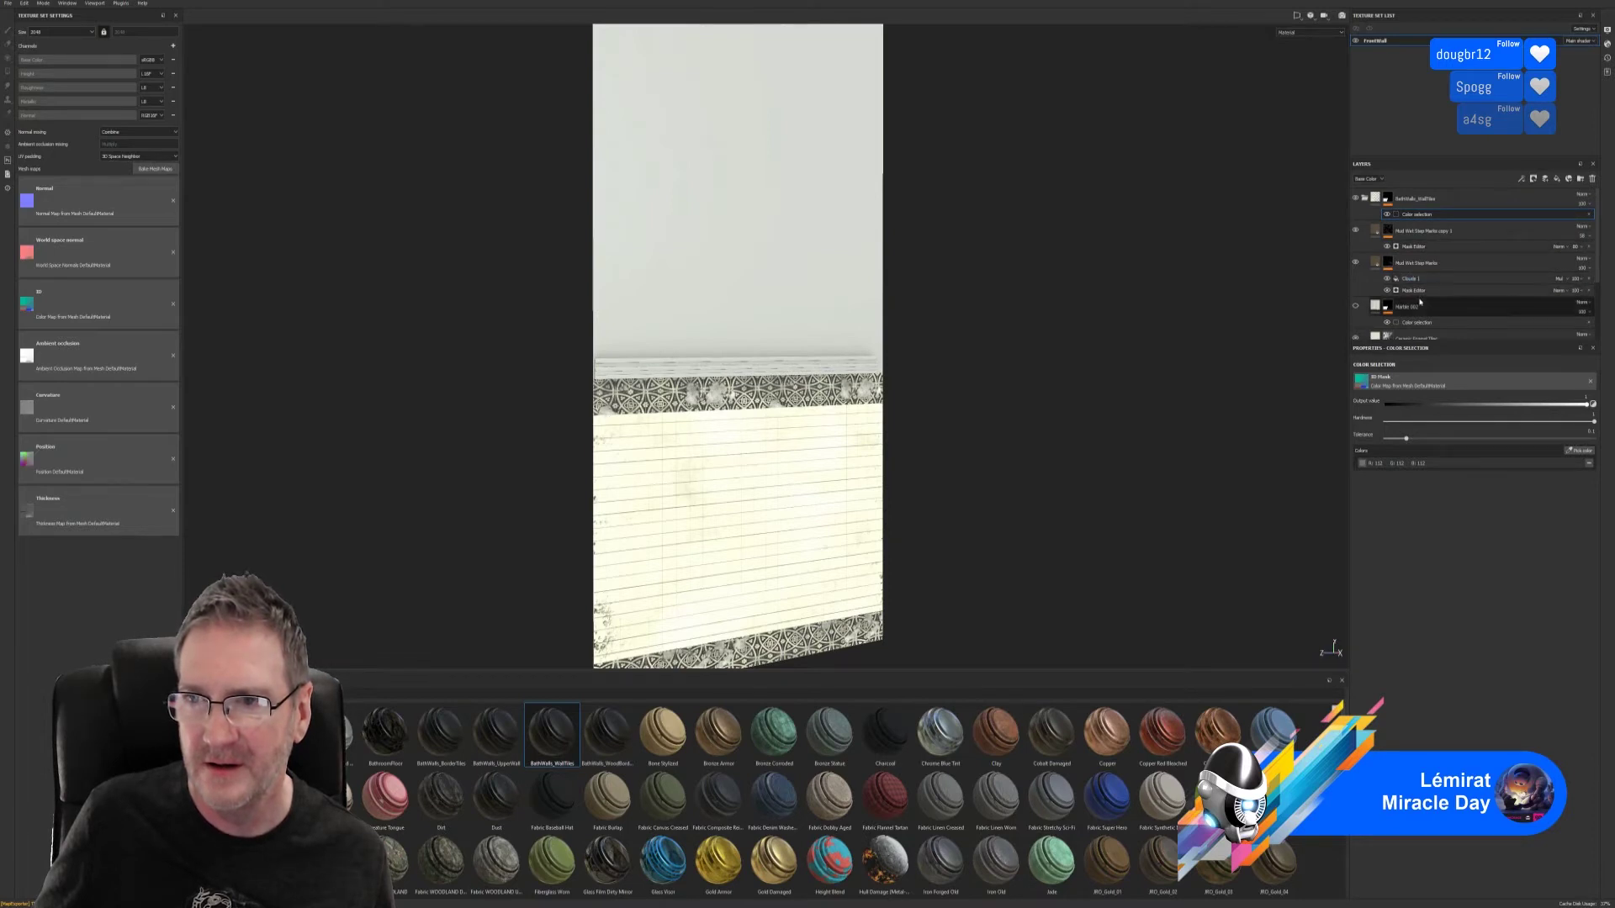
click(1422, 324)
scroll(1457, 288, down, 2)
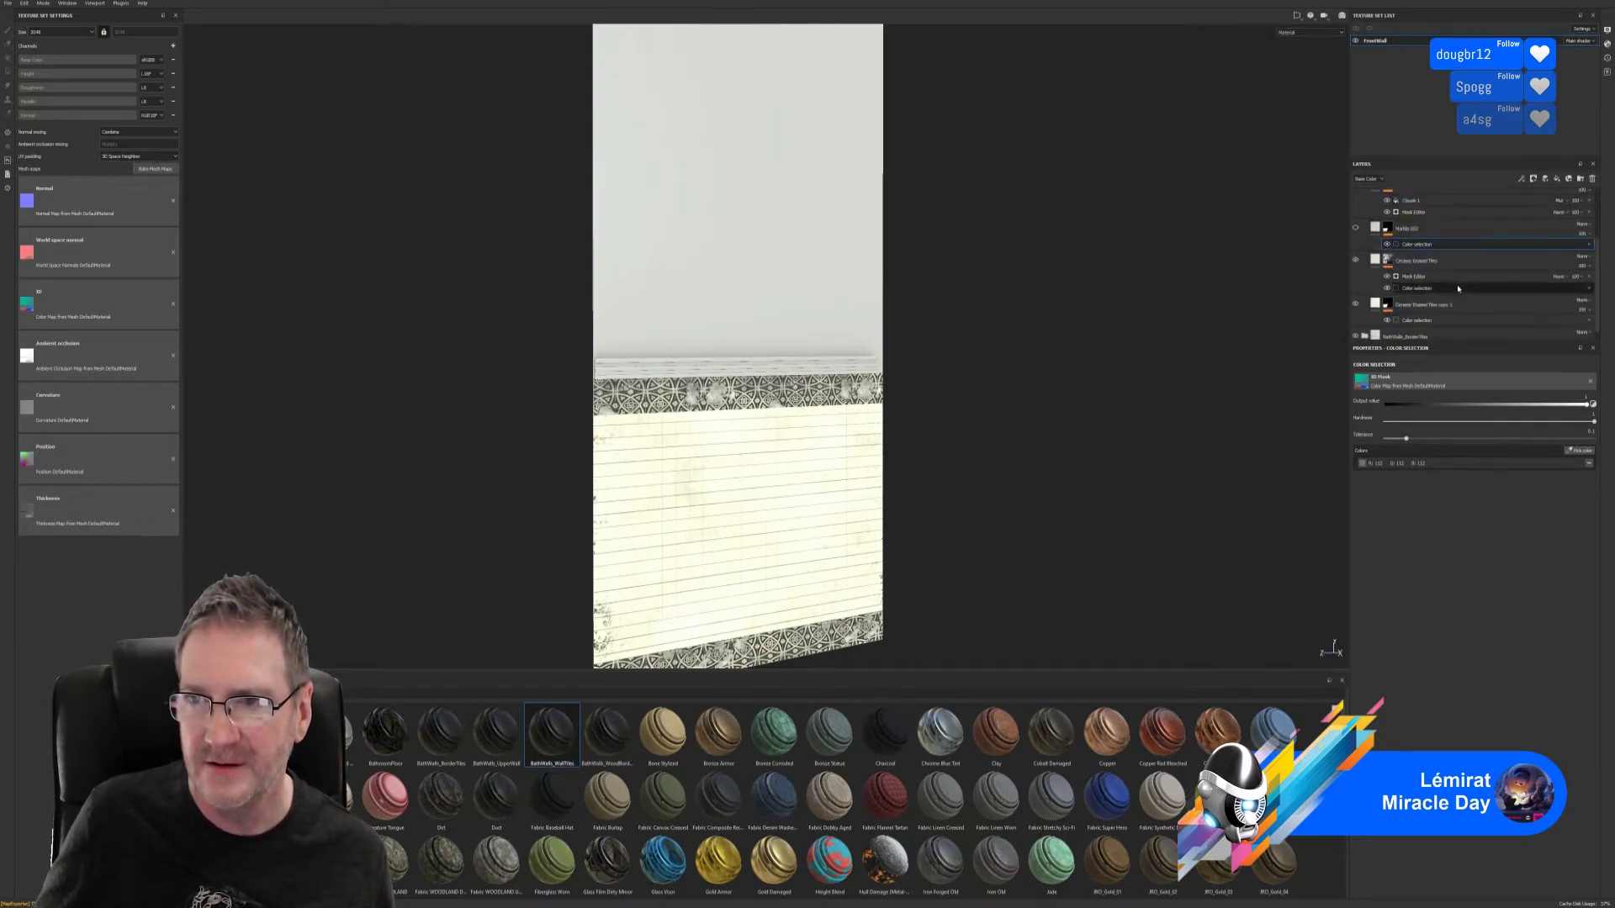
click(1442, 290)
scroll(1439, 299, down, 1)
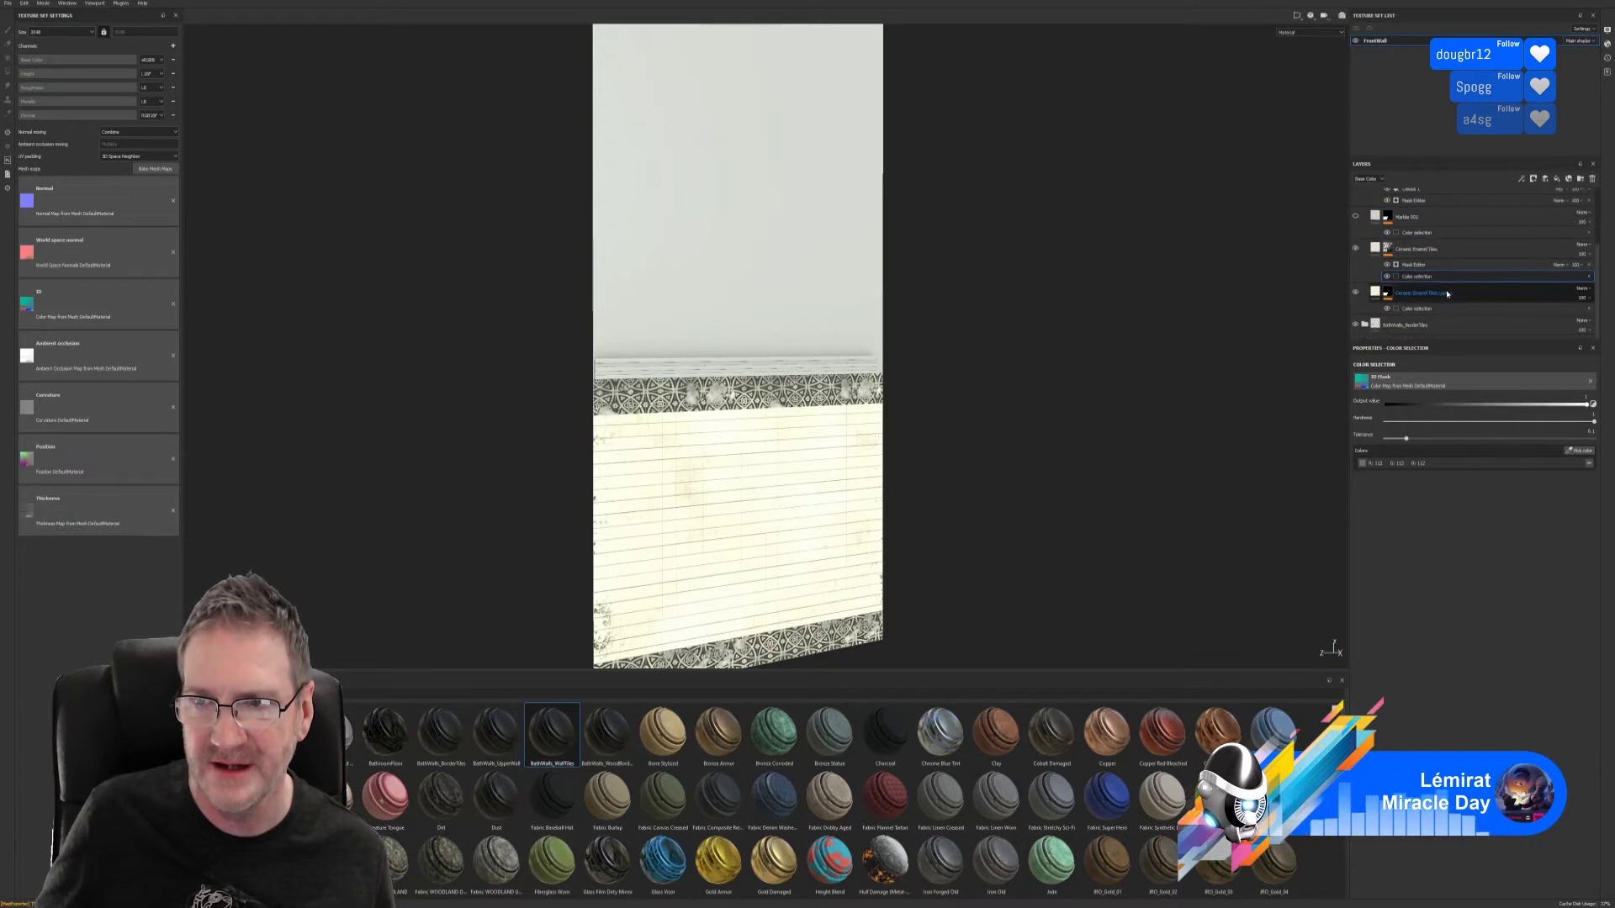
click(1438, 309)
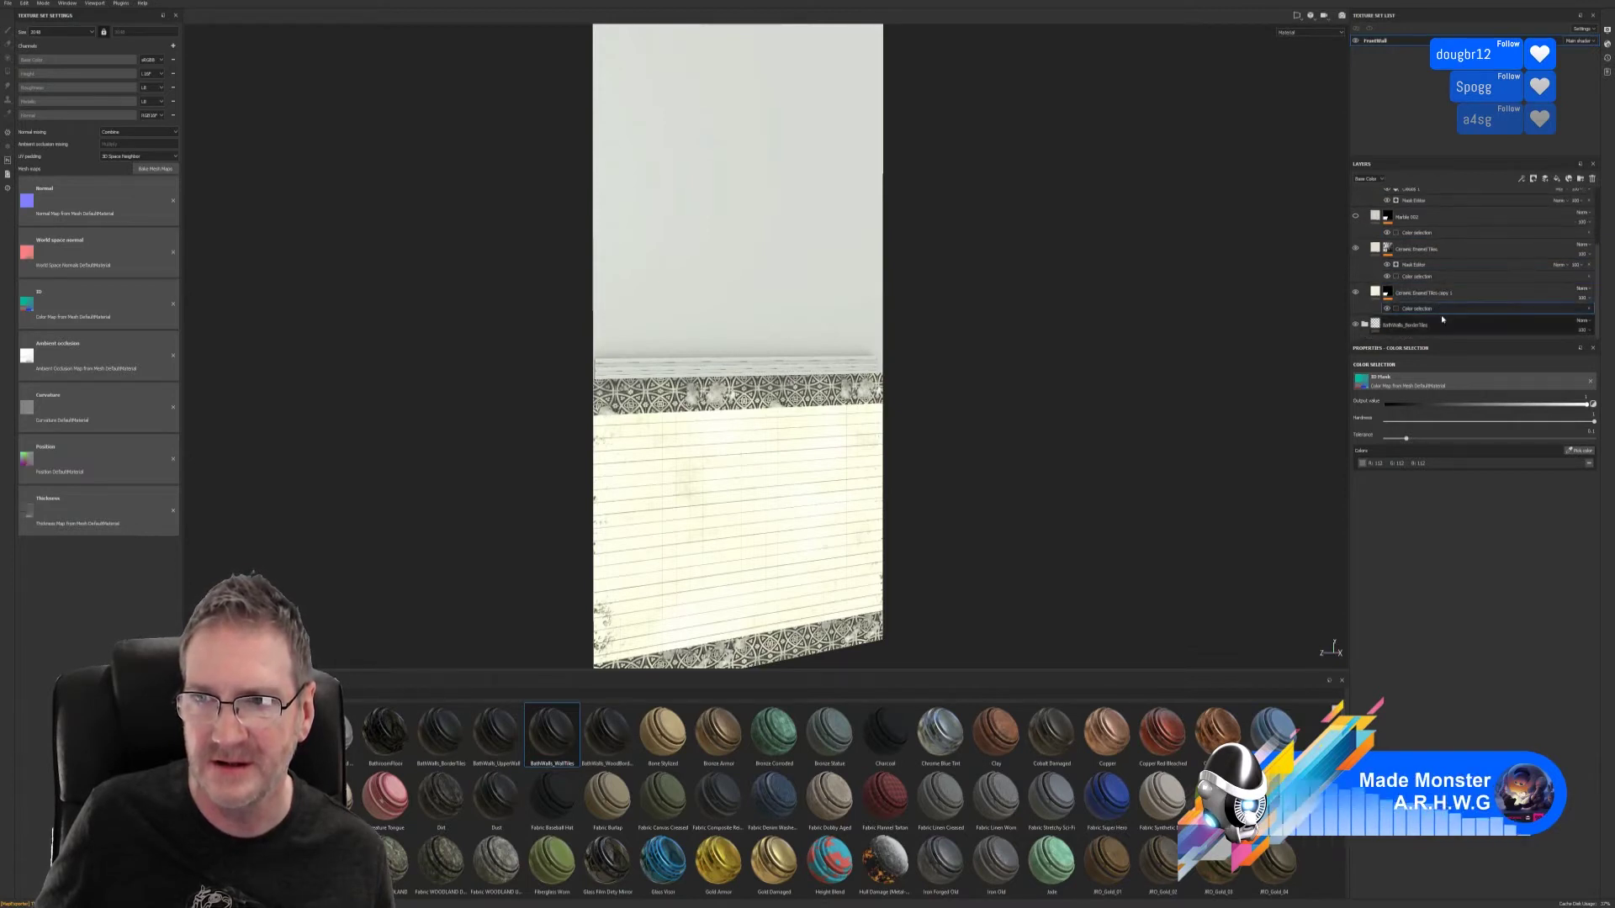
scroll(1440, 313, up, 5)
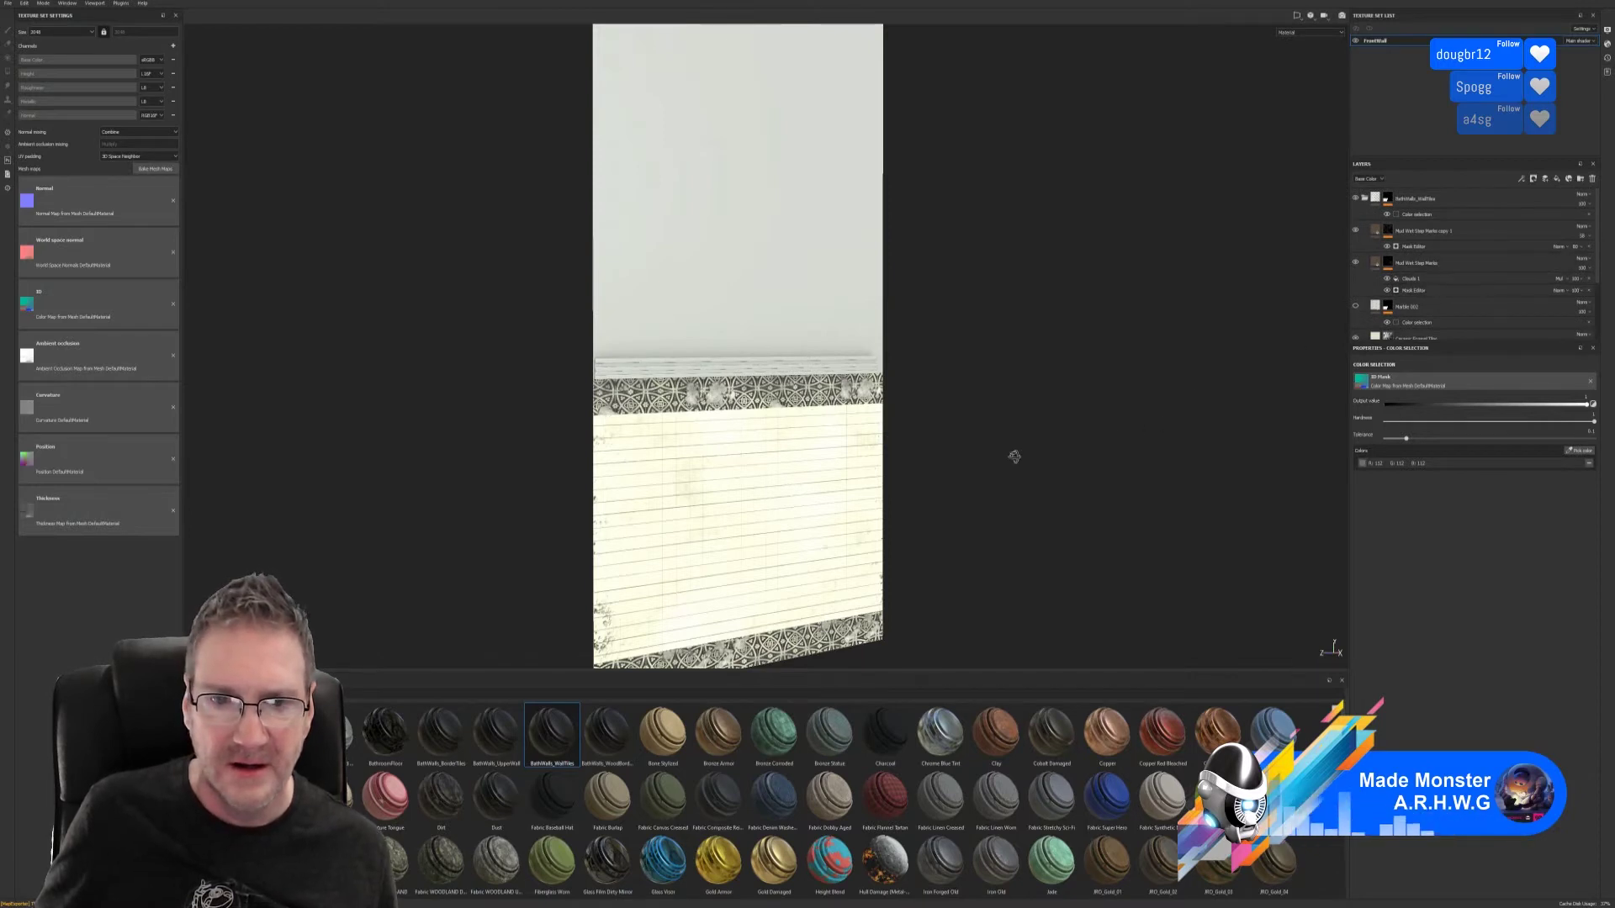
- Raise the Global Balance of the upper mud layer's Mask Editor generator to about 0.61
alt+drag(1014, 457, 967, 444)
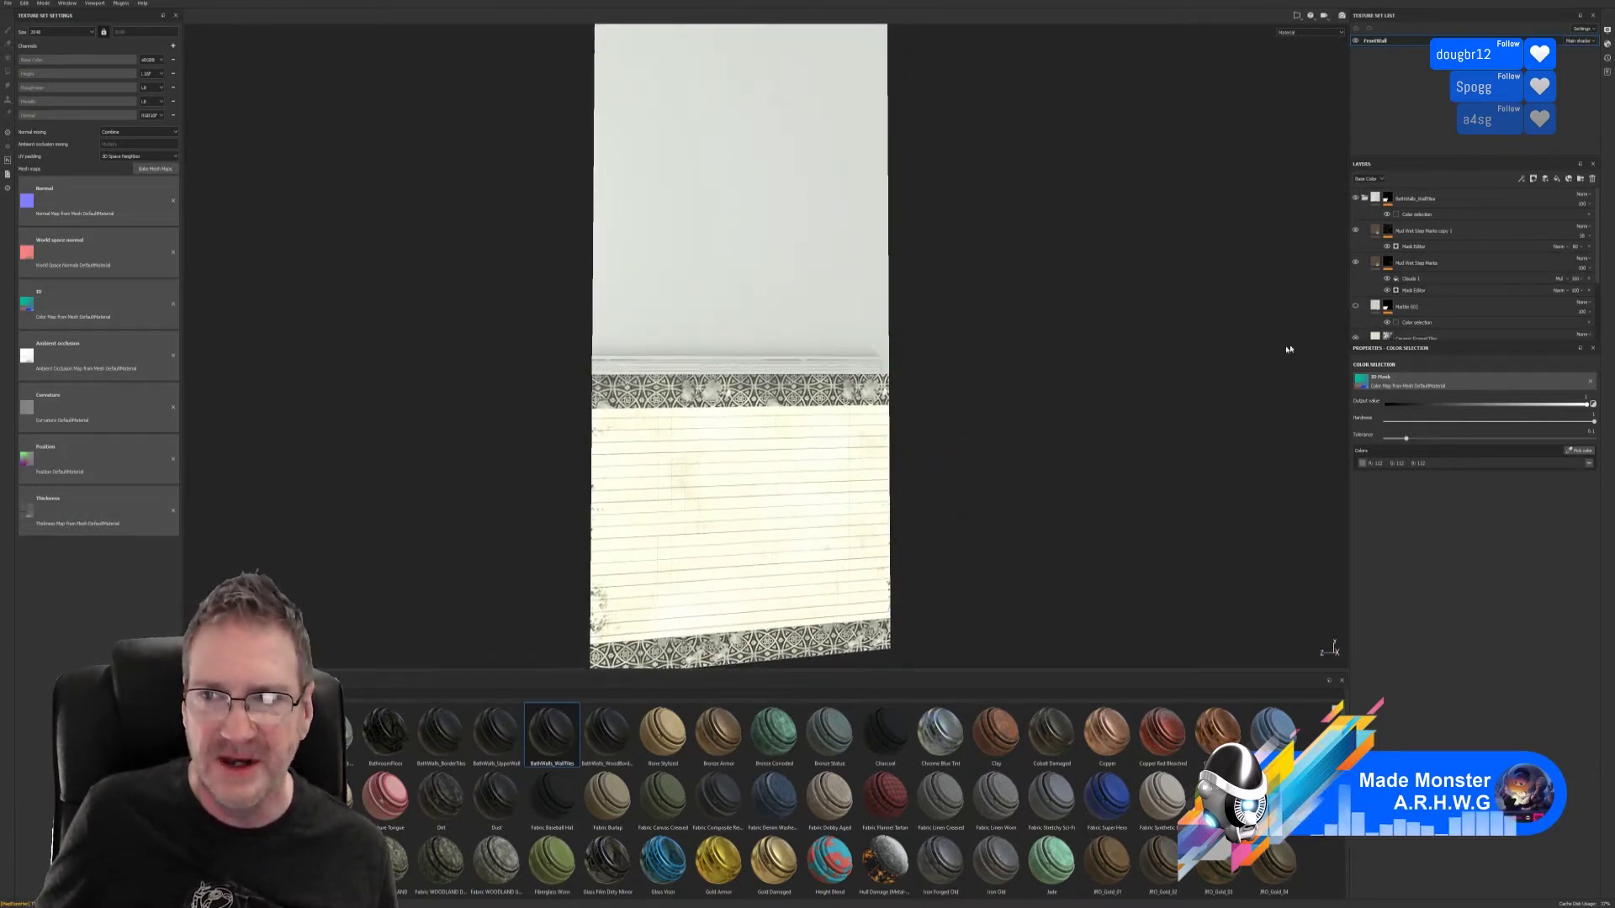
click(1419, 246)
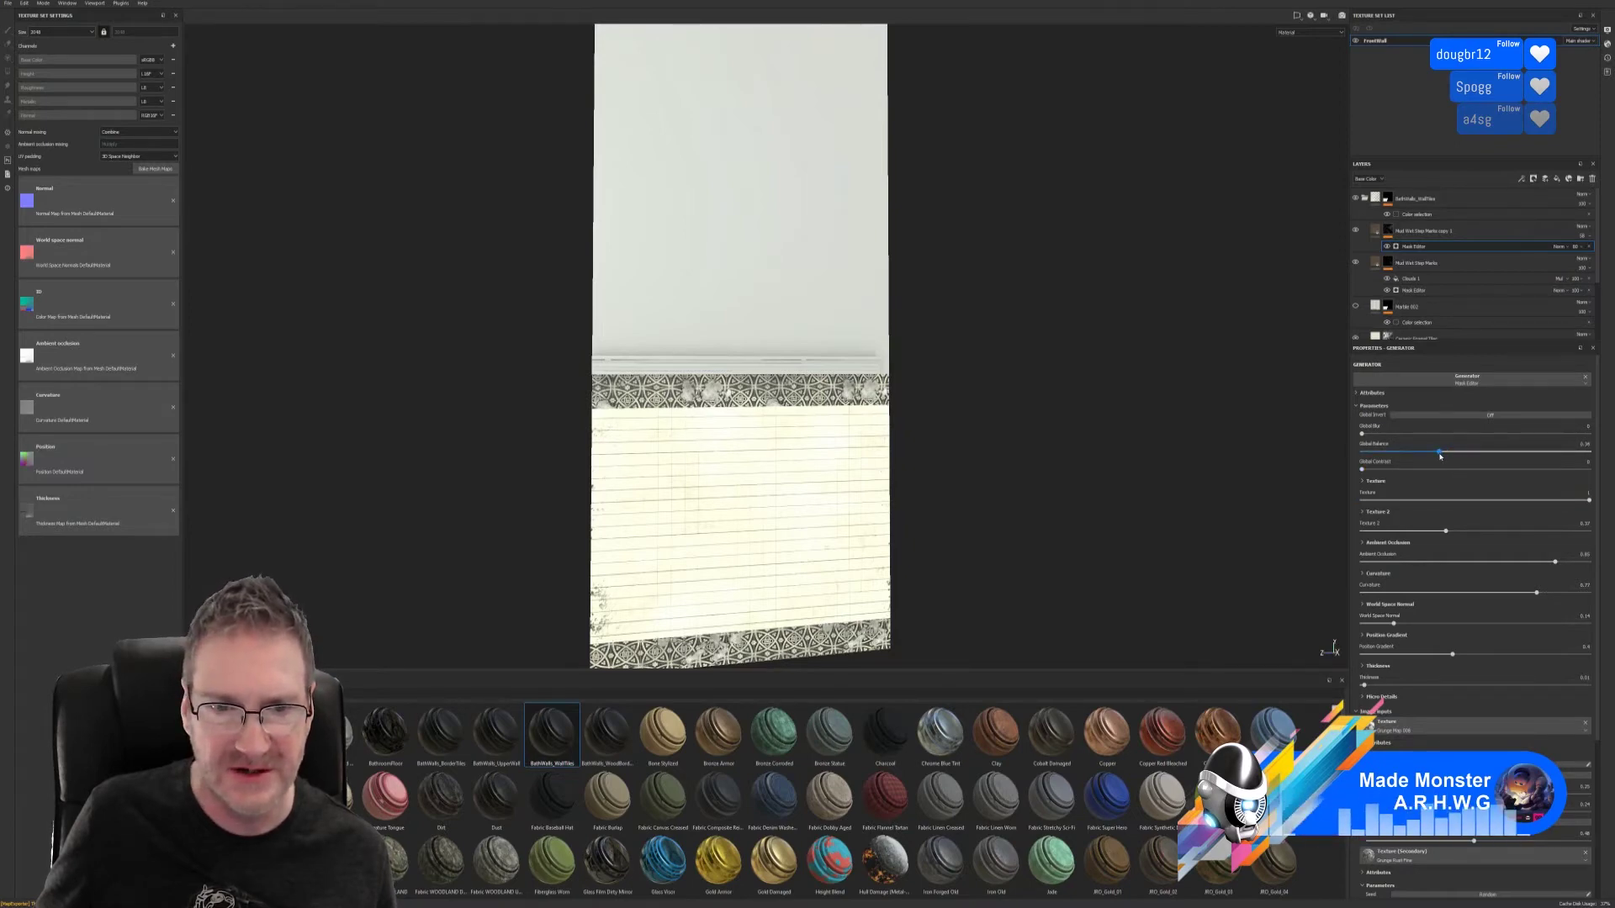
drag(1440, 454, 1489, 454)
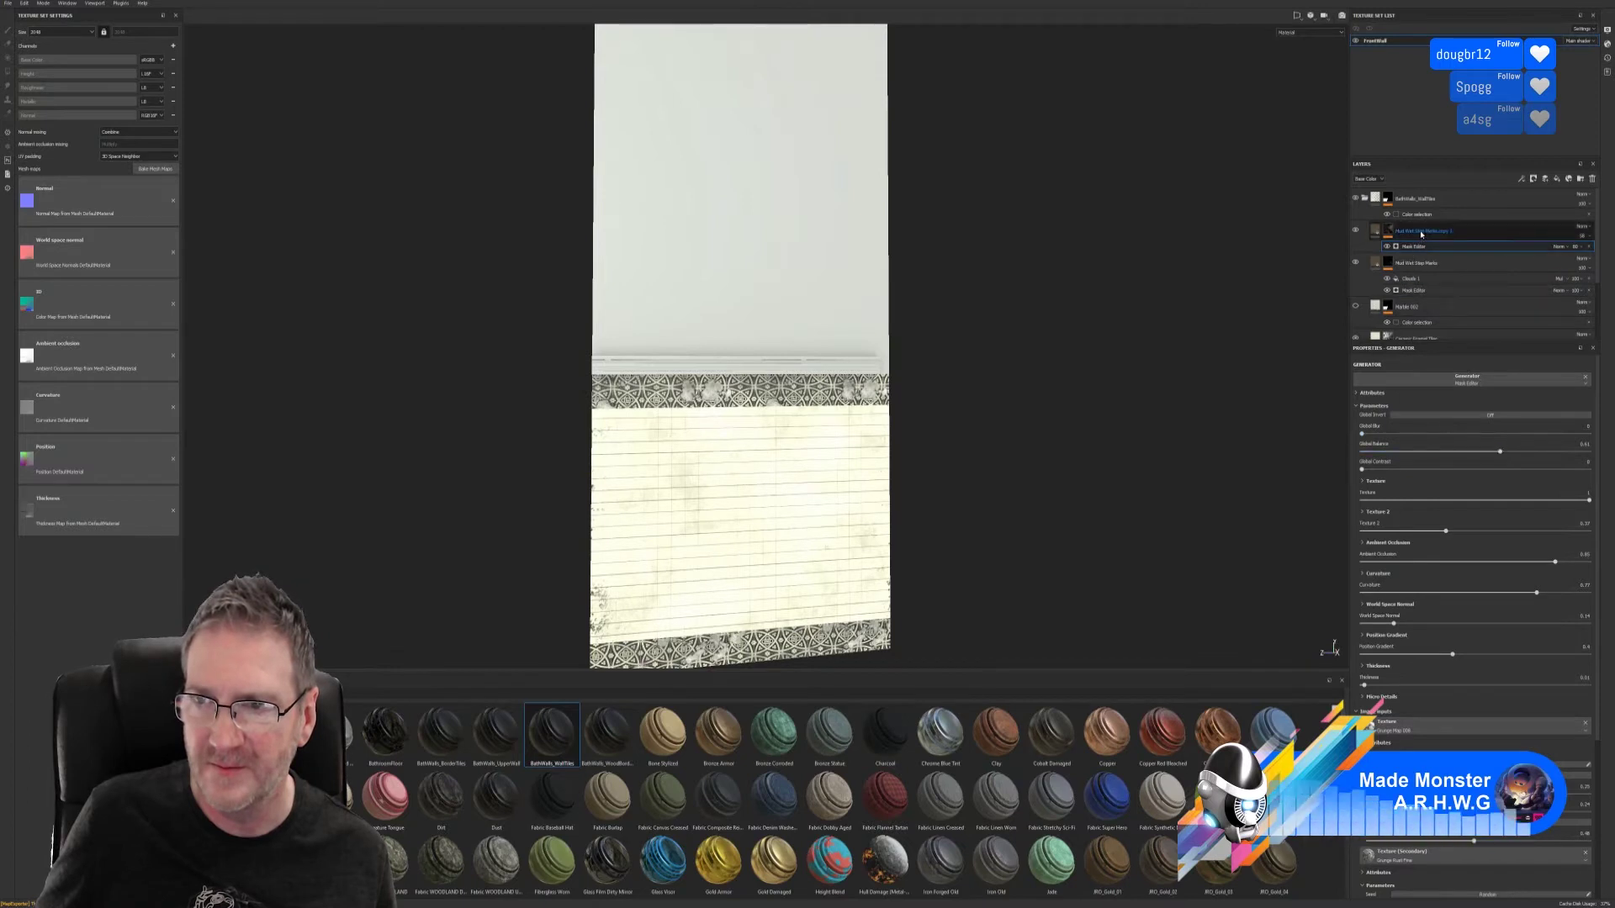
- Randomize the Clouds 1 seed in the lower mud layer's mask and set its Mask Editor's Global Balance to about 0.64
click(1426, 279)
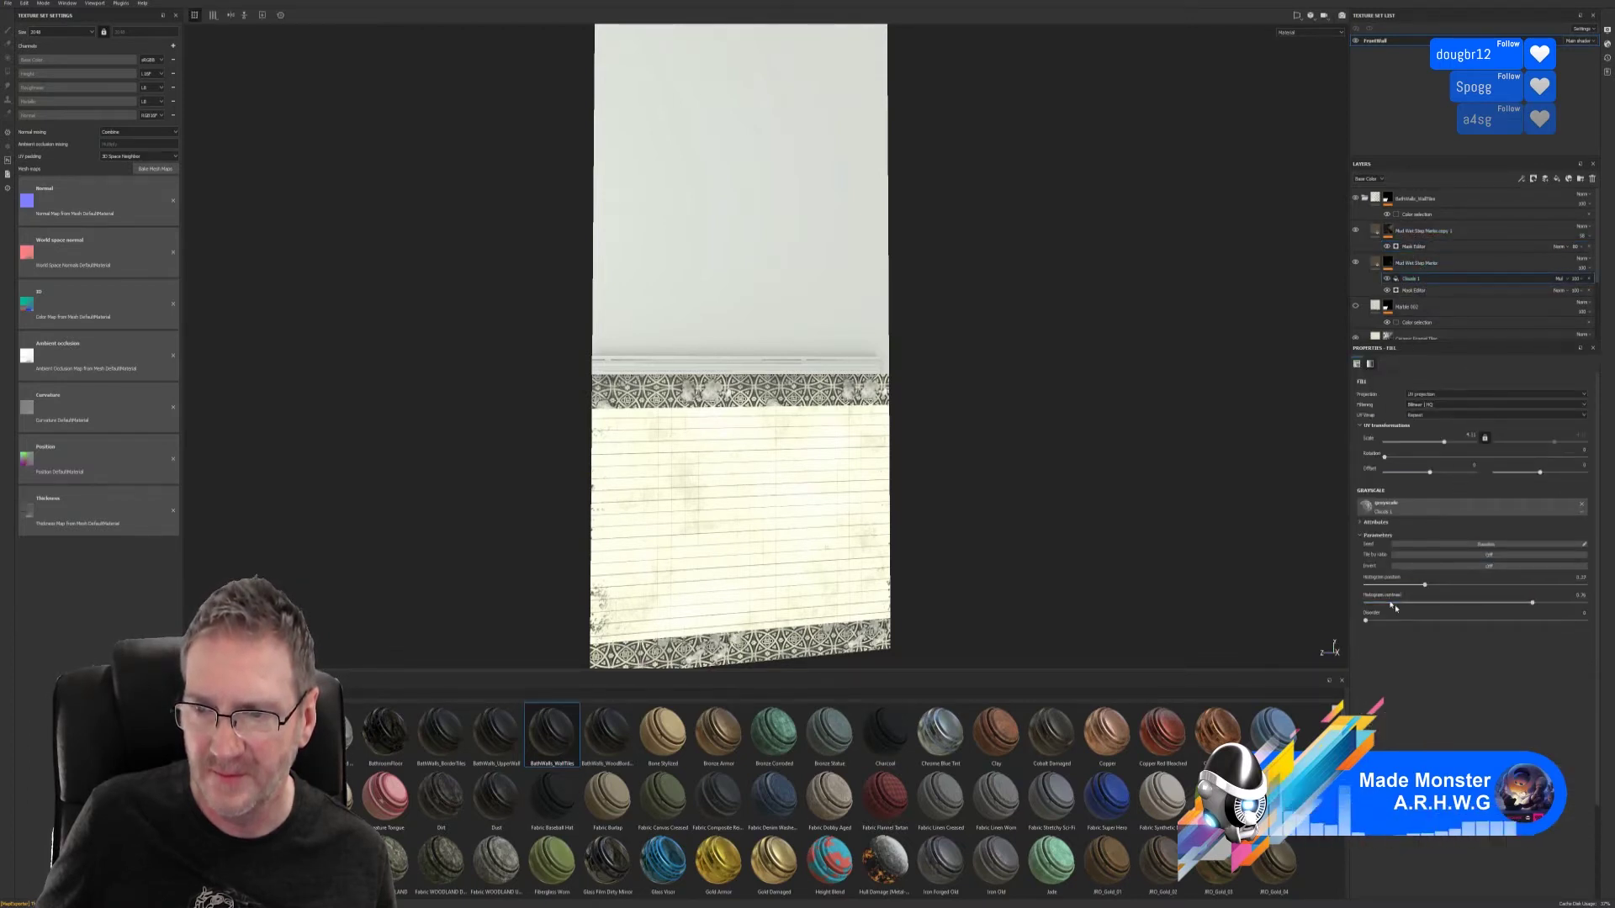
click(1492, 546)
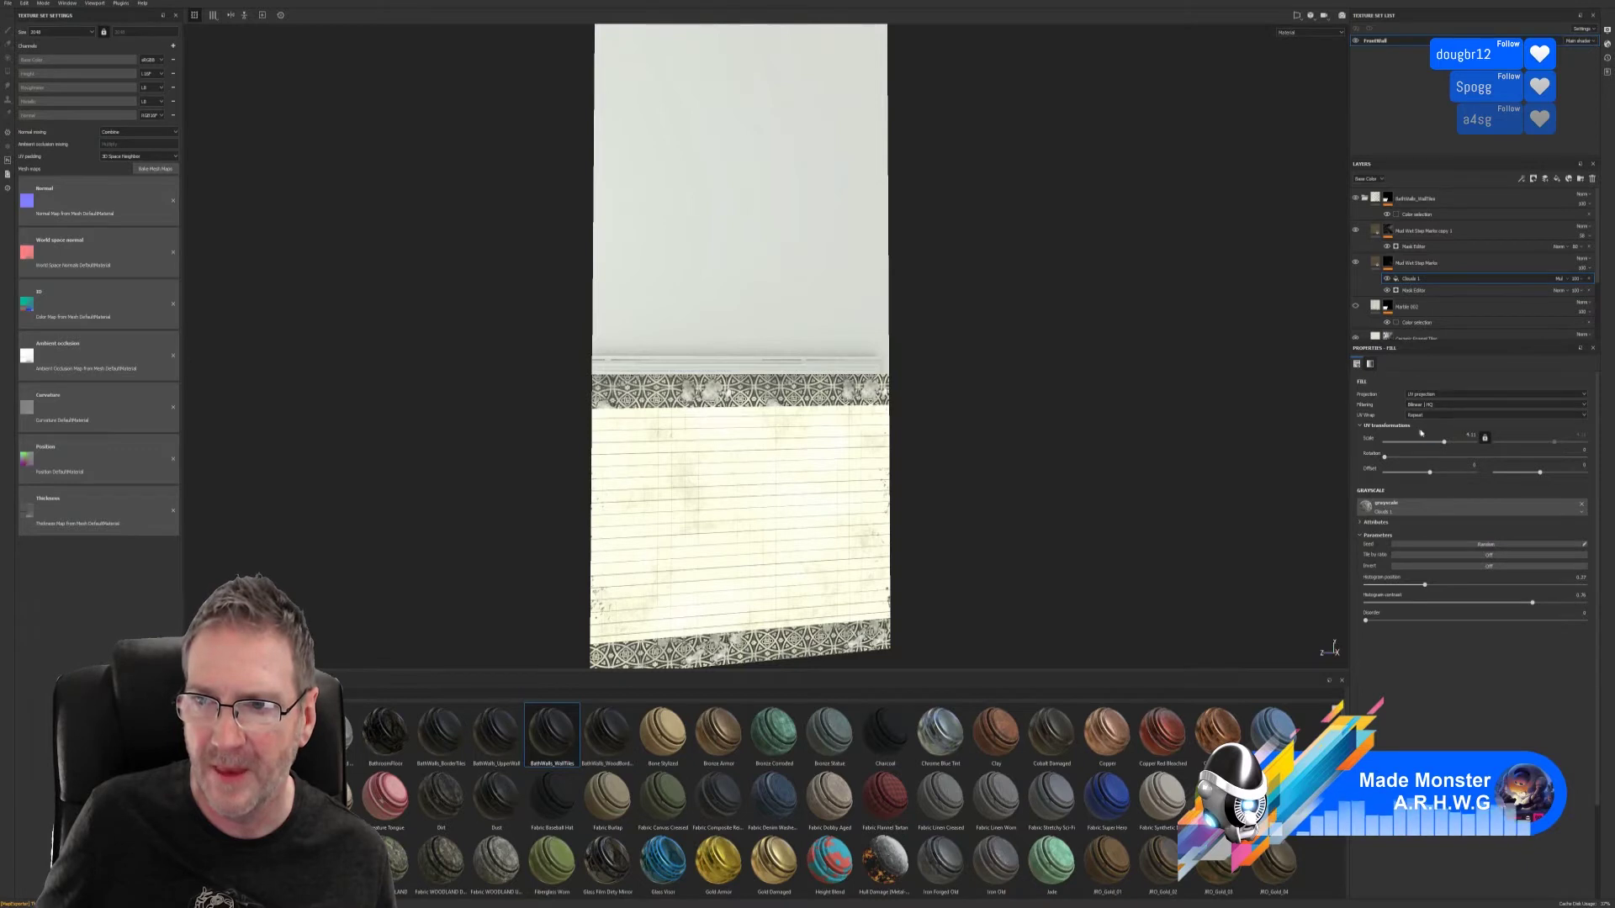
click(1420, 292)
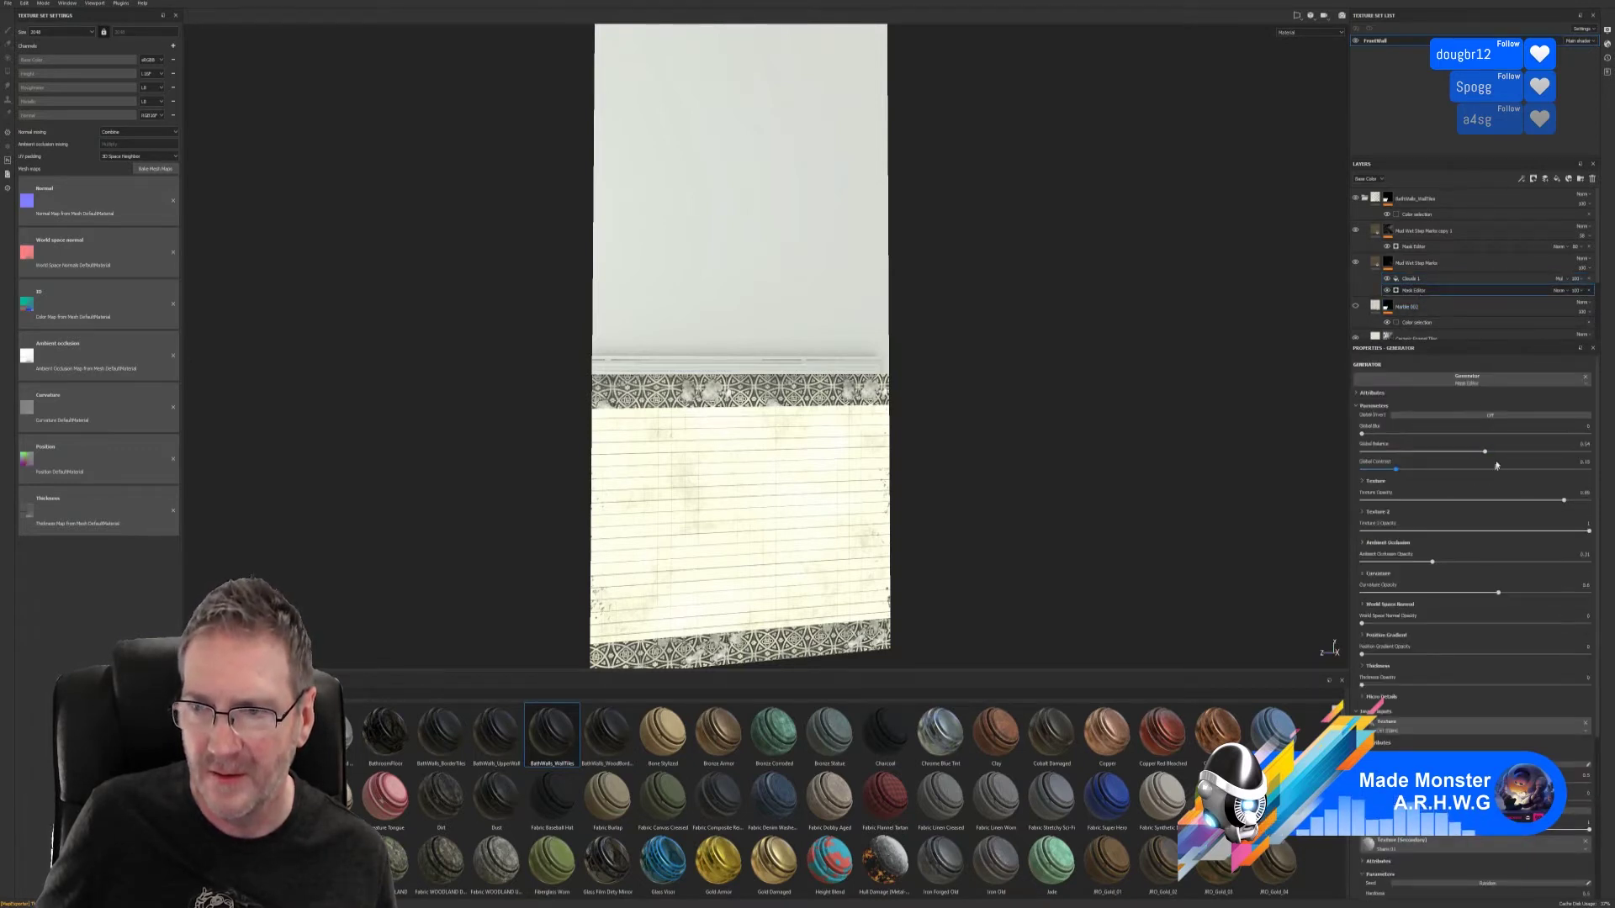
drag(1487, 455, 1490, 454)
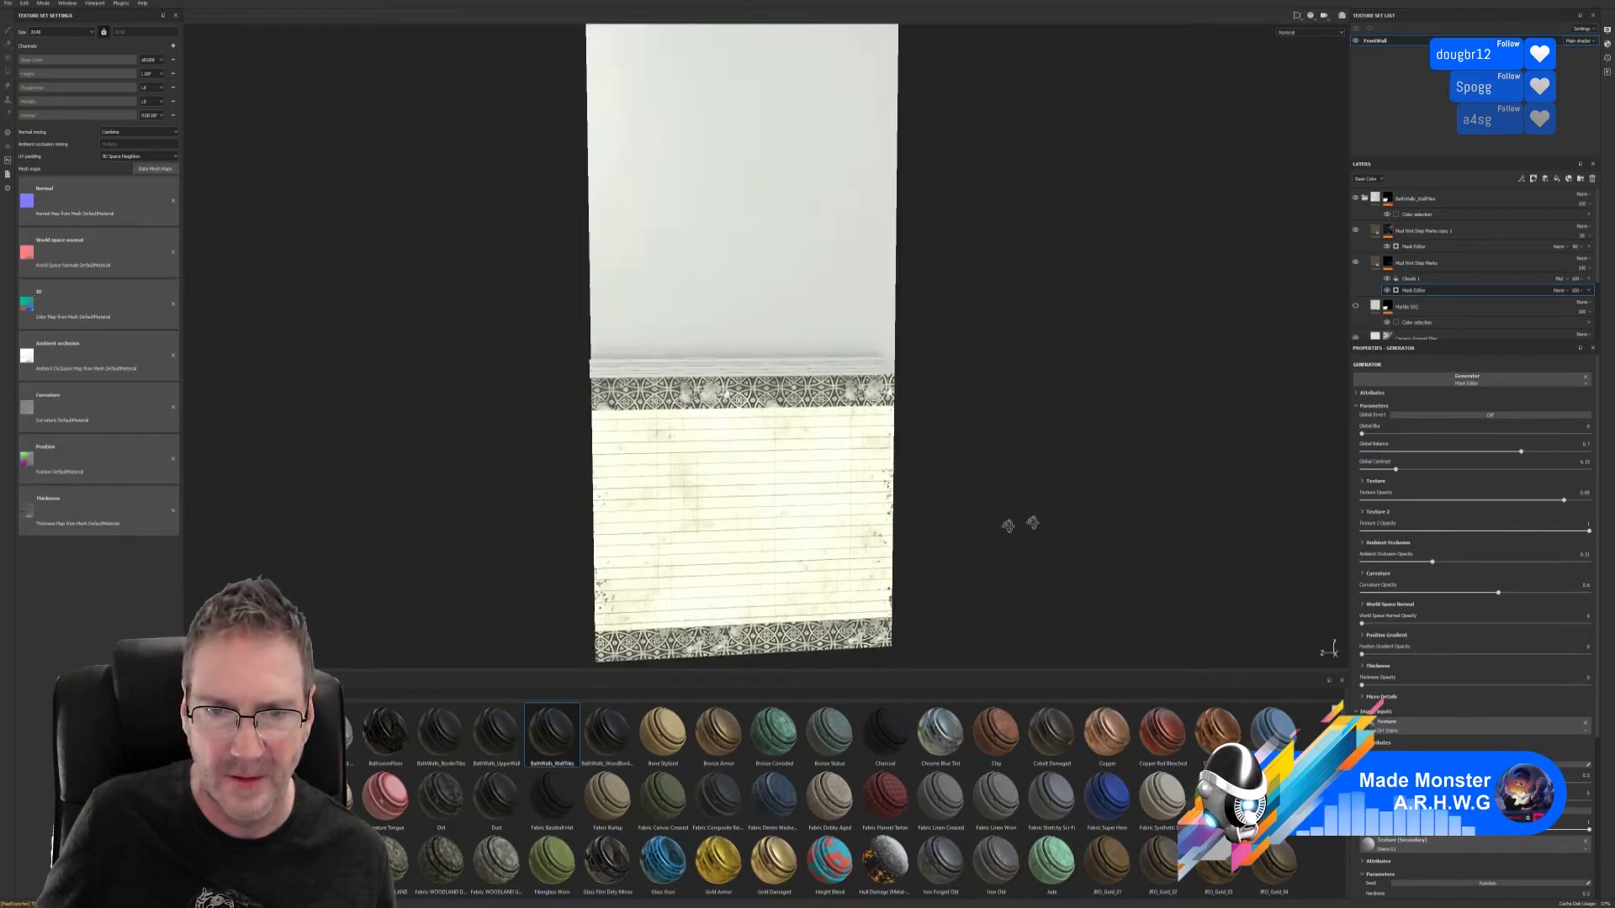
scroll(932, 533, up, 5)
alt+drag(932, 532, 1125, 553)
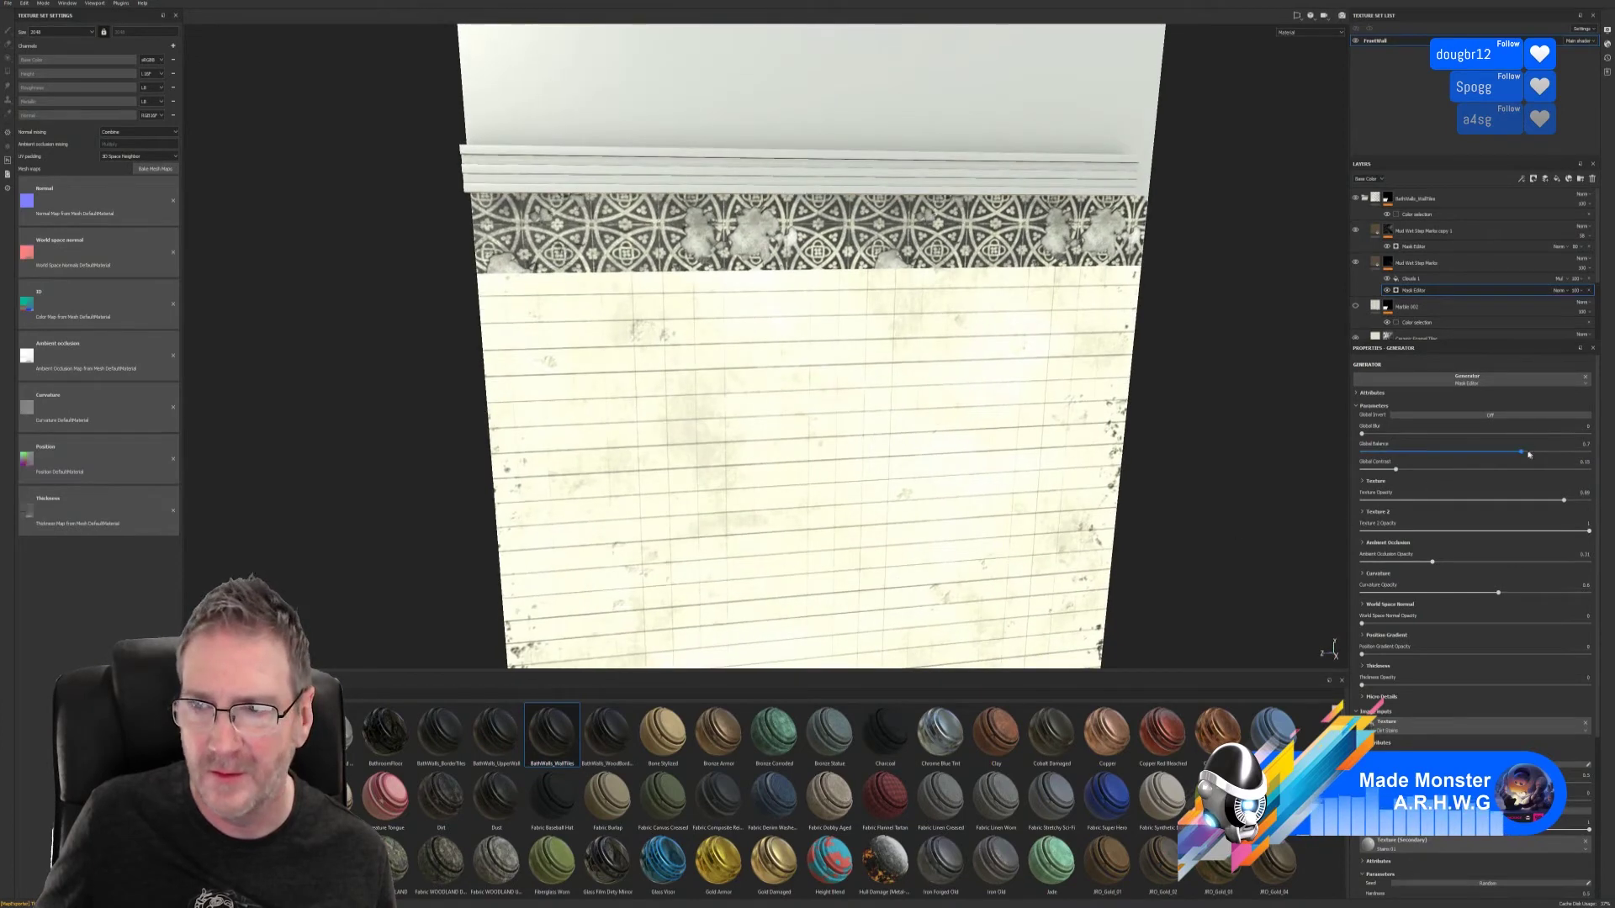
mouse_move(1523, 453)
mouse_down()
mouse_move(1464, 452)
mouse_move(1508, 454)
mouse_up()
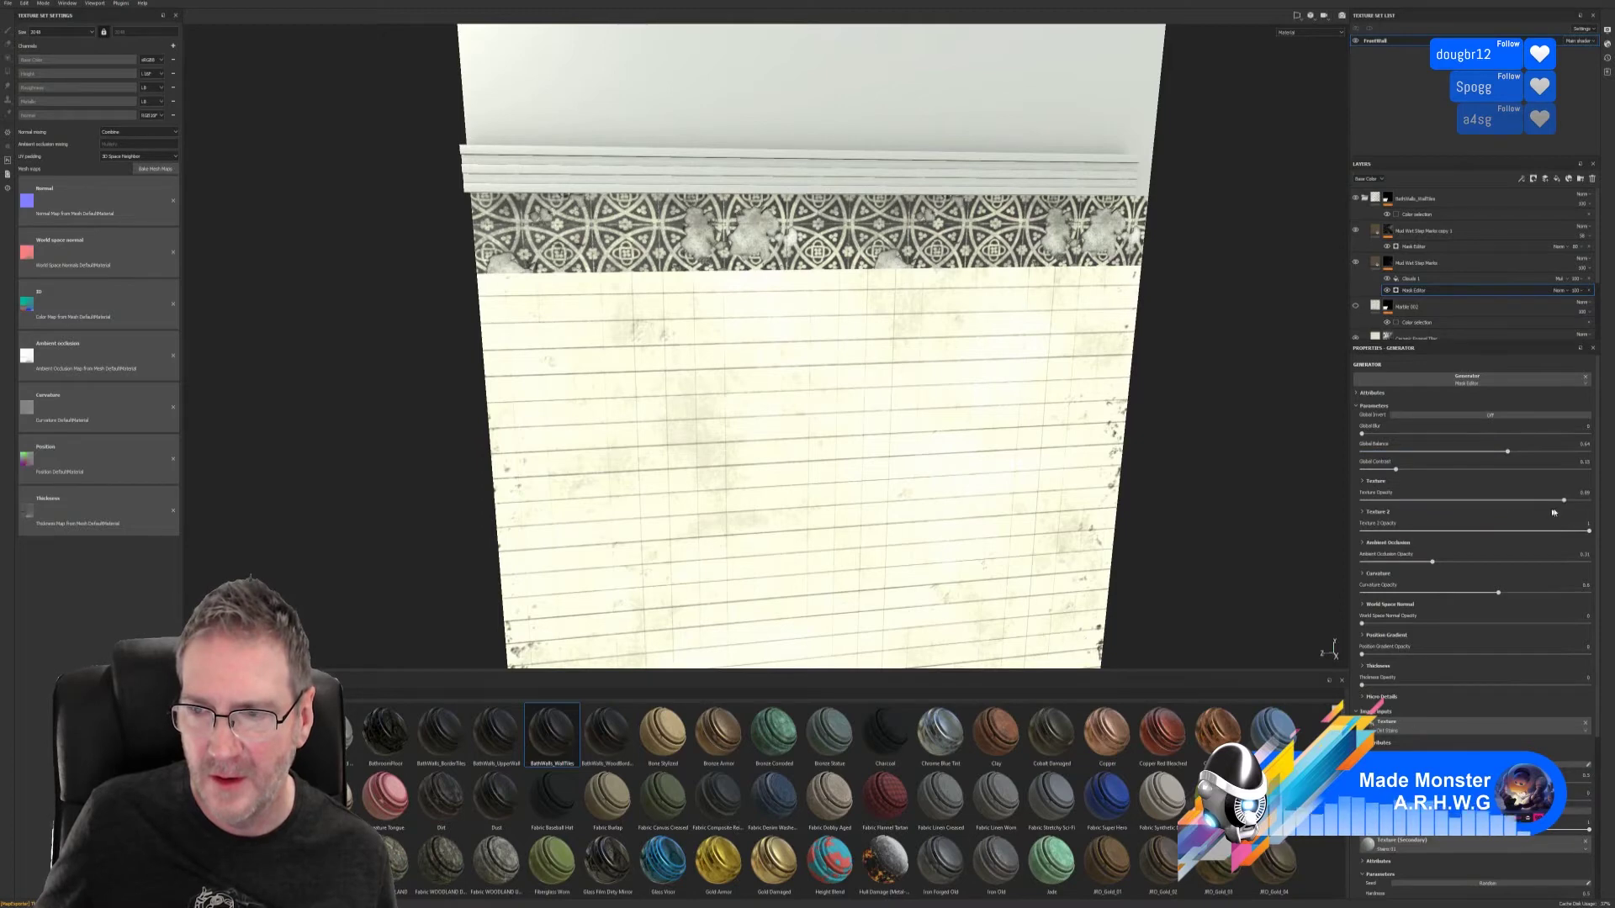
- Reduce the lower mud layer's Mask Editor settings to about 0.68 Texture Opacity and 0.42 Curvature Opacity
drag(1414, 499, 1567, 493)
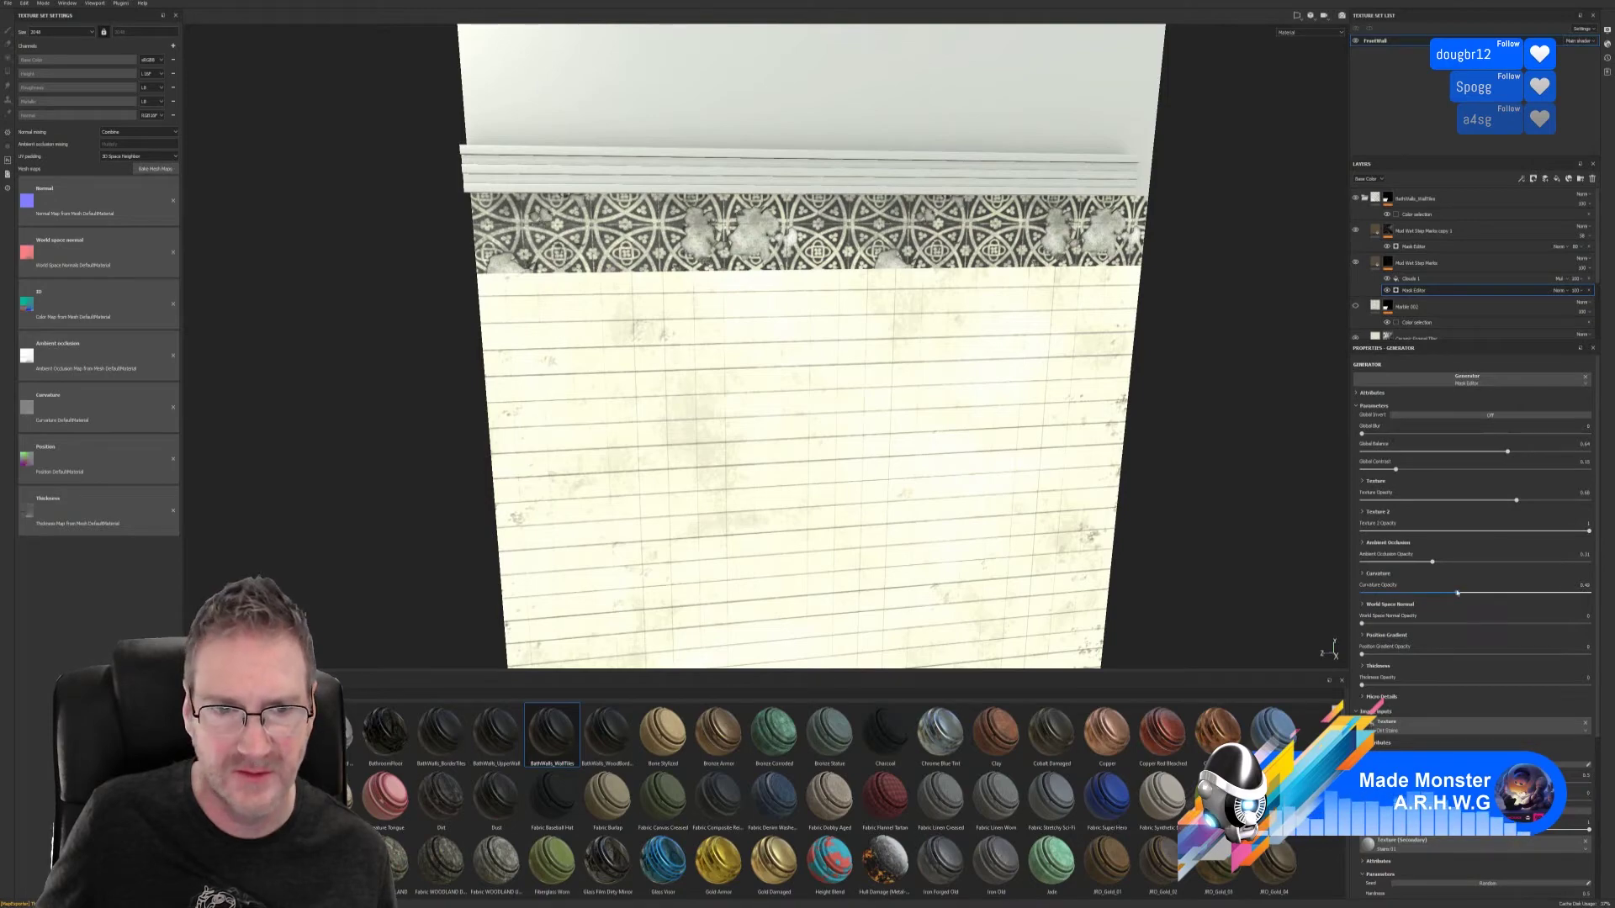
scroll(1090, 558, down, 5)
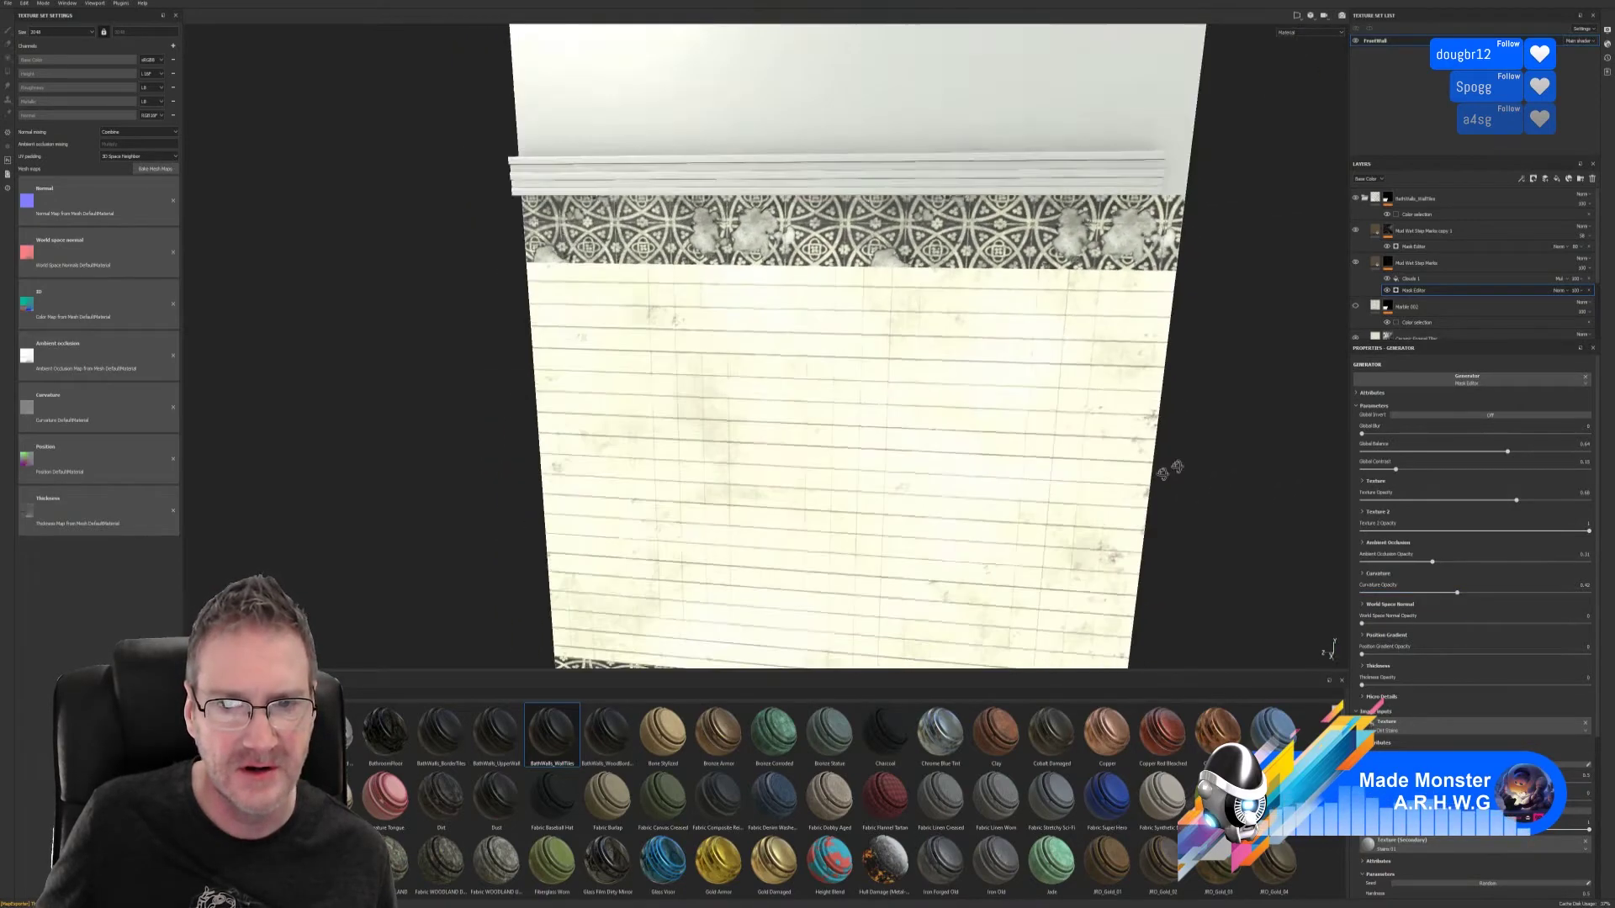
alt+drag(946, 502, 1024, 482)
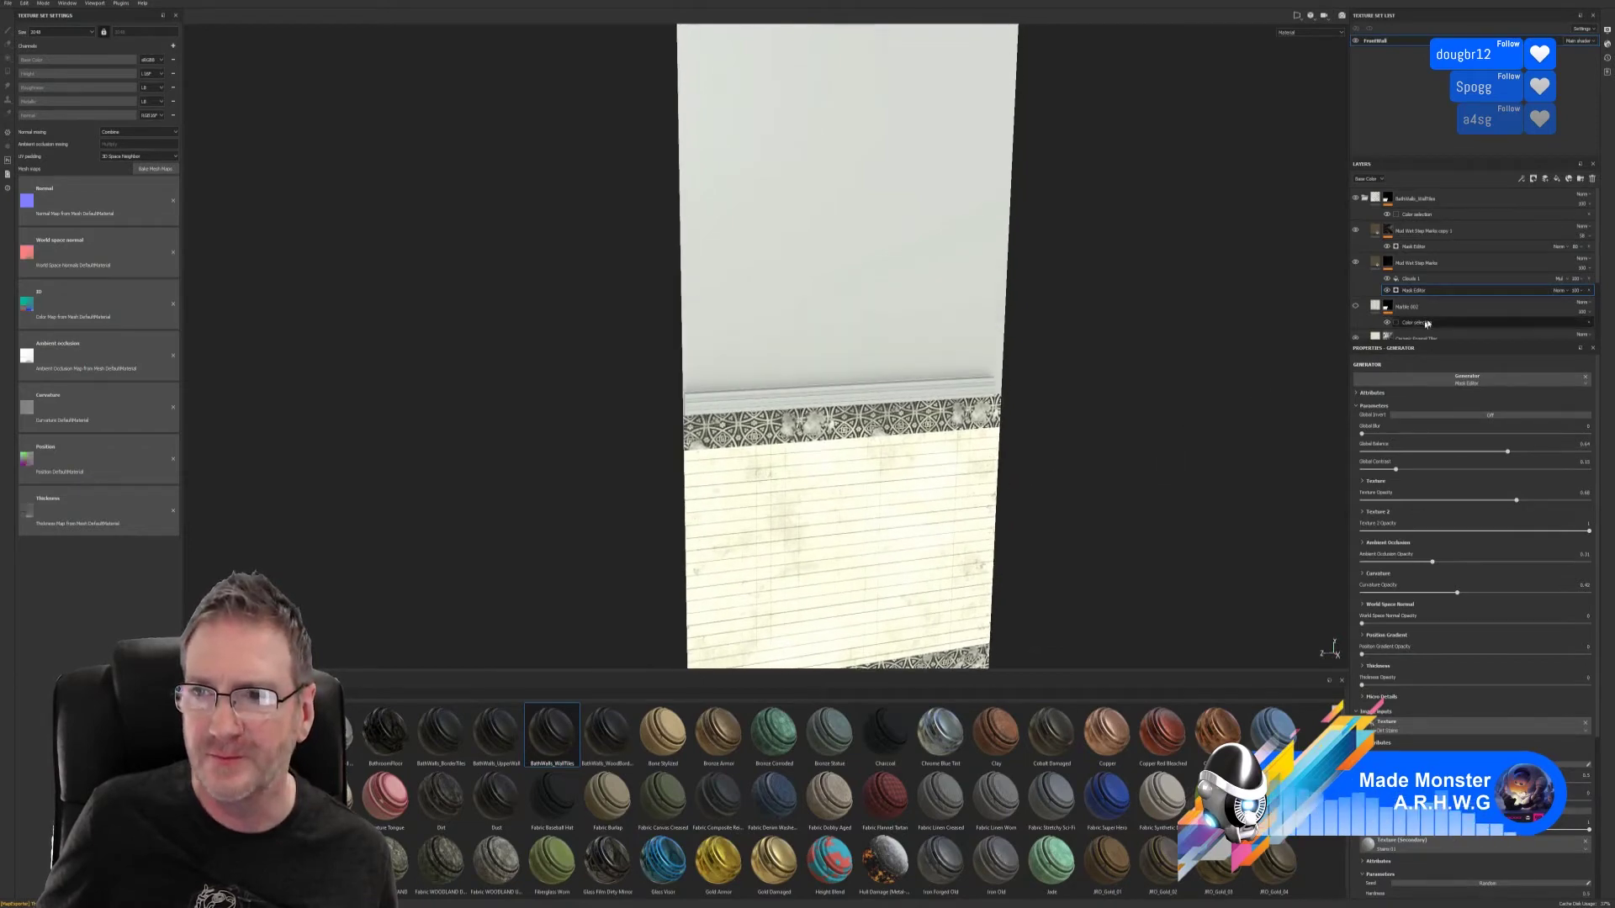
- Open the Ceramic Enamel Tiles layer's Mask Editor generator and inspect the tile wear on the wall
scroll(1424, 319, down, 3)
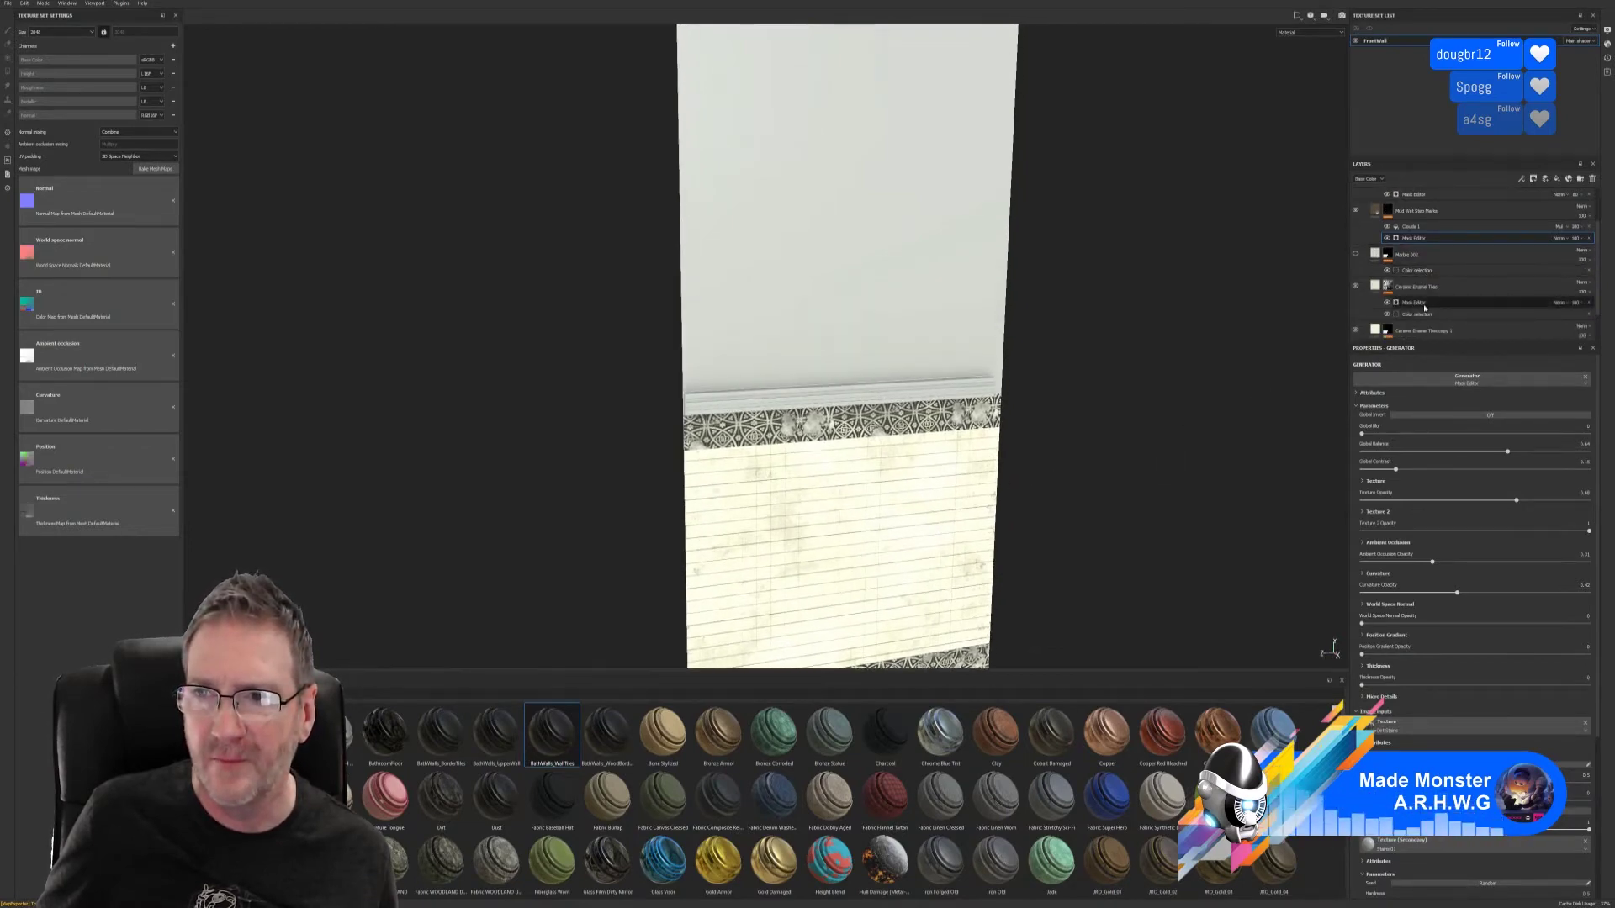
click(1424, 304)
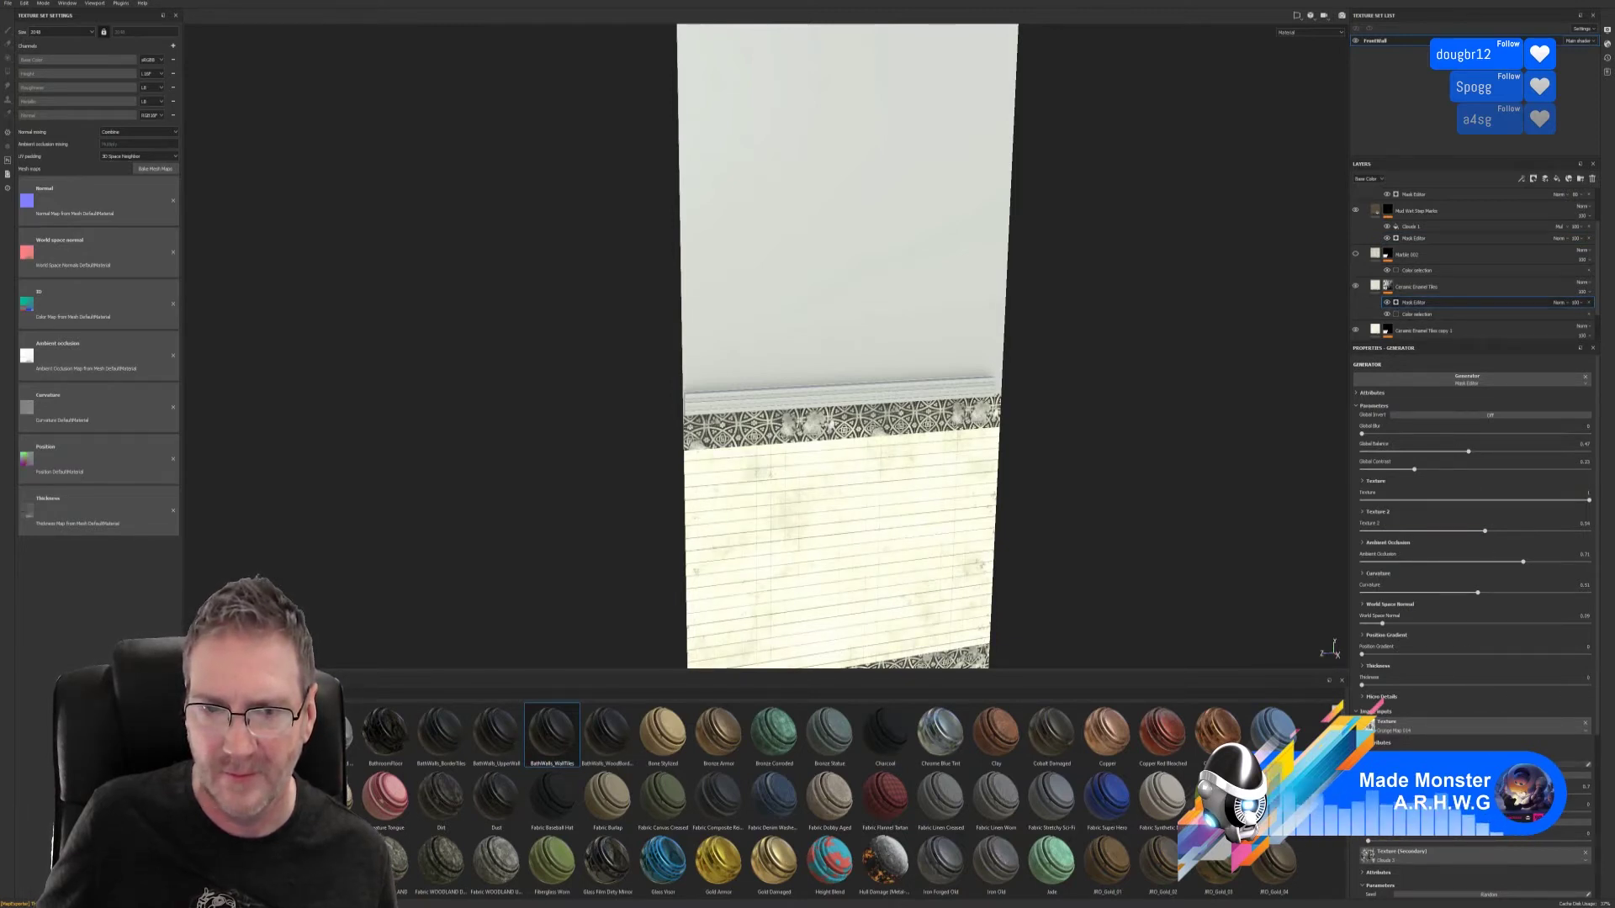
alt+drag(756, 589, 881, 445)
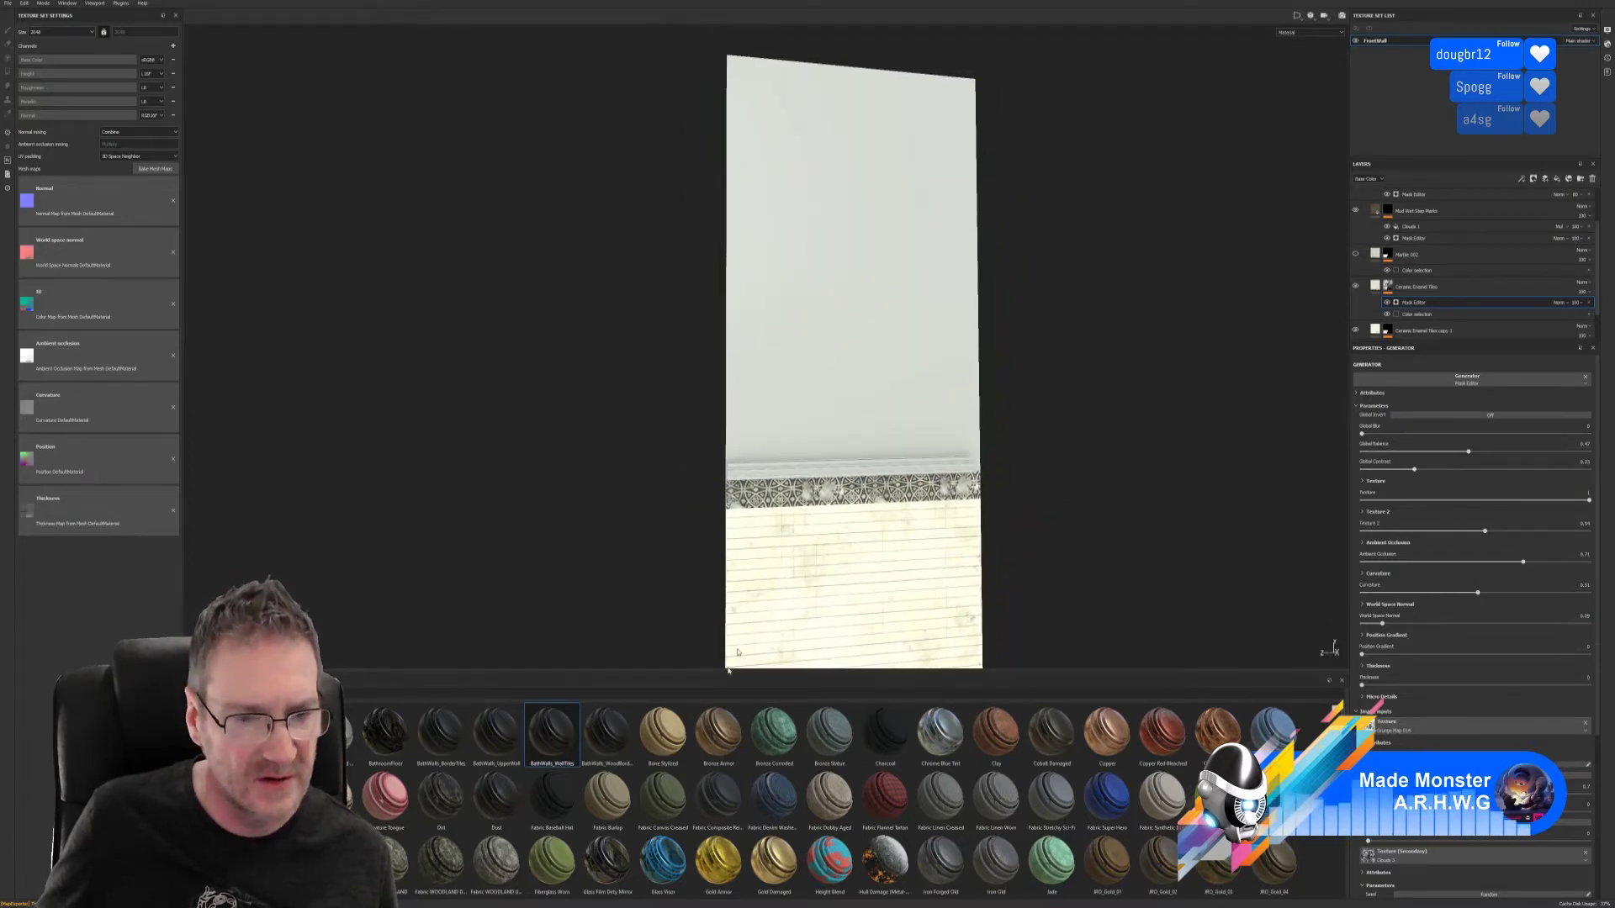
- Collapse the BathWalls_WallTiles group and add the BathWalls_WoodBorder smart material to the wall above it
mouse_move(606, 730)
mouse_down()
mouse_move(816, 608)
mouse_move(618, 728)
mouse_up()
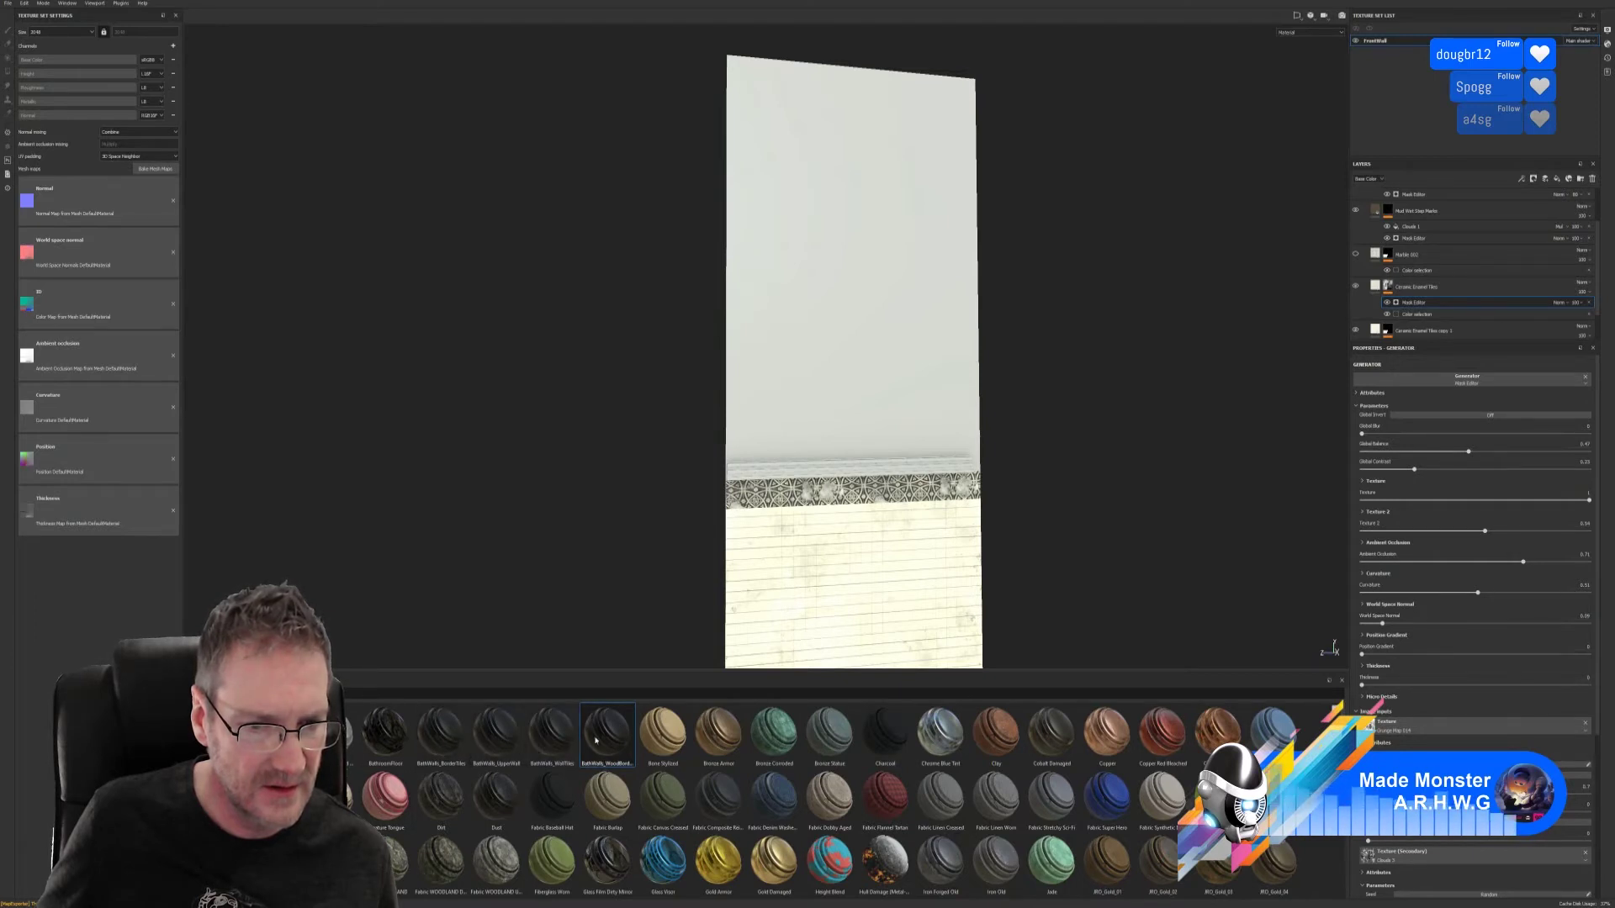
mouse_move(449, 740)
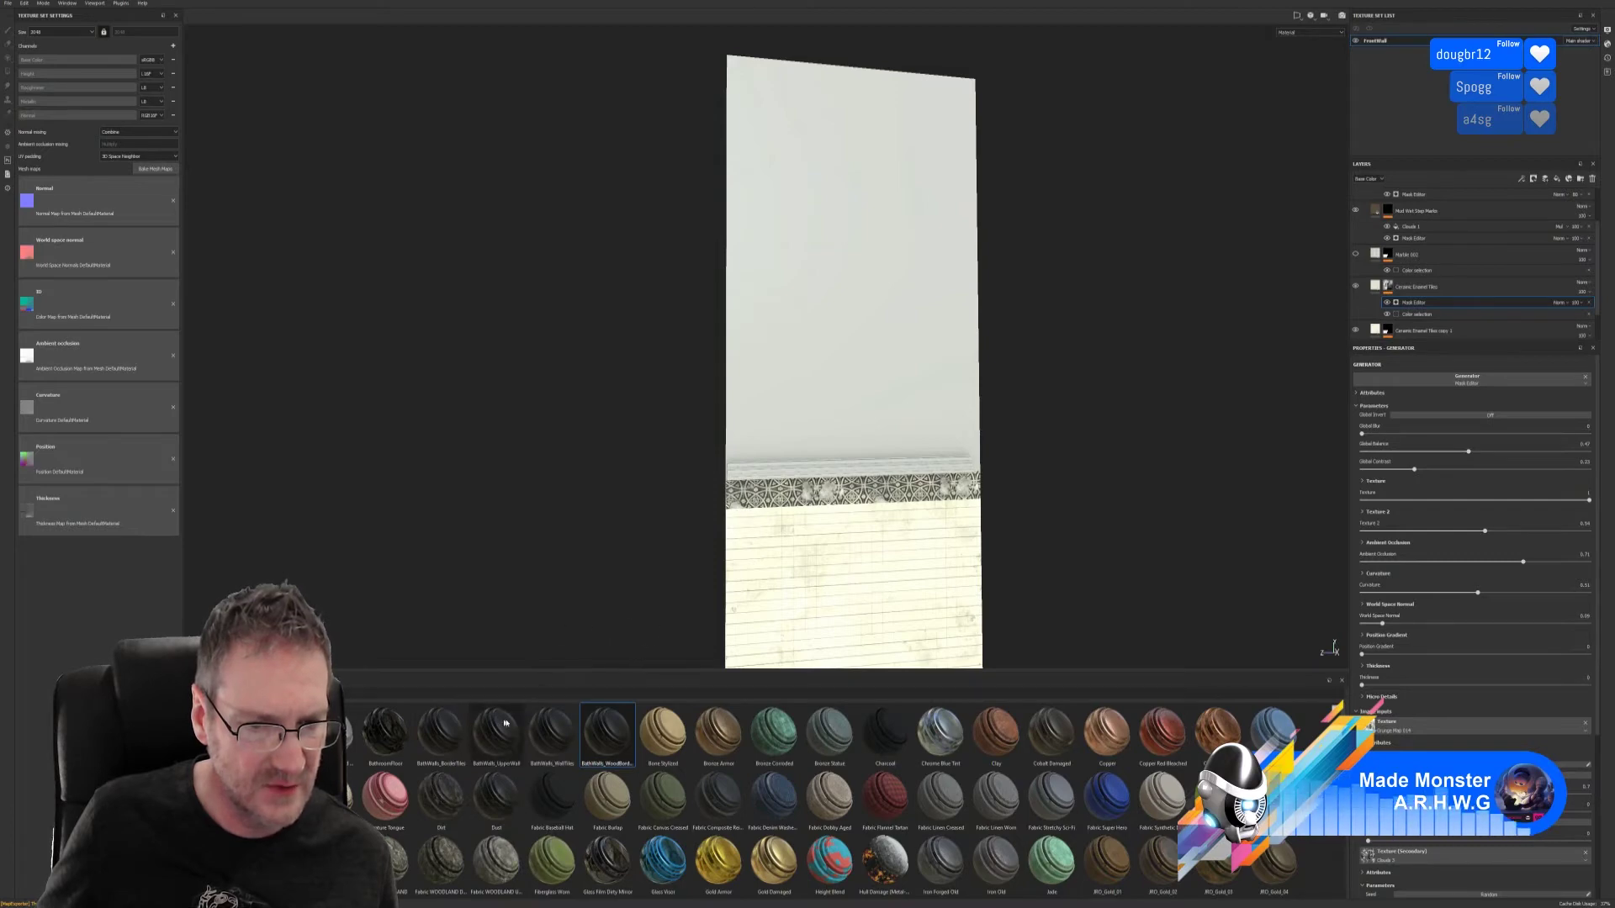
drag(615, 740, 854, 481)
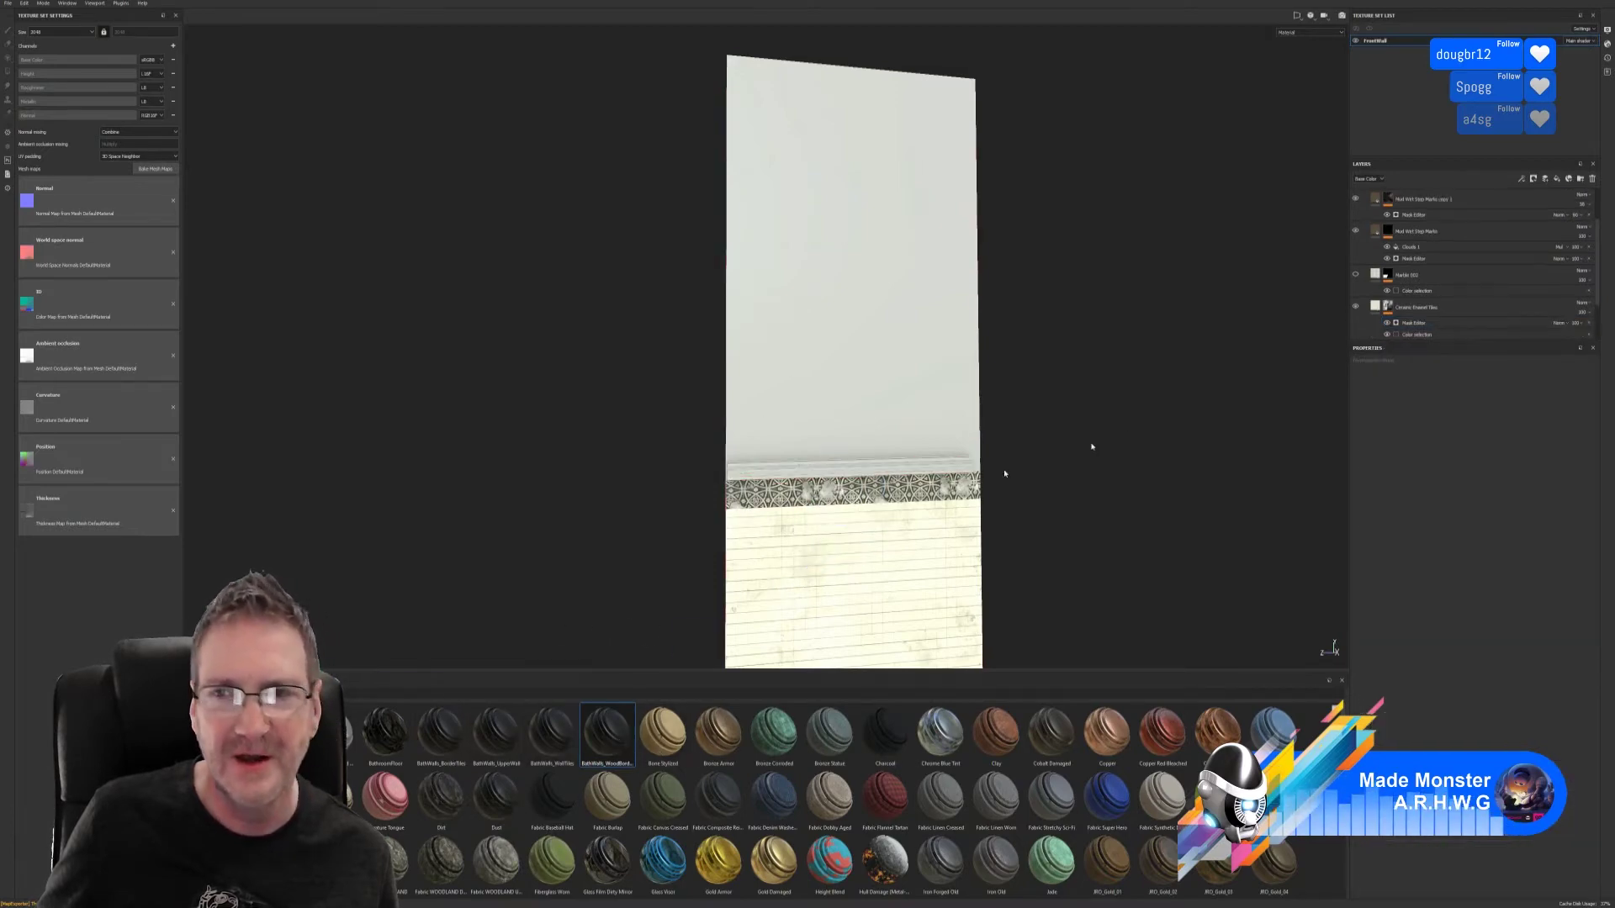
click(1386, 204)
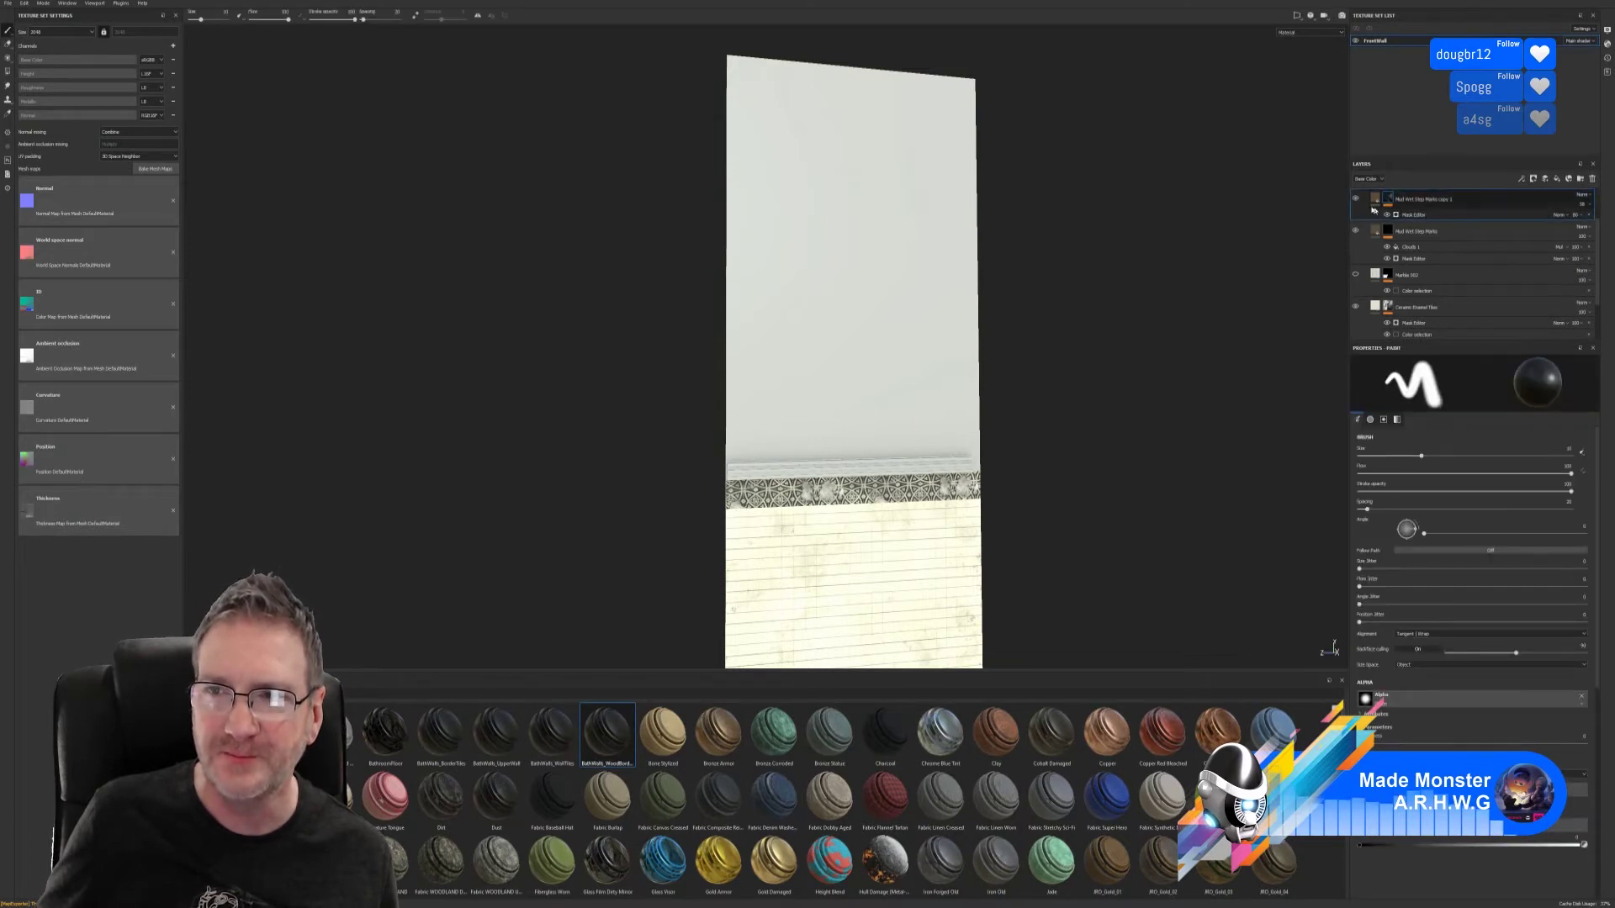
scroll(1435, 260, up, 2)
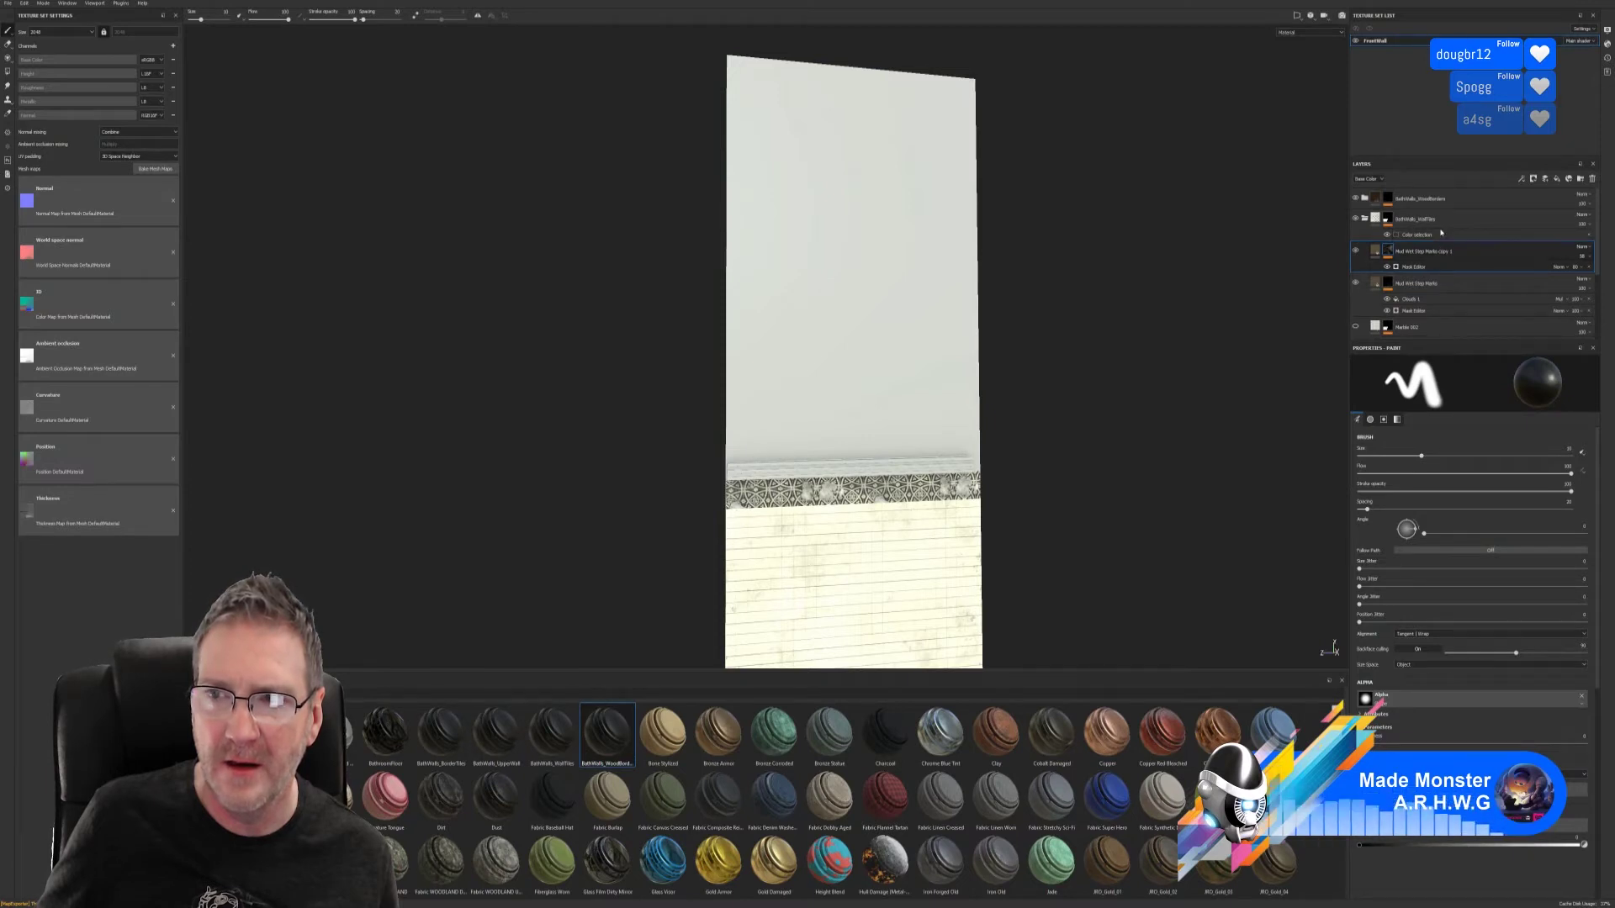
scroll(1441, 233, down, 1)
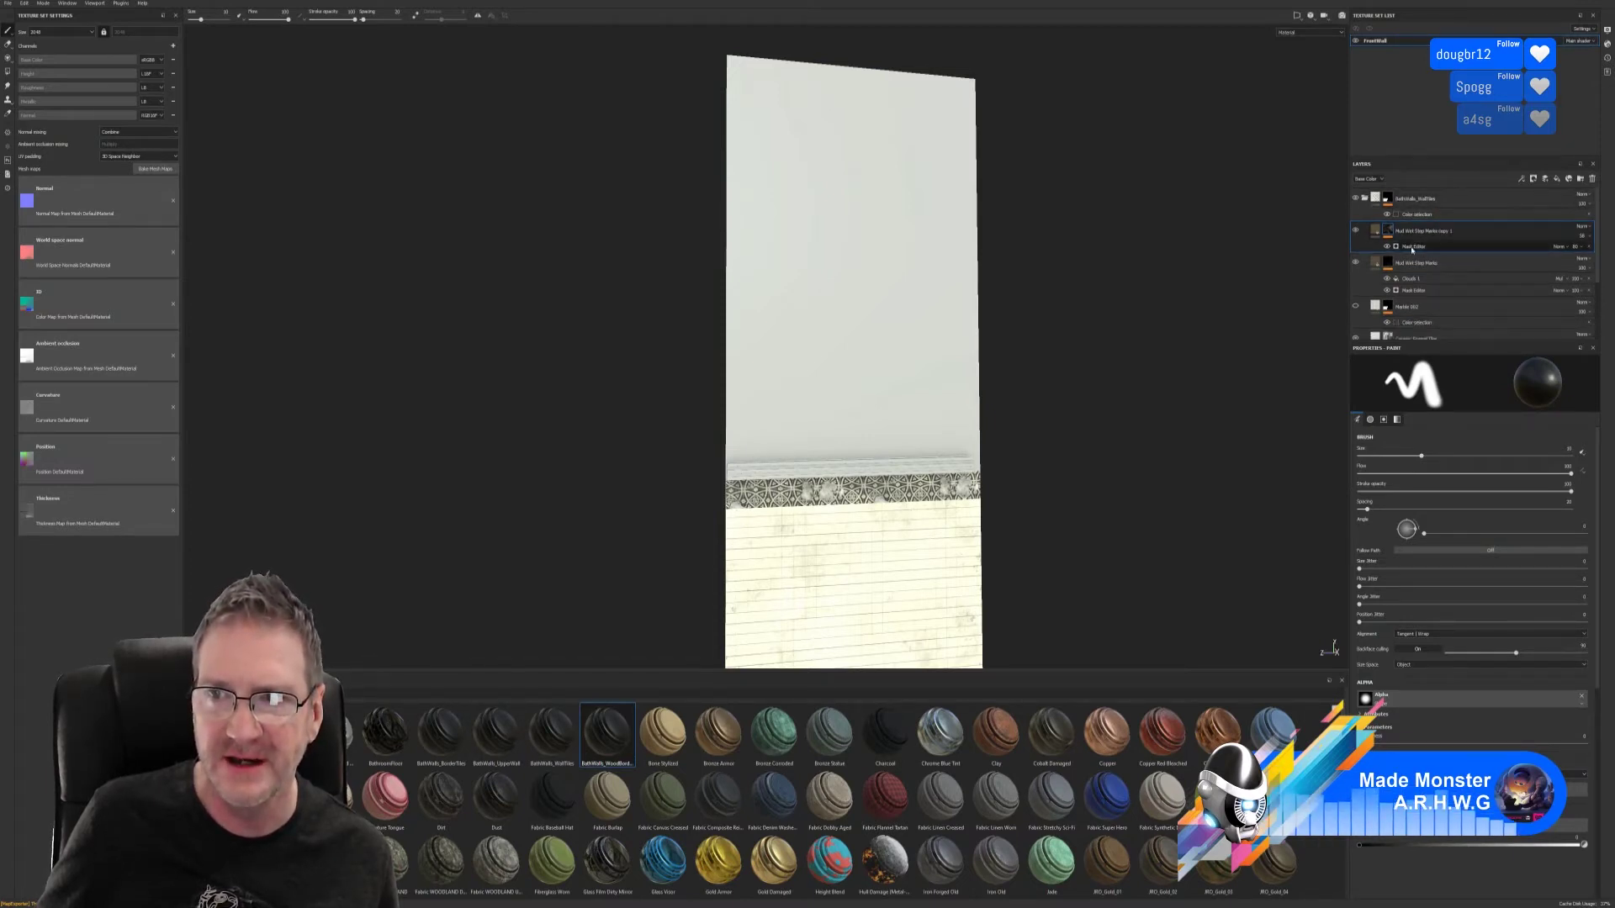
click(1365, 199)
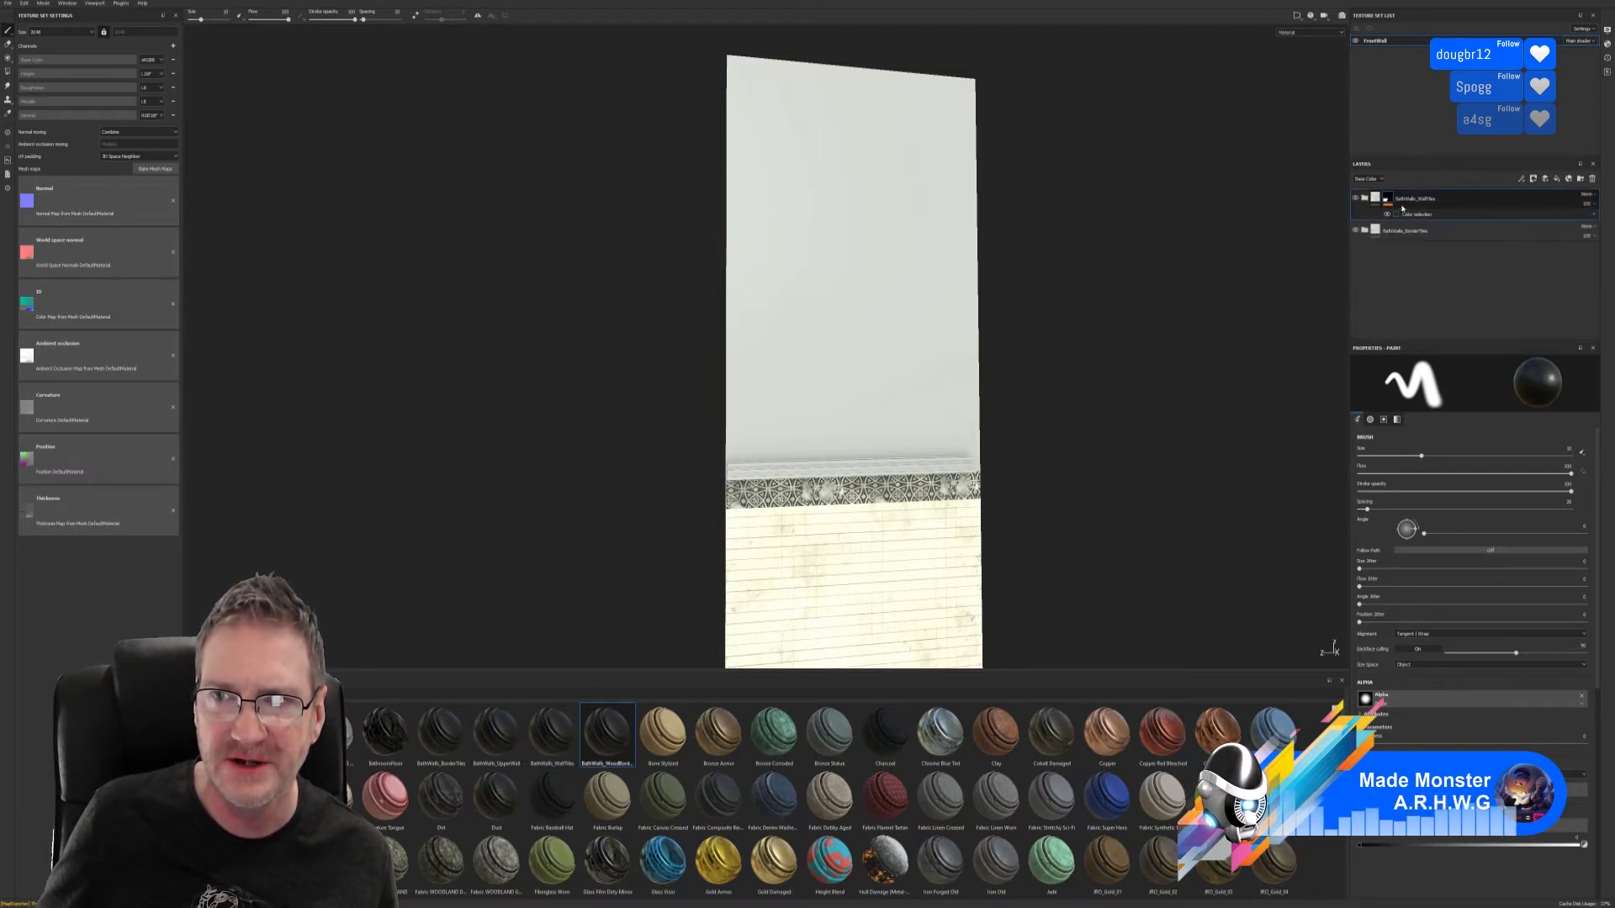
drag(619, 734, 850, 471)
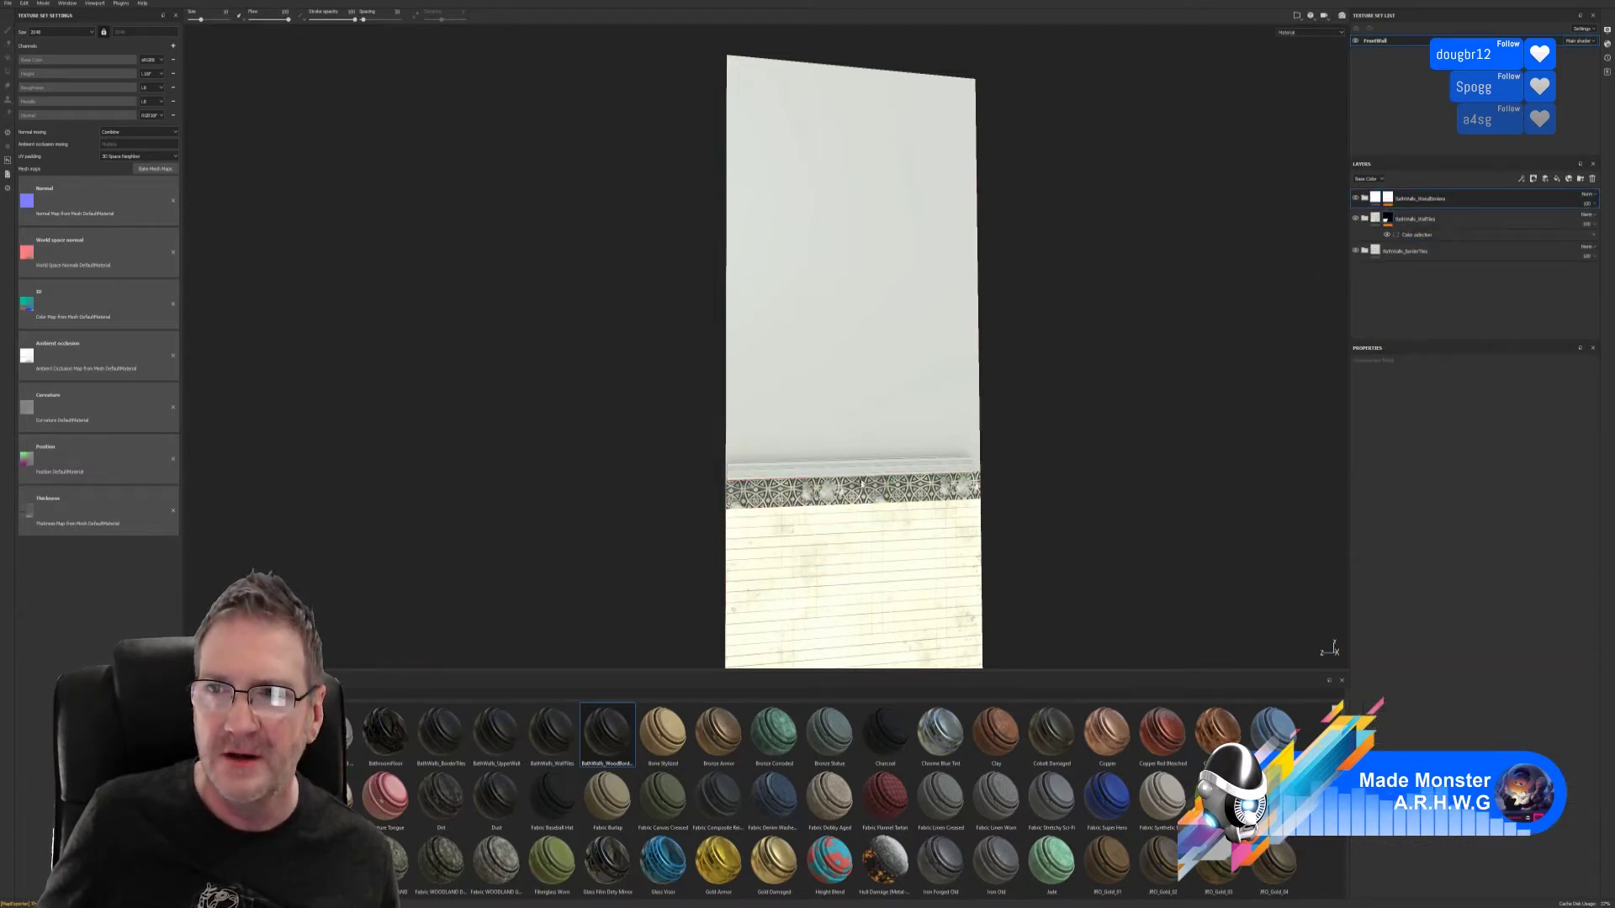
- Expand the wood border group and set its mask's Color Selection to the red ID strip
click(1364, 198)
click(1392, 202)
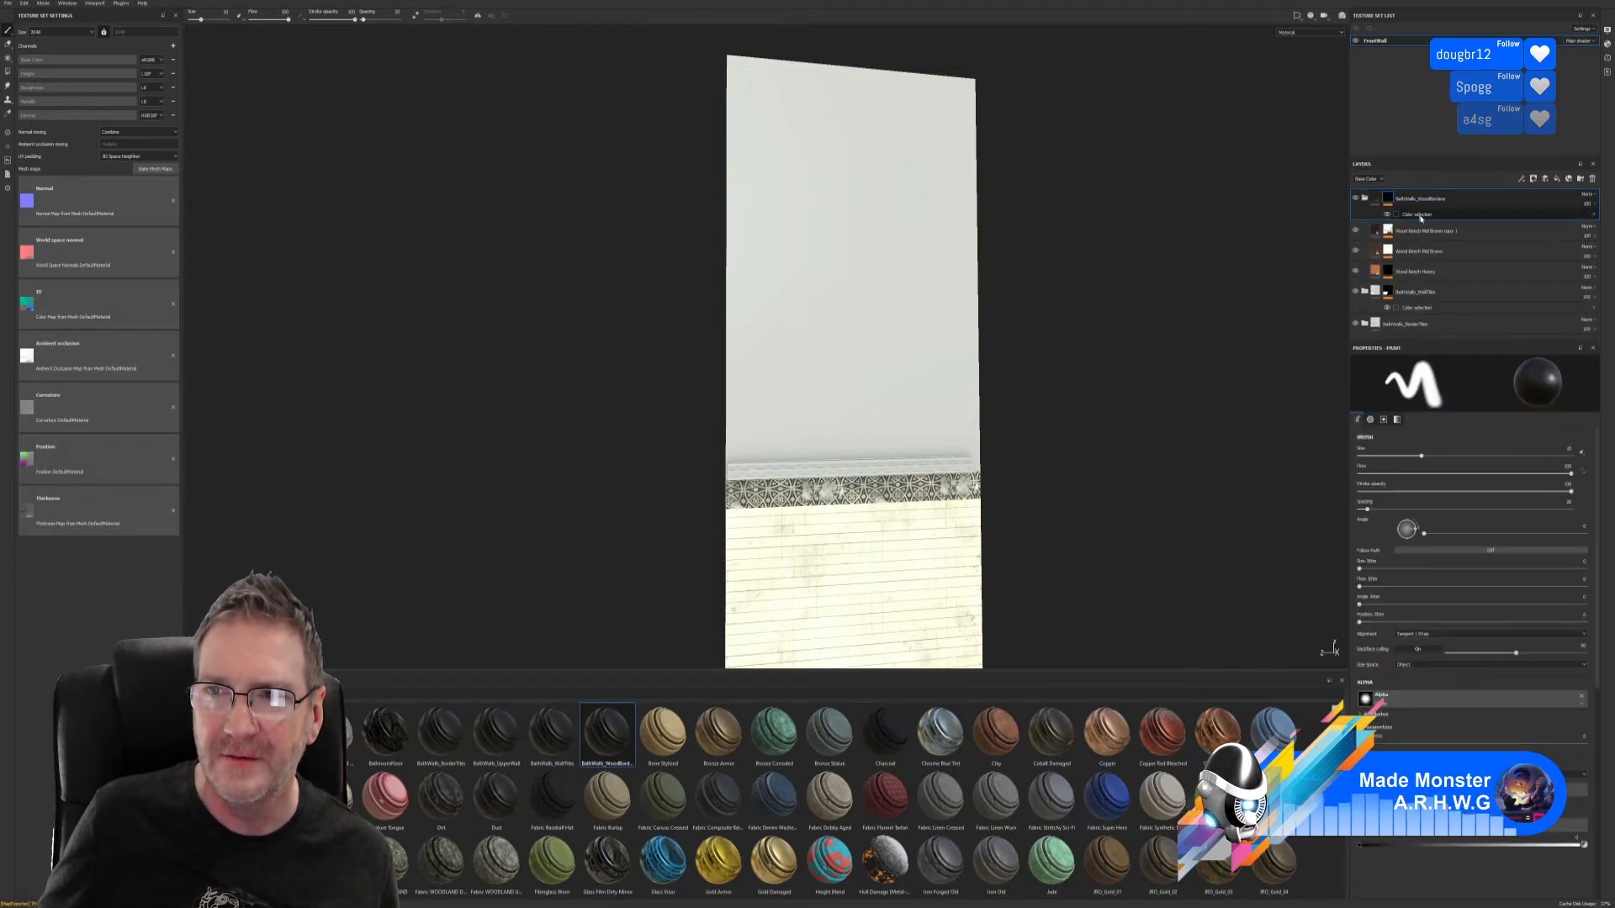
key(ctrl+v)
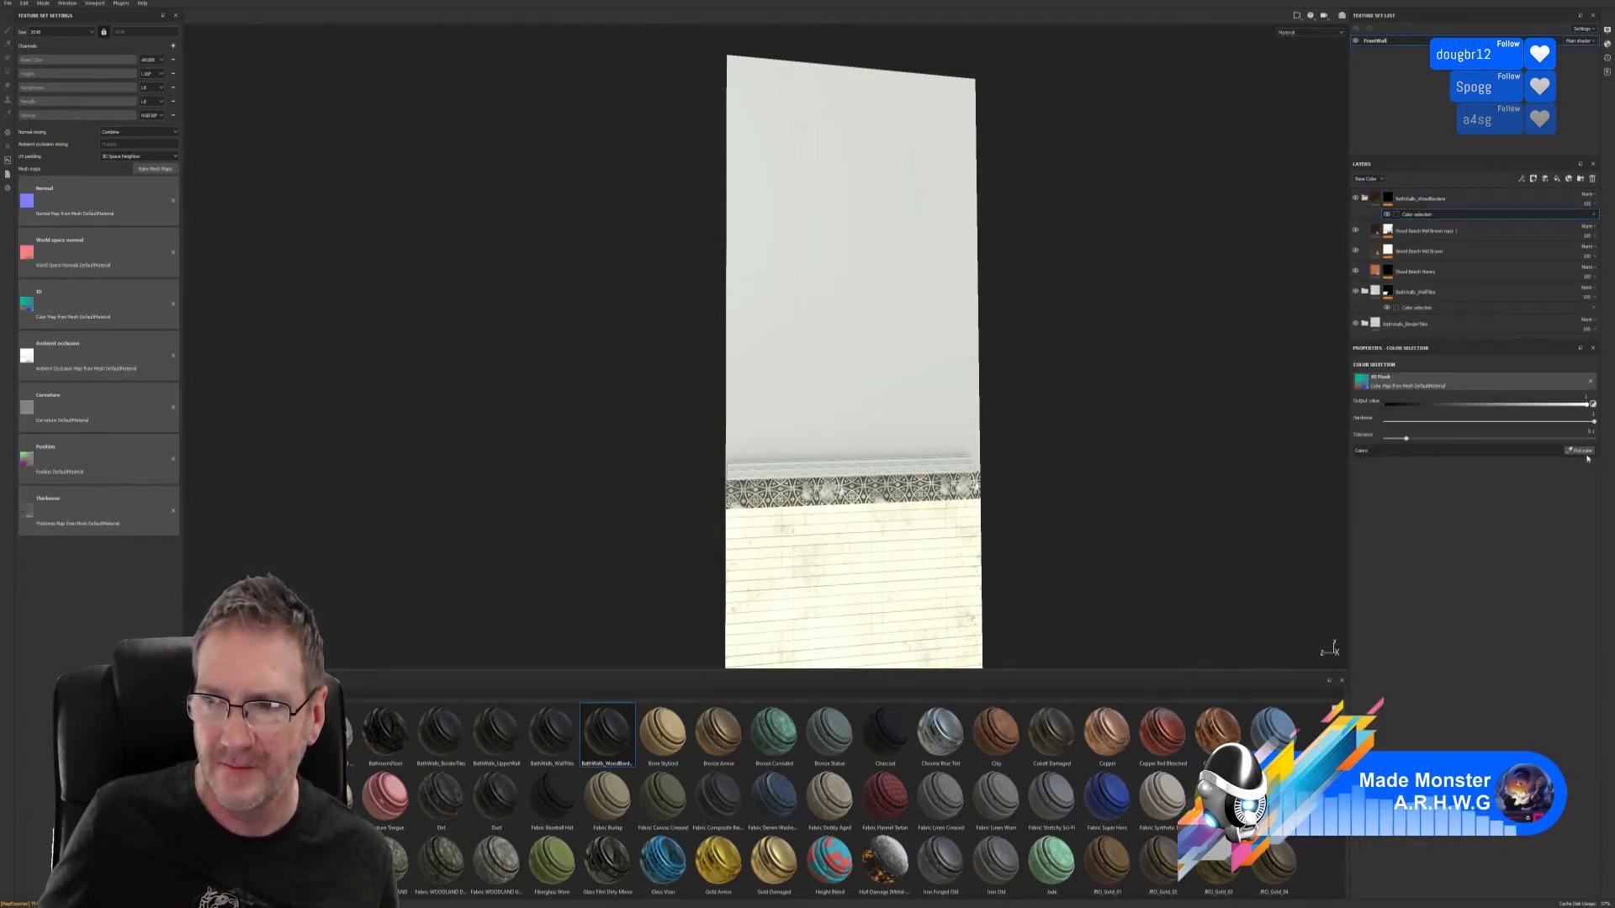
click(1580, 450)
click(970, 489)
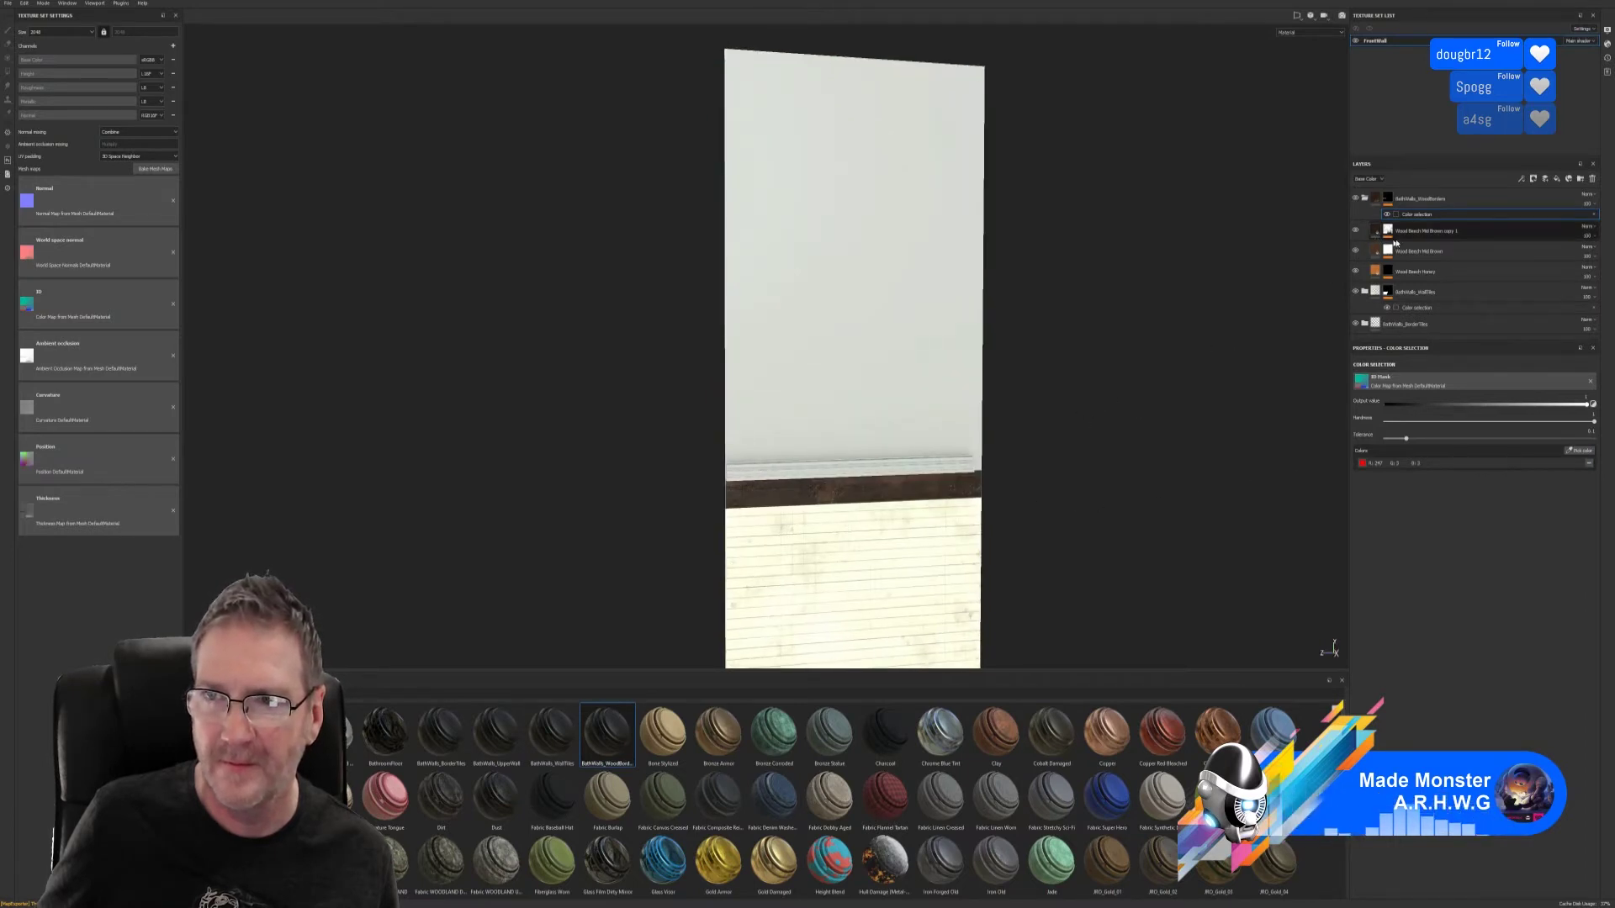
- Replace the blue ID color in the topmost wood layer's Color Selection mask with the red strip
click(1386, 236)
click(1435, 271)
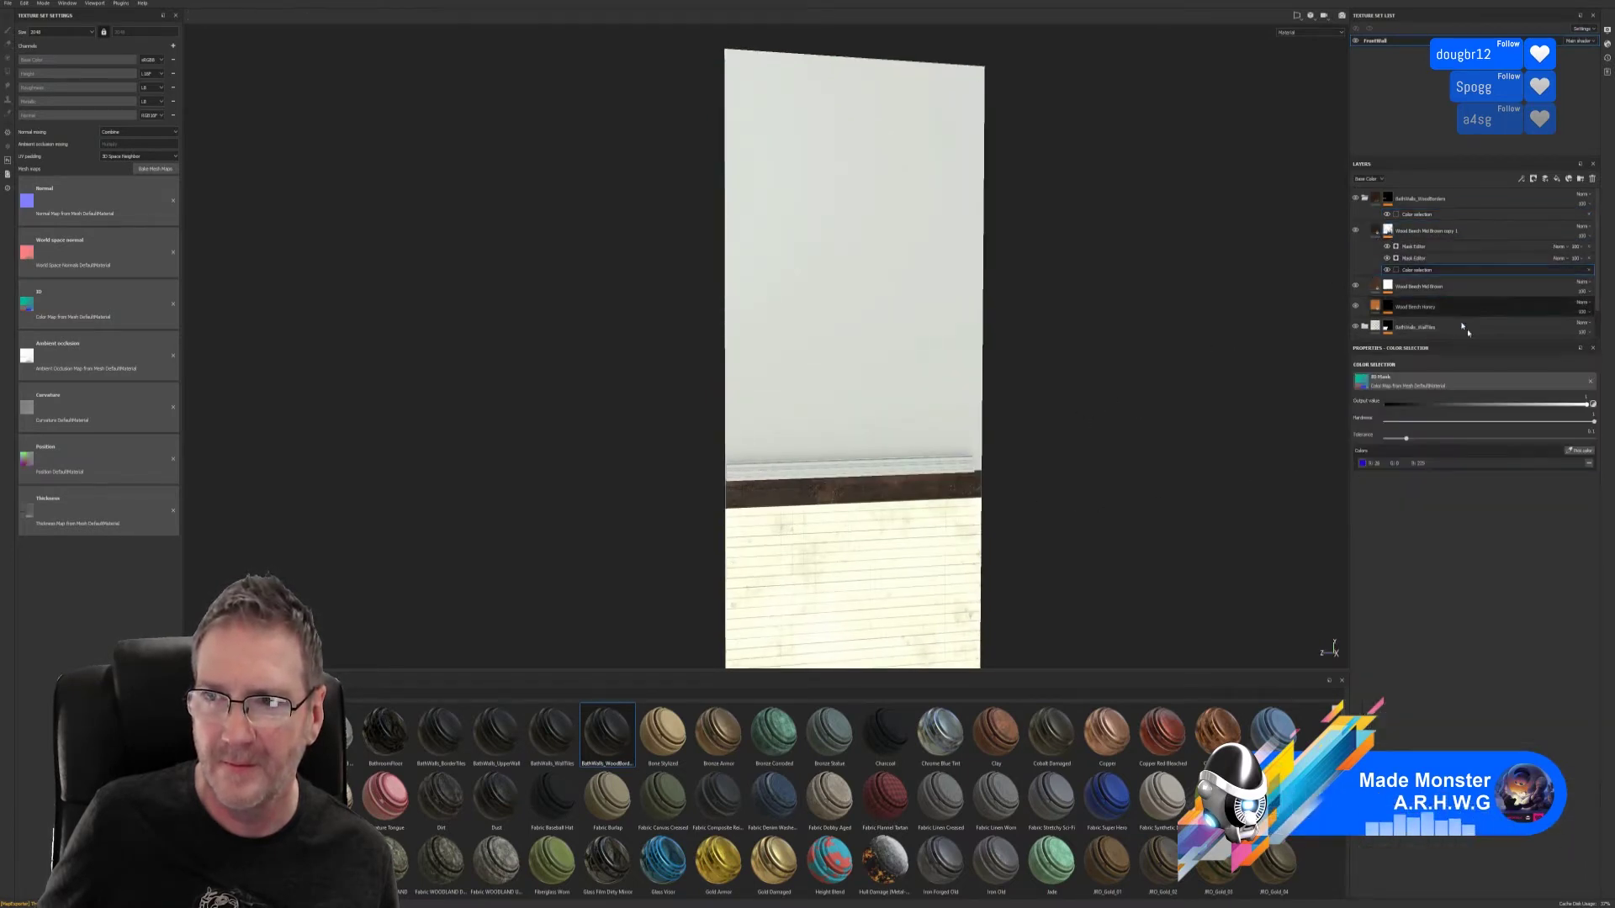
click(1580, 452)
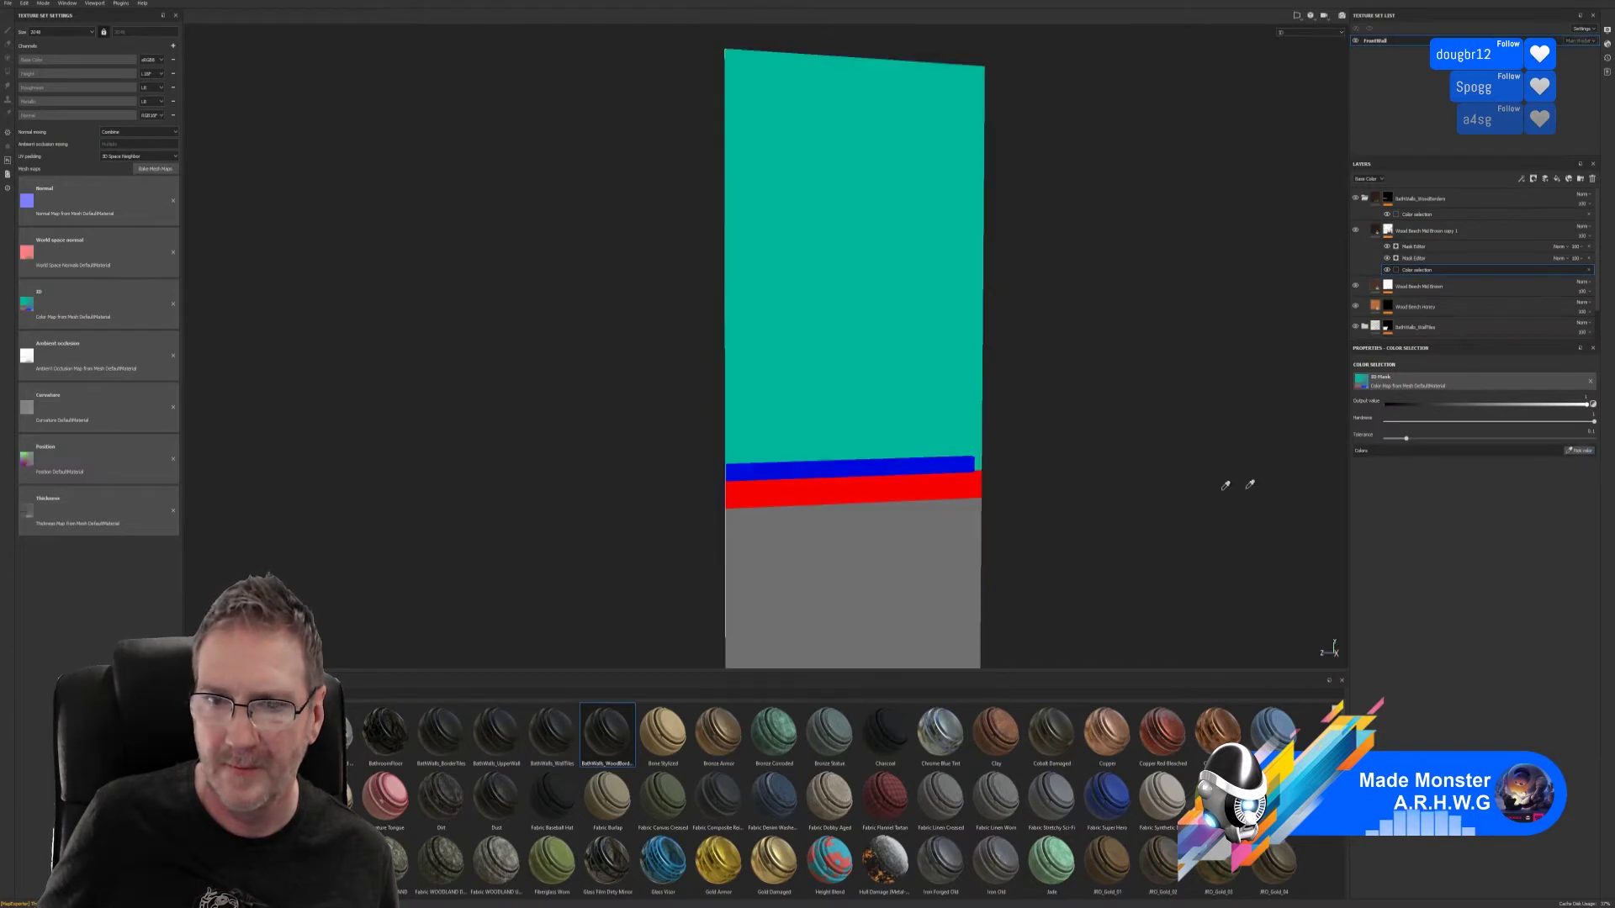
click(935, 483)
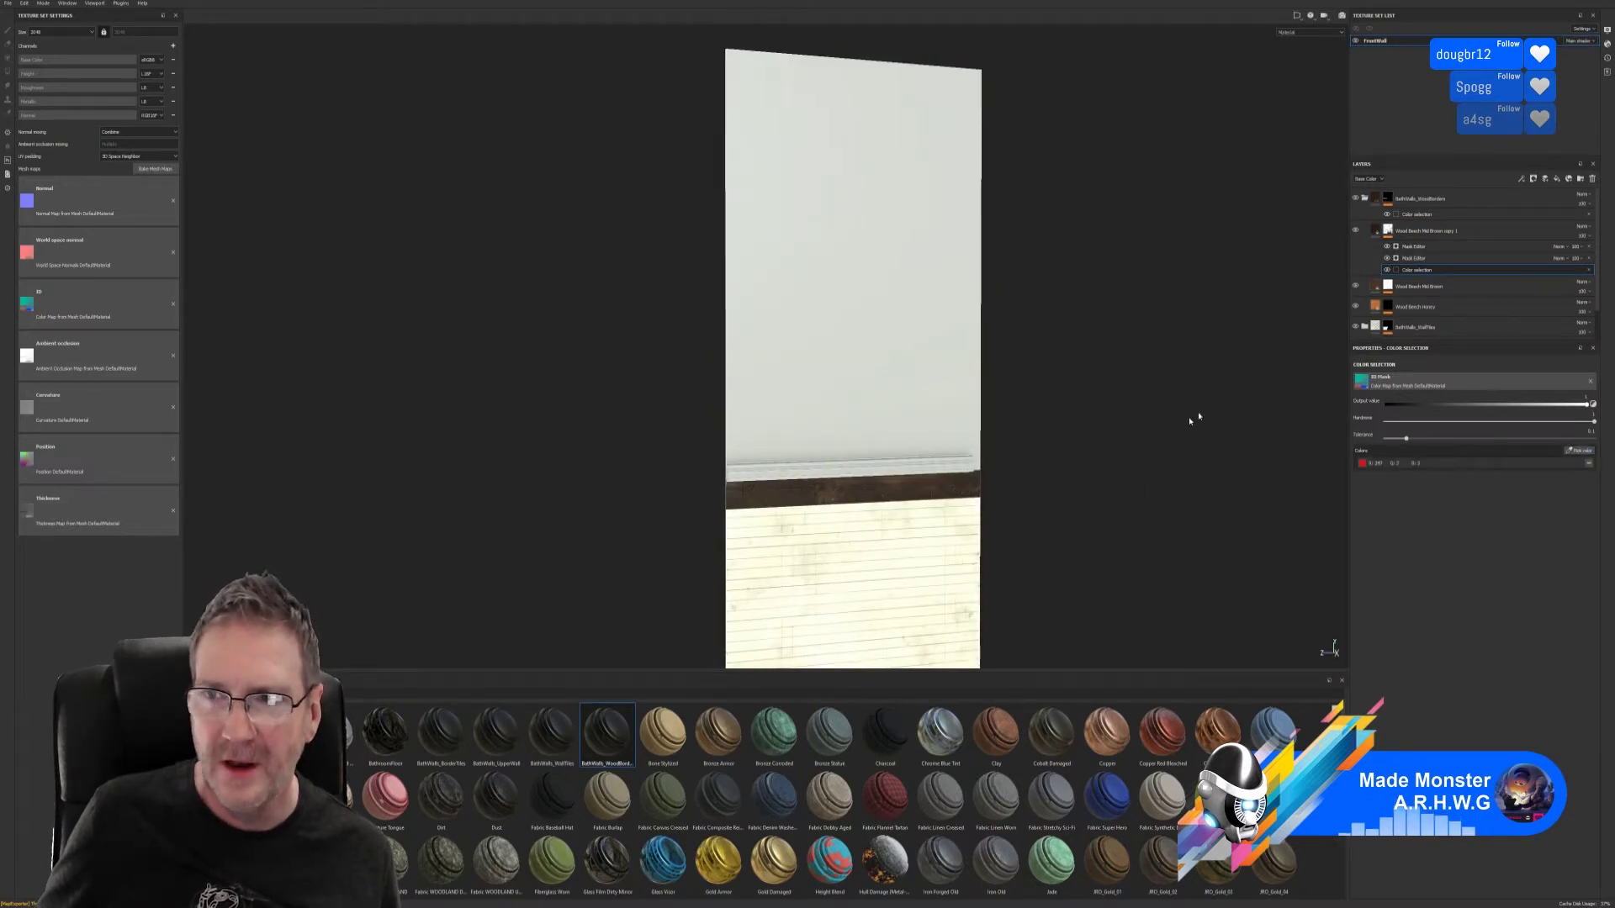
- Add the red ID strip to the Color Selection mask of the middle wood layer
click(1387, 288)
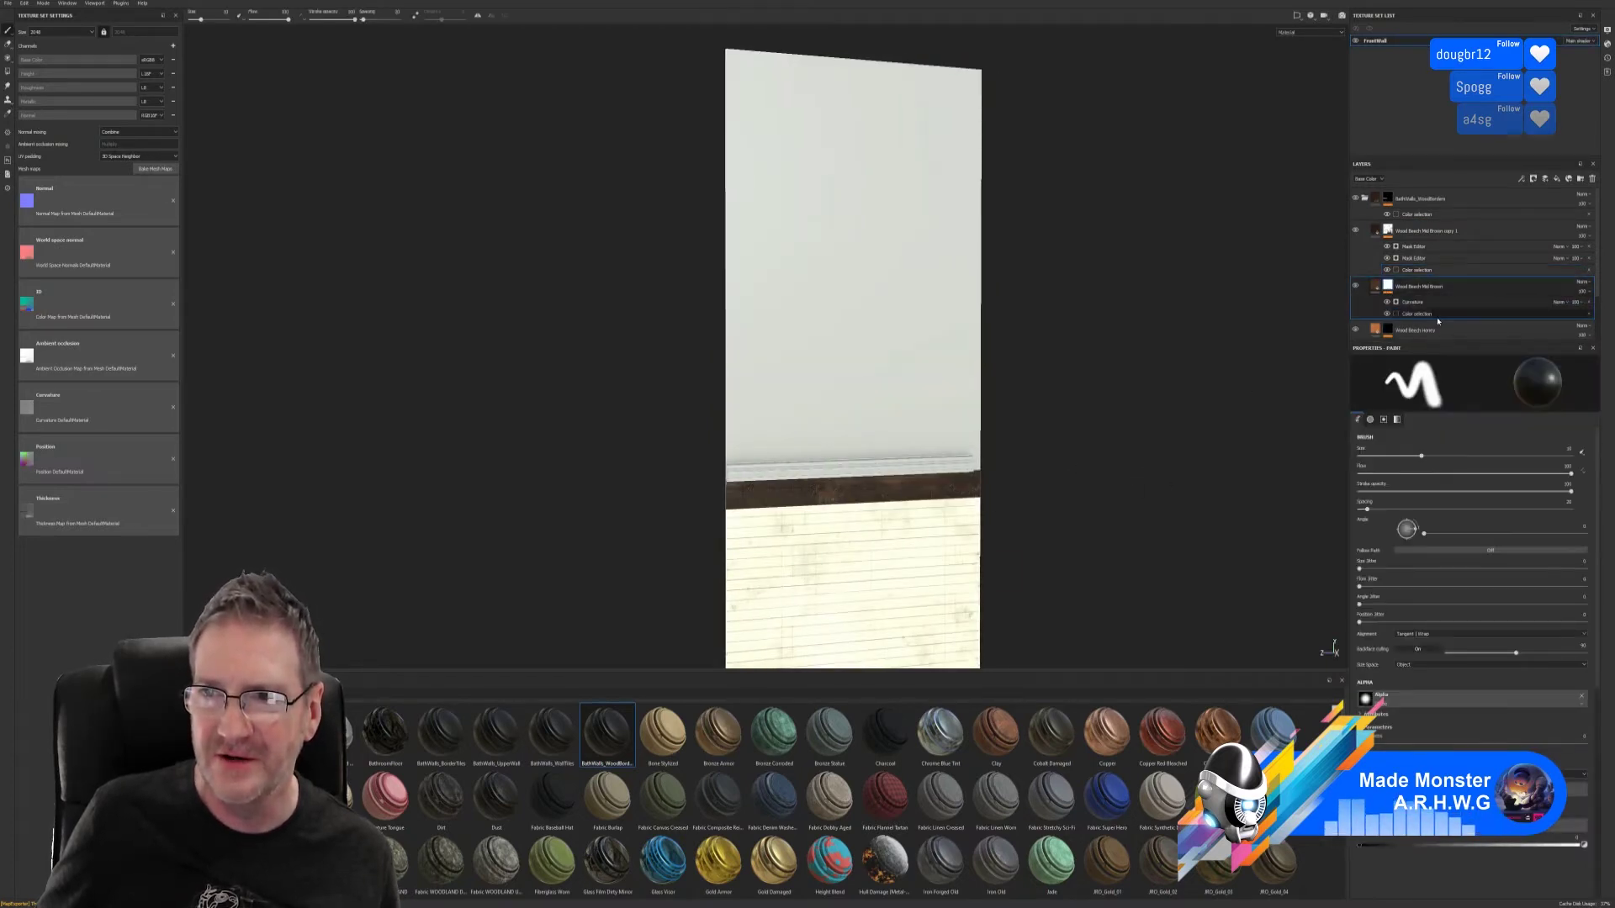
click(1428, 314)
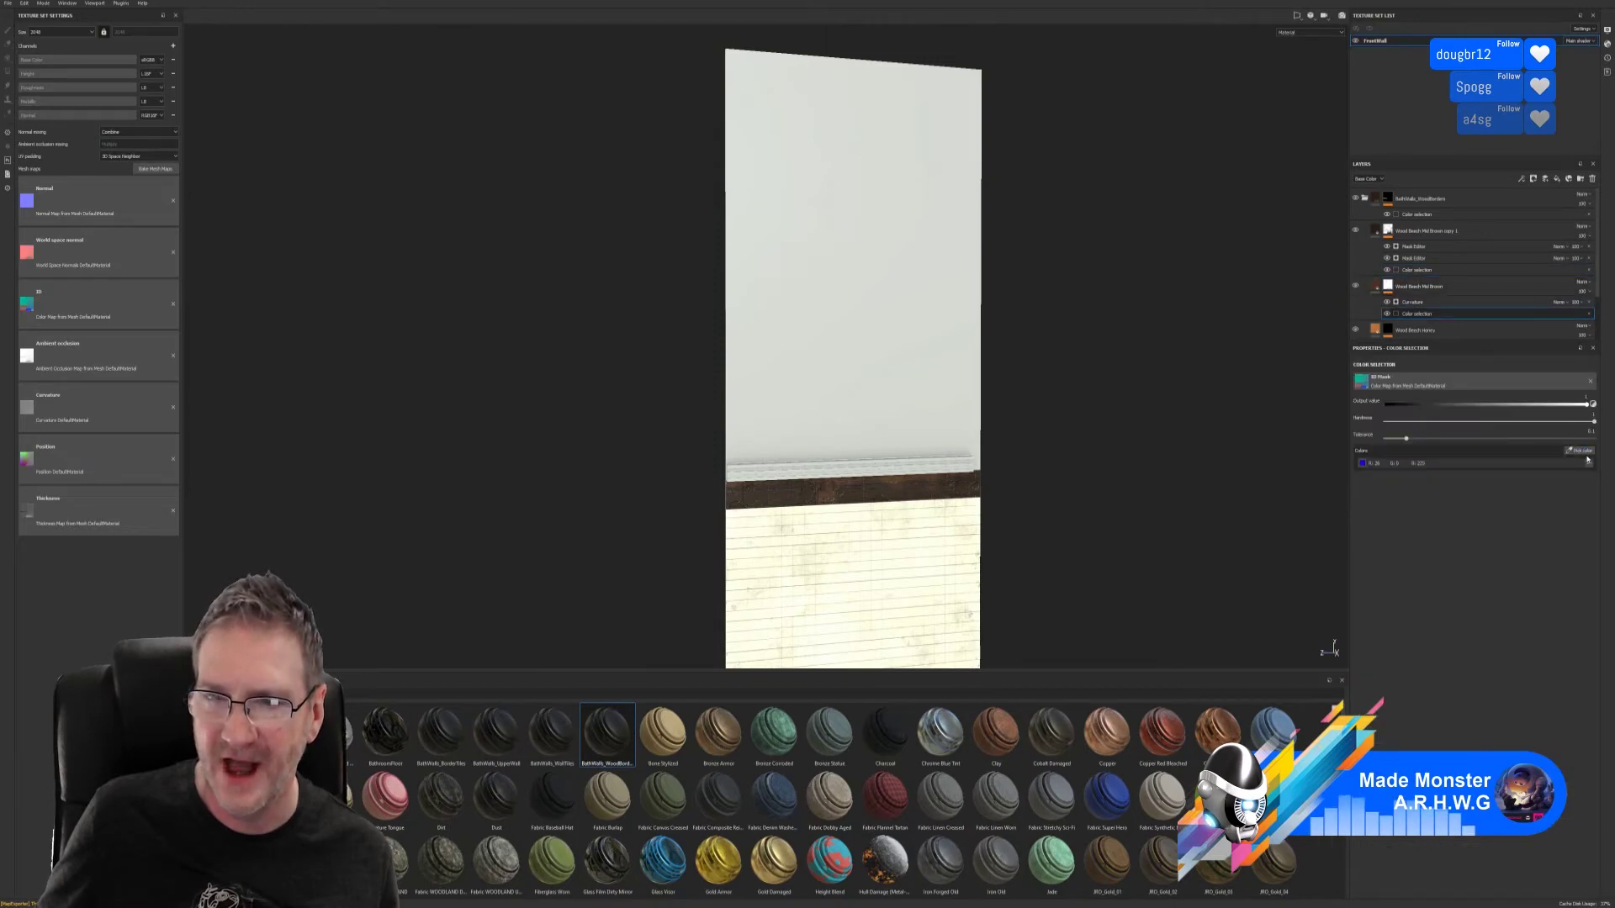
click(1580, 453)
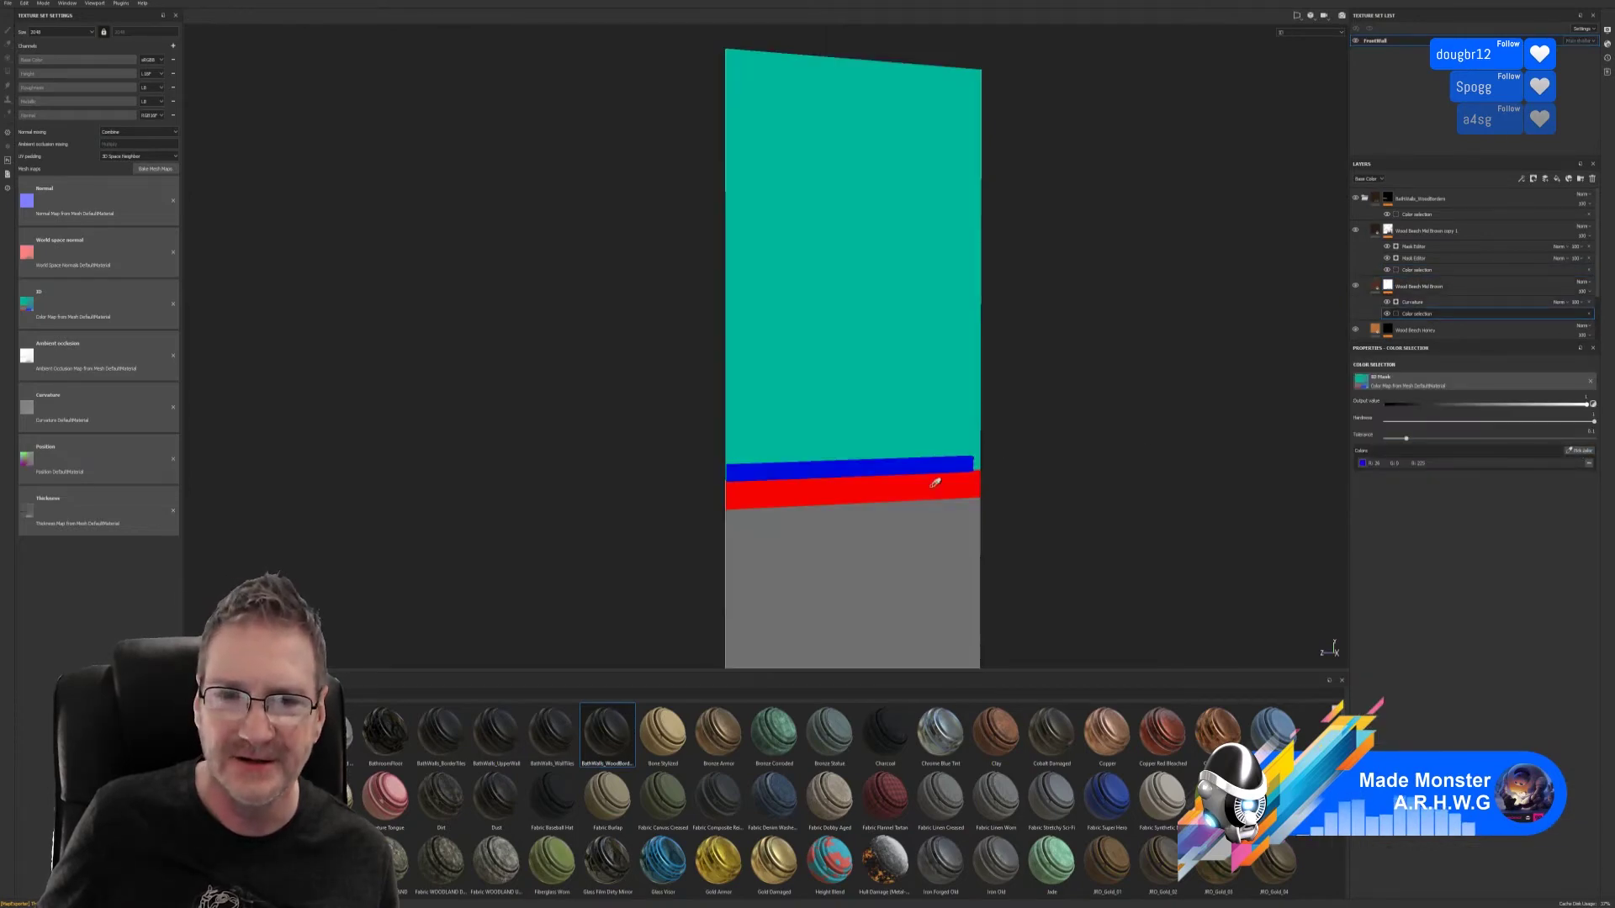
click(932, 488)
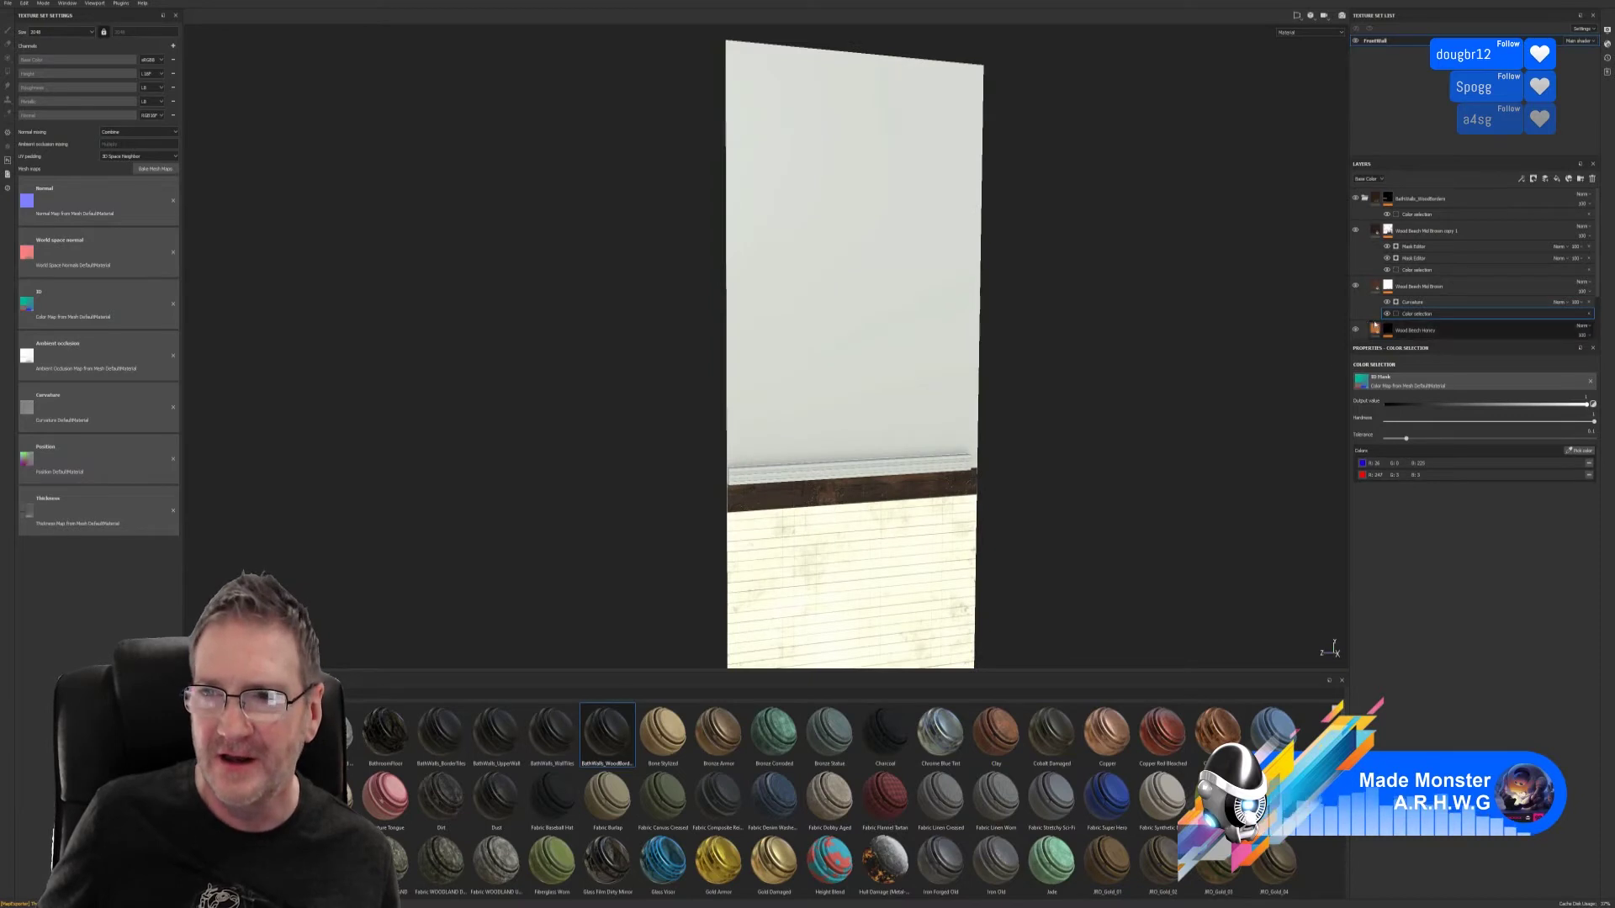
- Replace the blue ID color in the lowest wood layer's Color Selection mask with the red strip
scroll(1413, 294, down, 1)
scroll(1413, 295, down, 1)
click(1420, 286)
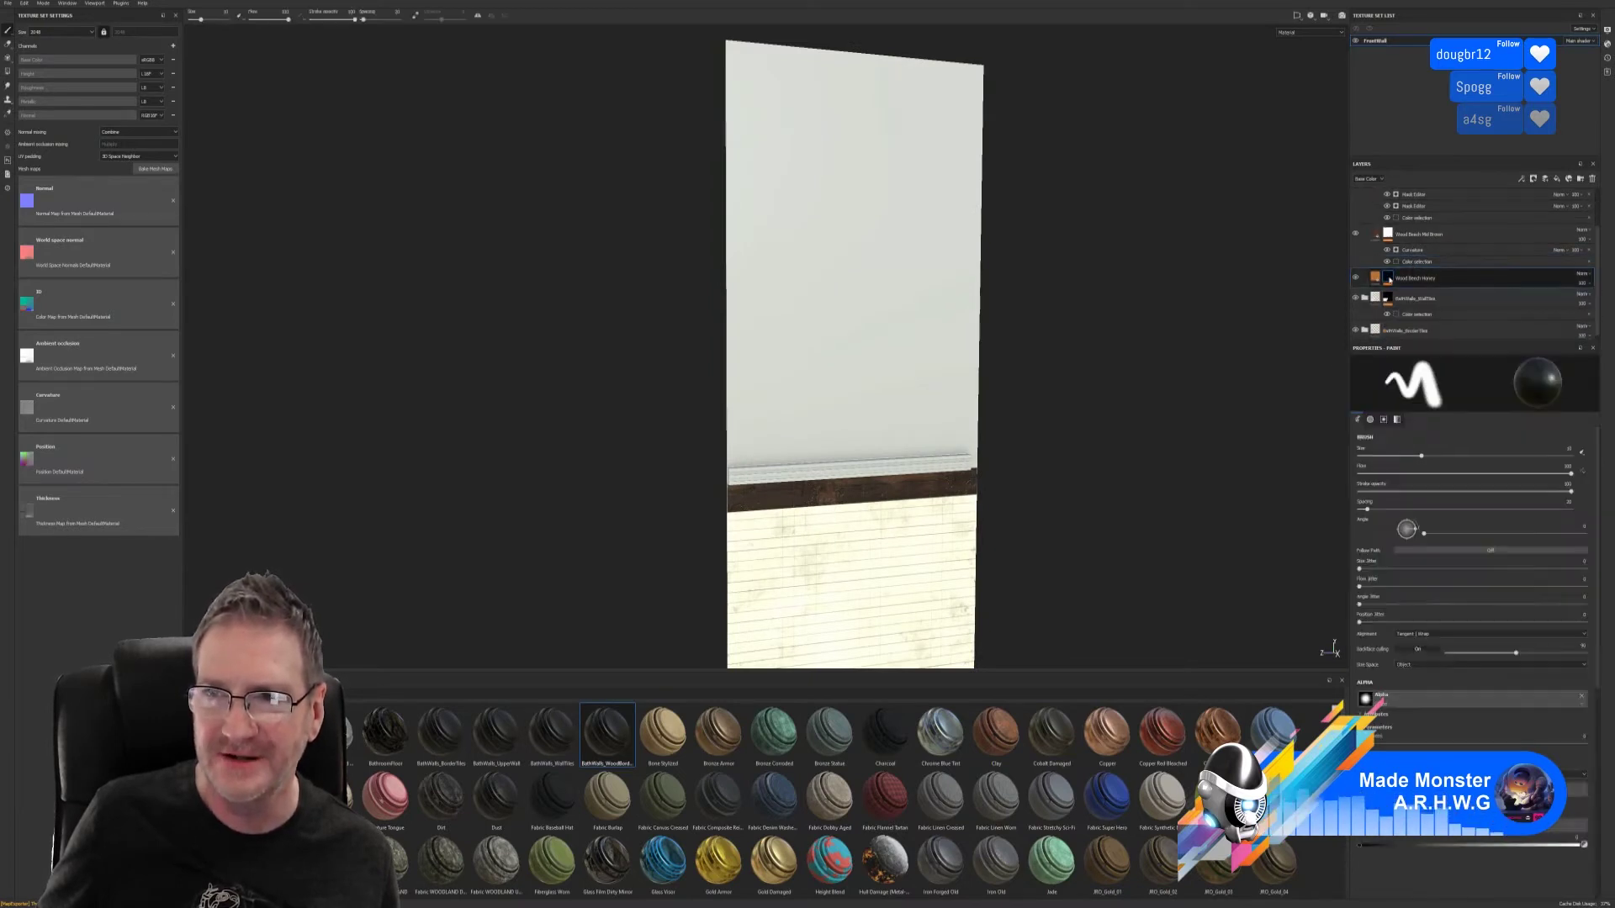
key(ctrl+v)
click(1420, 295)
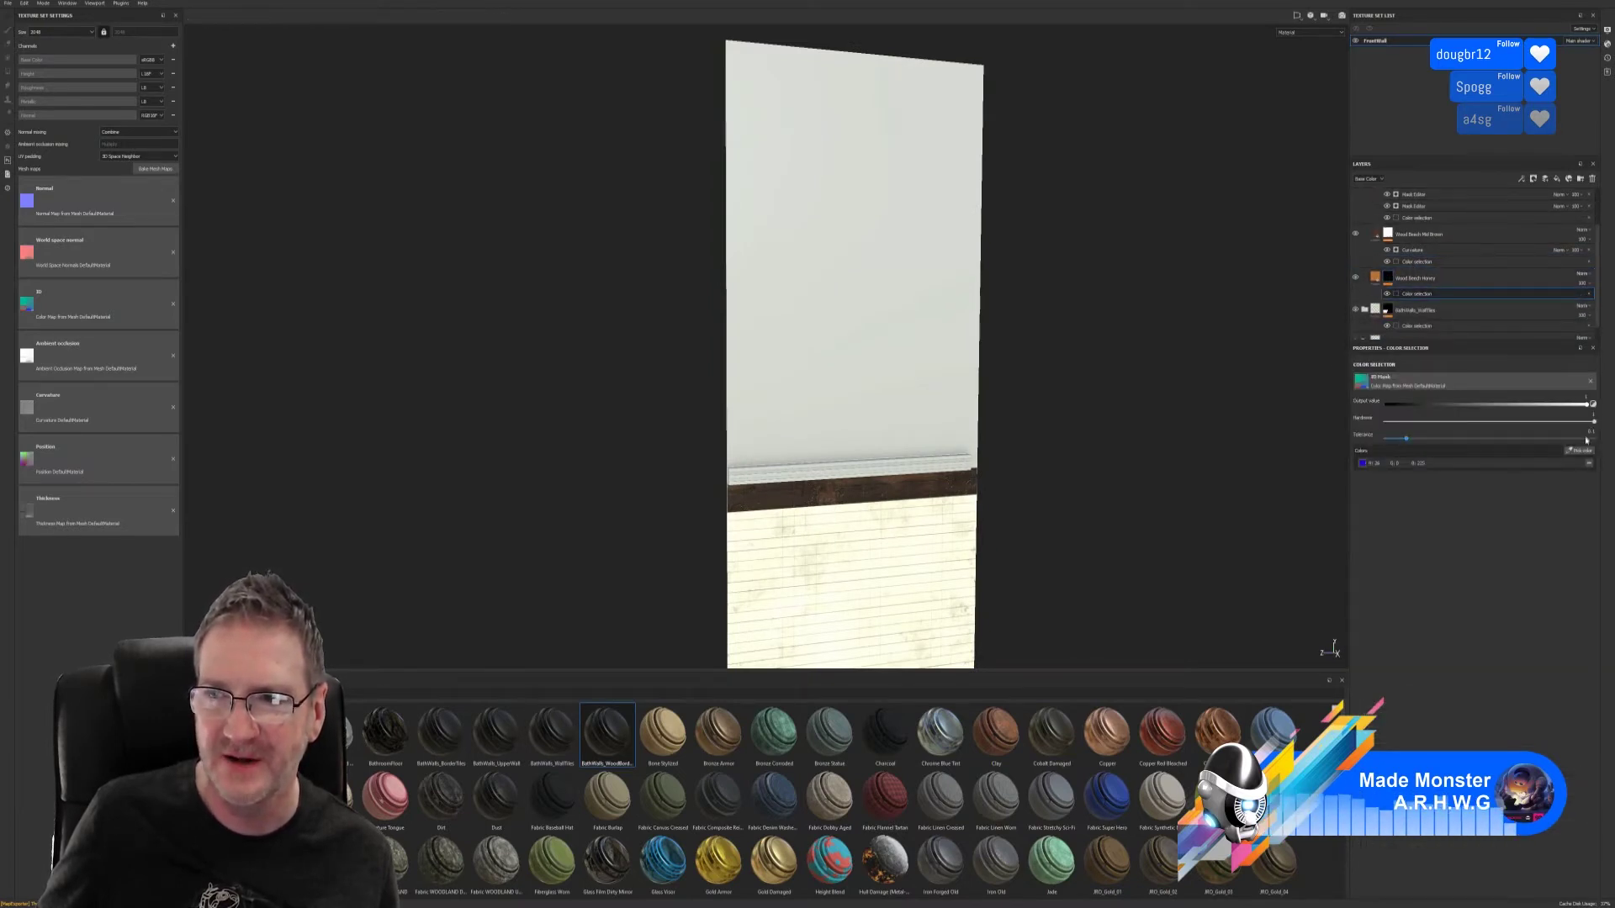
click(1589, 463)
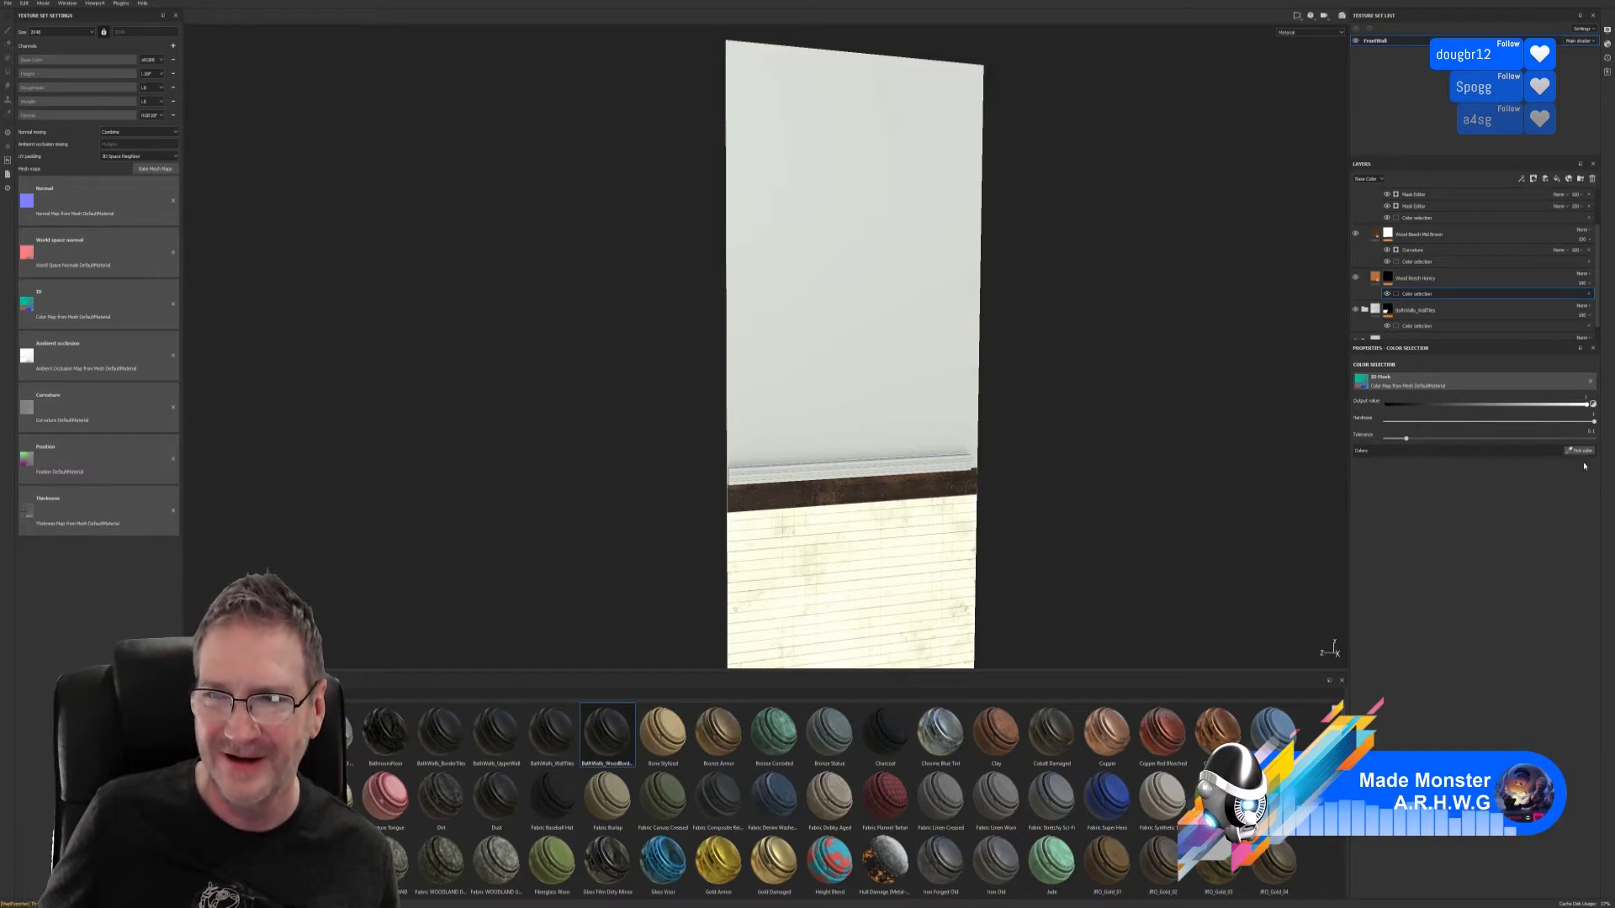
click(1581, 452)
click(948, 483)
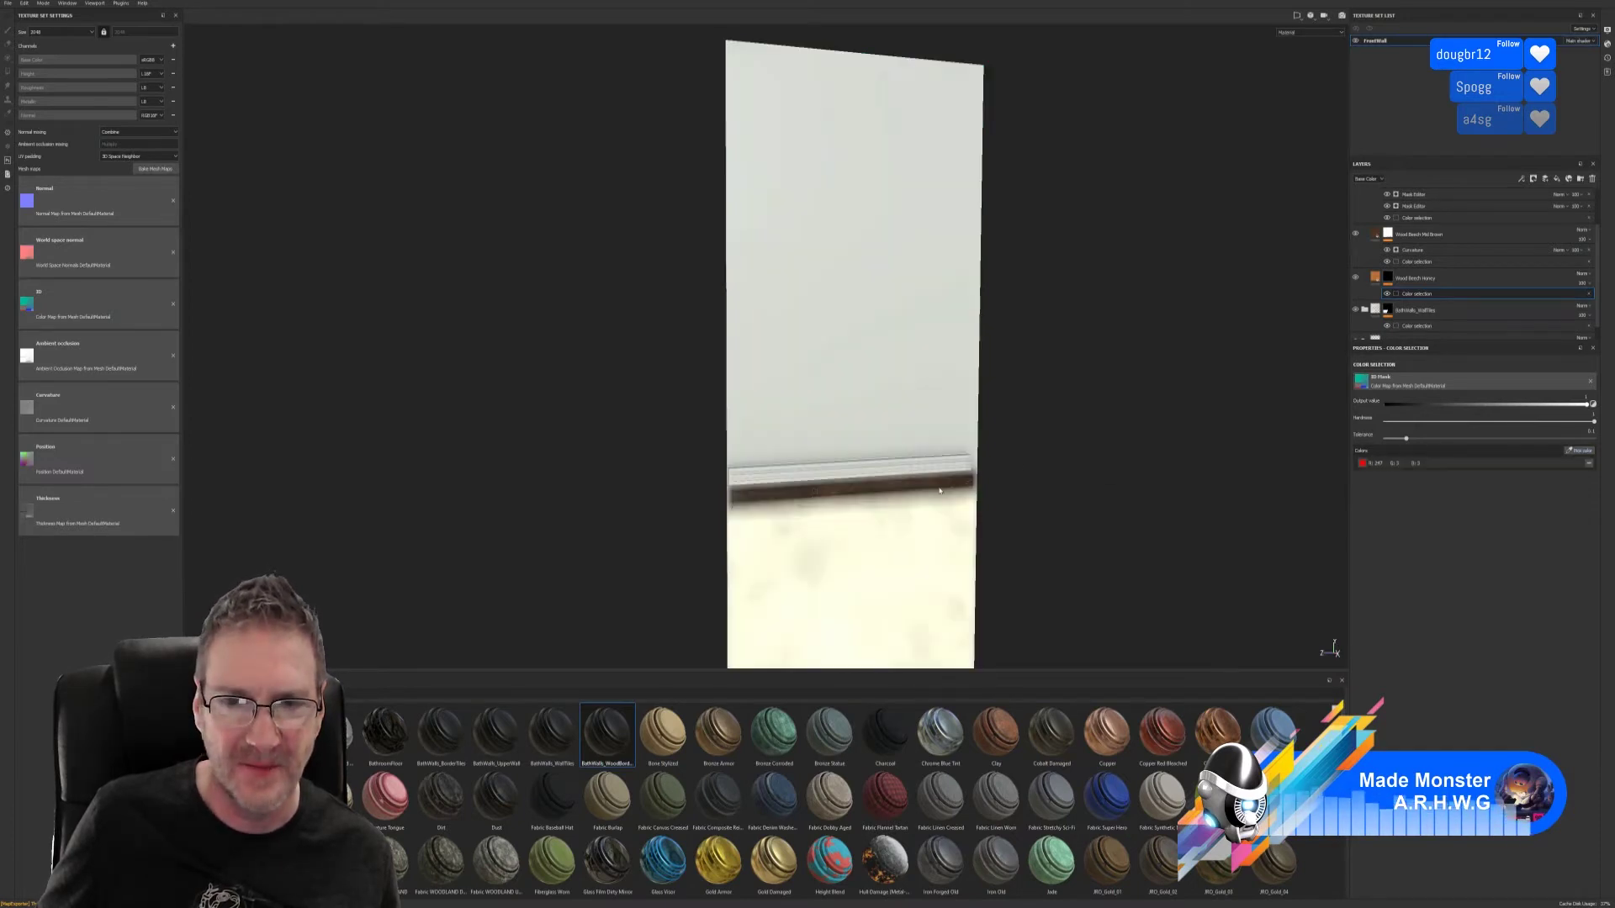
- Clear the BathWalls_WallTiles group's Color Selection and pick the red ID strip for it
click(1413, 327)
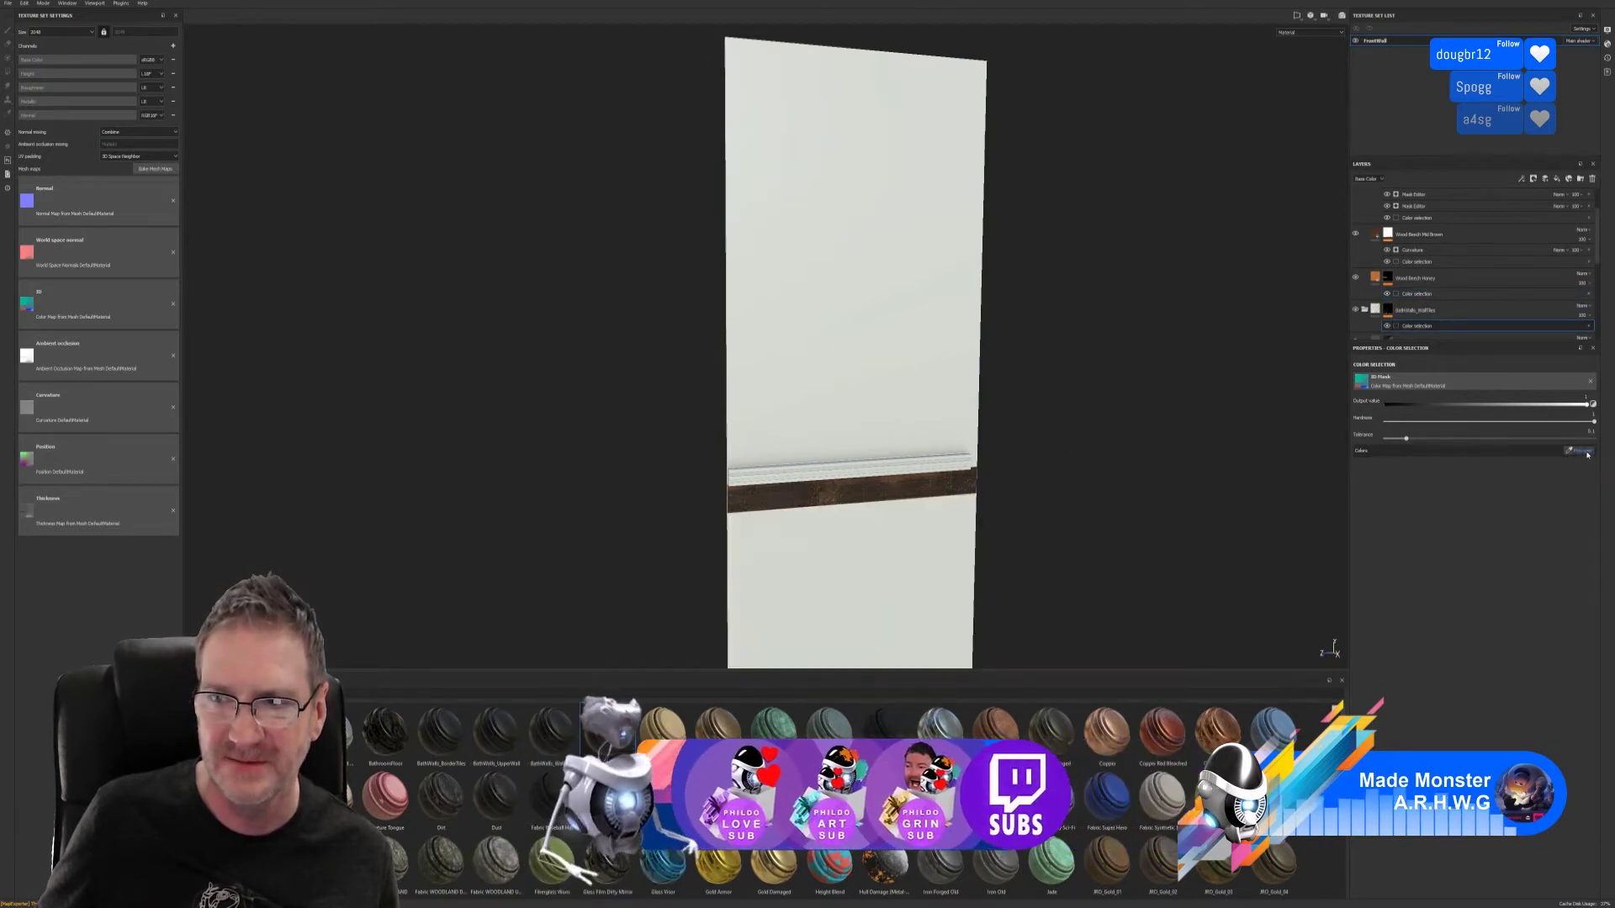
click(1579, 451)
click(971, 493)
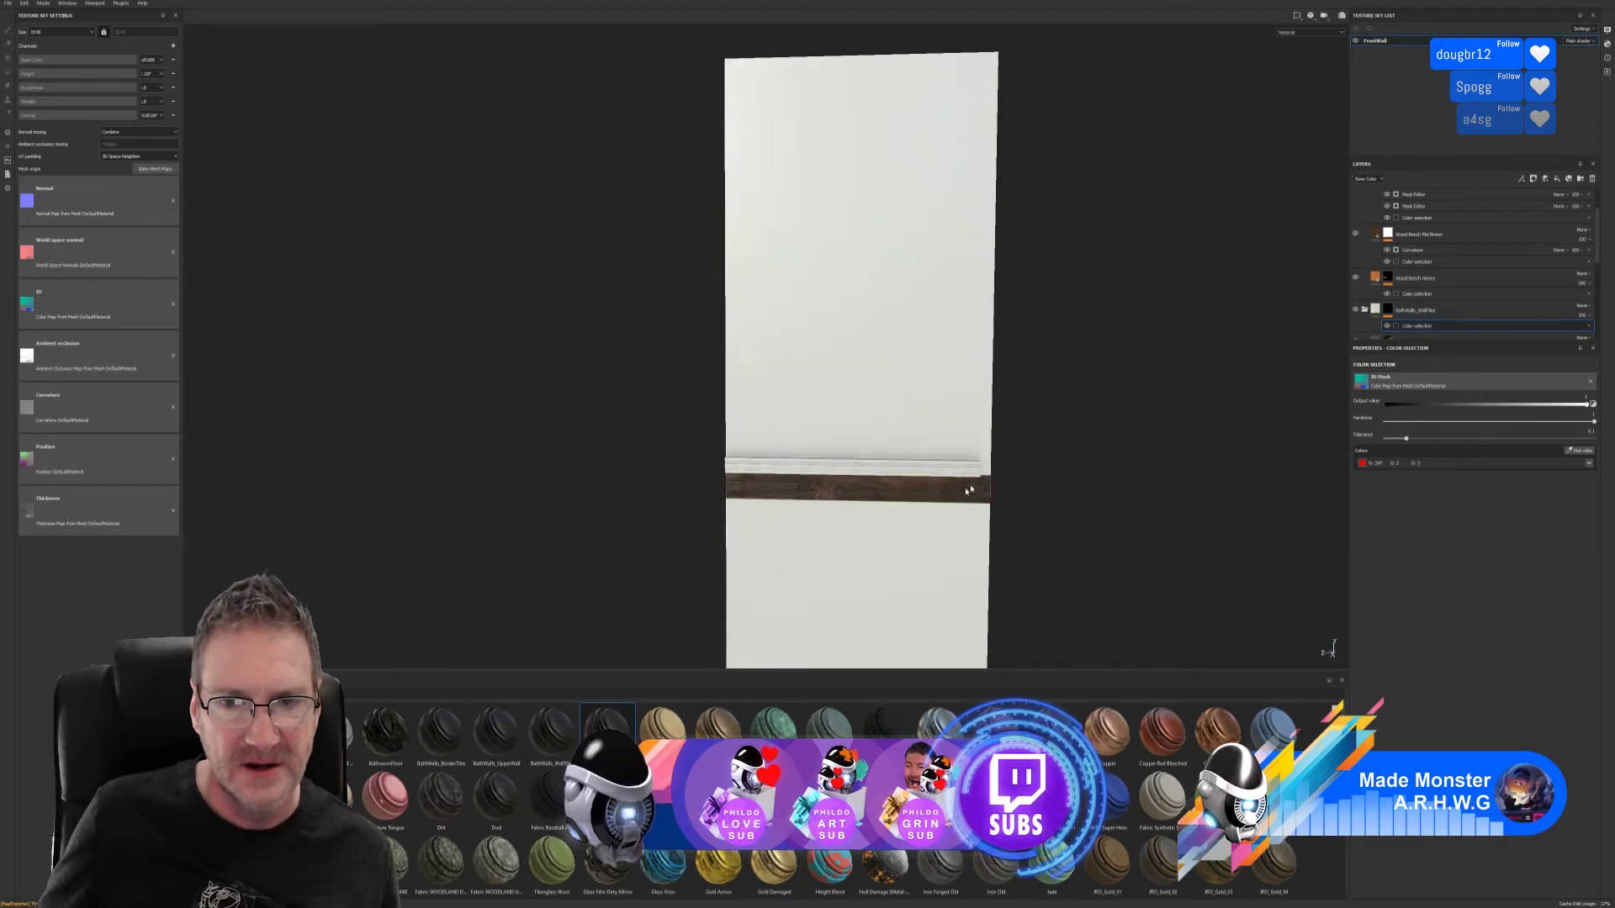
- Replace the red ID color in the wood border group's Color Selection mask with the blue trim strip
scroll(966, 479, up, 5)
alt+drag(872, 493, 779, 454)
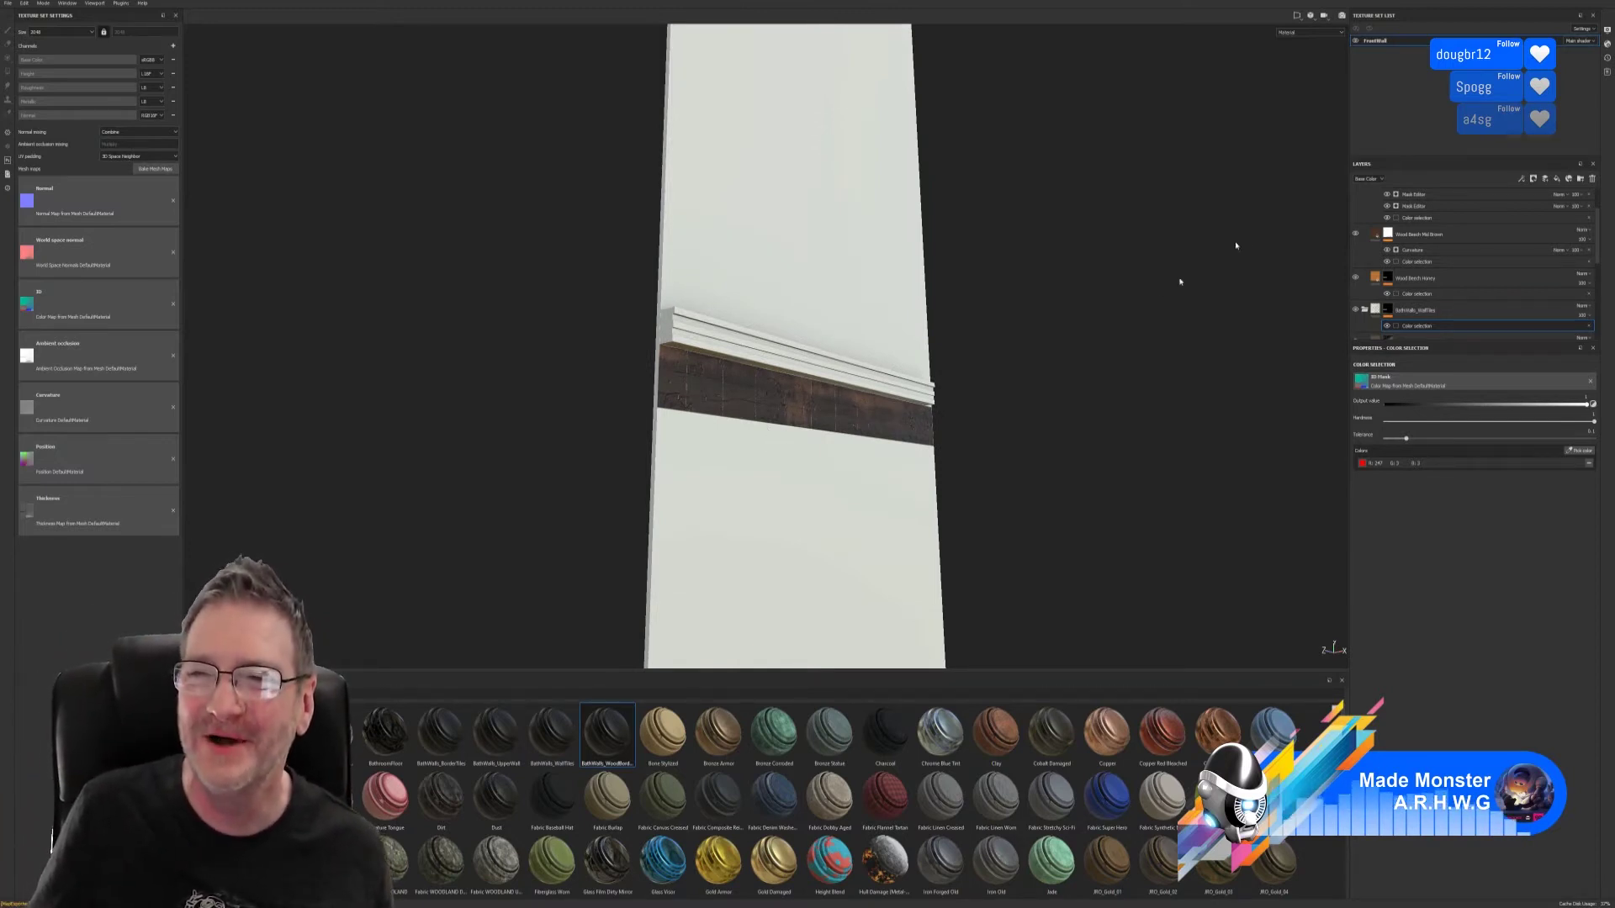
scroll(1432, 216, up, 2)
click(1432, 215)
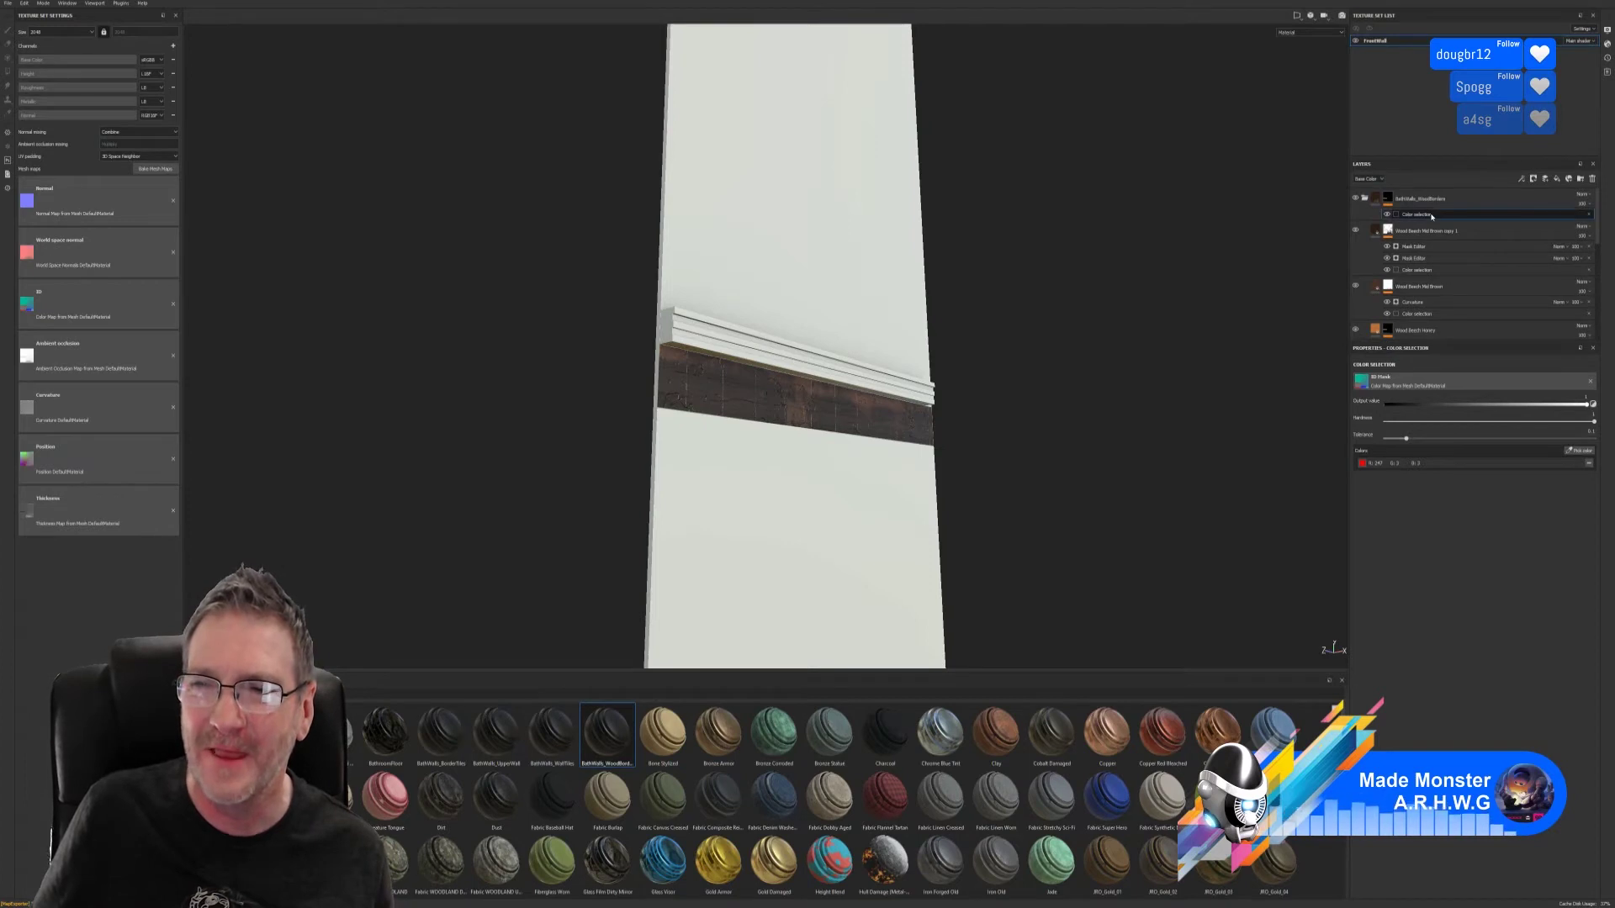
click(1587, 466)
click(1571, 450)
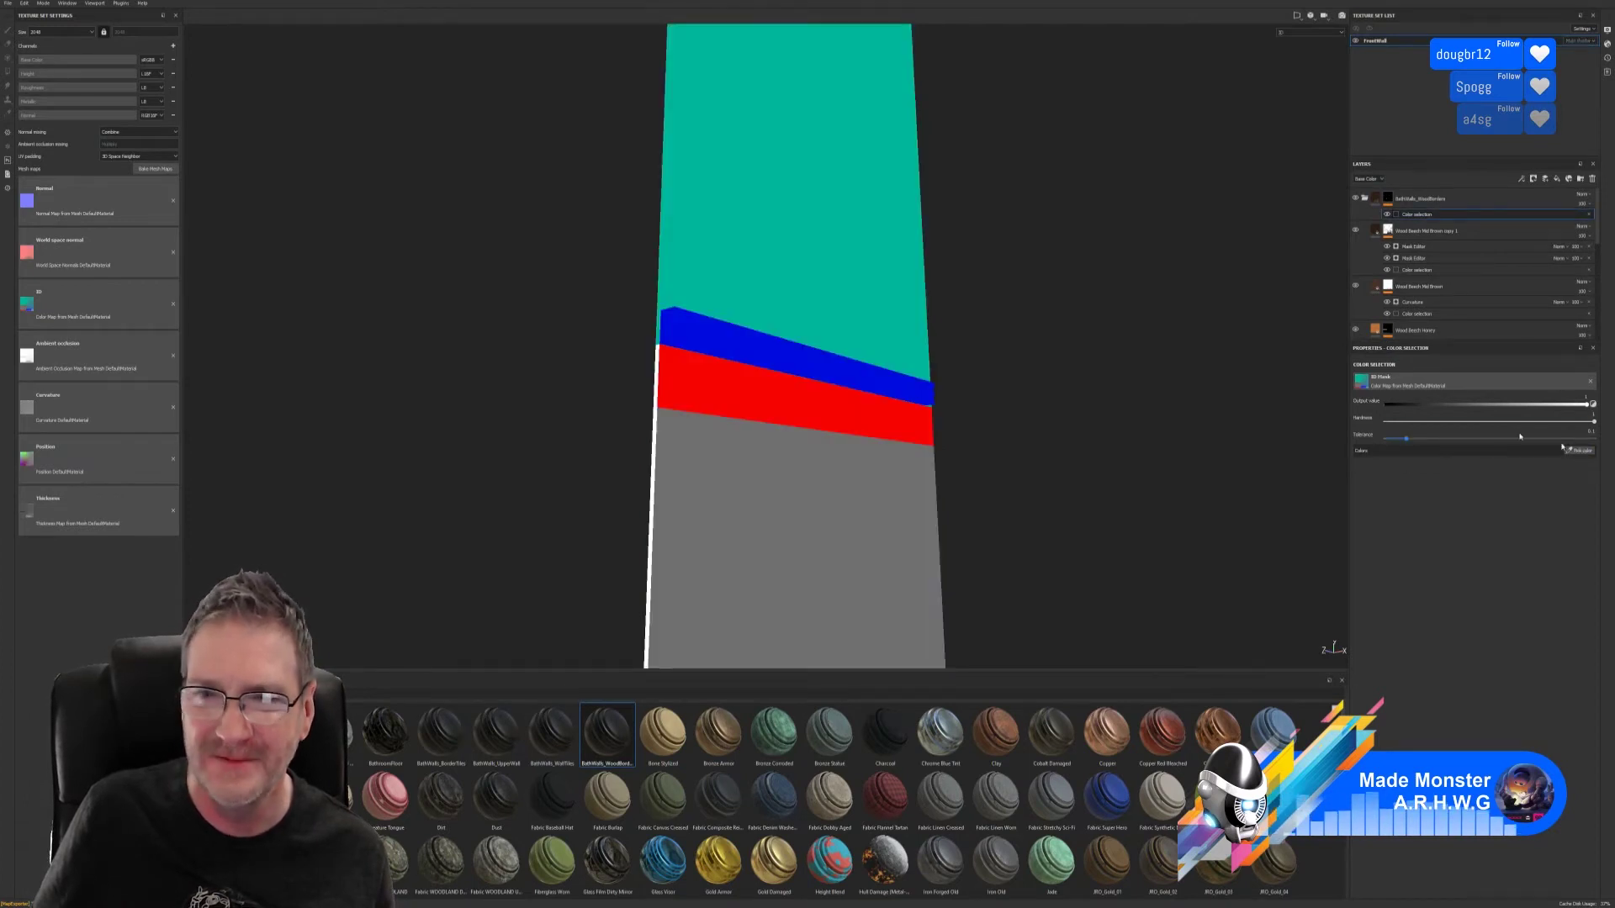
click(818, 357)
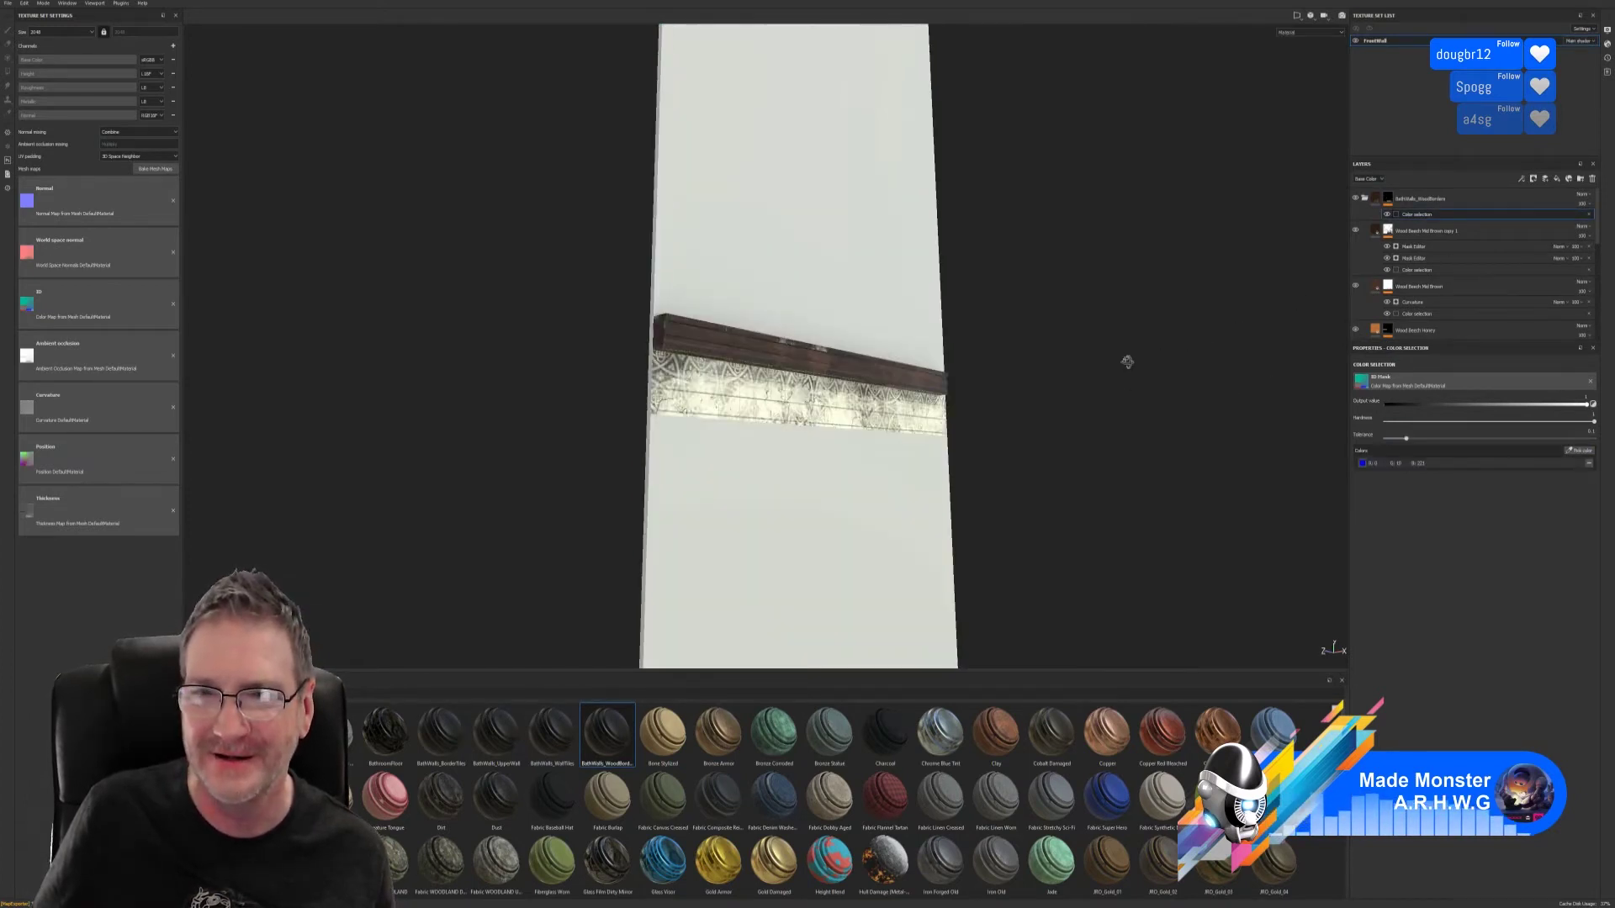
- Replace the red ID color in the topmost wood layer's Color Selection mask with the blue trim strip
alt+drag(793, 410, 885, 433)
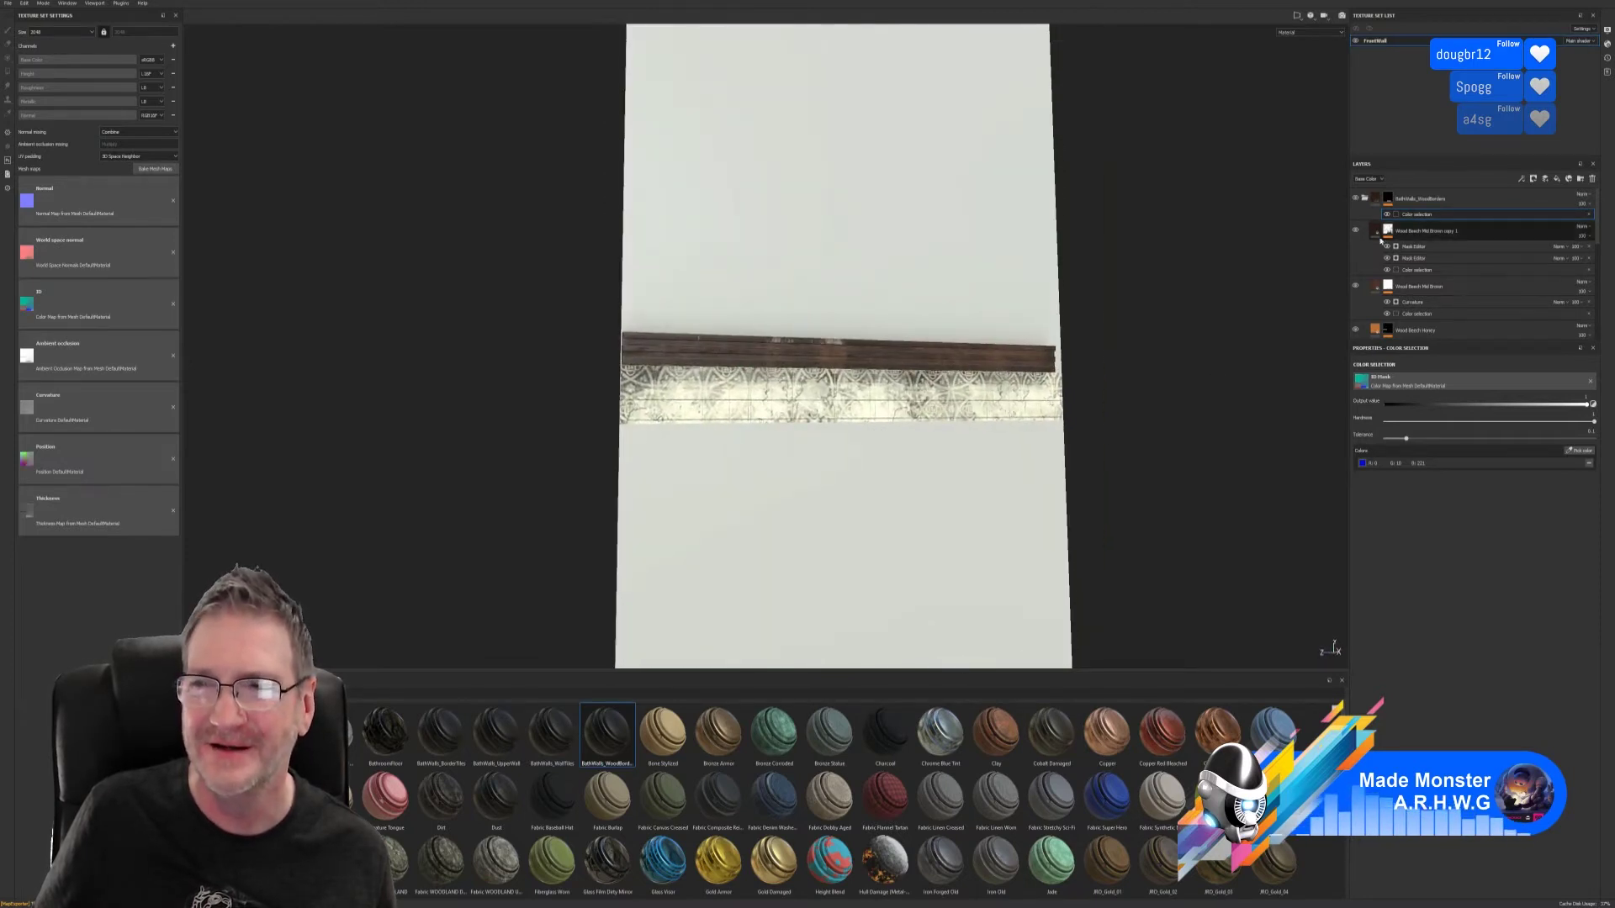
click(1417, 270)
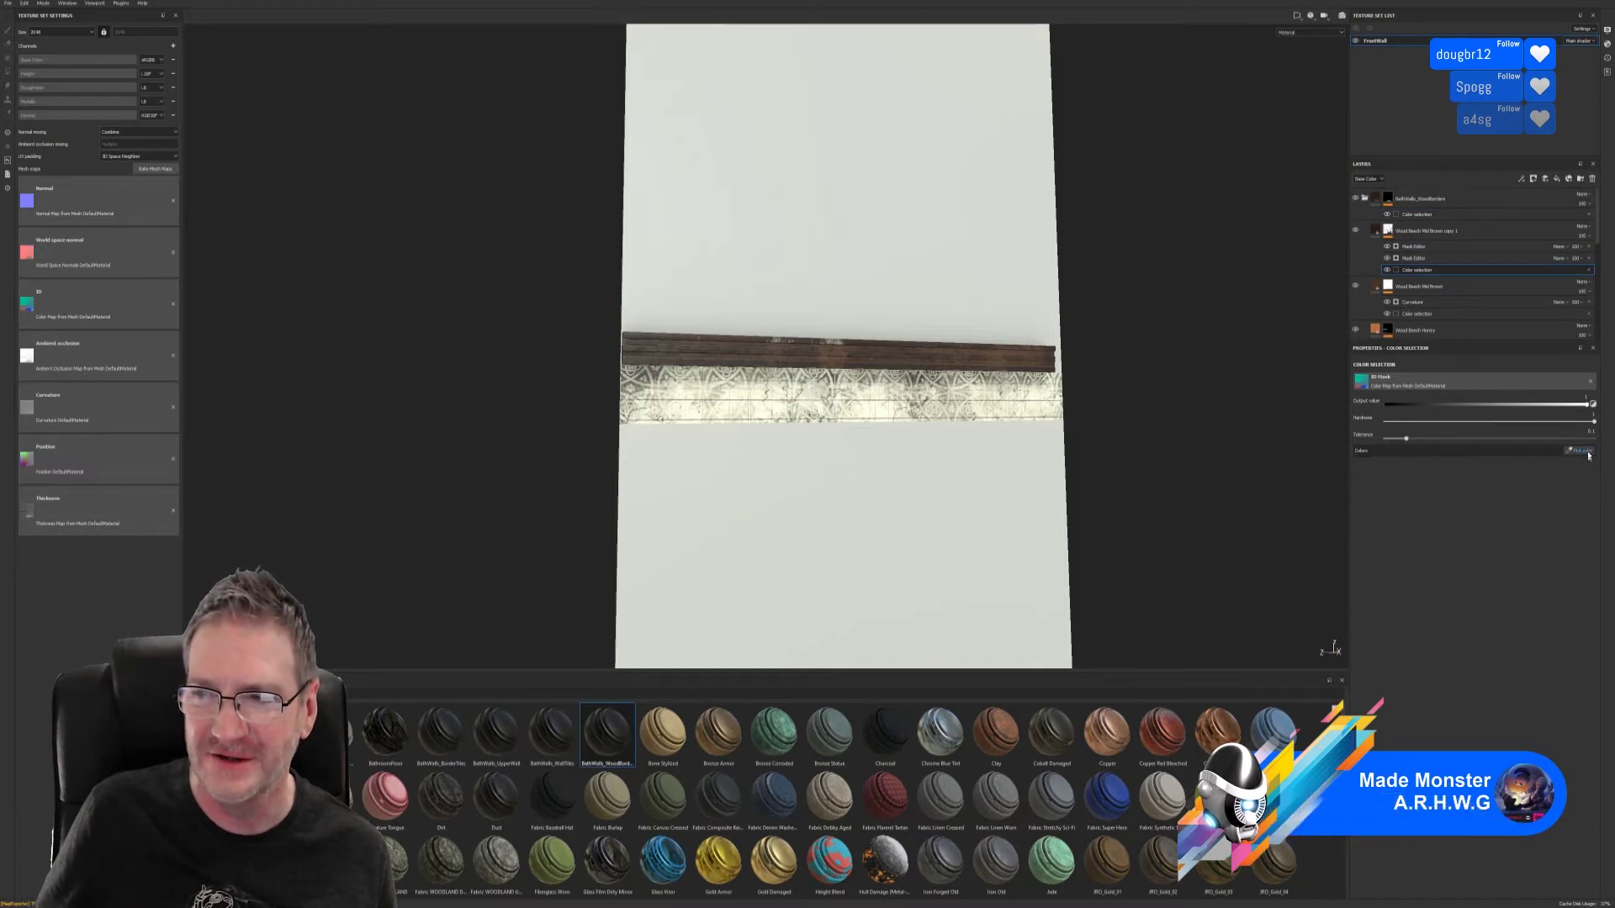
click(1586, 452)
click(1016, 397)
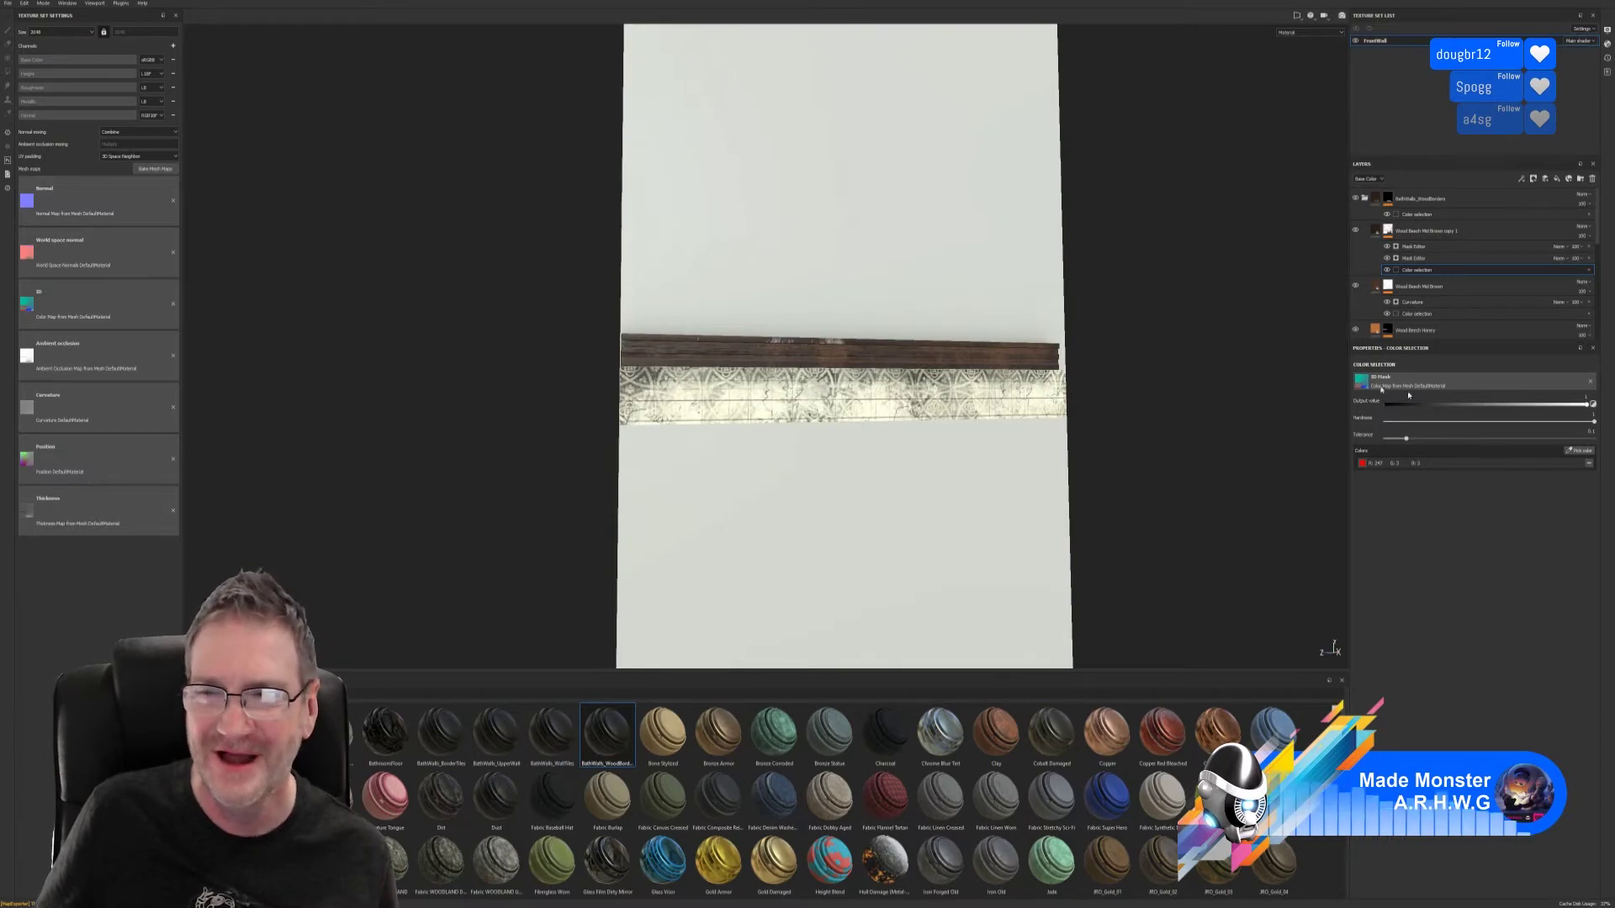
click(1584, 452)
click(954, 355)
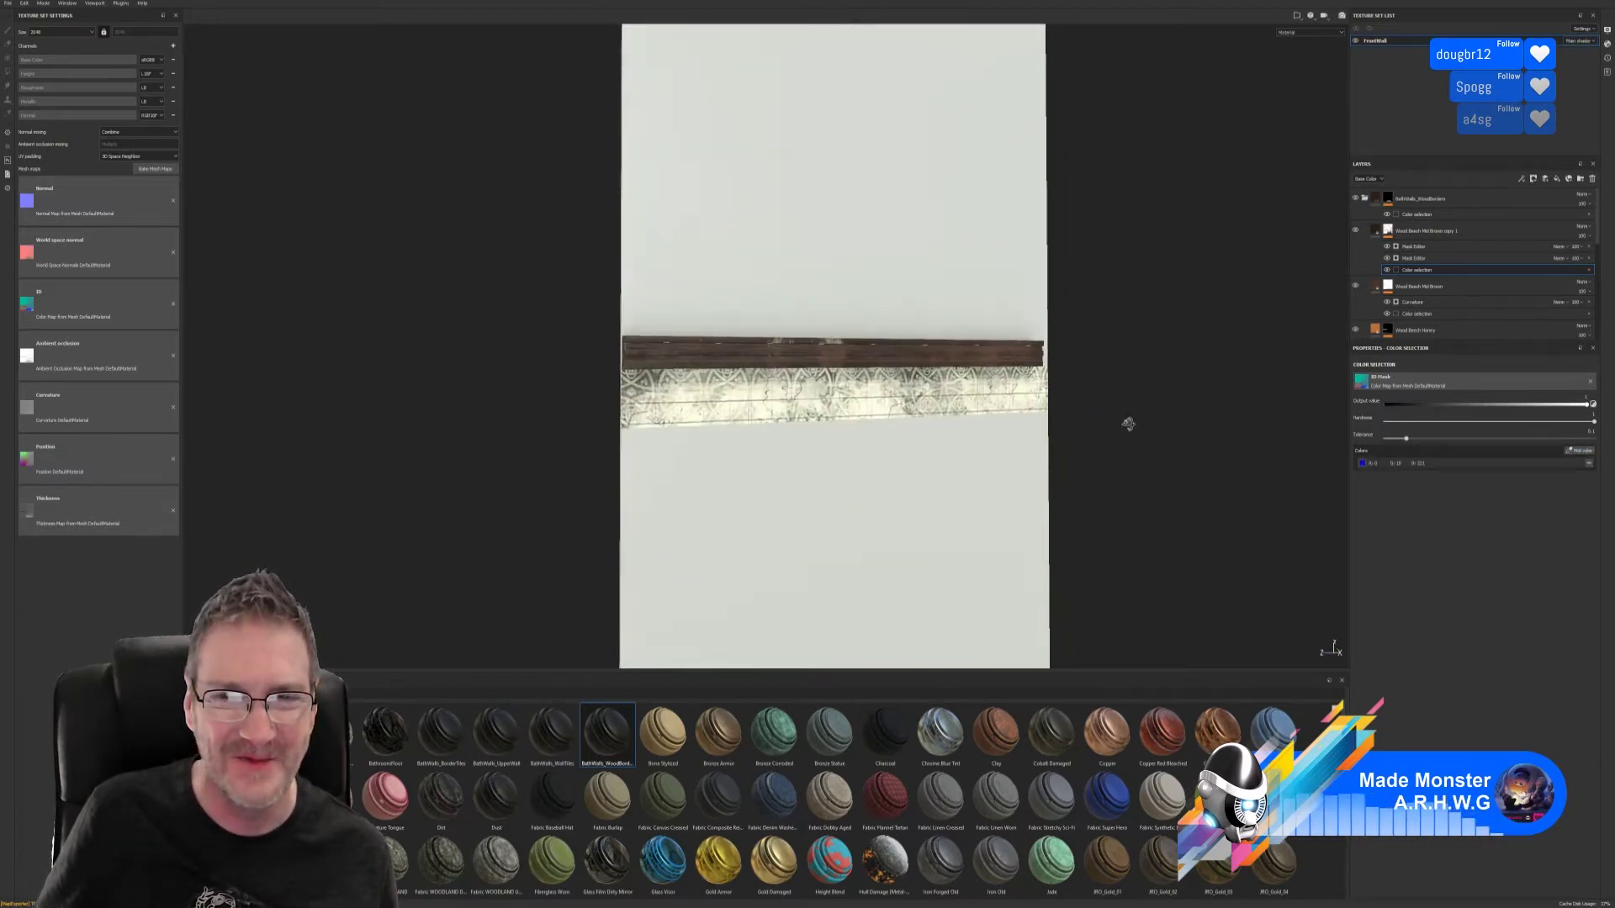
- Remove both ID colors from the middle wood layer's Color Selection mask and pick the blue trim strip instead
click(1430, 314)
click(1589, 475)
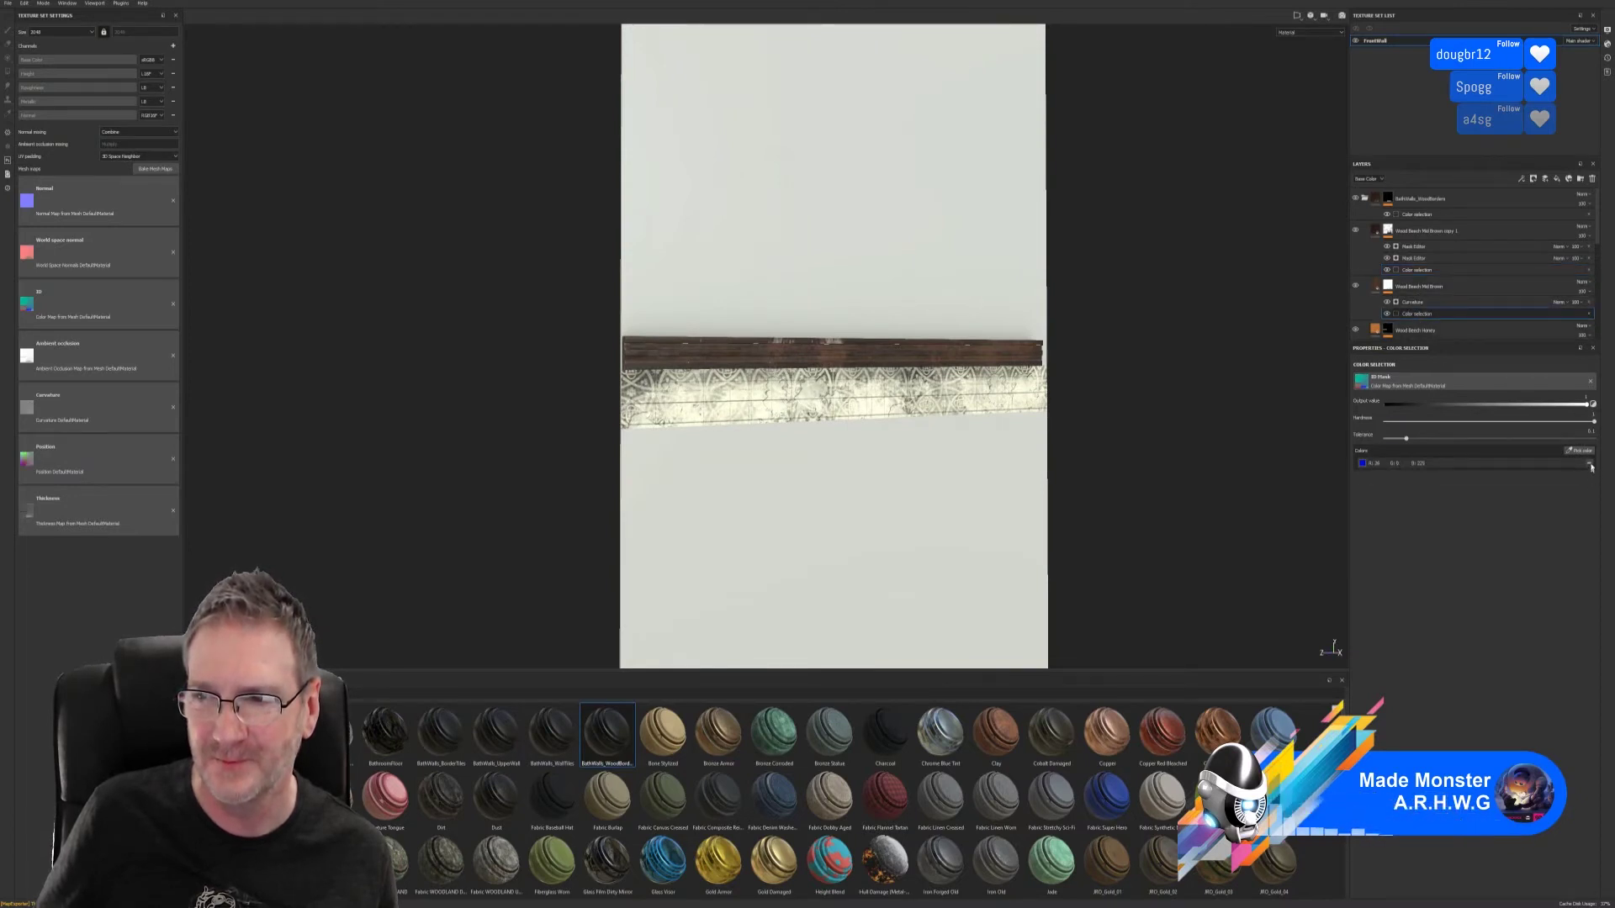
click(1588, 464)
click(1580, 451)
click(987, 356)
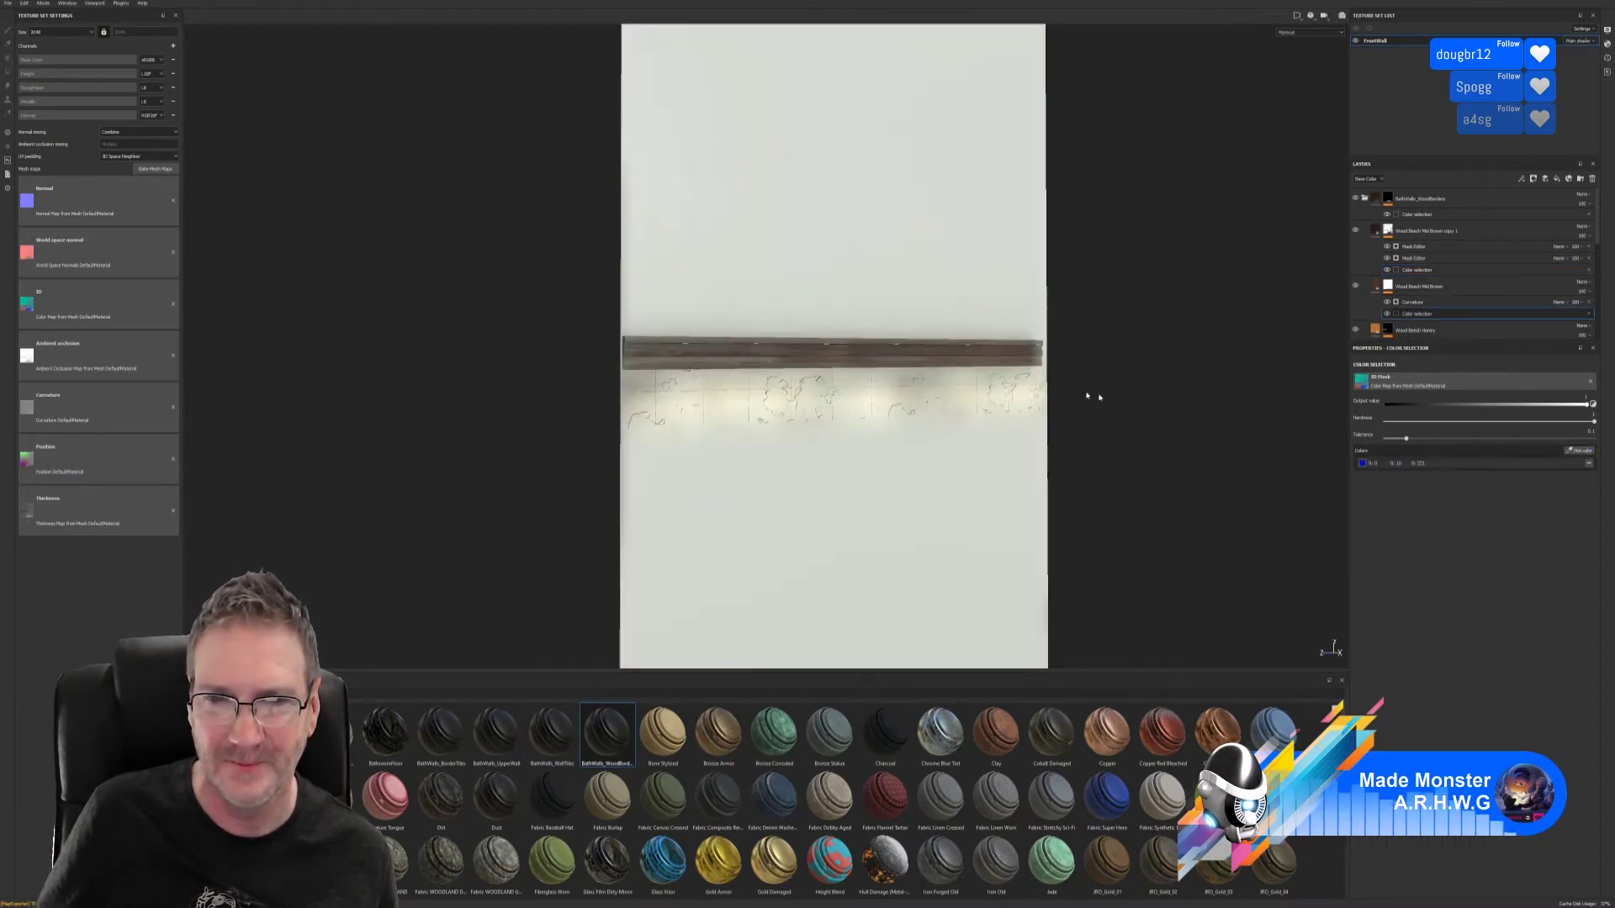
scroll(1440, 299, down, 2)
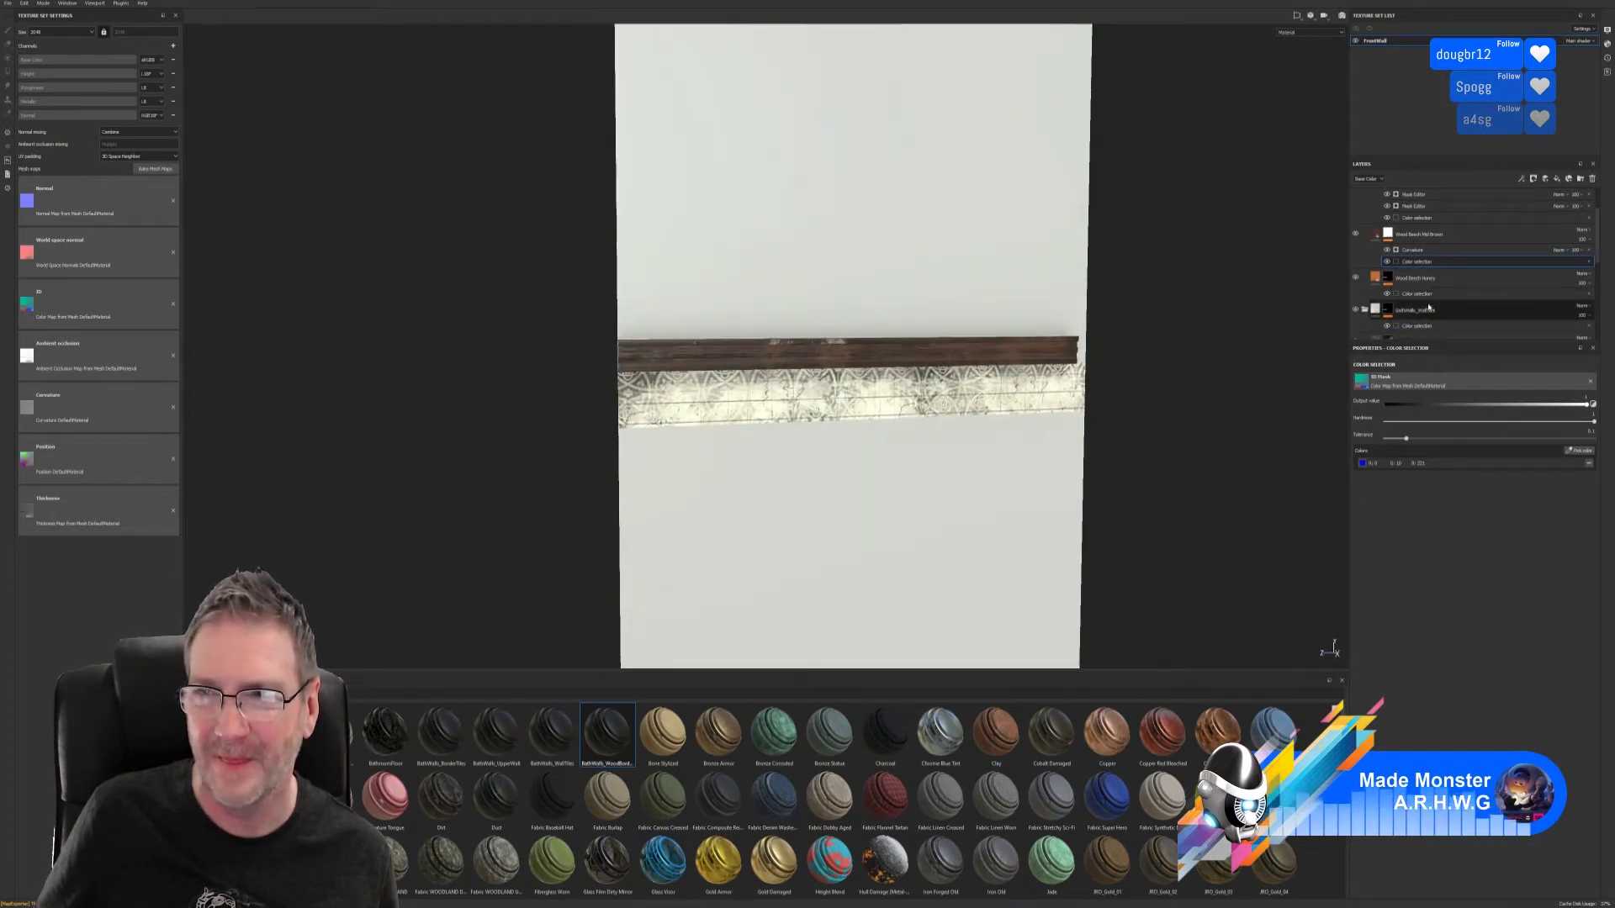
- Clear the ID color from the lowest wood layer's Color Selection mask and pick the blue trim strip instead
click(1440, 294)
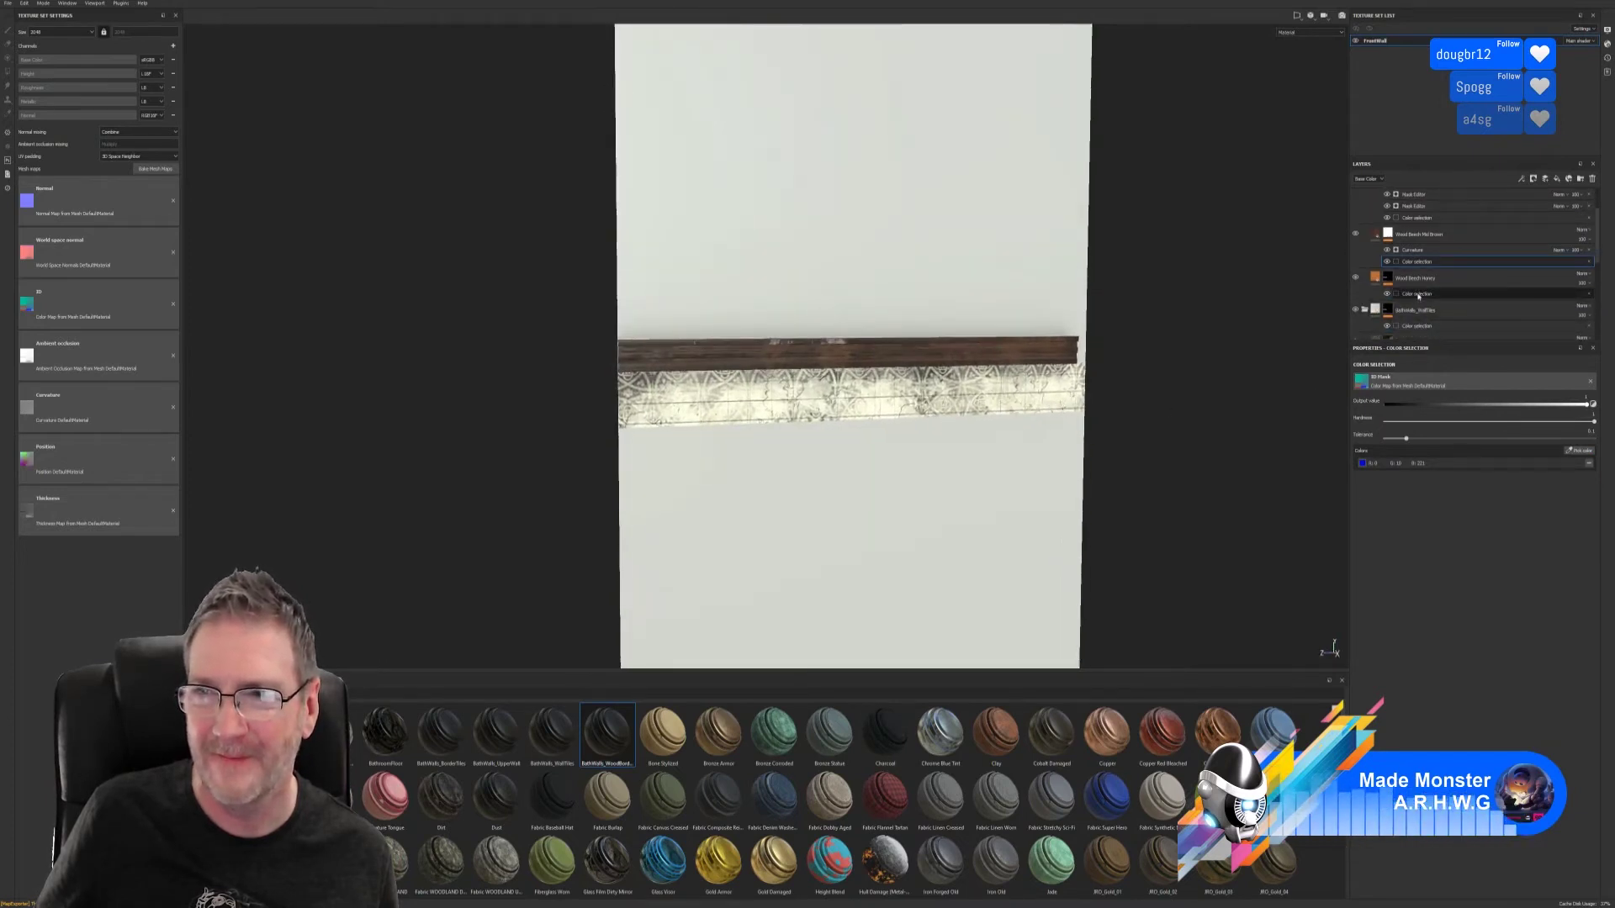
click(1589, 463)
click(1580, 450)
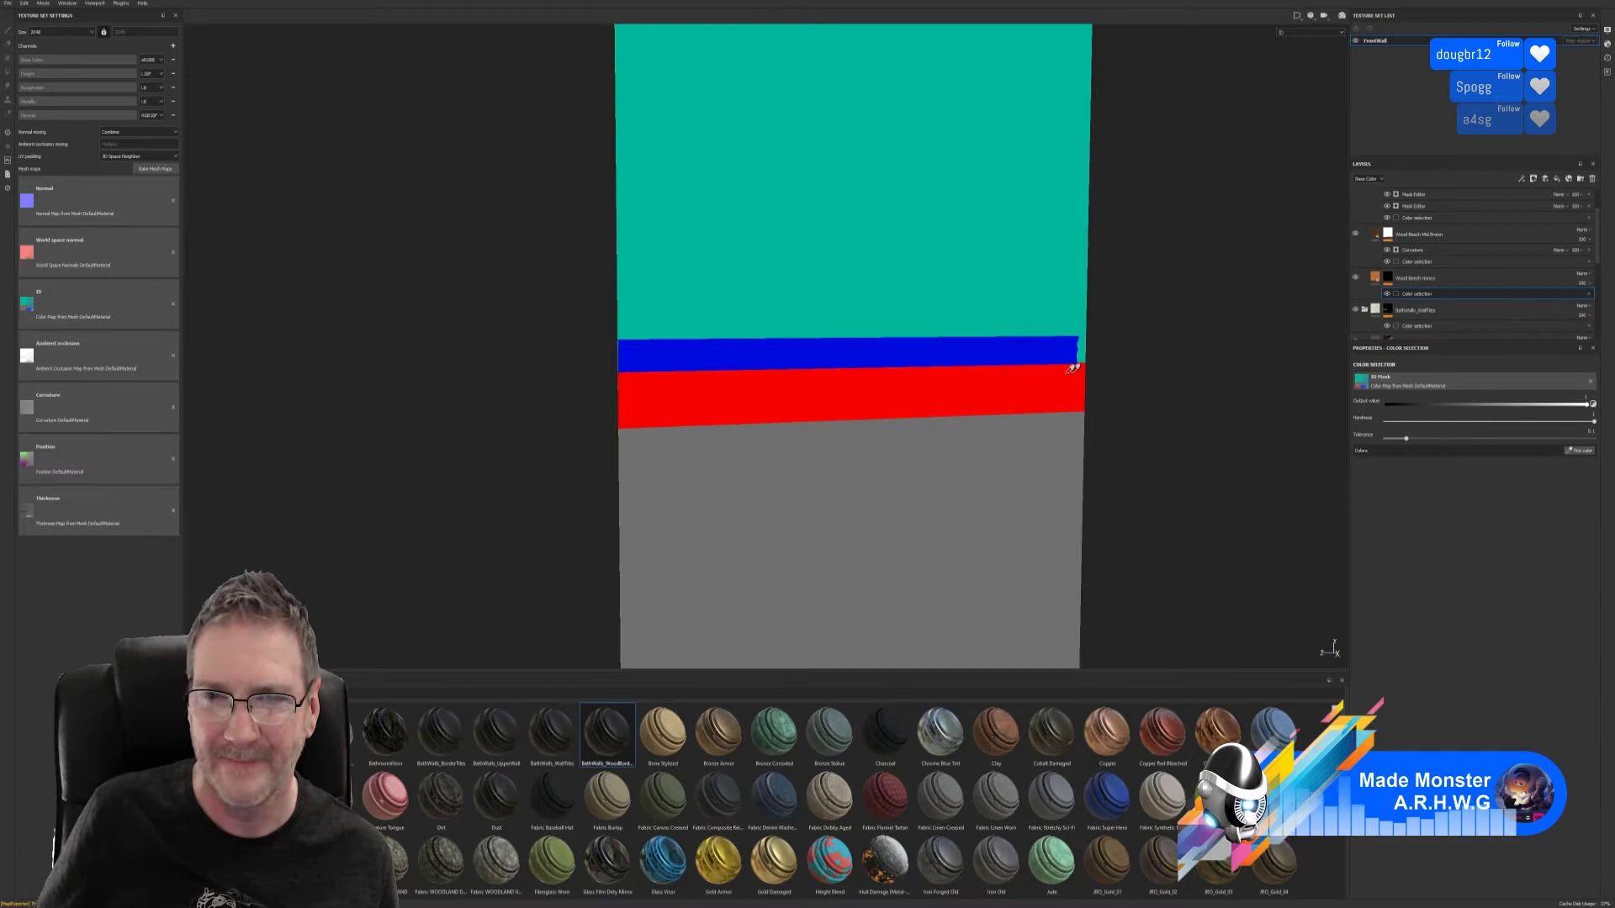
click(1022, 344)
alt+drag(1118, 415, 693, 435)
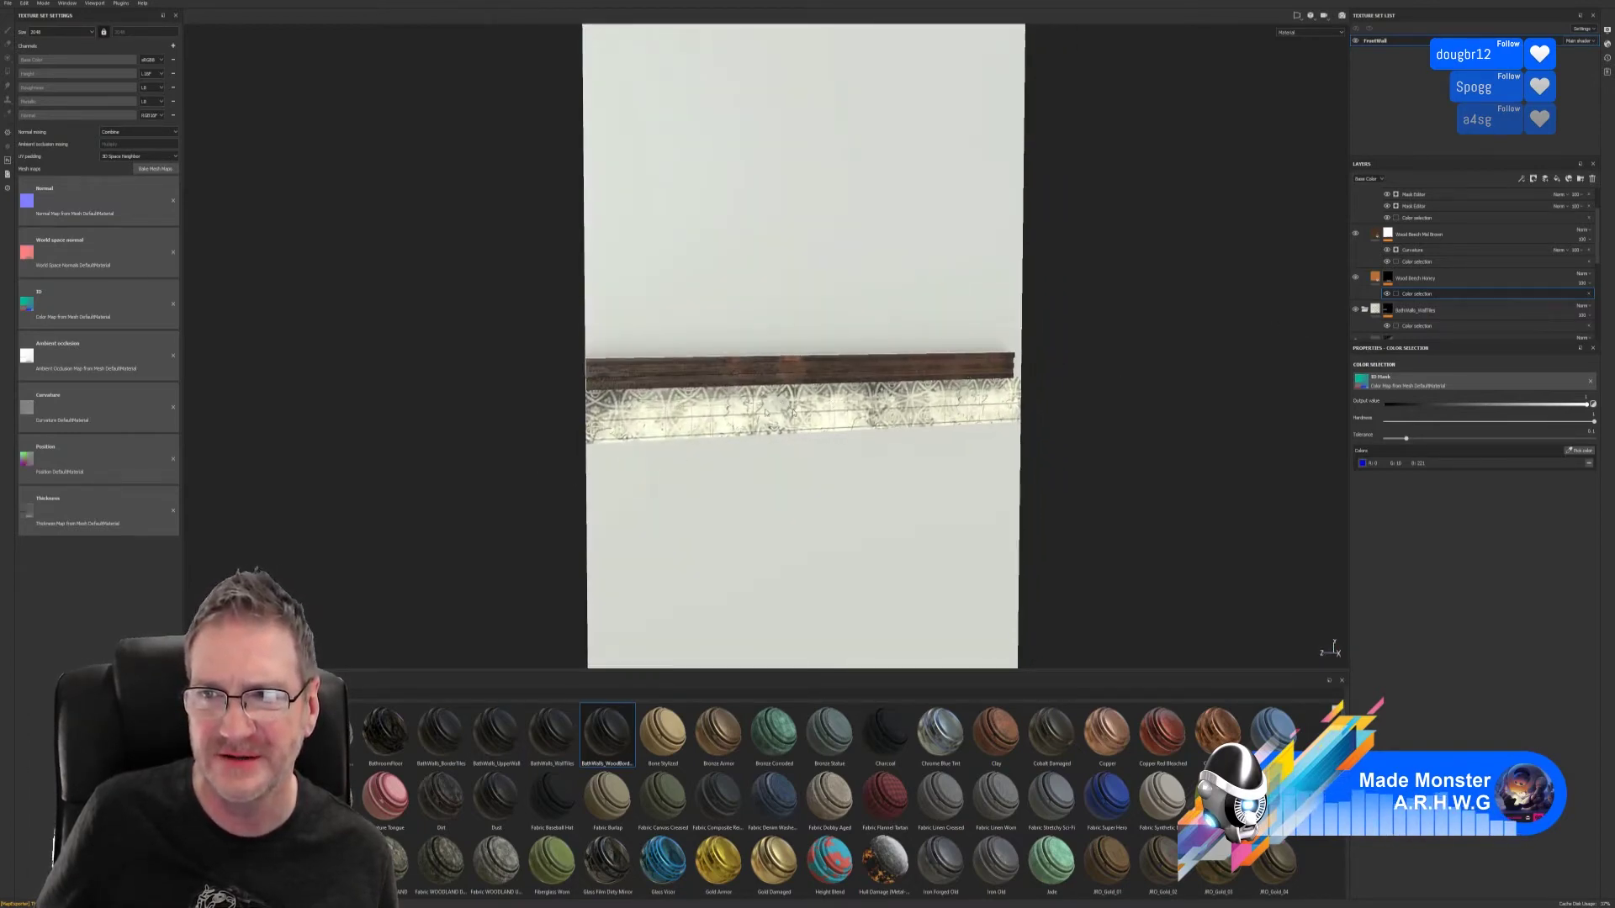
- Remove the red ID color from the BathWalls_WallTiles group's Color Selection mask and pick the red strip again
scroll(1430, 286, down, 1)
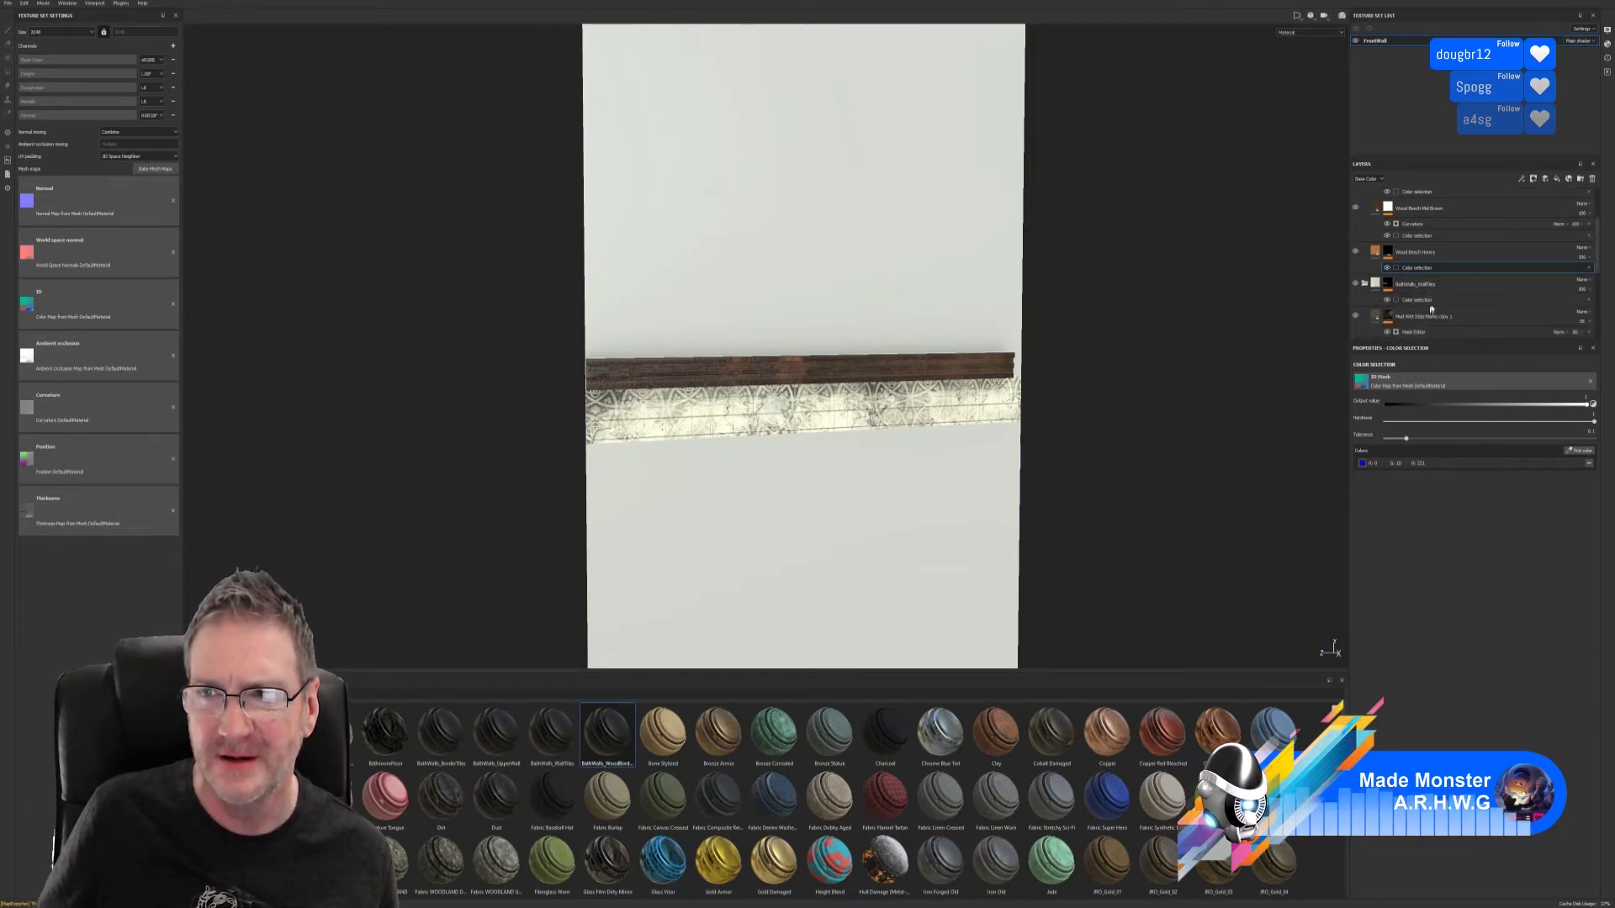
click(1428, 301)
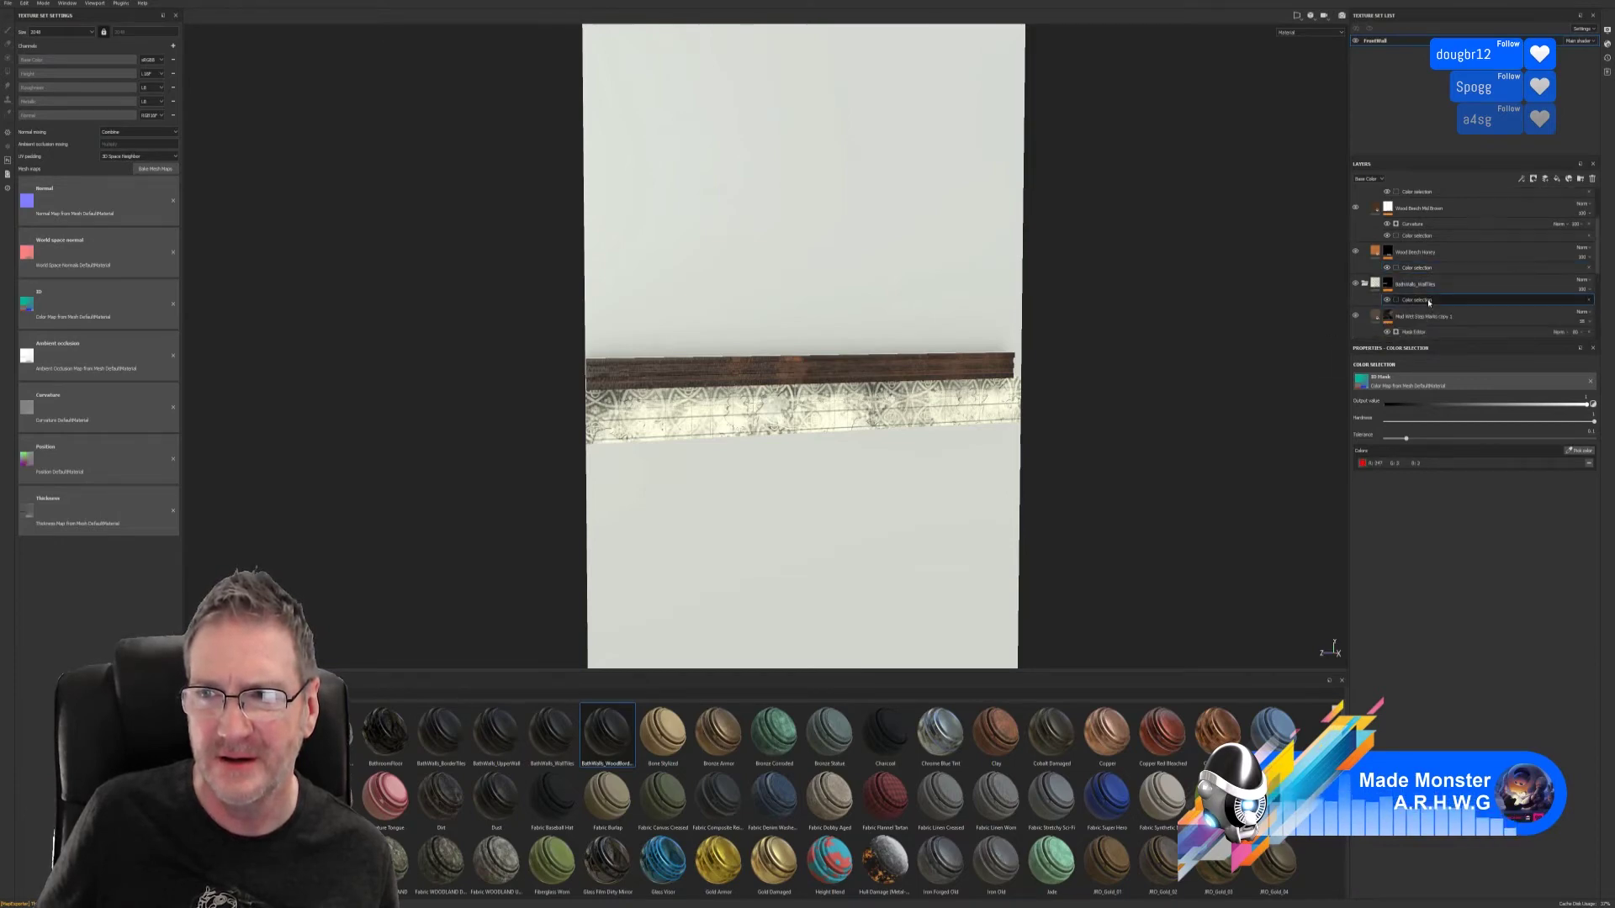
click(1588, 463)
click(1580, 451)
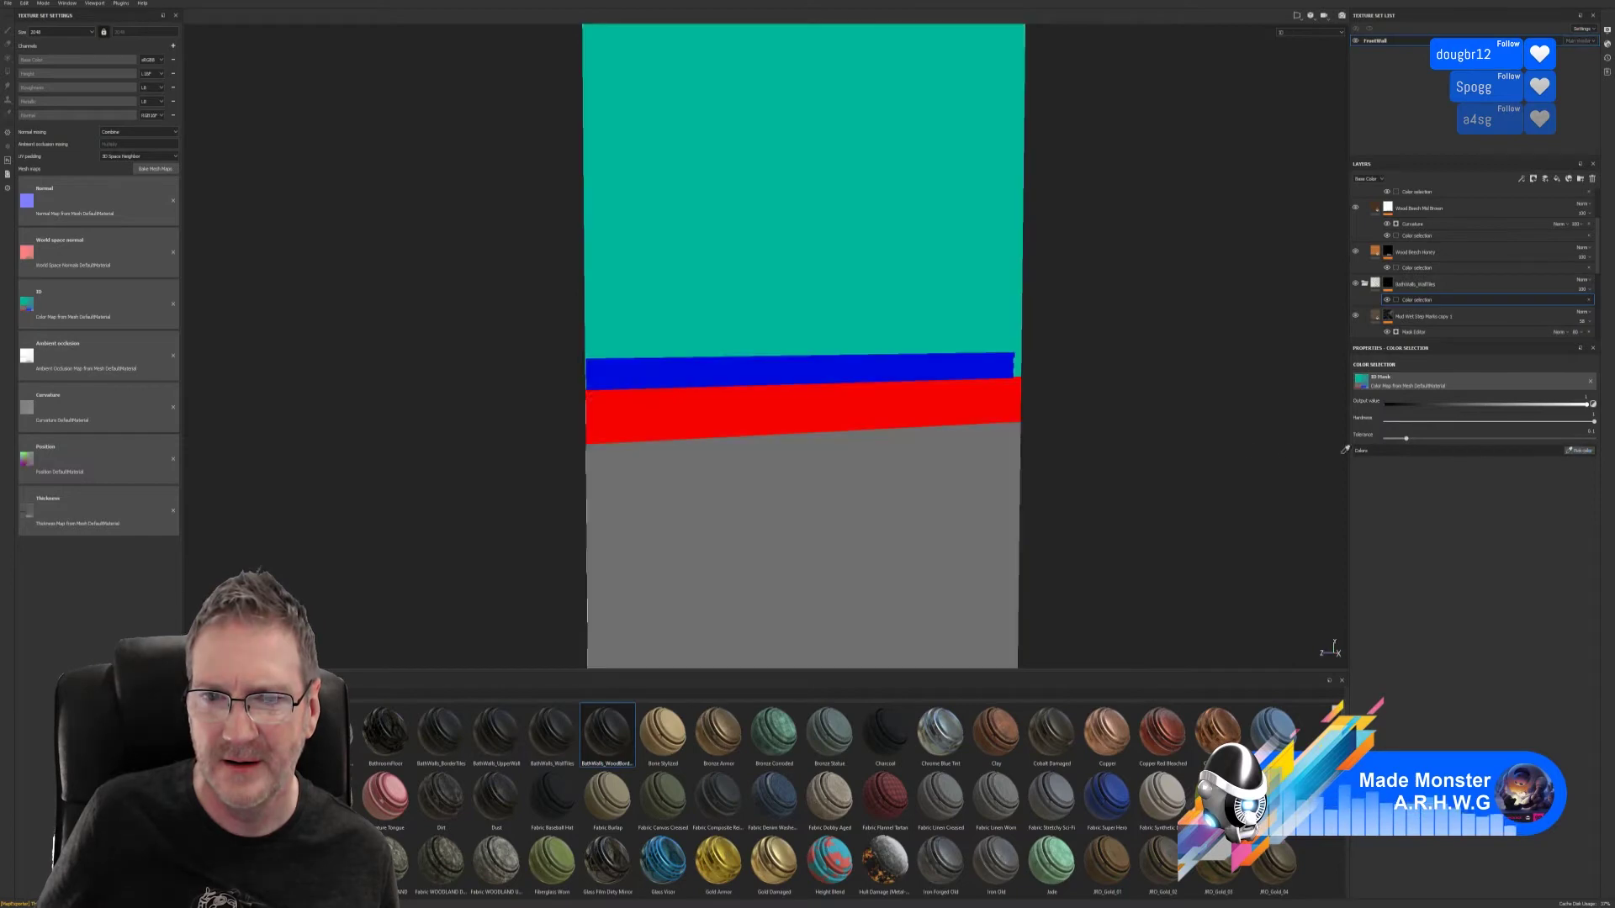
click(958, 397)
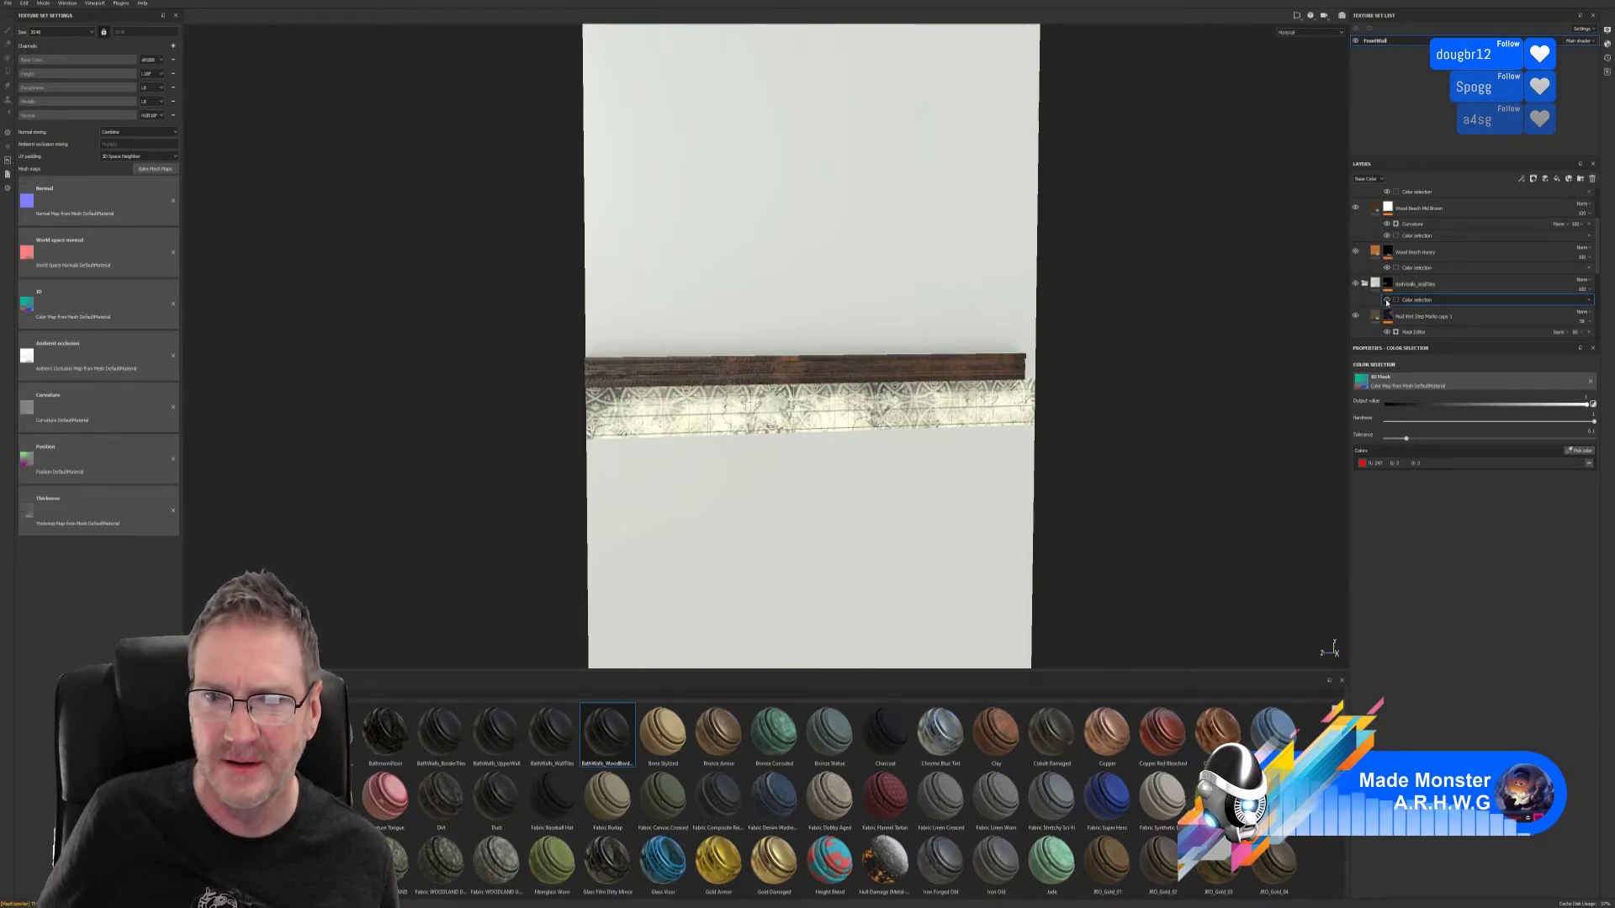
- Toggle the BathWalls_WallTiles group's Color Selection off and back on to compare its effect on the tile strip
click(1387, 301)
alt+drag(828, 479, 892, 477)
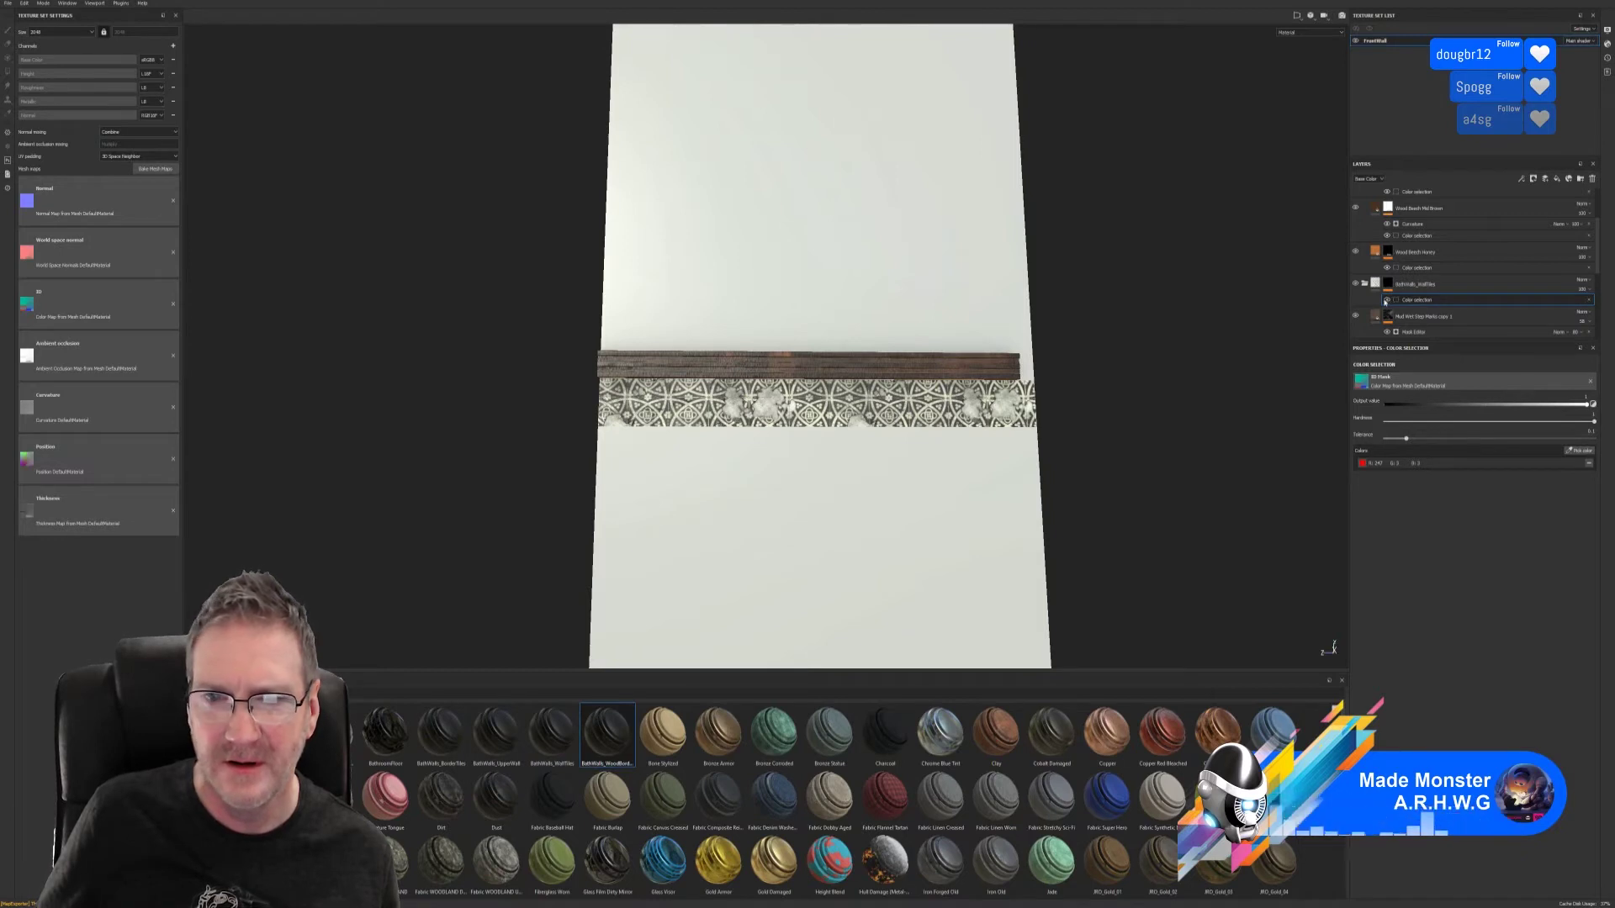
click(1386, 300)
alt+drag(1014, 467, 1021, 463)
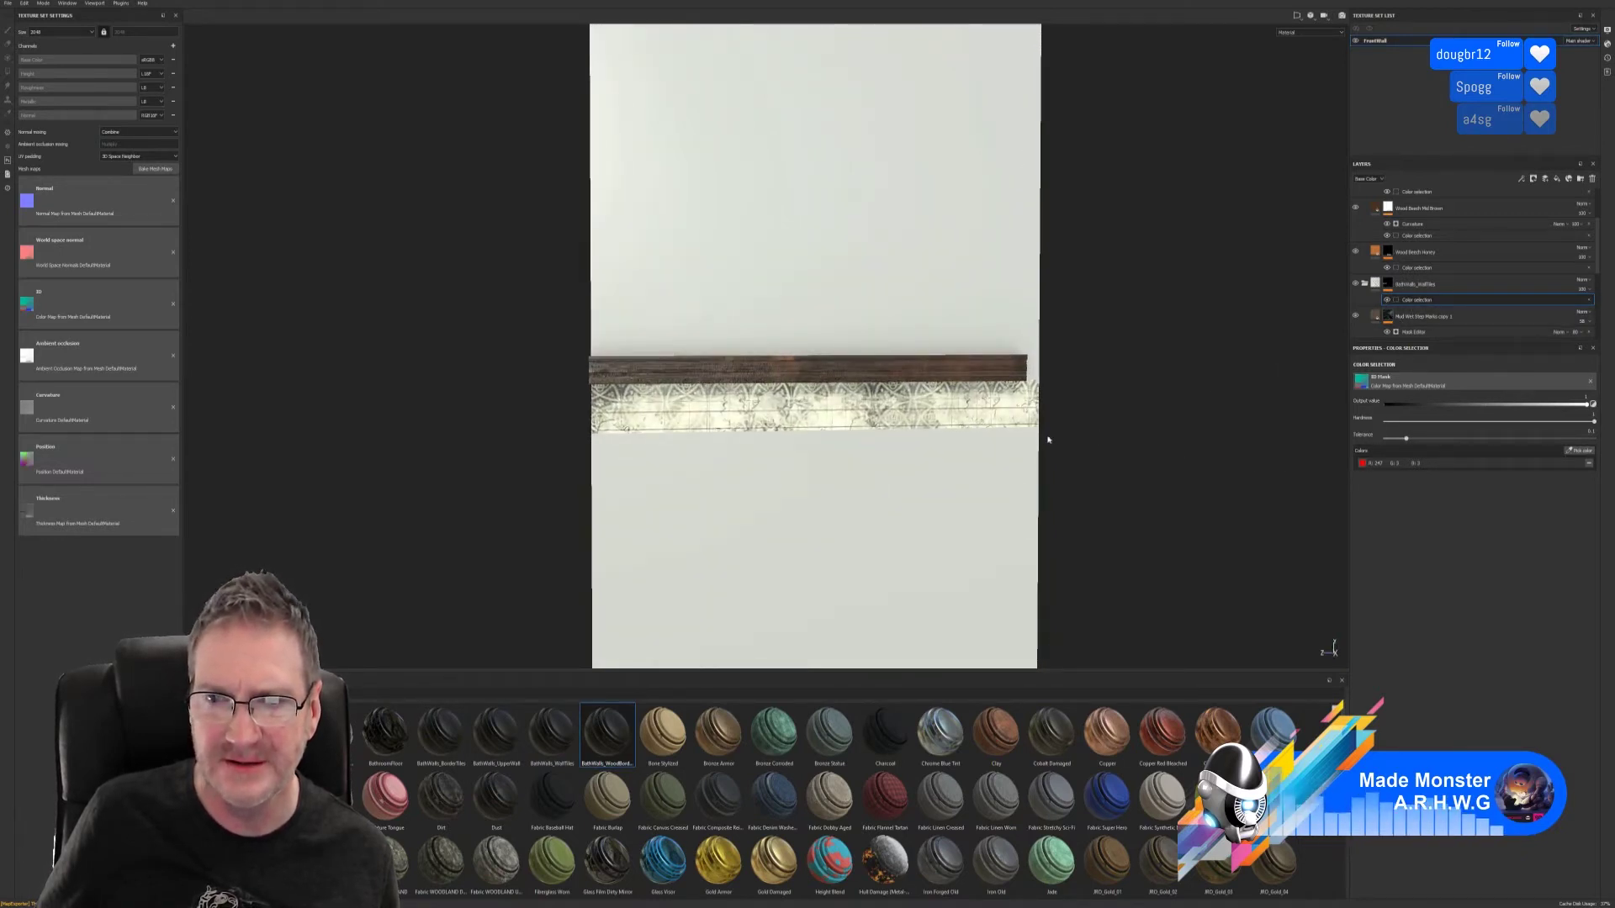
- Pick the red strip for the Marble layer's Color Selection mask and remove its grey ID color
scroll(1428, 290, down, 3)
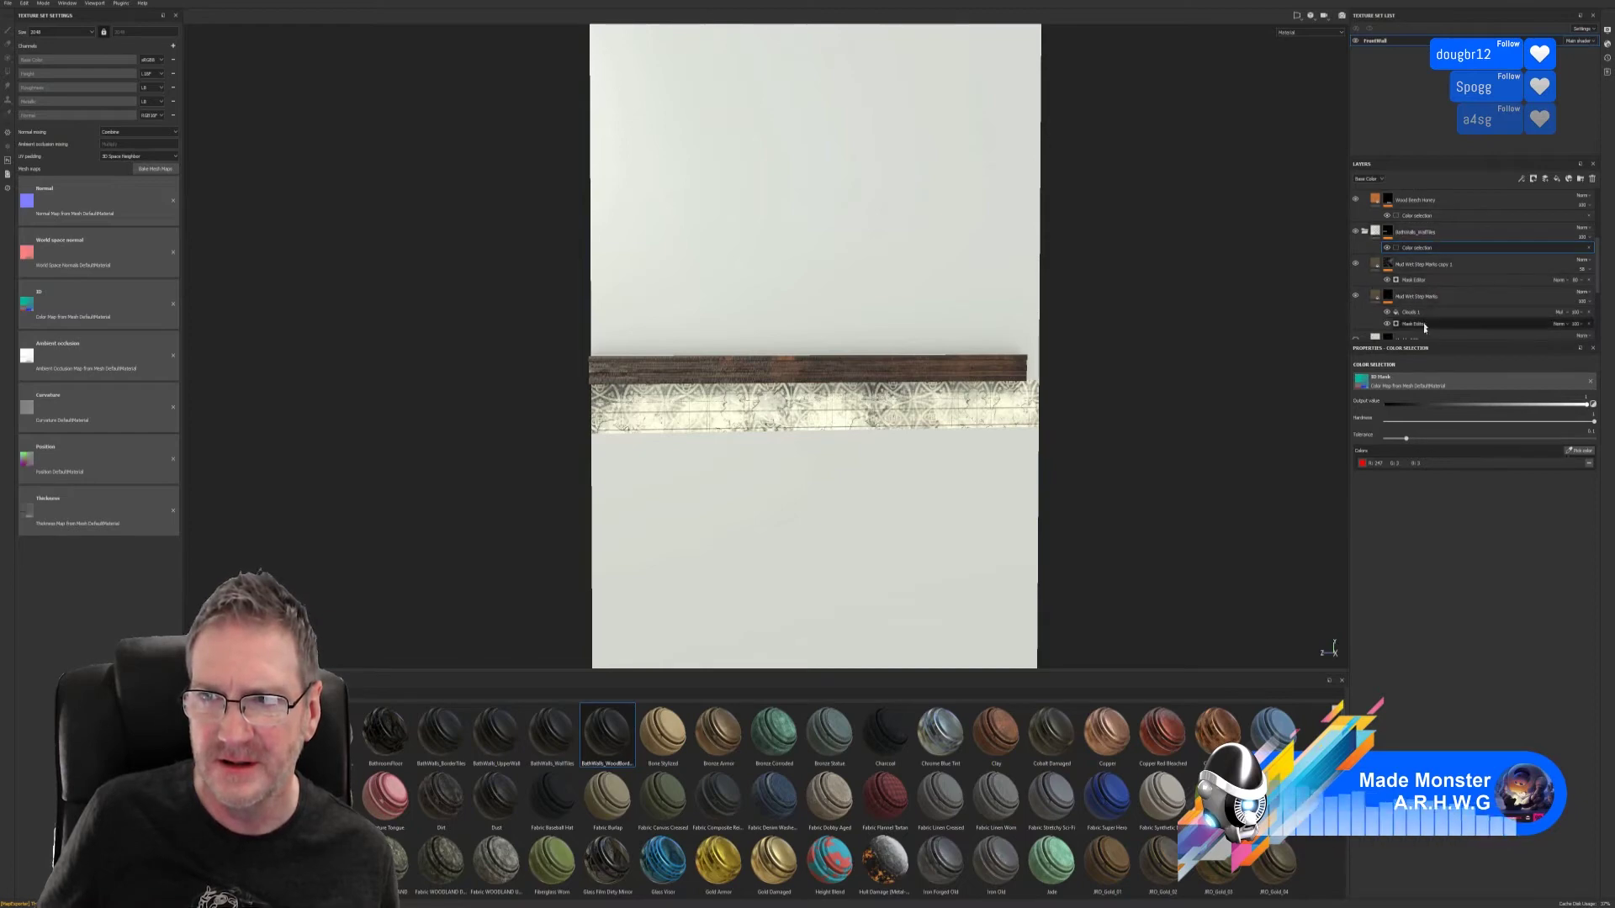
scroll(1425, 318, down, 1)
scroll(1427, 325, down, 1)
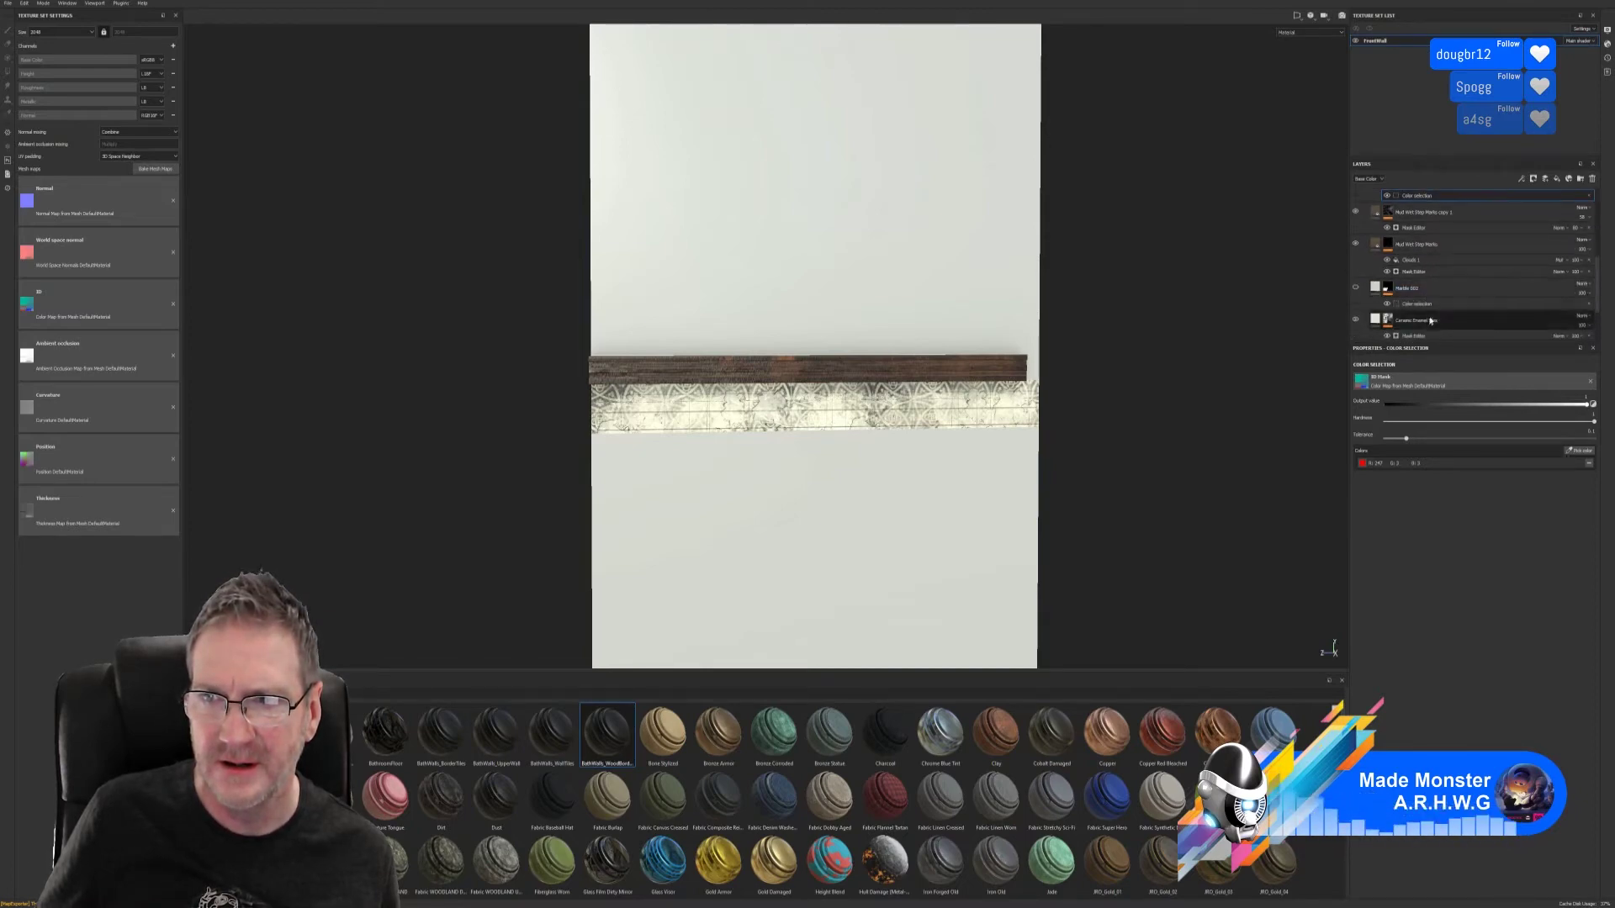
click(1428, 304)
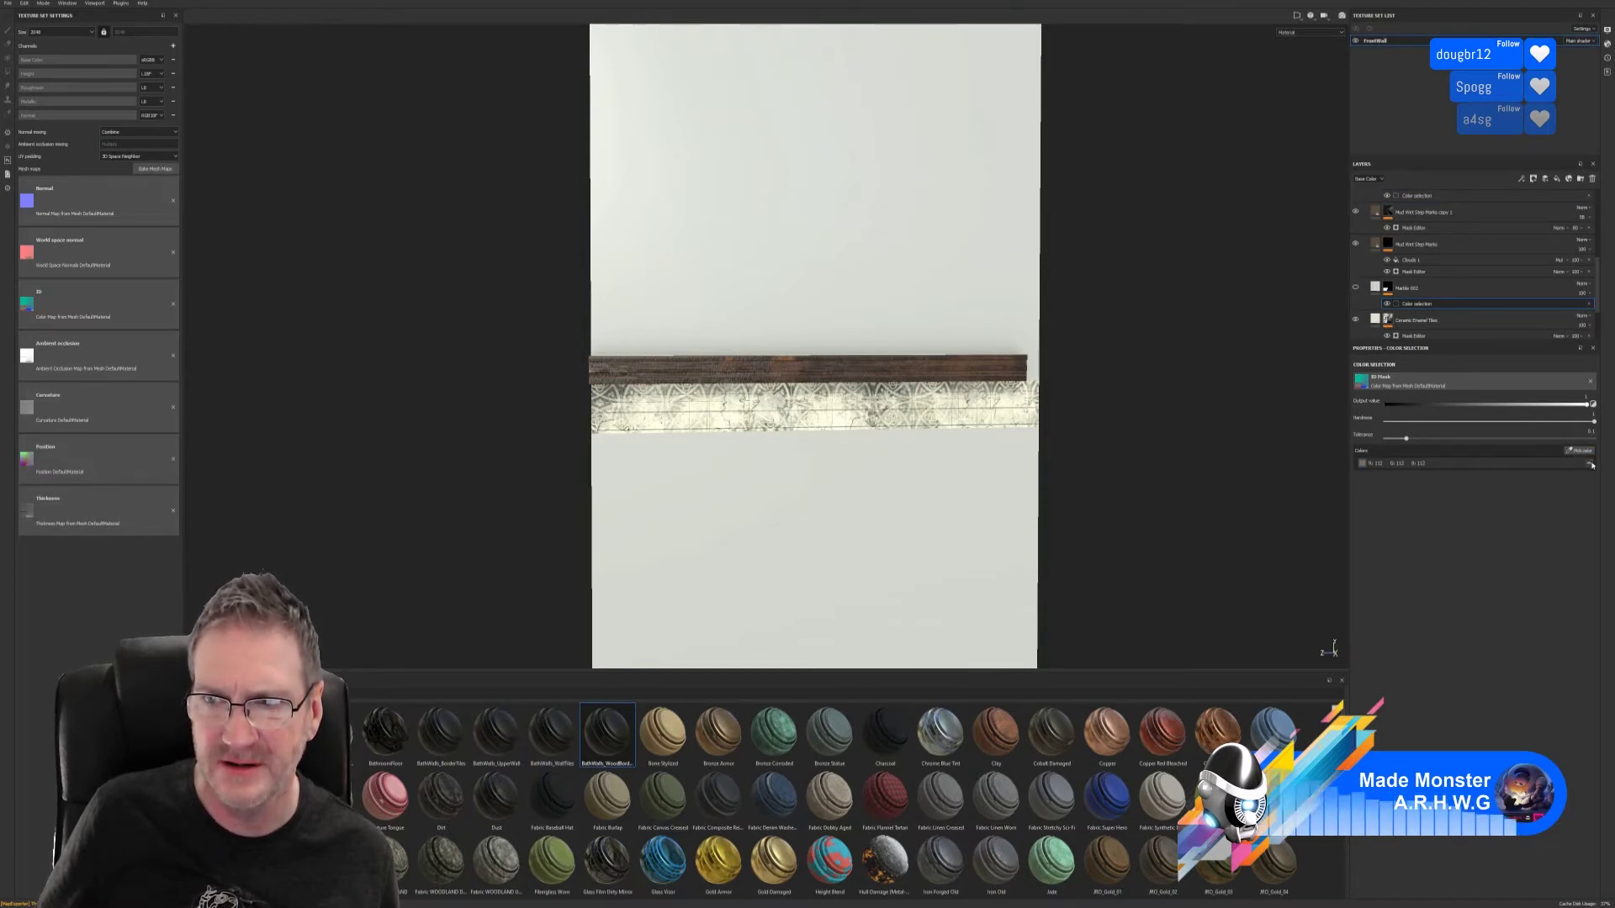
scroll(1465, 297, up, 1)
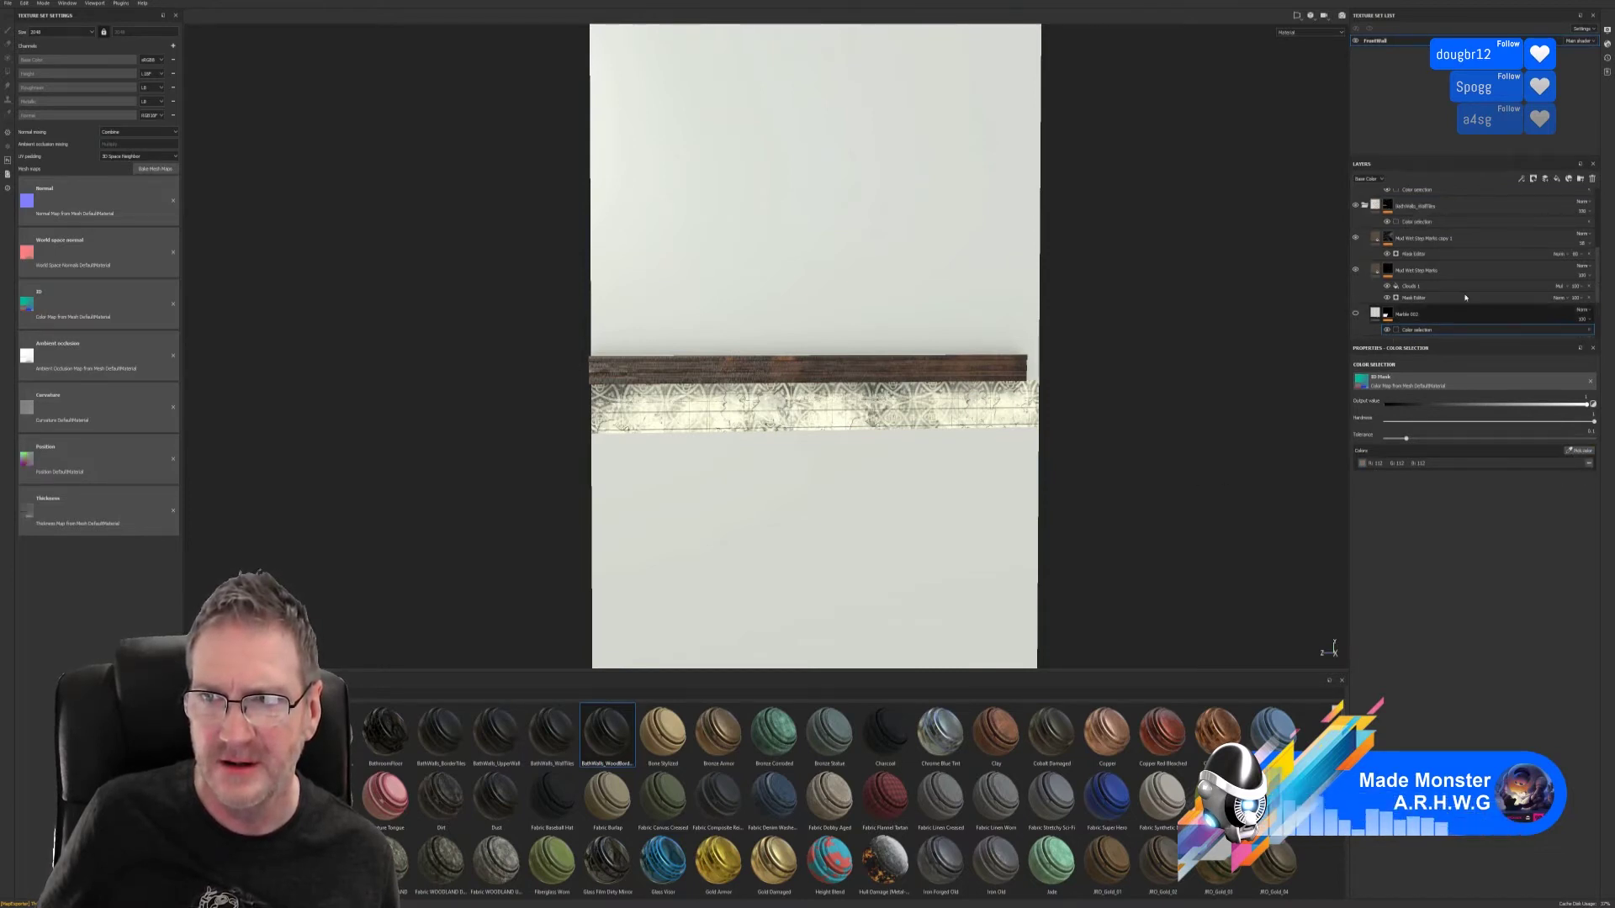
scroll(1465, 296, down, 1)
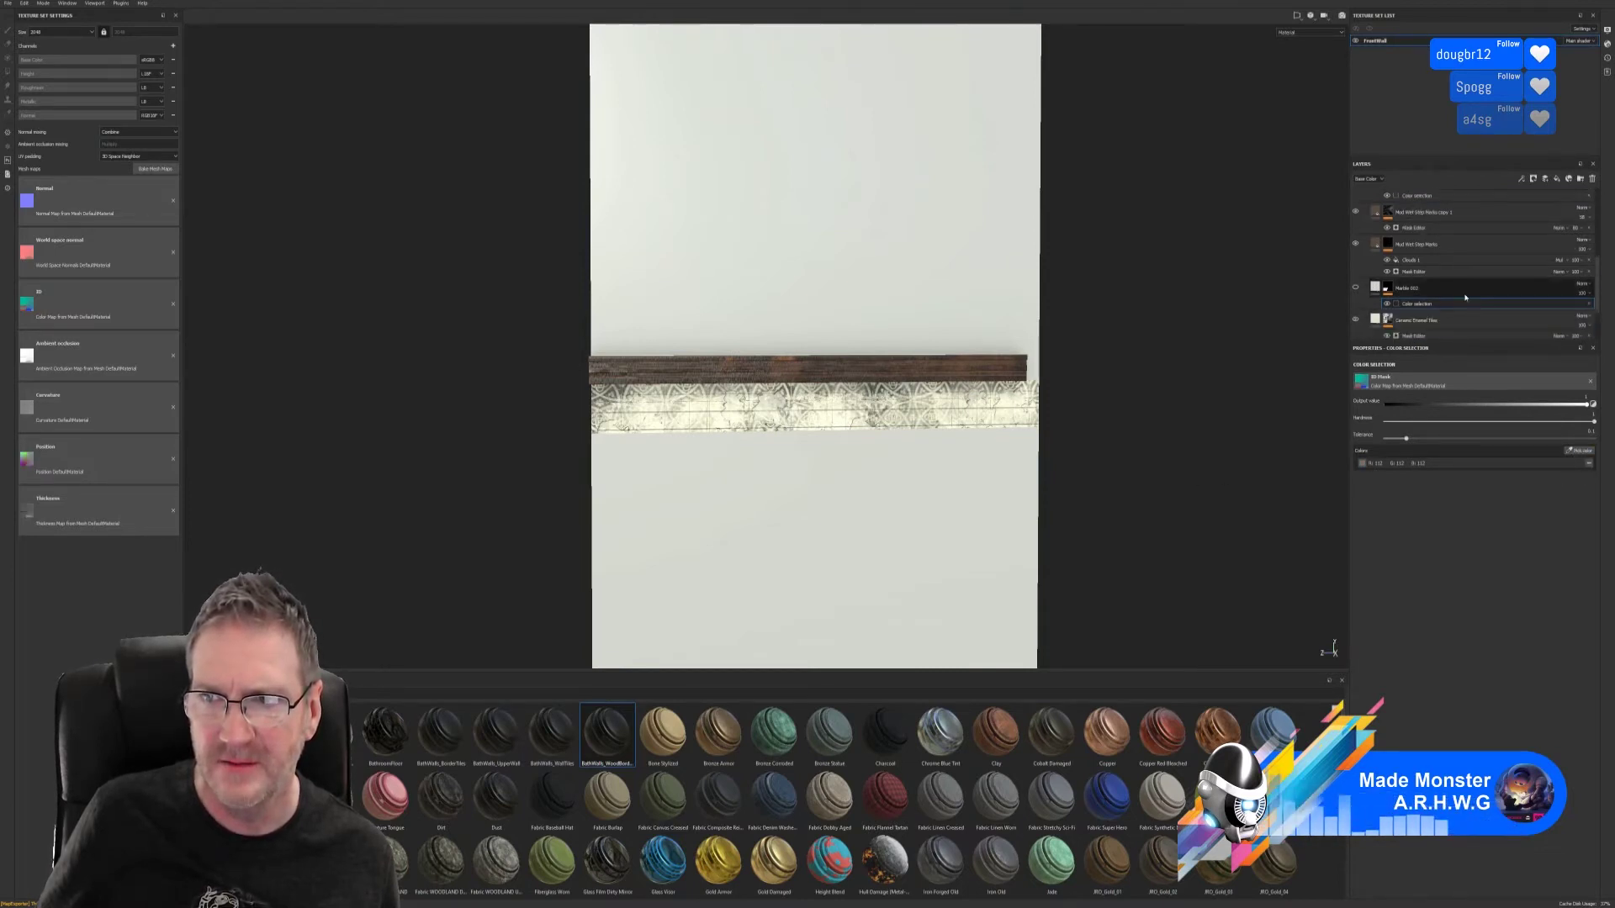
click(1583, 452)
click(1021, 409)
alt+drag(1128, 462, 1136, 460)
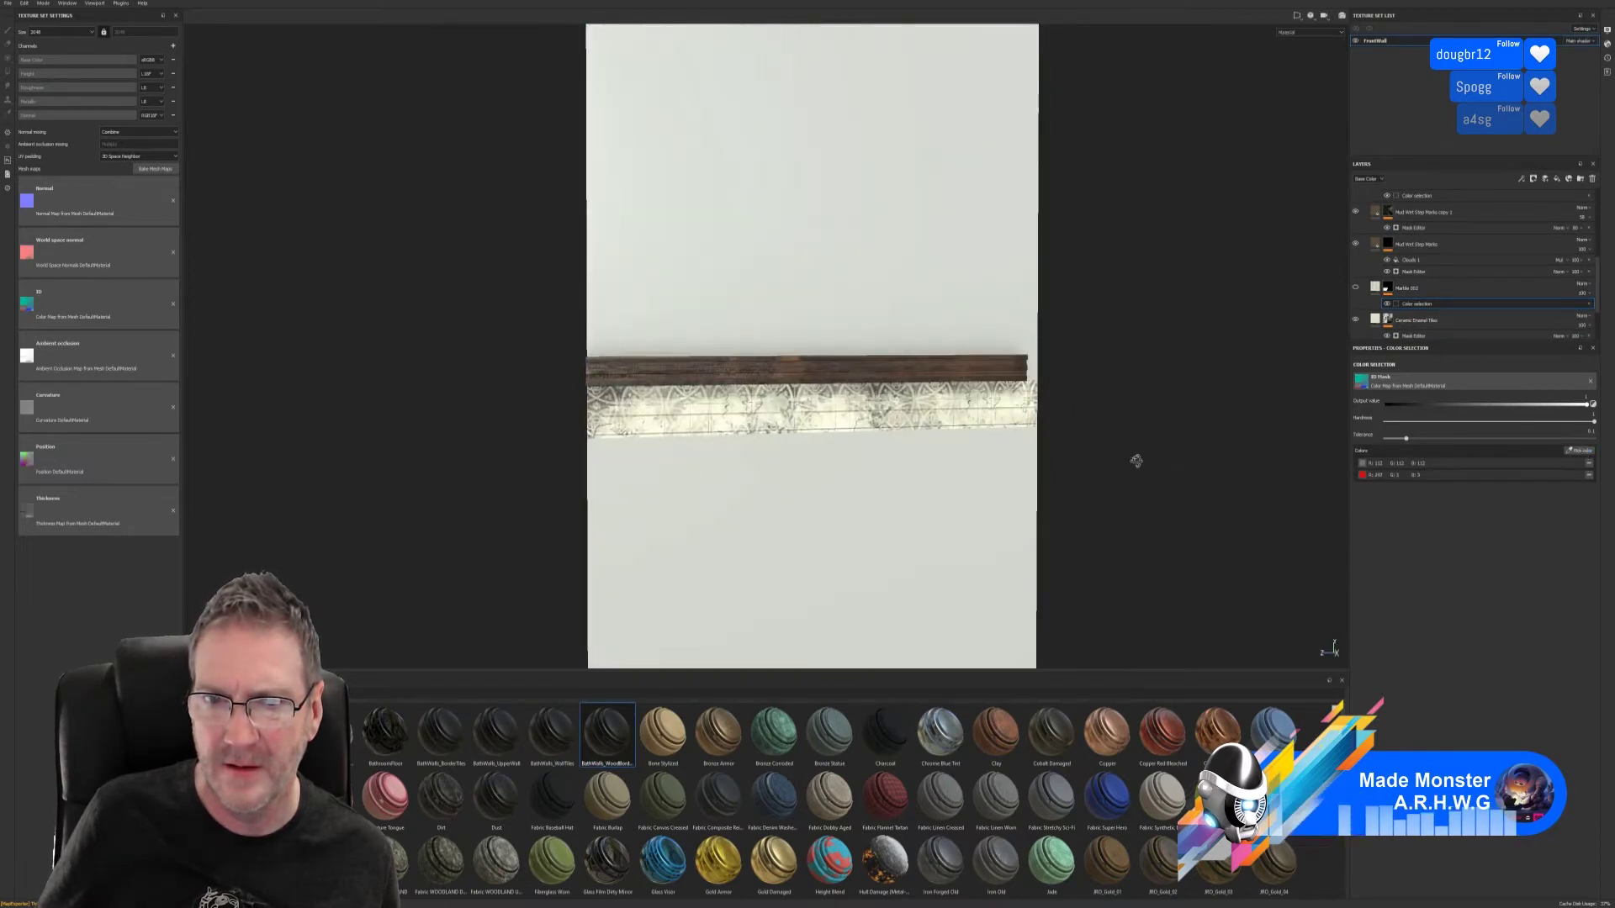
click(1588, 463)
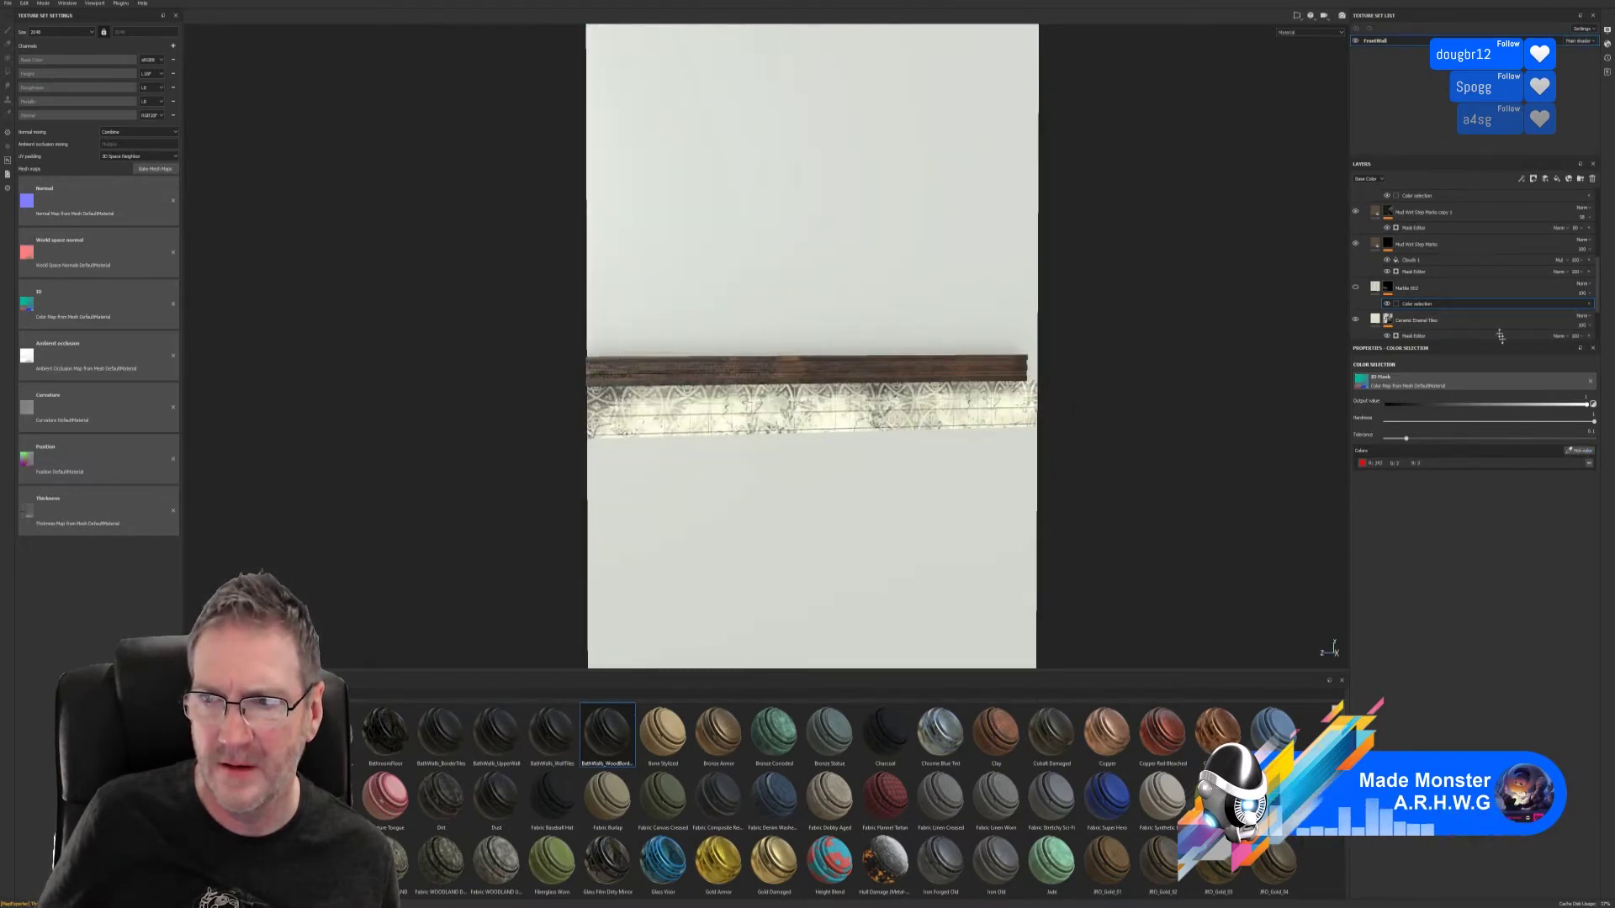
- Pick the red strip for the Ceramic Enamel Tiles layer's Color Selection mask and remove its grey ID color
scroll(1421, 328, down, 1)
click(1418, 322)
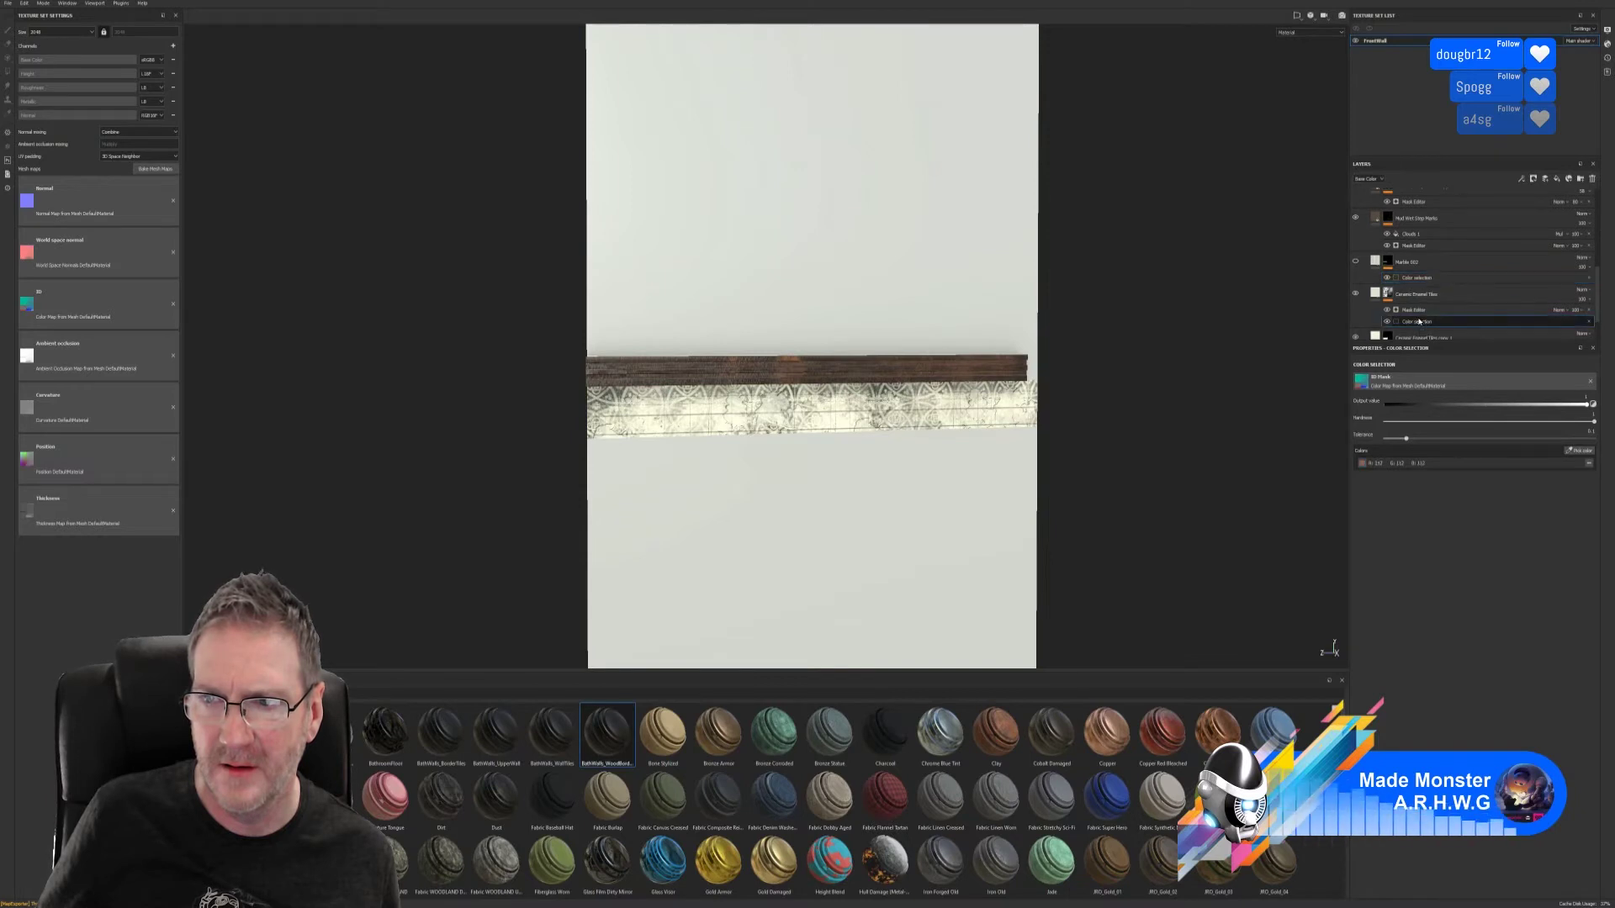
click(1578, 452)
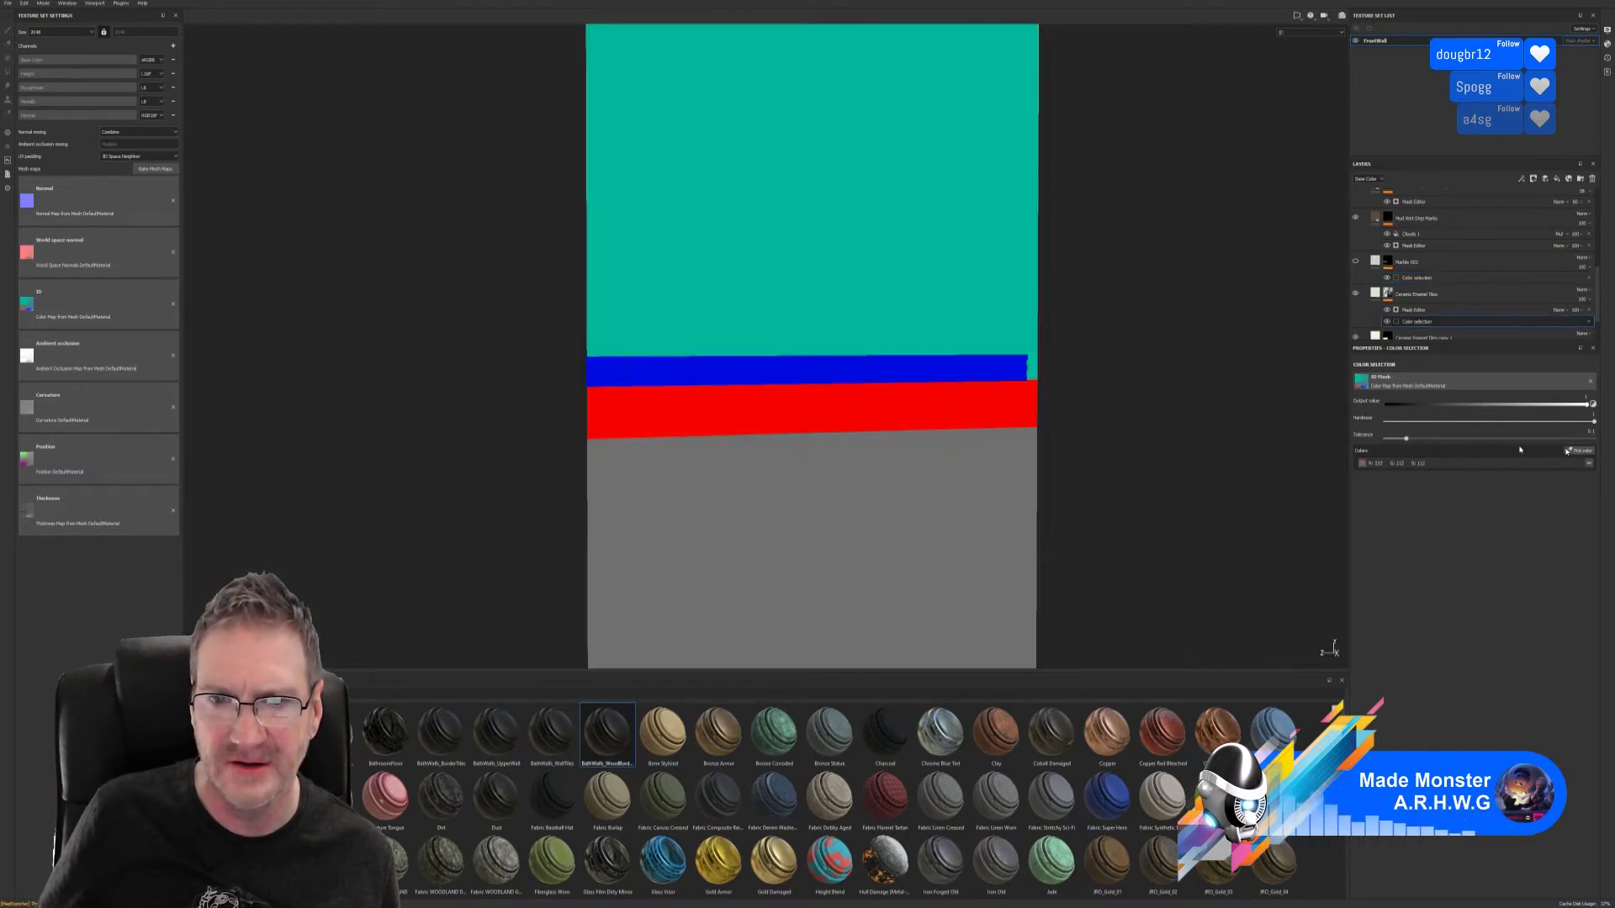
click(977, 400)
alt+drag(1006, 446, 1176, 454)
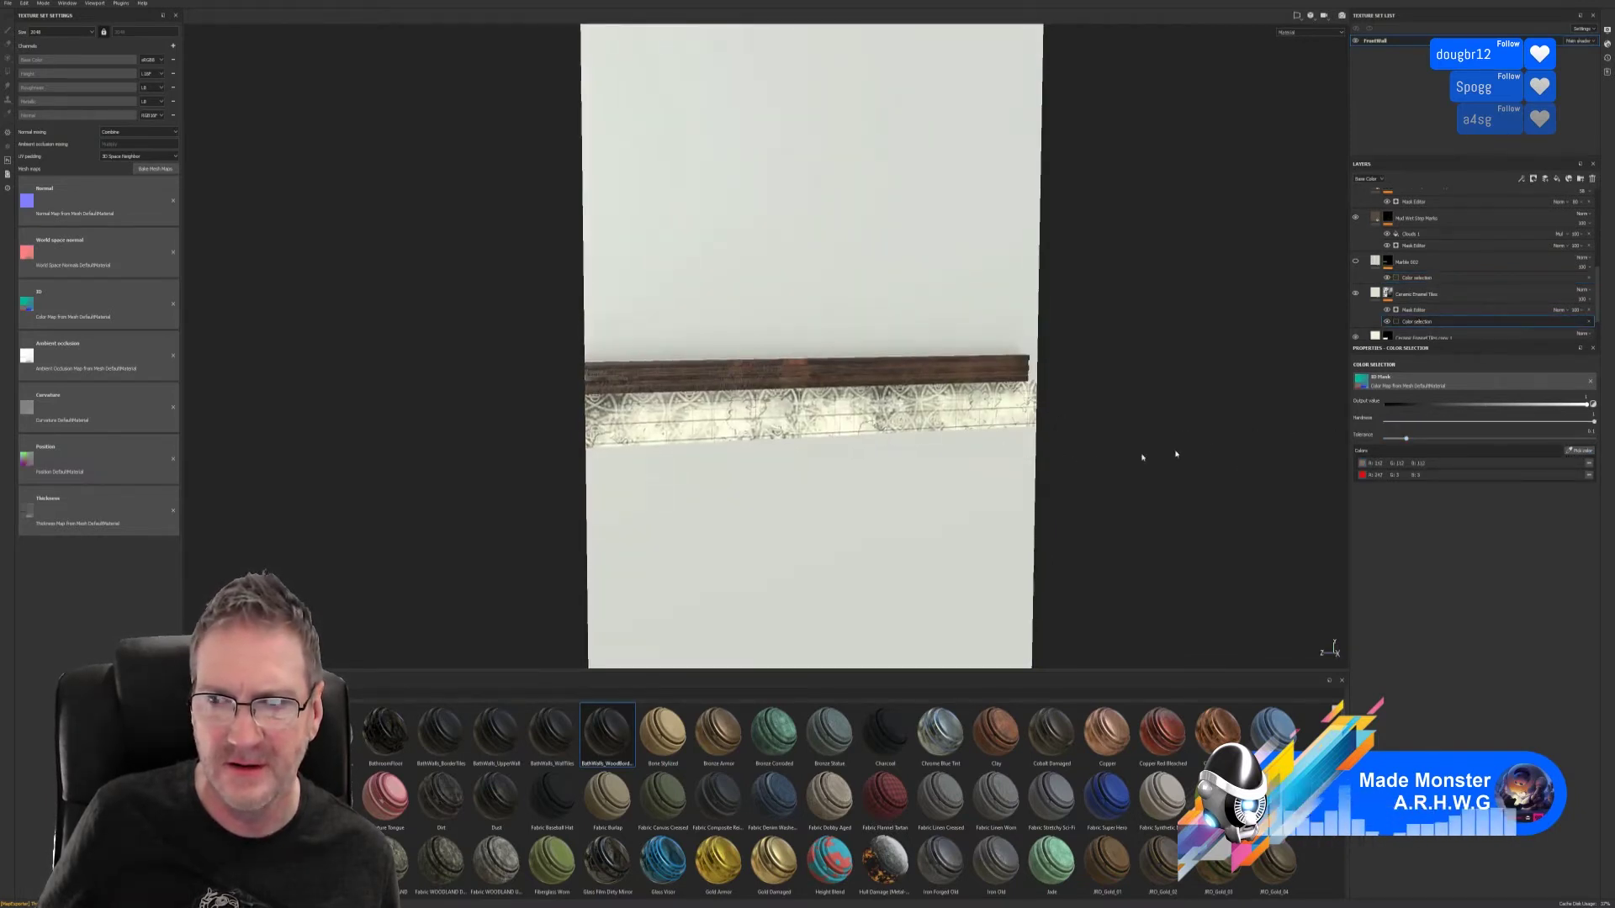
click(1590, 470)
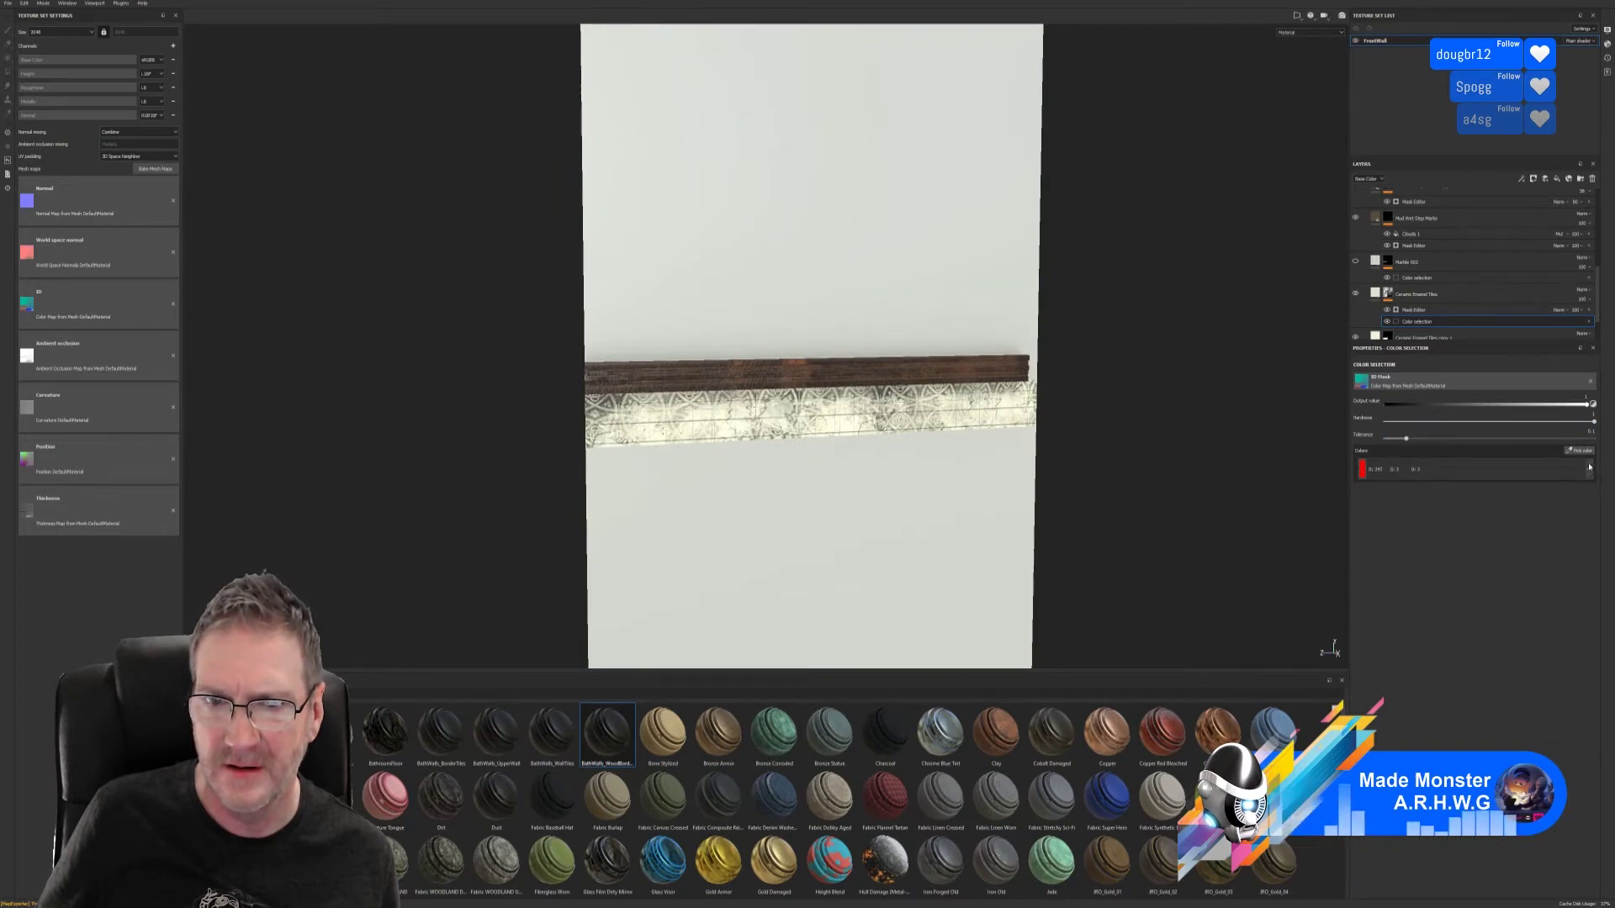
- Try replacing the grey ID color in the Ceramic Enamel Tiles copy 1 Color Selection mask with the red strip
alt+drag(1001, 505, 840, 484)
alt+middle_drag(840, 484, 805, 304)
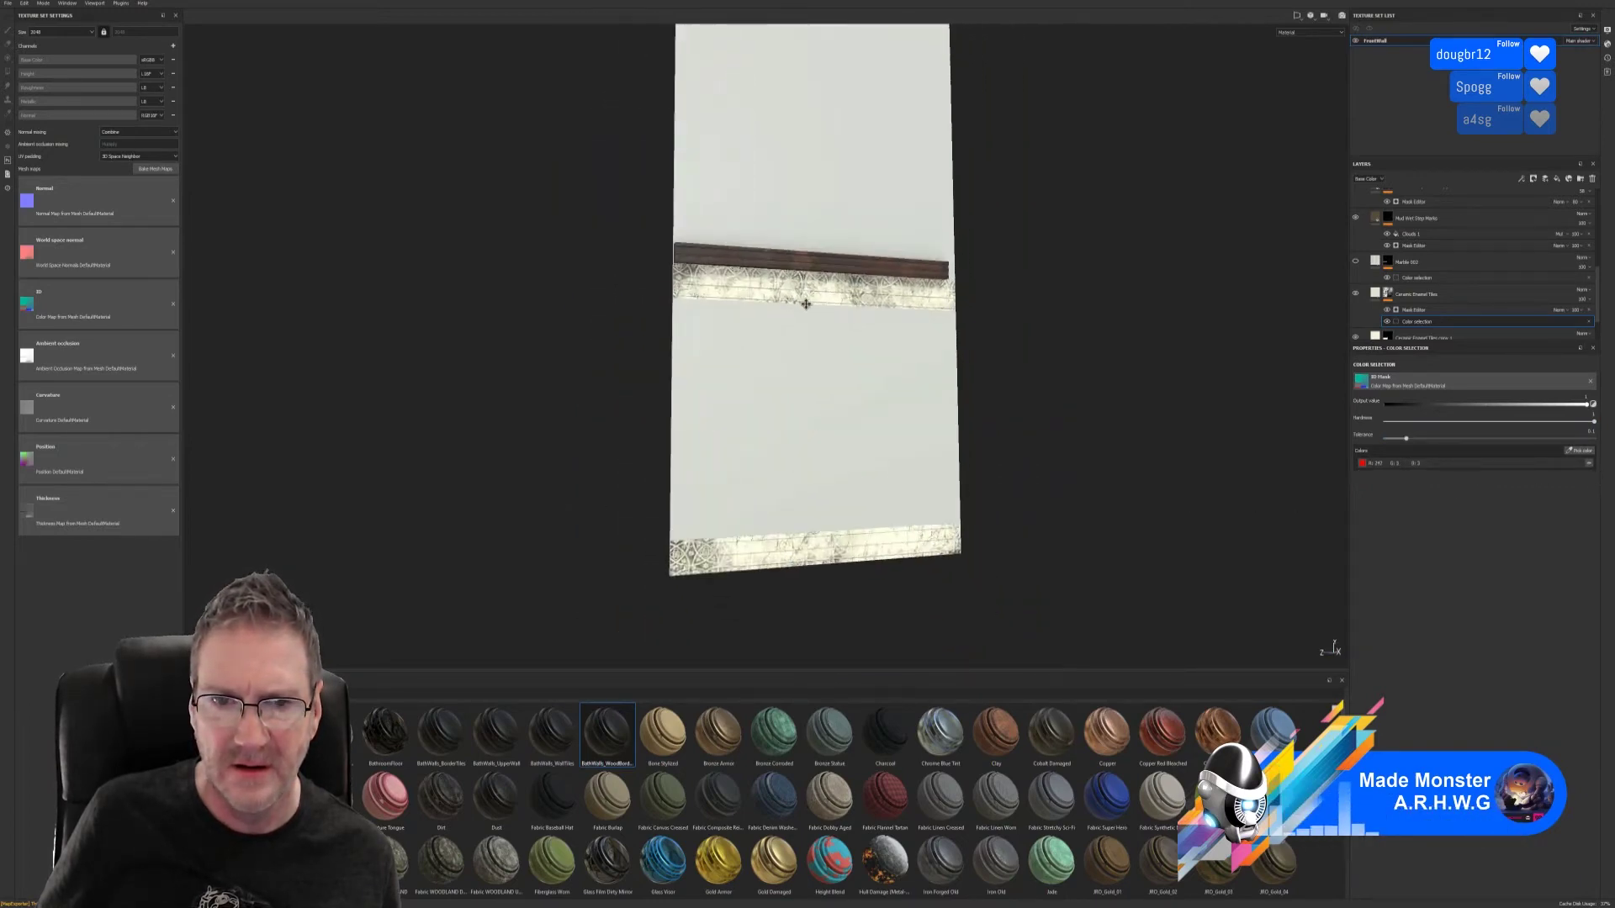
alt+middle_drag(1012, 404, 1013, 411)
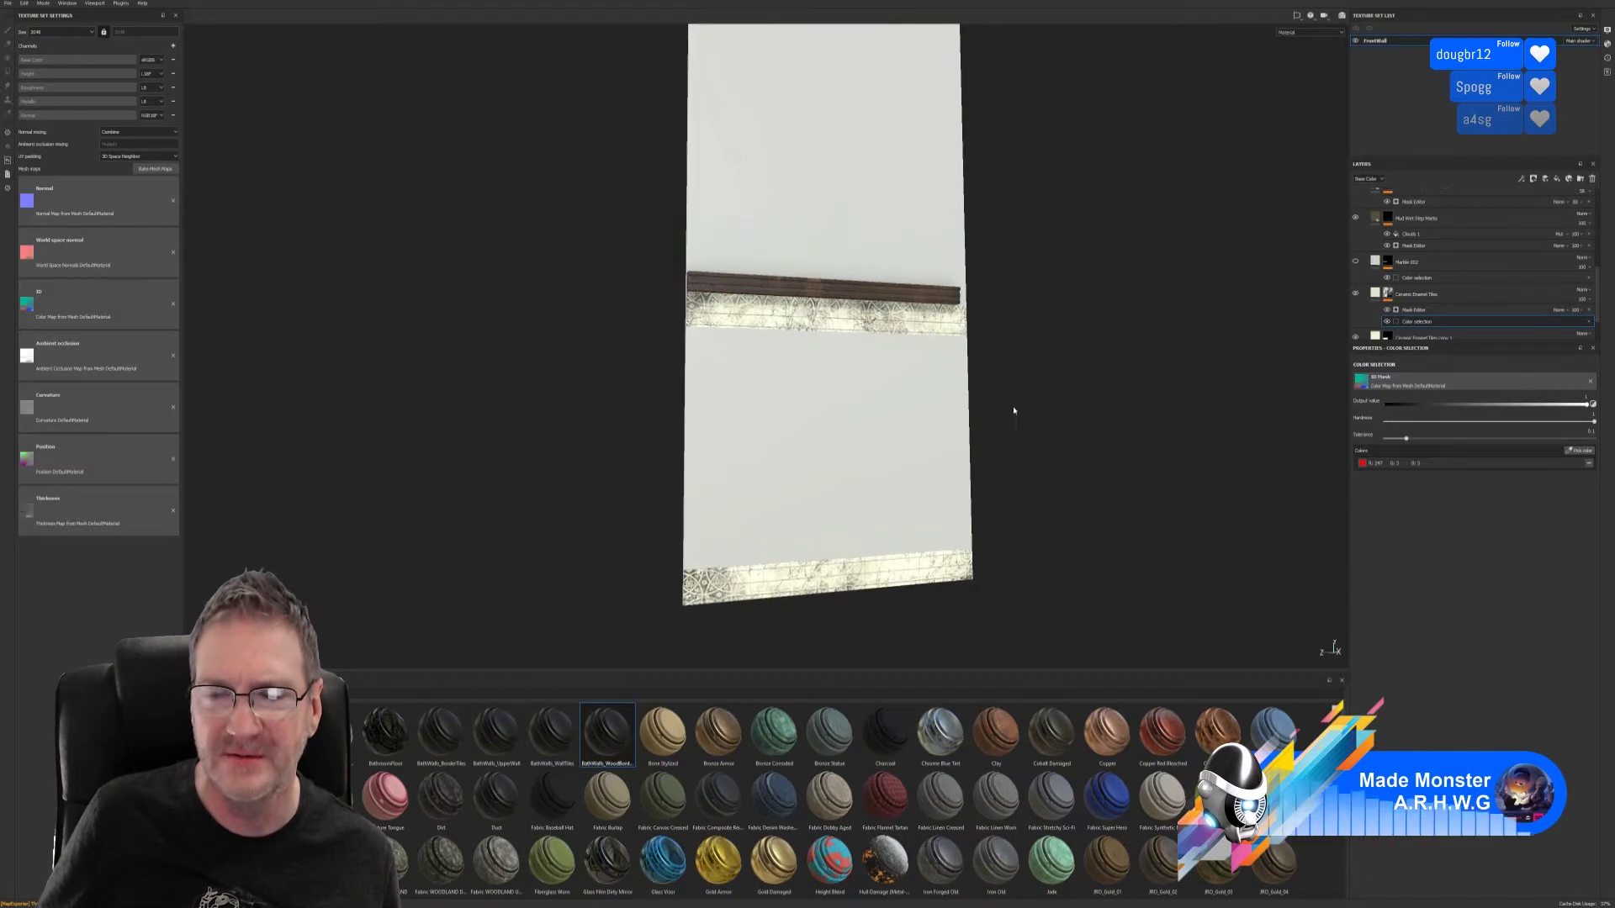
scroll(1480, 219, up, 3)
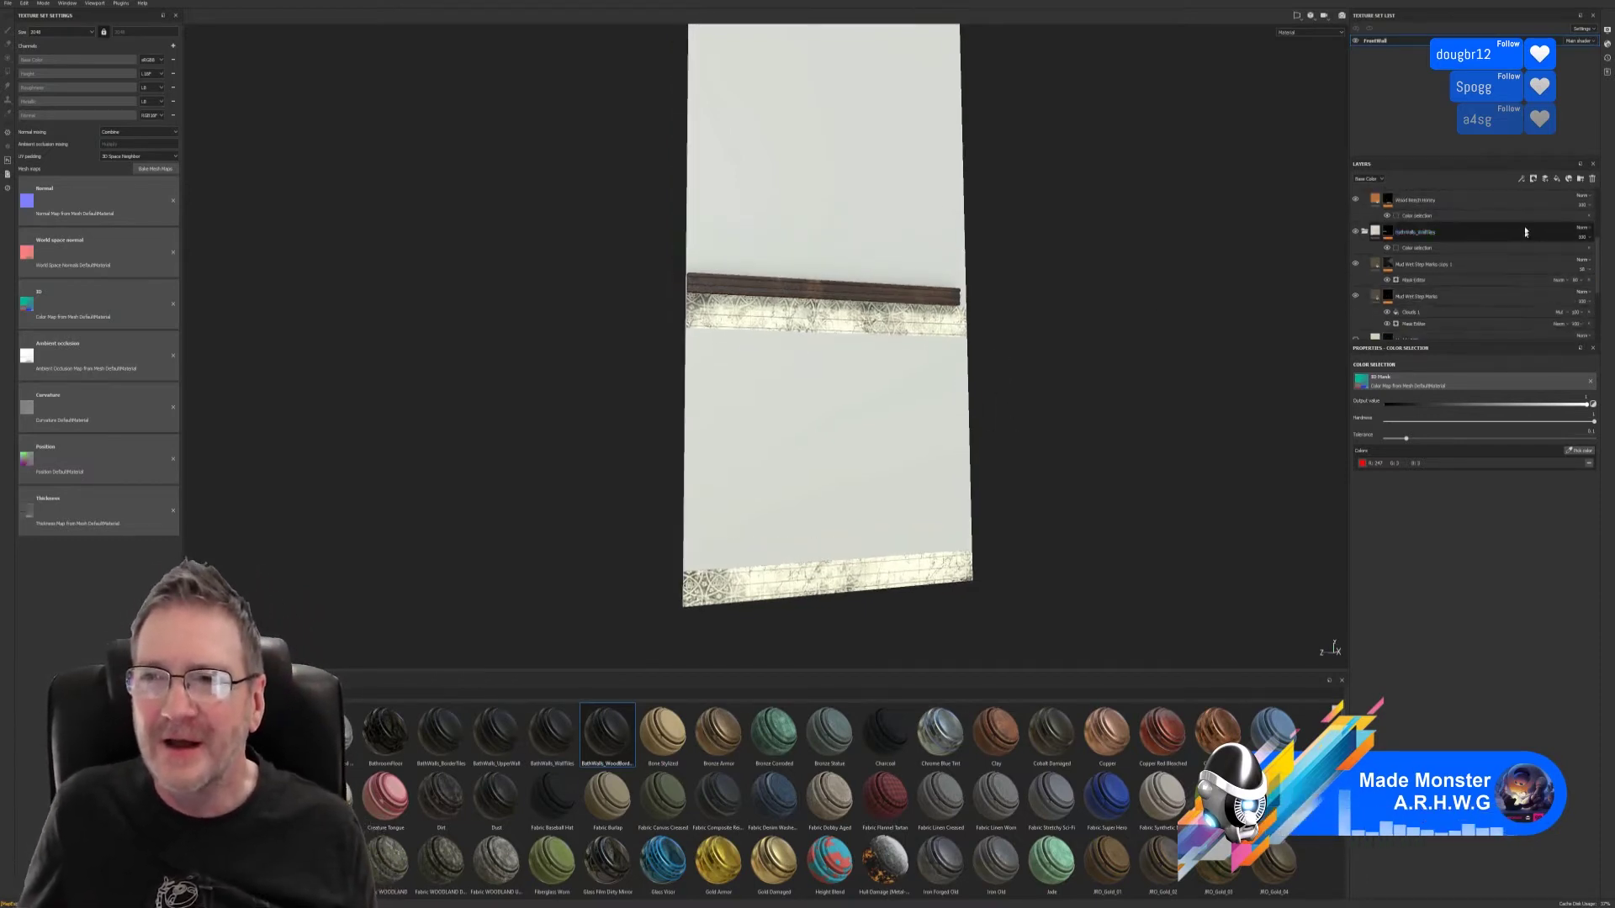
scroll(1492, 272, down, 5)
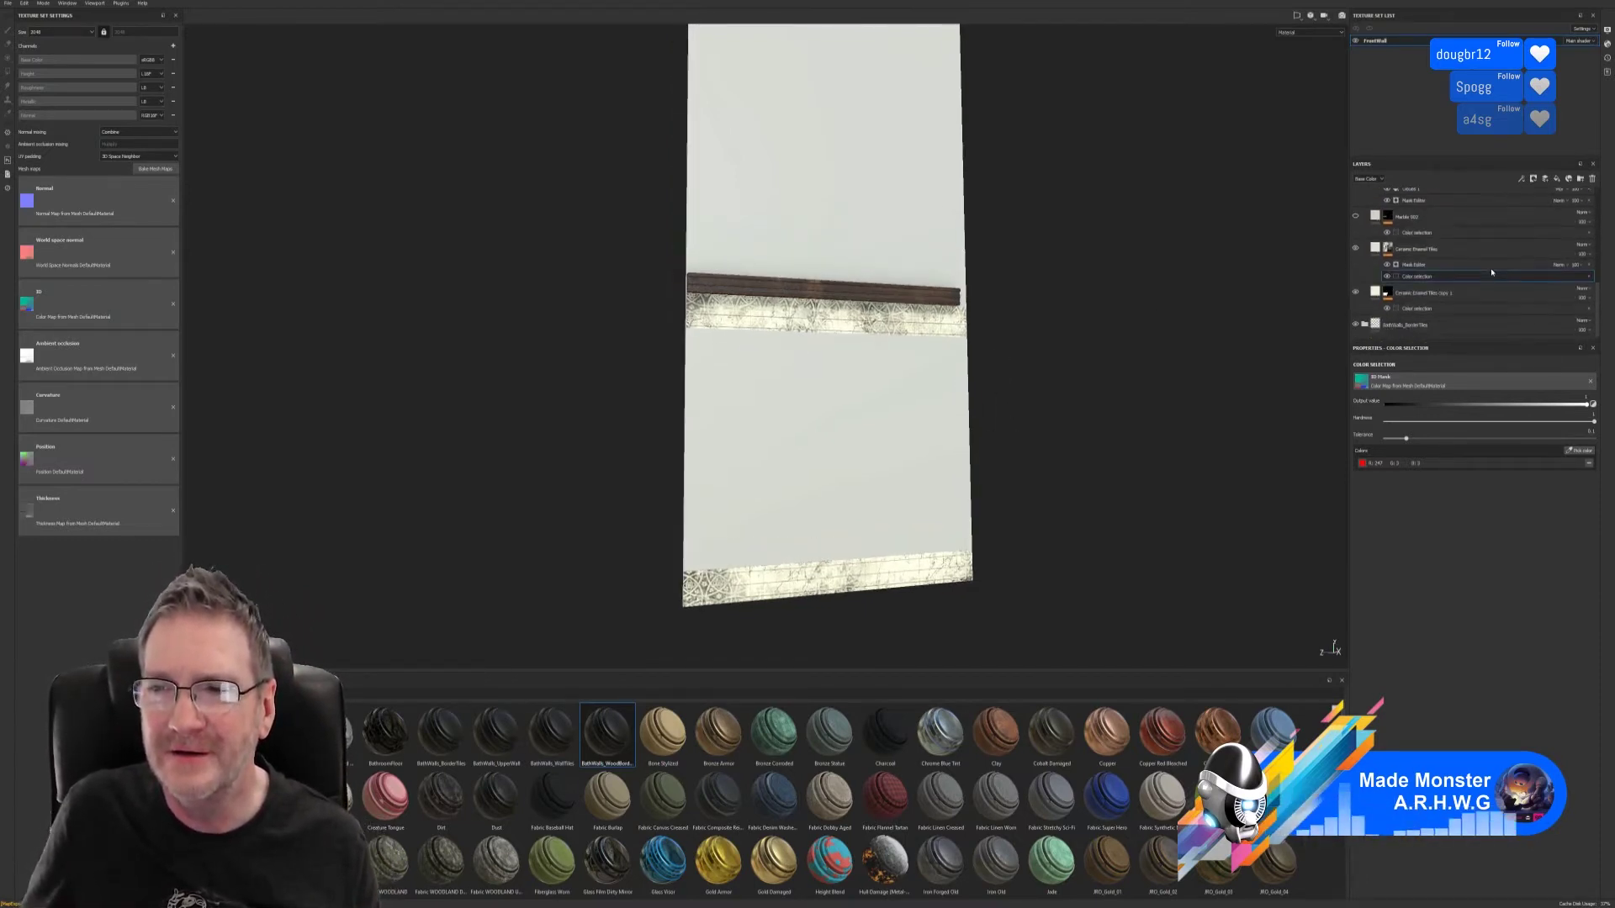
click(1417, 308)
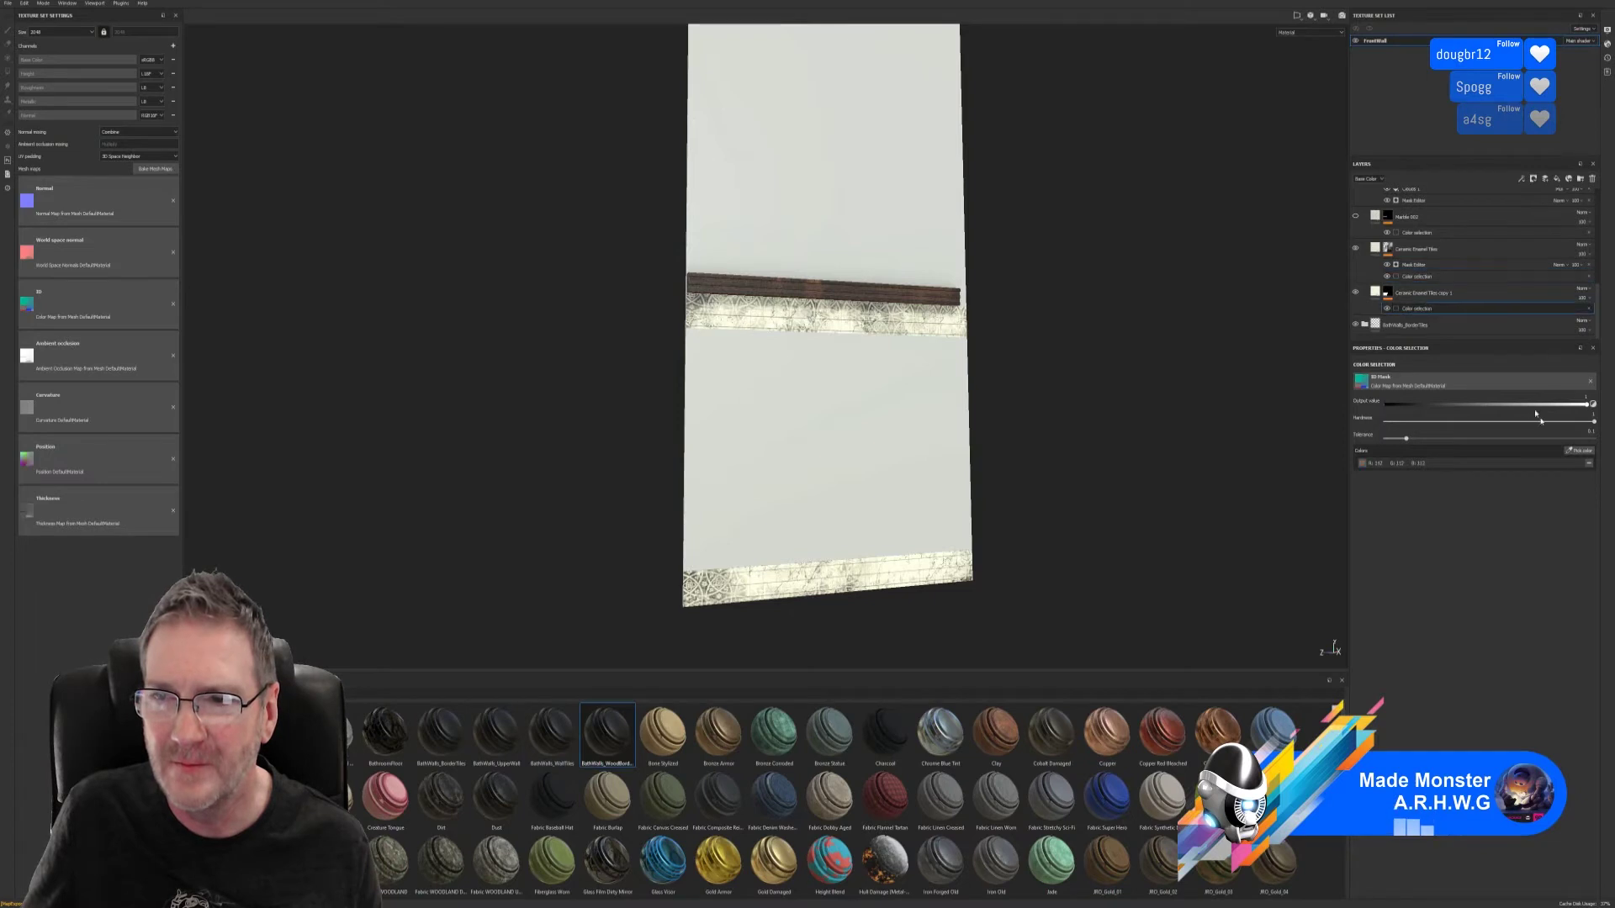
click(1589, 464)
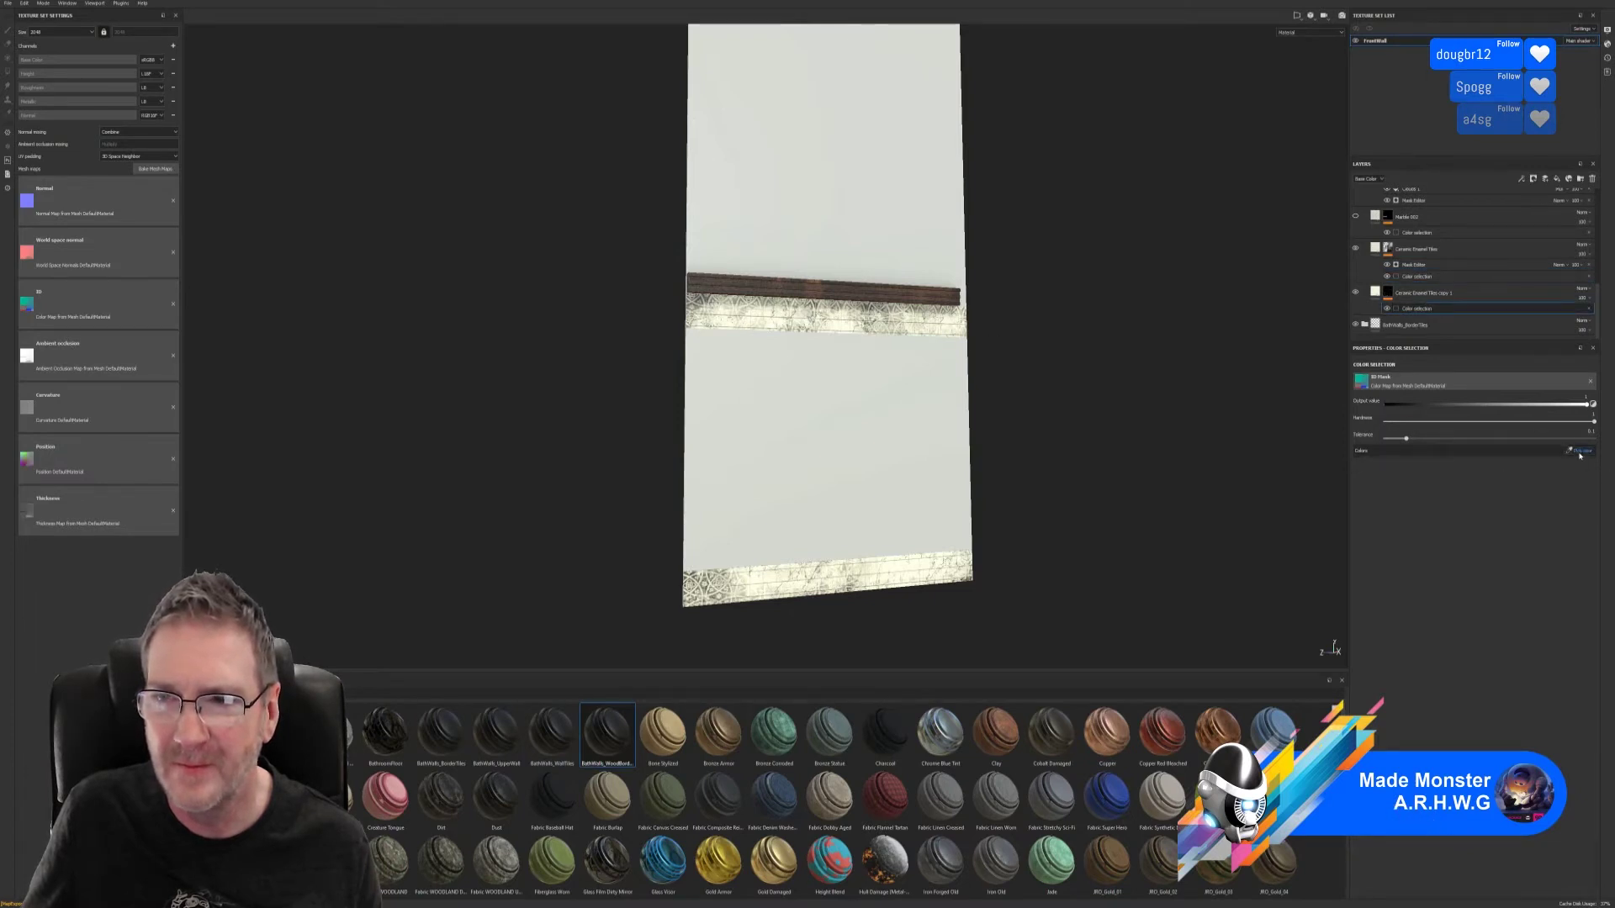
click(1580, 452)
click(925, 313)
alt+drag(941, 331, 1015, 408)
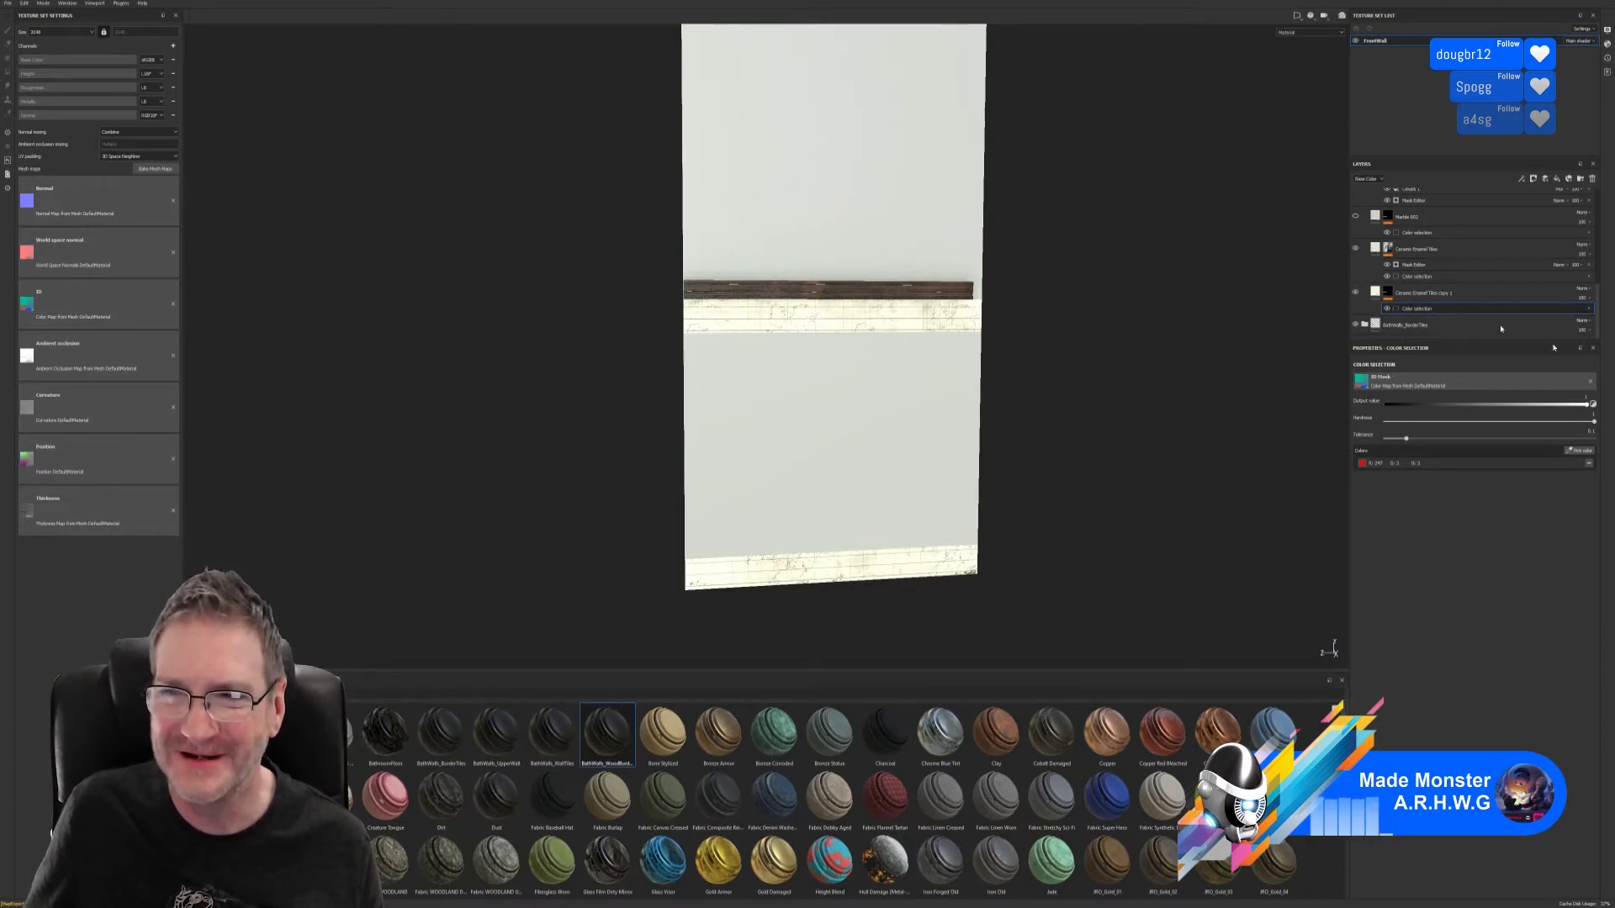
- Replace the red ID color in the Ceramic Enamel Tiles copy 1 Color Selection mask with the grey lower wall area
click(1583, 465)
click(1580, 452)
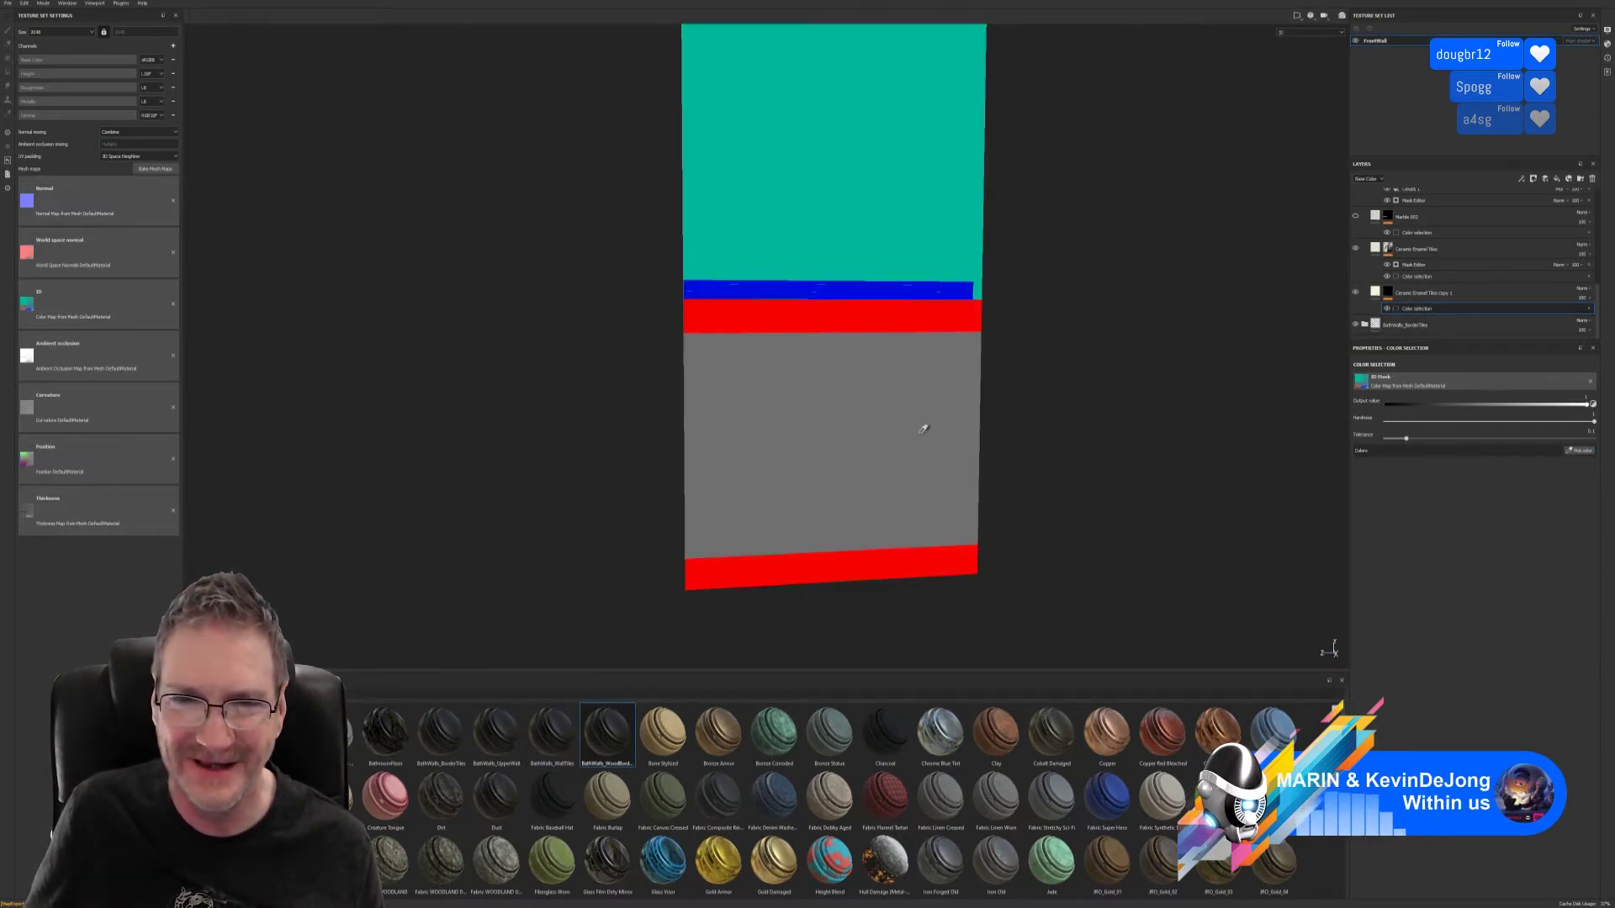
click(923, 426)
alt+drag(1088, 439, 1289, 442)
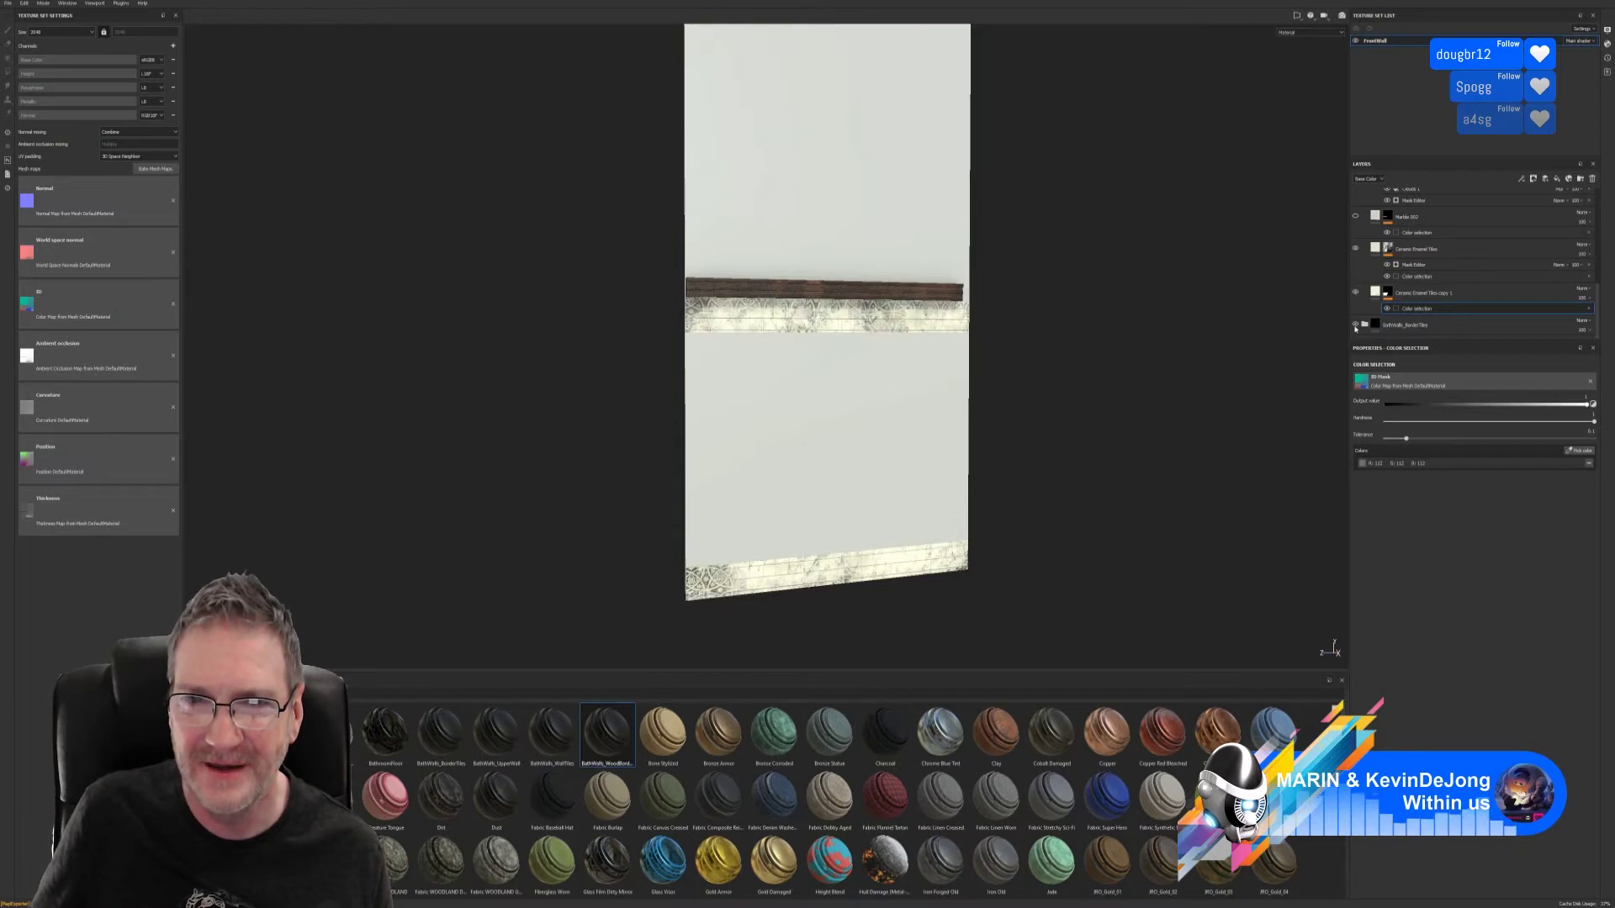
- Remove the red ID color from the tile wall layer's Color Selection mask in the BathWalls_BorderTiles group and pick the red strip again
click(1418, 325)
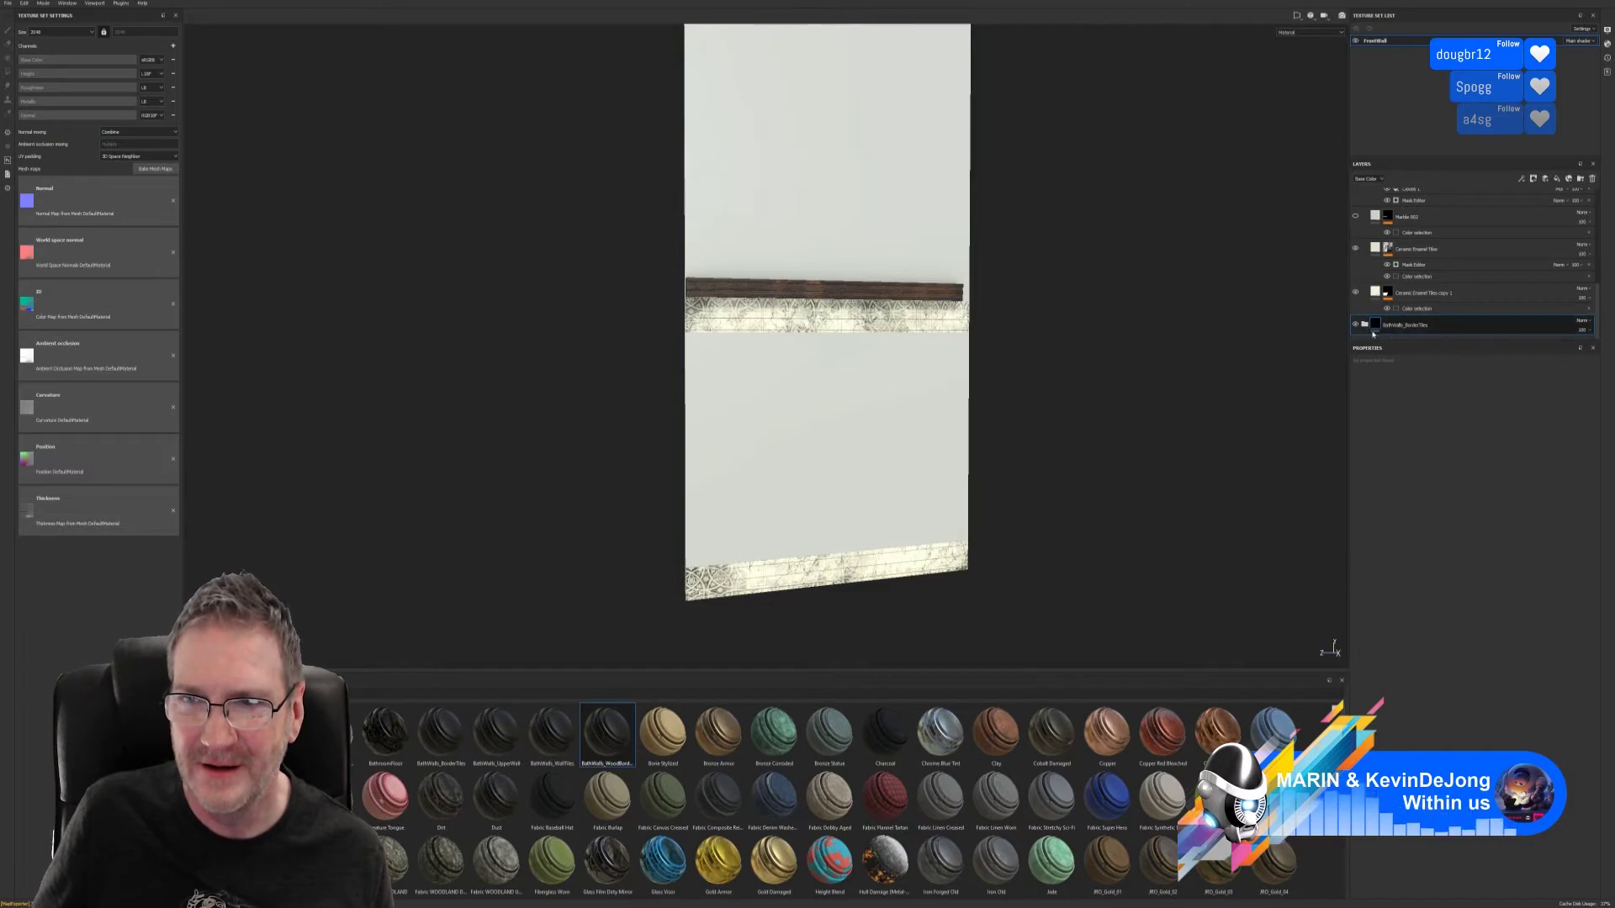
scroll(1422, 328, down, 1)
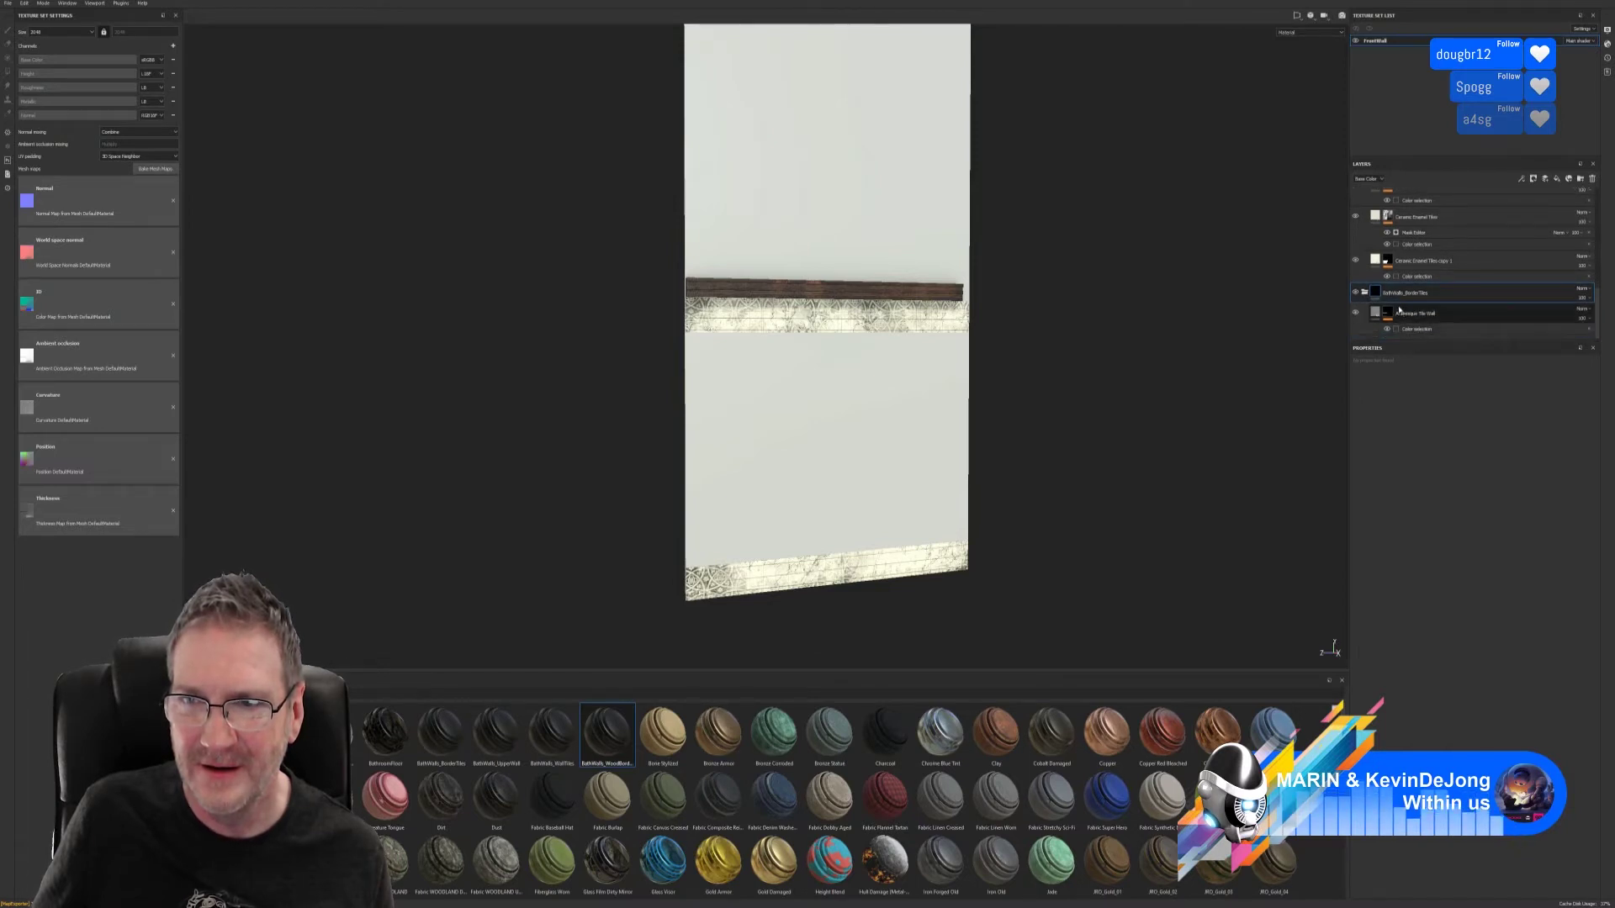
click(1396, 329)
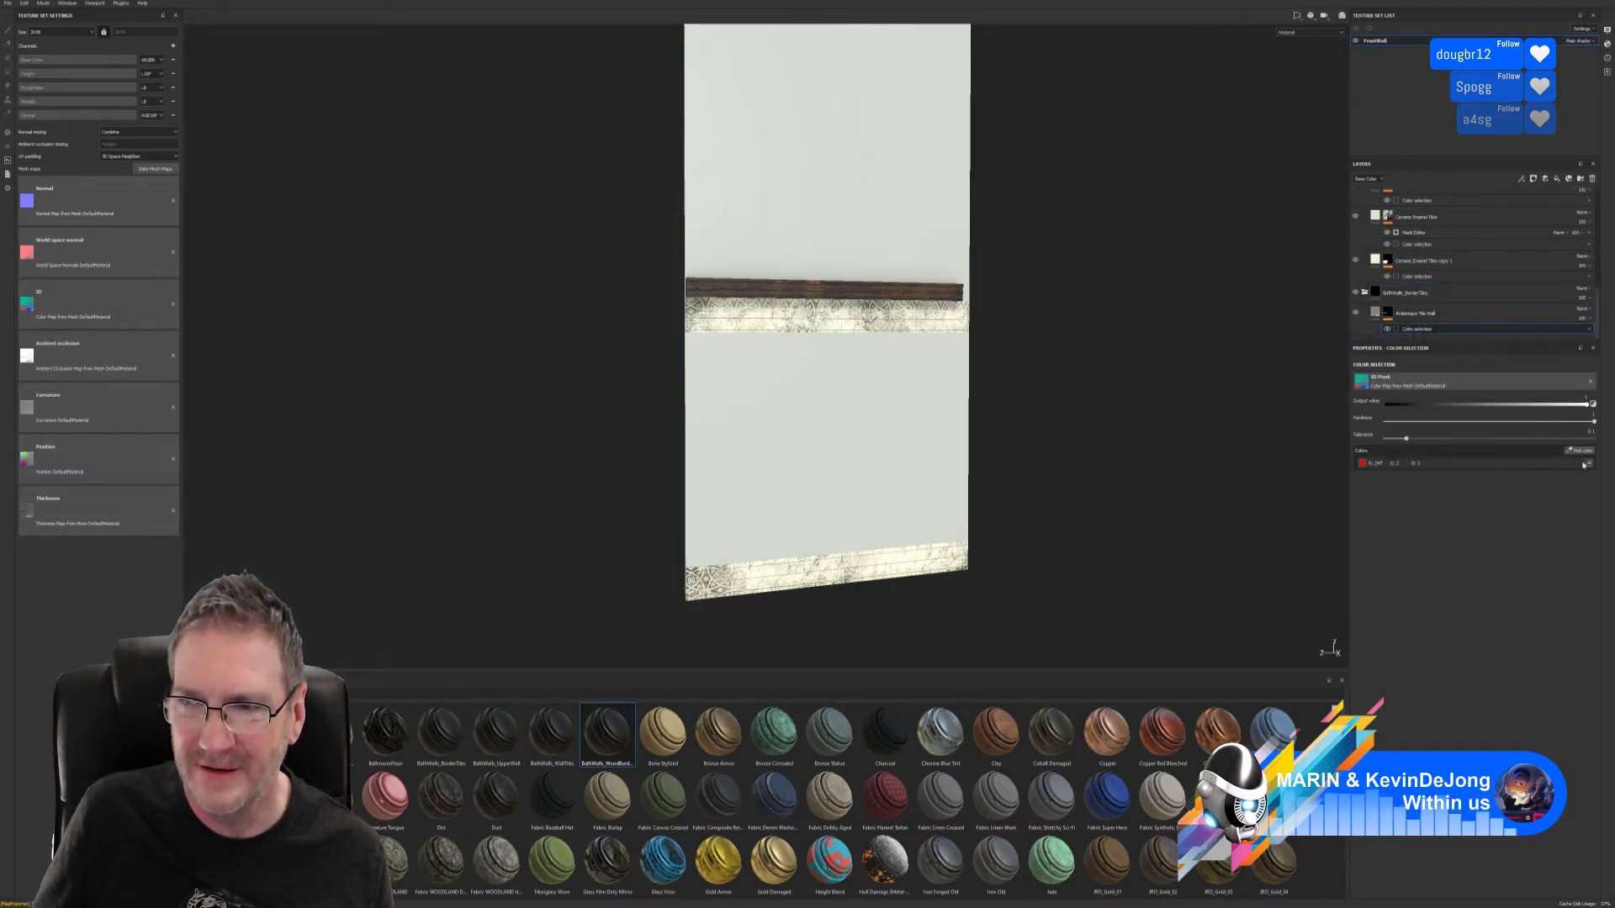
click(1590, 464)
click(1579, 450)
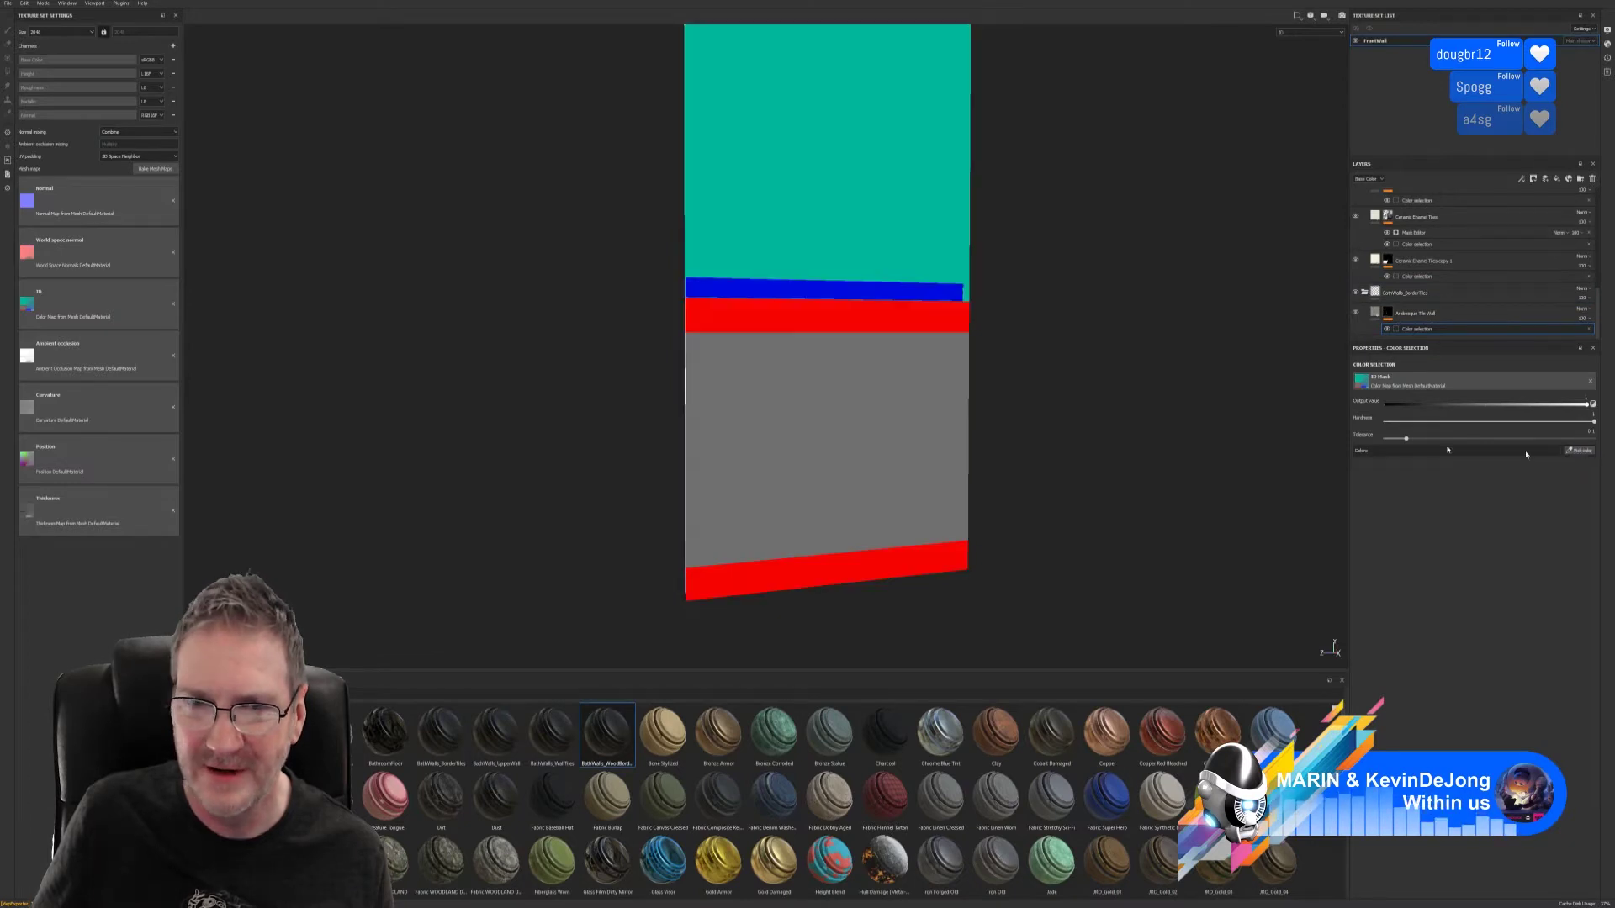
click(928, 312)
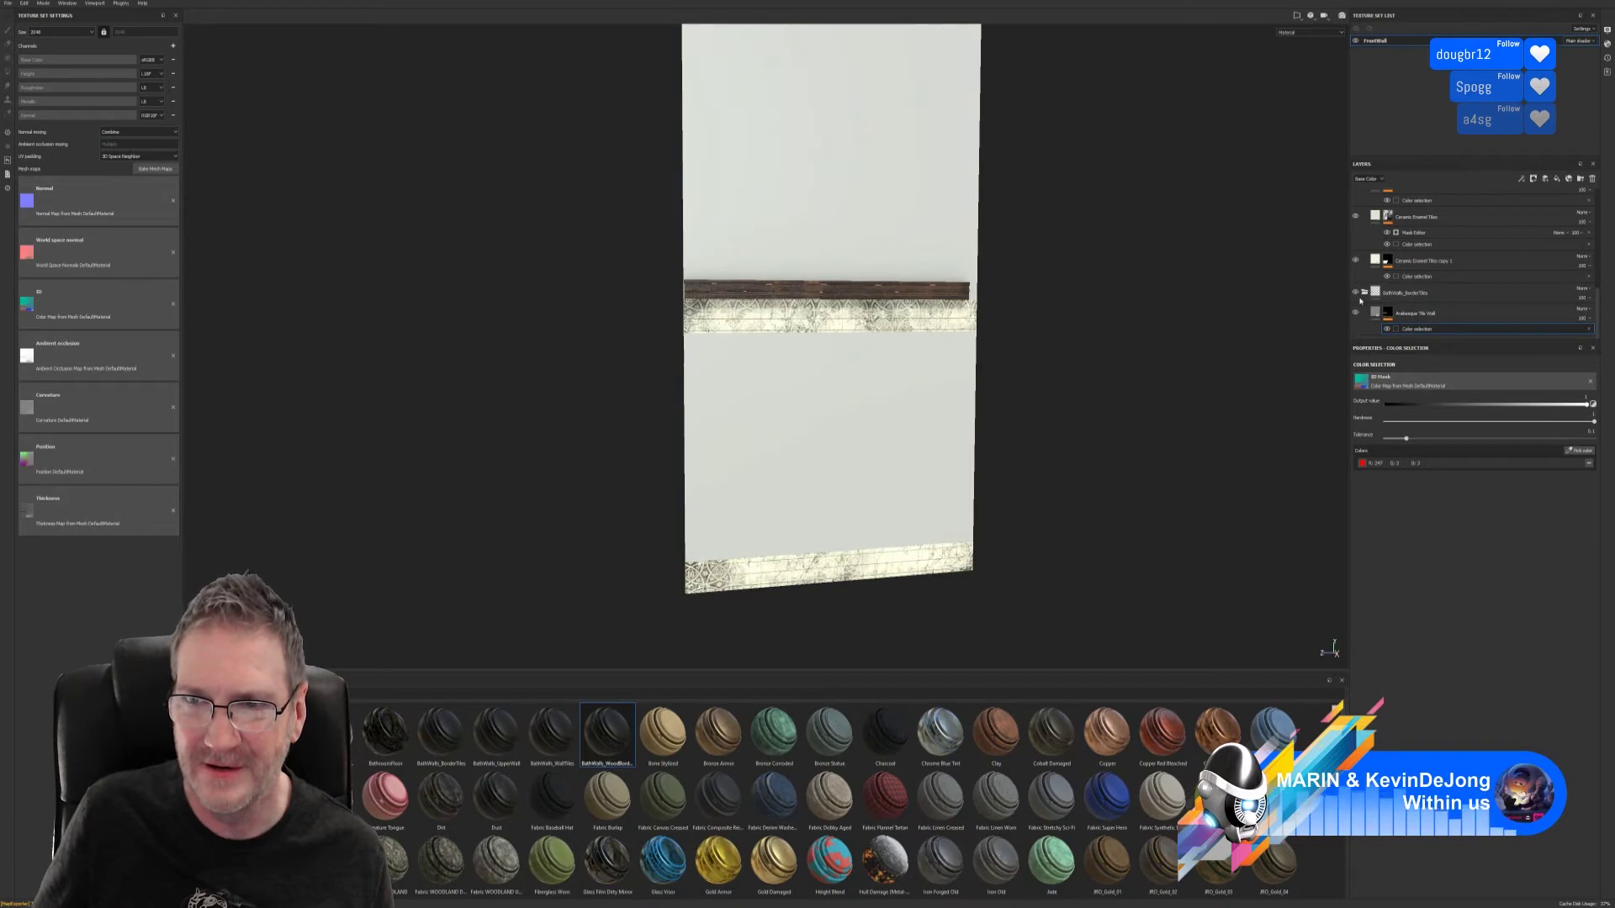
scroll(1379, 278, up, 6)
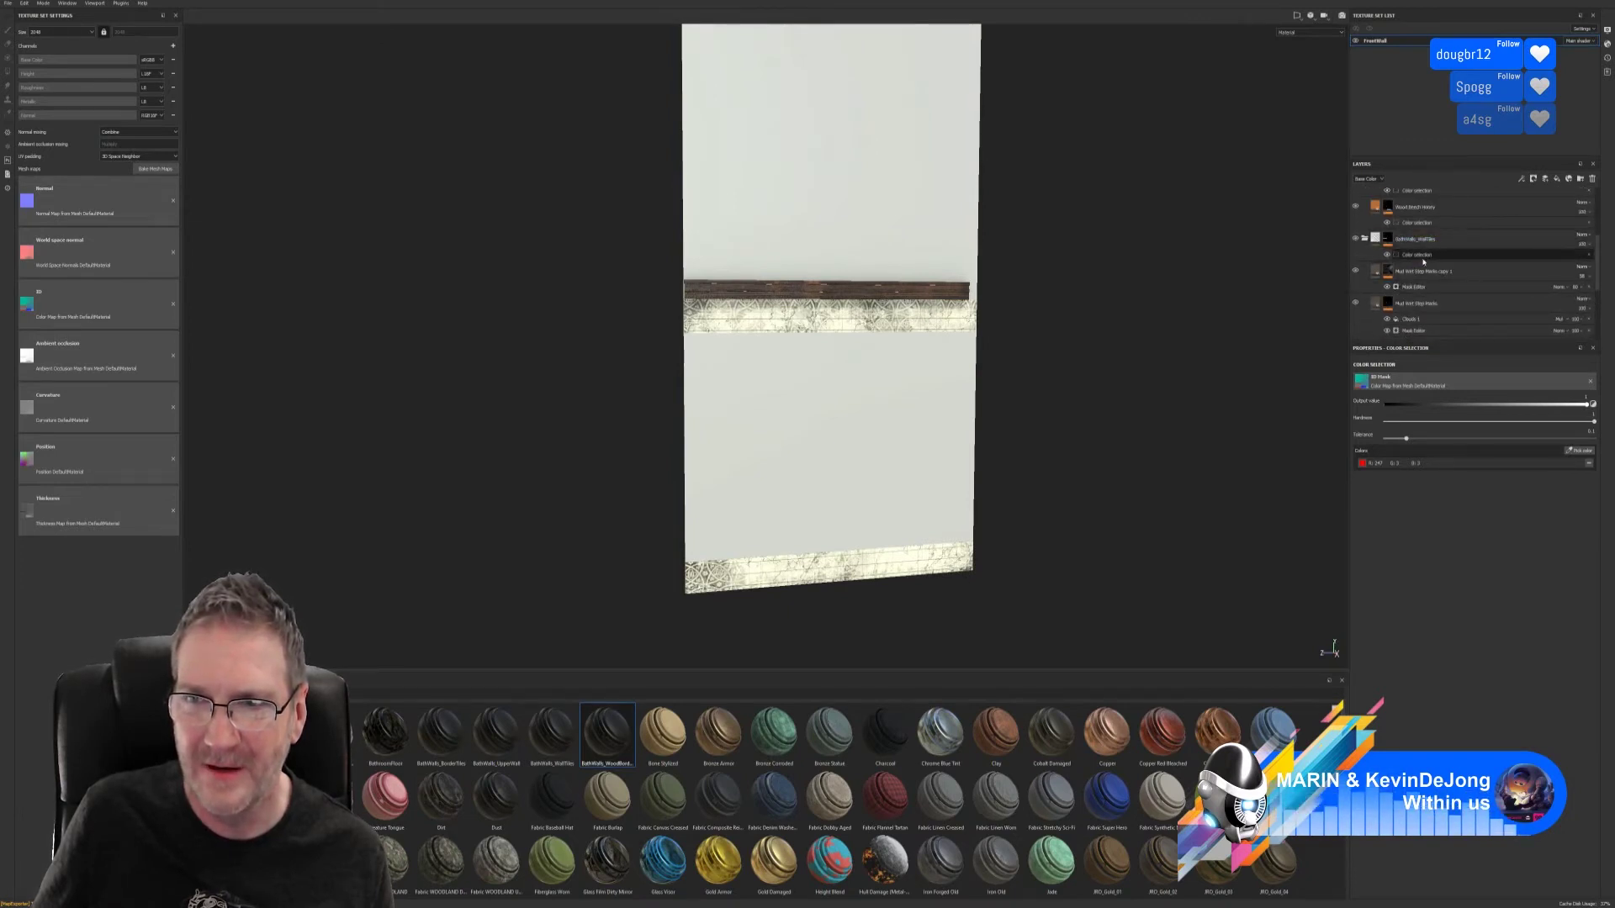
- Replace the red ID color in the BathWalls_WallTiles group's Color Selection mask with the grey lower wall area
click(1422, 257)
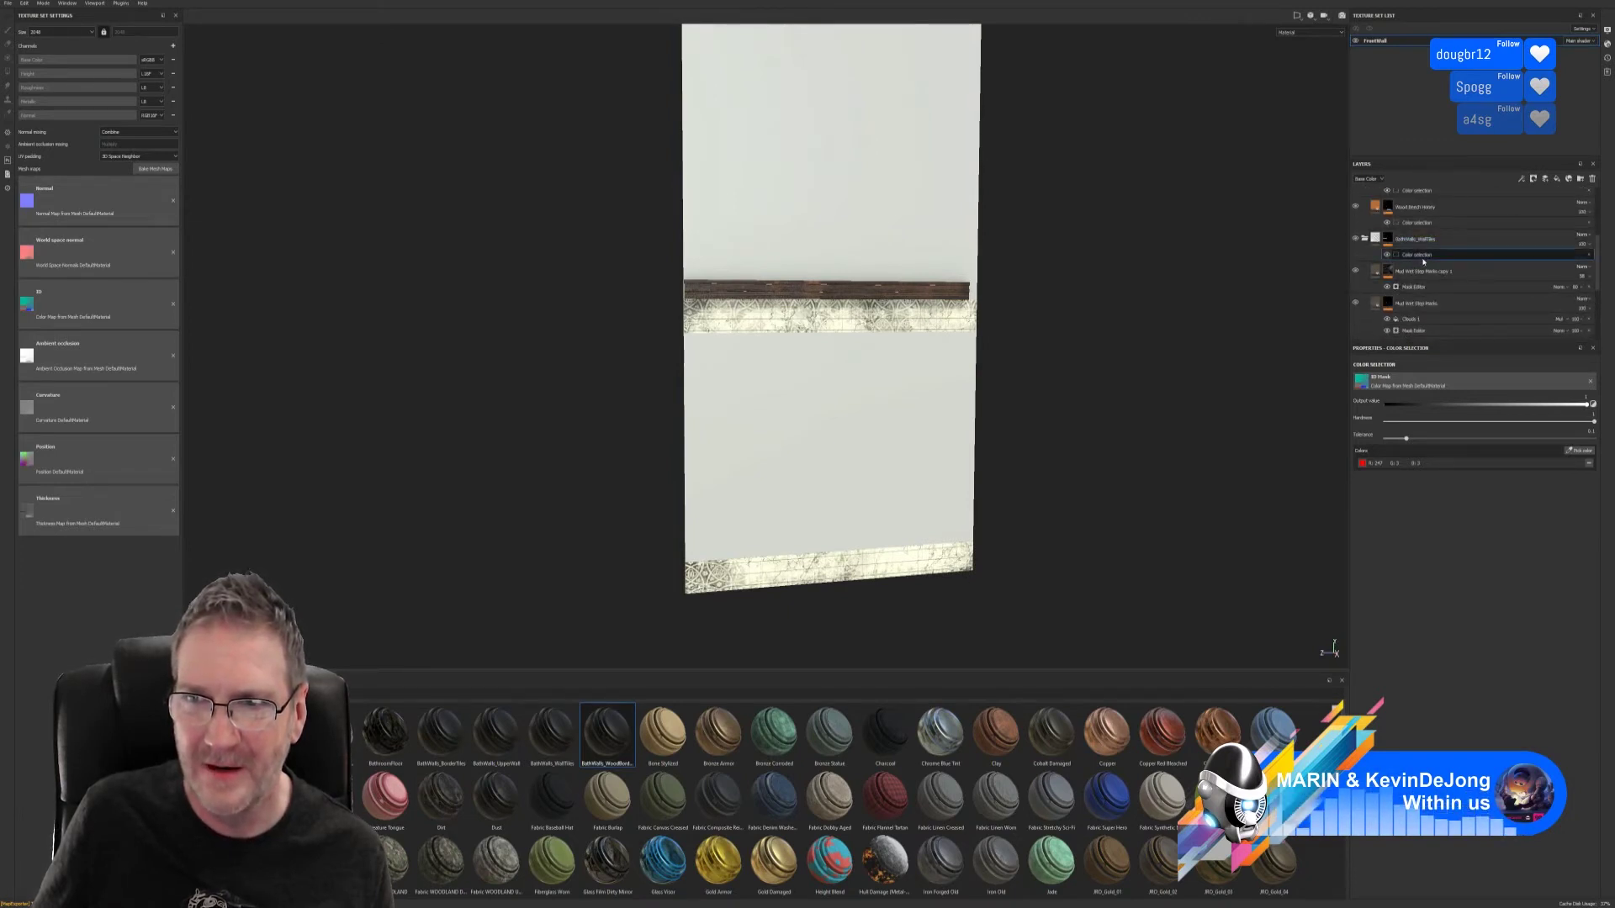
click(1580, 451)
click(923, 421)
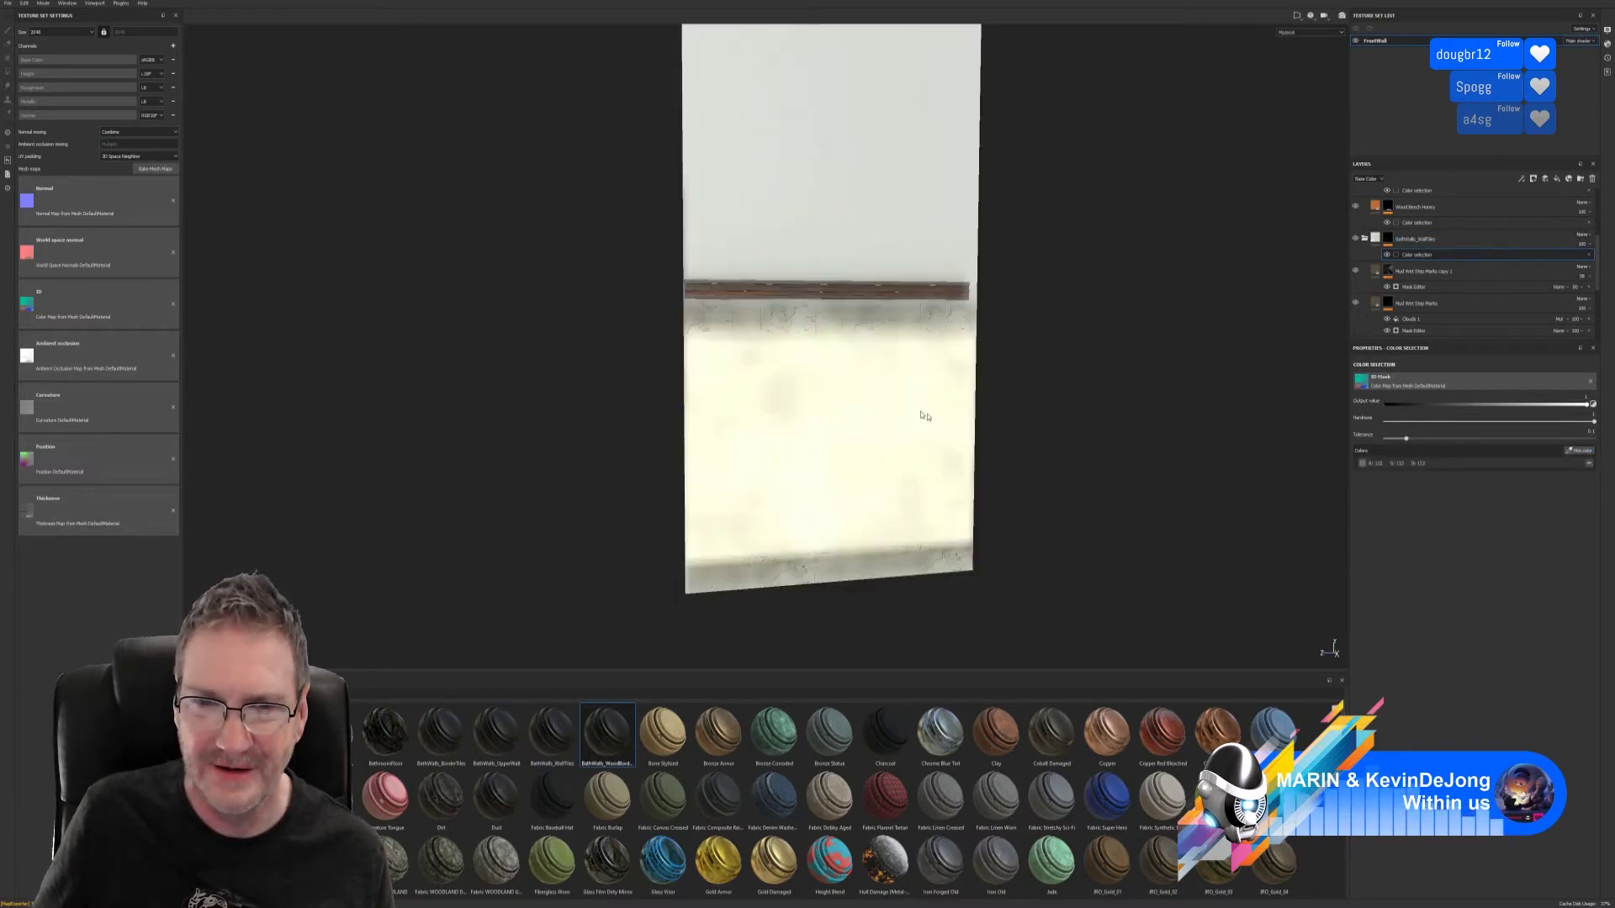
- Replace the red ID color in the hidden Marble layer's Color Selection mask with the grey lower wall area
scroll(1417, 303, down, 1)
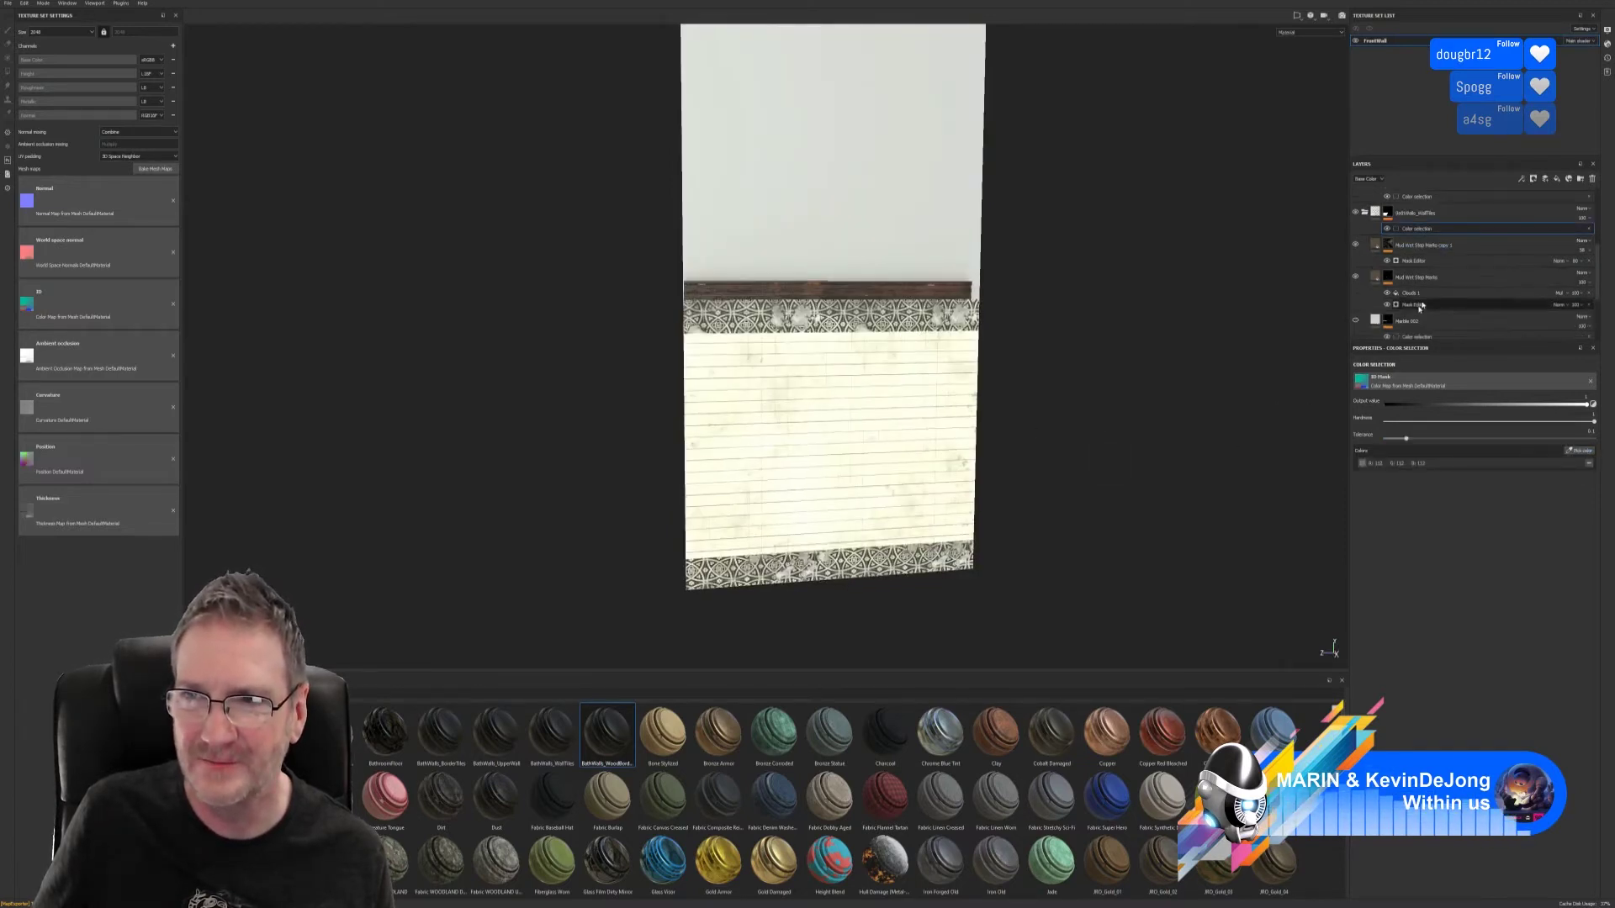
scroll(1417, 313, down, 1)
click(1417, 311)
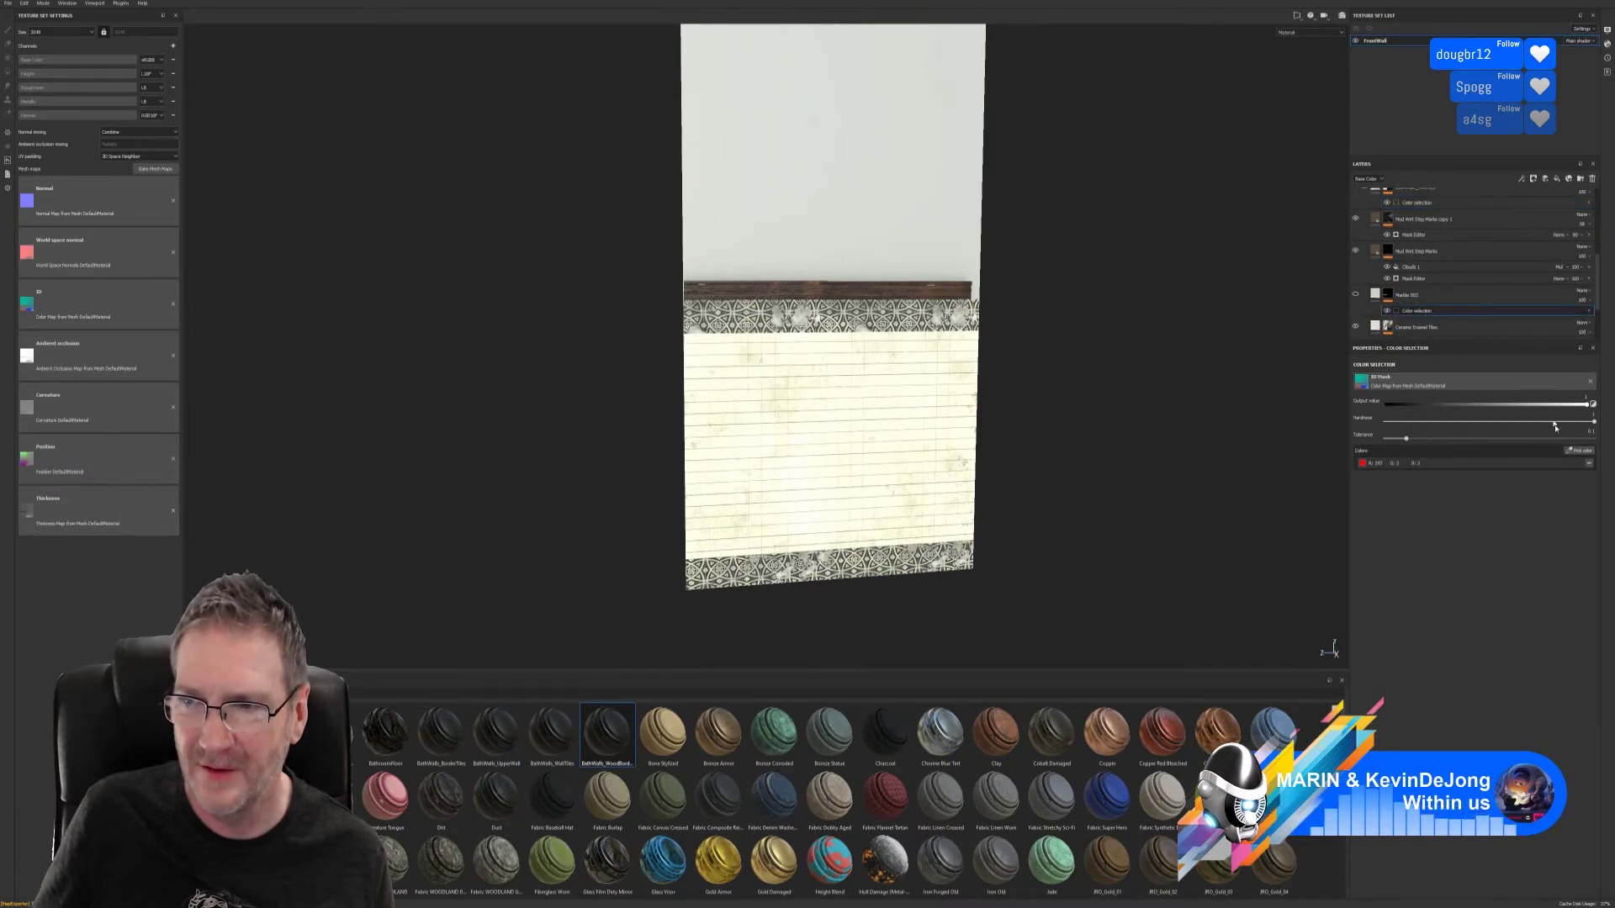
click(1580, 452)
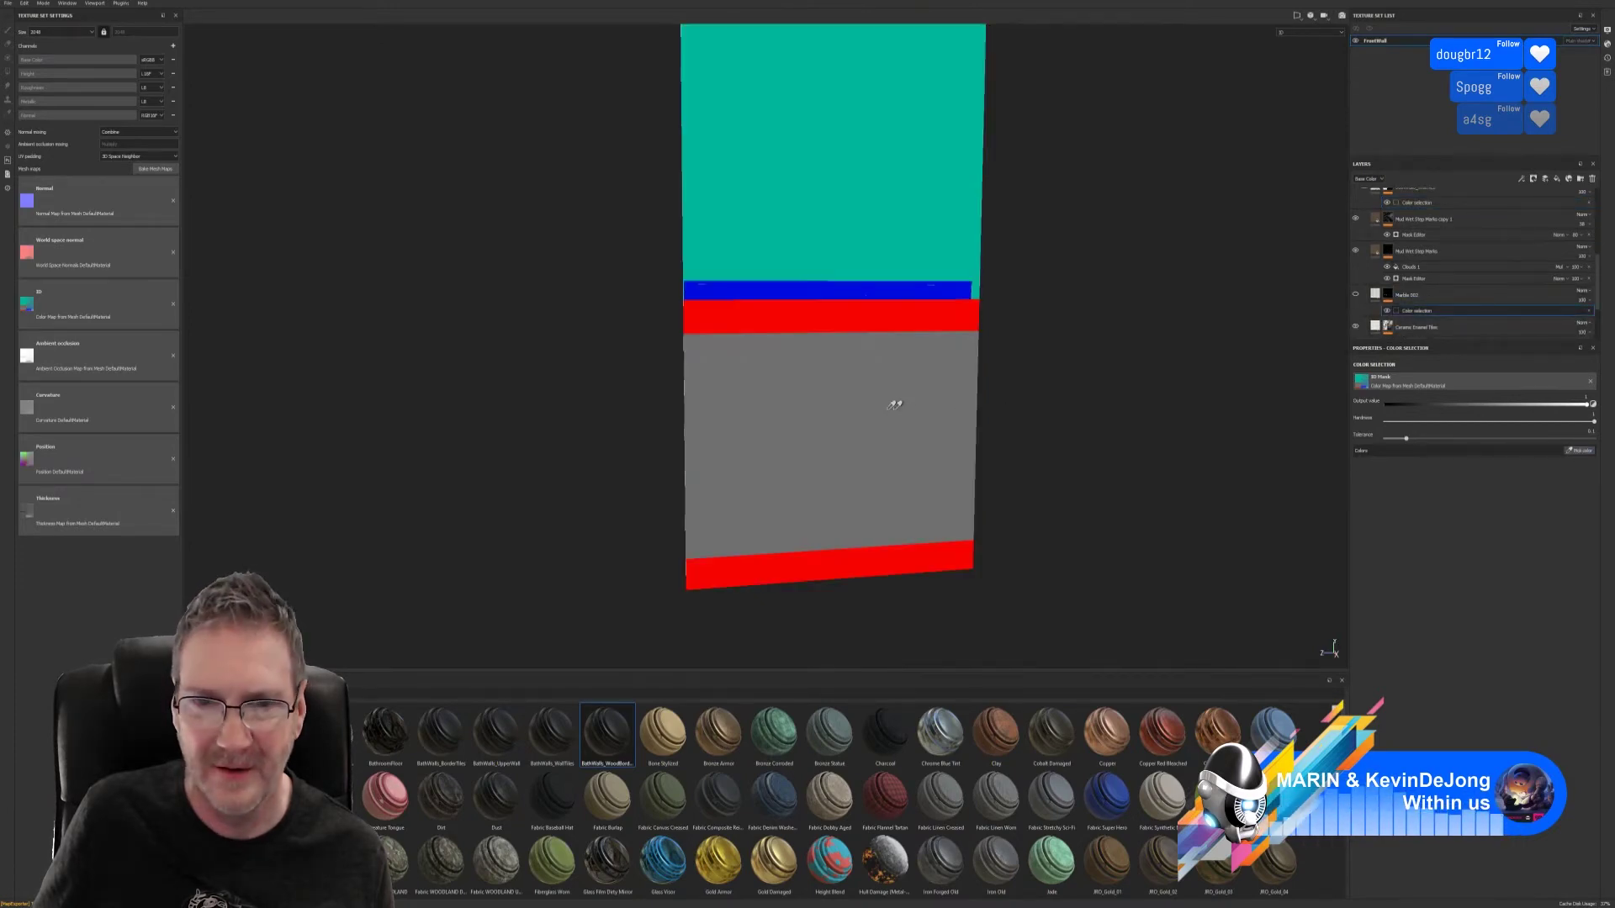
click(894, 405)
- Pick the grey lower wall area as the ID color for the Ceramic Enamel Tiles layer's Color Selection mask
scroll(1462, 289, down, 2)
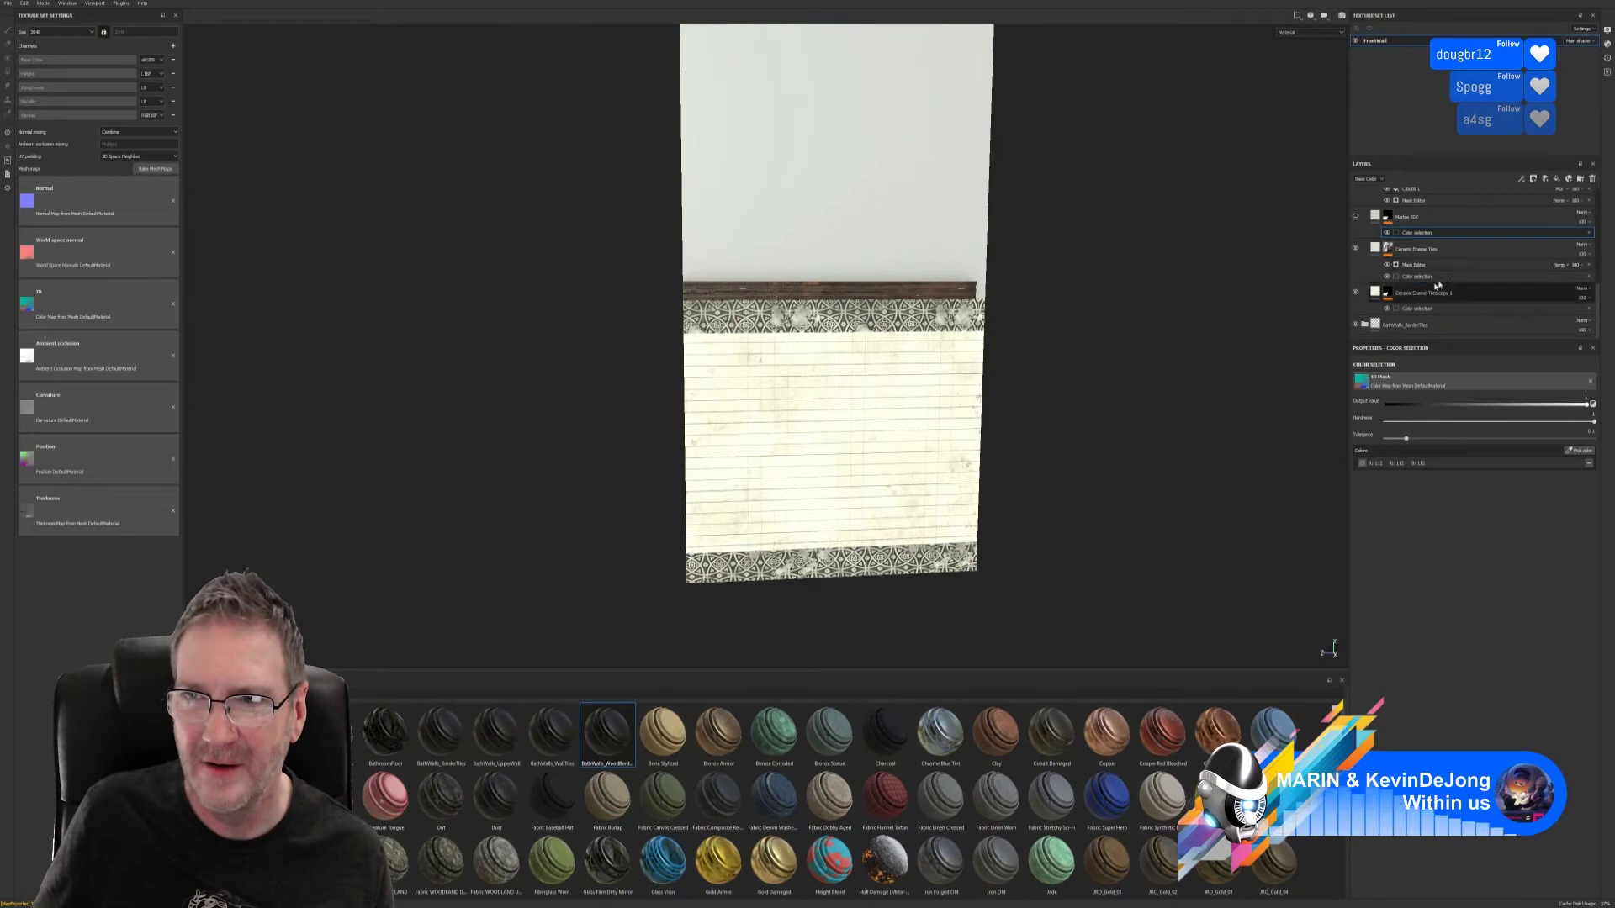
click(1448, 275)
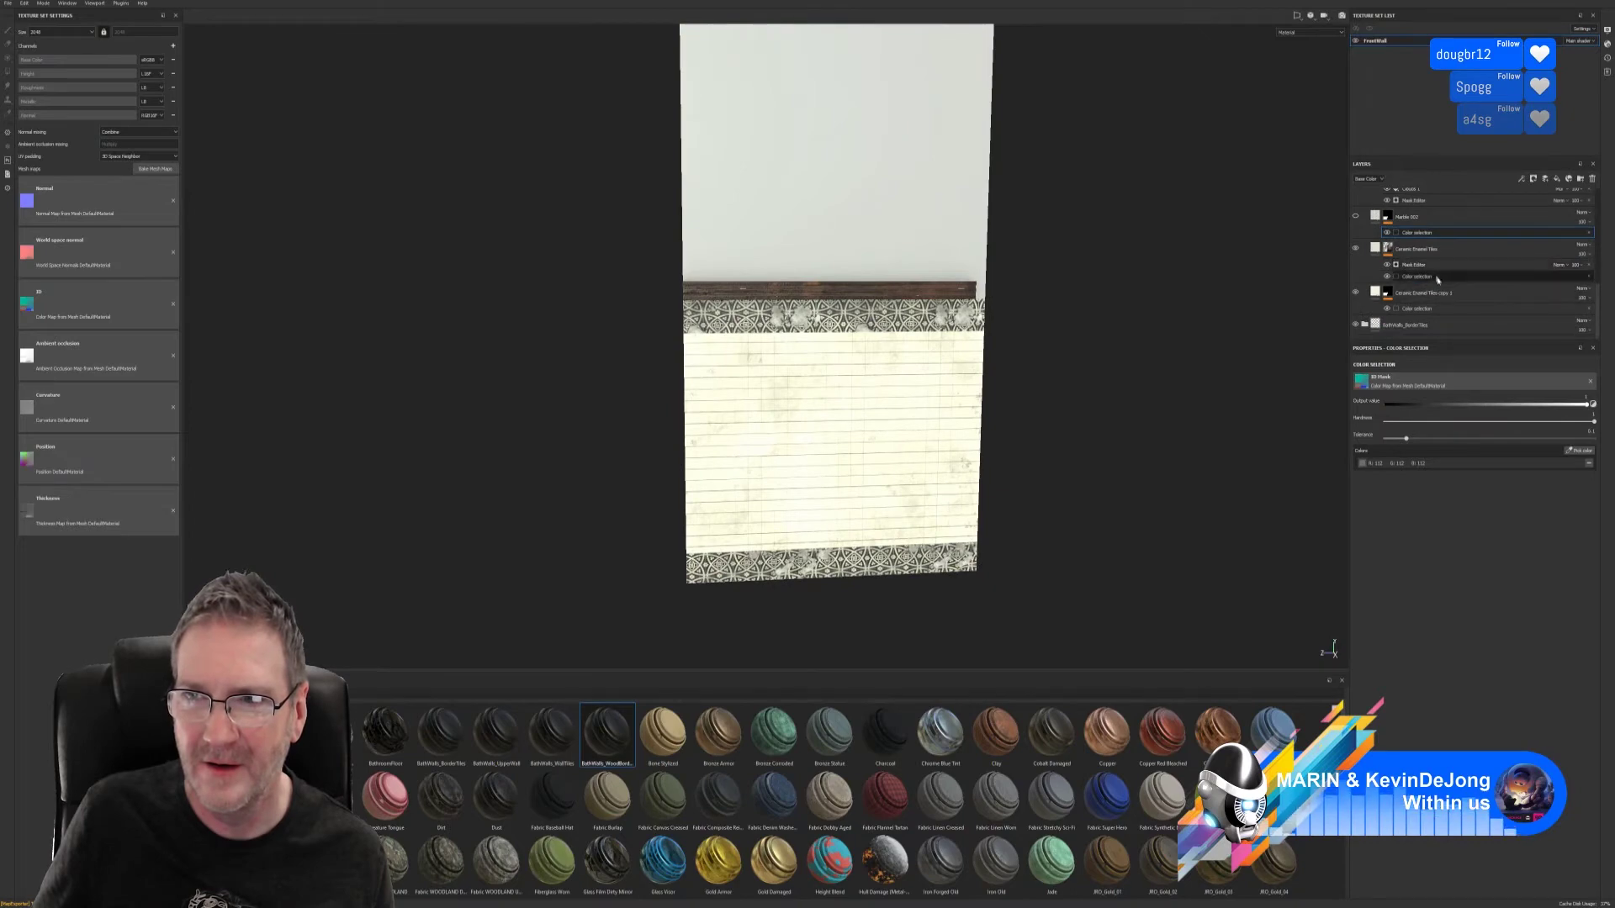
click(1581, 452)
click(930, 423)
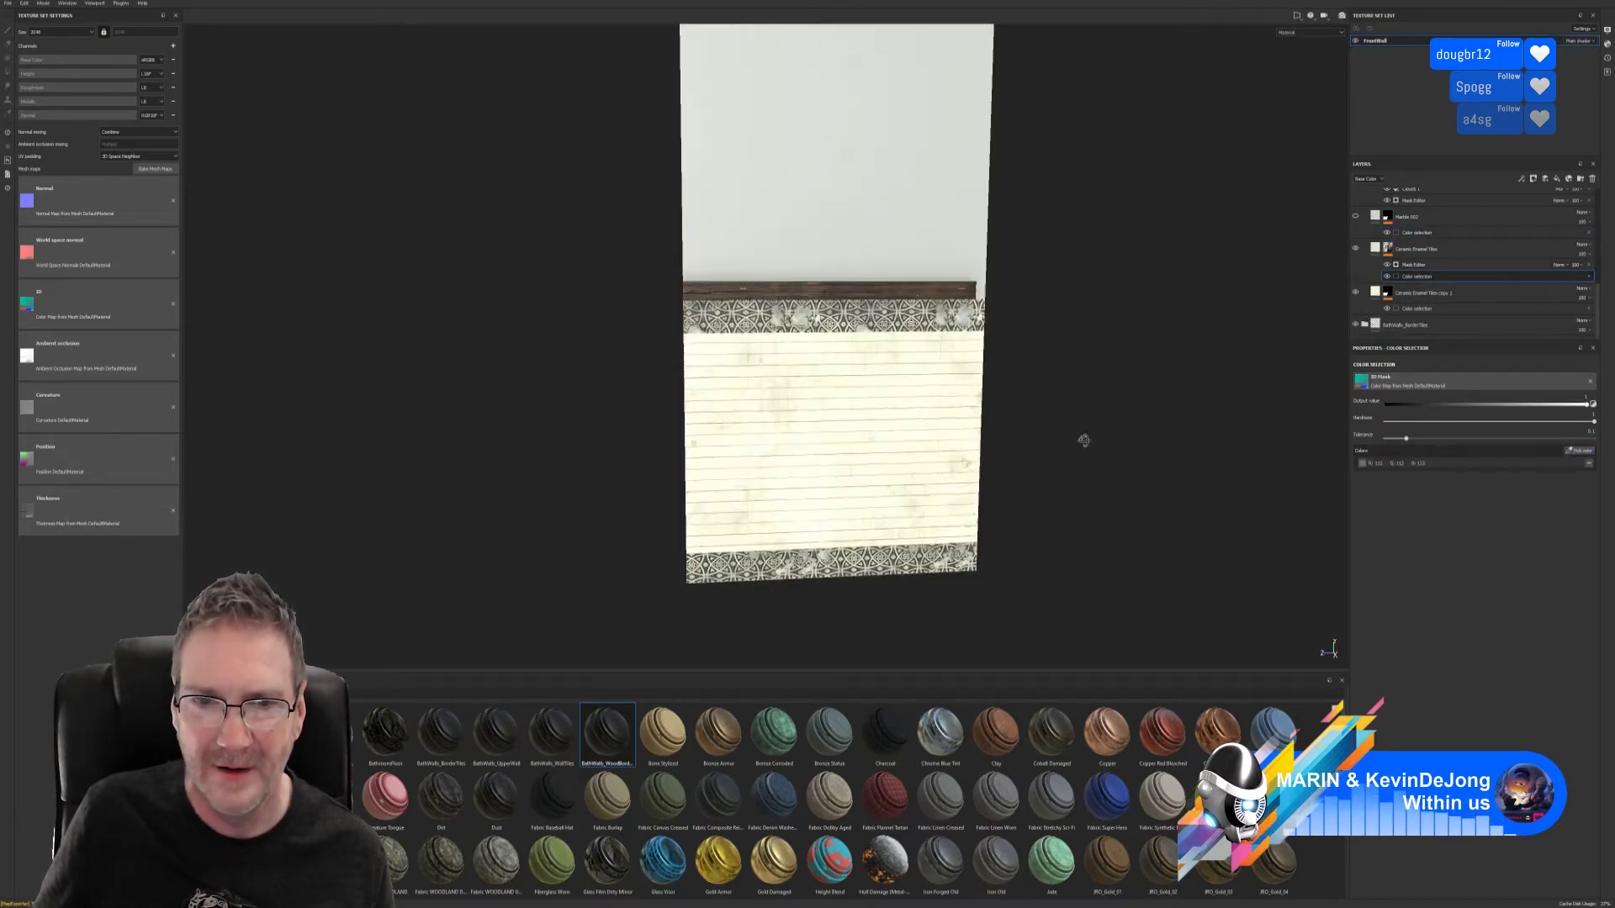
alt+drag(1083, 440, 1268, 406)
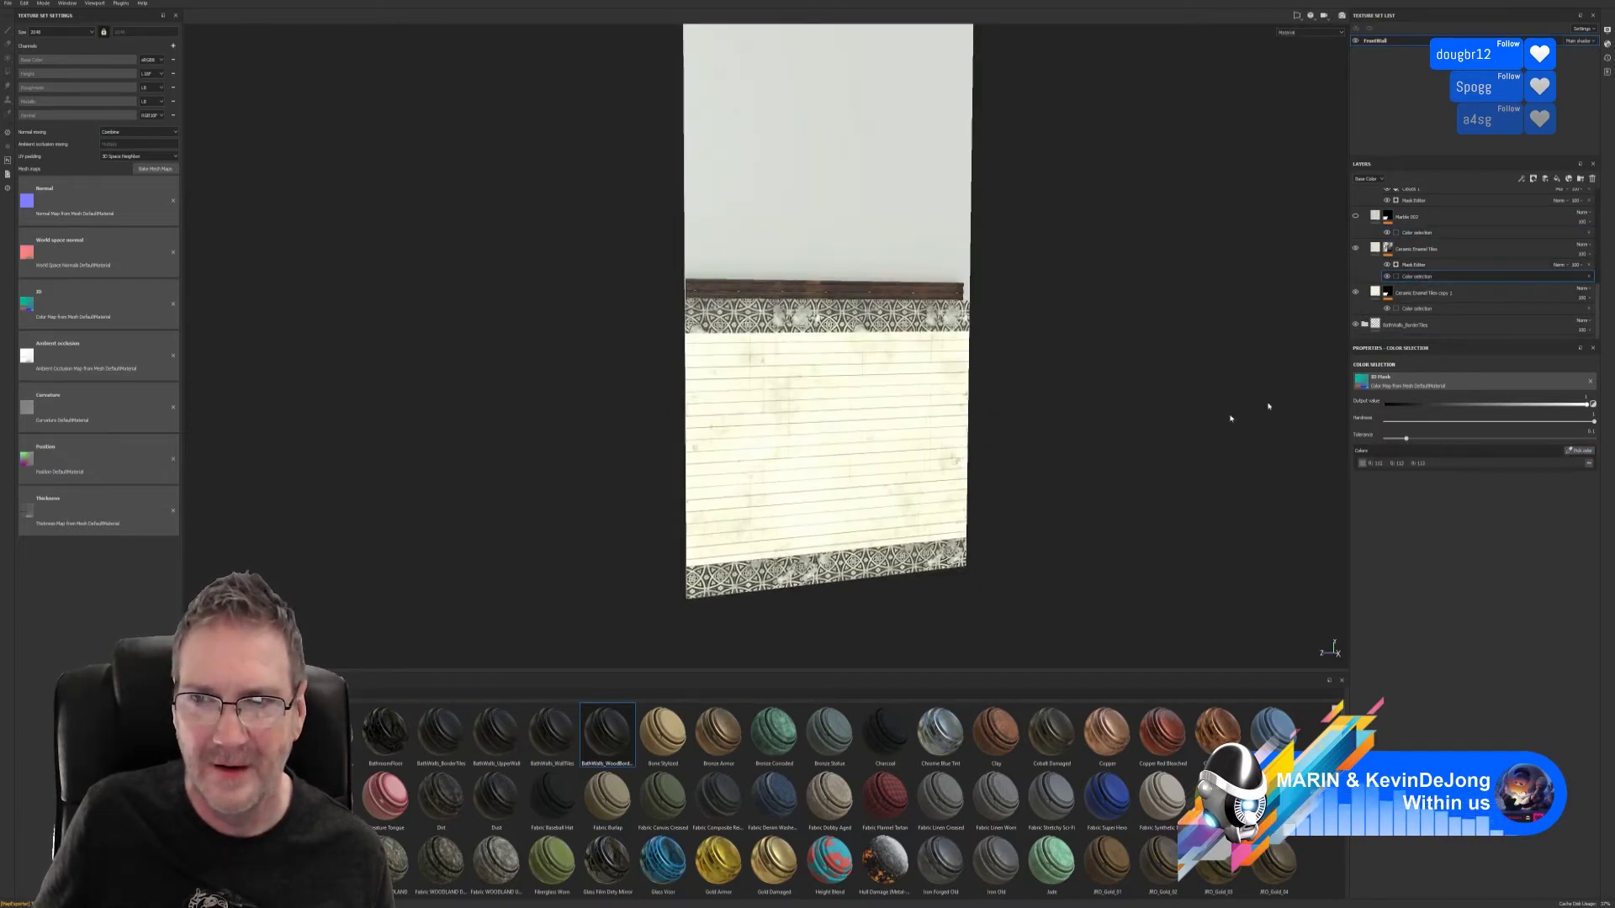
- Pick the grey lower wall area again as the ID color for the Ceramic Enamel Tiles copy 1 Color Selection mask
click(1420, 310)
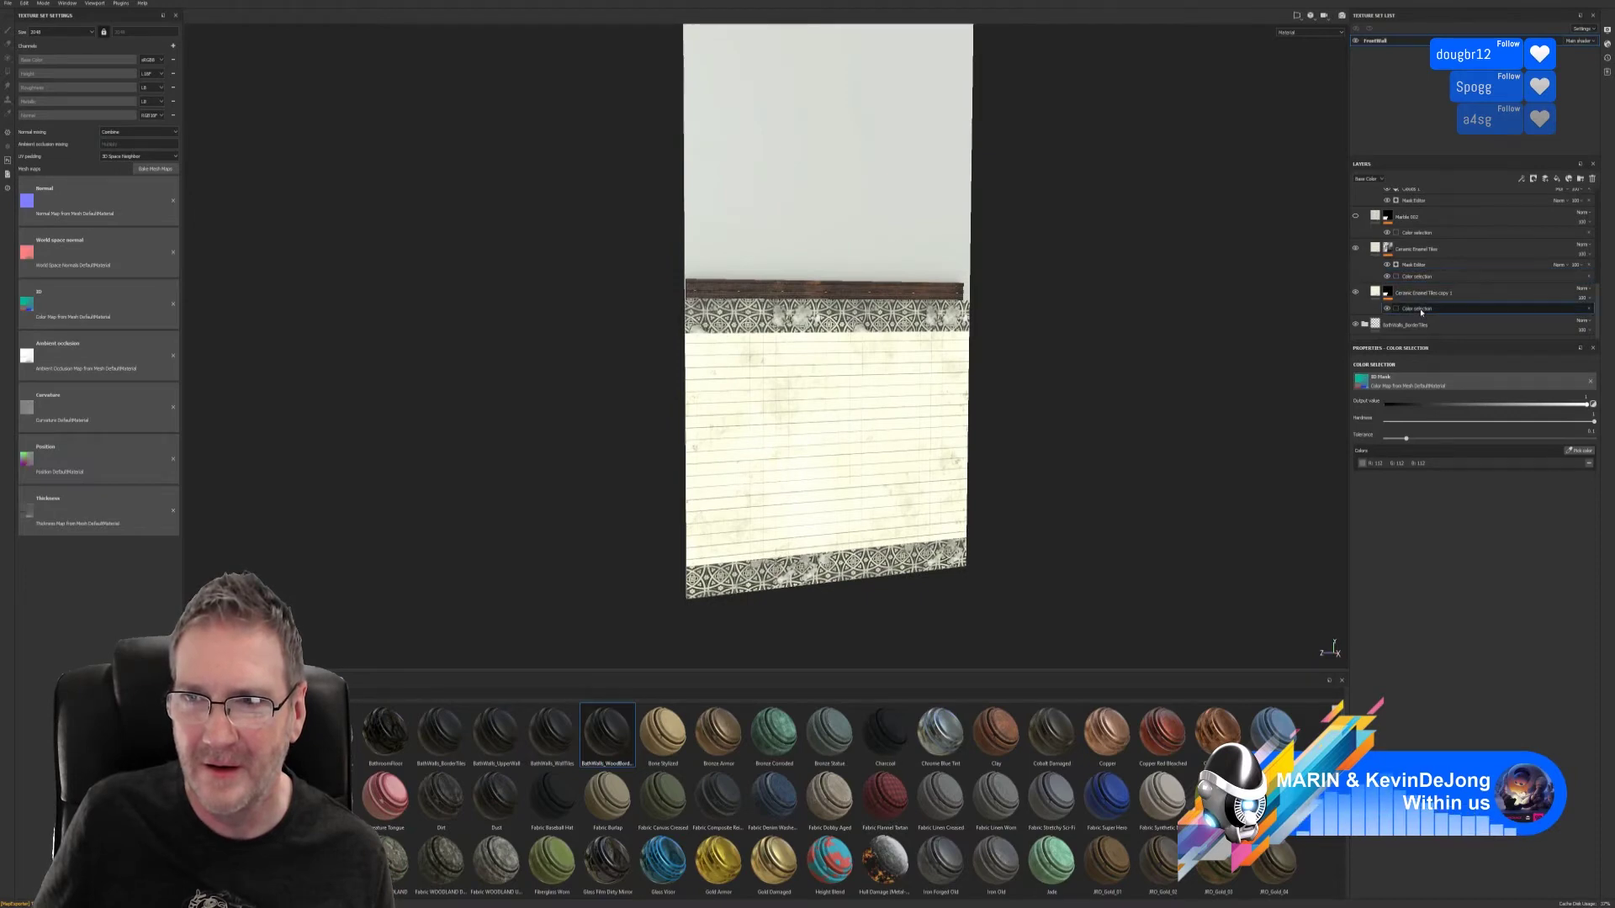
click(1581, 451)
click(873, 421)
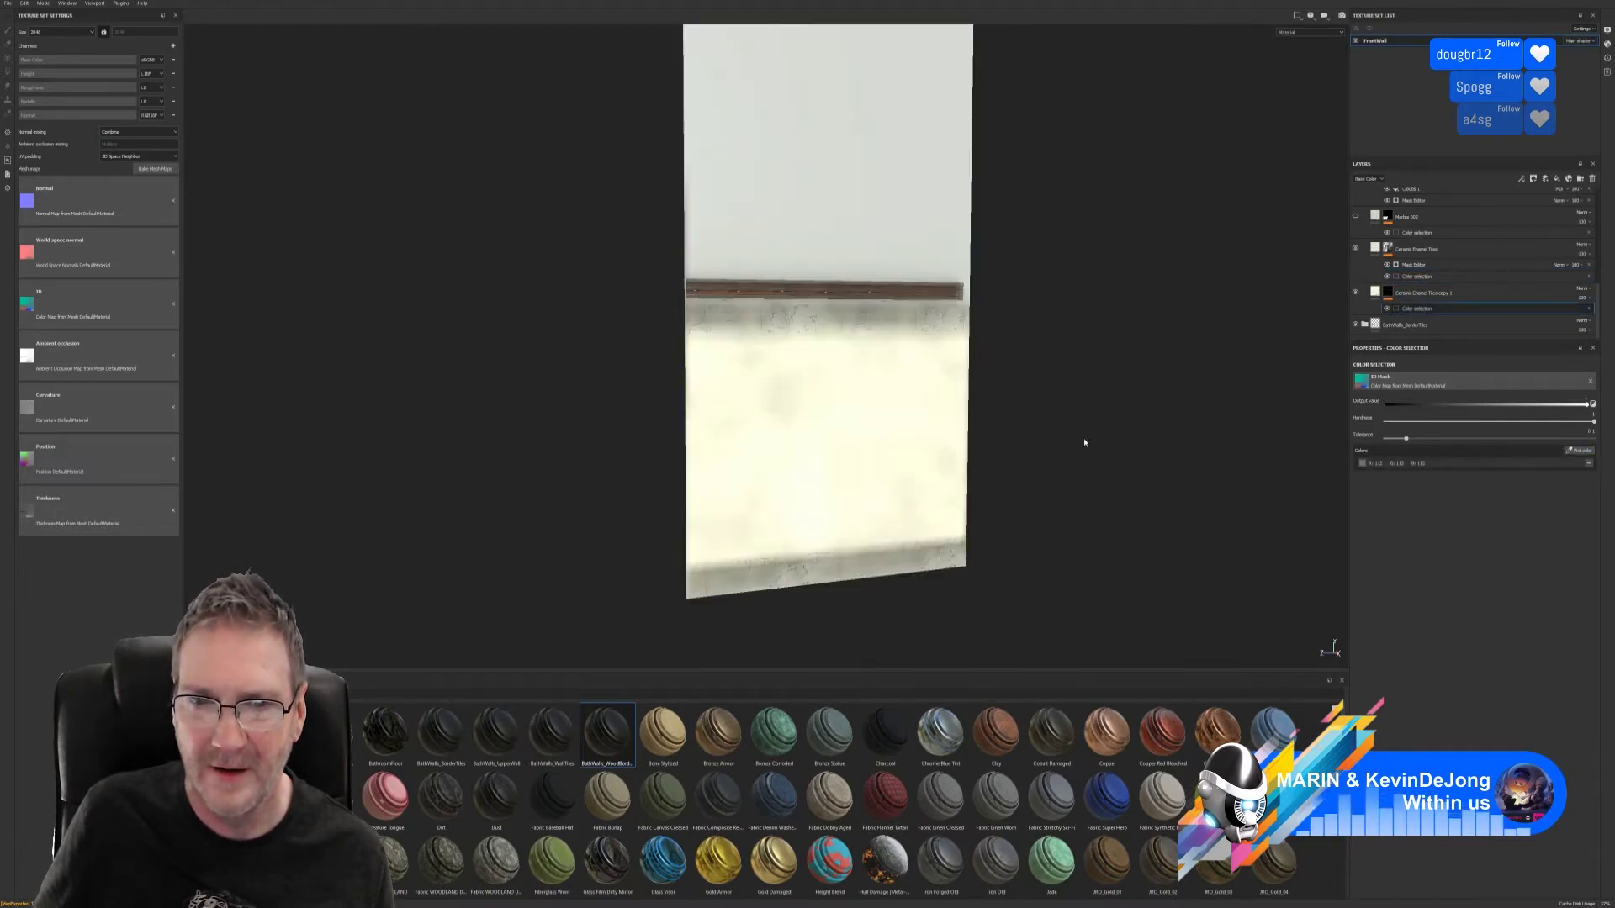
alt+drag(1084, 438, 1153, 451)
- Review the layer stack and collapse the wood border and BathWalls_WallTiles groups
scroll(1432, 273, down, 5)
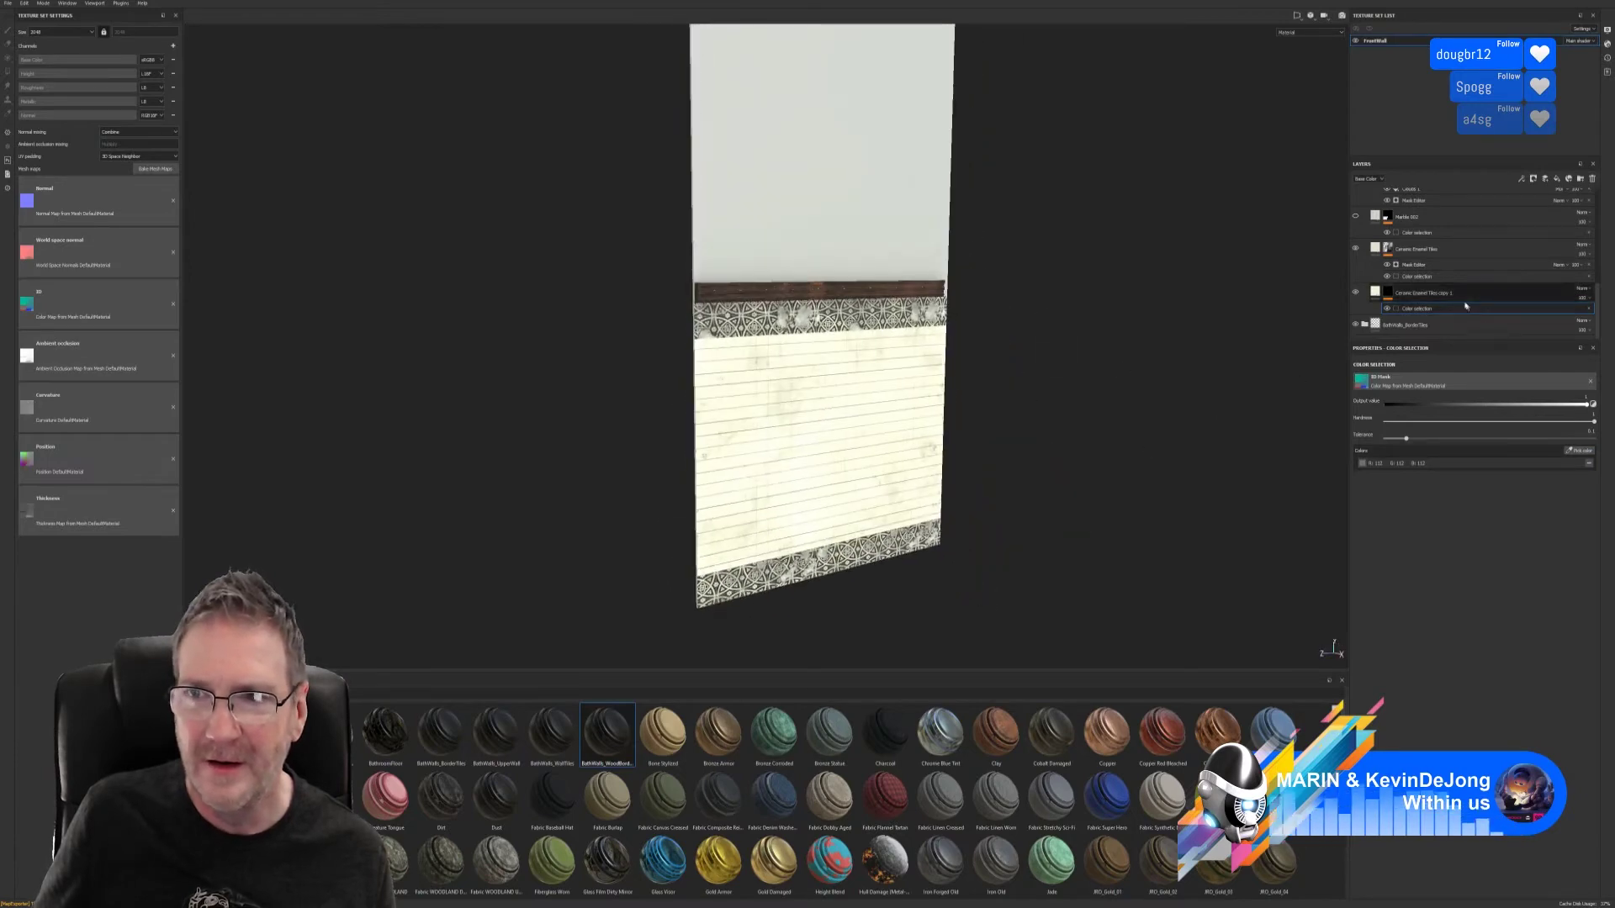
scroll(1364, 269, up, 5)
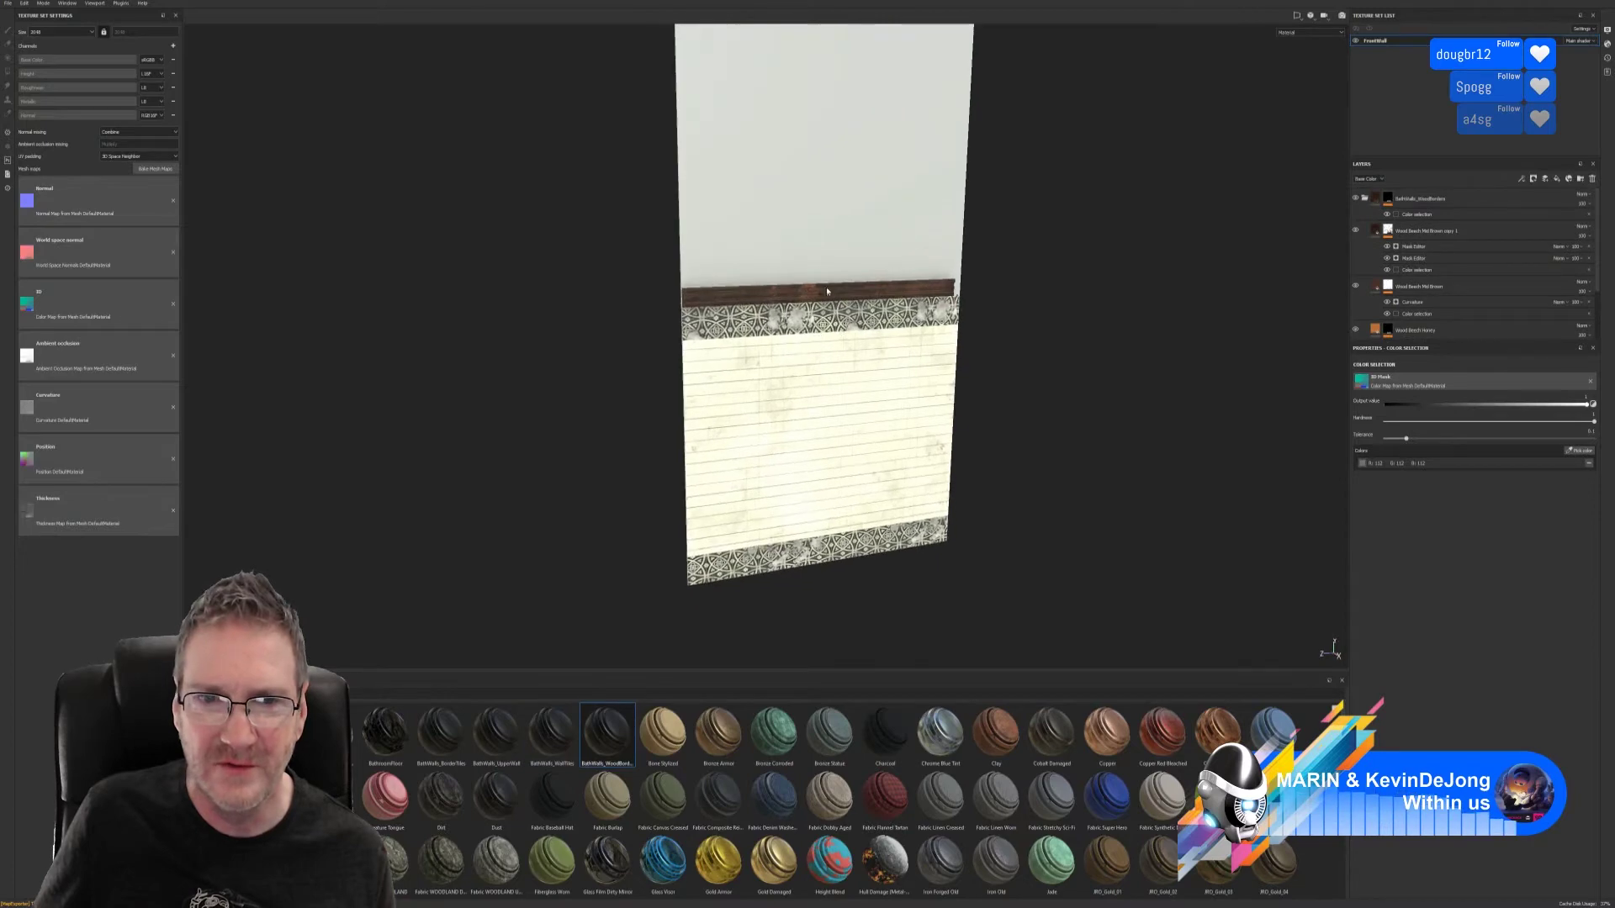
scroll(825, 286, up, 3)
scroll(826, 286, down, 2)
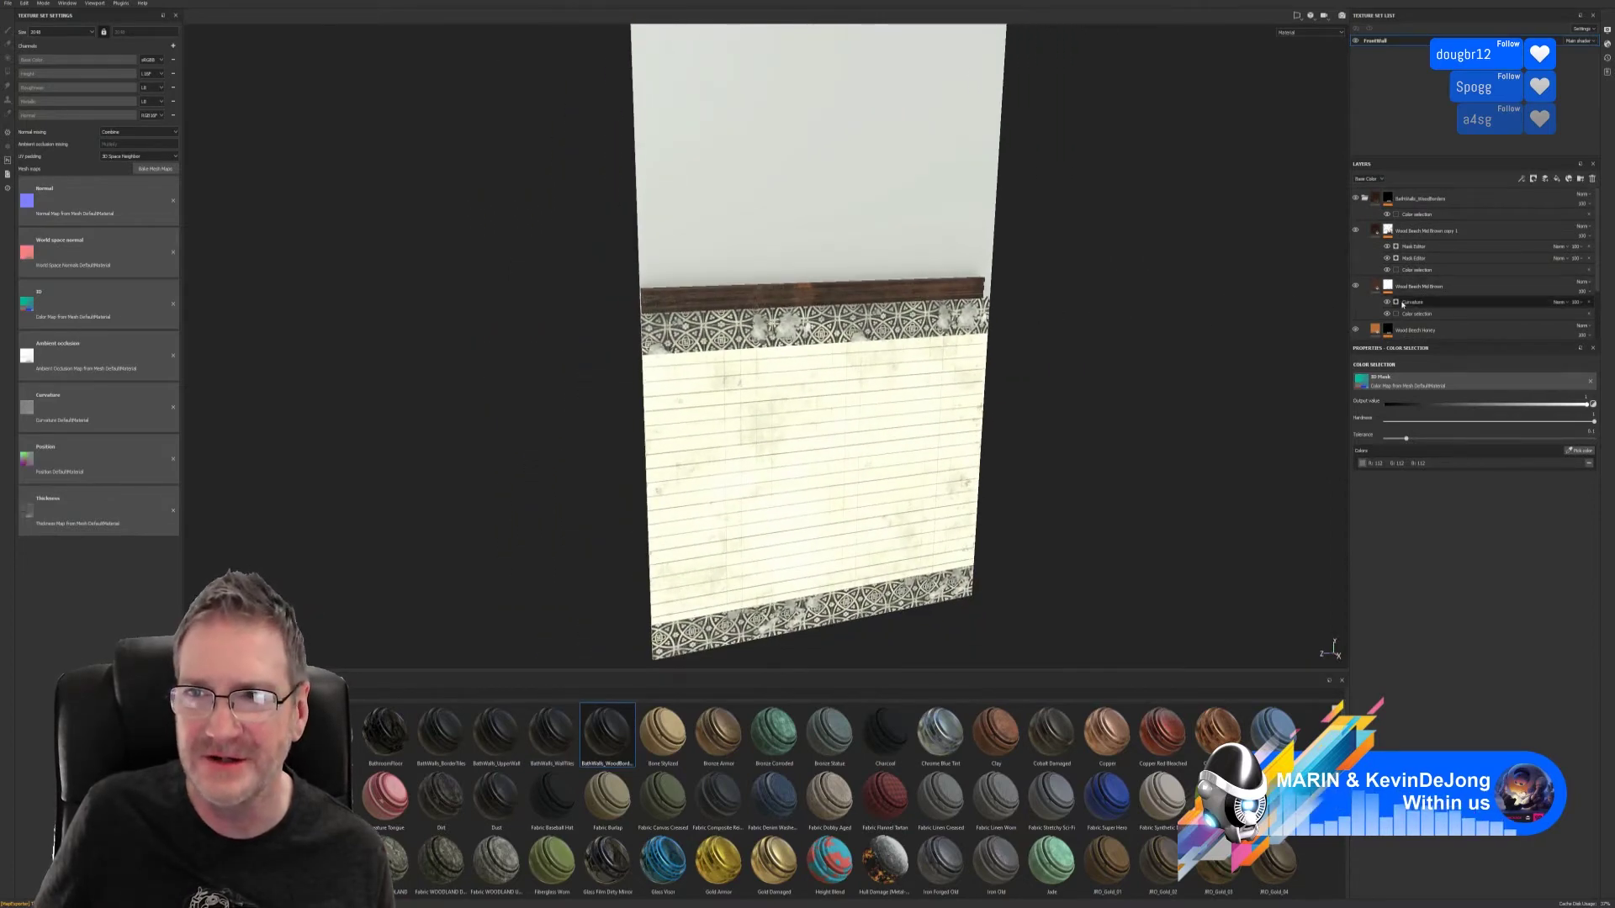
scroll(1430, 244, down, 3)
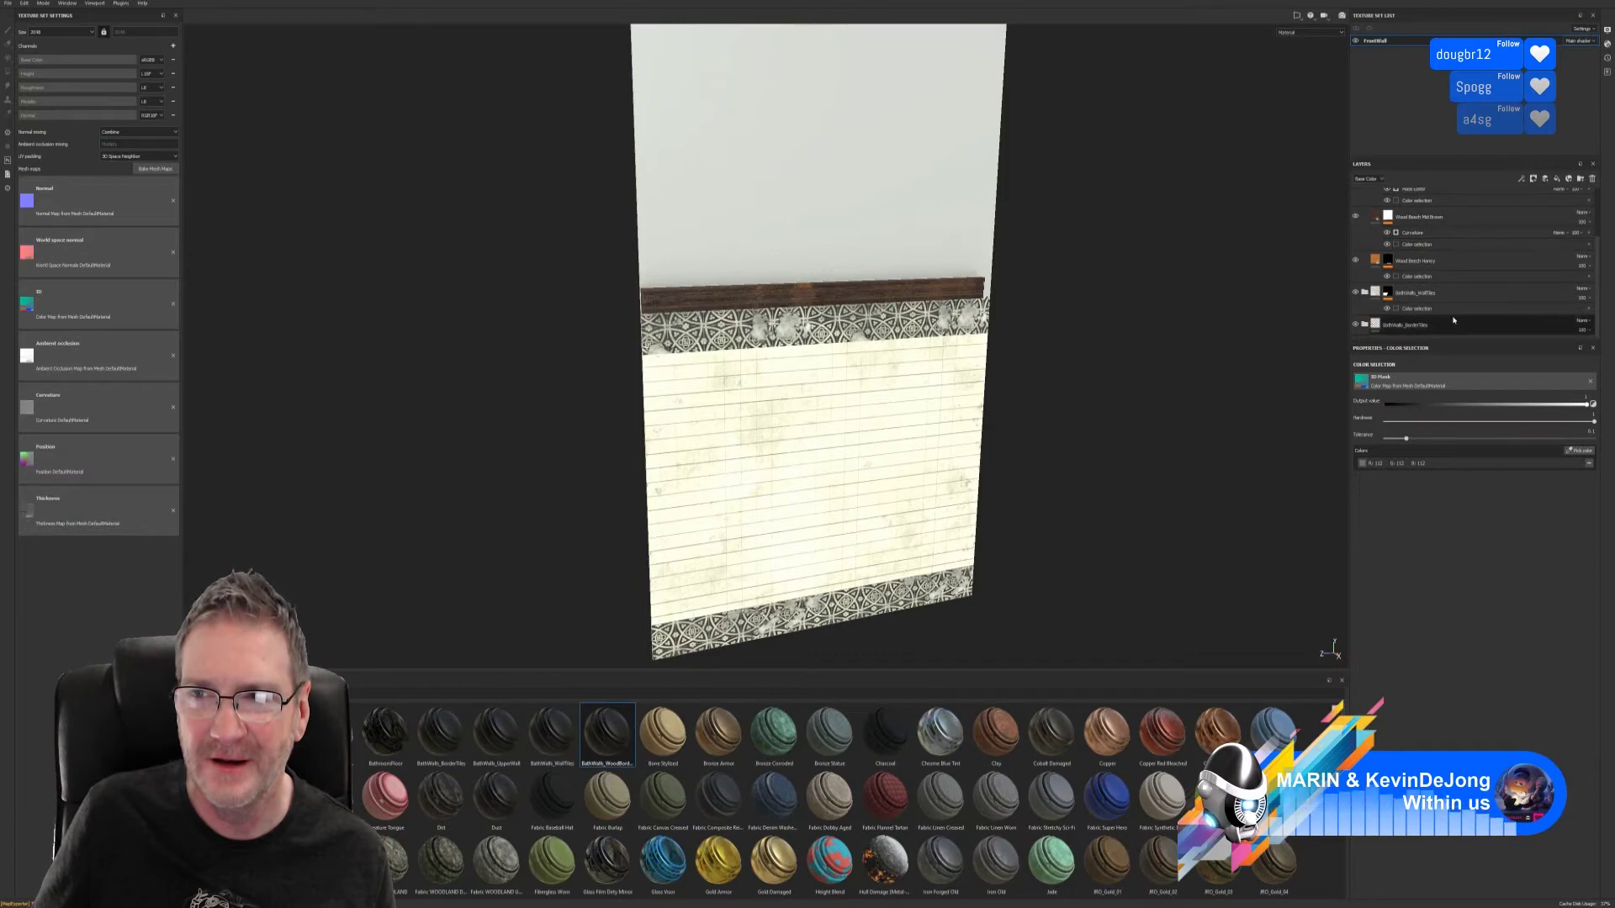
scroll(1453, 320, up, 5)
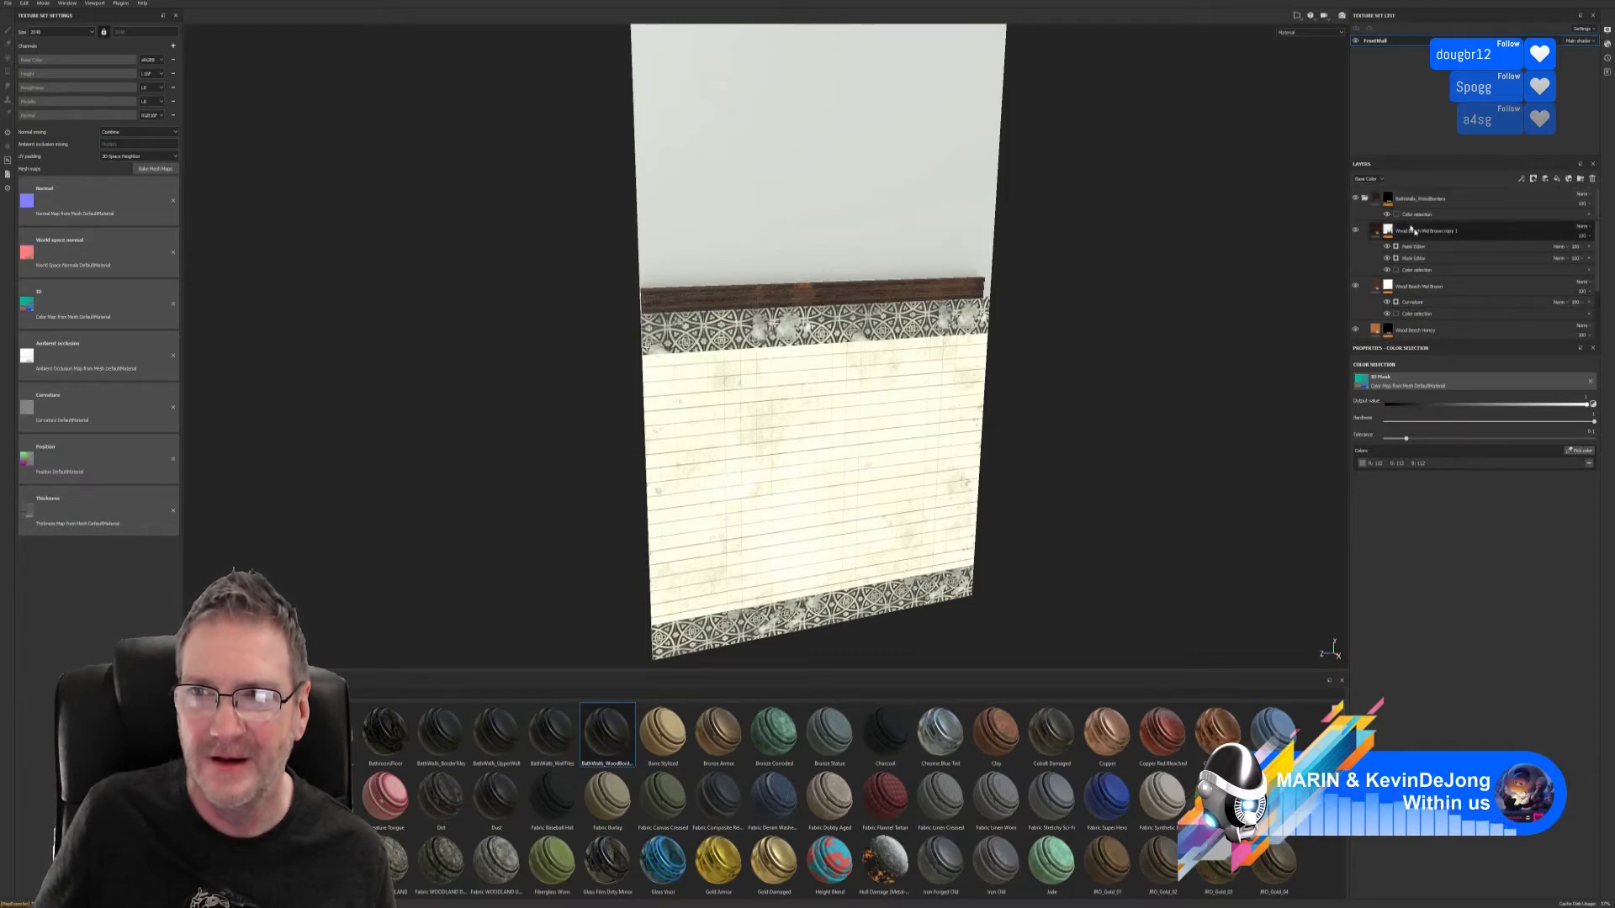
click(1365, 200)
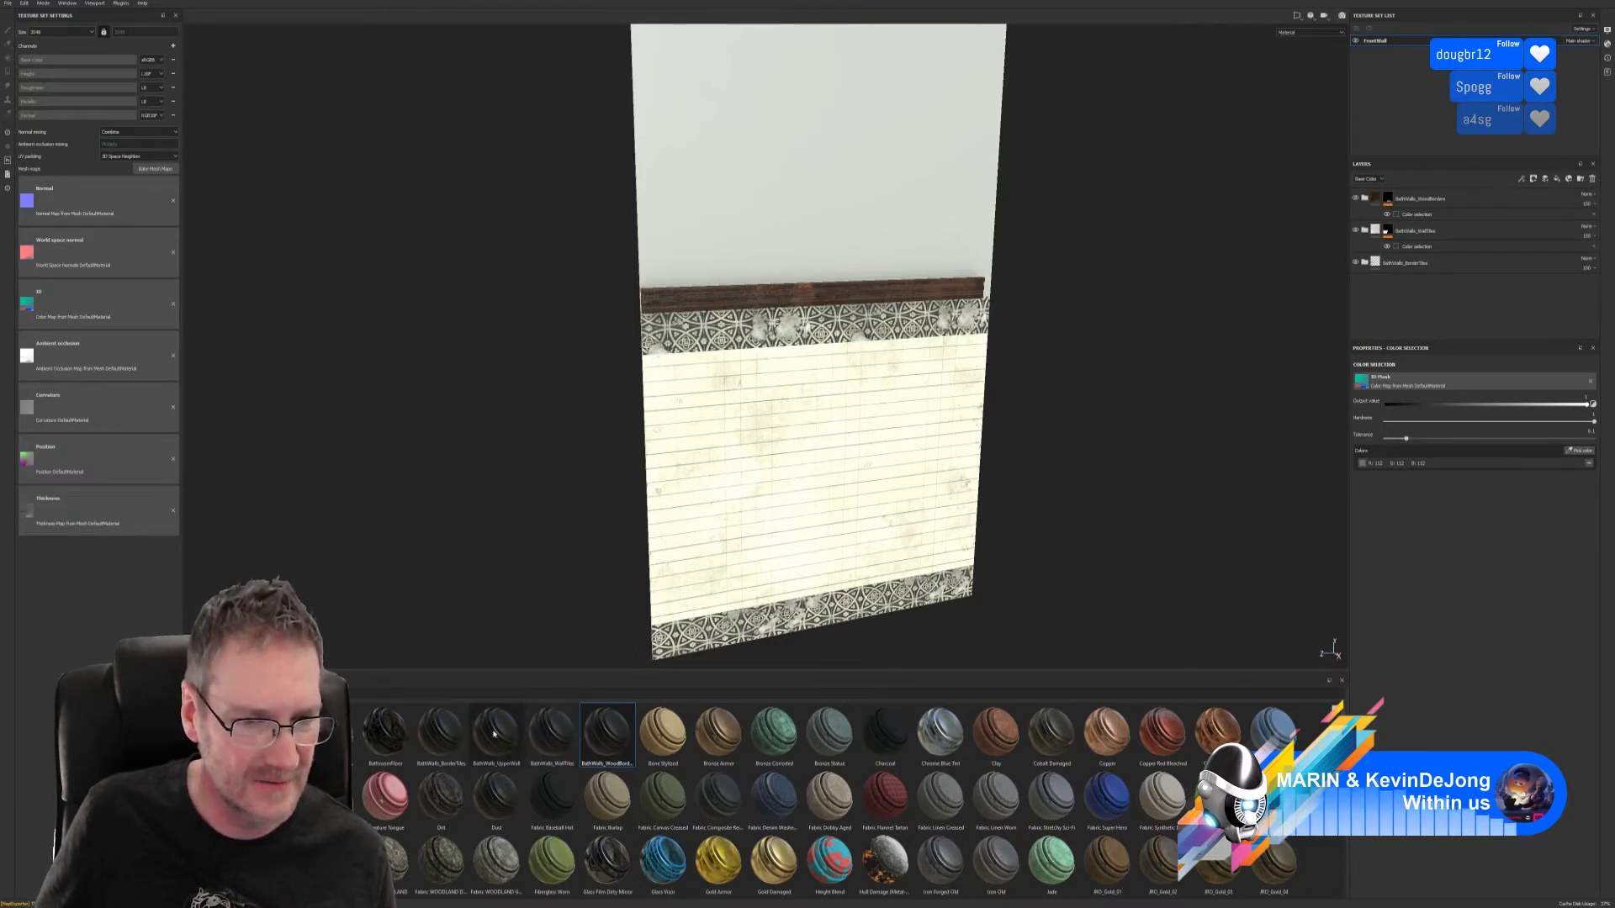
- Apply the BathWalls_UpperWall smart material to the wall and pick the teal upper area for its group's Color Selection mask
drag(493, 735, 824, 158)
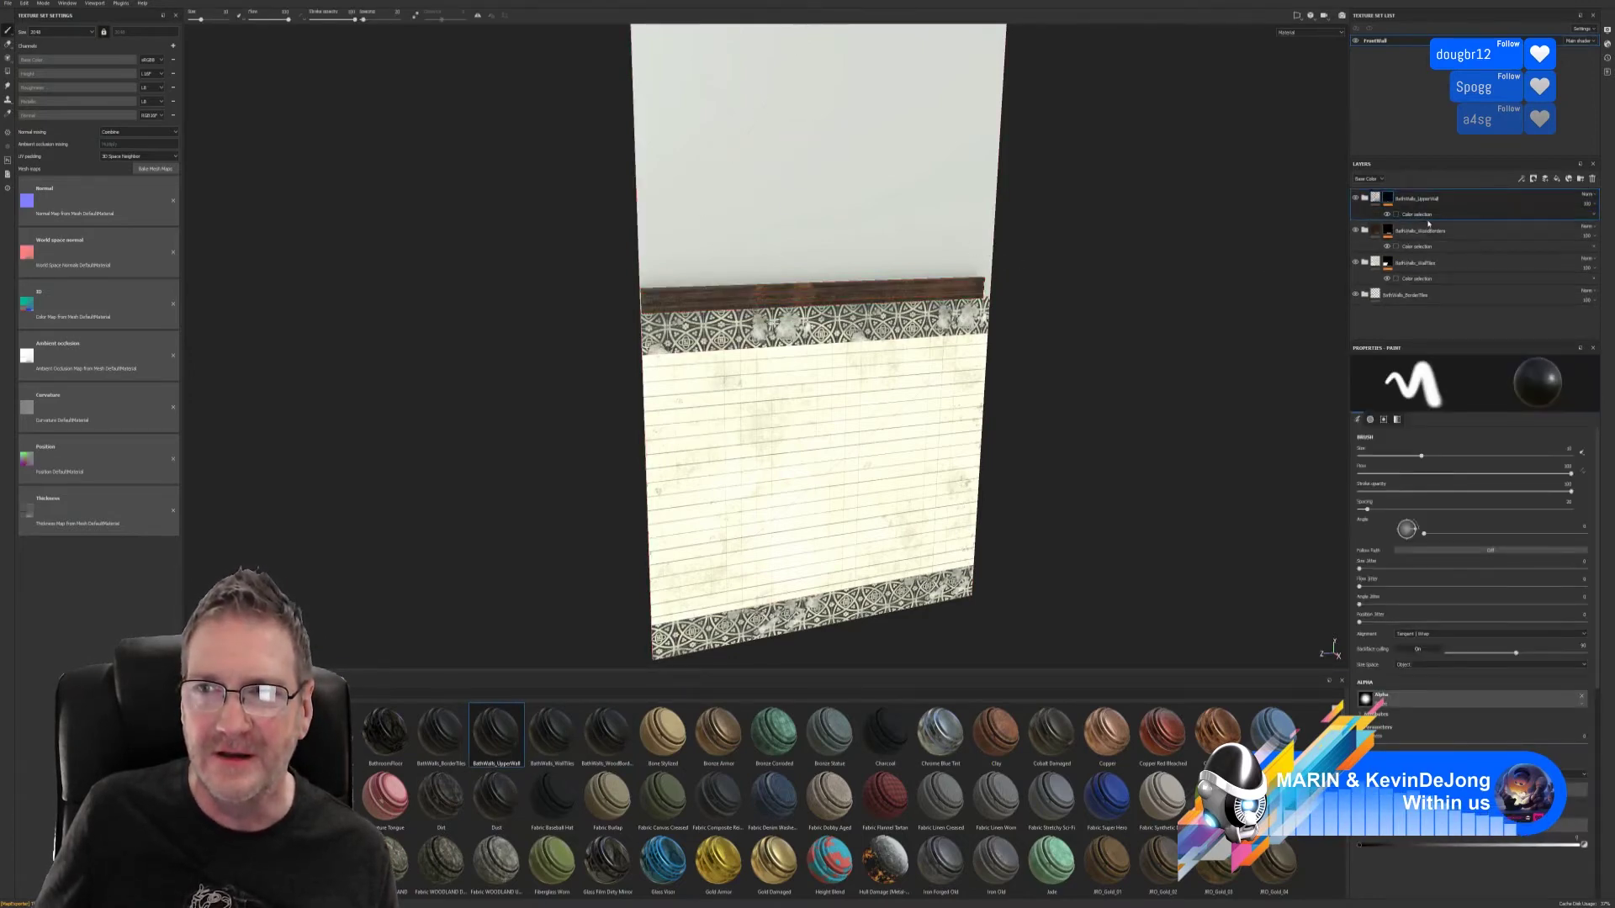
click(1426, 215)
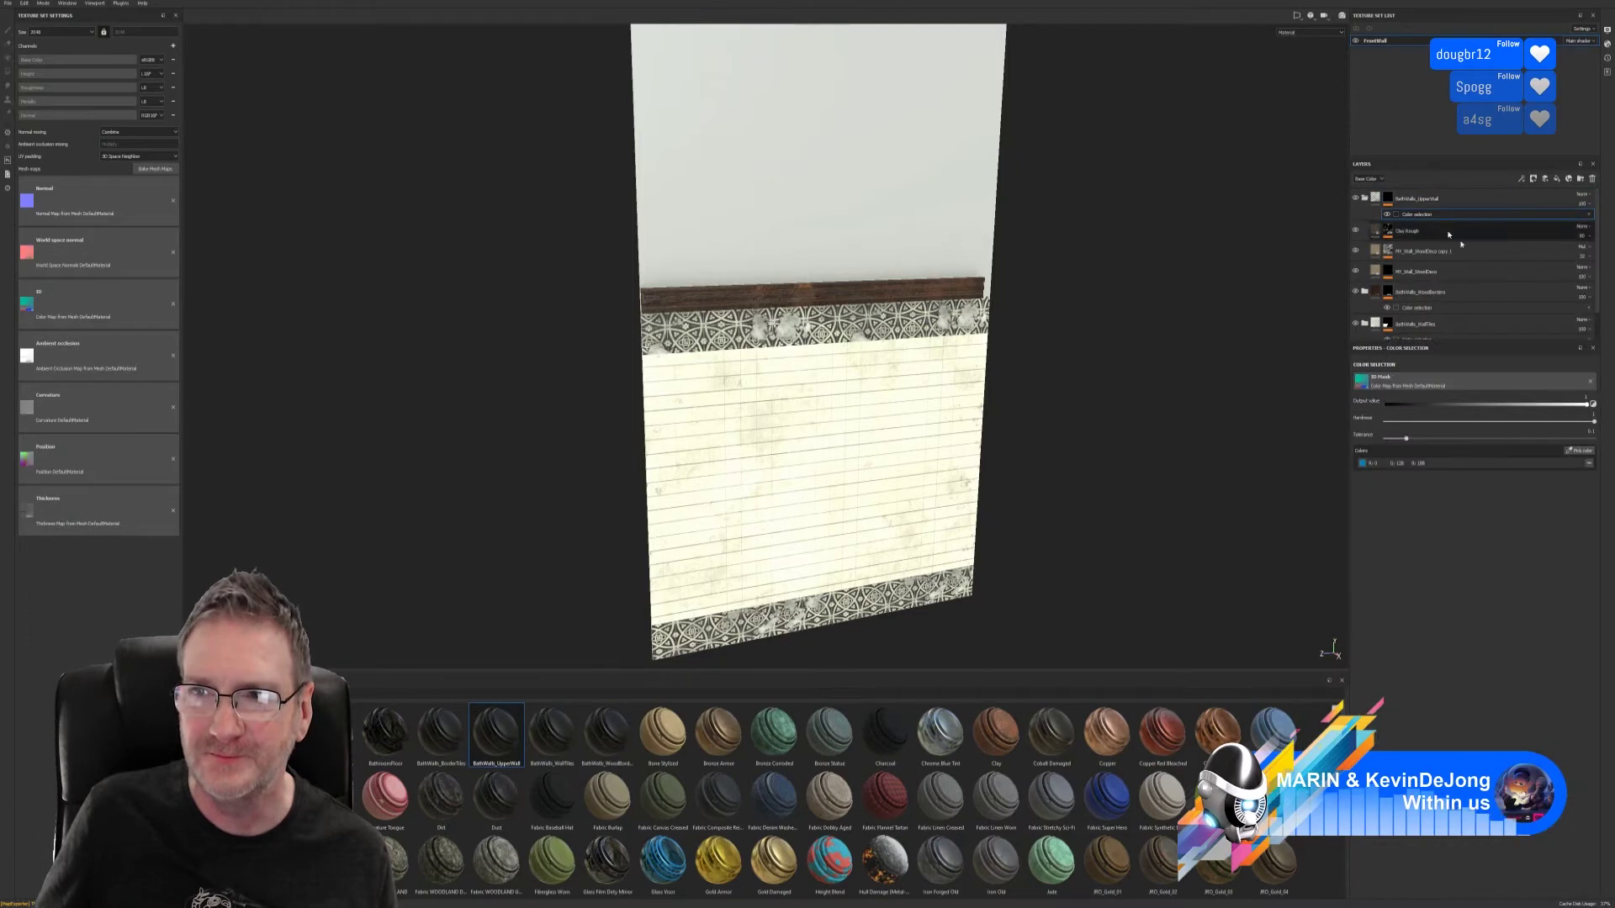
click(1579, 451)
click(996, 205)
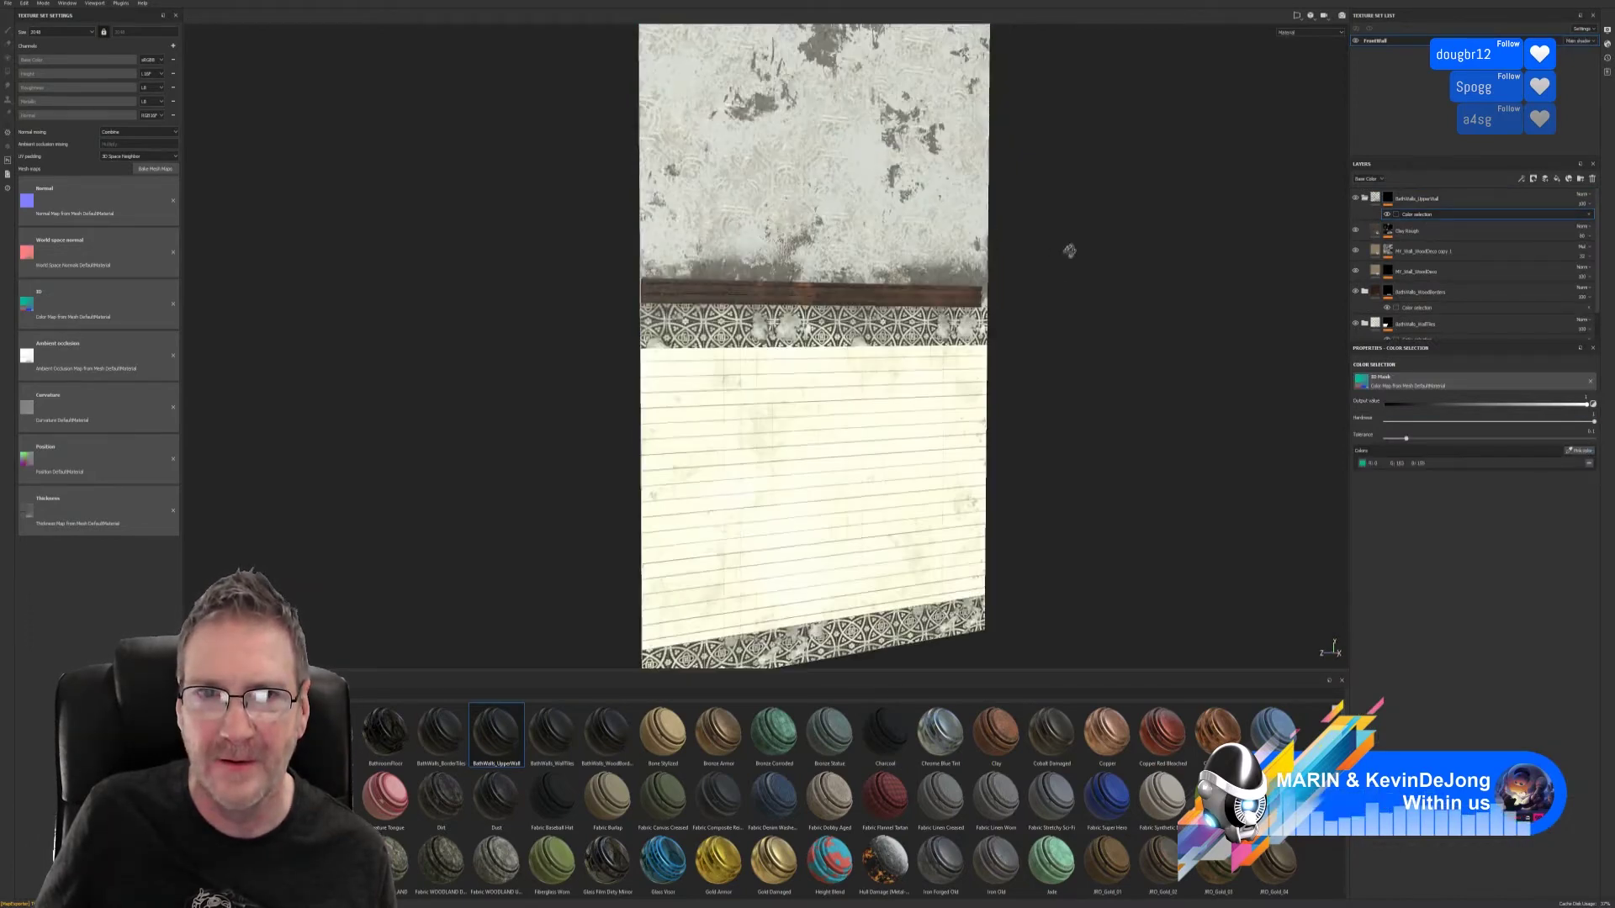
key(f)
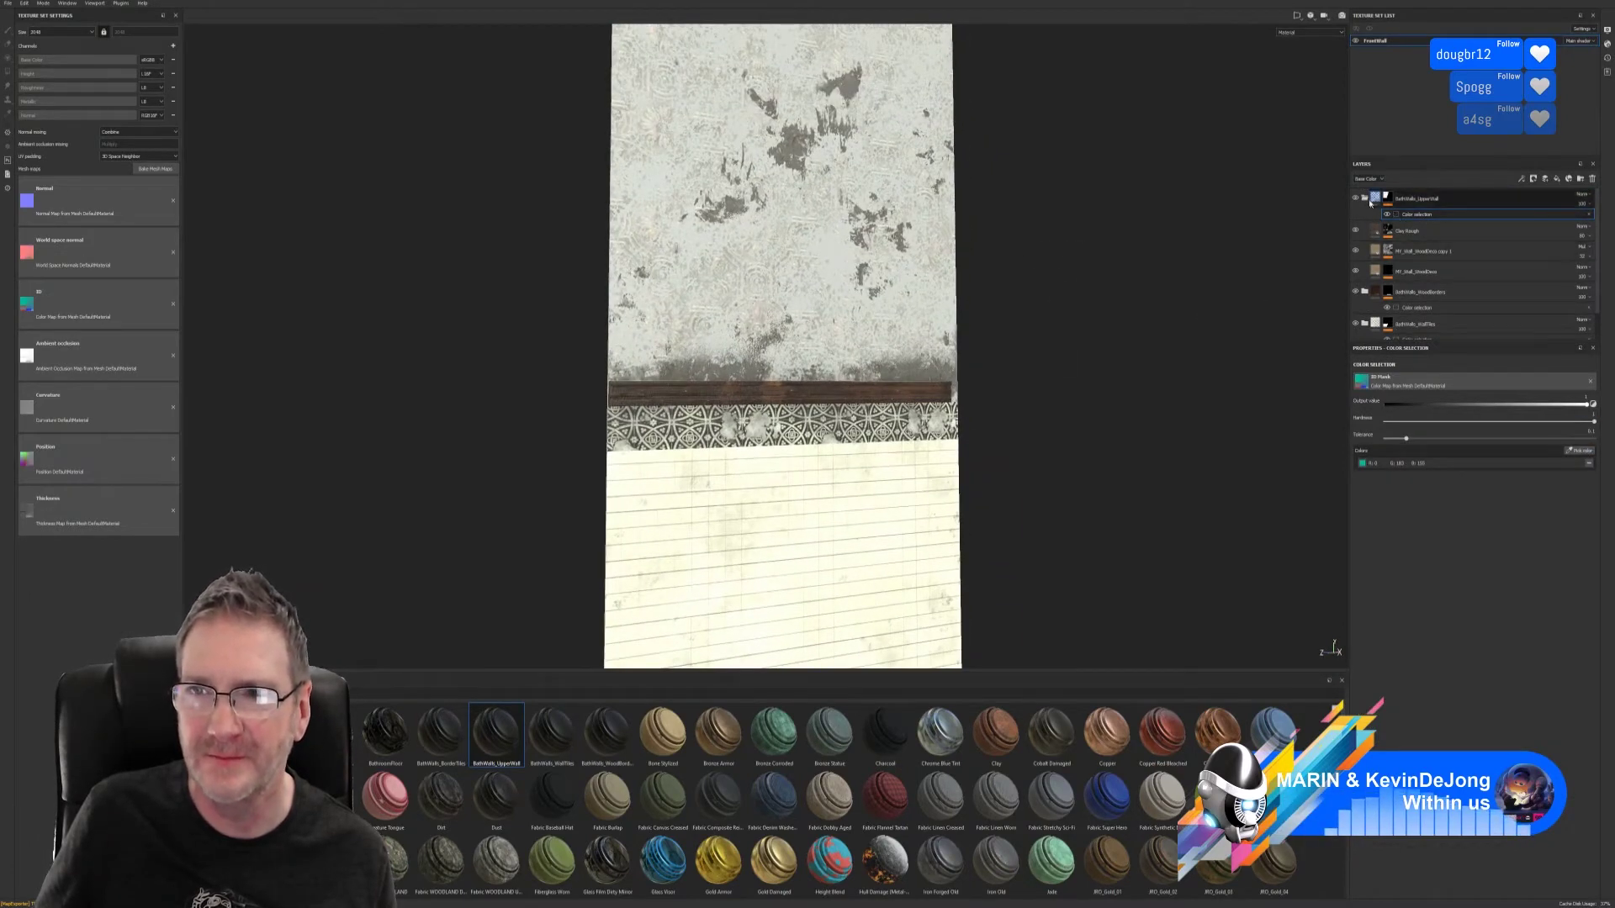
- Pick the teal upper wall for the Color Selection mask of the wood deco copy 1 layer in the BathWalls_UpperWall group
click(1388, 229)
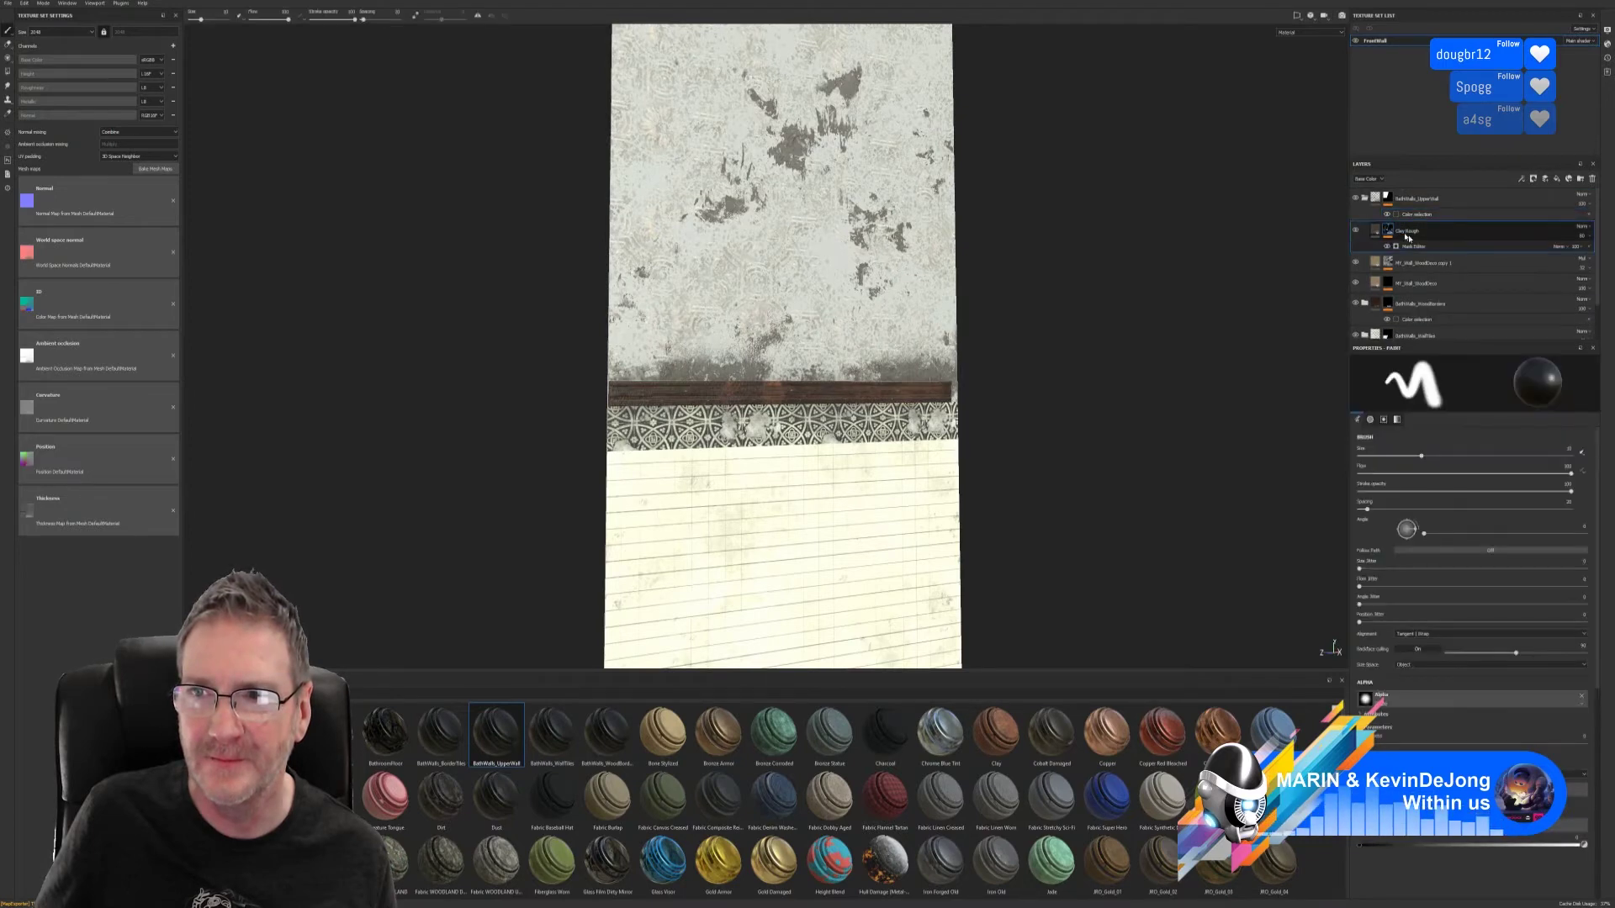
click(1389, 262)
click(1417, 290)
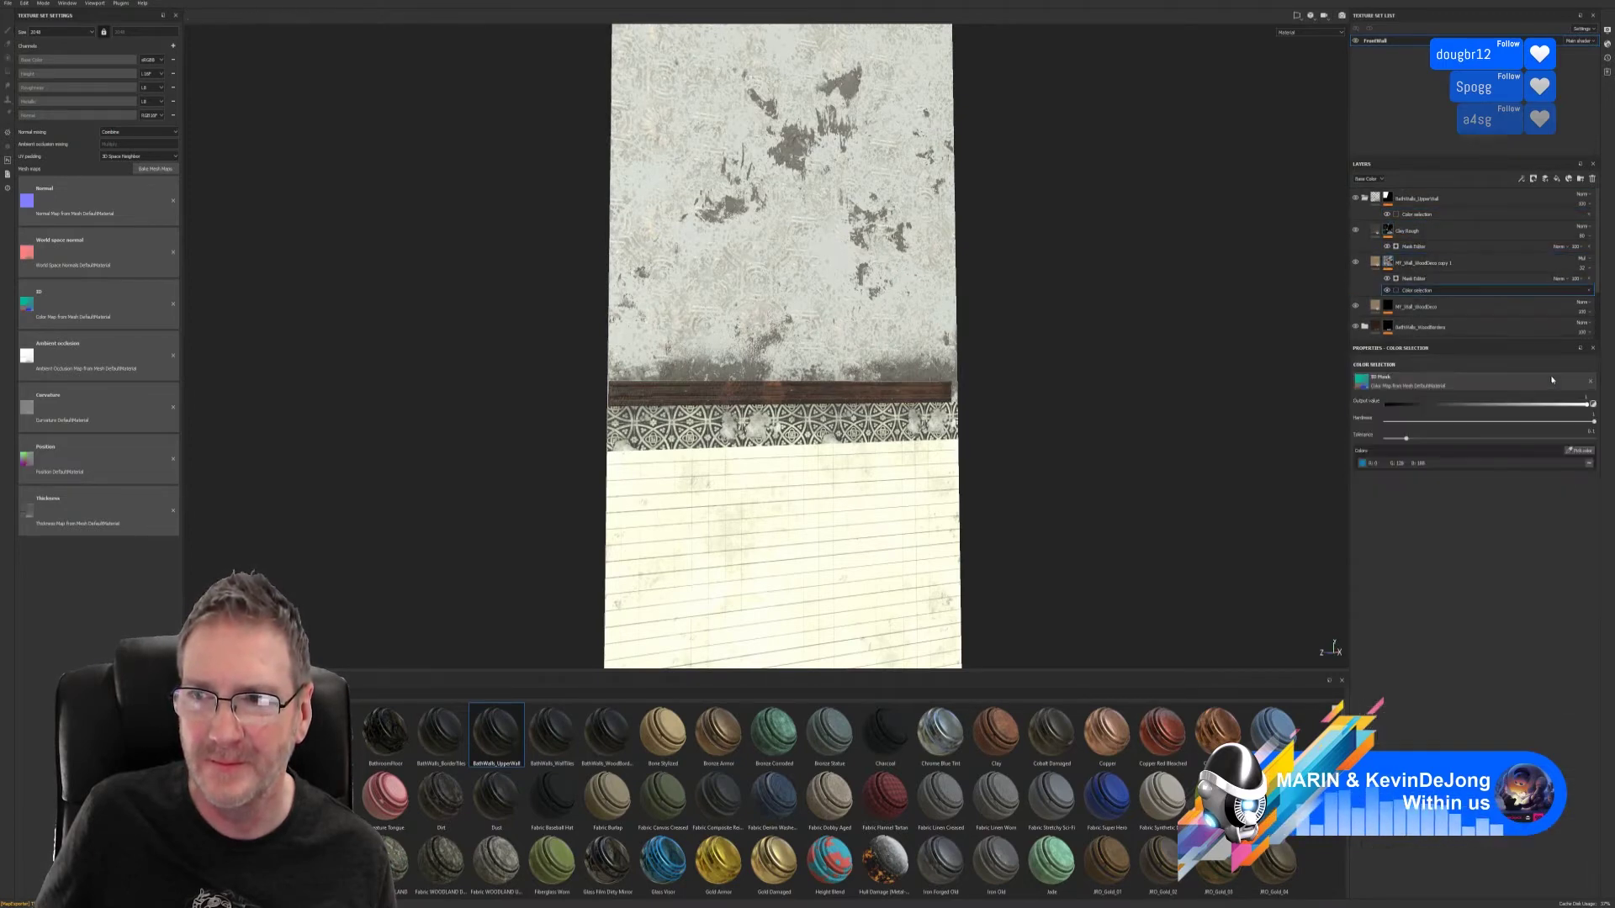
click(1579, 451)
click(877, 254)
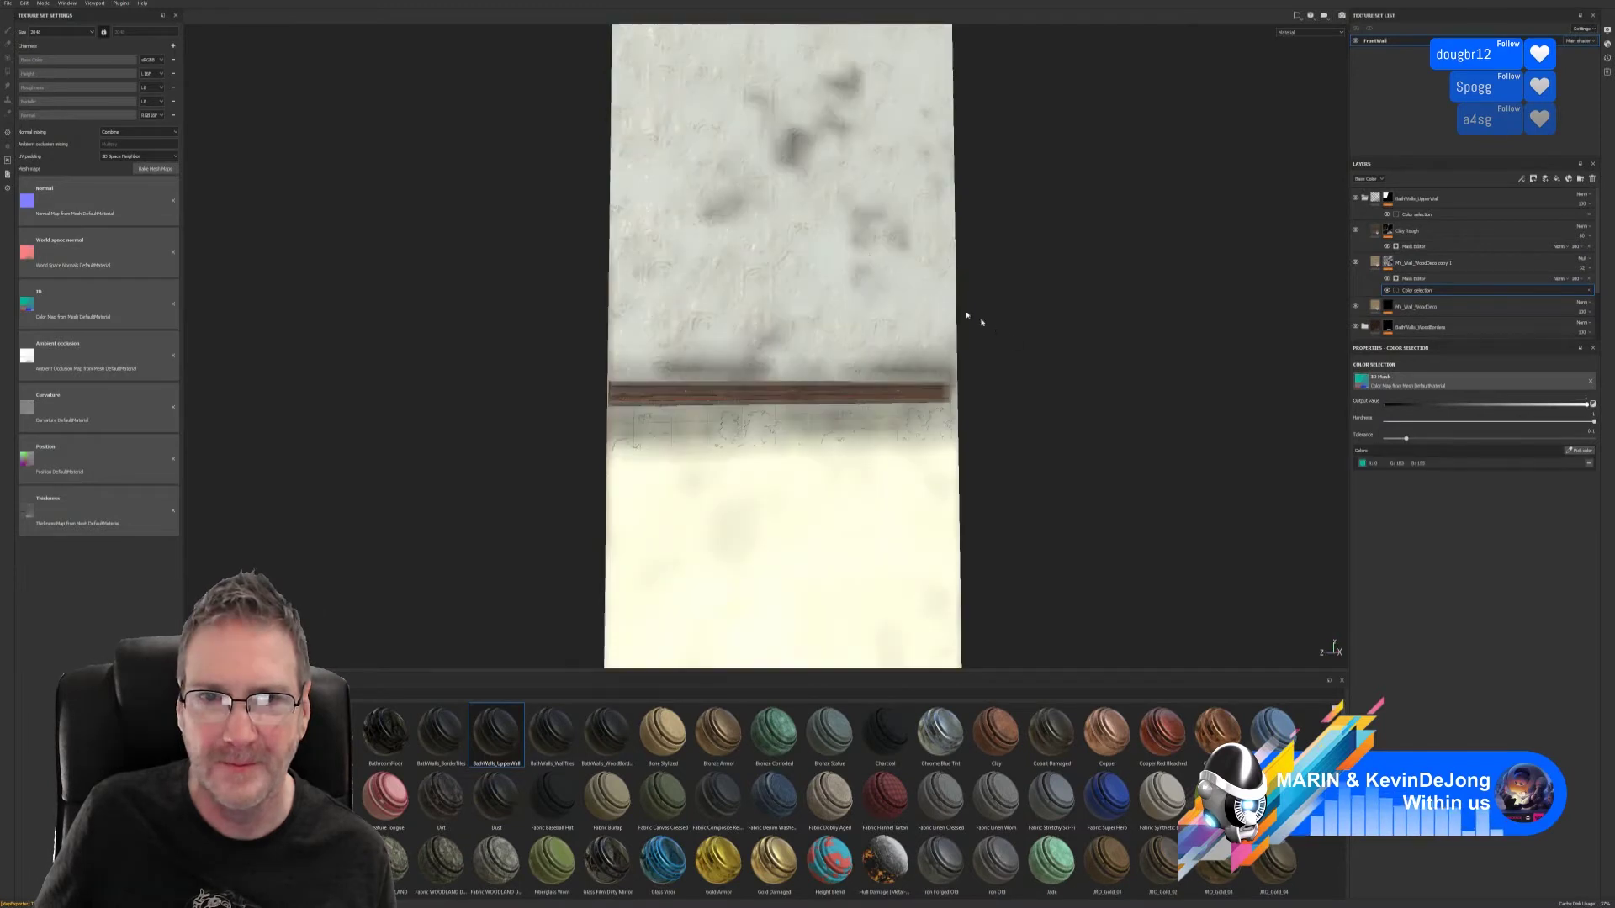
- Pick the teal upper wall for the Color Selection mask of the original wood deco layer in the BathWalls_UpperWall group
scroll(1409, 278, down, 2)
drag(1409, 278, 1413, 266)
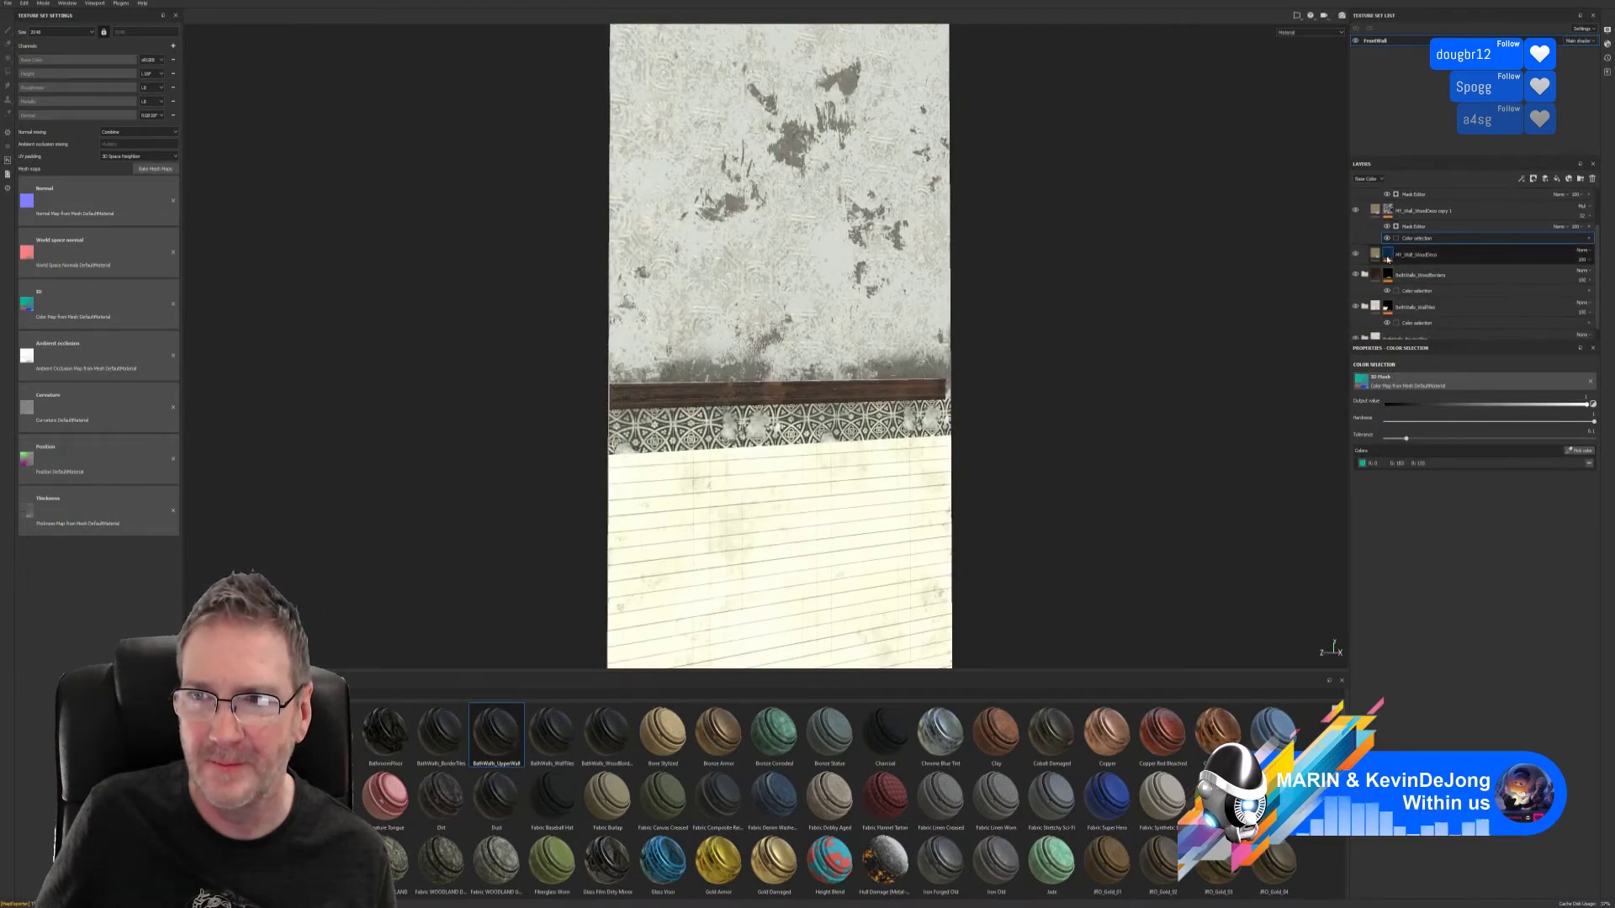
click(1579, 450)
click(946, 251)
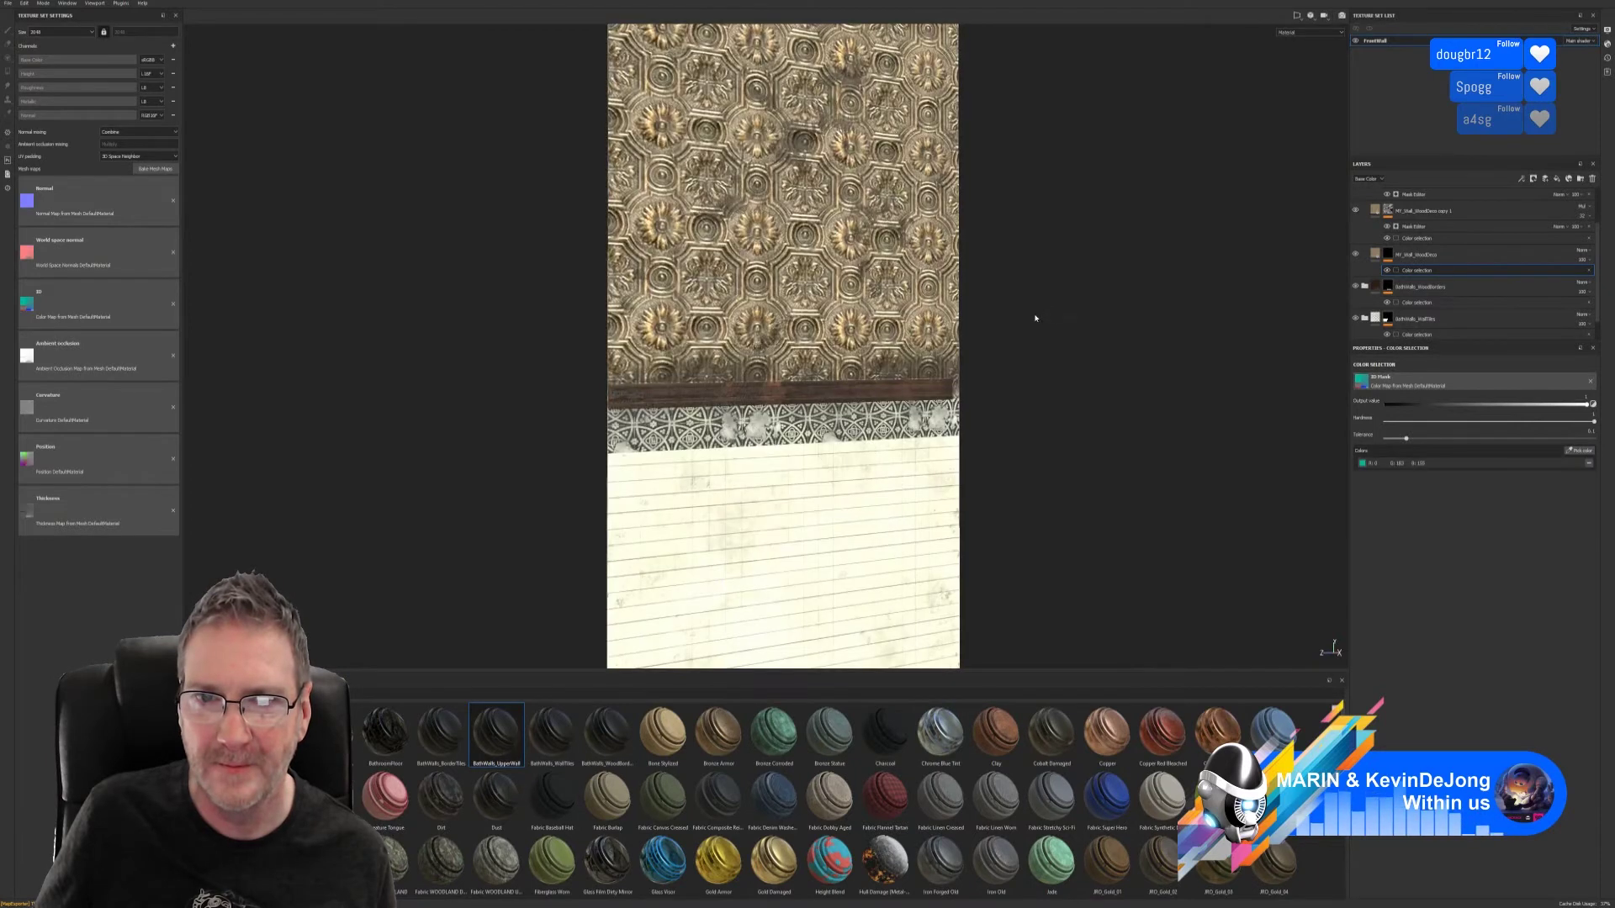
- Remove the blue ID color from the wood border group's Color Selection mask and pick the blue strip again
click(1414, 303)
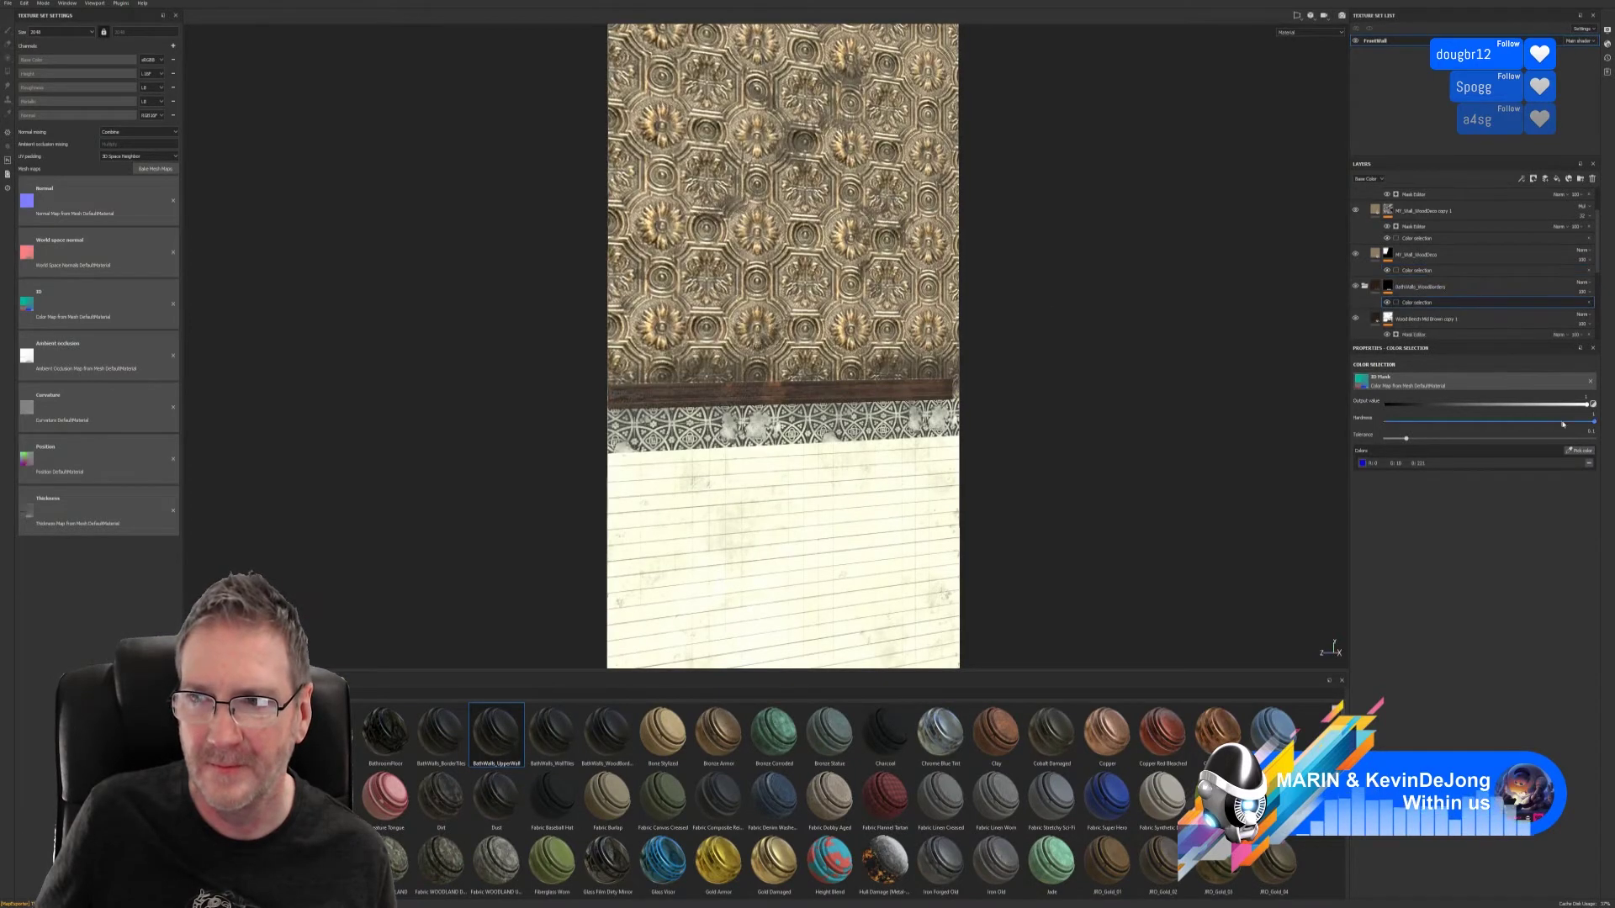
click(1588, 463)
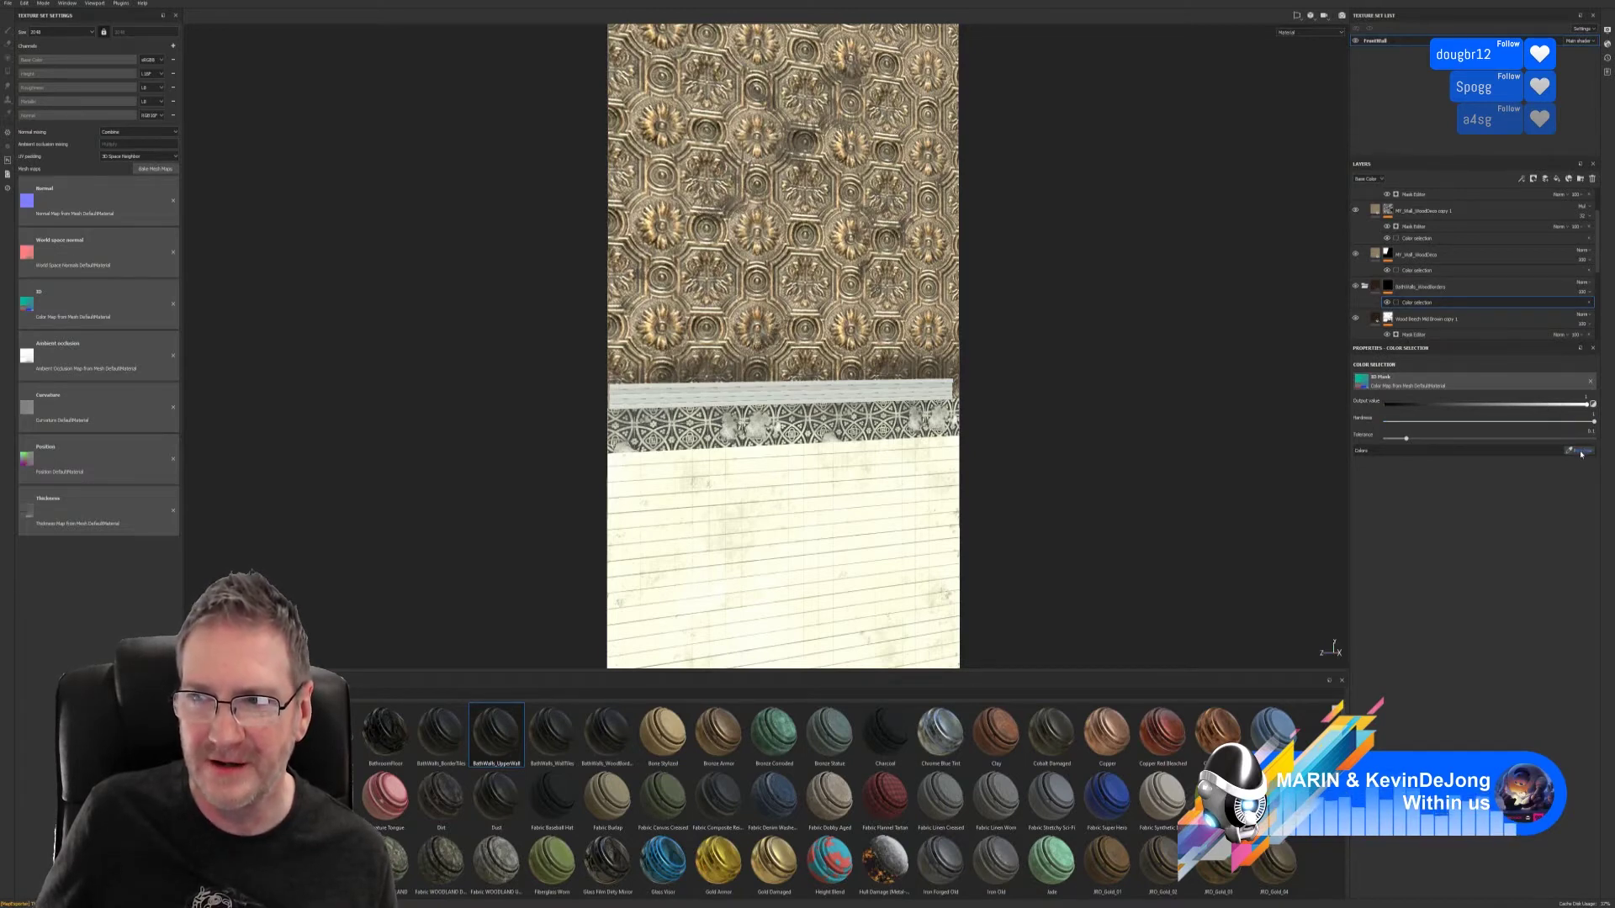
click(1581, 452)
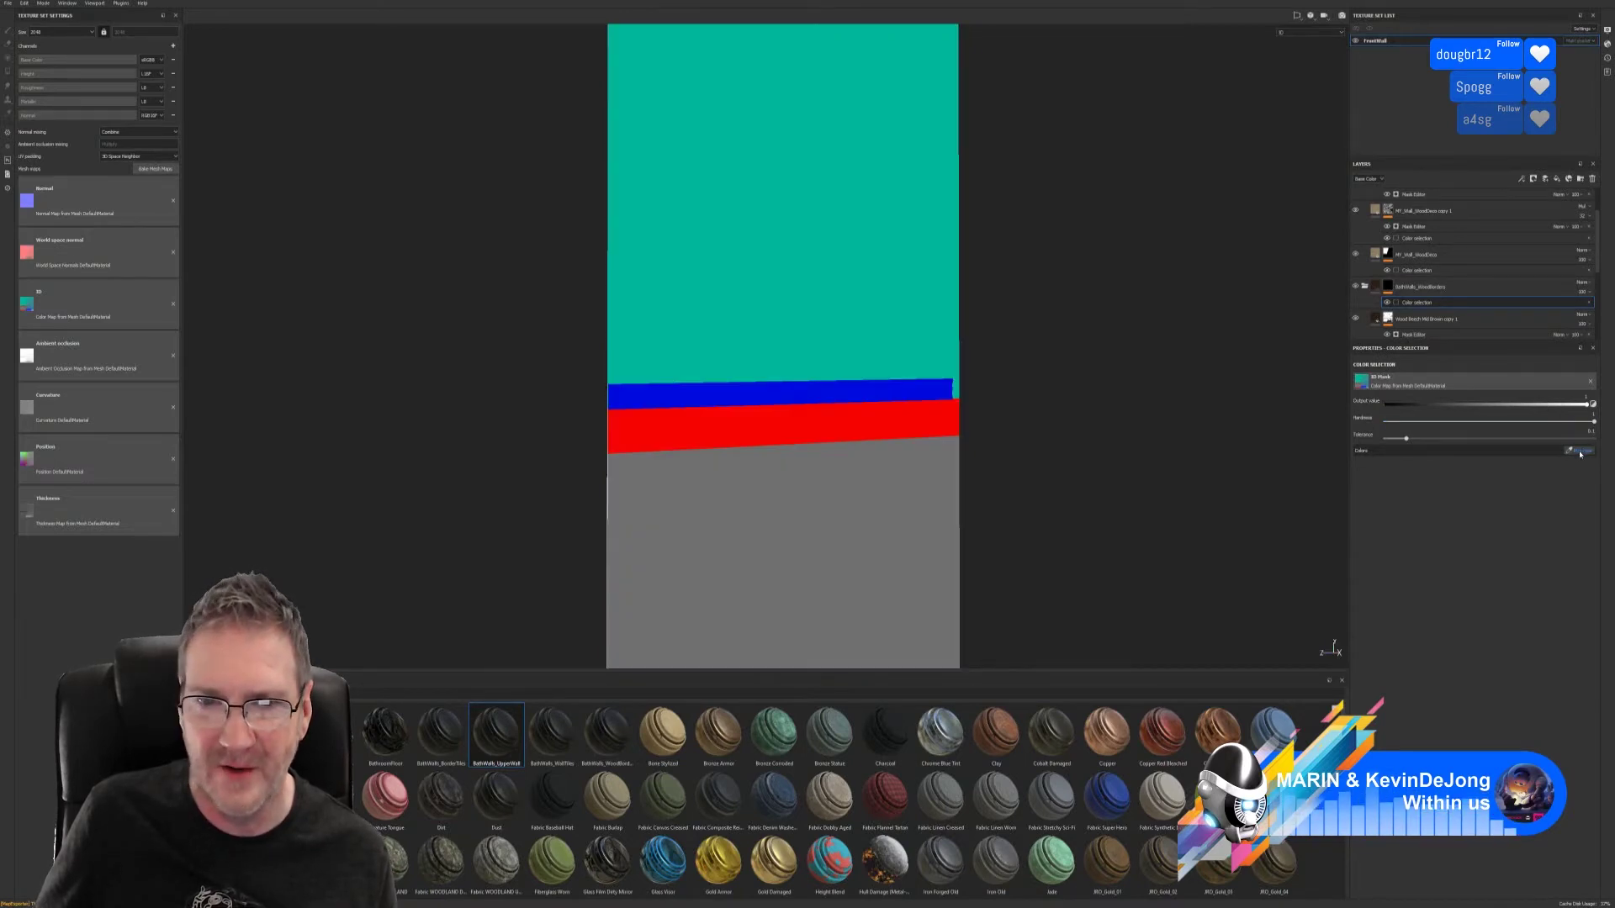
click(939, 389)
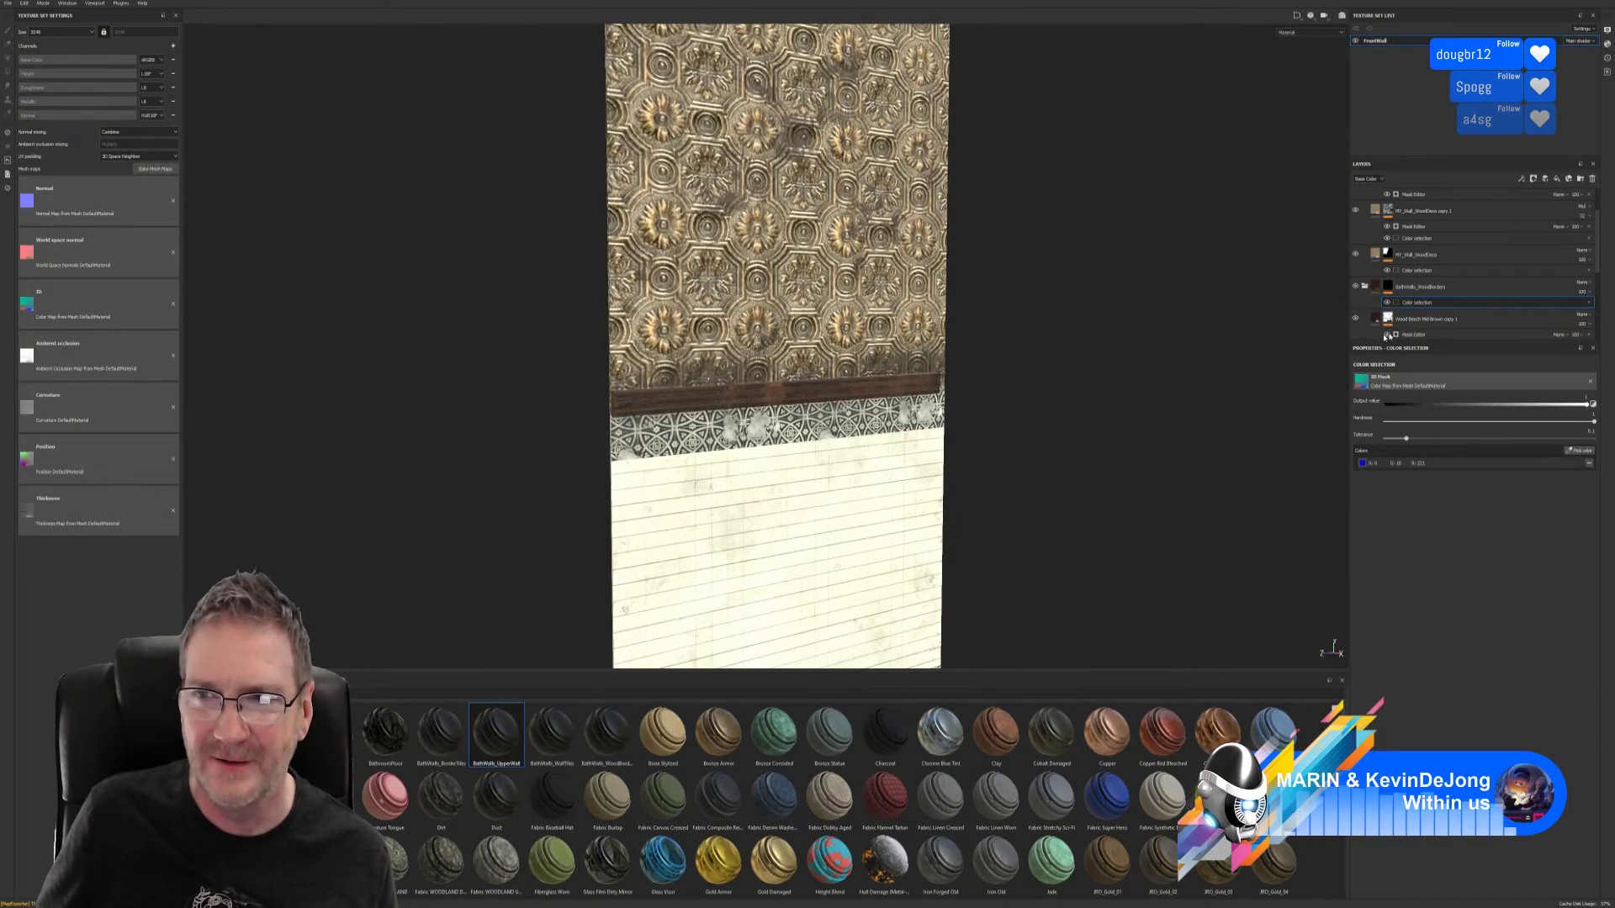
- Raise the Global Balance of the Mask Editor on the rough layer directly inside the BathWalls_UpperWall group
scroll(1421, 304, up, 2)
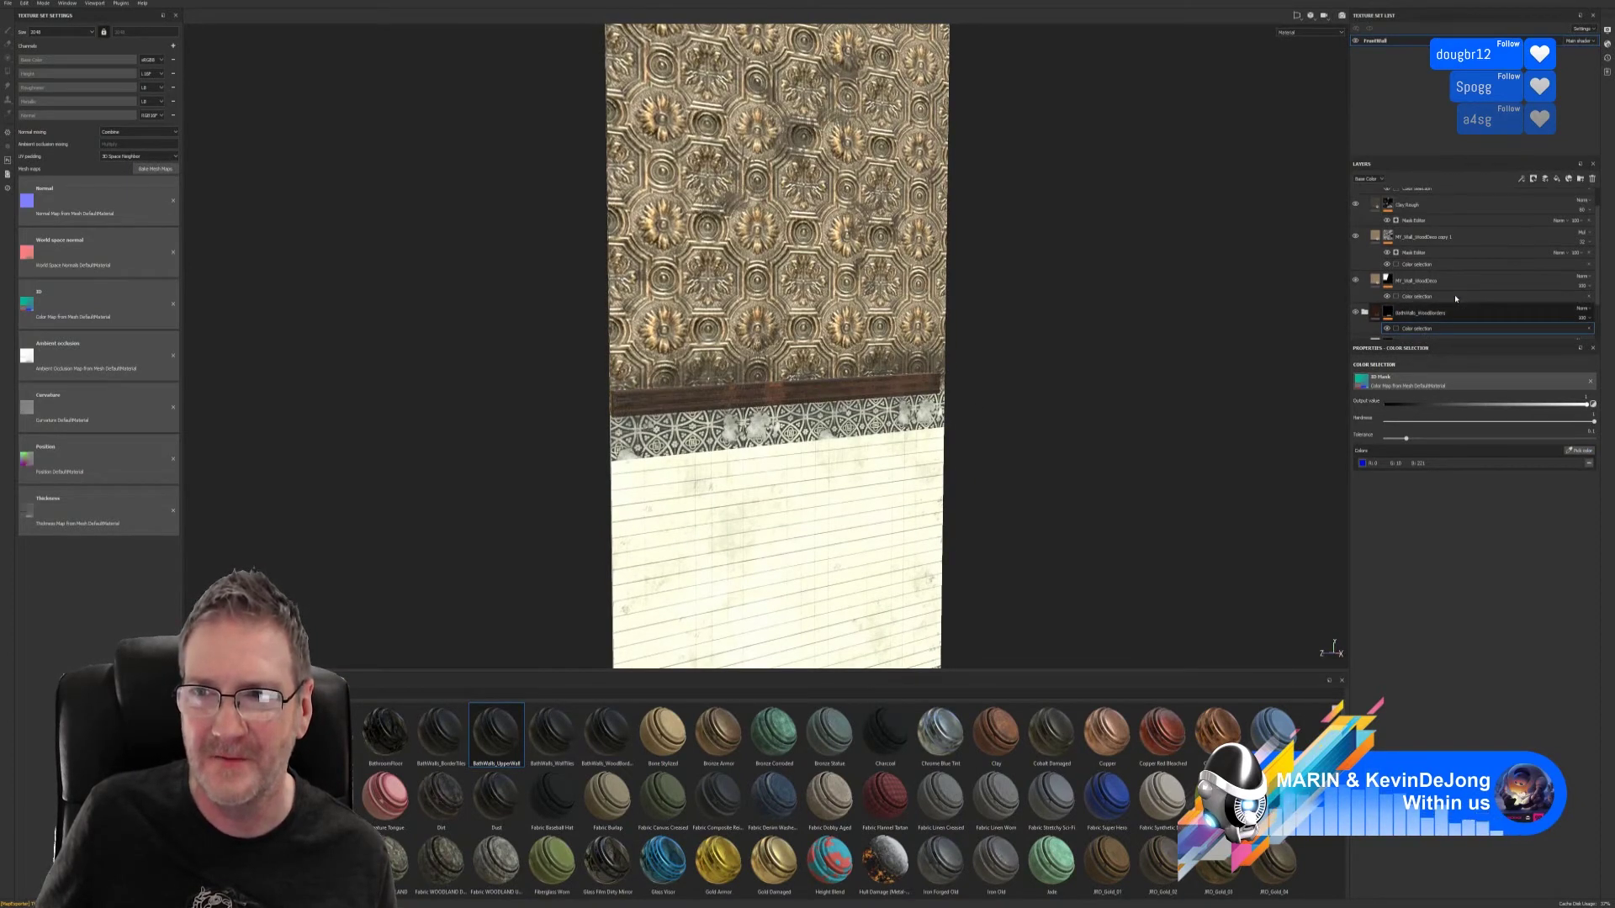
alt+drag(891, 253, 937, 250)
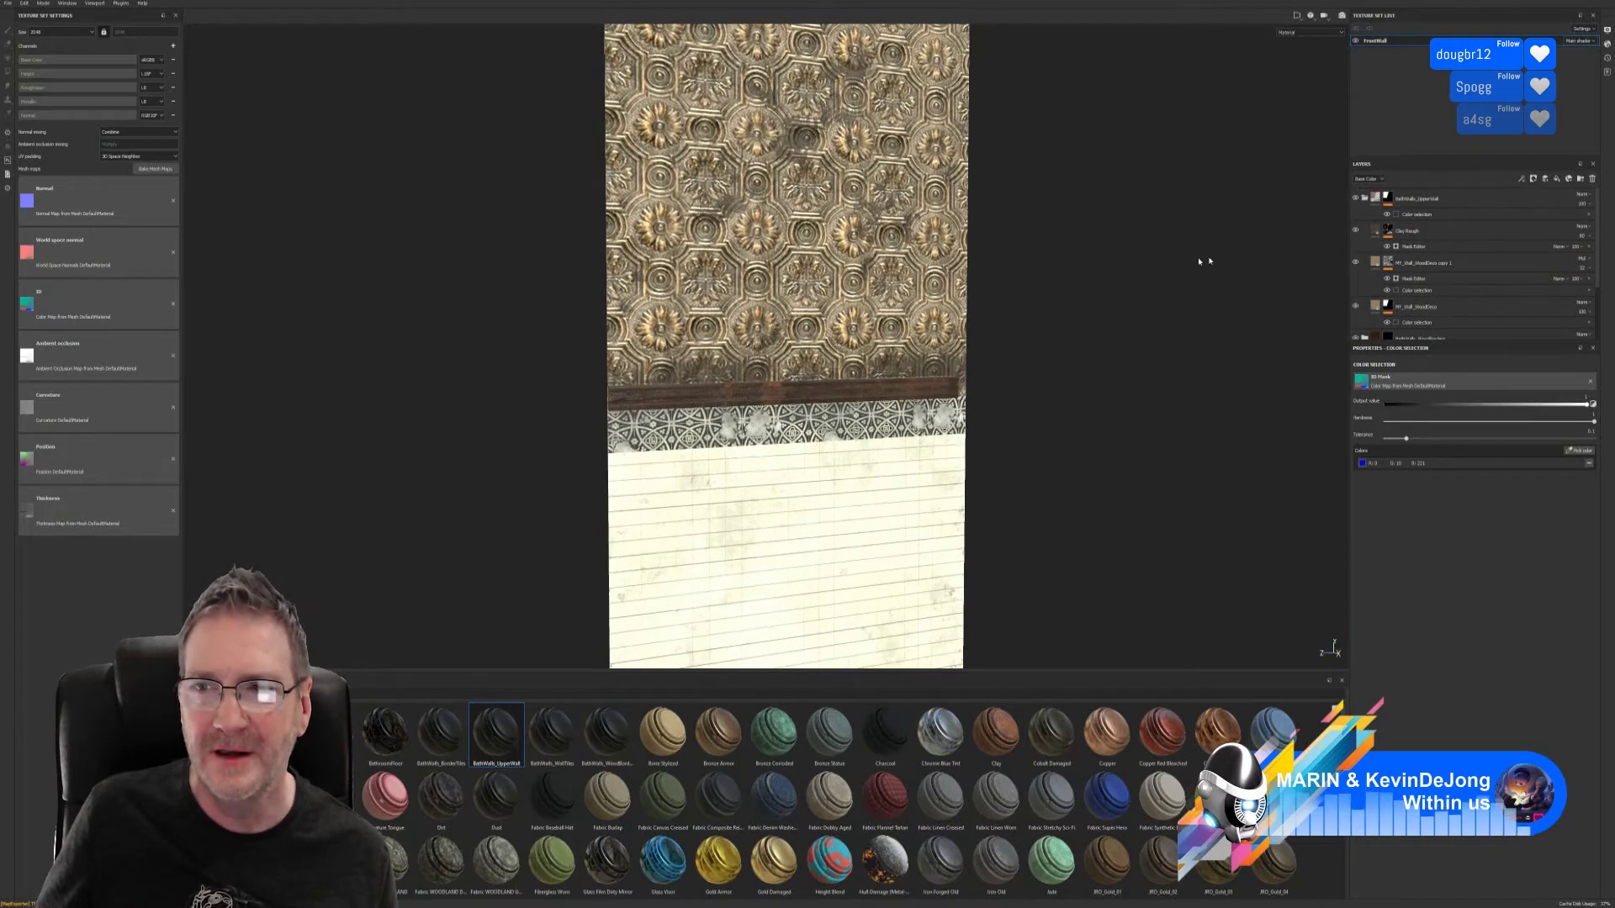
alt+middle_drag(1045, 253, 1036, 291)
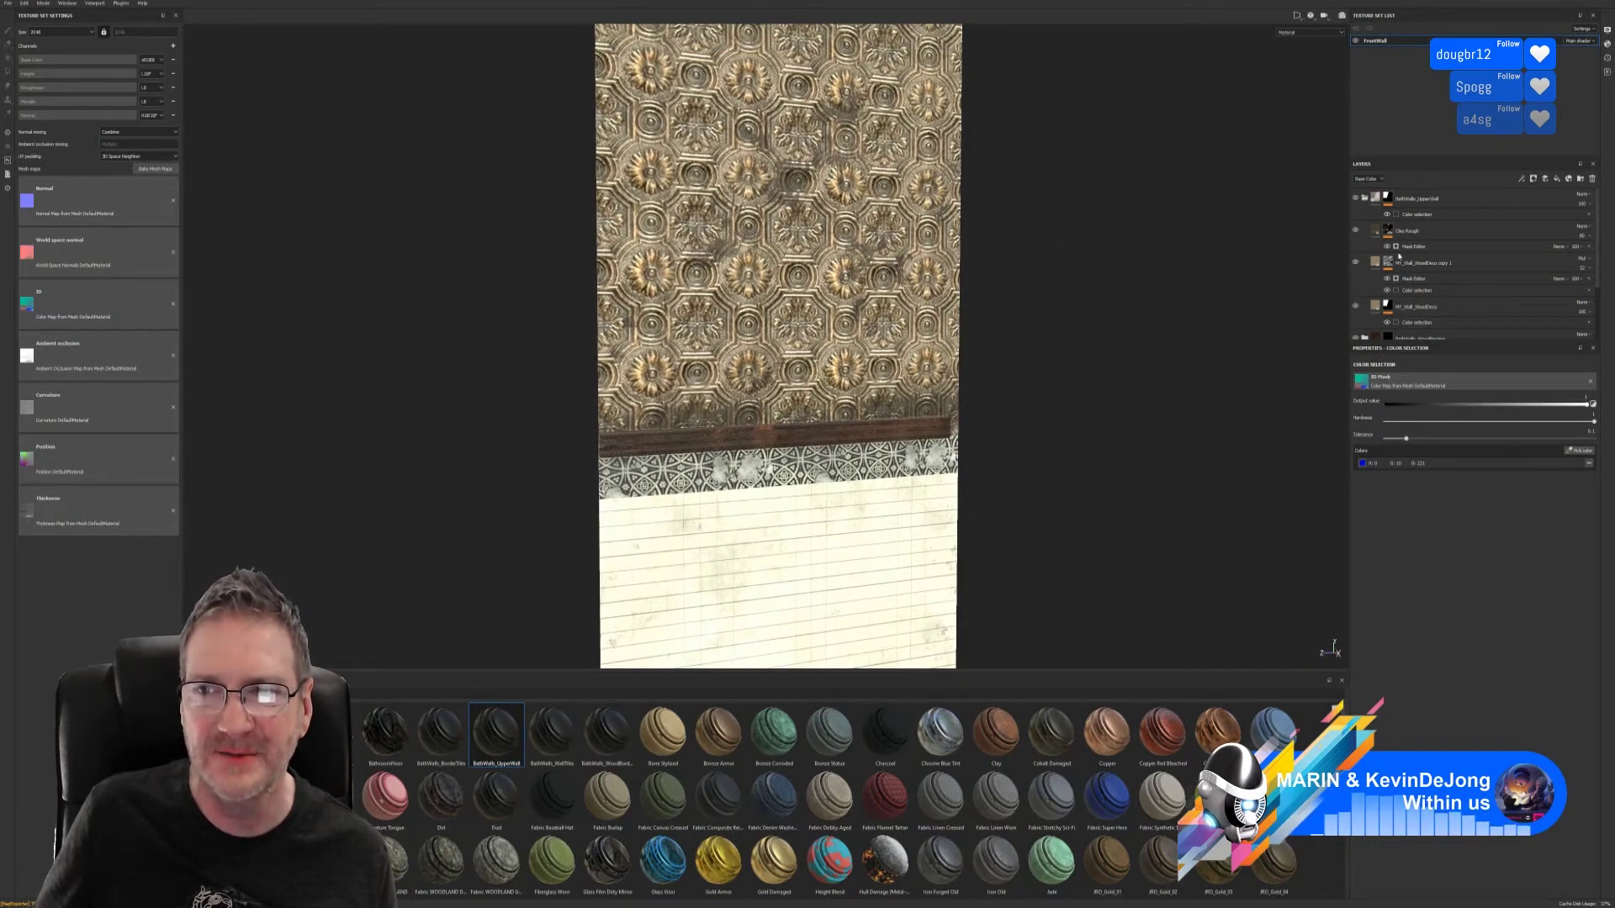
click(1389, 200)
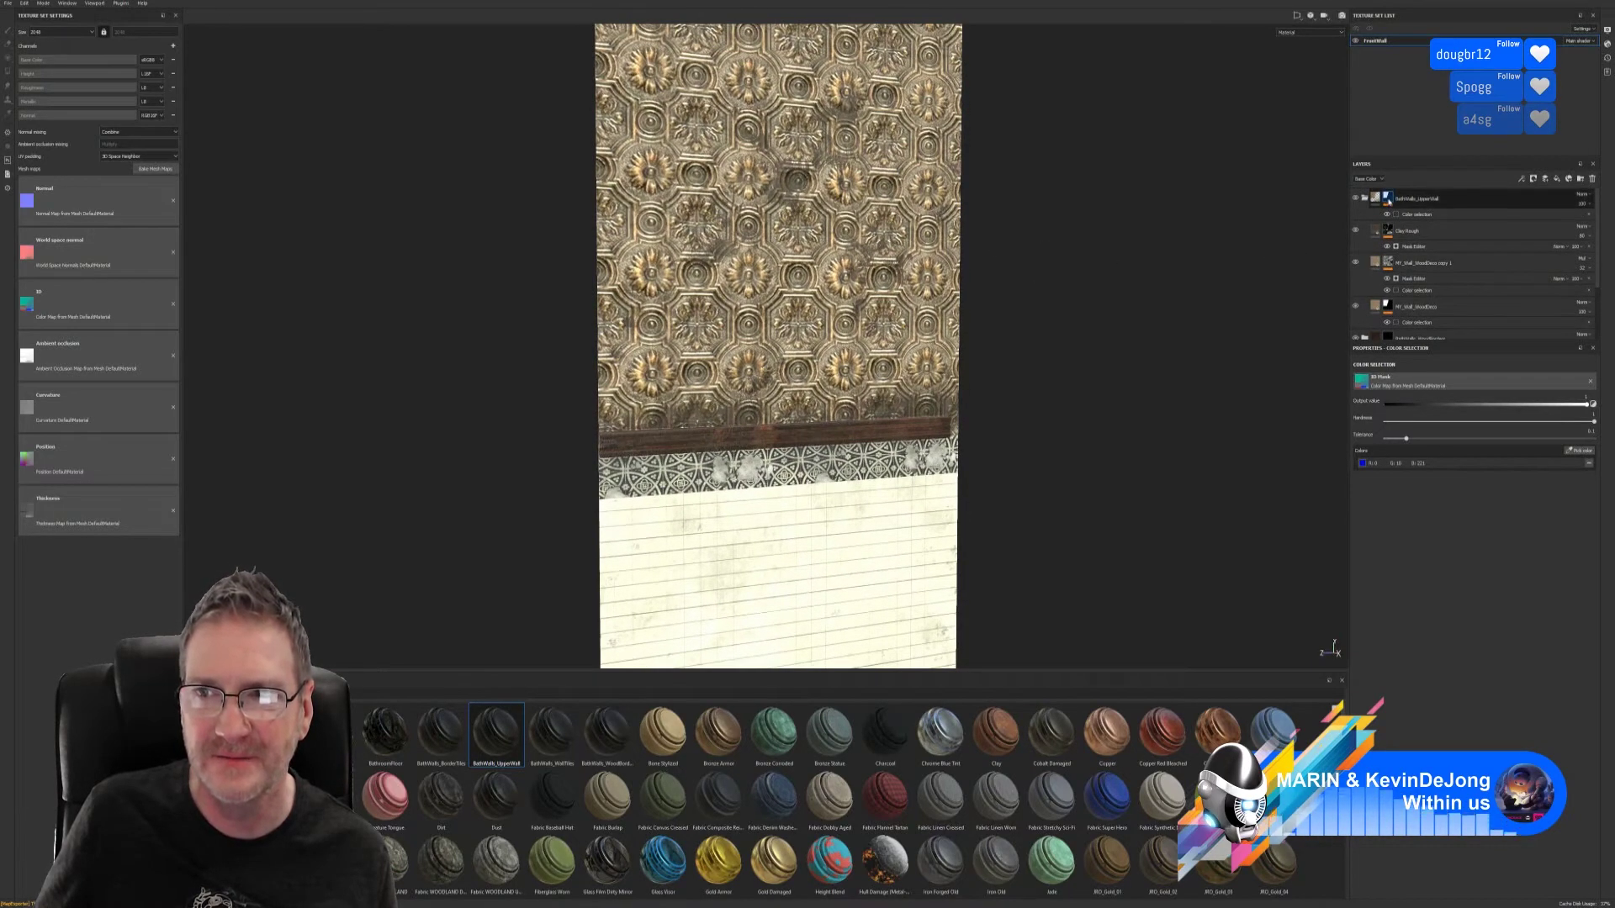
click(1414, 248)
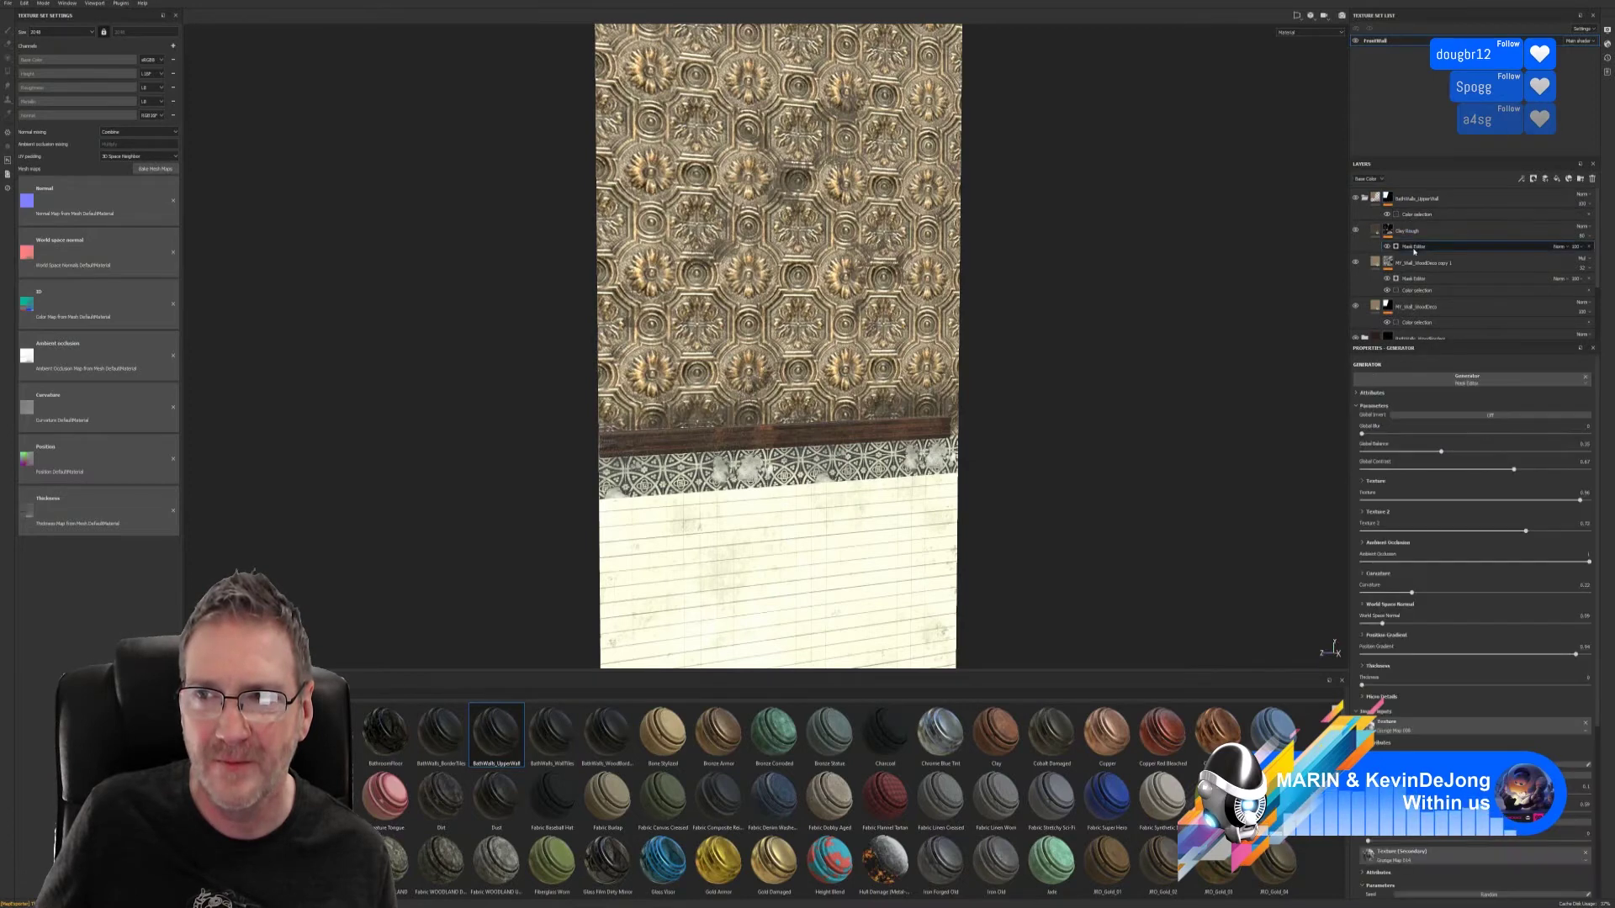
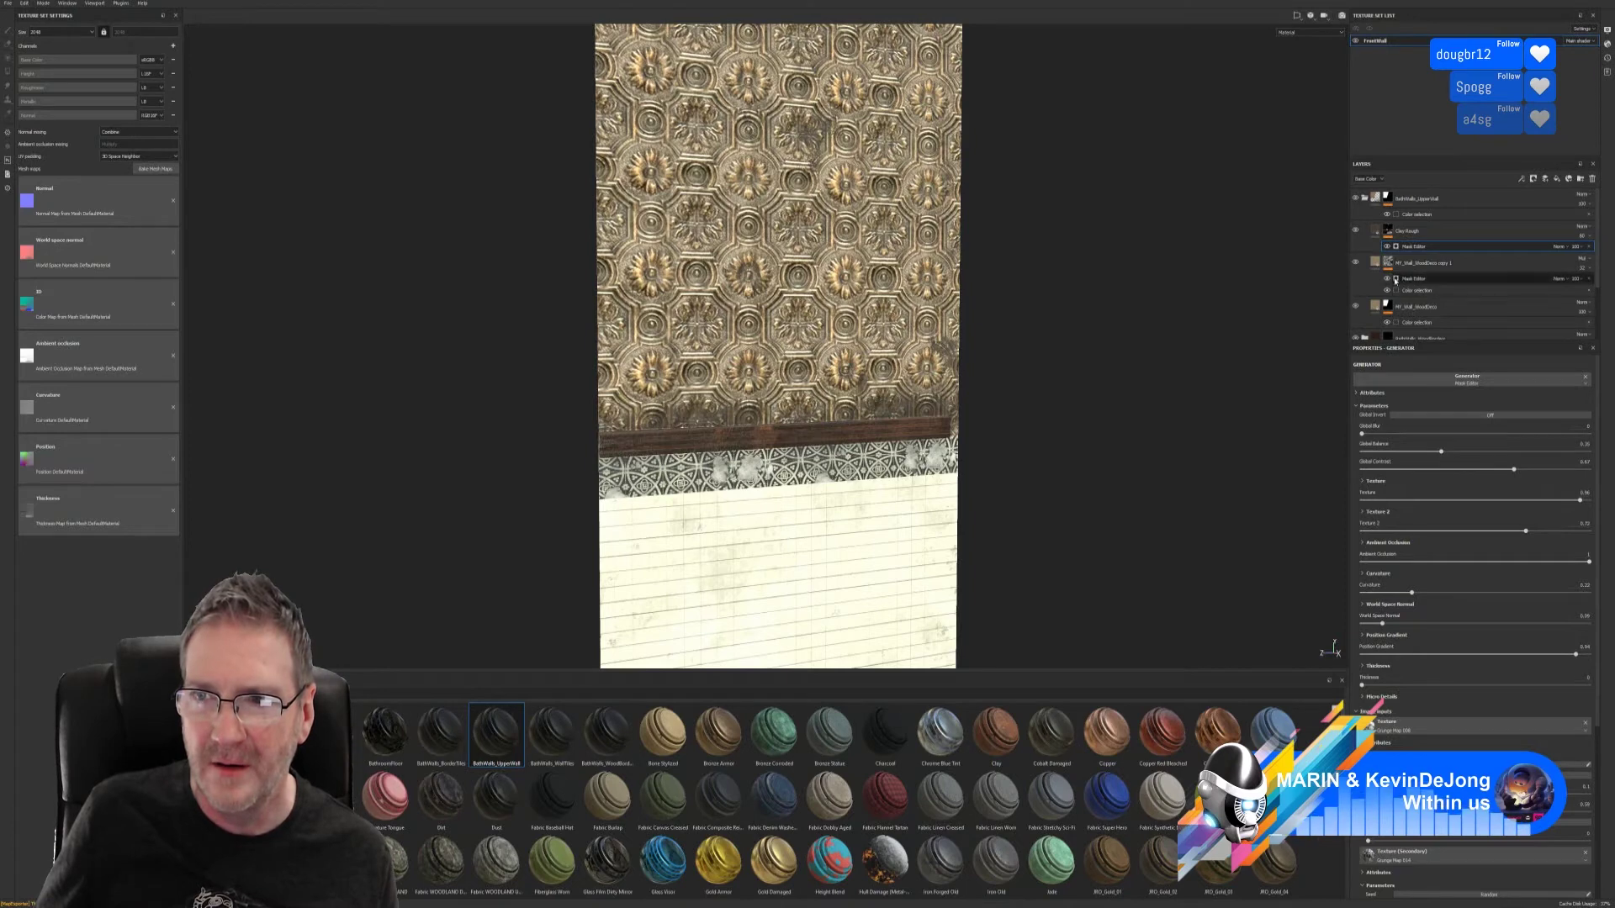
click(1413, 279)
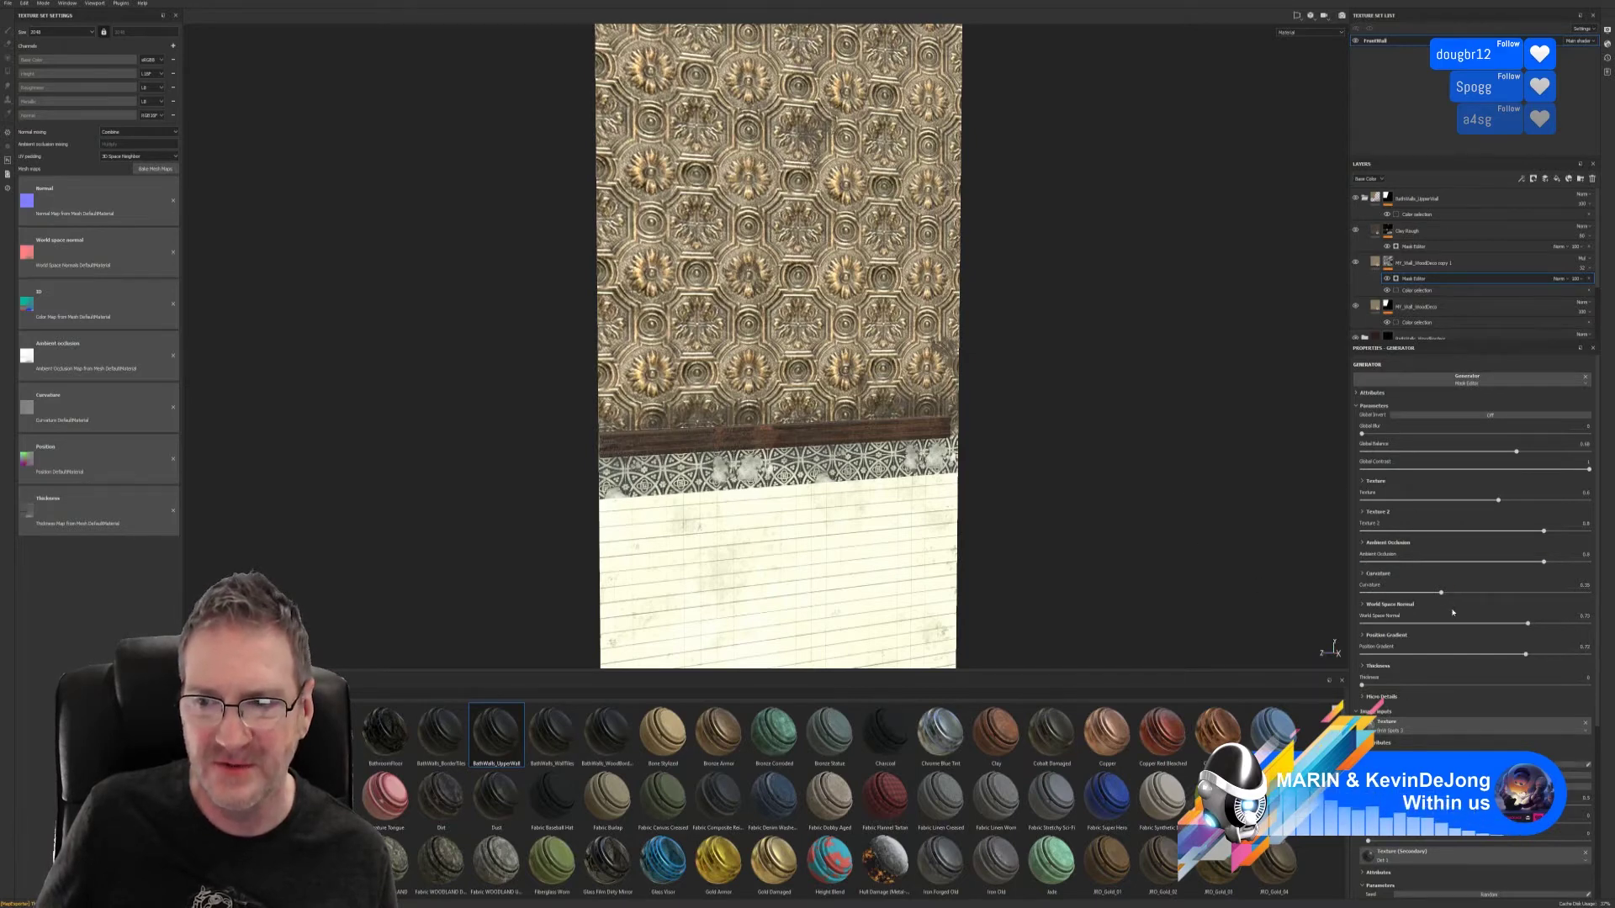
key(Return)
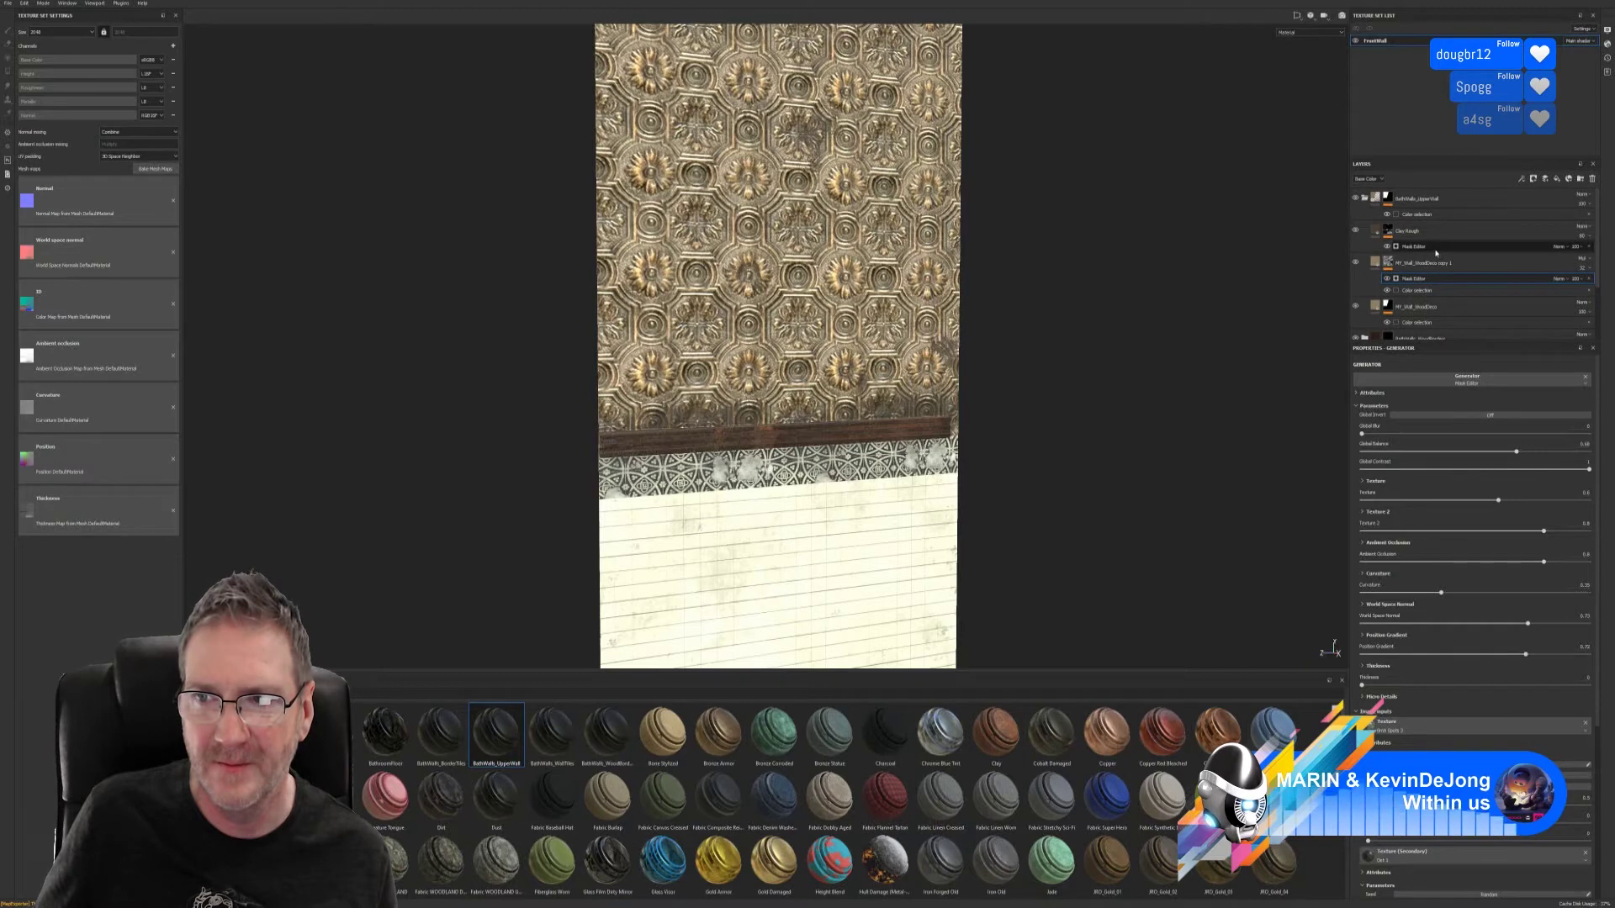
click(1450, 247)
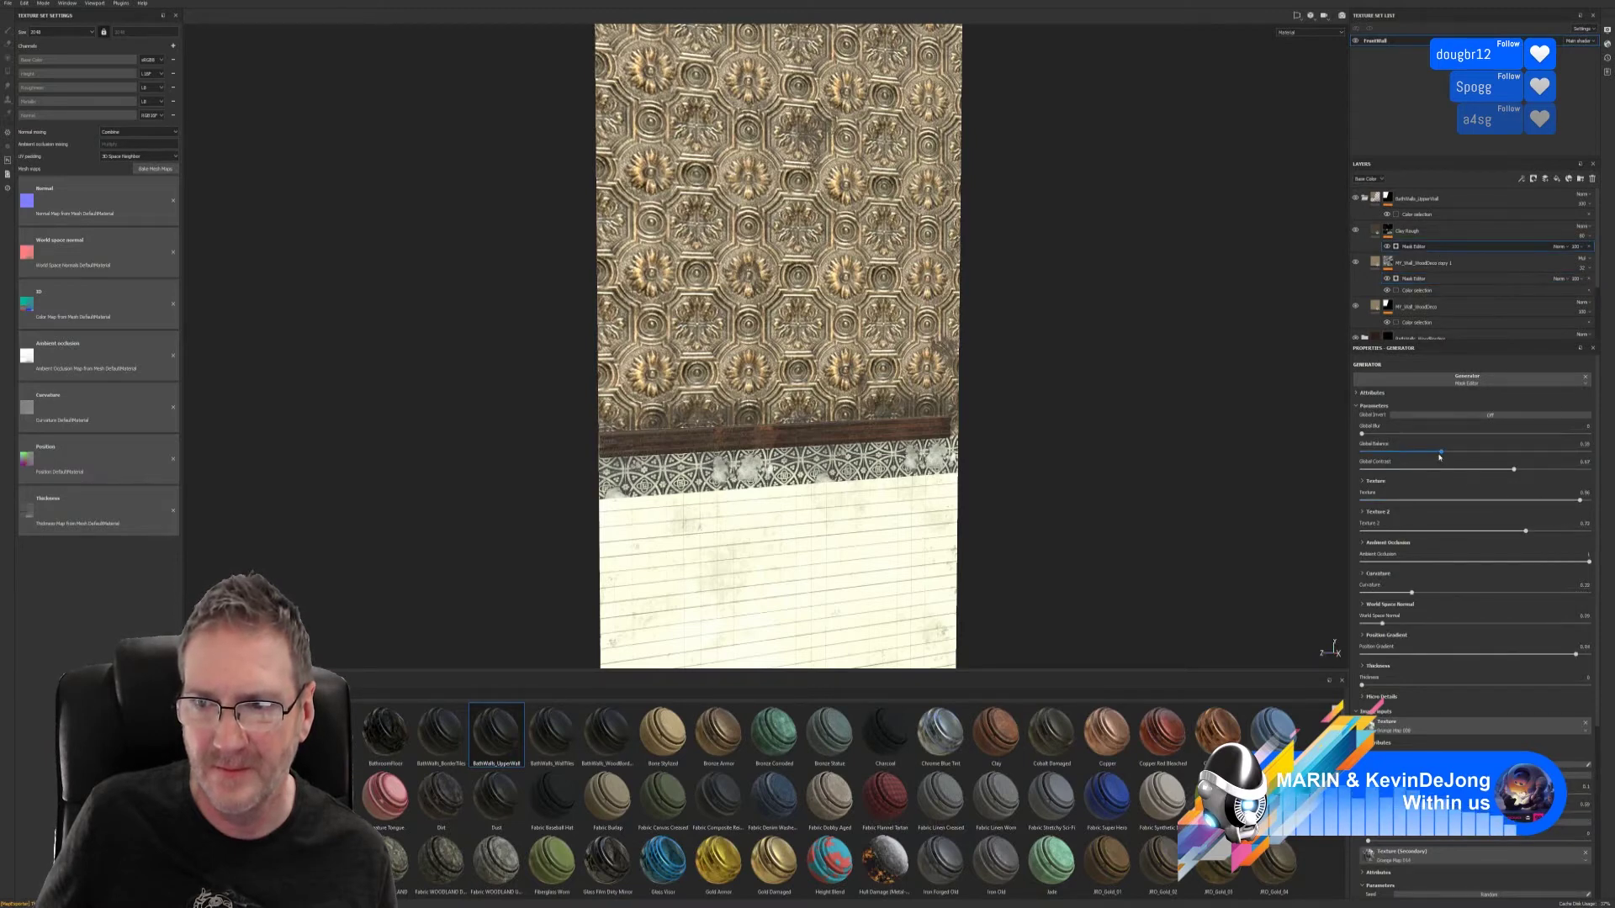
drag(1444, 453, 1464, 452)
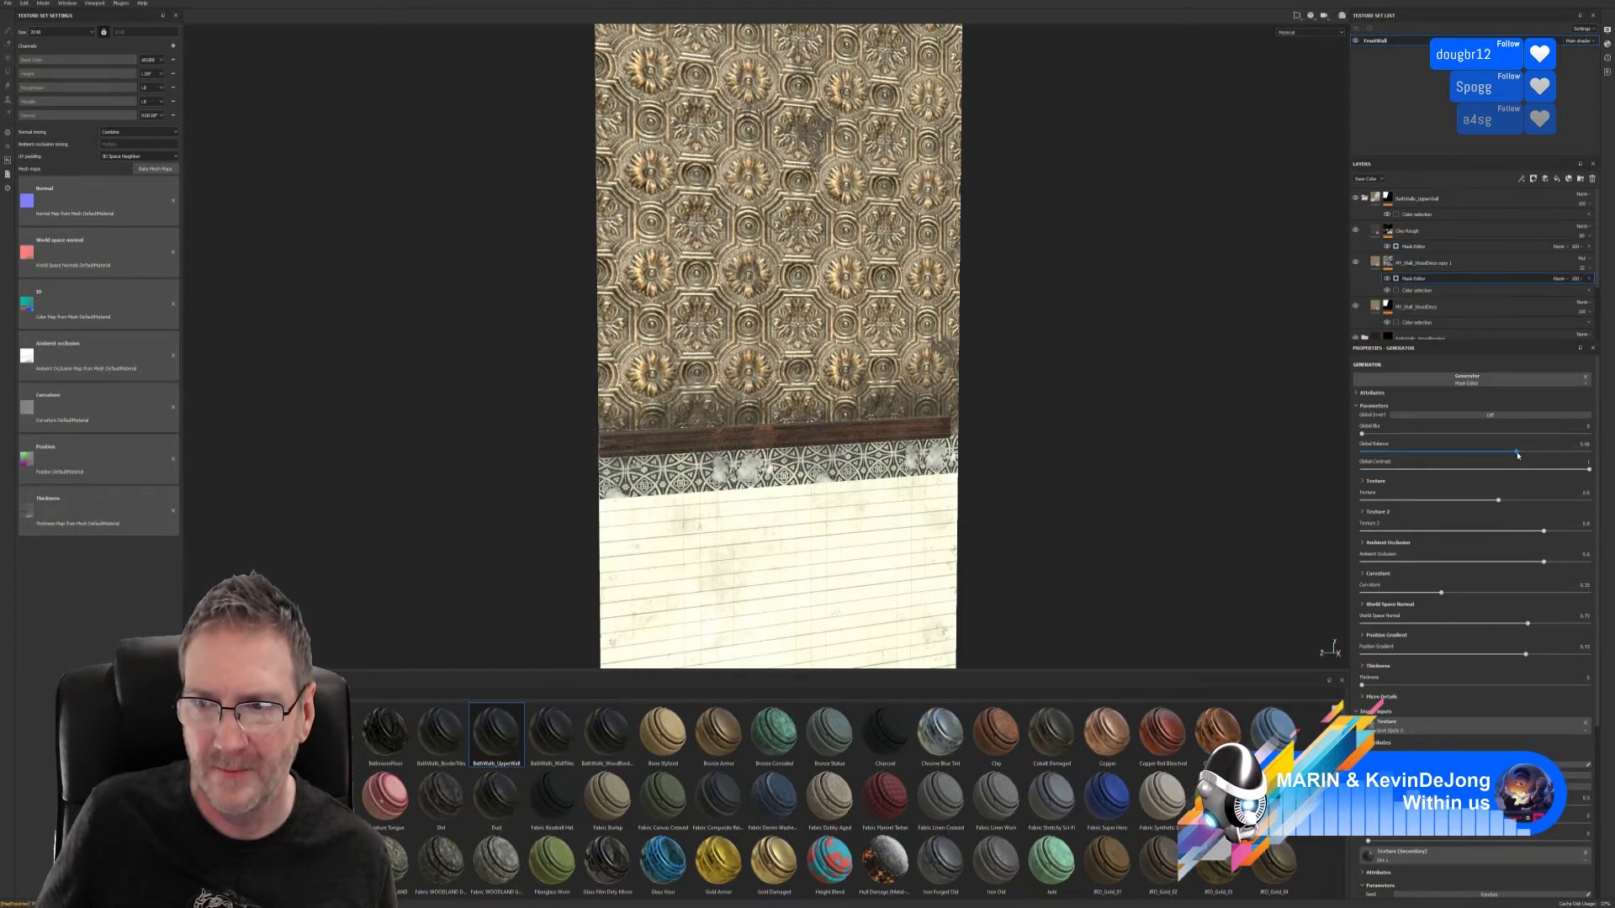
- Raise the Global Balance of the wood deco copy 1 layer's Mask Editor to about 0.72
mouse_move(1518, 455)
mouse_down()
mouse_move(1468, 452)
mouse_move(1536, 452)
mouse_move(1524, 452)
mouse_up()
scroll(1106, 378, down, 5)
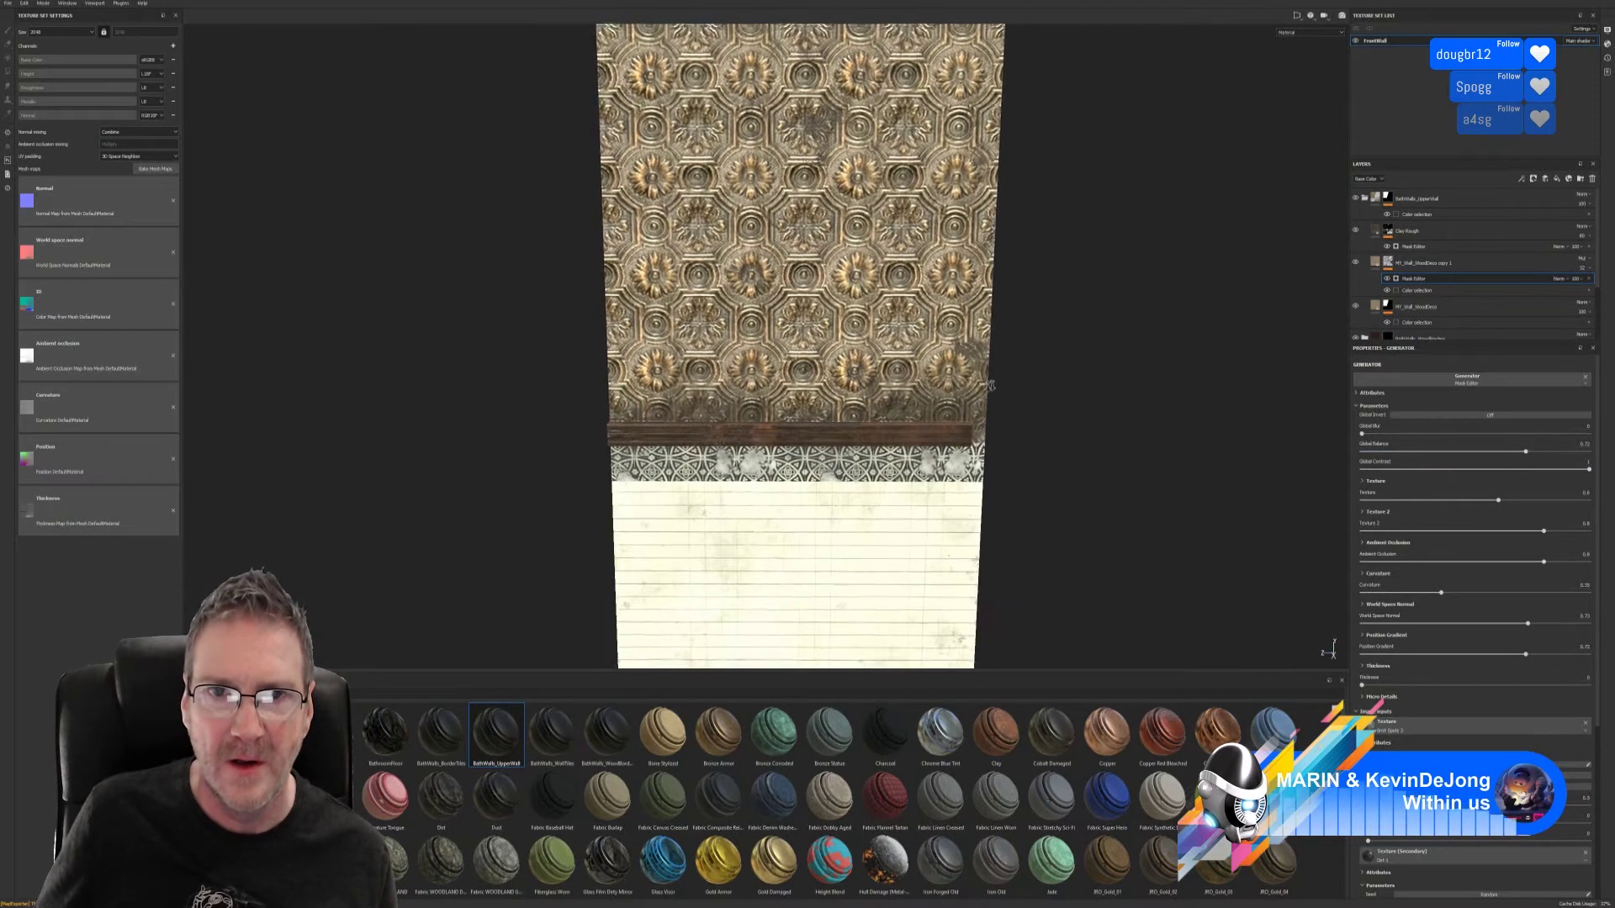
alt+drag(589, 425, 624, 379)
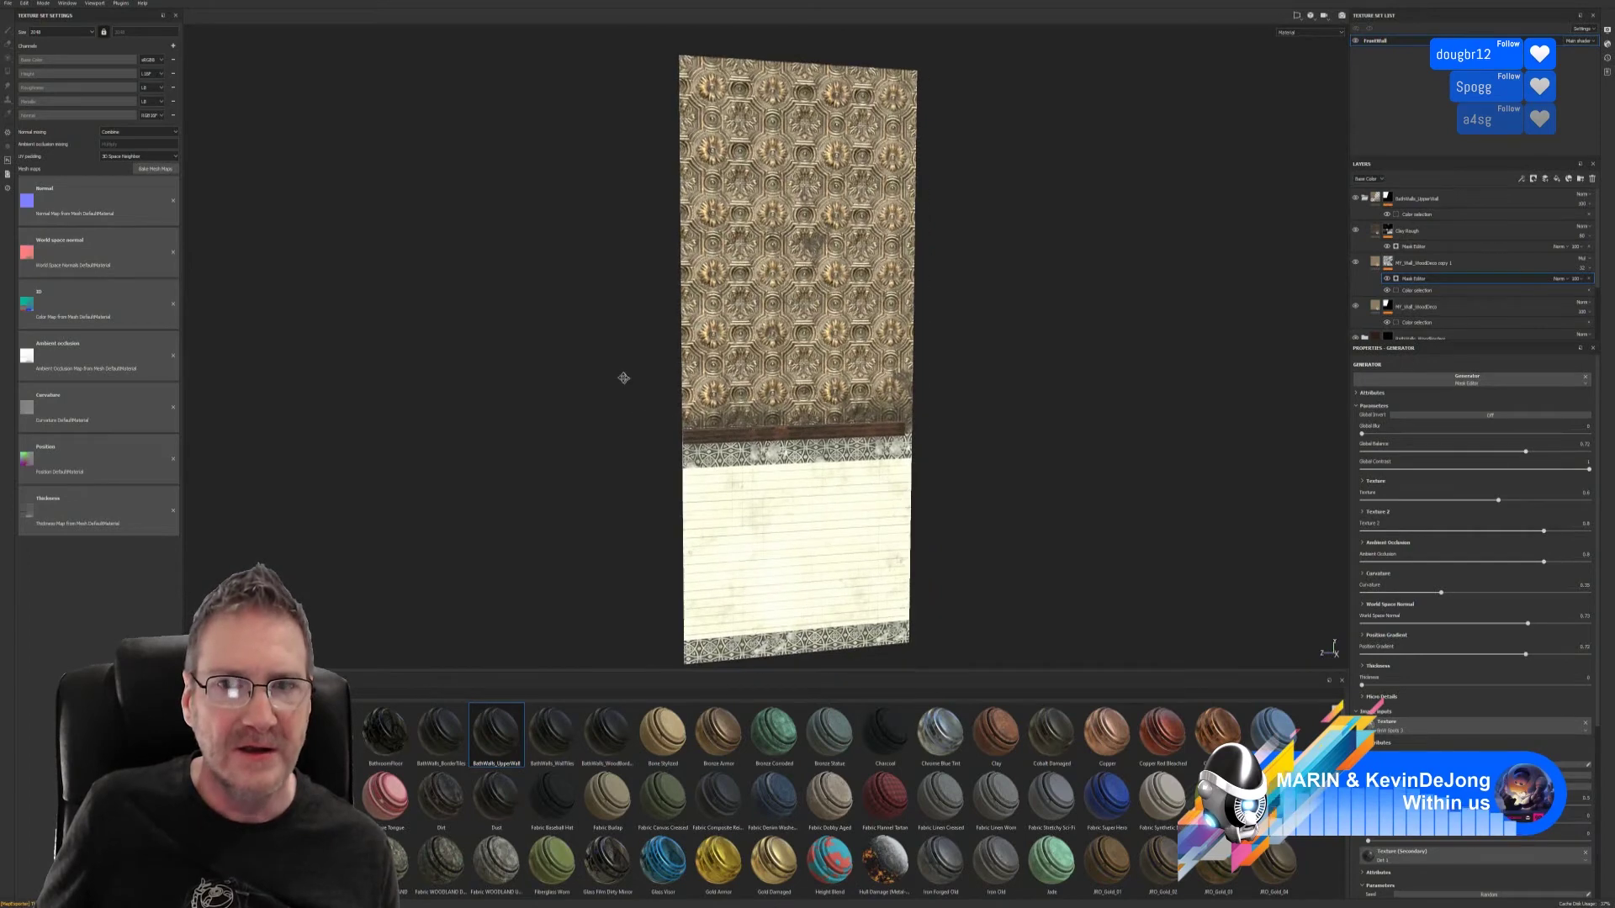
- Save the project under the name FrontWall in the Walls Floor folder
click(7, 4)
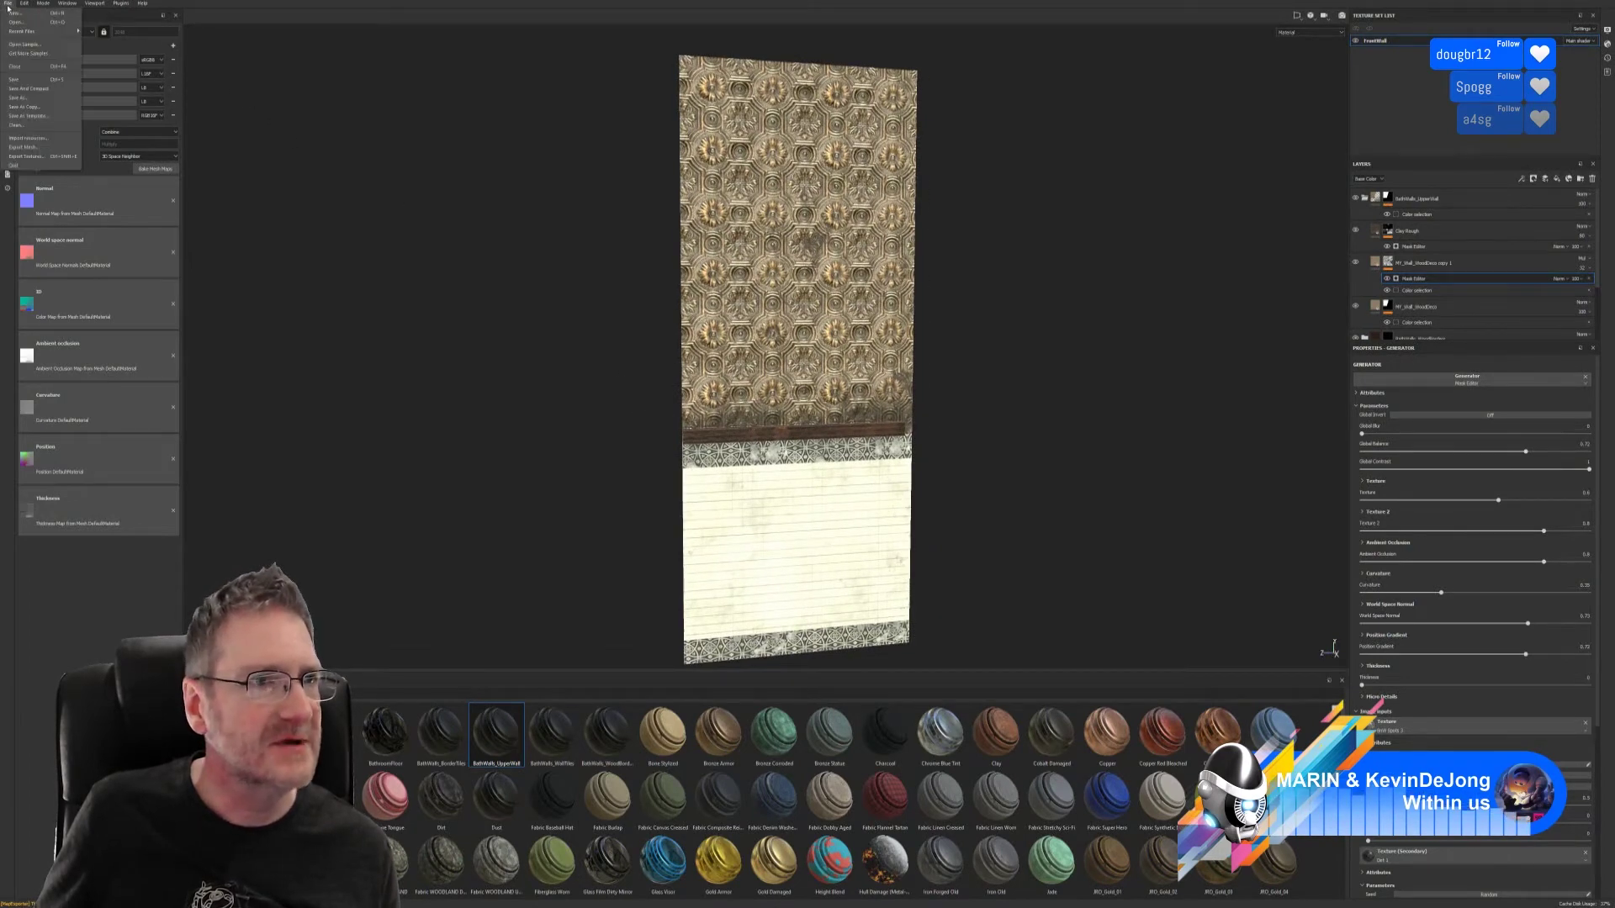
click(27, 99)
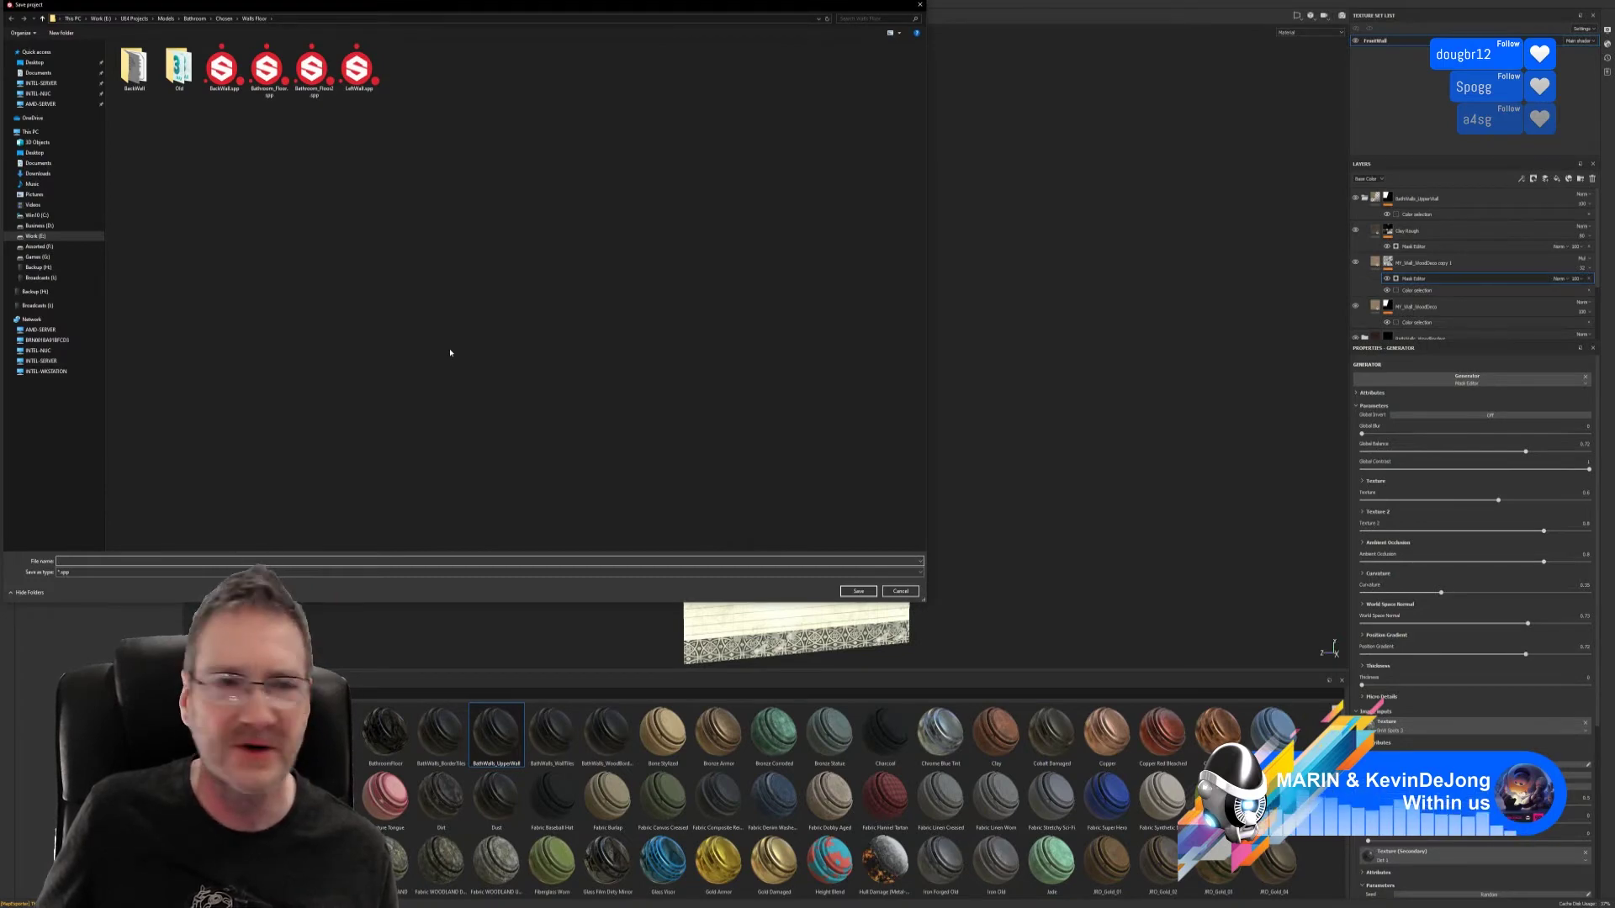
text(Fro)
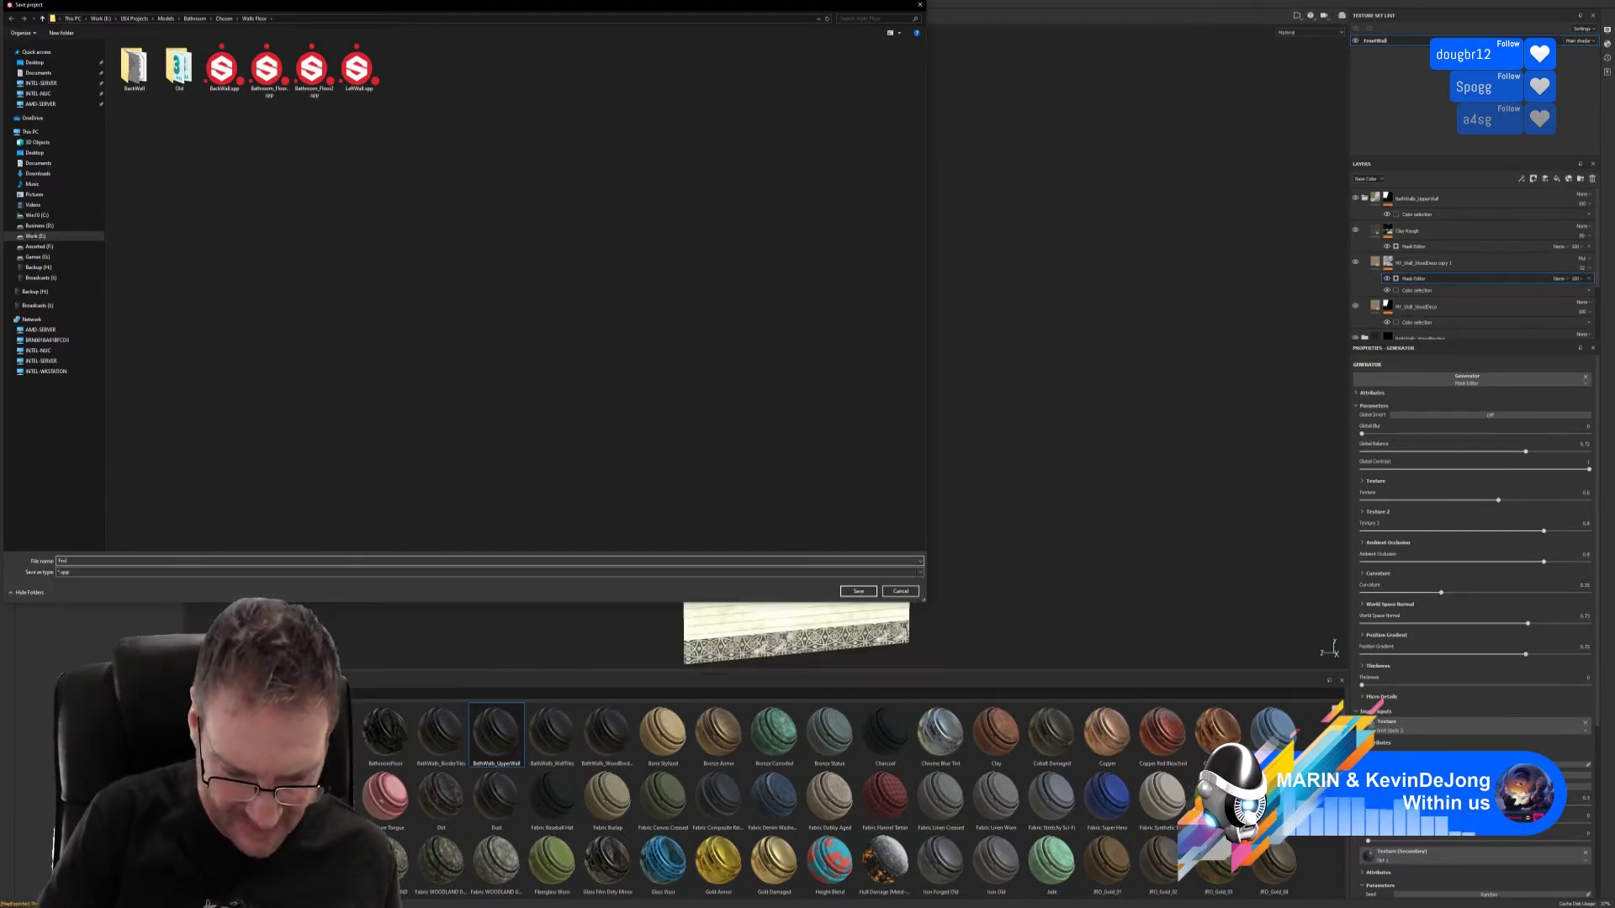
text(ntWall)
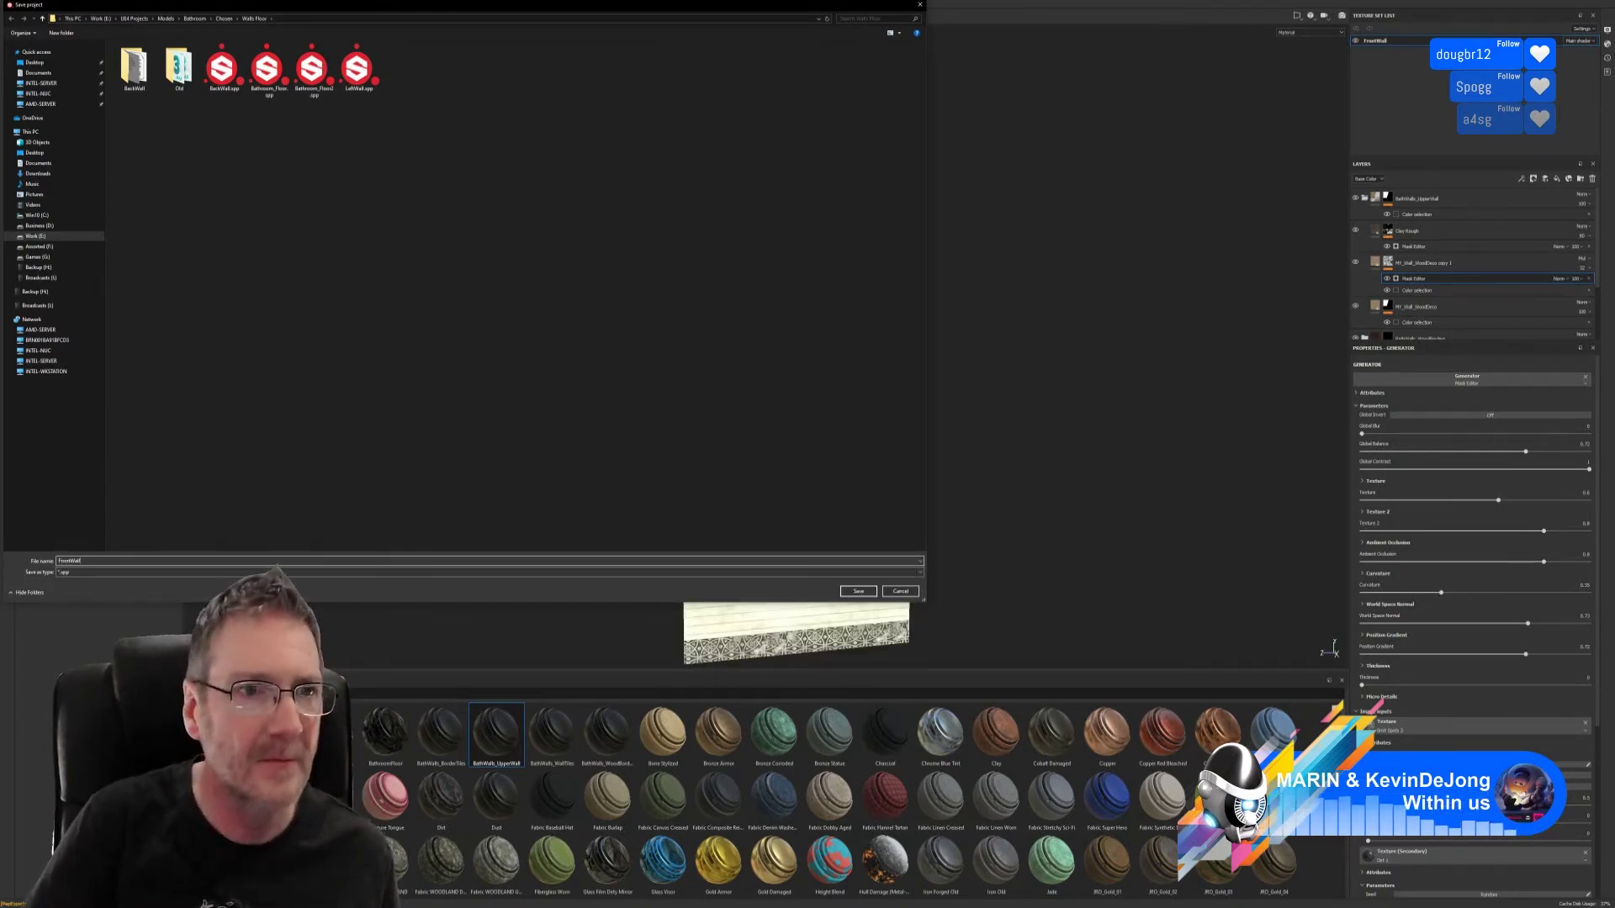
key(Return)
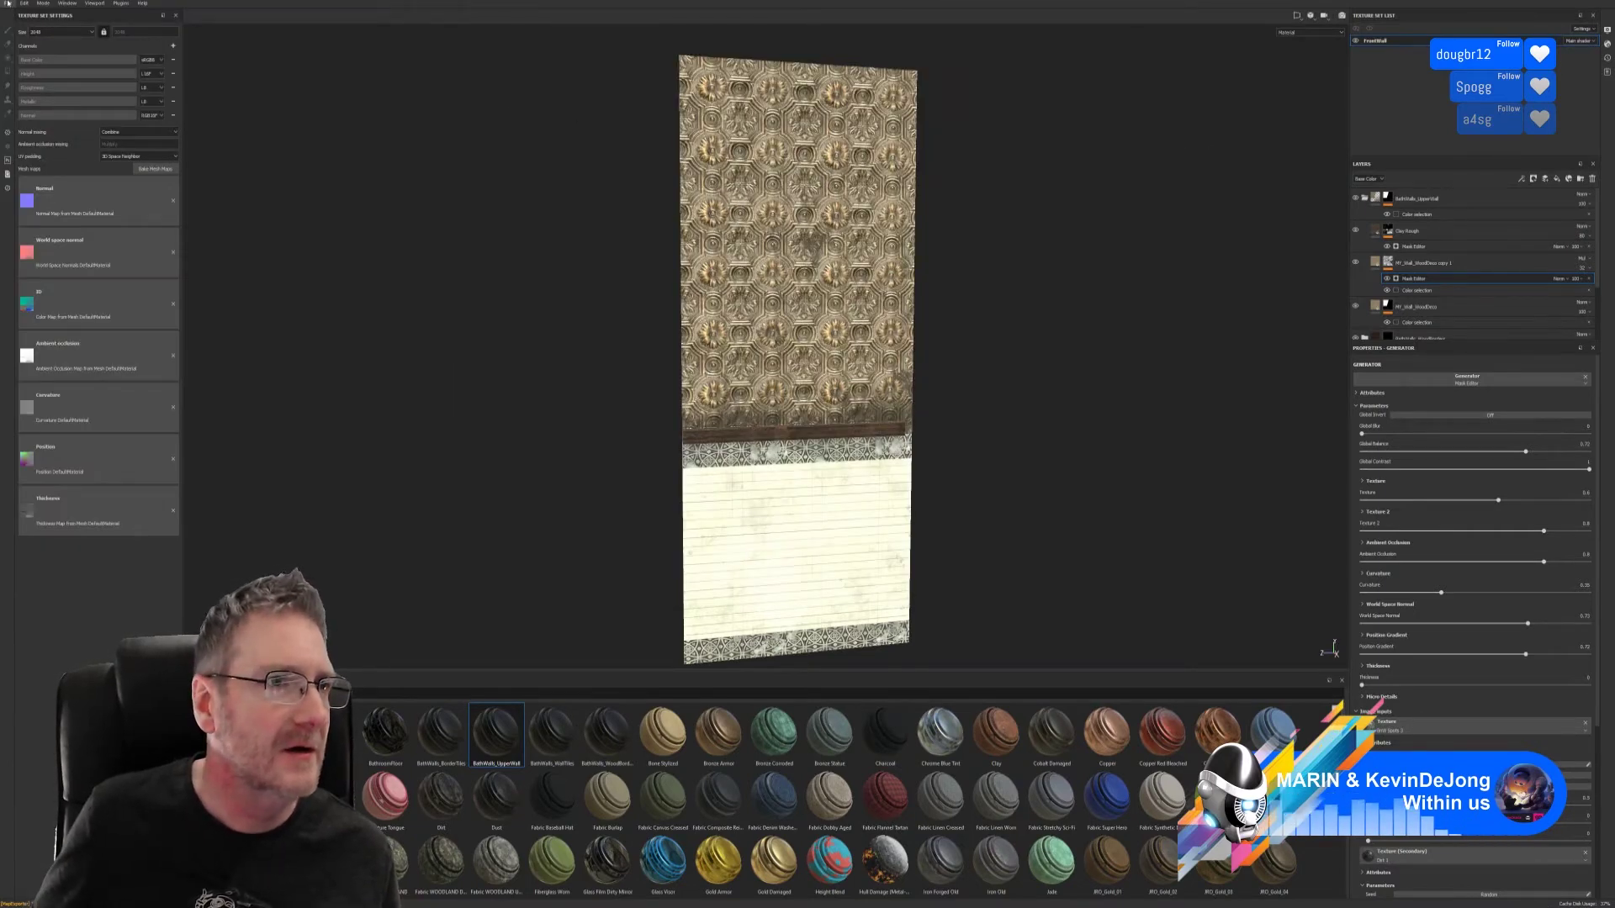
- Start a texture export and browse for its output folder to Models > Bathroom > Chosen > Walls Floor on the Work drive
click(6, 3)
click(34, 159)
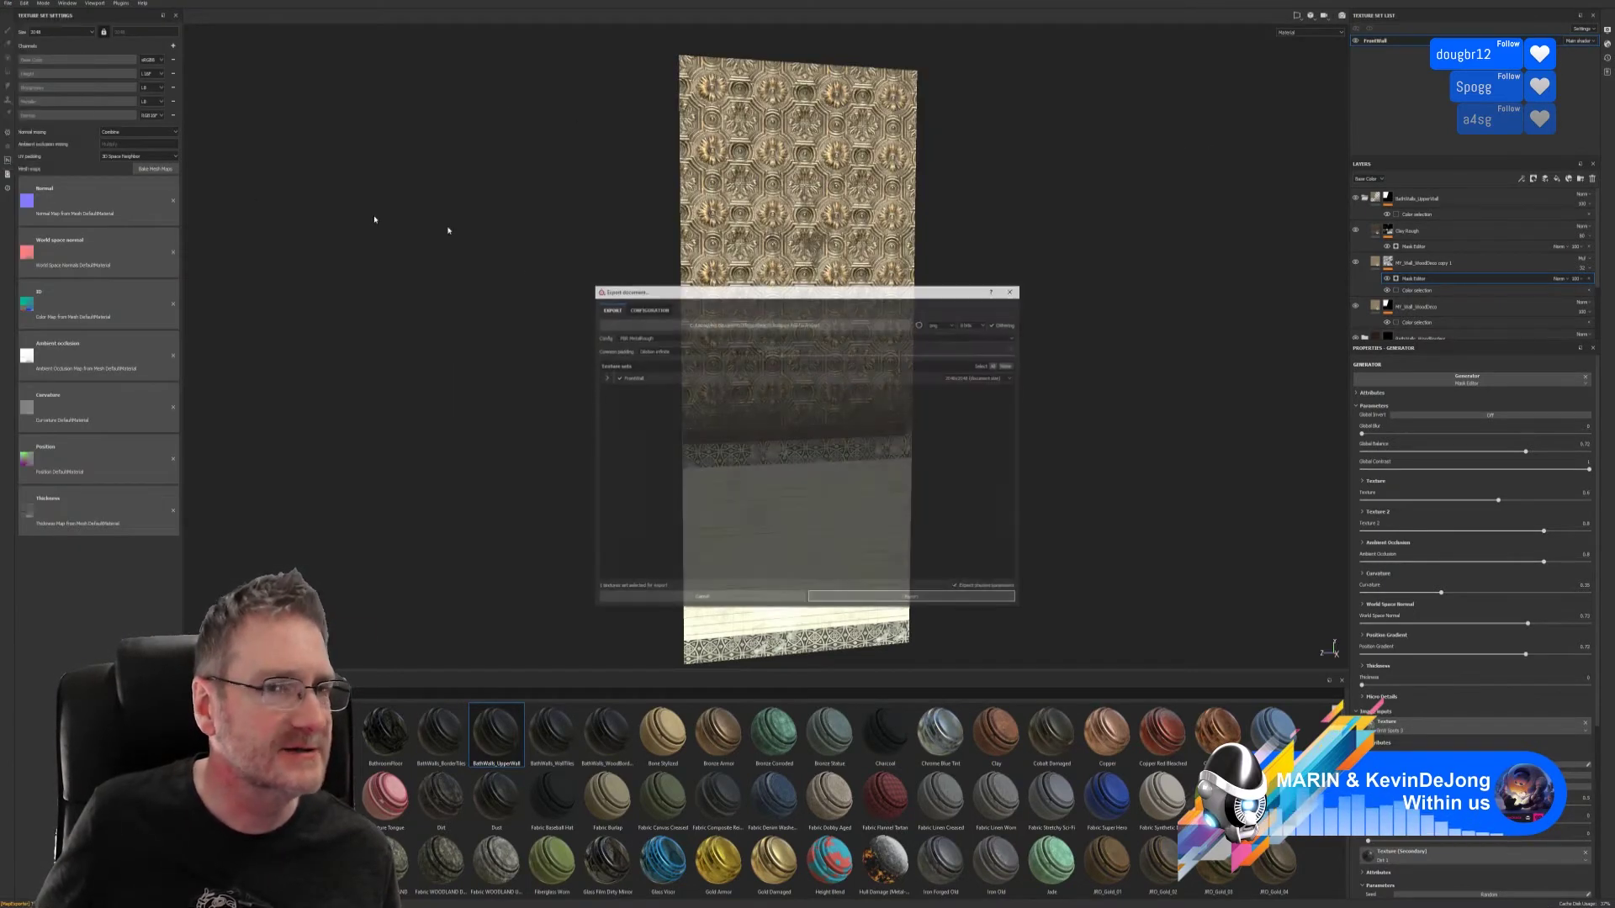
click(823, 327)
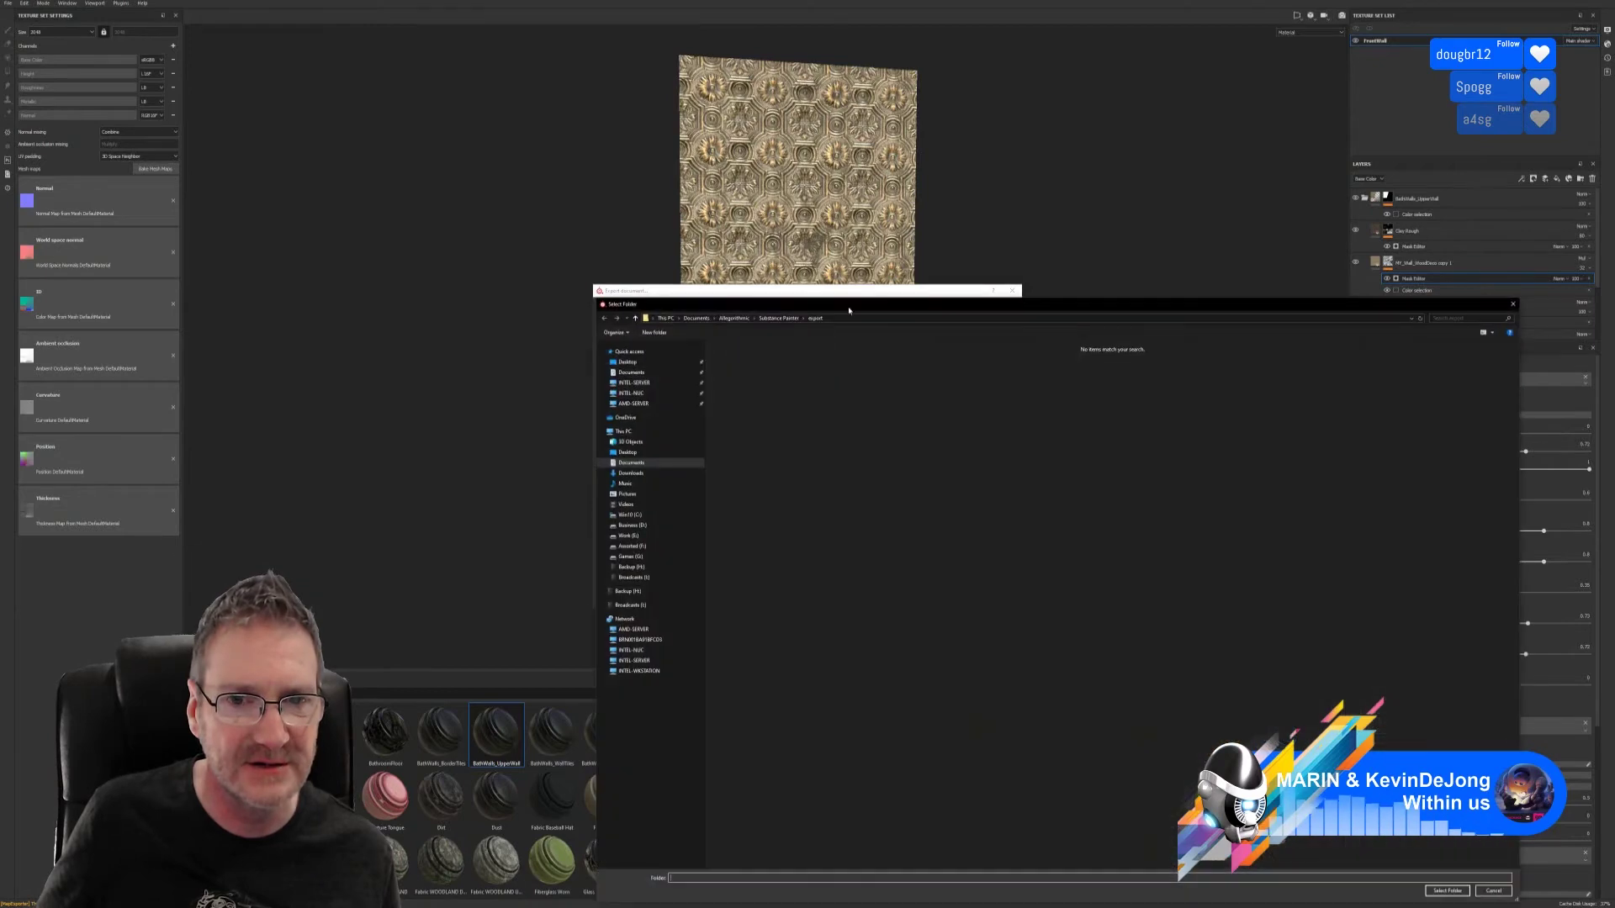
drag(849, 311, 655, 228)
click(434, 454)
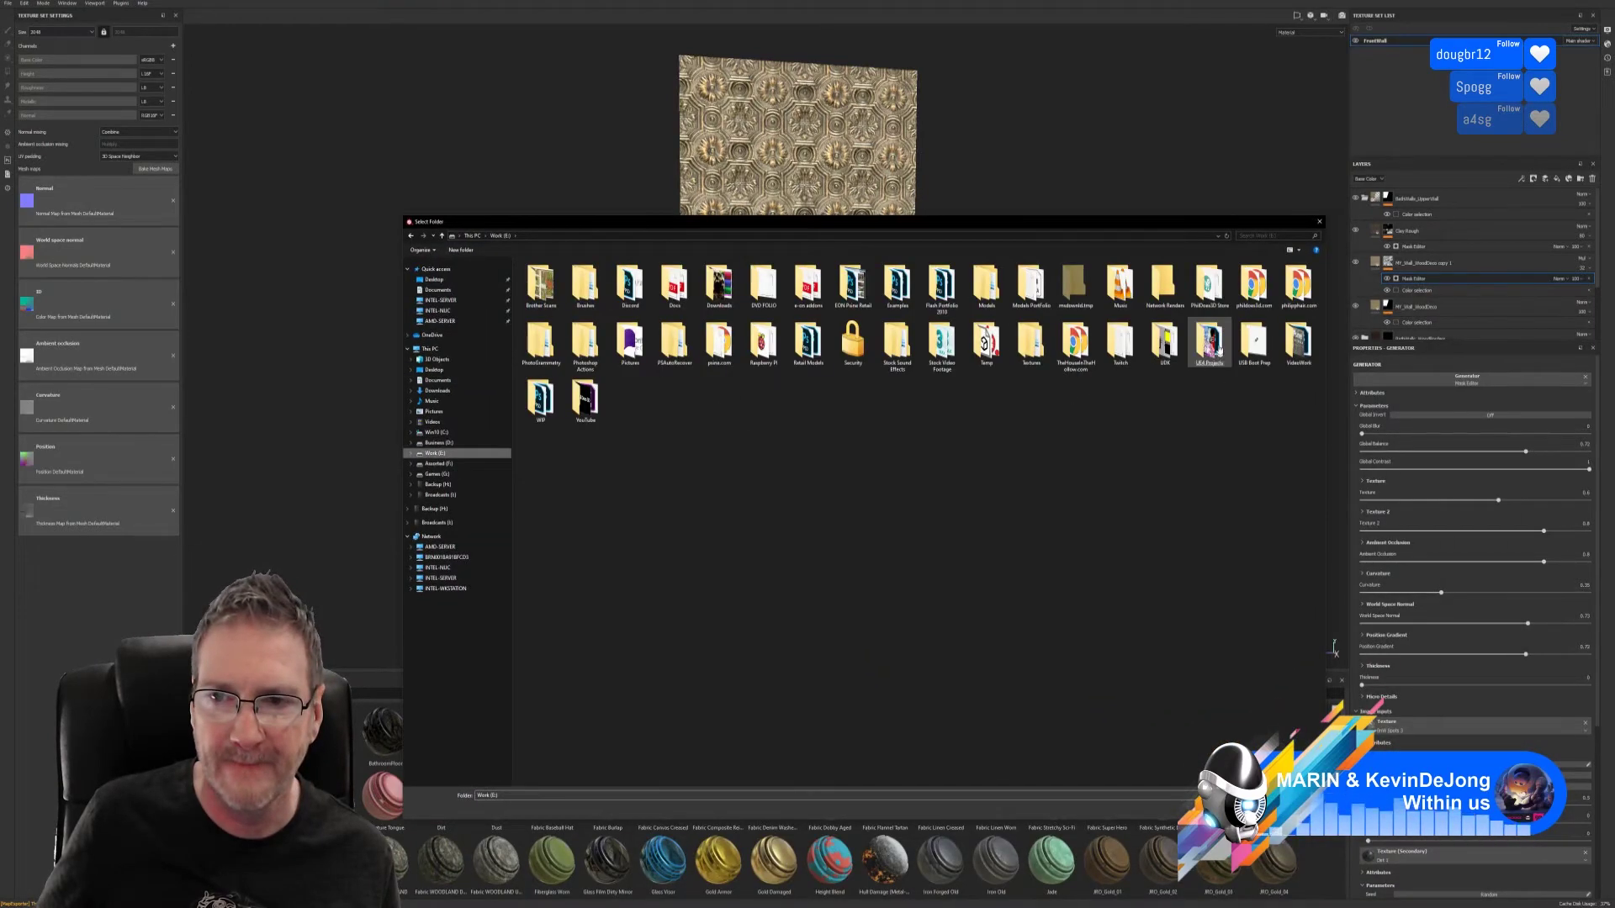
double_click(1208, 340)
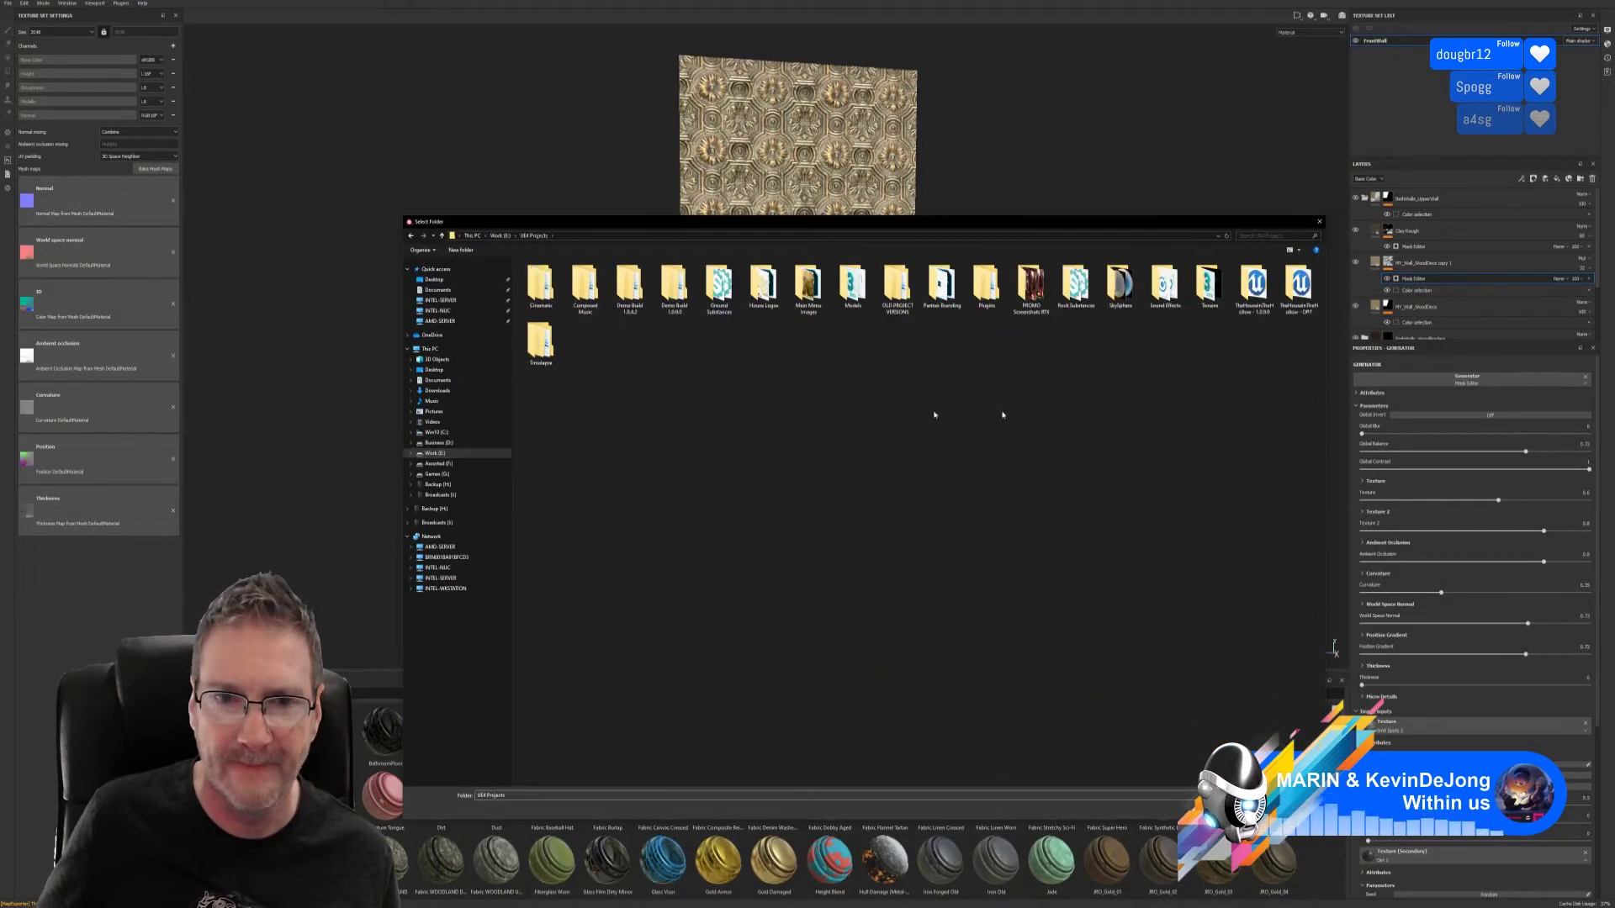
double_click(852, 288)
double_click(629, 286)
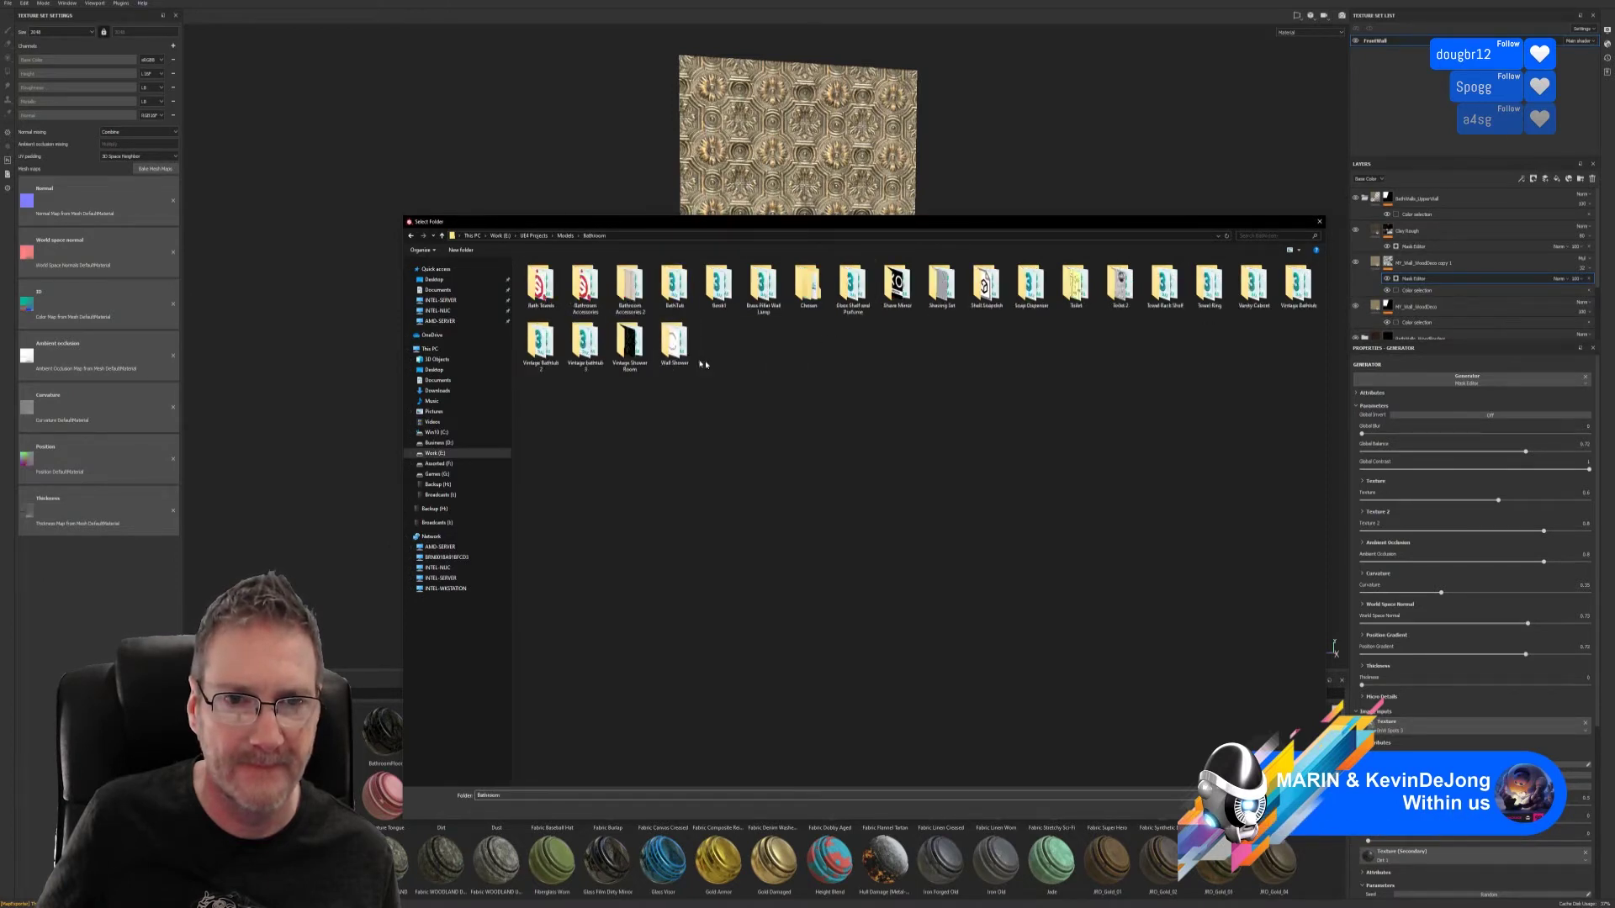
double_click(807, 285)
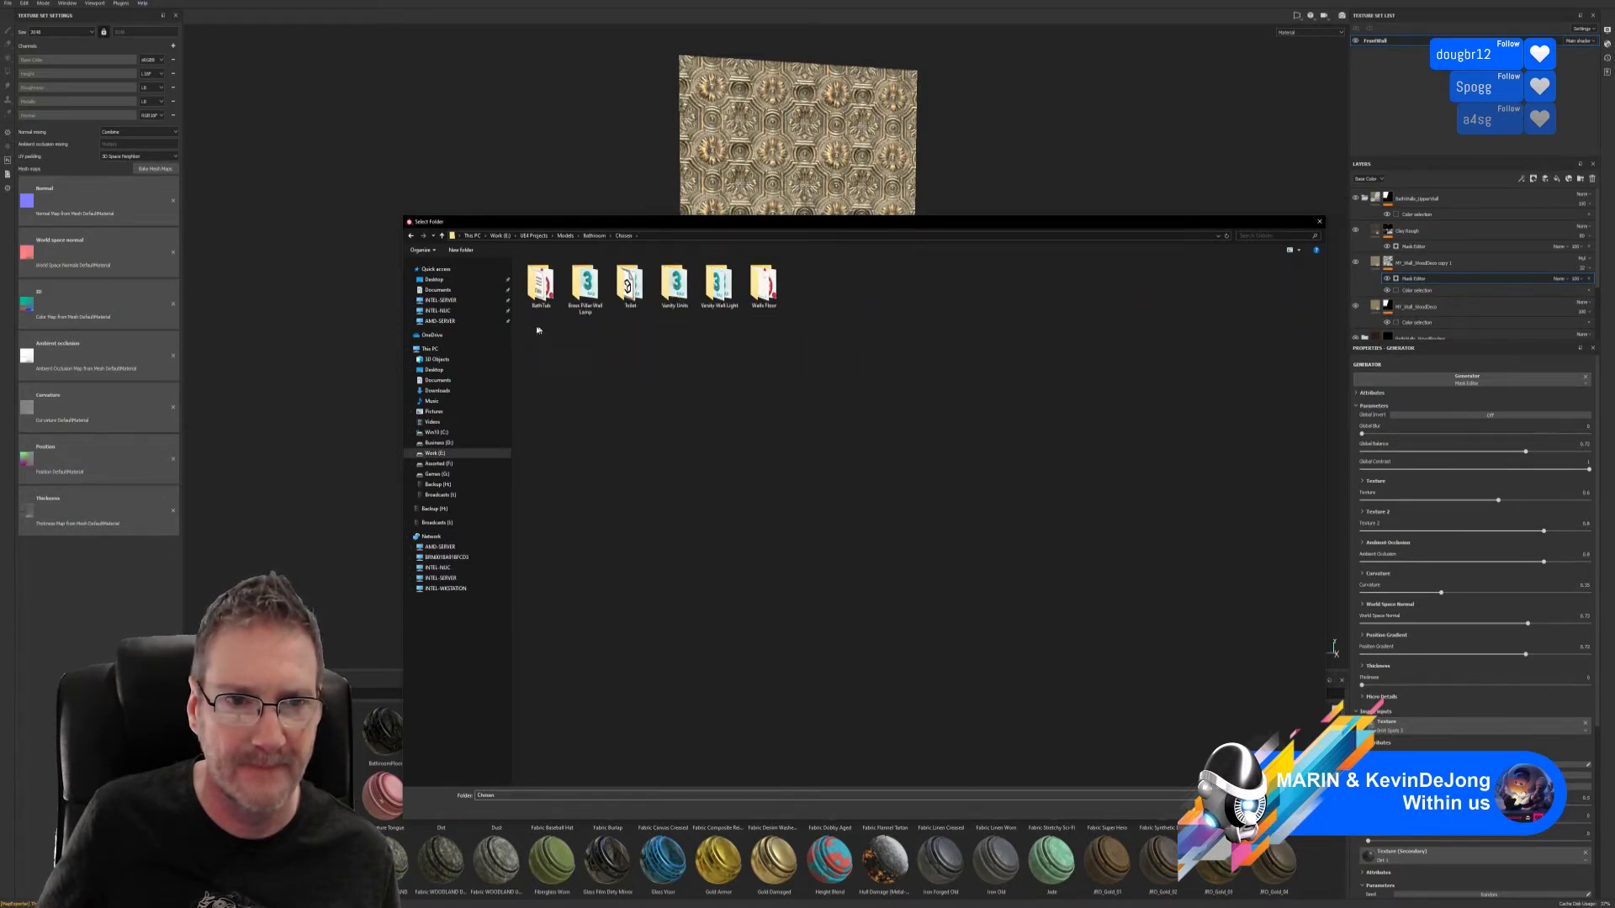
double_click(763, 284)
- Create a FrontWall folder inside Walls Floor and choose it as the texture export destination
right_click(703, 397)
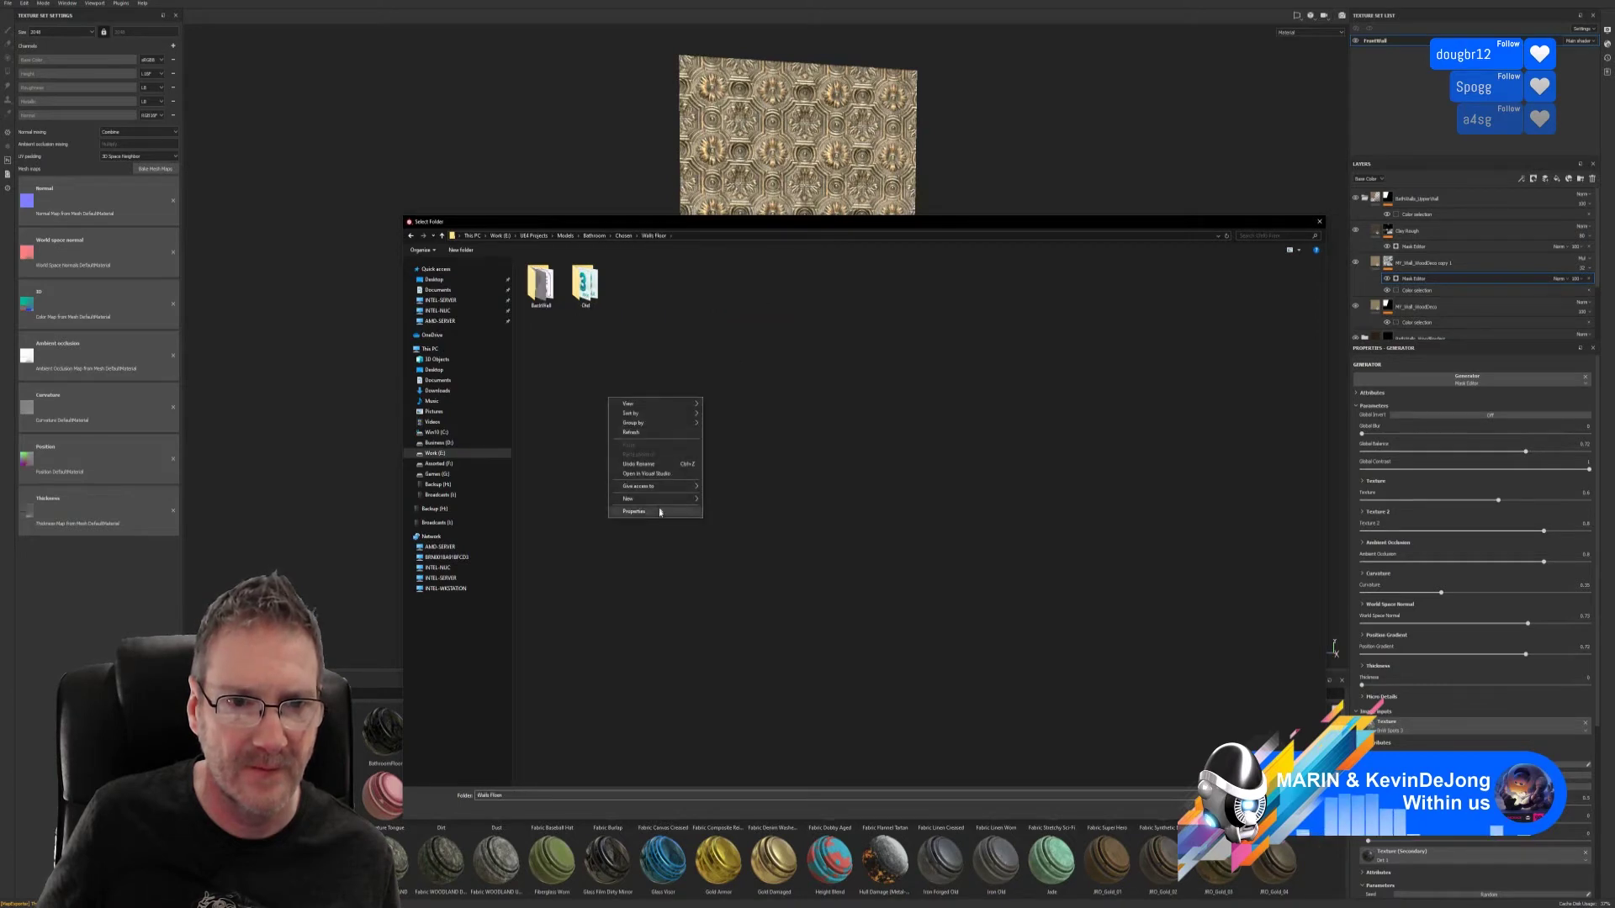
mouse_move(665, 499)
click(732, 500)
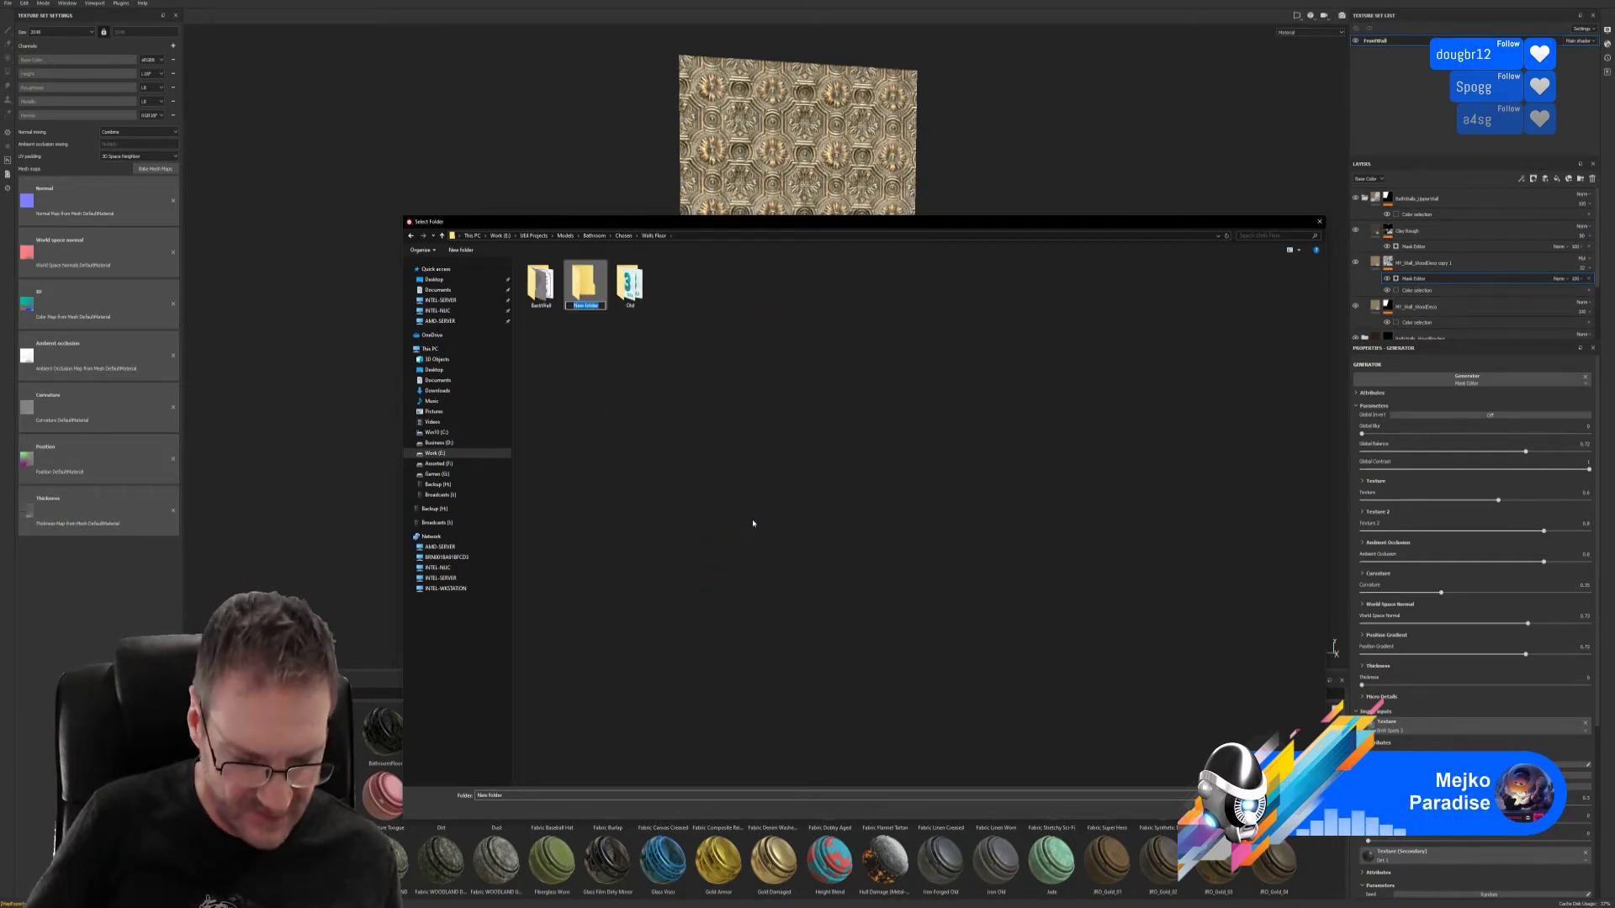
text(FrontW)
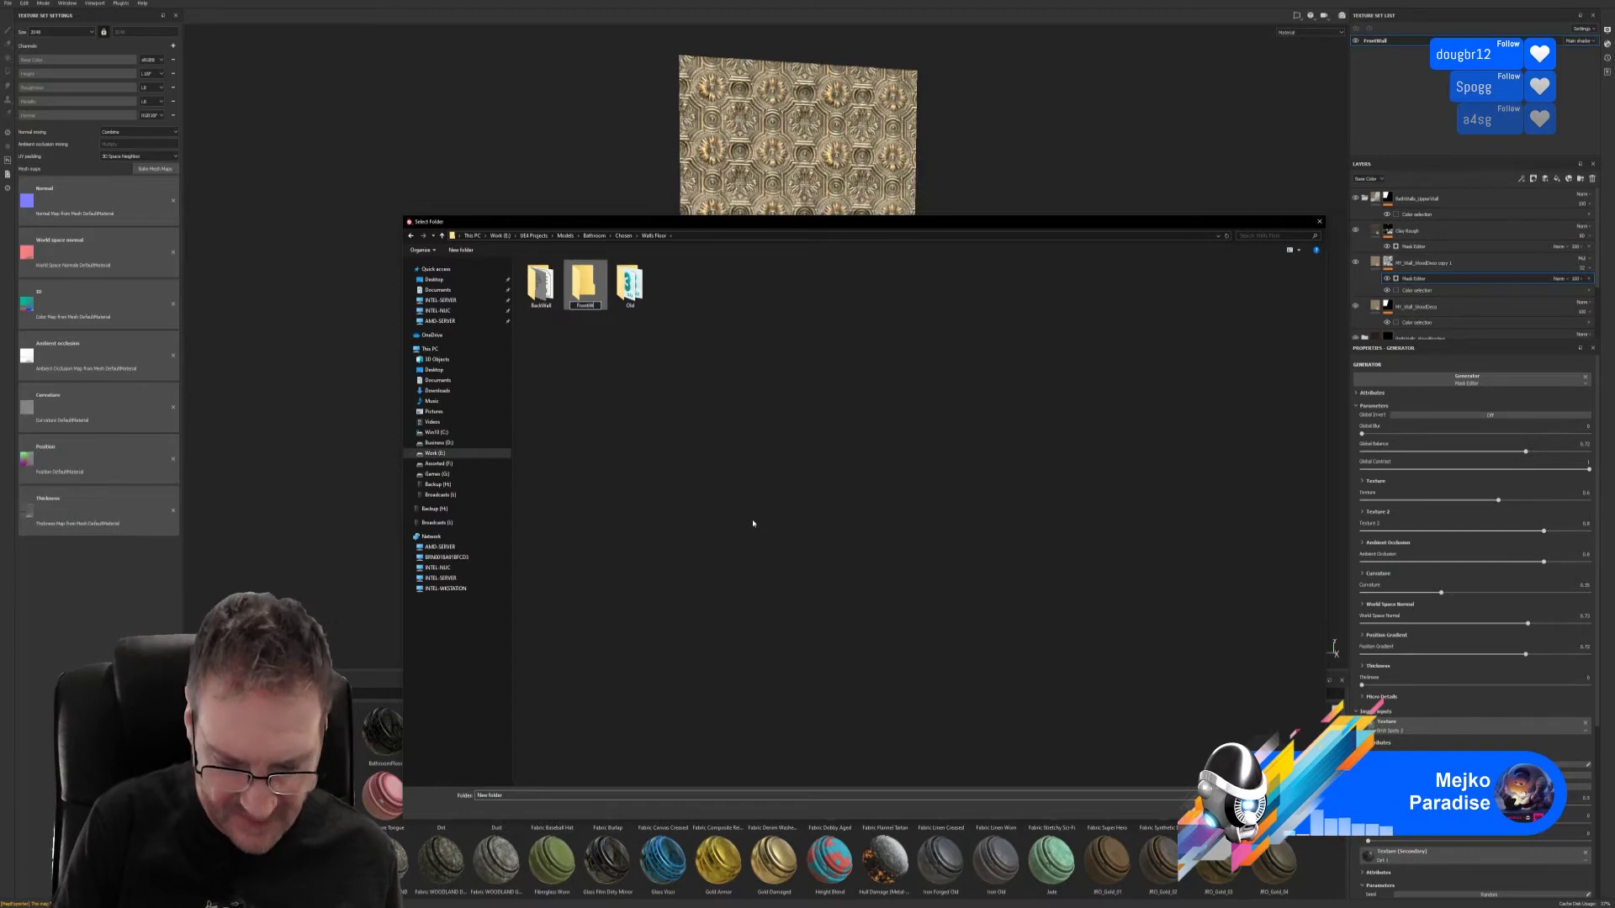
text(all)
key(Return)
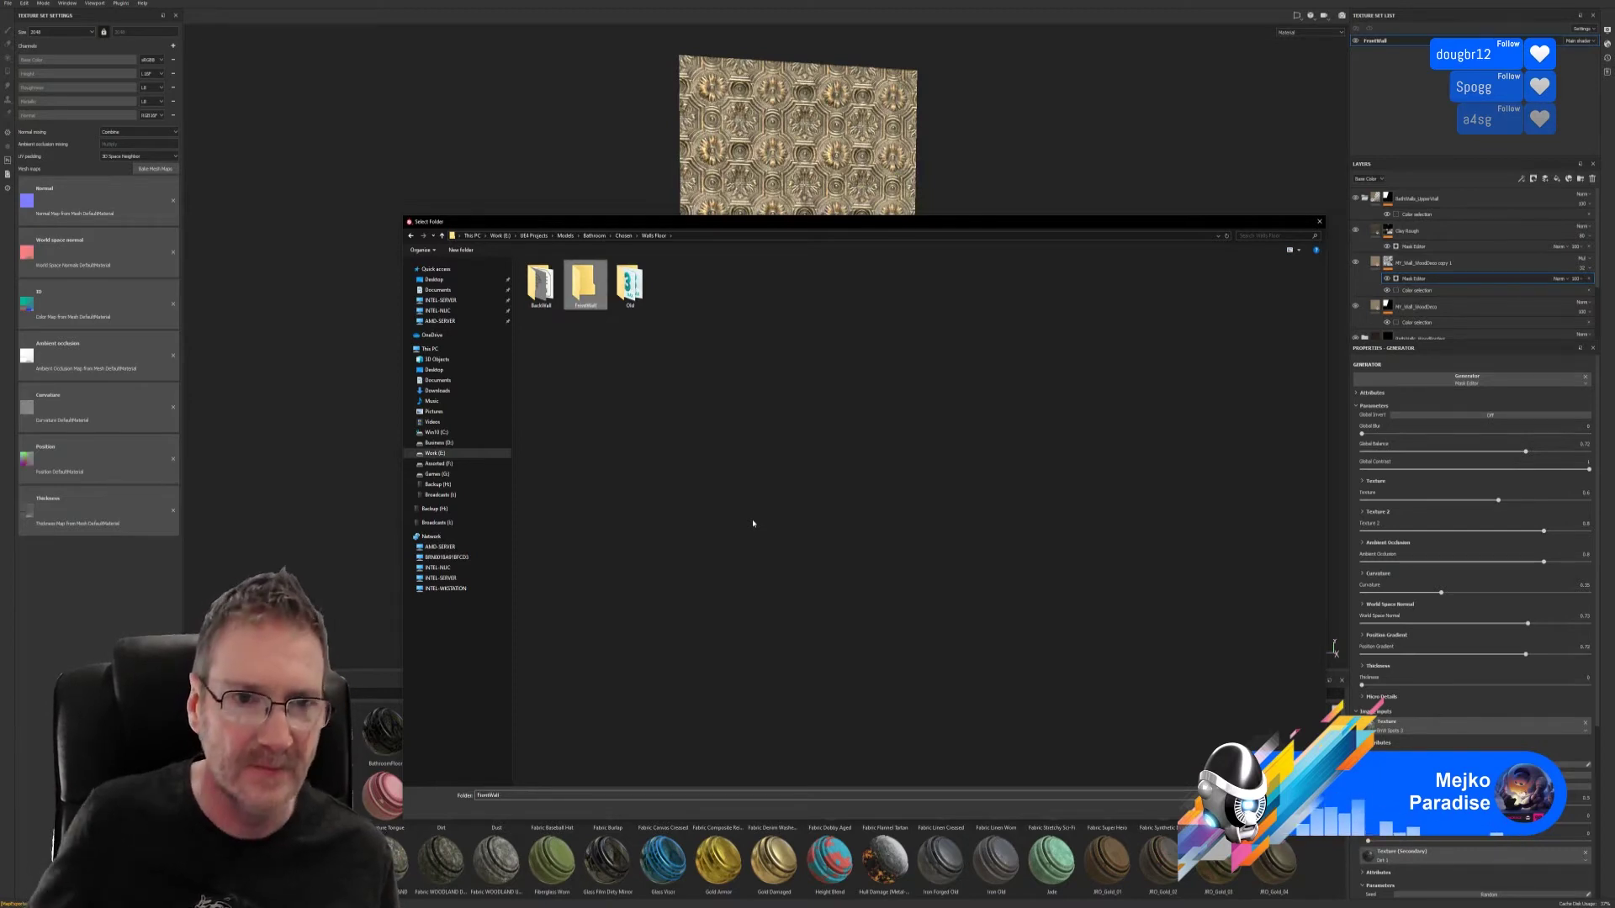
double_click(586, 286)
click(1211, 813)
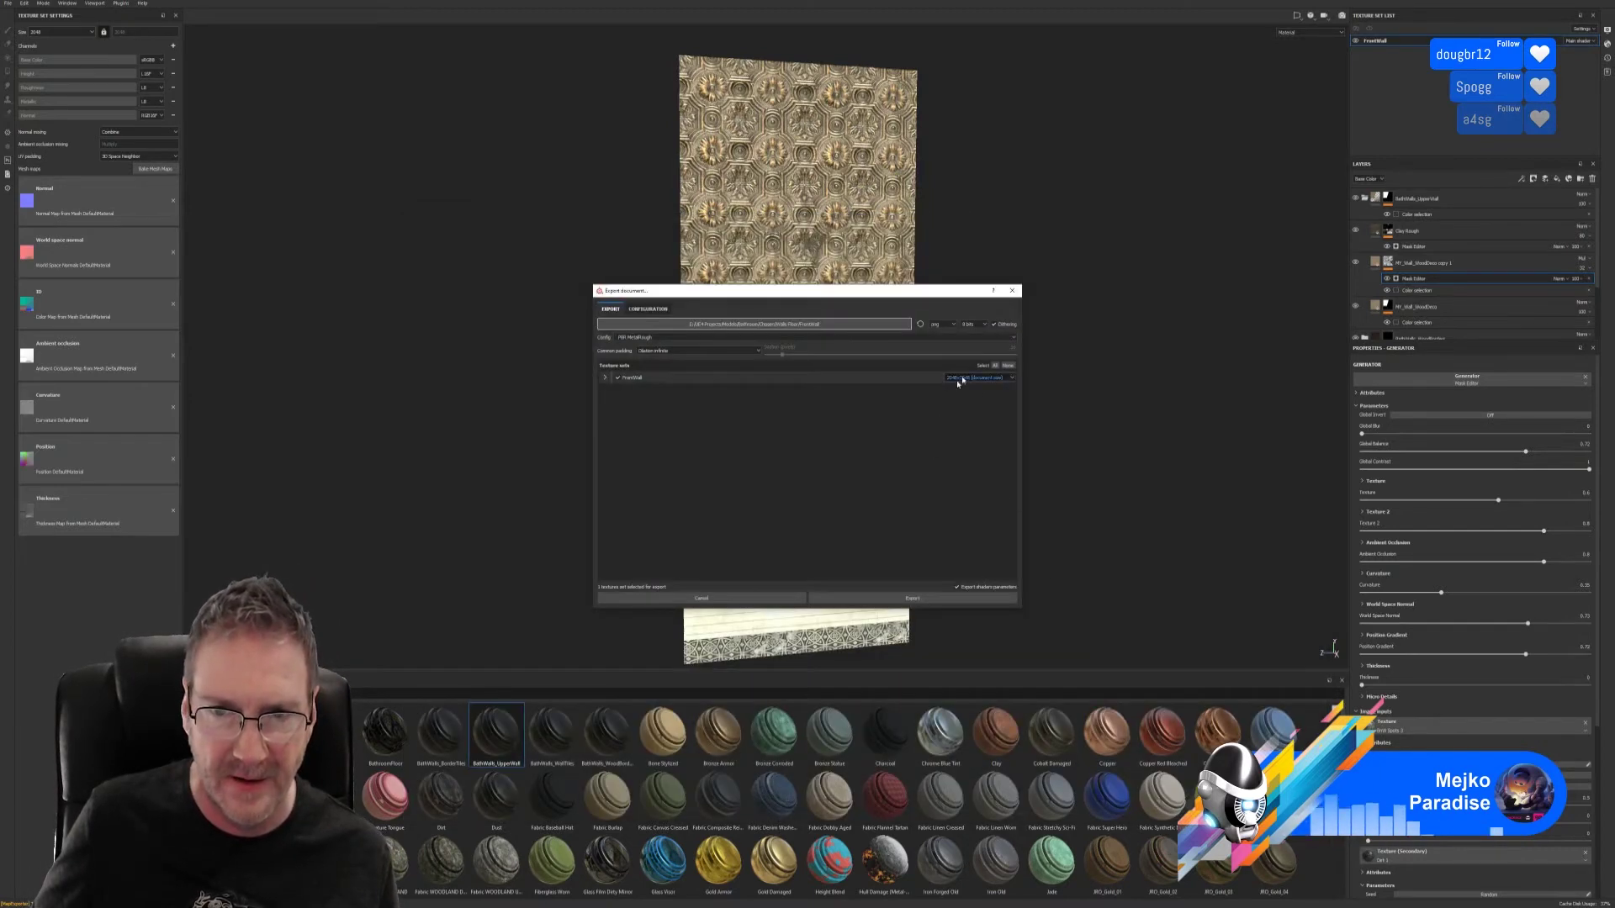
- Export the FrontWall texture set and check the exported files in their folder
click(961, 595)
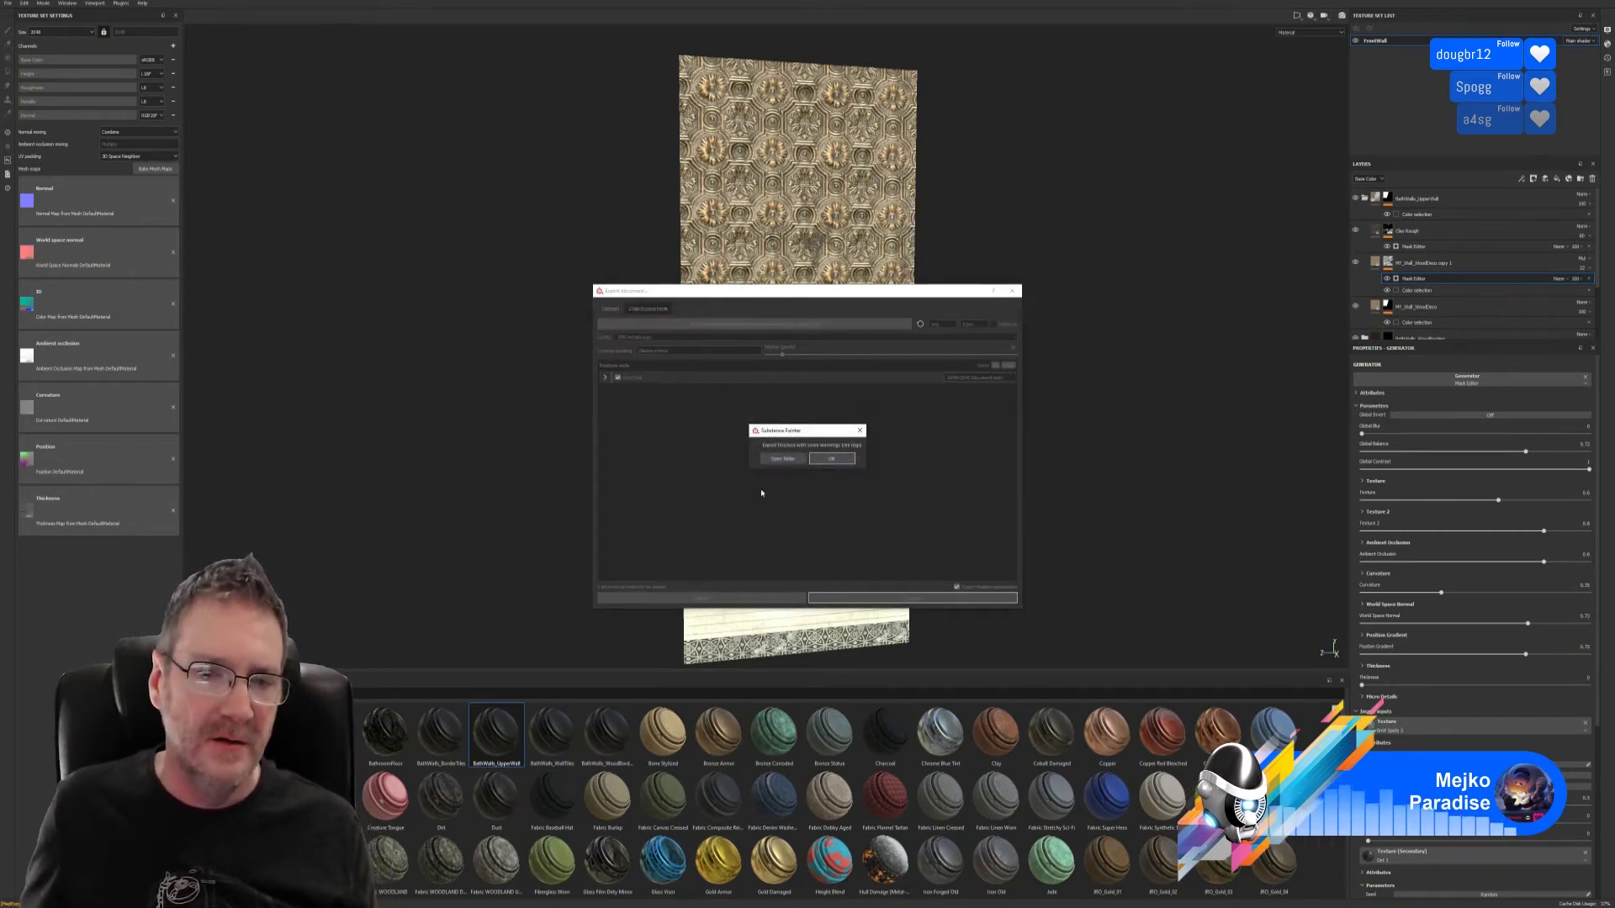
click(782, 459)
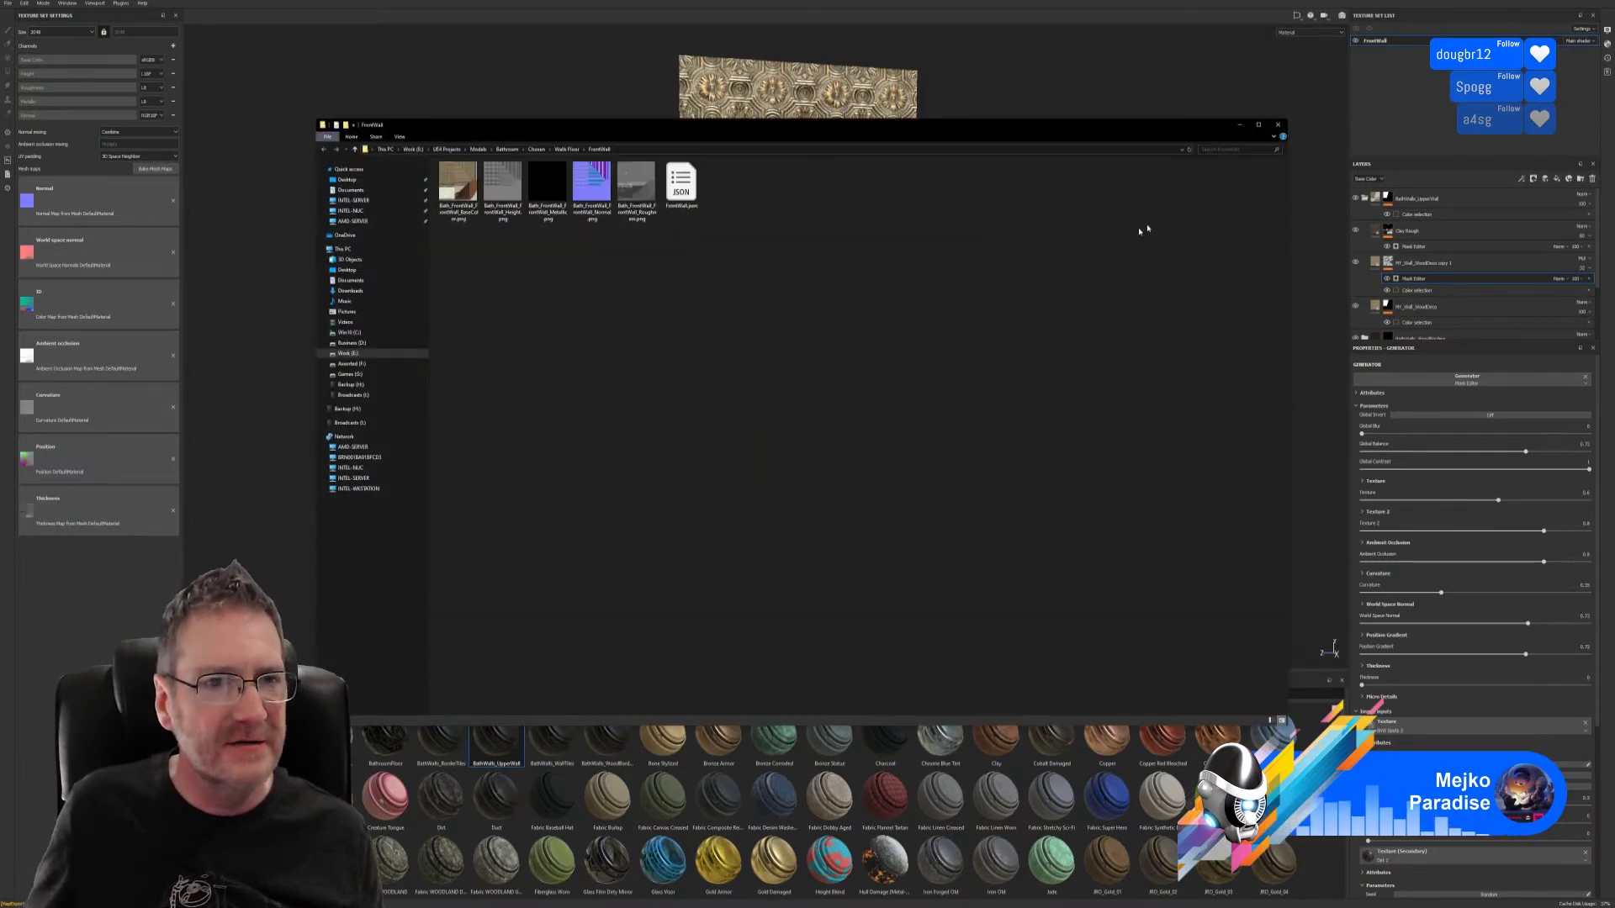
click(1277, 124)
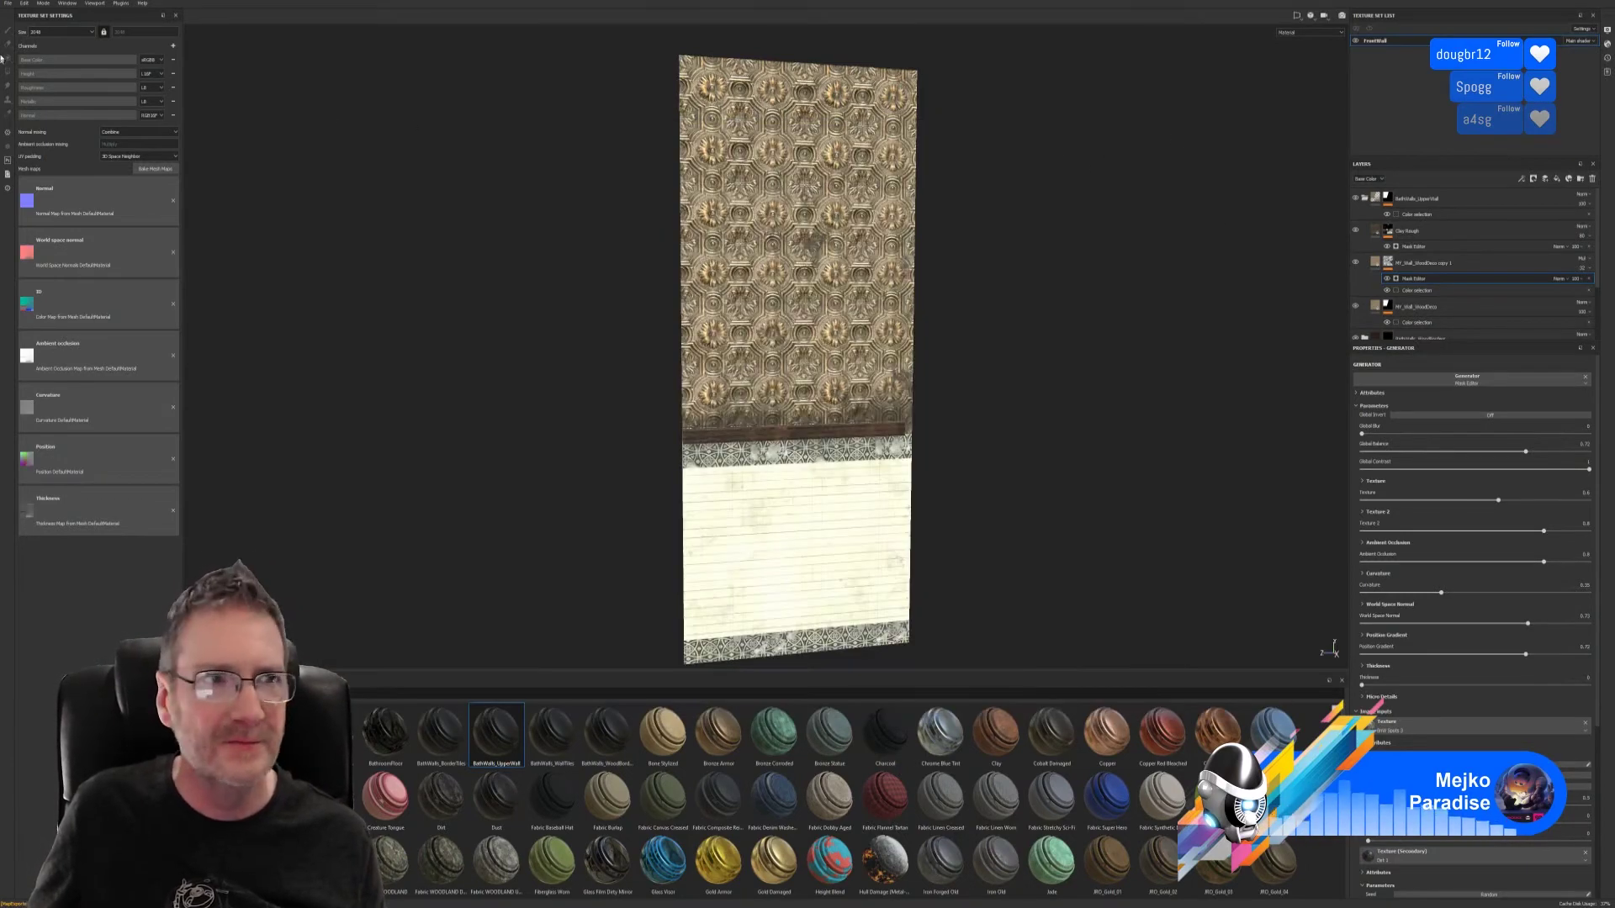
- Switch to 3ds Max and view the bathroom model from above its open side
click(6, 4)
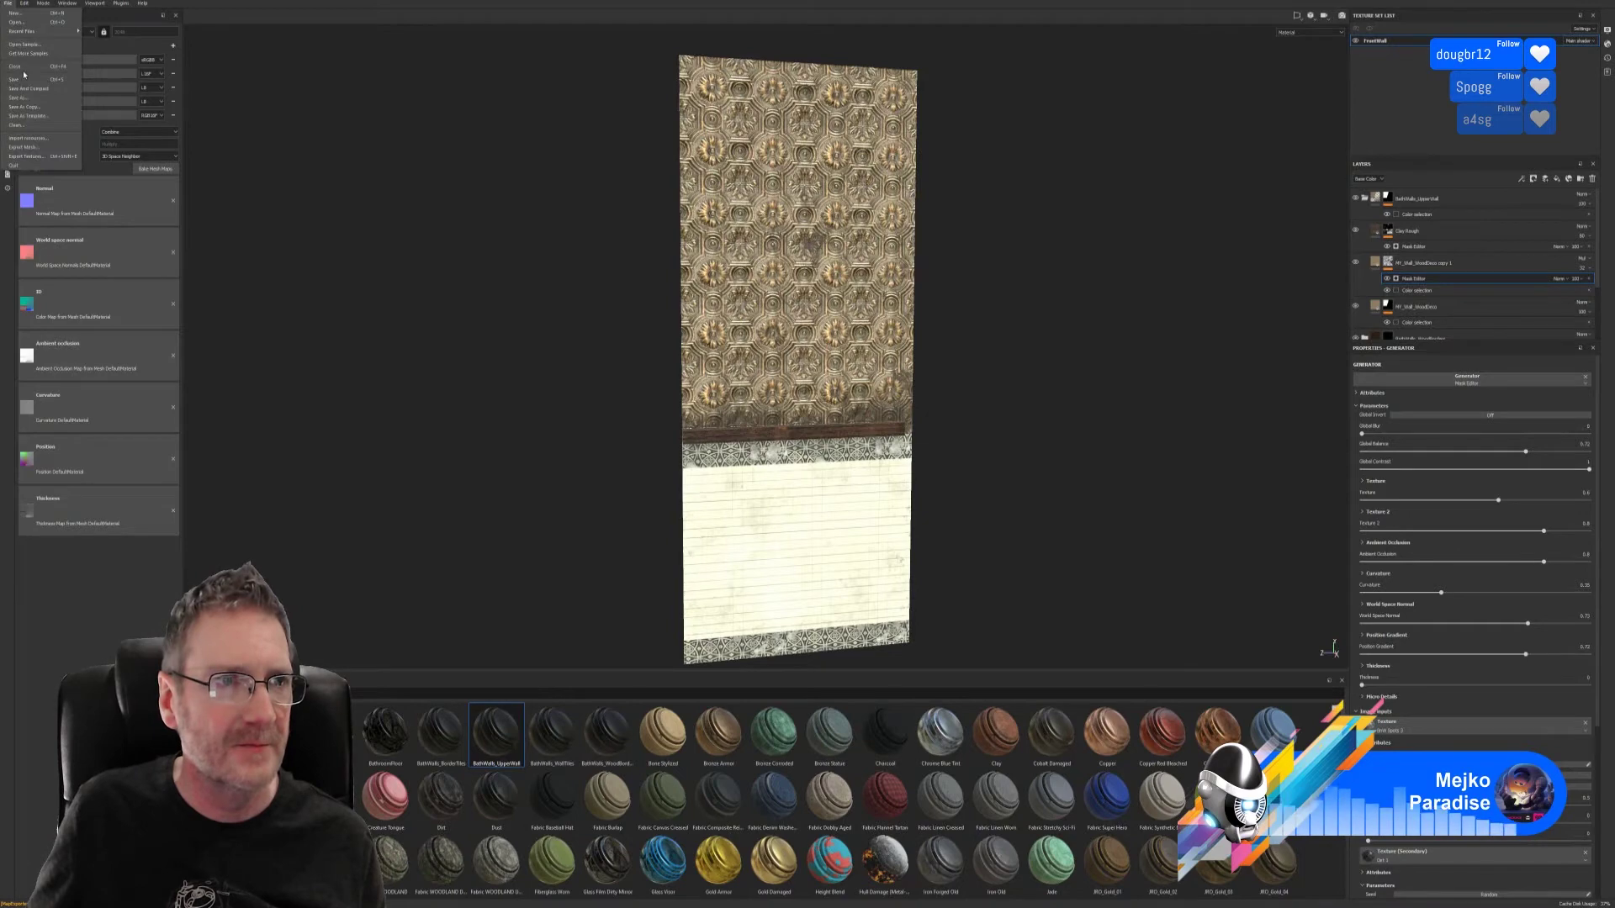
click(1307, 81)
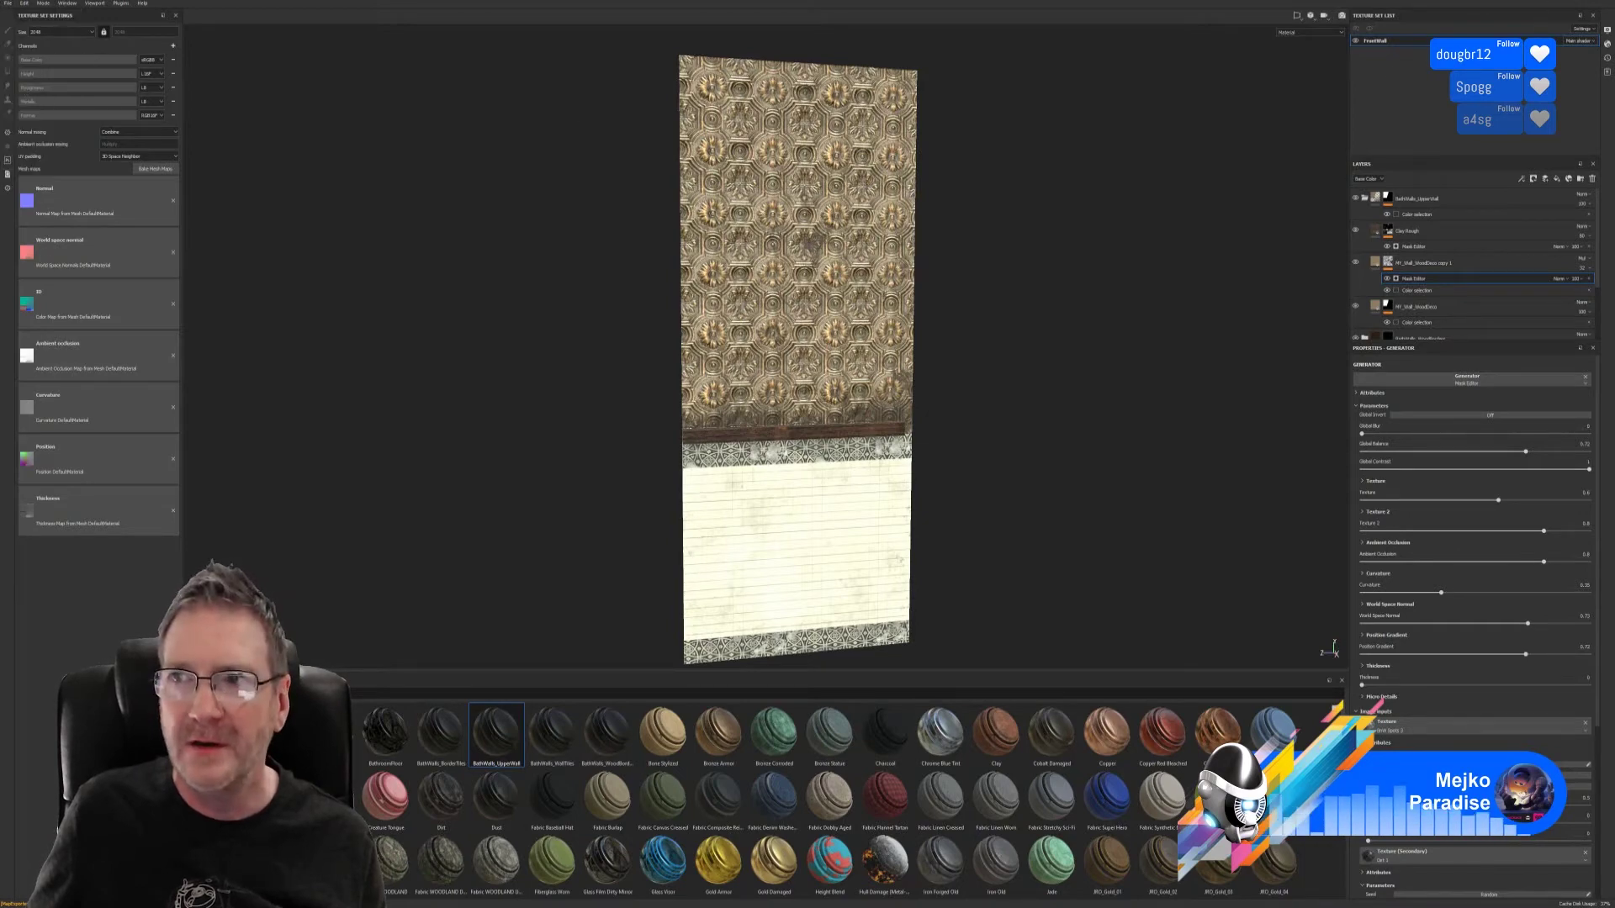
click(1609, 2)
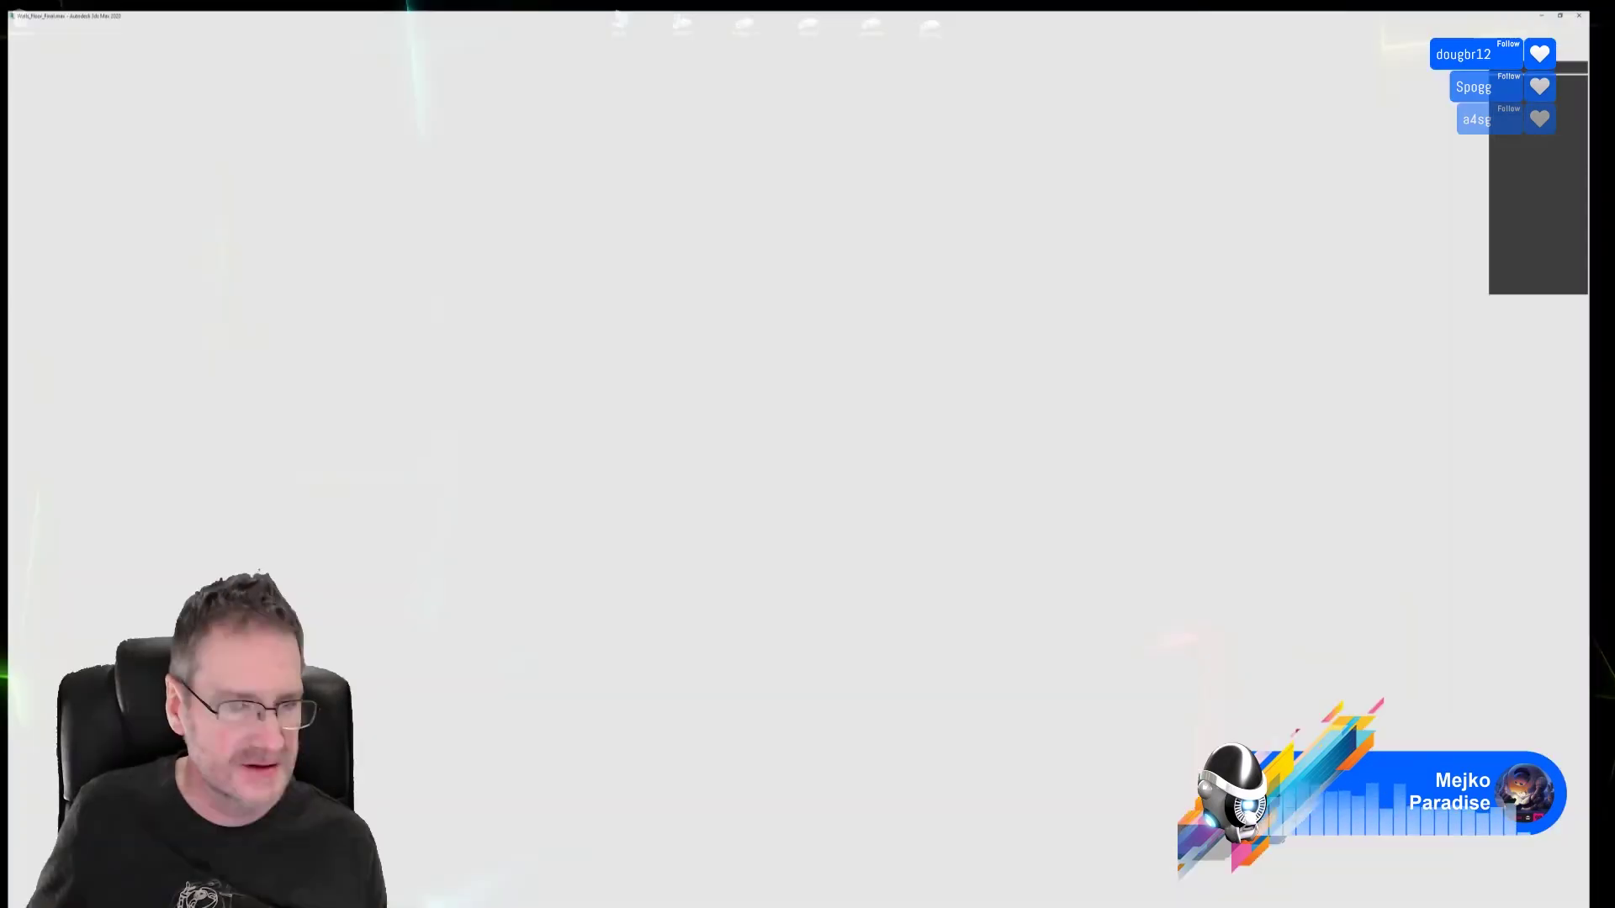
alt+middle_drag(768, 616, 813, 536)
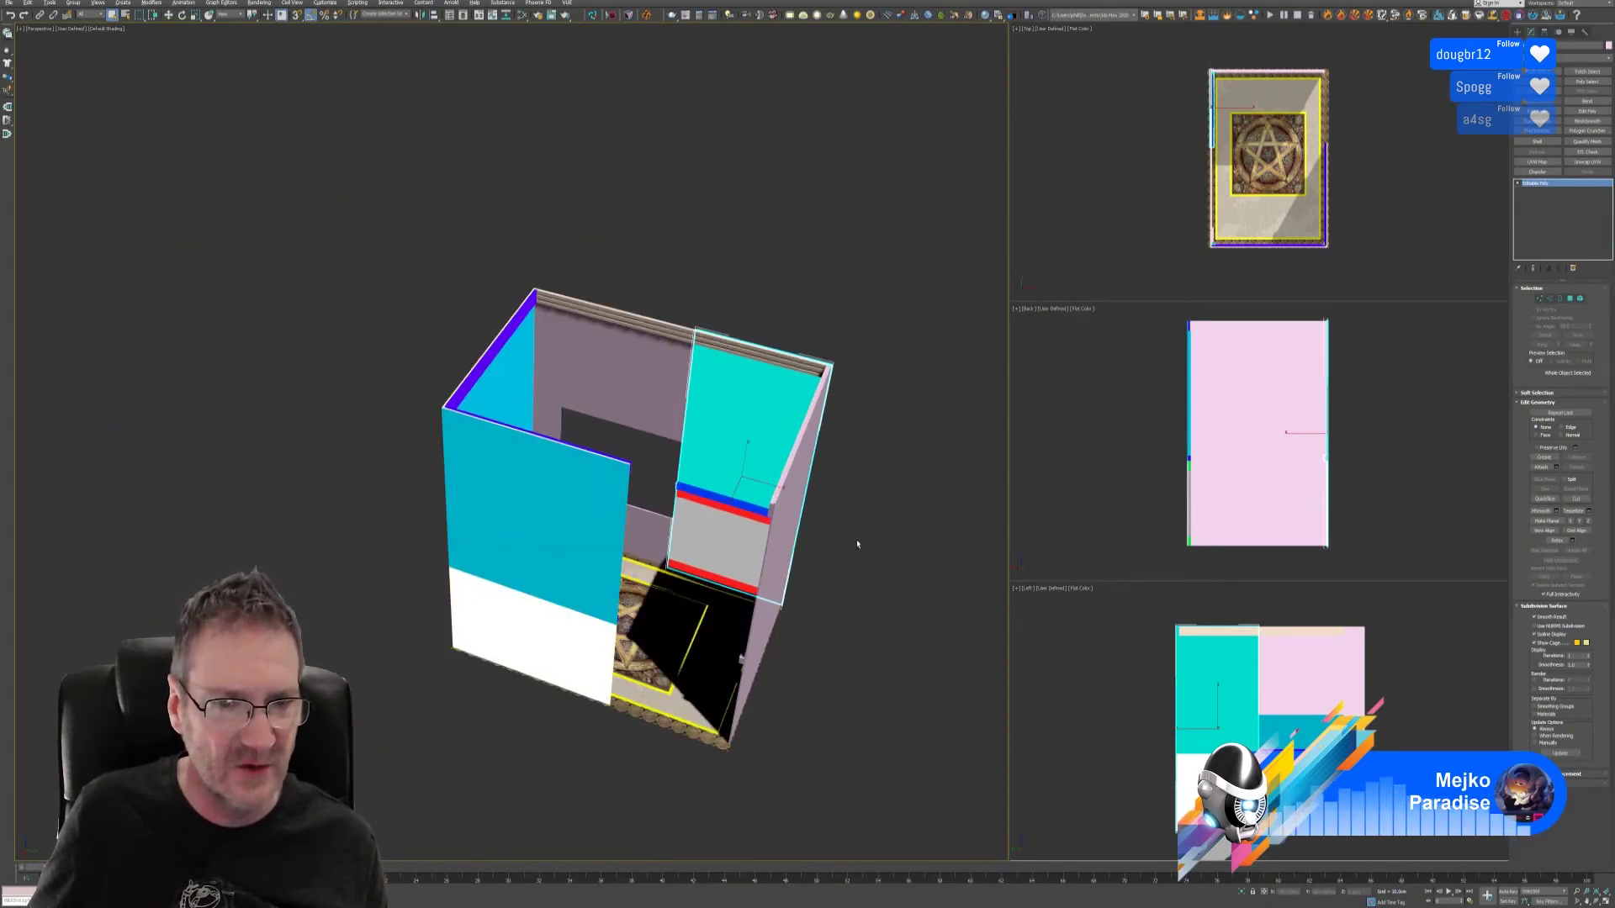
- Select the narrow wall strip beside the window opening in the far wall and isolate it in the viewports
mouse_move(857, 544)
alt+middle_down()
mouse_move(866, 558)
mouse_move(840, 550)
alt+middle_up()
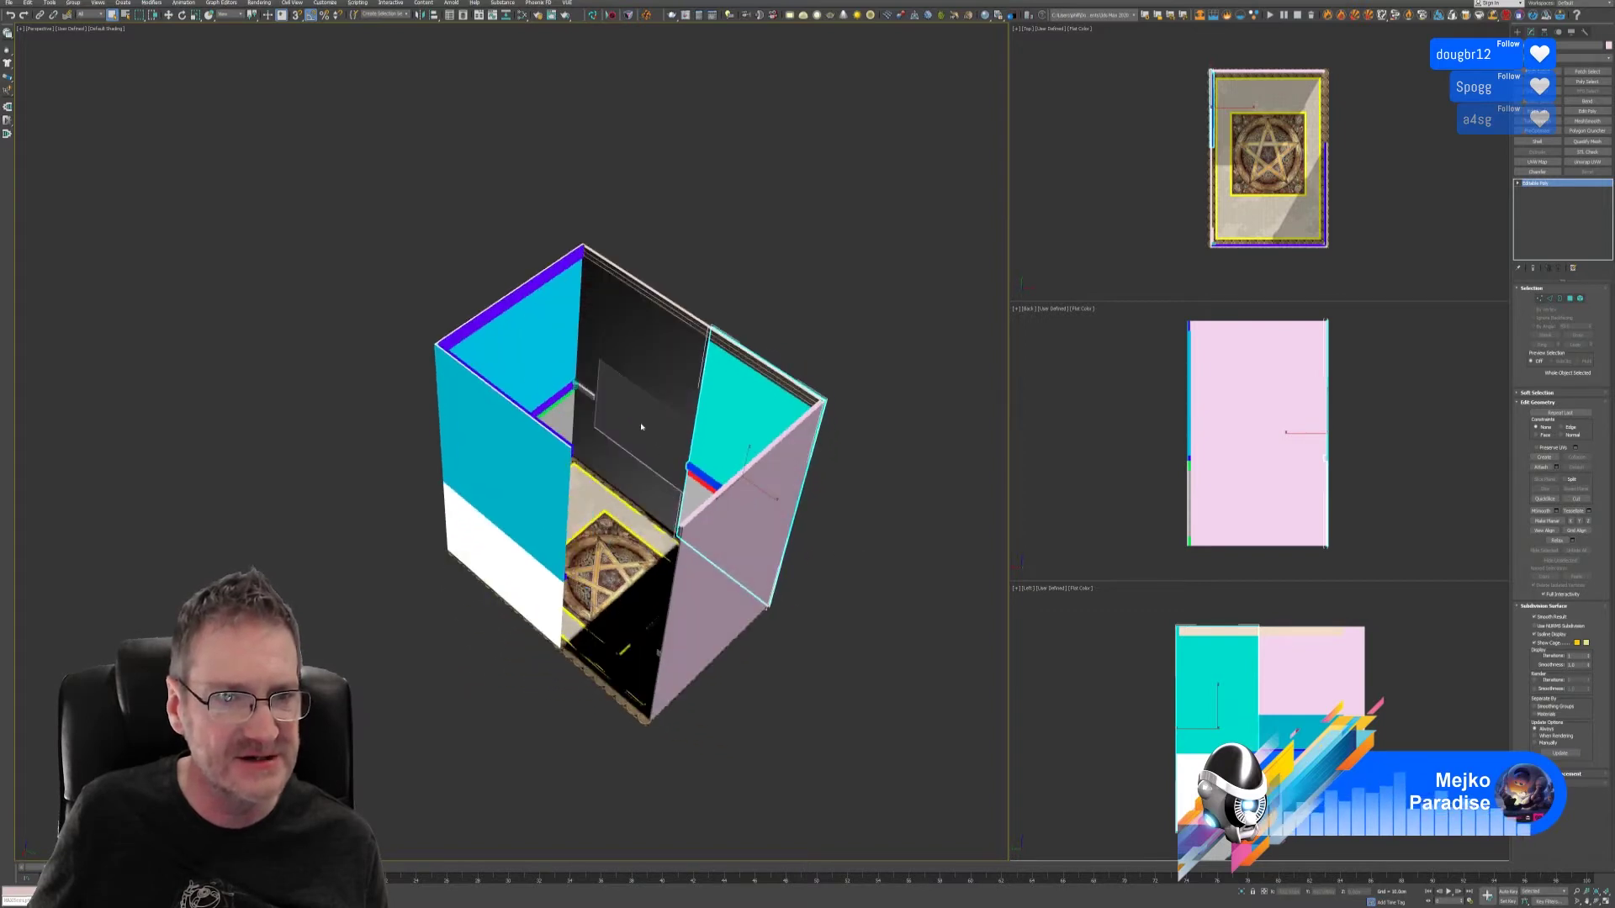
scroll(641, 426, up, 3)
click(617, 367)
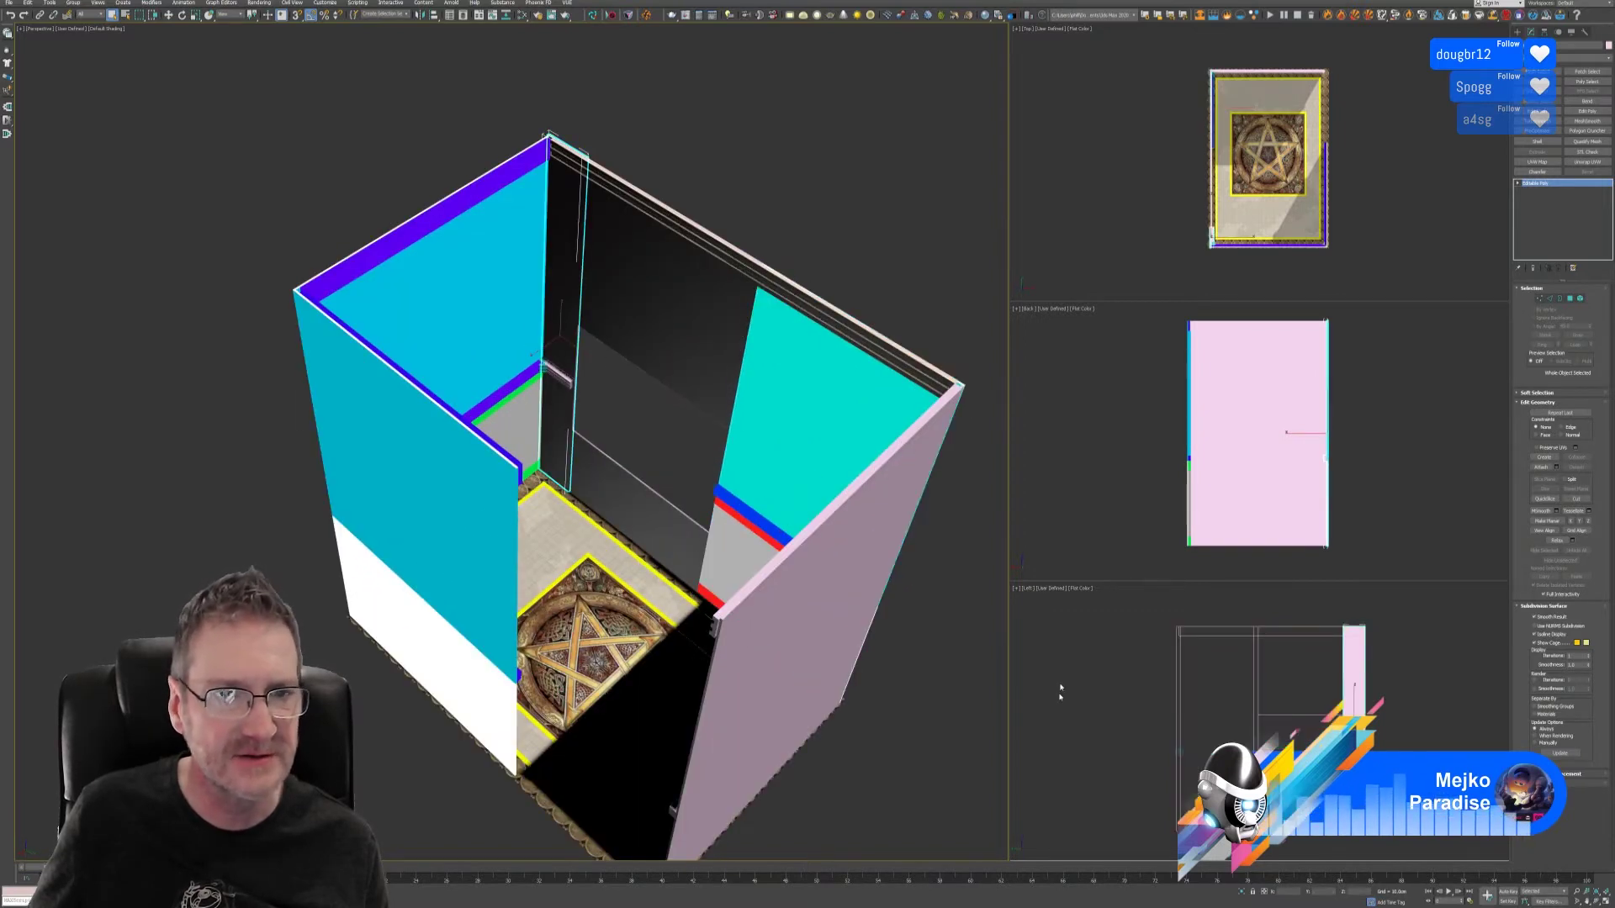
click(1241, 892)
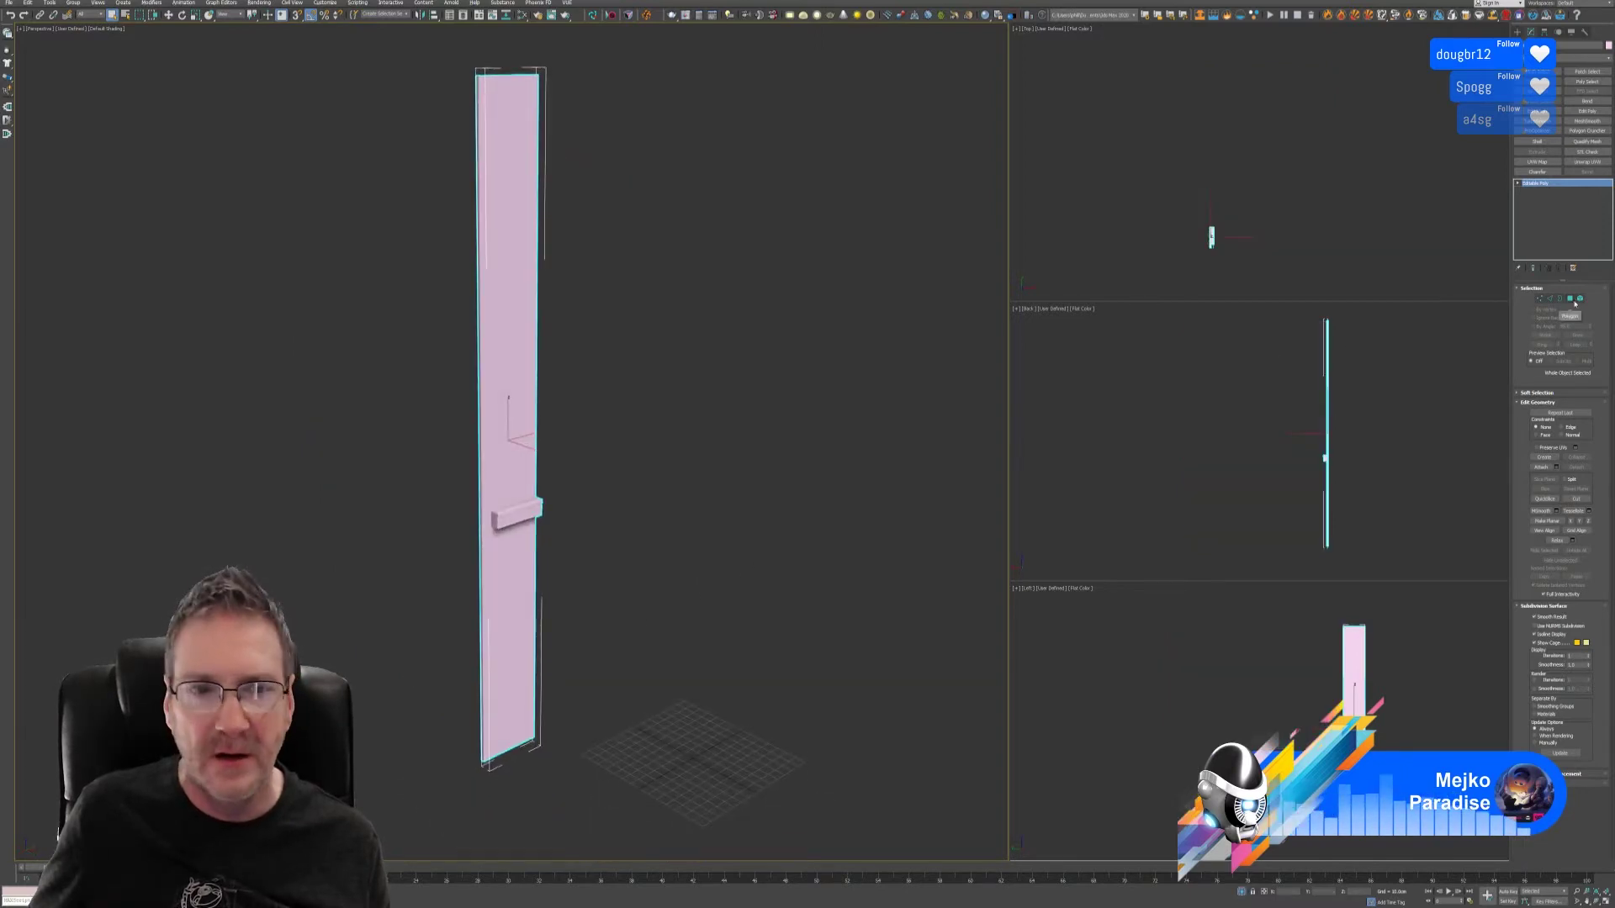
alt+middle_drag(670, 512, 642, 501)
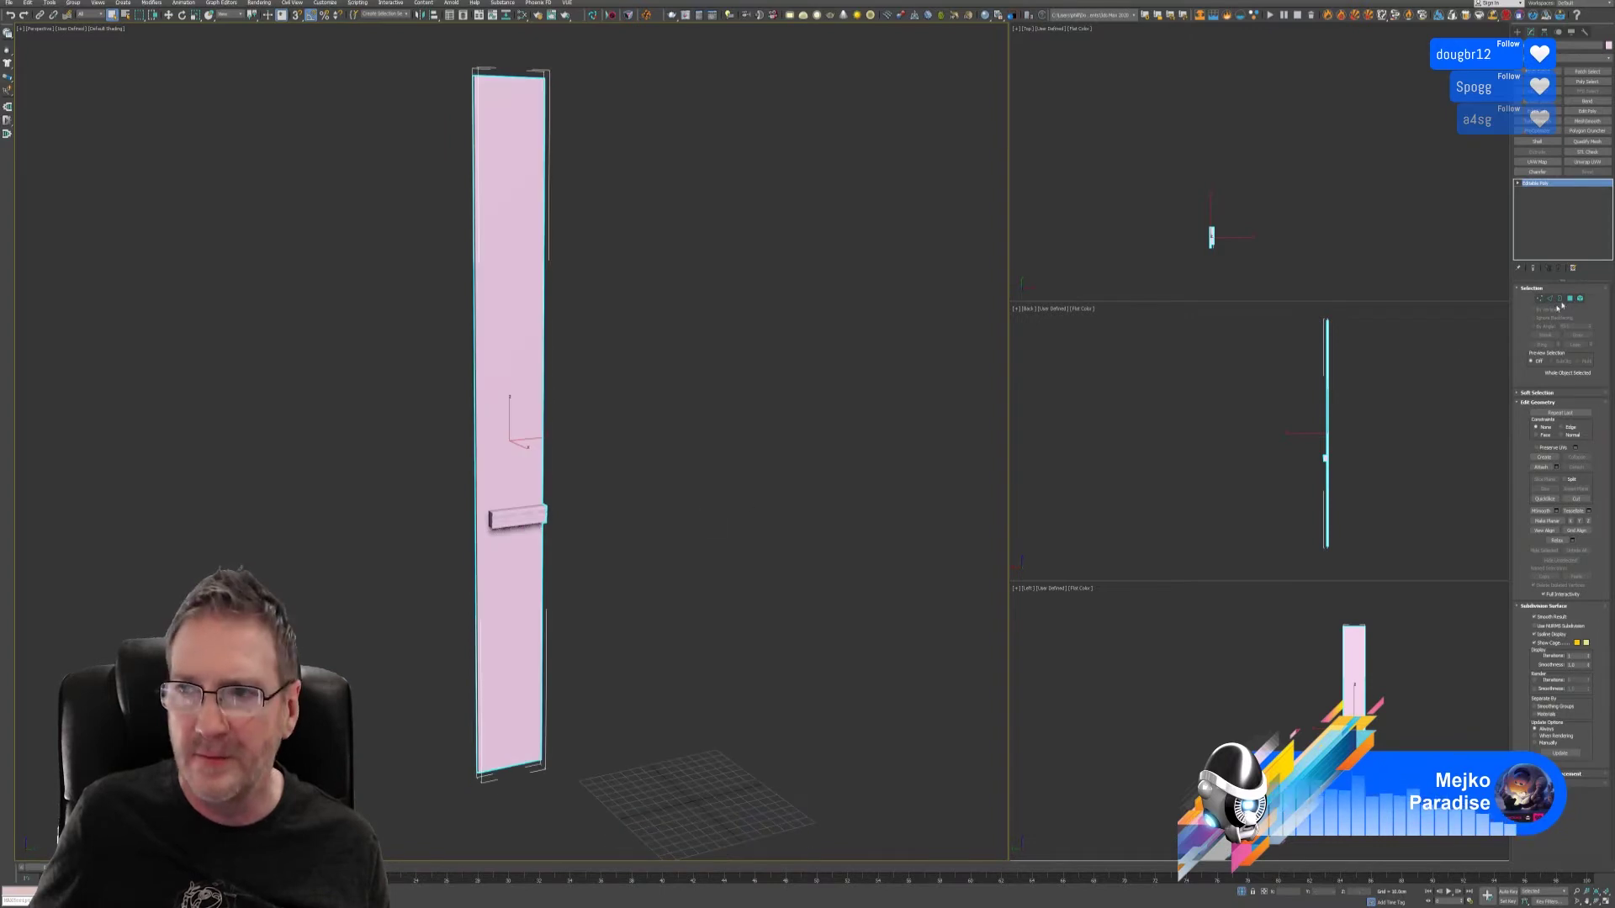
- Select the small horizontal rail element on the wall strip and set its vertex colour to pure red
key(4)
click(577, 528)
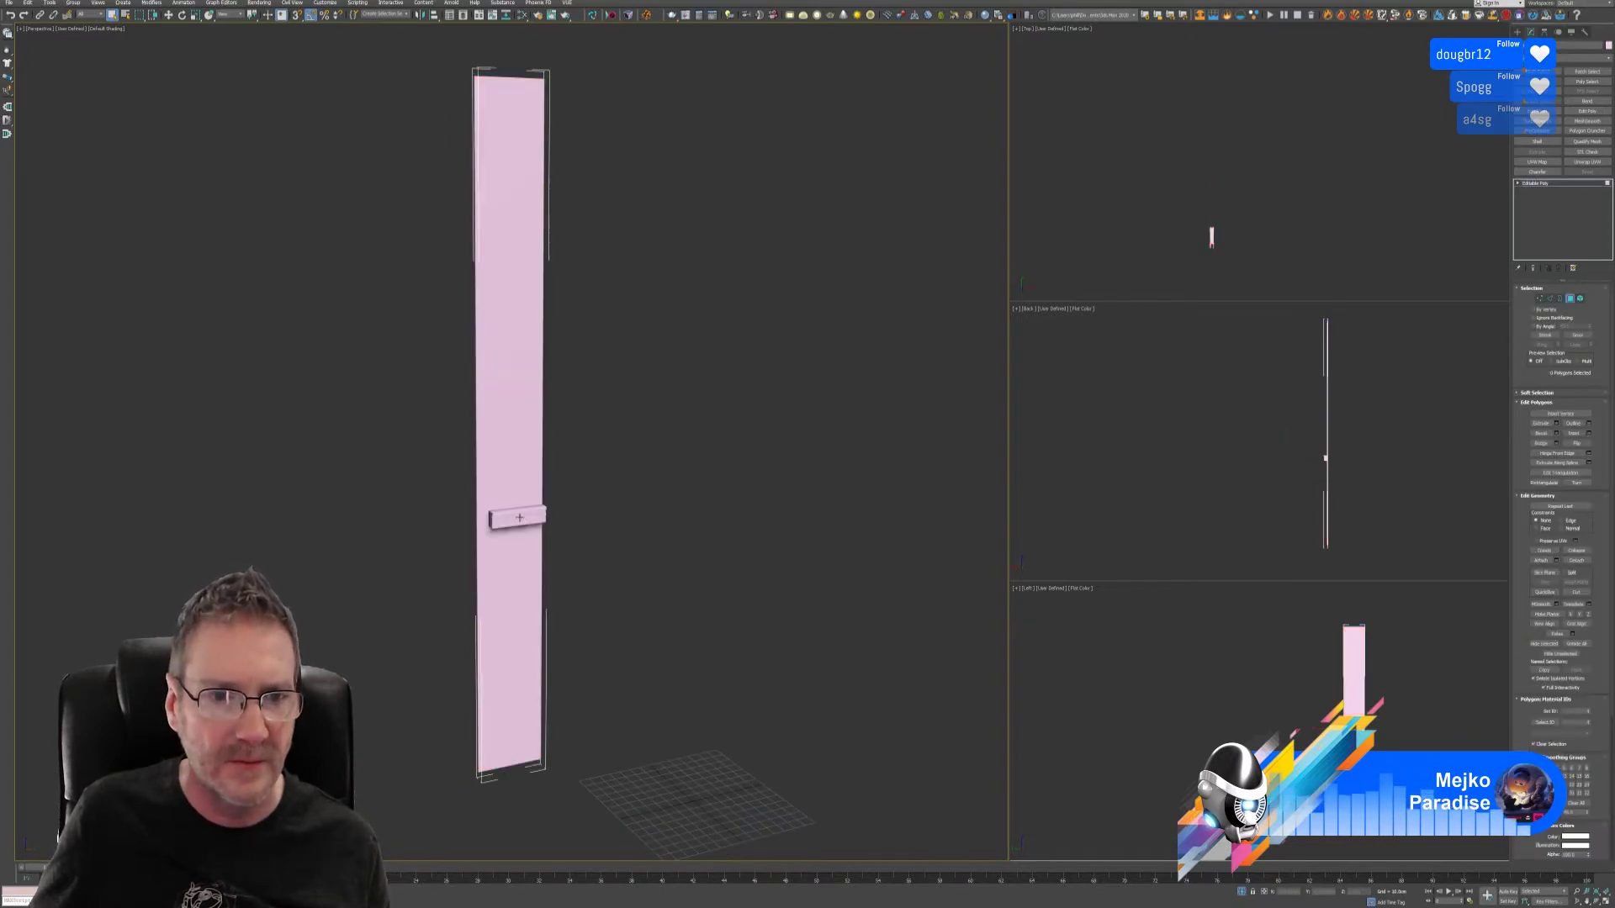
click(1581, 299)
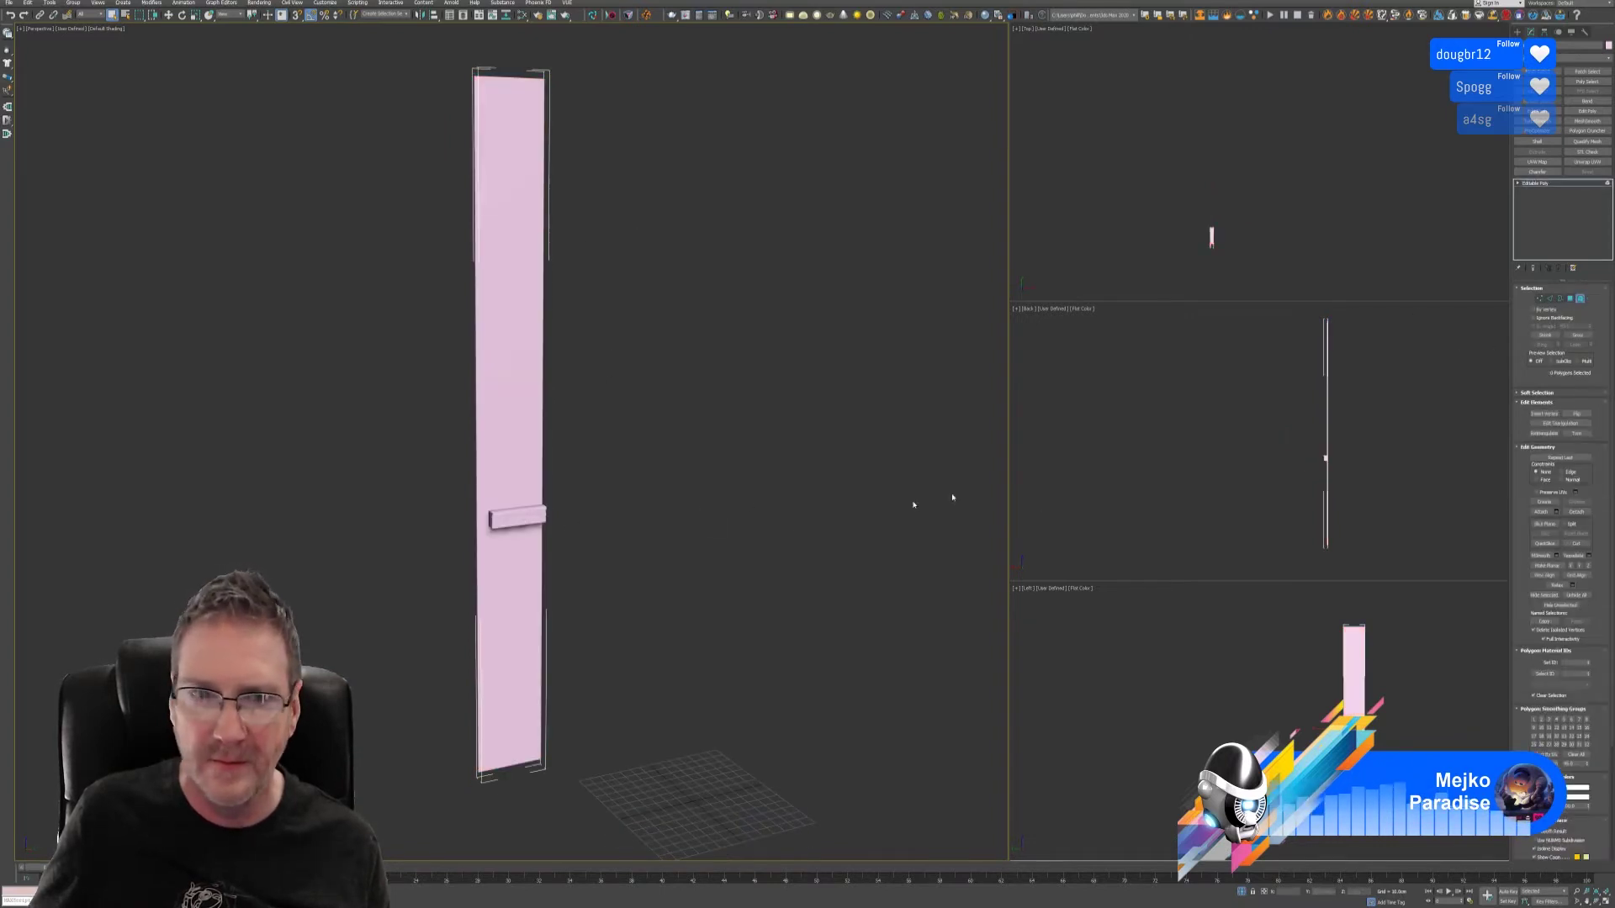
click(531, 518)
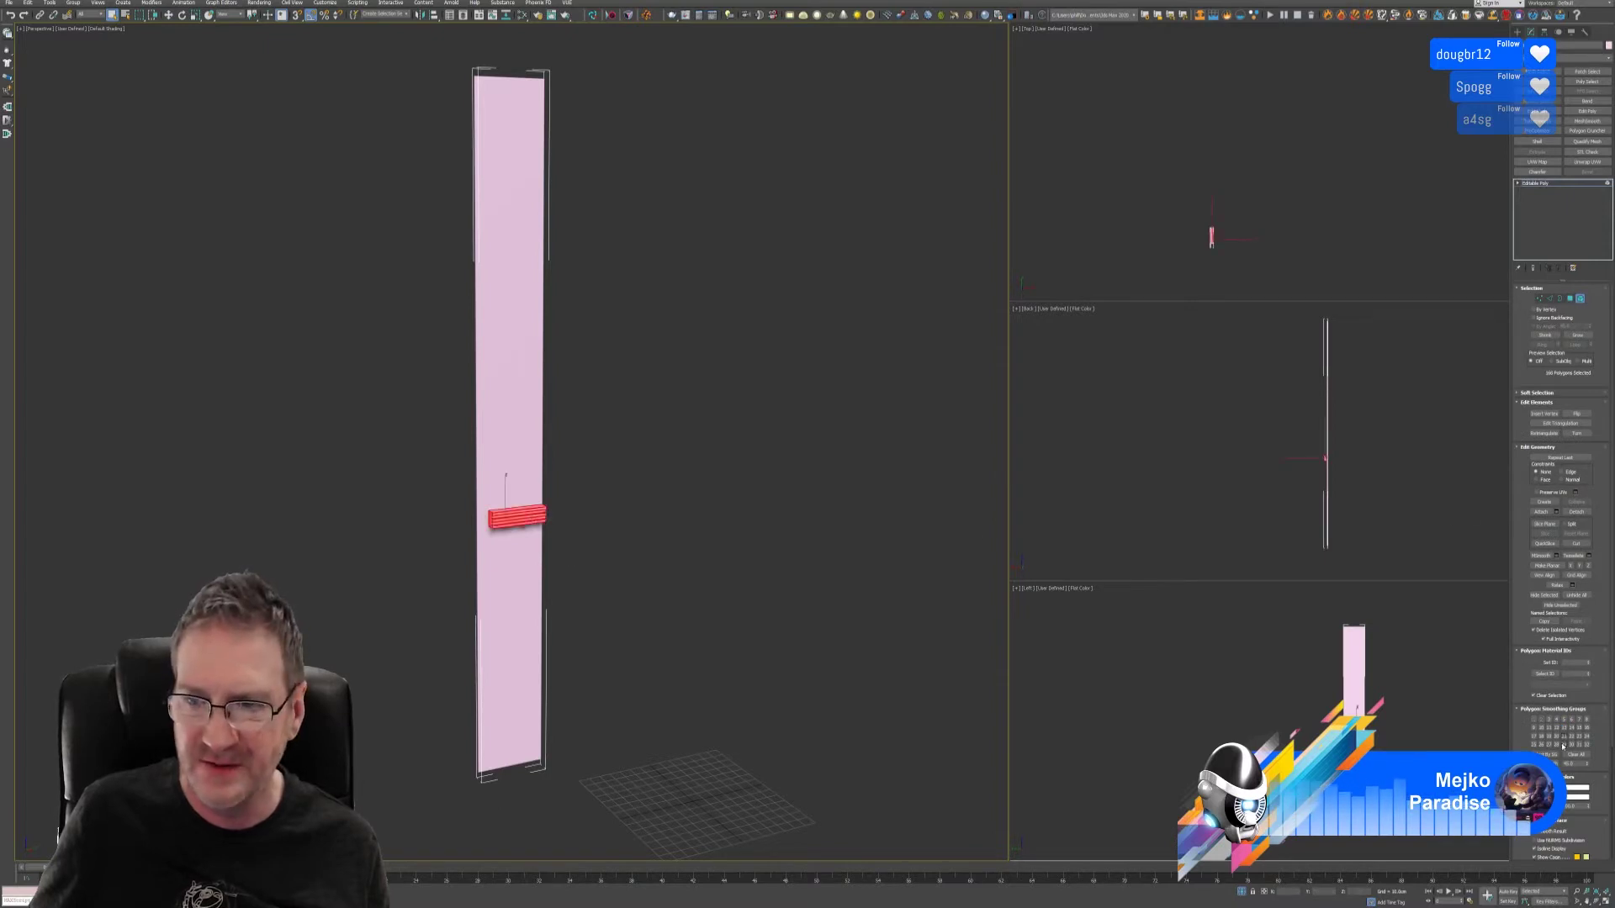
click(1575, 791)
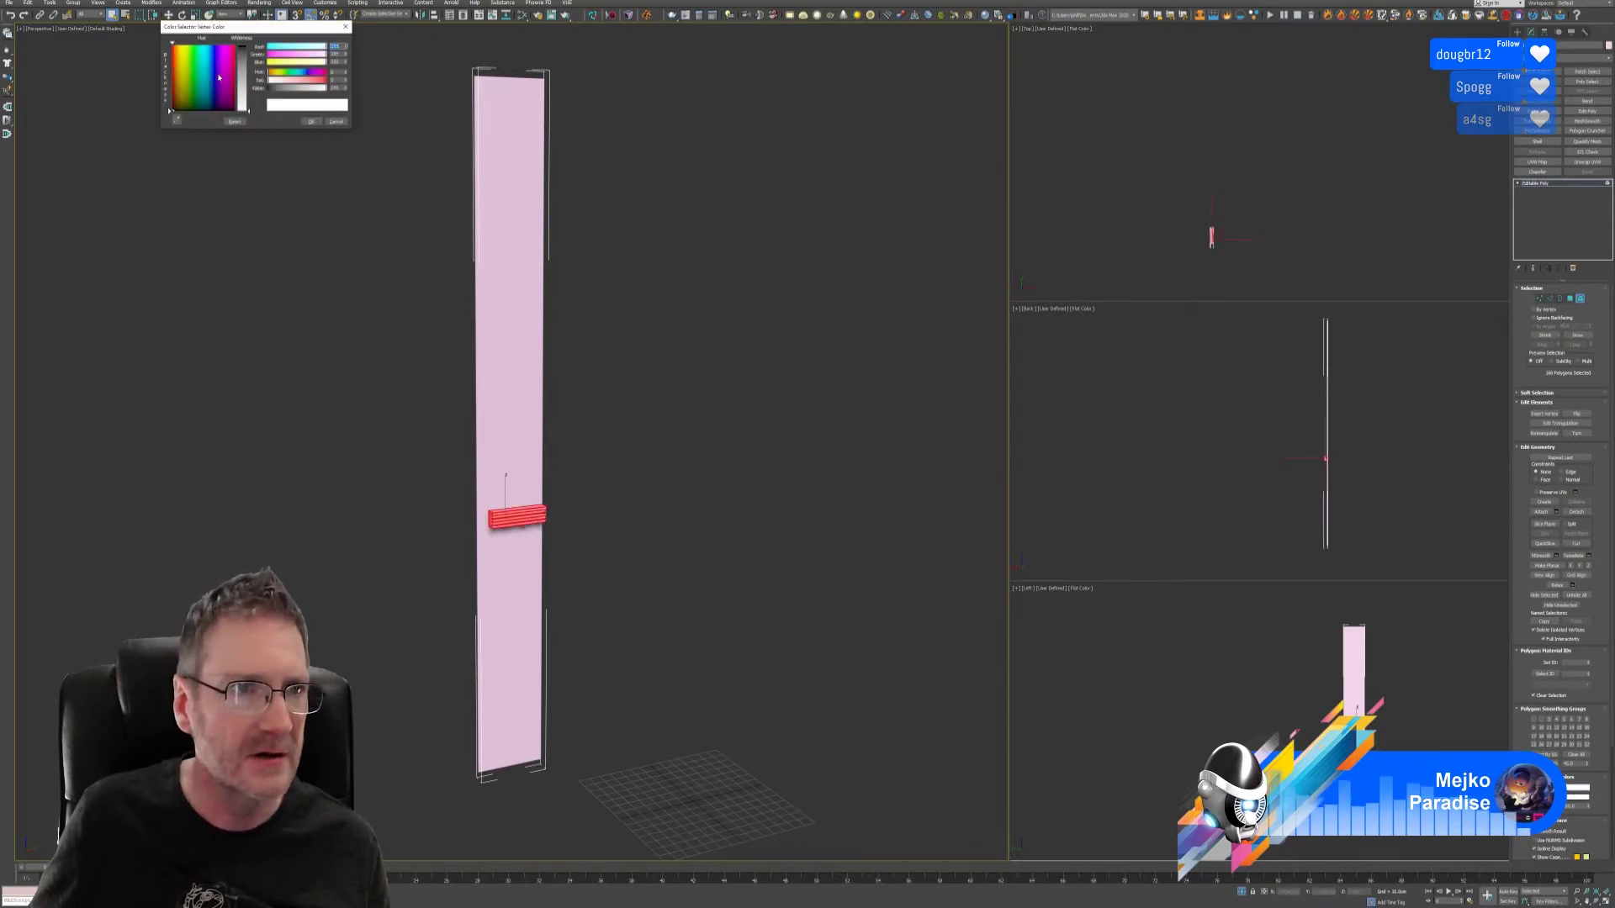
click(179, 49)
click(245, 48)
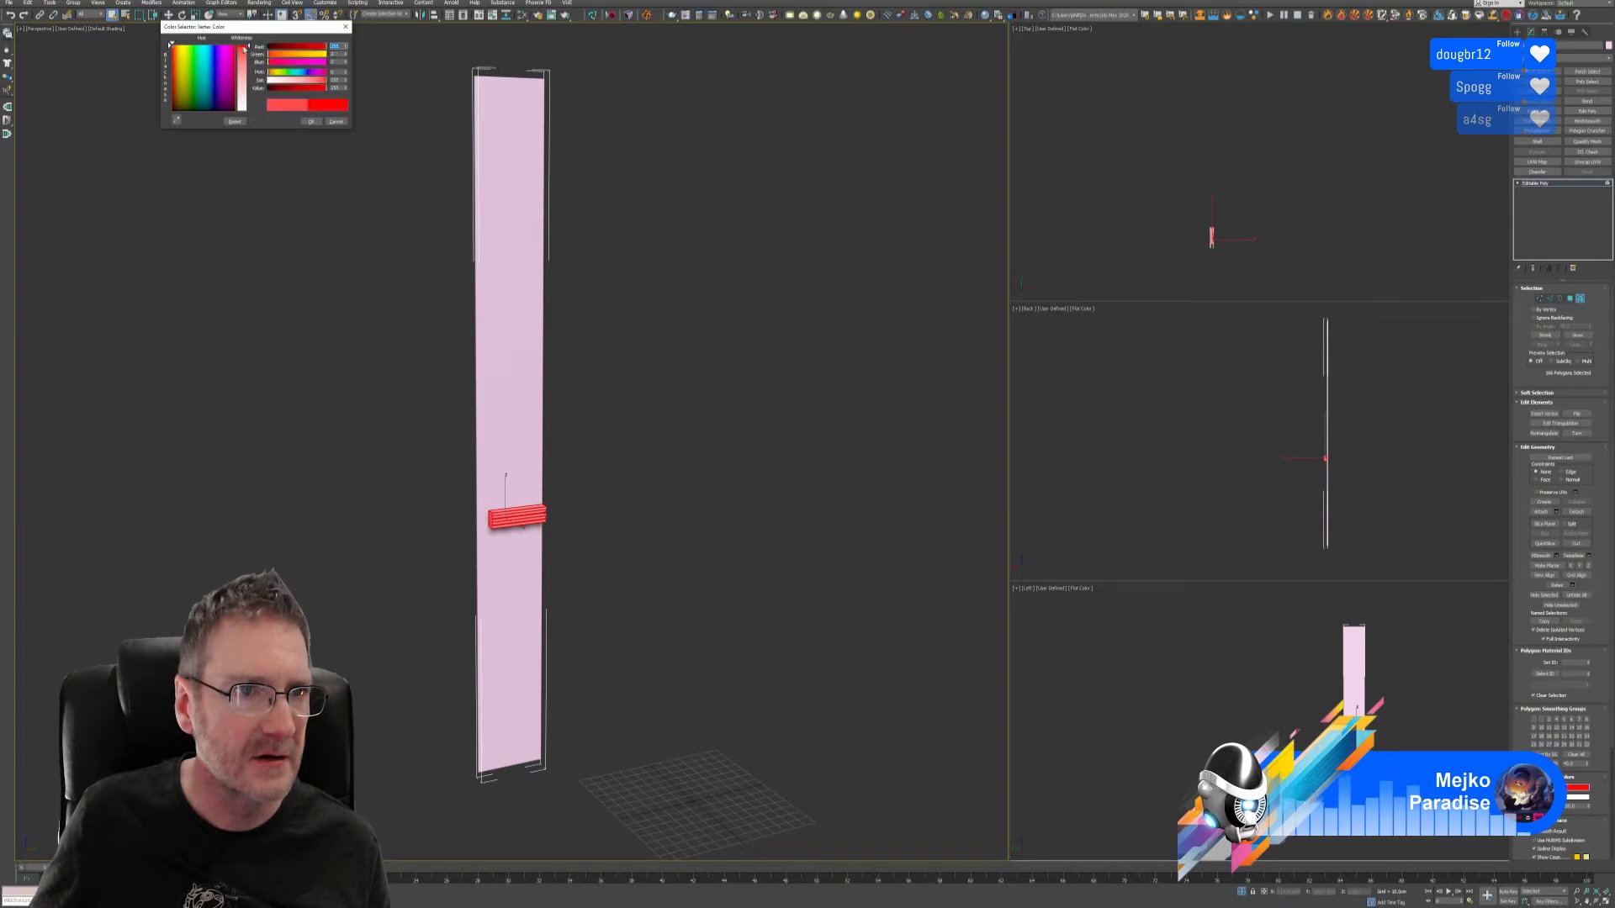
click(311, 122)
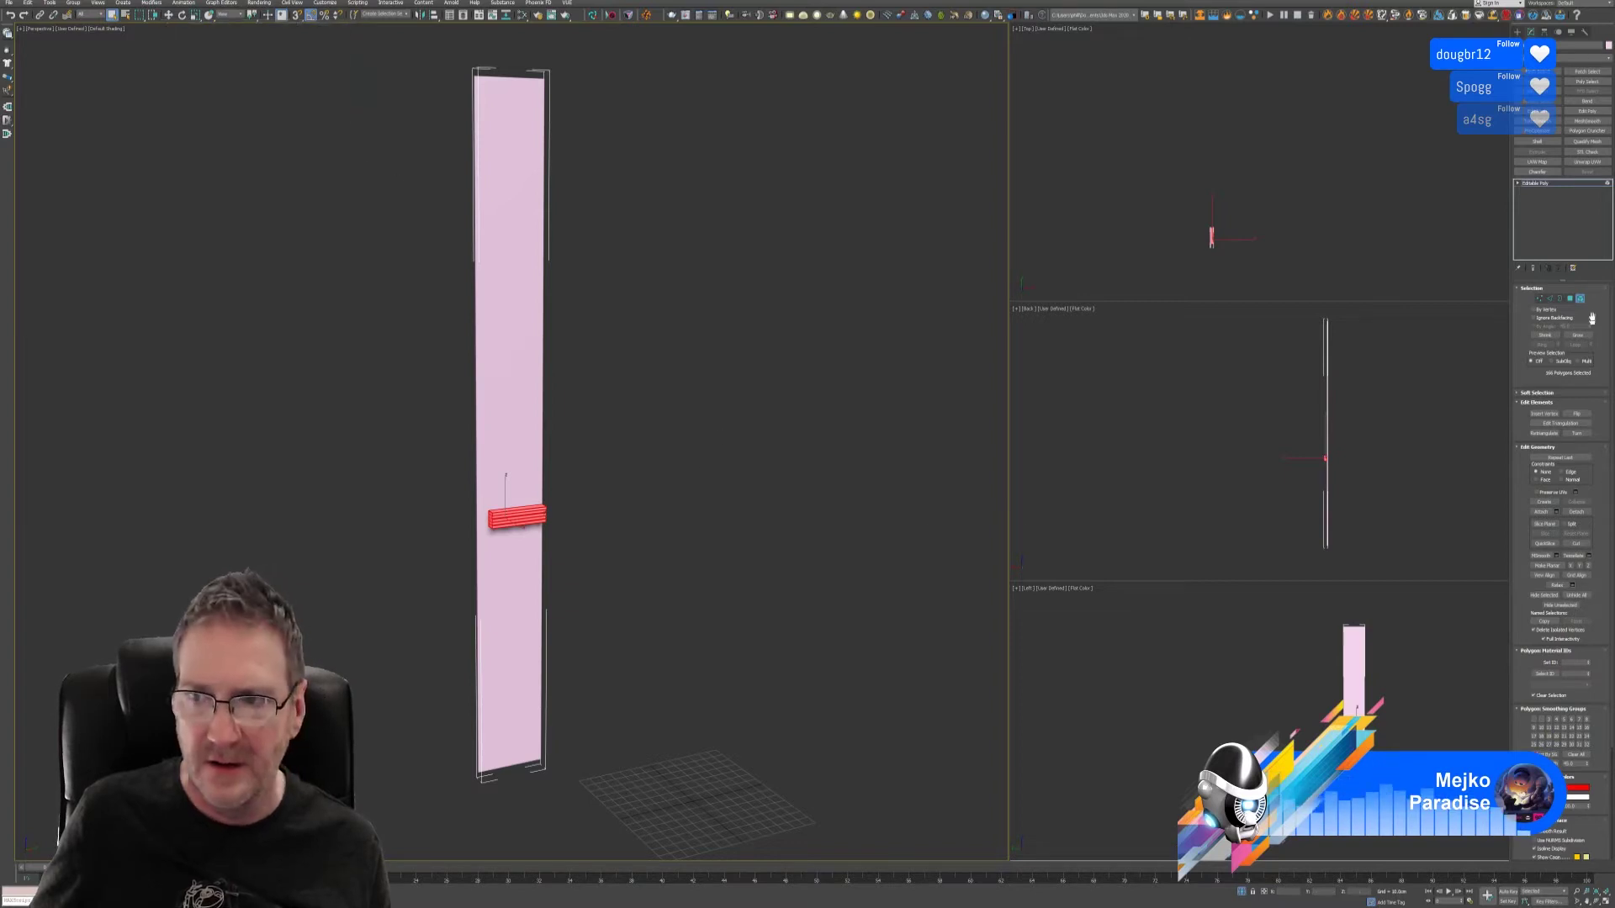
- Select the upper wall polygon above the rail and set its vertex colour to cyan
click(1569, 299)
drag(500, 286, 501, 288)
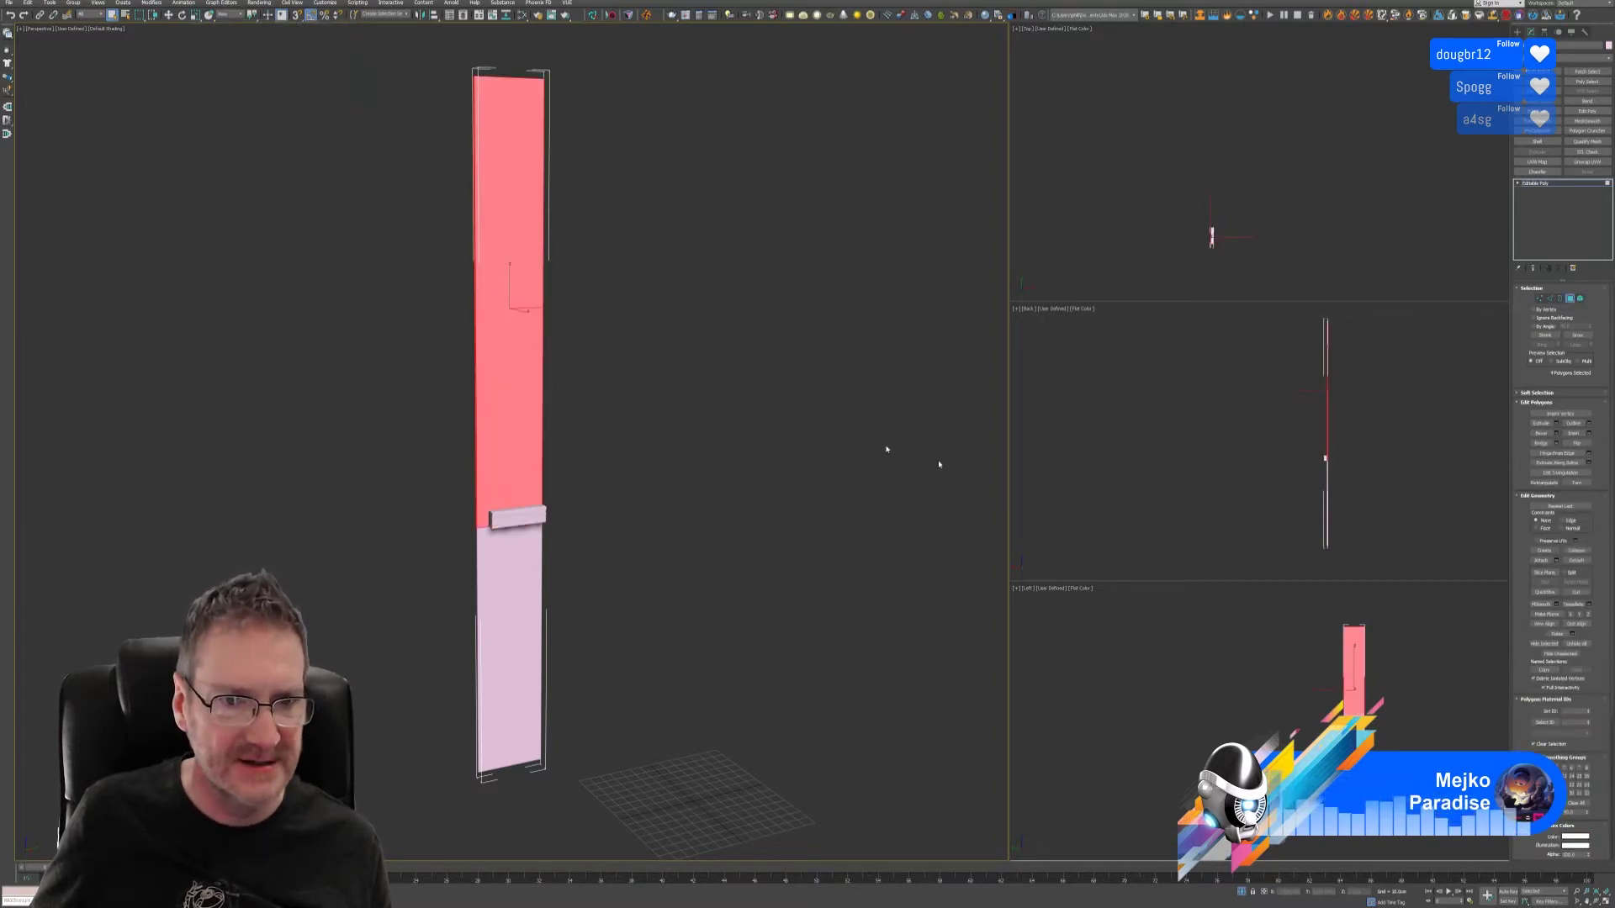
click(1575, 837)
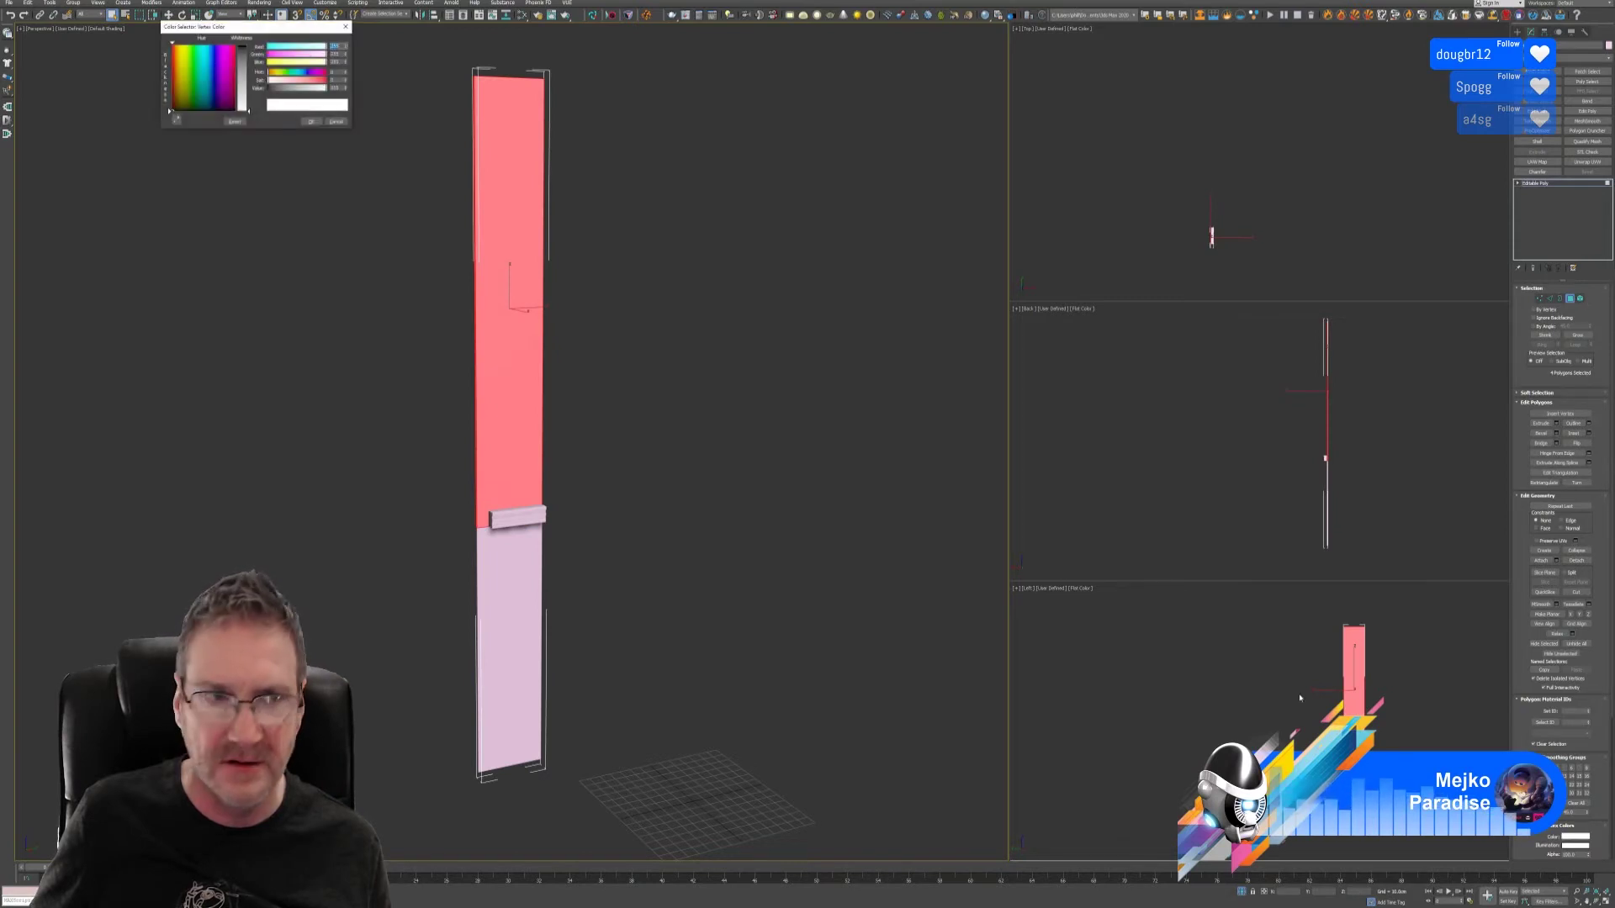
mouse_move(228, 102)
mouse_down()
mouse_move(230, 57)
mouse_move(275, 93)
mouse_up()
click(309, 122)
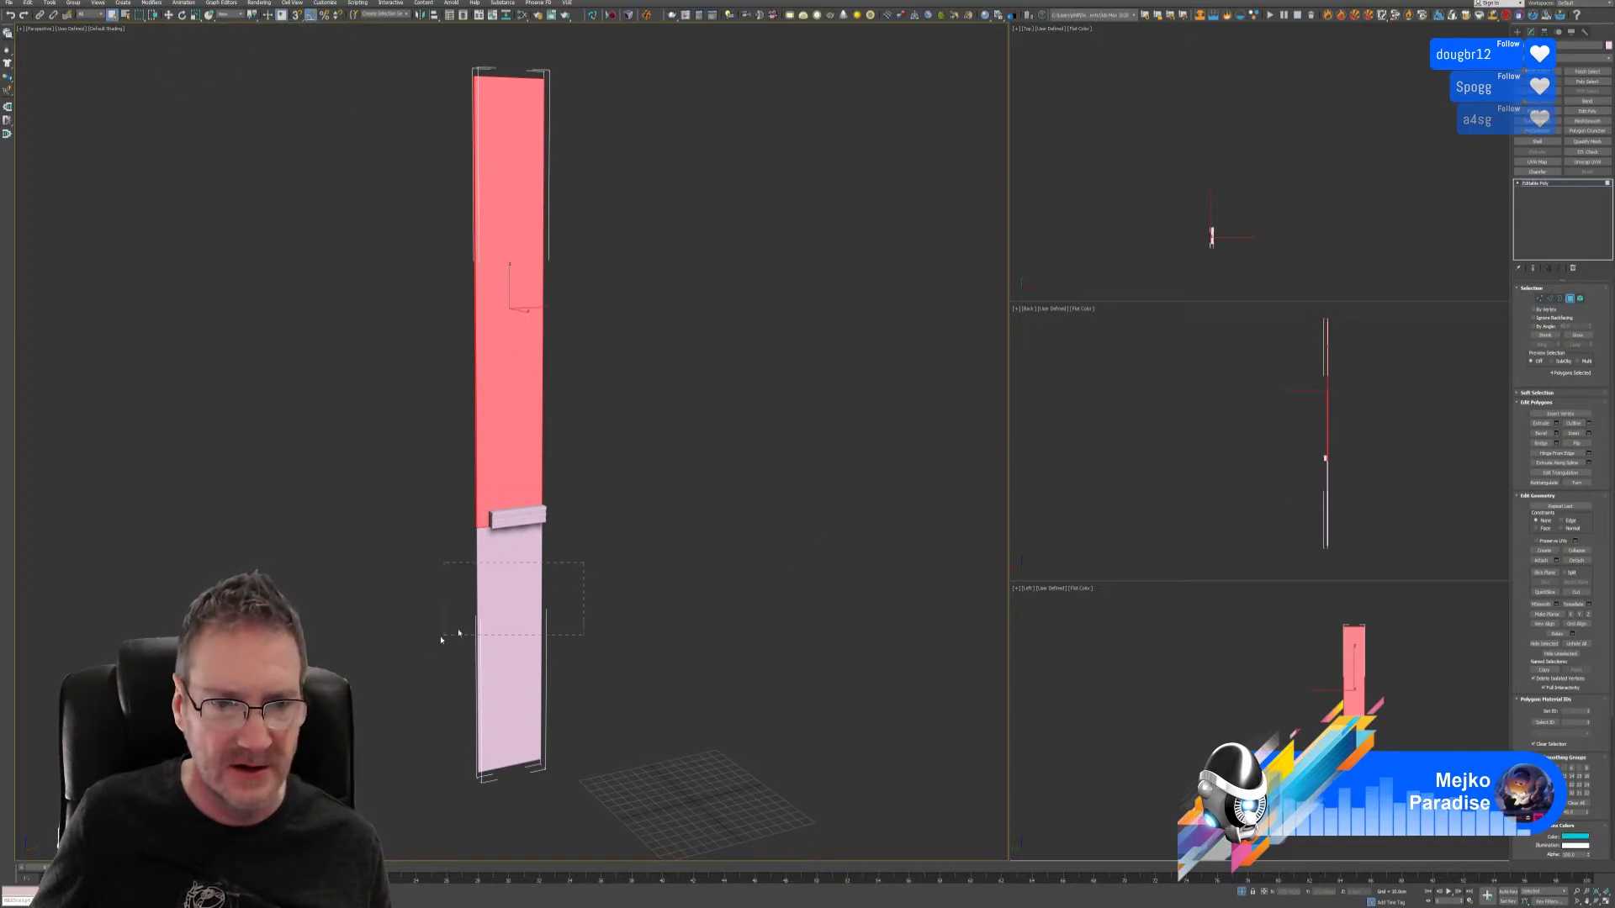
- Set the vertex colour of the large lower panel polygon below the rail to light grey
click(509, 647)
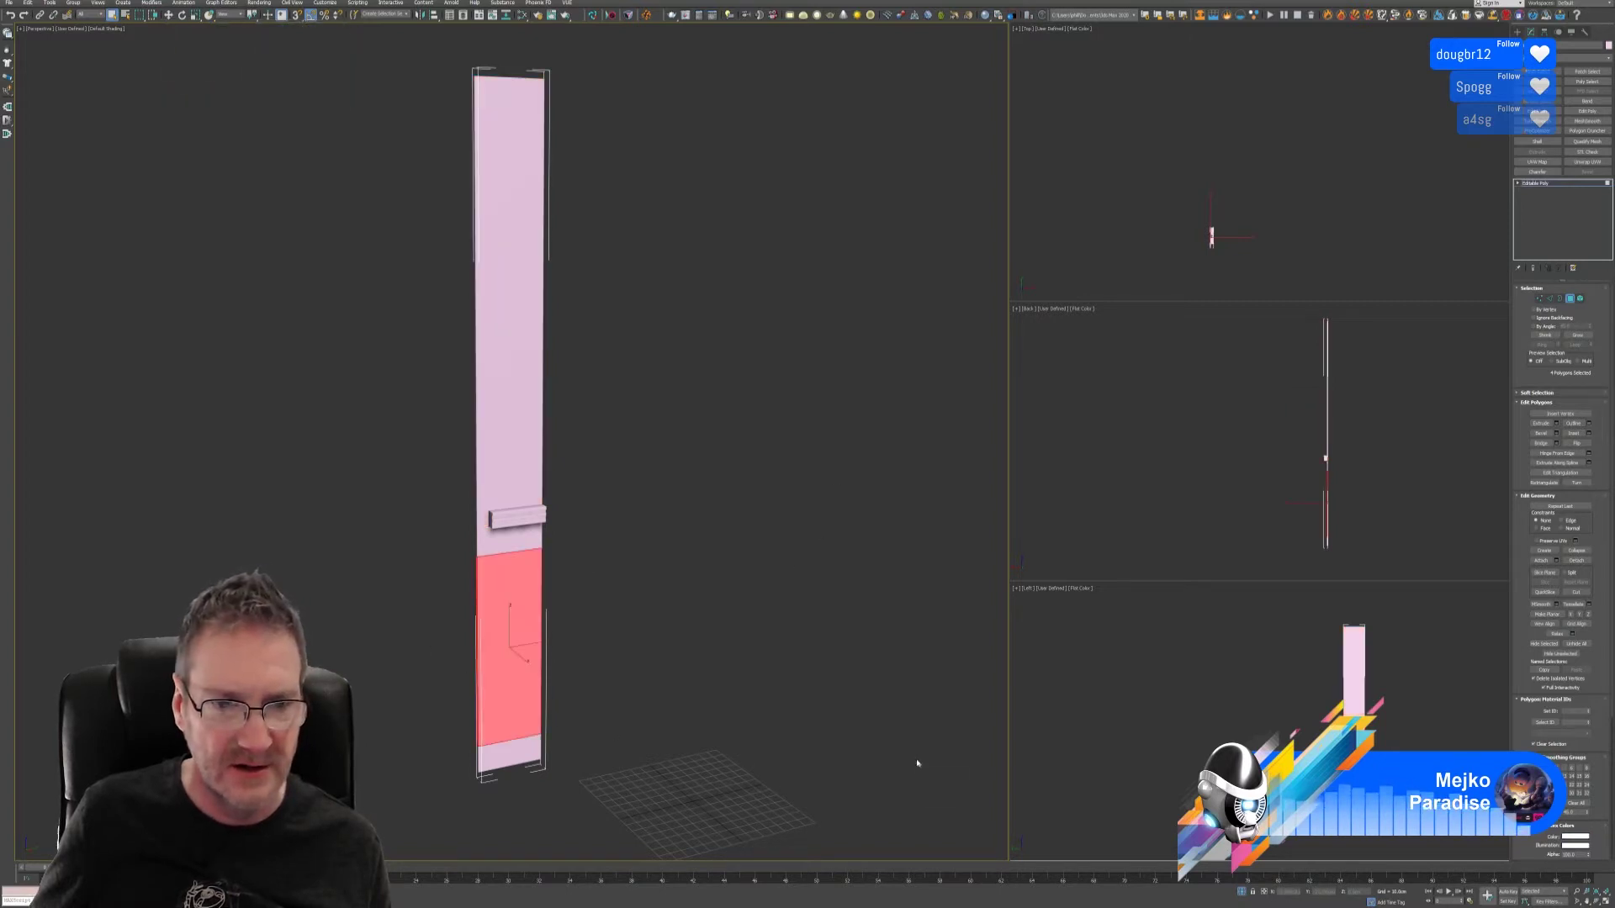
click(1583, 837)
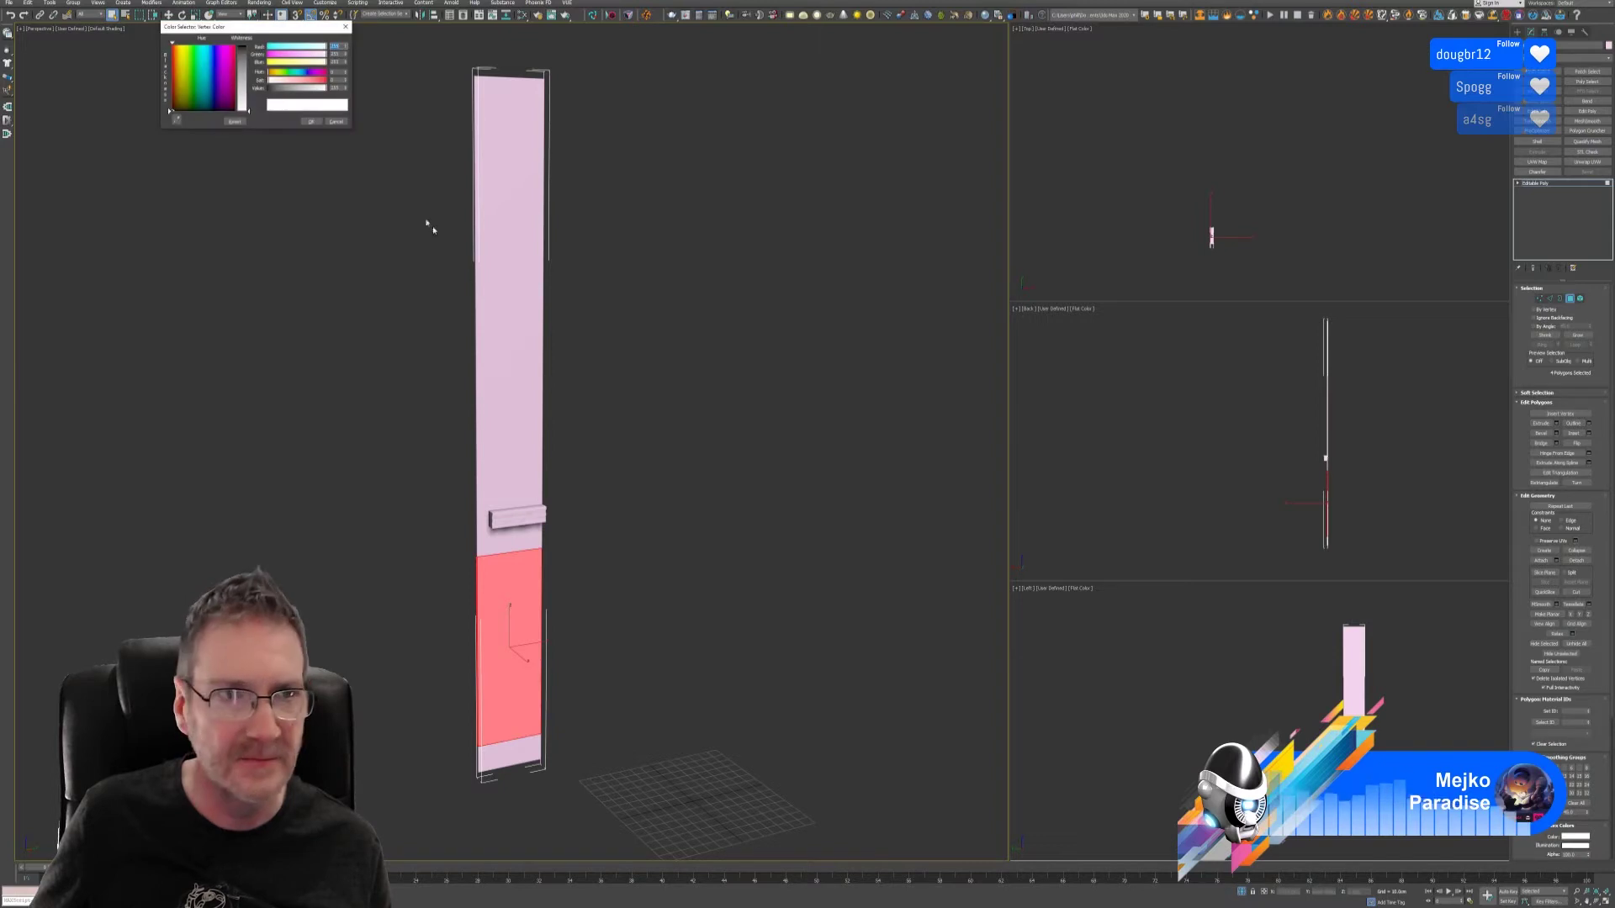
drag(254, 86, 269, 88)
click(311, 122)
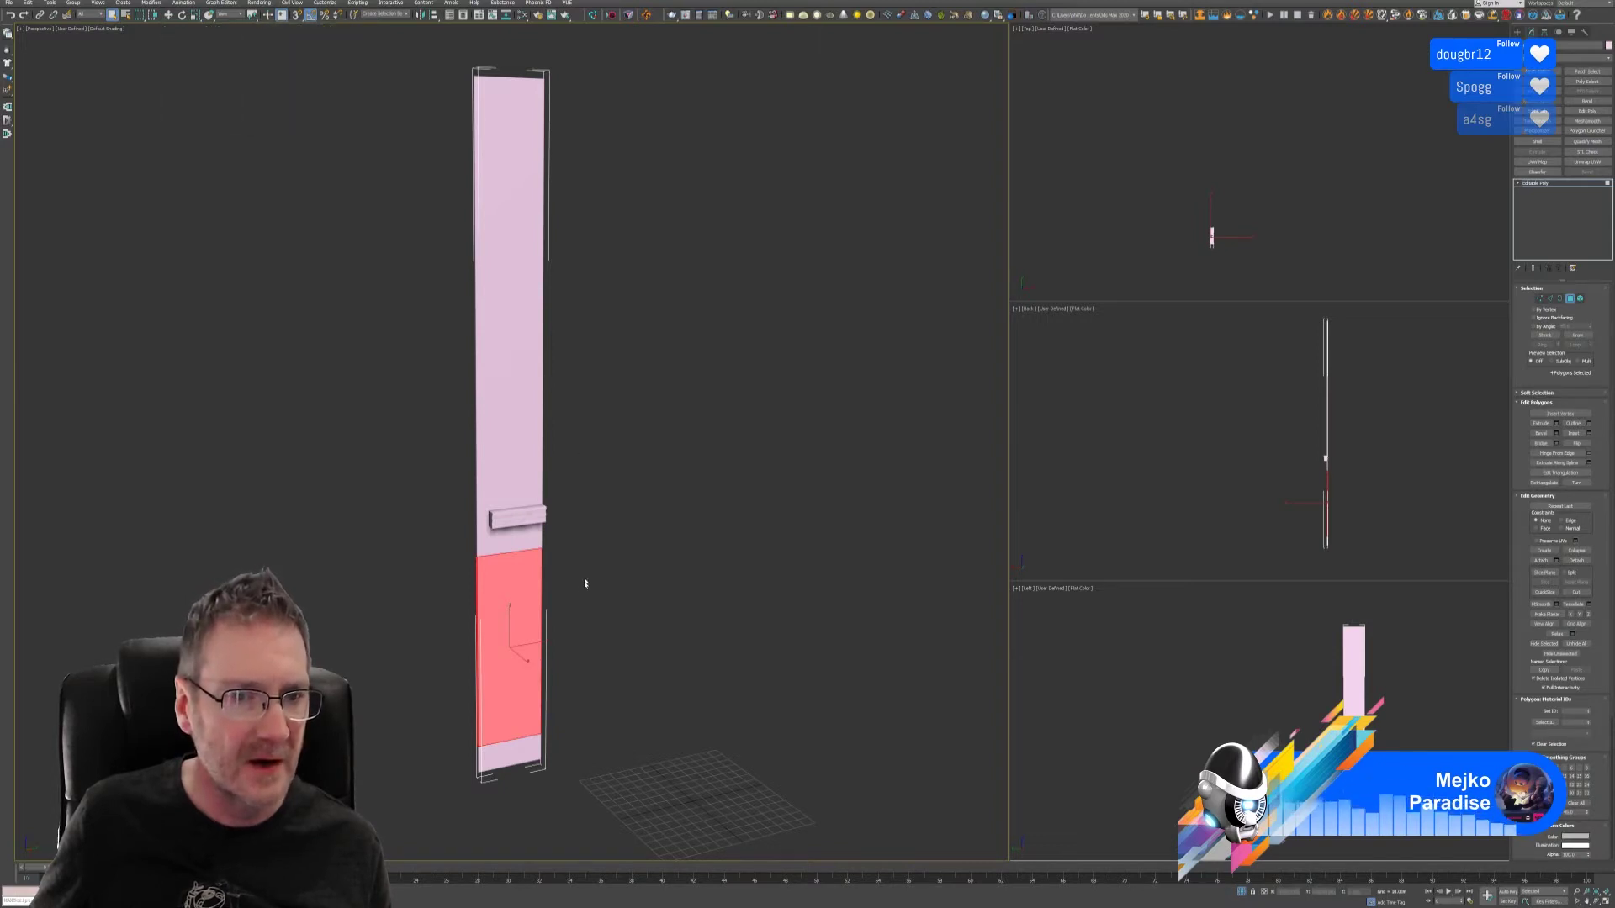
- Select the two narrow border polygons above and below the lower panel and set their vertex colour to green
click(521, 545)
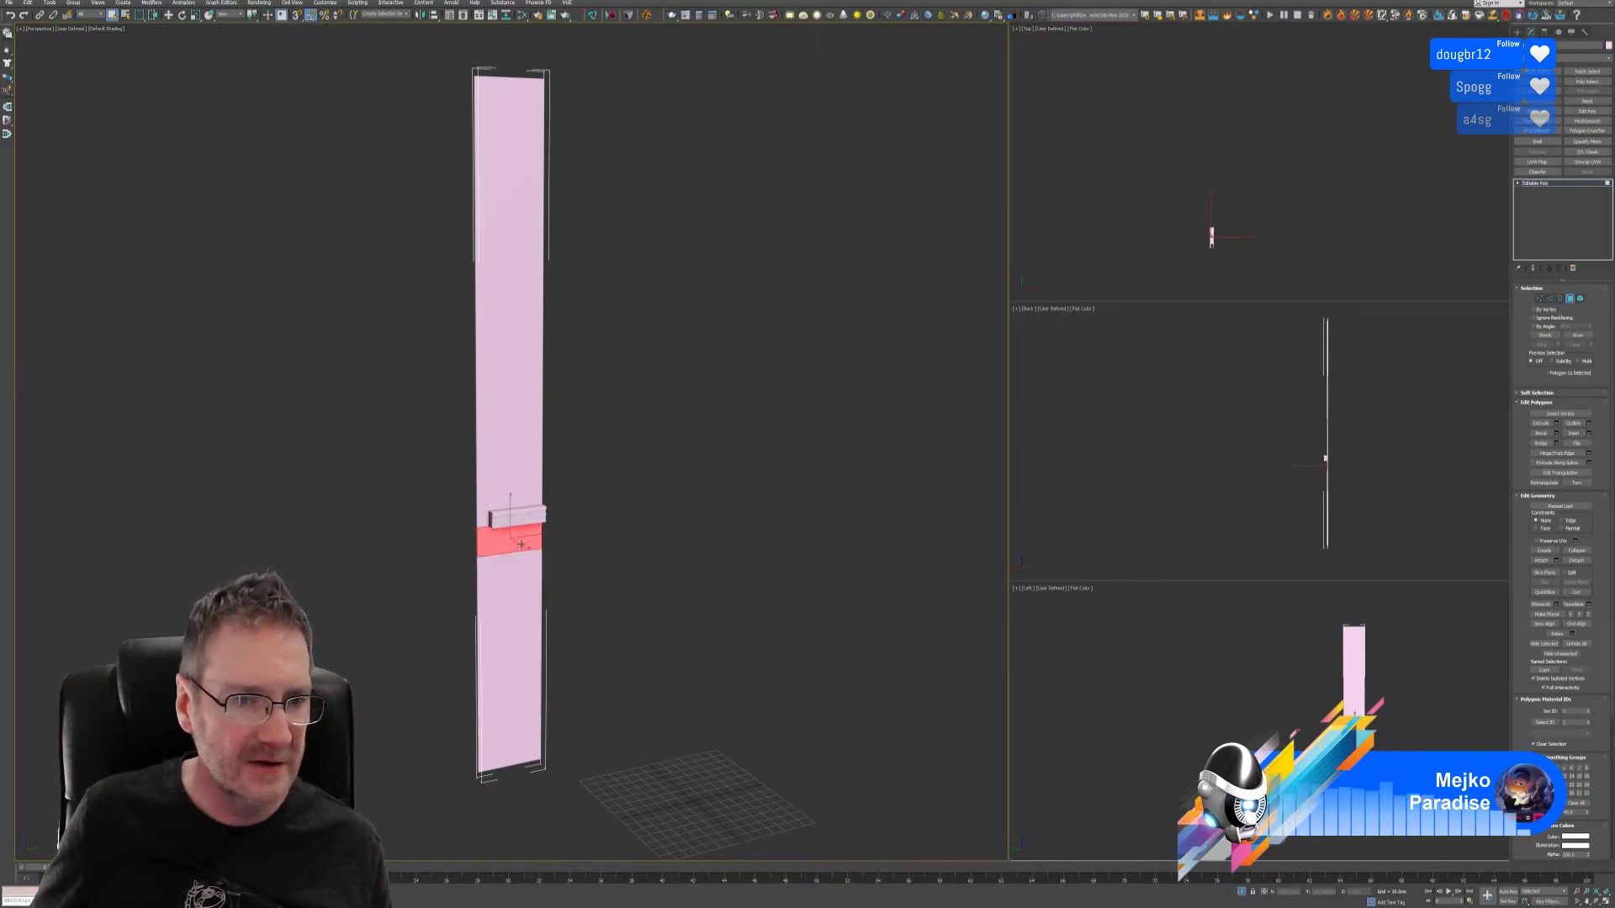
ctrl+click(517, 760)
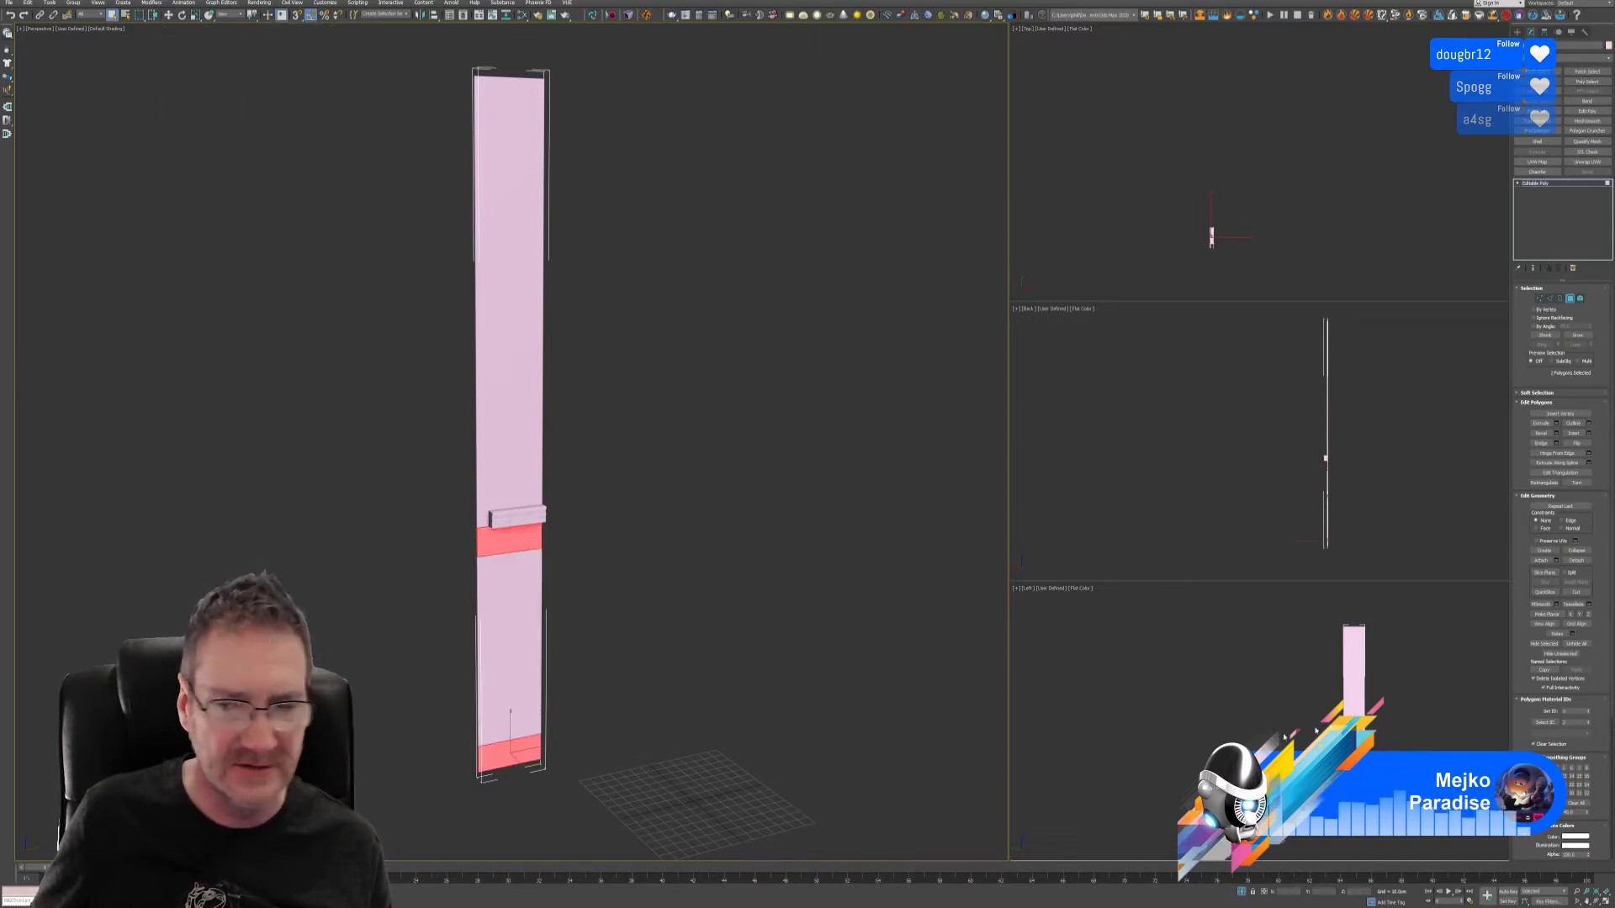
click(1577, 838)
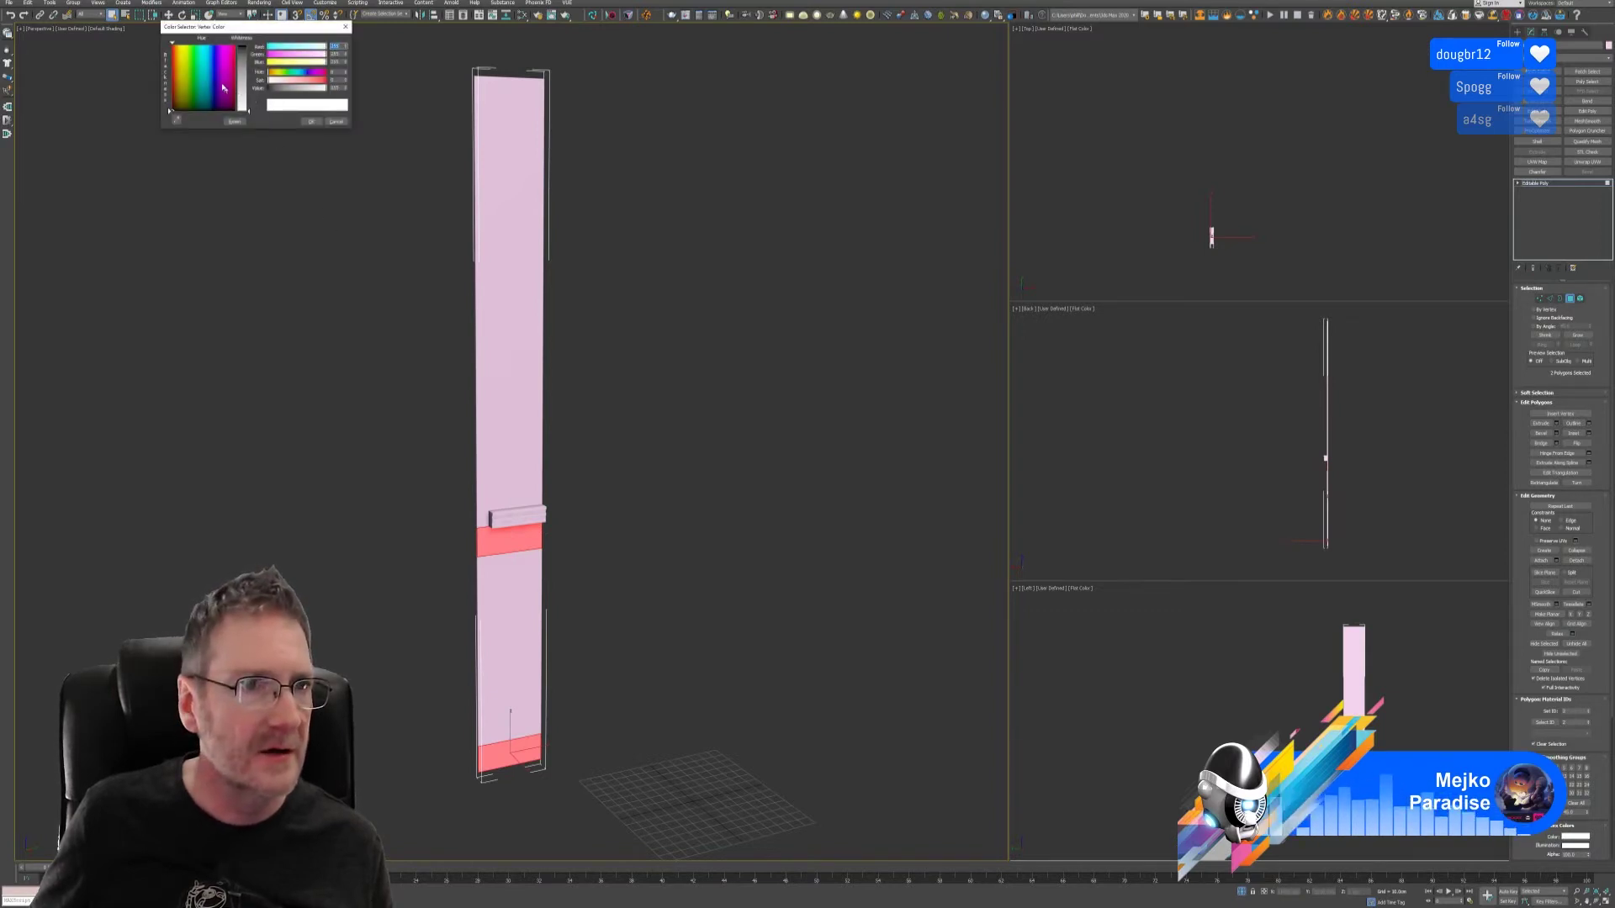
drag(199, 73, 211, 70)
click(244, 59)
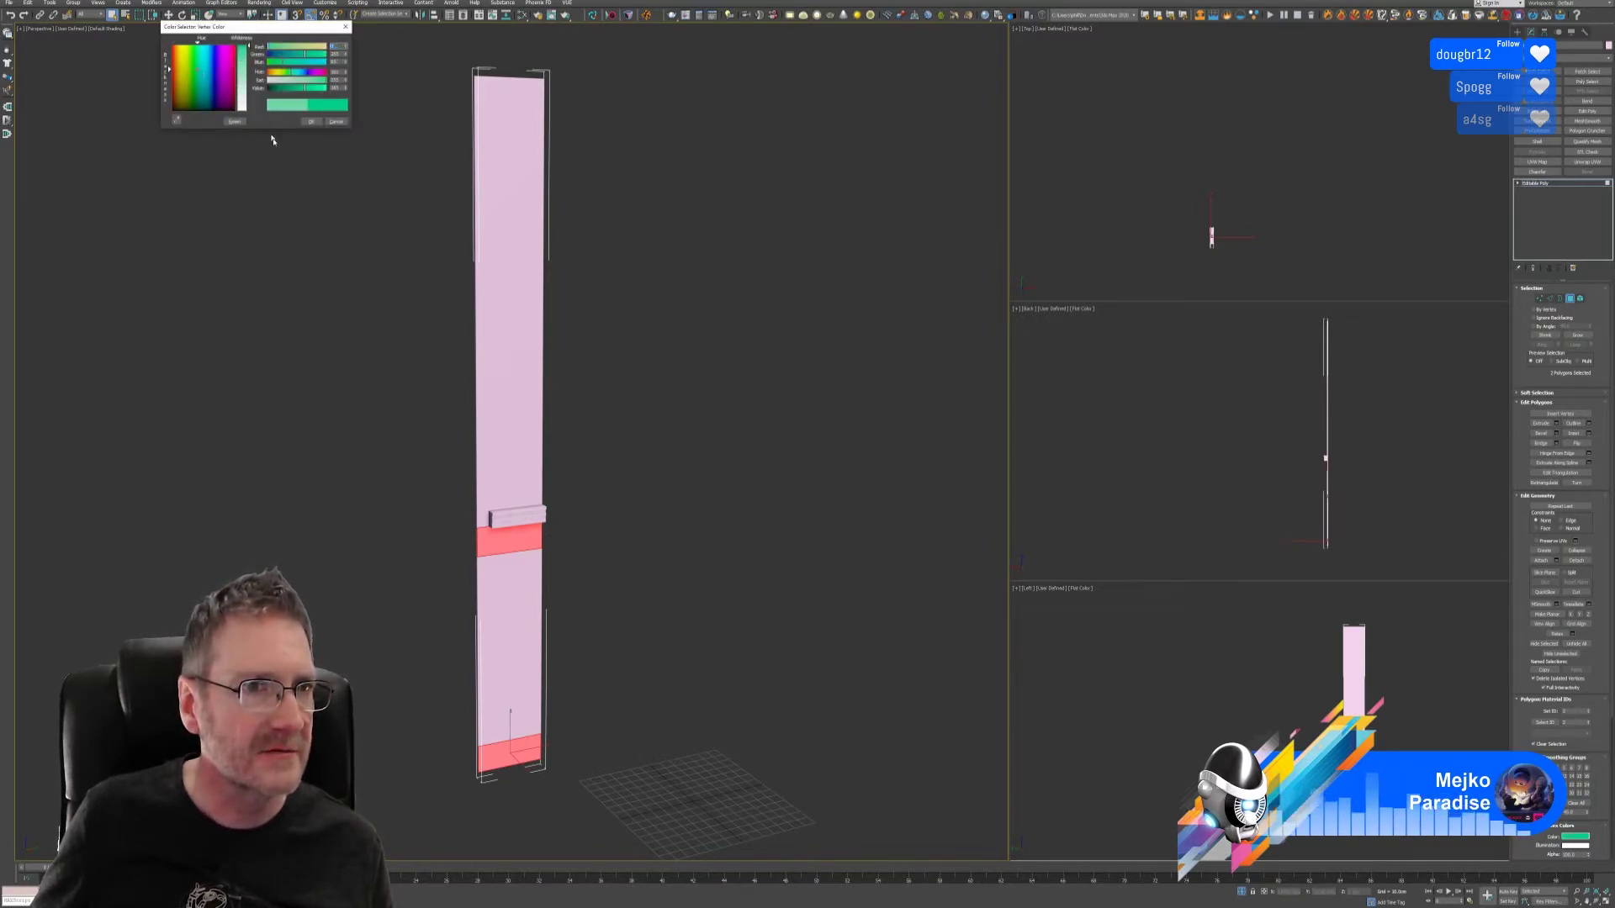
click(311, 121)
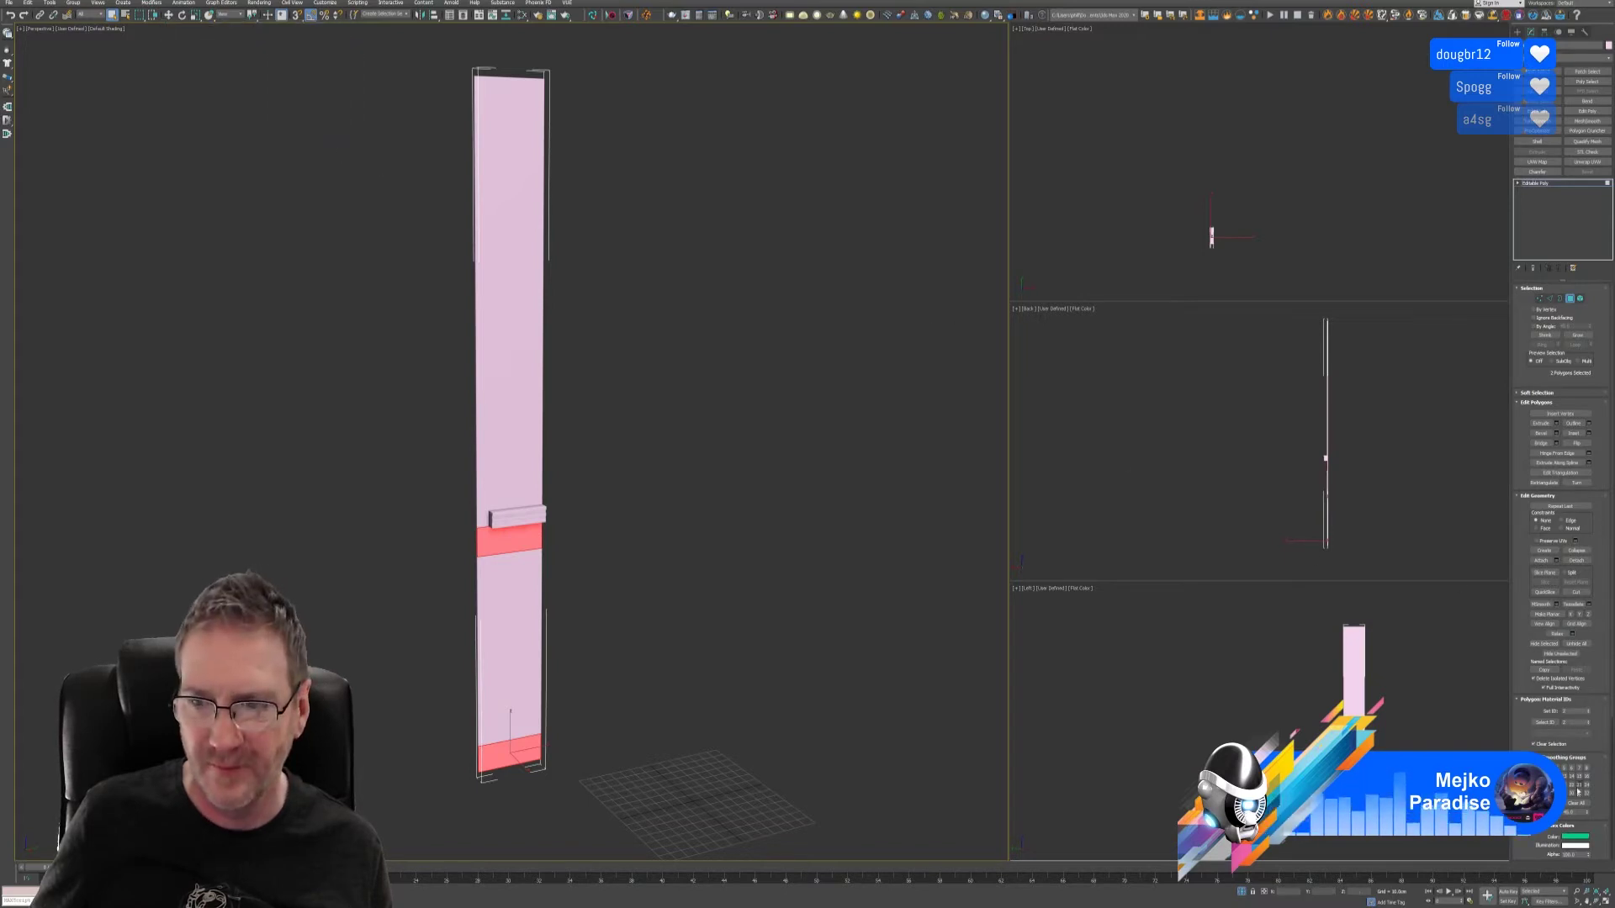
- Leave polygon editing and turn on vertex channel display for the wall strip in its object properties
click(1569, 299)
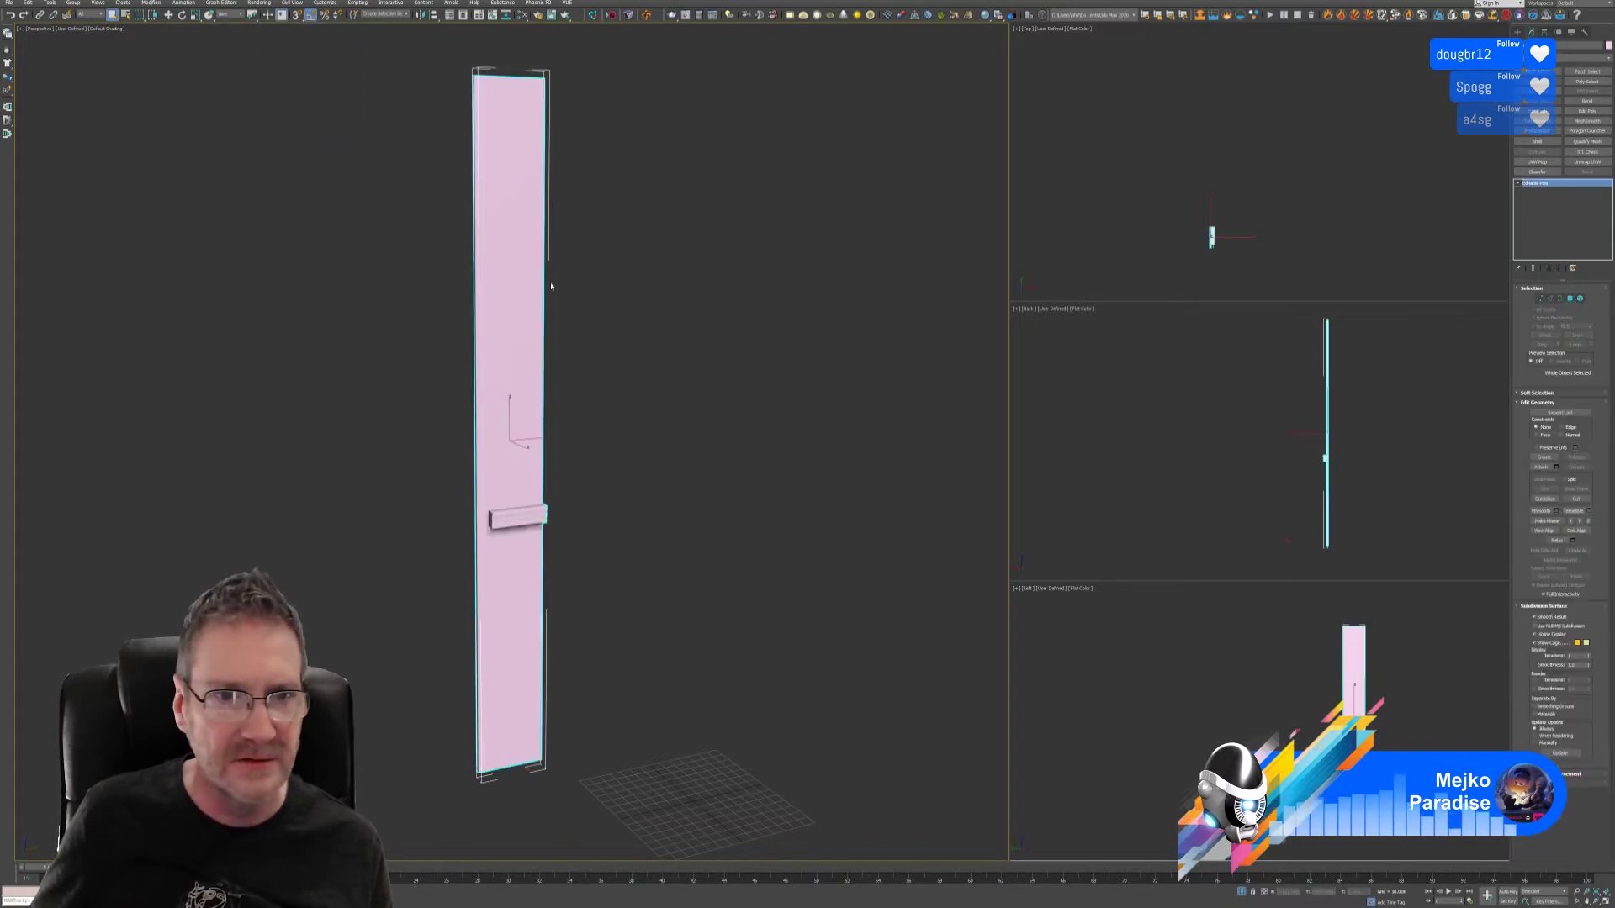
right_click(510, 318)
click(534, 380)
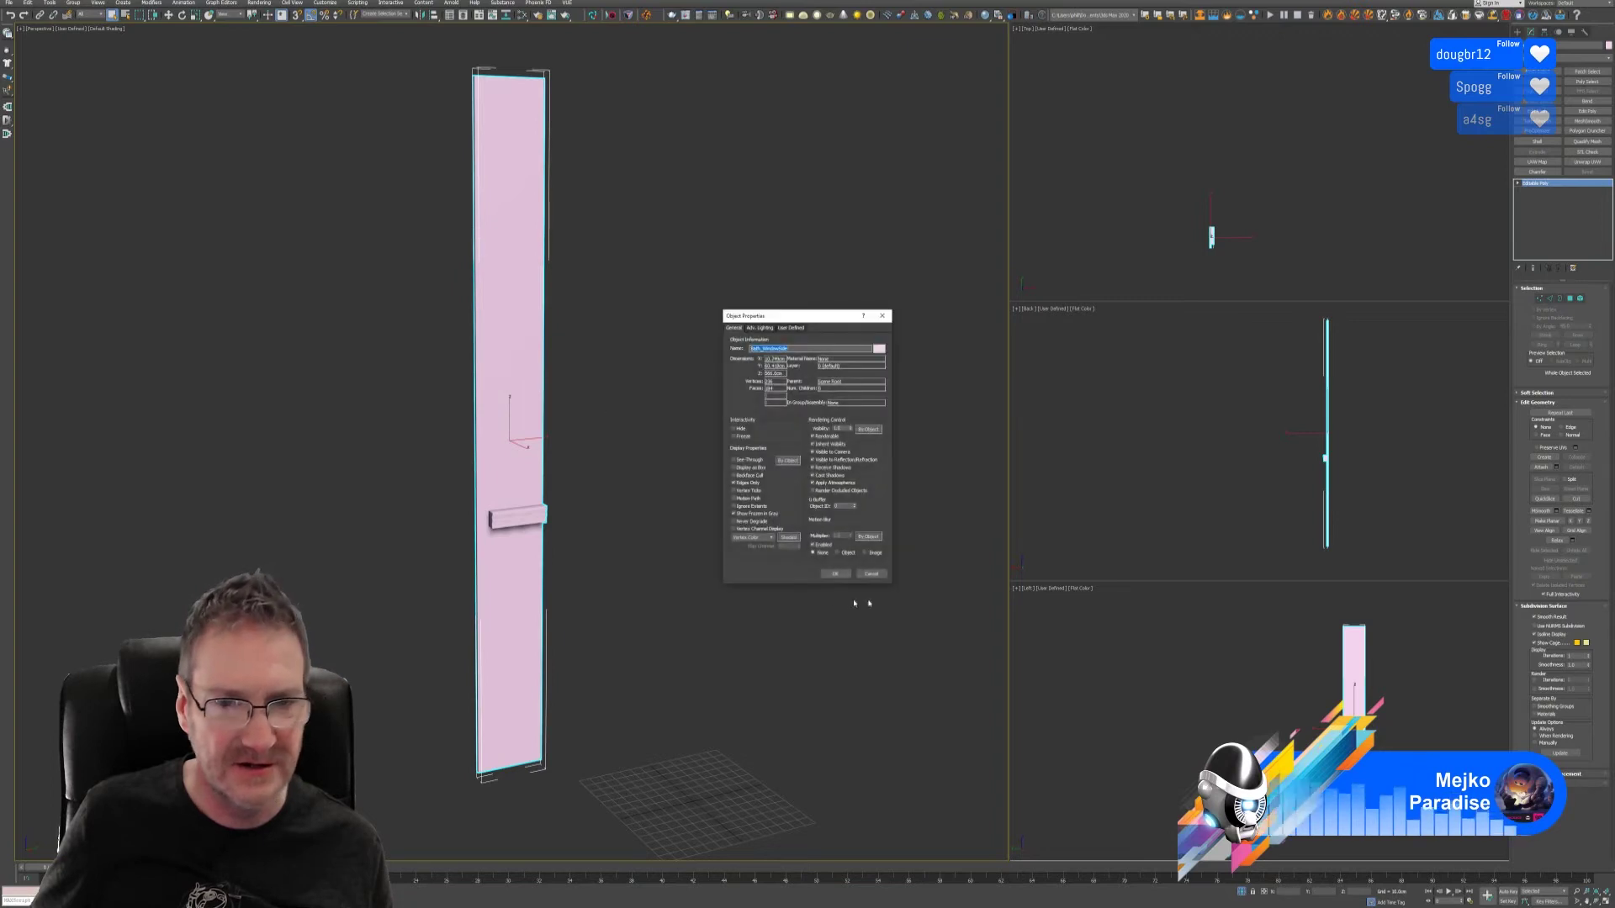
click(751, 531)
click(834, 574)
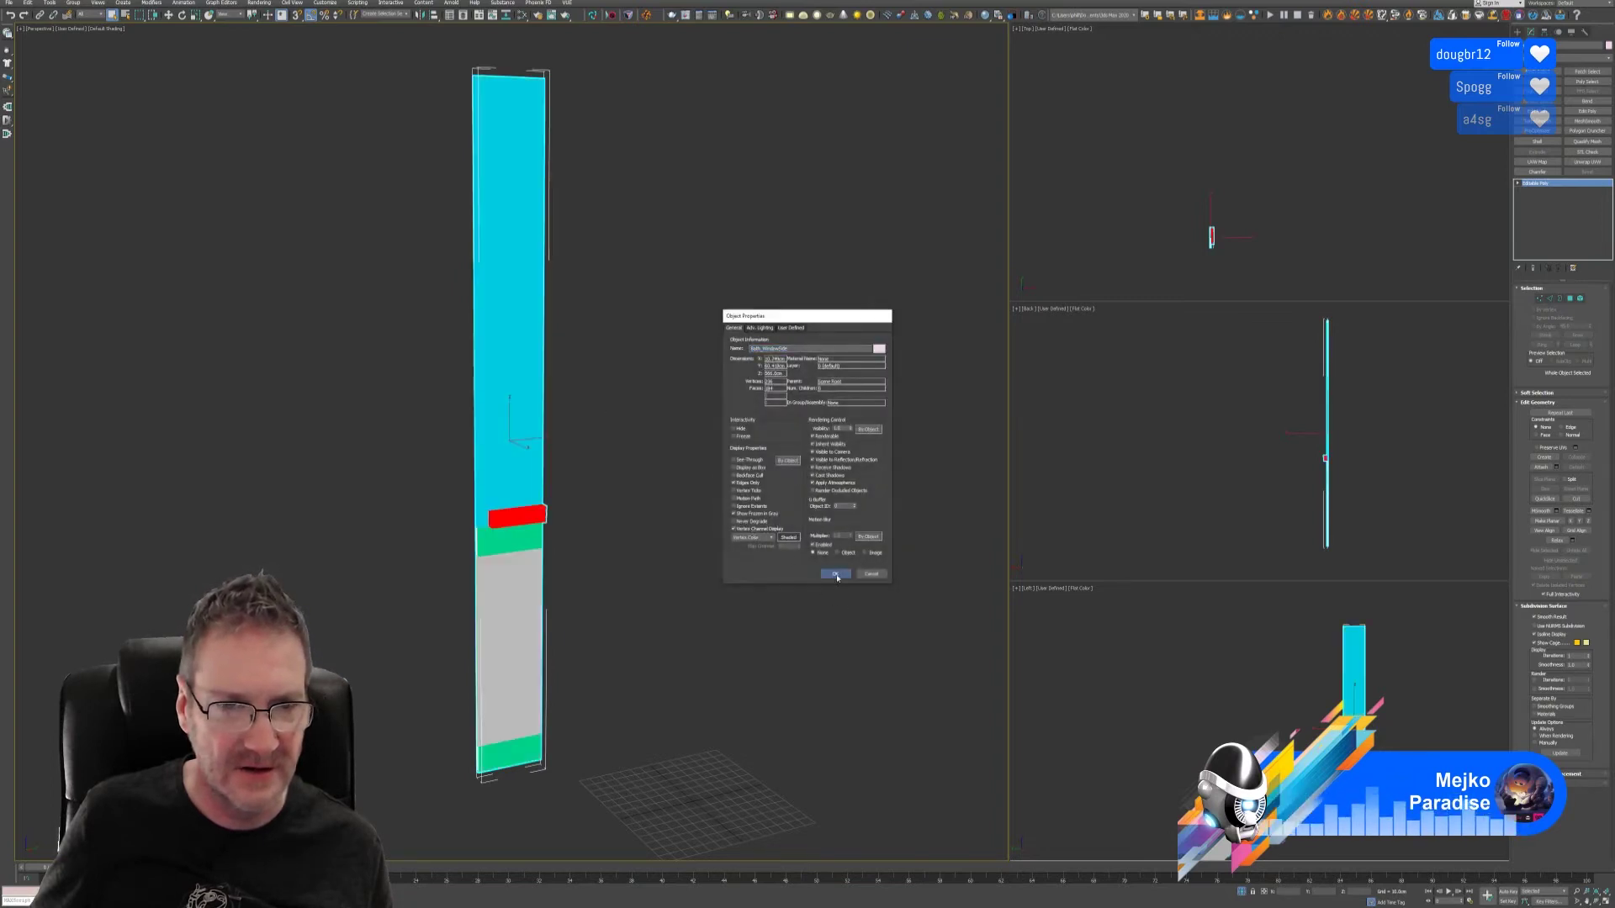
alt+middle_drag(702, 445, 664, 443)
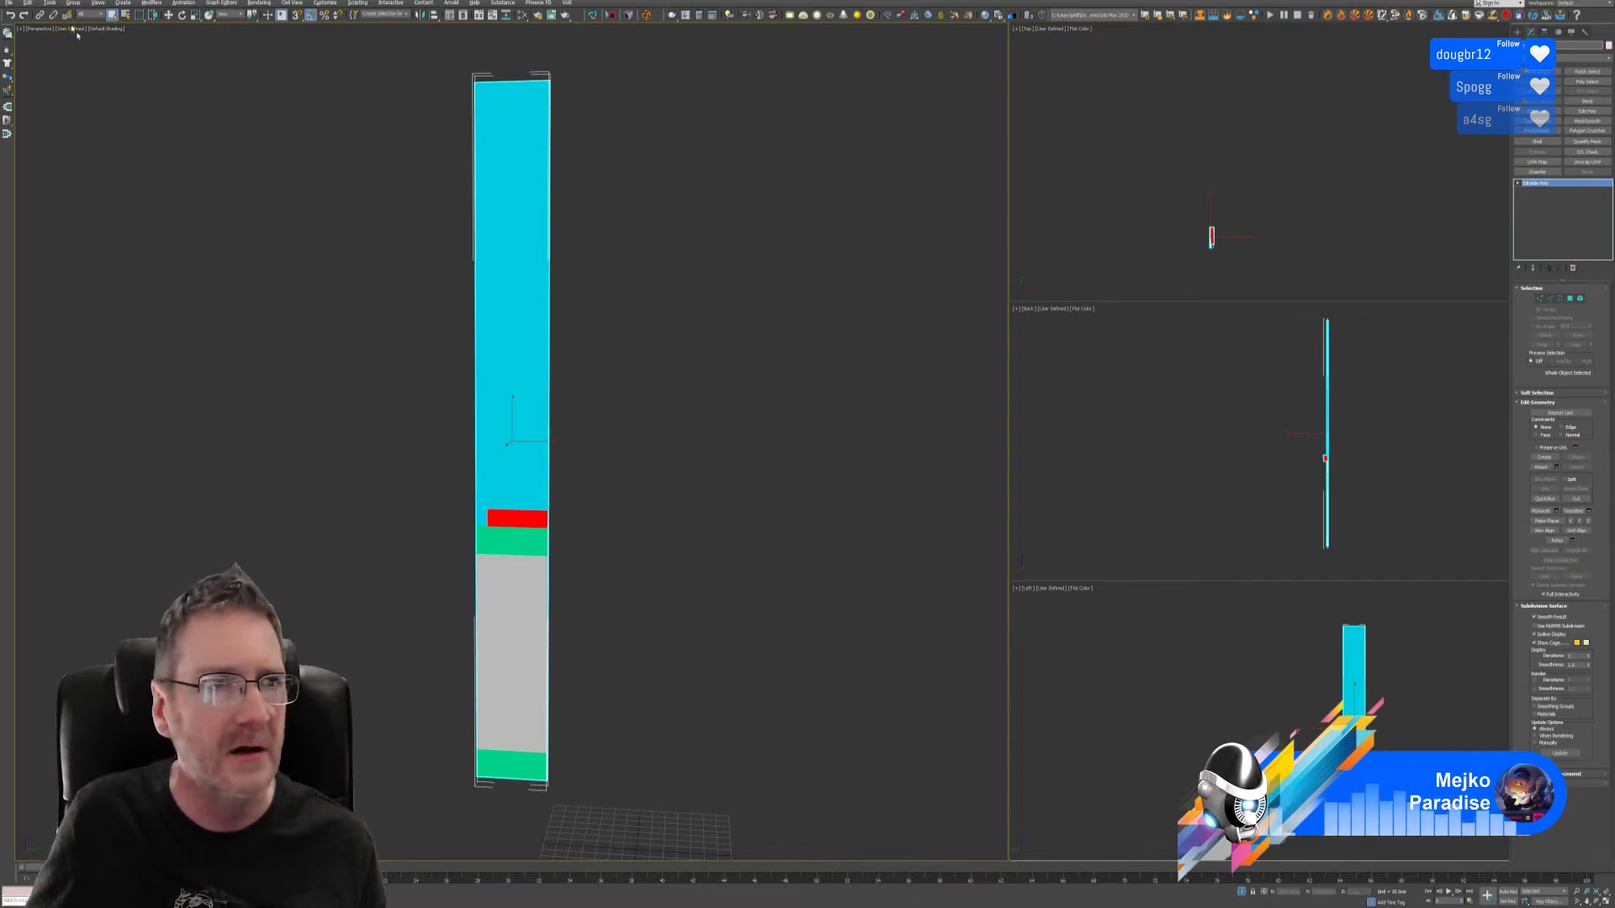
- Export the selected wall strip as an FBX file into the Walls Floor folder with the current export settings
click(8, 4)
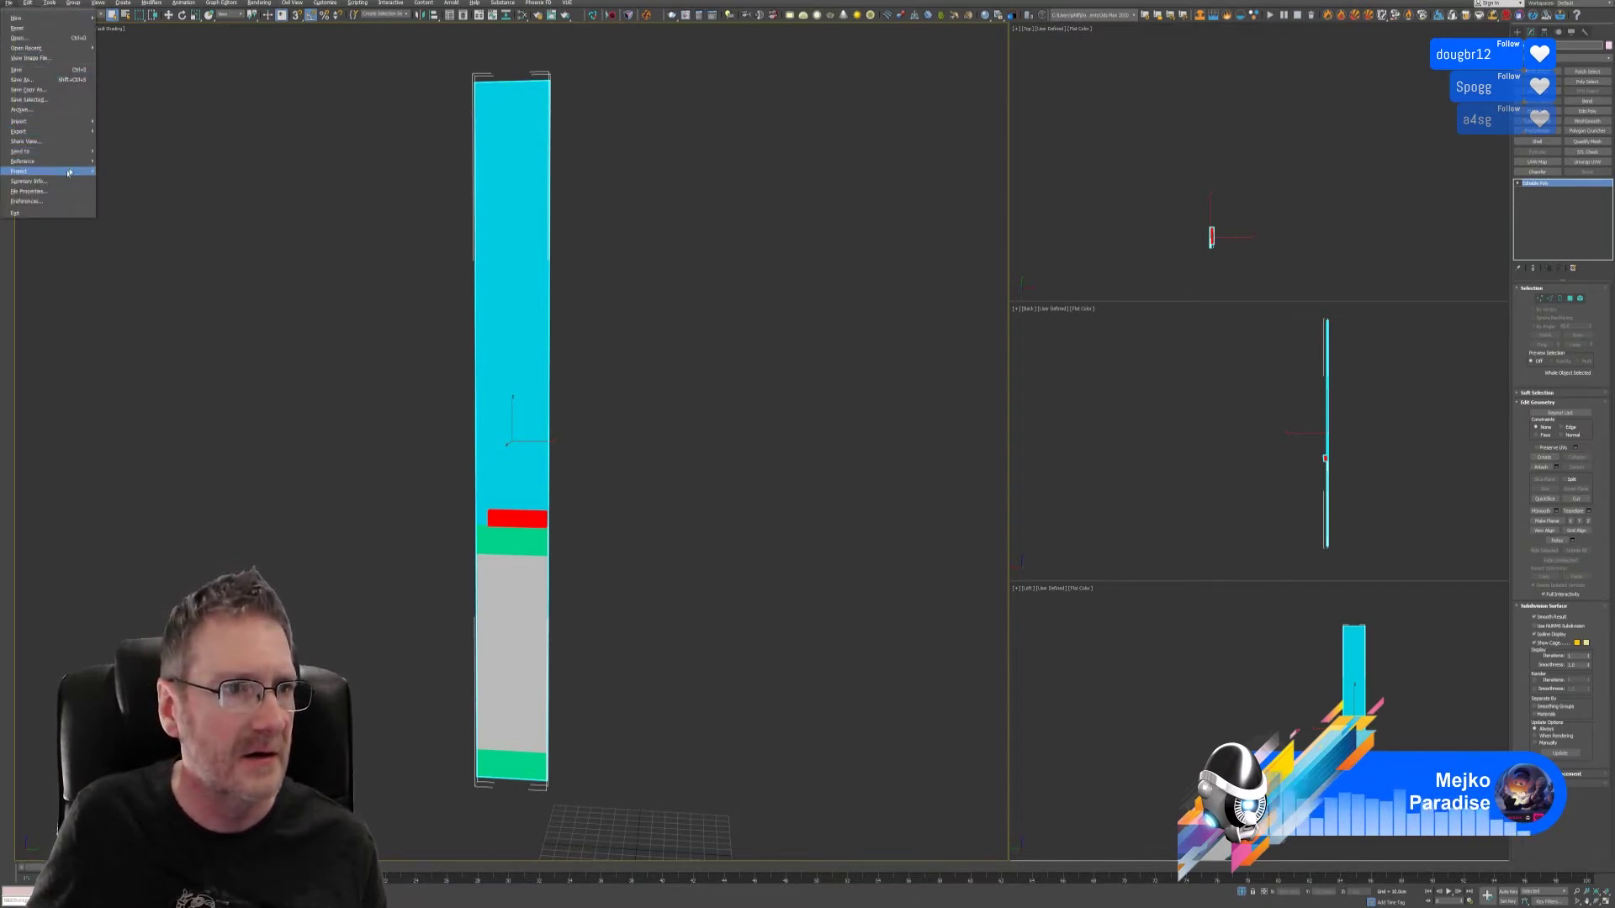
mouse_move(52, 131)
click(126, 141)
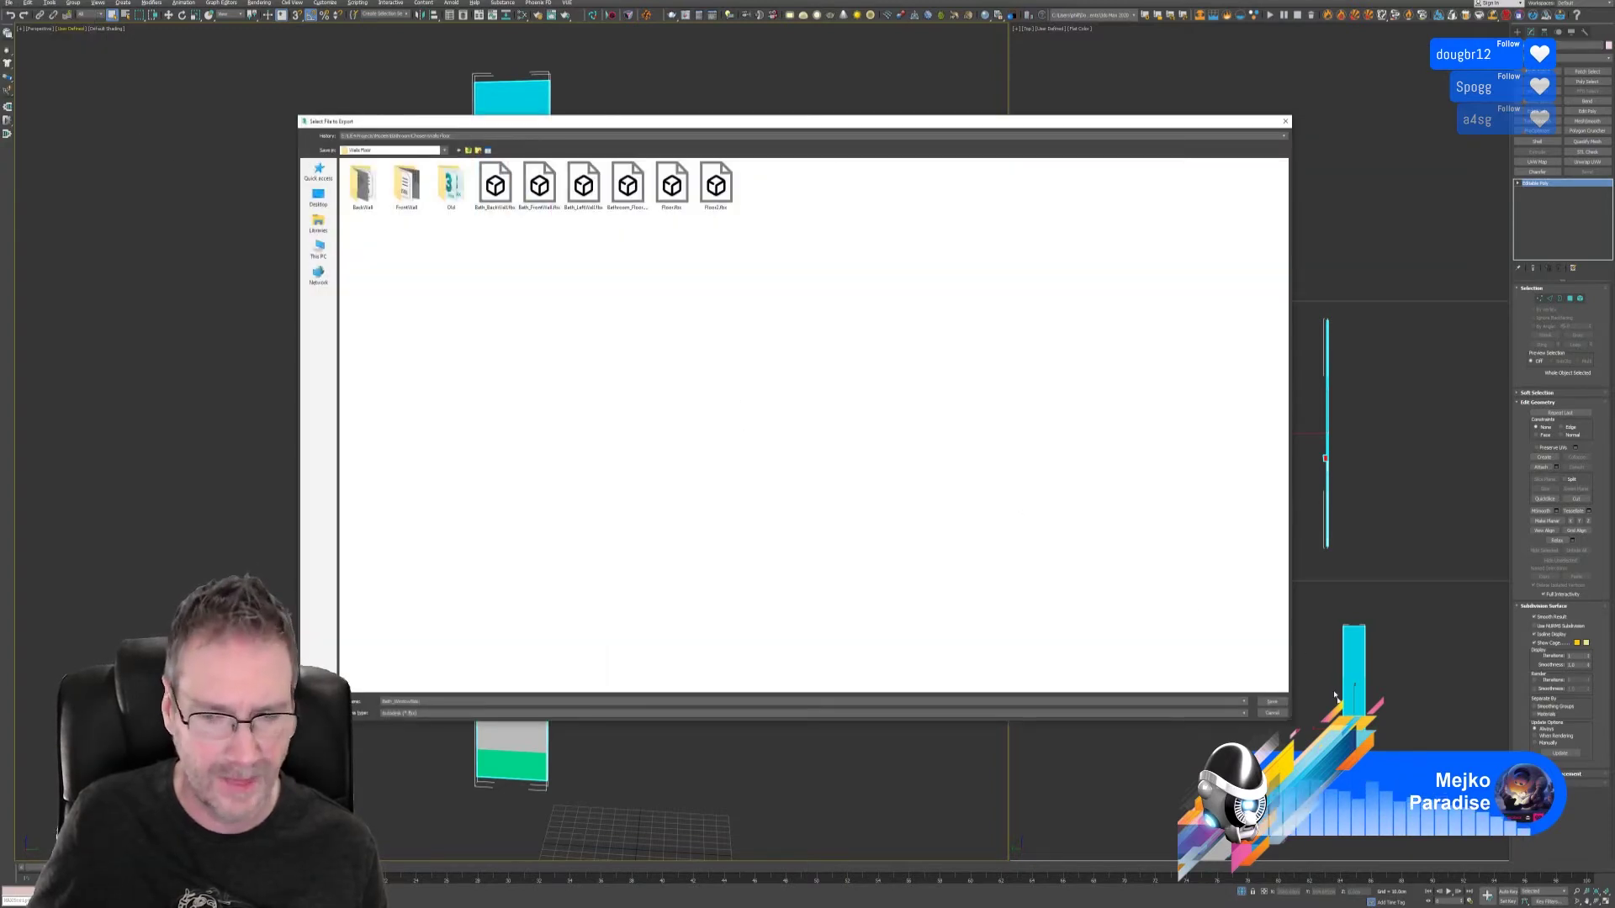
click(1282, 704)
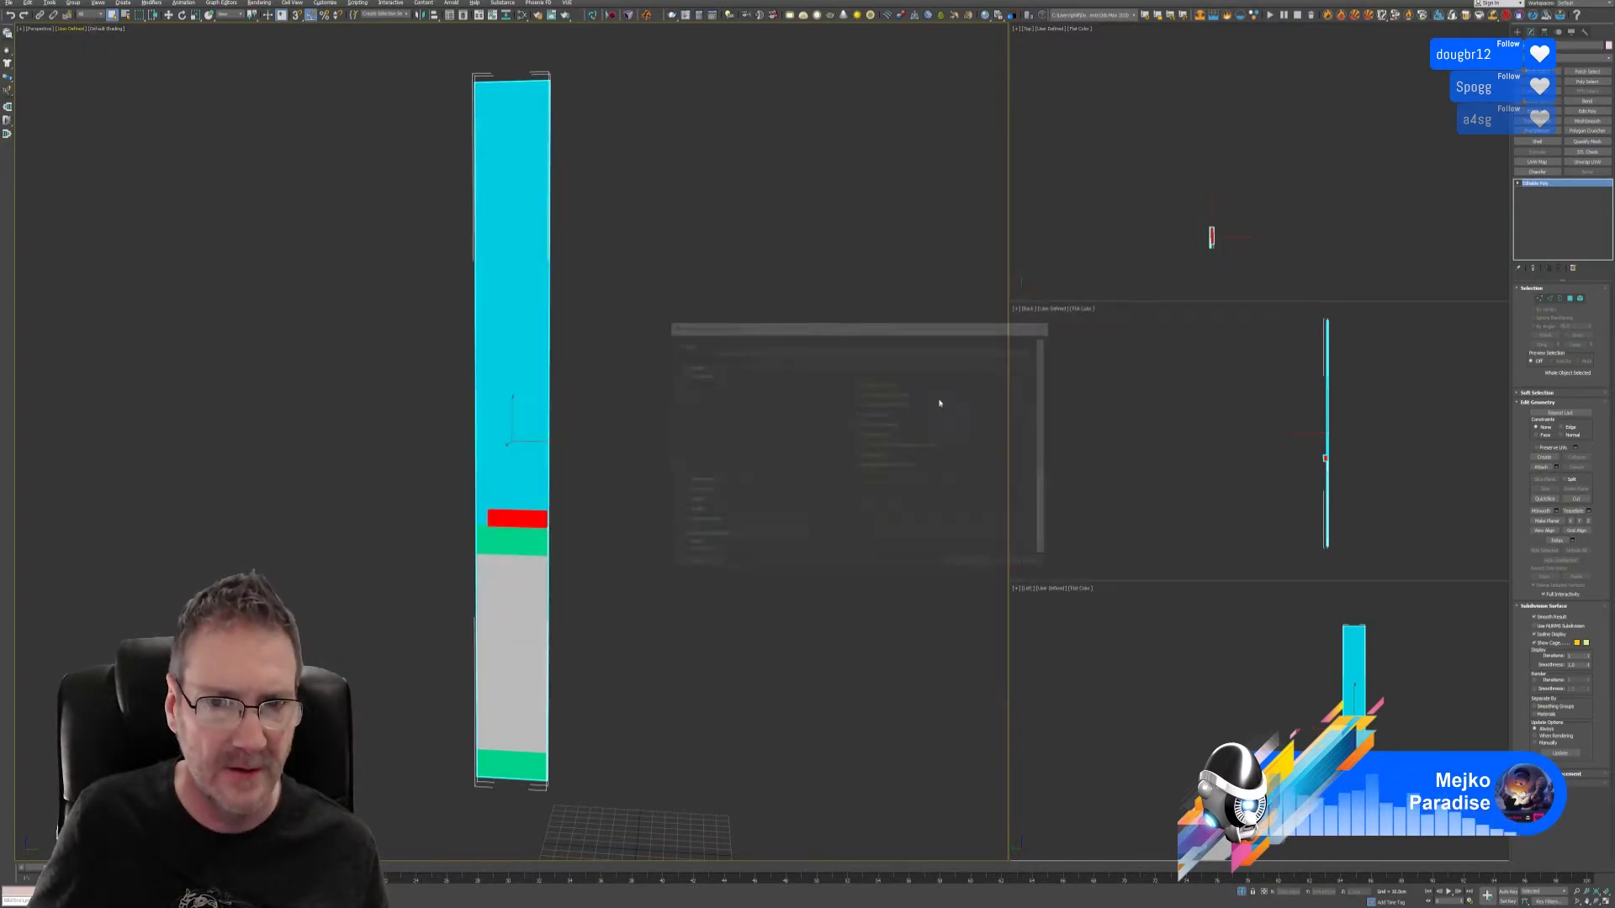
click(972, 568)
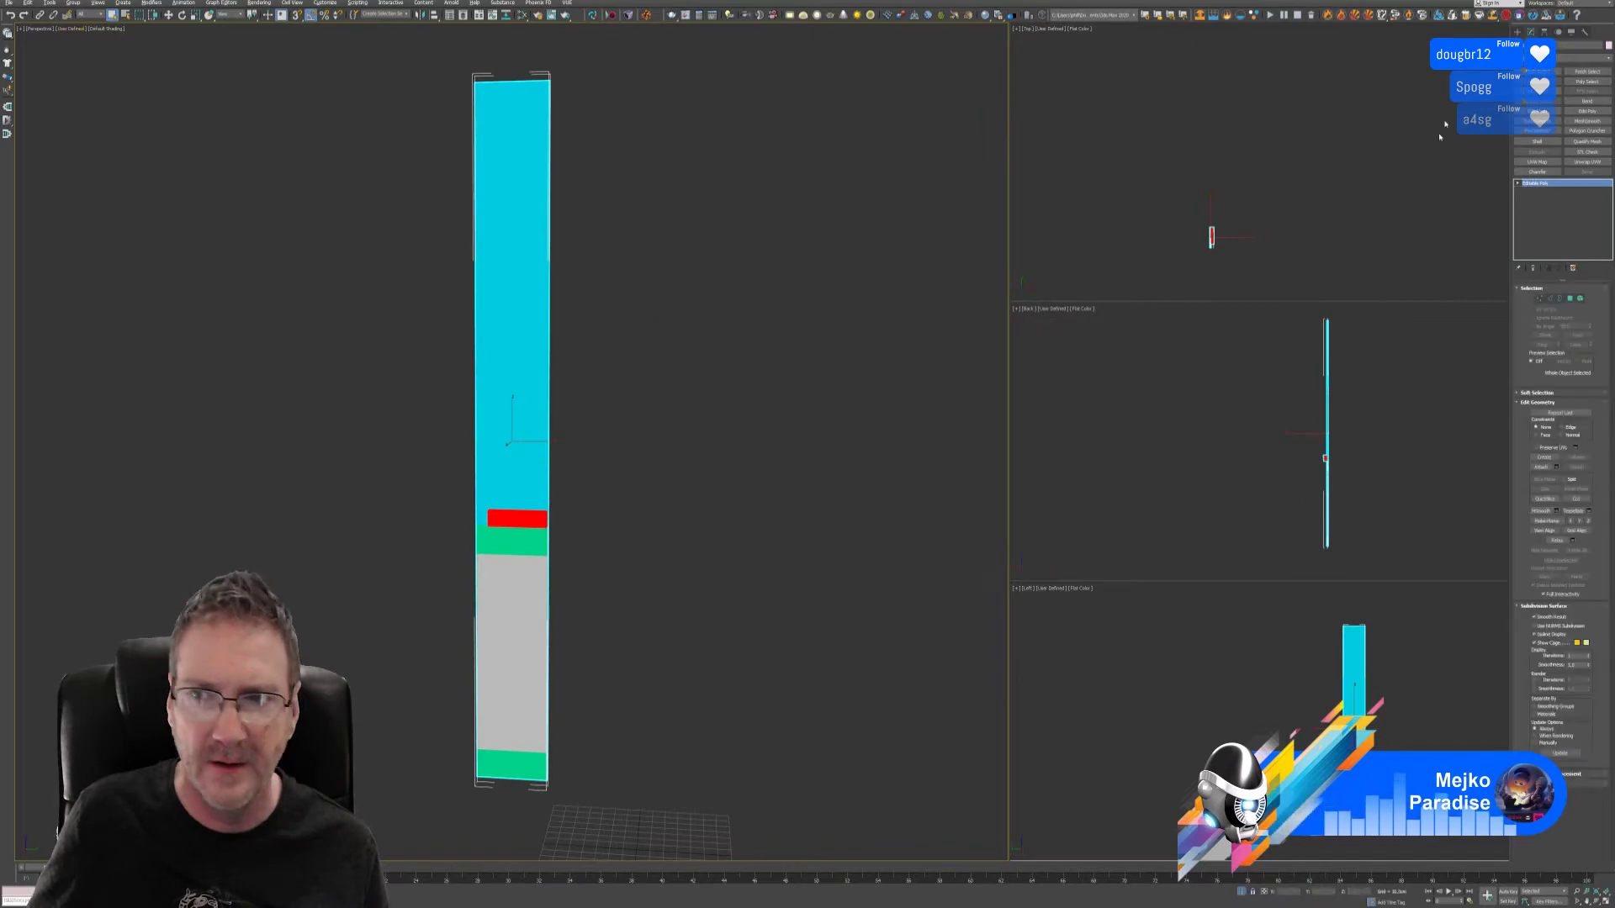
- Switch to Substance Painter and start a new project with the Bath_WindowSide FBX from the Walls Floor folder as its mesh
key(super+d)
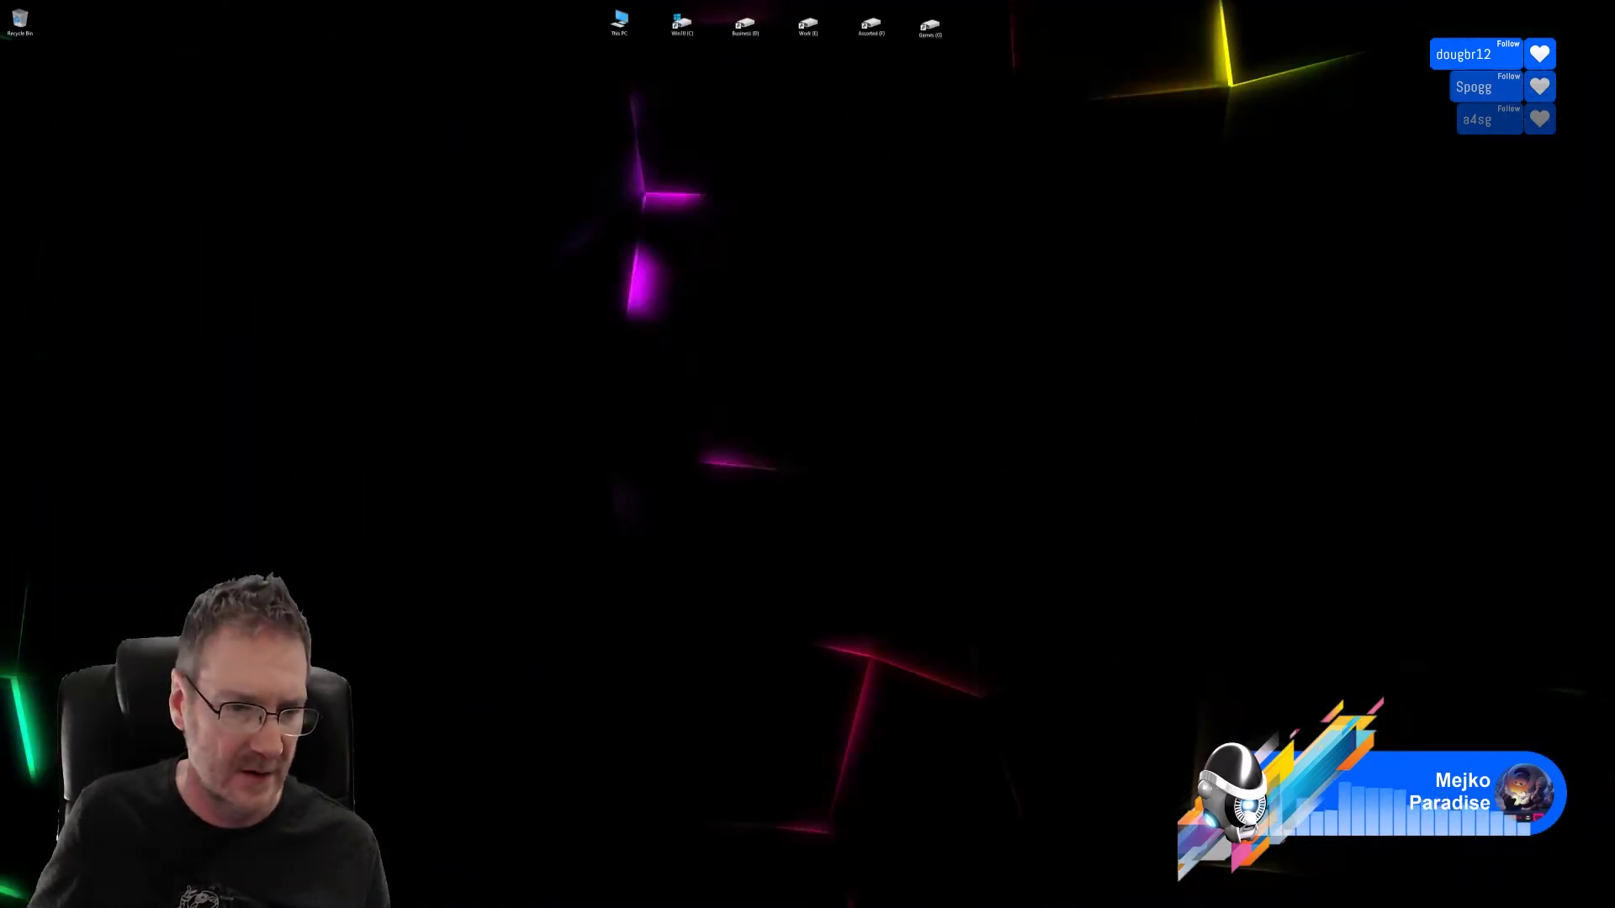
key(alt+Tab)
click(10, 3)
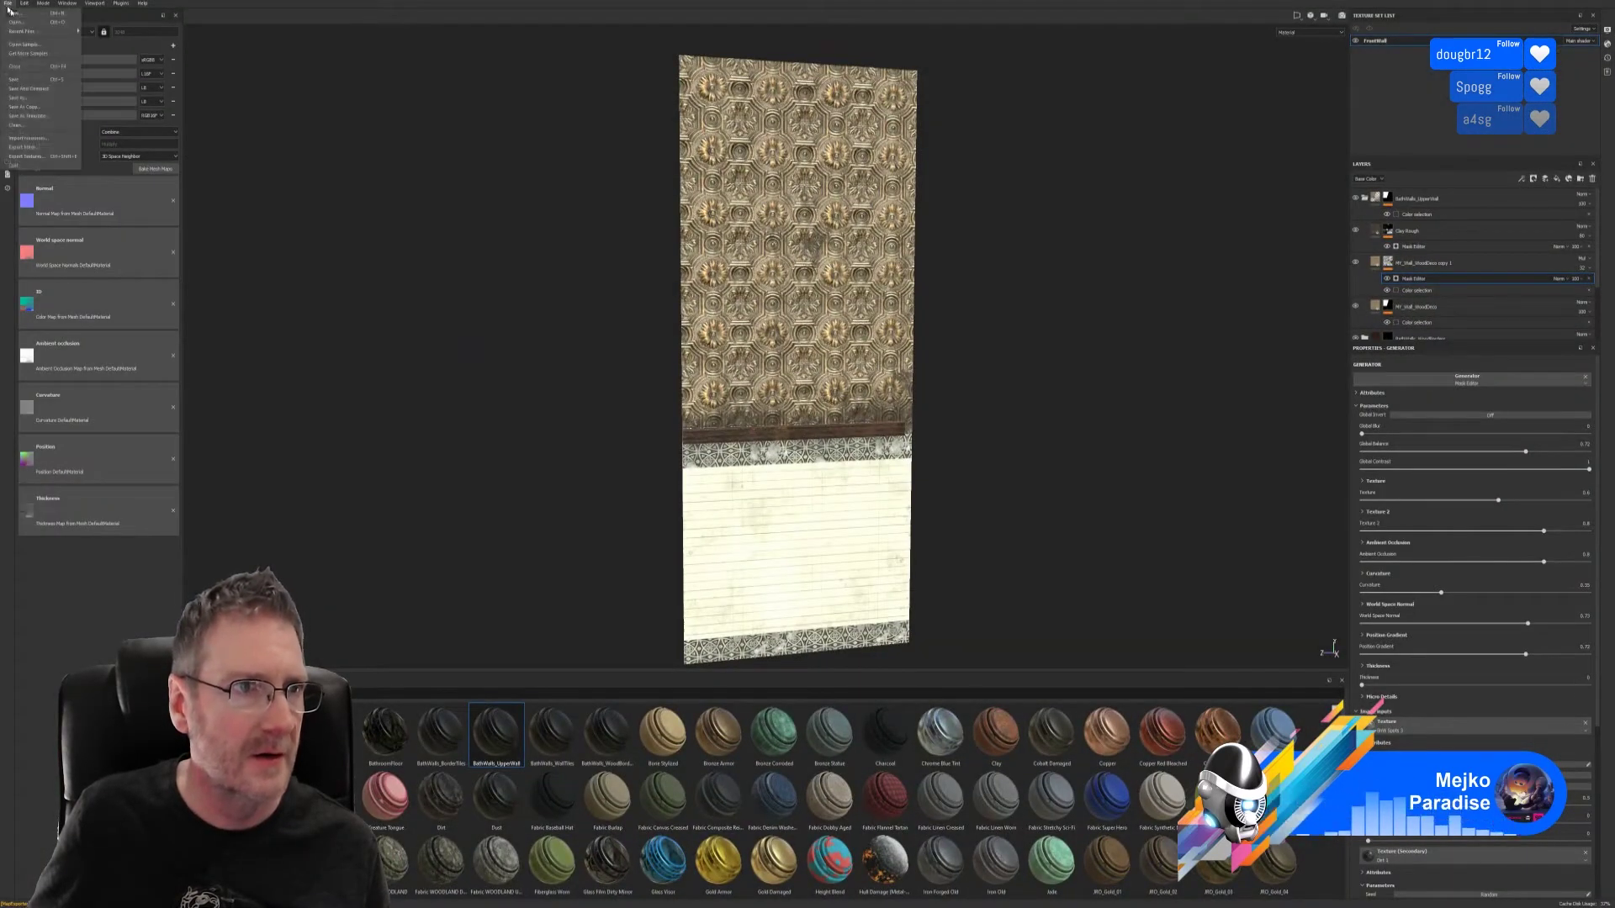
click(25, 17)
click(892, 366)
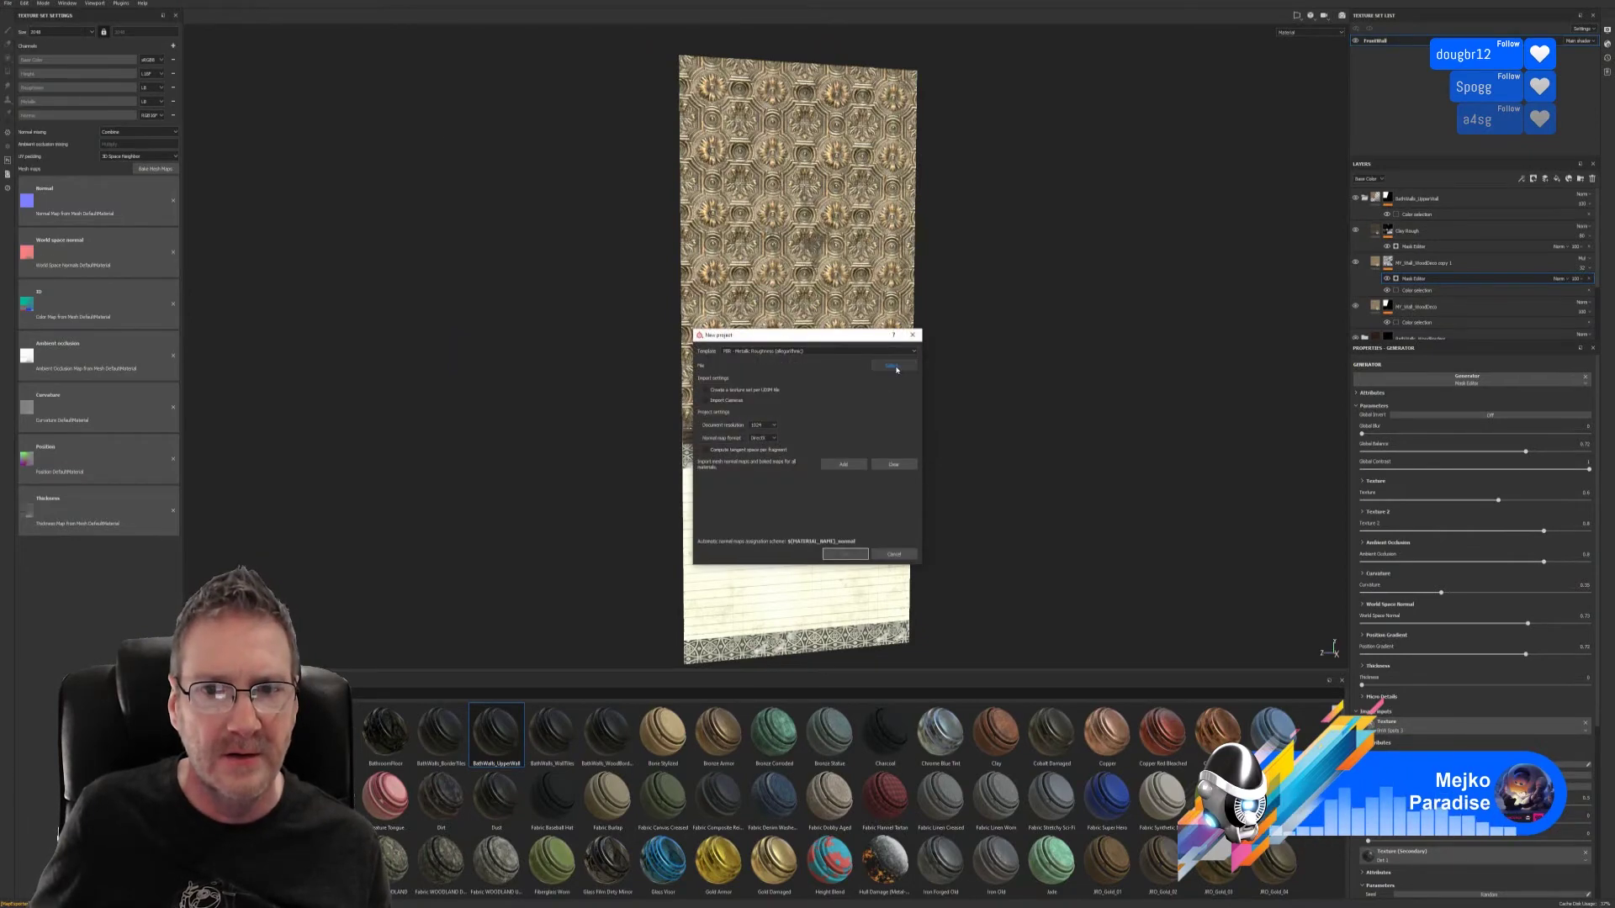
drag(1017, 313, 659, 217)
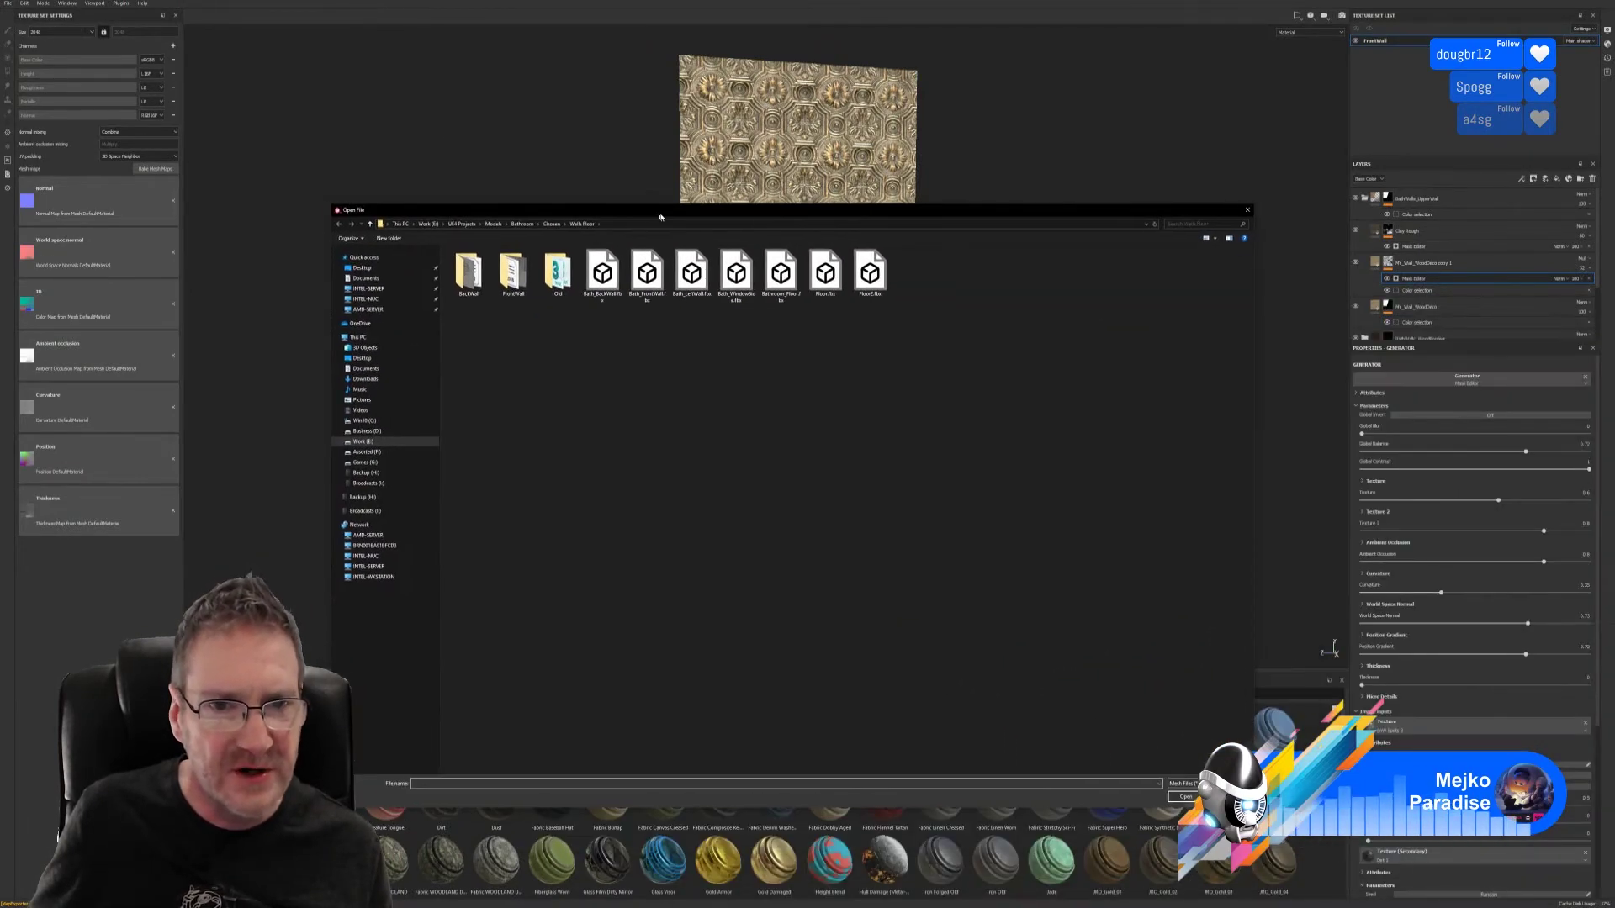
double_click(738, 274)
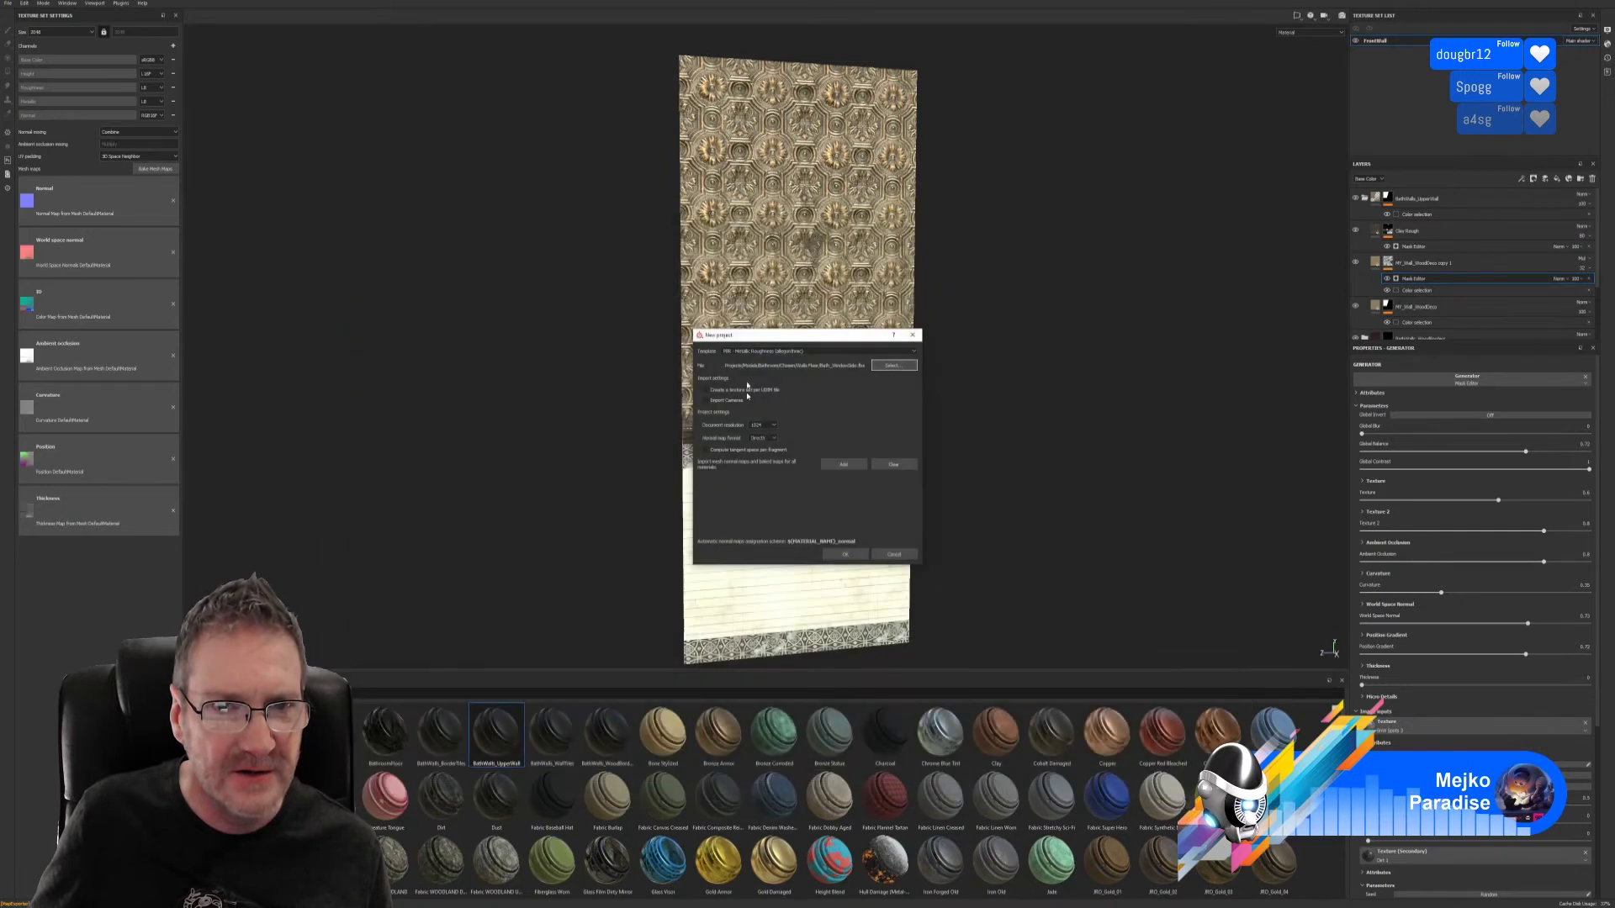
- Choose the document resolution for the new project and create it
click(776, 427)
click(759, 454)
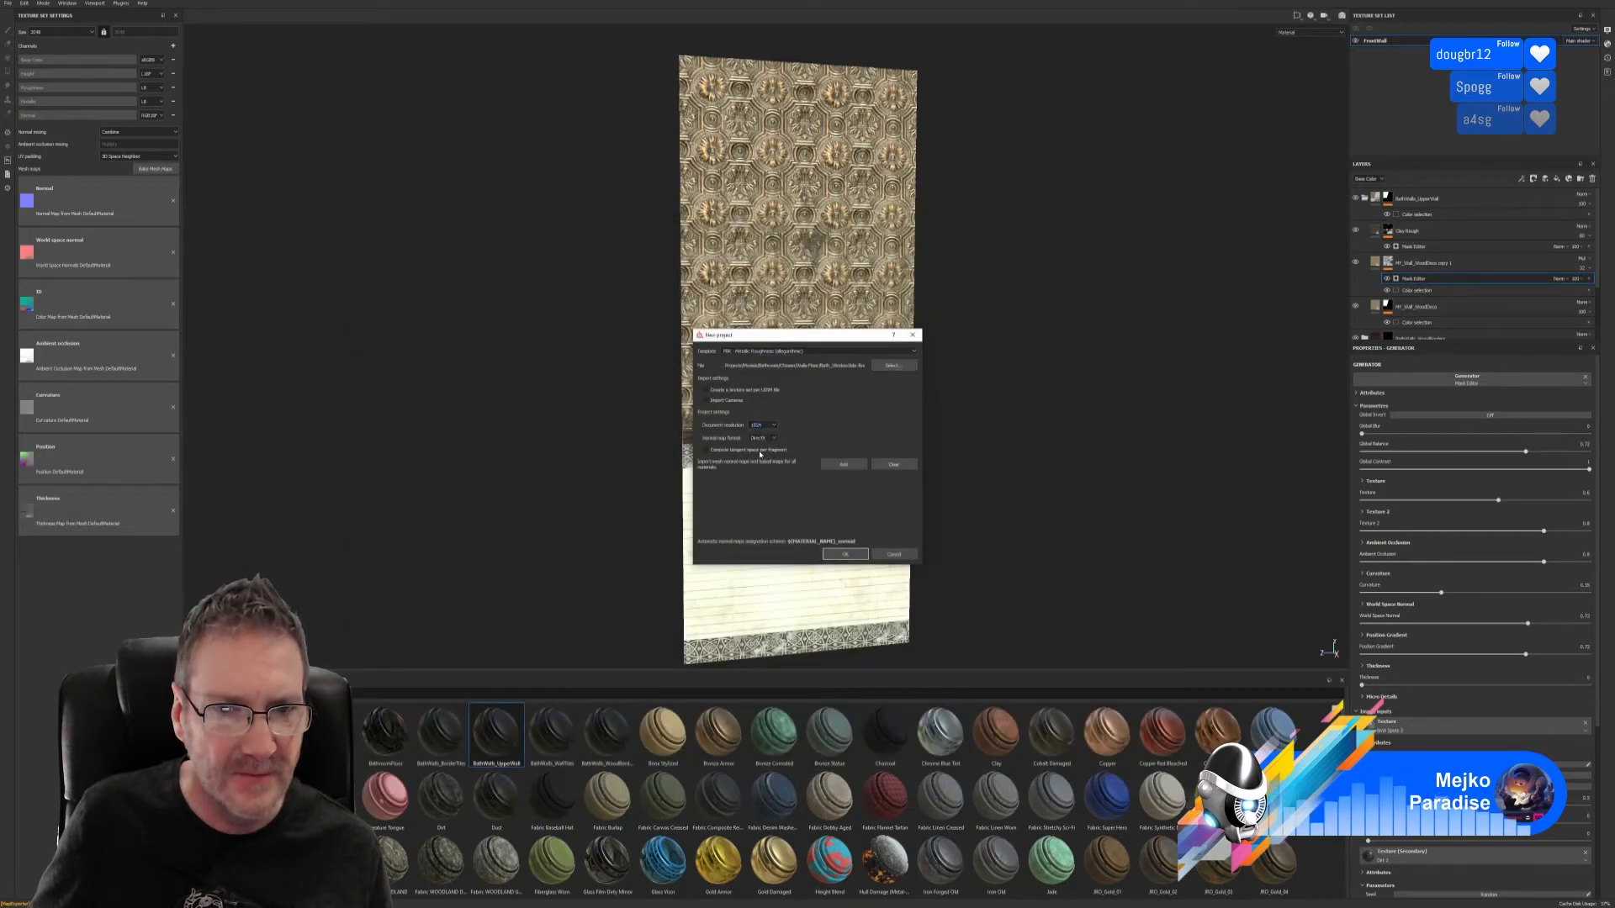
click(767, 426)
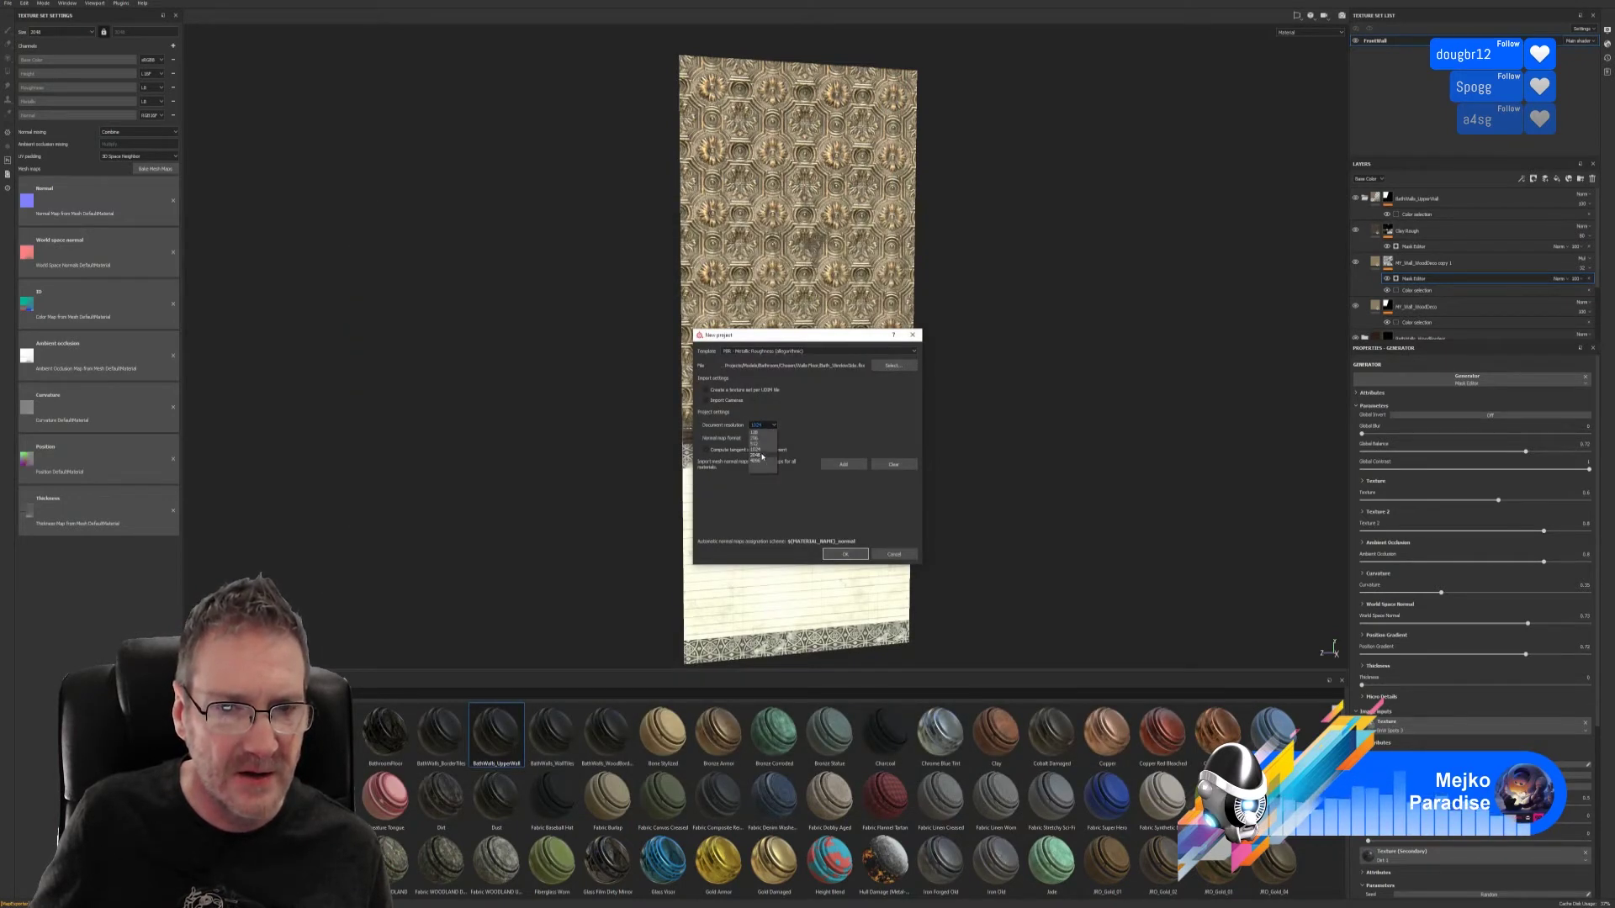
click(762, 456)
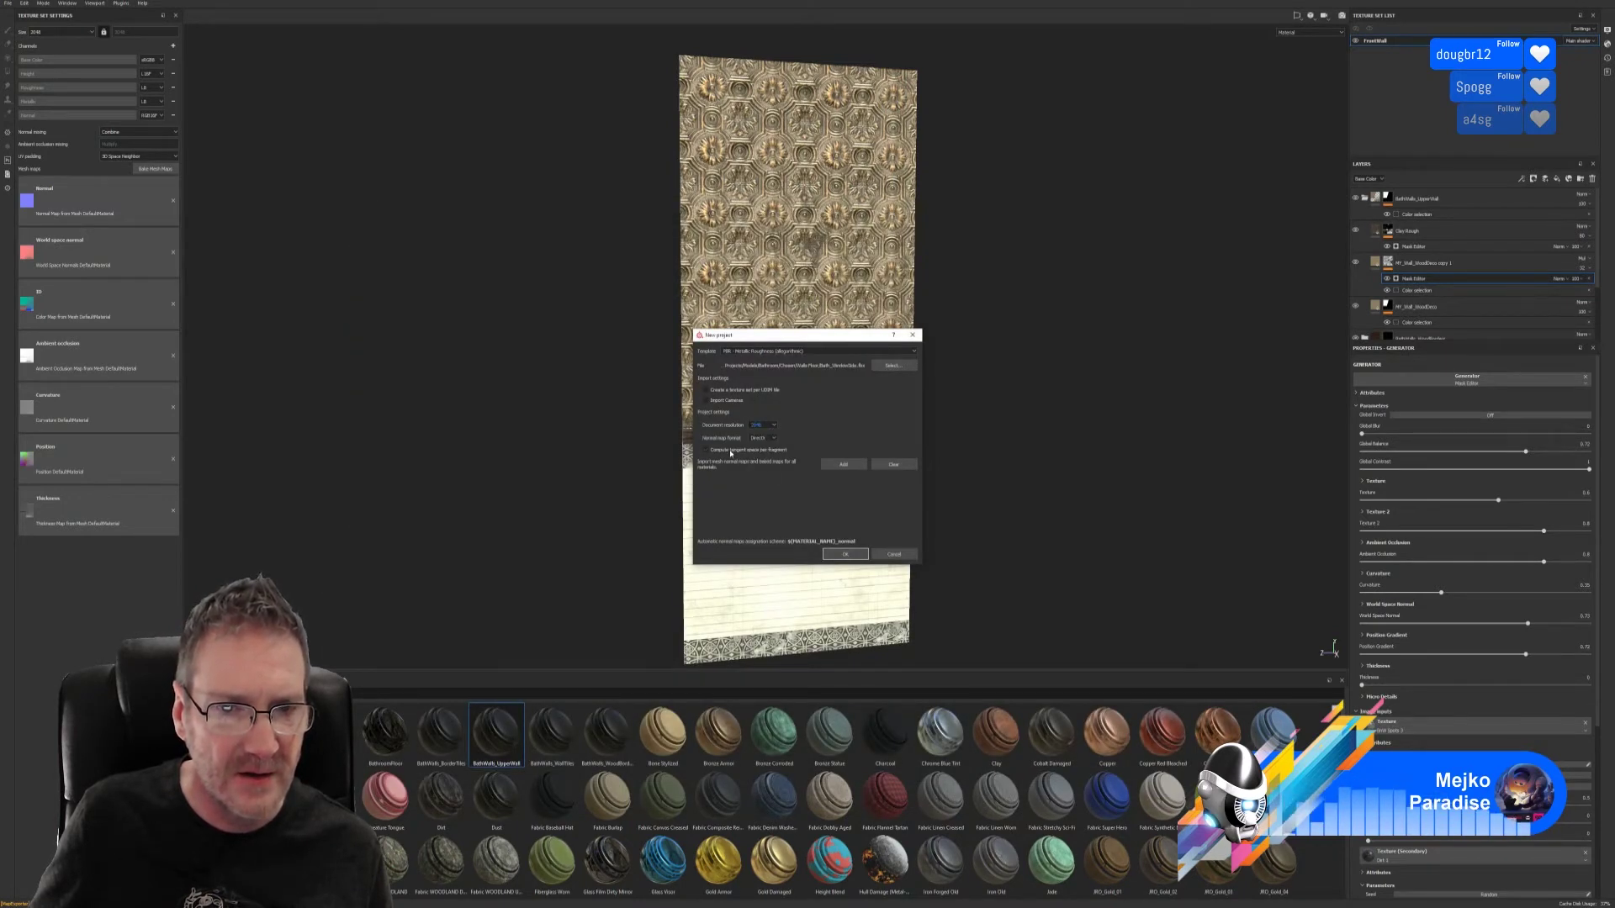
click(836, 554)
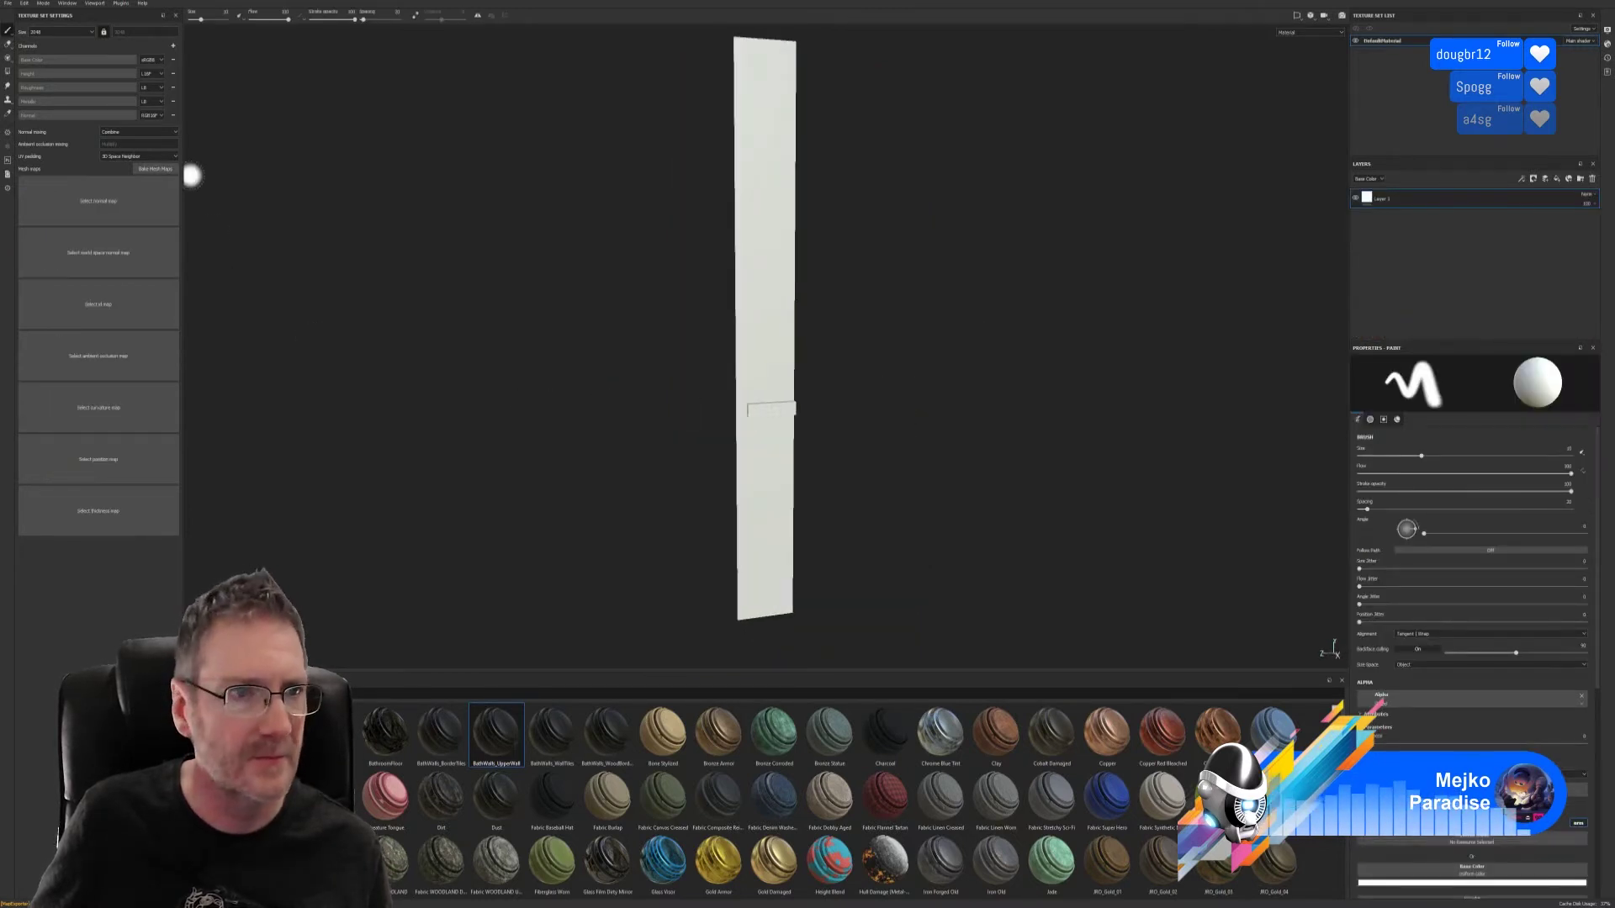
- Set the mesh map output size and bake all mesh maps for the wall strip's DefaultMaterial texture set
click(156, 168)
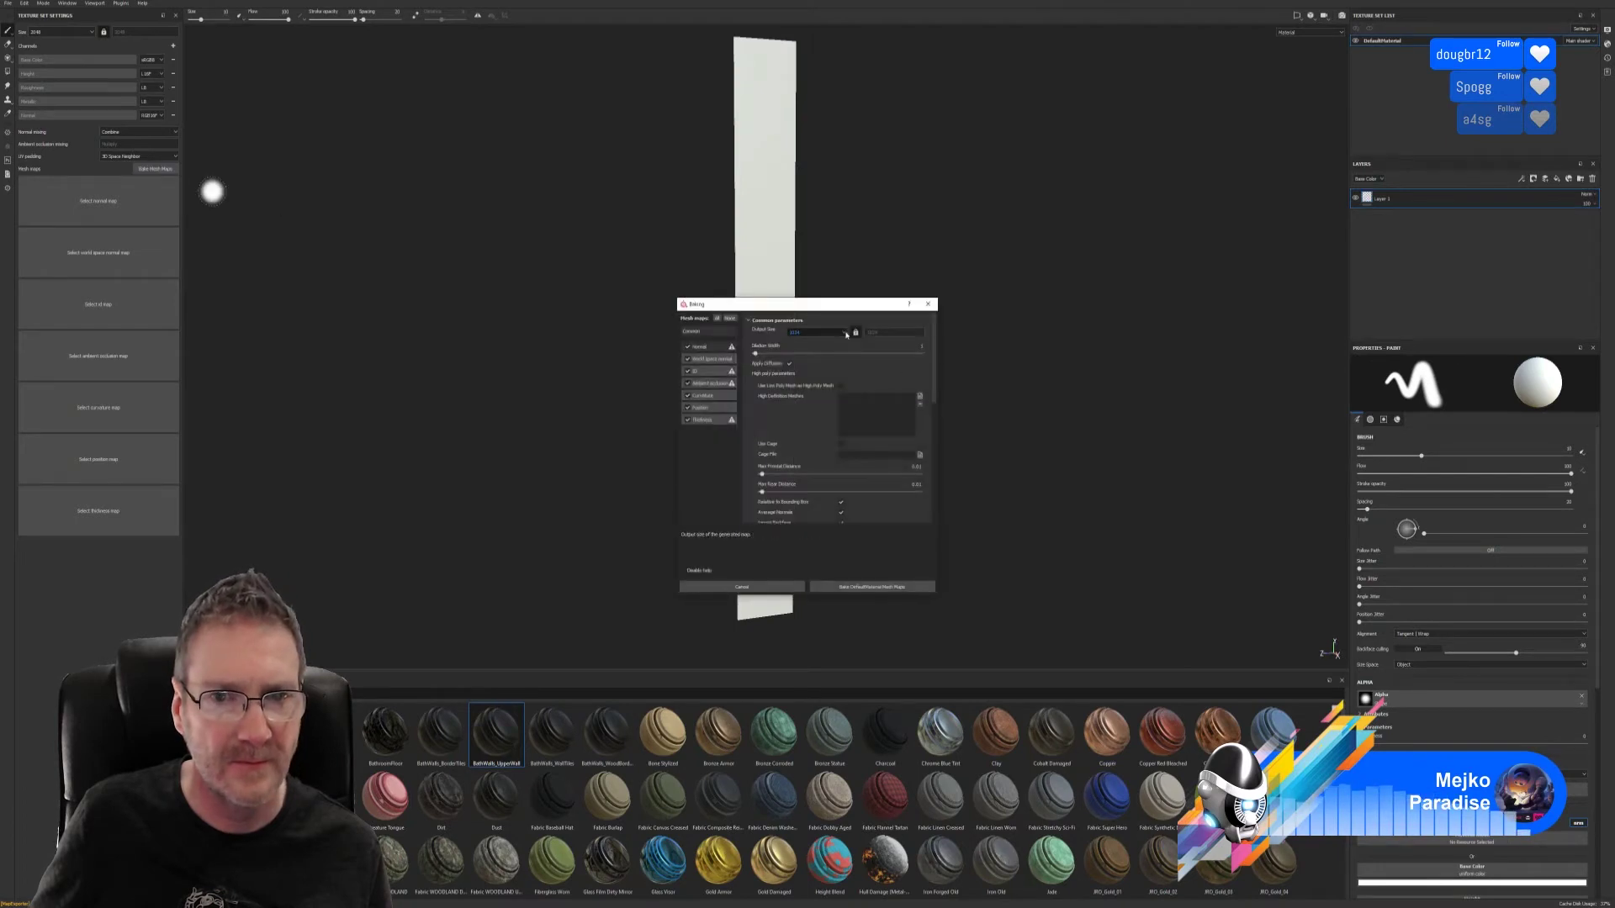
click(841, 333)
click(802, 376)
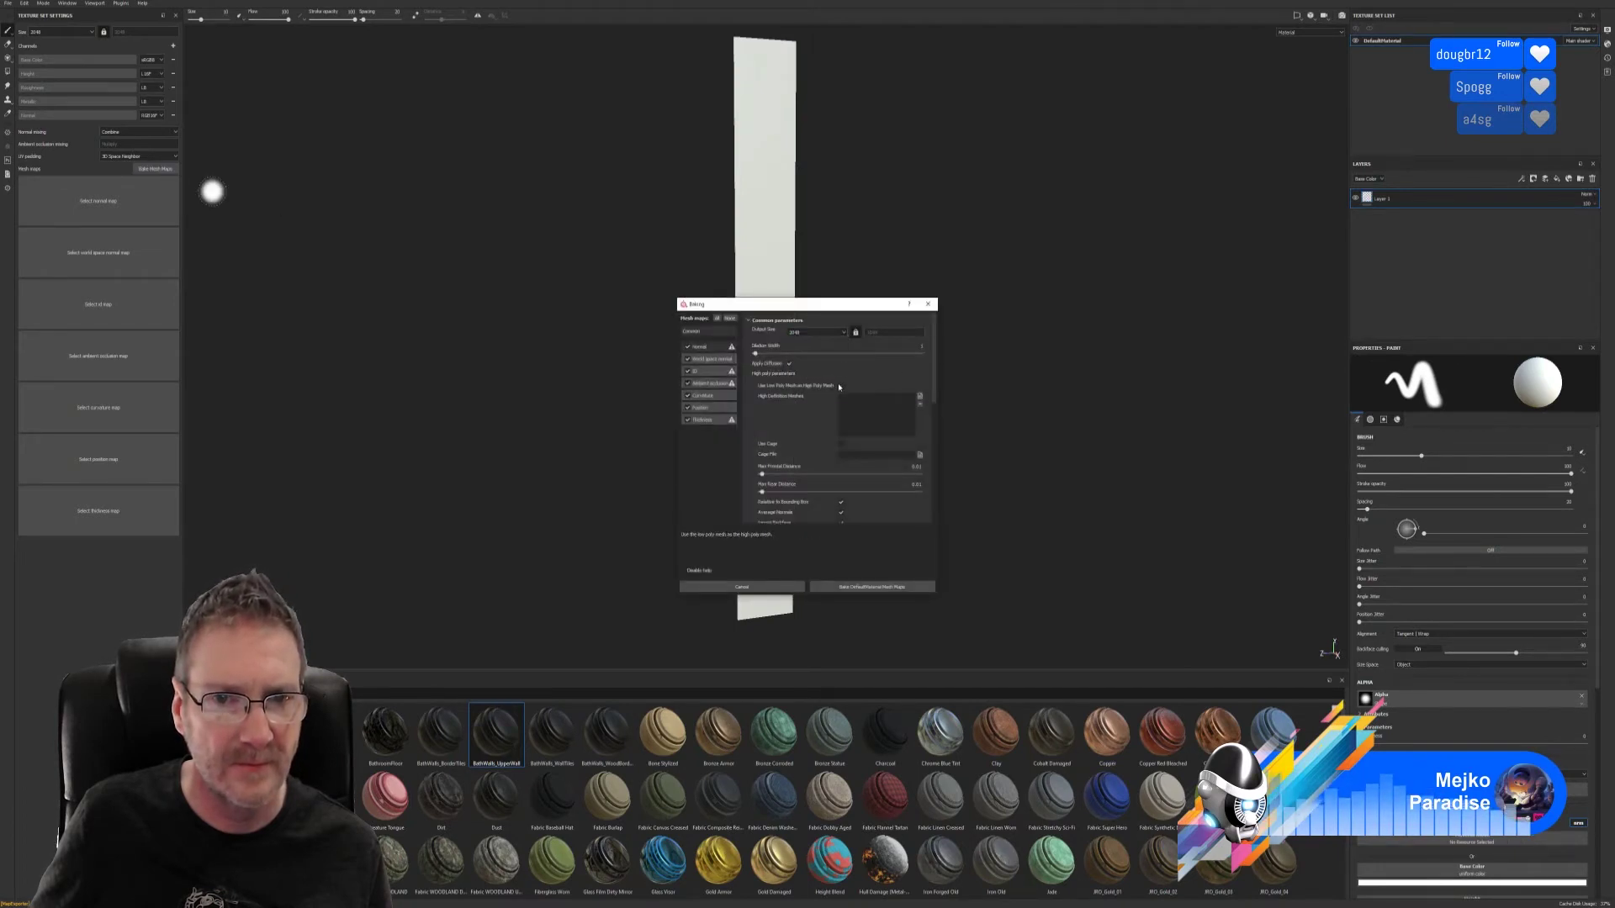
click(872, 586)
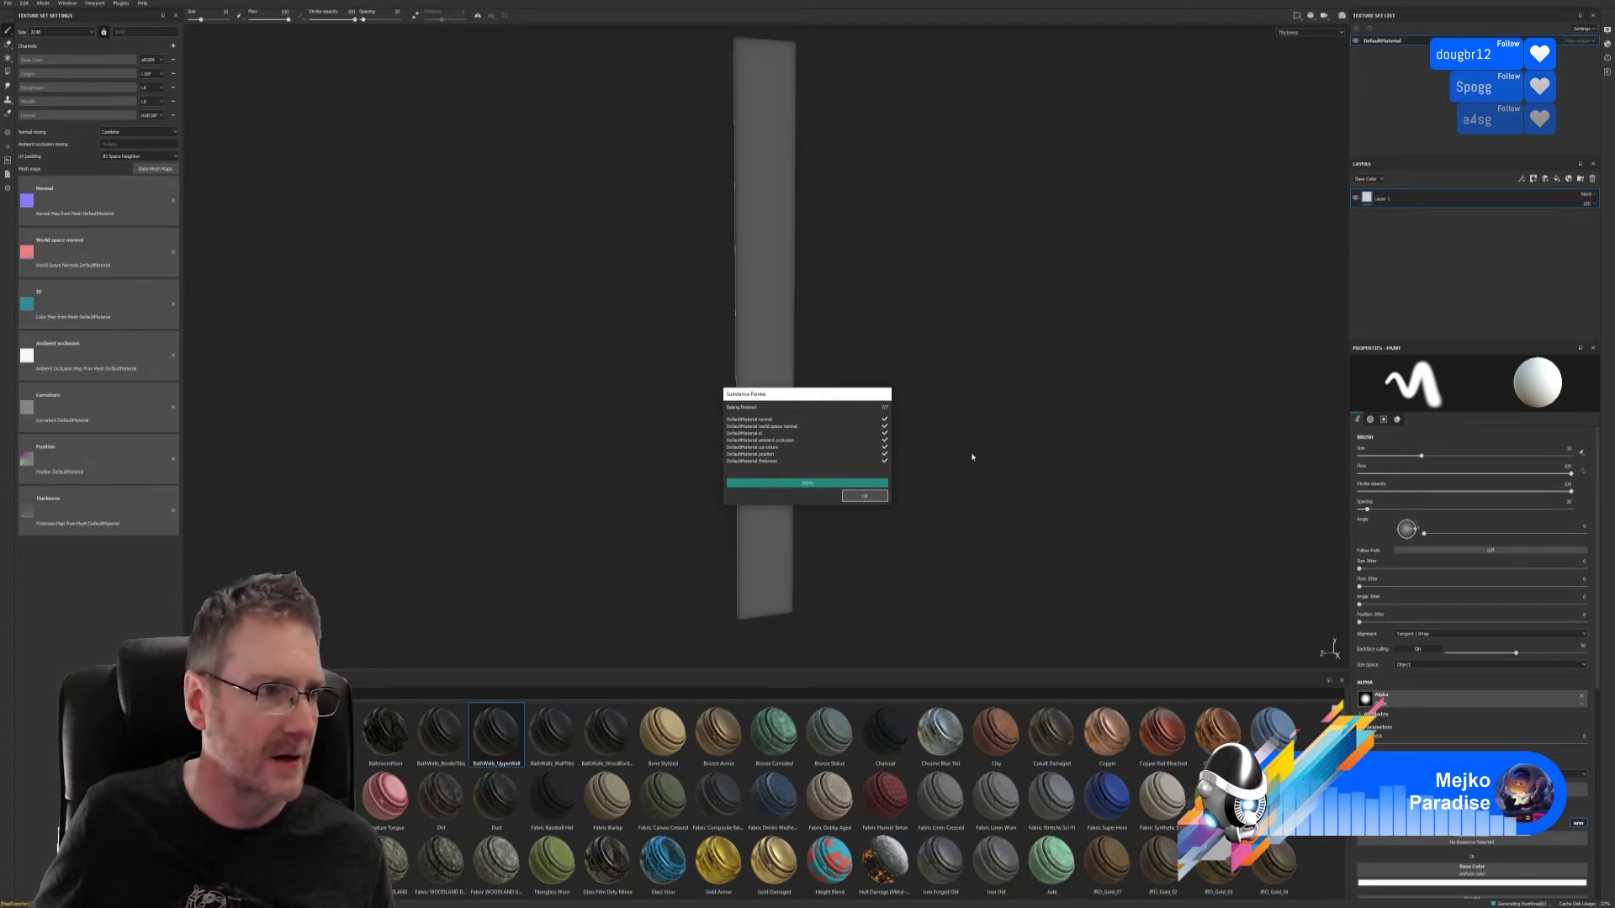
click(868, 496)
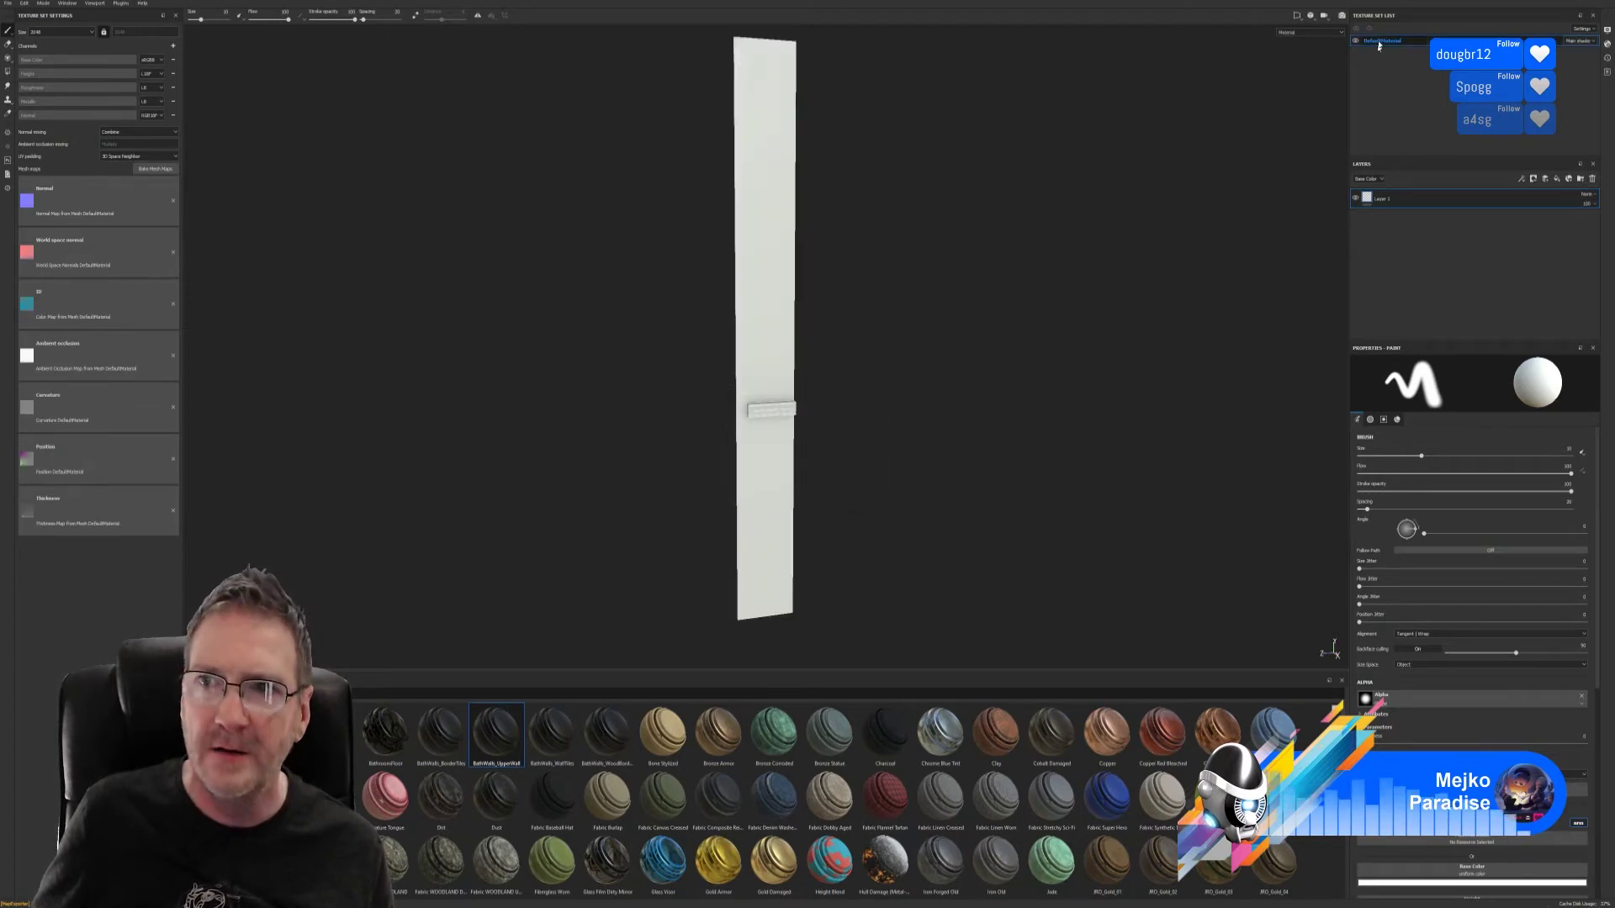
- Rename the wall strip's texture set to BathWindowSide
text(BathWindo)
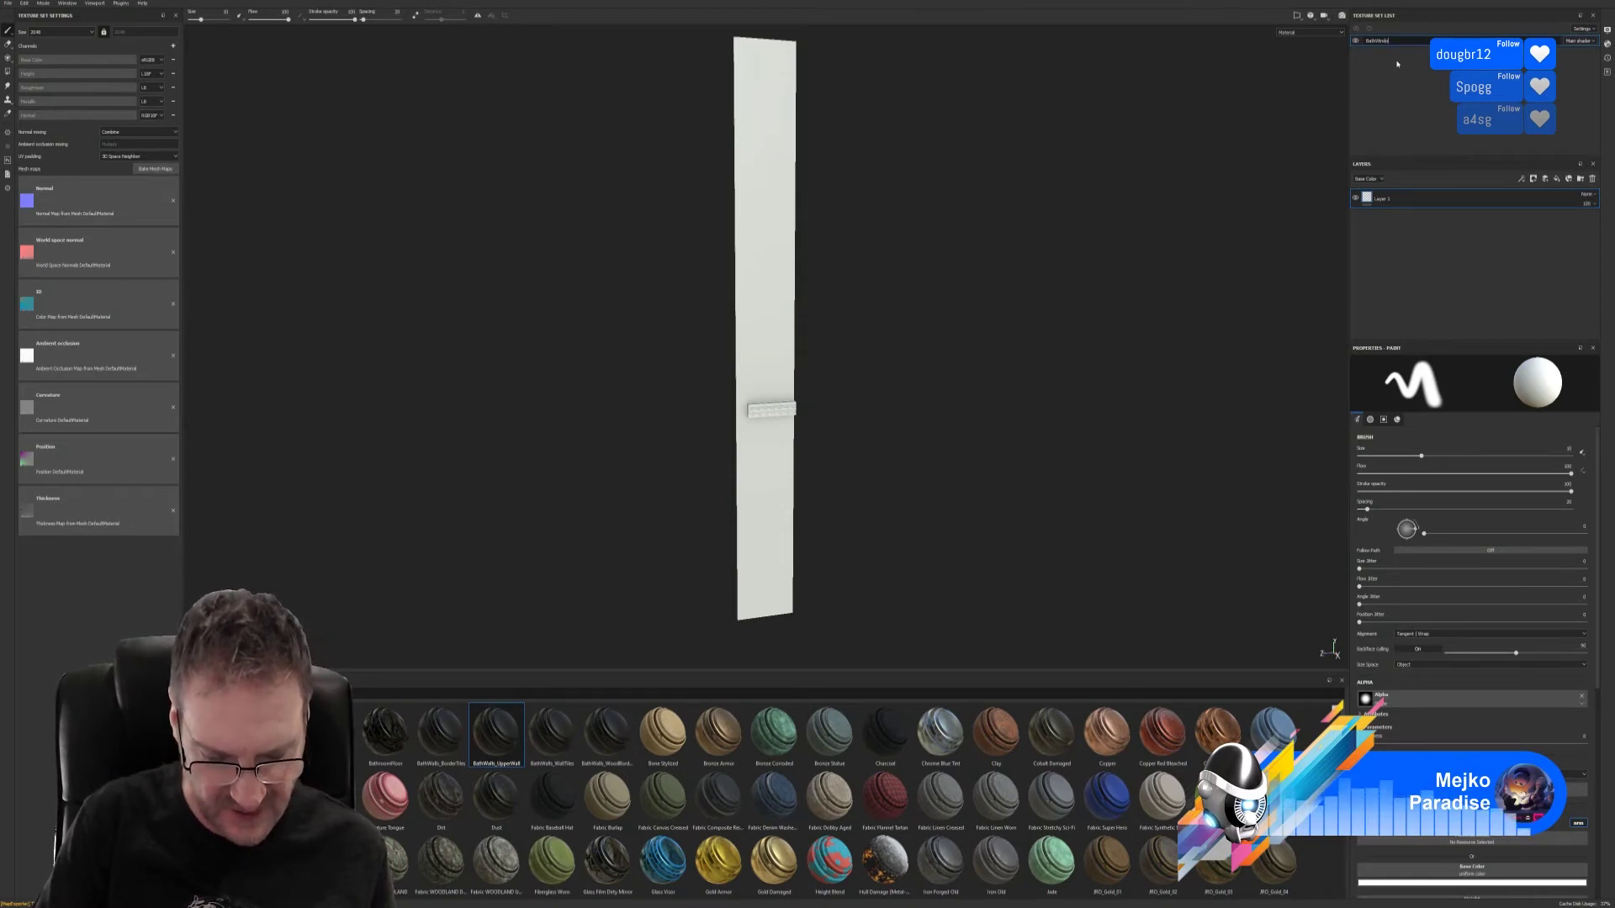
text(wSide)
key(Return)
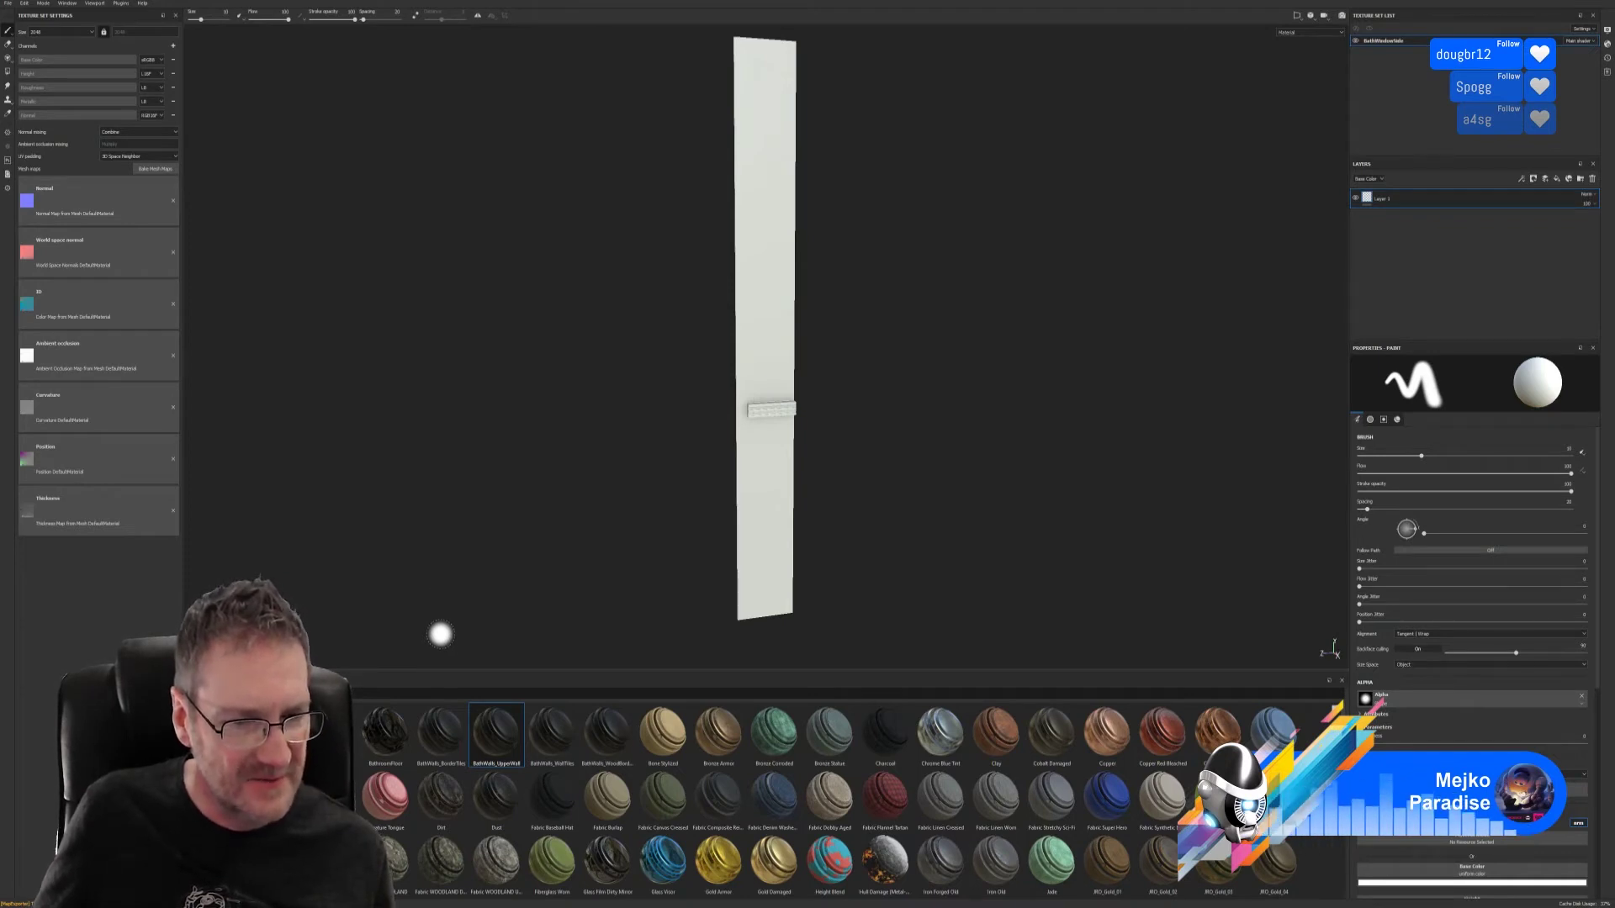
- Add the BathWalls_BorderTiles smart material to the wall strip and delete the default Layer 1
drag(439, 730, 787, 598)
click(1396, 218)
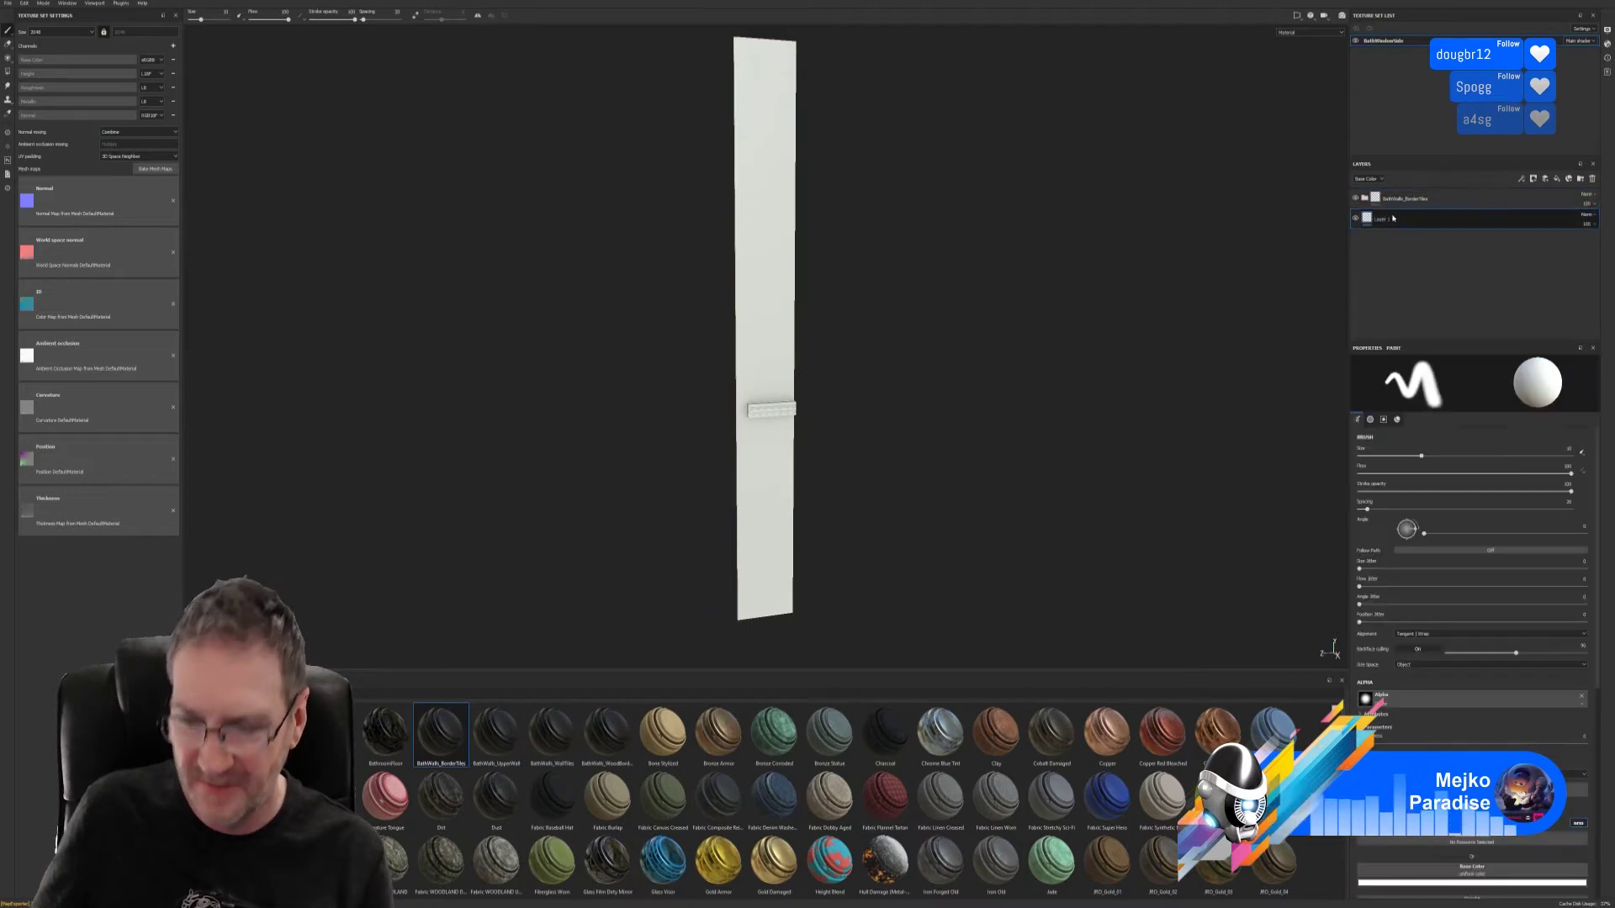
drag(1396, 219, 1377, 198)
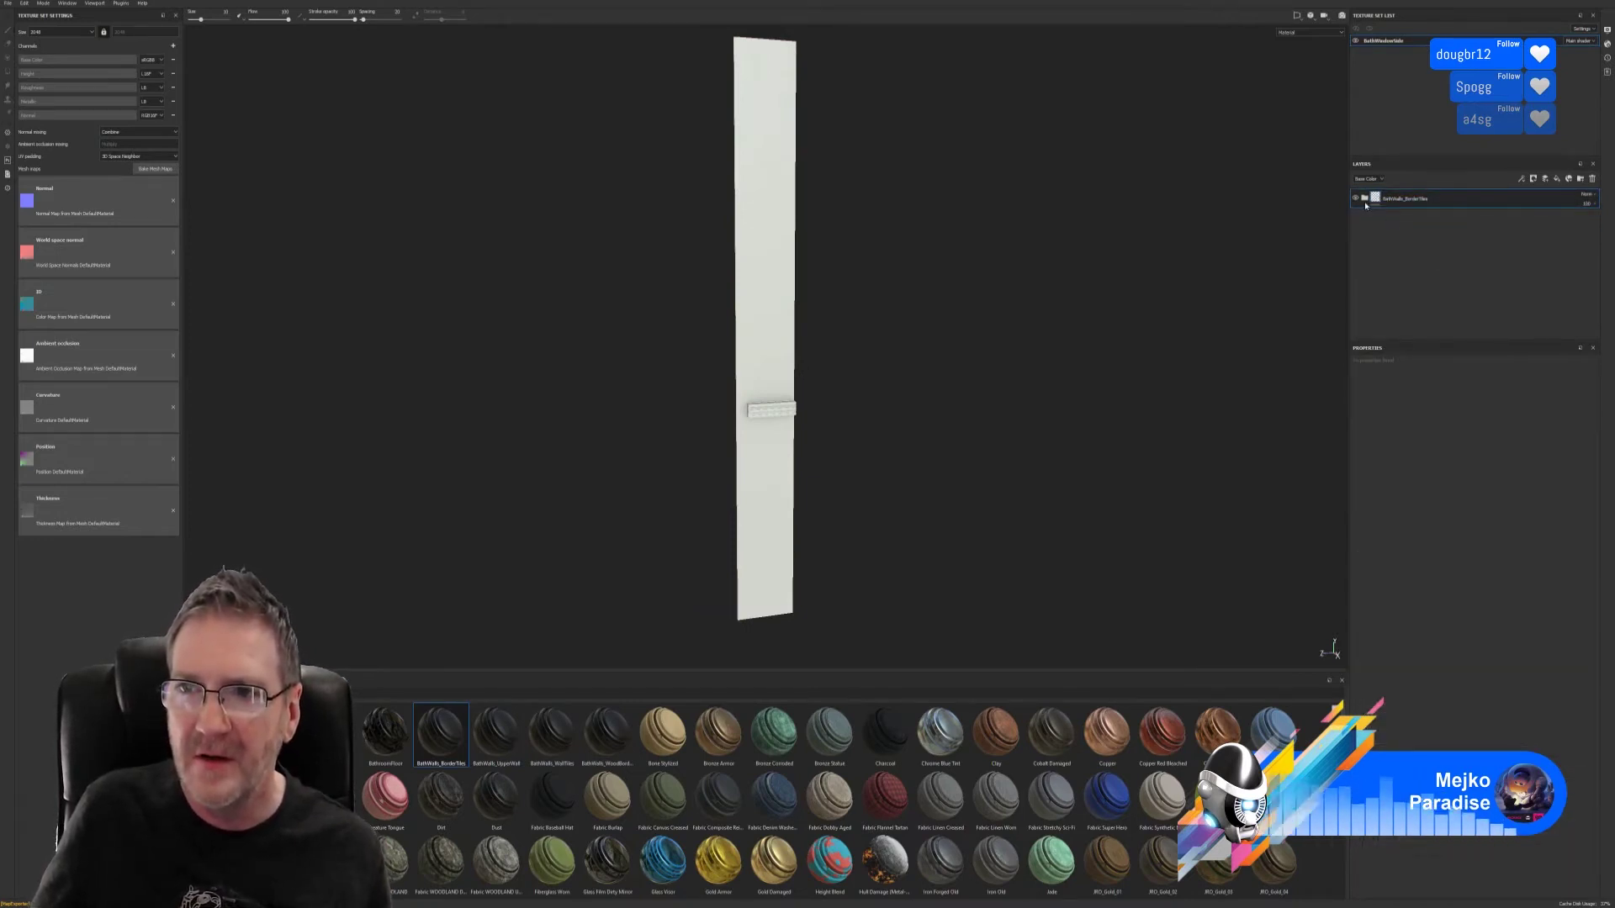
- Set the border tile layer's colour selection mask to the green ID colour of the strip's borders and collapse its folder
click(1413, 219)
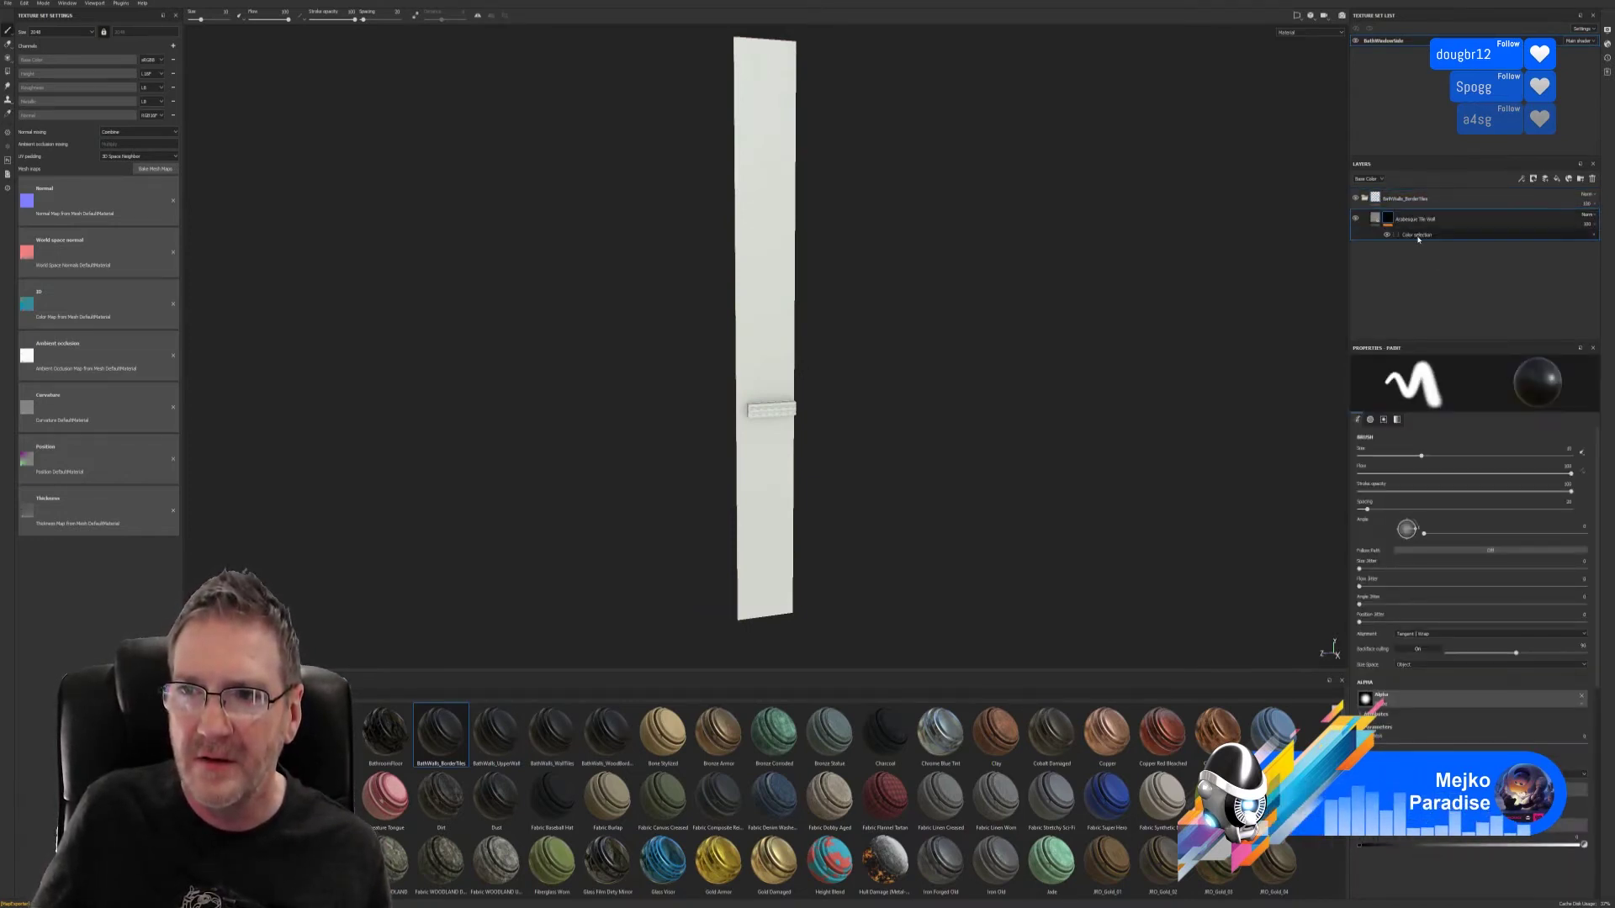
right_click(1480, 219)
click(1561, 428)
click(1582, 451)
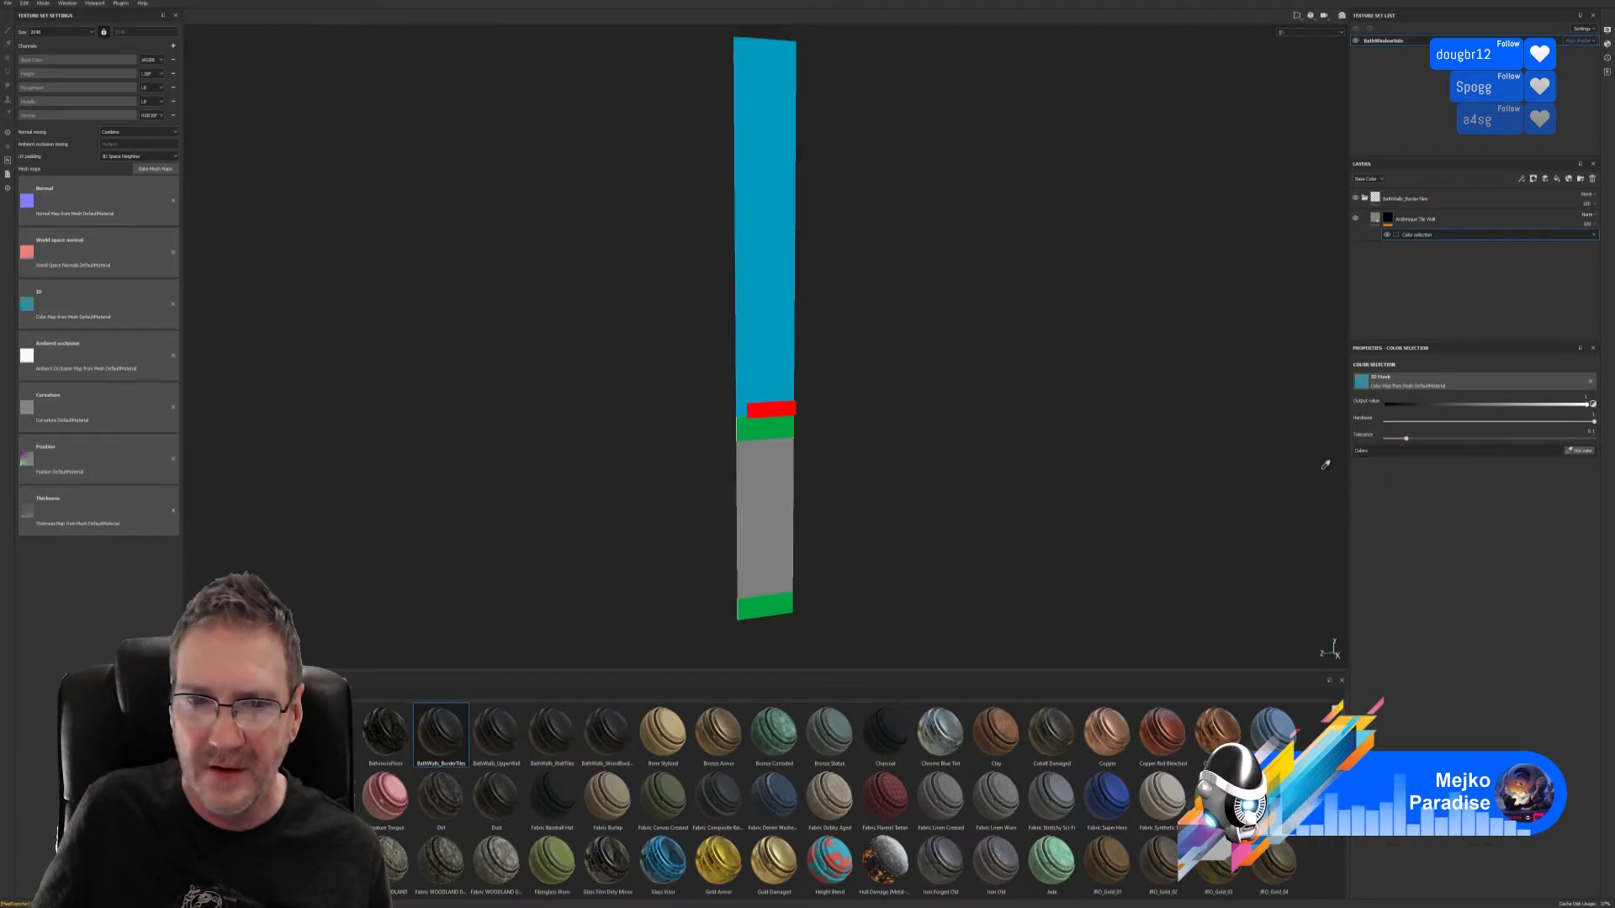
click(793, 428)
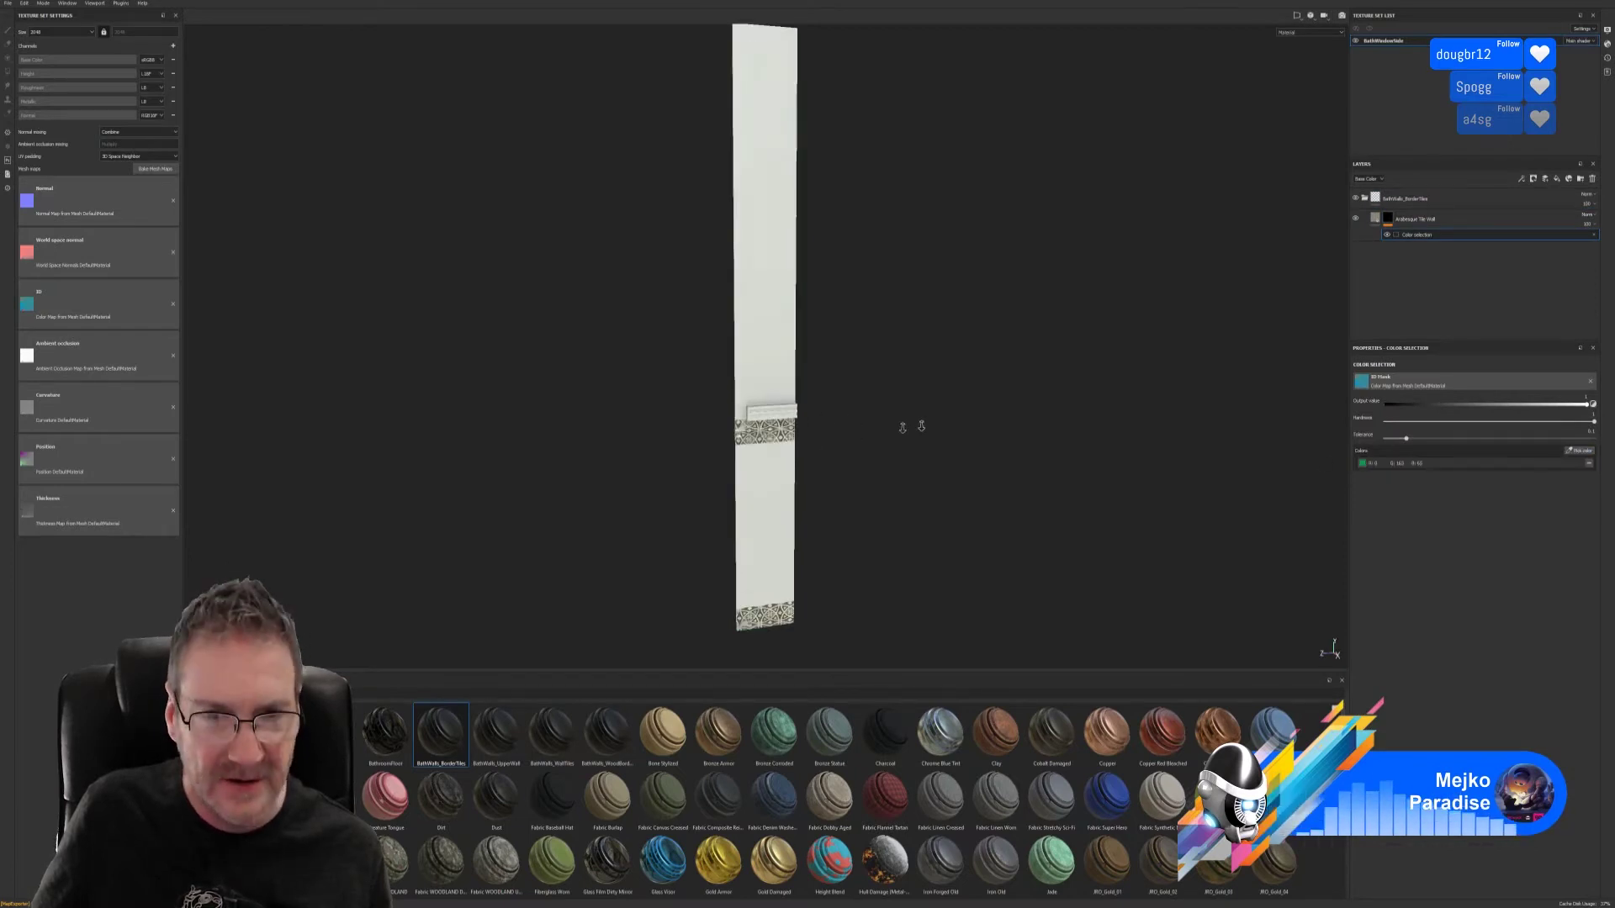
click(1379, 199)
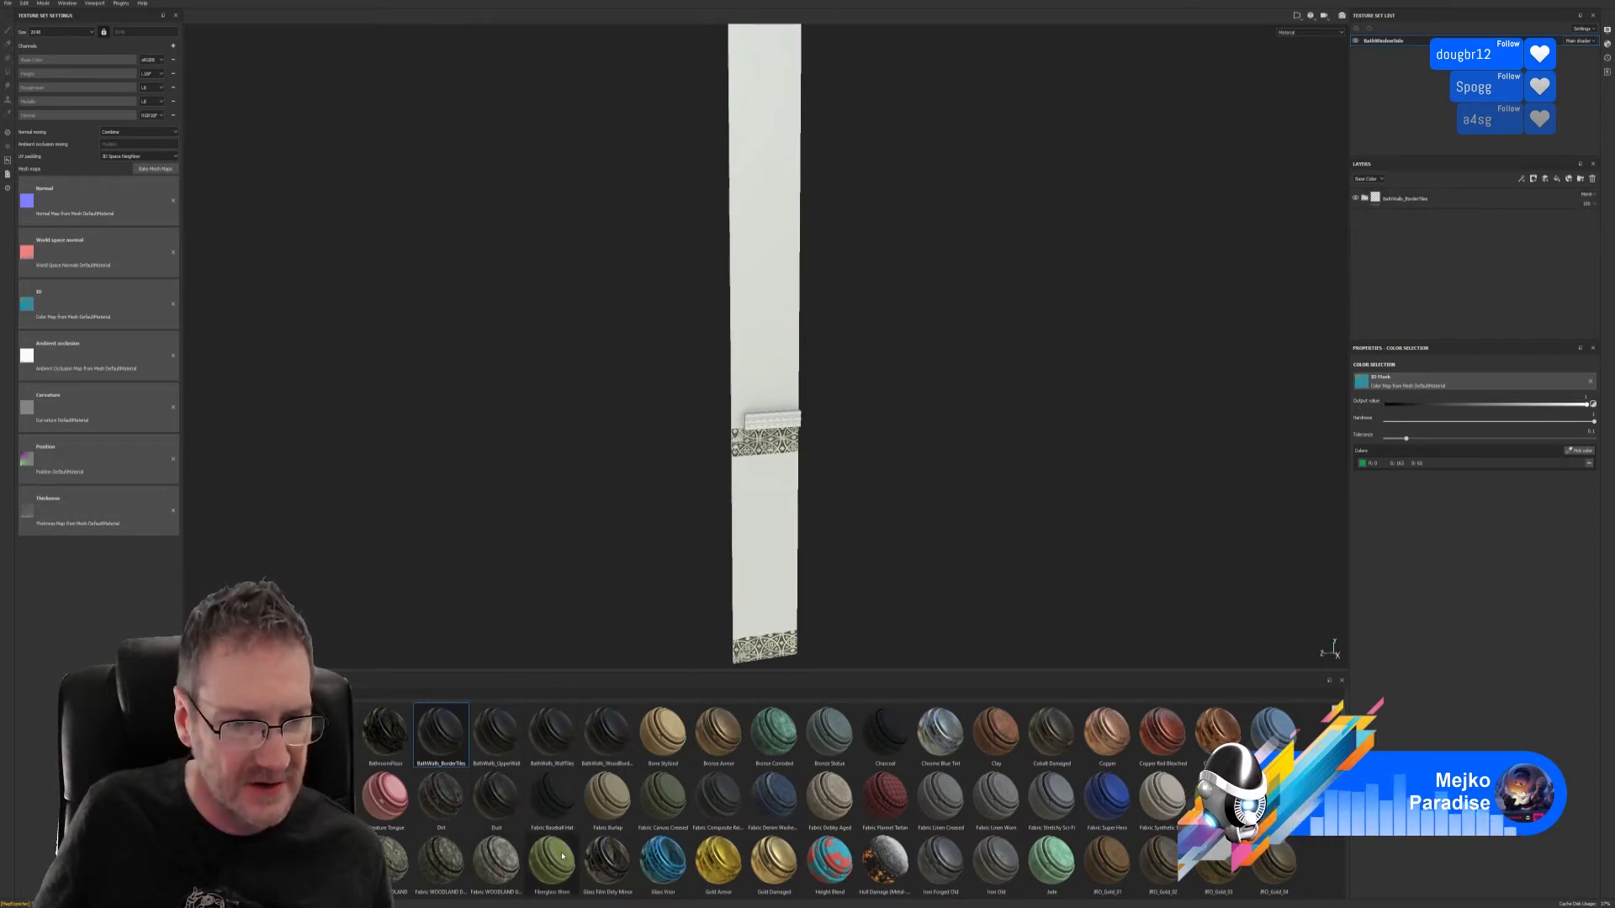
- Add the BathWalls_WallTiles smart material and set its folder mask's colour selection to the grey lower panel's ID colour
drag(552, 732, 766, 547)
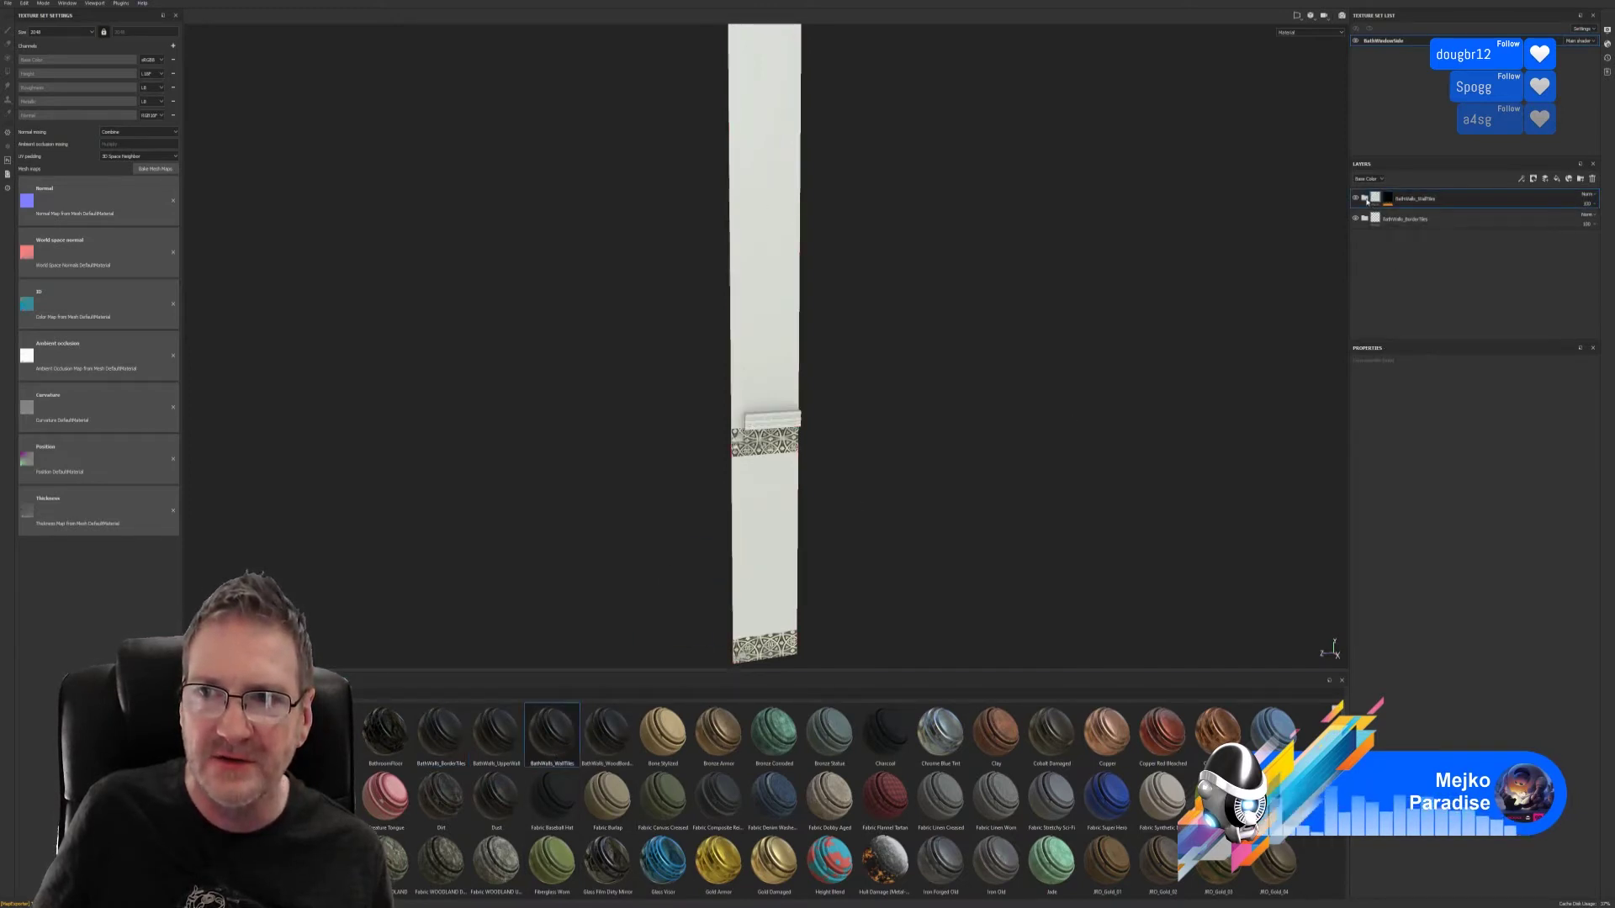
click(1392, 200)
right_click(1392, 203)
click(1487, 382)
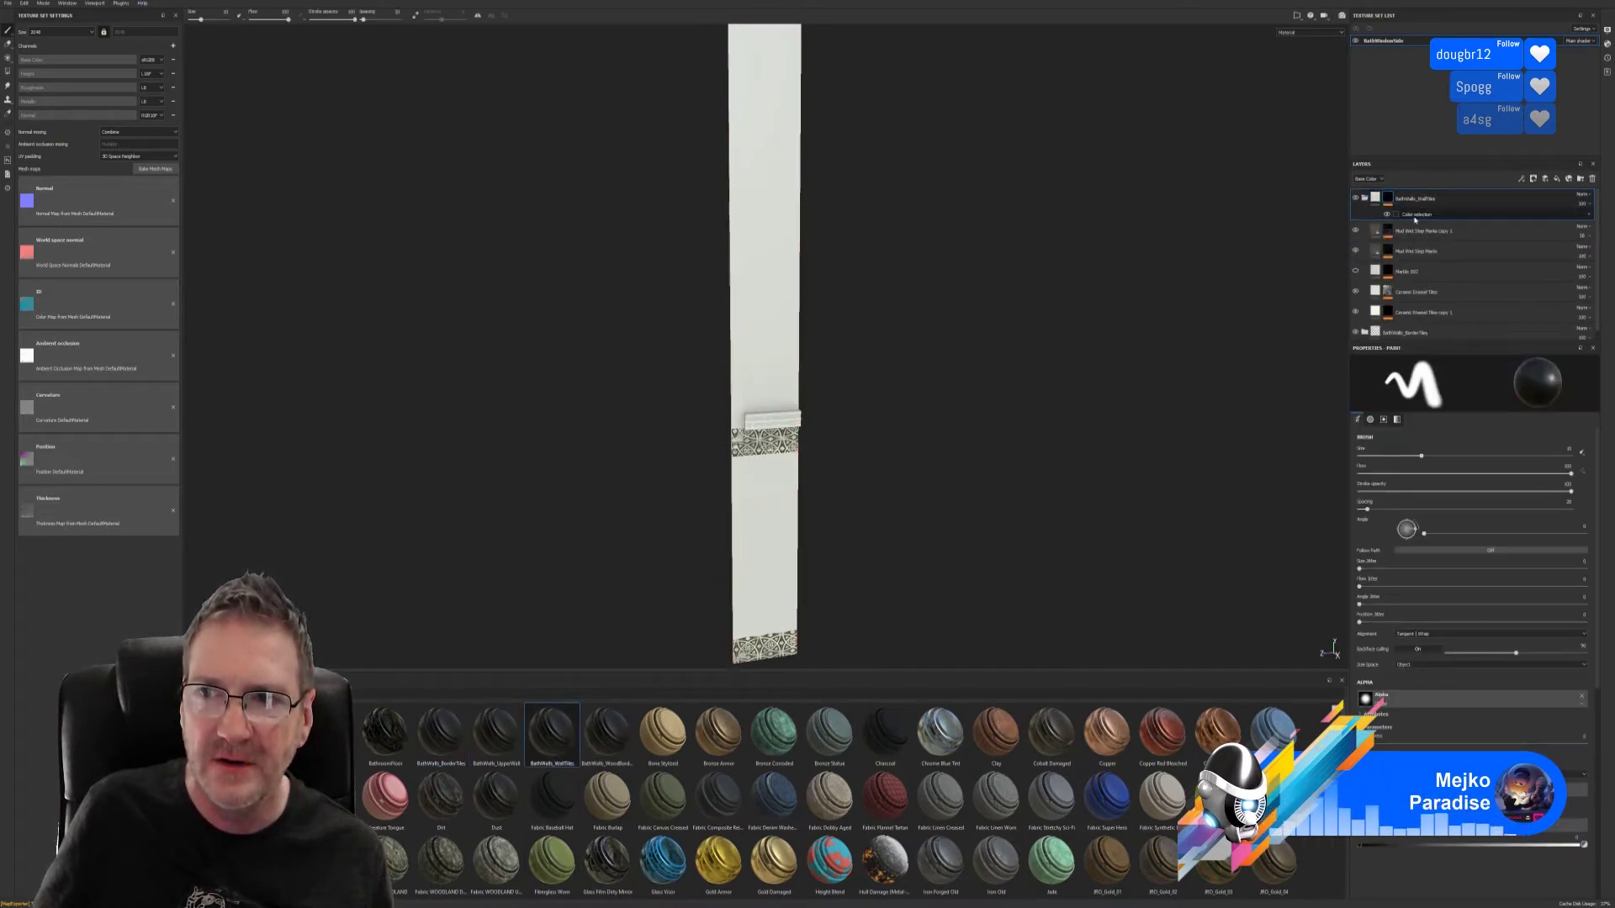
click(1580, 452)
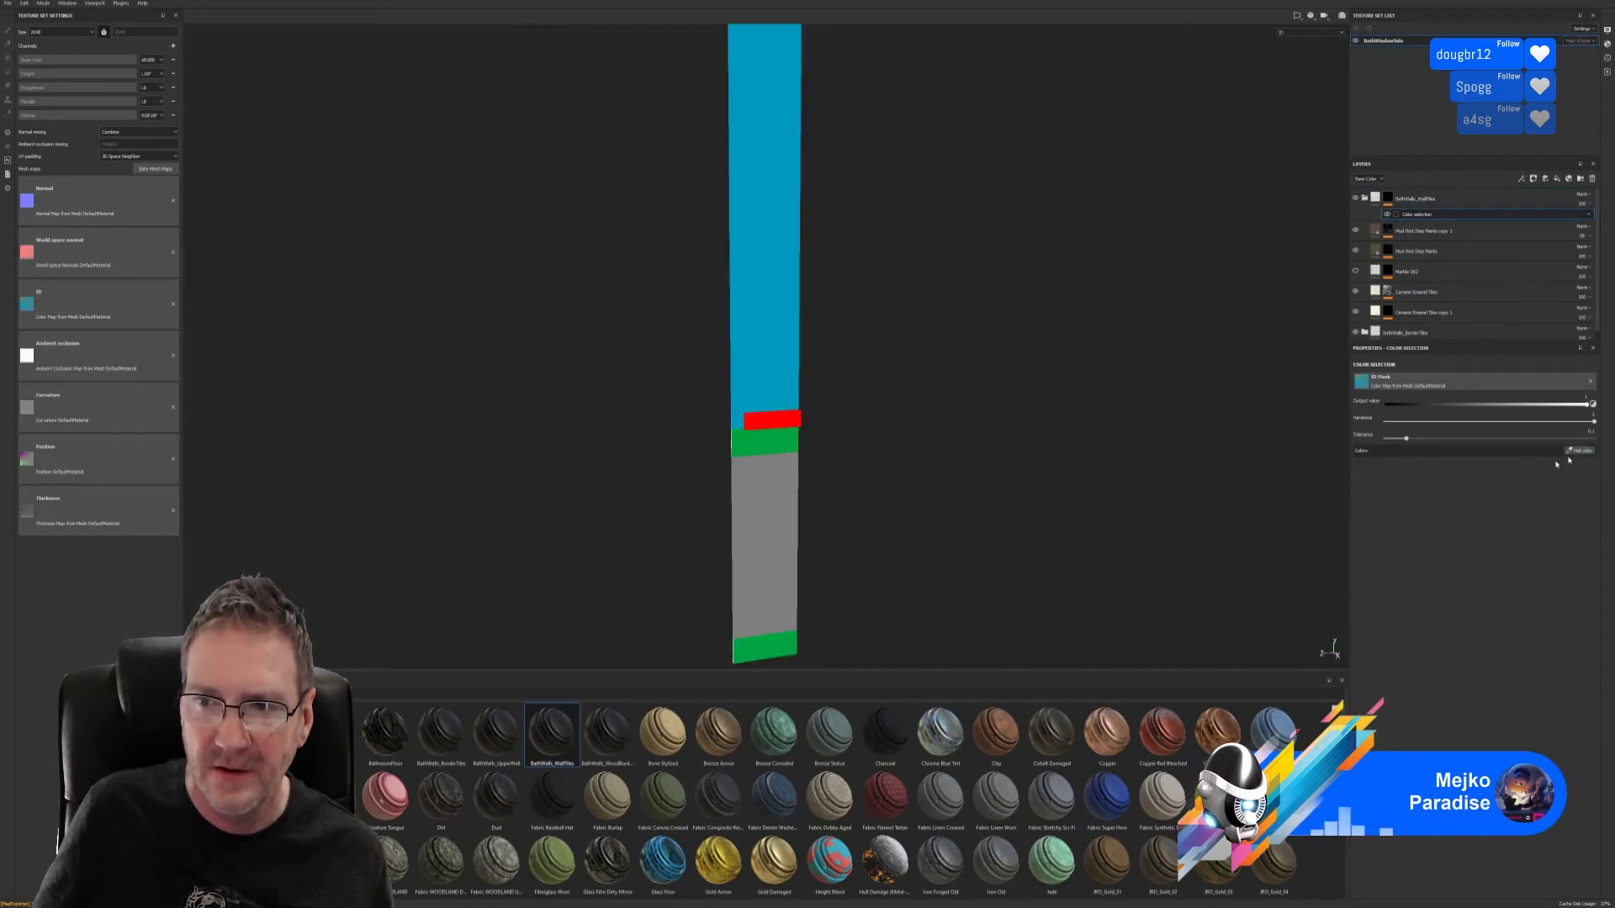
click(782, 500)
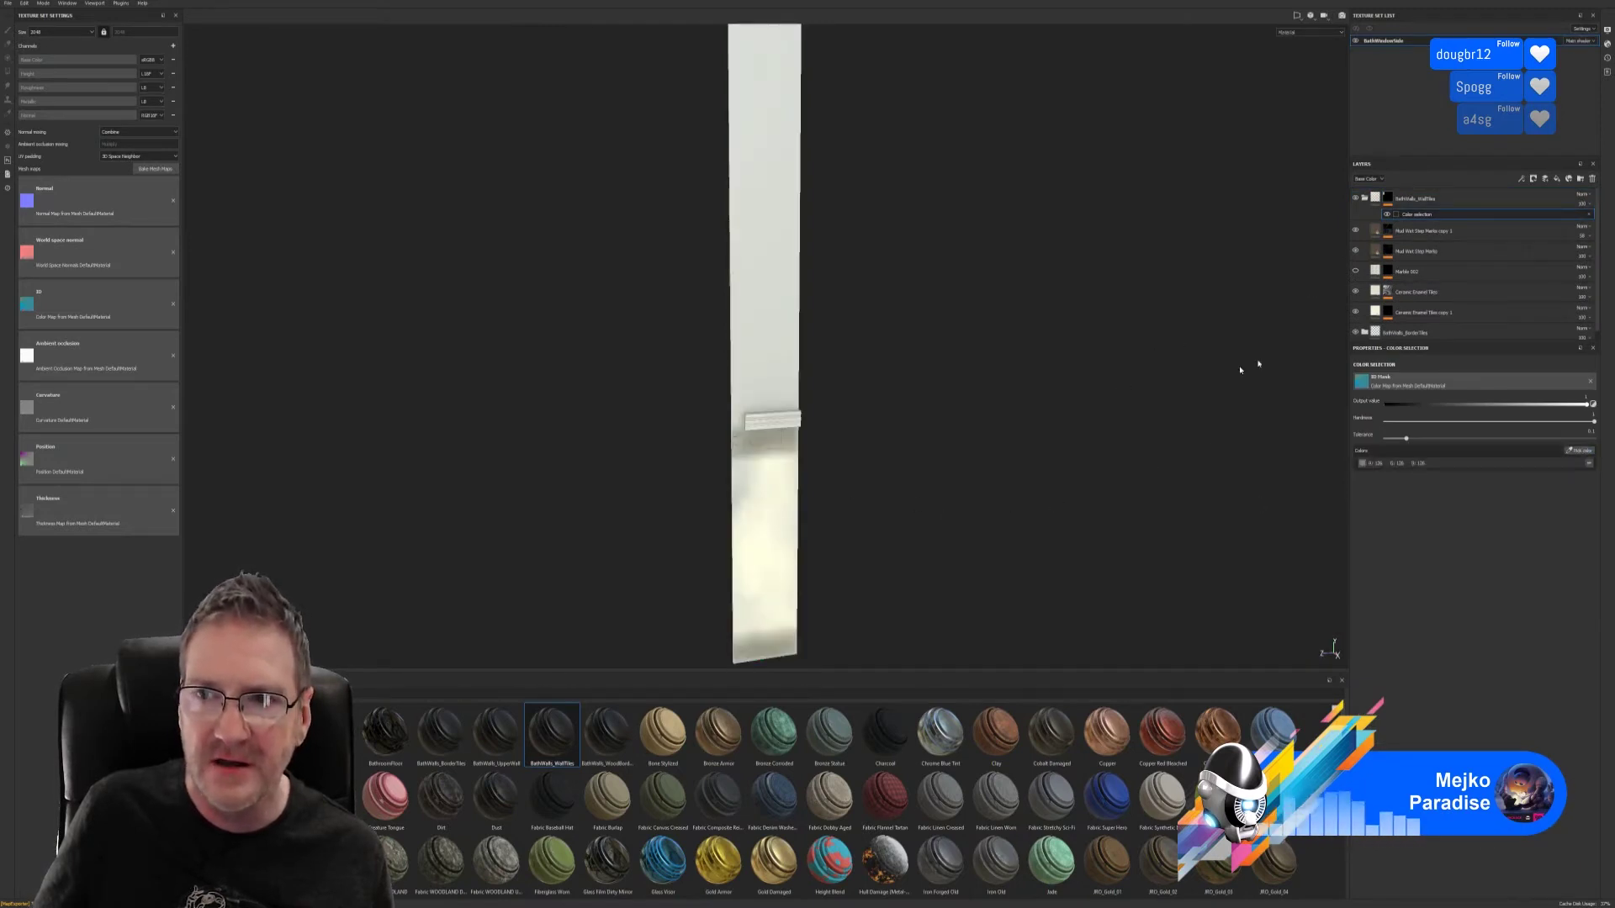
- Expand the wall tile layers' masks and replace the hidden layer's colour selection, above the ceramic tile layers, with the lower panel's grey
double_click(1398, 231)
click(1388, 231)
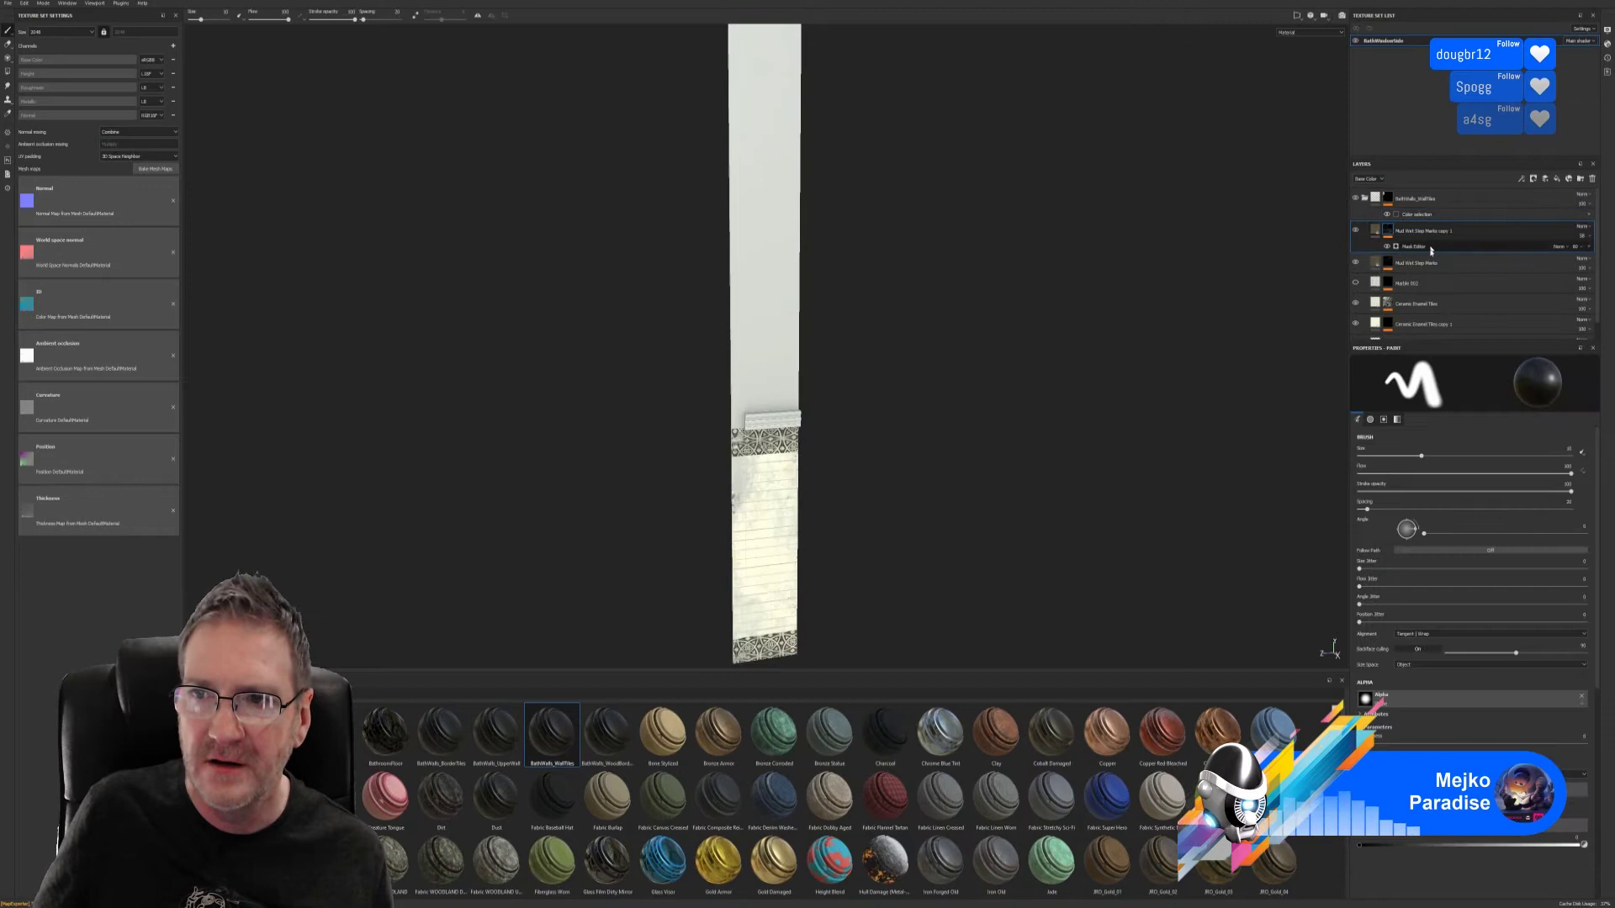
click(1386, 266)
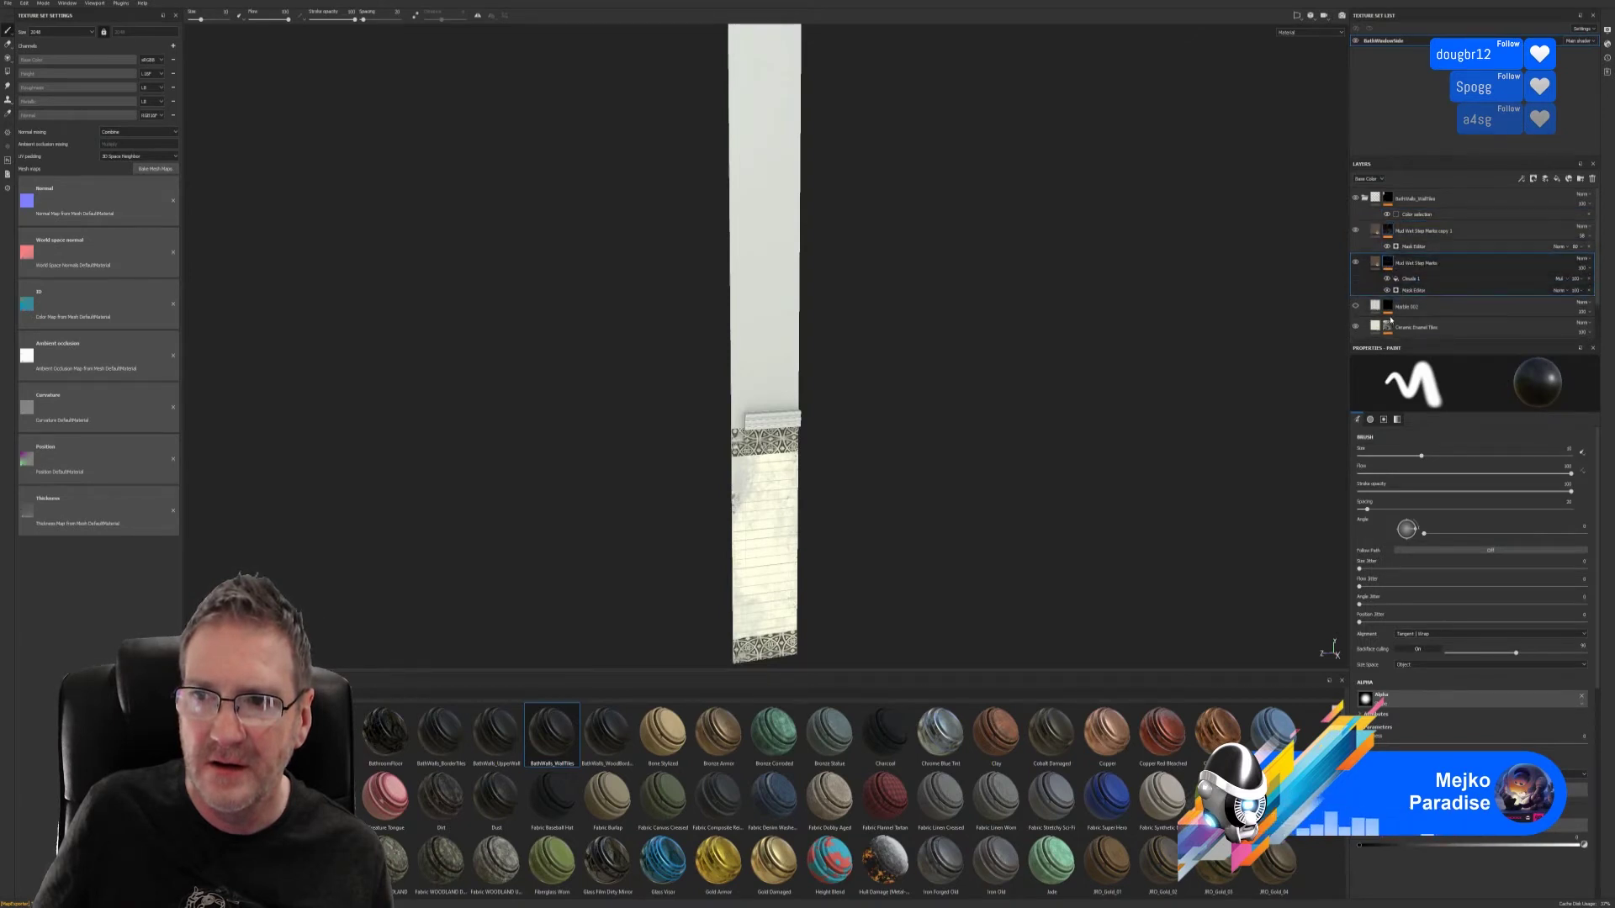
click(1388, 297)
click(1390, 311)
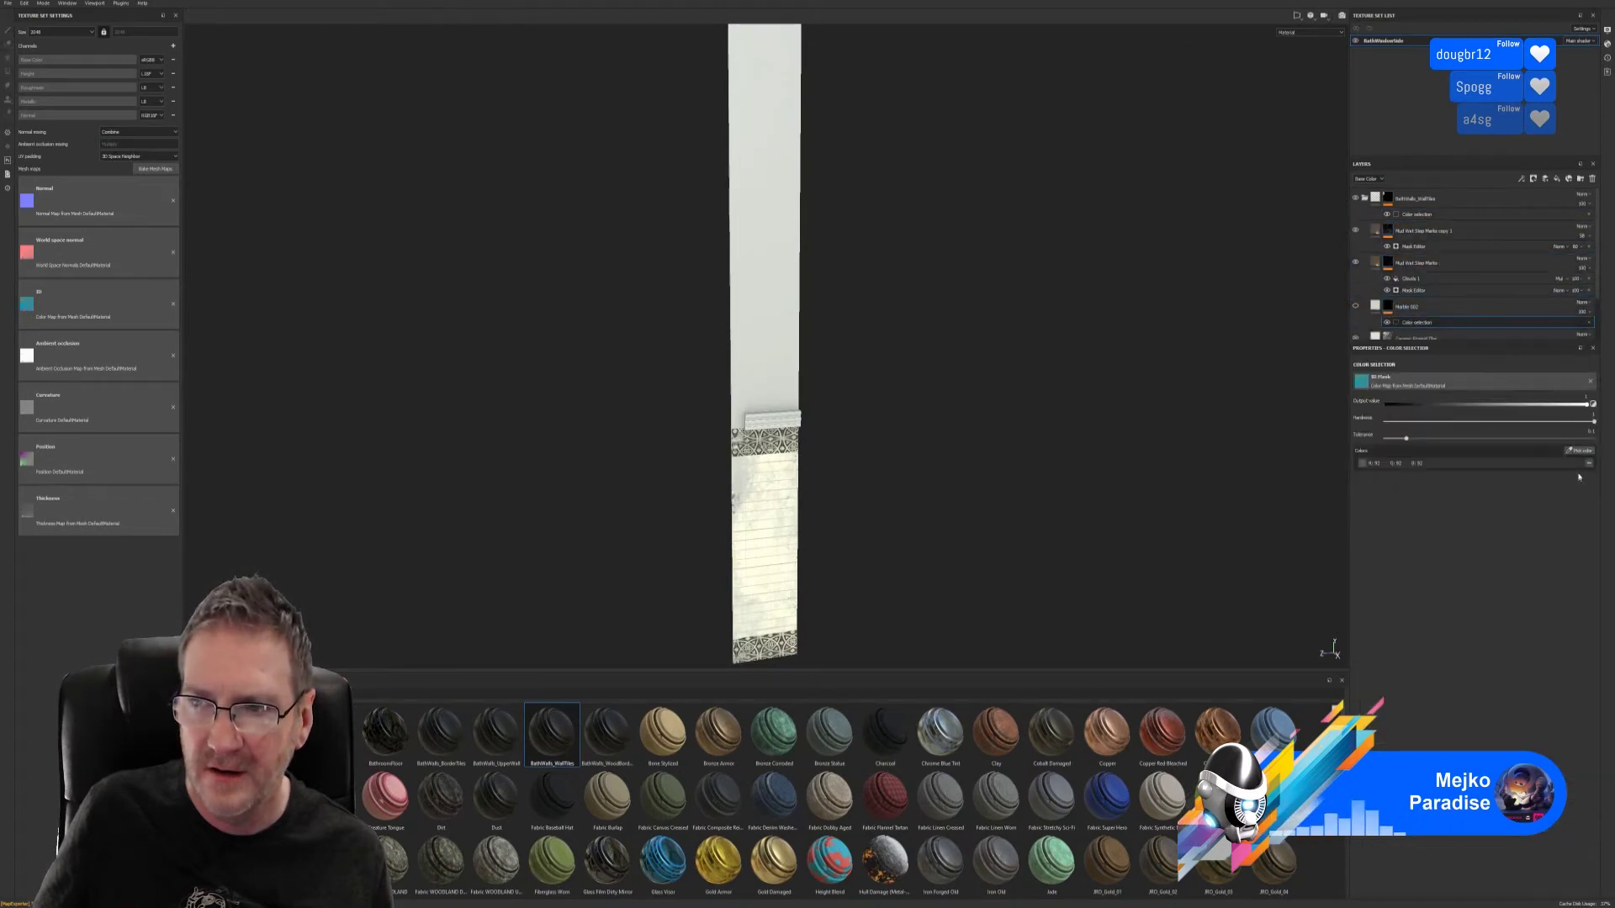
click(1588, 465)
click(1580, 452)
click(778, 513)
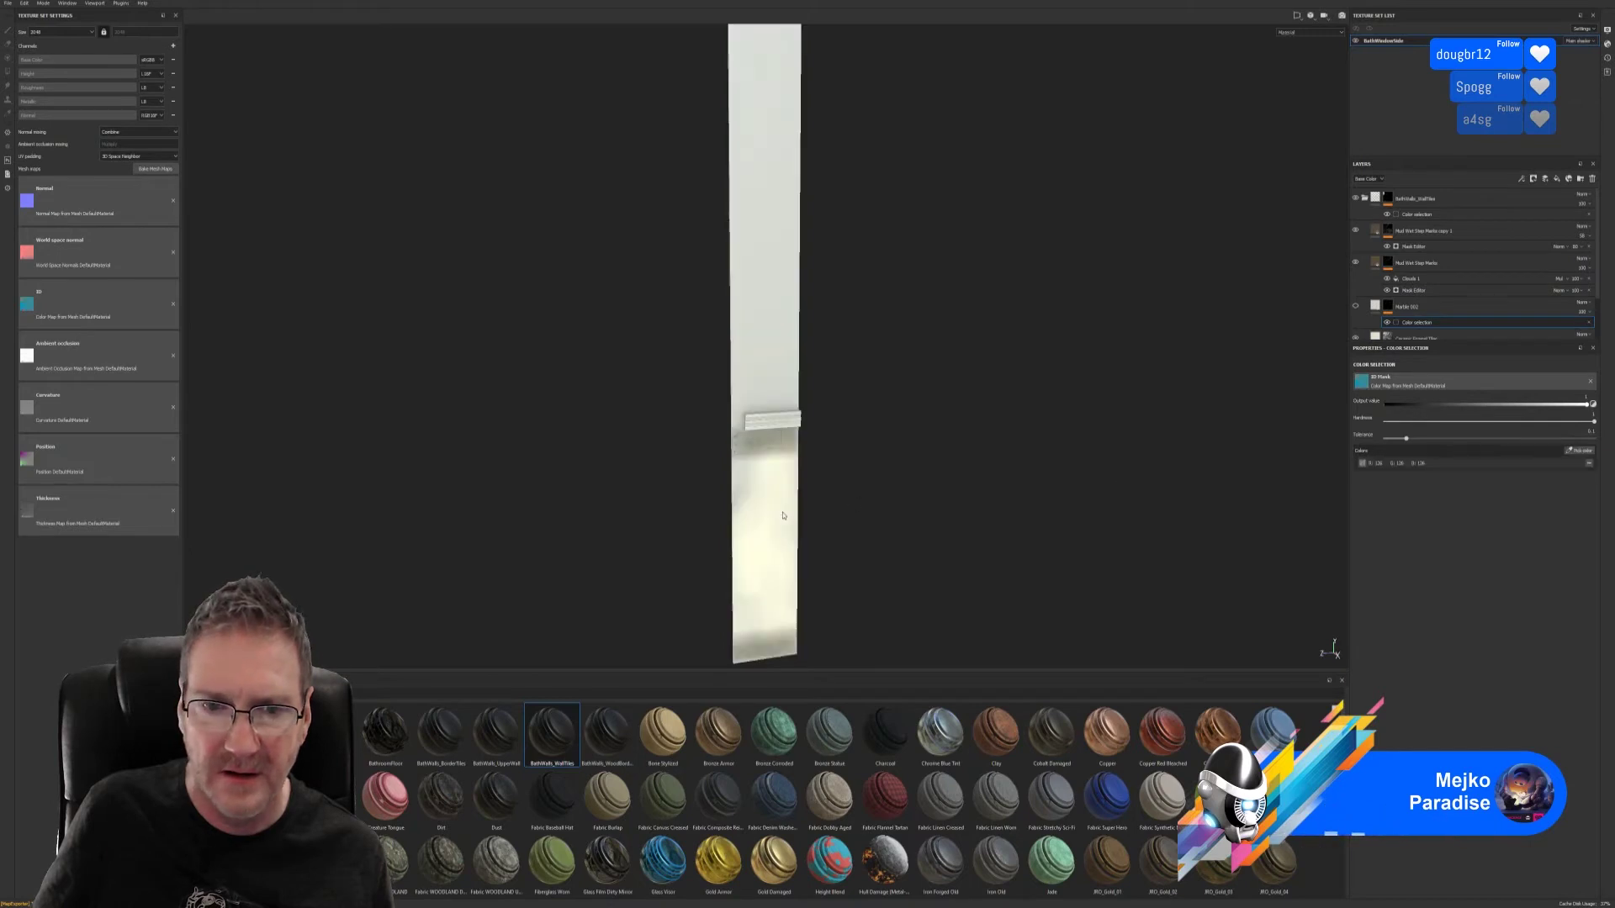
- Replace the picked colour in the upper ceramic tile layer's colour selection mask with the lower panel's grey
scroll(1379, 312, down, 3)
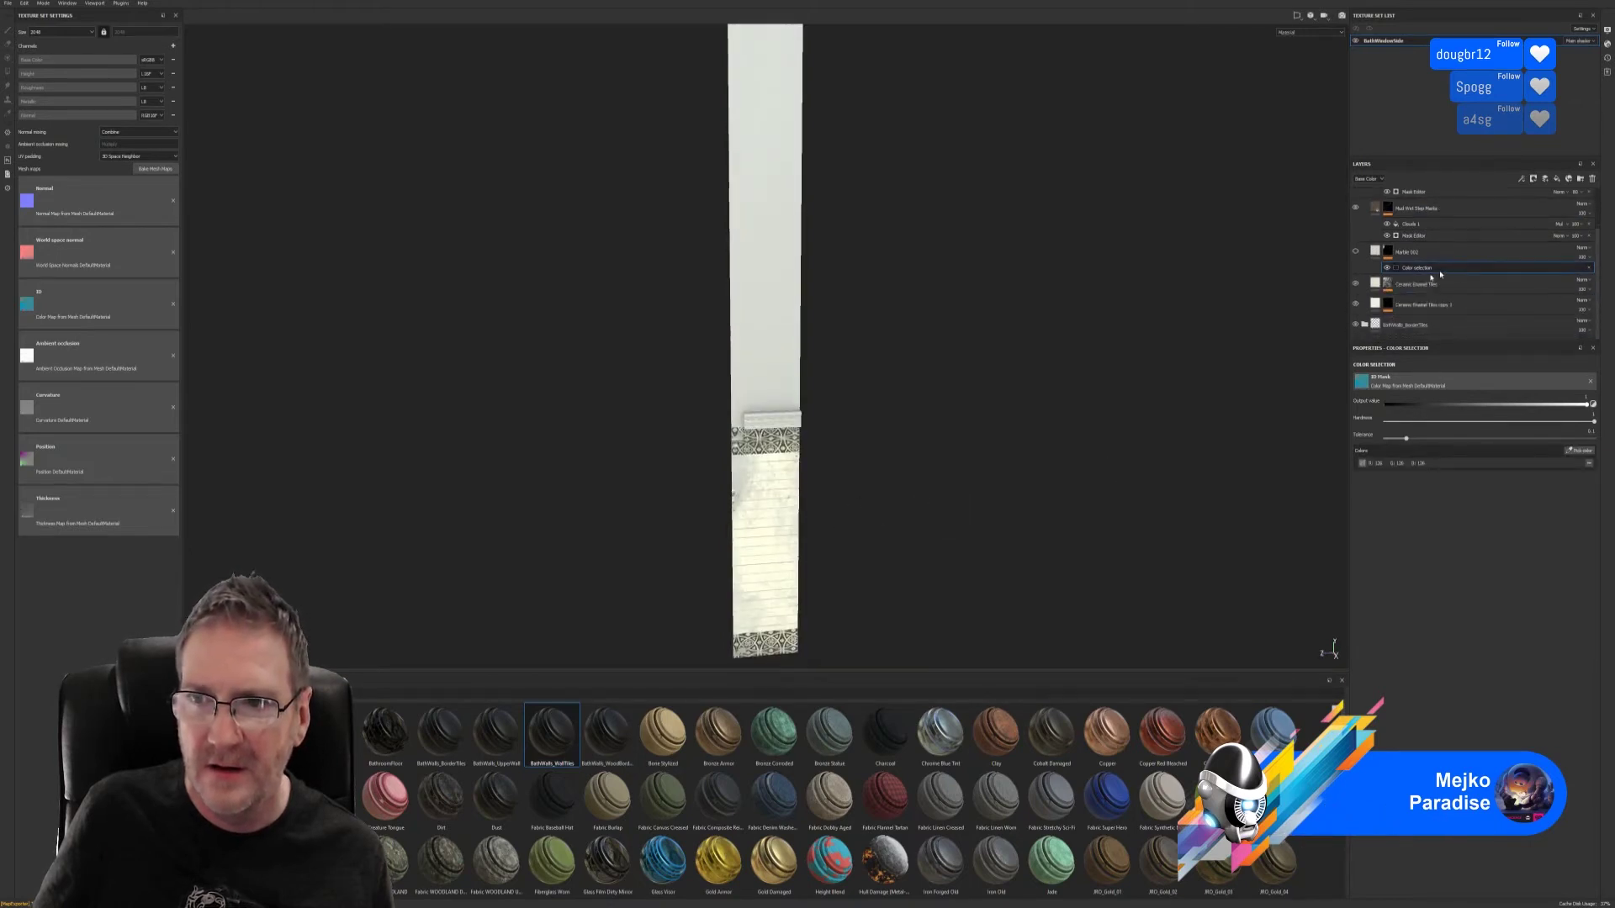
key(ctrl+v)
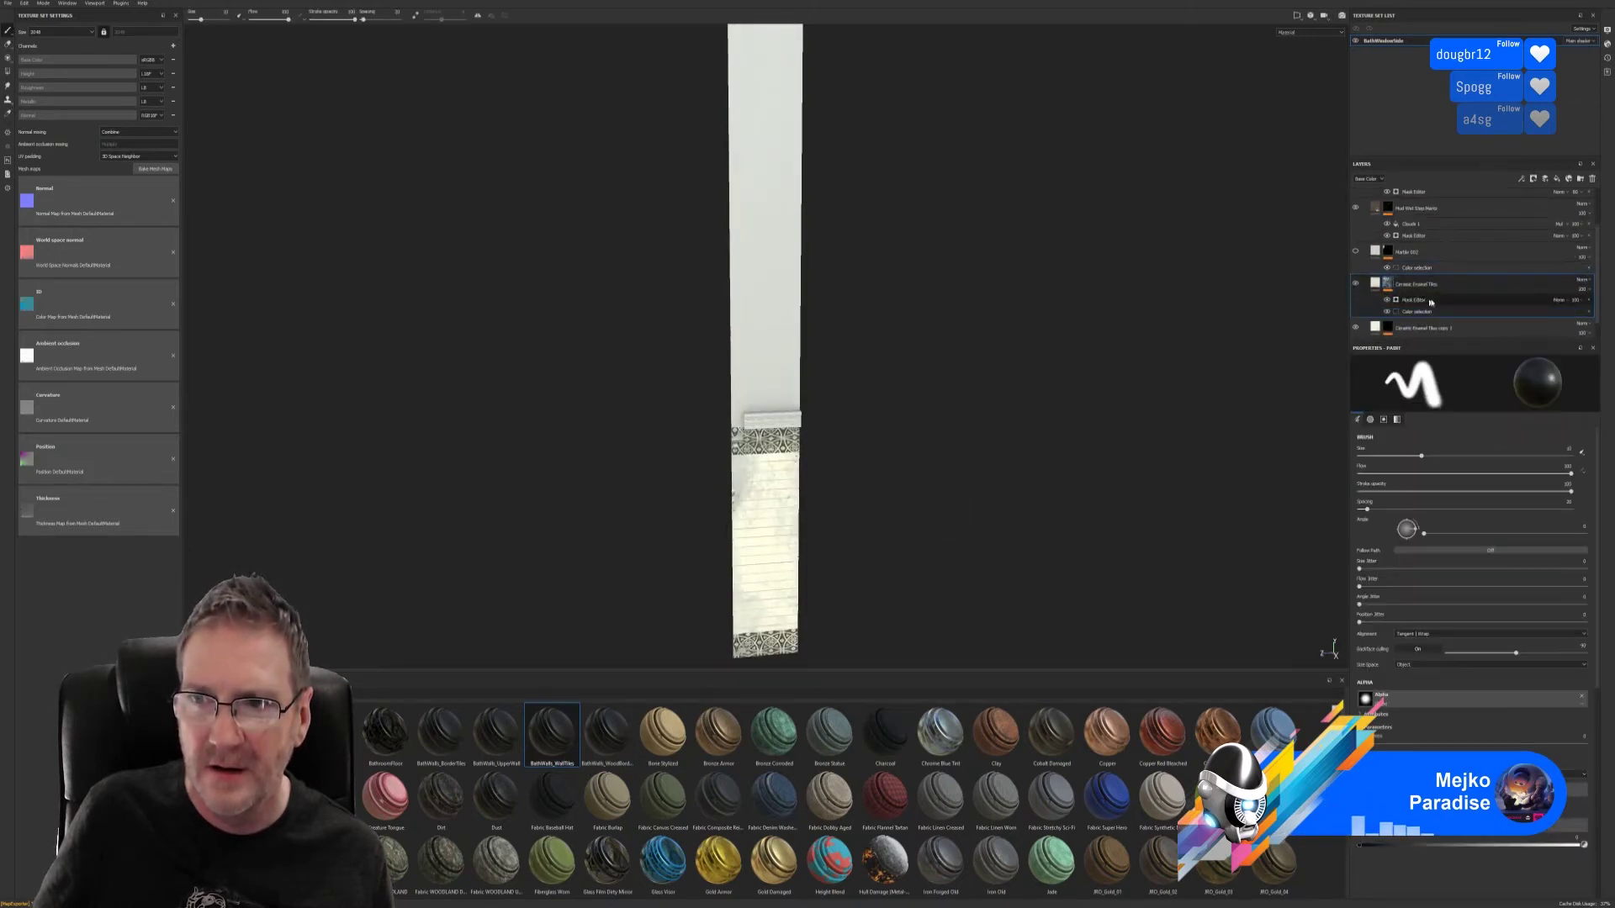
click(1590, 465)
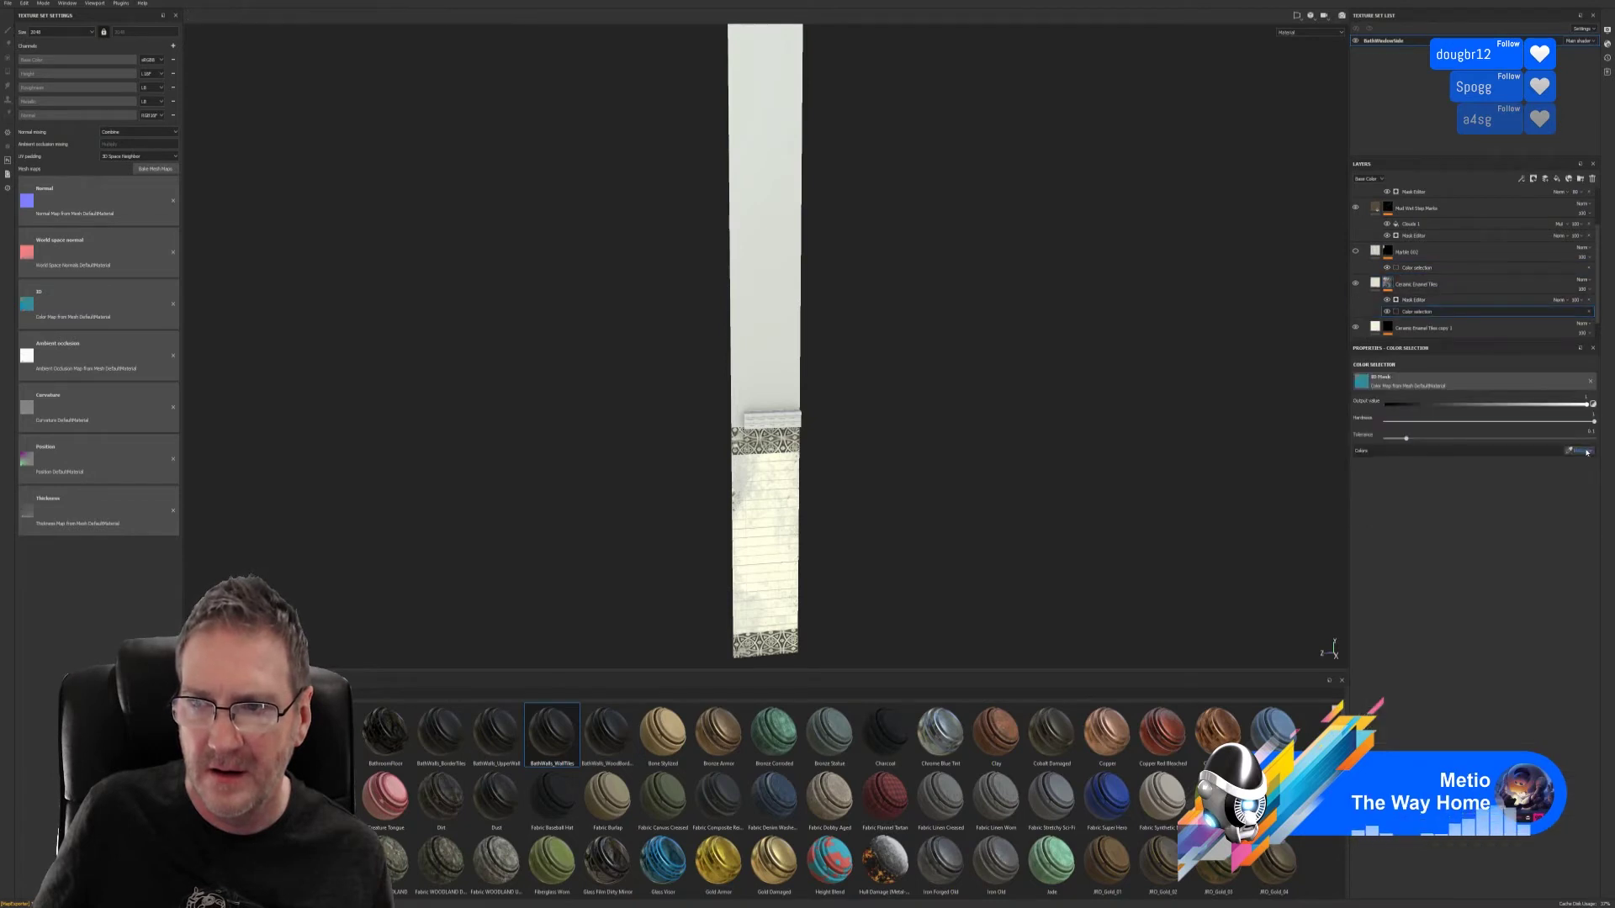
click(1580, 450)
click(764, 536)
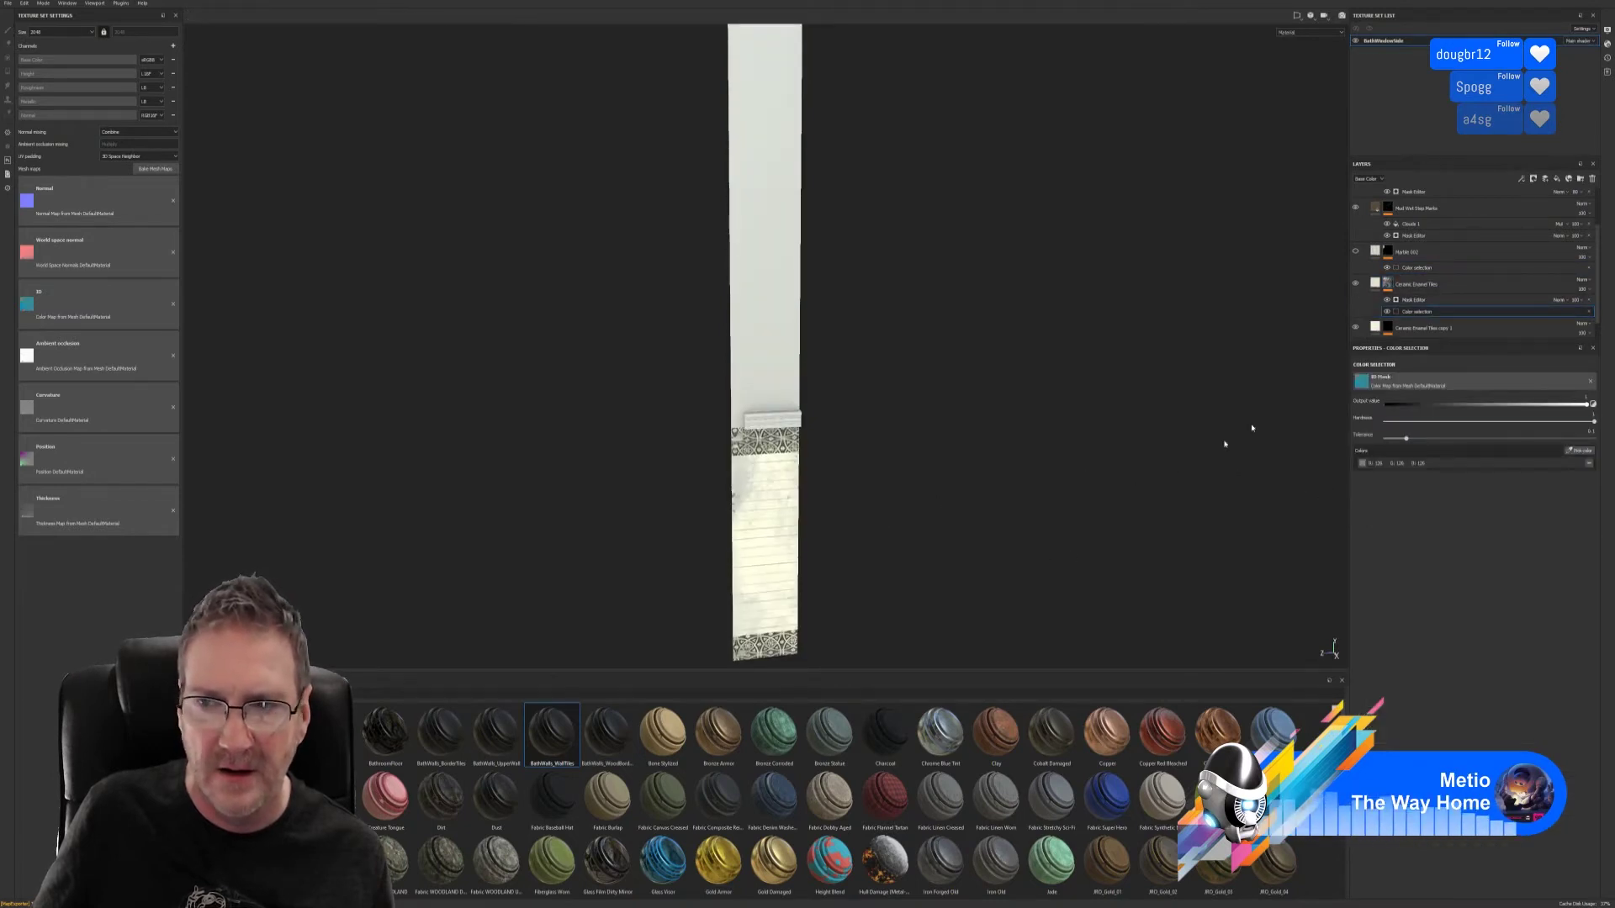
- Replace the picked colour in the ceramic tile copy layer's colour selection with the lower panel's grey and collapse the wall tile folder
scroll(1388, 307, down, 1)
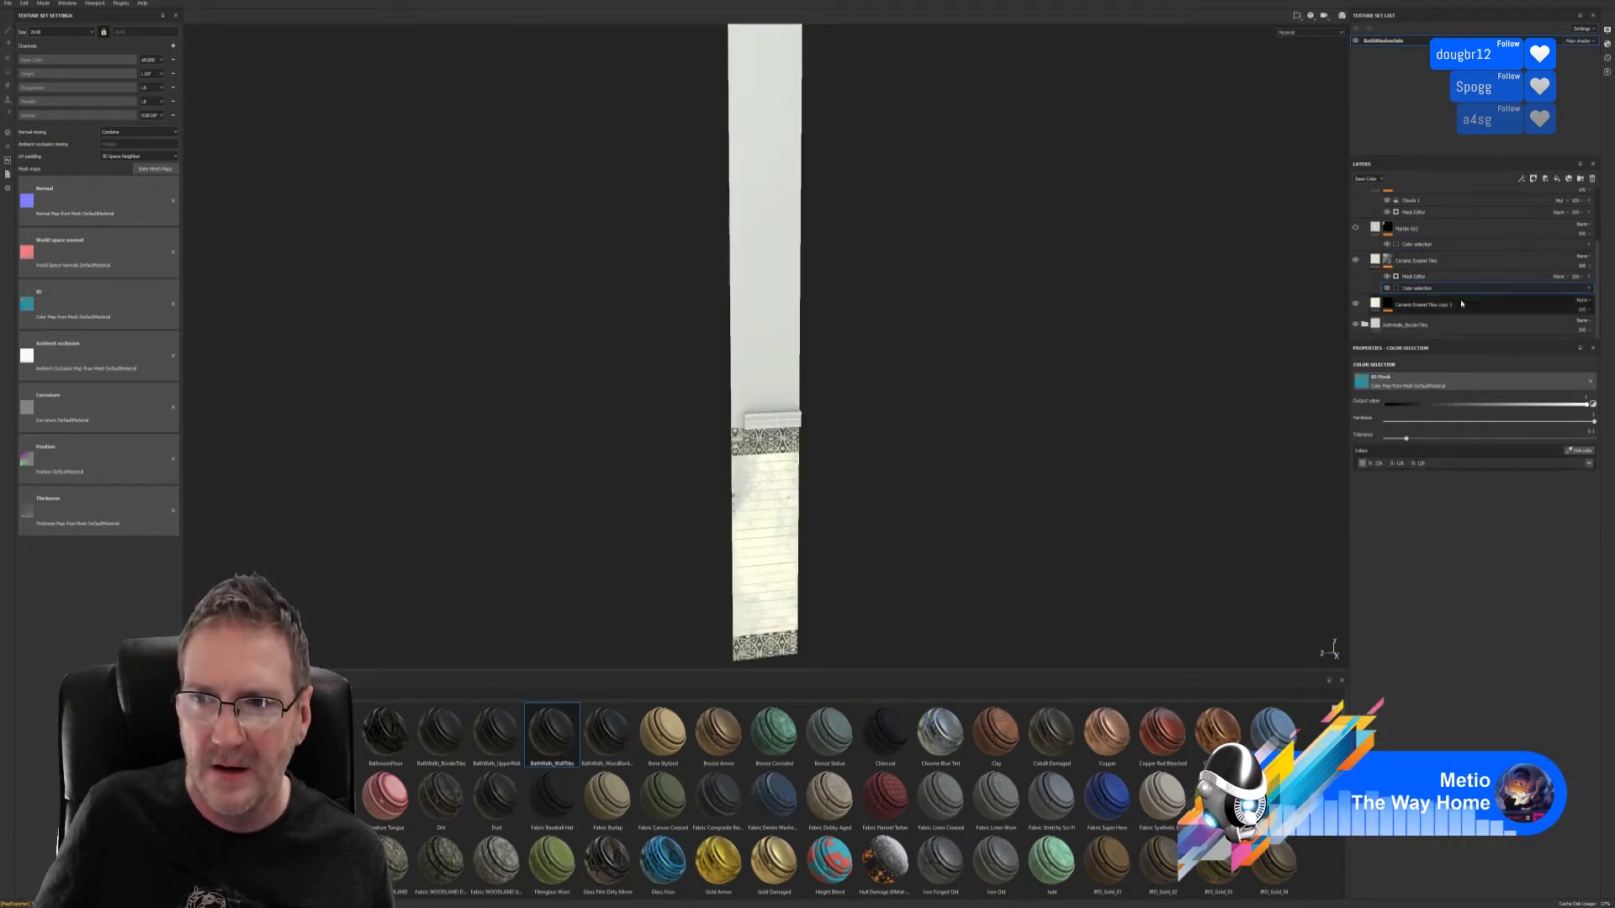
click(1387, 305)
key(ctrl+v)
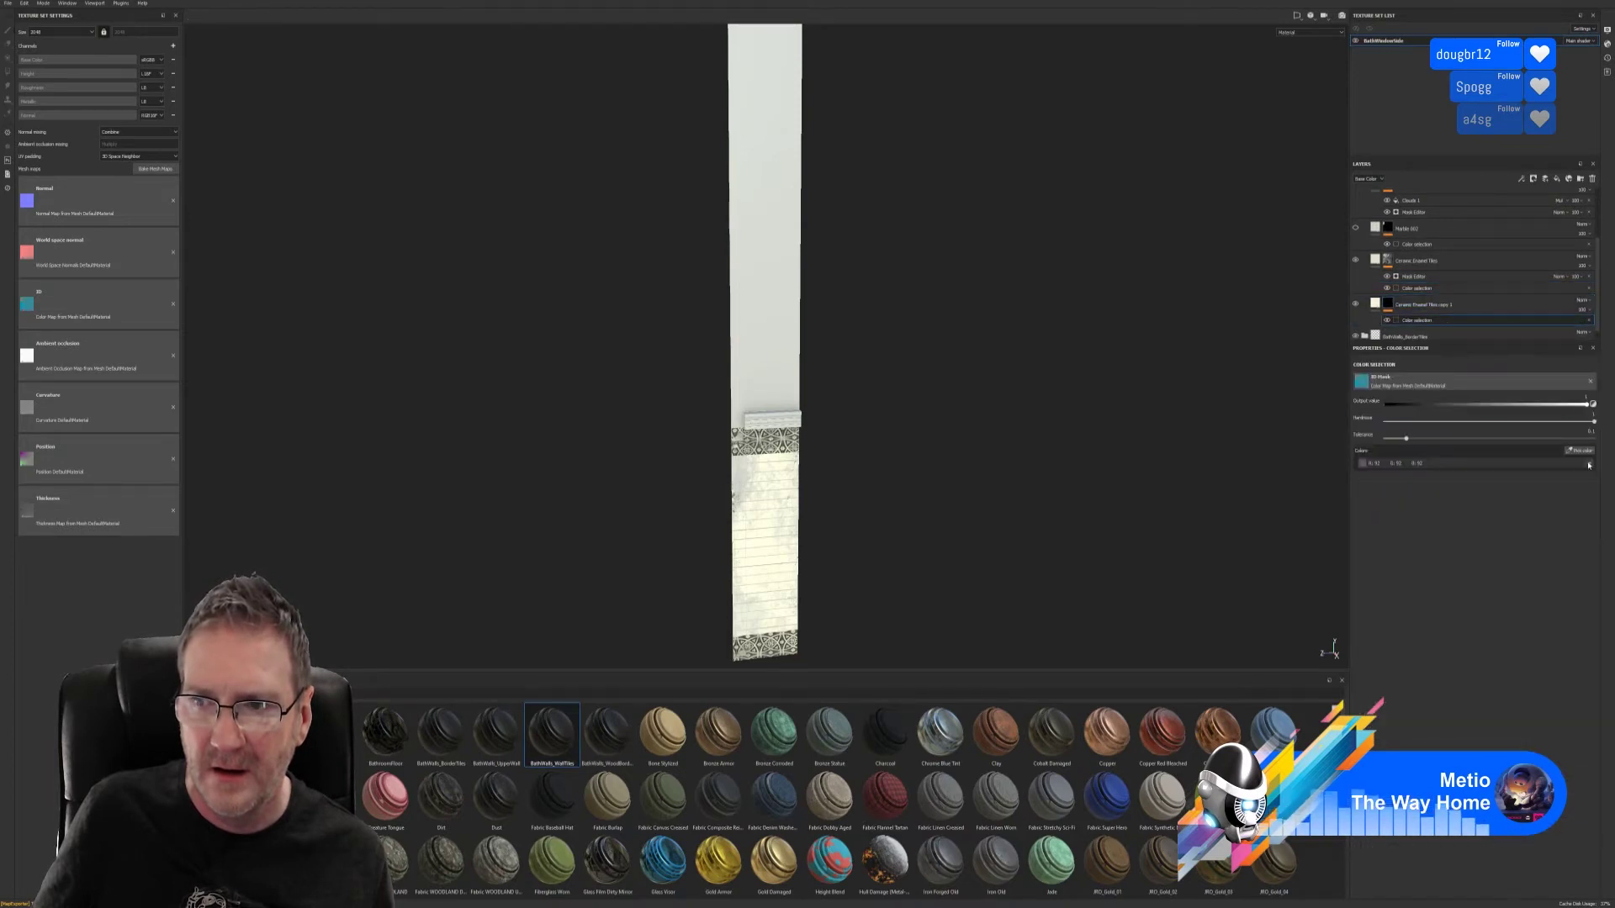
click(1584, 454)
click(761, 510)
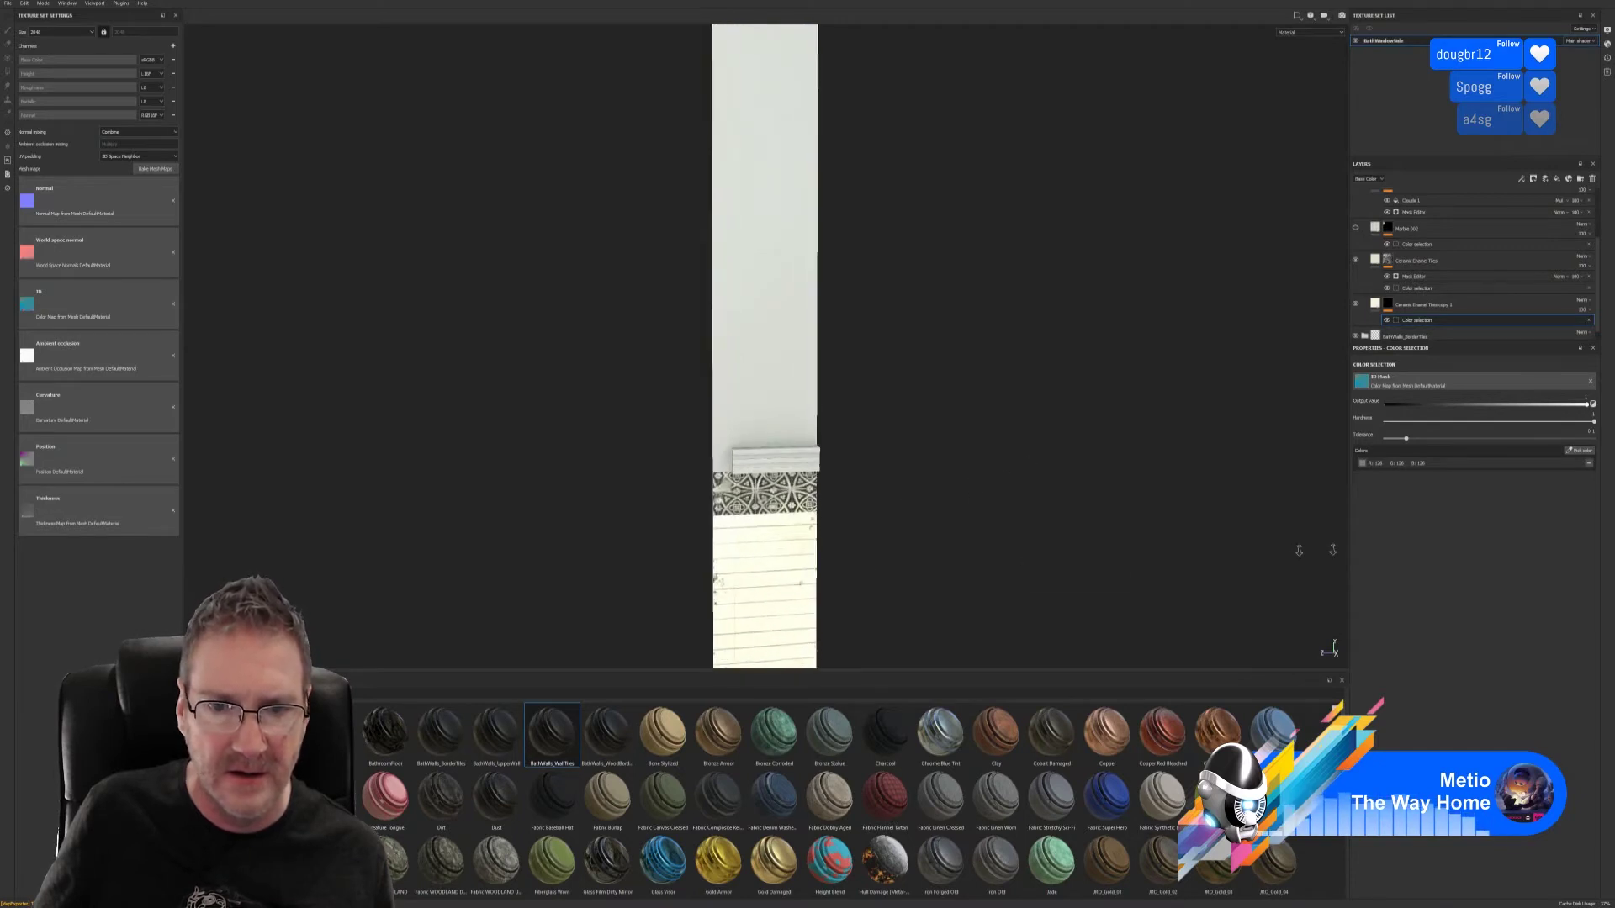
scroll(1027, 533, up, 3)
scroll(738, 421, down, 2)
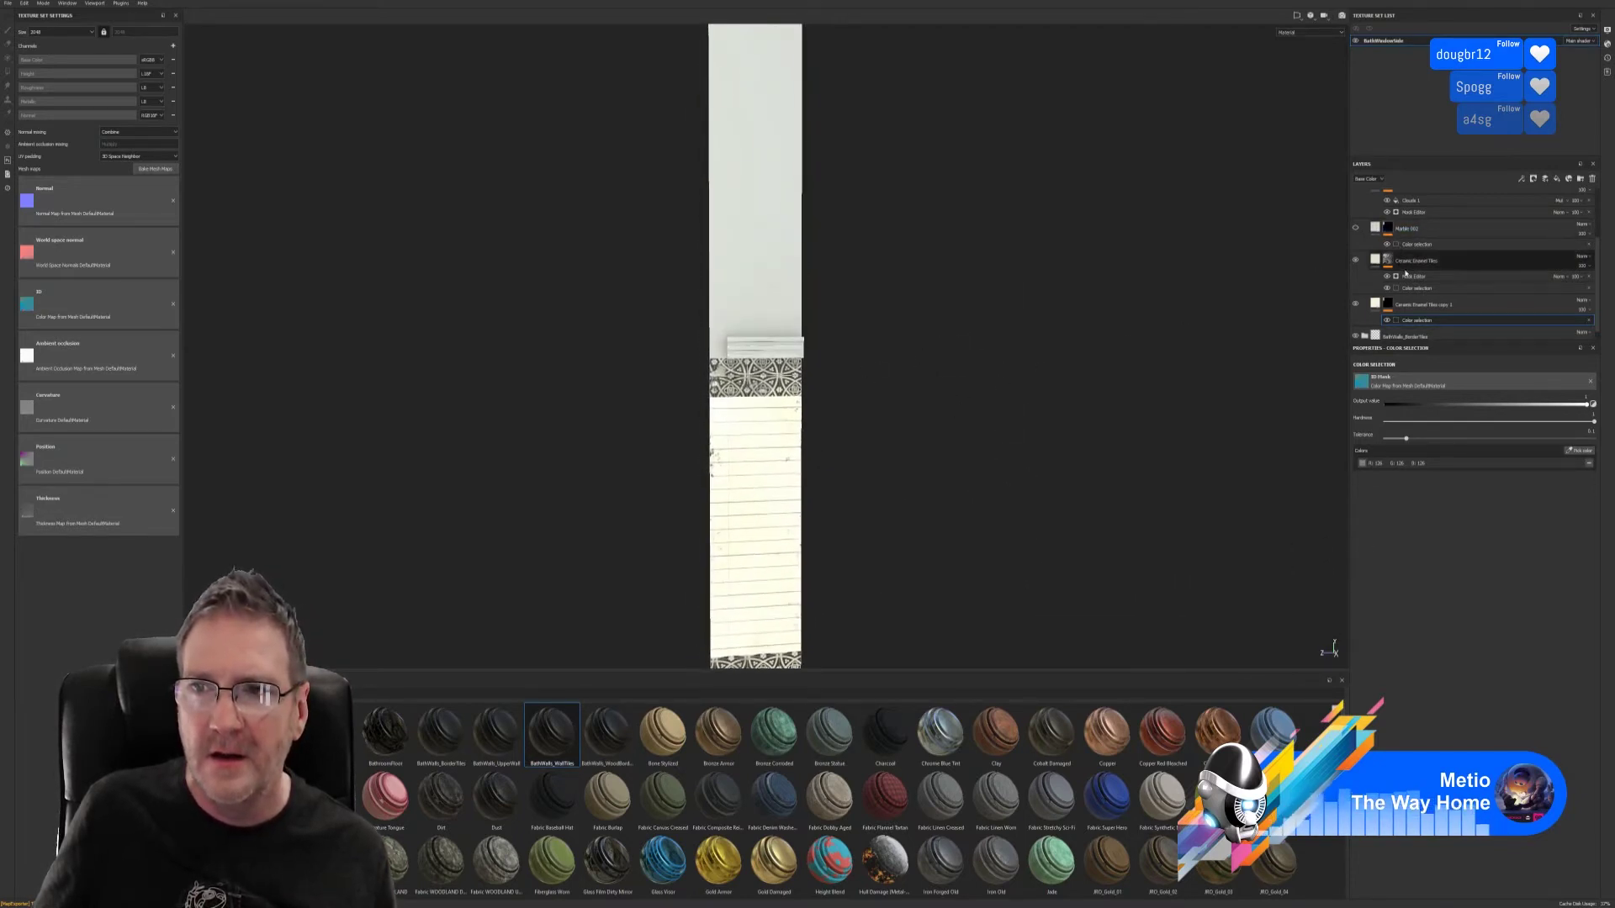
click(1362, 200)
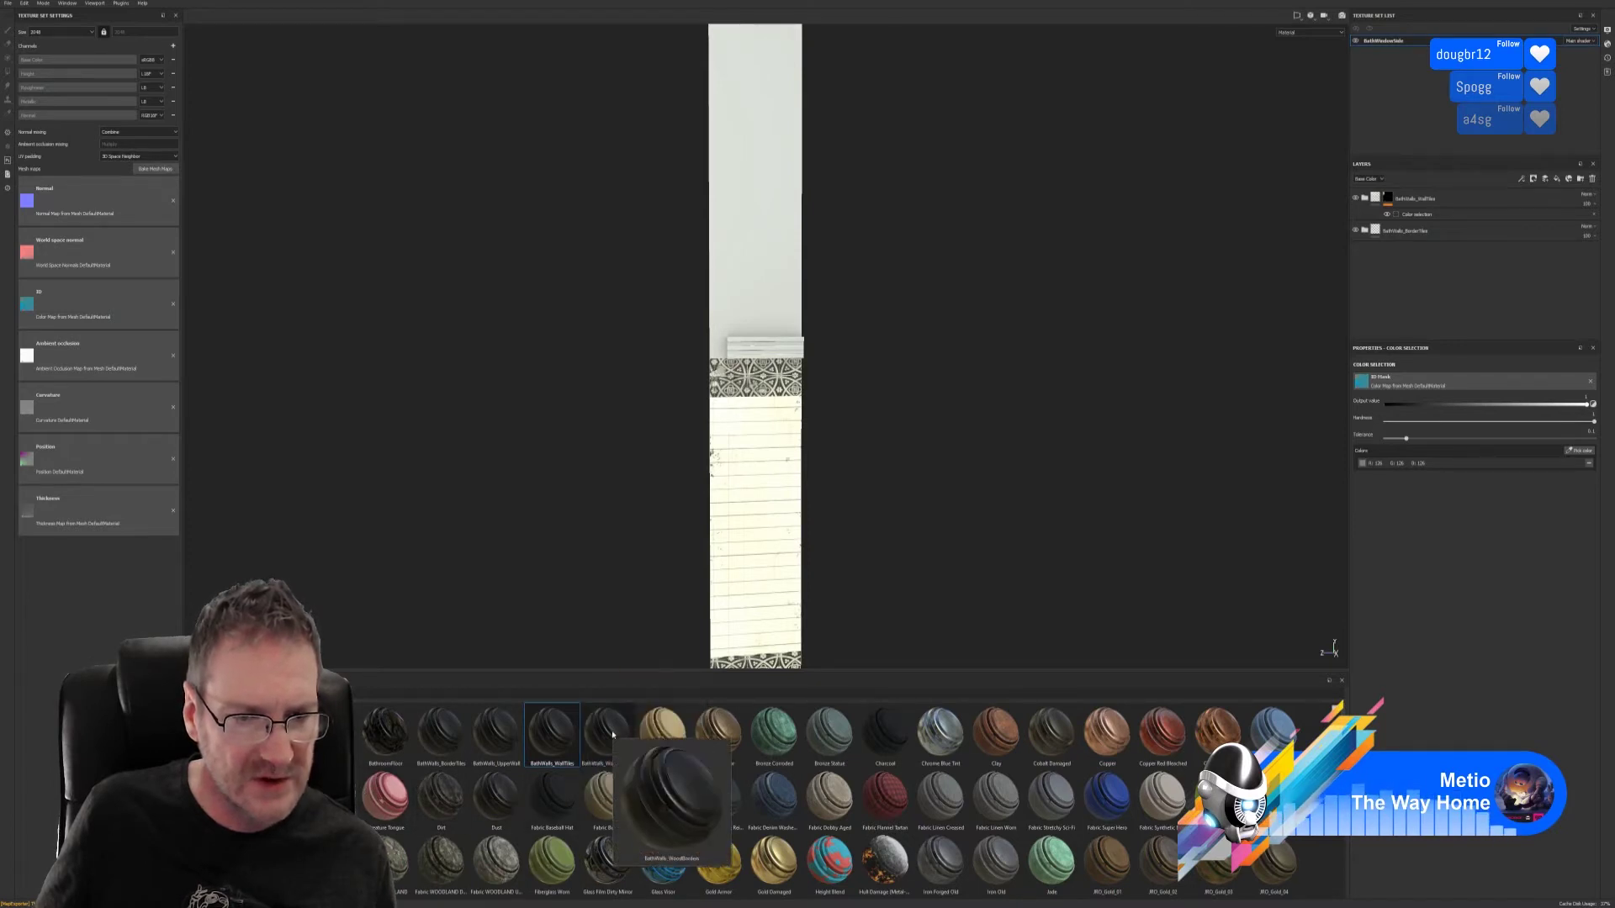
- Add the BathWalls wood border smart material and set its folder mask's colour selection to the red ID colour of the protruding trim
drag(607, 732, 791, 361)
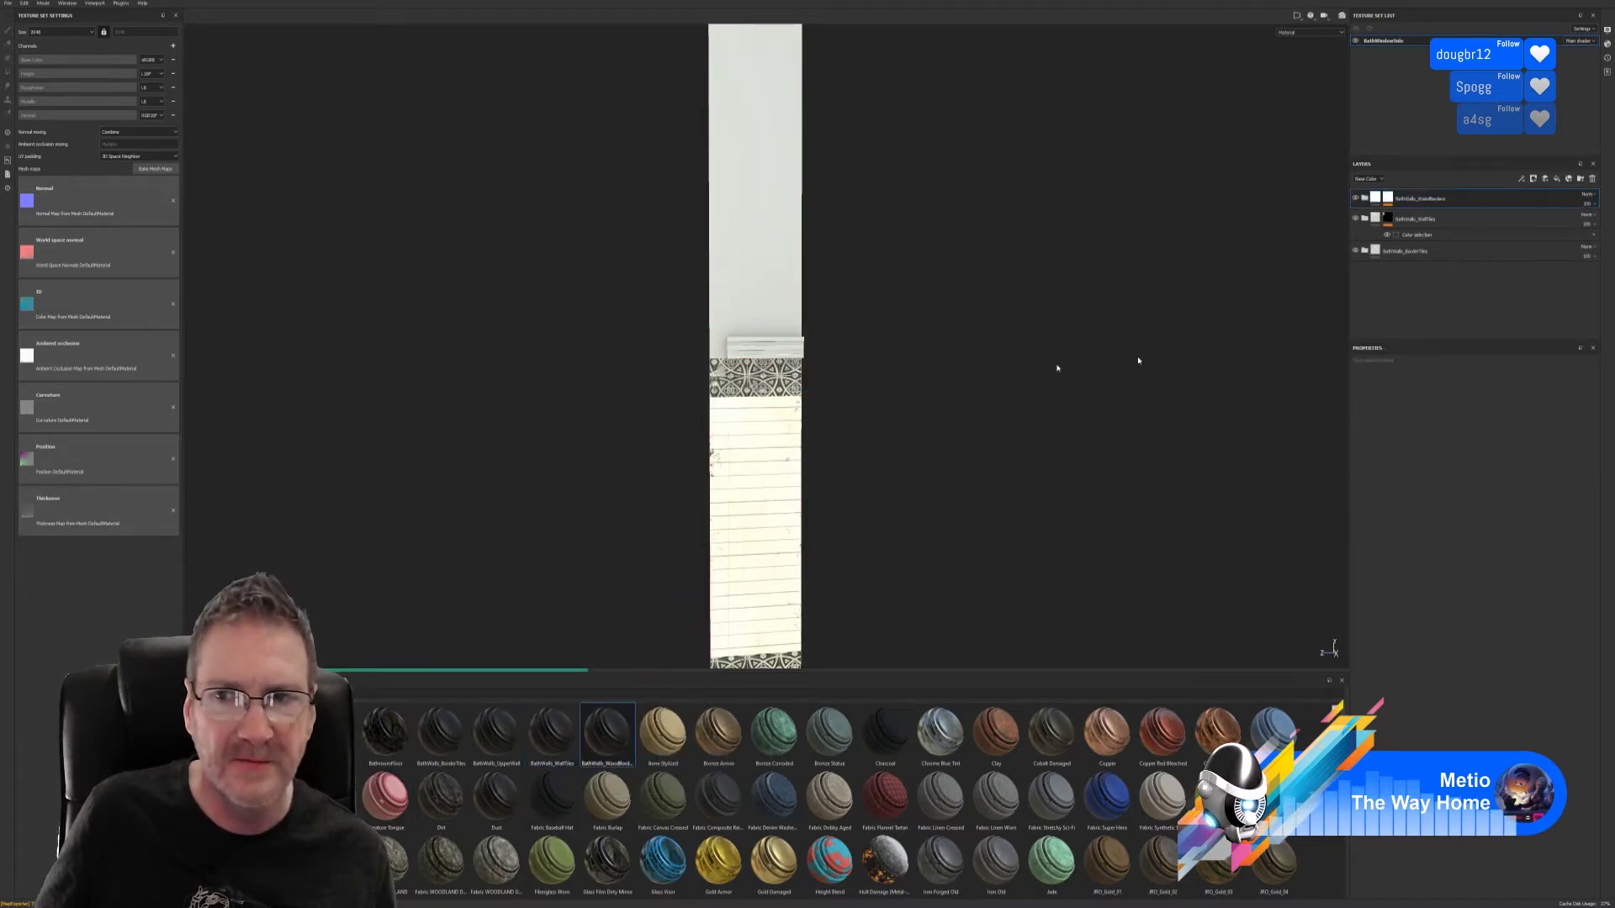
click(1387, 202)
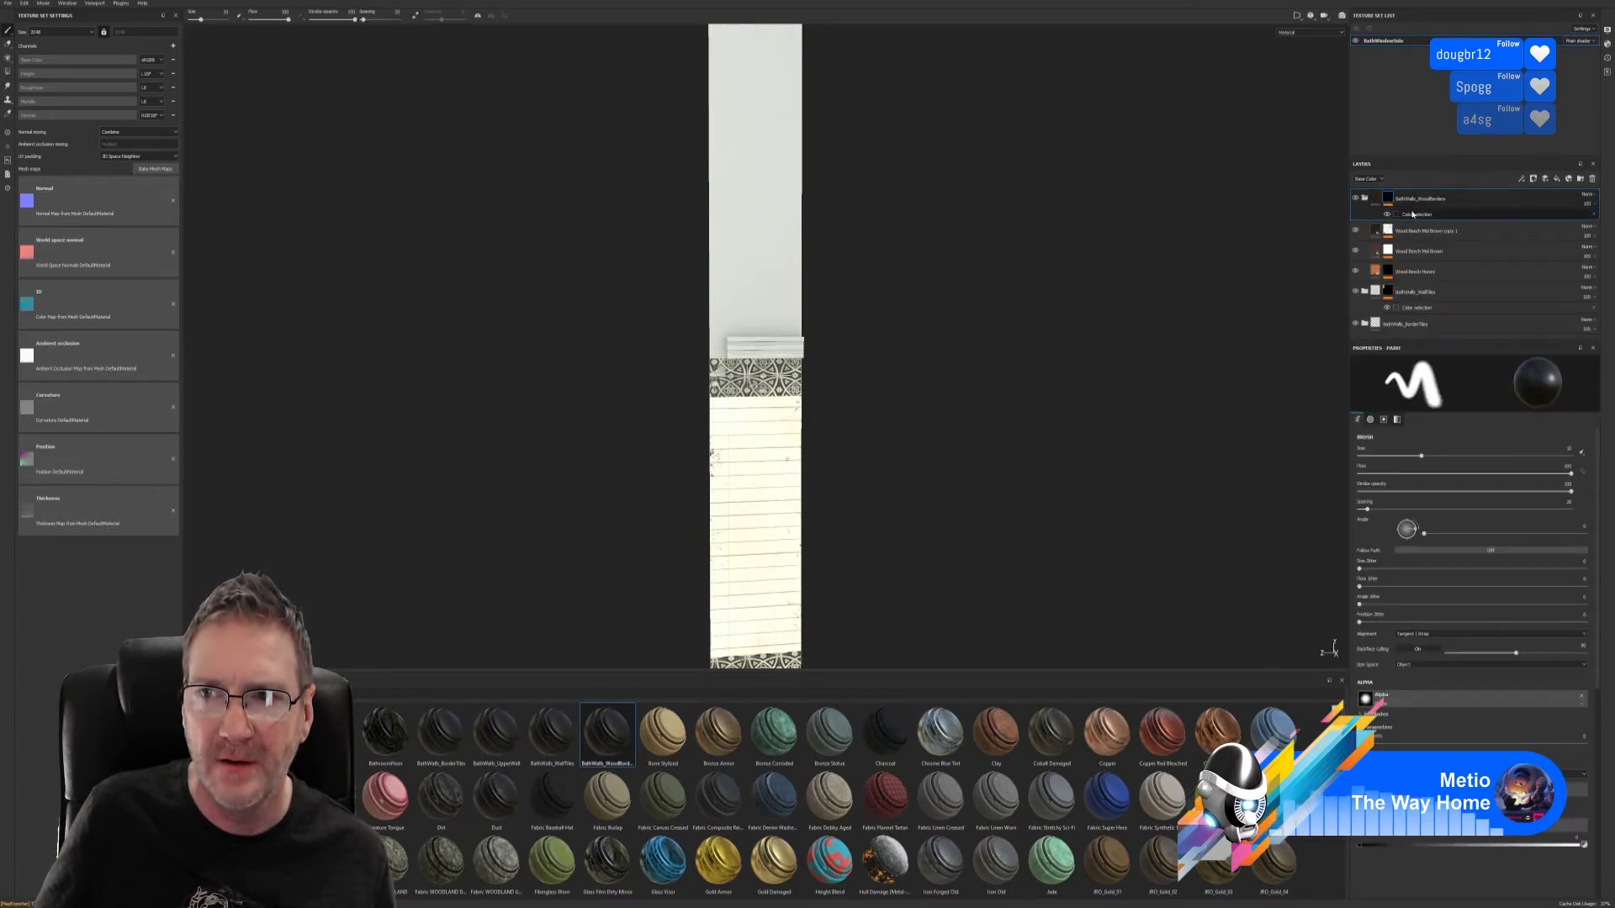
click(1414, 215)
click(1579, 451)
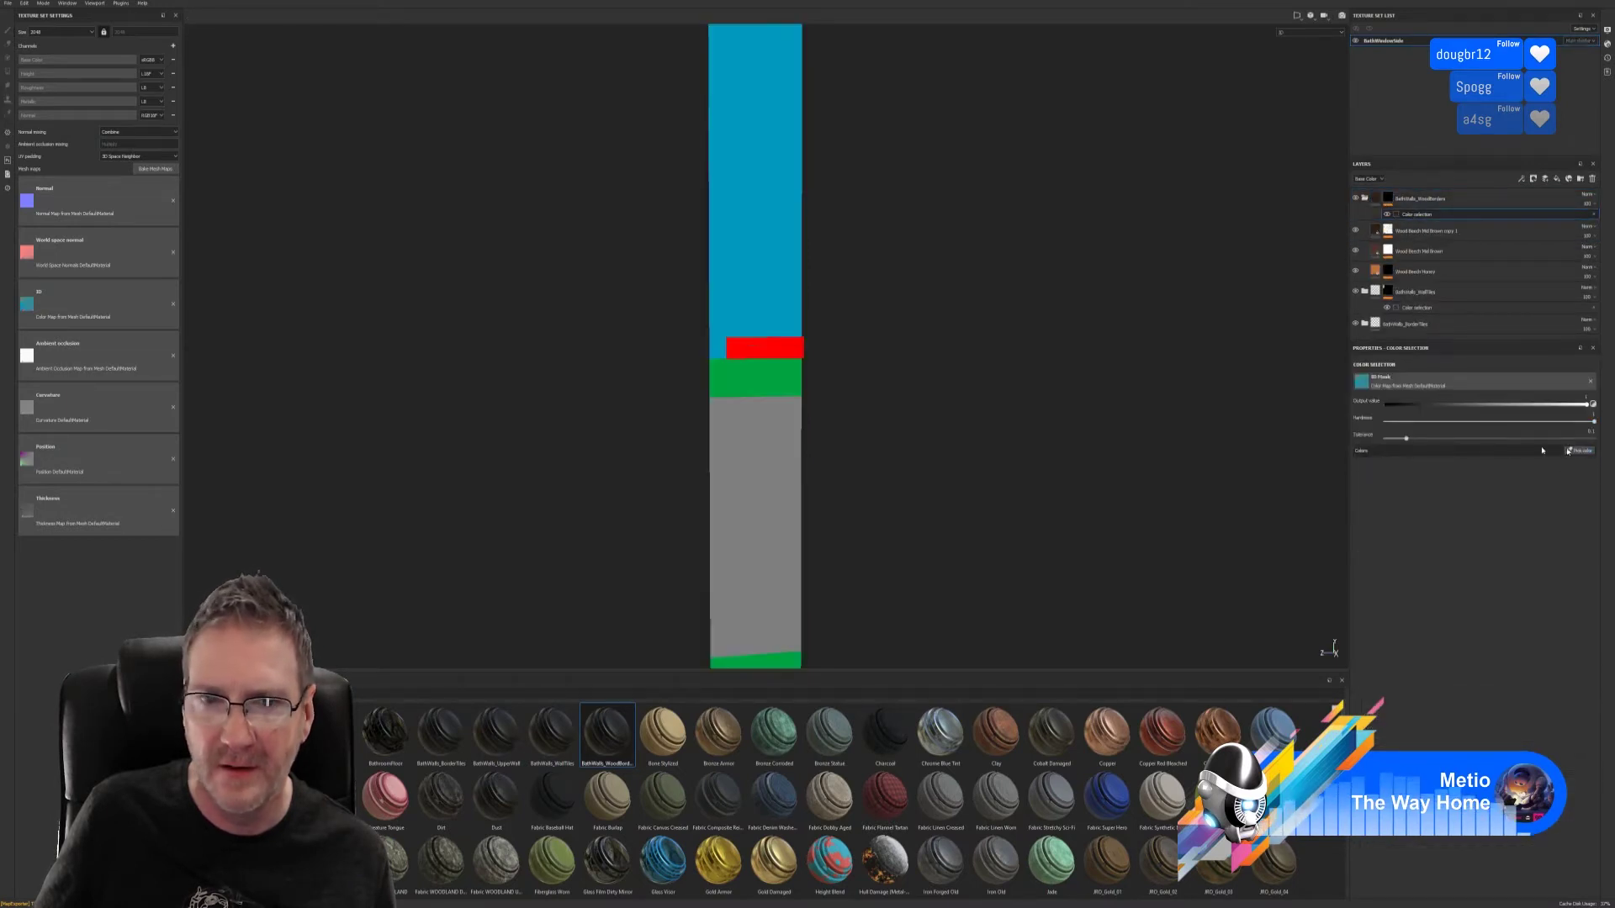
click(800, 345)
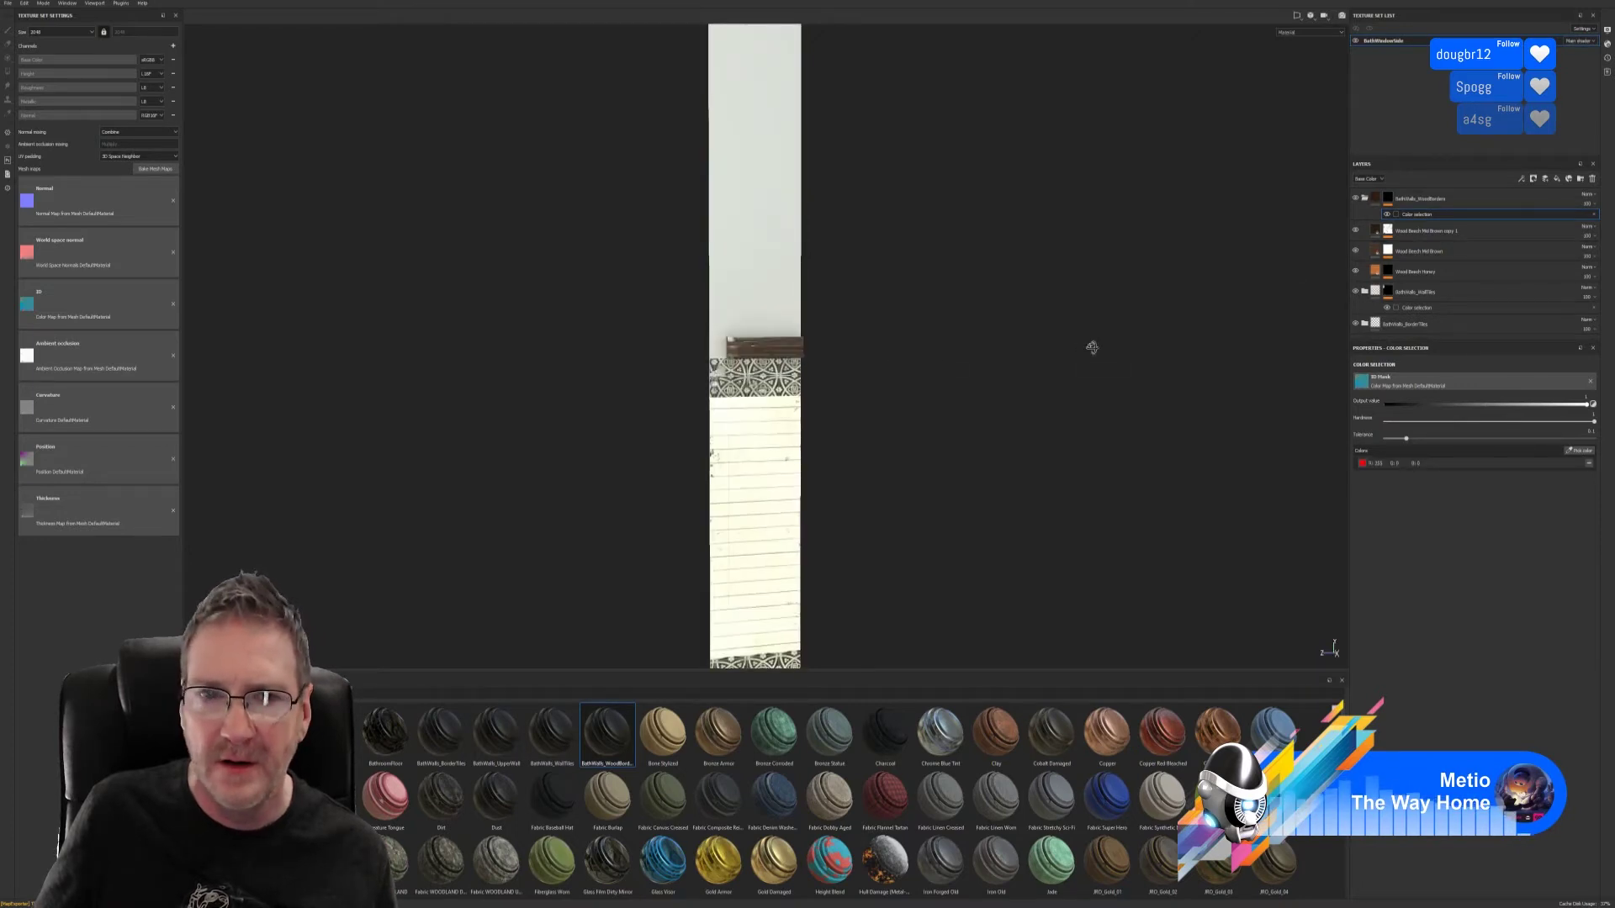
- Replace the picked colour in the topmost wood layer's colour selection, below its two mask editors, with the trim's red
click(1387, 229)
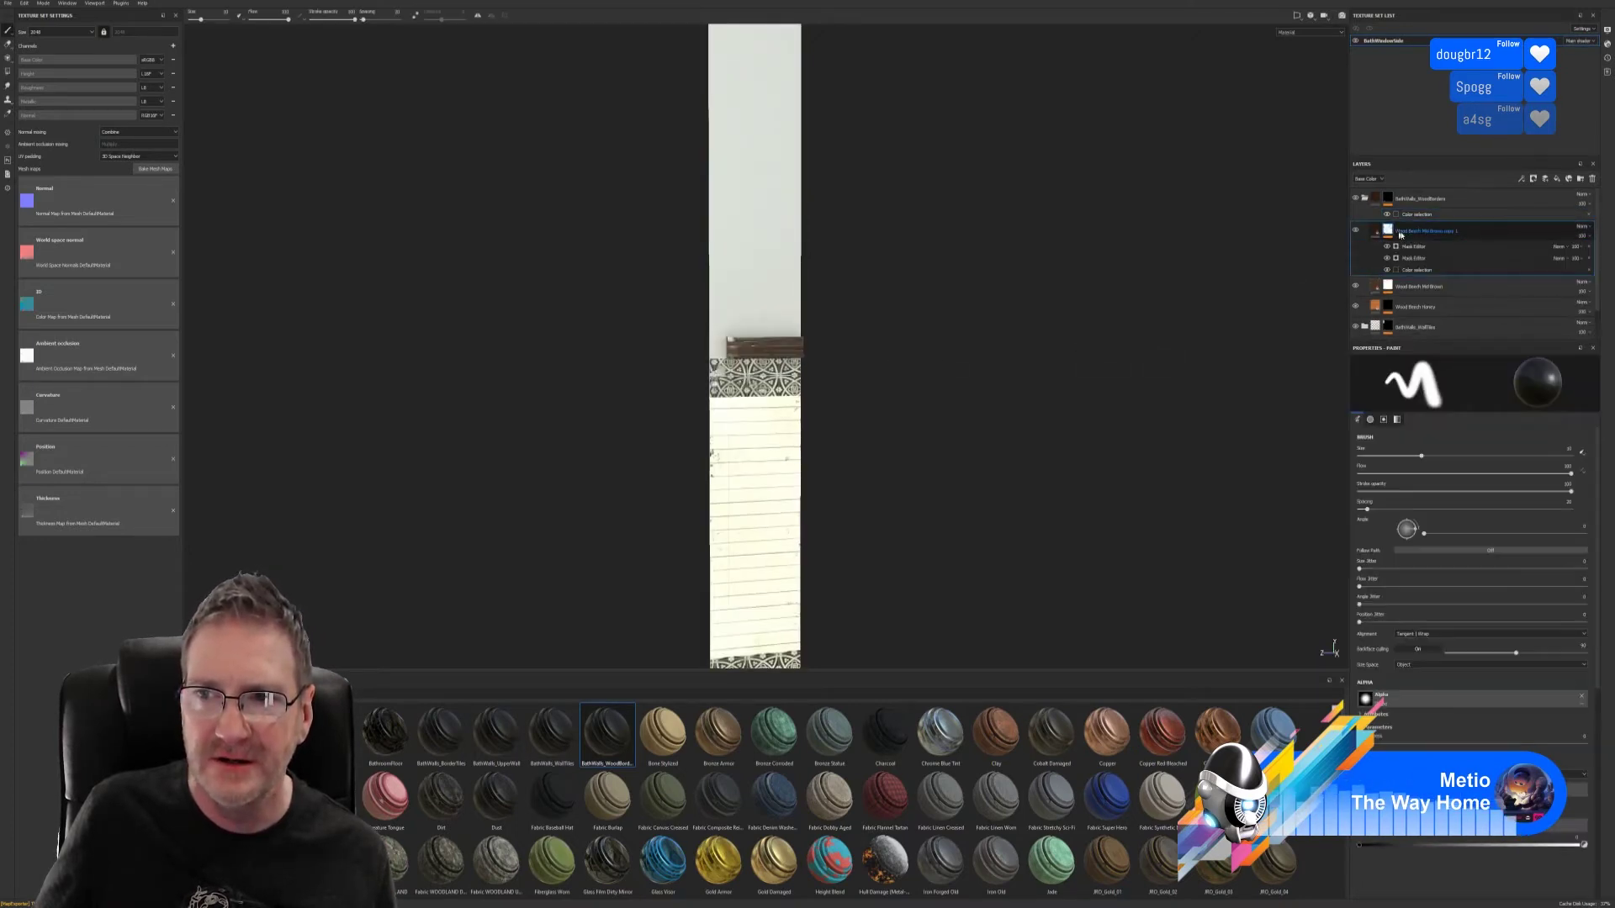
click(1417, 269)
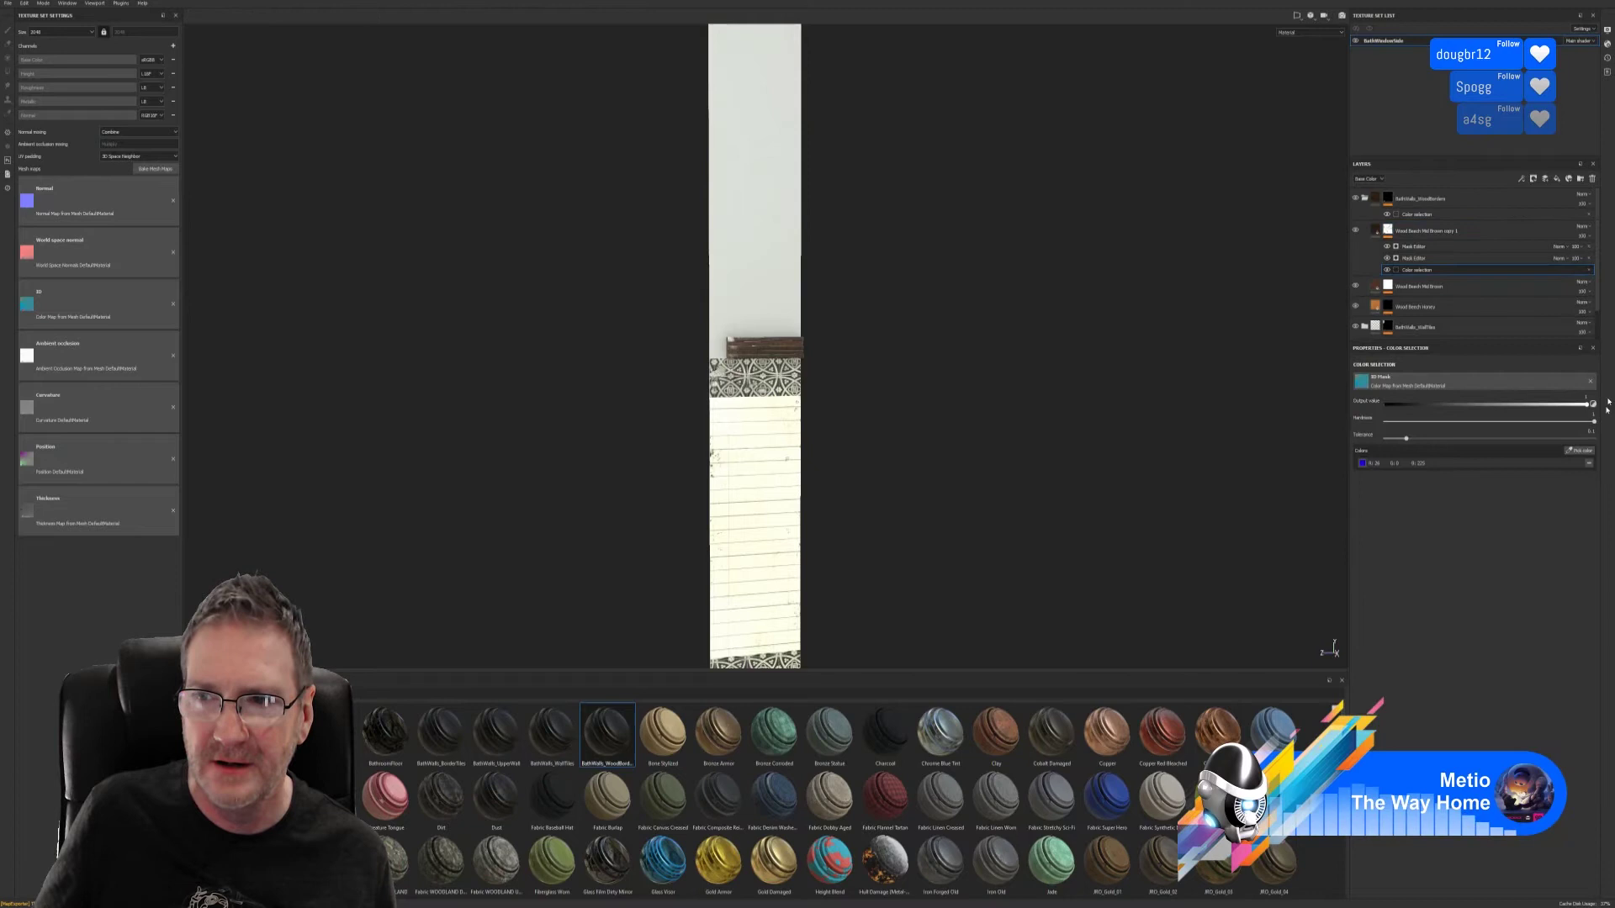
click(1578, 451)
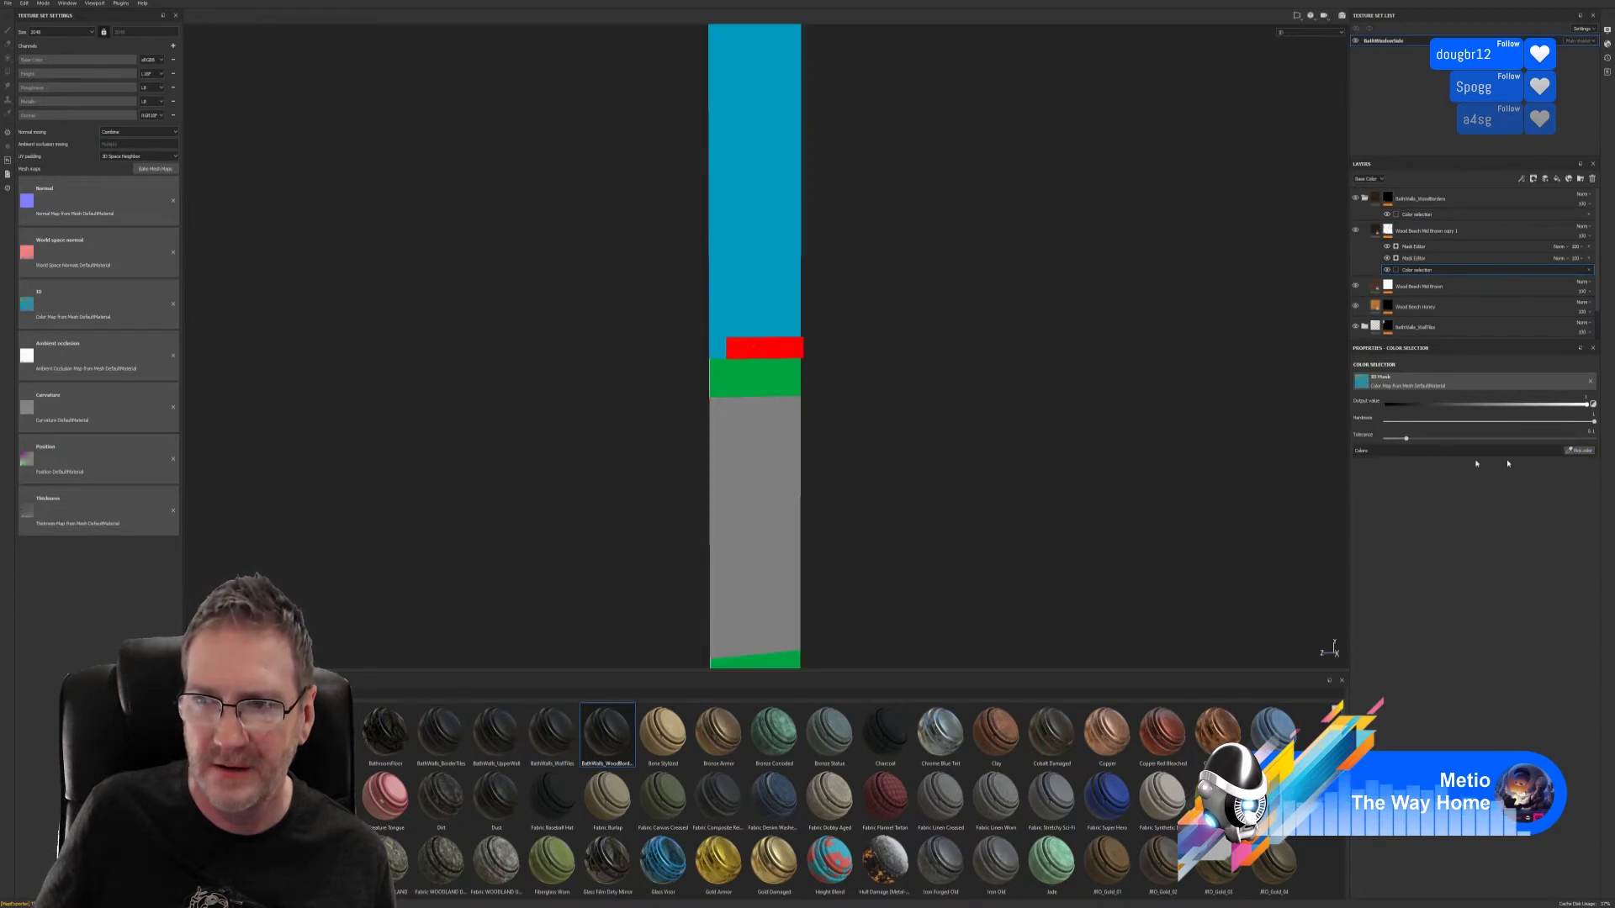
click(790, 342)
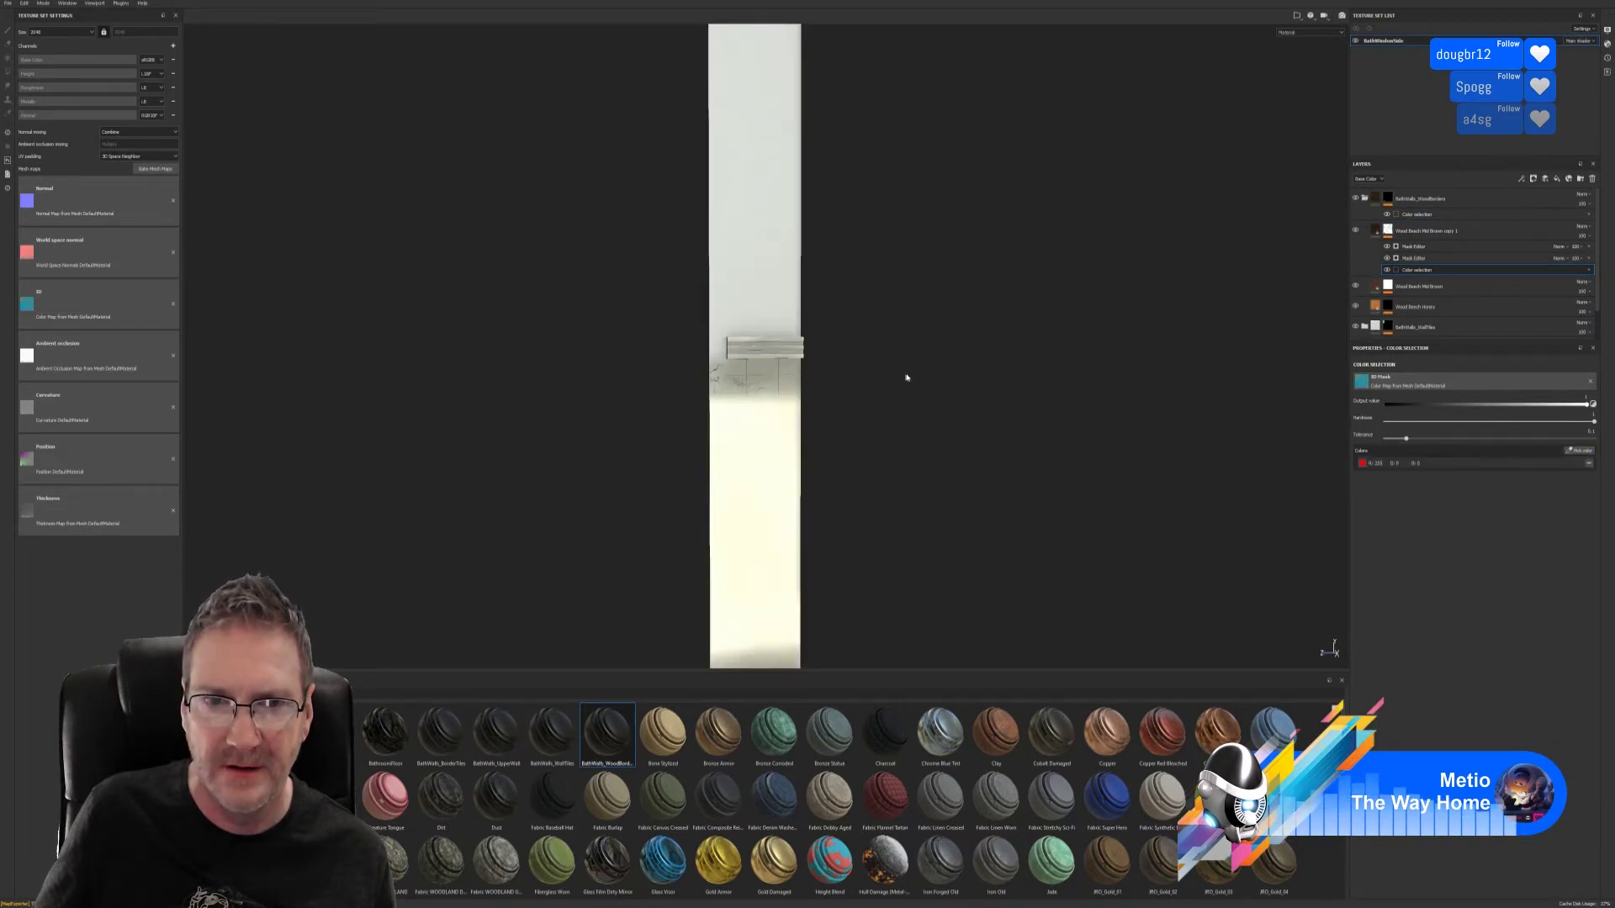
- Replace the picked colour in the middle wood layer's colour selection, below its curvature effect, with the trim's red
click(1426, 286)
key(ctrl+v)
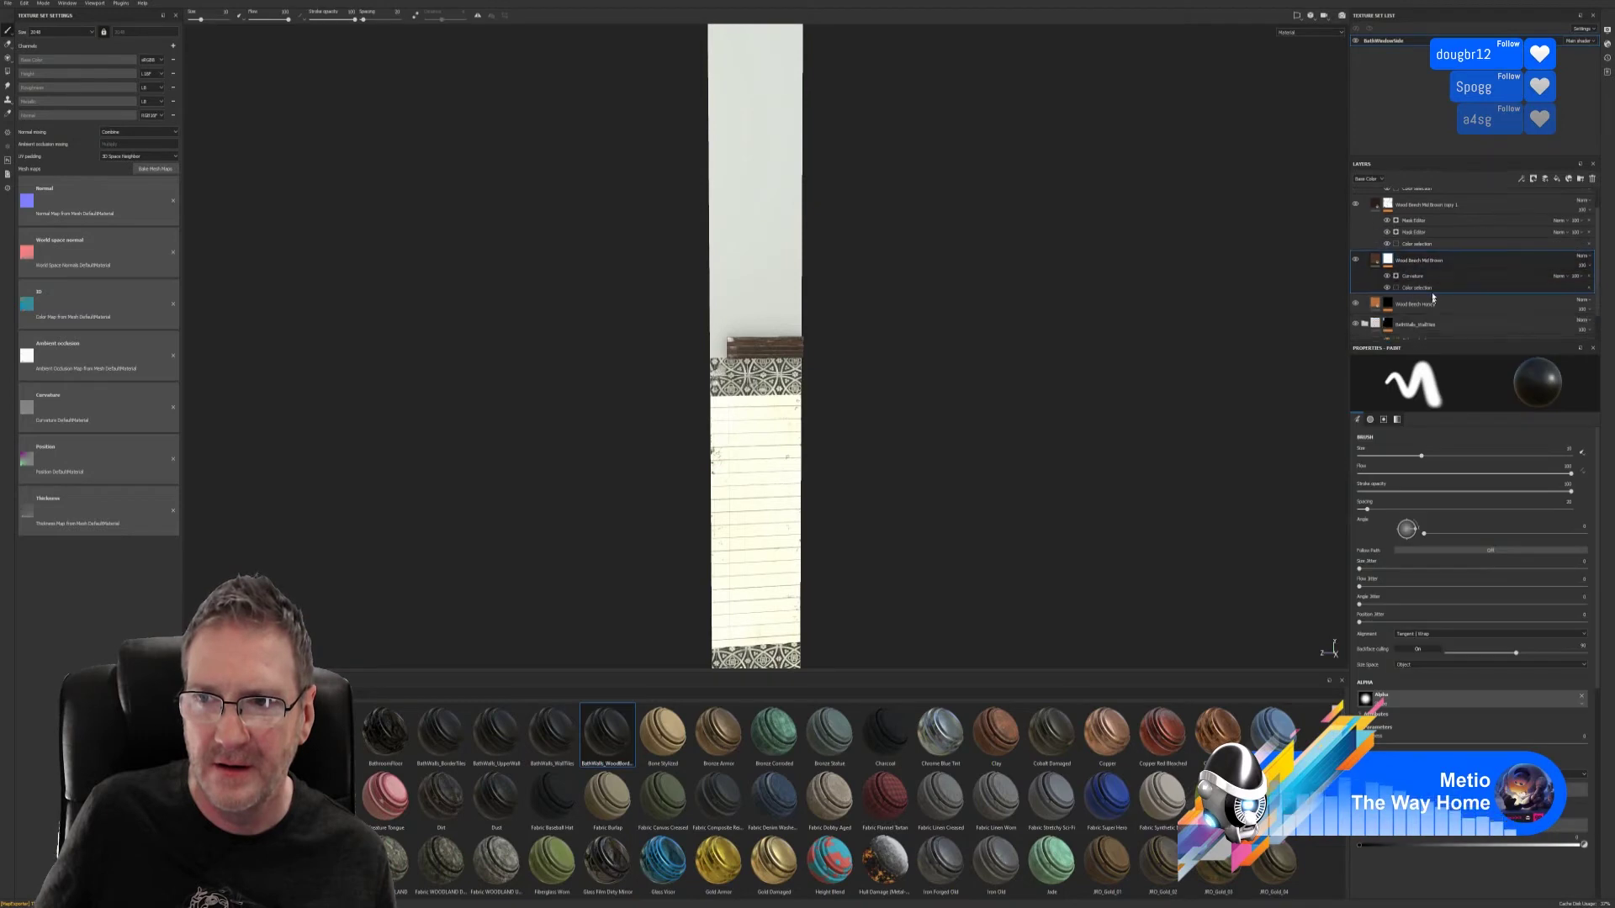
click(1427, 289)
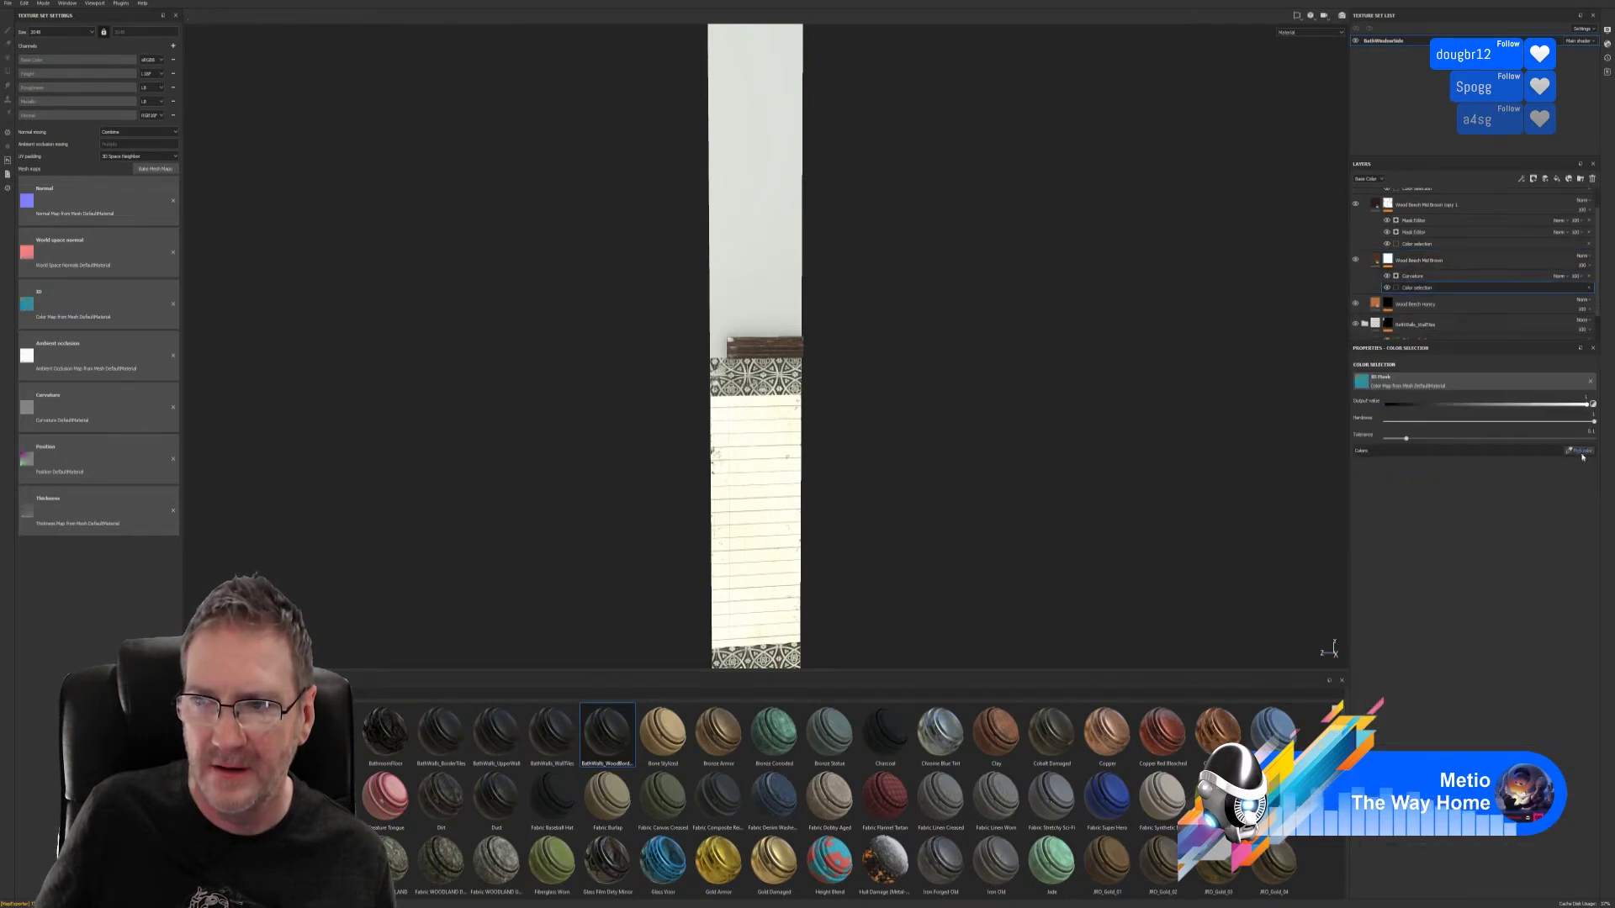
click(1580, 452)
click(801, 342)
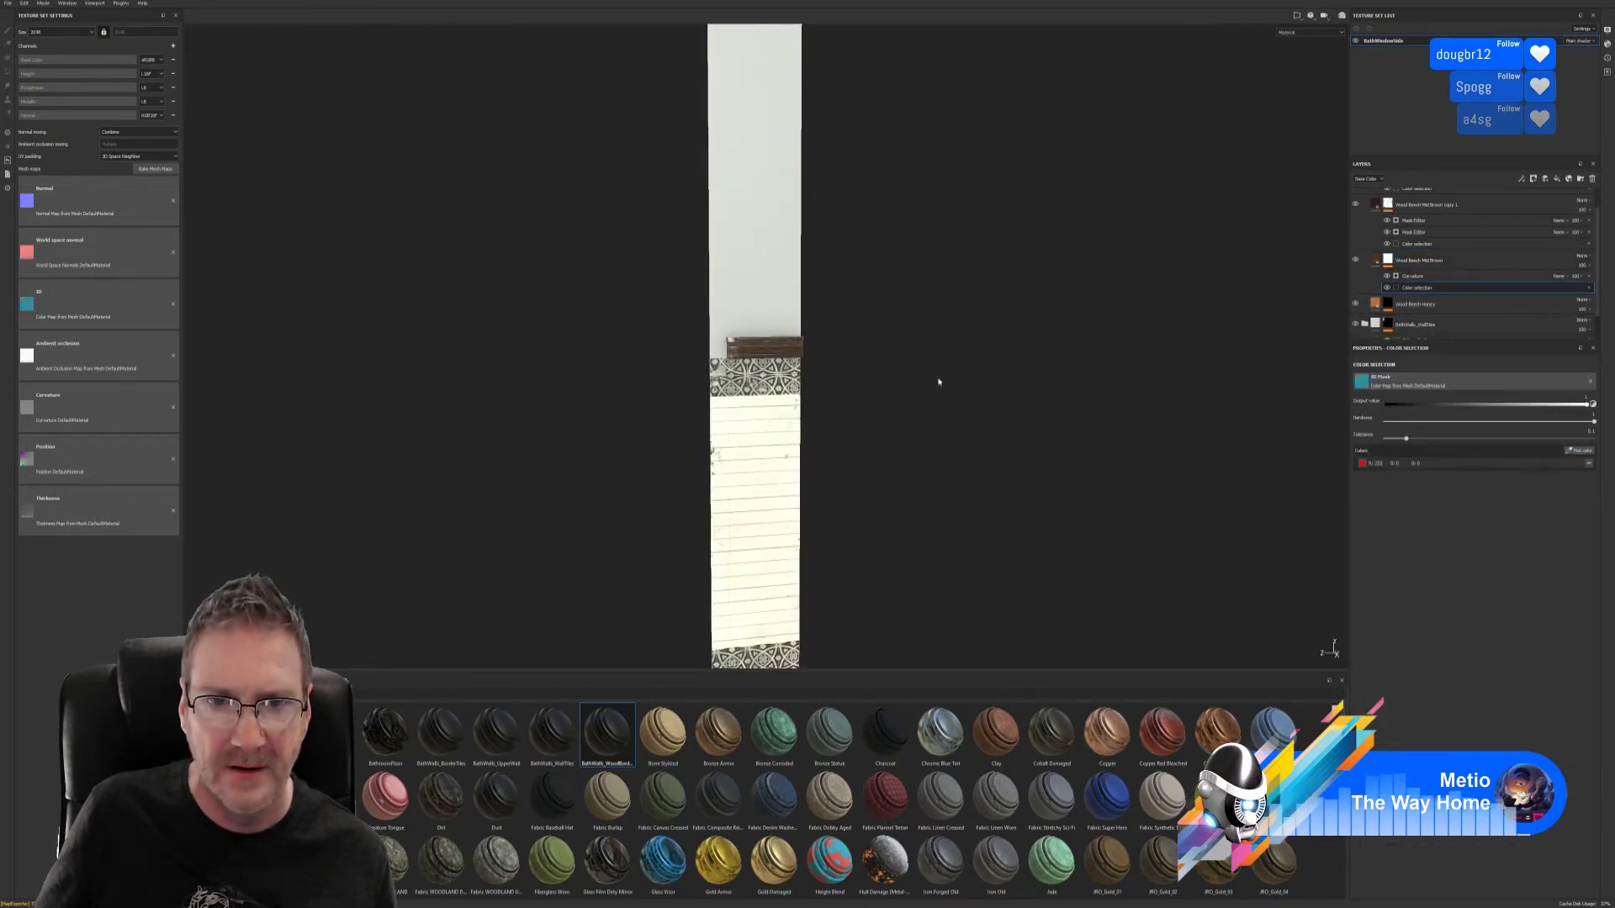
- Replace the picked colour in the lowest wood layer's colour selection with the trim's red and collapse the wood border folder
scroll(1430, 278, down, 1)
click(1375, 296)
click(1387, 283)
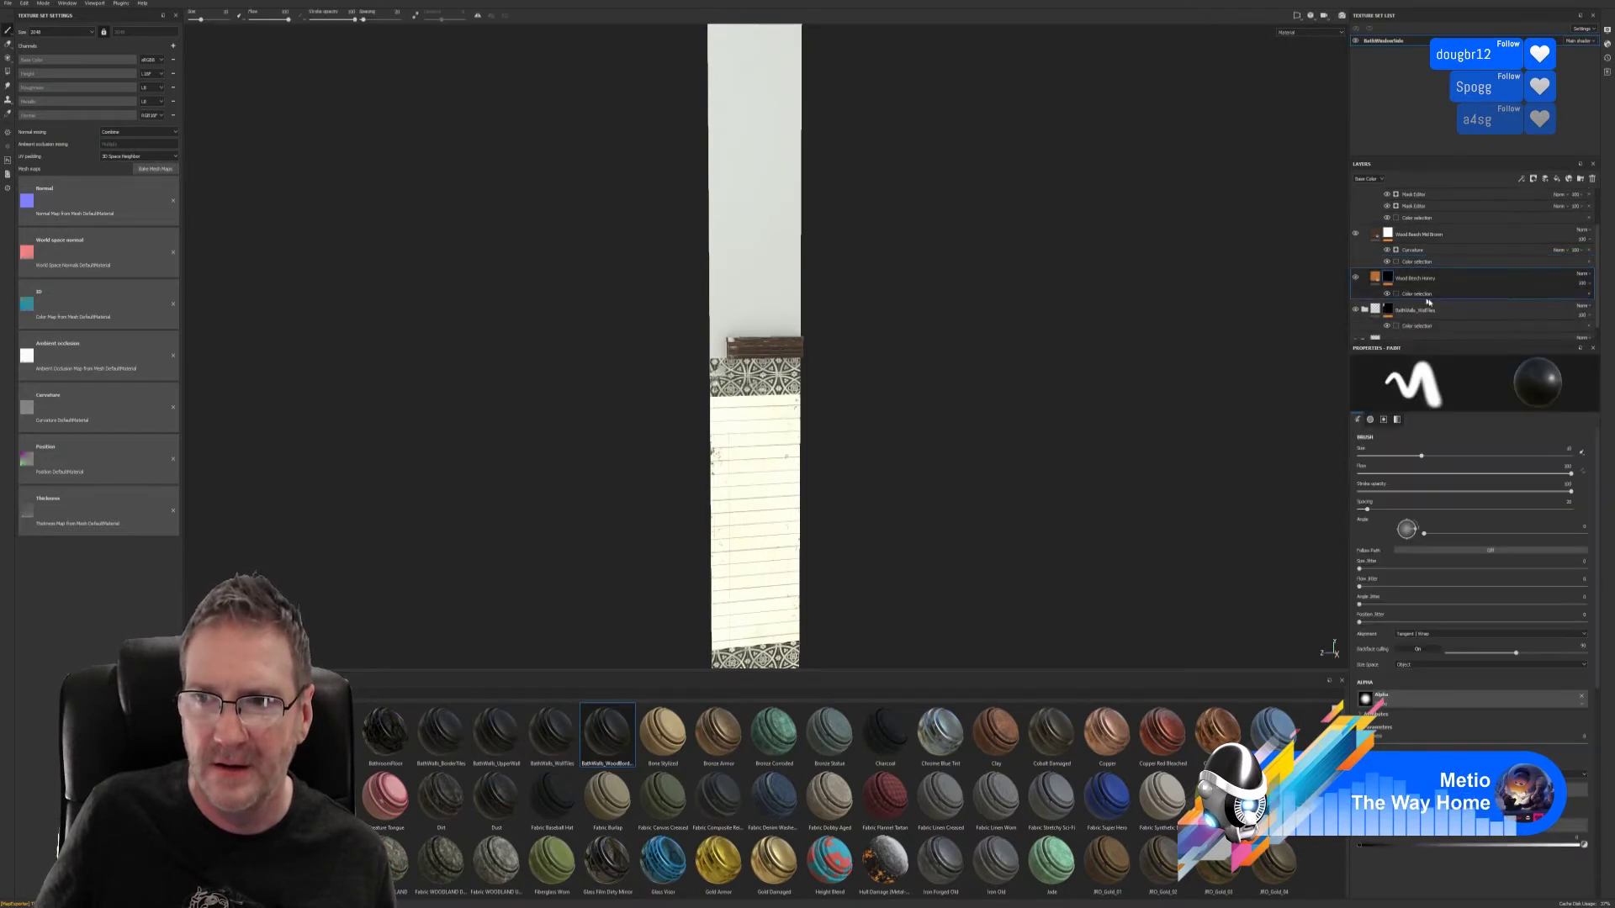
click(1423, 295)
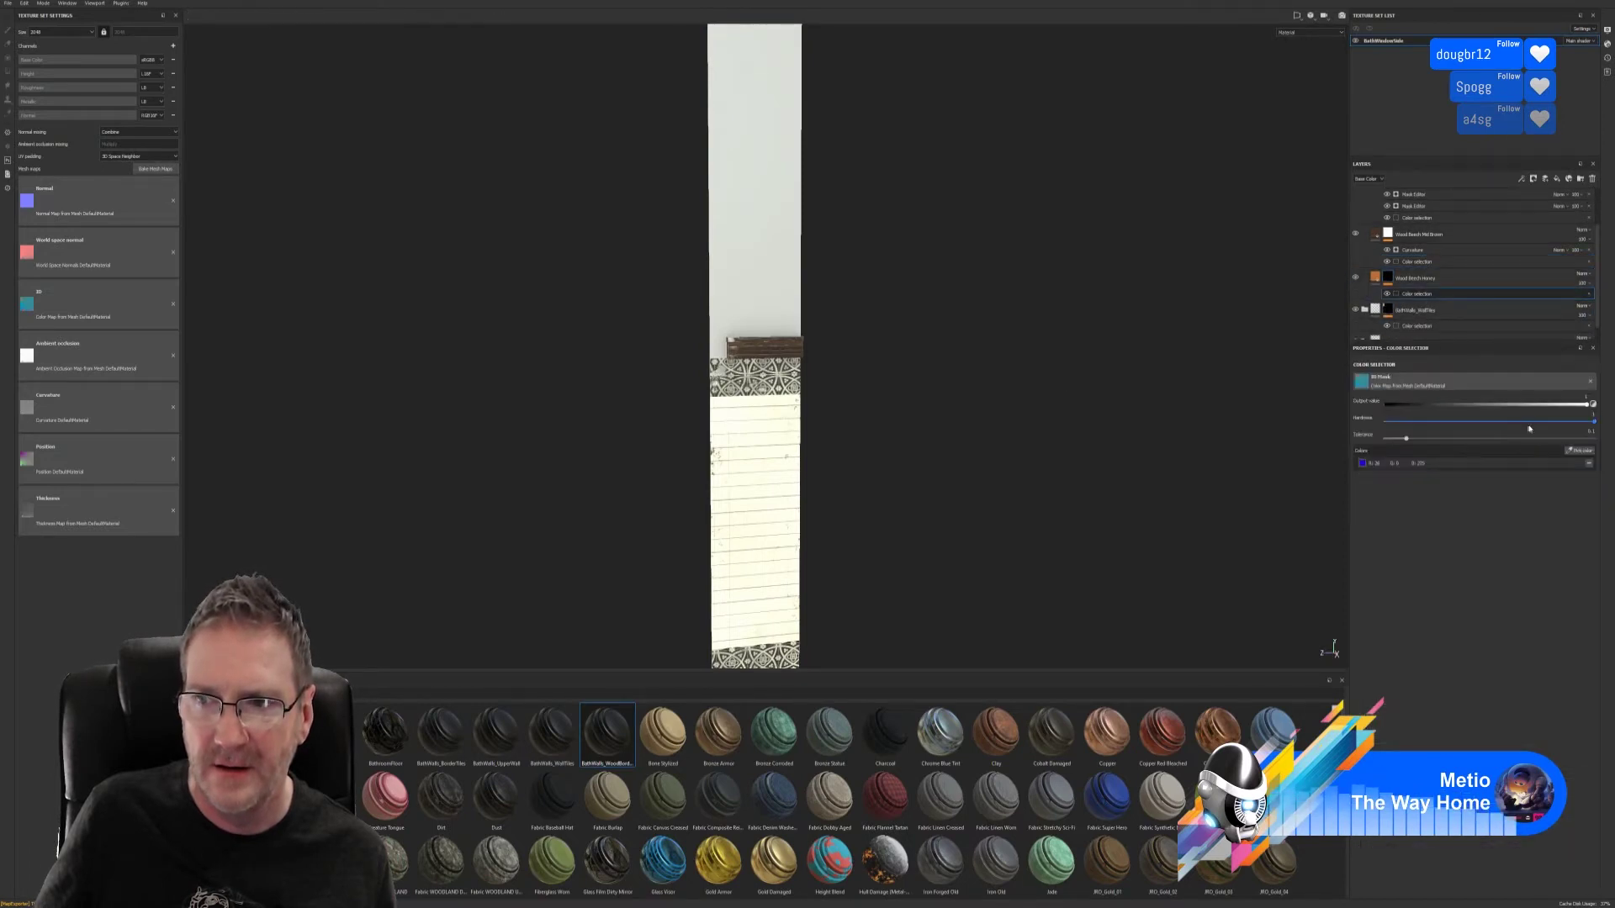
click(1580, 452)
click(805, 349)
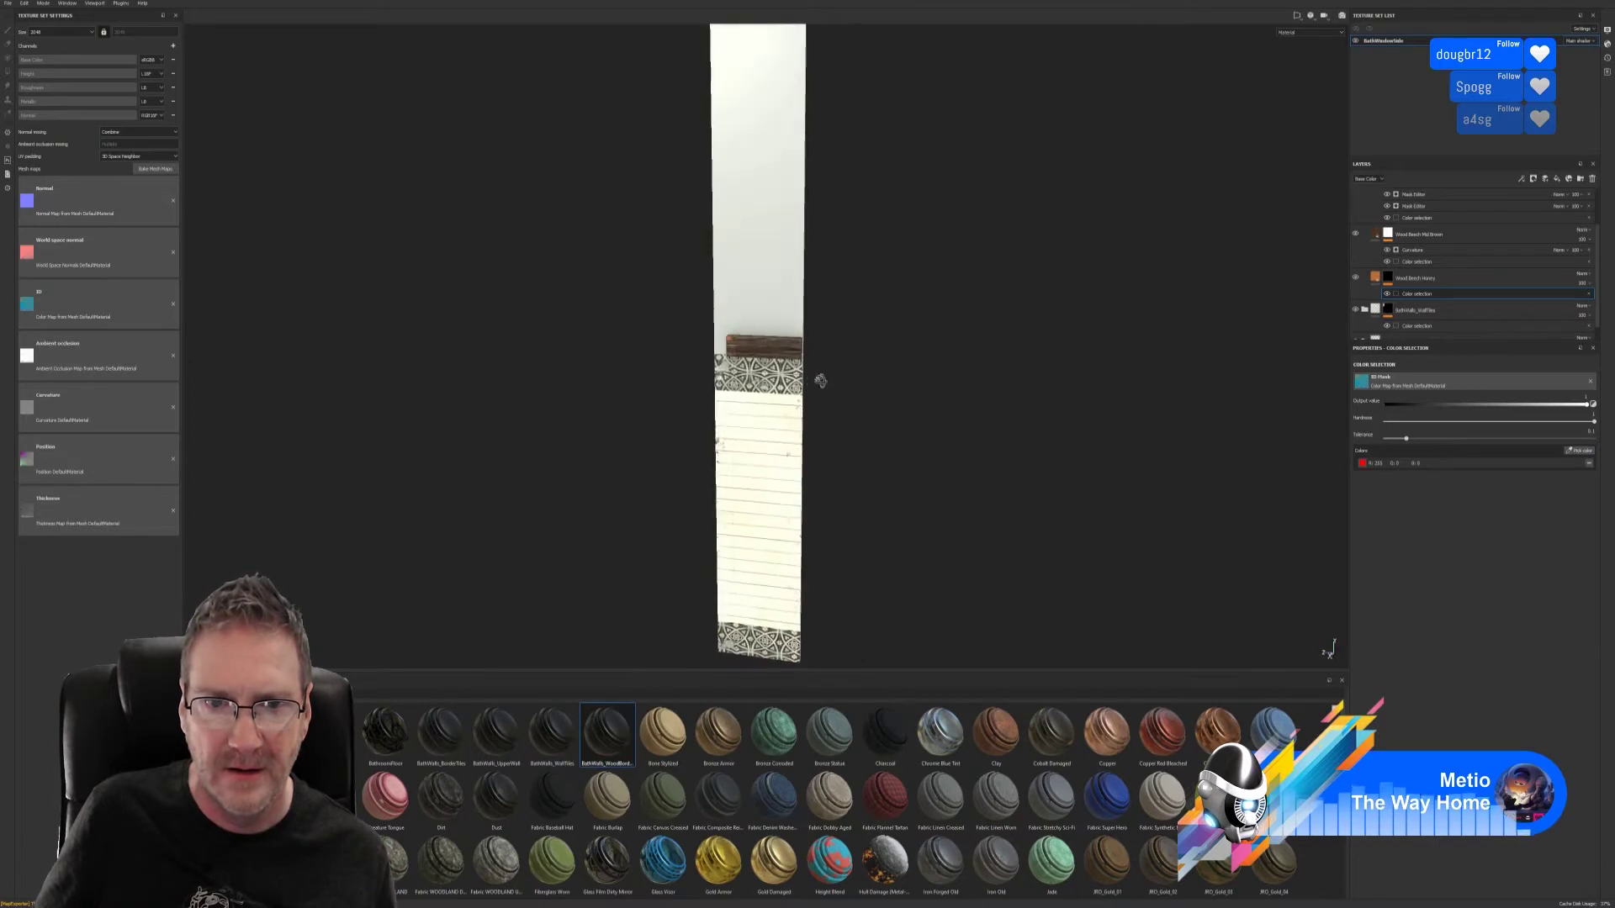
scroll(941, 349, up, 3)
alt+drag(941, 350, 557, 453)
scroll(556, 453, down, 5)
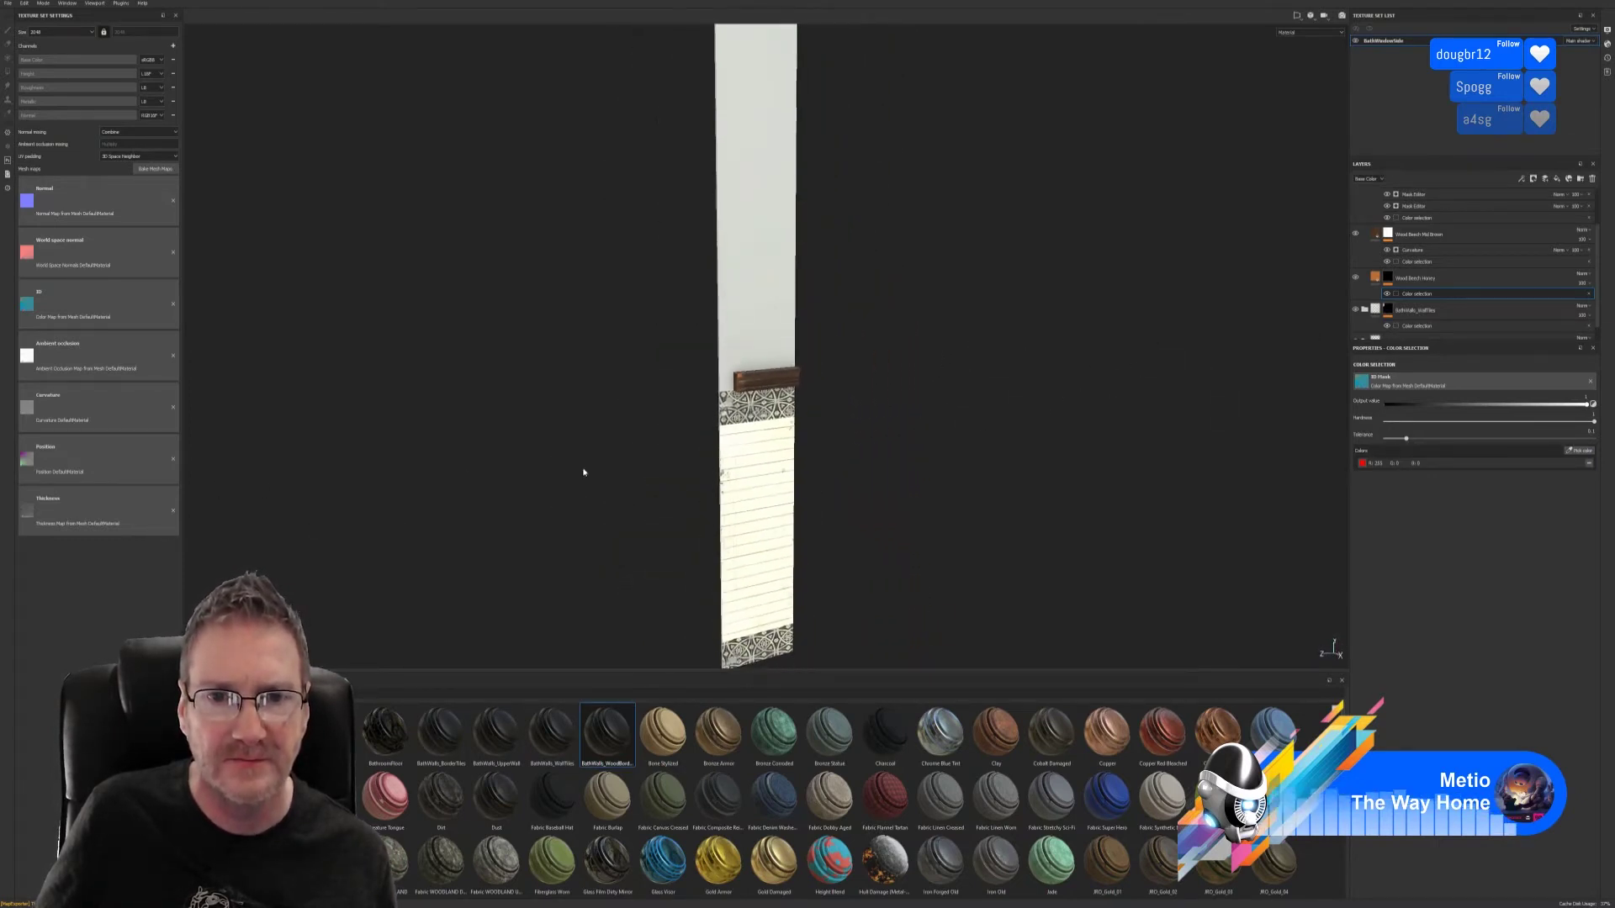
scroll(1413, 252, up, 2)
click(1367, 200)
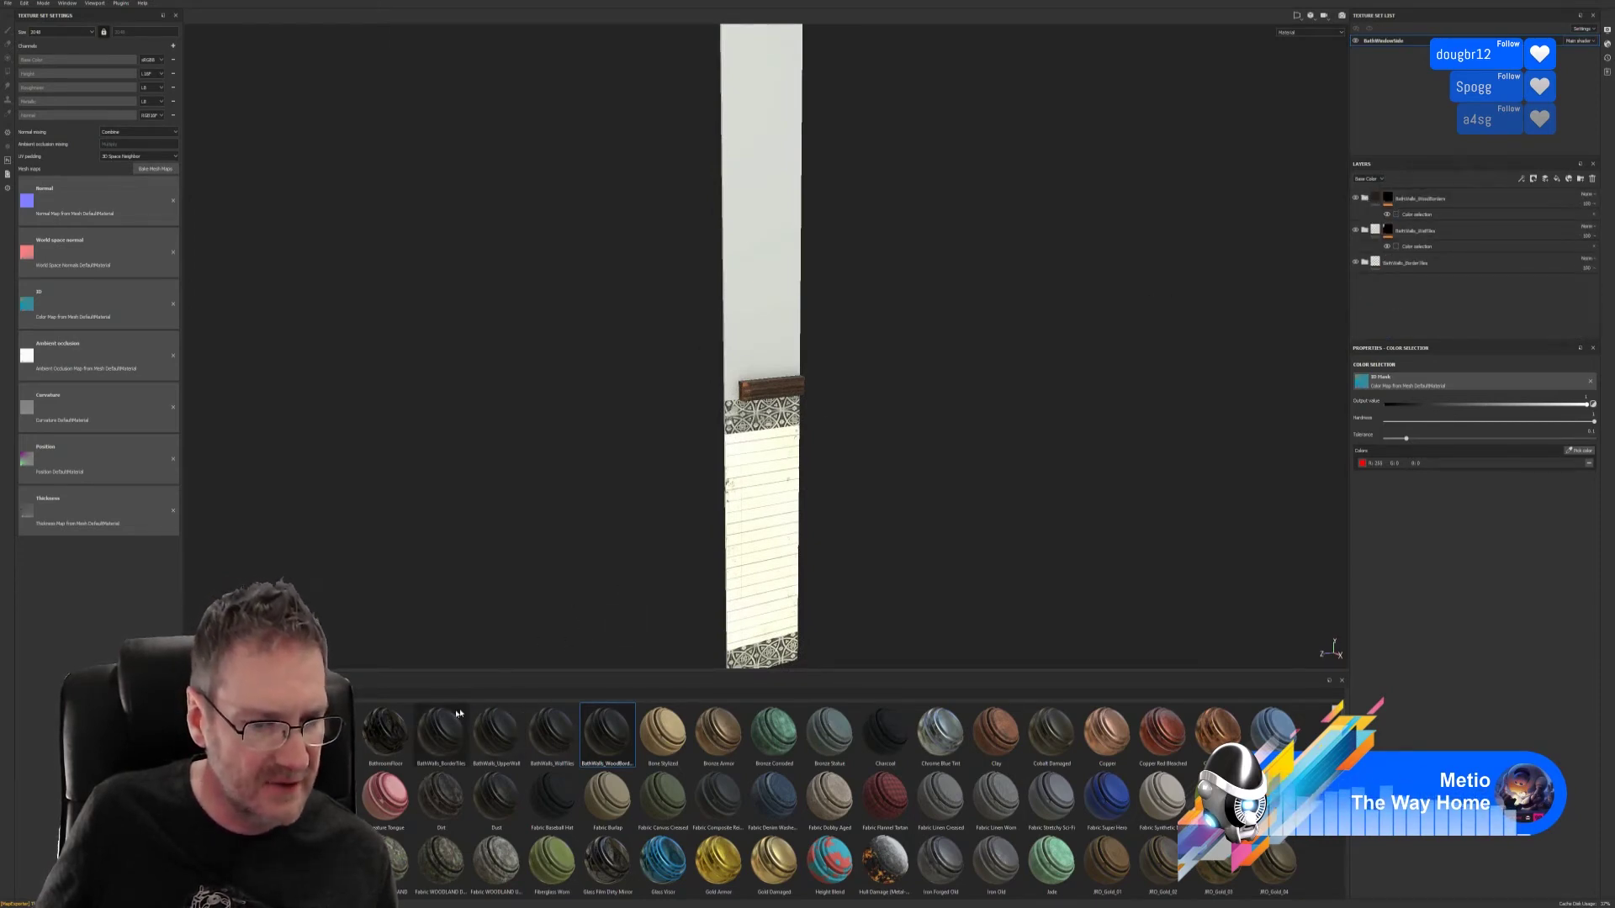
- Add the BathWalls_UpperWall smart material and set its folder mask's colour selection to the blue ID colour of the upper panel
drag(496, 732, 747, 267)
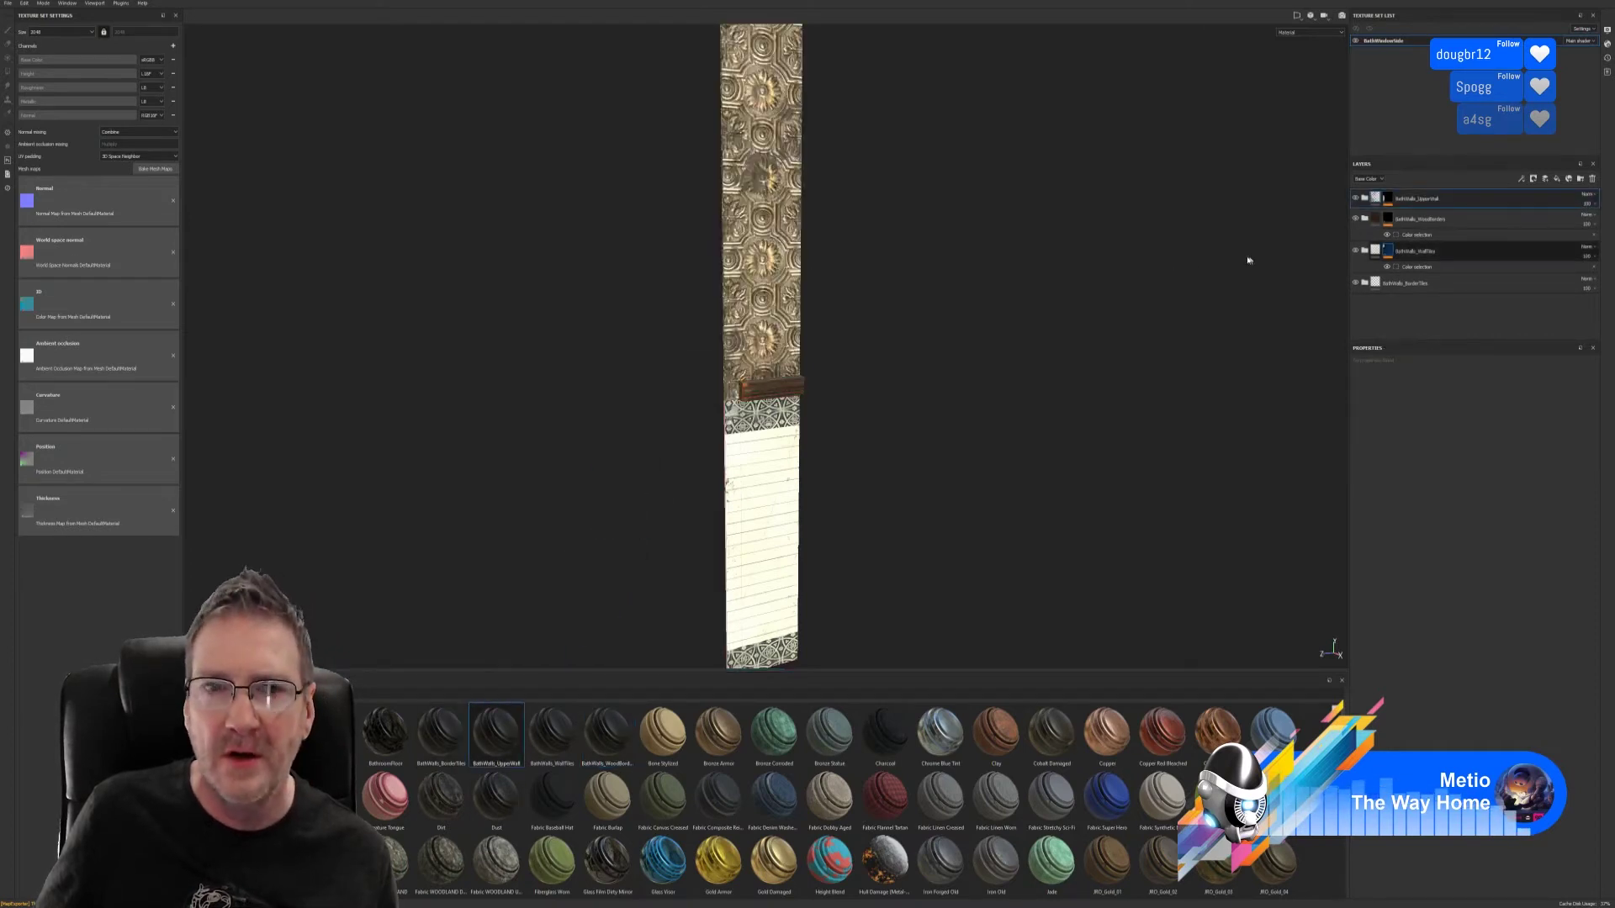
click(1364, 200)
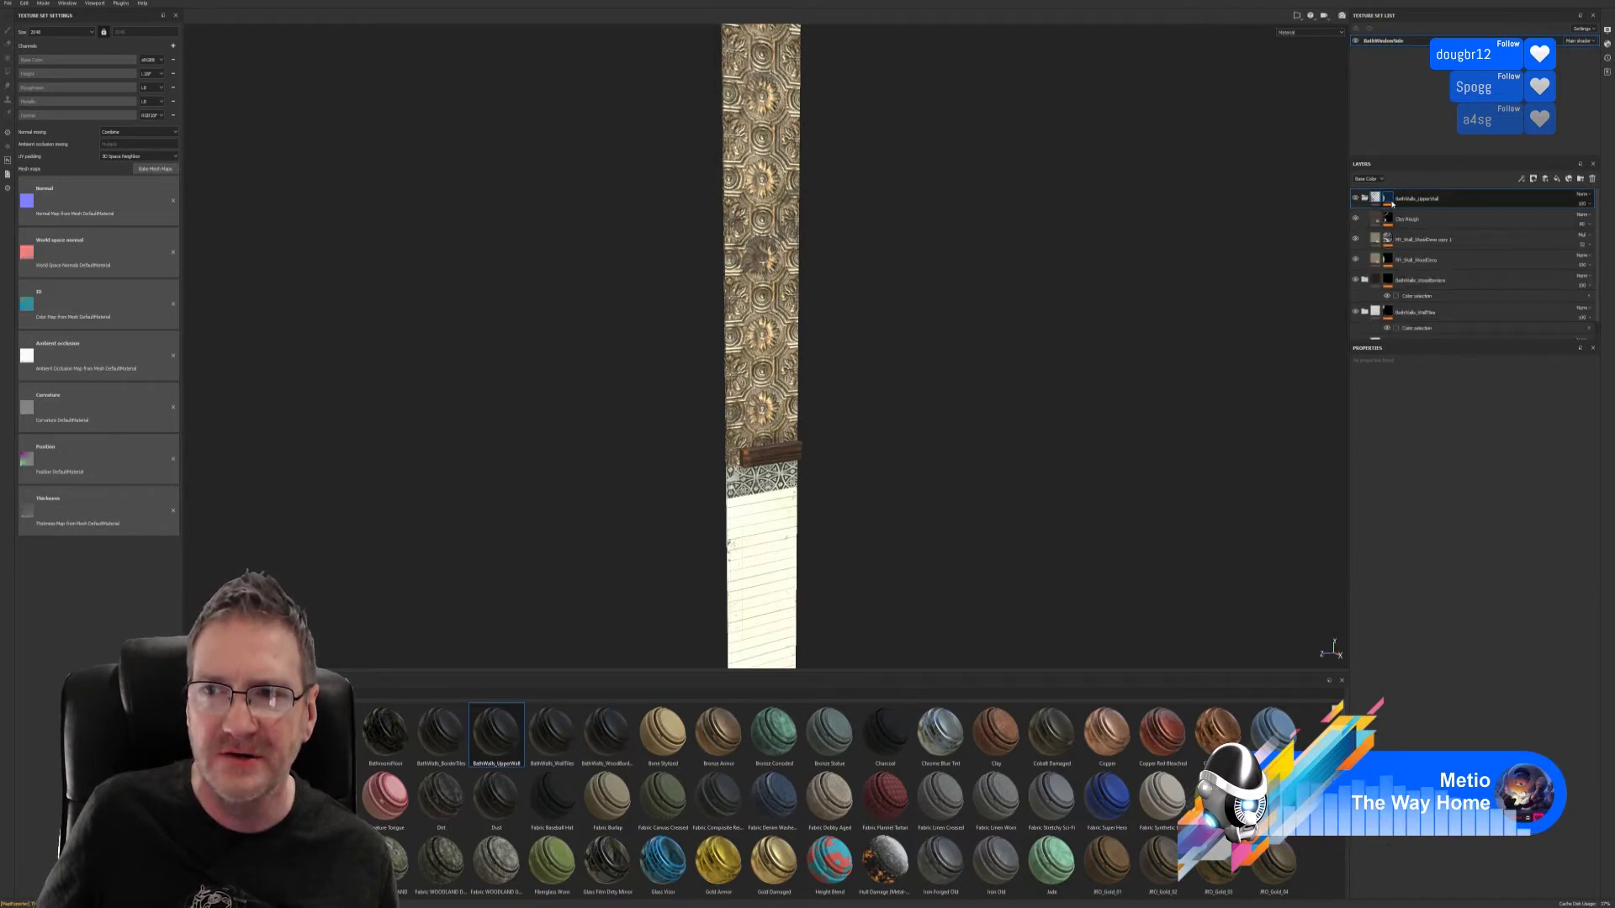
right_click(1392, 204)
click(1438, 315)
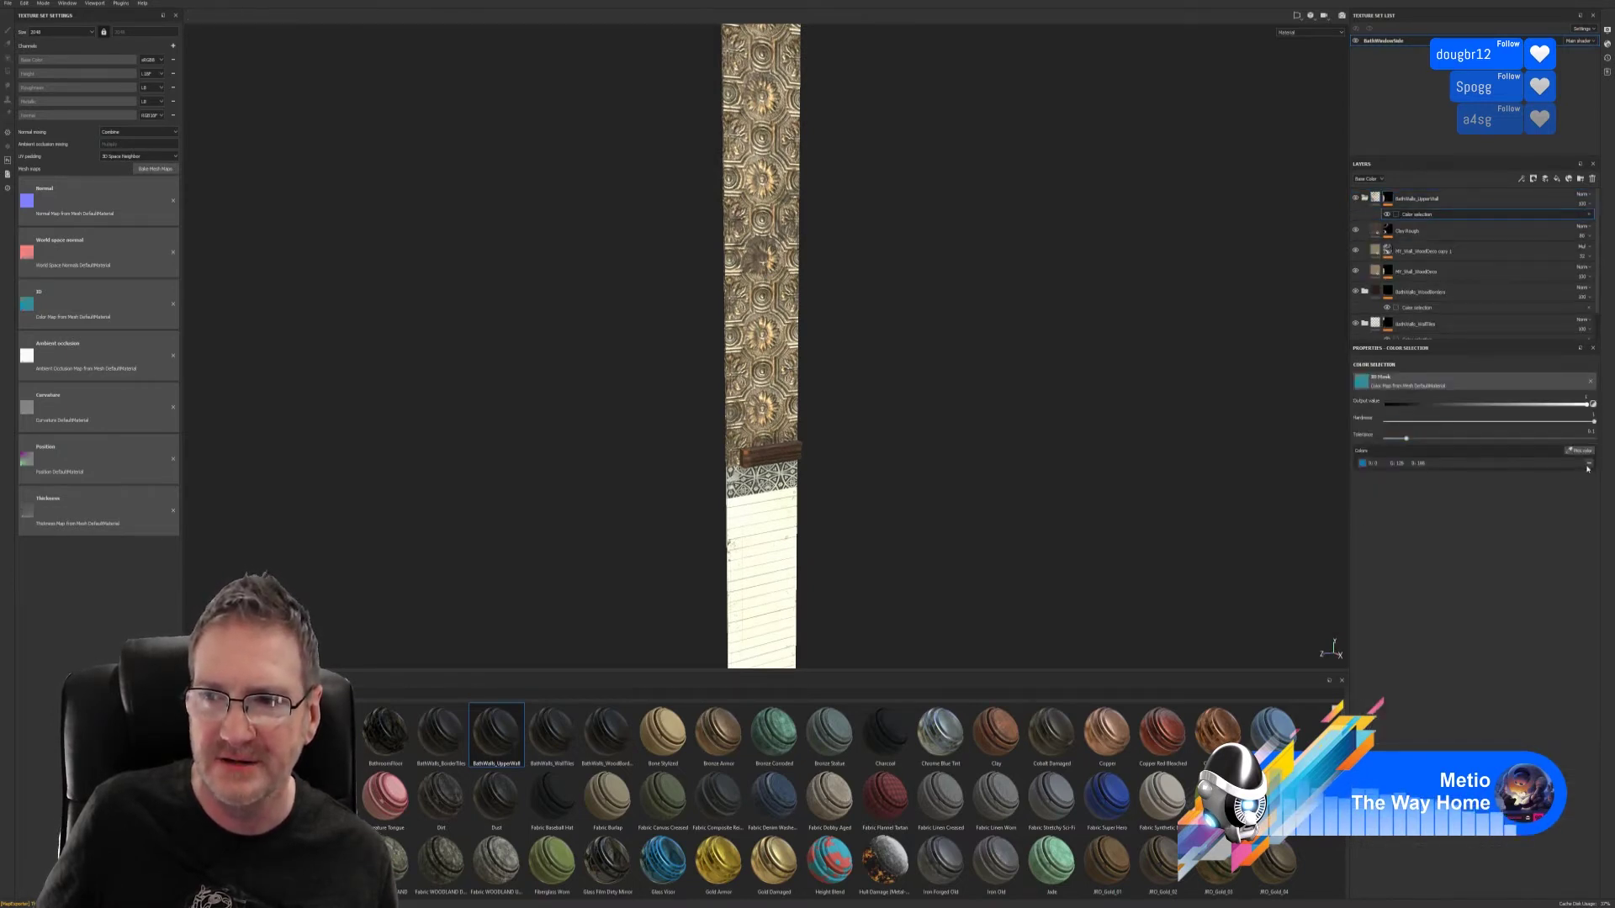
click(1579, 450)
click(800, 224)
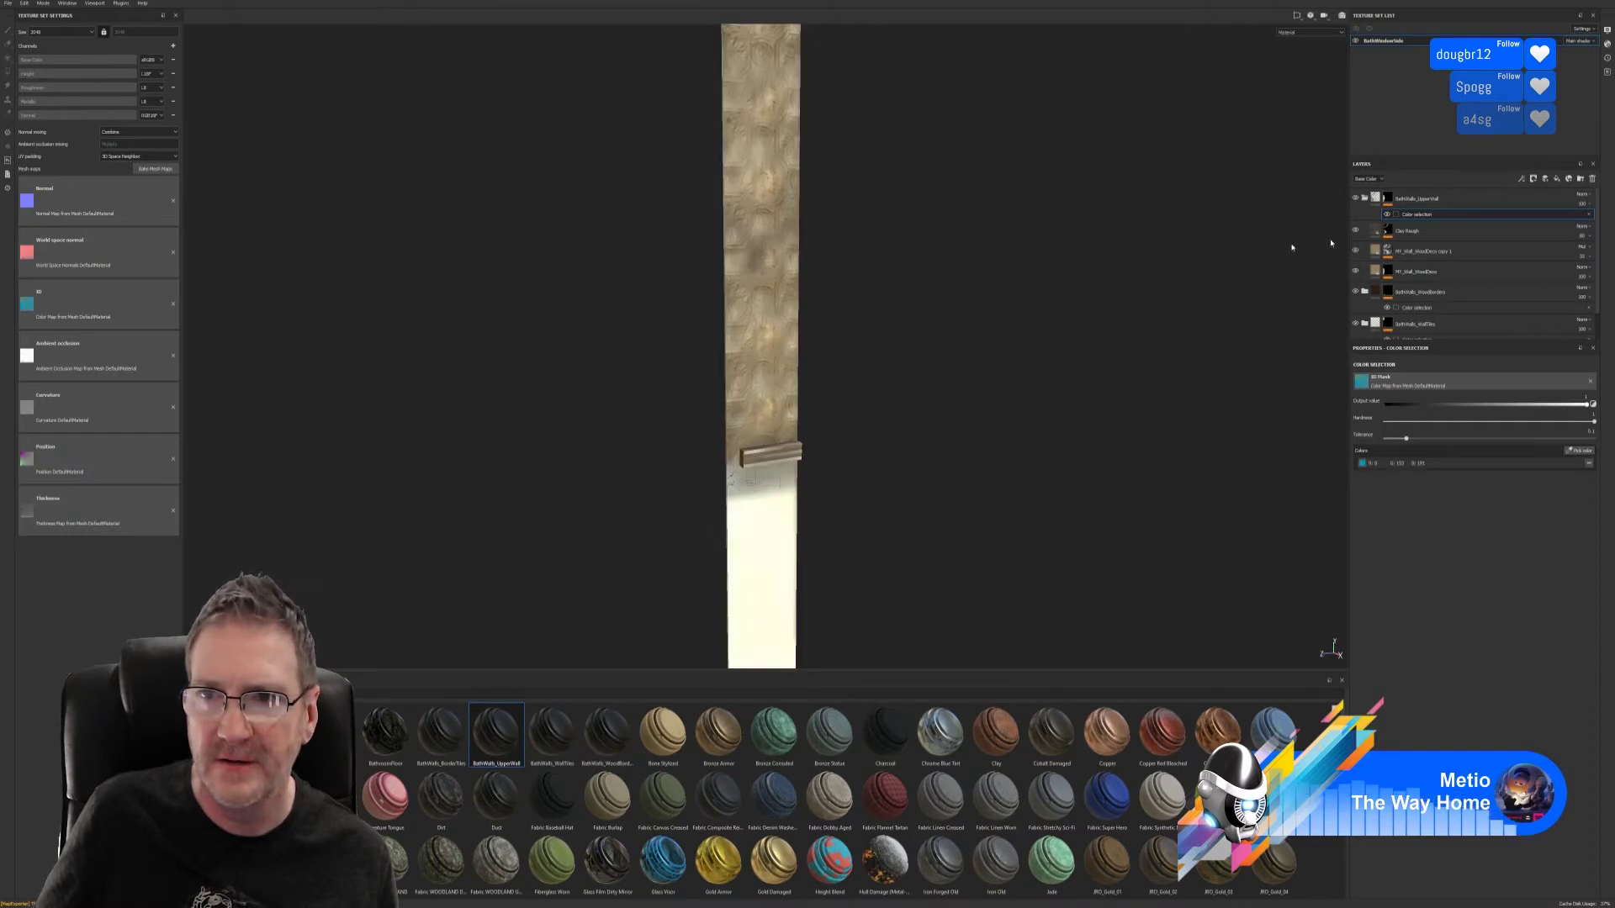
- Expand the upper wall layers' masks and replace the colour in the wall copy layer's colour selection with the upper panel's blue
click(1390, 232)
click(1388, 263)
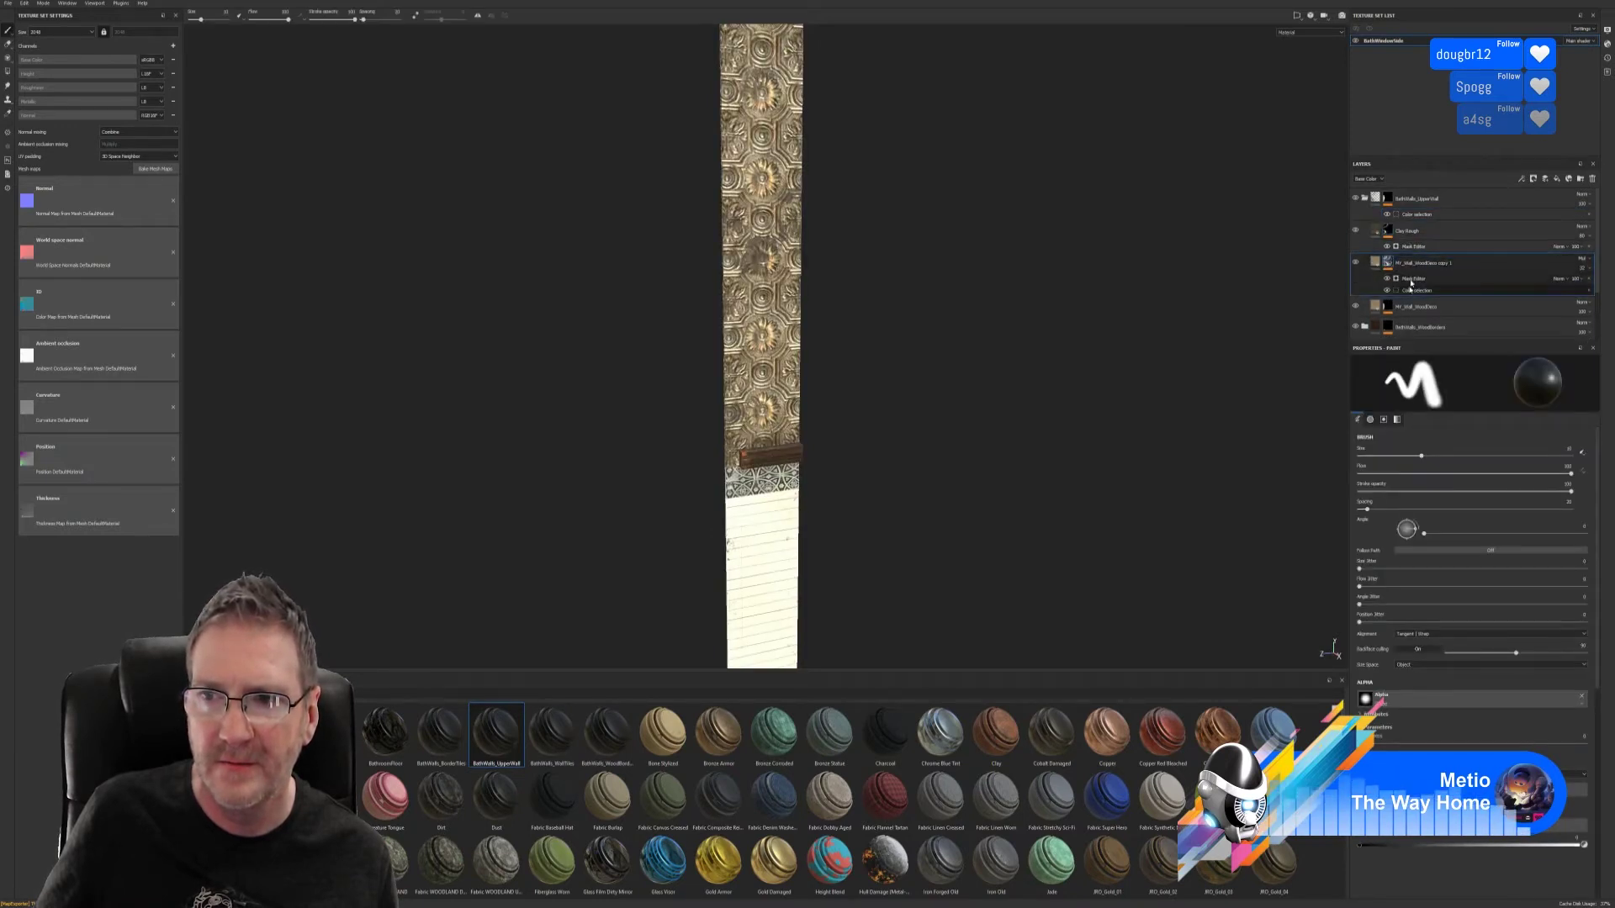
click(1416, 291)
click(1589, 464)
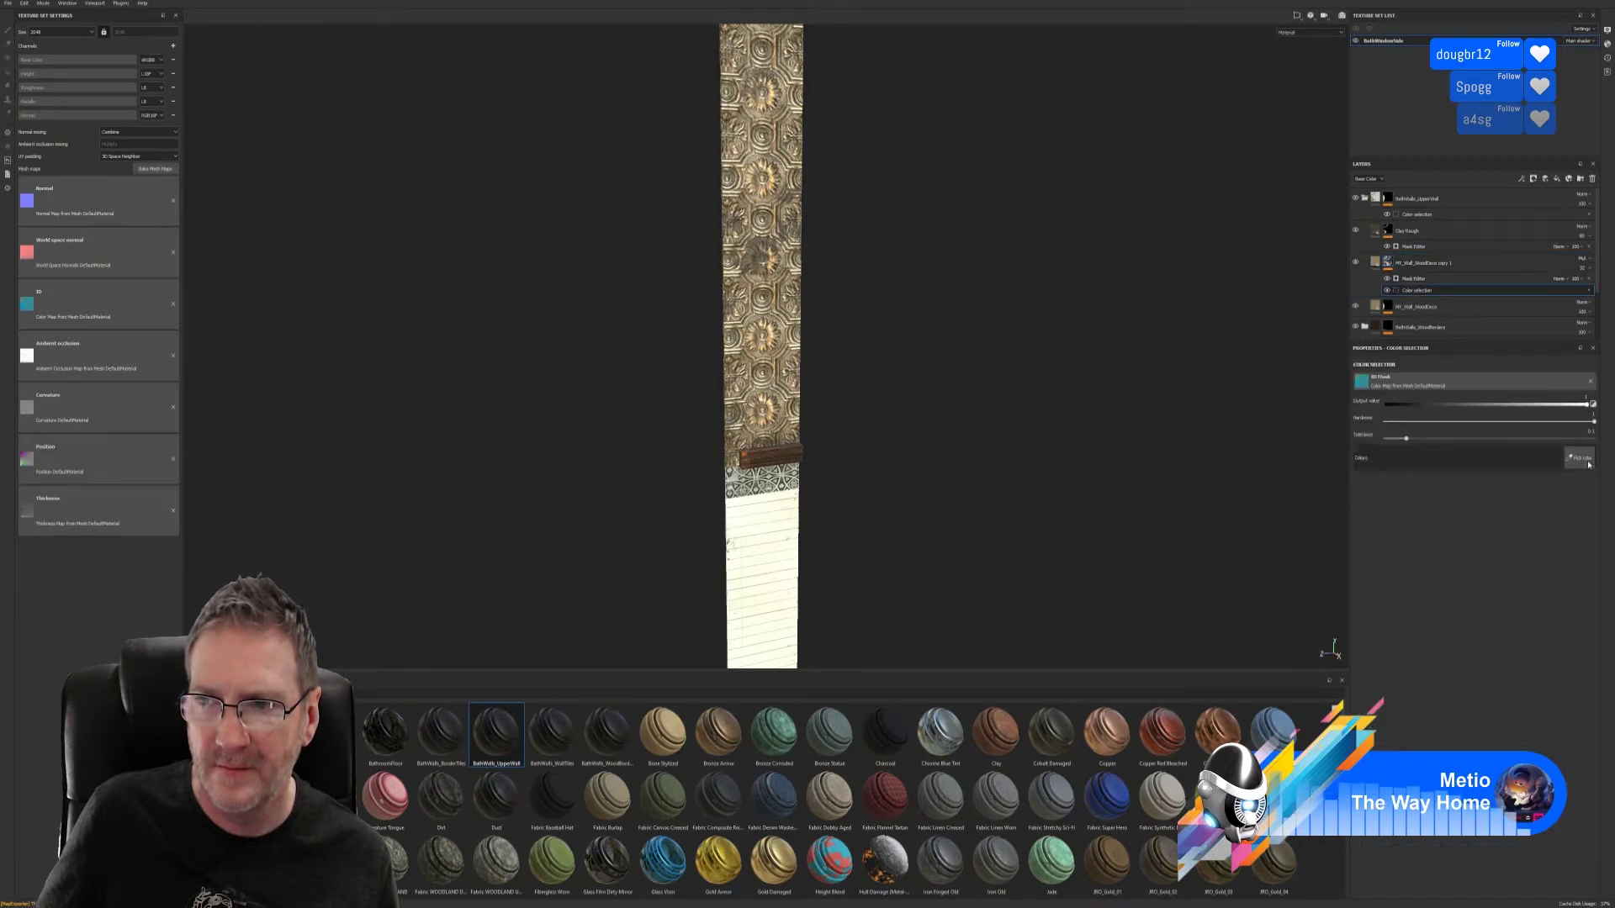
click(1579, 451)
click(785, 251)
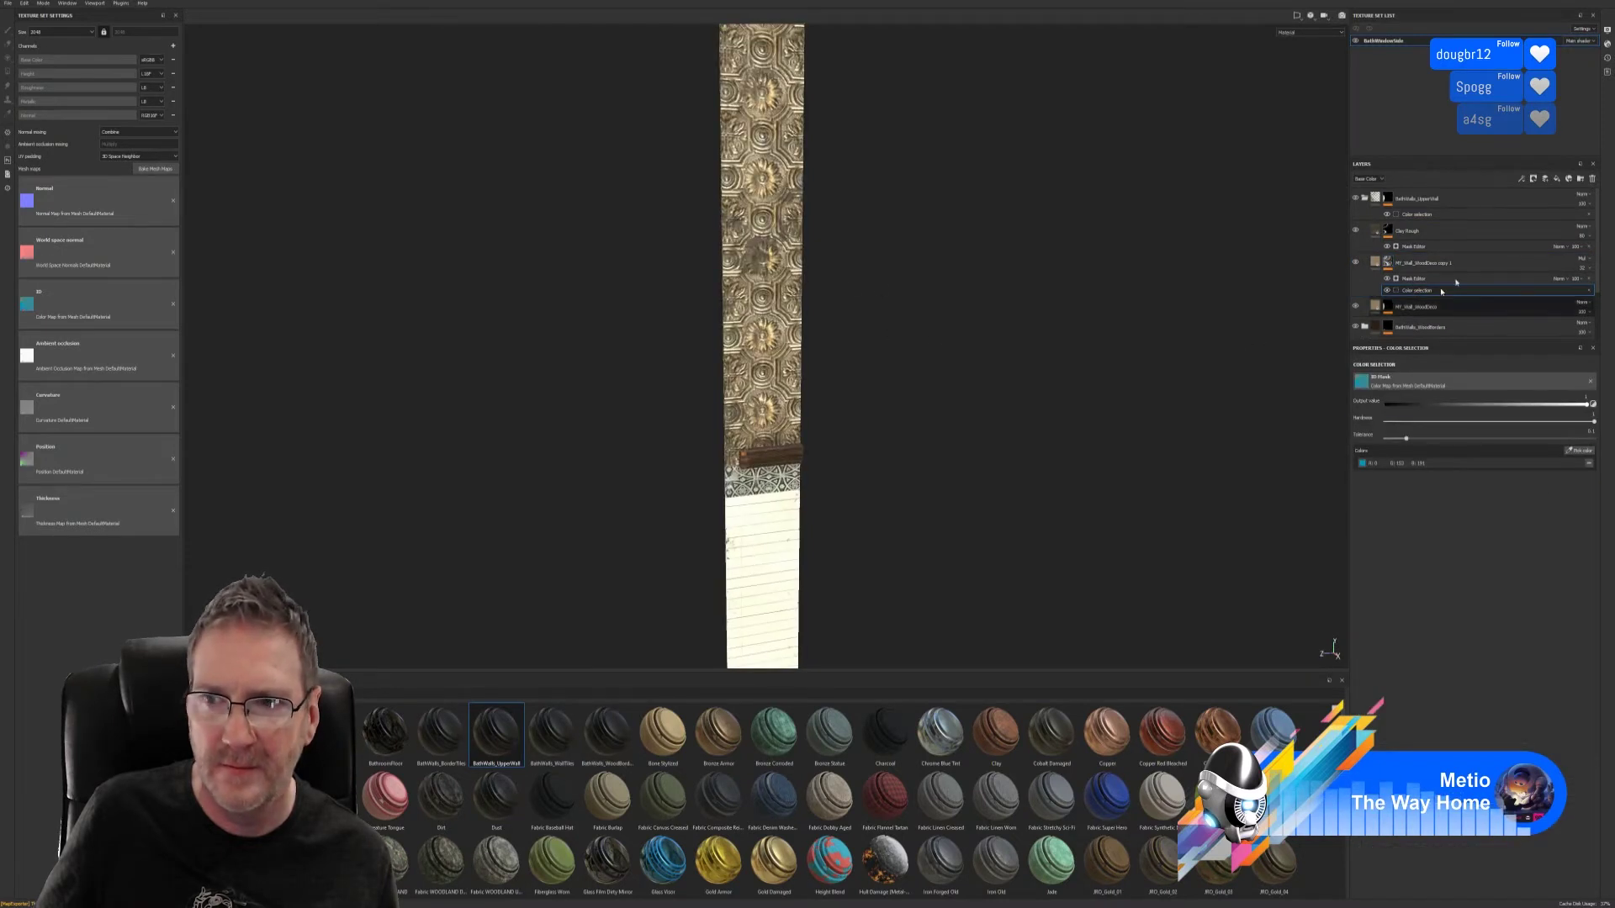
- Replace the picked colour in the base wall layer's colour selection, lowest in the upper wall folder, with the upper panel's blue
scroll(1390, 257, down, 2)
click(1390, 257)
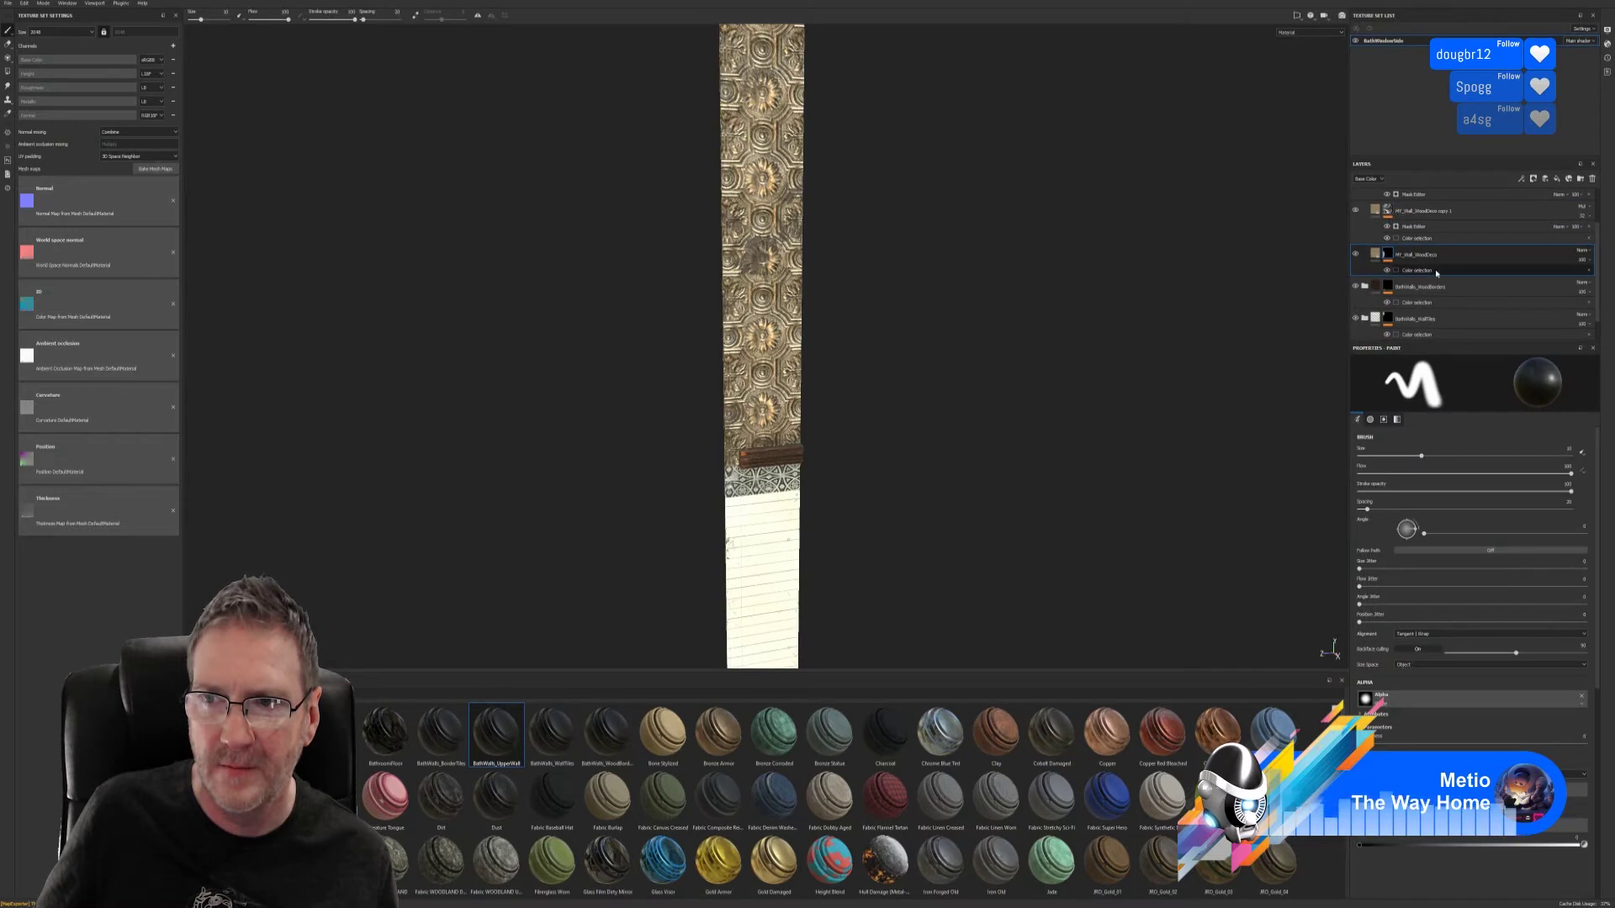
key(ctrl+v)
click(1589, 464)
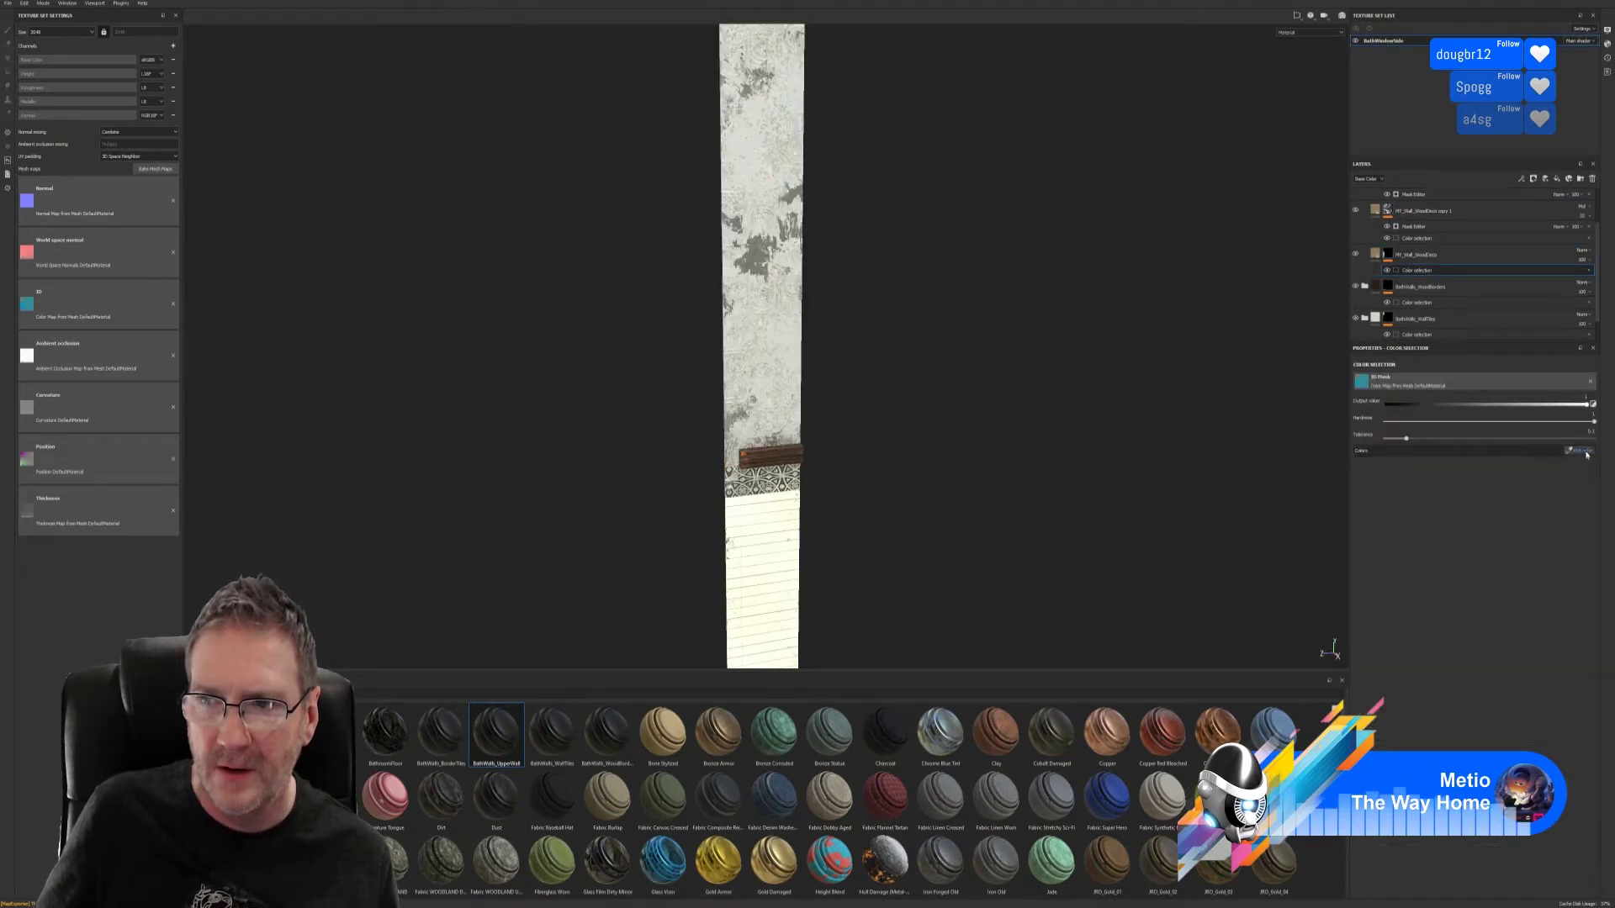
click(1579, 451)
click(805, 300)
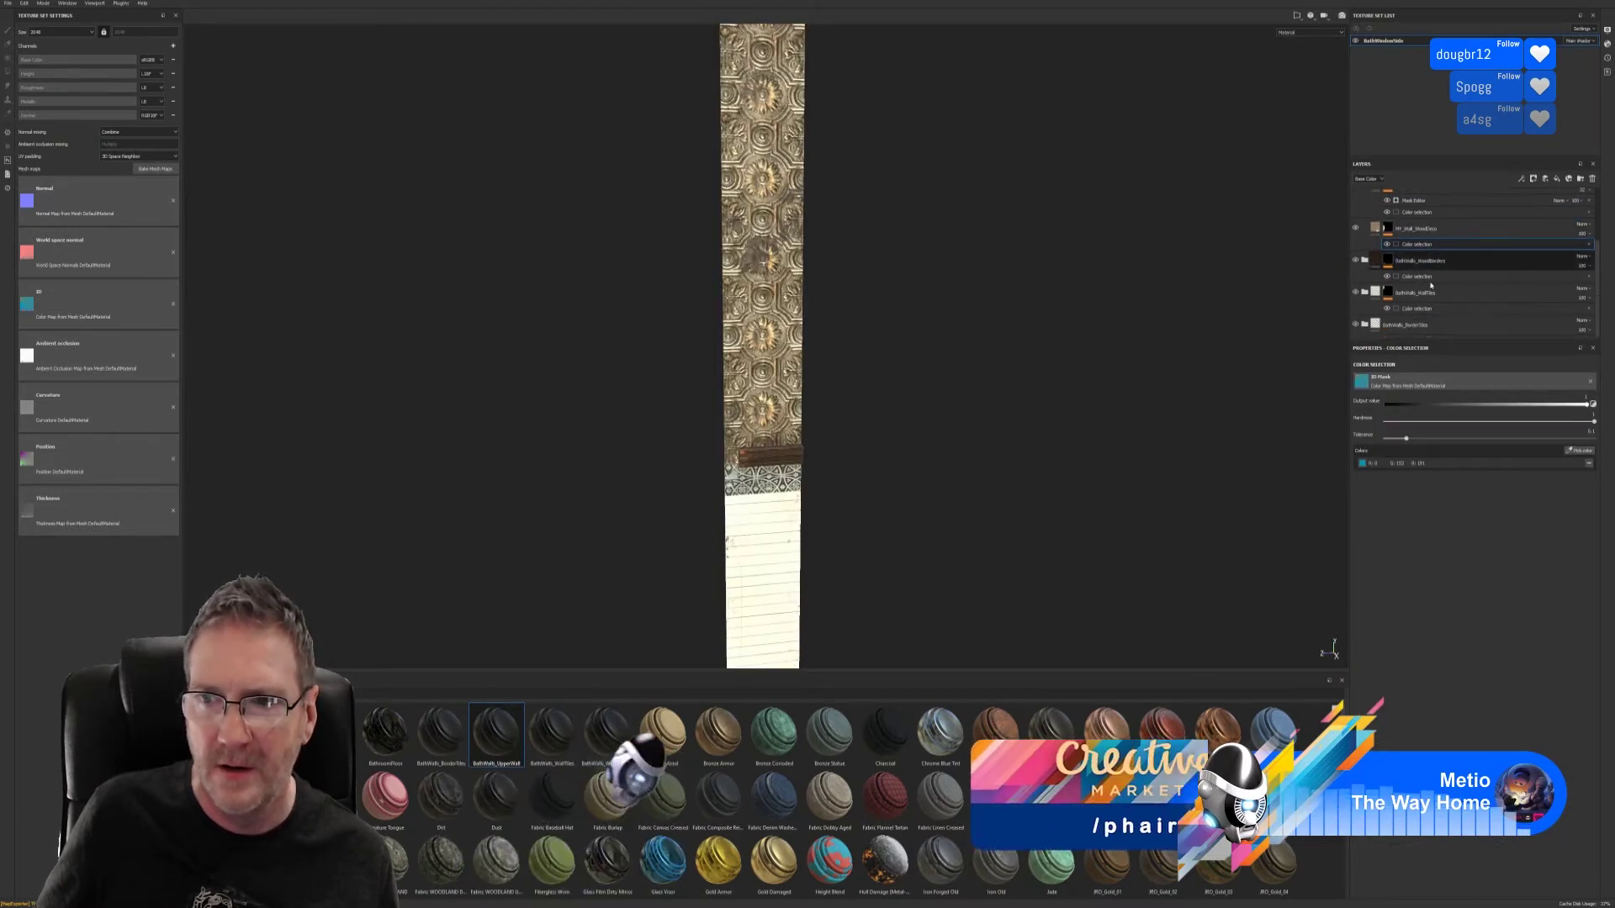
- Review the mask editor generator settings of the top rough layer and the wall copy layer in the upper wall folder
scroll(1427, 274, up, 2)
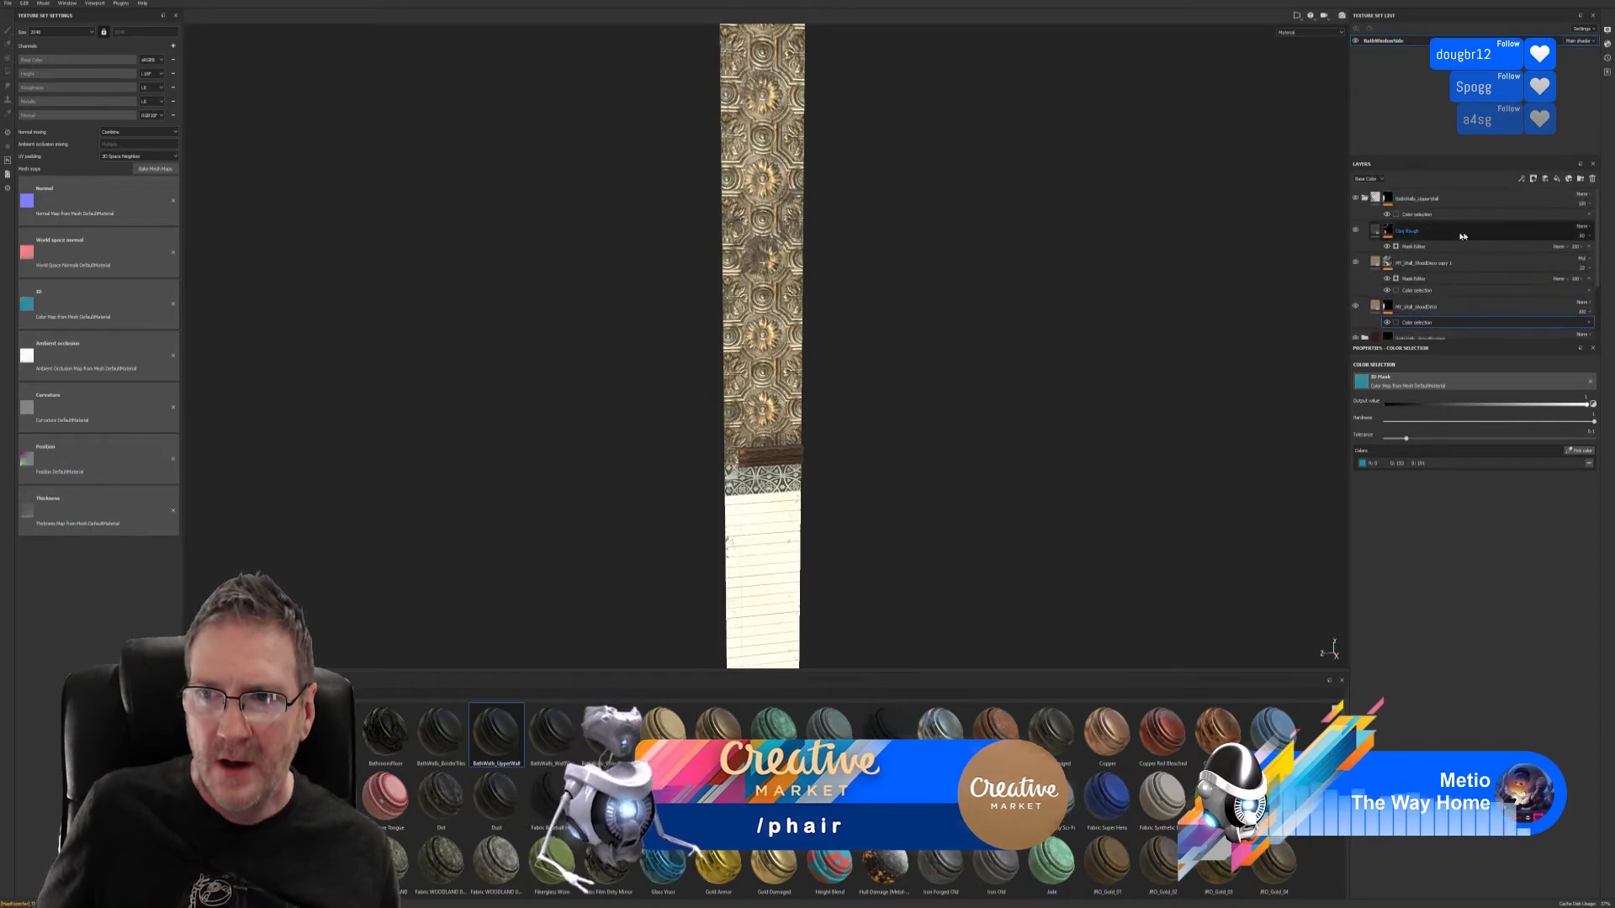
click(1427, 247)
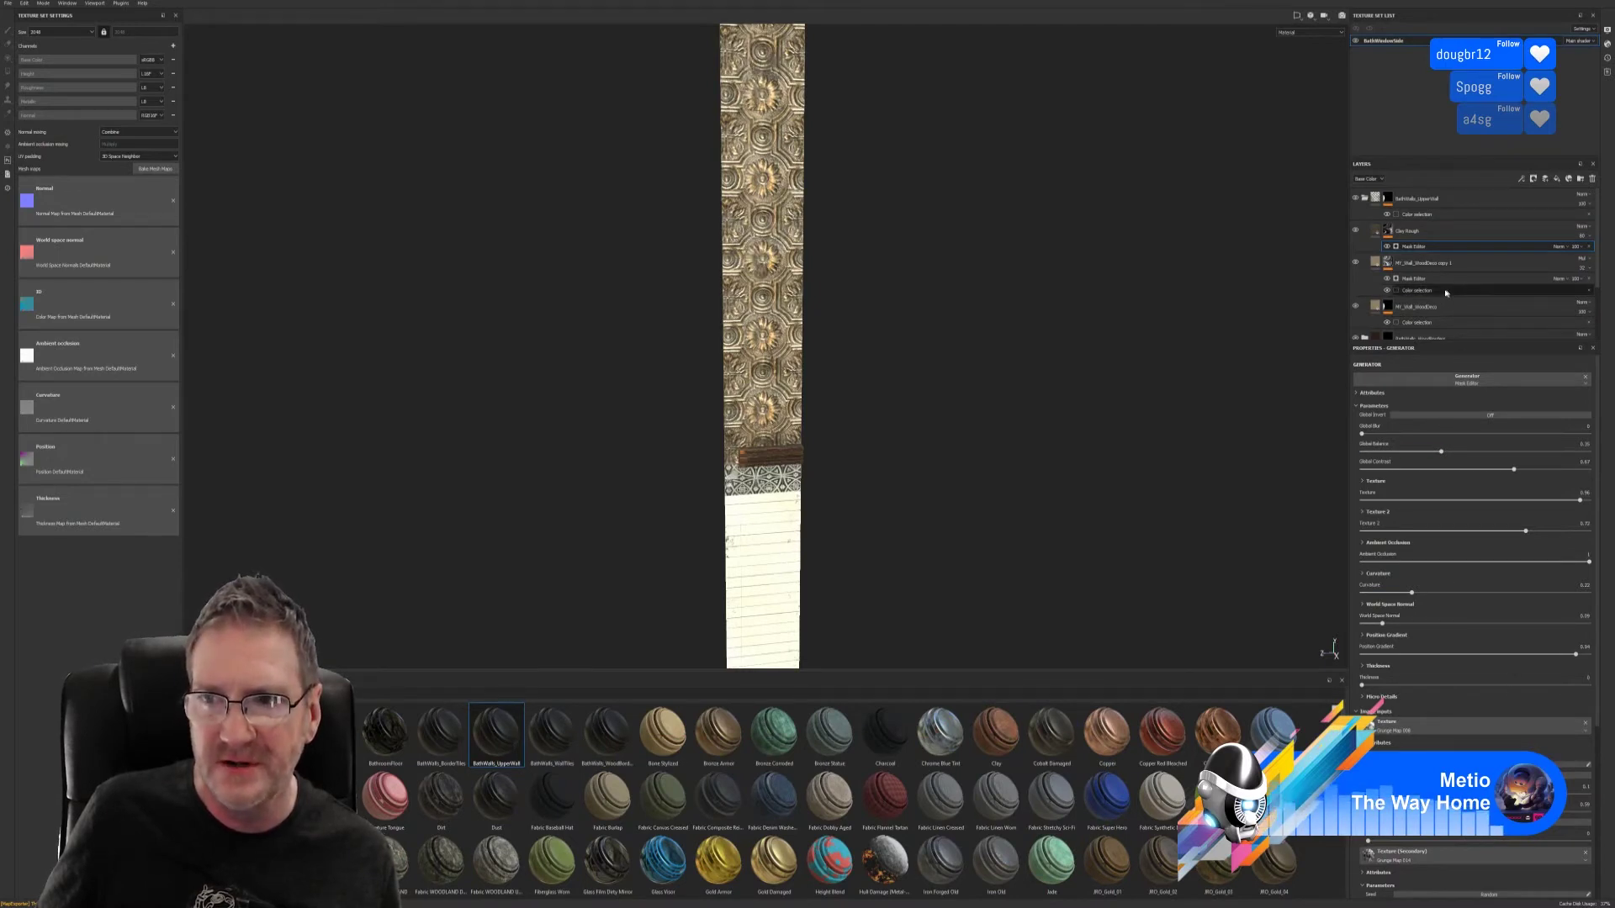
scroll(1435, 313, down, 1)
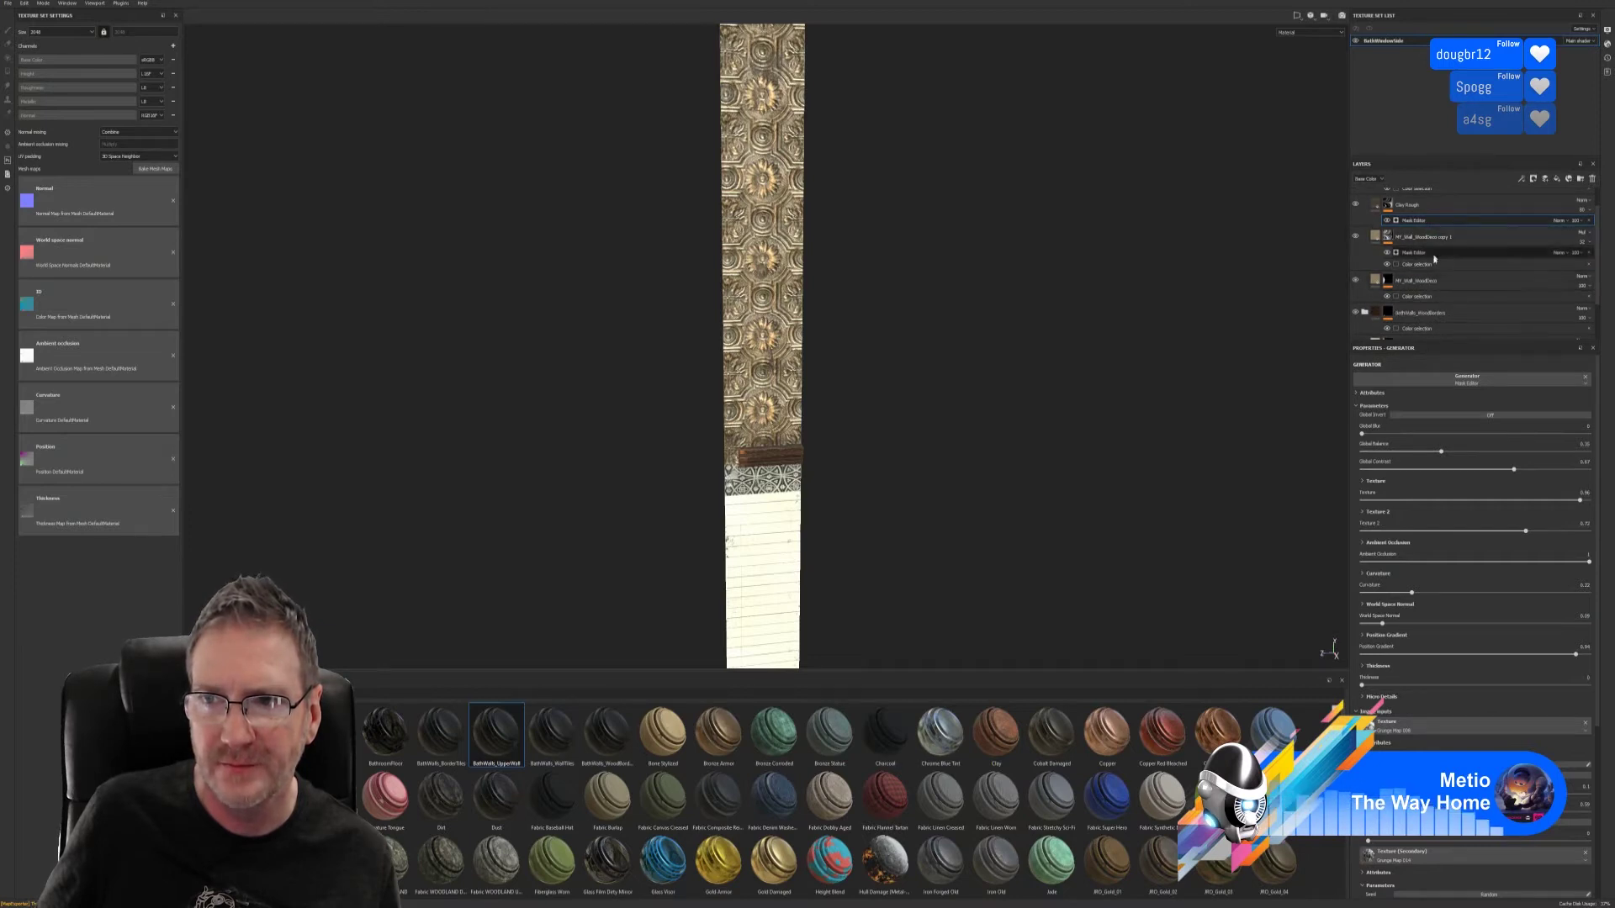
click(1447, 252)
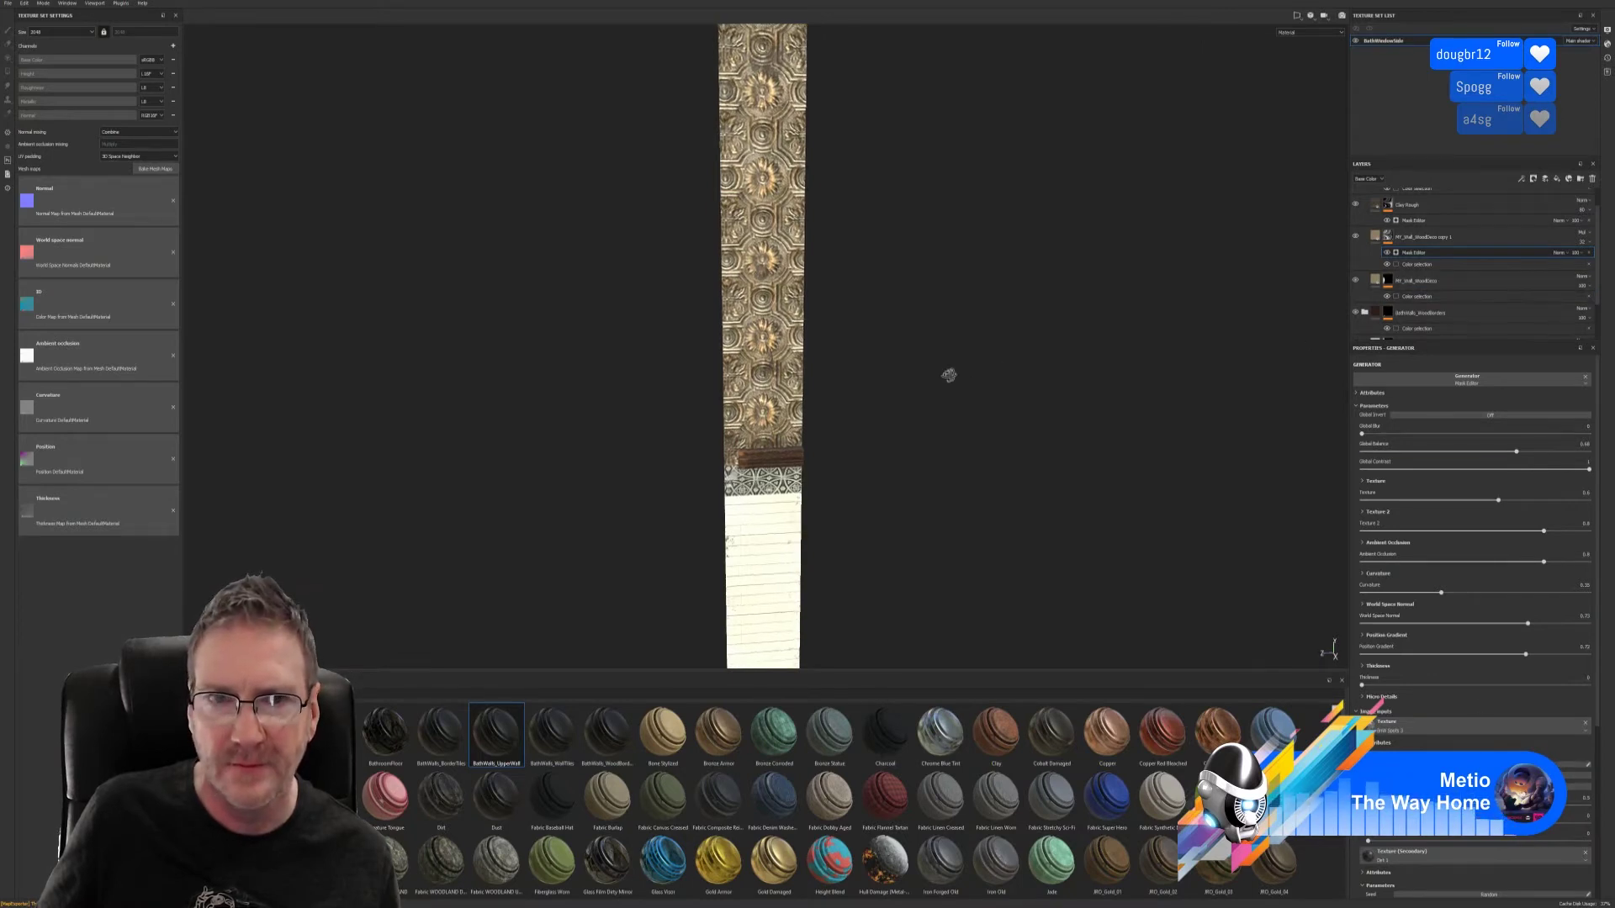
- In the top rough layer's mask editor, set Texture 2 to about 0.51, Curvature 0.74, World Space Normal 0.18 and Position Gradient 0.87
alt+drag(948, 372, 1036, 376)
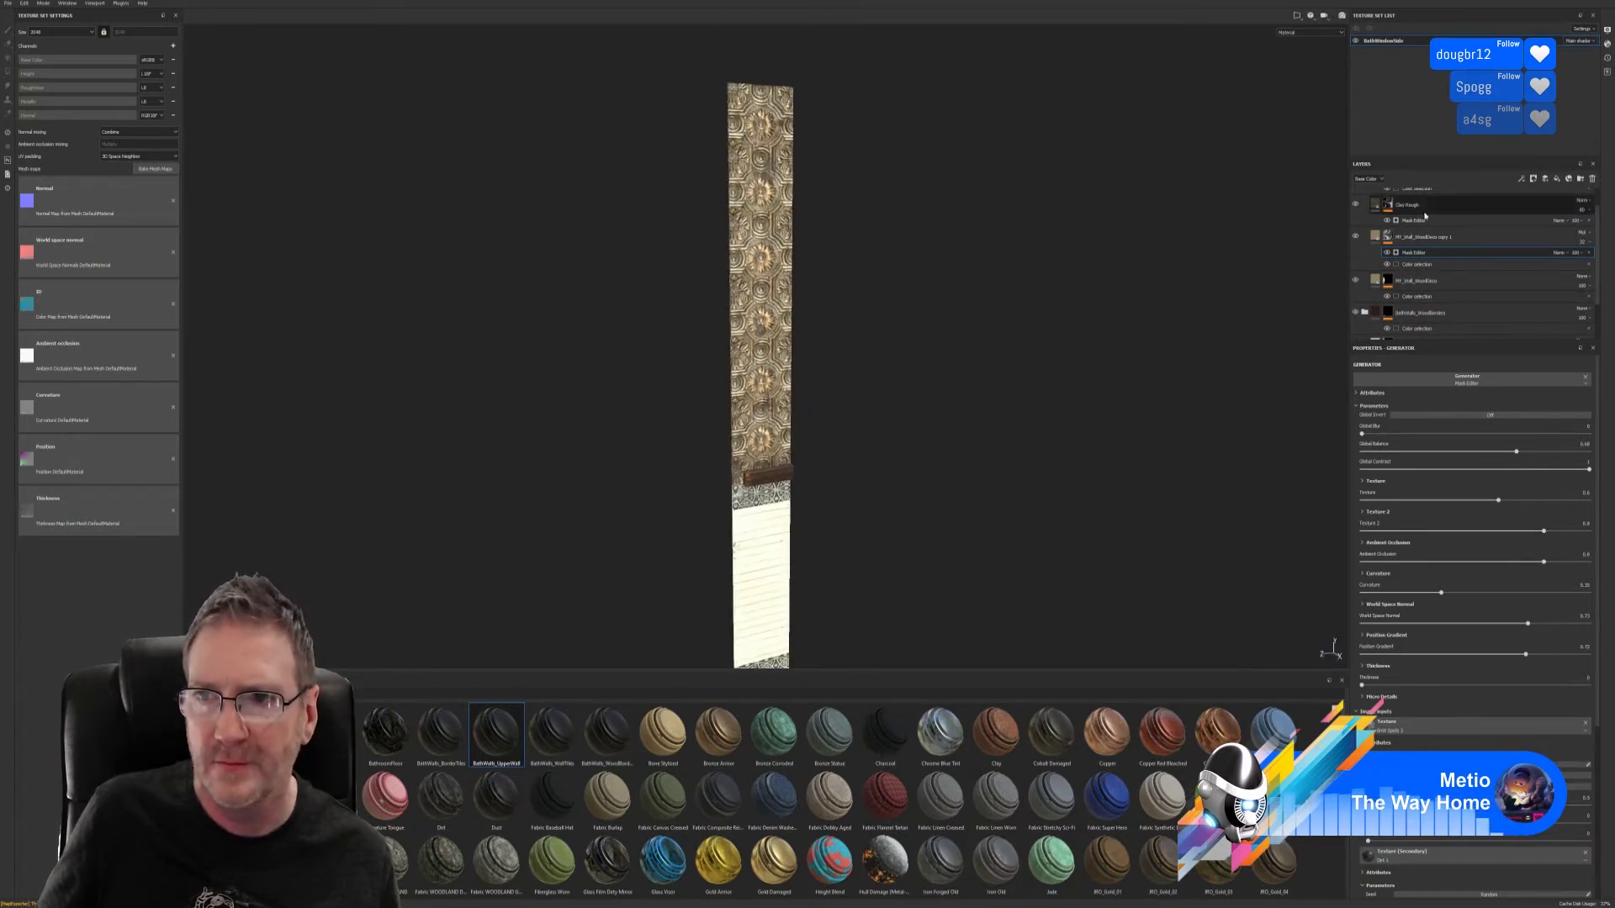
click(1430, 221)
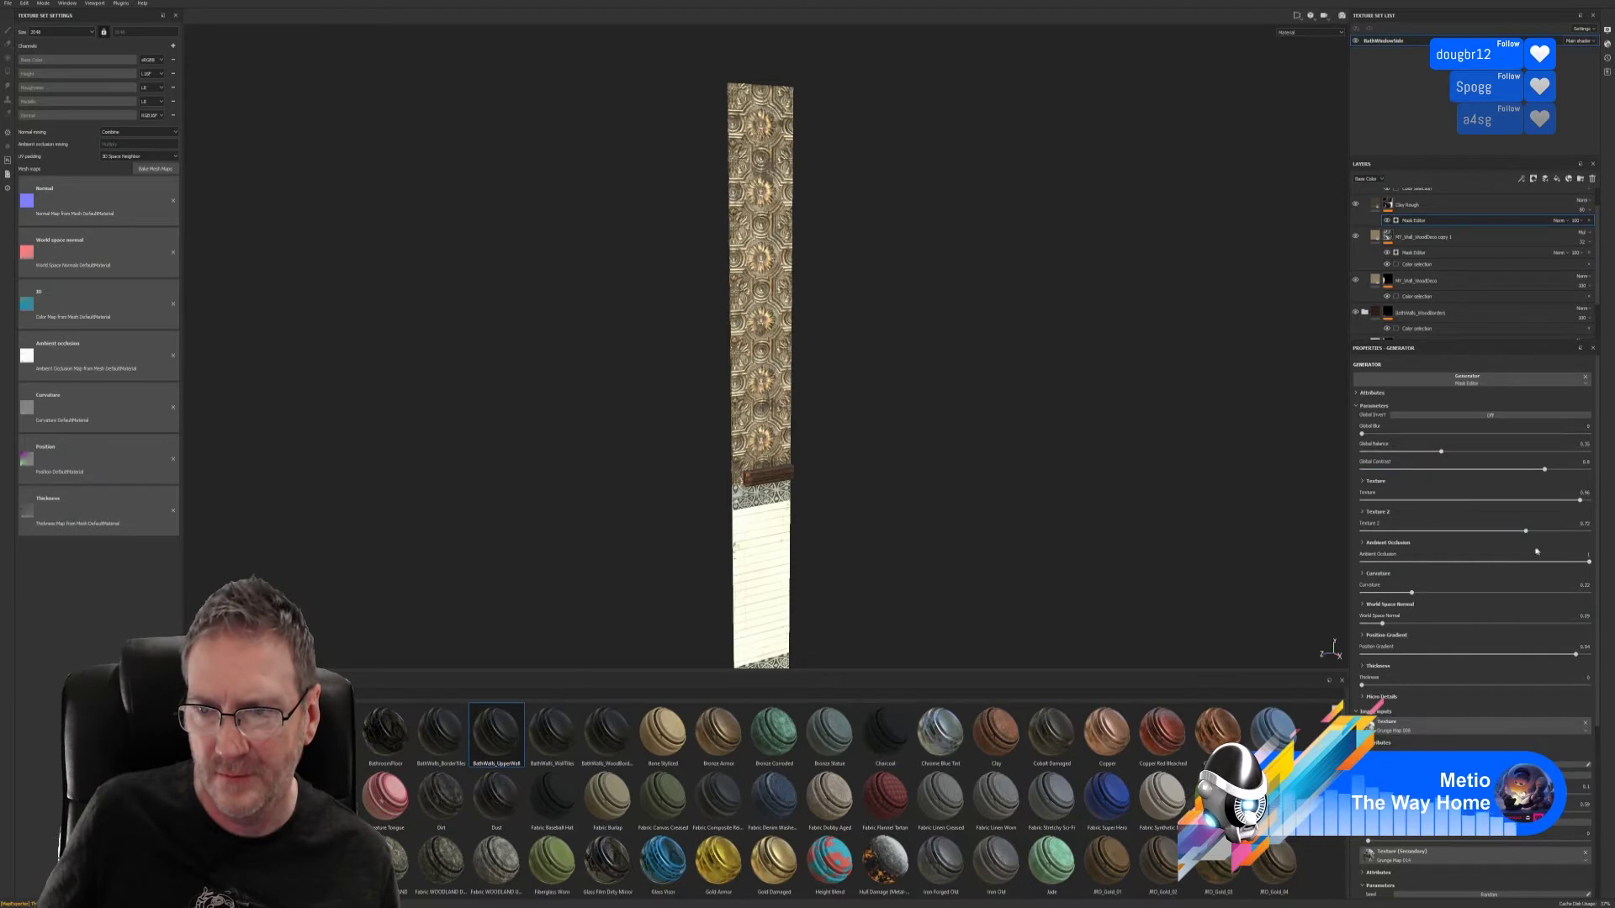
drag(1451, 551, 1500, 545)
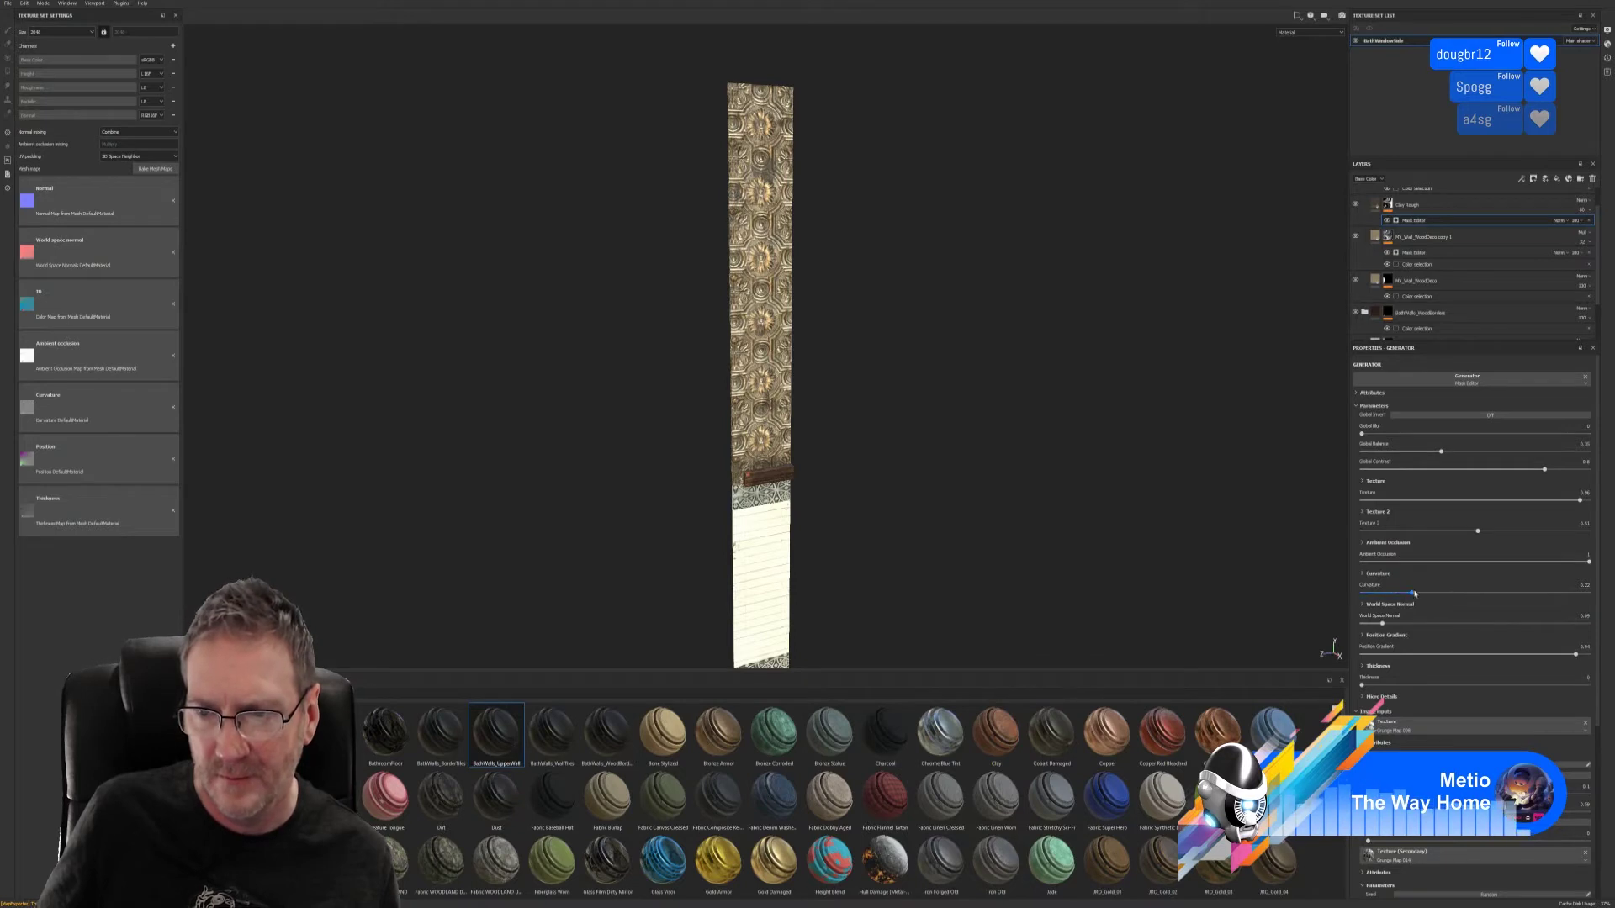
drag(1415, 594, 1511, 589)
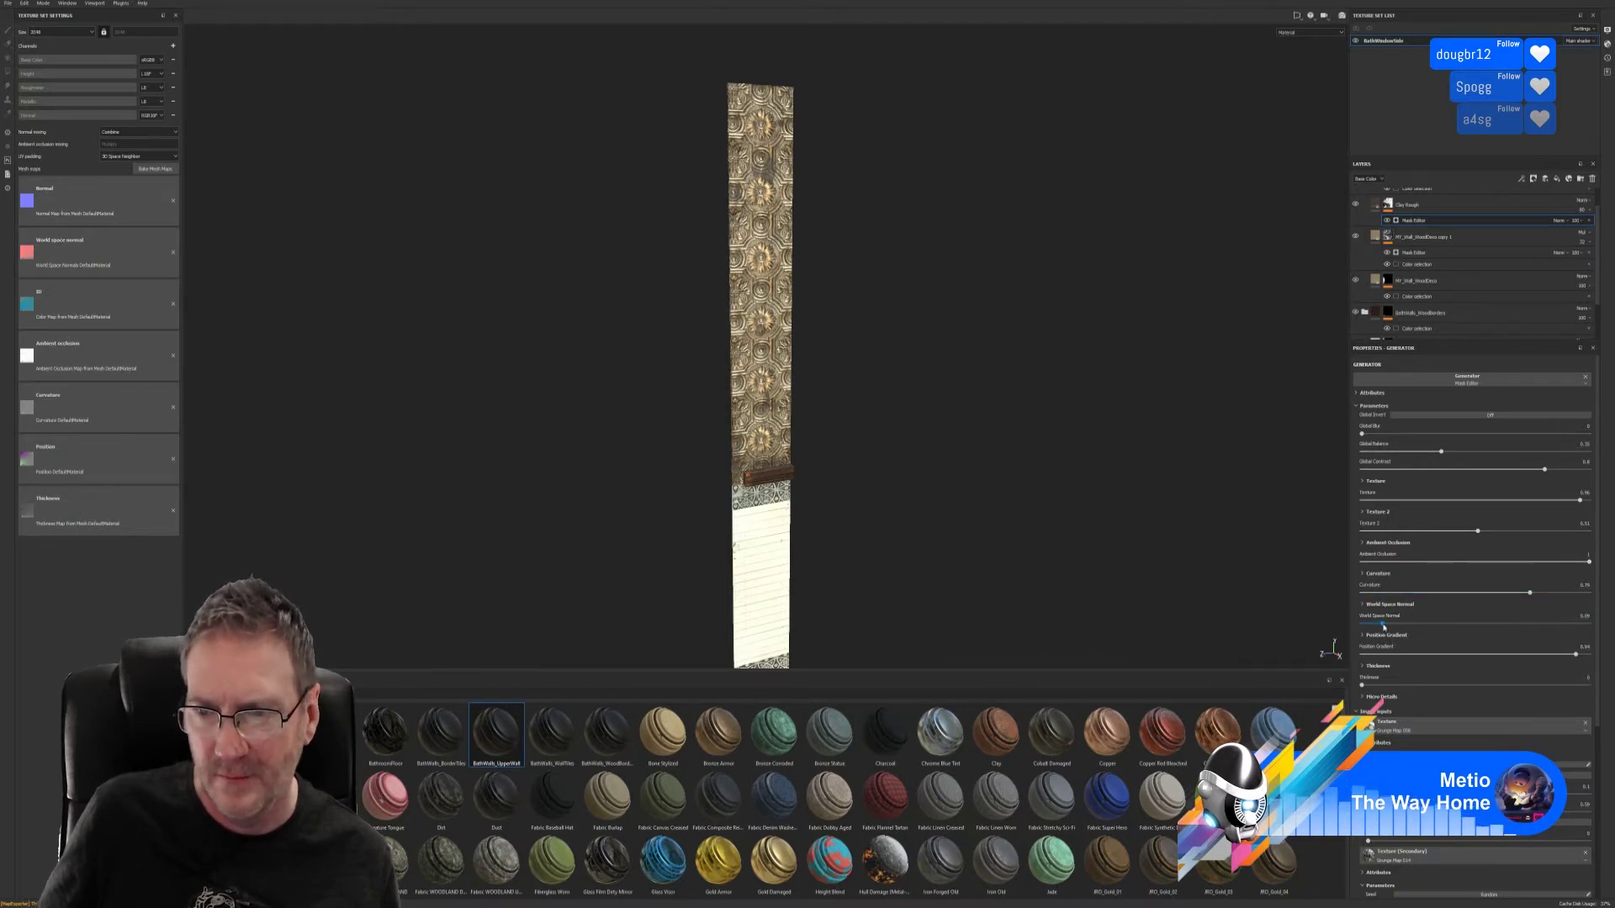
drag(1383, 623, 1402, 633)
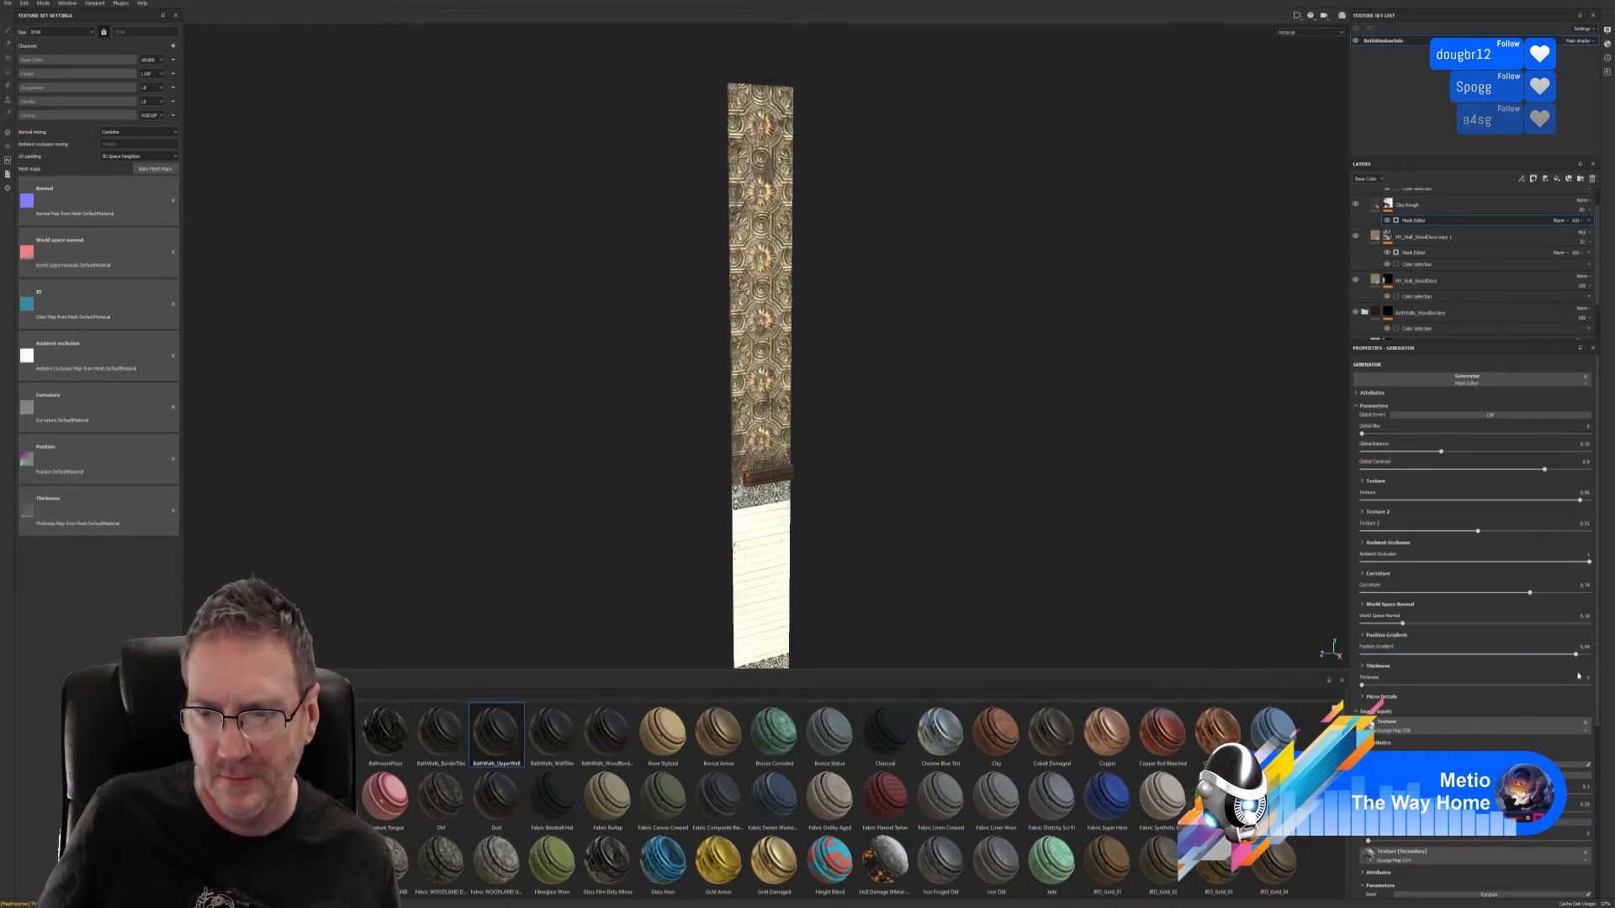
mouse_move(1575, 654)
mouse_down()
mouse_move(1505, 654)
mouse_move(1560, 656)
mouse_up()
alt+drag(921, 501, 840, 422)
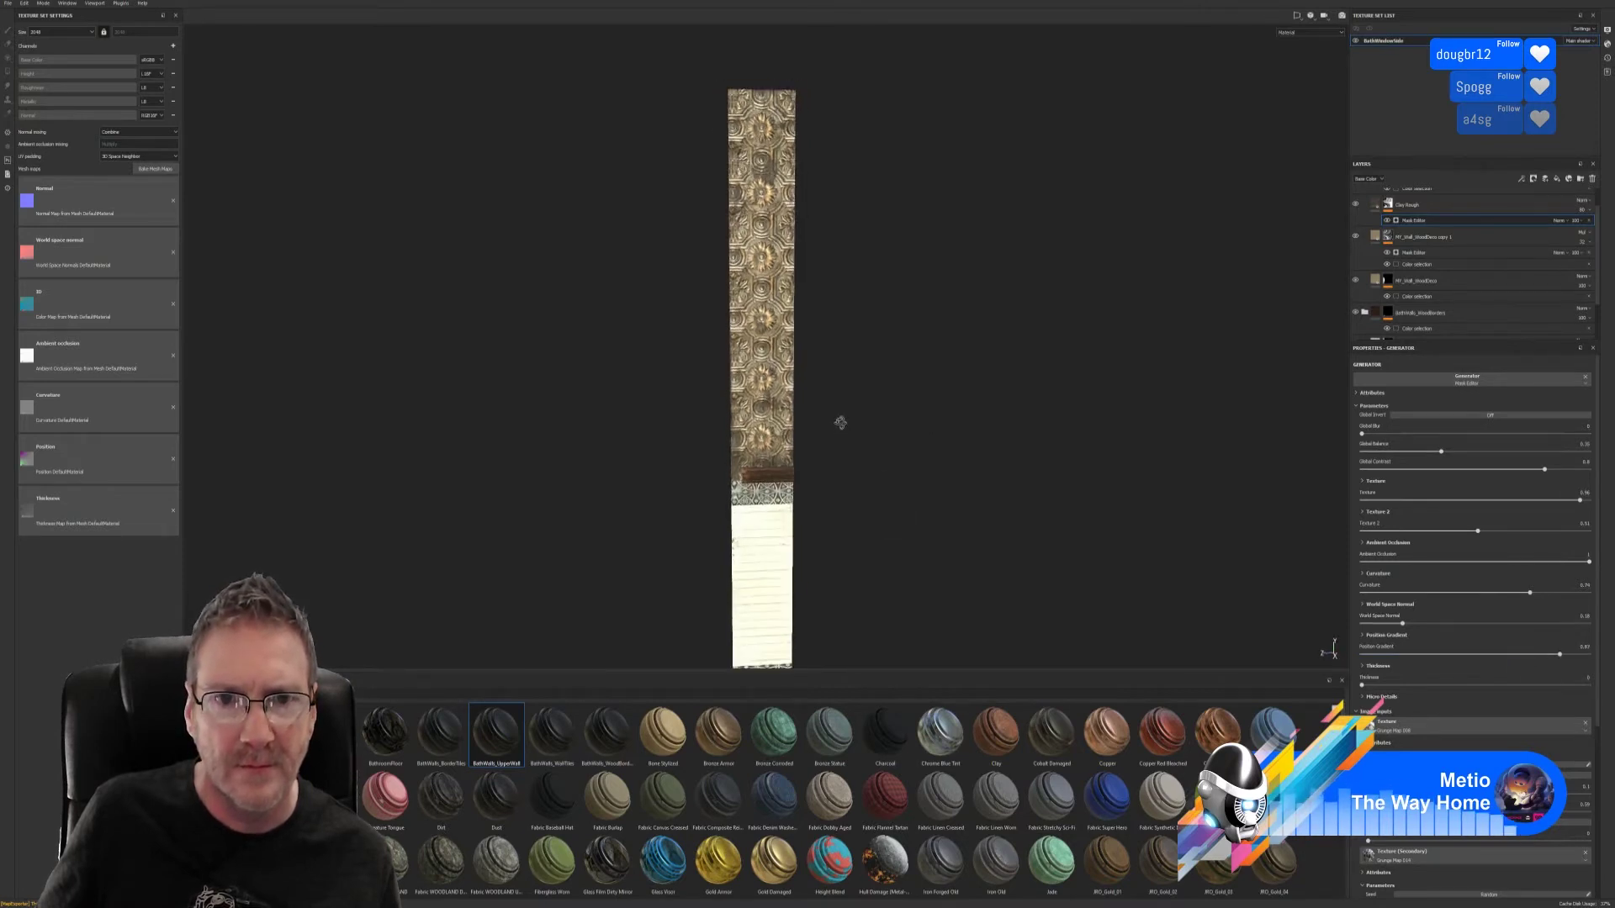
- Save the wall project as a new file in the Walls Floor folder
alt+drag(945, 387, 790, 310)
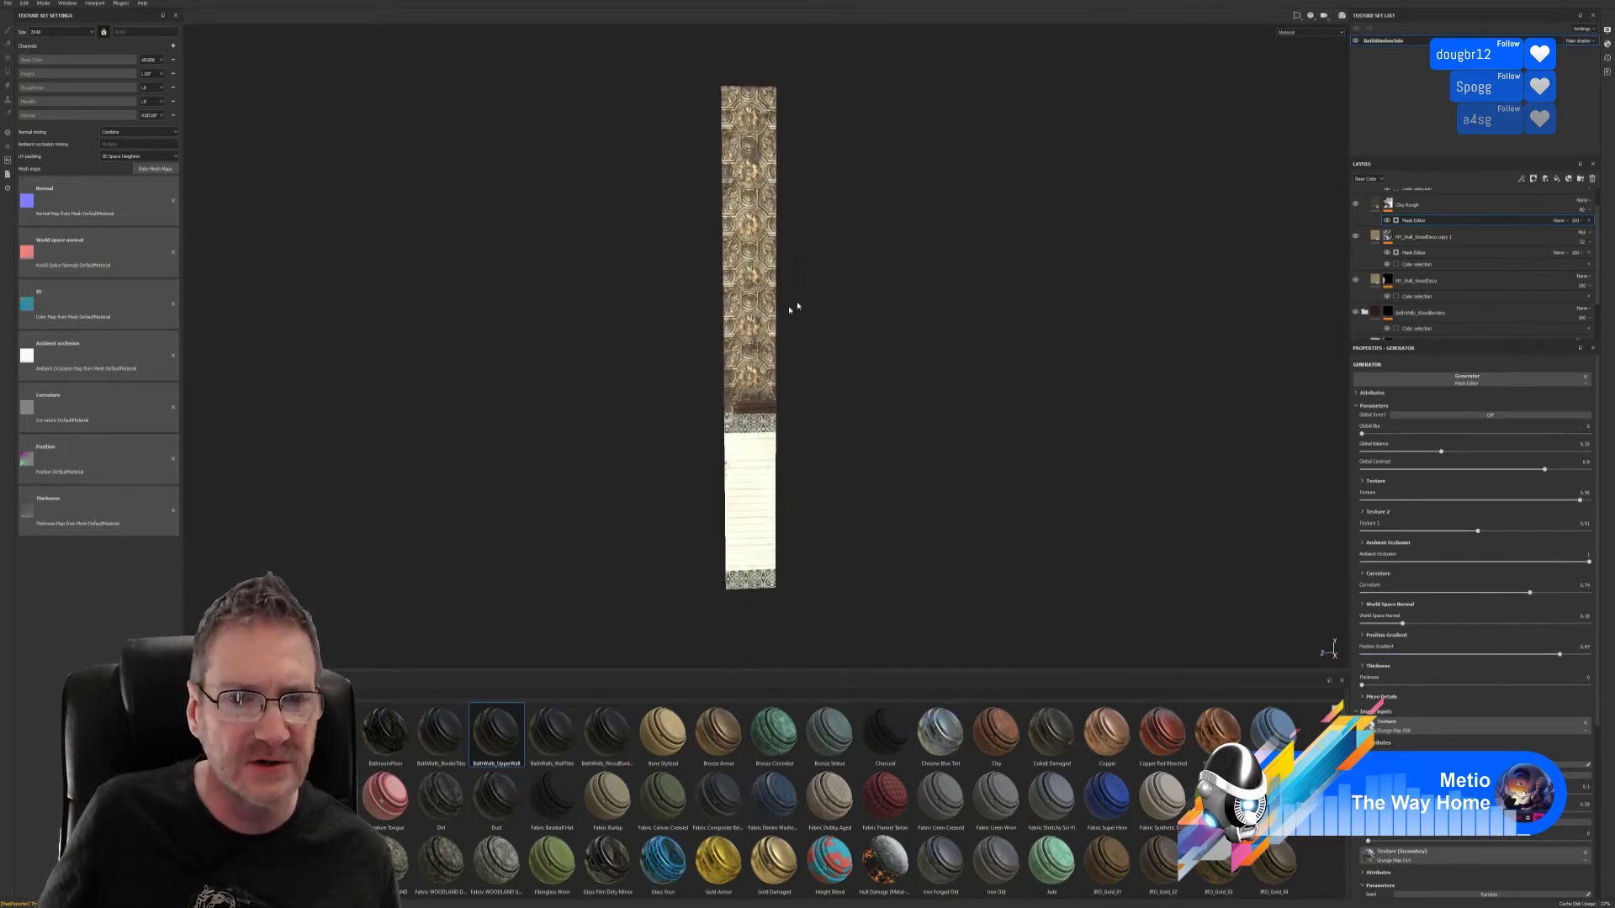
click(8, 4)
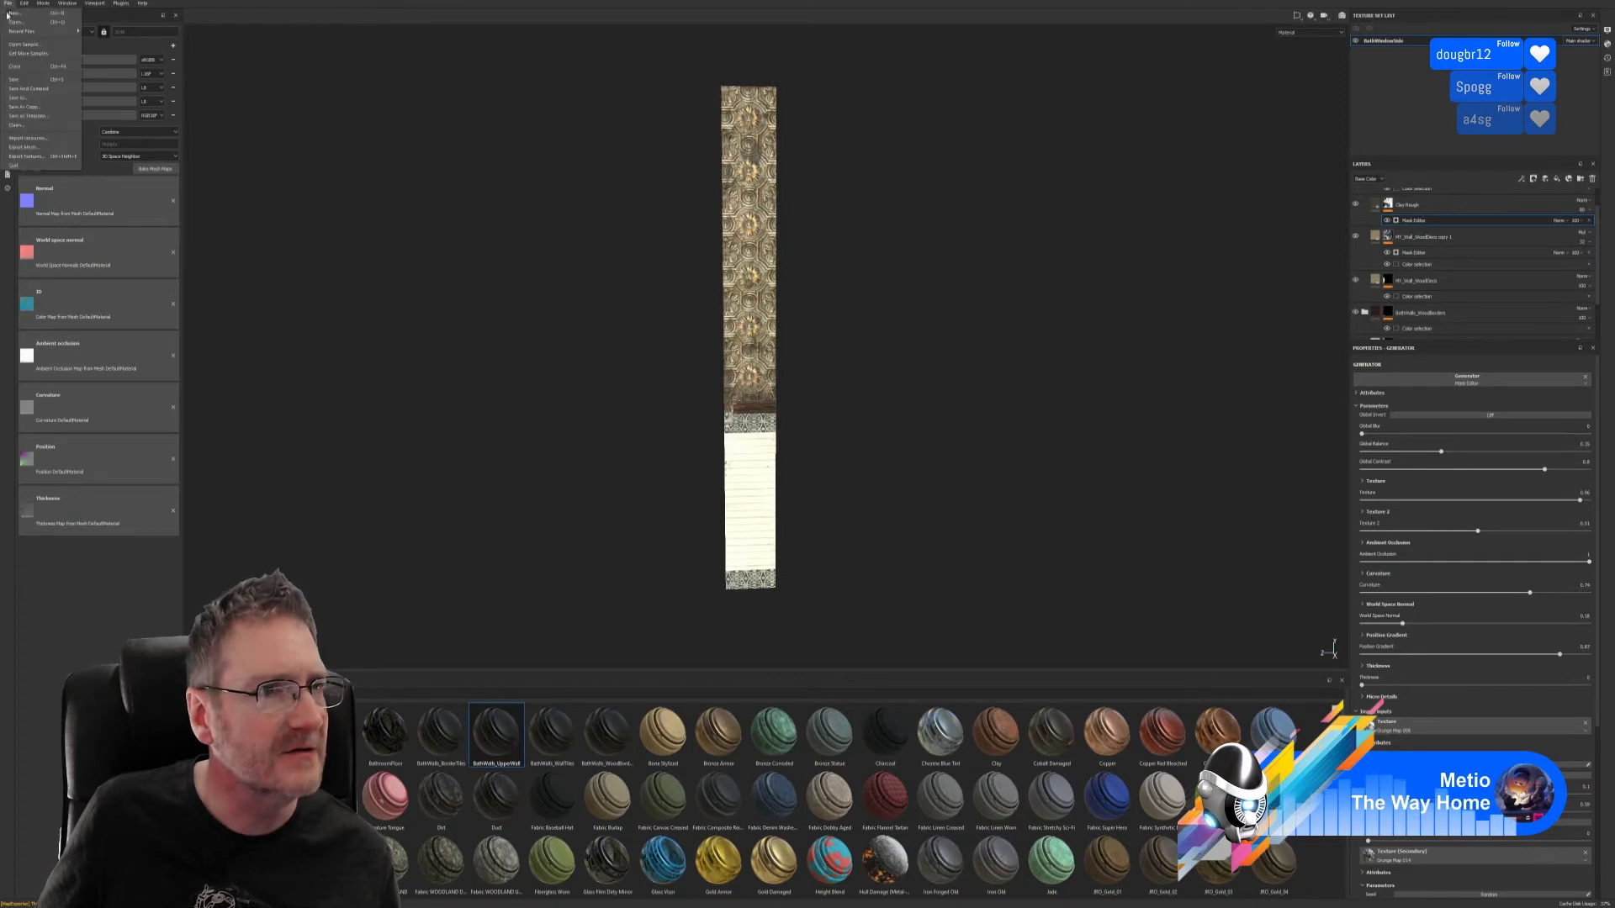
click(32, 98)
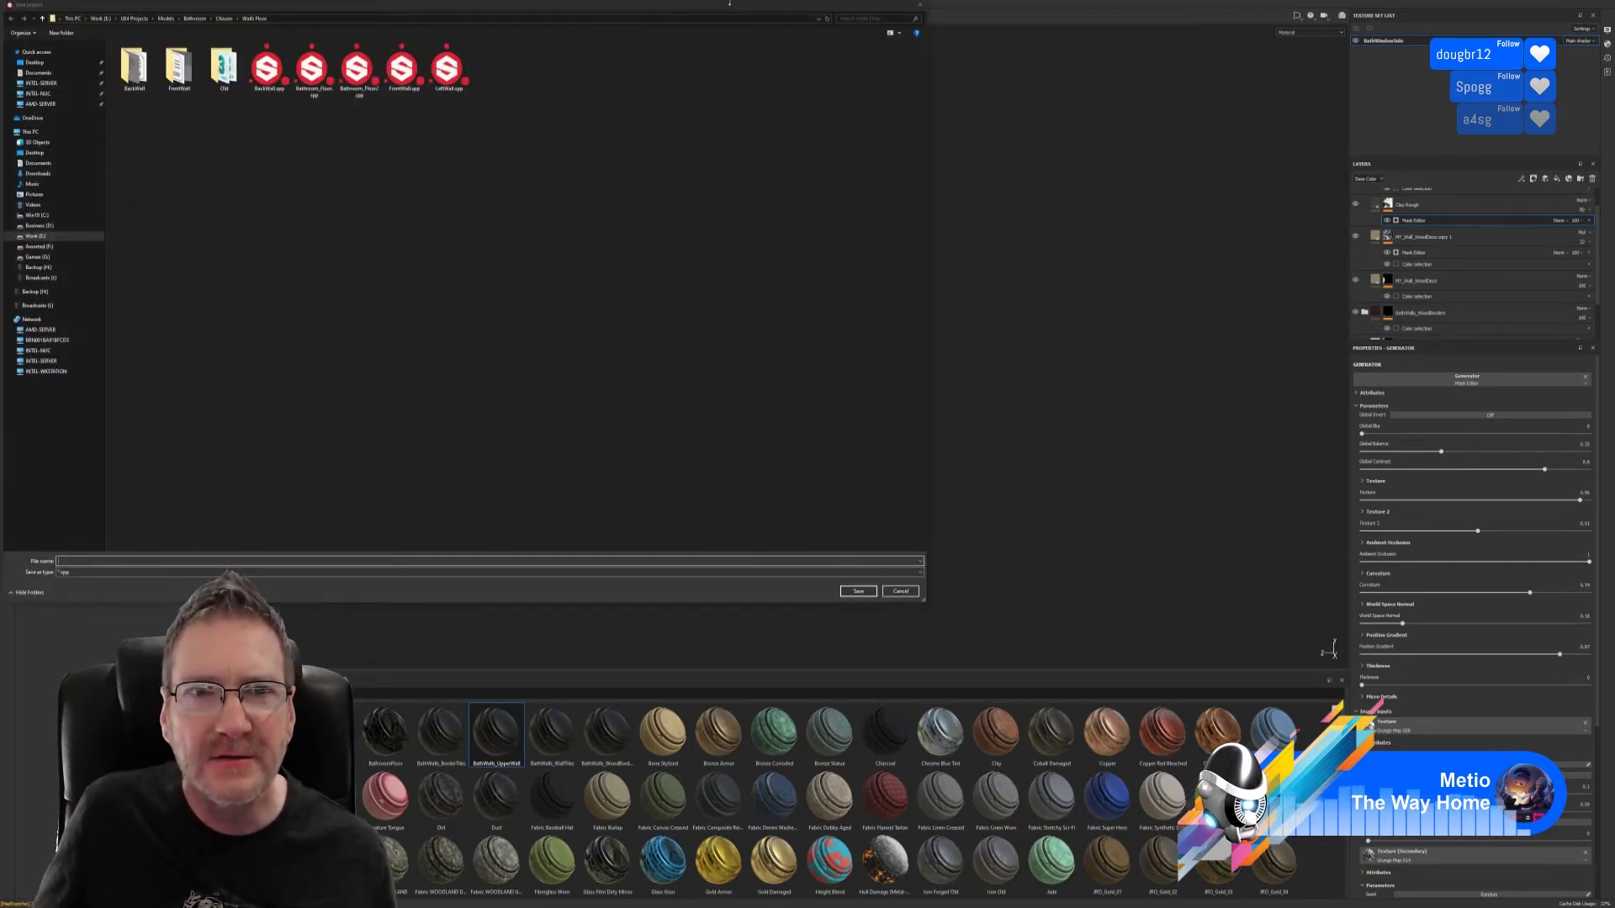
drag(707, 11, 965, 128)
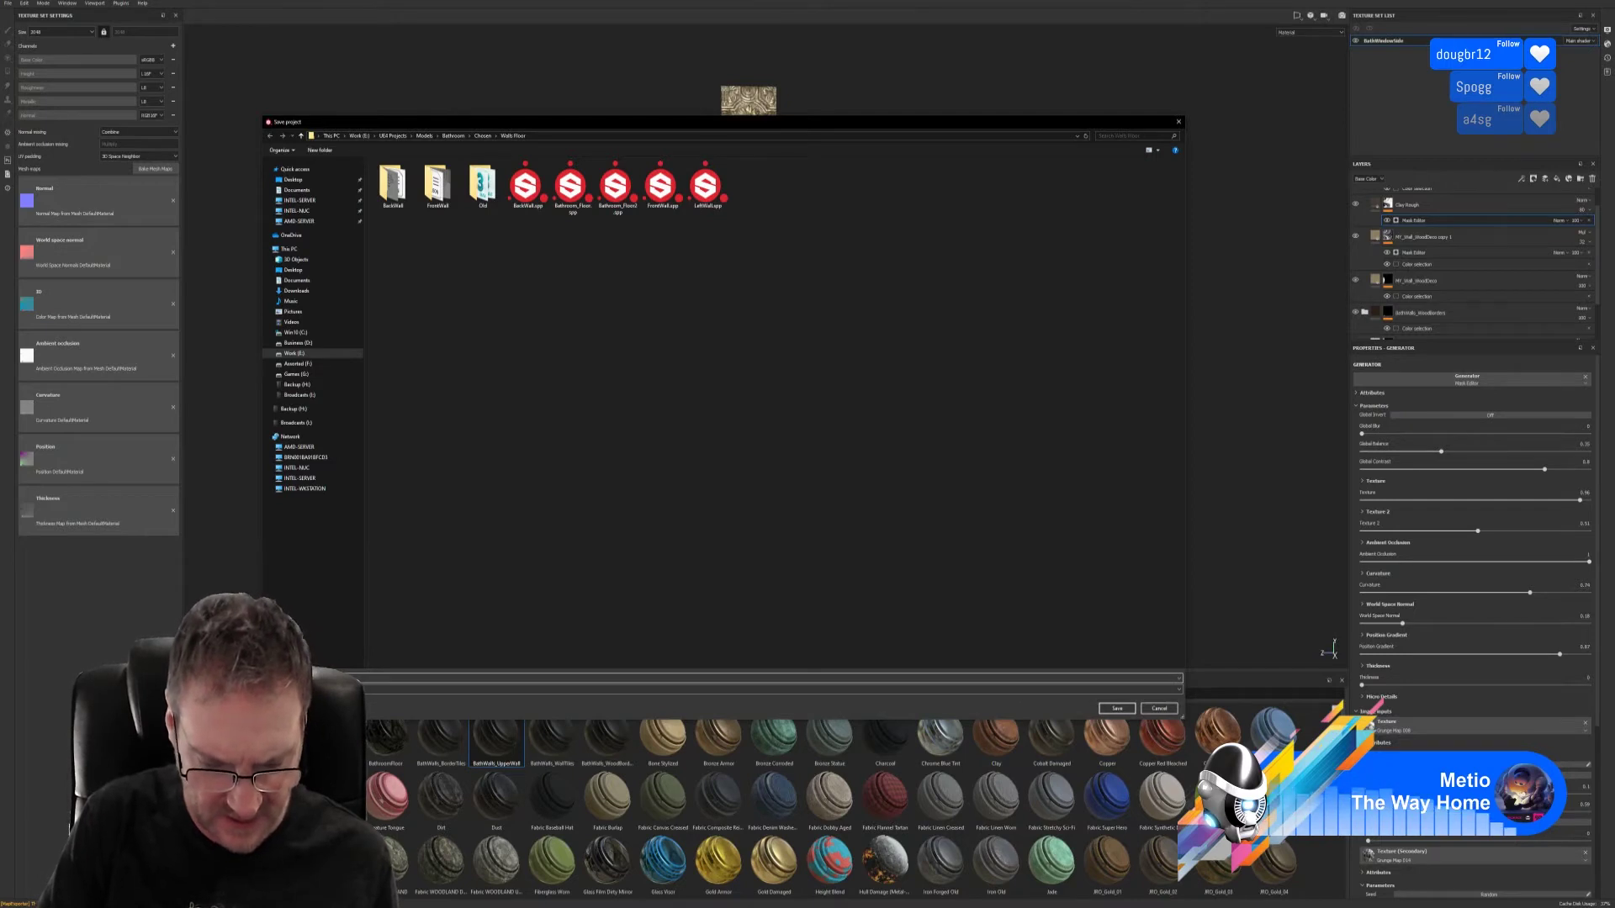
key(Return)
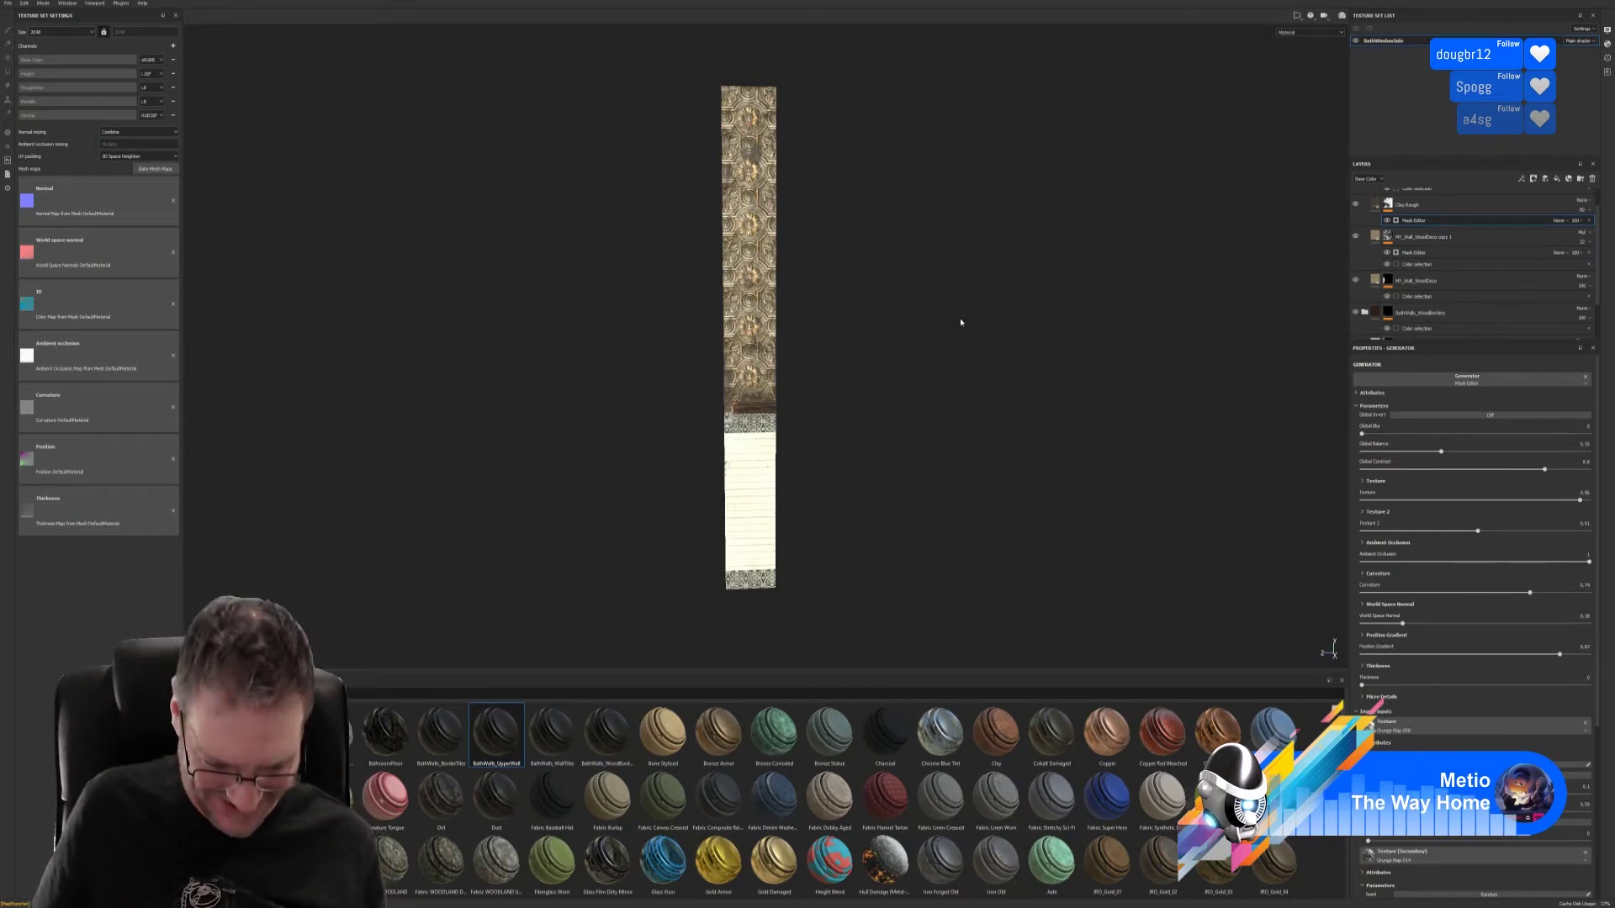
- Start the texture export and browse for its output folder to the bathroom's Walls Floor folder on the Work (E:) drive
alt+drag(847, 360, 944, 342)
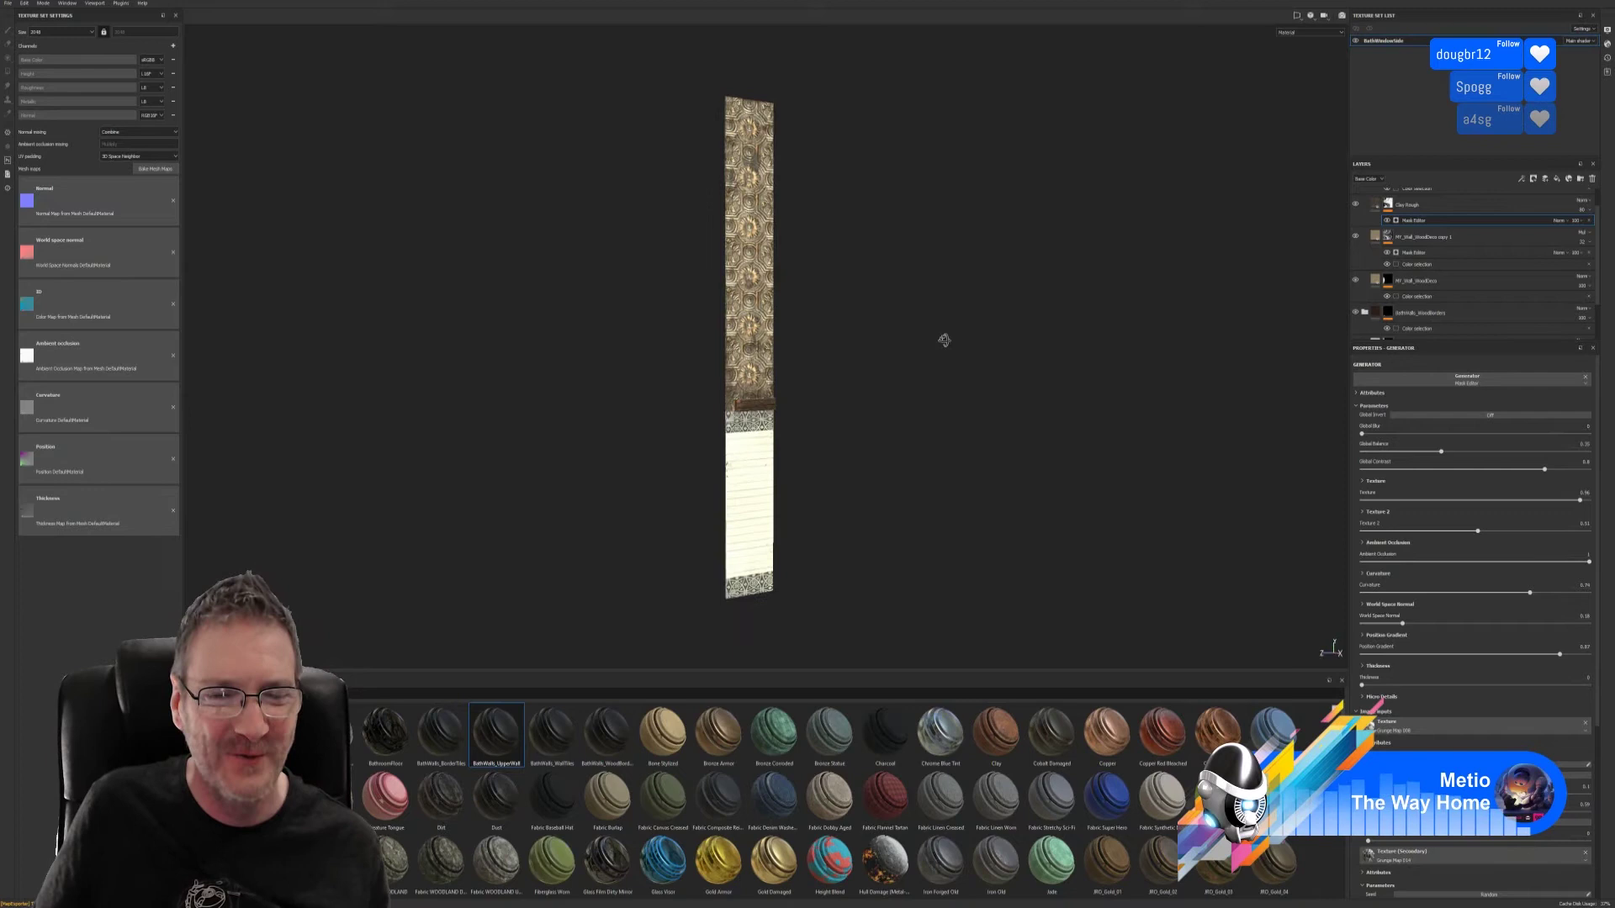
click(8, 3)
click(31, 157)
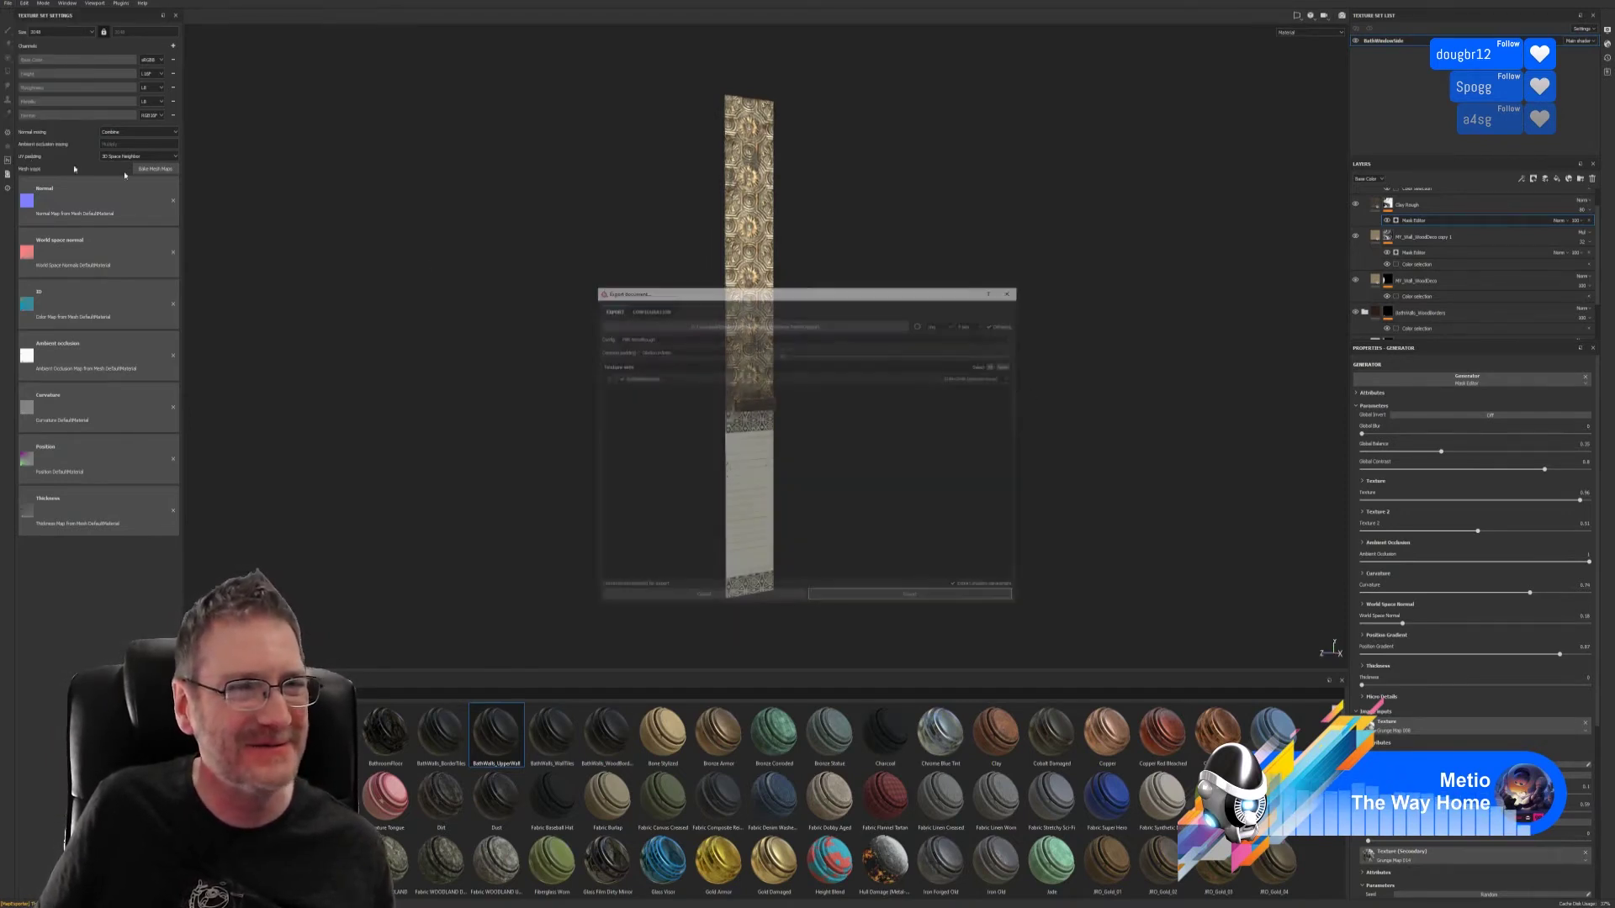
click(818, 330)
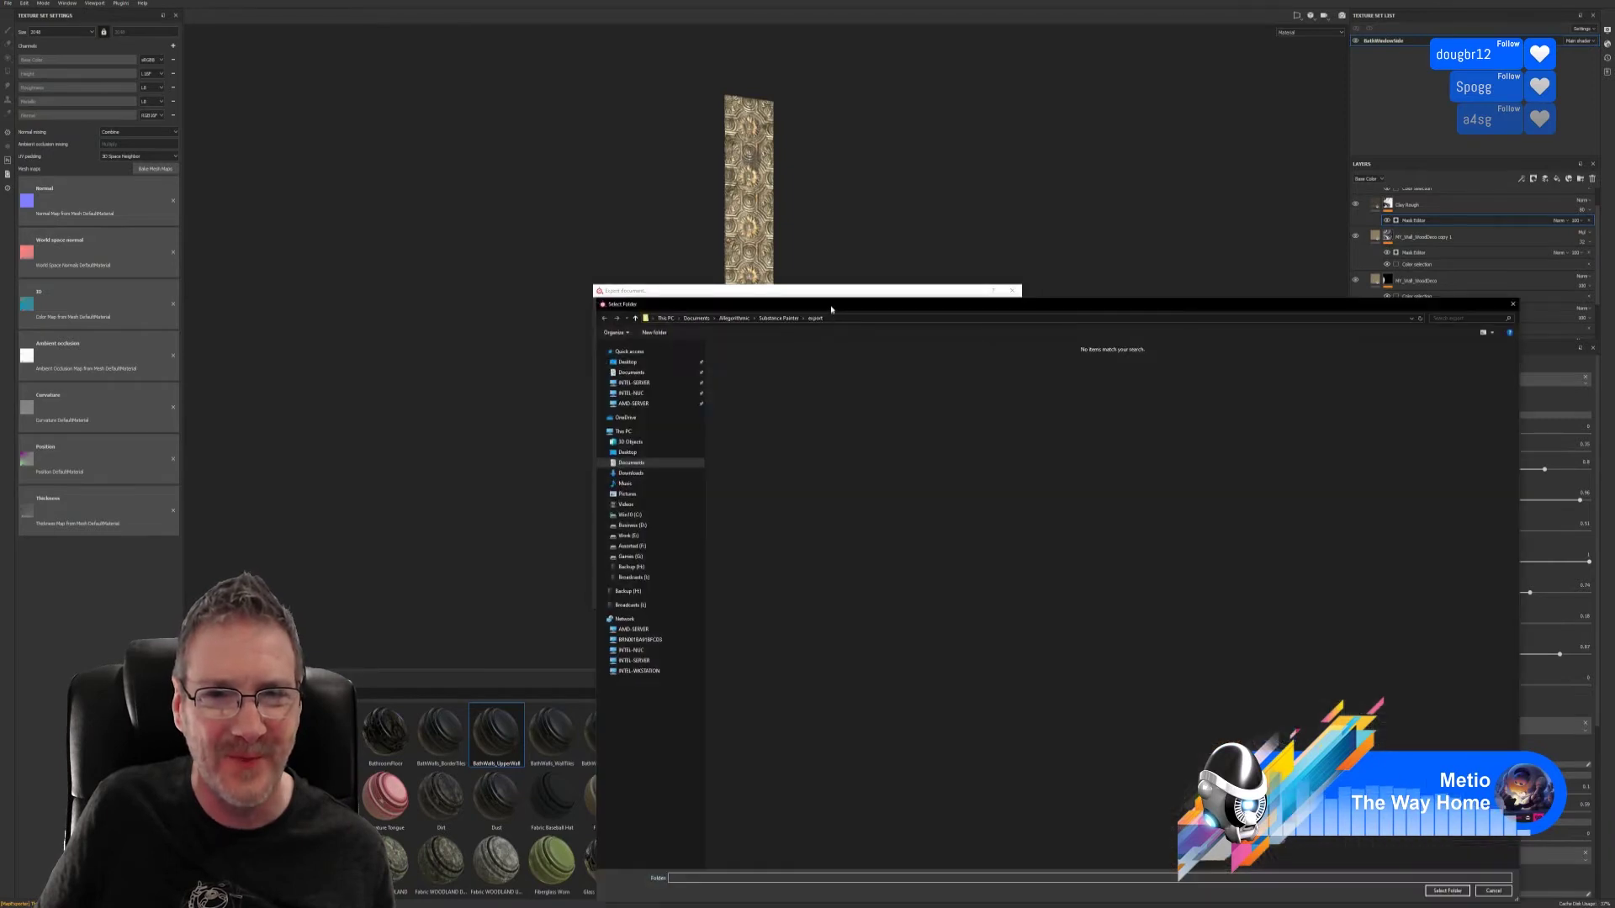
drag(834, 310, 616, 198)
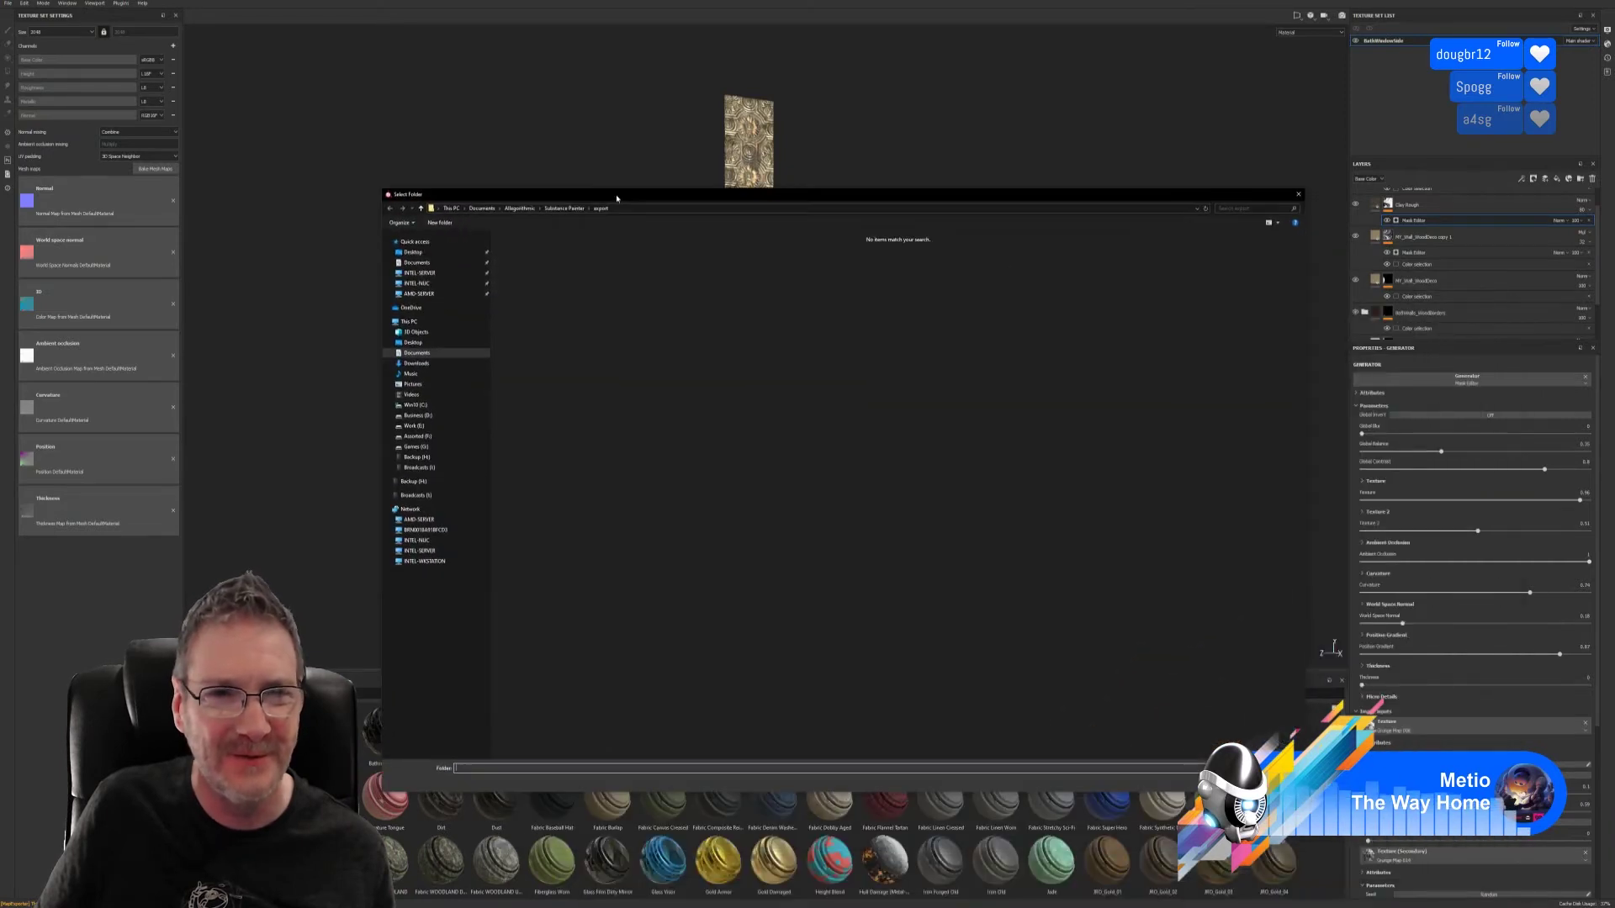
click(418, 425)
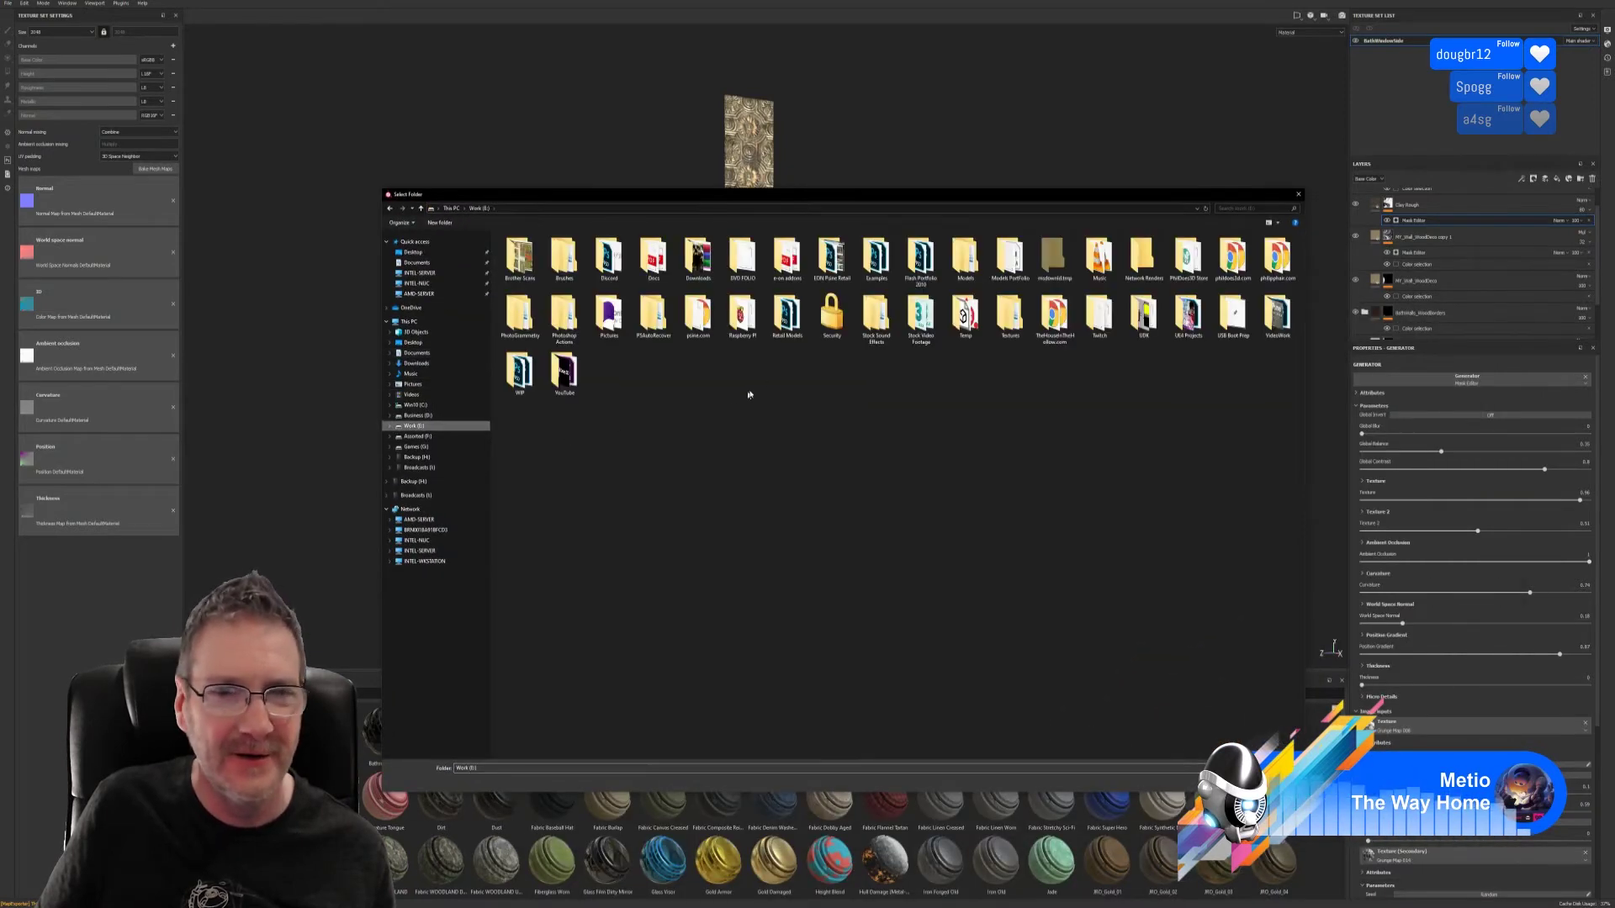
double_click(1188, 312)
double_click(831, 255)
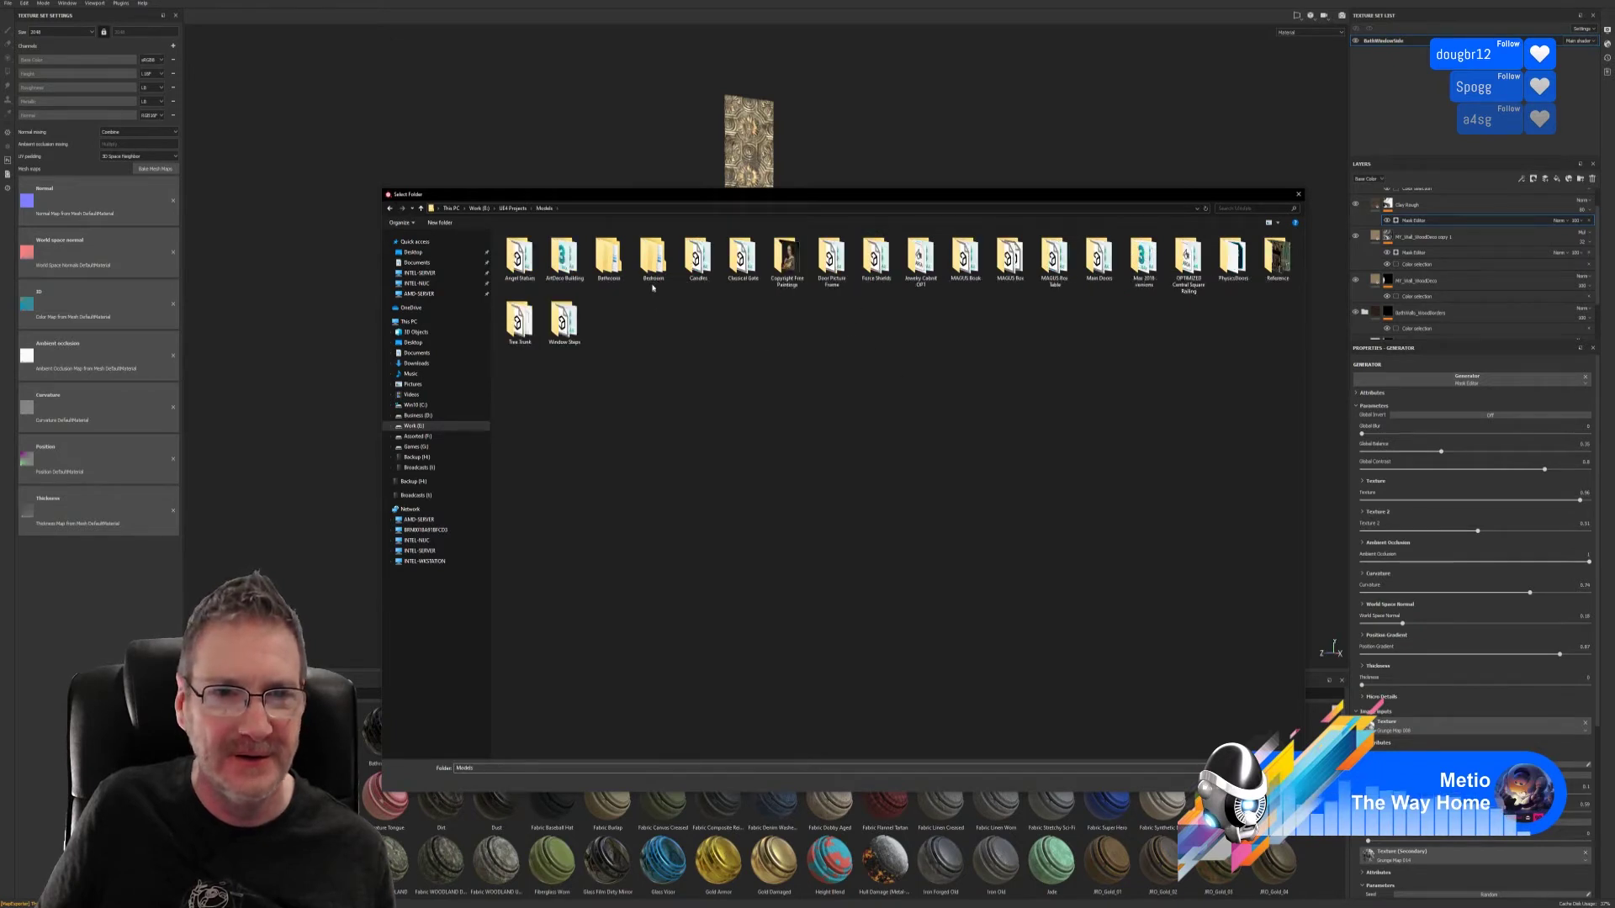
double_click(608, 256)
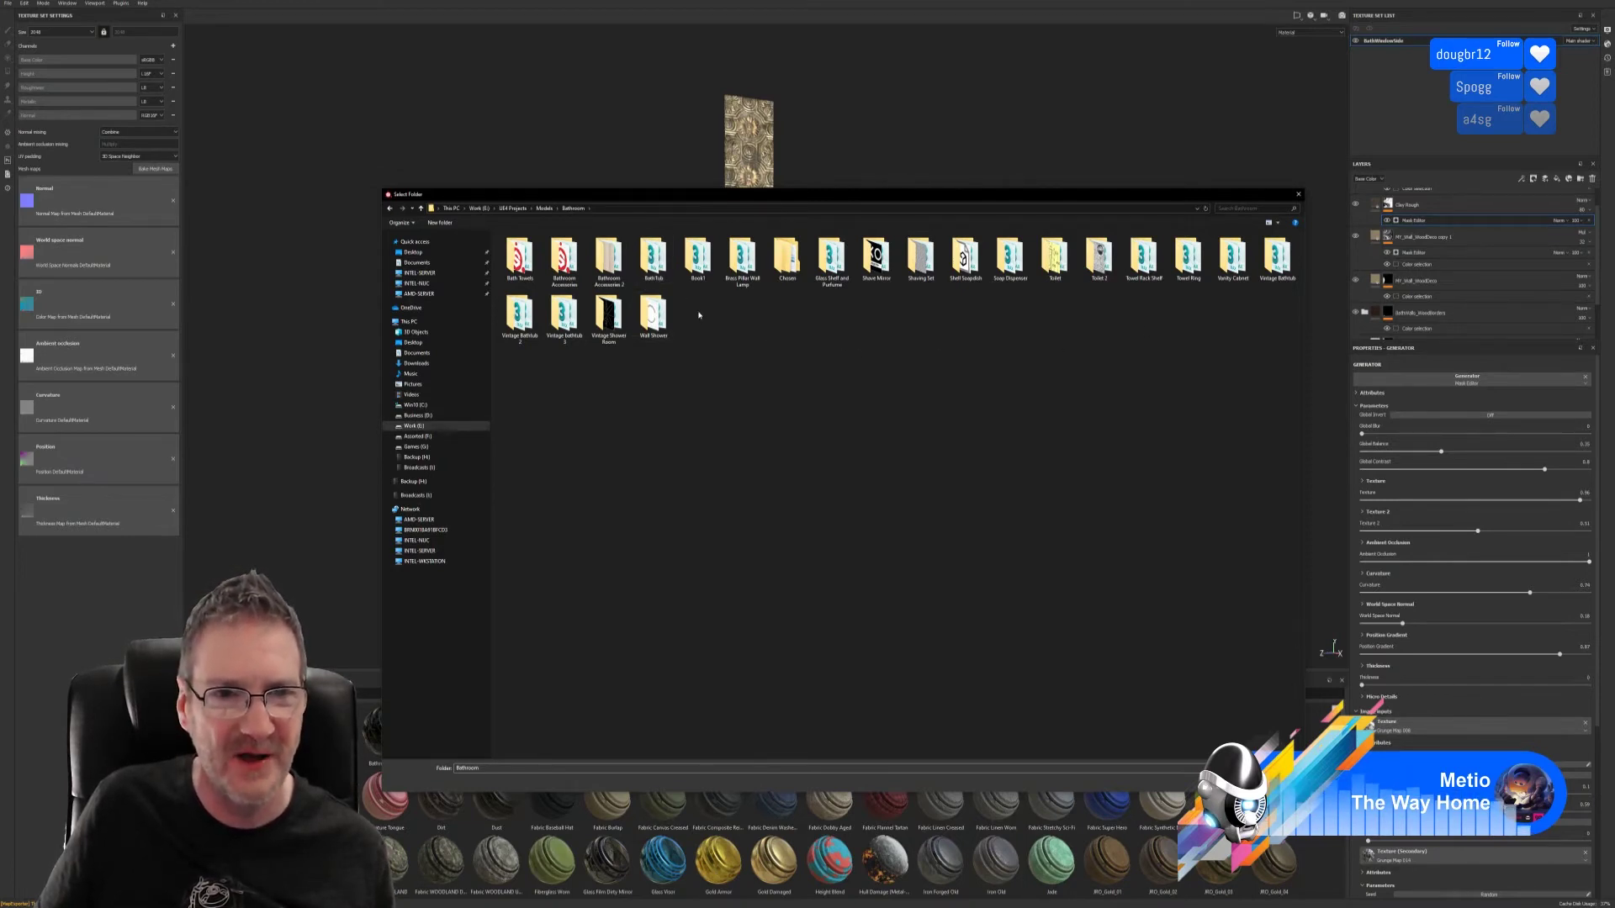
double_click(788, 256)
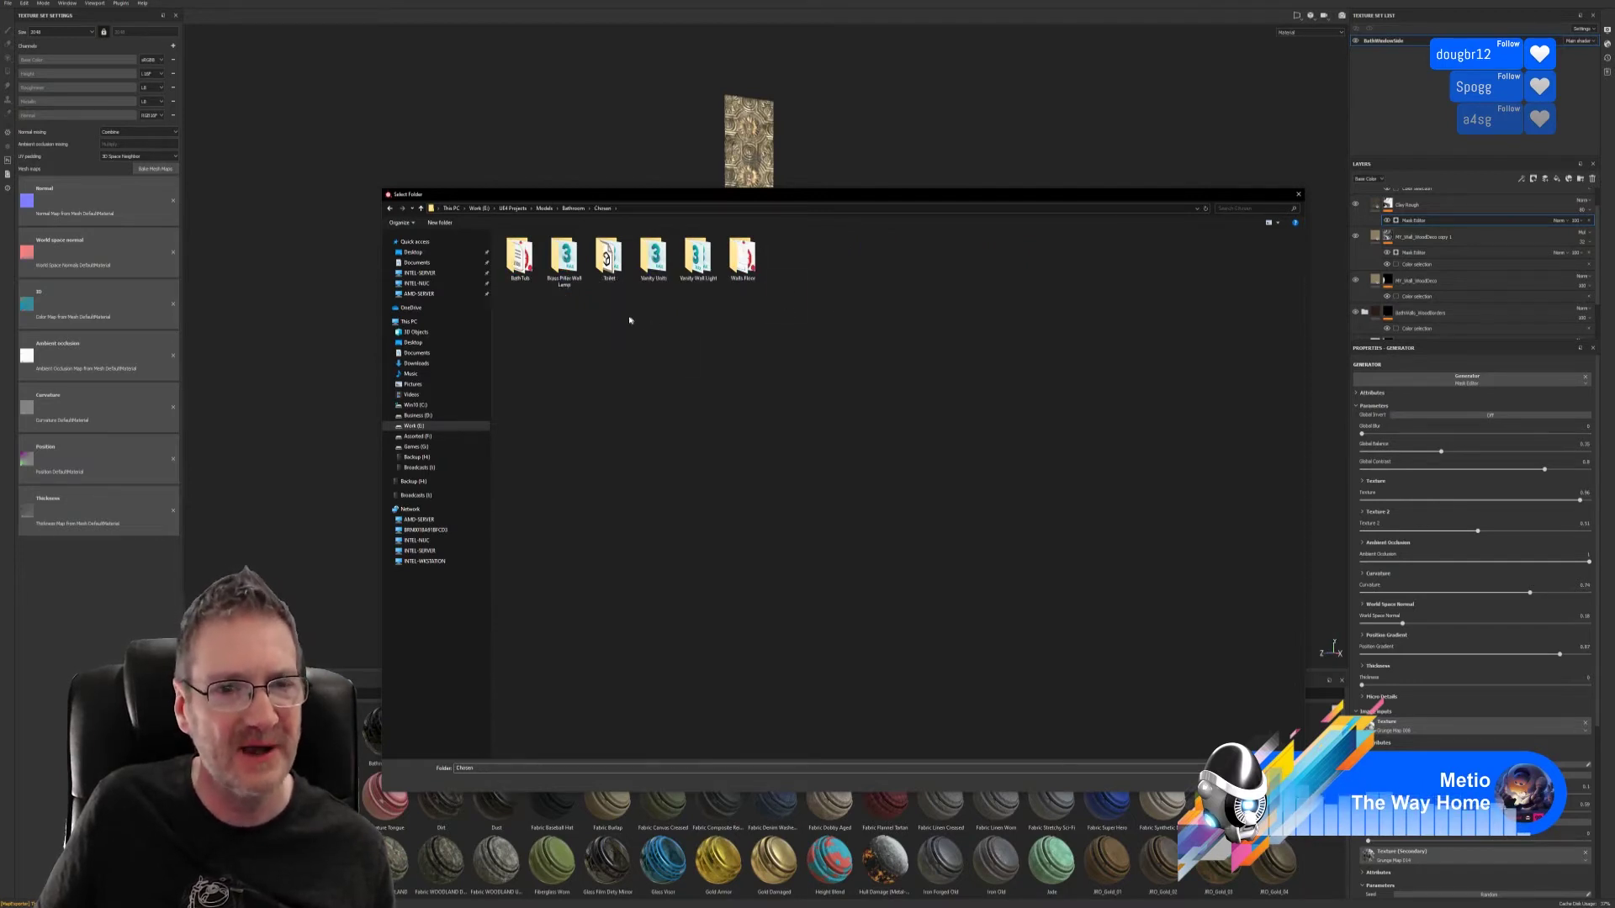
key(w)
key(Return)
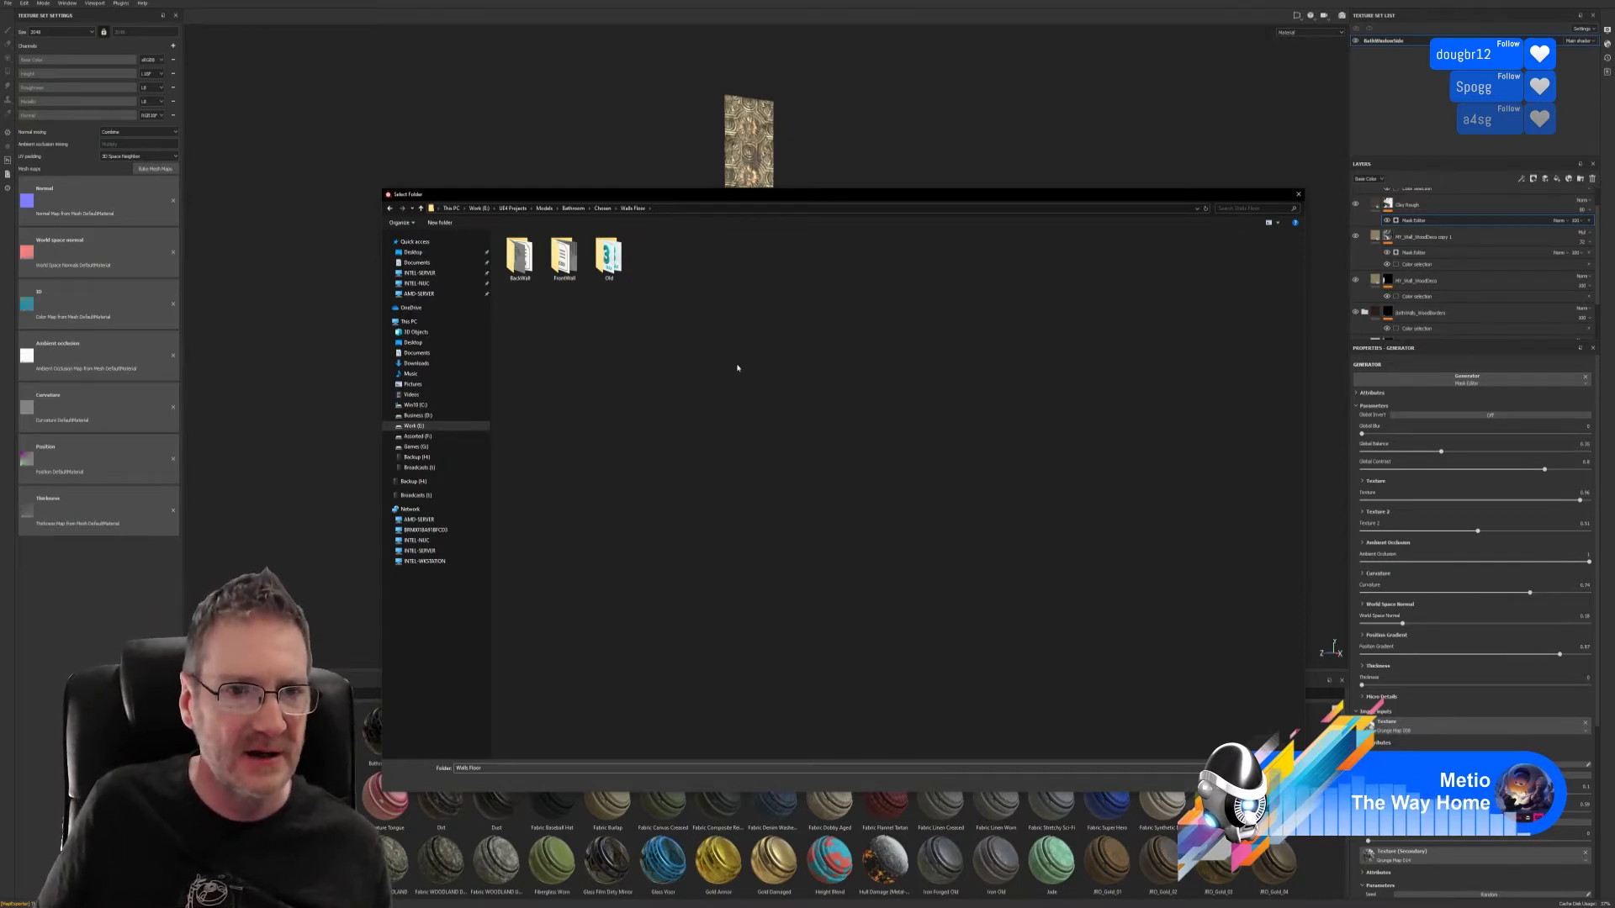
- Create a folder named WindowSide inside Walls Floor and choose it as the export destination
right_click(643, 365)
mouse_move(690, 466)
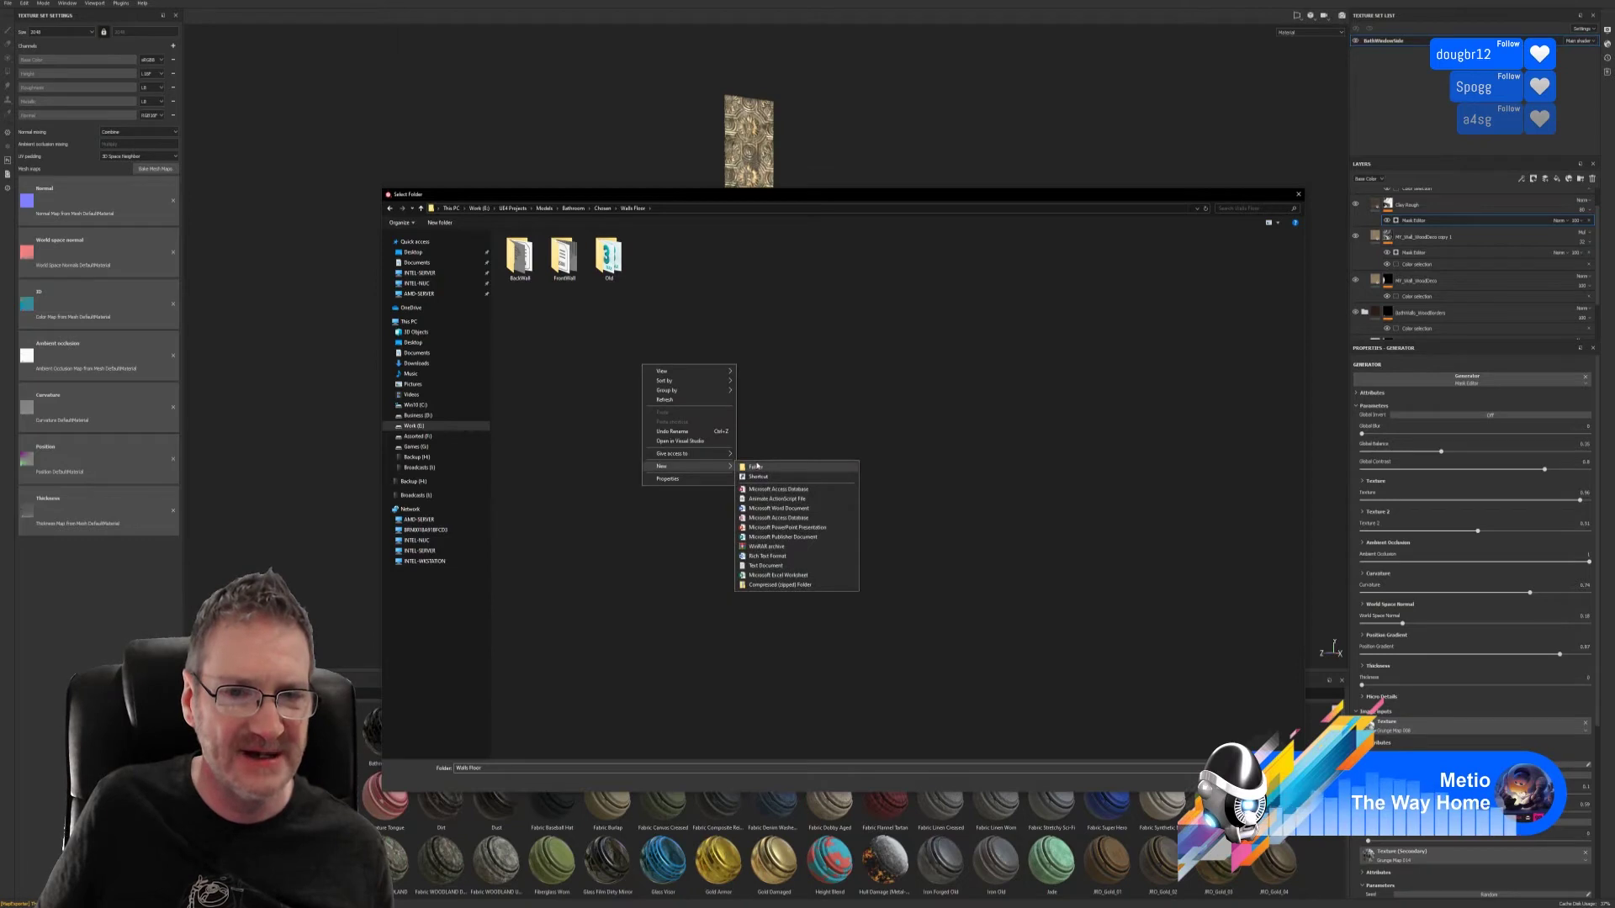
click(756, 466)
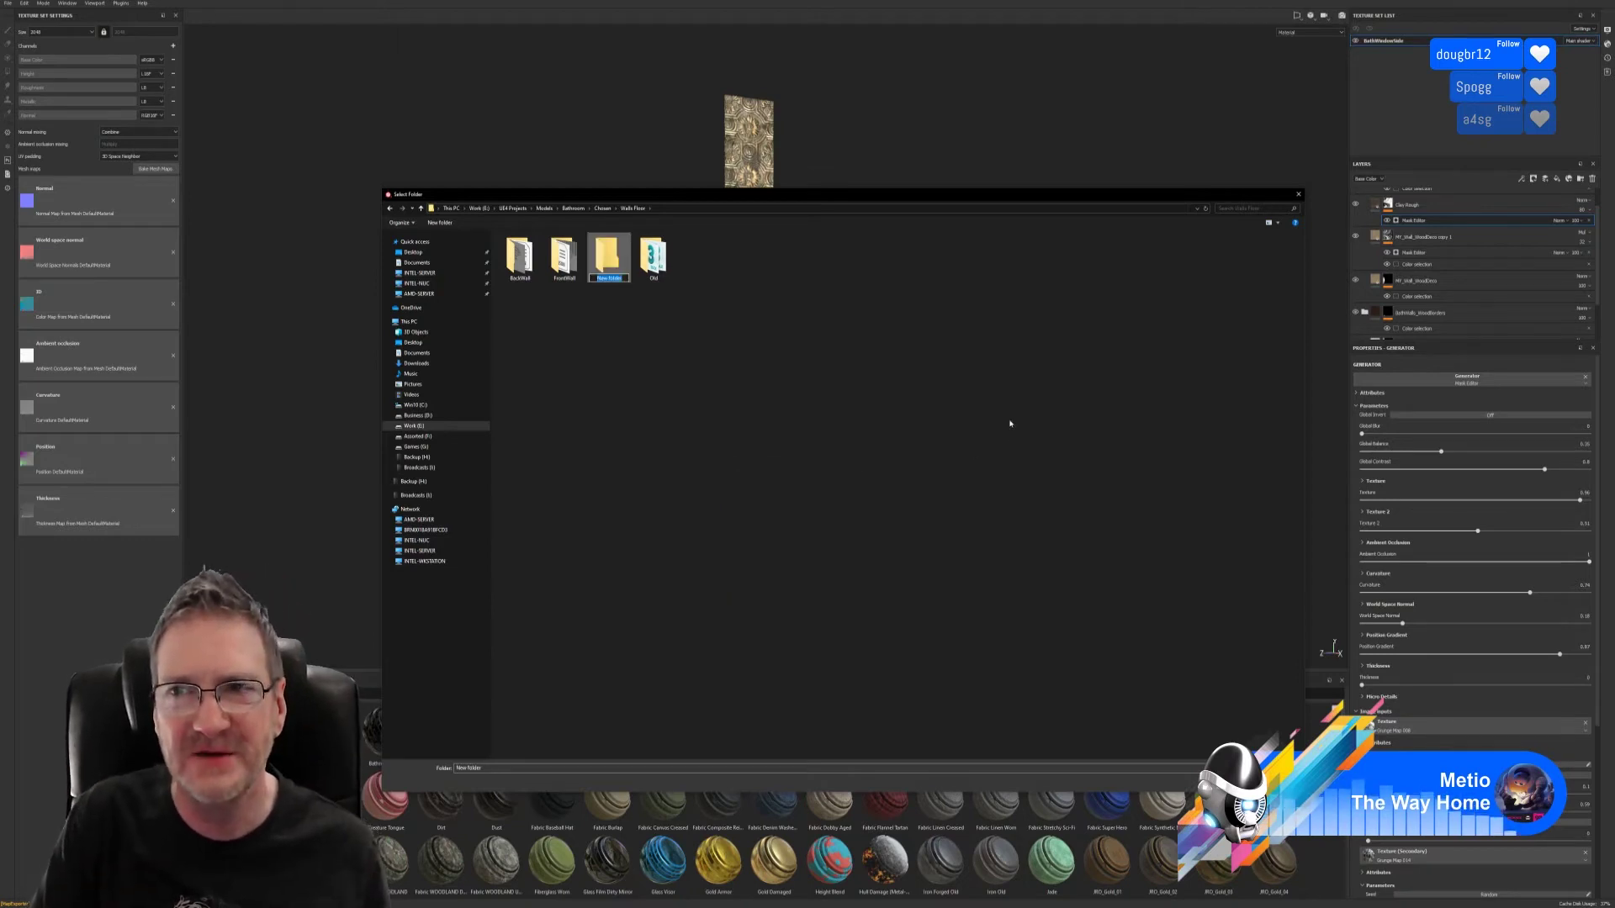
text(Window)
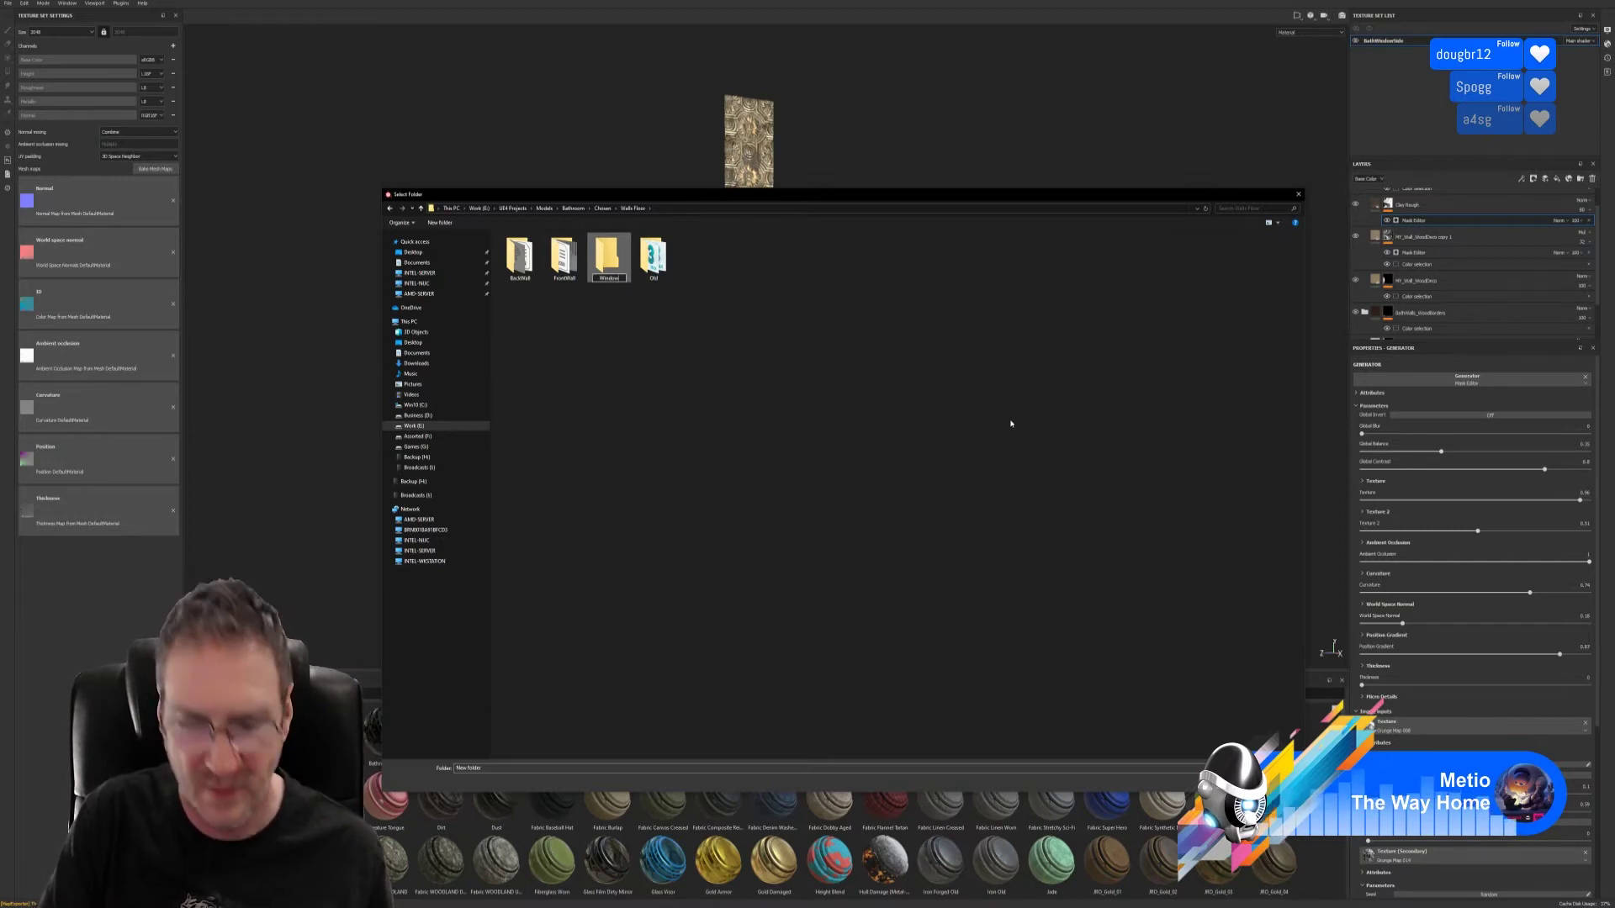
text(Side)
key(Return)
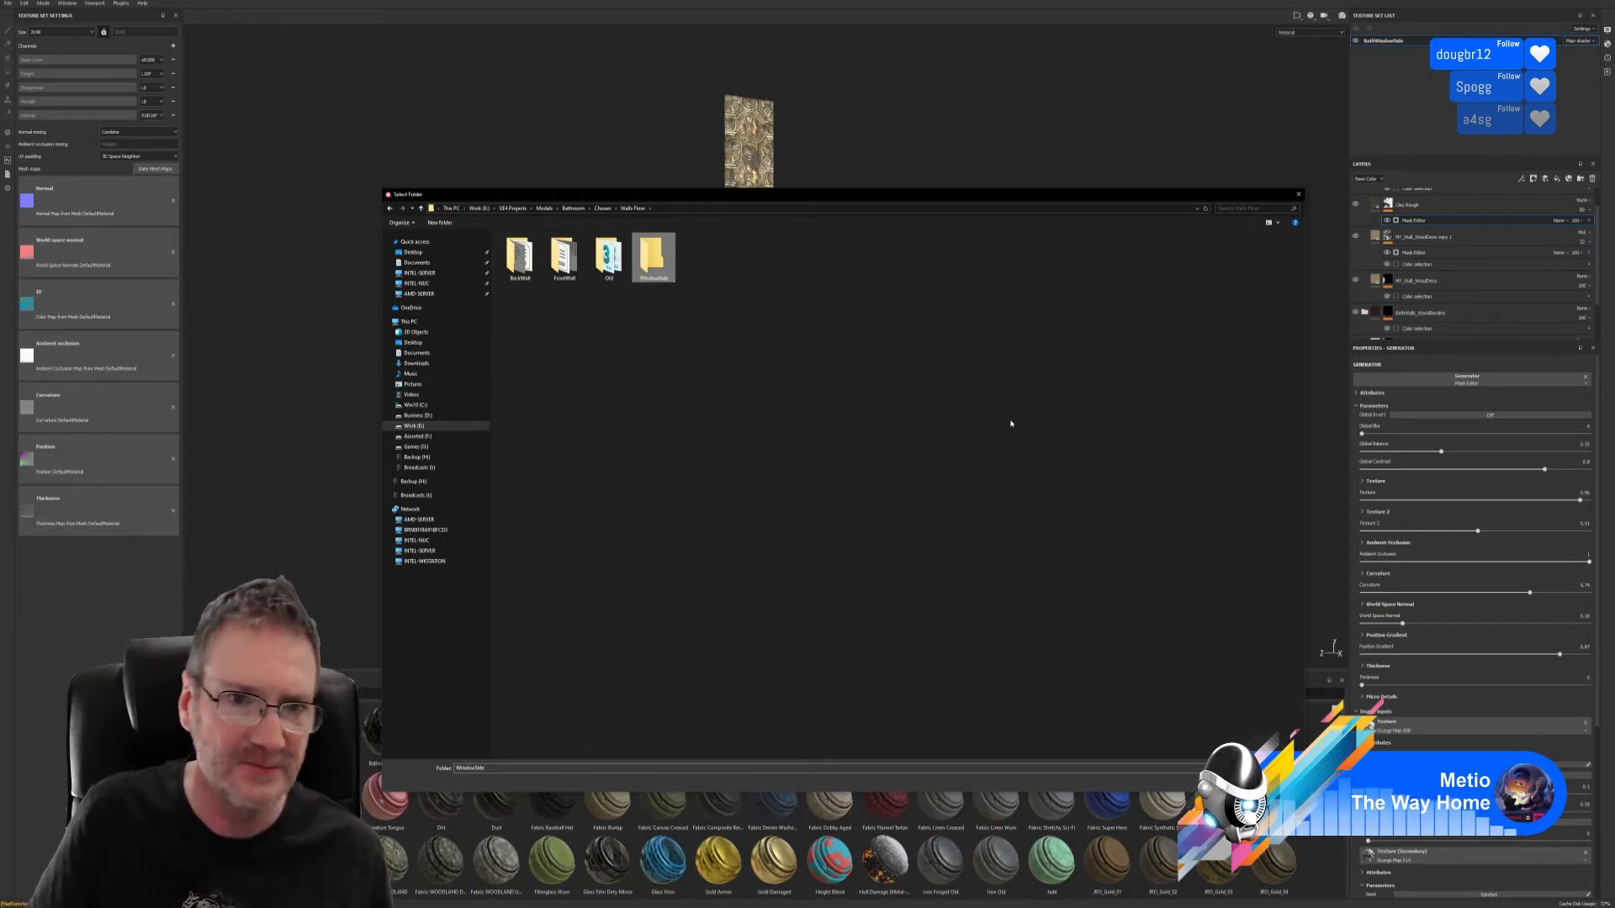
double_click(654, 257)
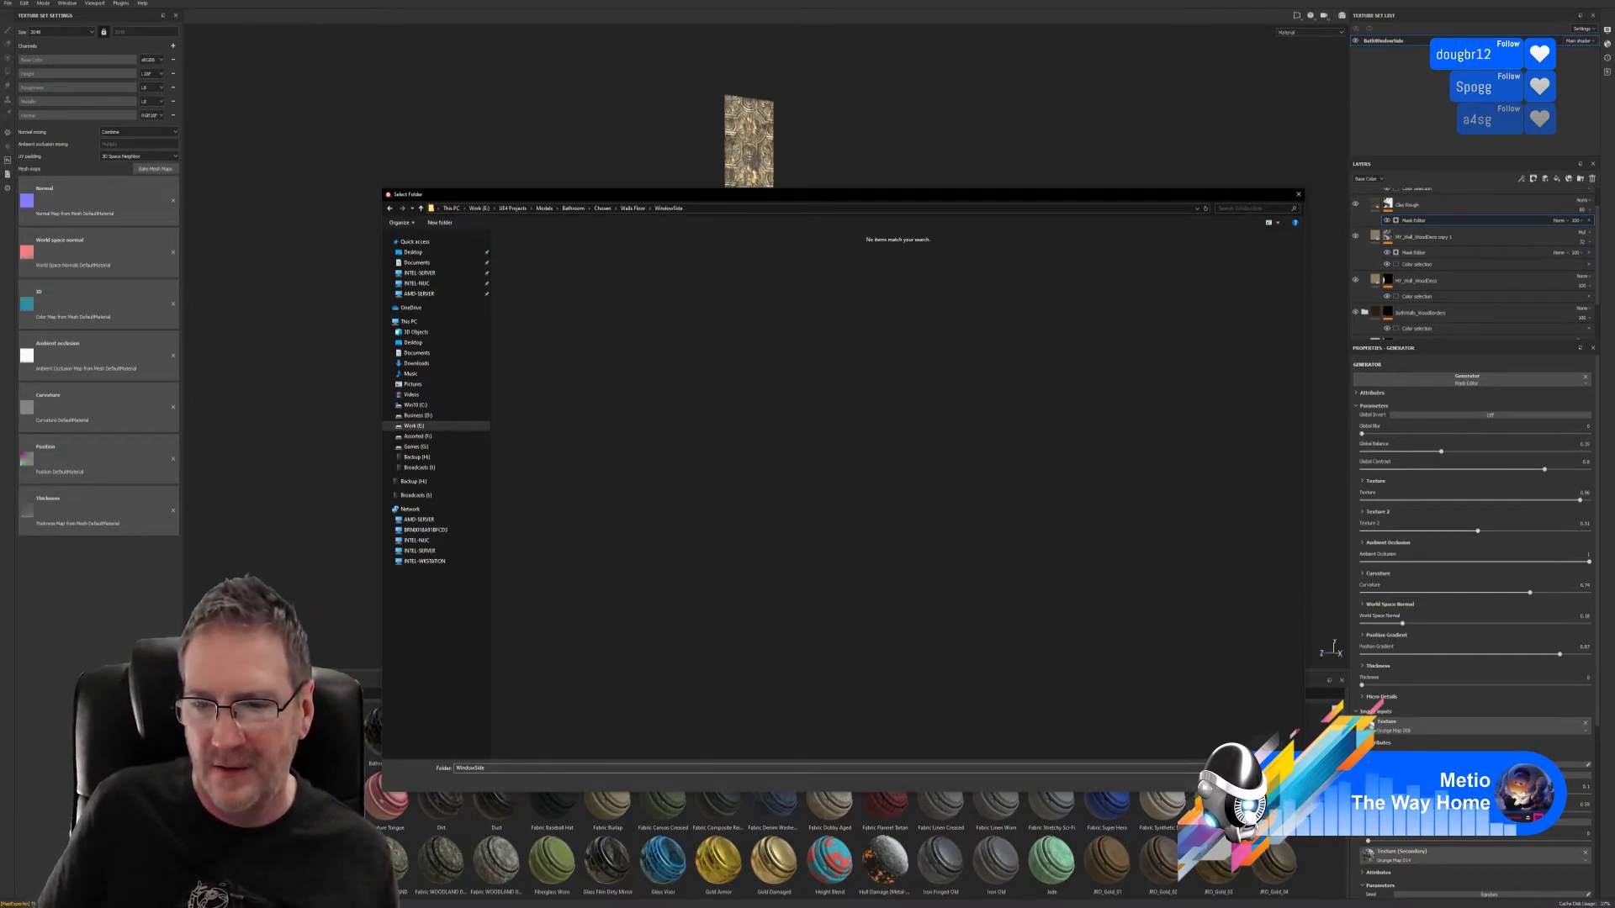
click(1230, 782)
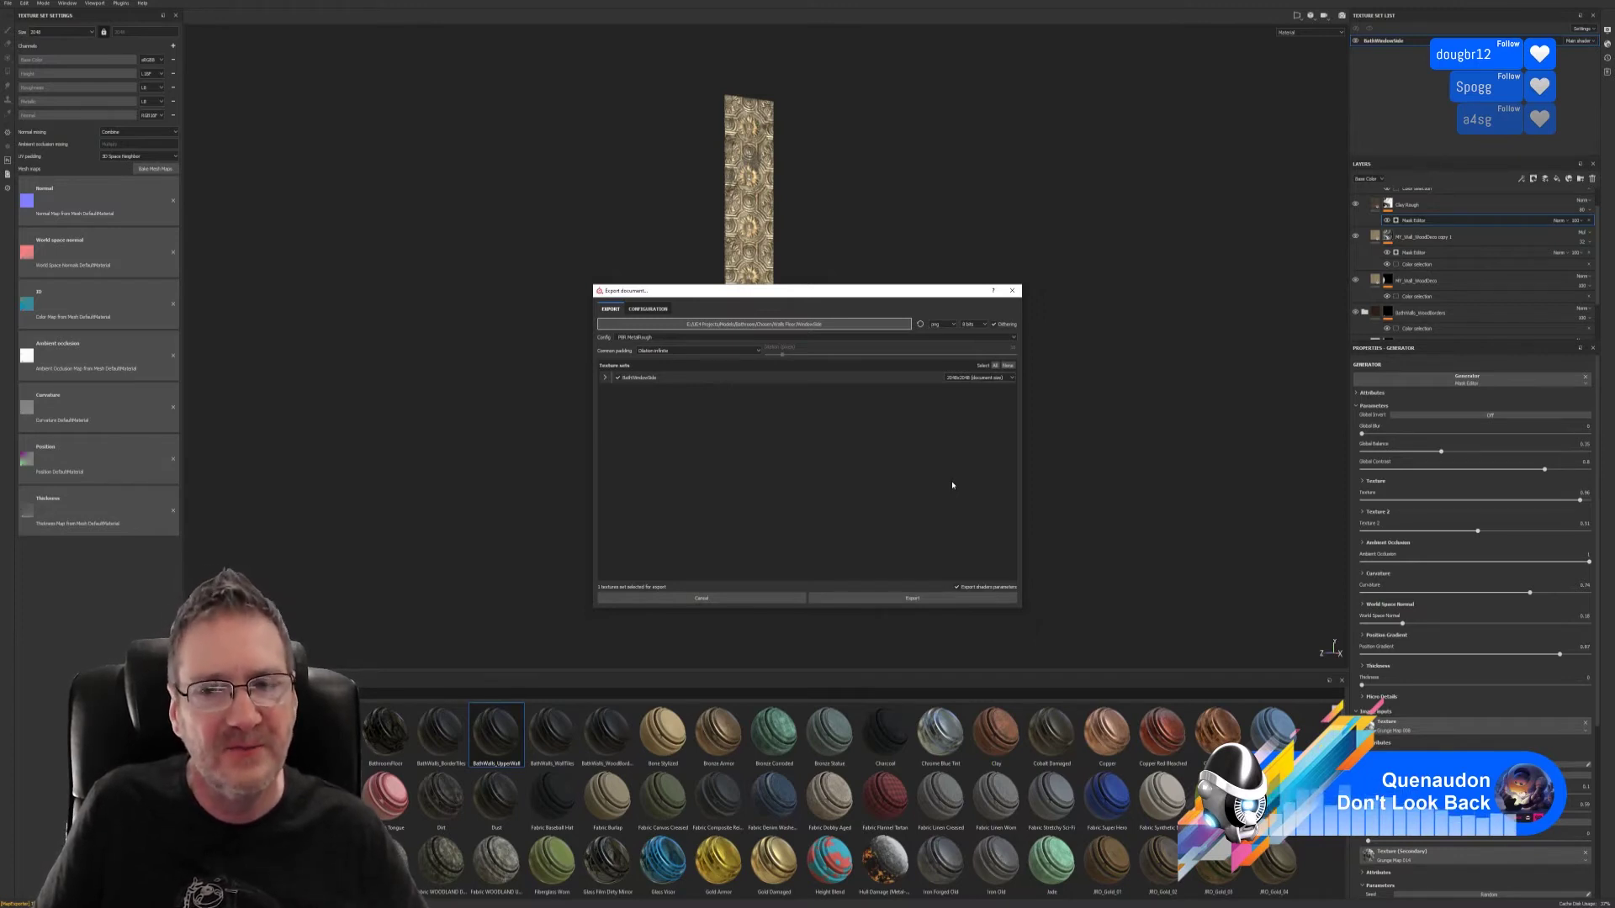
- Export the wall's texture maps and check the exported files in the WindowSide folder
click(913, 598)
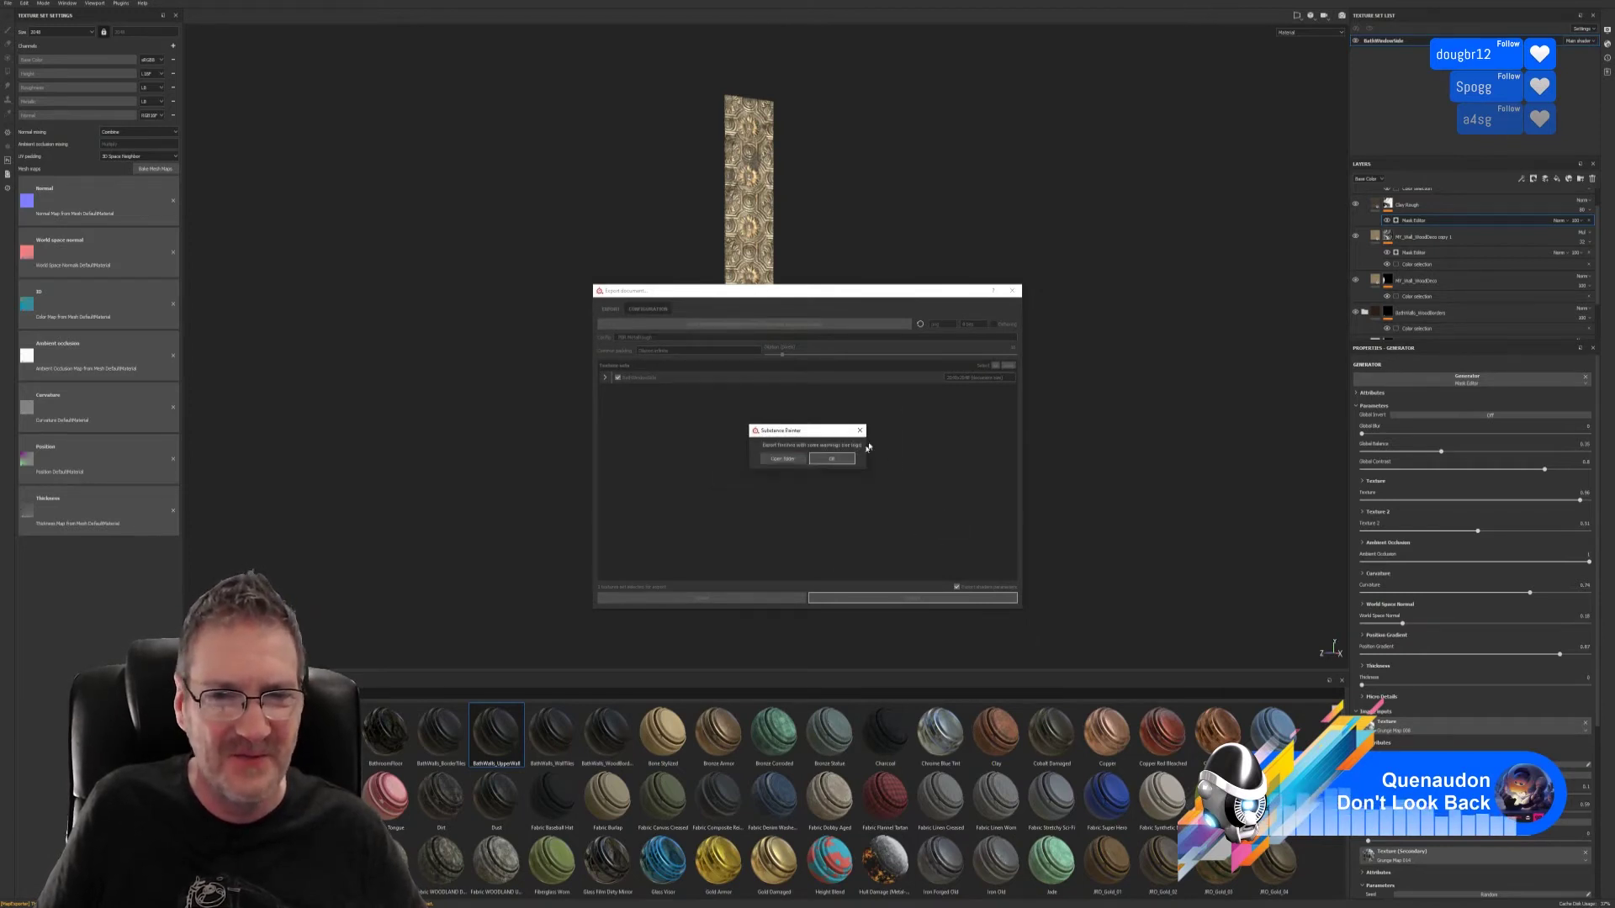
click(782, 458)
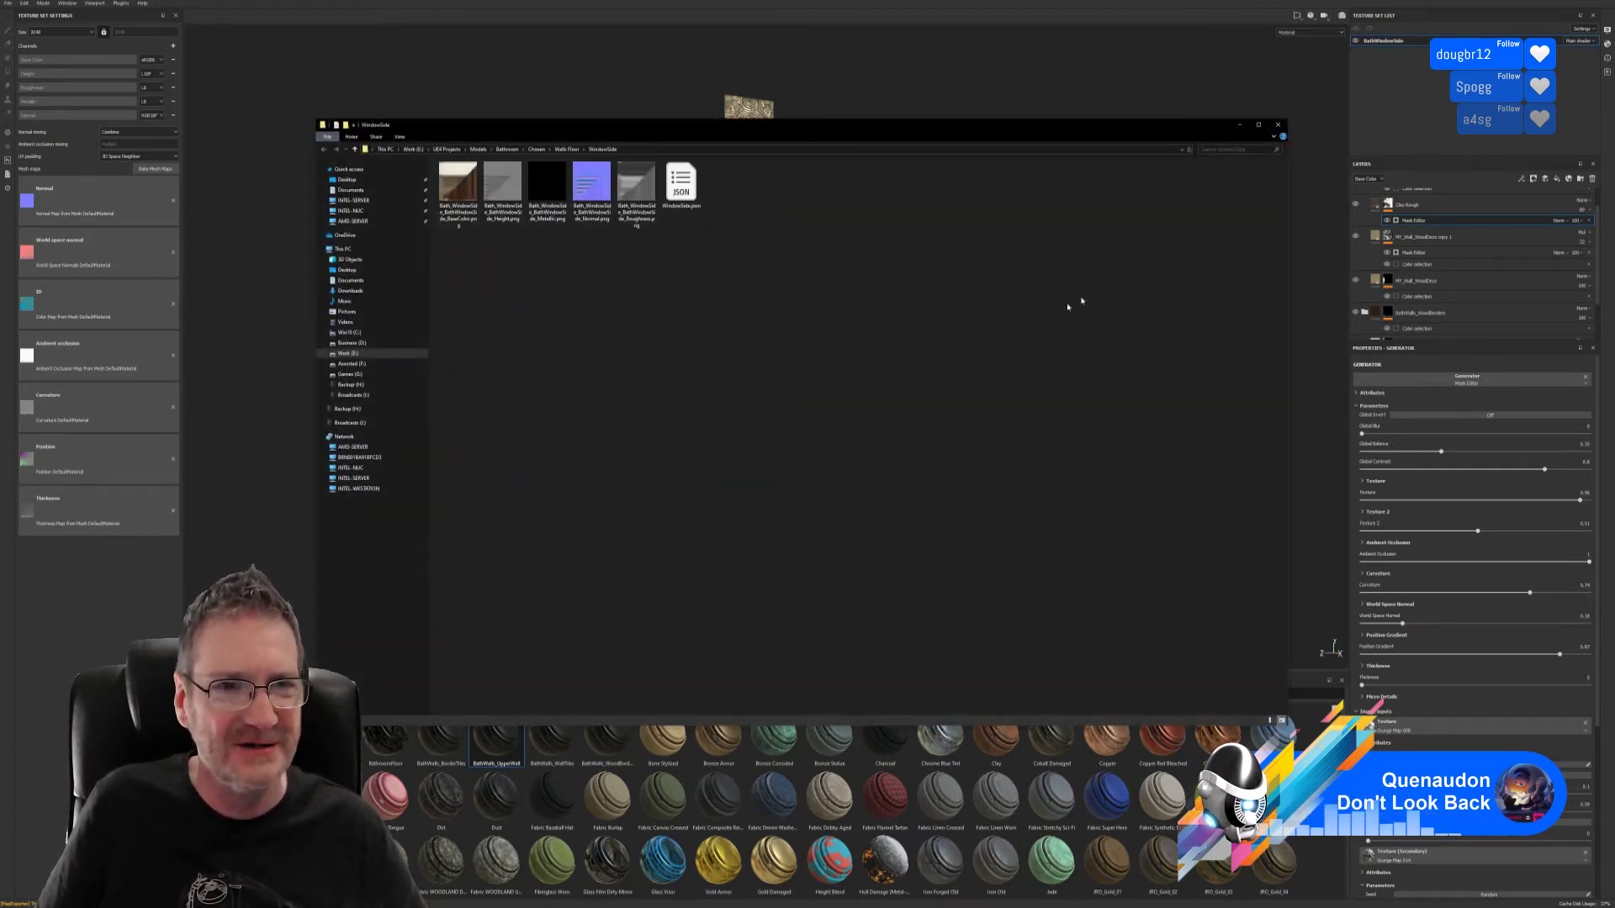
click(1276, 125)
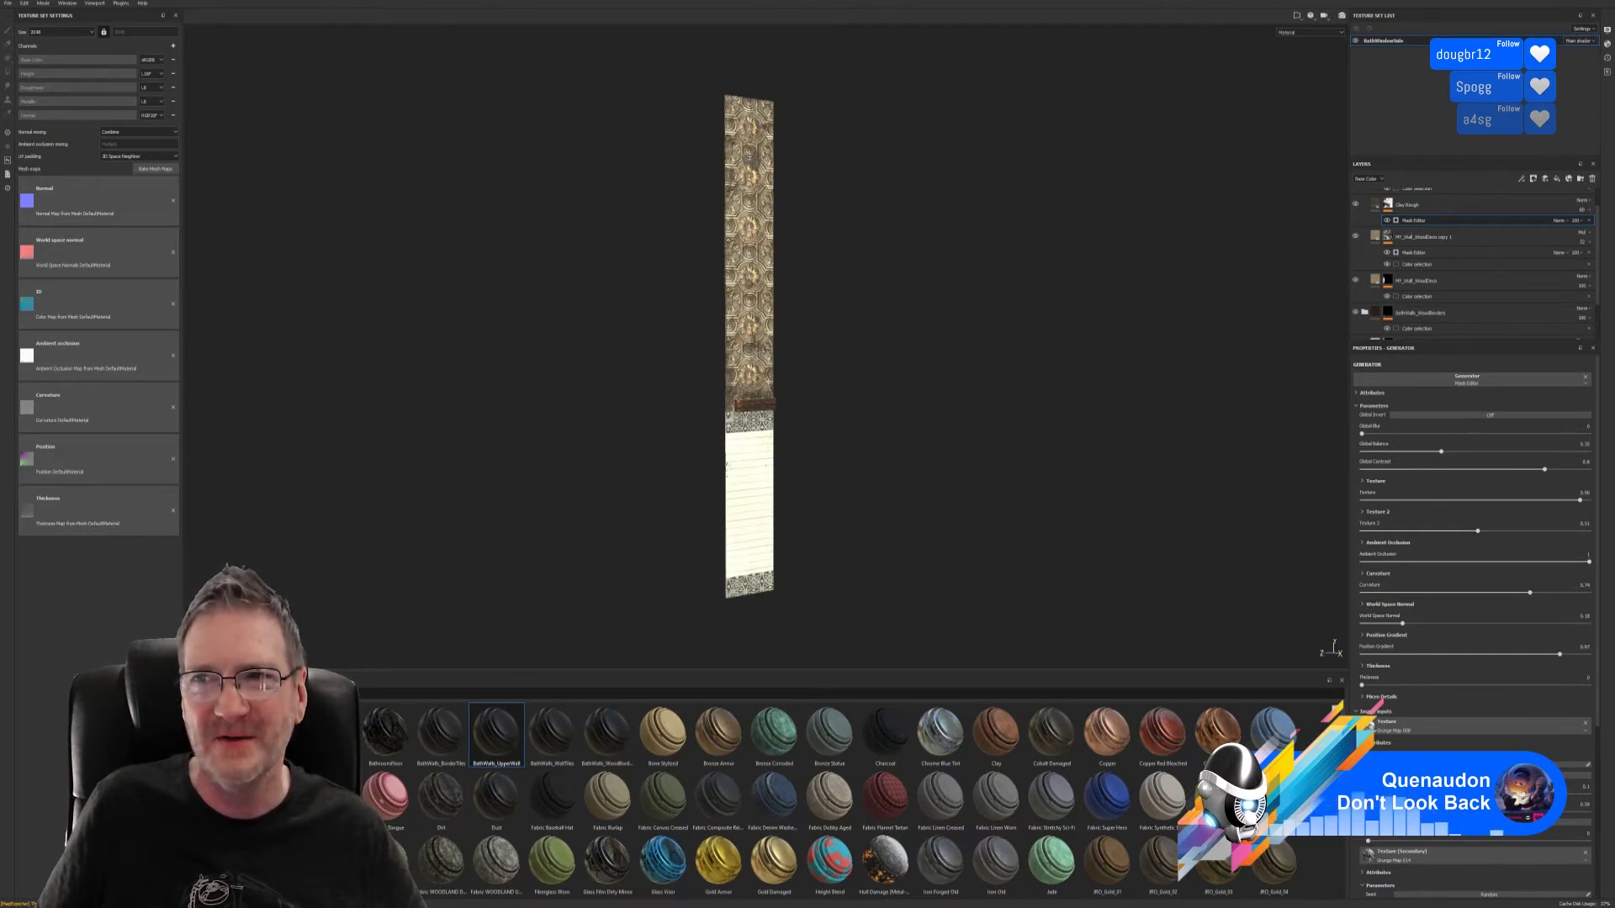
- Switch to 3ds Max and end the isolation of the narrow wall strip to show the whole bathroom
key(super+d)
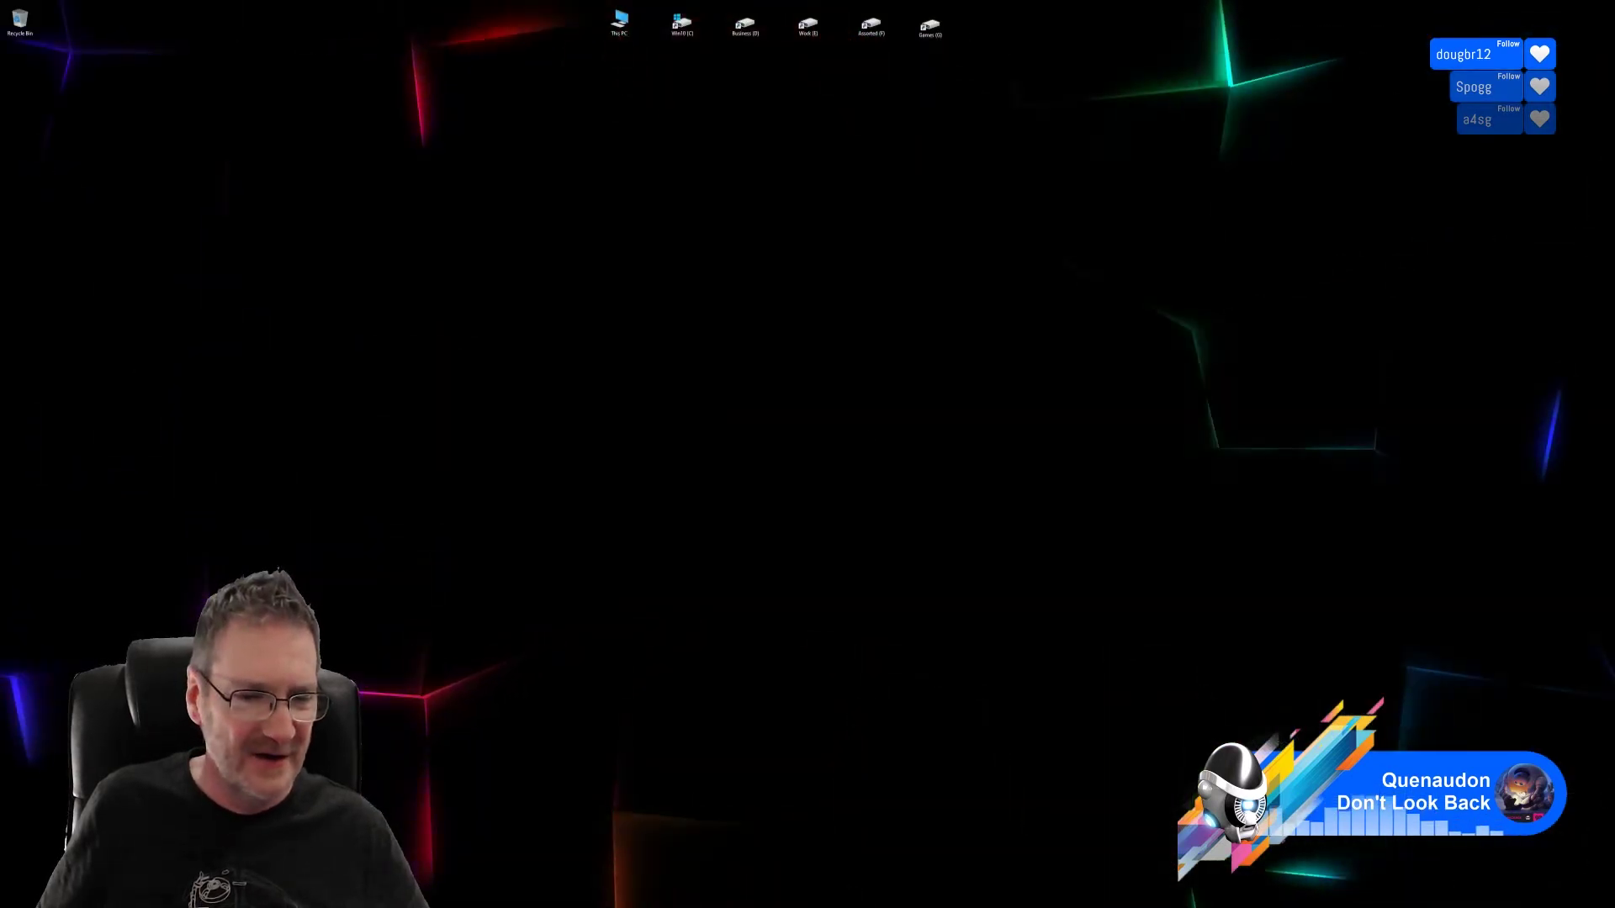
key(alt+Tab)
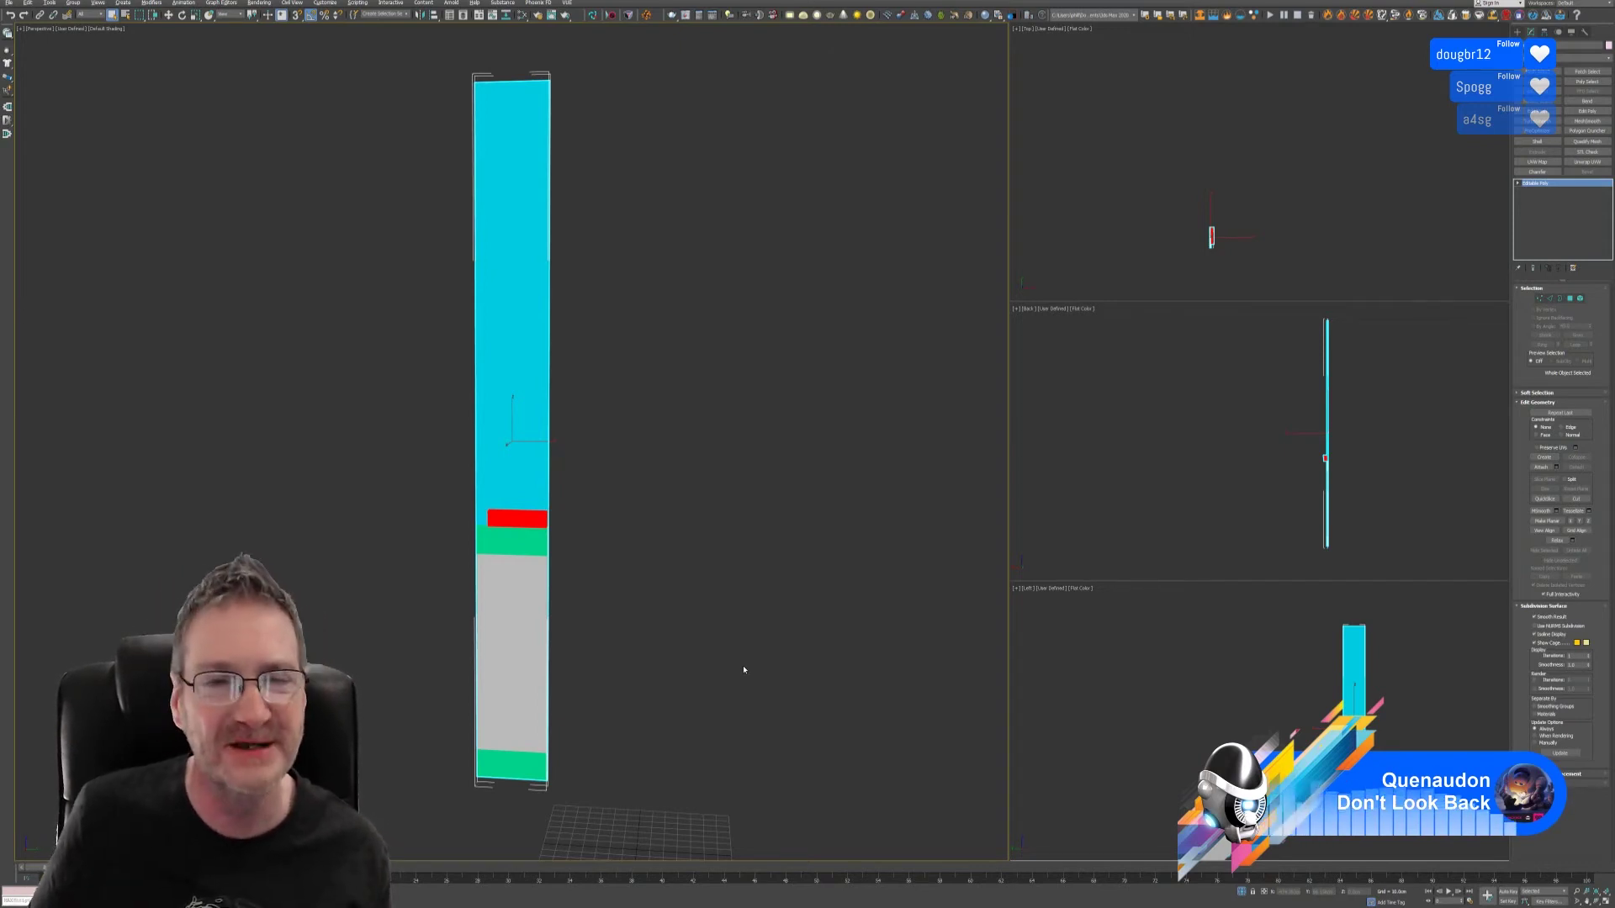
click(1242, 892)
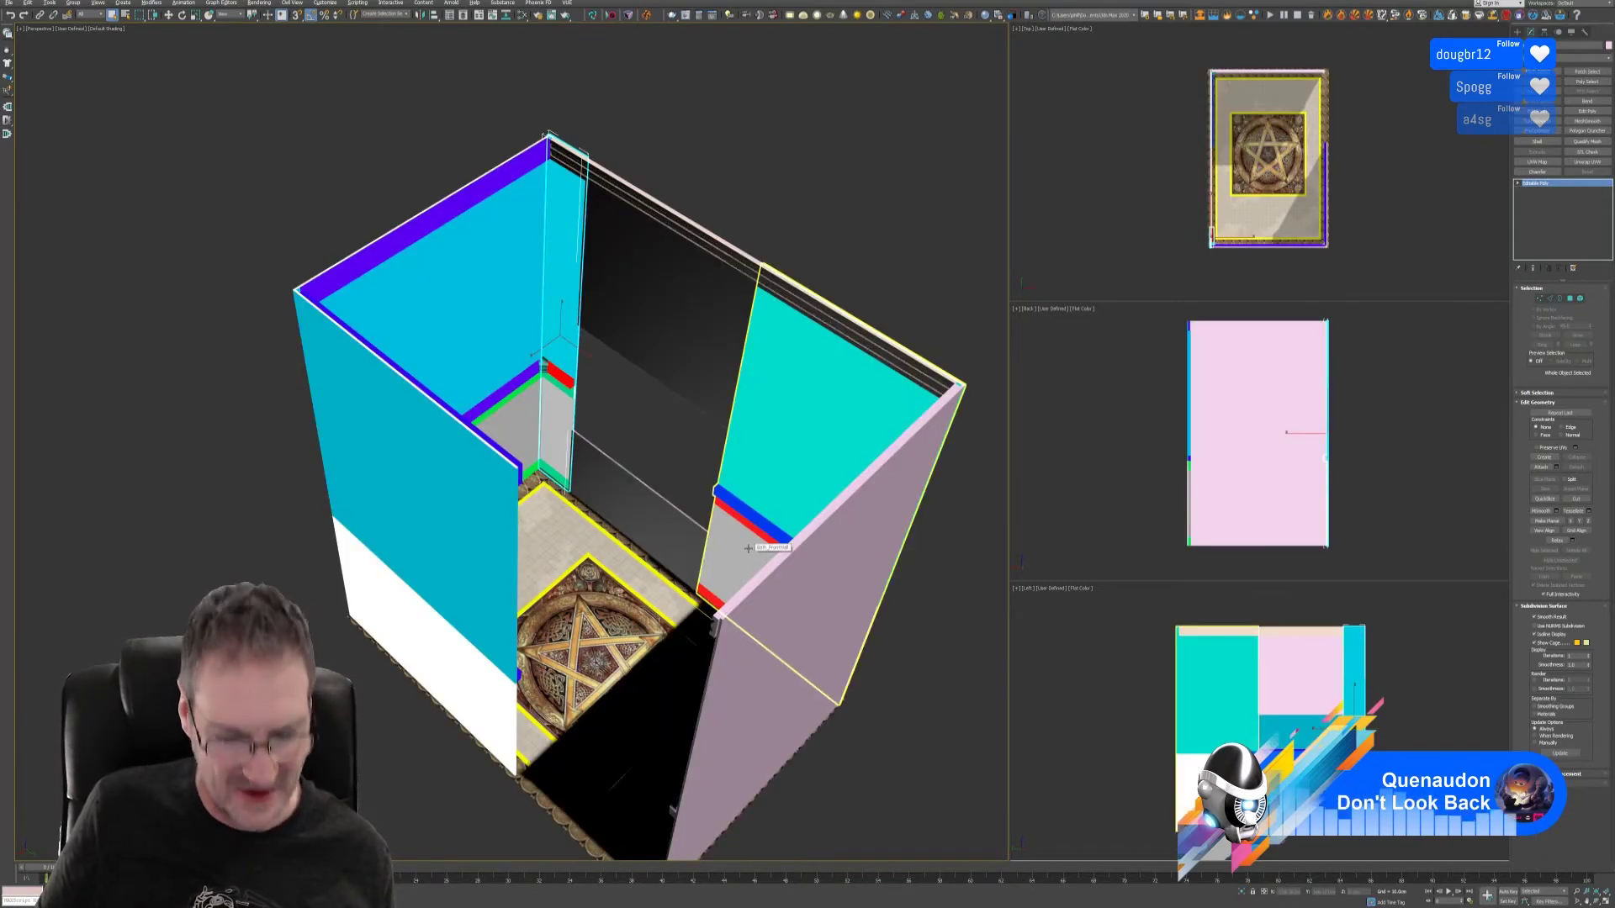
alt+middle_drag(803, 240, 711, 240)
alt+middle_drag(741, 240, 746, 241)
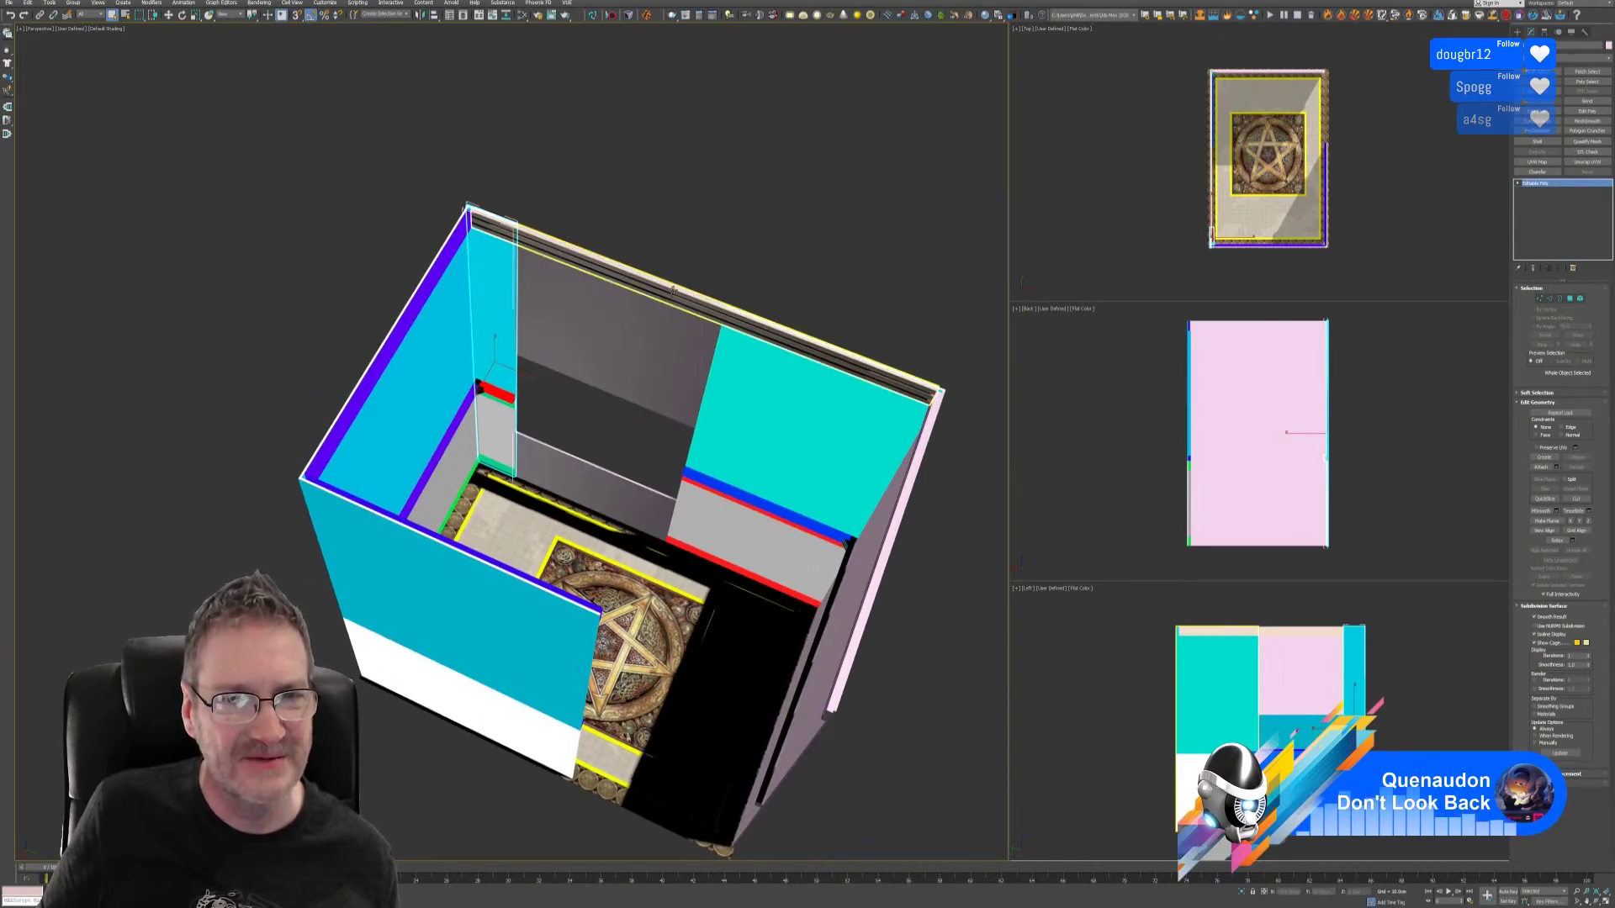
- Select the low wall panel beneath the window opening and isolate it
click(603, 499)
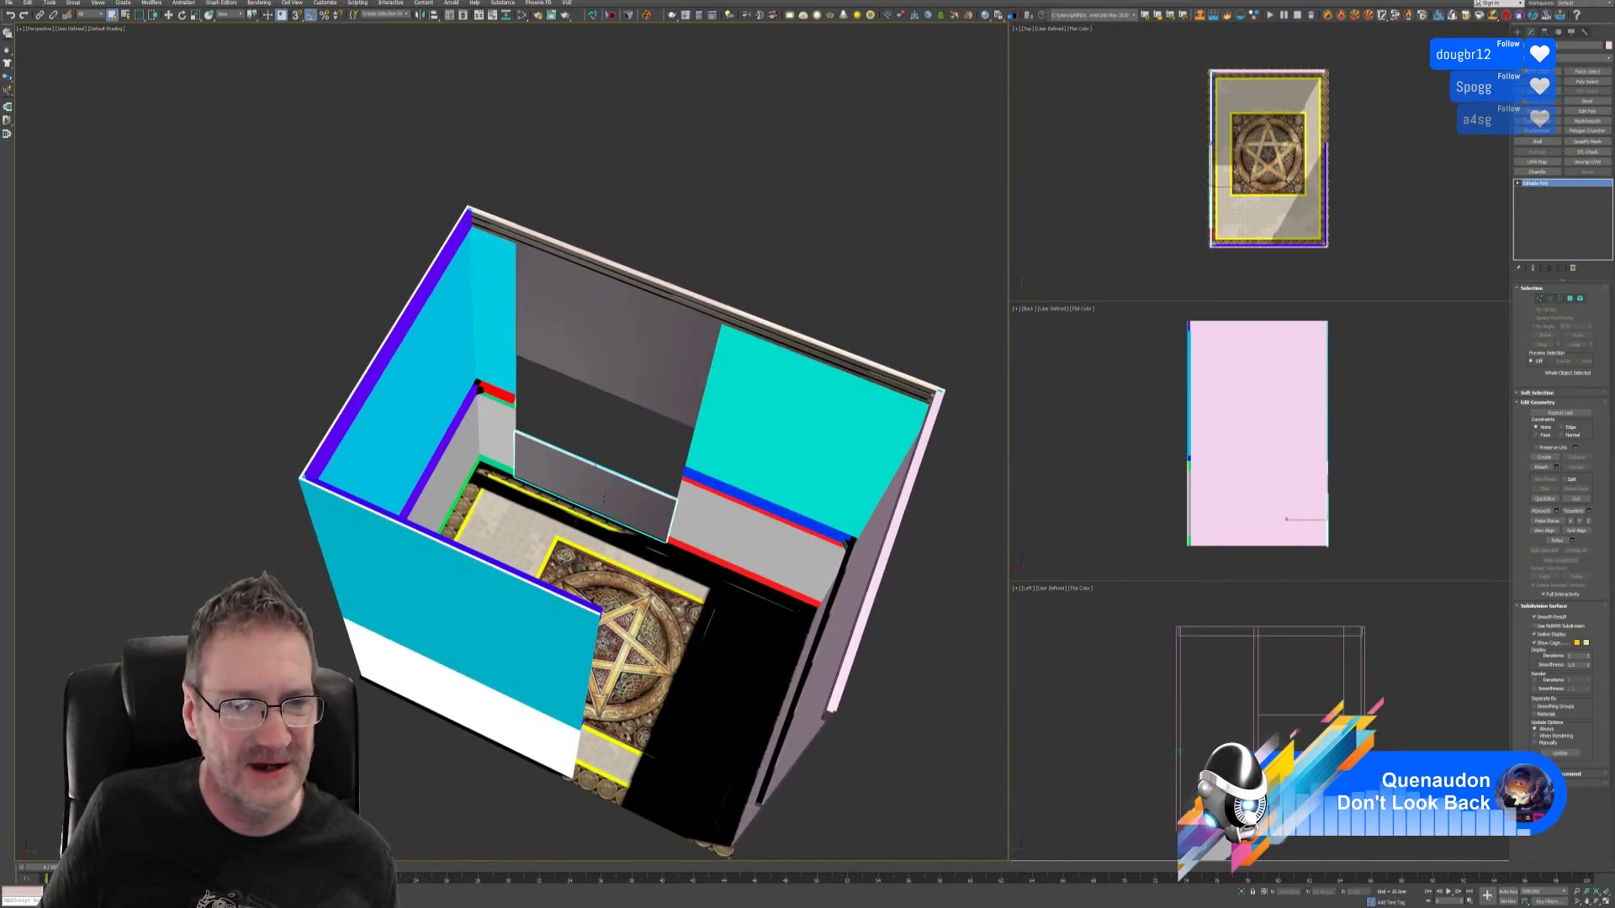
scroll(607, 509, up, 4)
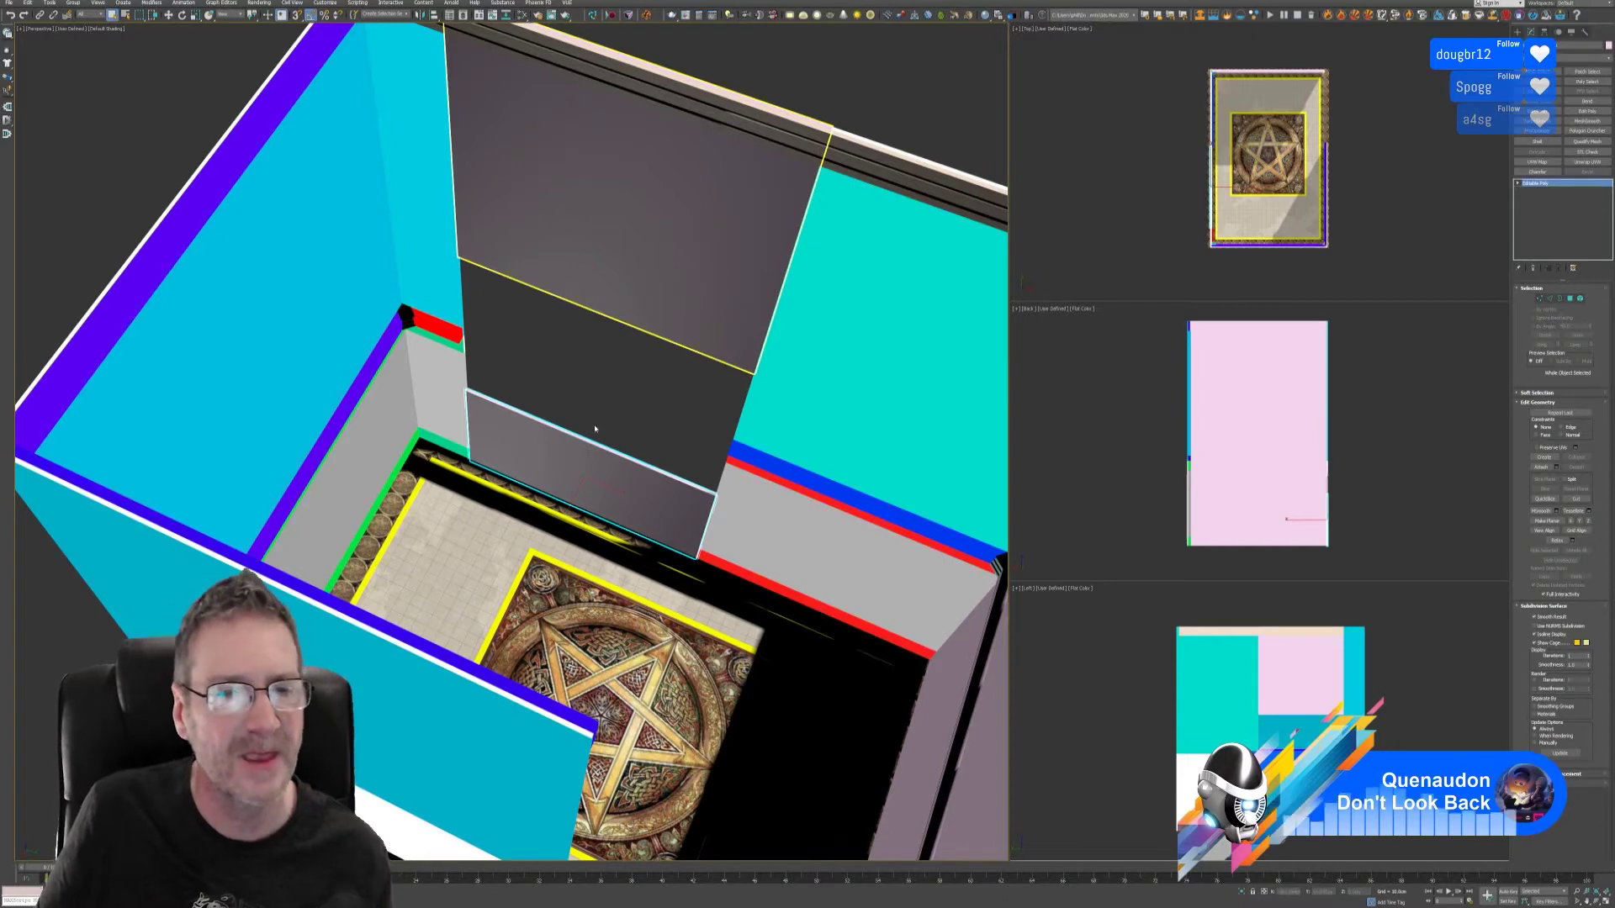
key(alt+q)
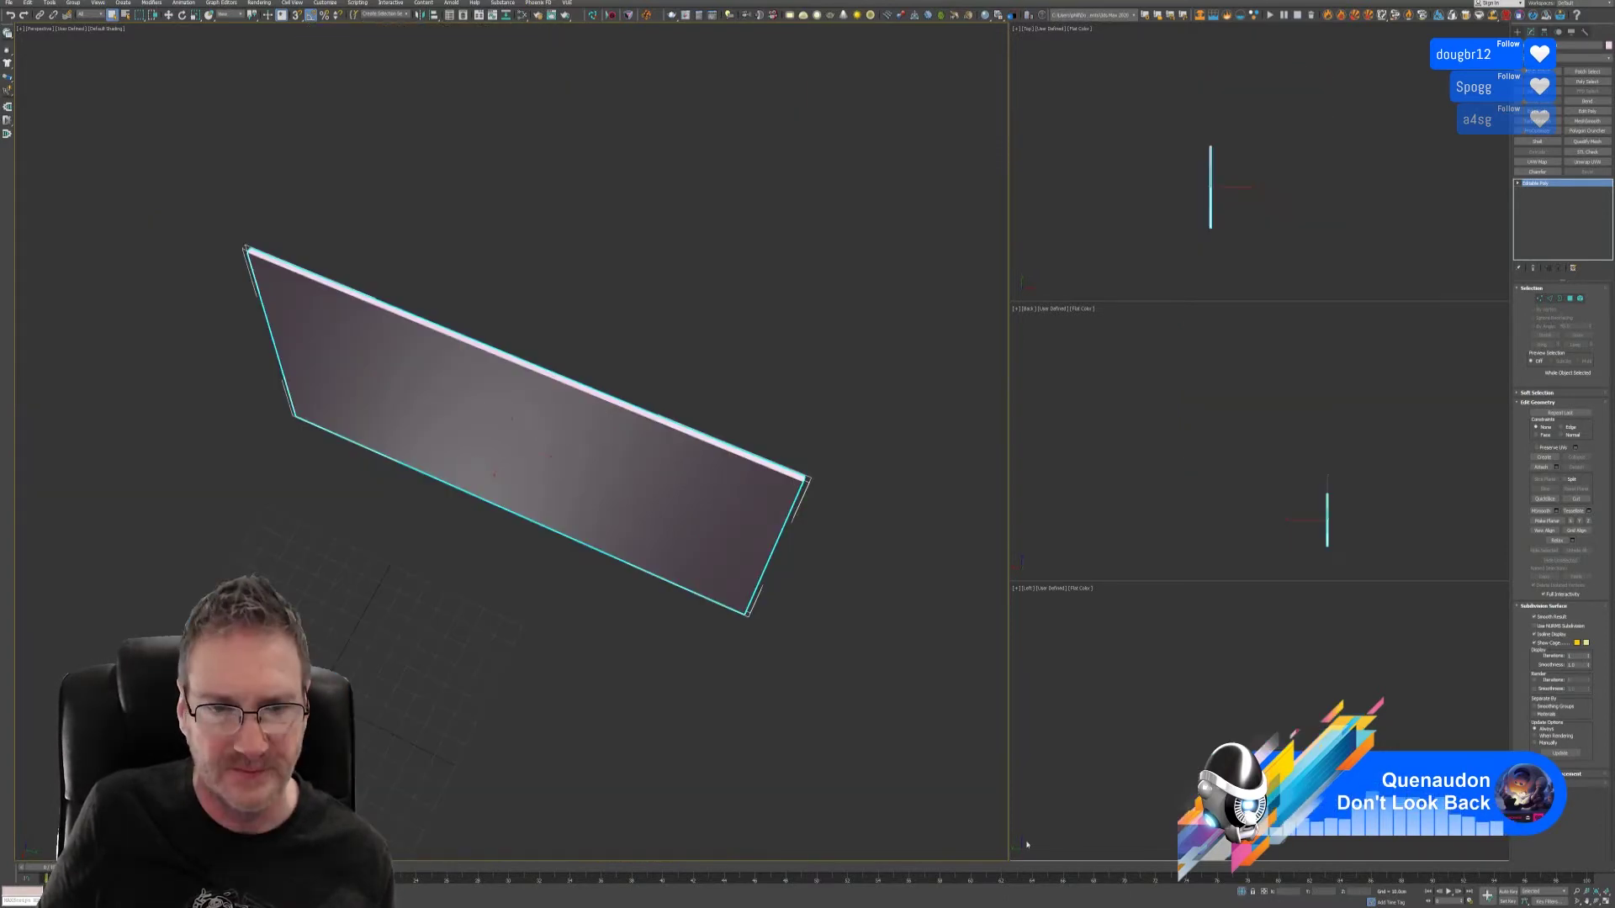
alt+middle_drag(640, 690, 684, 656)
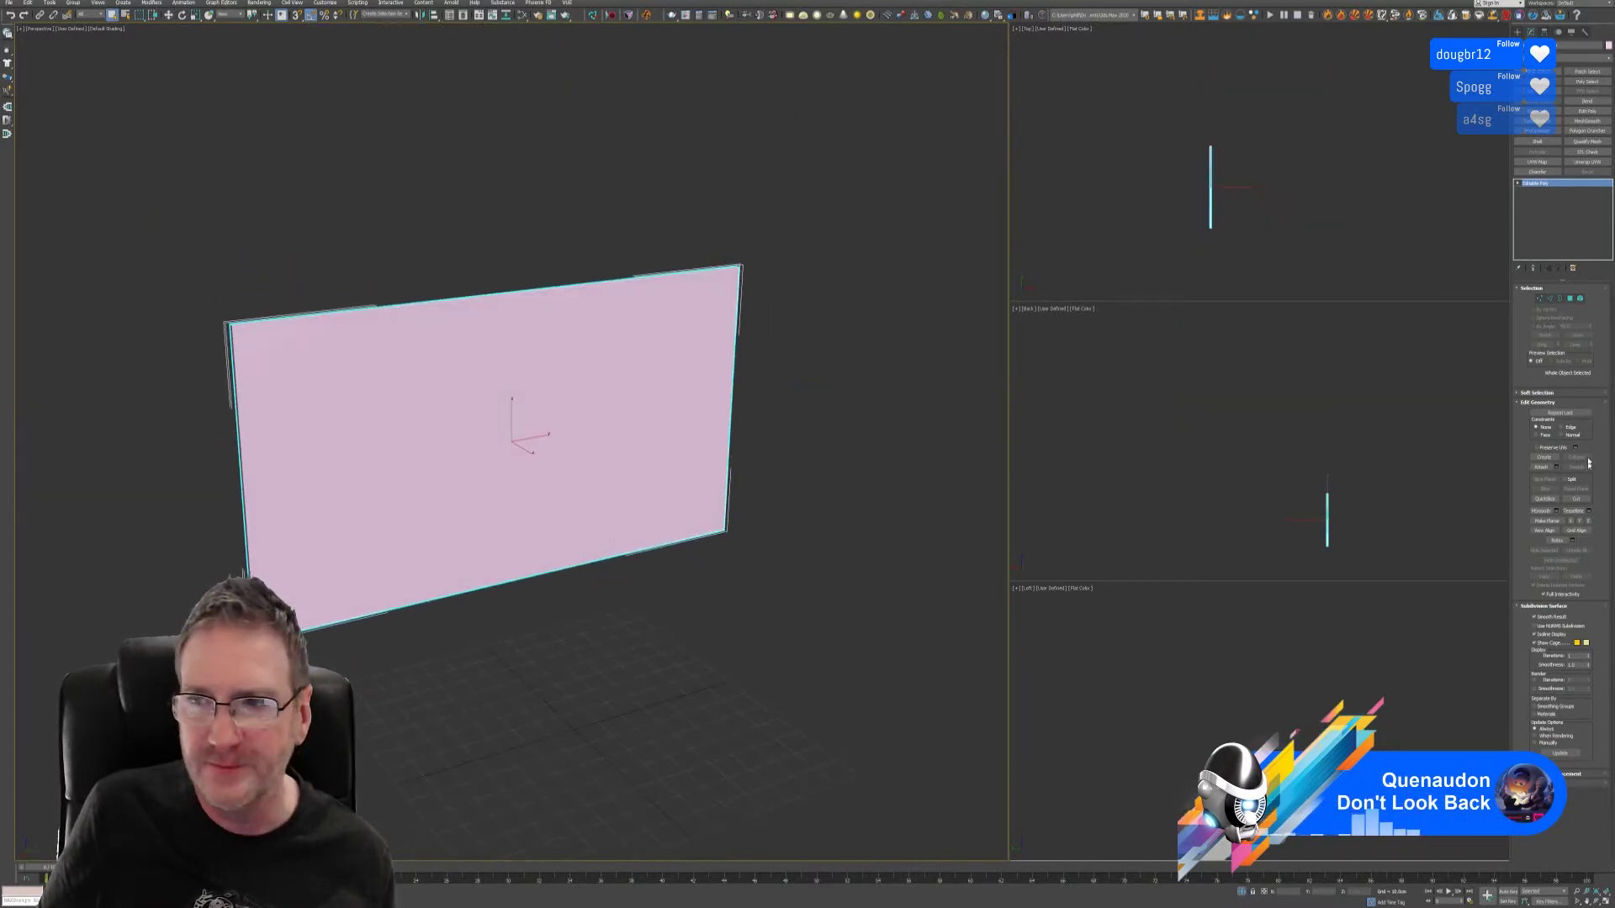
- Select the polygons of the panel's large upper section and set their vertex color to light grey
click(1569, 299)
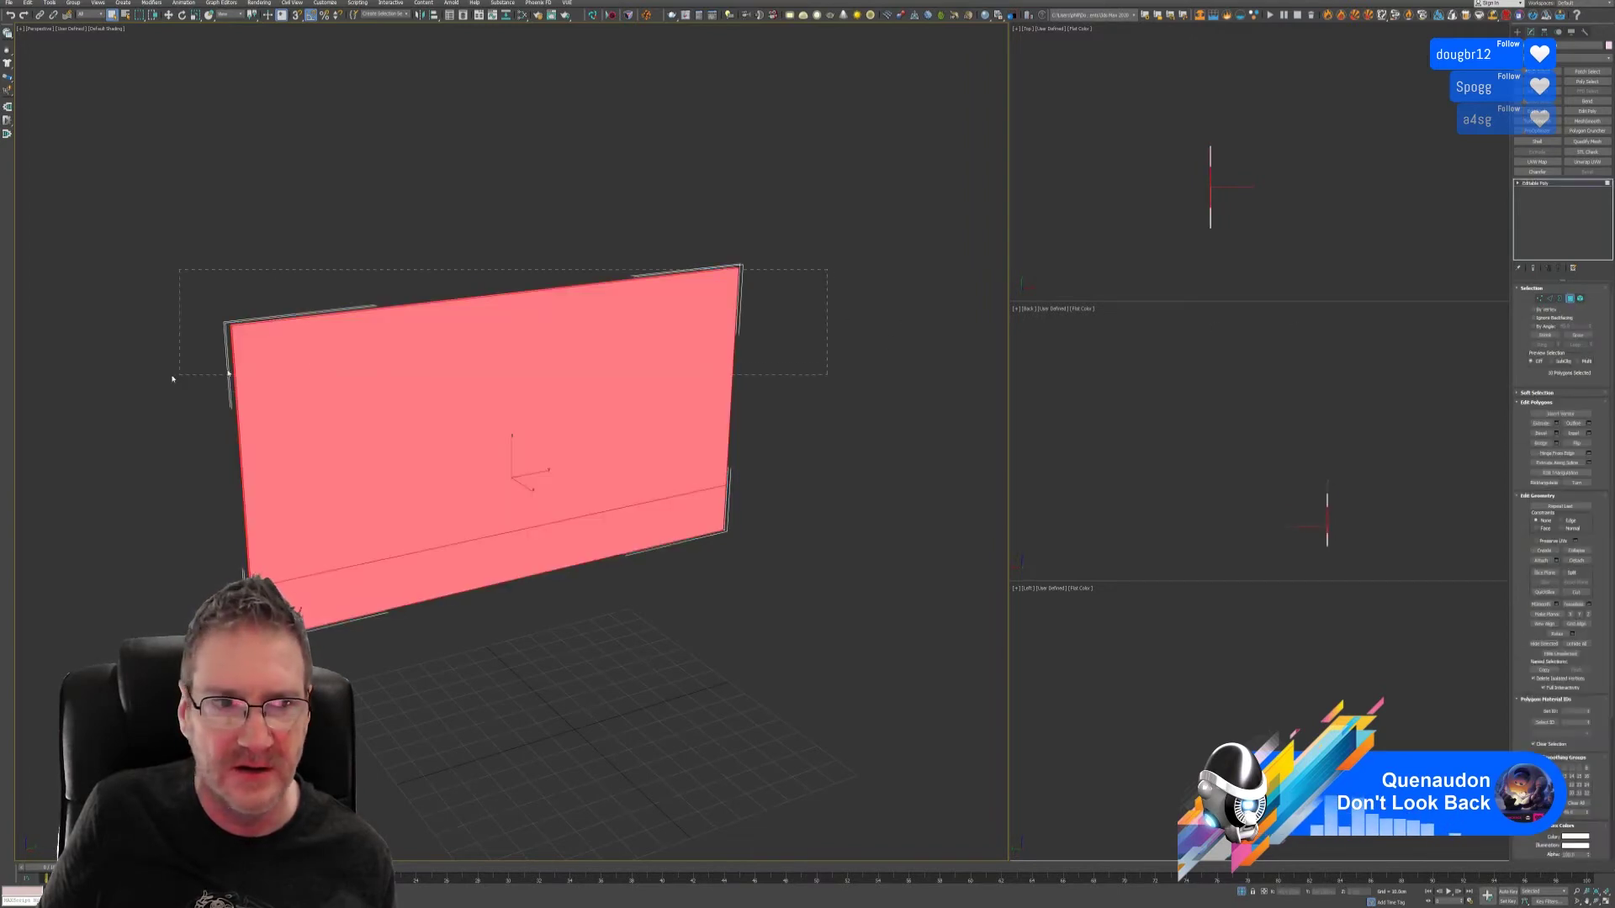
drag(172, 379, 140, 383)
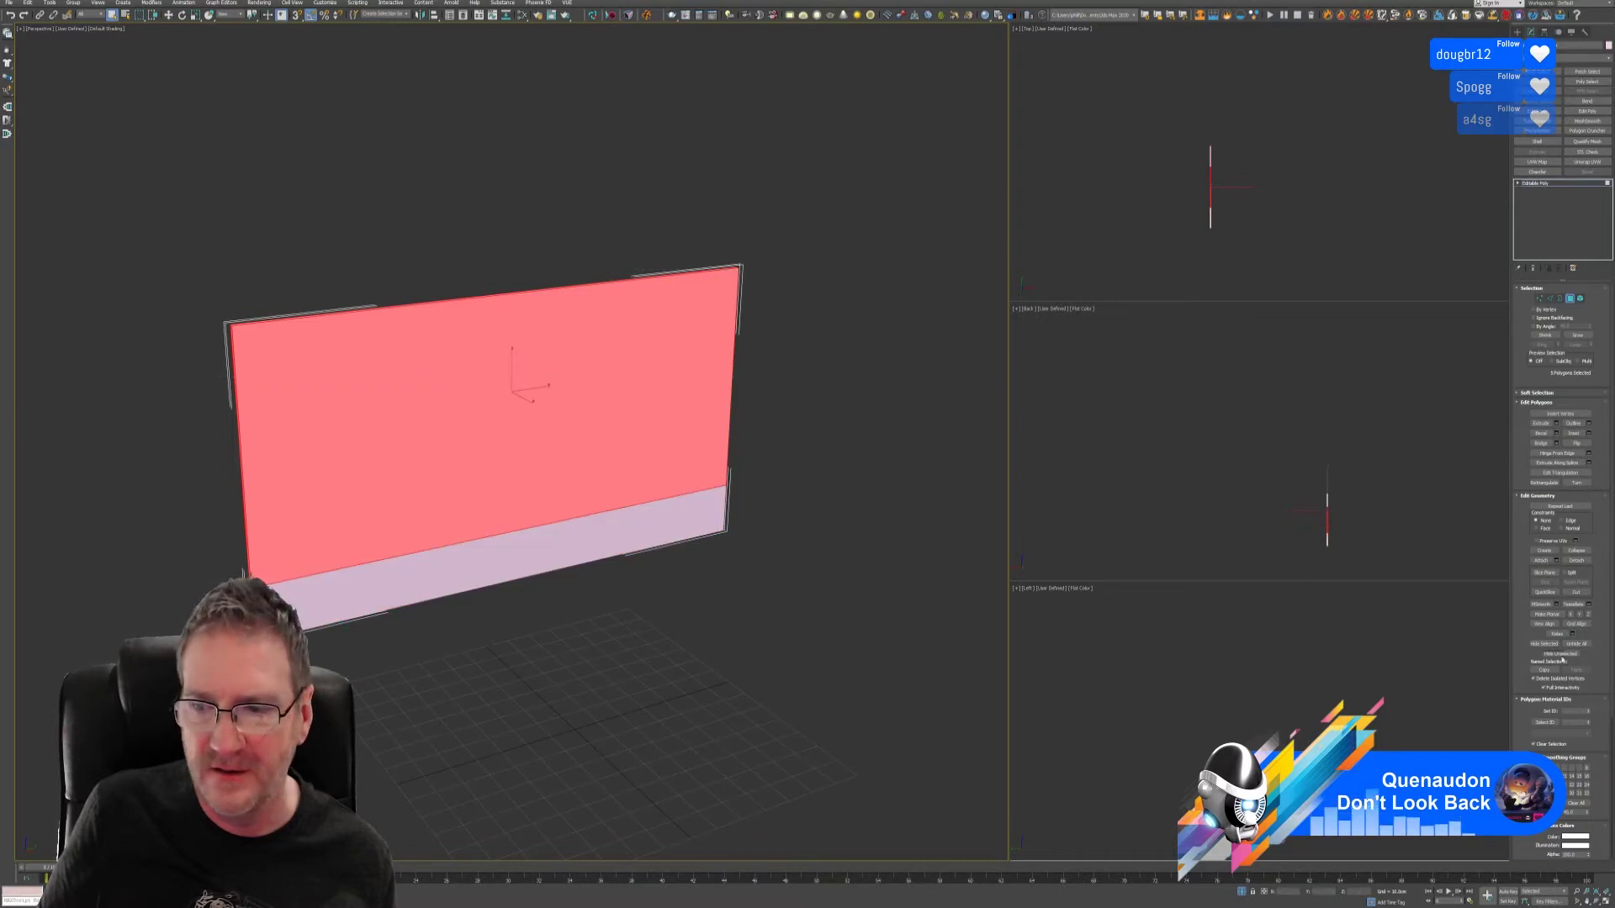
click(1573, 836)
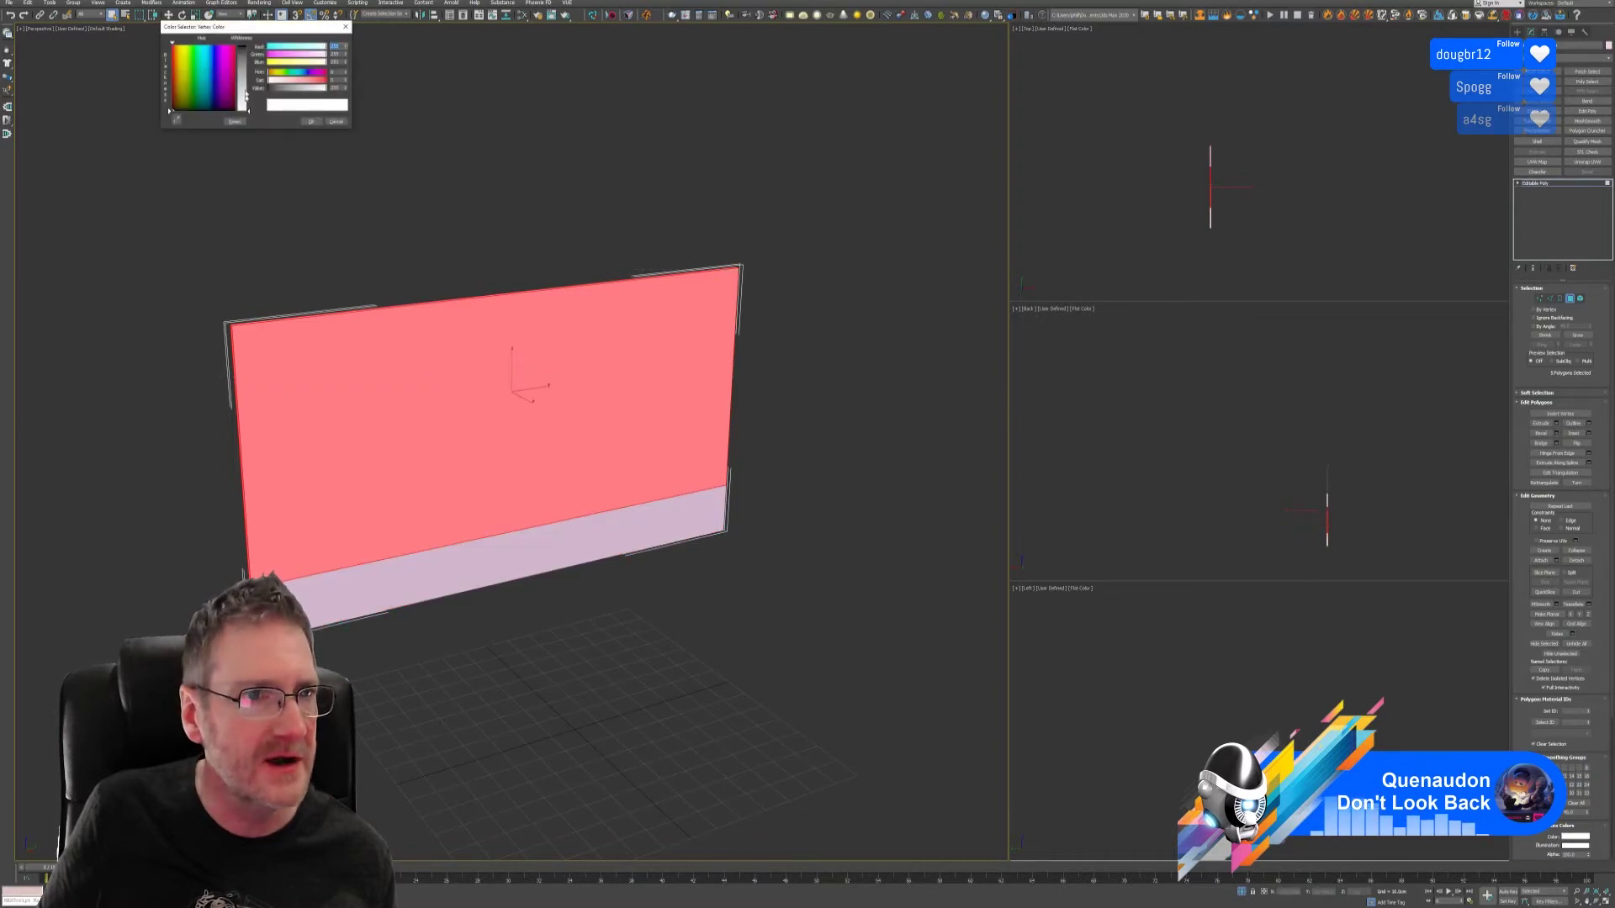
drag(247, 94, 247, 77)
click(309, 122)
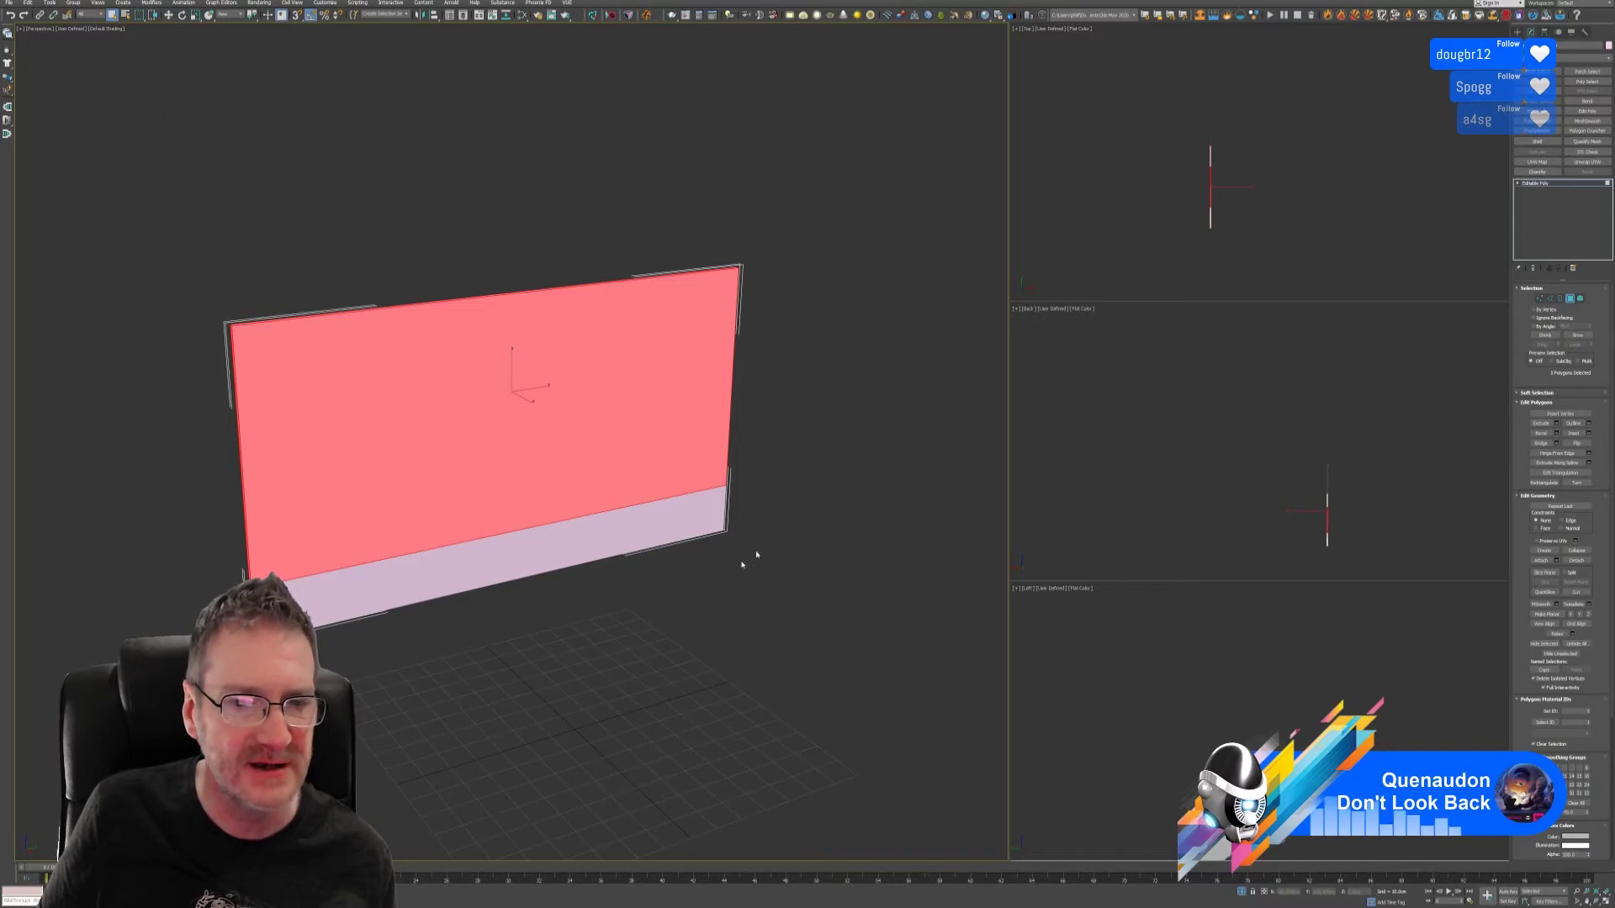
- Select the polygons of the panel's narrow lower strip, set their vertex color to blue, and leave polygon editing
drag(631, 580, 636, 589)
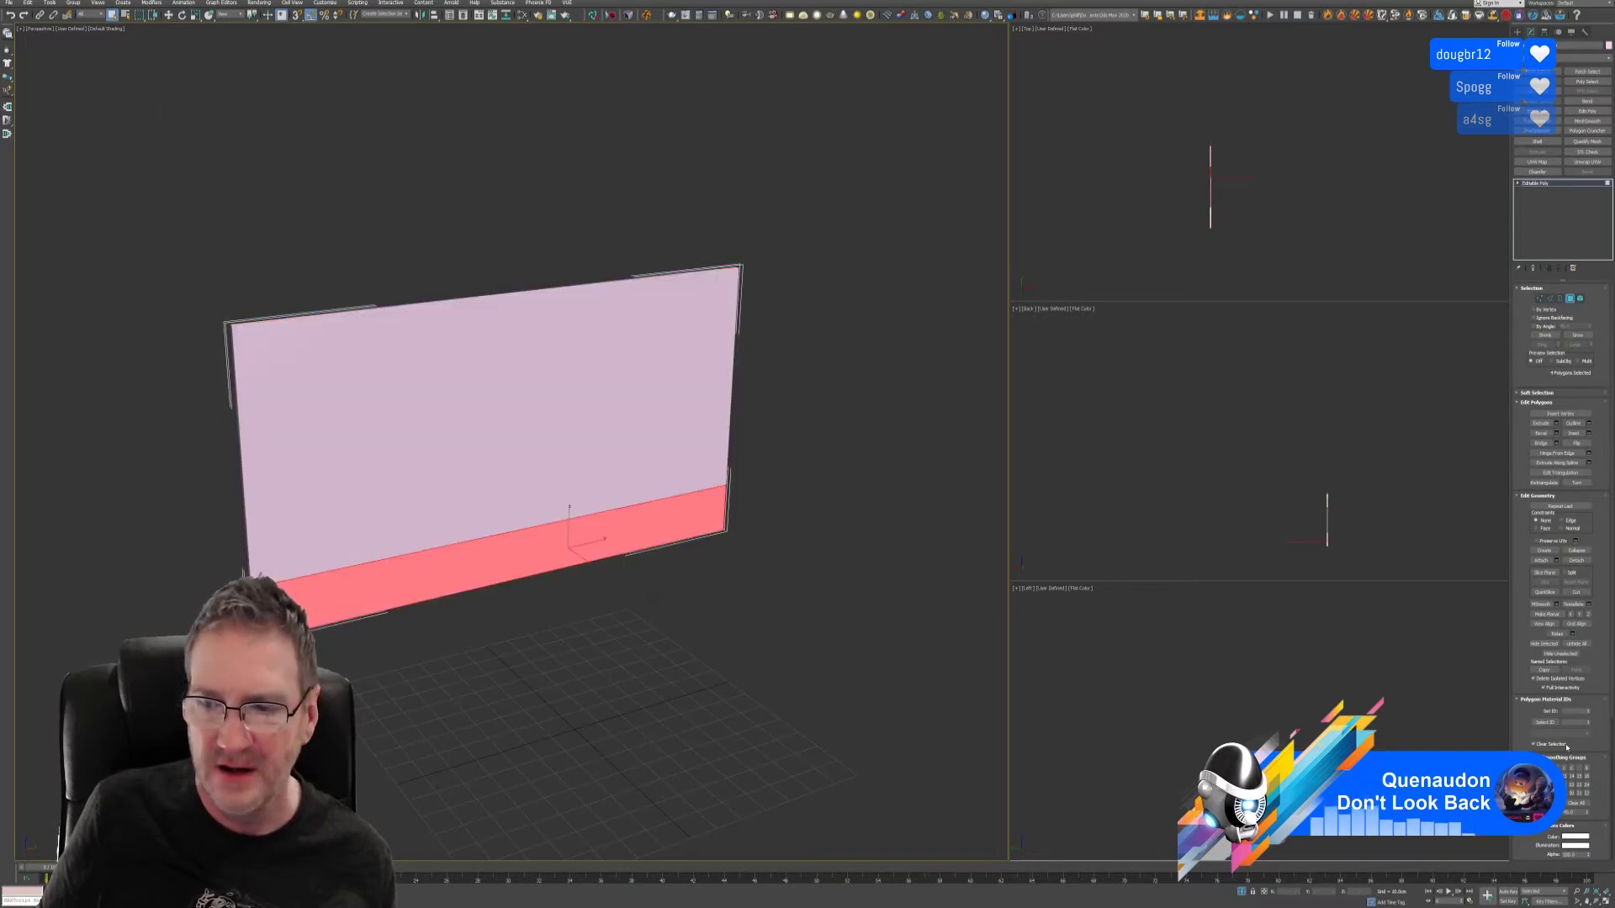
click(1578, 838)
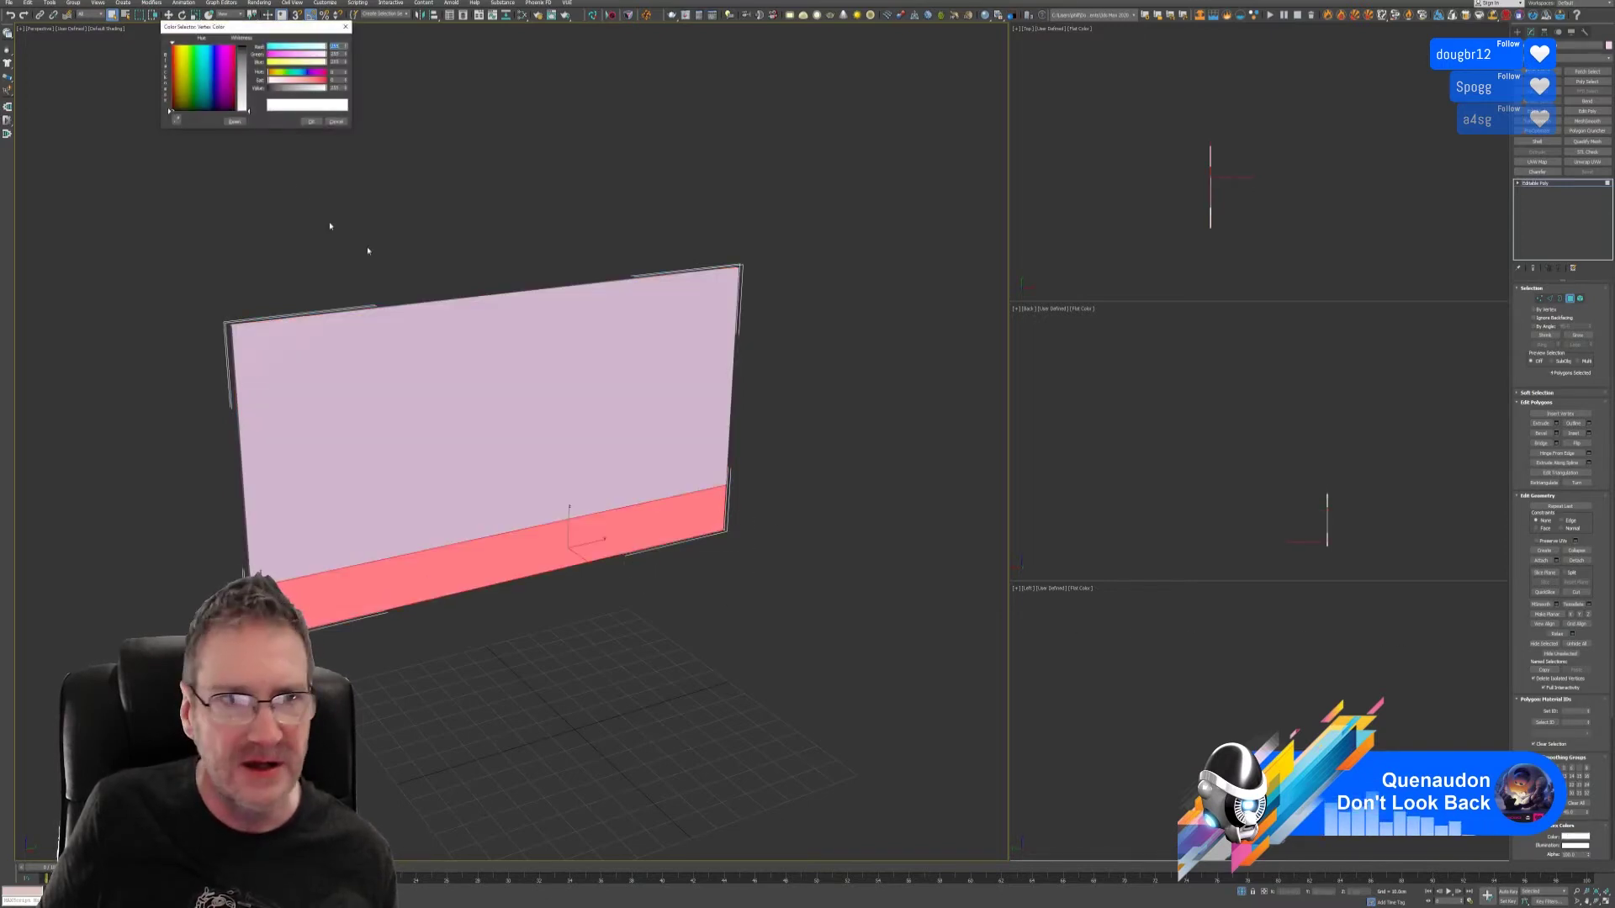
click(214, 60)
drag(240, 58, 241, 107)
click(310, 121)
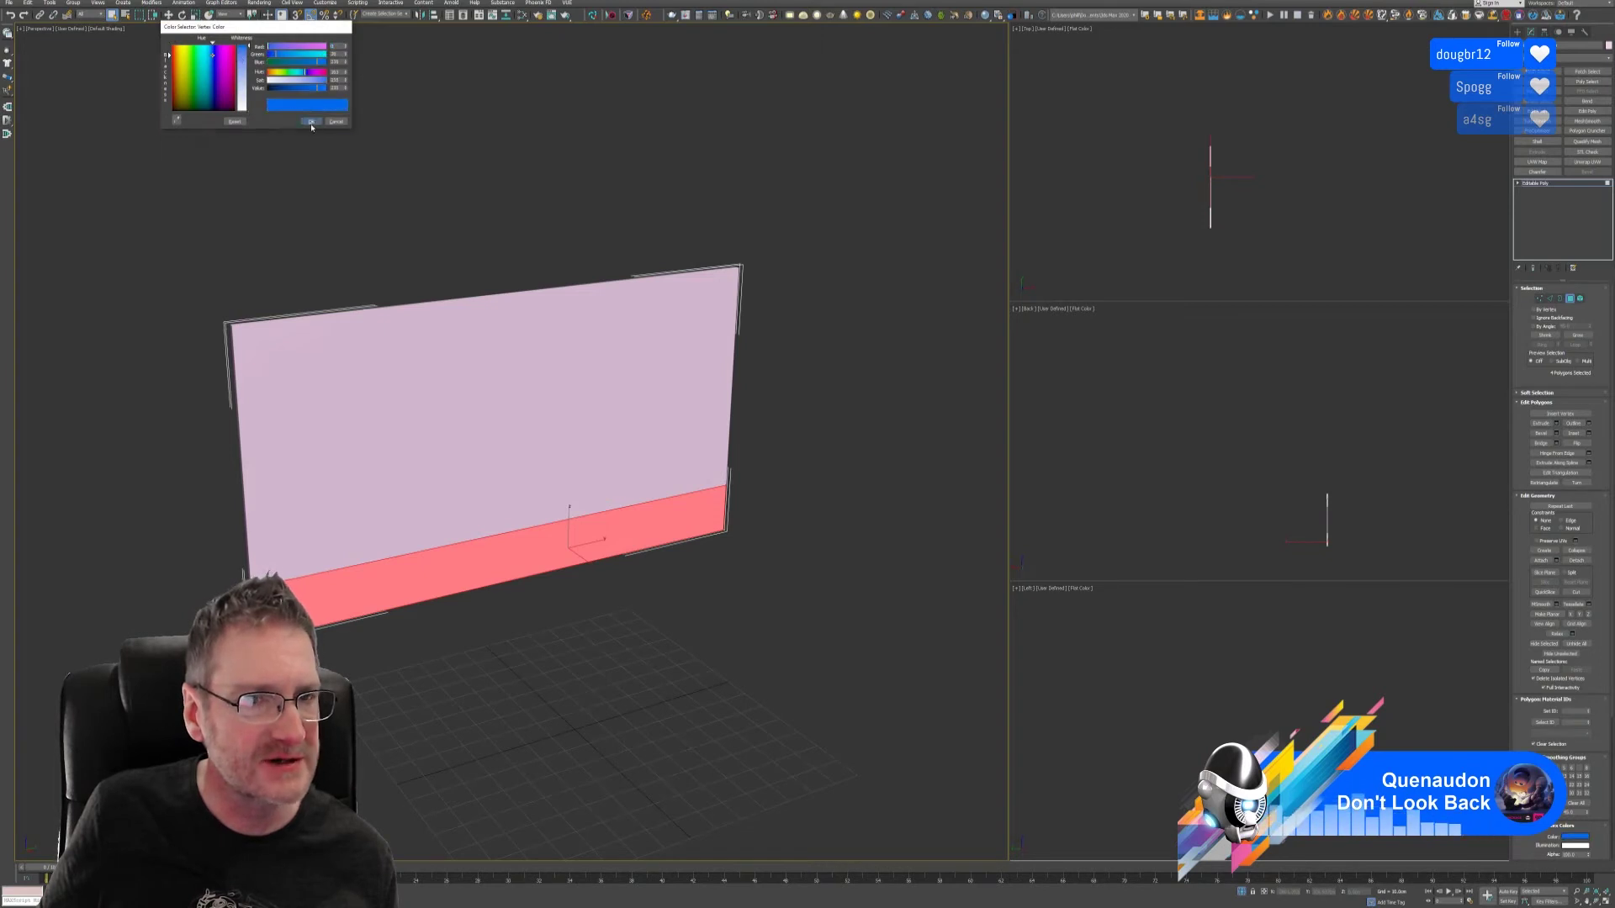
click(1571, 299)
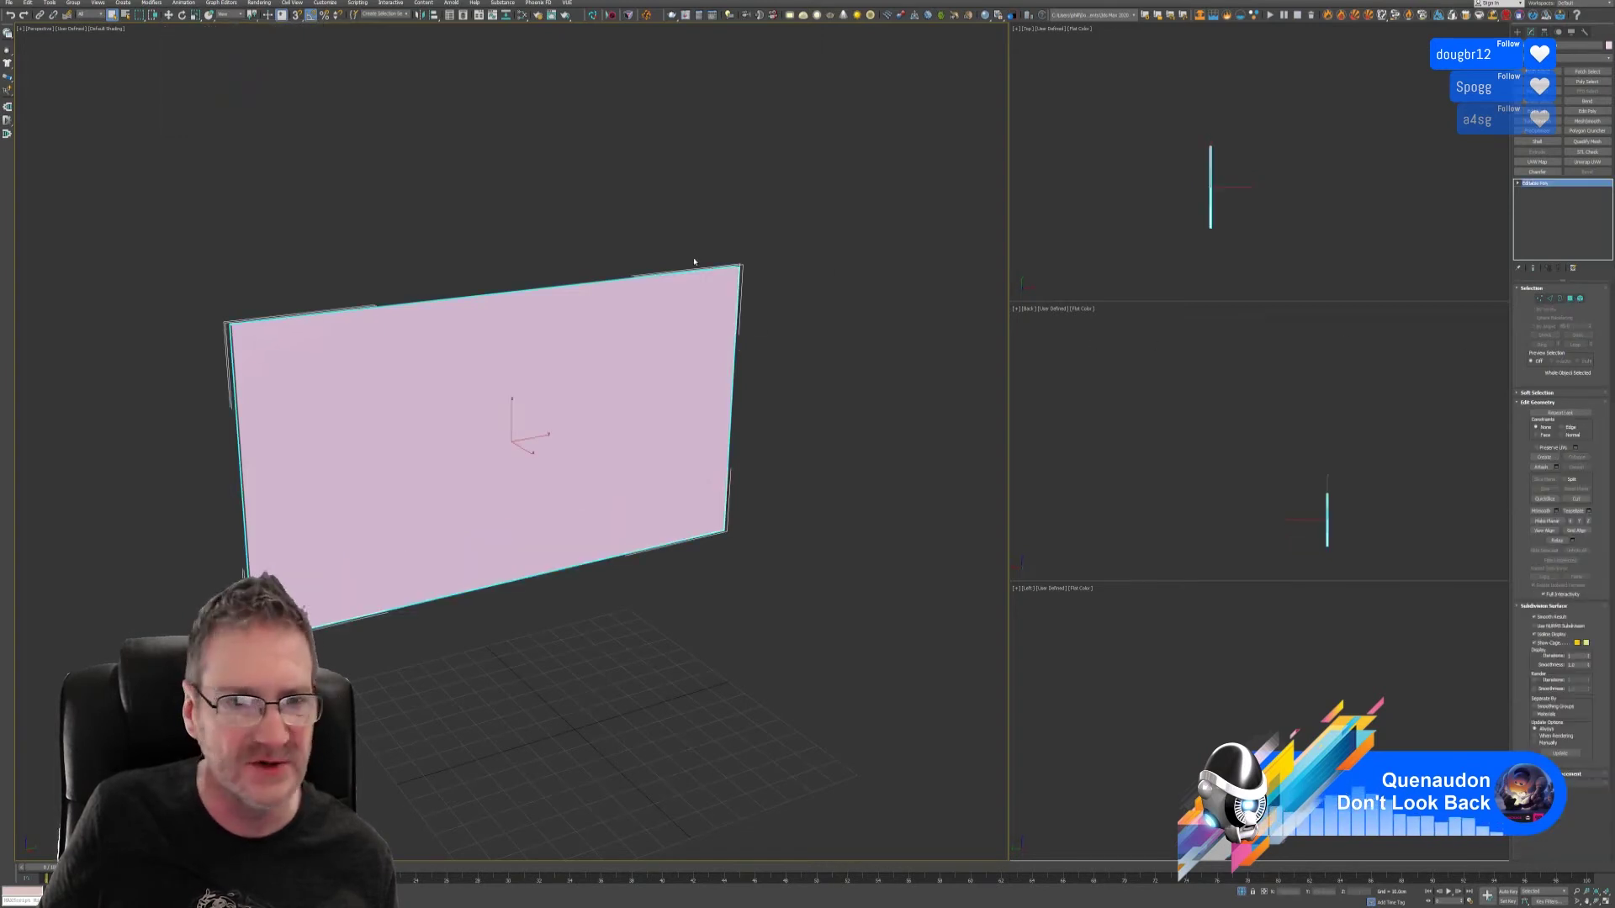
- Enable Vertex Channel Display for the wall panel in its object properties to show its vertex colors
middle_drag(562, 200, 578, 226)
right_click(570, 329)
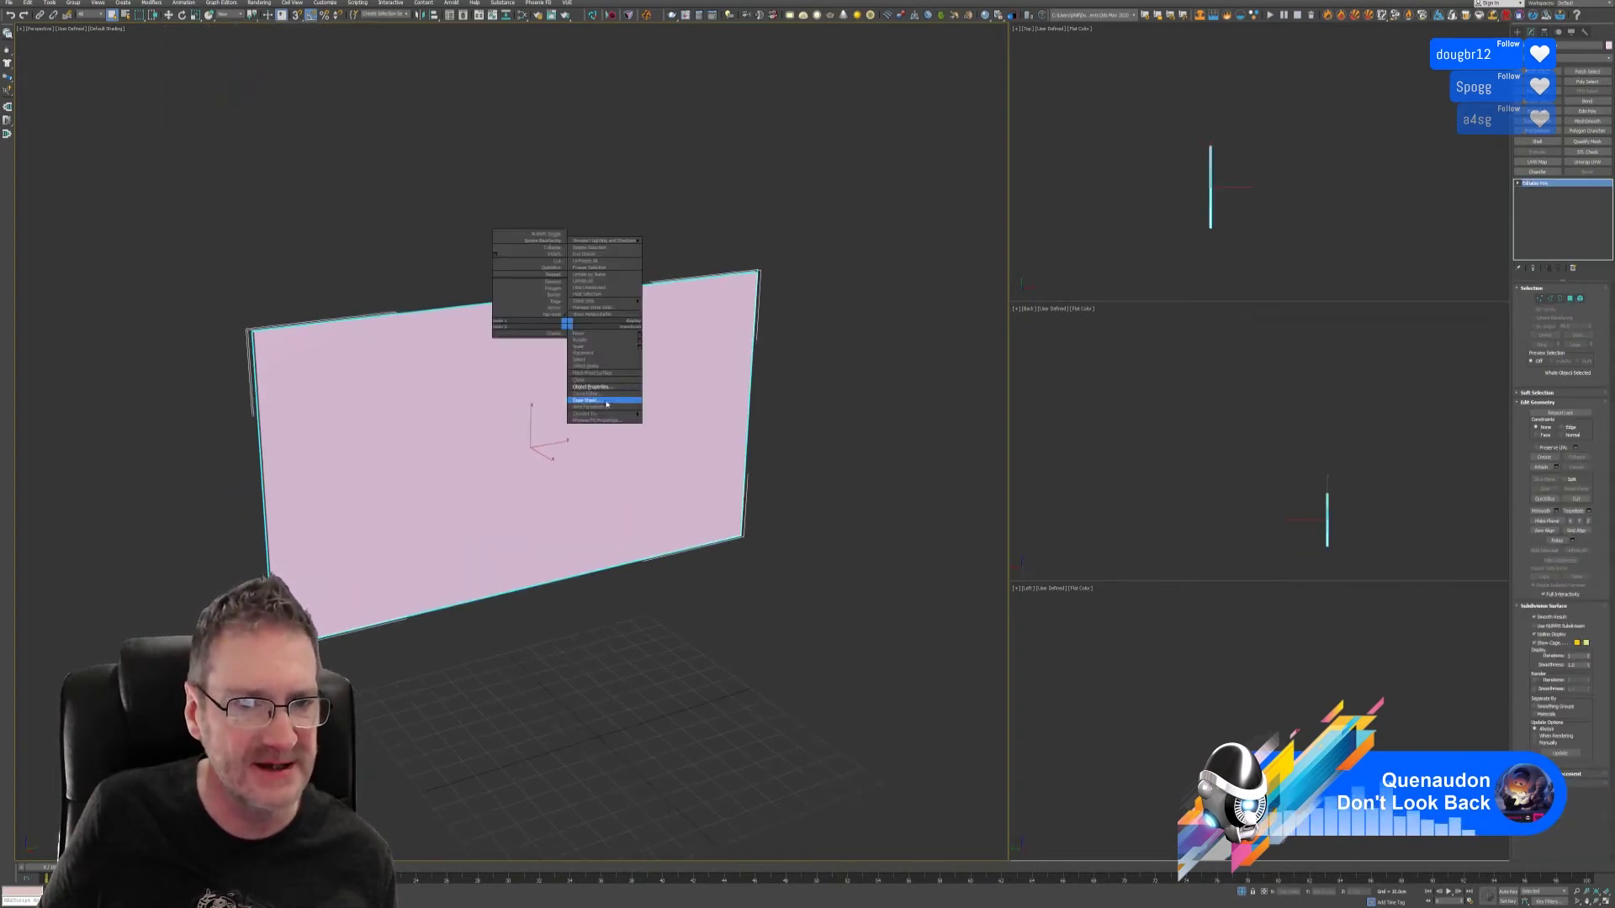
click(598, 393)
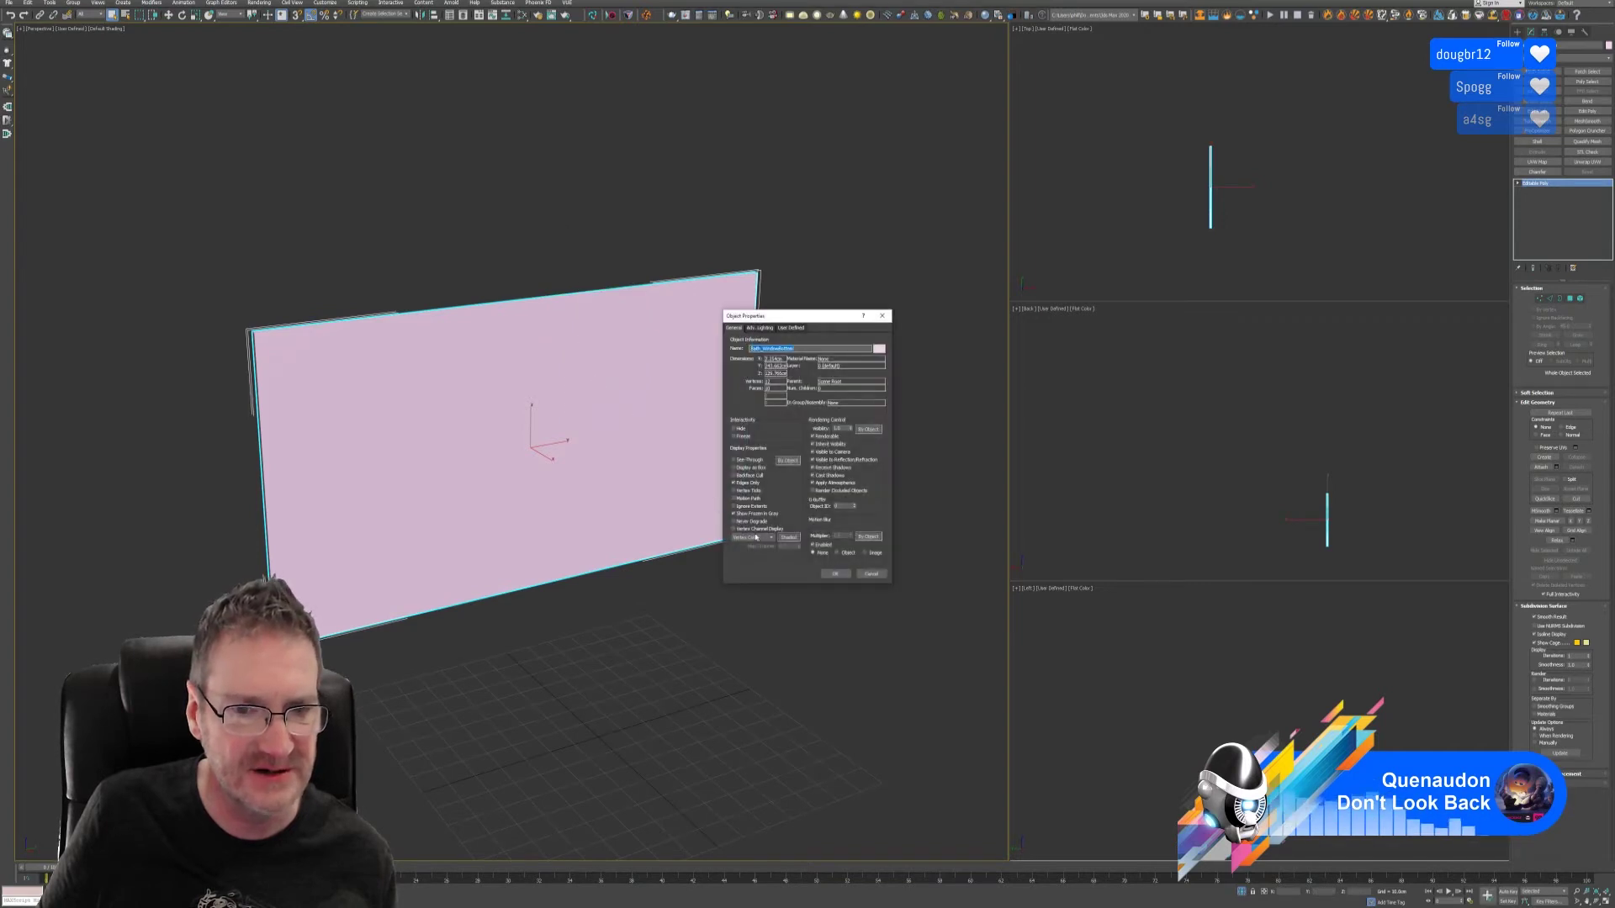
click(732, 528)
click(836, 574)
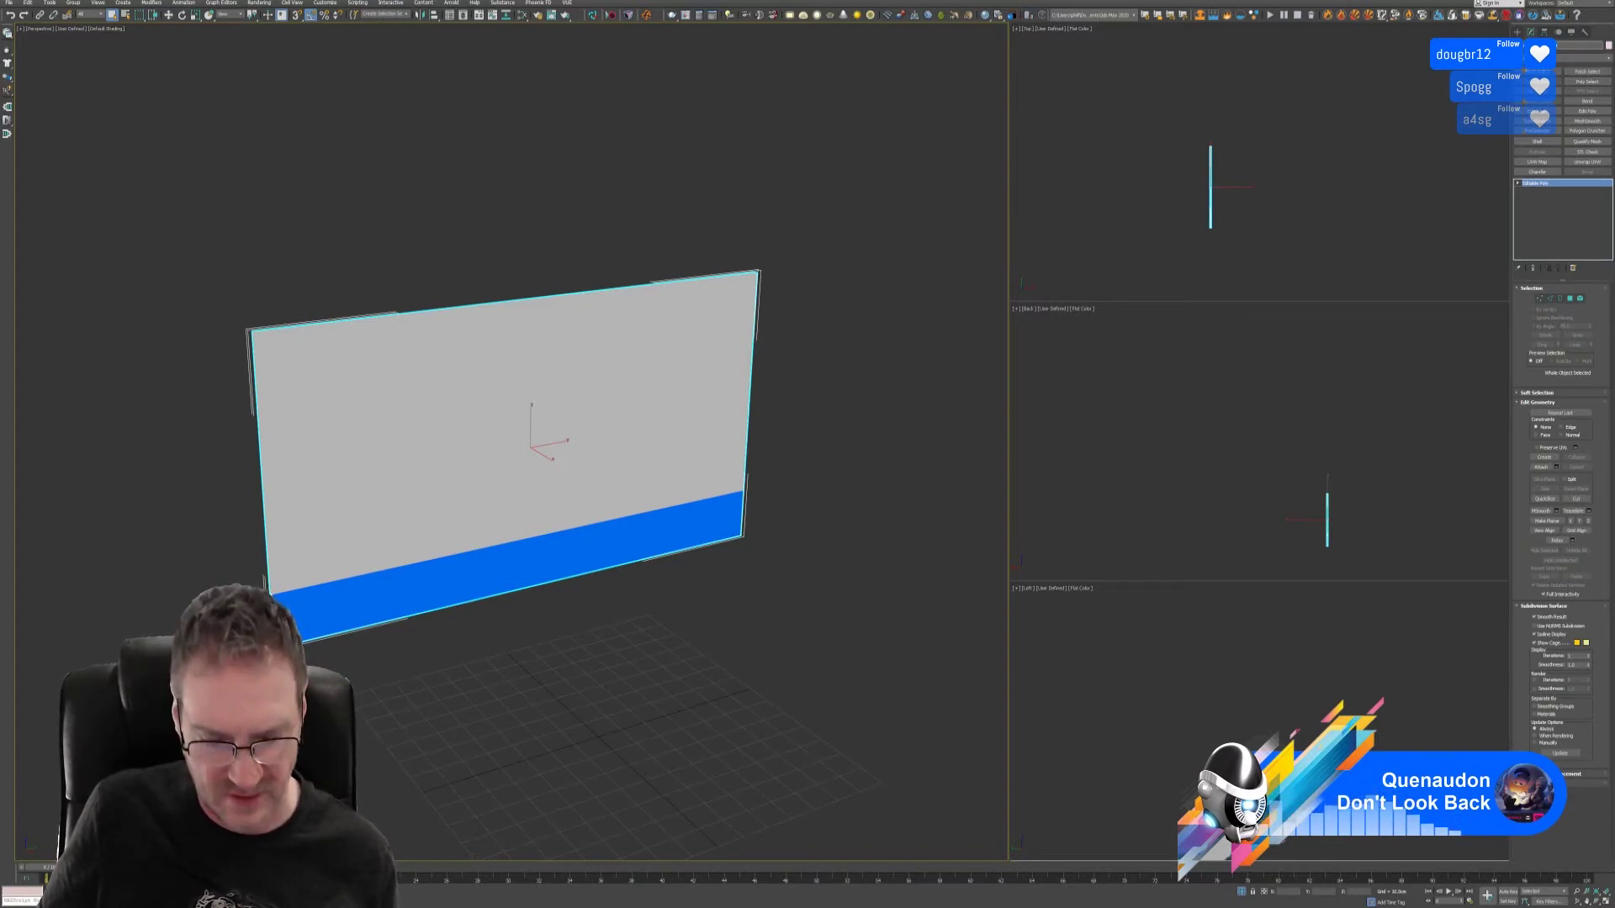
- Export only the selected wall panel as Bath_WindowBottom.fbx into the folder with the other wall meshes
click(12, 2)
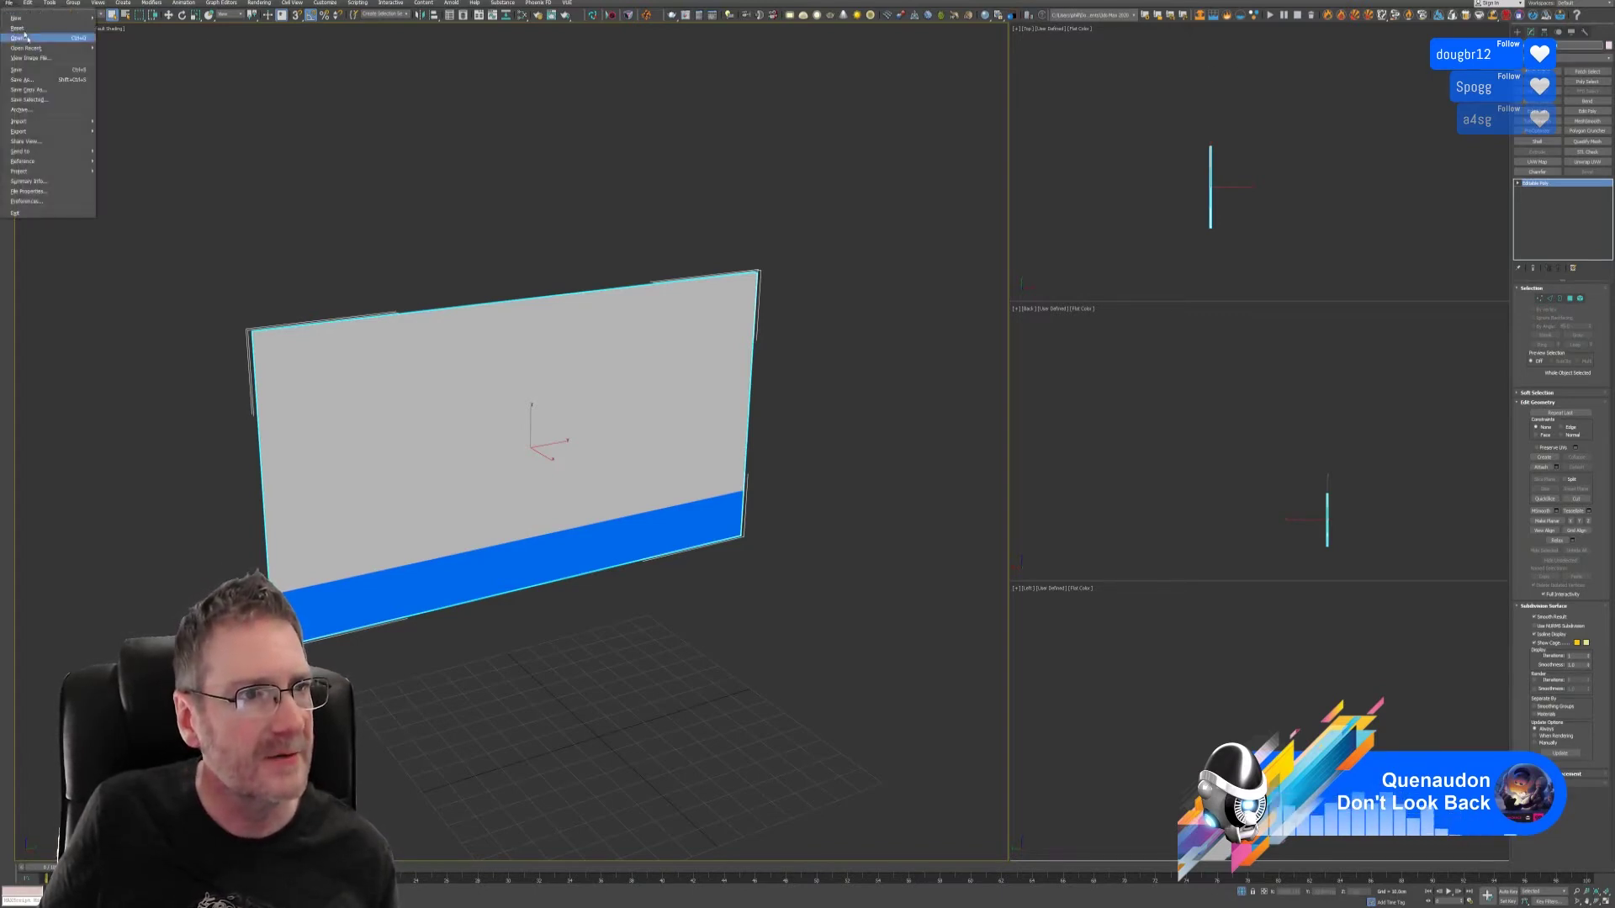
mouse_move(50, 130)
click(135, 146)
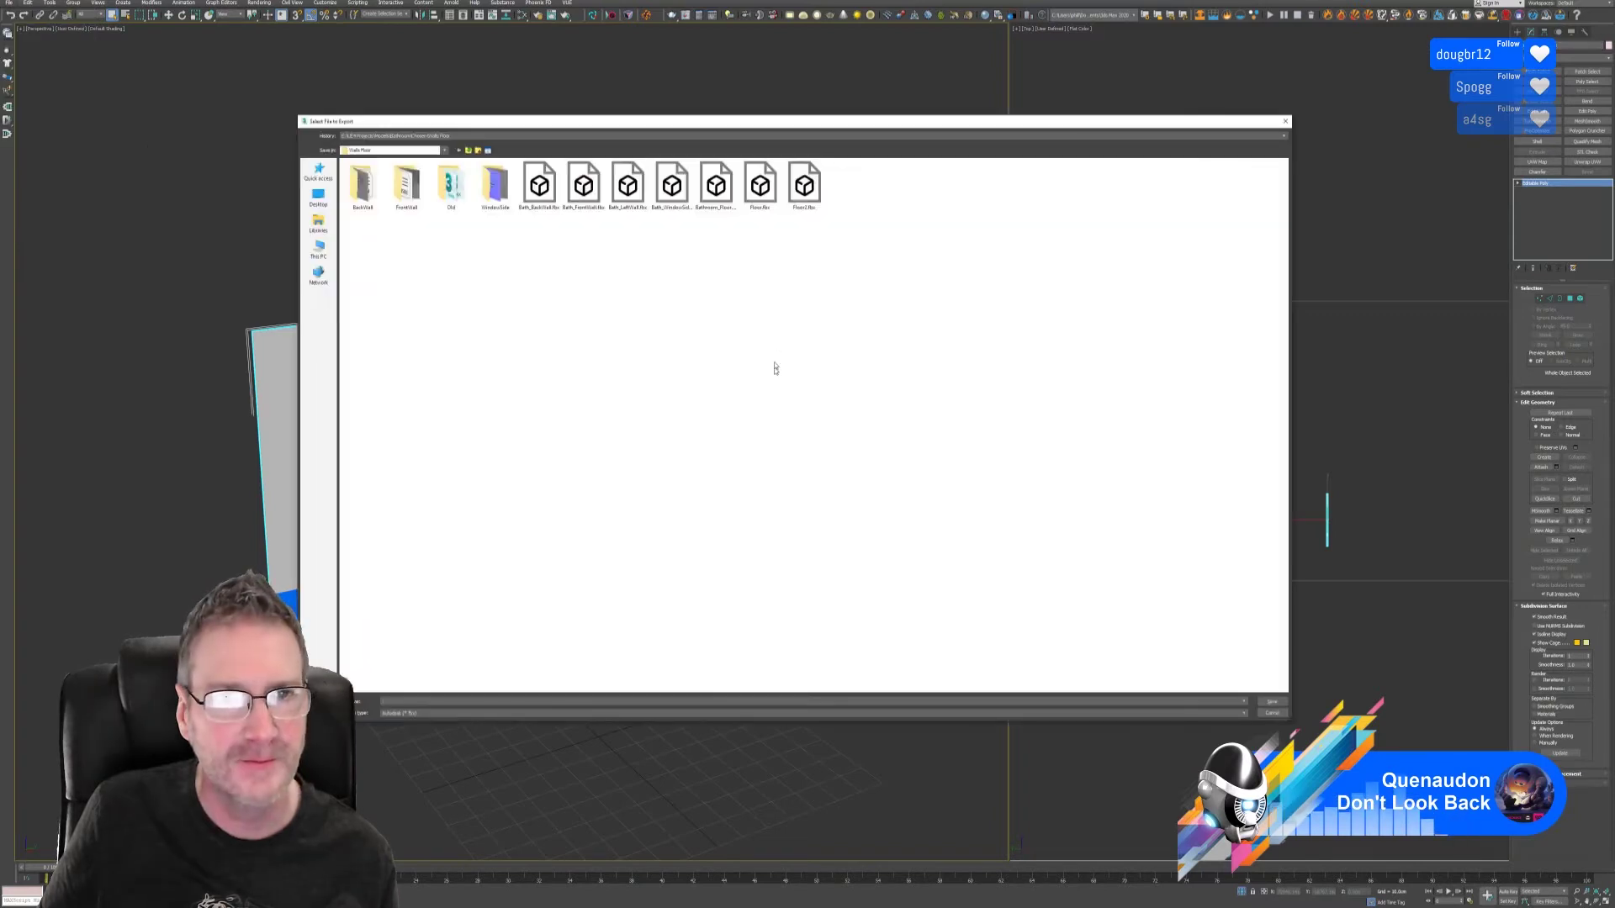
click(1271, 701)
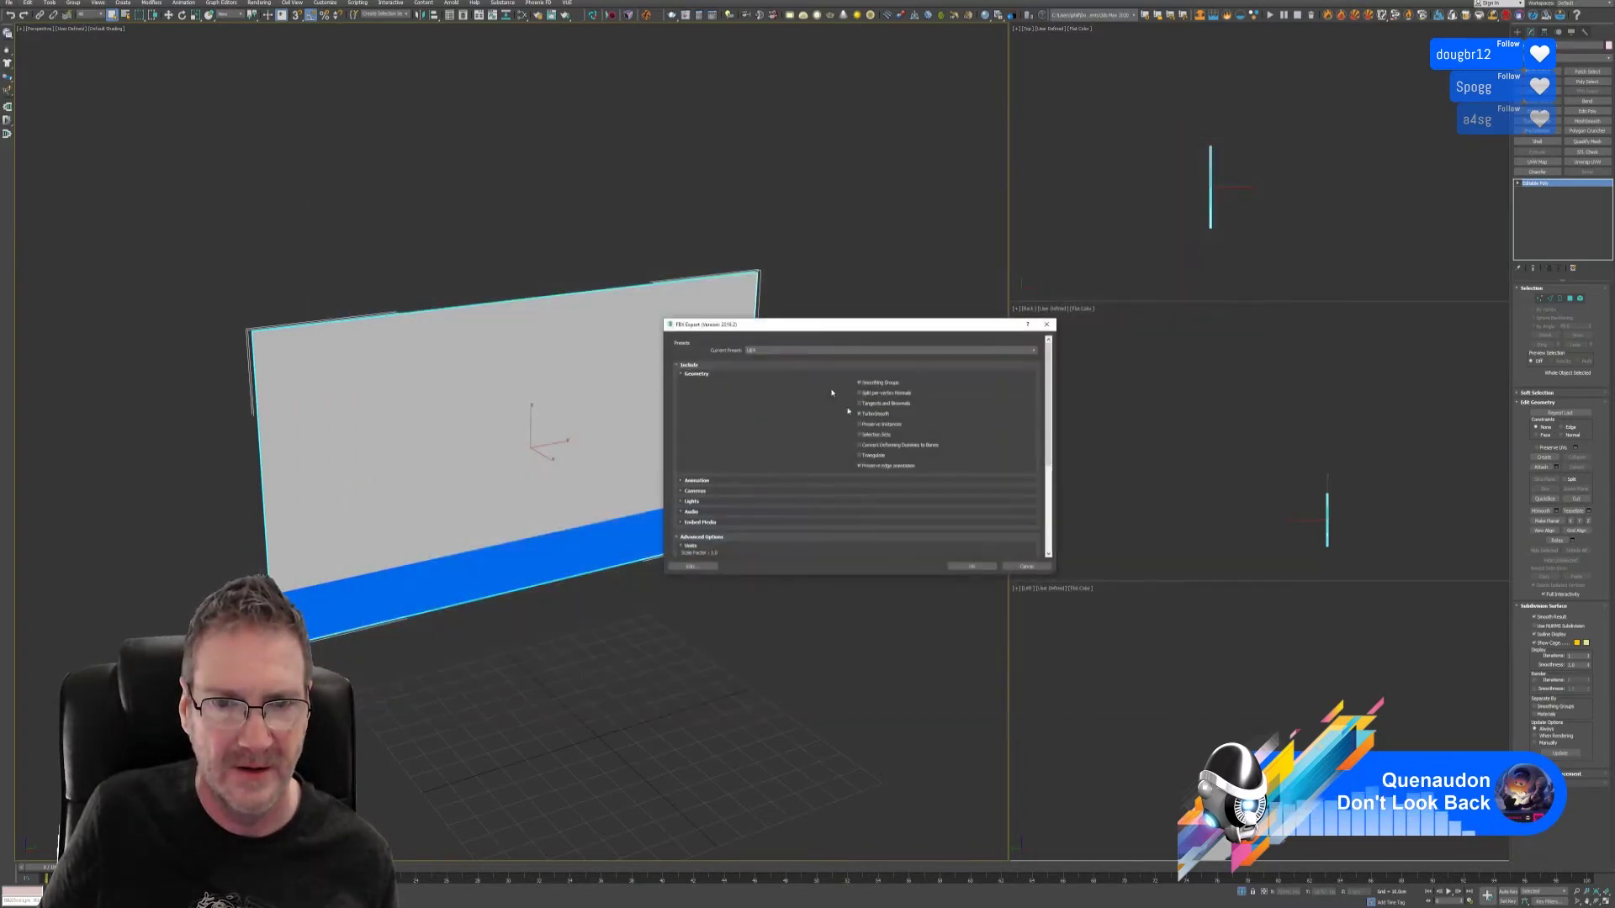
click(981, 567)
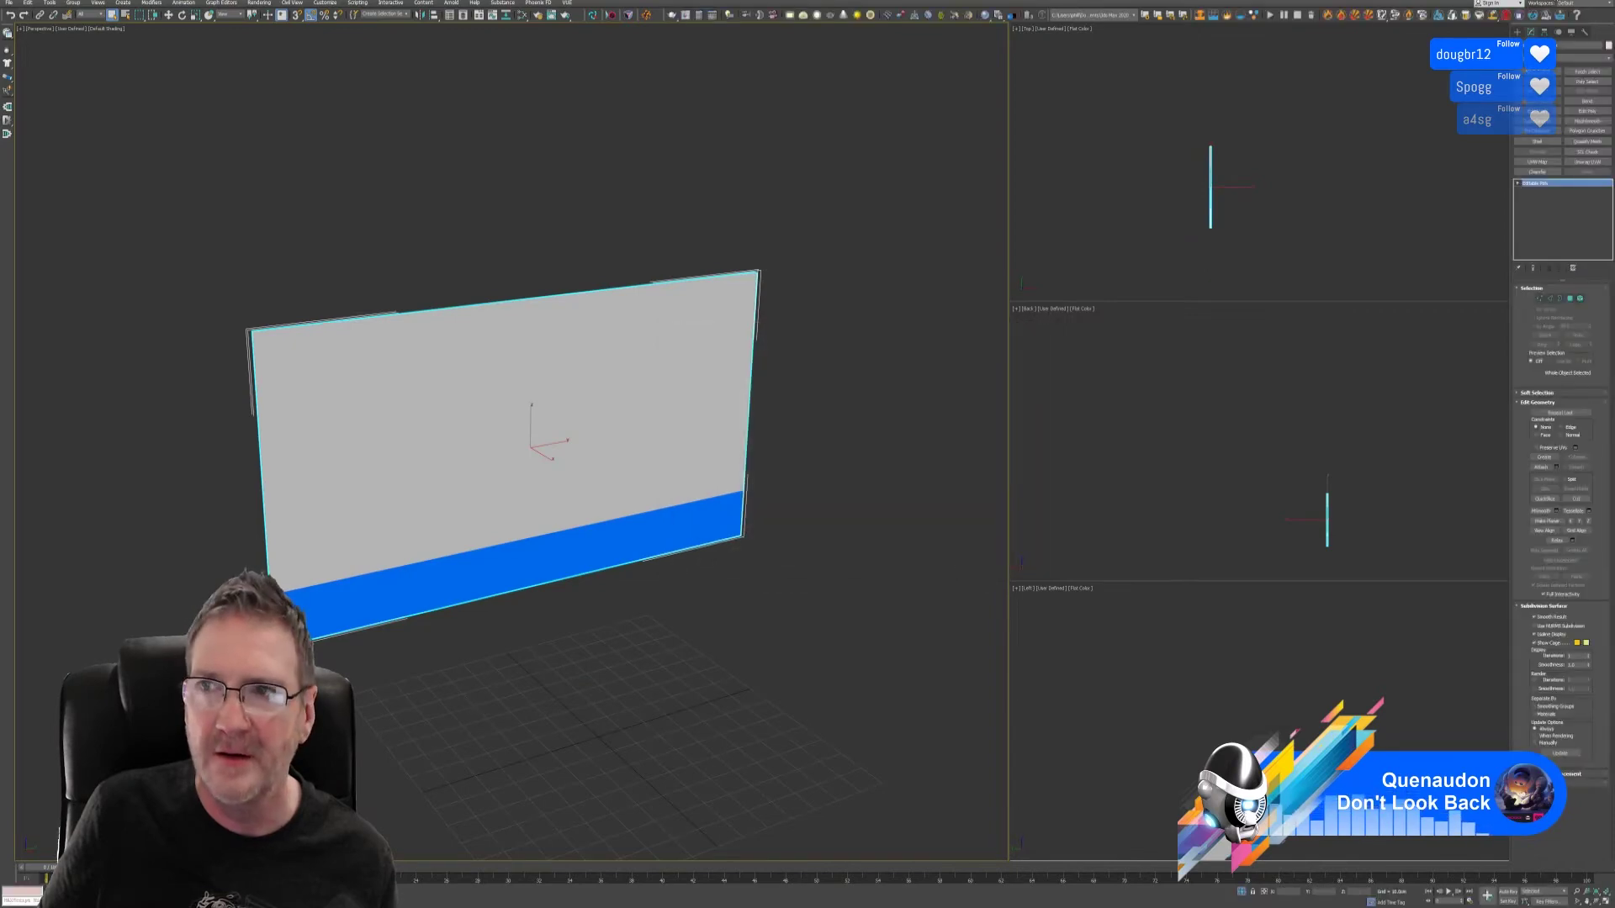
- Switch to Substance Painter, start a new project and choose Bath_WindowBottom.fbx as its mesh
key(alt+Tab)
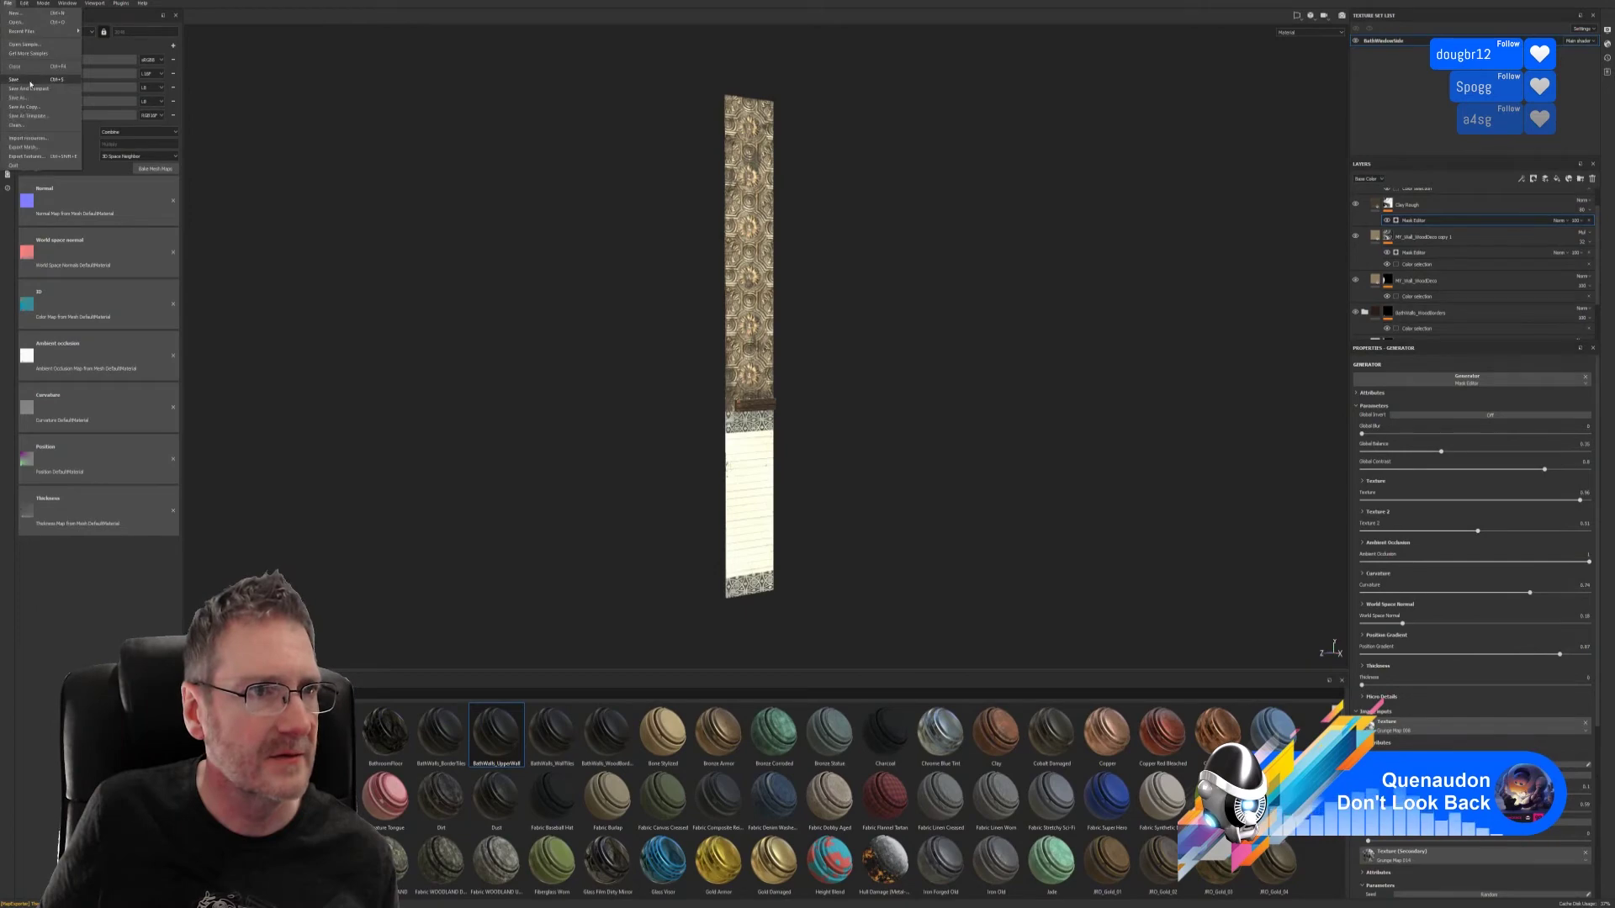
click(9, 4)
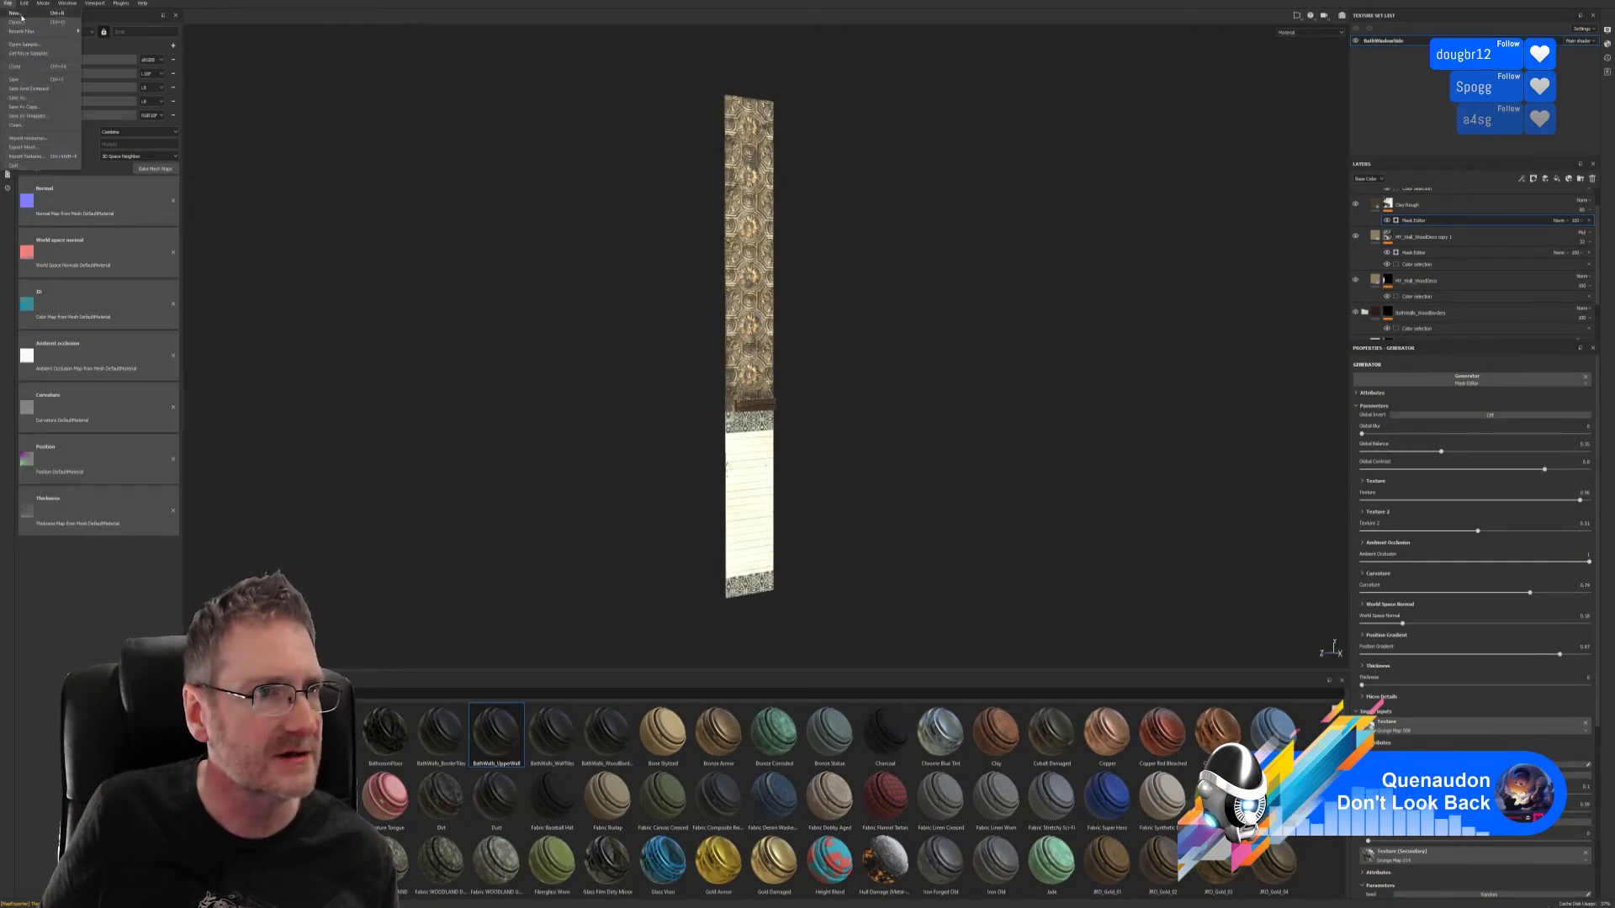
click(25, 16)
click(893, 365)
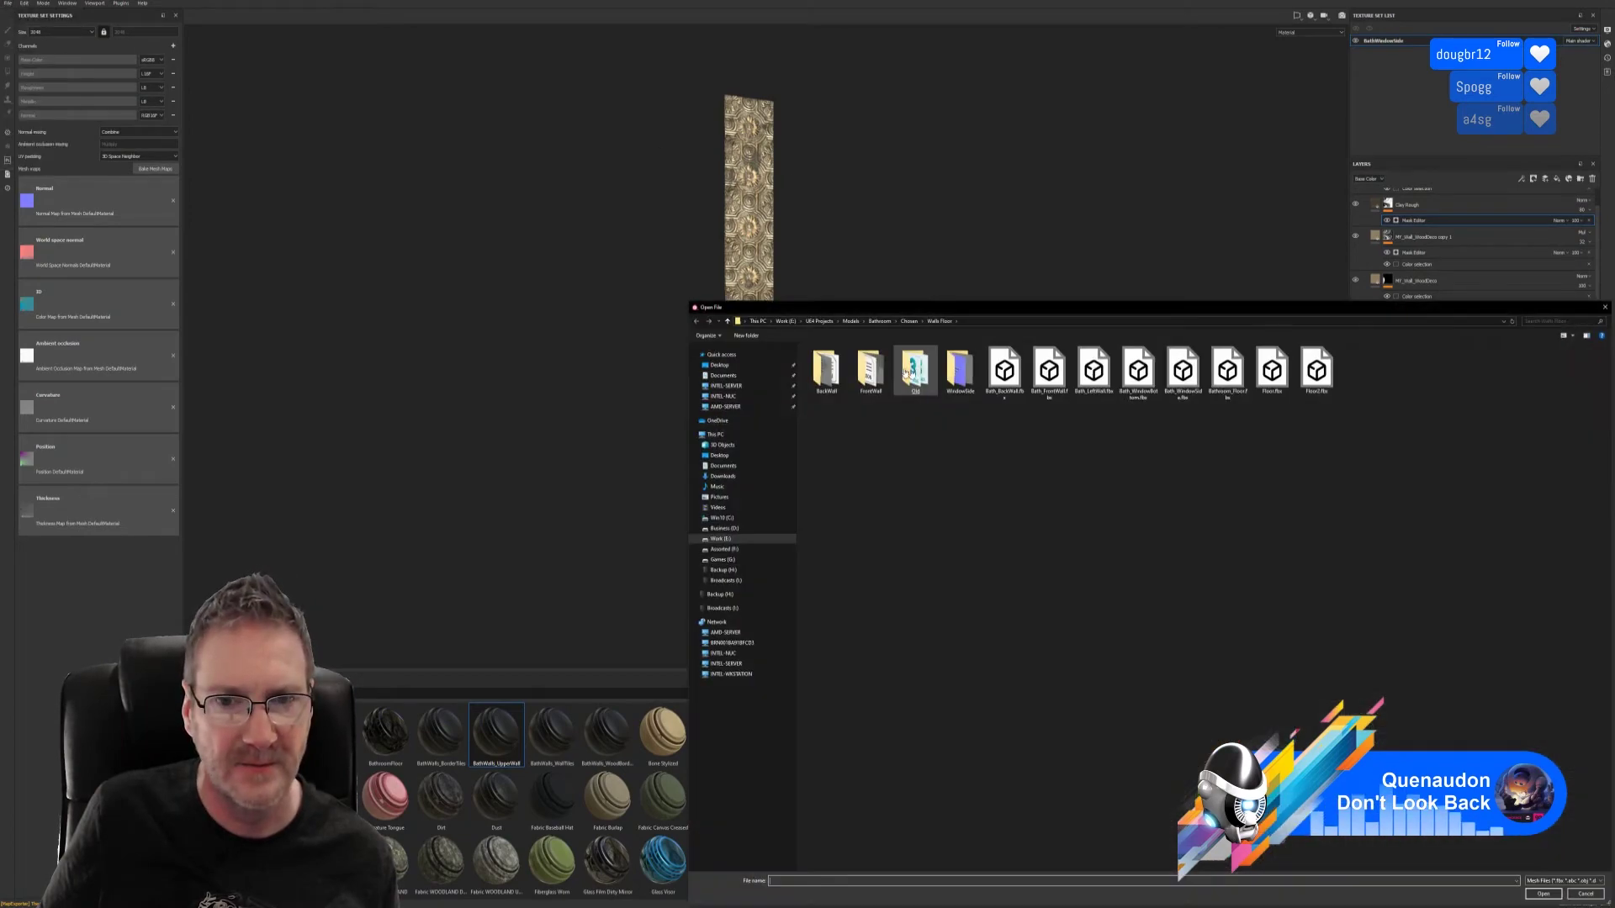
mouse_move(796, 300)
mouse_down()
mouse_move(796, 244)
mouse_move(796, 300)
mouse_up()
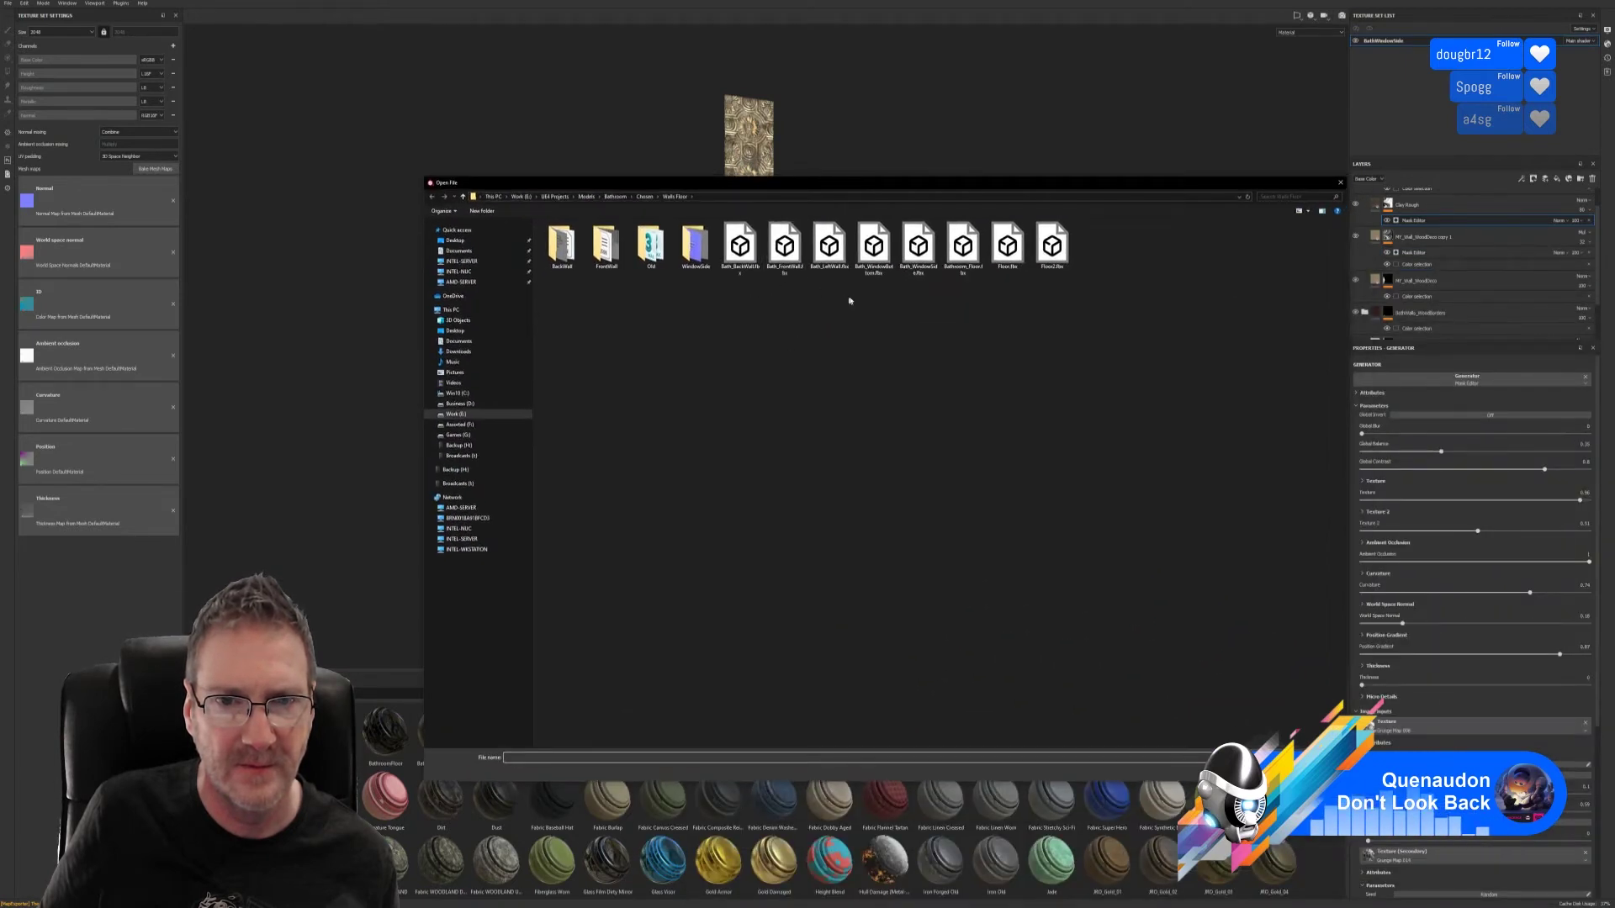
double_click(873, 248)
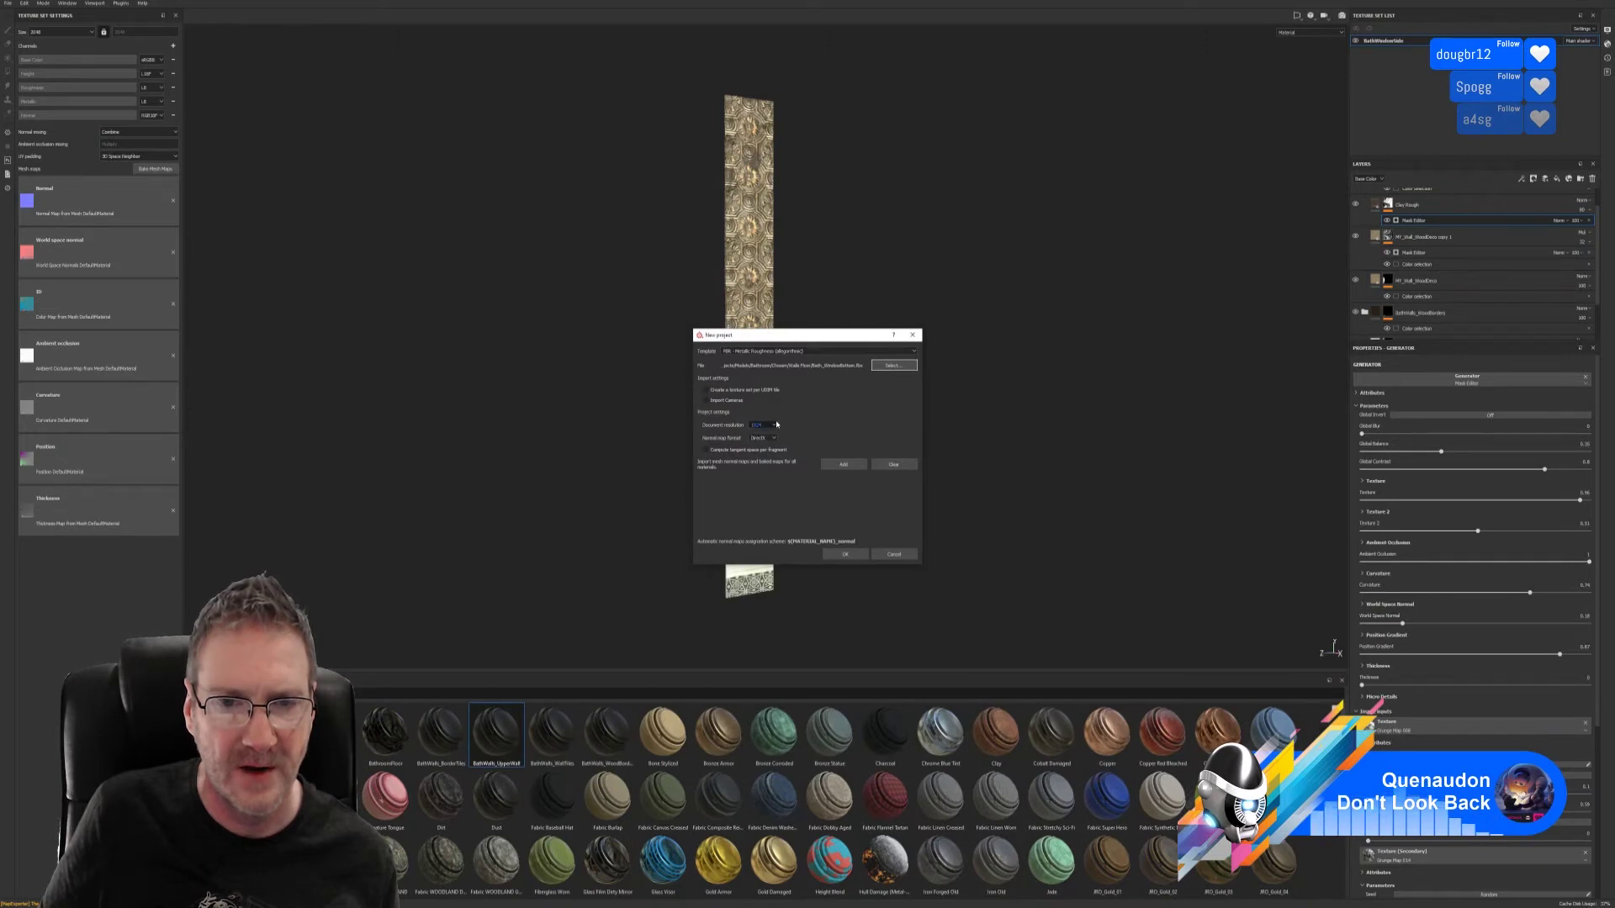
- Set the document resolution to 2048, enable tangent space computation per fragment, and create the project
click(771, 425)
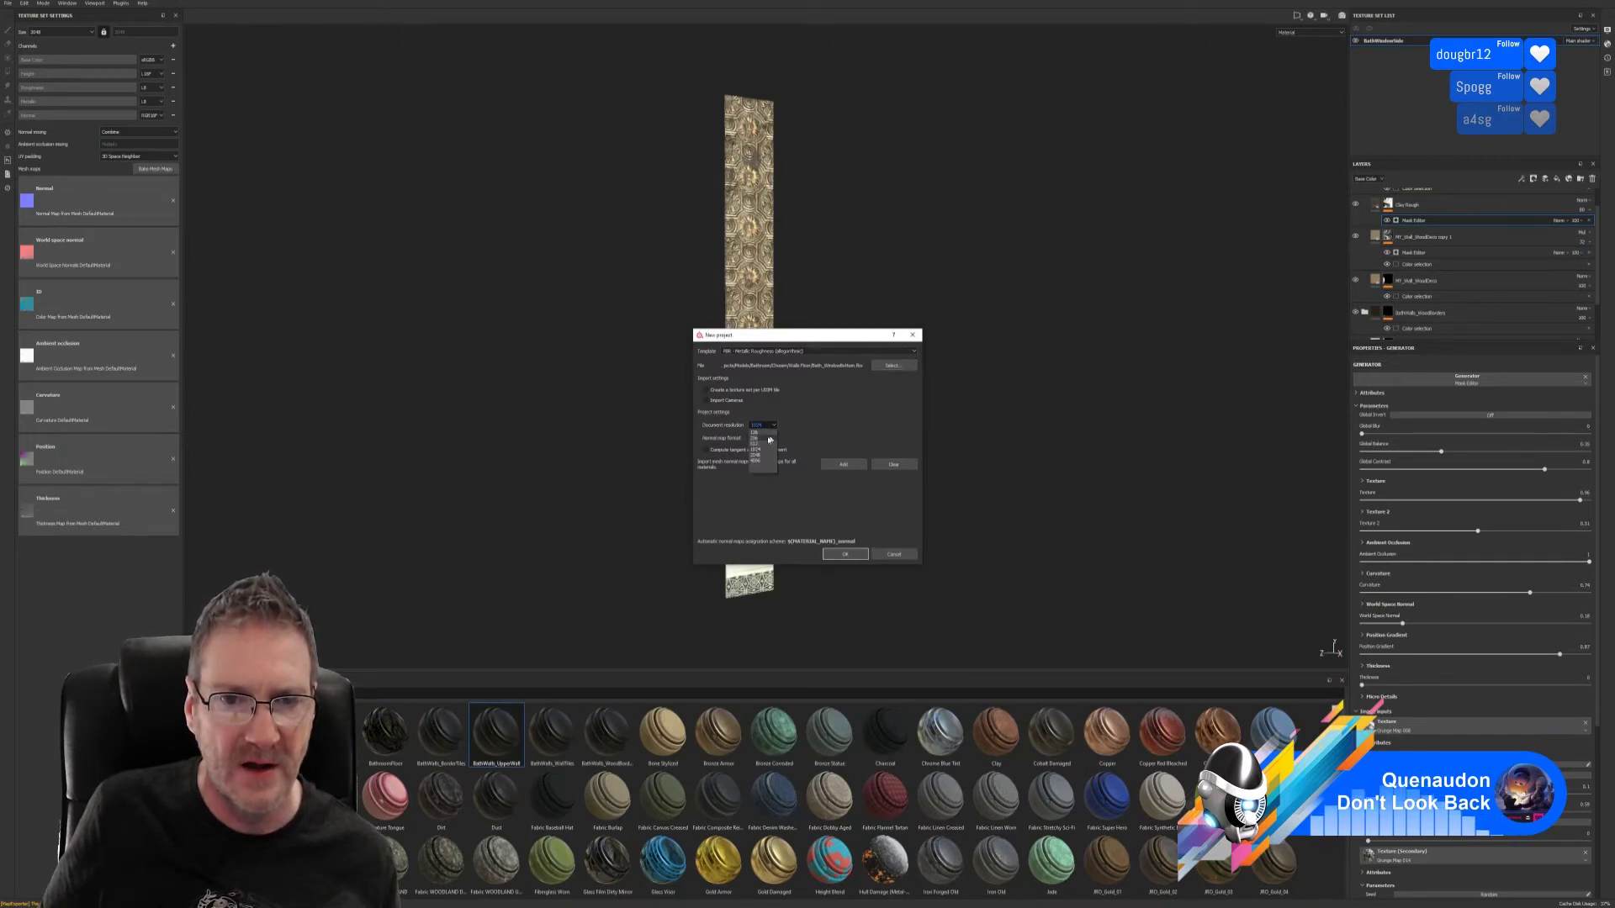
click(757, 455)
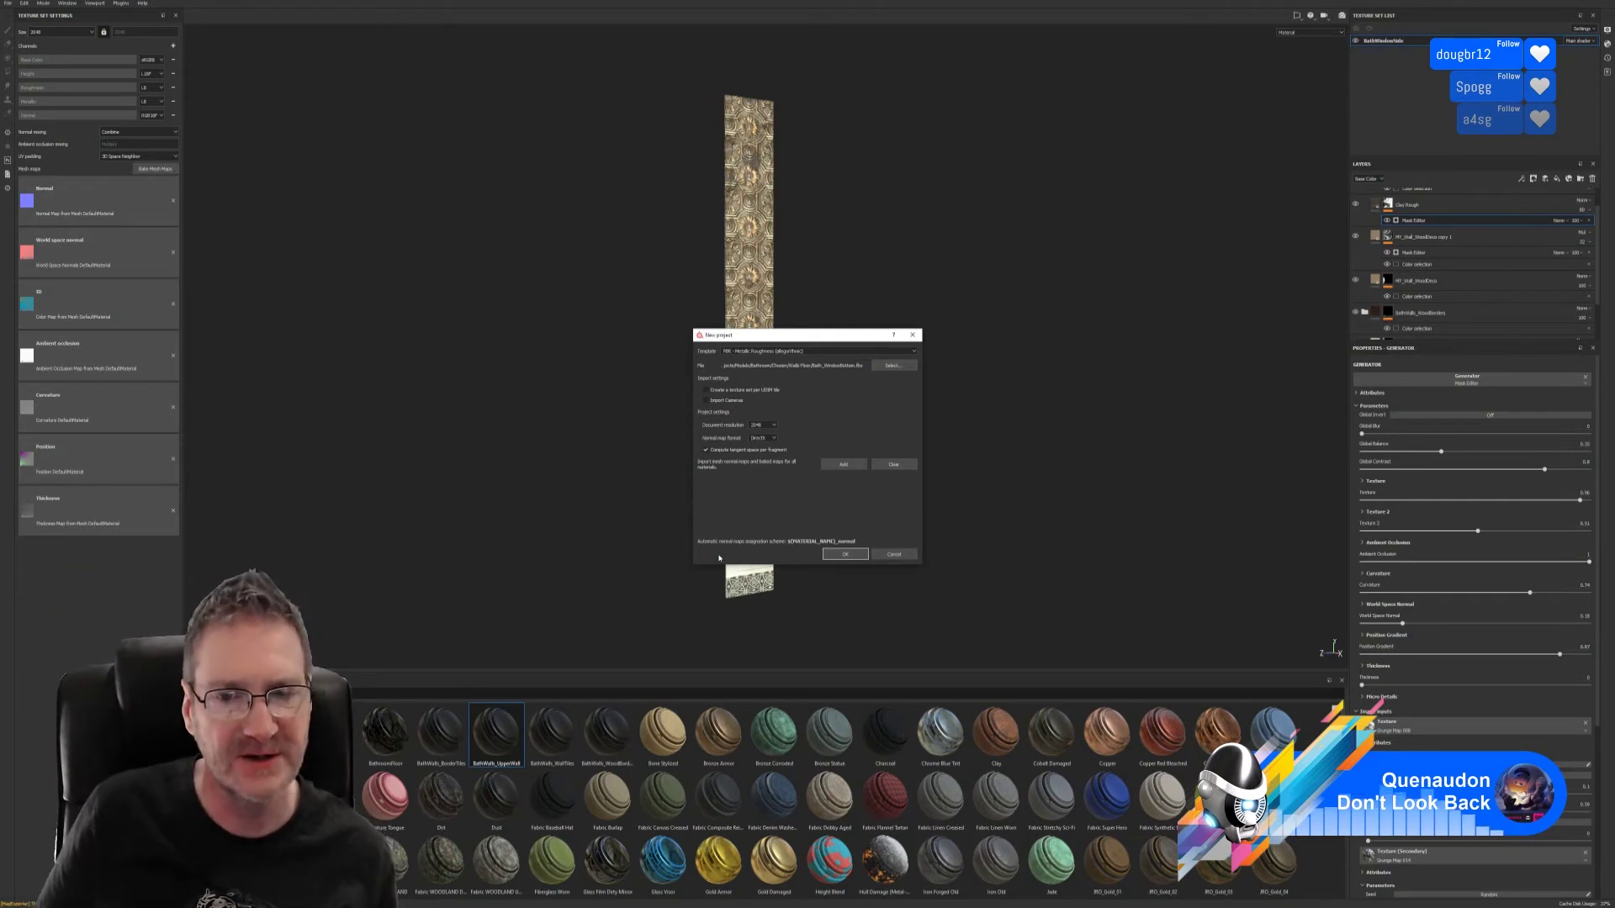
click(846, 555)
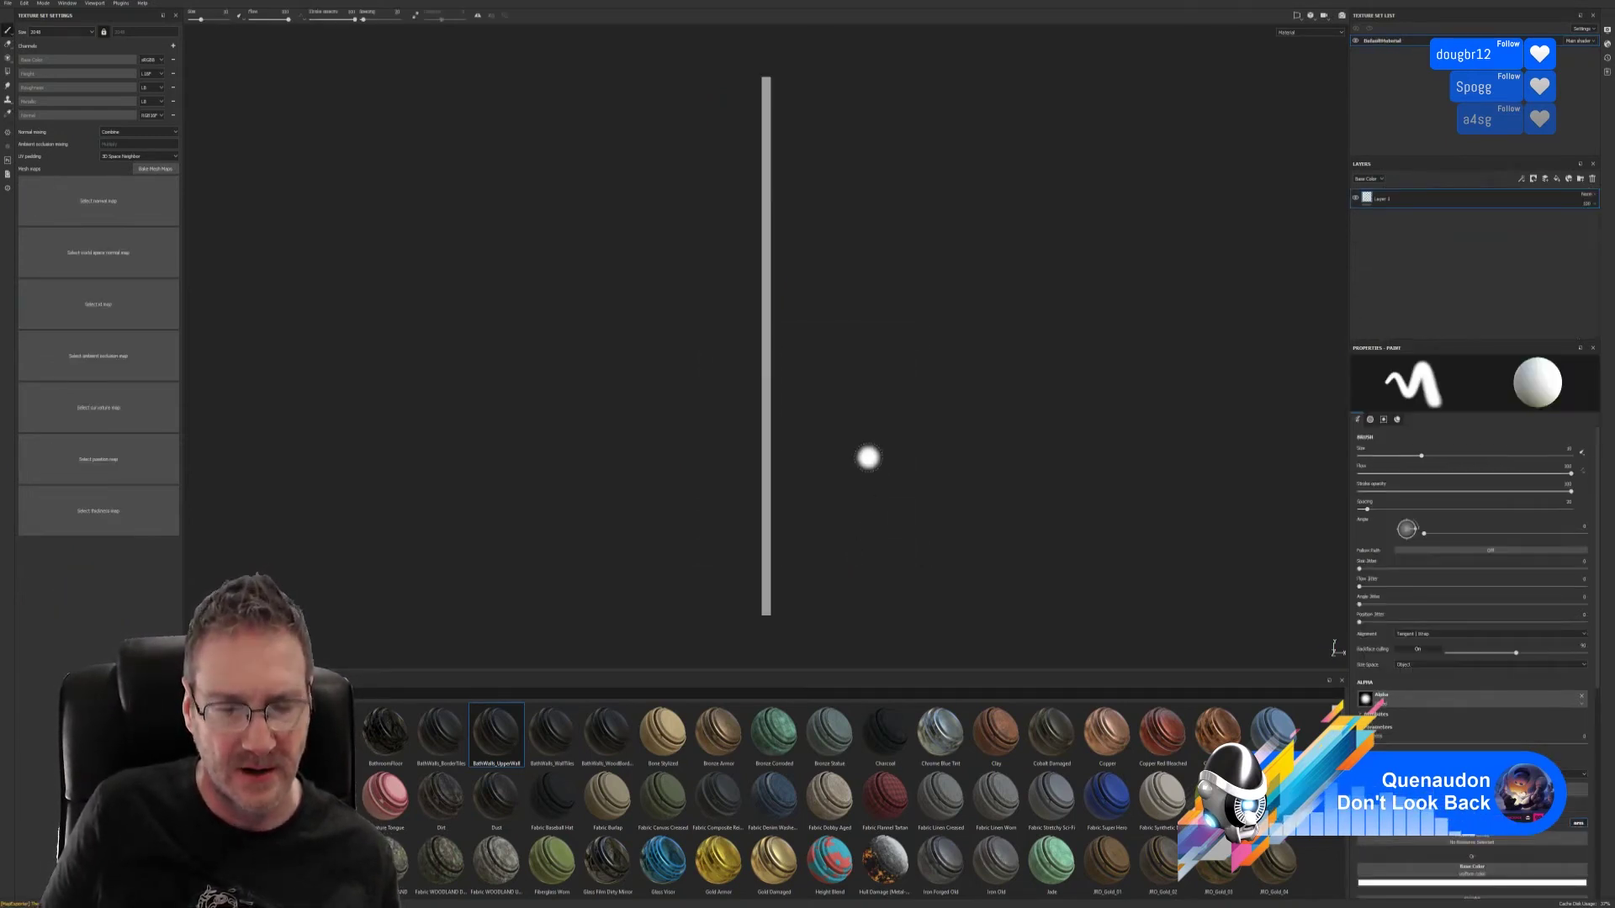
- Bake the panel's mesh maps at an output size of 2048, using the low-poly mesh as the high-poly mesh
mouse_move(865, 458)
alt+mouse_down()
mouse_move(887, 429)
mouse_move(690, 430)
alt+mouse_up()
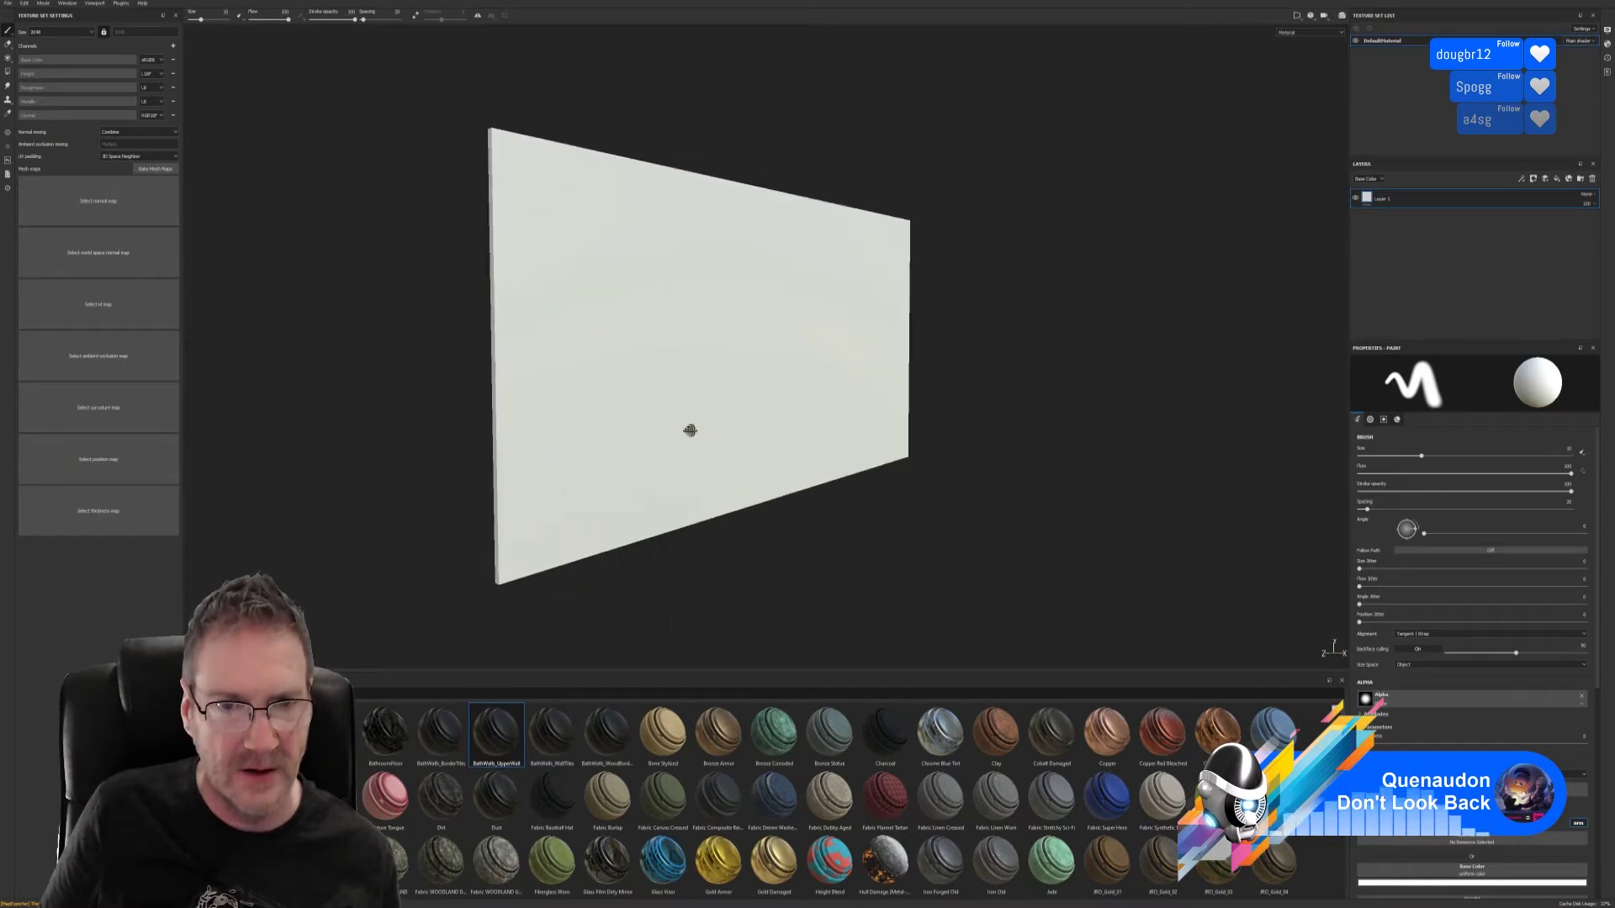
click(156, 169)
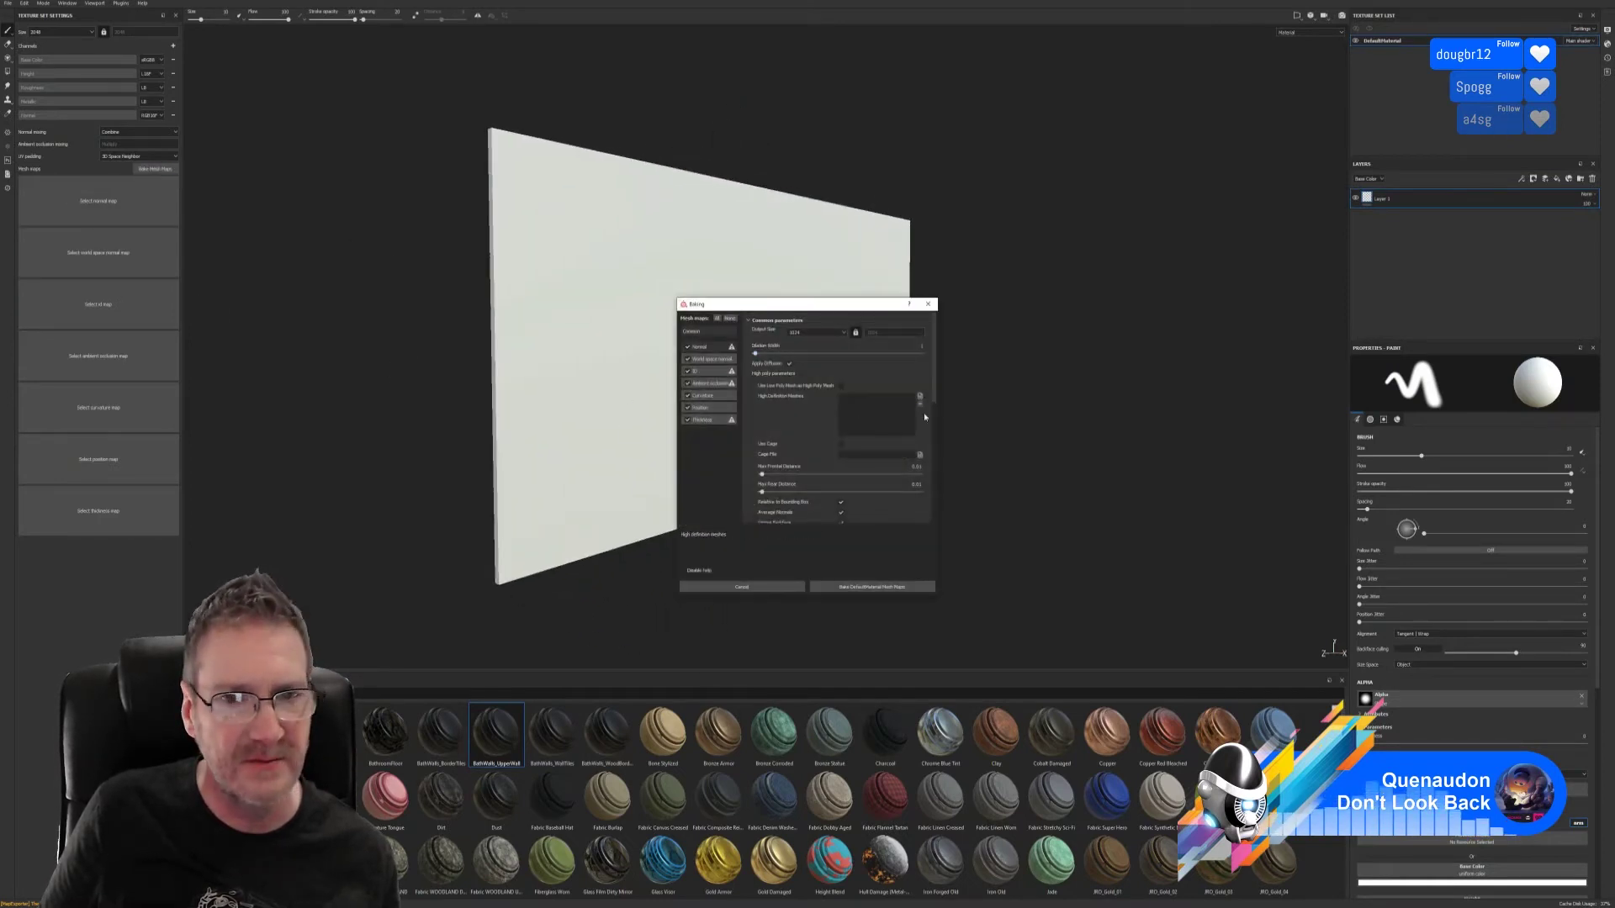
click(833, 336)
click(841, 380)
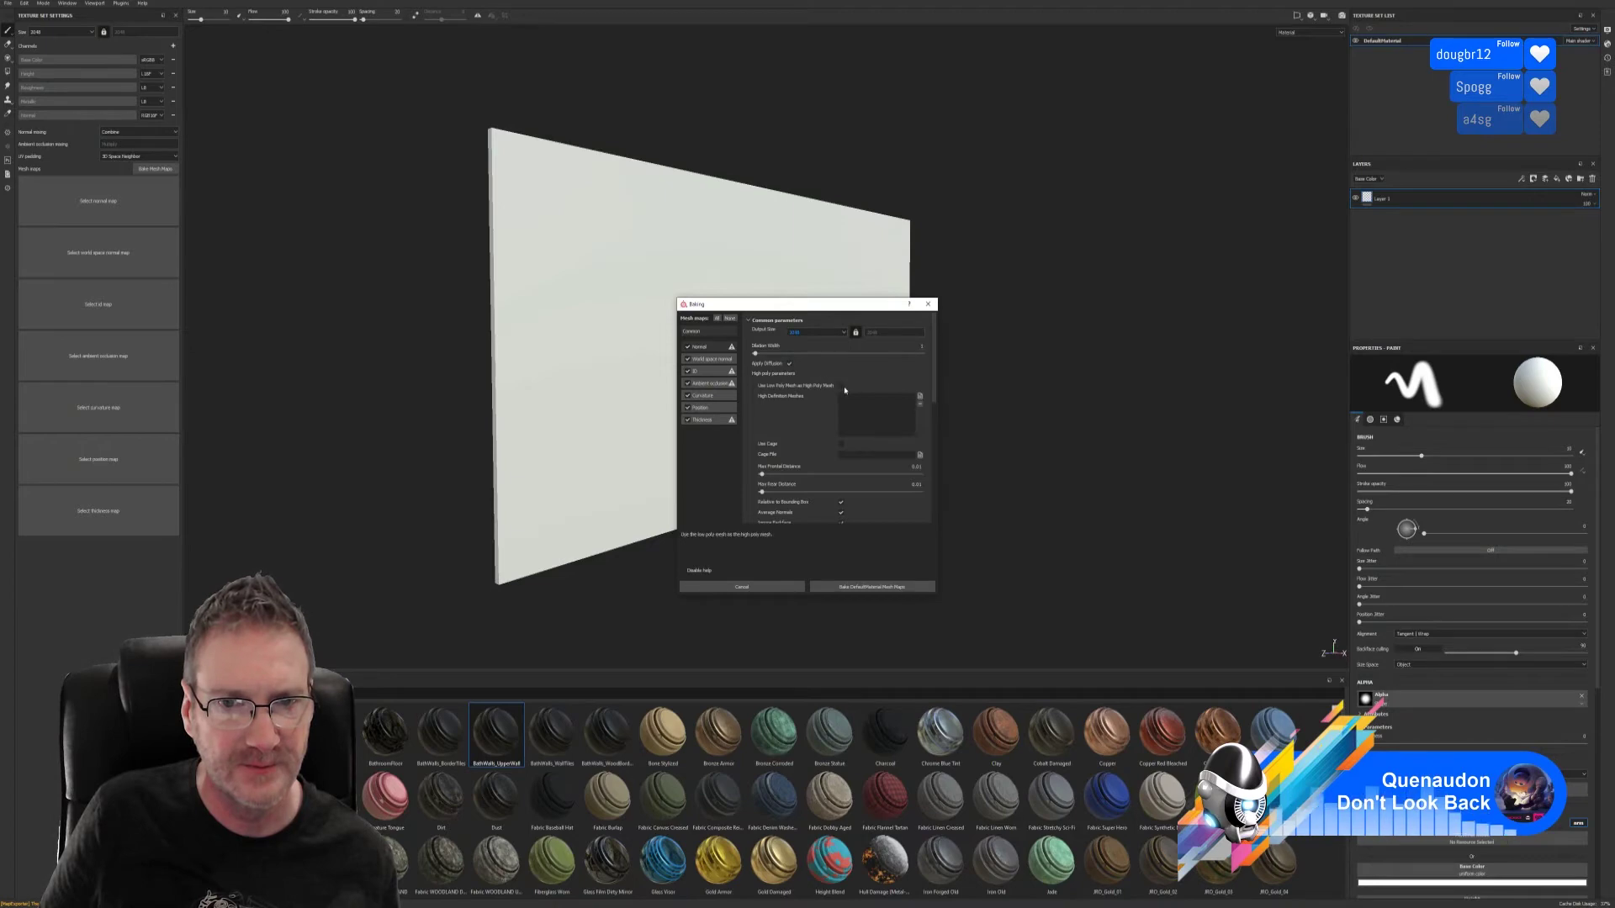
click(869, 587)
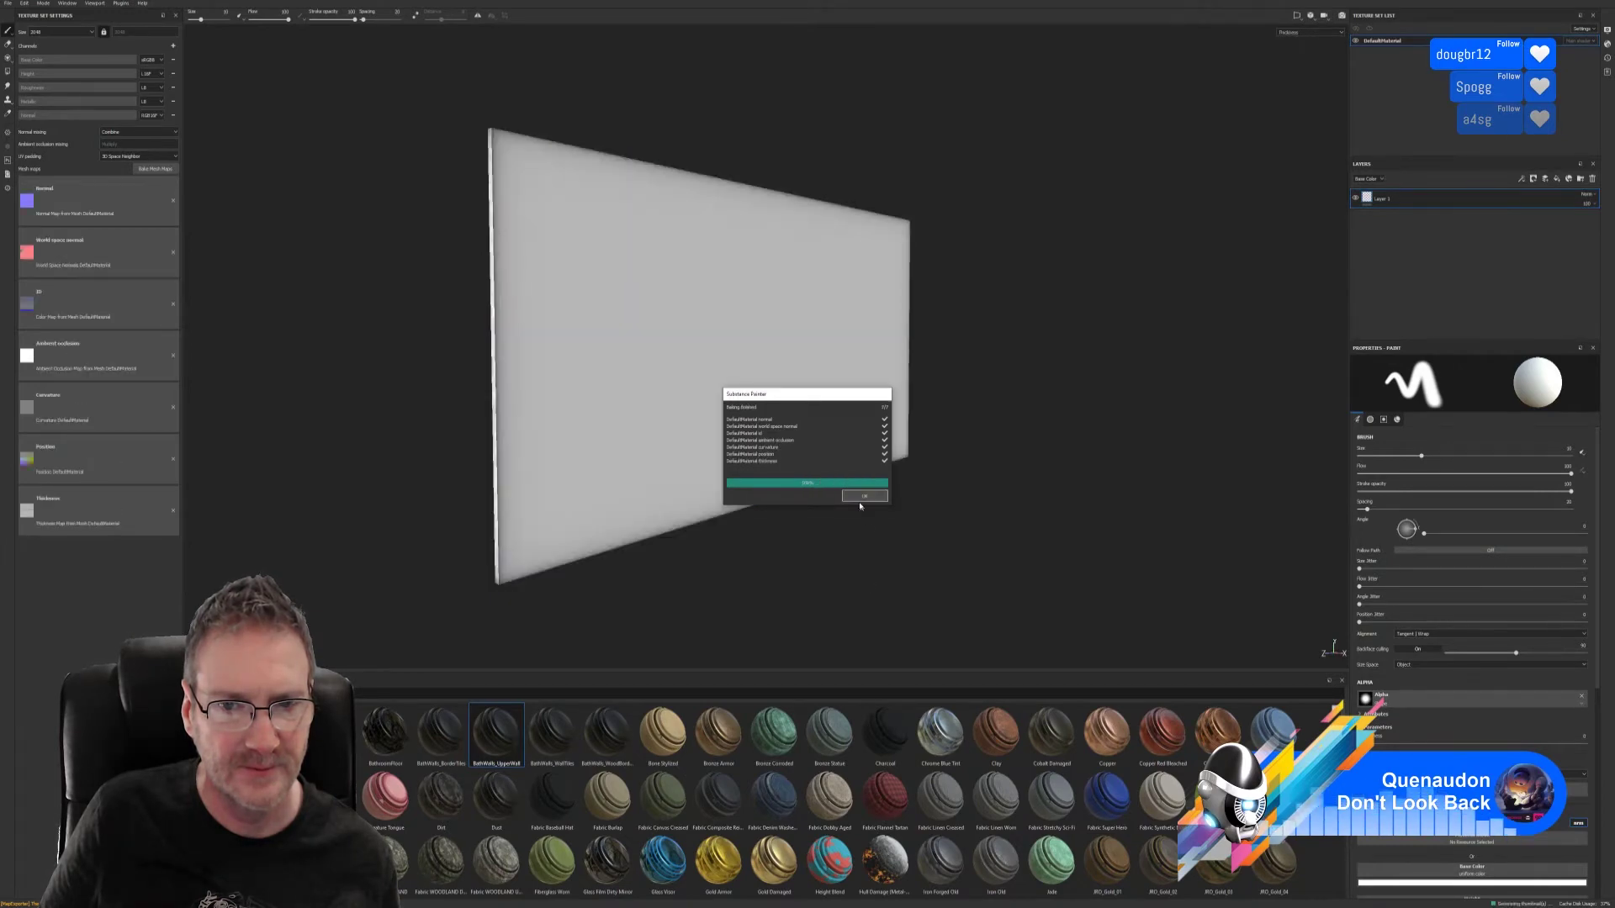
alt+drag(882, 502, 866, 500)
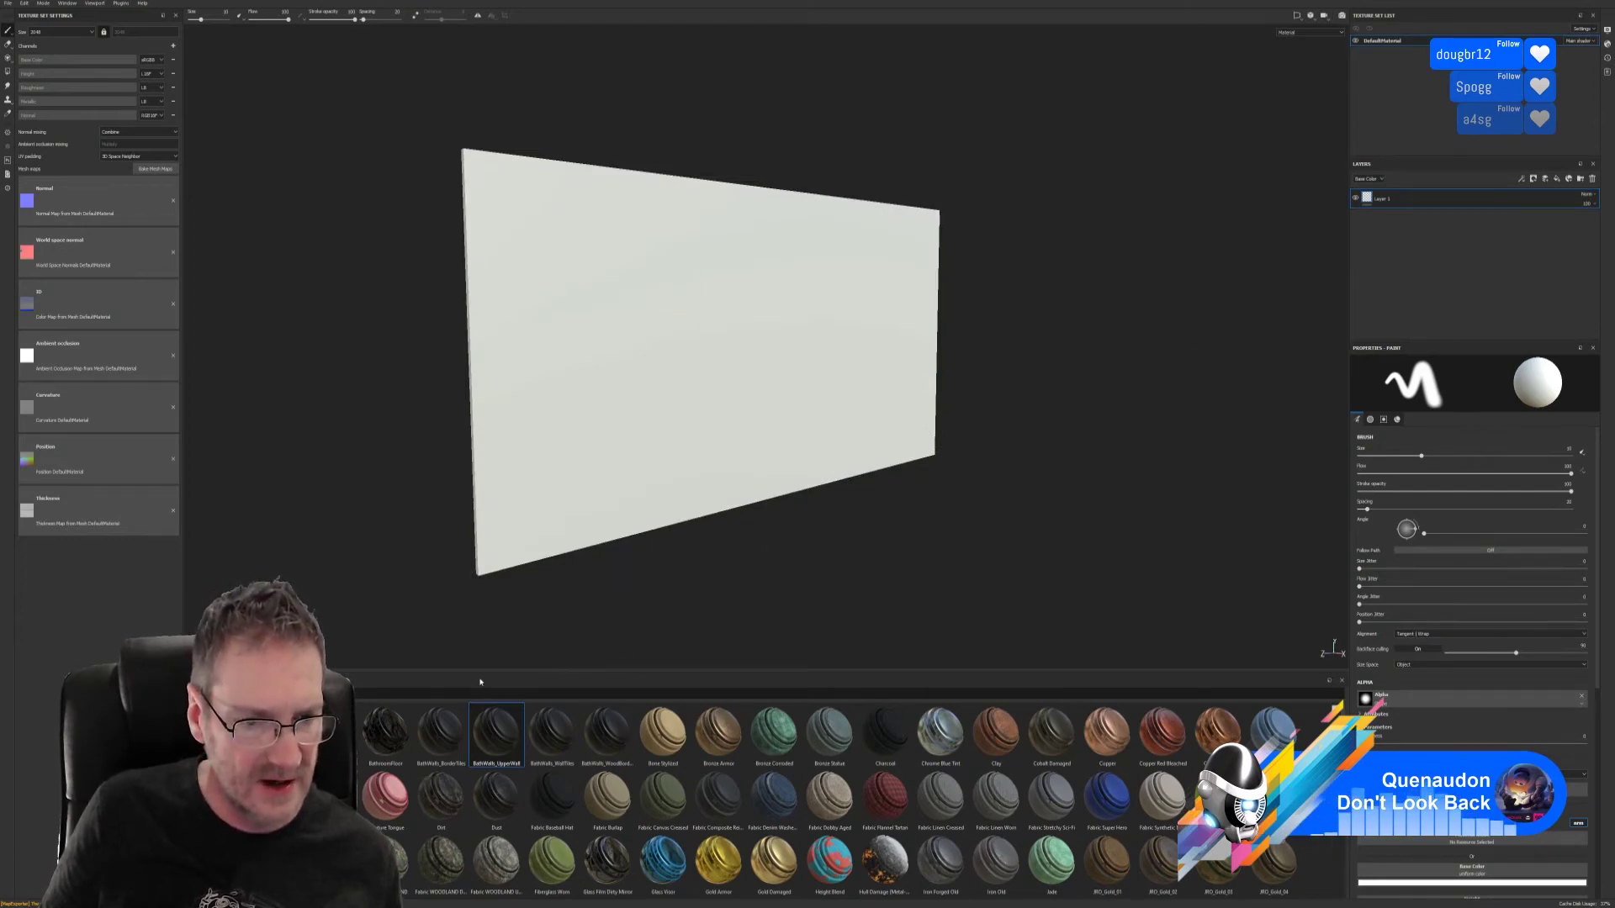
- Apply the BathWalls_BorderTiles smart material and replace its tile layer's mask color with the lower strip's blue ID color
drag(441, 732, 643, 521)
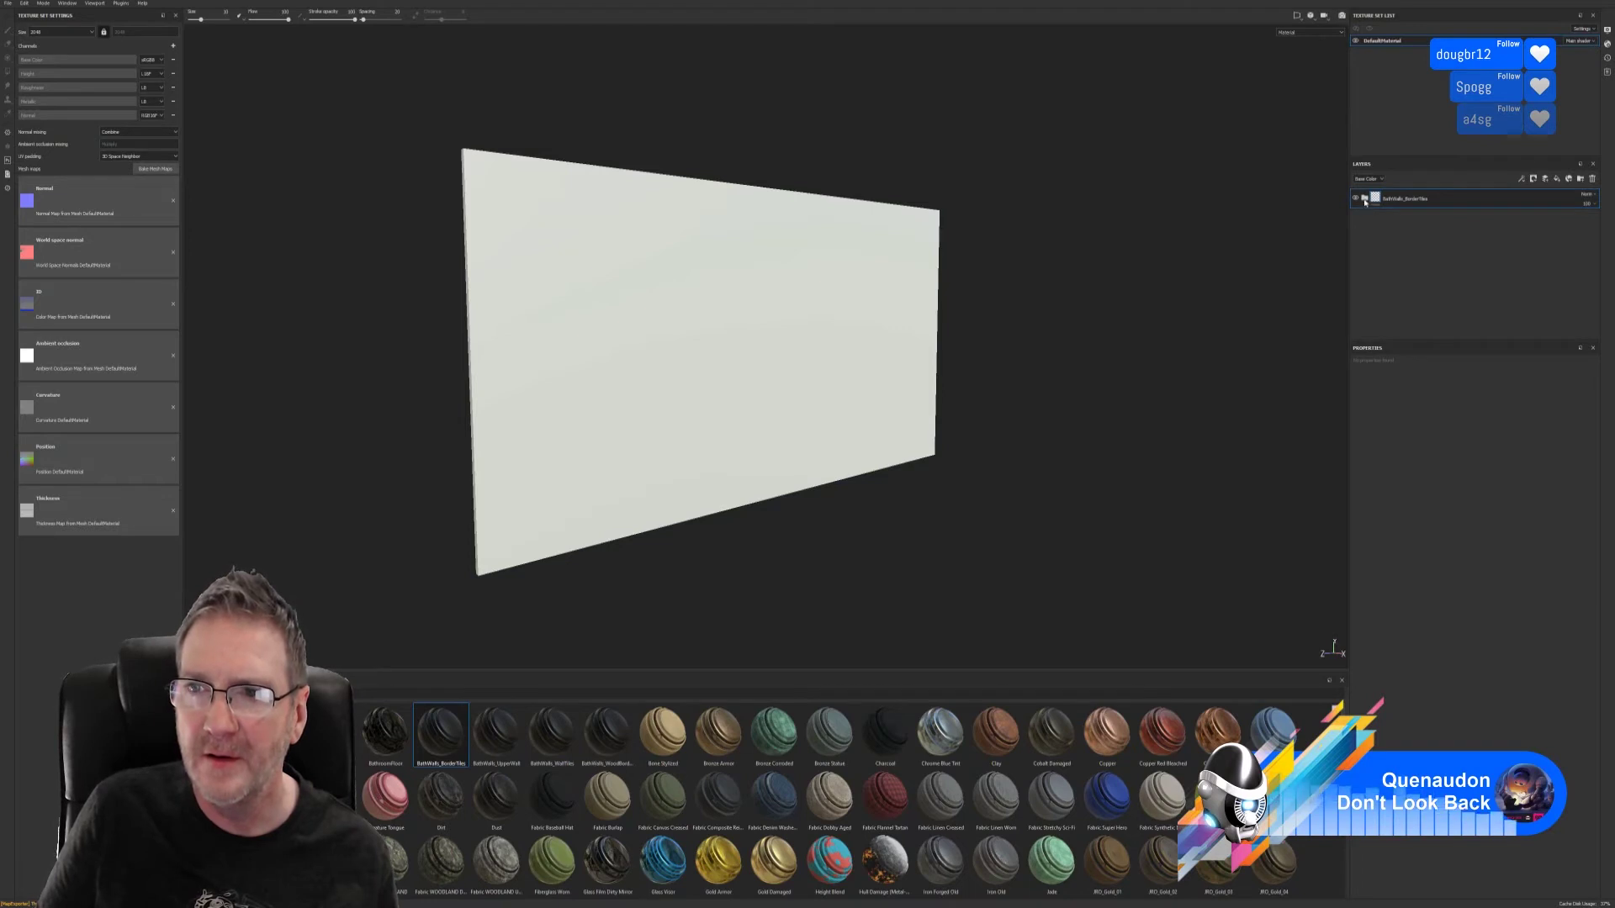
click(1364, 200)
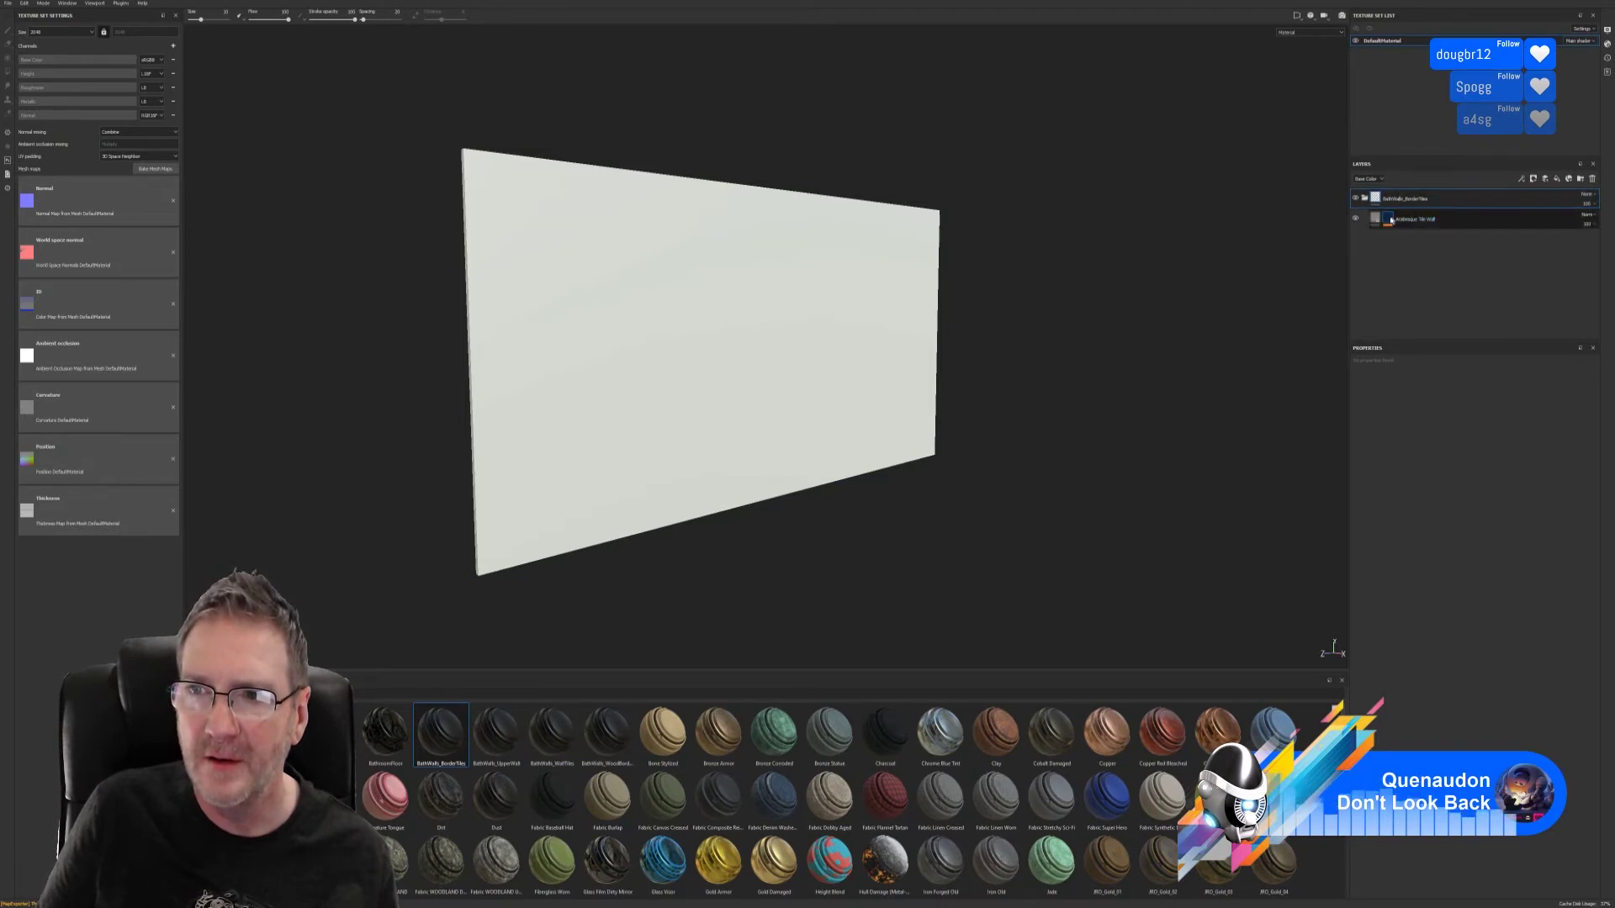
click(1389, 223)
click(1420, 235)
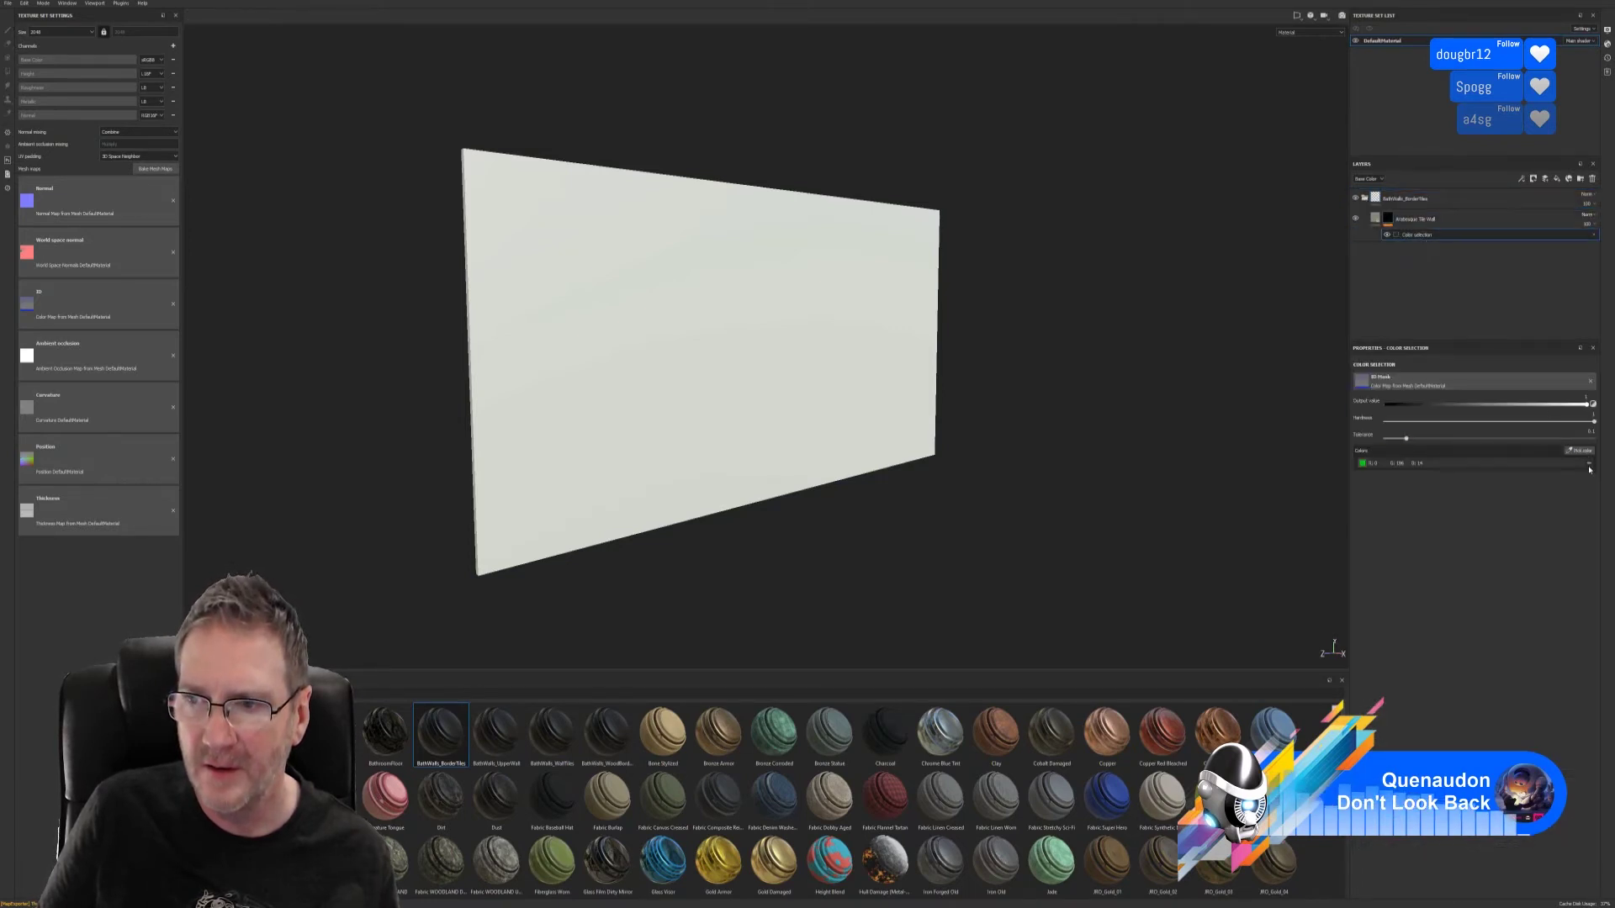
click(1588, 463)
click(1579, 450)
click(841, 464)
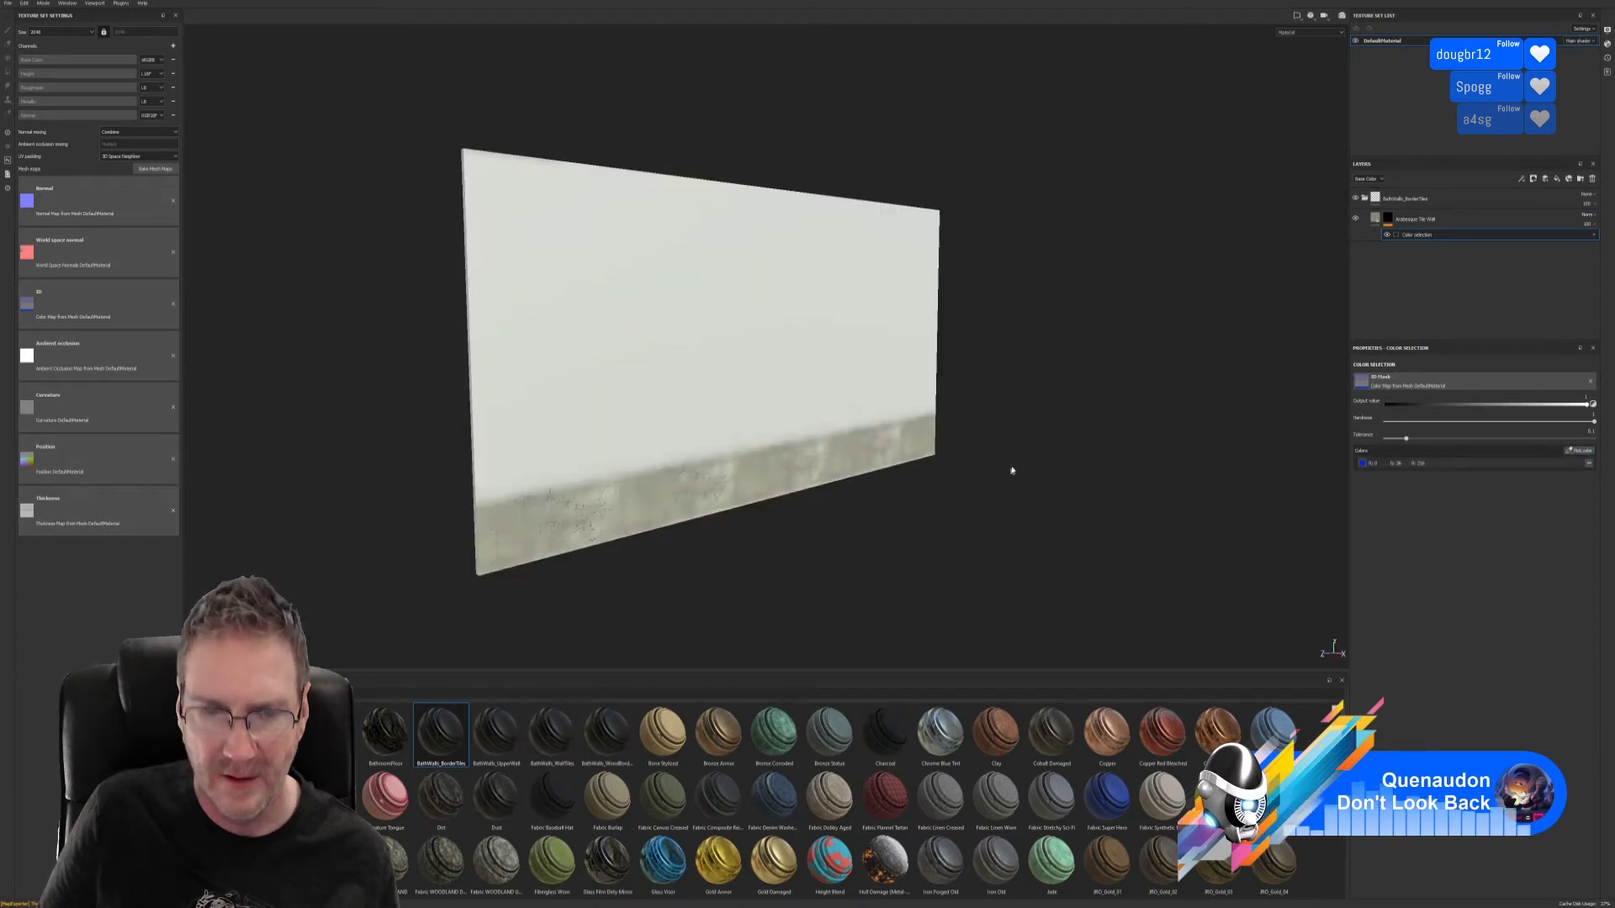
alt+drag(1042, 431, 967, 443)
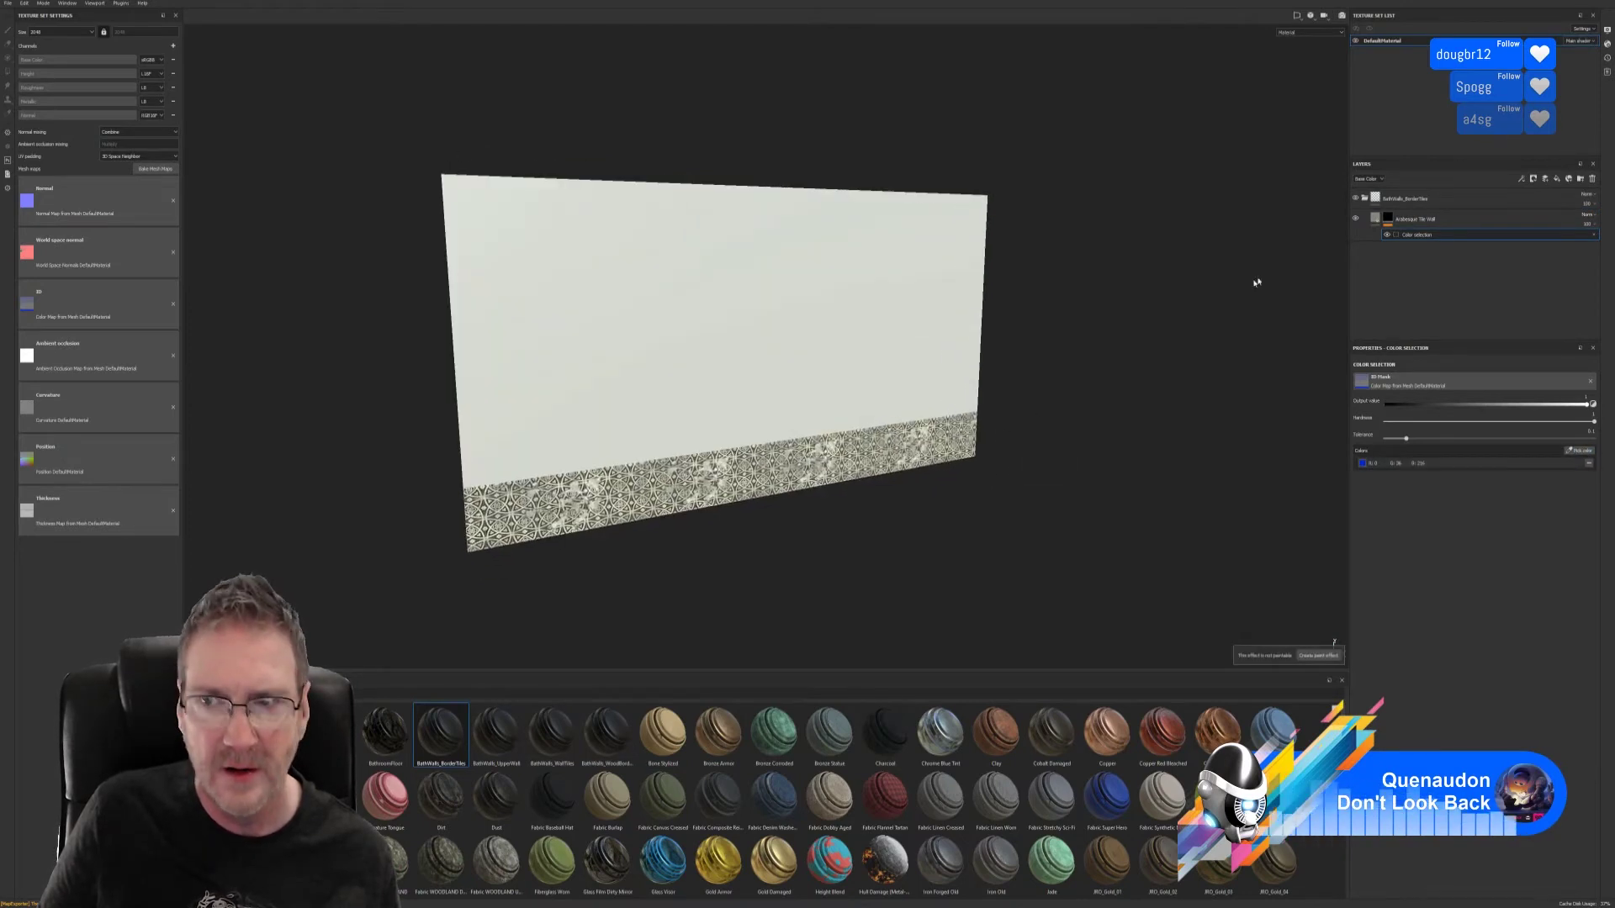
click(1363, 198)
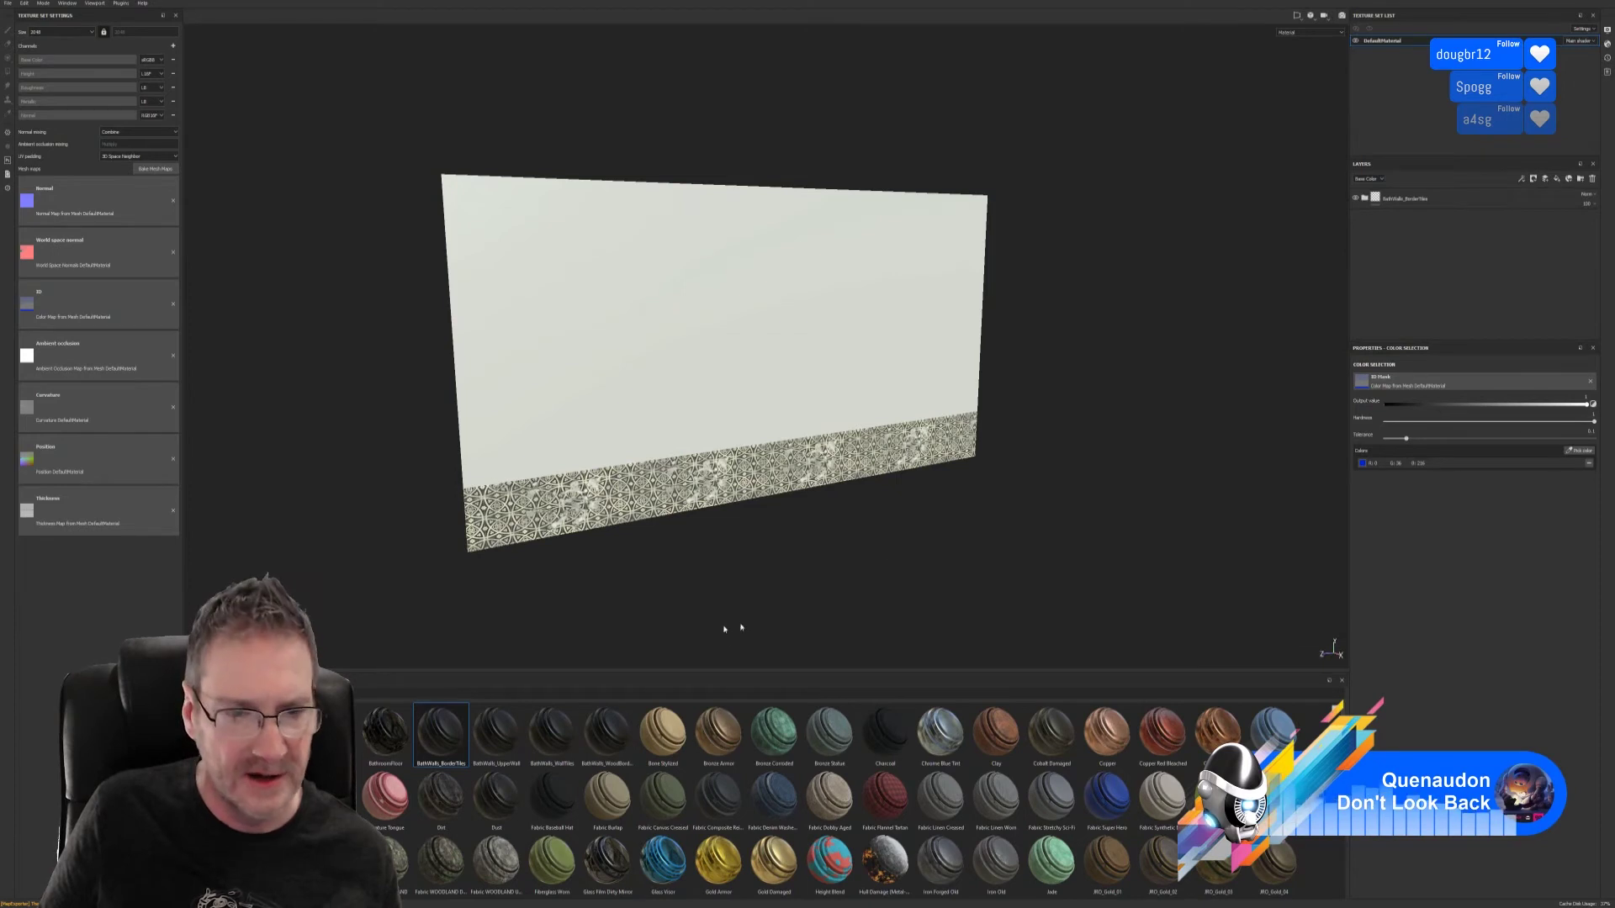
- Add the BathWalls_WallTiles smart material and set its folder's color selection mask to the upper section's ID color
drag(552, 730, 778, 354)
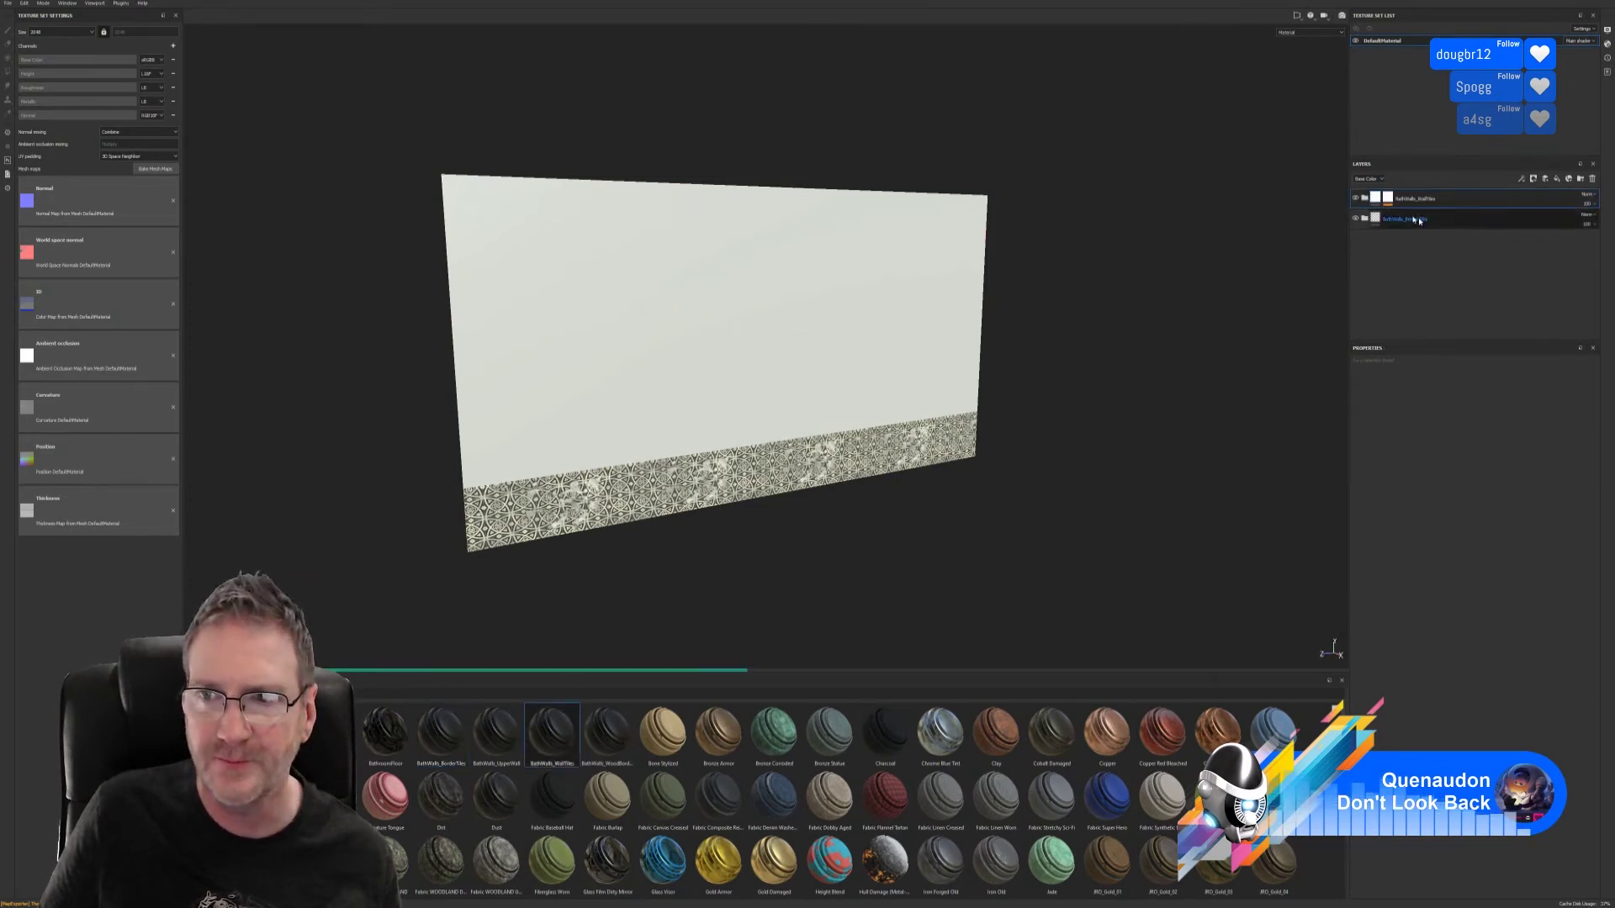
click(1364, 200)
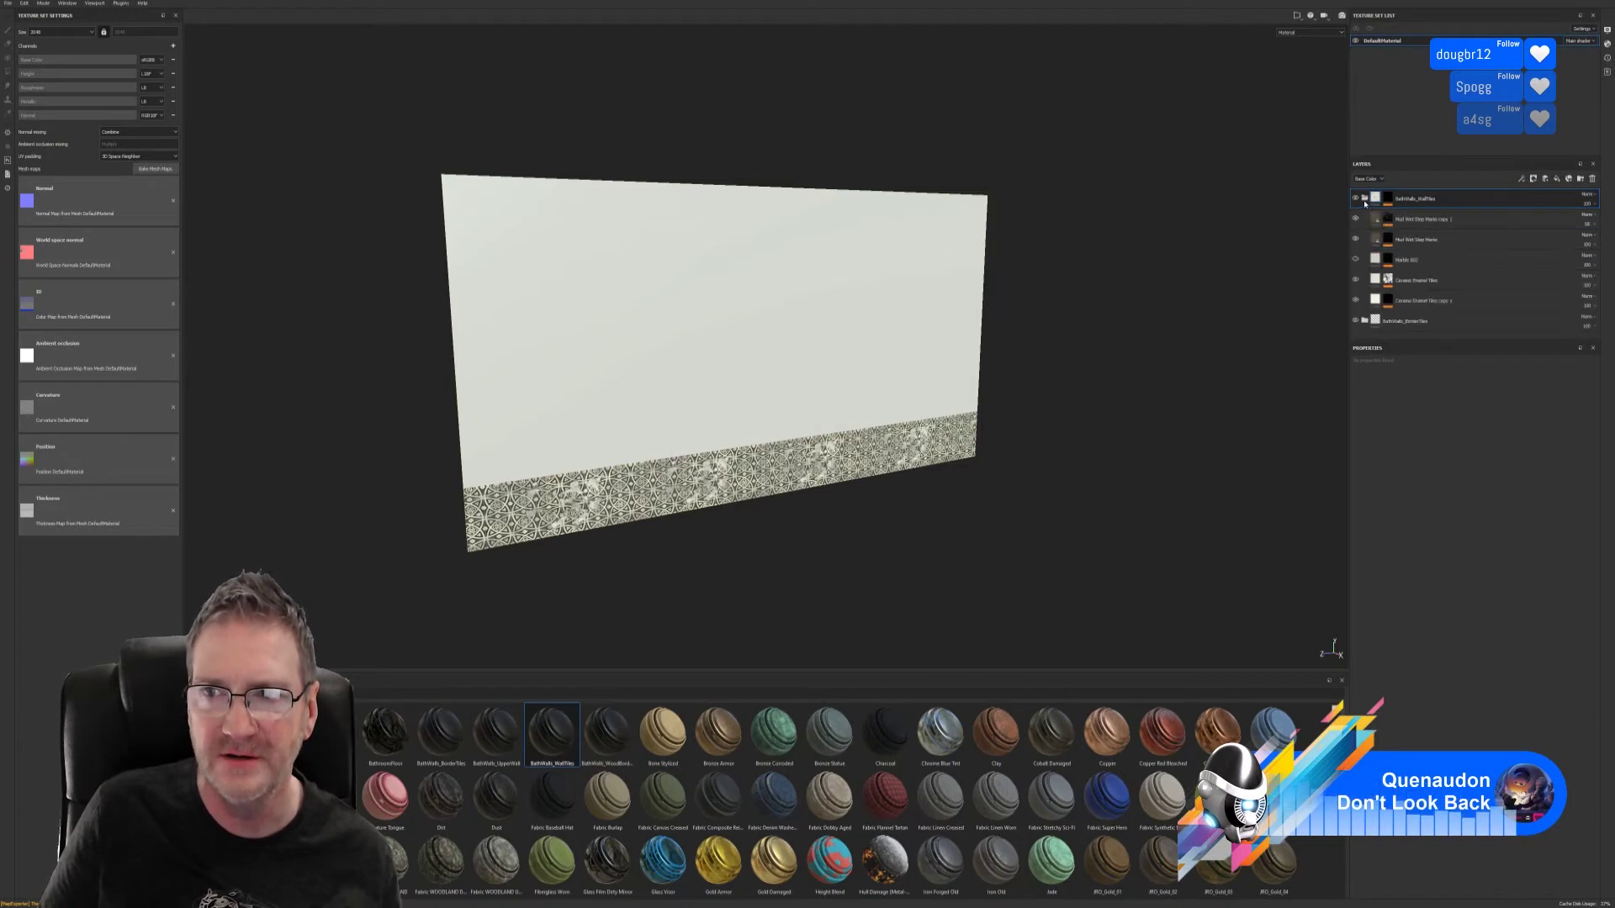
click(1364, 202)
click(1419, 214)
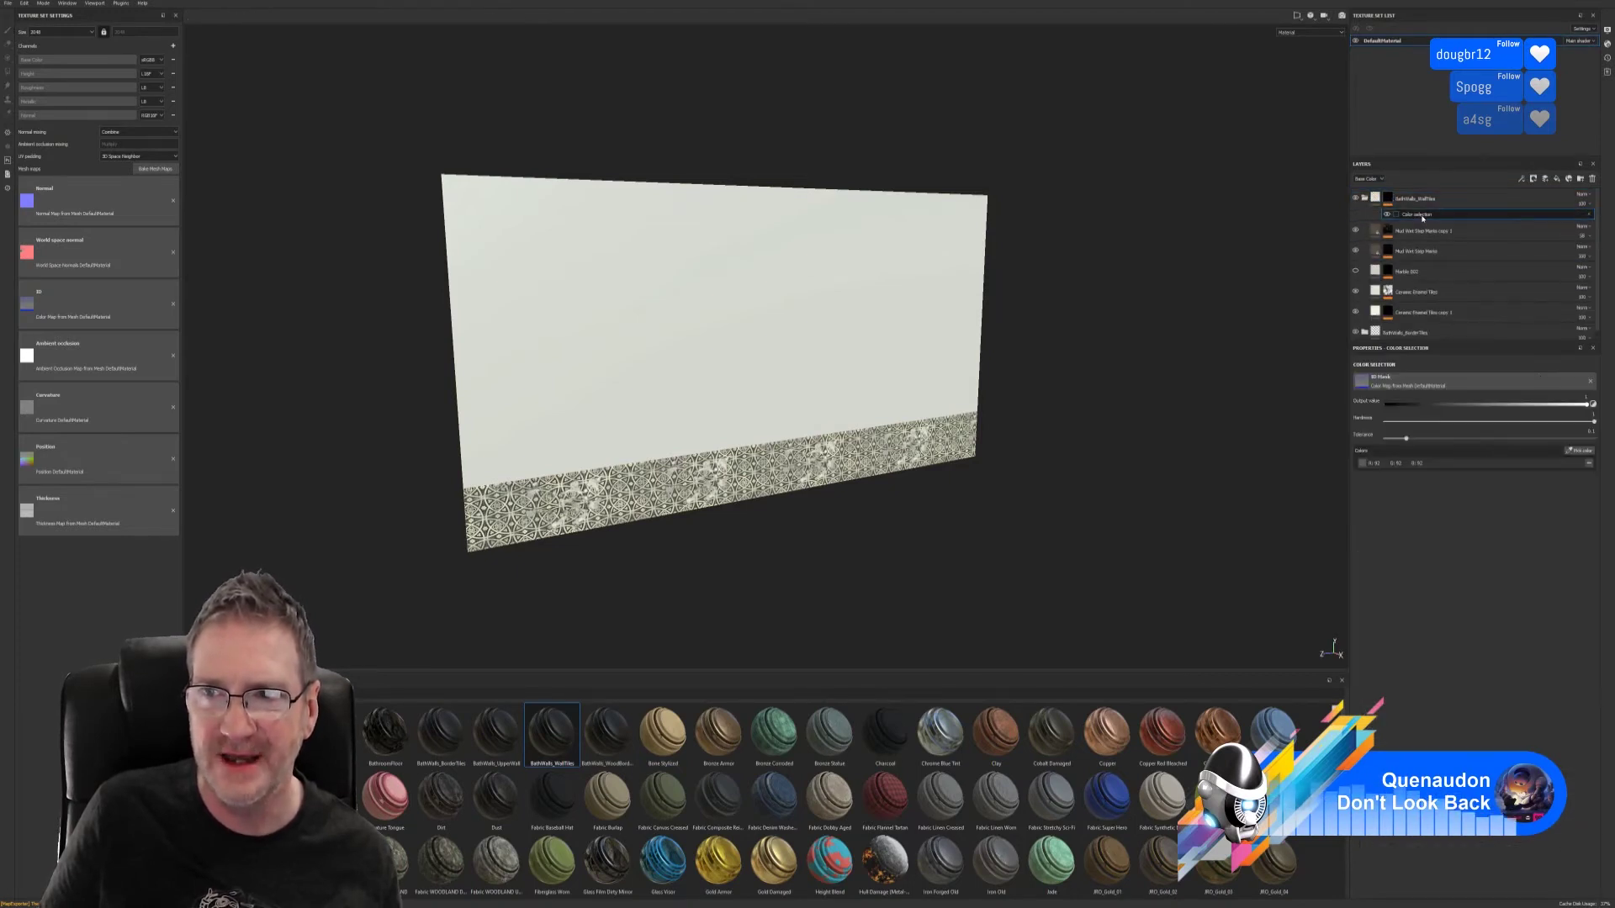
click(1580, 451)
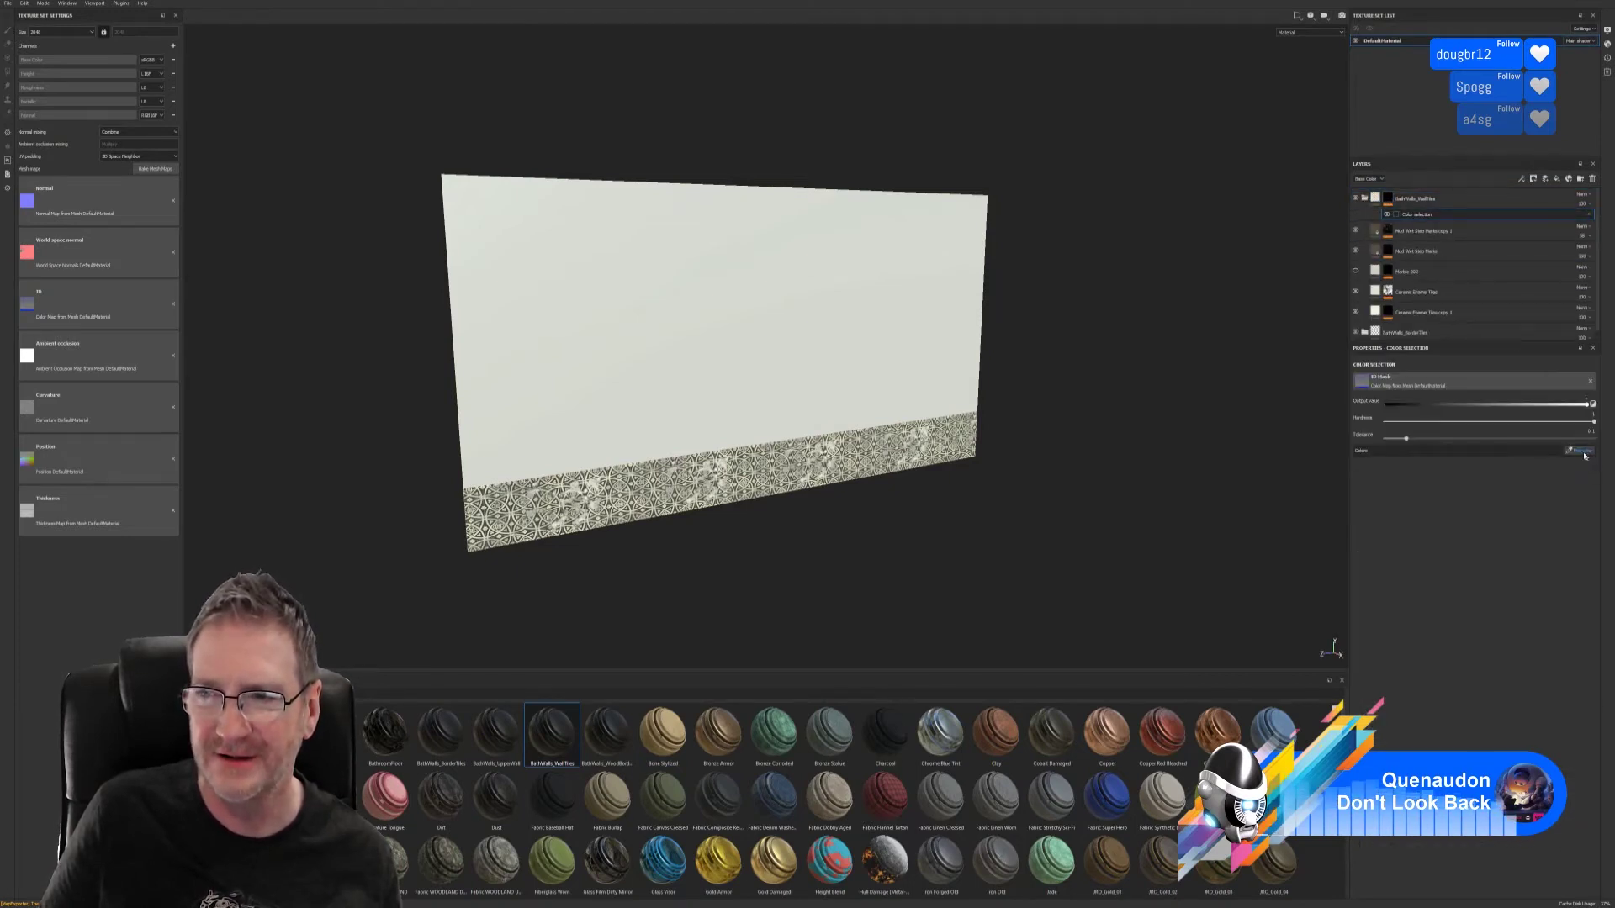
click(982, 342)
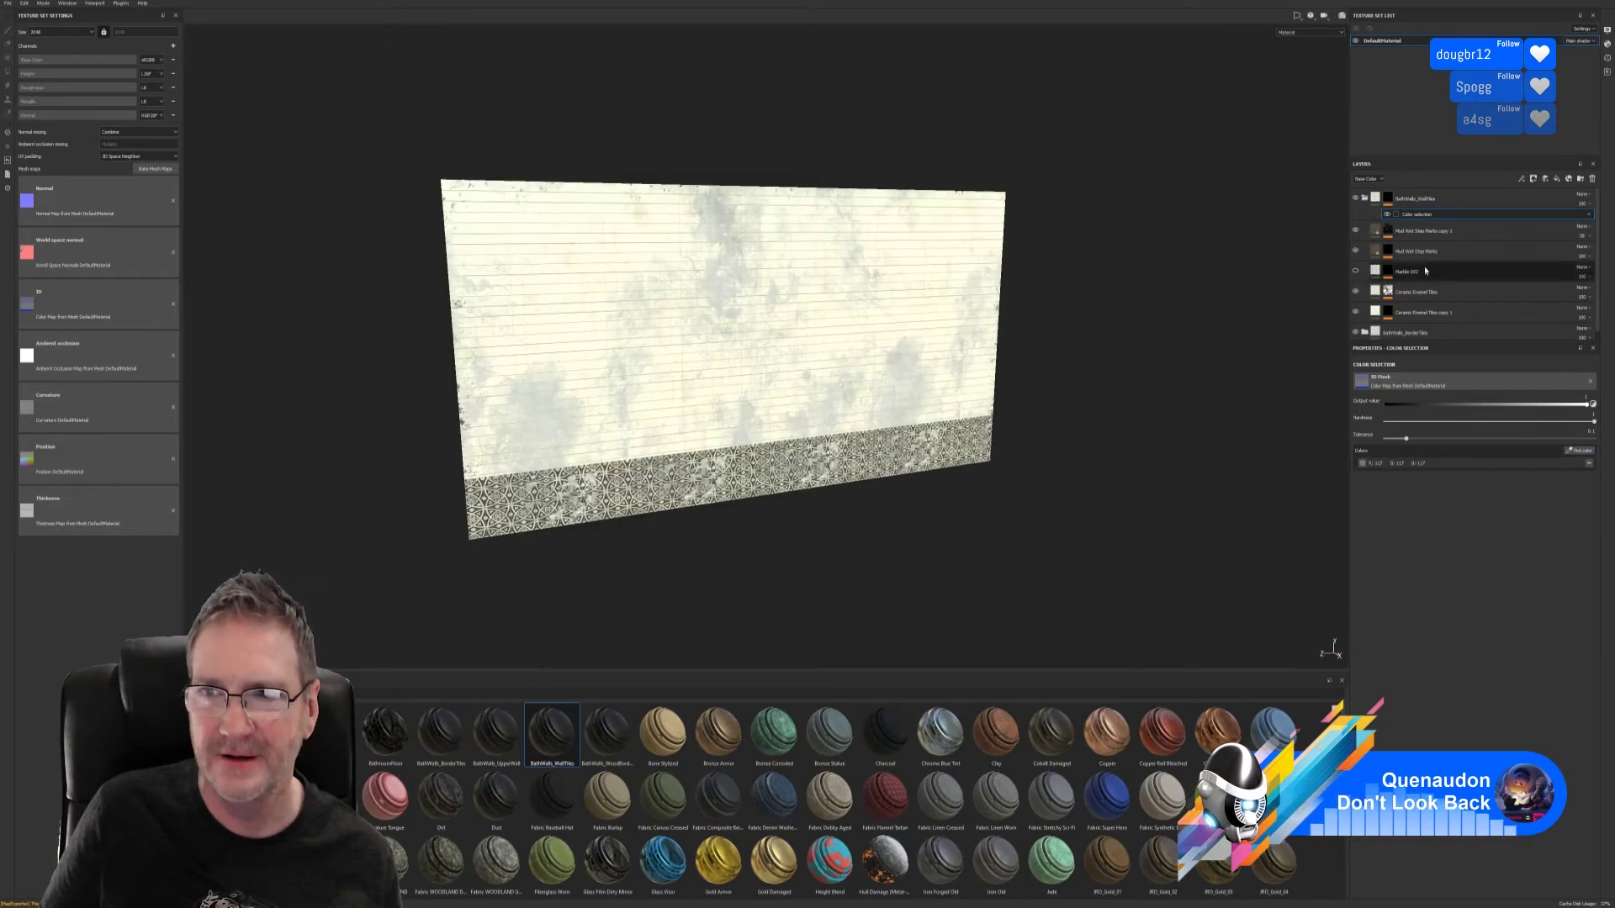
- Replace the color in the hidden marble layer's mask selection with the upper wall section's ID color
click(1422, 231)
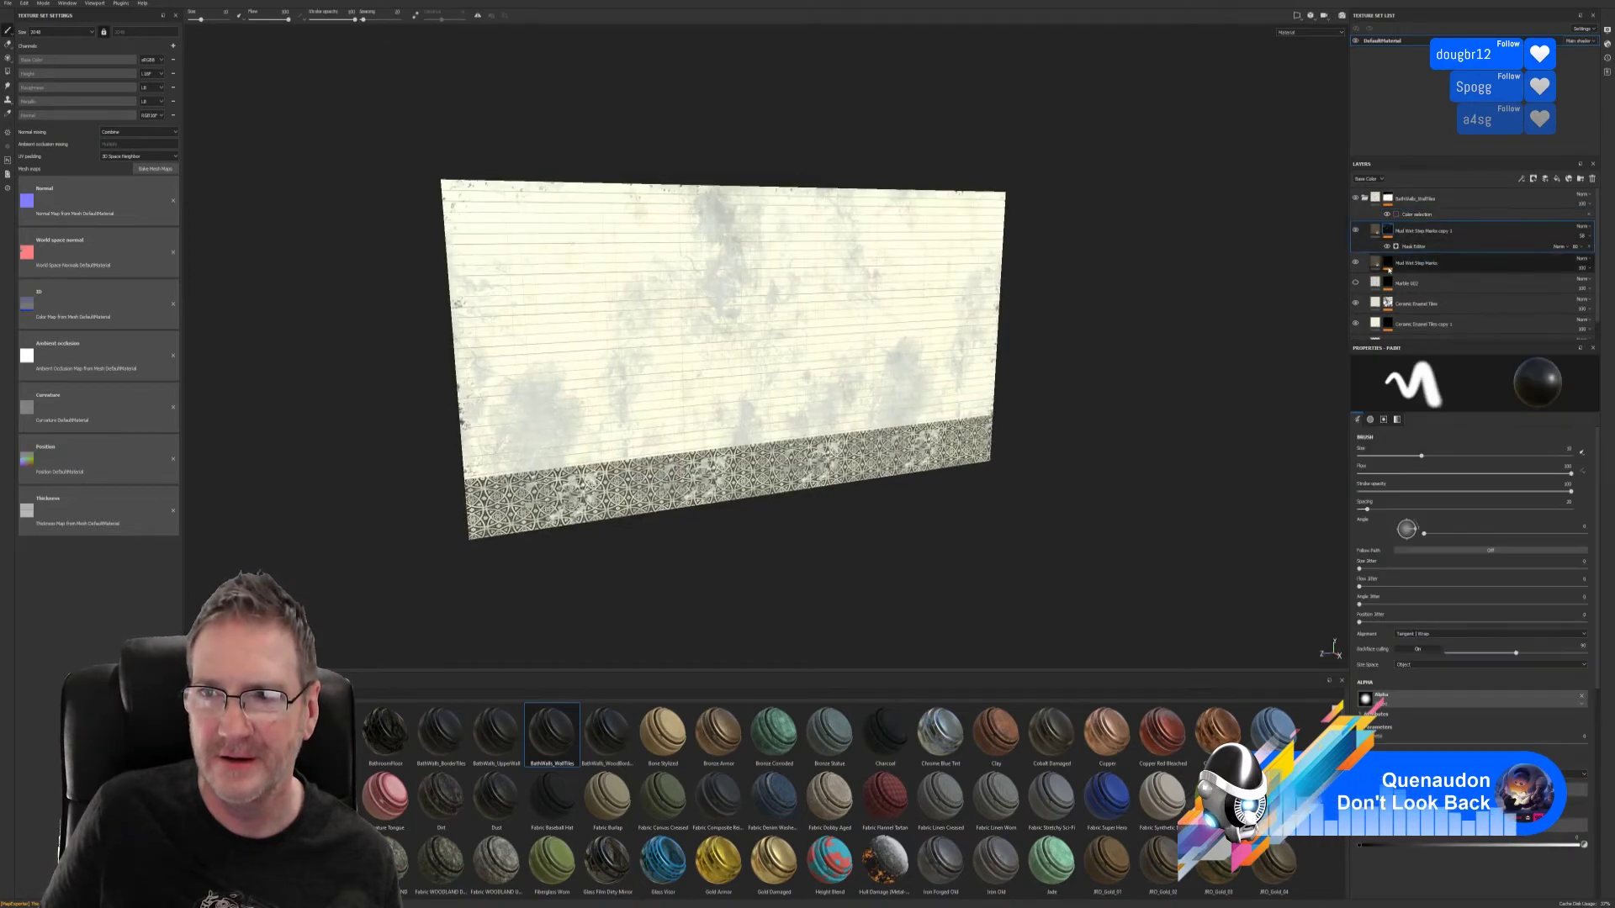
click(1416, 264)
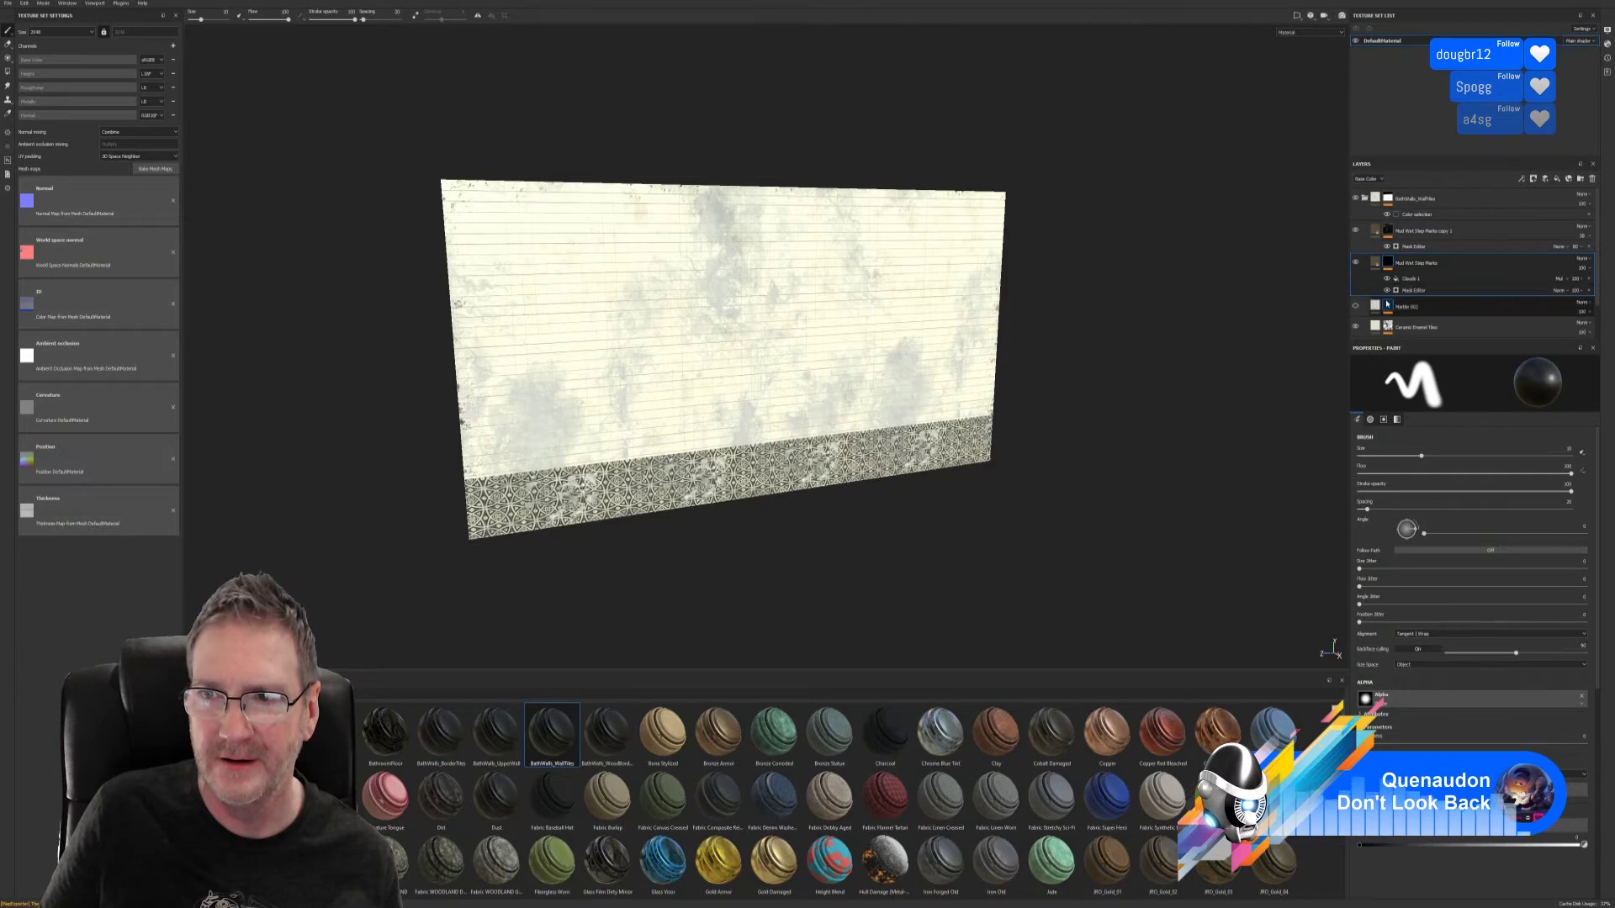
click(1386, 305)
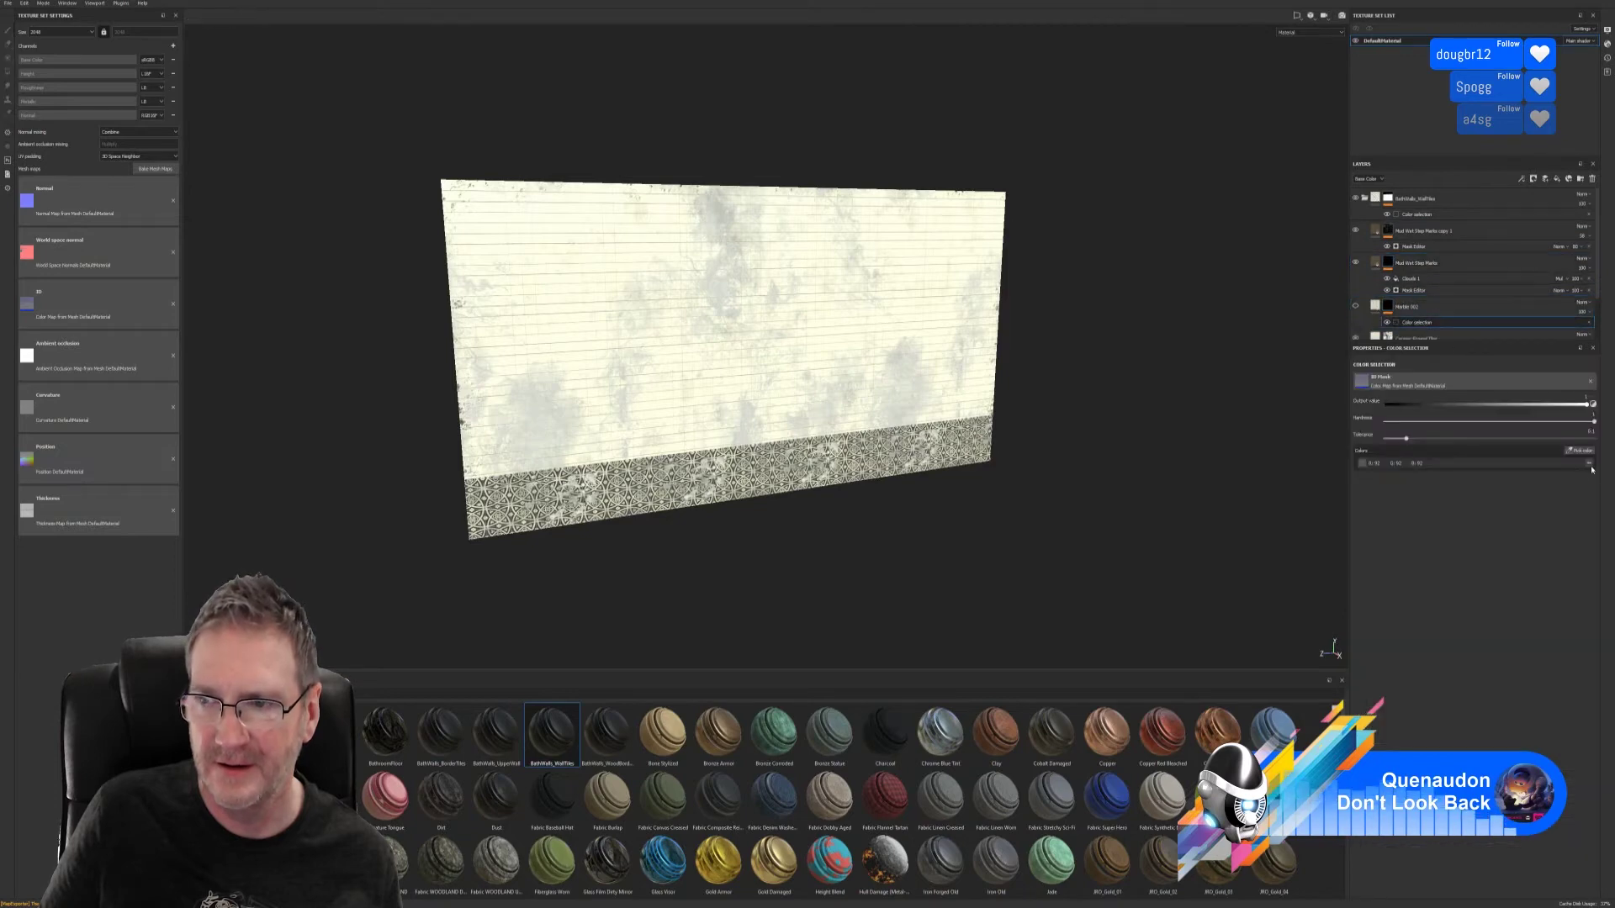
click(1579, 451)
click(1075, 364)
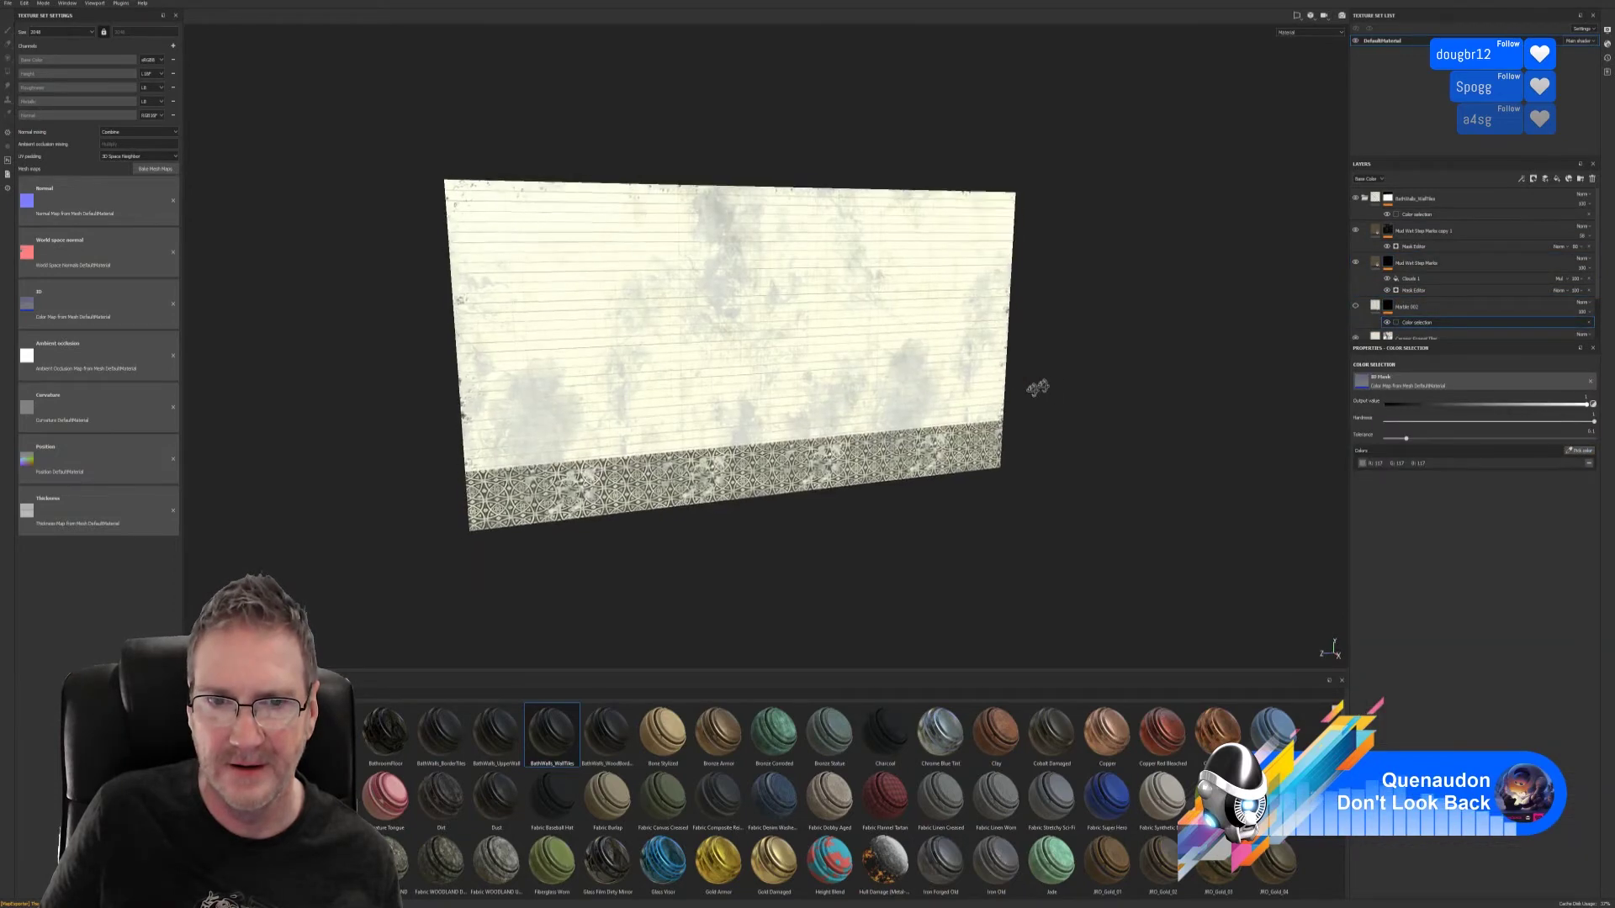
- Set the color selection mask of the Ceramic Enamel Tiles layer to the upper wall section's ID color
scroll(1391, 287, down, 2)
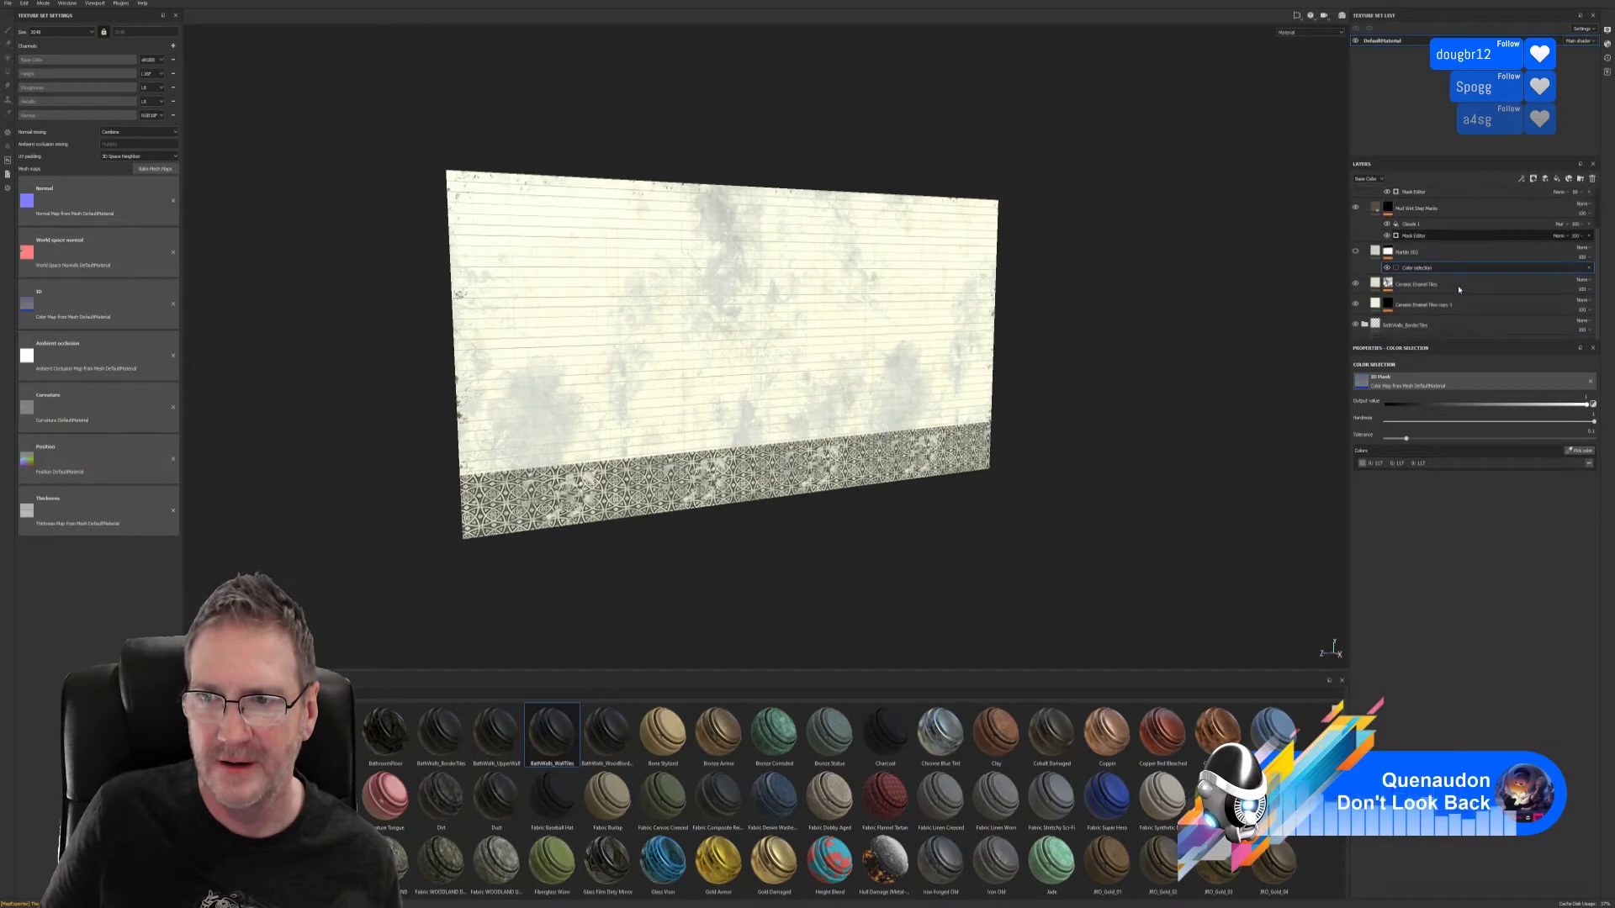
click(1391, 287)
right_click(1391, 287)
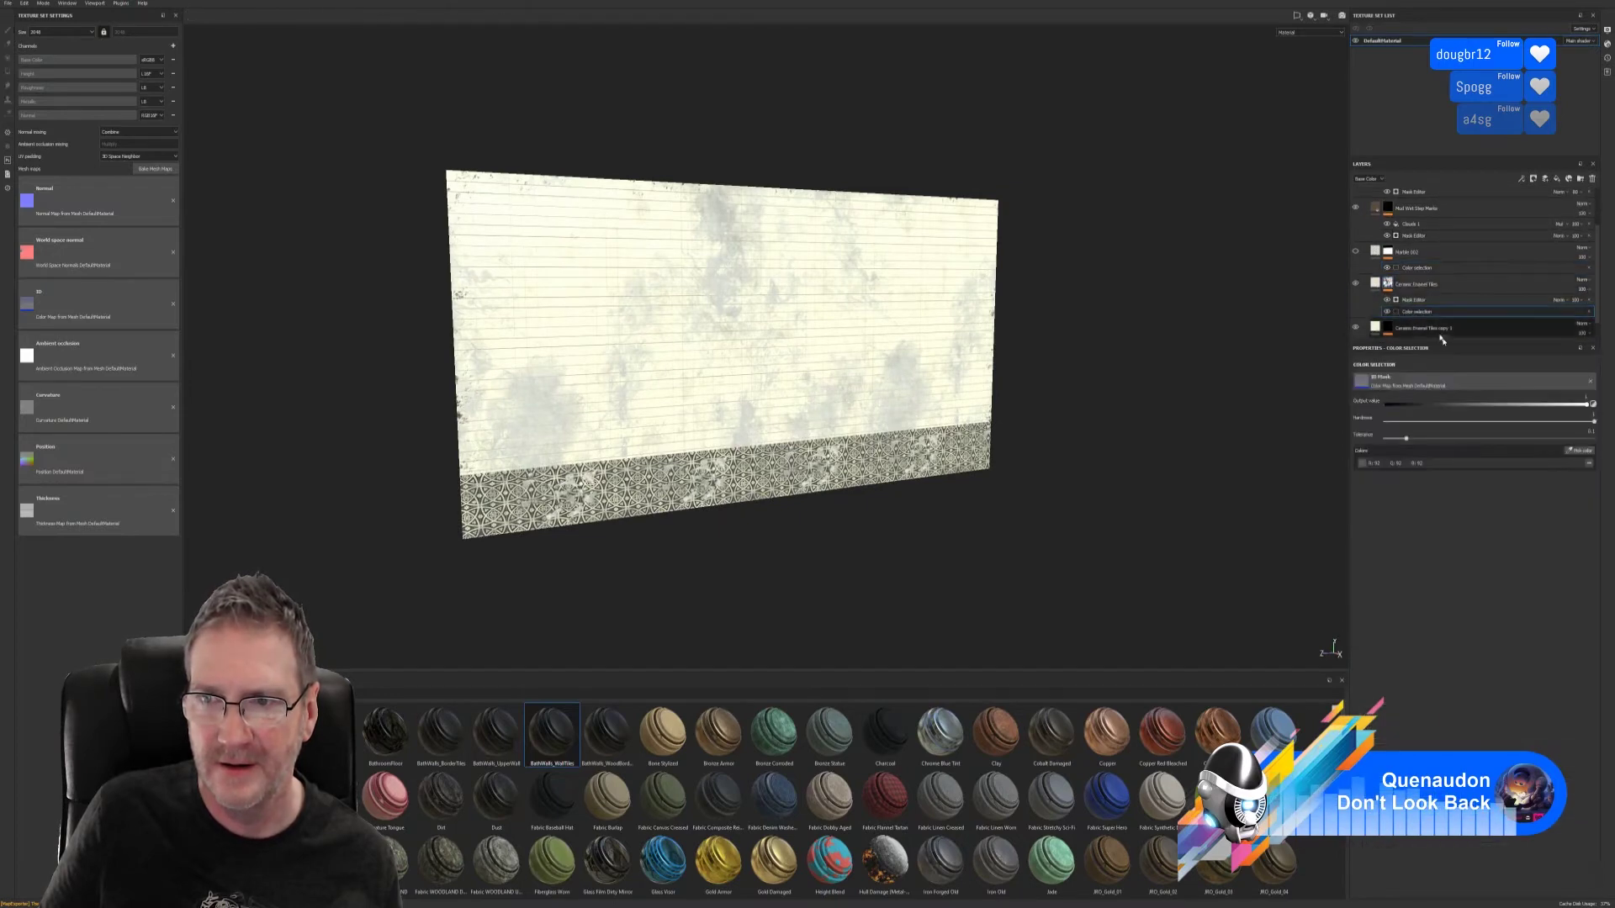
click(1580, 451)
click(876, 342)
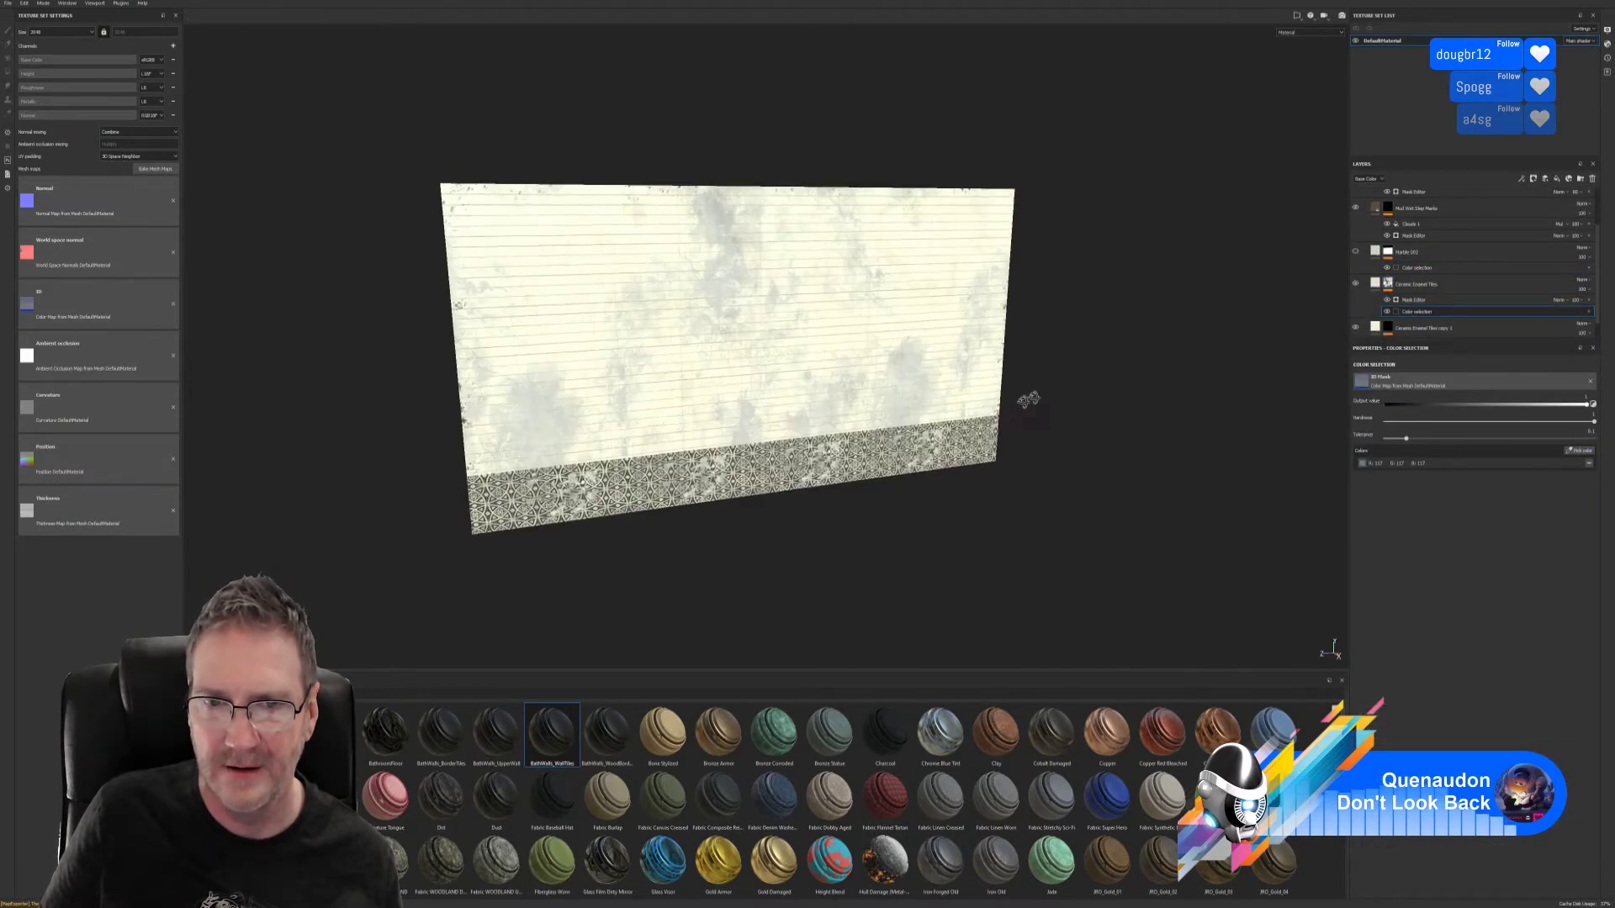
- Pick the upper section's ID color for the color selection mask of the Ceramic Enamel Tiles copy 1 layer
scroll(1438, 311, down, 1)
click(1440, 306)
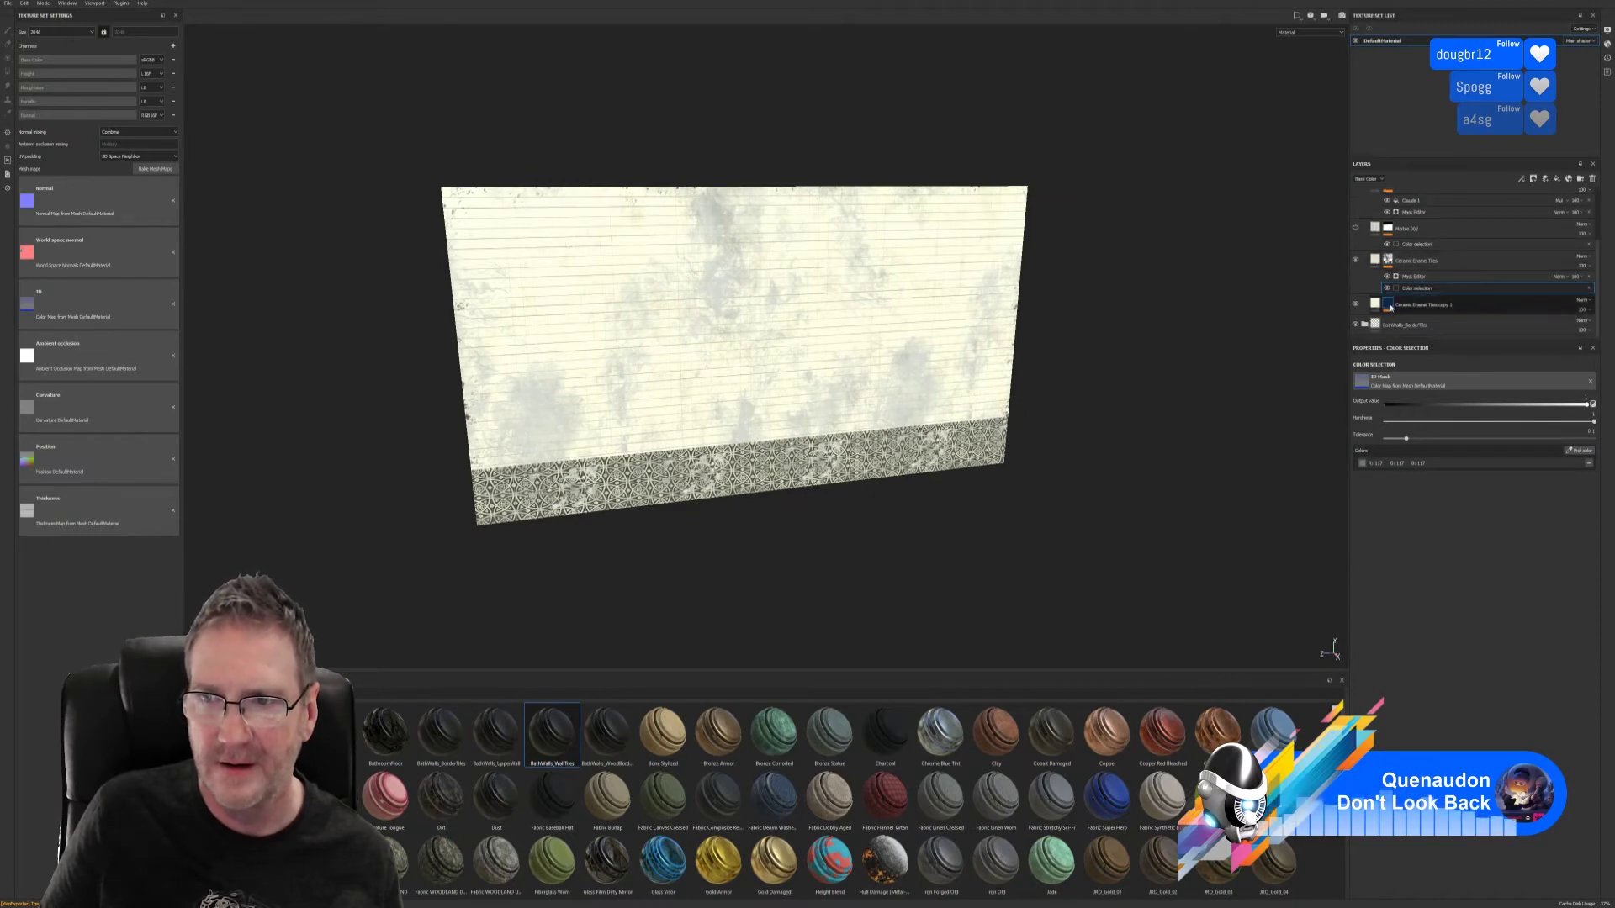
click(1443, 319)
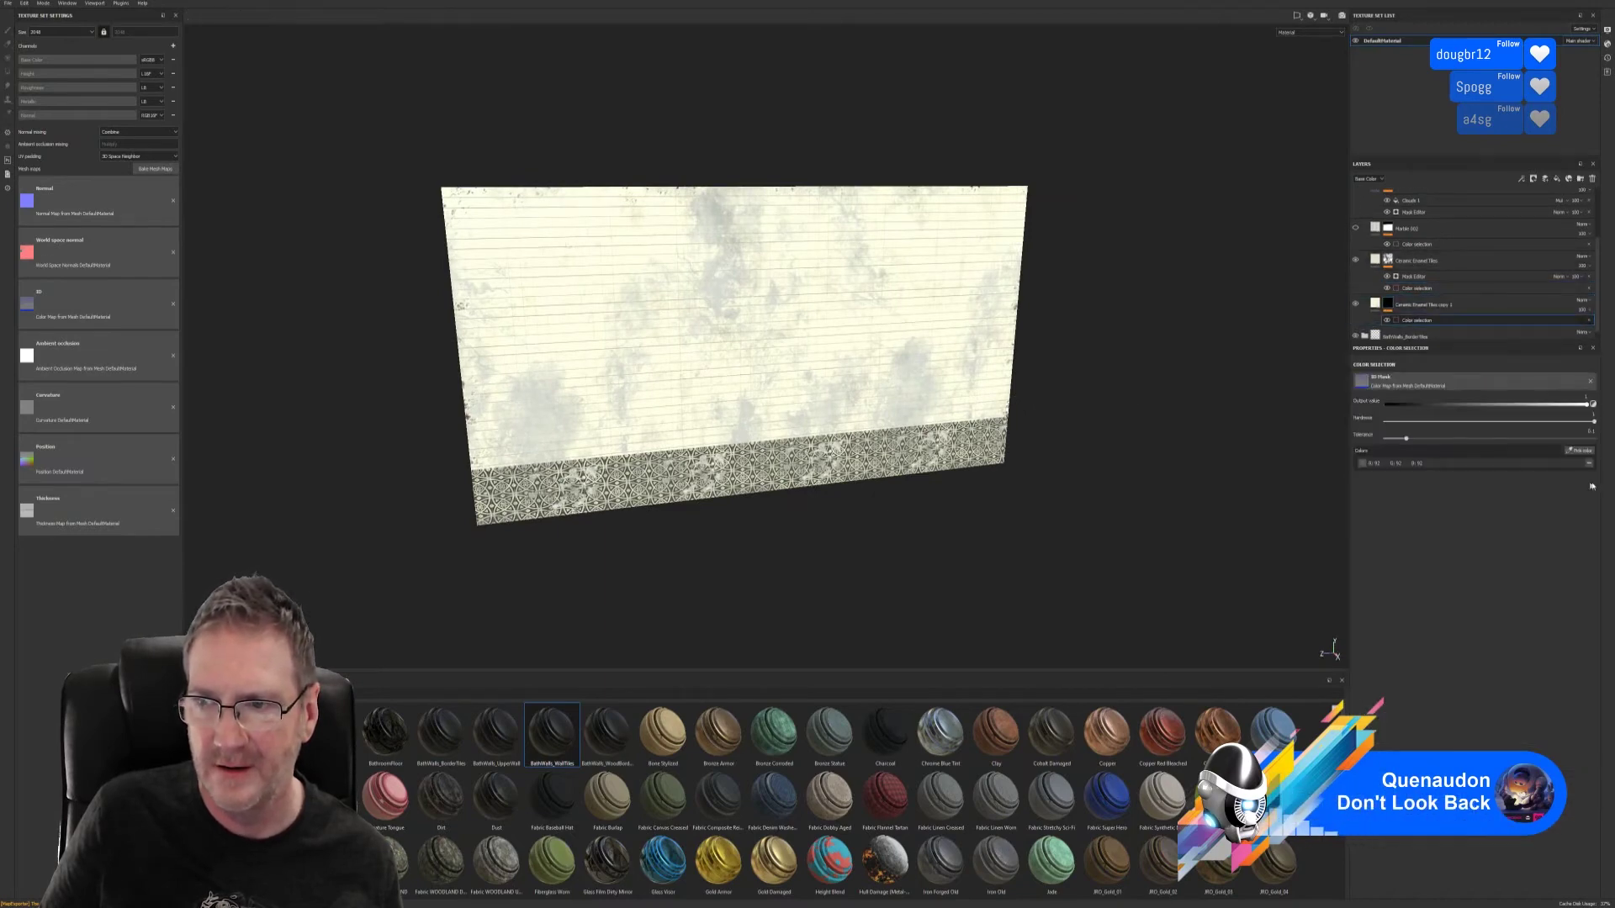
click(1579, 450)
click(818, 310)
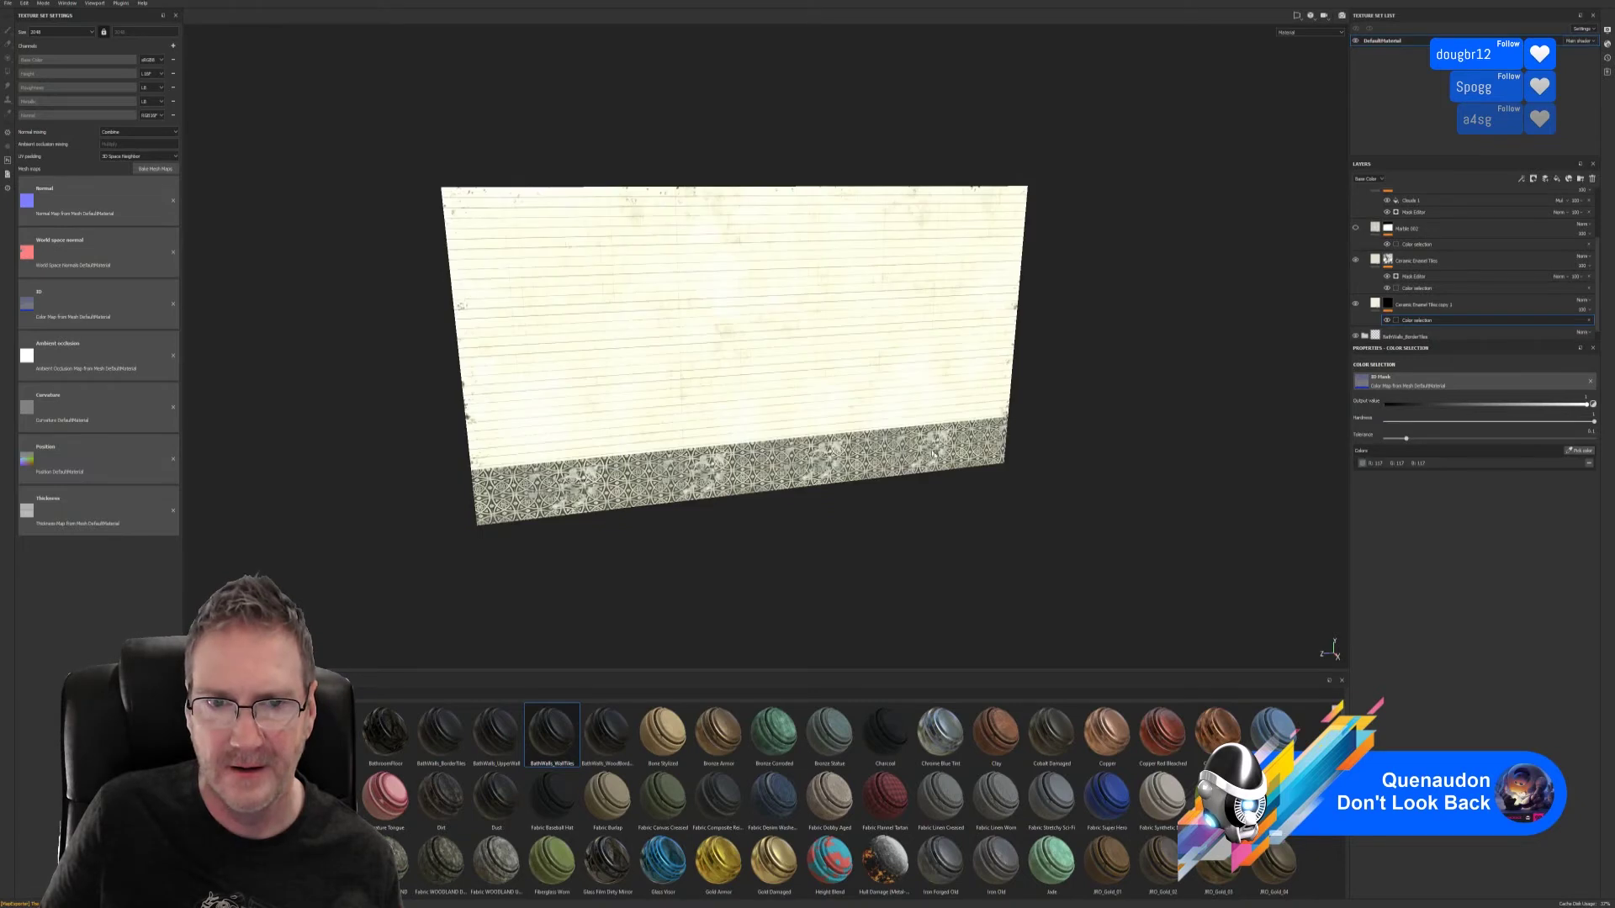
alt+drag(818, 310, 892, 370)
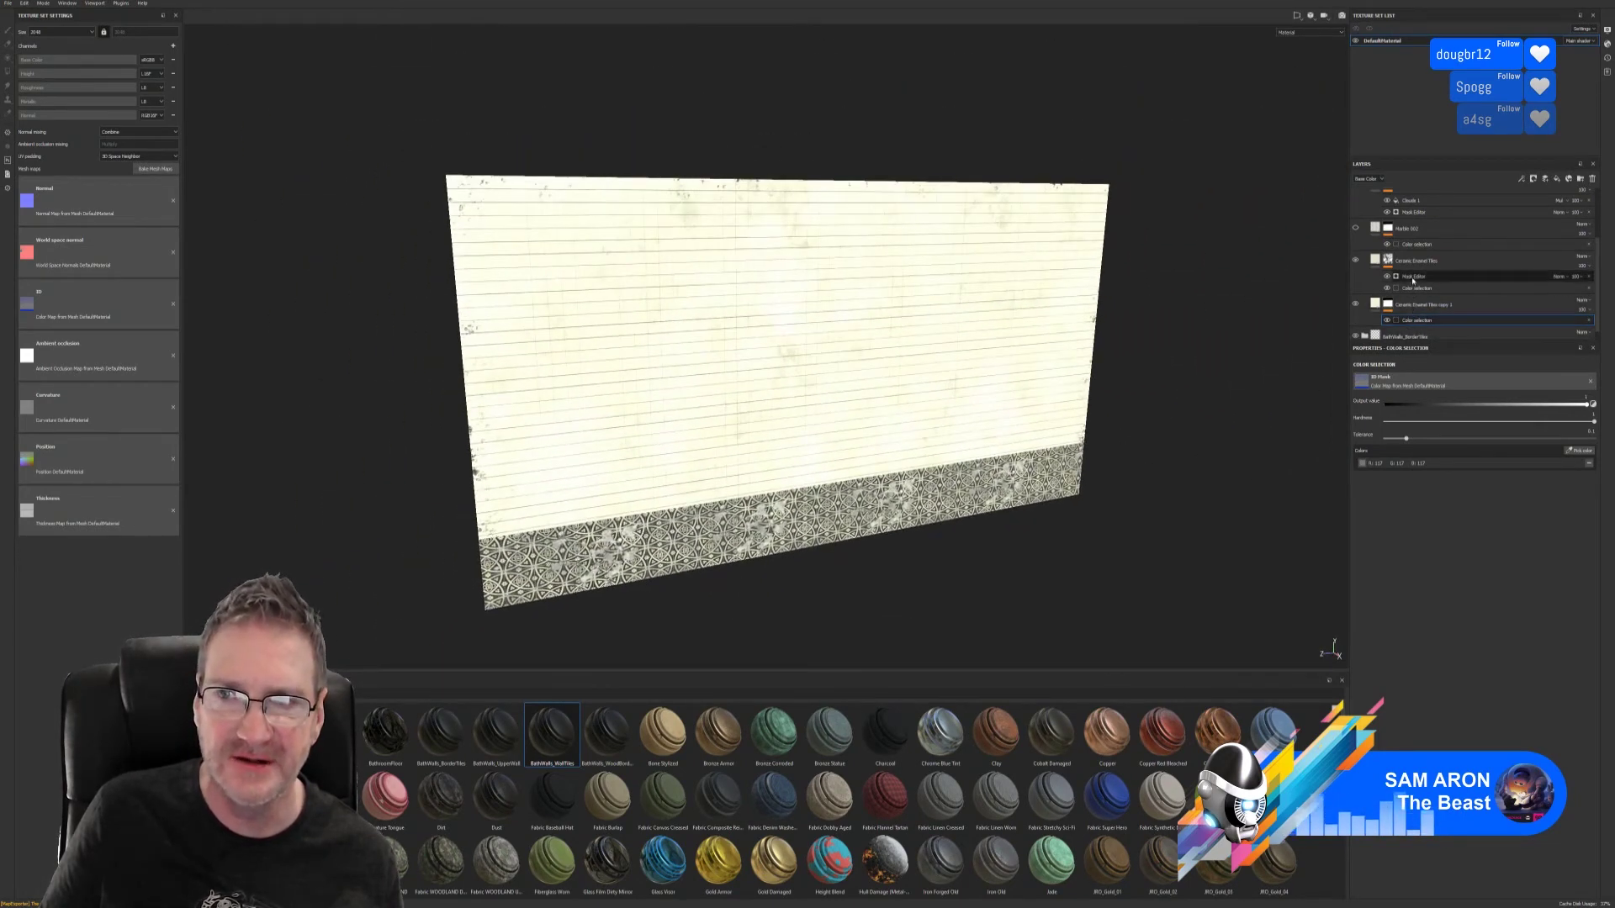
- Lower the global balance in the Ceramic Enamel Tiles layer's Mask Editor to about 0.18
click(1414, 278)
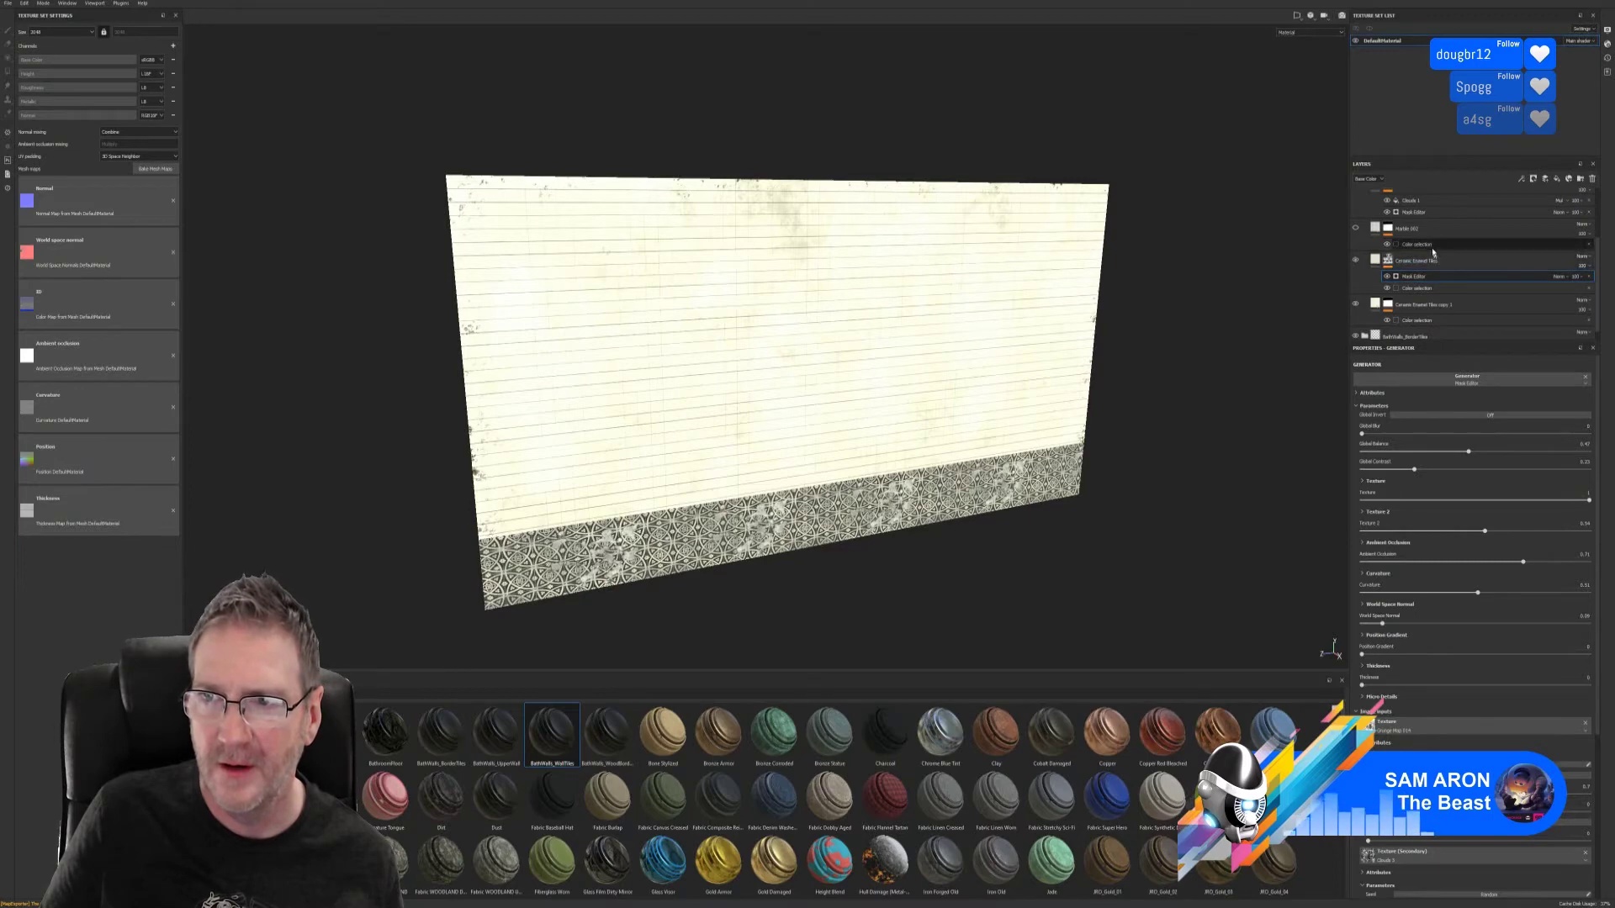
click(1427, 214)
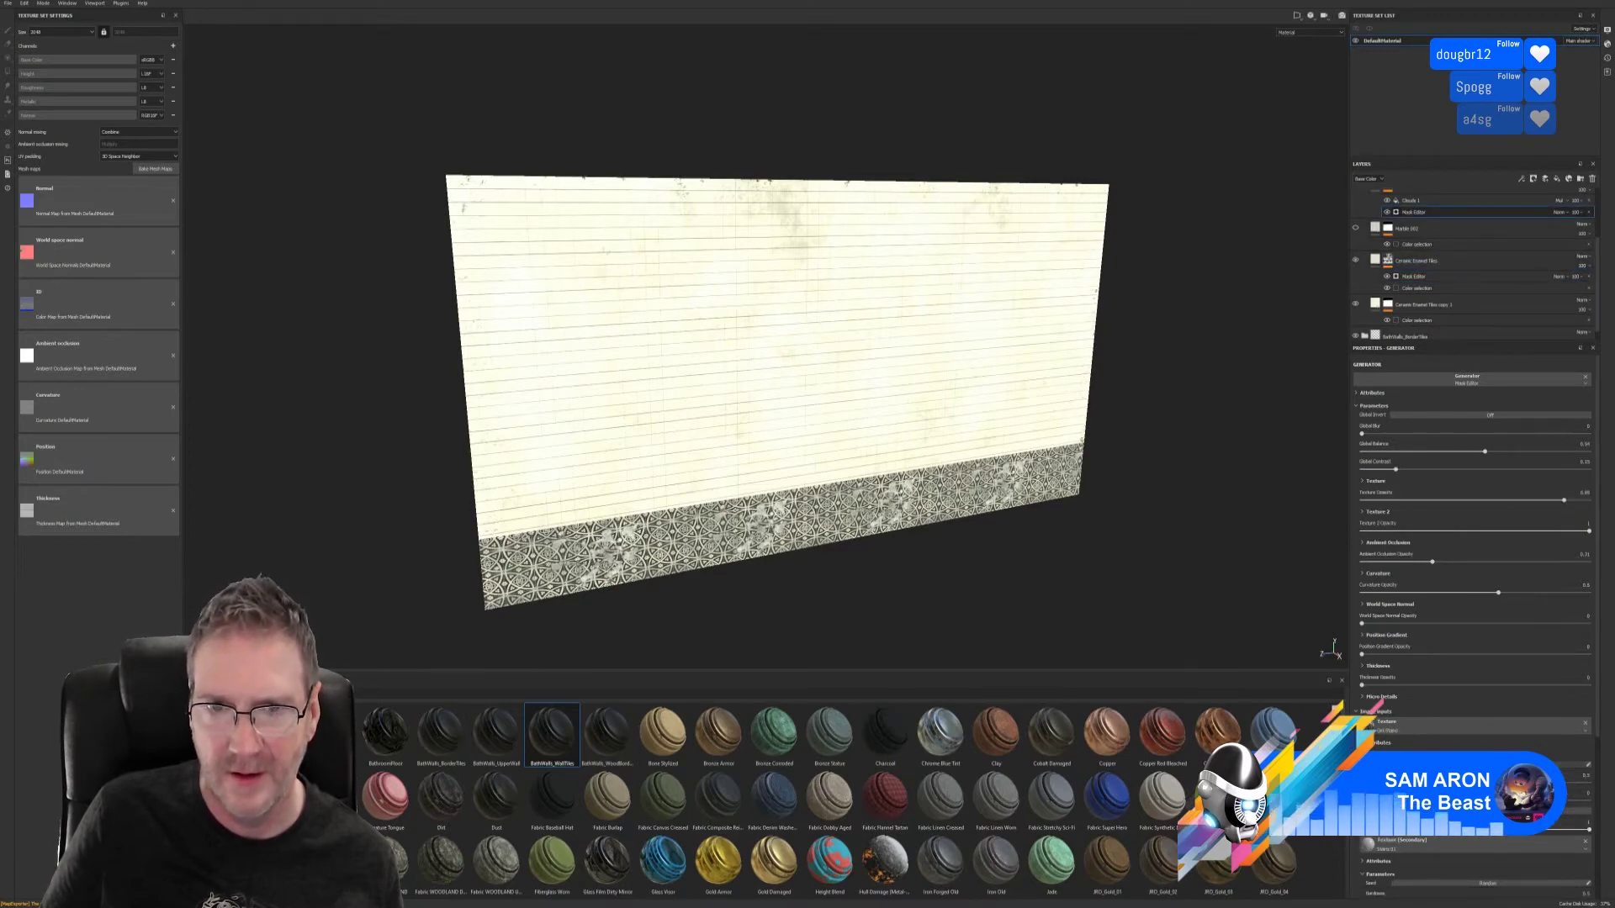
alt+drag(1022, 459, 942, 484)
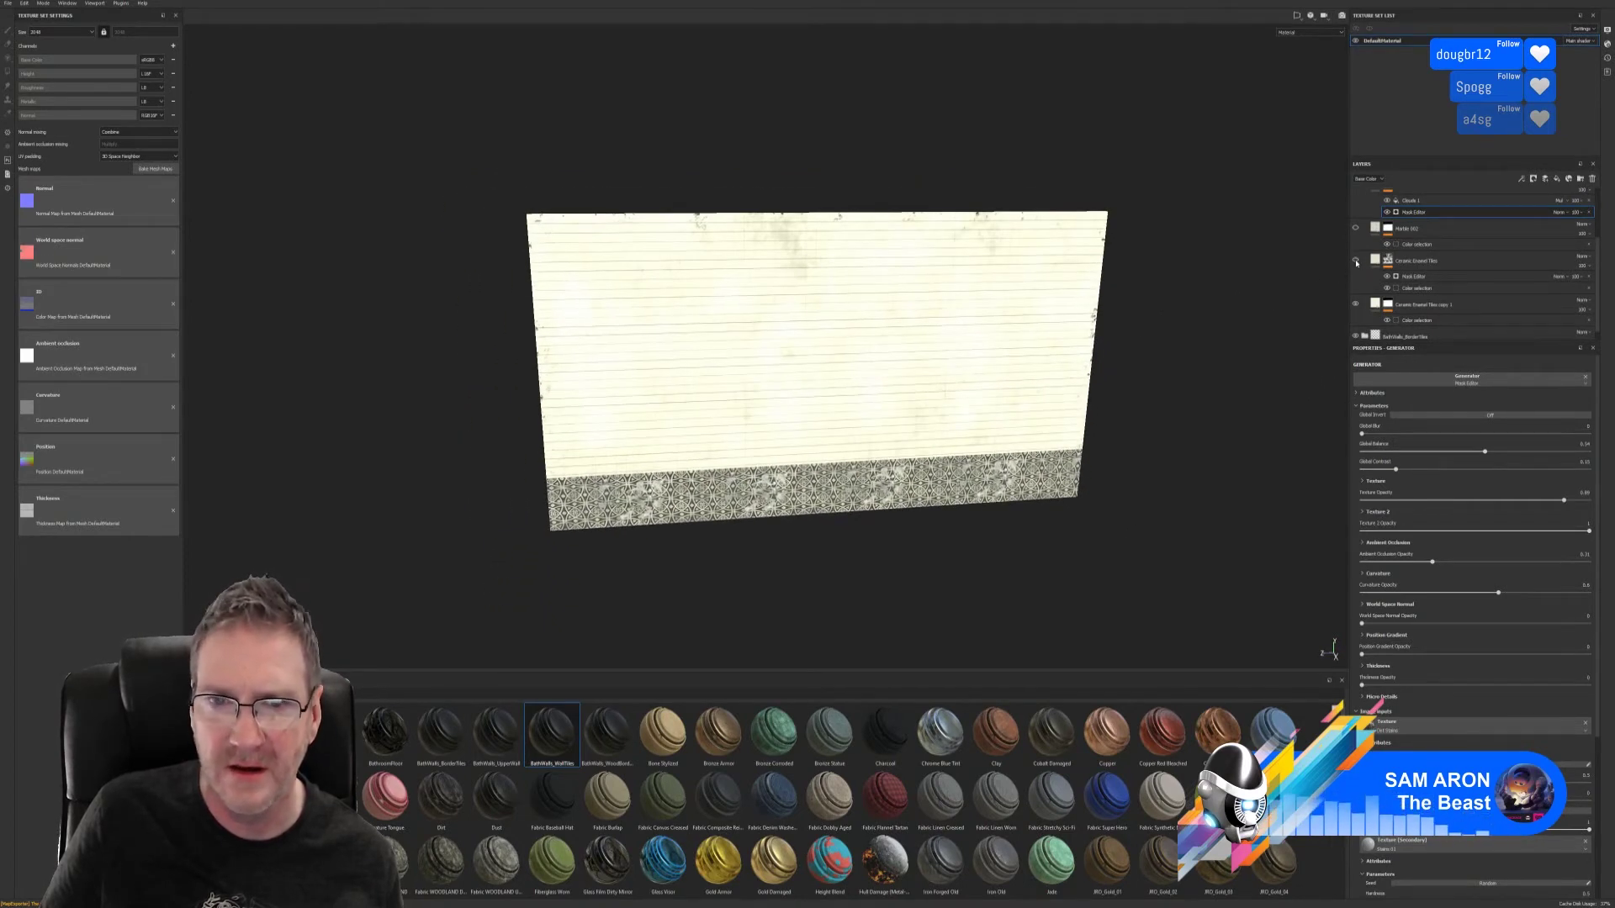
click(1376, 262)
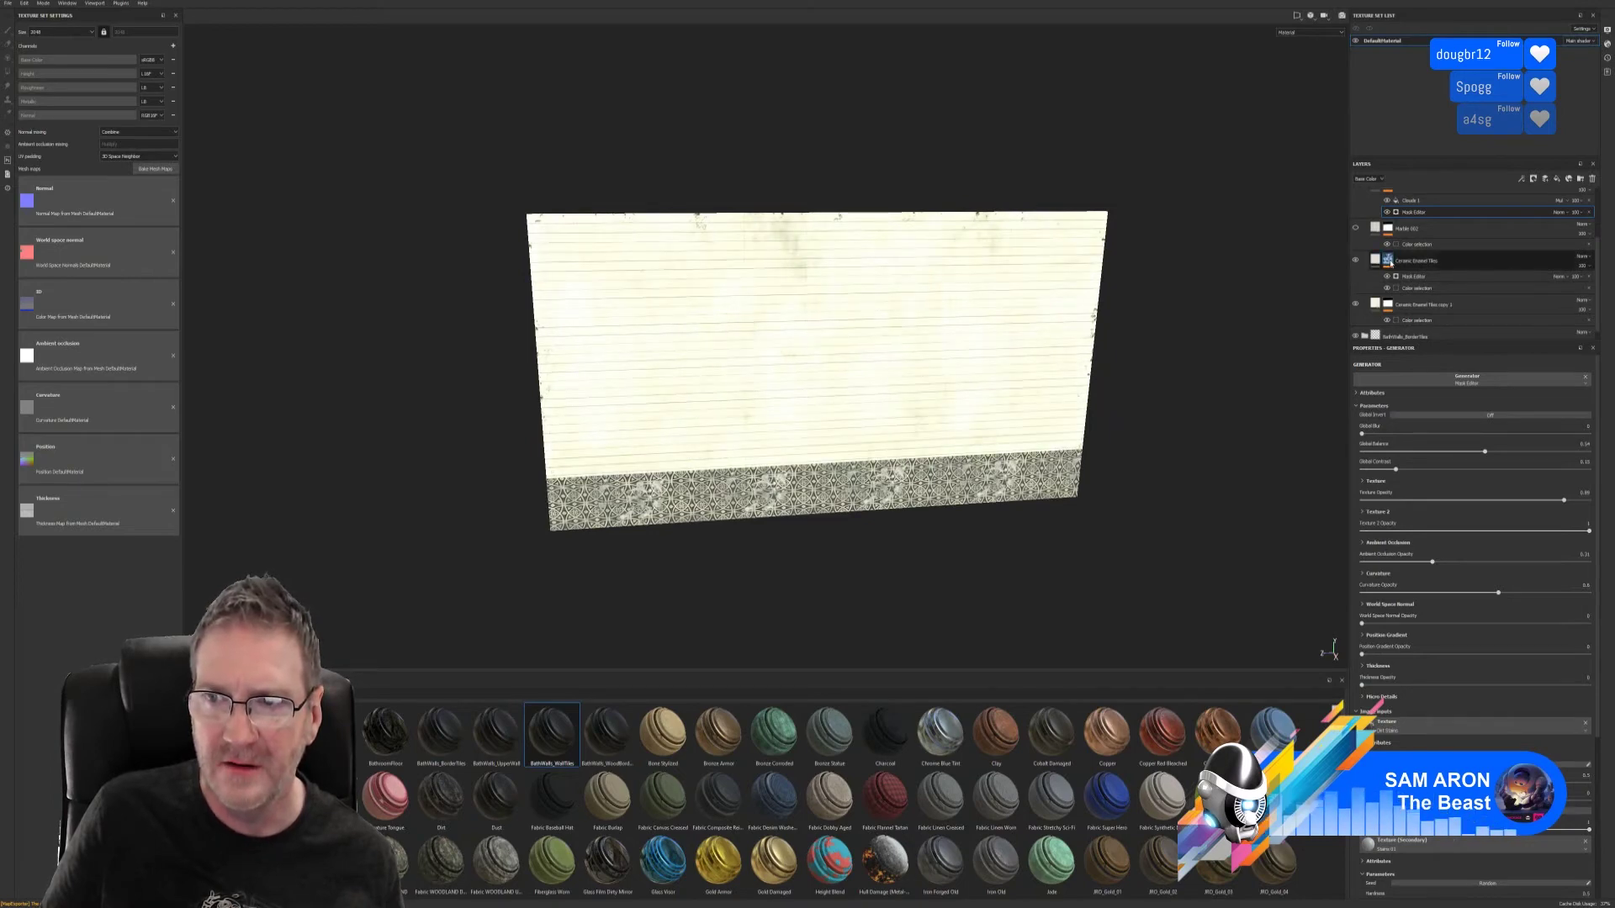
click(1388, 263)
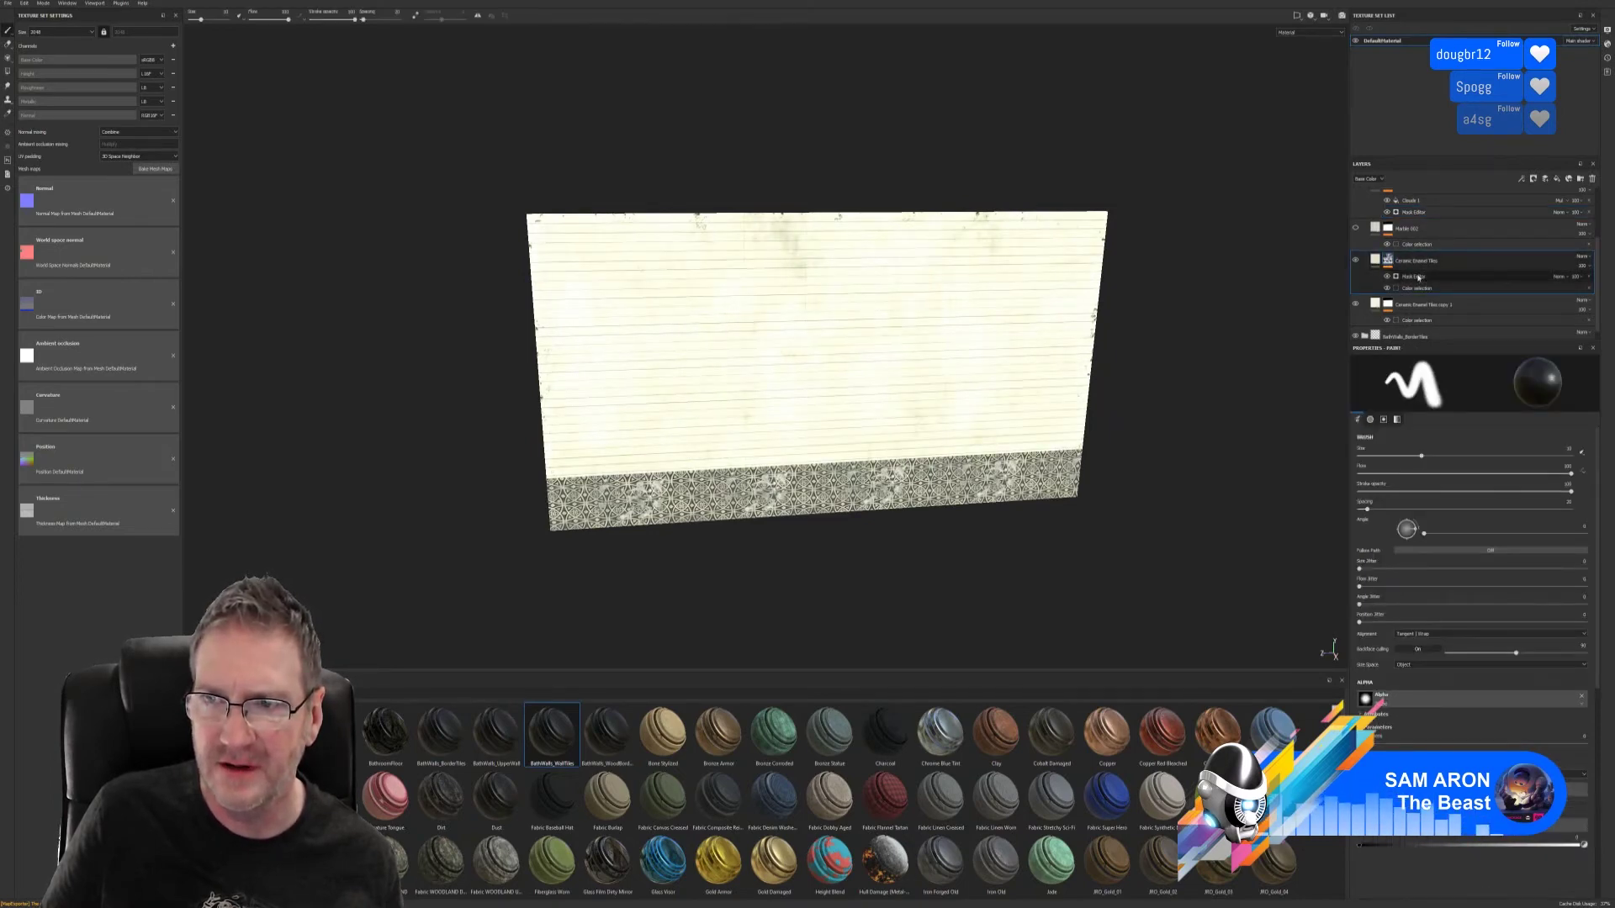
click(1421, 278)
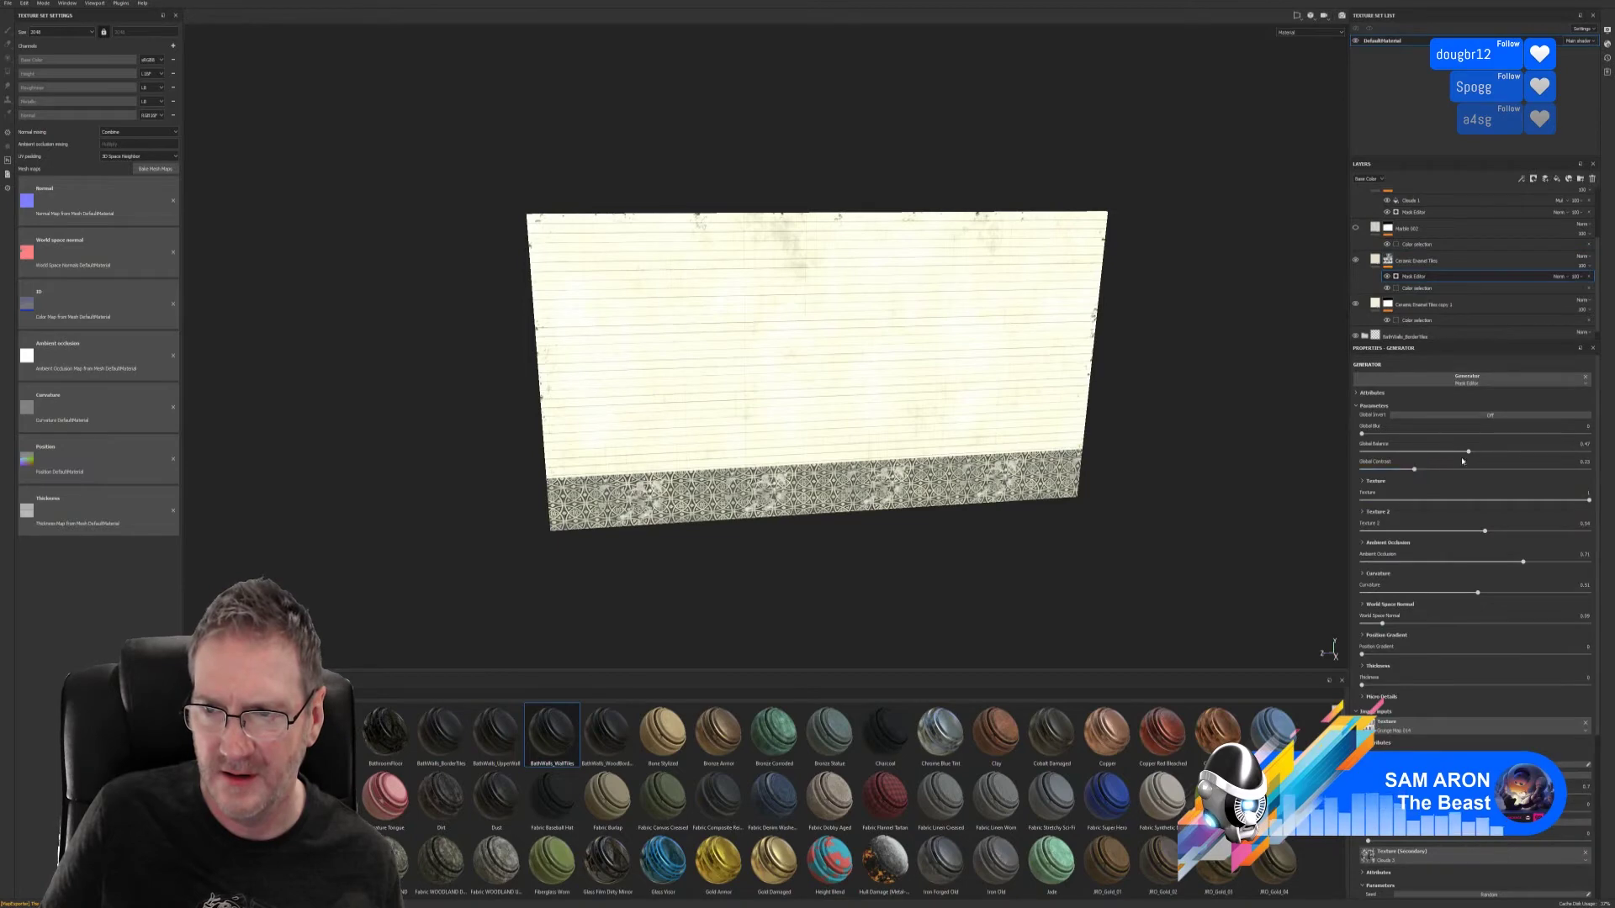
drag(1466, 453, 1357, 470)
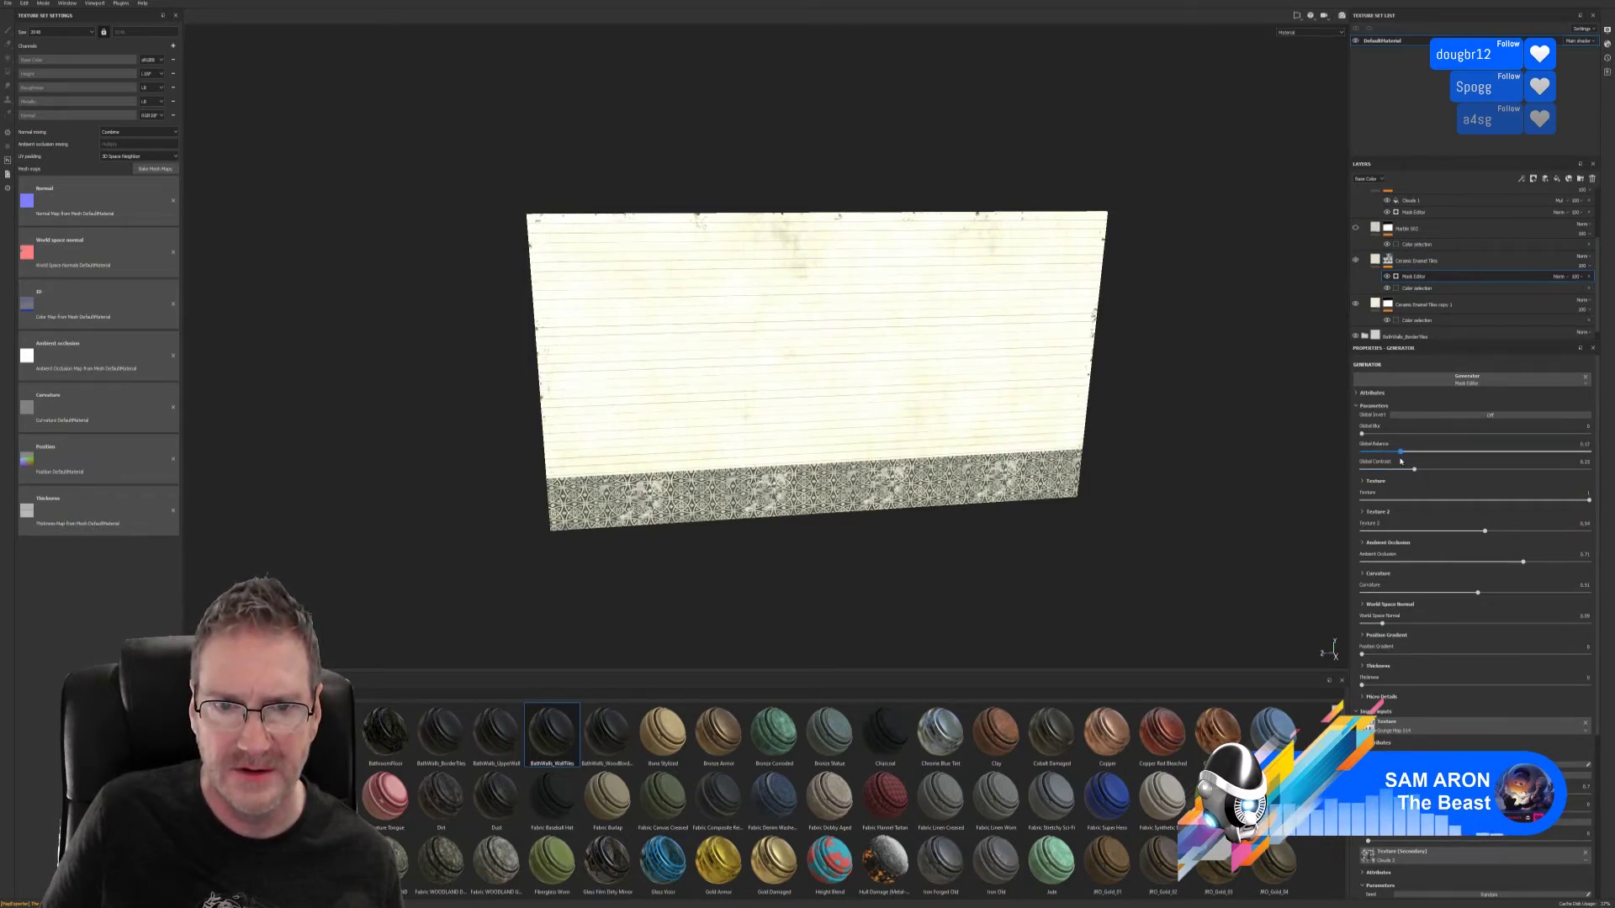
alt+drag(1052, 420, 1018, 429)
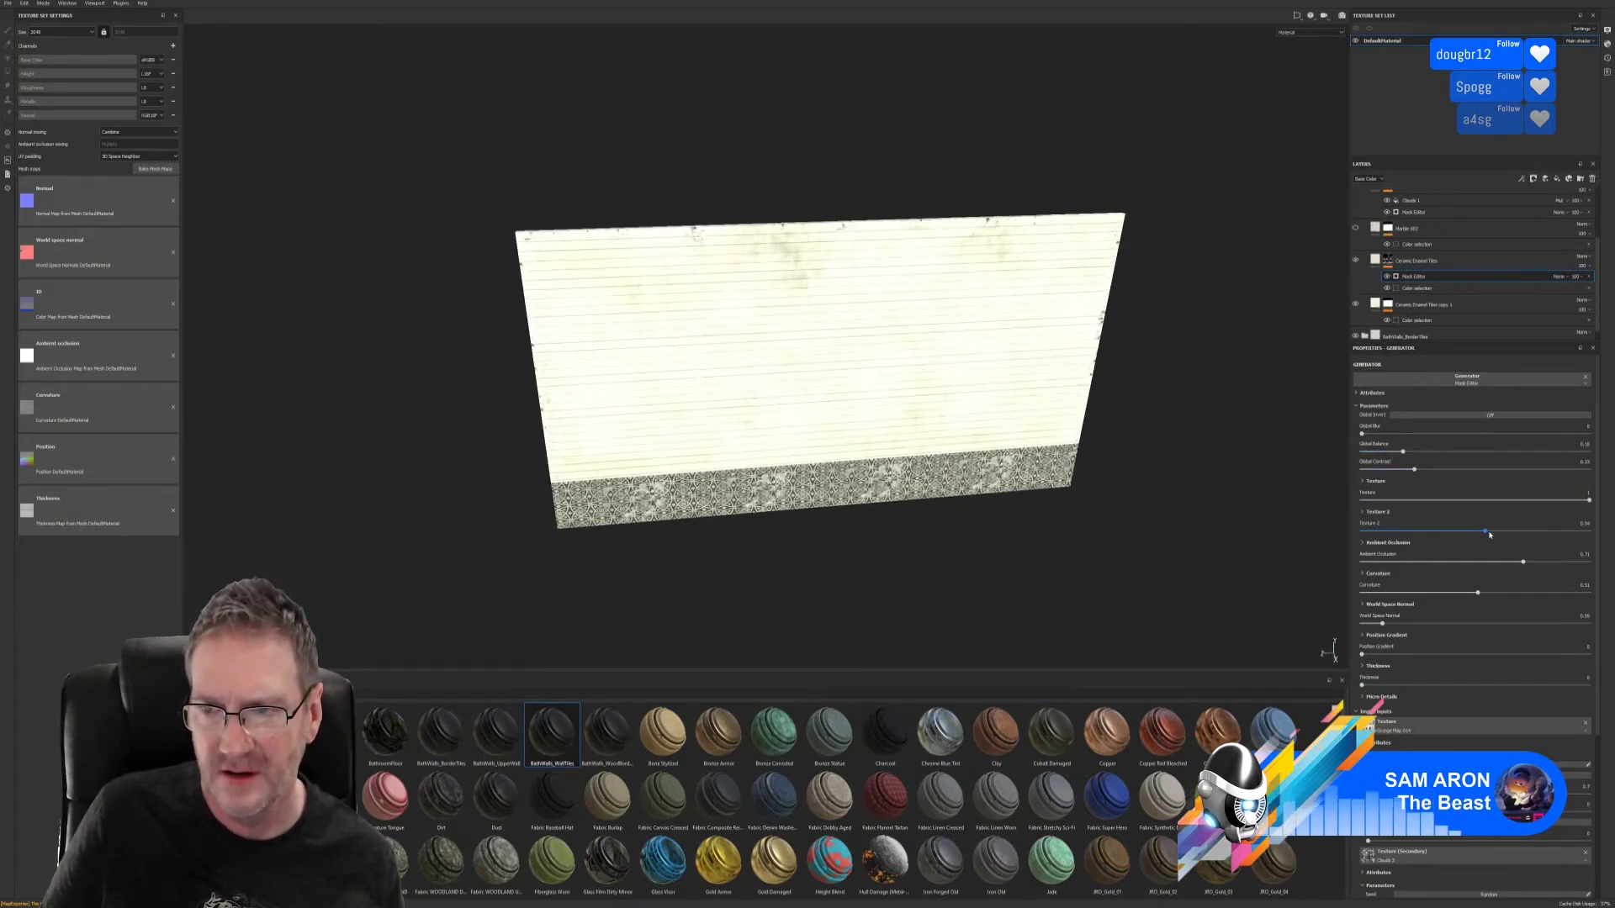
- Set the Ceramic Enamel Tiles mask generator's Texture 2 to about 0.58 and its ambient occlusion to about 0.52
drag(1486, 533, 1572, 552)
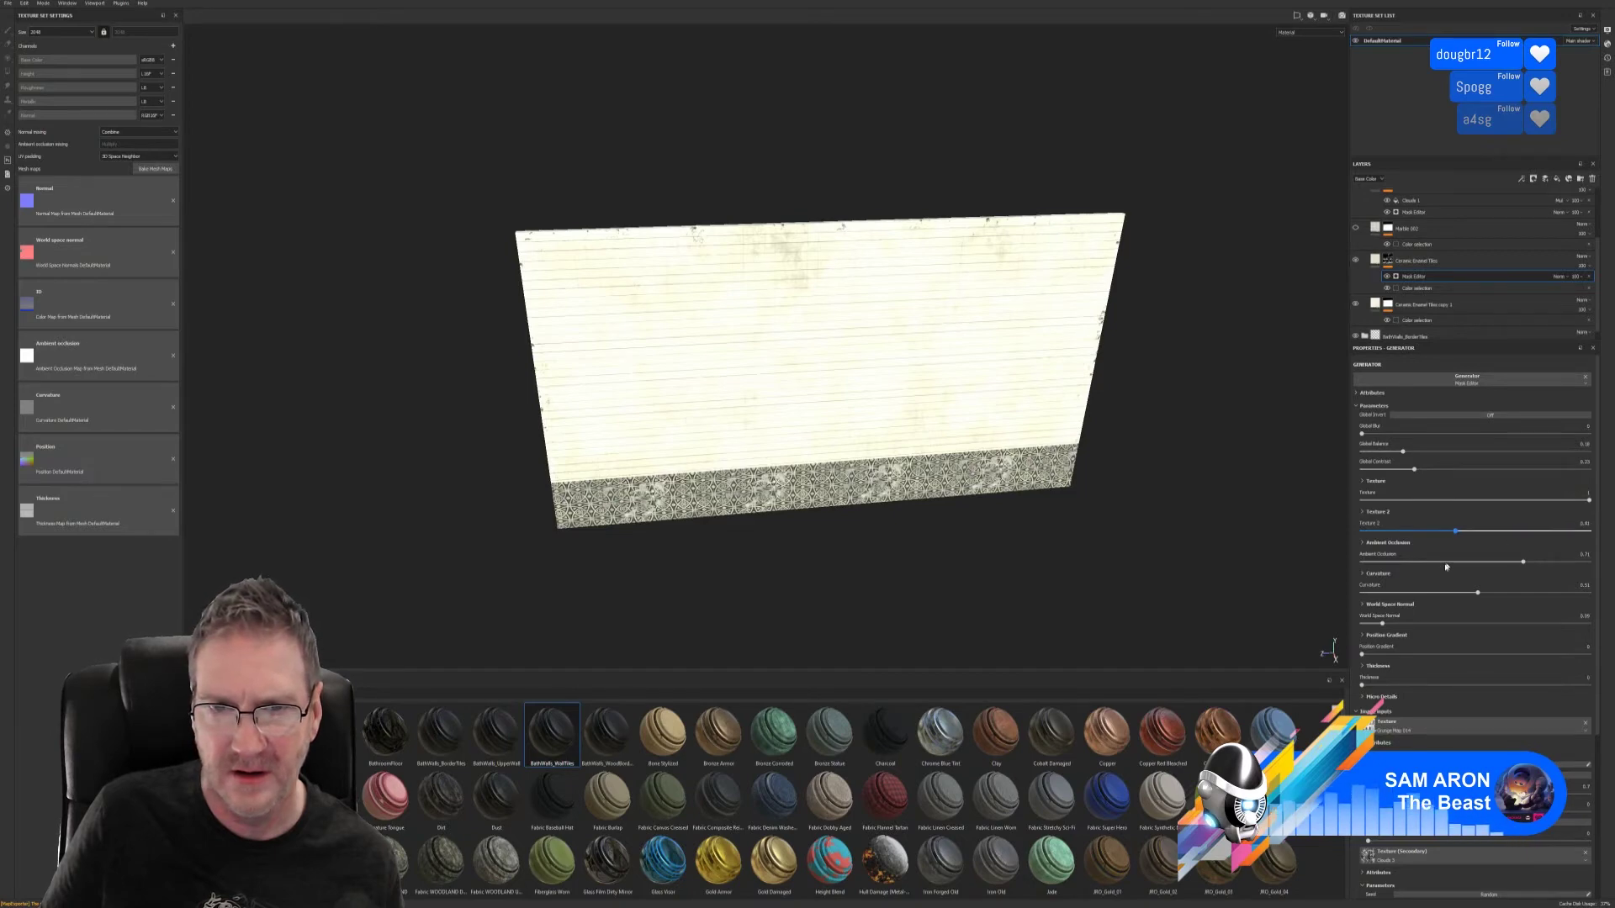
click(1587, 501)
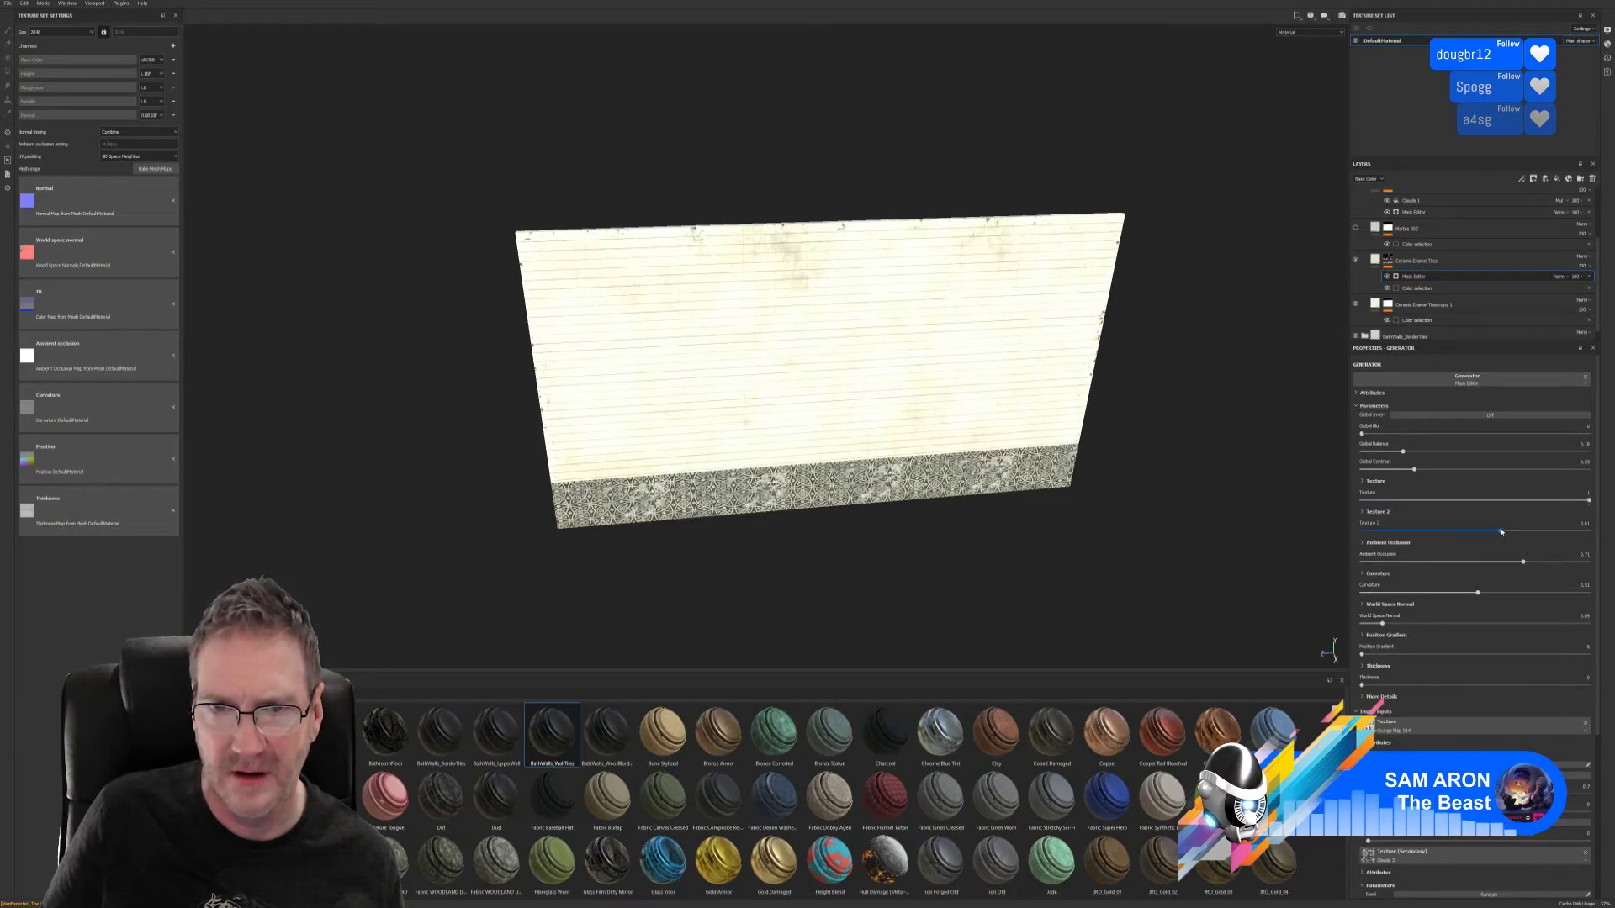
mouse_move(1474, 530)
mouse_down()
mouse_move(1495, 531)
mouse_move(1391, 572)
mouse_move(1501, 572)
mouse_up()
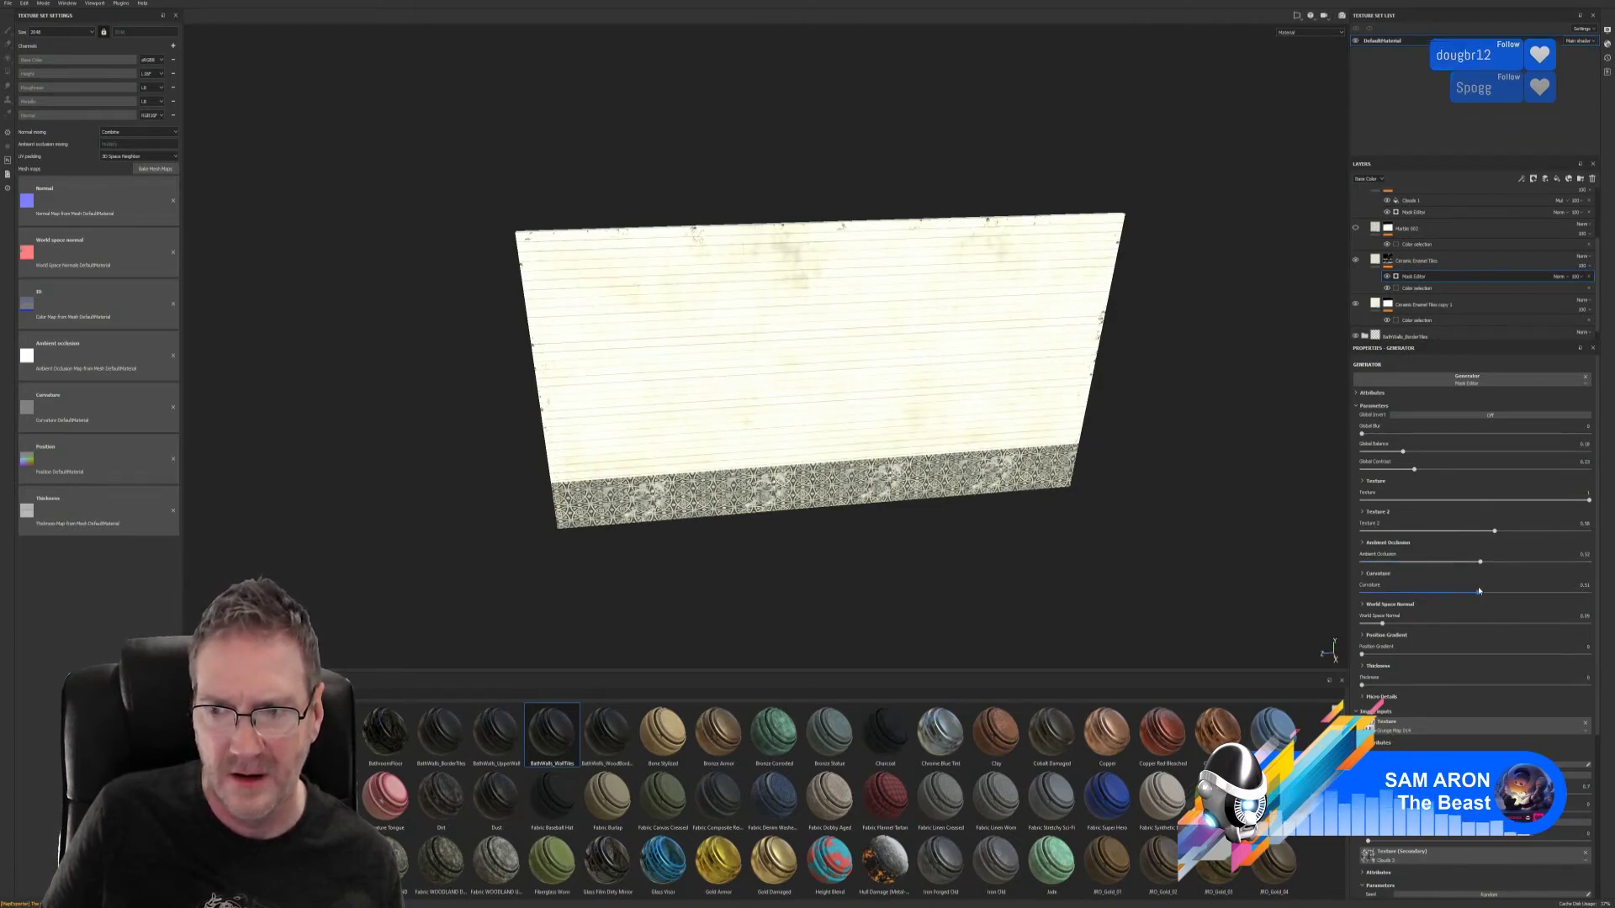
- Raise the same mask generator's curvature to about 0.66 and its position gradient to about 0.27
click(1473, 591)
drag(1473, 591, 1511, 620)
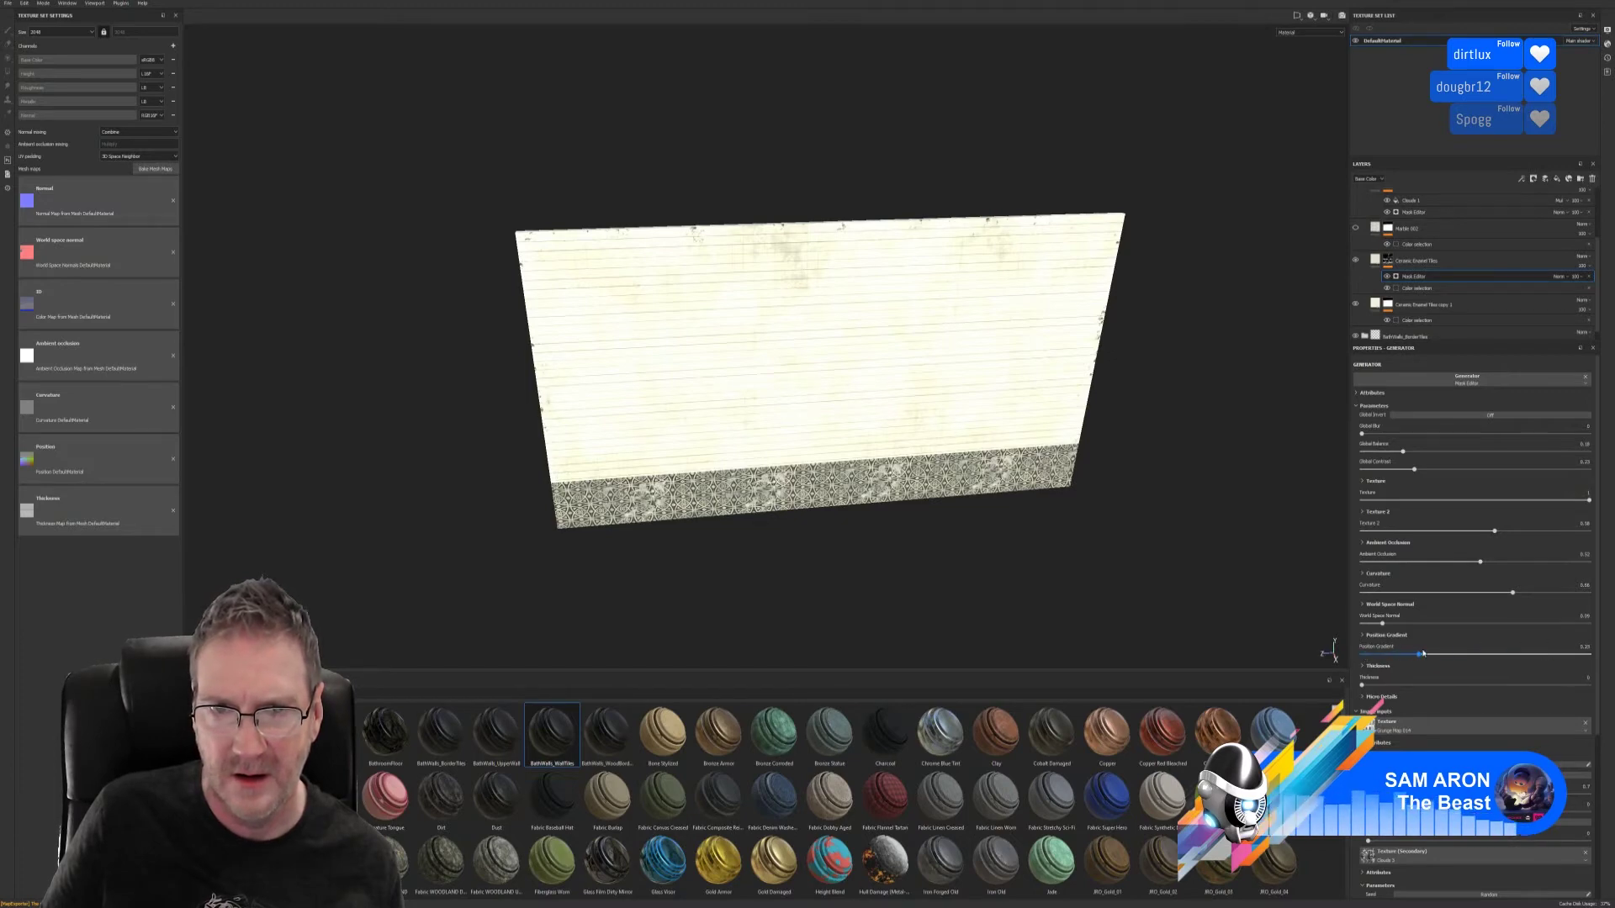
drag(1422, 653, 1422, 654)
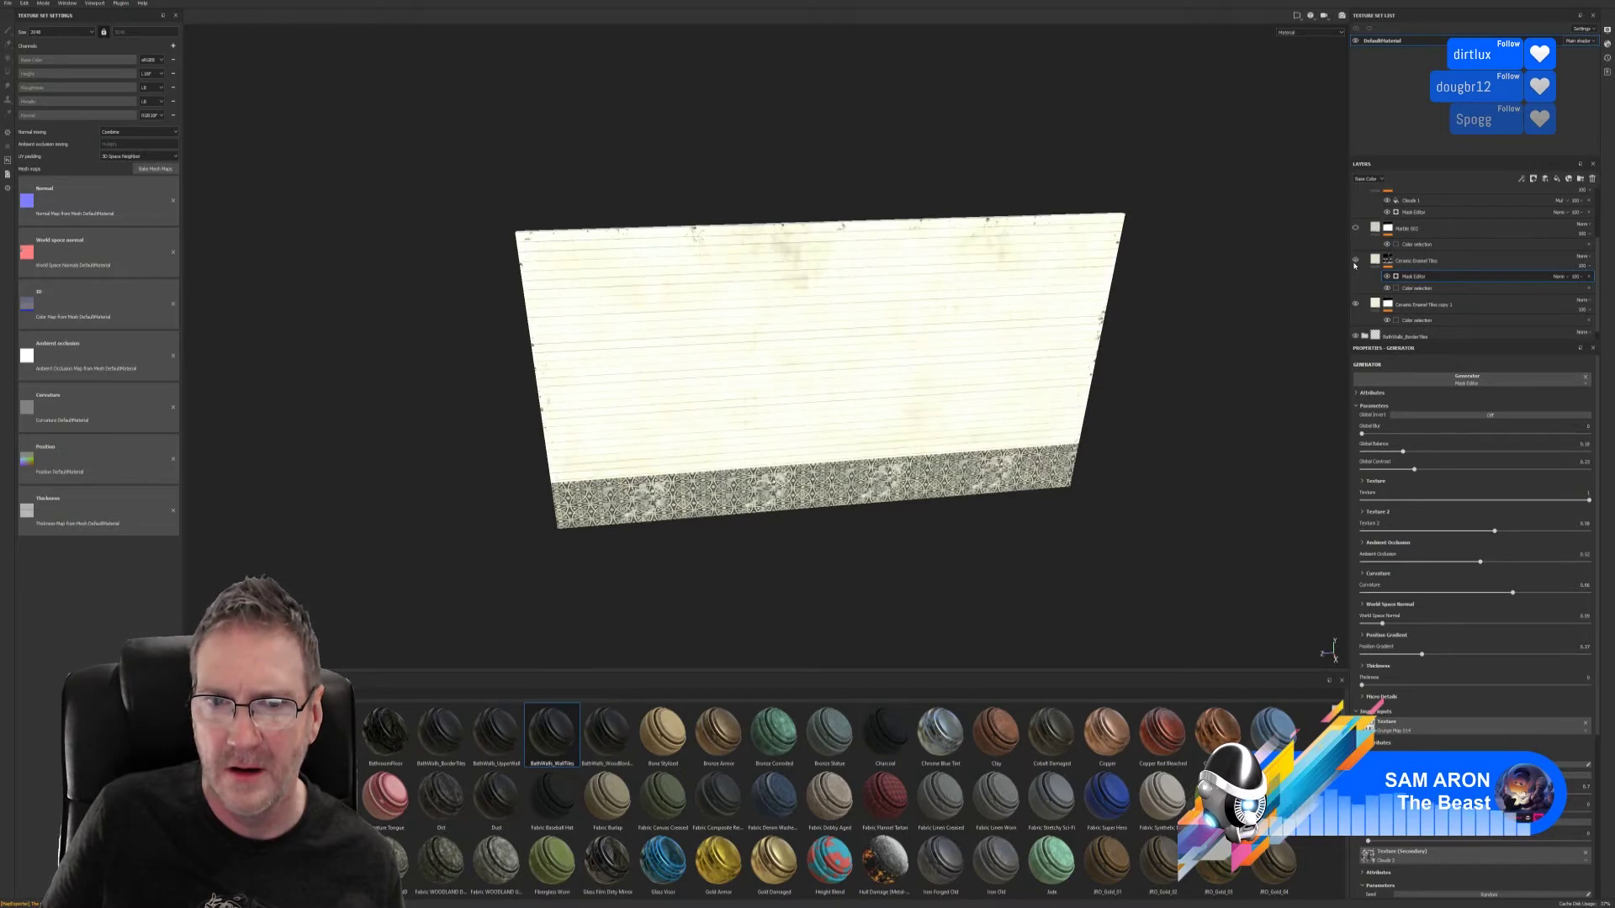
- Reduce the opacity of the Ceramic Enamel Tiles layer to tone down the discoloration on the upper tiles
click(1396, 262)
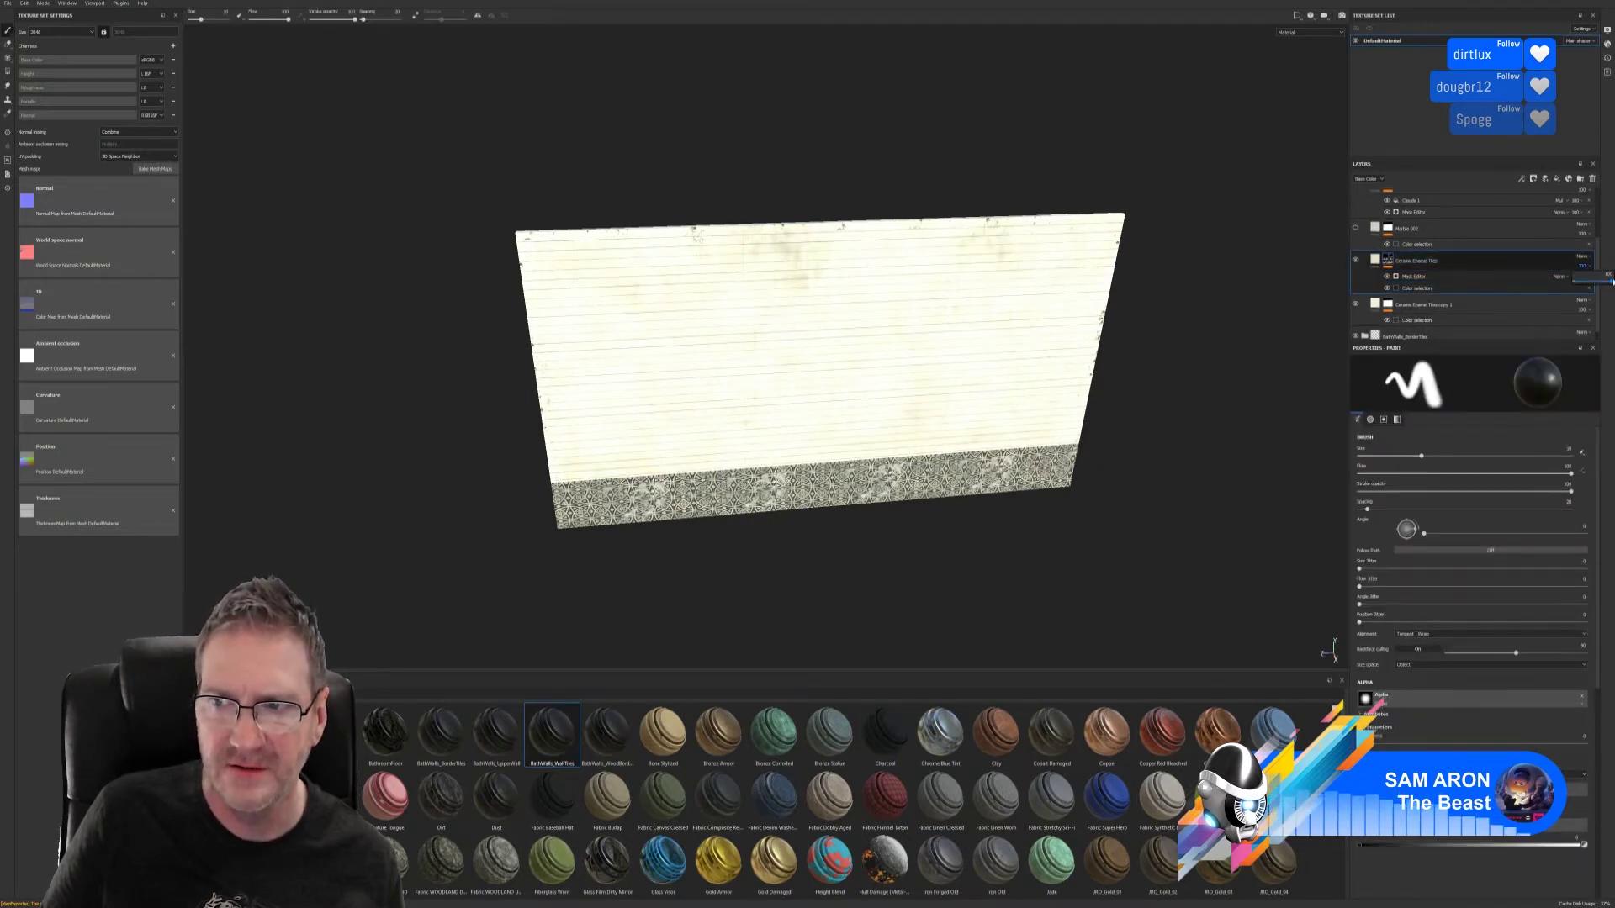
drag(1612, 282, 1603, 285)
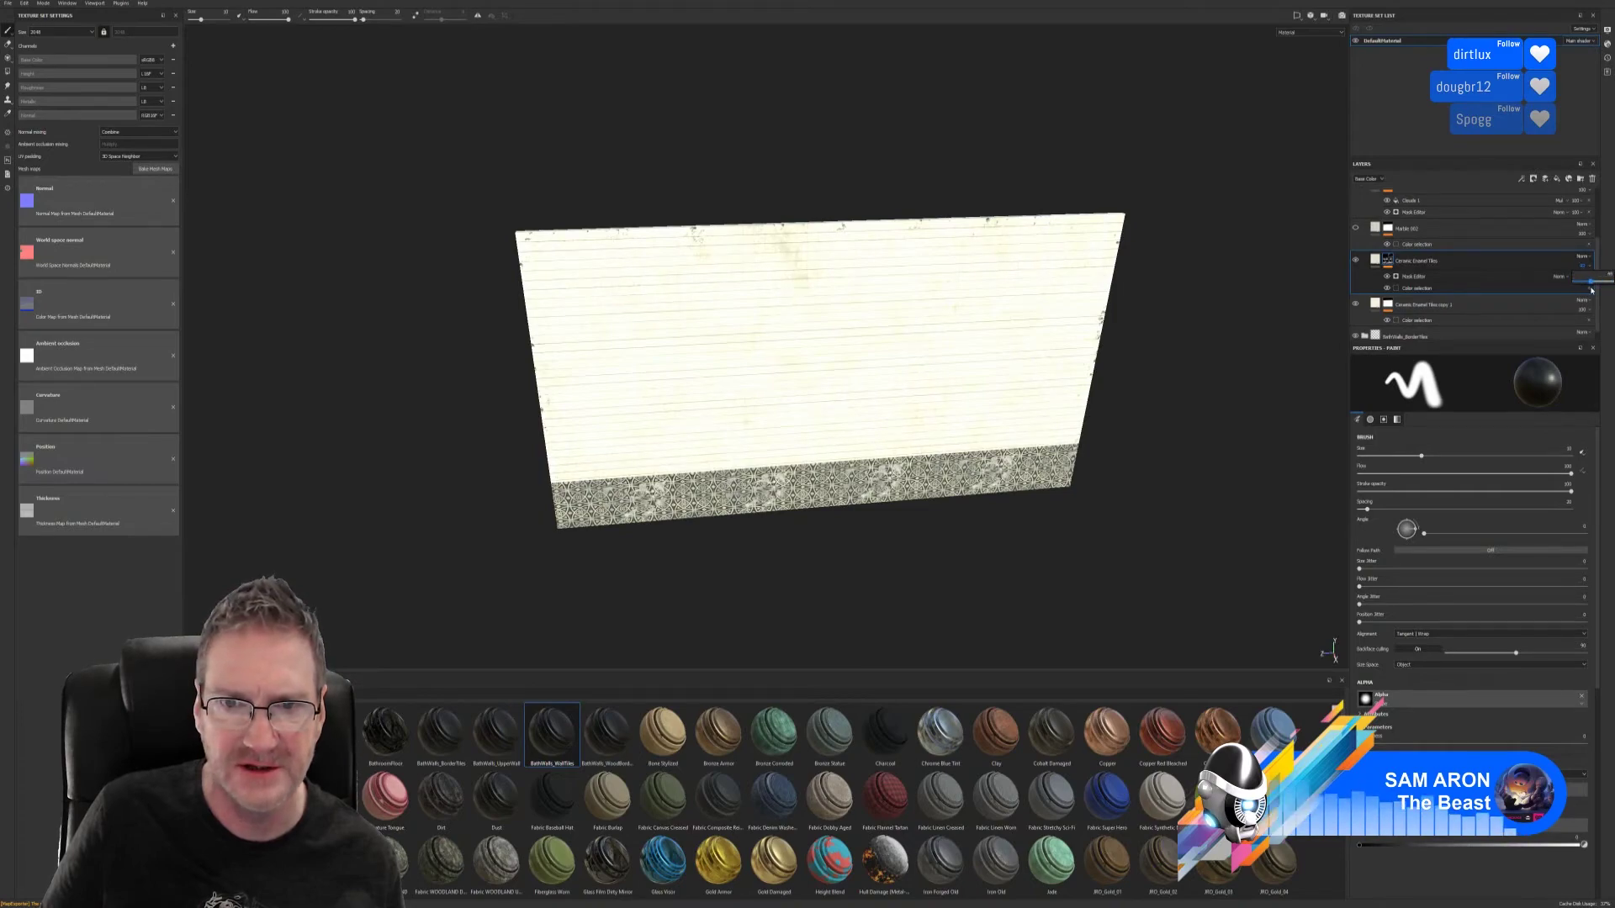
alt+drag(1012, 418, 1074, 450)
alt+right_drag(1074, 451, 1480, 378)
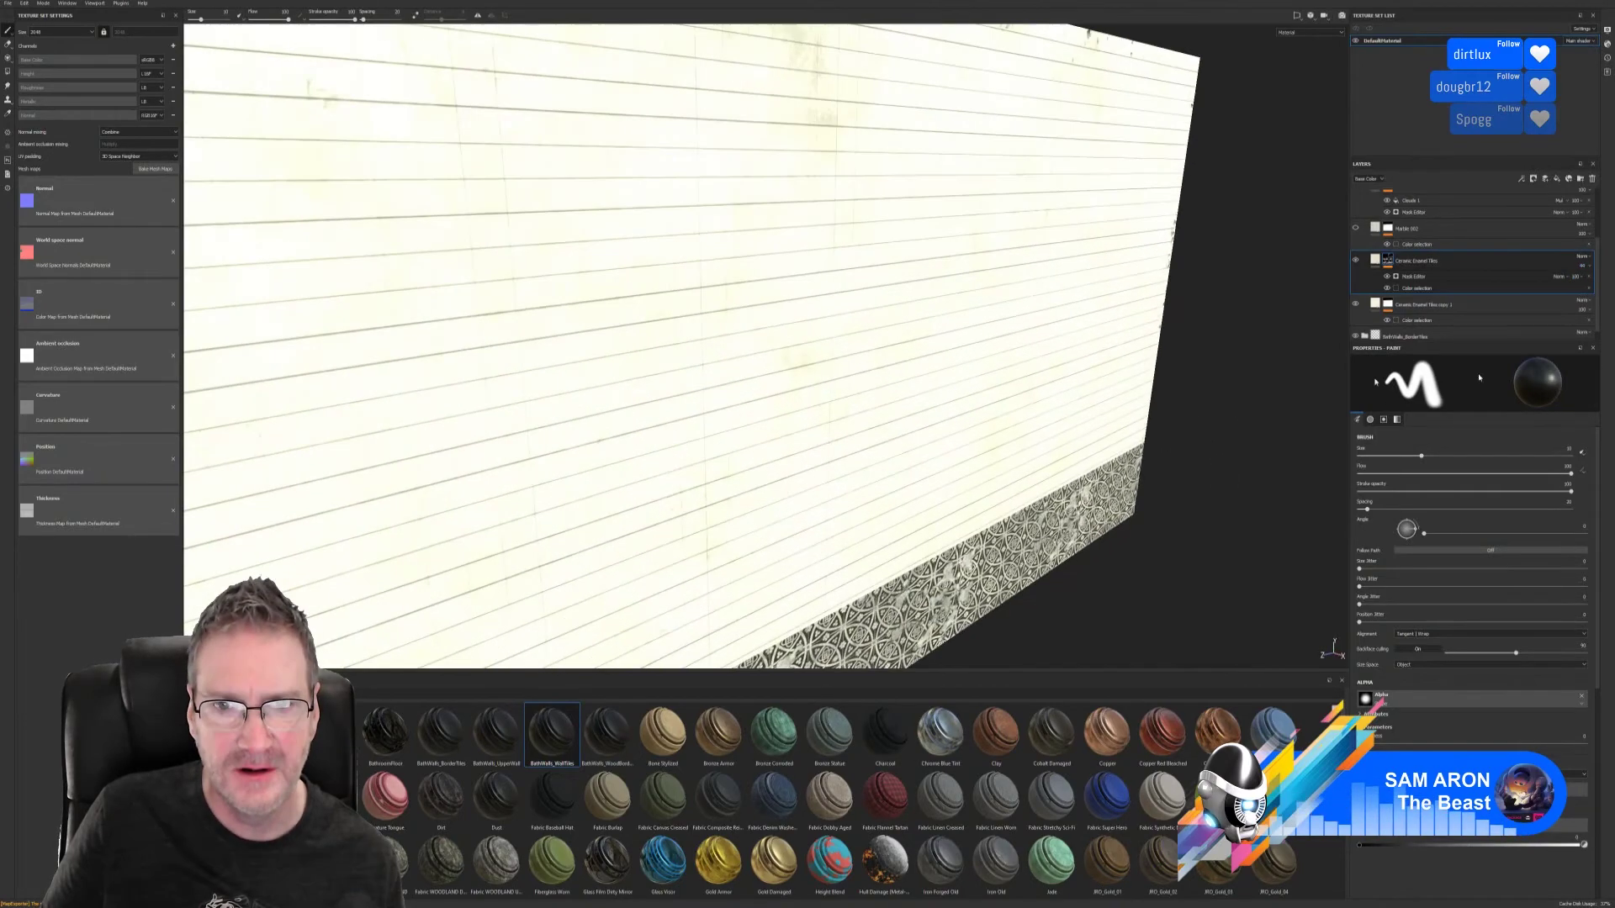
alt+drag(1480, 378, 541, 421)
alt+right_drag(541, 421, 855, 356)
alt+drag(854, 357, 838, 351)
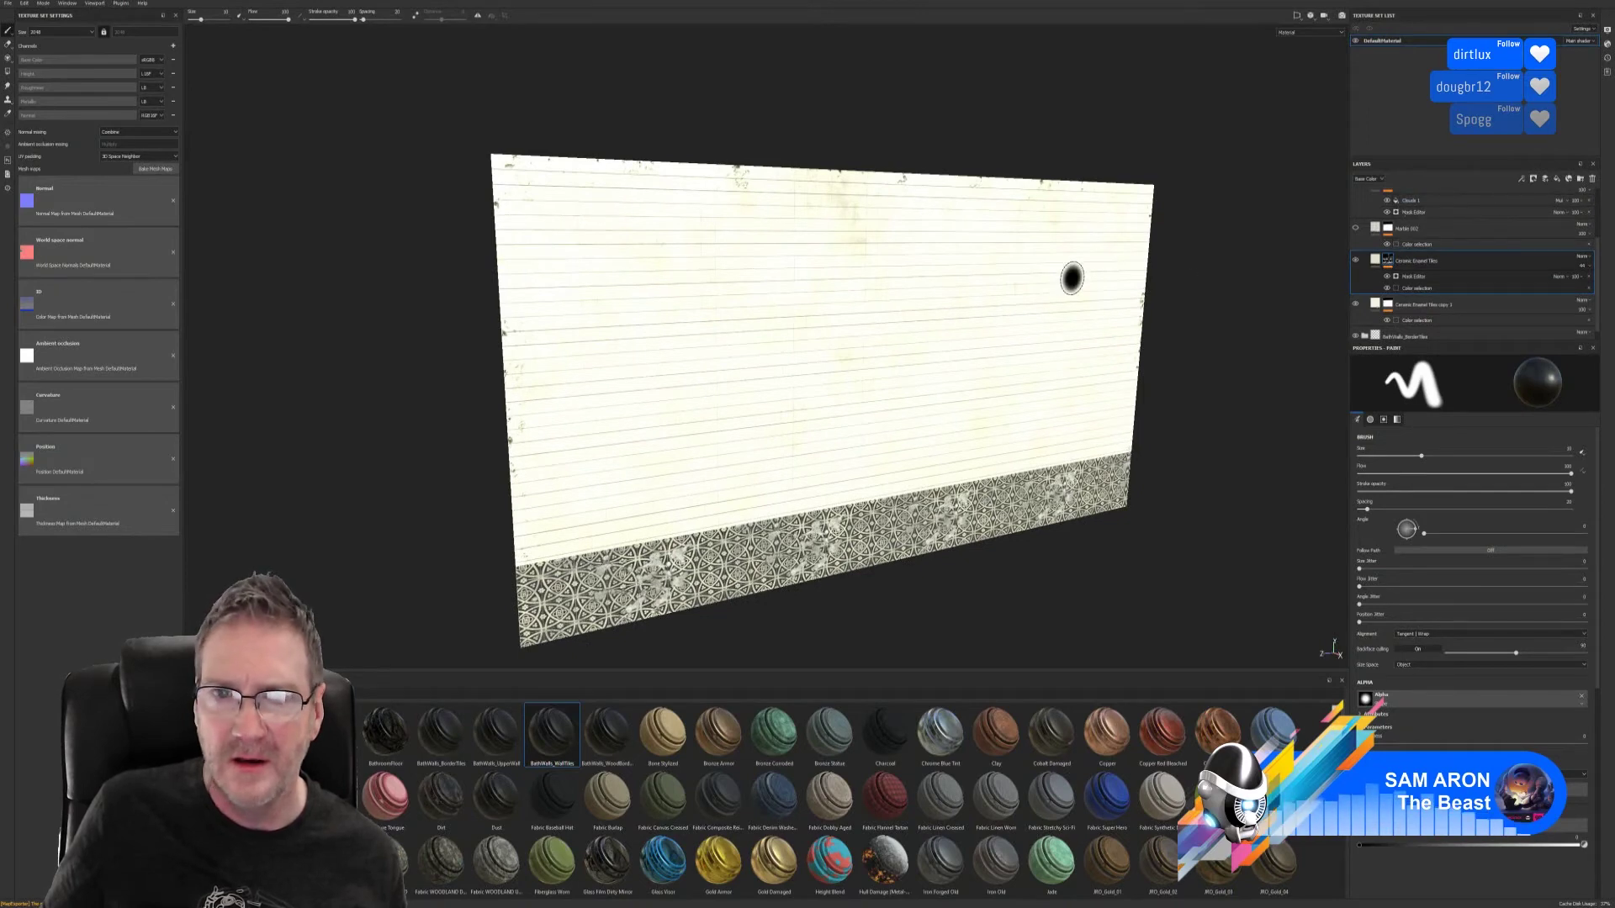
alt+drag(1072, 278, 970, 342)
alt+right_drag(970, 343, 738, 332)
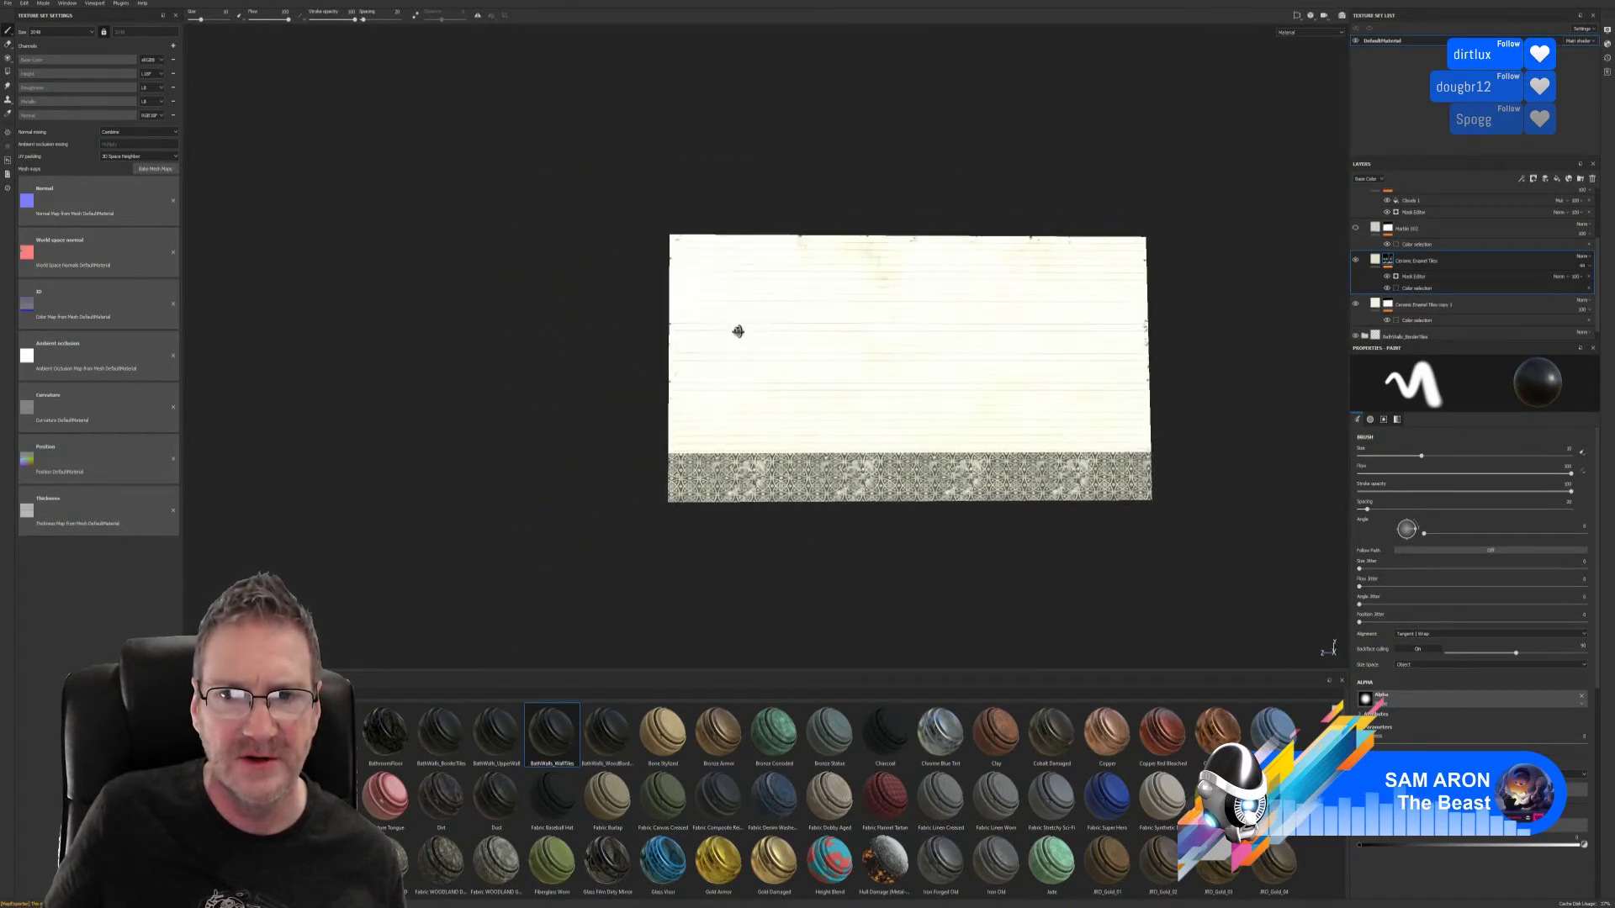
alt+drag(737, 331, 412, 221)
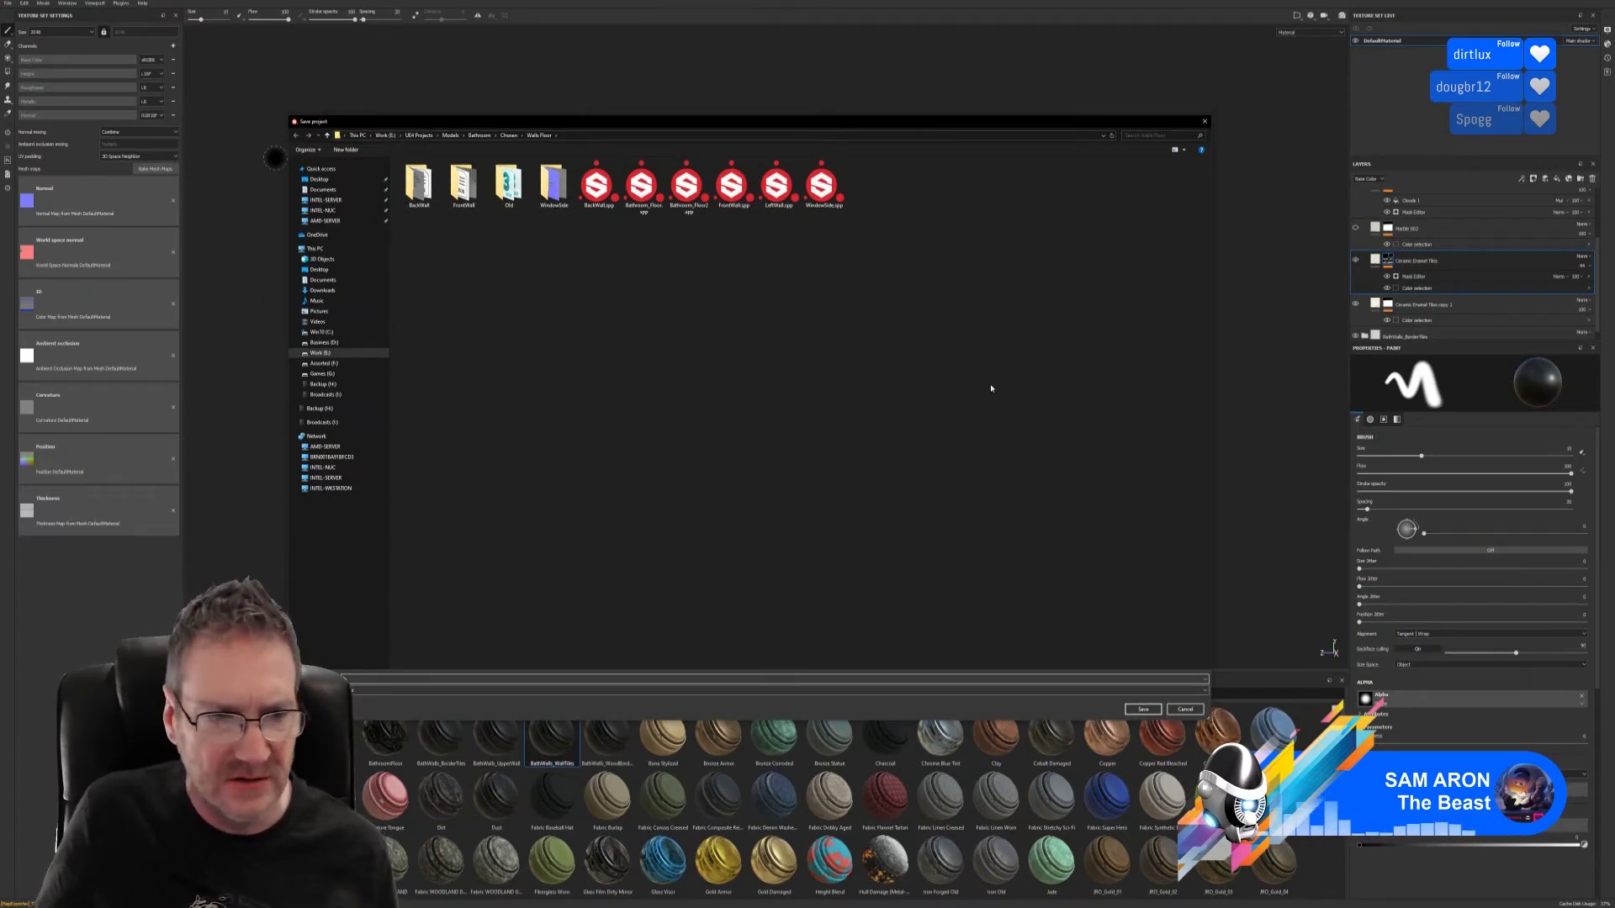
- Cancel the open save dialog and rename the DefaultMaterial texture set to WindowBottom
click(1177, 711)
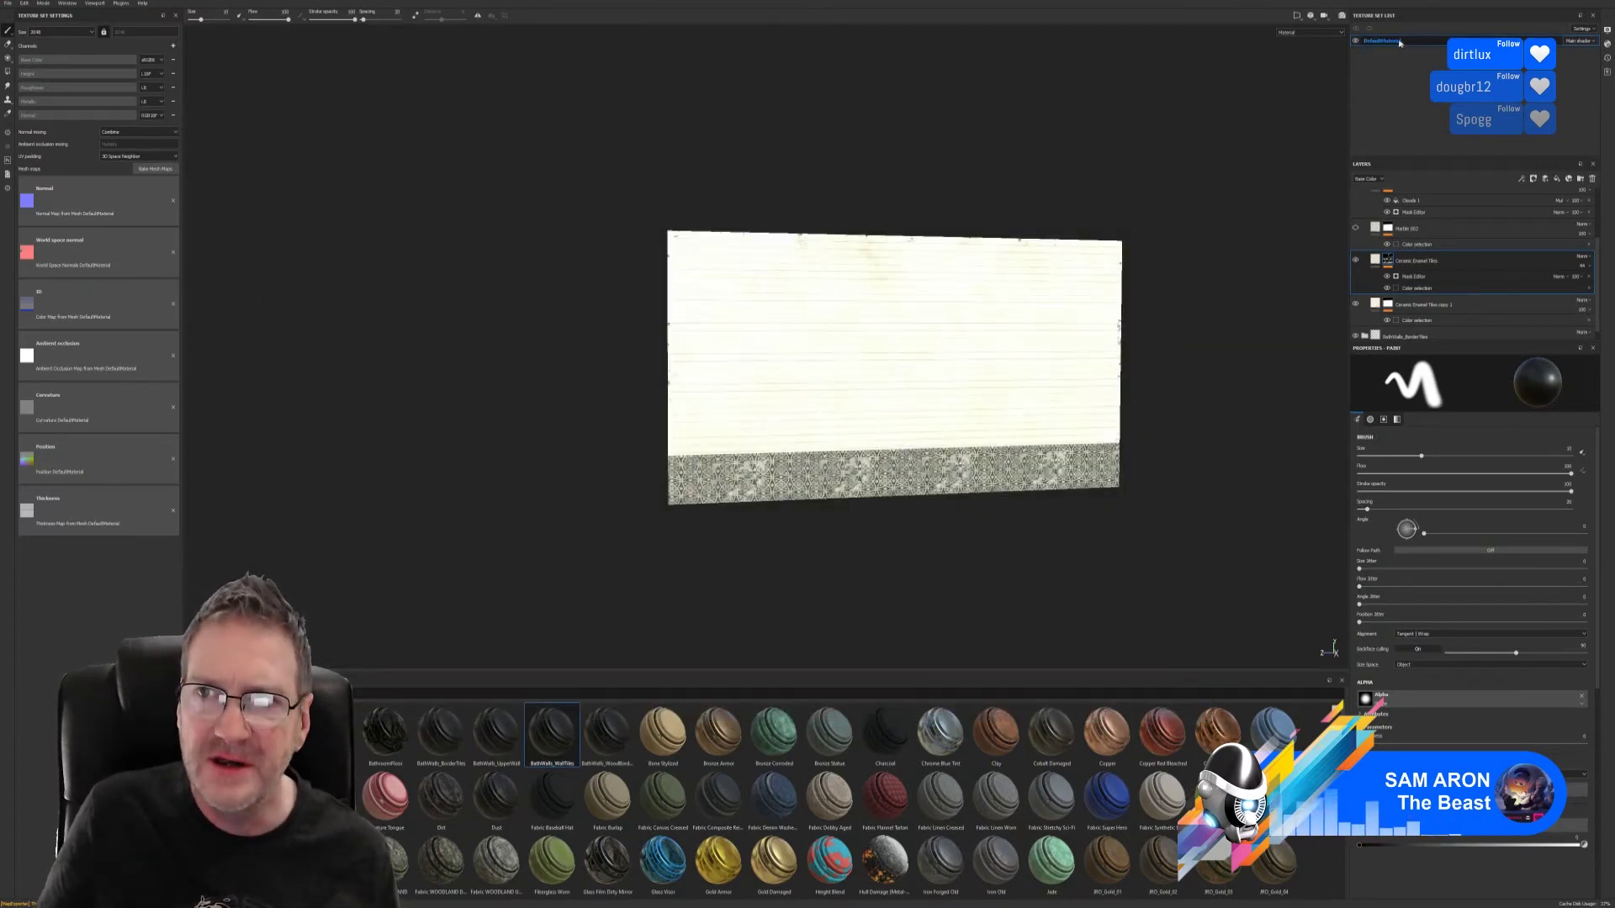
text(W)
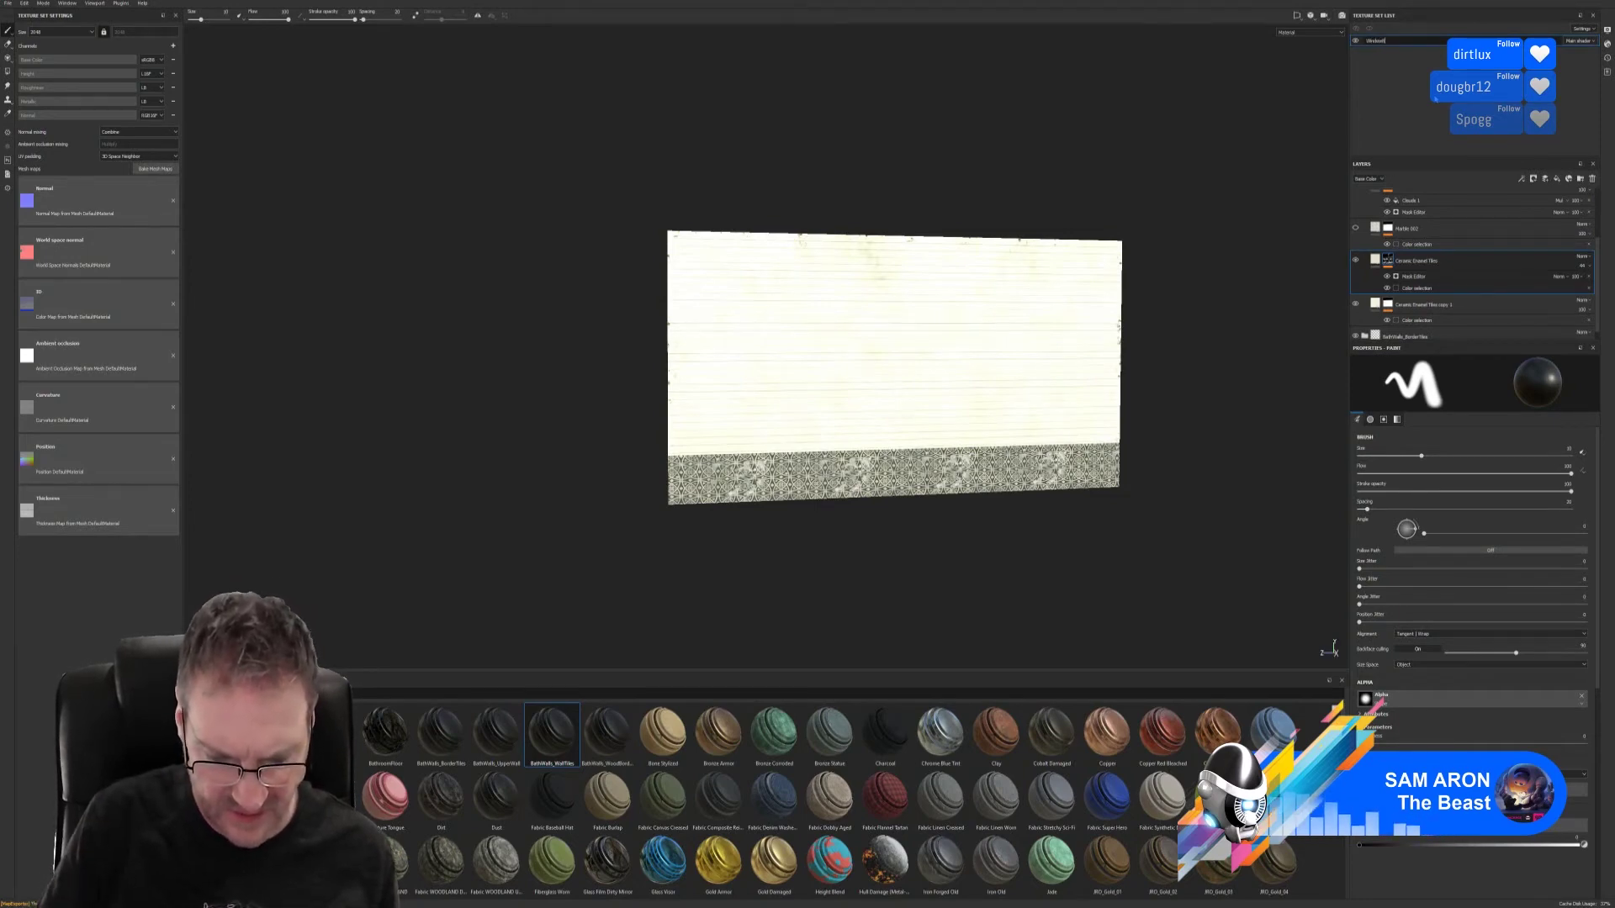
text(indowBottom)
key(Return)
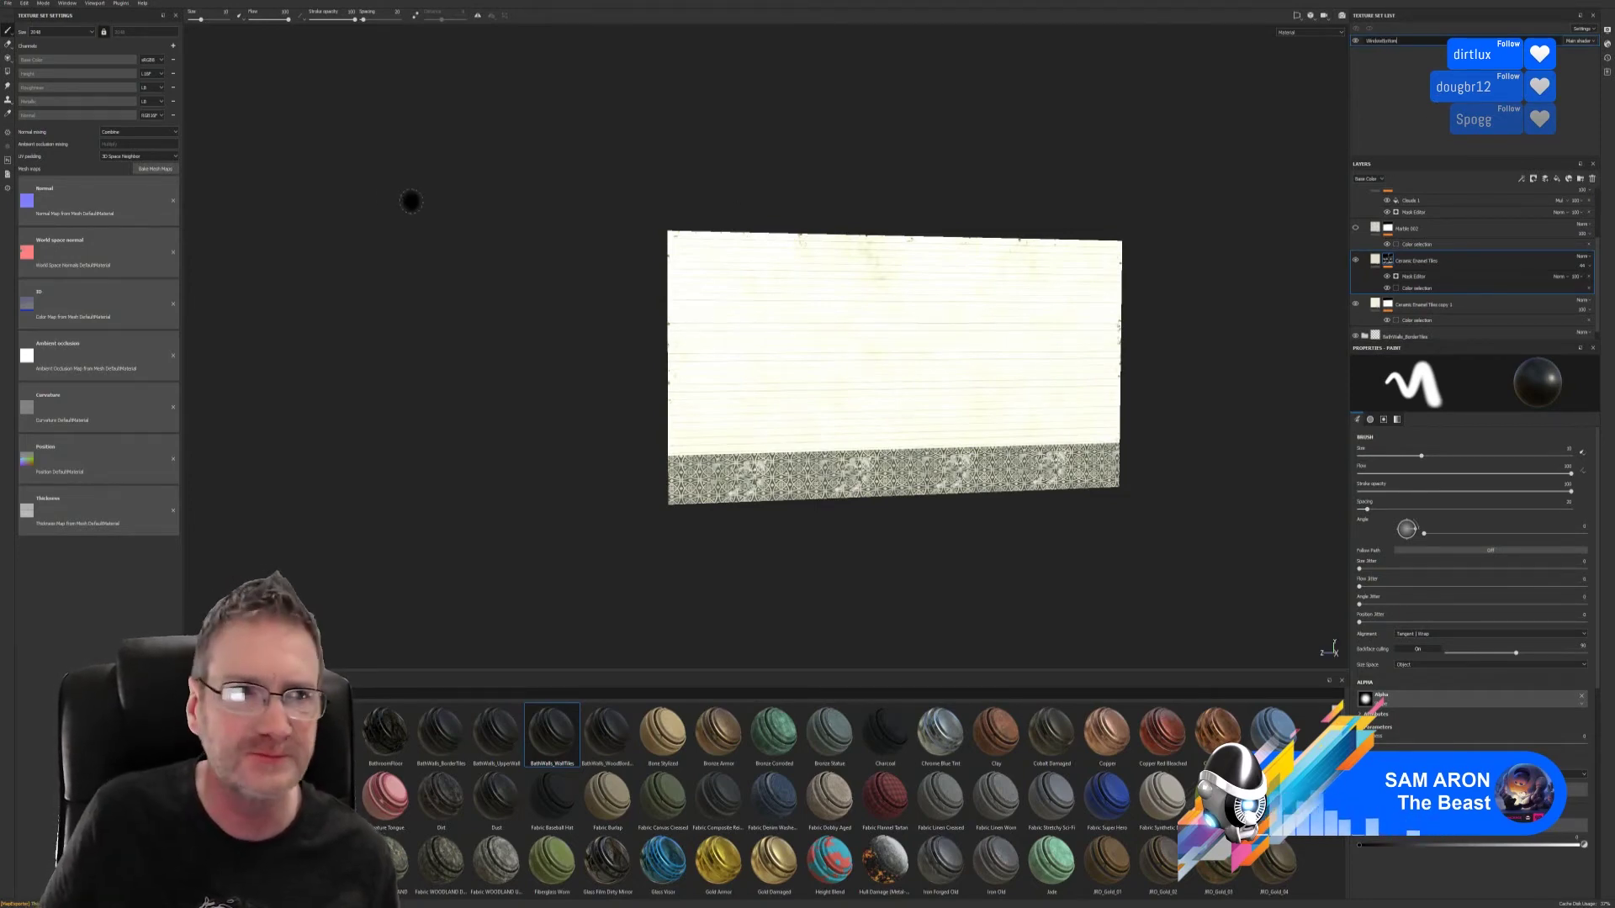
- Save the Substance Painter project as WindowBottom in the bathroom's Walls Floor folder
click(7, 3)
click(33, 98)
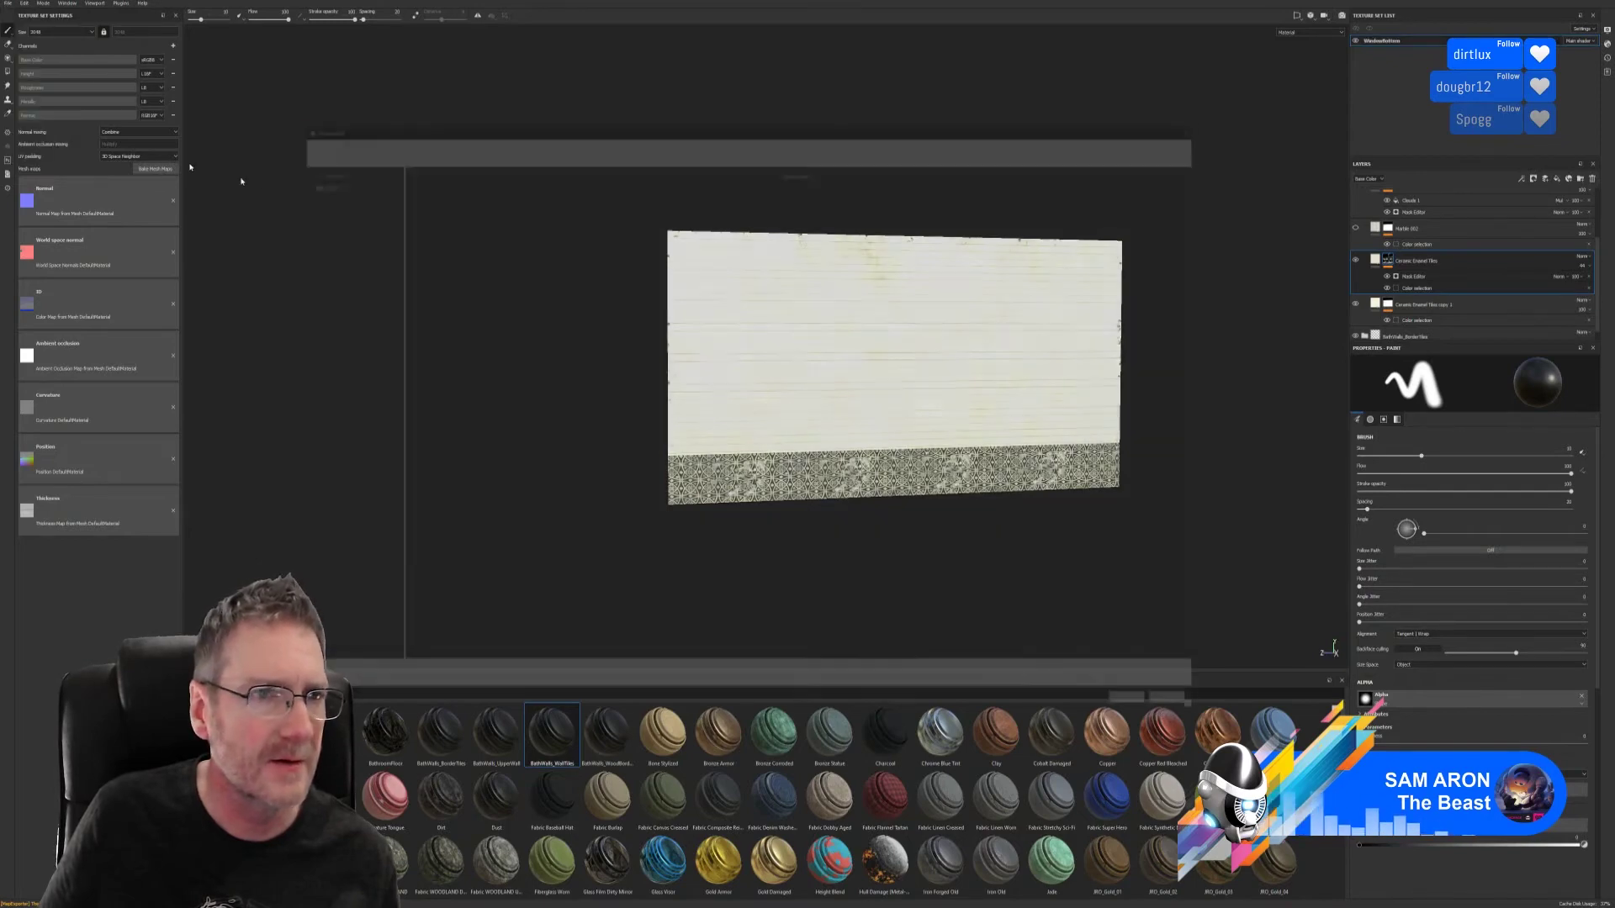
text(Wind)
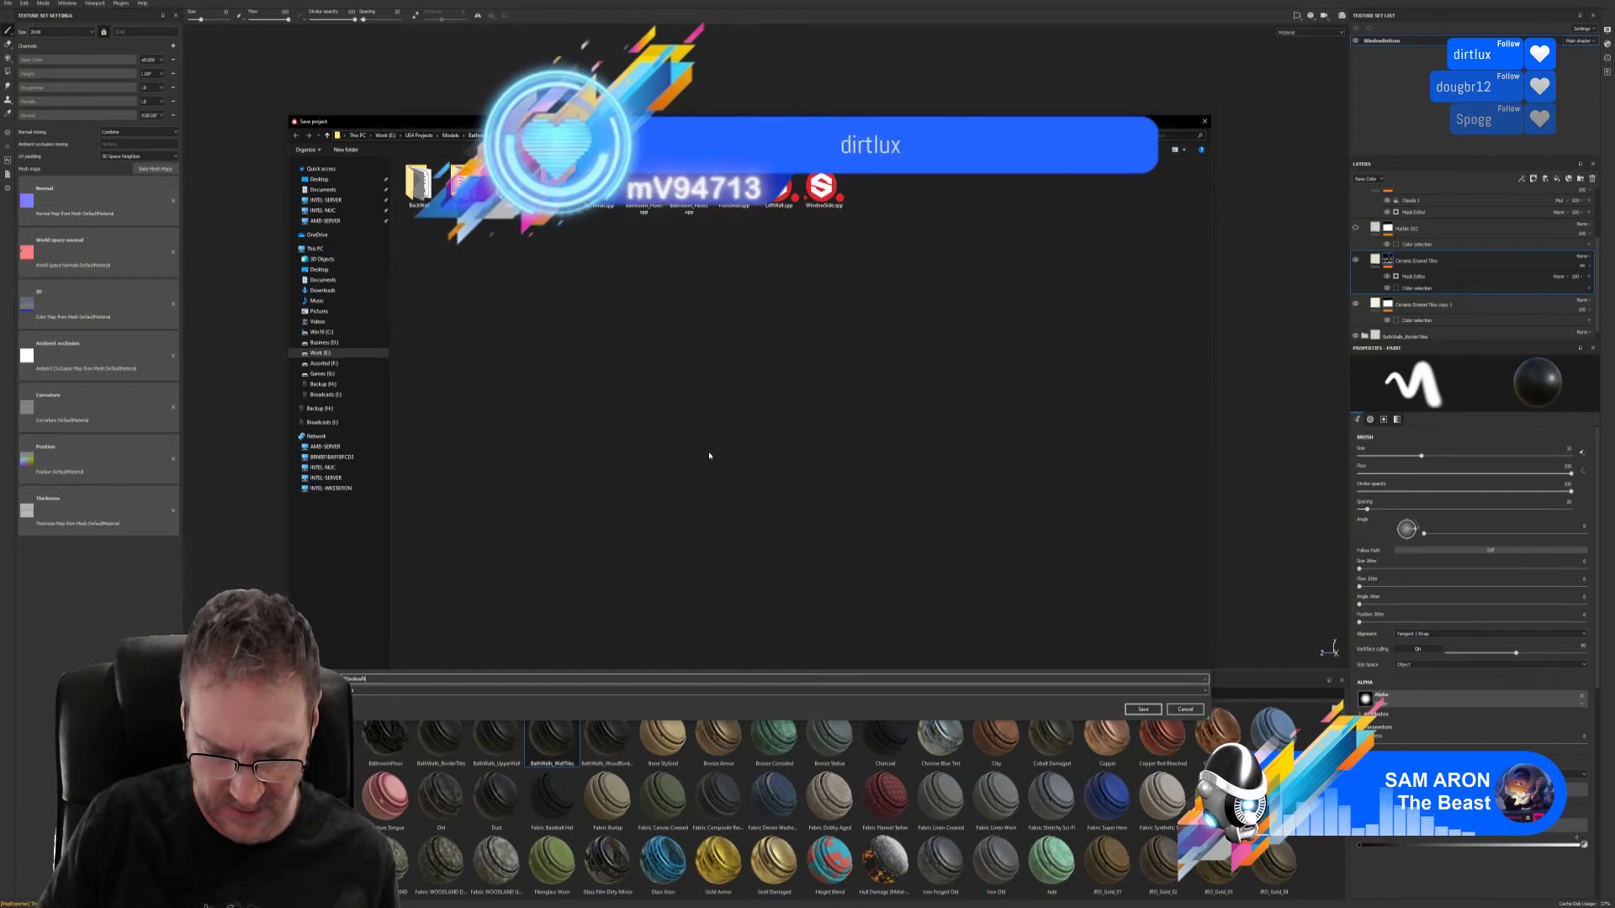
text(ow)
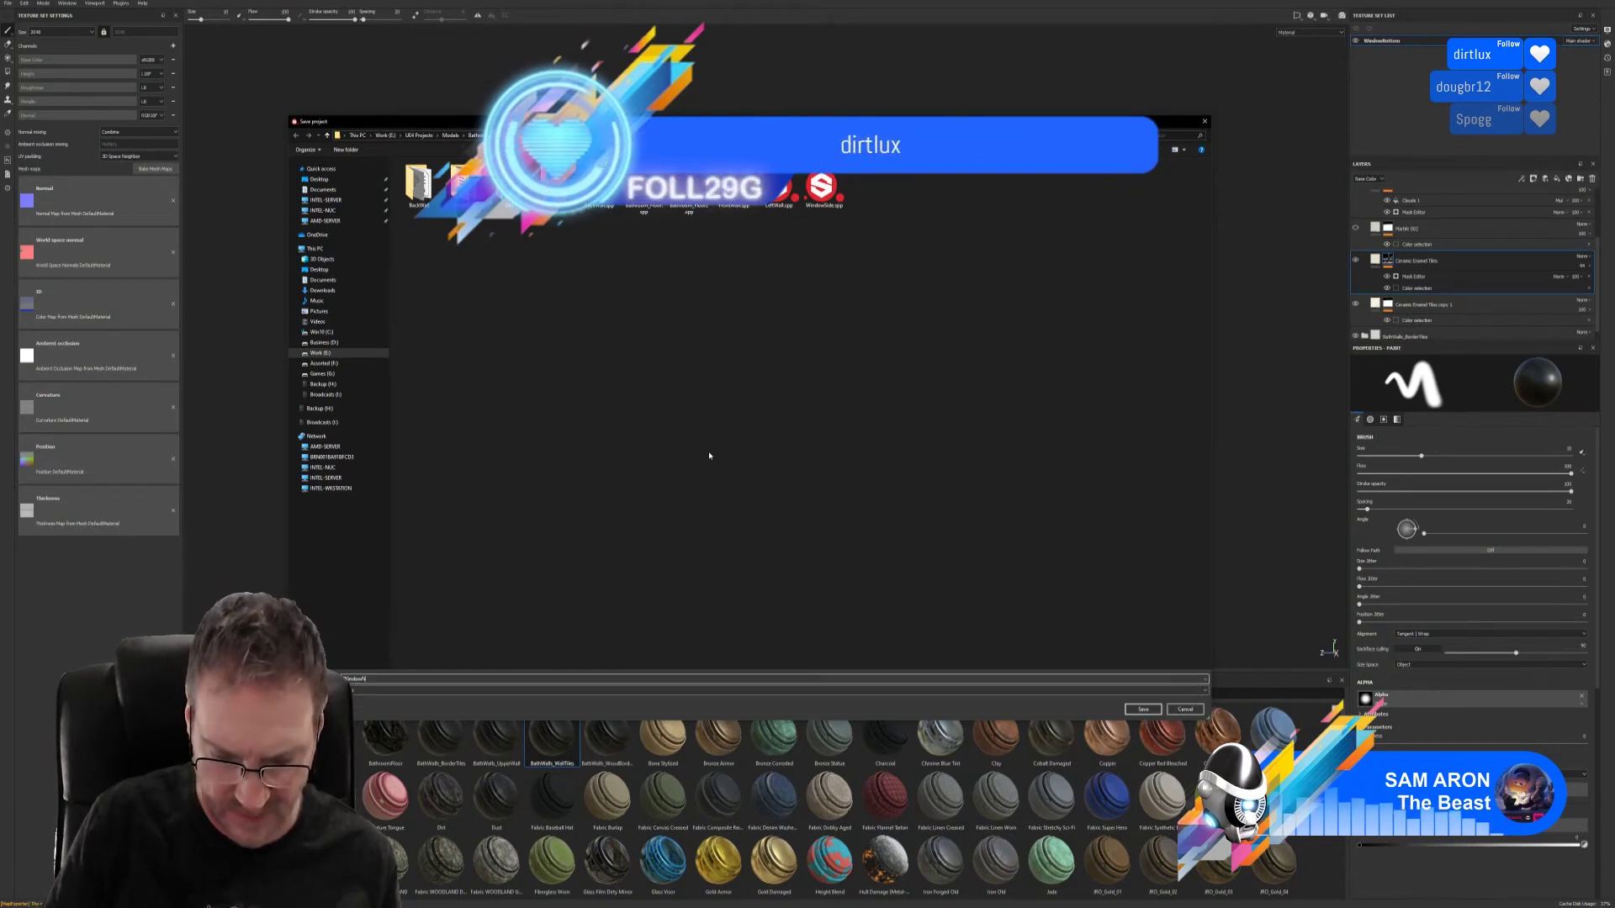
text(Bottom)
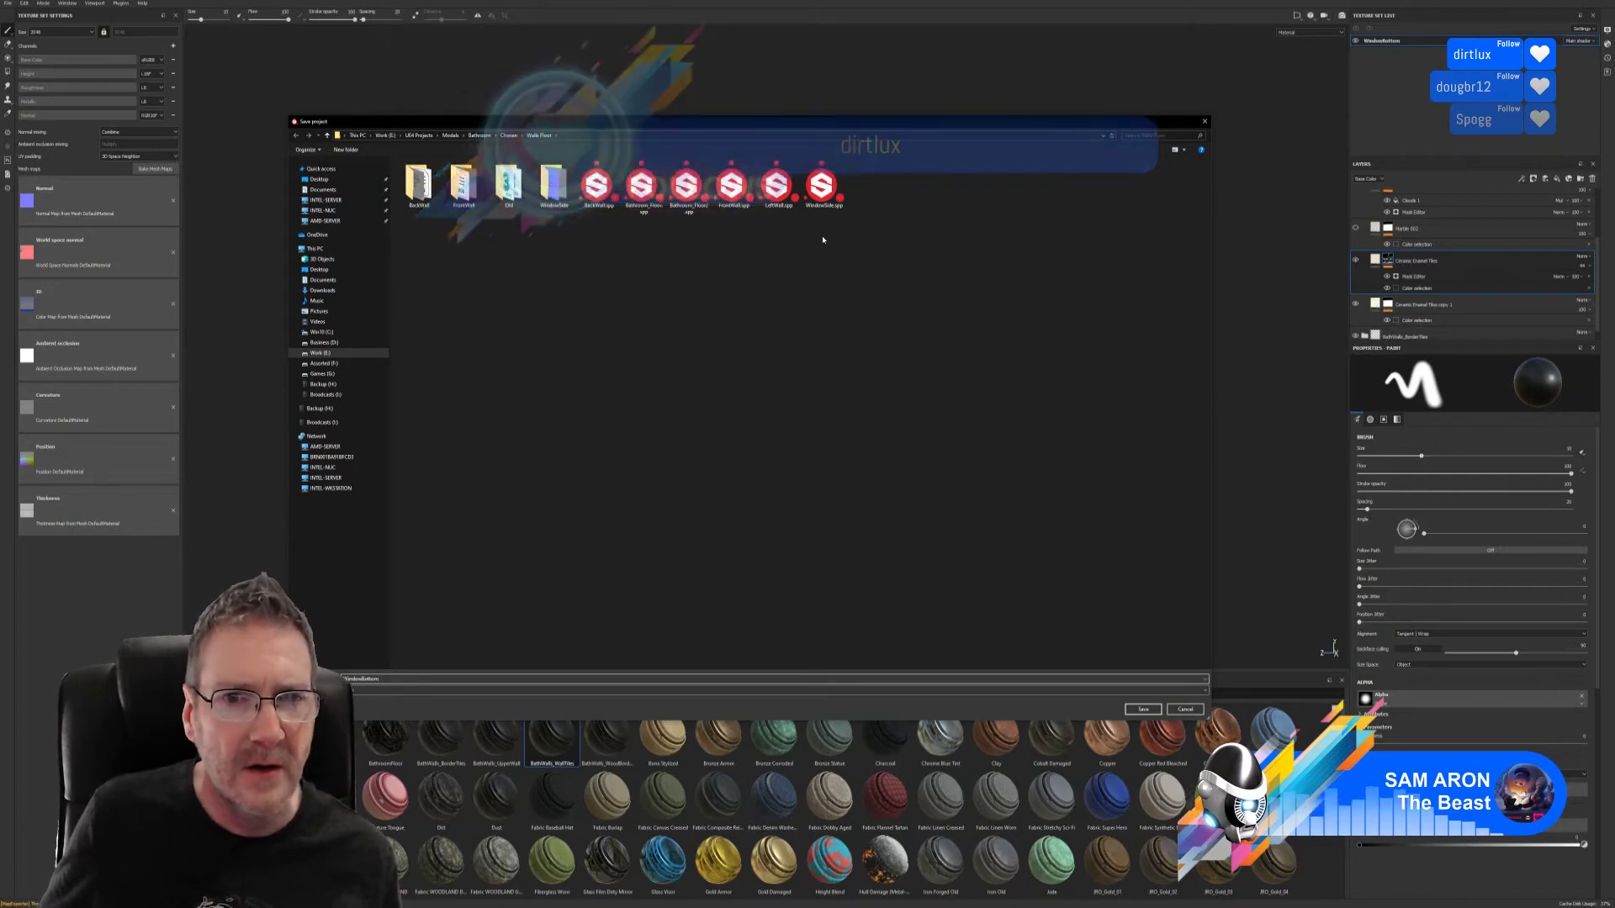
click(1143, 709)
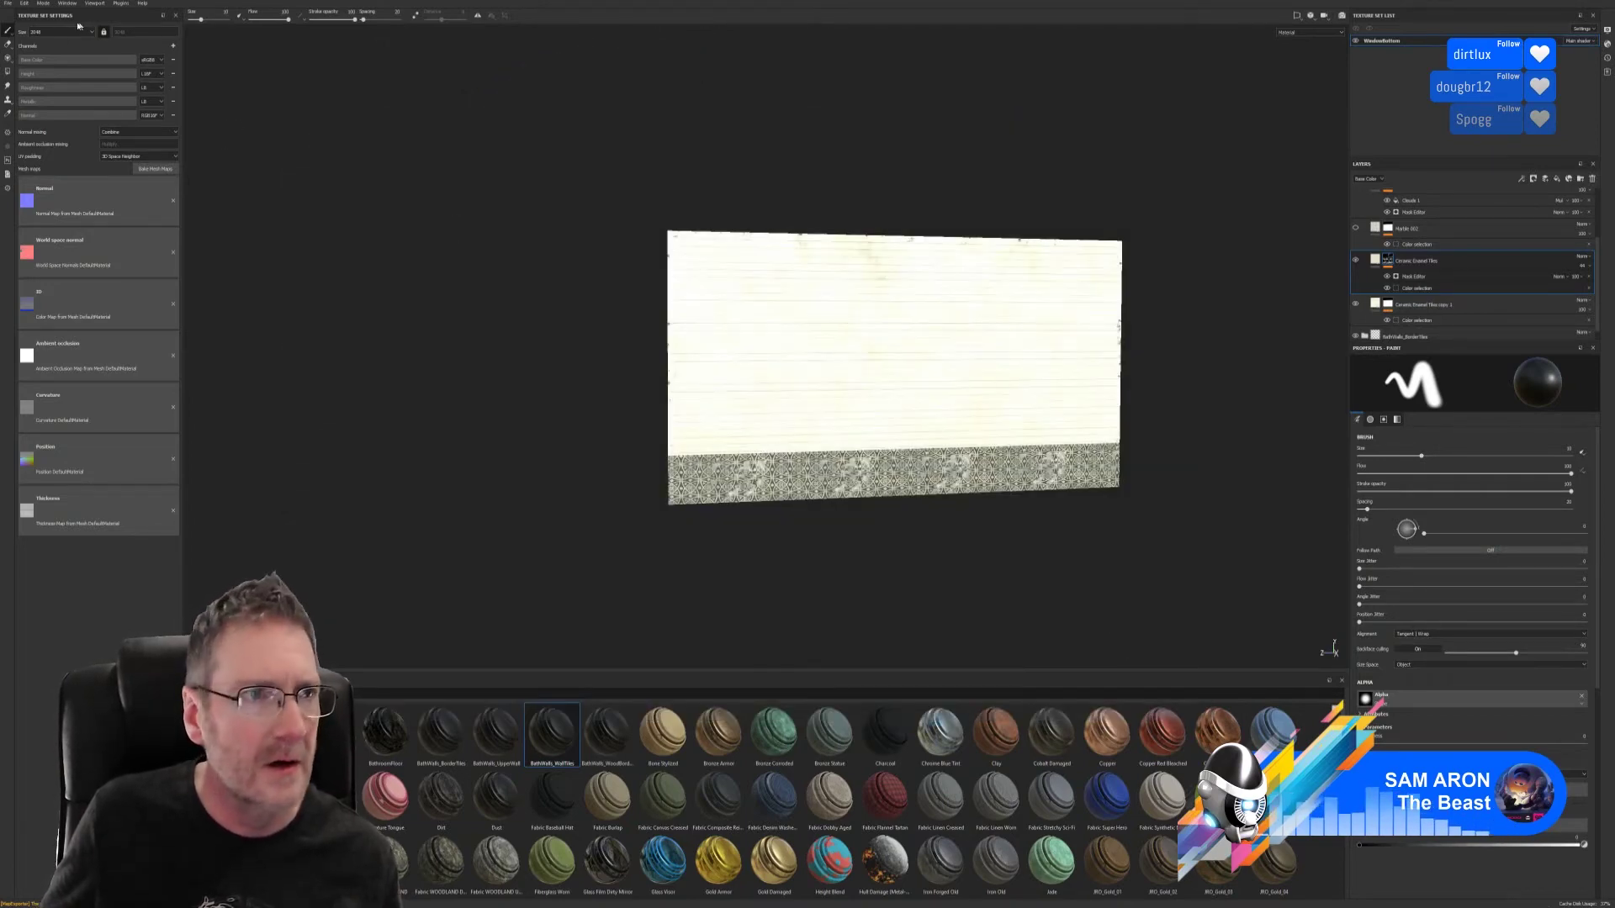
- Start a texture export and browse for its output folder from Work (E:) through UE4 Projects, Models and Bathroom to Walls Floor
click(16, 4)
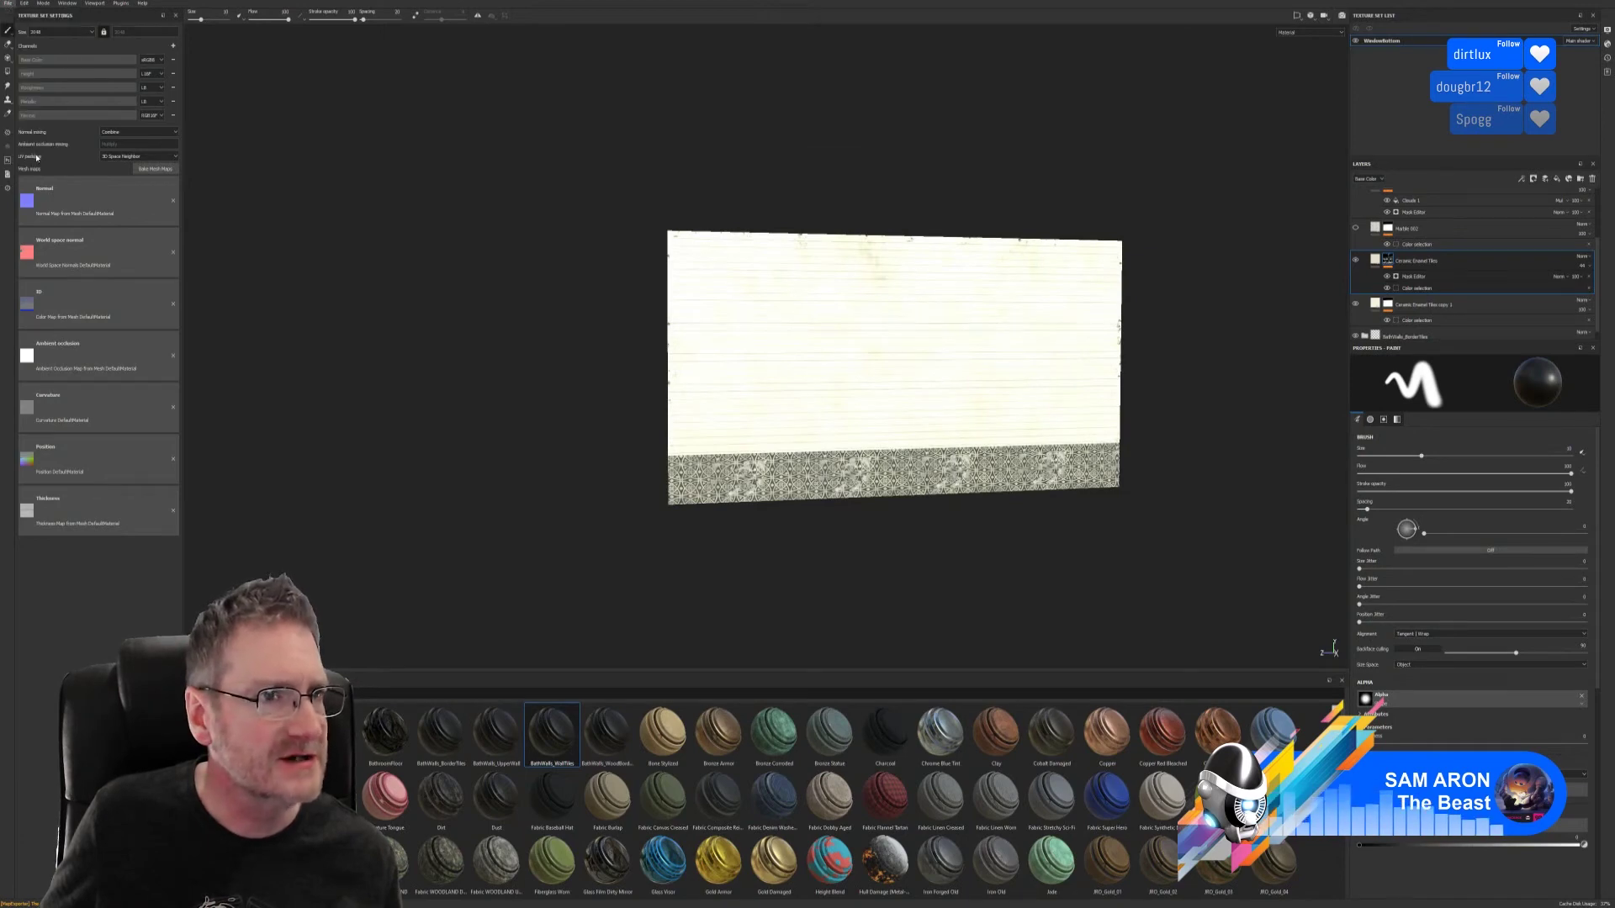
click(42, 157)
click(813, 328)
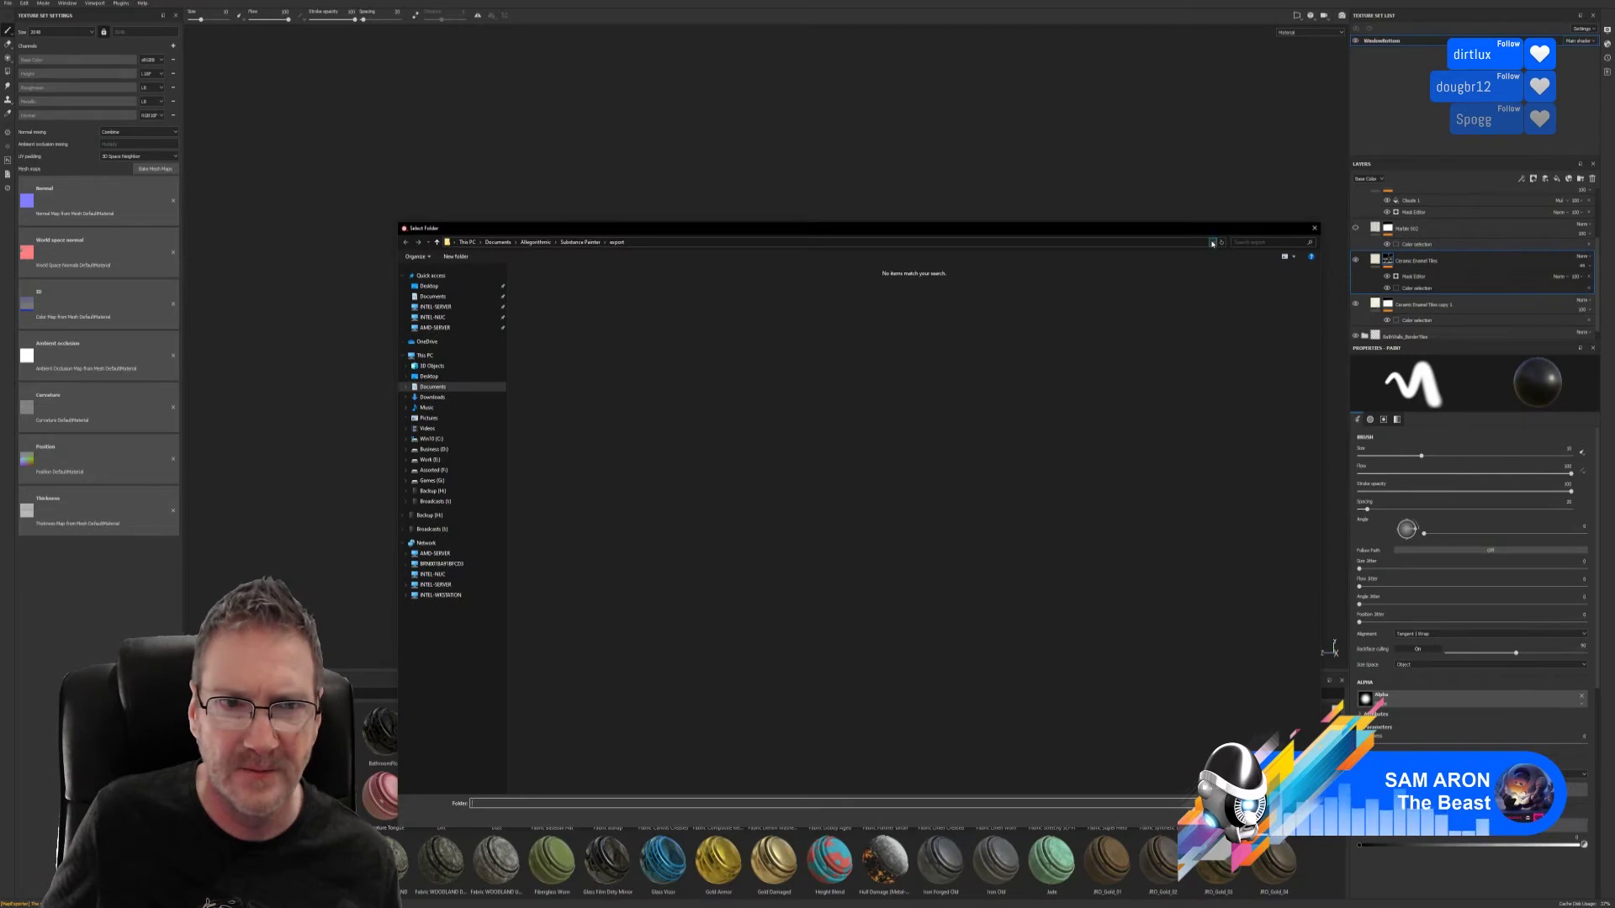
click(1212, 243)
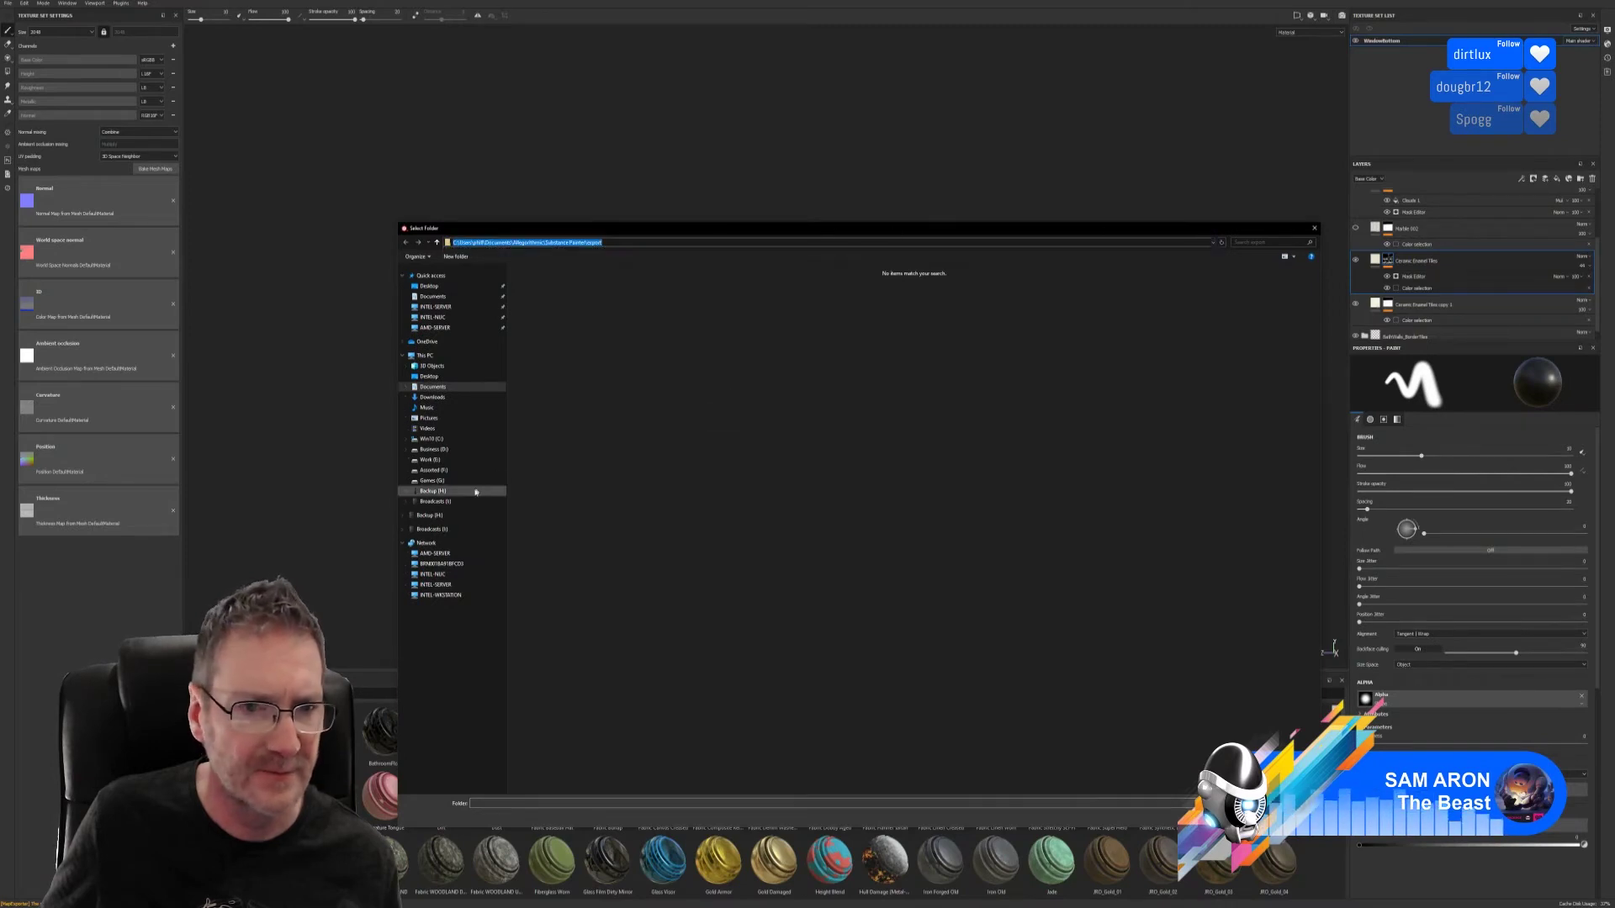
click(434, 460)
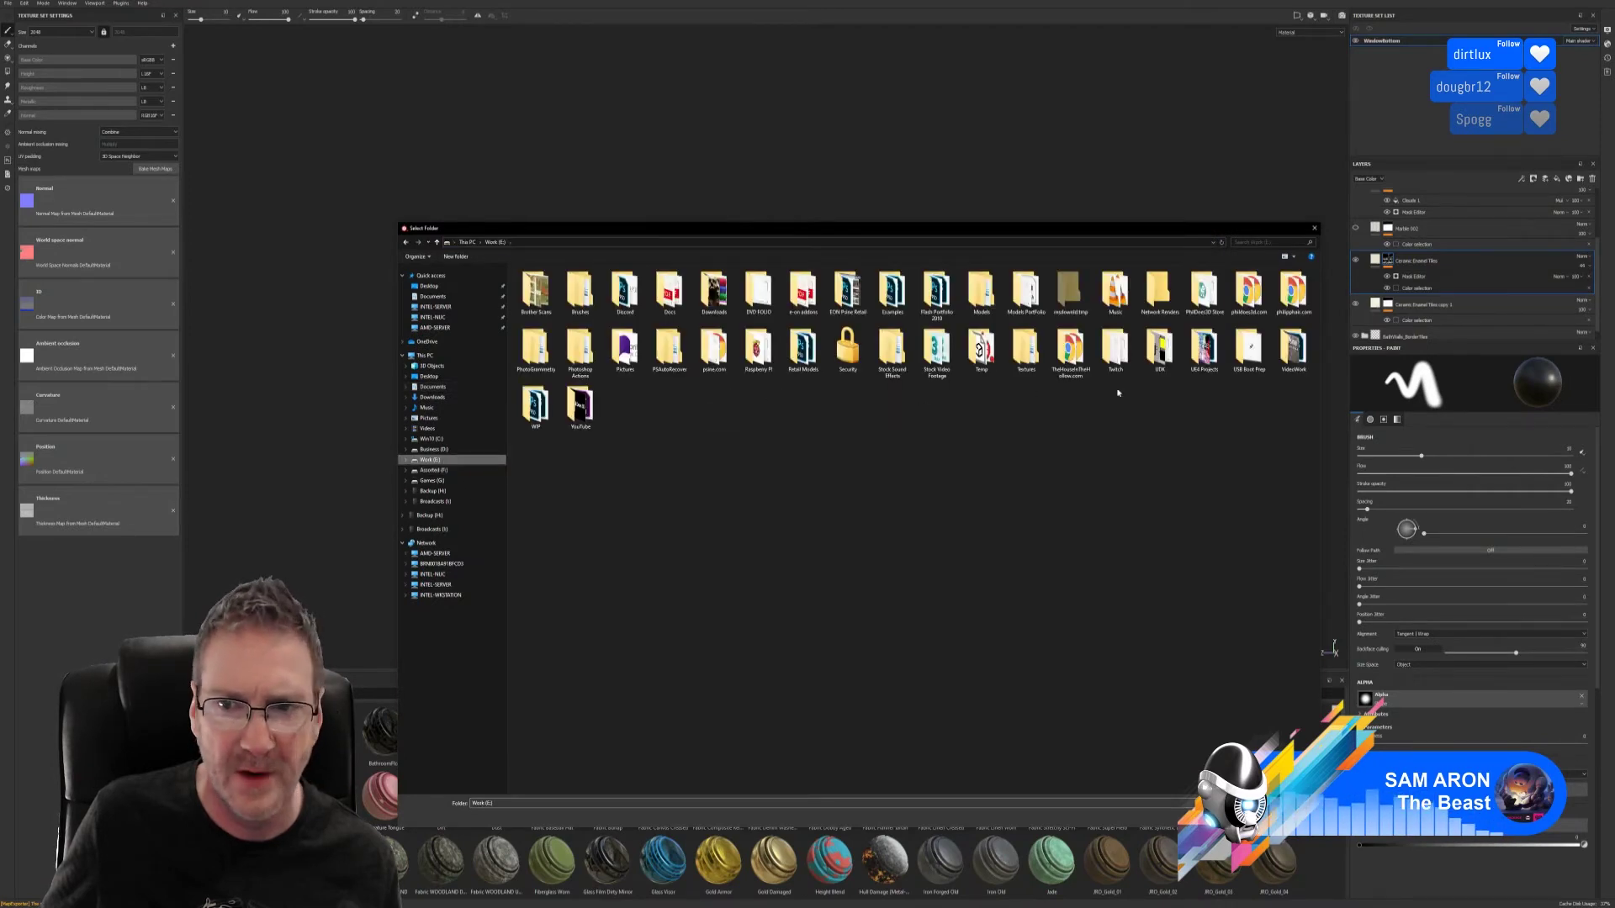
double_click(1205, 349)
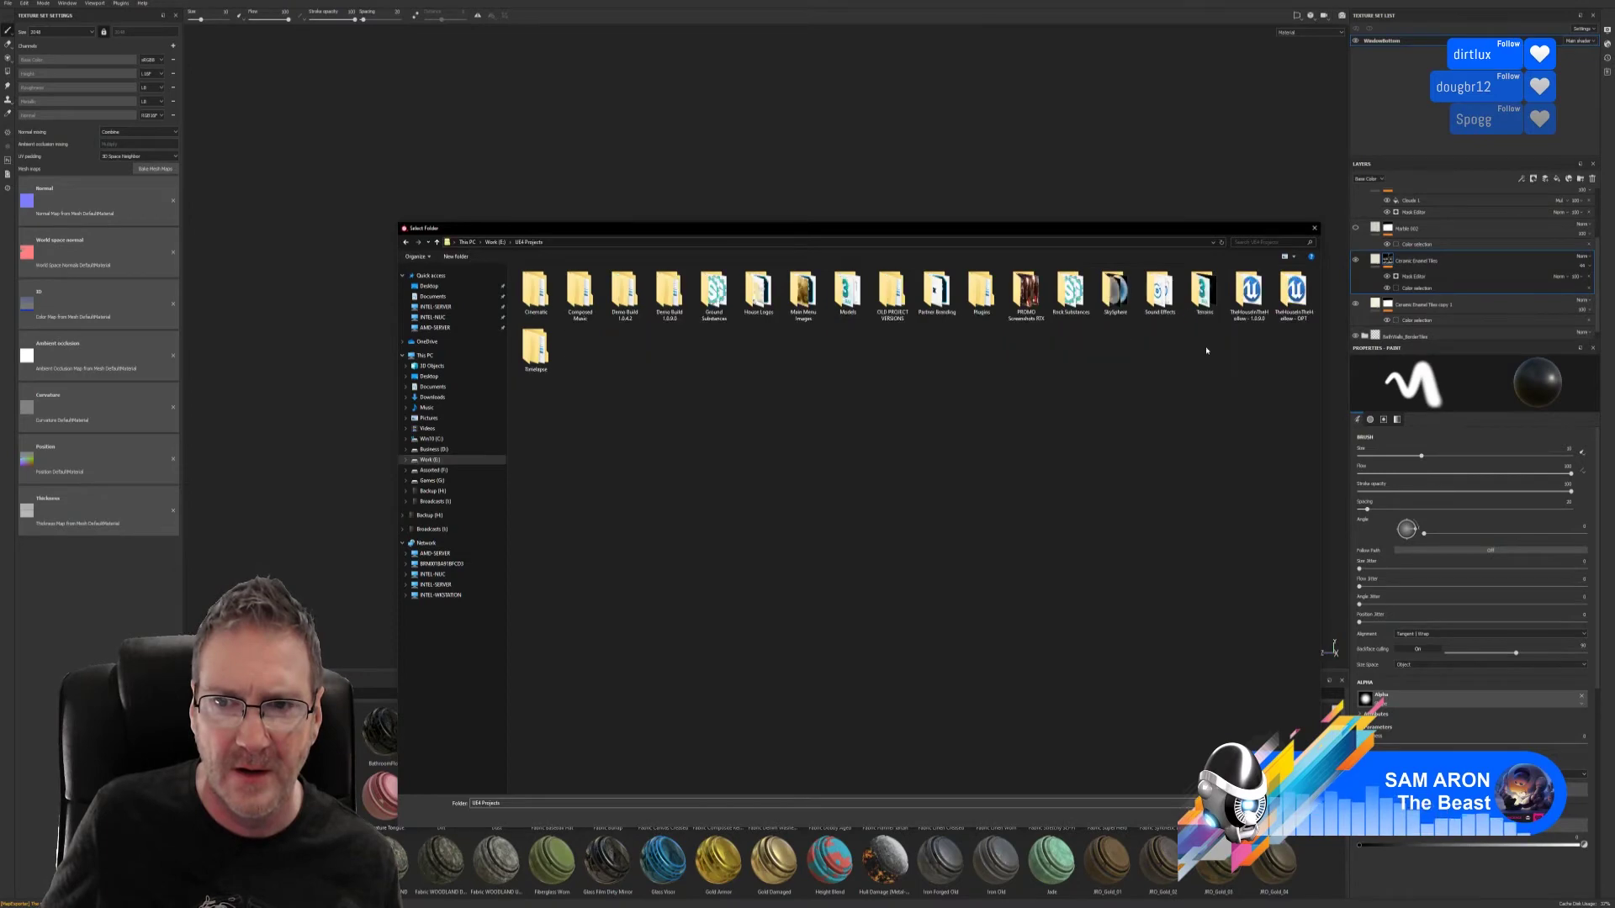
double_click(847, 313)
double_click(624, 294)
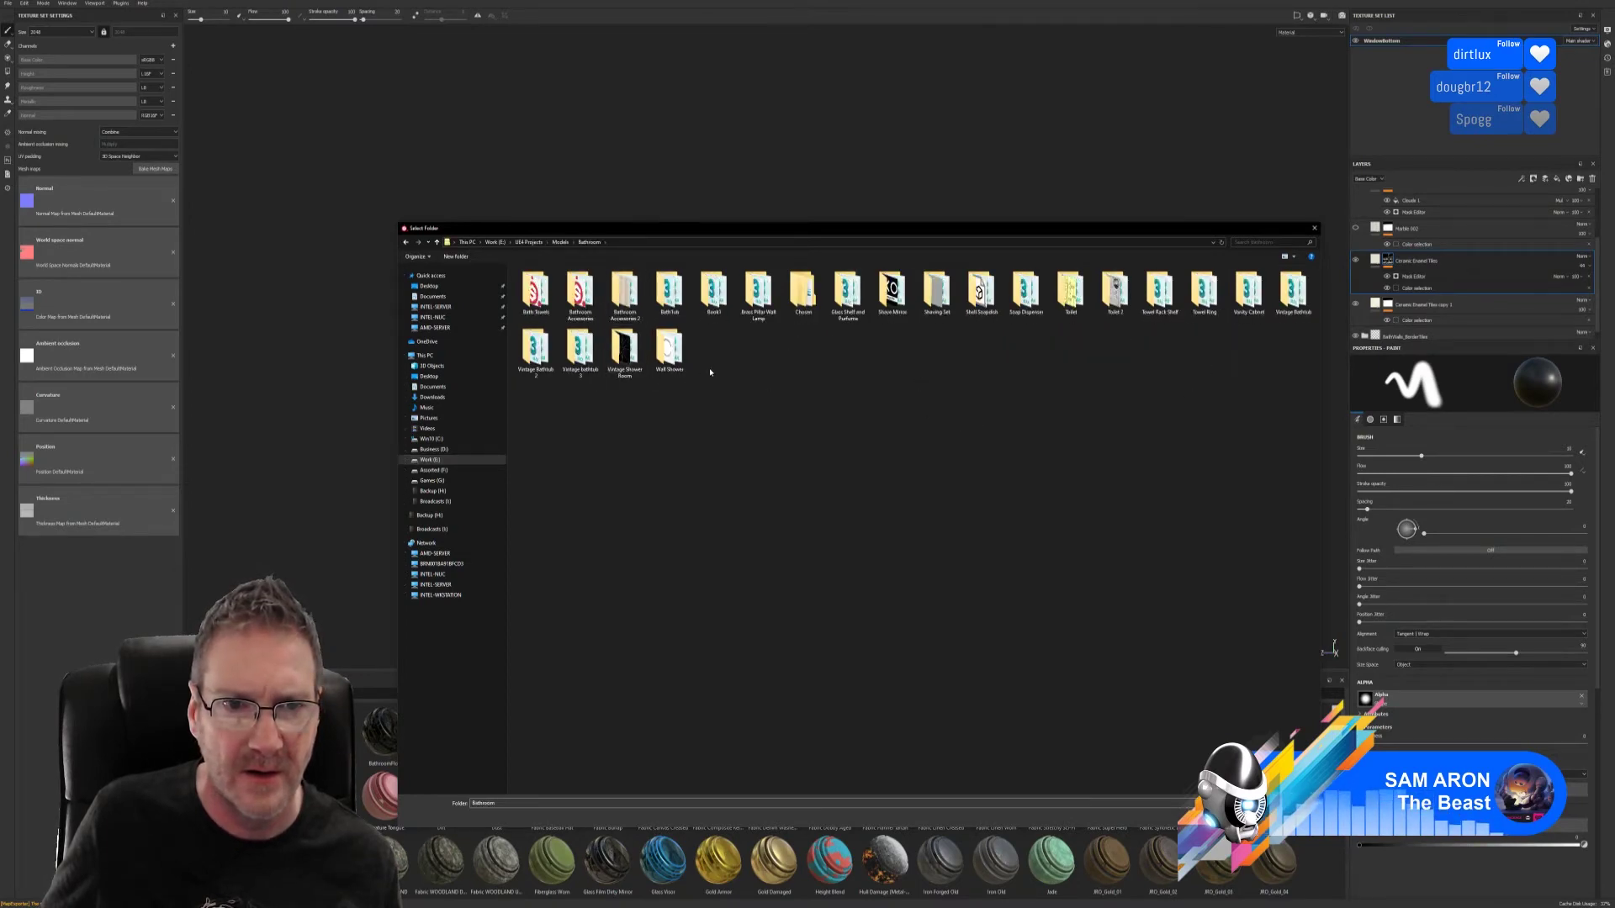
double_click(804, 295)
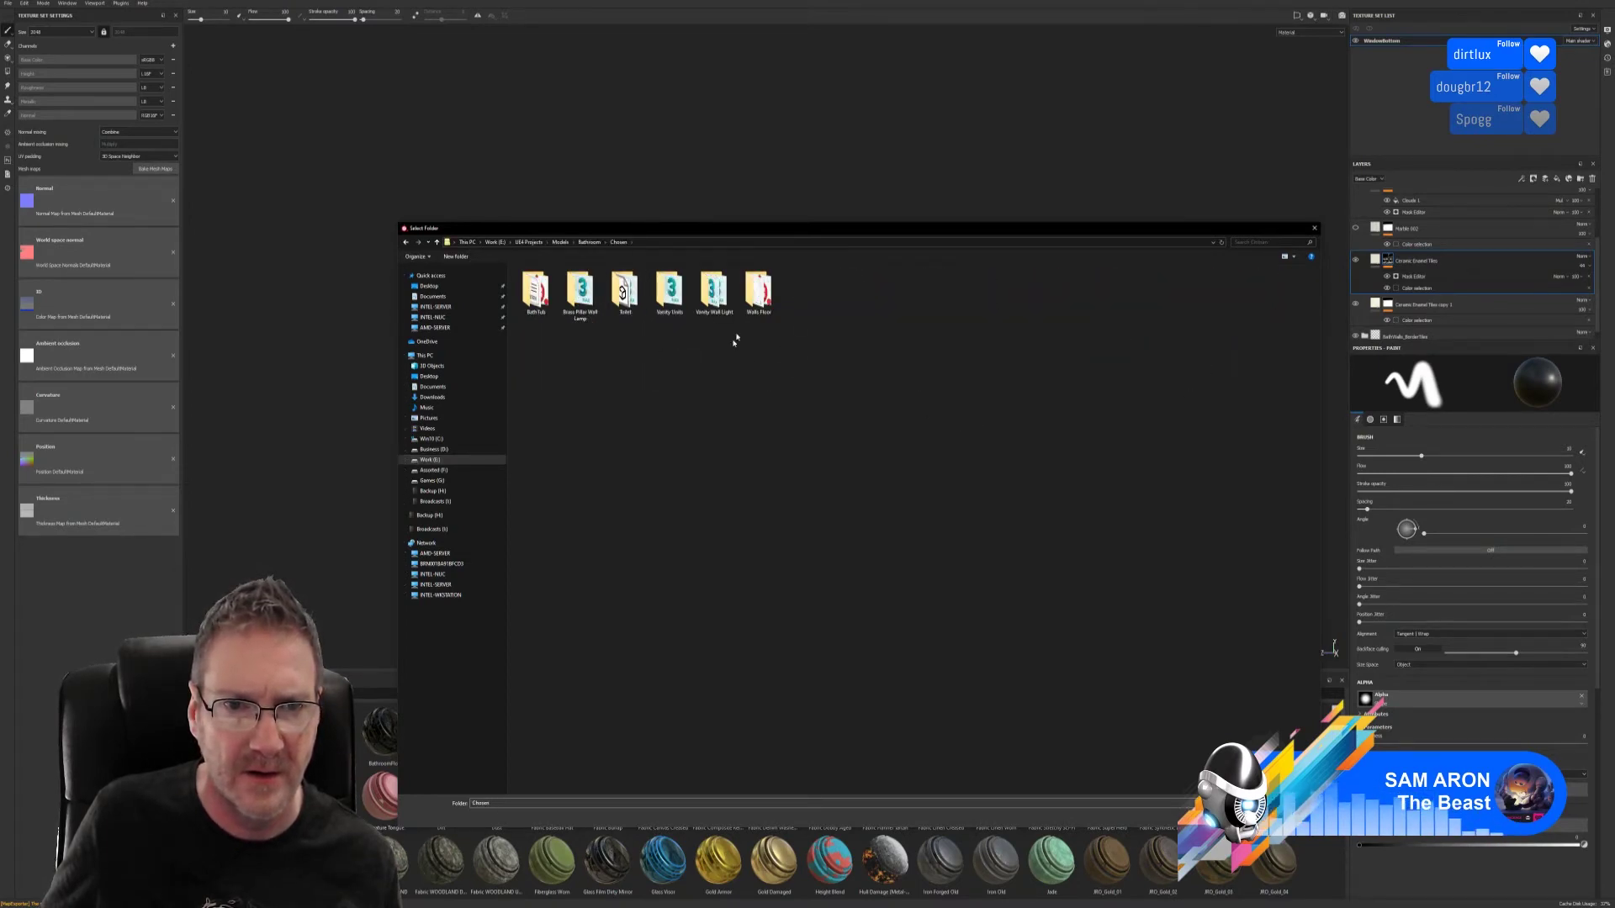
double_click(757, 292)
- Create a folder named WindowBottom inside Walls Floor and choose it as the texture export destination
right_click(659, 429)
mouse_move(716, 528)
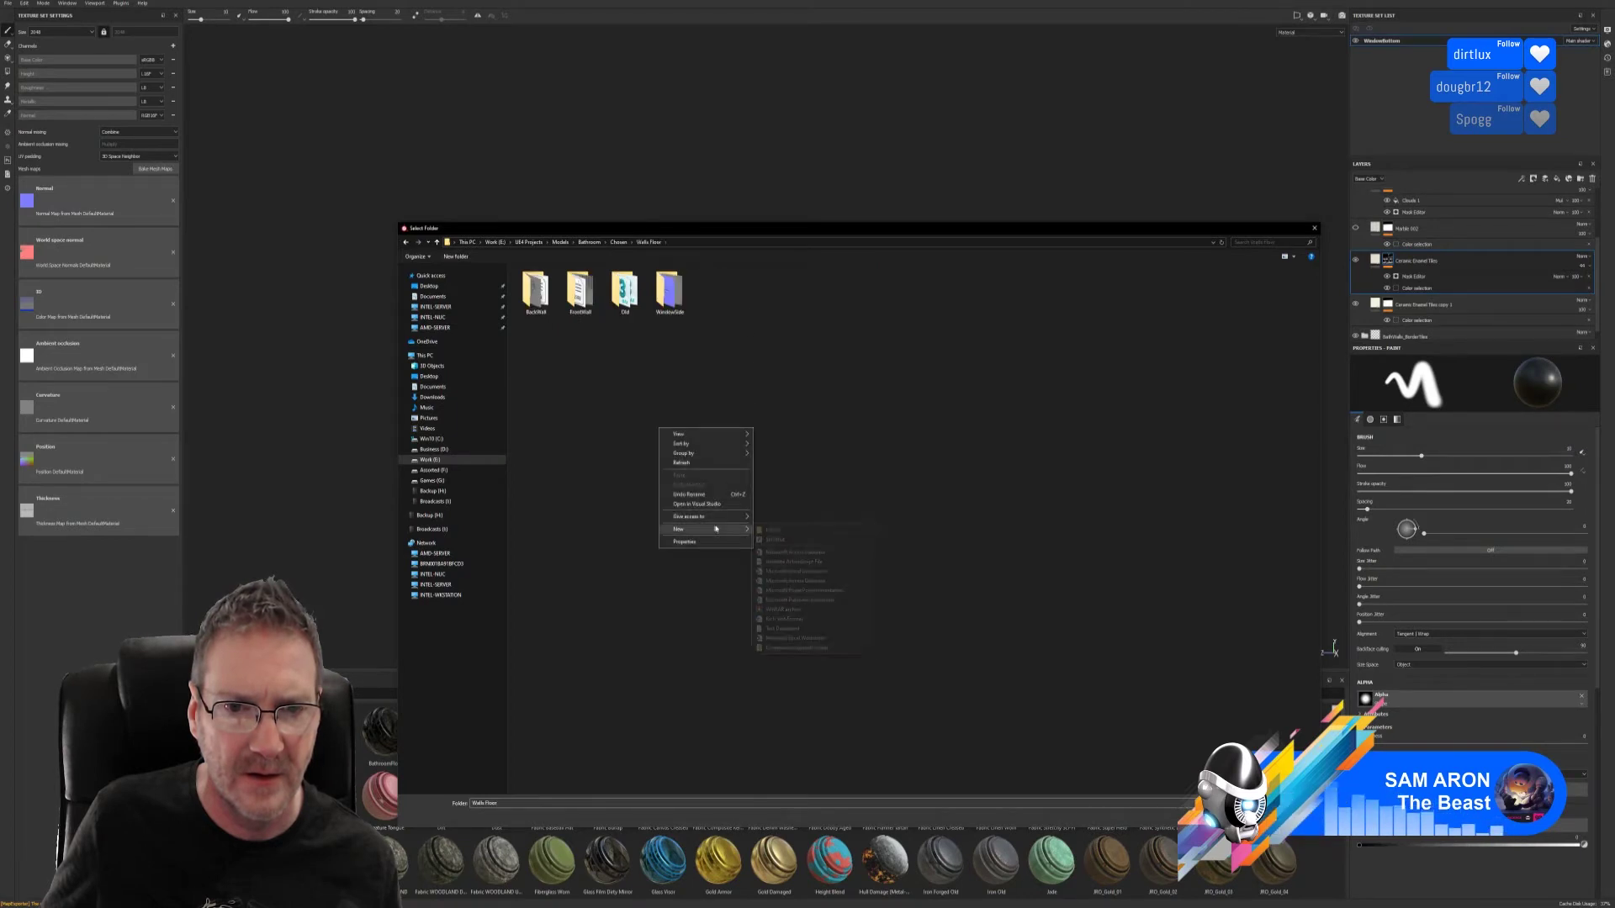
click(767, 530)
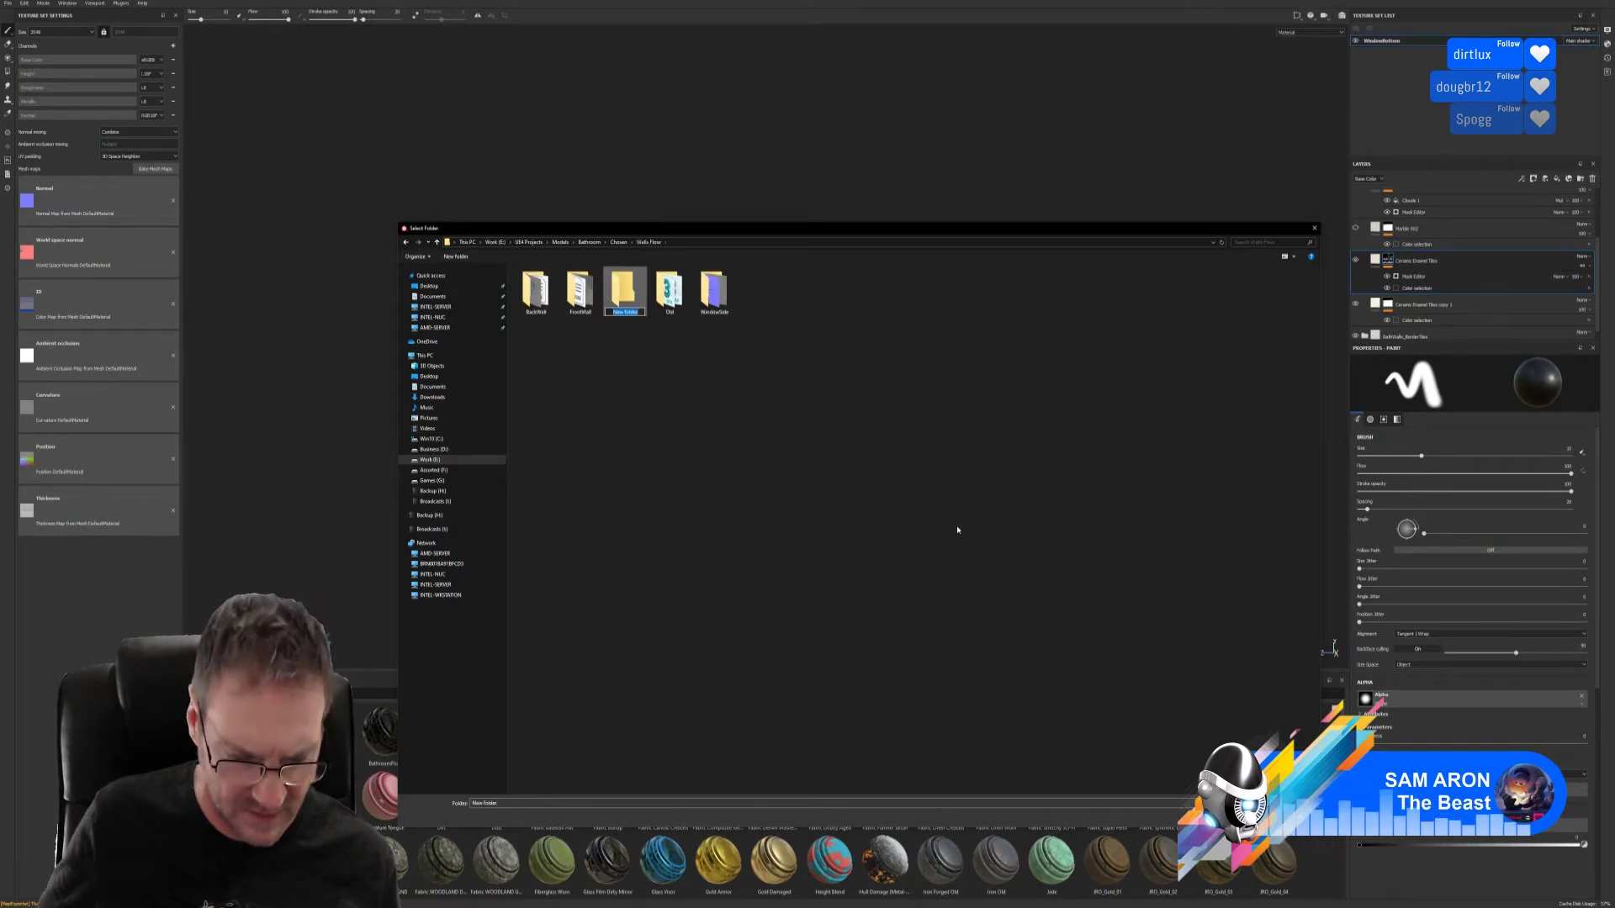
text(Window)
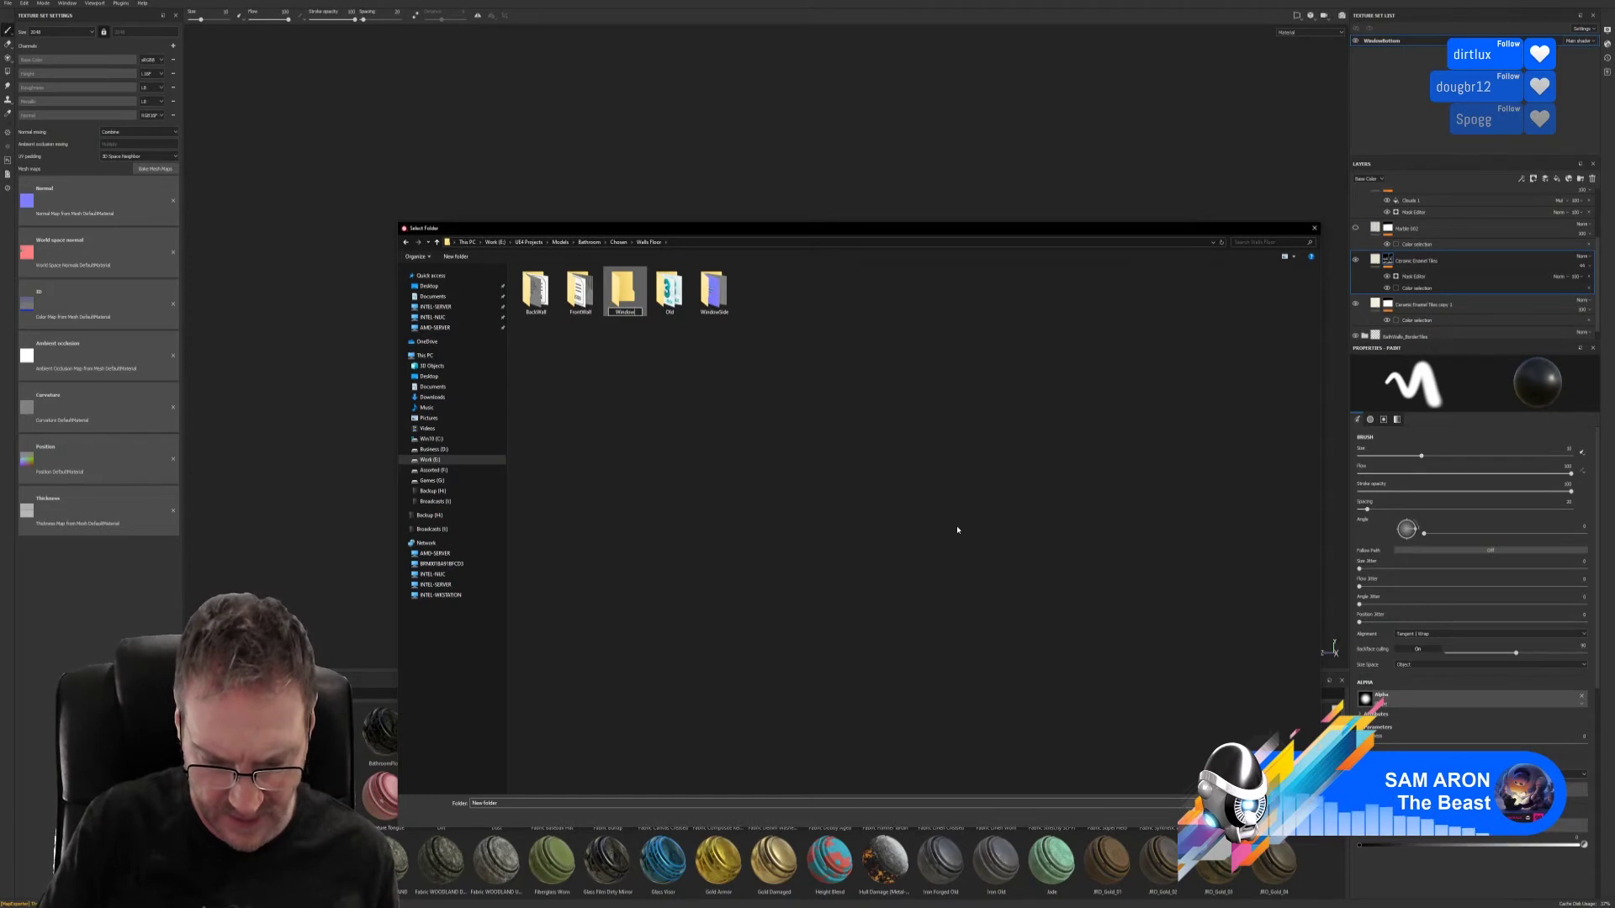
text(Bottom)
key(Return)
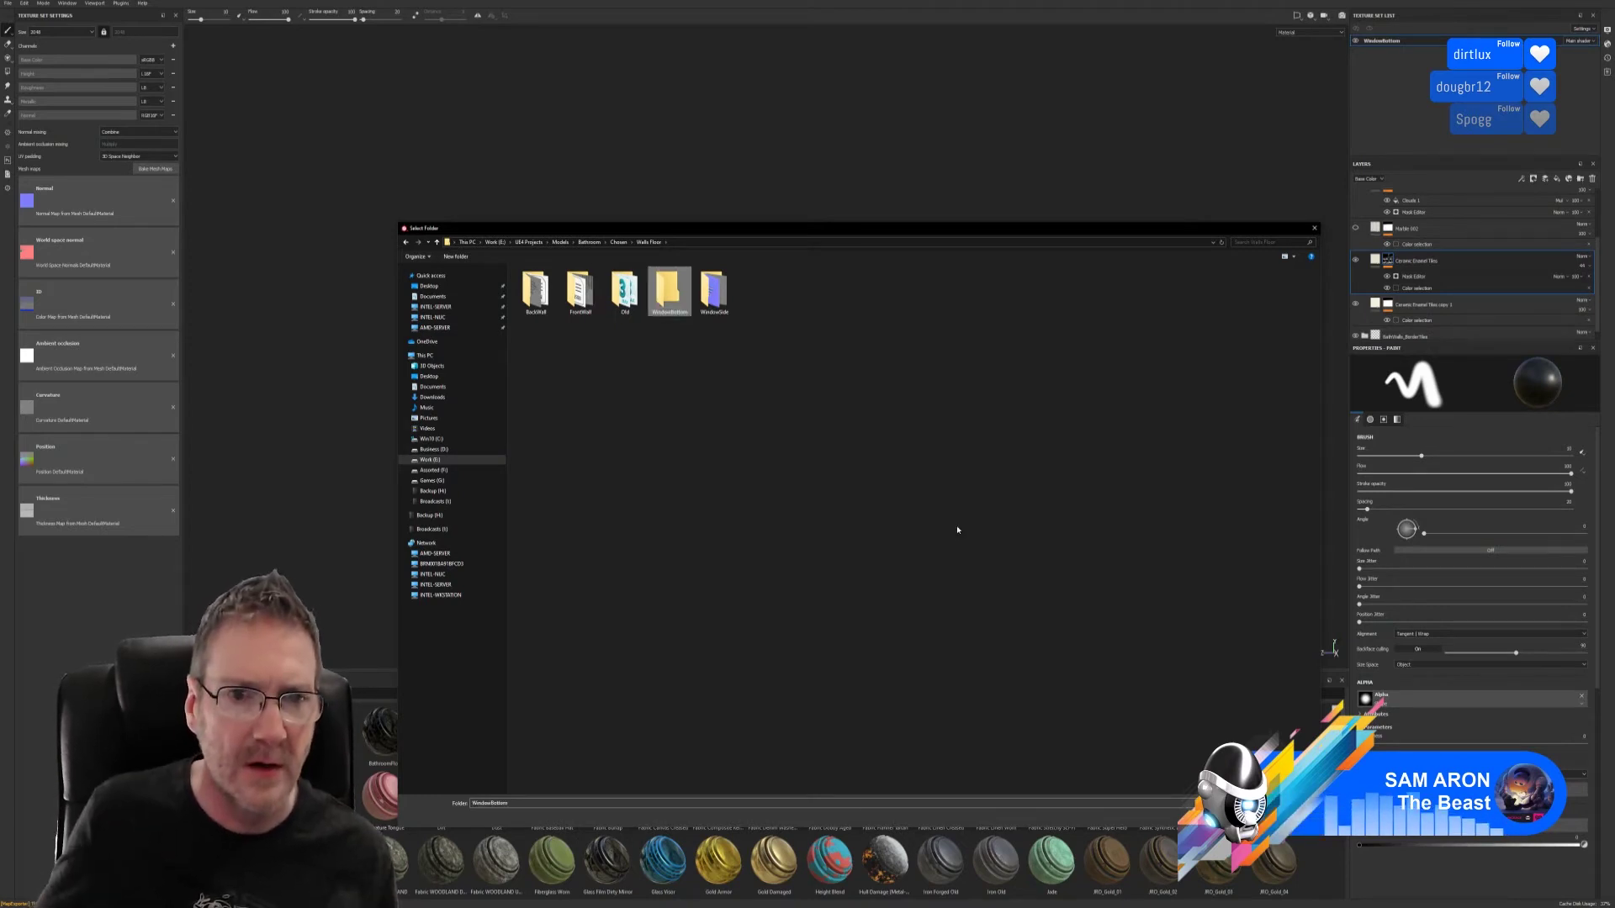
double_click(670, 297)
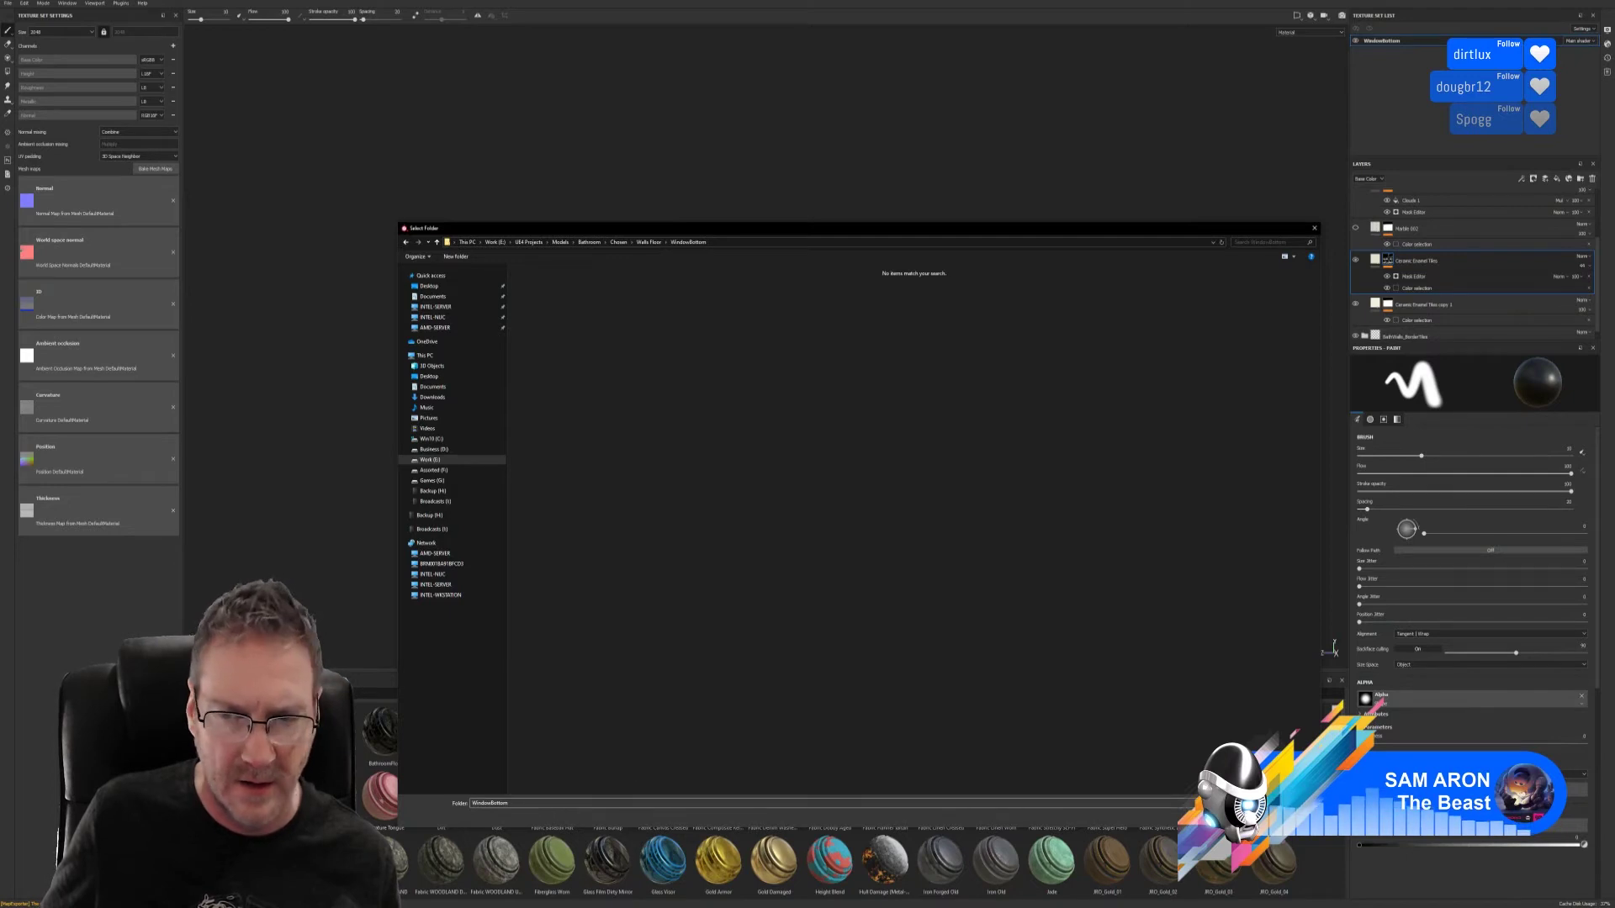
key(Return)
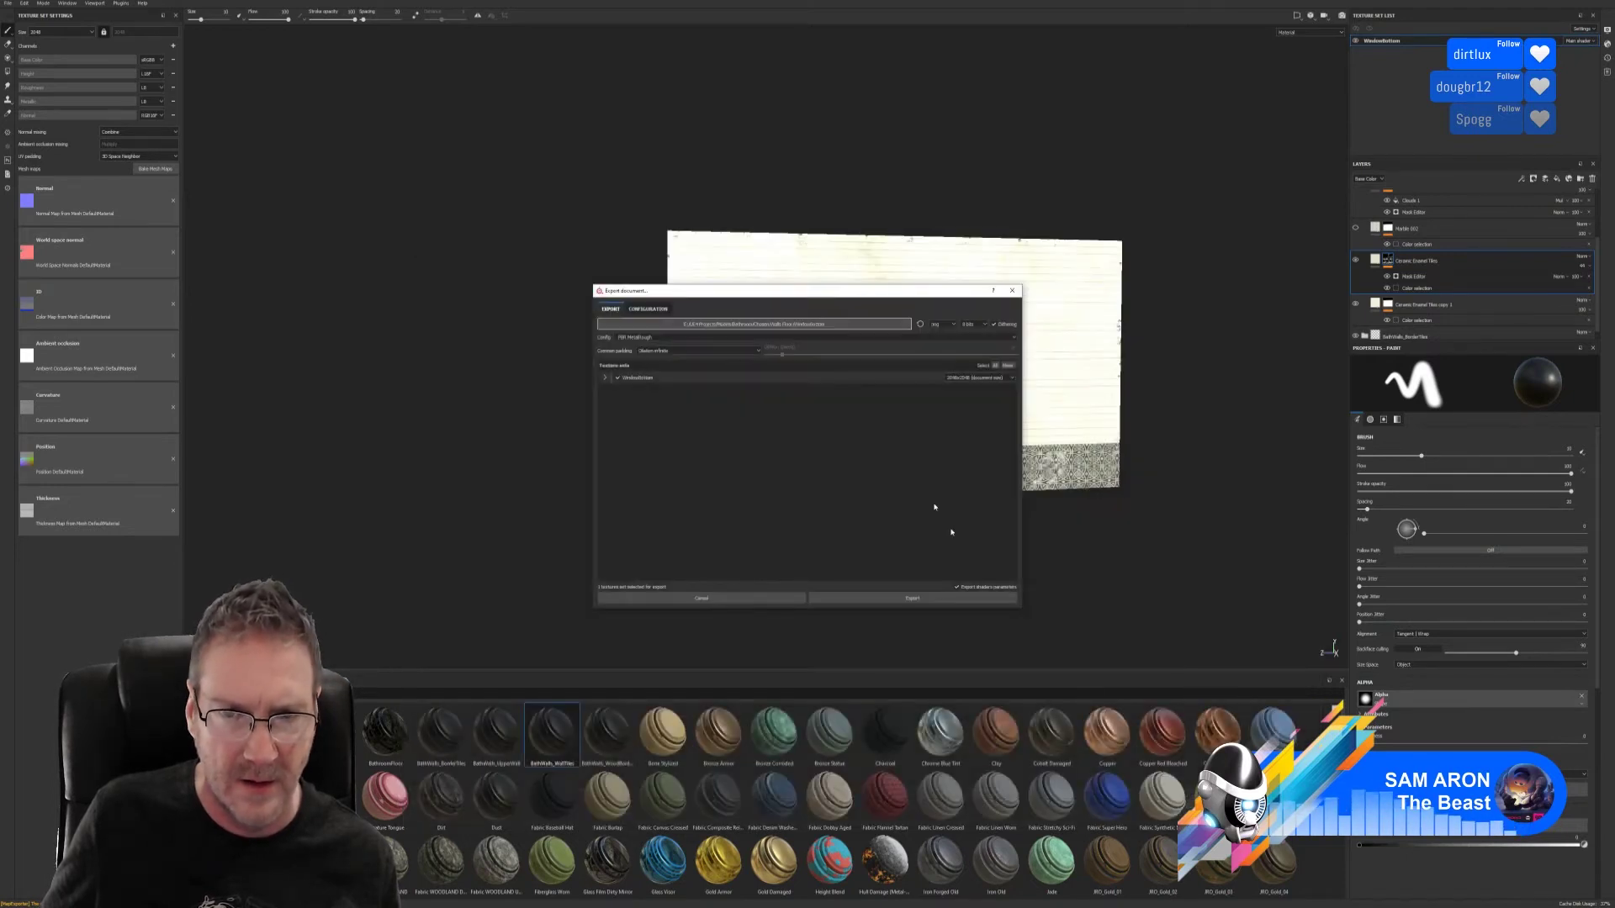
- Choose an export resolution for the WindowBottom texture set, export its maps and check the files in the output folder
click(995, 379)
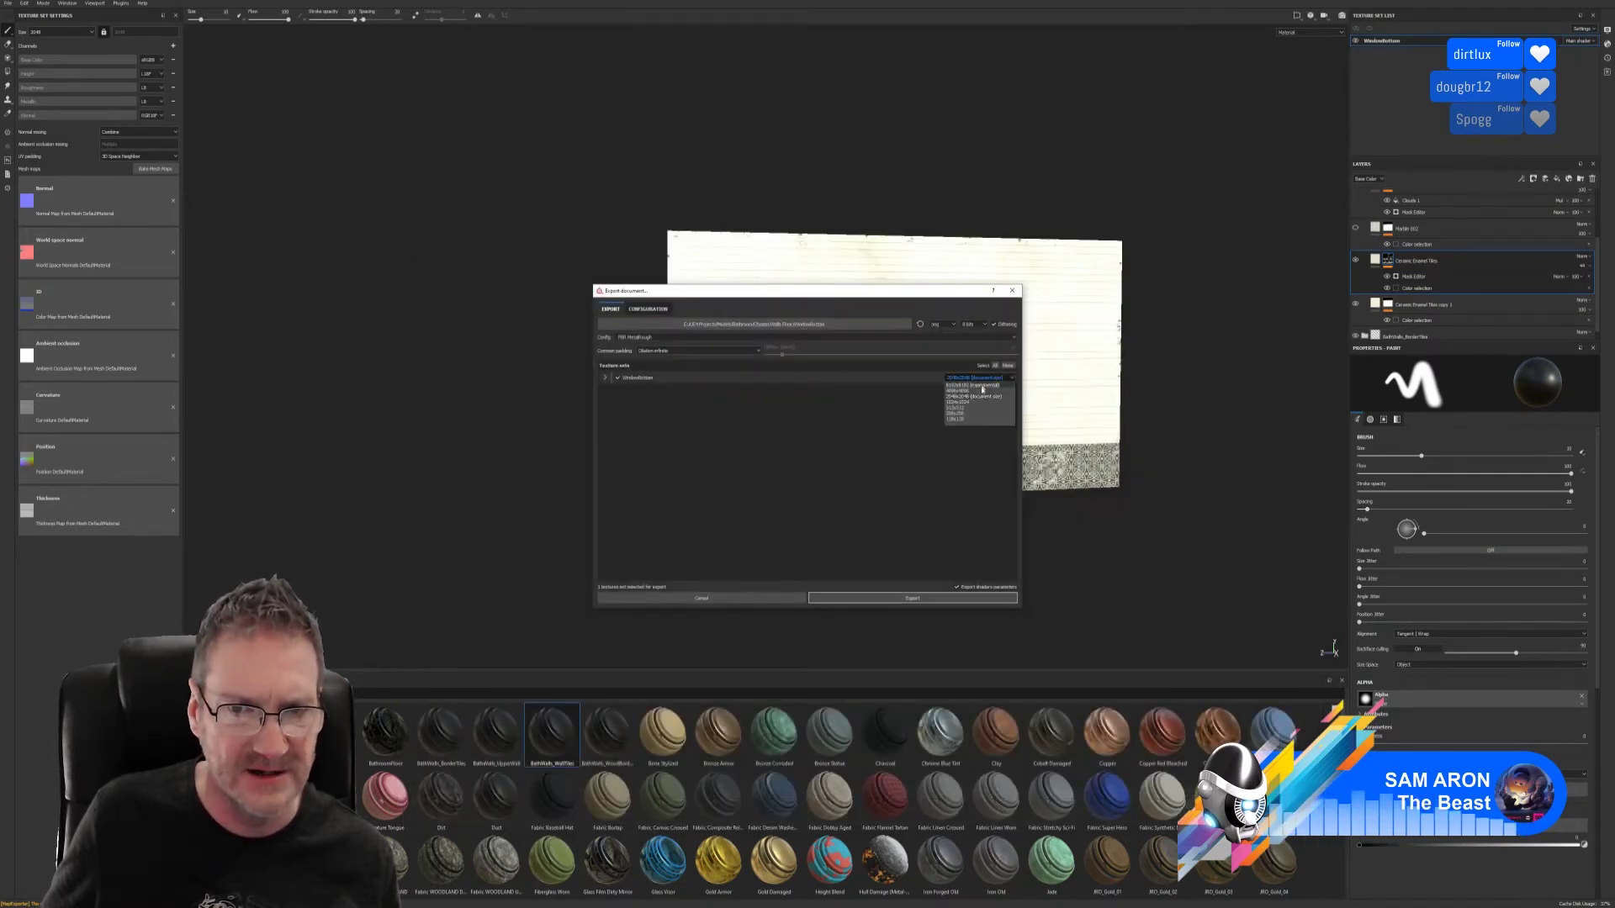
click(968, 406)
click(912, 601)
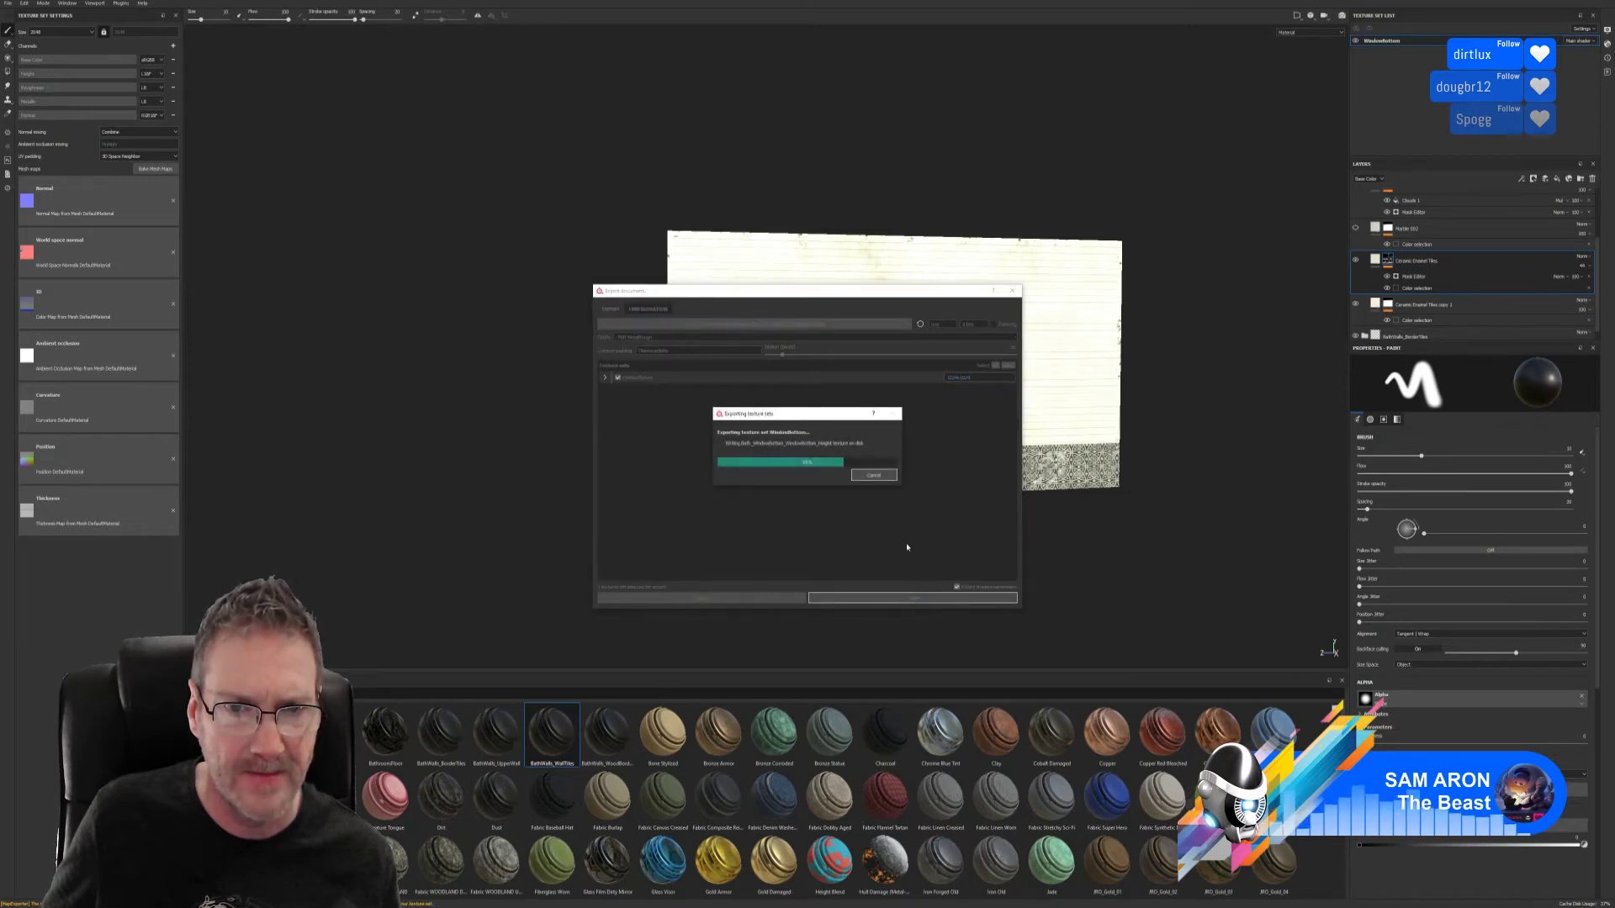
click(782, 458)
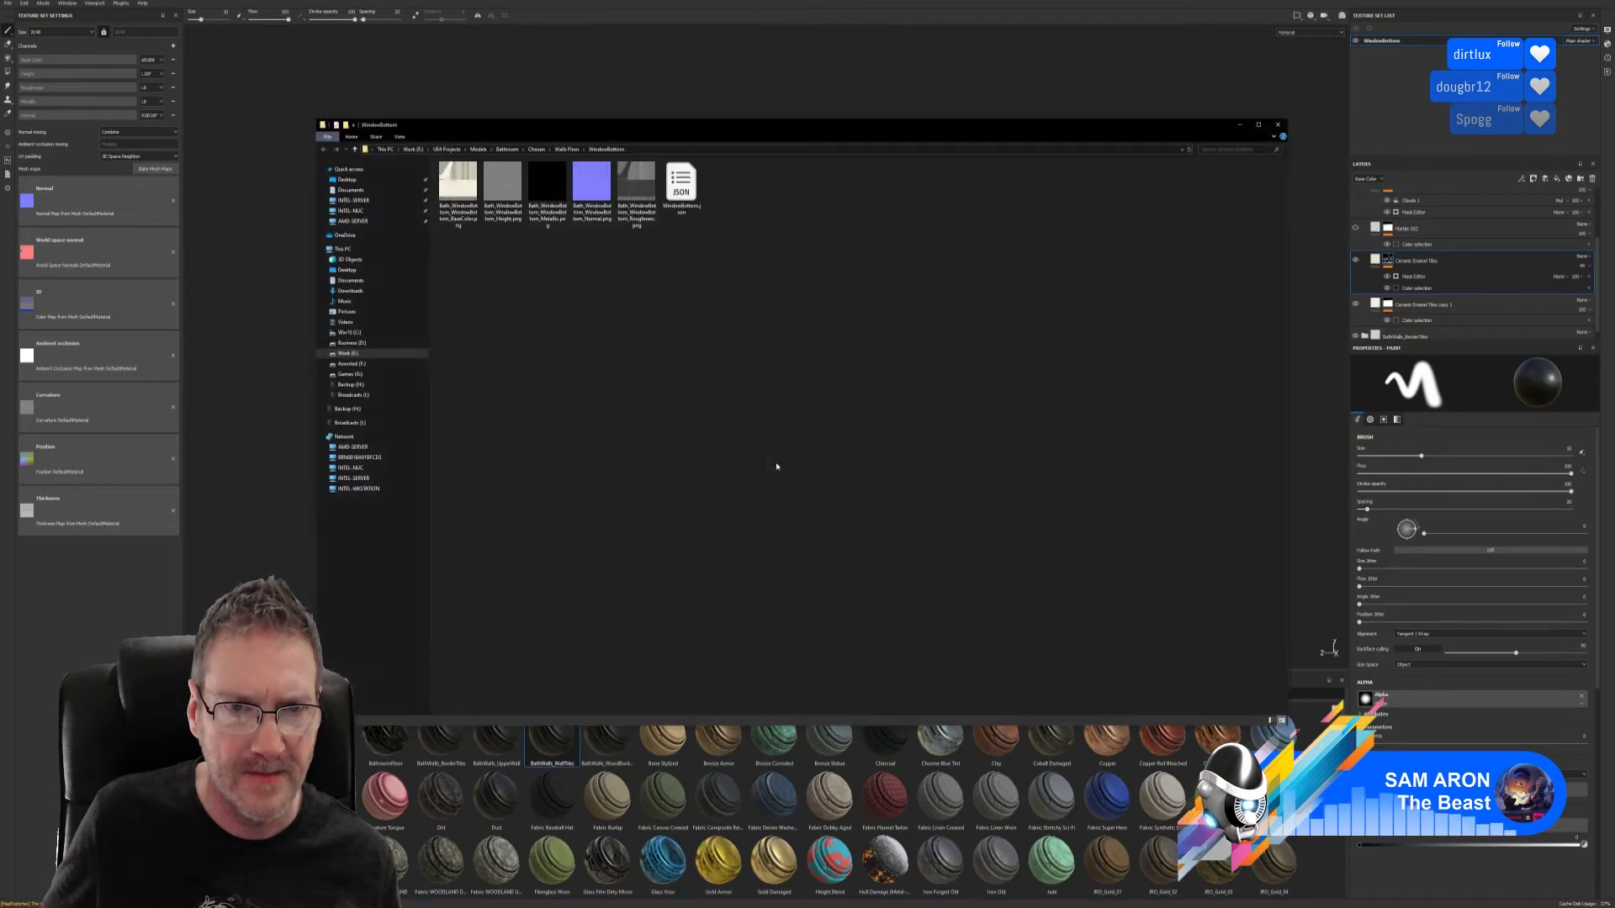
click(1277, 125)
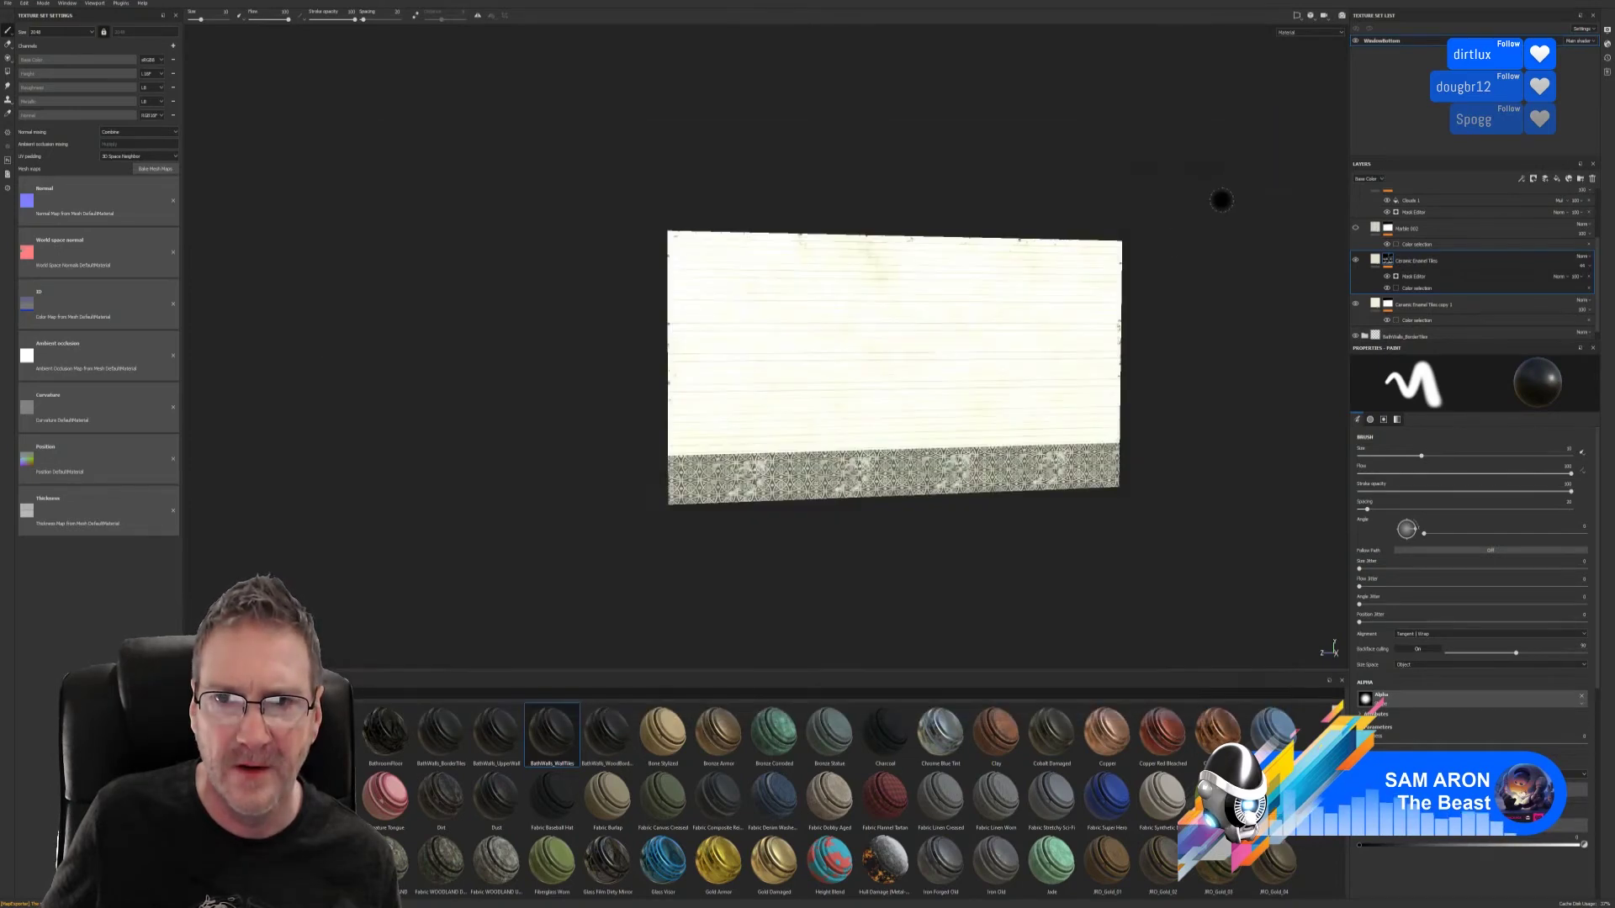
- Switch to 3ds Max, show the whole bathroom again and isolate the wall panel above the window
click(6, 4)
key(Escape)
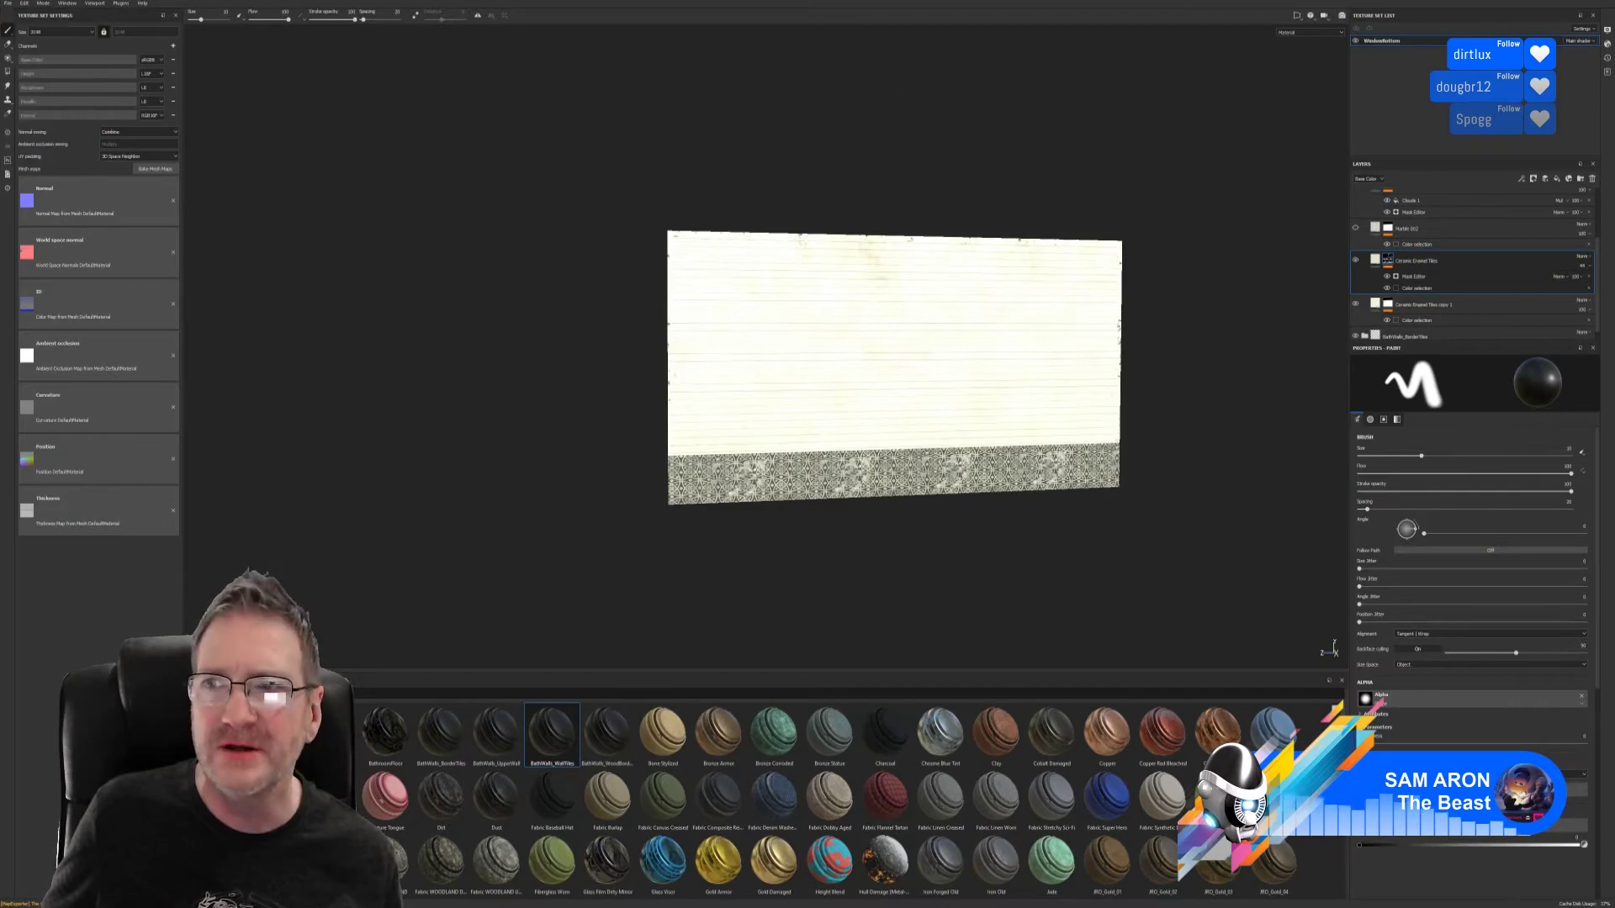
key(super+d)
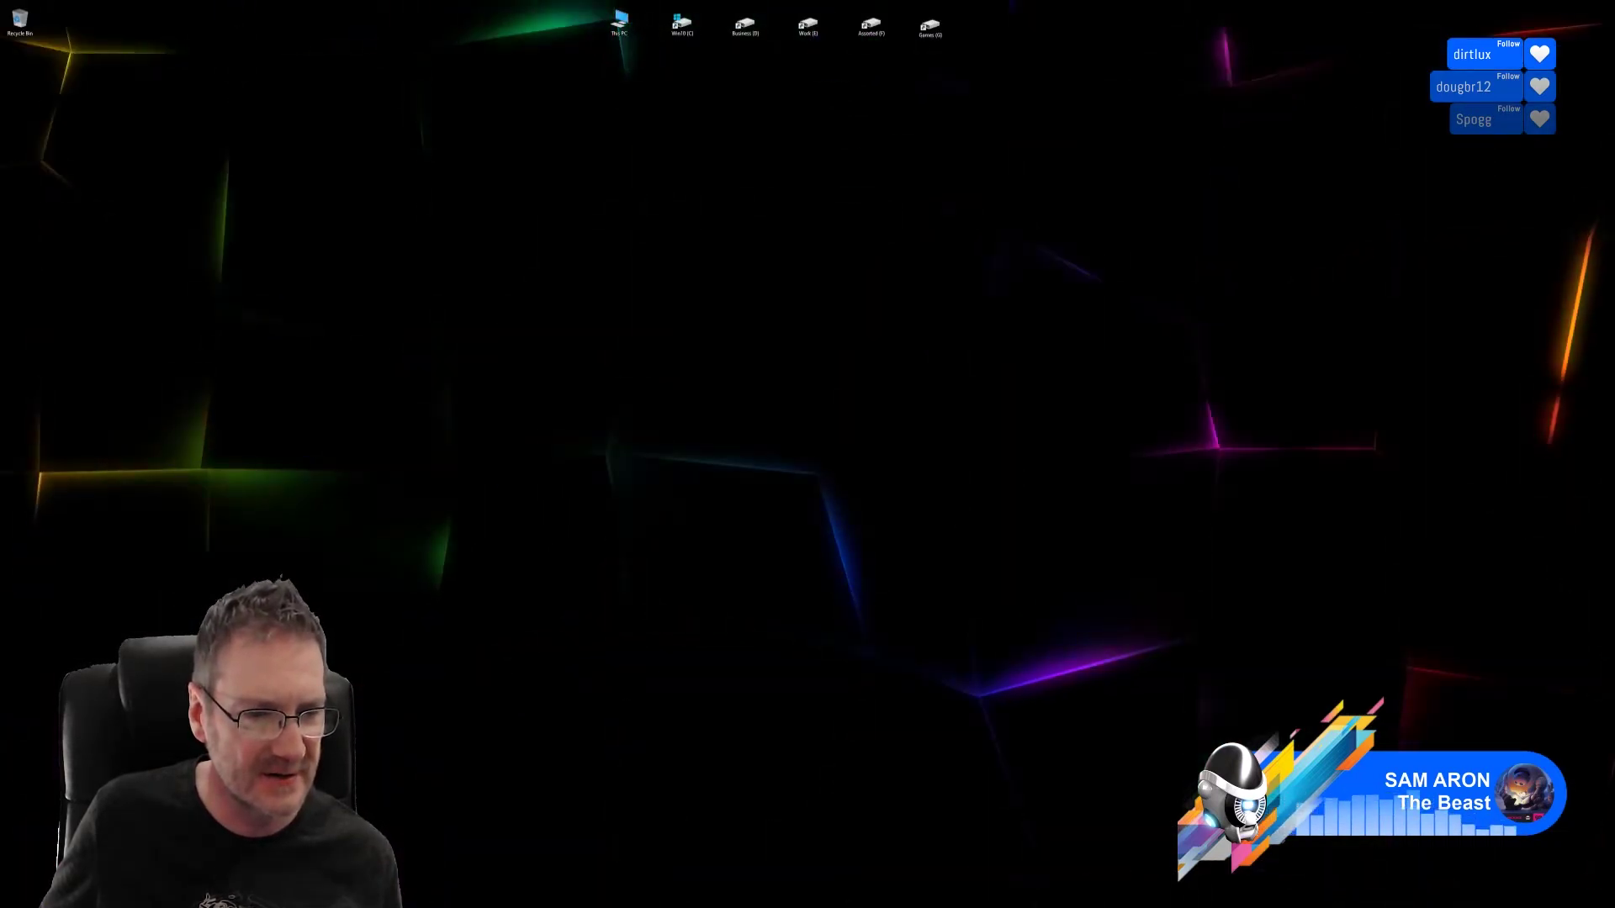
click(430, 875)
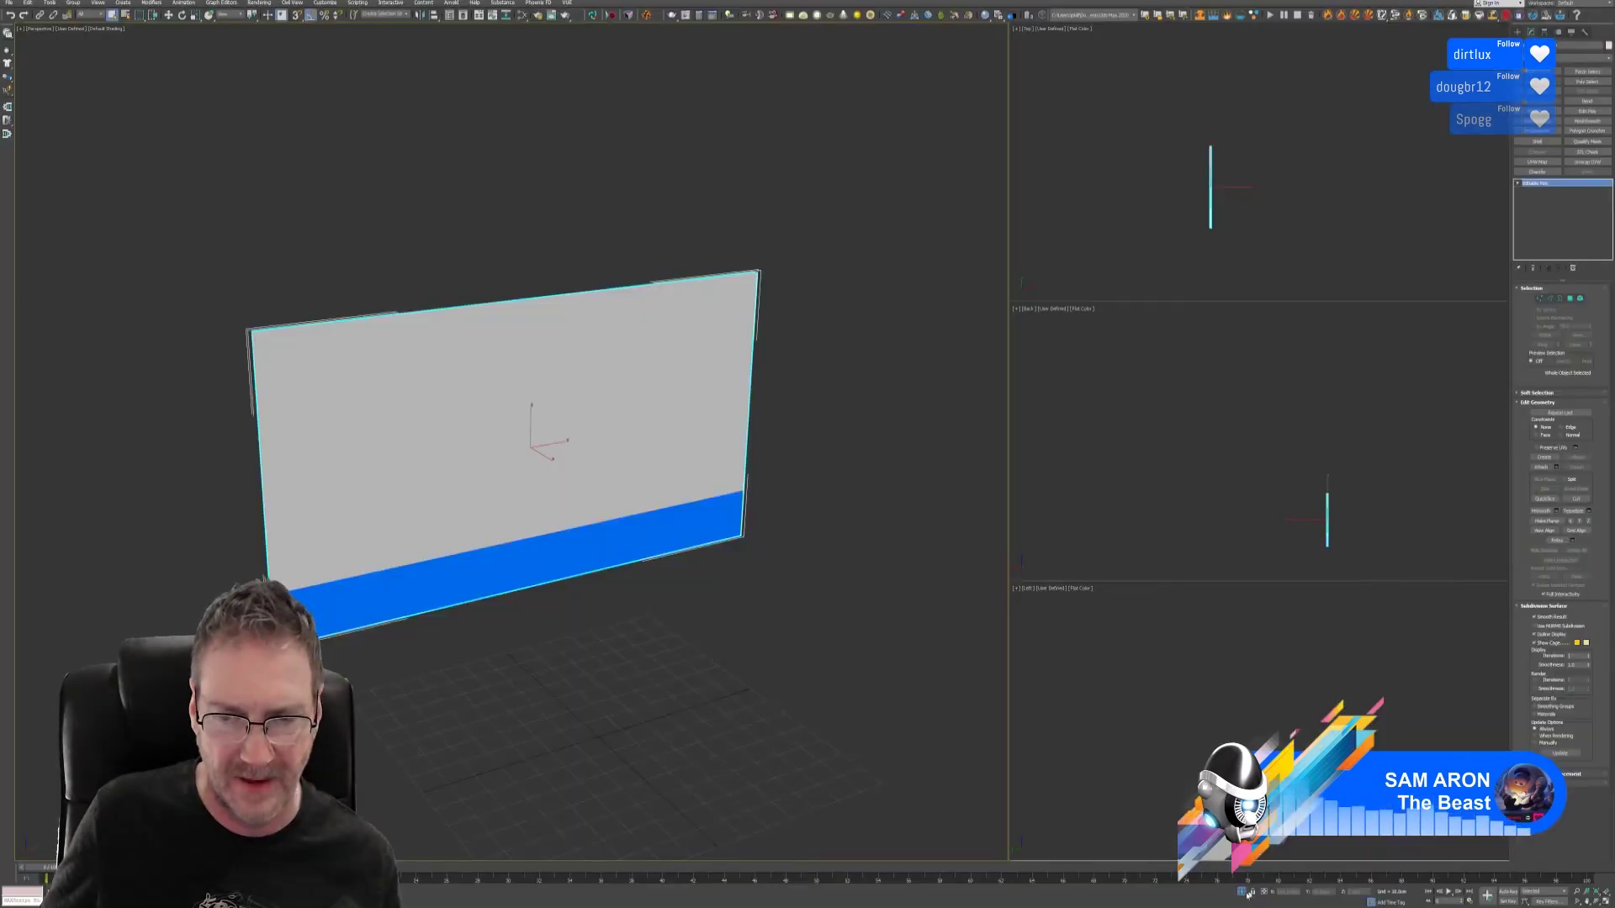
click(1244, 893)
click(665, 267)
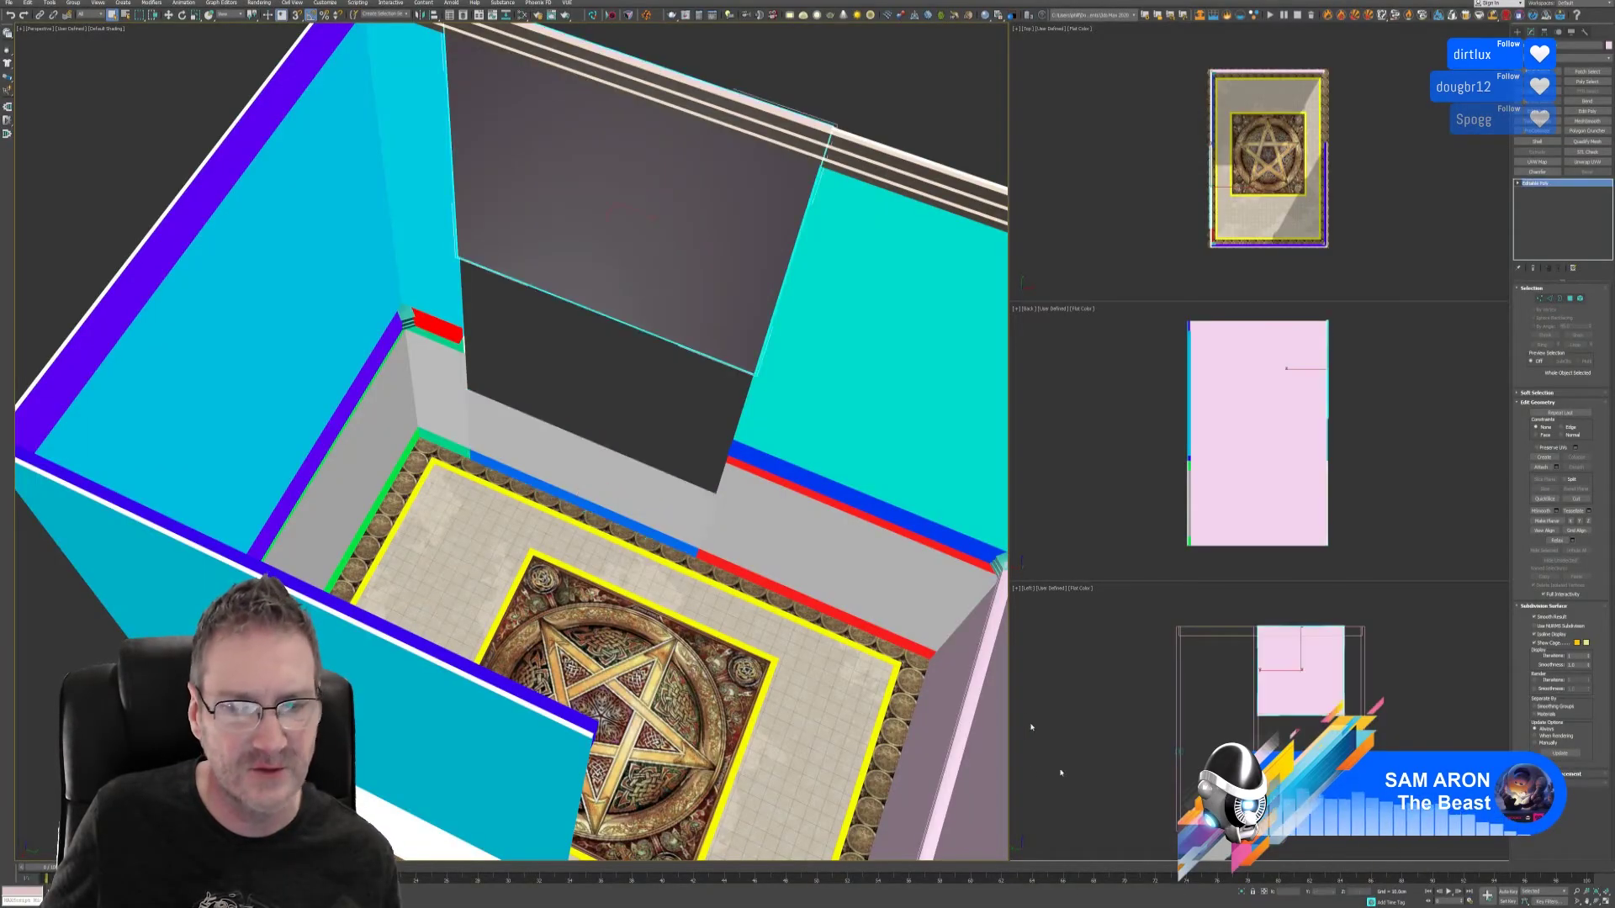
click(1241, 893)
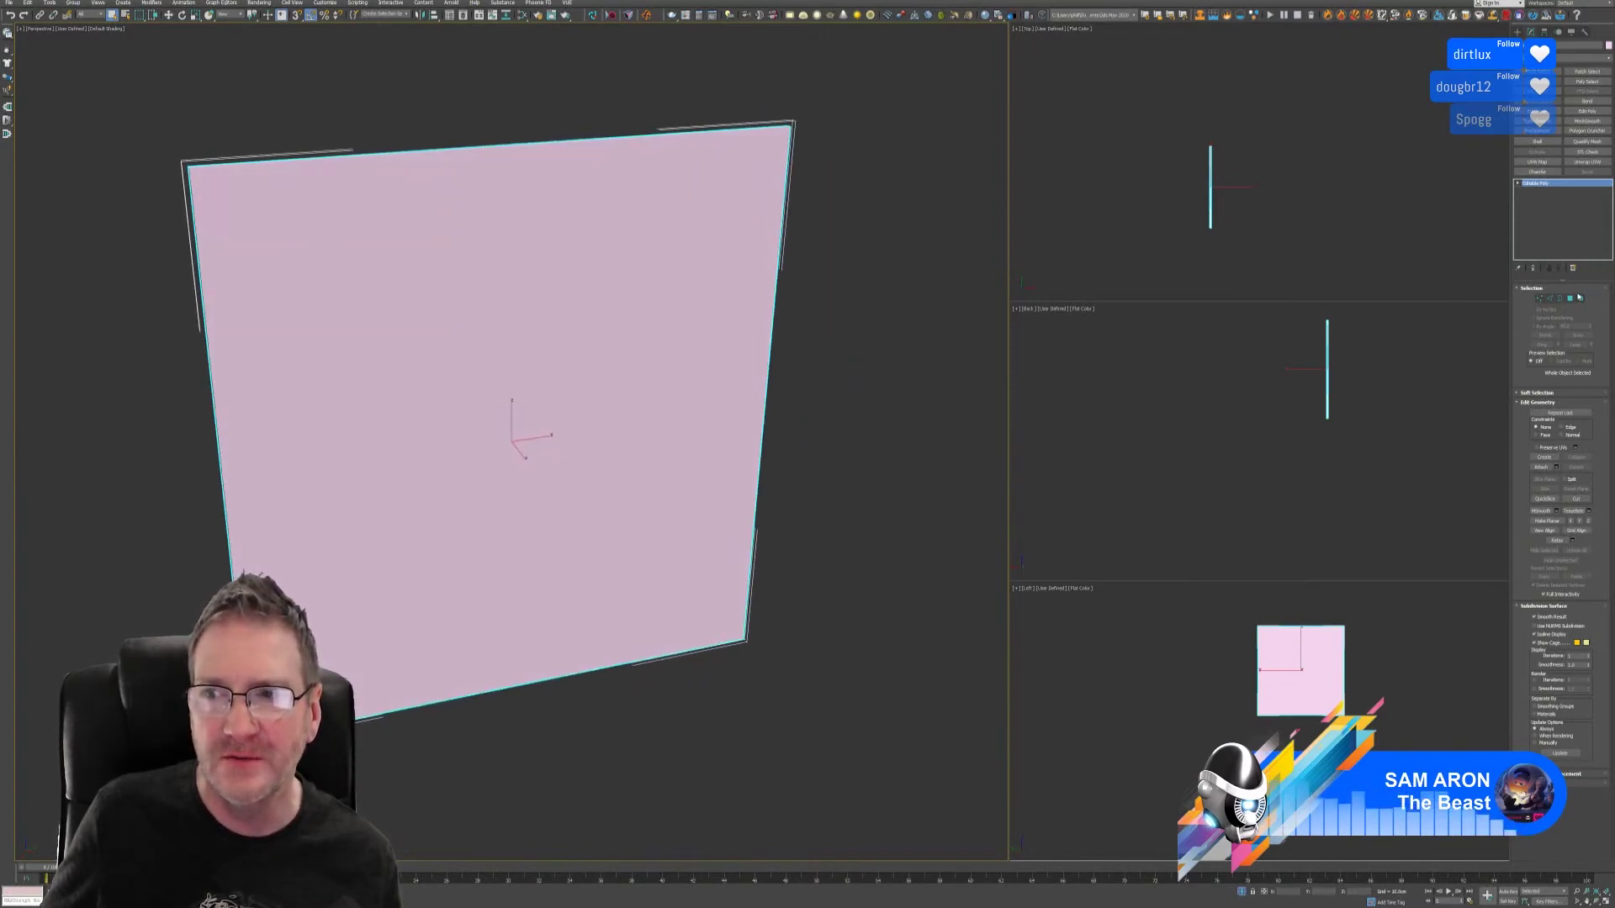
- Examine the isolated window-top panel's faces in polygon mode, then return to object level
key(4)
click(811, 541)
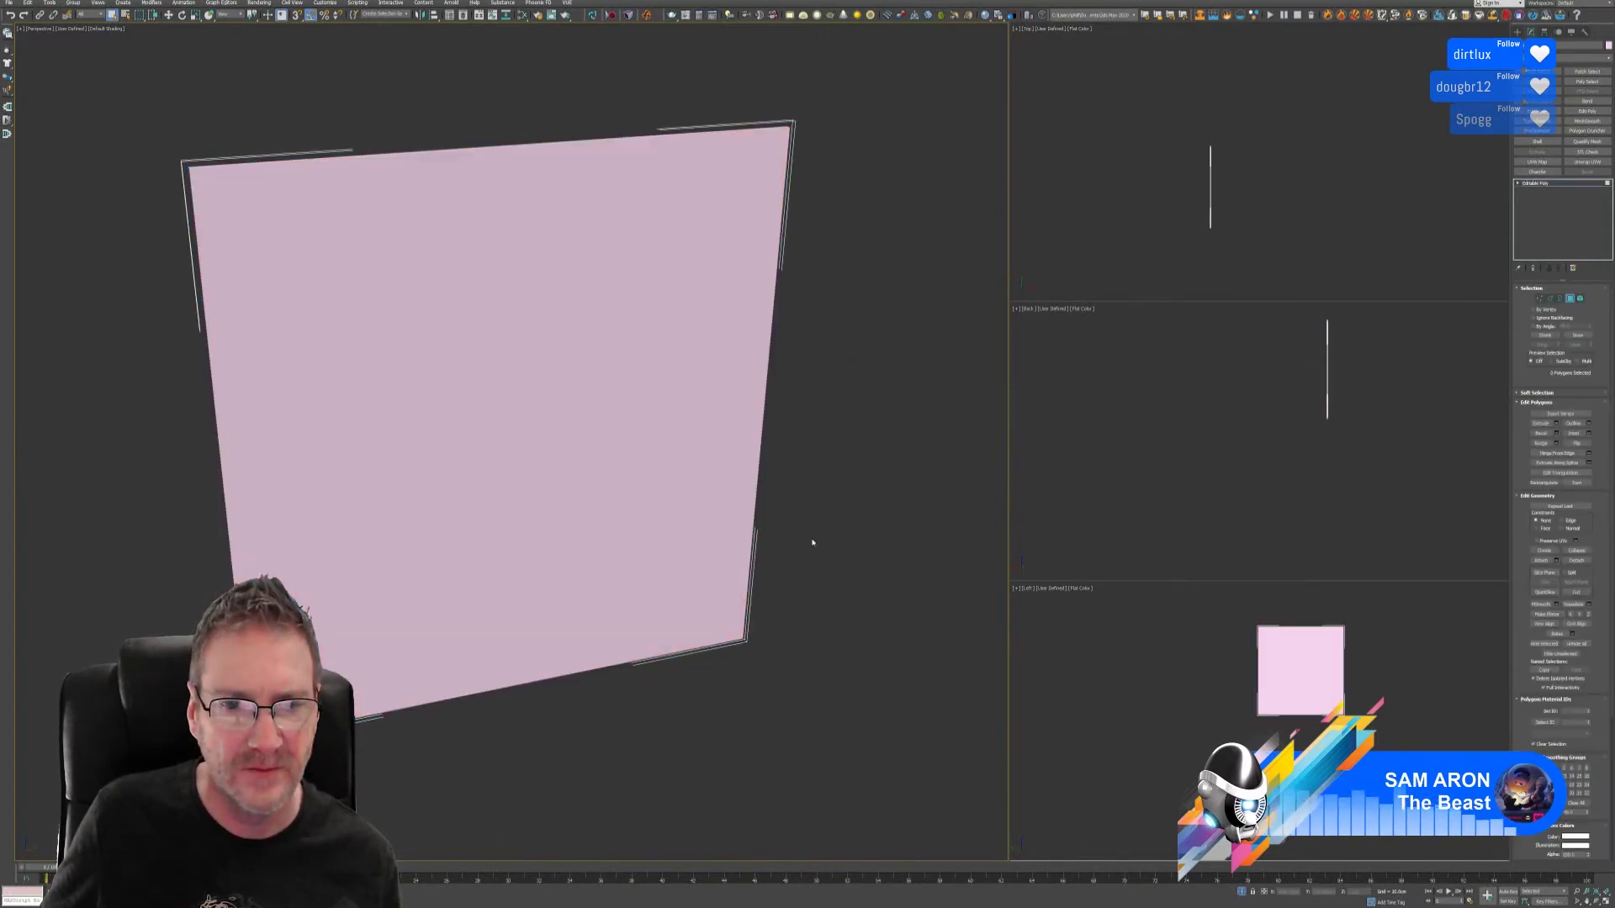
click(531, 540)
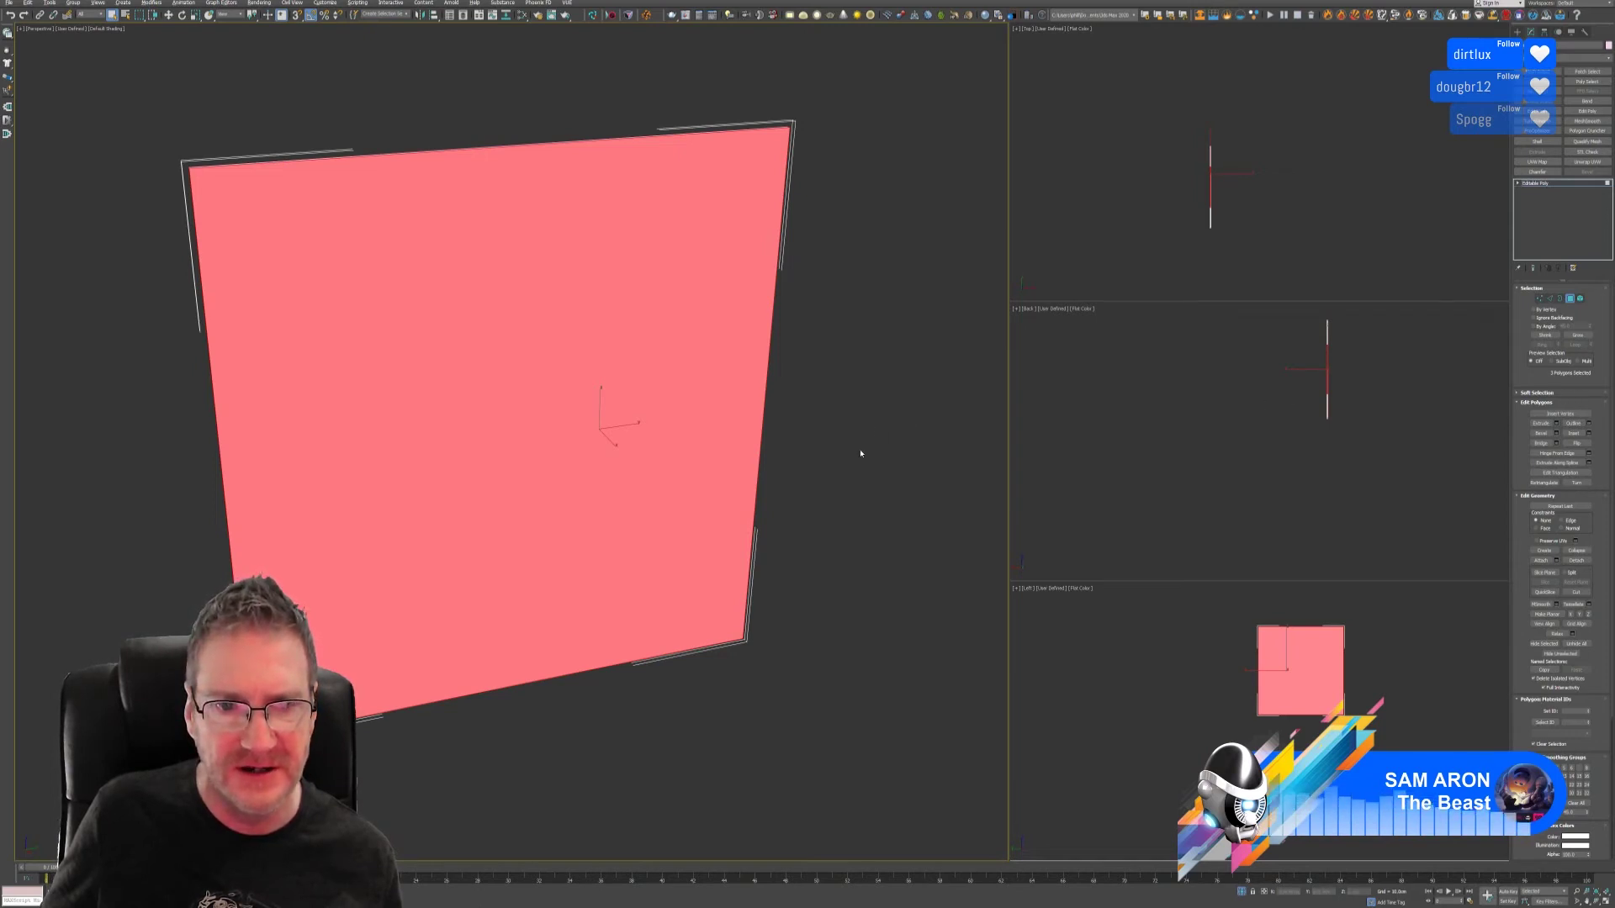
mouse_move(860, 453)
alt+middle_down()
mouse_move(858, 418)
mouse_move(836, 411)
mouse_move(858, 429)
alt+middle_up()
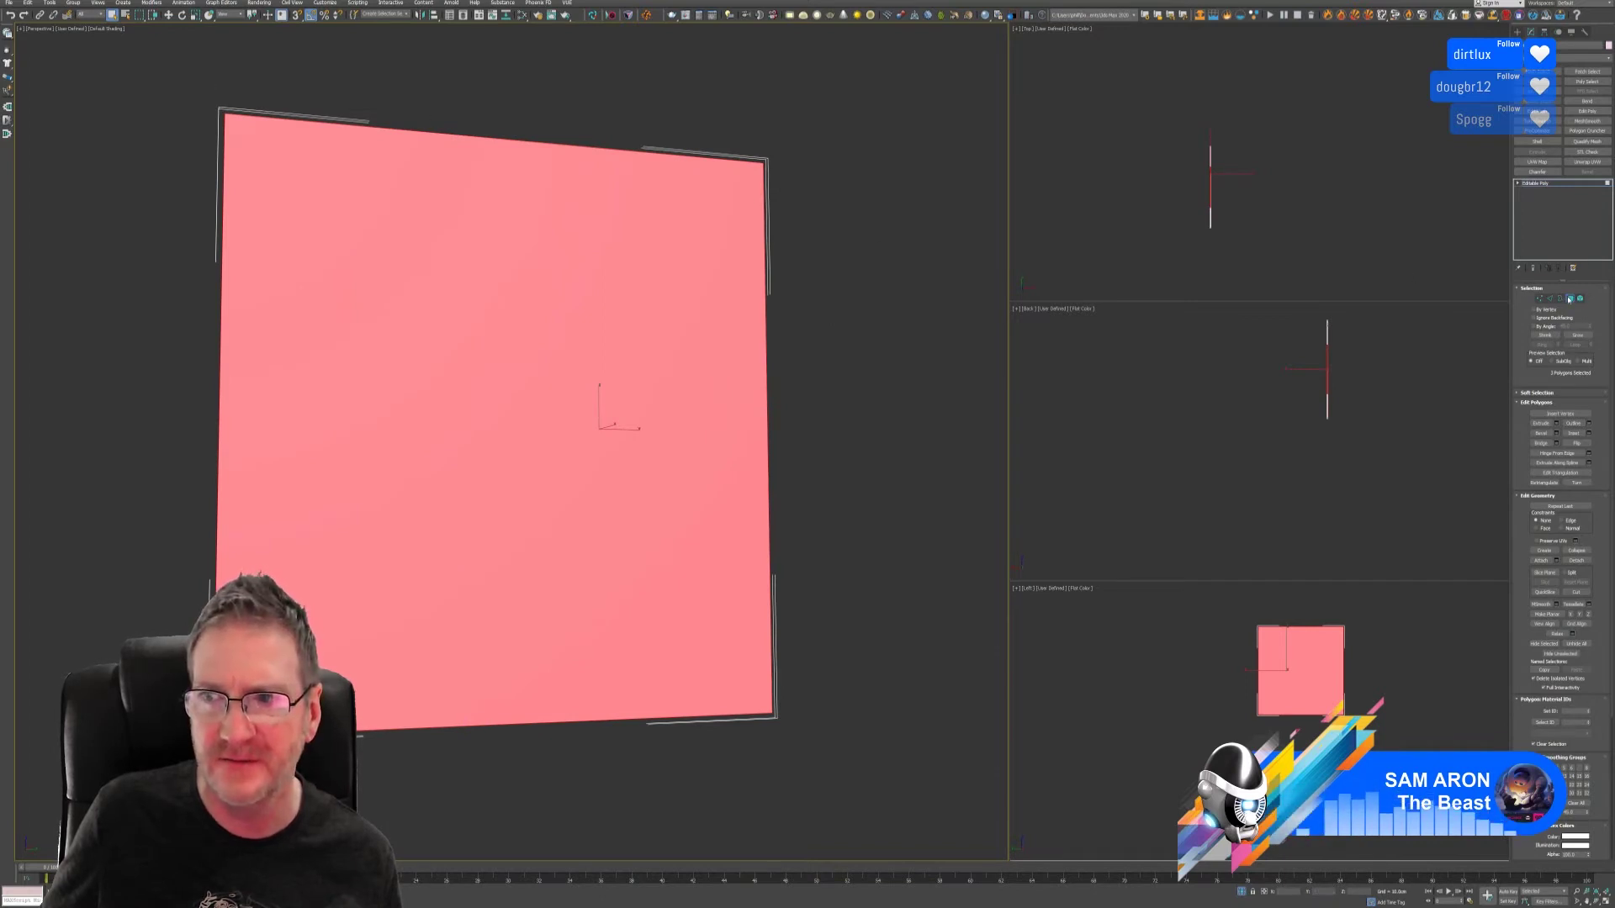
click(1569, 299)
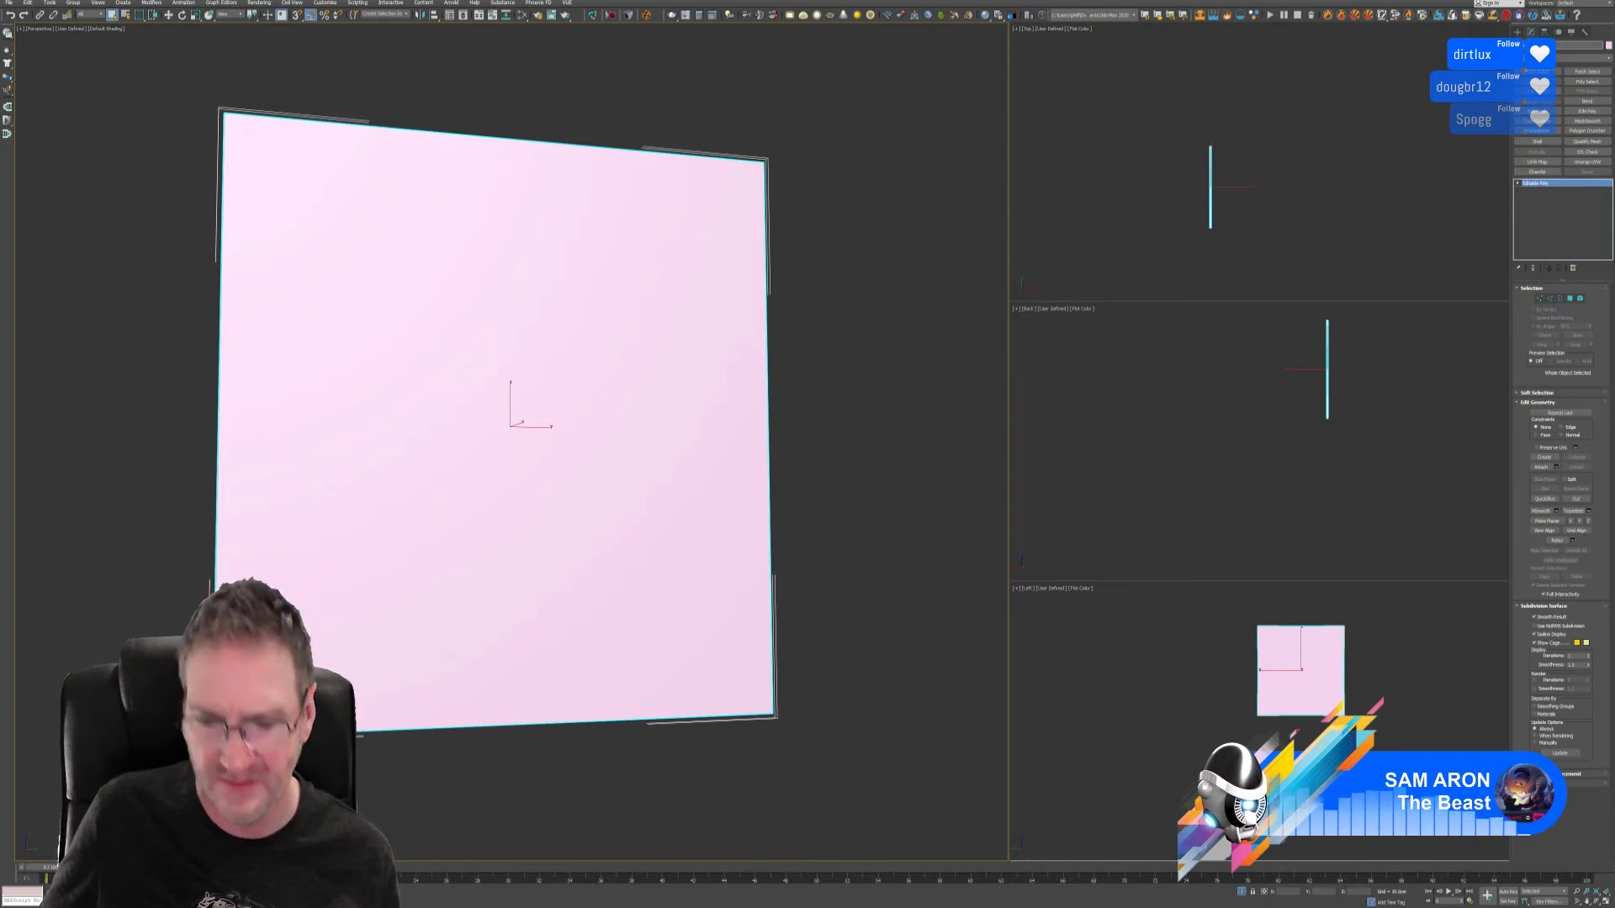
- Export the selected window-top panel as an FBX file named Bath_WindowTop in the Walls Floor folder
click(8, 2)
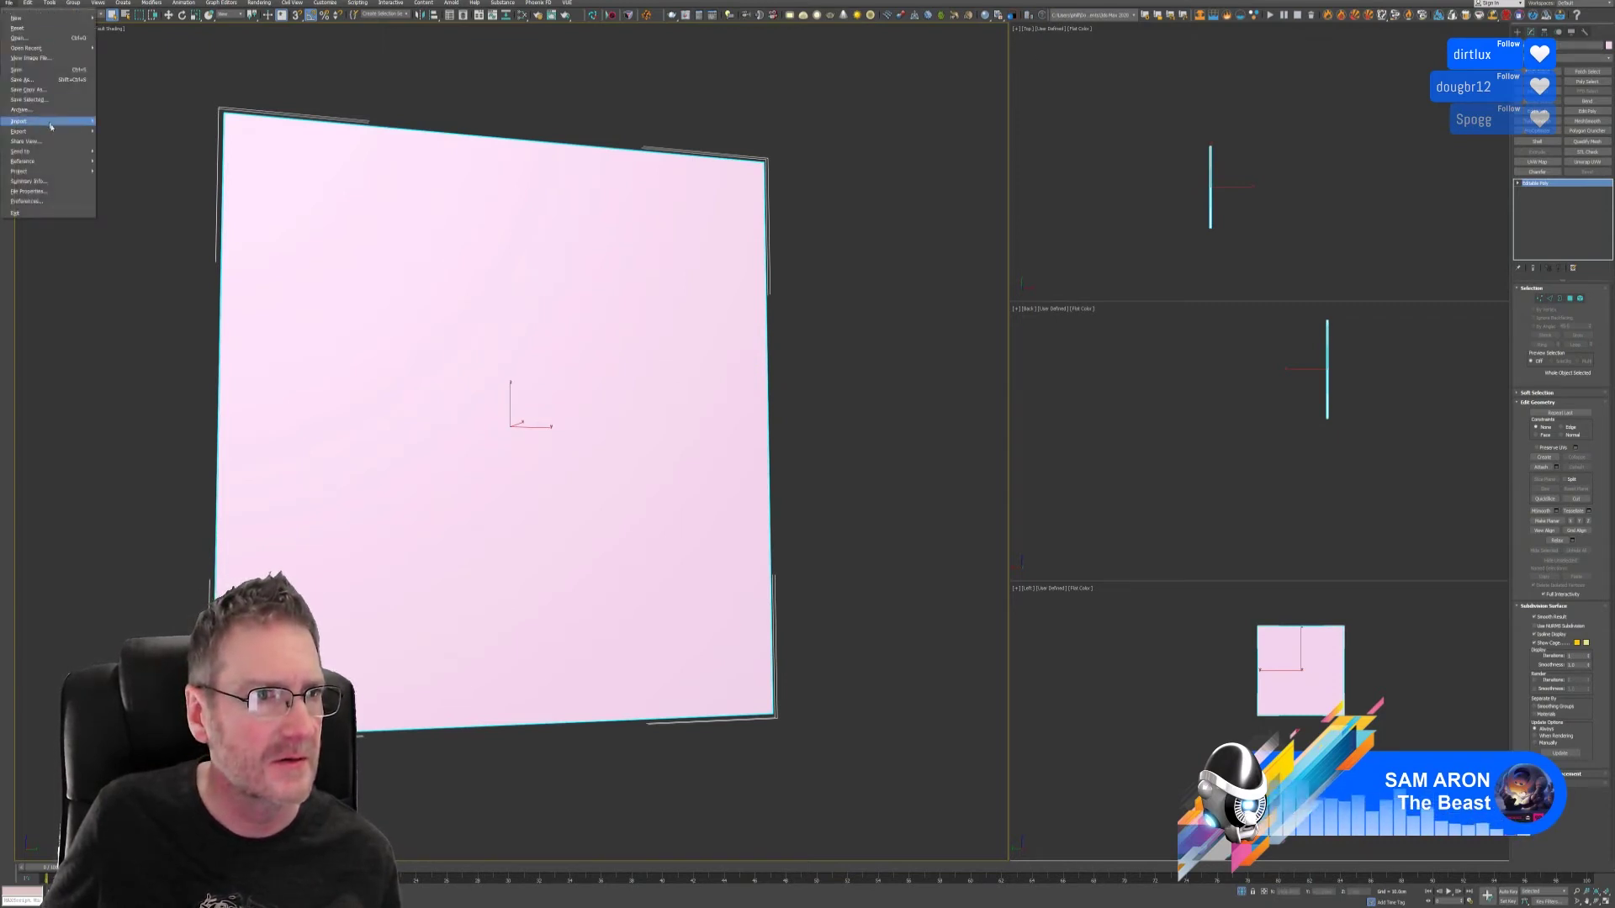
mouse_move(33, 132)
click(128, 141)
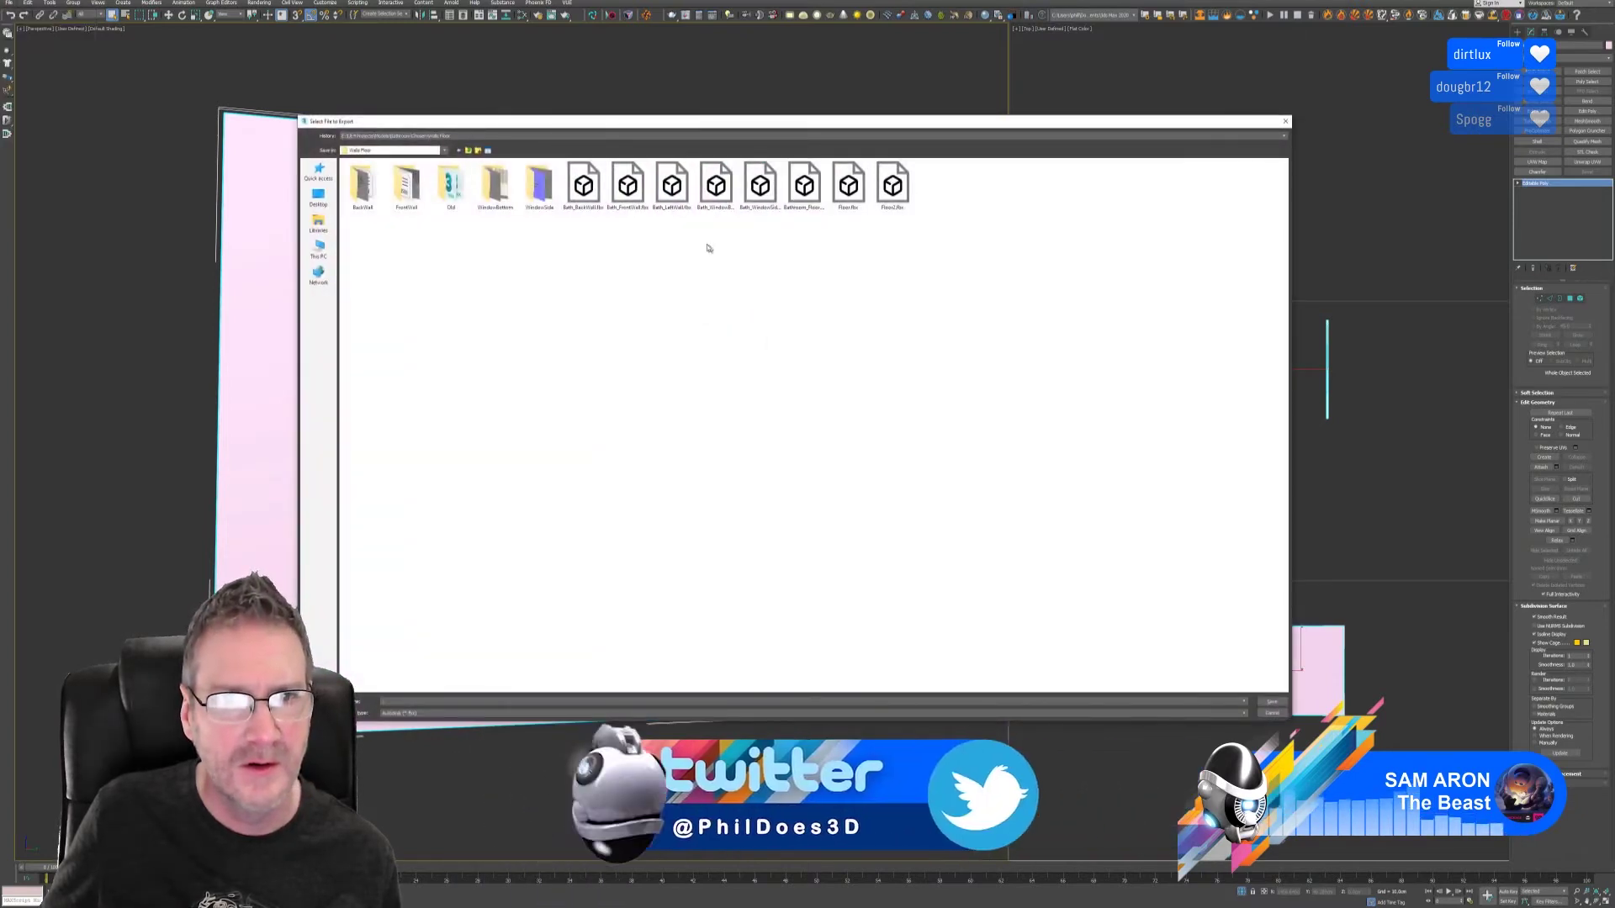
text(Bath_WindowTop)
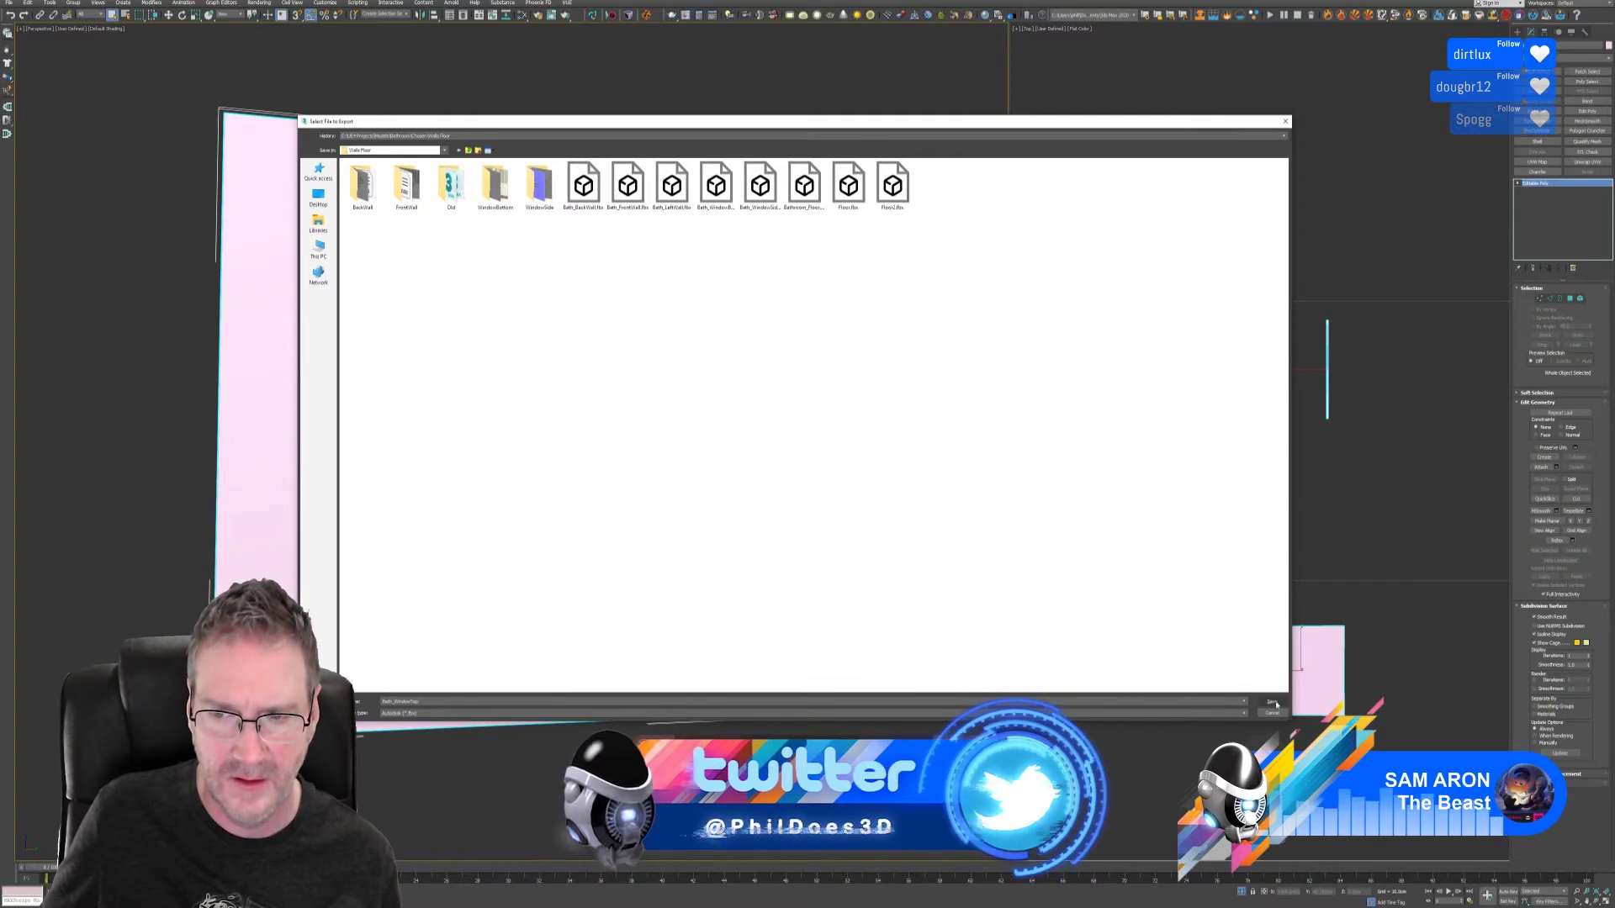
key(Return)
click(972, 566)
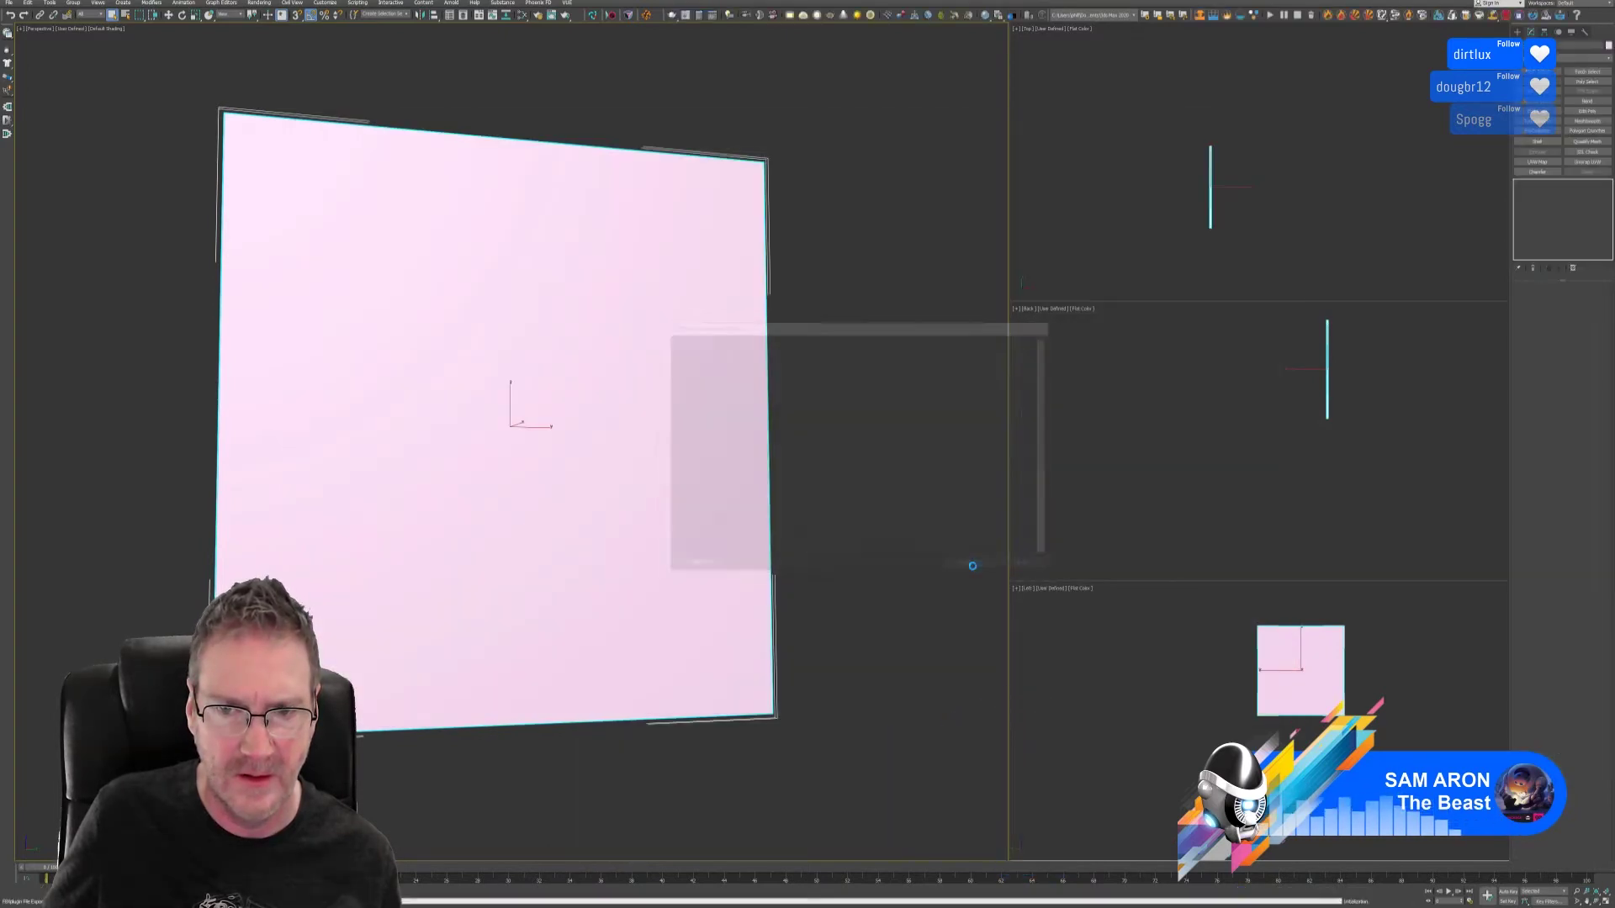
- Switch to Substance Painter and create a new project from the Bath_WindowTop FBX with a document resolution of 2048
key(alt+Tab)
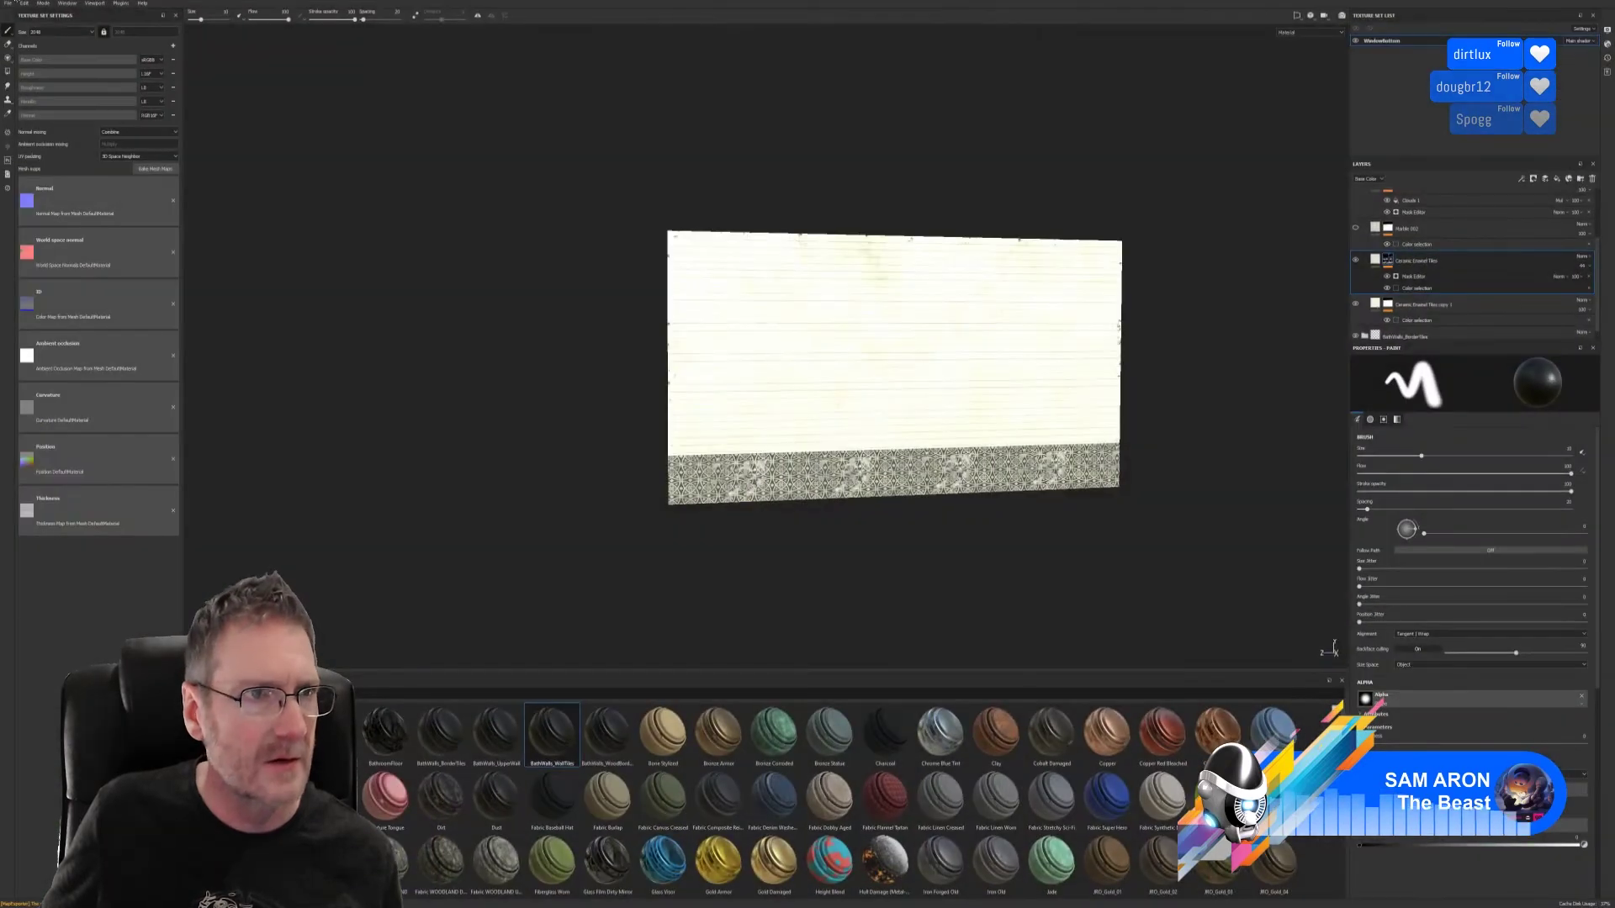
click(6, 3)
click(18, 15)
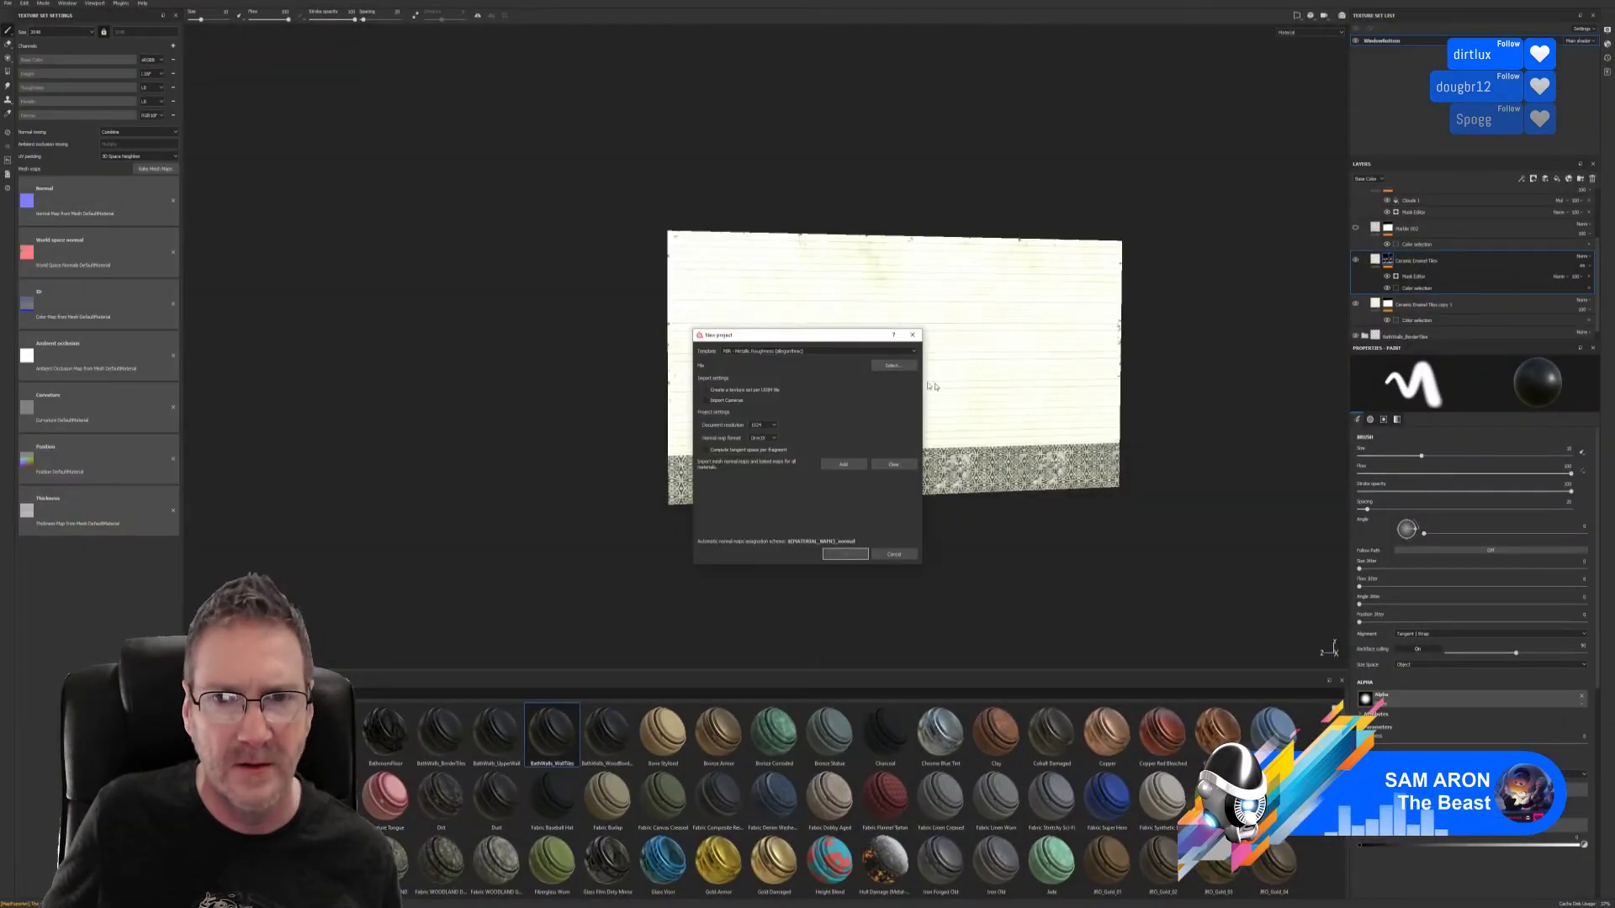
click(895, 368)
drag(923, 301, 521, 217)
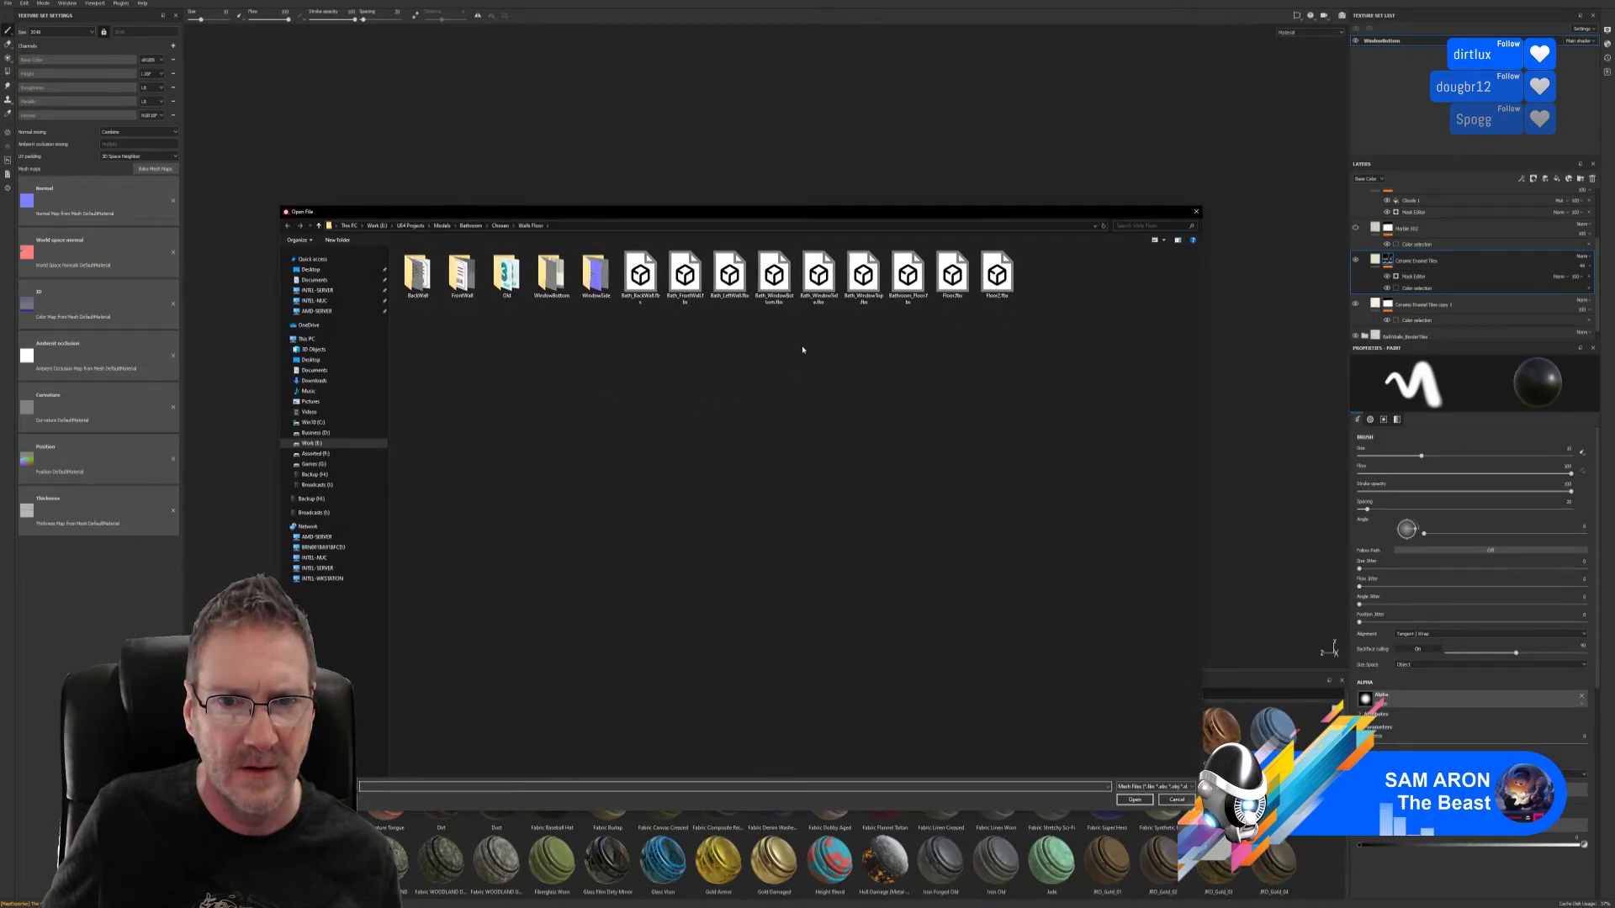
double_click(863, 277)
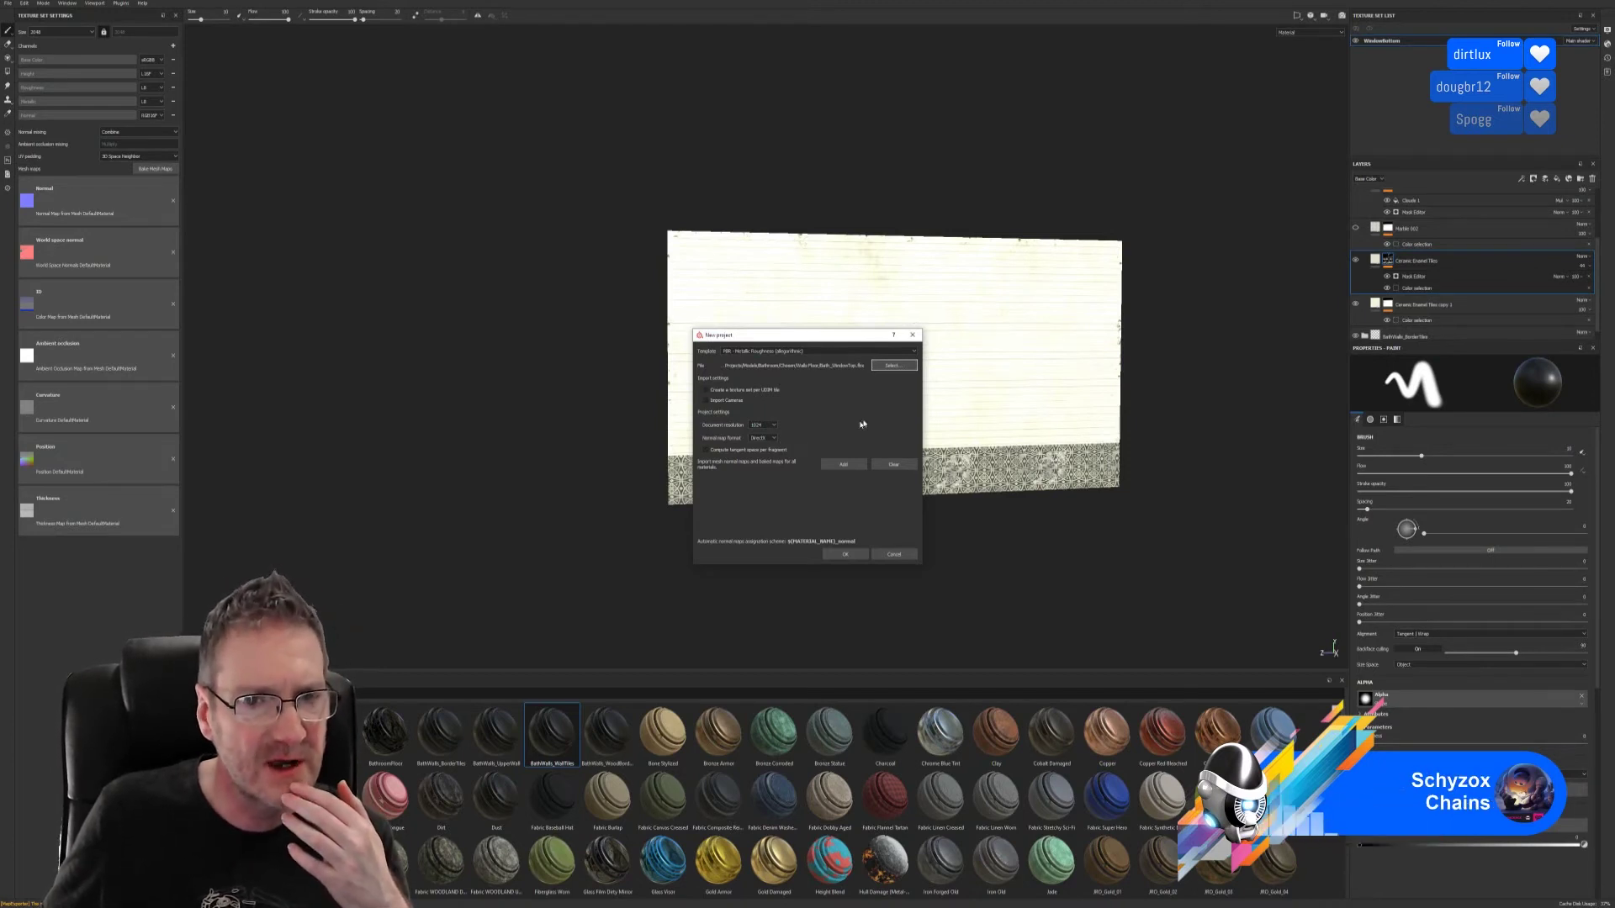
click(772, 426)
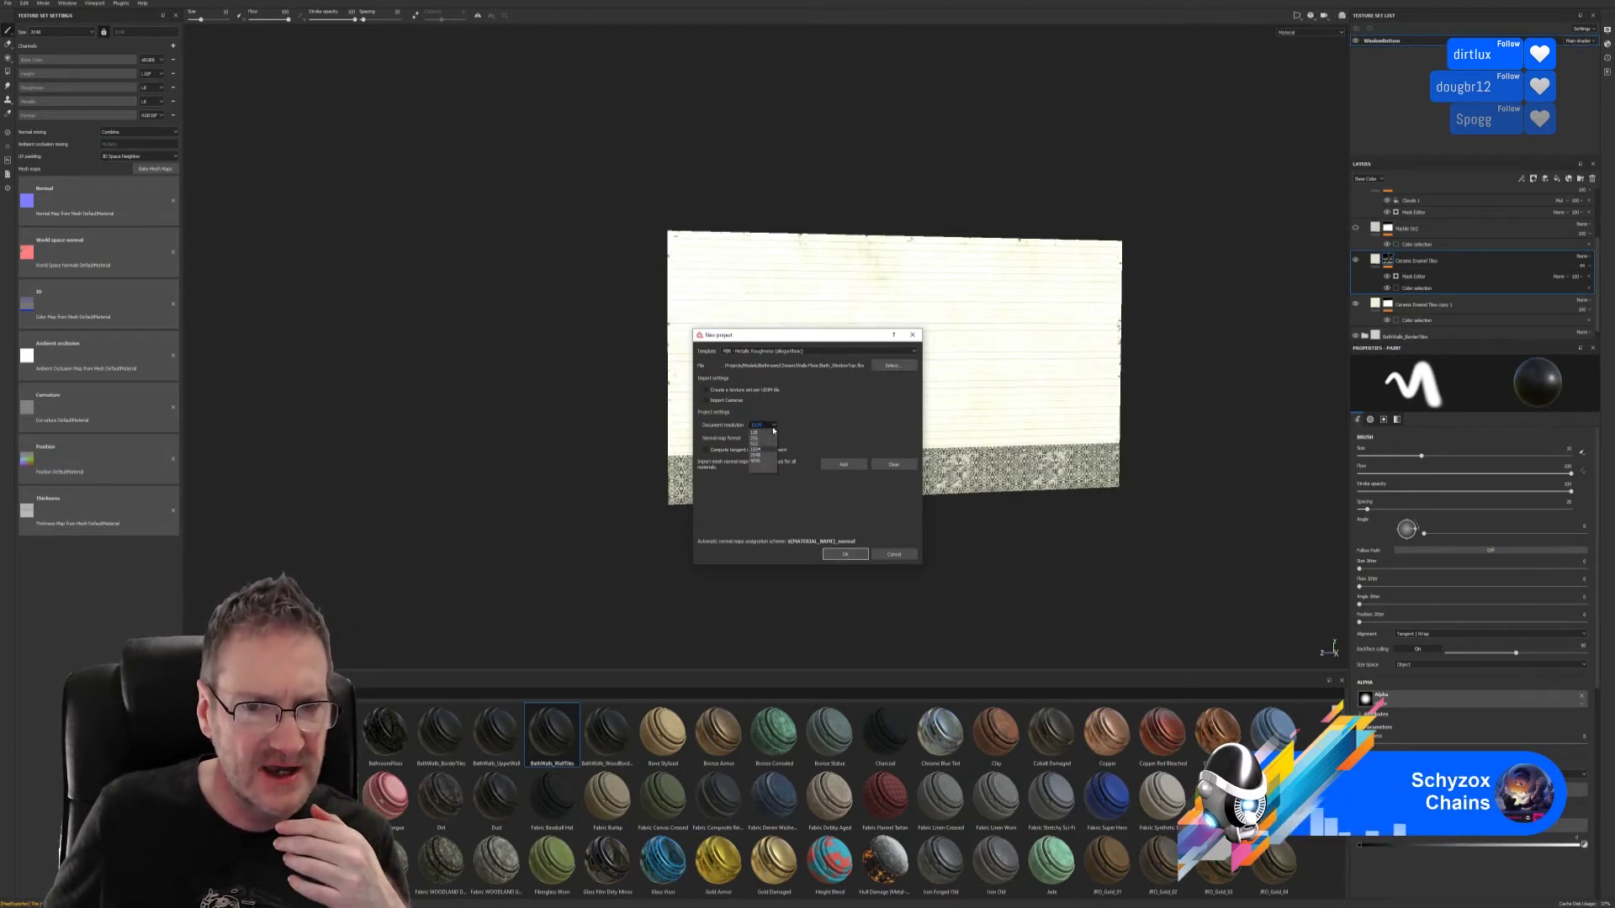
click(762, 455)
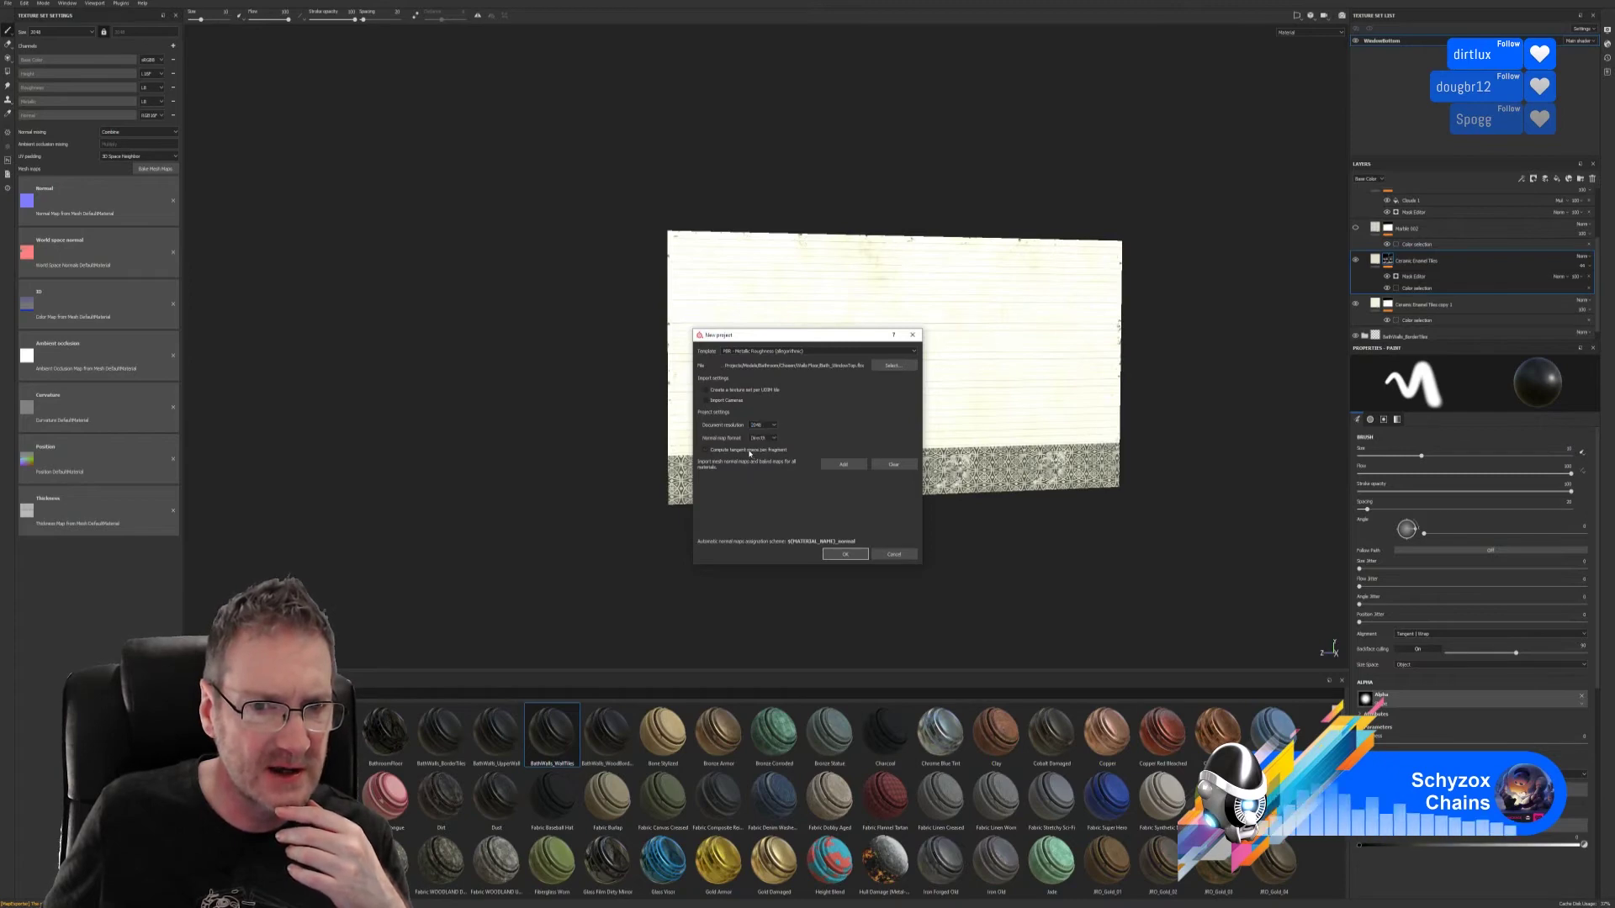
click(847, 554)
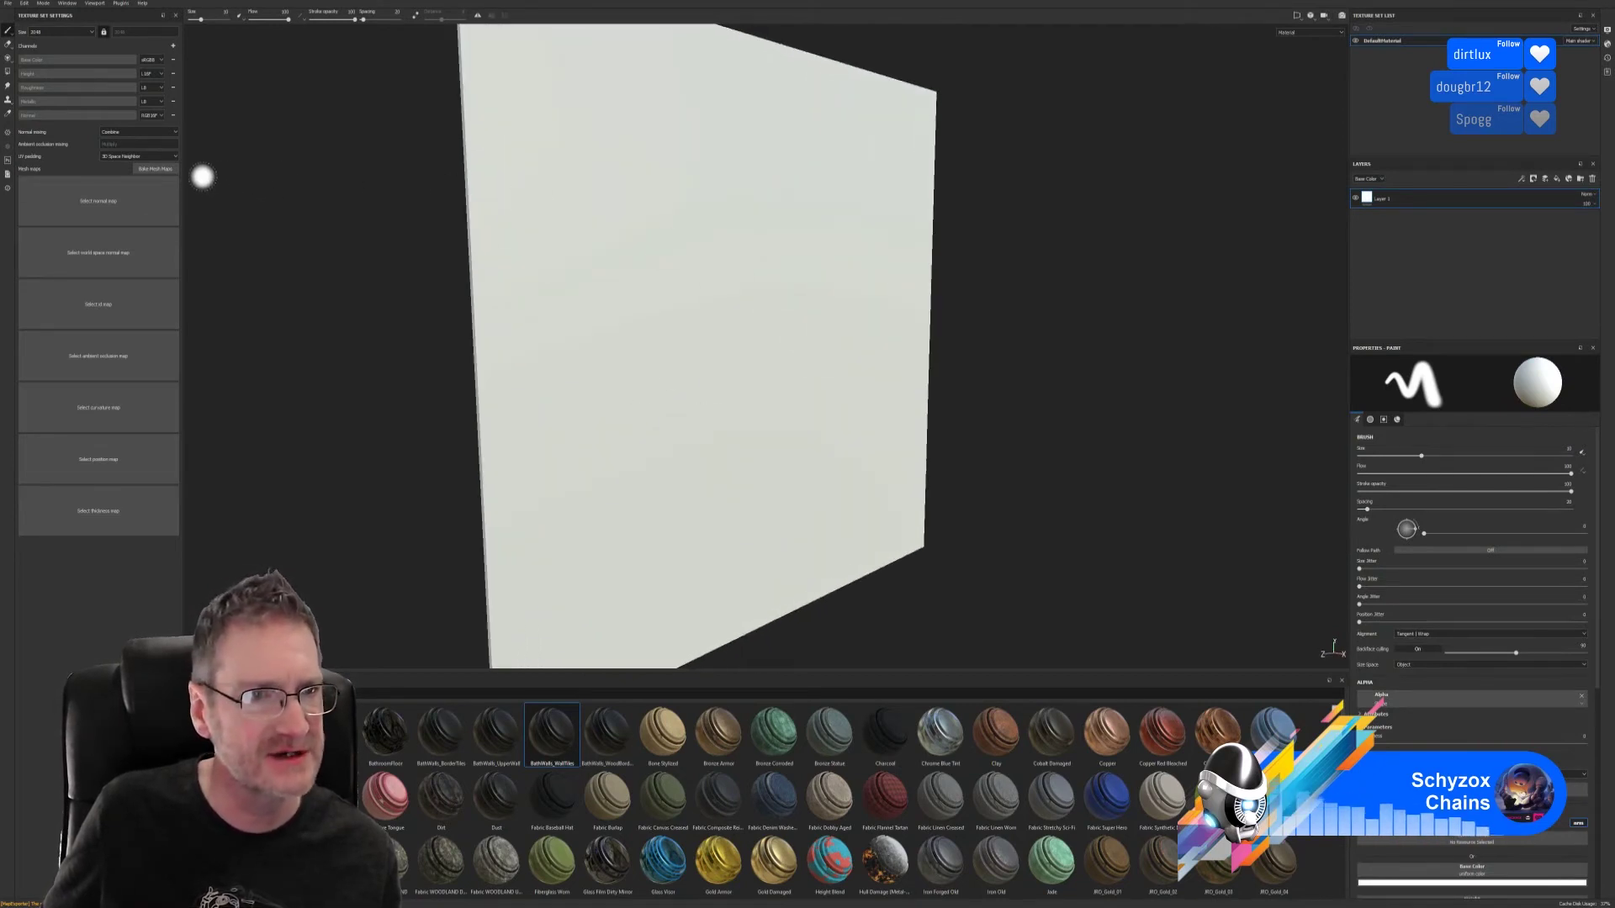
- Bake the window-top panel's mesh maps at an output size of 2048 and close the baking report
click(158, 169)
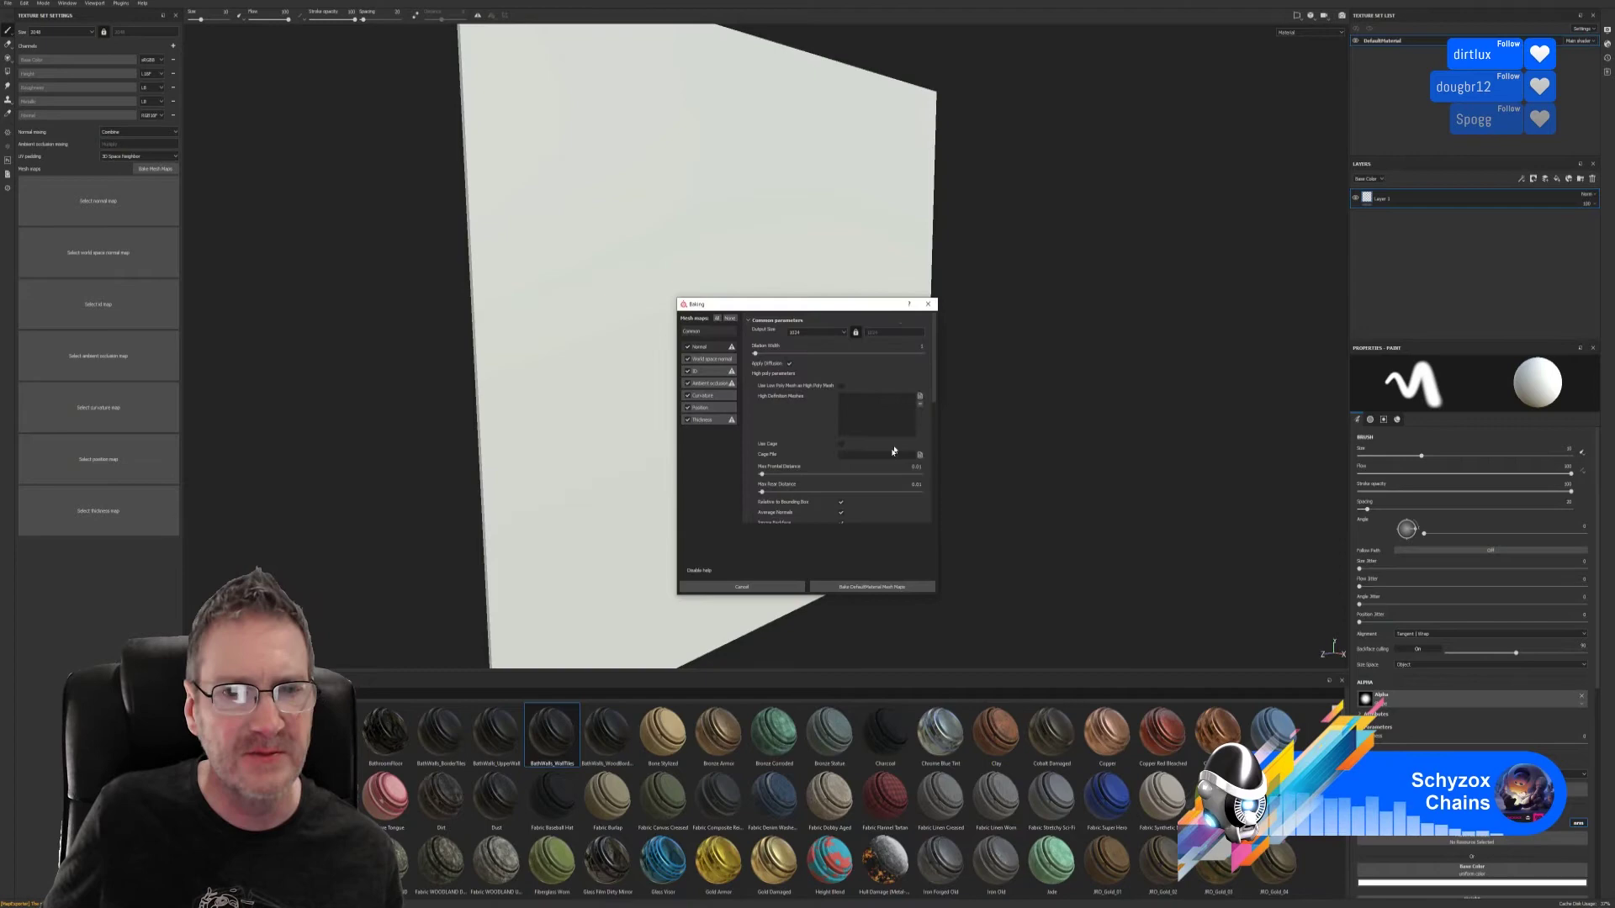
click(844, 332)
click(796, 378)
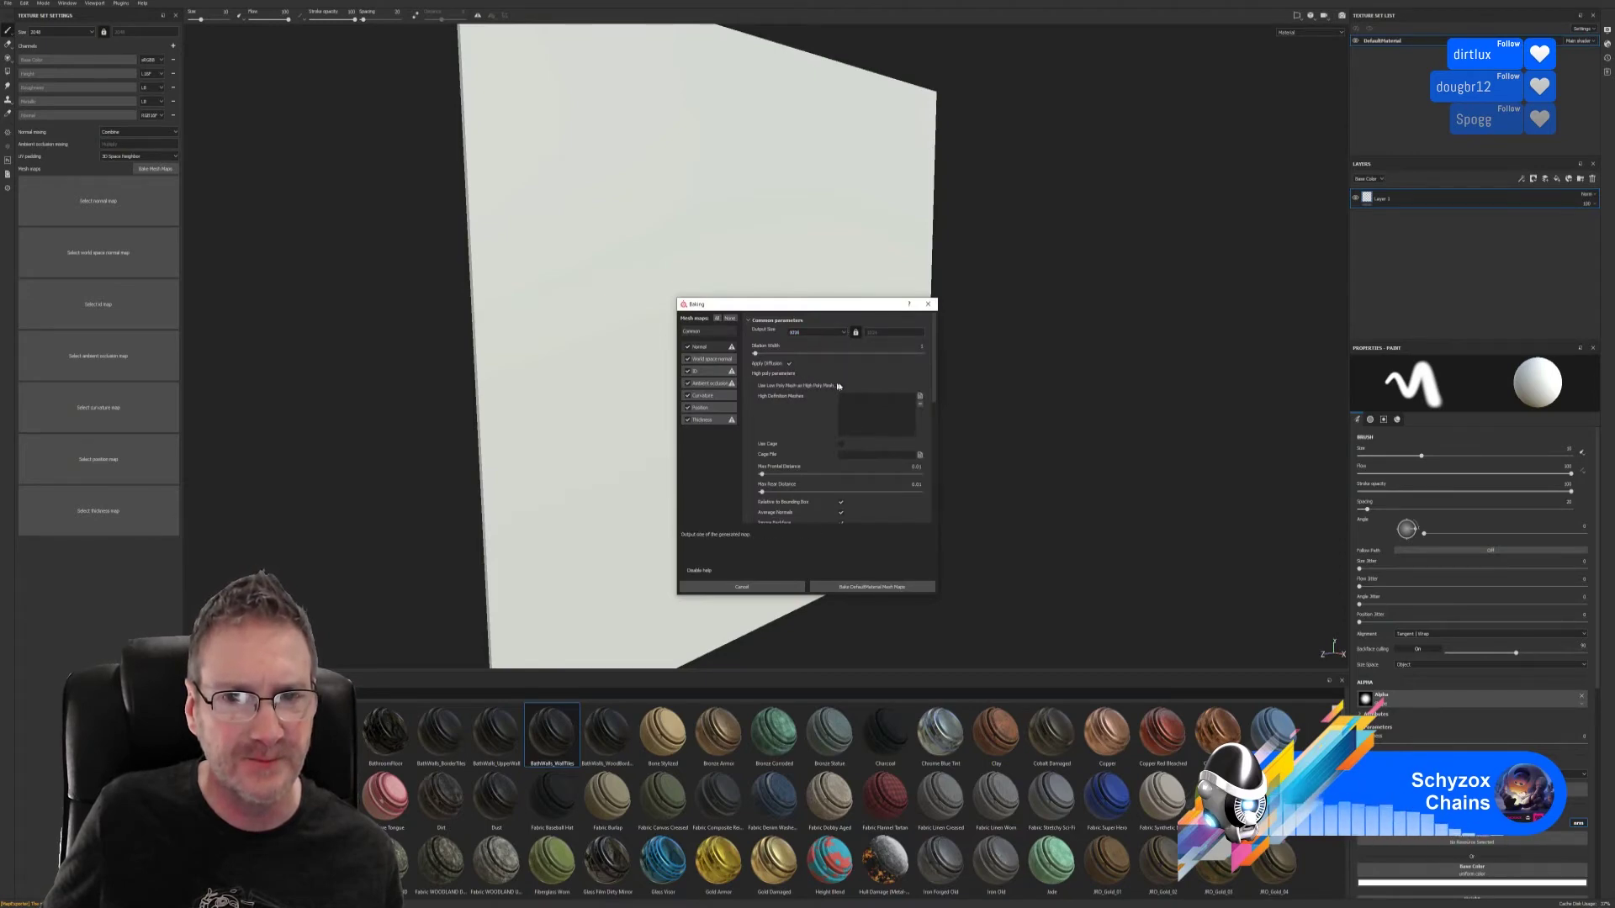
click(873, 586)
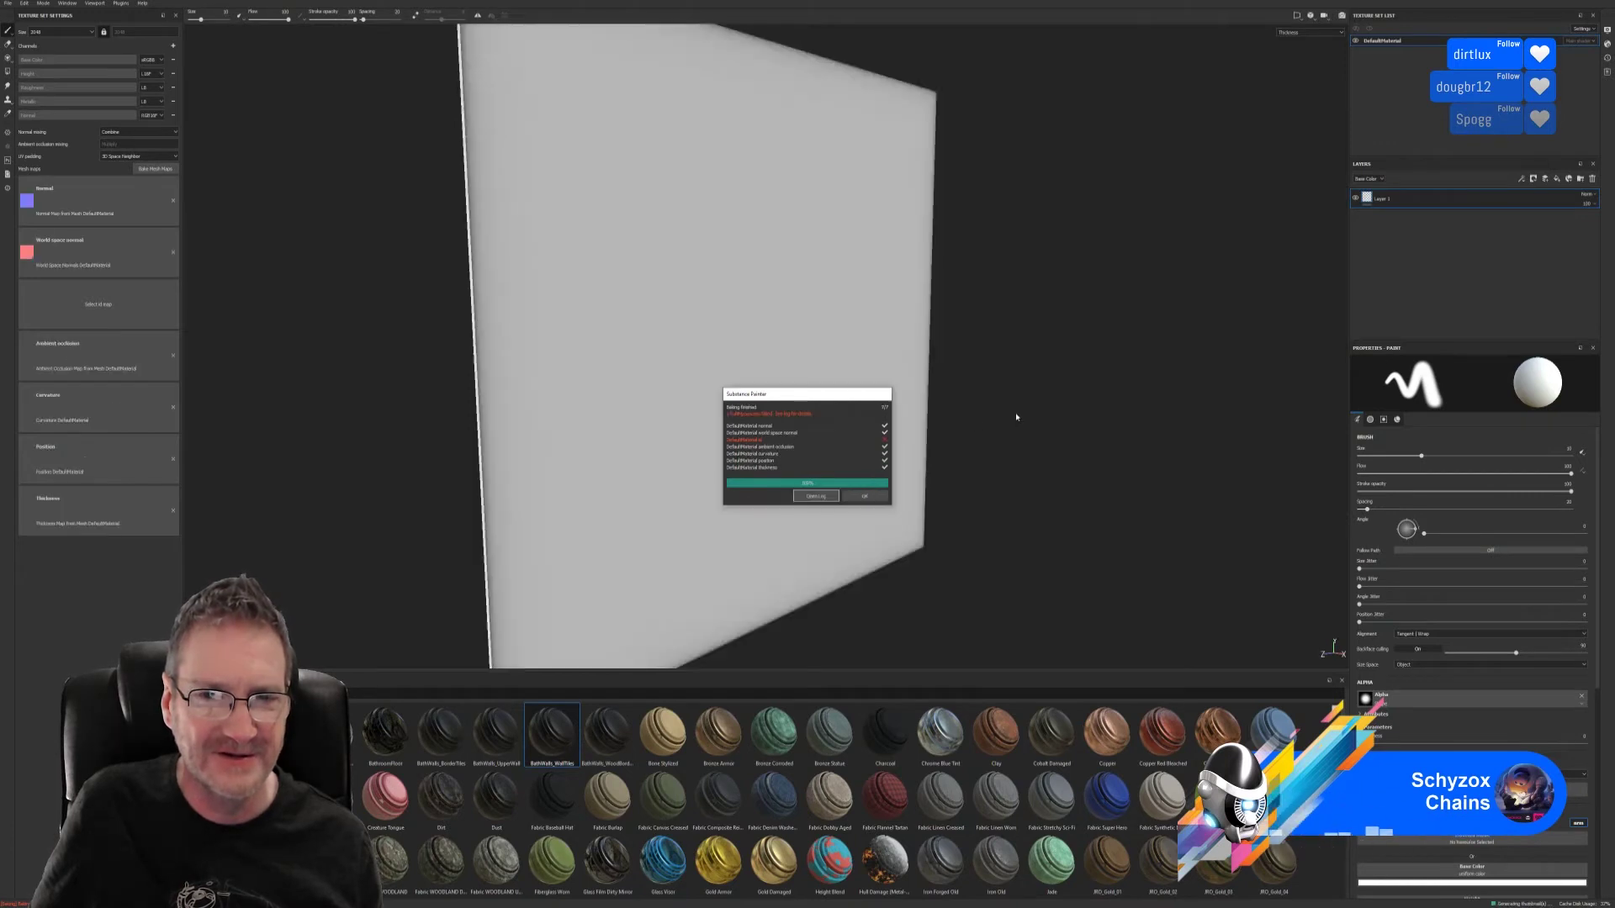
click(863, 497)
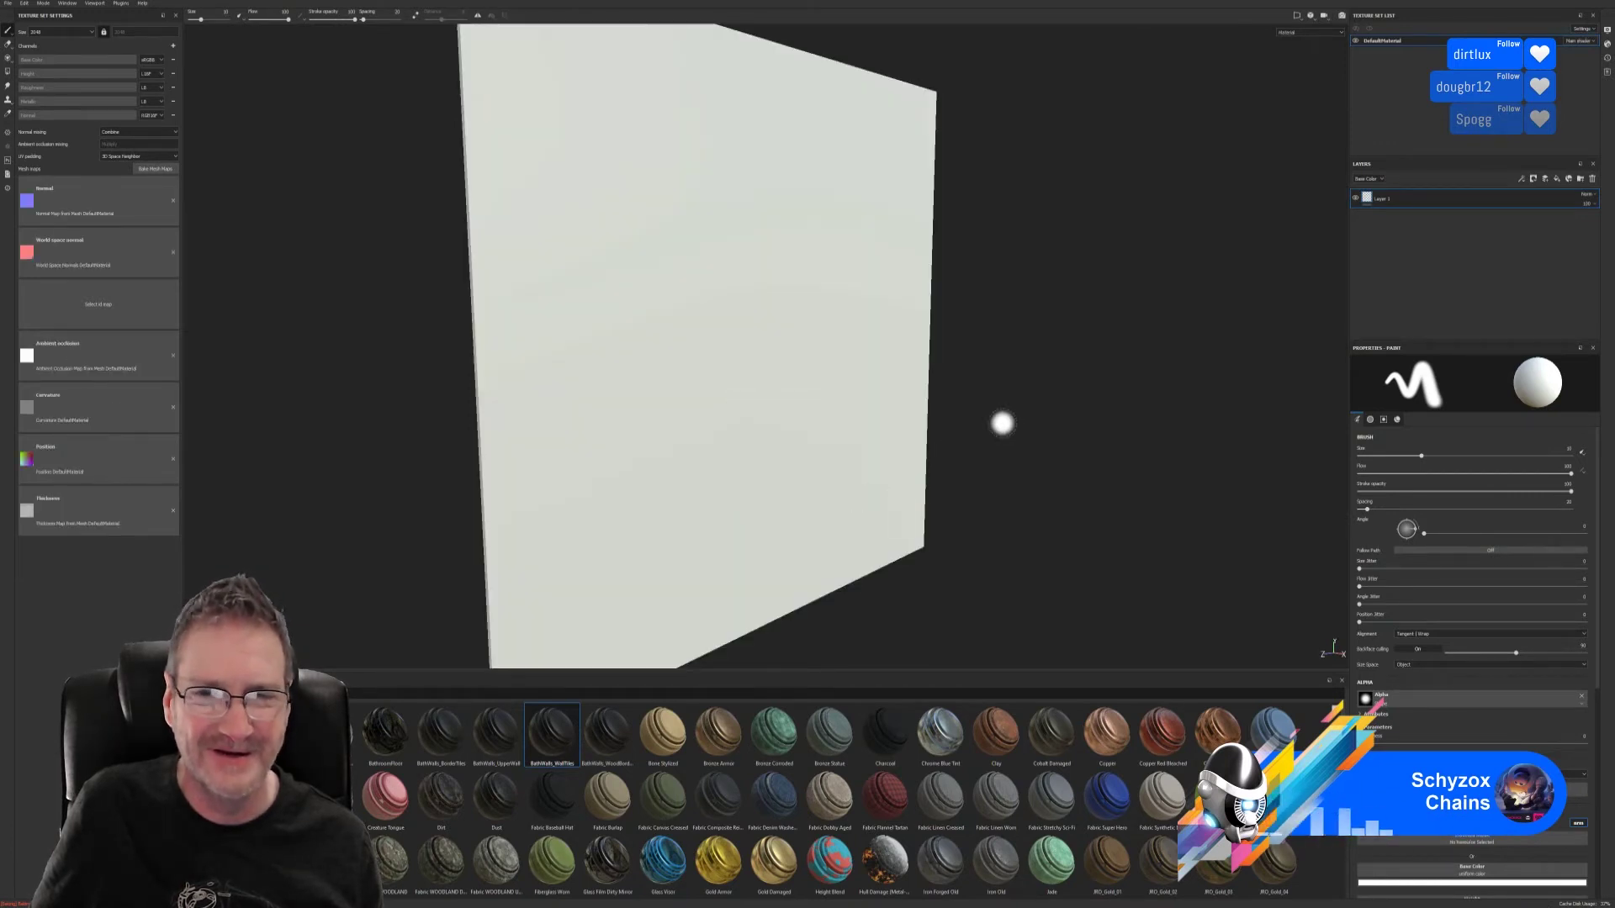
- Rename the DefaultMaterial texture set as WindowTop
double_click(1381, 40)
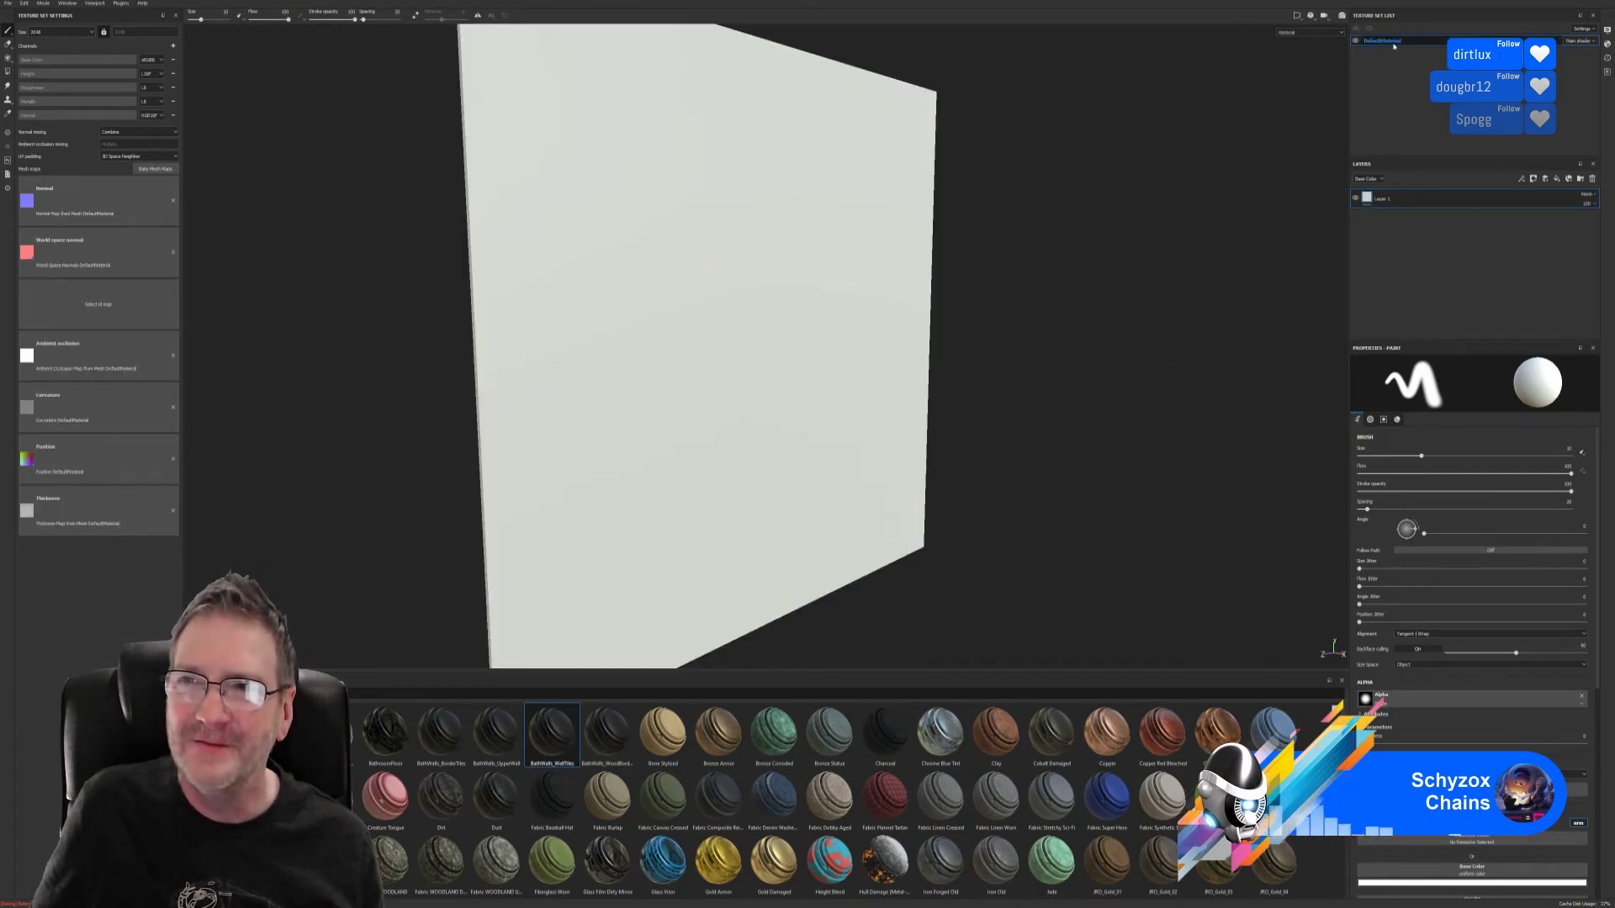
text(Window)
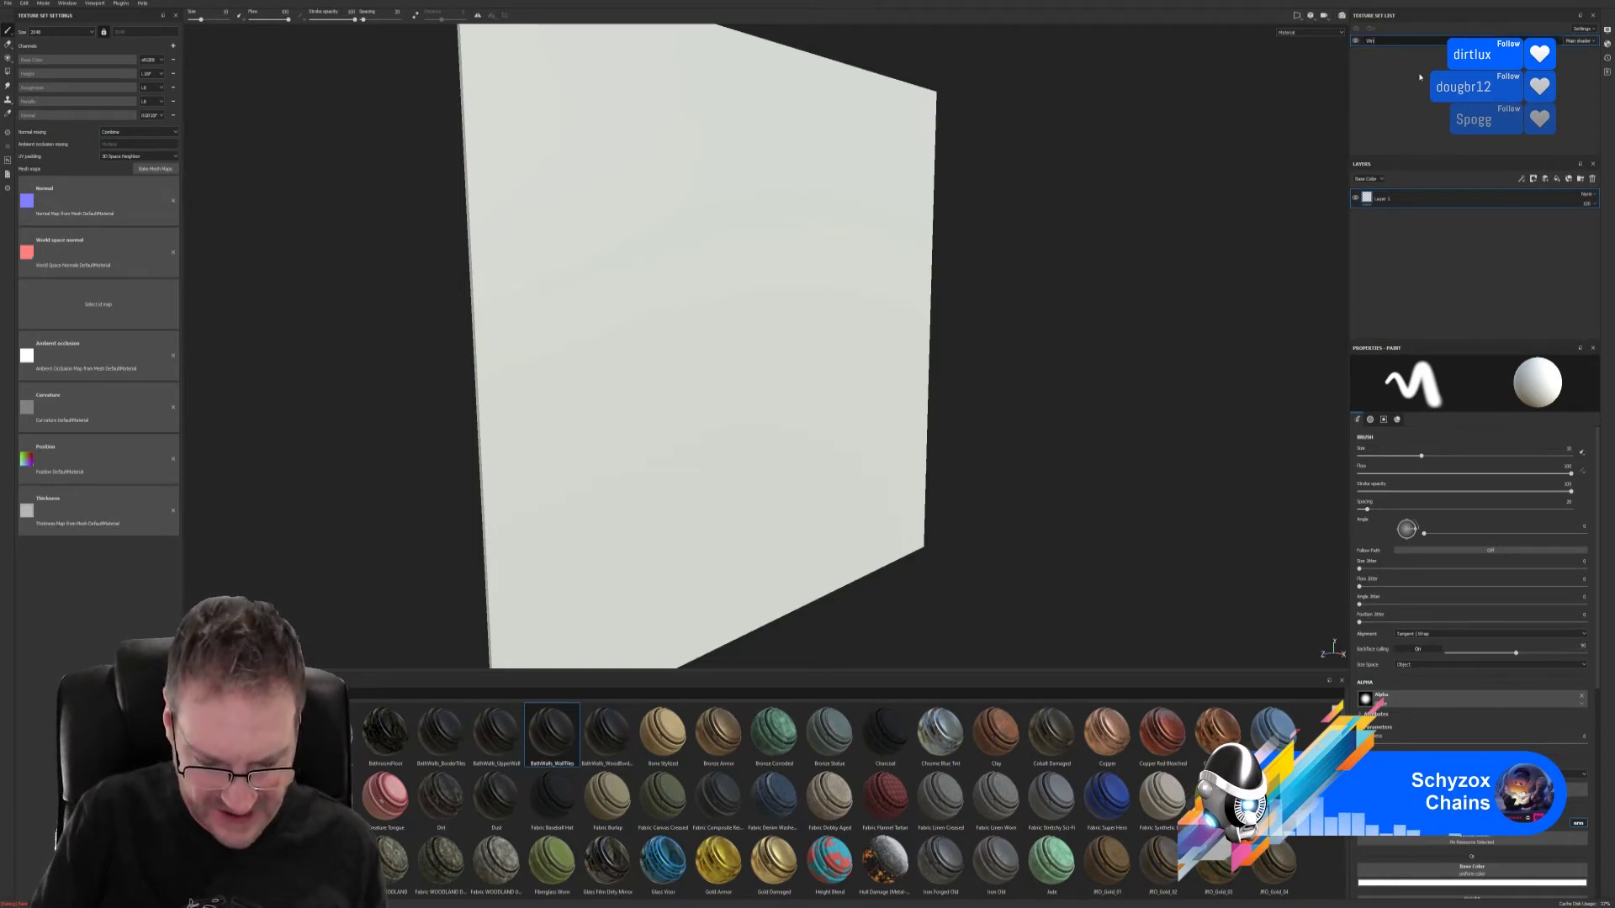
text(Top)
key(Return)
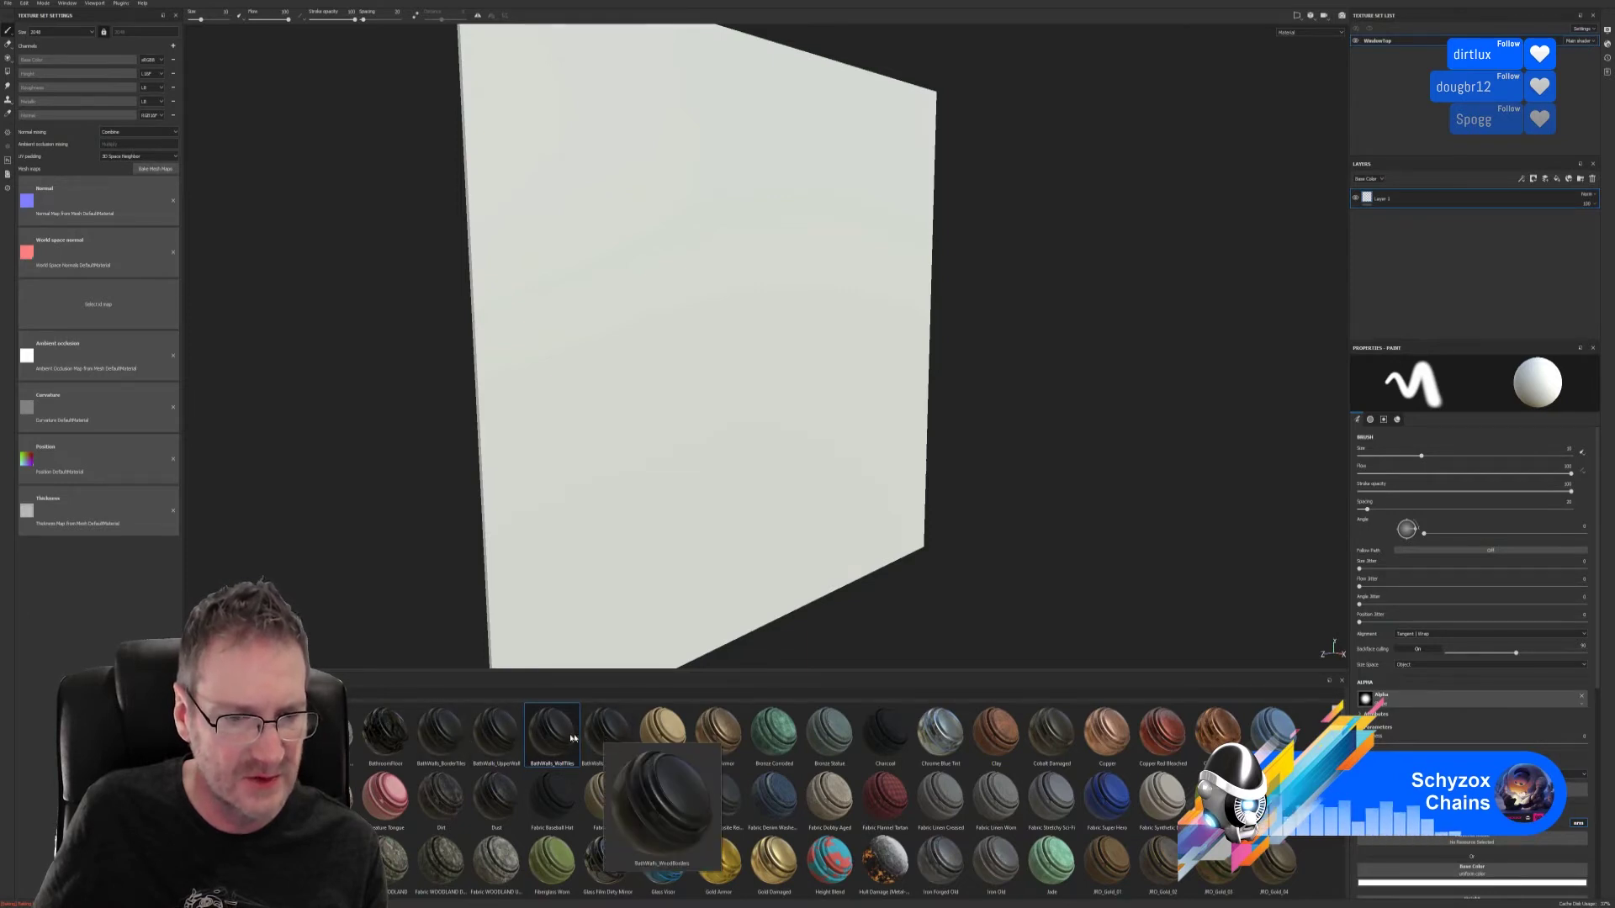
- Apply the BathWalls_UpperWall smart material to the panel and delete the default Layer 1
drag(508, 740, 751, 444)
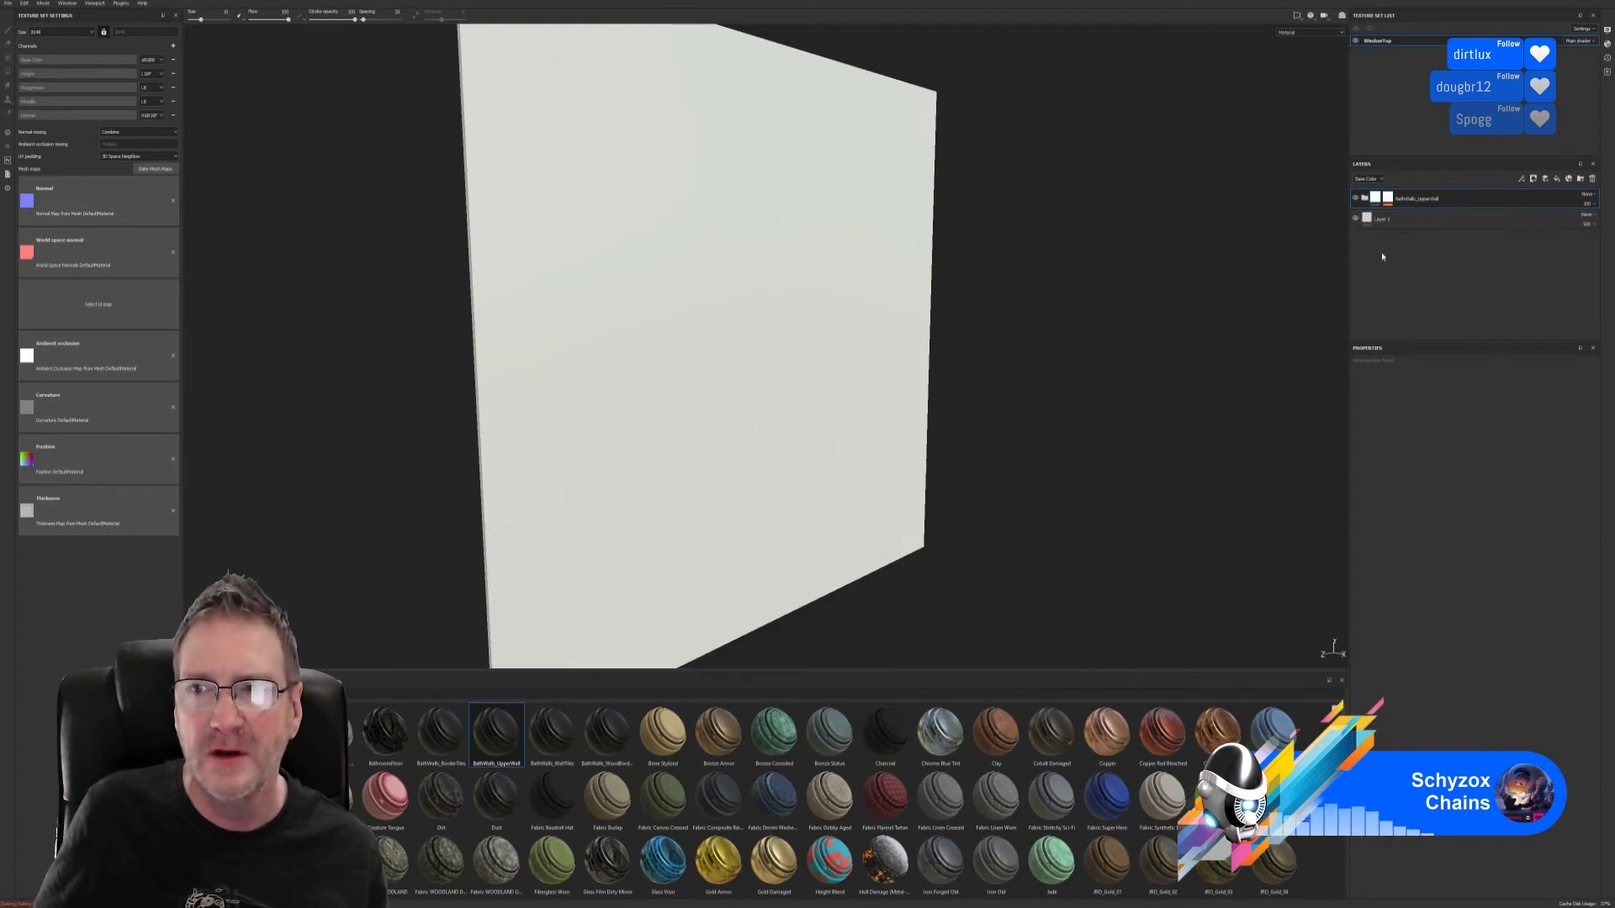
click(1399, 220)
key(Delete)
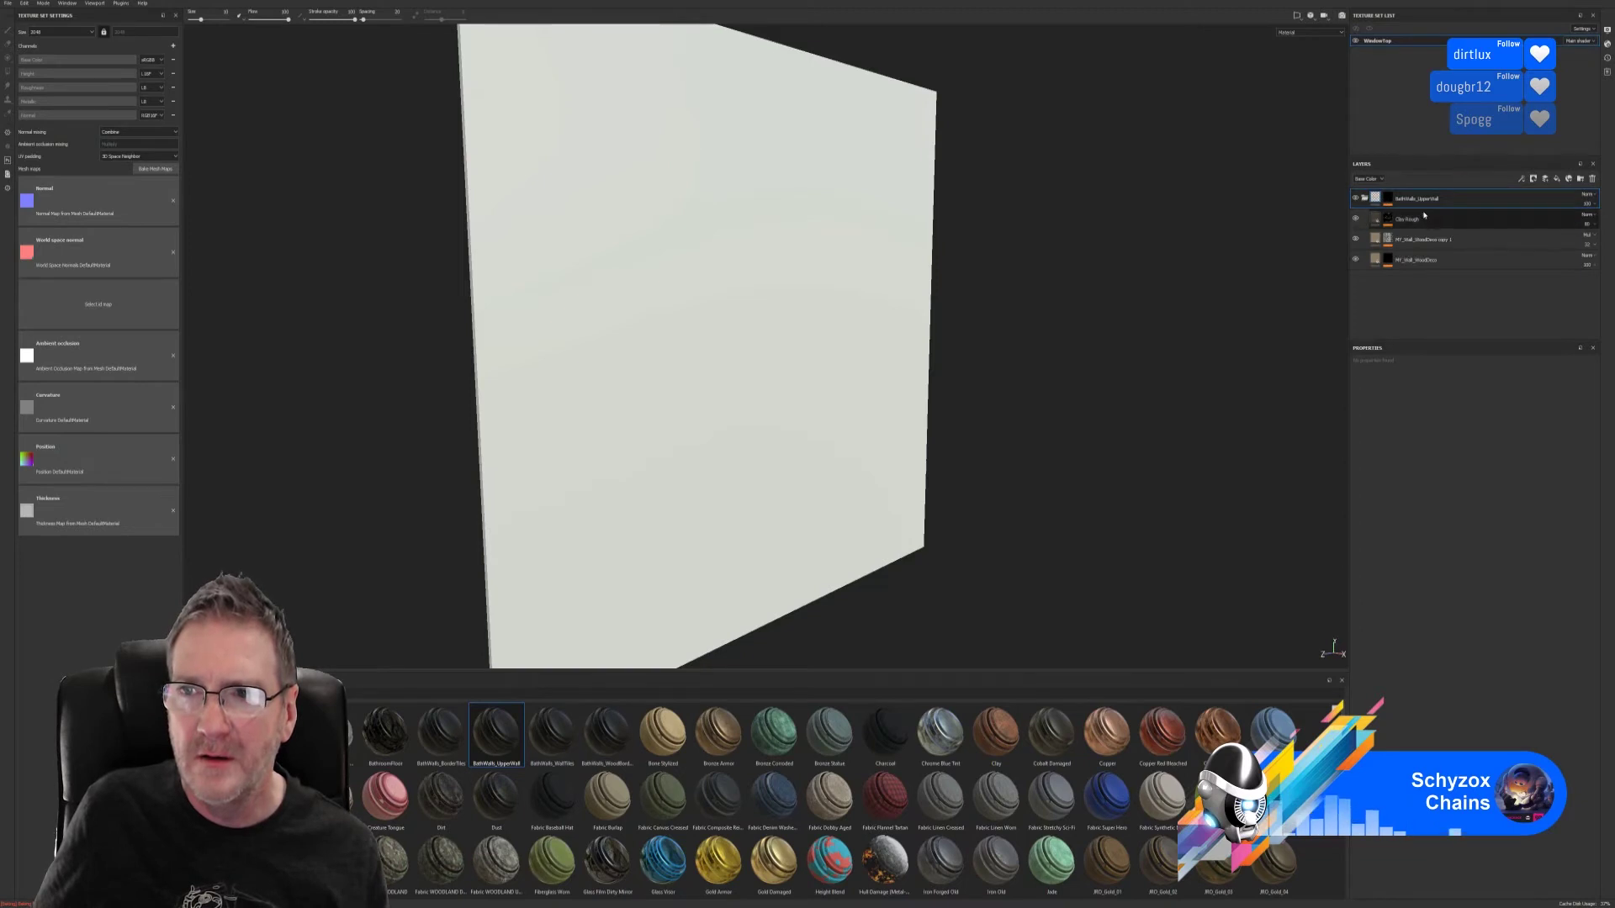
- Remove the color selection effects from the masks of the BathWalls_UpperWall folder and its two wall wood layers
click(1409, 202)
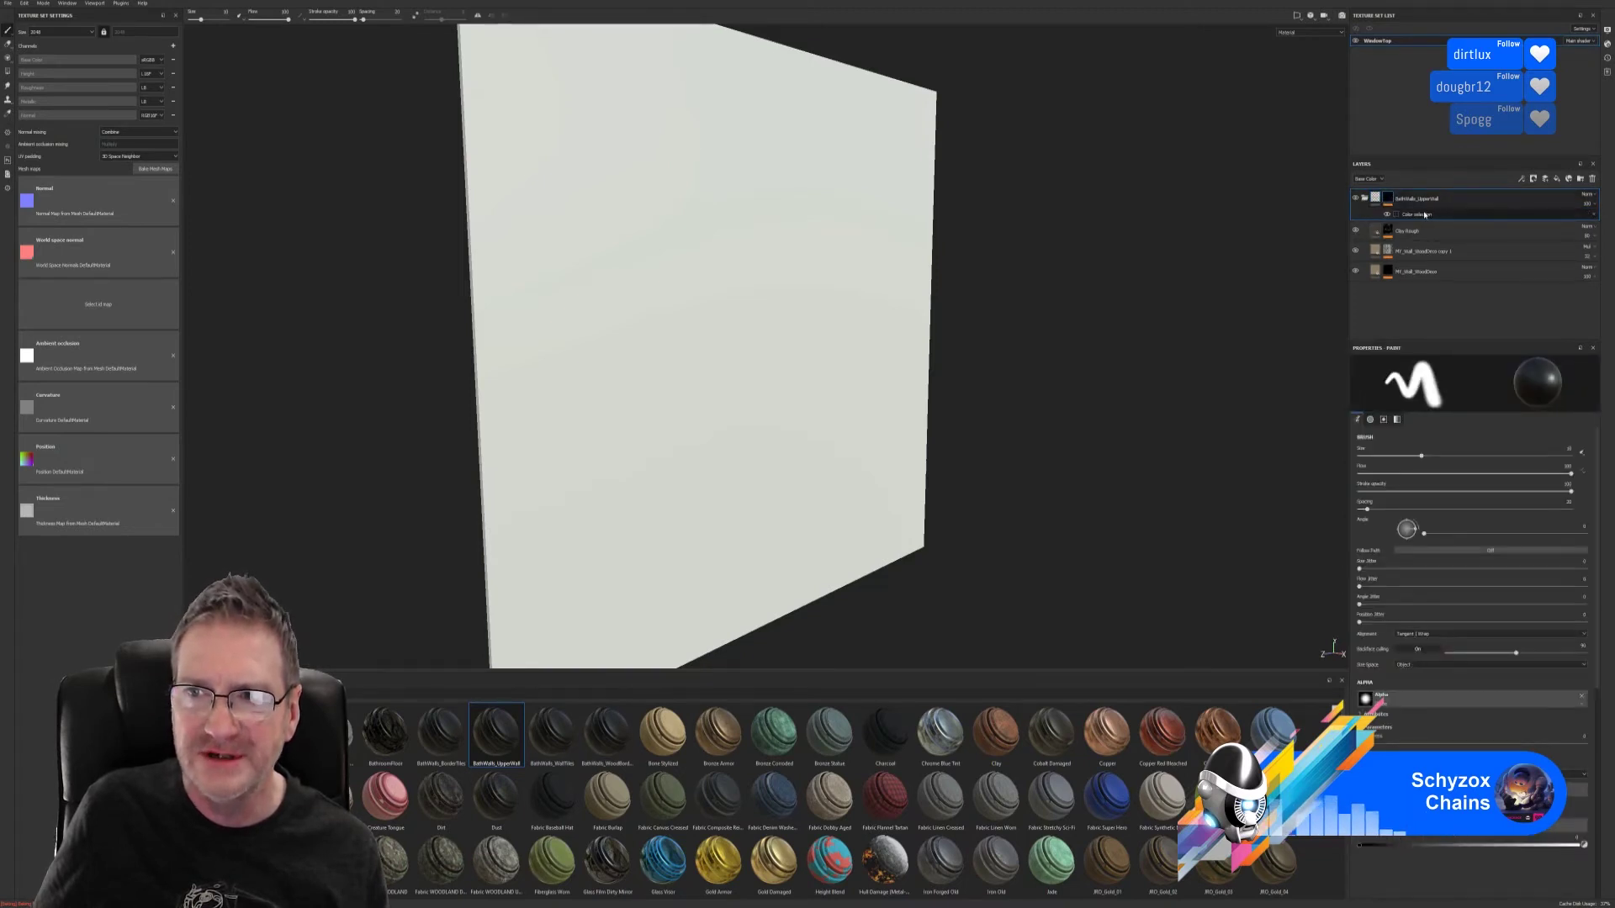
click(1388, 231)
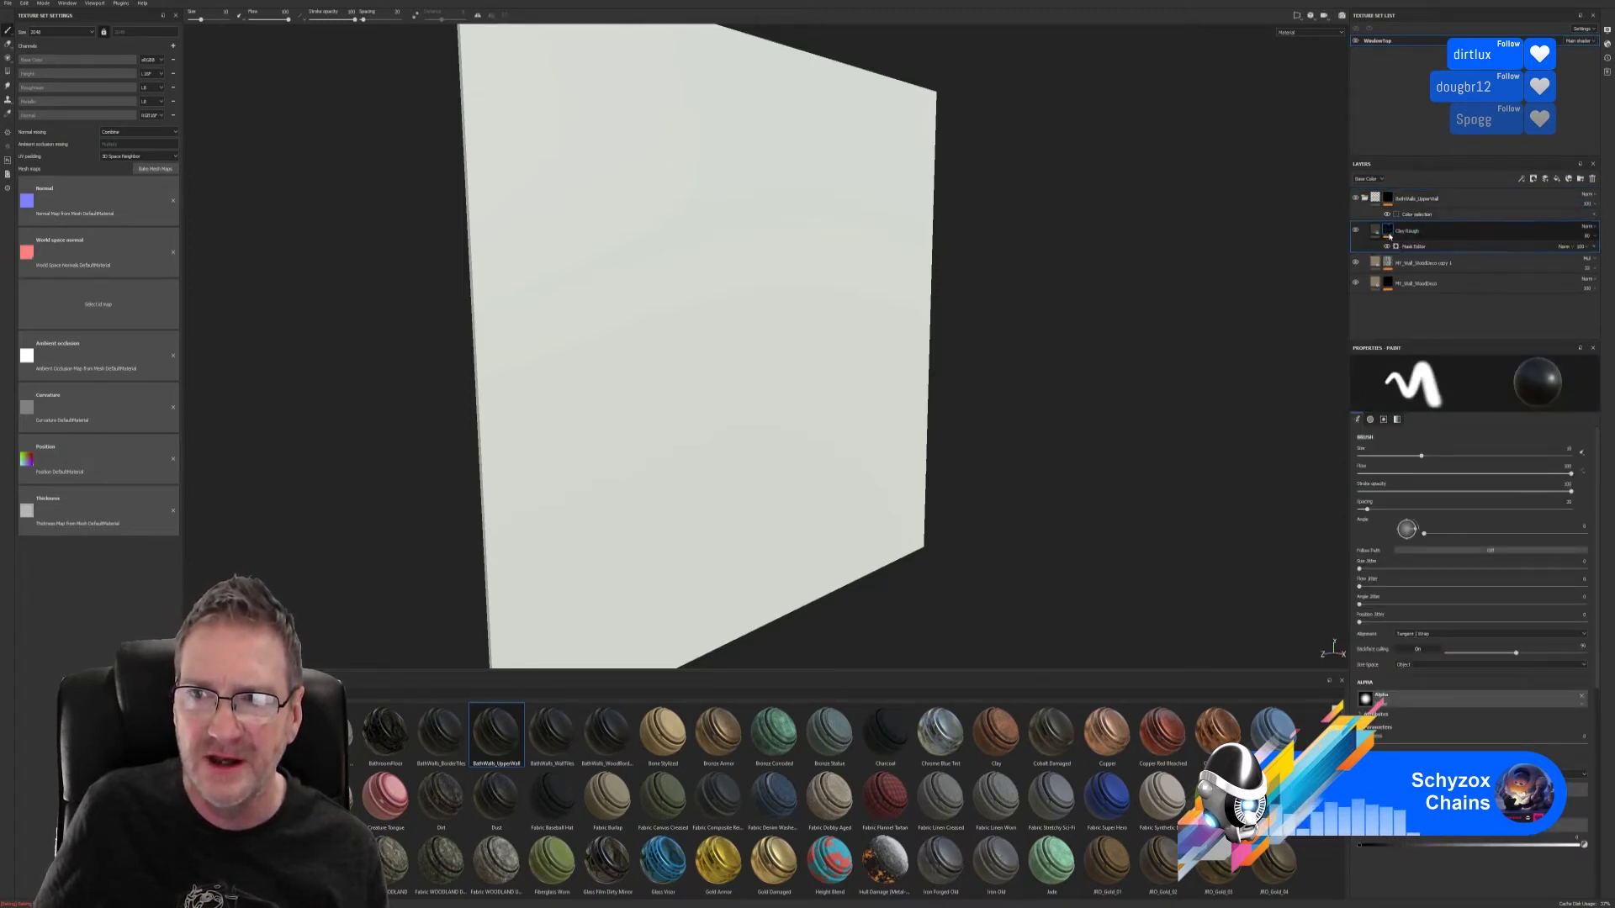
click(1396, 264)
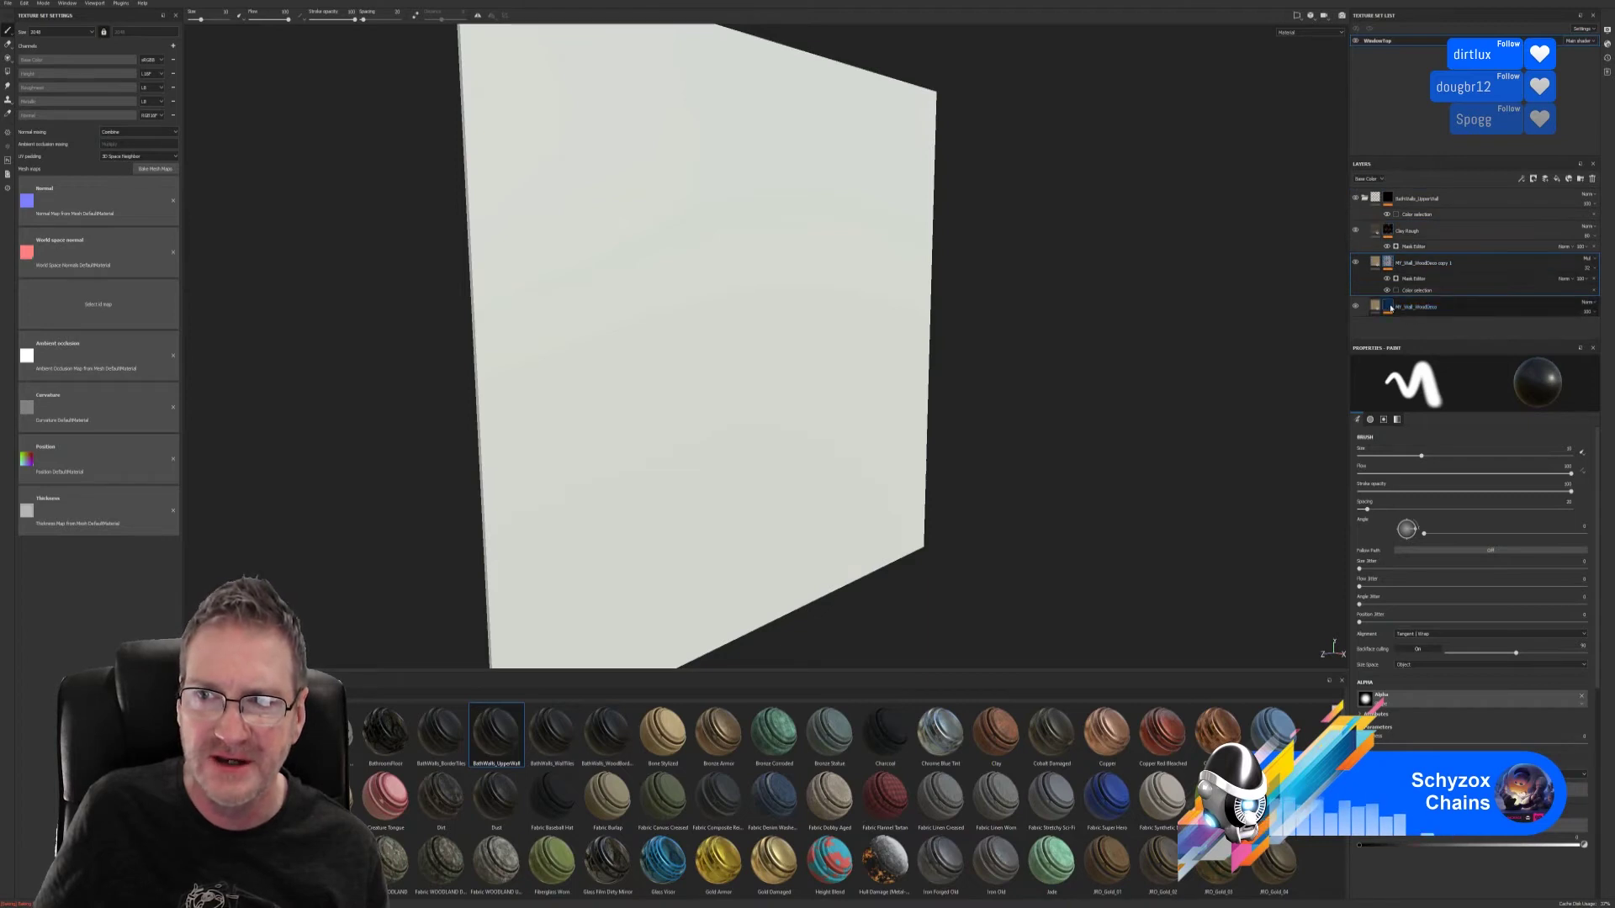
click(1391, 308)
click(1440, 323)
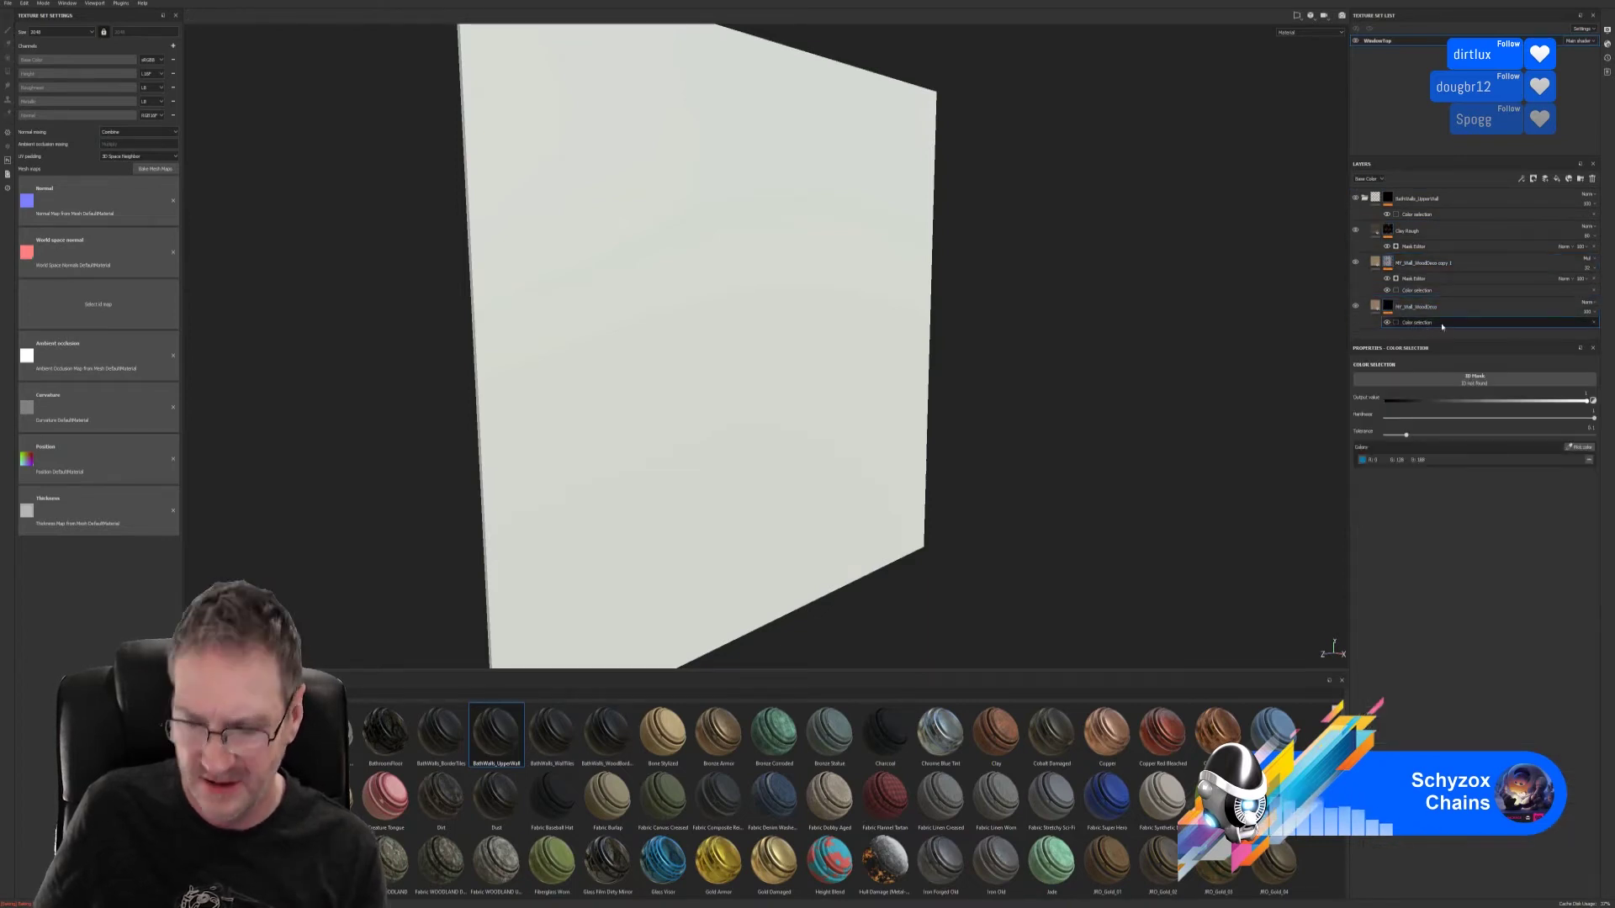
click(1594, 323)
click(1593, 290)
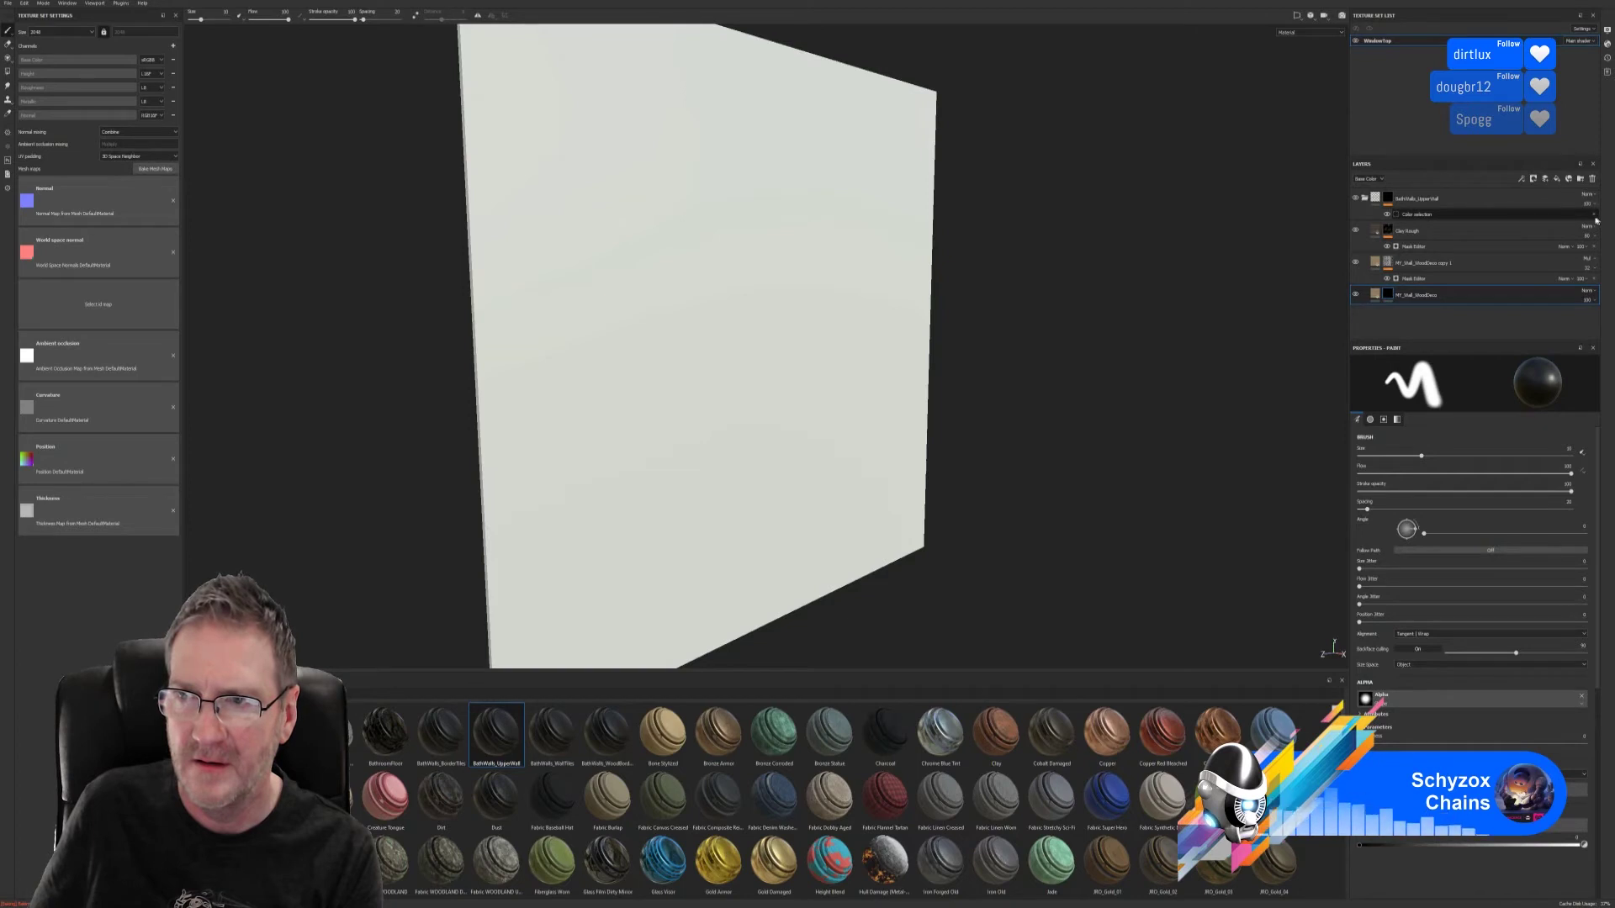
click(1594, 217)
click(1468, 204)
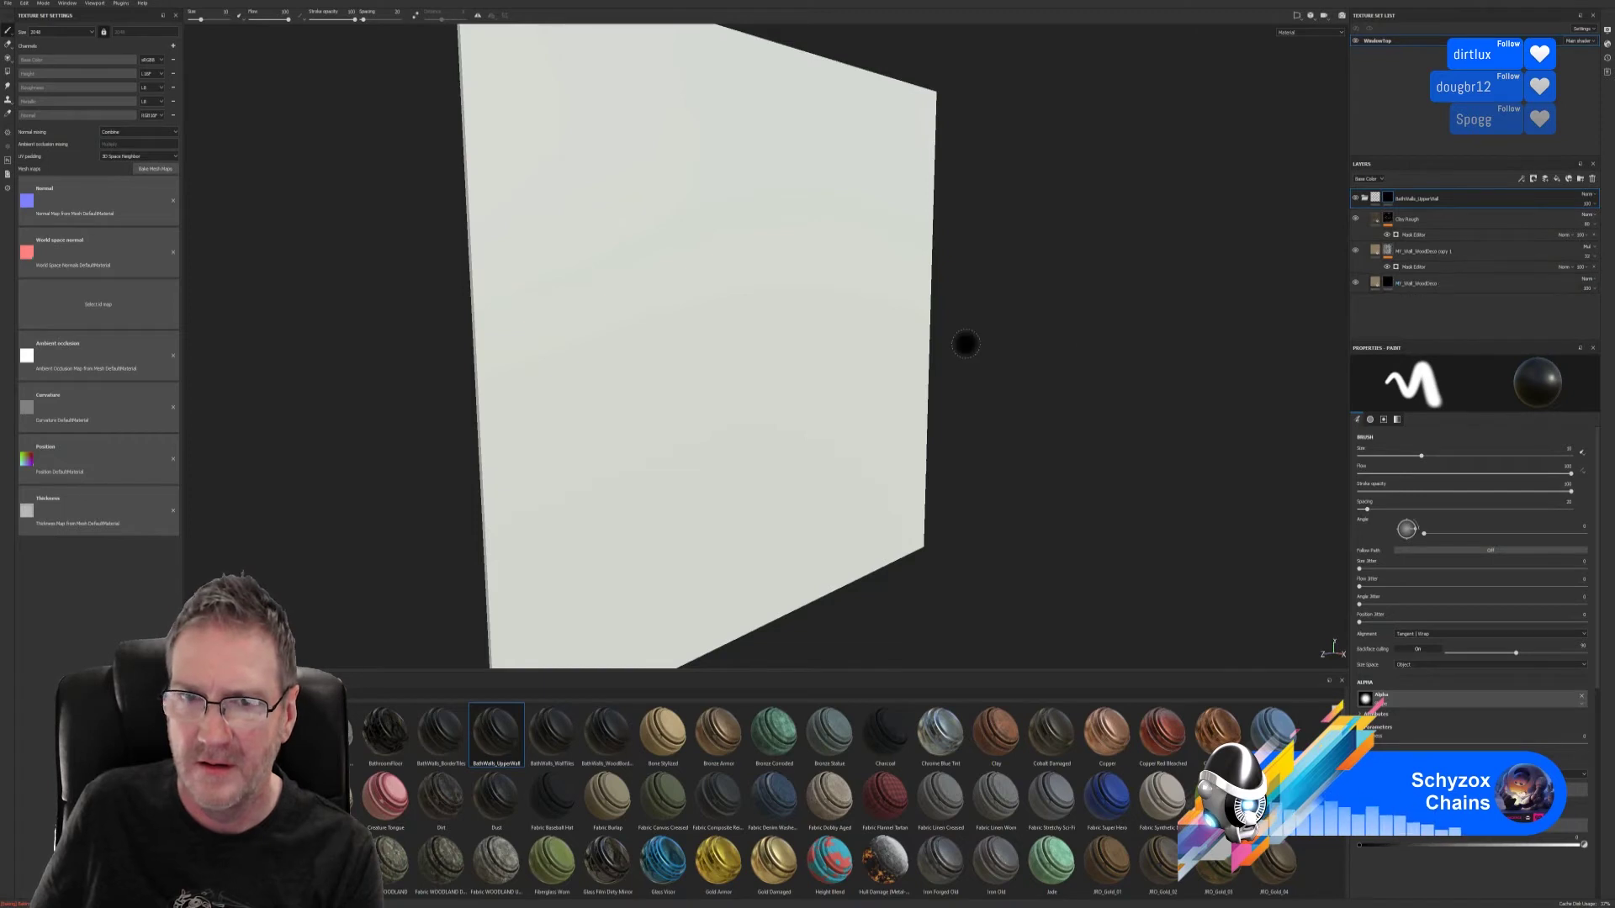
- Clear and remove the mask on the lowest wall wood layer, then inspect the panel
alt+drag(1038, 350, 1098, 328)
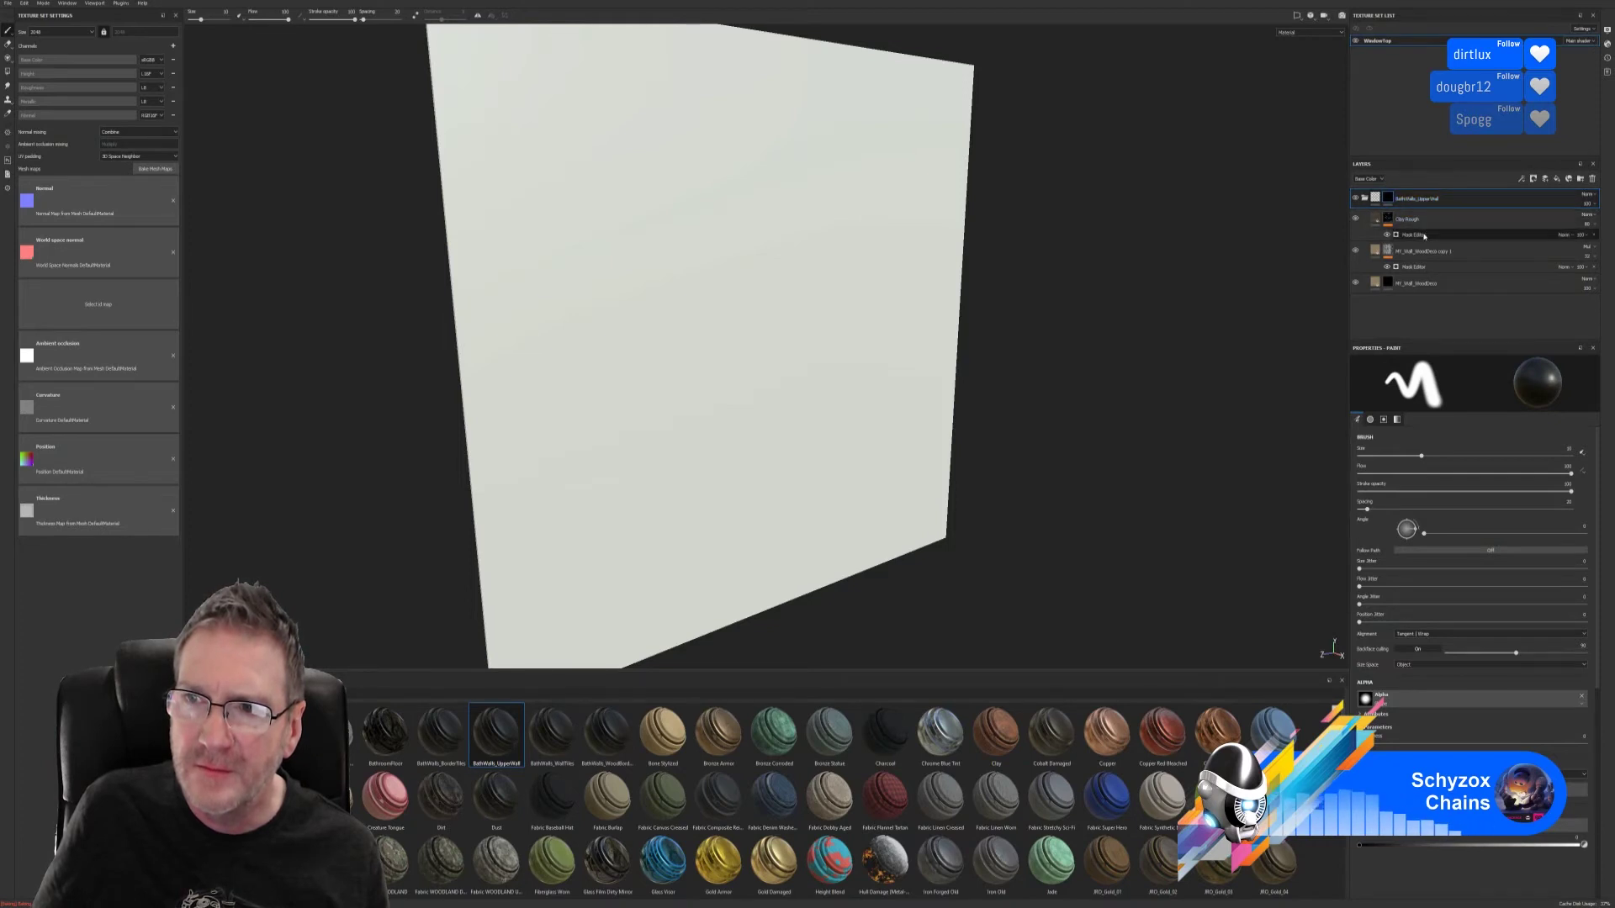
click(1386, 287)
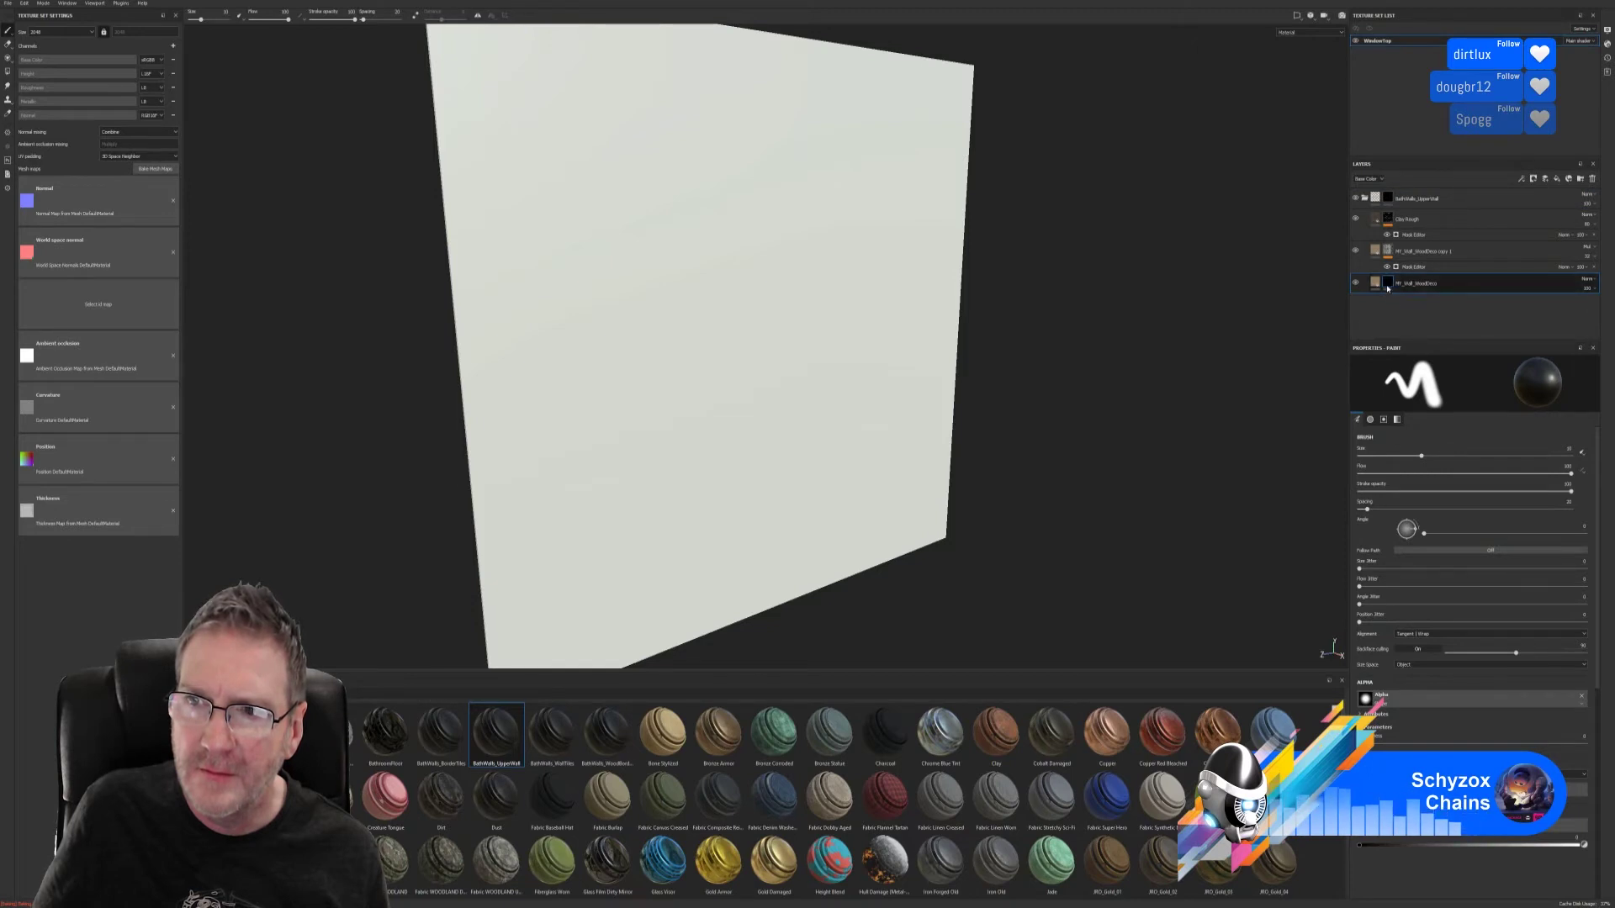
right_click(1387, 287)
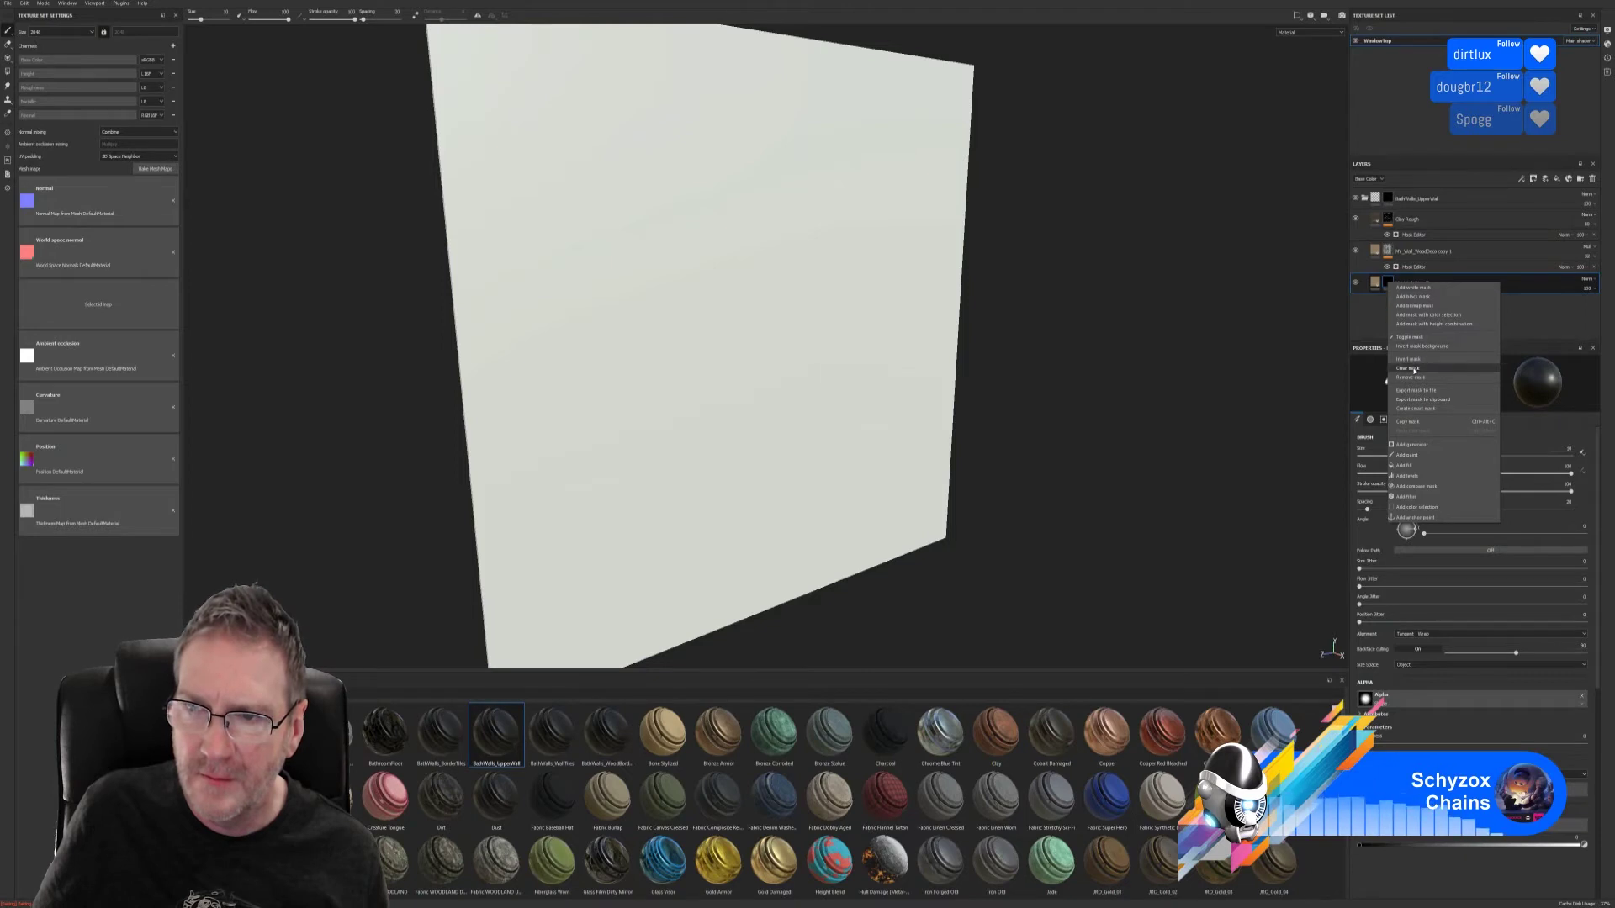
click(1413, 369)
right_click(1388, 284)
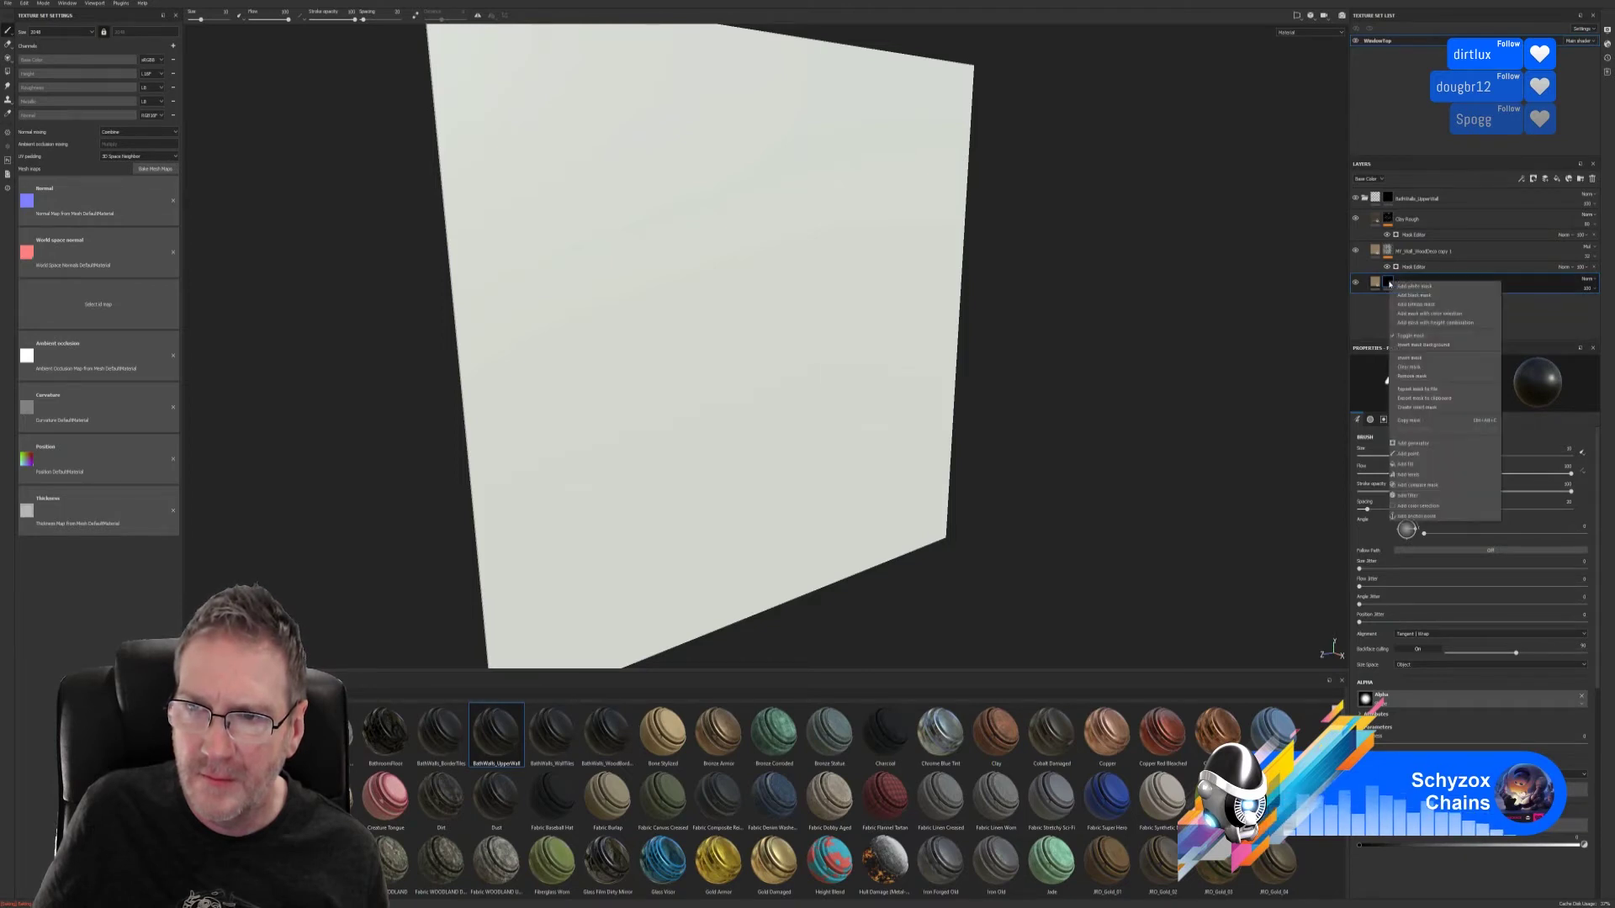
click(1412, 376)
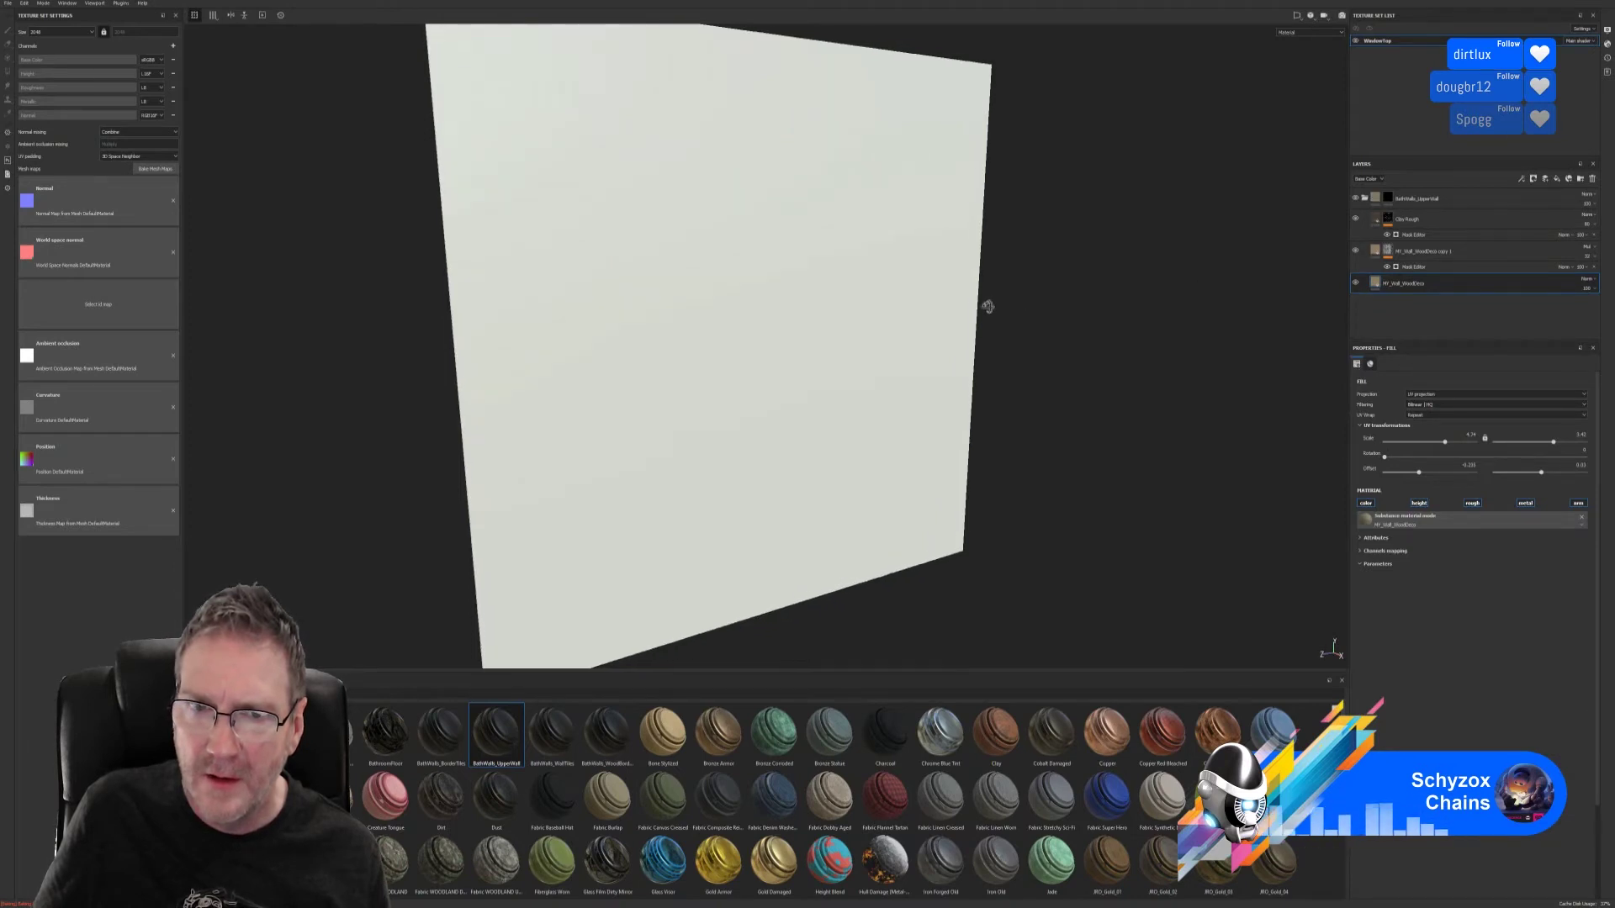
mouse_move(984, 303)
alt+mouse_down()
mouse_move(841, 319)
mouse_move(980, 325)
alt+mouse_up()
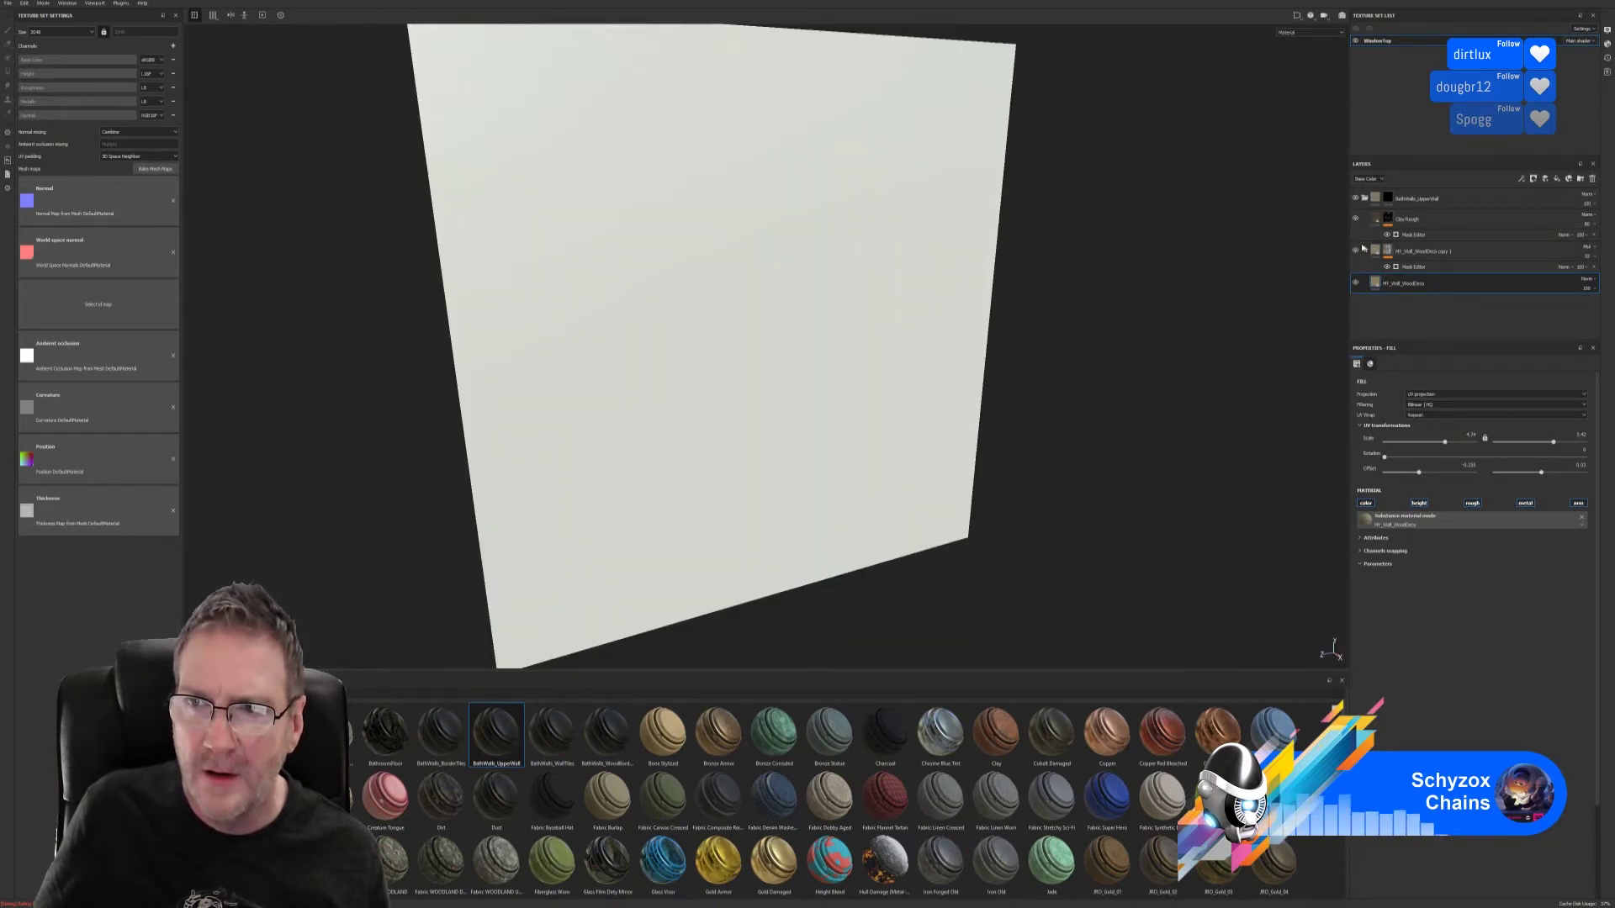
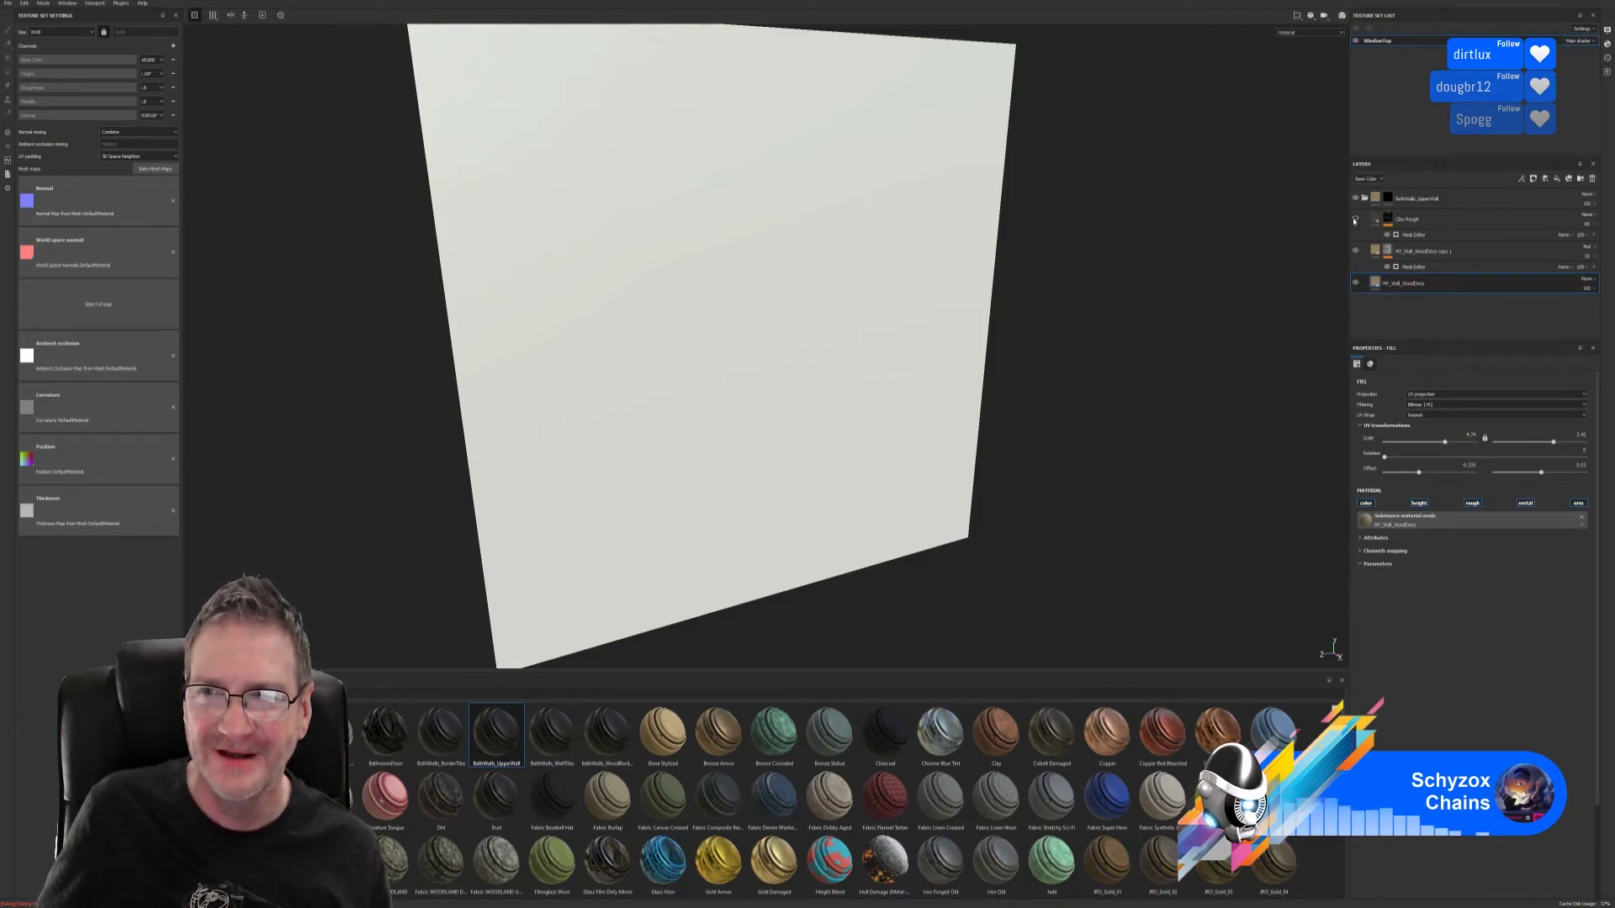
- Undo the removal of the wood layer's mask and of the color selection effects in the BathWalls_UpperWall material
double_click(1413, 220)
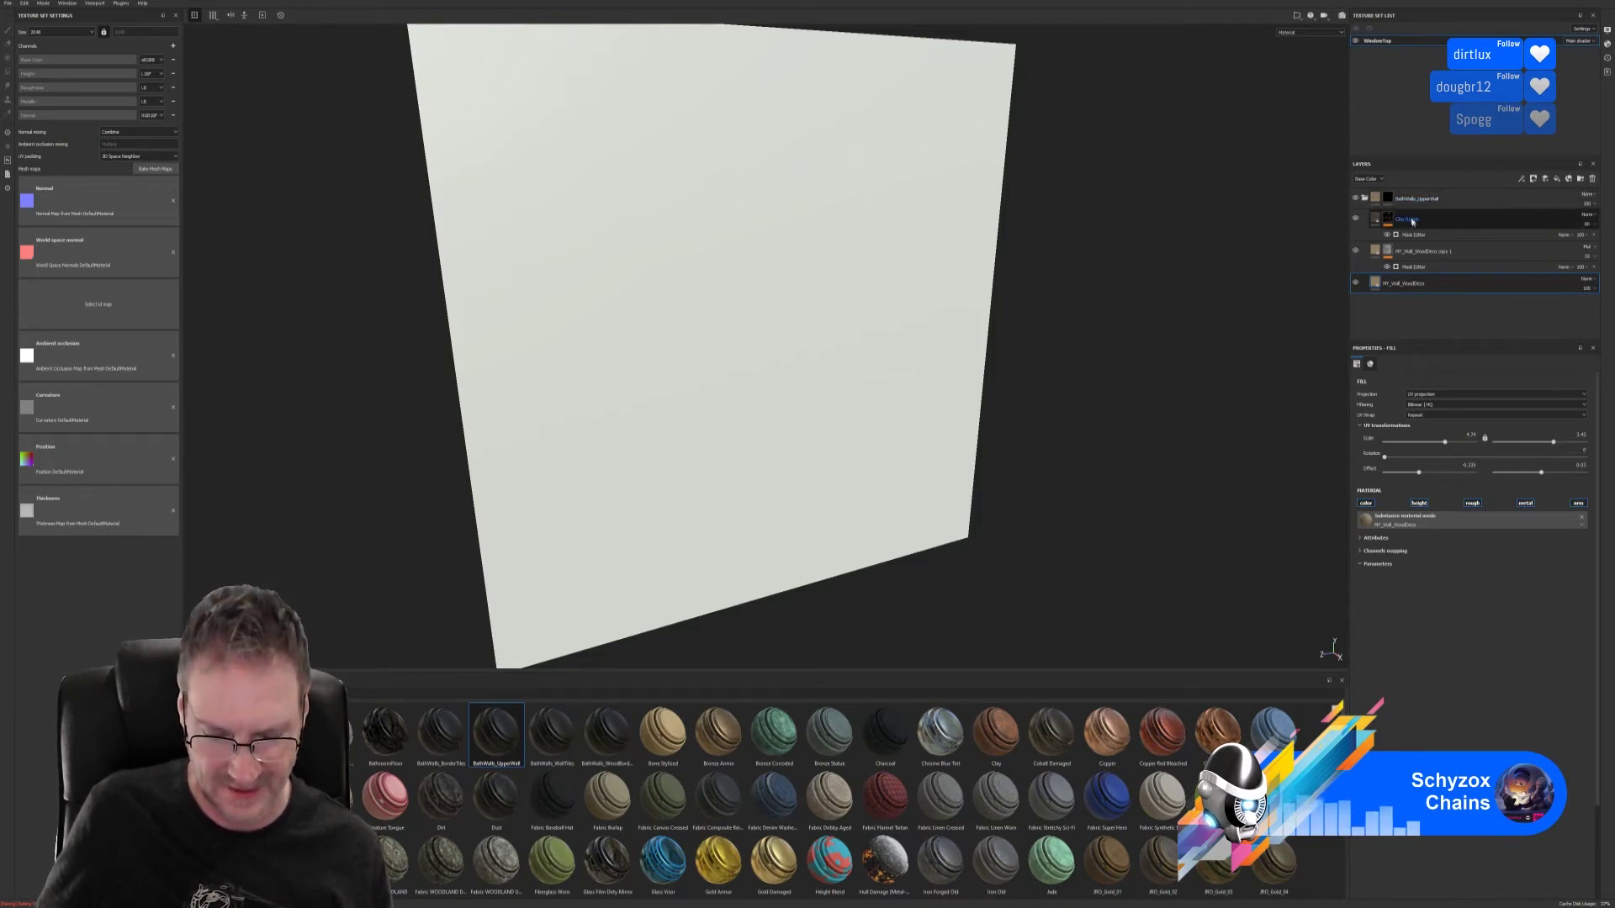
key(Return)
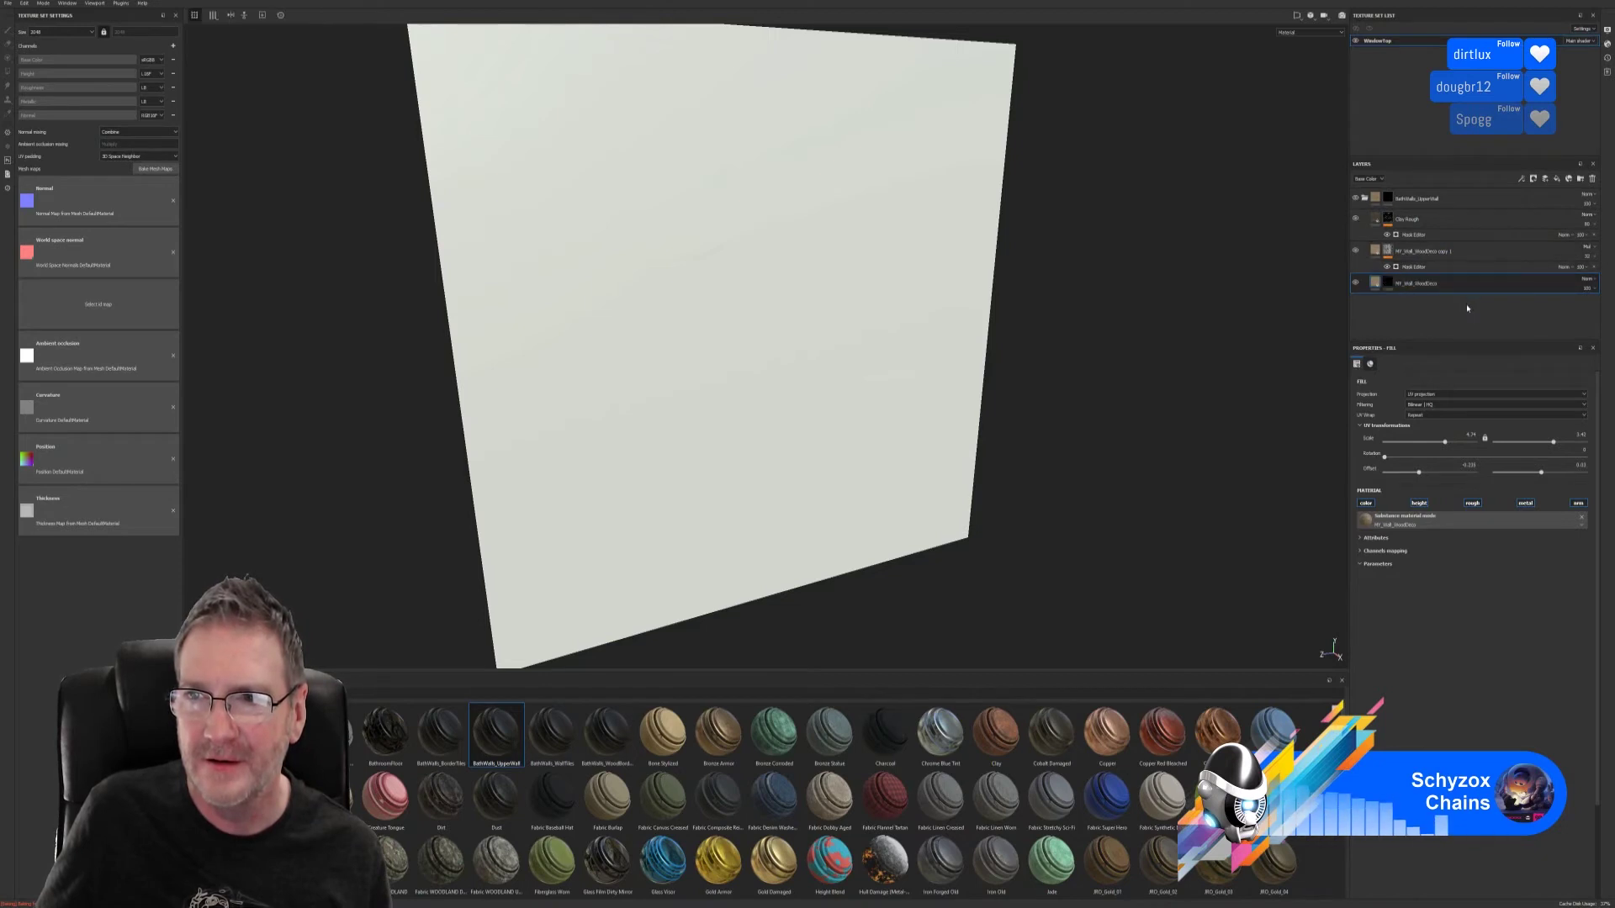
key(ctrl+z)
key(ctrl+z)
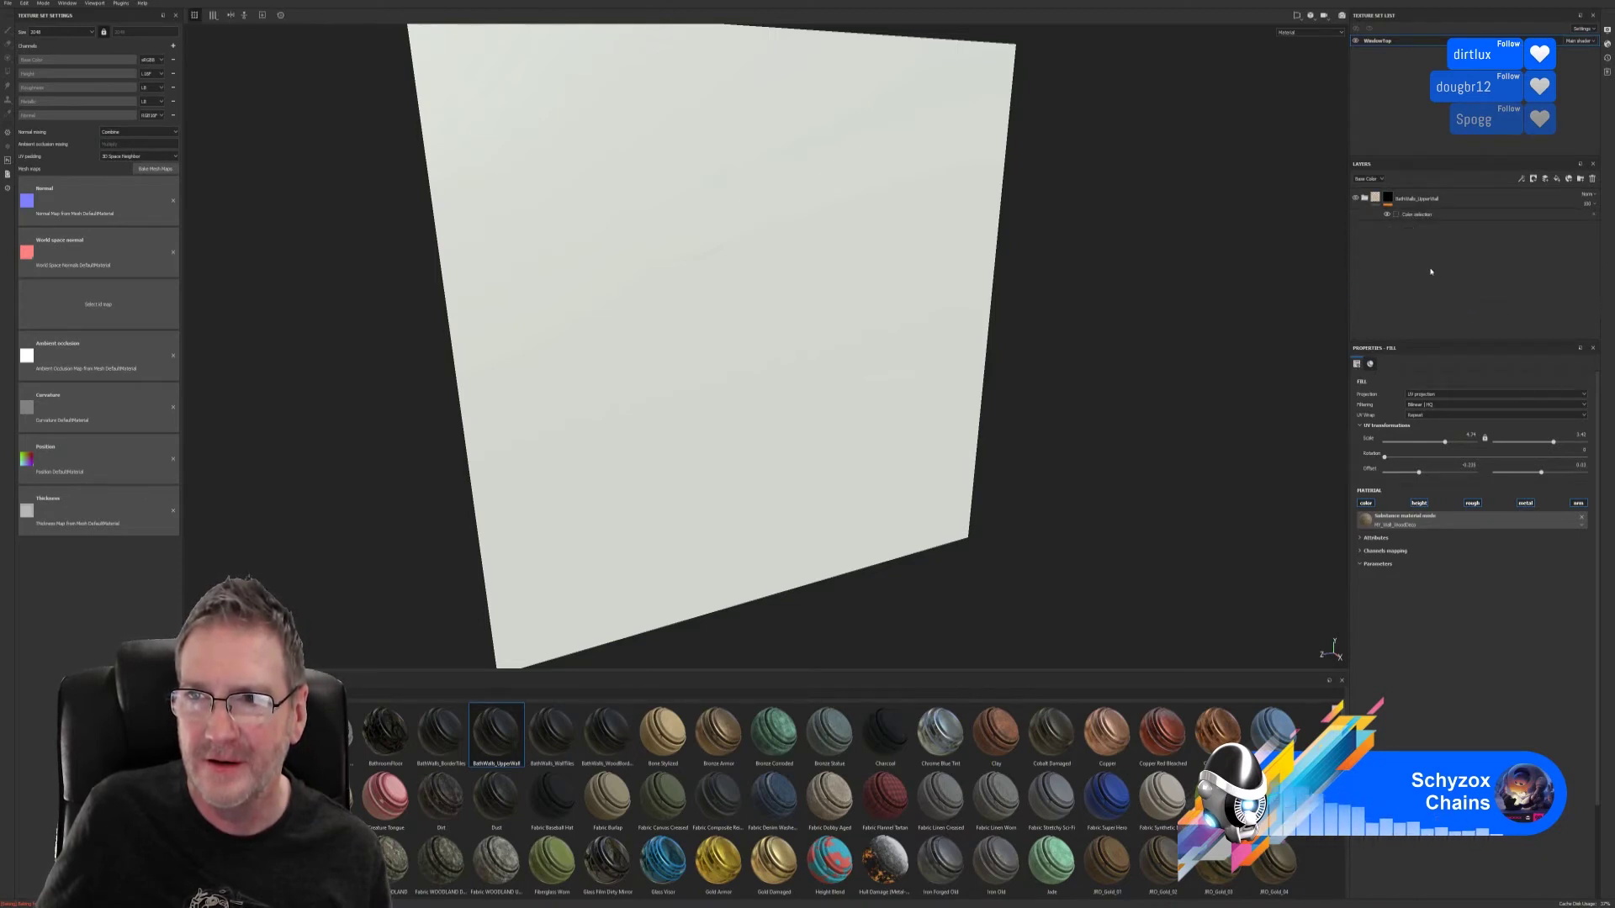
key(ctrl+z)
key(ctrl+z)
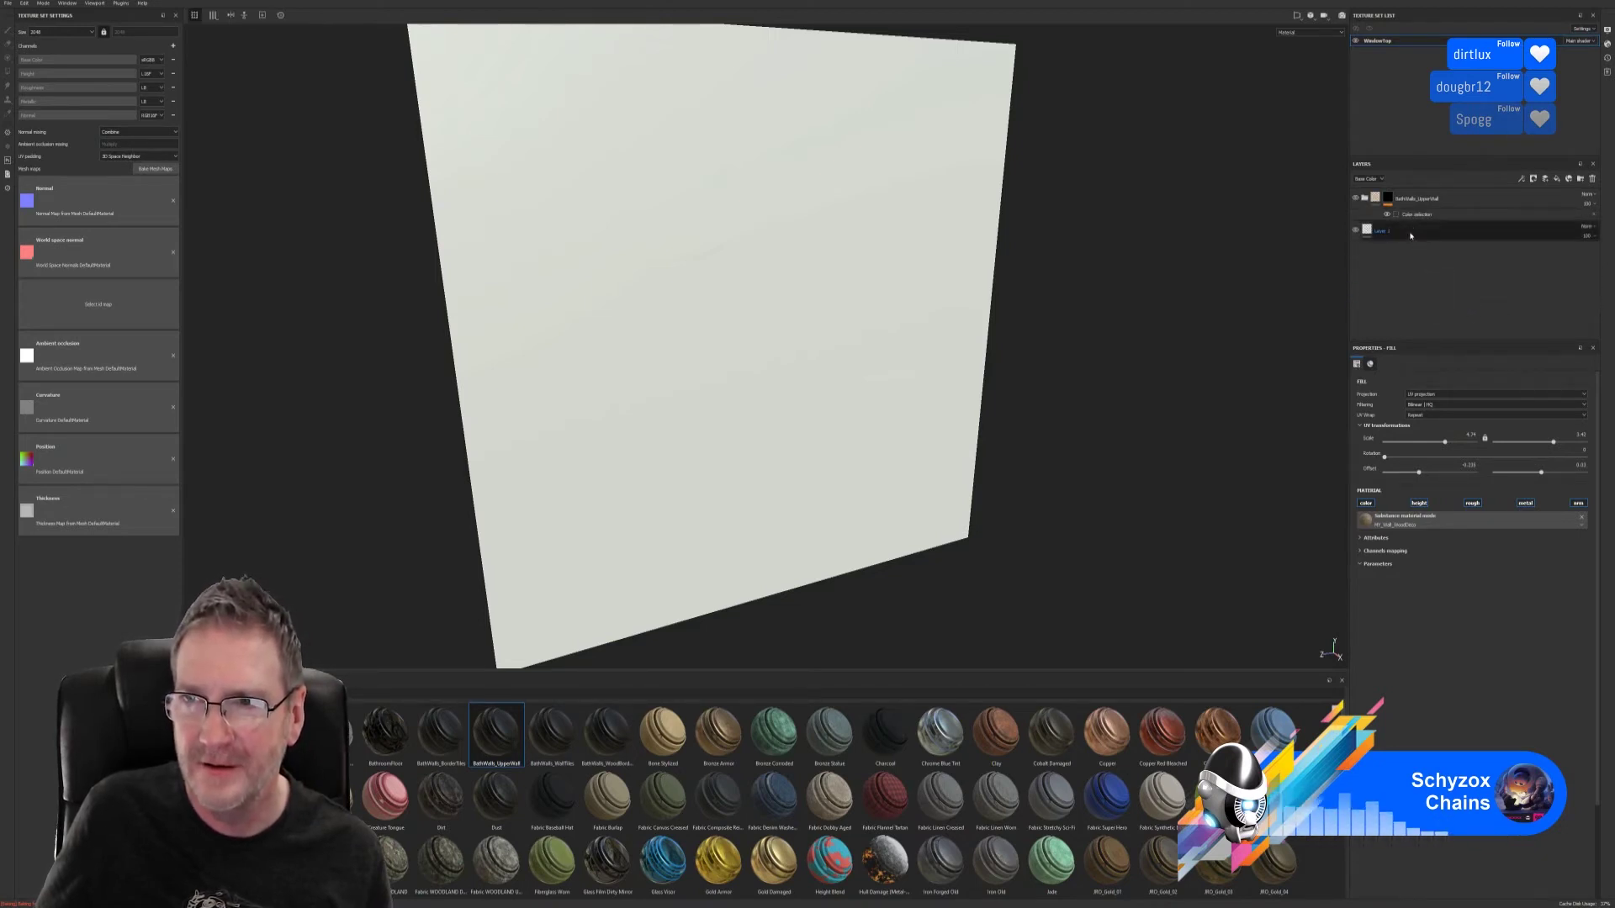
key(ctrl+z)
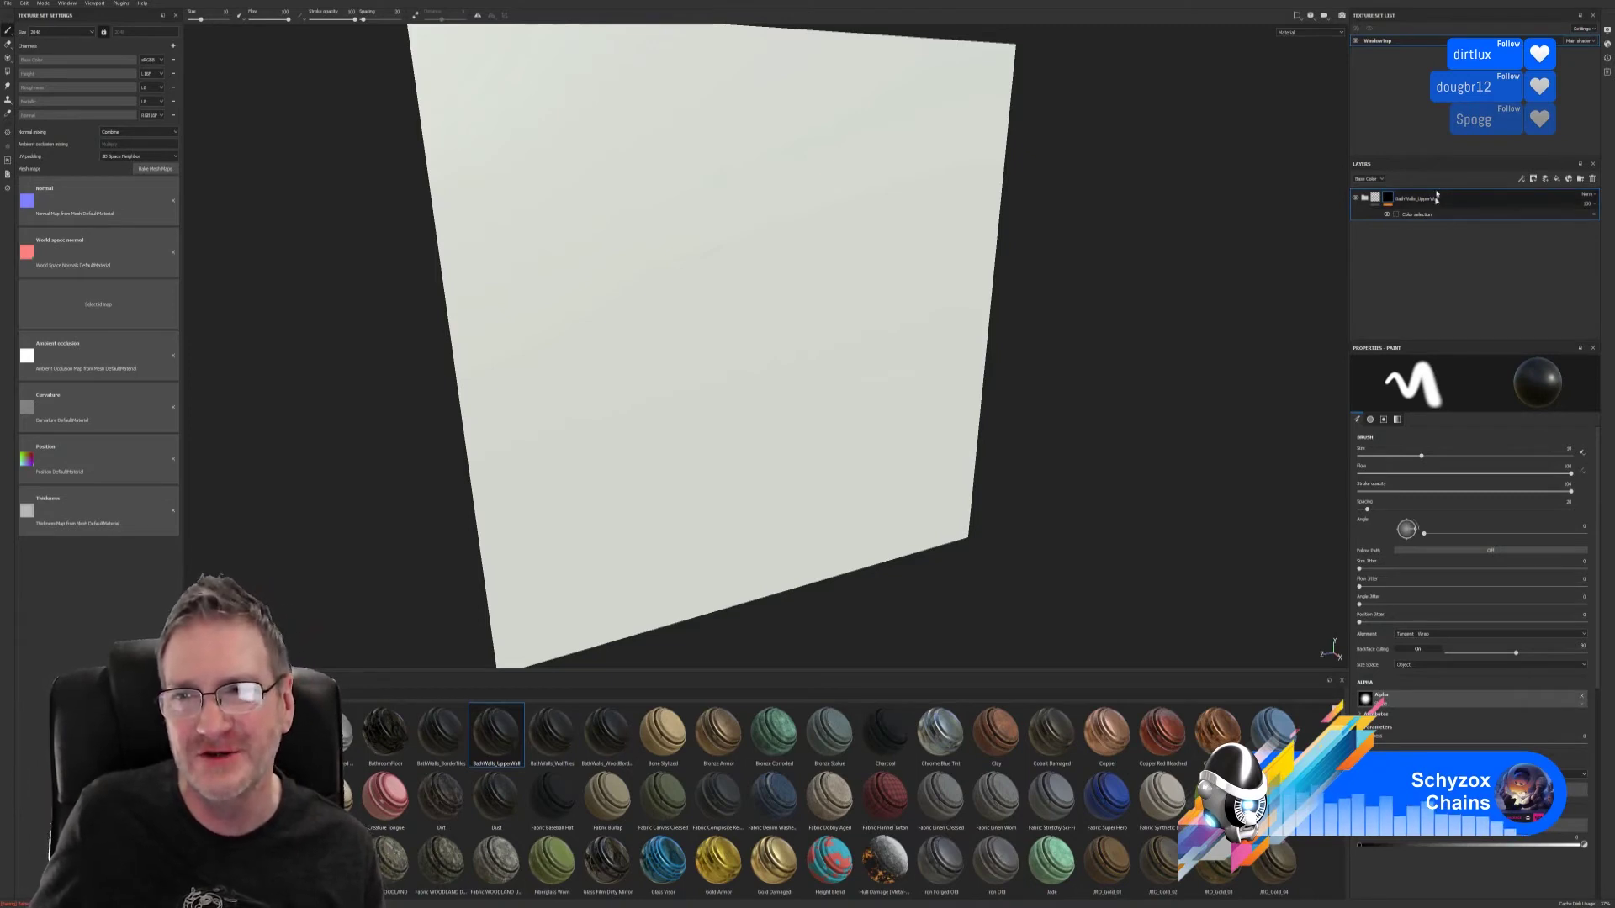
- Try to pick an ID color for the BathWalls_UpperWall folder's color selection, and disable the color selections on the folder and wood layers
click(1405, 215)
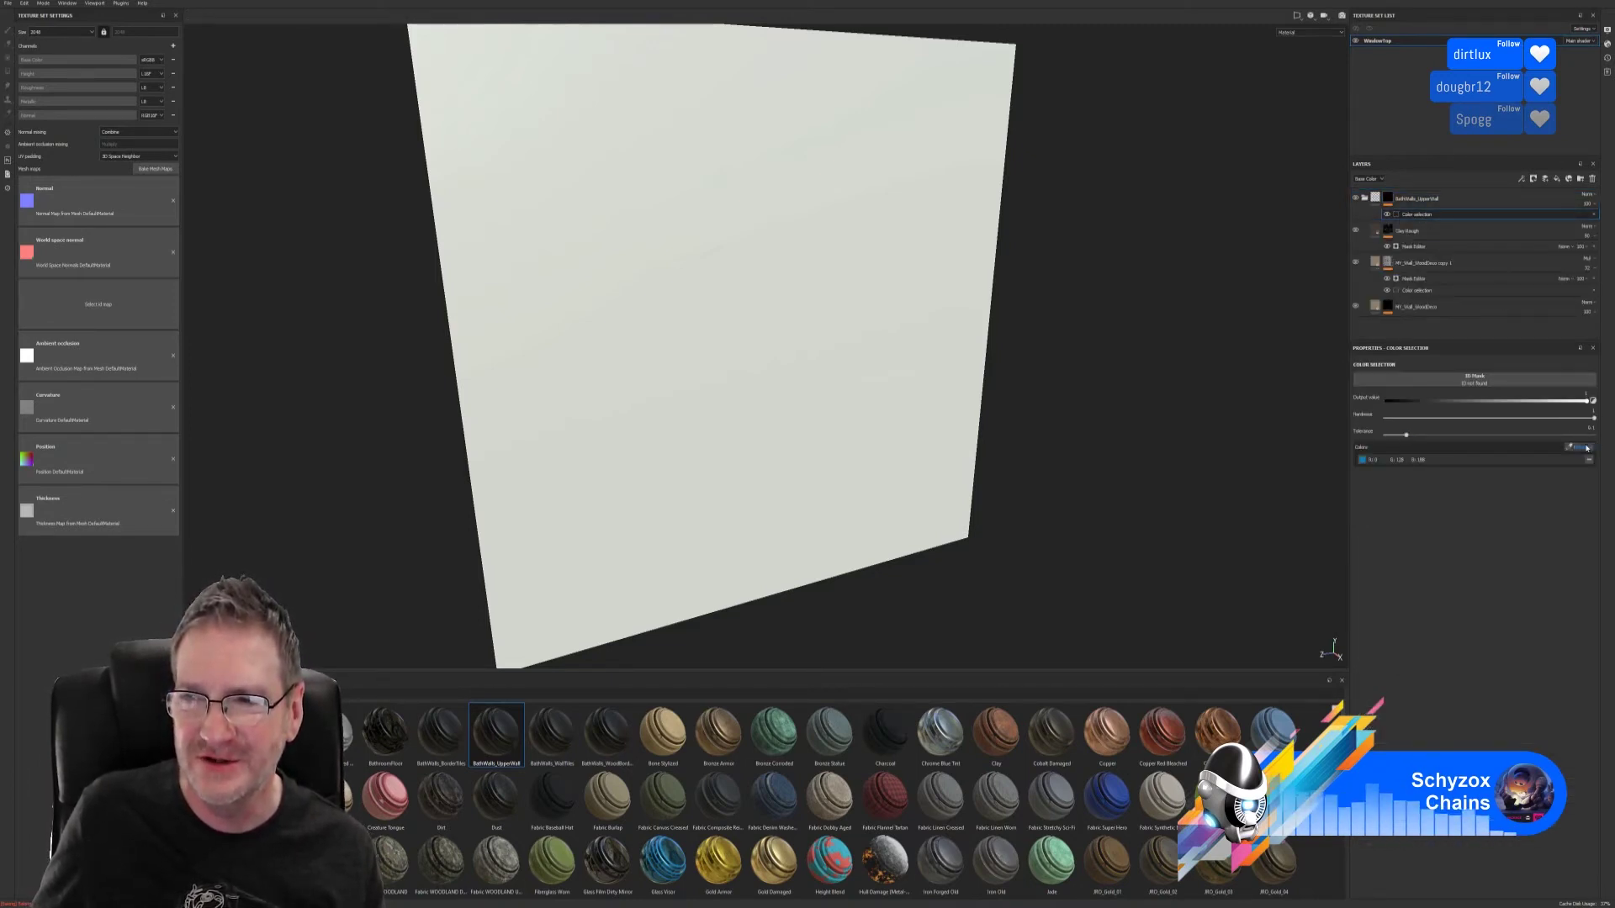
click(1583, 447)
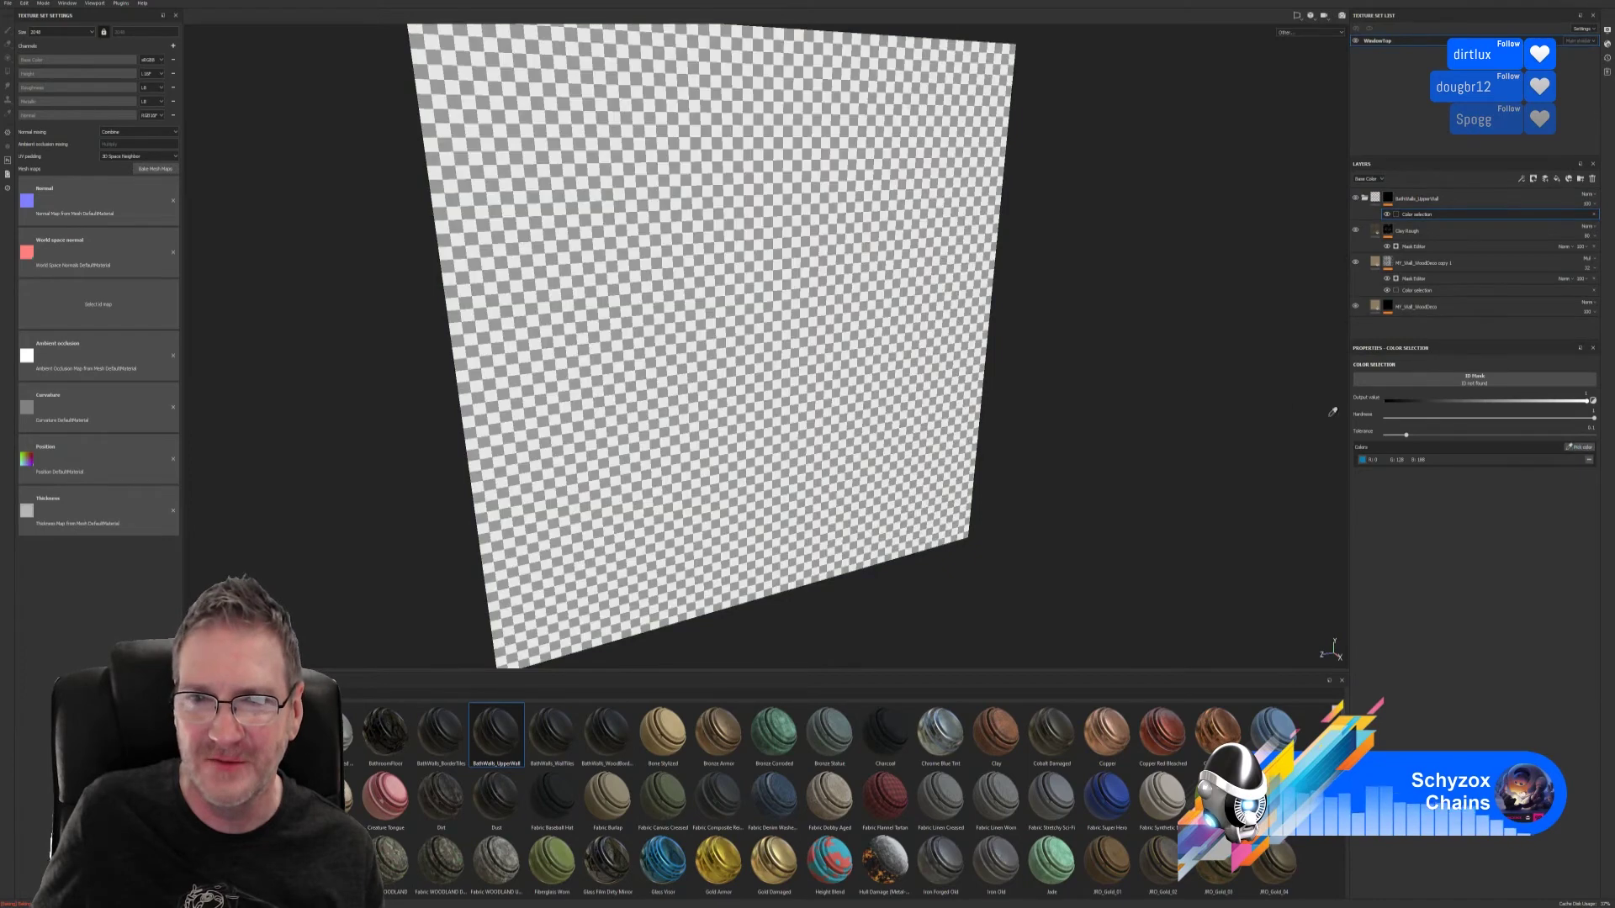
click(947, 345)
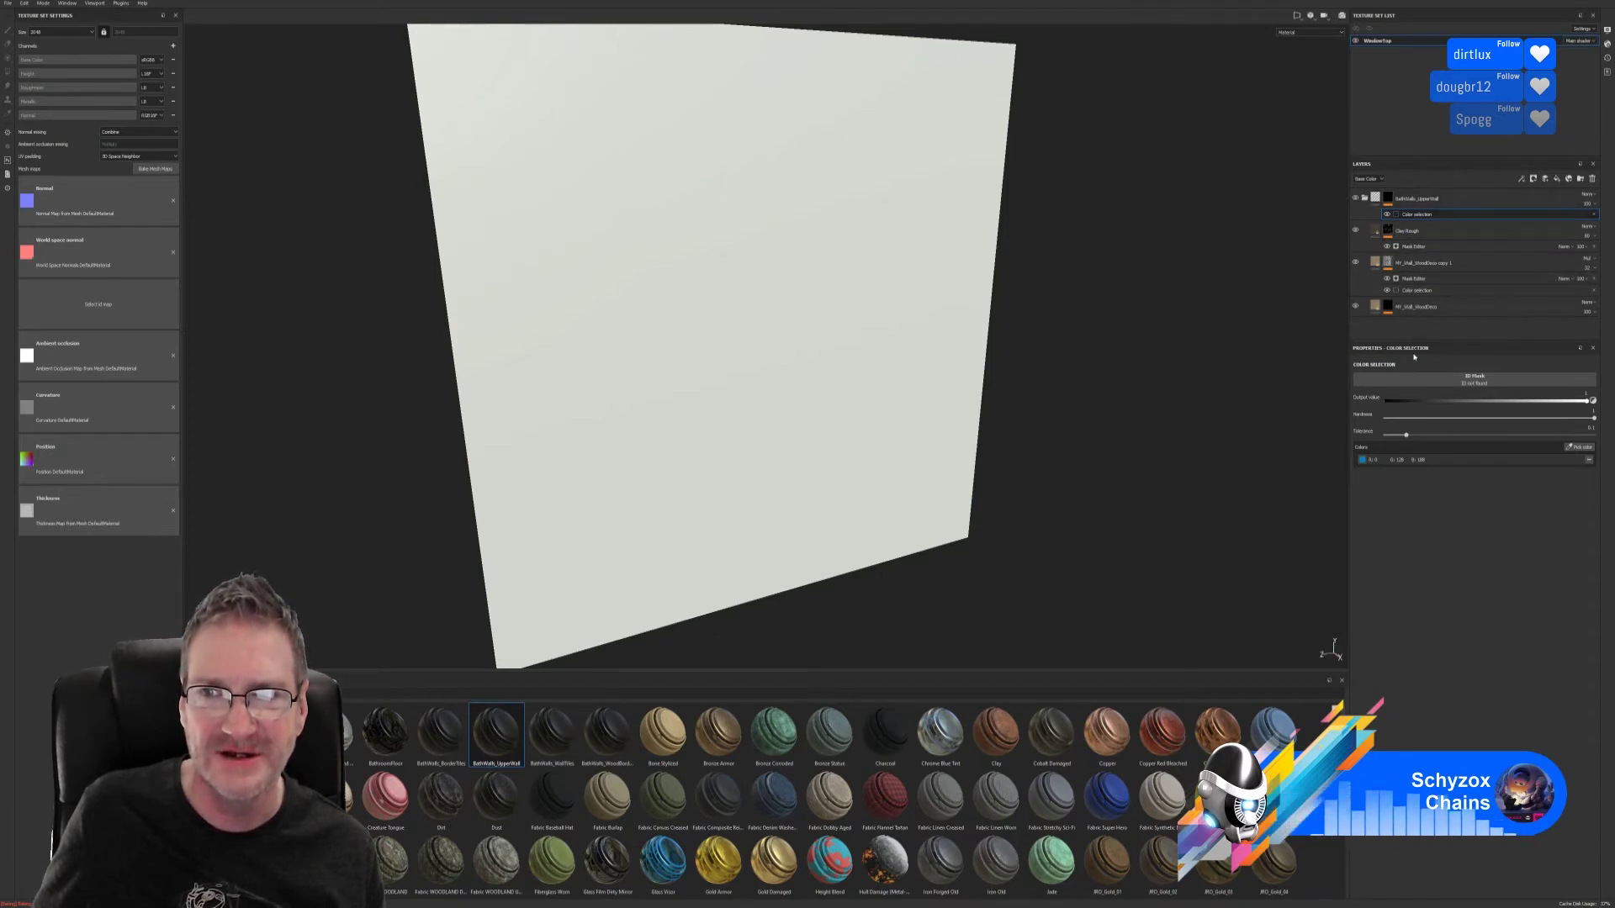
click(1387, 216)
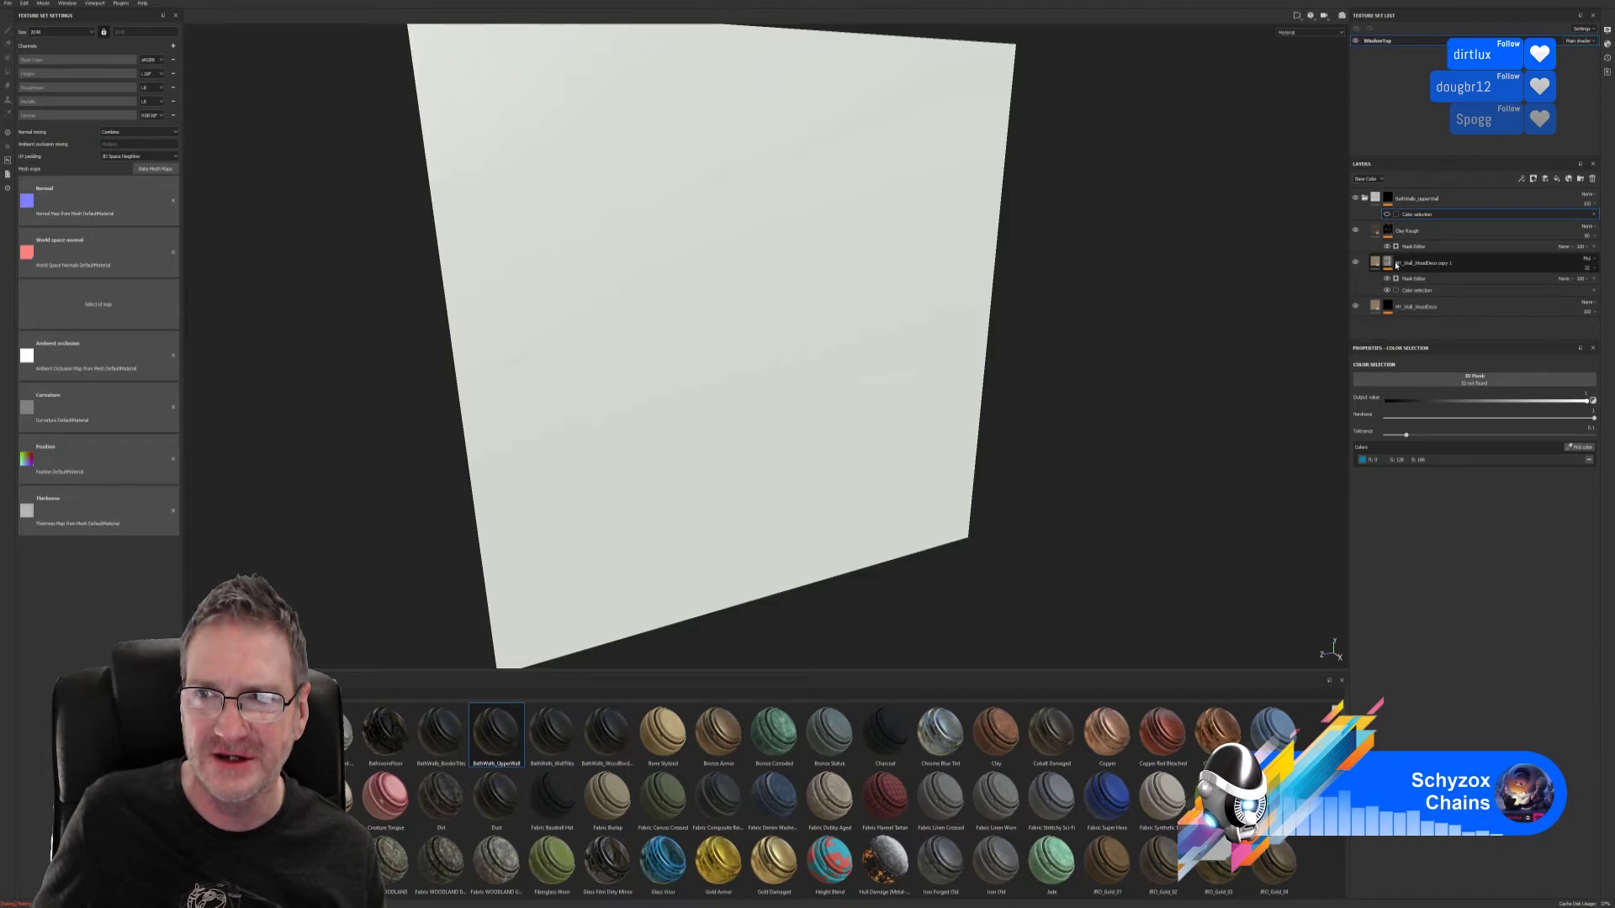
click(1390, 306)
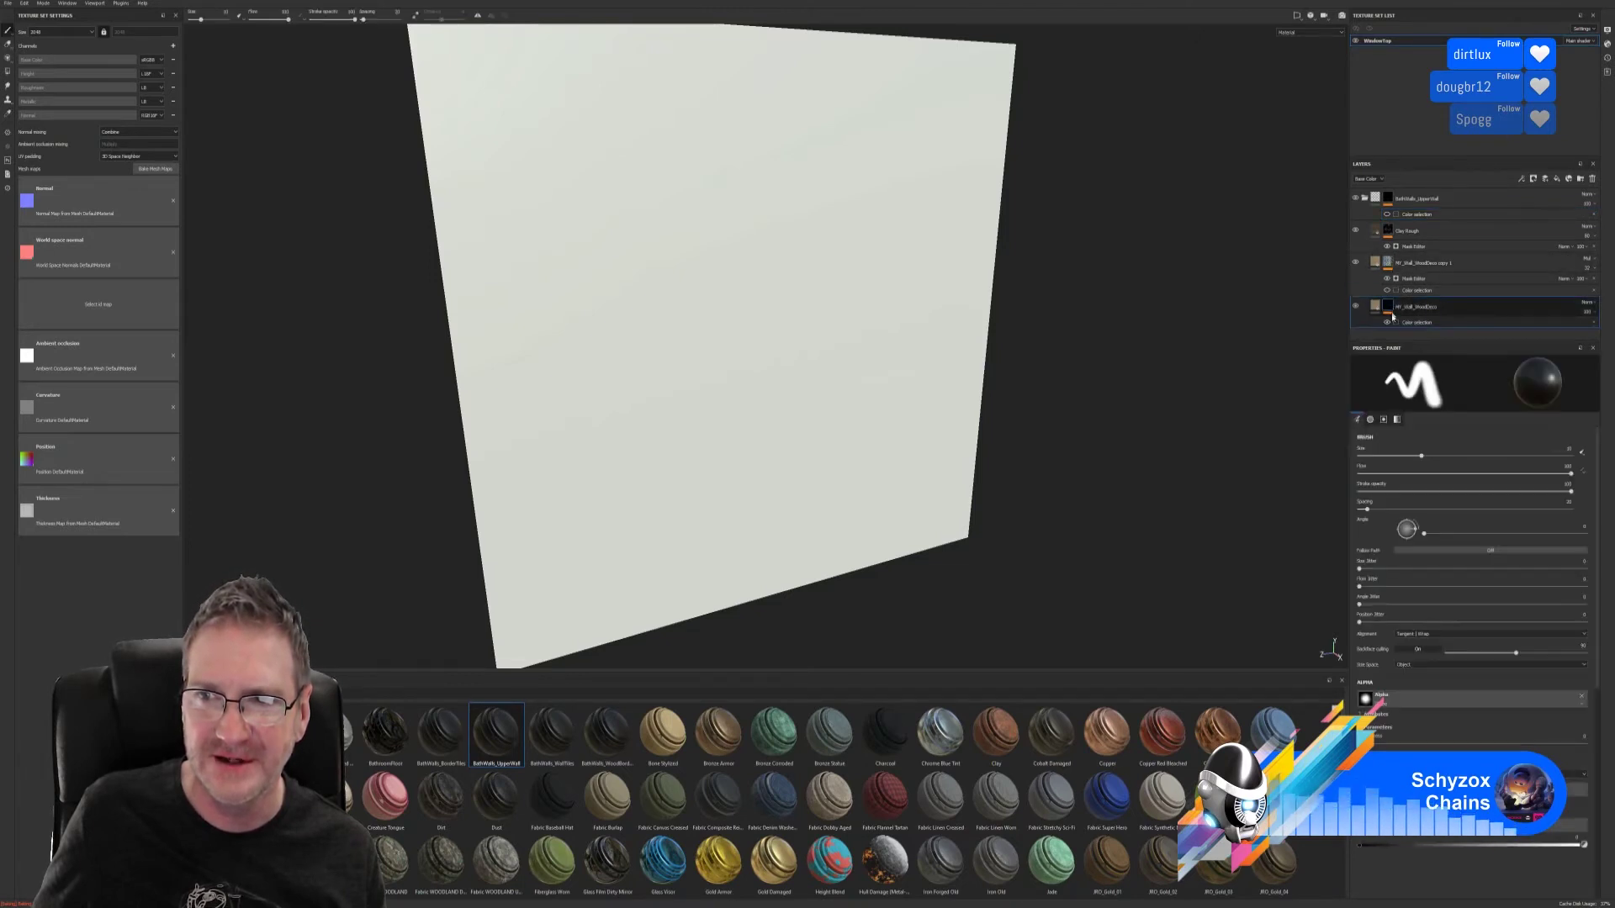
- Switch to 3ds Max and assign a purple vertex color to all polygons of the window-top panel
key(ctrl+v)
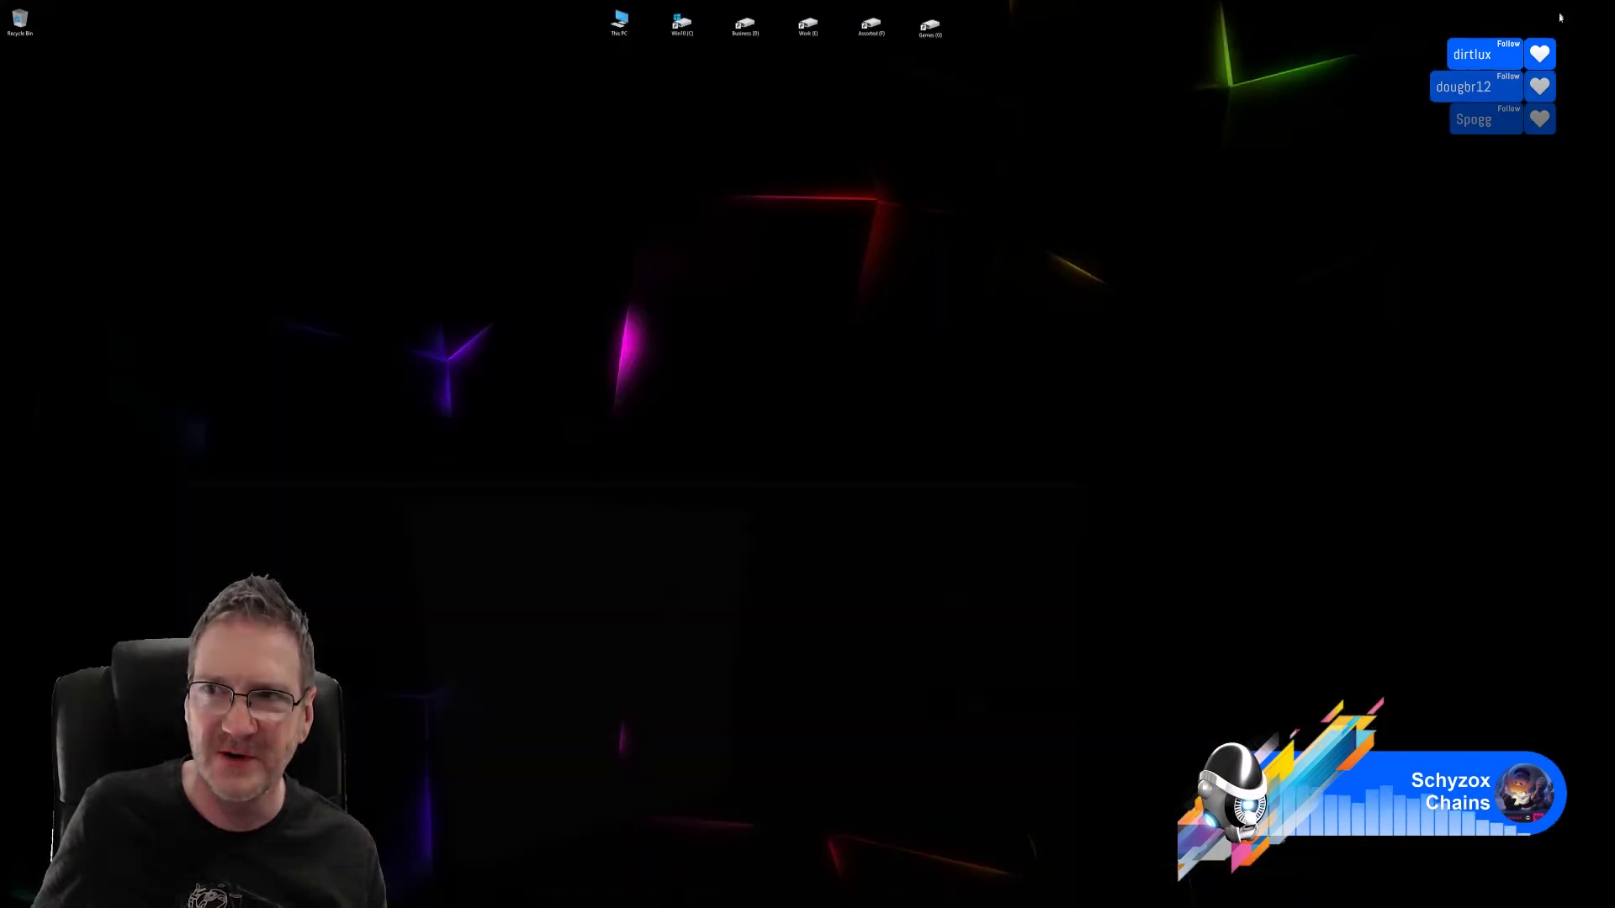
key(alt+Tab)
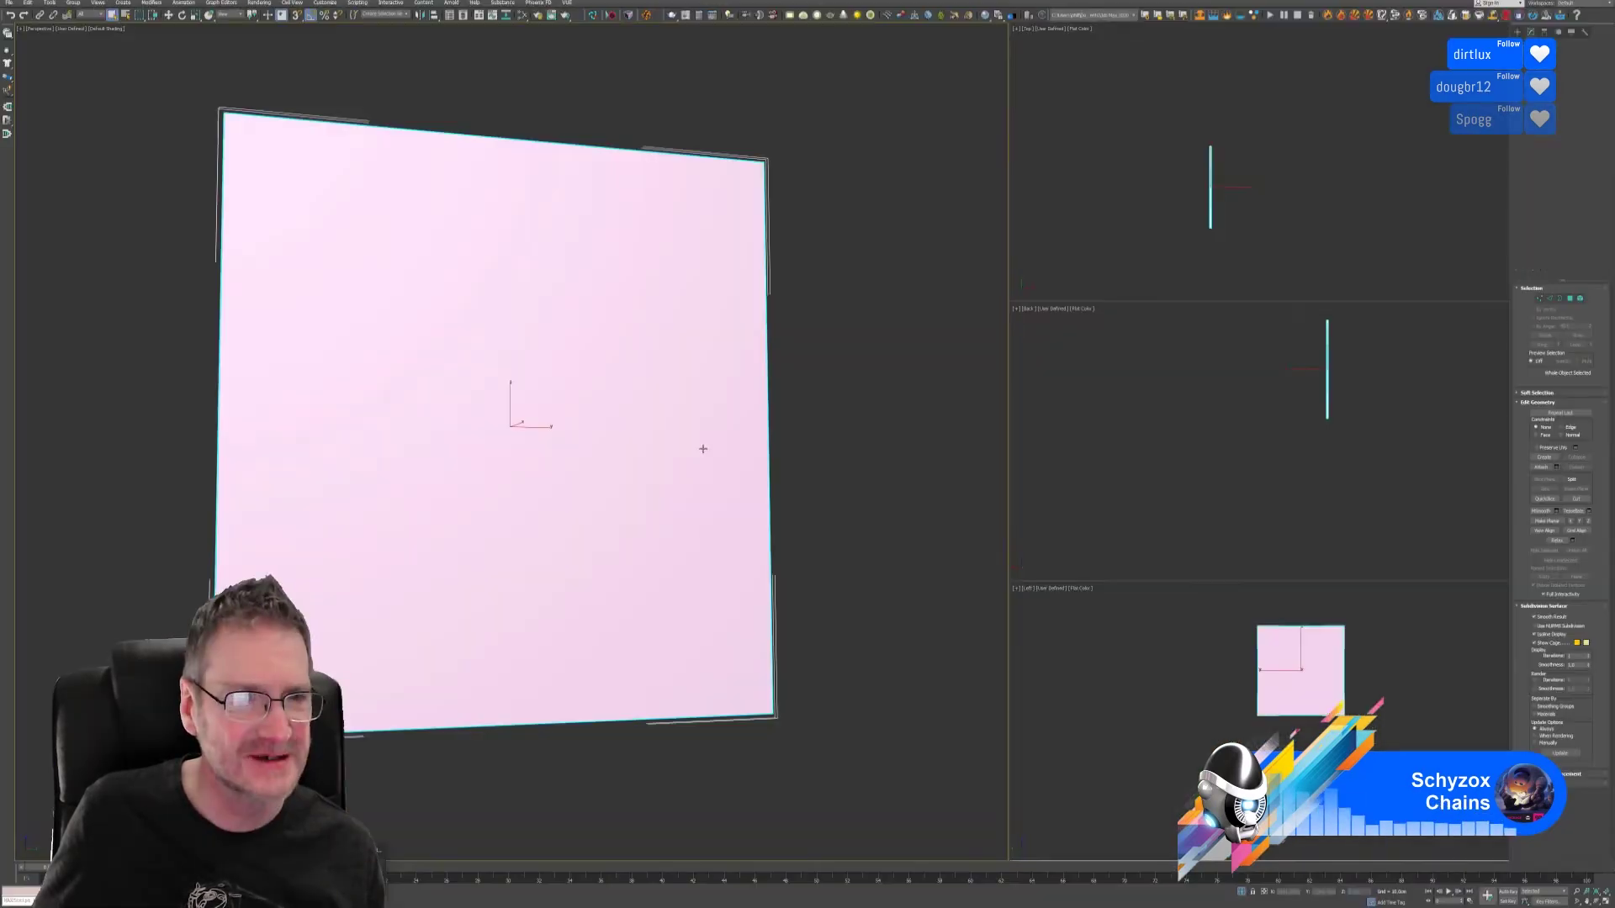
click(1569, 299)
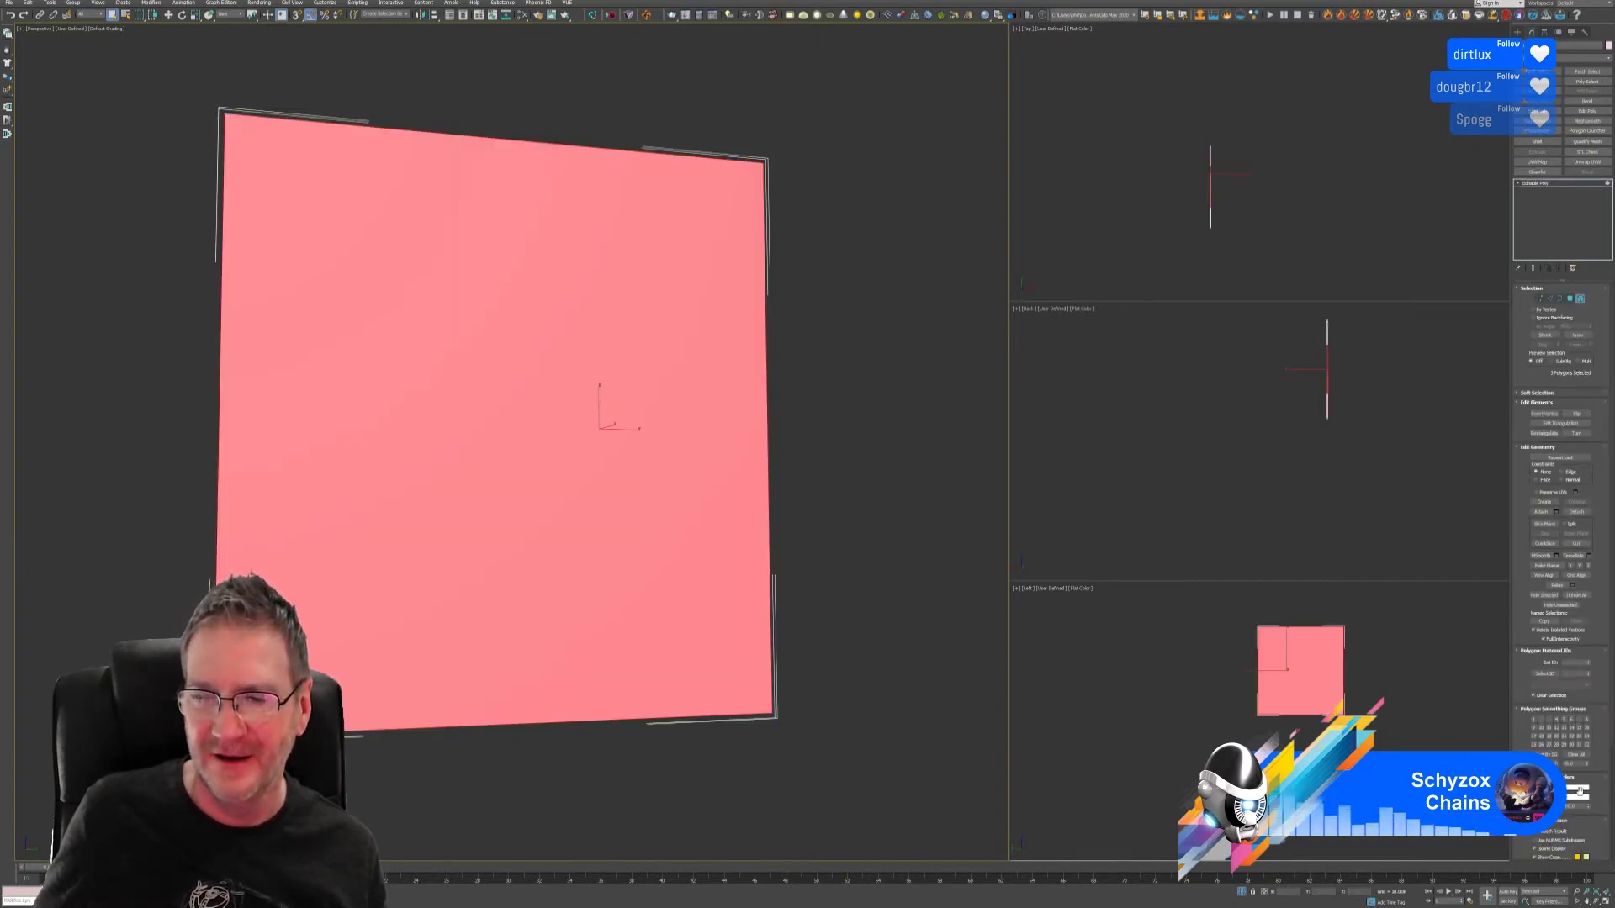
click(1577, 788)
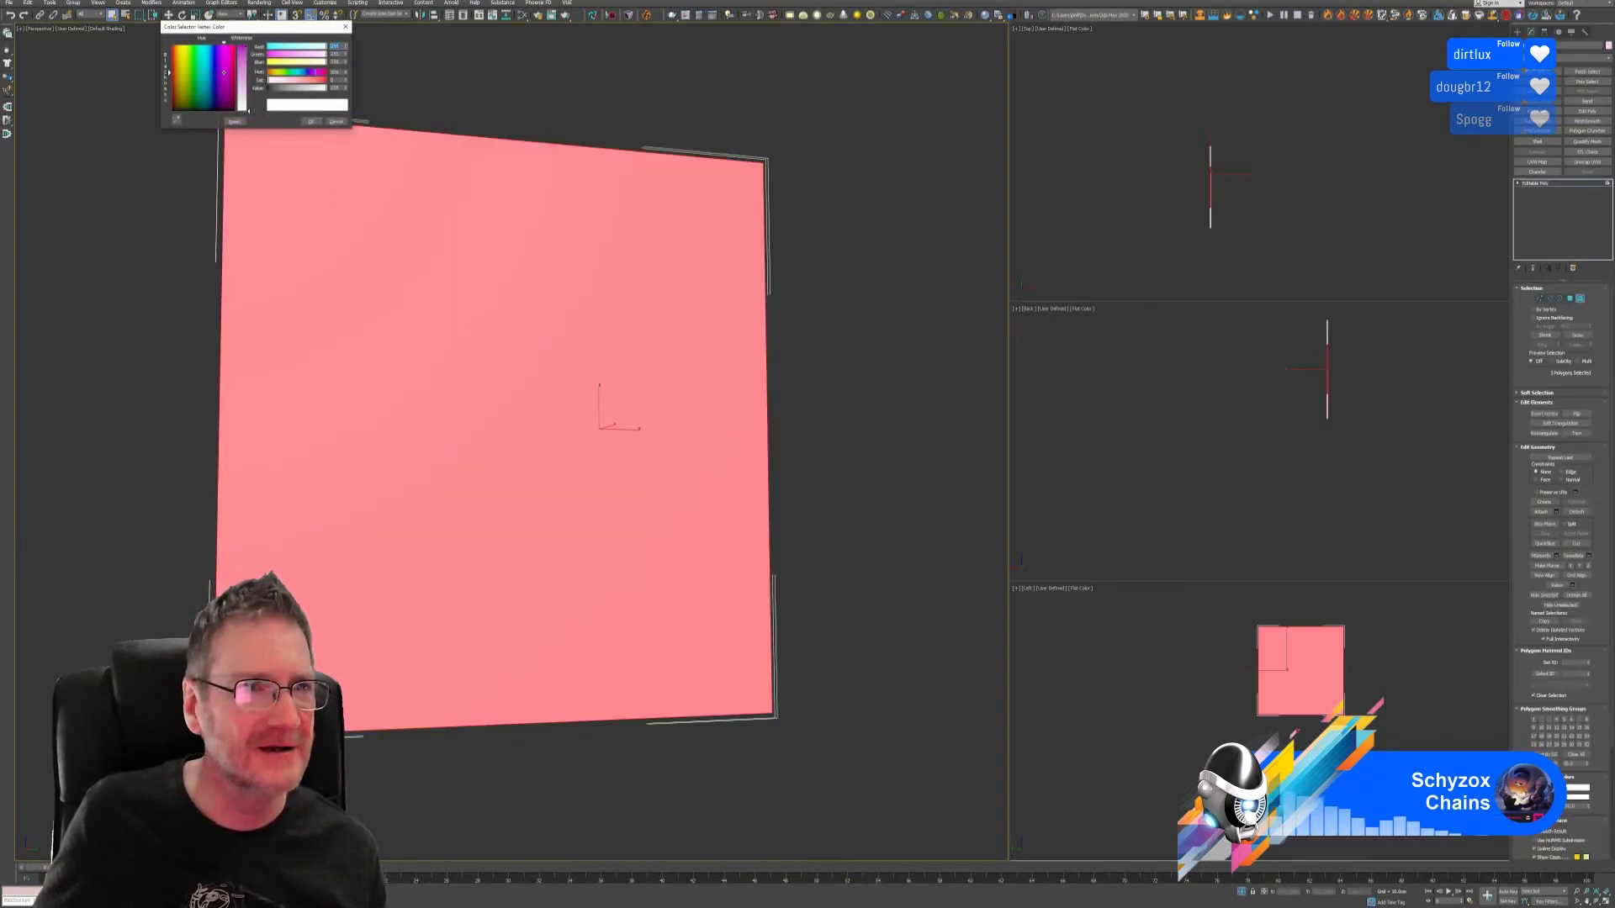
drag(237, 74, 242, 46)
click(311, 121)
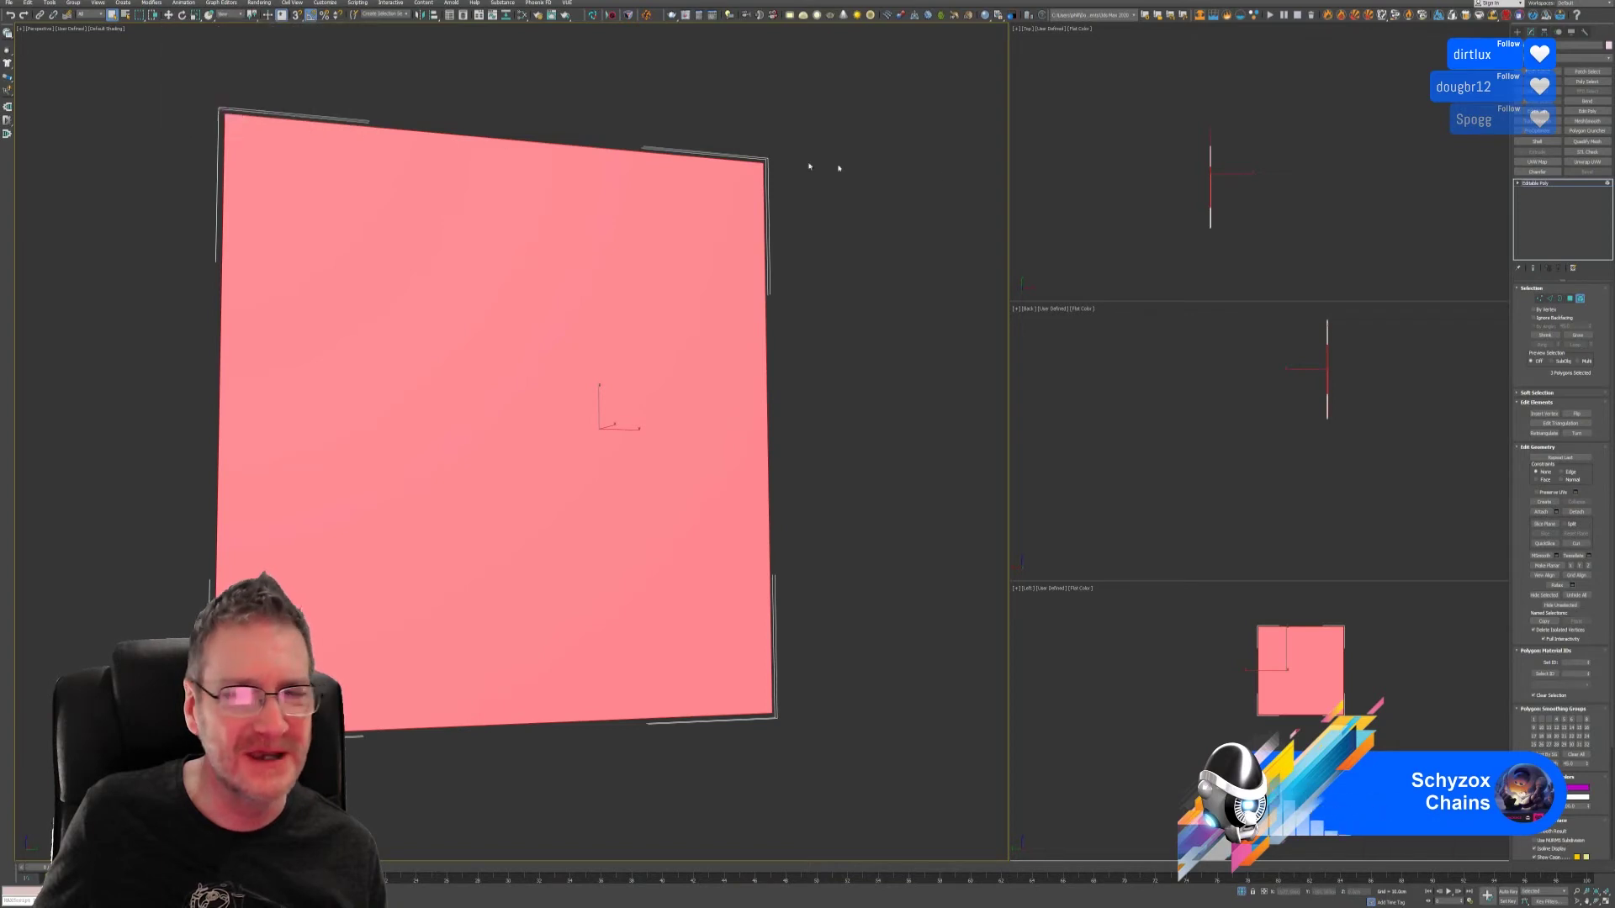
click(1579, 301)
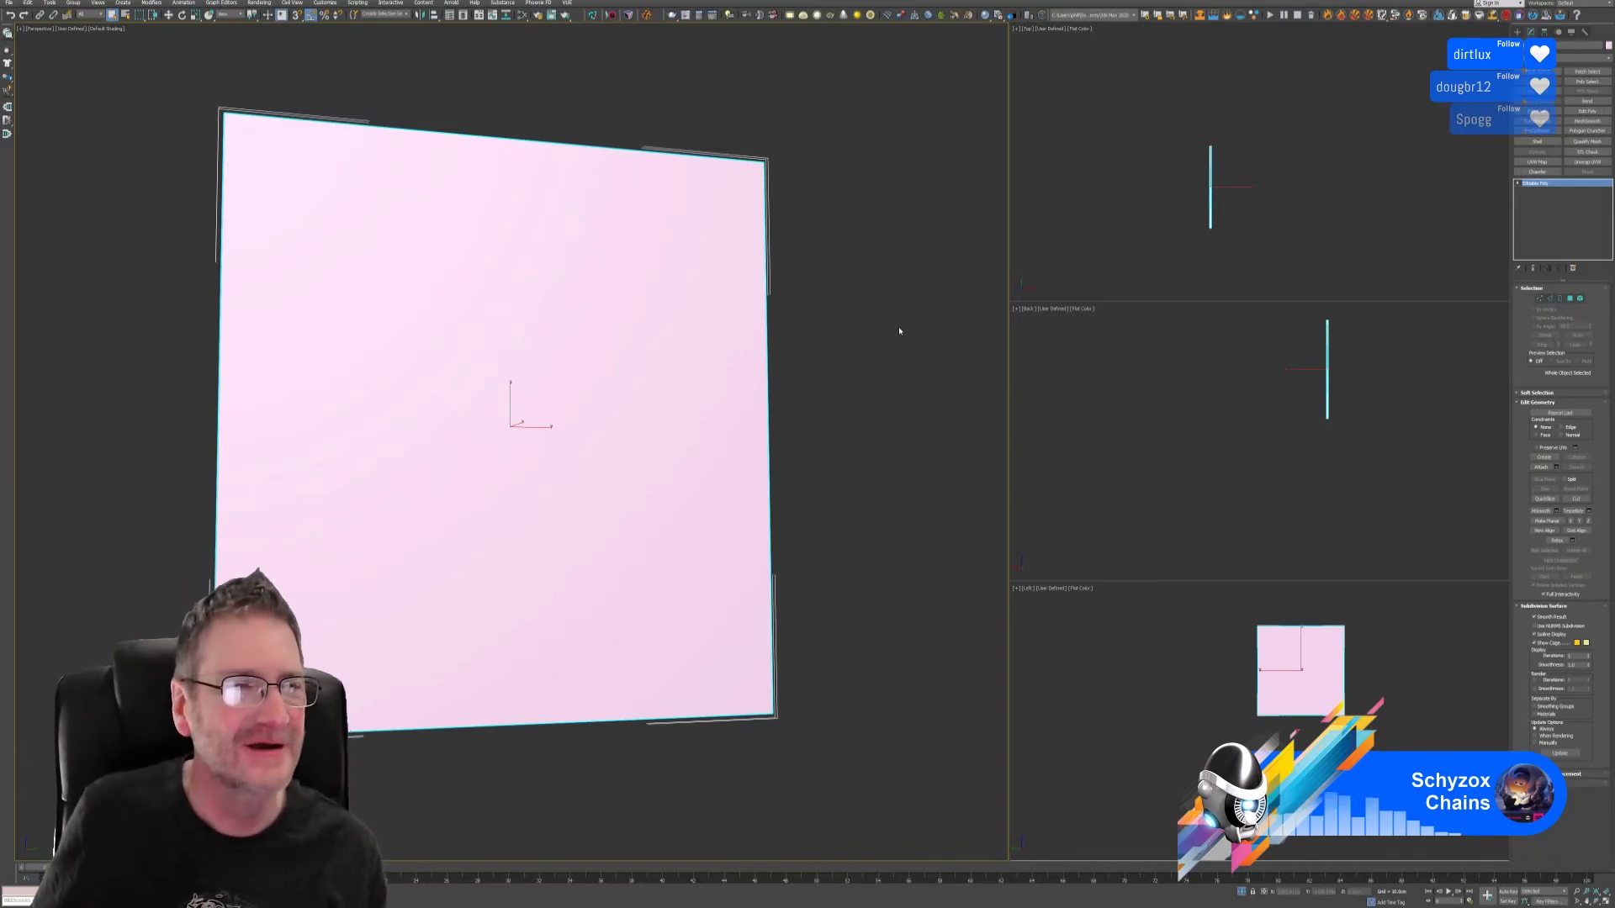
- Export the selected panel as FBX, overwriting the existing Bath_WindowTop.fbx in the Walls Floor folder
click(8, 4)
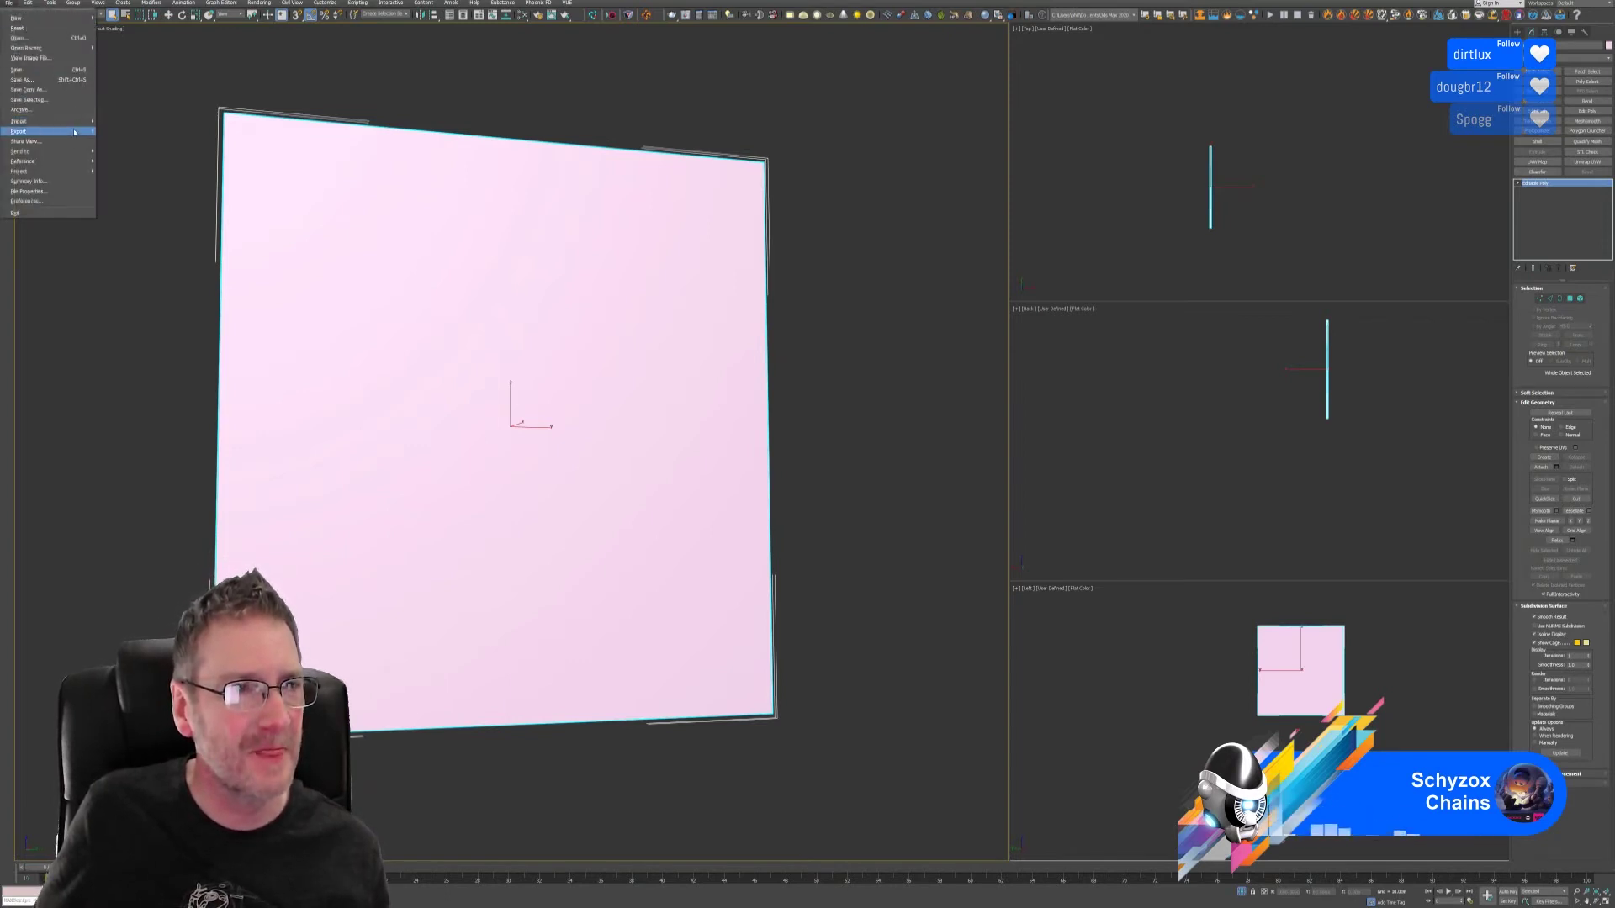
mouse_move(51, 131)
click(121, 133)
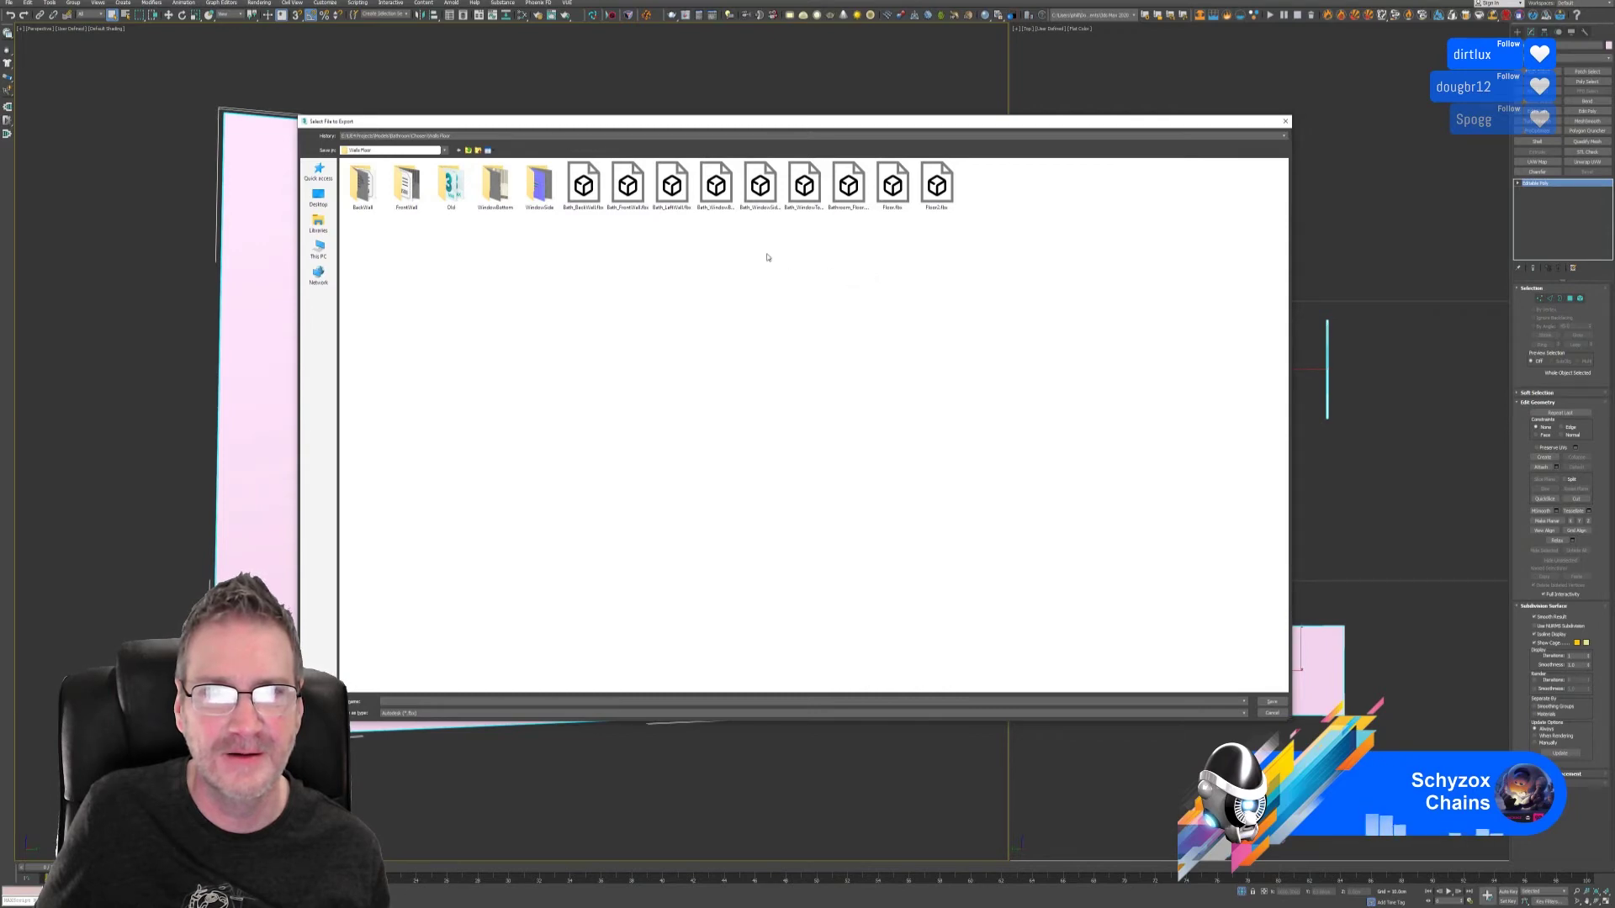
click(798, 198)
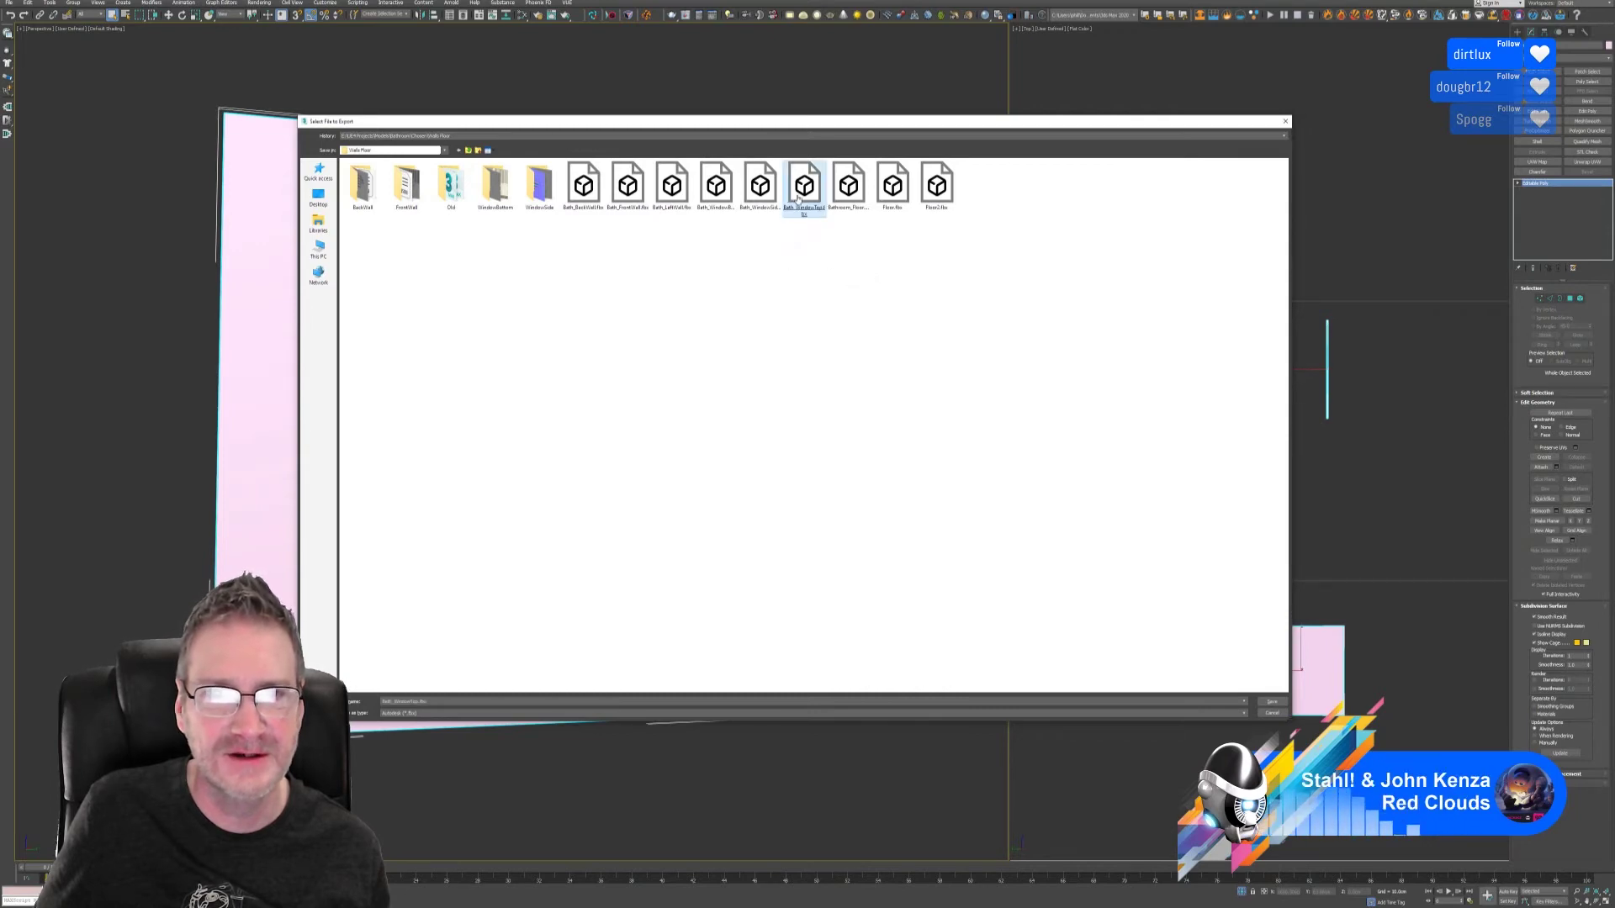
key(Return)
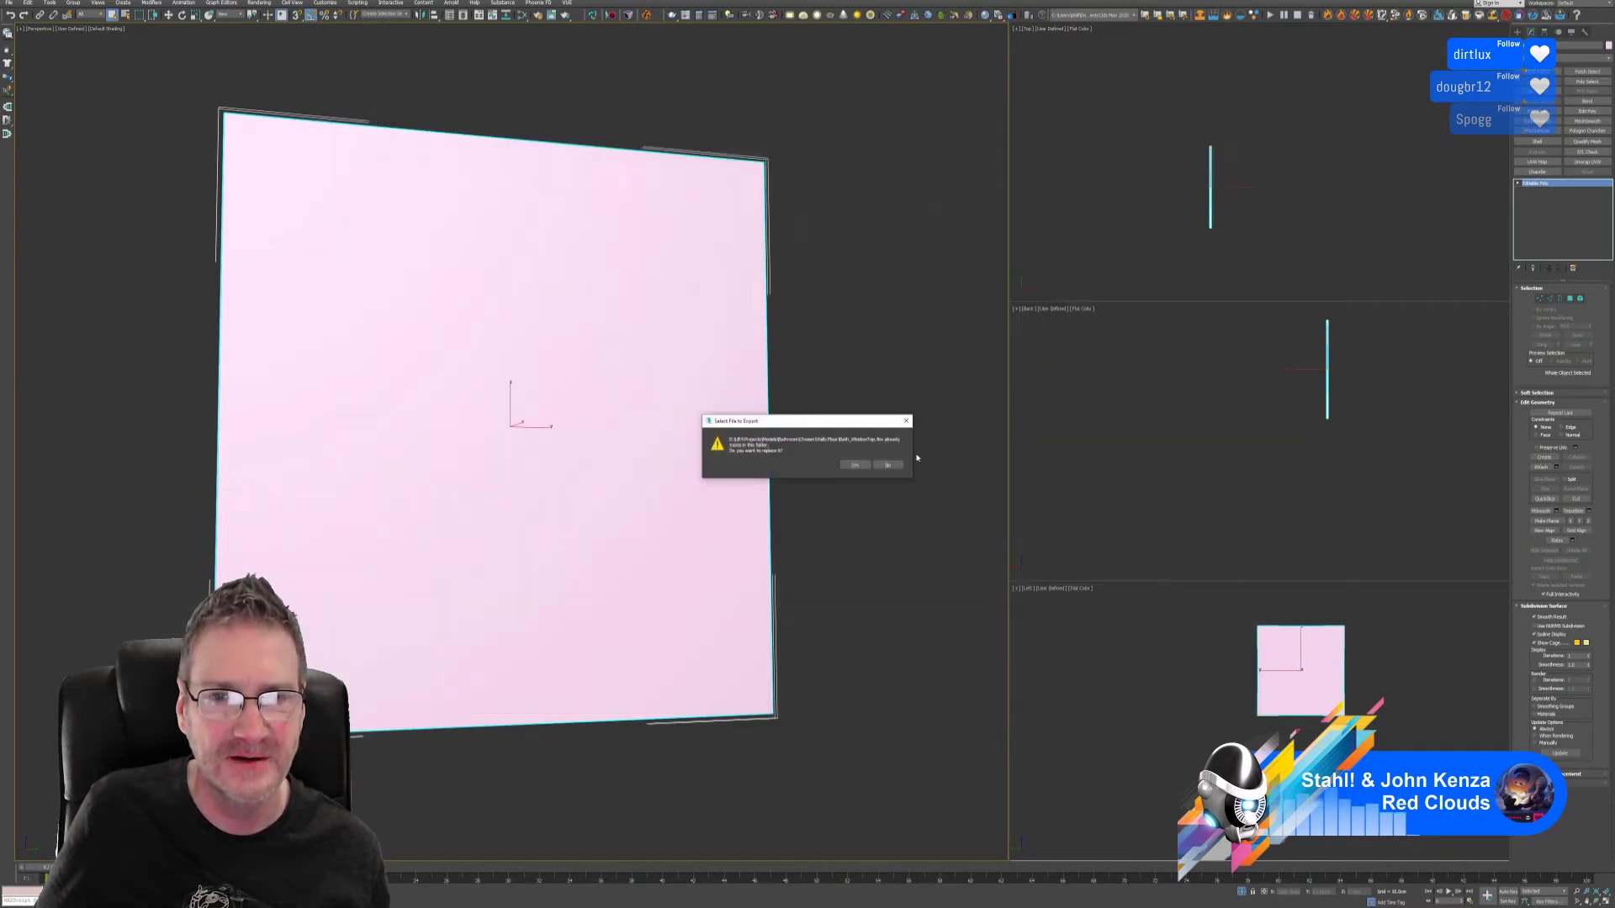
click(854, 463)
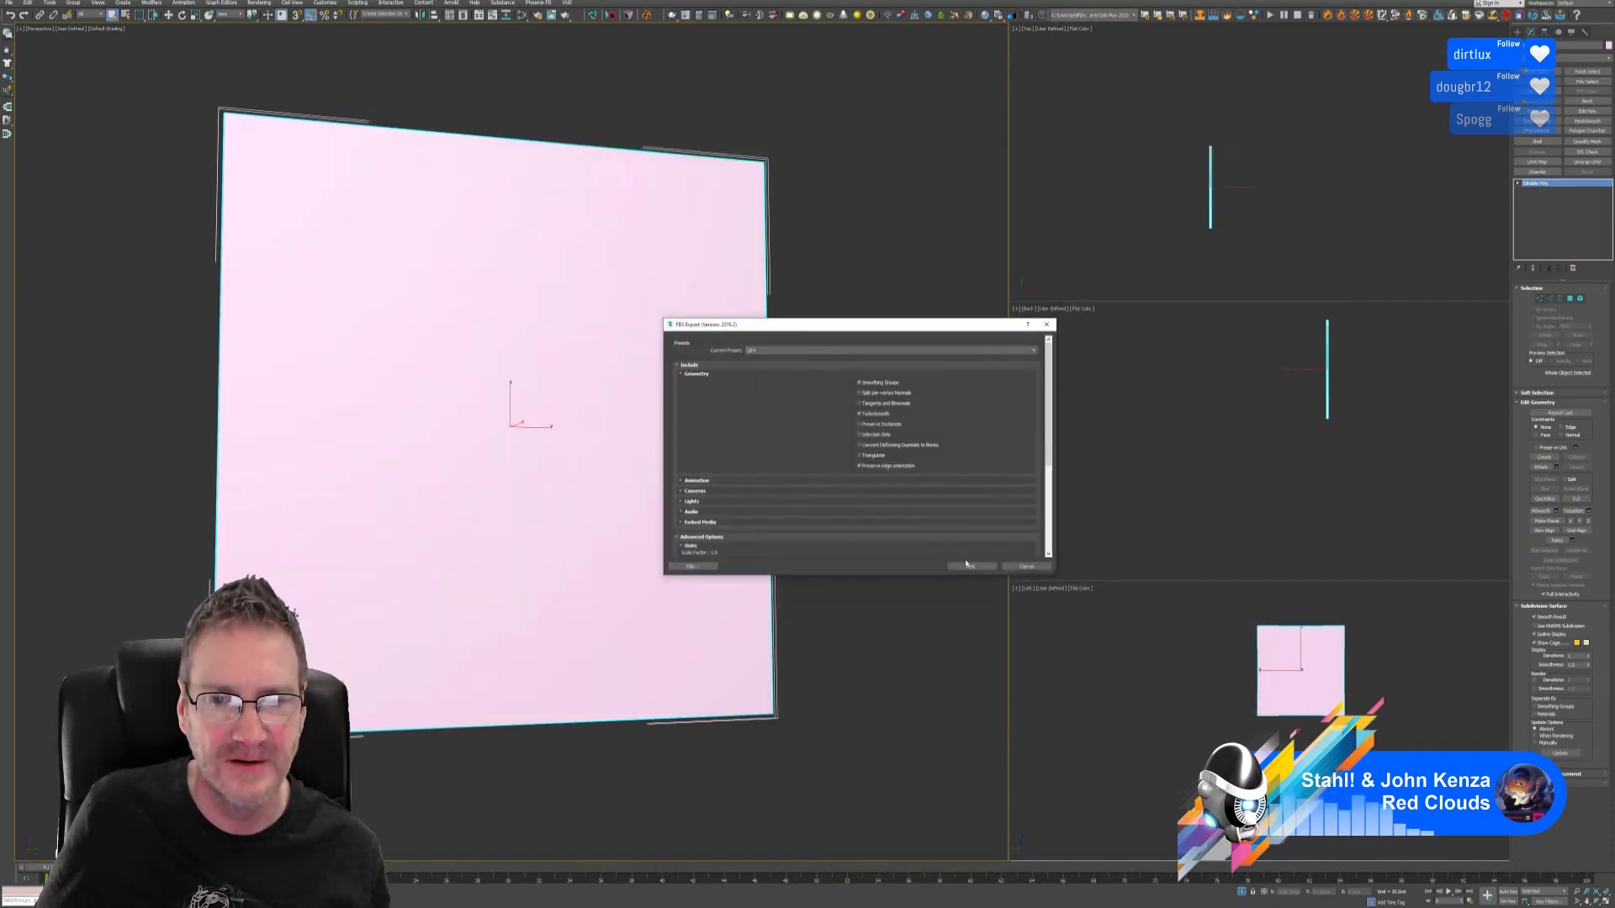
click(959, 568)
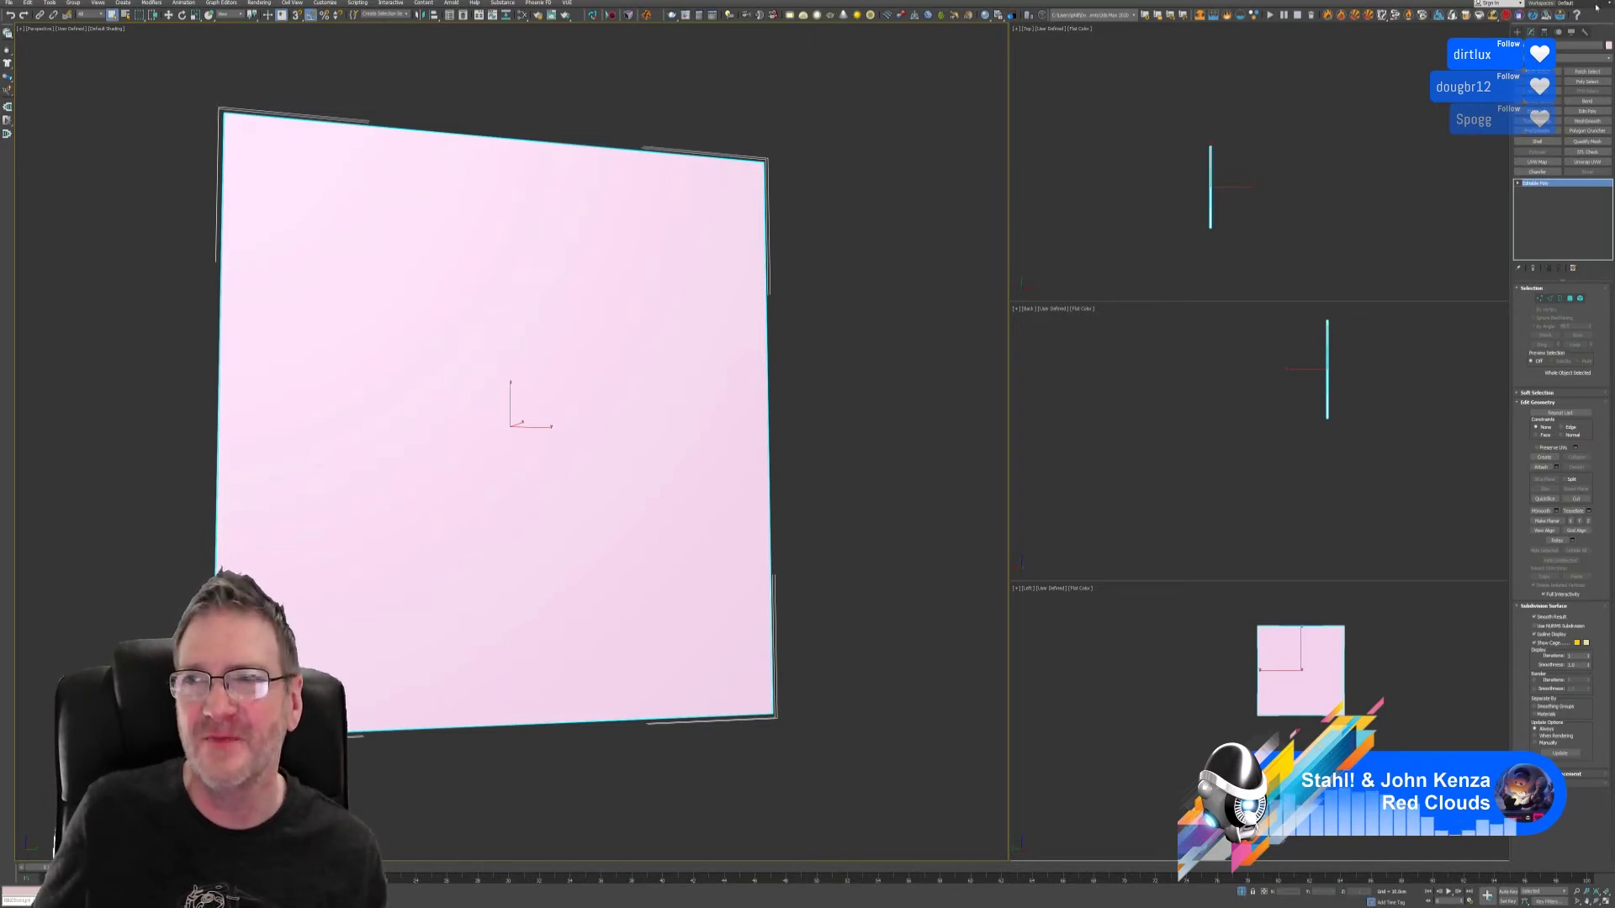
- Switch to Substance Painter and reload the project's mesh from Bath_WindowTop.fbx through the project configuration
key(super+d)
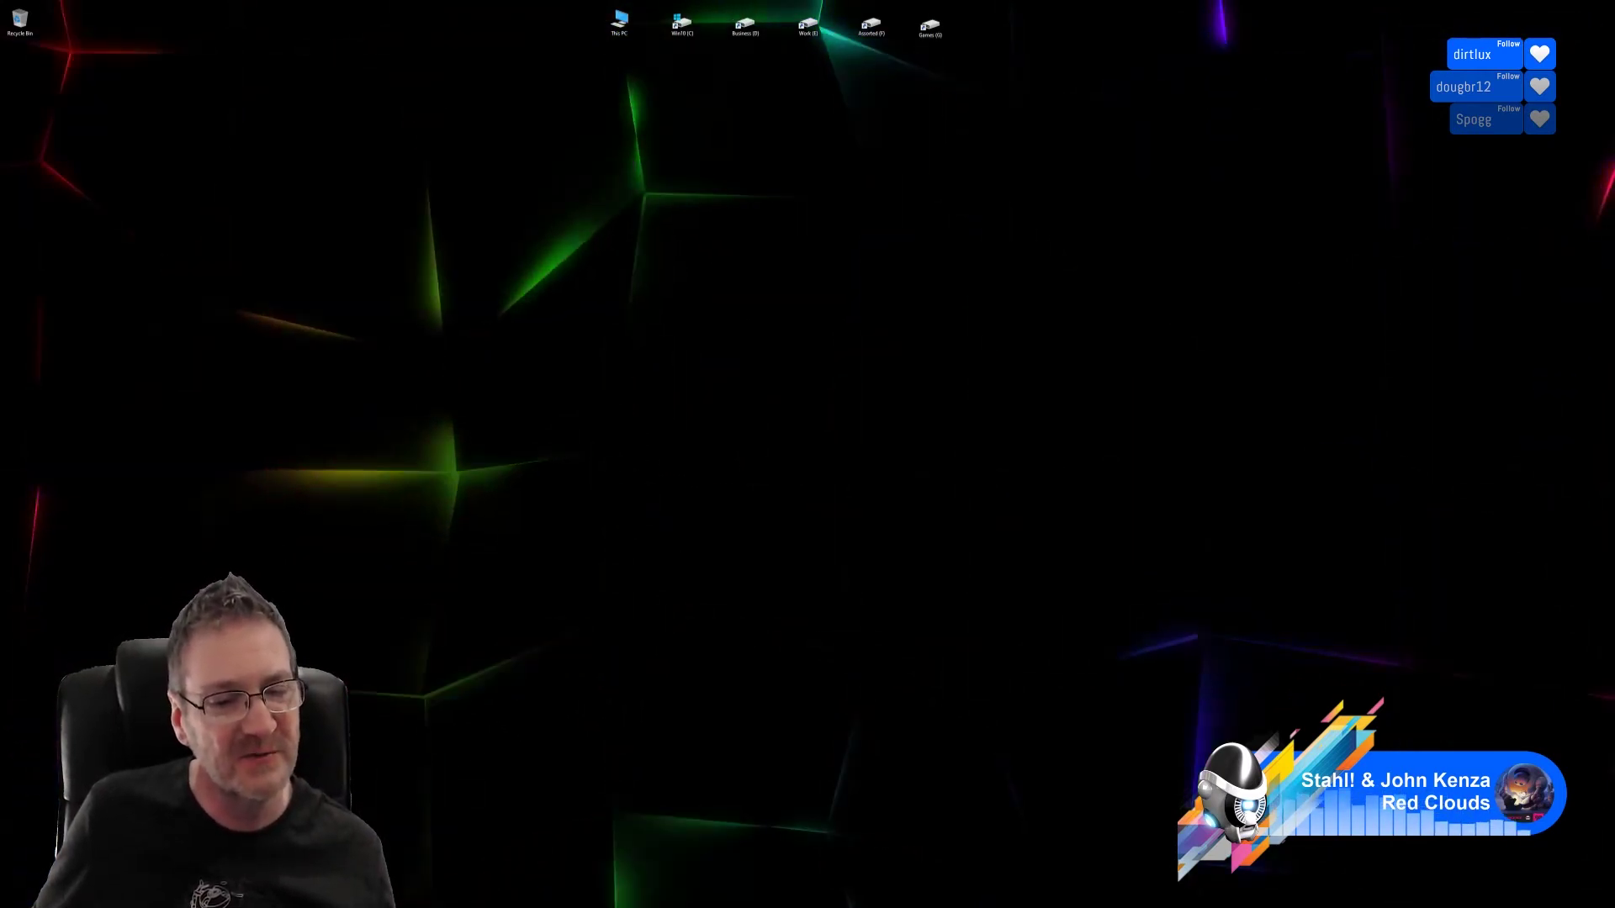
key(alt+Tab)
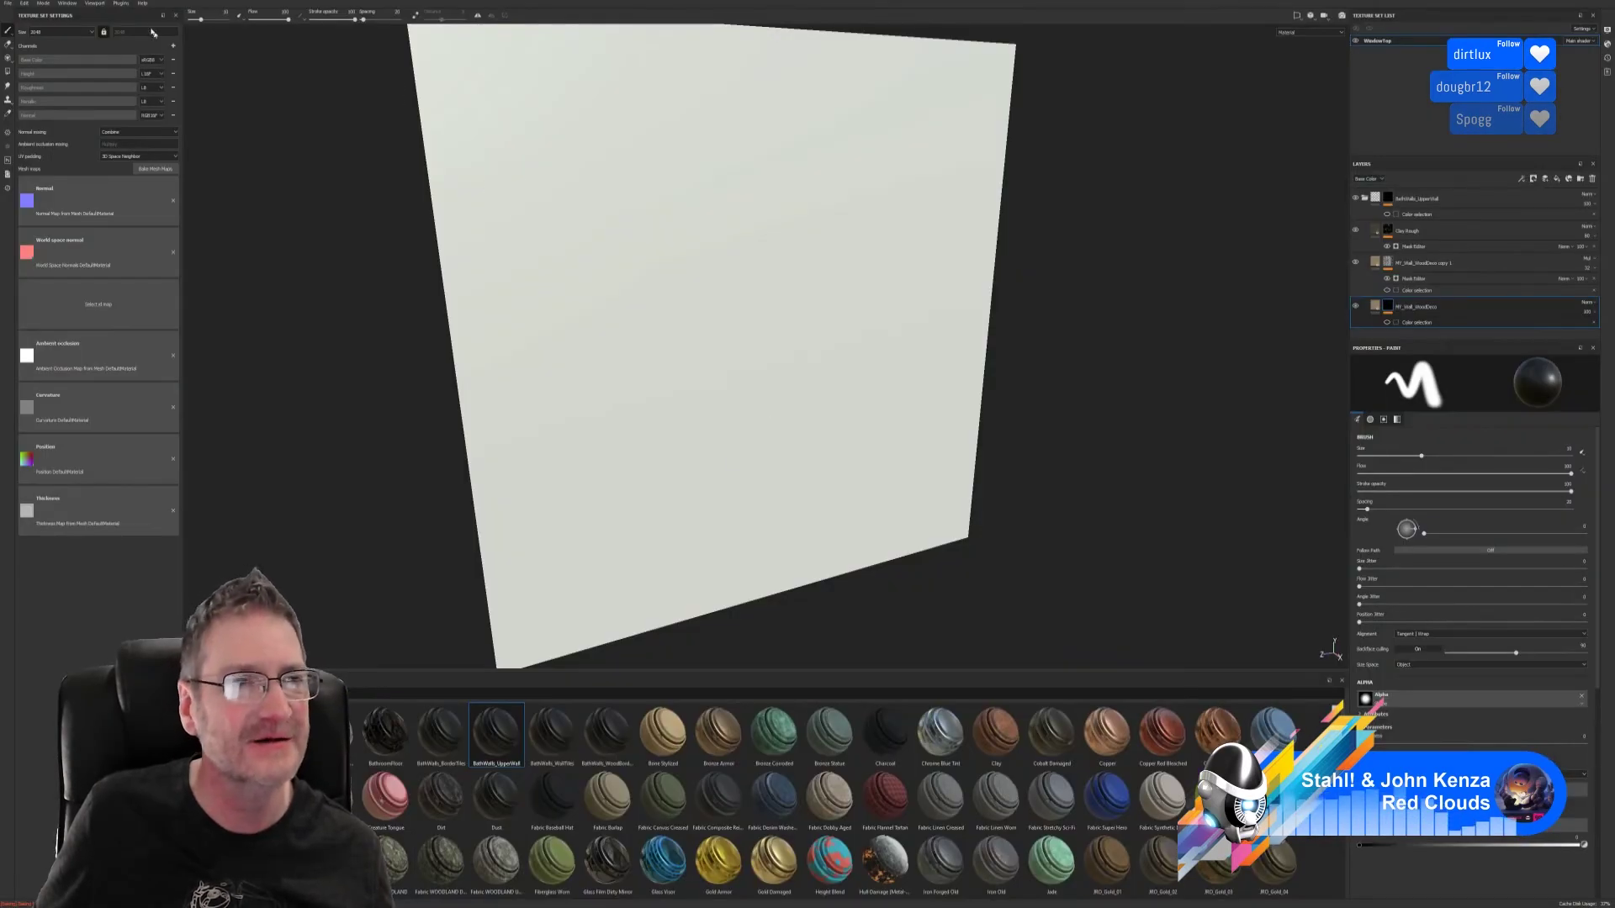
click(24, 3)
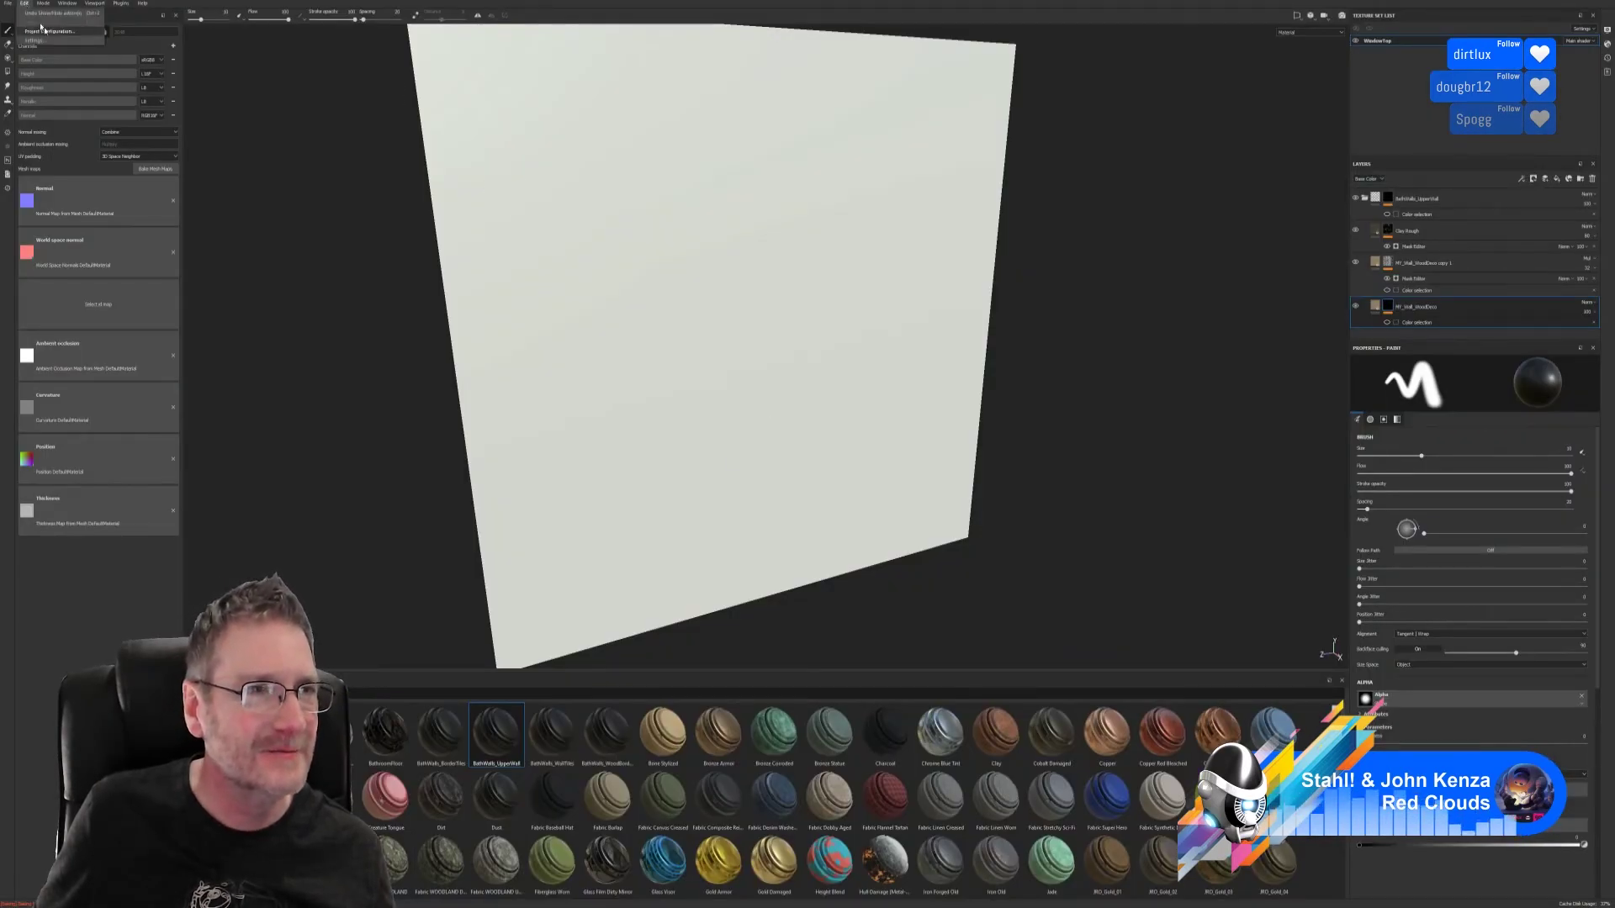
click(50, 31)
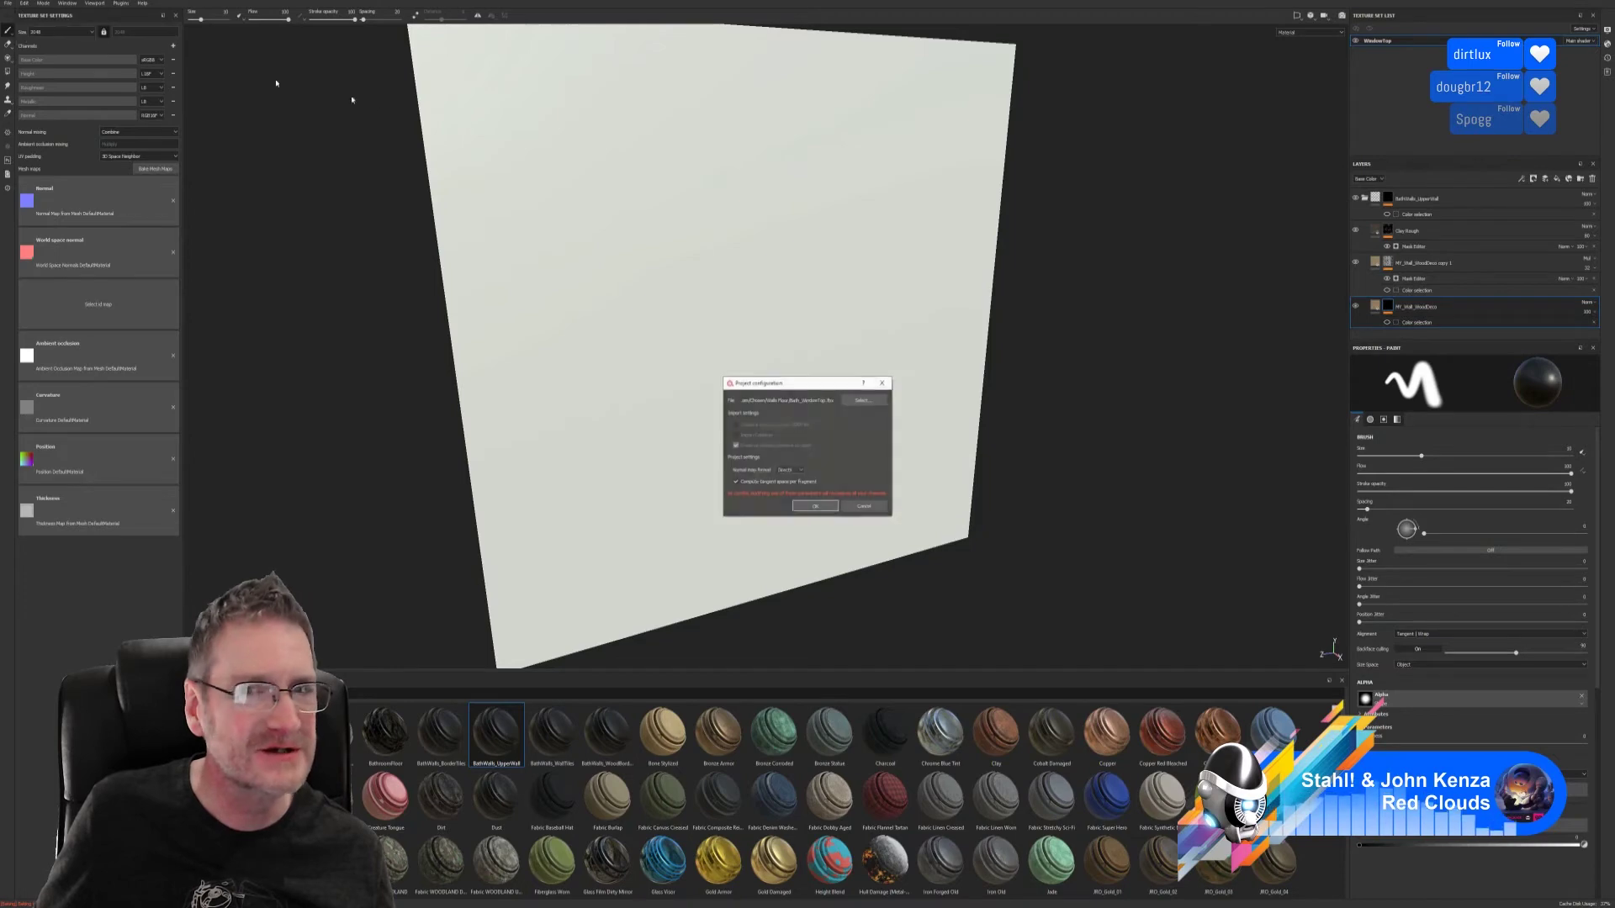
click(862, 400)
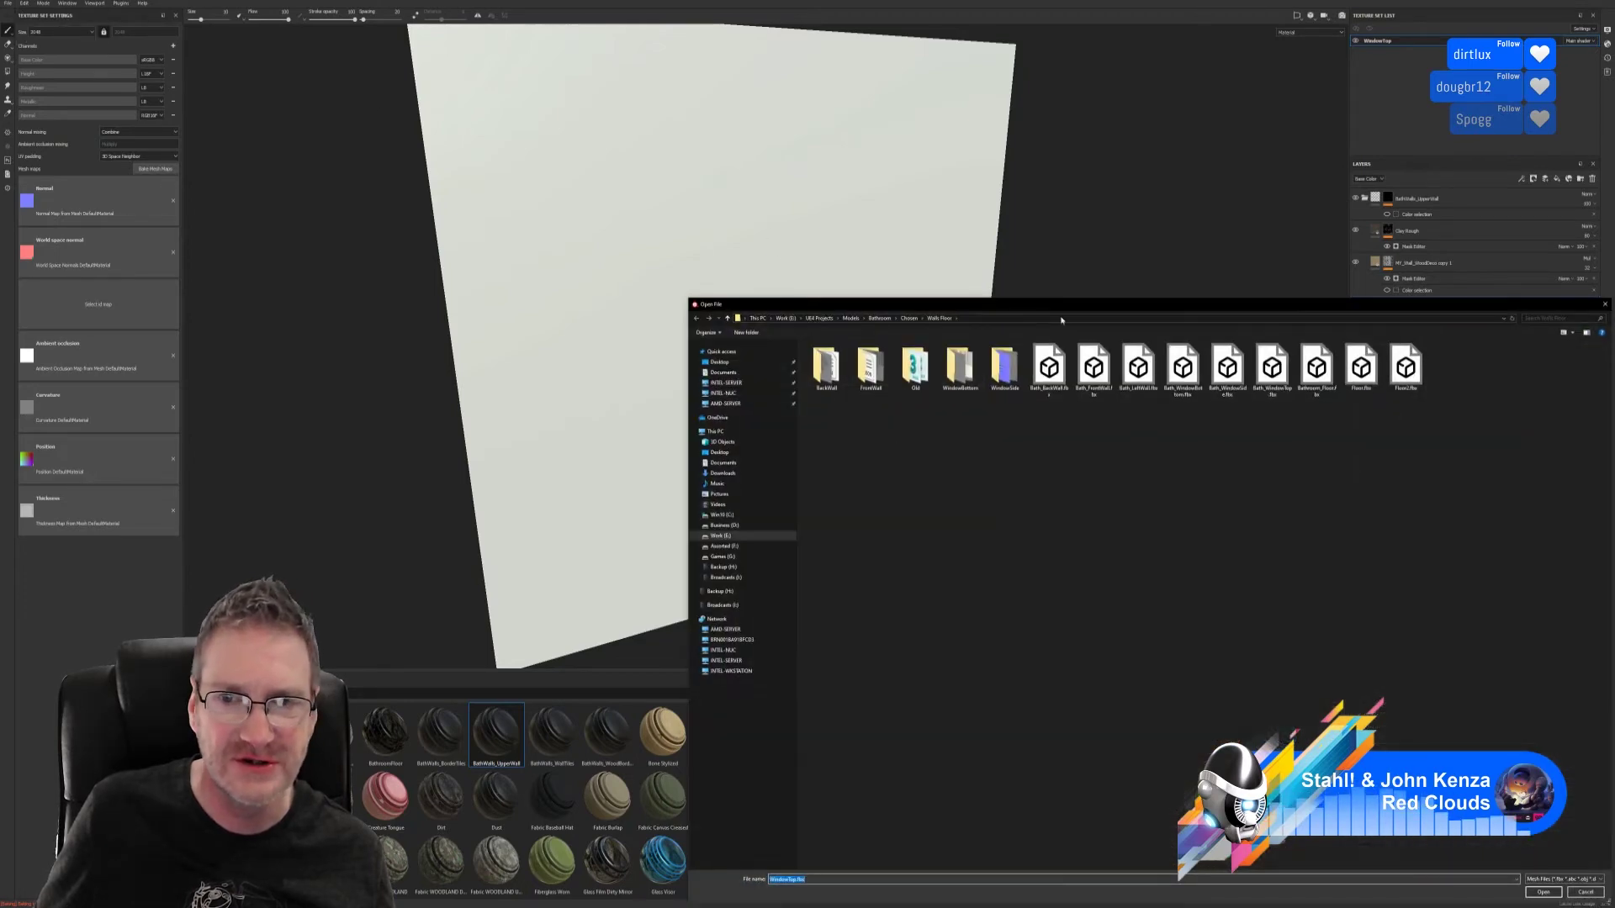
drag(1047, 300, 788, 221)
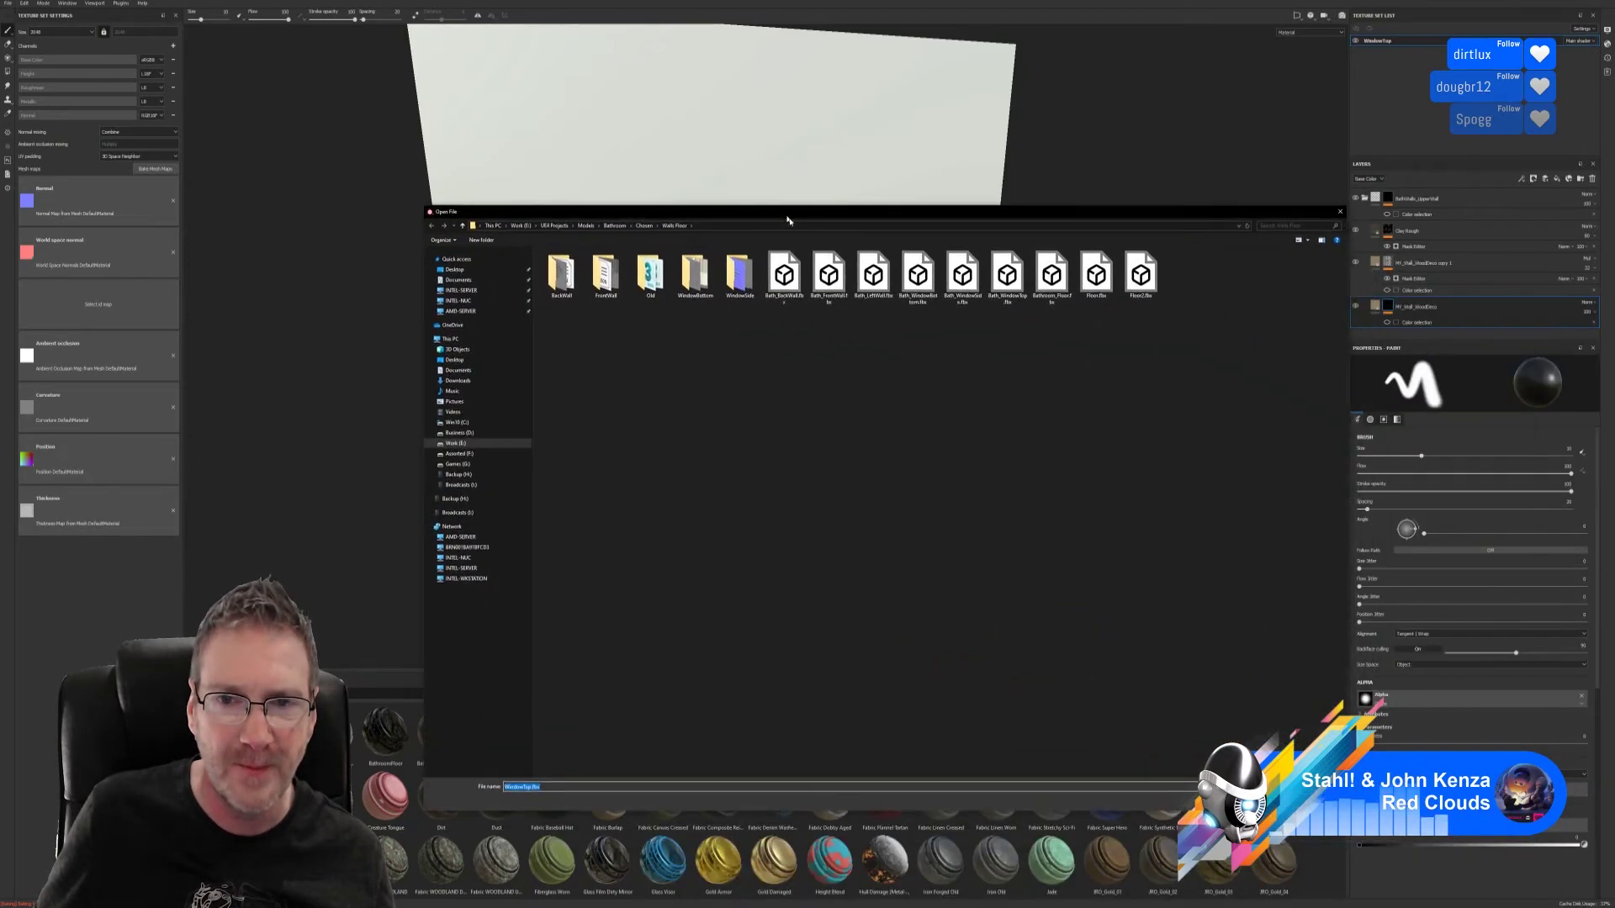
click(925, 336)
double_click(1006, 278)
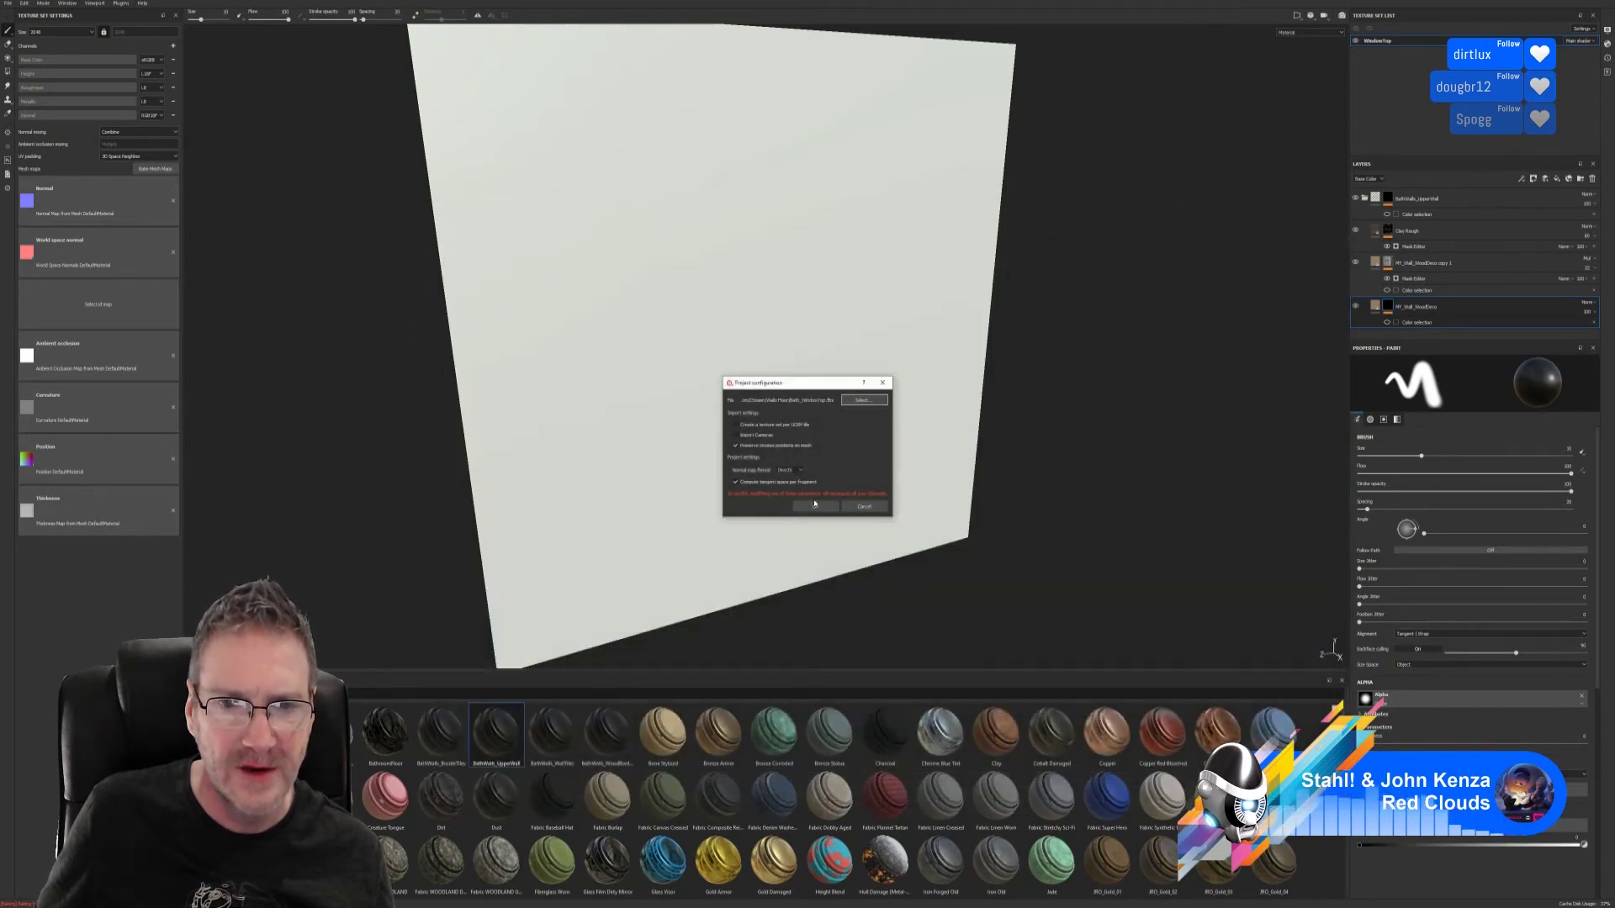
click(814, 505)
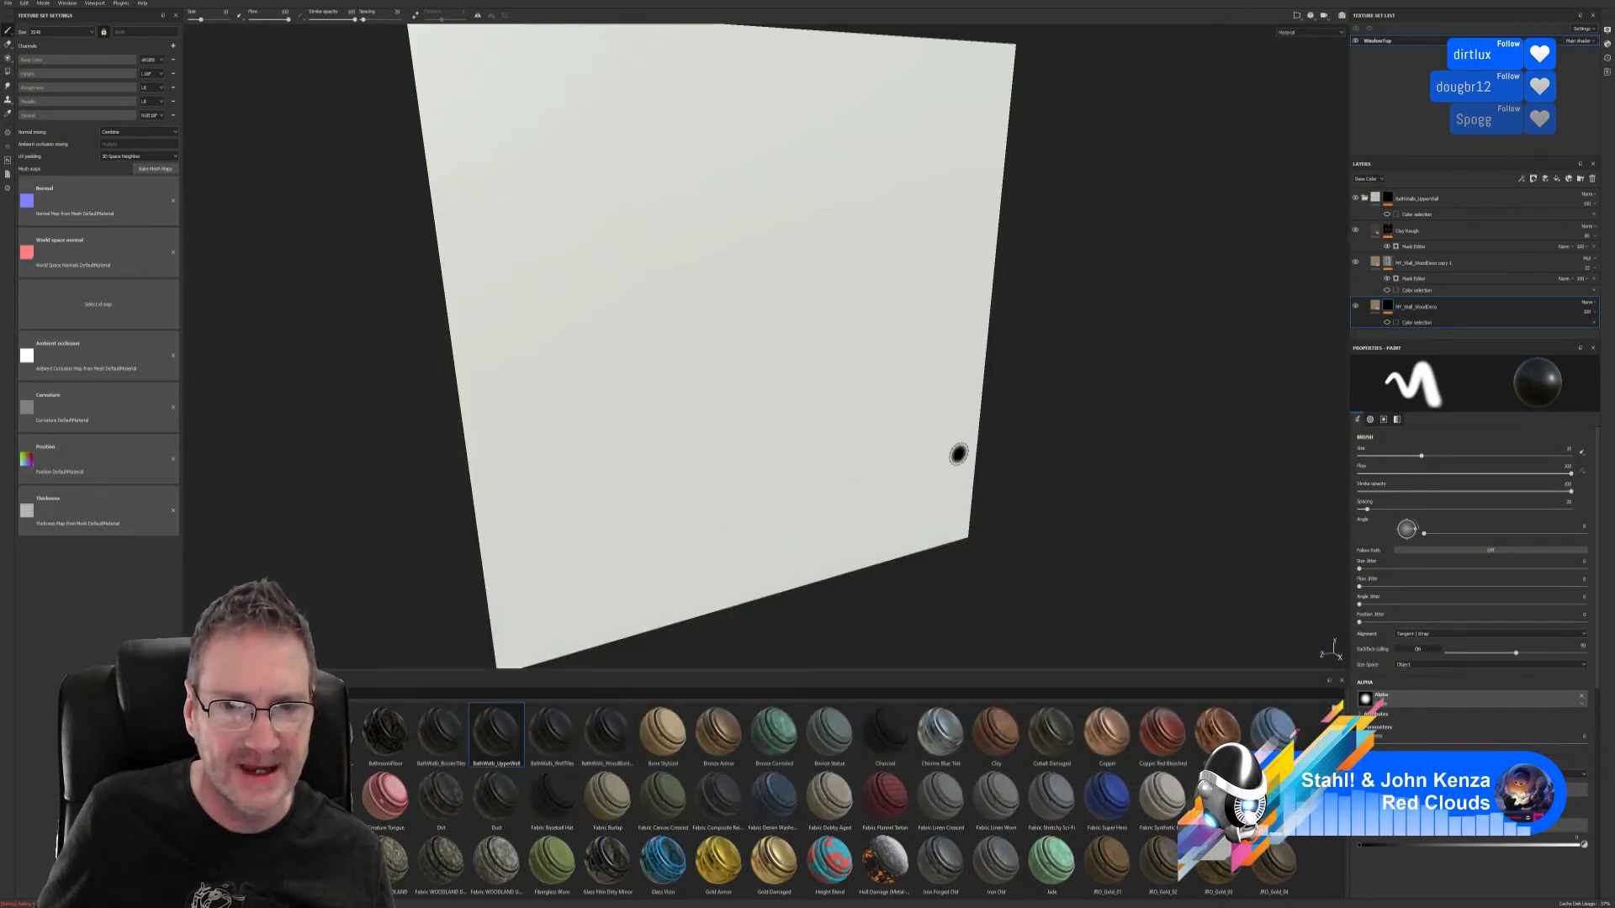
- Bake the WindowTop mesh maps, including the ID map, with an output size of 2048
click(155, 169)
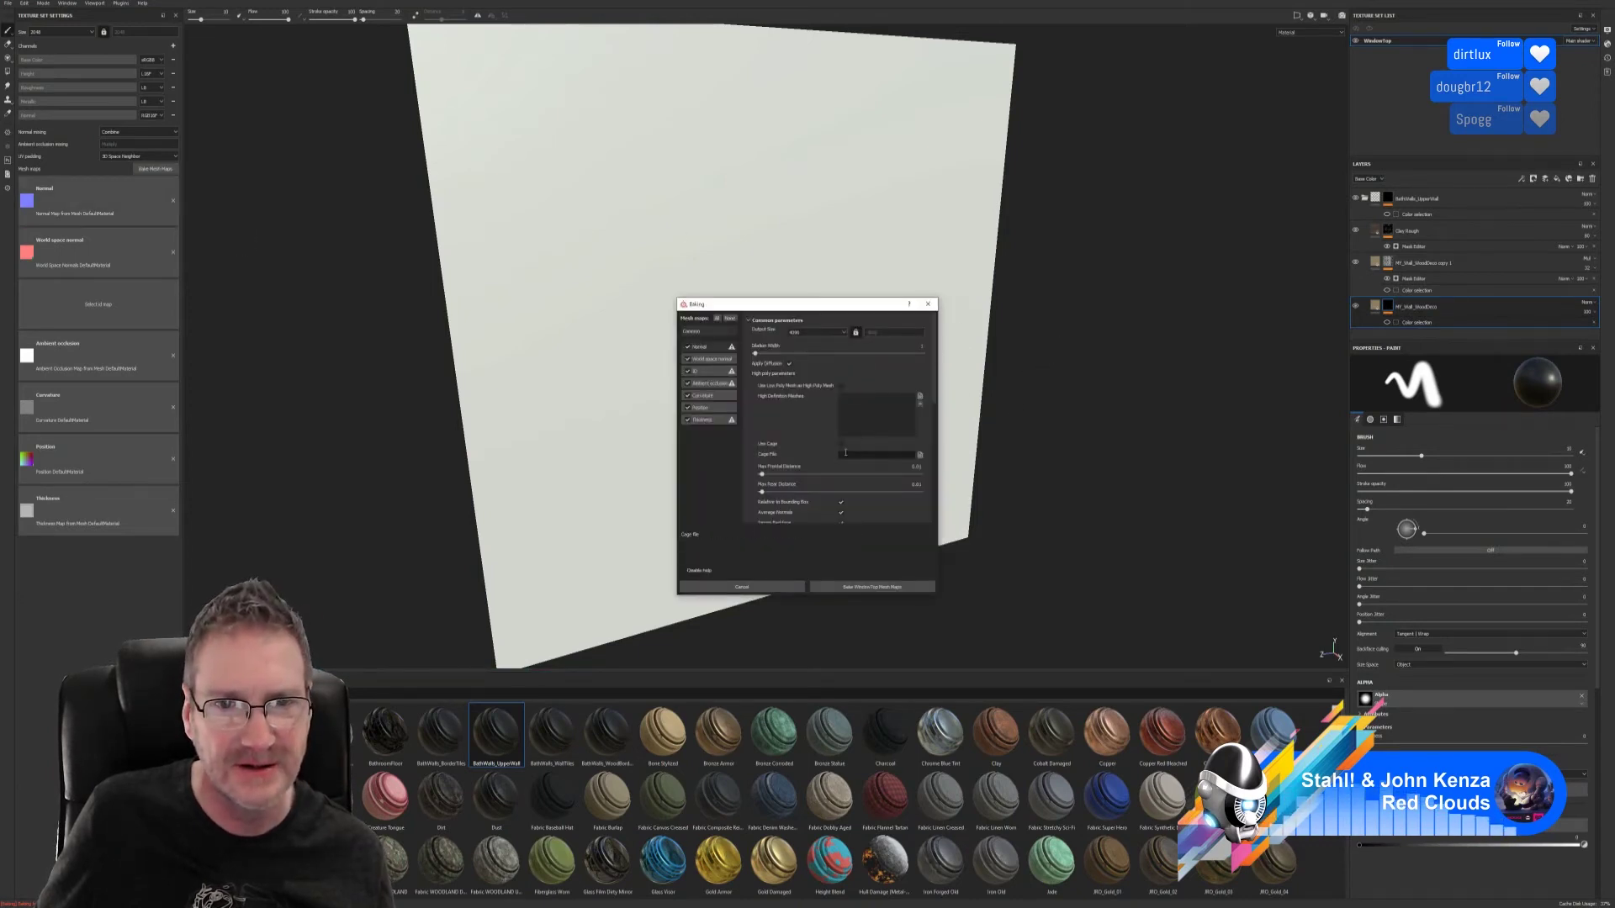
click(843, 333)
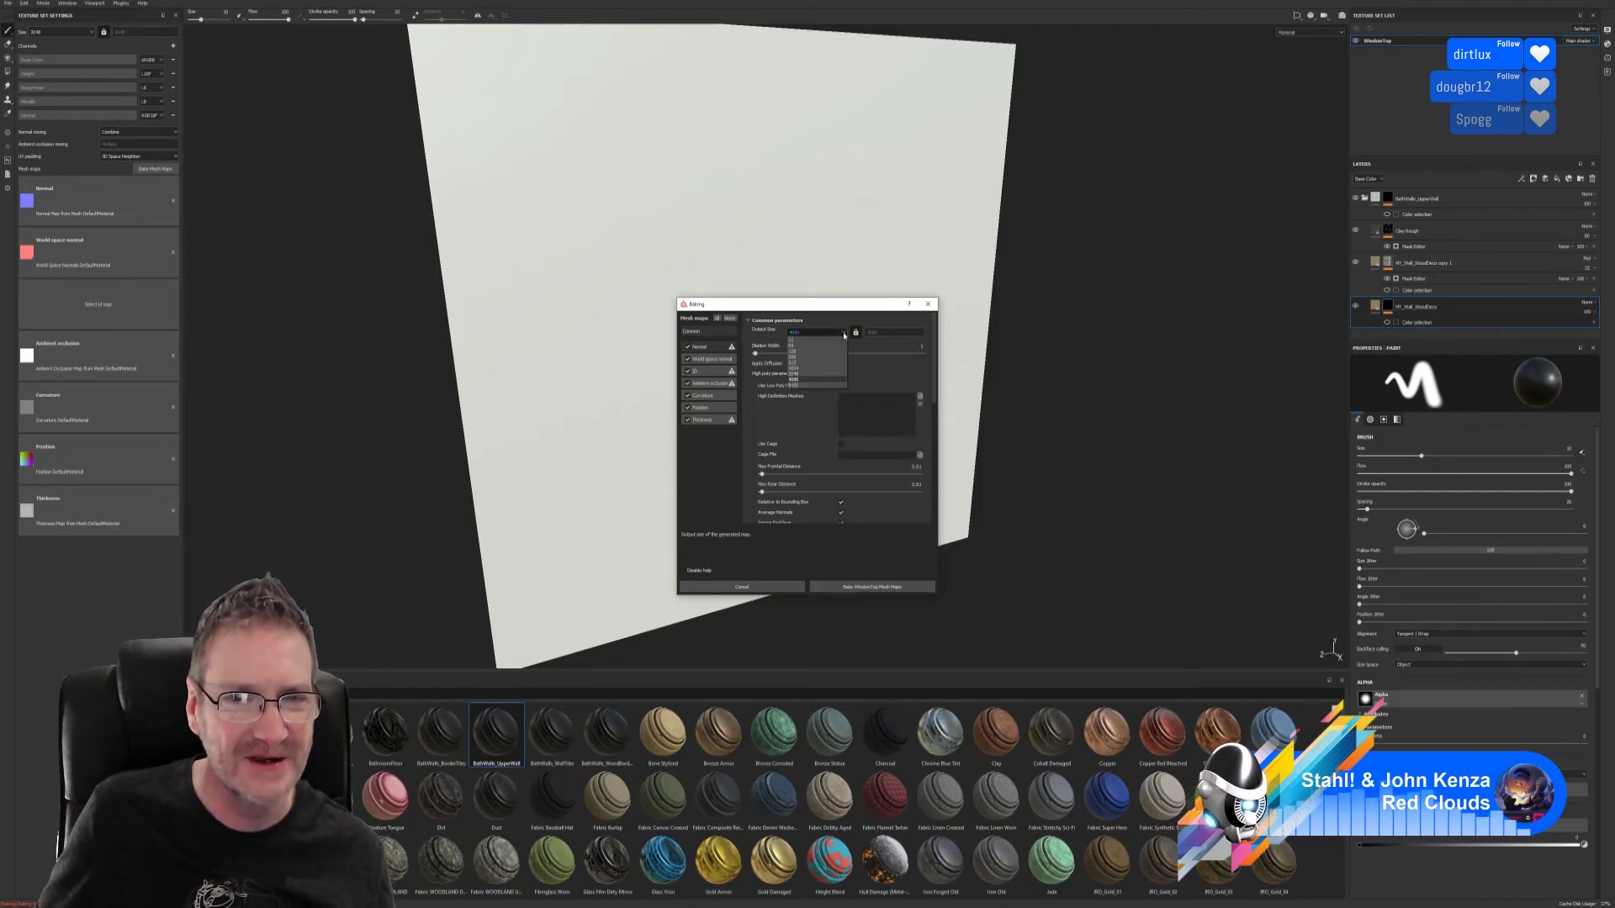
click(804, 374)
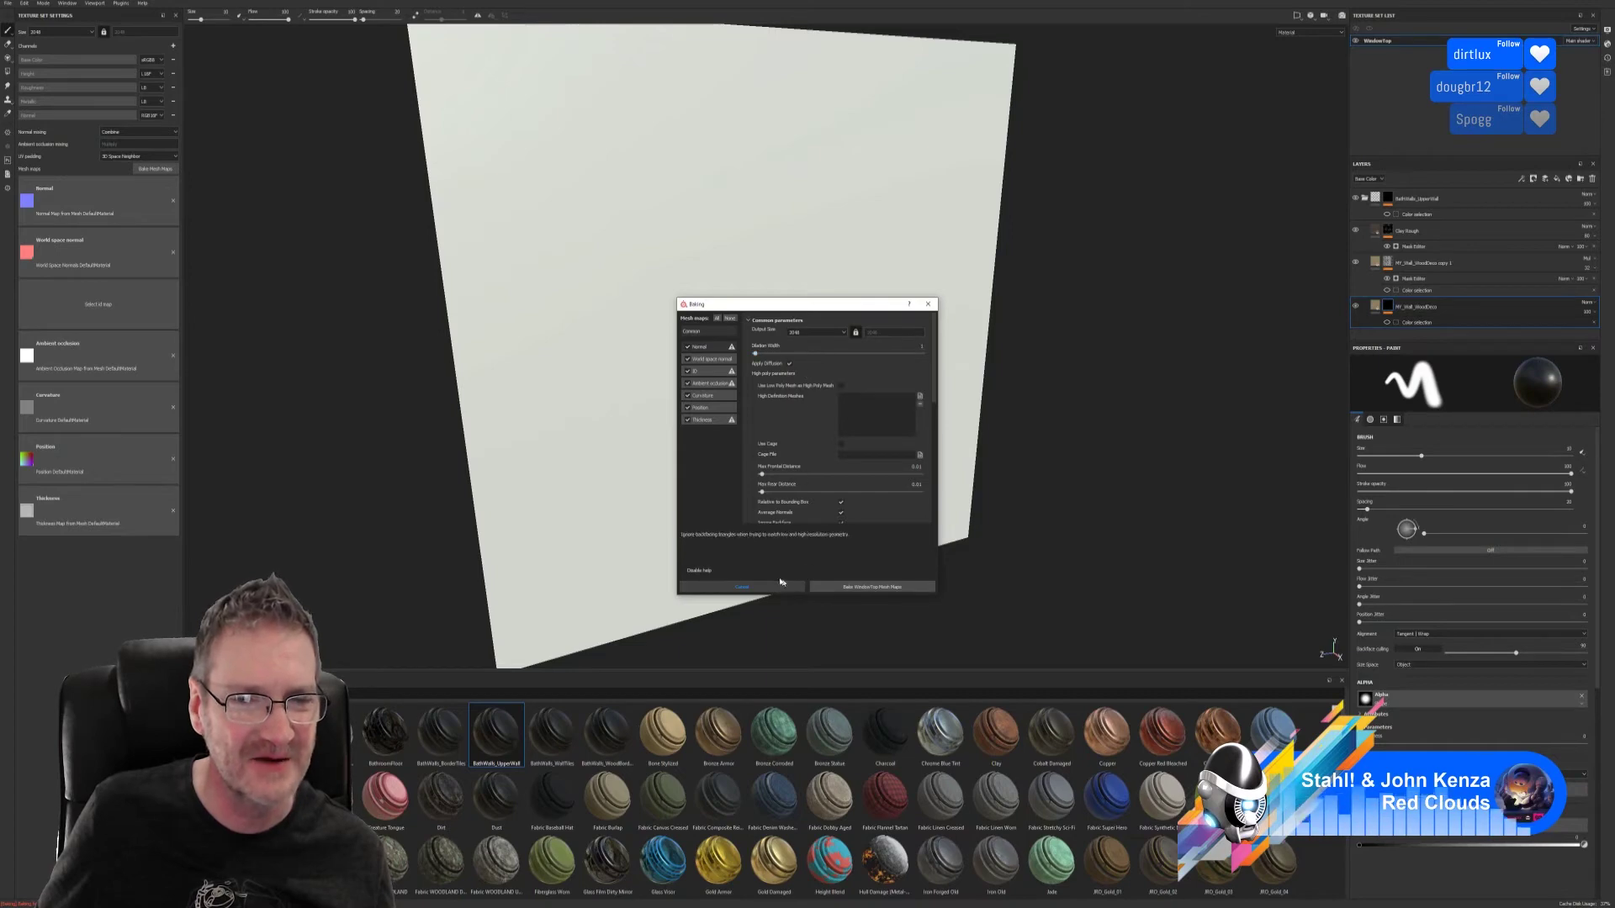
click(870, 588)
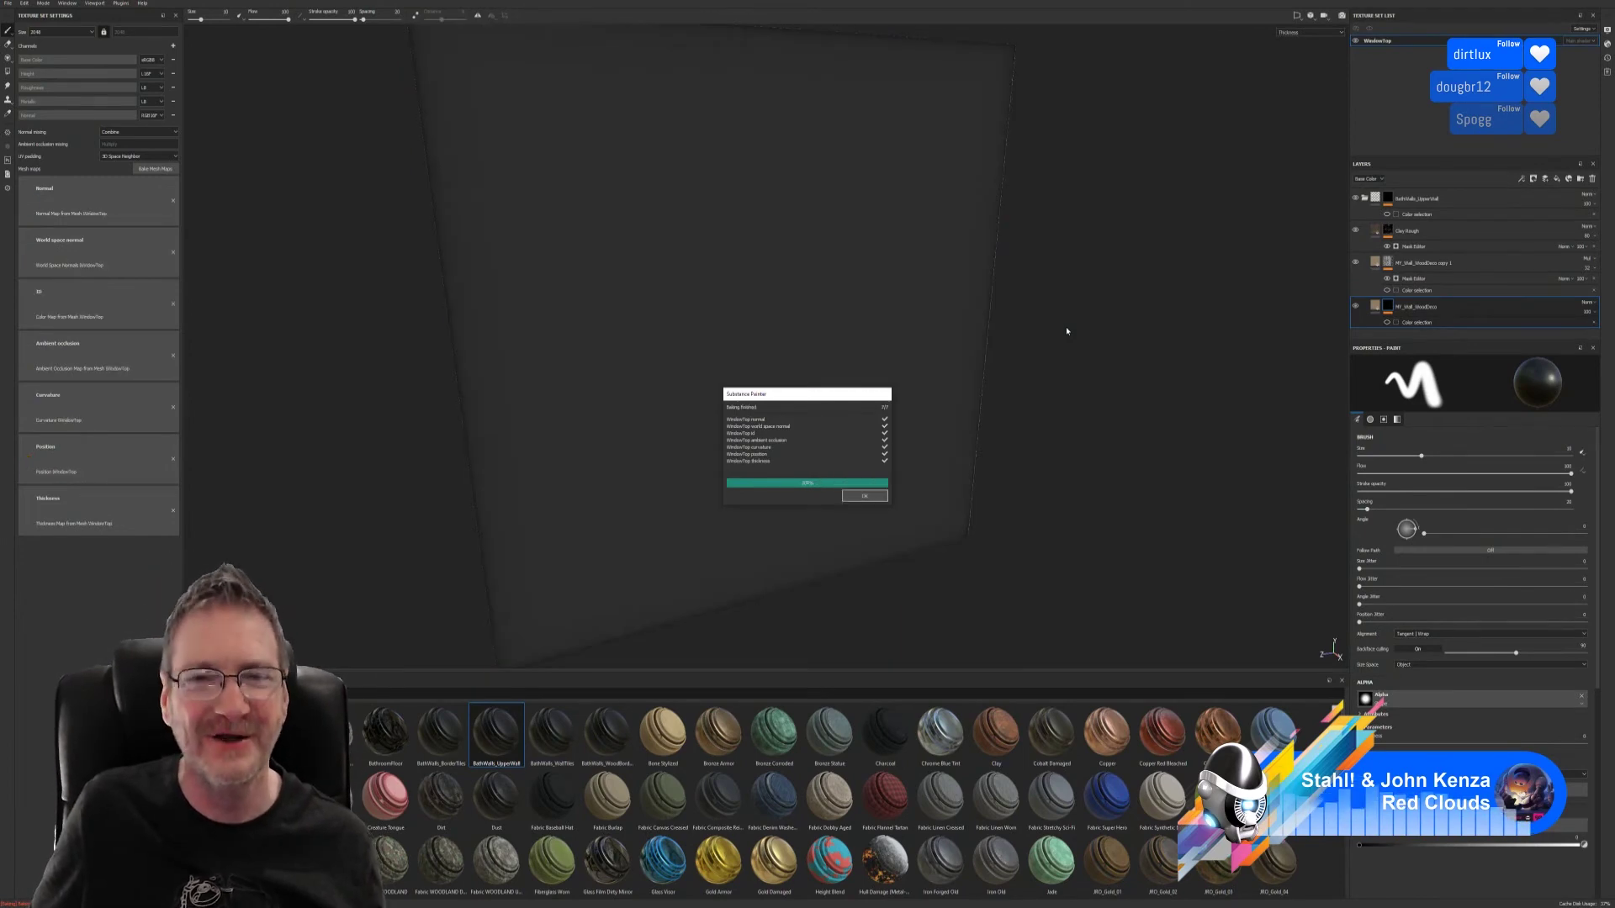
click(865, 495)
- Pick the purple ID color for the color selection on the BathWalls_UpperWall folder's mask
alt+drag(952, 464, 1037, 361)
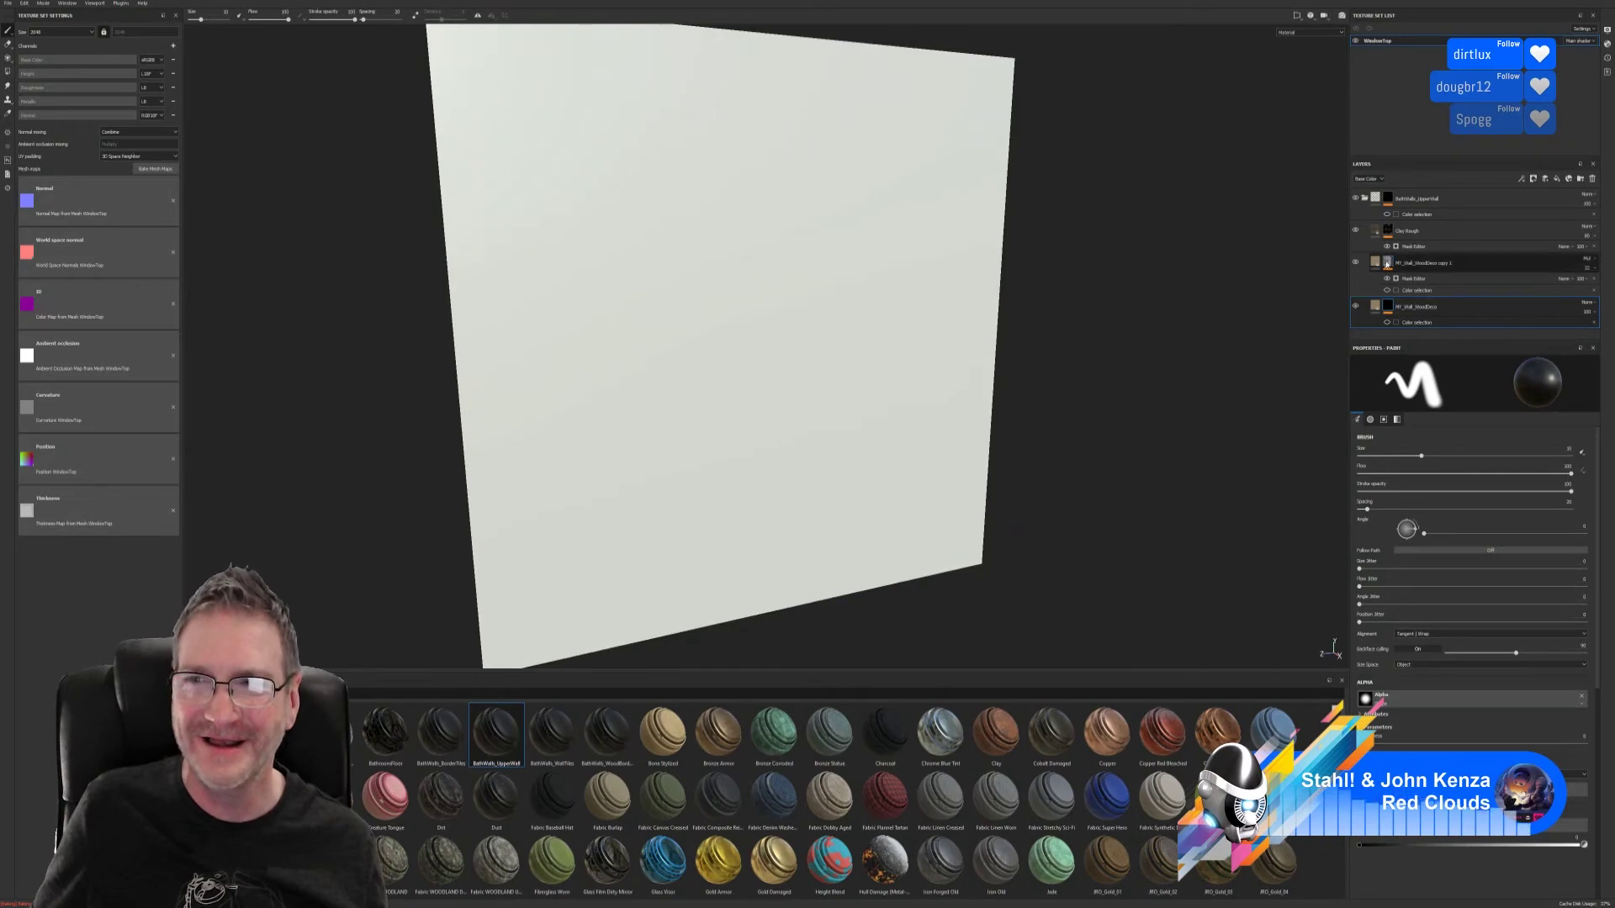
click(1434, 216)
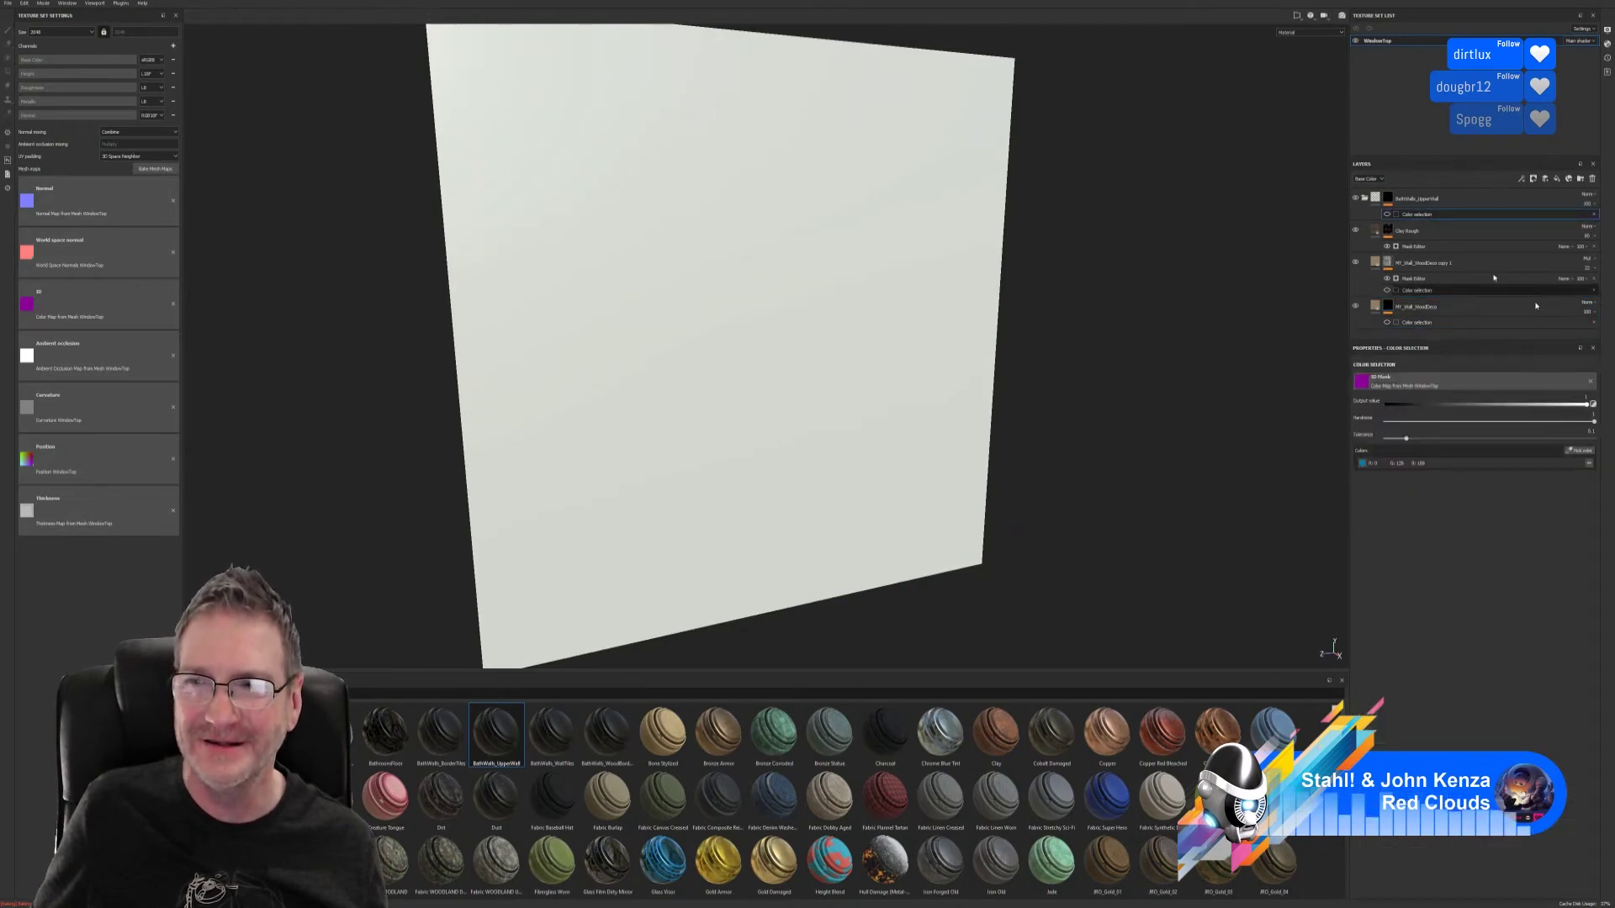
click(1579, 451)
click(928, 343)
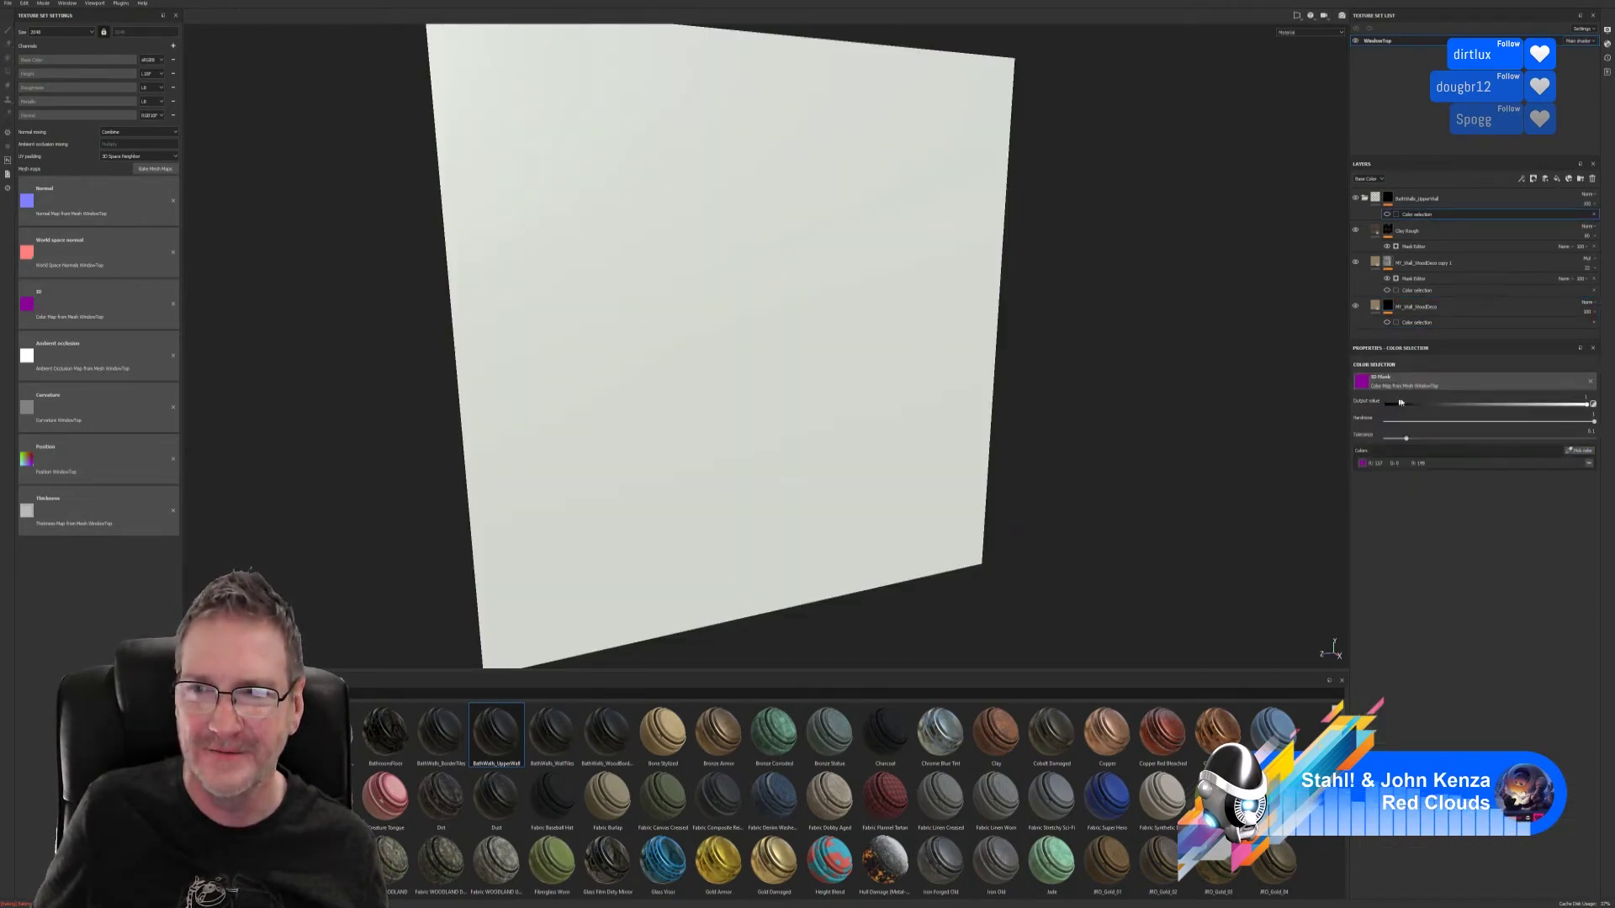
- Pick the purple ID color for the color selection on the duplicated wall layer's mask in the BathWalls_UpperWall folder
click(1428, 293)
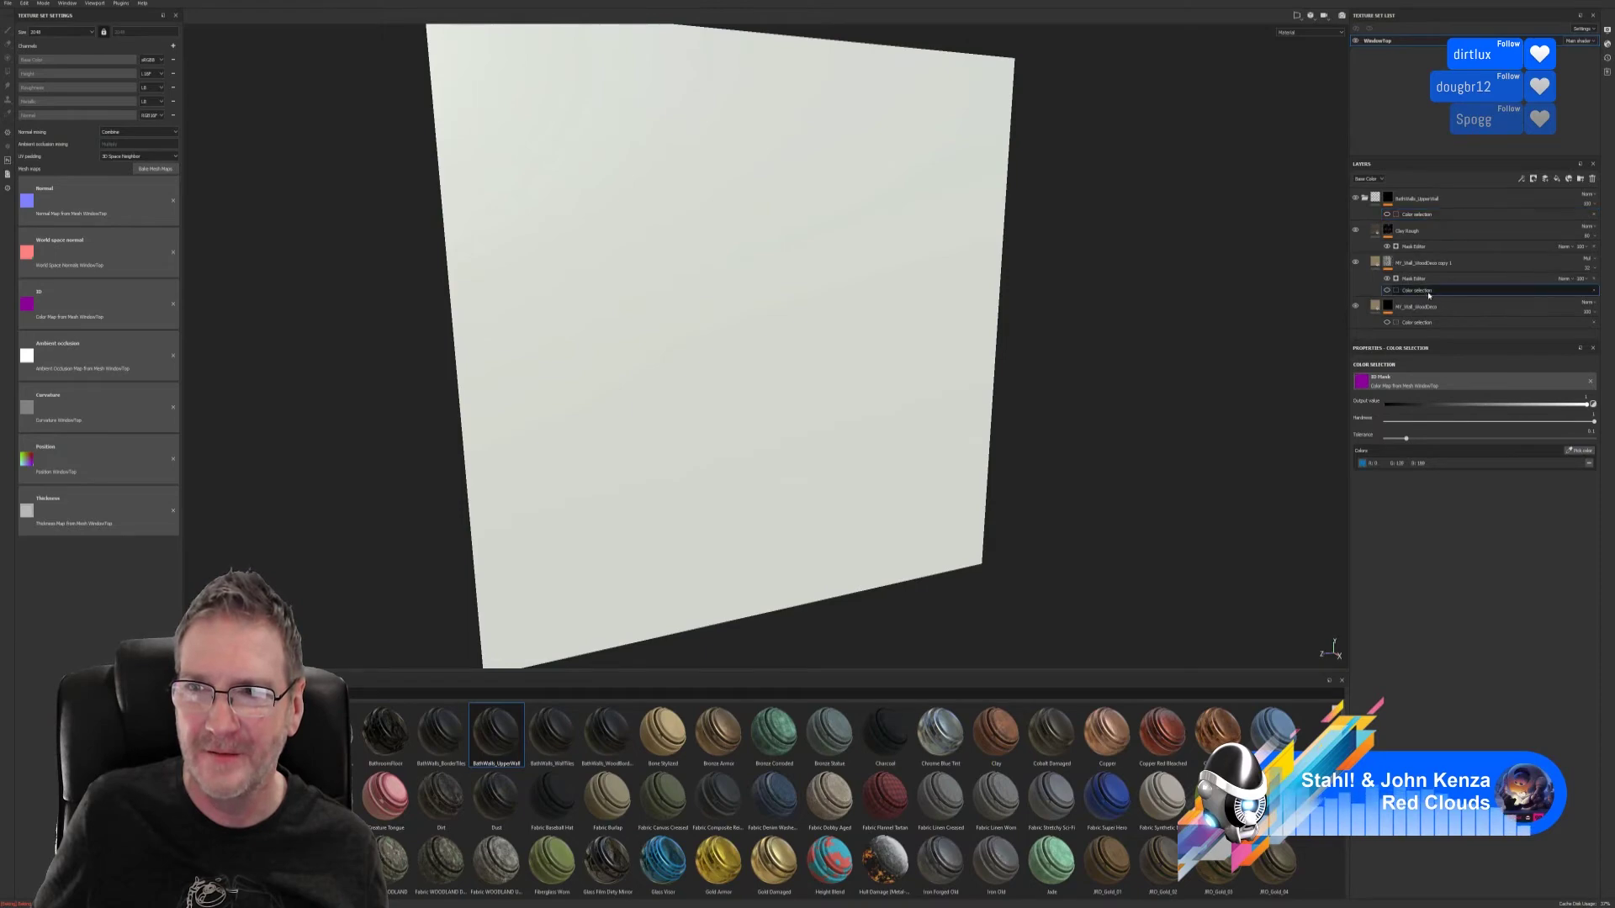
click(1387, 215)
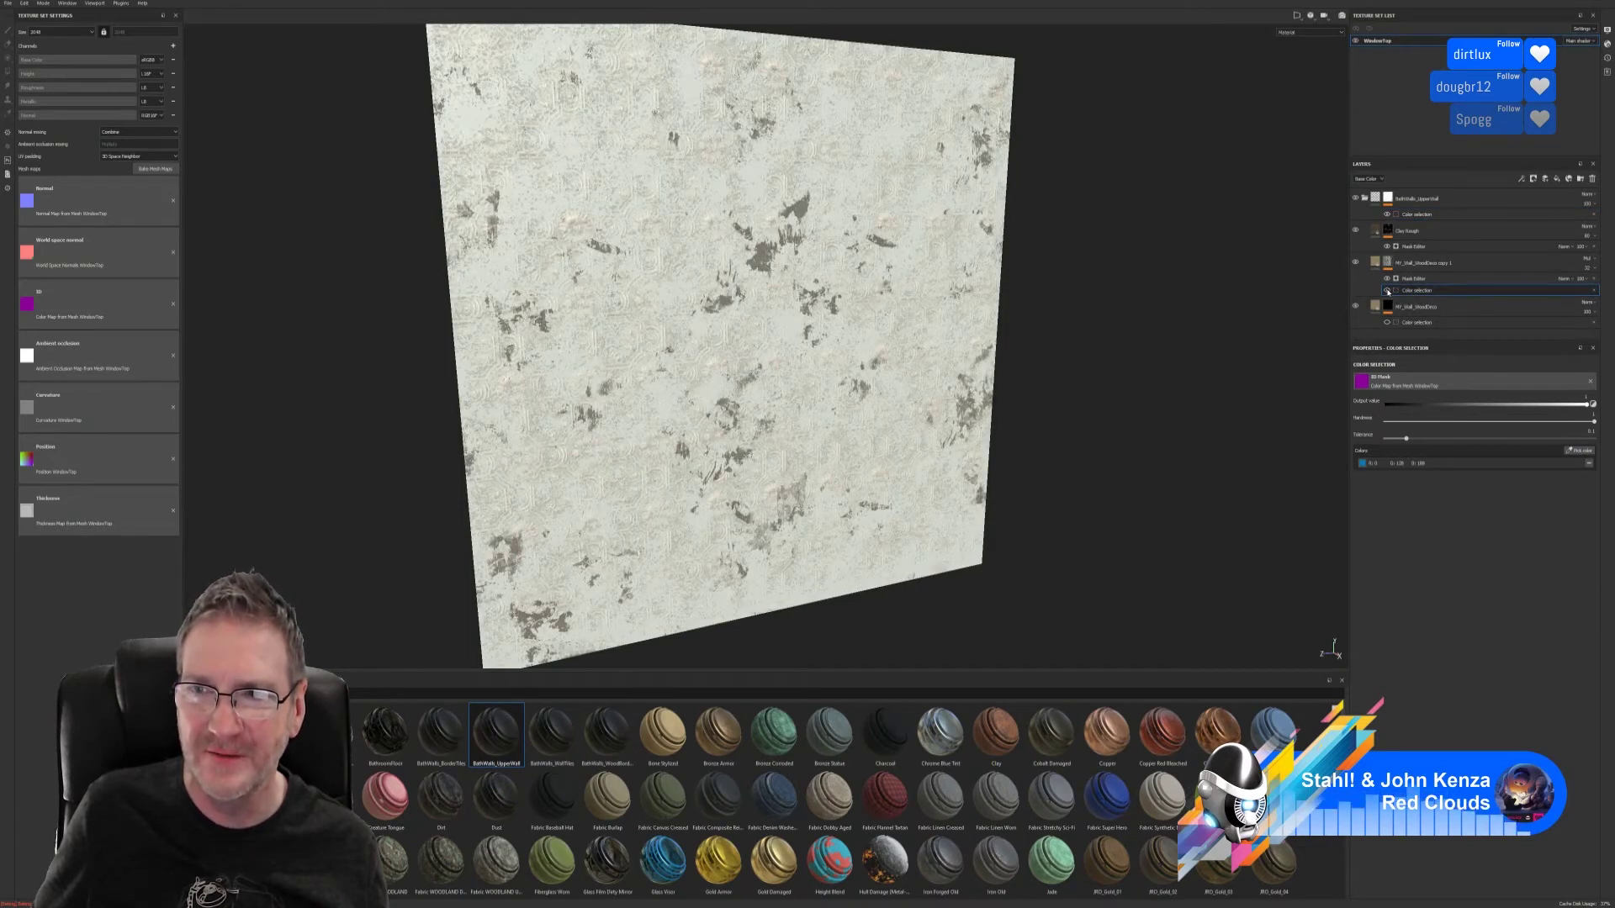
click(1580, 451)
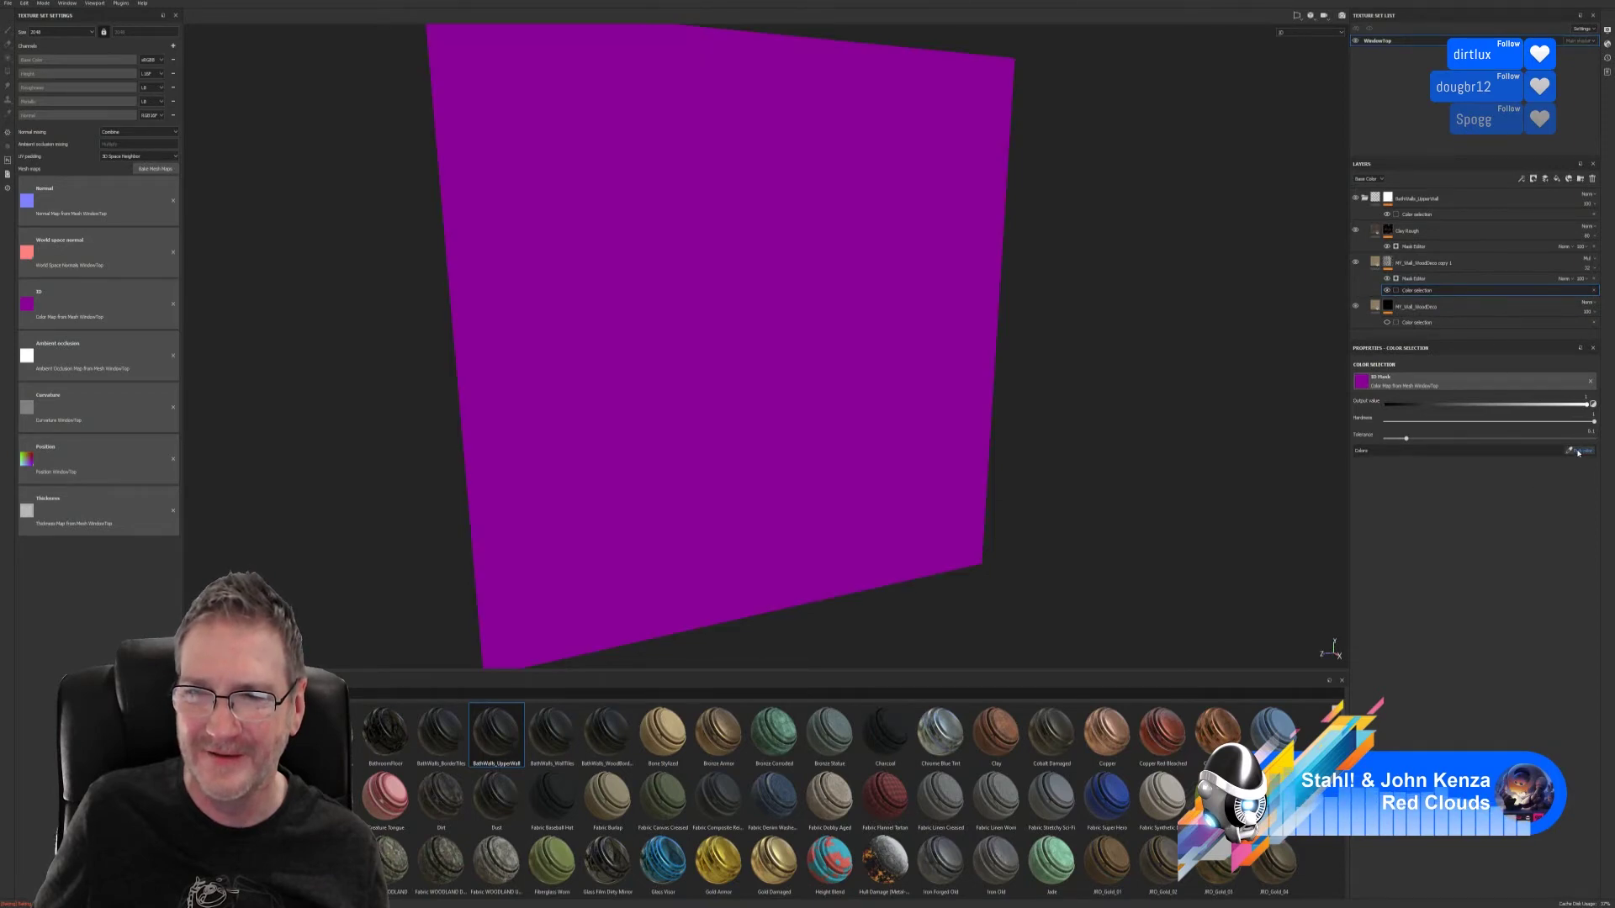
click(925, 378)
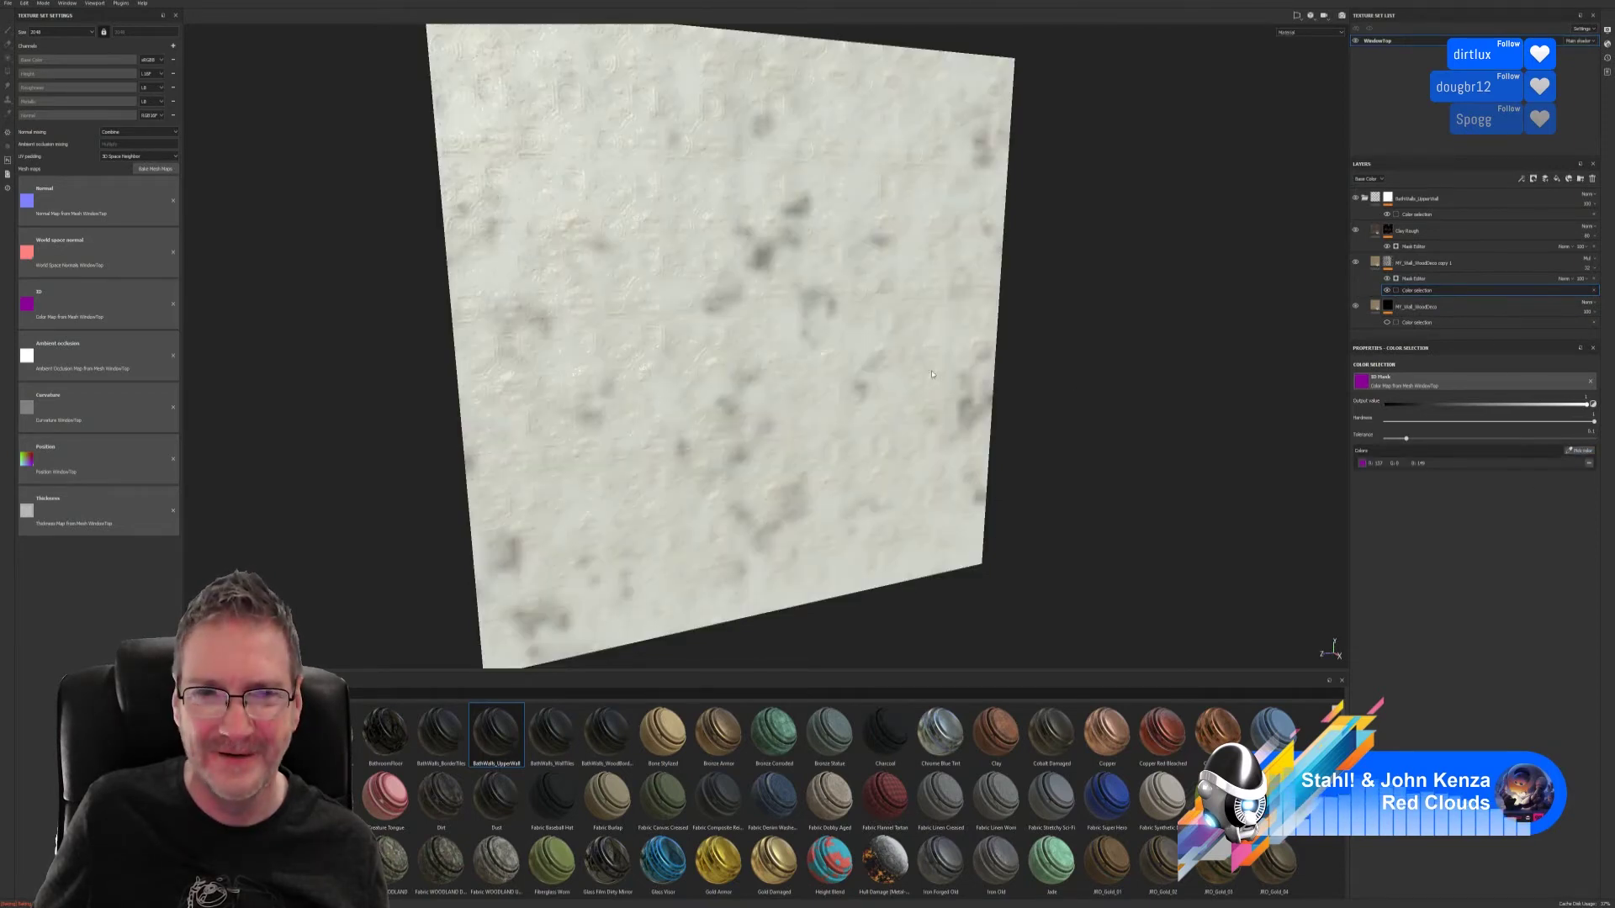
- Pick the purple ID color for the color selection on the mask of the bottom base wall layer
click(1421, 322)
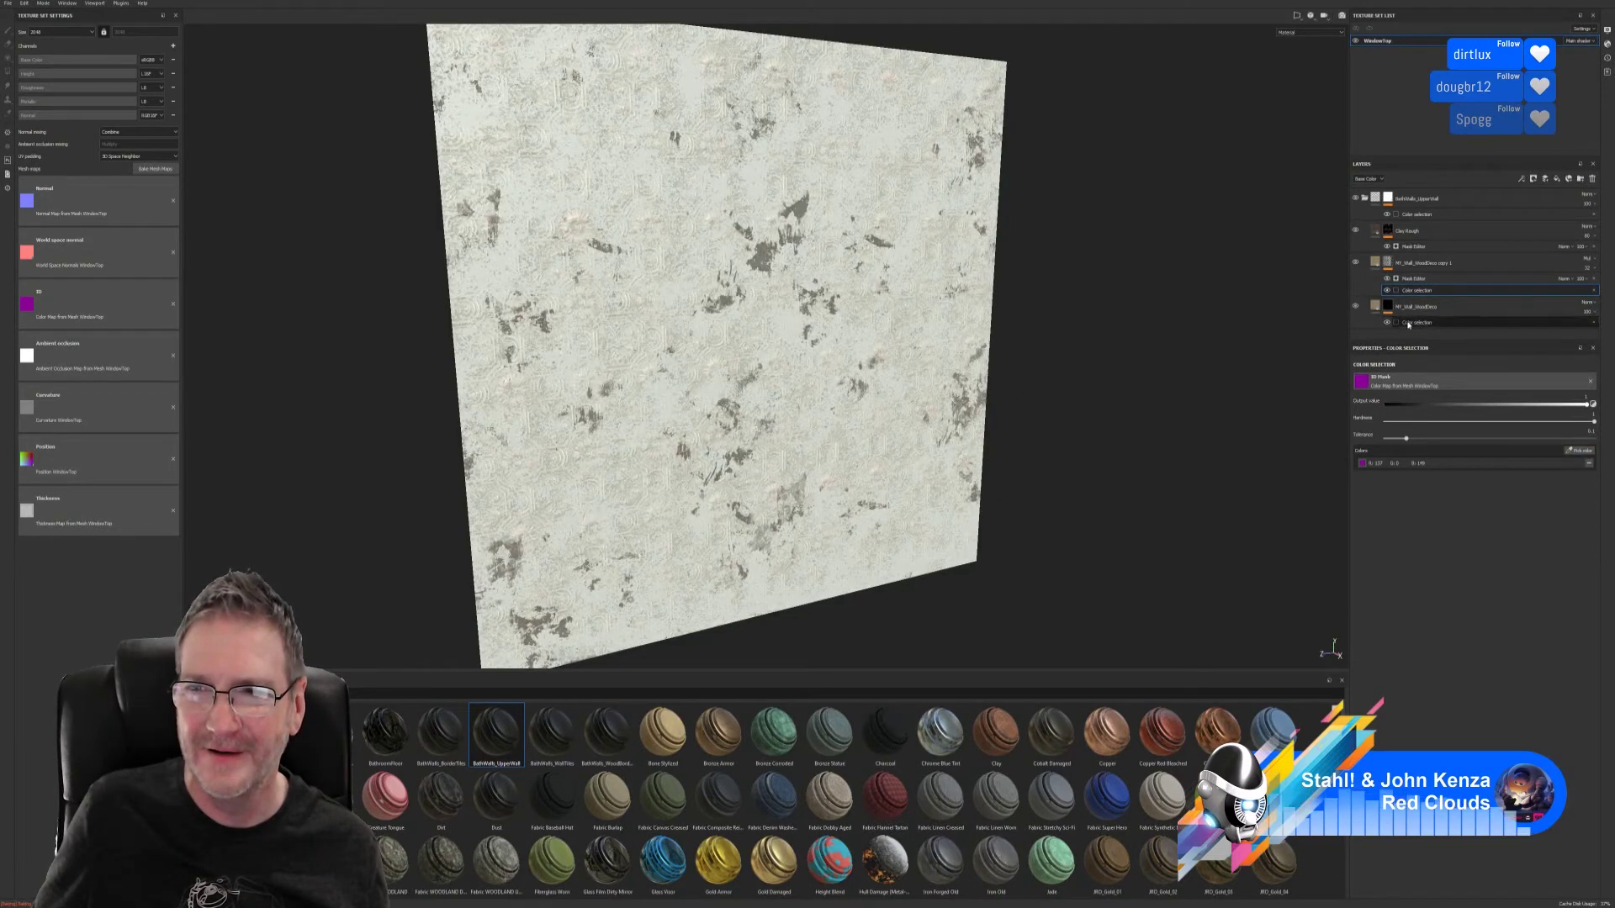
click(1581, 451)
click(956, 375)
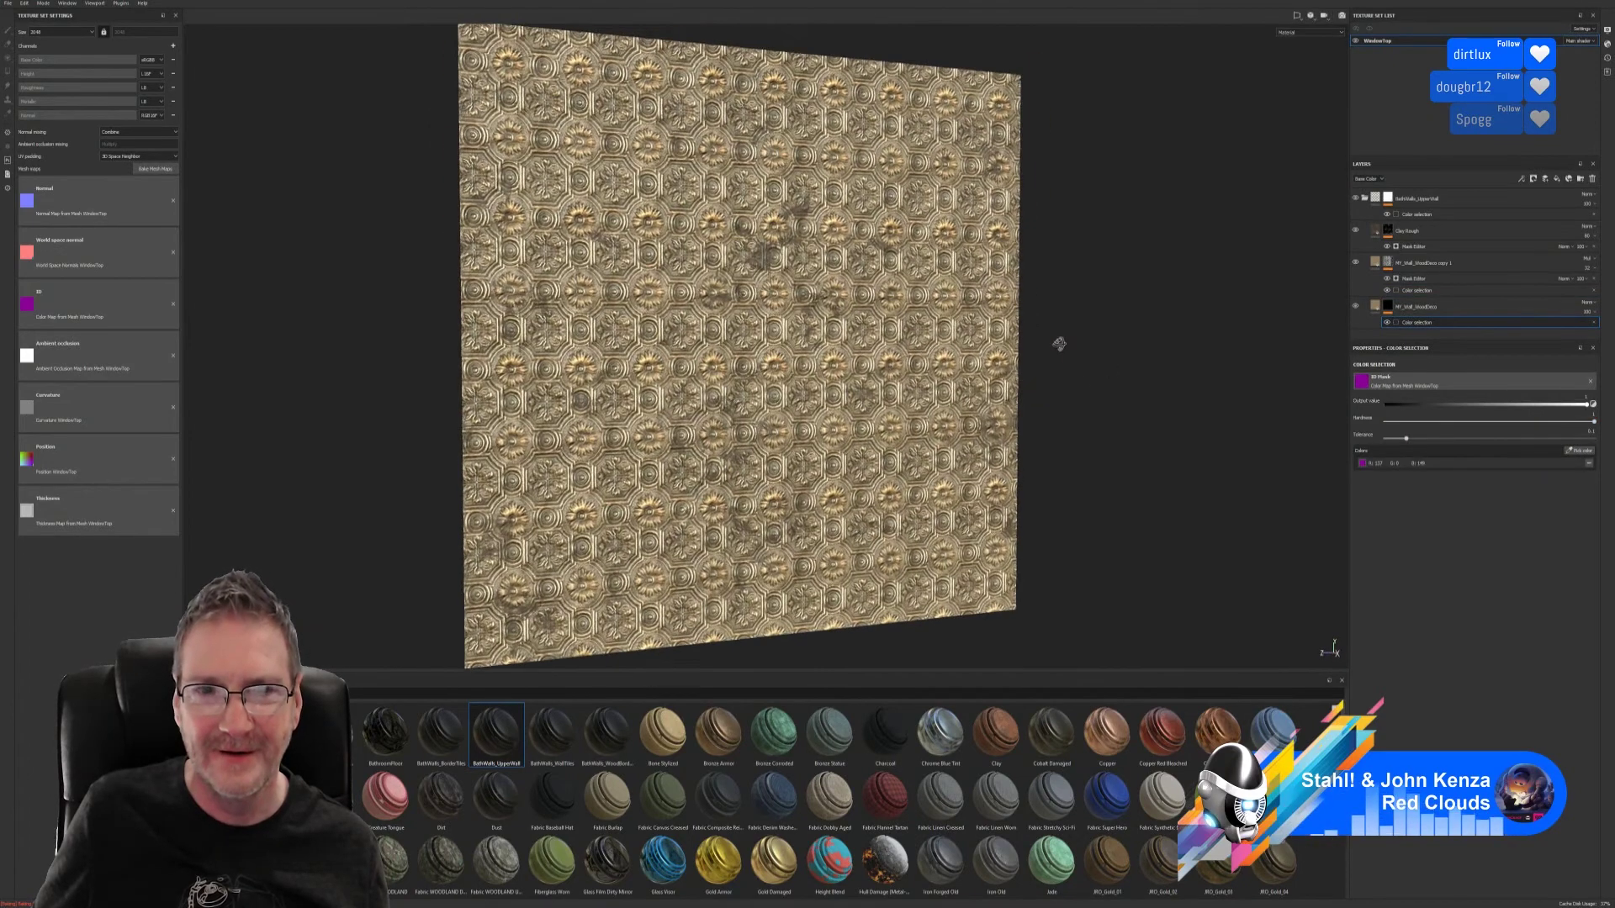
alt+drag(1107, 371, 996, 322)
alt+right_drag(996, 322, 1048, 360)
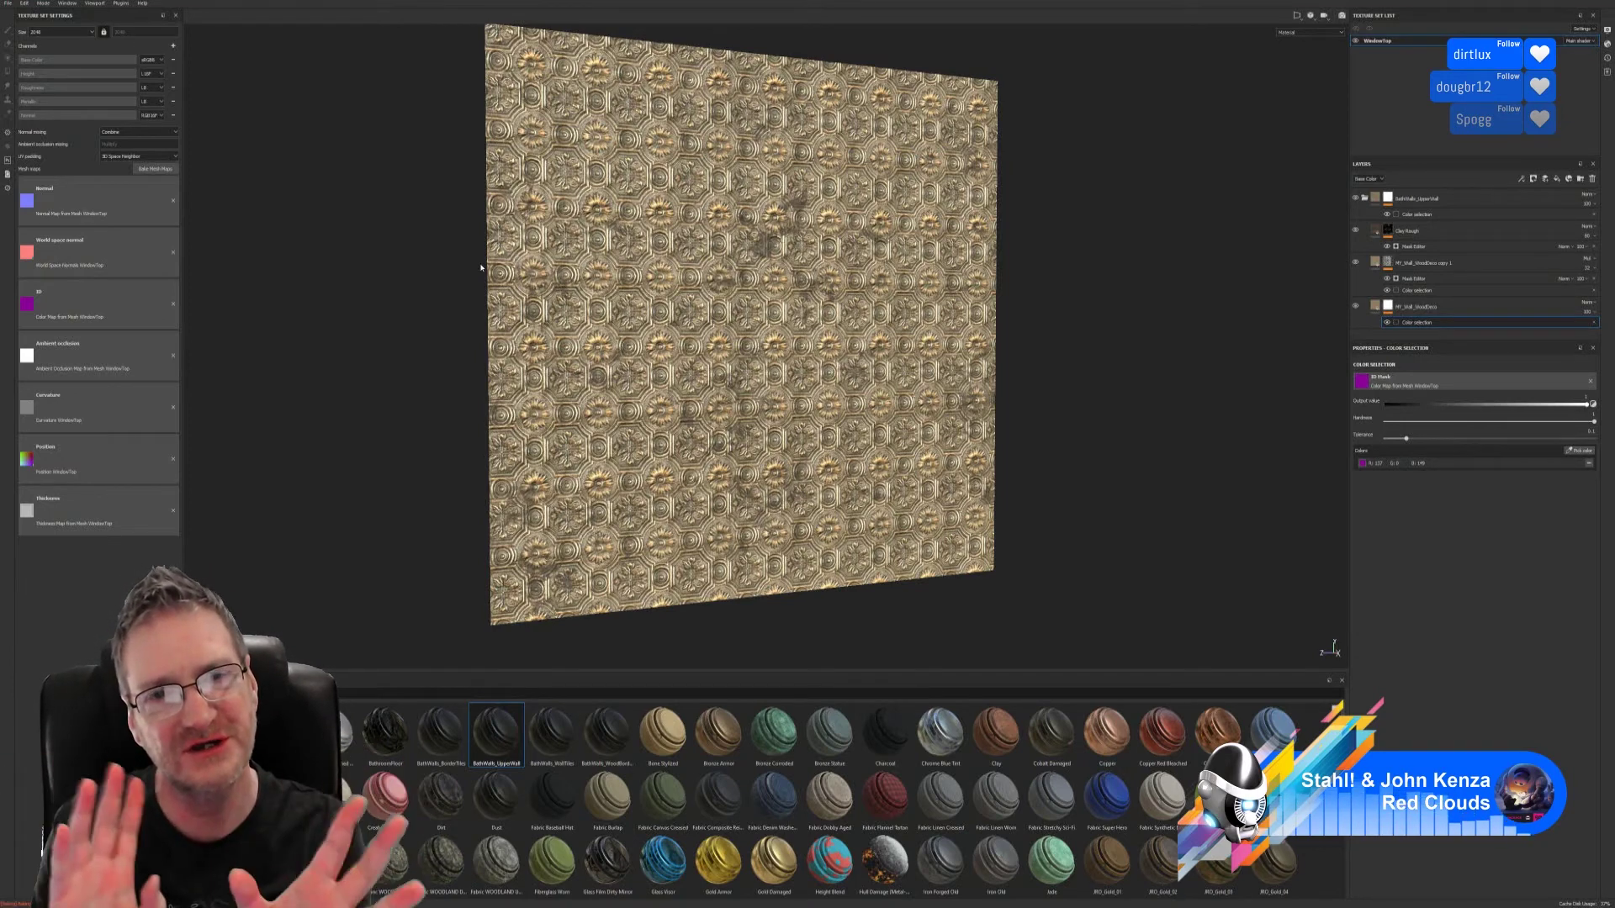
- Examine the high-poly mesh and cage file options in the WindowTop mesh map baking settings, leaving them unchanged
click(169, 169)
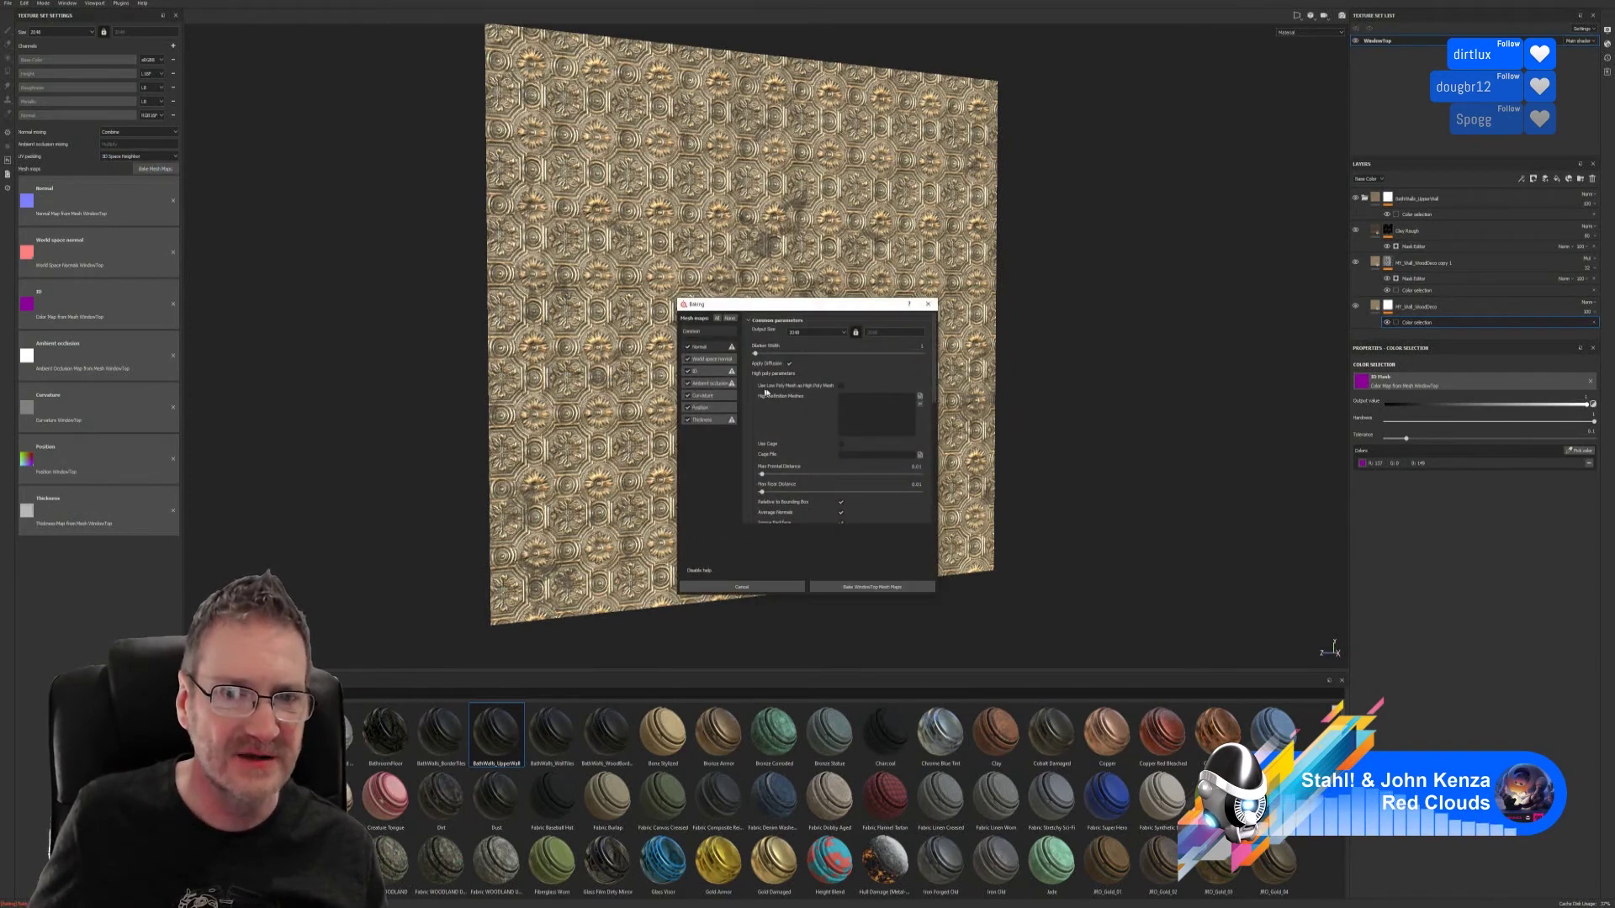
click(841, 387)
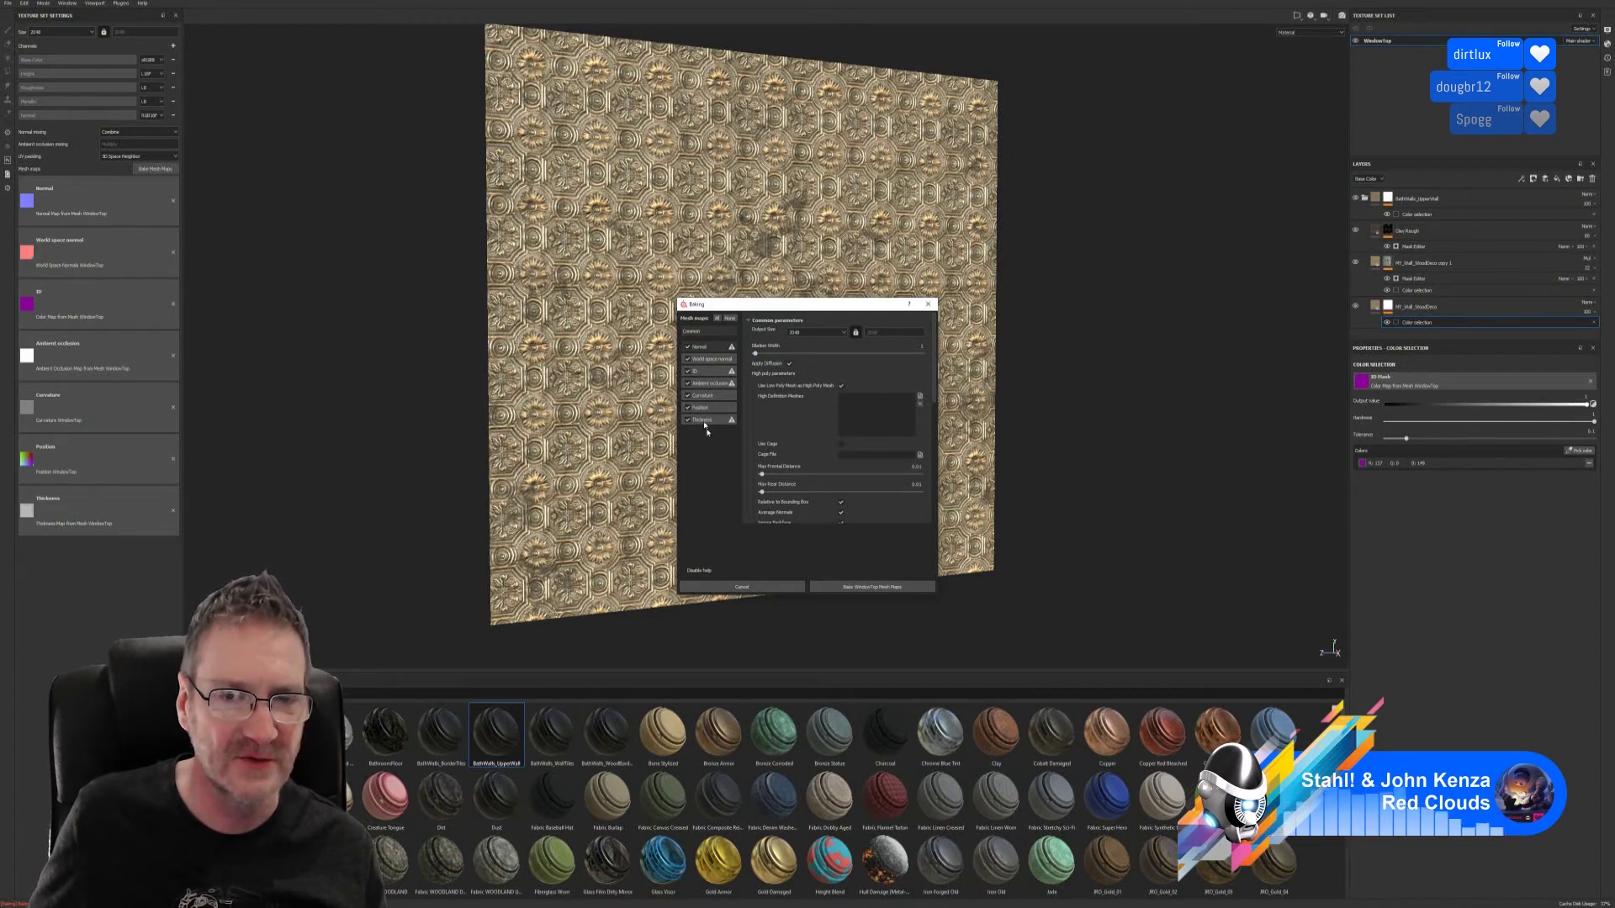
click(841, 386)
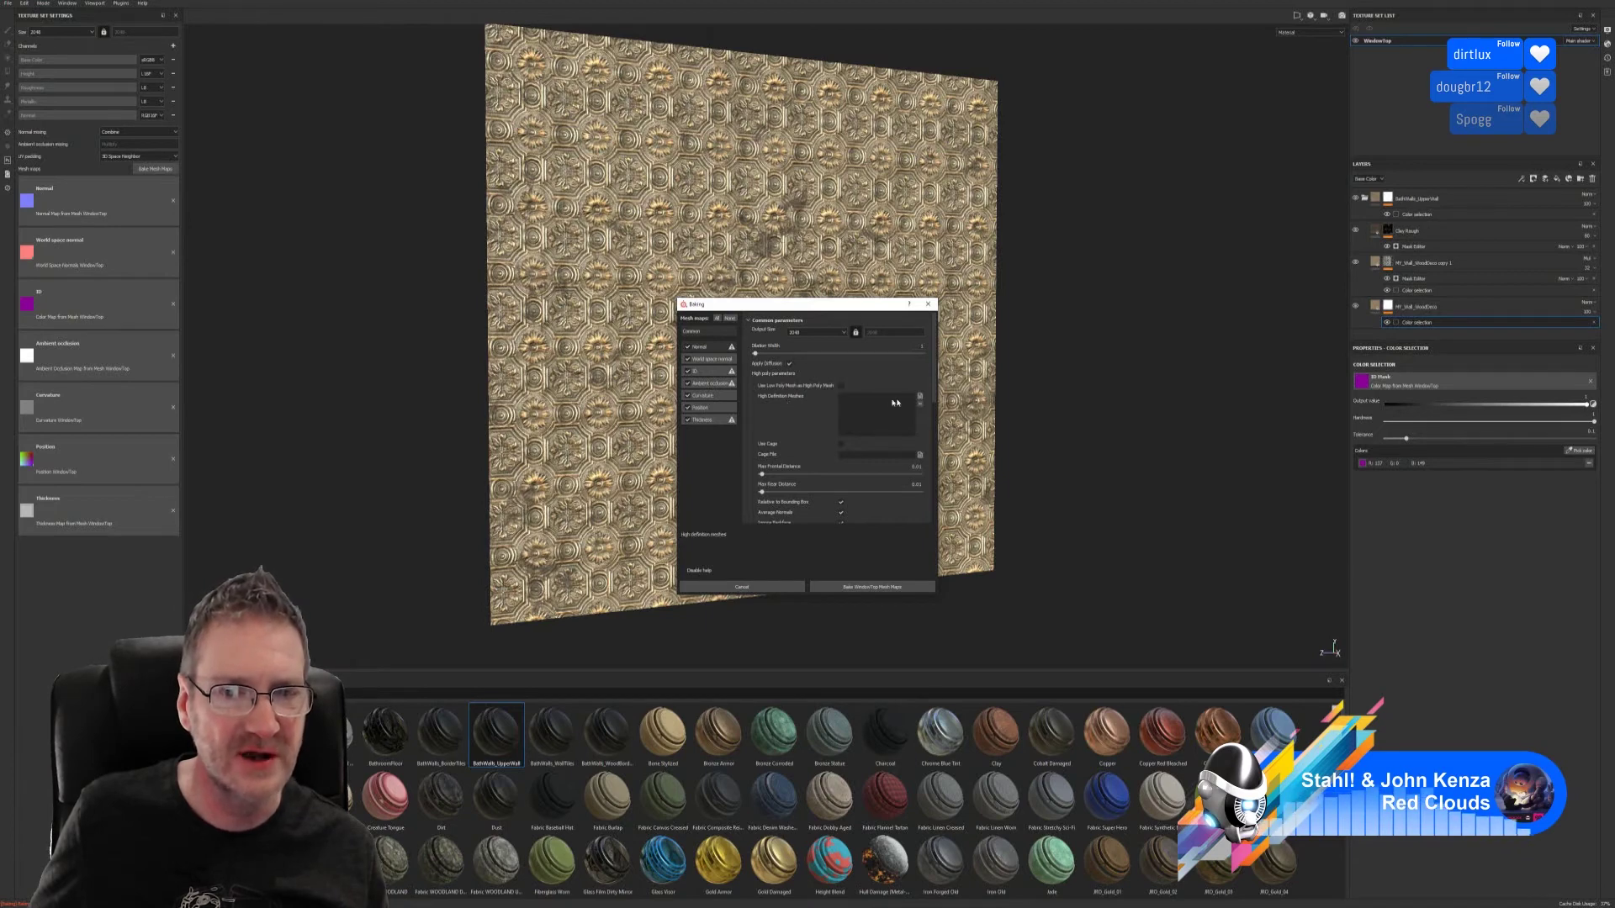
click(920, 399)
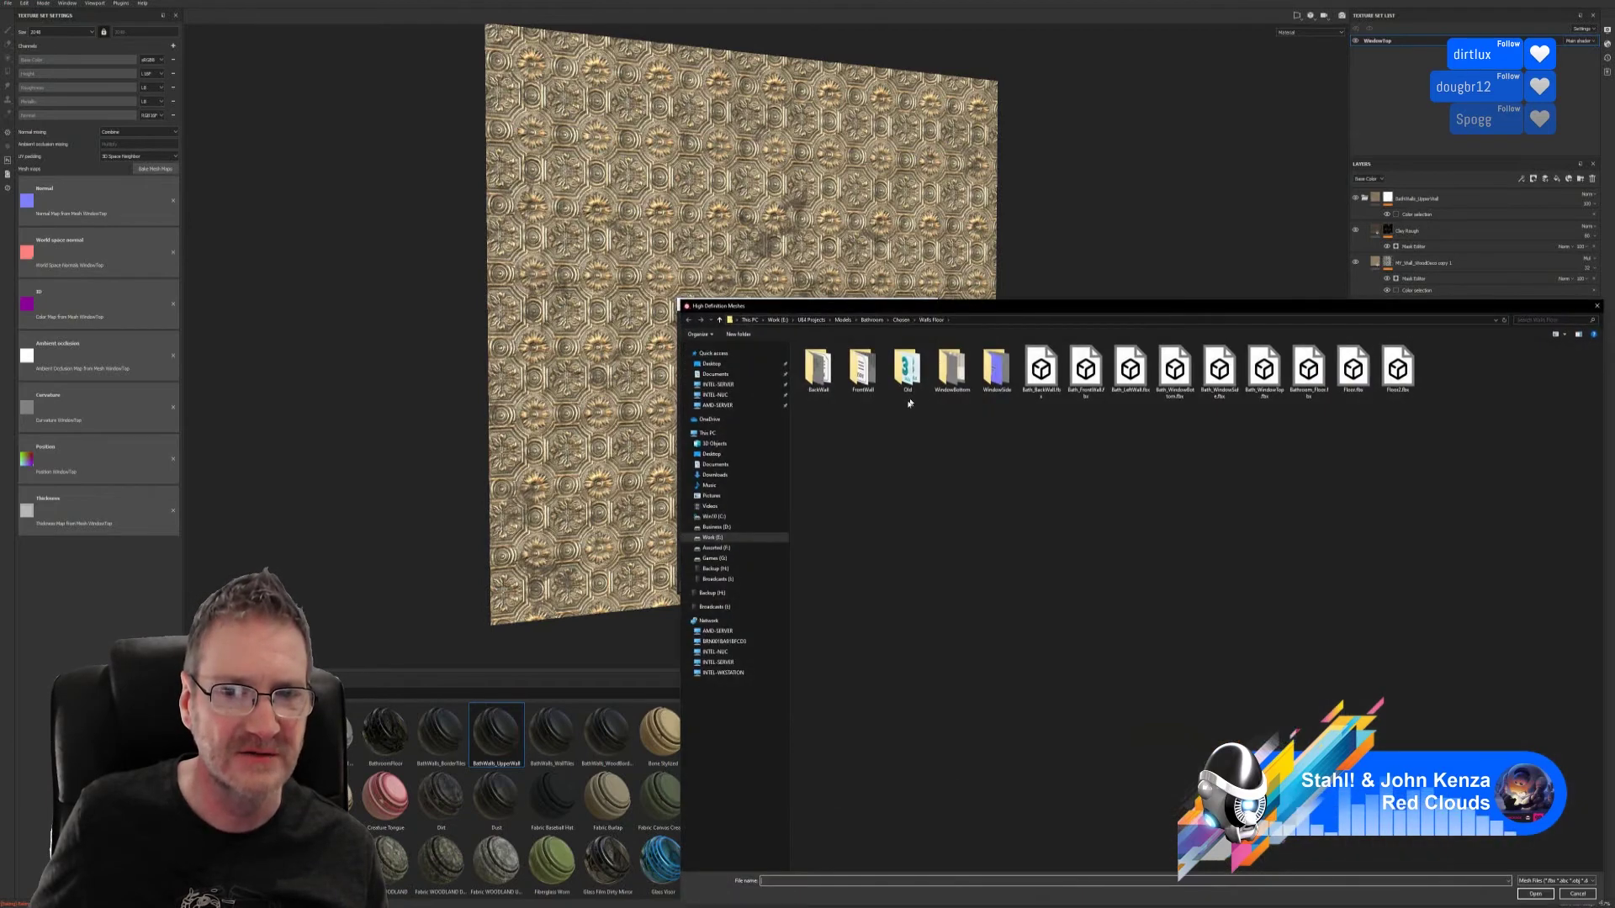
click(1595, 304)
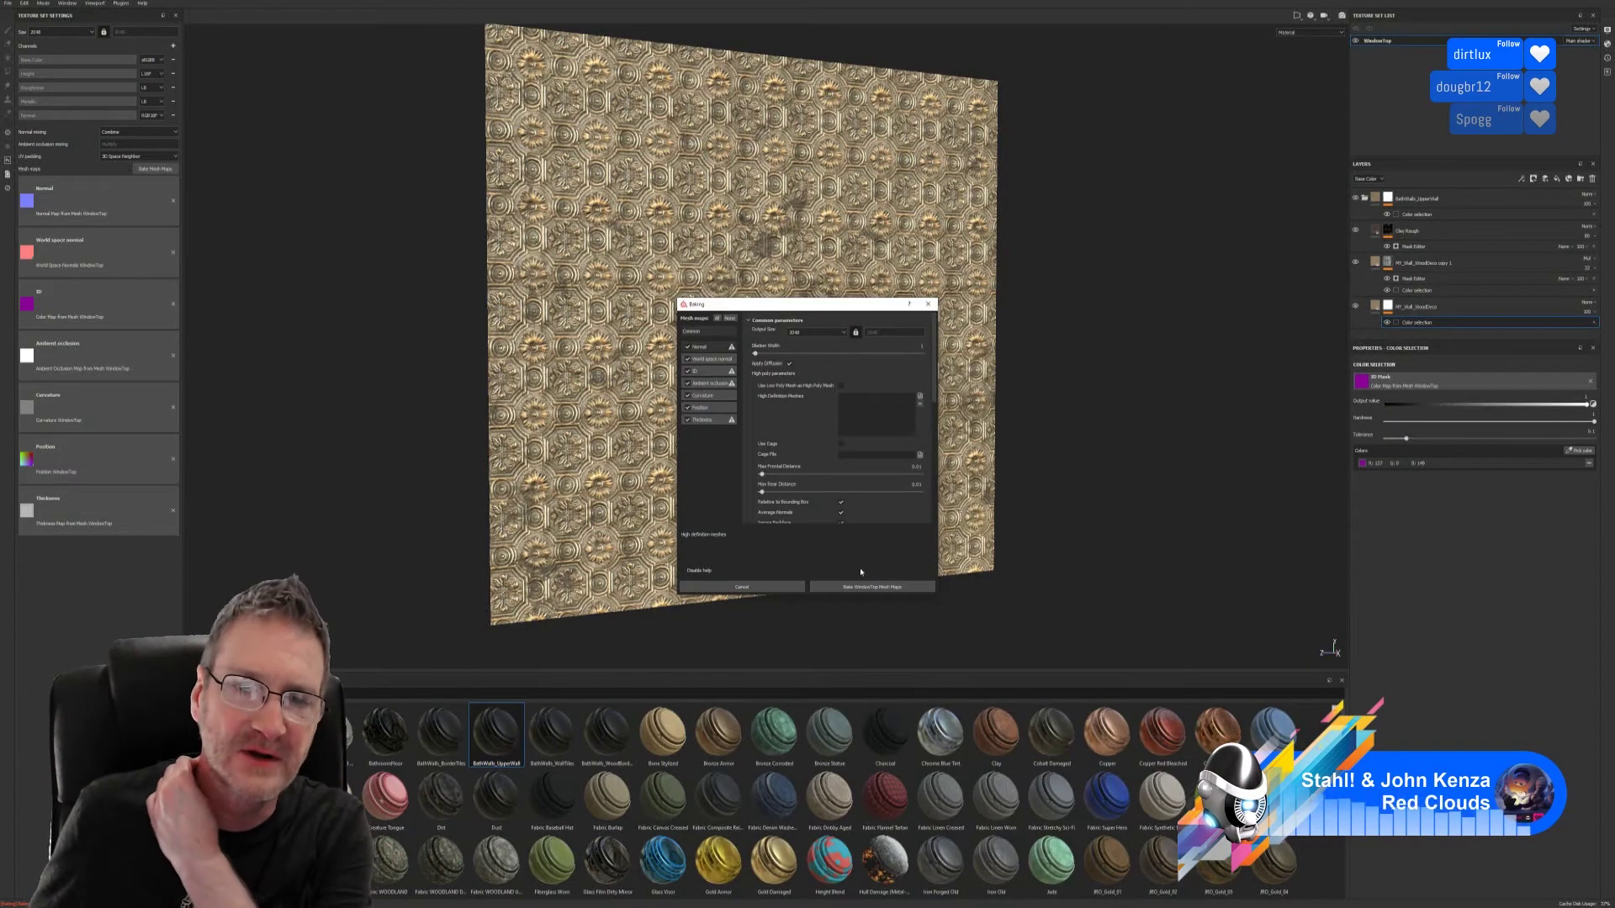
click(841, 445)
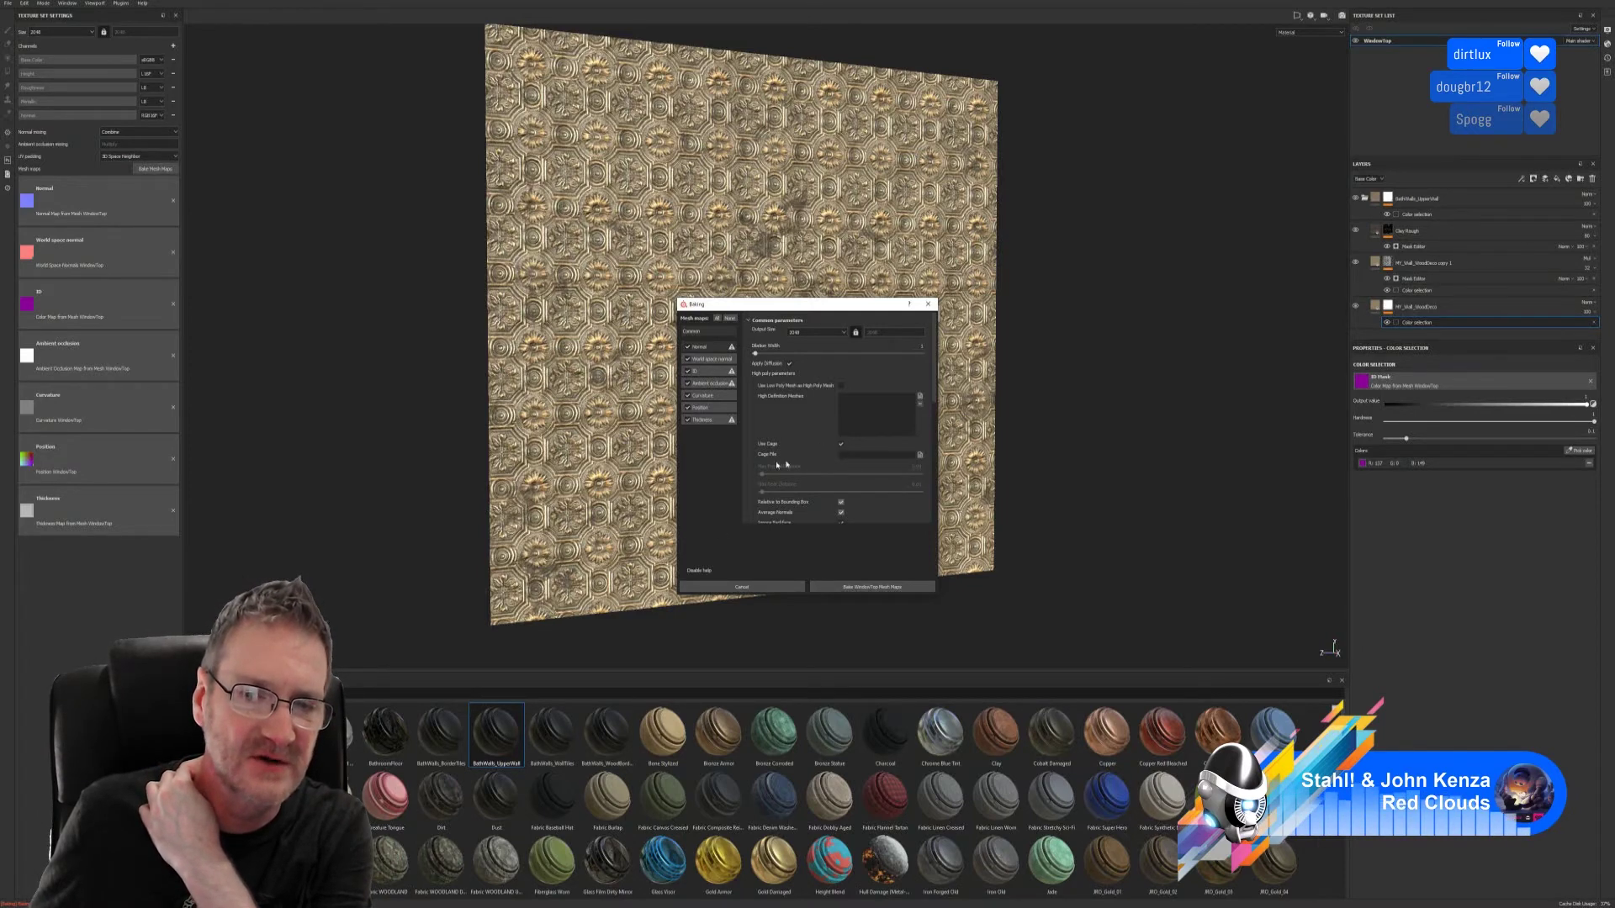
click(920, 455)
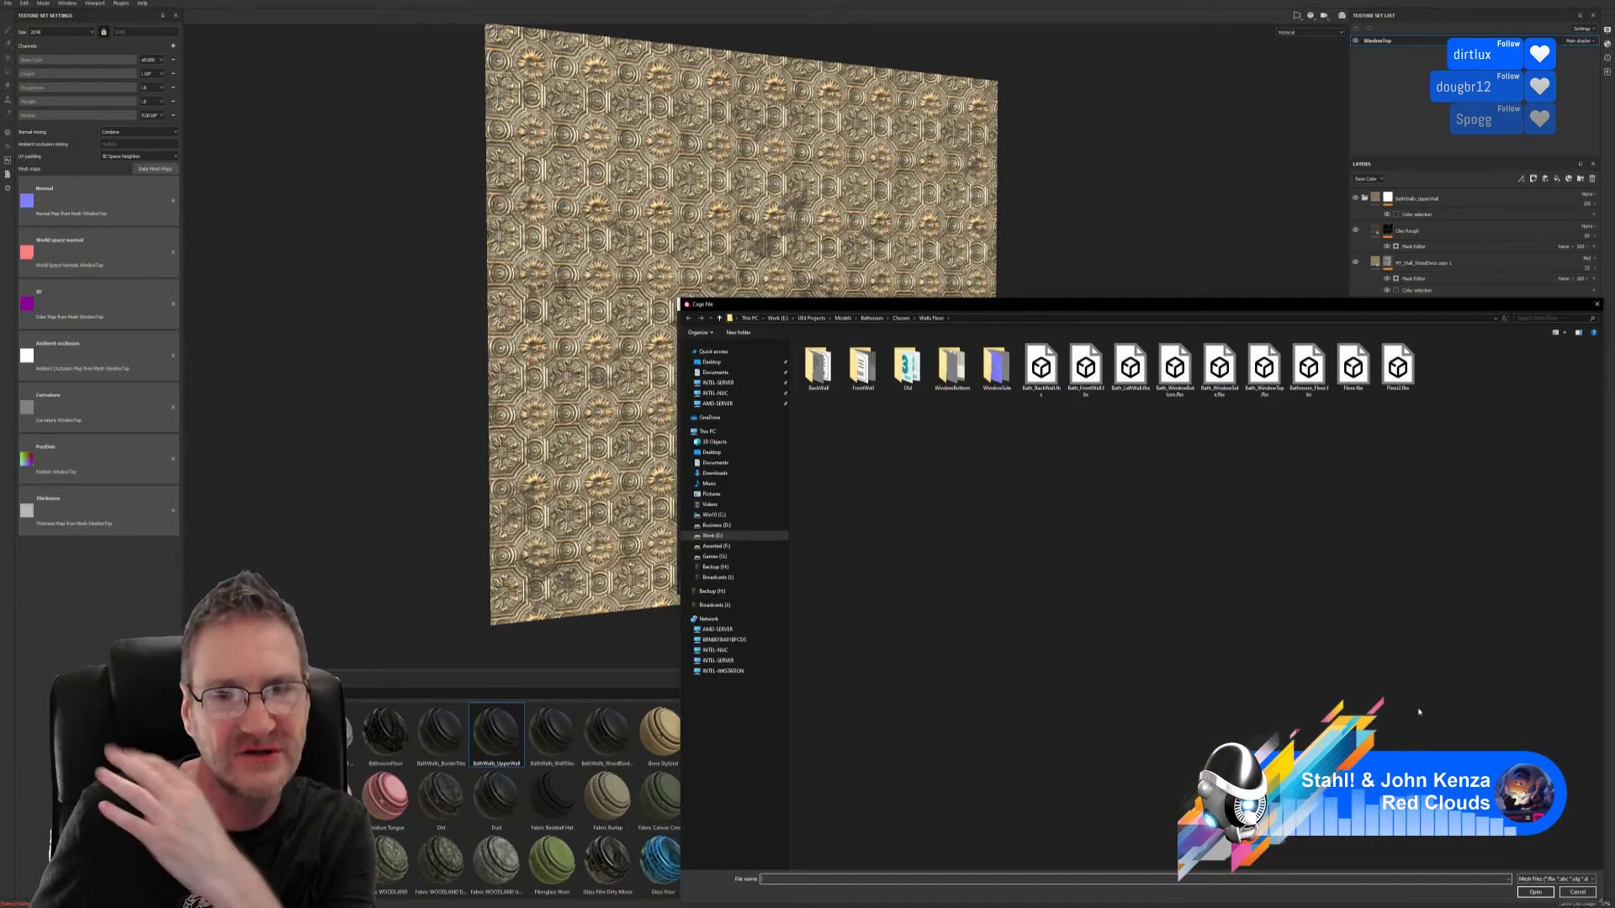
click(1577, 893)
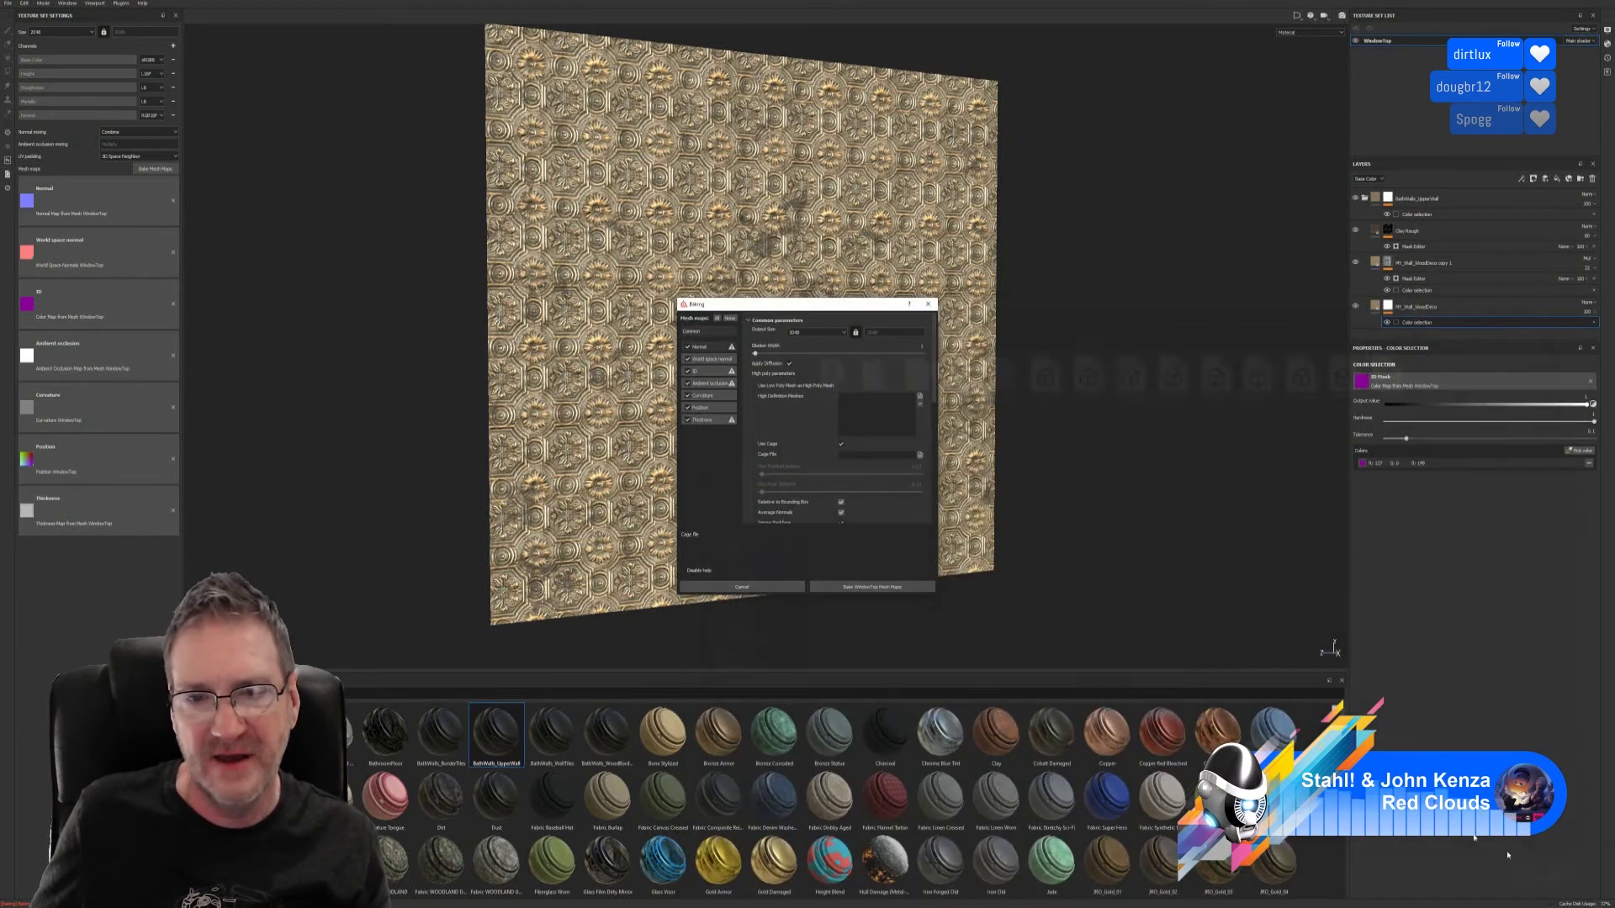
click(841, 444)
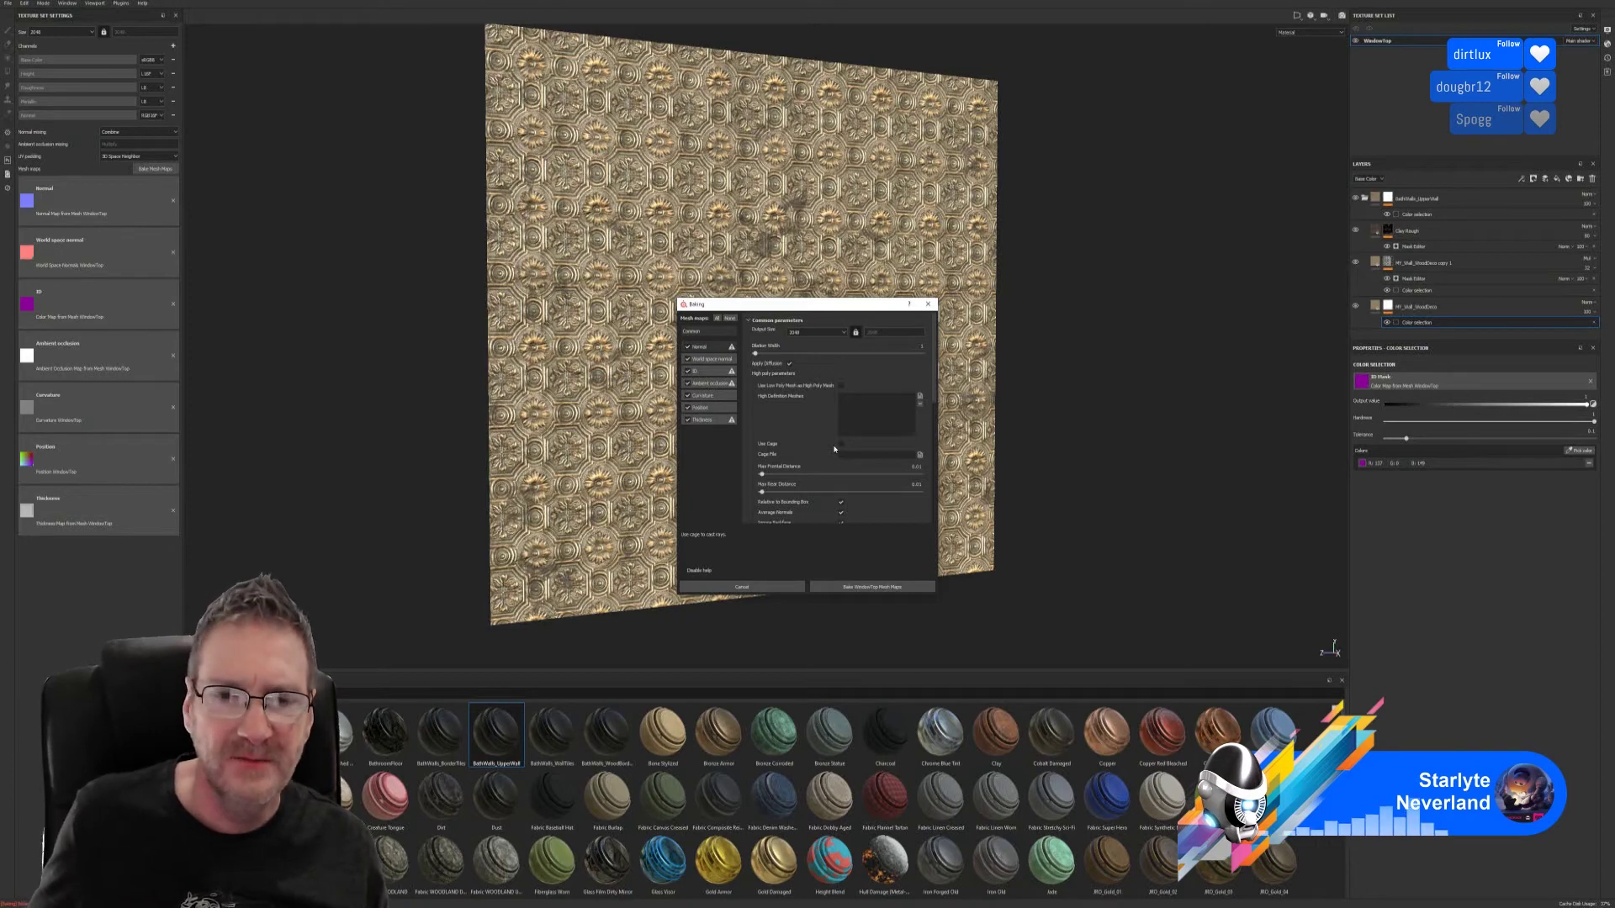
click(841, 385)
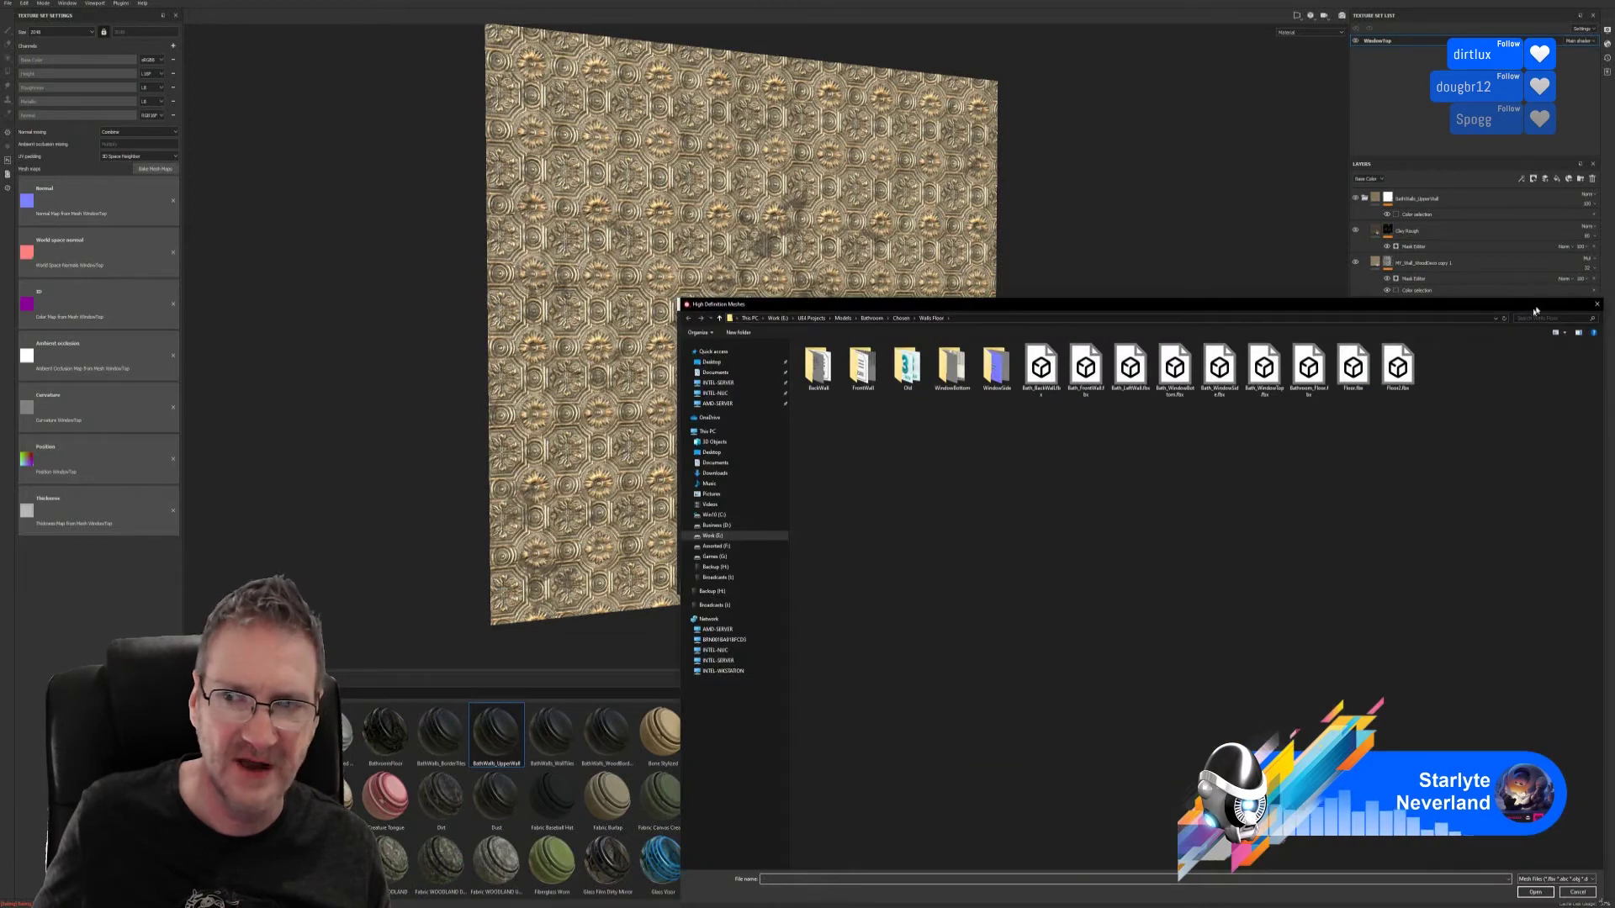
click(1590, 308)
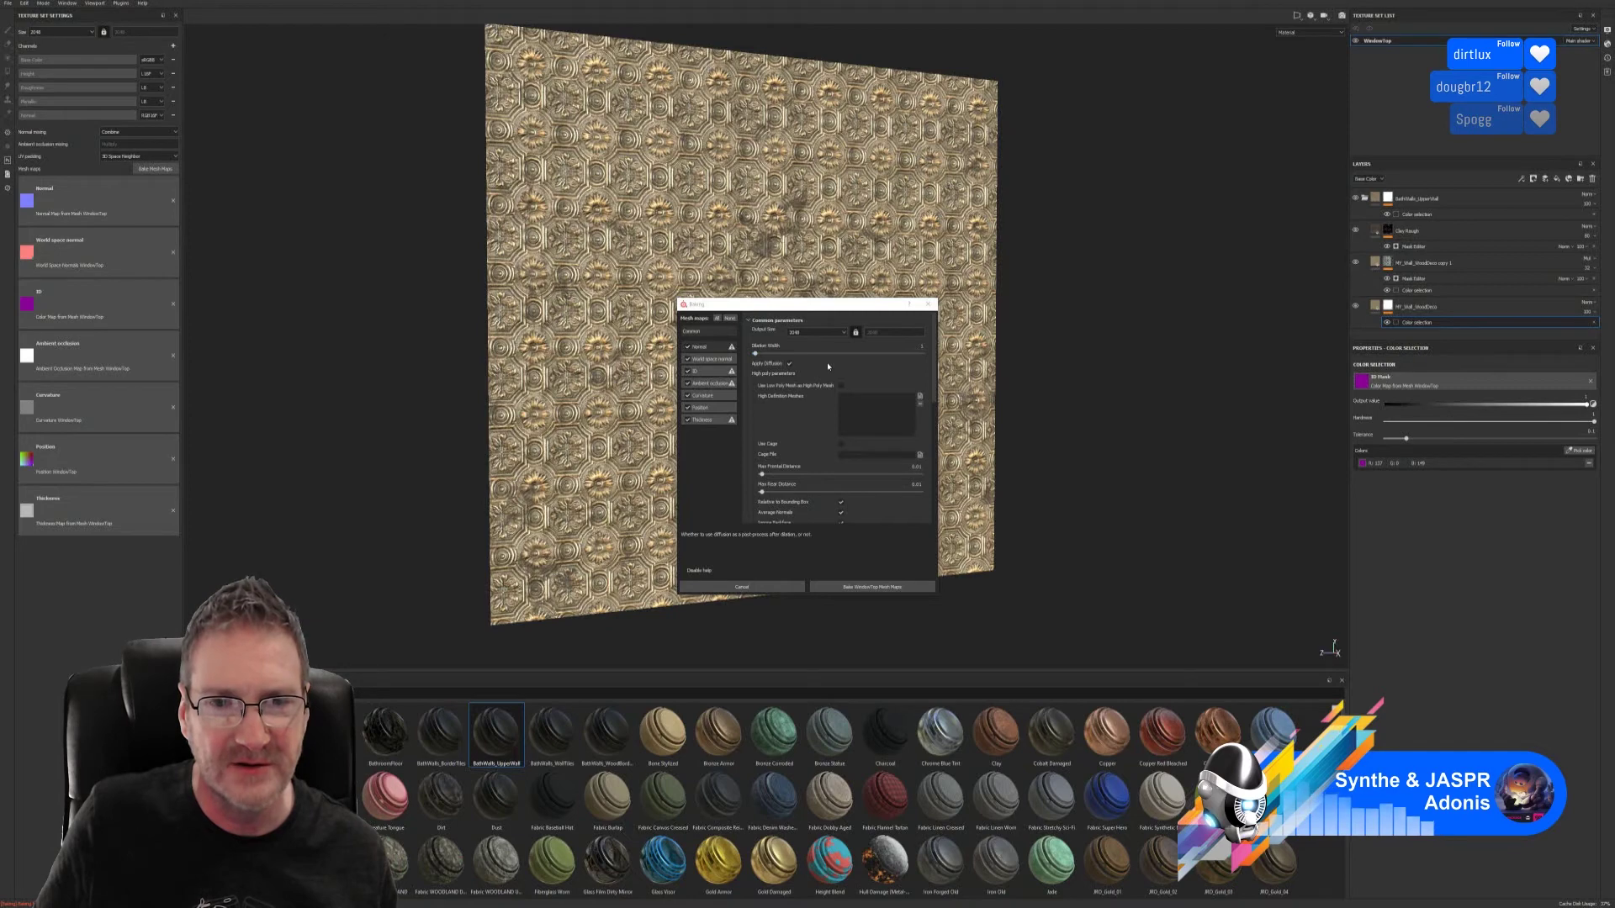
click(742, 587)
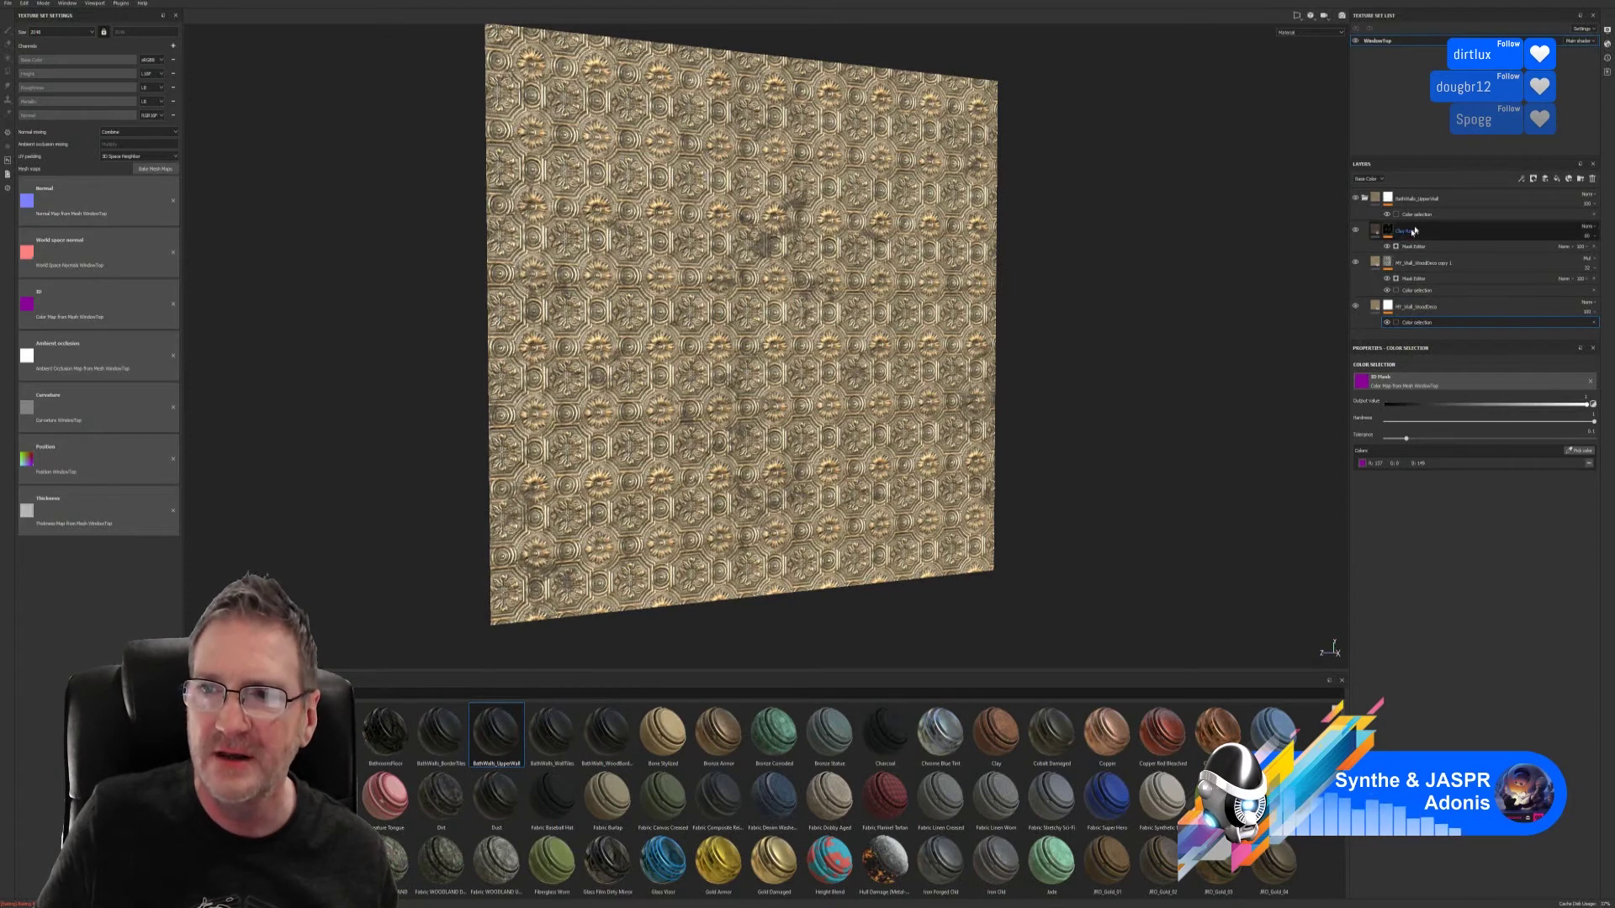
- Raise Global Balance to about 0.63 on the folder's first layer's Mask Editor, and to about 0.74 with Curvature about 0.45 on the duplicated wall layer's
click(1428, 250)
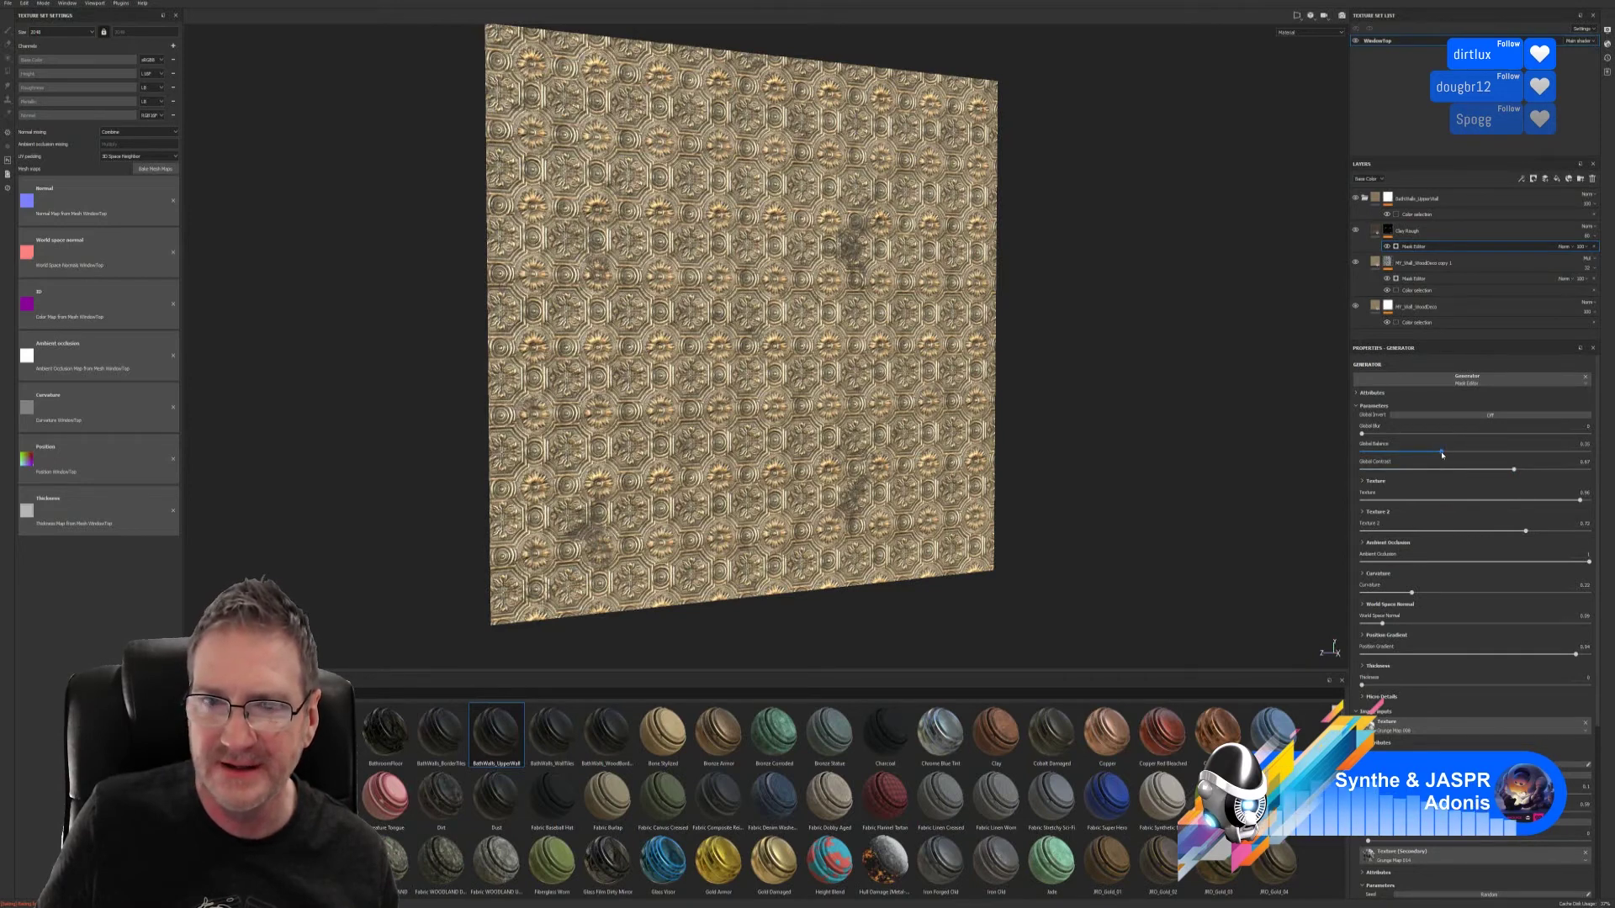
drag(1442, 455, 1508, 452)
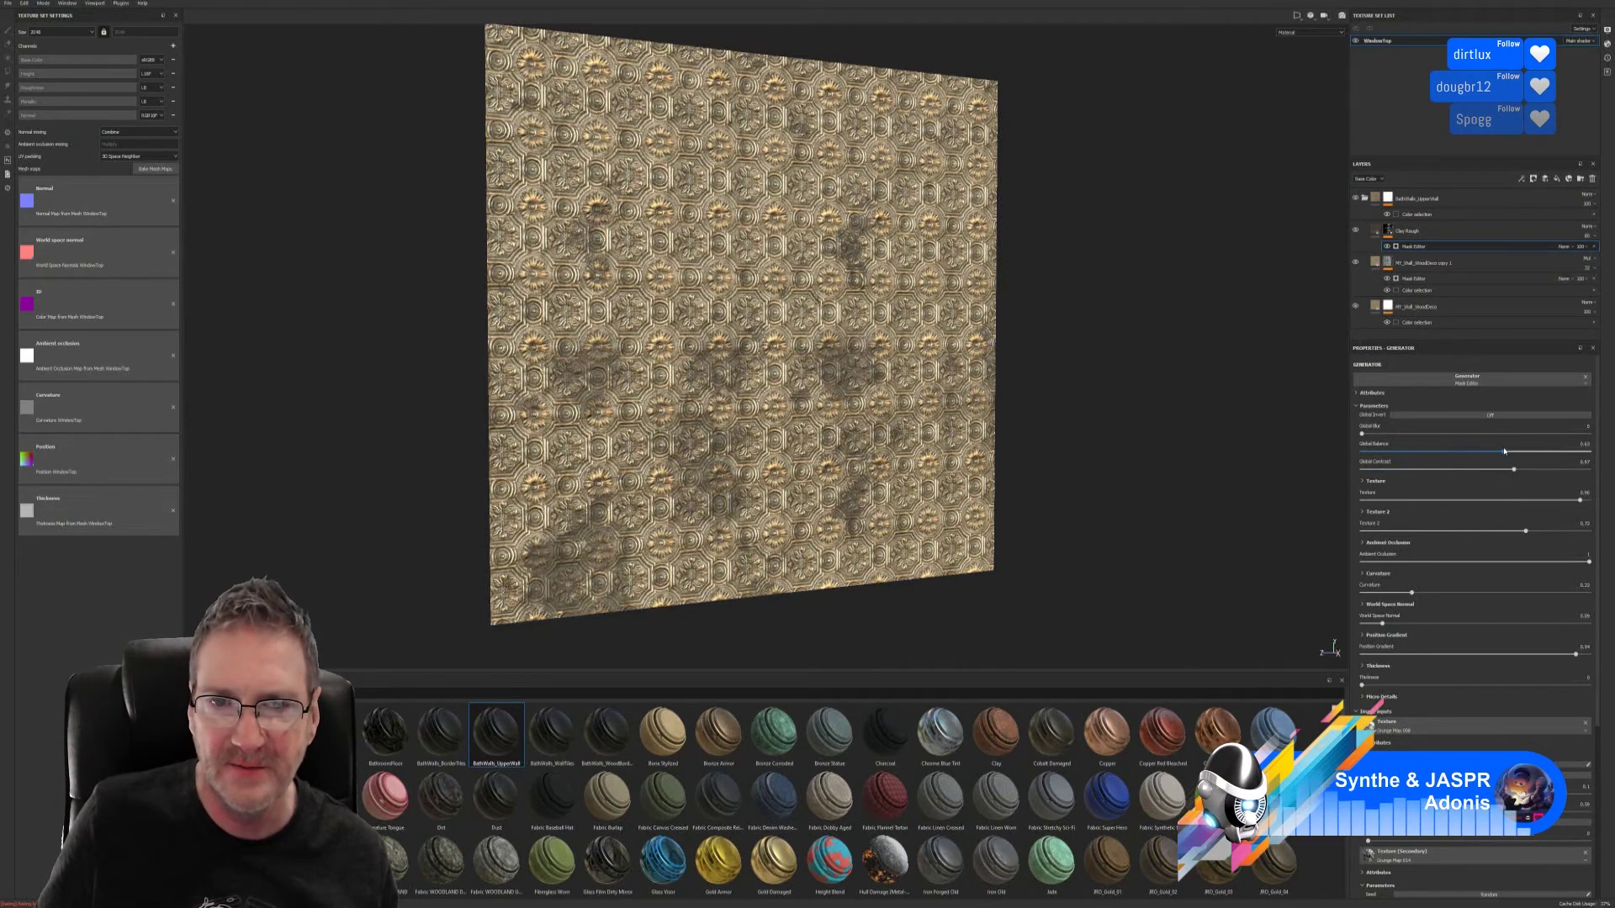
click(1426, 280)
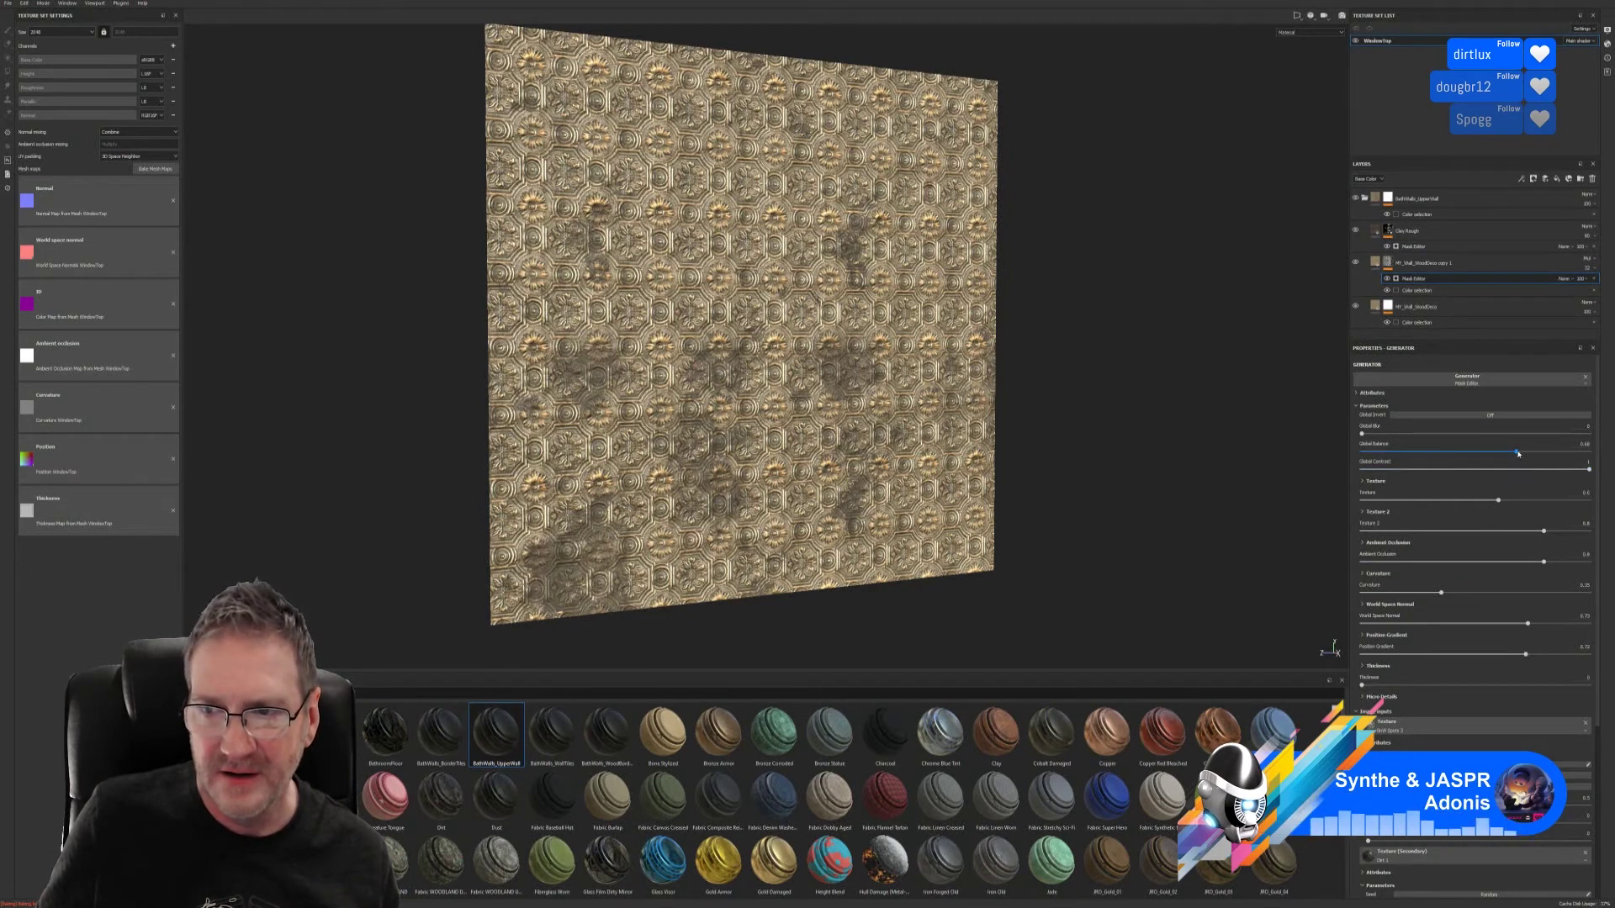
drag(1518, 454, 1537, 452)
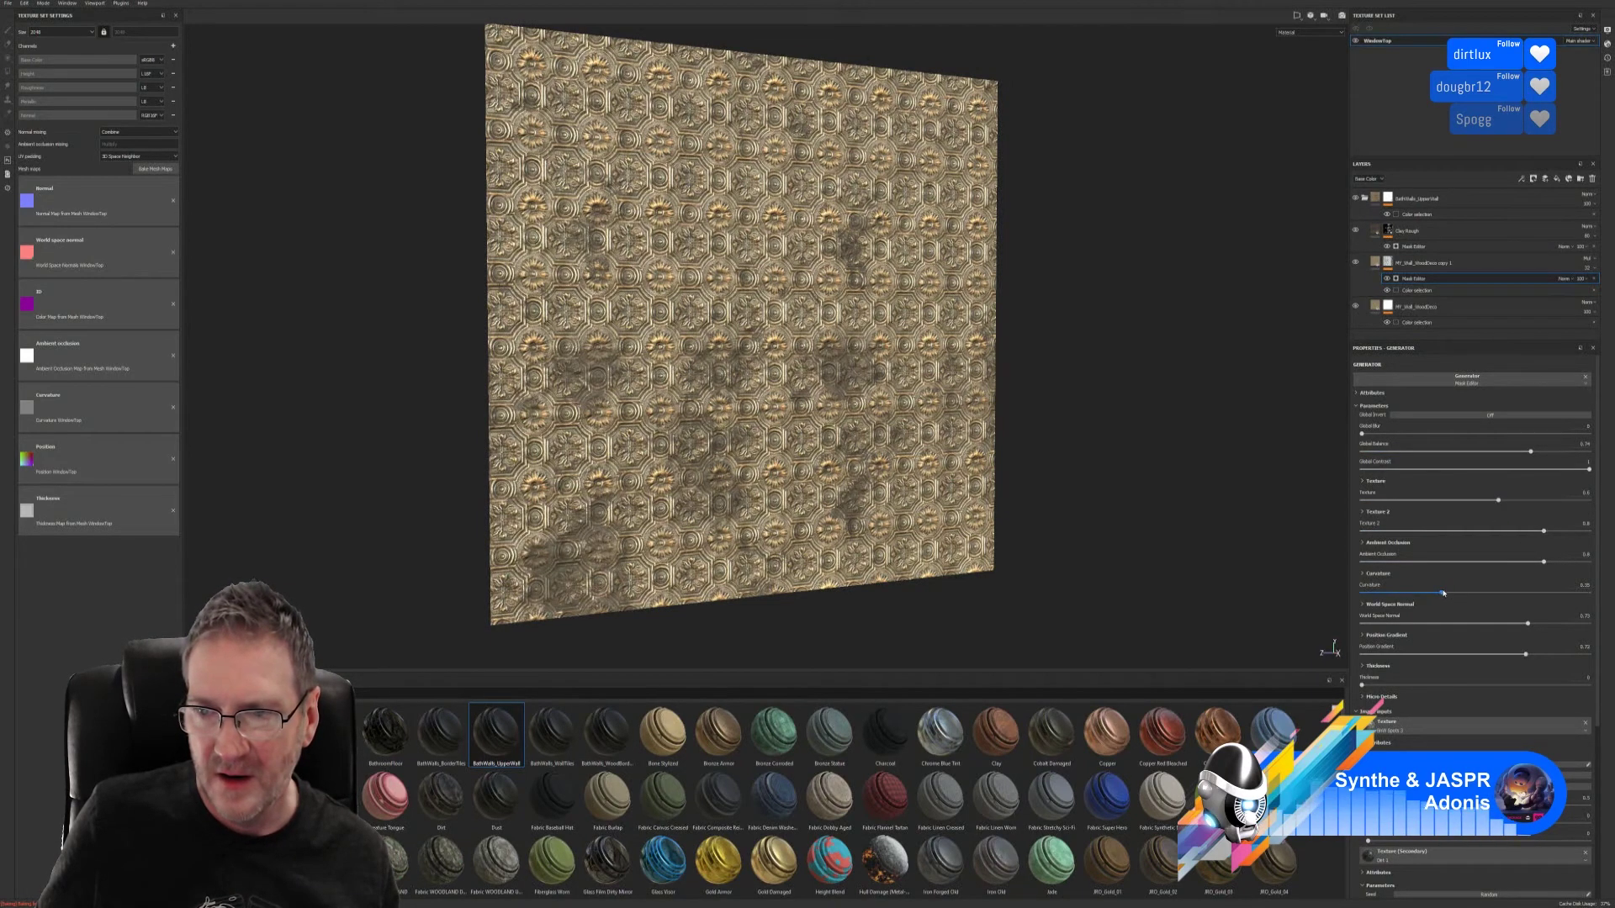
mouse_move(1443, 593)
mouse_down()
mouse_move(1530, 593)
mouse_move(1464, 593)
mouse_up()
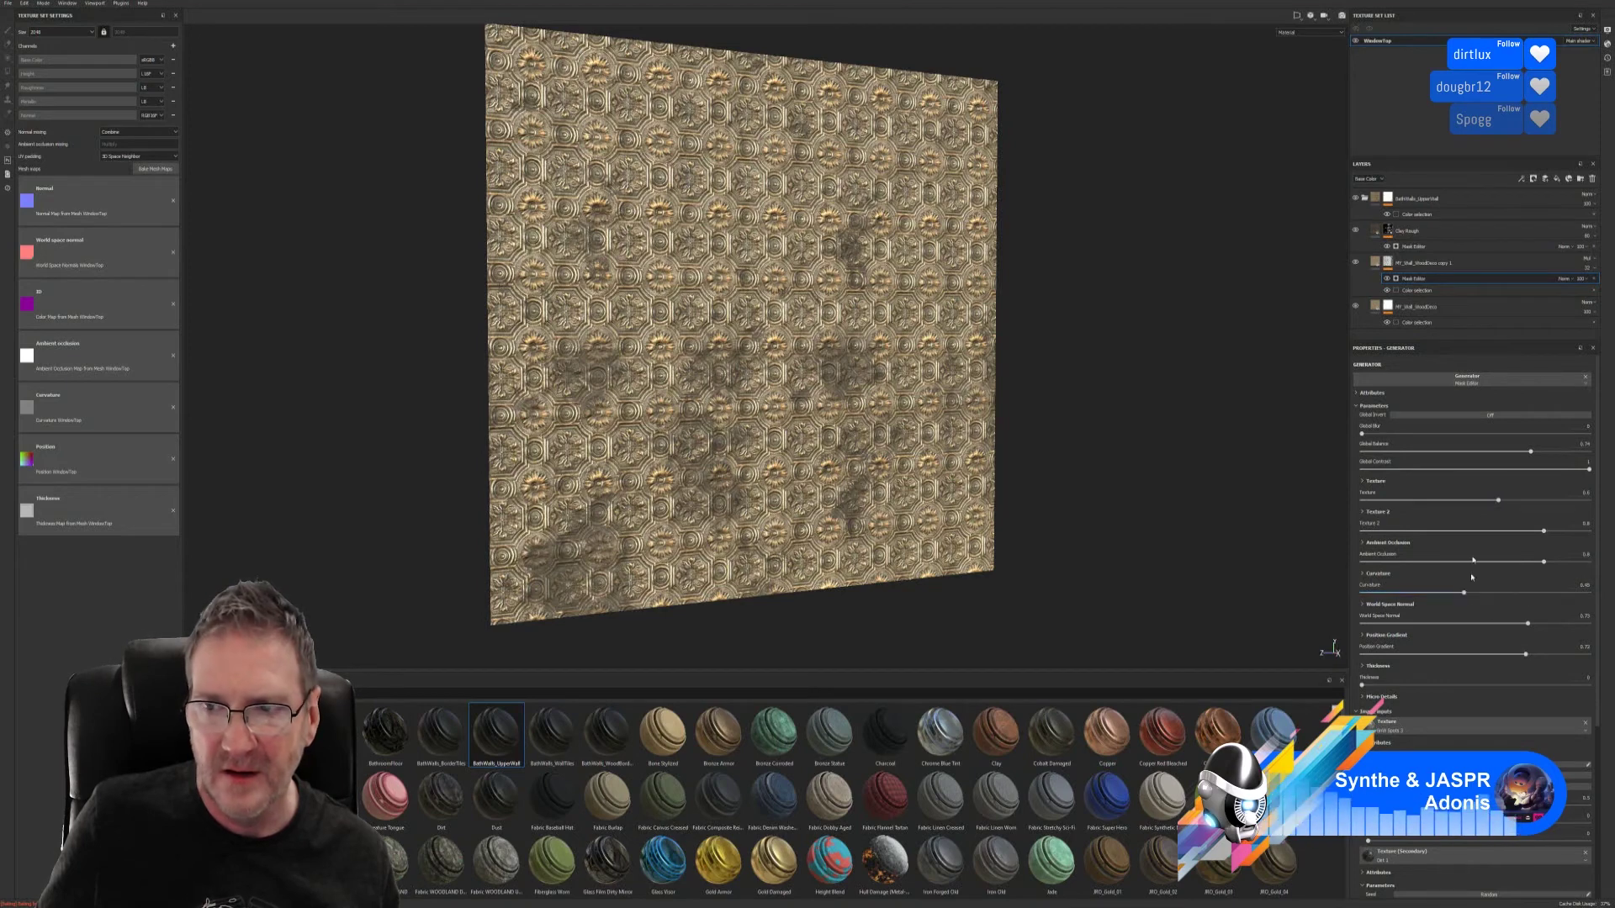
- Set the first layer's Mask Editor to Curvature about 0.95, Position Gradient about 0.79 and World Space Normal about 0.68
click(1430, 246)
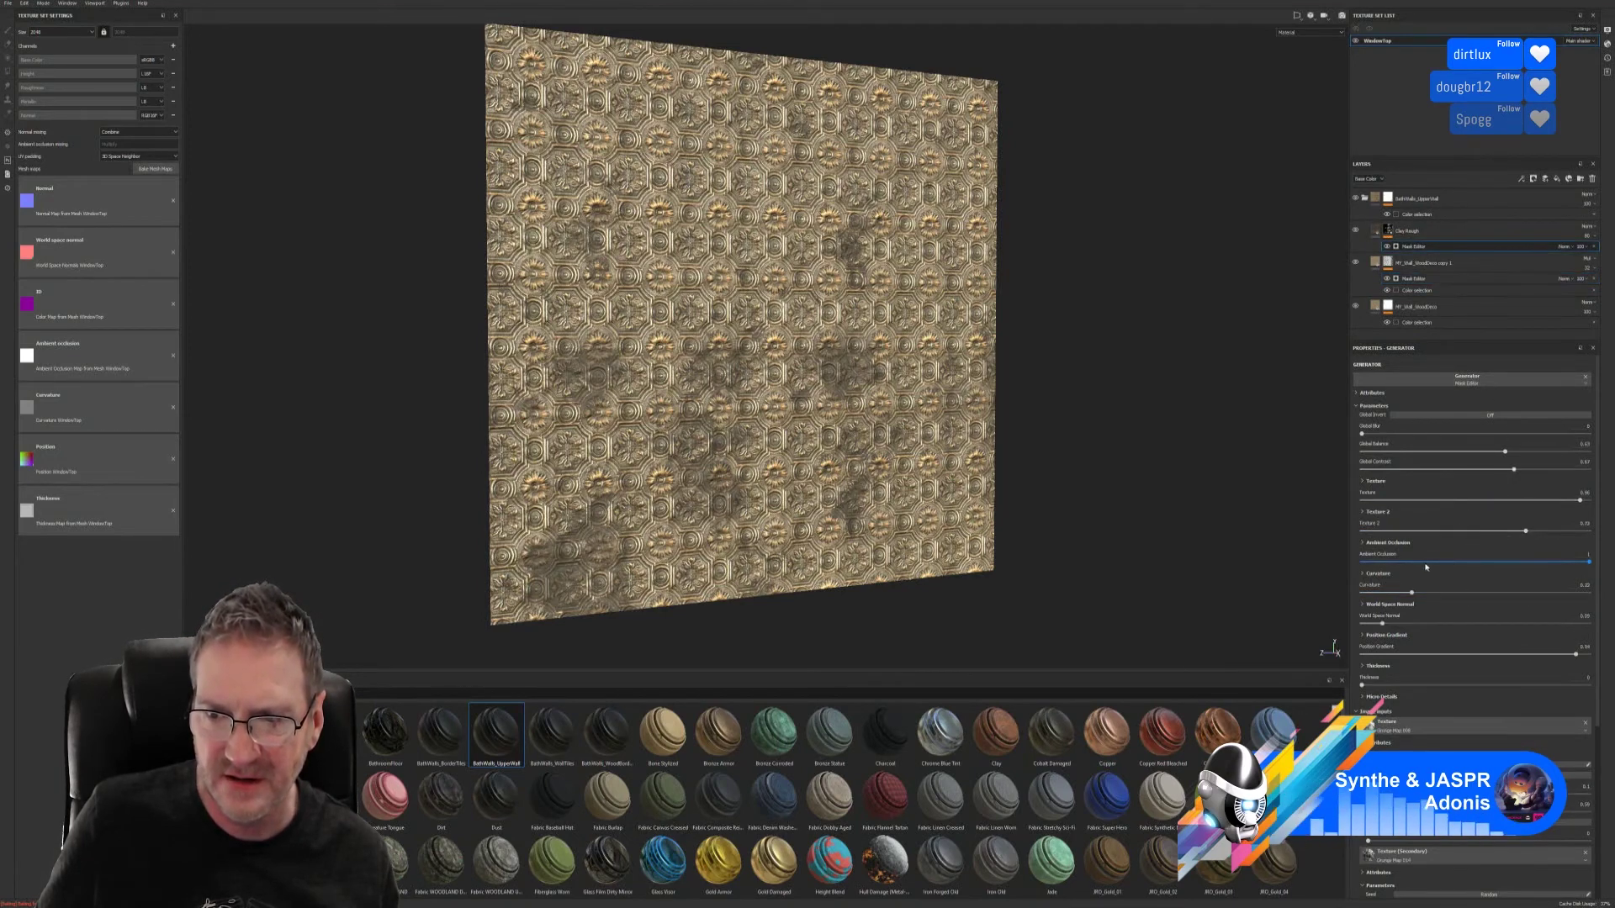
drag(1412, 593, 1465, 594)
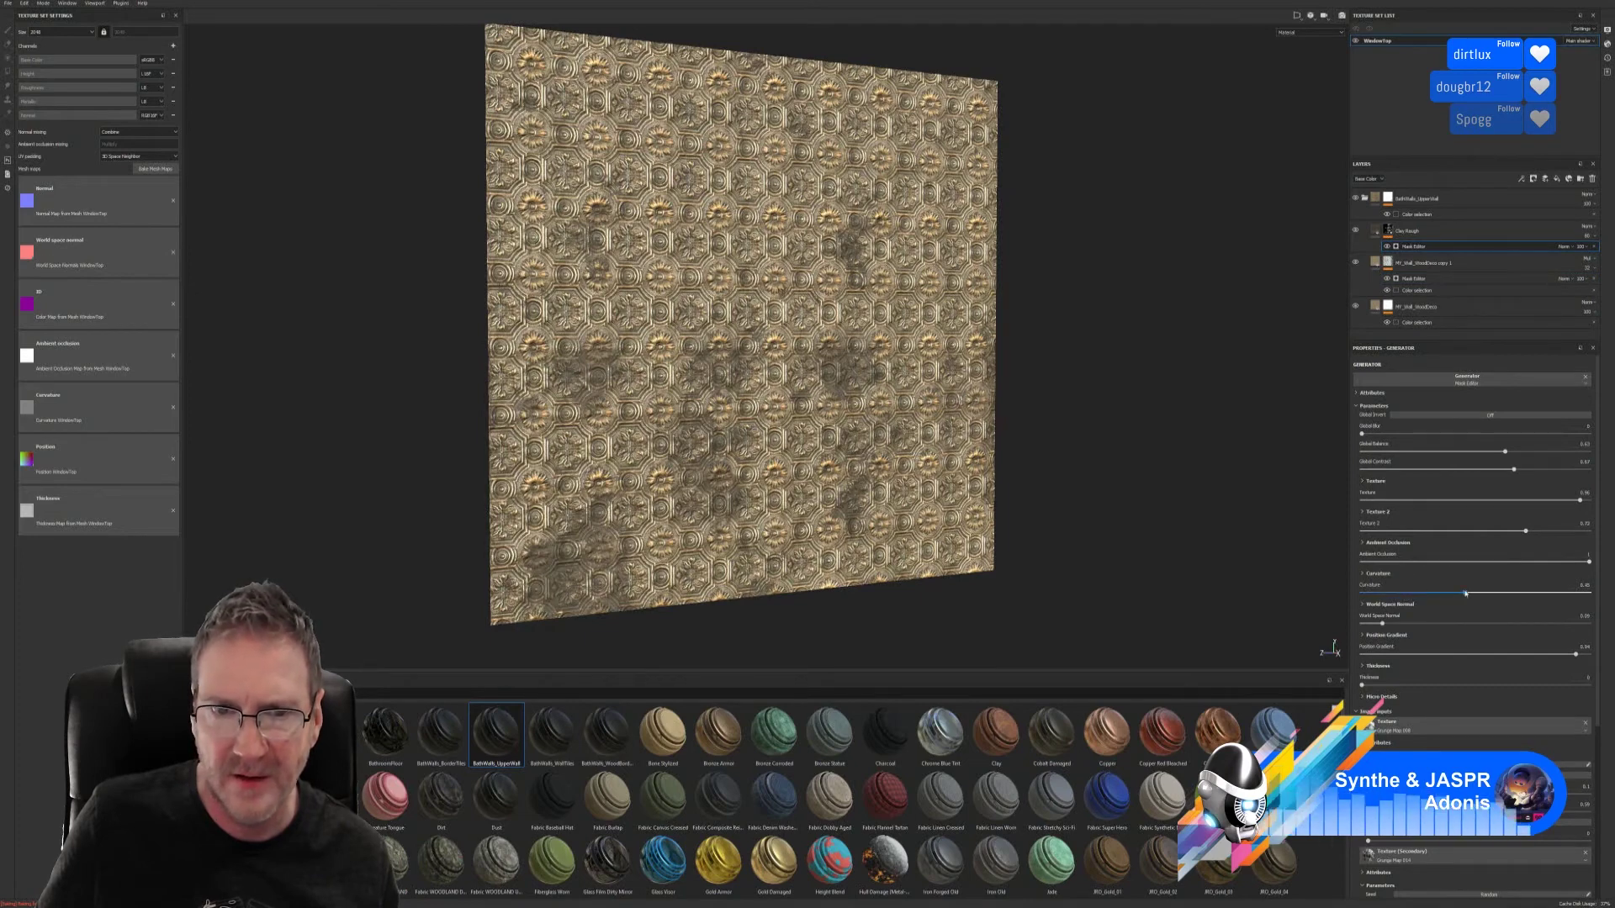
click(1579, 593)
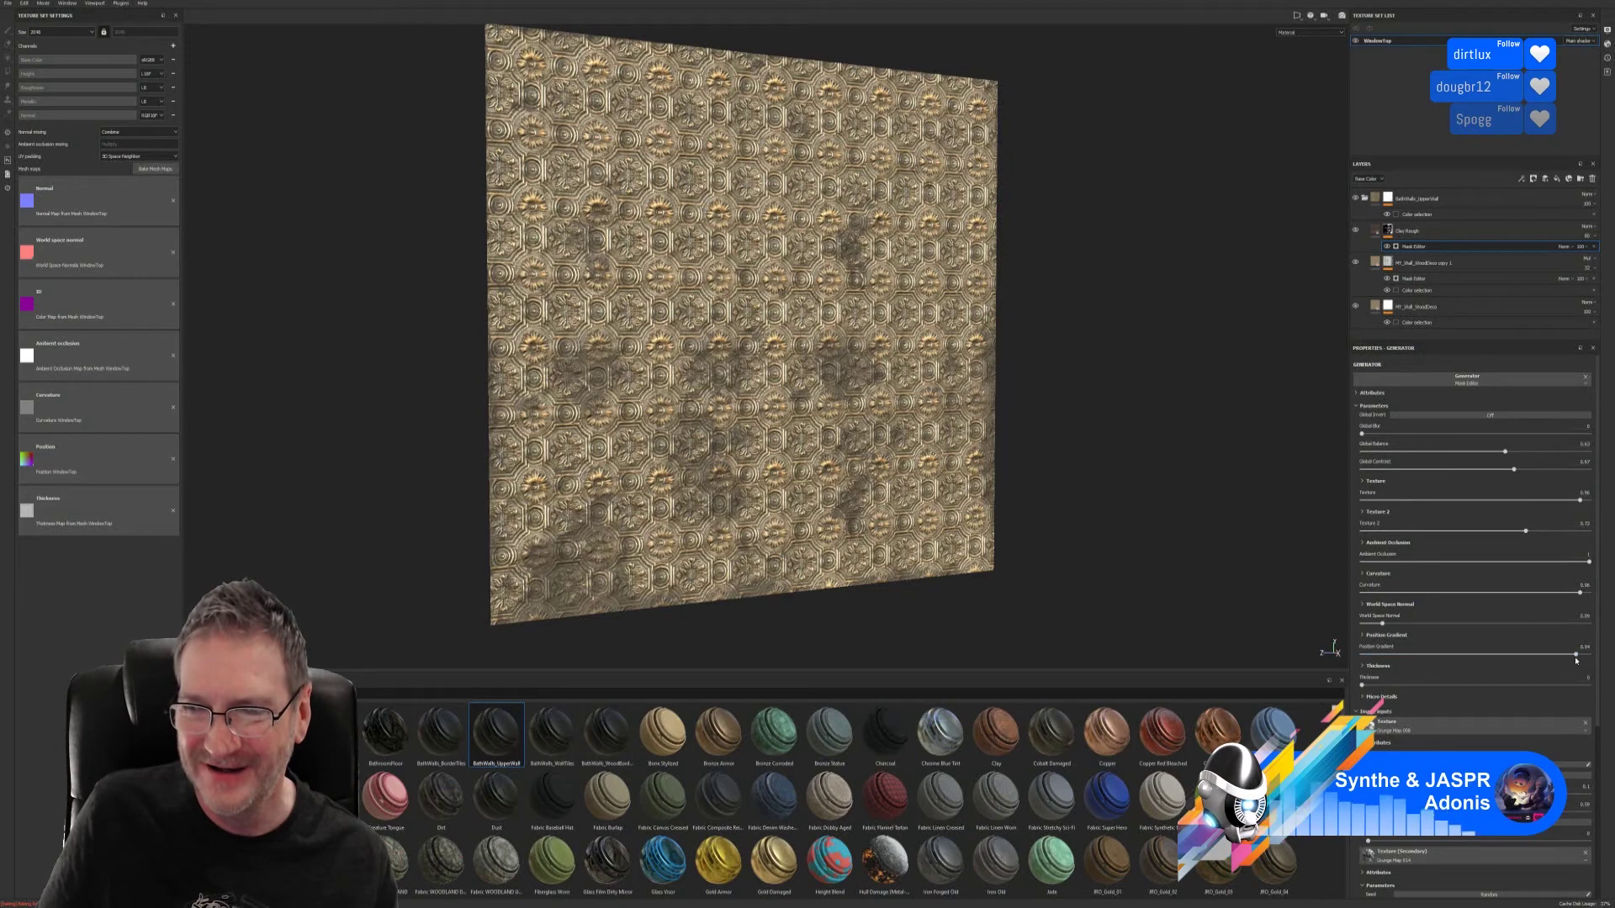
drag(1576, 660, 1541, 654)
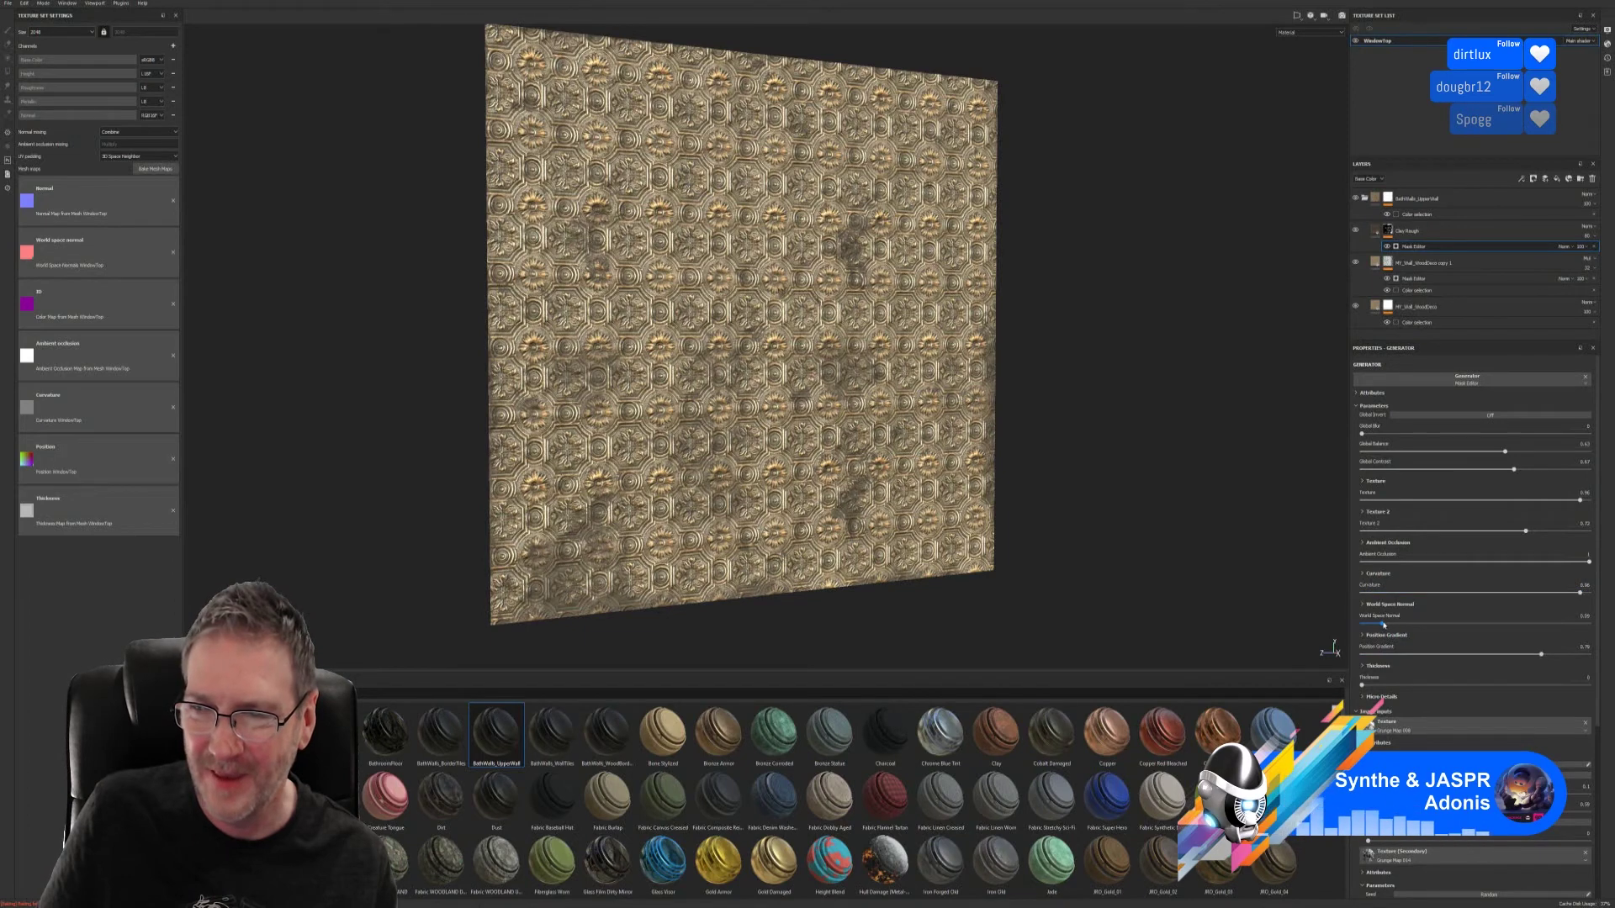
drag(1383, 624, 1529, 623)
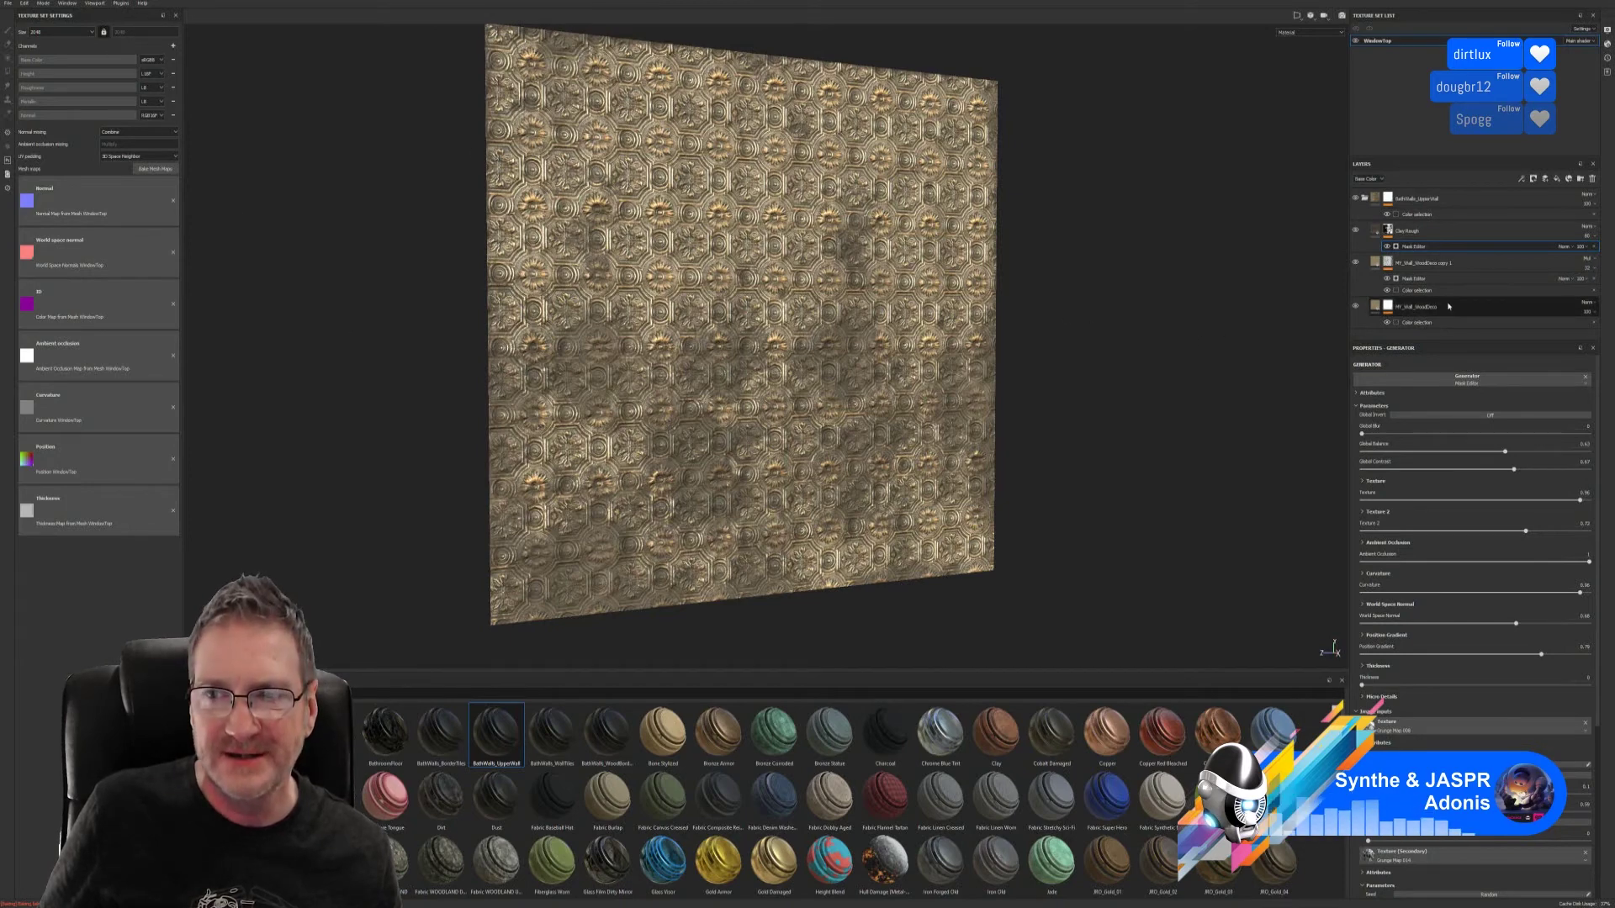
- Save the project as WindowTop in the Walls Floor folder
click(10, 5)
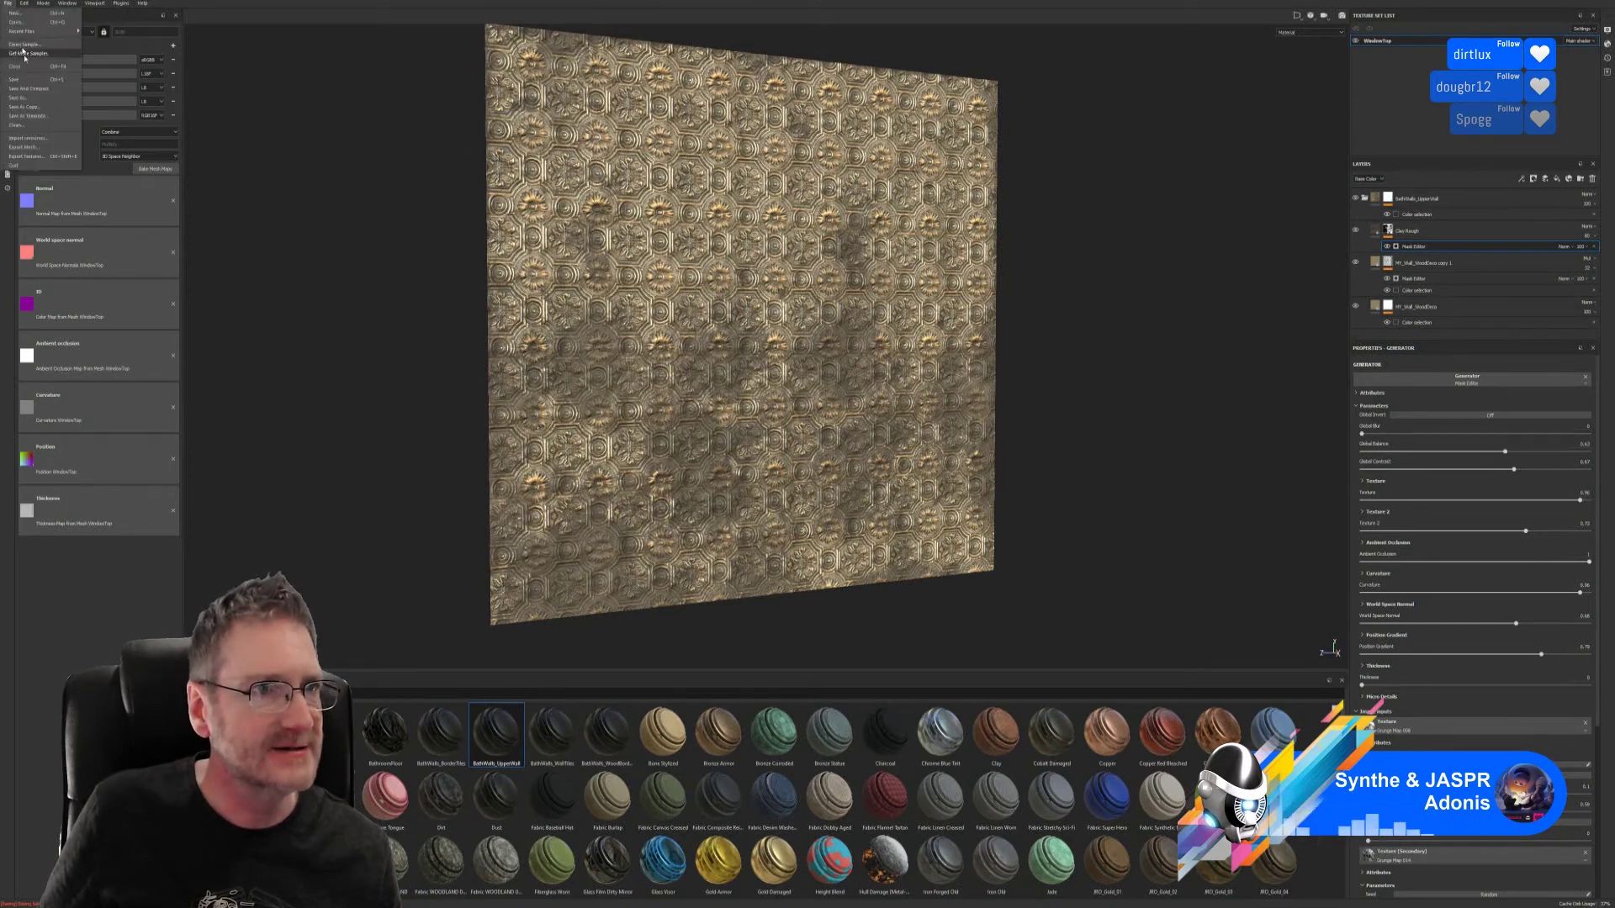
click(17, 81)
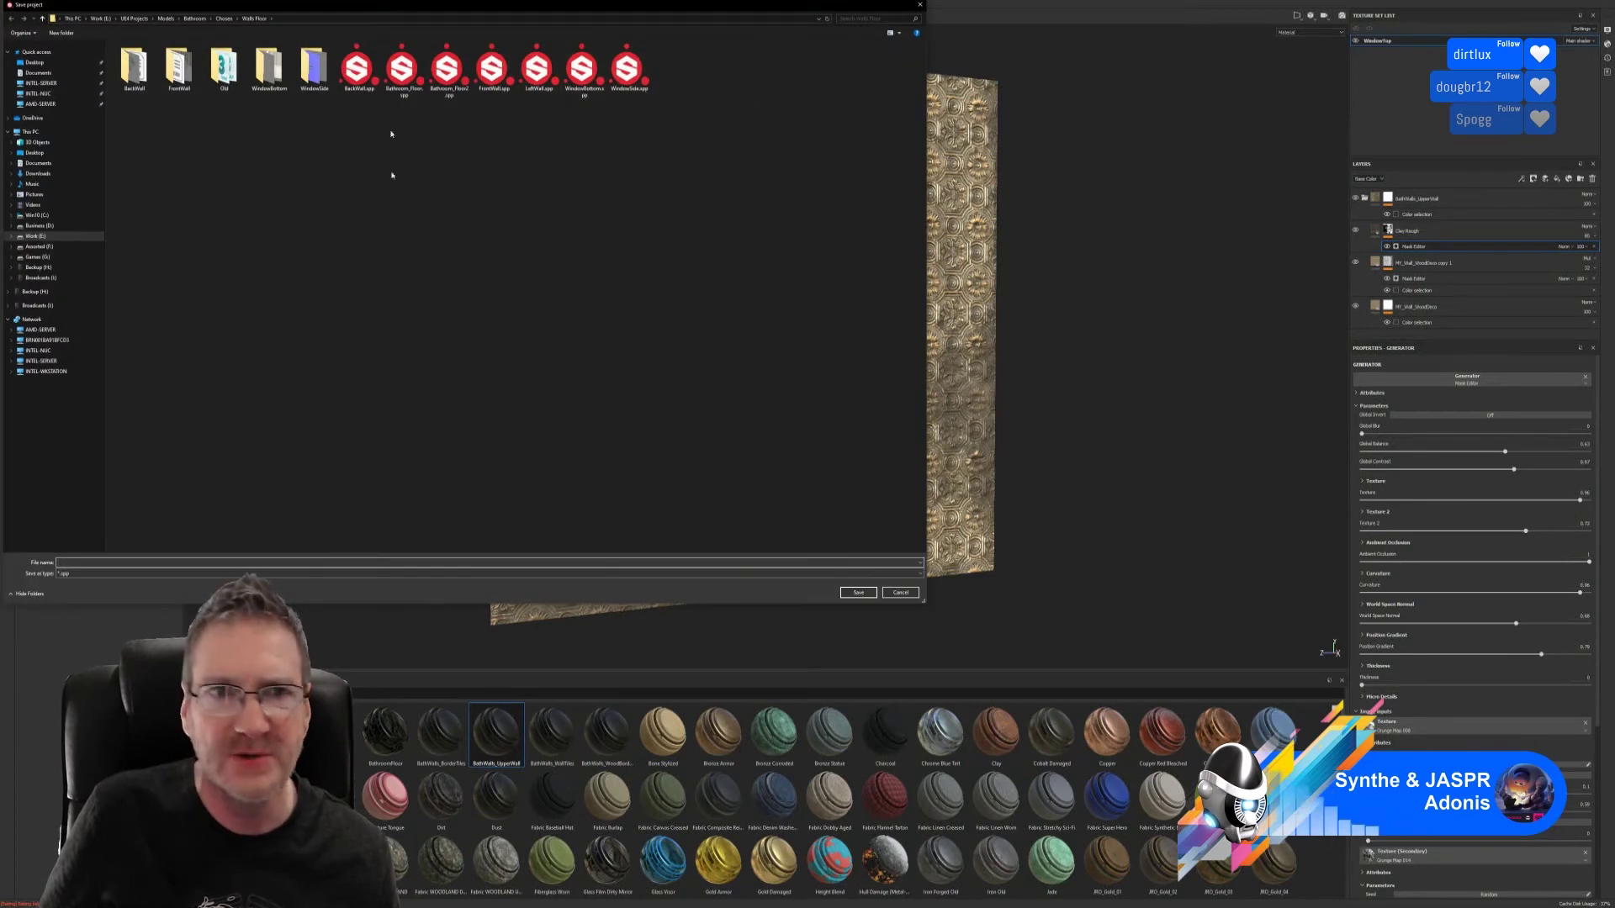
drag(505, 13, 766, 104)
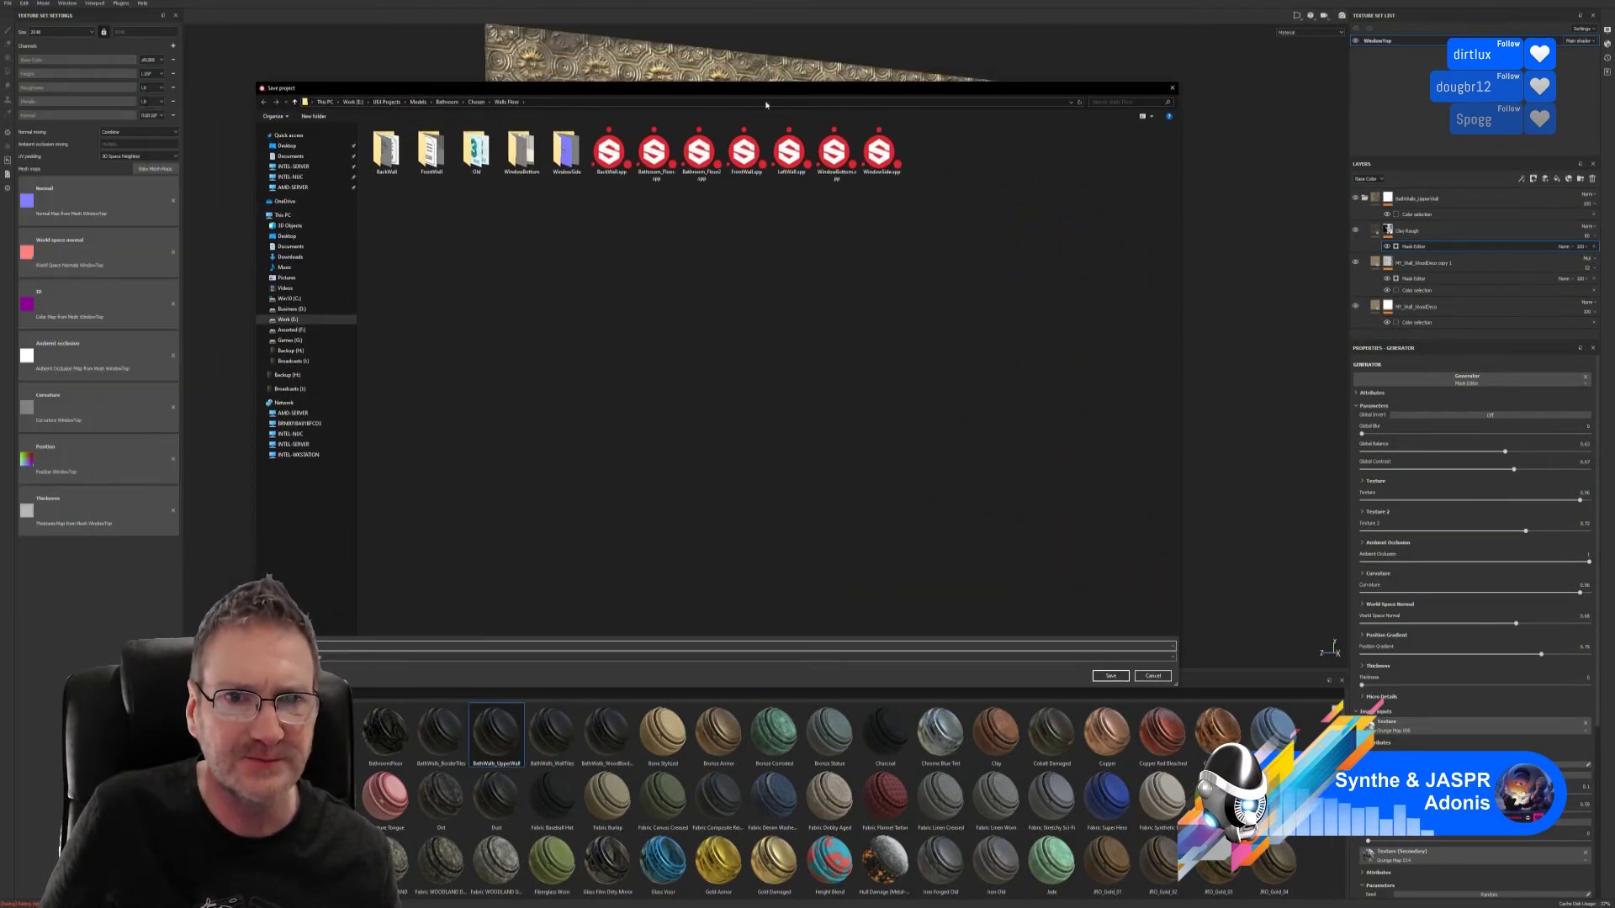
text(Window)
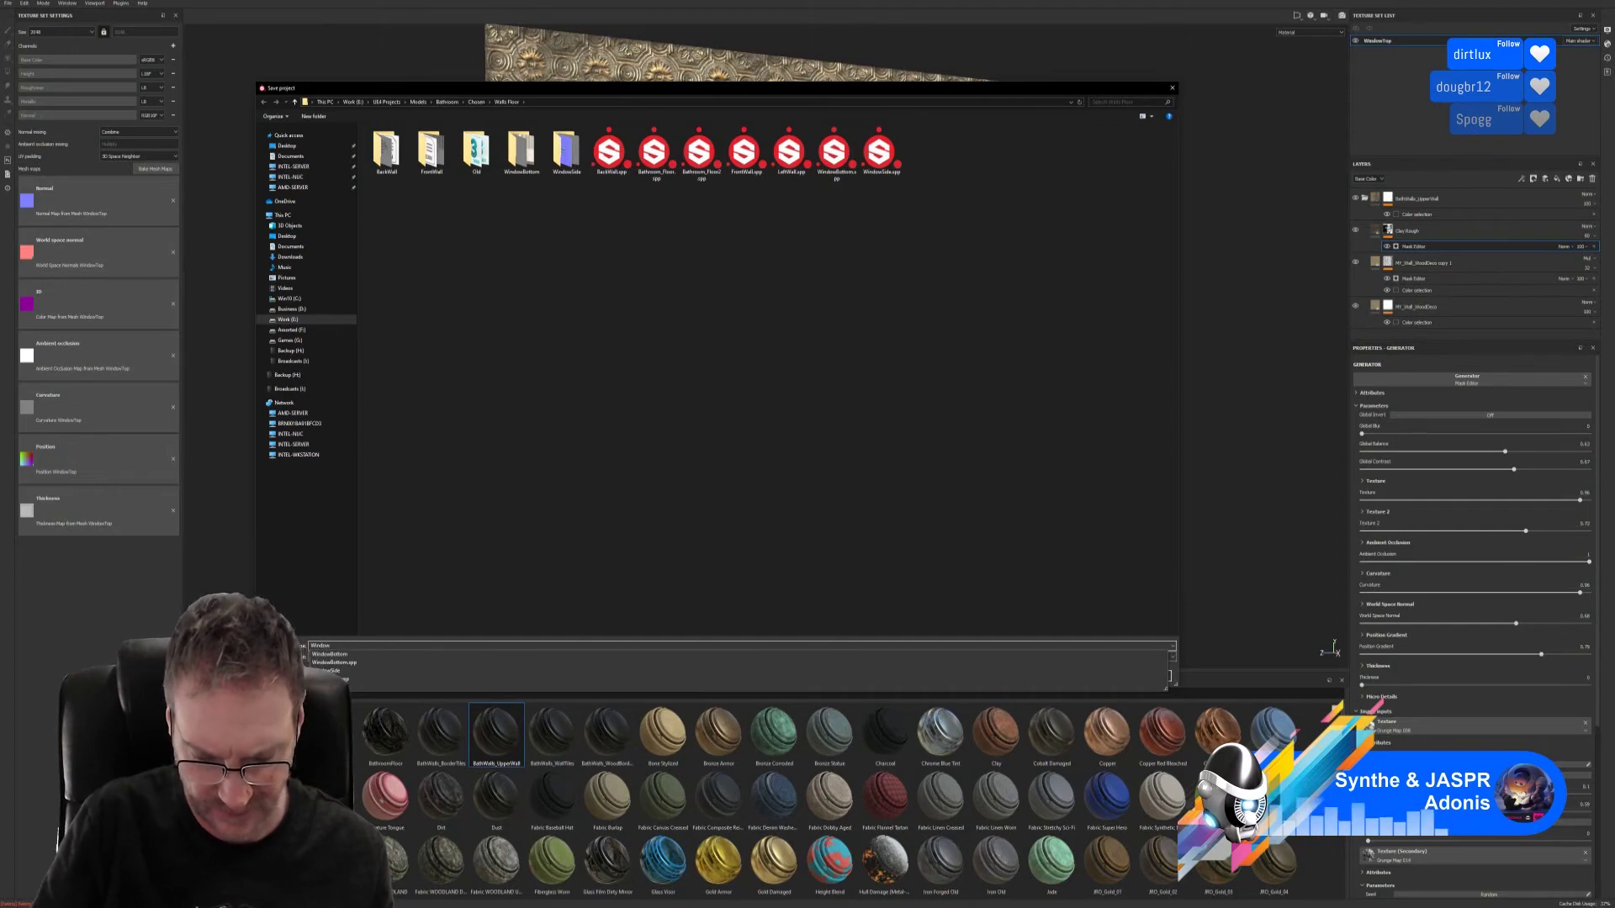
text(Top)
key(Return)
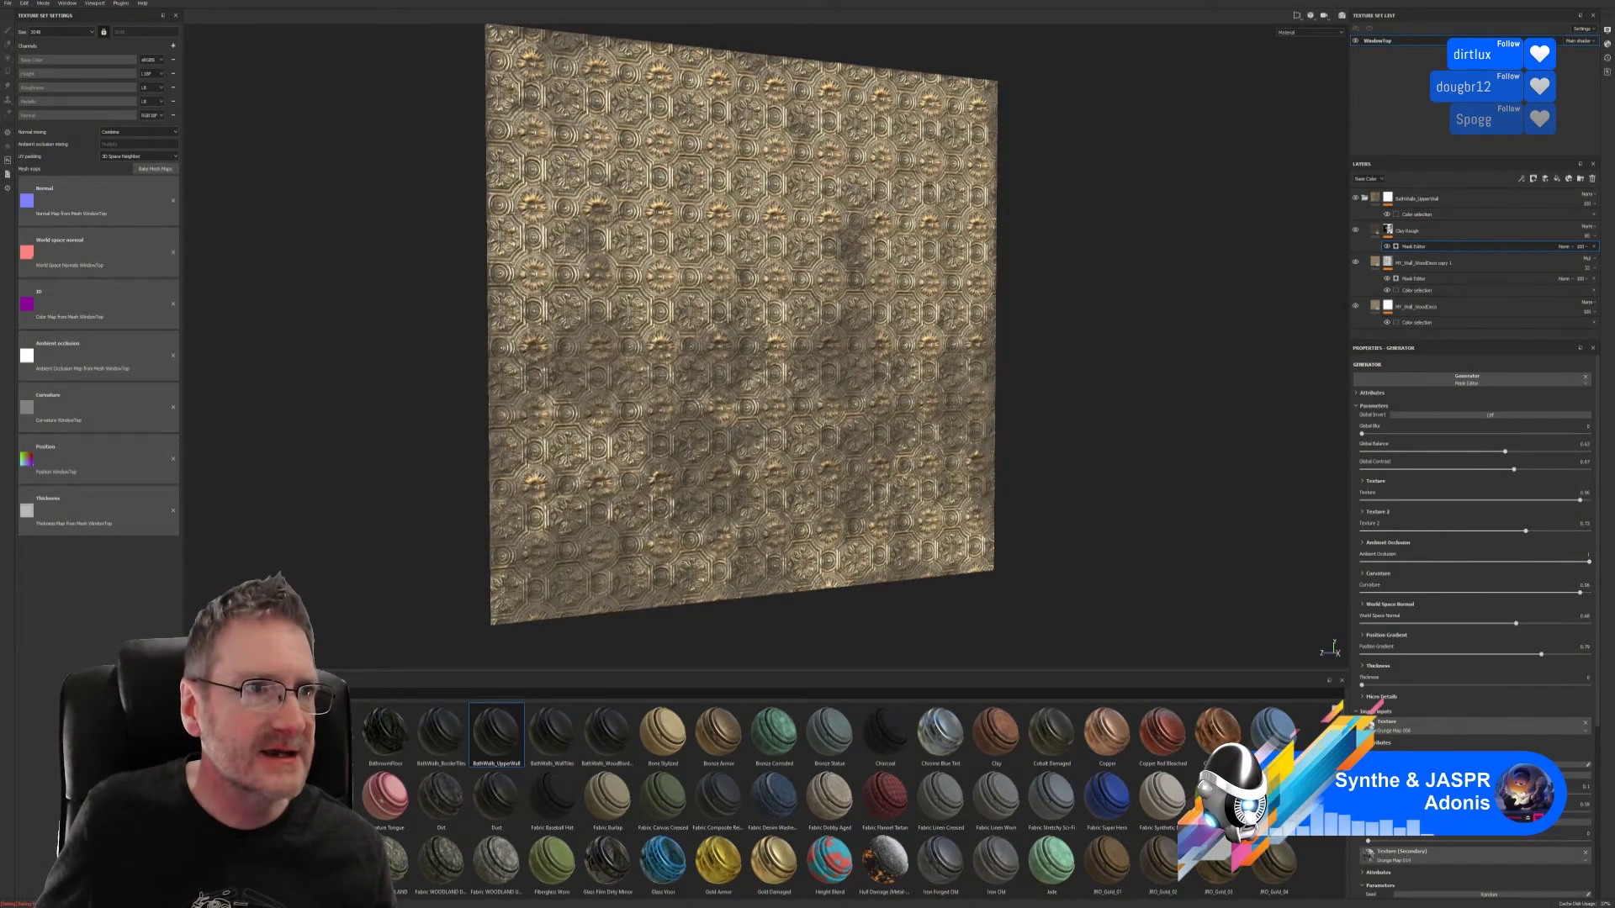
- Open the texture export settings and browse for an output directory to the Walls Floor folder in the Bathroom models
click(8, 2)
click(34, 158)
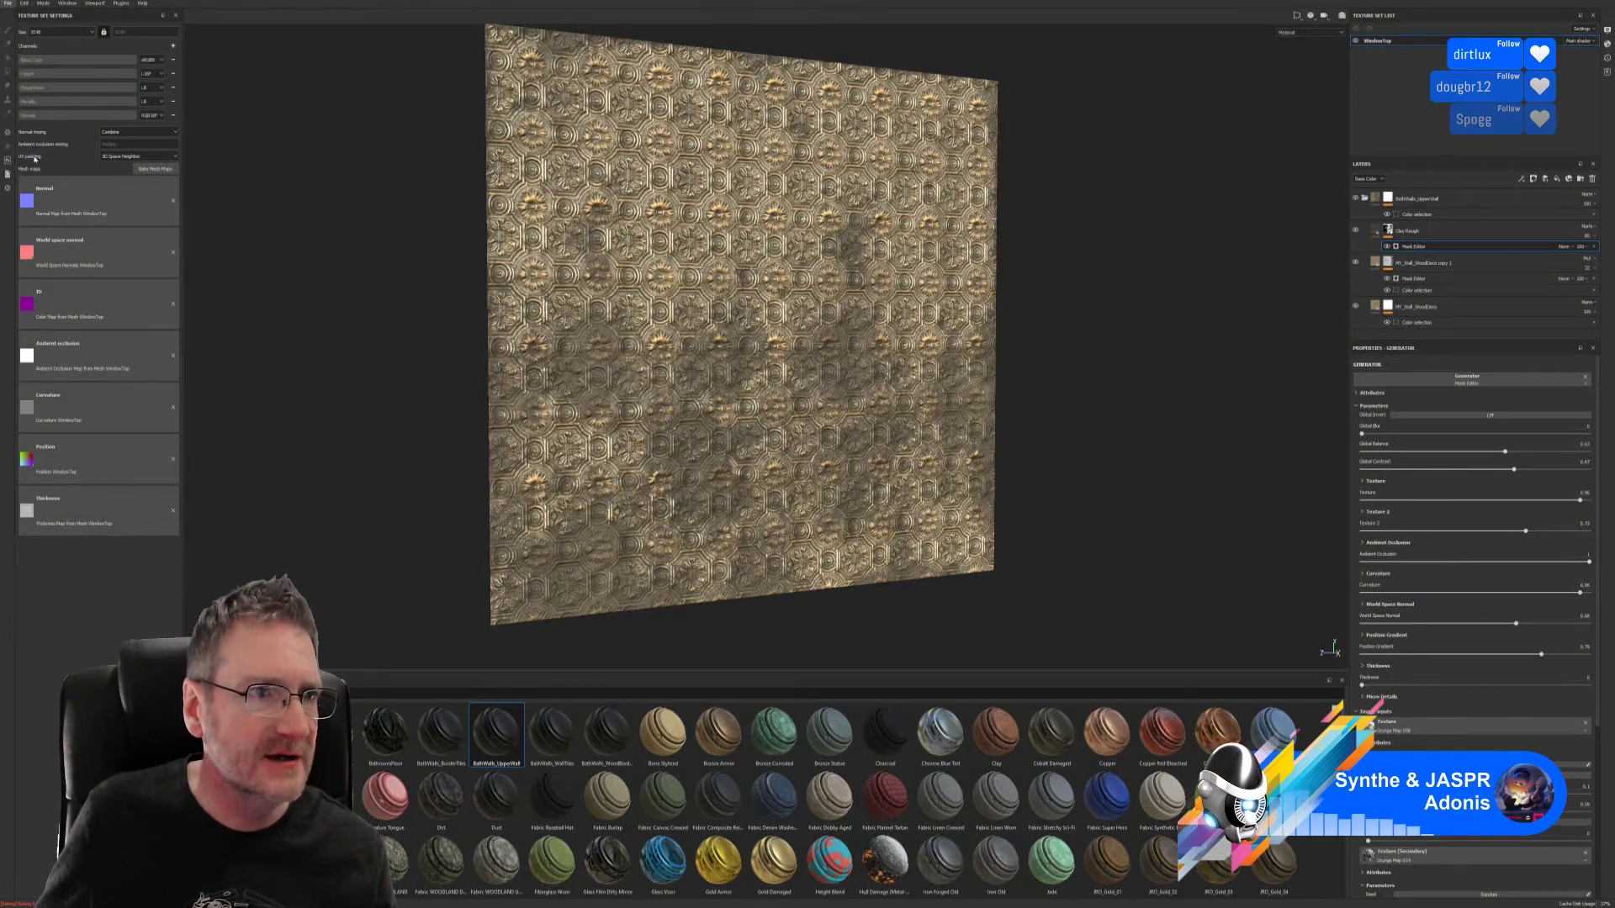
click(899, 339)
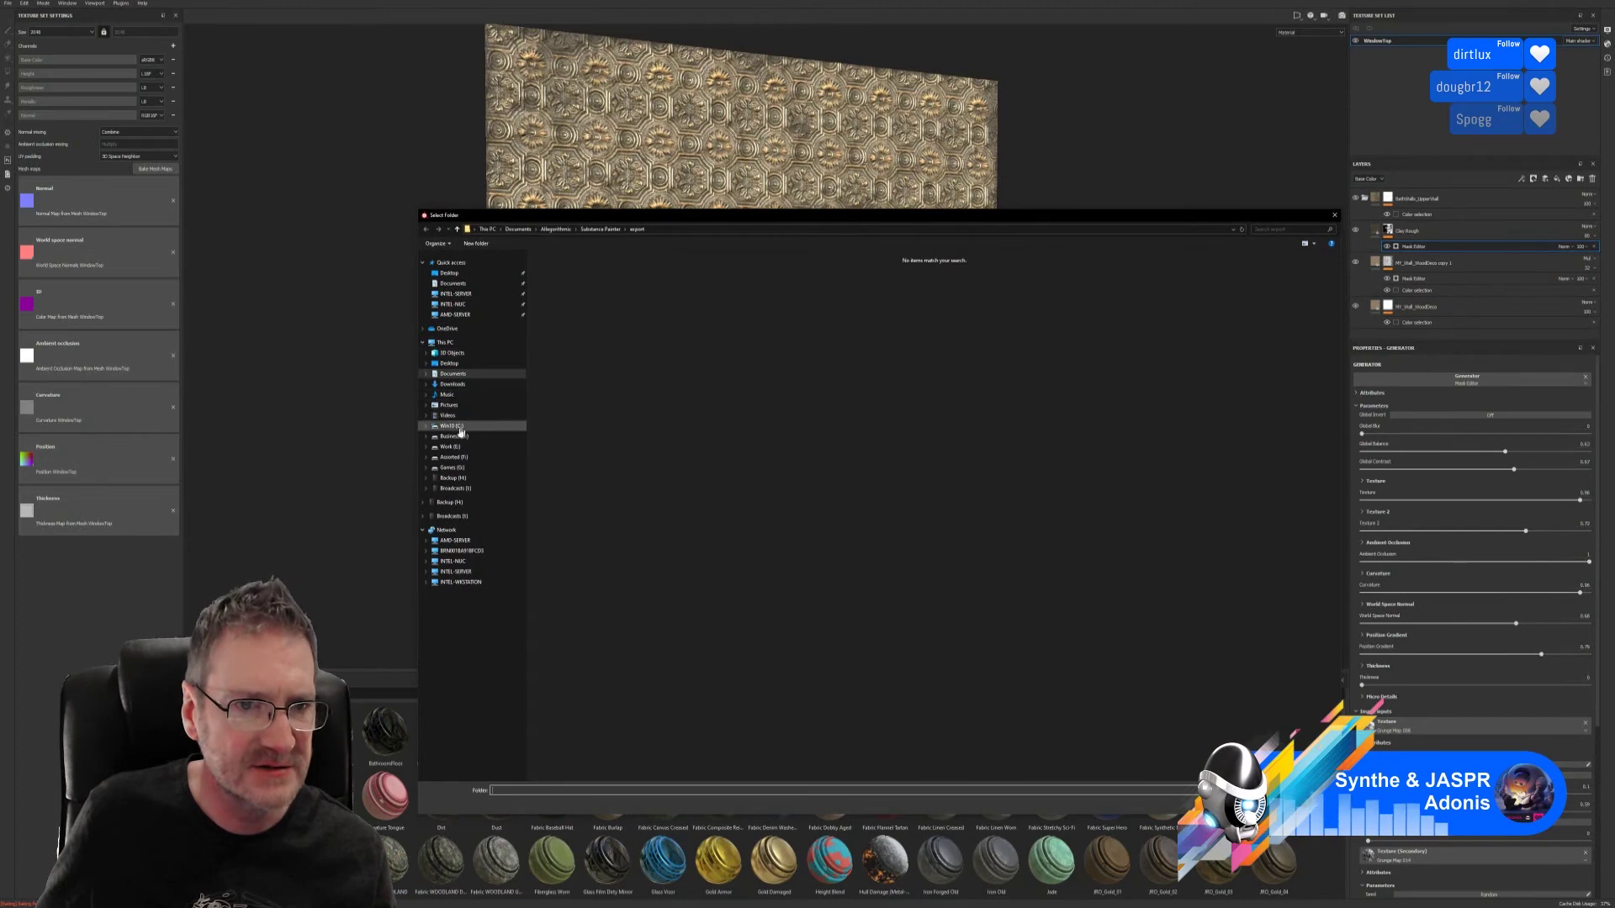
click(452, 446)
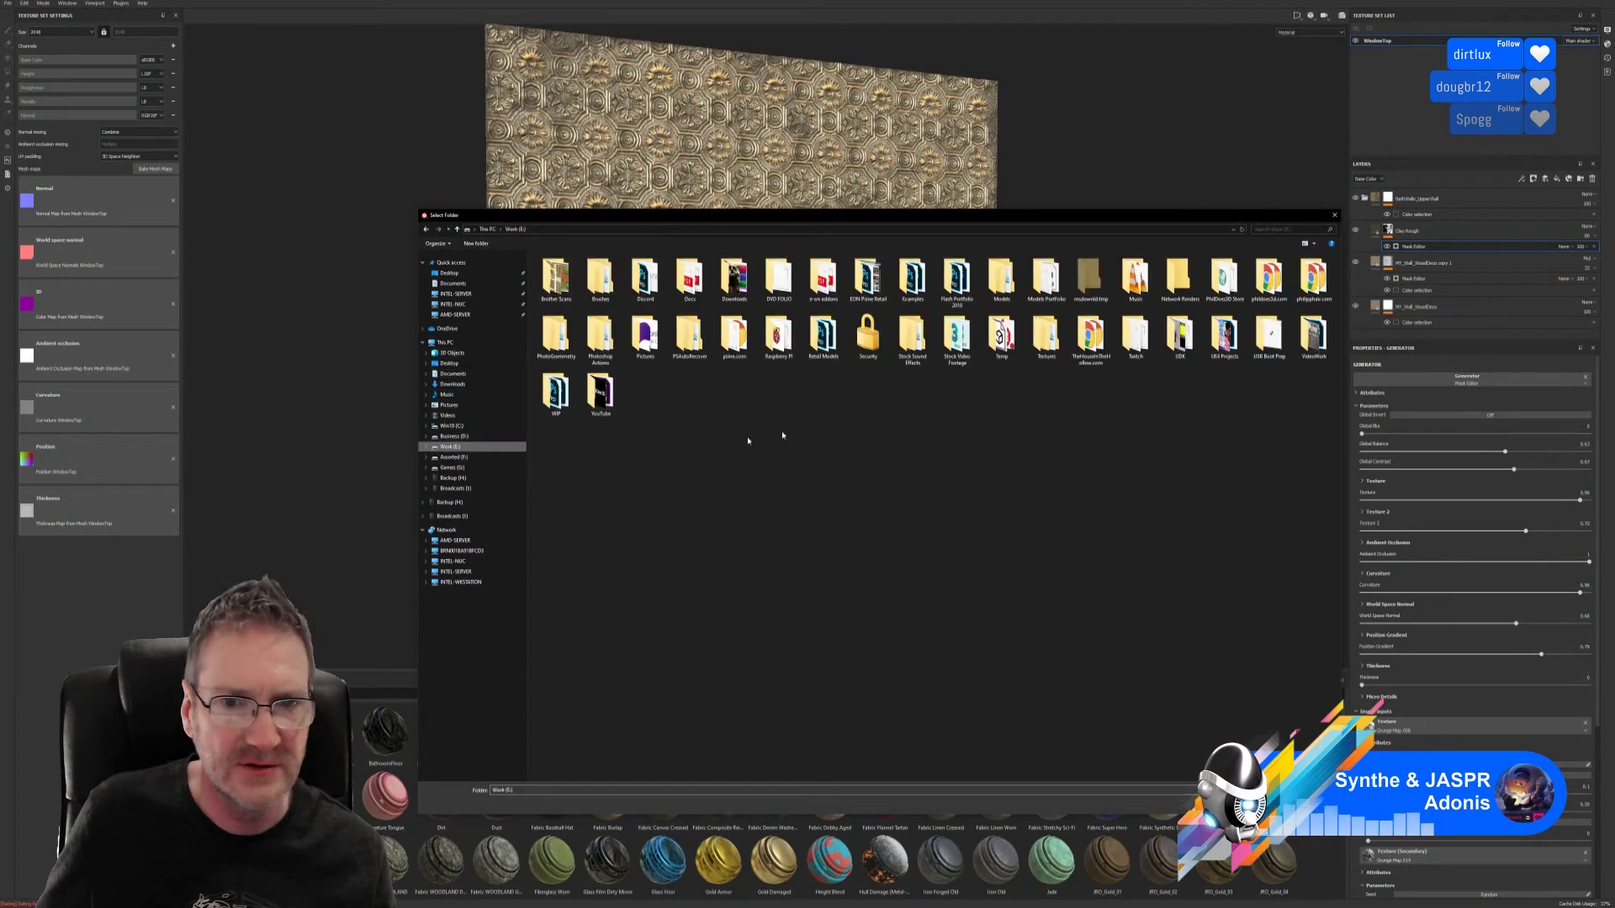
double_click(1223, 336)
double_click(868, 278)
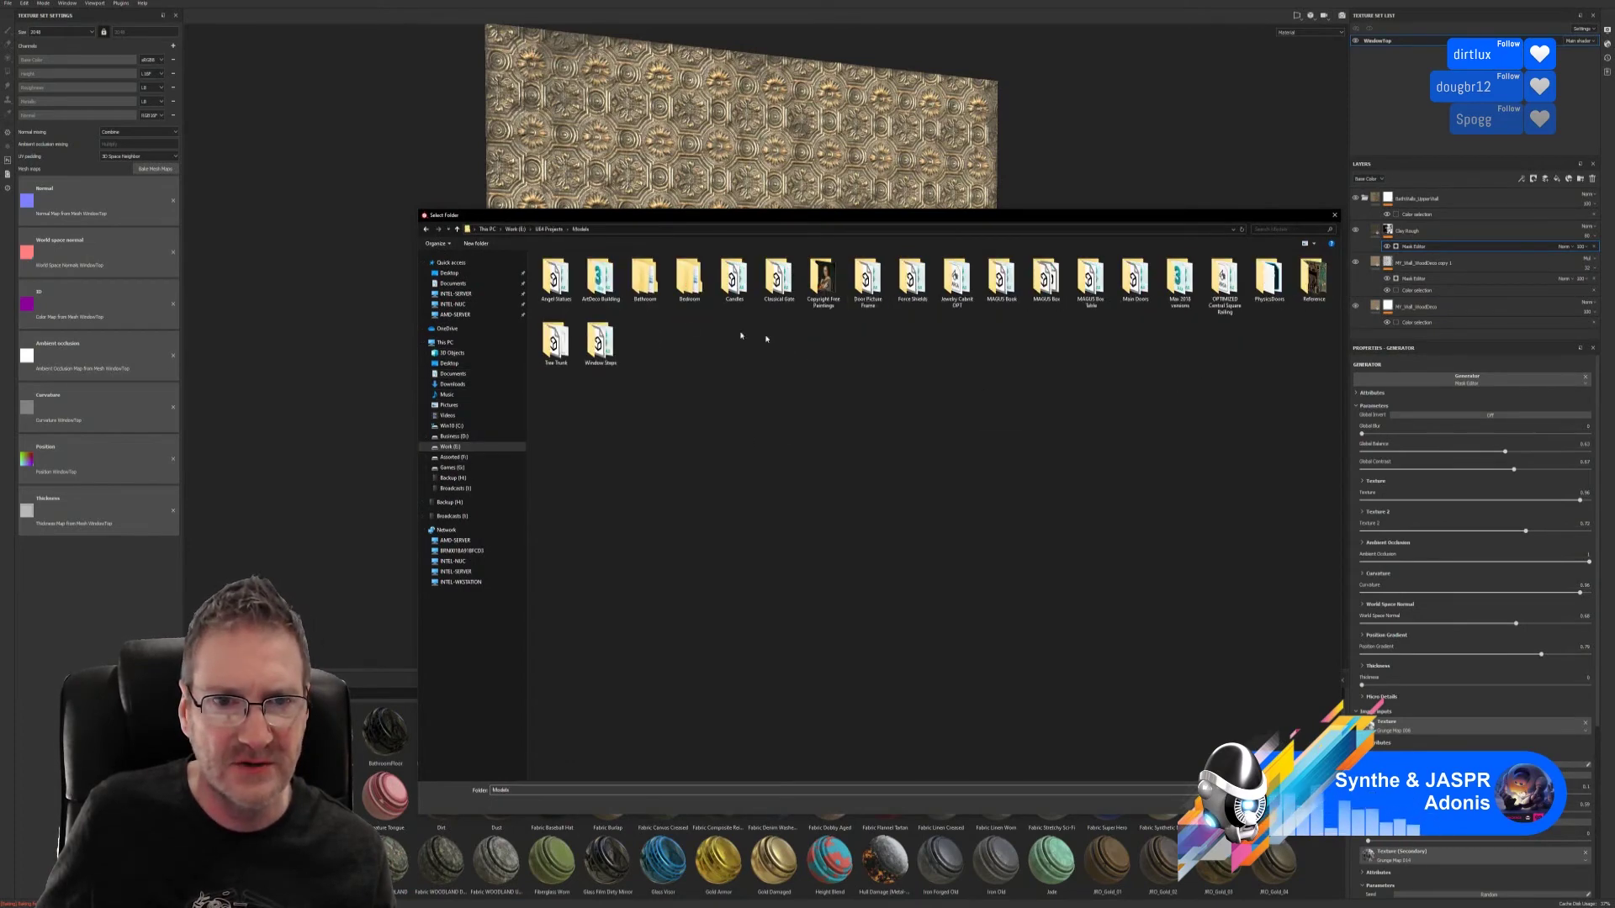
double_click(644, 277)
double_click(824, 278)
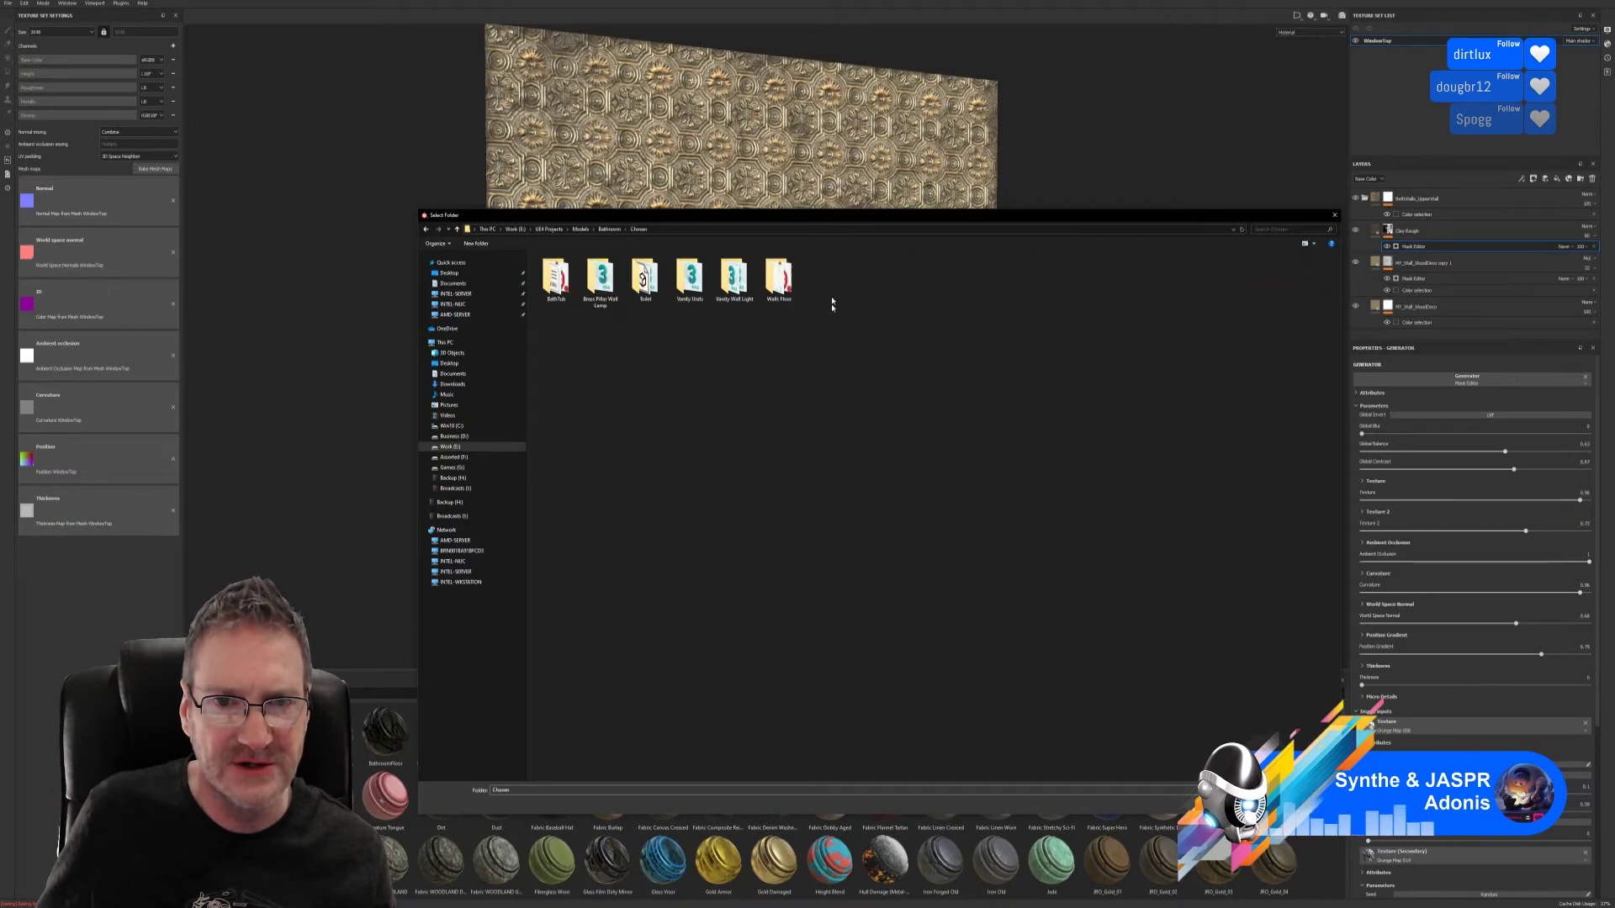
double_click(778, 278)
- Create a WindowTop folder inside Walls Floor and select it as the texture export directory
right_click(665, 418)
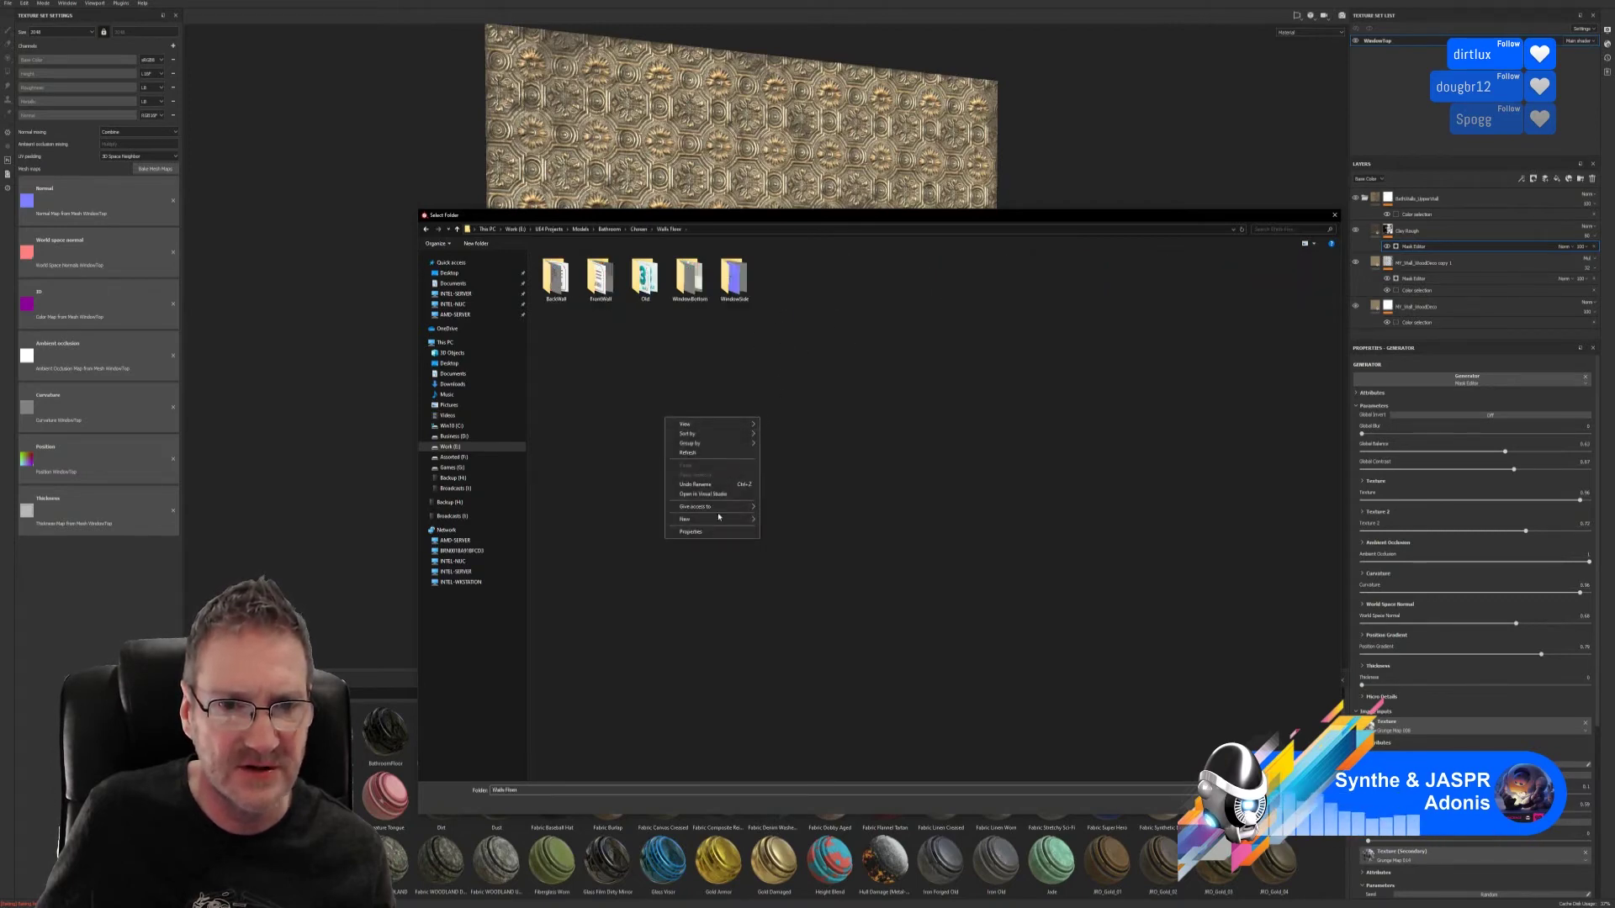
mouse_move(719, 517)
click(786, 519)
text(W)
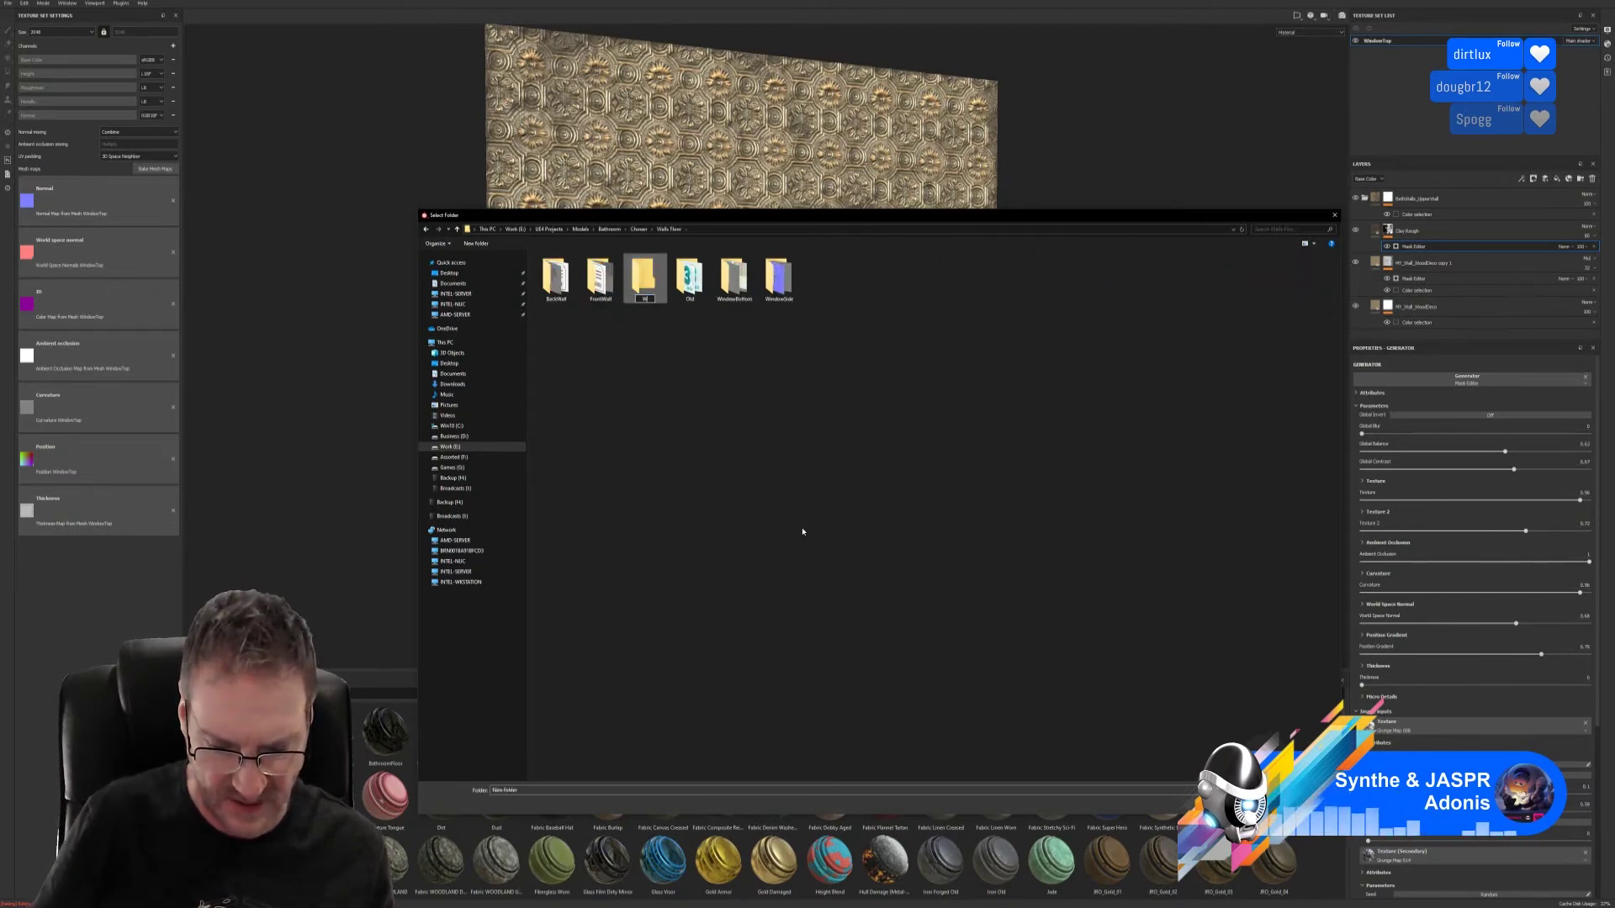
text(indowTop)
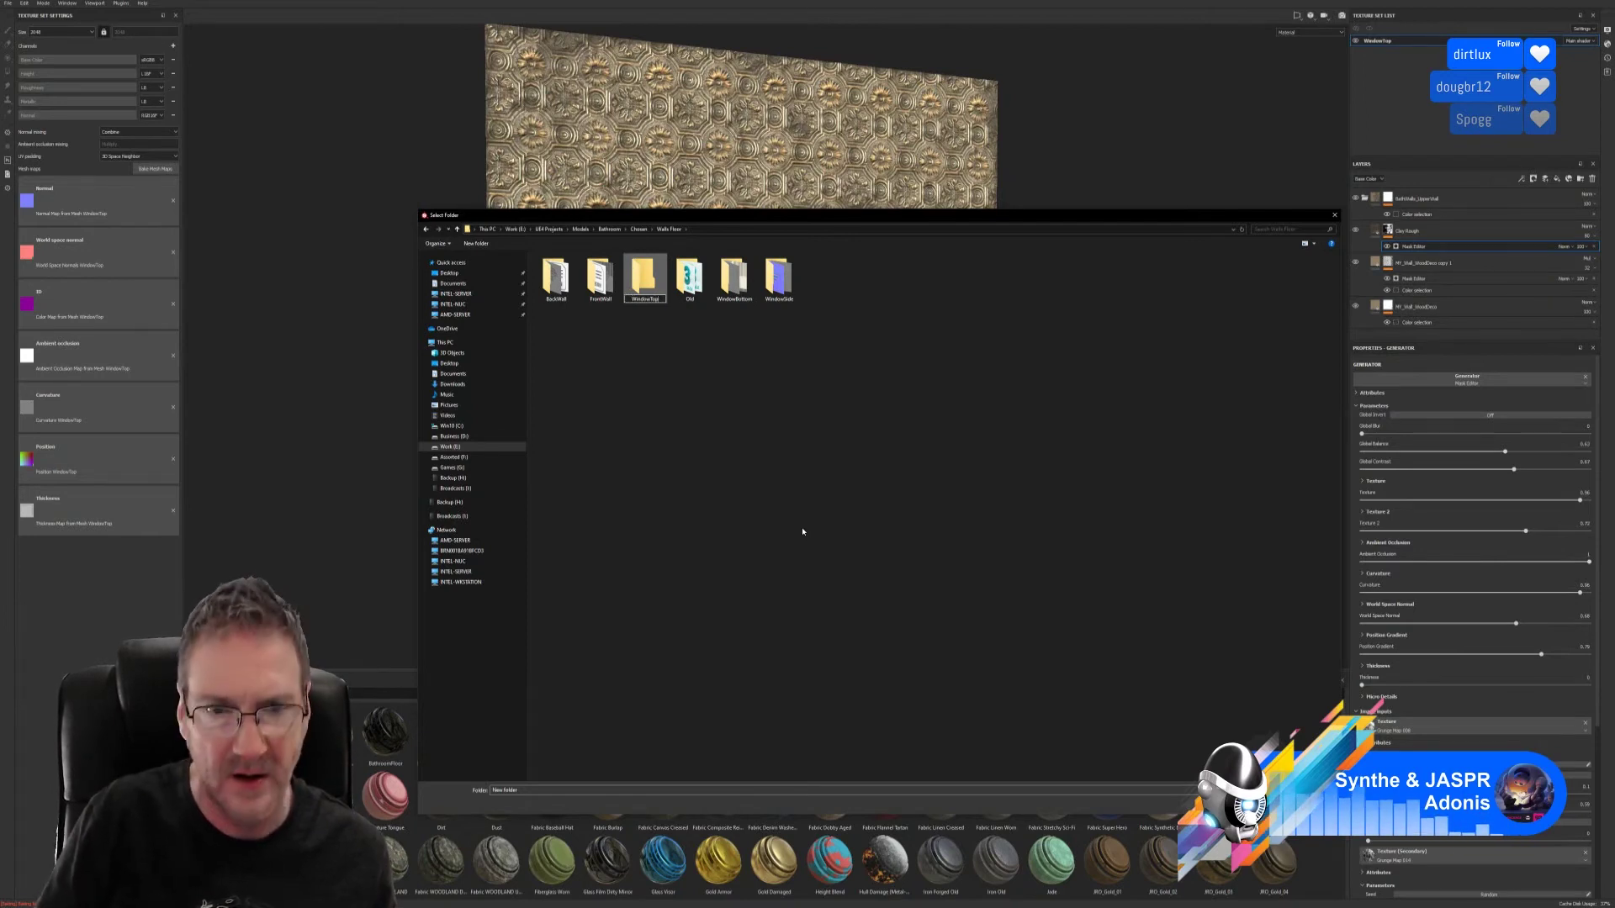
key(Return)
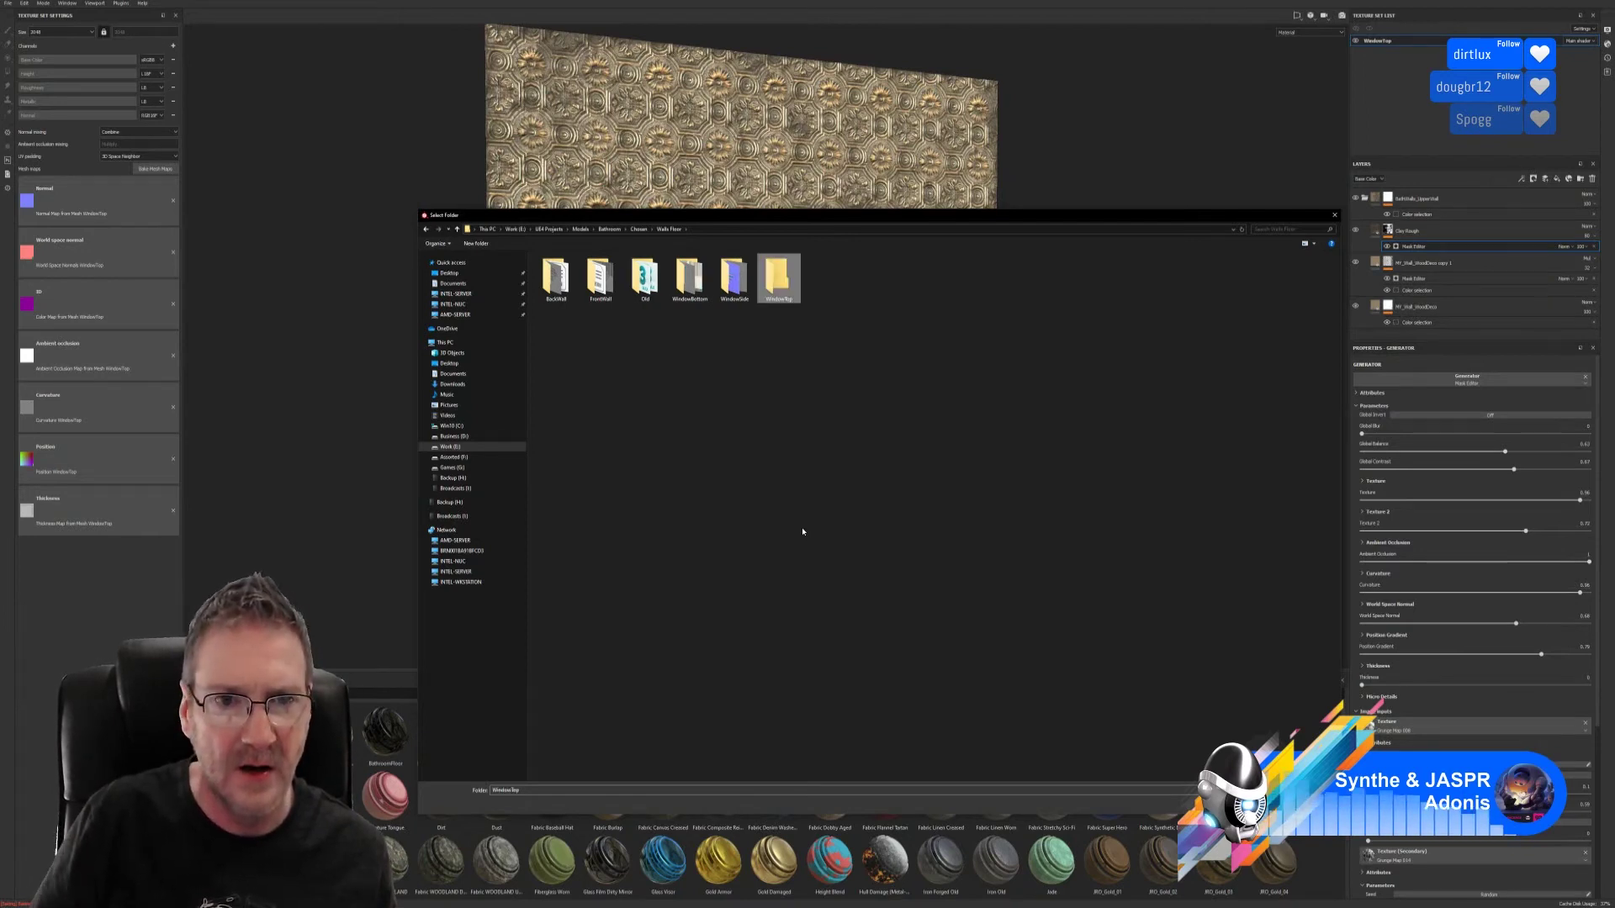
double_click(775, 290)
click(1221, 809)
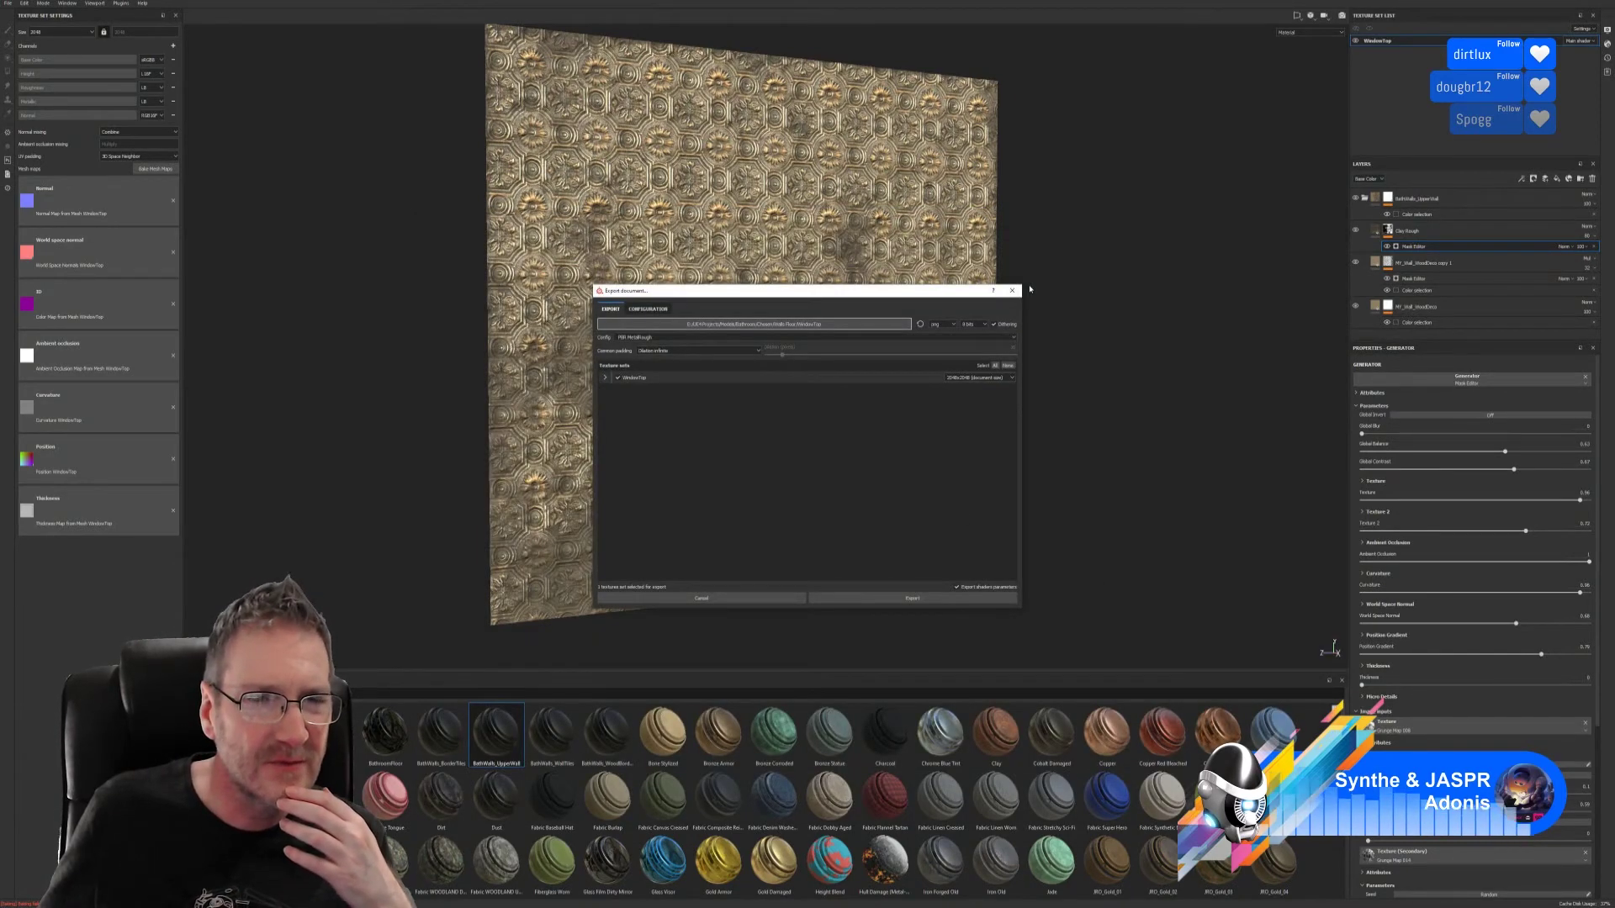
- Override the WindowTop texture set's export size, export its textures and save the project
click(995, 381)
click(976, 402)
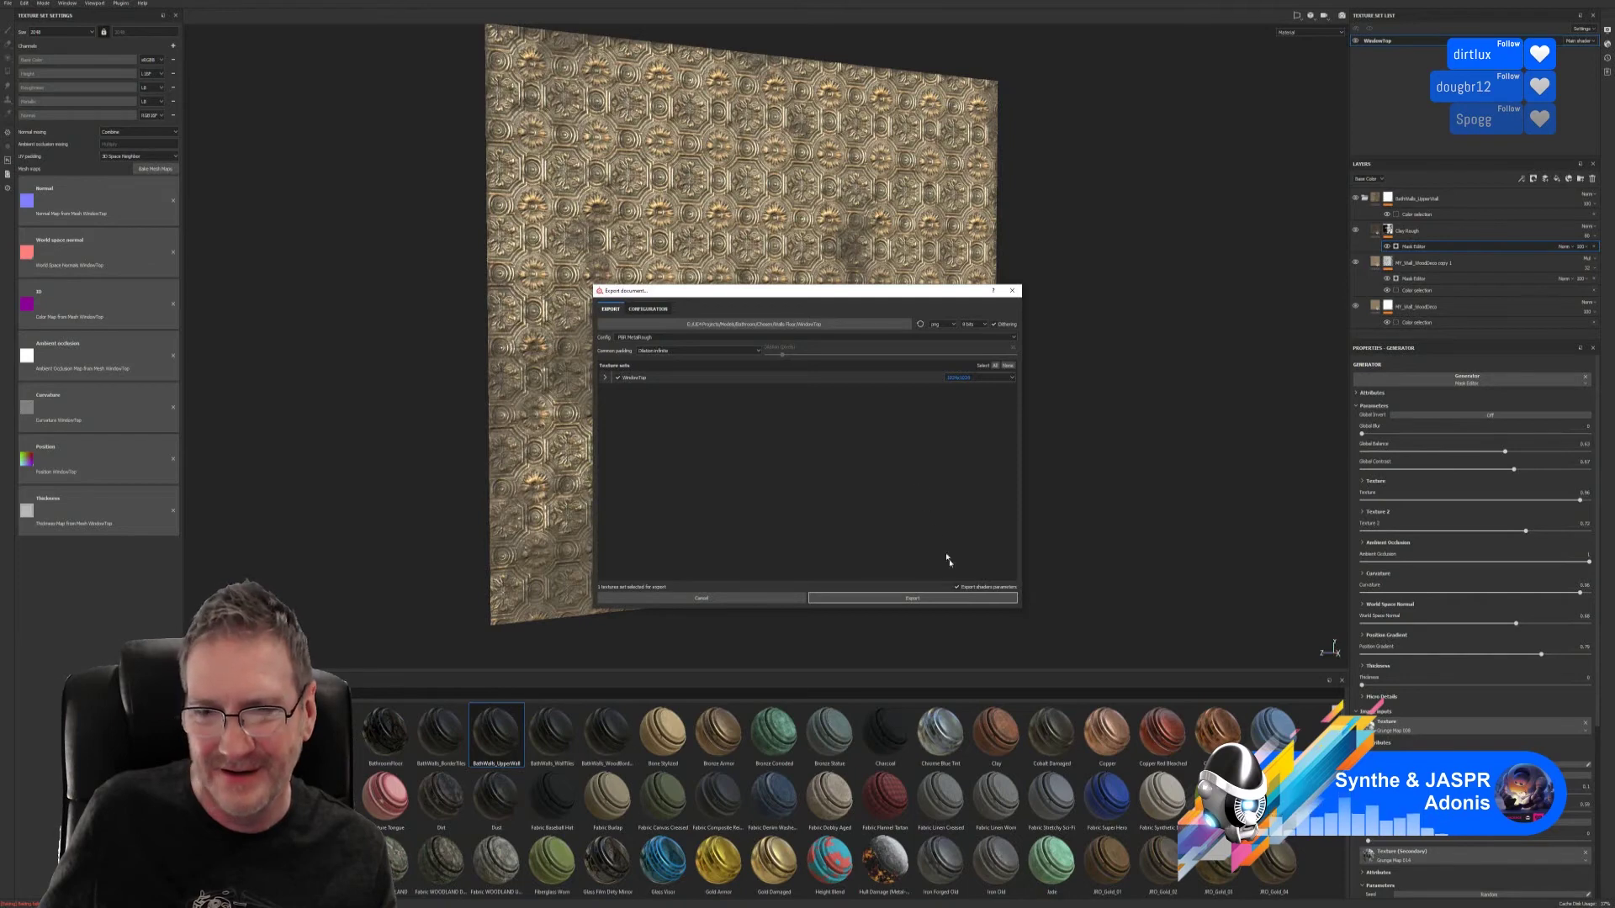
click(910, 597)
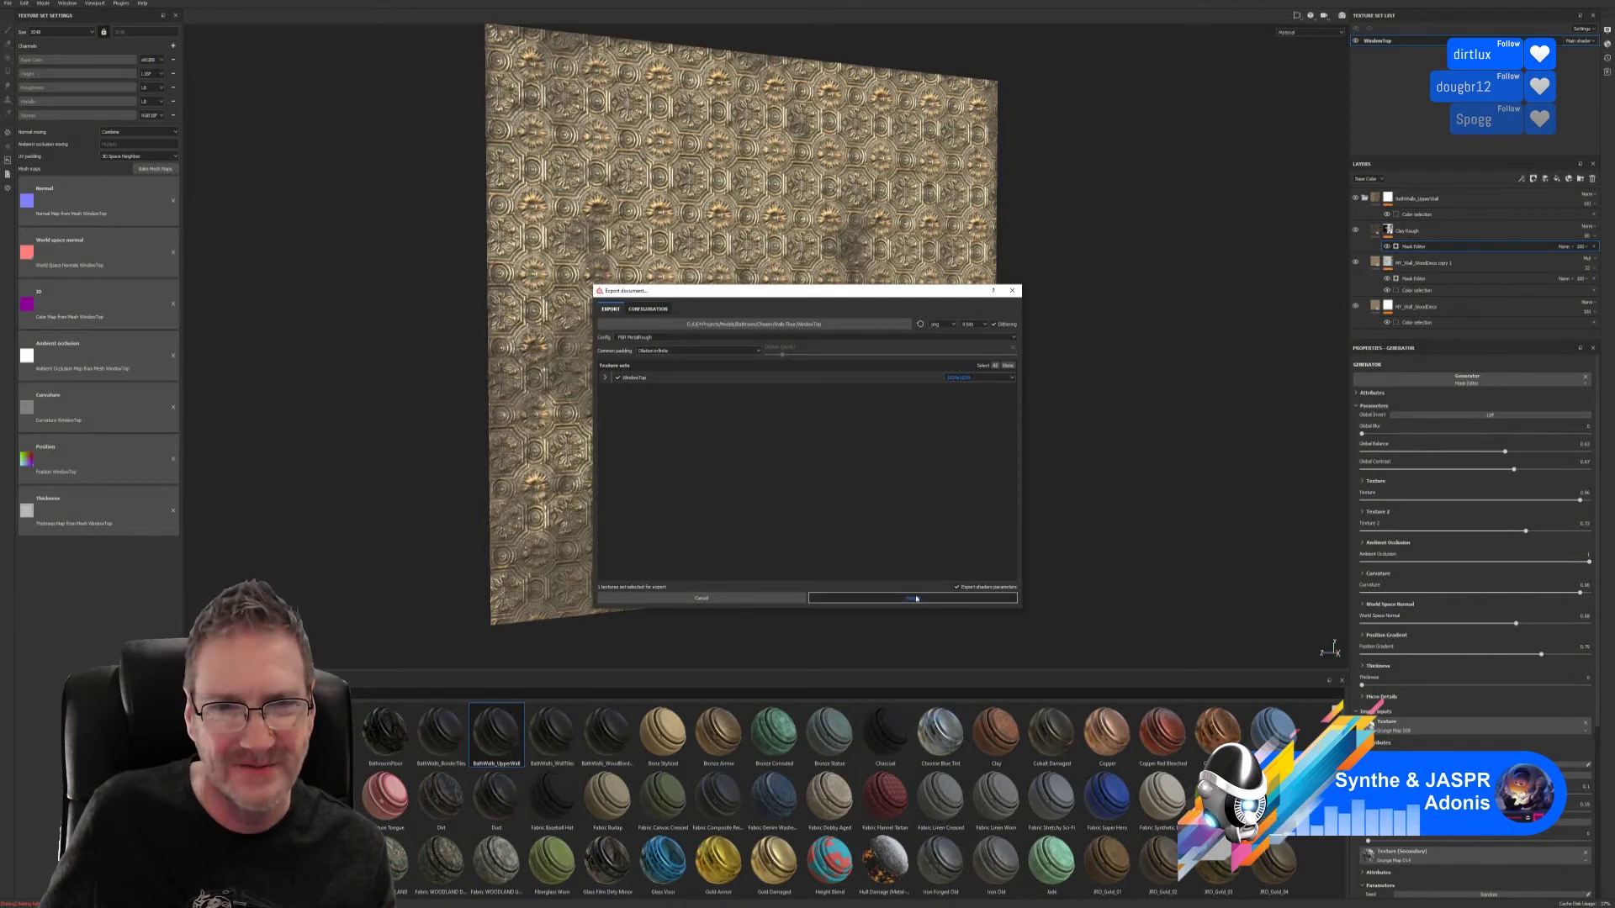
click(782, 459)
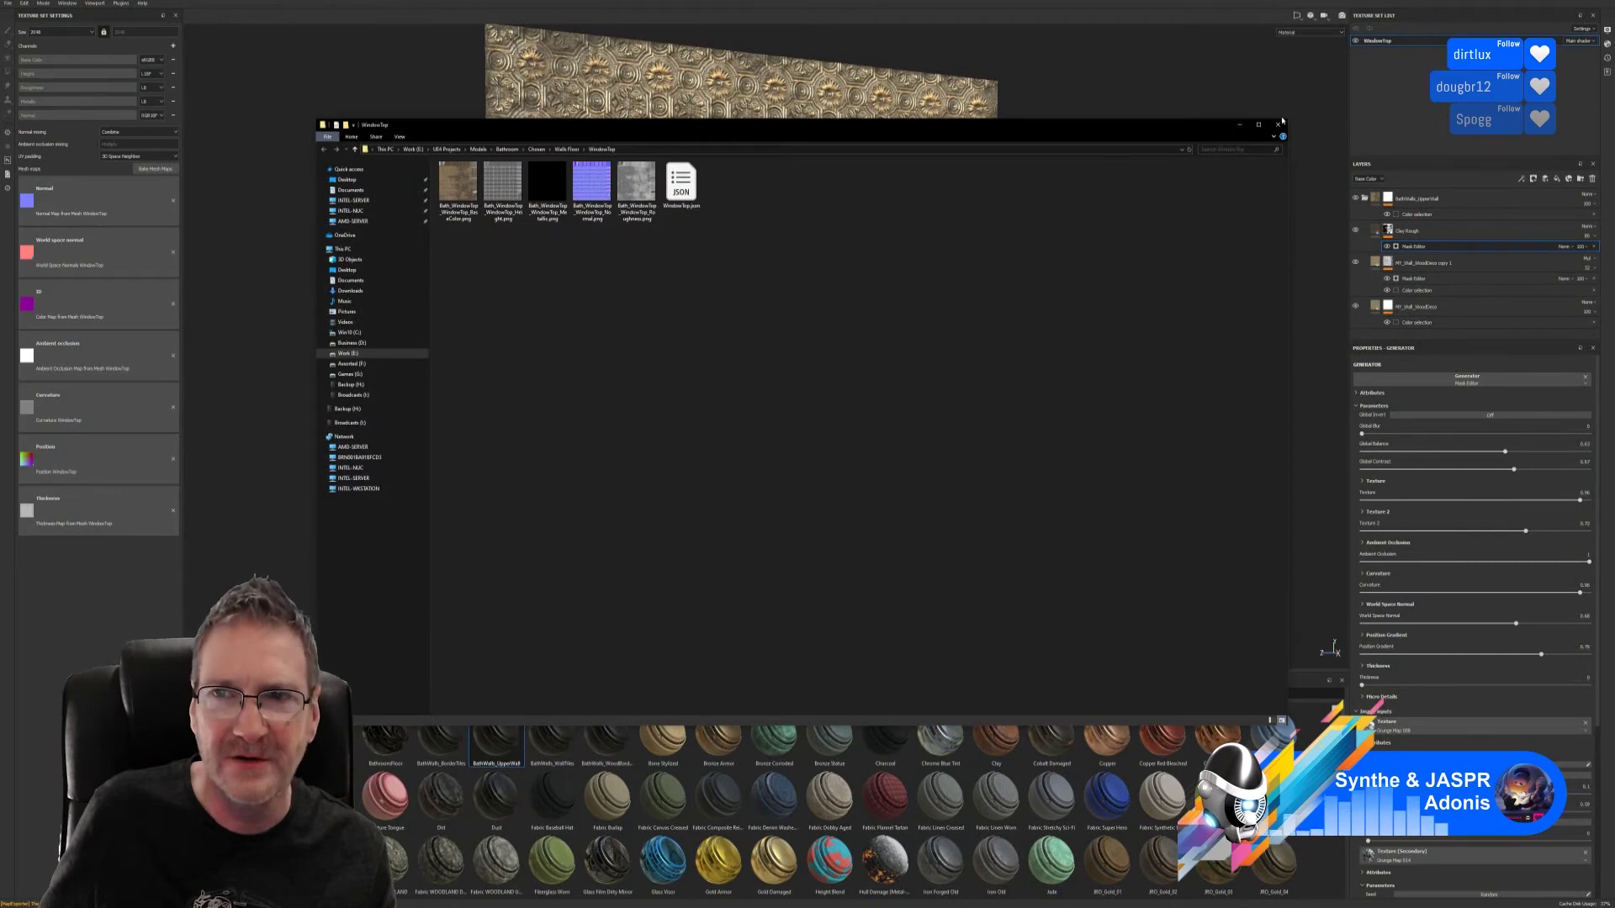
click(1276, 126)
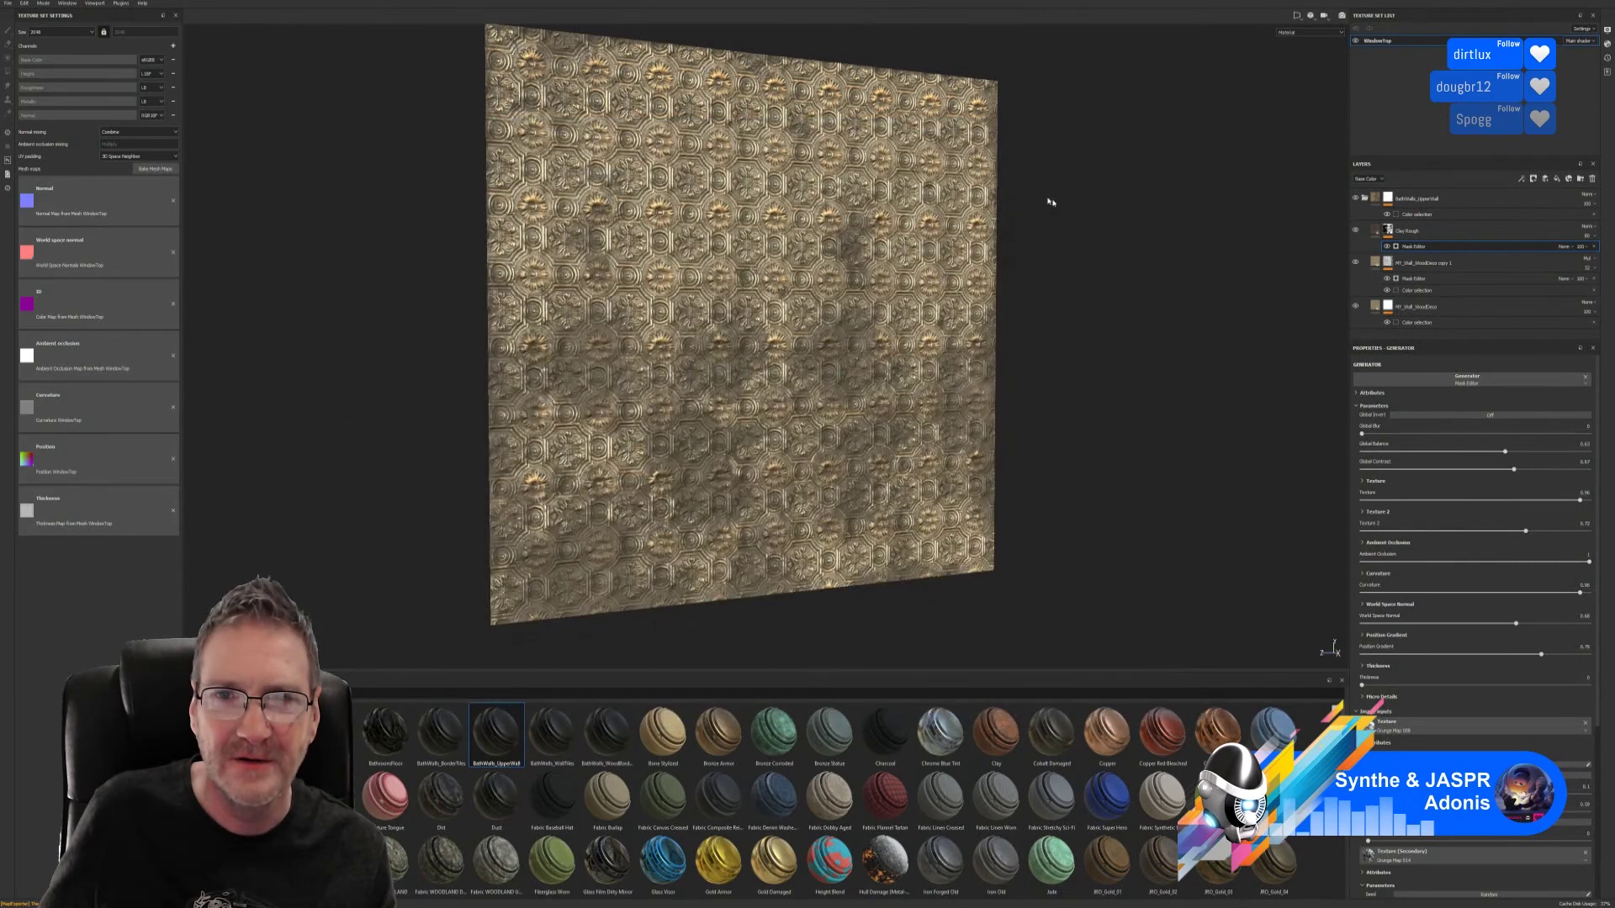
click(5, 8)
click(30, 80)
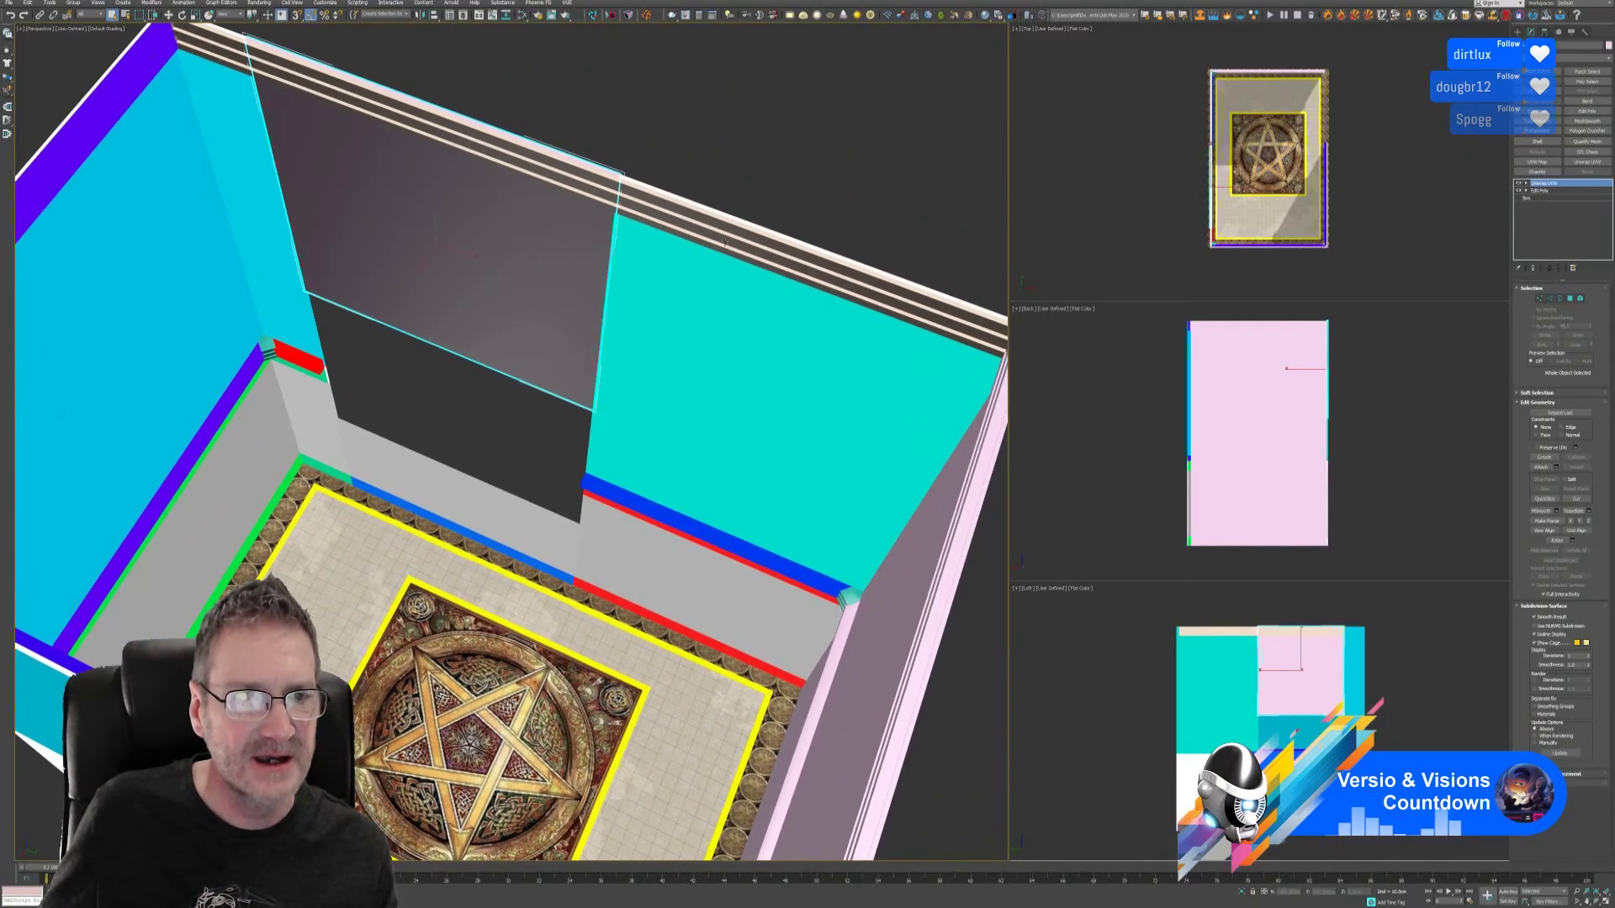
- In 3ds Max, isolate the selected ceiling trim piece and collapse its whole modifier stack
scroll(710, 218, down, 3)
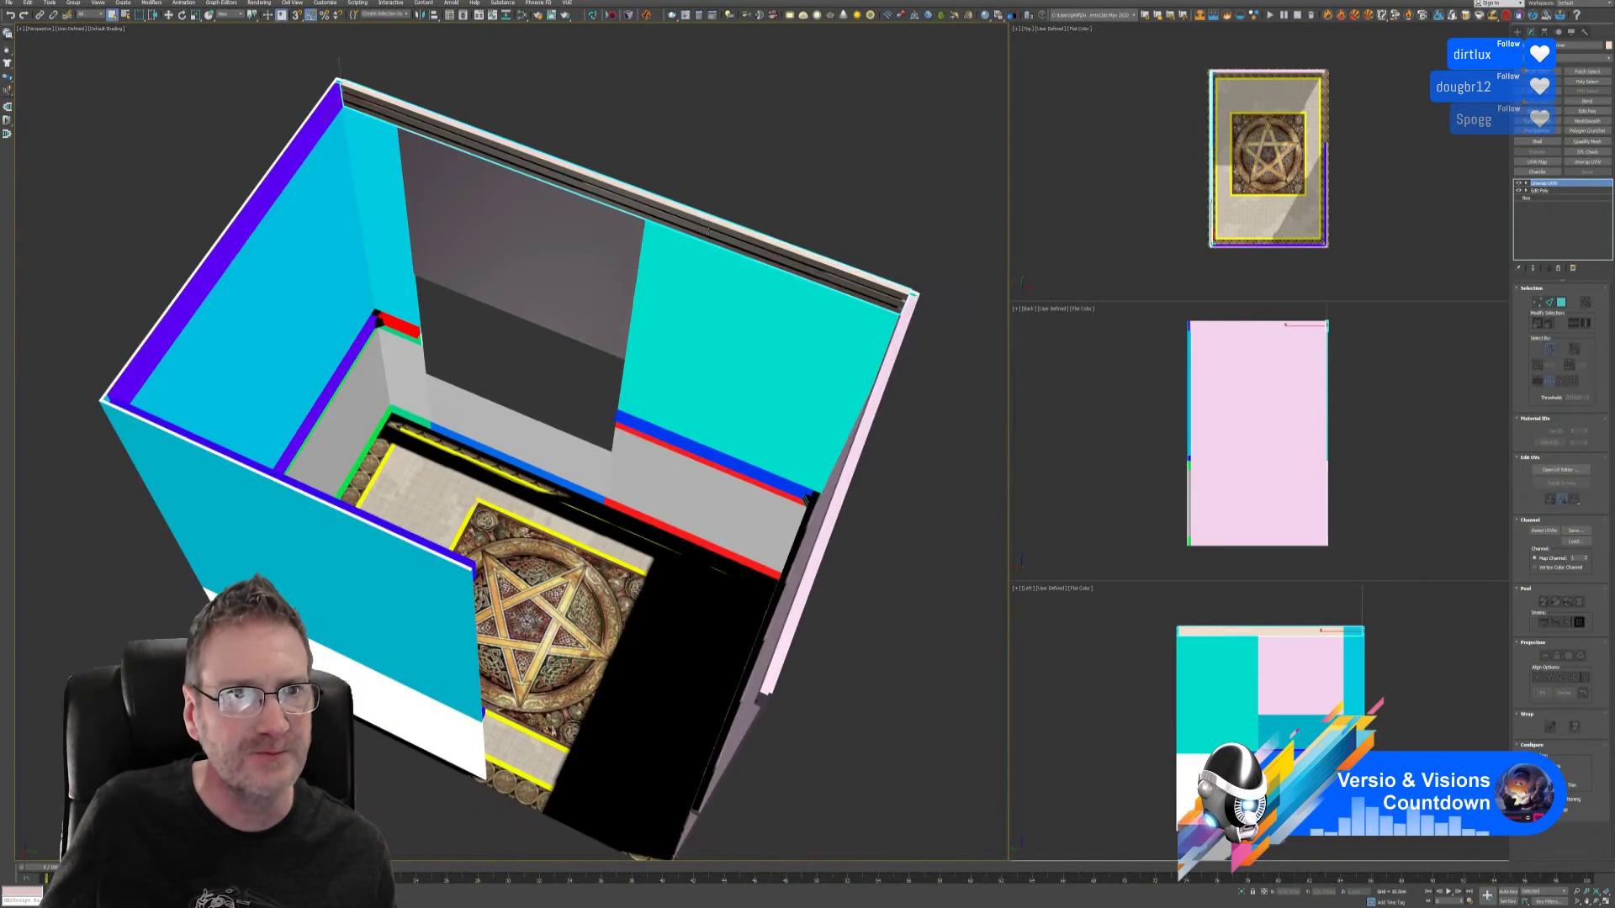
click(1241, 894)
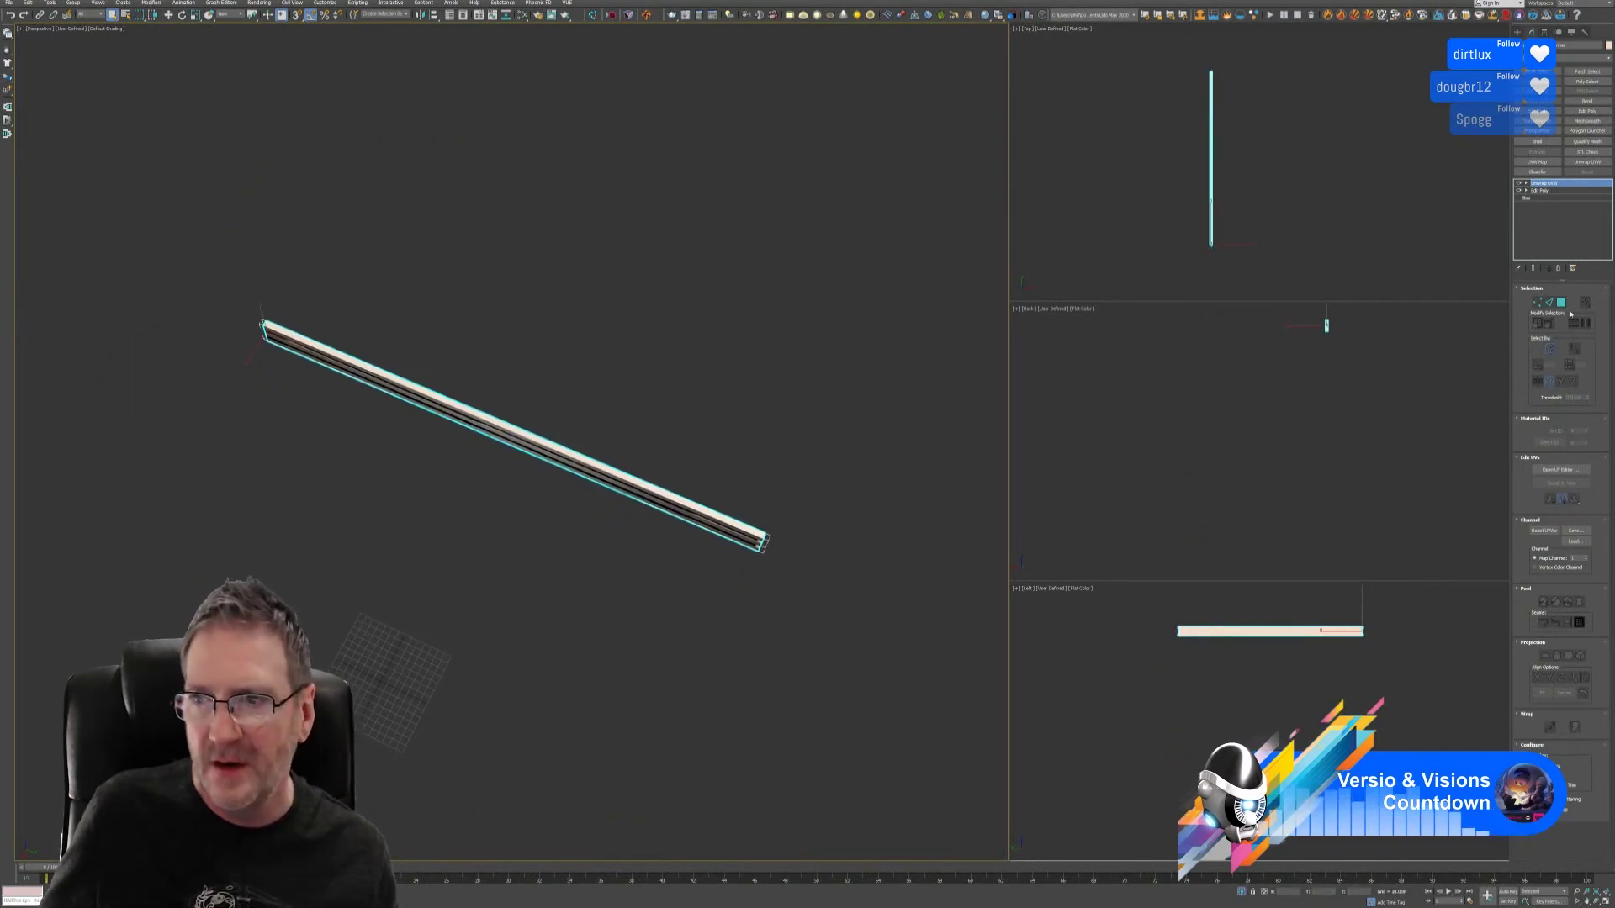
right_click(1546, 193)
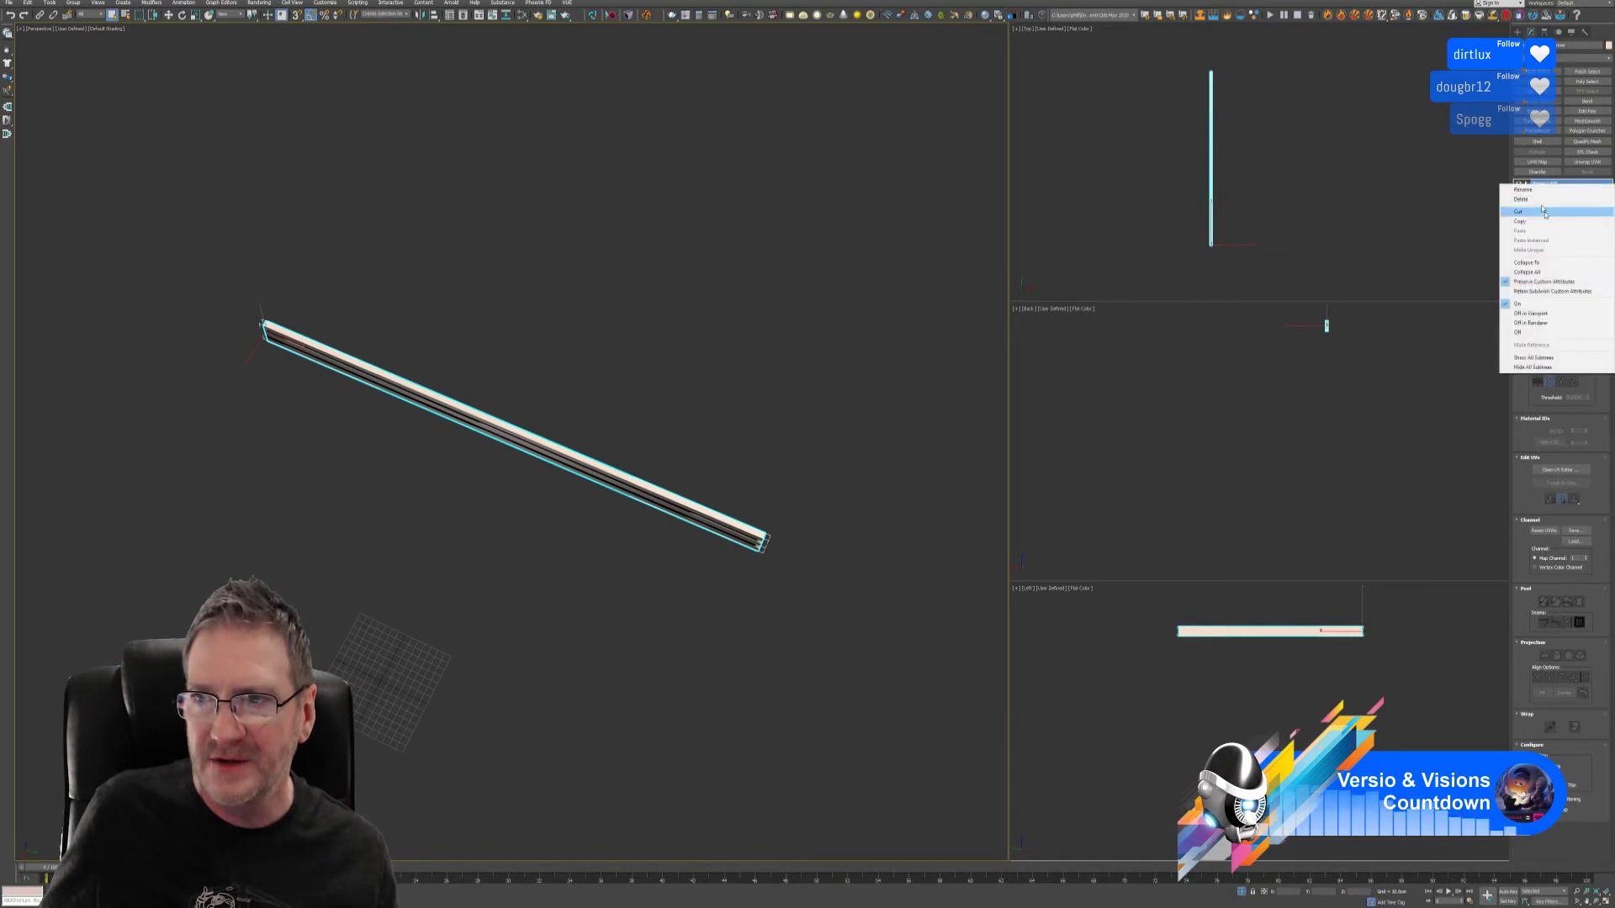
click(1539, 271)
click(848, 479)
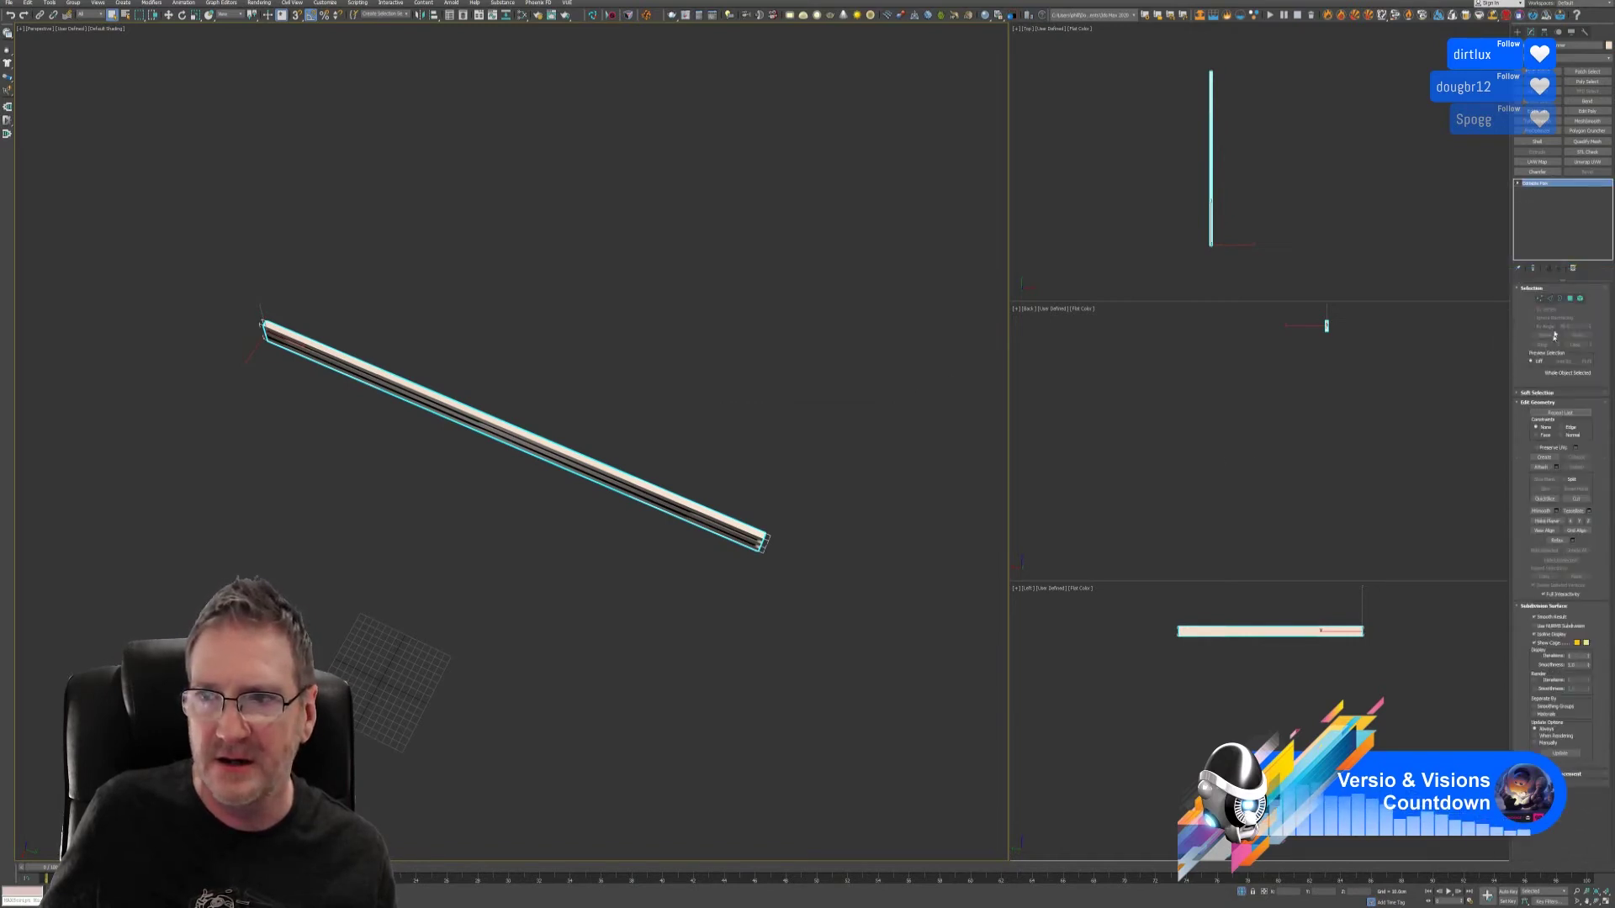
- Select the entire trim as an element and set its vertex color to blue
click(1580, 299)
click(753, 536)
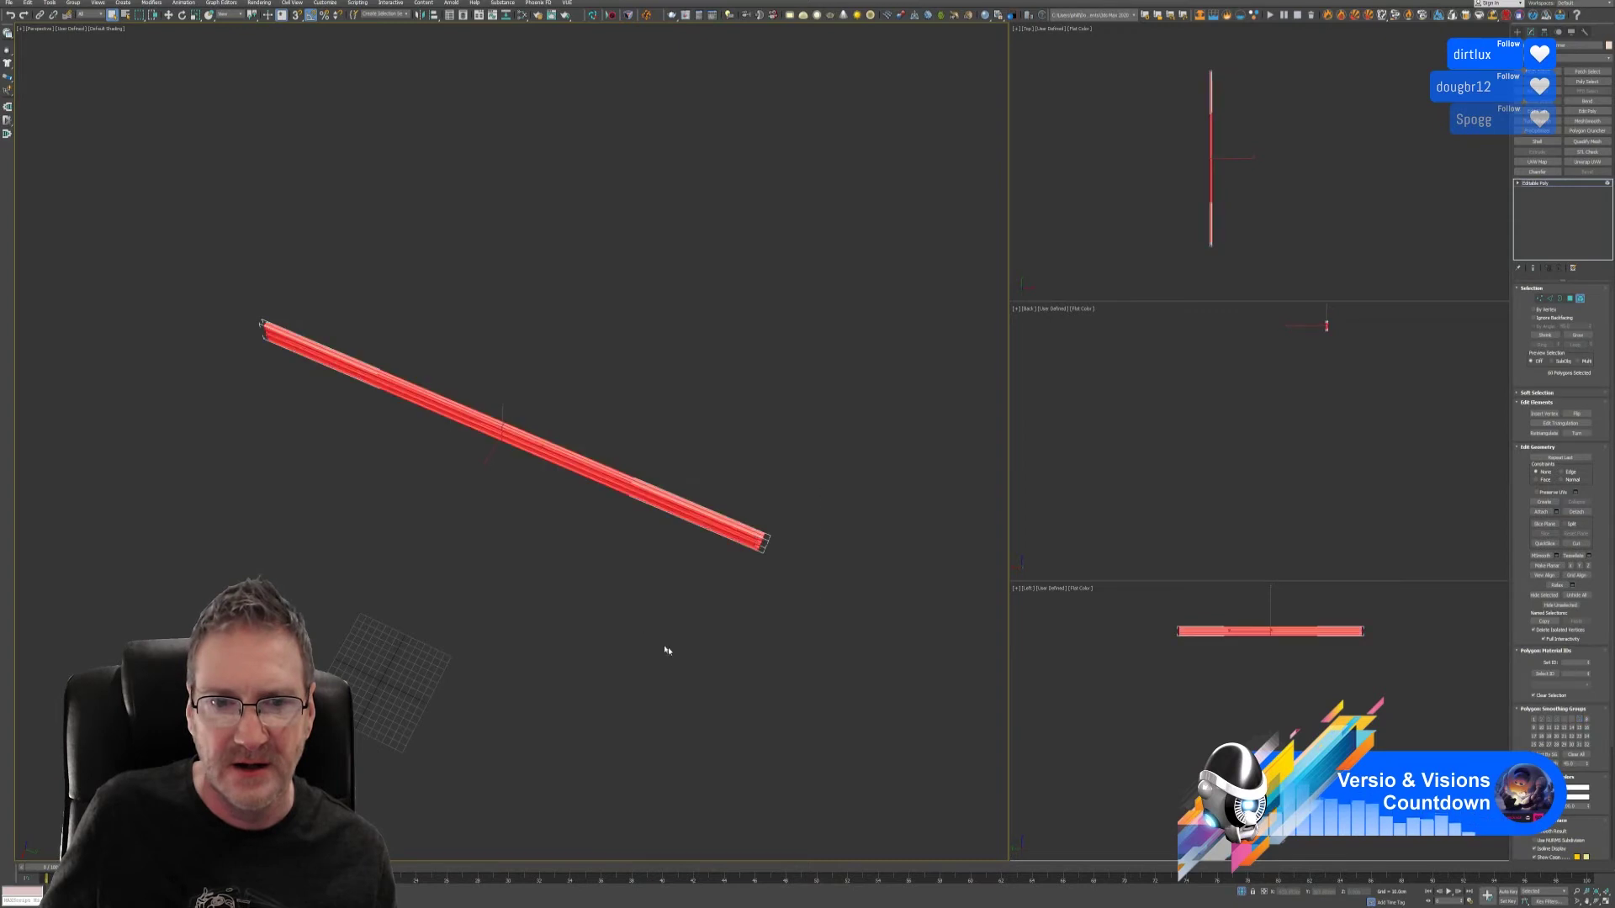
click(1582, 791)
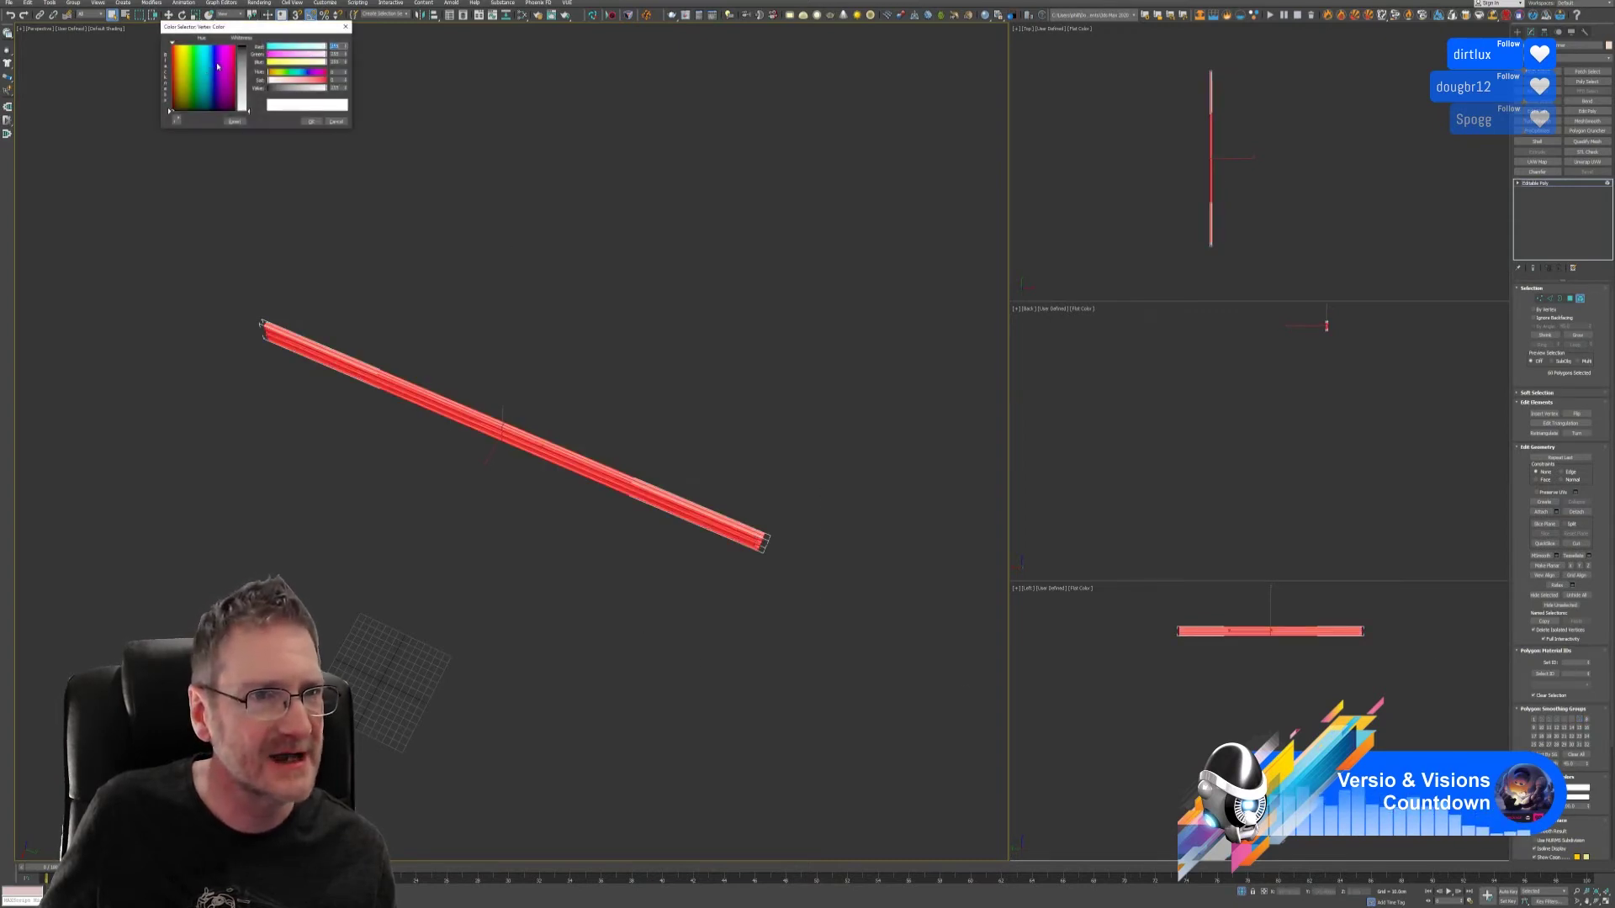
click(242, 47)
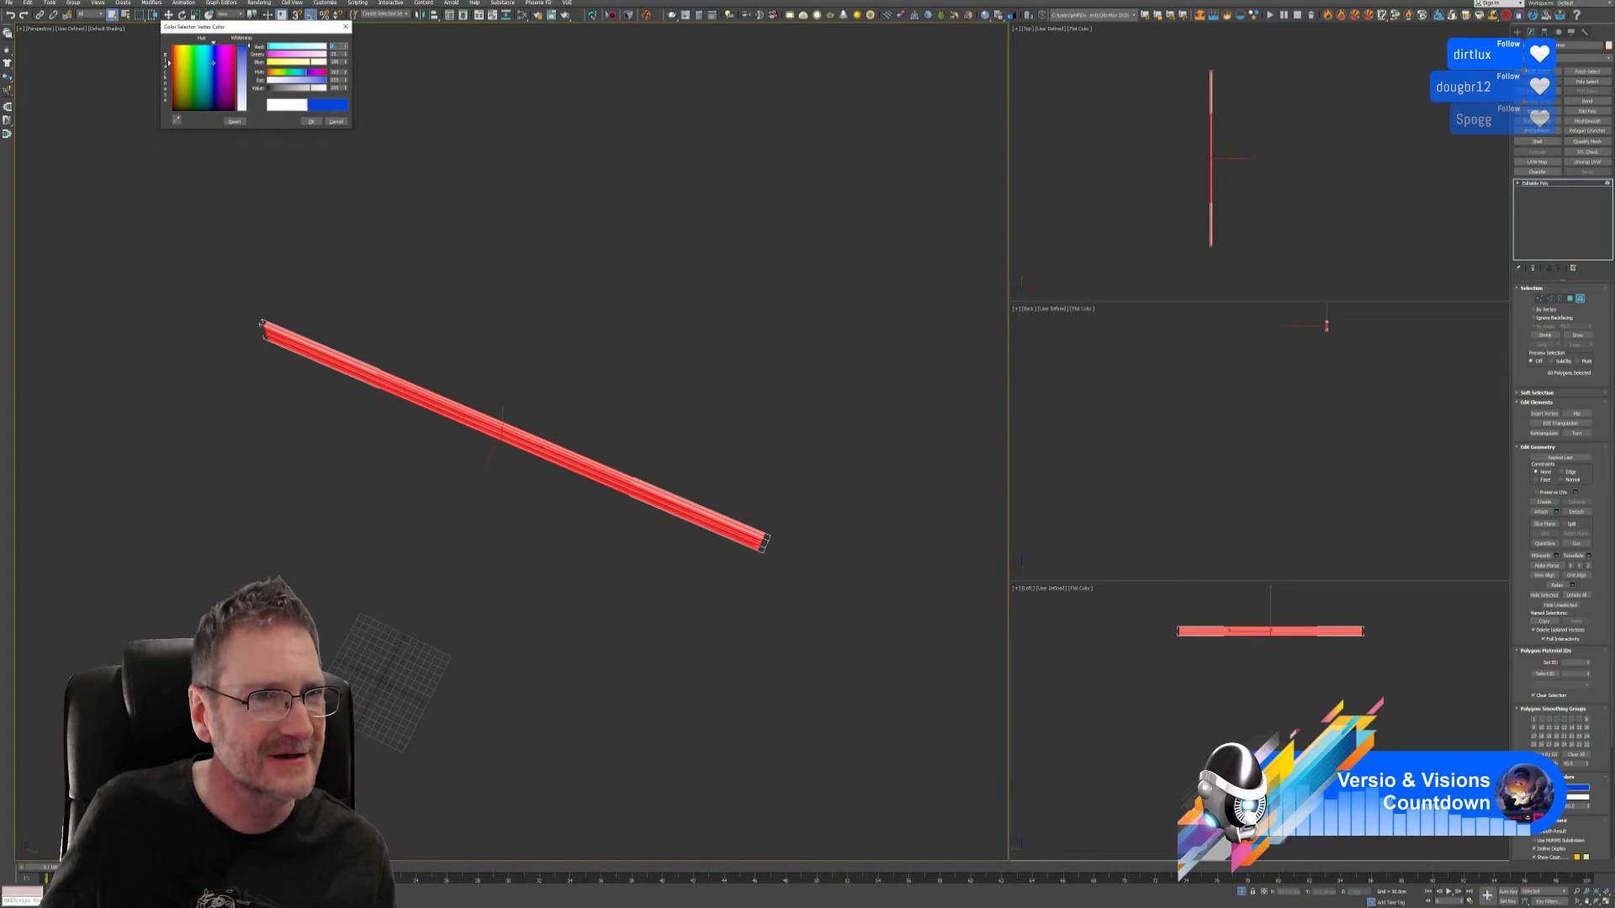
click(311, 122)
click(1578, 299)
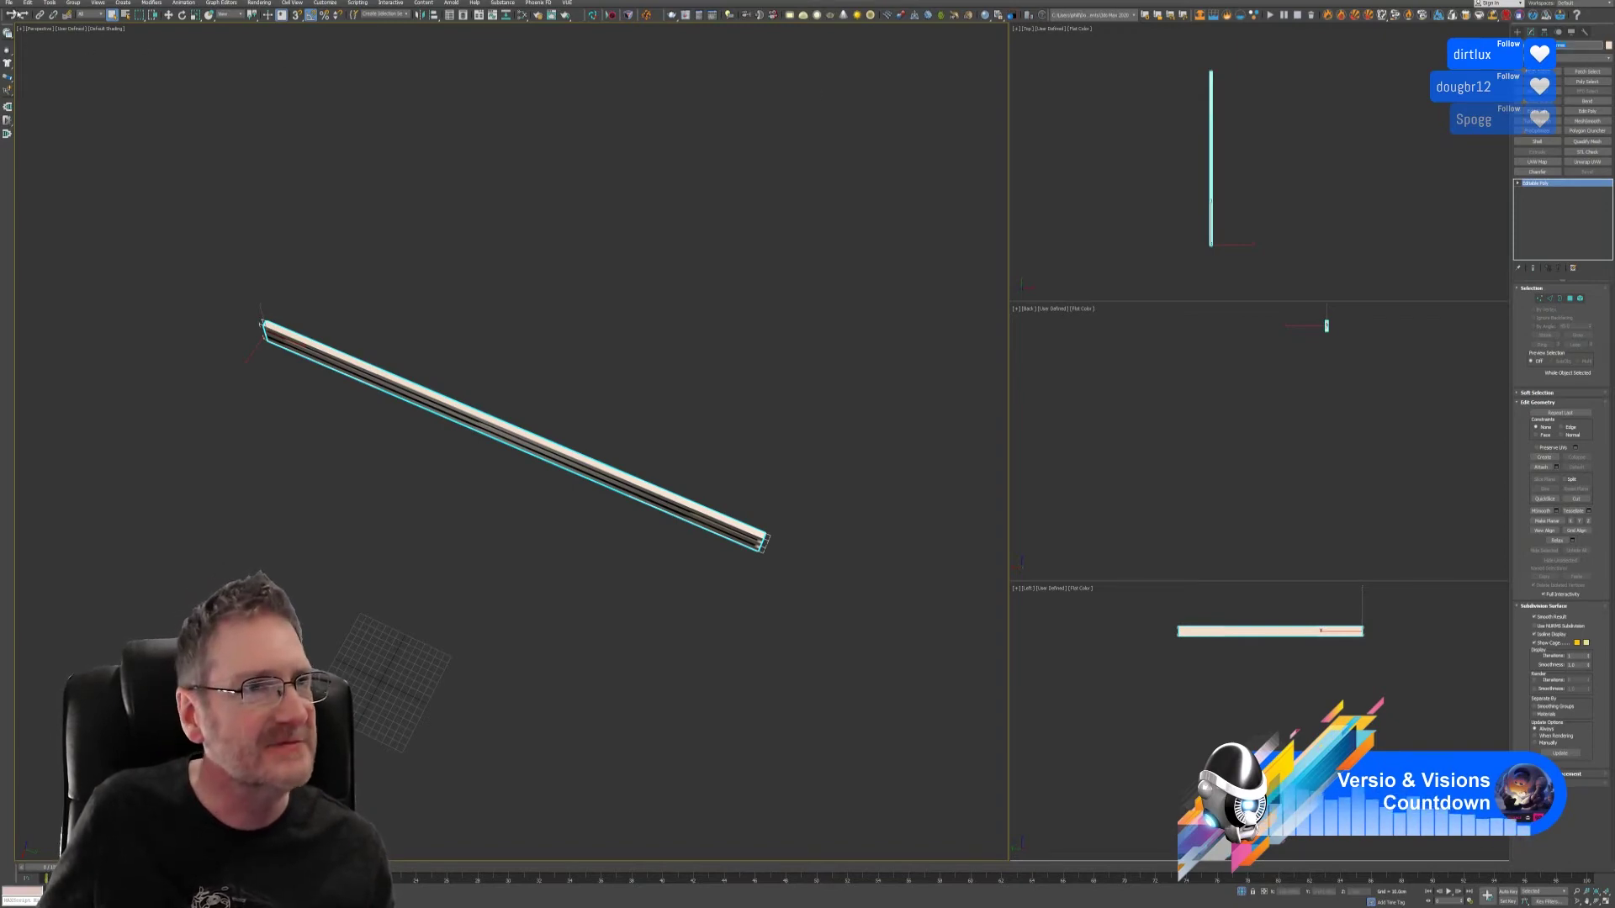
- Export the isolated trim to the Walls Floor folder as Bath_CeilingFrontRunner in FBX format
click(8, 3)
mouse_move(50, 131)
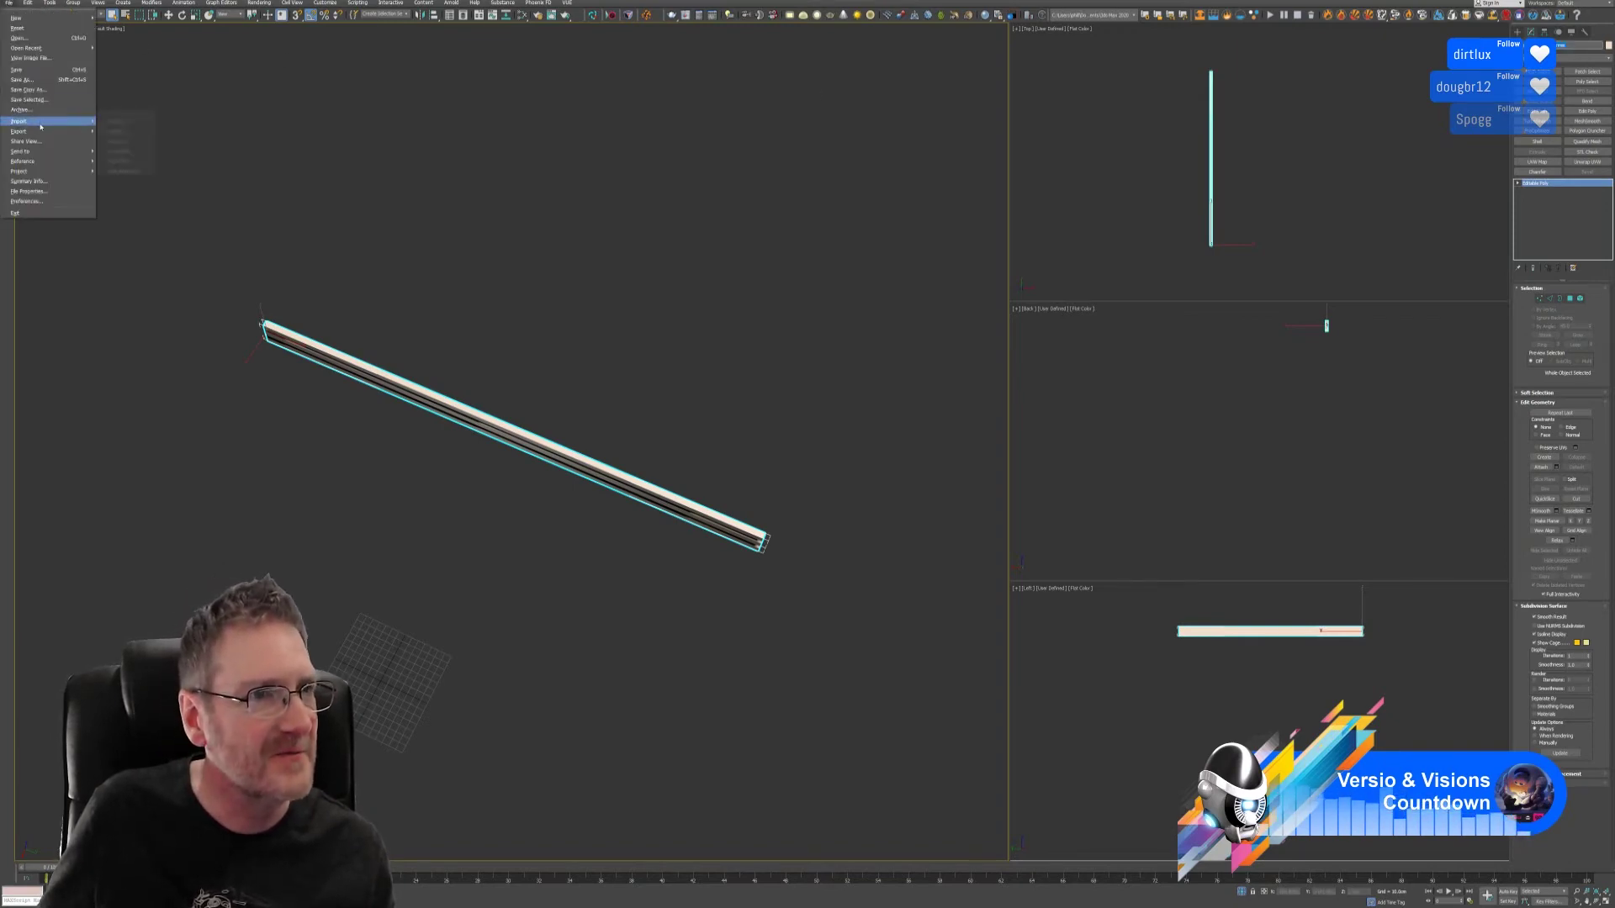
click(130, 134)
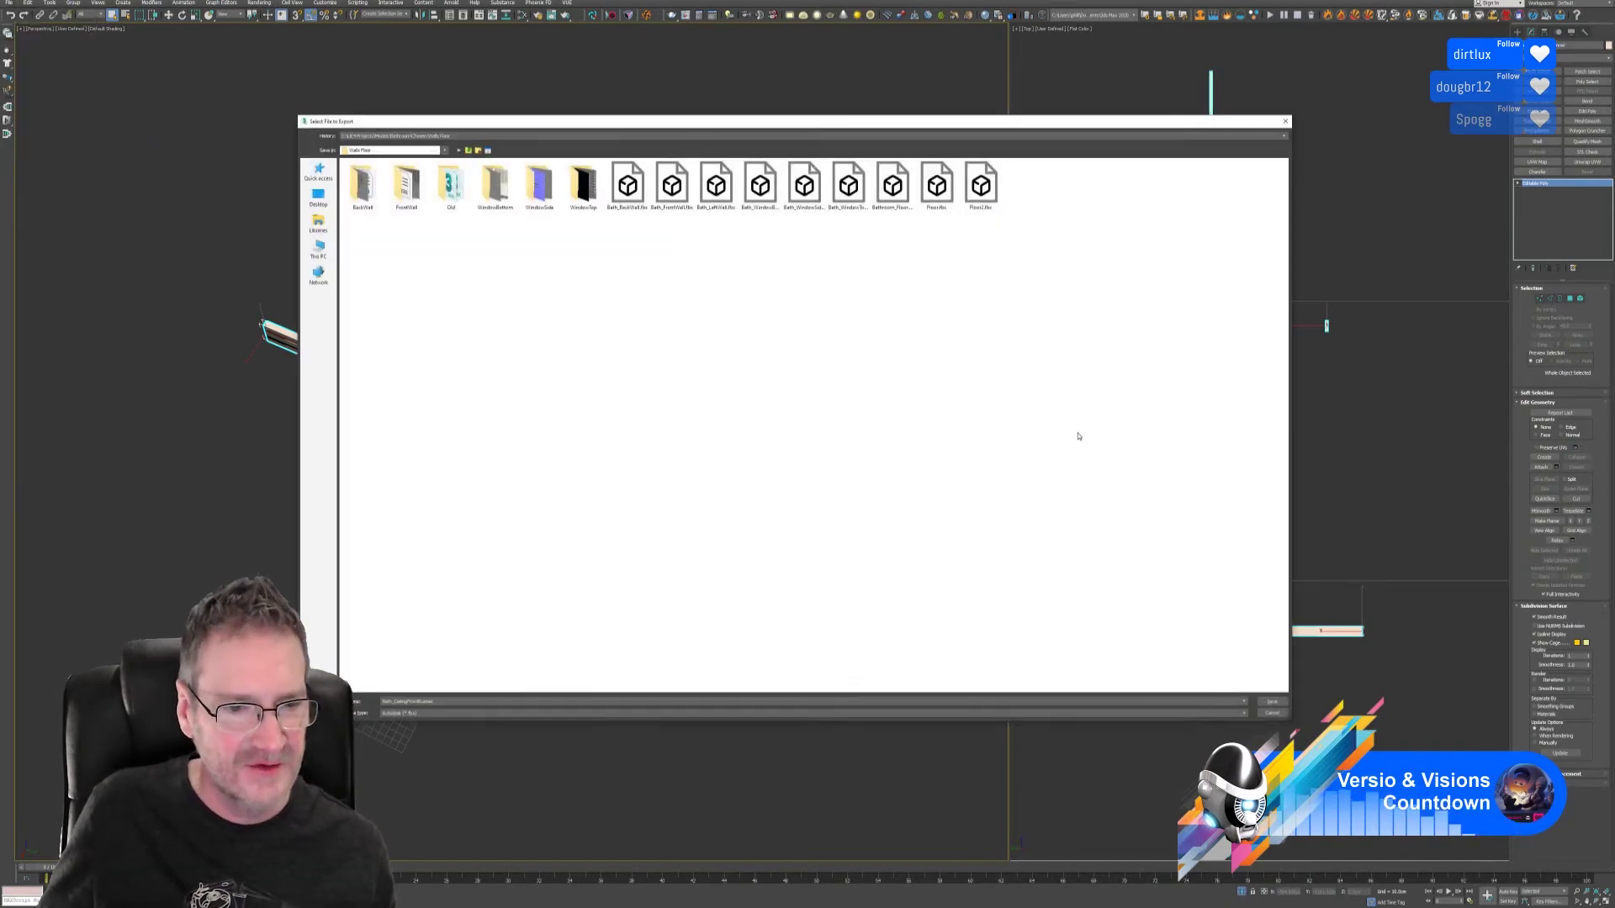
click(1271, 702)
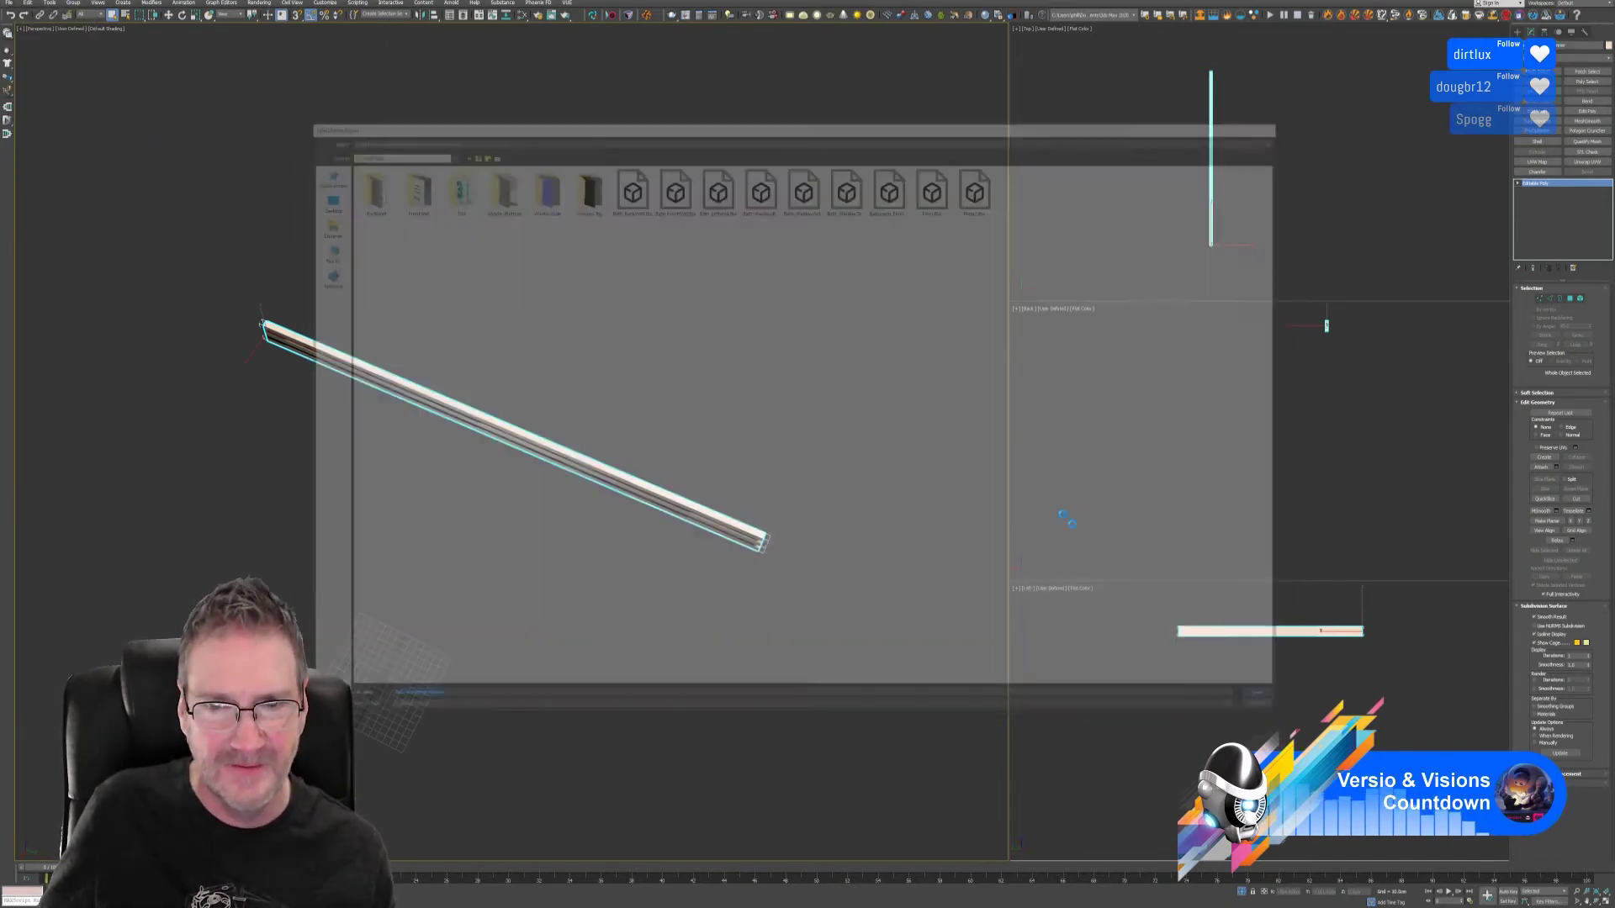
click(969, 567)
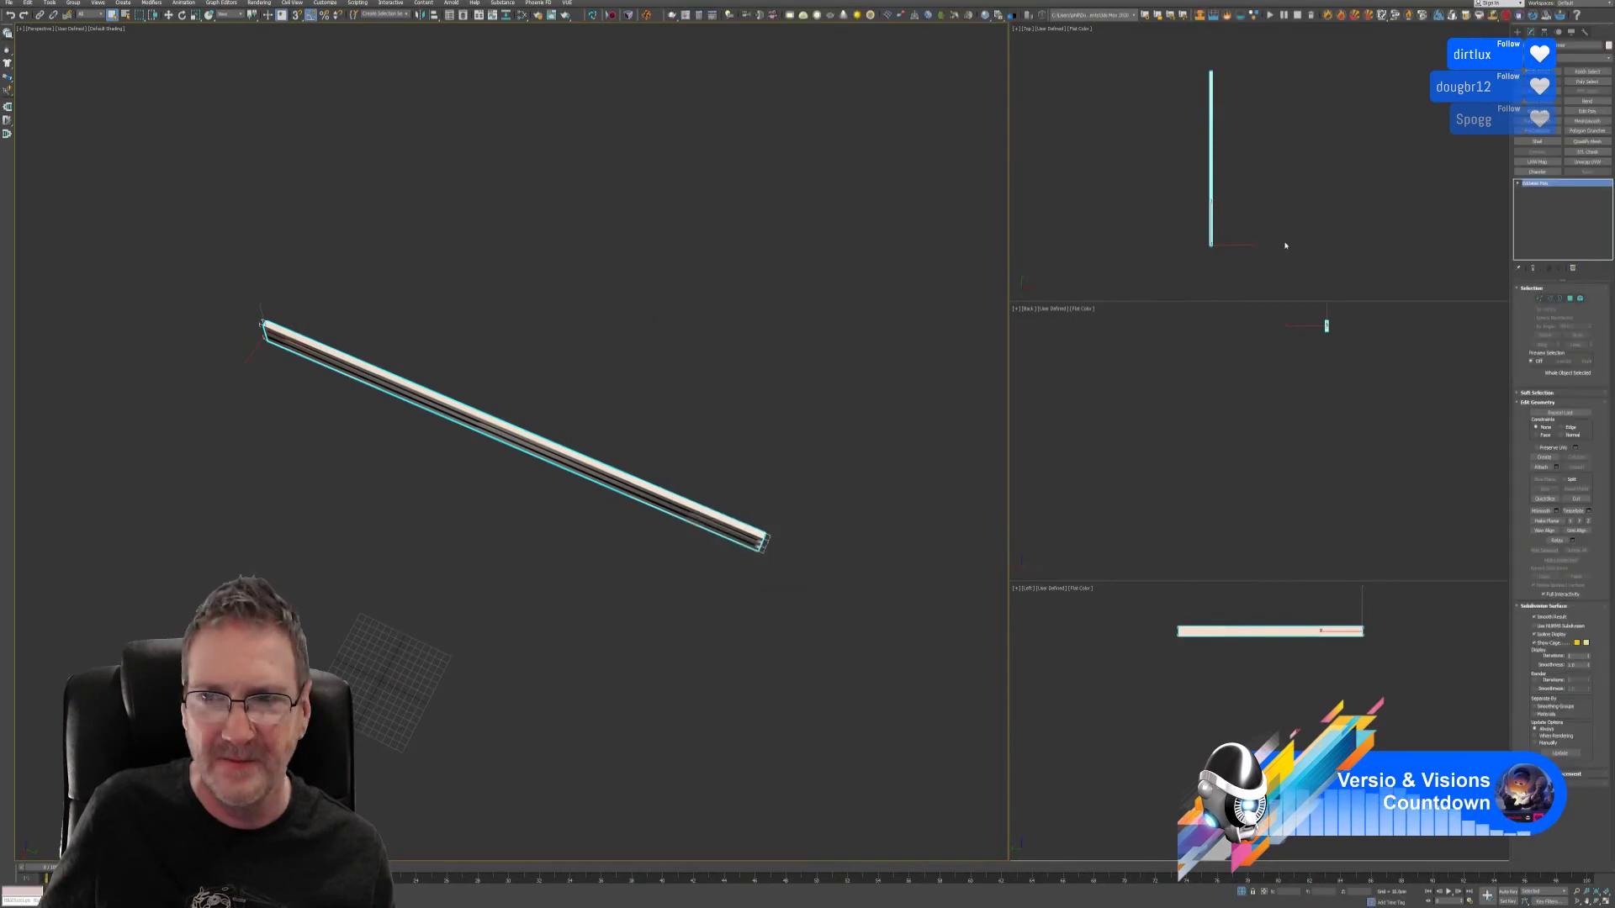
- Switch to Substance Painter and start a new project with Bath_CeilingFrontRunner.fbx as its mesh
click(1556, 2)
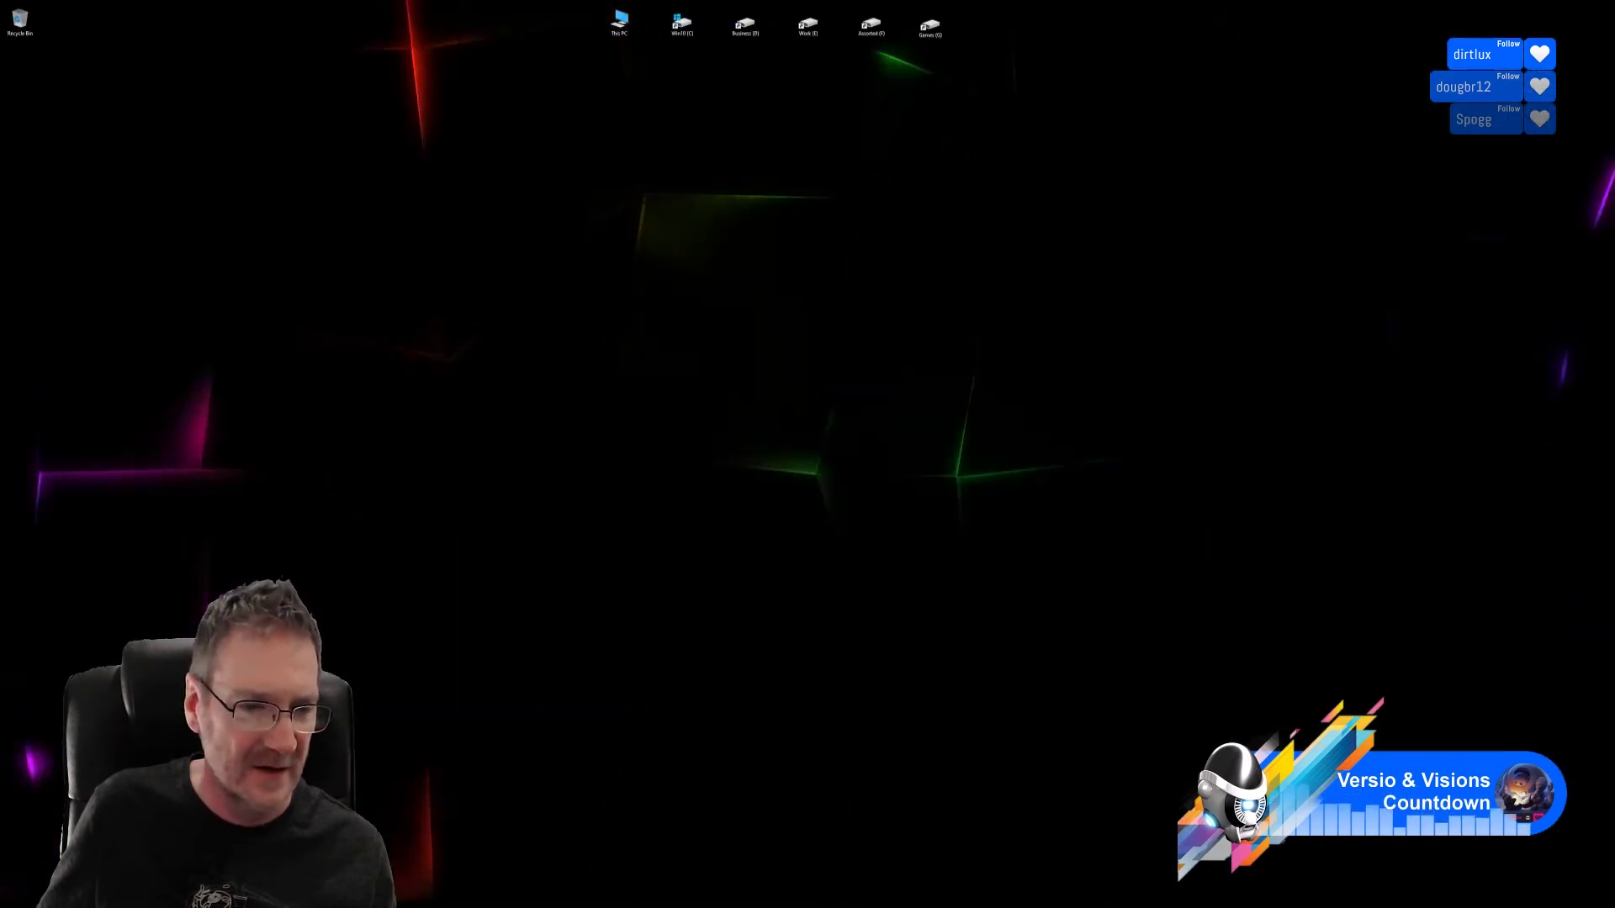
click(421, 906)
click(7, 4)
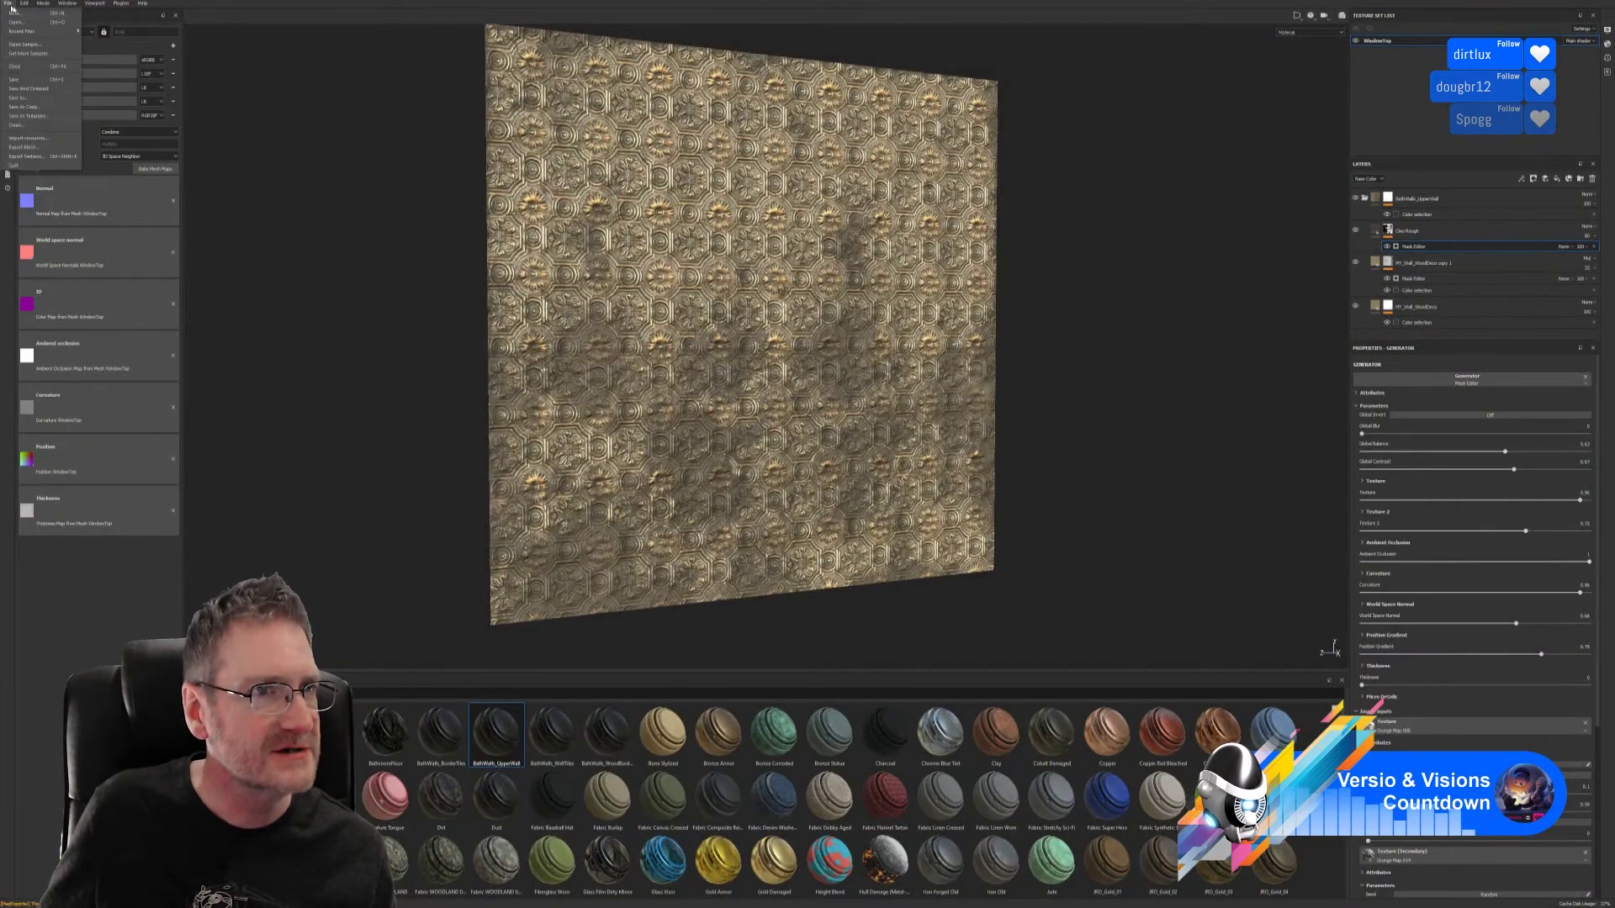
click(25, 15)
click(905, 367)
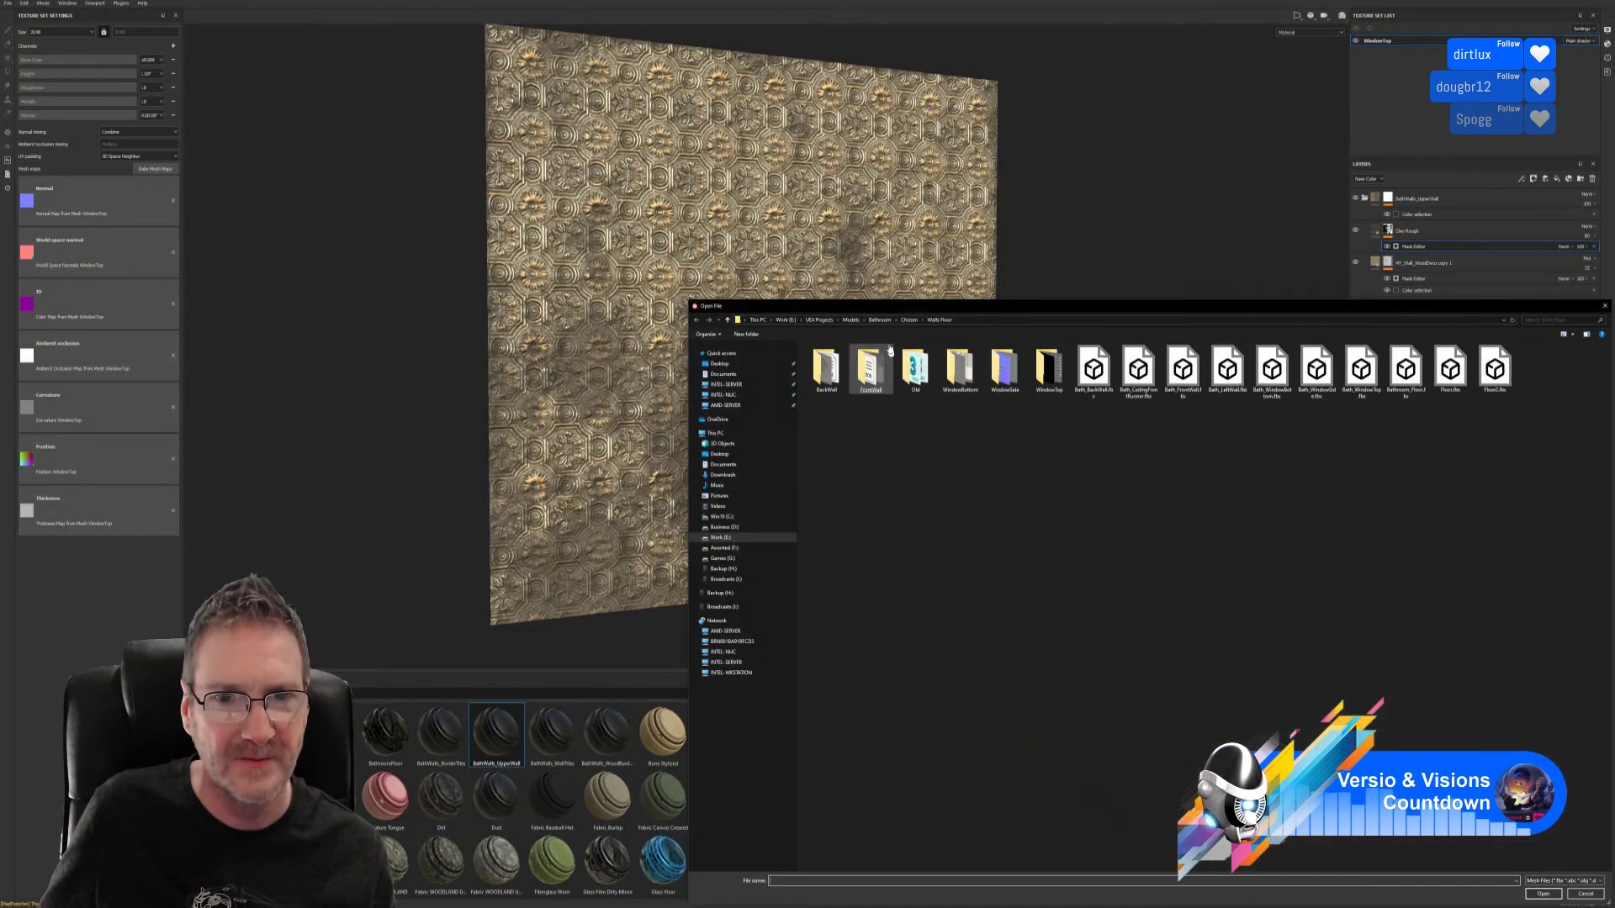
drag(997, 304, 638, 208)
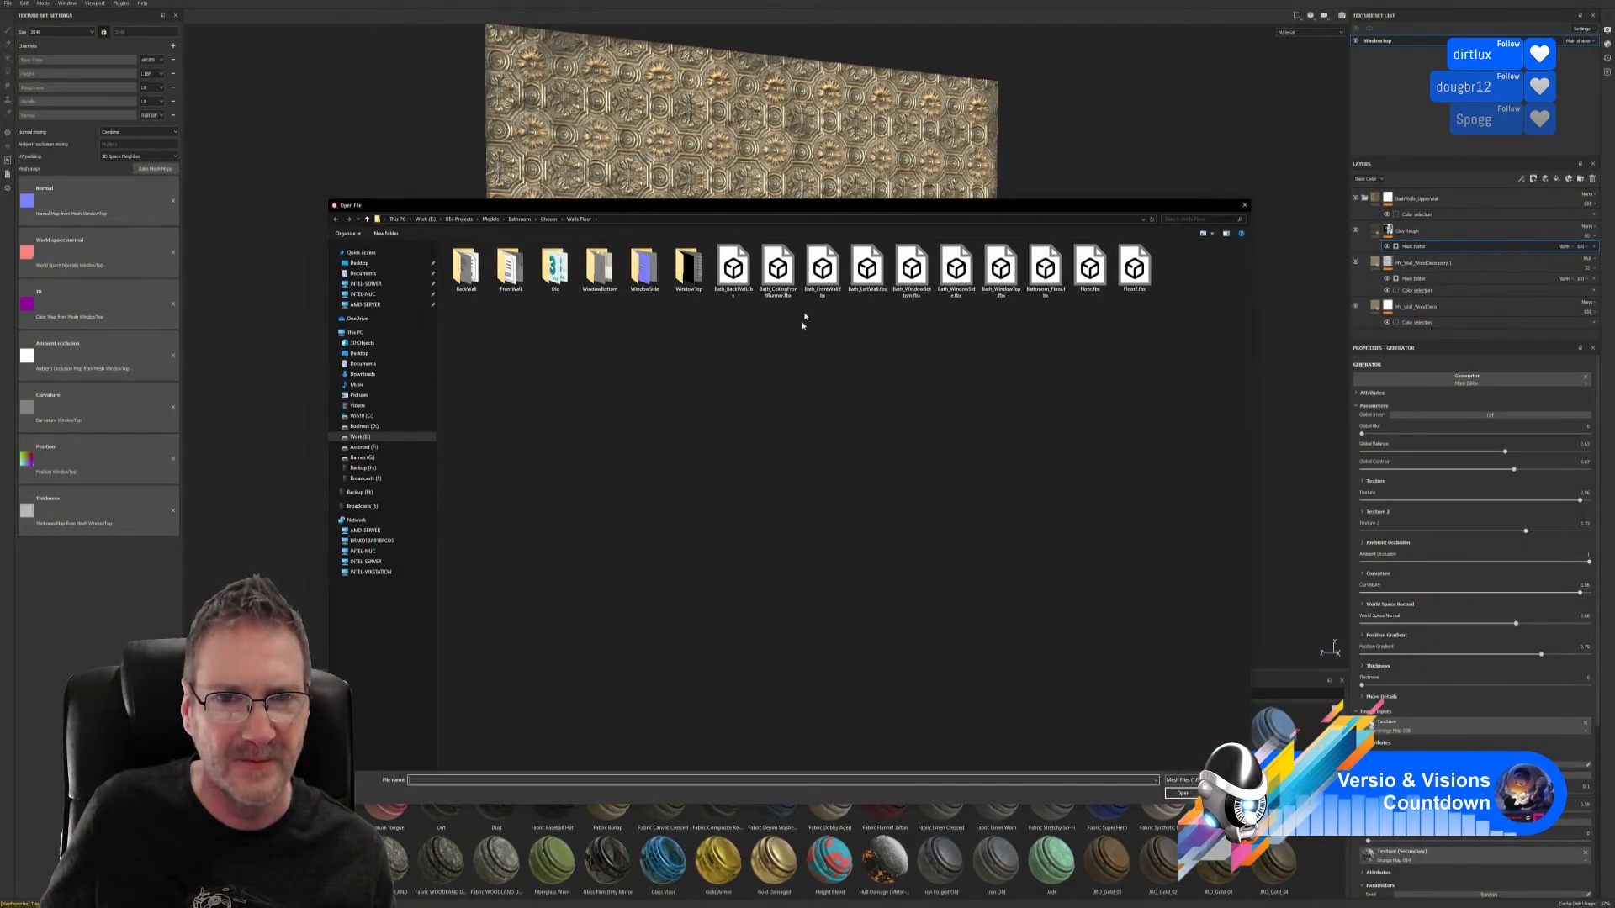
double_click(777, 269)
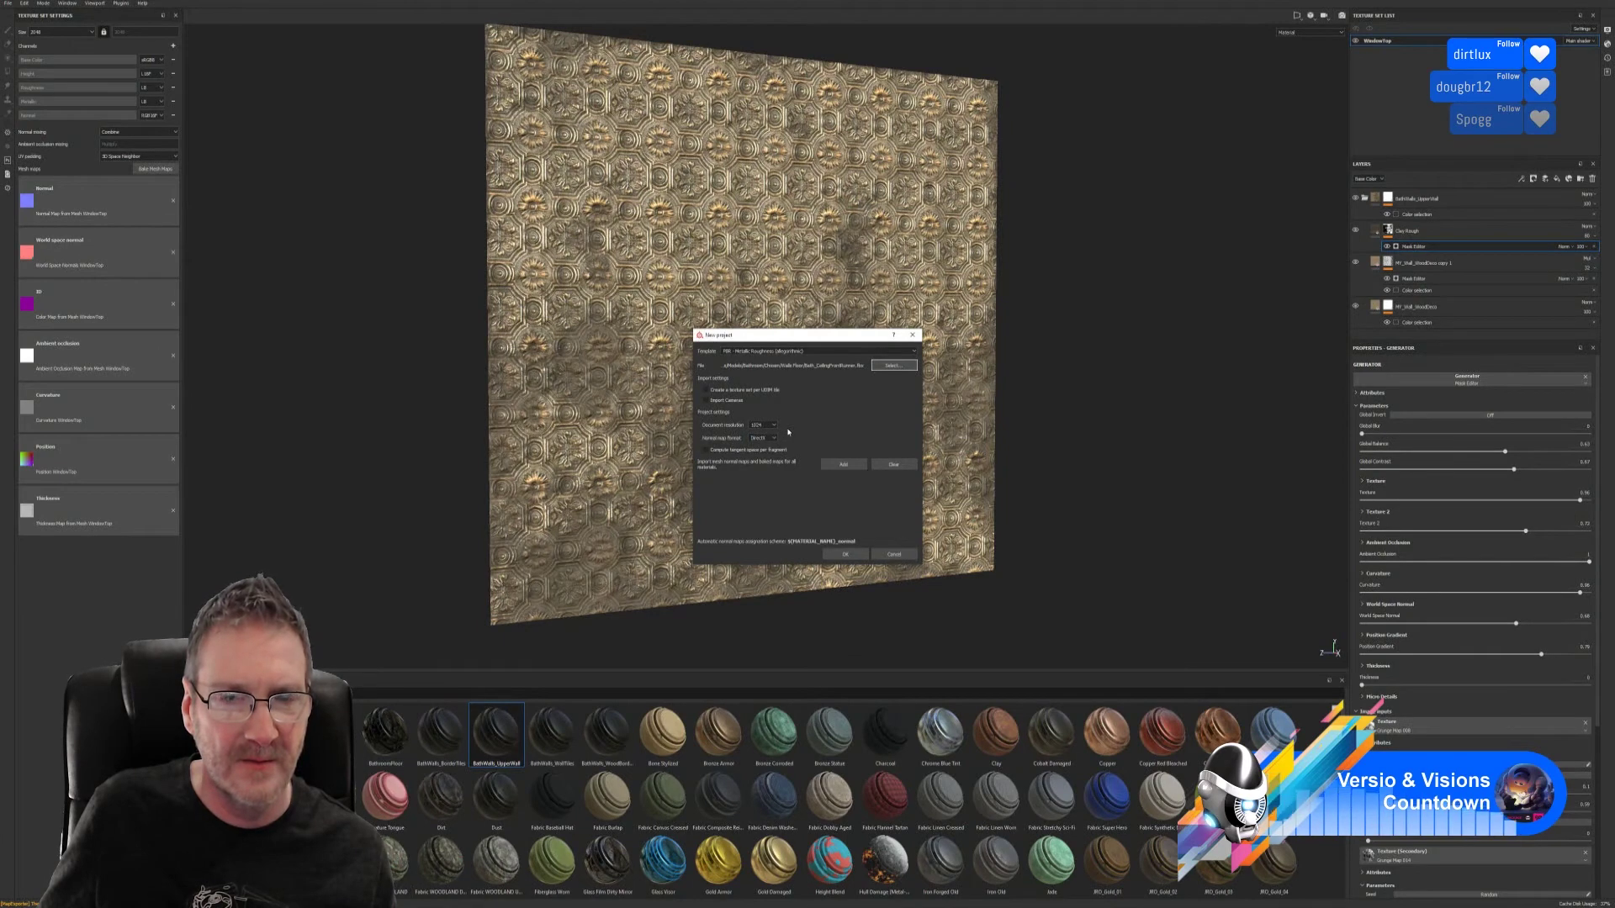
- Set the new project's document resolution to 2048 and create the project
click(775, 426)
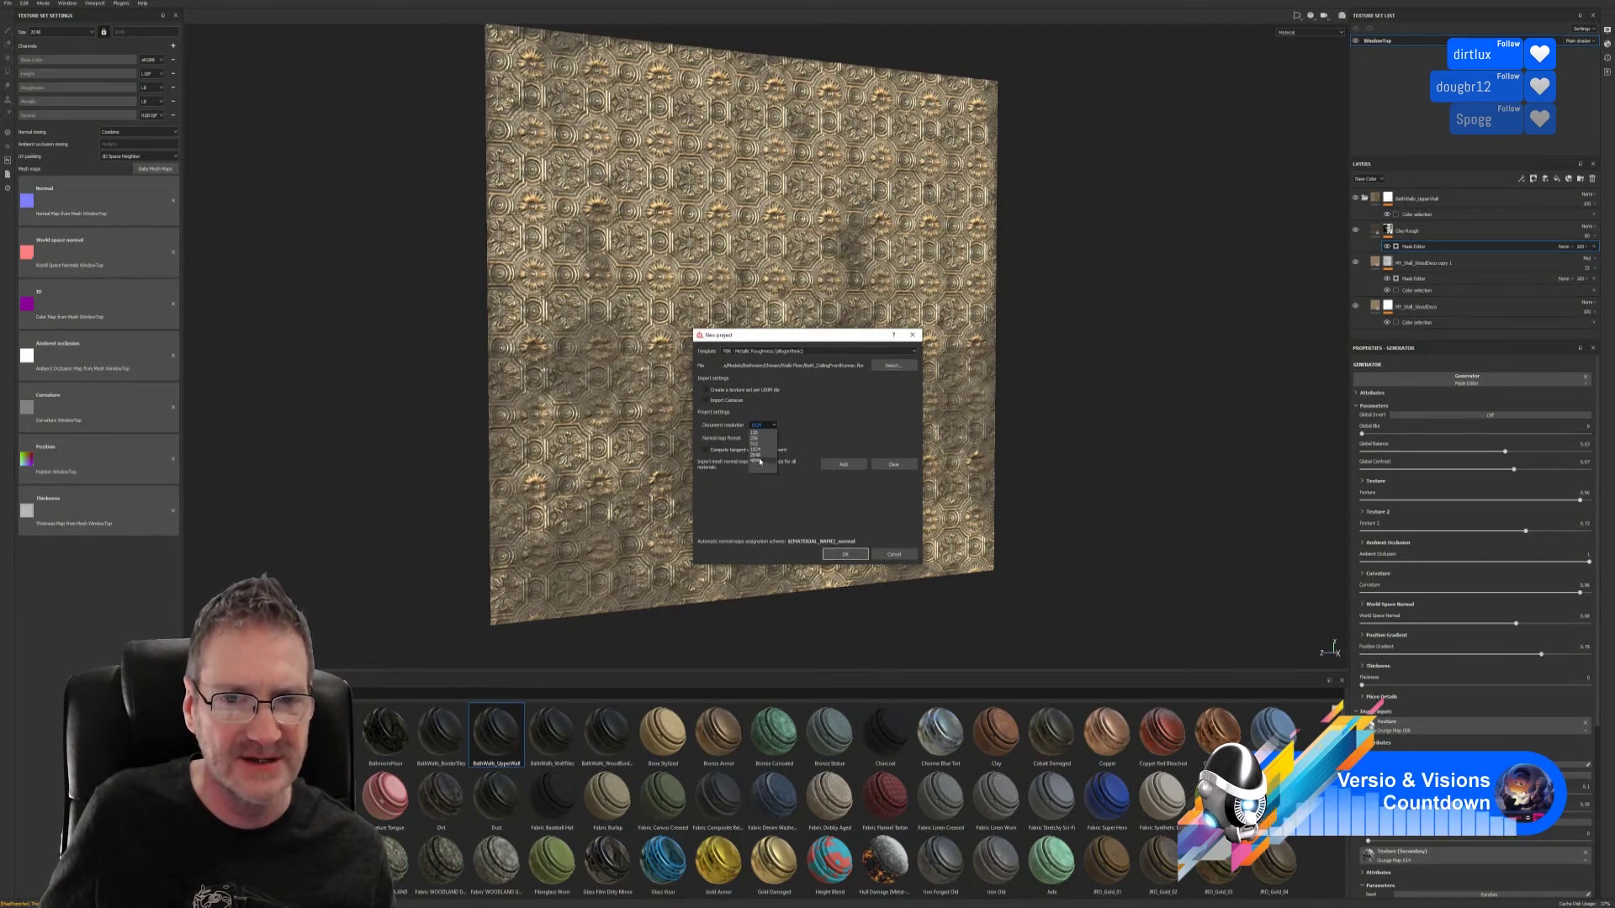
click(761, 455)
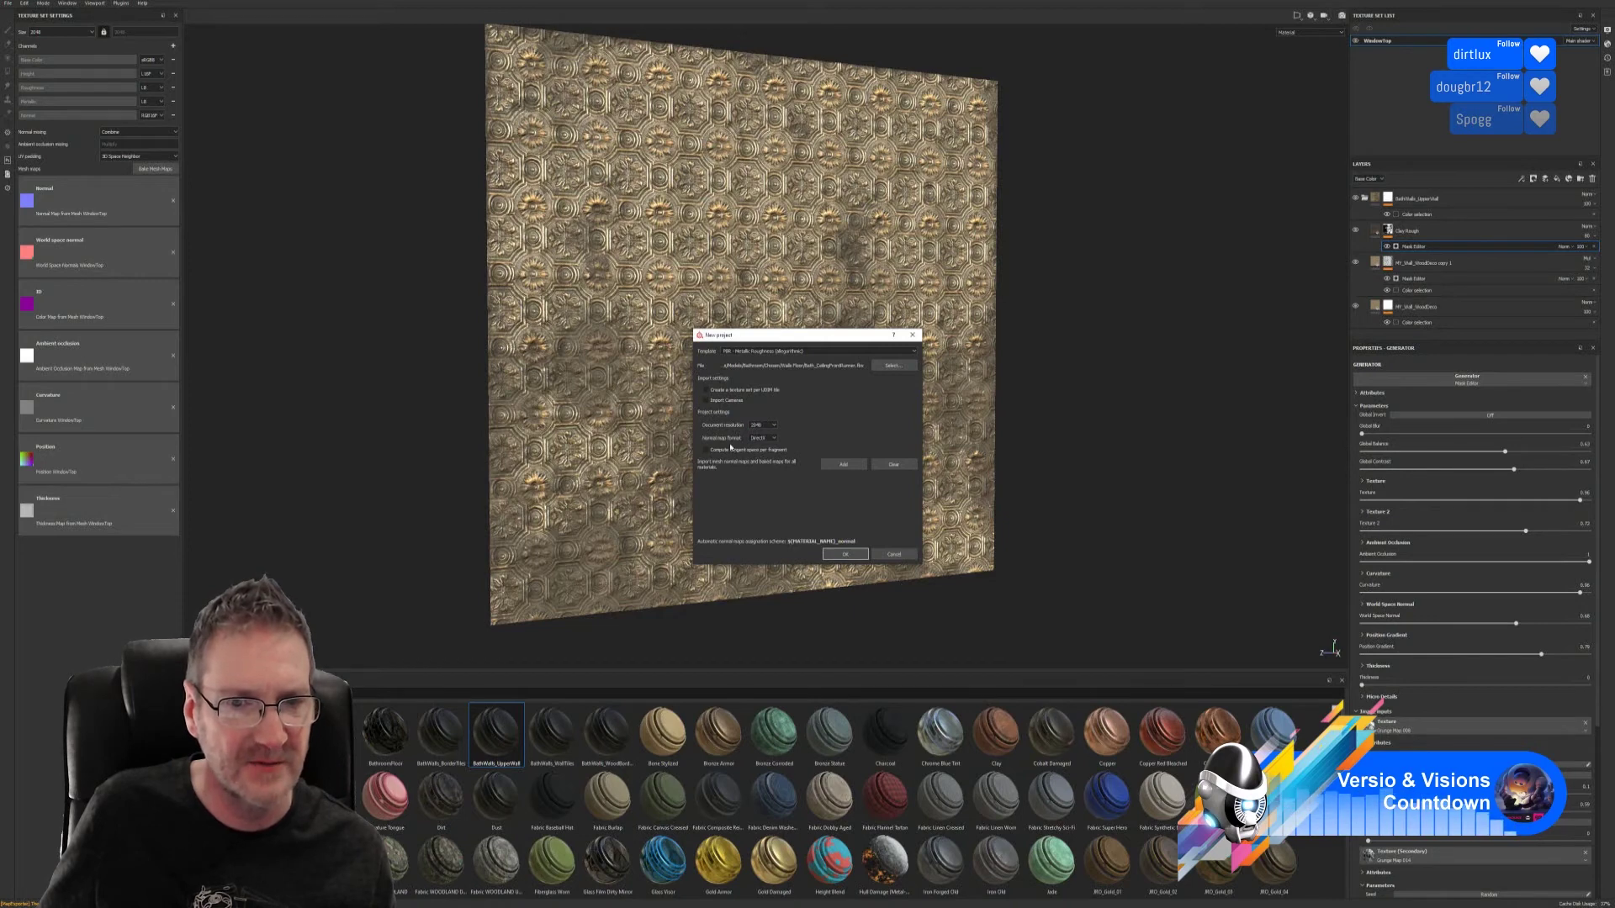
click(845, 555)
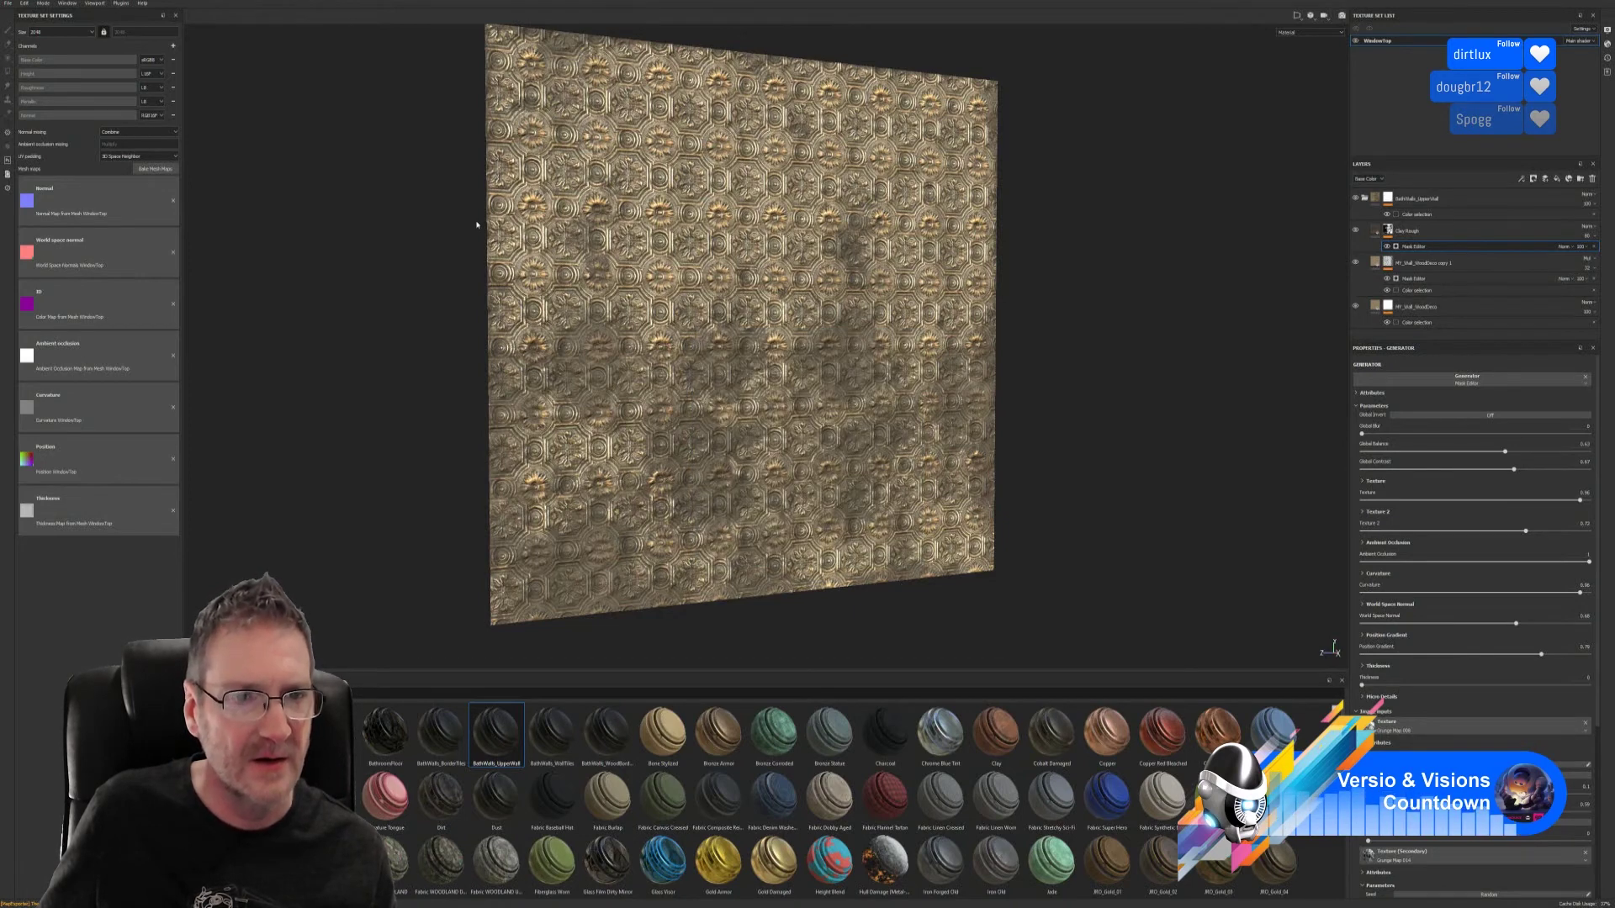
- Choose the baking output size and bake all mesh maps for the ceiling trim
alt+drag(821, 335, 559, 375)
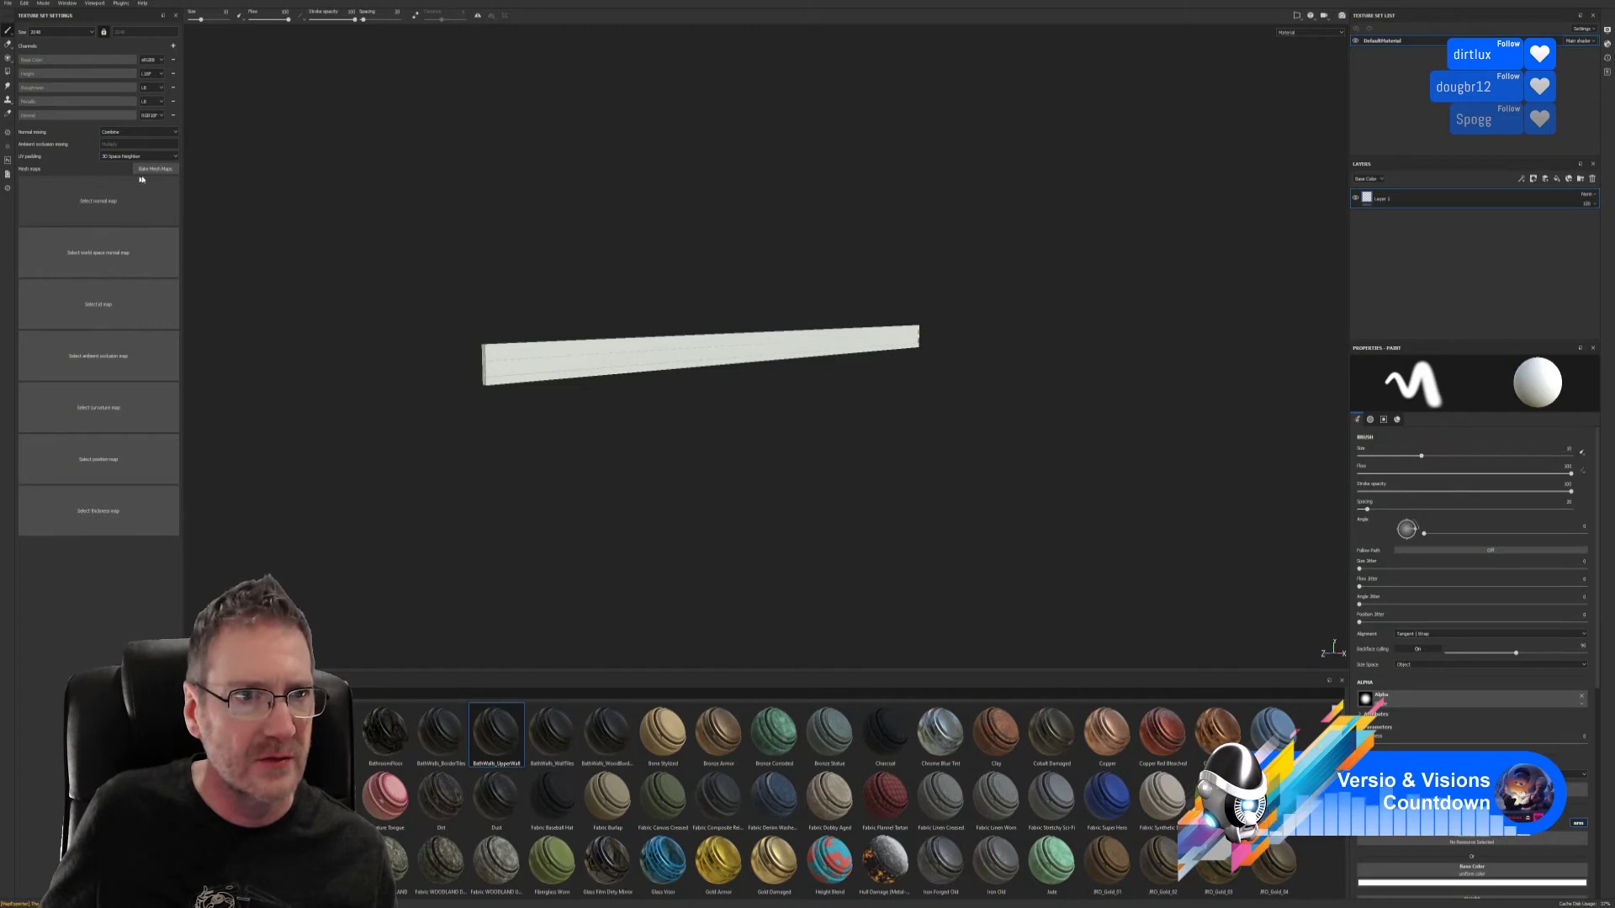
click(145, 169)
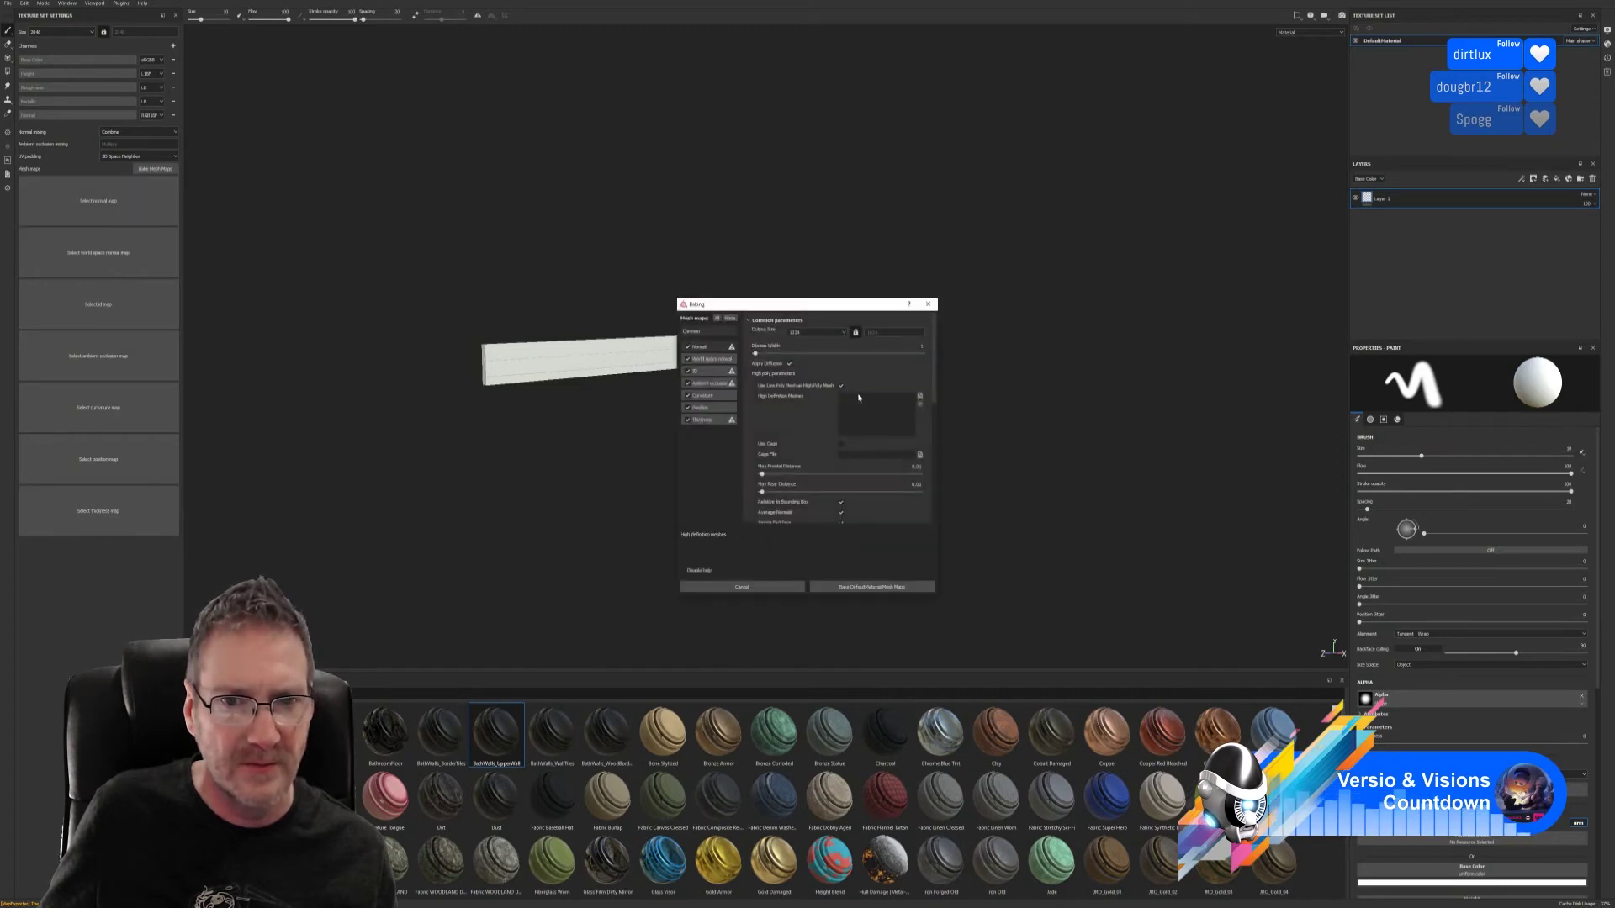
click(816, 332)
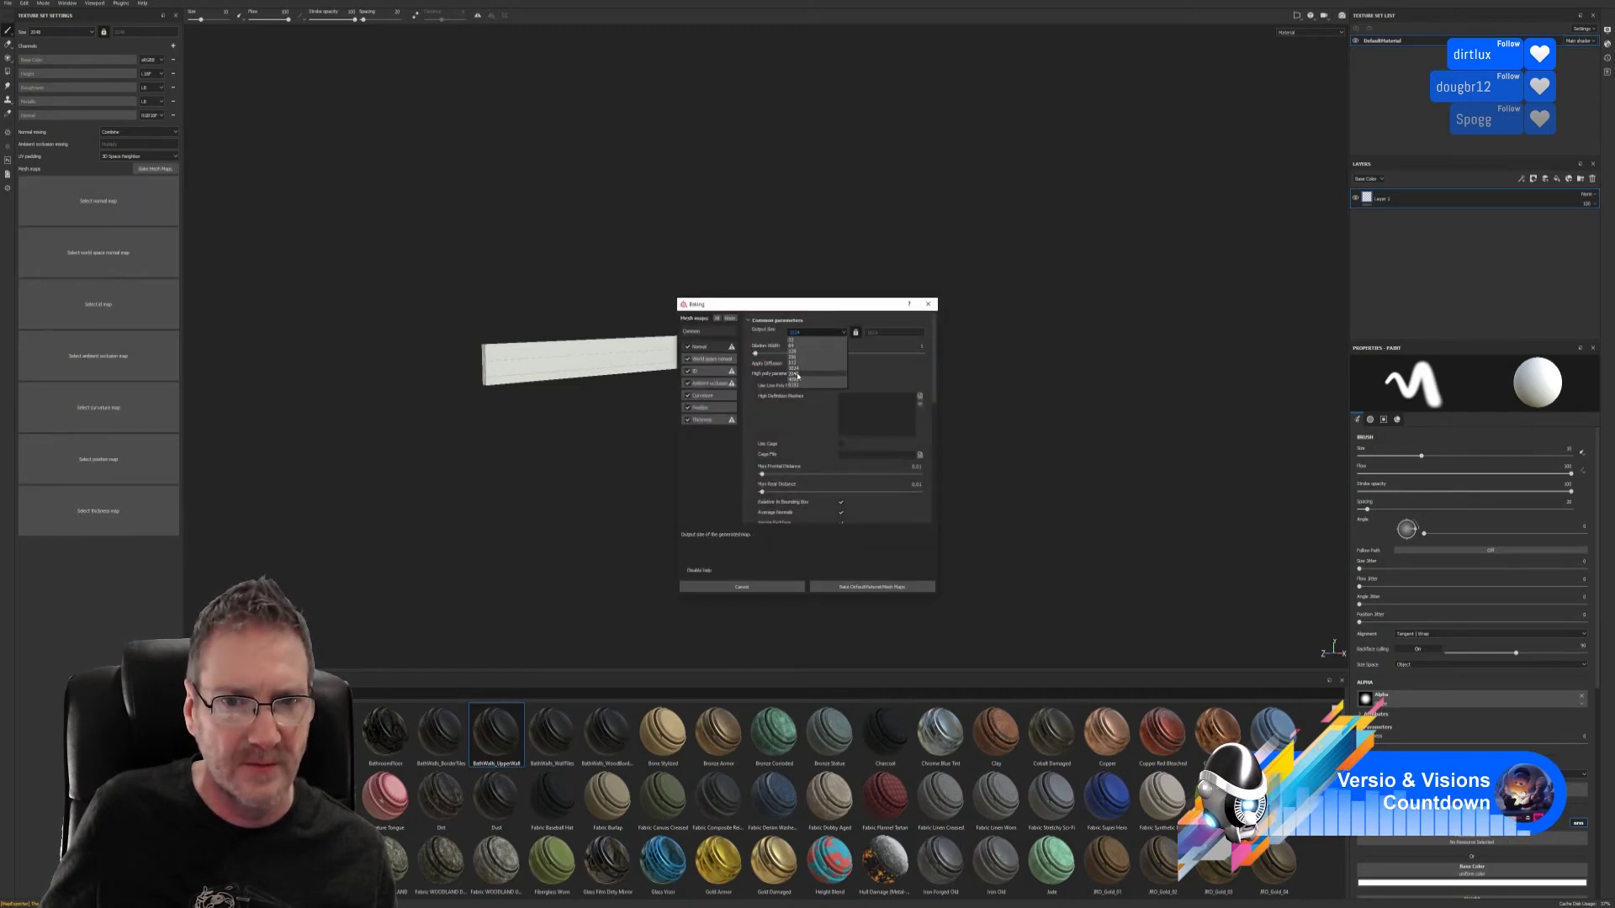
click(804, 375)
click(881, 587)
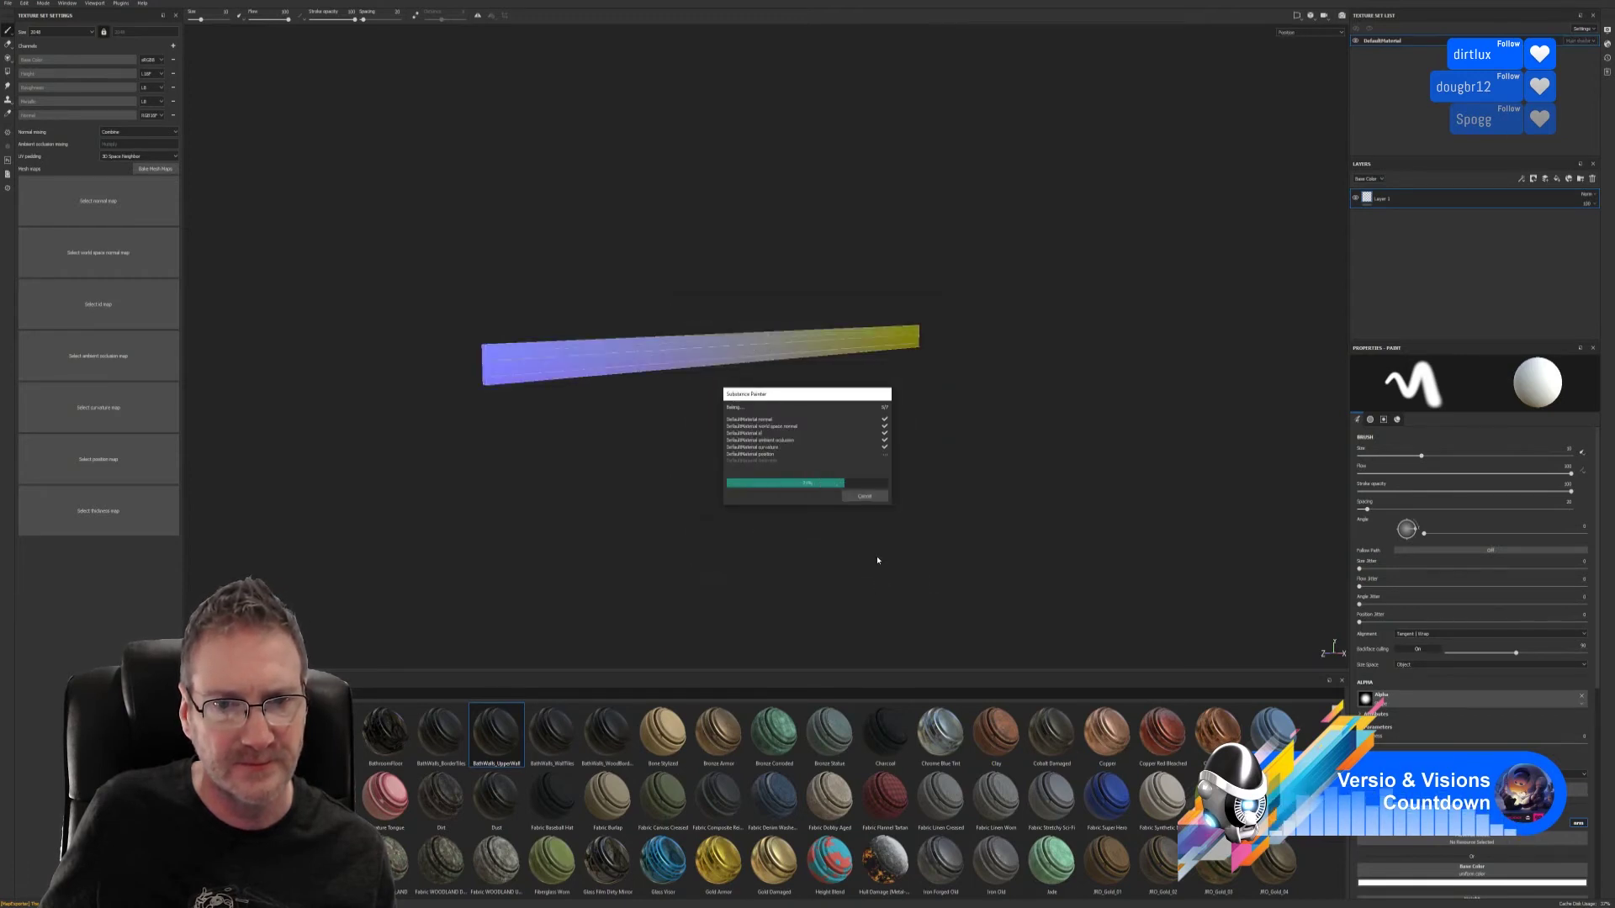
click(866, 496)
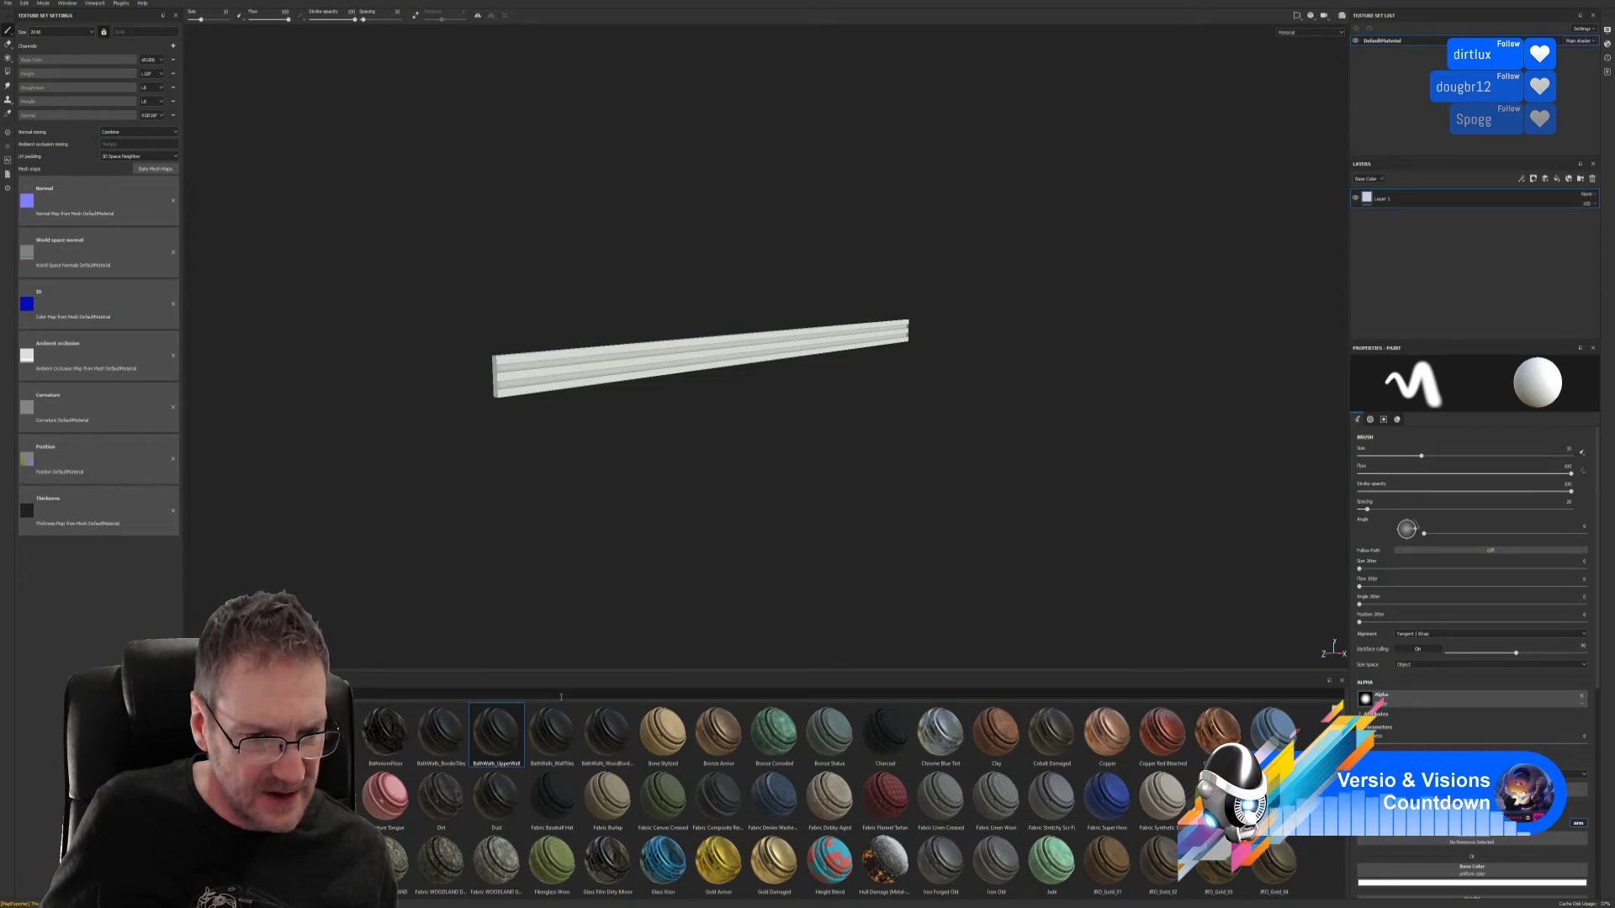
- Apply the BathWalls_WoodBorders smart material to the trim and mask its folder to the blue ID color
drag(609, 724, 791, 347)
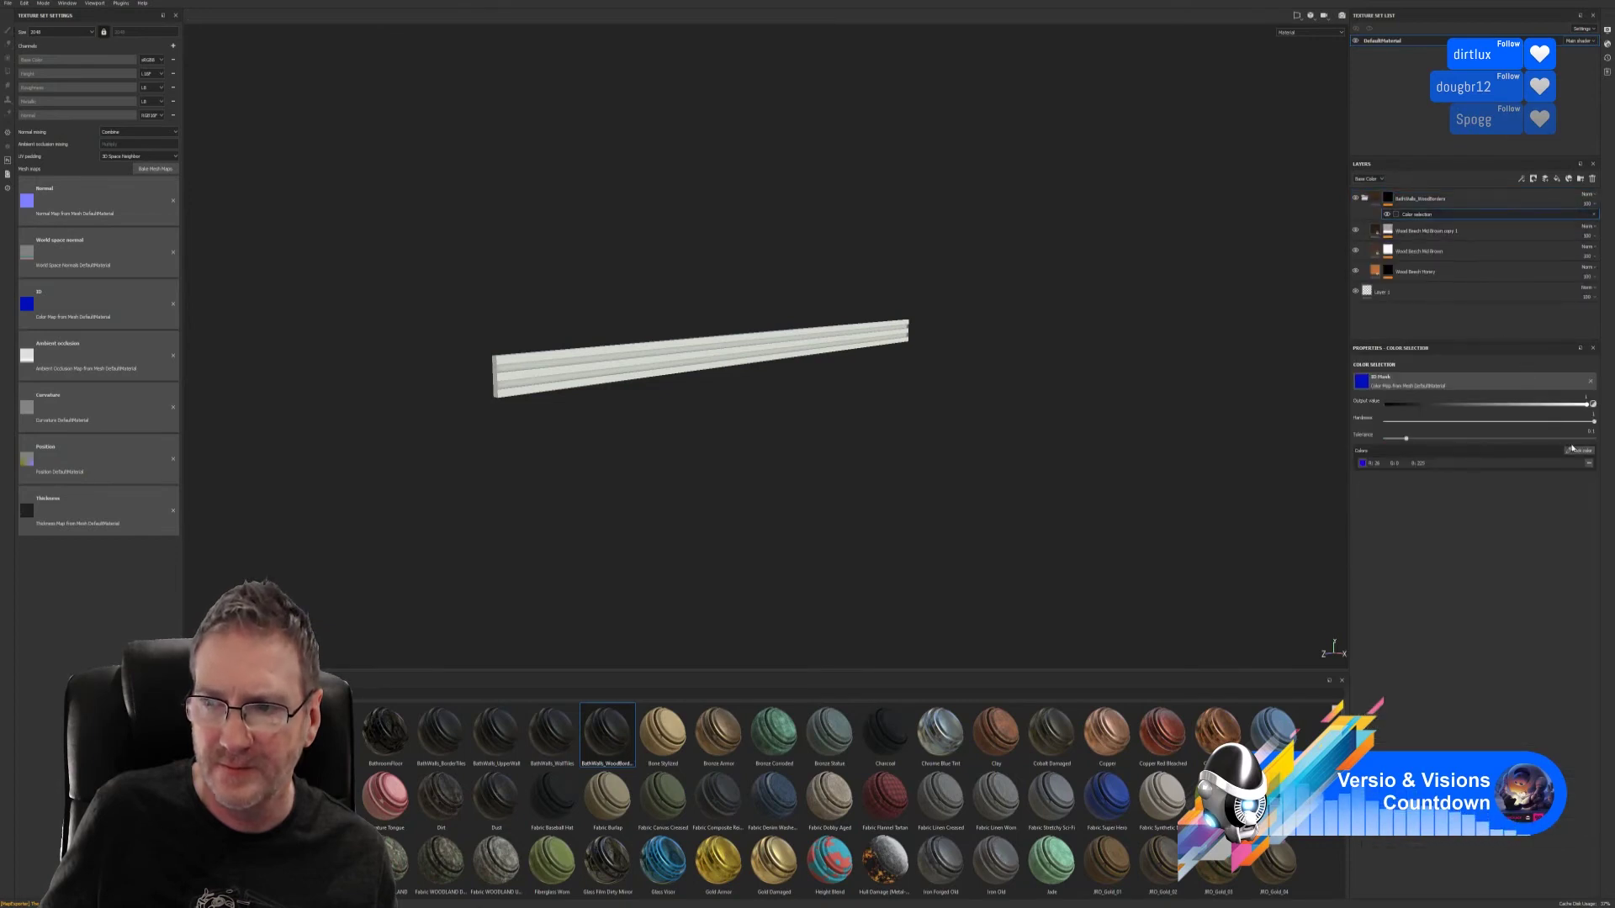
click(1580, 451)
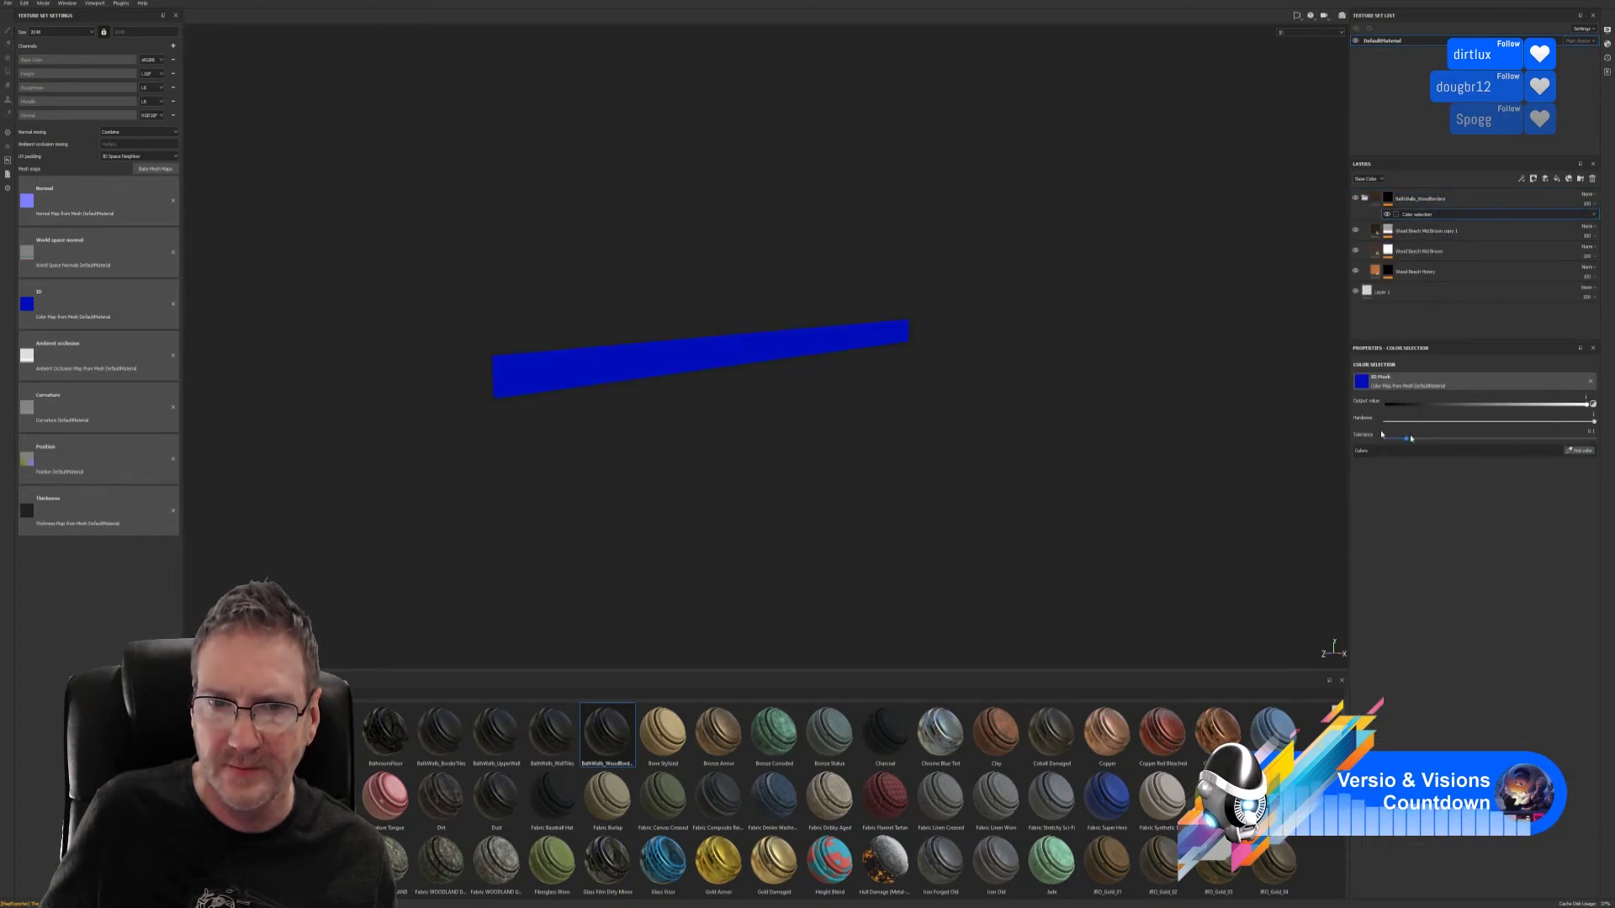
click(842, 336)
alt+drag(814, 396, 652, 400)
scroll(1224, 377, up, 3)
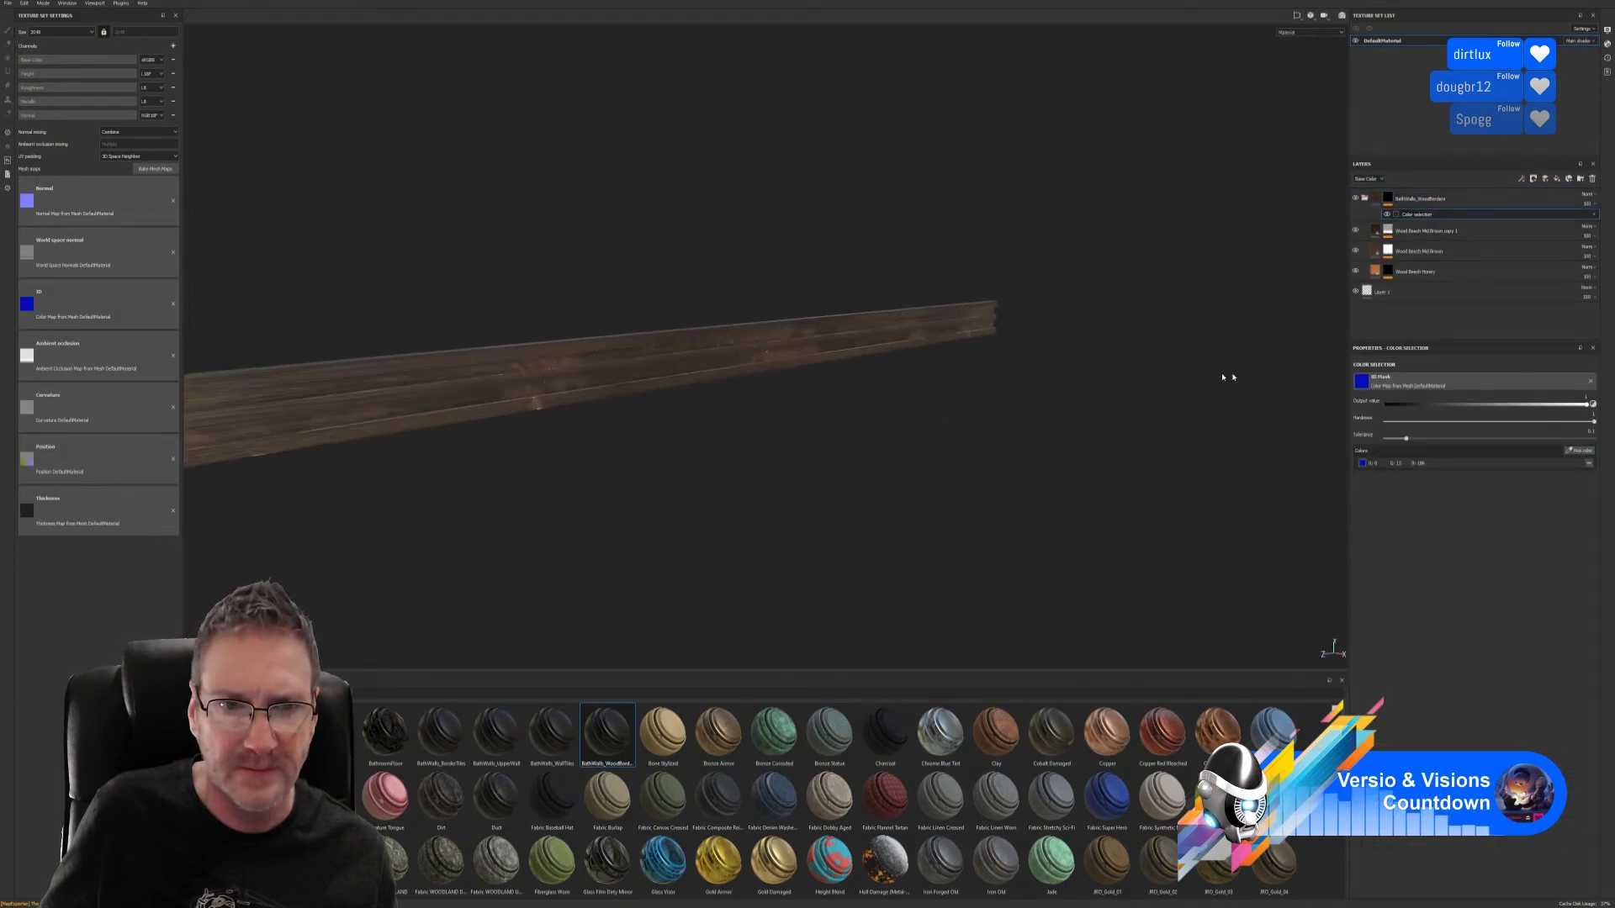
alt+drag(935, 402, 930, 390)
- Replace the ID color in the uppermost wood beech layer's color selection mask with the trim's blue
click(1457, 232)
click(1389, 232)
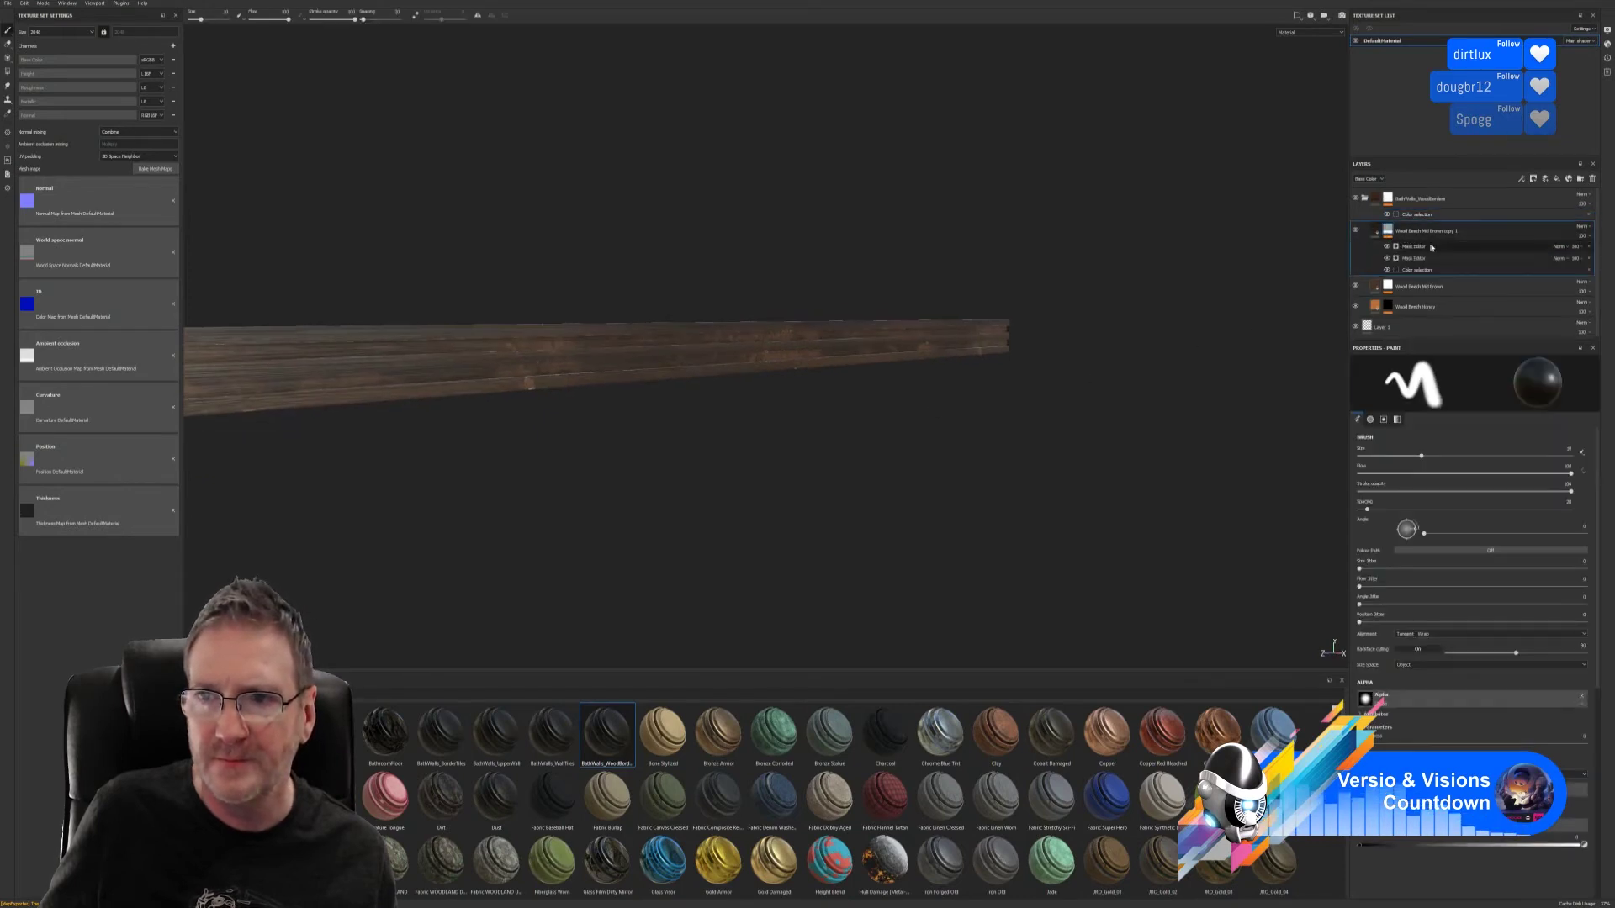
key(ctrl+v)
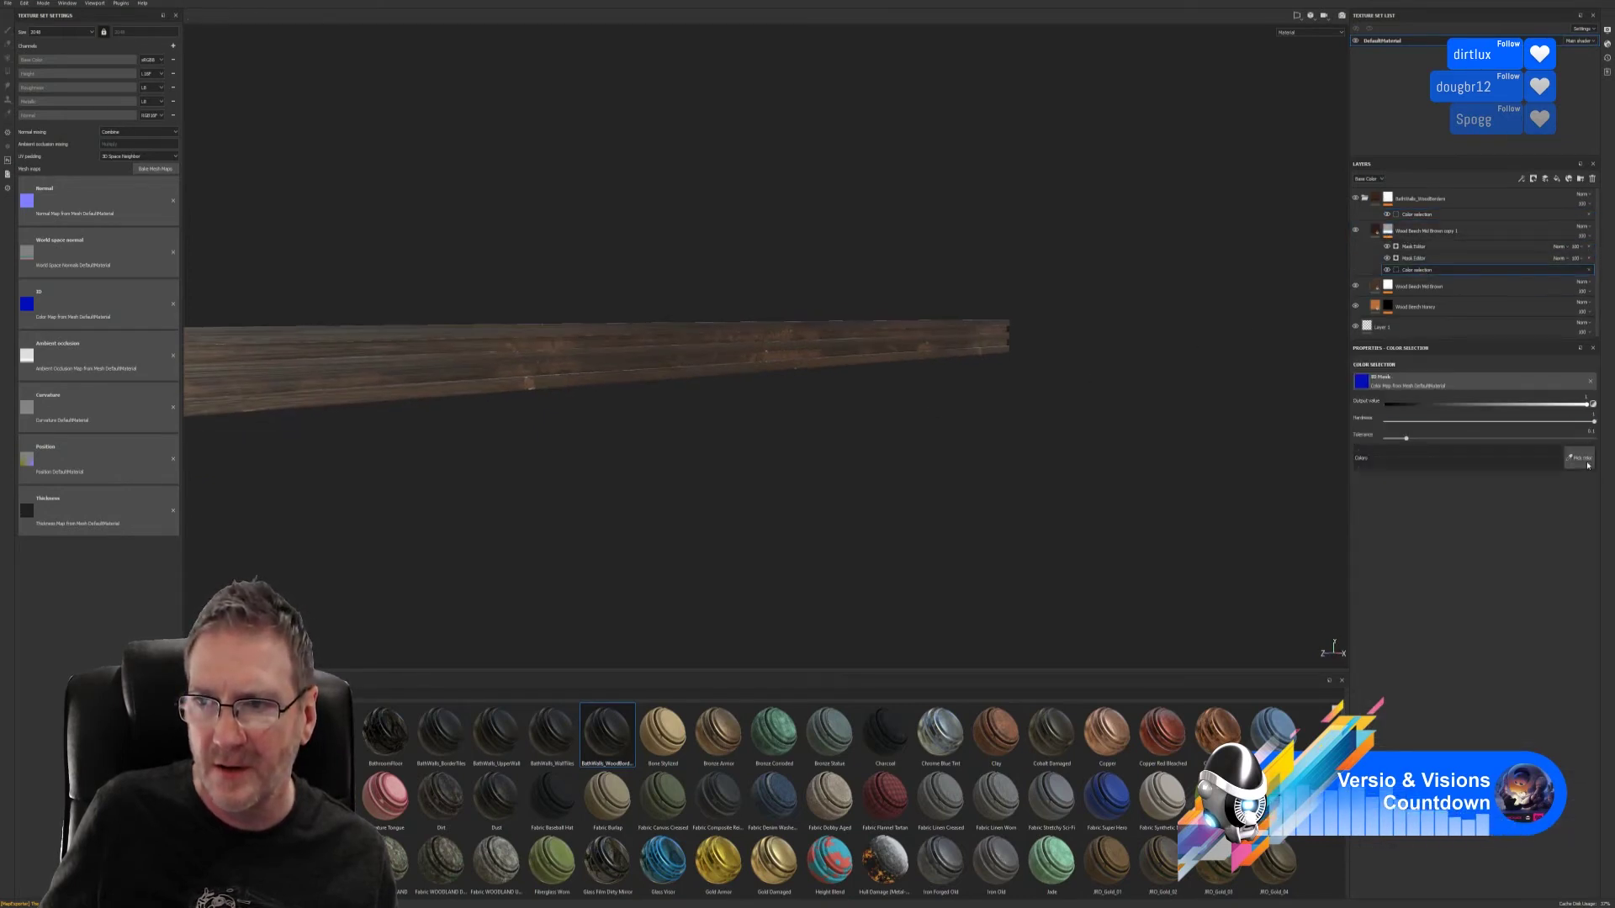
click(1589, 450)
click(901, 371)
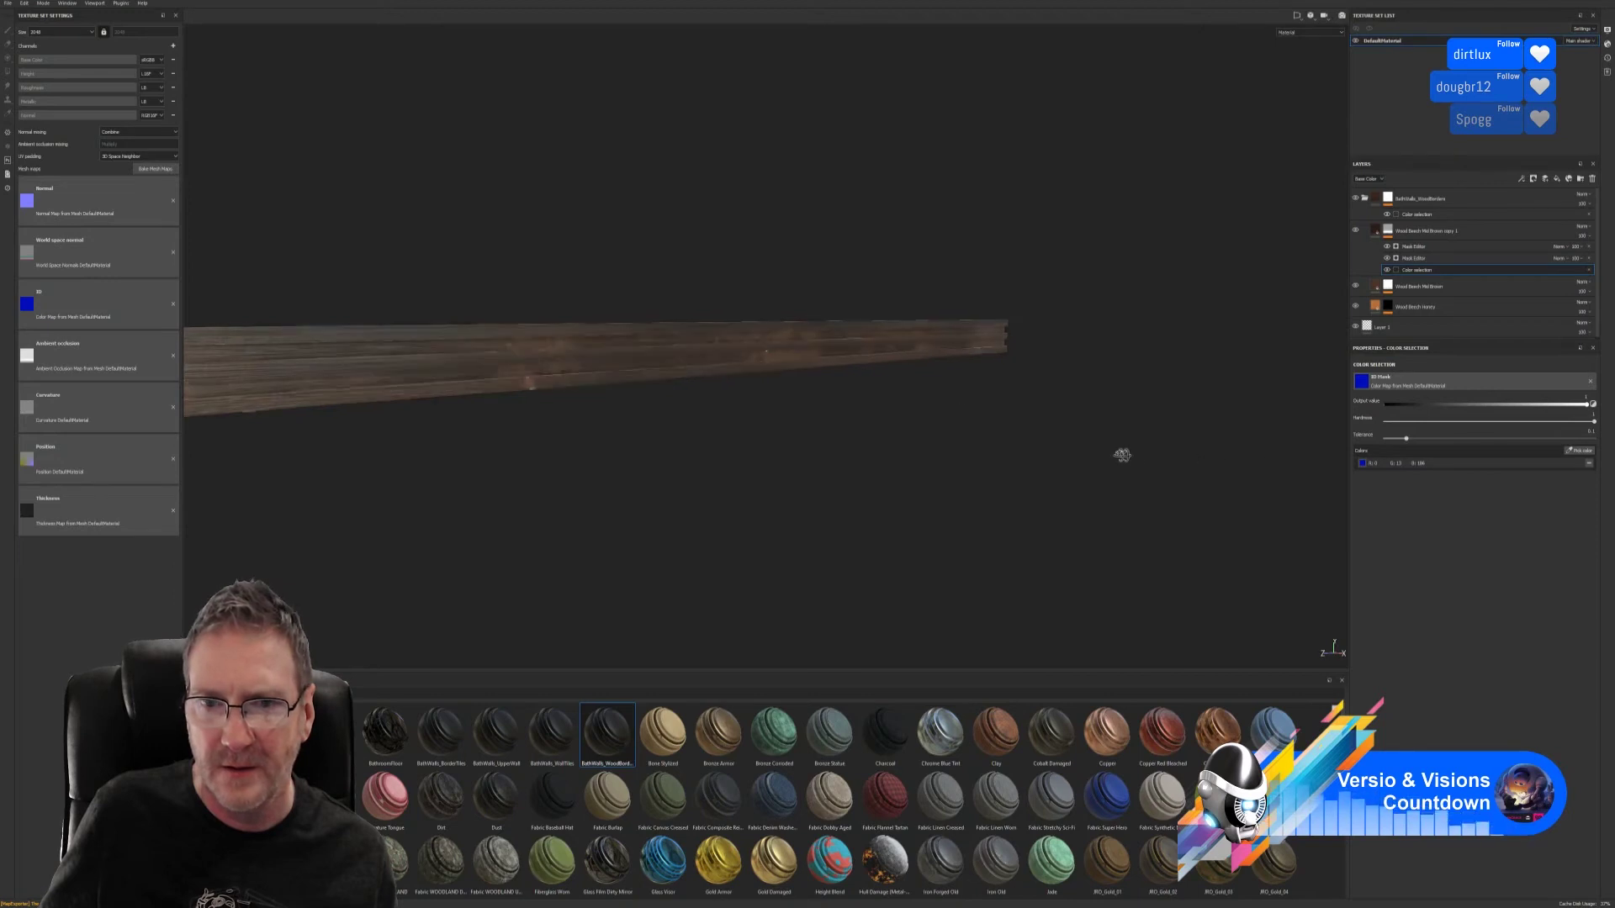
- Replace the ID color in the middle wood beech layer's color selection mask with the trim's blue
click(1389, 287)
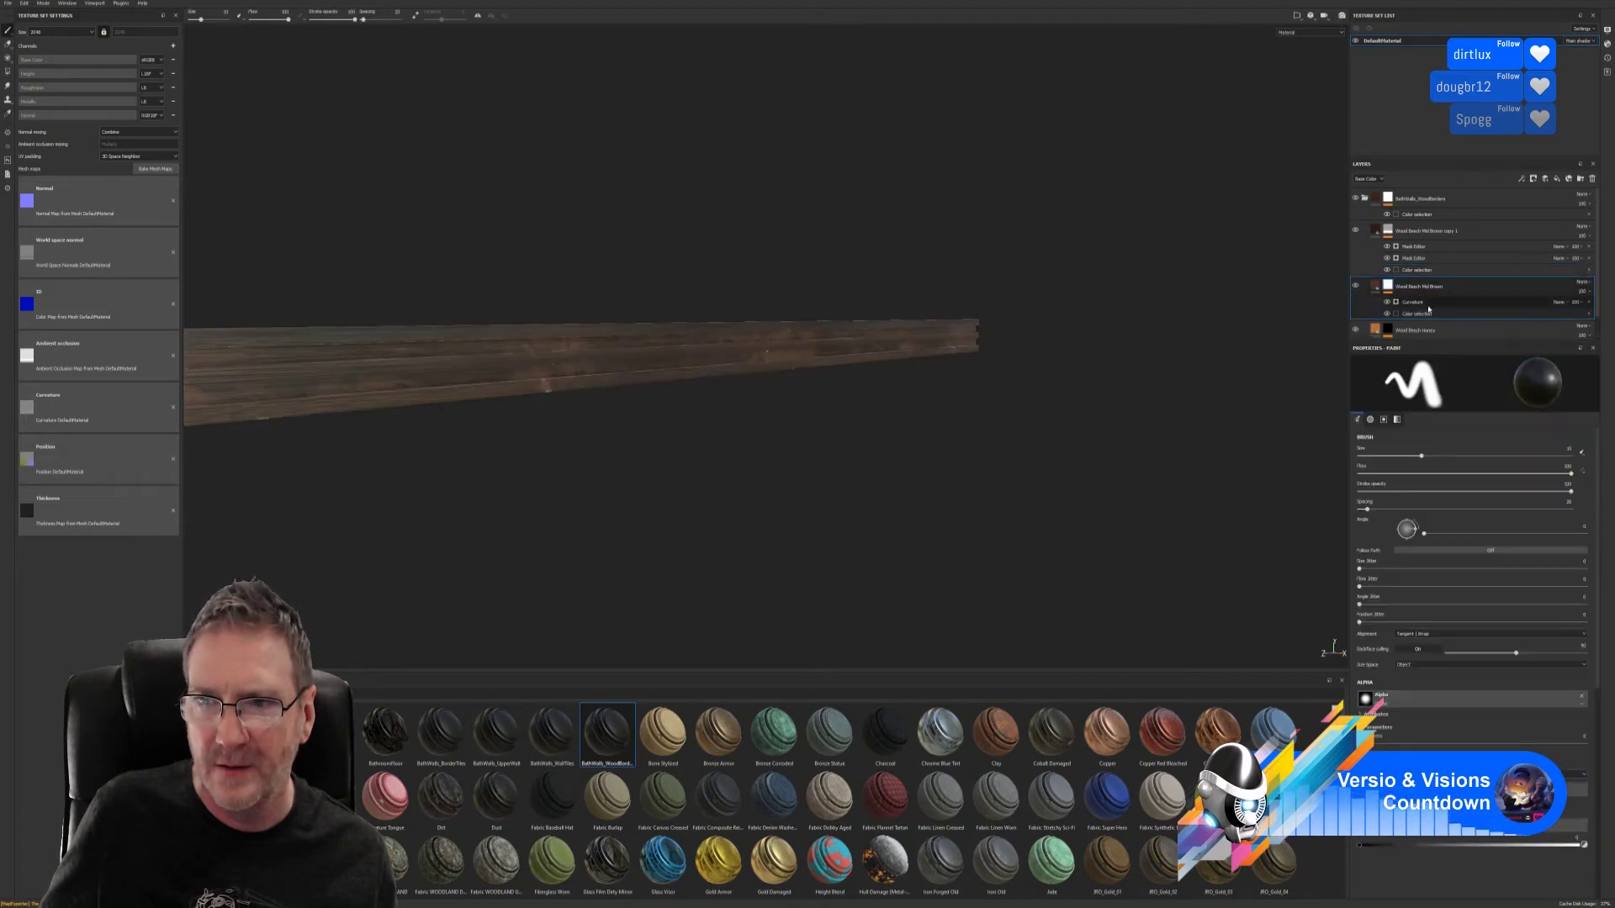
key(ctrl+v)
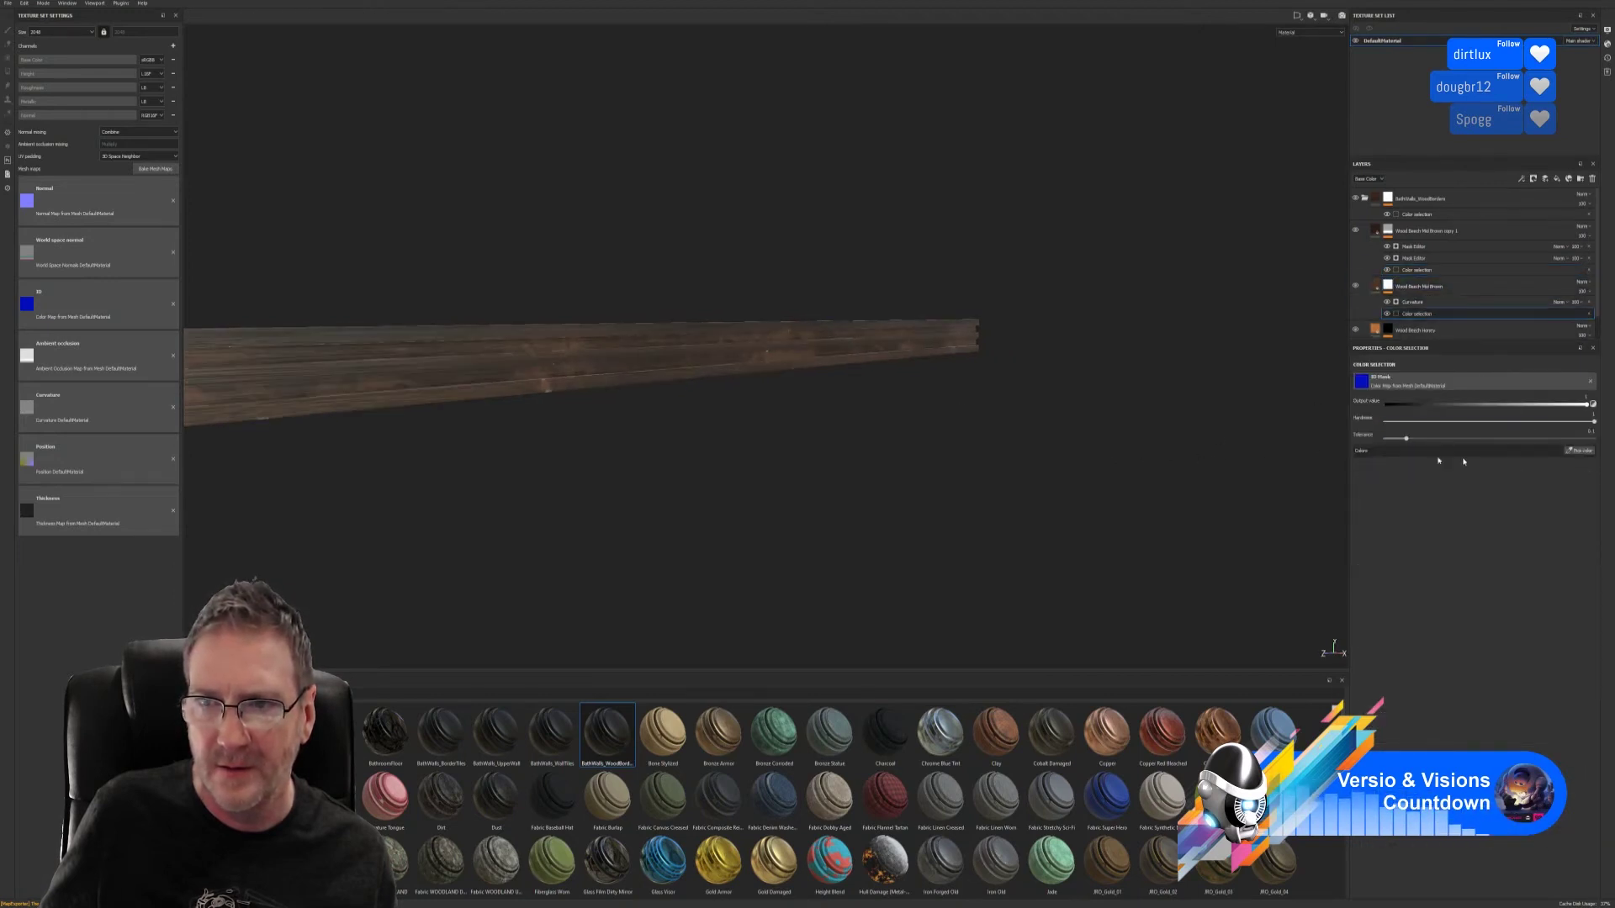
click(1577, 453)
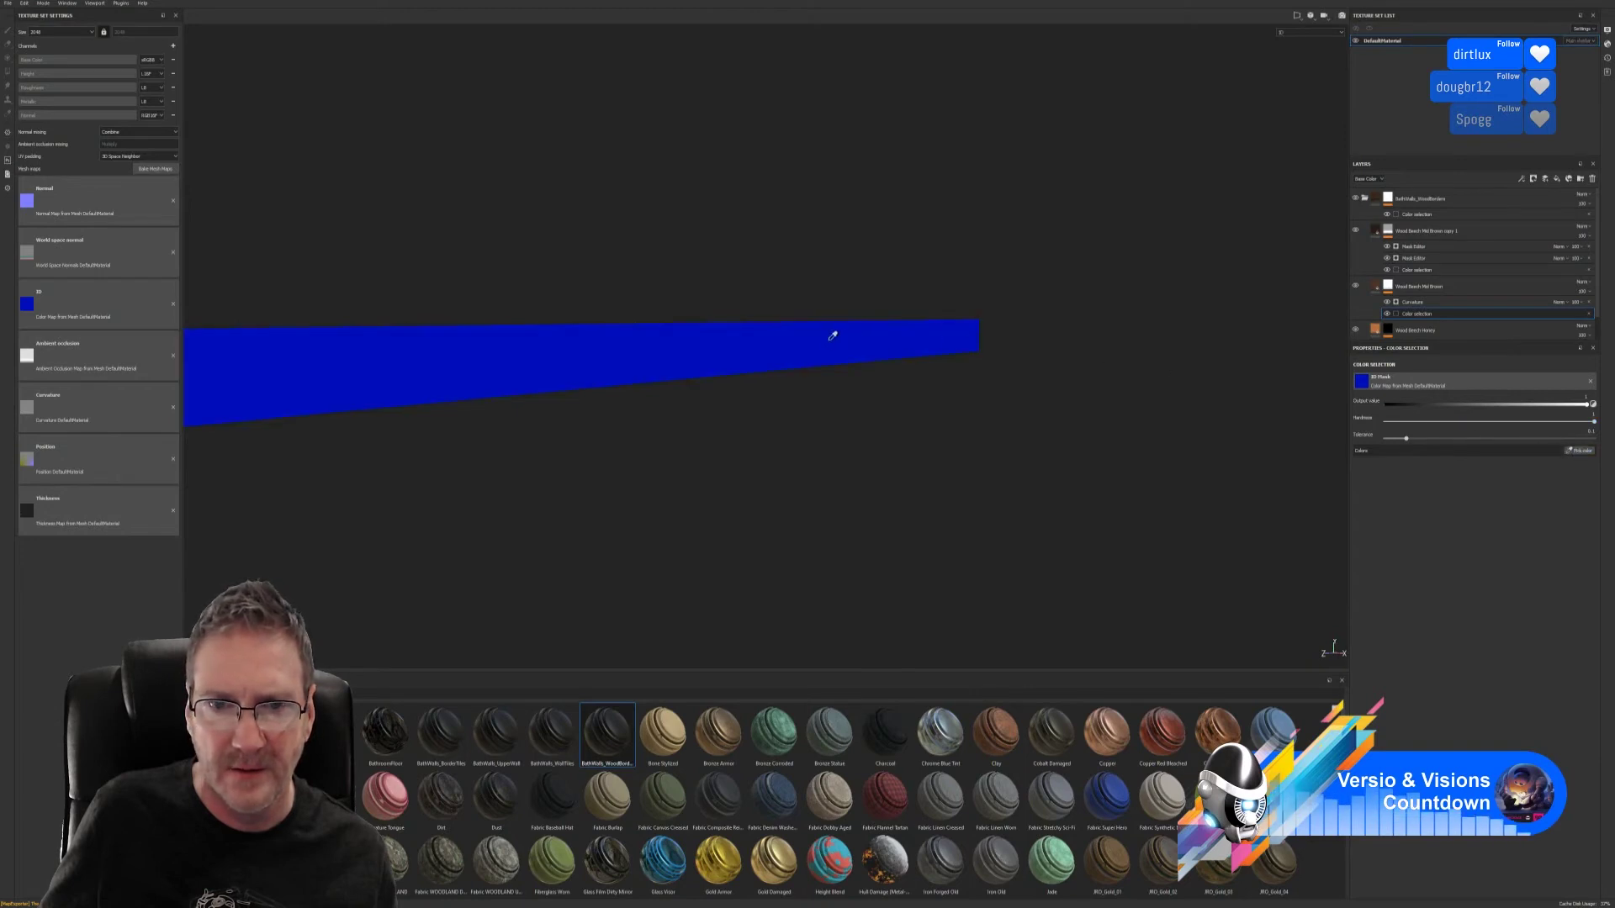
click(834, 332)
- Set the lowest wood beech layer's color selection mask to the trim's blue ID color and collapse the material folder
click(1441, 331)
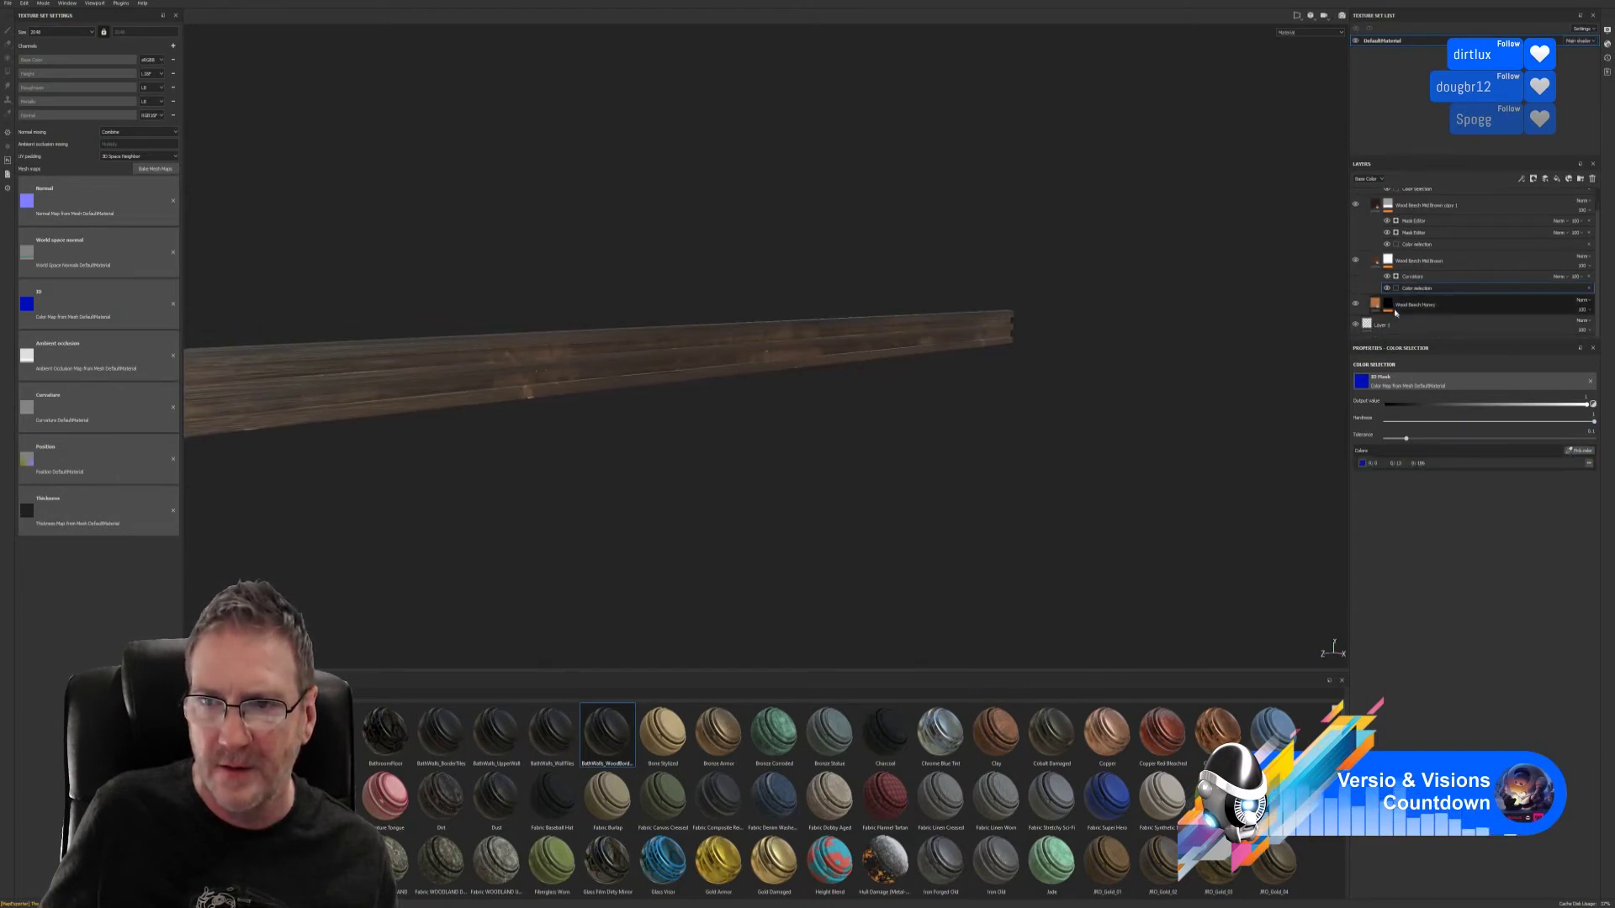
key(ctrl+v)
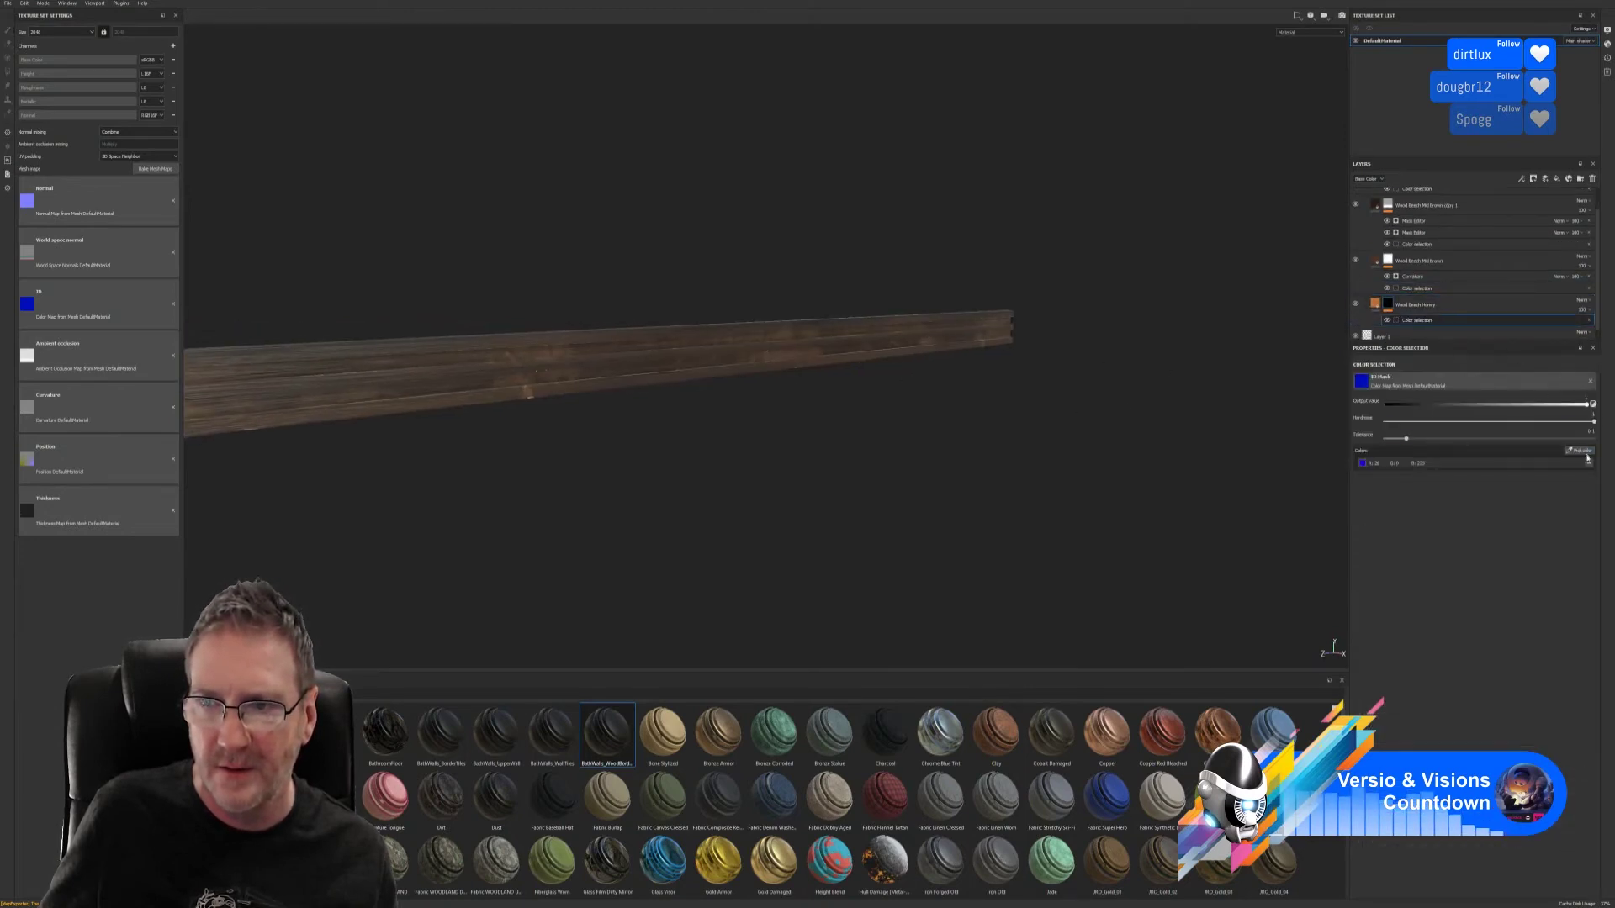
click(1590, 466)
click(880, 328)
alt+drag(880, 328, 815, 418)
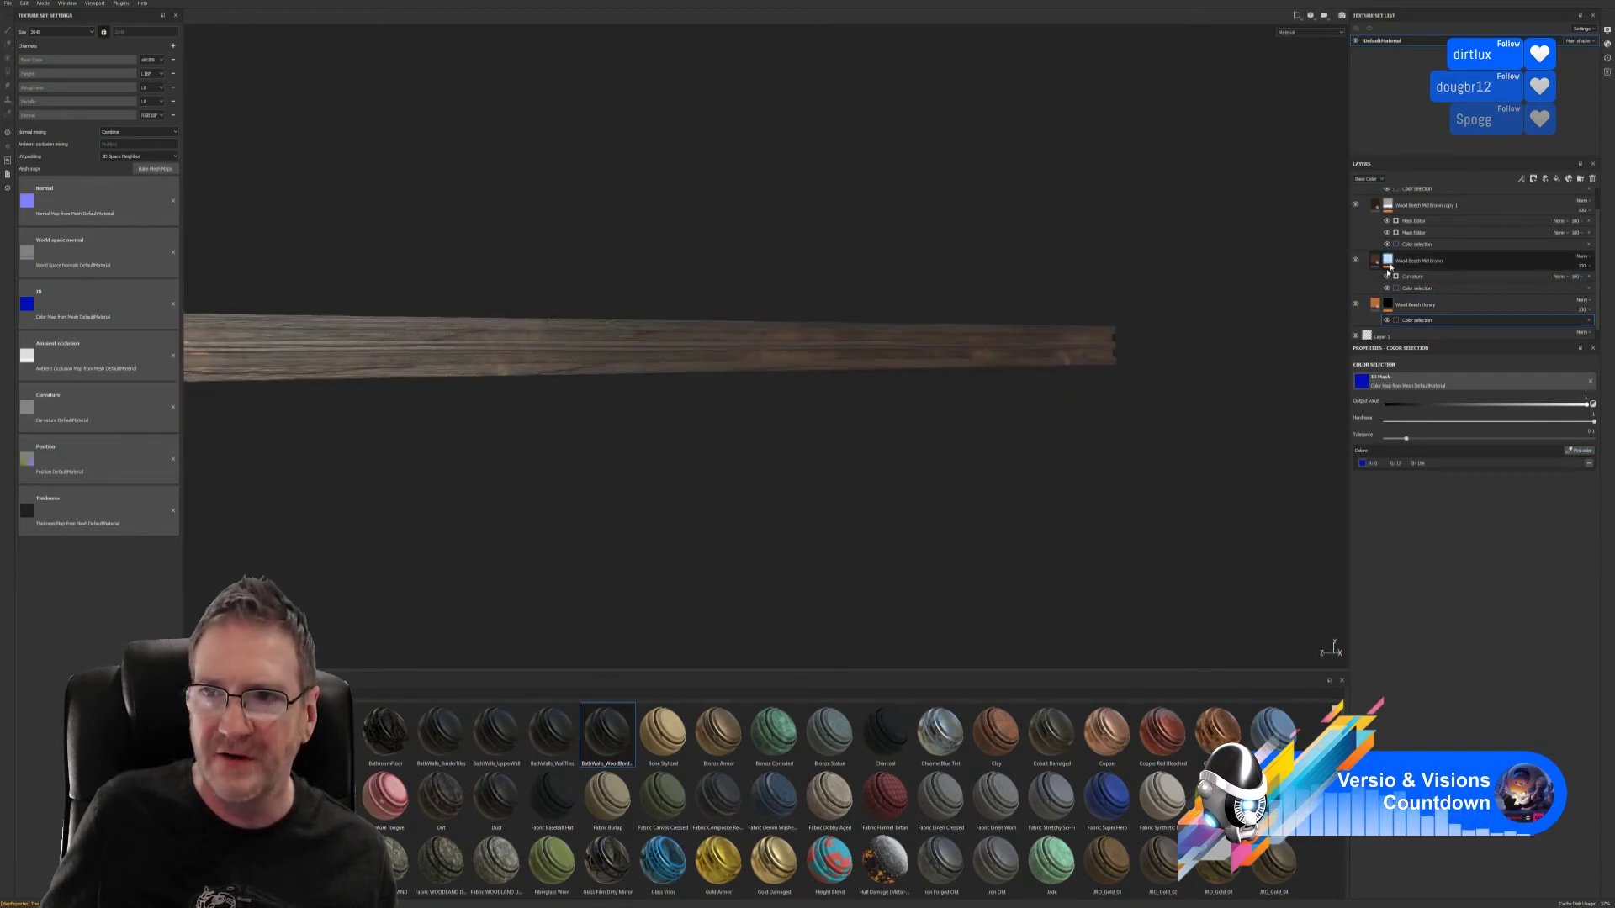
scroll(1392, 264, up, 1)
click(1364, 198)
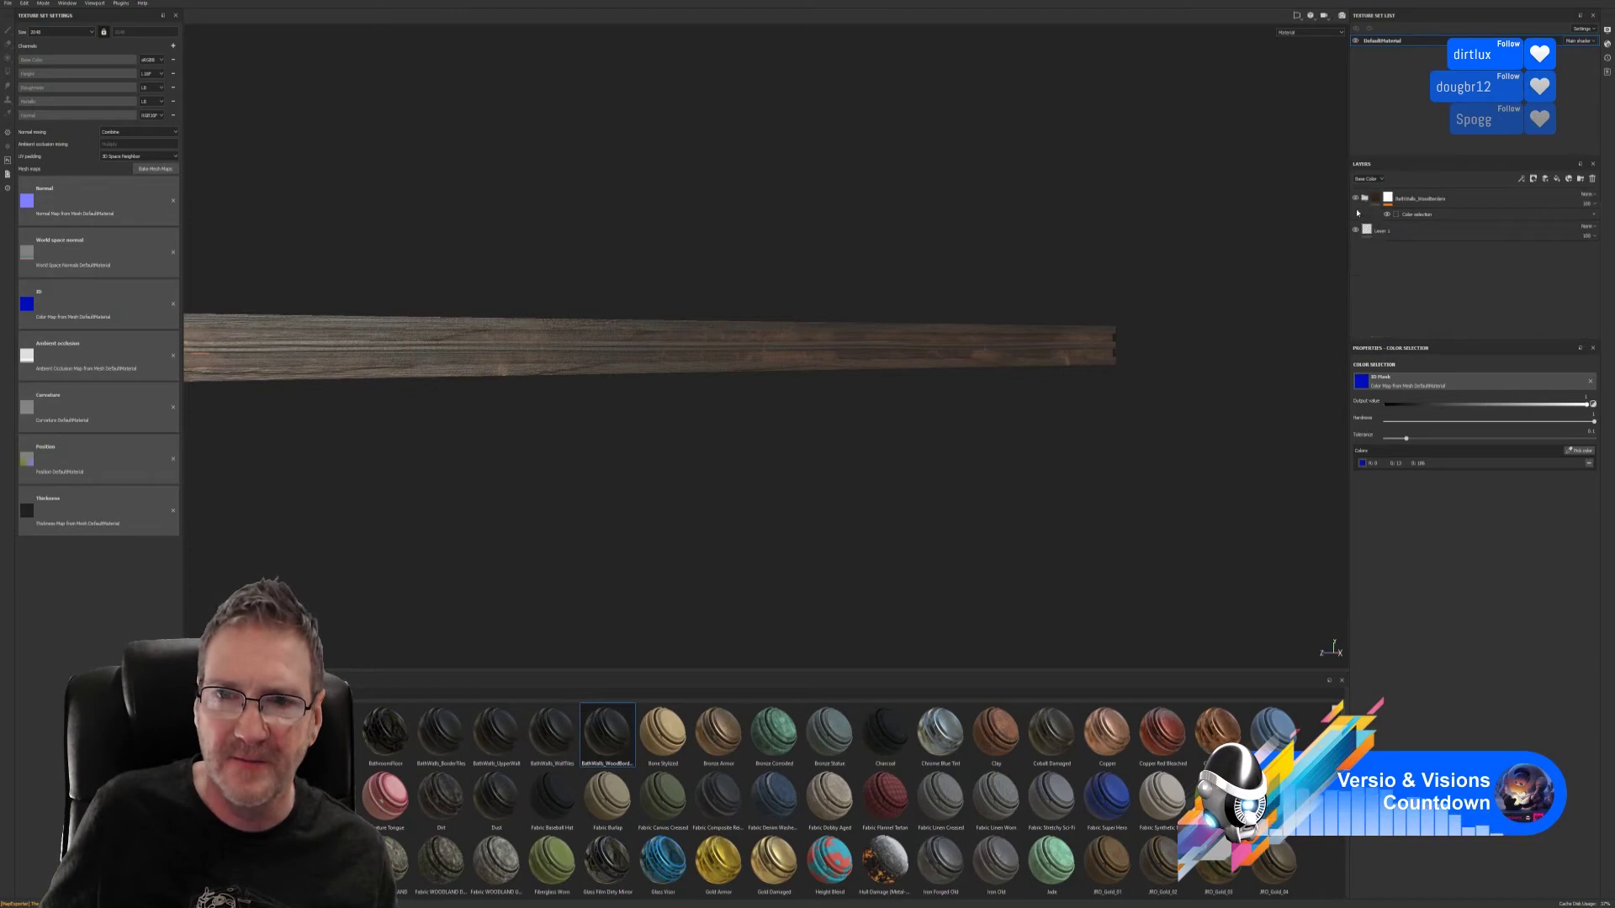
alt+drag(800, 451, 568, 504)
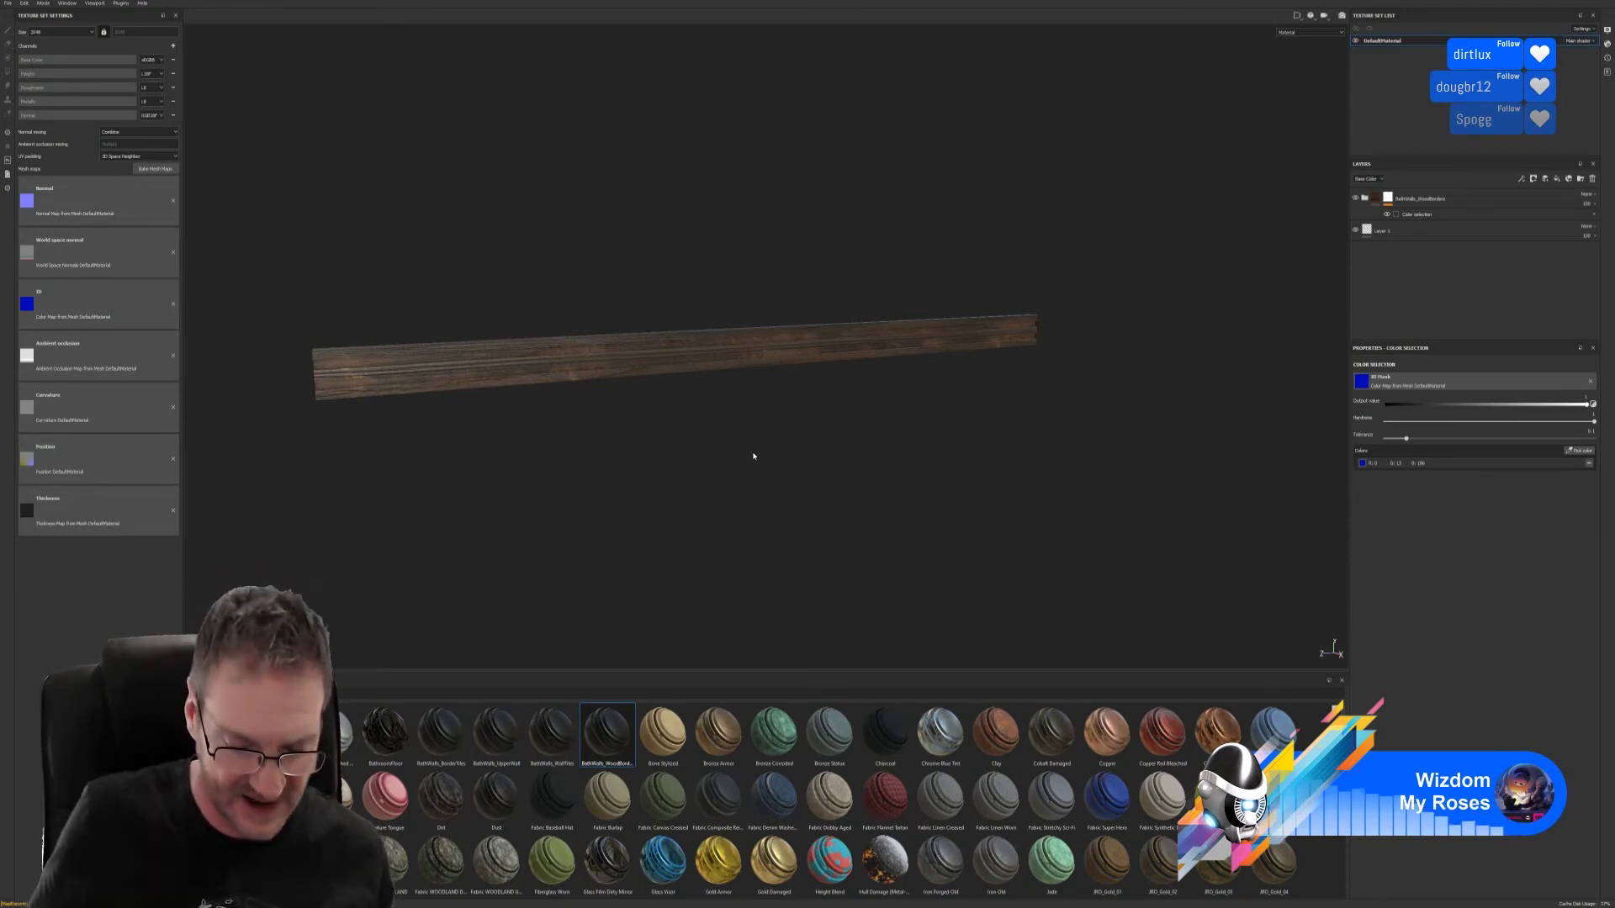
alt+drag(708, 456, 731, 476)
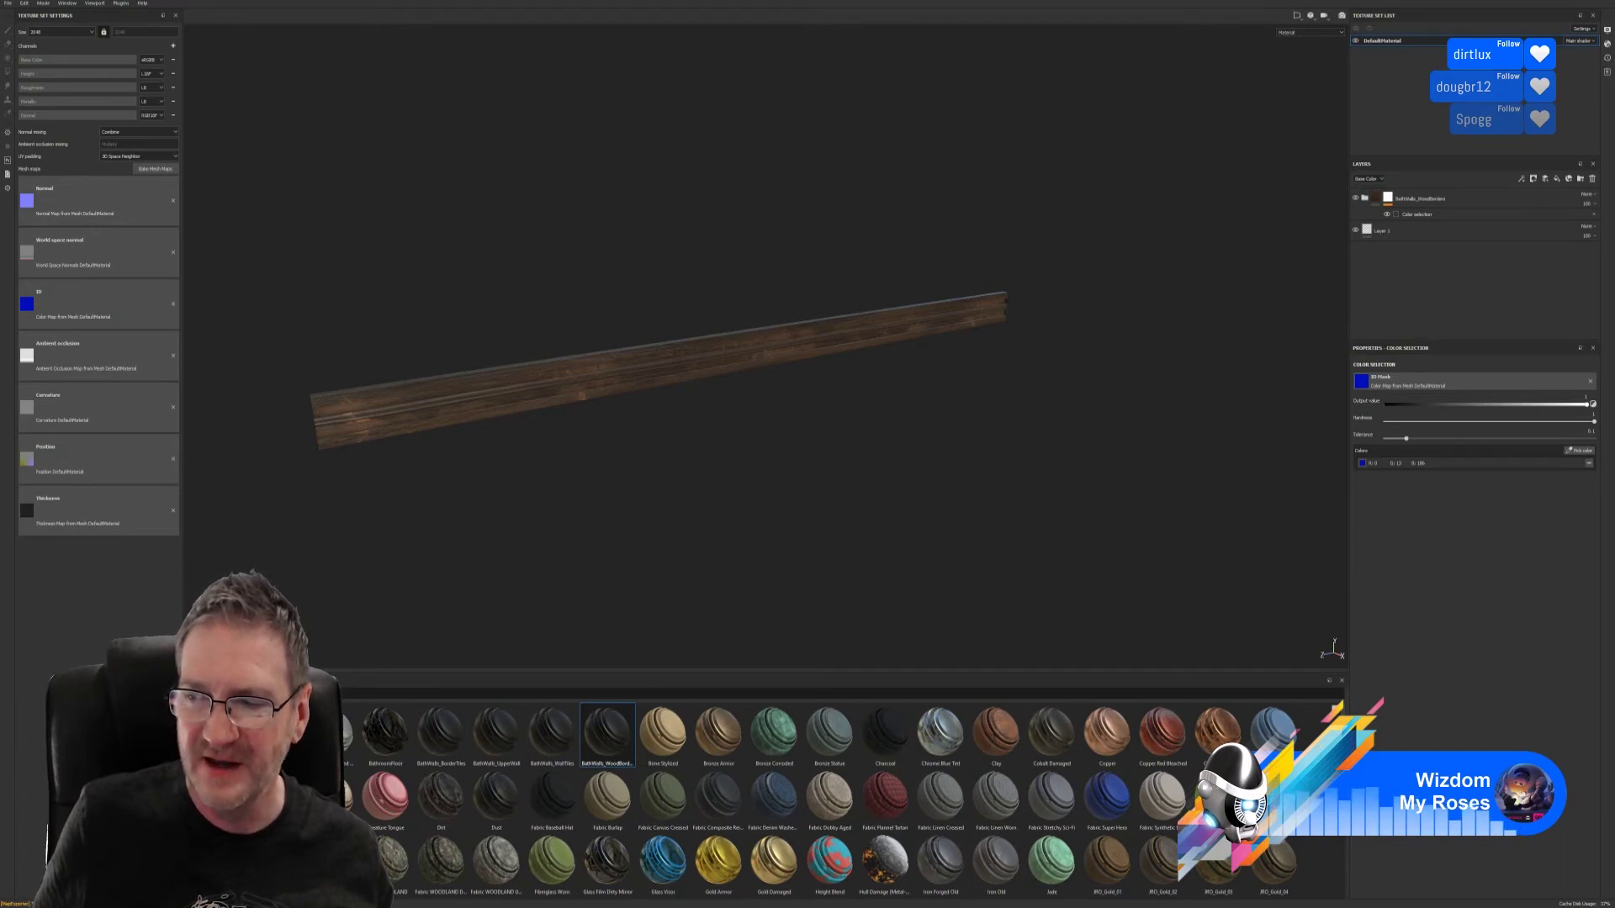
alt+drag(955, 465, 926, 472)
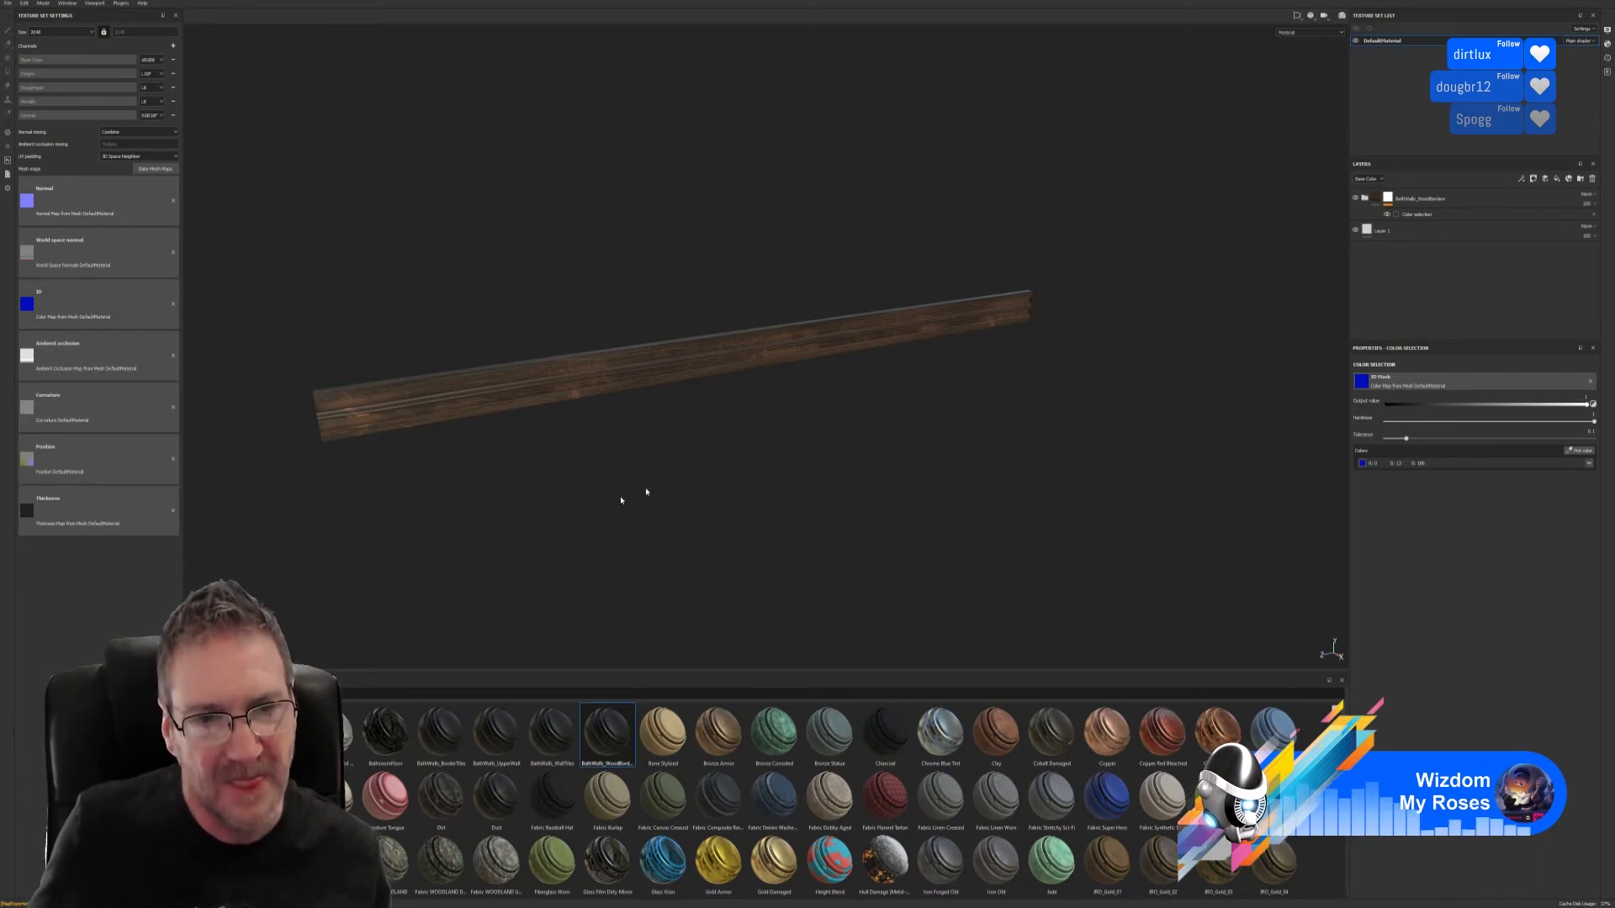
alt+drag(720, 468, 741, 473)
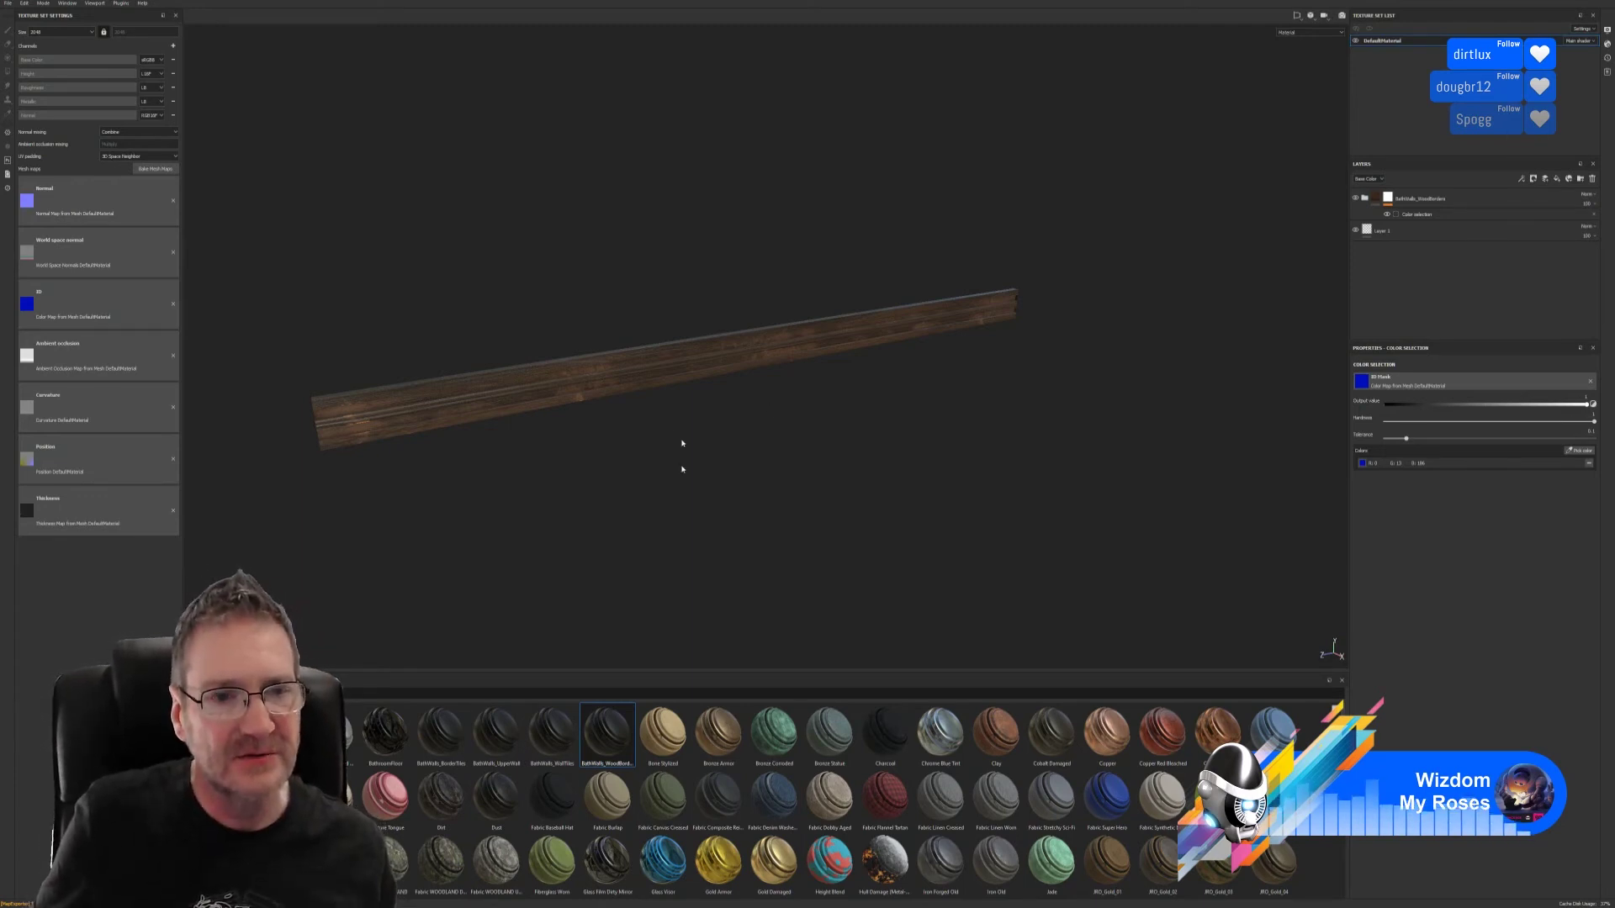
alt+drag(681, 454, 729, 433)
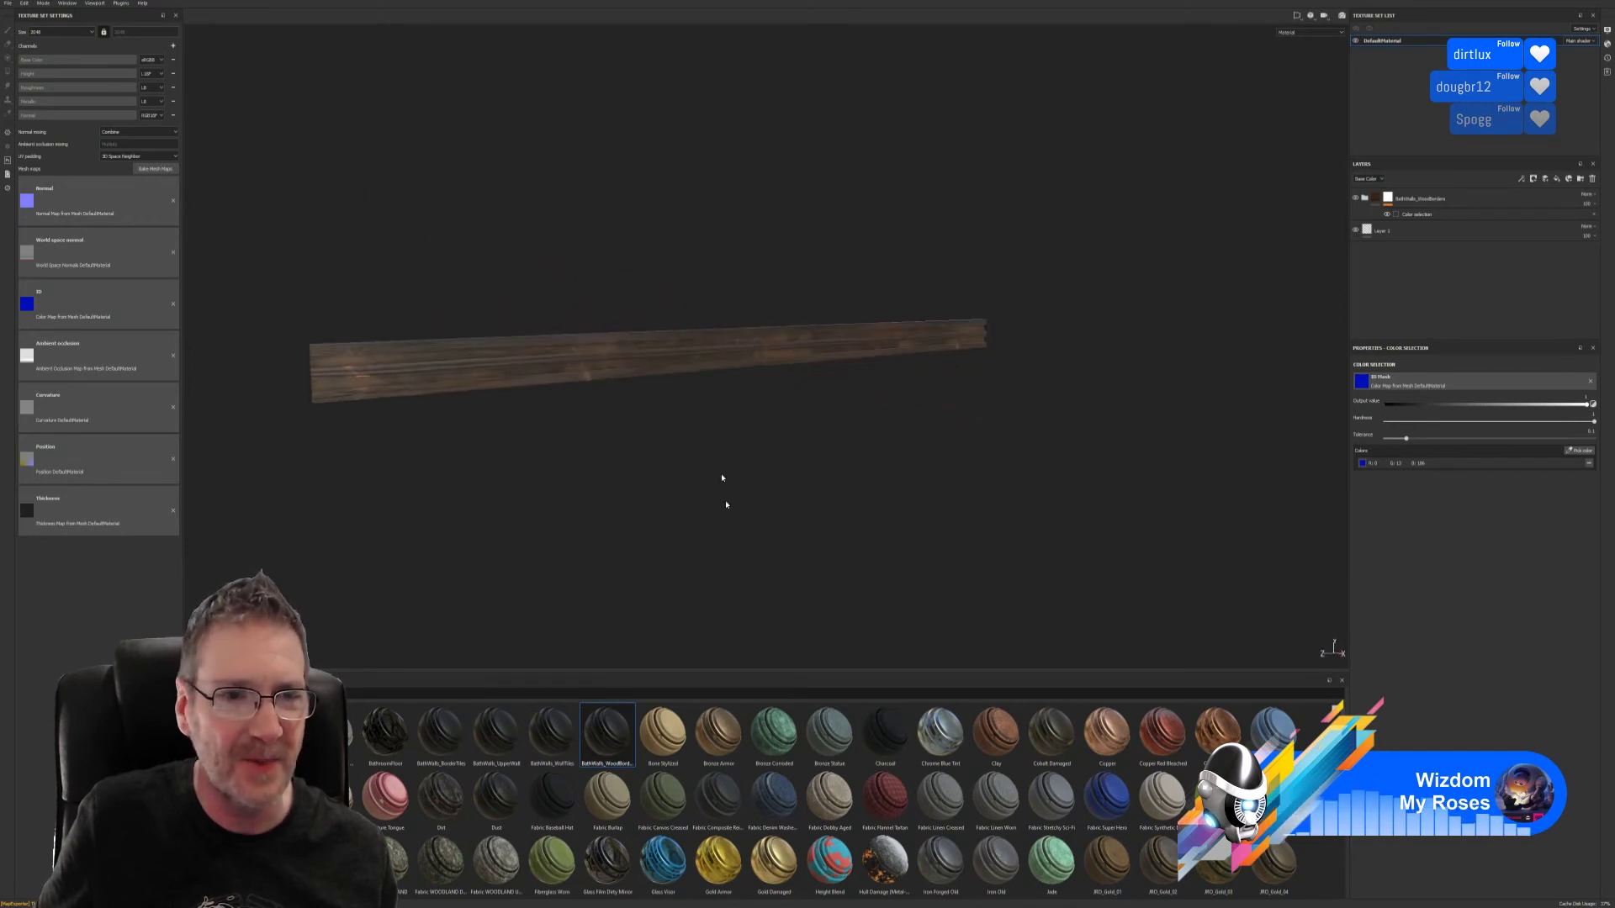
click(9, 3)
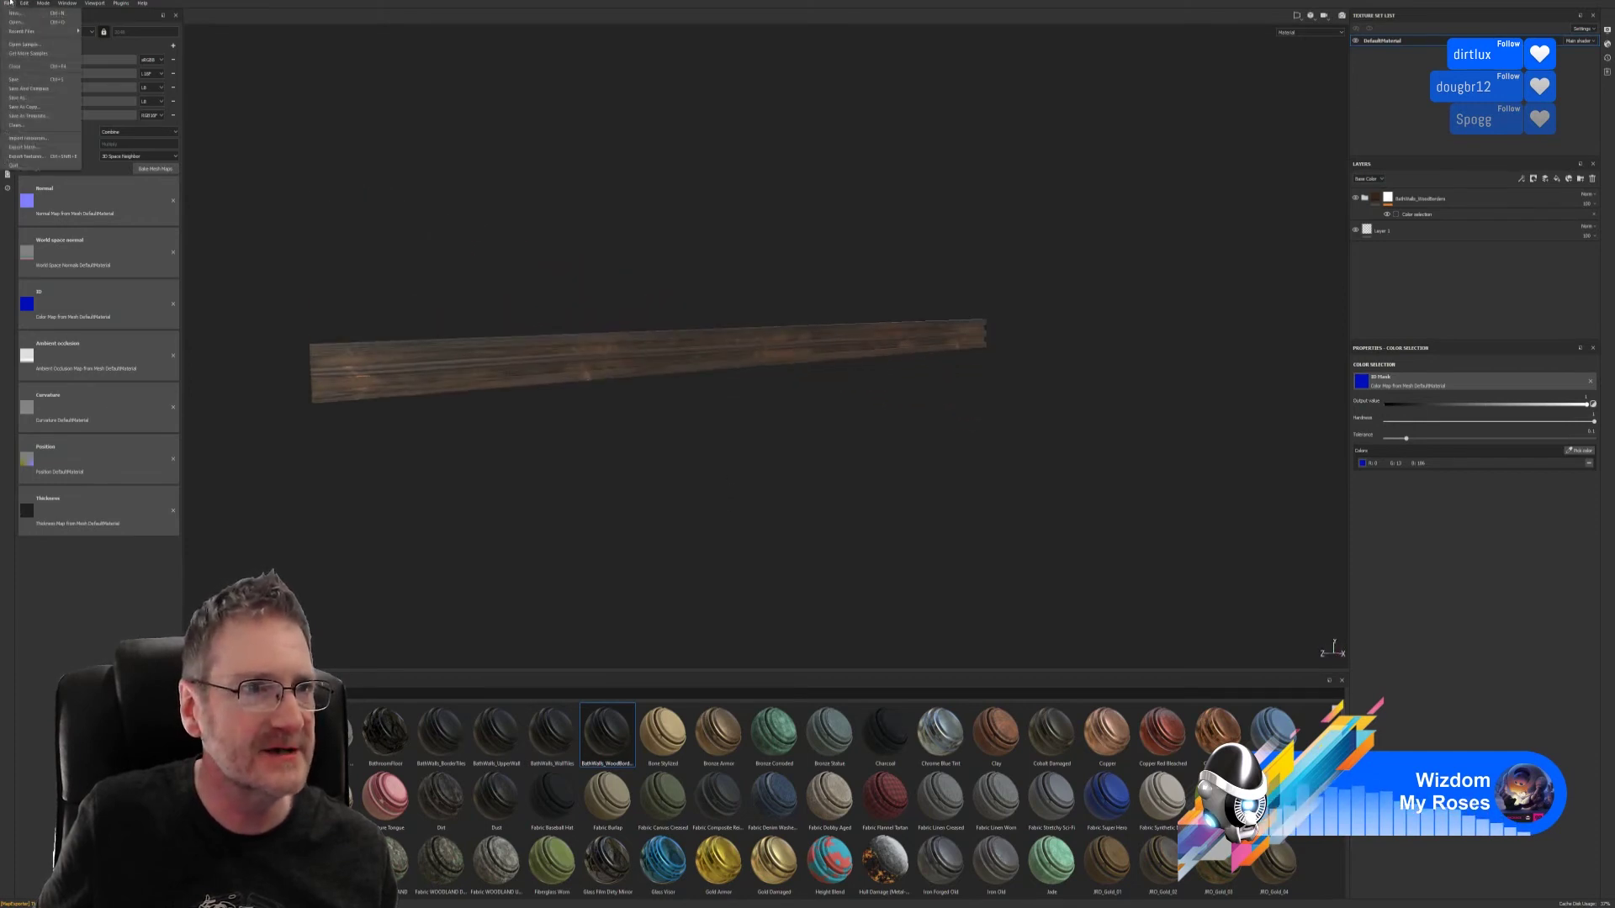
click(17, 97)
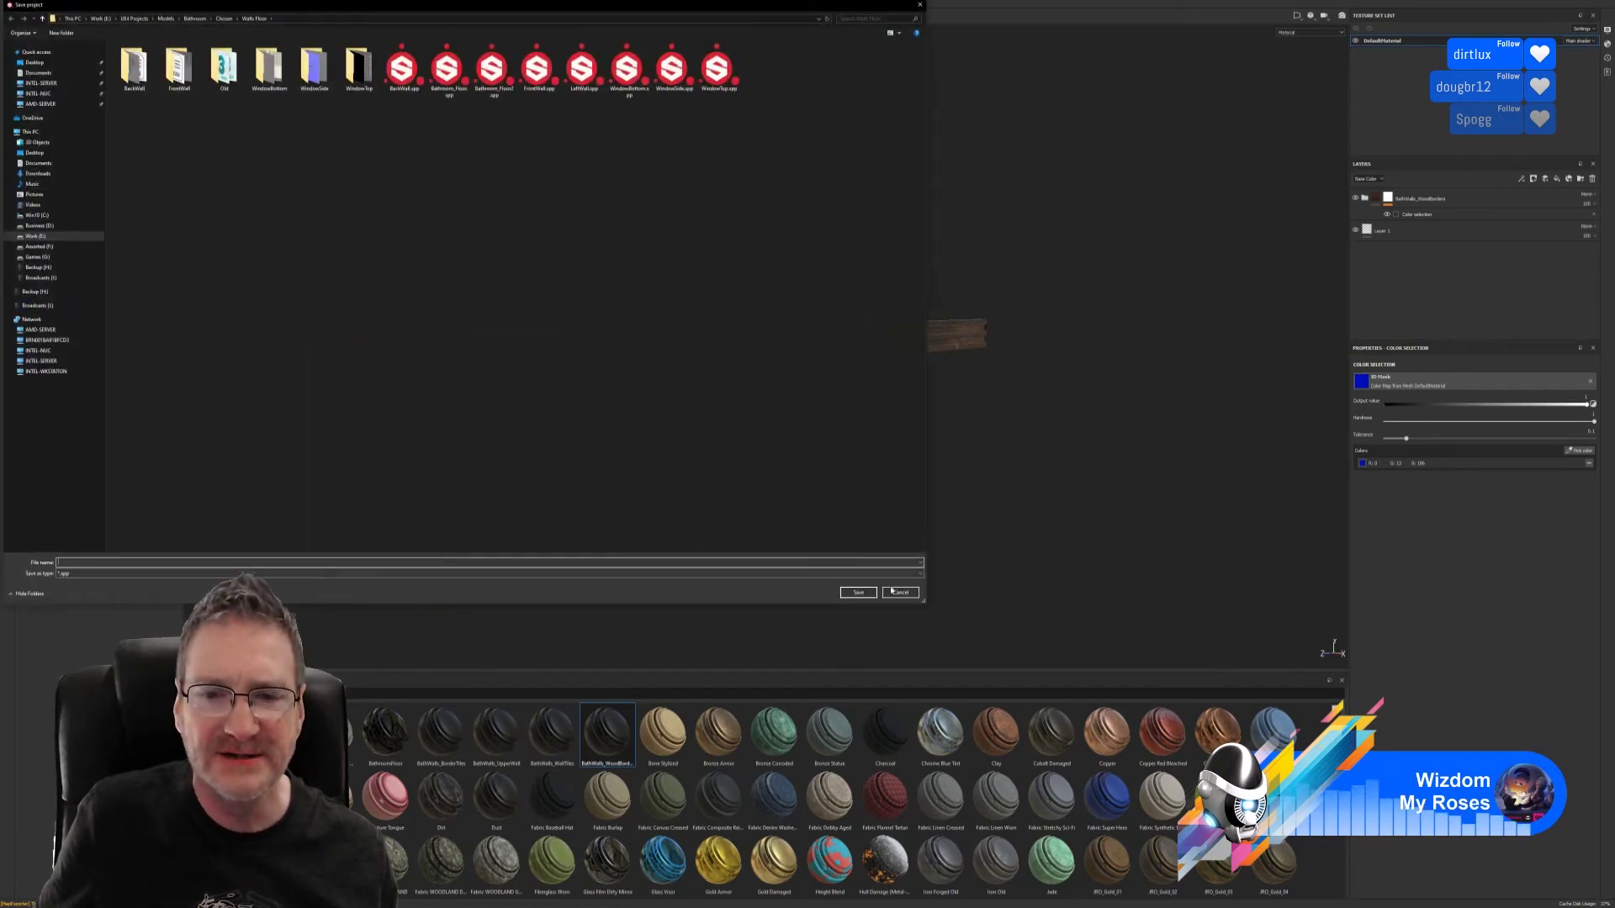
click(898, 592)
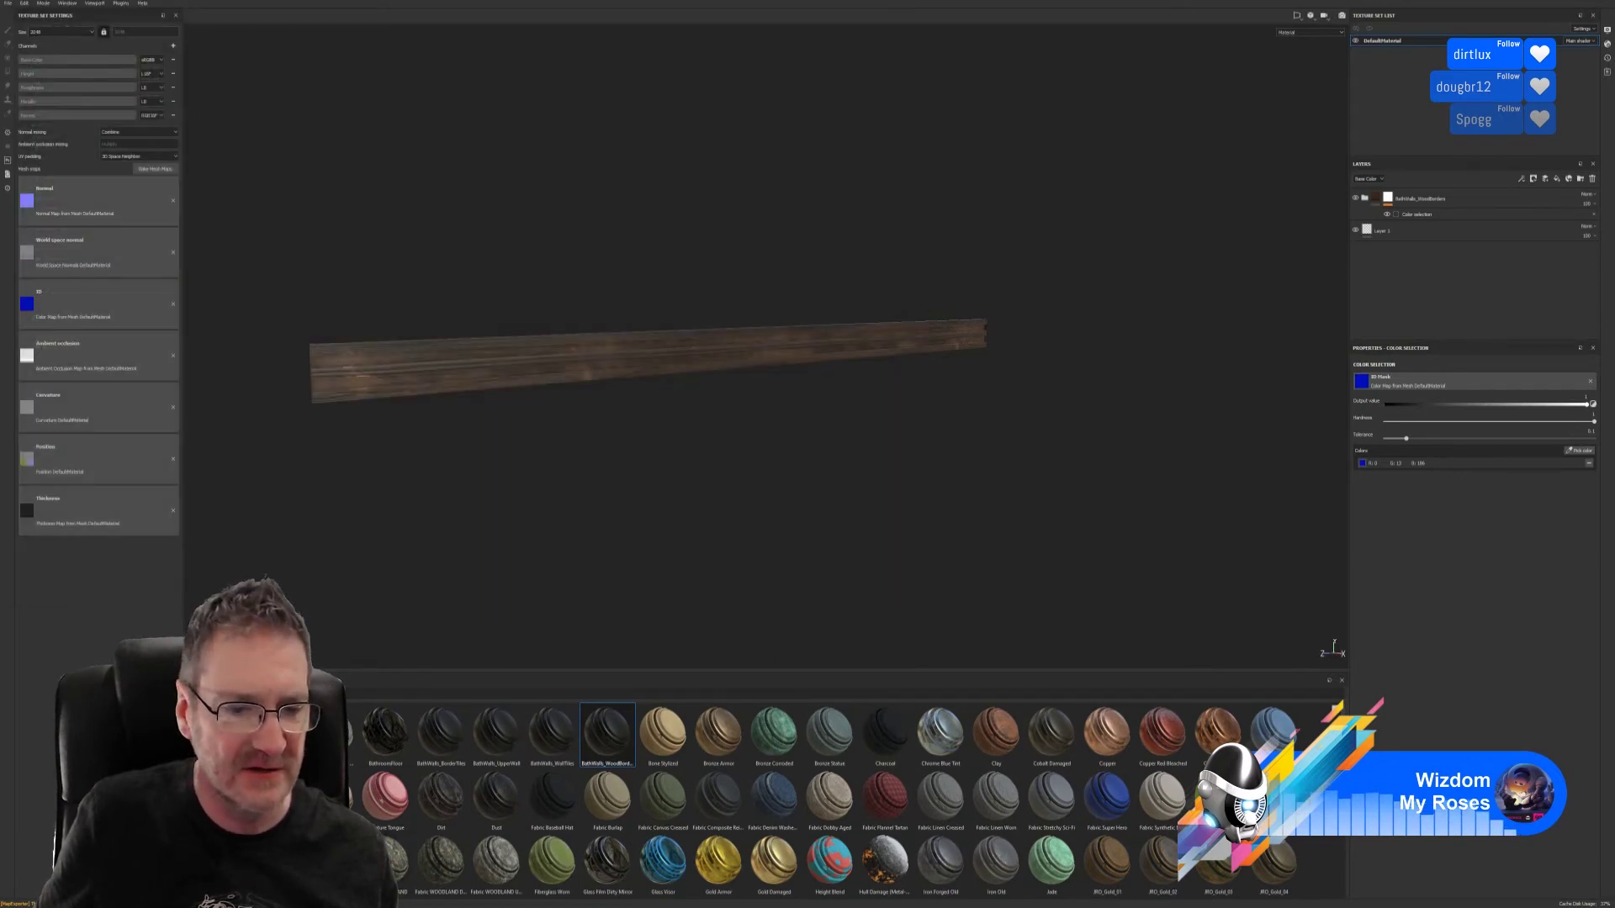
key(alt+Tab)
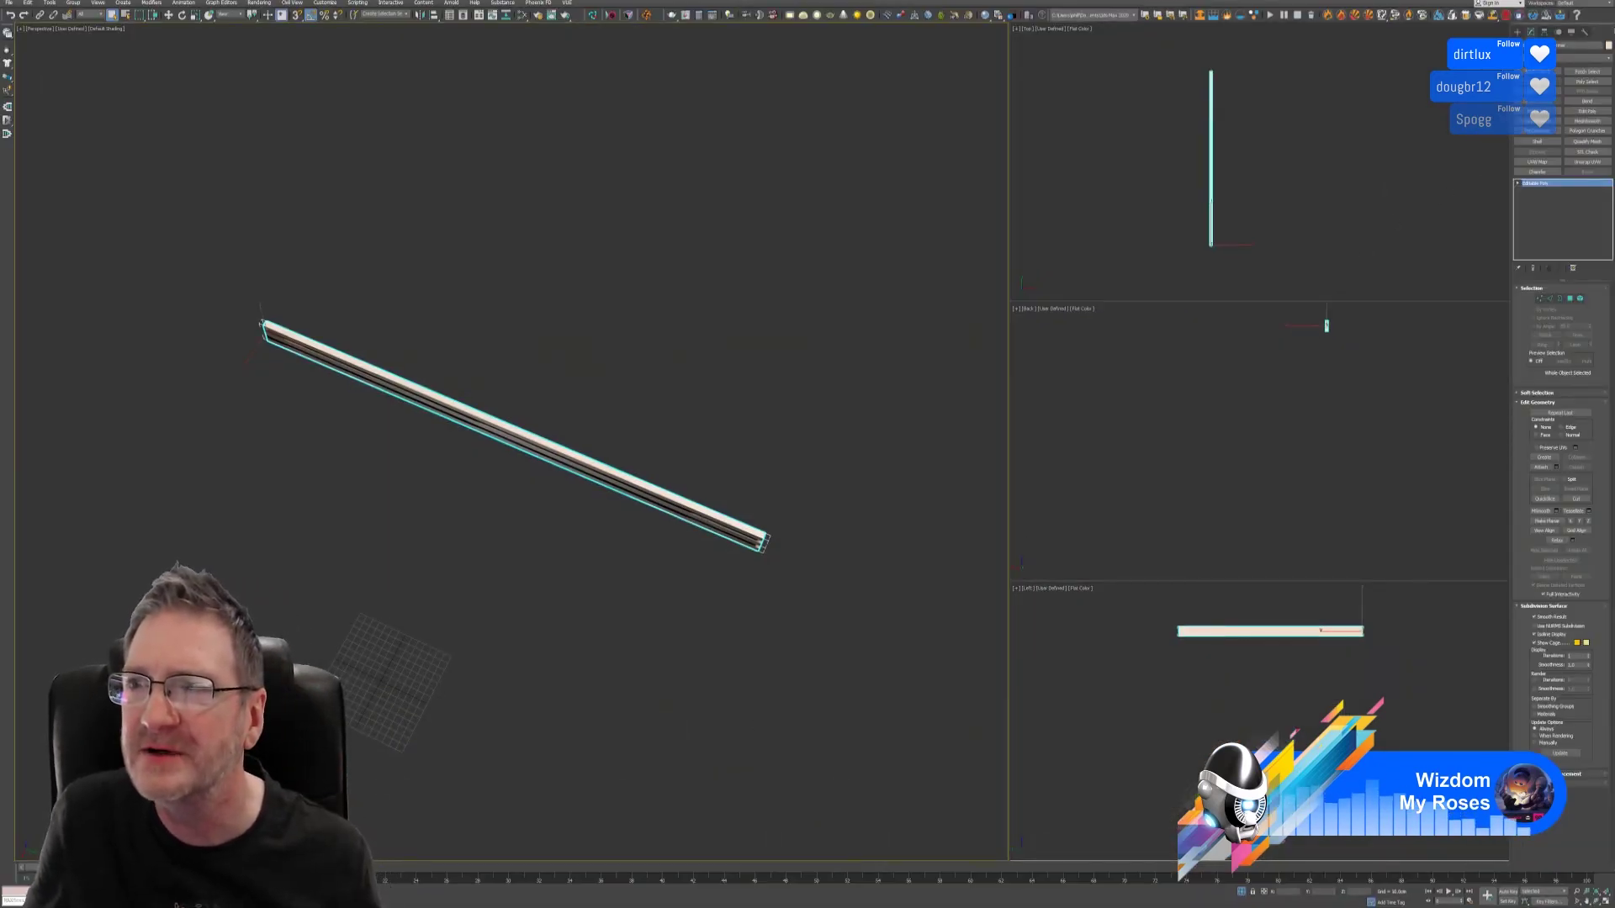
key(alt+Tab)
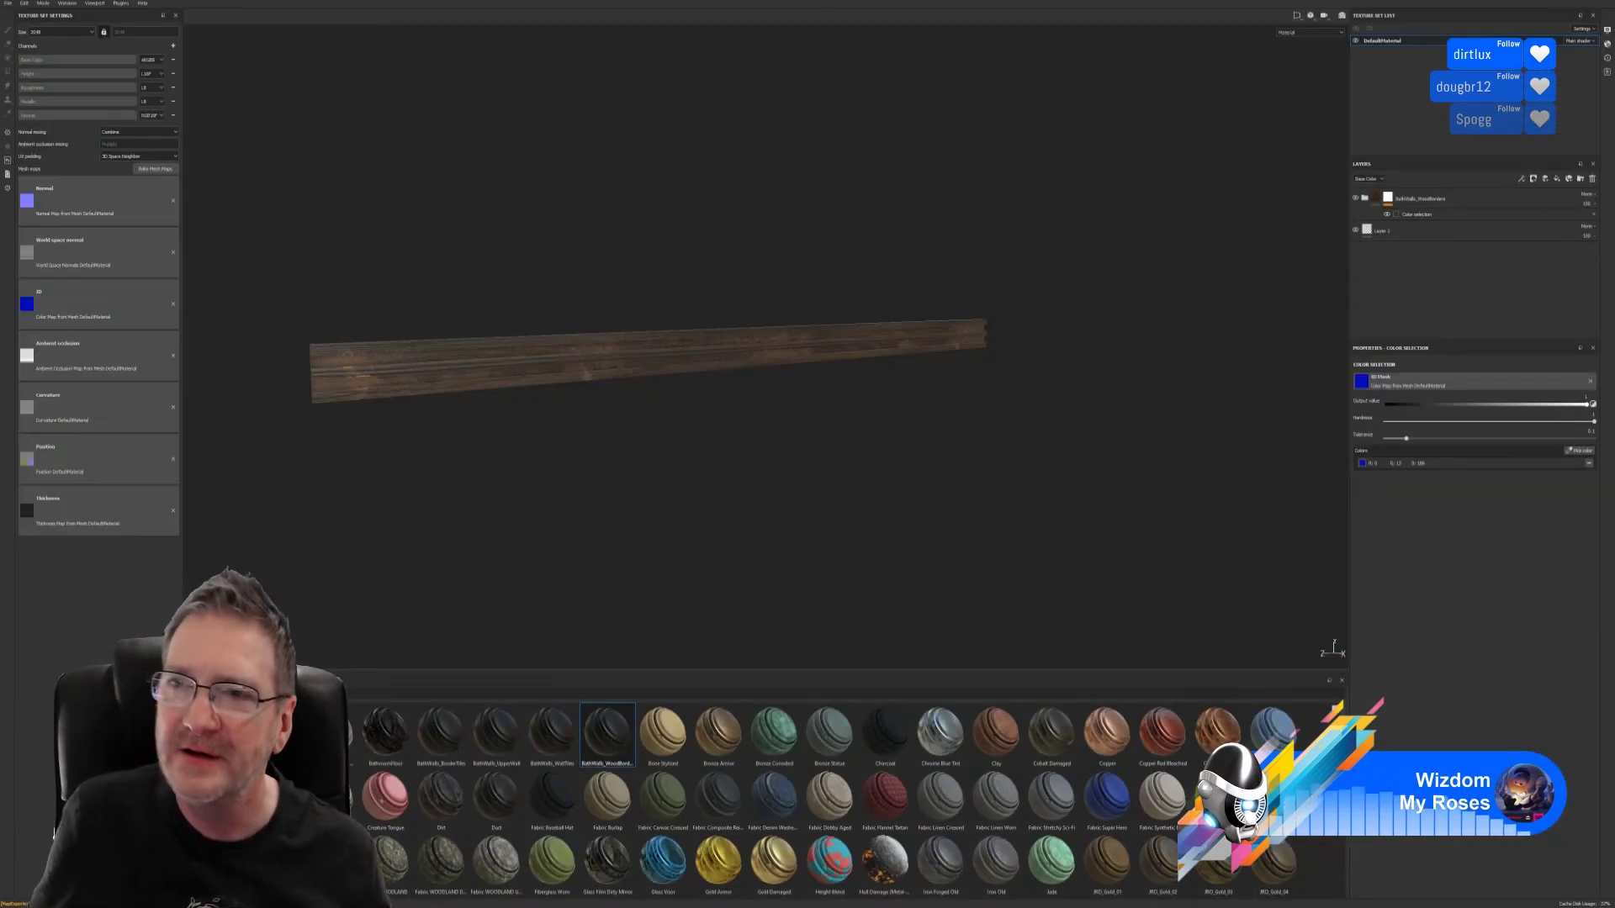
- Rename the DefaultMaterial texture set, entering CeilingFront as the start of its name
double_click(1381, 40)
text(Col)
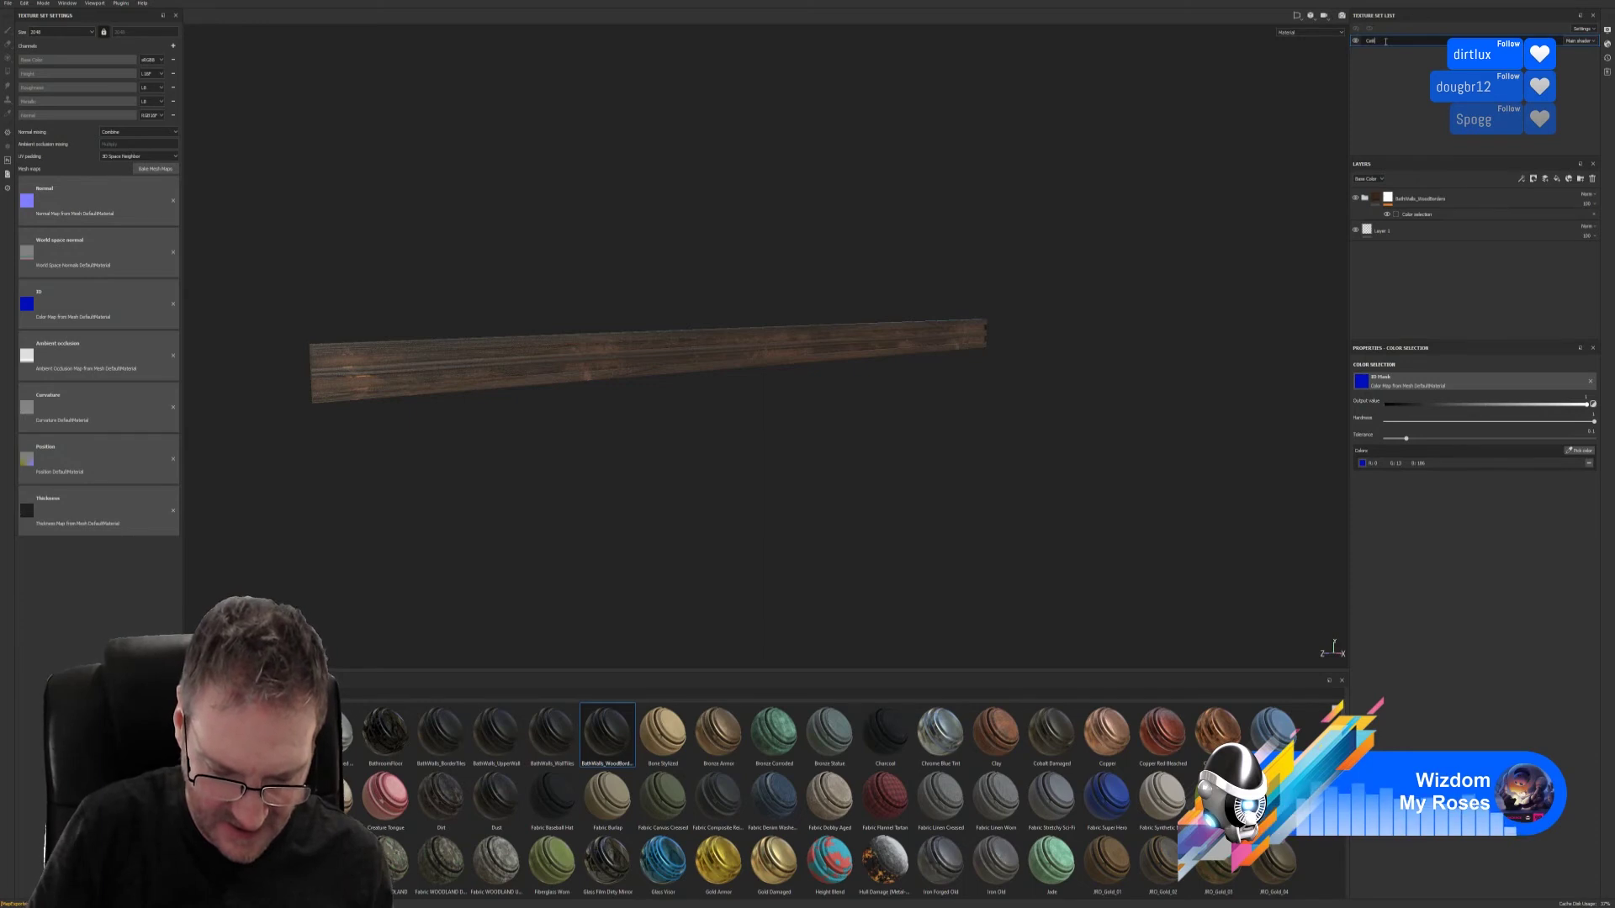
text(ingPl)
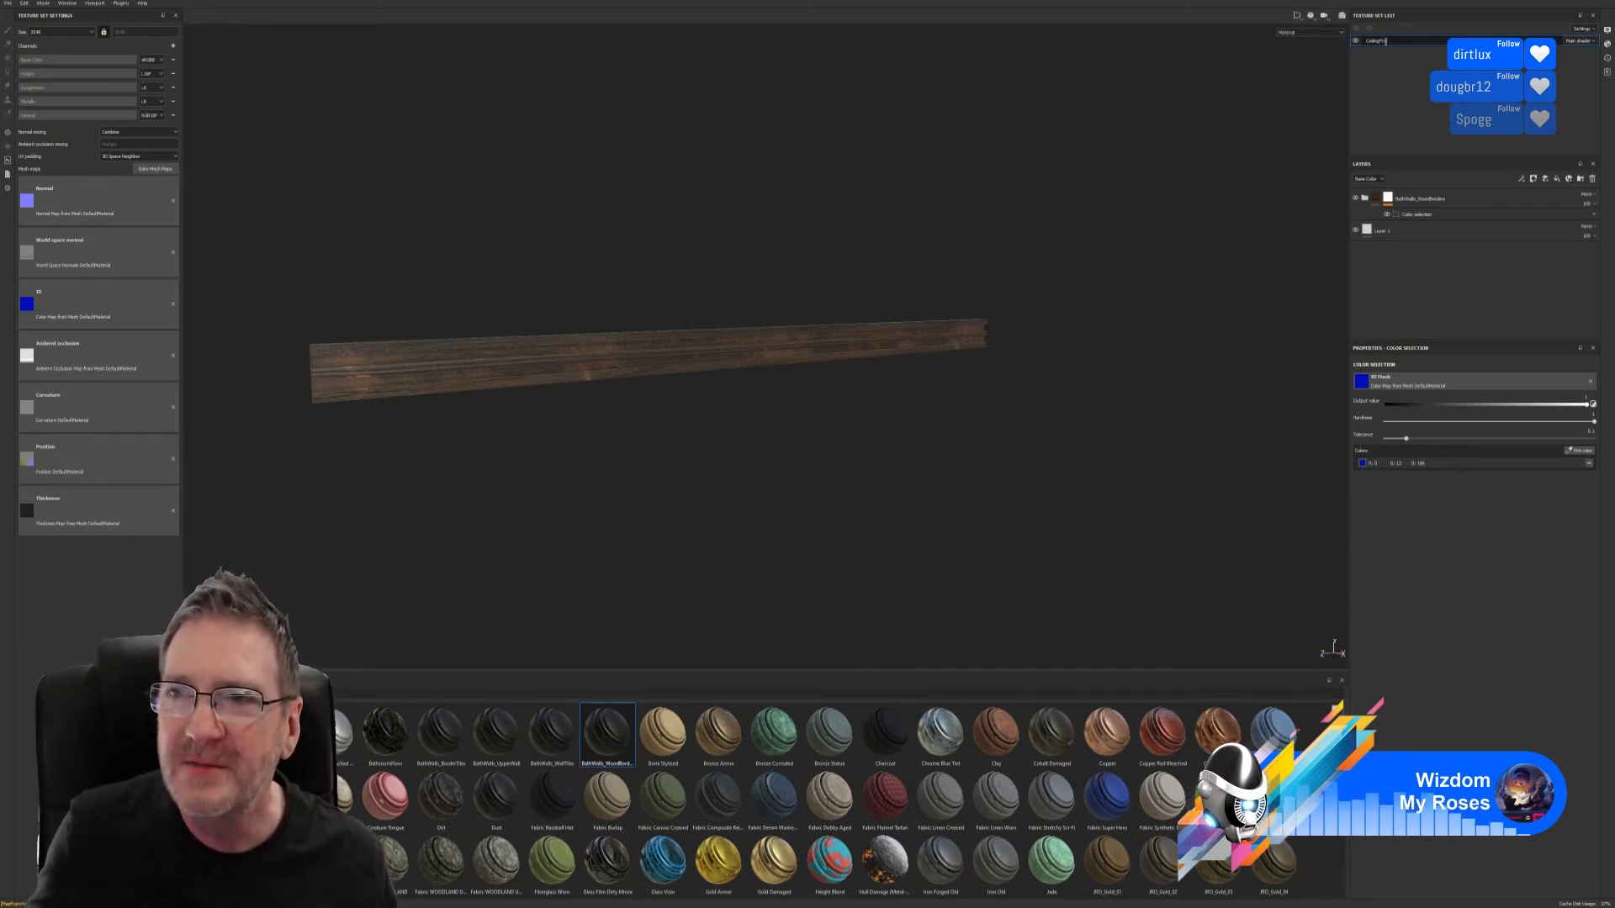
text(ontB)
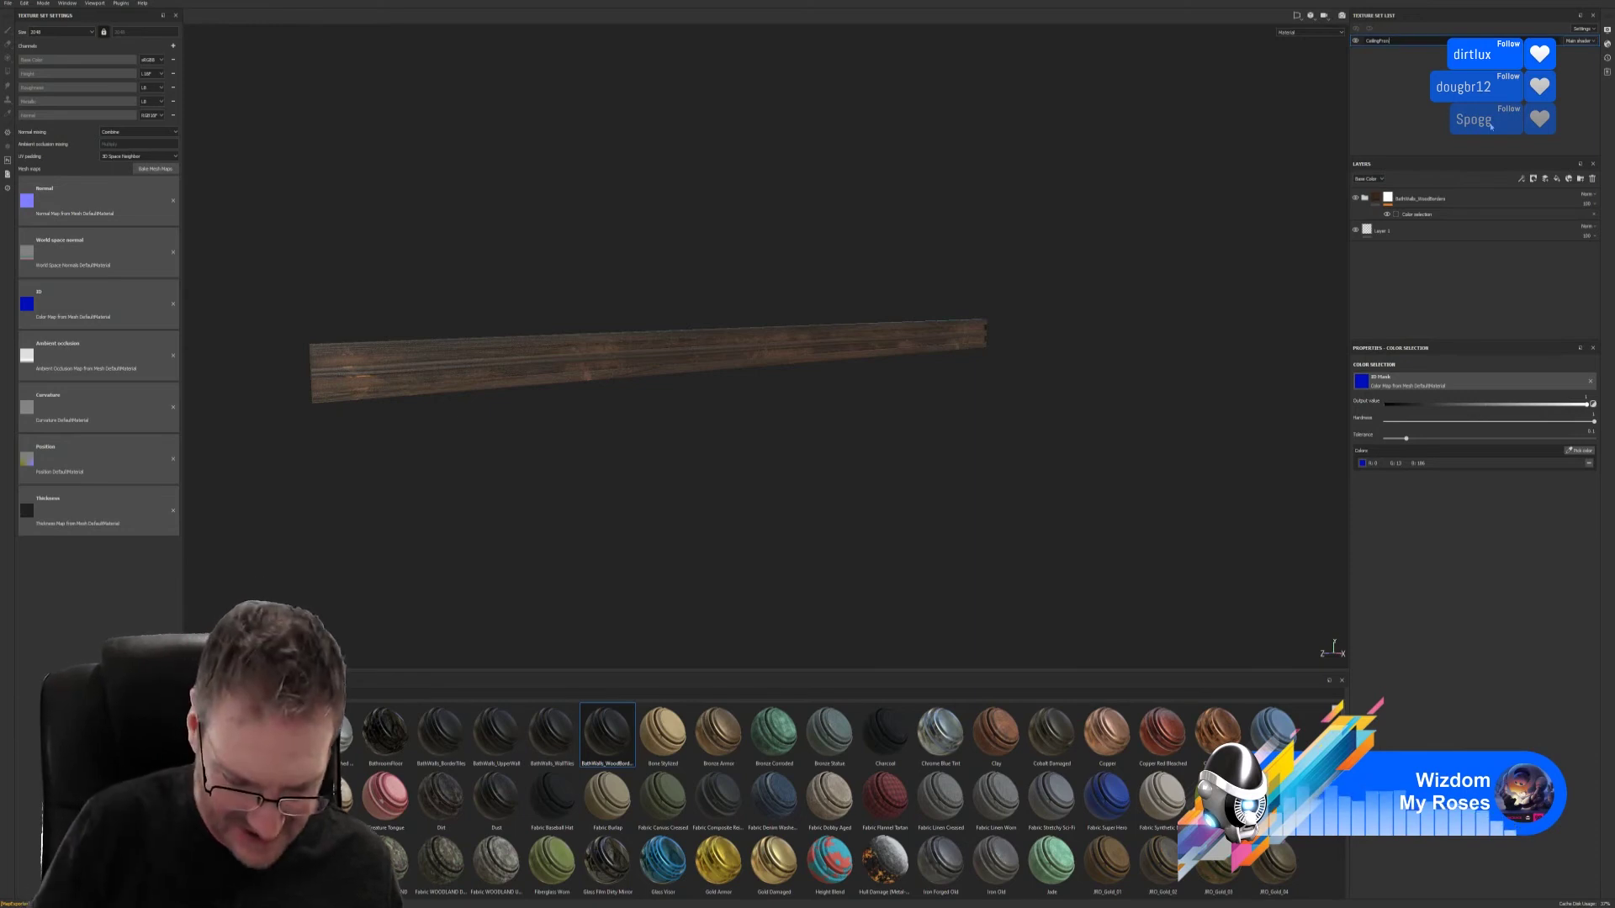
- Finish naming the texture set CeilingFrontRunner and save the project as CeilingFrontRunner in the Walls Floor folder
text(unner)
key(Return)
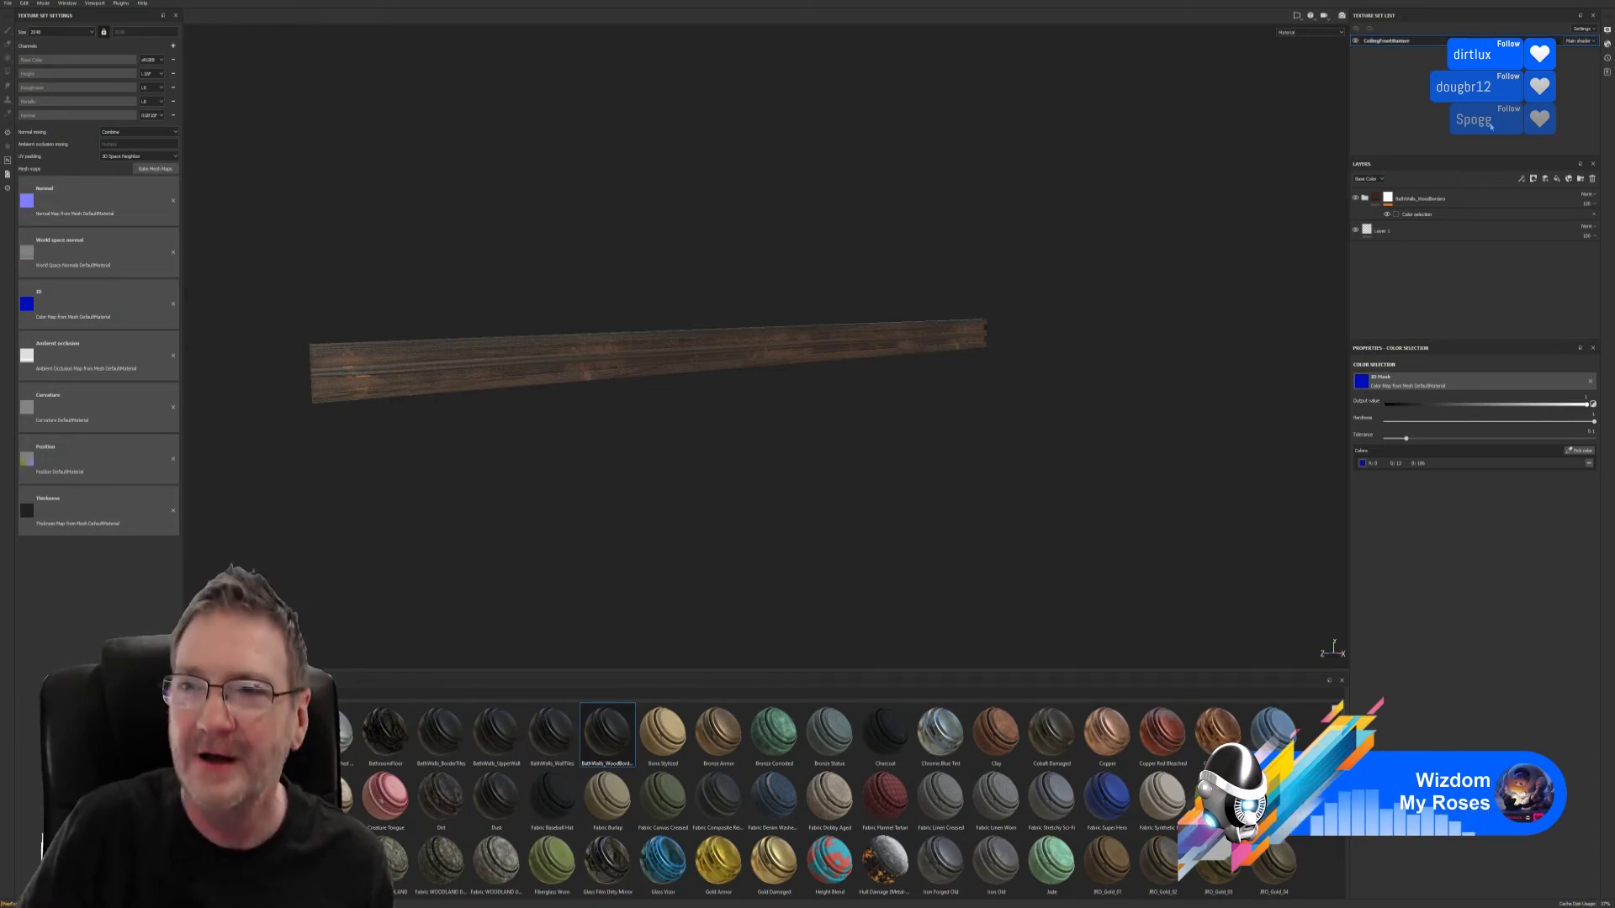
click(8, 3)
click(33, 82)
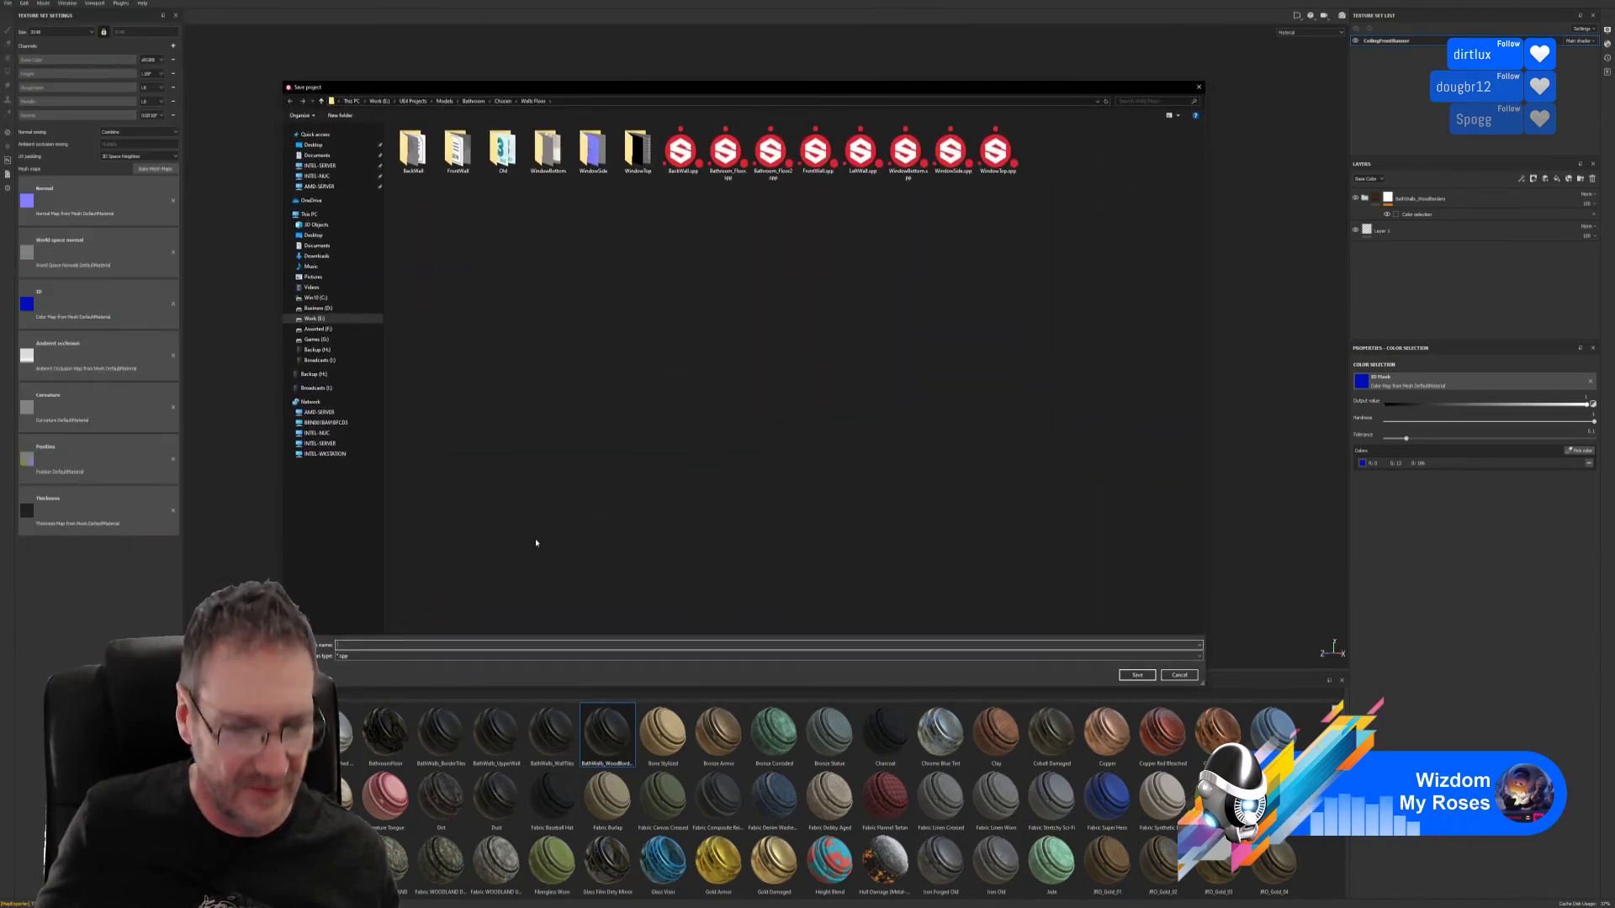
text(Ceiling)
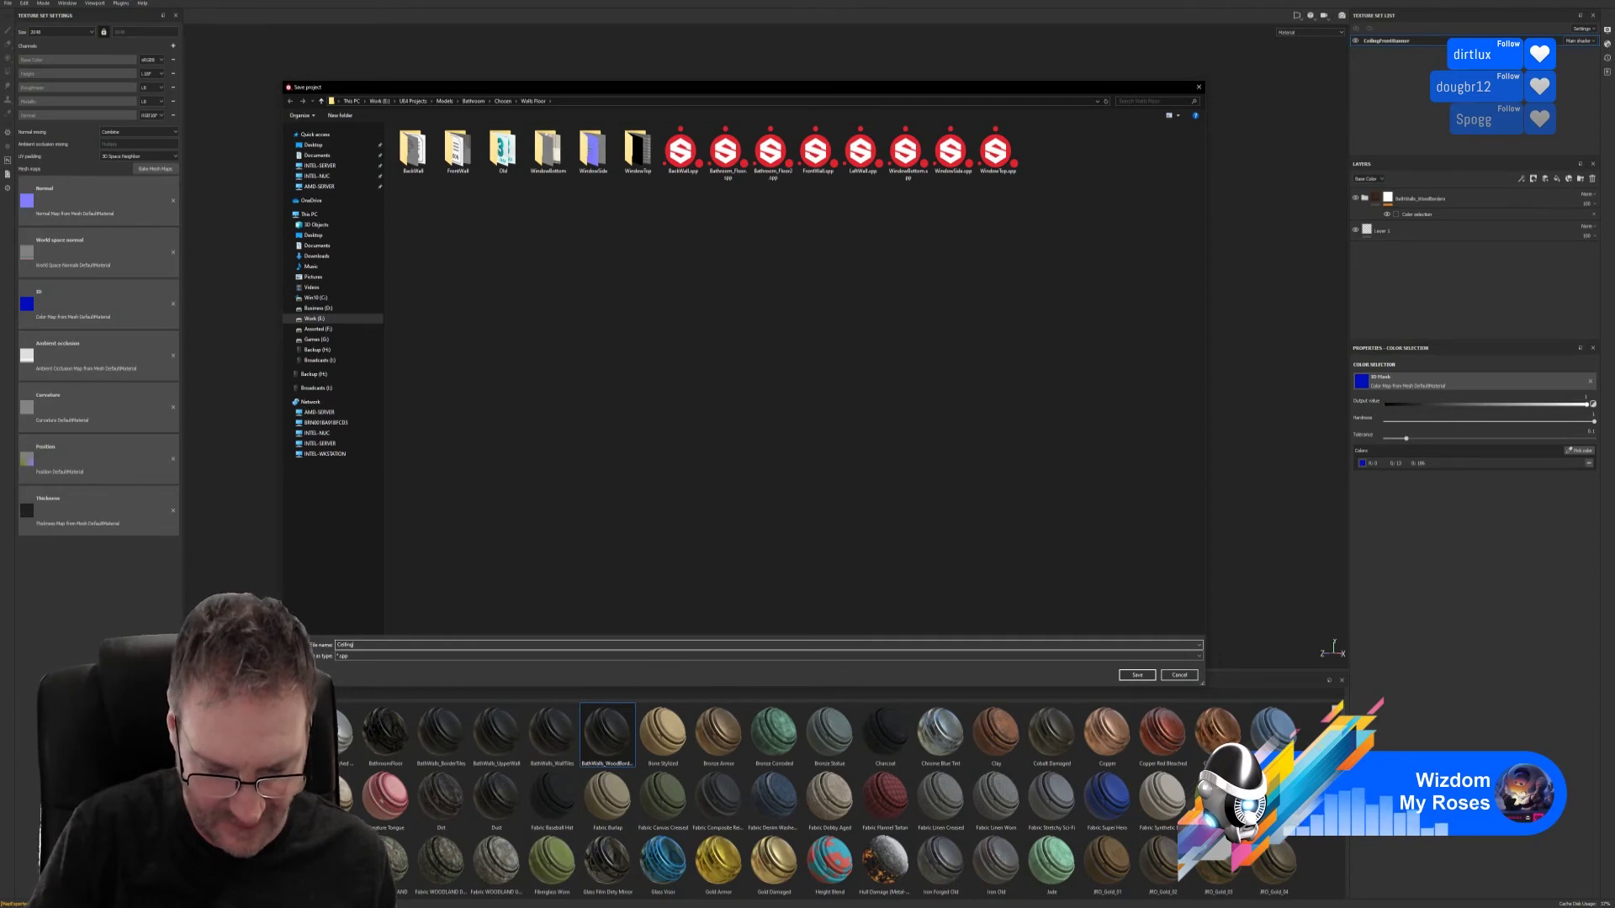
text(FrontRunner)
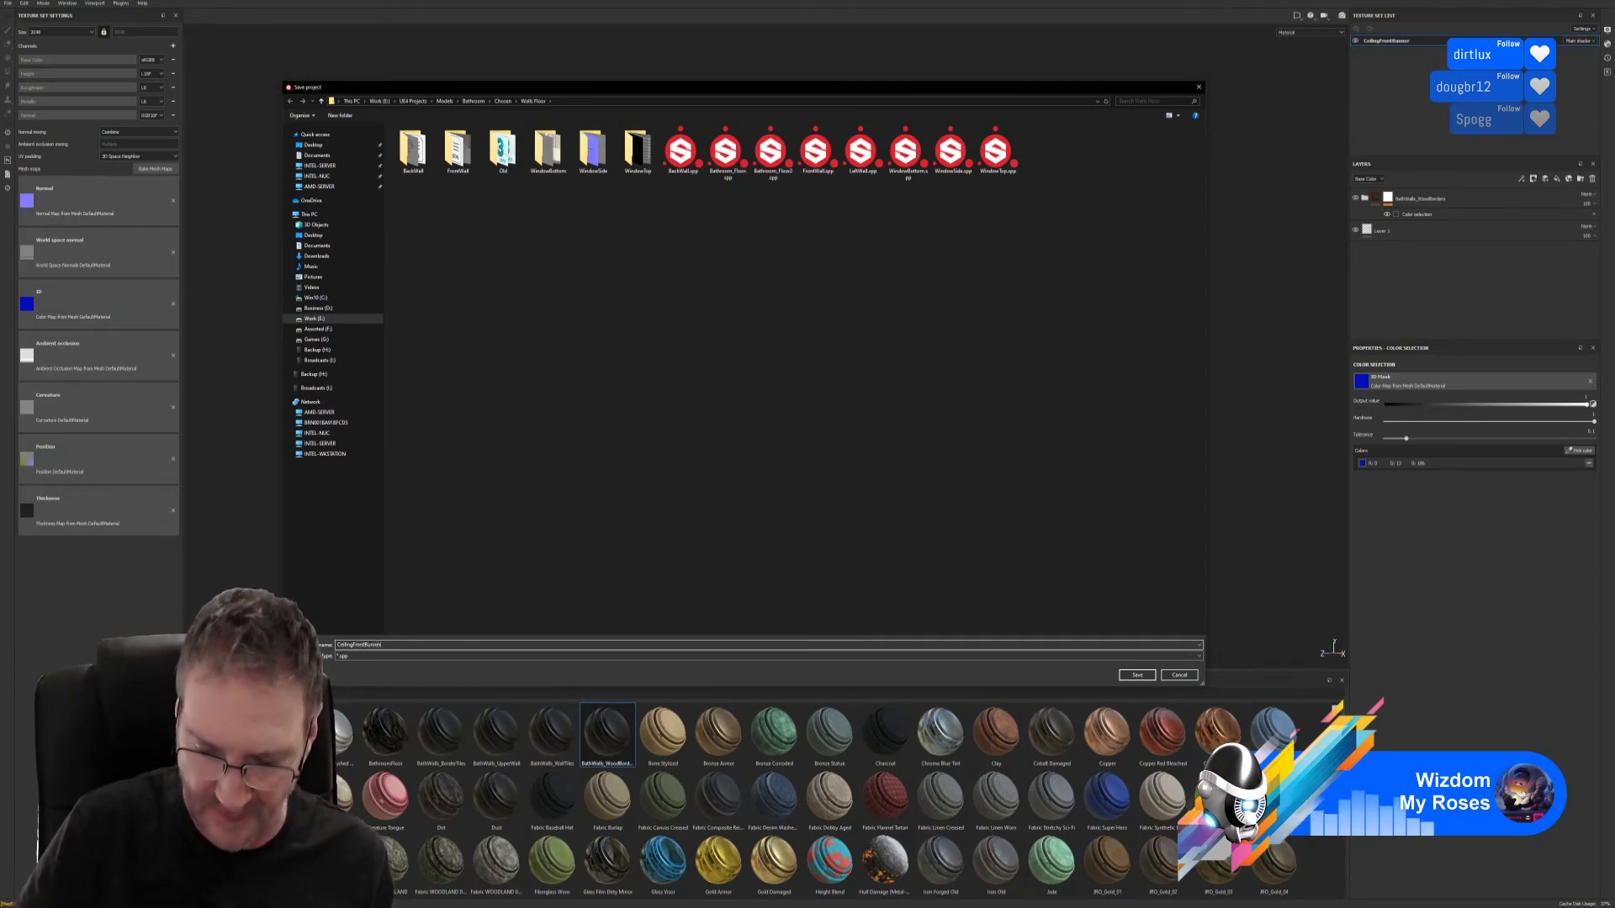
key(Return)
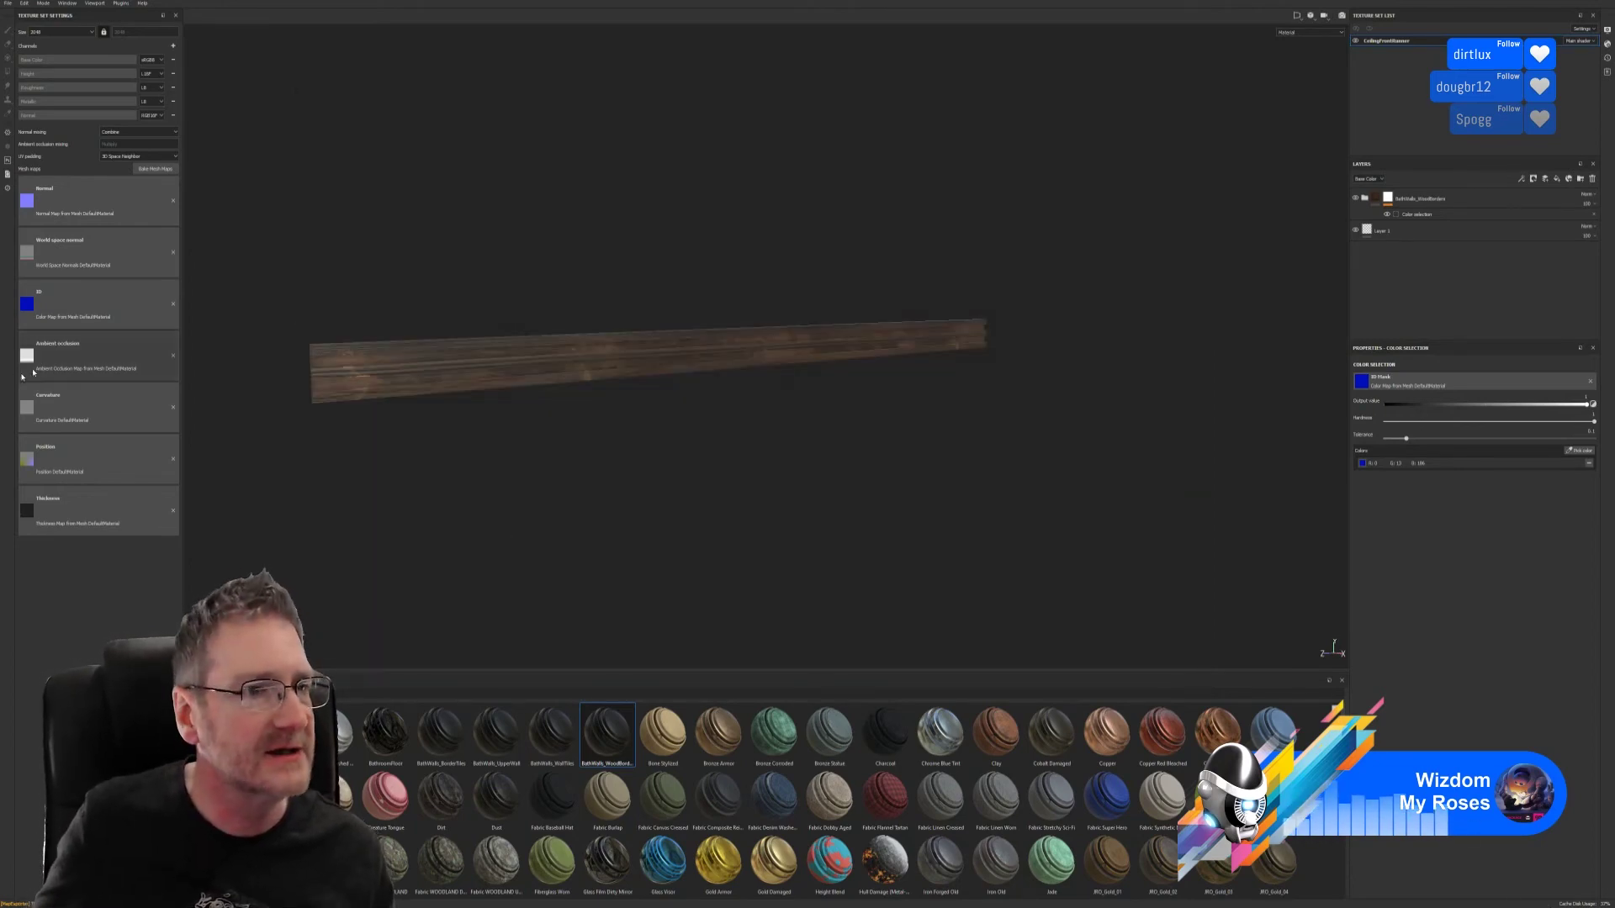
- Start a texture export and browse for its output directory to UE4 Projects > Models > Bathroom > Chosen > Walls Floor on the Work drive
click(7, 4)
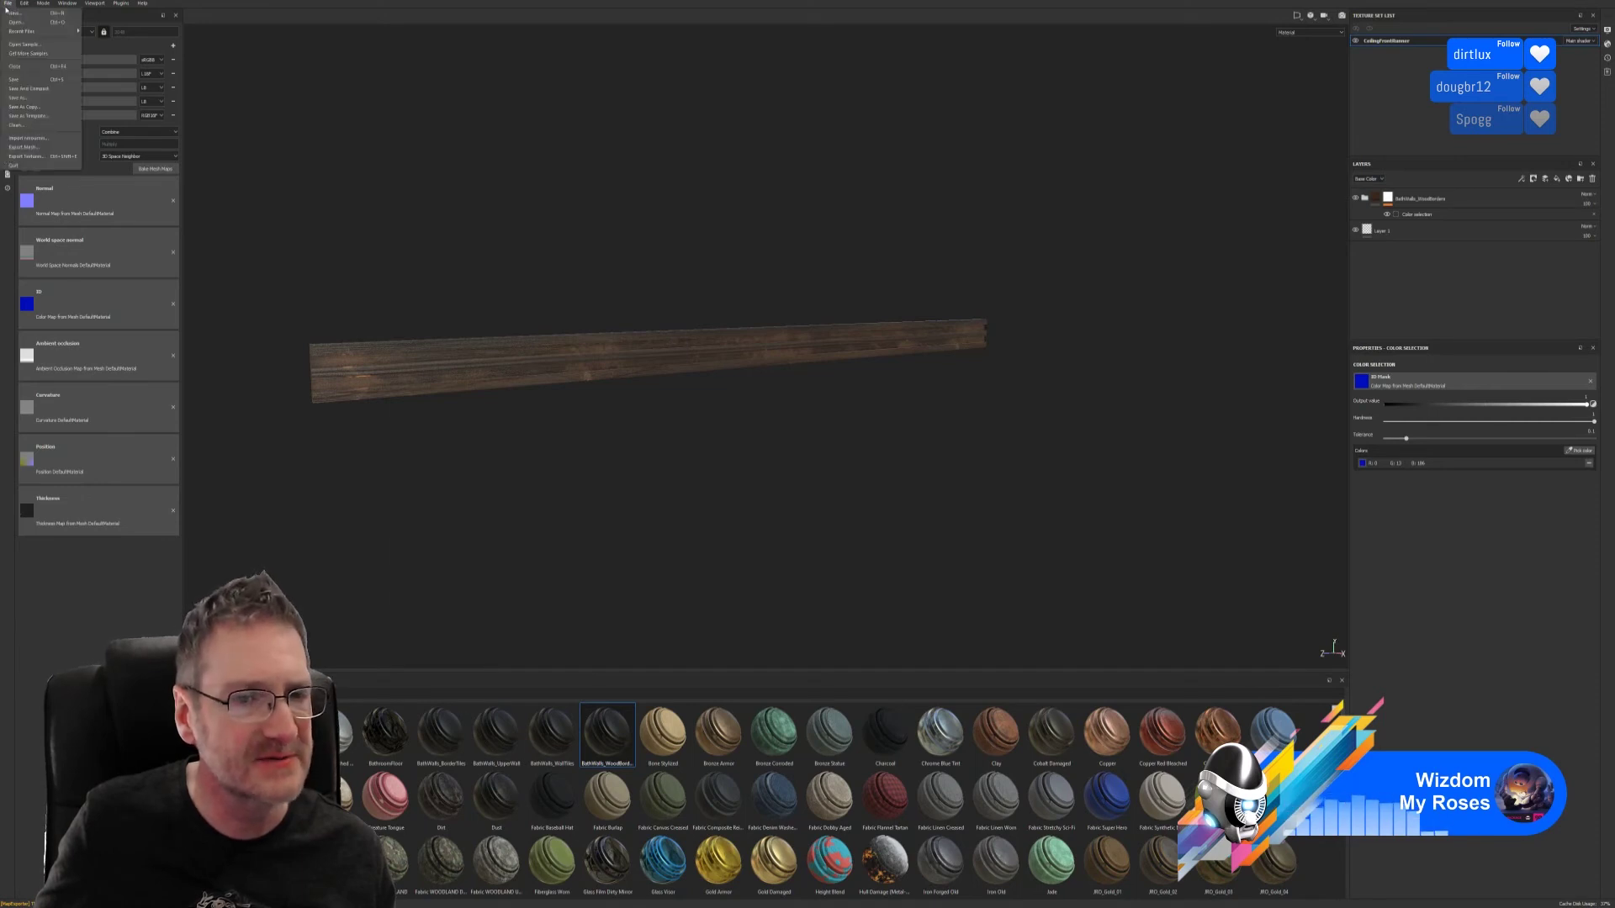
click(27, 156)
click(915, 328)
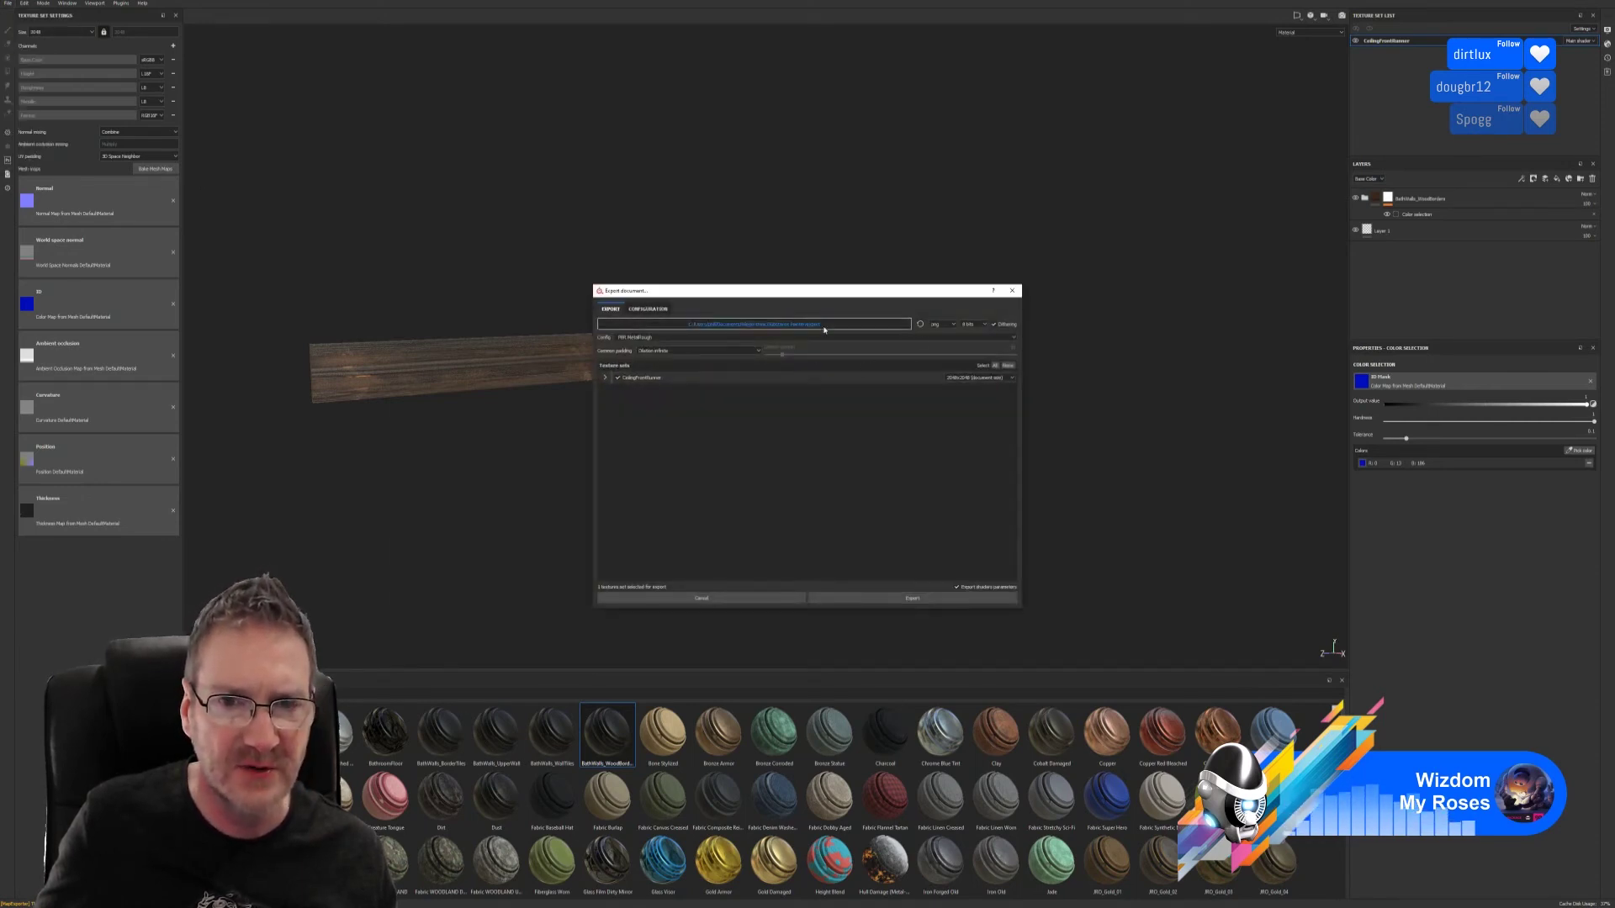
drag(924, 299, 840, 236)
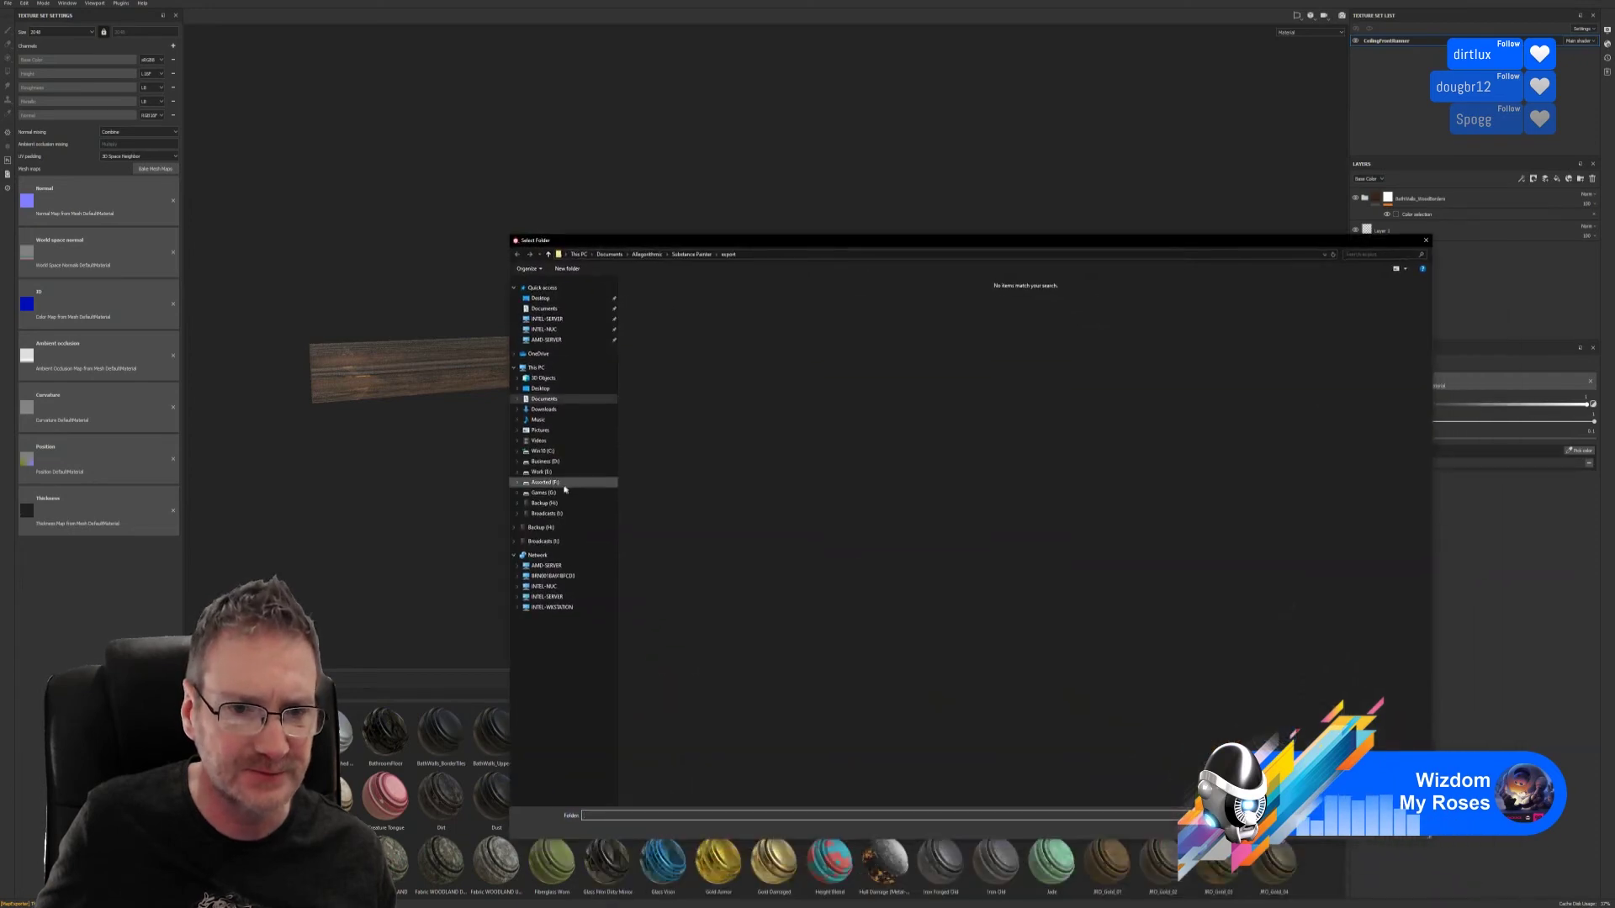
click(542, 472)
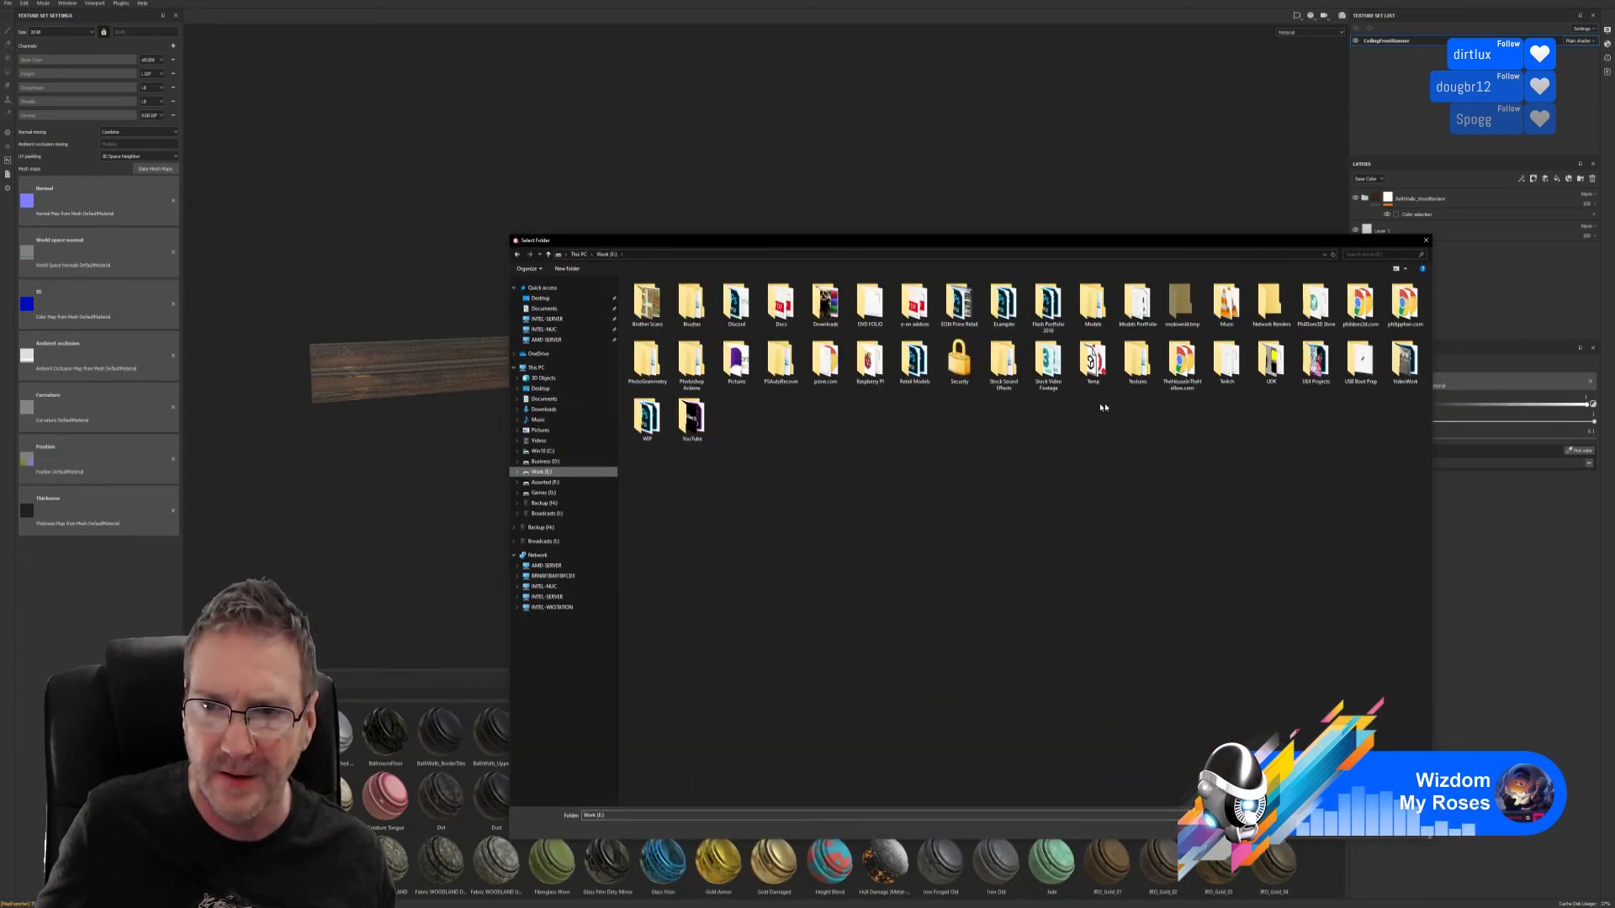
double_click(1315, 361)
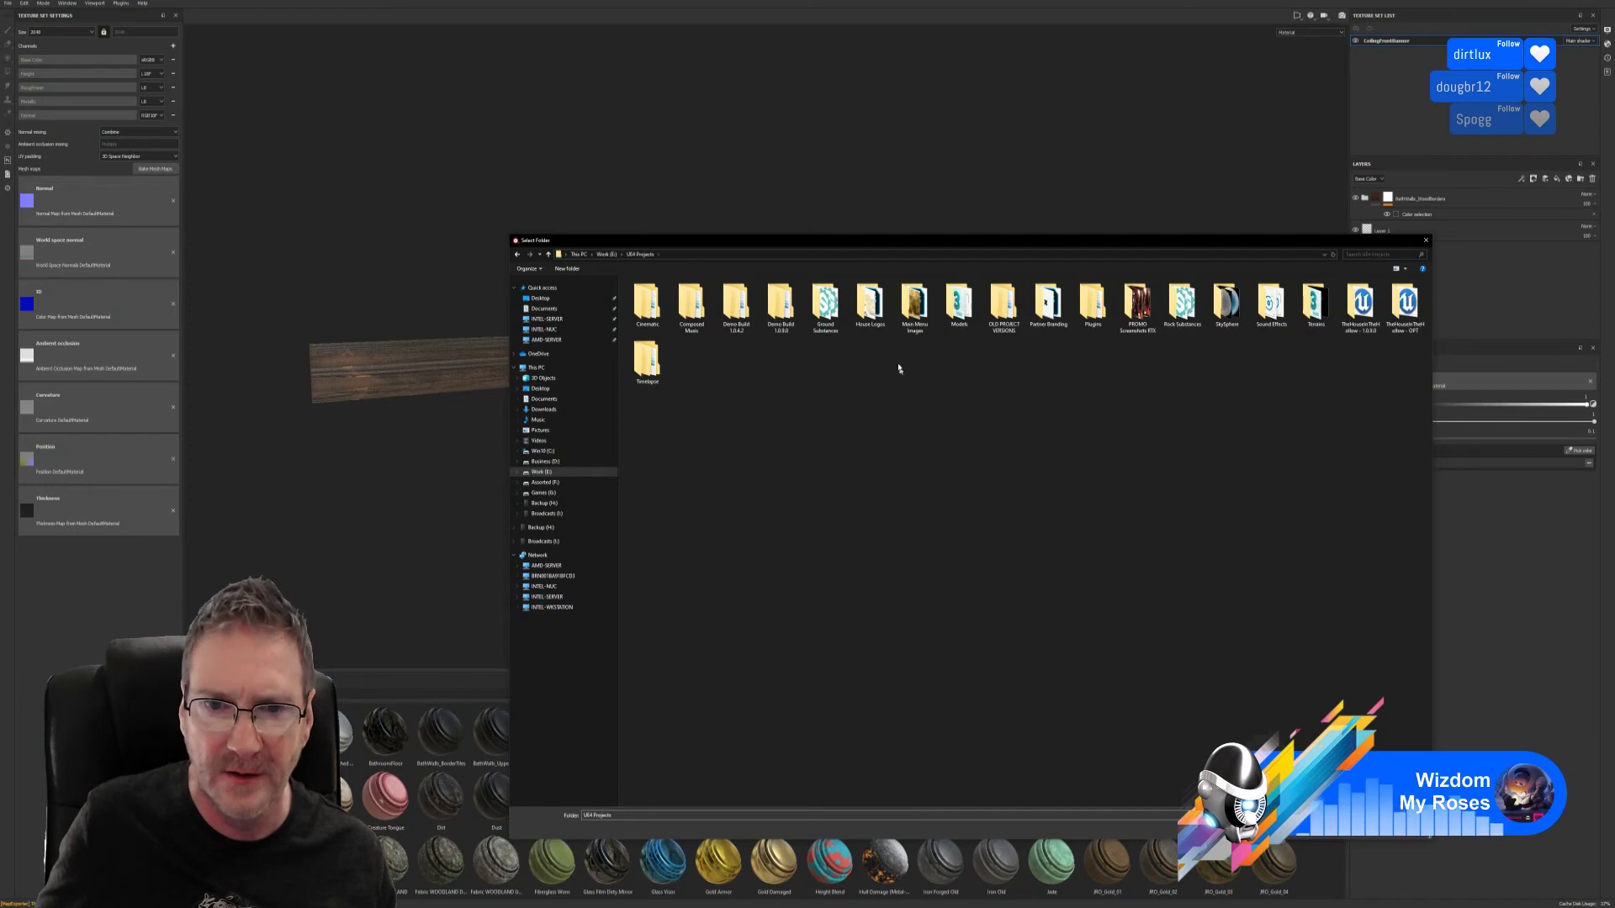
double_click(959, 304)
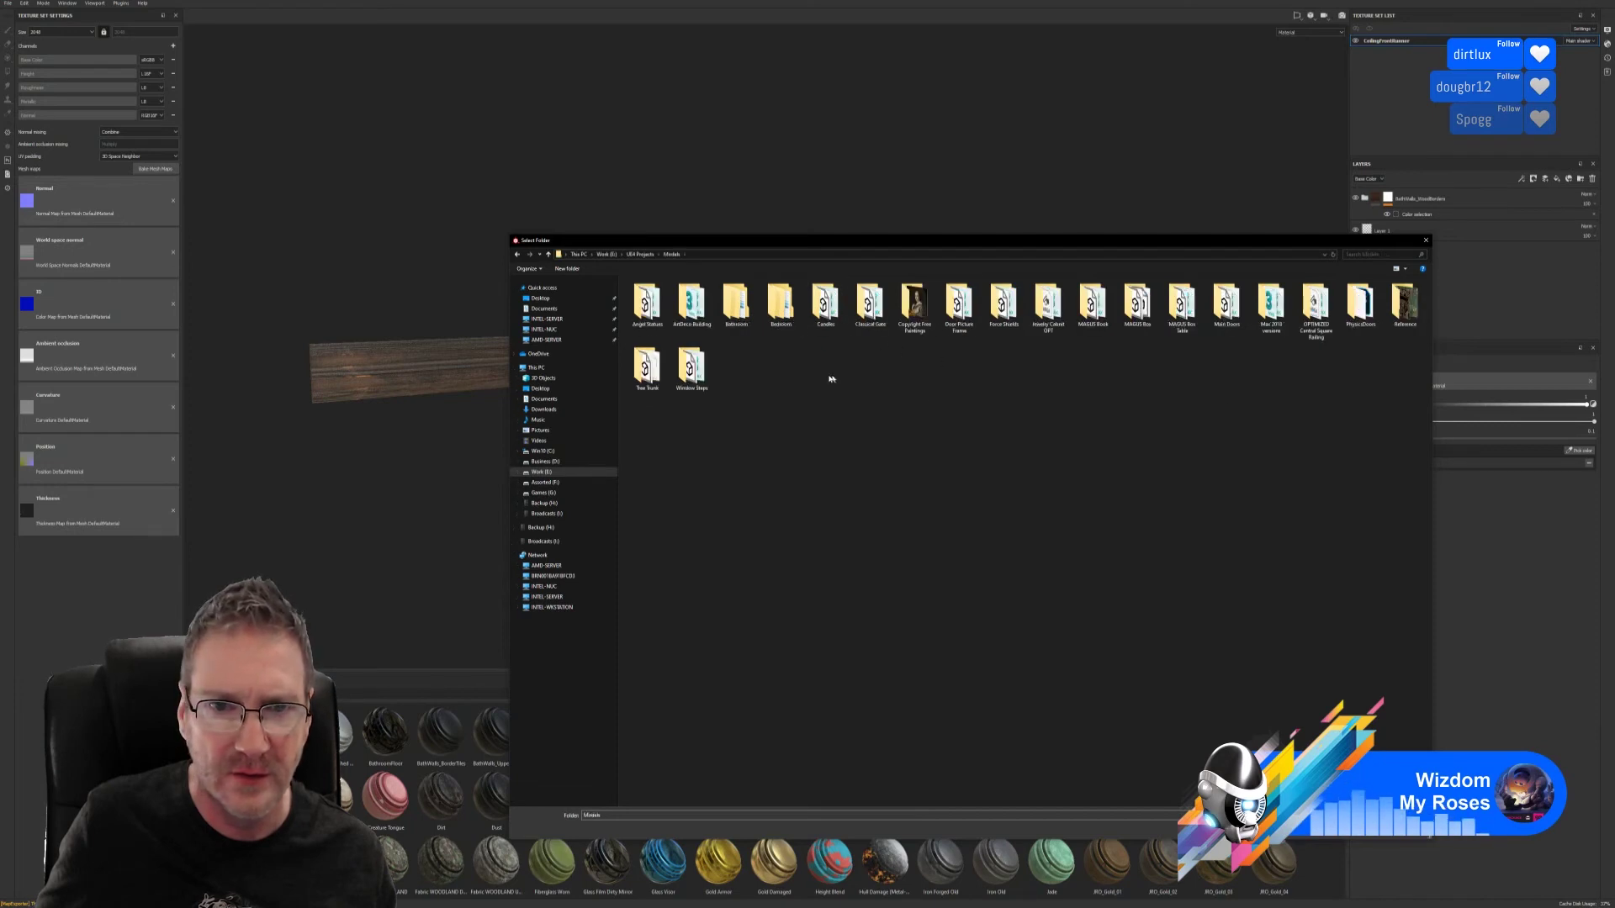
double_click(736, 303)
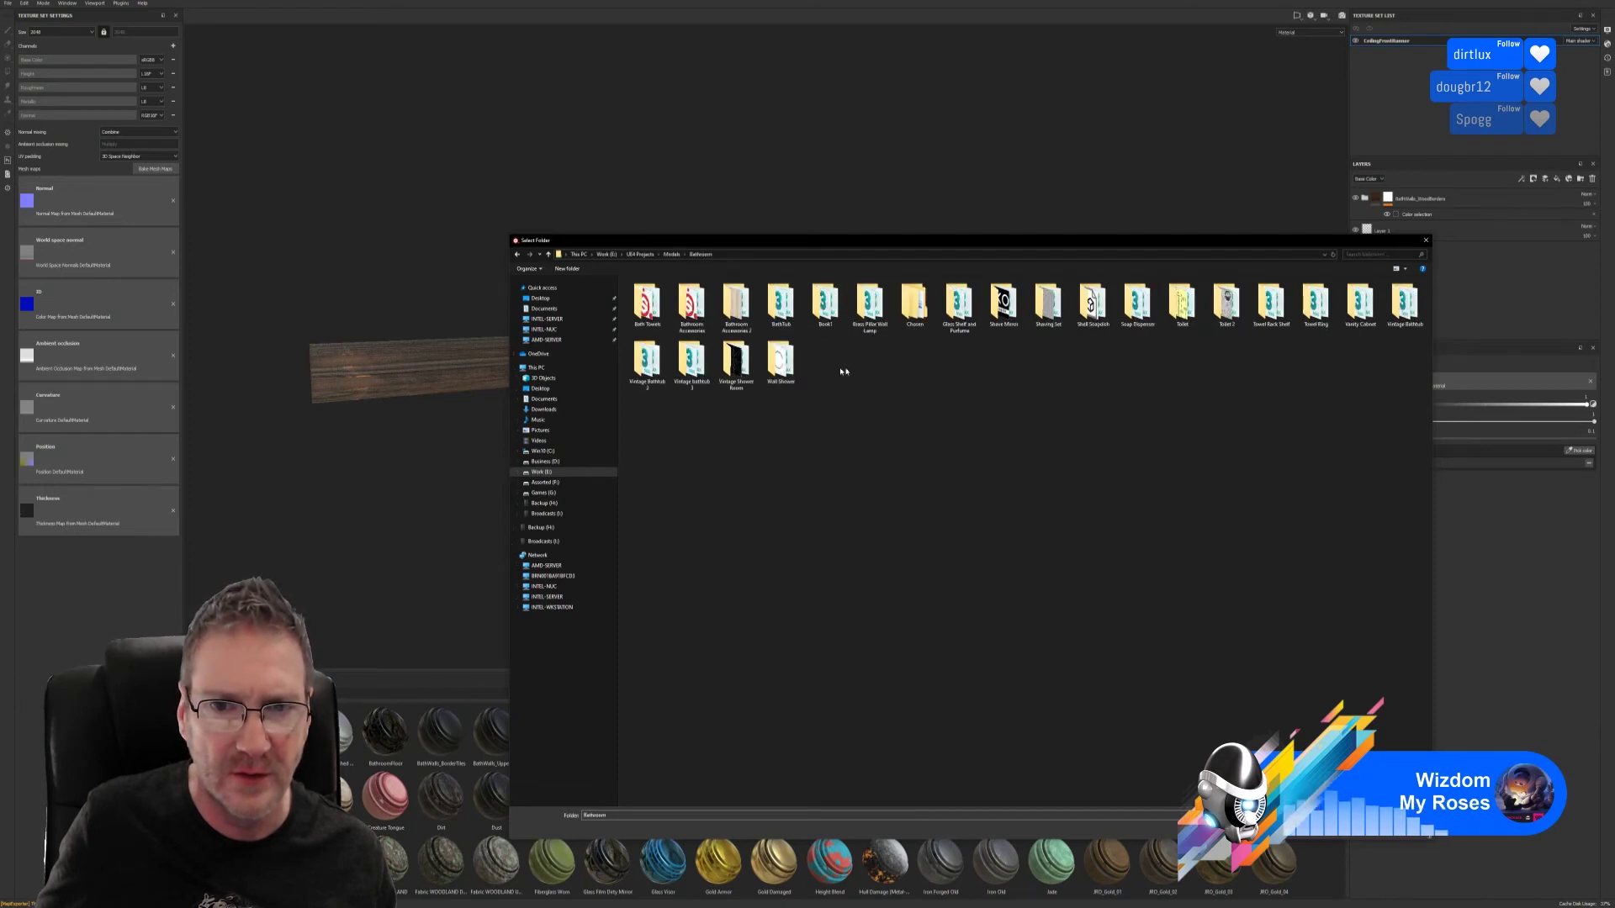
double_click(915, 302)
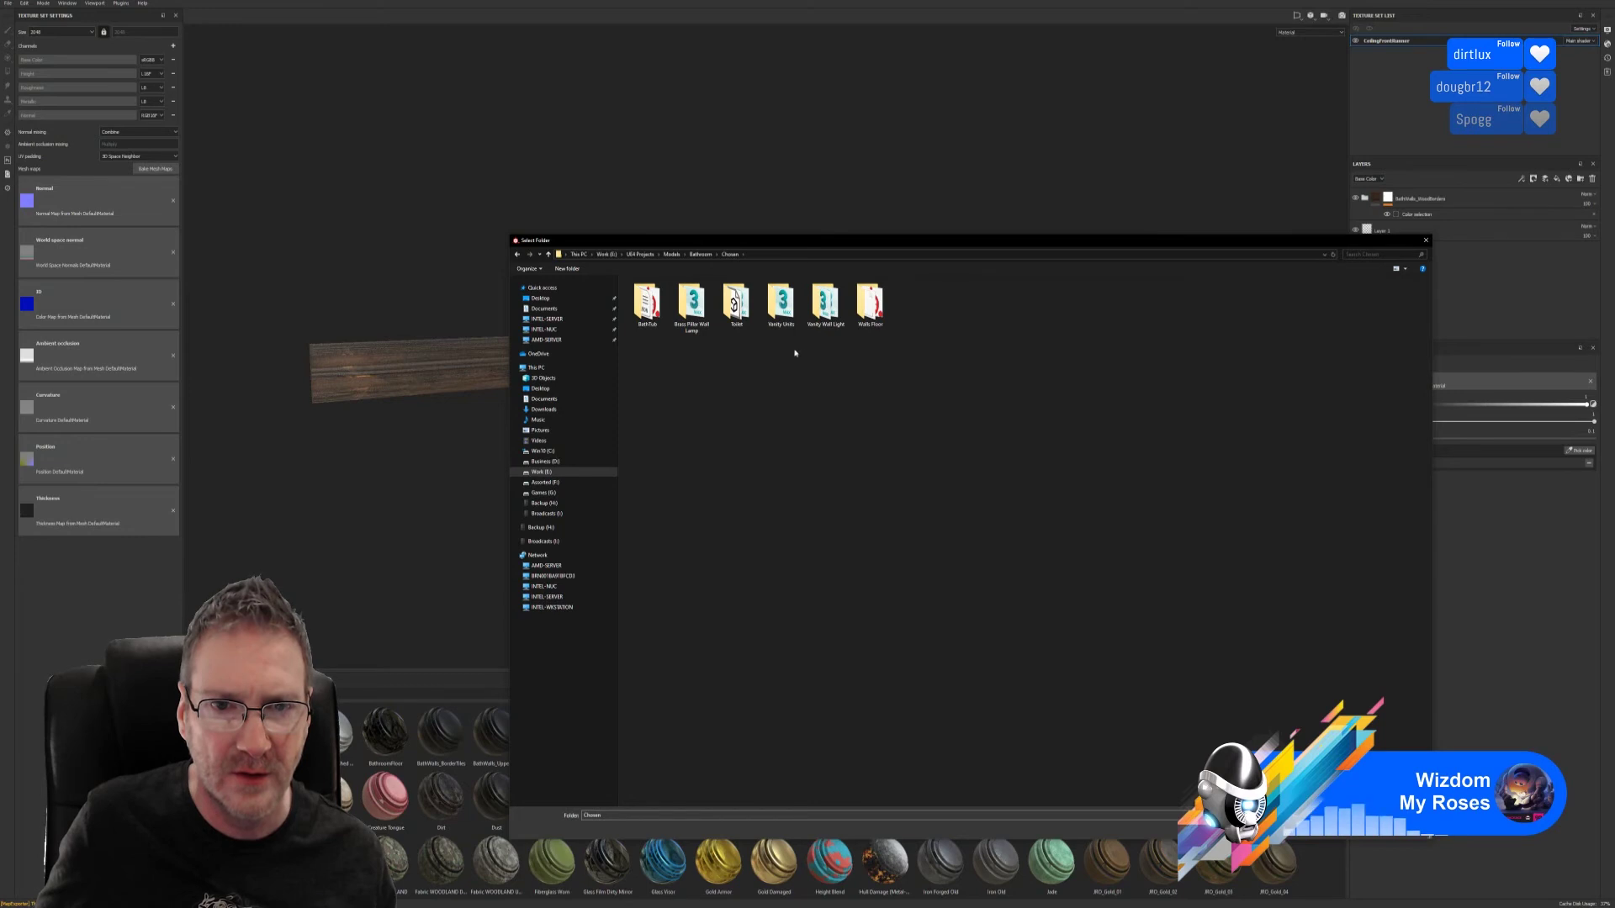
double_click(871, 303)
- Create a CeilingFrontRunner subfolder in Walls Floor and select it as the texture export destination
right_click(772, 462)
click(883, 563)
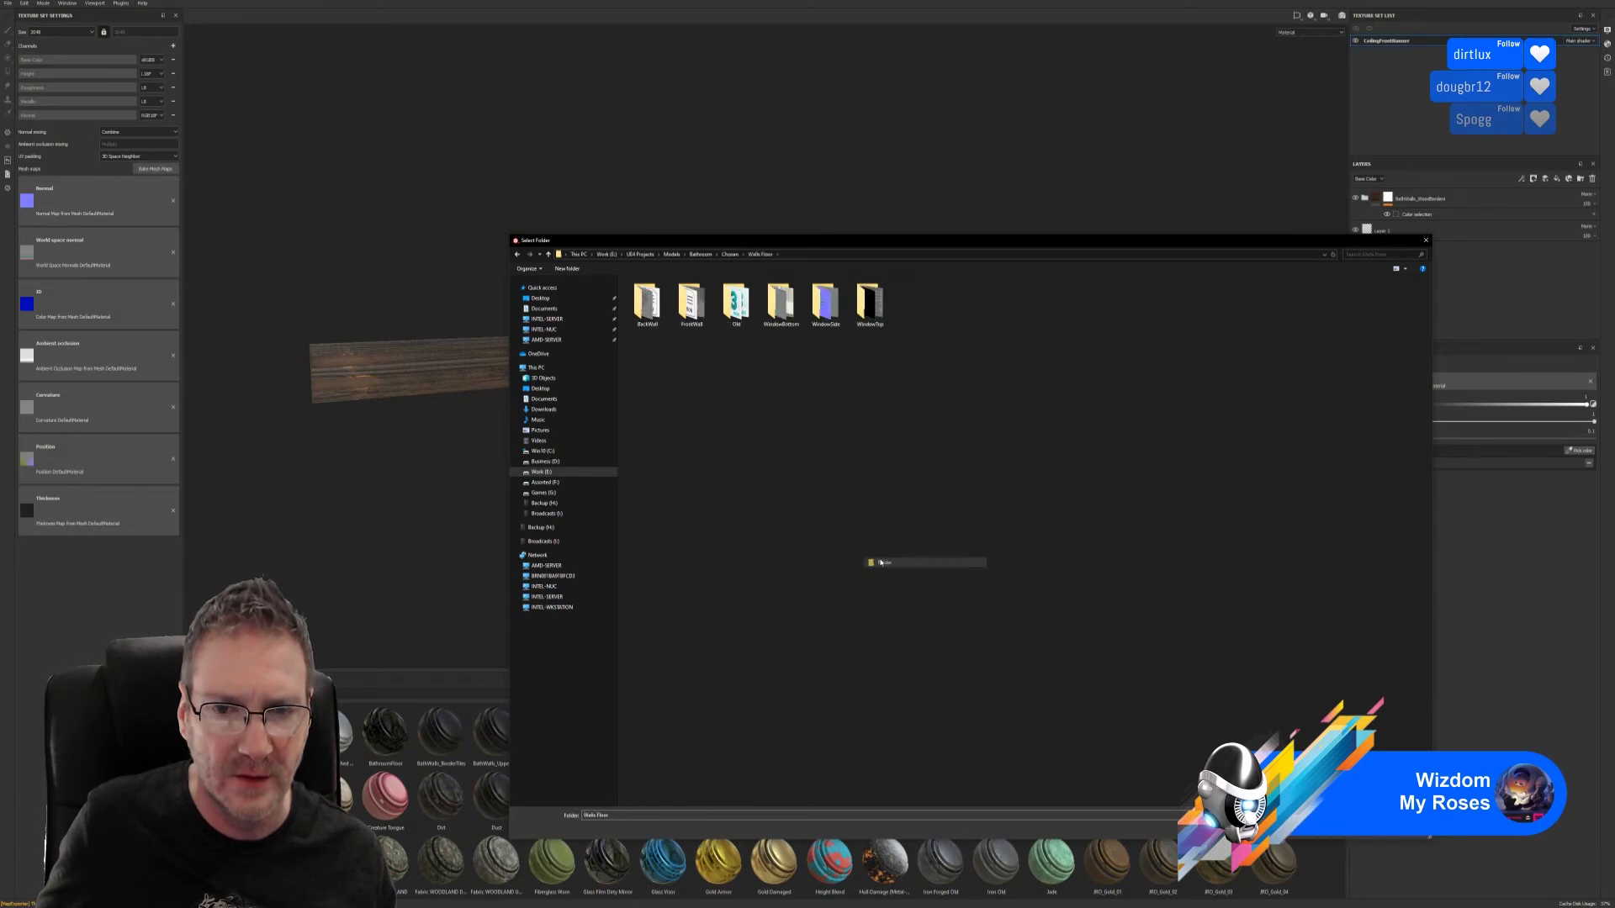
text(CeilingFront)
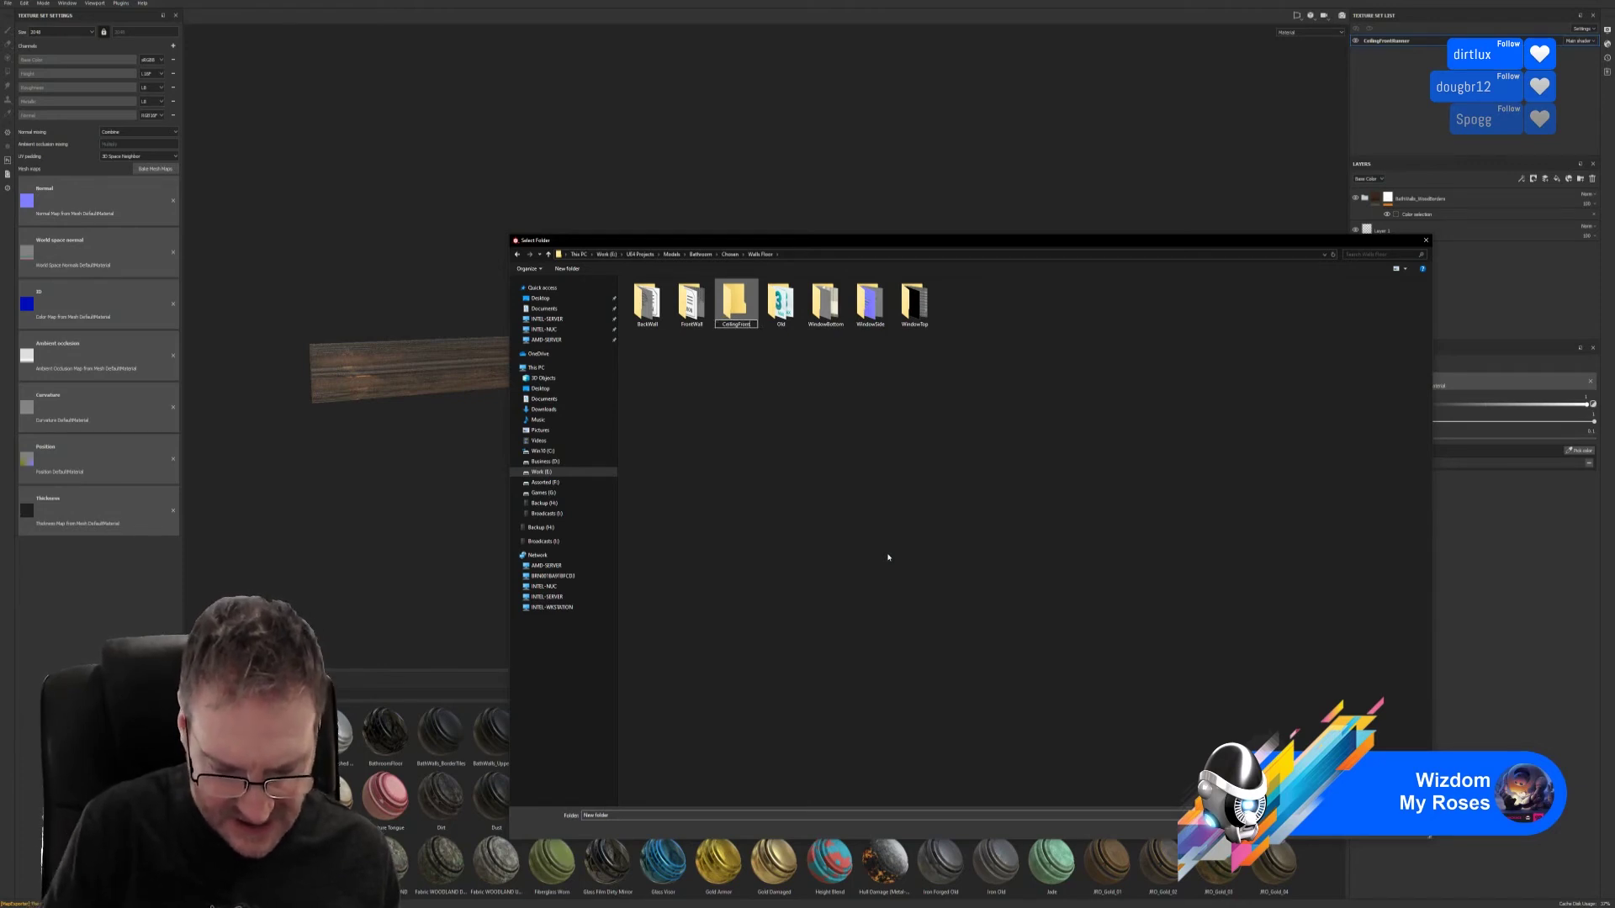
text(Runner)
key(Return)
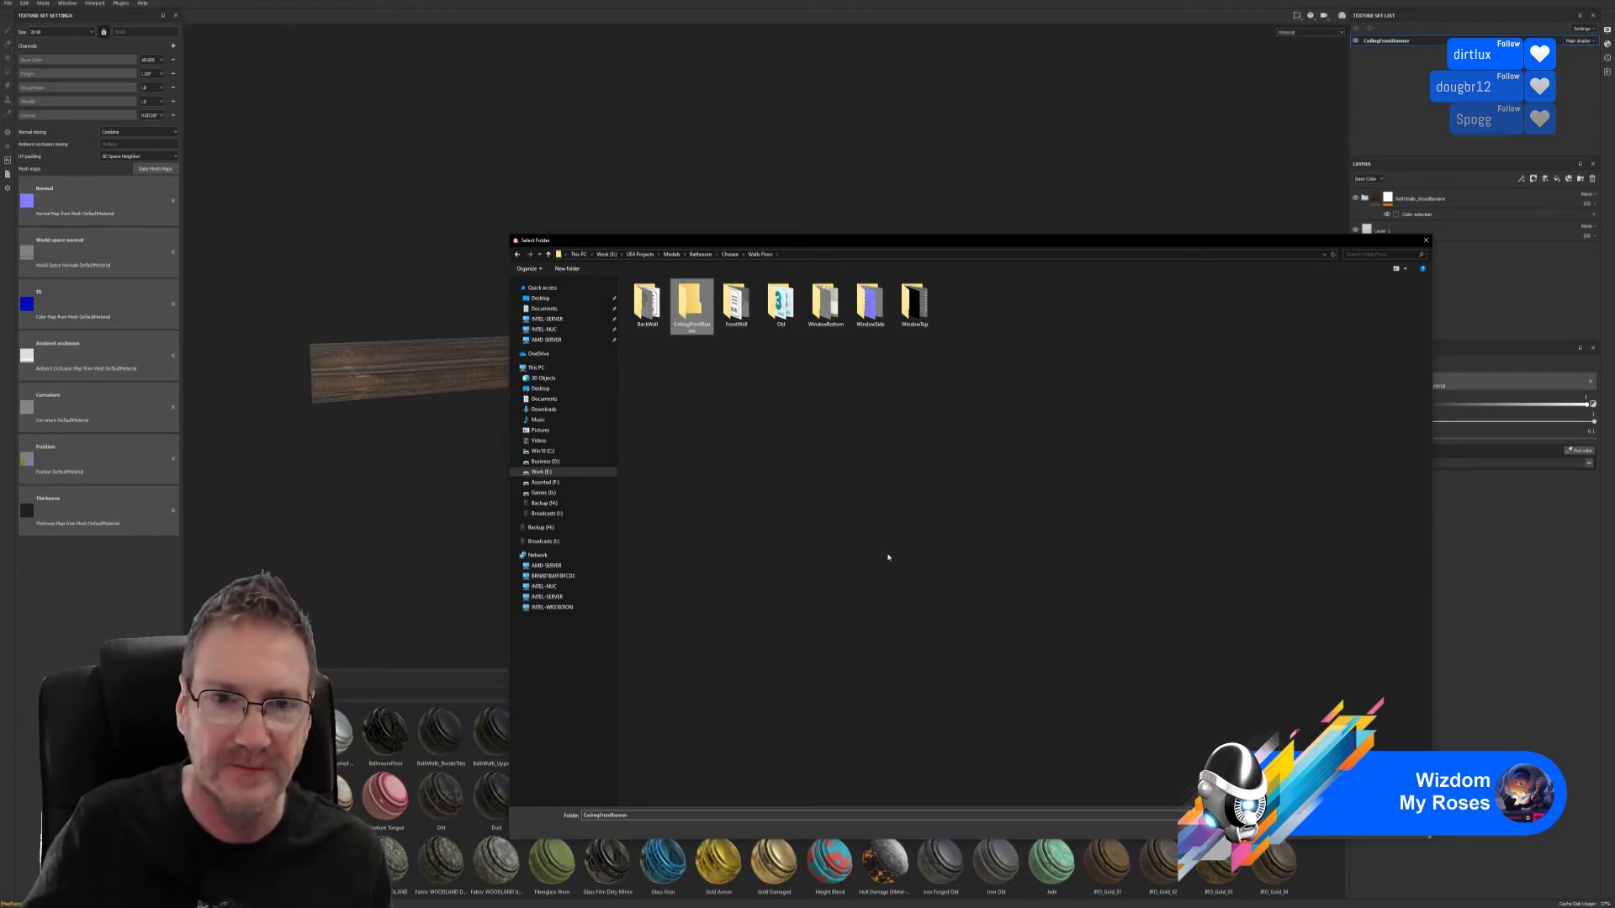
double_click(675, 311)
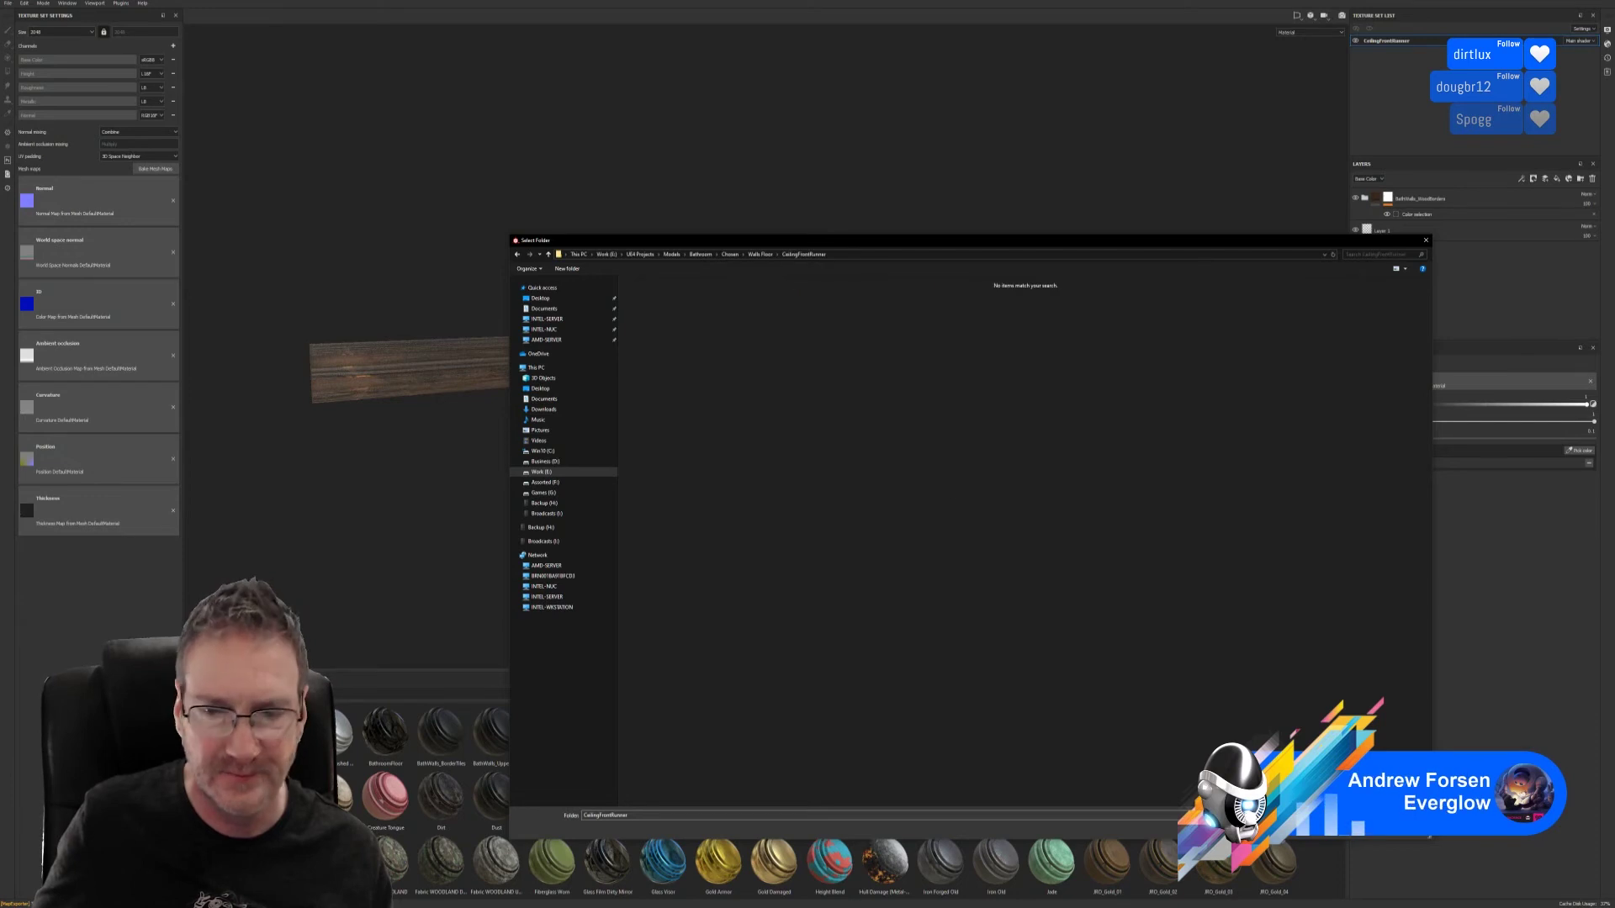
key(Return)
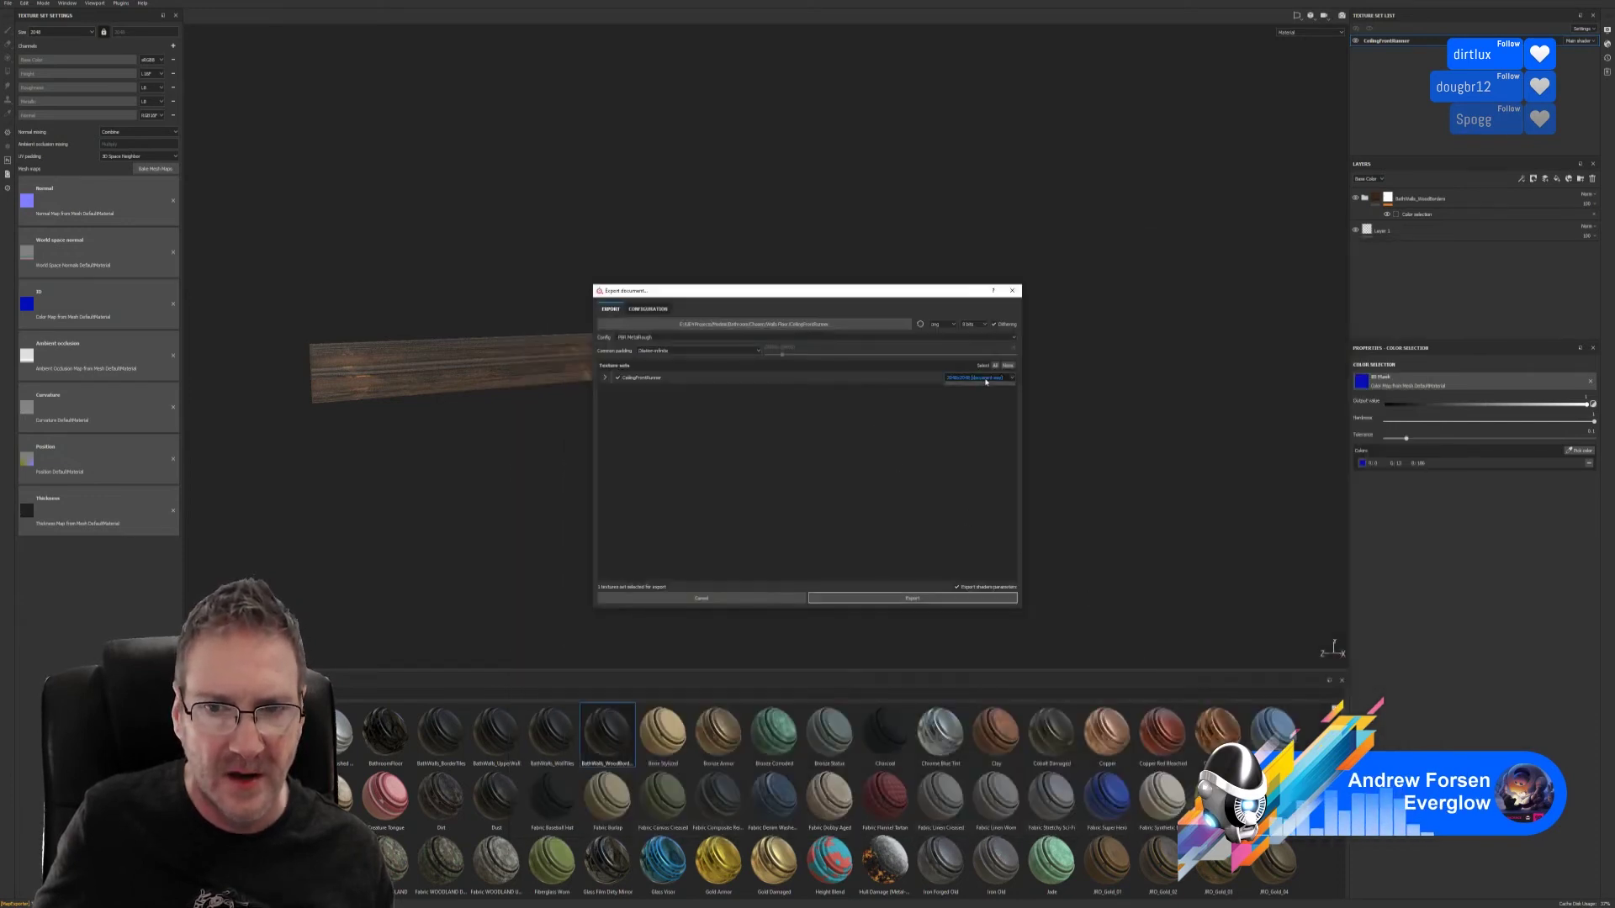
- Choose the texture set's export size, export the textures, check the files in the output folder, and save the project
click(976, 378)
click(980, 399)
click(920, 600)
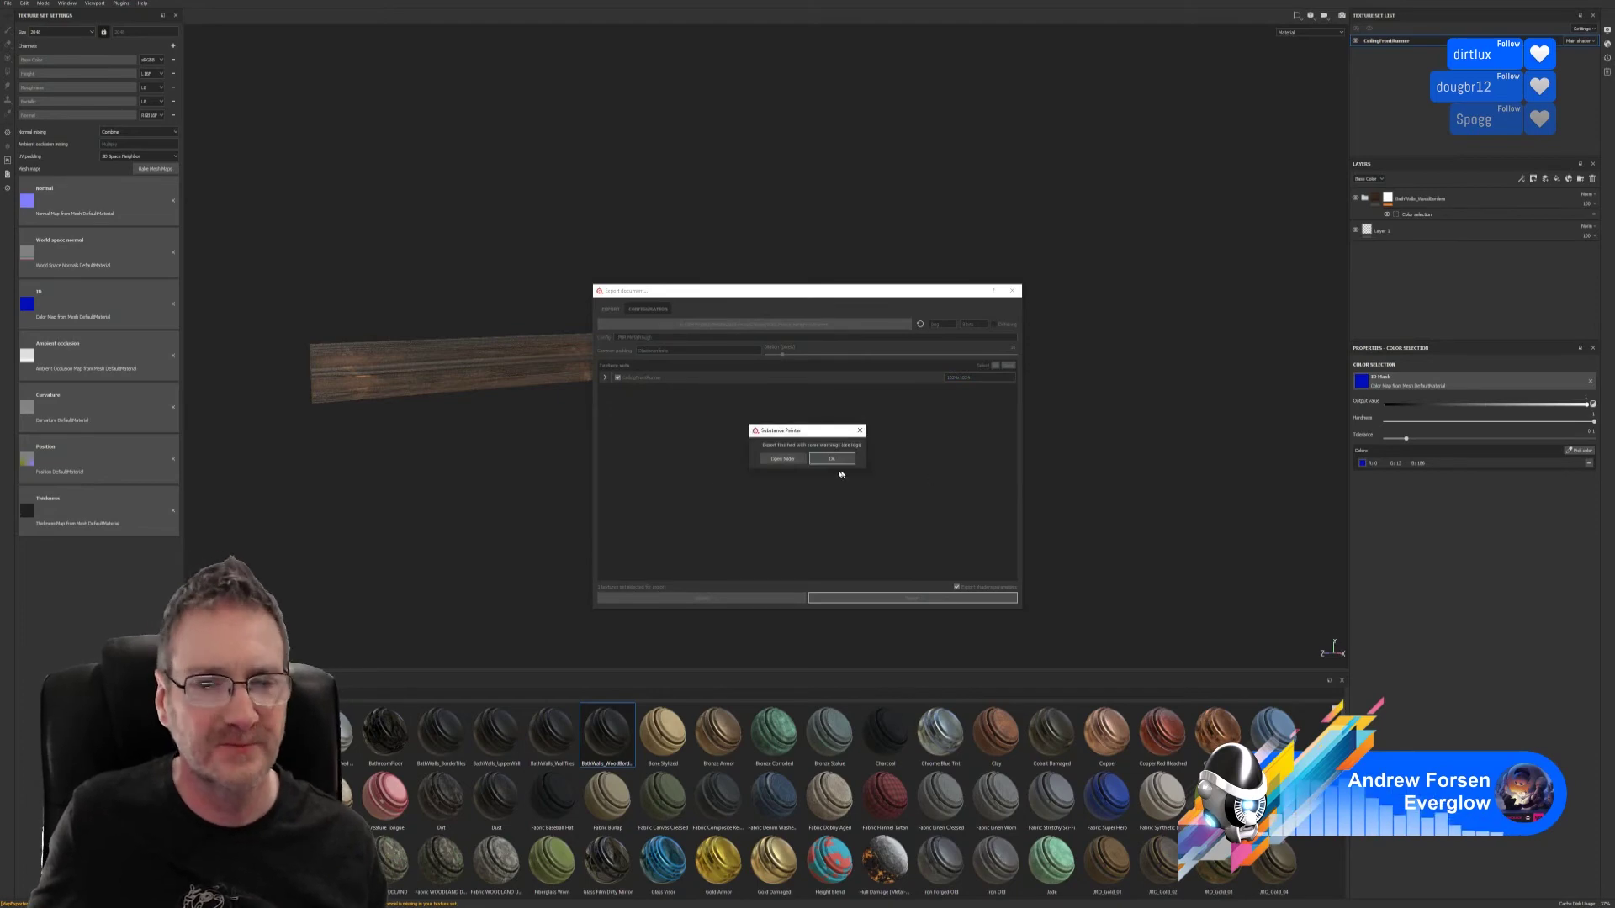
click(778, 459)
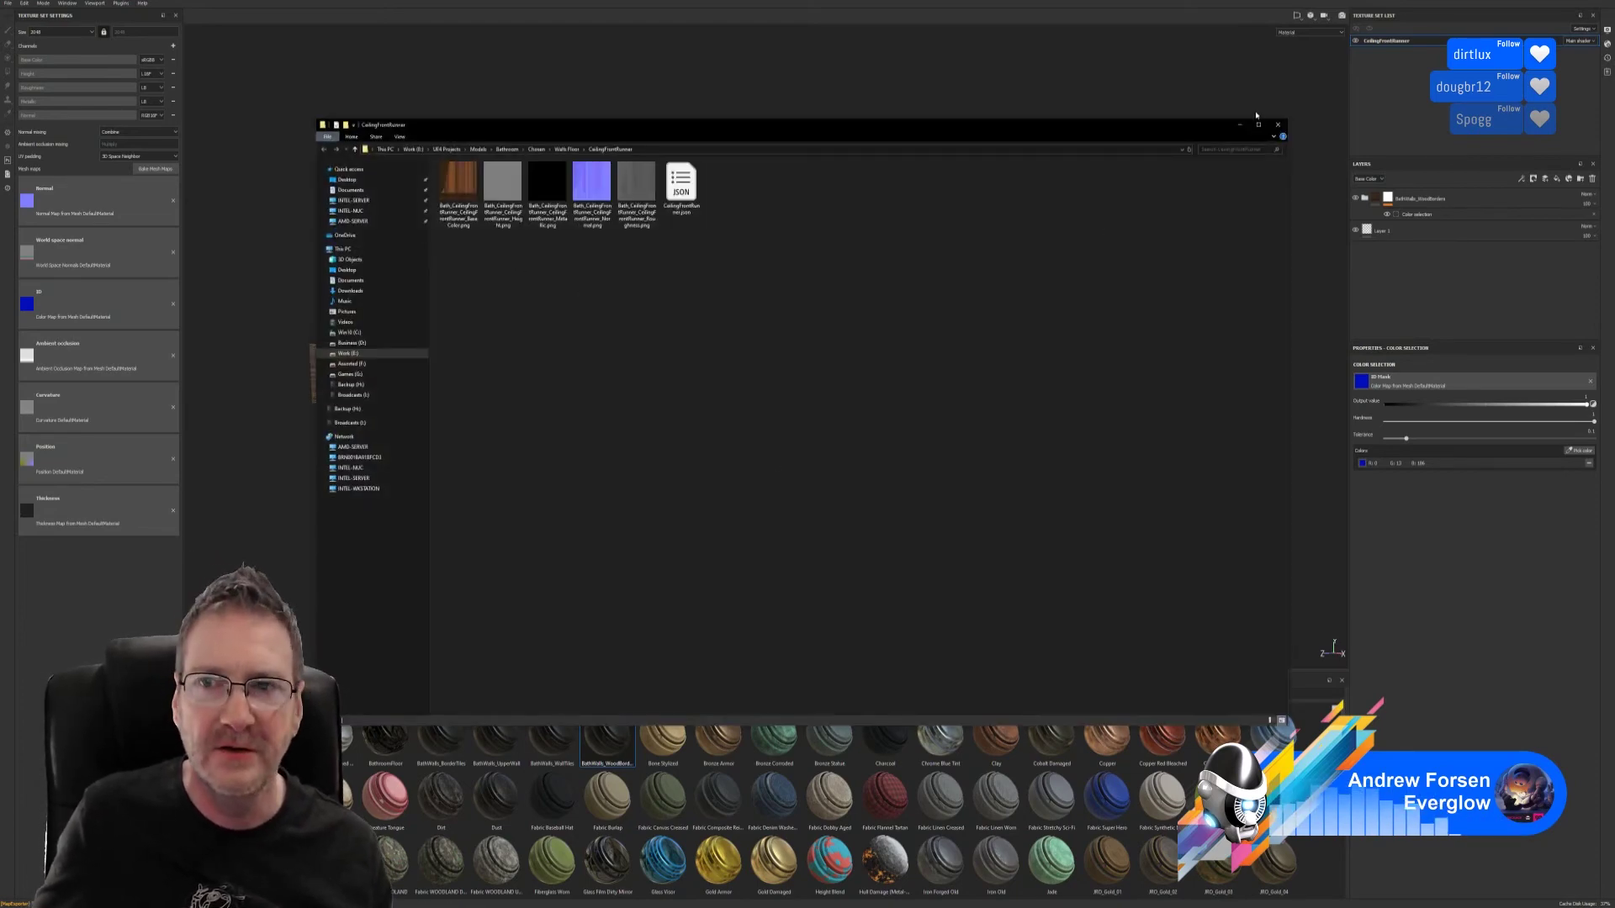
click(1277, 124)
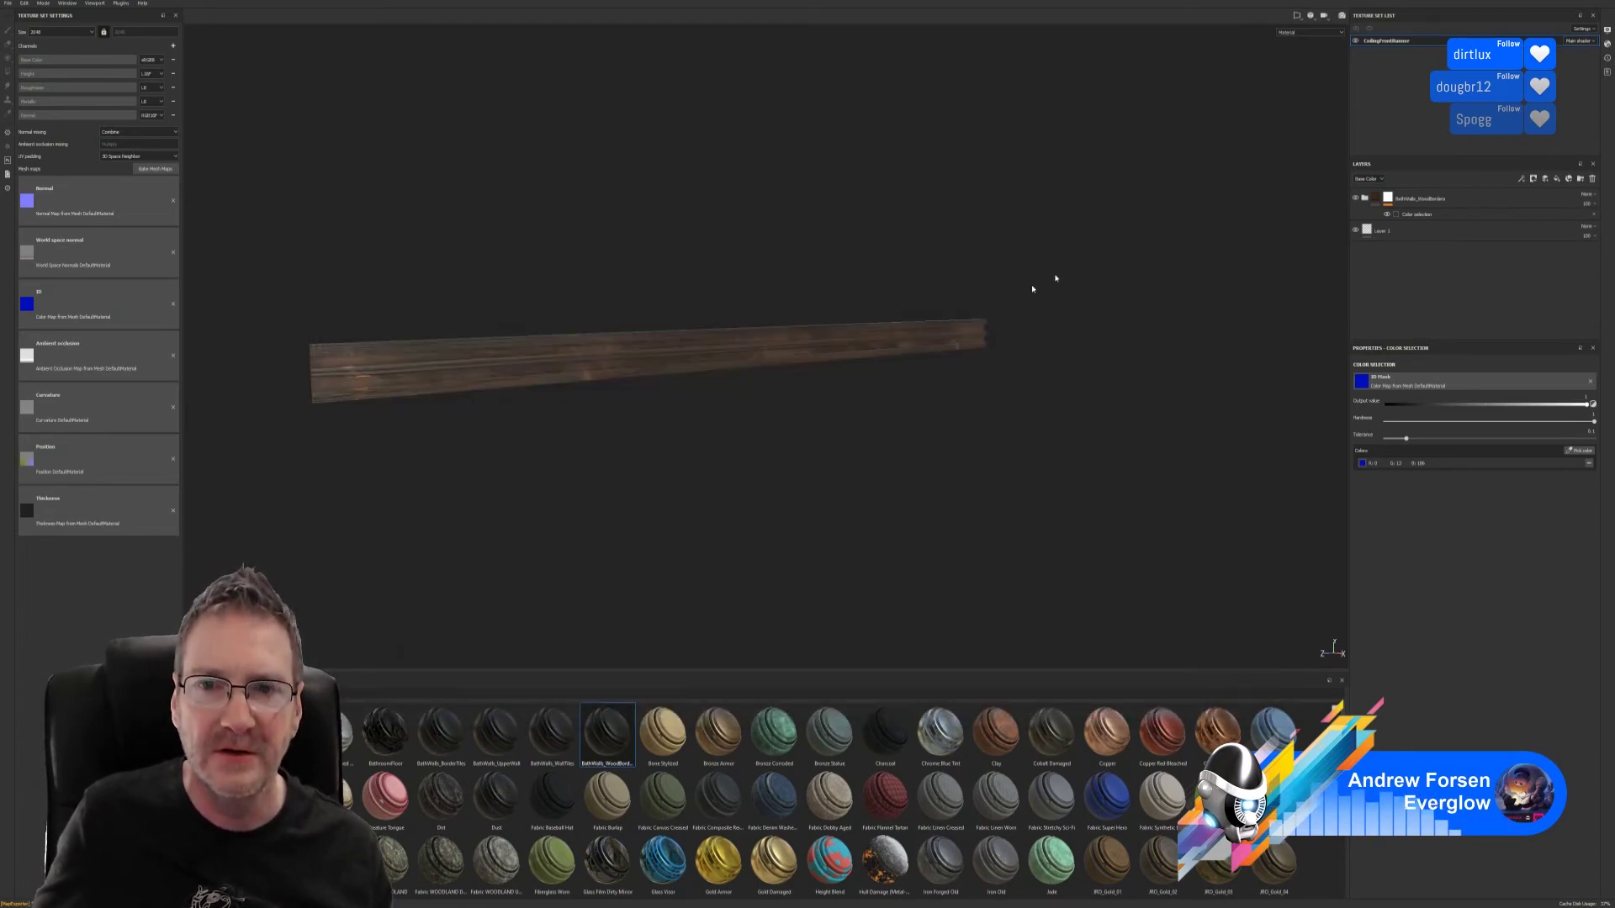
click(6, 3)
click(14, 89)
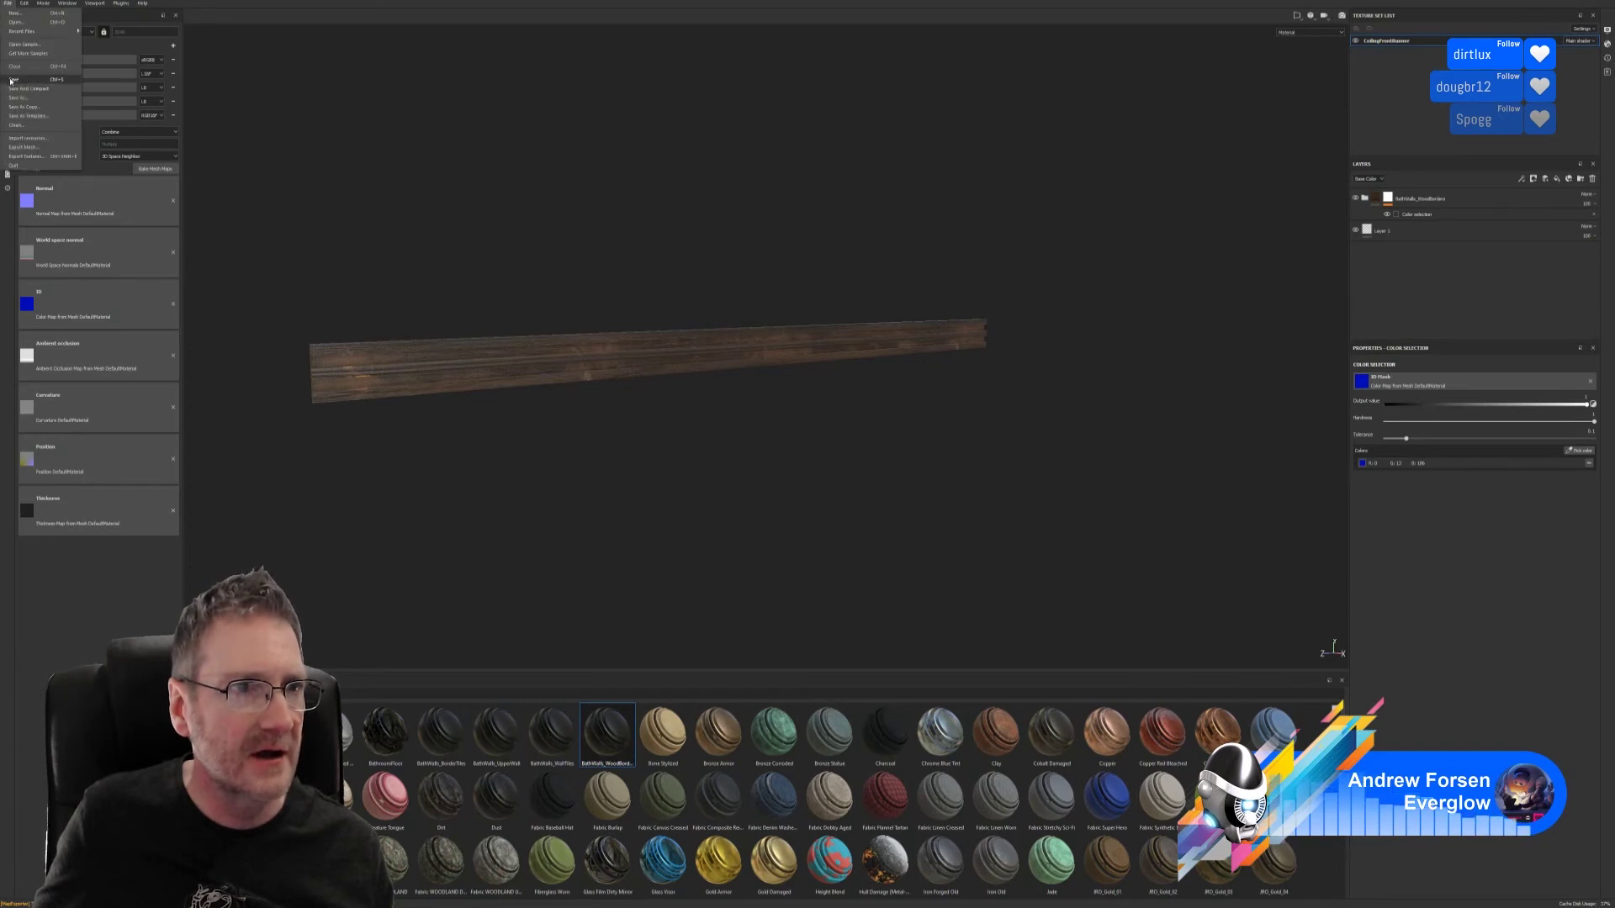
- Switch to 3ds Max, end the ceiling runner's isolation, and select the small corner block between the purple and red wall borders
click(1573, 1)
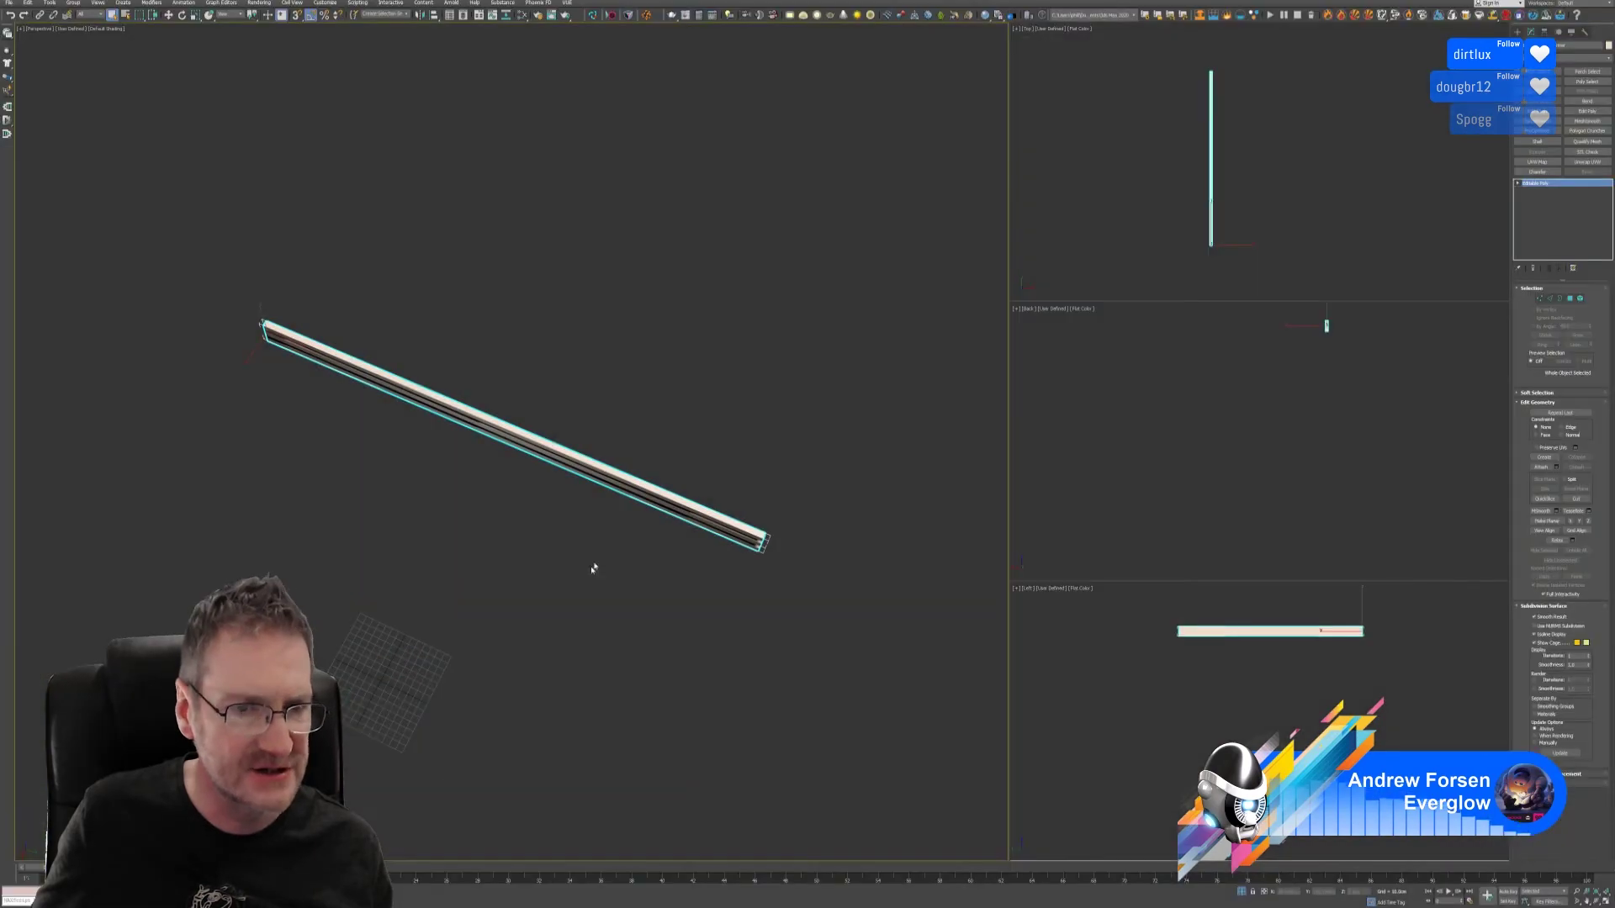
click(1241, 891)
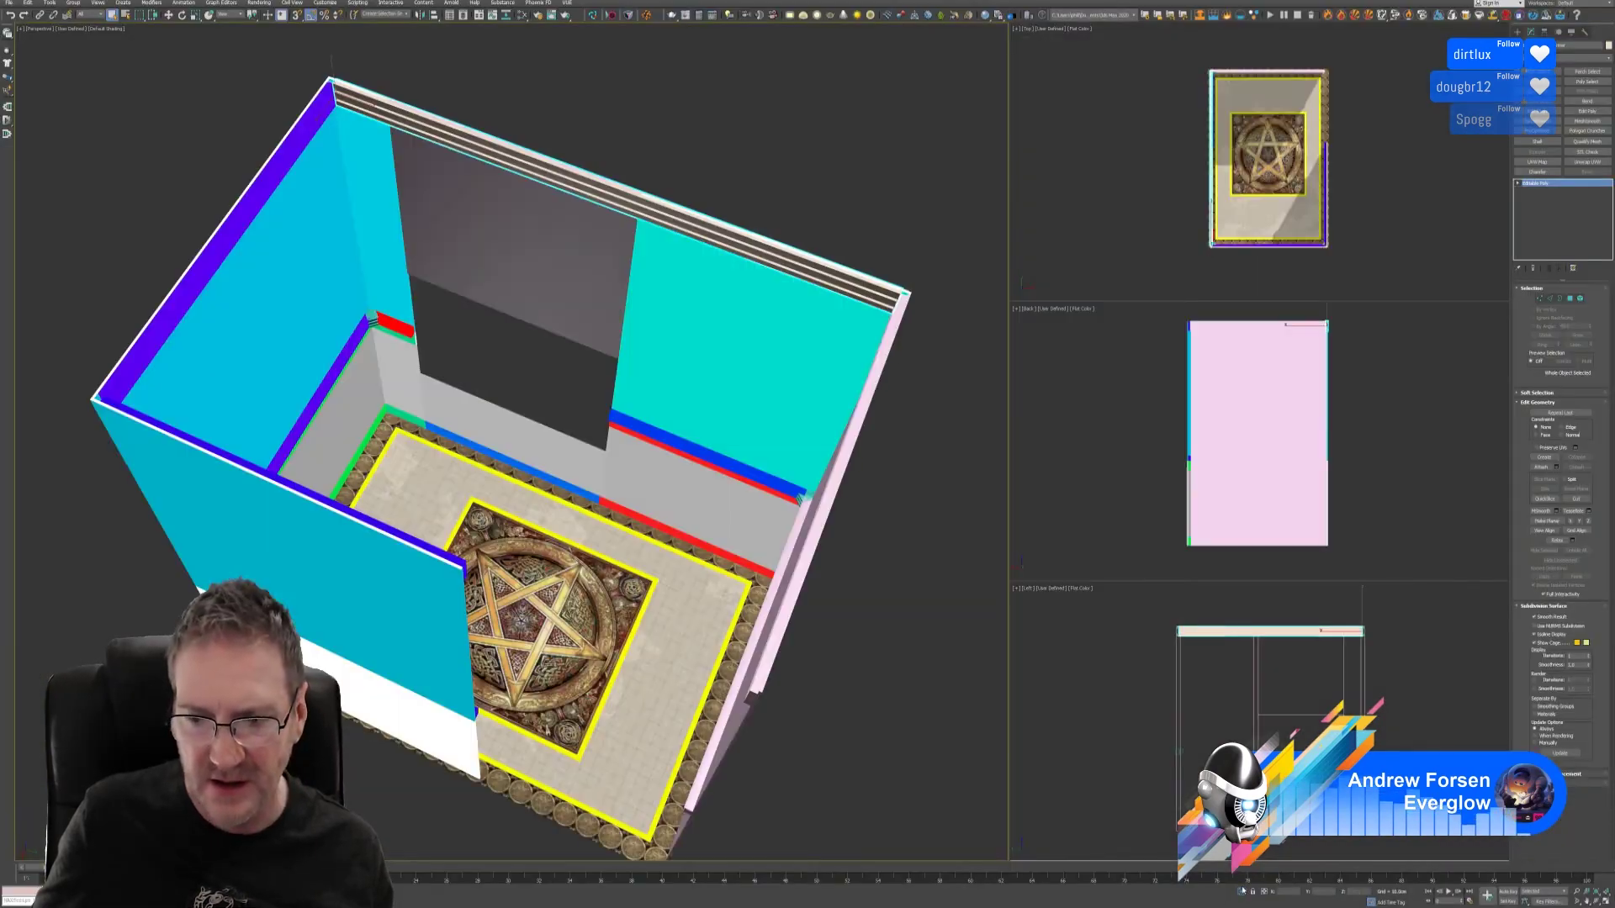
alt+middle_drag(484, 420, 836, 570)
alt+middle_drag(305, 350, 462, 259)
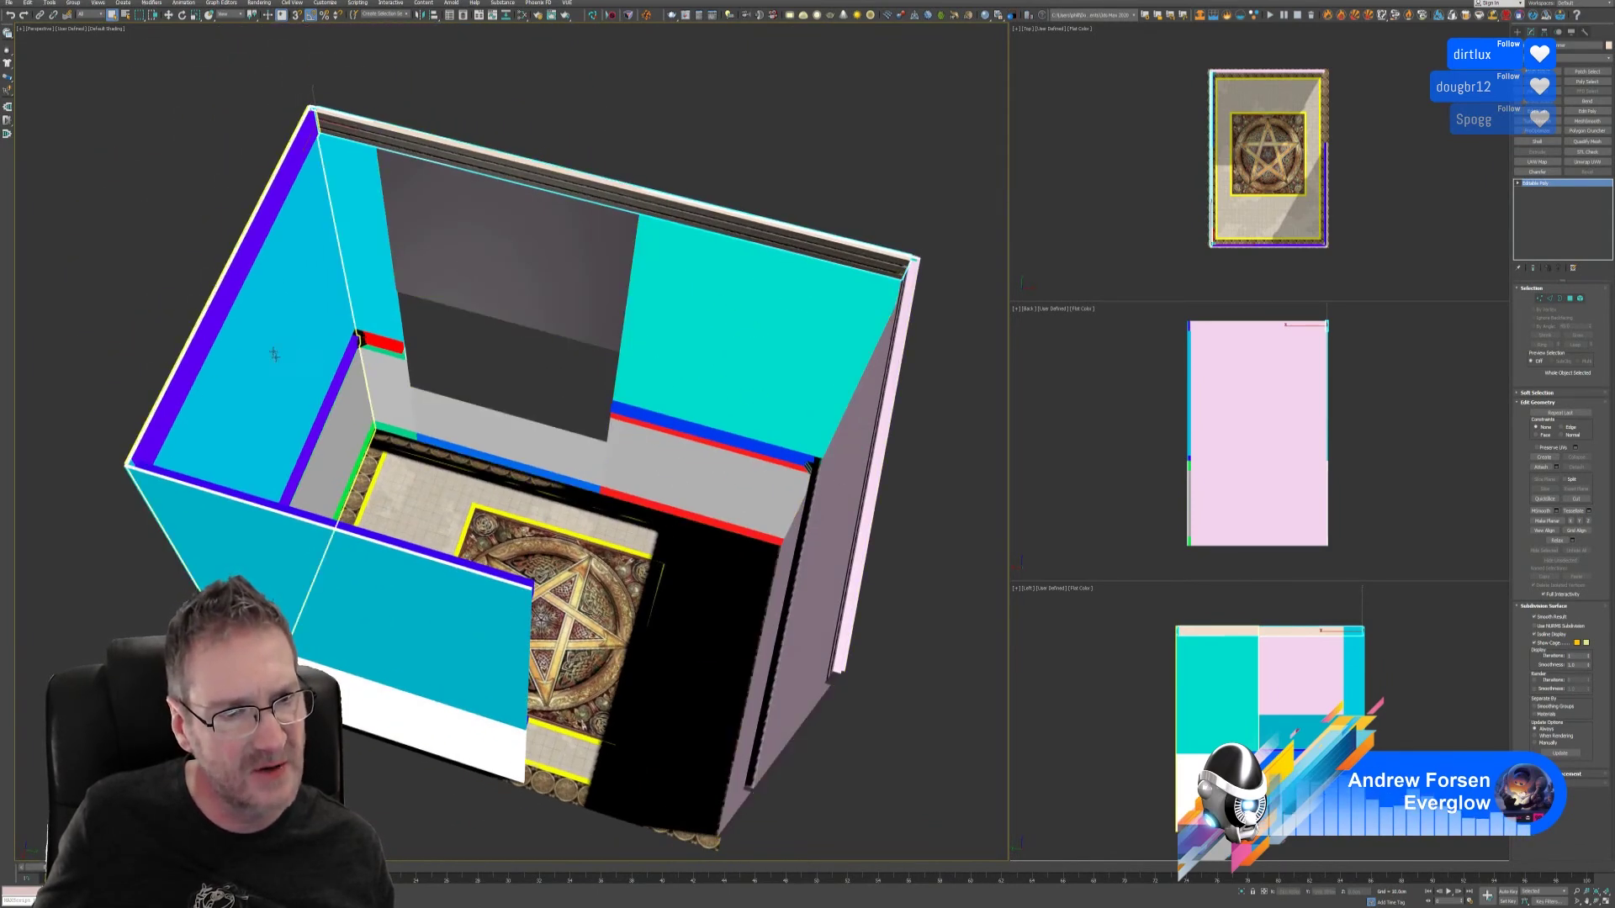
alt+middle_drag(274, 355, 820, 286)
scroll(450, 332, up, 5)
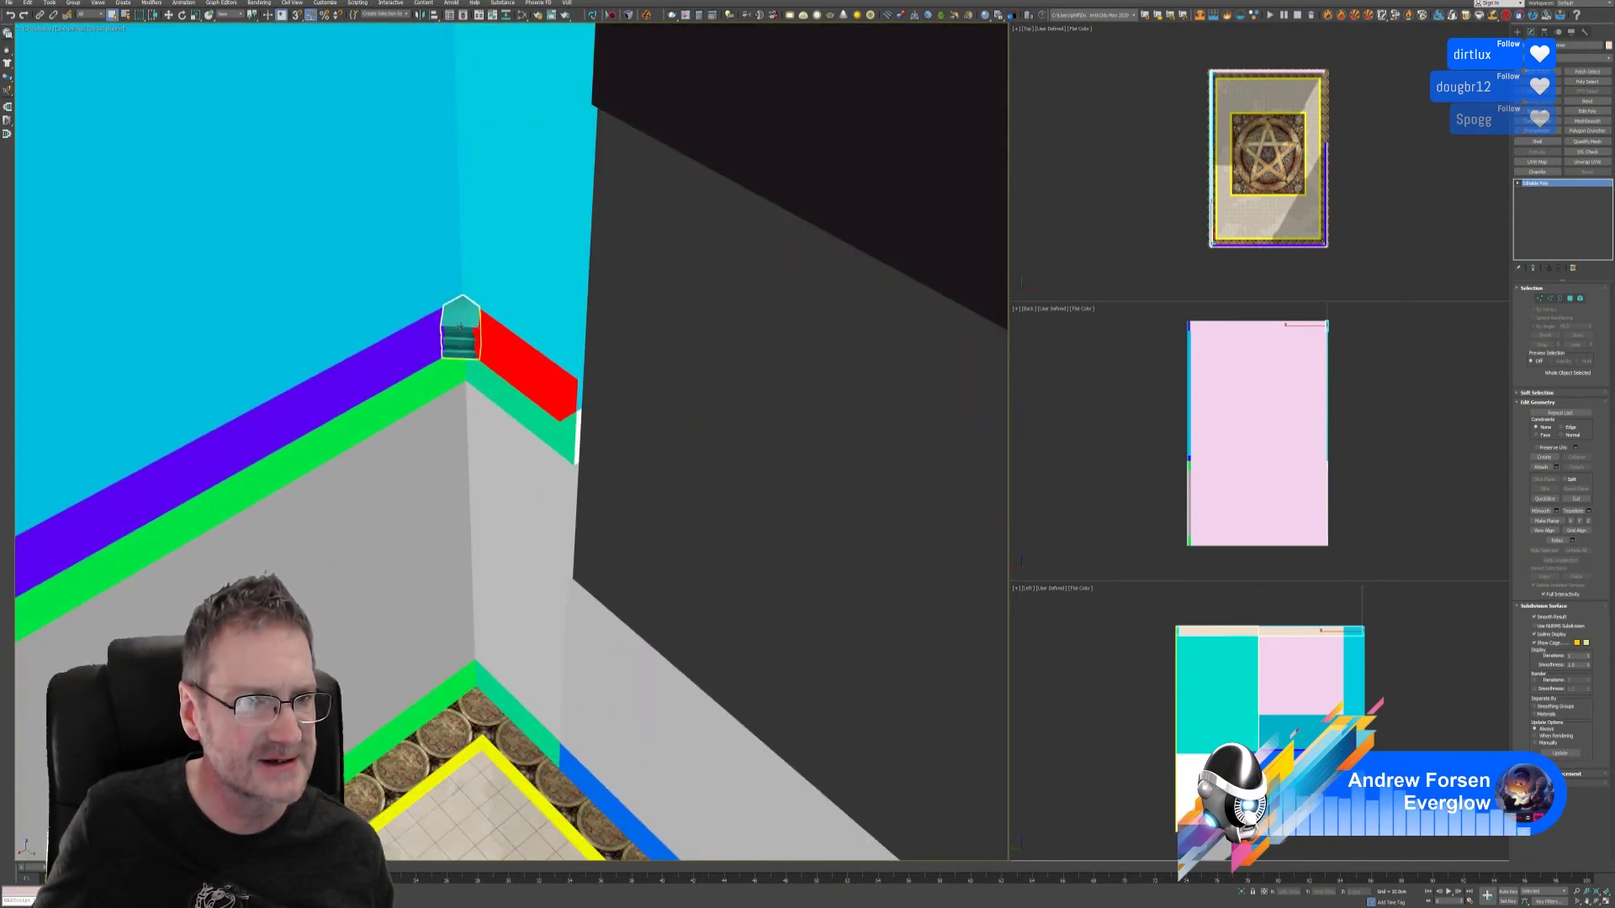
drag(460, 327, 458, 370)
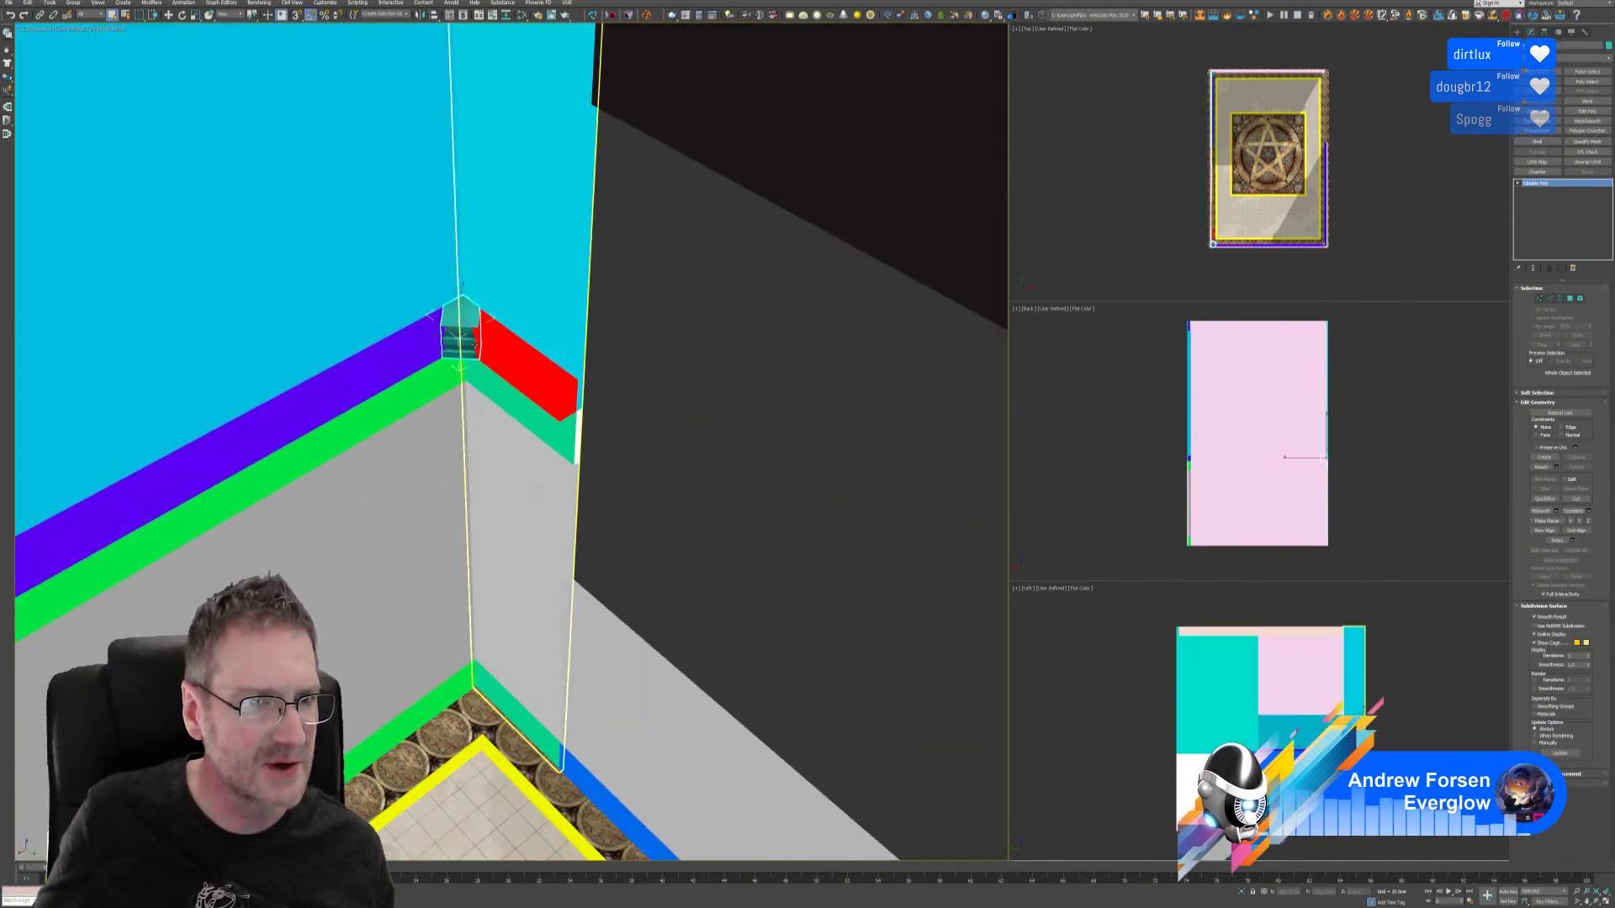
scroll(470, 353, up, 5)
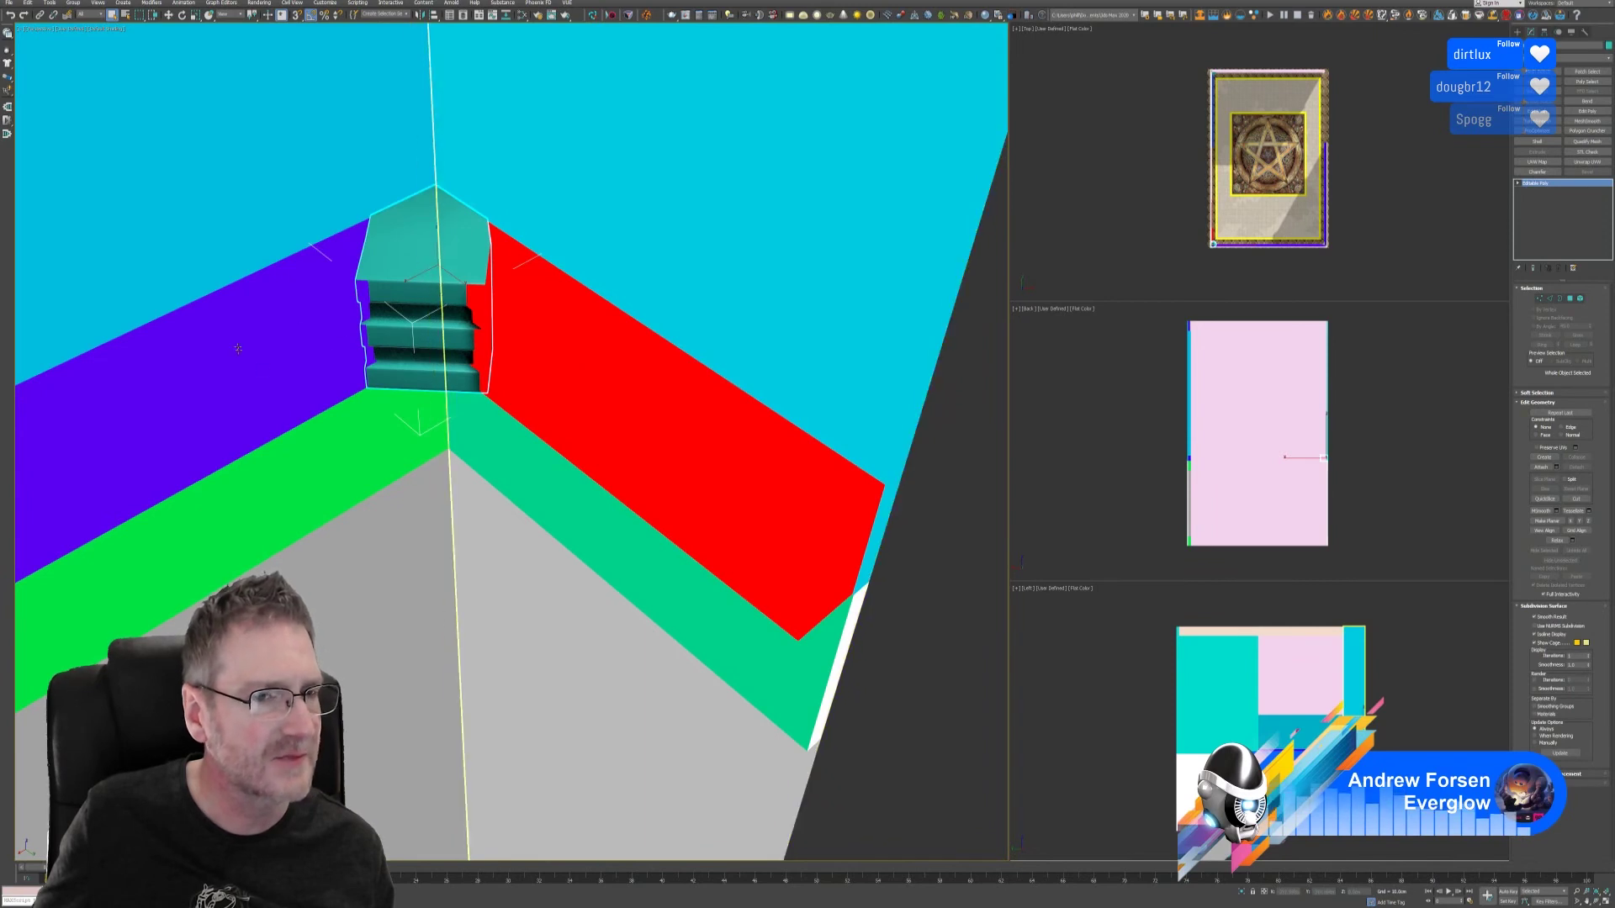
scroll(546, 348, down, 6)
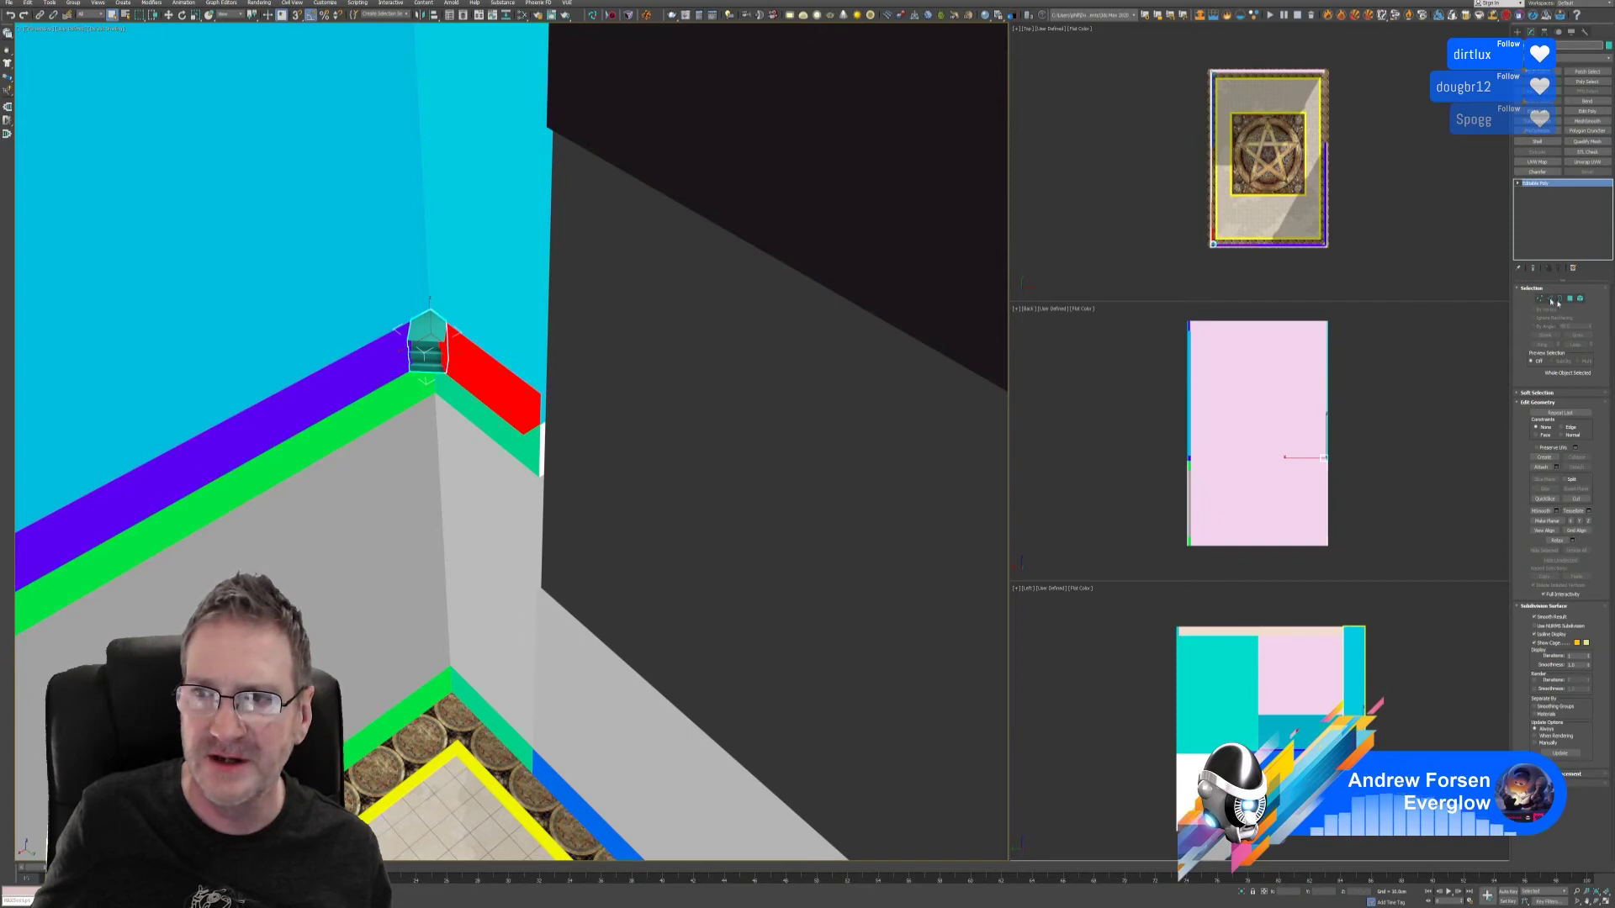
- Assign a cyan vertex colour to the whole corner block element
click(1579, 299)
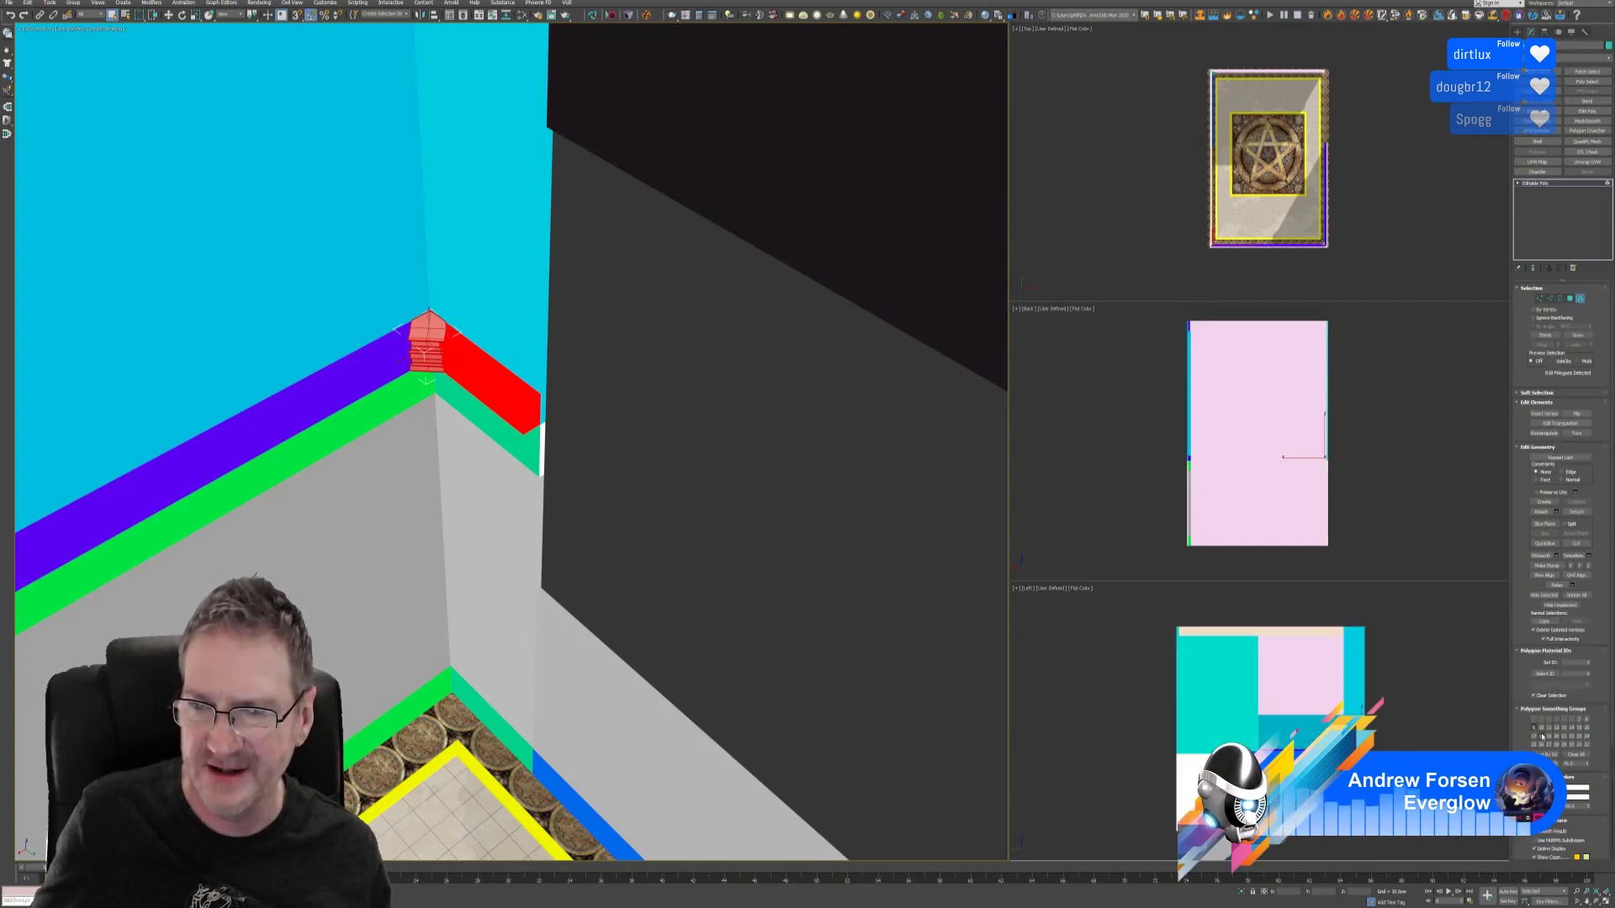
click(1578, 790)
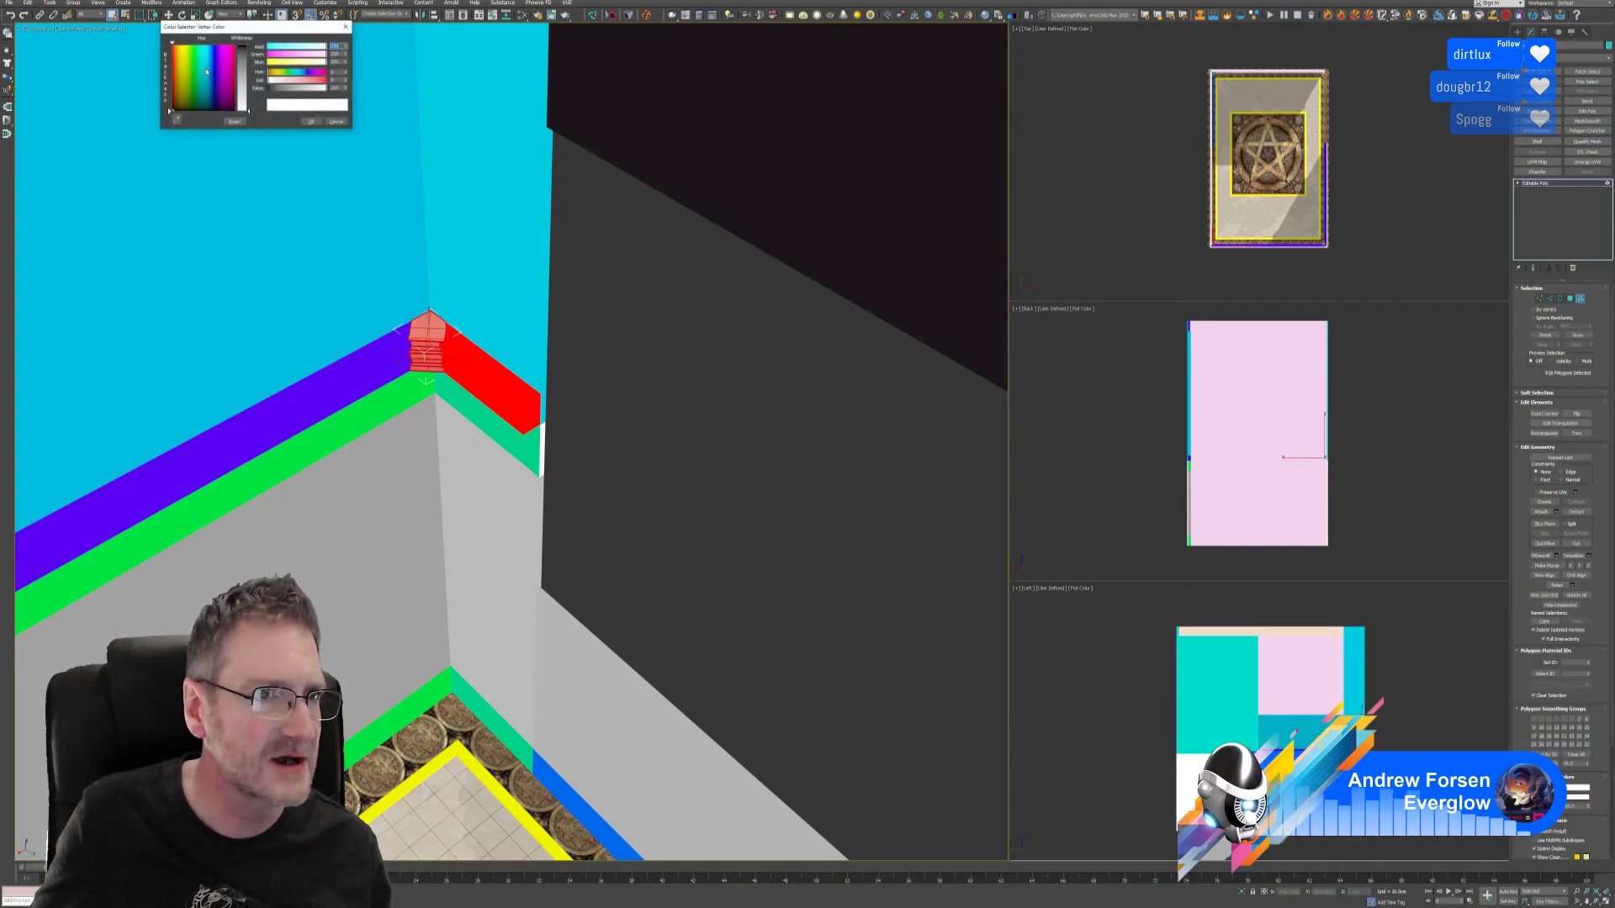
drag(206, 72, 242, 44)
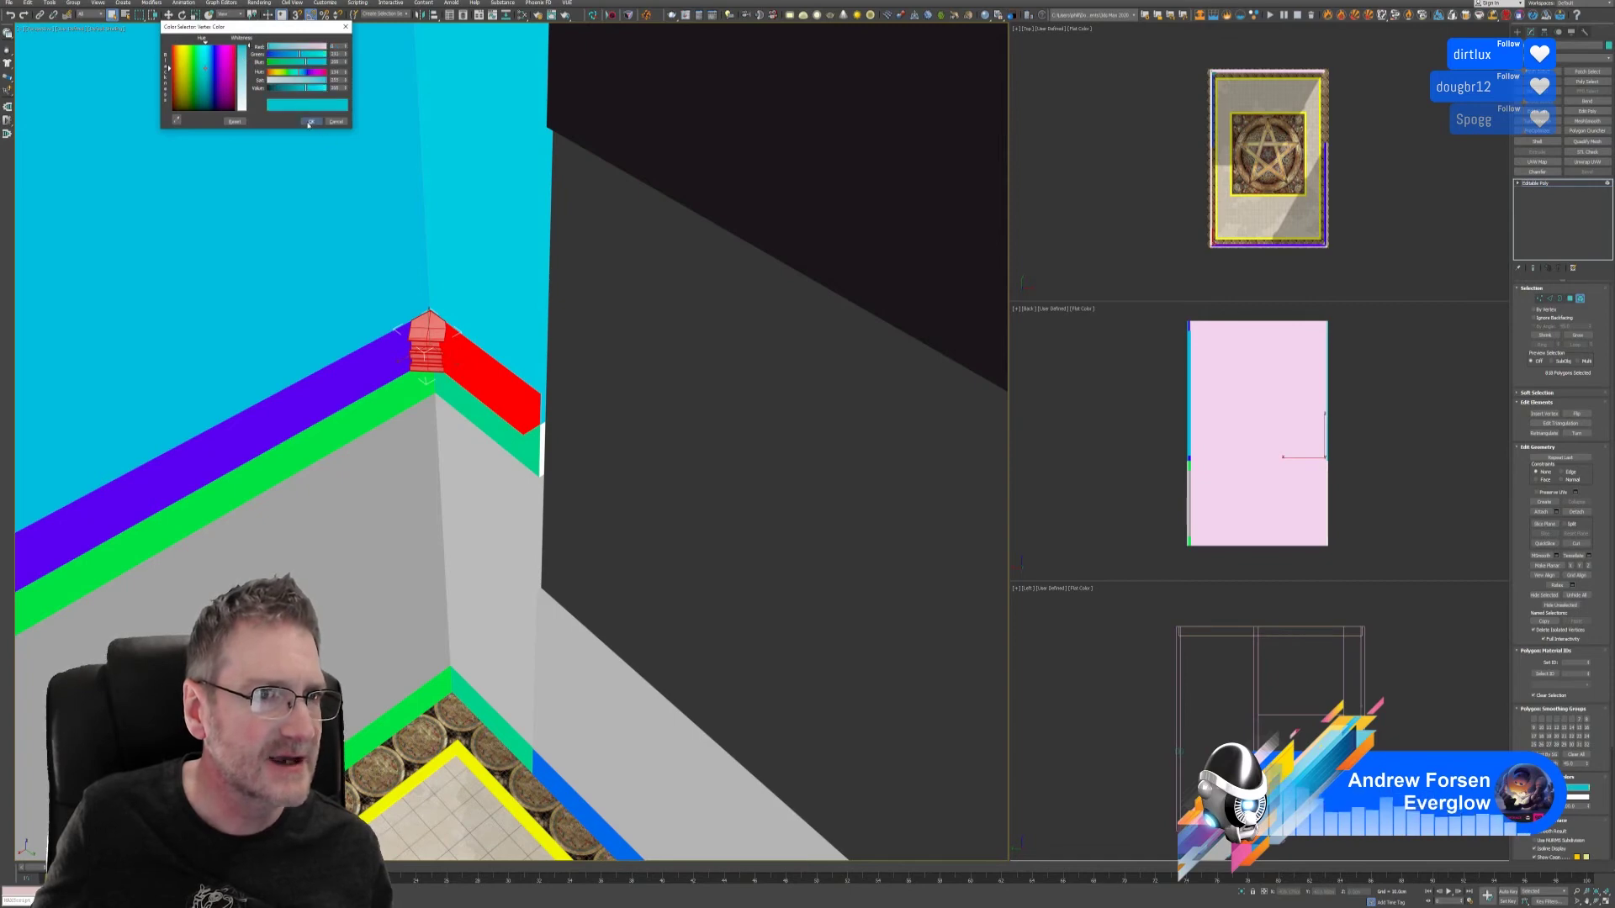
click(310, 122)
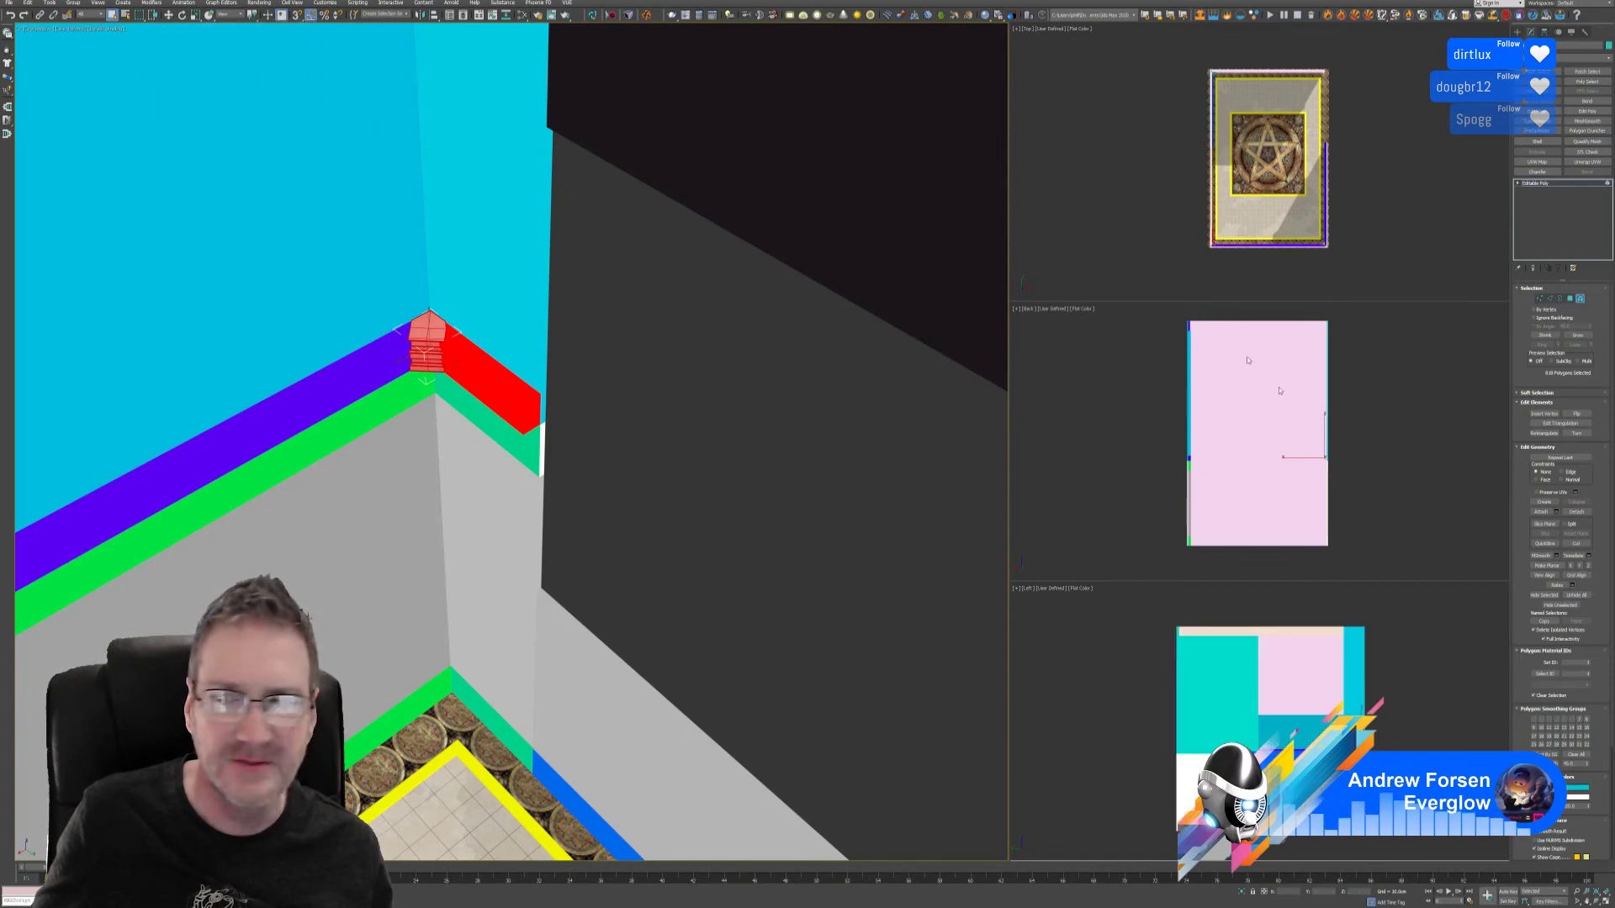
click(1580, 299)
- Export the selected corner block as an FBX file into the Walls Floor folder with the current export options
click(9, 2)
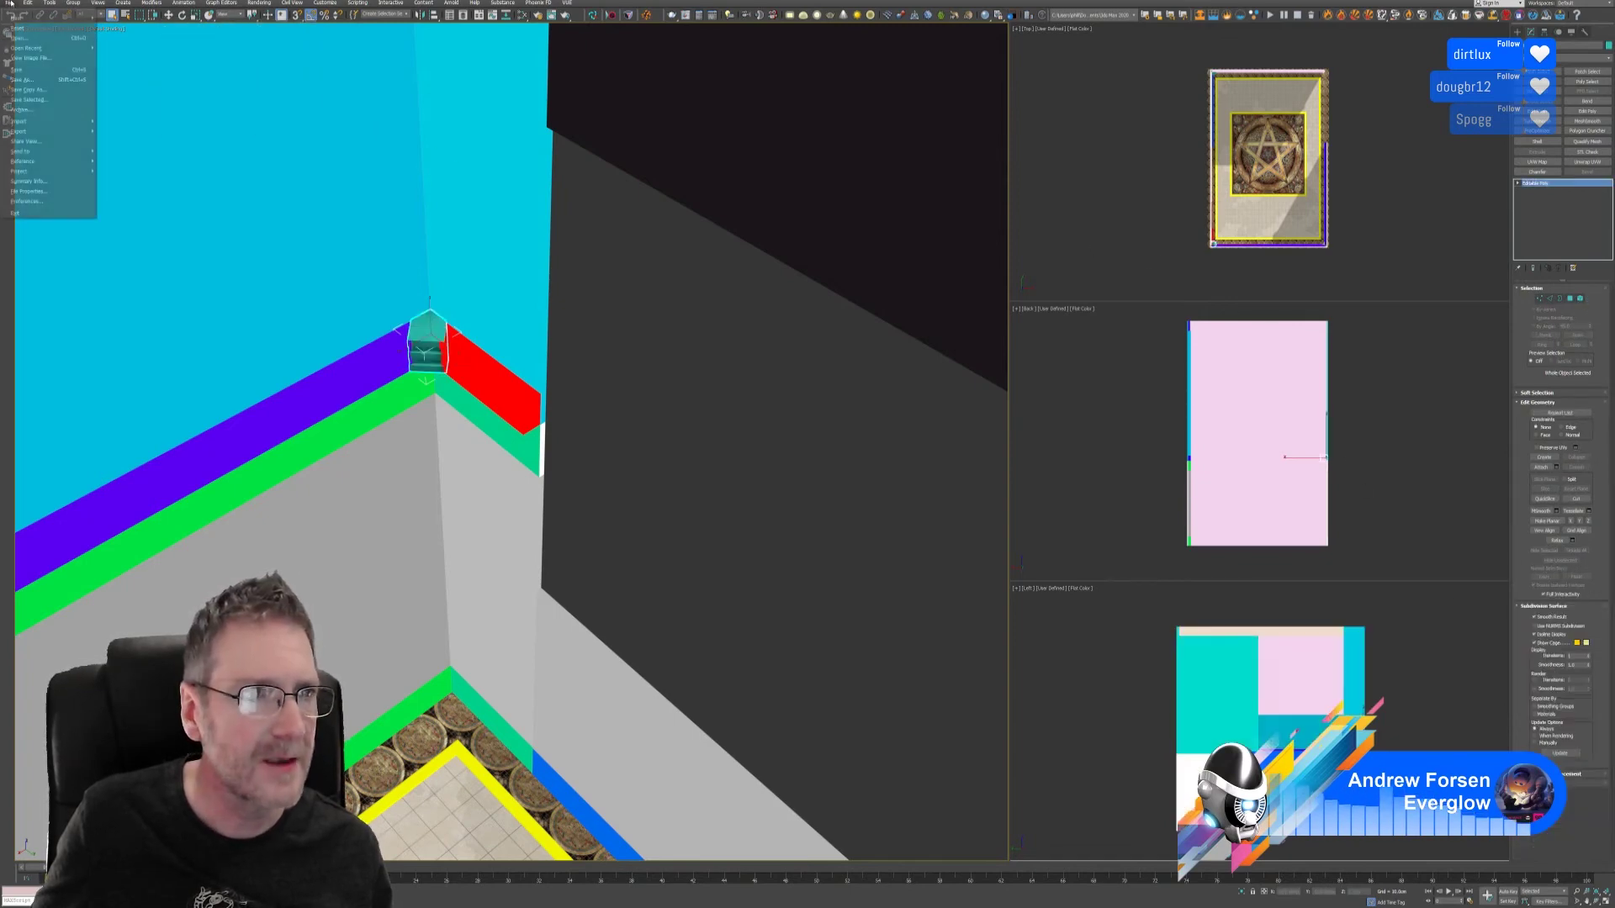
mouse_move(33, 131)
click(128, 141)
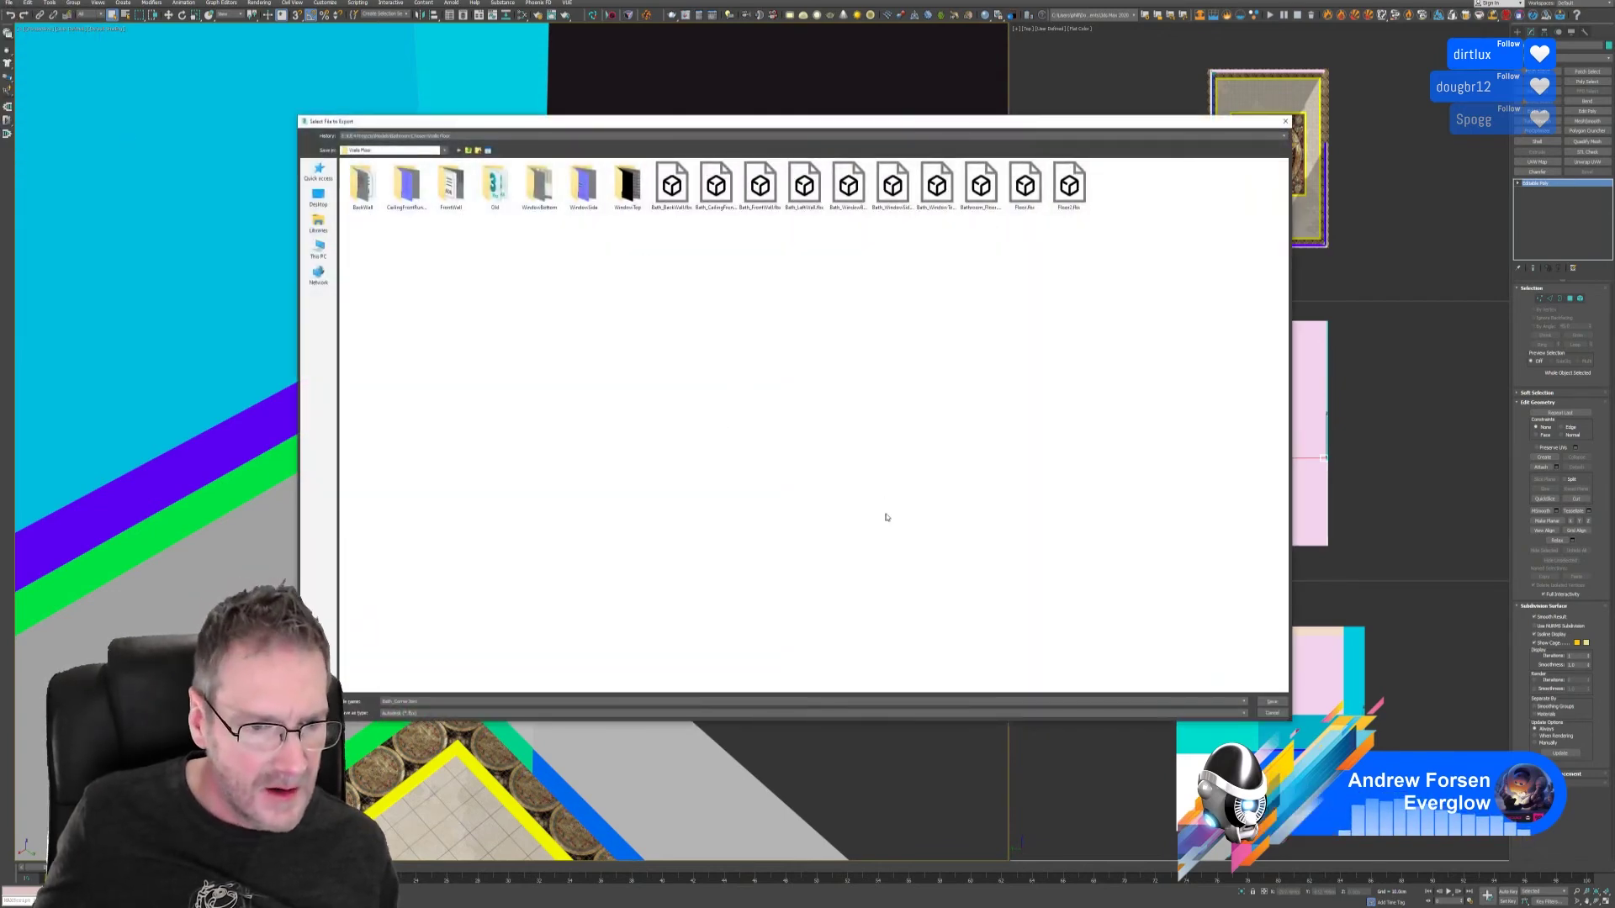
click(1271, 699)
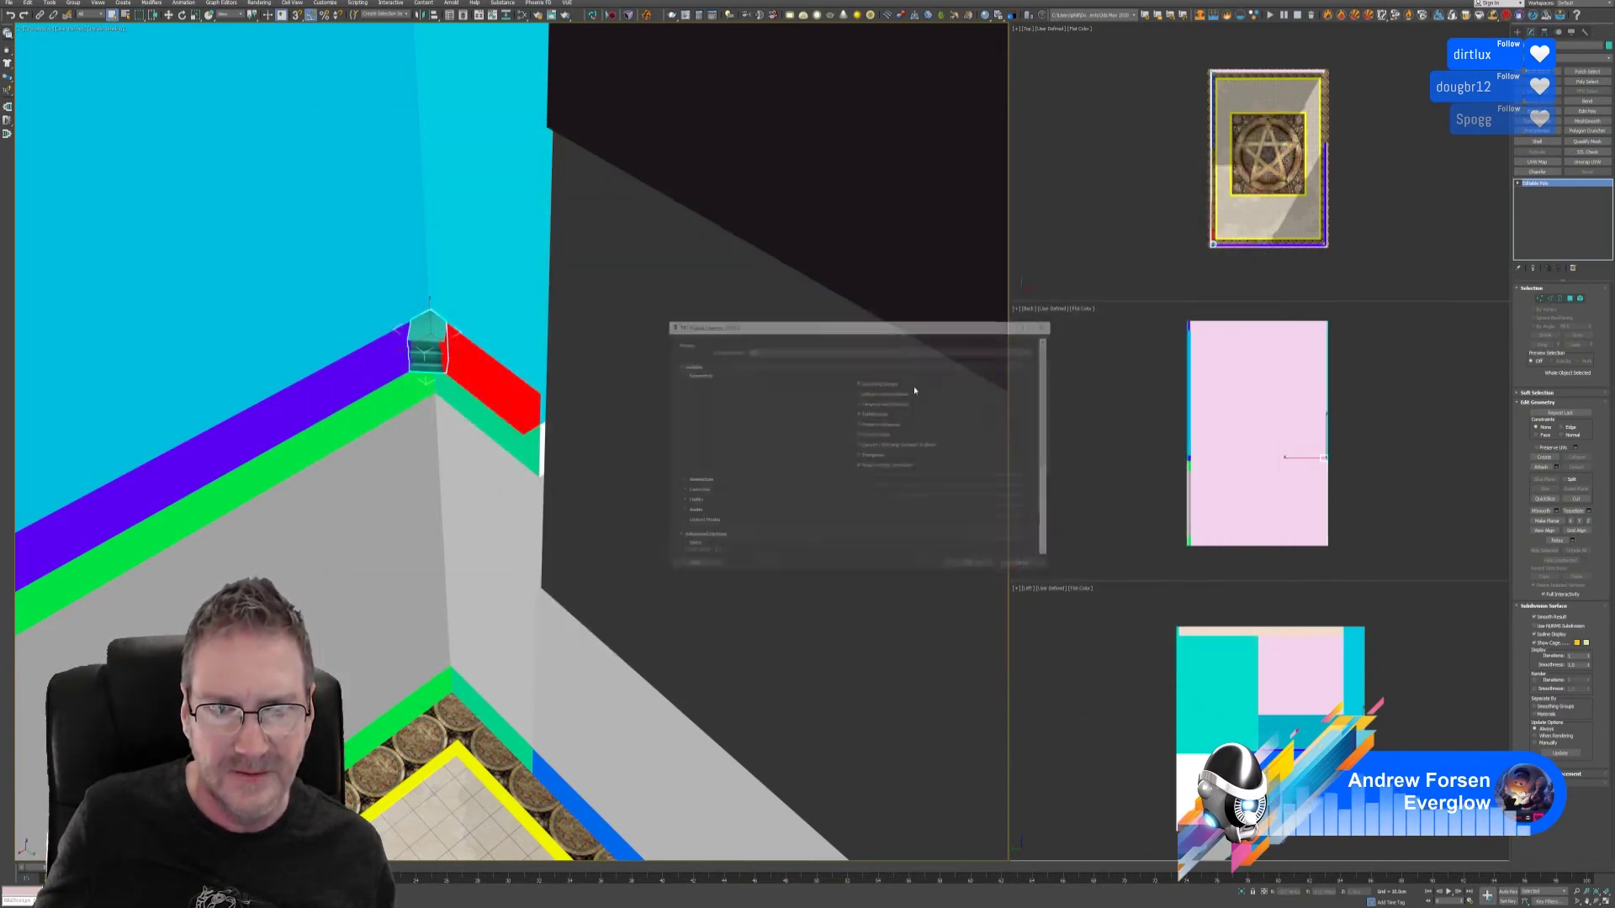
click(971, 567)
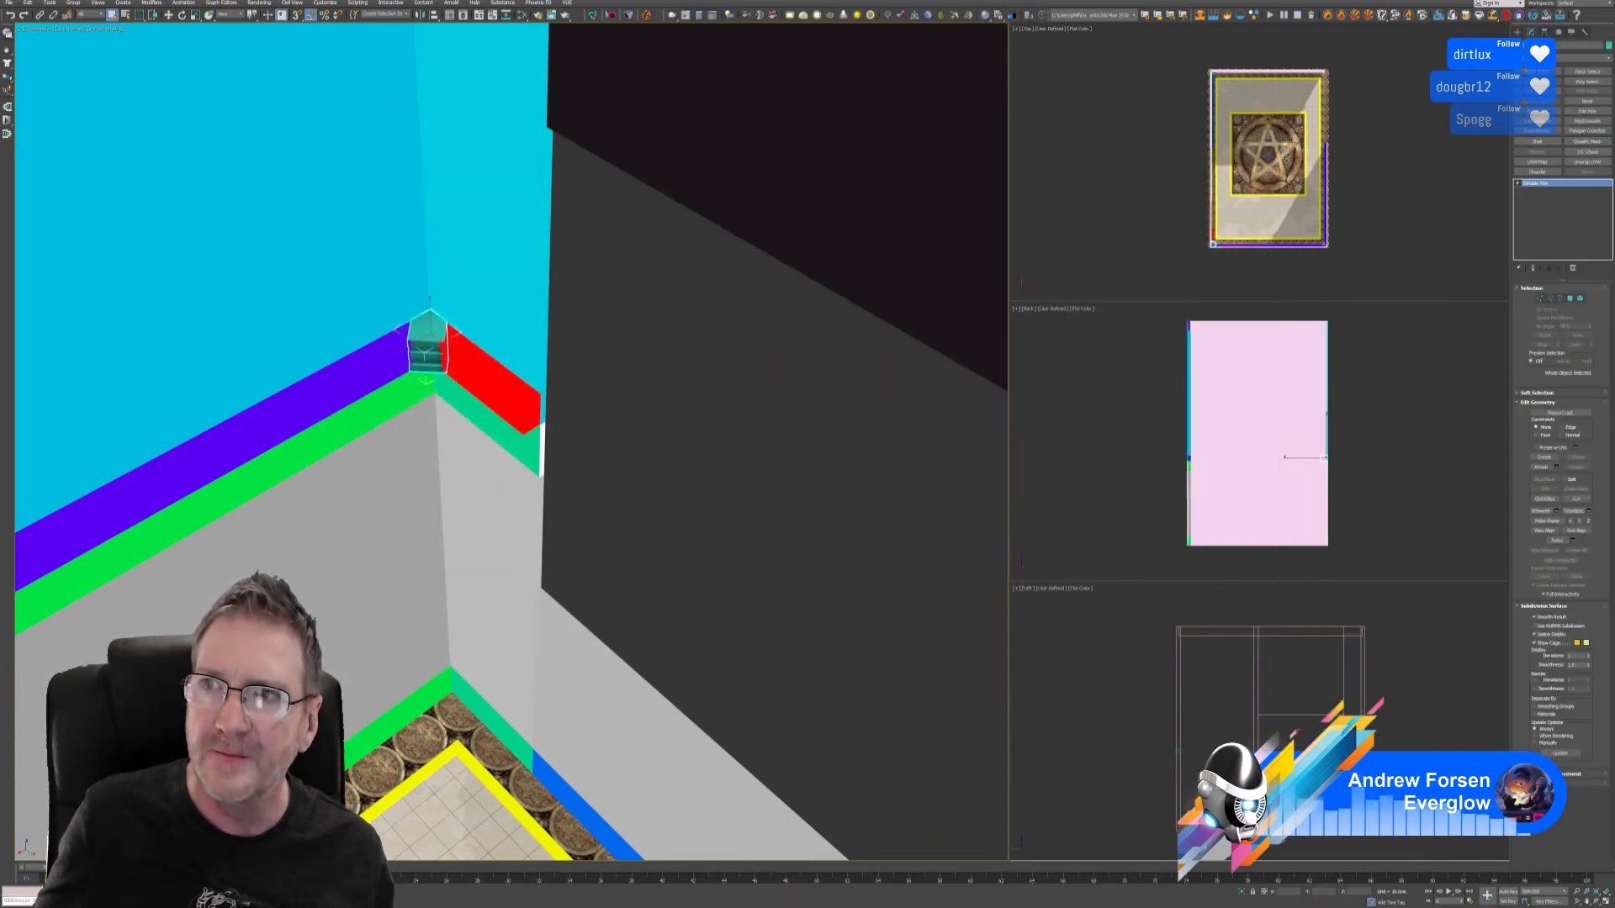
- Switch to Substance Painter and start a new project with the exported corner block FBX as its mesh
key(super+d)
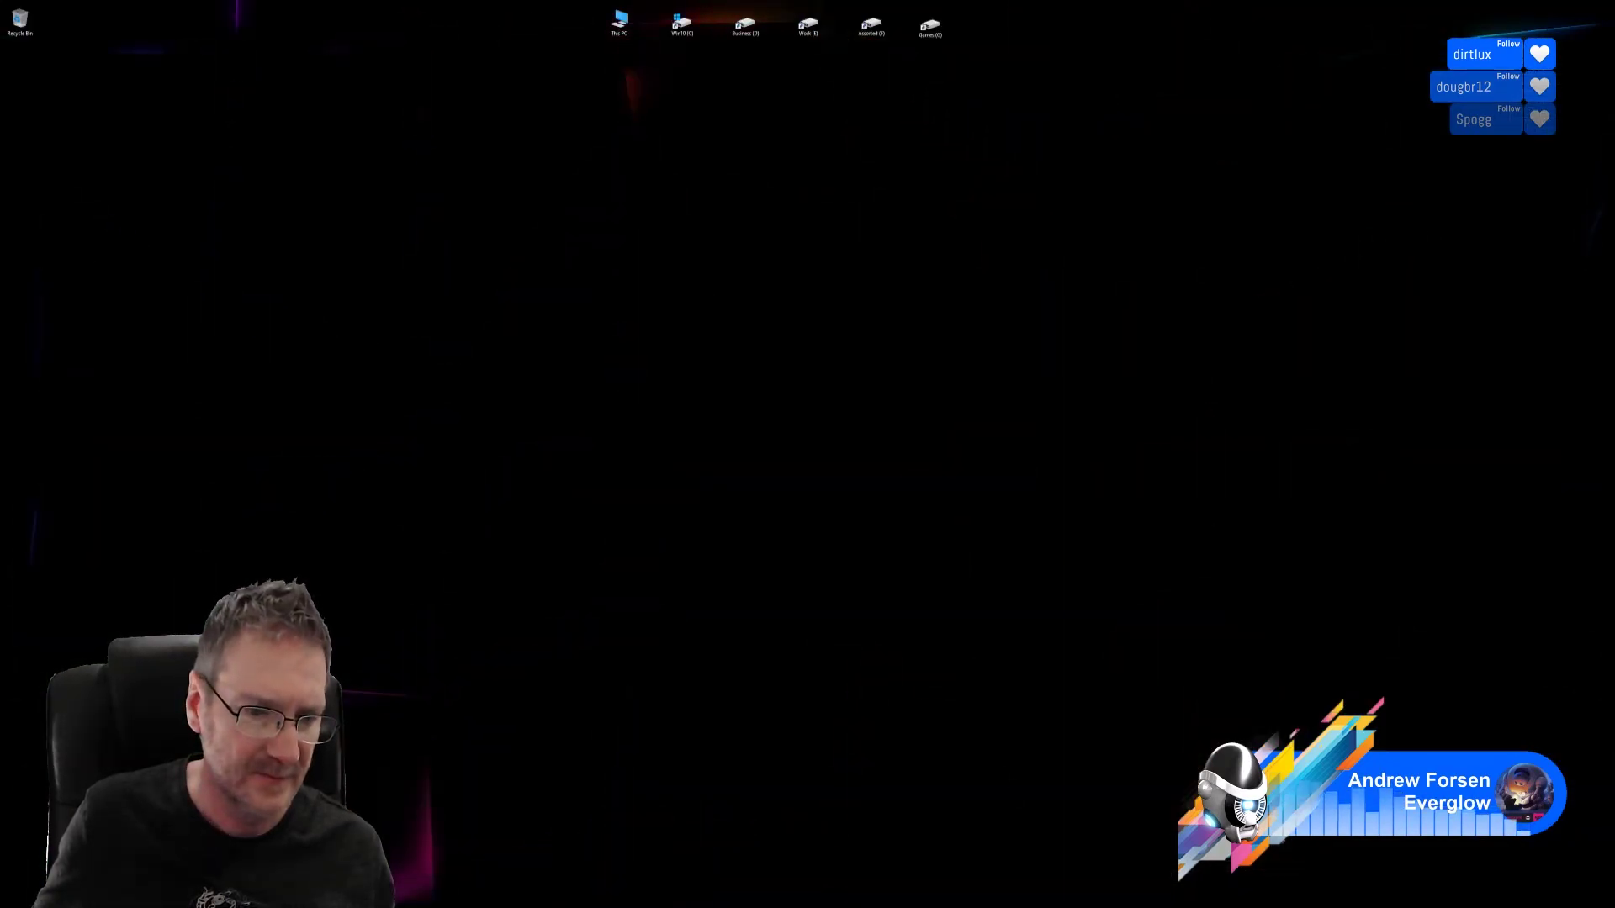
key(alt+Tab)
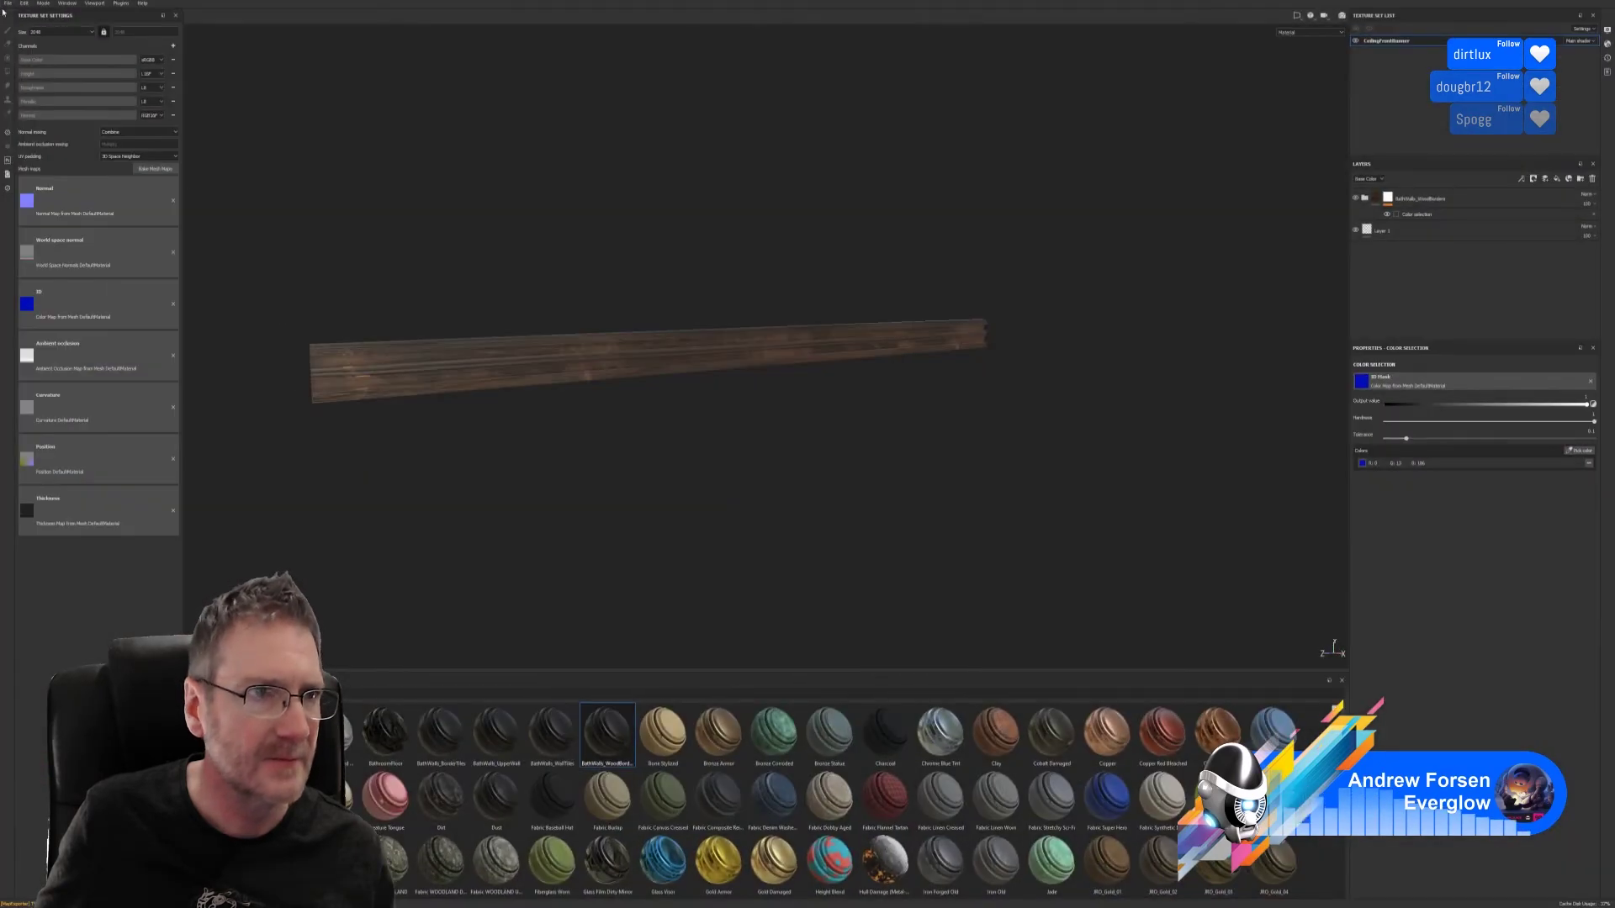
click(7, 3)
click(25, 21)
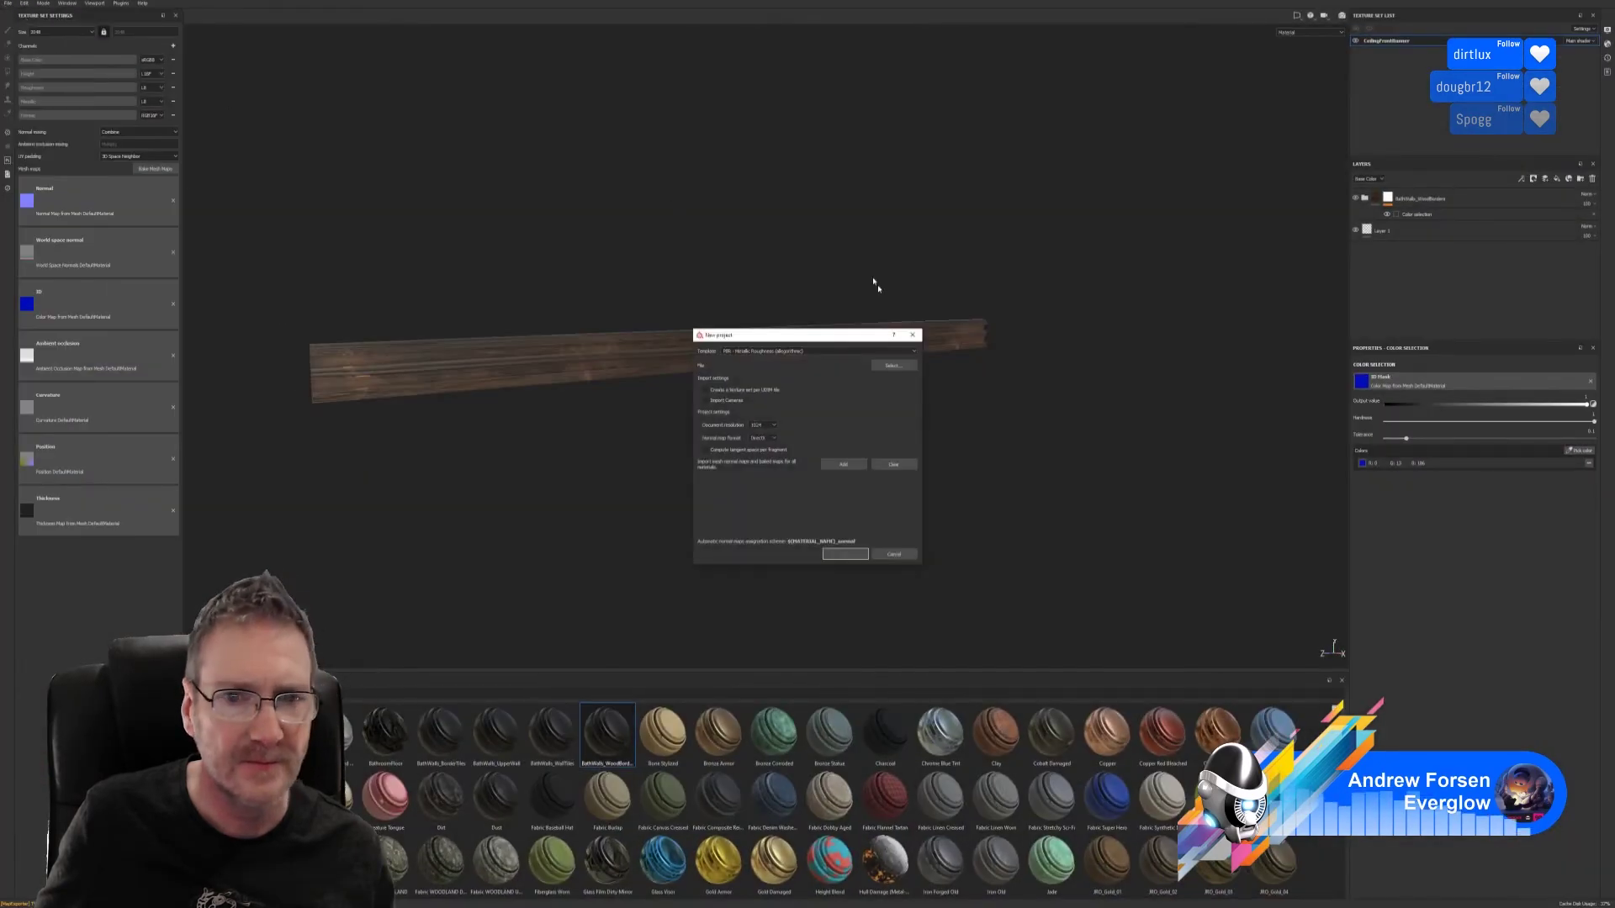
click(893, 365)
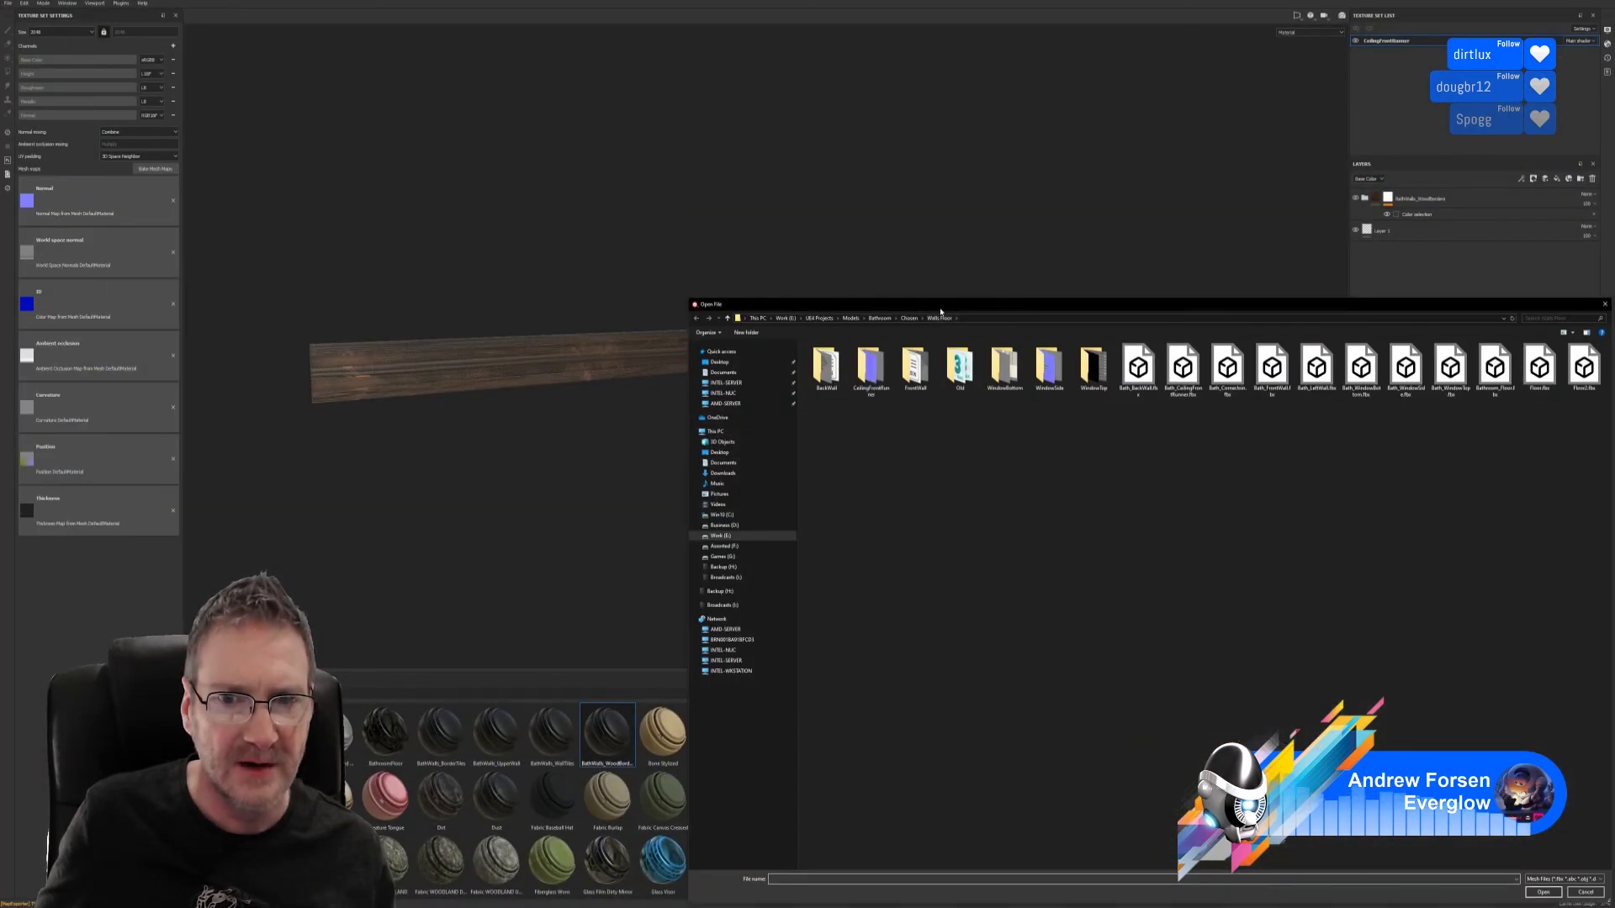
drag(940, 312, 631, 243)
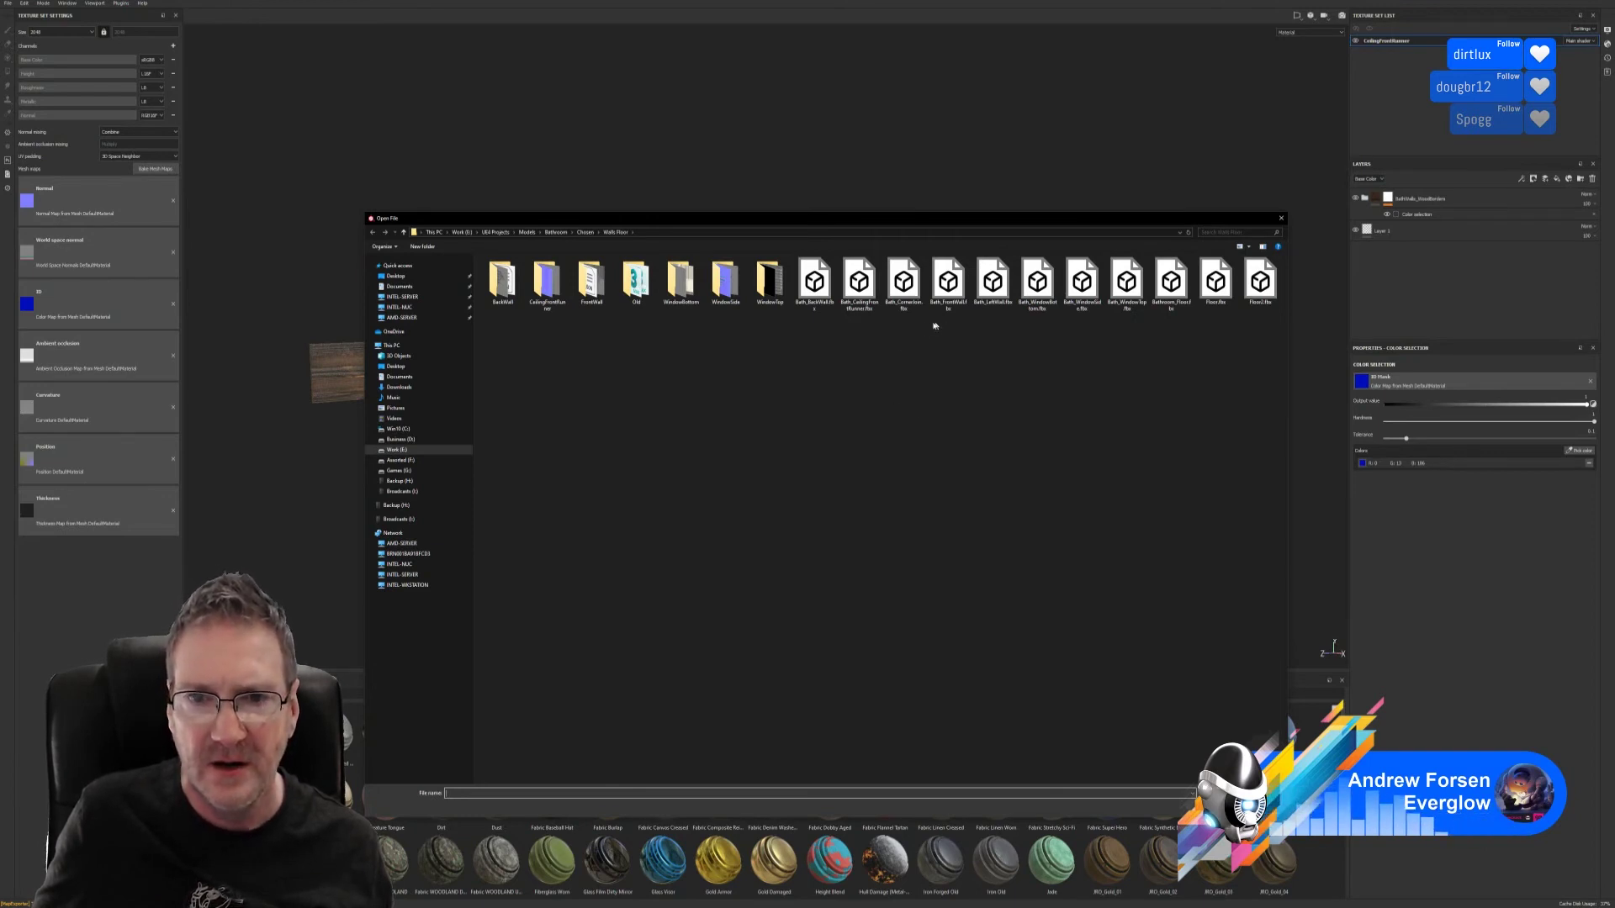
double_click(903, 284)
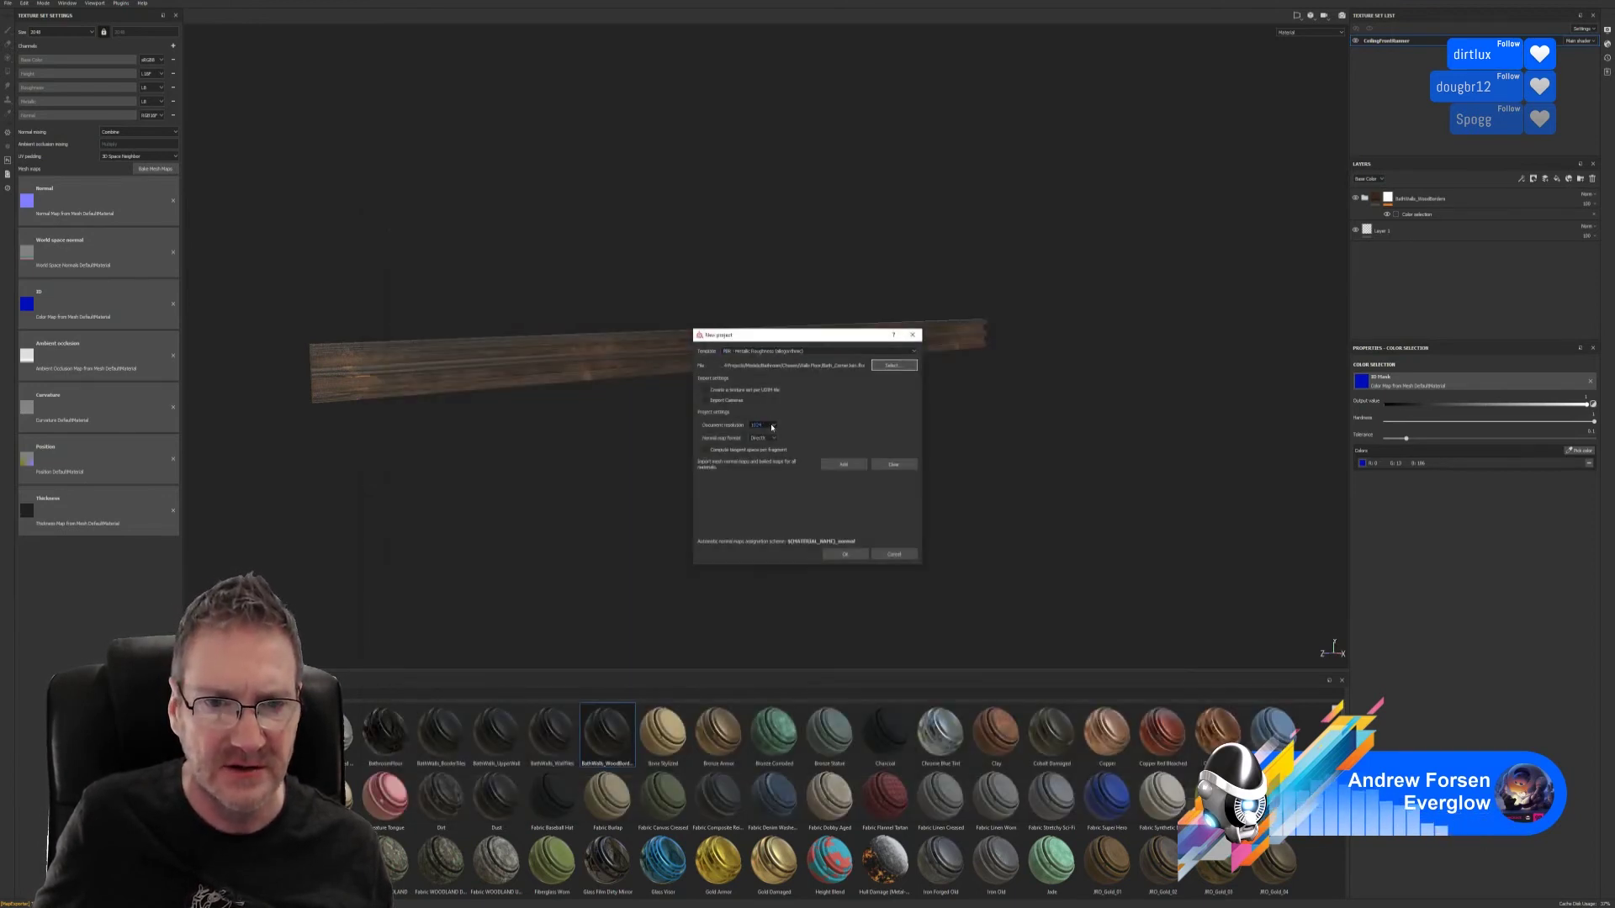
- Enable tangent space computation per fragment, choose the document resolution, and create the project
click(765, 451)
click(762, 425)
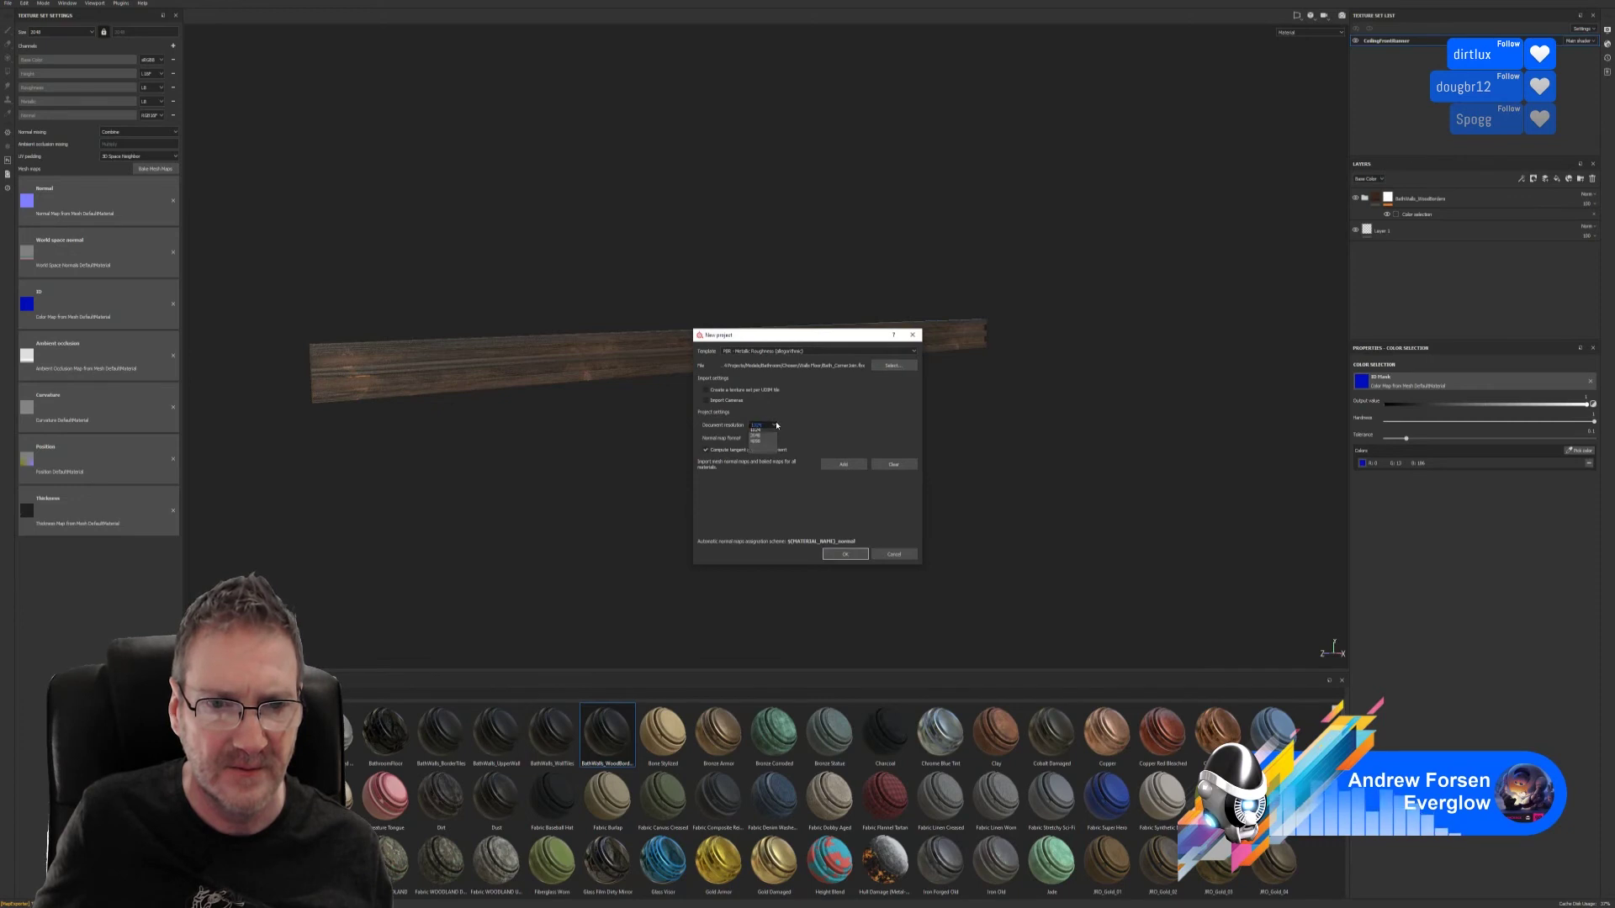
click(758, 455)
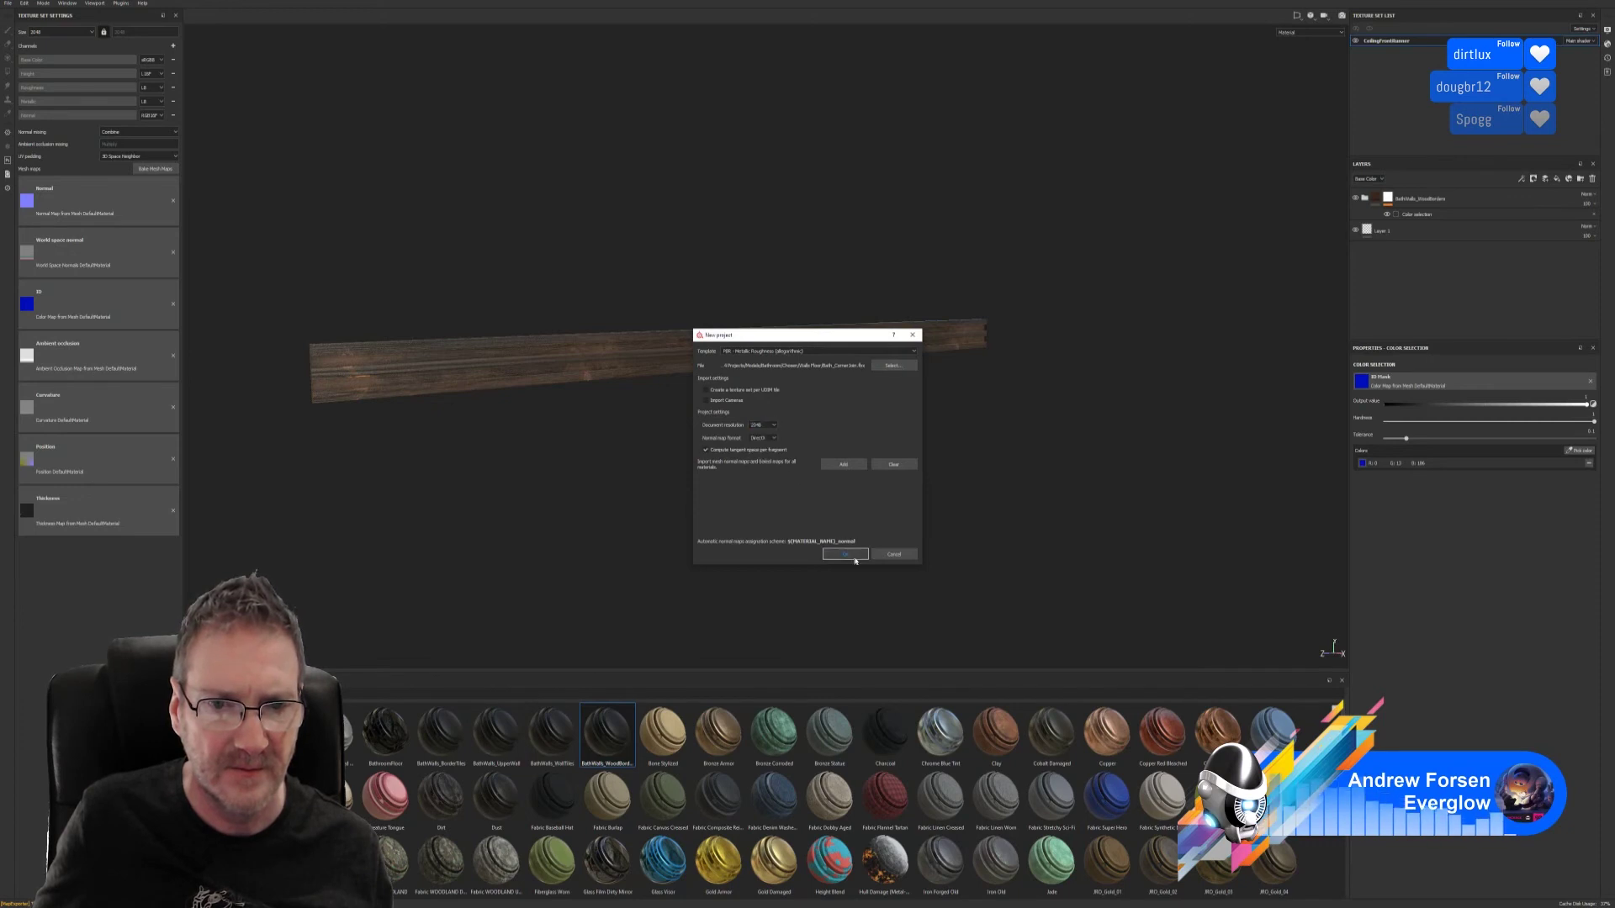
click(845, 554)
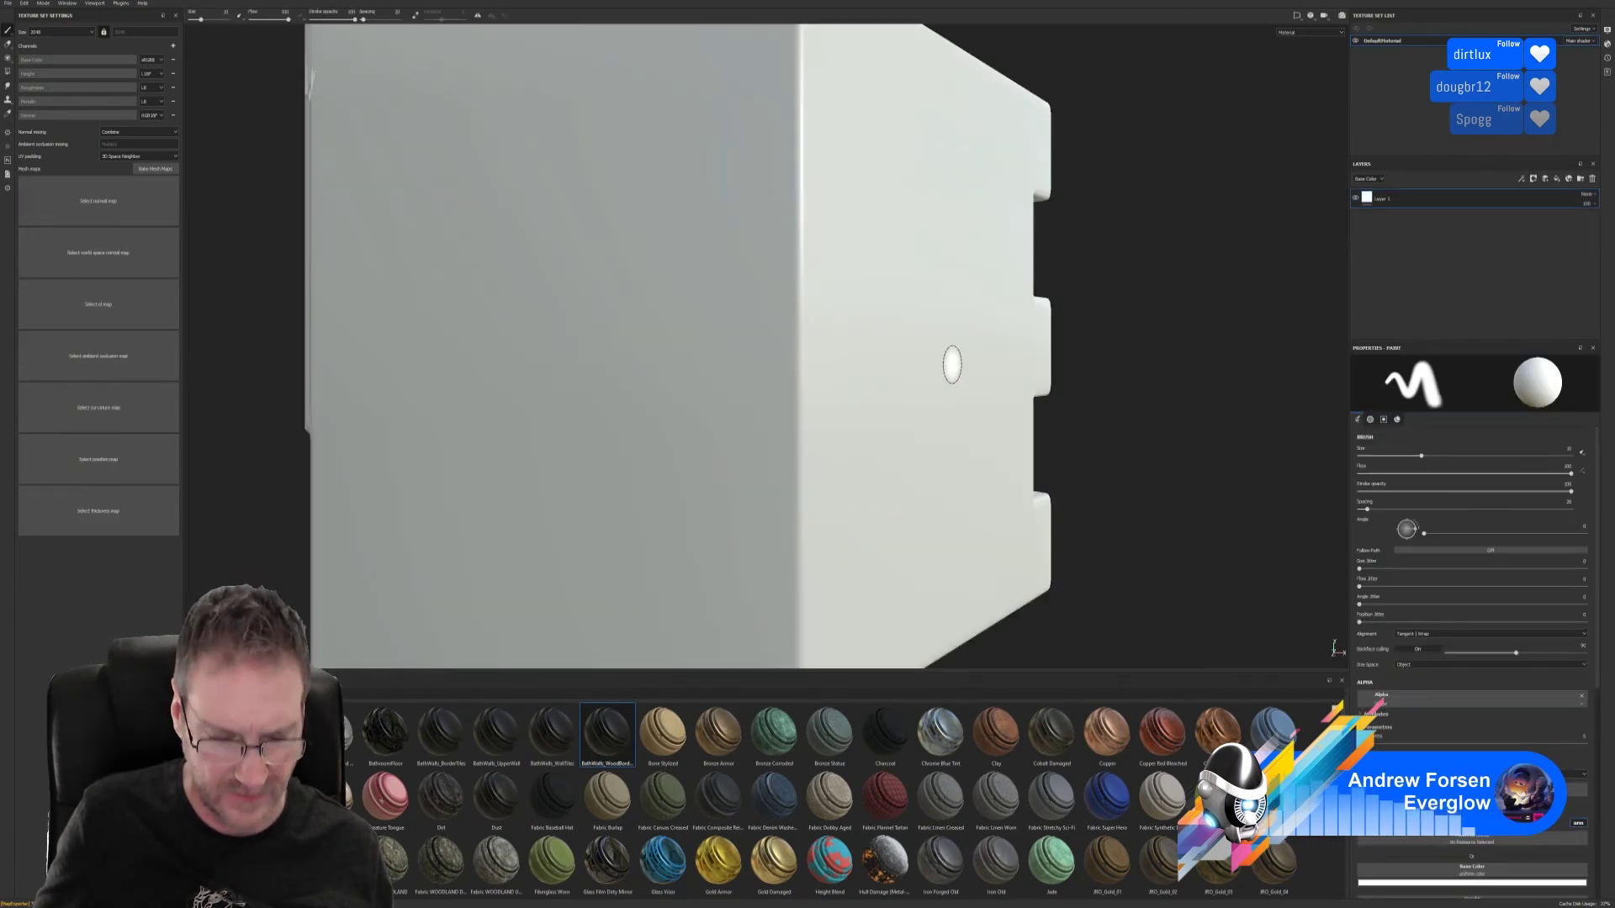
- Choose a larger output size for the mesh maps and bake all of them for the corner block
scroll(934, 404, down, 5)
alt+drag(935, 402, 833, 416)
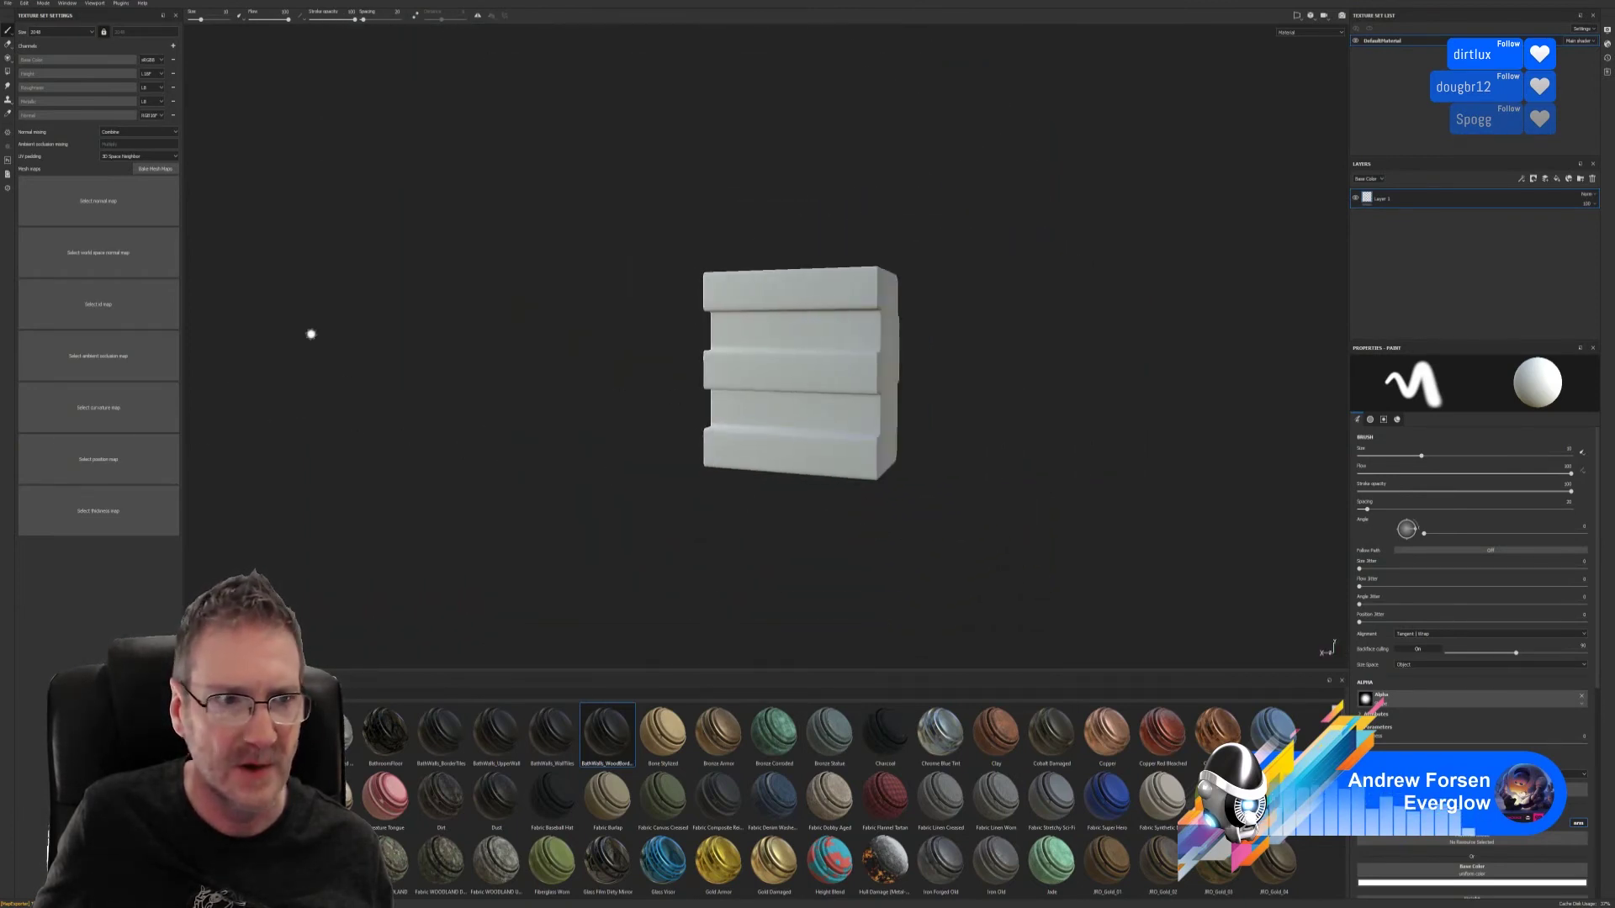
click(147, 169)
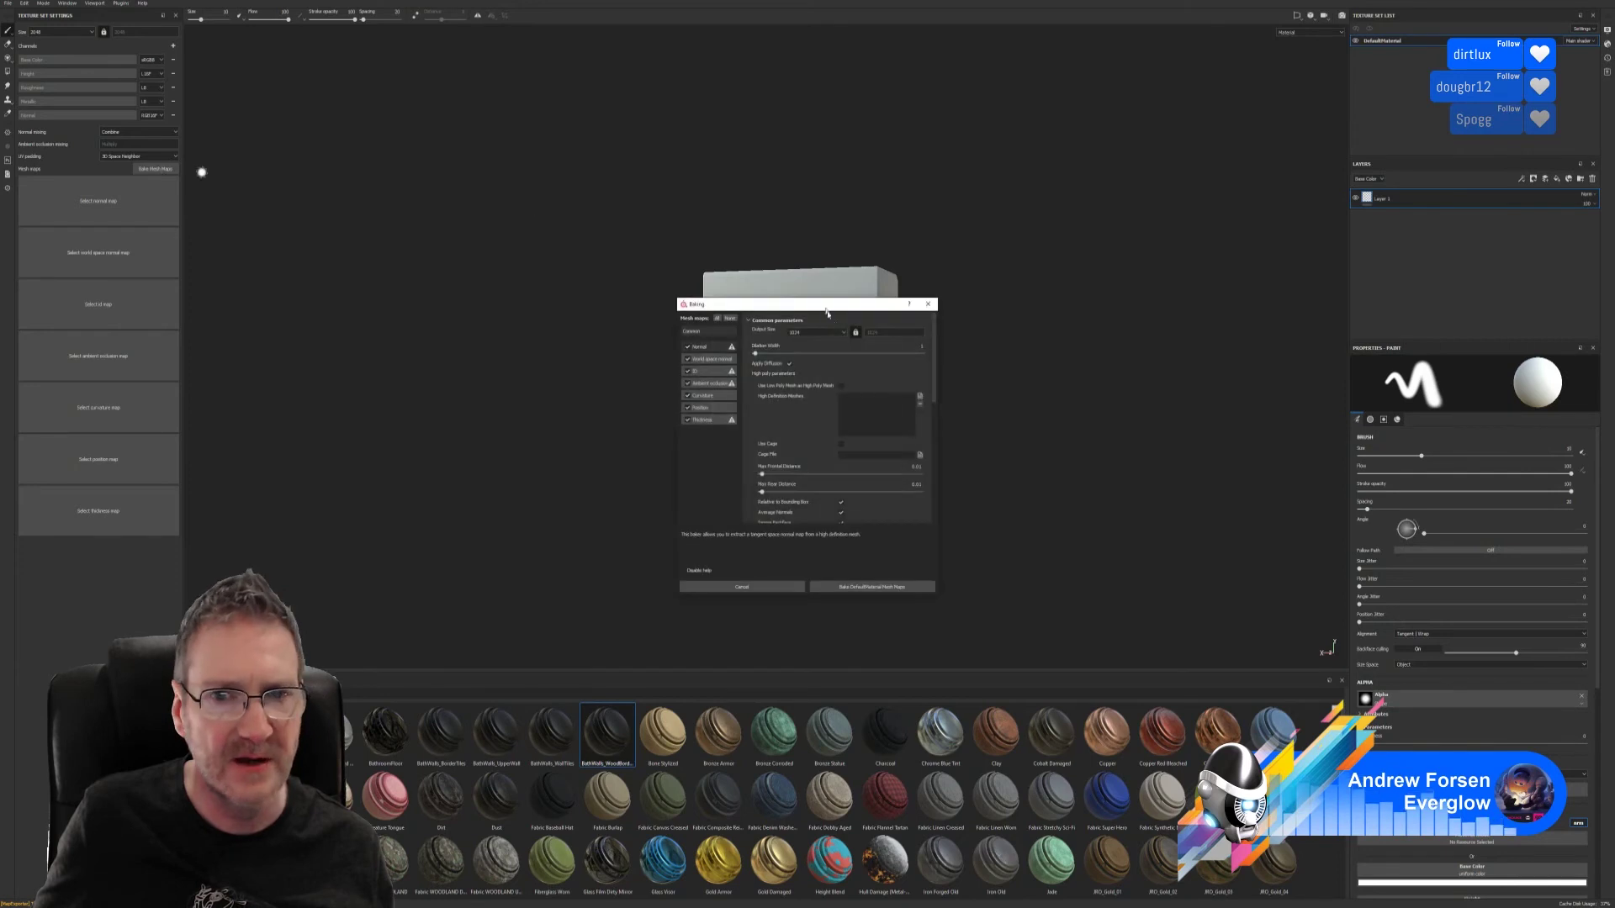
click(815, 332)
click(799, 375)
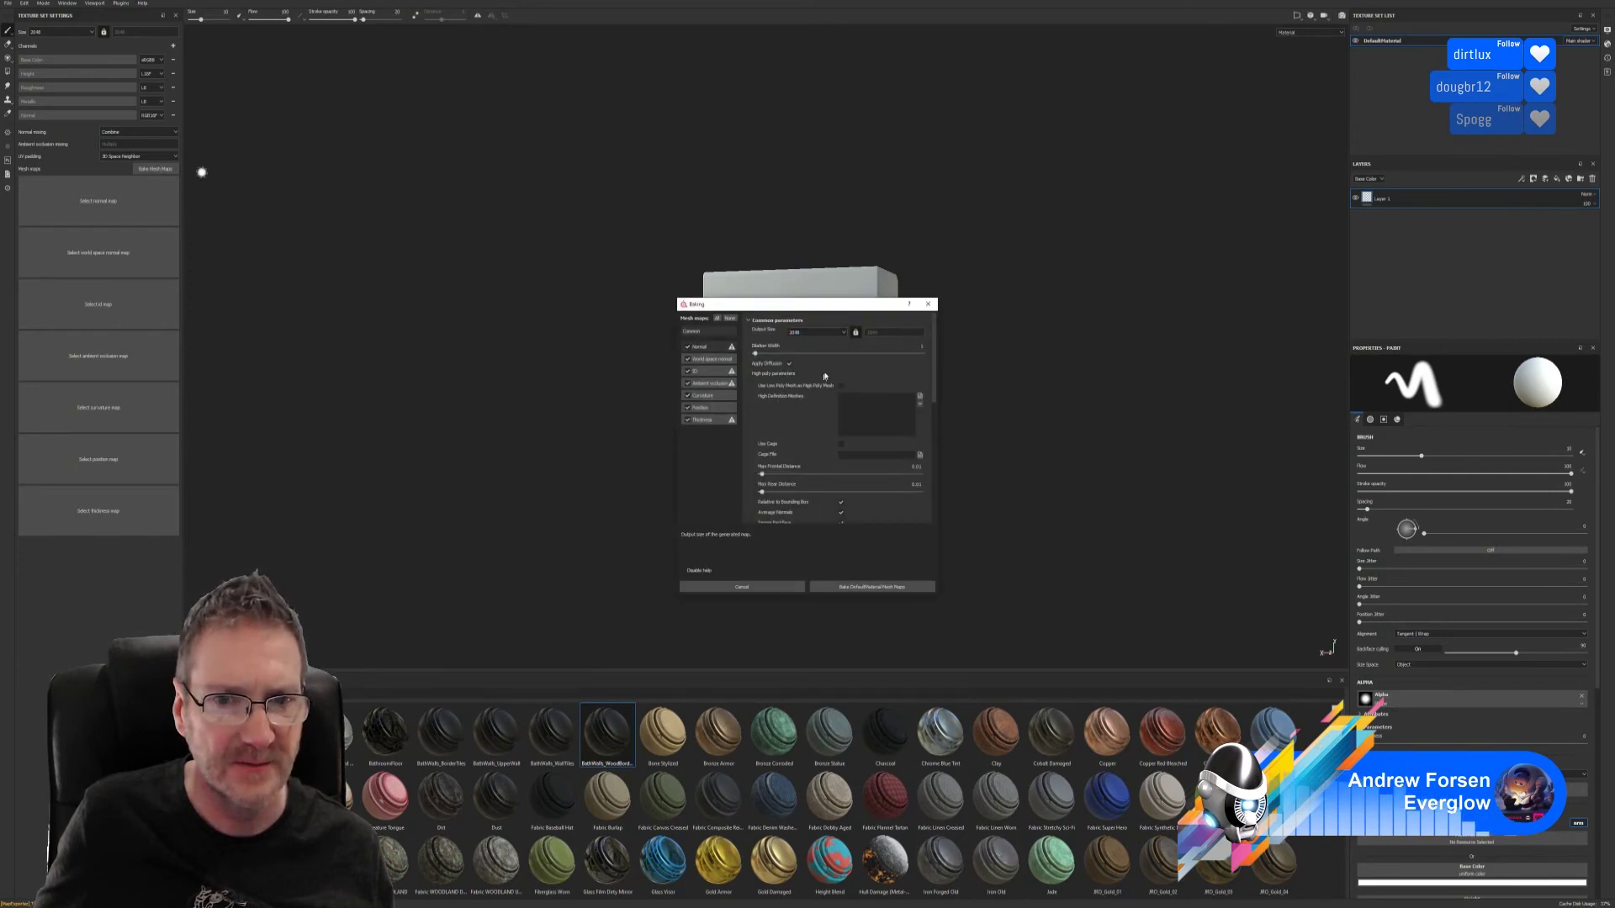
click(892, 588)
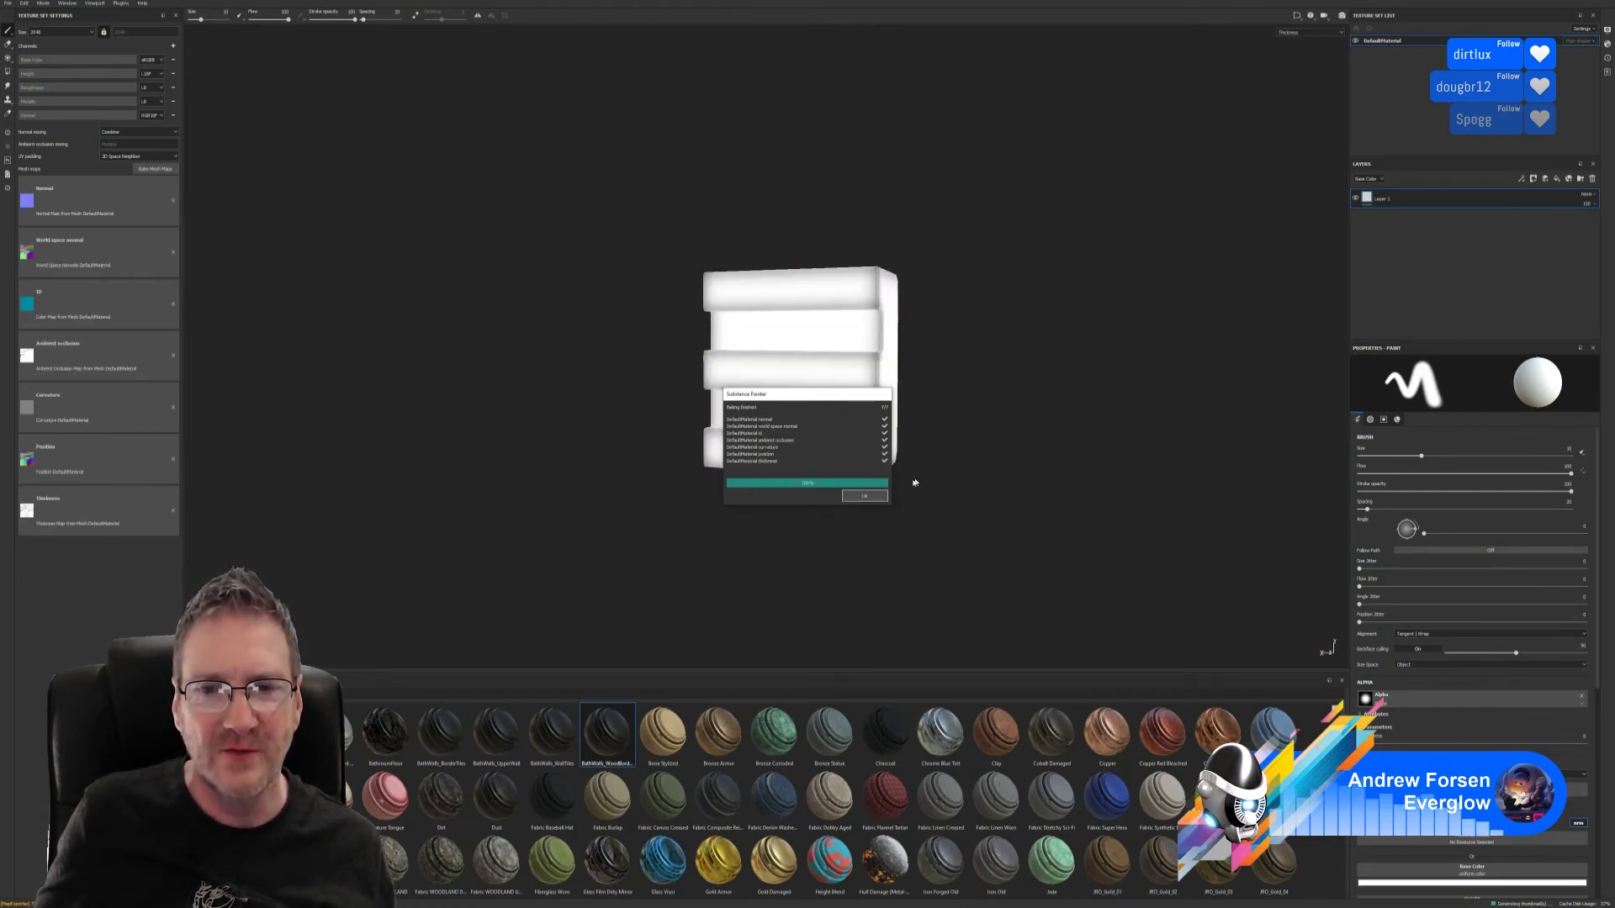
click(865, 496)
- Rename the default texture set after the corner block and apply the BathWalls wood border smart material to the mesh
alt+drag(991, 378, 963, 393)
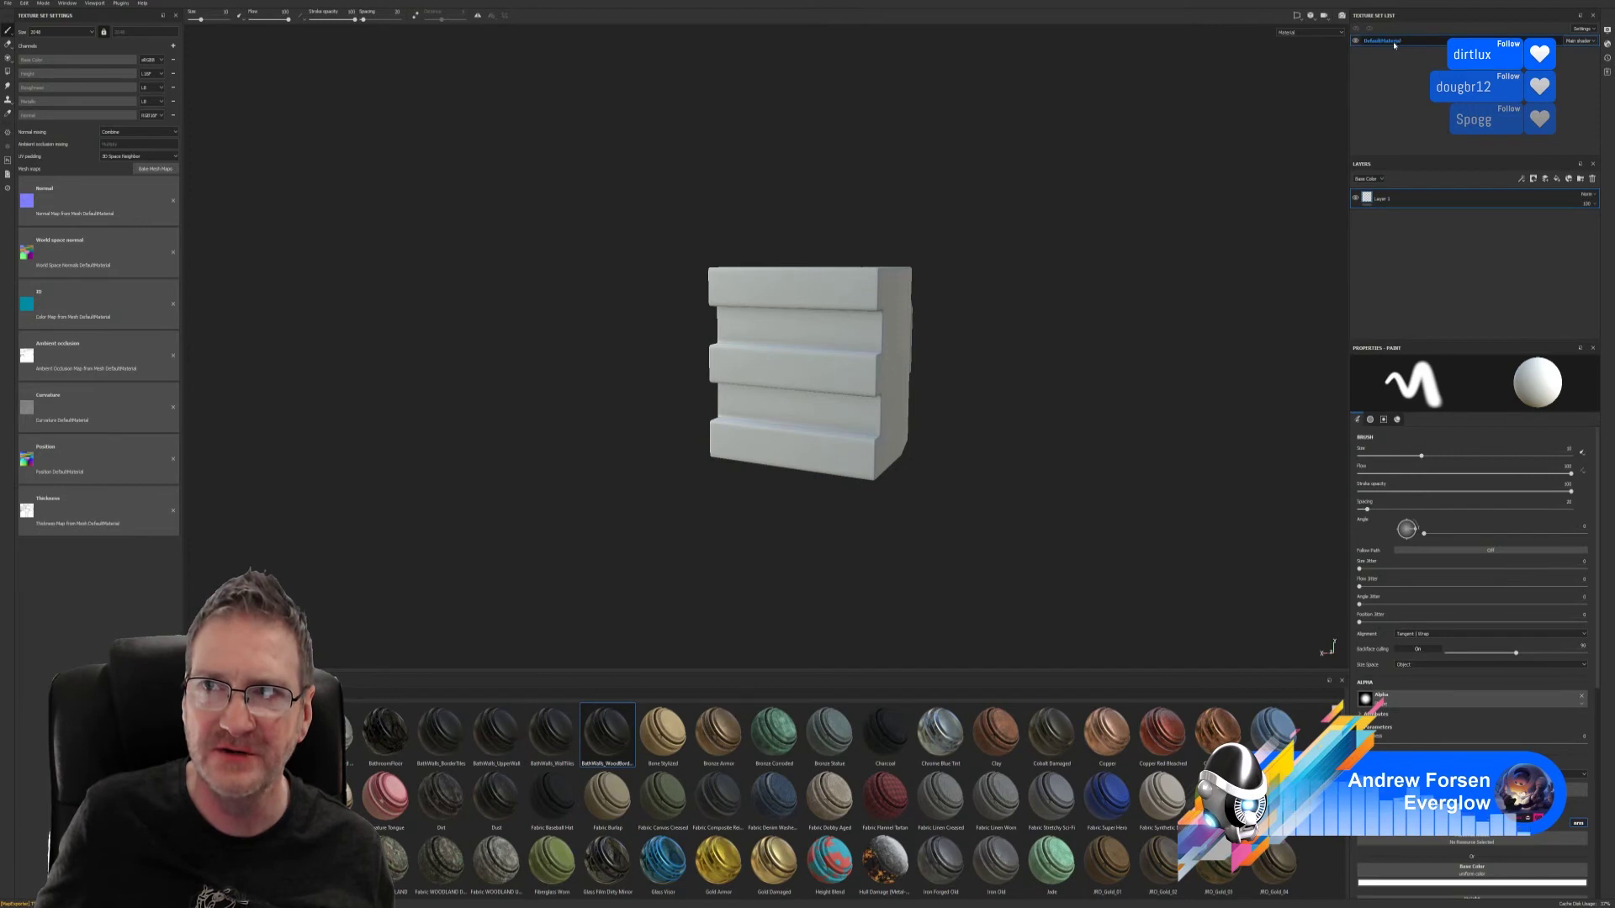
text(Bath_CornerTrim)
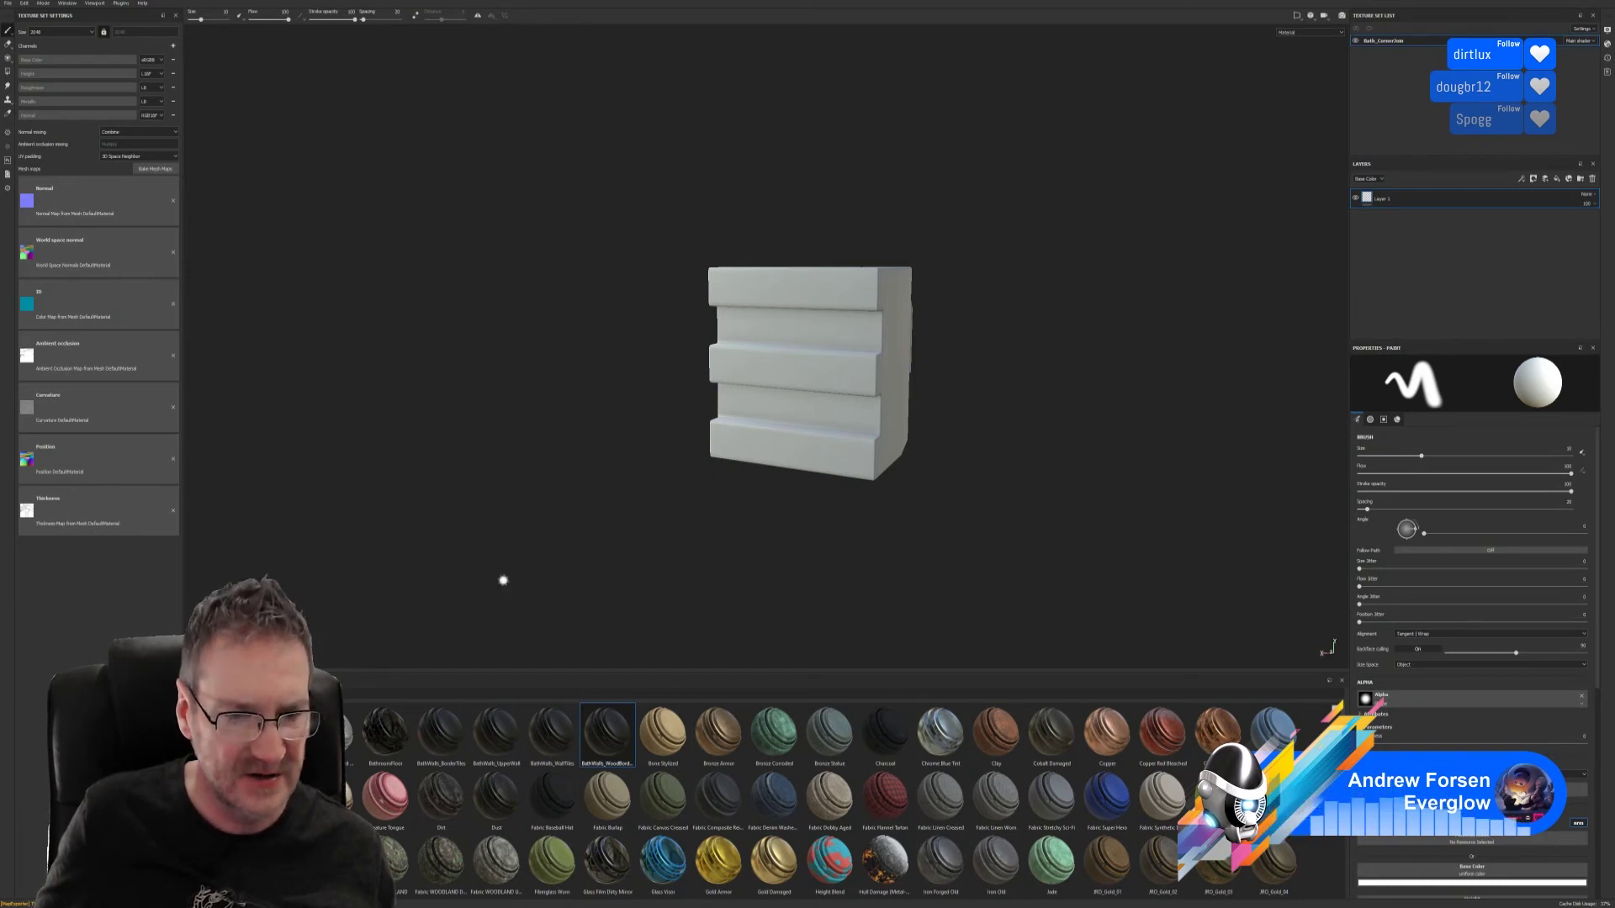
drag(616, 732, 864, 367)
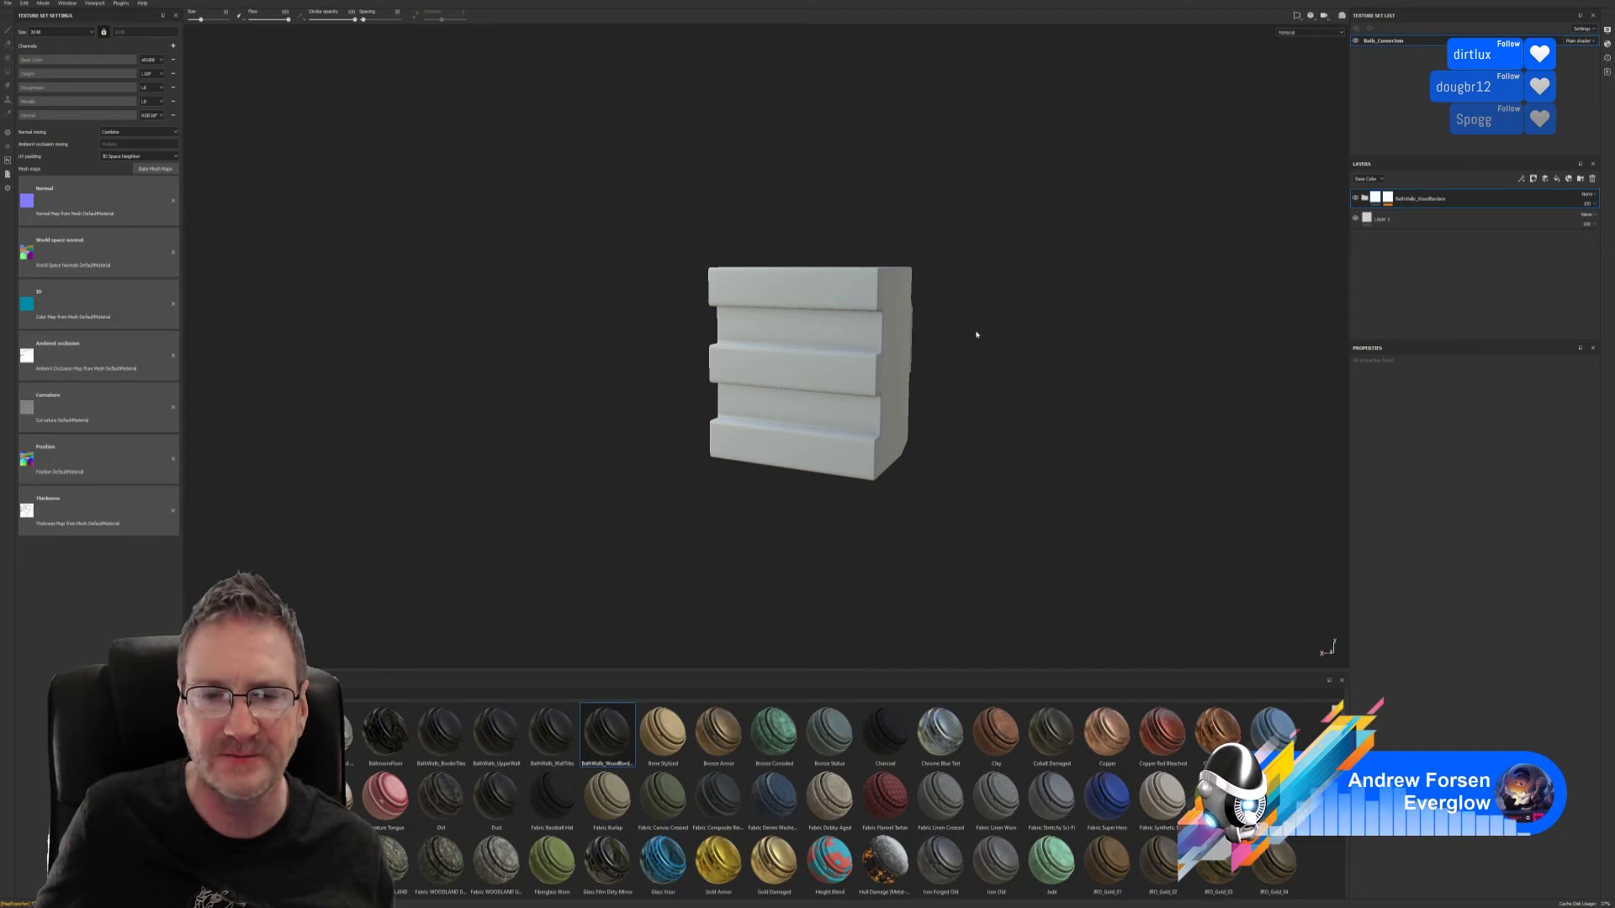
- Pick the block's cyan ID colour for the colour selection mask on the wood border folder
click(1387, 197)
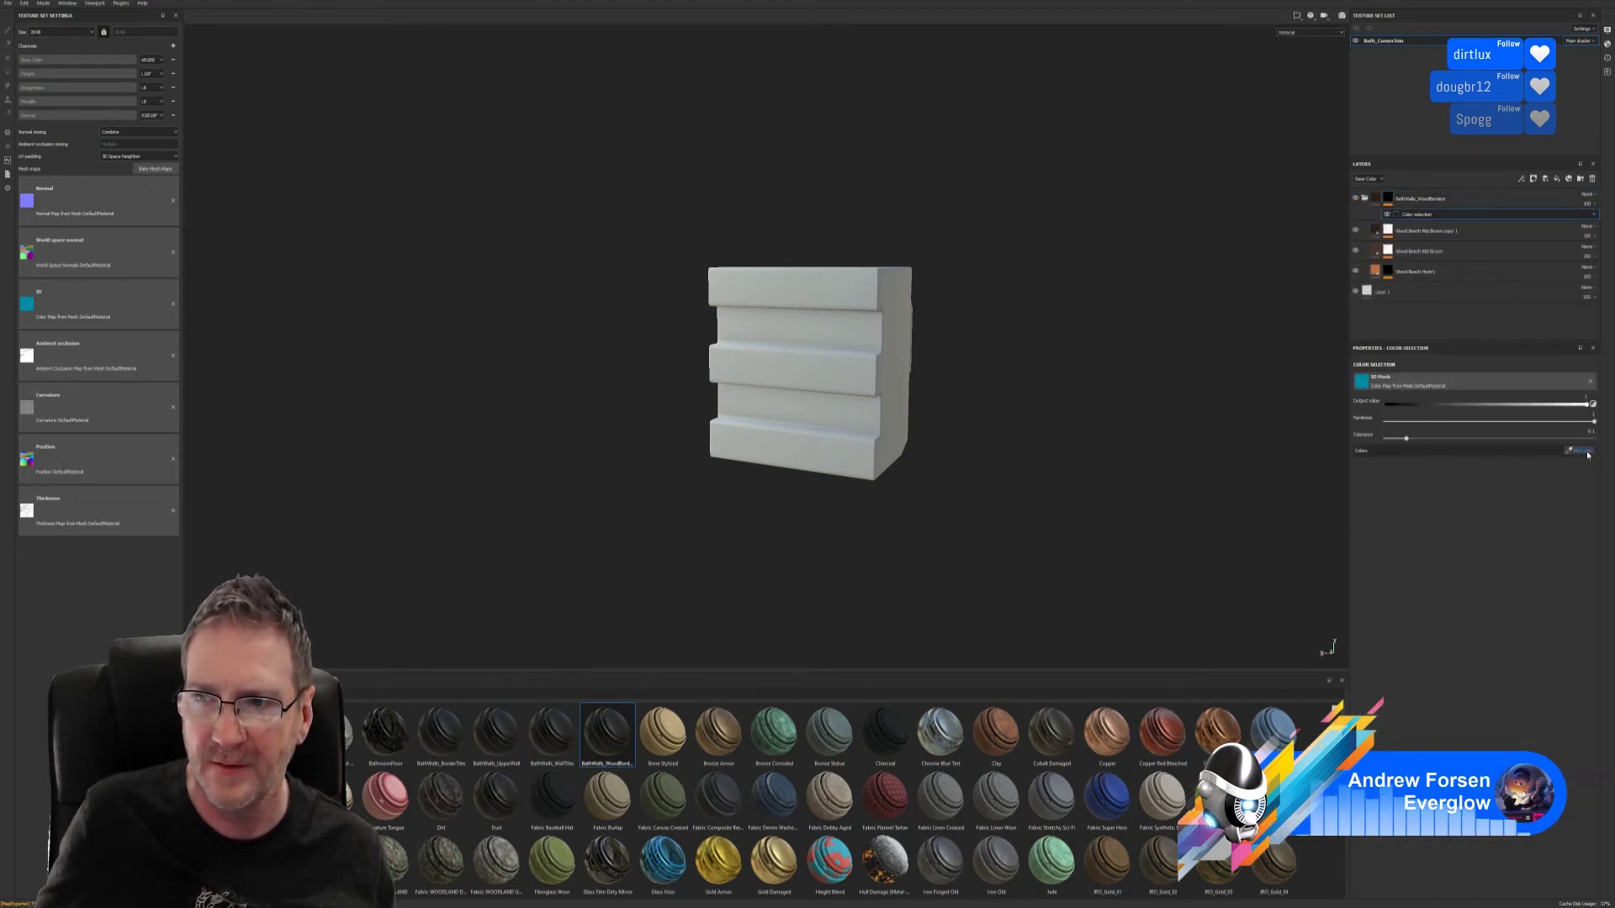
click(1578, 450)
click(891, 347)
- Replace the colour in the Wood Beech copy 1 layer's colour selection mask with the block's cyan ID colour
click(1399, 234)
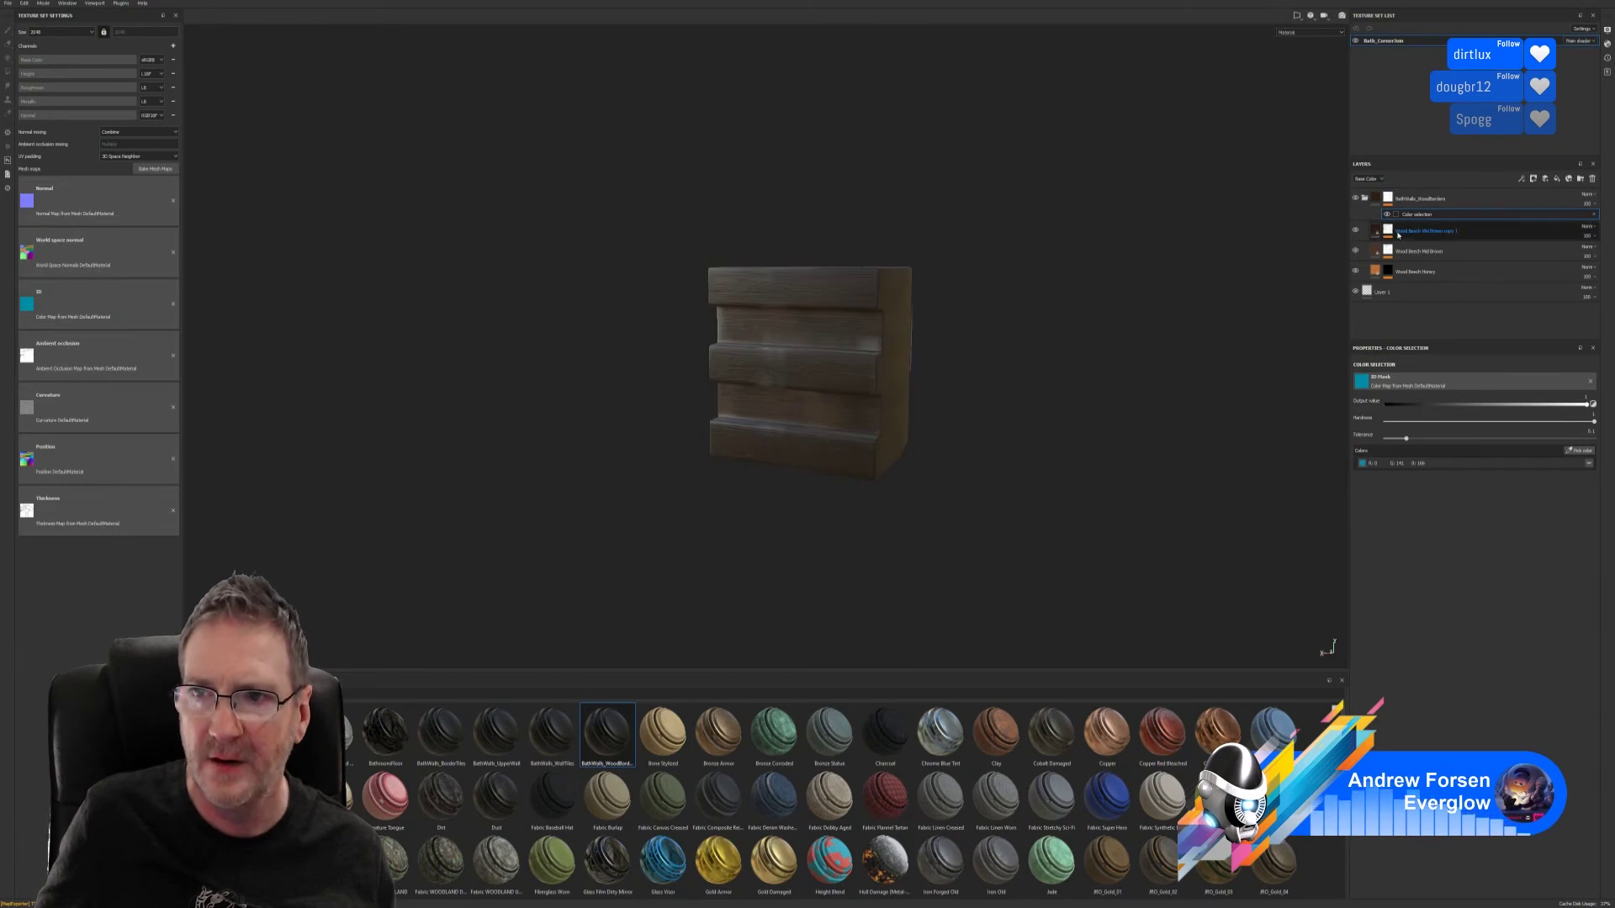
click(1391, 238)
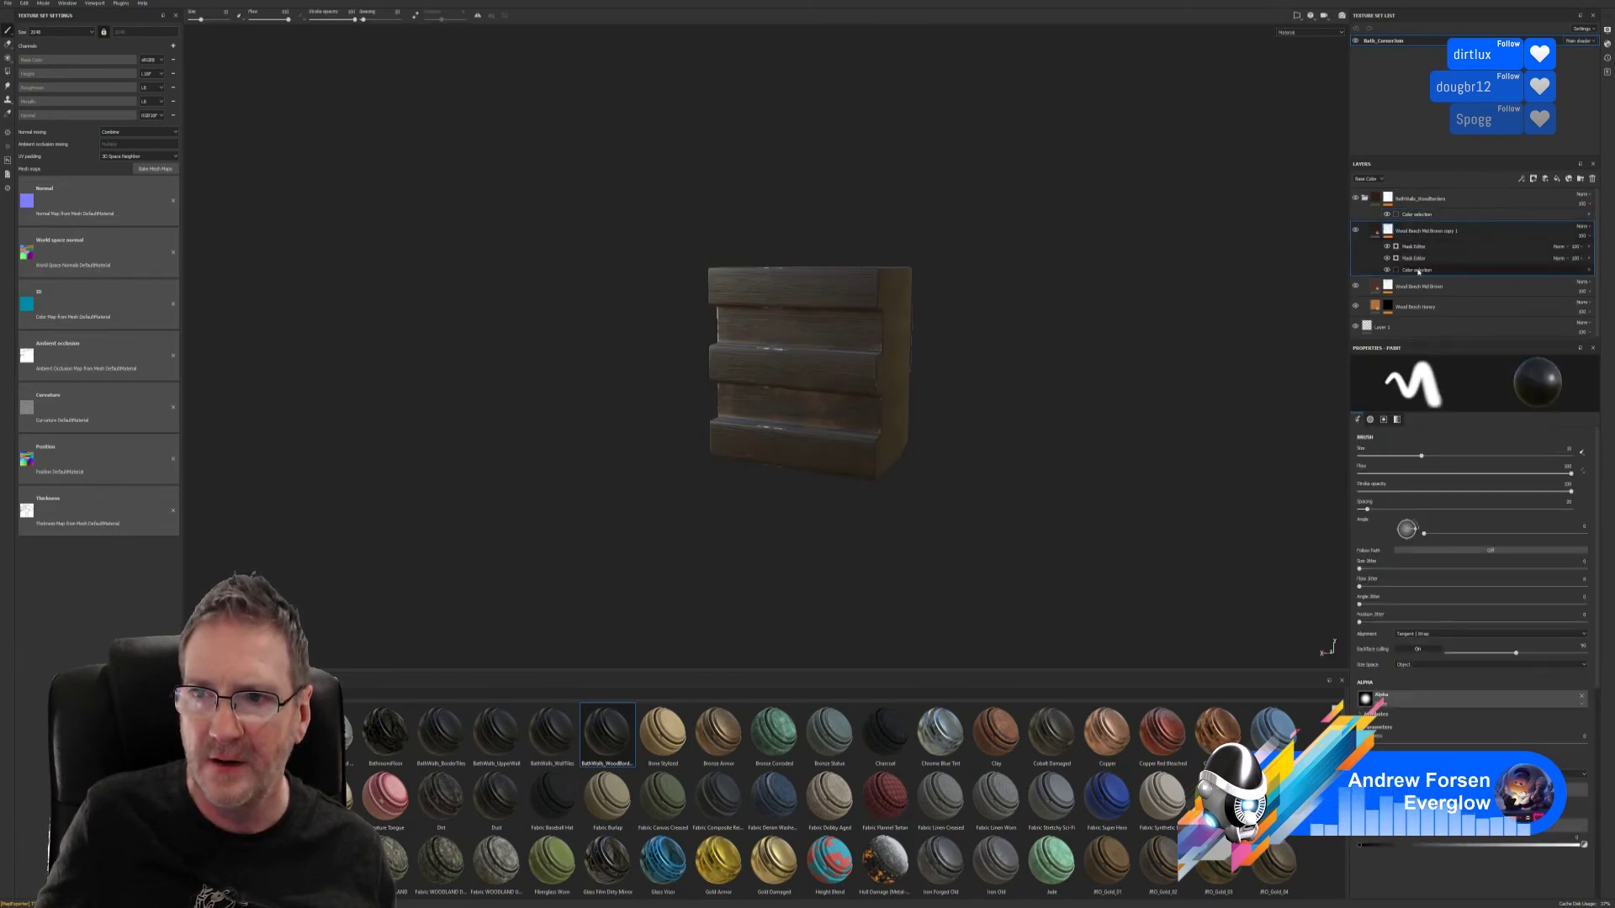
click(1419, 270)
click(1590, 463)
click(1575, 451)
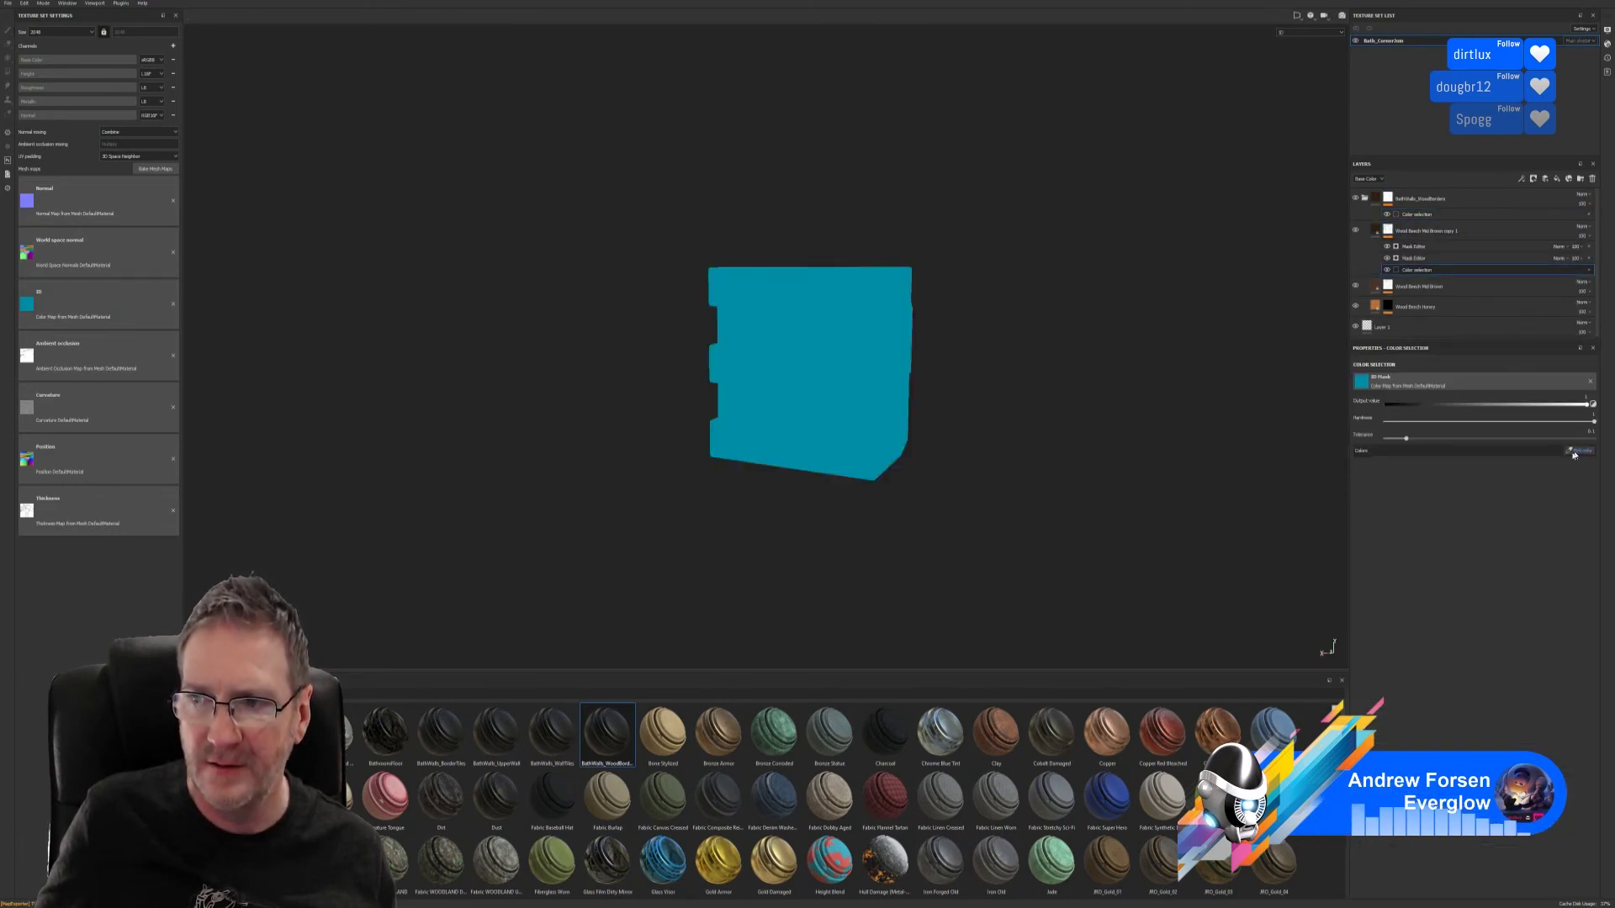
click(894, 350)
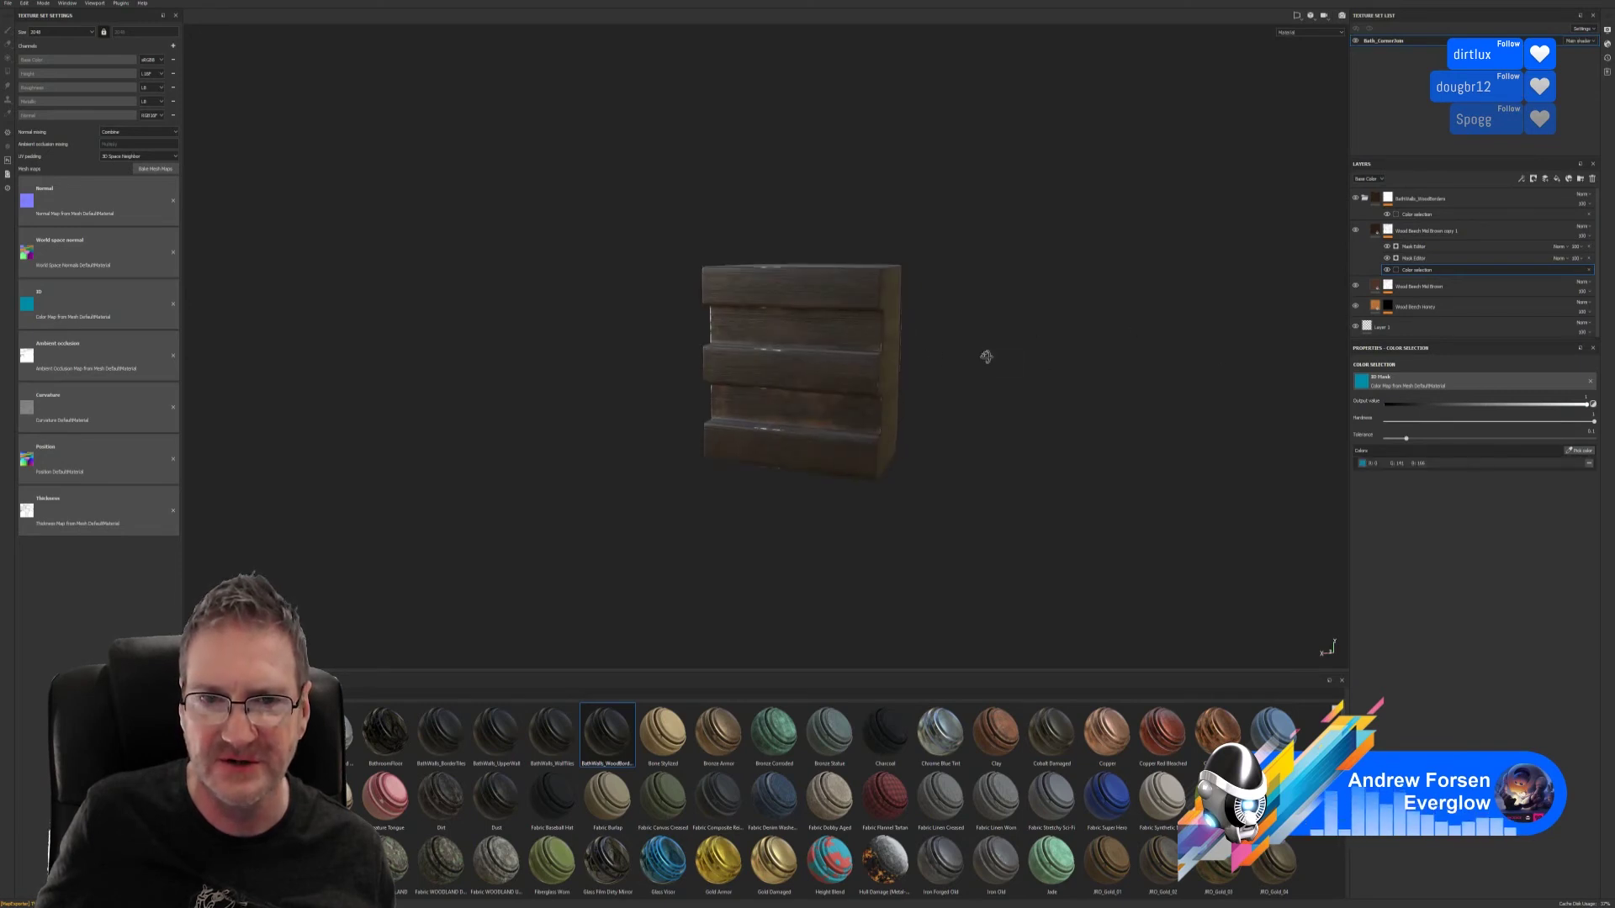
- Set the colour selection mask of the middle Wood Beech layer, the one with the Curvature effect, to the cyan ID colour
click(1388, 290)
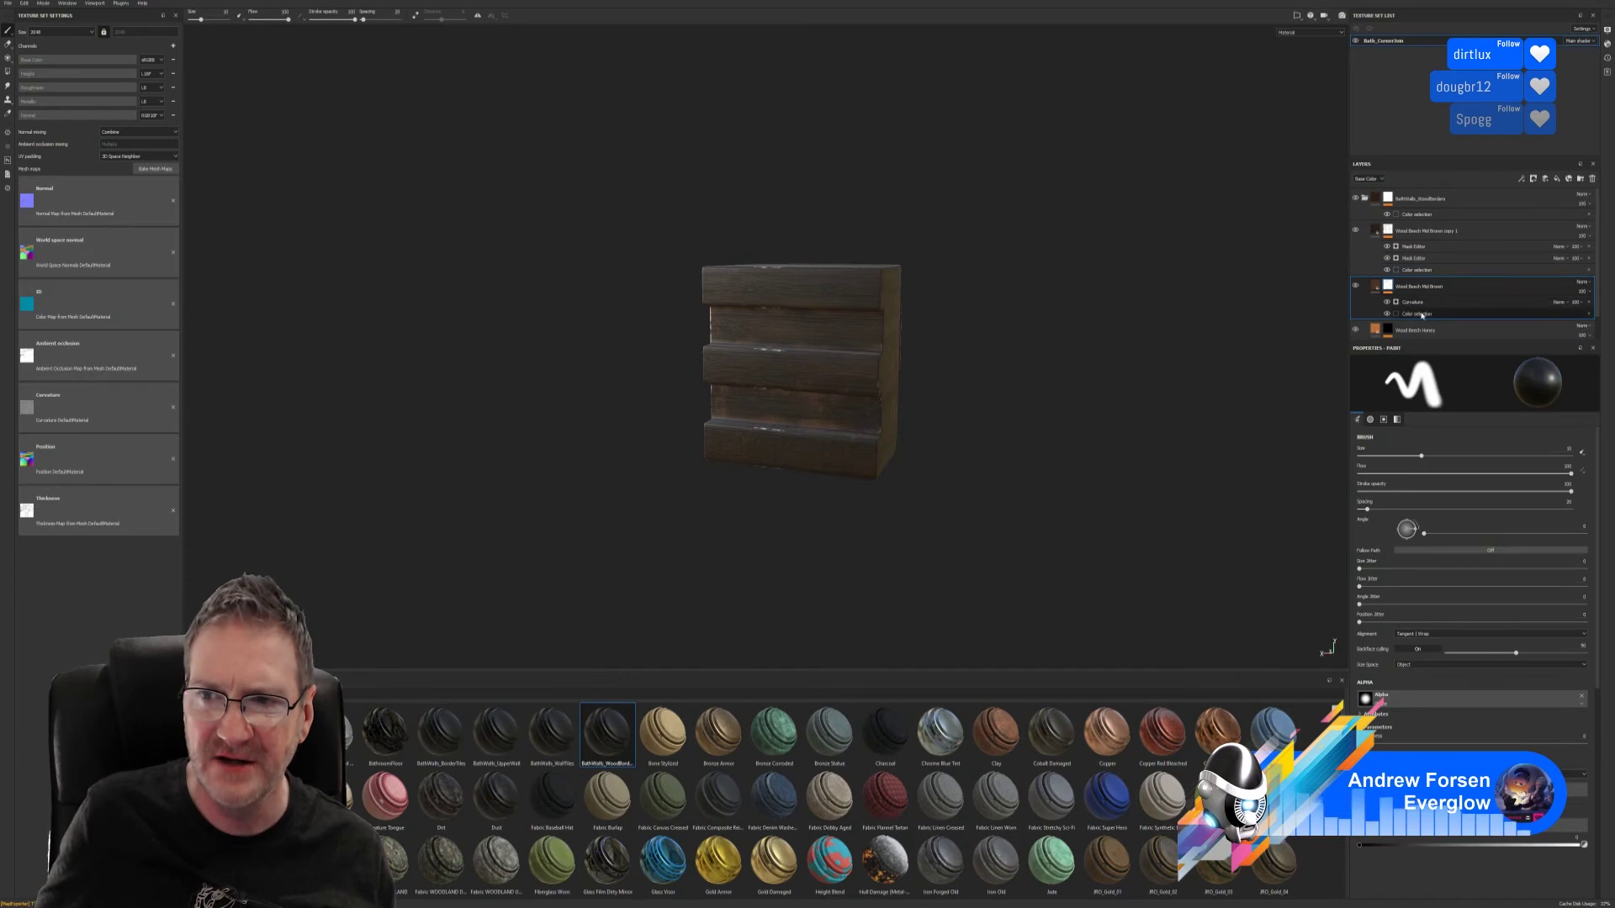
click(1420, 314)
click(1579, 451)
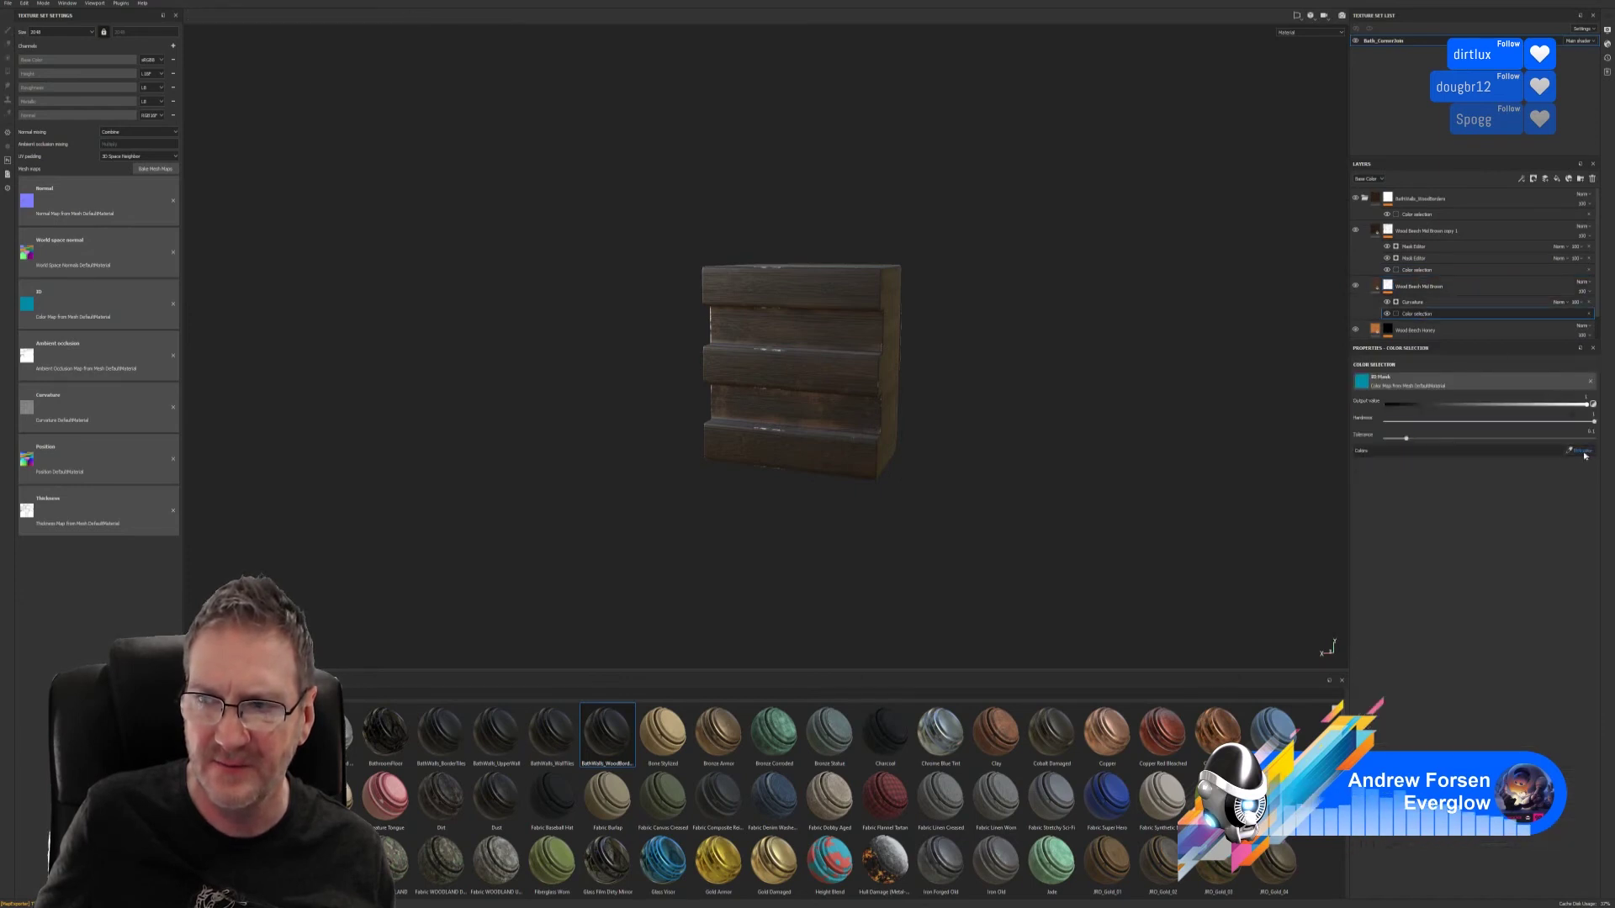
click(841, 359)
mouse_move(967, 386)
alt+mouse_down()
mouse_move(900, 385)
mouse_move(949, 383)
alt+mouse_up()
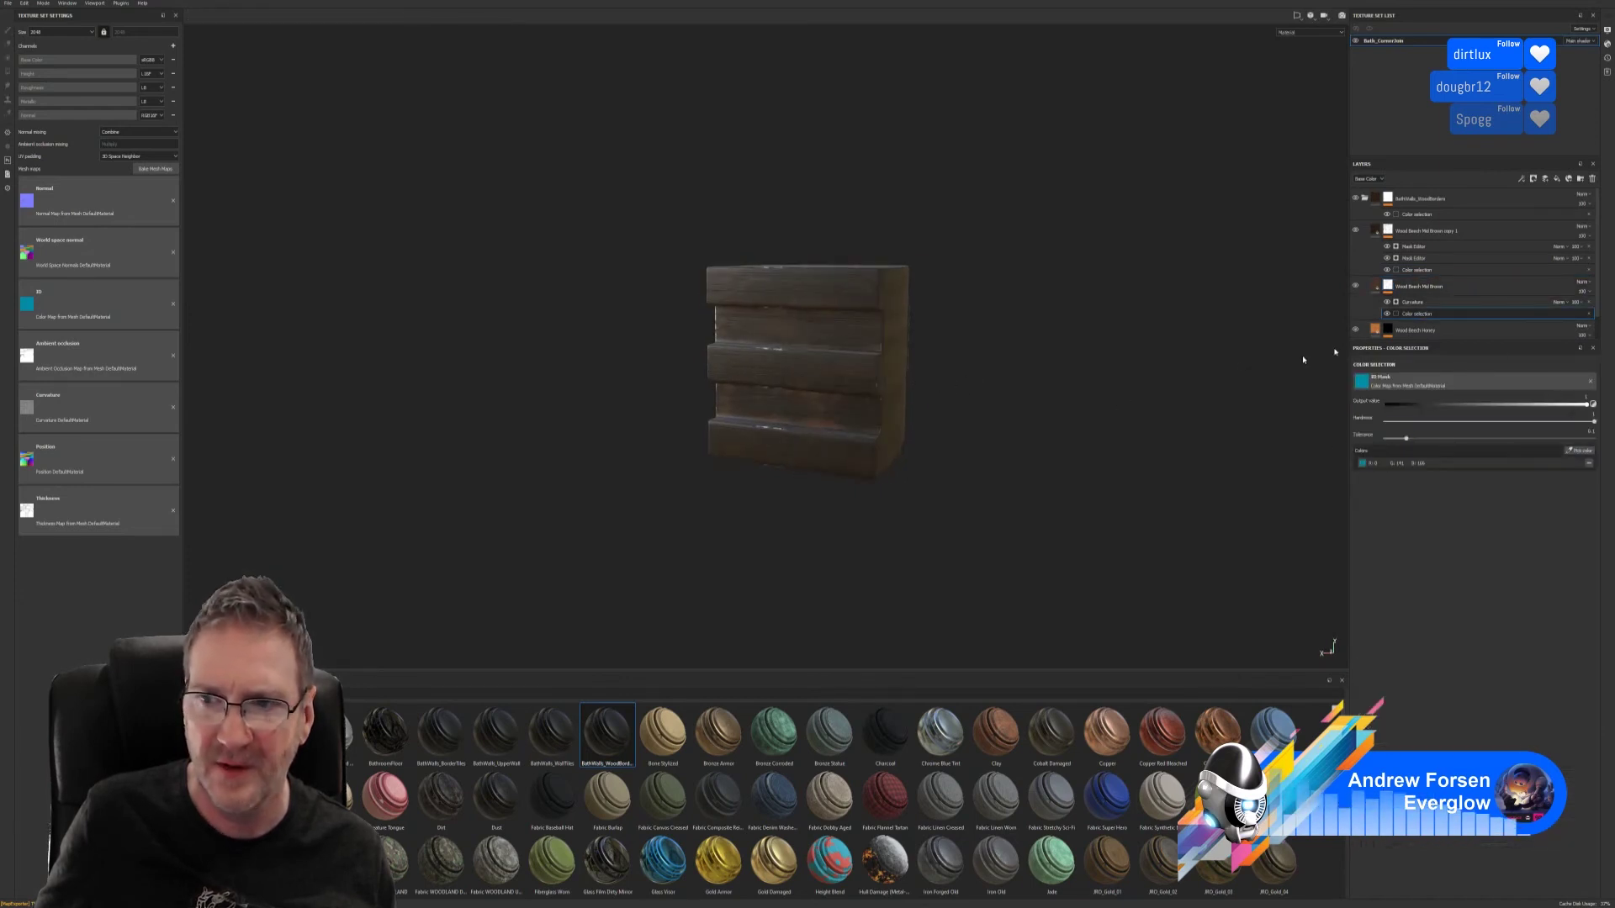
- Pick the cyan ID colour for the lowest Wood Beech layer's colour selection mask and inspect the wood from several angles
scroll(1443, 326, down, 1)
click(1386, 304)
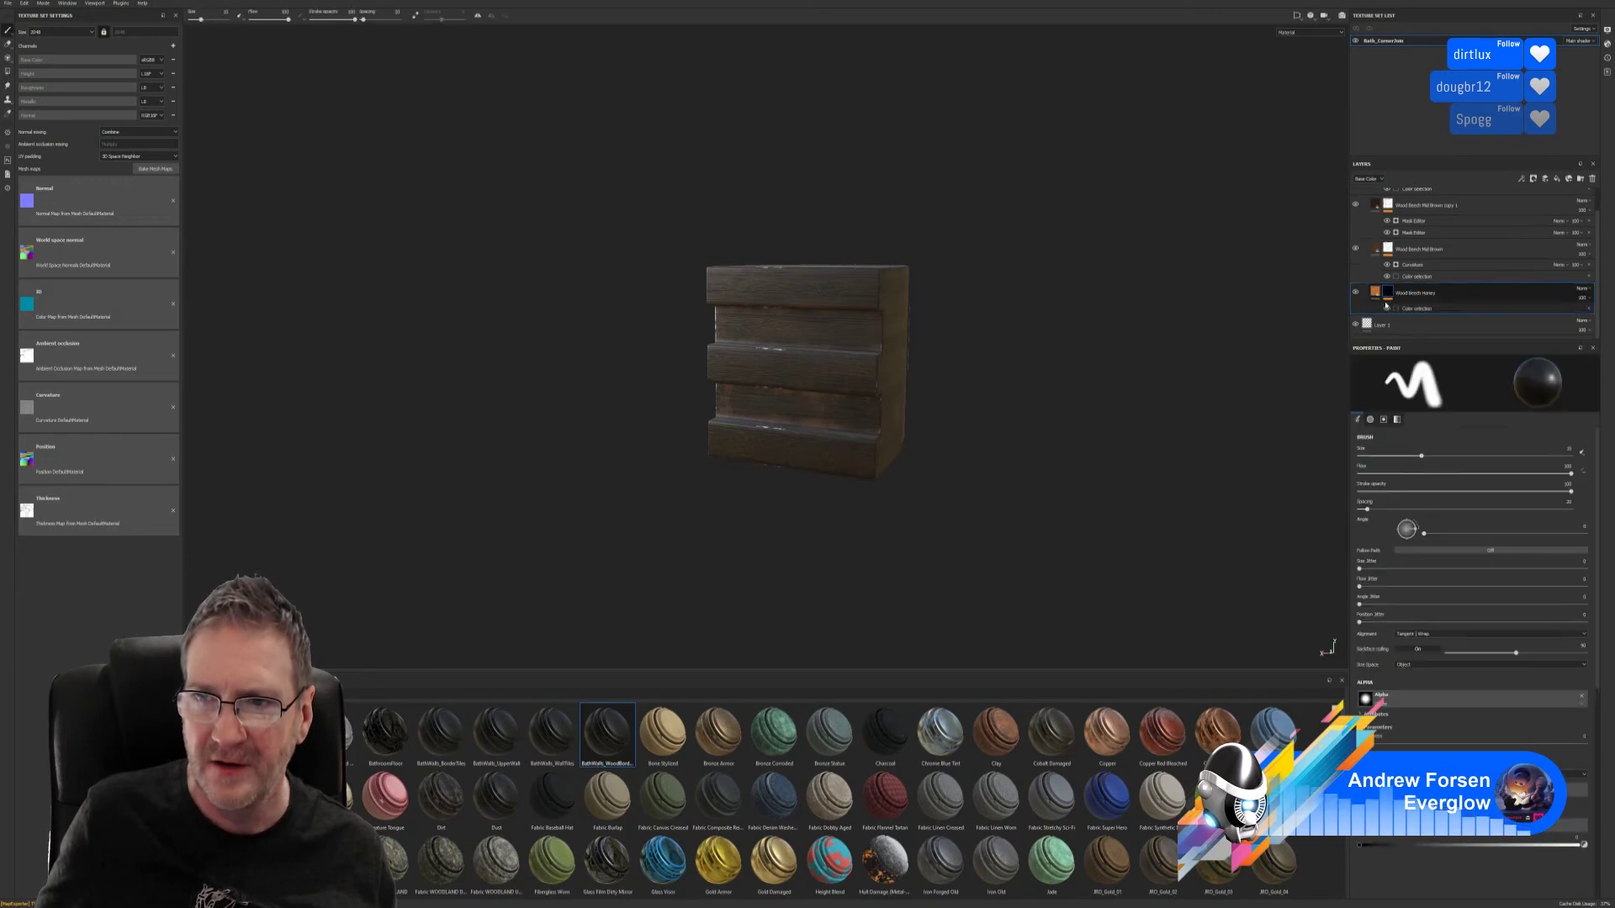
key(ctrl+v)
click(1426, 320)
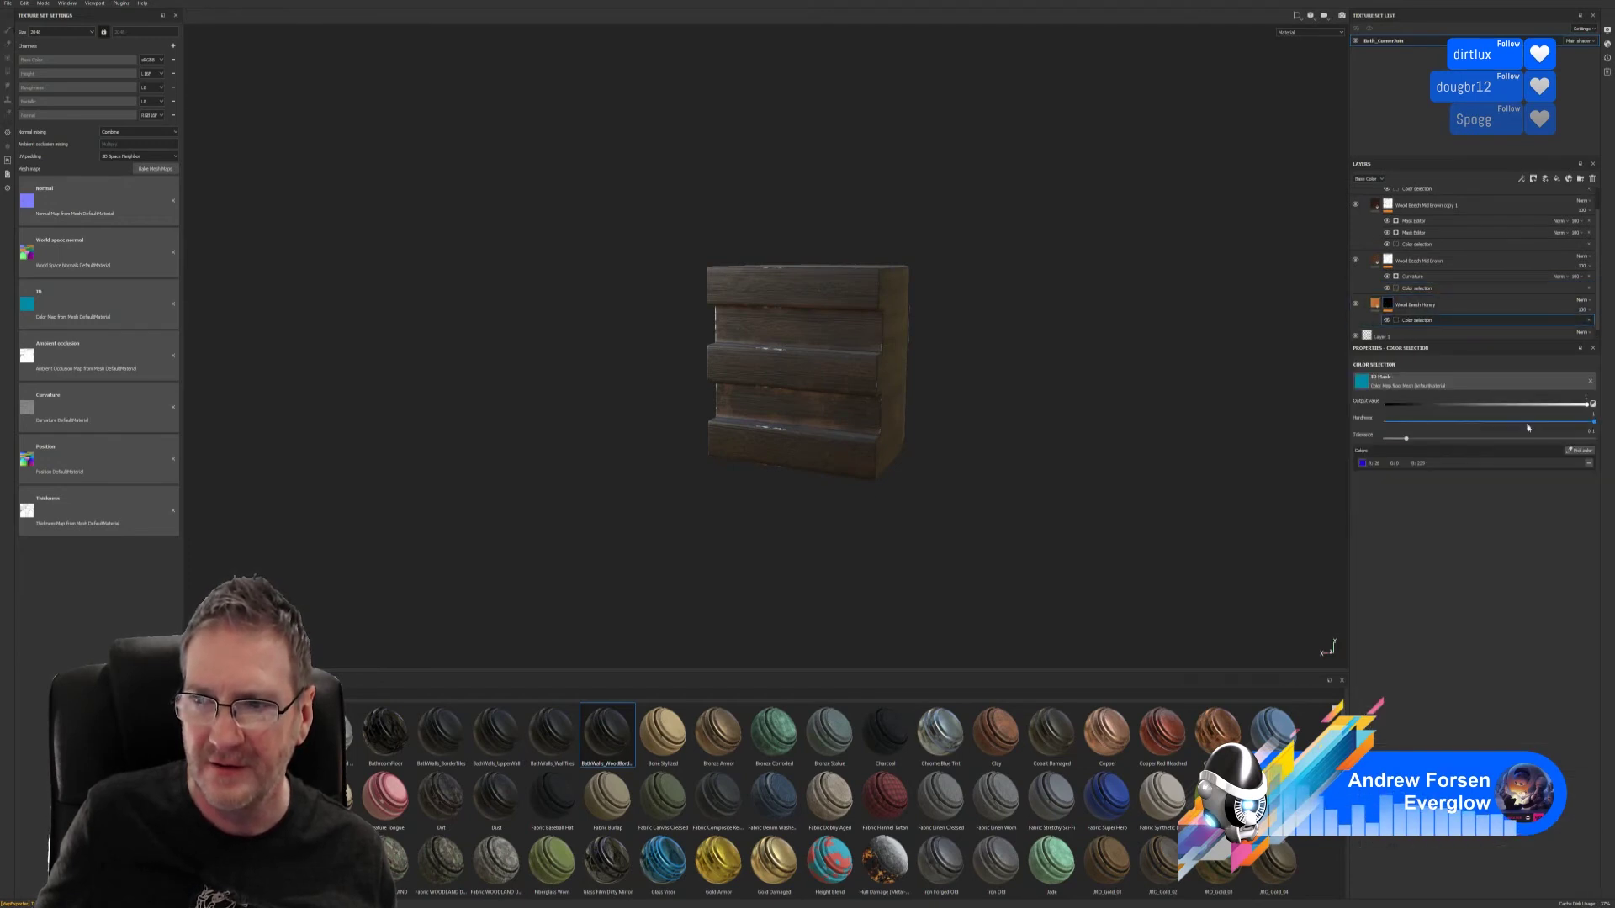
click(1579, 451)
click(867, 348)
alt+drag(866, 348, 1133, 428)
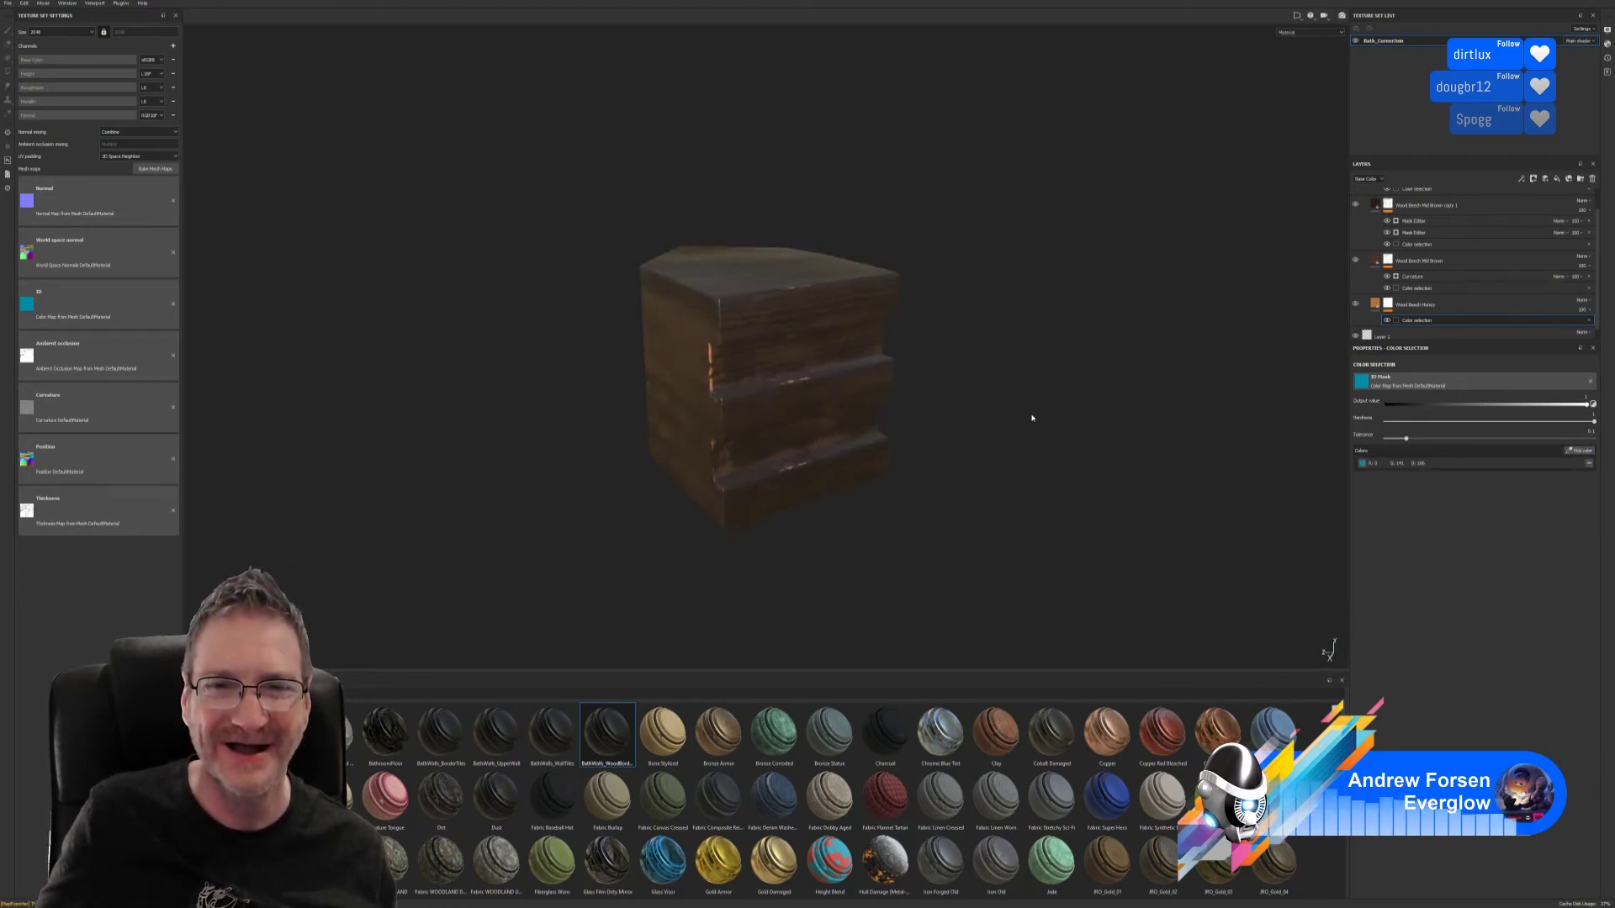
alt+drag(1032, 418, 937, 421)
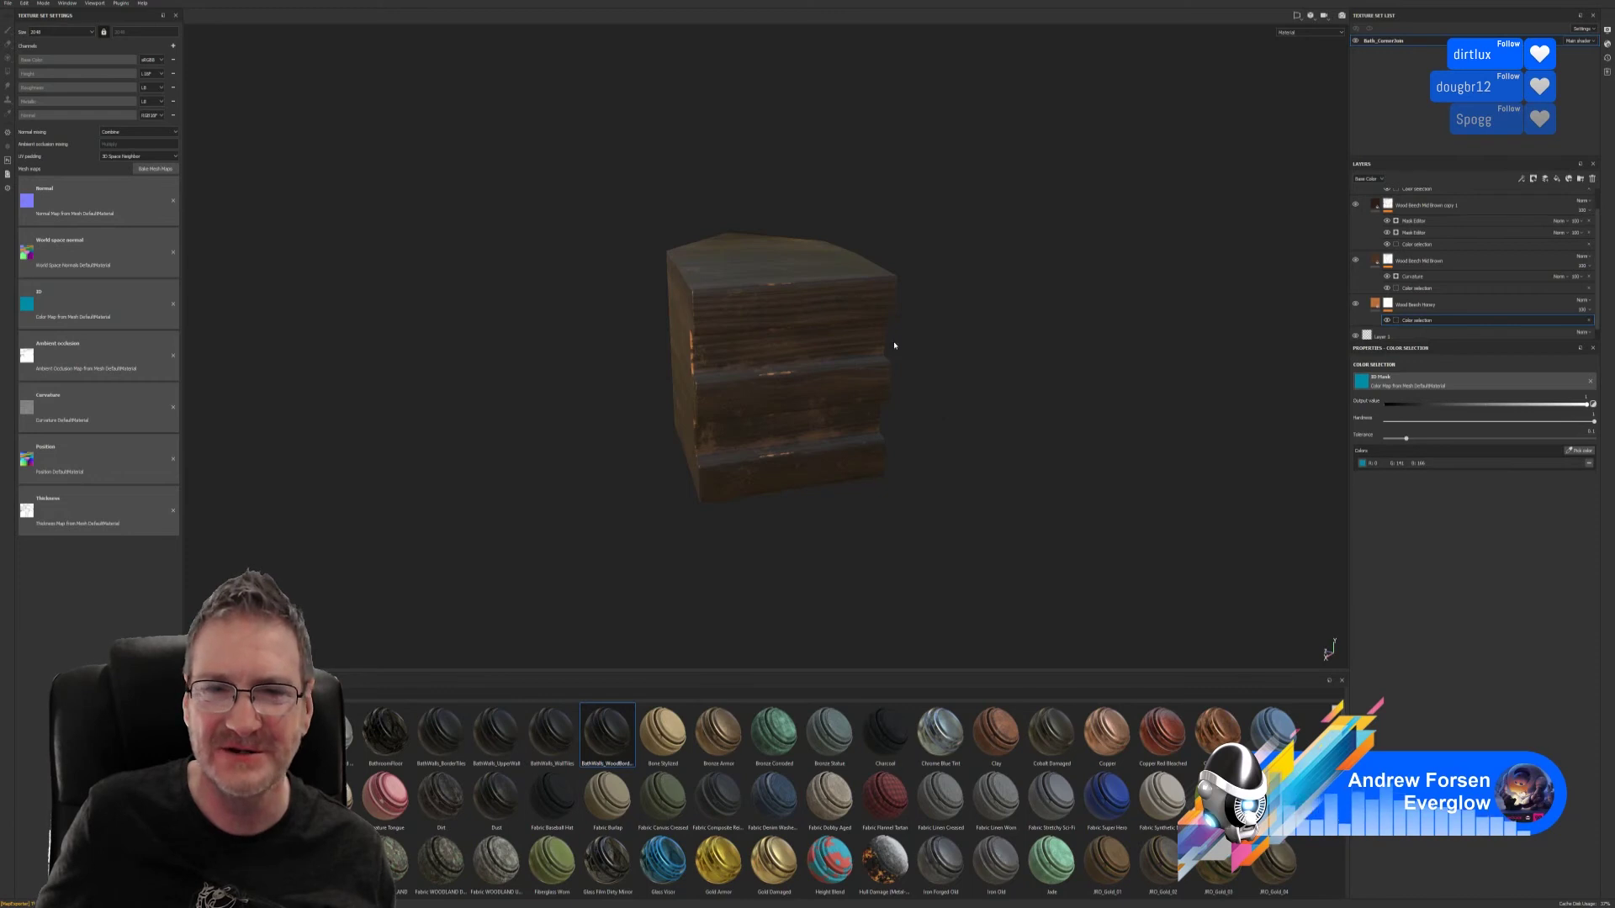
alt+drag(1024, 345, 1016, 354)
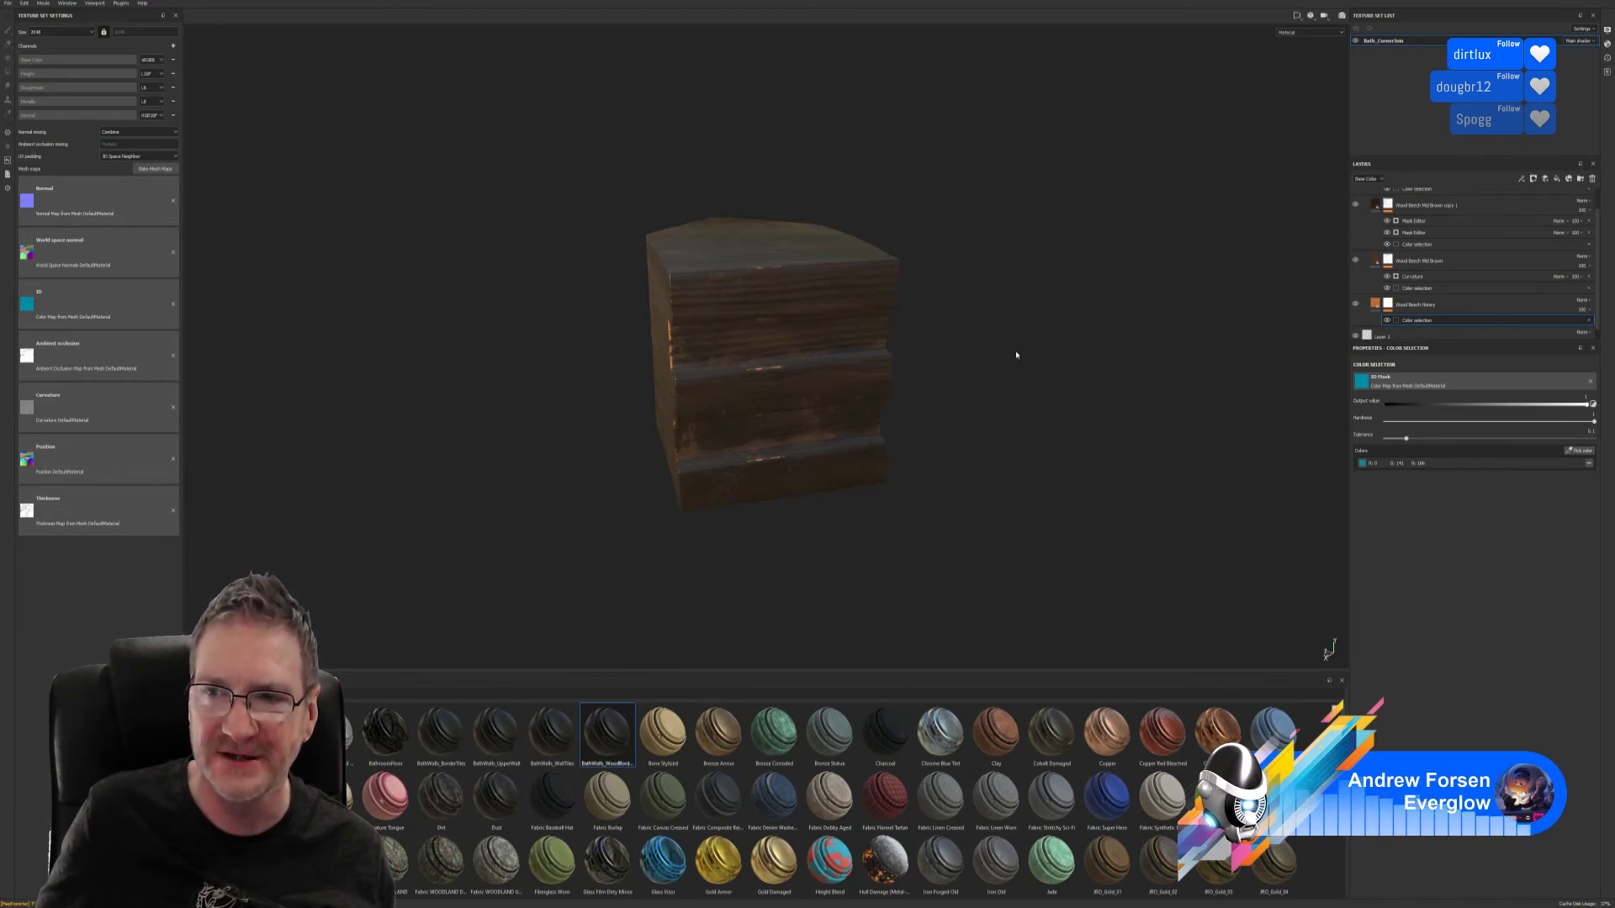
- Delete the unused Layer 1 beneath the wood border folder in the layer stack
click(1400, 335)
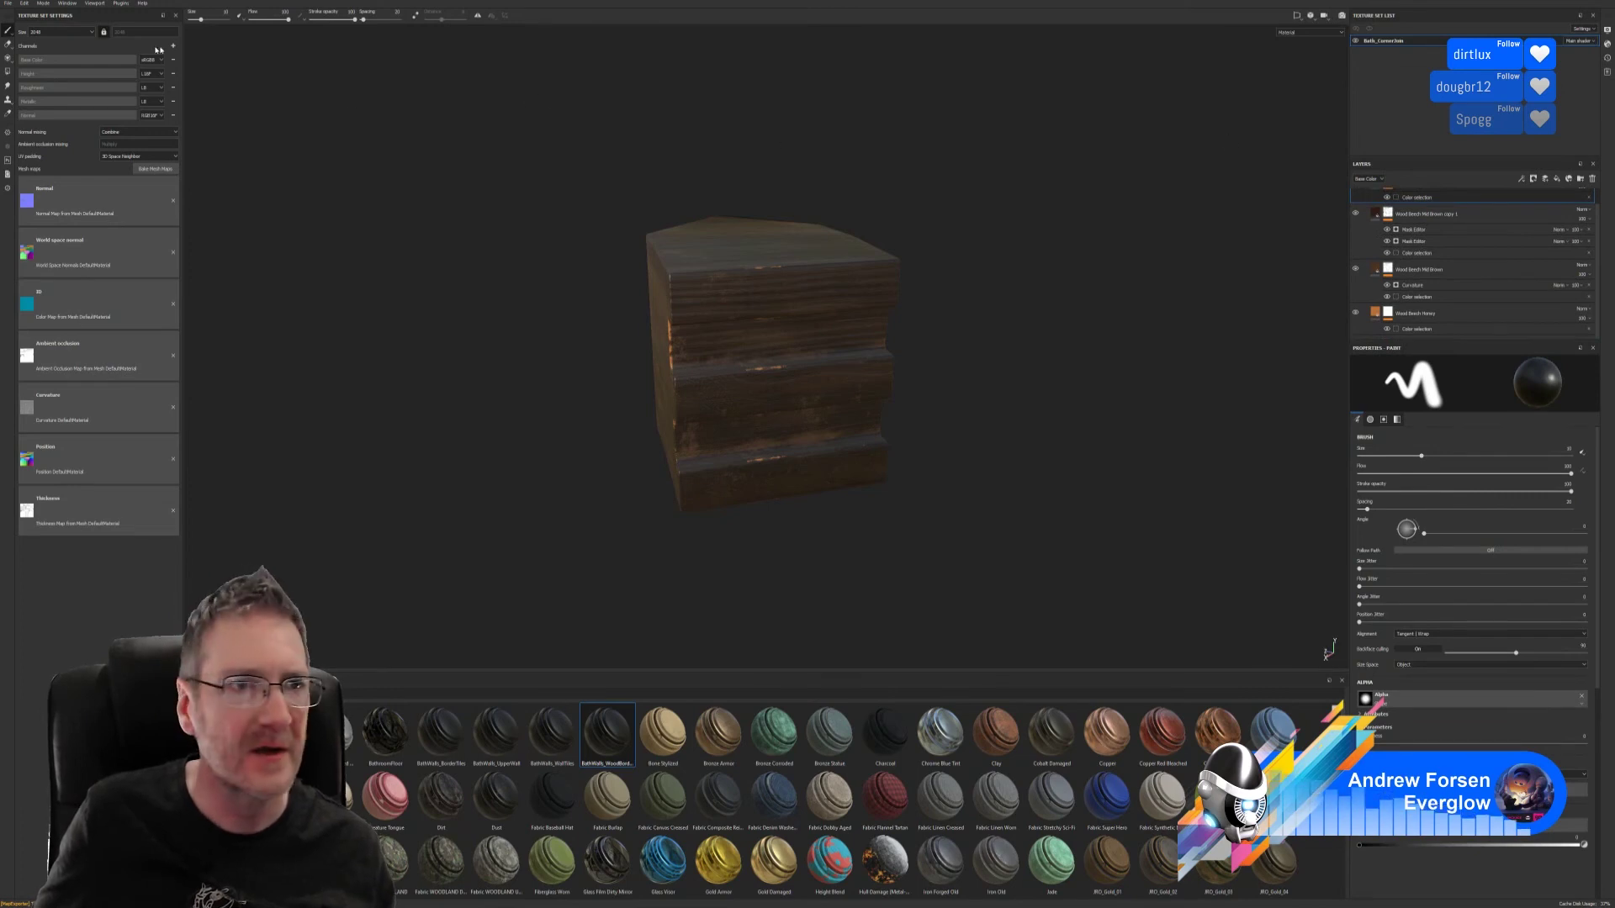
click(8, 4)
mouse_move(24, 4)
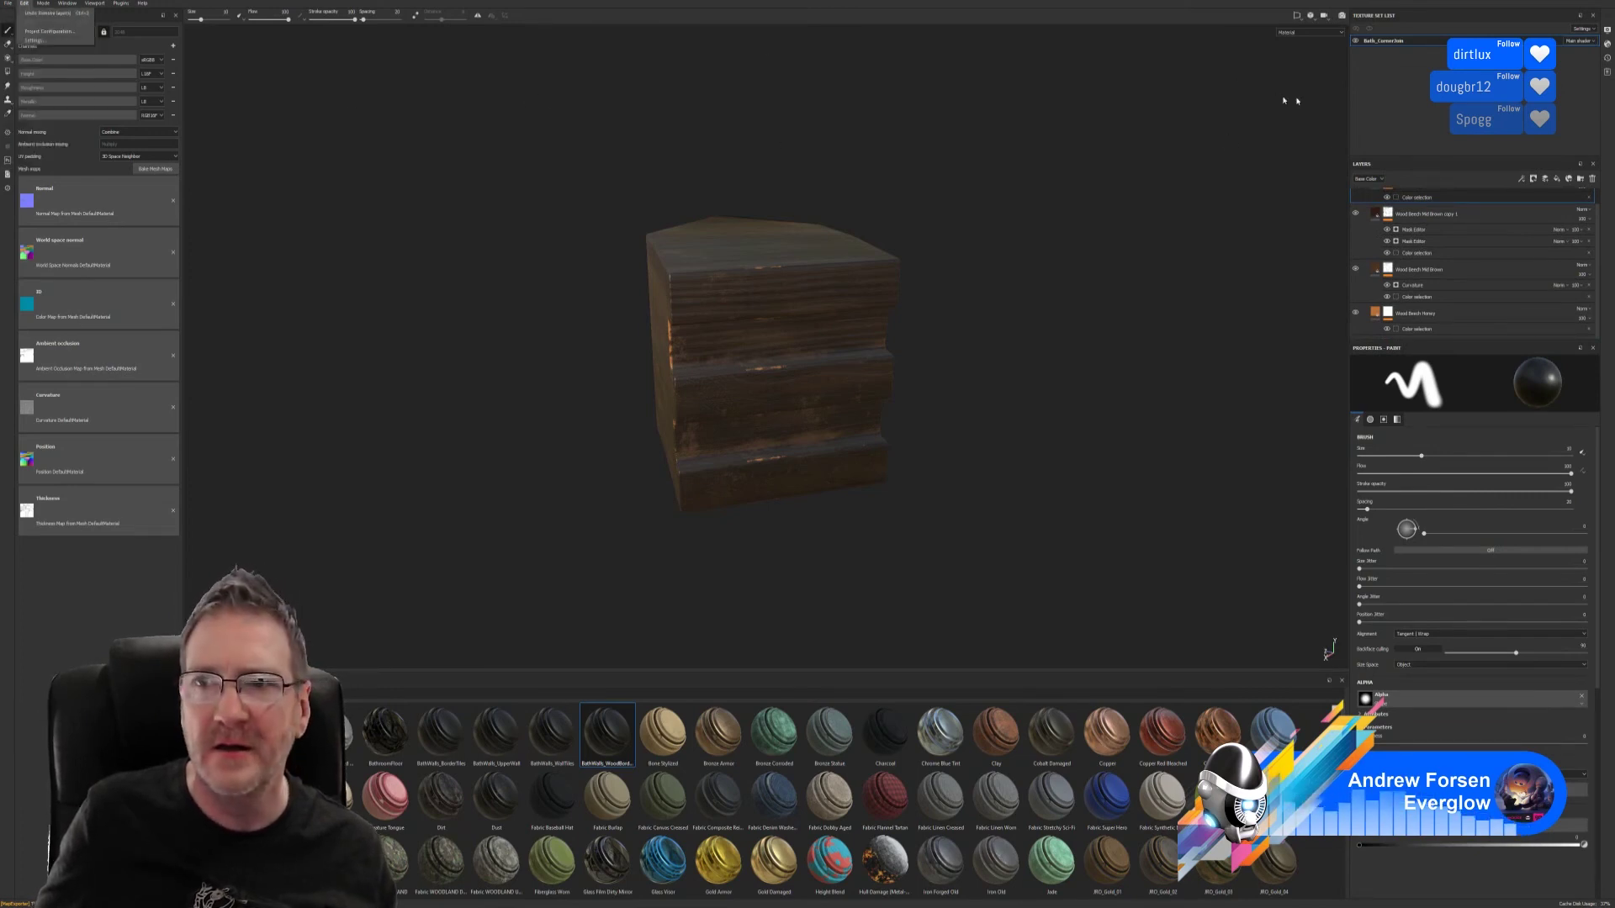
- Save the corner block's project as a new file in the bathroom's Walls Floor folder
click(8, 3)
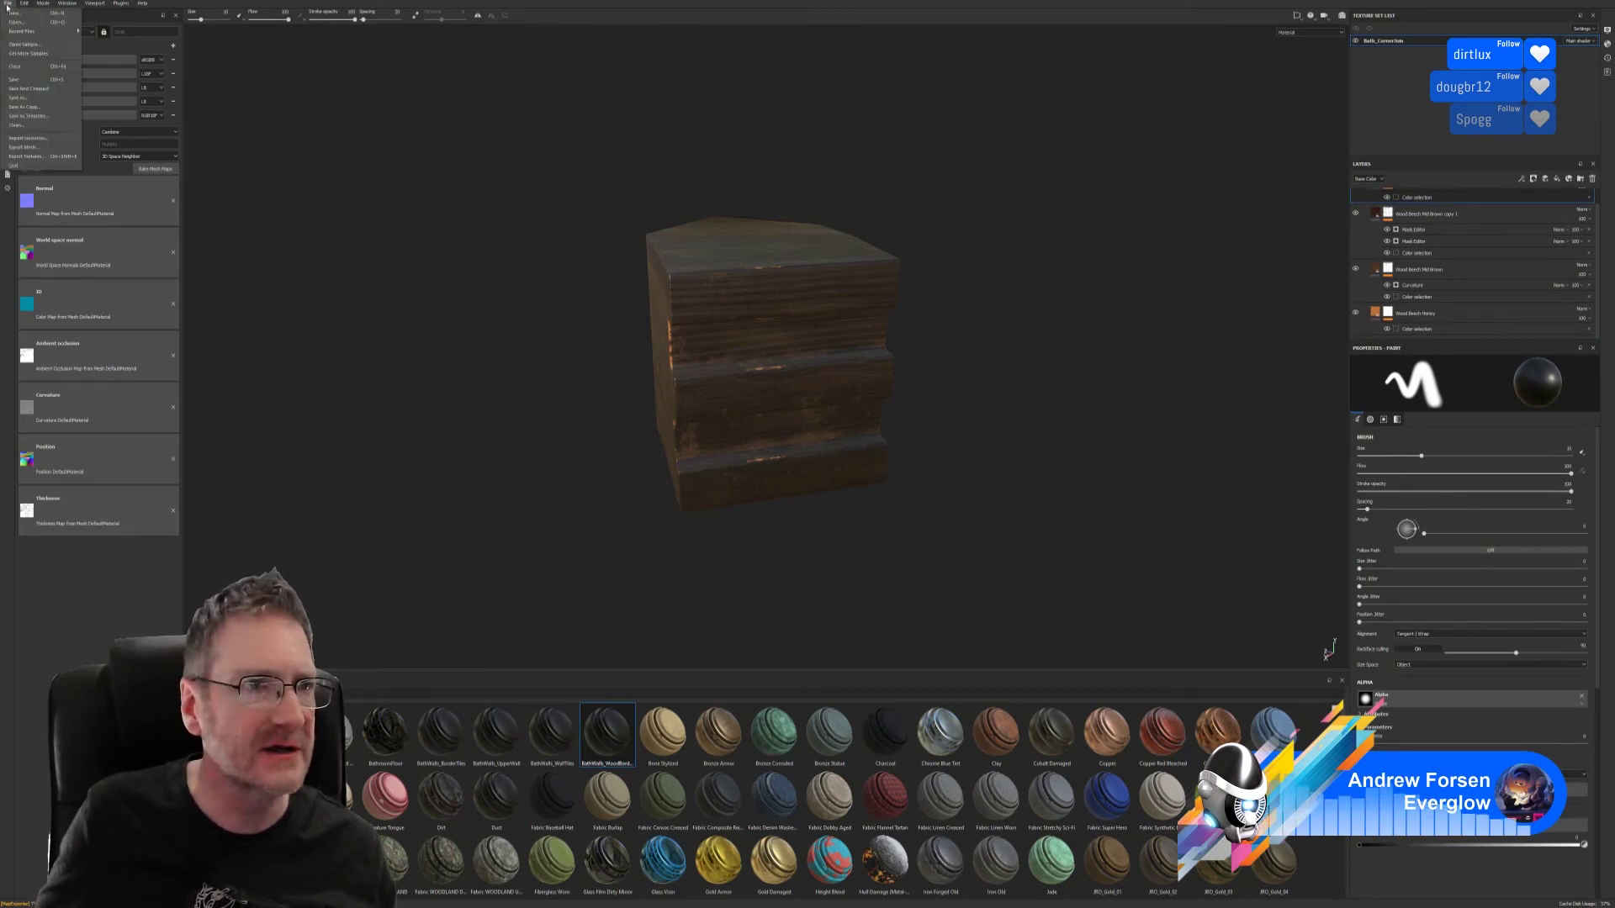
click(32, 97)
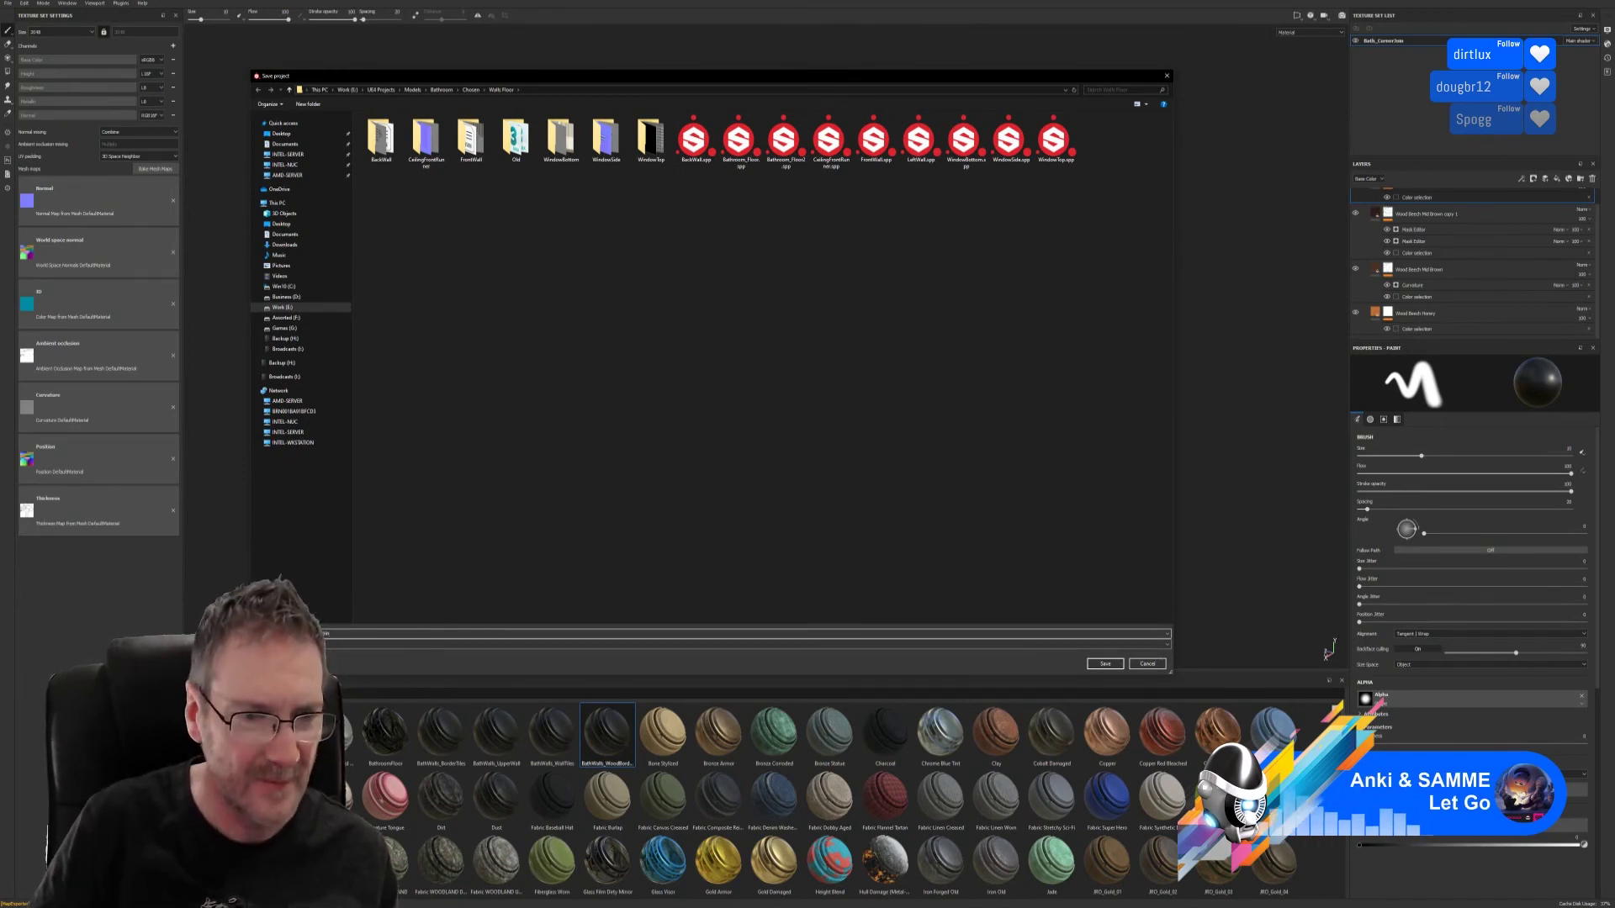
key(Return)
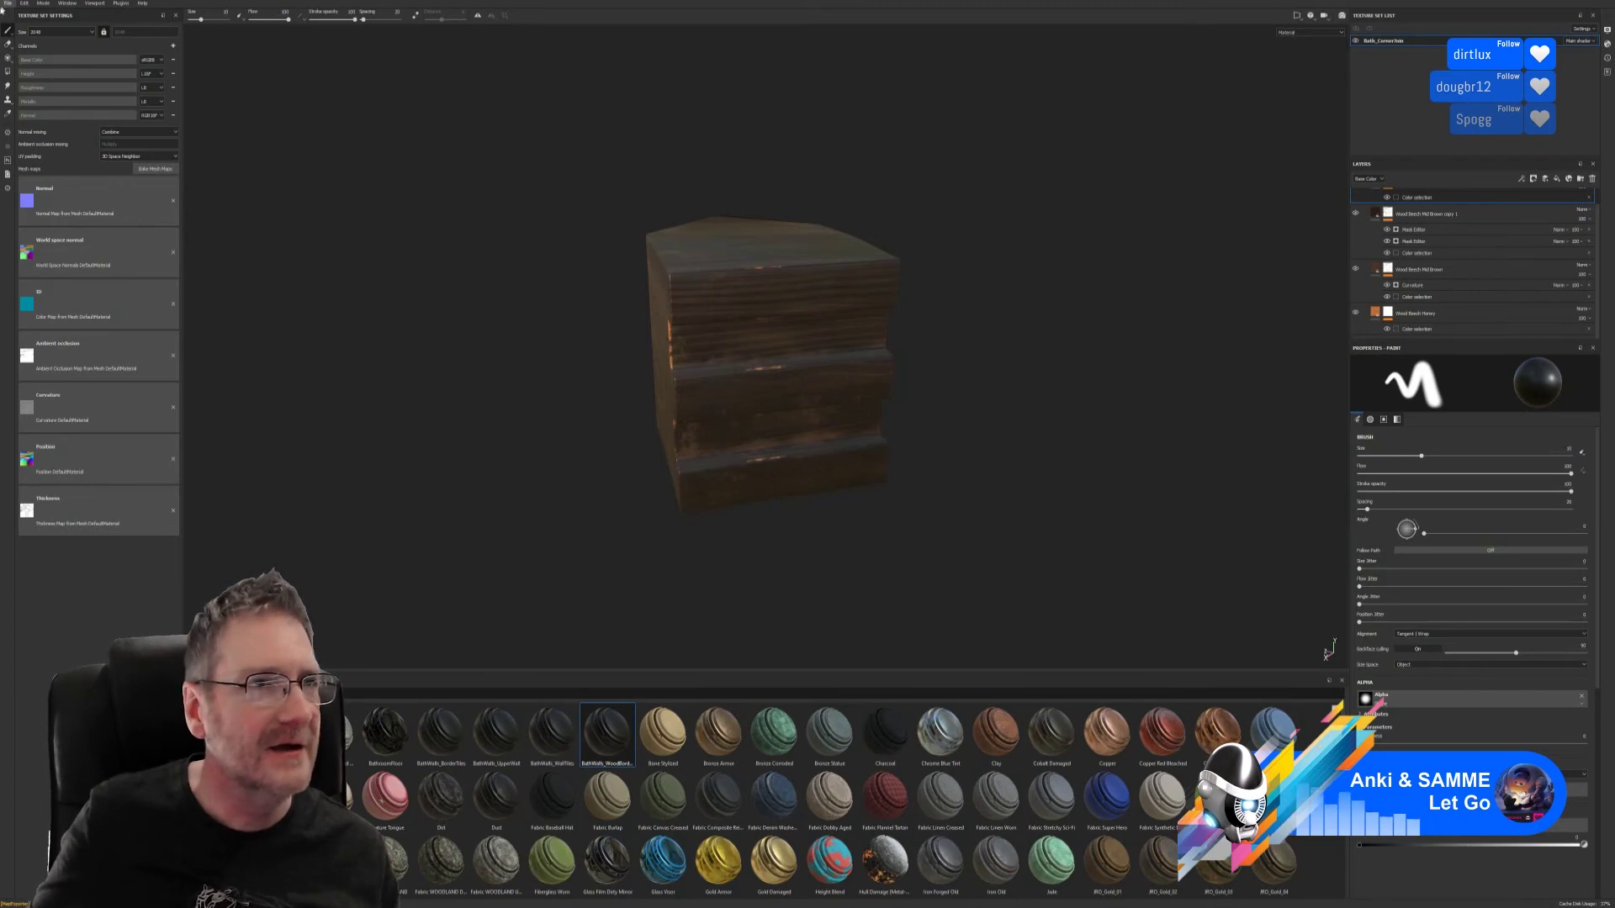
- Start exporting the textures and browse for the output folder to UE4 Projects > Models > Bathroom > Chosen > Walls Floor on the Work drive
click(4, 4)
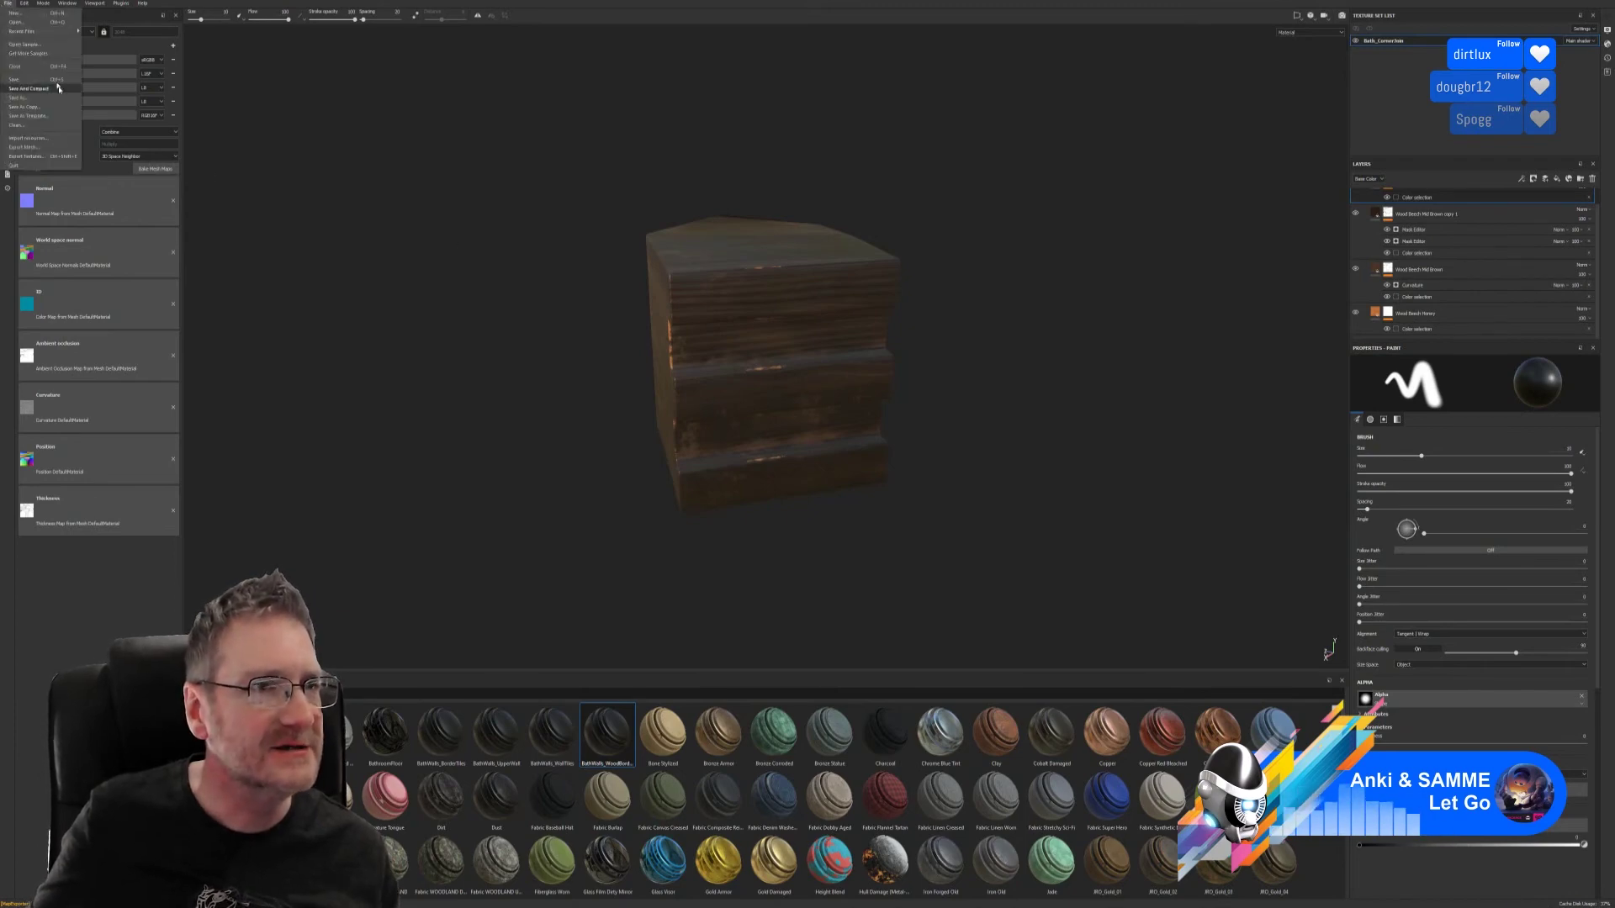
click(25, 157)
click(839, 326)
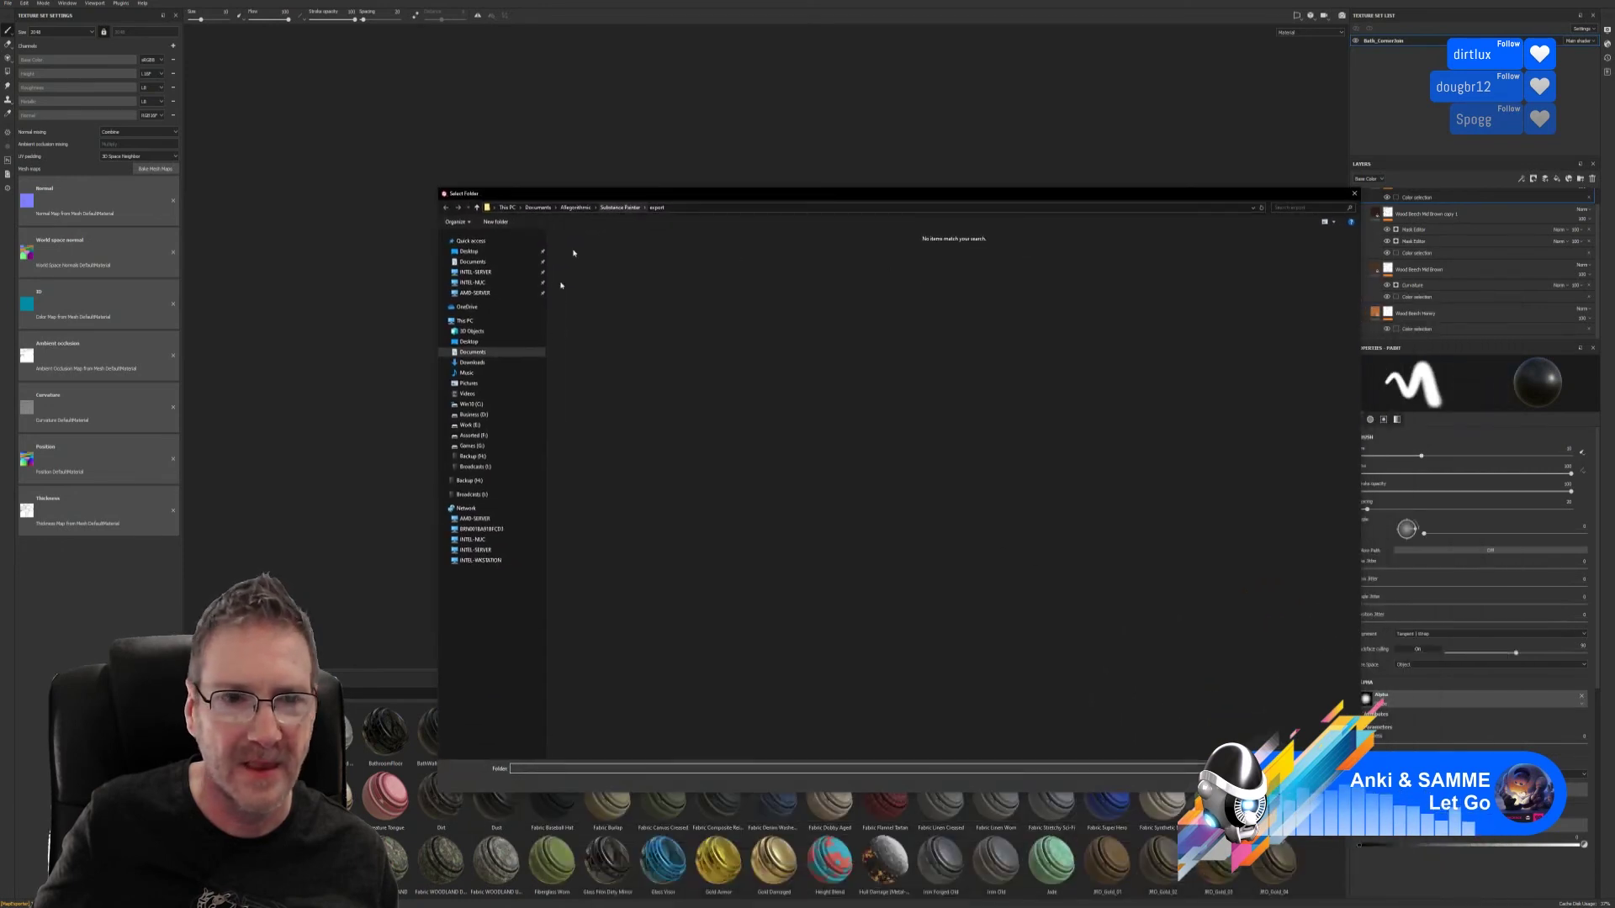
click(479, 425)
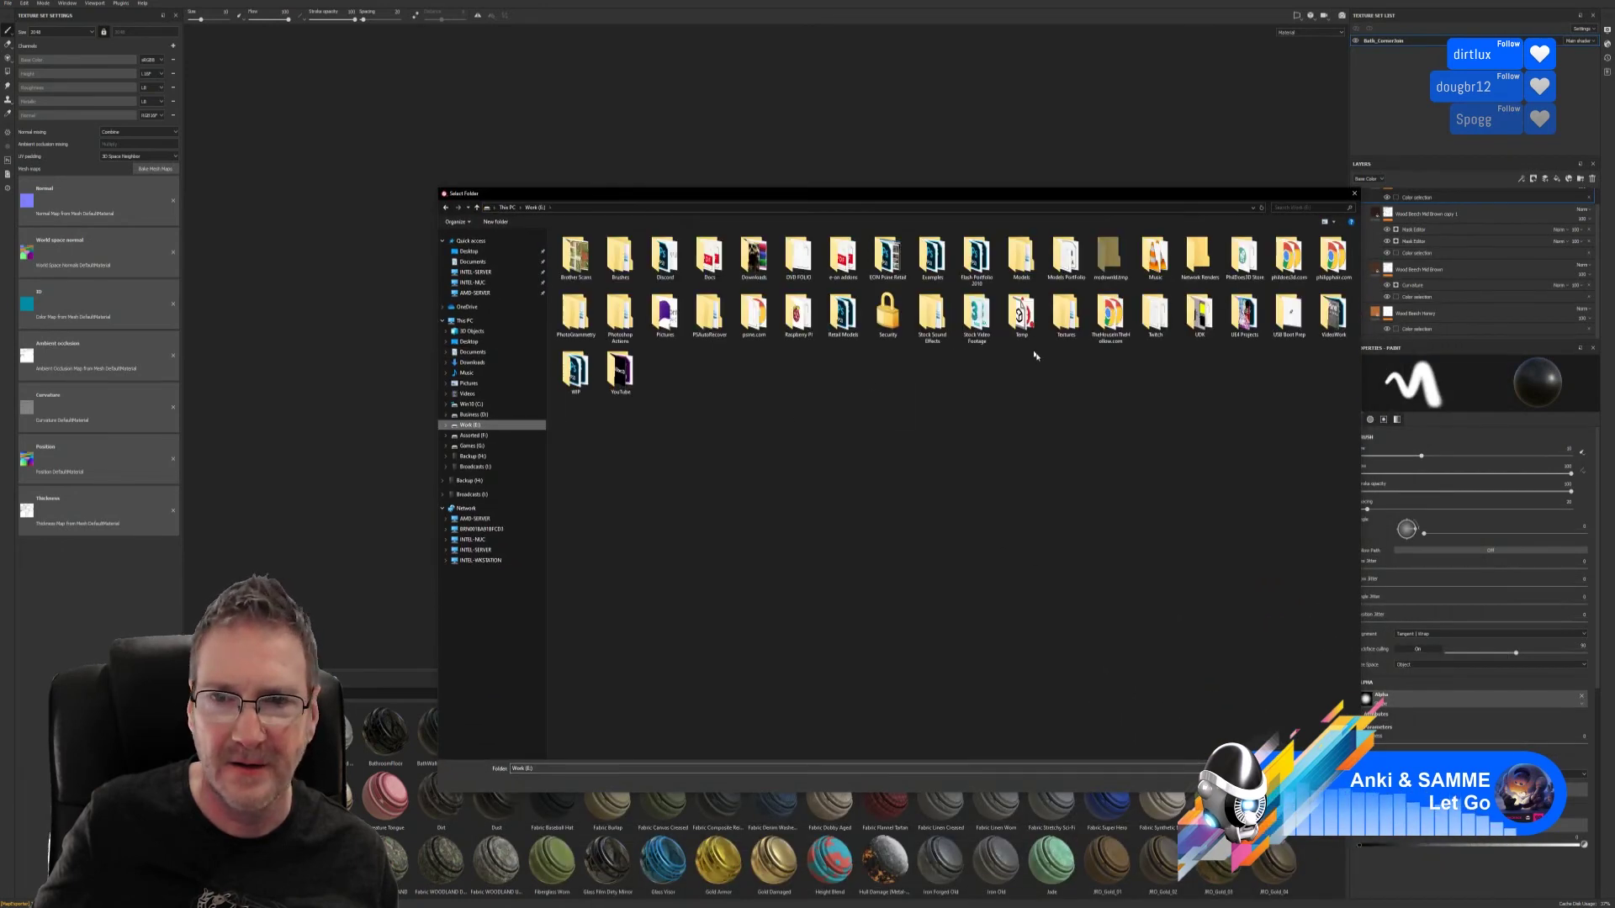
double_click(1270, 314)
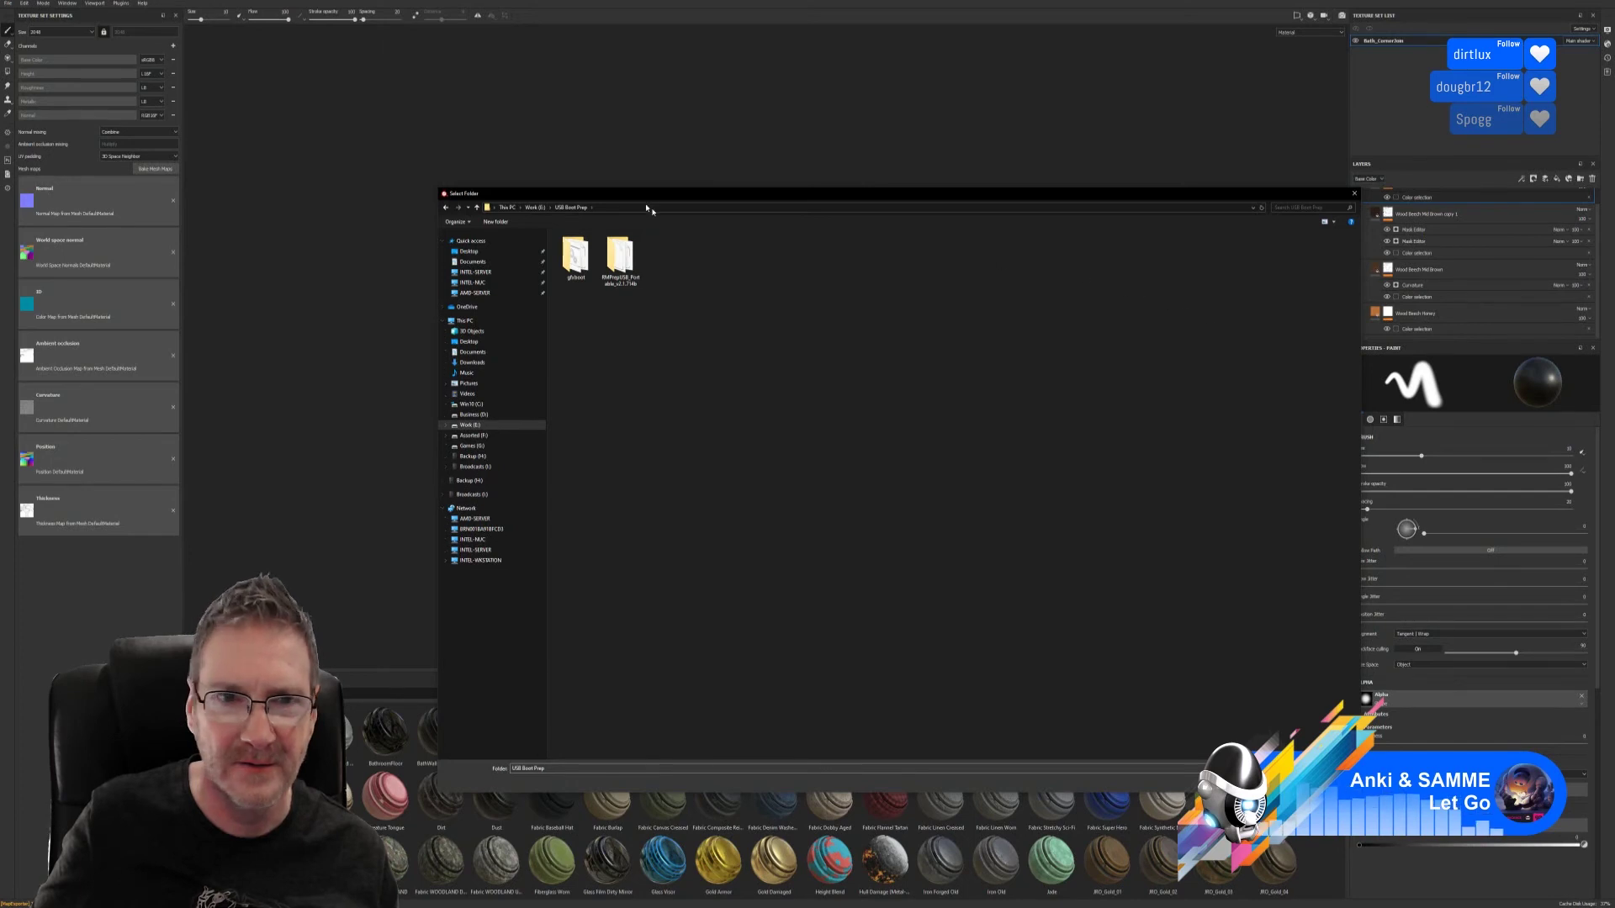
click(543, 208)
double_click(1244, 313)
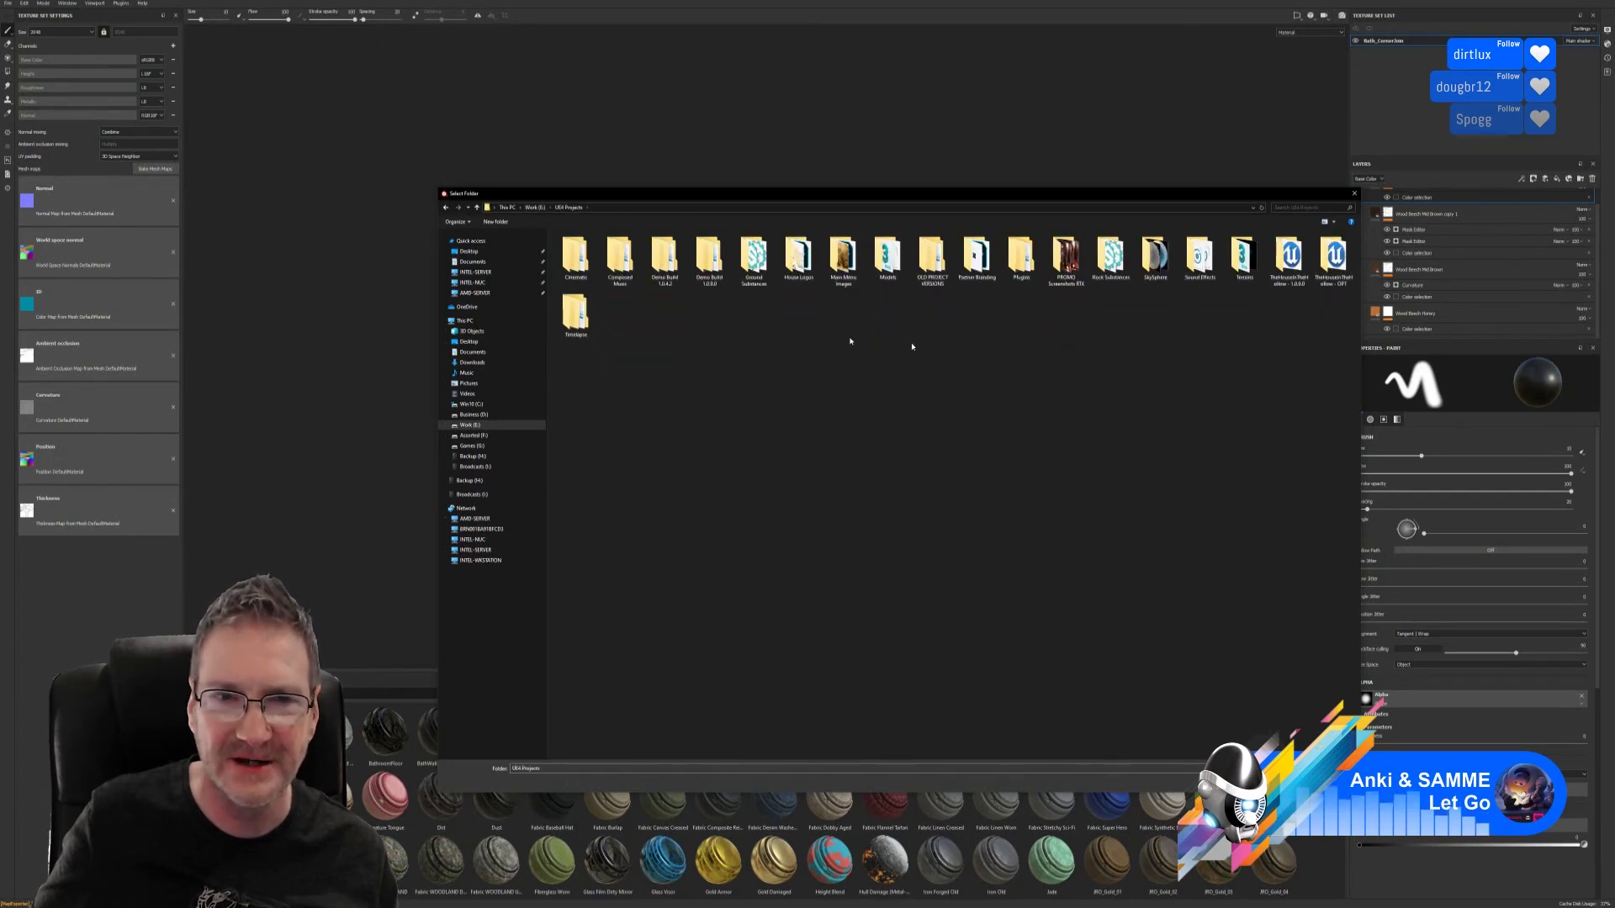
double_click(887, 256)
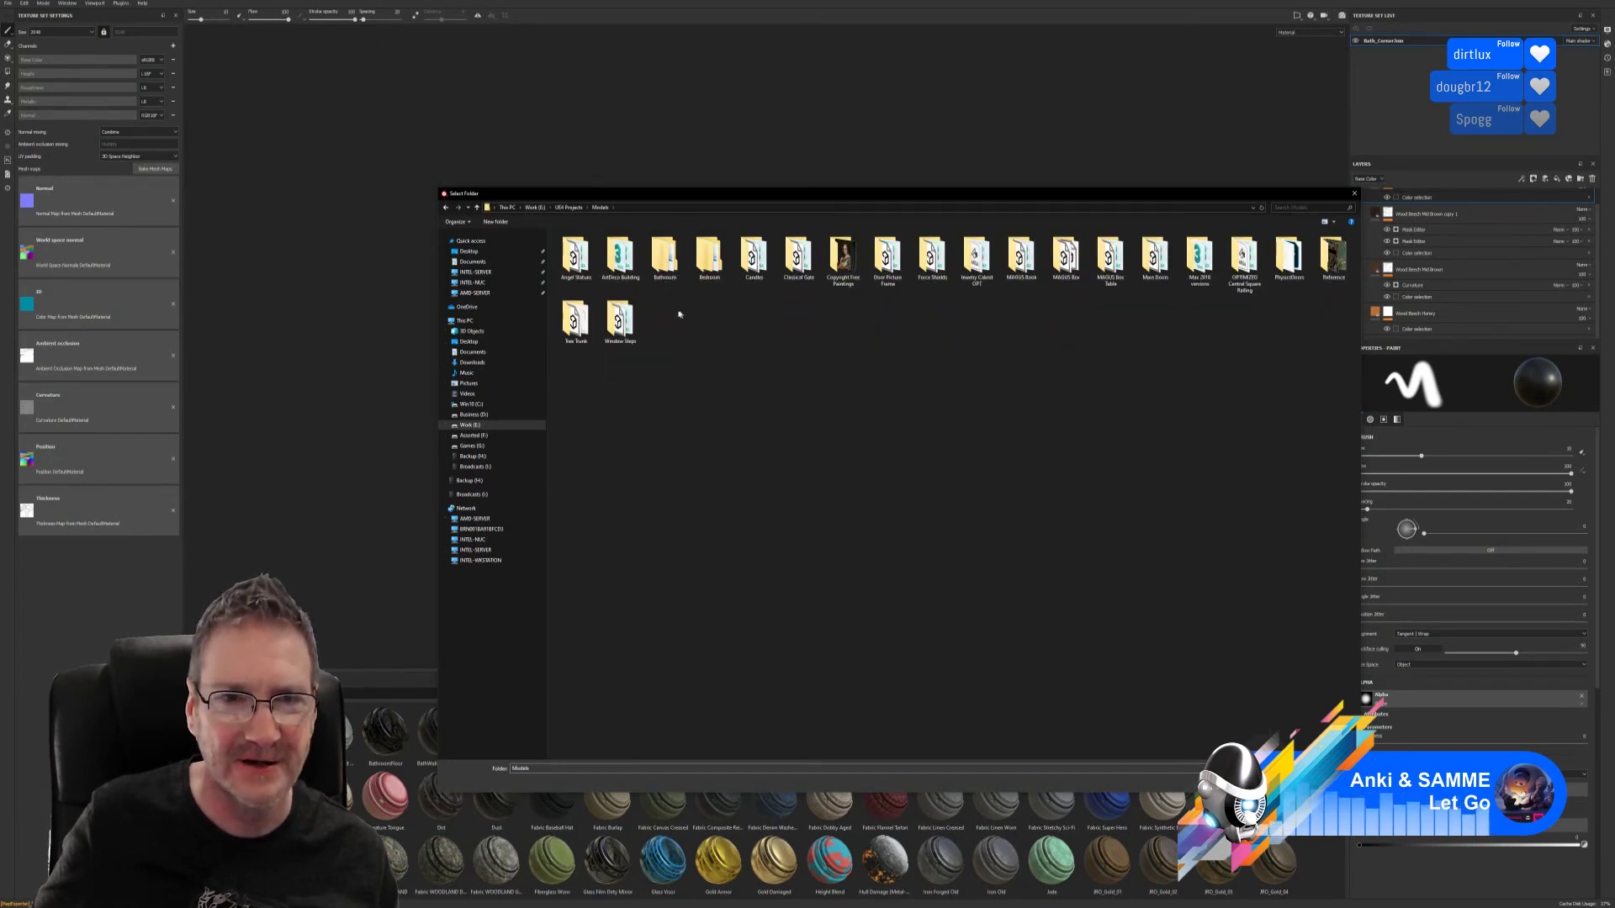
double_click(664, 257)
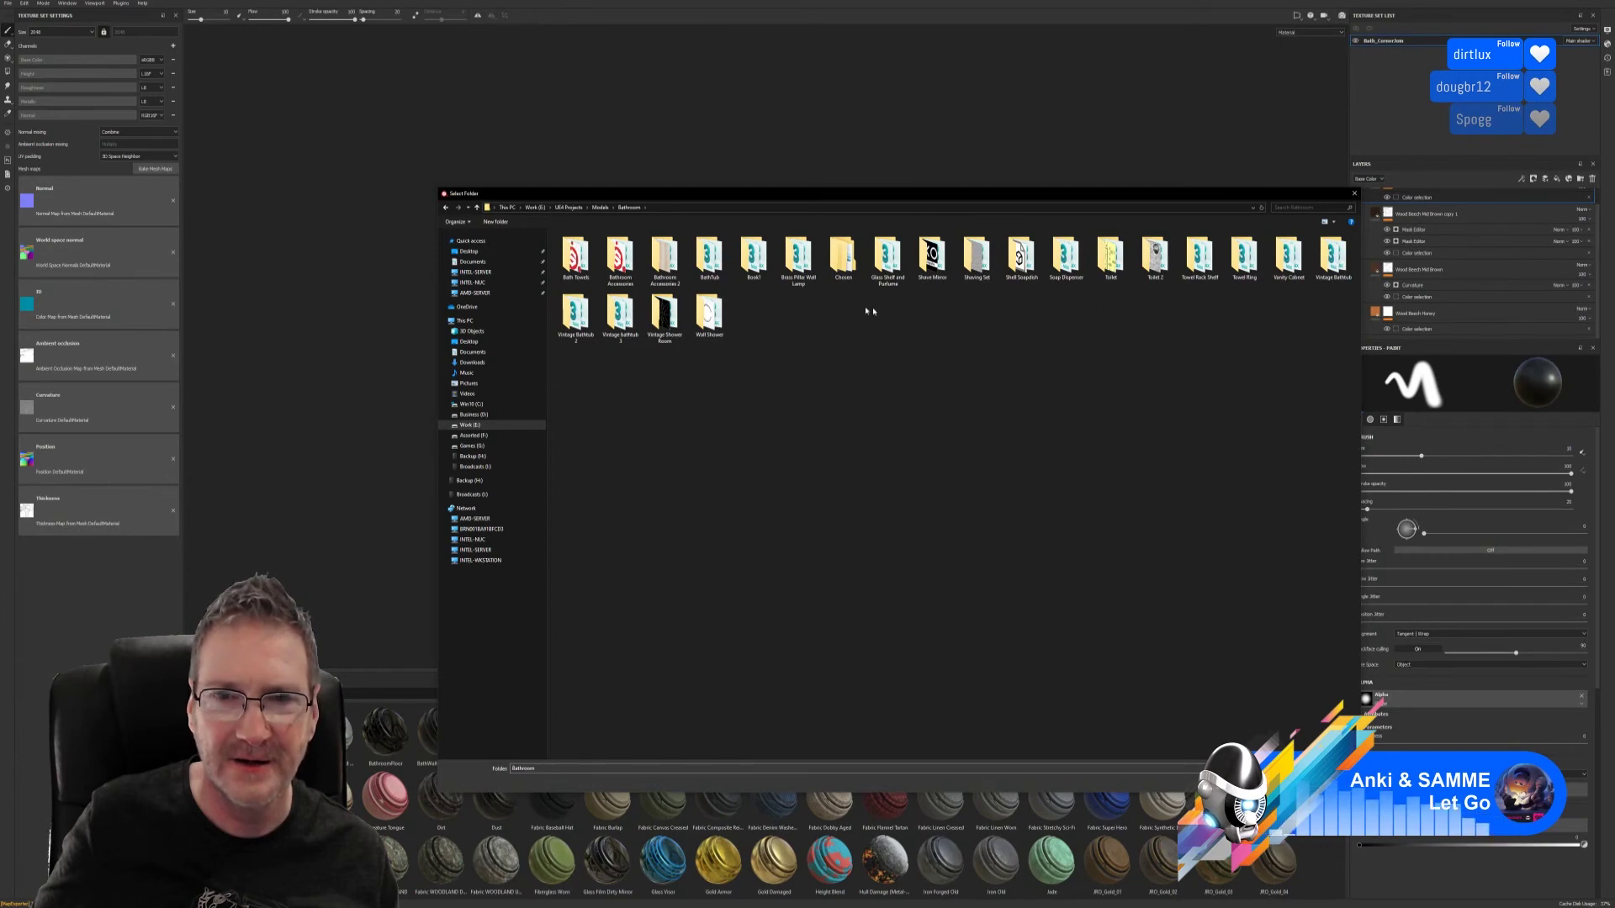
double_click(843, 257)
double_click(798, 257)
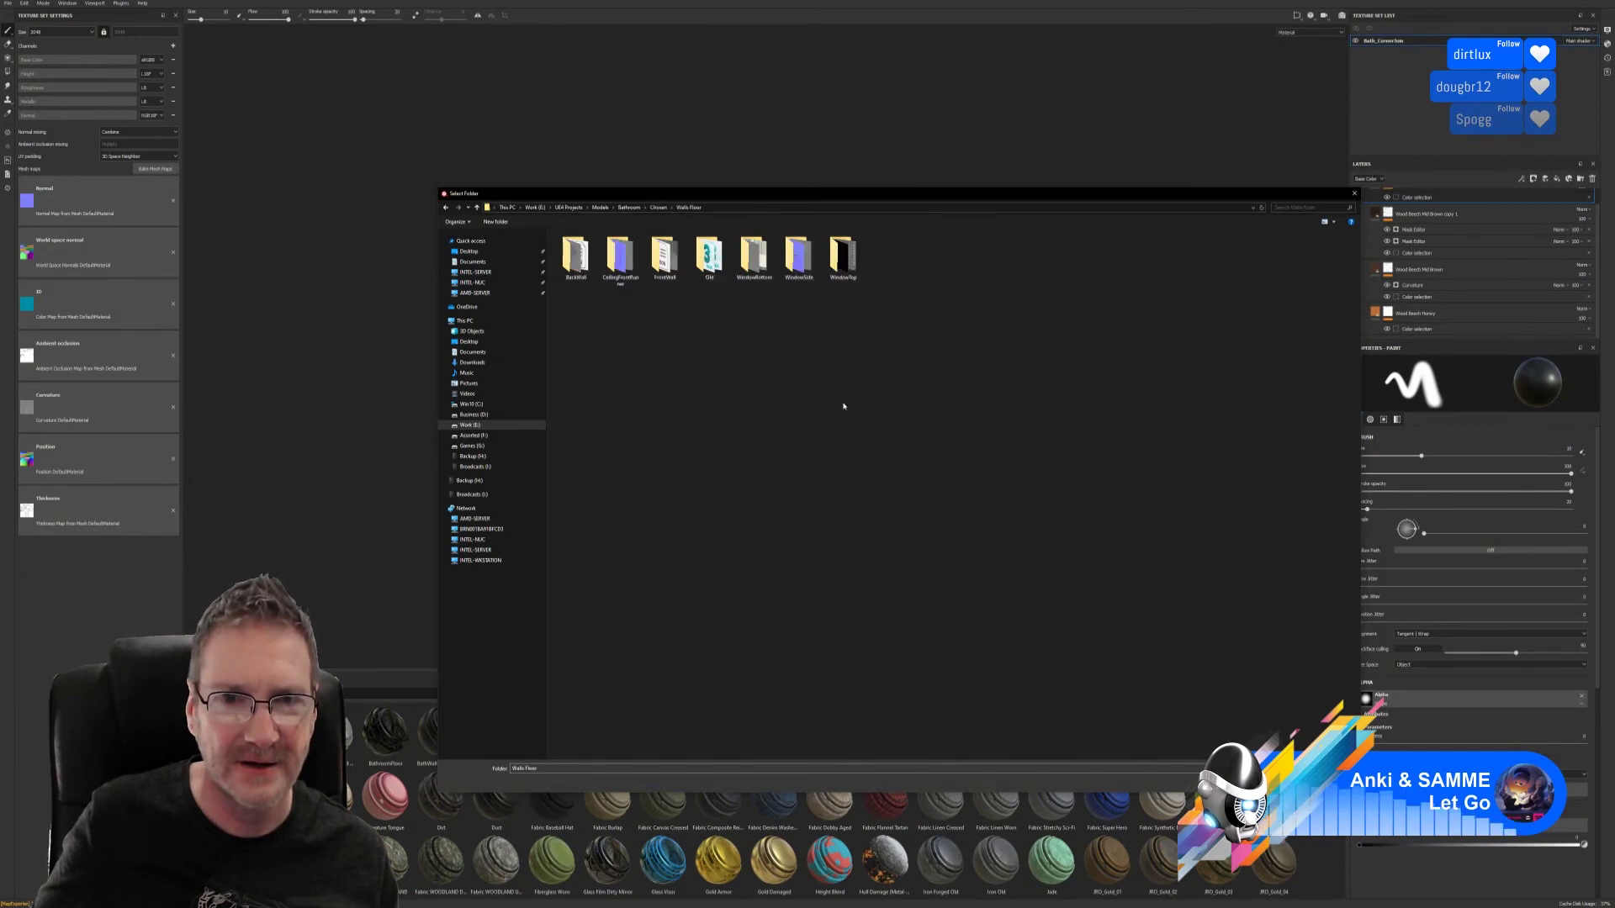
- Create a folder named Connection inside Walls Floor and choose it as the texture export destination
right_click(844, 407)
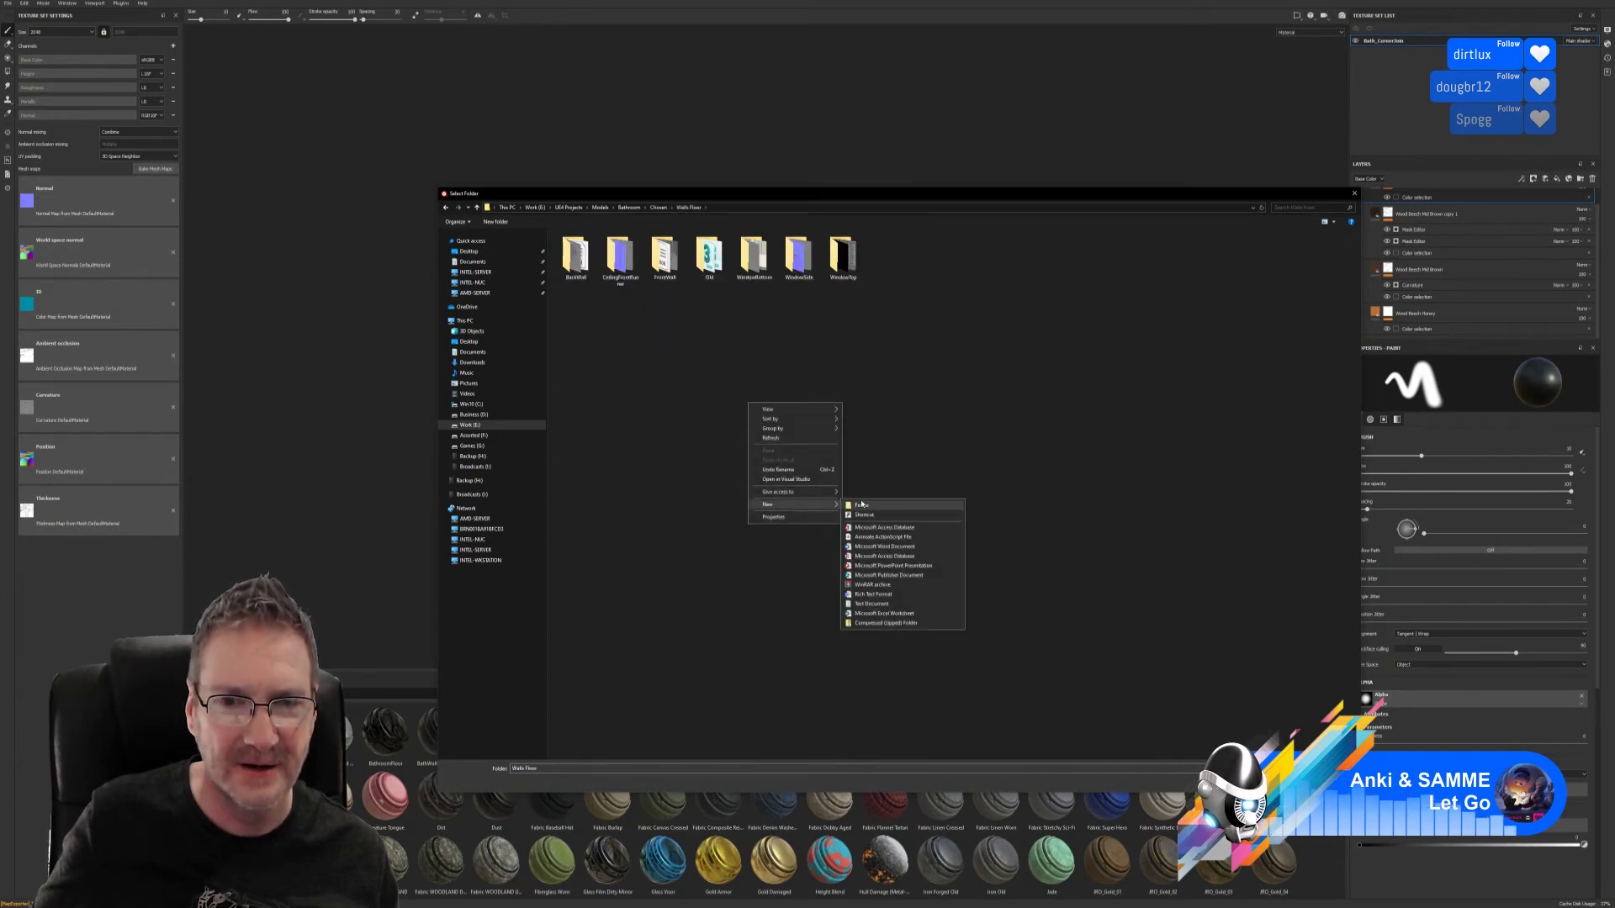
click(861, 503)
key(BackSpace)
text(Corn)
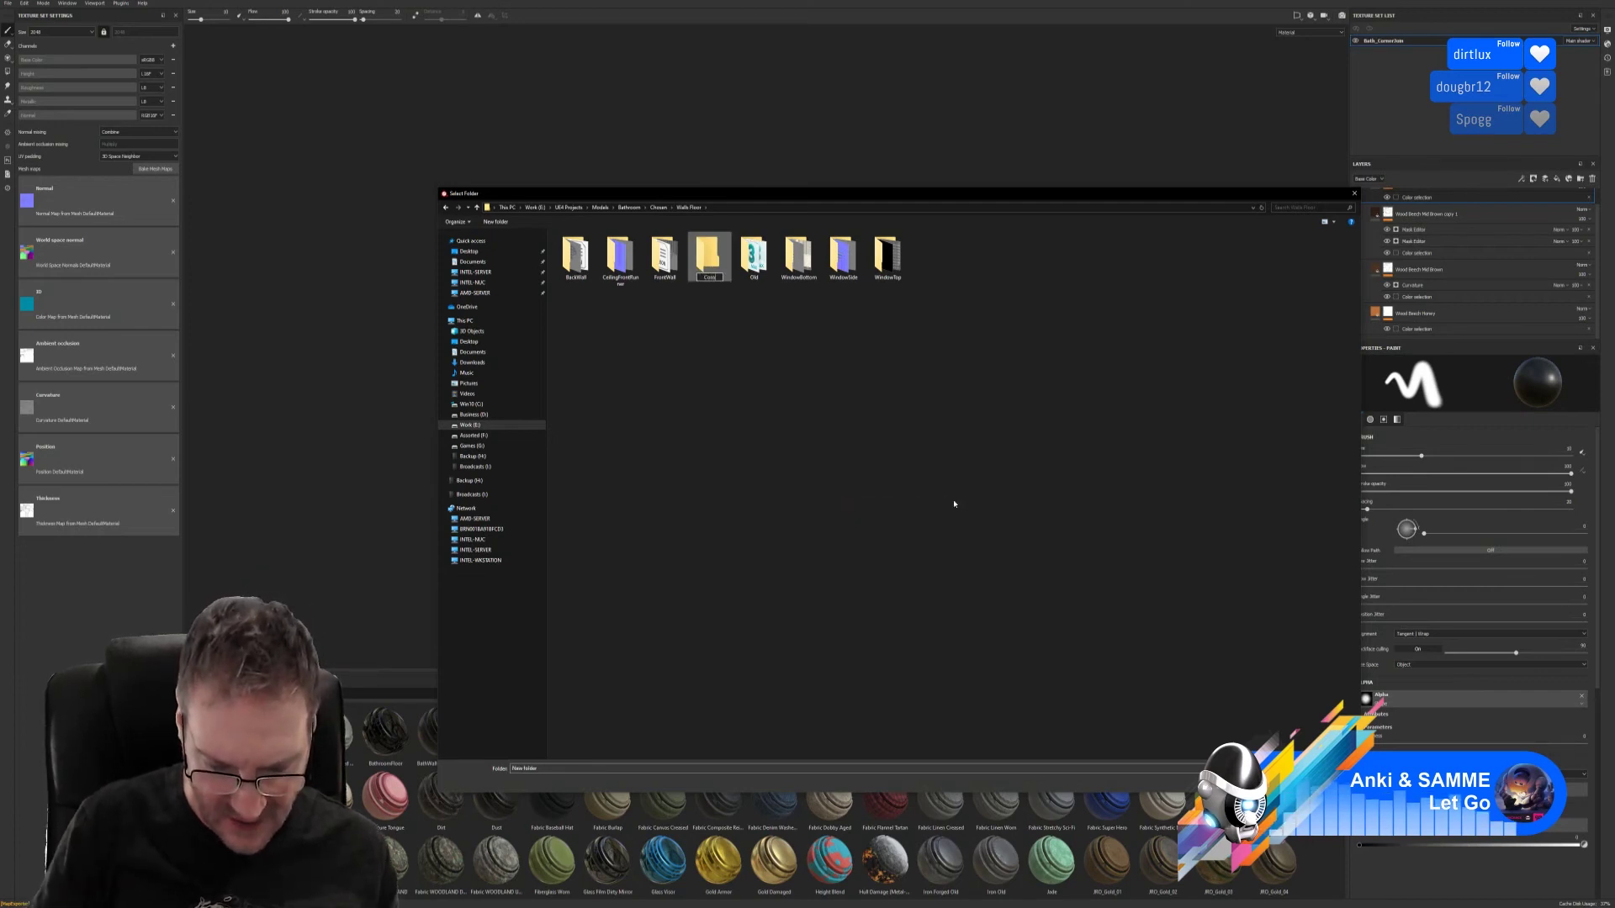
text(erJoi)
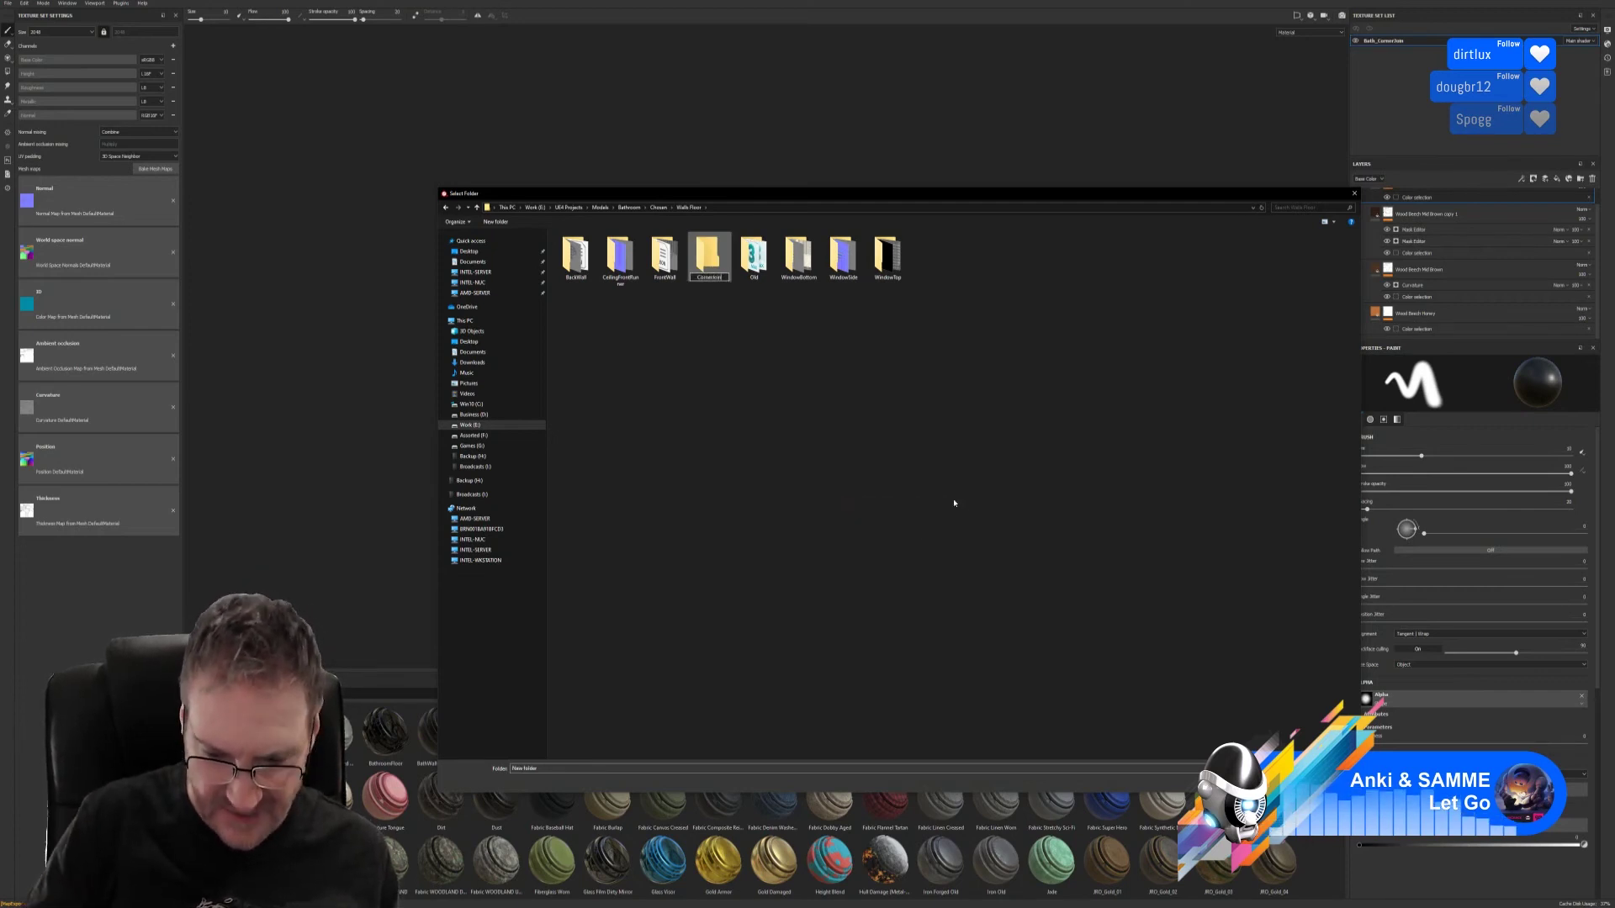
text(n)
key(Return)
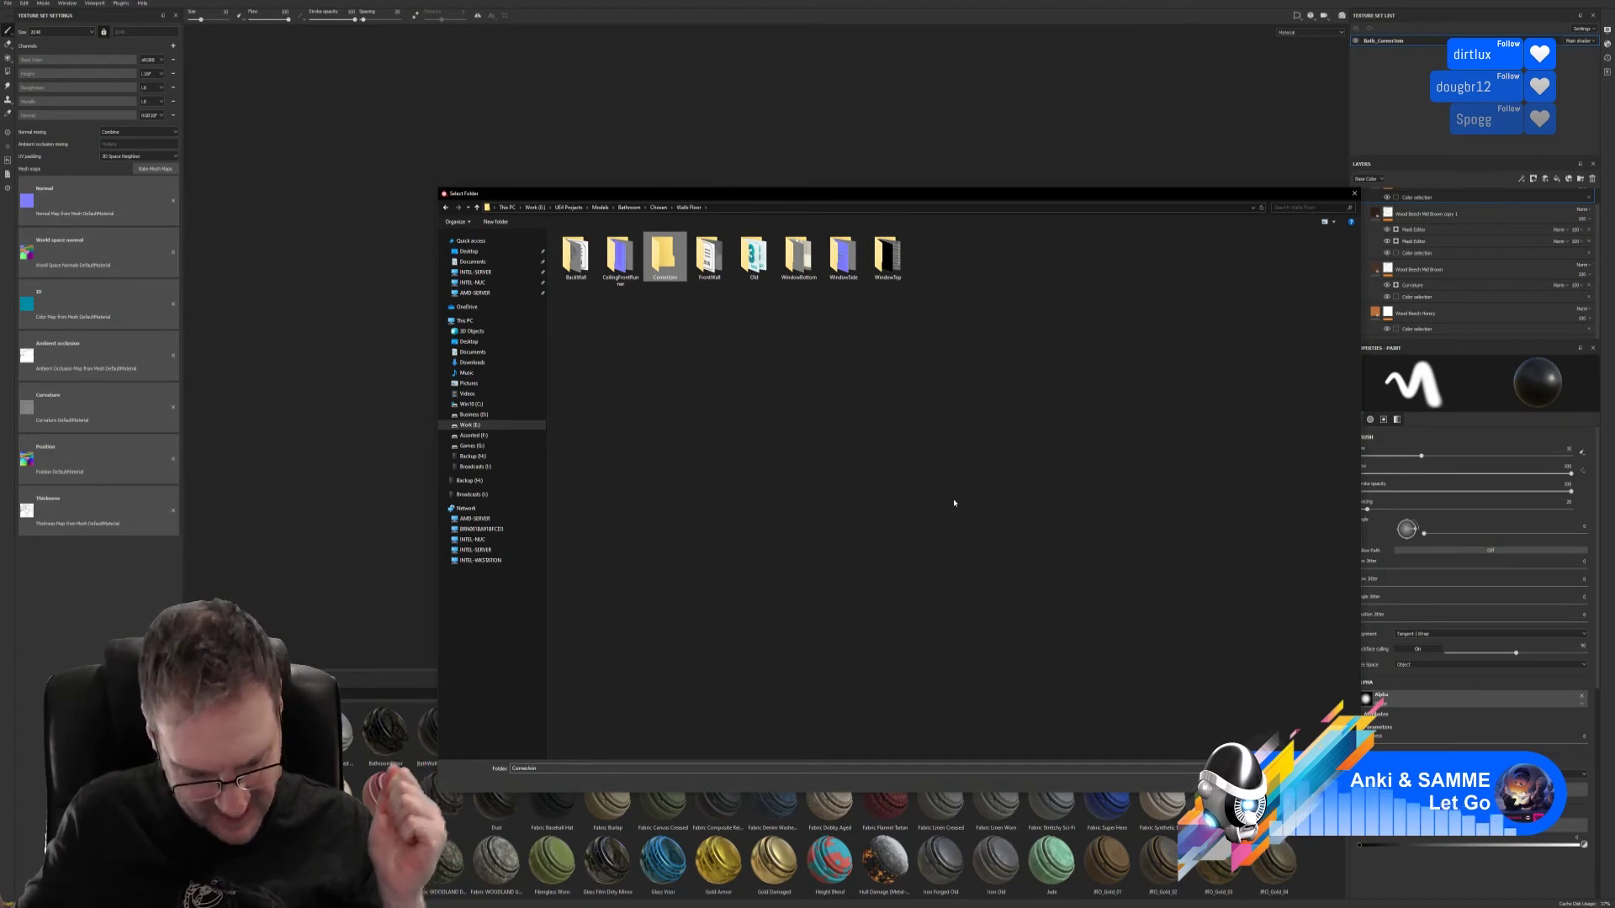
click(718, 444)
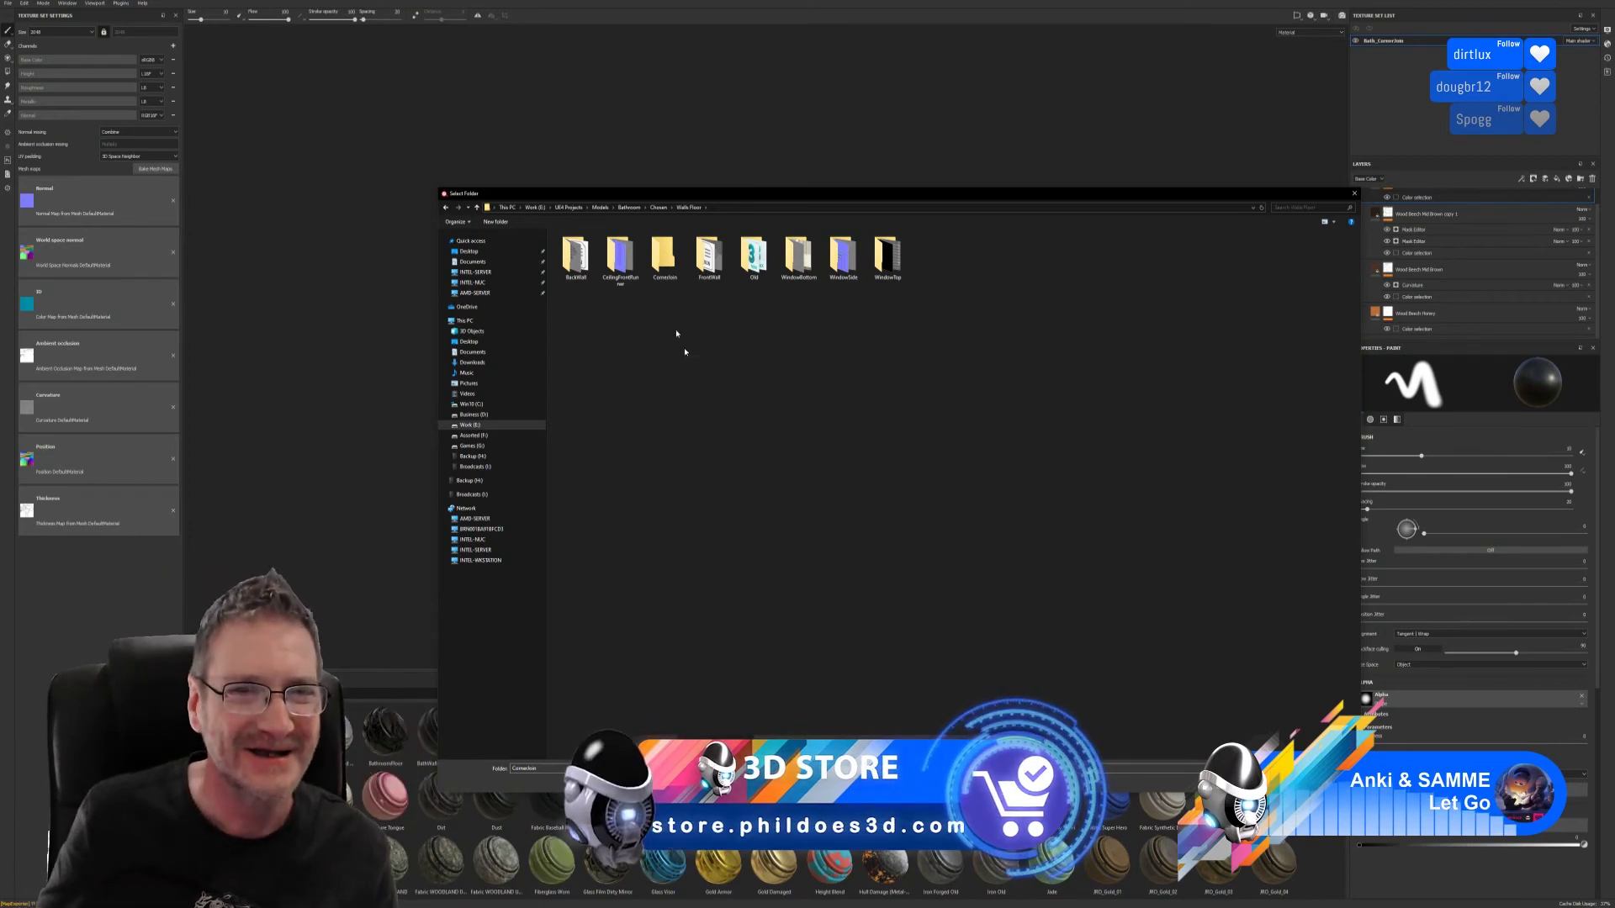
double_click(664, 254)
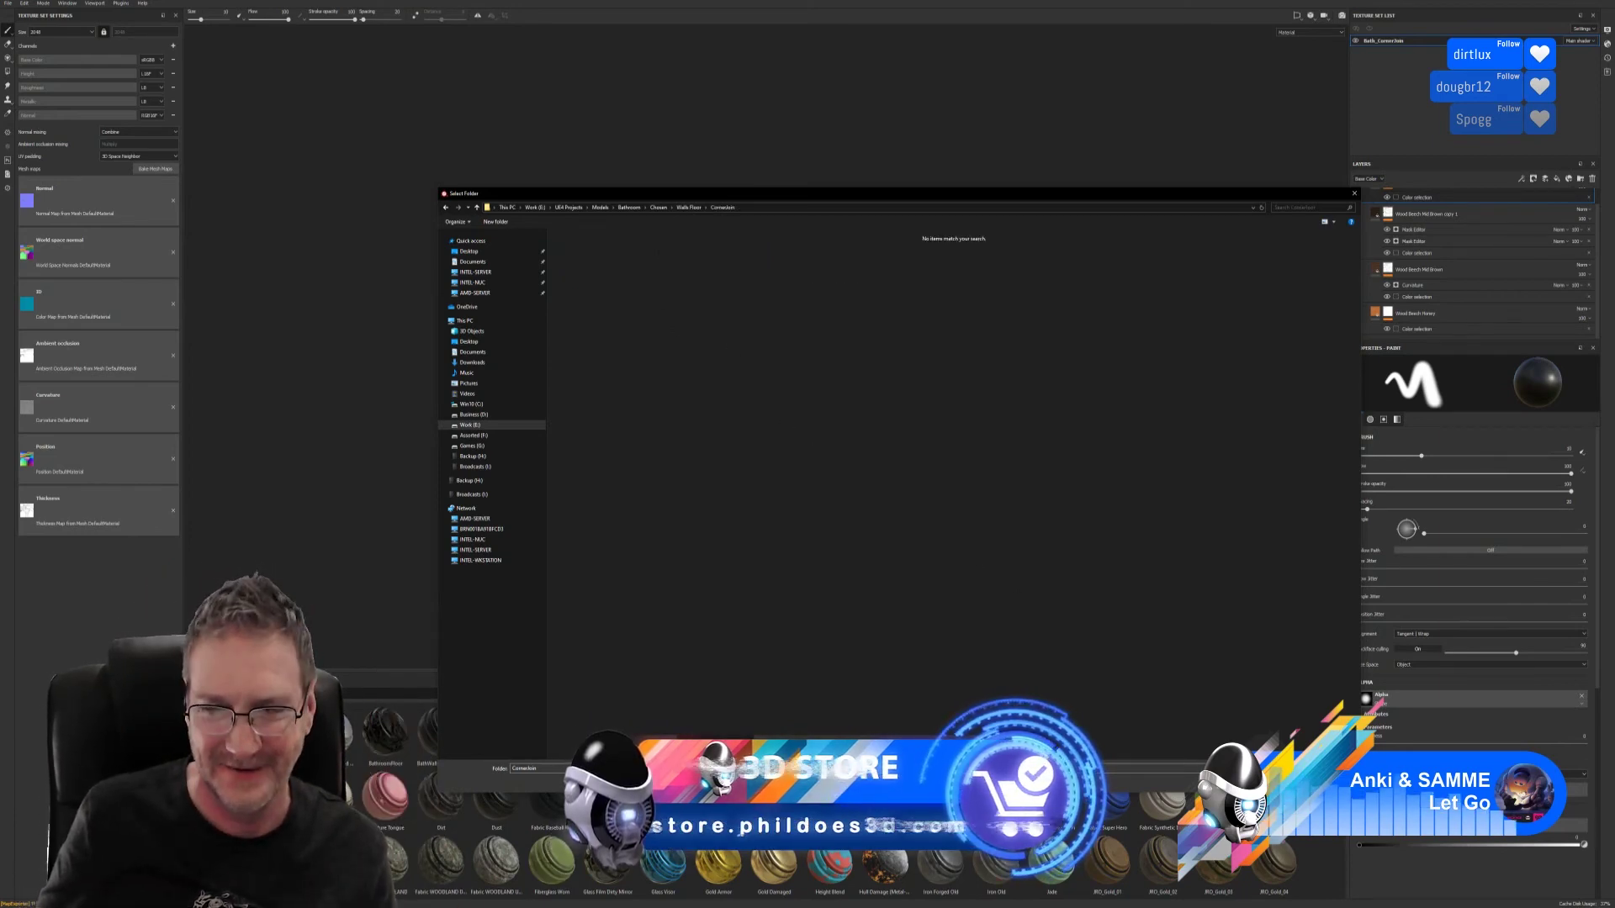
key(Return)
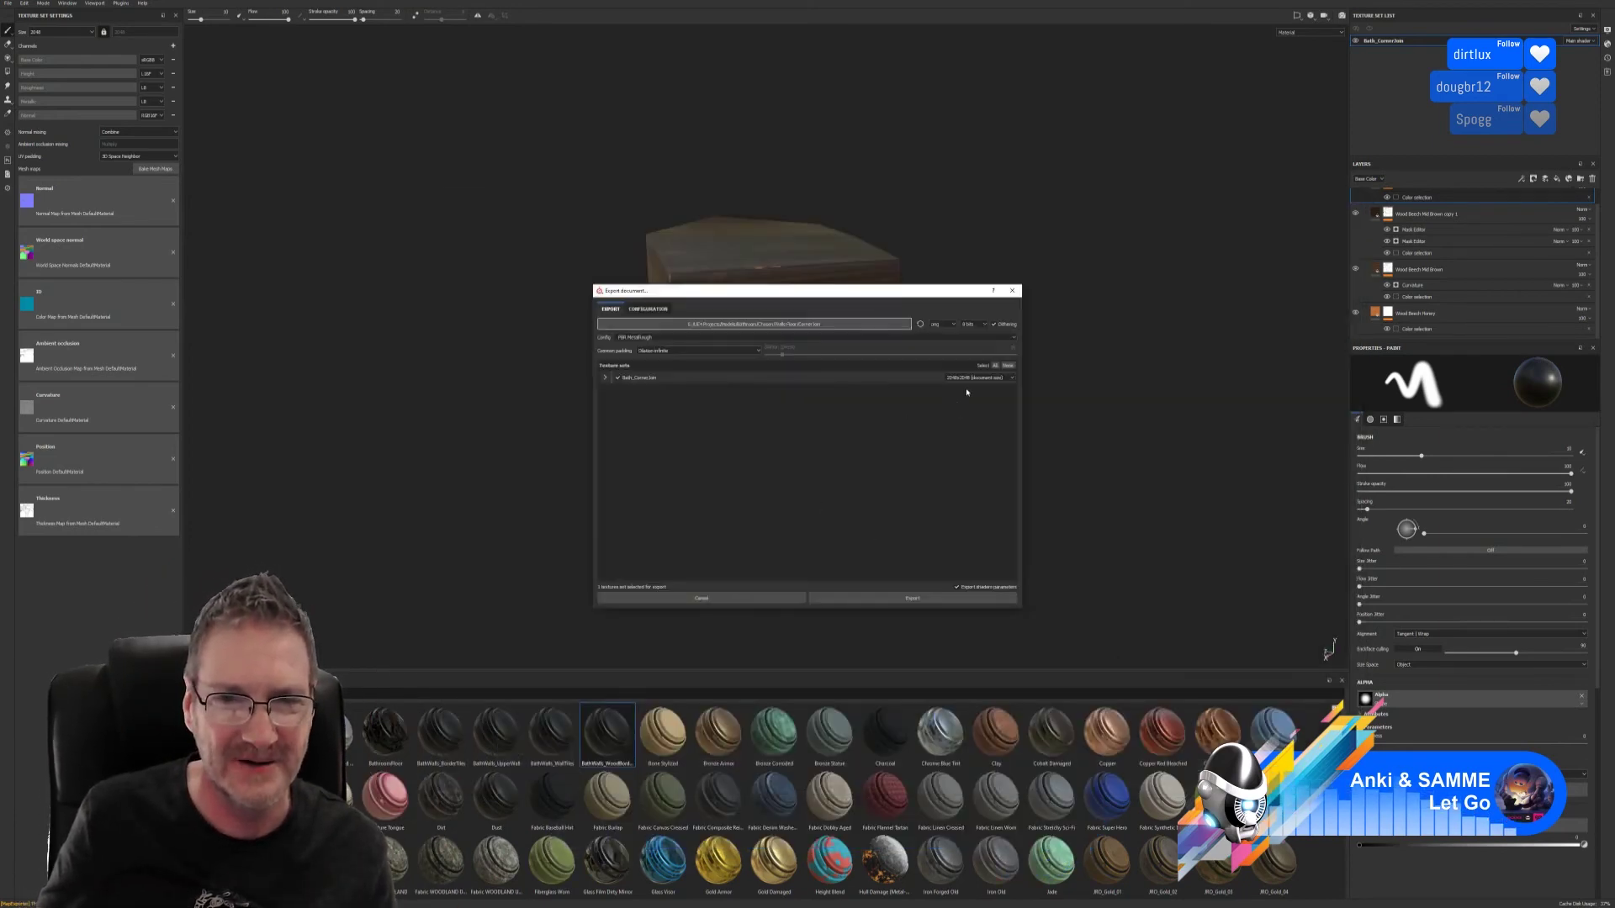
- Choose the export size for the Bath_Connection texture set, export its maps and check the files in the output folder
click(975, 378)
click(968, 413)
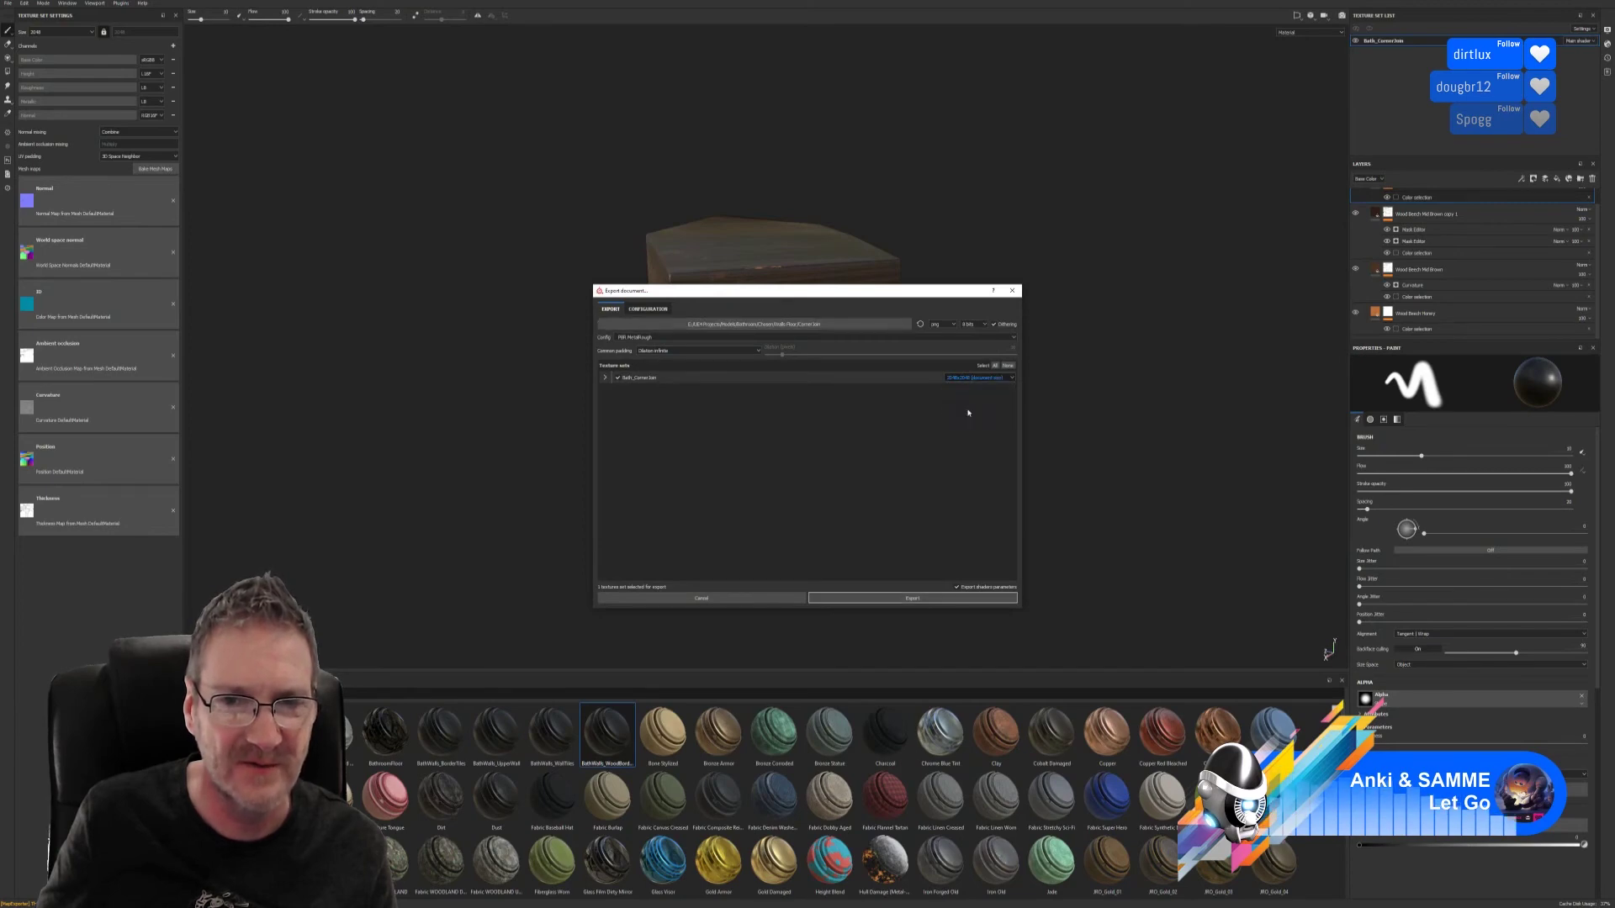
click(930, 599)
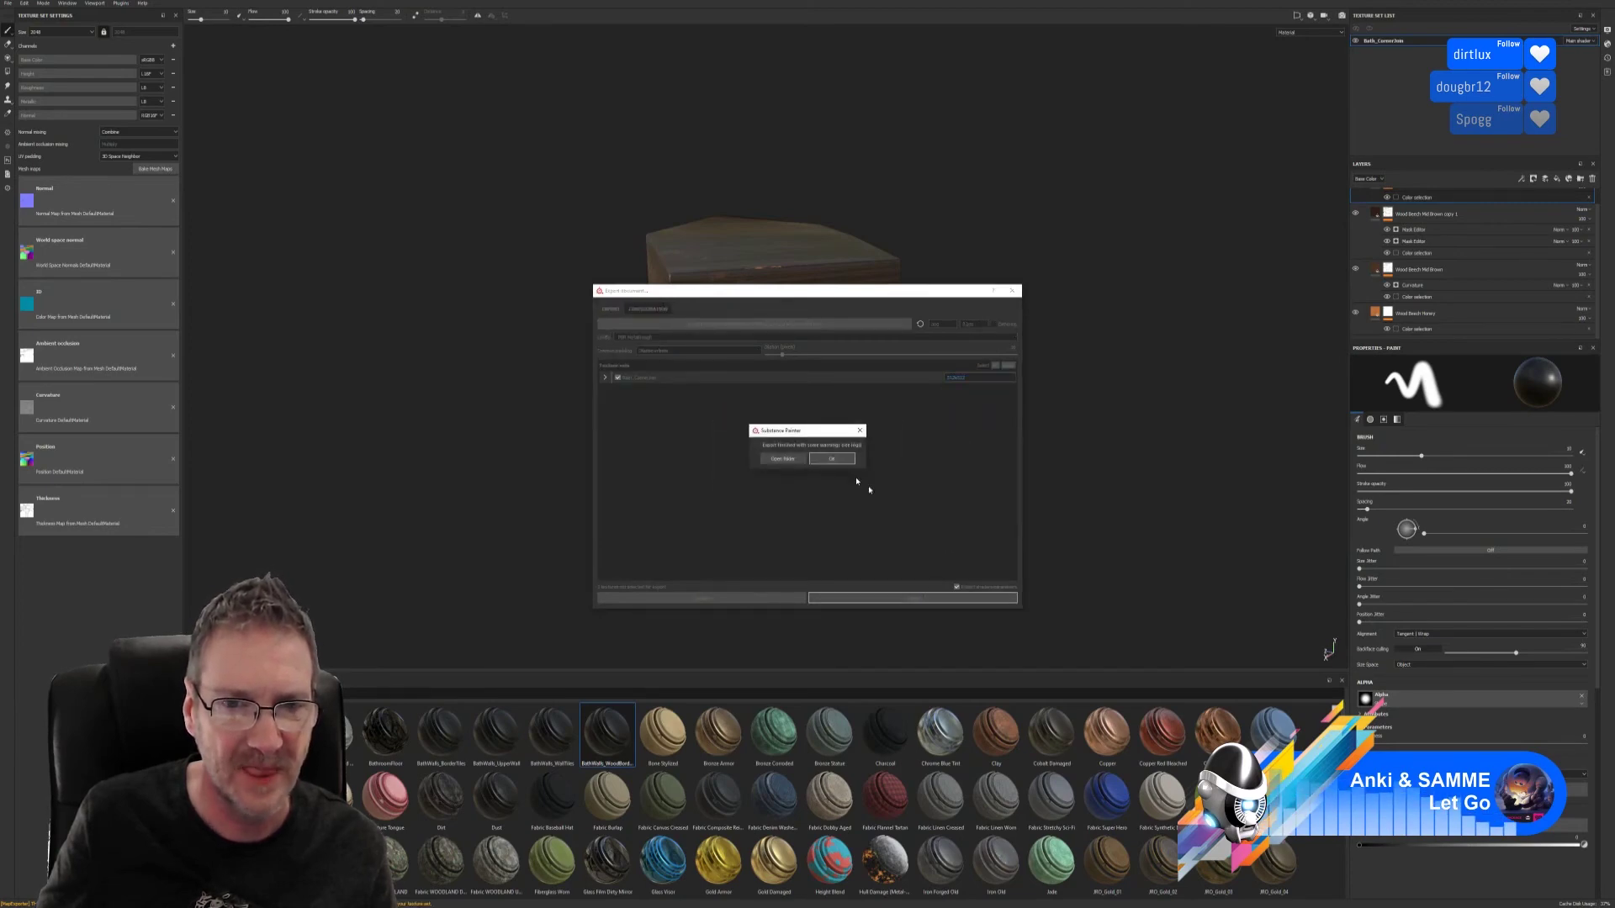
click(777, 463)
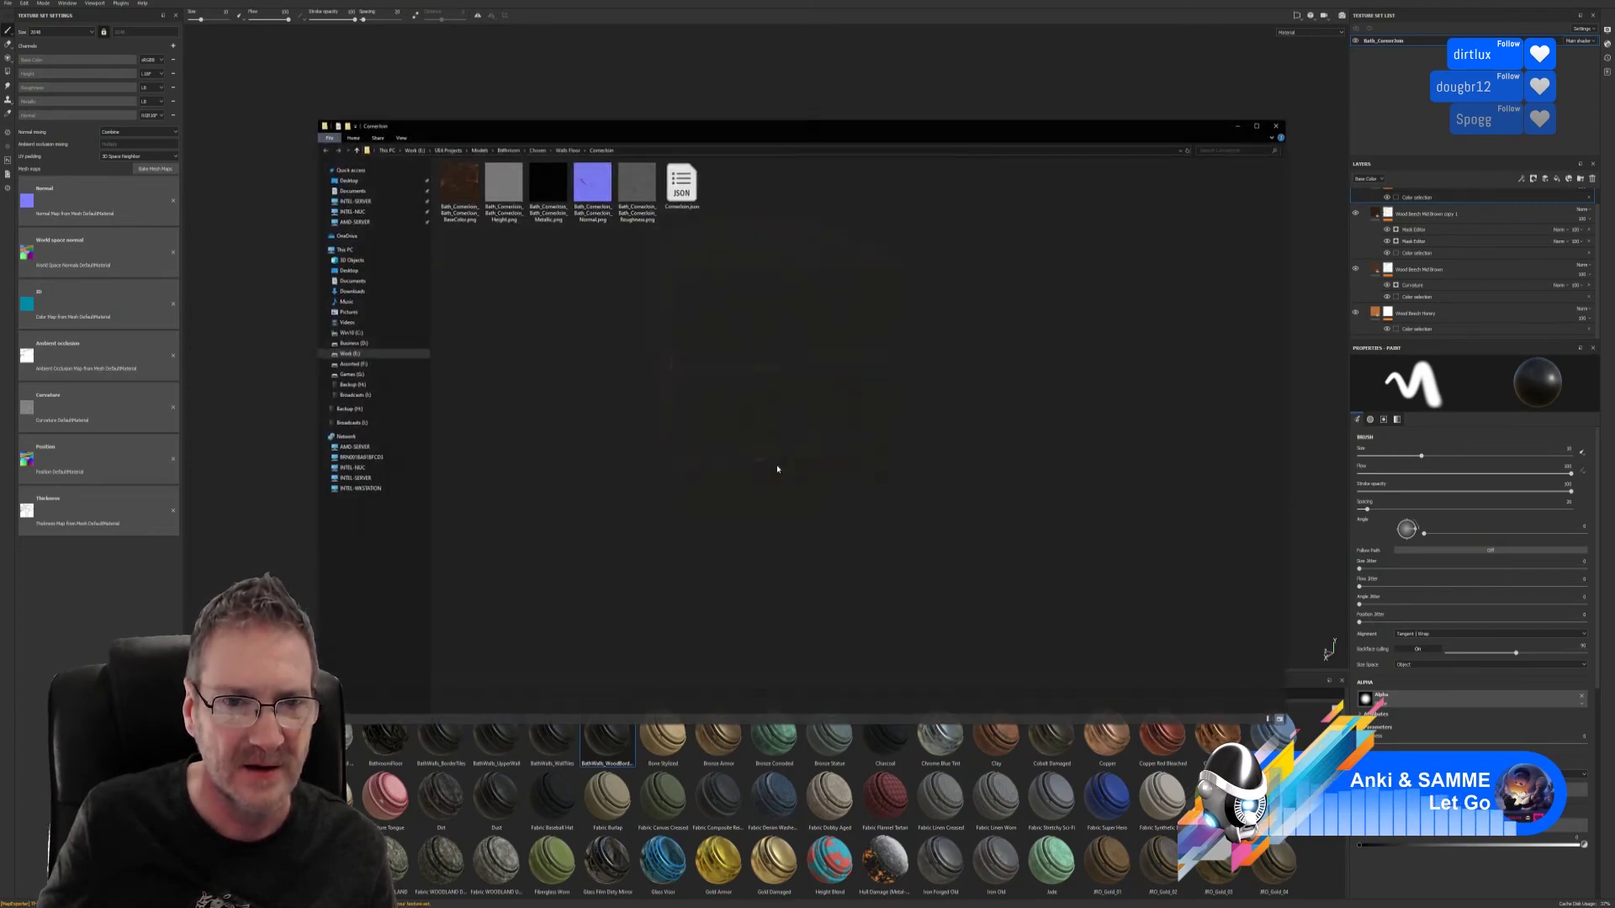
click(1277, 126)
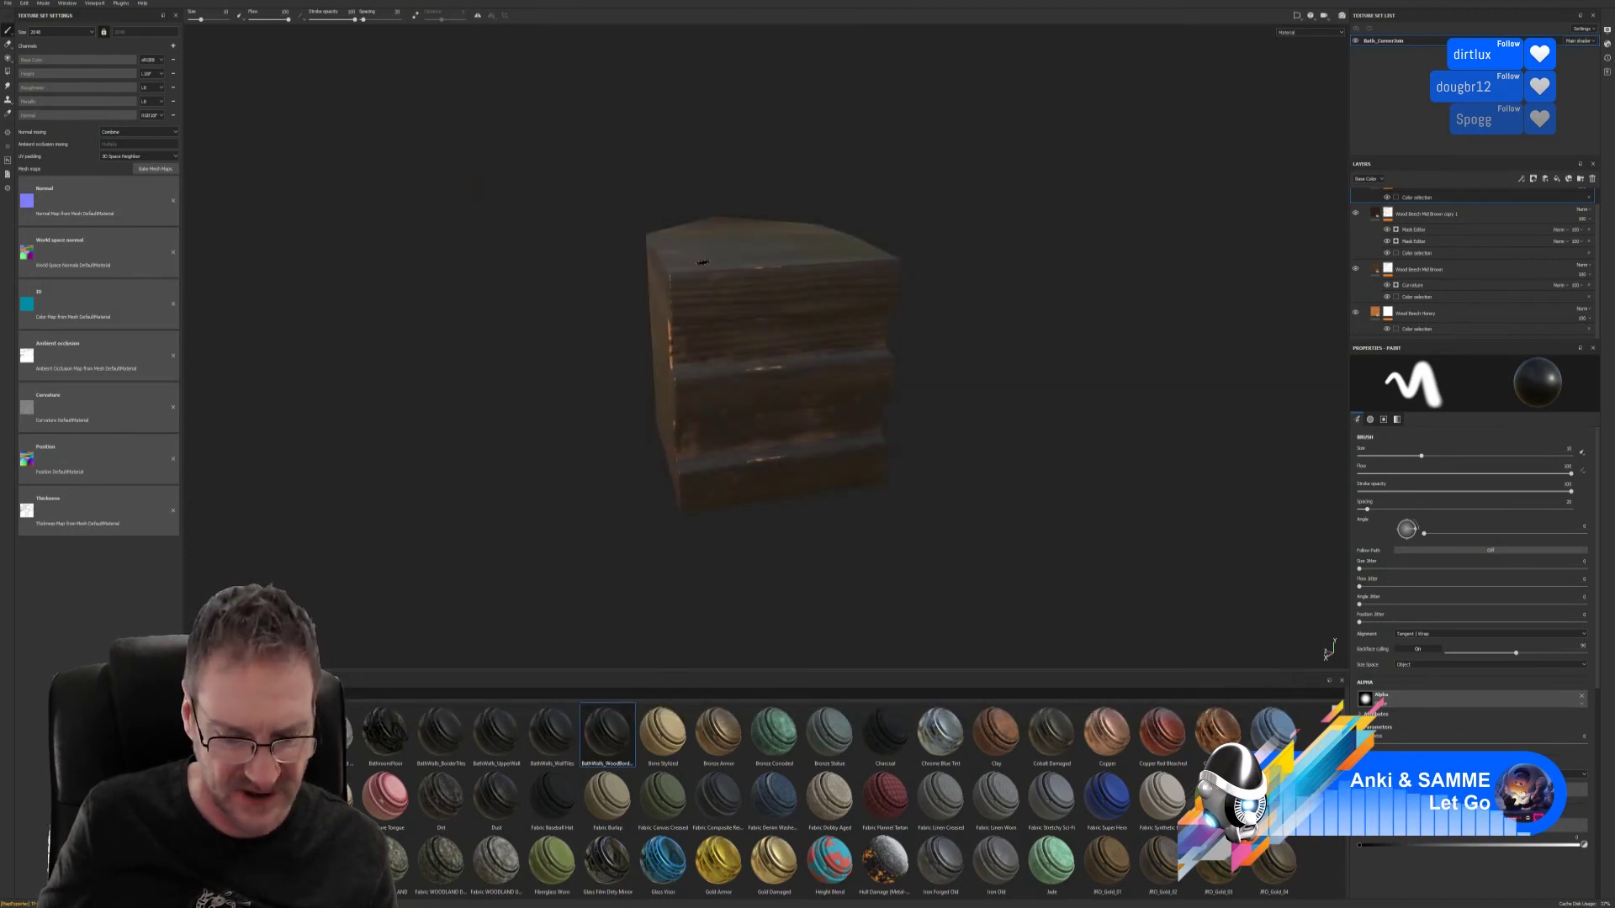
- Save and compact the corner block project and switch to the bathroom scene in 3ds Max
click(7, 4)
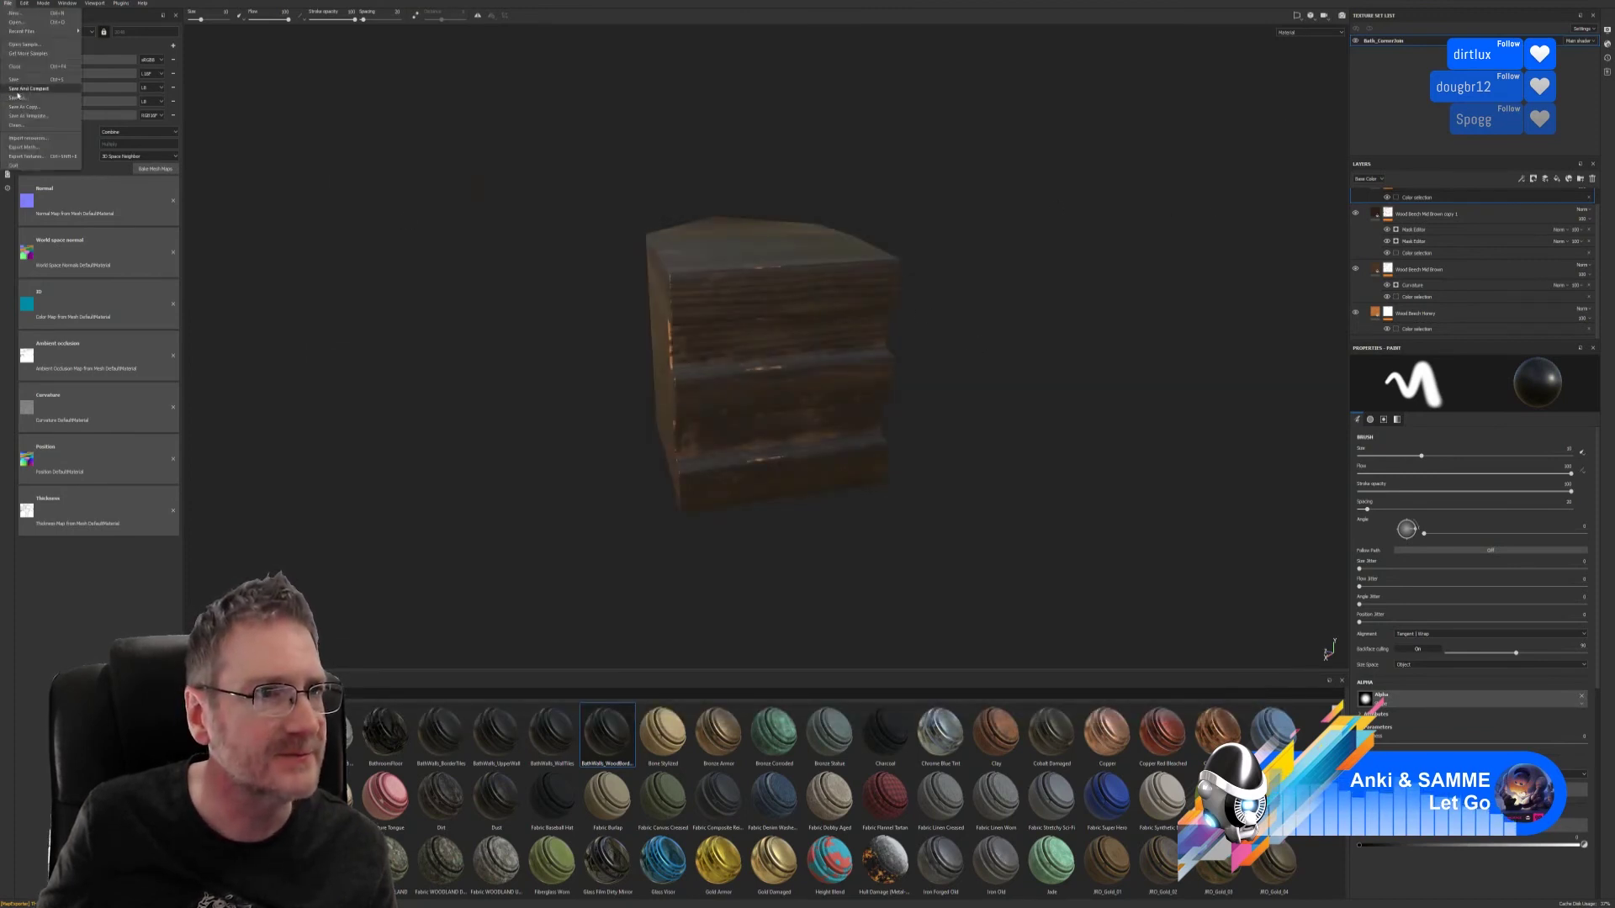
click(14, 88)
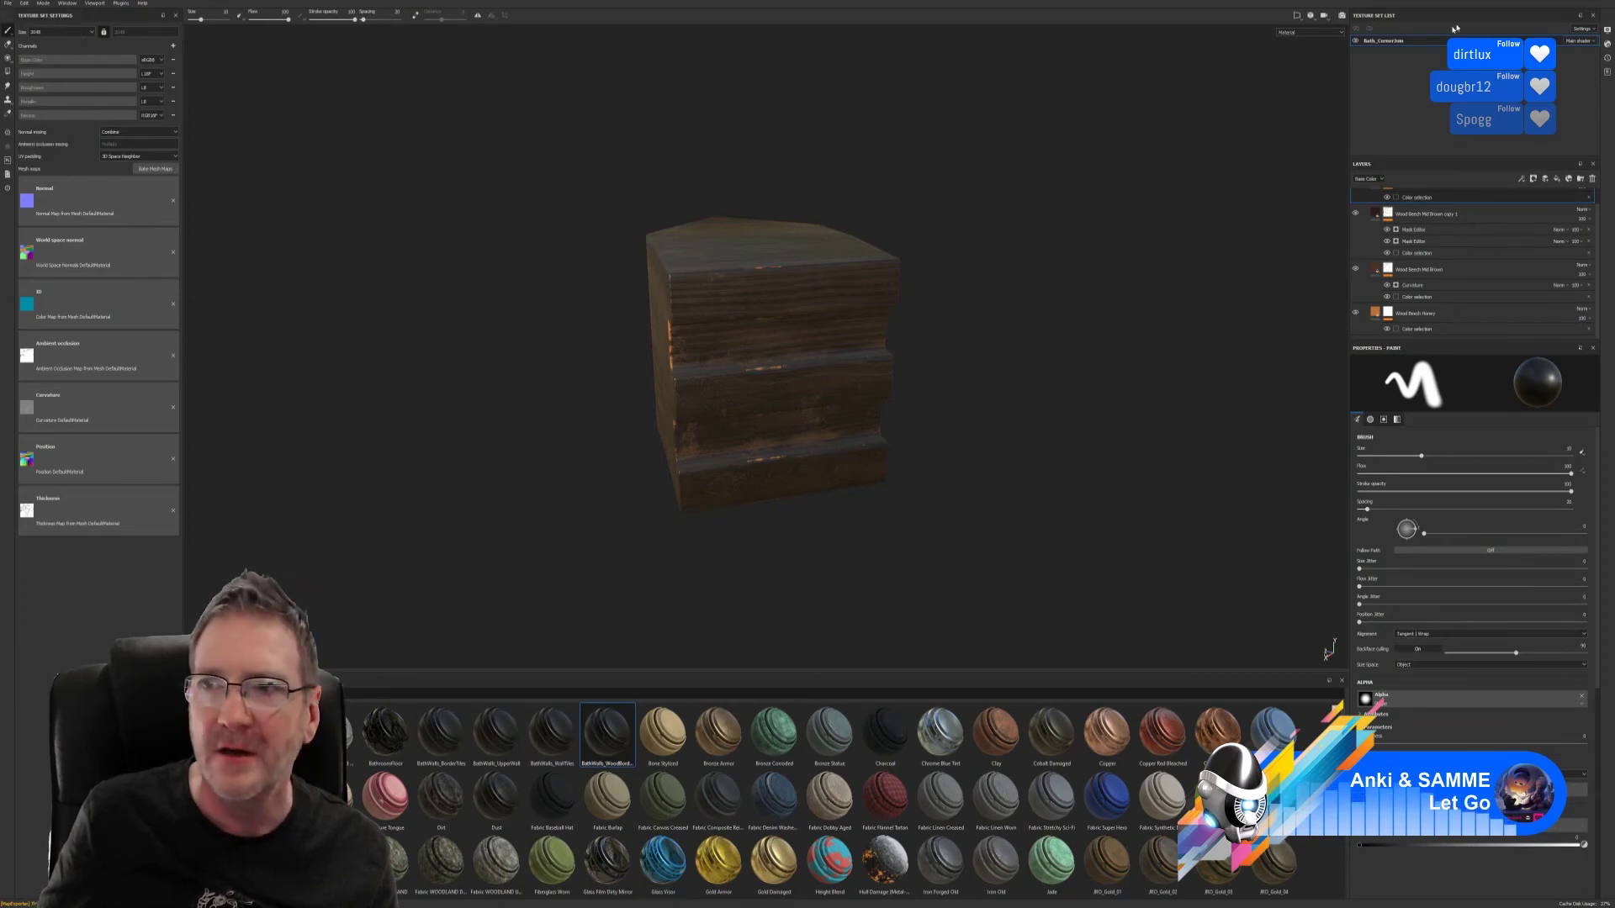
key(super+d)
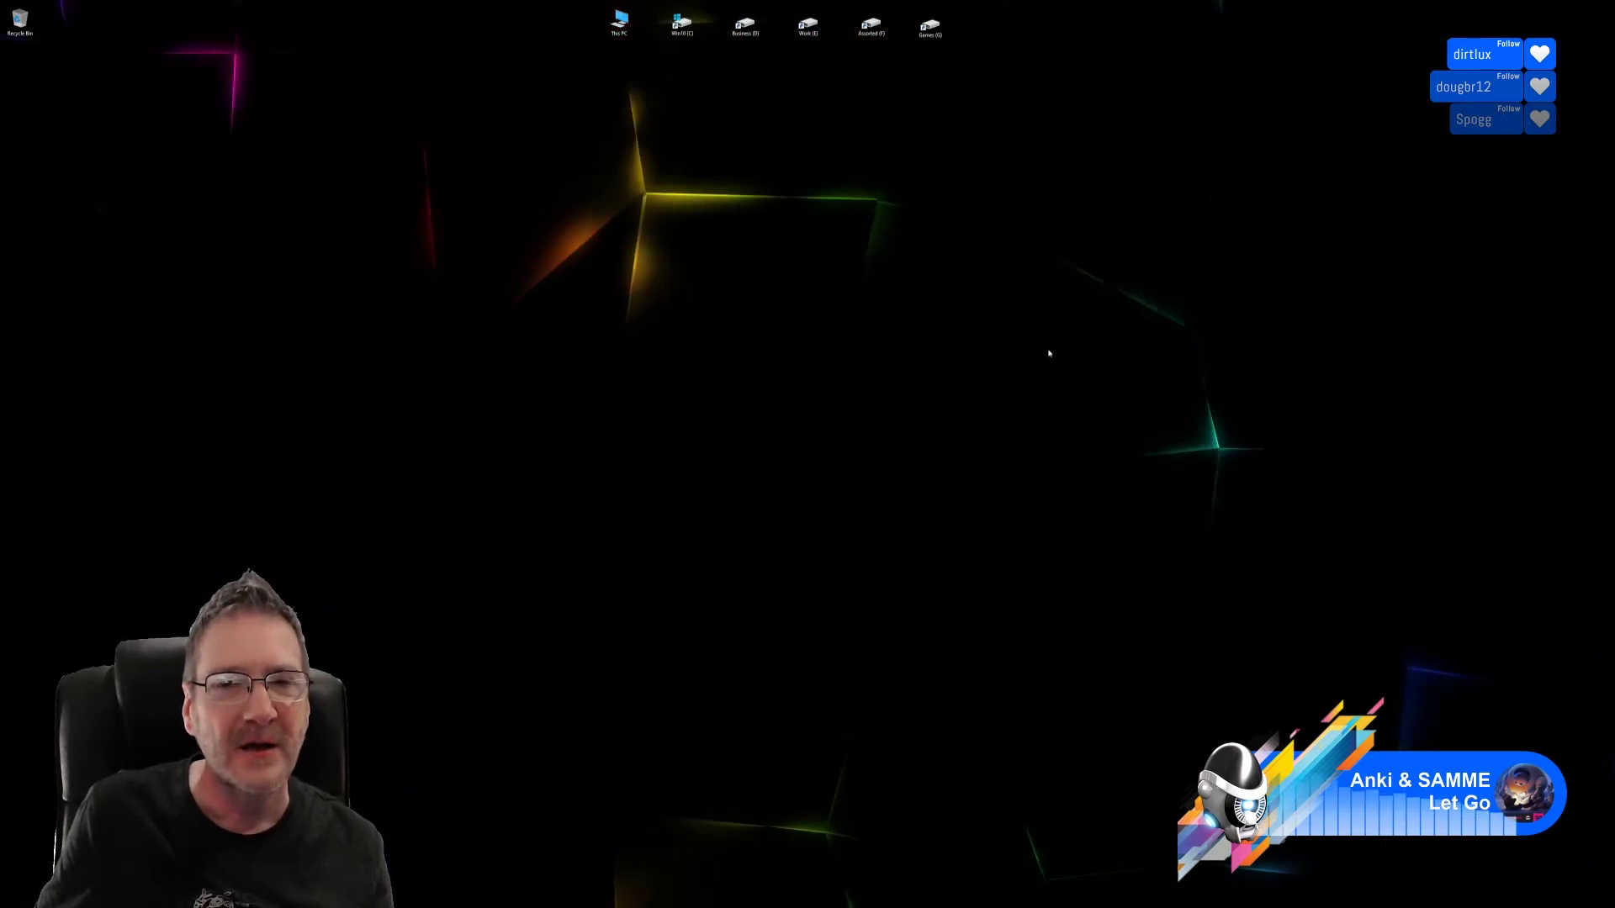
key(alt+Tab)
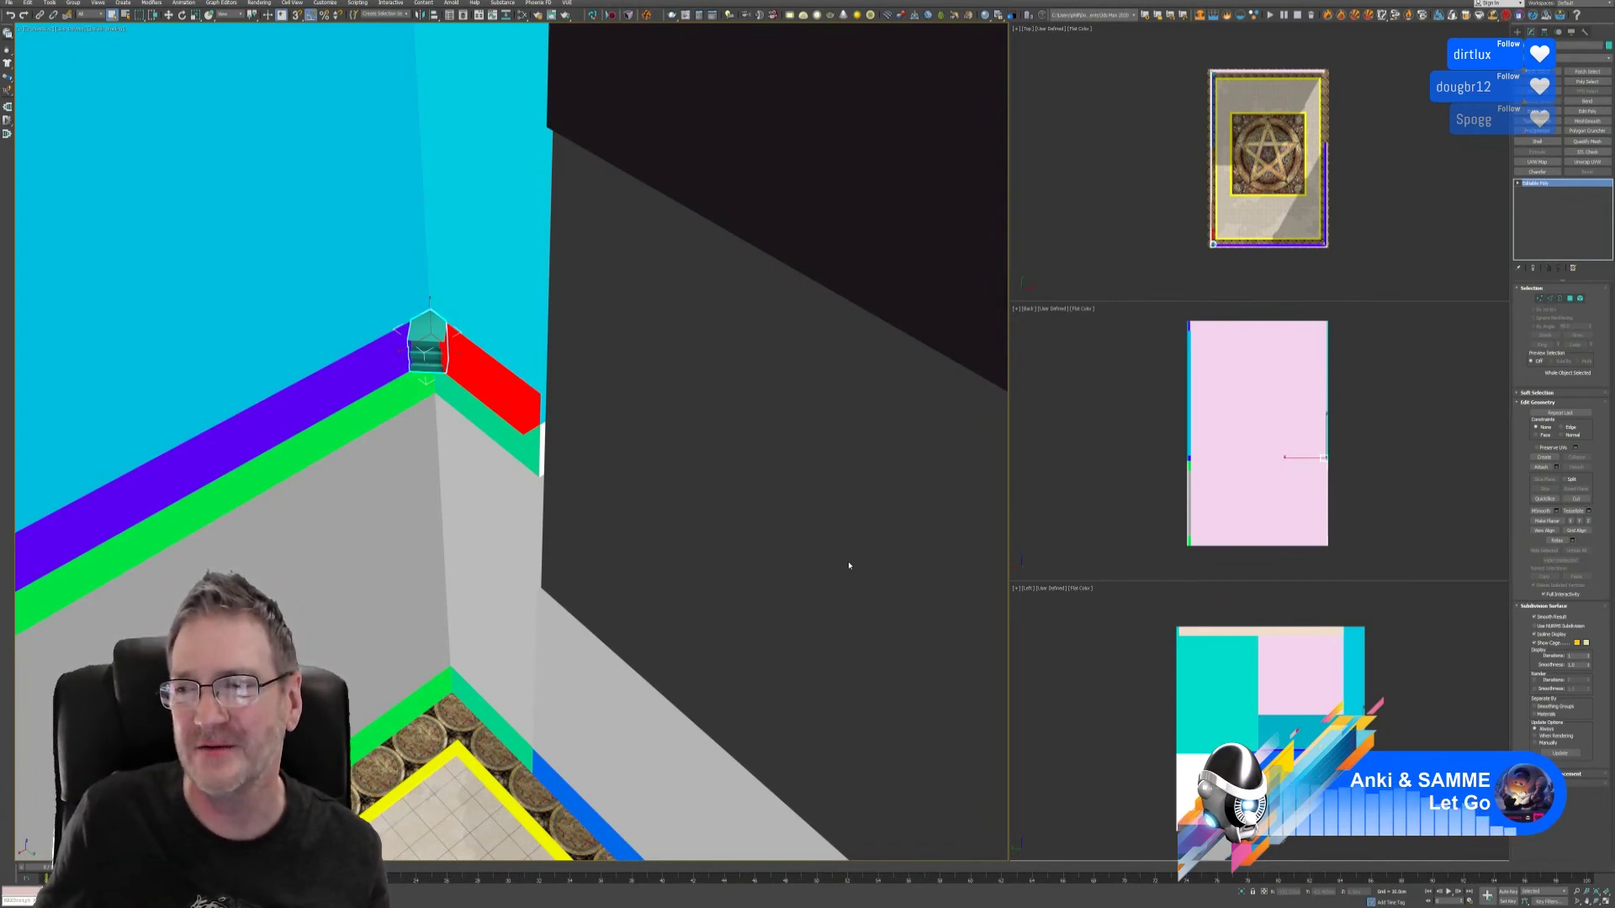
- Examine the whole bathroom room model, including its walls, borders and floor, from several angles
scroll(751, 506, down, 2)
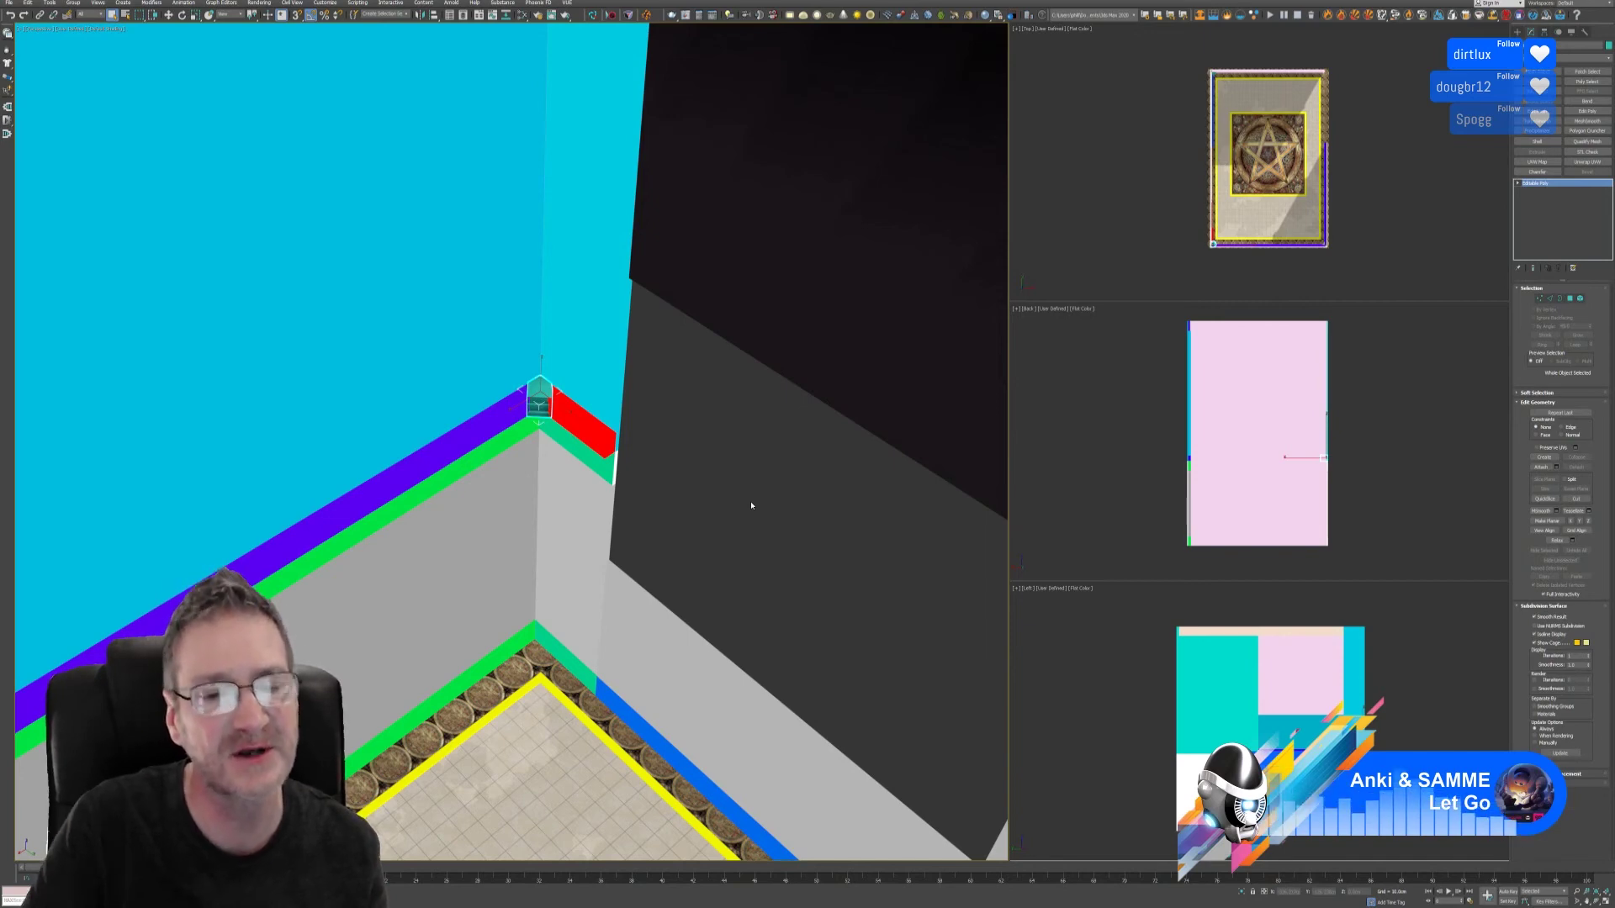
scroll(751, 506, down, 3)
scroll(755, 500, down, 3)
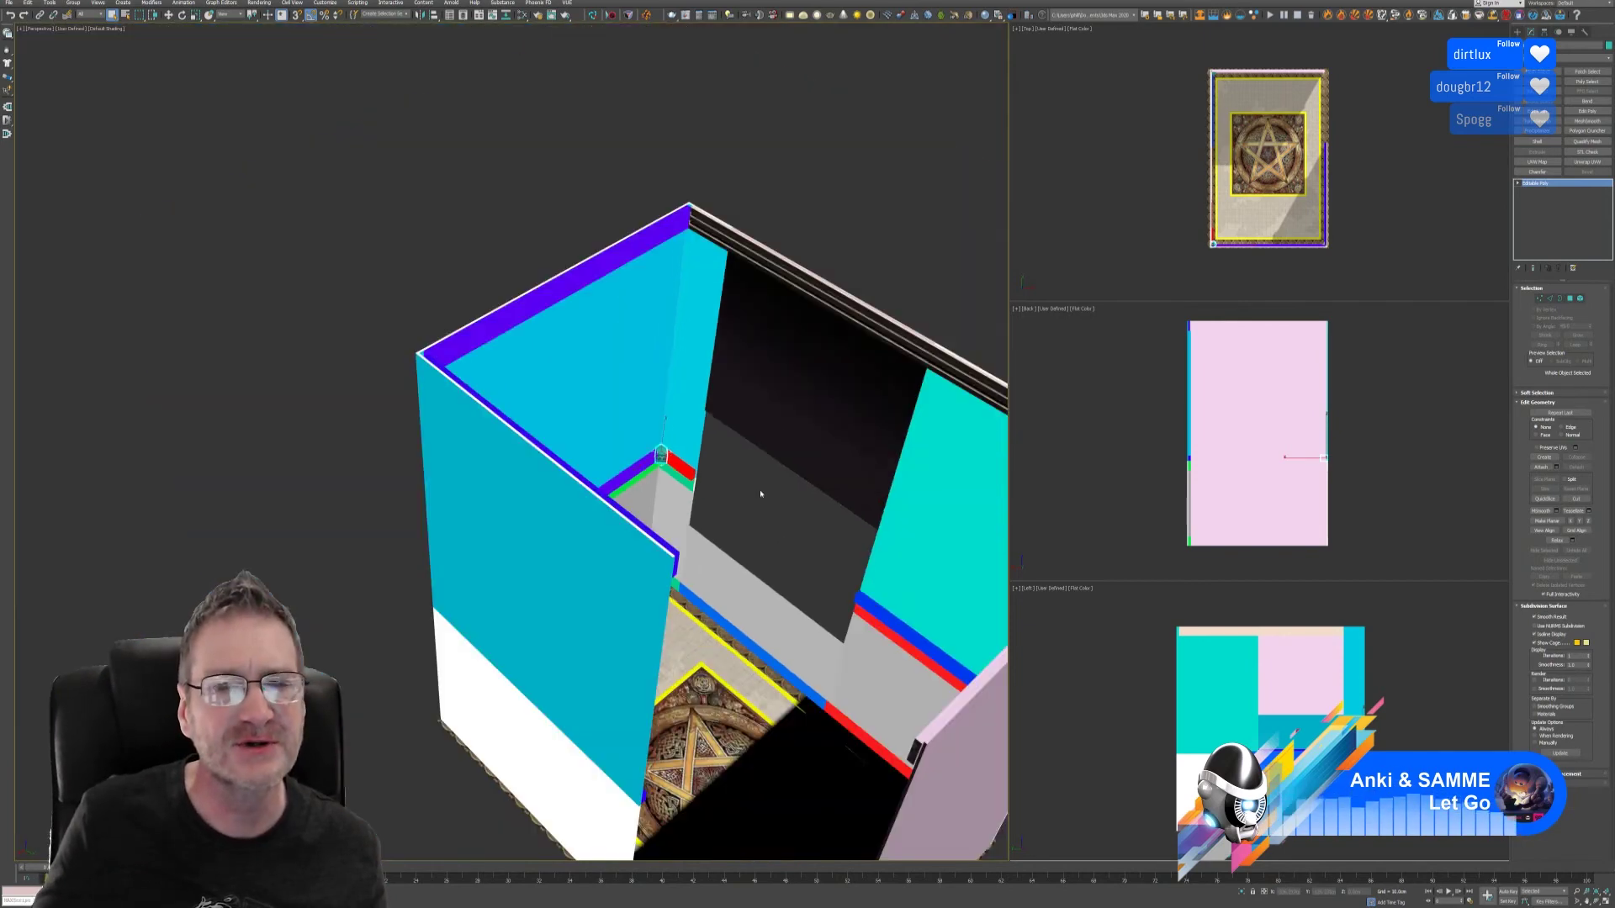
alt+middle_drag(789, 515, 645, 461)
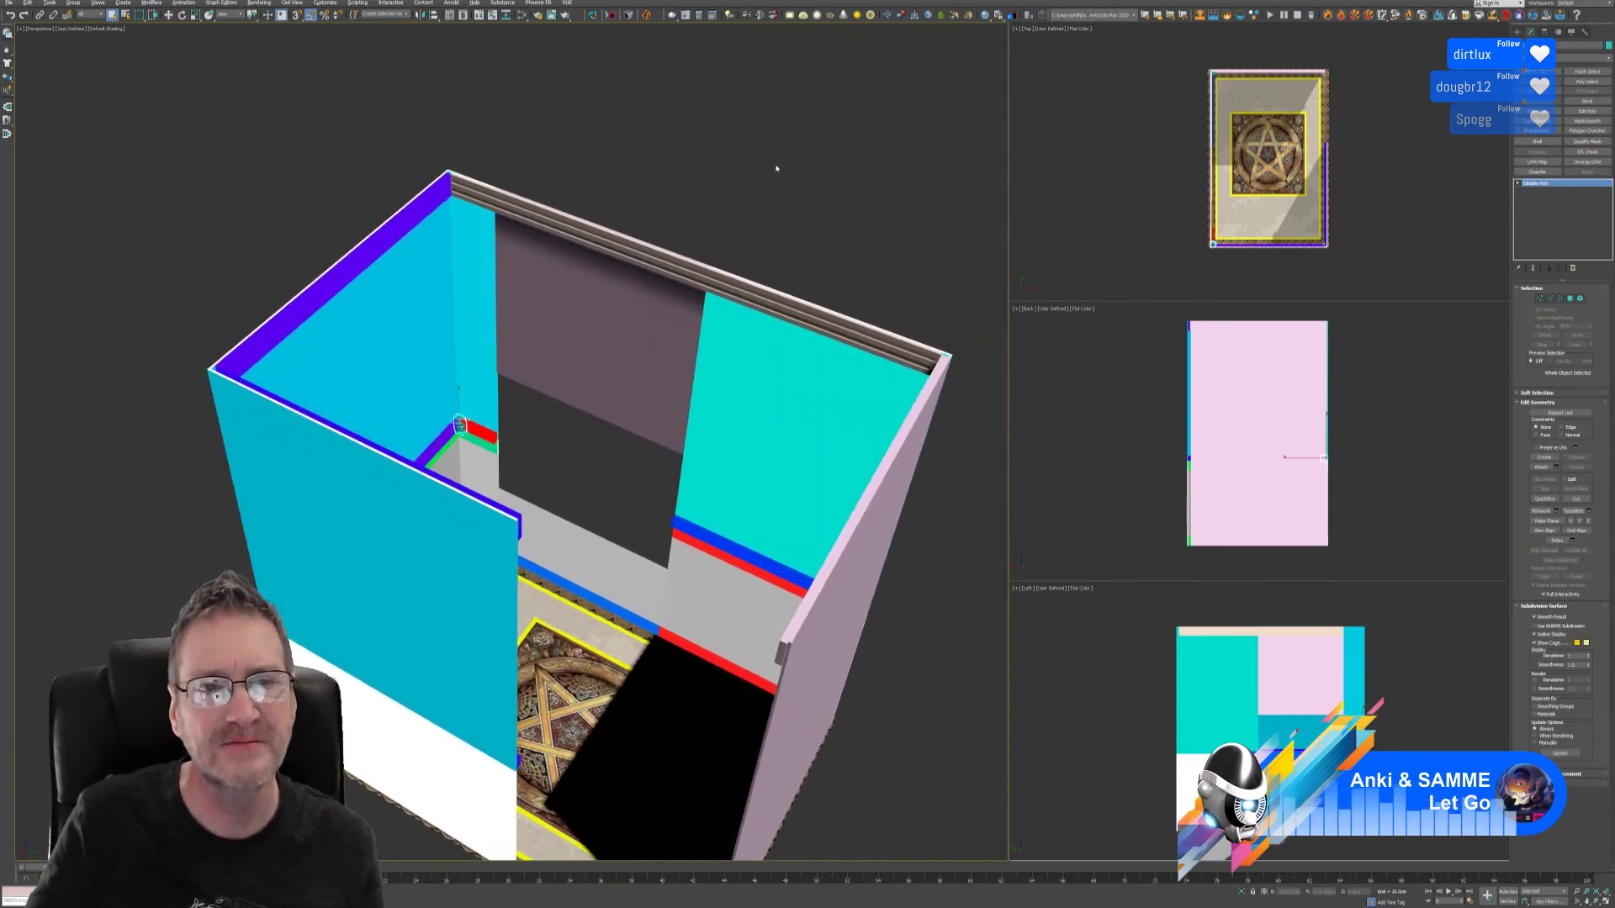
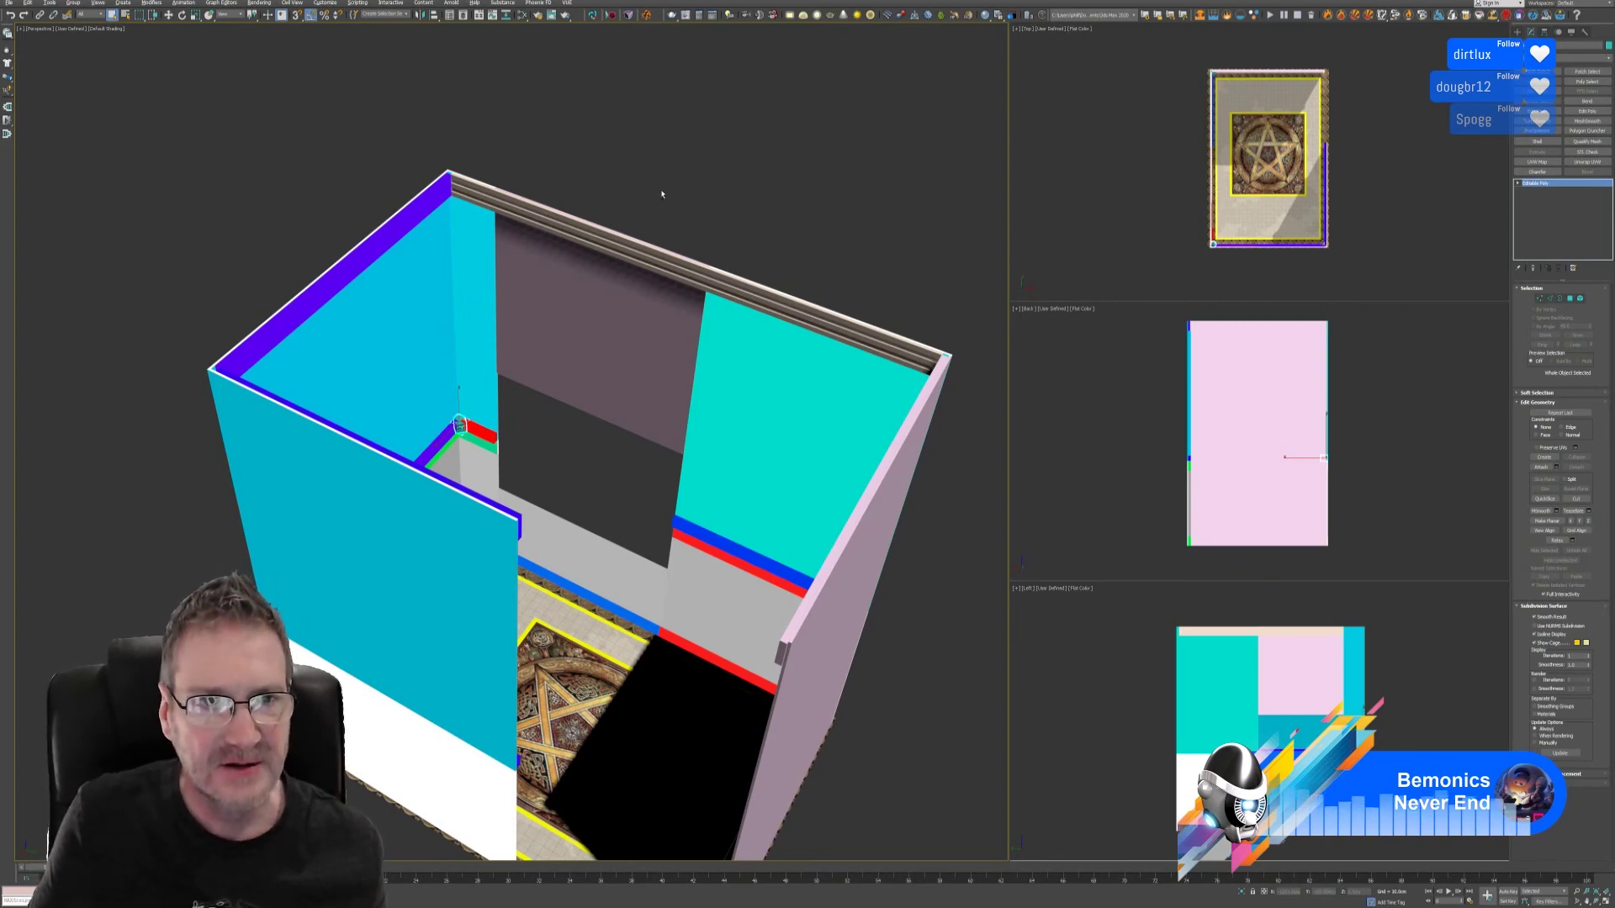
alt+middle_drag(663, 199, 851, 659)
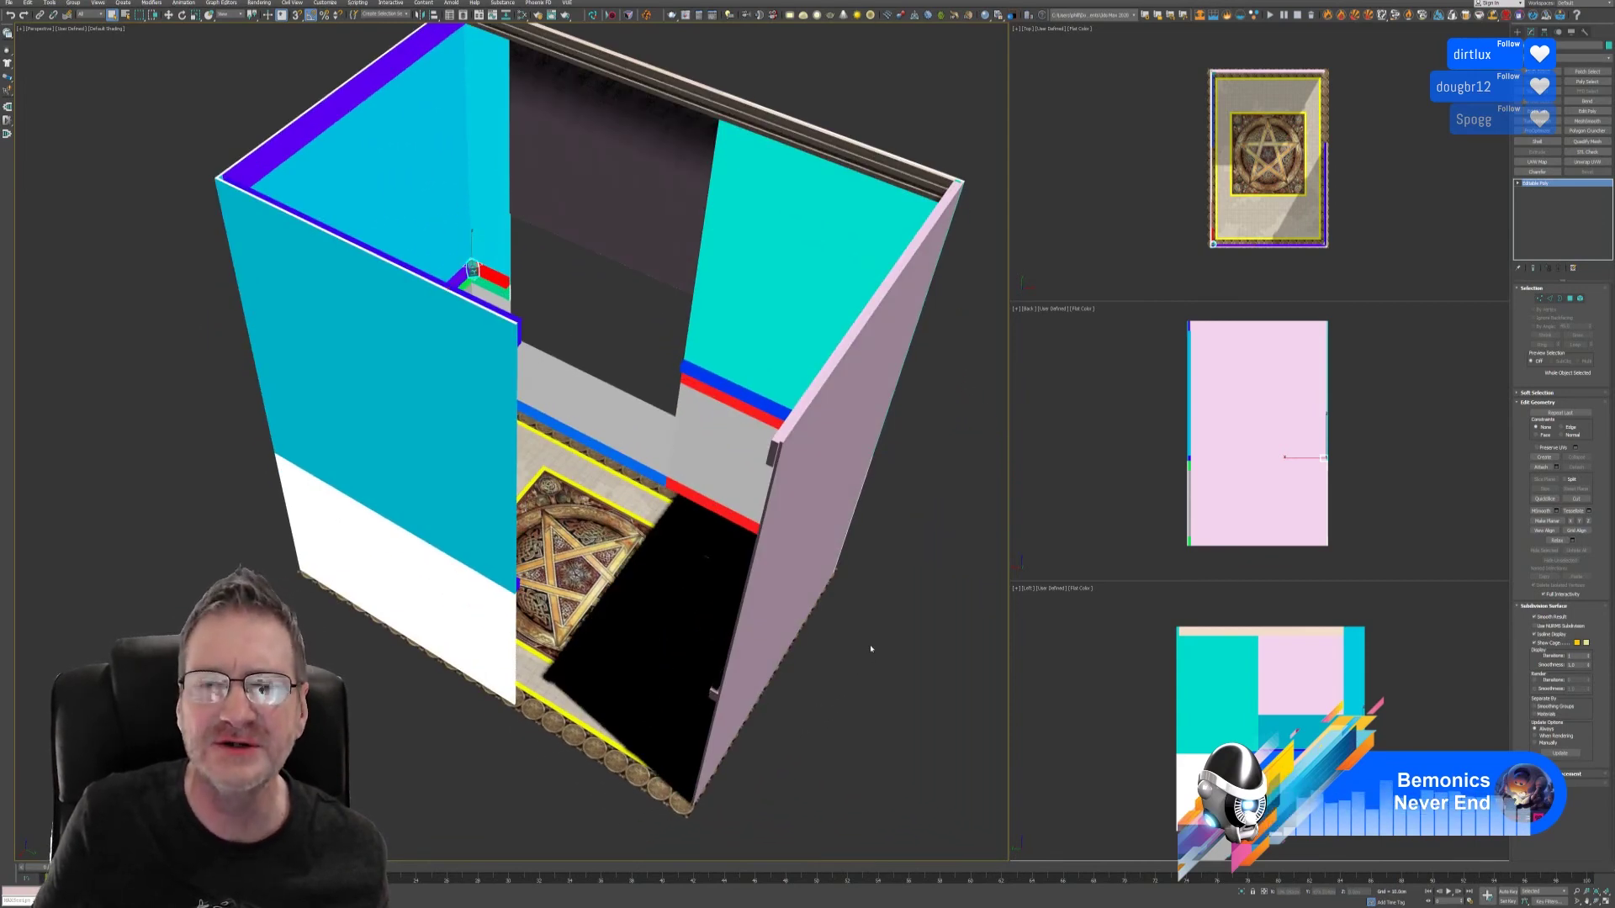
middle_drag(920, 497, 888, 507)
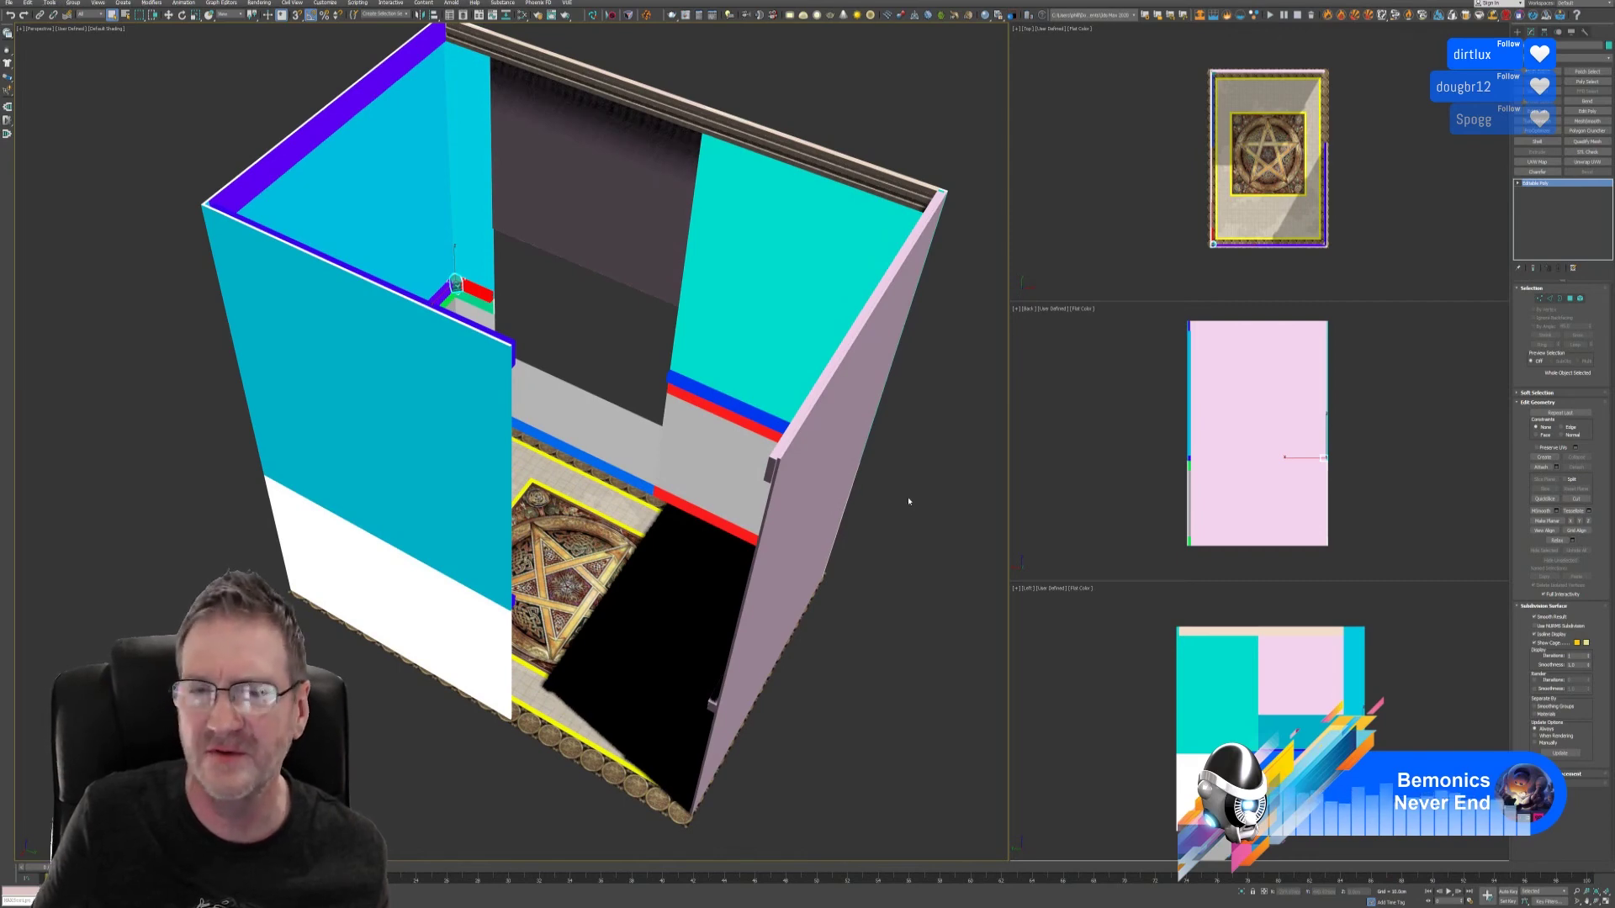
alt+middle_drag(887, 471, 872, 491)
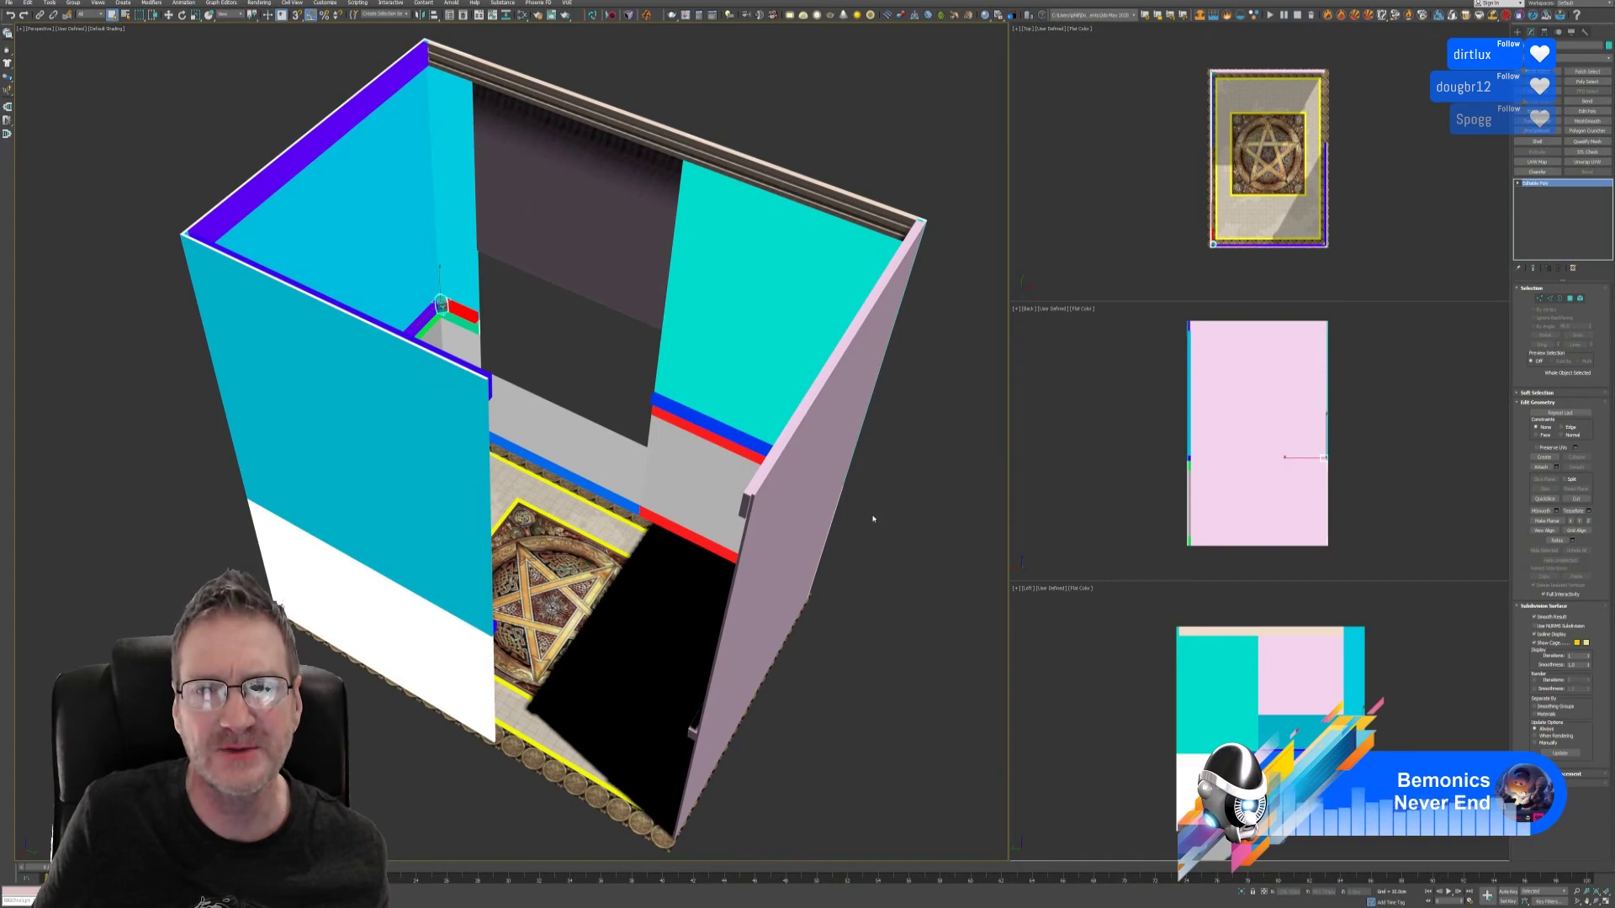
mouse_move(873, 511)
alt+middle_down()
mouse_move(825, 522)
mouse_move(825, 537)
mouse_move(872, 513)
mouse_move(849, 519)
alt+middle_up()
mouse_move(854, 531)
alt+middle_down()
mouse_move(869, 516)
mouse_move(840, 515)
mouse_move(861, 522)
alt+middle_up()
alt+middle_drag(826, 305, 840, 308)
alt+middle_drag(831, 223, 812, 243)
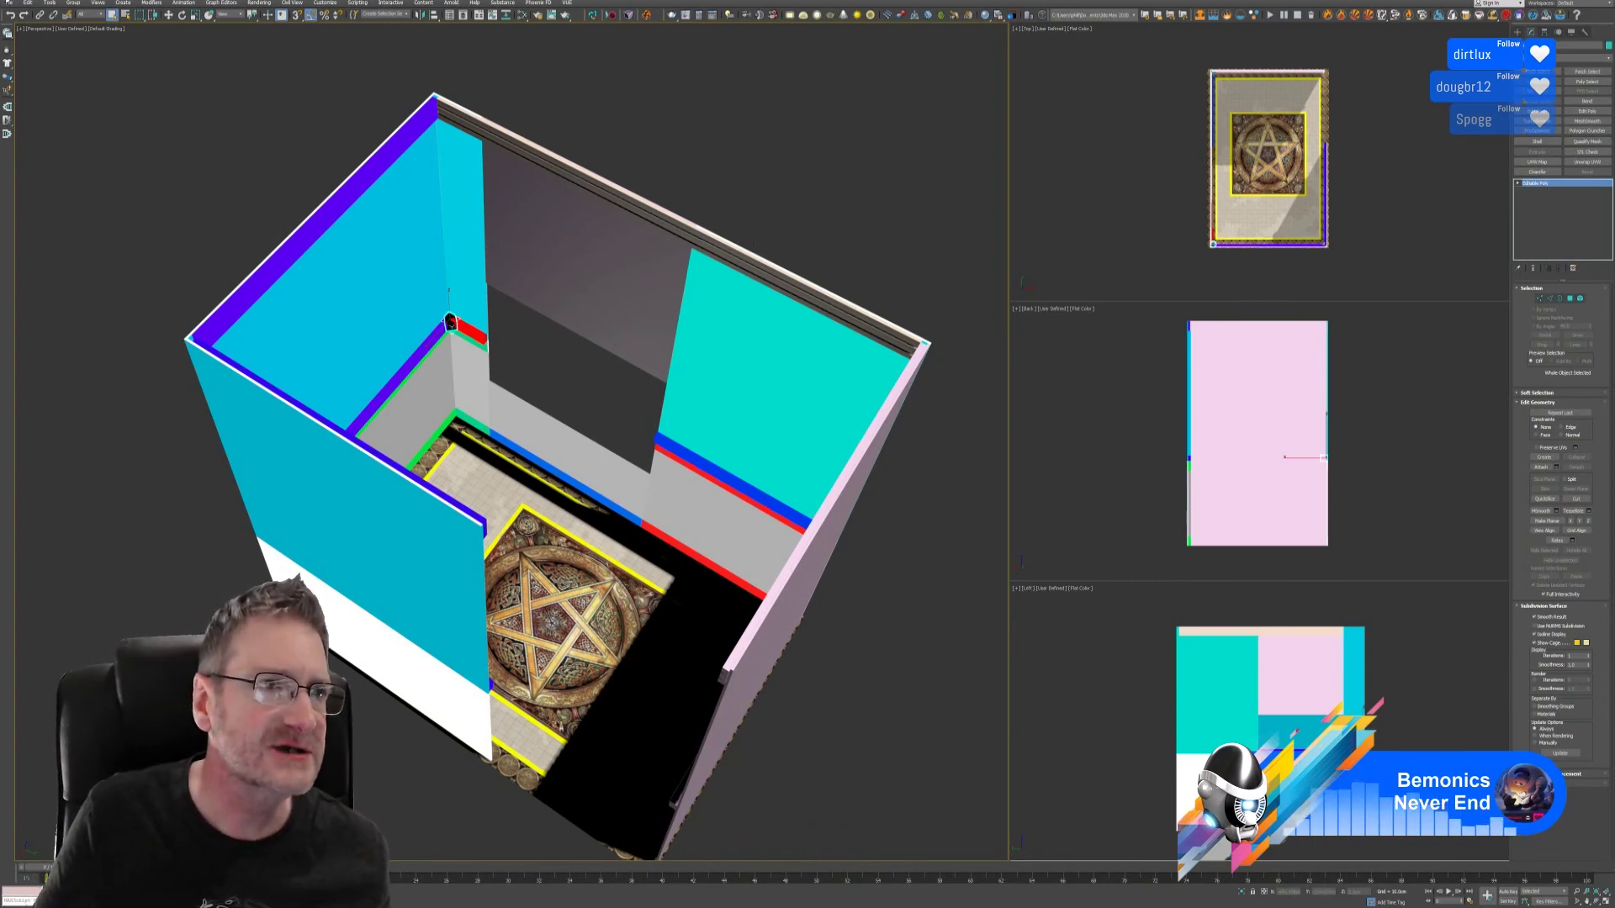
- Open the recently used wall light scene and adopt the file's unit scale
click(7, 3)
mouse_move(68, 50)
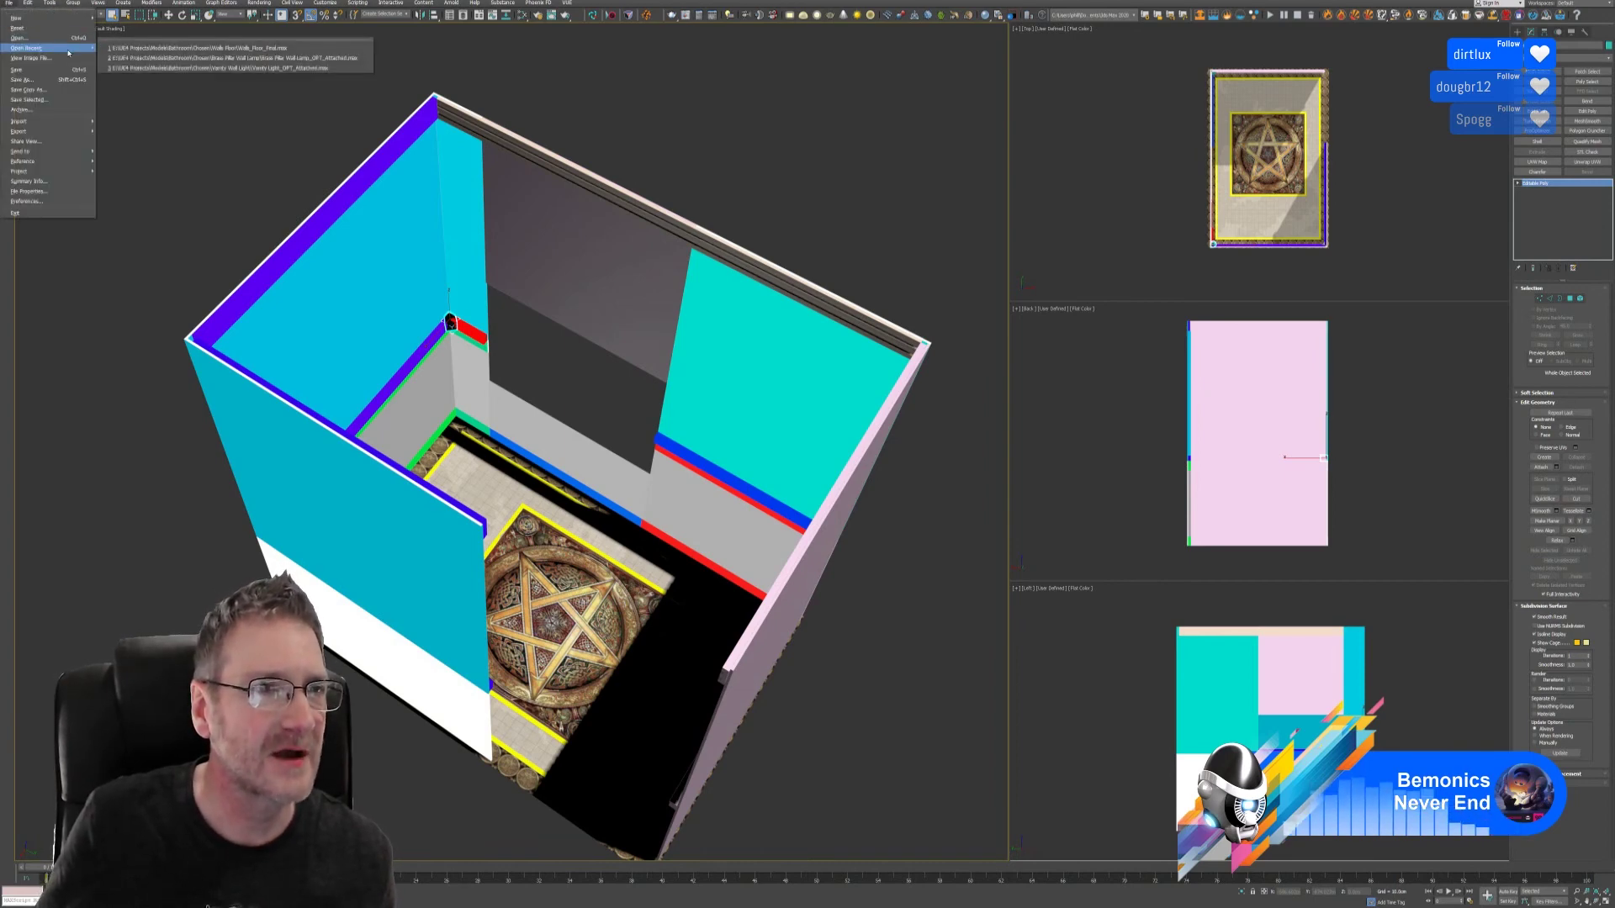
click(8, 3)
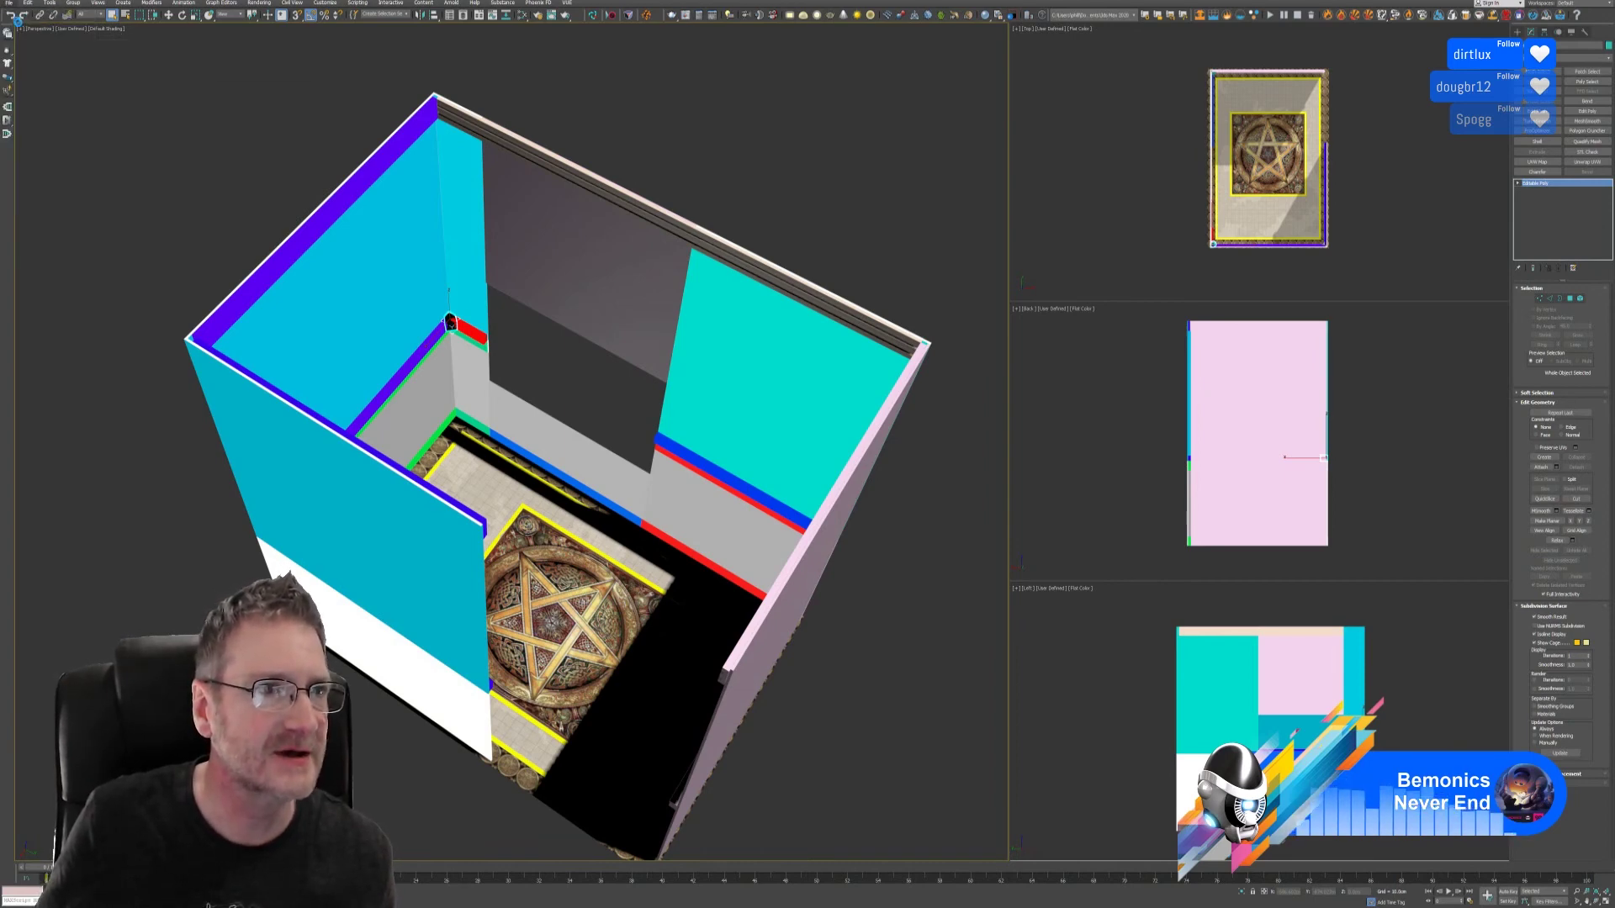
click(9, 3)
mouse_move(37, 49)
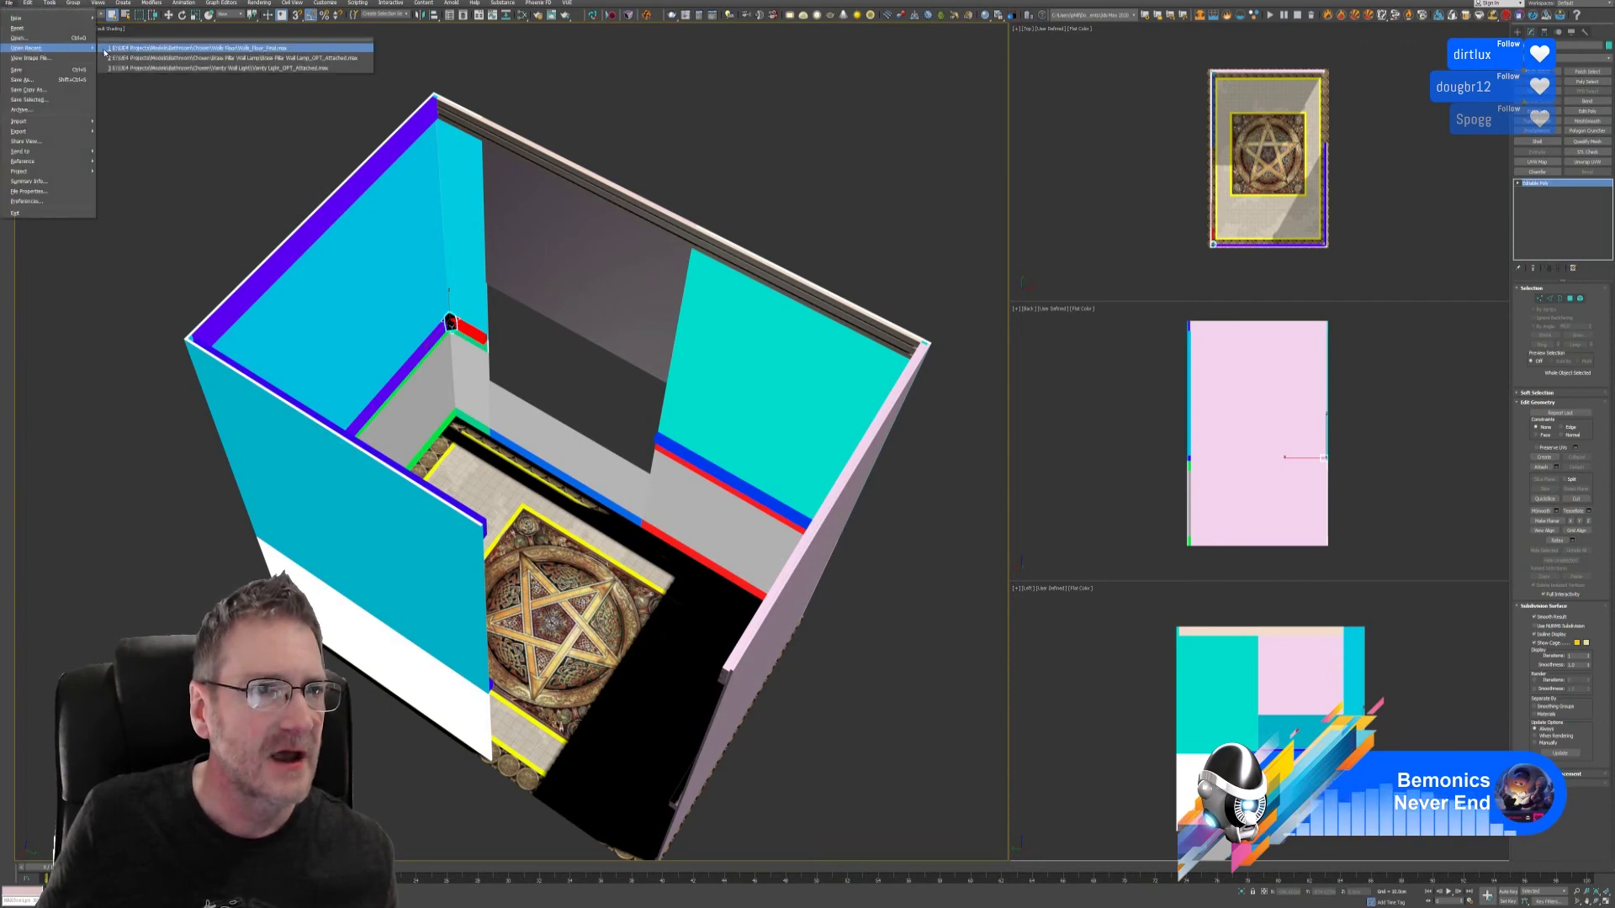
click(203, 67)
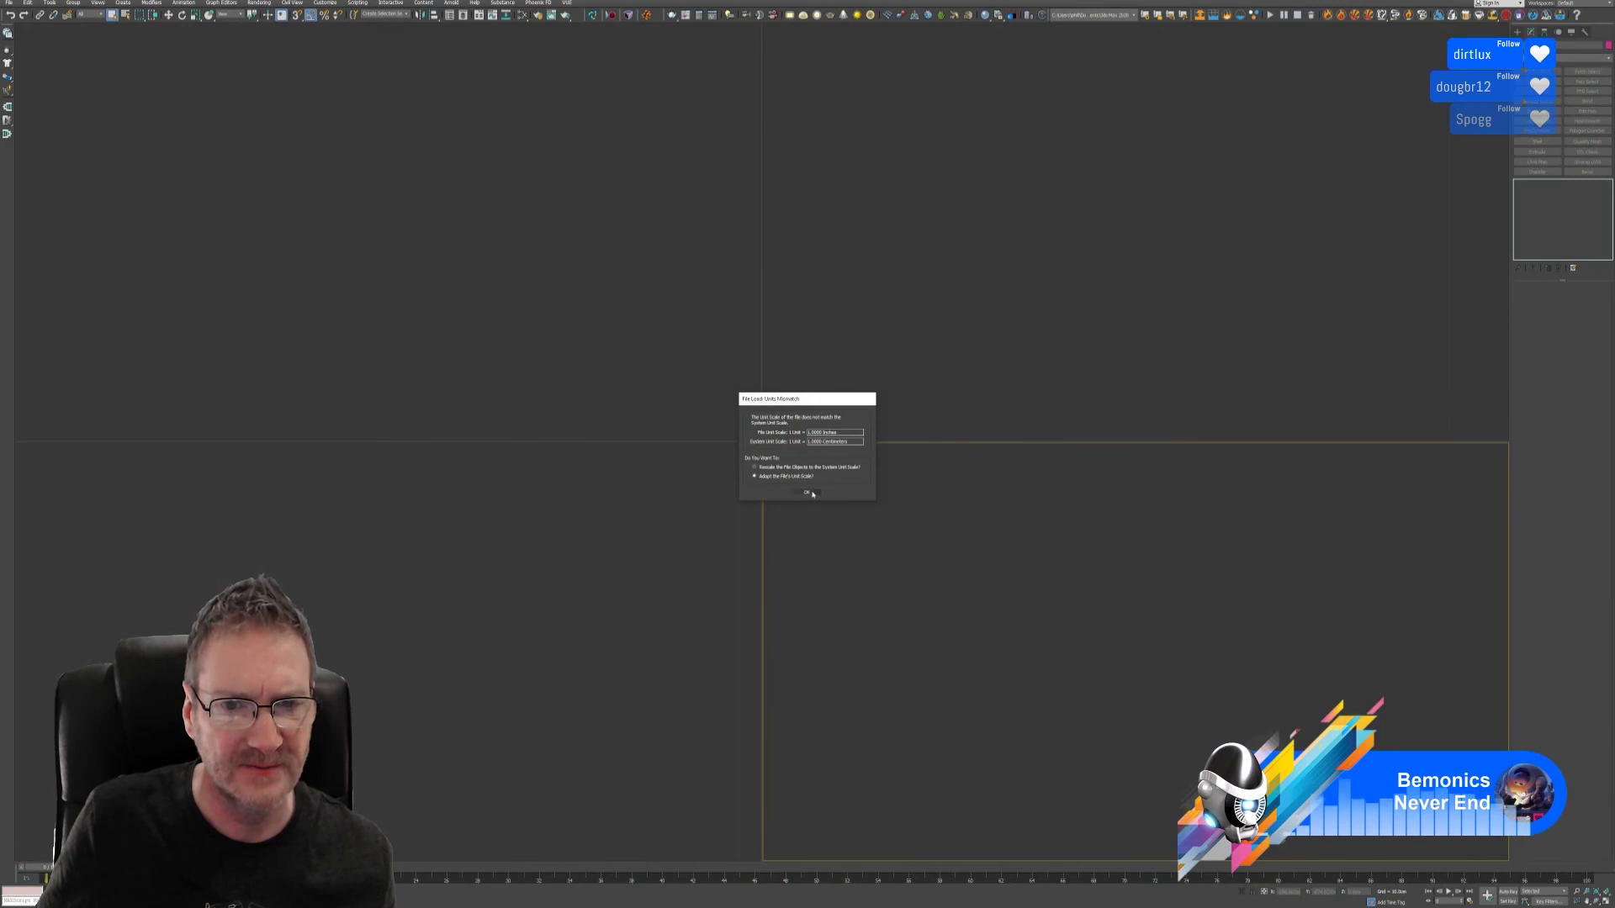
click(807, 492)
- Assign the standard material with the checker diffuse map to the wall lamp's frame and inspect its UV mapping
middle_drag(705, 441, 725, 443)
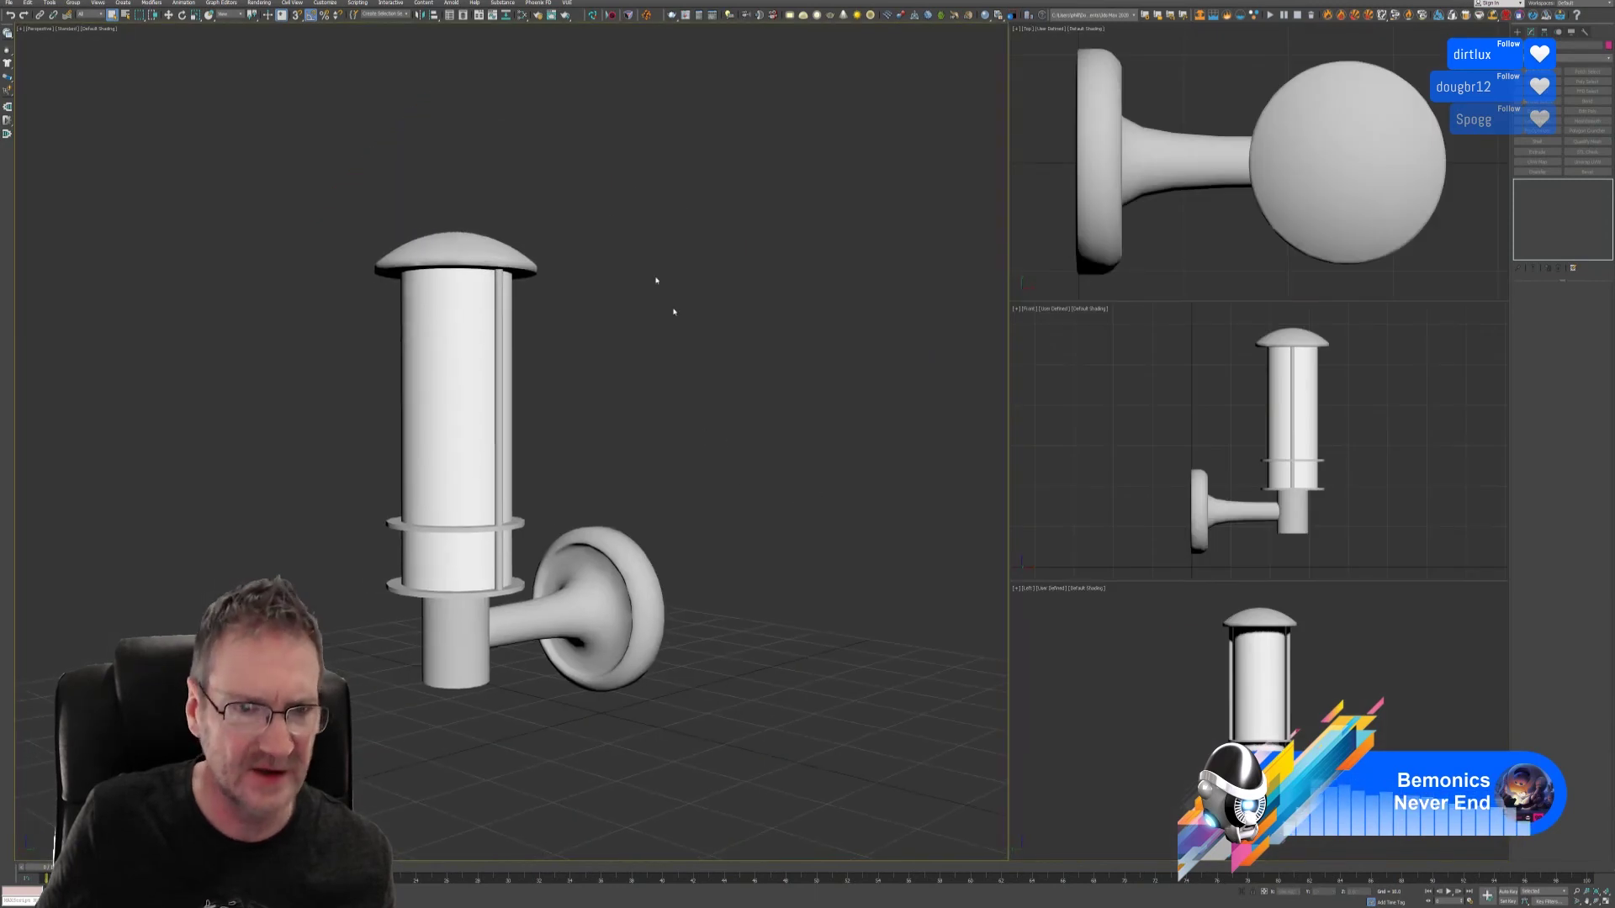
scroll(609, 447, down, 3)
alt+middle_drag(609, 447, 645, 457)
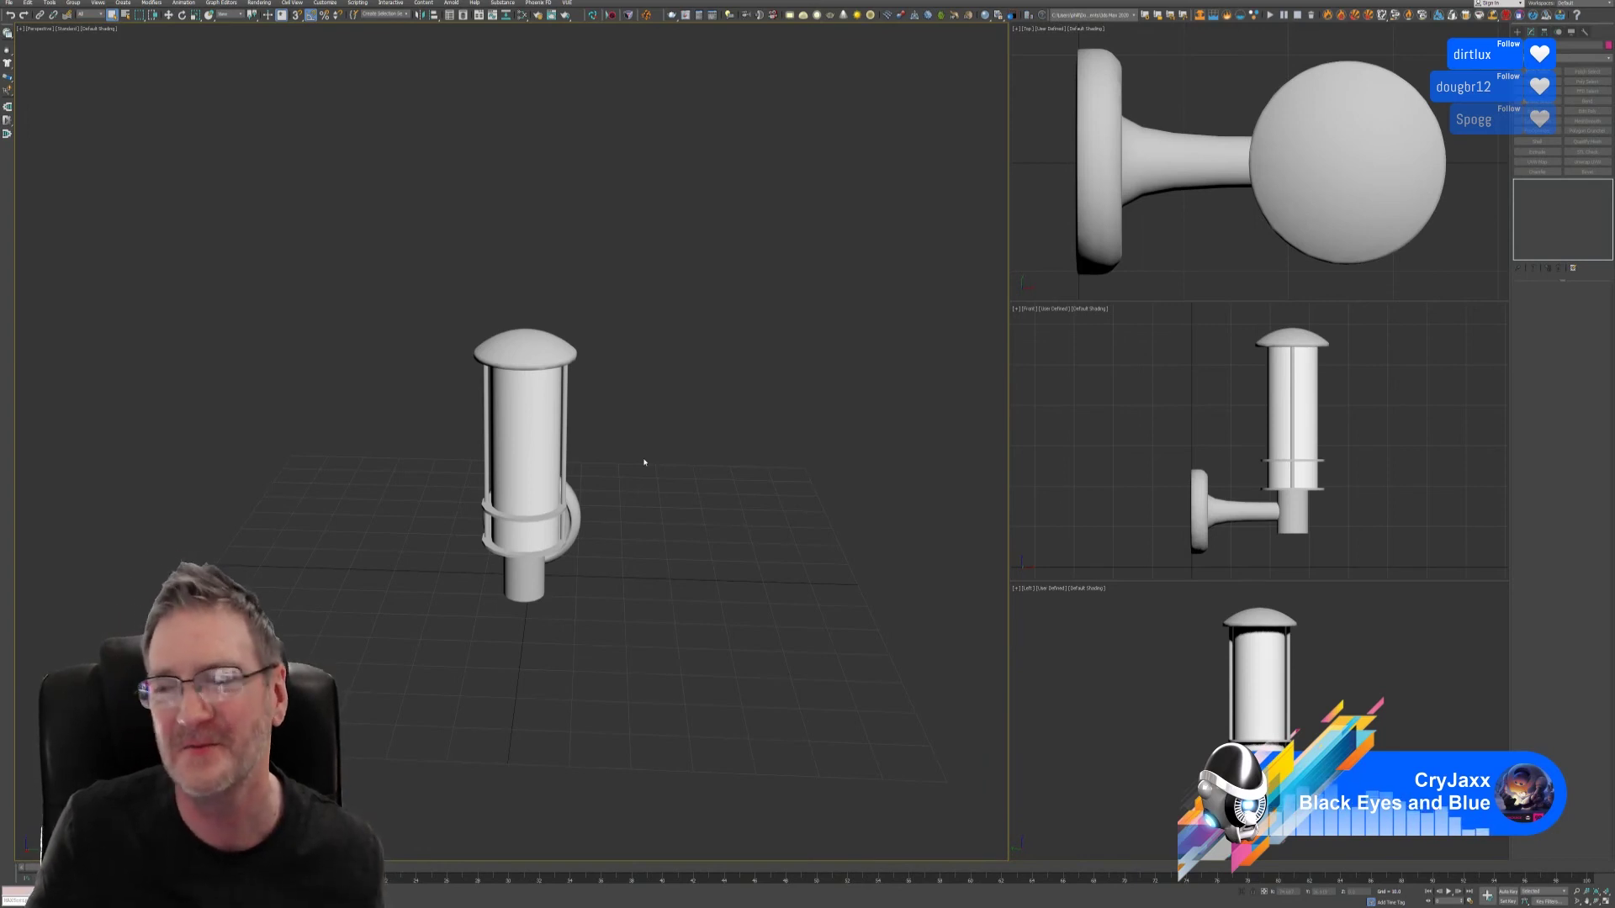
alt+middle_drag(614, 465, 551, 320)
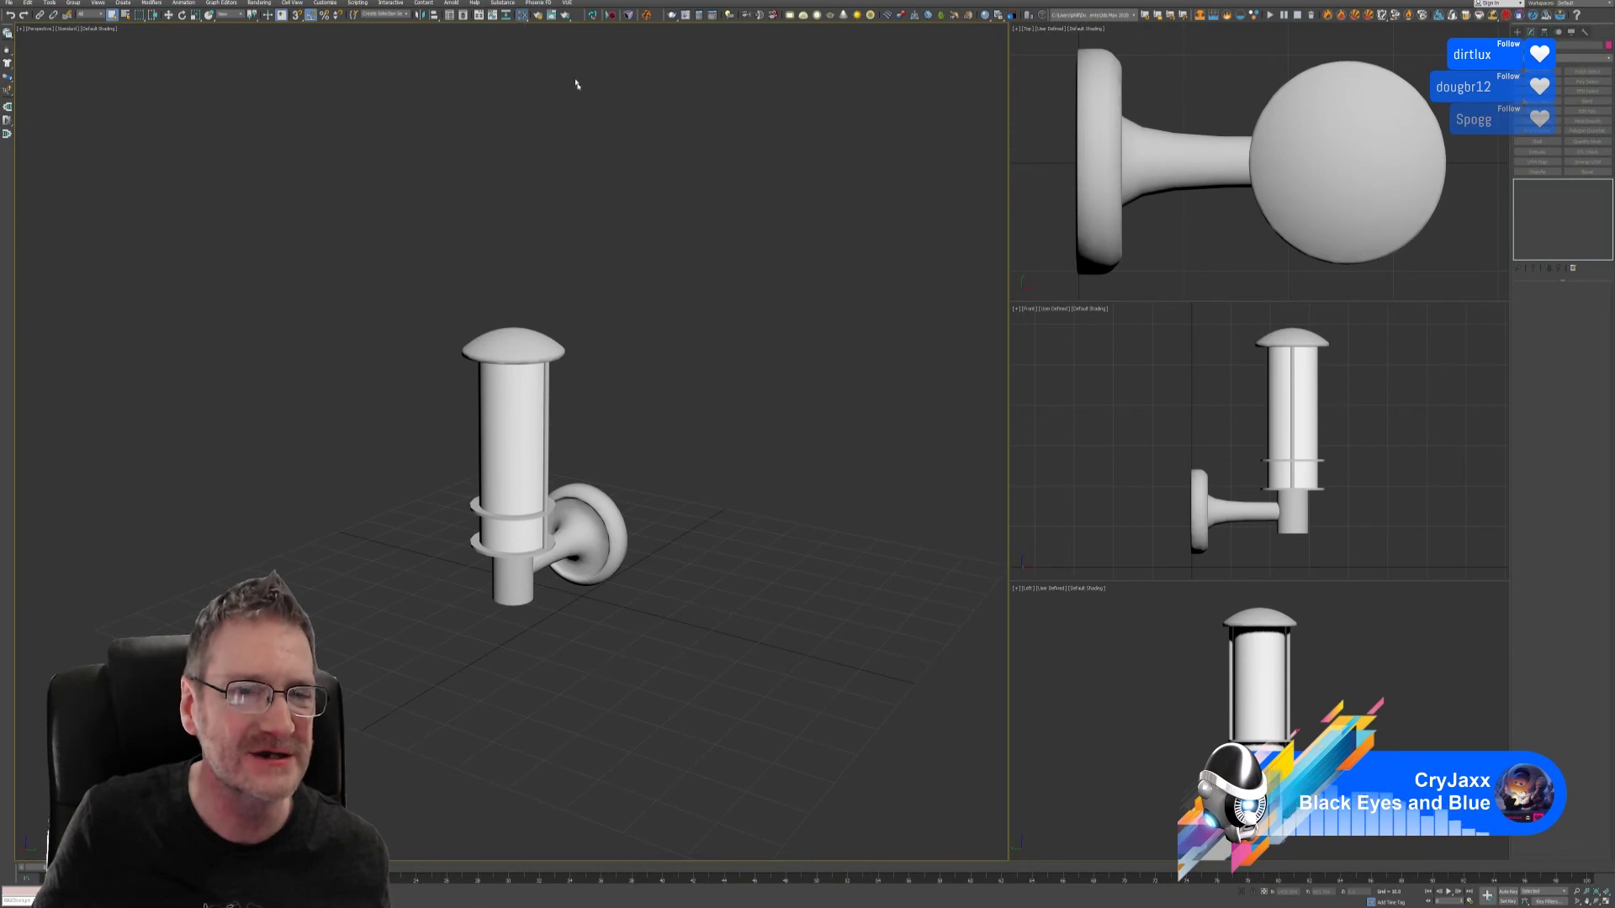
key(m)
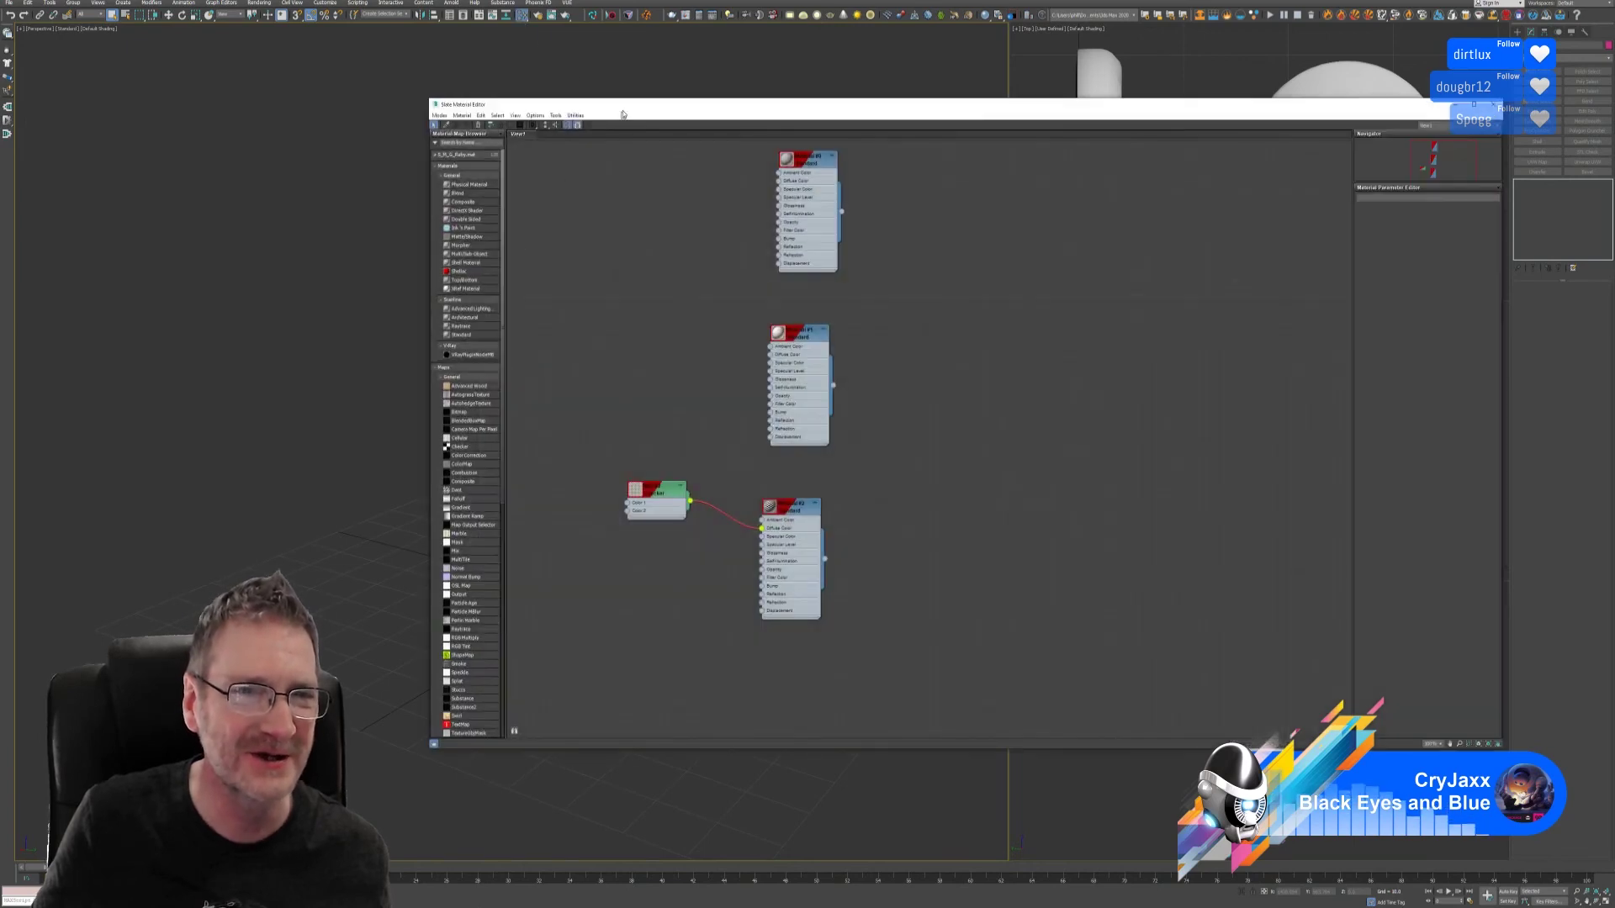
drag(623, 114, 705, 124)
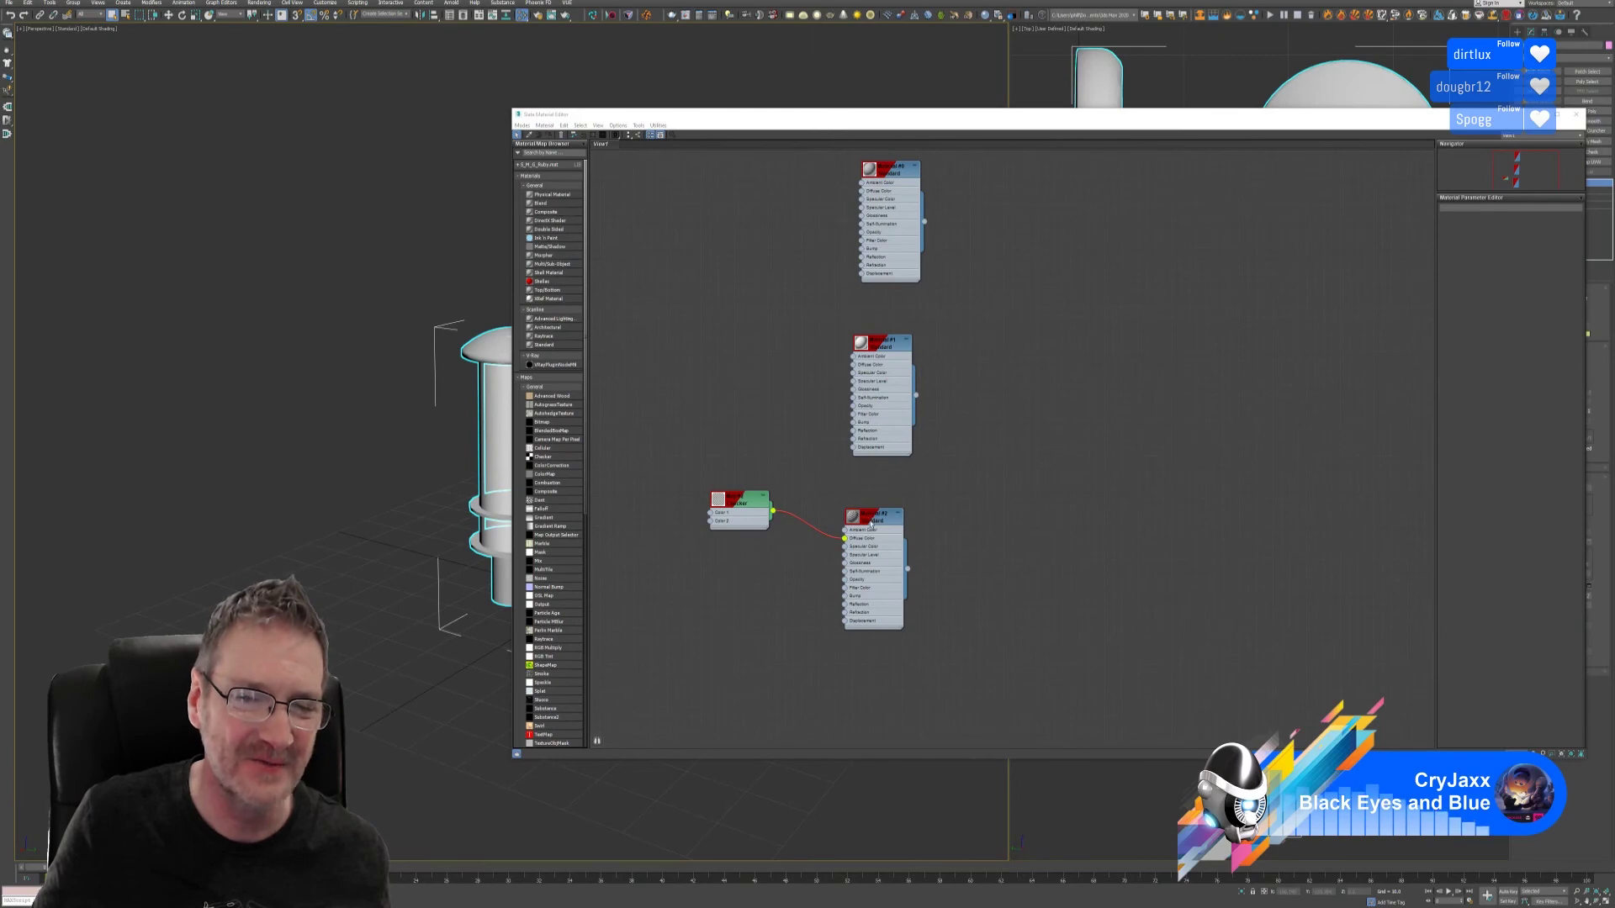
click(871, 522)
double_click(872, 521)
right_click(869, 520)
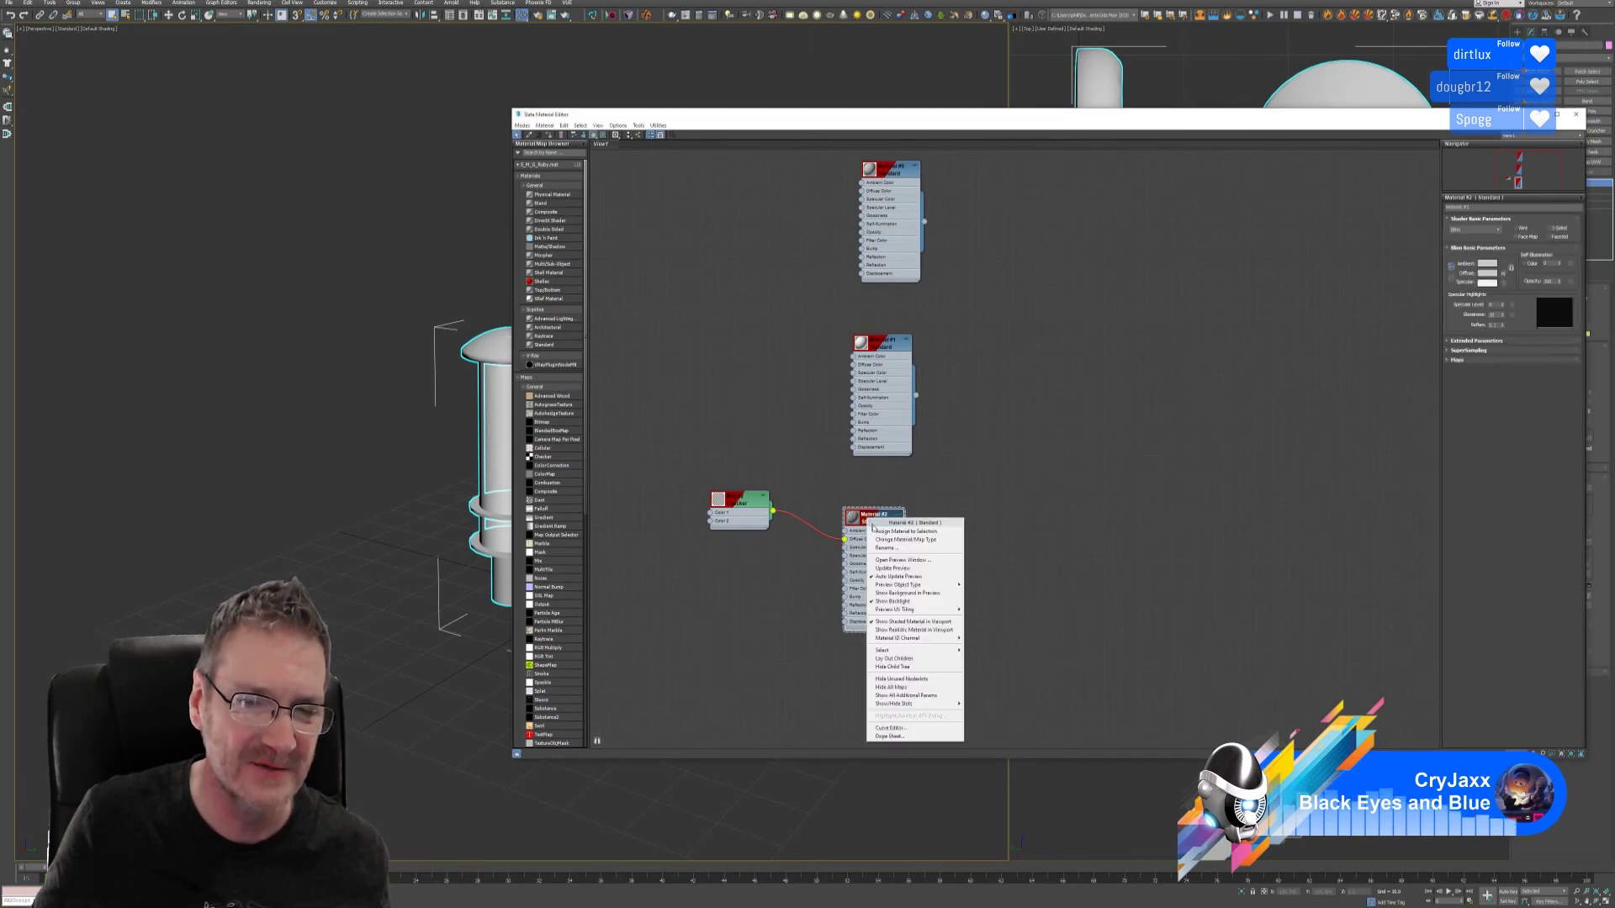
click(882, 532)
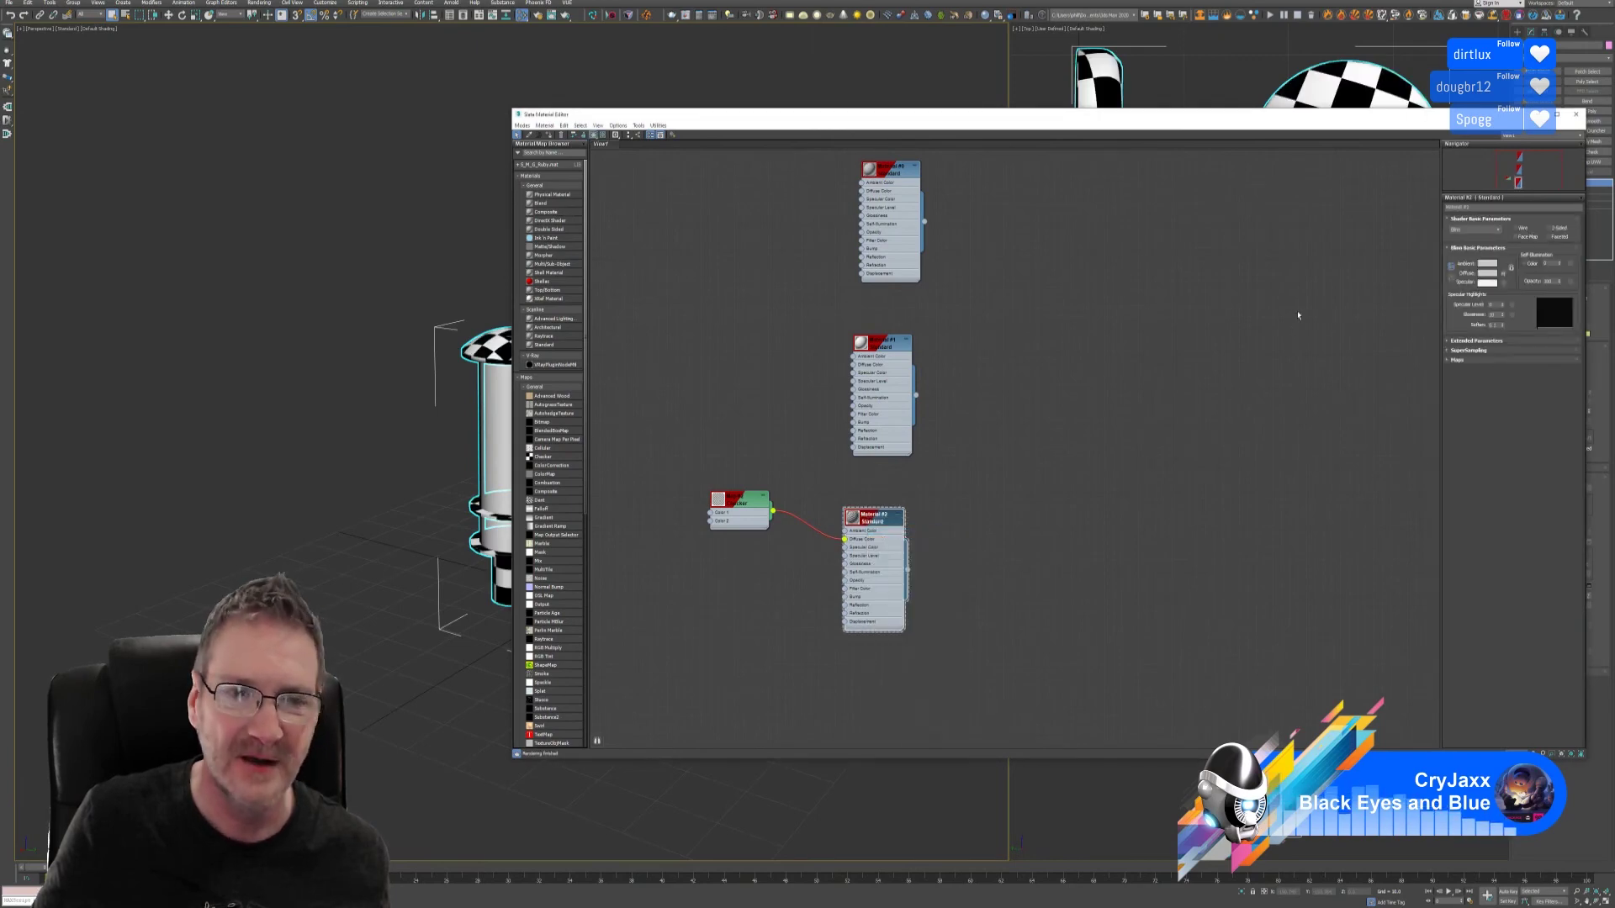
click(1575, 114)
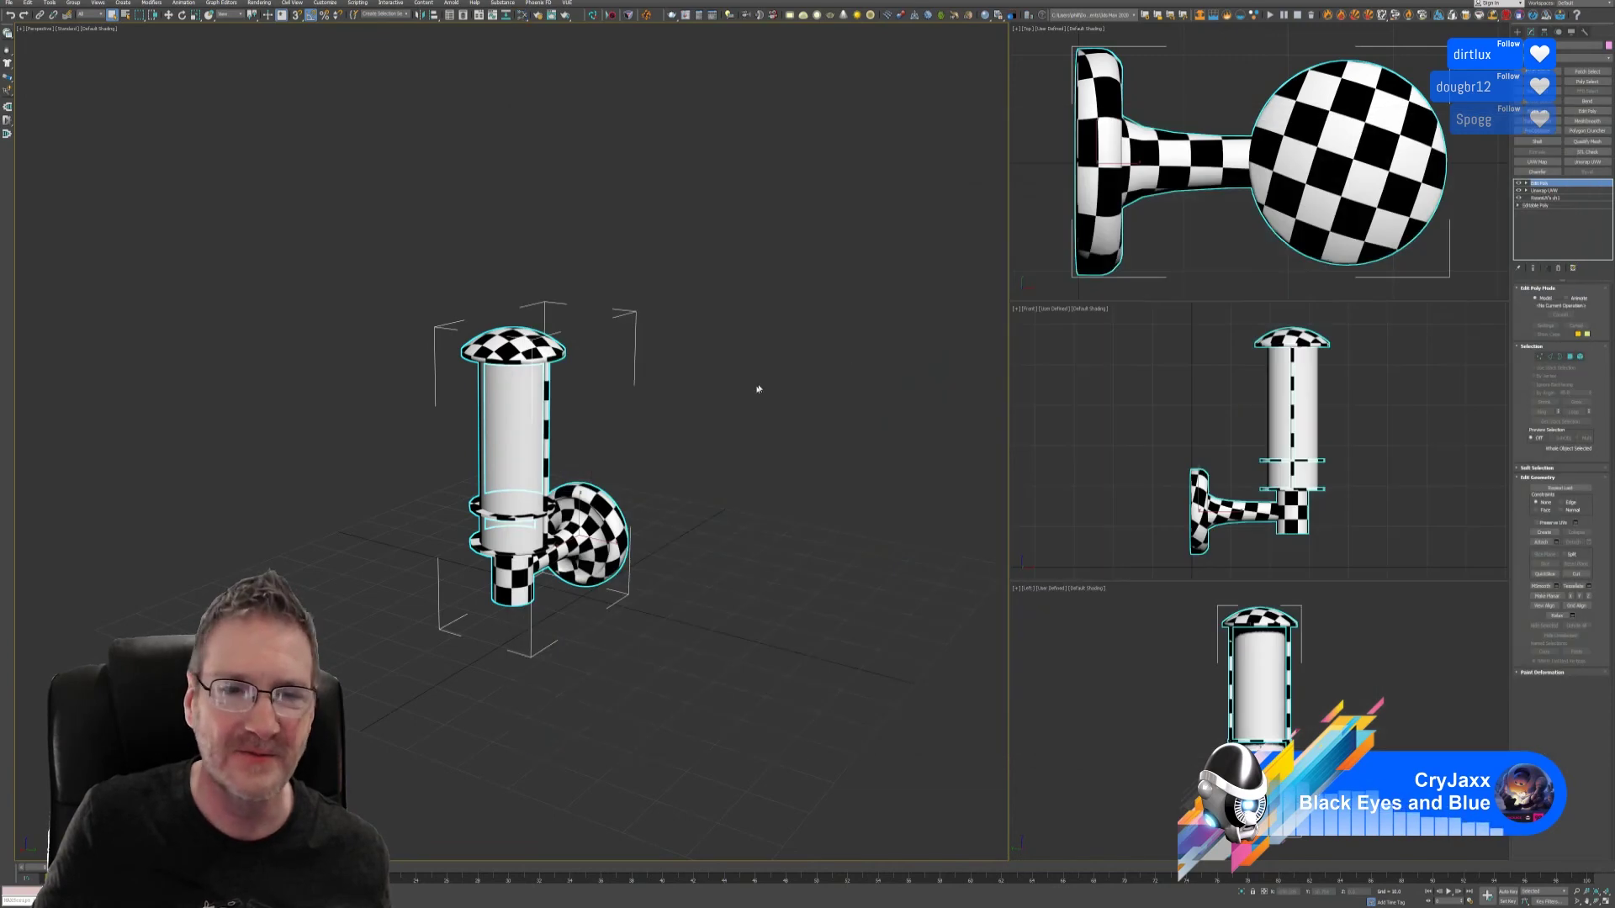
alt+middle_drag(757, 386, 760, 429)
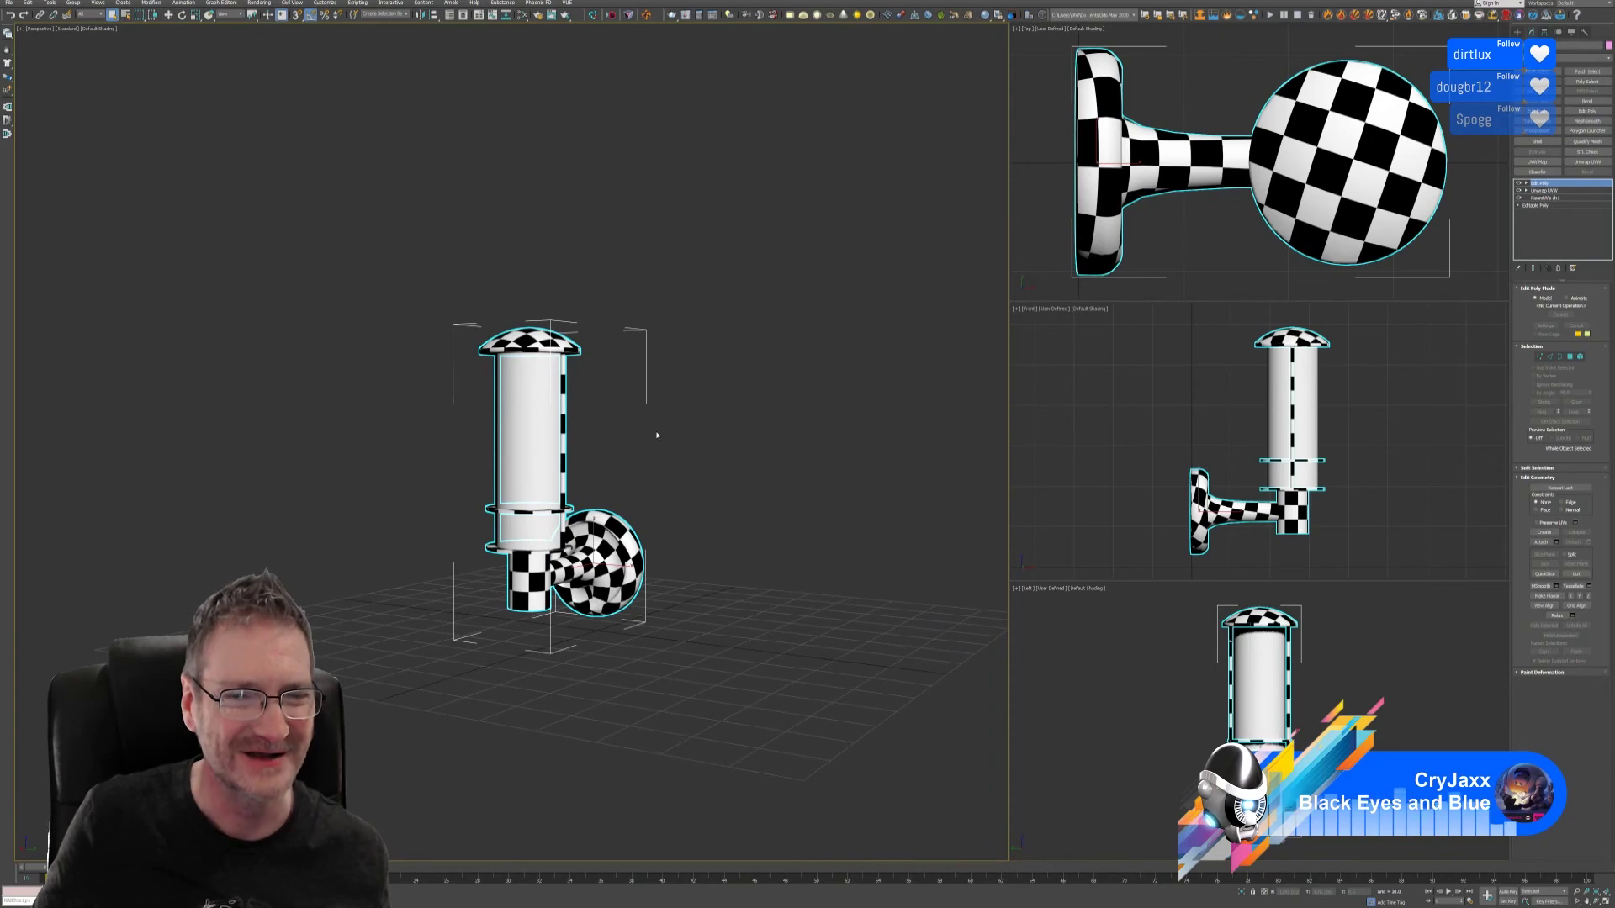
alt+middle_drag(657, 435, 663, 424)
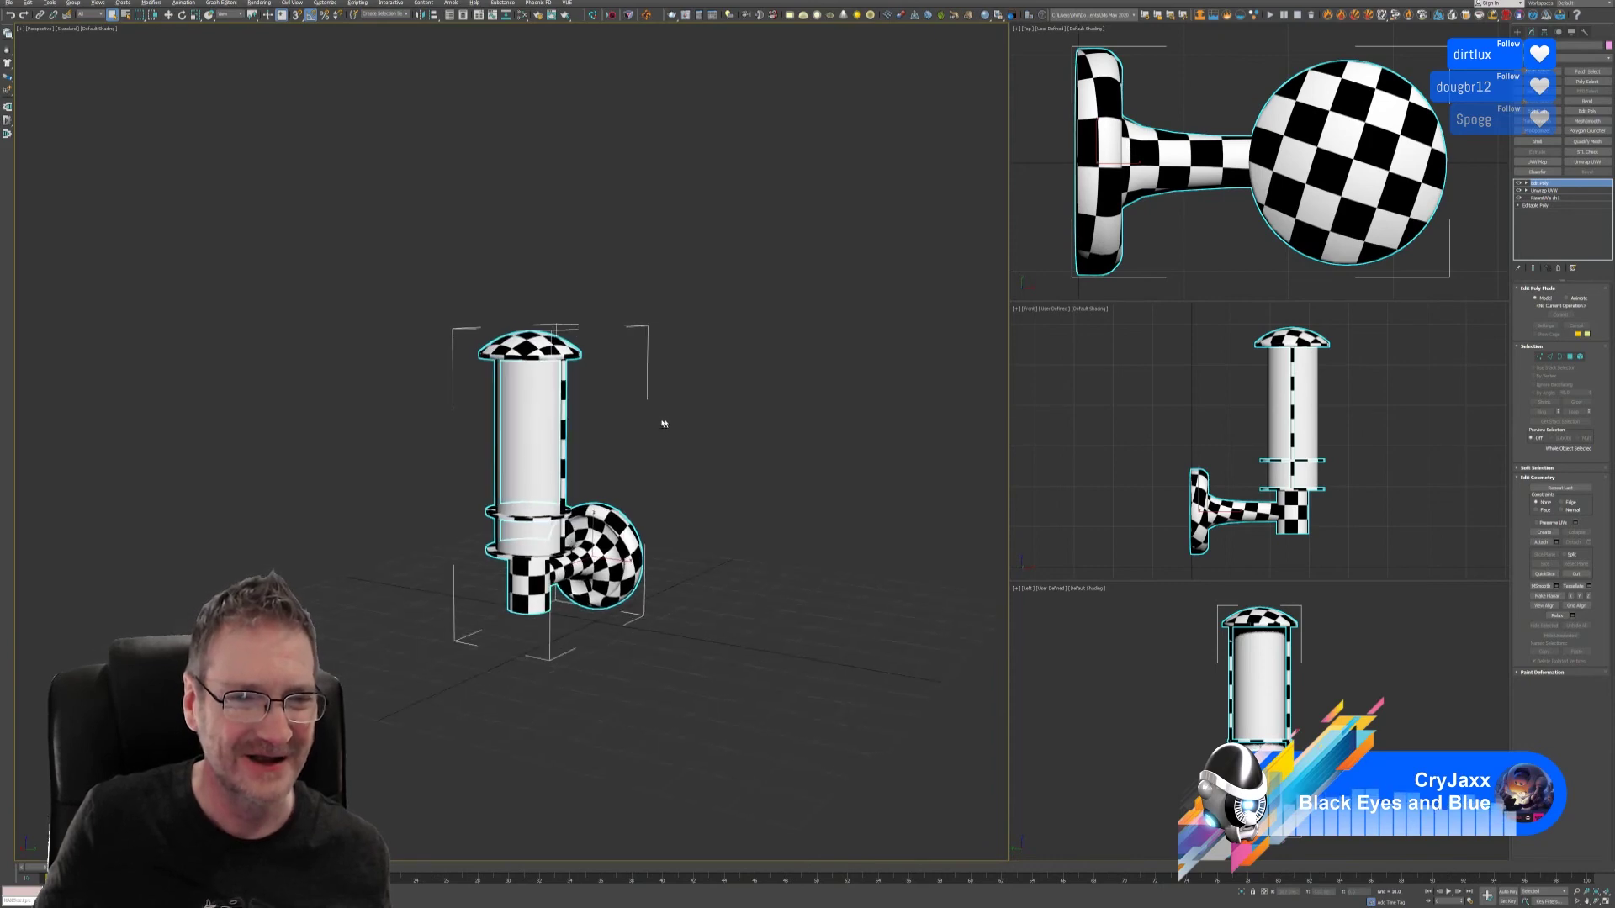
- Try an additional cylindrical UVW Map fitted to the lamp's tube, and remove the extra modifier again
click(538, 428)
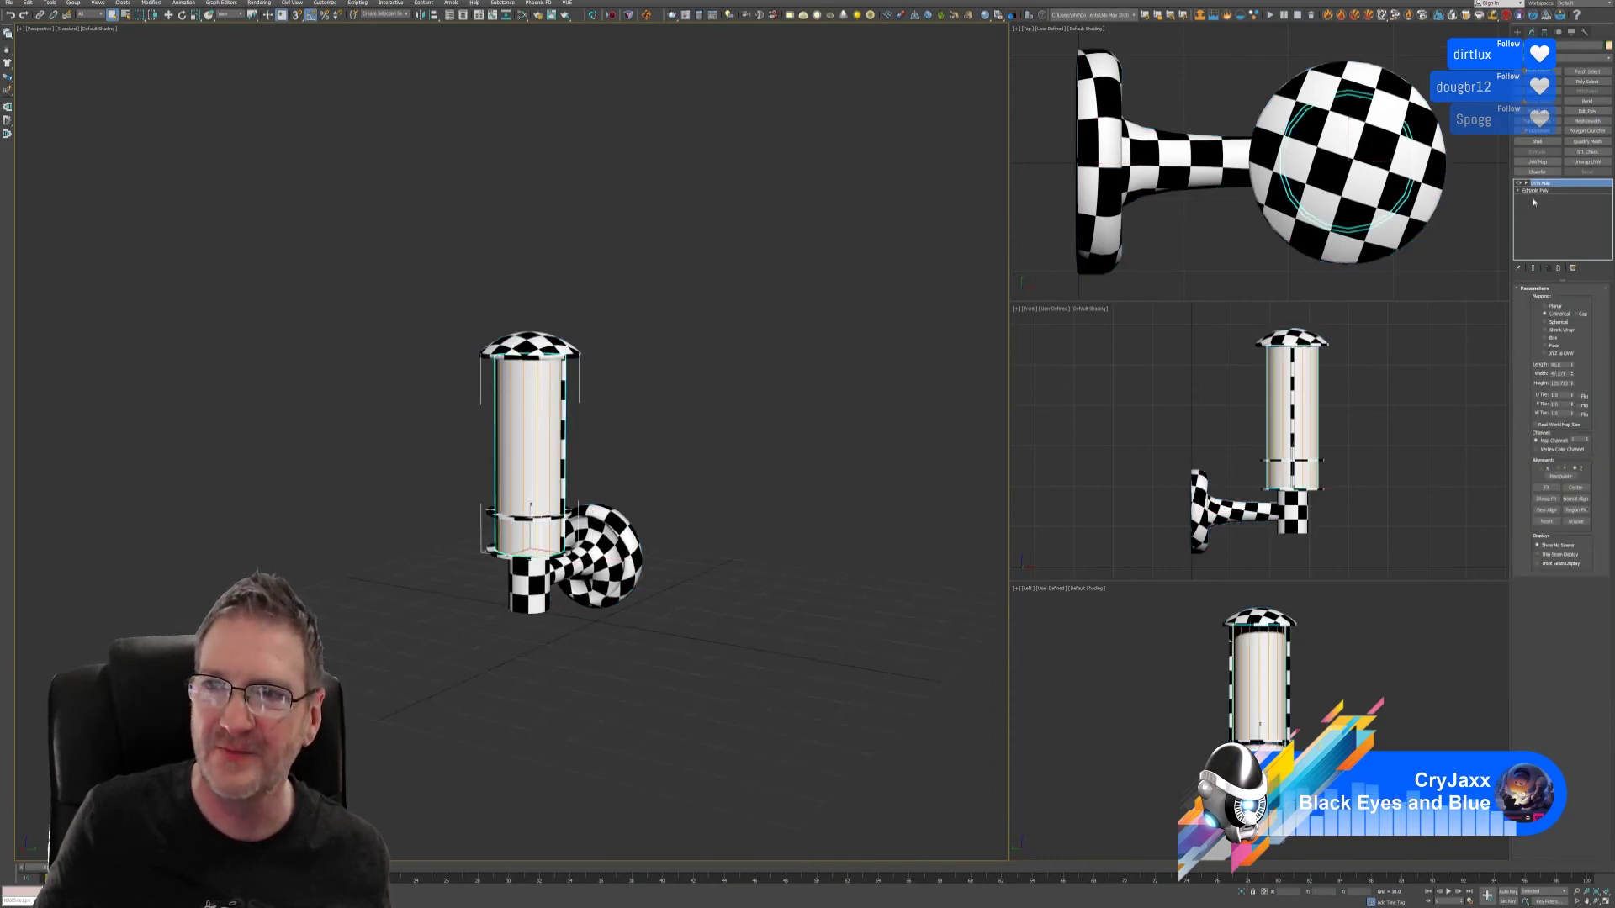
click(1539, 163)
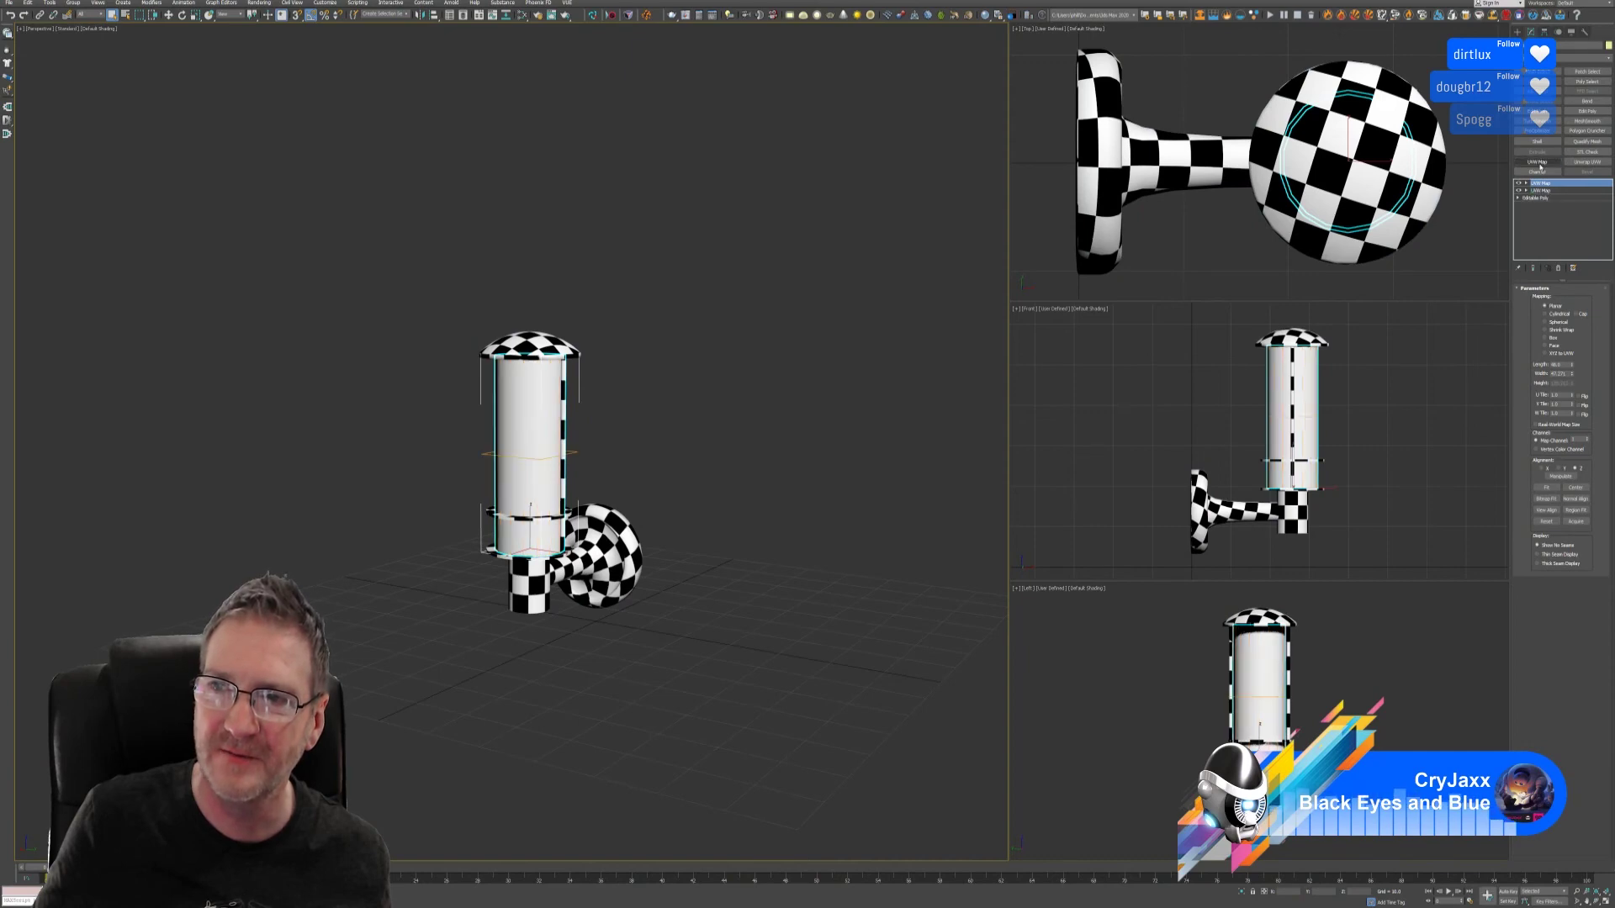
click(1558, 315)
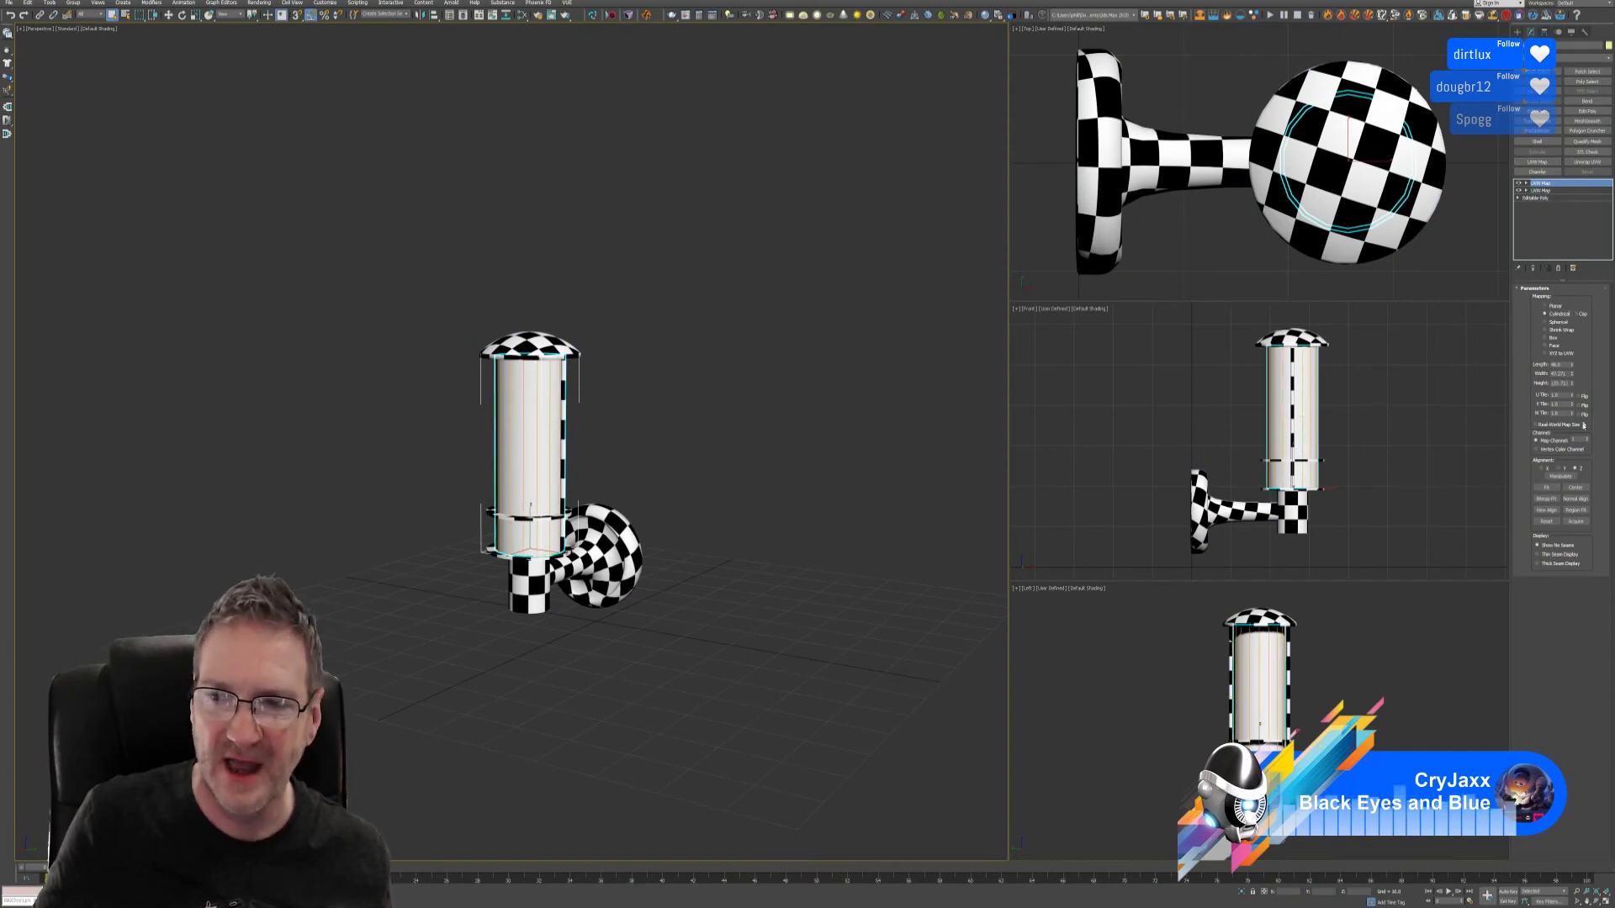
click(1548, 487)
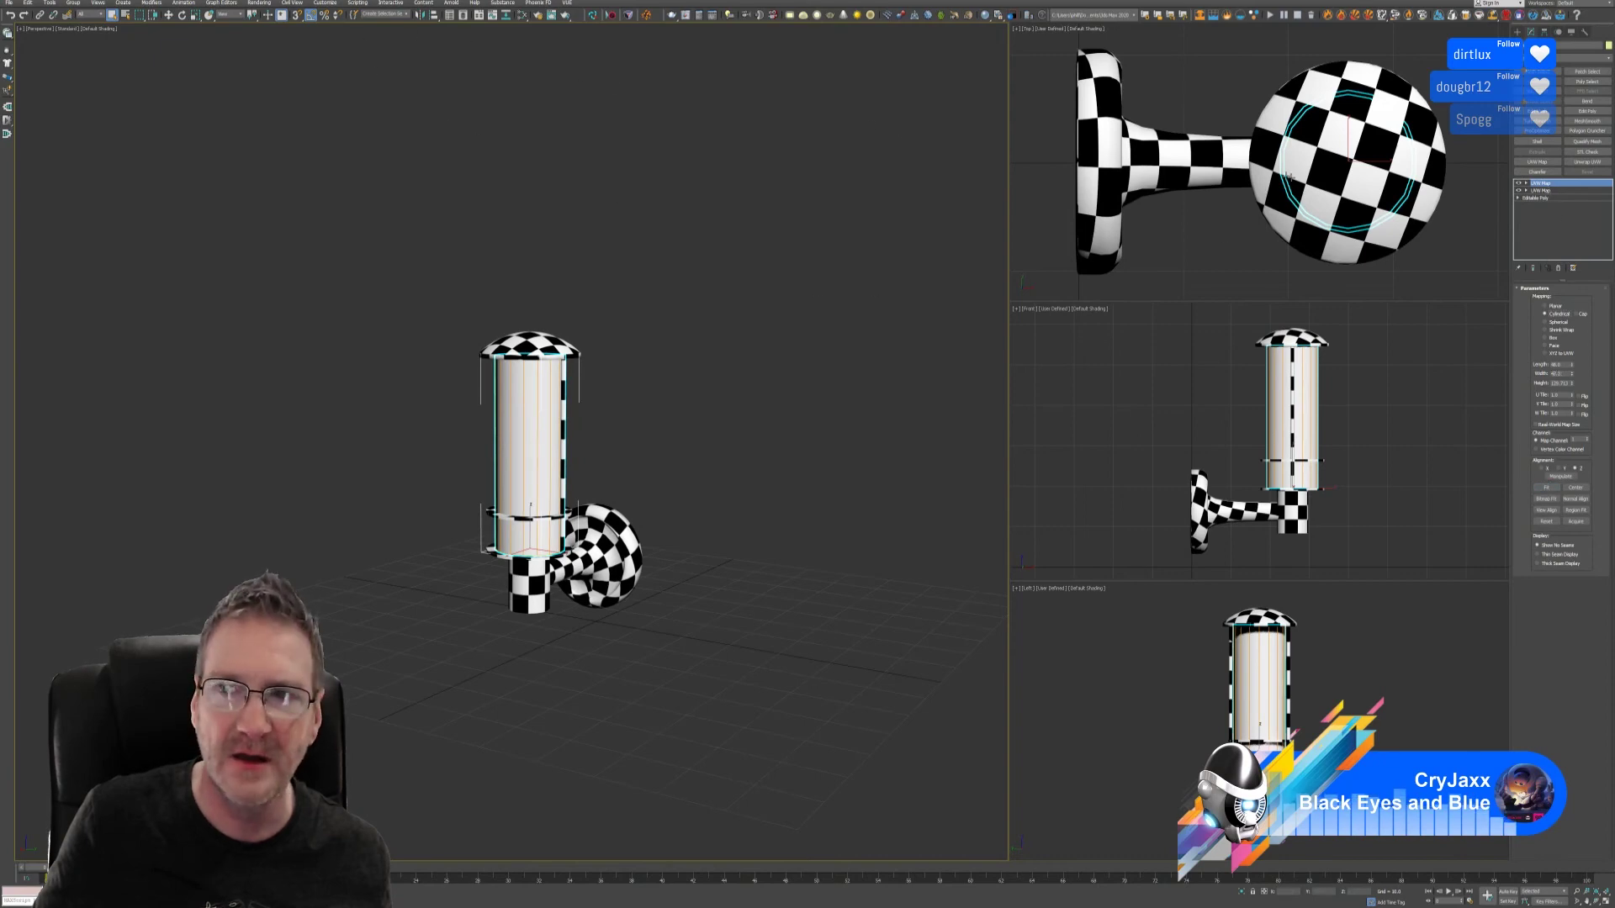
click(1557, 269)
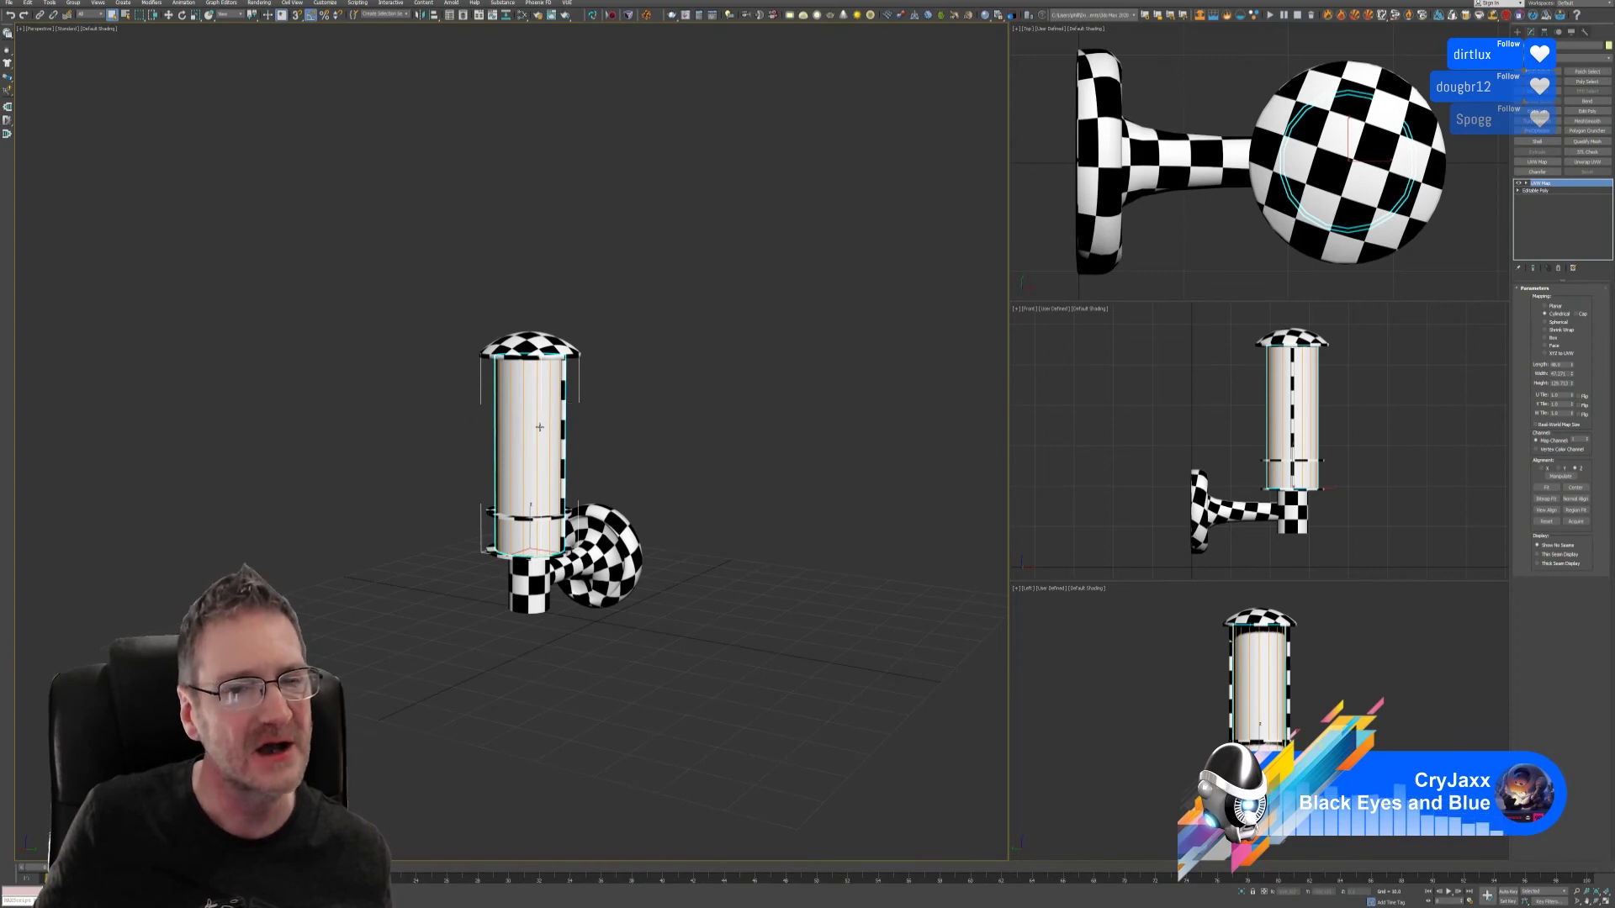
- Assign the checker material to the lamp's cylindrical tube and inspect its UV mapping
scroll(543, 391, up, 5)
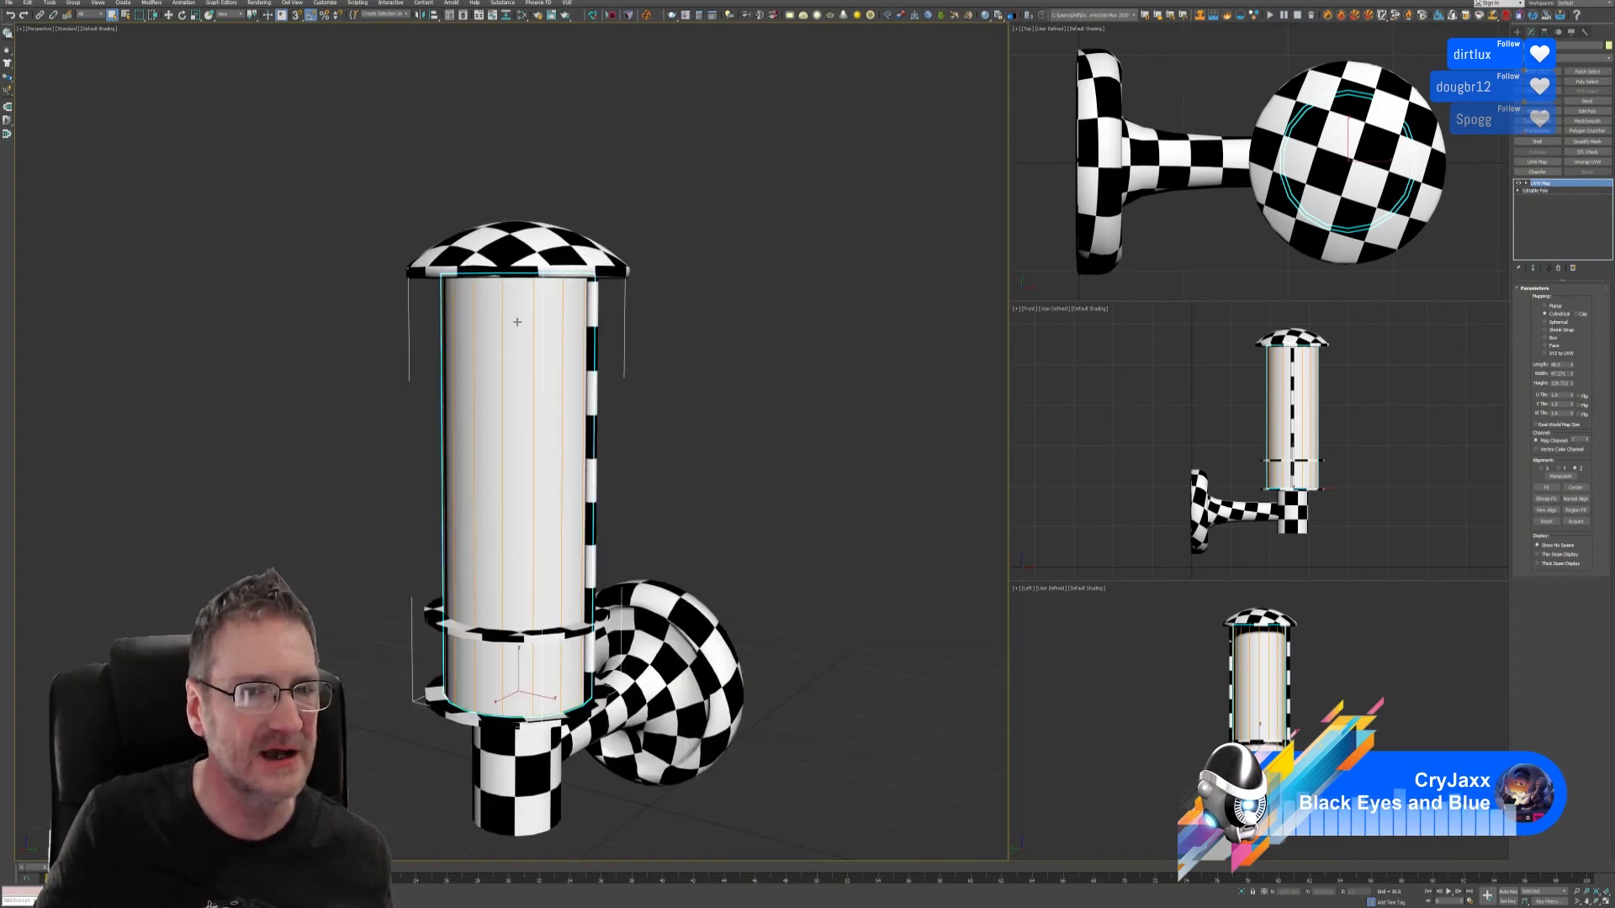
scroll(517, 322, down, 2)
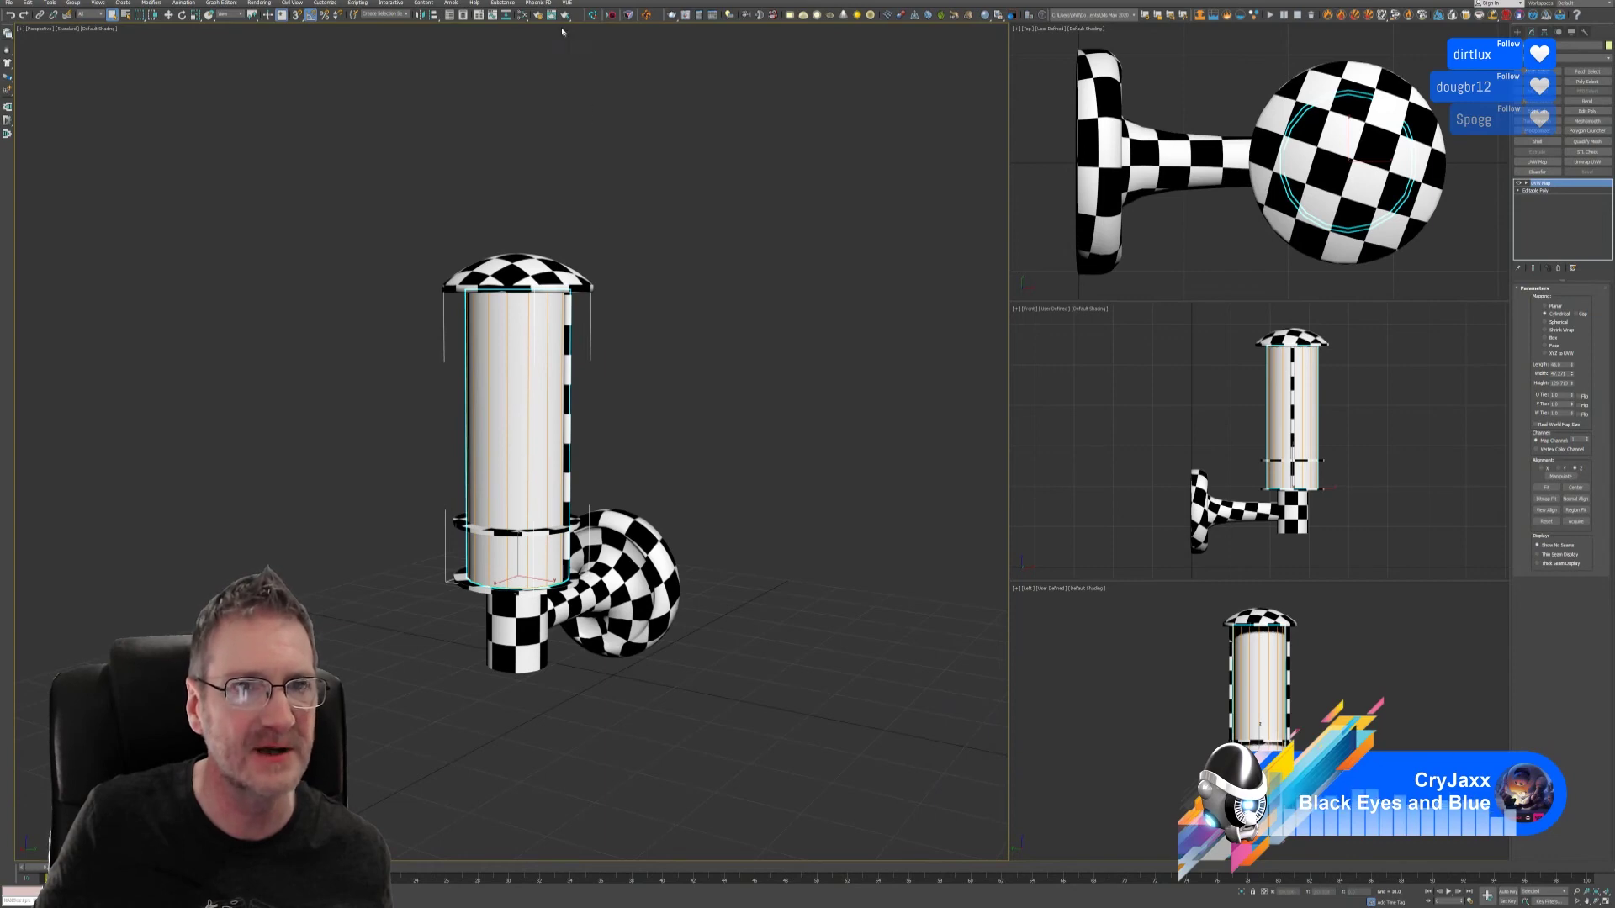
click(522, 16)
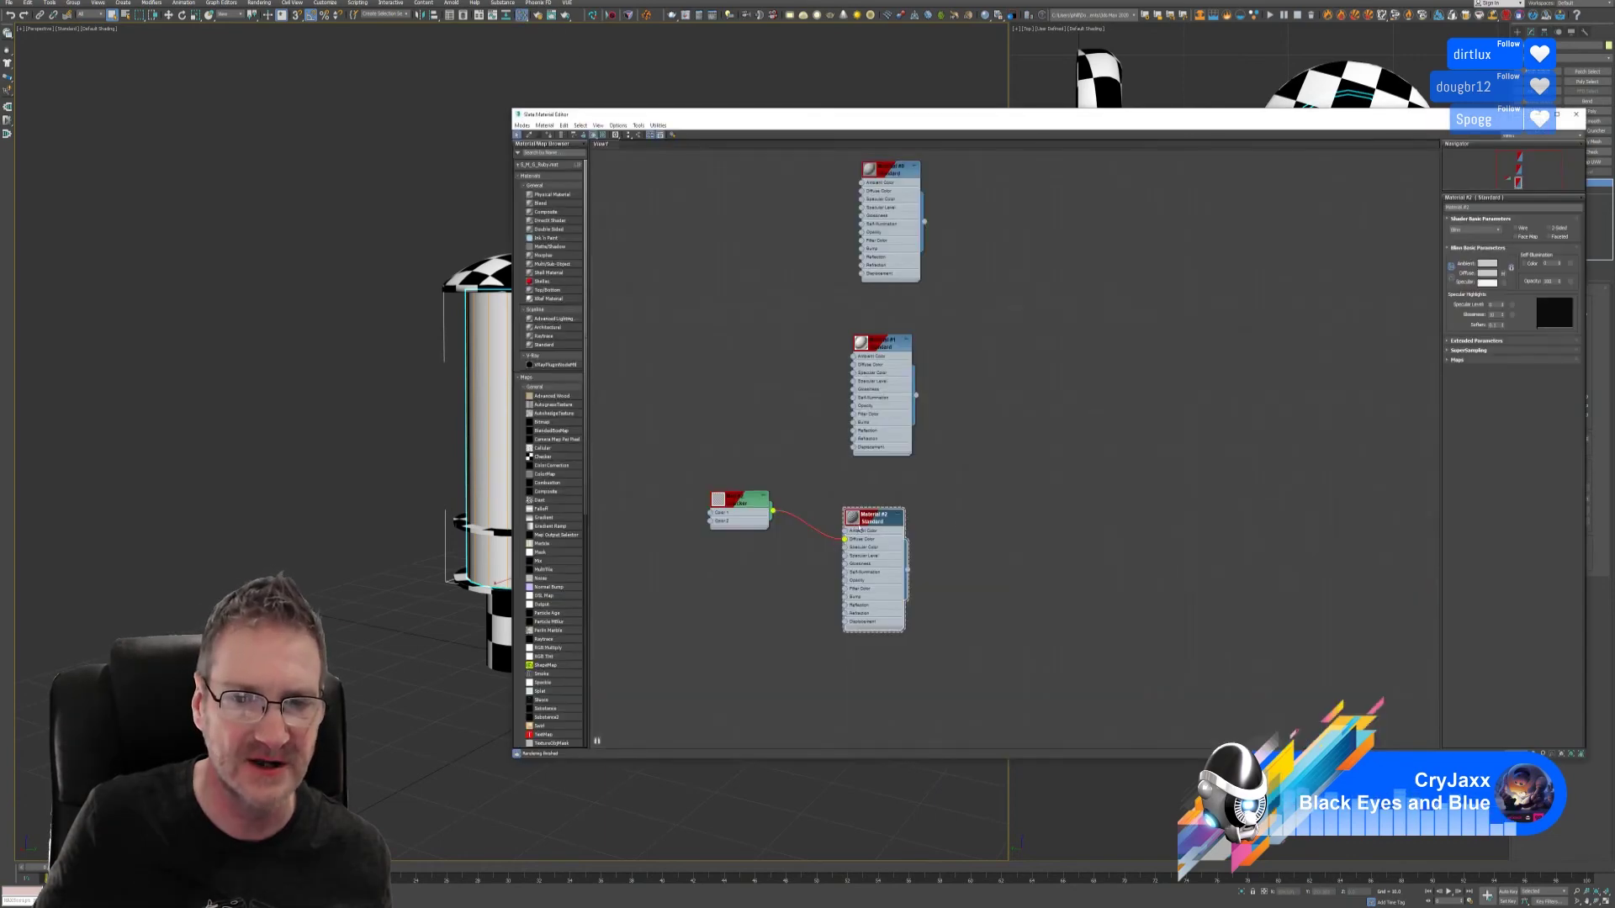
right_click(860, 530)
click(896, 535)
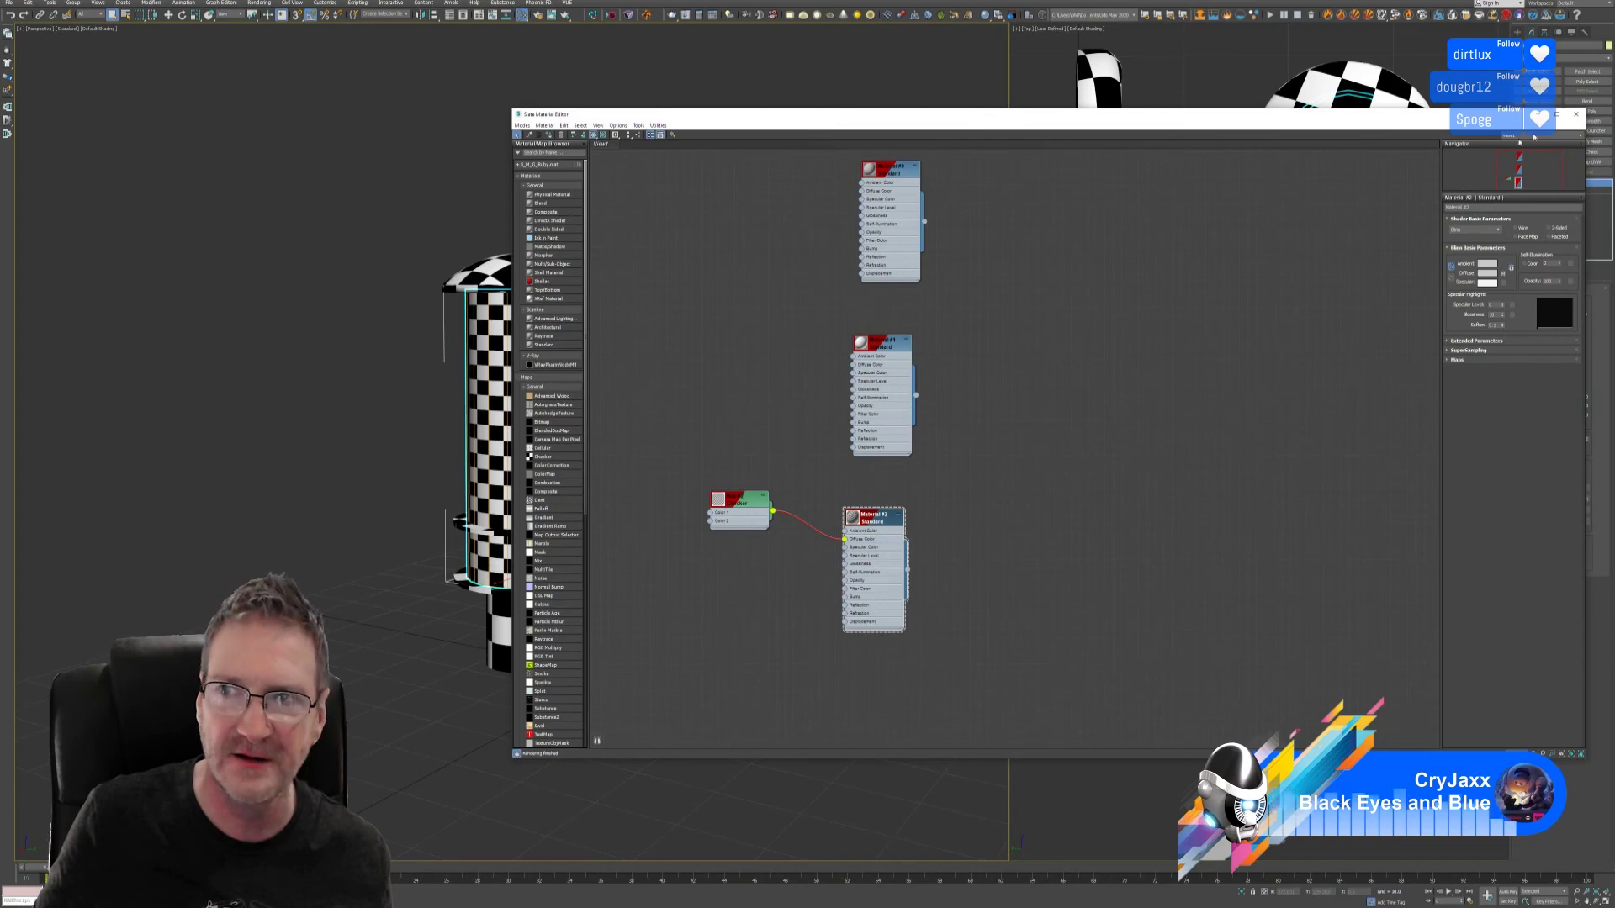
click(1575, 114)
scroll(720, 425, down, 3)
alt+middle_drag(719, 428, 639, 420)
click(450, 217)
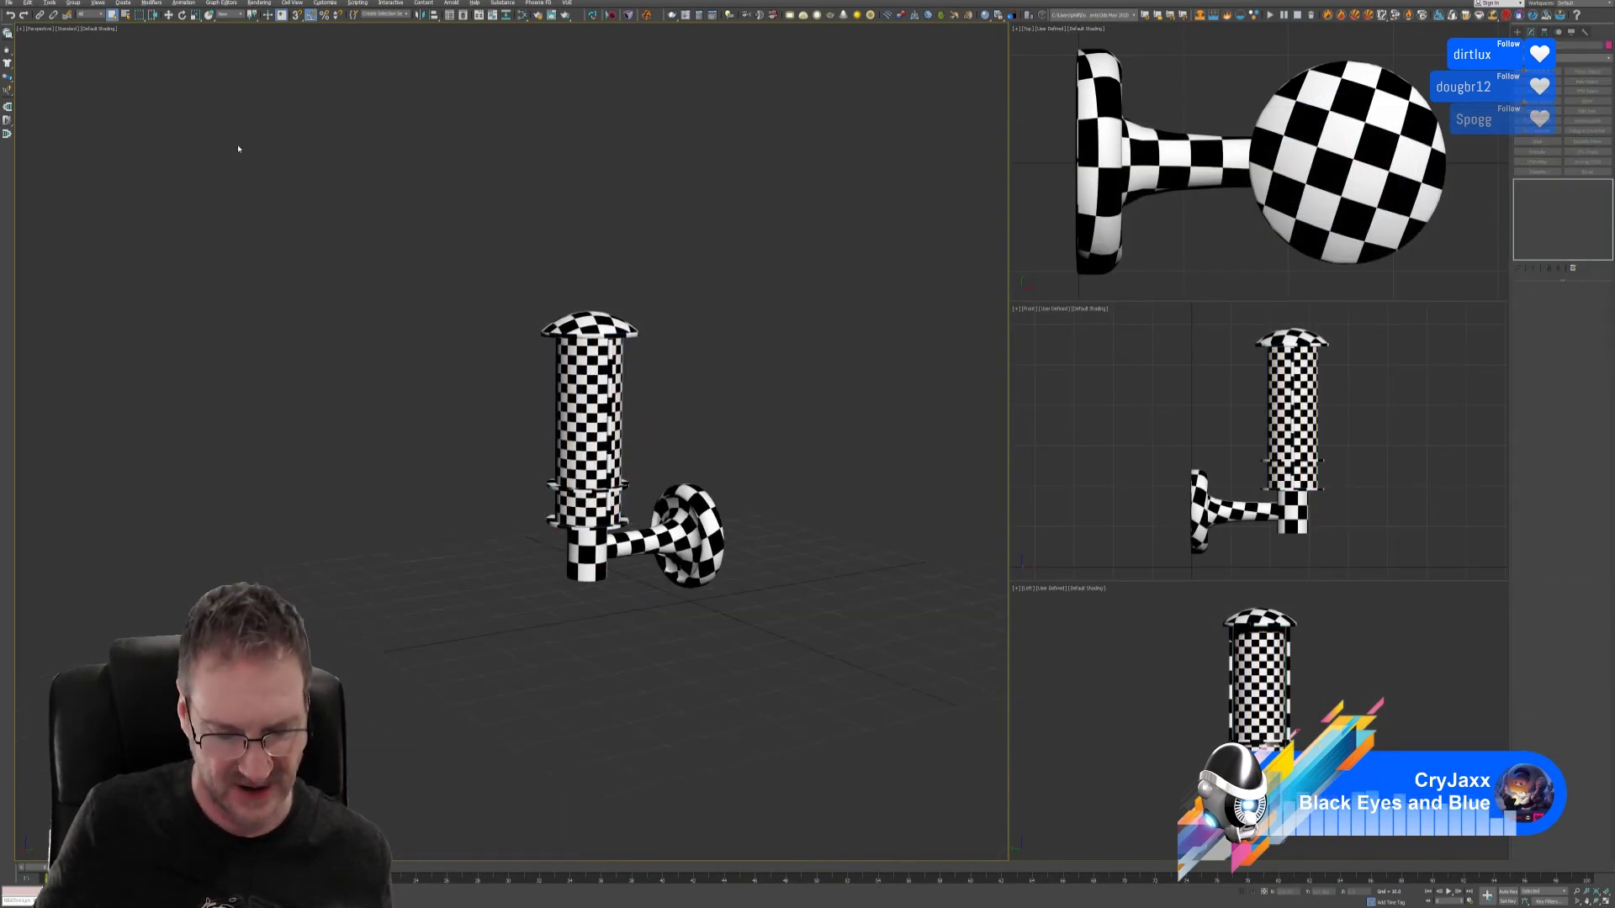
- Undo the checker material assignments and the UVW Map changes on the wall lamp, and clear the selection
key(ctrl+z)
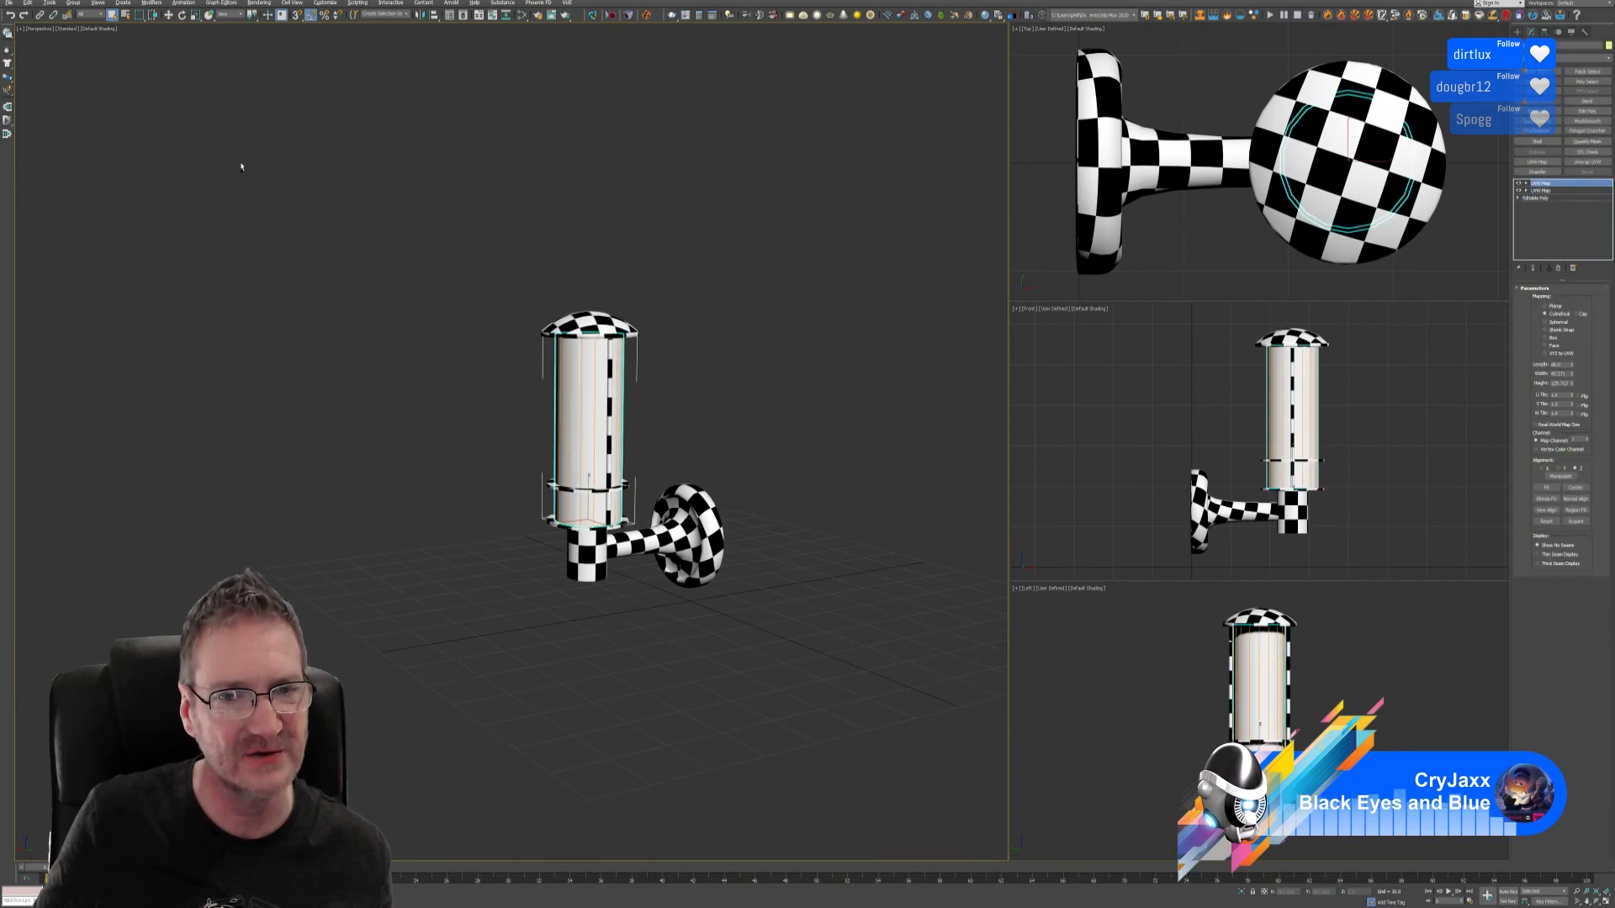
key(ctrl+z)
key(ctrl+z)
key(ctrl+z)
key(ctrl+z)
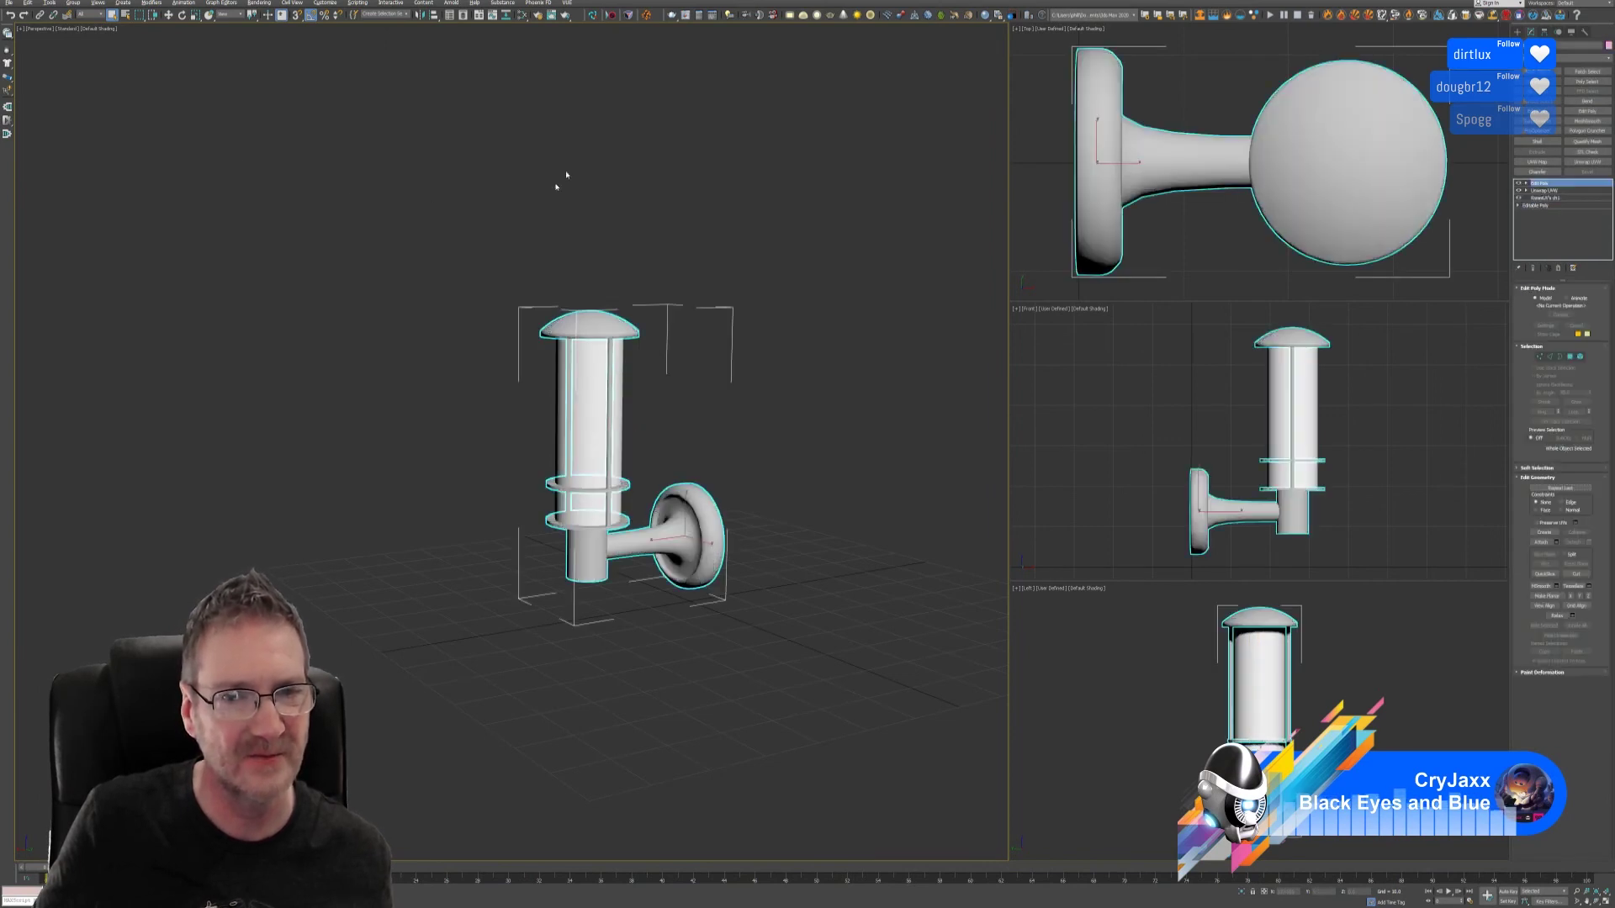
click(566, 175)
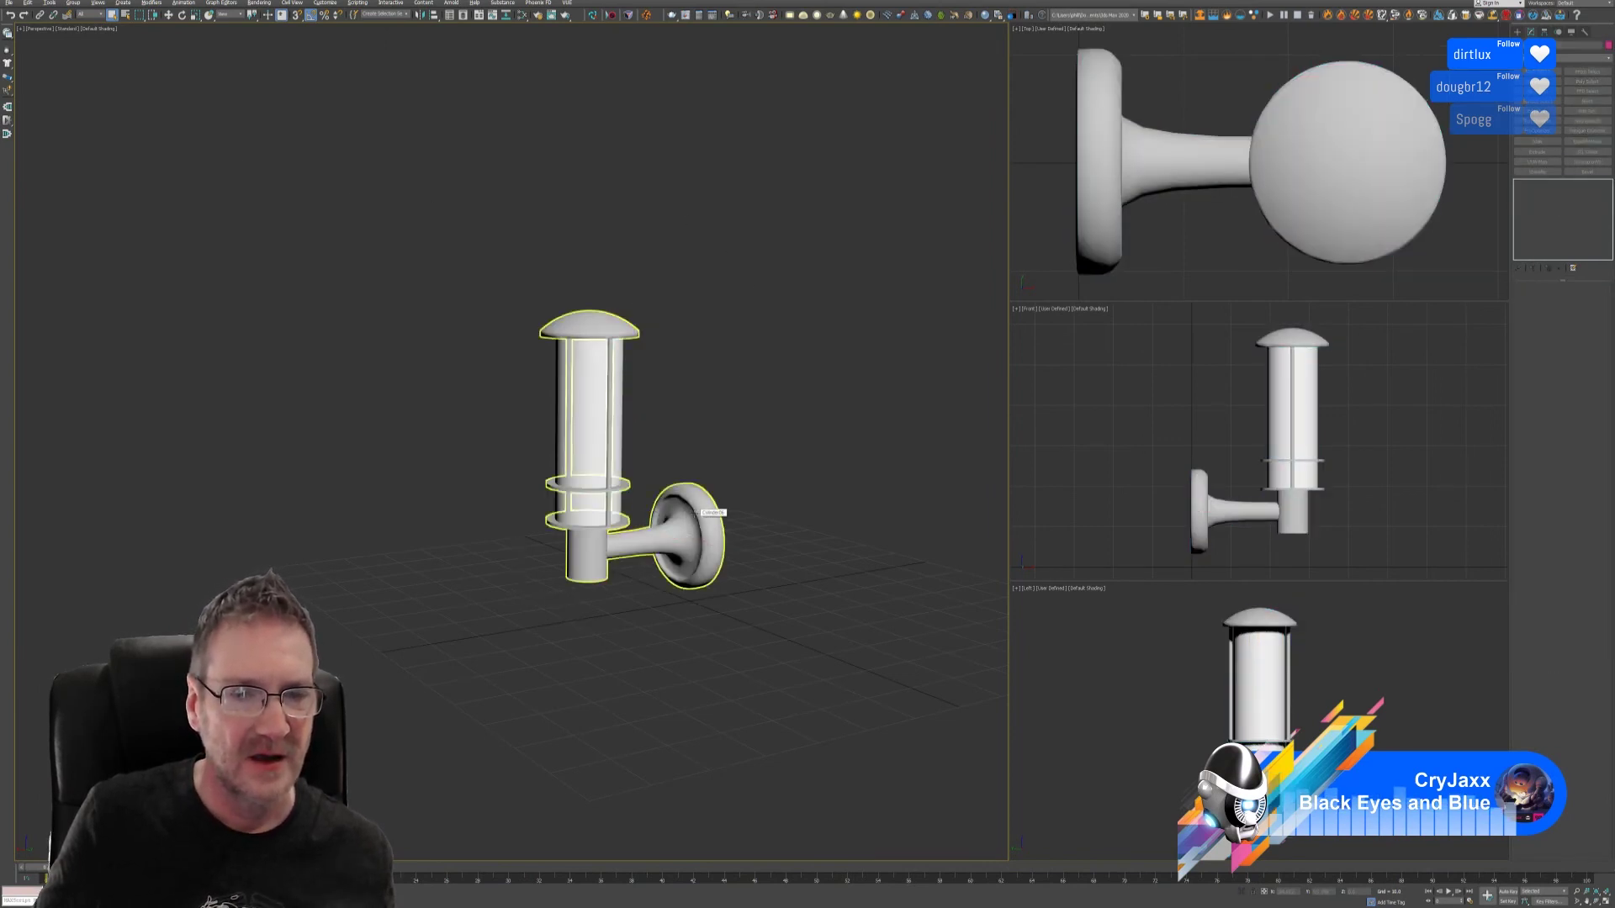
- Examine the wall lamp's frame and tube as separate objects, along with their modifier stacks
click(702, 510)
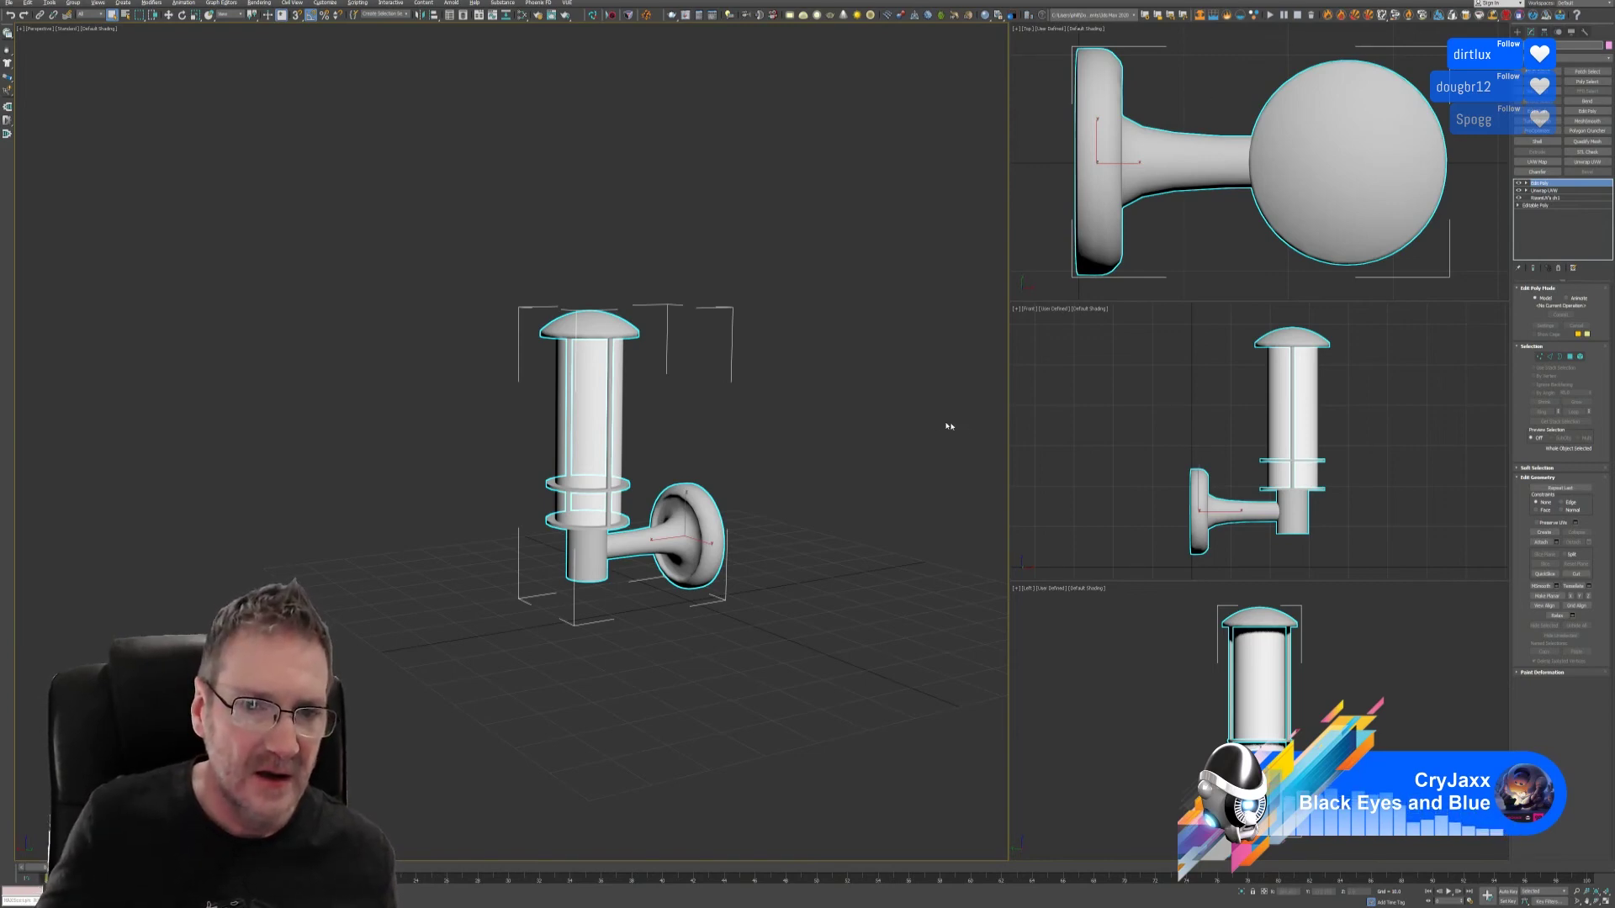
click(661, 426)
click(600, 404)
key(u)
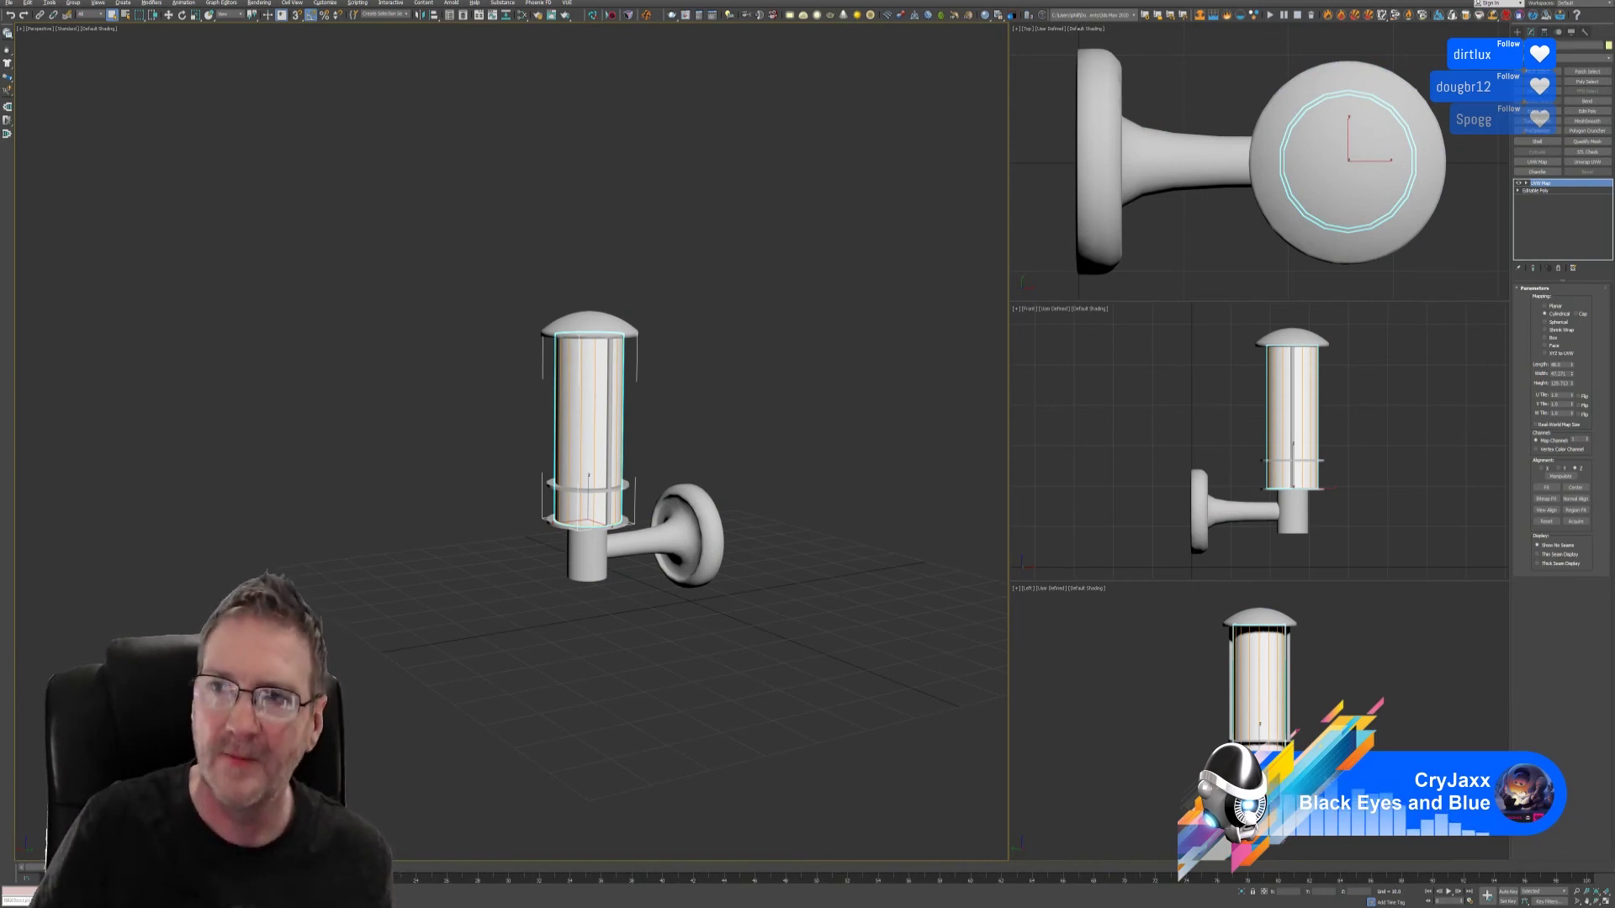
click(751, 315)
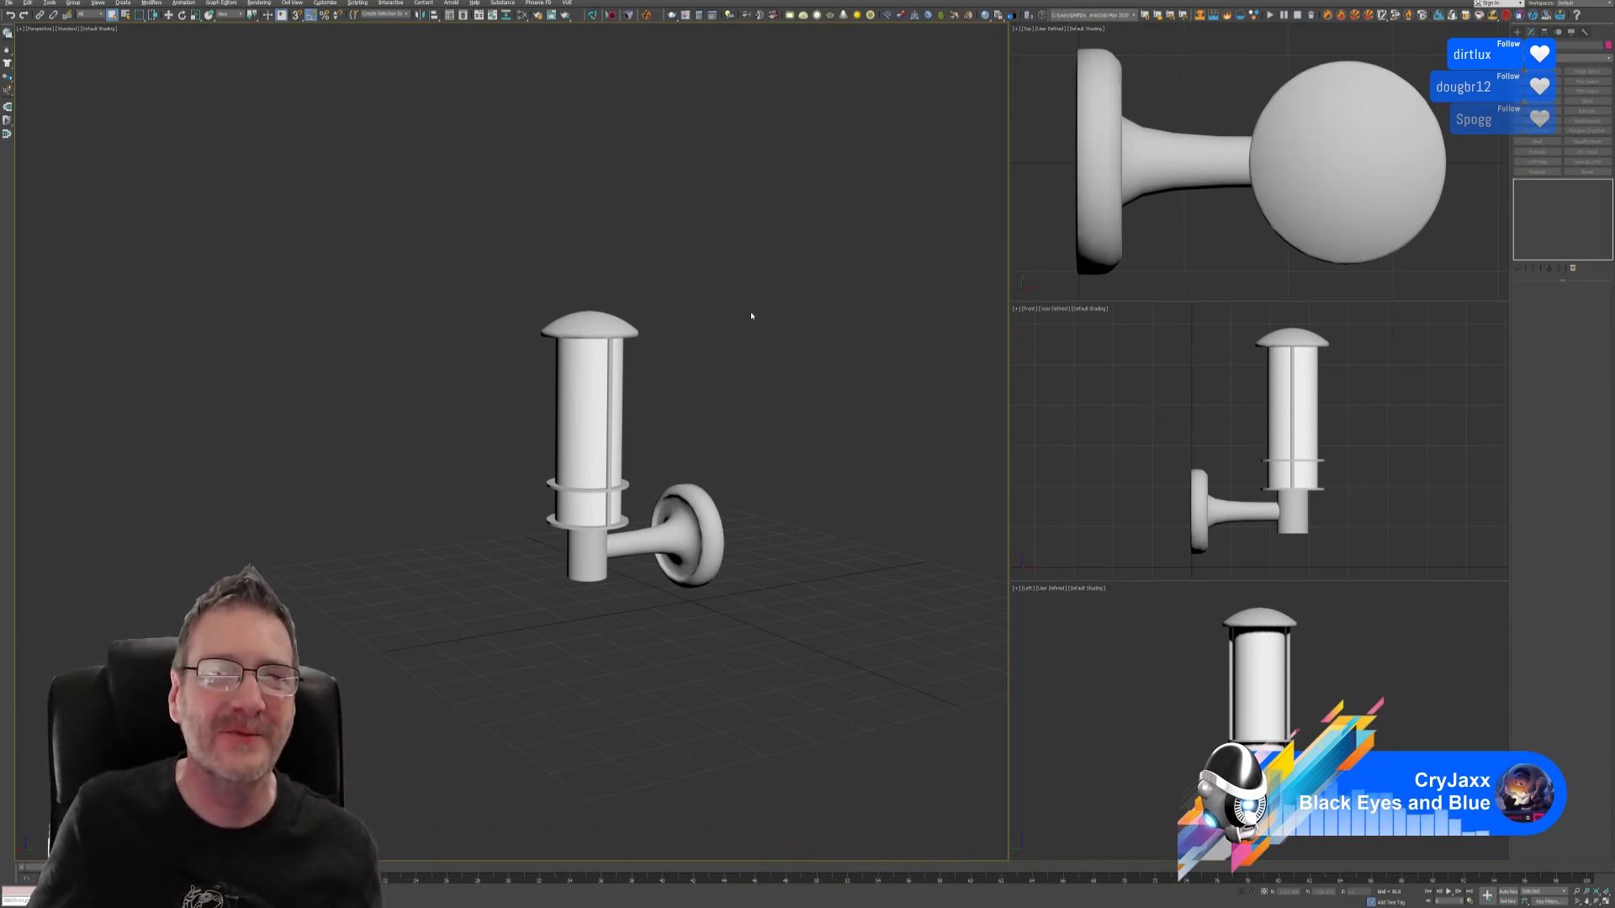
alt+middle_drag(747, 355, 782, 361)
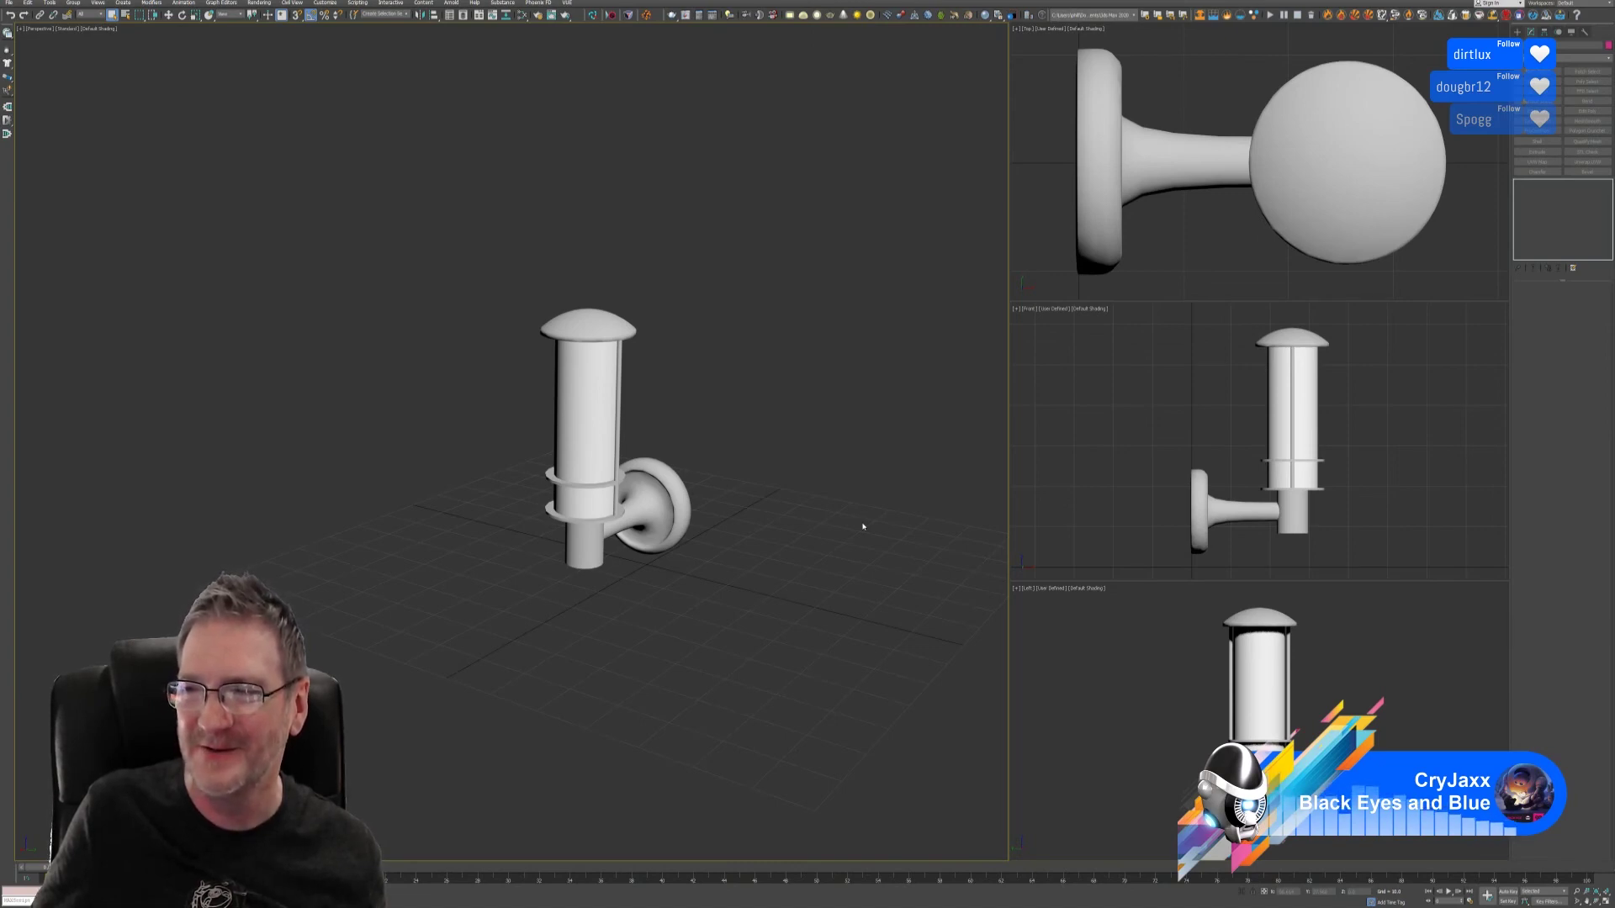
middle_drag(724, 443, 733, 426)
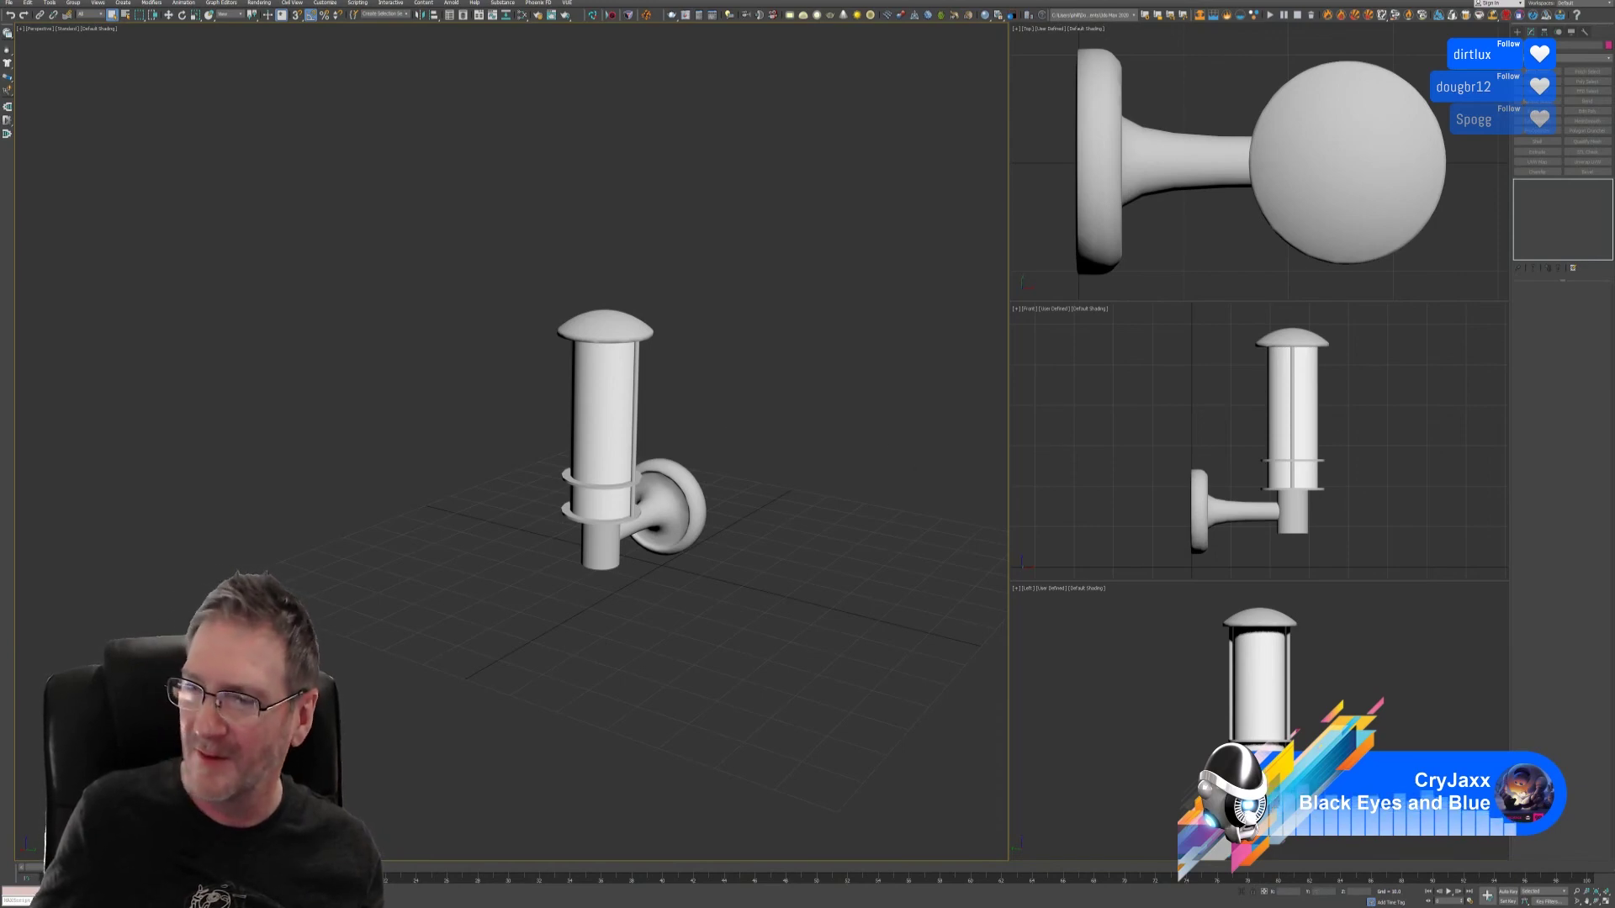
- Collapse the lamp frame's entire modifier stack into an editable poly
click(610, 331)
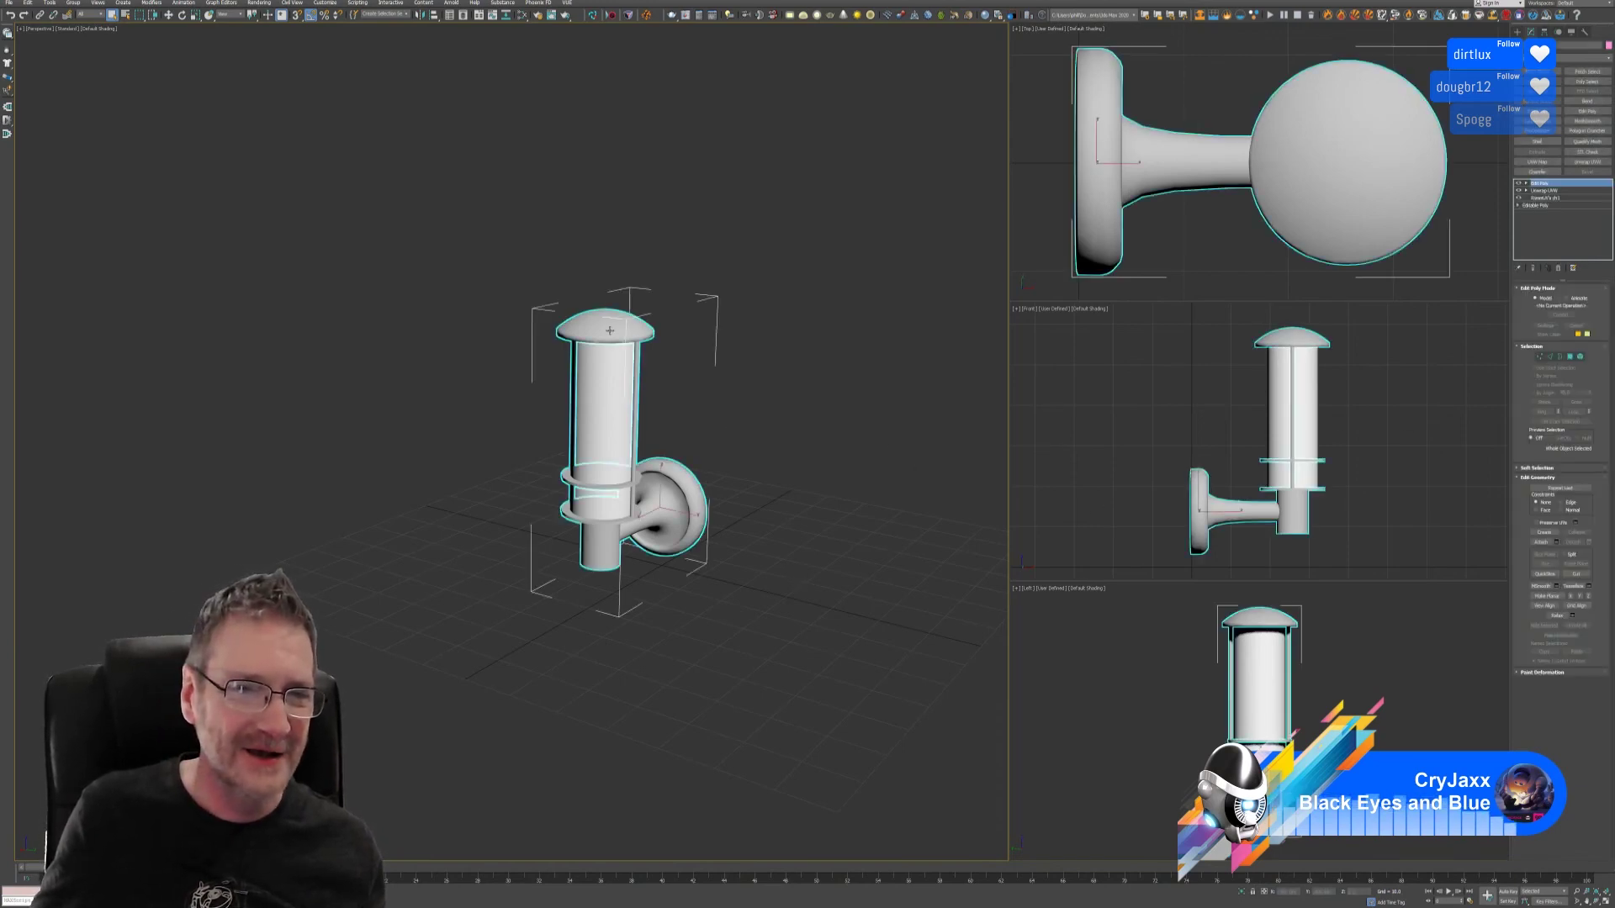
right_click(1546, 194)
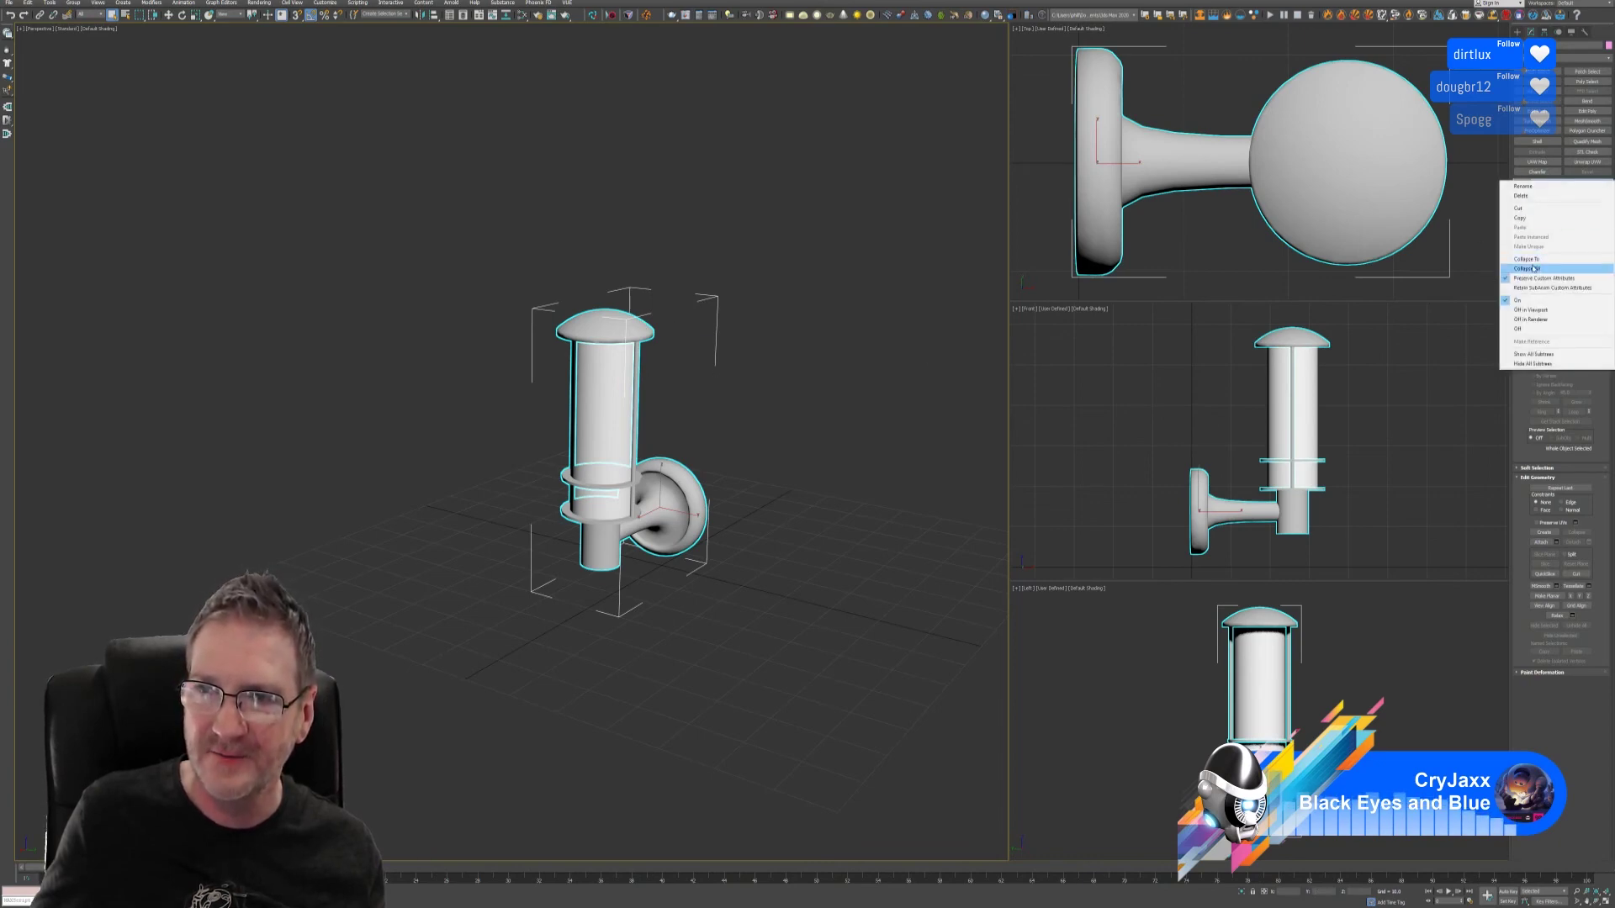
click(1533, 268)
click(847, 478)
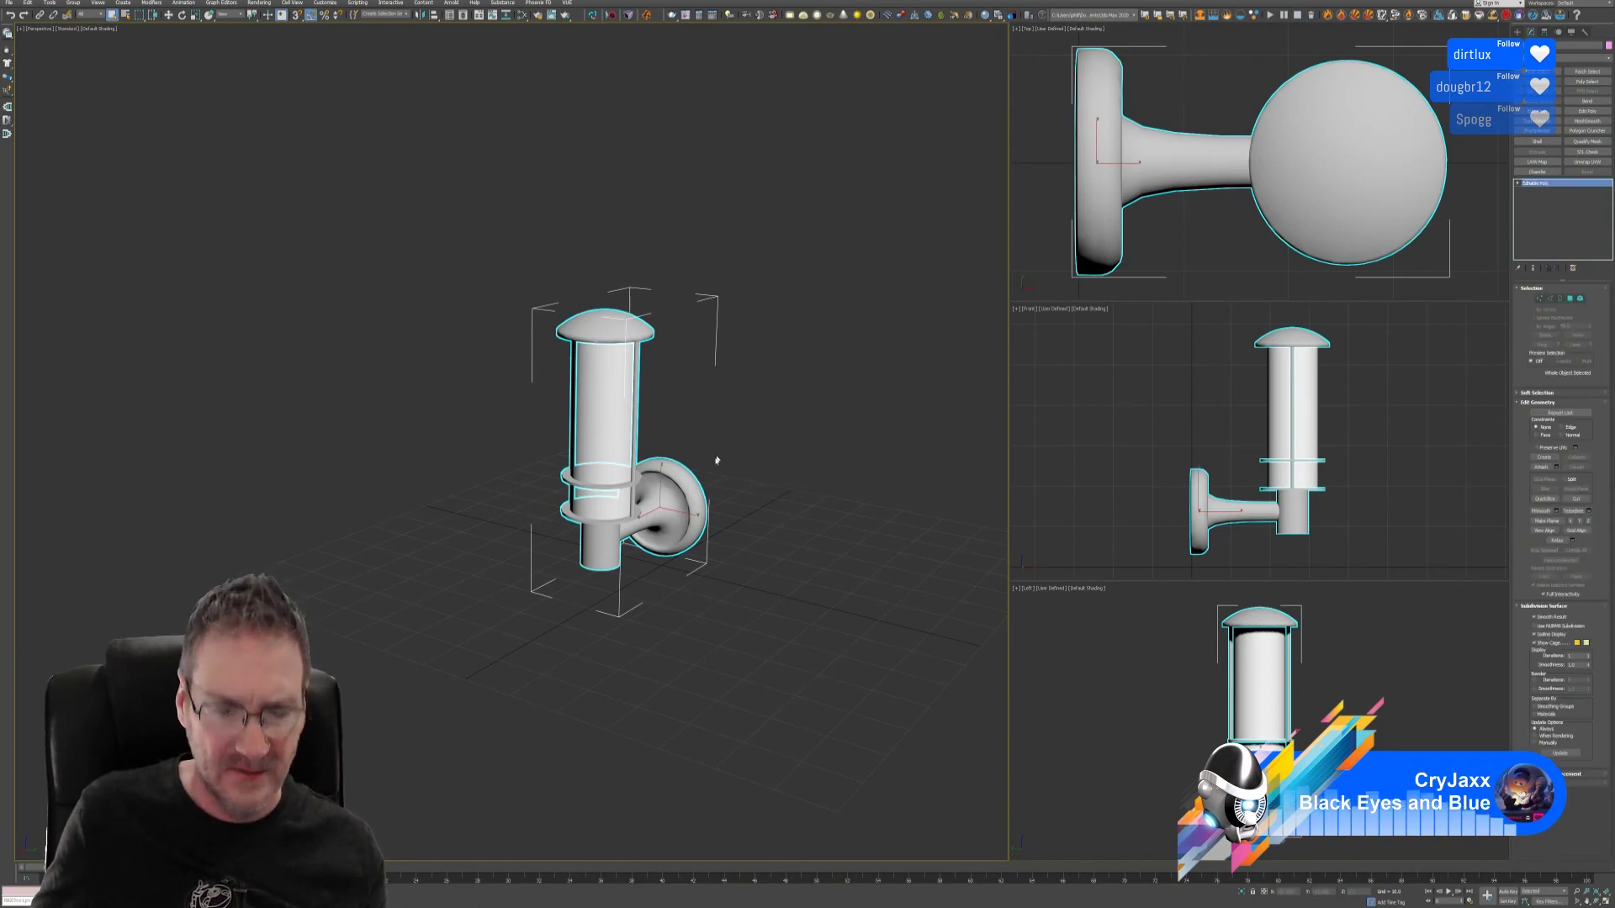
- Export the selected lamp frame as the FBX file VanityLight into the Vanity Wall Light folder, keeping the current export options
scroll(717, 460, up, 3)
mouse_move(730, 415)
alt+middle_down()
mouse_move(656, 408)
mouse_move(711, 383)
mouse_move(796, 411)
mouse_move(716, 410)
alt+middle_up()
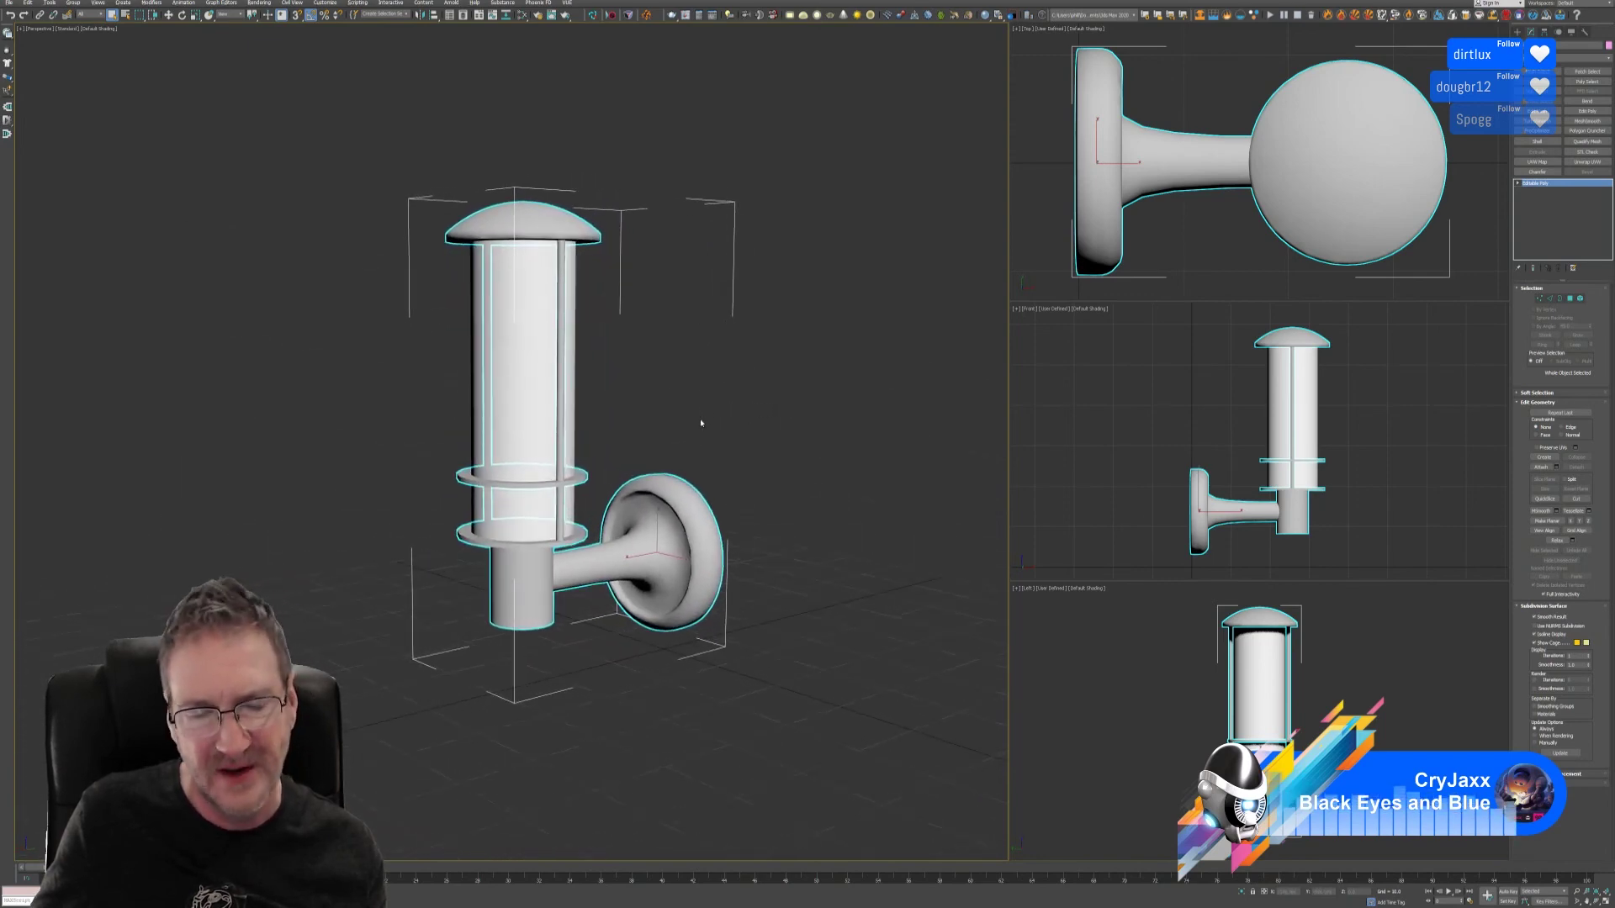
scroll(701, 422, down, 3)
middle_drag(721, 350, 722, 383)
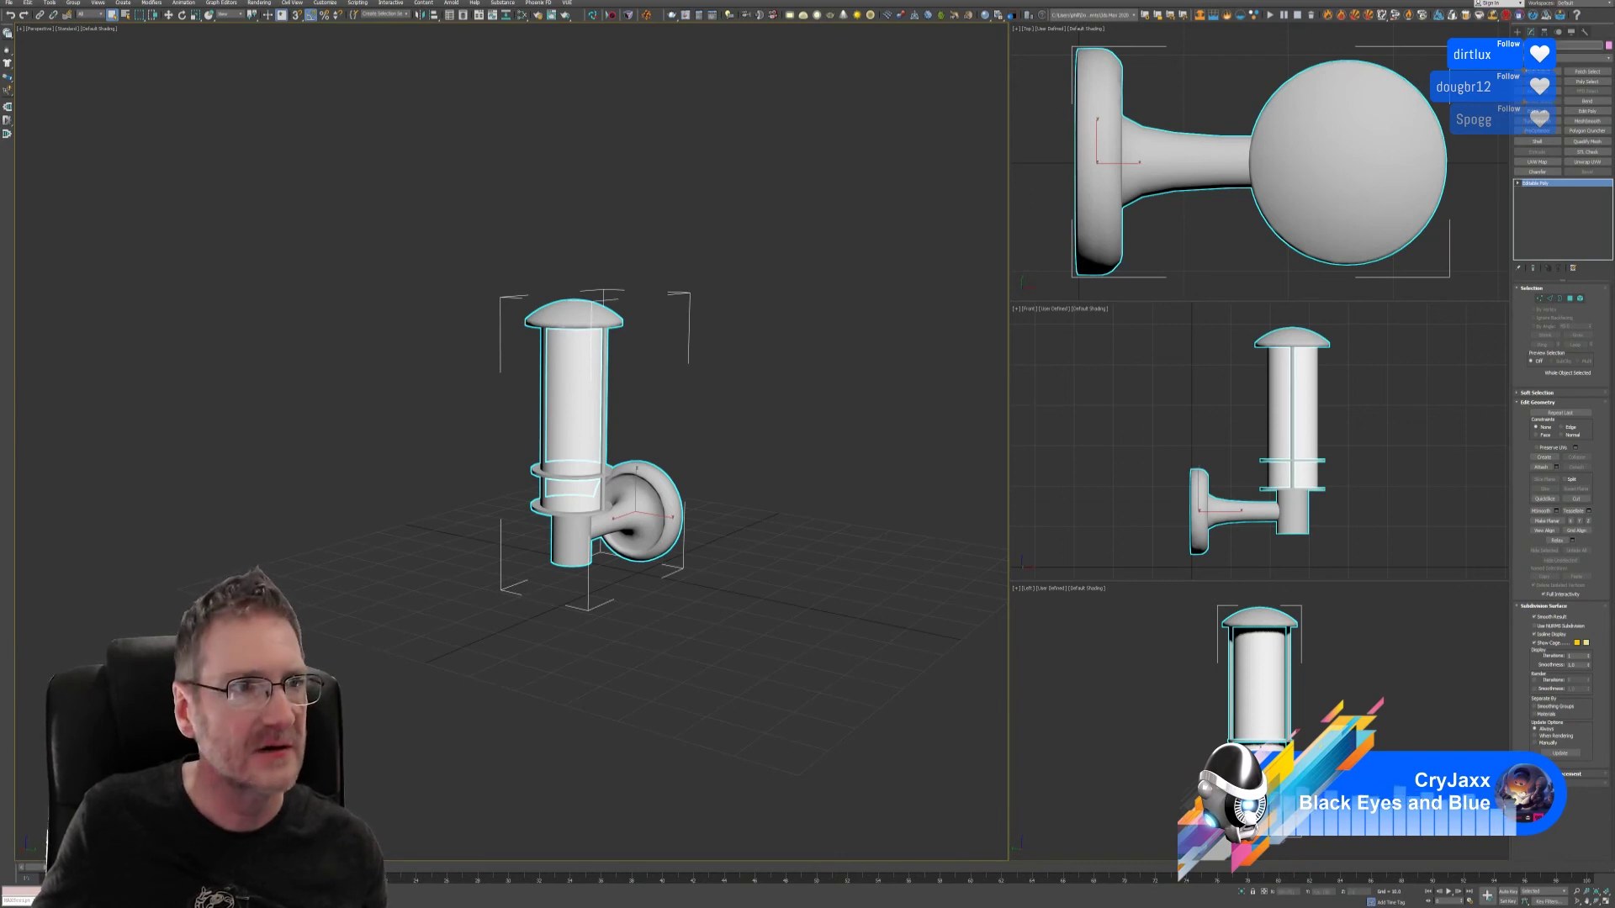
click(9, 3)
mouse_move(75, 131)
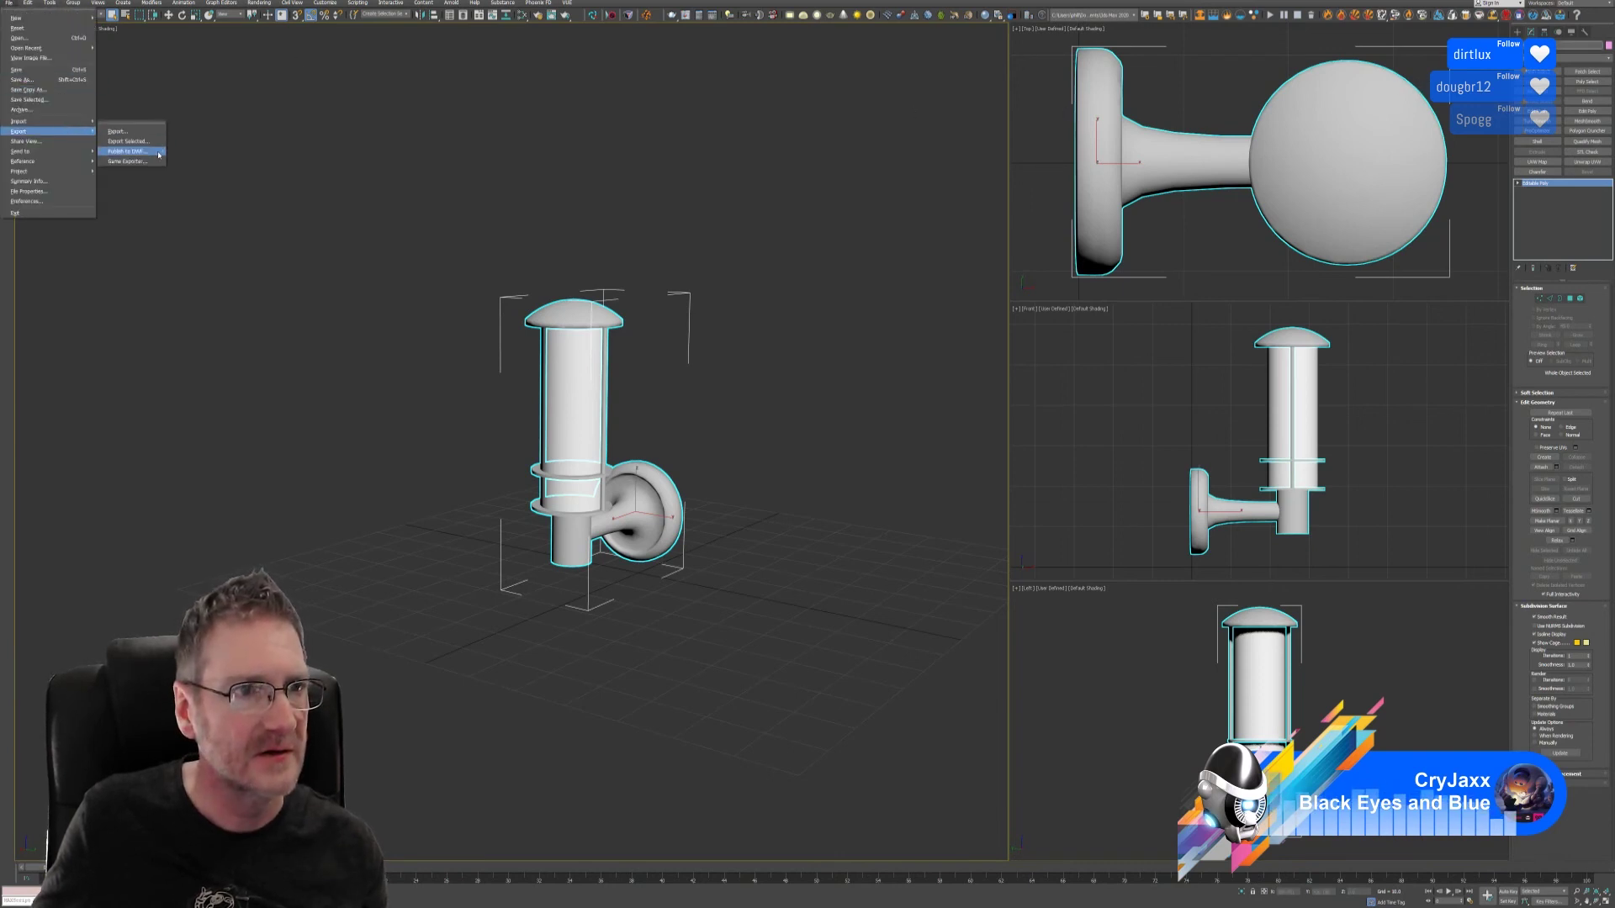
click(126, 141)
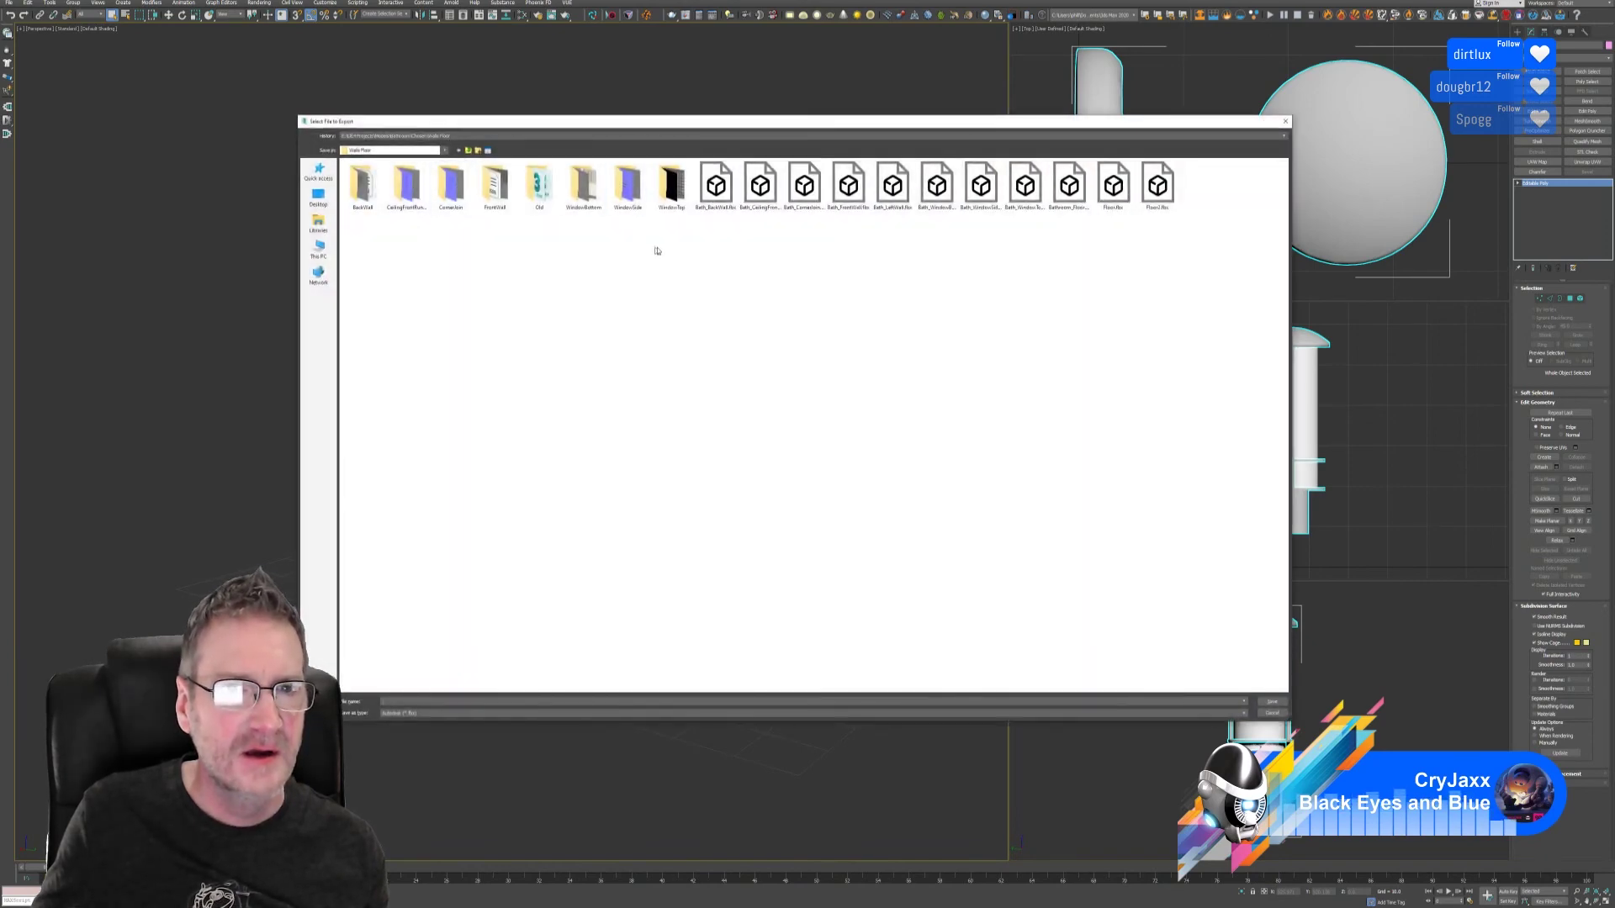
click(468, 150)
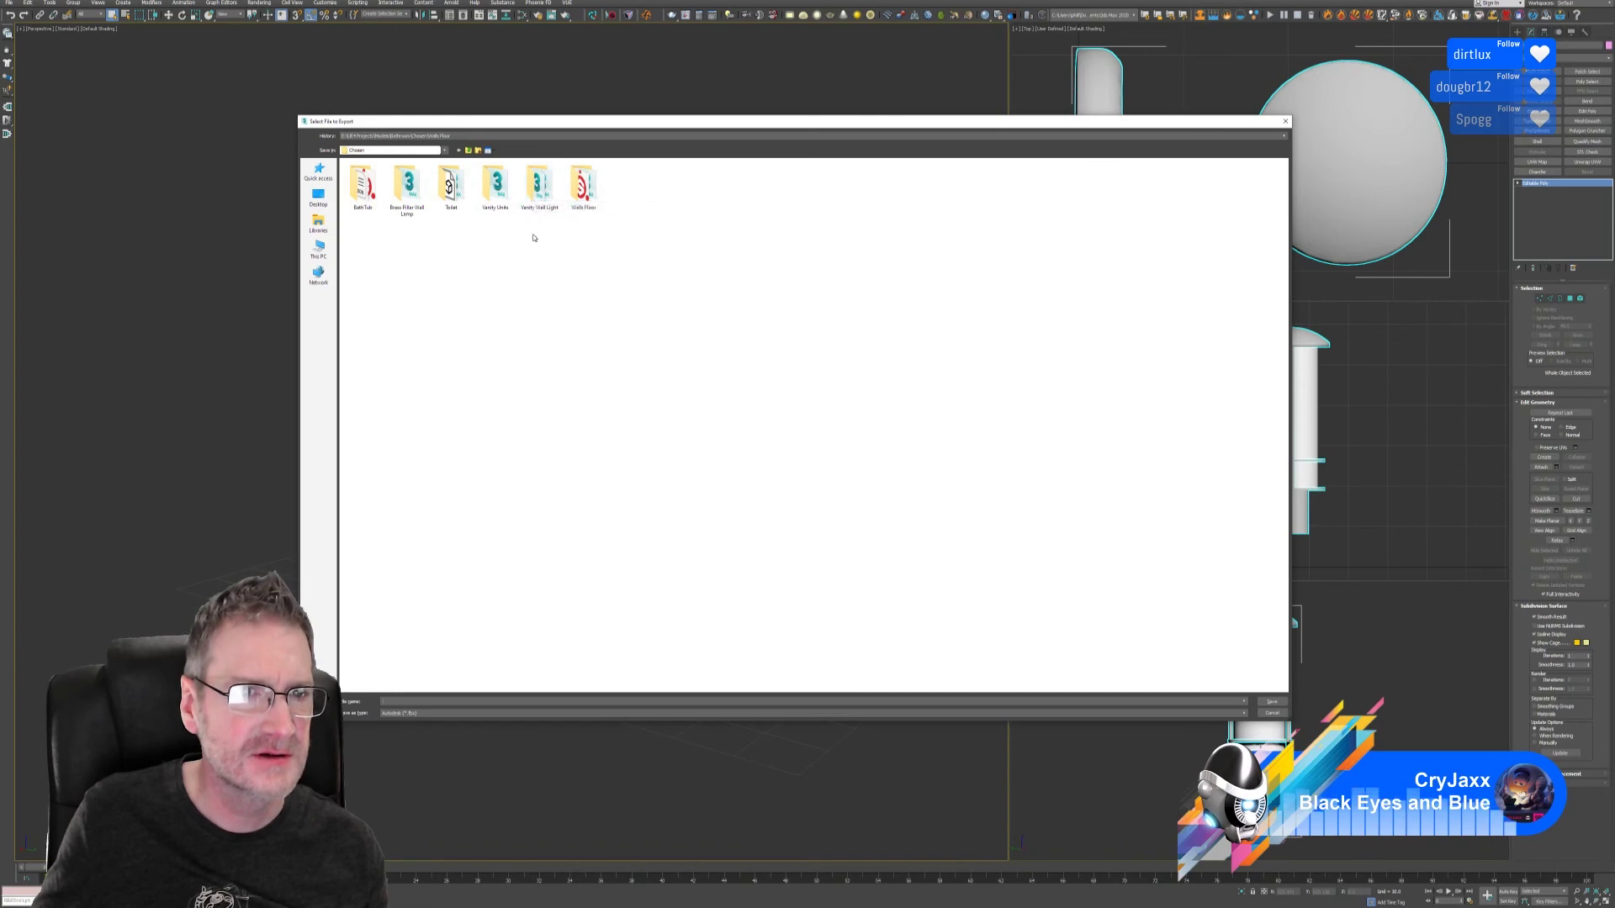
double_click(544, 196)
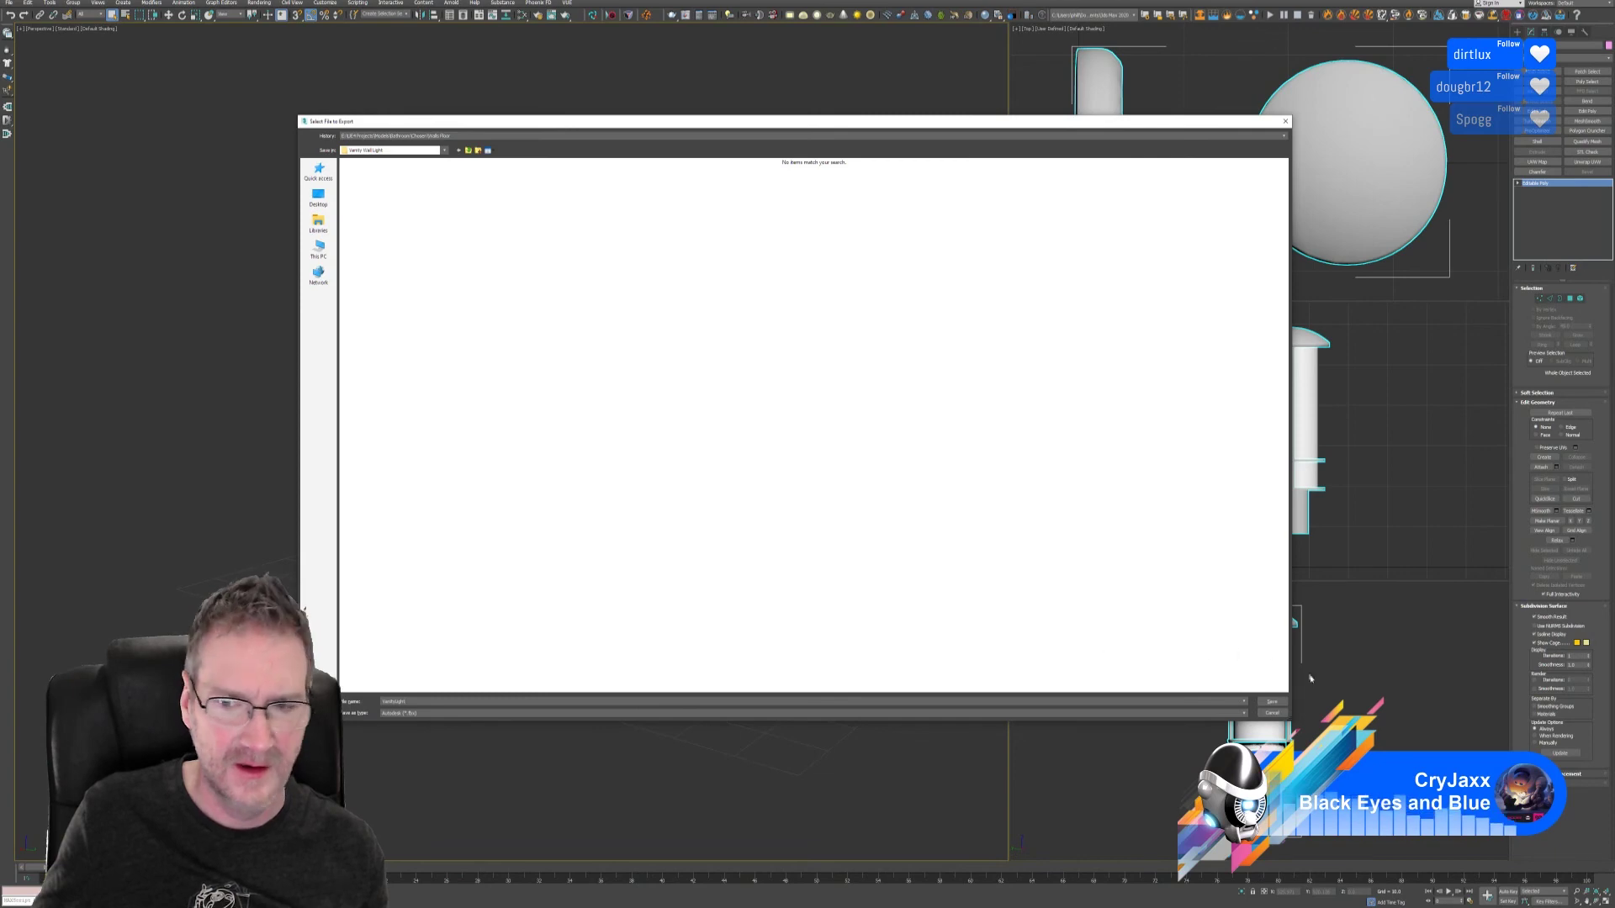
click(1271, 703)
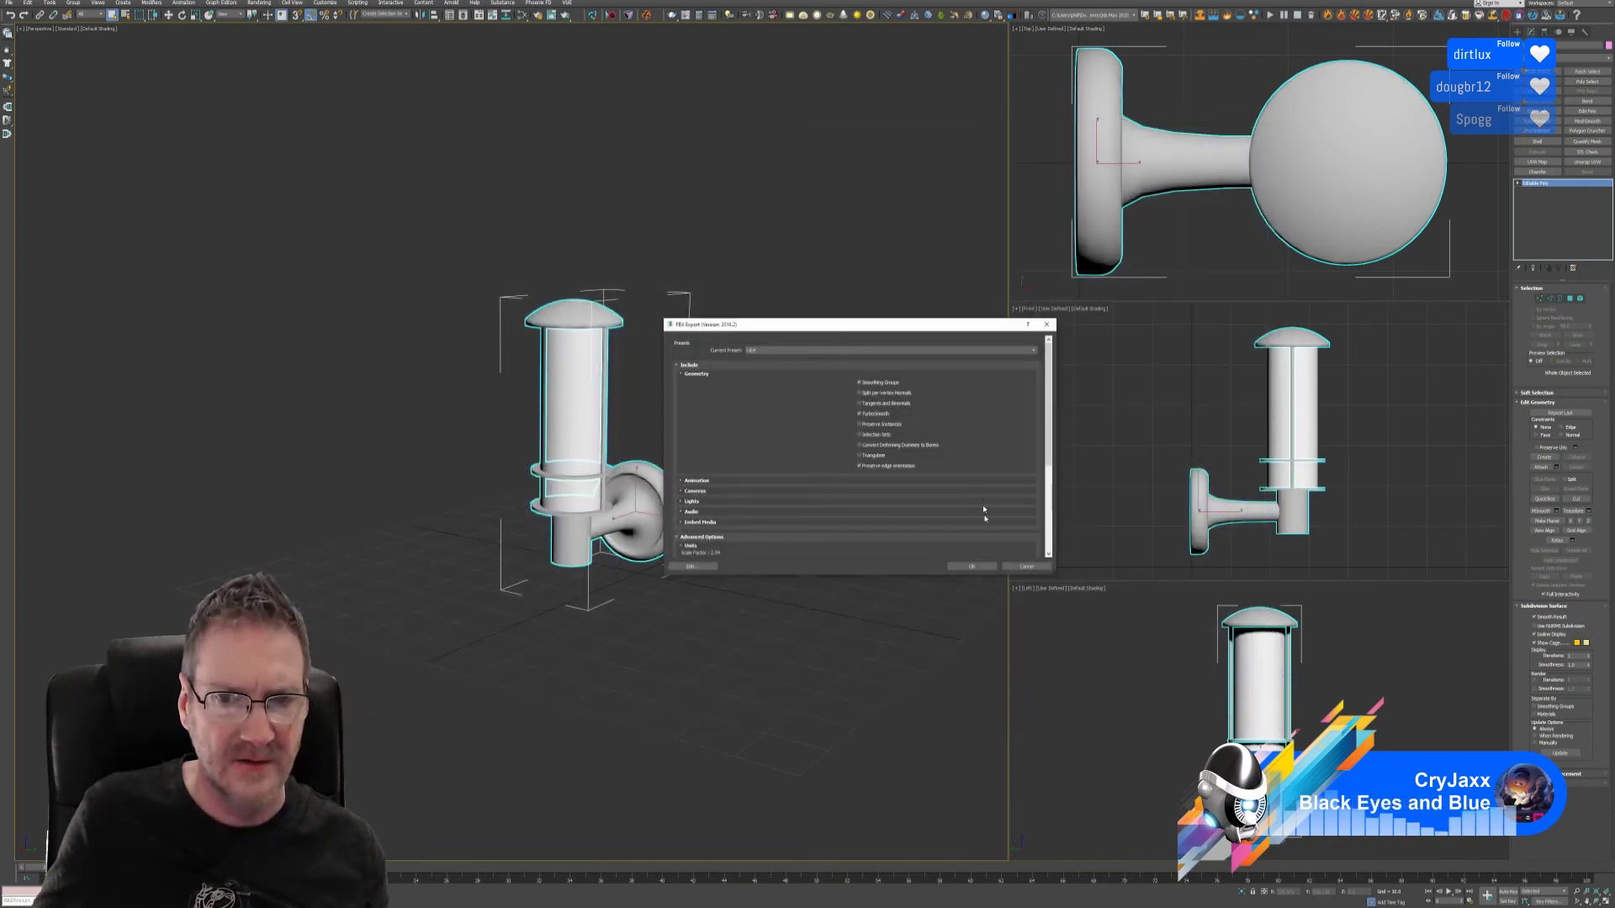
click(965, 569)
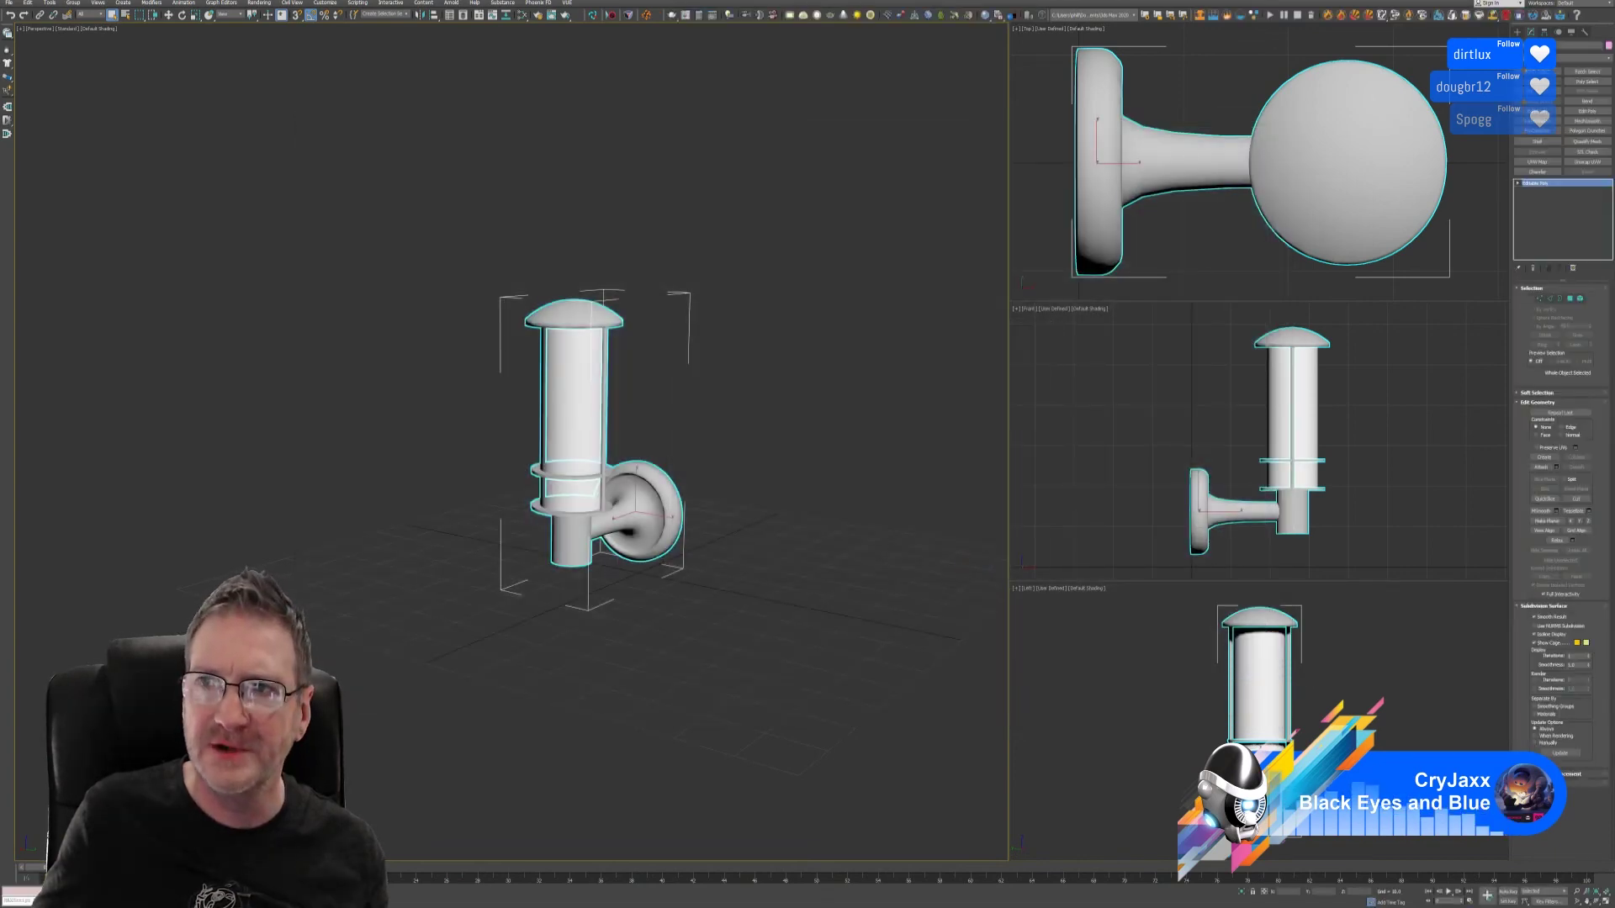
- Switch to Substance Painter and save the current project of the textured wooden bathroom piece
key(alt+Tab)
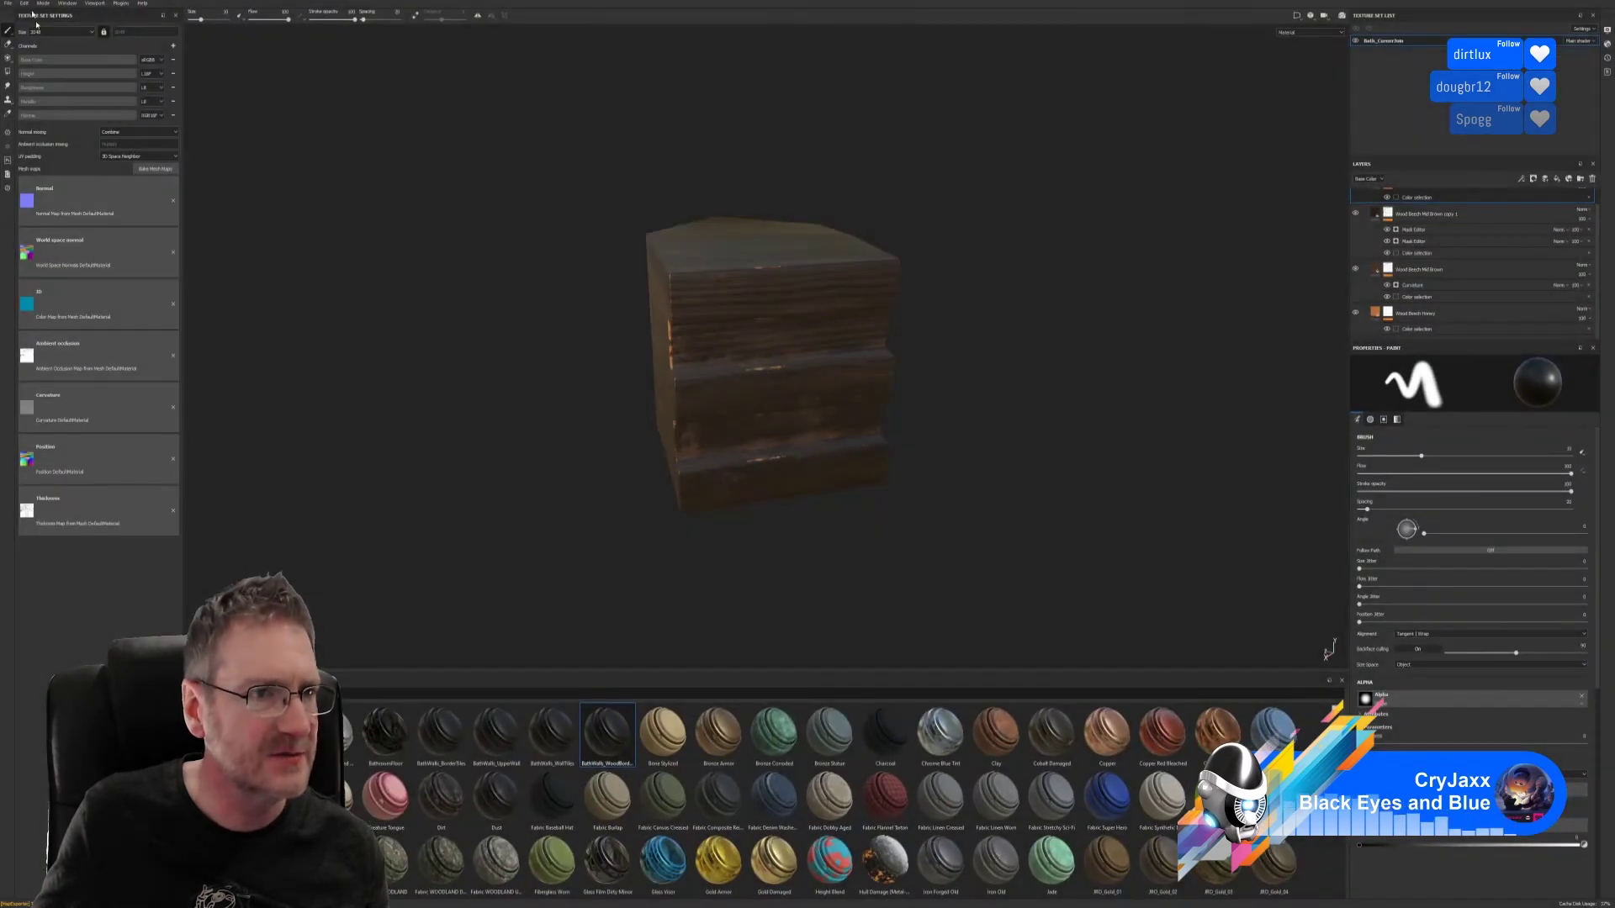
click(8, 4)
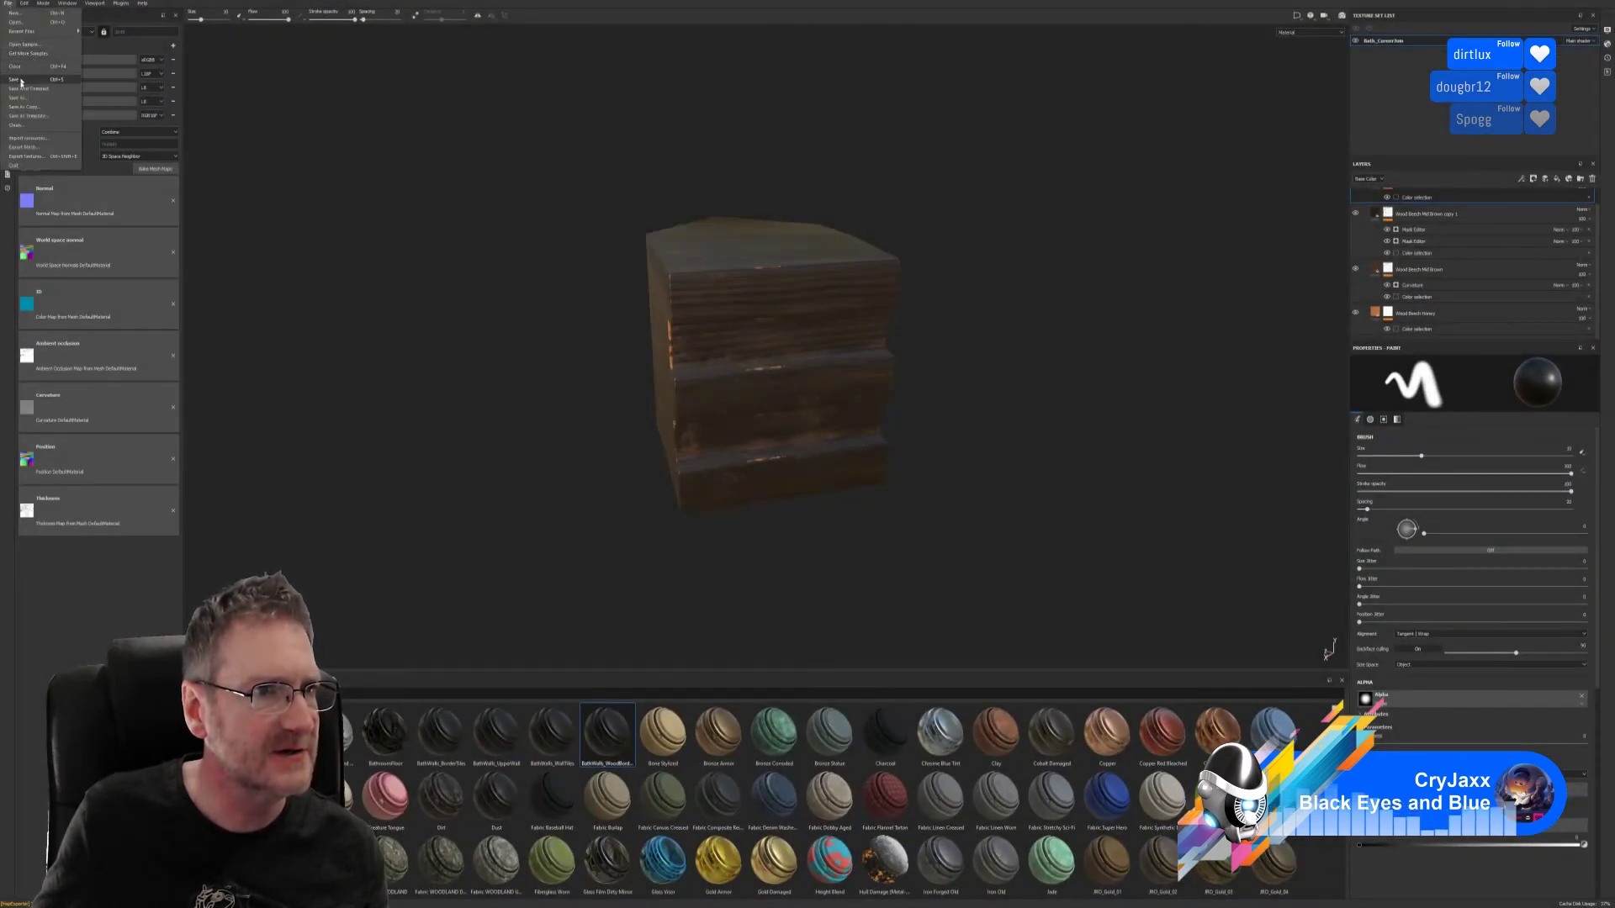
click(16, 81)
- Create a new project from VanityLight.fbx in the Vanity Wall Light folder, with a document resolution of 2048
click(8, 4)
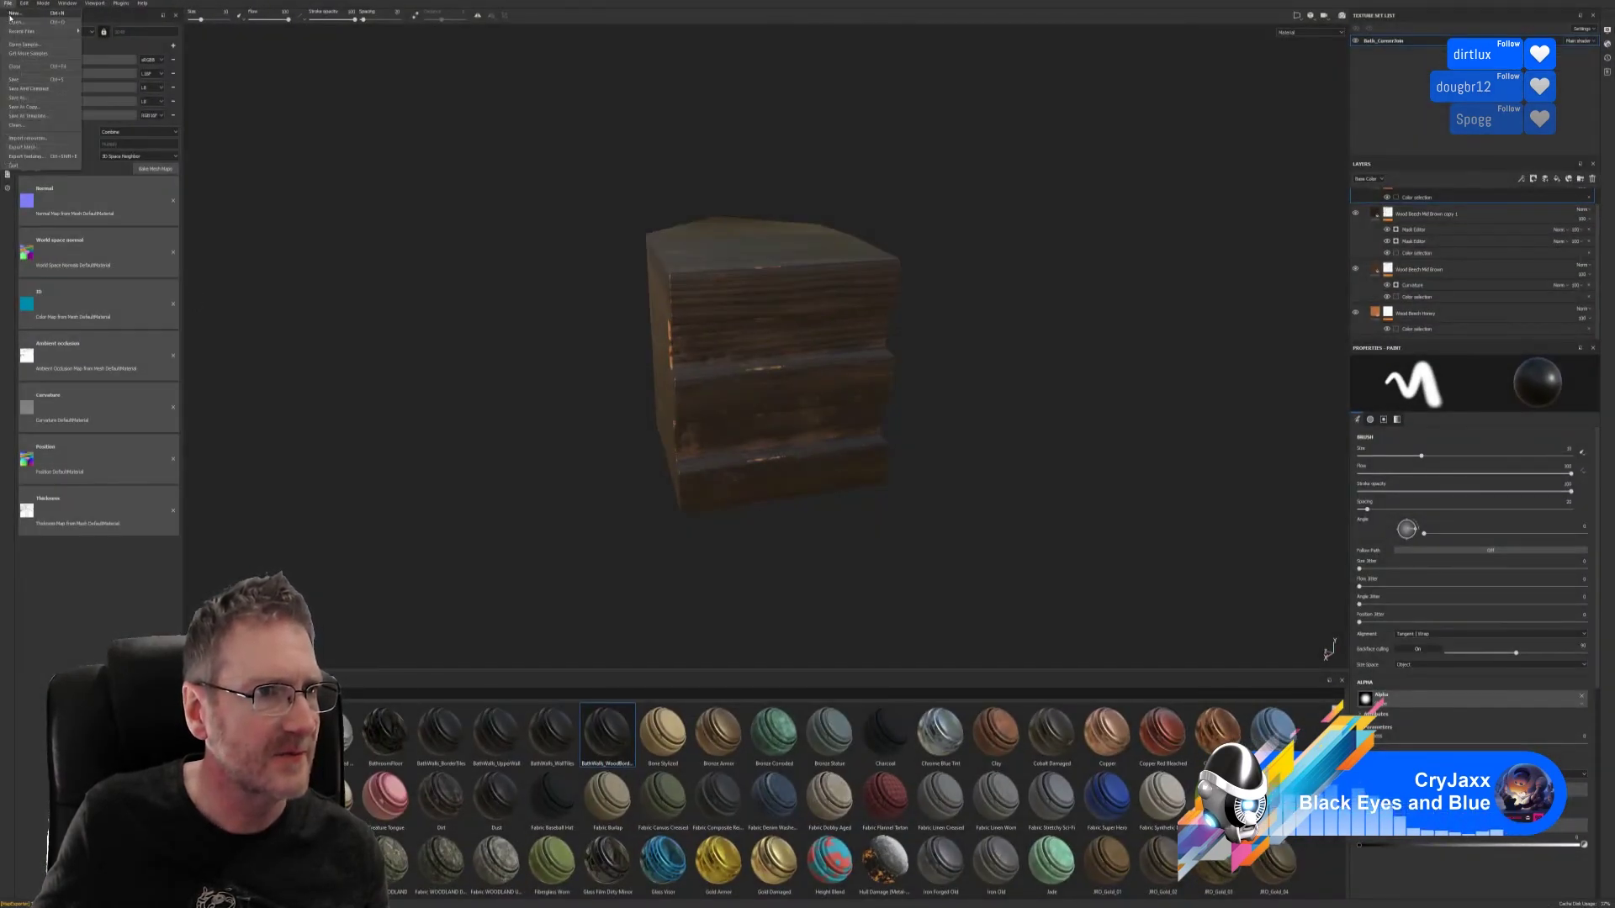
click(15, 12)
click(894, 366)
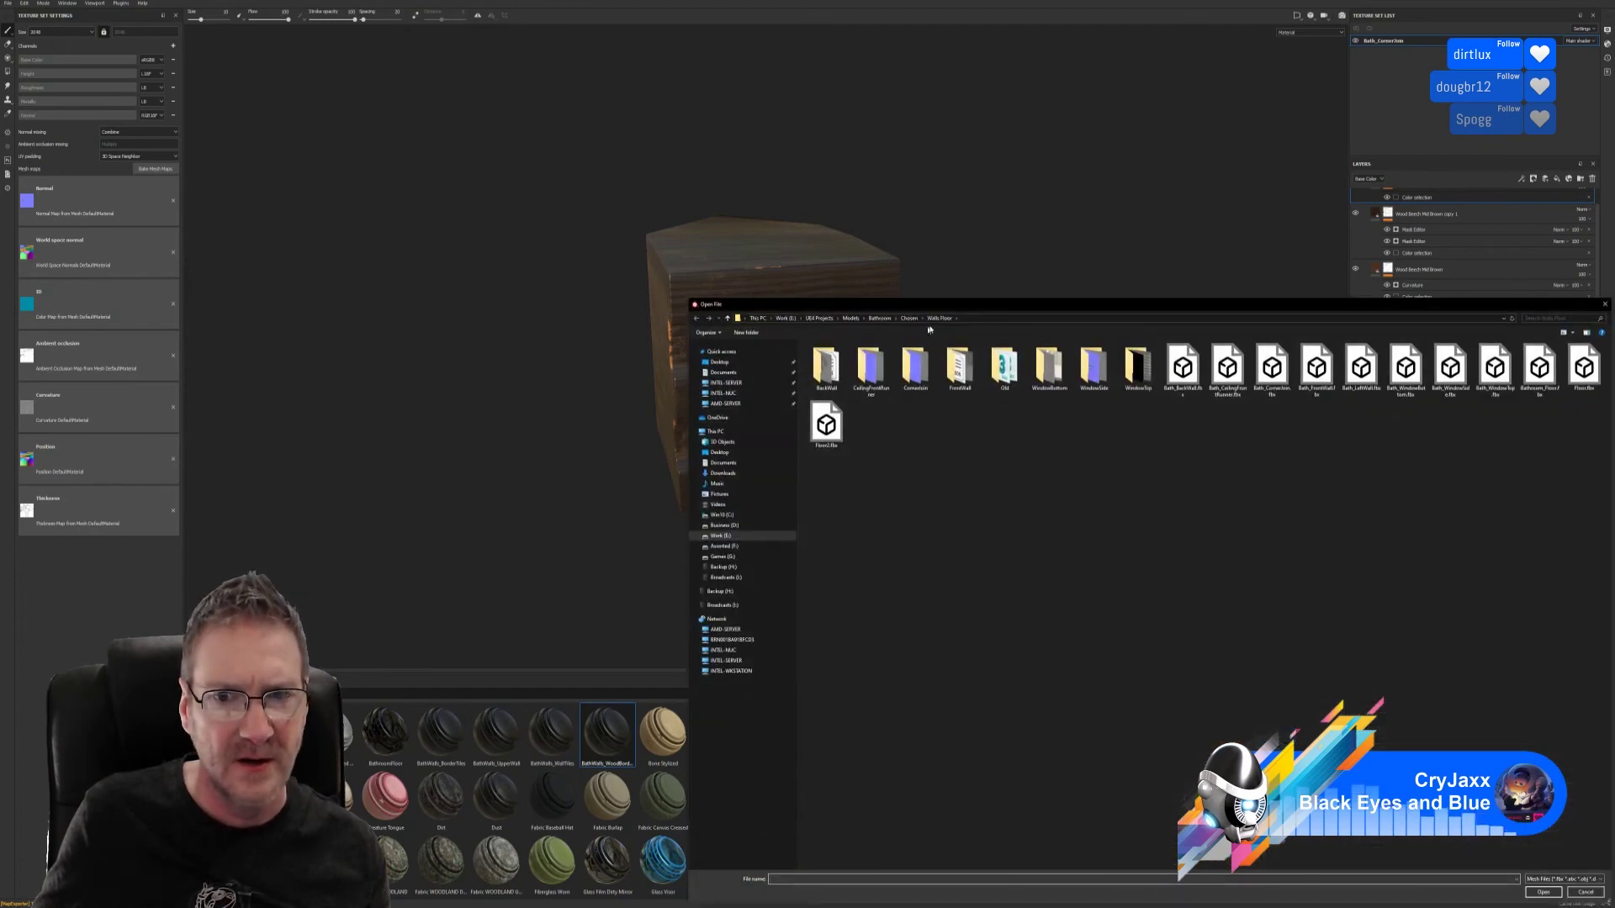
click(601, 221)
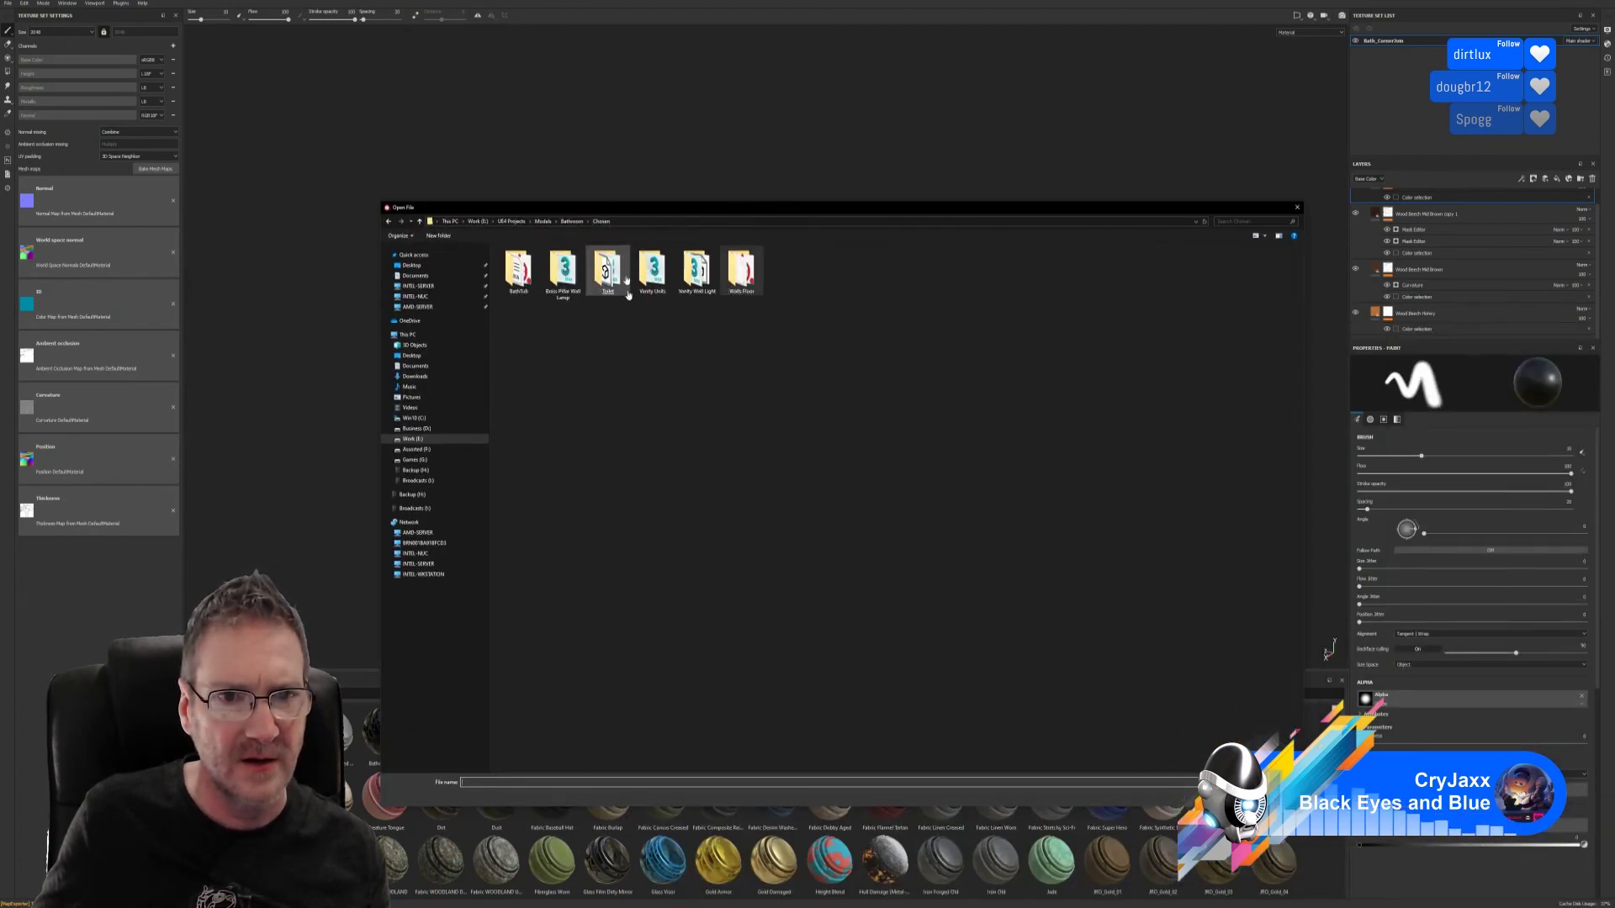
double_click(697, 271)
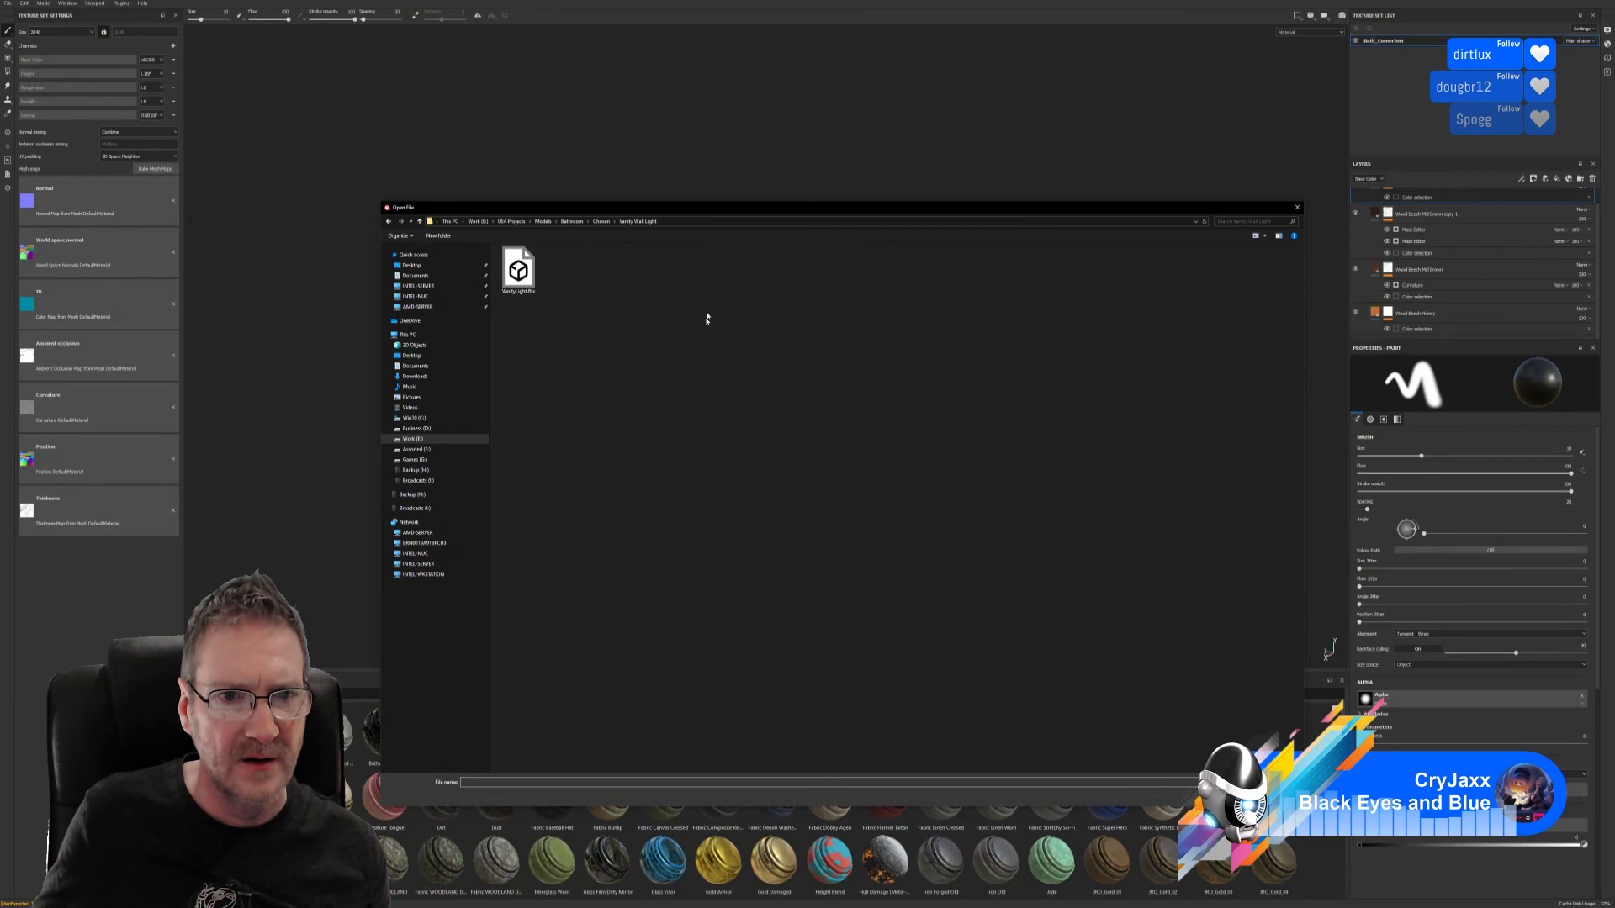
double_click(518, 269)
click(763, 424)
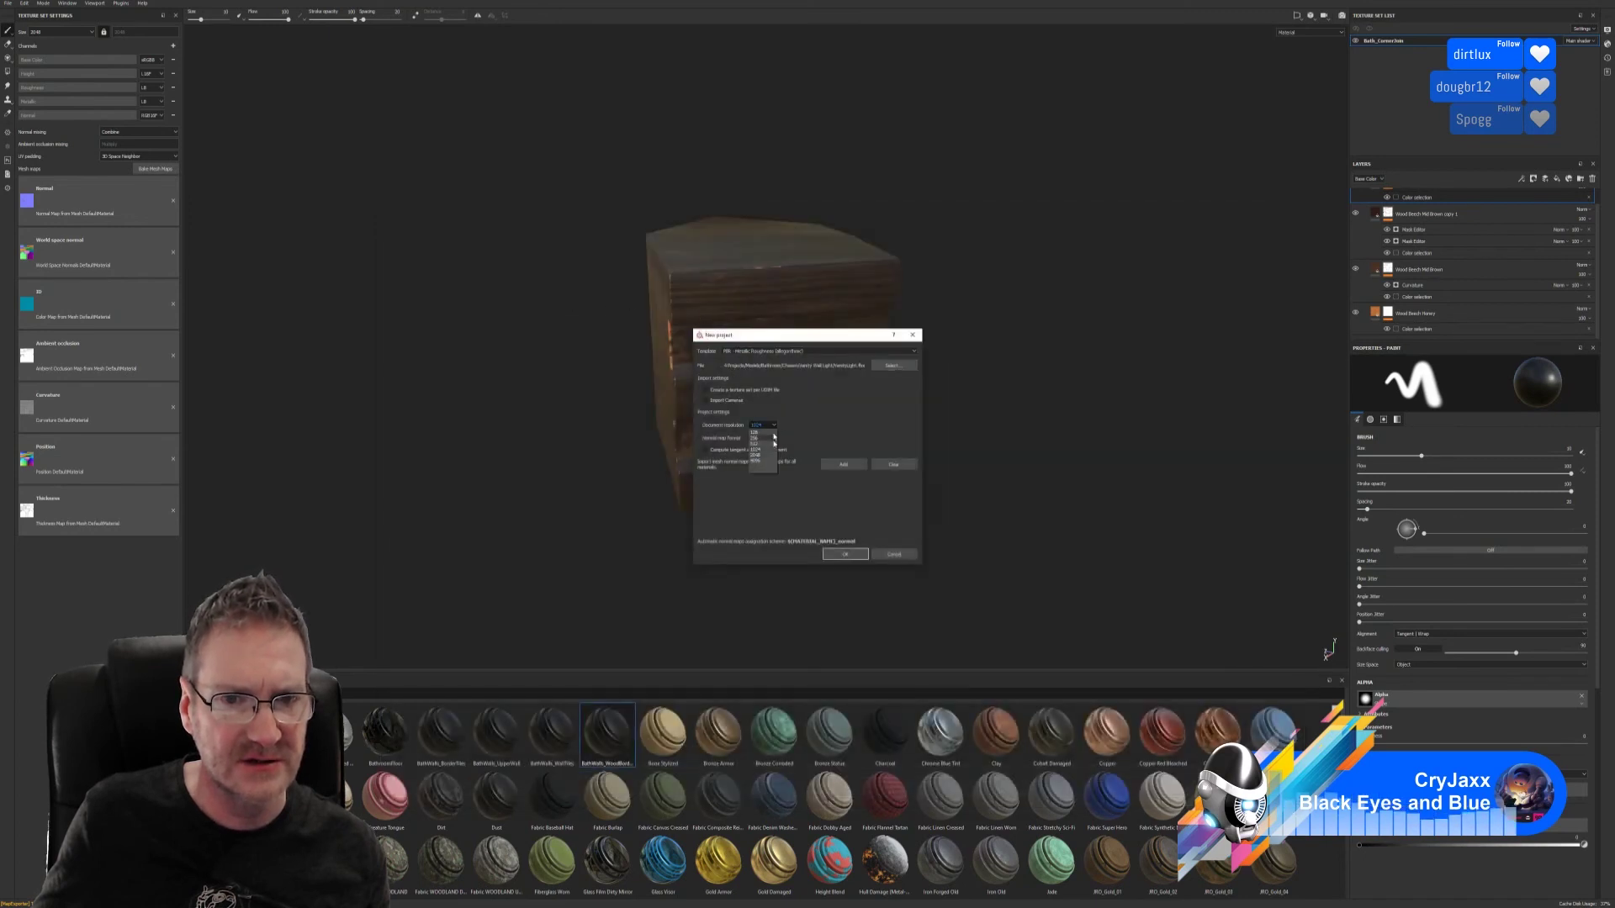
click(757, 455)
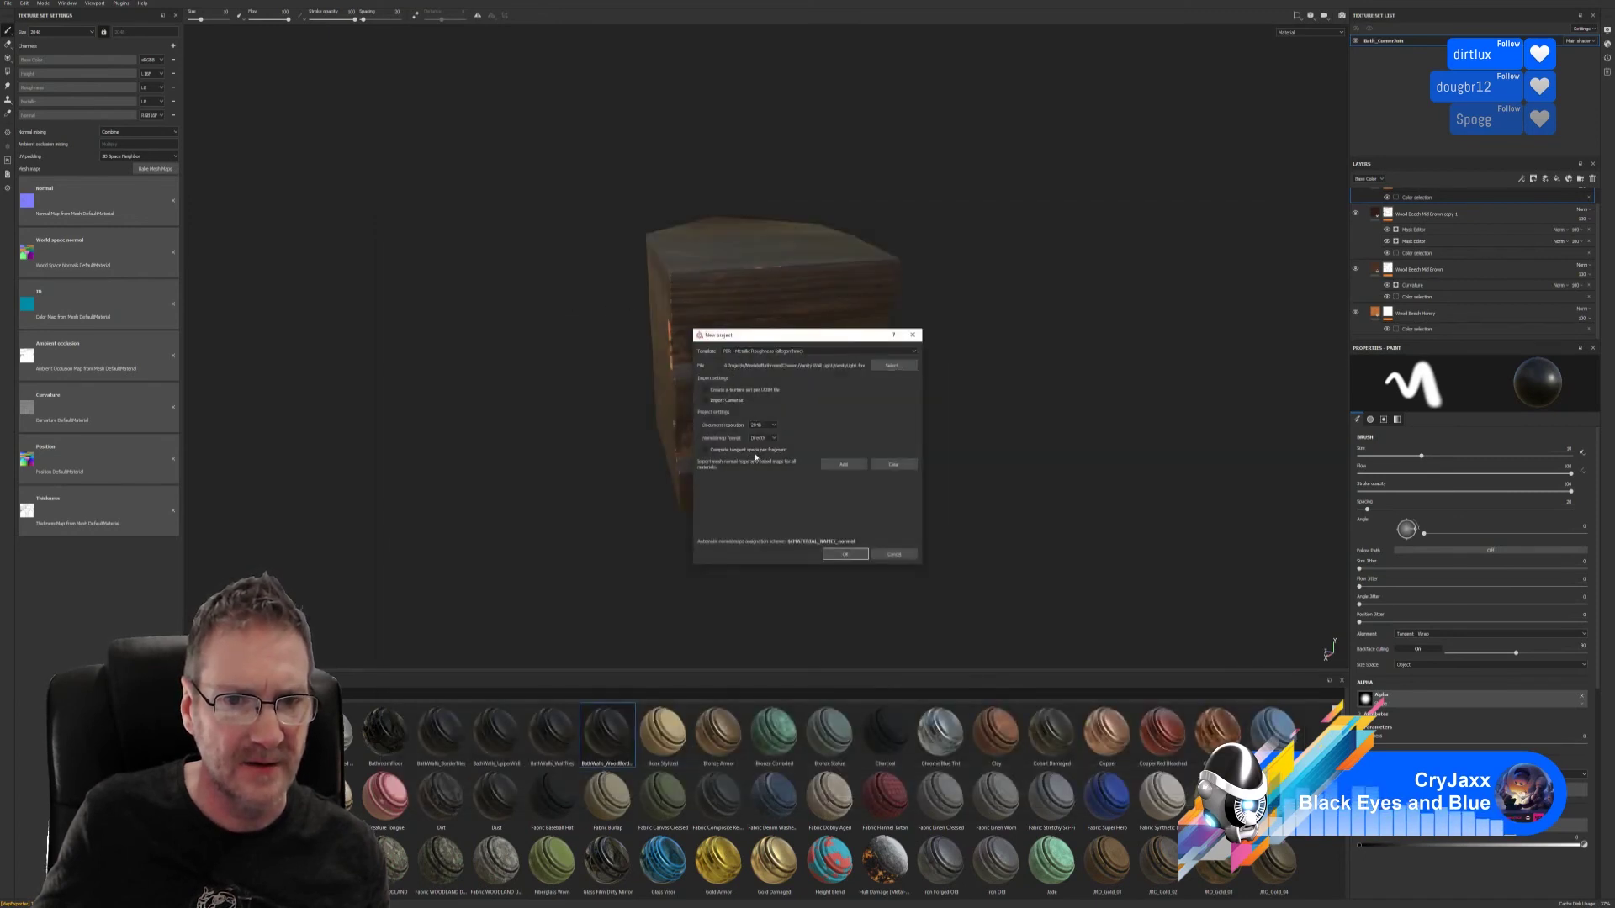
click(843, 555)
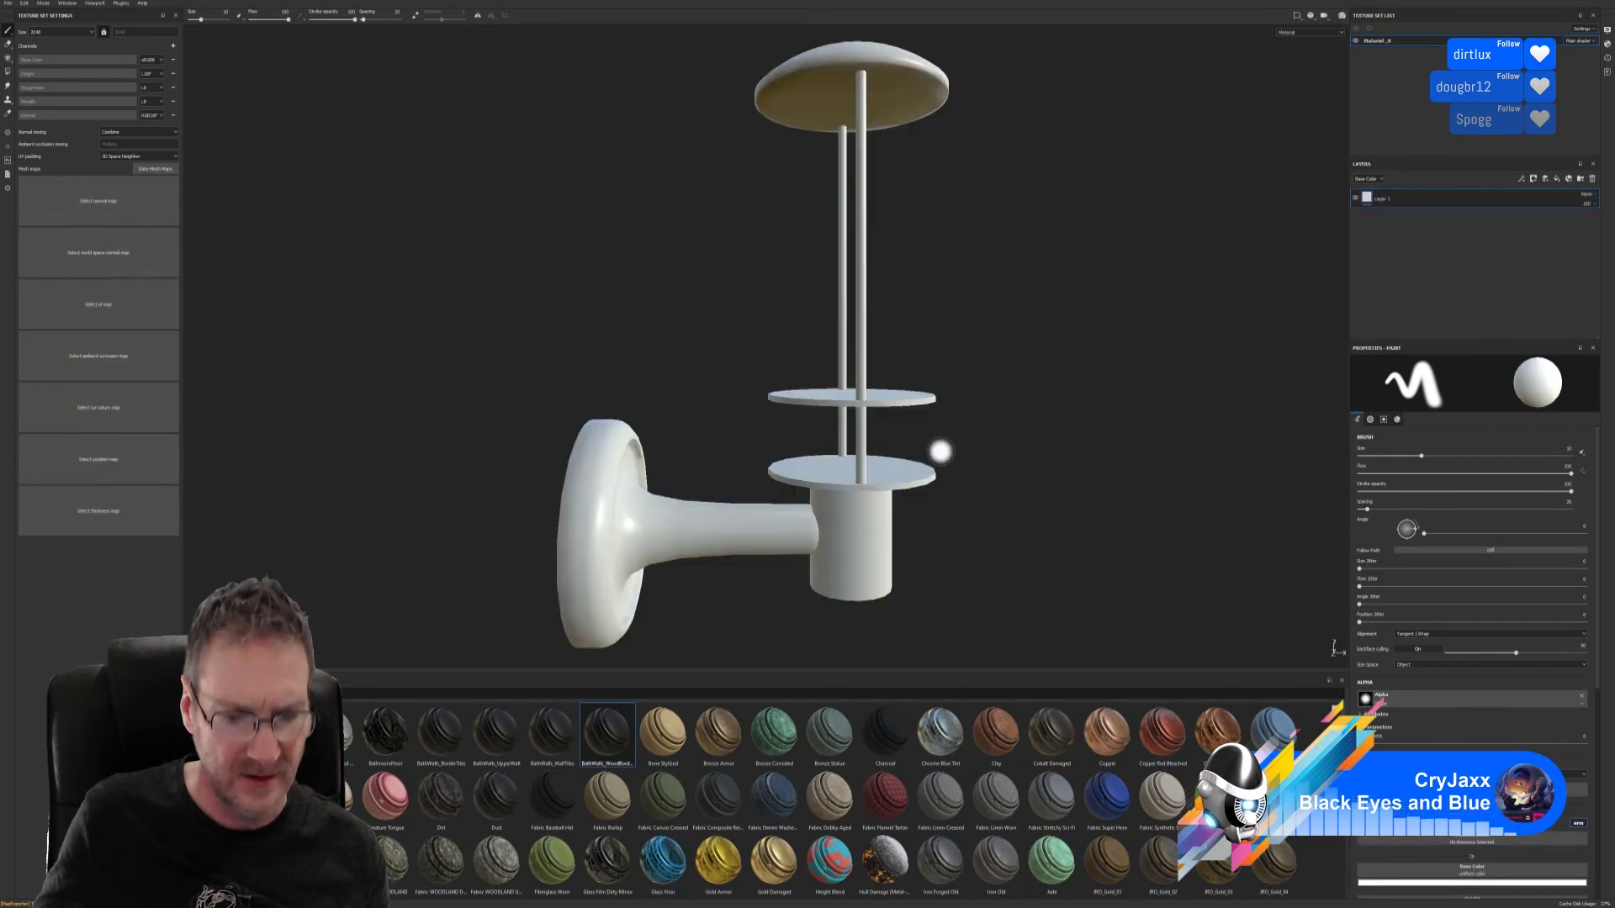
- Bake the lamp frame's mesh maps at an output size of 2048
key(f)
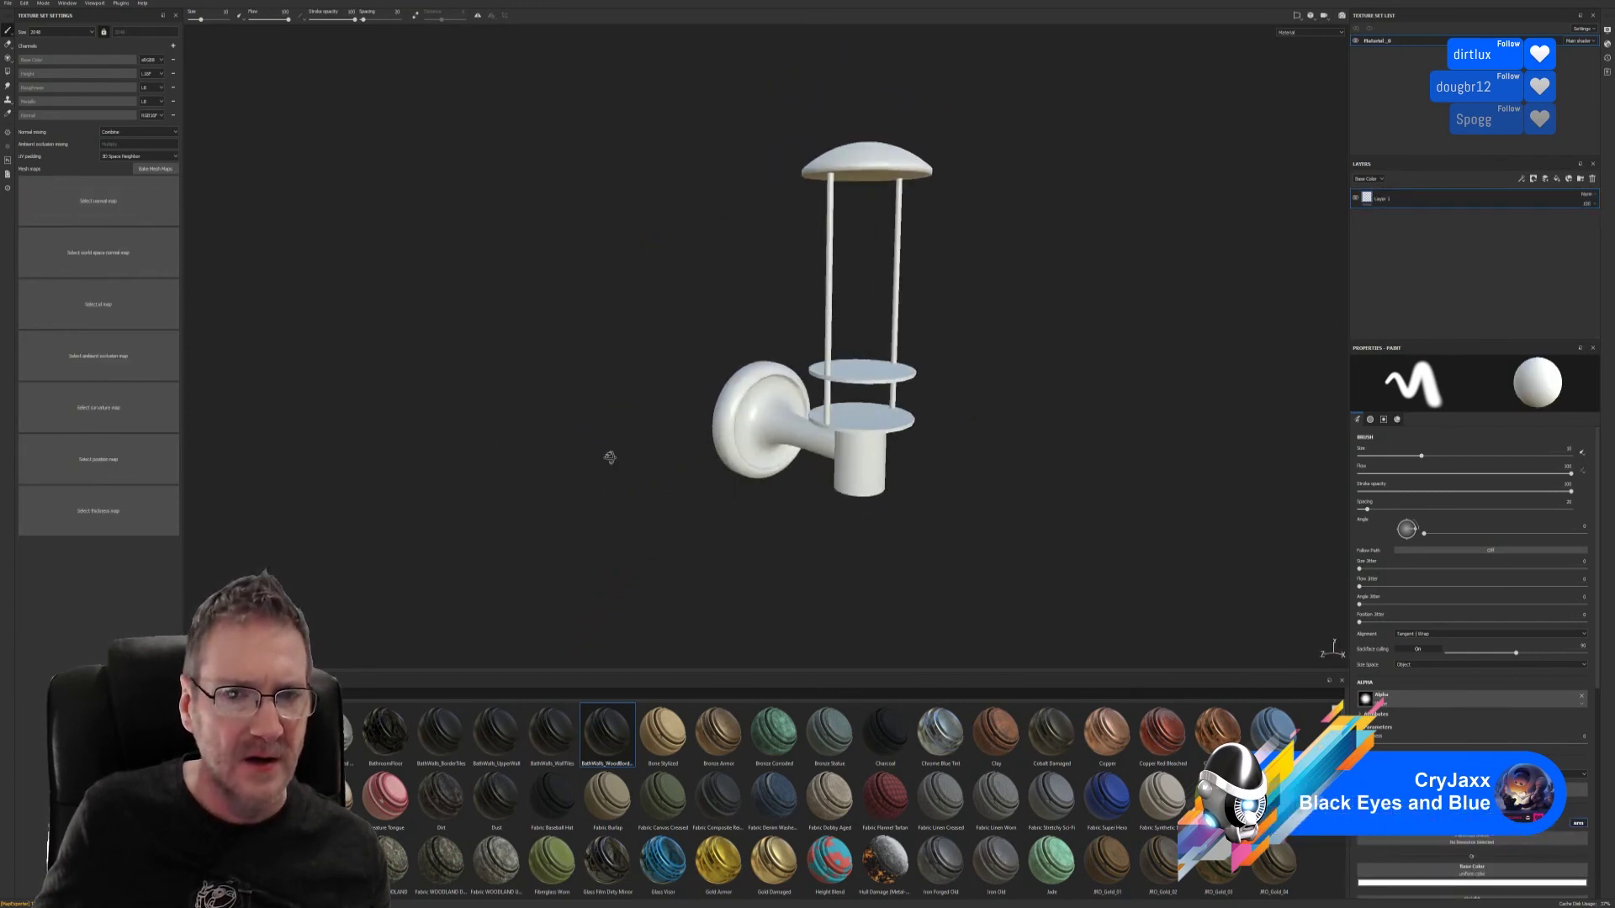
click(156, 169)
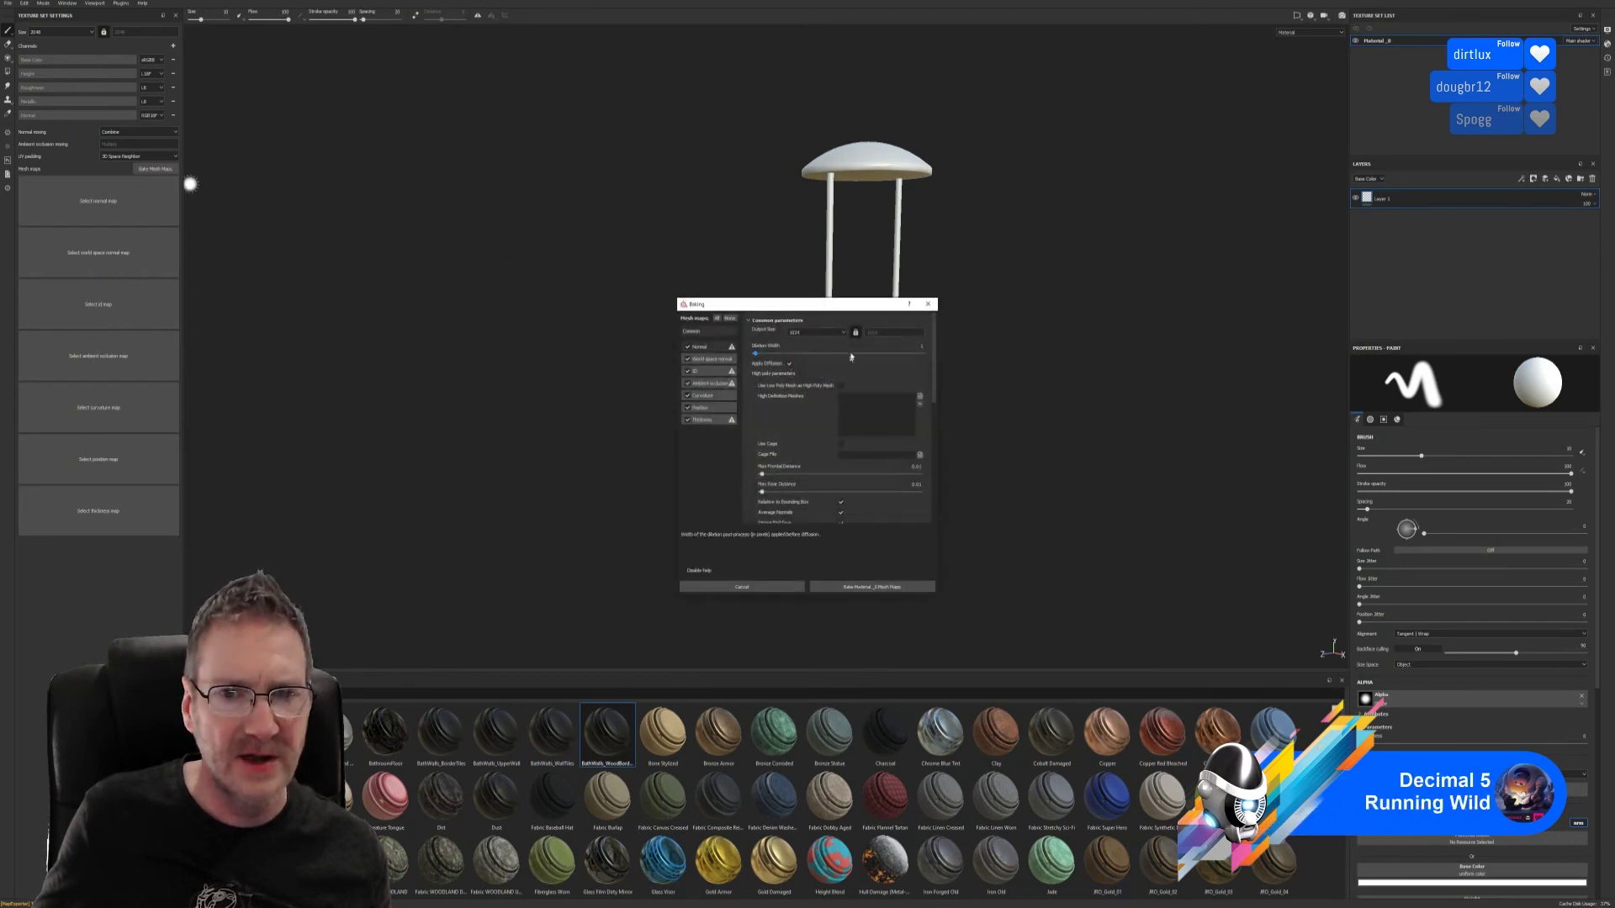
click(799, 333)
click(795, 375)
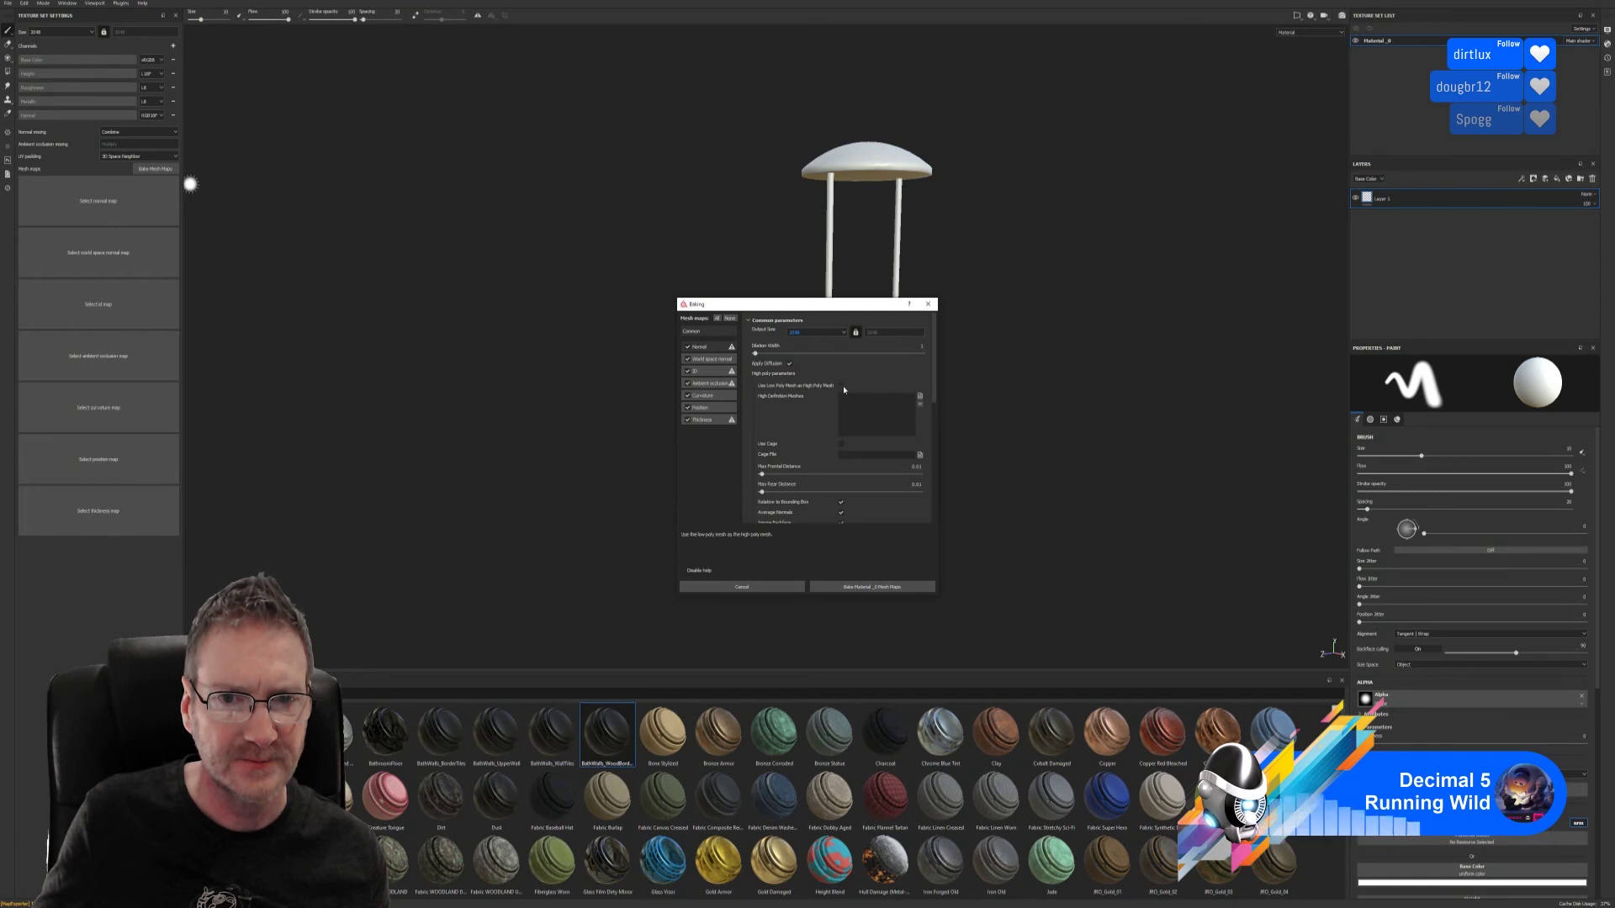
click(871, 586)
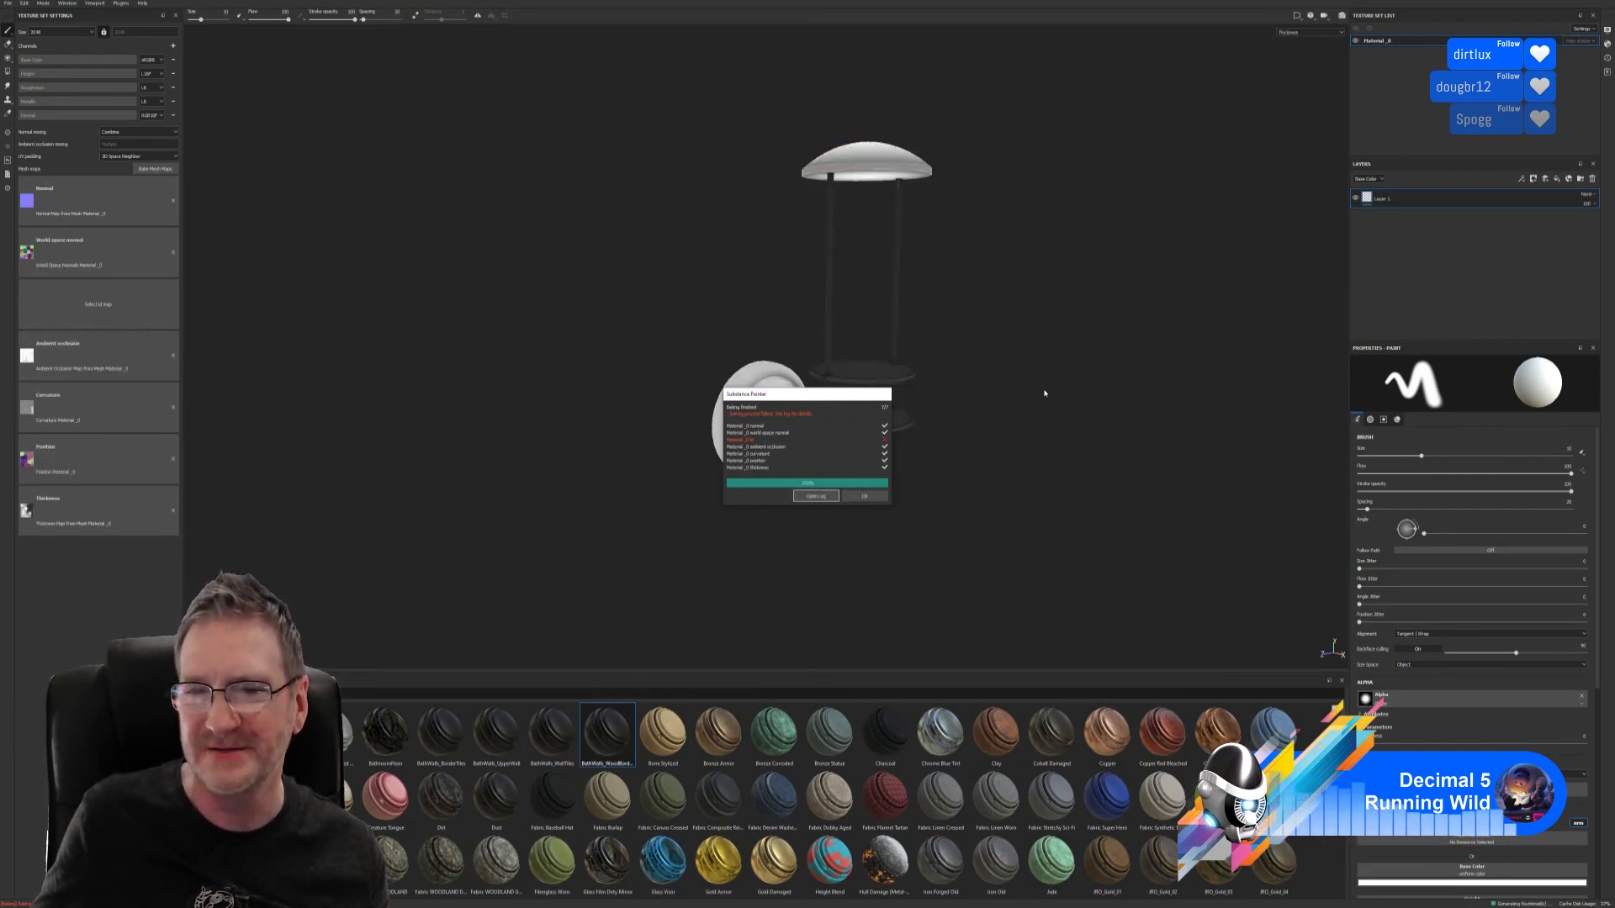
click(862, 495)
- Find a rusty metal among the smart materials, apply JS_metal_rusty_cakedDirt to the lamp frame, and inspect it from several angles
alt+drag(1035, 354, 1026, 360)
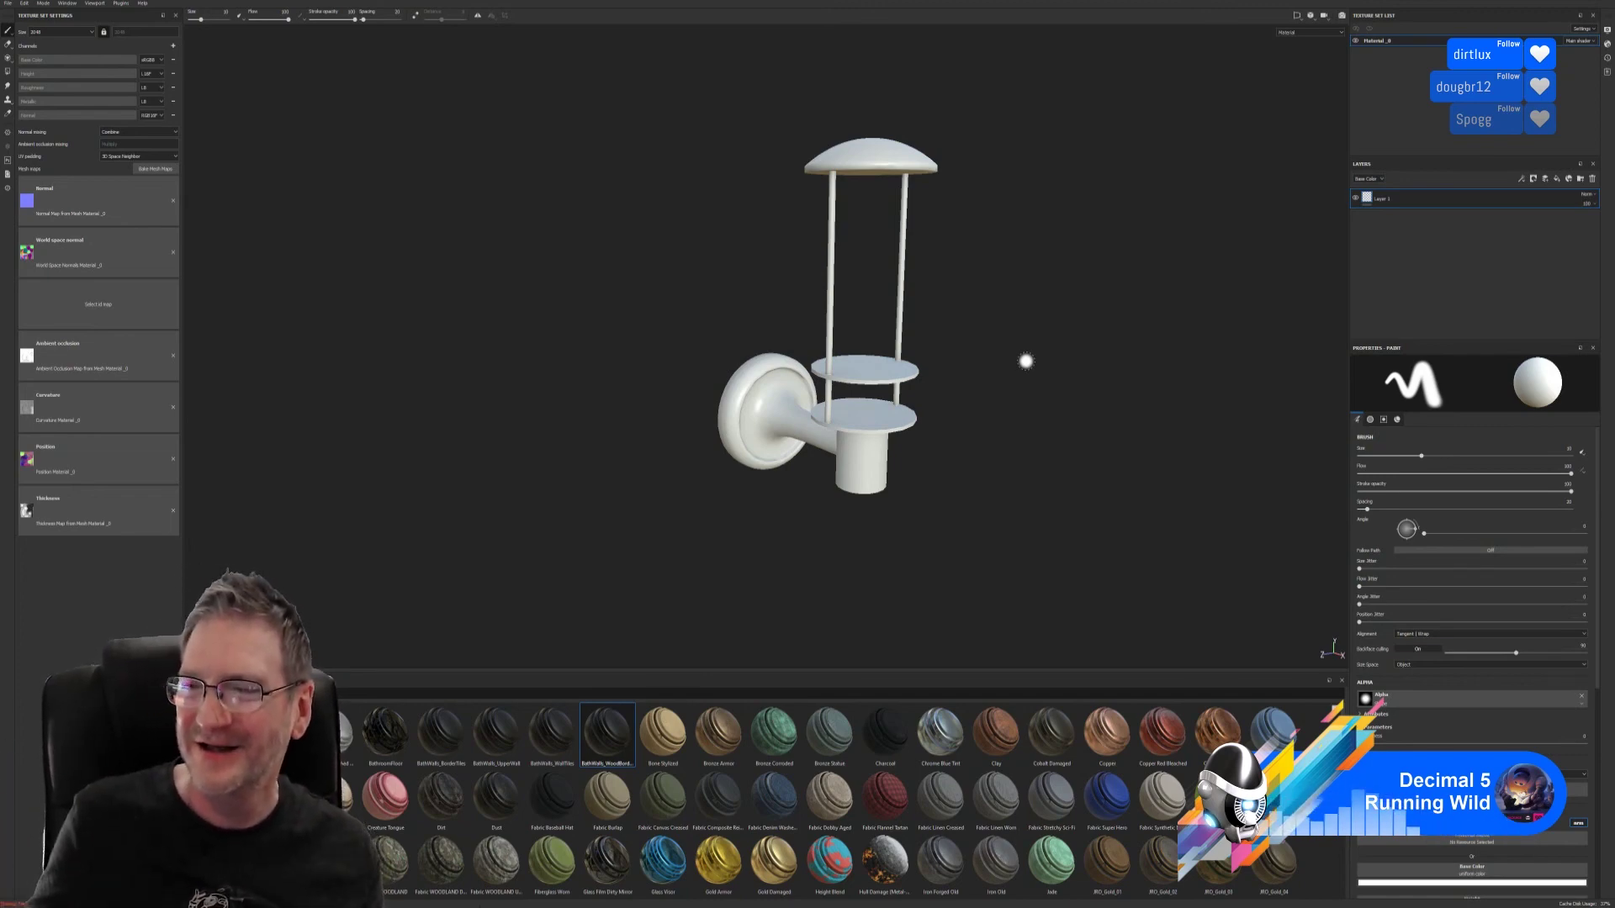
mouse_move(945, 382)
alt+mouse_down()
mouse_move(908, 472)
mouse_move(548, 430)
alt+mouse_up()
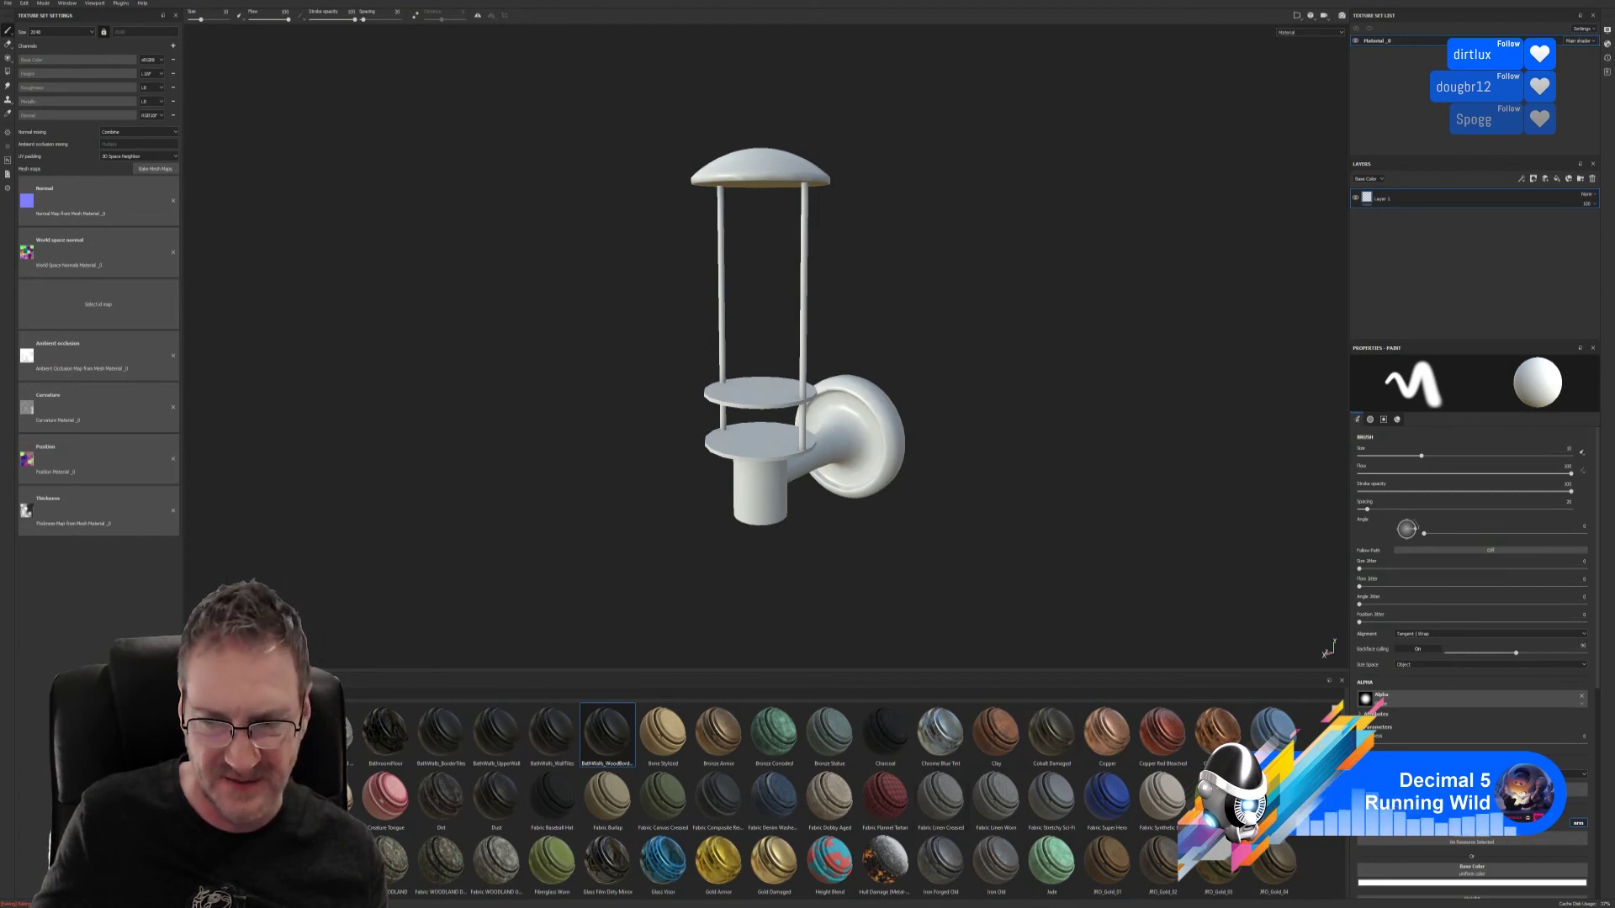
mouse_move(1274, 862)
scroll(1274, 862, down, 3)
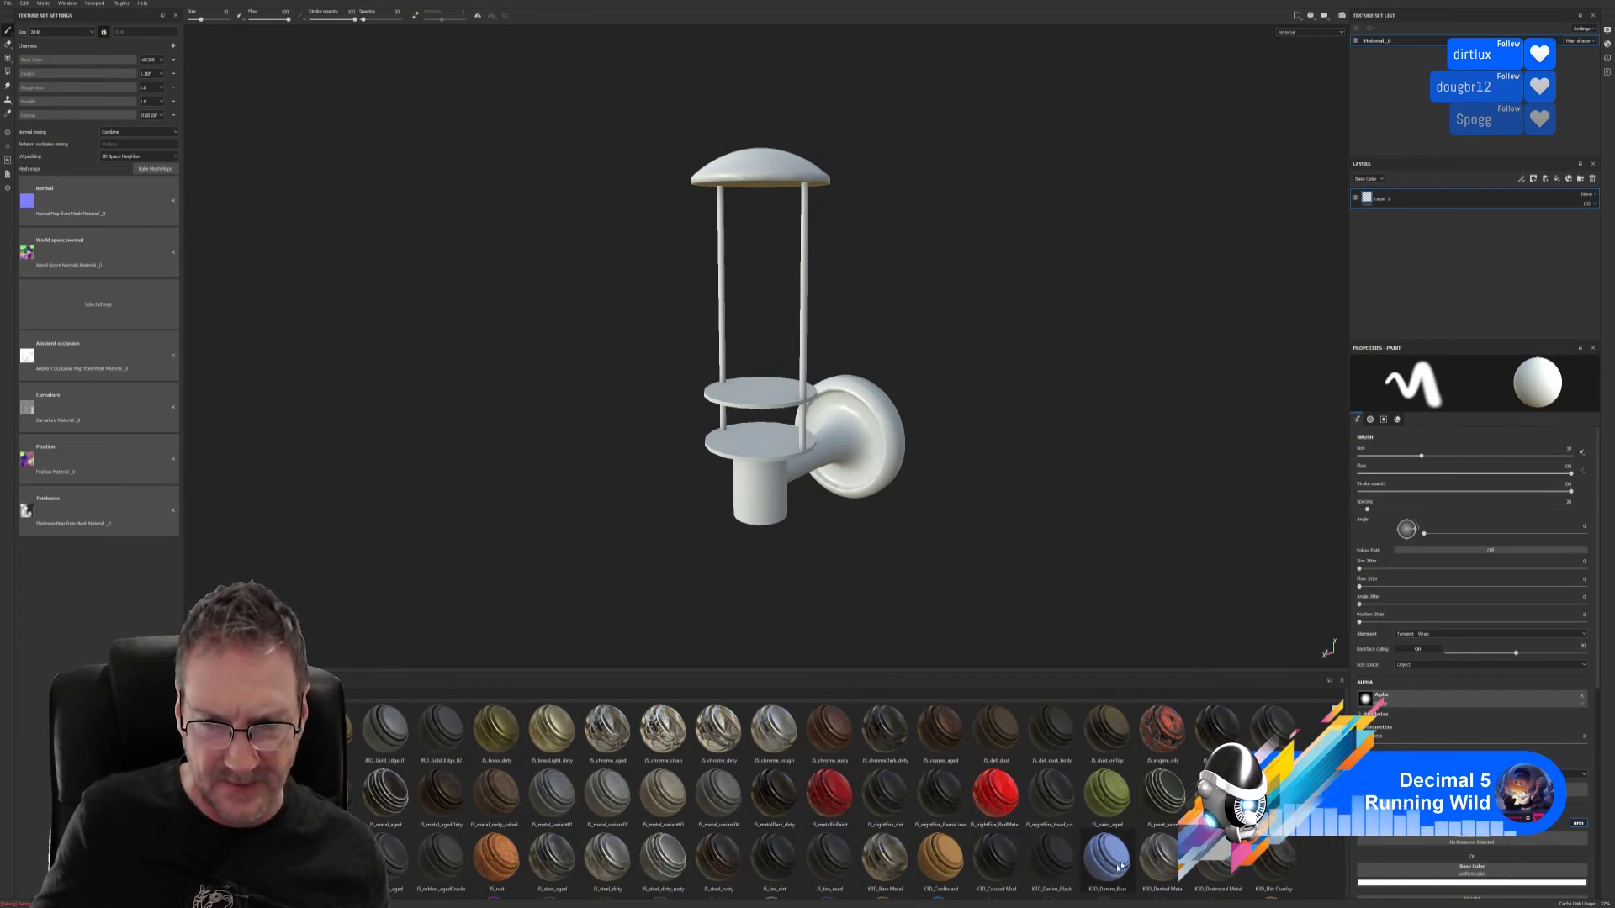
scroll(1194, 774, down, 3)
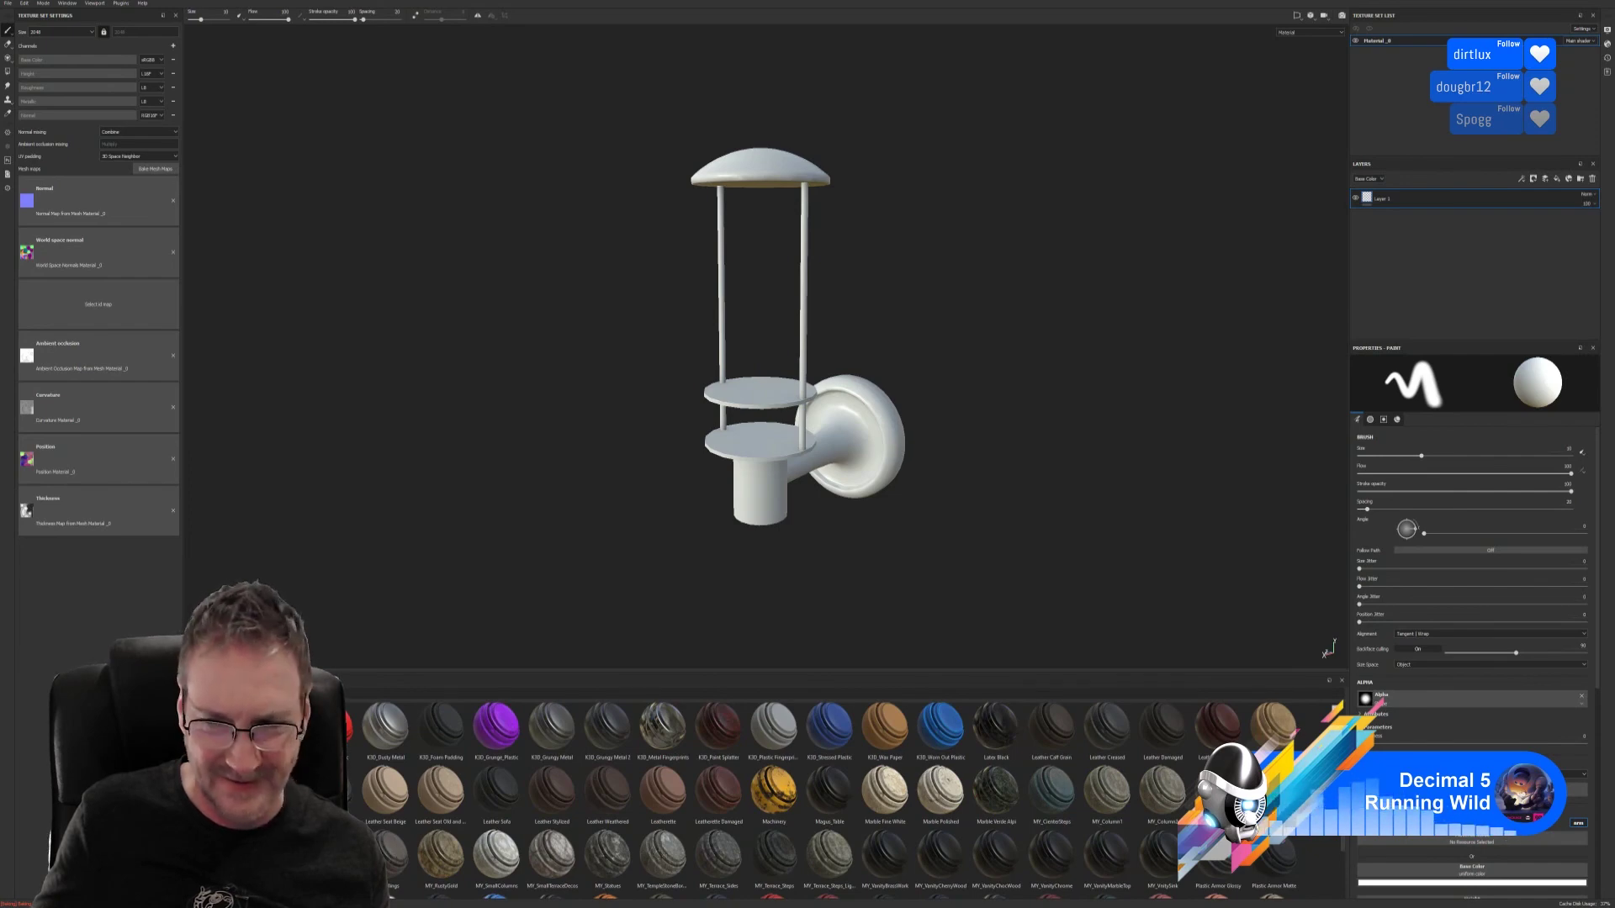
scroll(607, 732, up, 4)
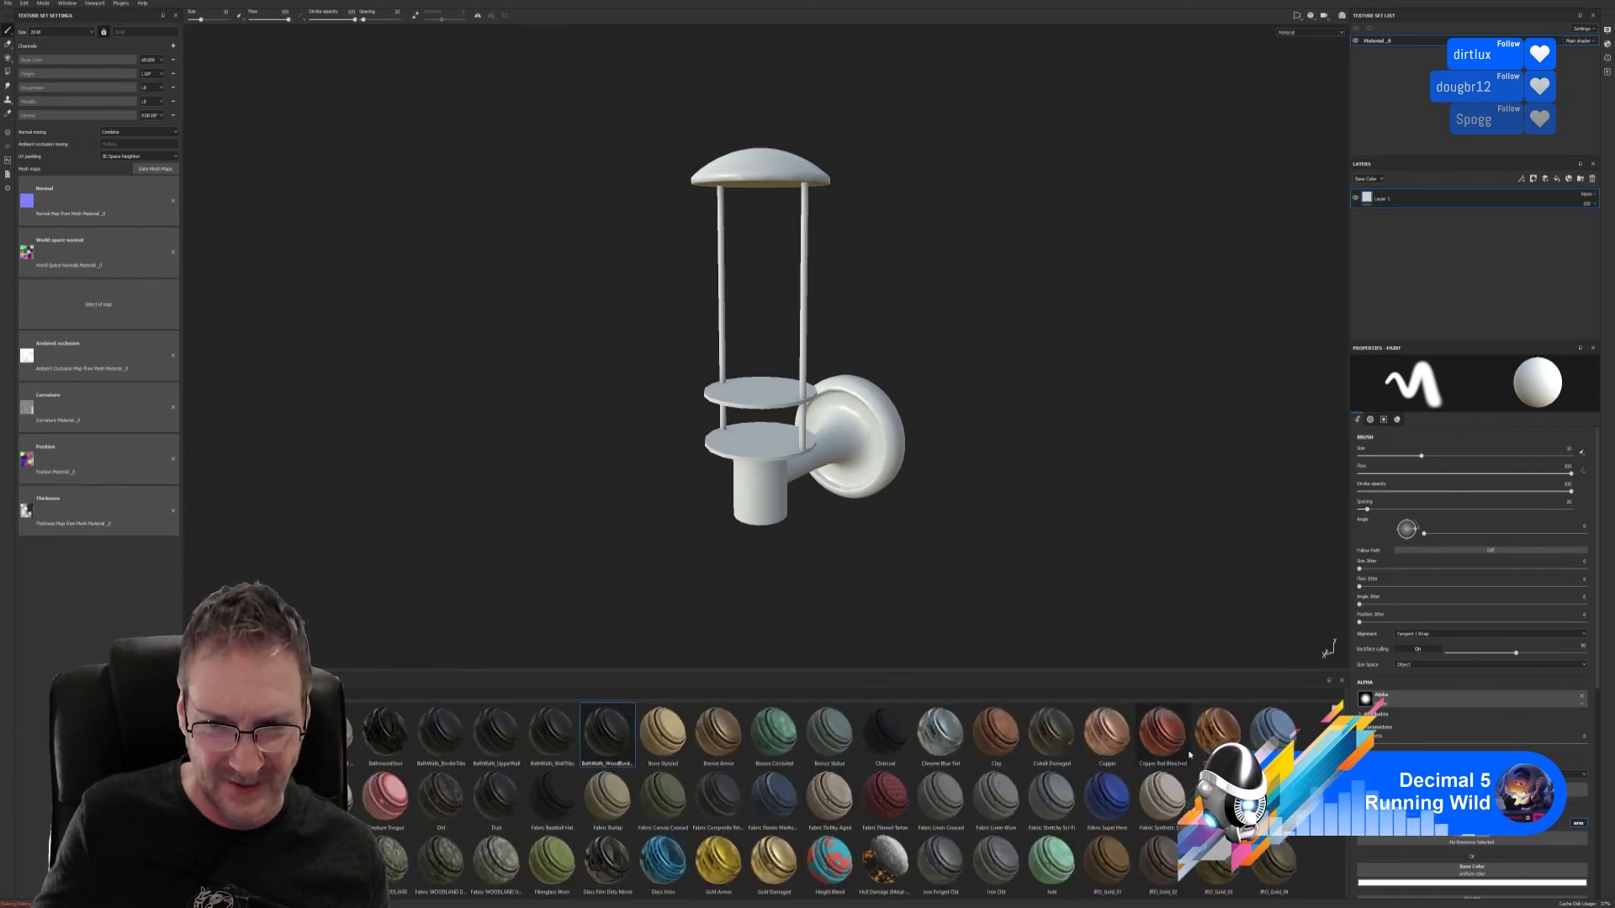
scroll(529, 852, down, 3)
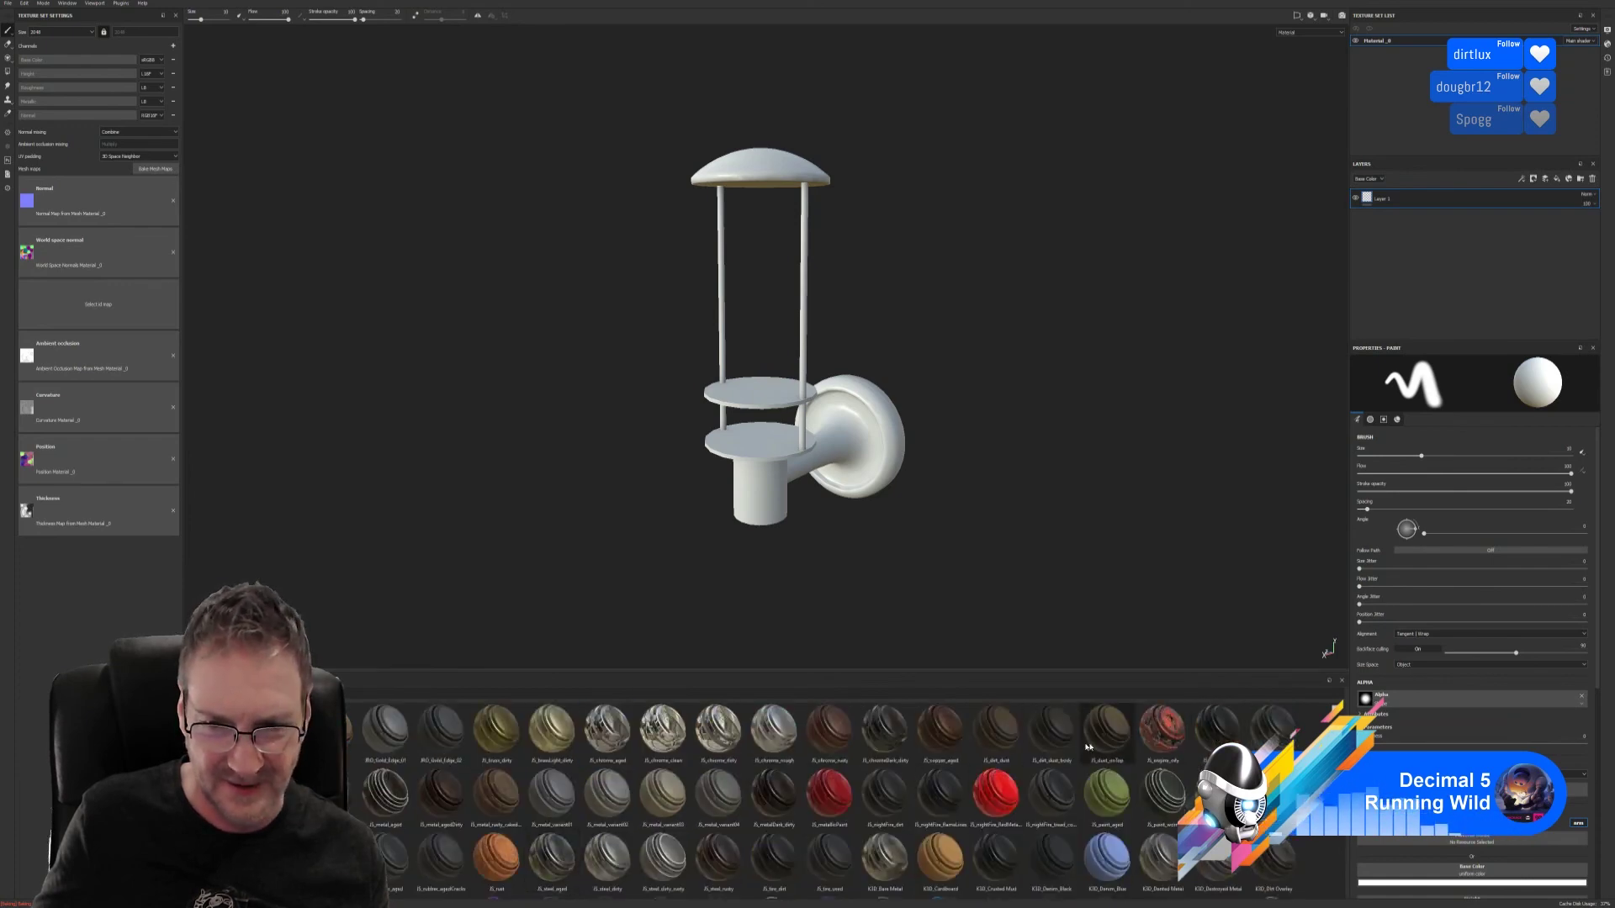
mouse_move(955, 756)
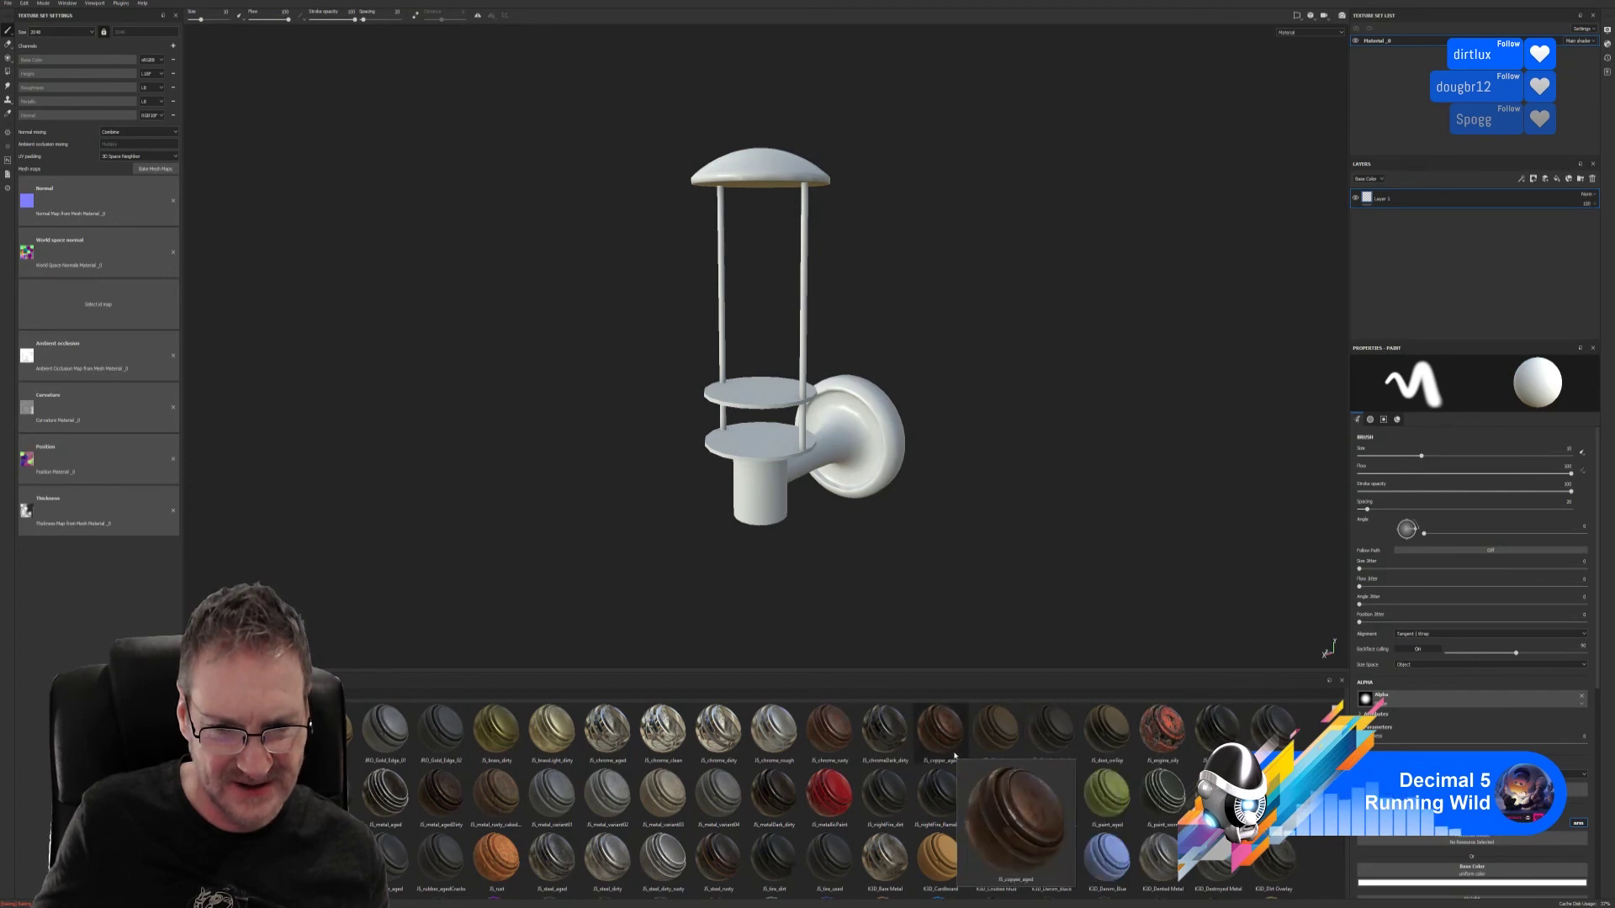
mouse_move(999, 743)
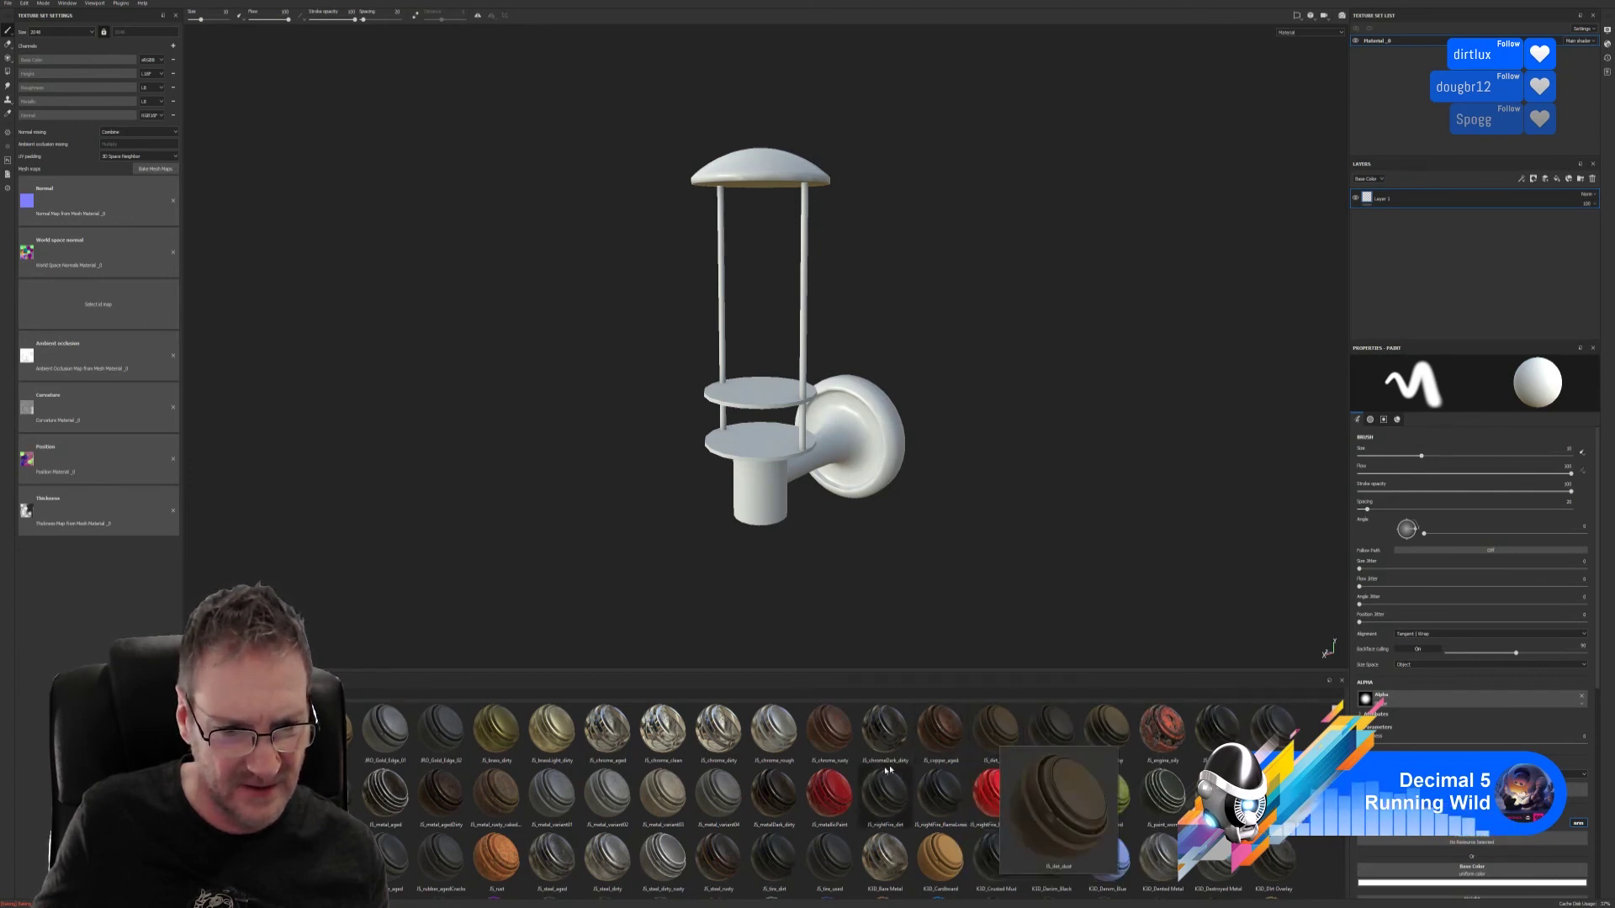
mouse_move(513, 808)
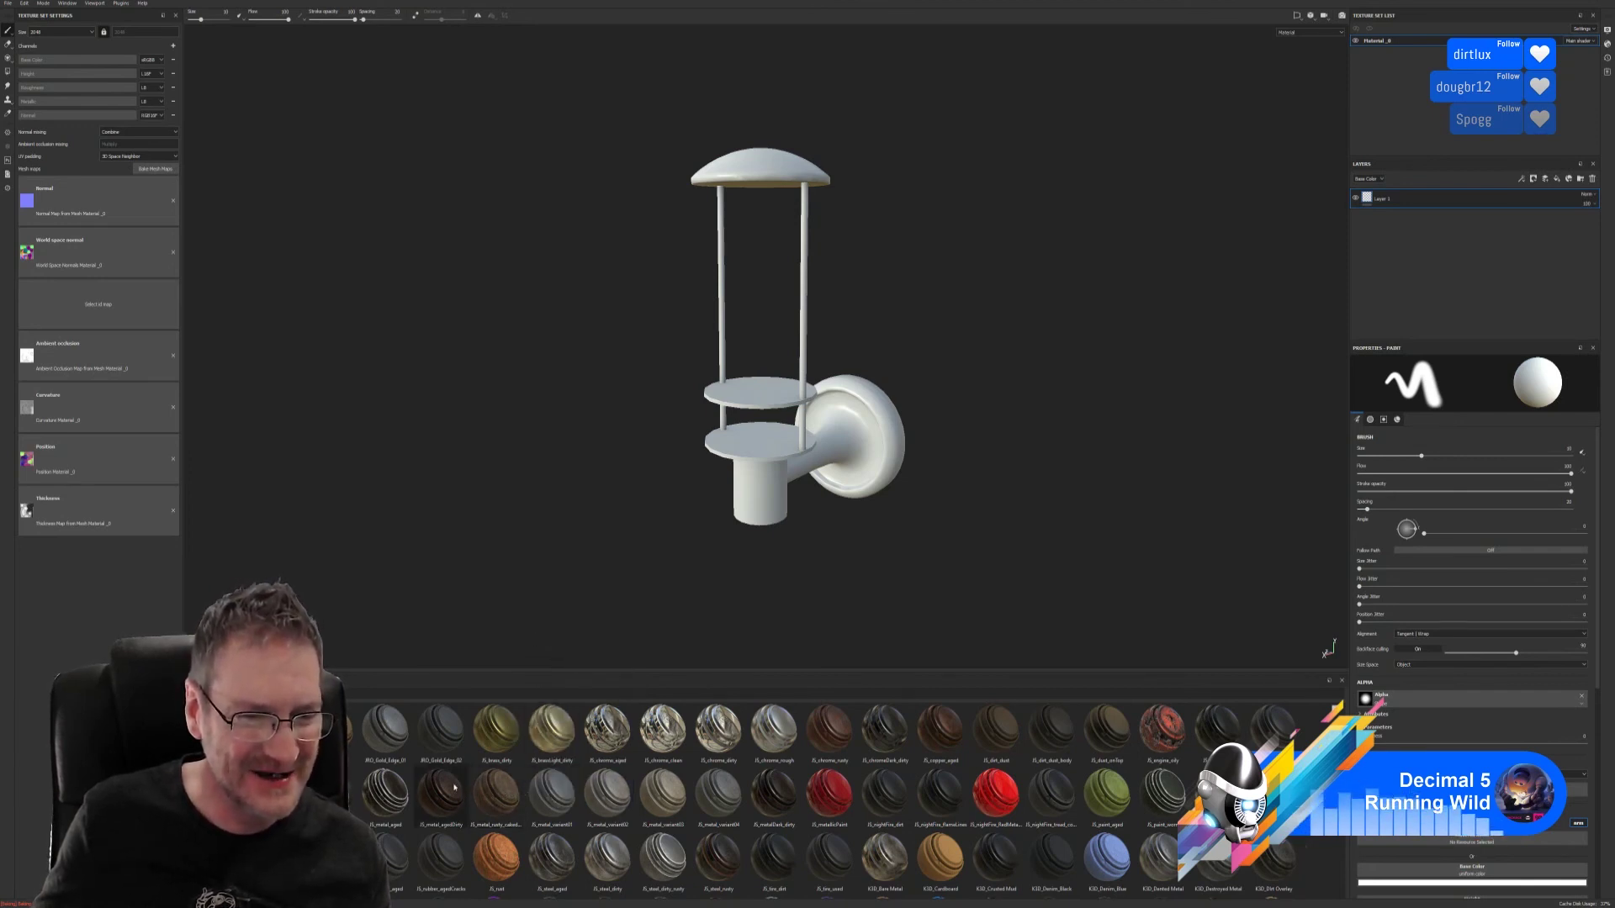
mouse_move(455, 786)
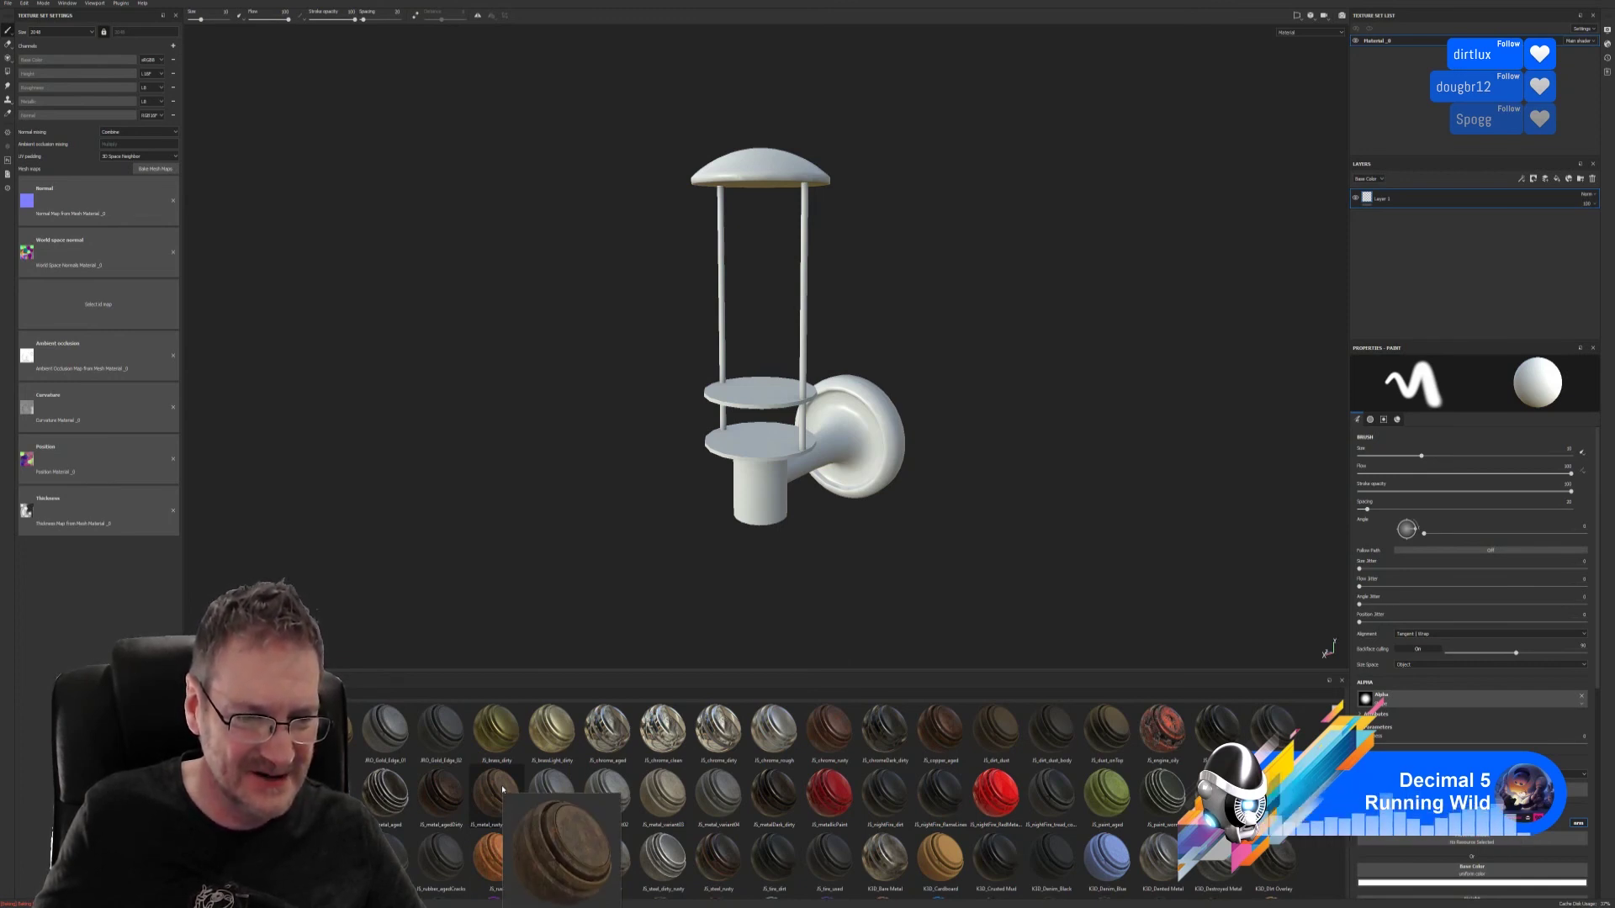
drag(502, 789, 772, 495)
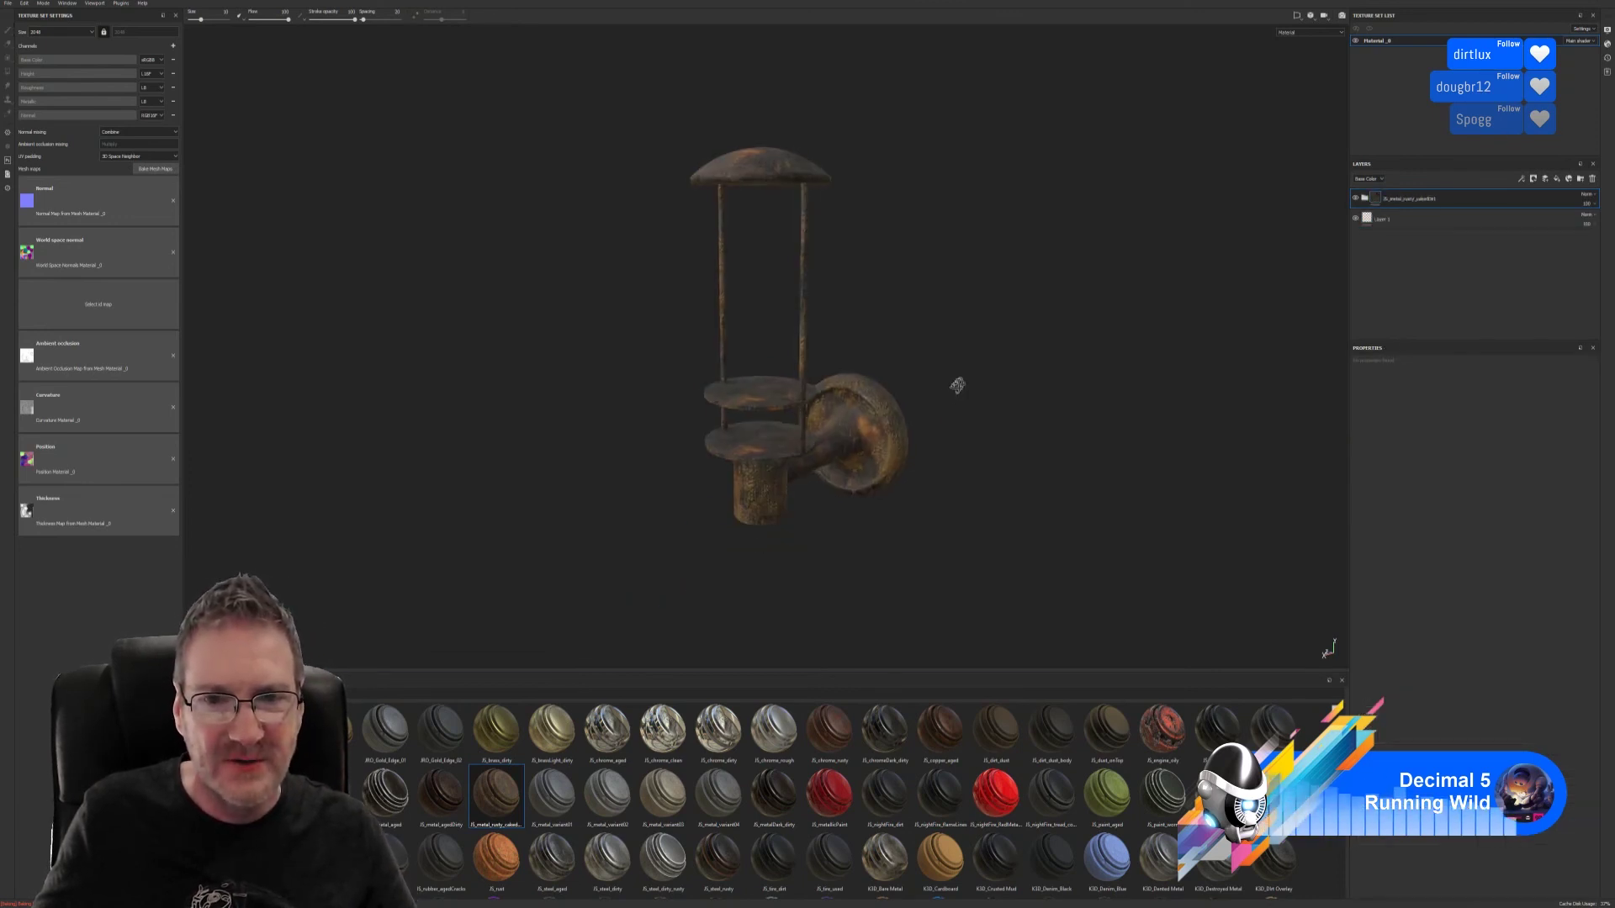
alt+drag(957, 386, 875, 367)
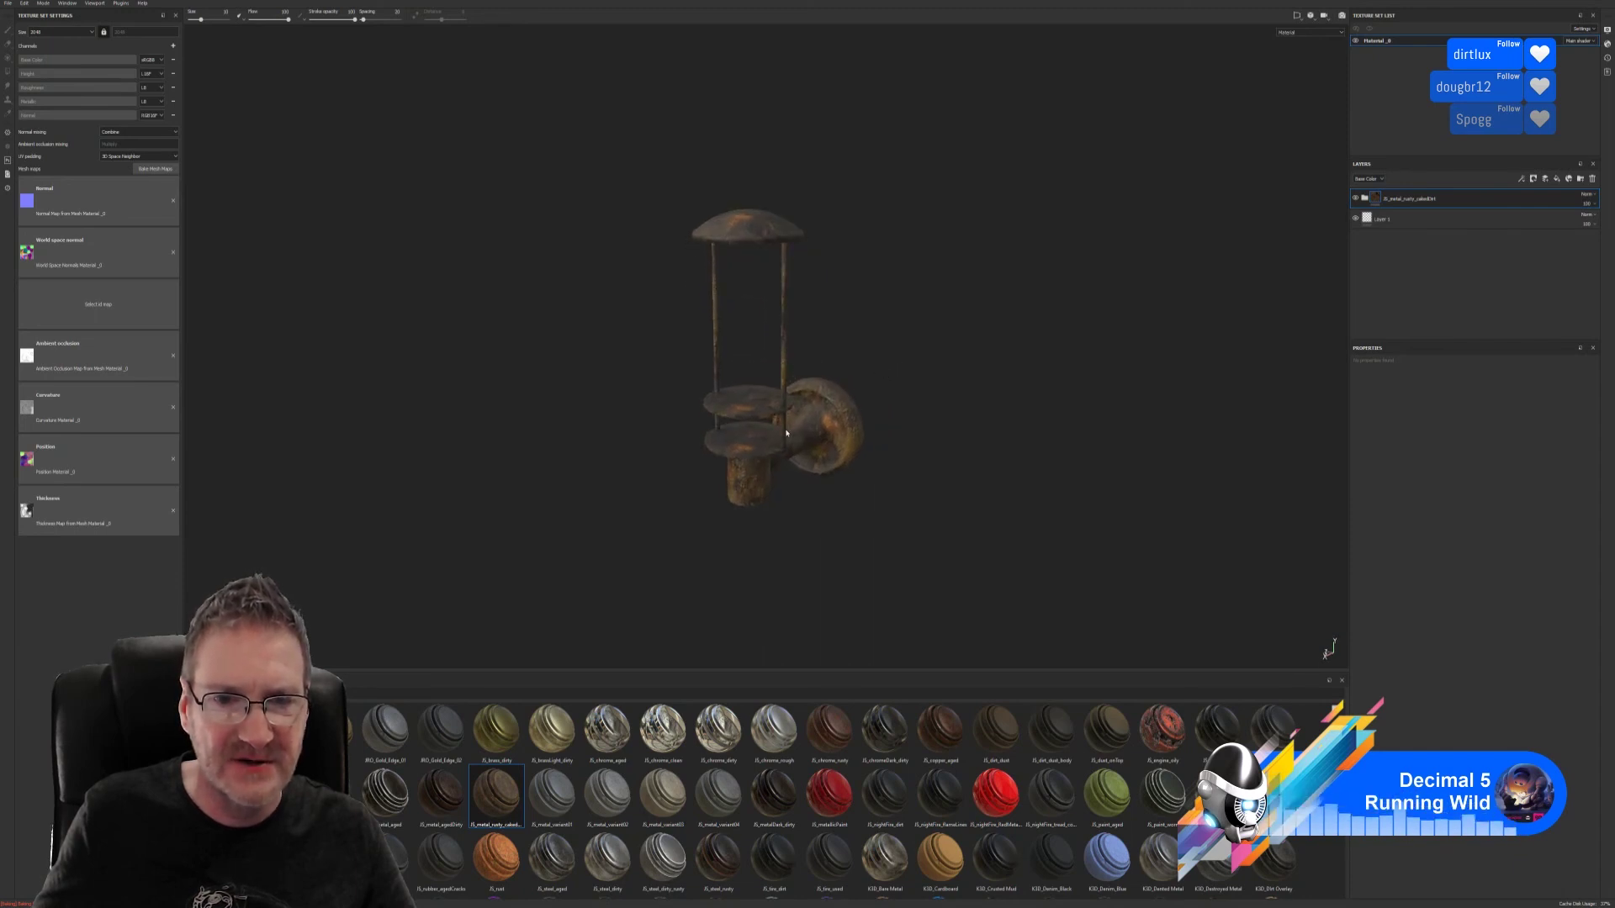
alt+drag(894, 361, 1000, 368)
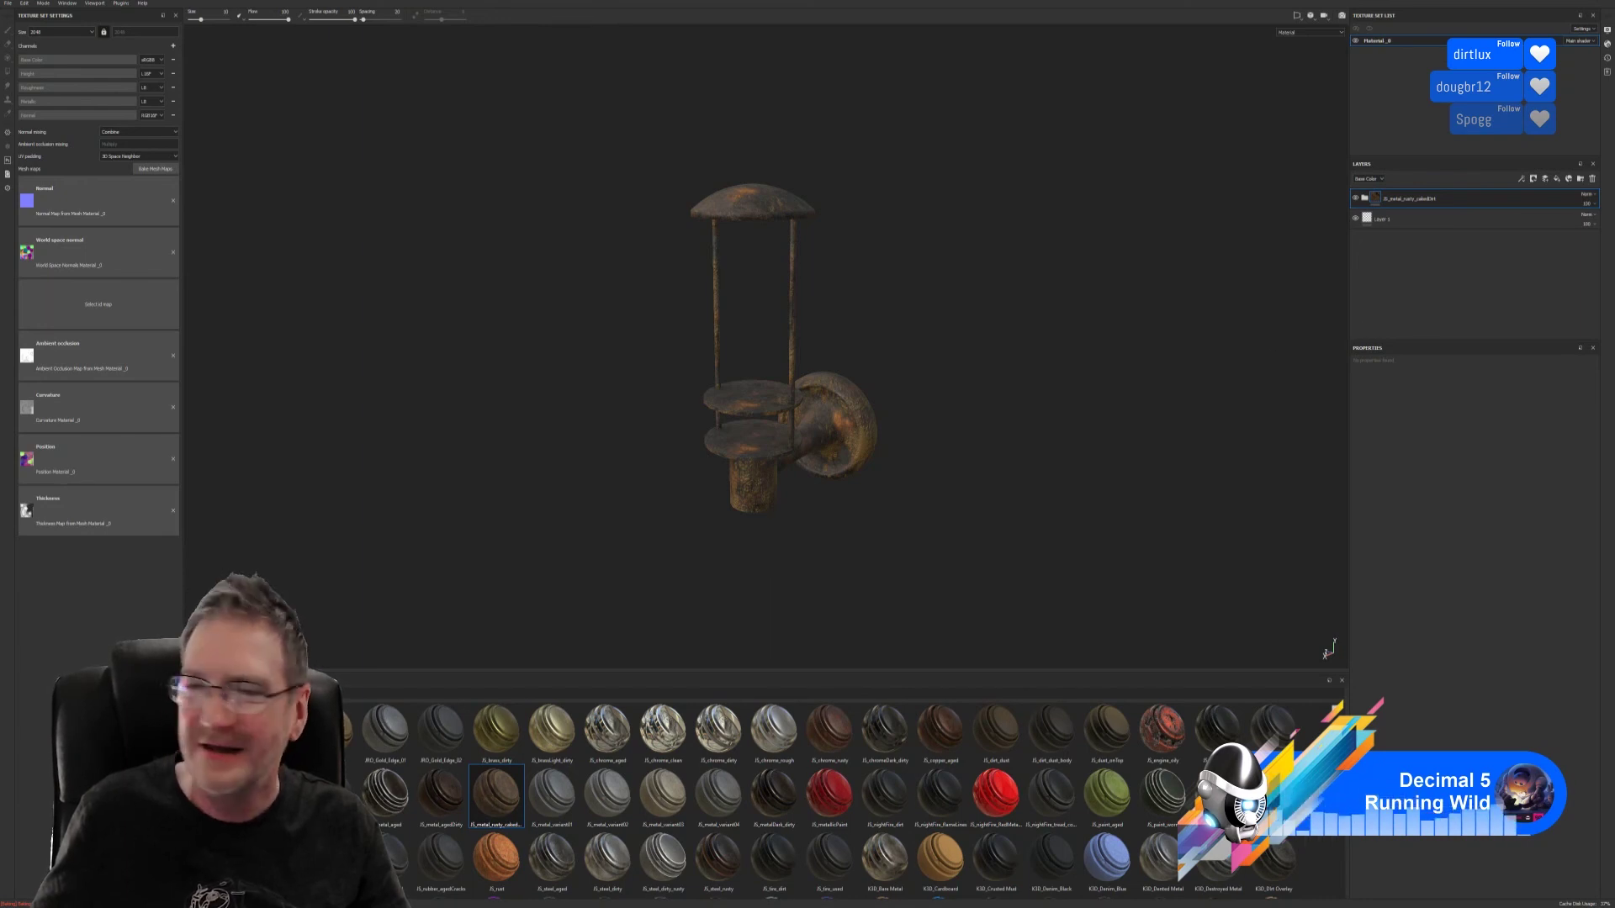
alt+drag(930, 392, 904, 400)
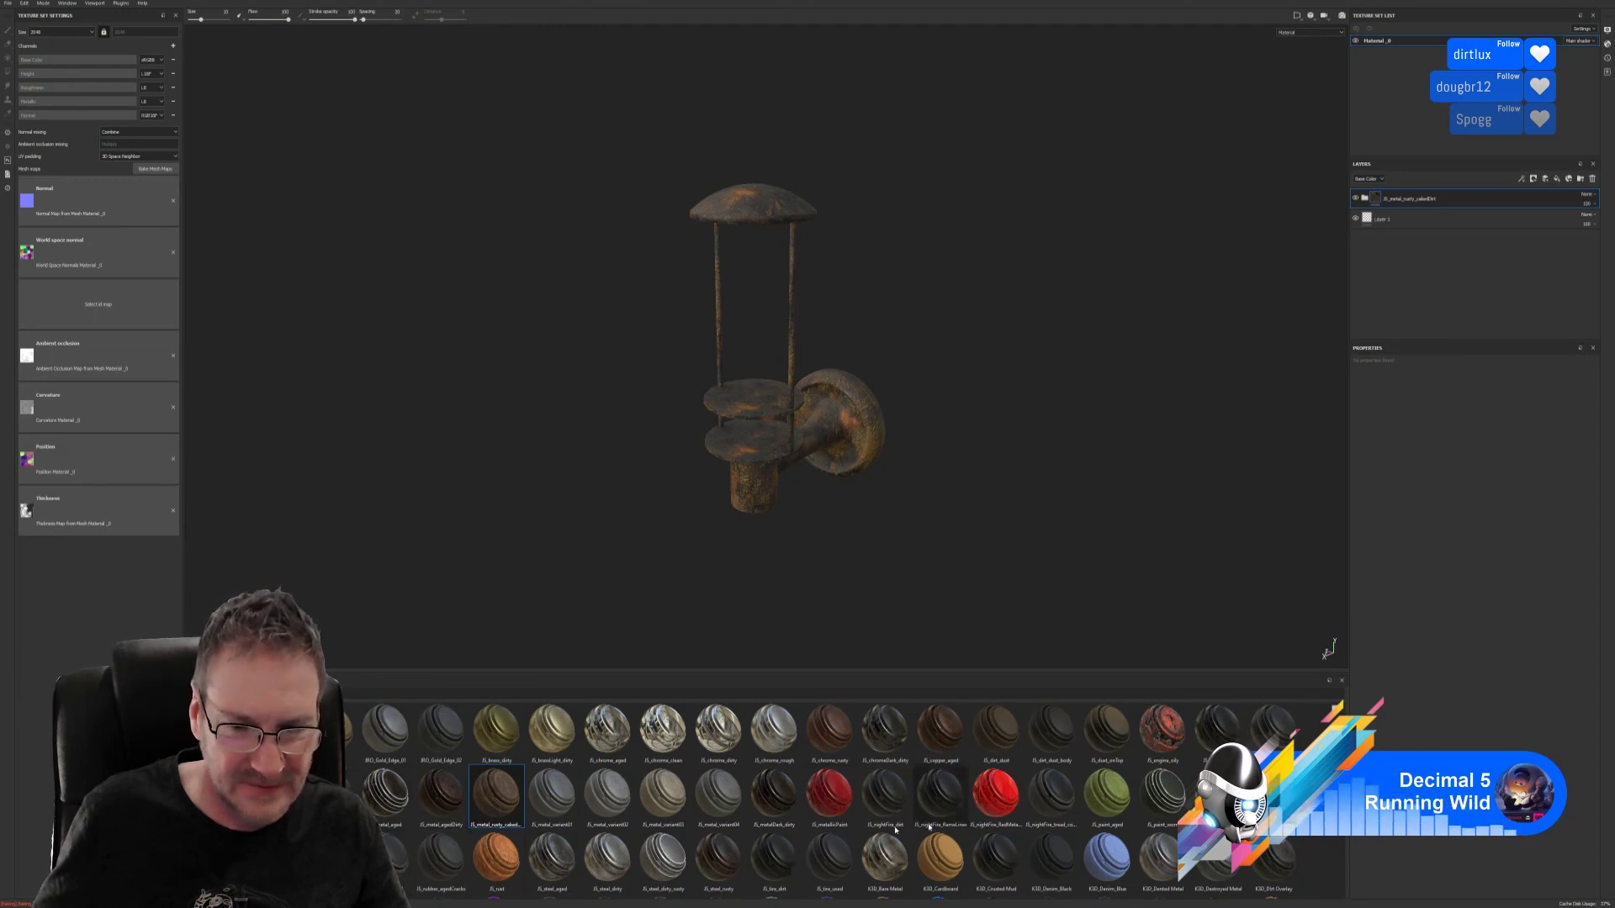
- Find a gold among the JRO smart materials and apply it to the lamp frame above the rusty metal
scroll(841, 799, up, 3)
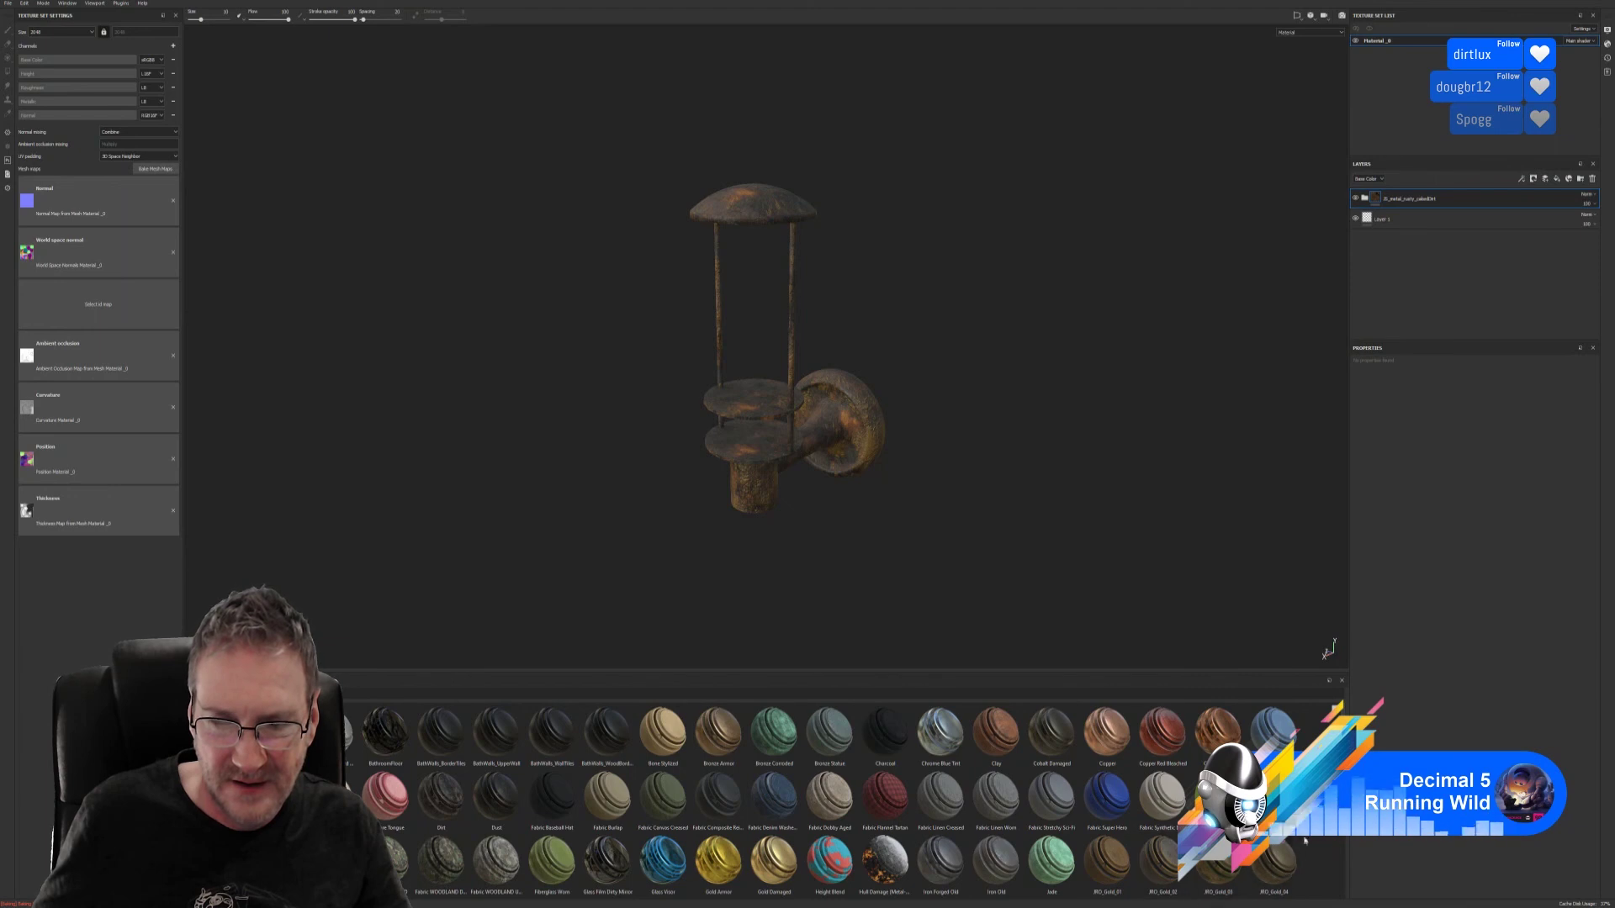
scroll(1305, 837, down, 3)
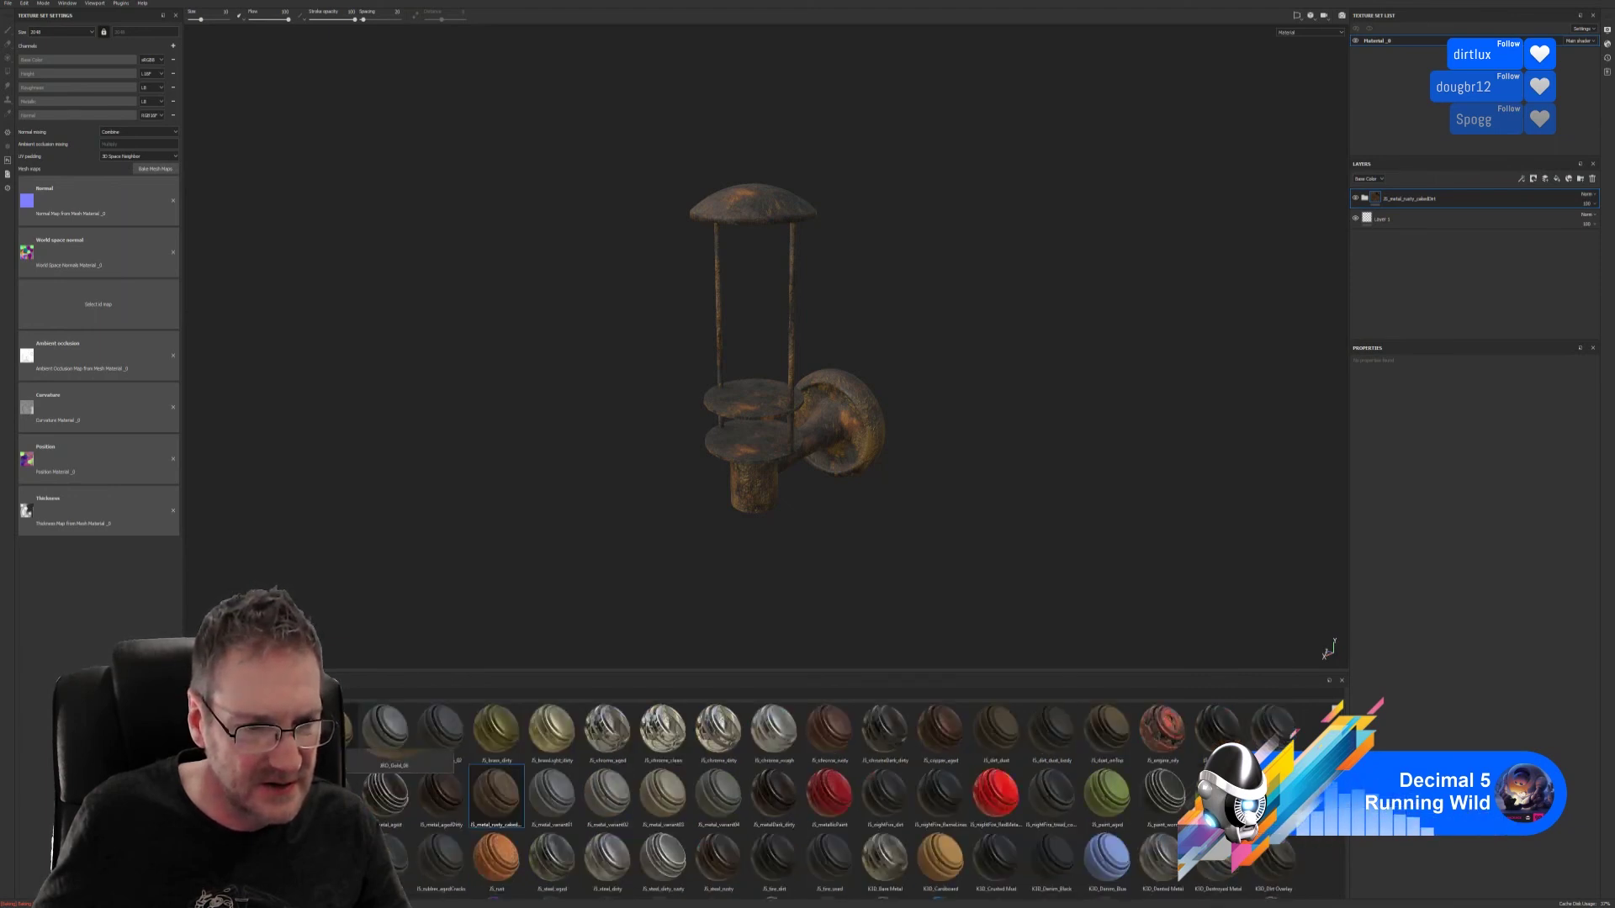
mouse_move(386, 791)
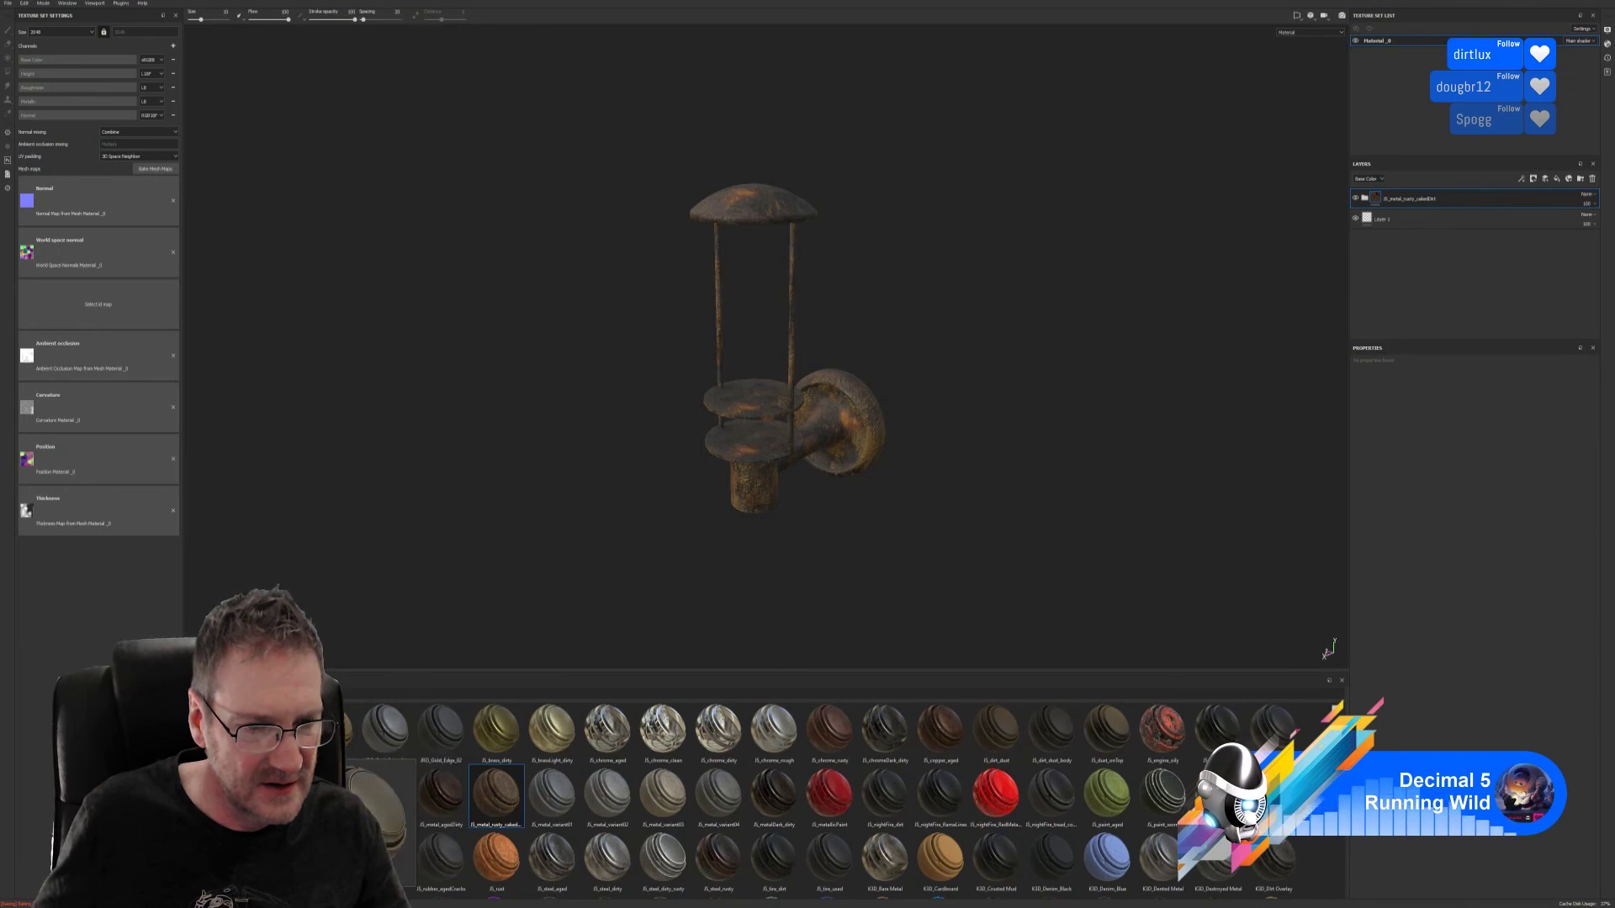
drag(337, 731, 767, 476)
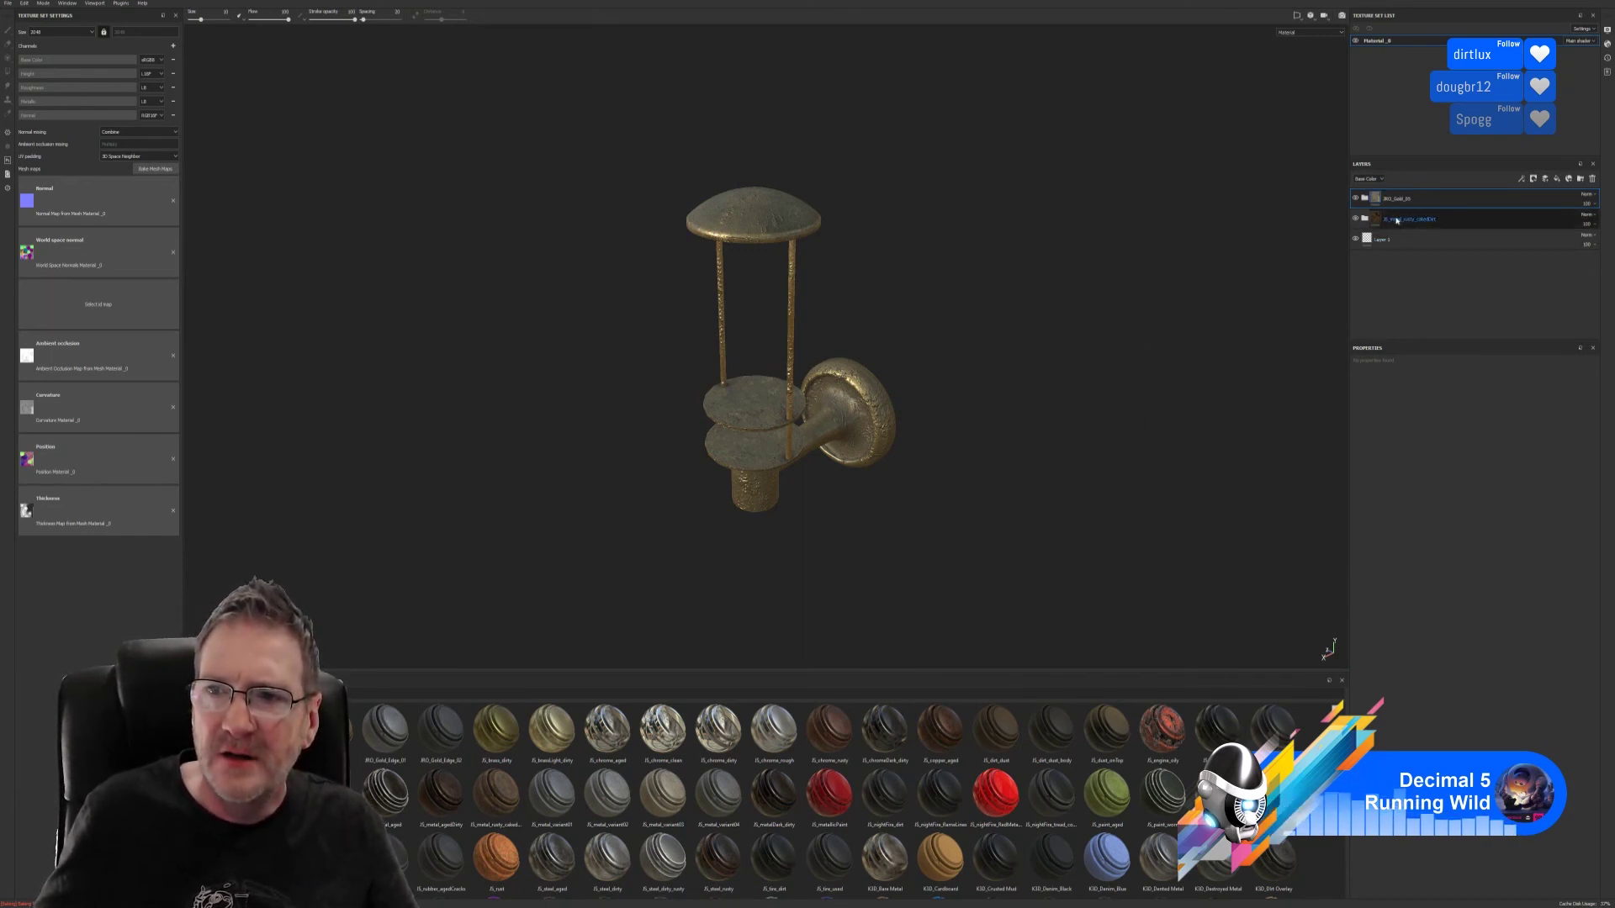
- Try adjusting the gold group's opacity in the Height channel, and return the layer stack to Base Color
click(1378, 181)
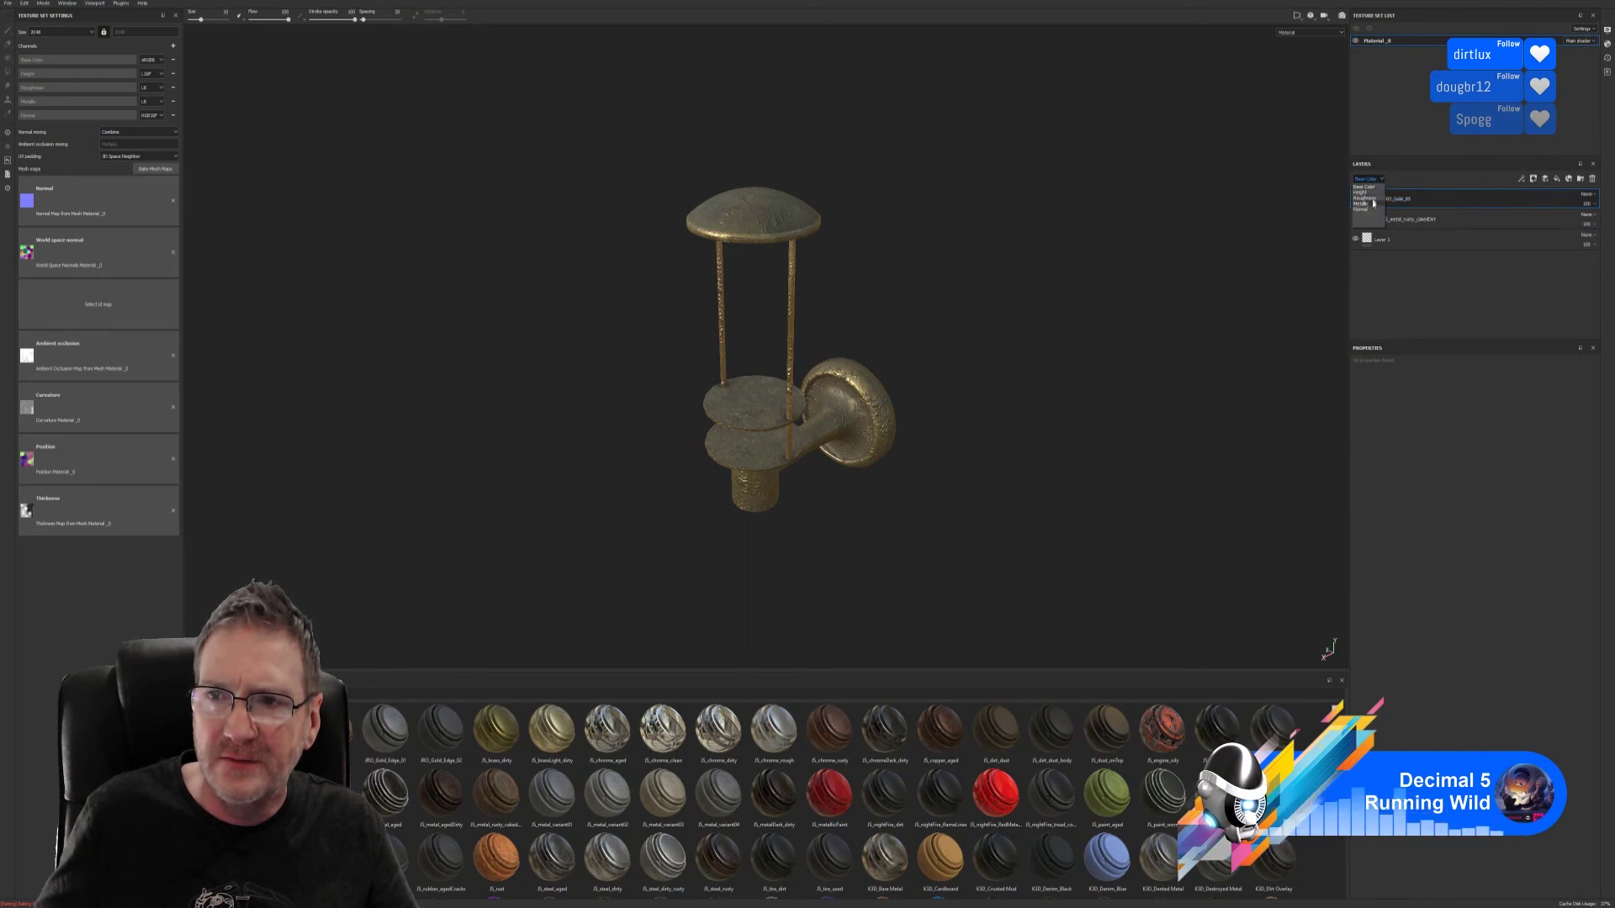
click(1363, 192)
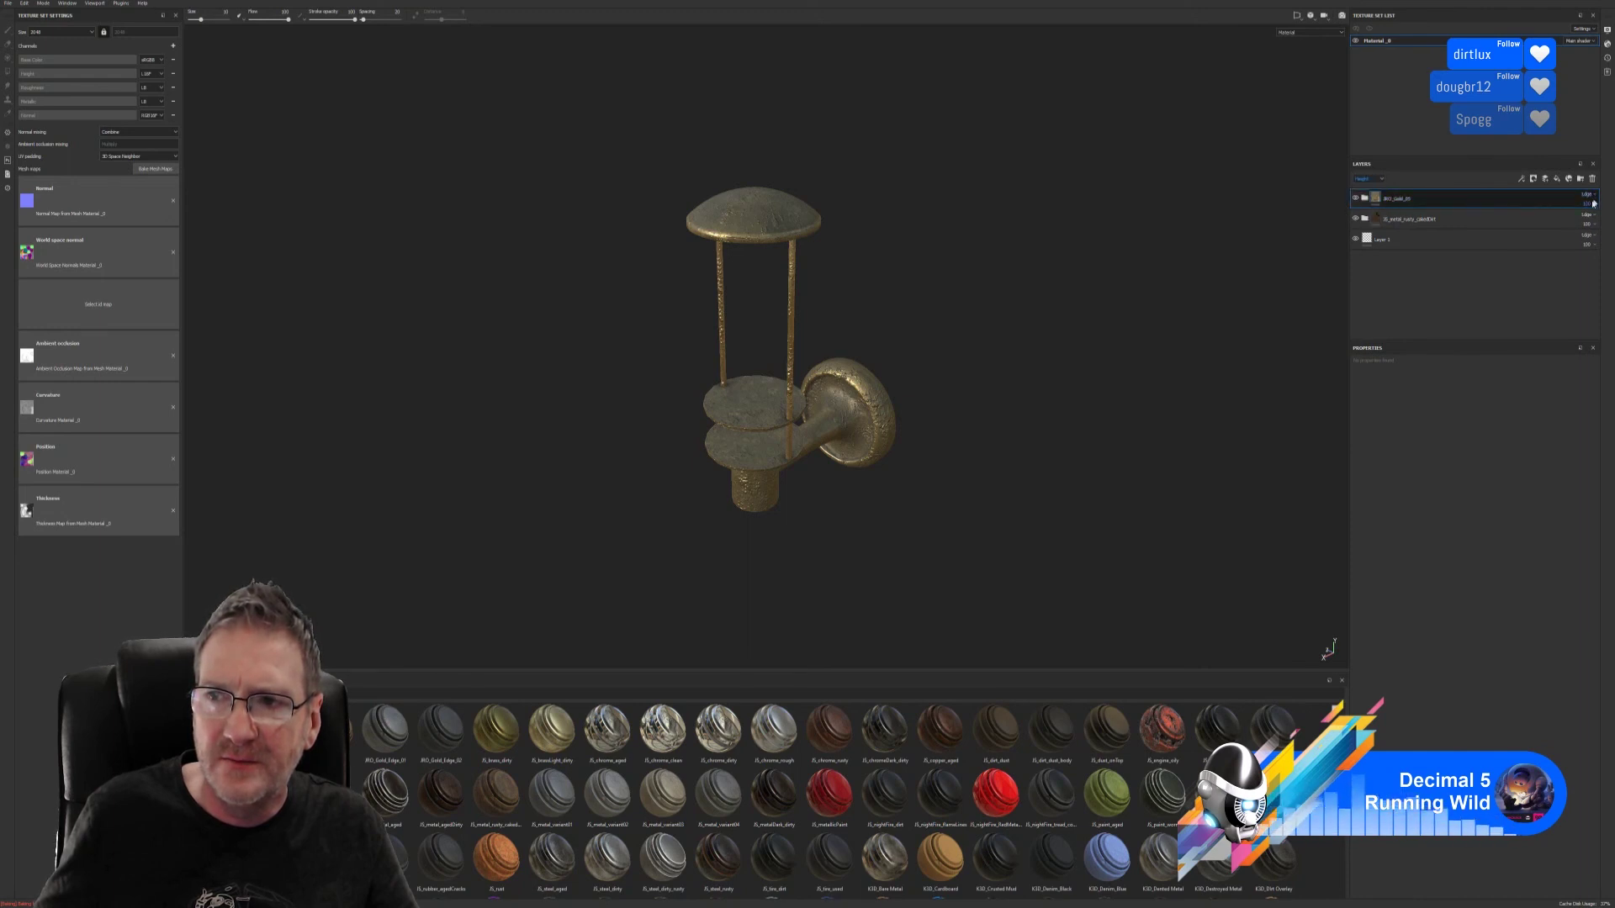
click(1588, 204)
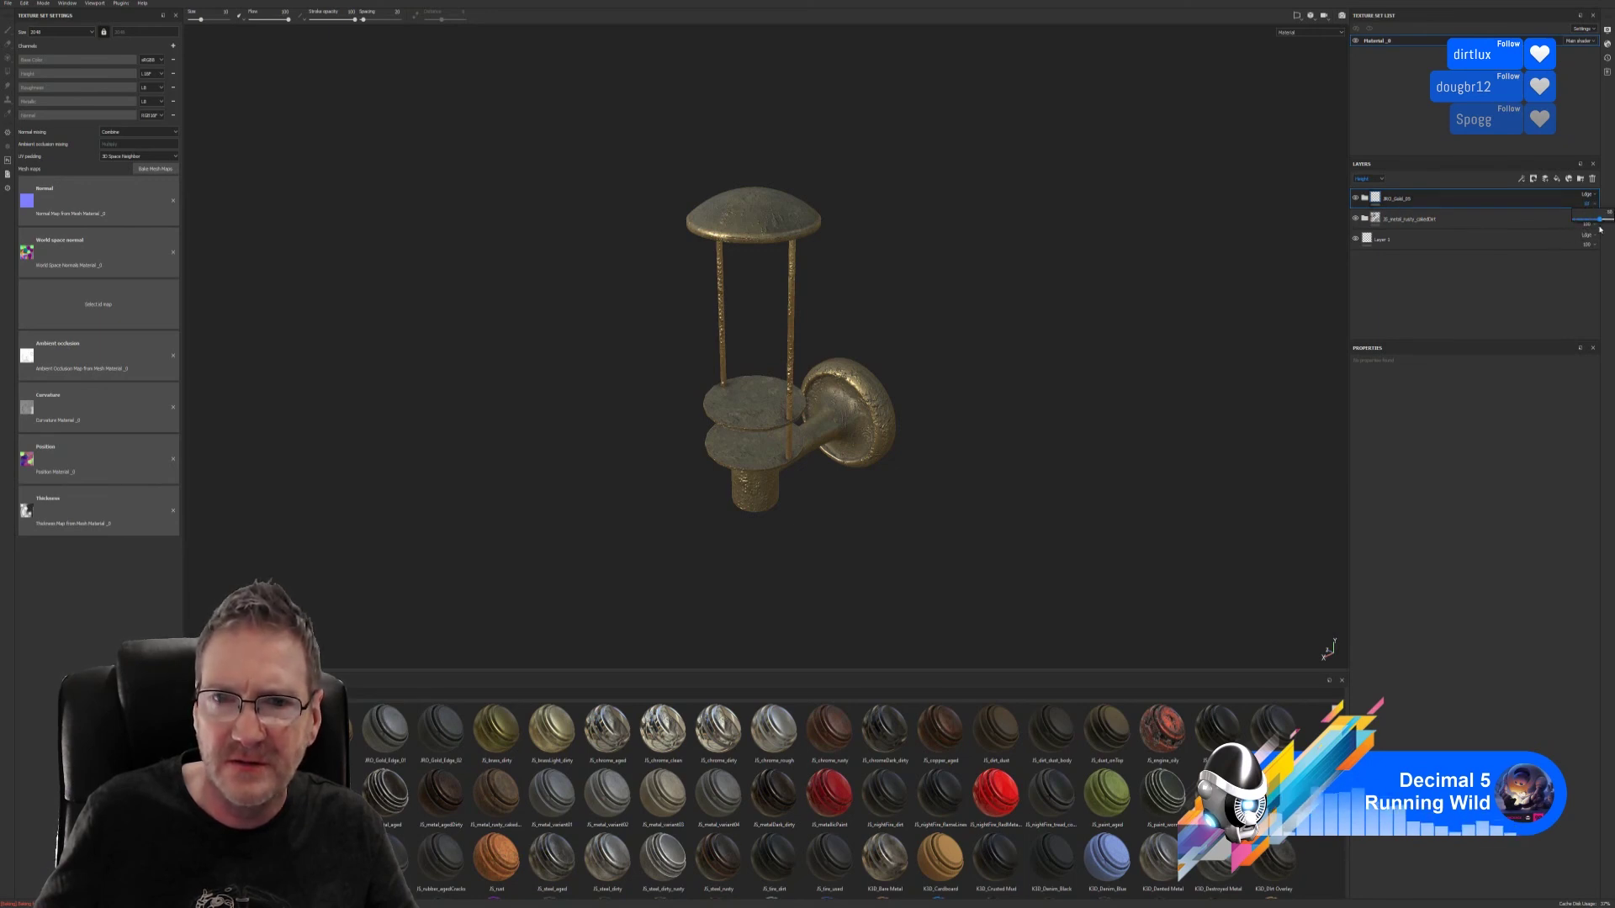
click(1376, 180)
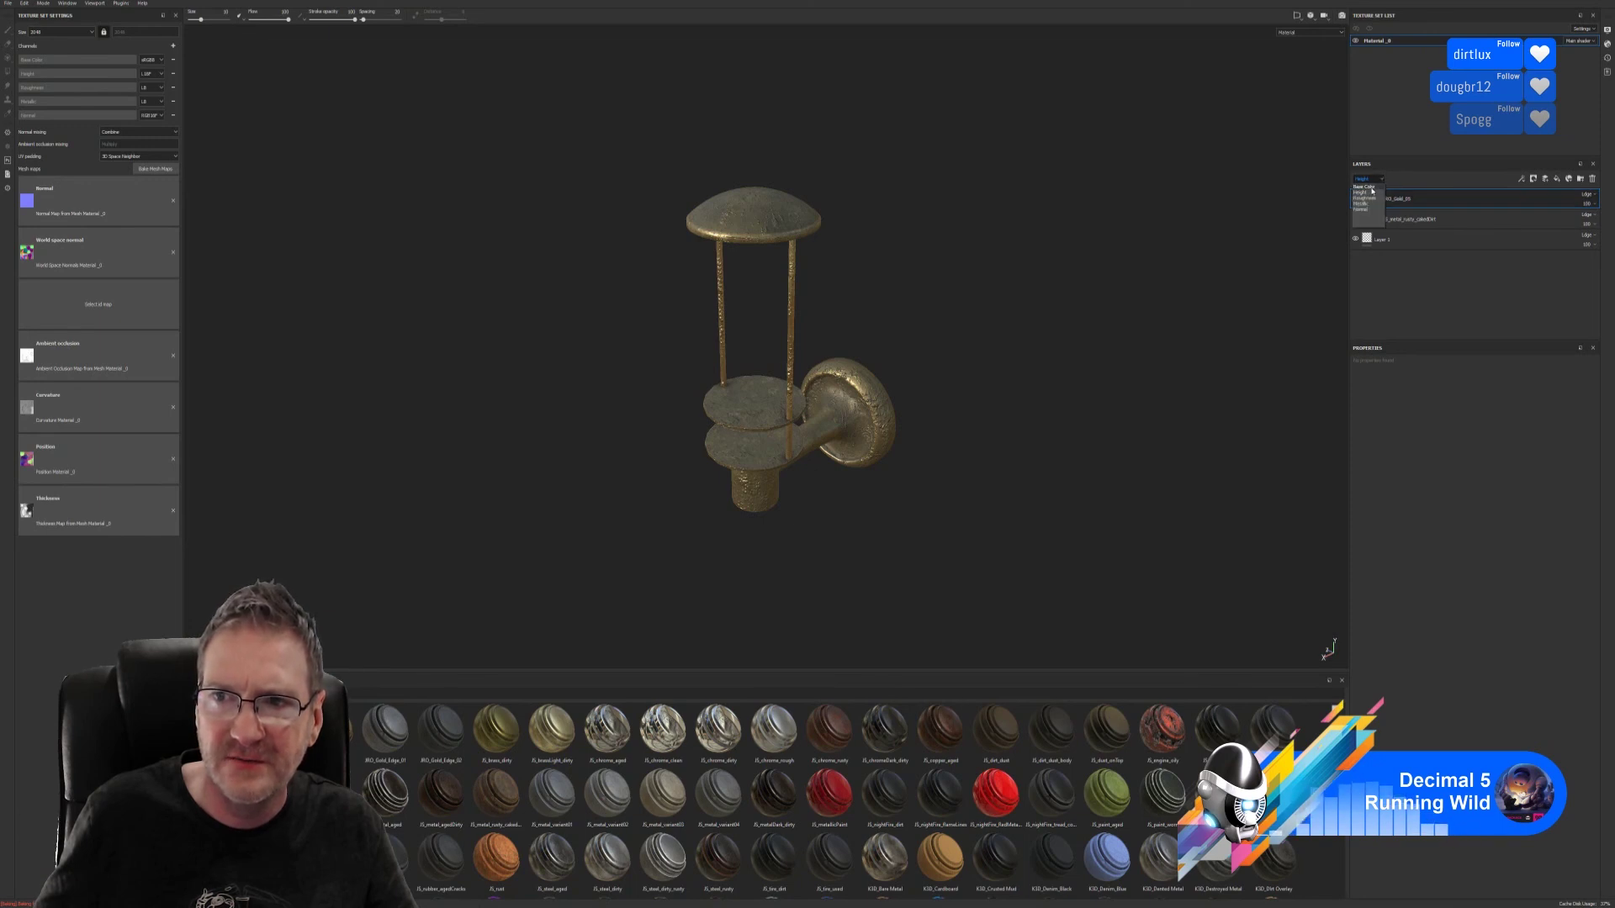
click(1380, 198)
- Expand the gold and rusty metal groups and compare the frame's surface with the rusty metal hidden and shown
click(1364, 197)
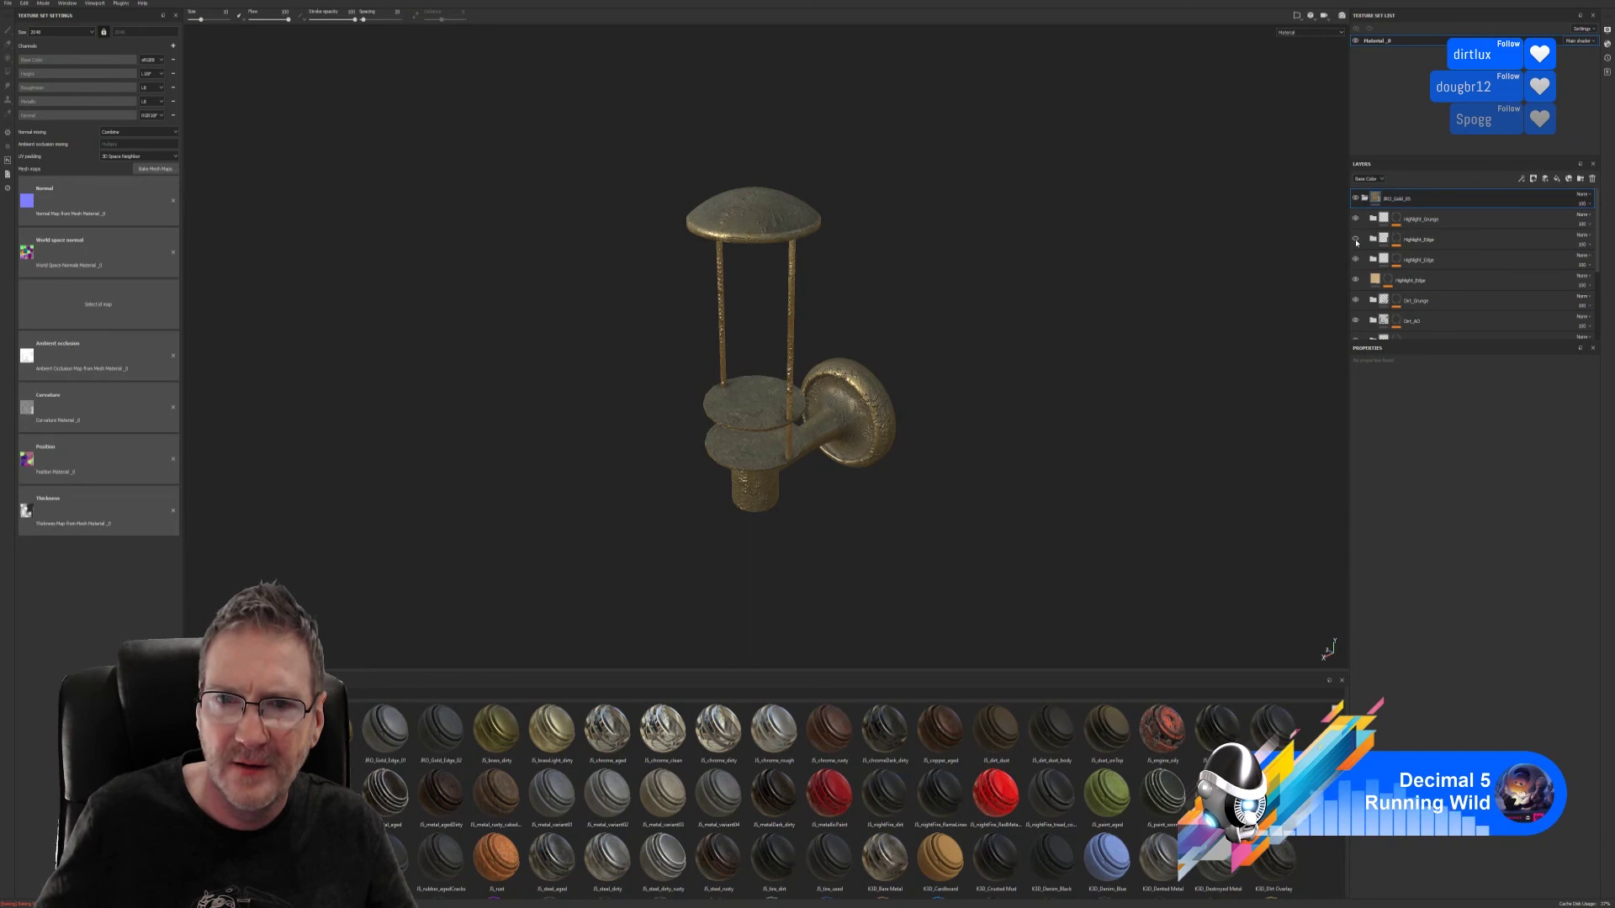
scroll(1414, 318, down, 5)
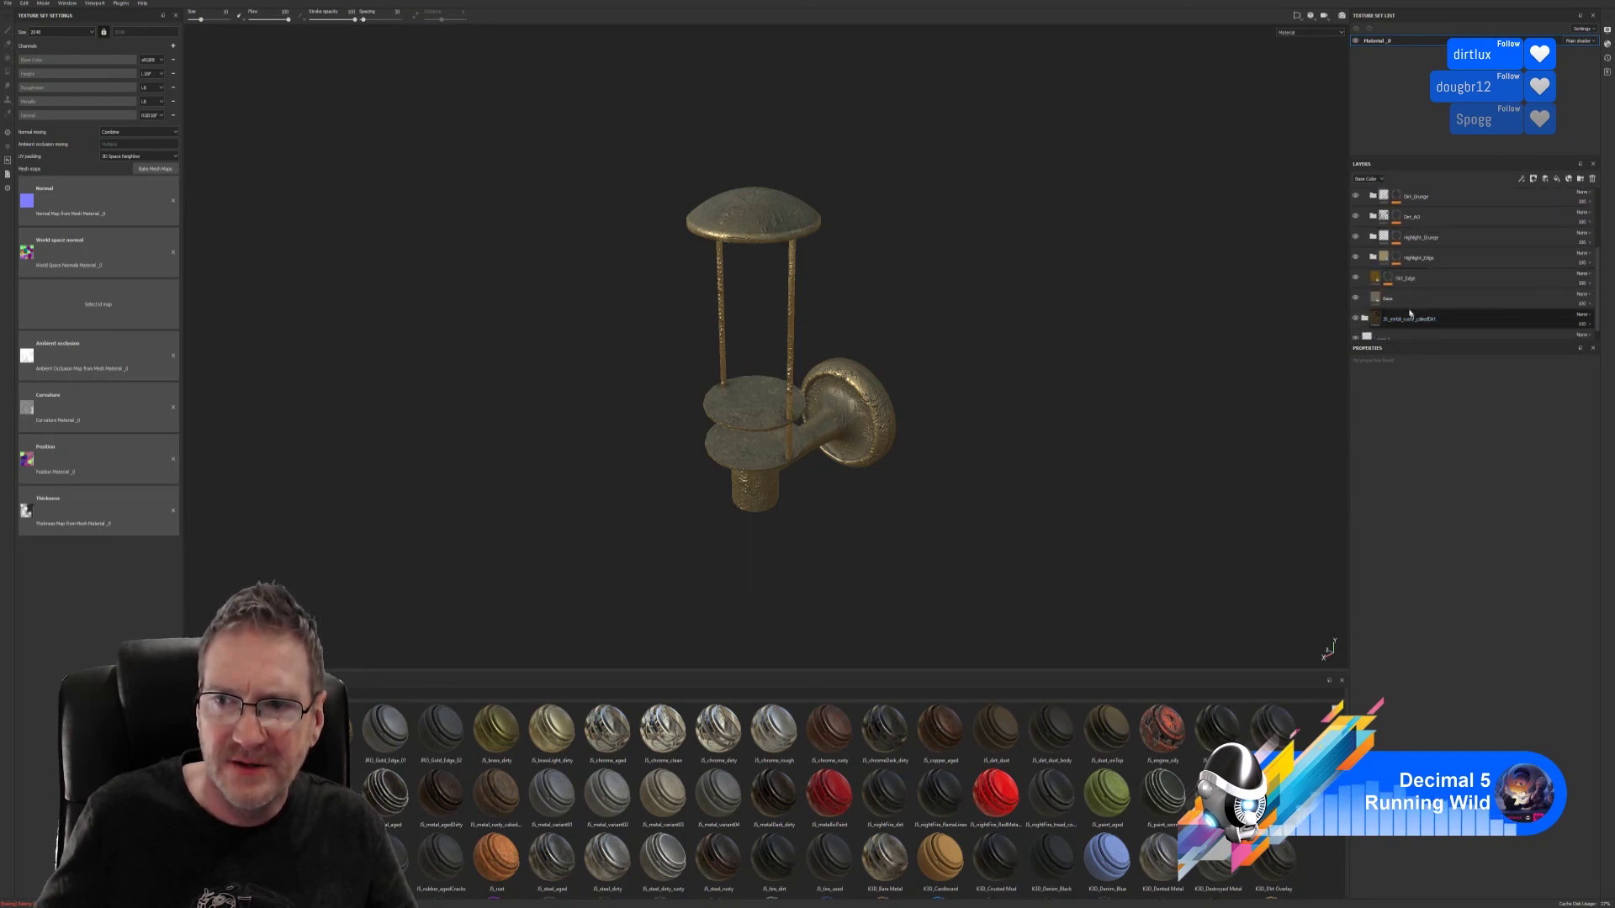
click(1365, 304)
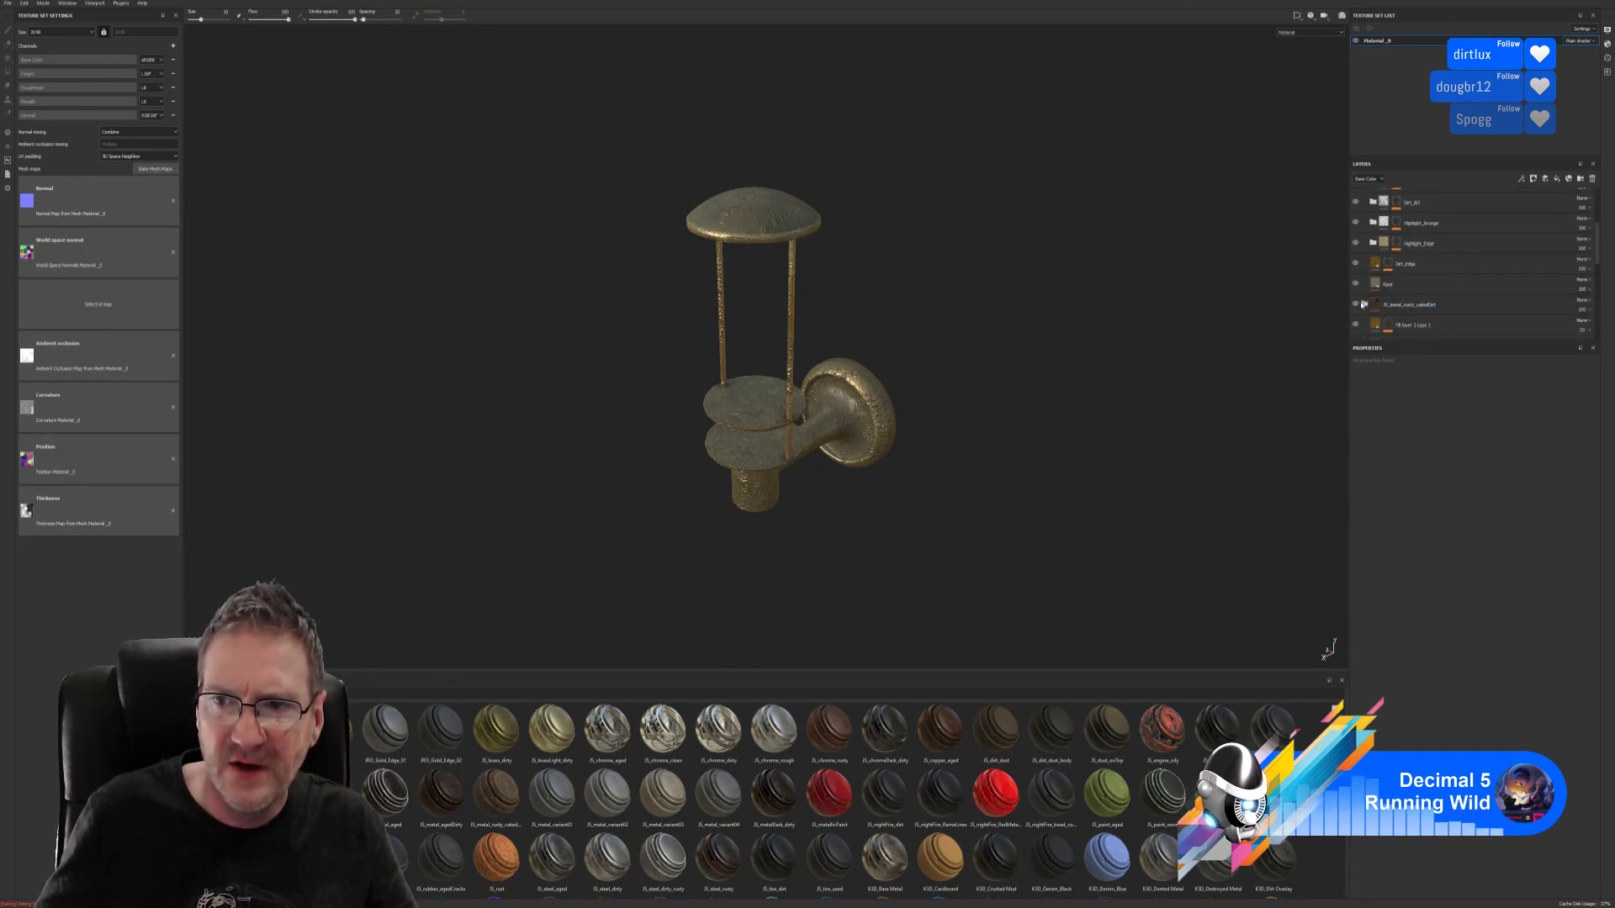
click(1356, 305)
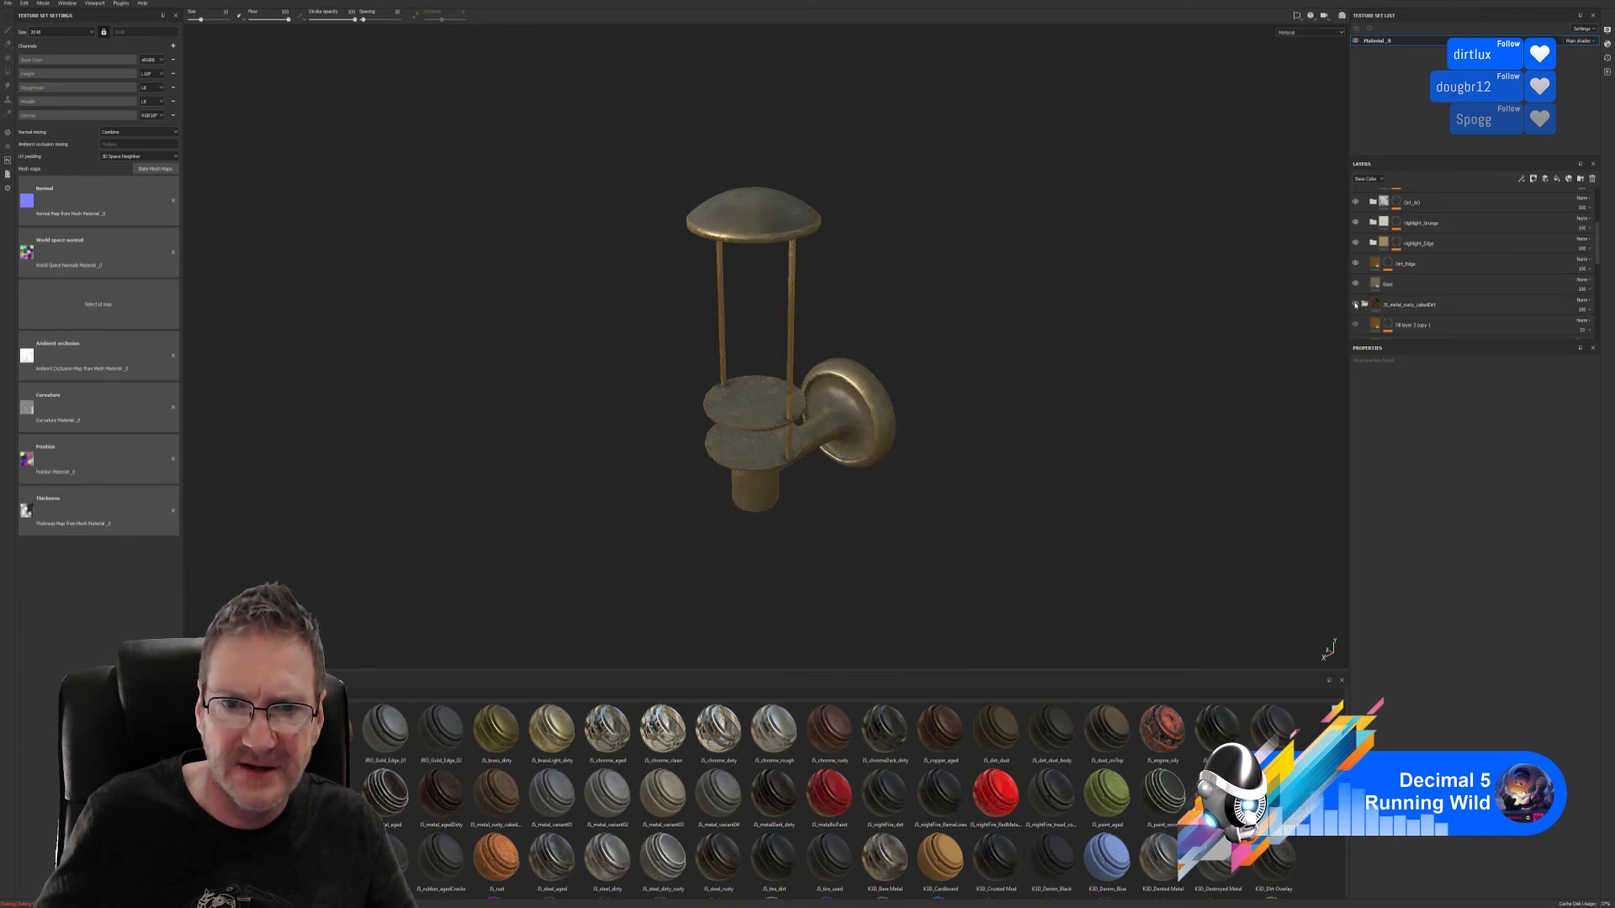
scroll(1356, 304, down, 1)
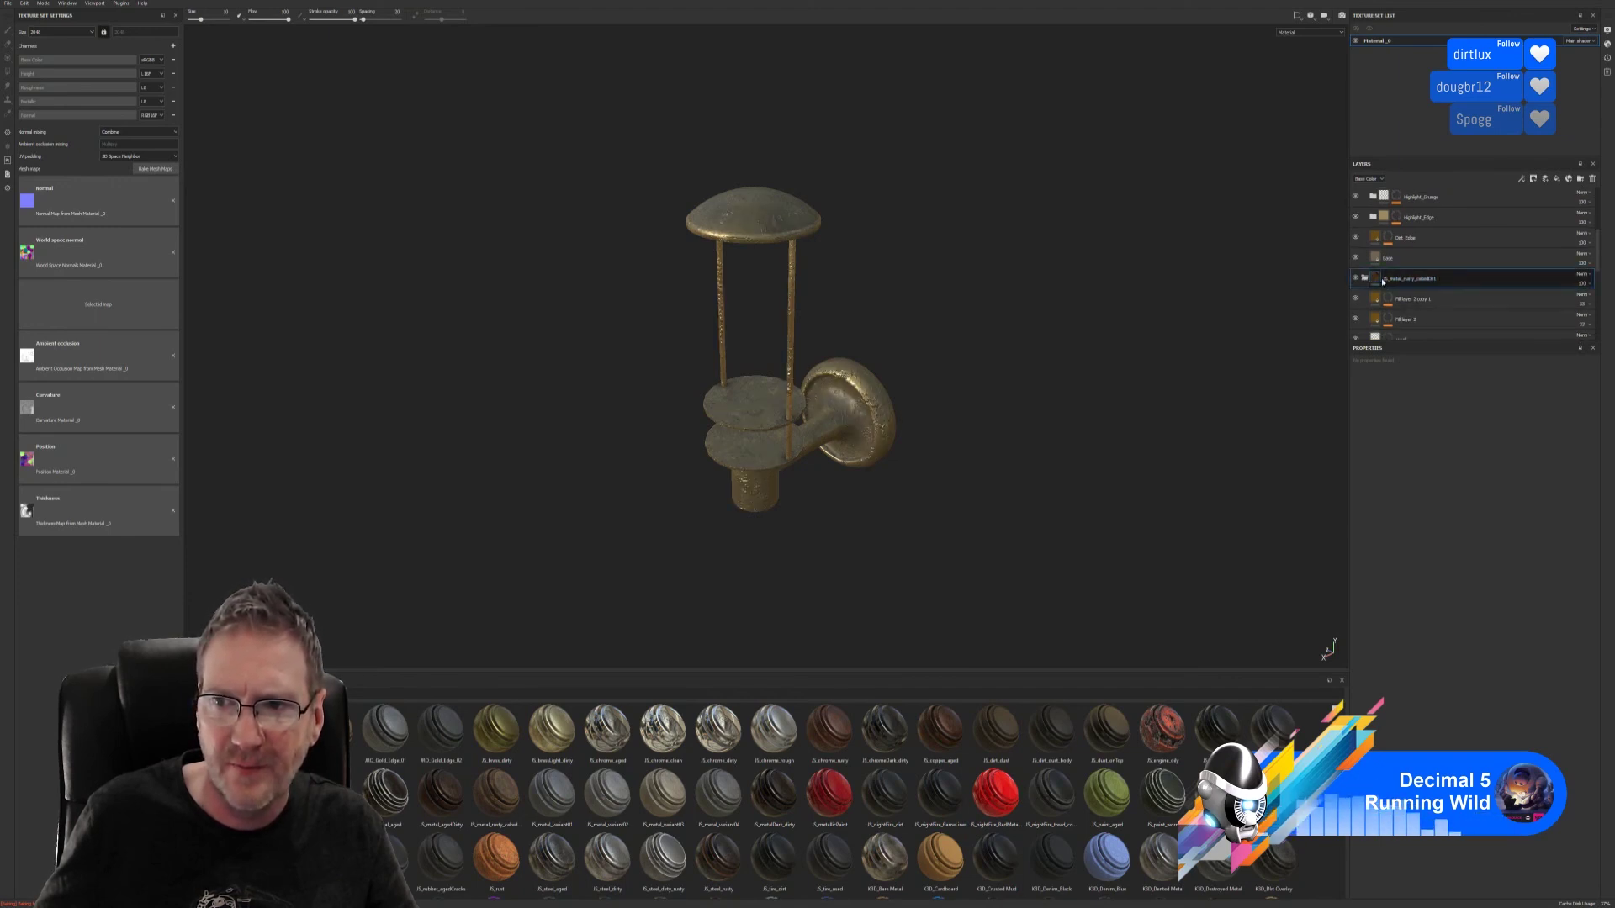
scroll(1417, 332, down, 5)
scroll(1422, 336, down, 7)
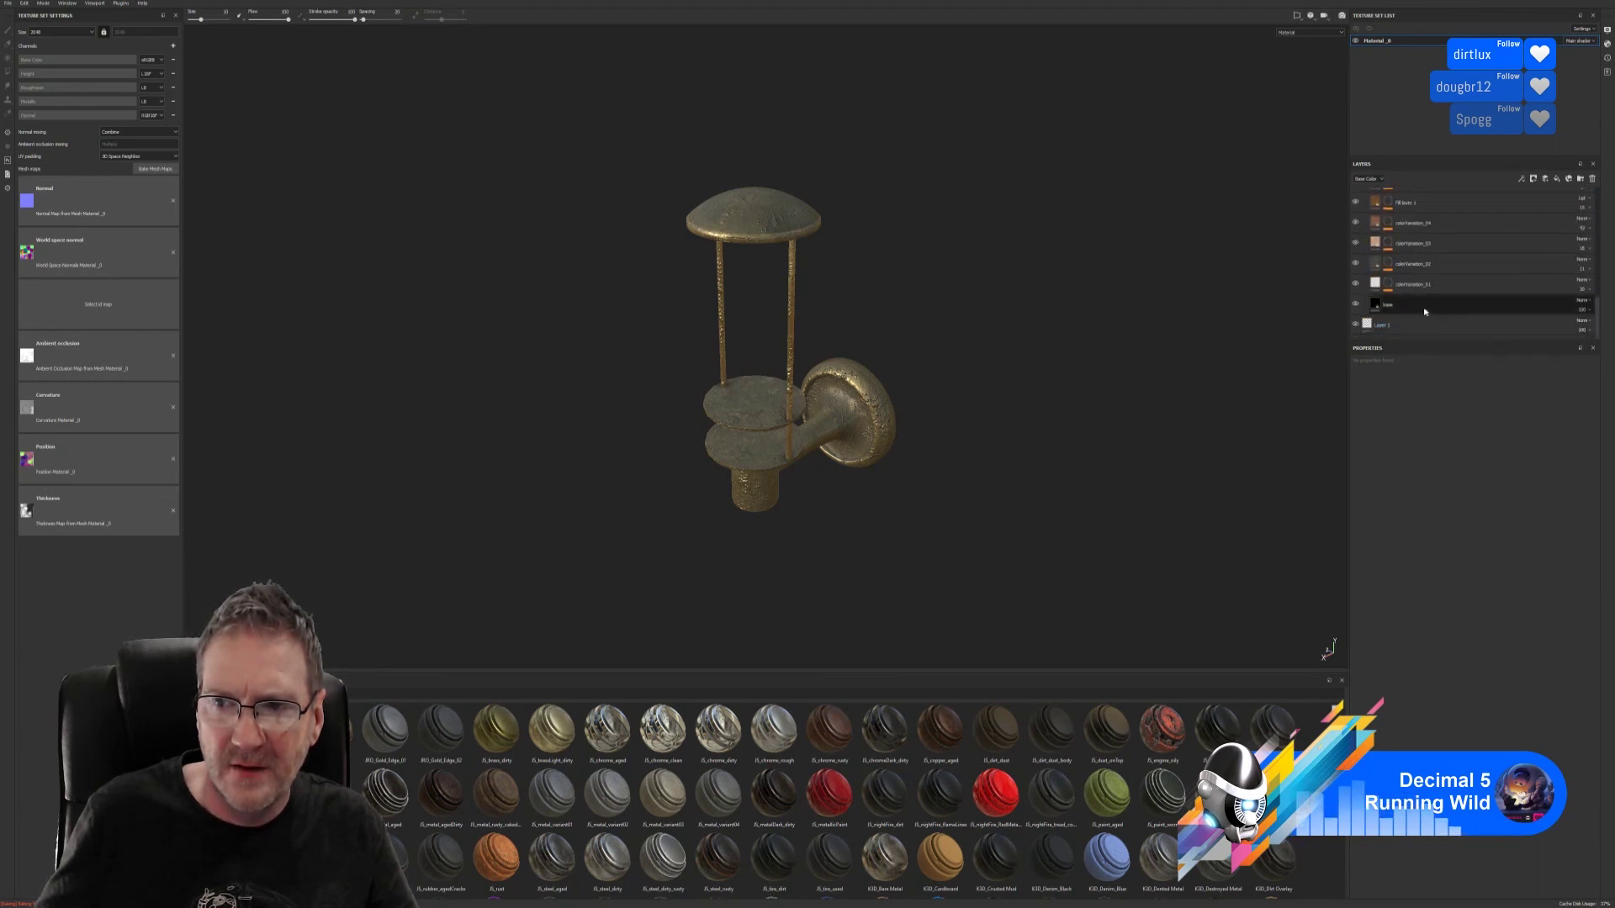
scroll(1423, 311, up, 1)
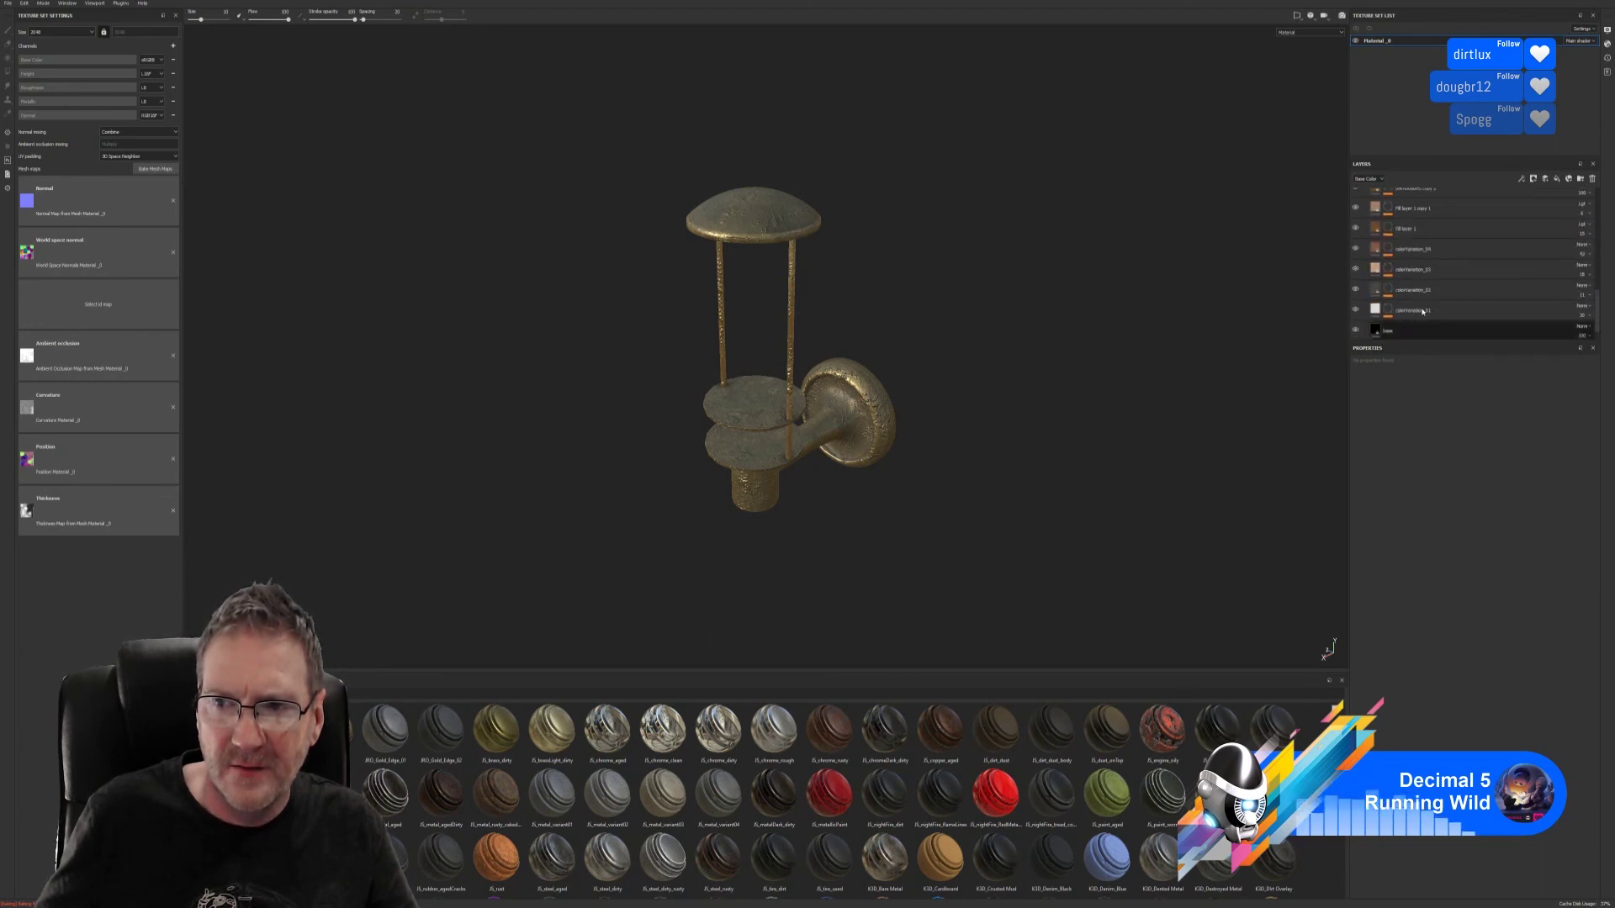
- Toggle the rusty metal's sublayers individually to examine which one adds the bumps to the lamp frame
click(1356, 228)
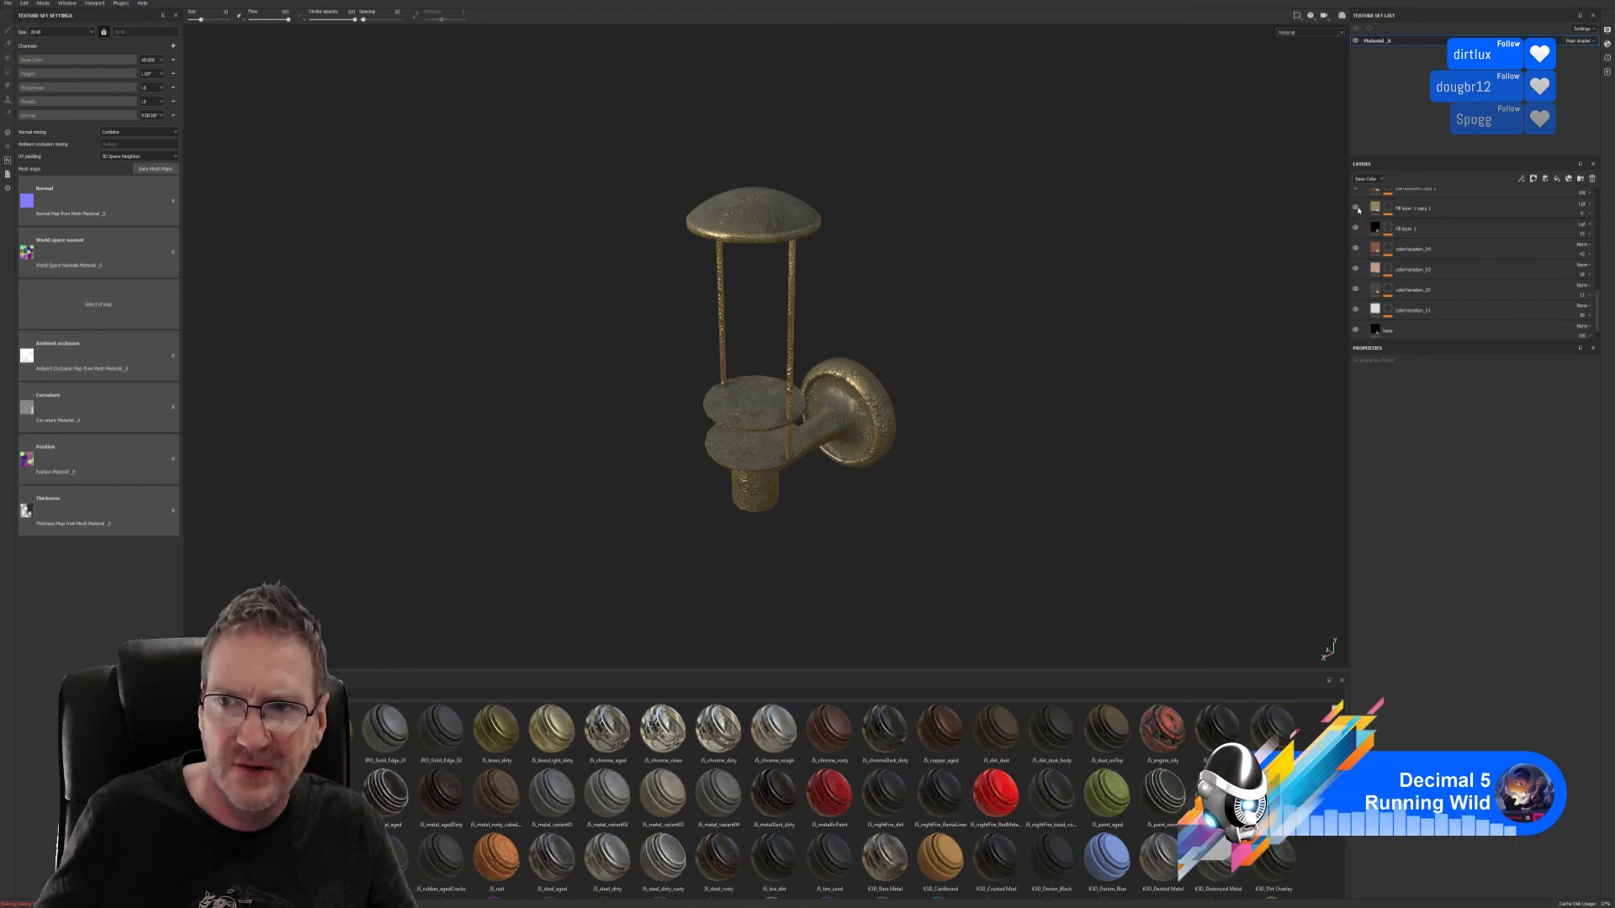
scroll(1363, 218, up, 3)
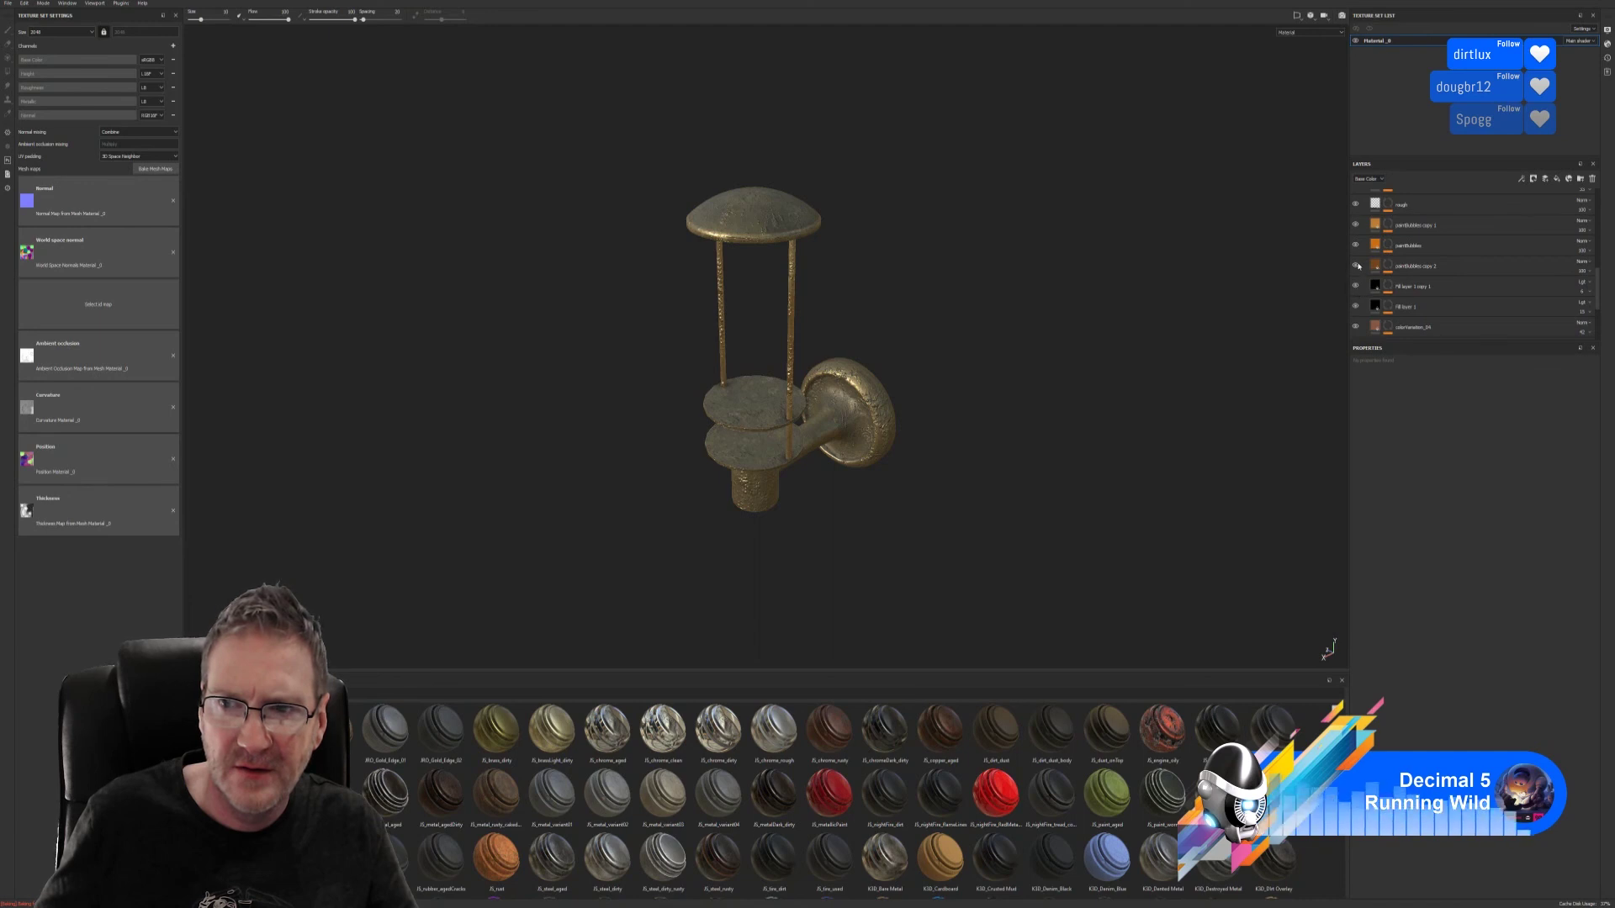
click(1355, 266)
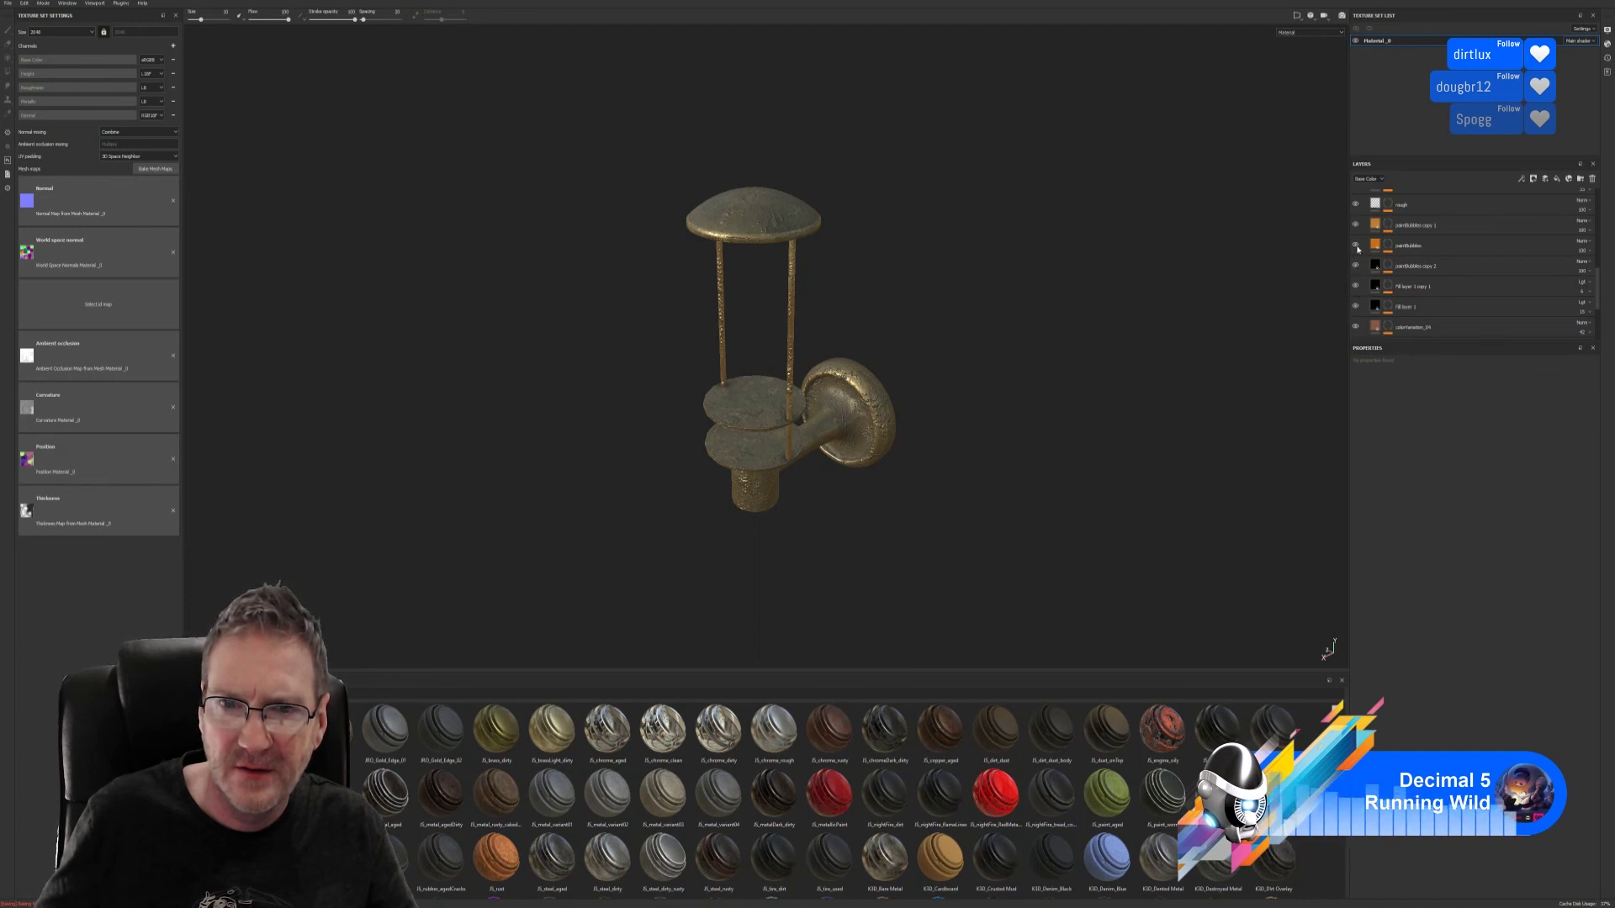
click(1356, 245)
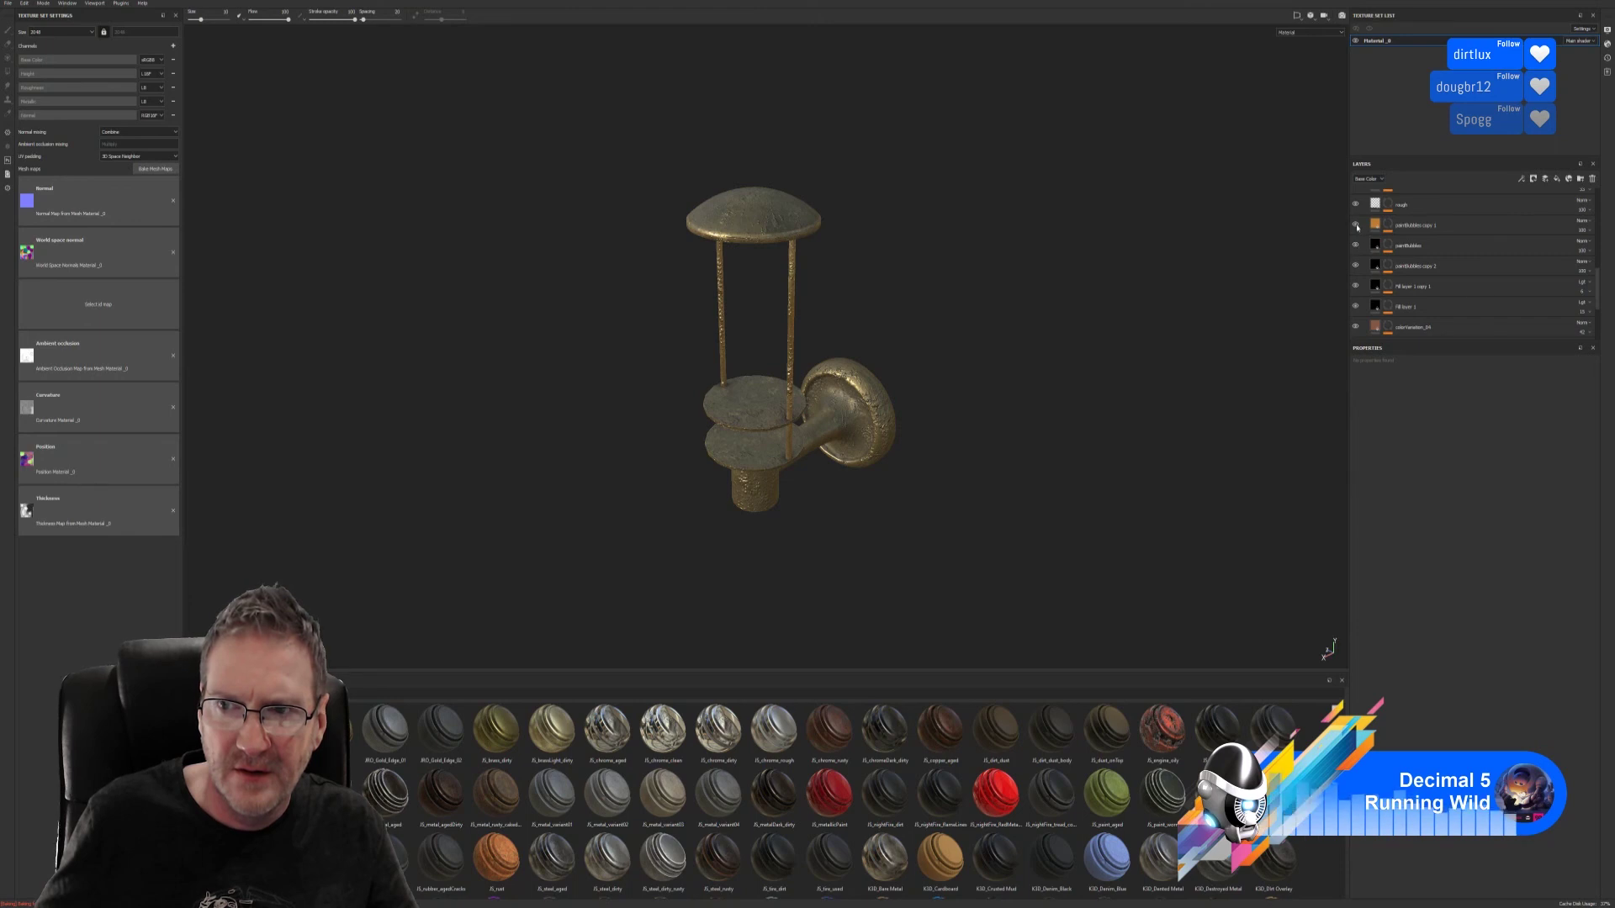
scroll(1359, 228, up, 2)
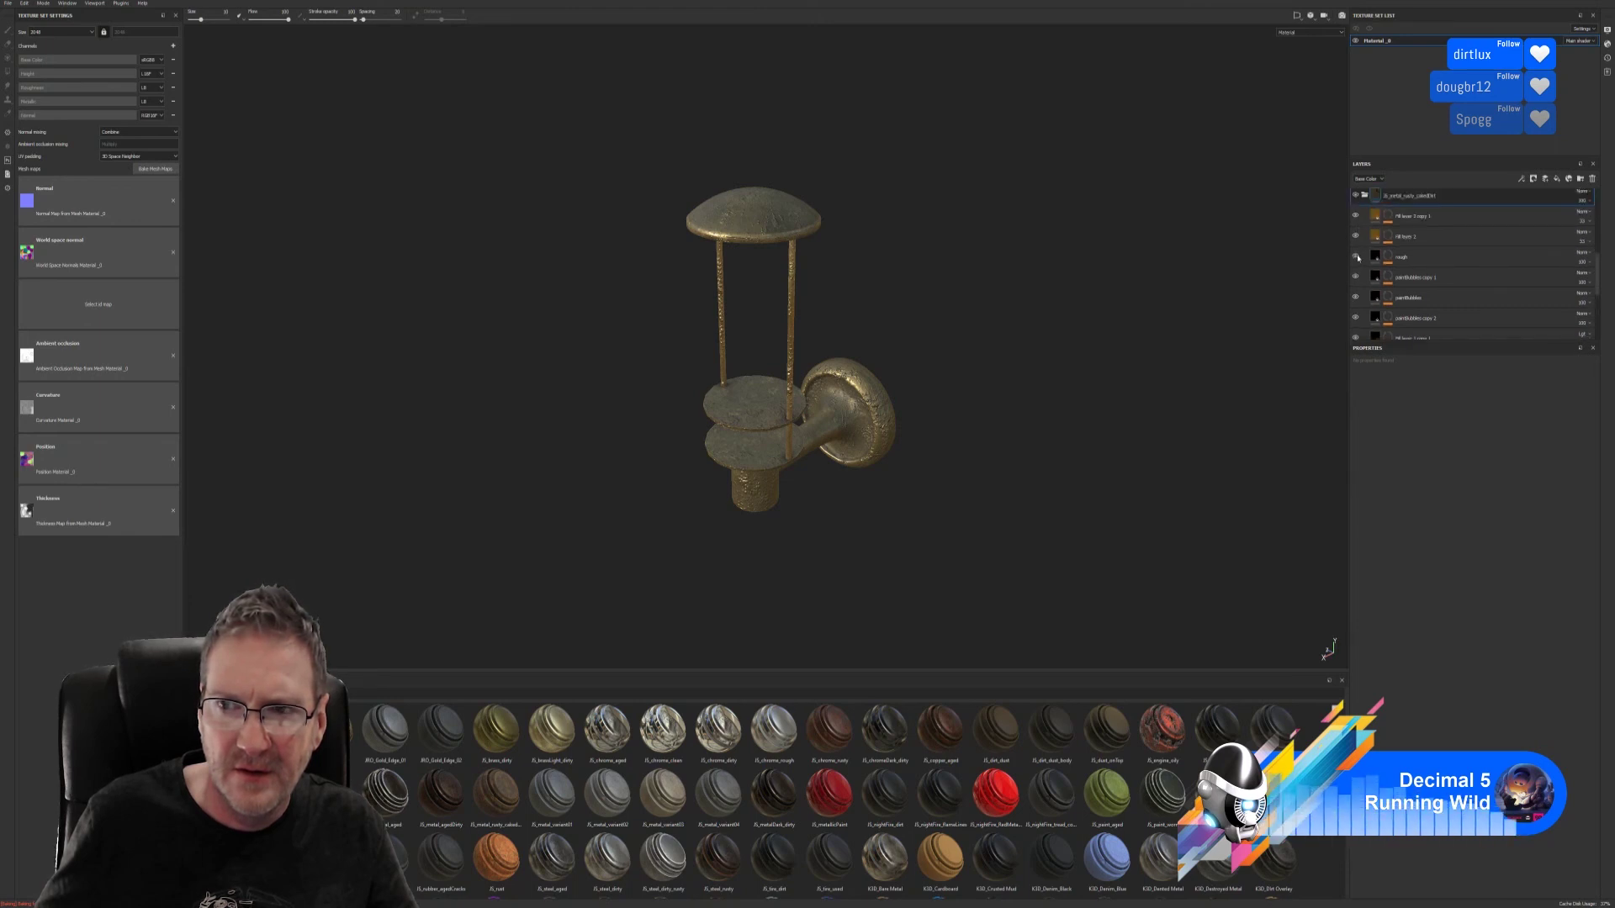
scroll(1356, 238, up, 1)
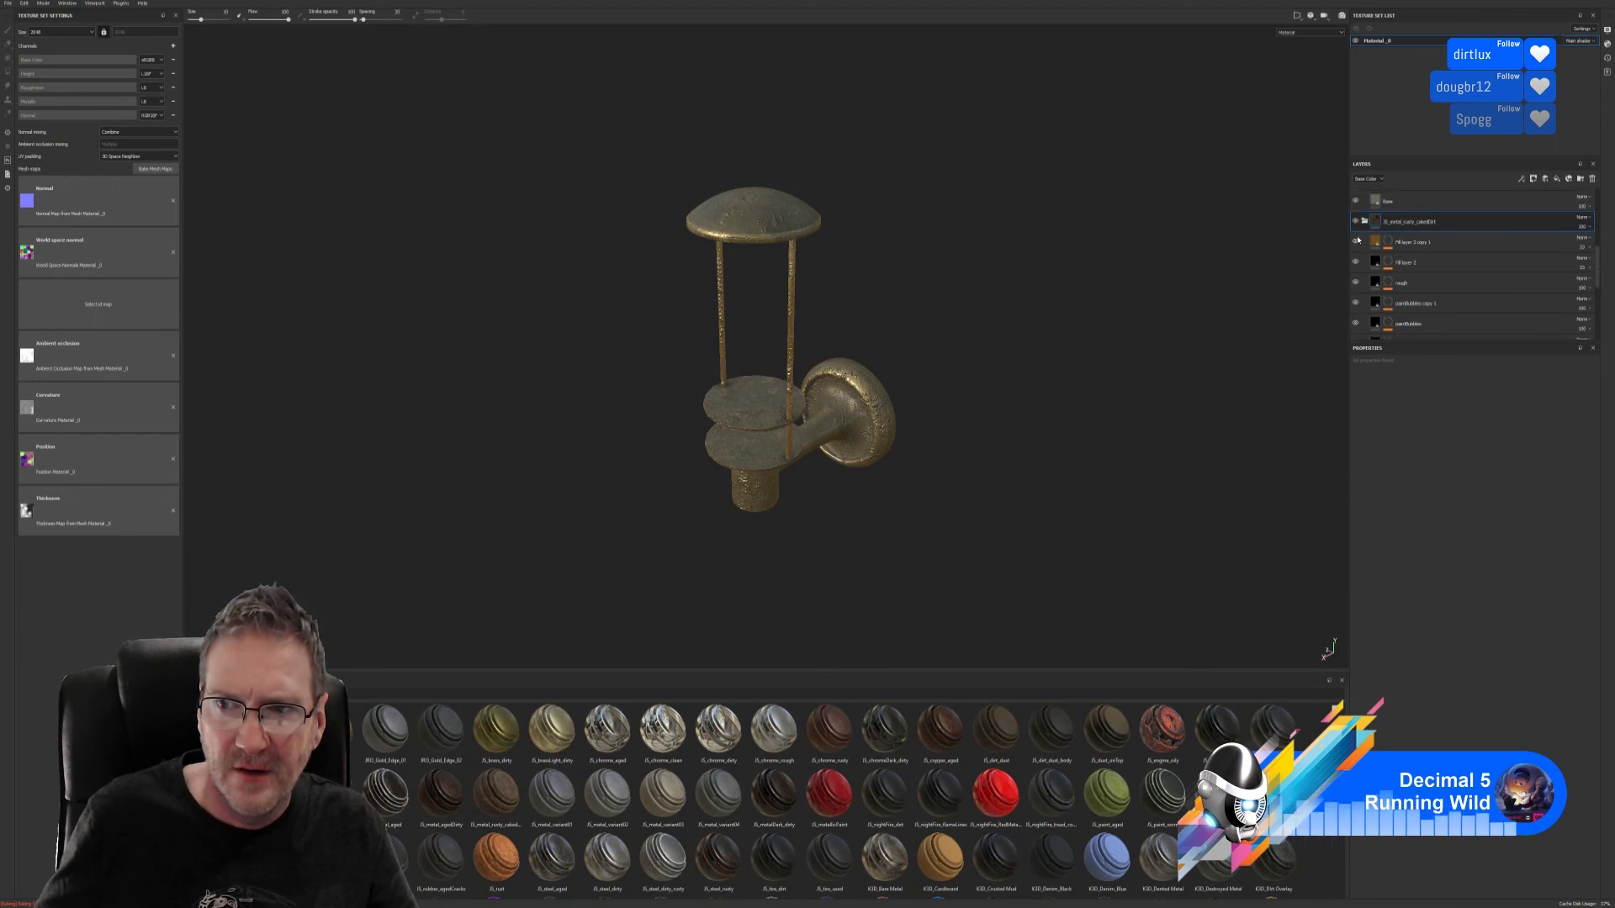
click(1356, 242)
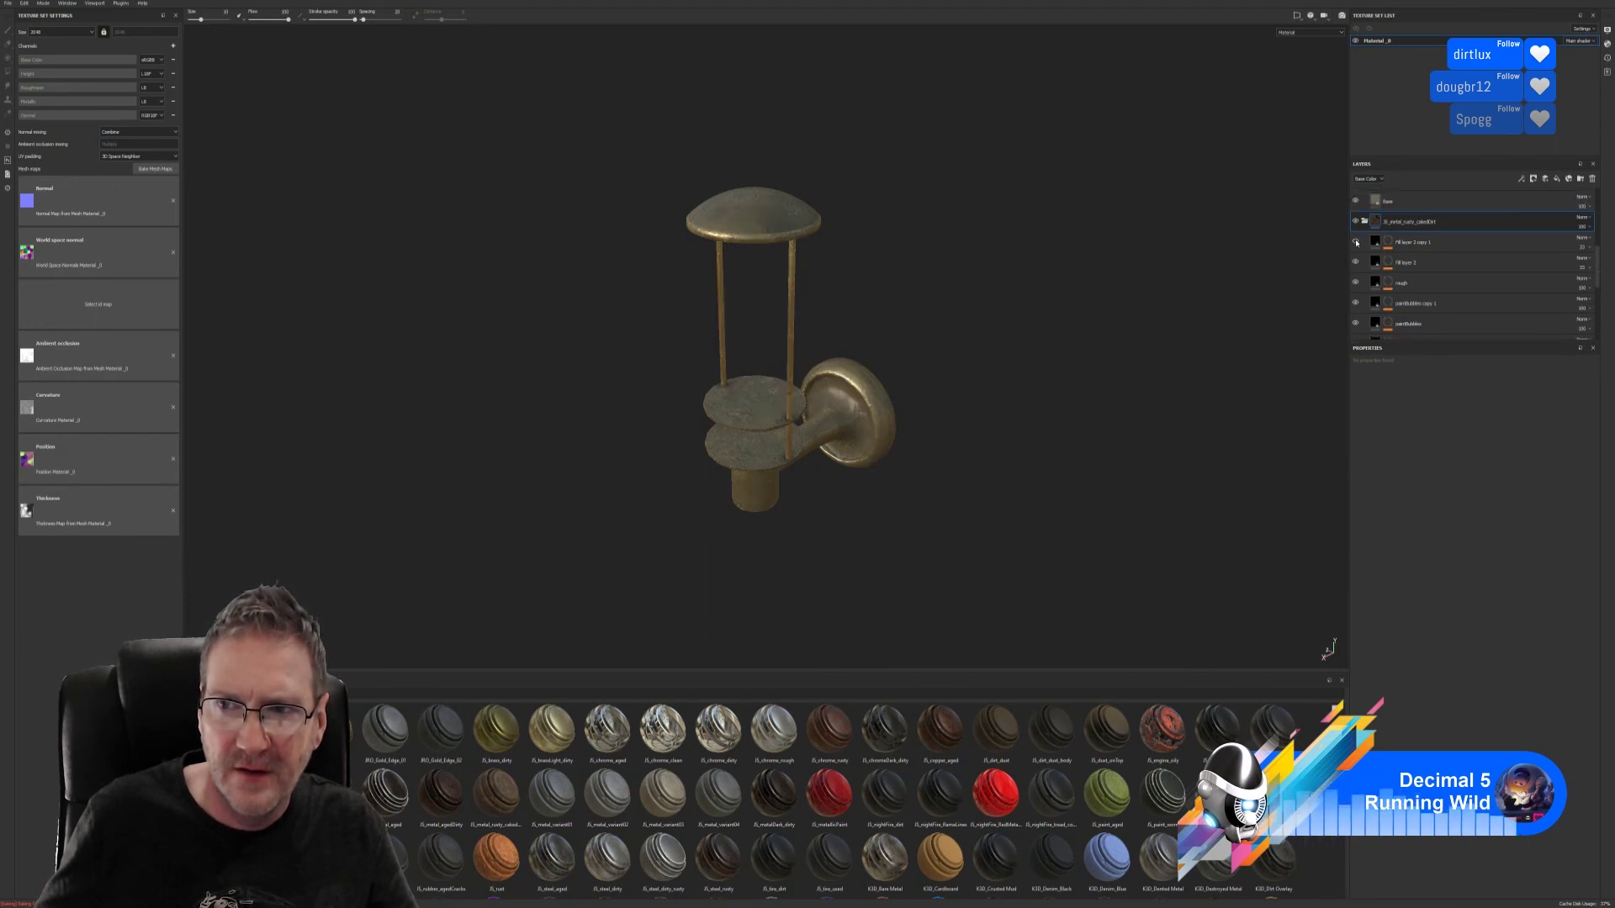
click(1356, 242)
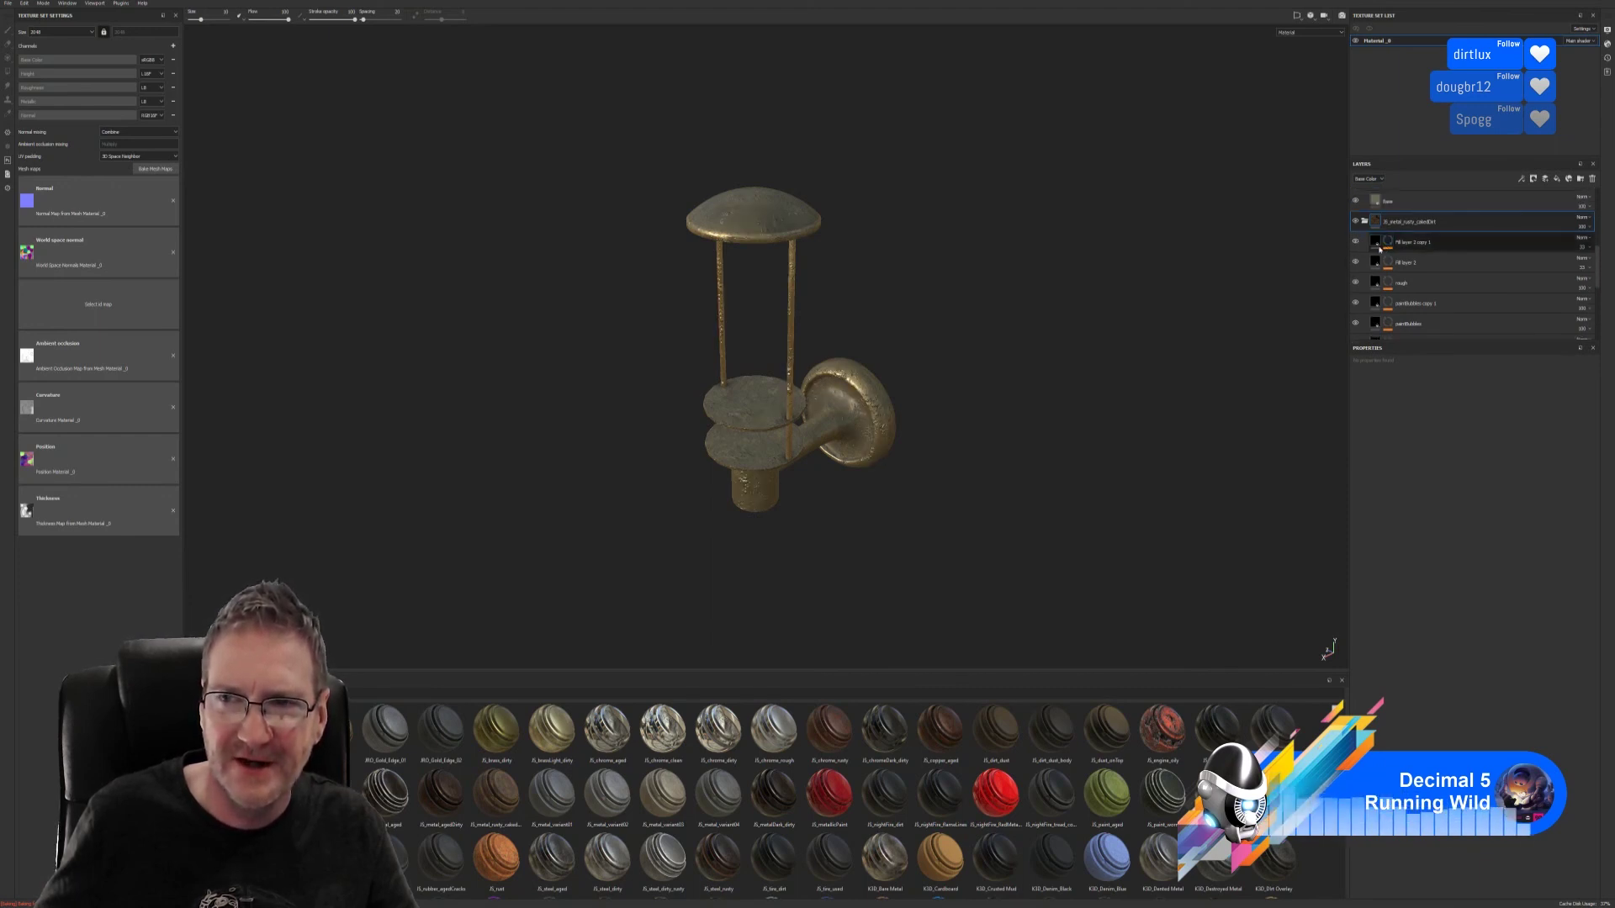
- Lower the height value of the topmost fill layer in the rusty metal group to nearly flat
click(1376, 245)
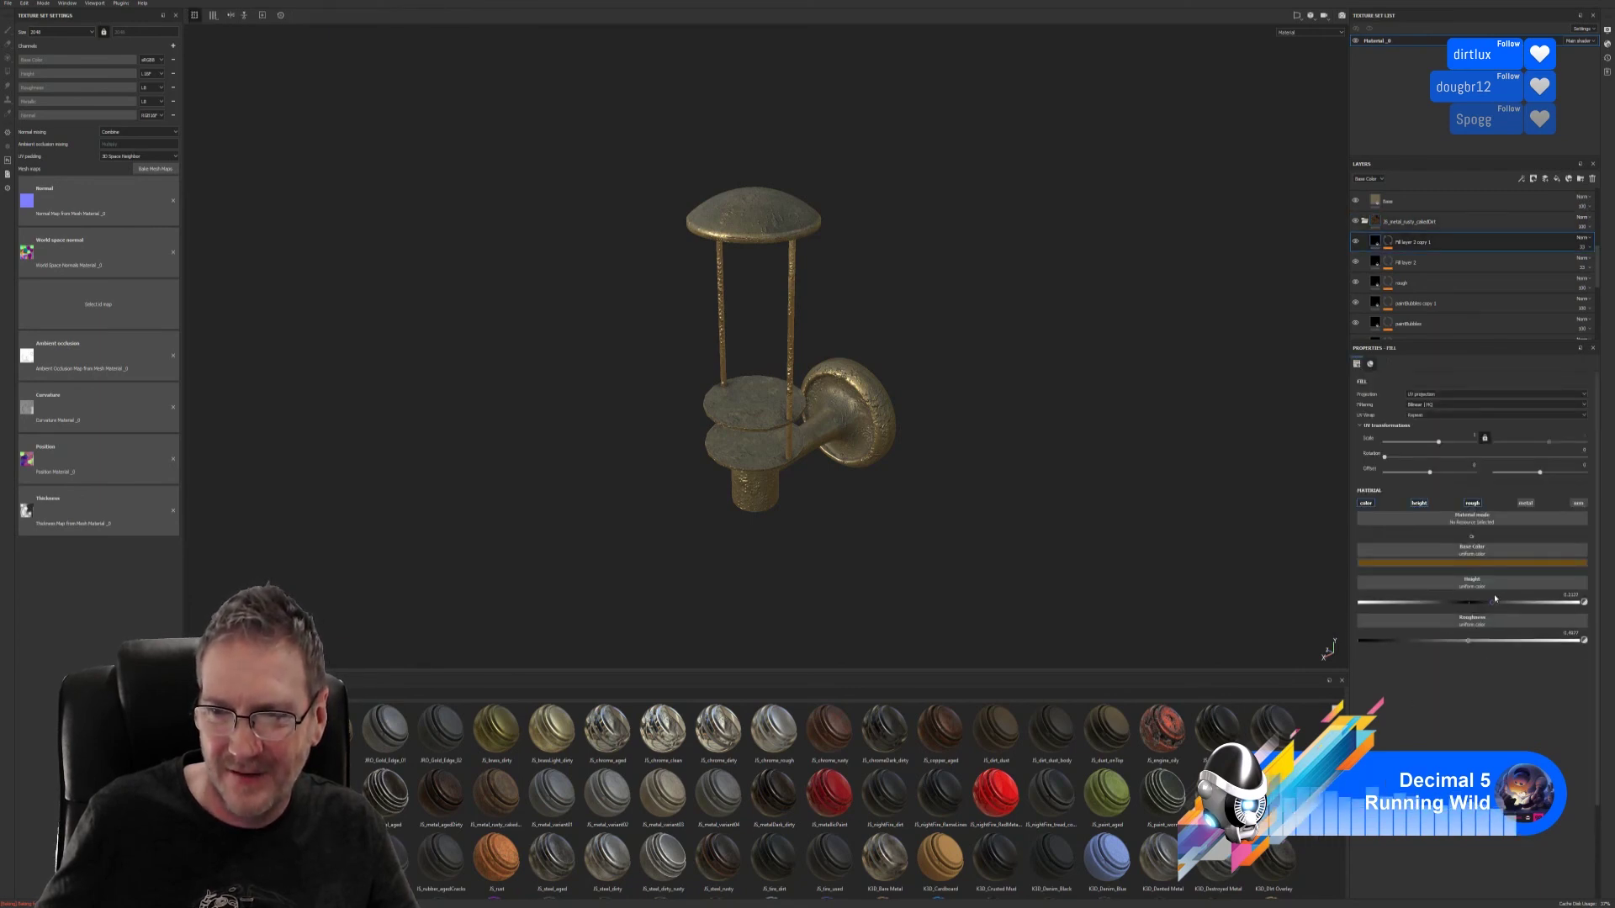
drag(1492, 604, 1461, 605)
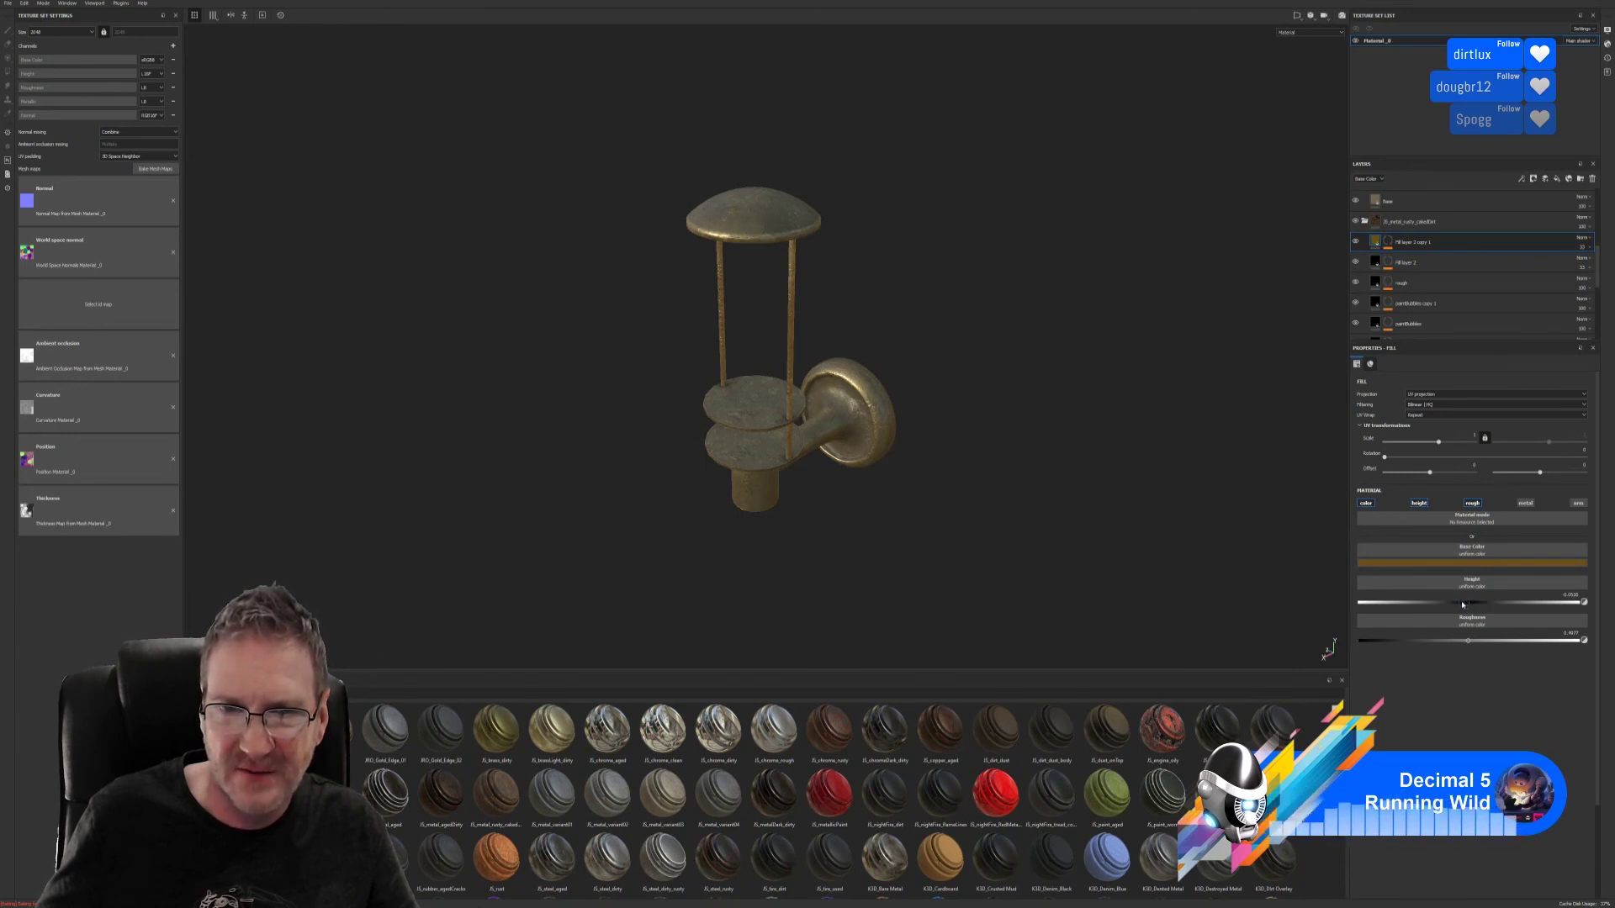
scroll(897, 452, up, 3)
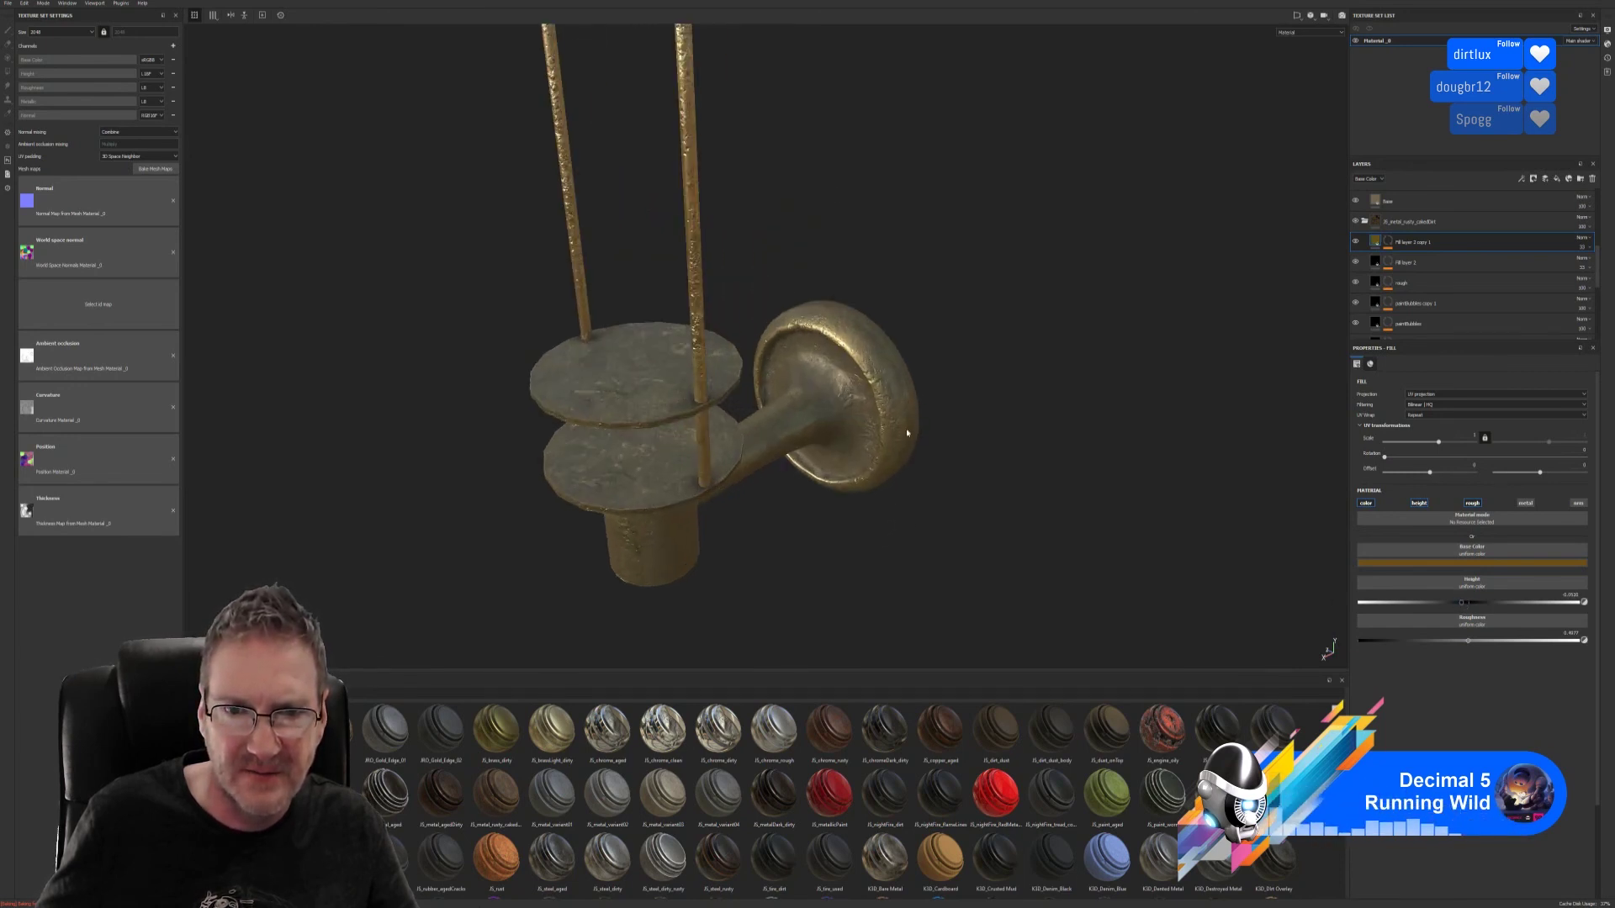
scroll(910, 475, down, 4)
alt+drag(836, 476, 909, 427)
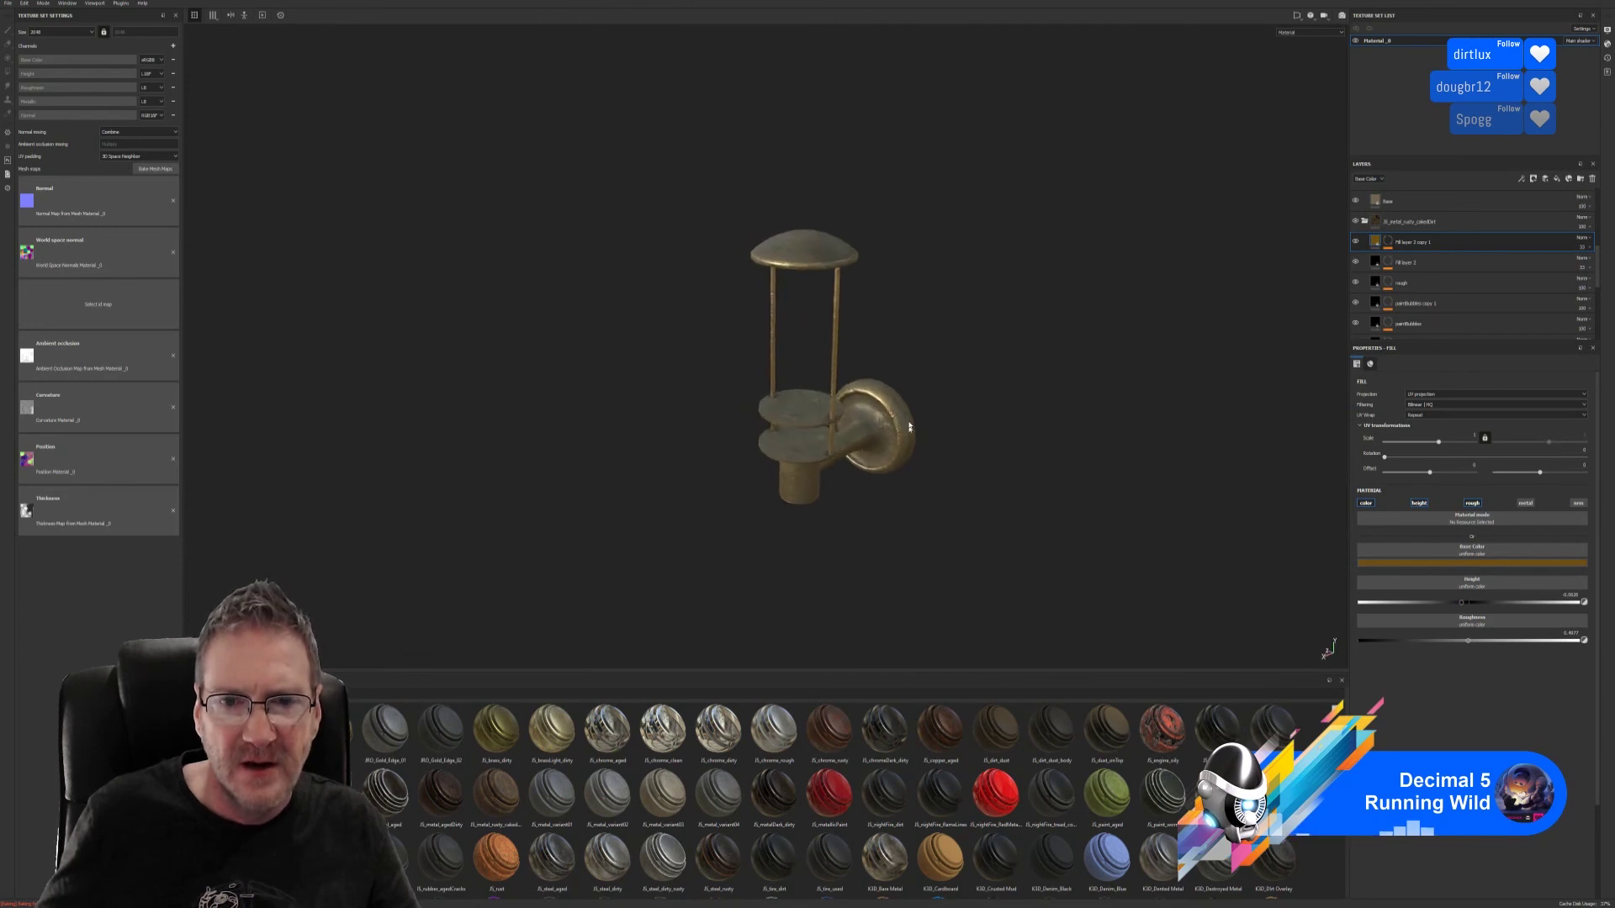
- Collapse both material groups and compare the lamp frame with the gold material hidden and shown
scroll(1362, 205, down, 5)
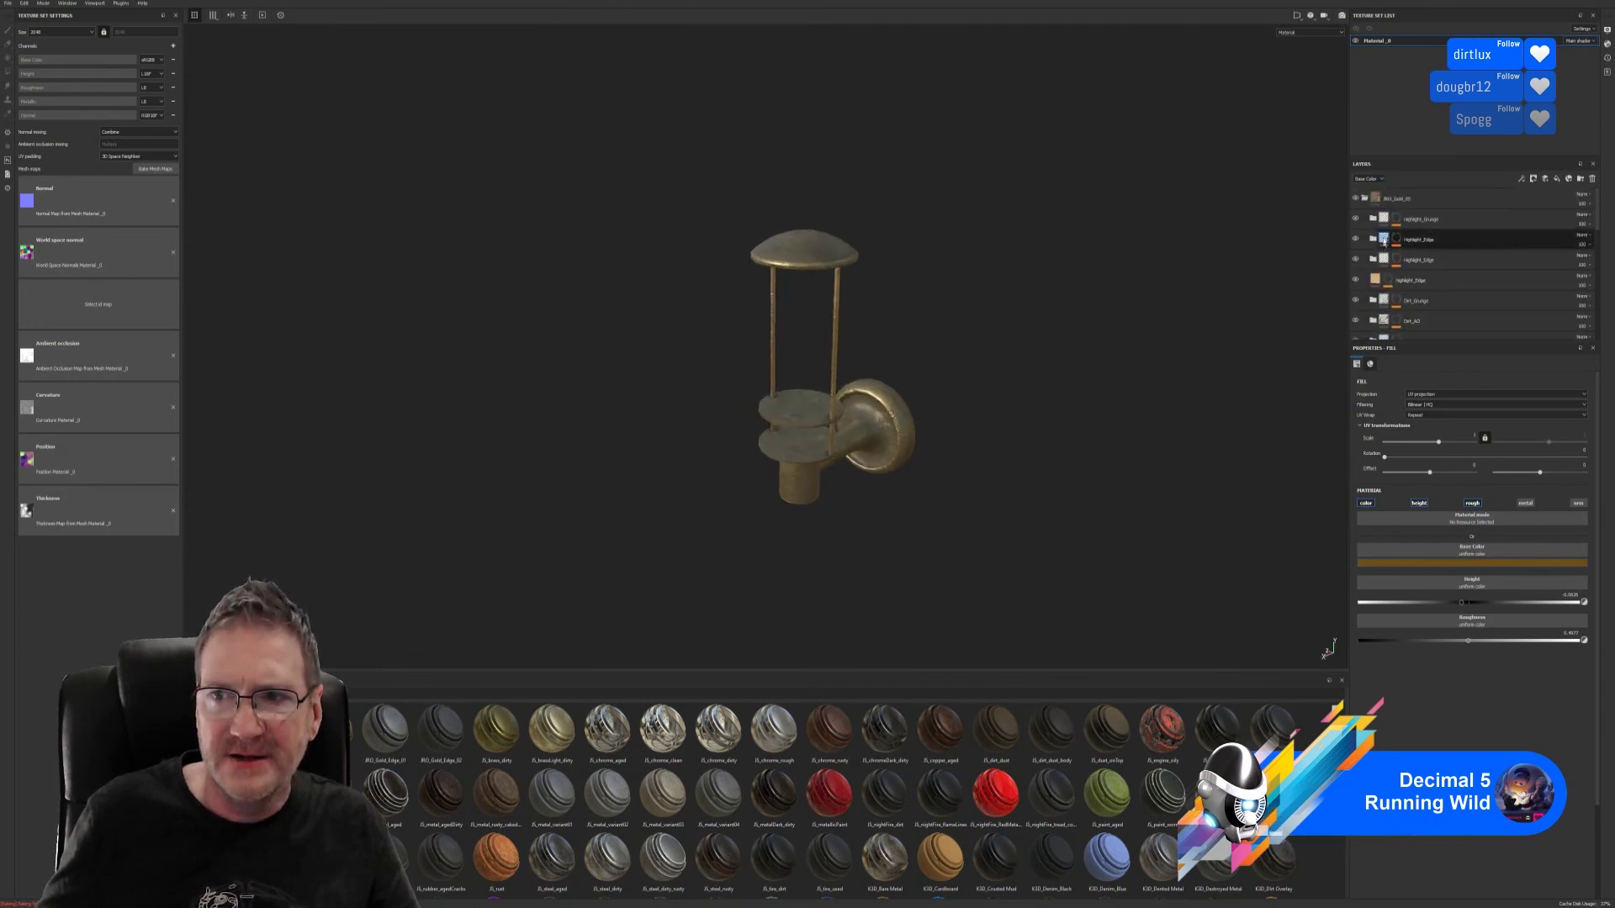
click(1364, 199)
click(1364, 219)
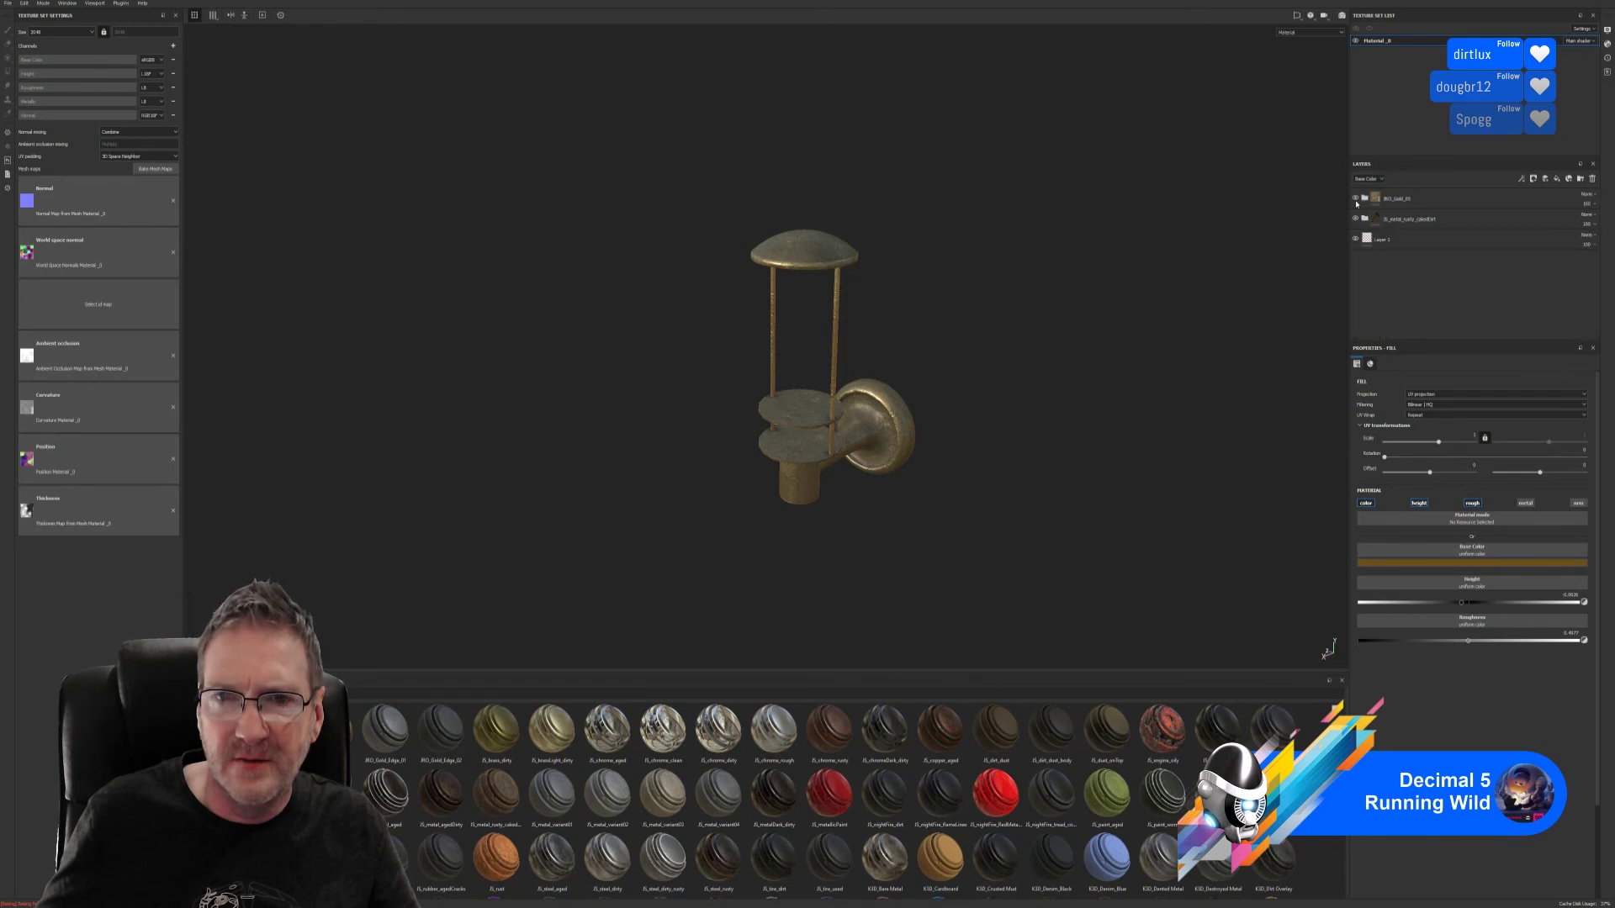
click(1355, 199)
click(1355, 199)
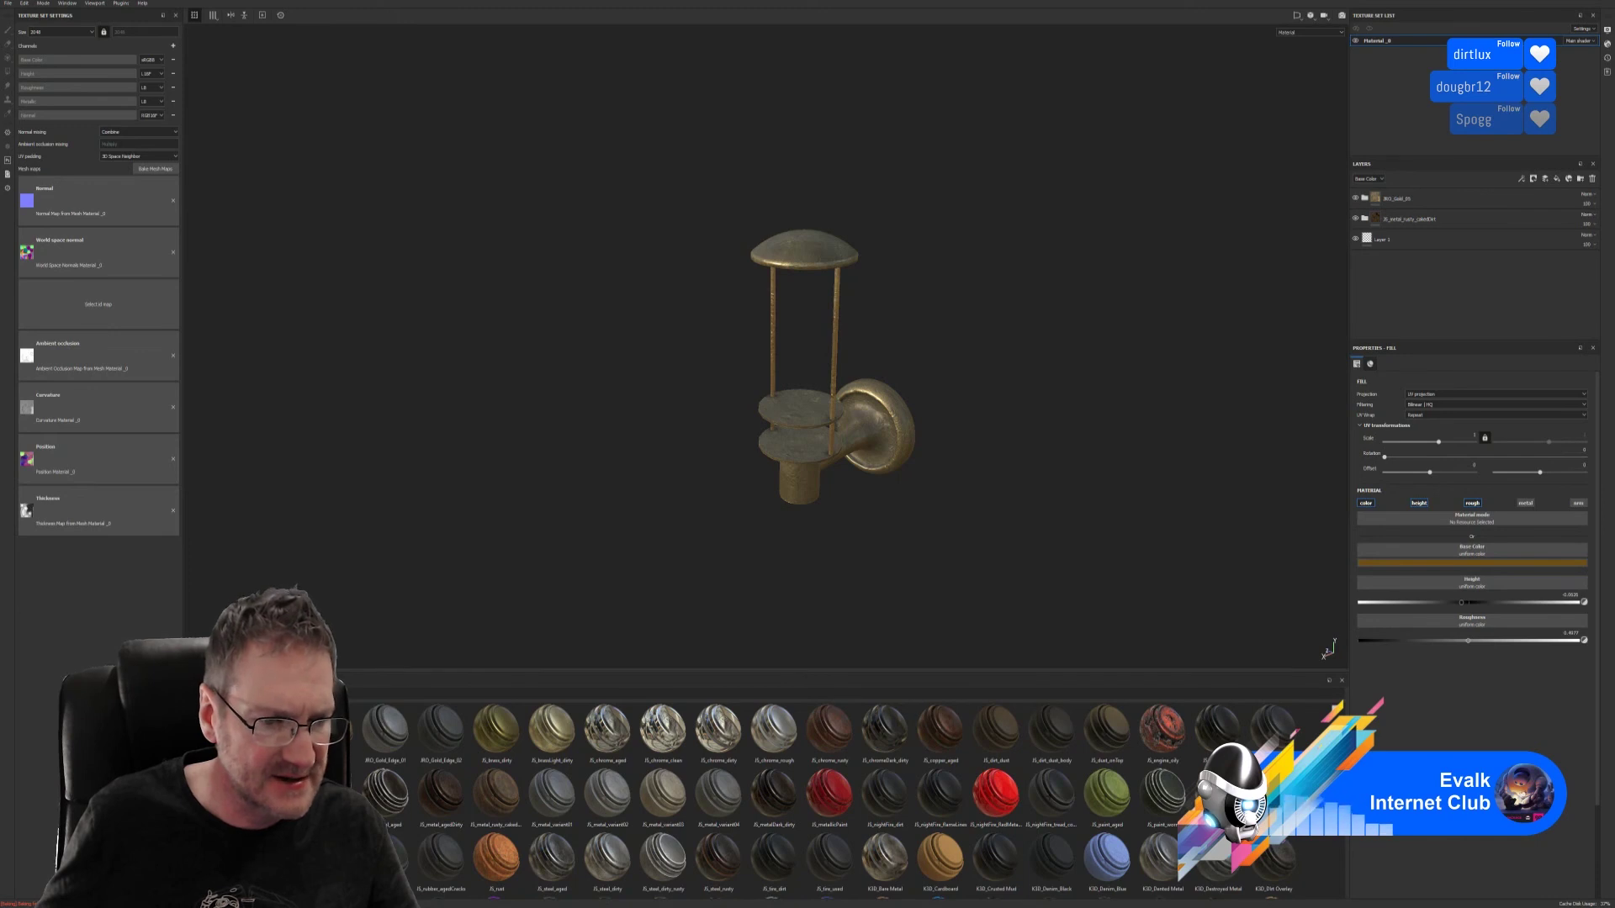
- Apply the Dust Wide Edges smart mask to the gold group and inspect the exposed rust on the frame
click(210, 851)
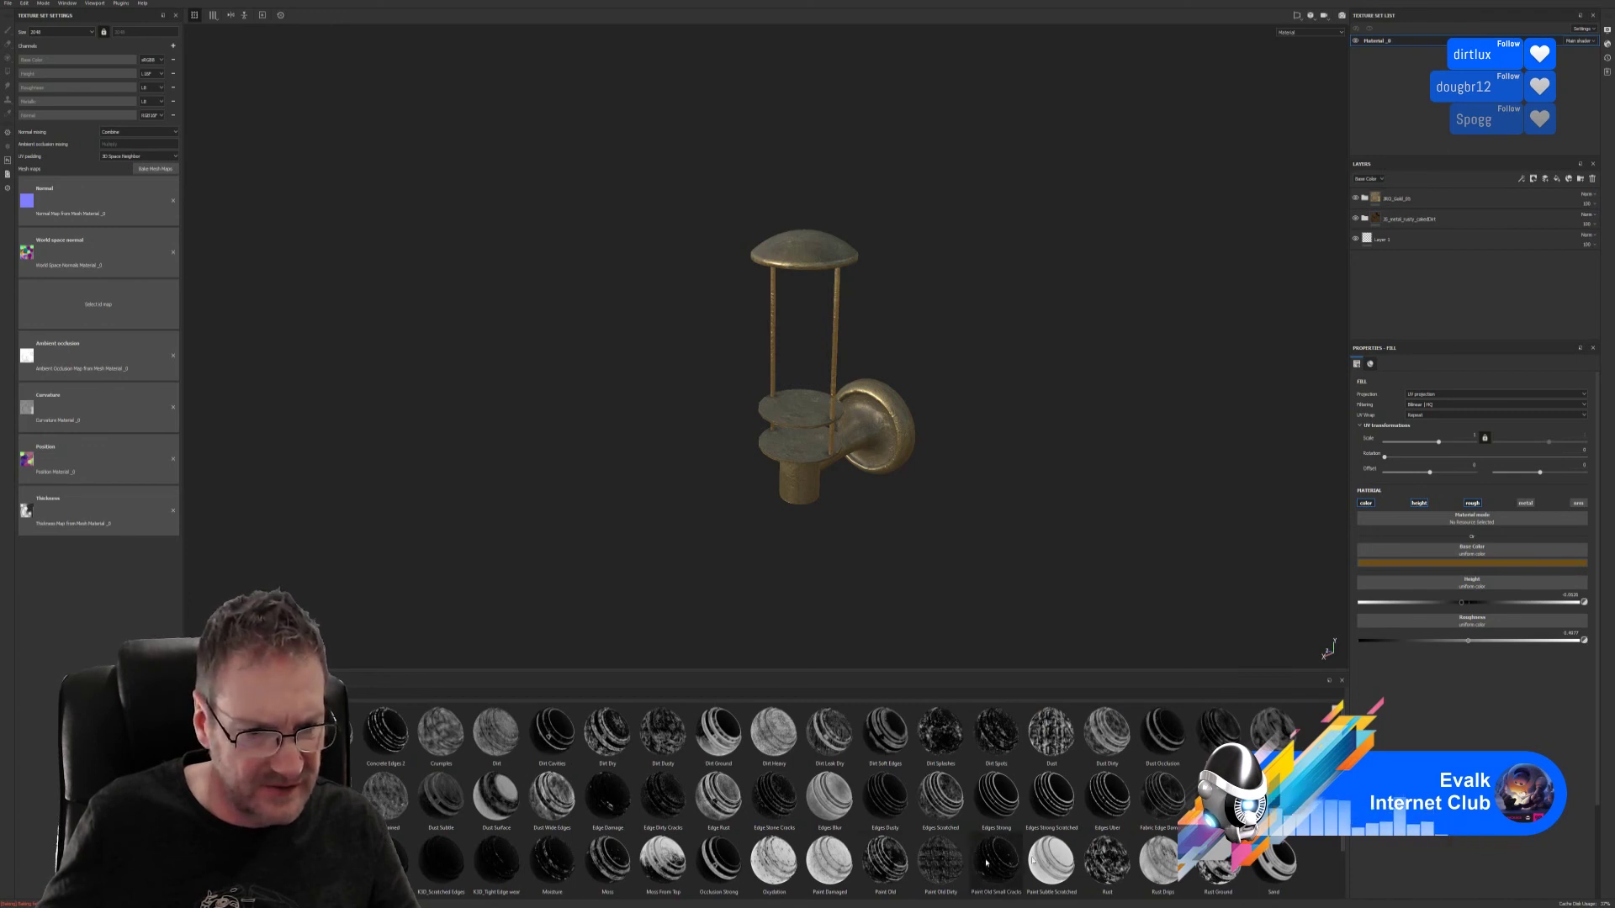
mouse_move(560, 801)
mouse_down()
mouse_move(613, 705)
mouse_move(725, 719)
mouse_move(1429, 293)
mouse_move(1437, 205)
mouse_up()
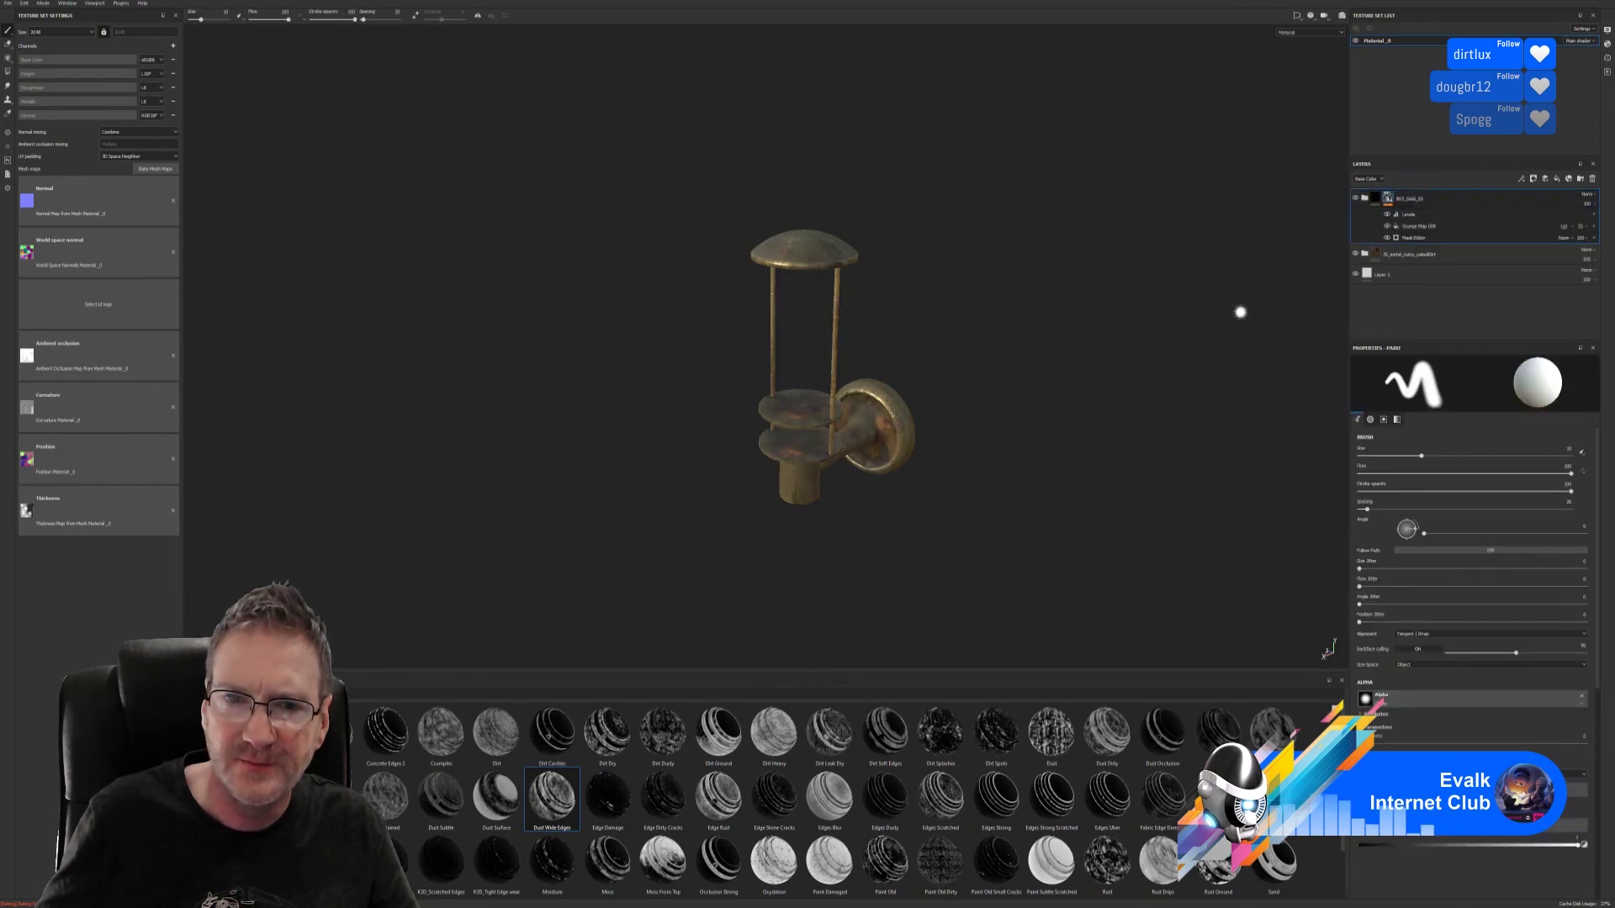
alt+drag(942, 421, 1007, 424)
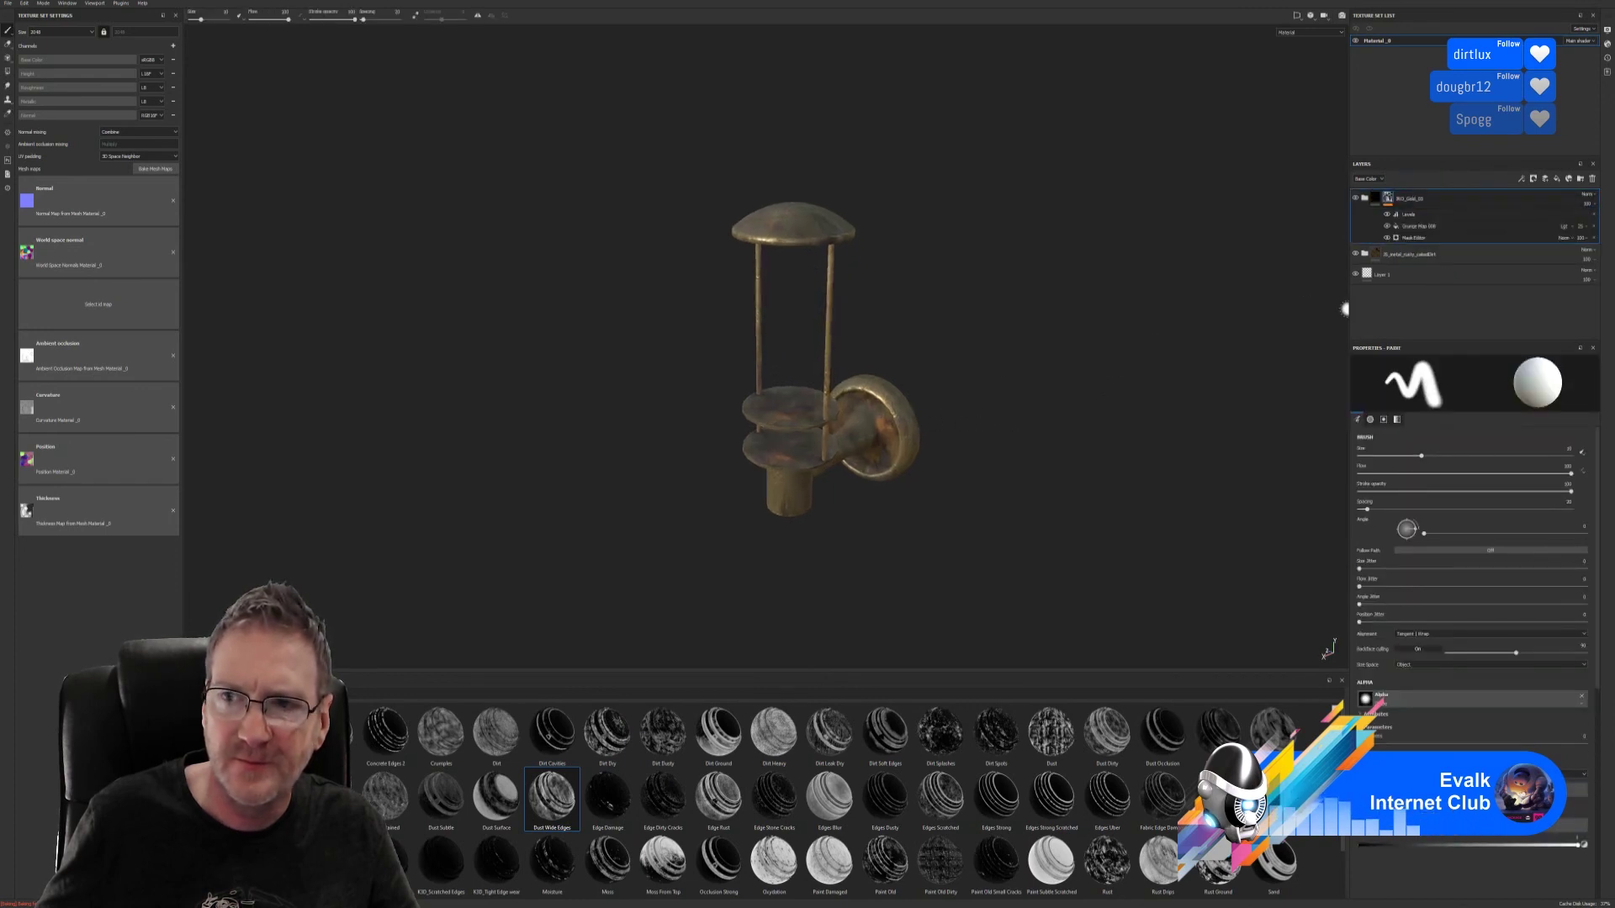
- Set the gold mask generator's global balance to about 0.74, contrast 0.19, second texture opacity 0.51, ambient occlusion opacity 0.12 and curvature opacity 0.4
click(1433, 239)
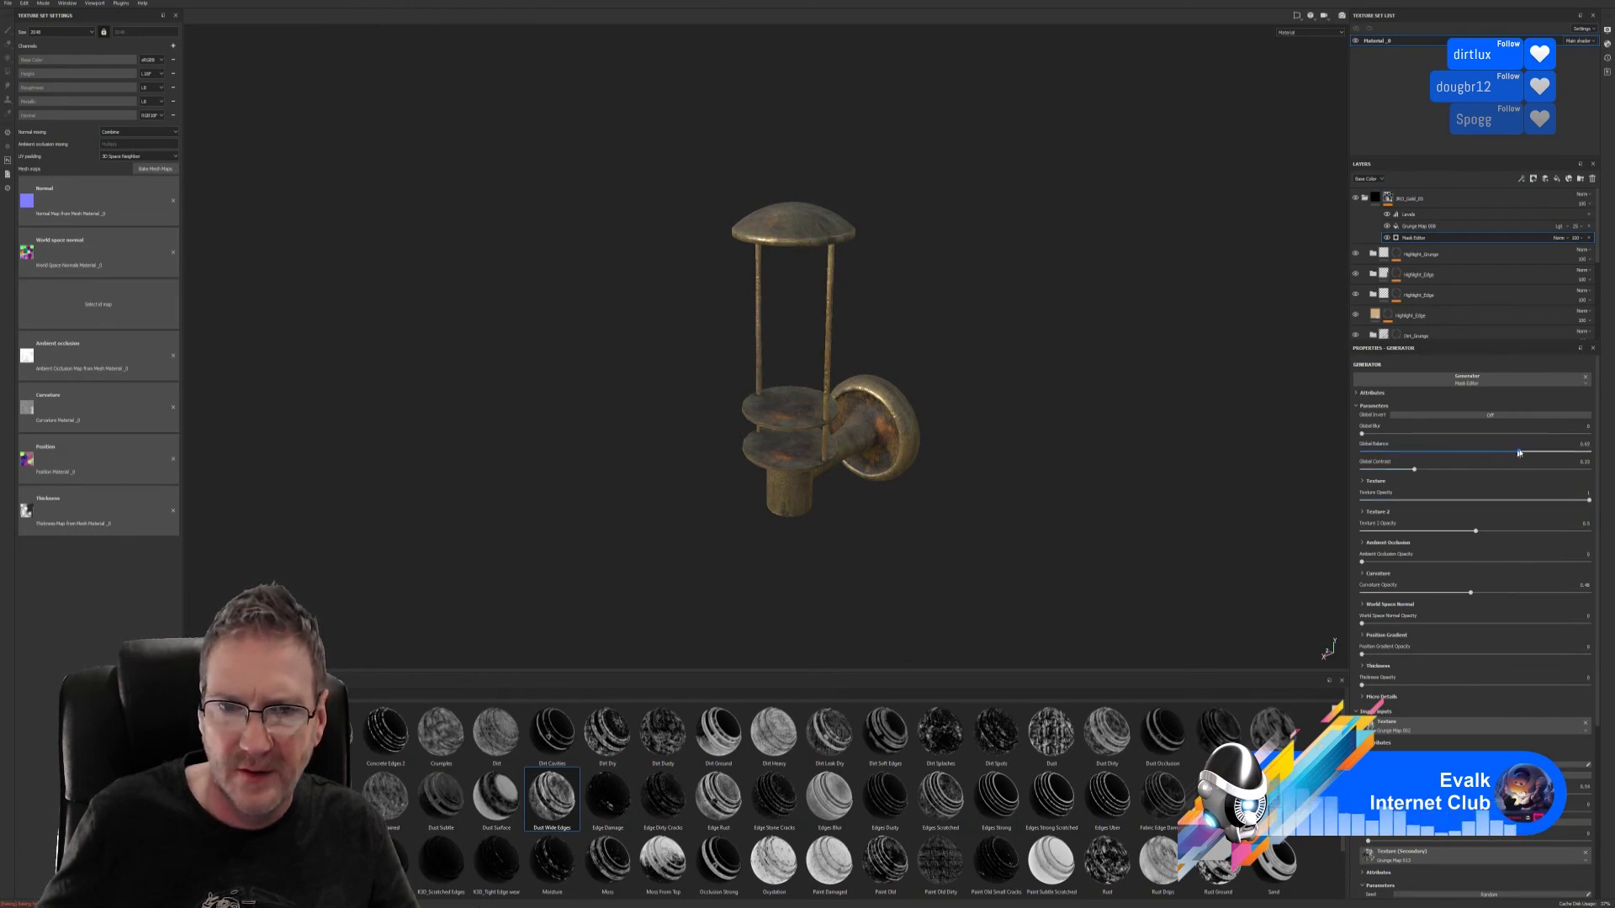
drag(1519, 453, 1522, 455)
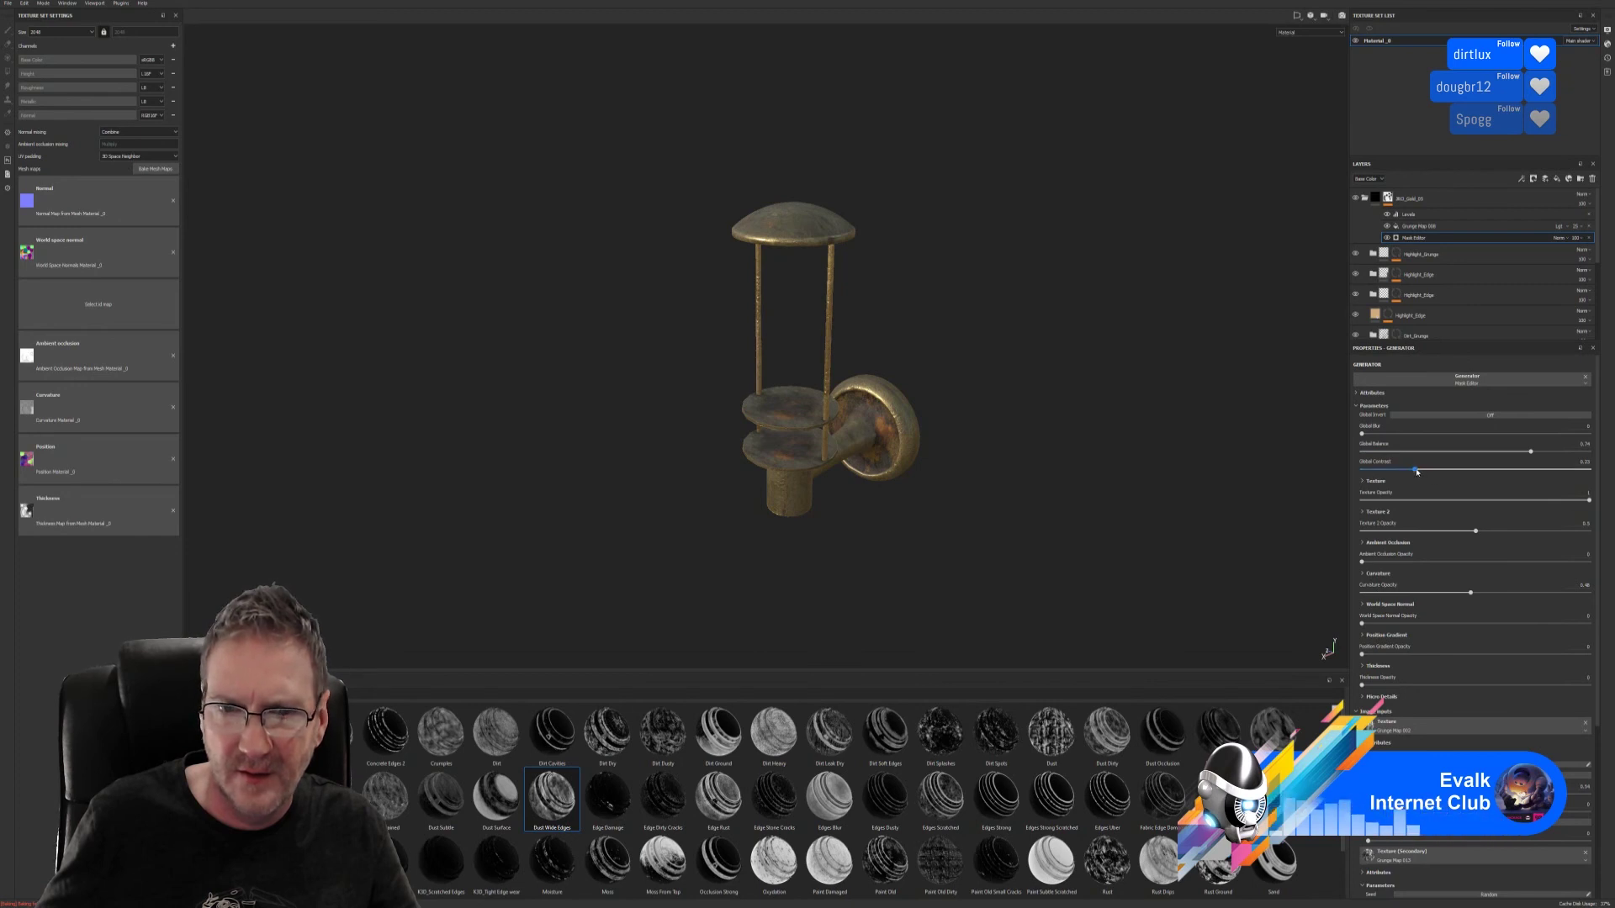
drag(1452, 474, 1428, 472)
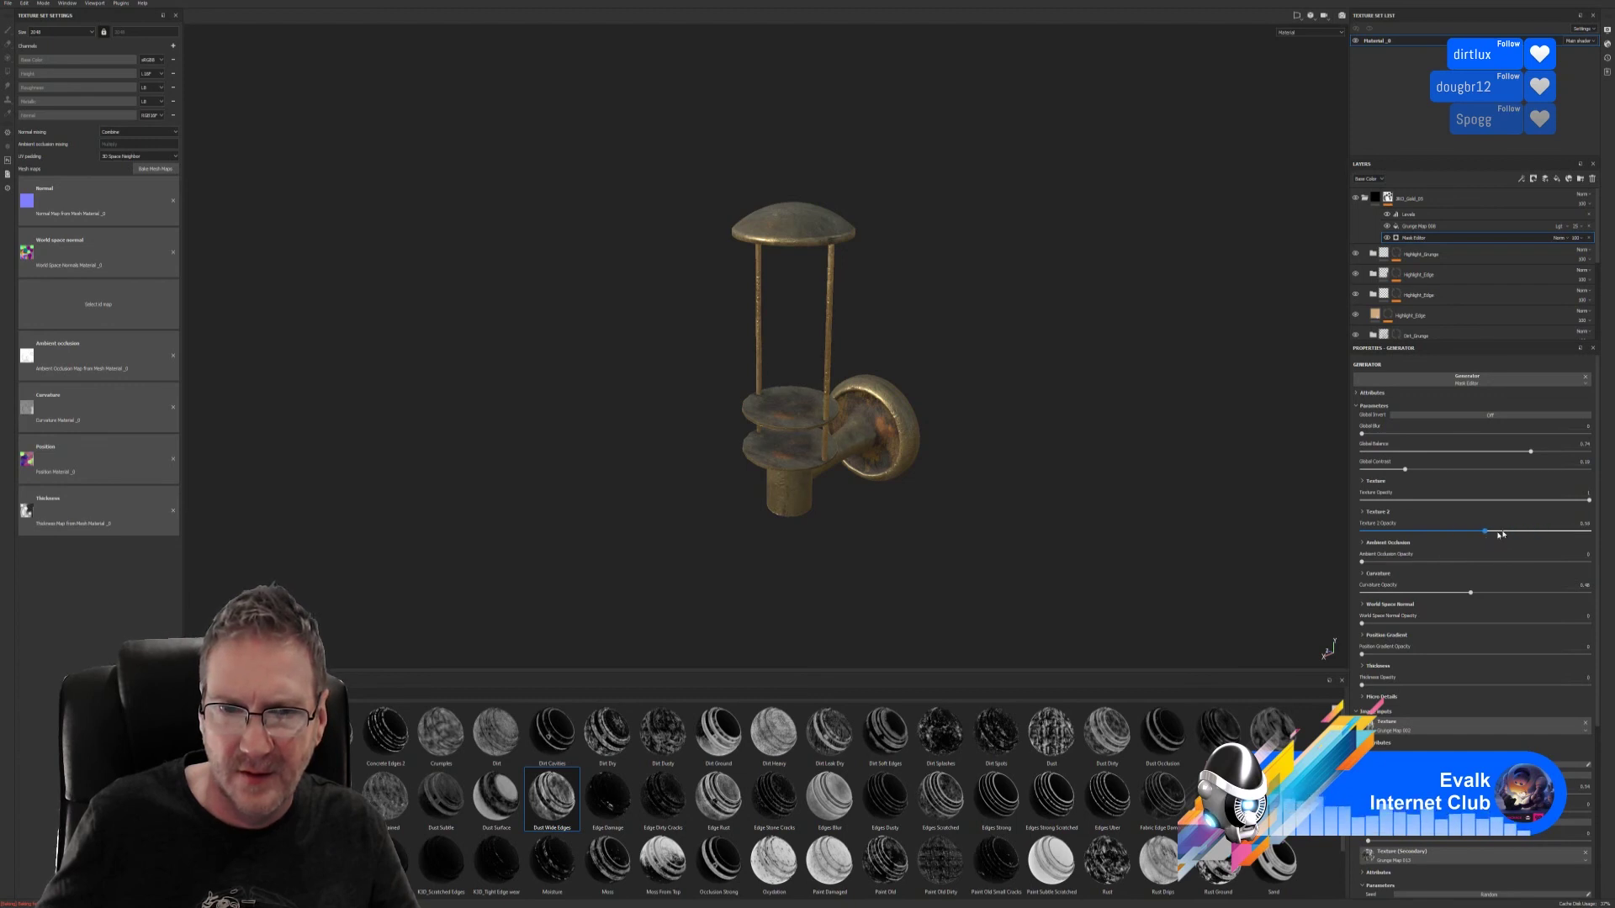
mouse_move(1501, 534)
mouse_down()
mouse_move(1544, 529)
mouse_move(1477, 540)
mouse_up()
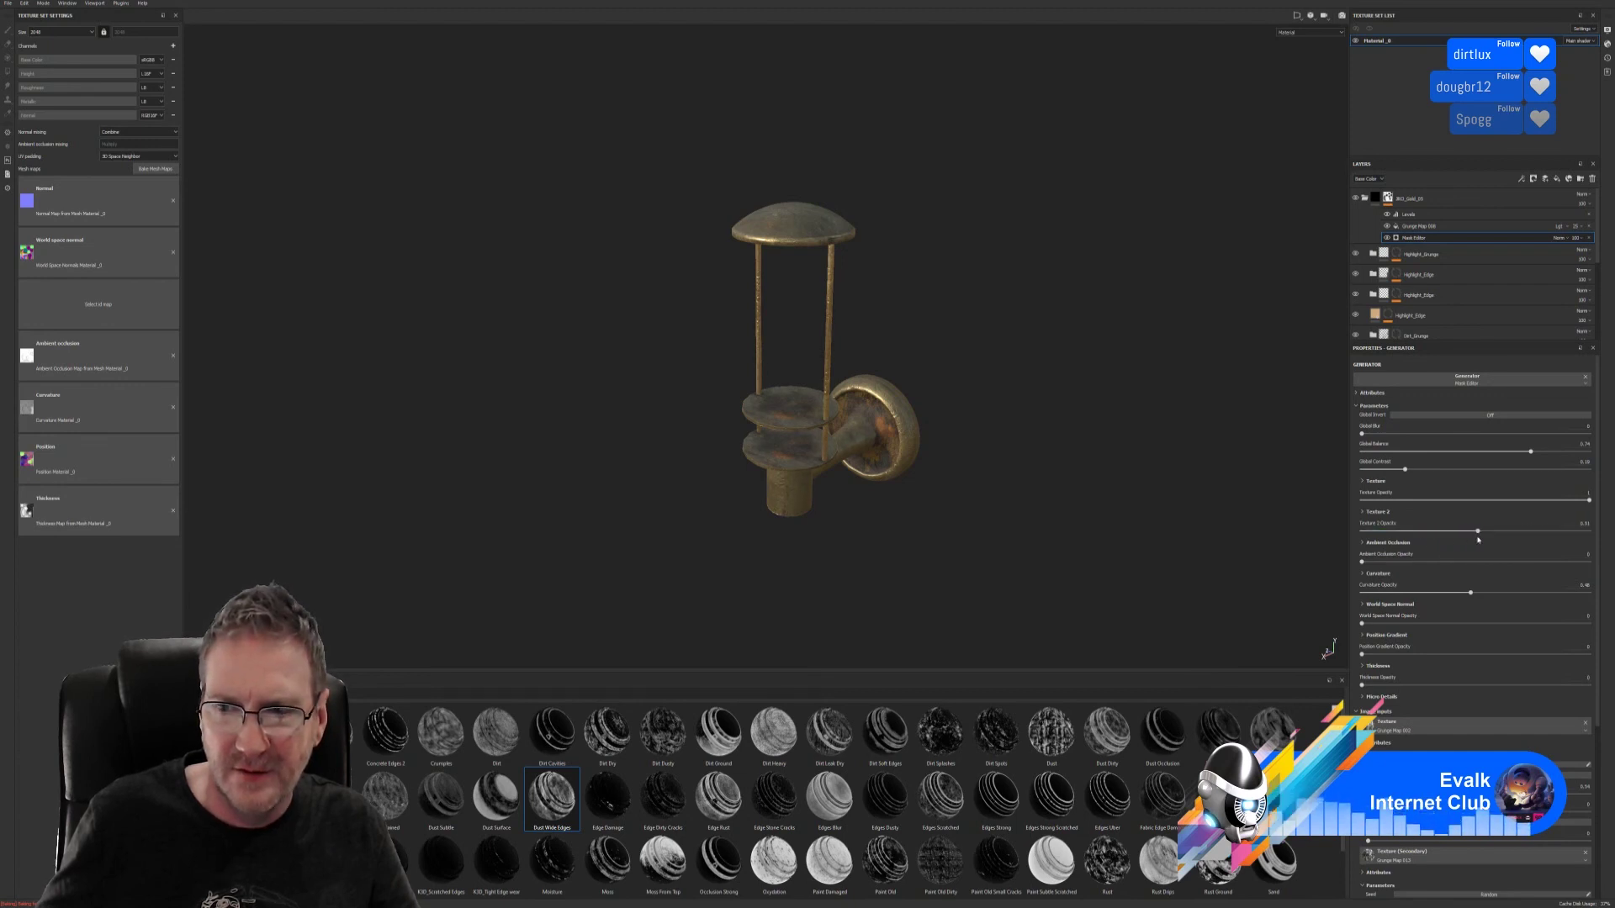
mouse_move(1364, 566)
mouse_down()
mouse_move(1509, 562)
mouse_move(1383, 562)
mouse_up()
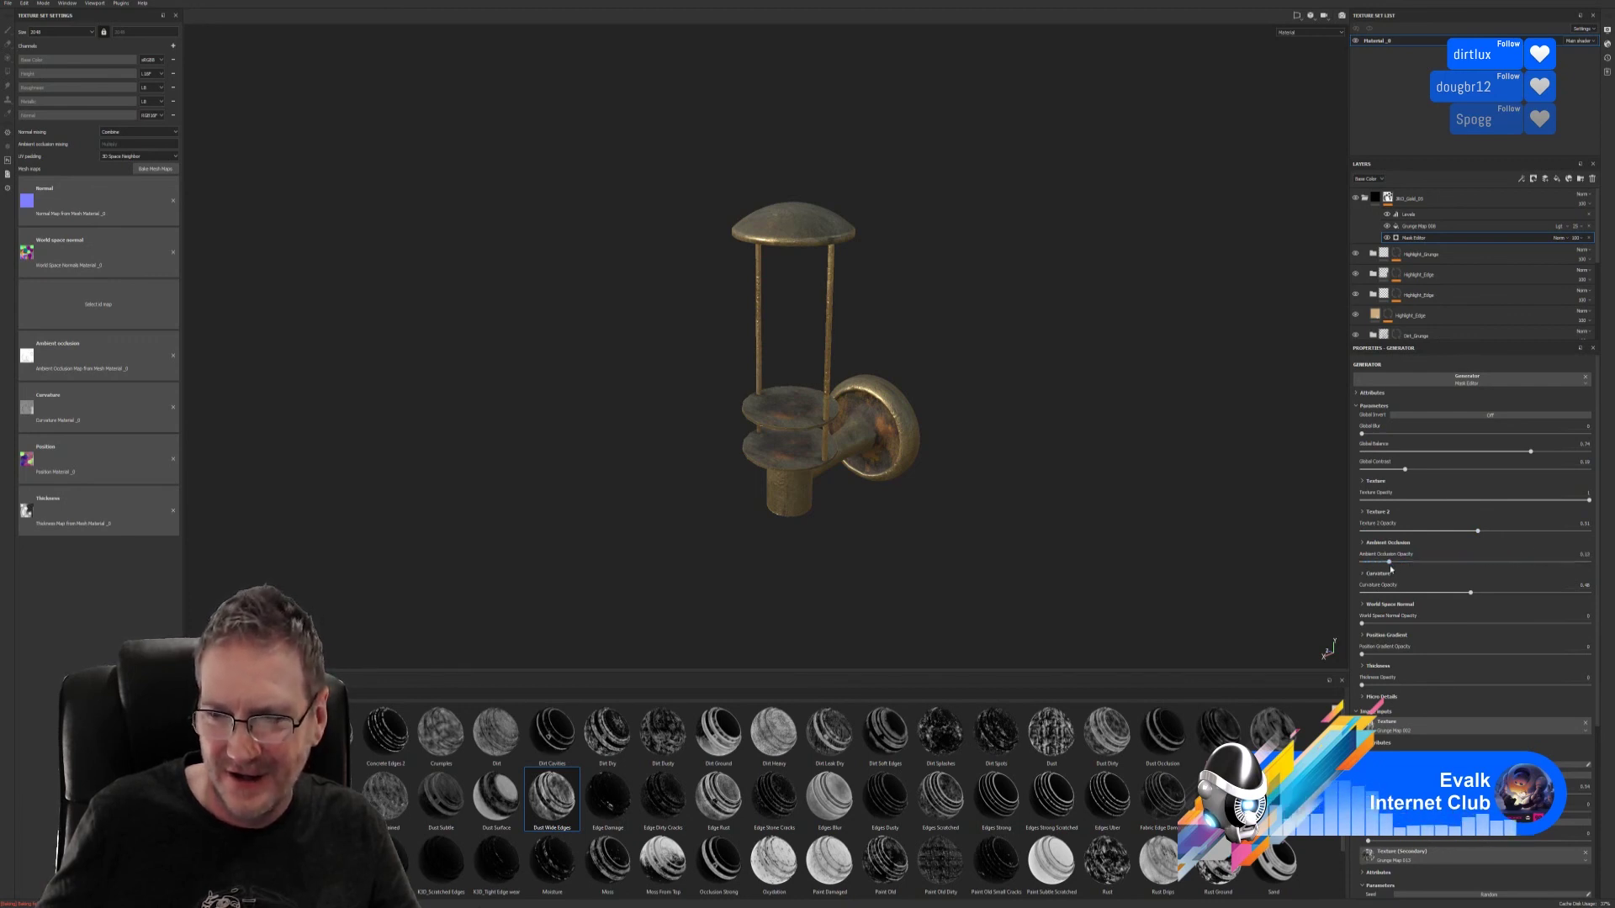
mouse_move(1471, 593)
mouse_down()
mouse_move(1425, 593)
mouse_move(1455, 602)
mouse_up()
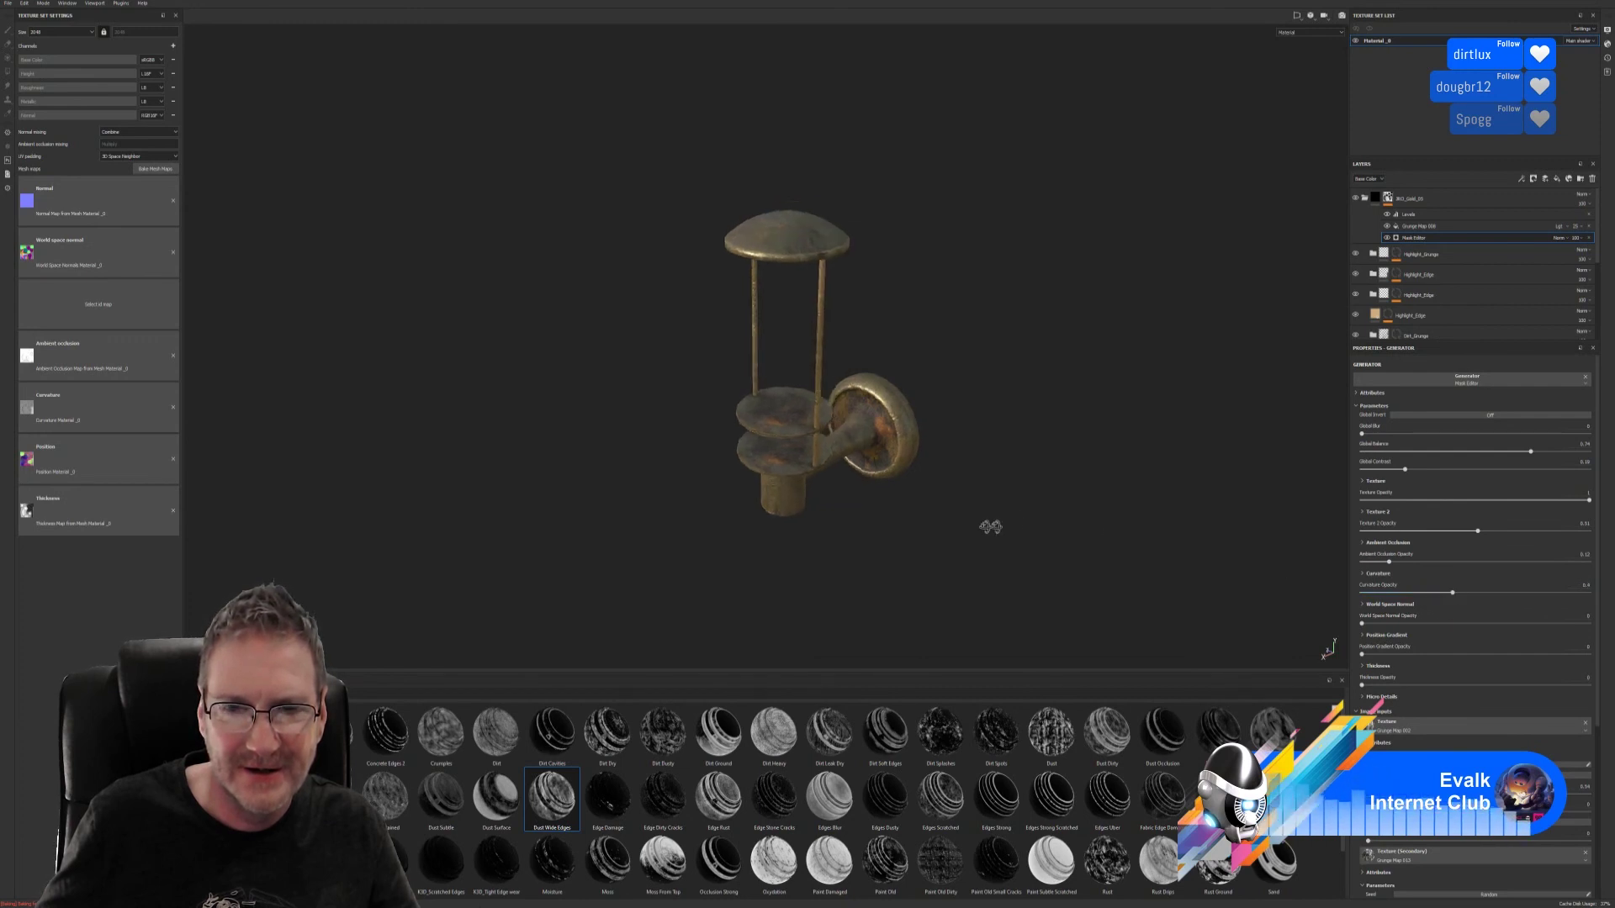
alt+drag(987, 526, 989, 461)
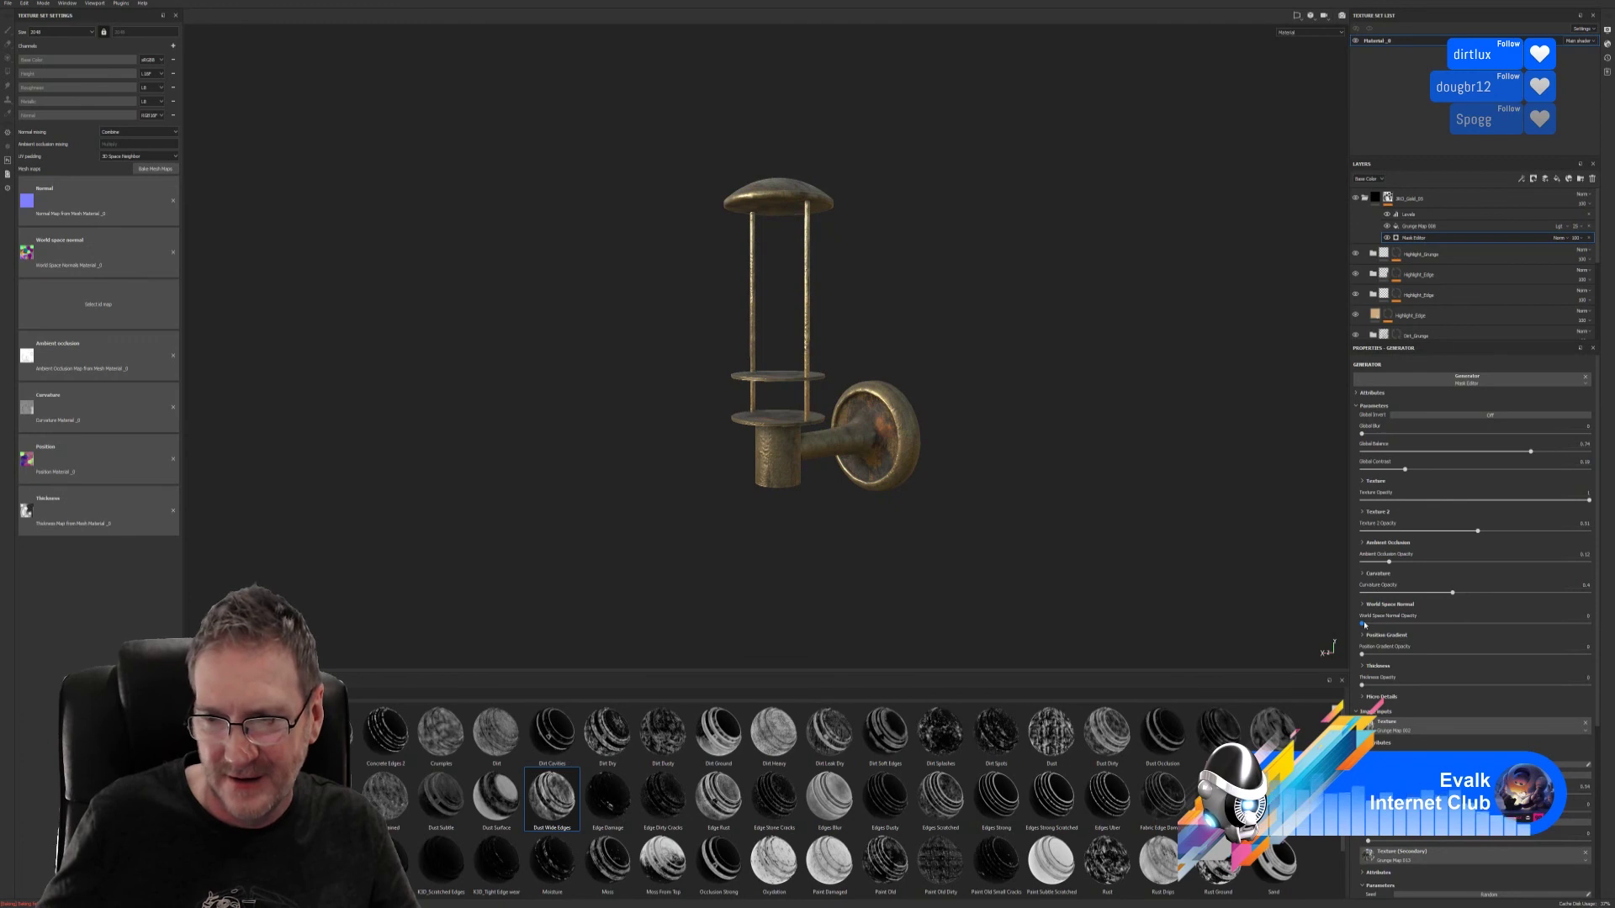
- Raise the gold mask generator's world space normal opacity to about 0.4 and position gradient opacity to about 0.22, inspecting the frame all around
drag(1383, 624, 1456, 622)
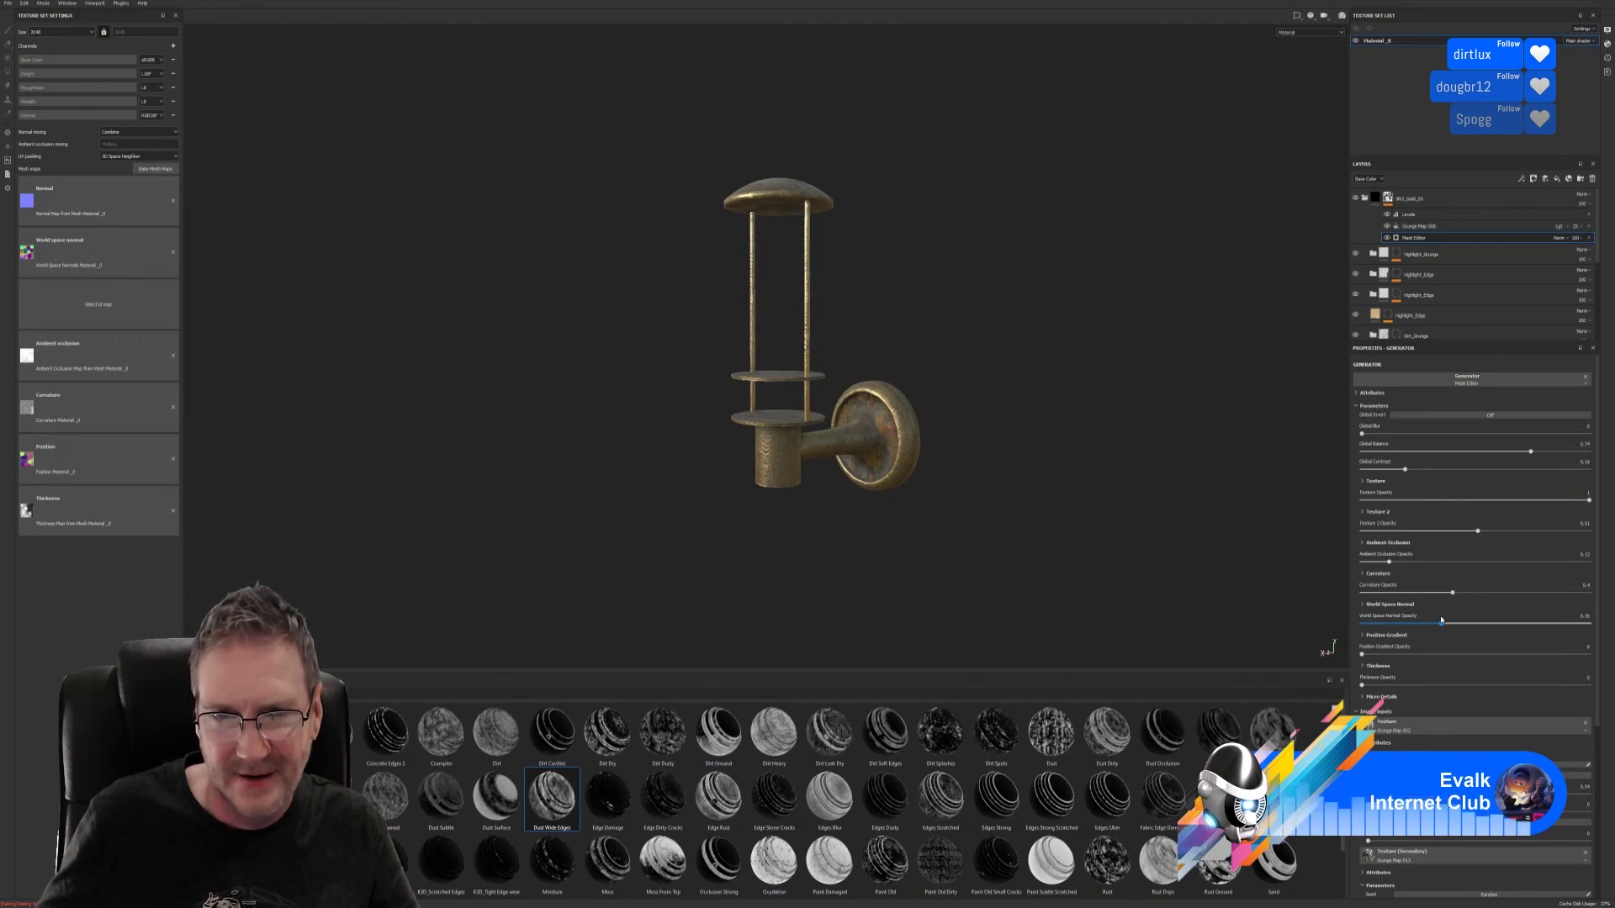
drag(1446, 620, 1456, 622)
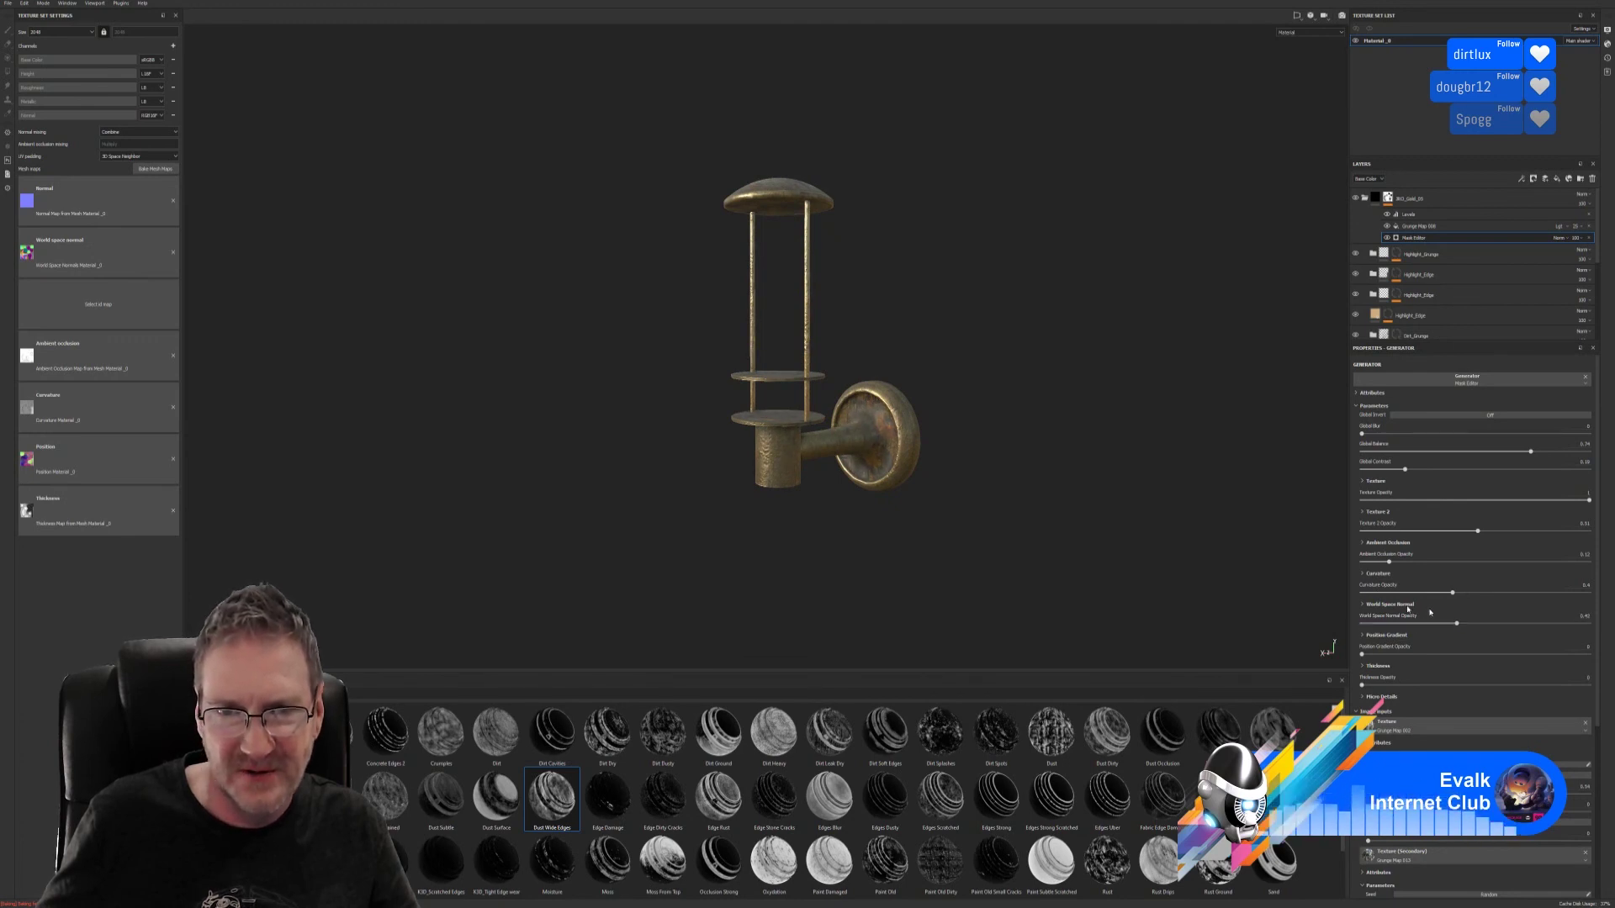
alt+drag(874, 538, 911, 508)
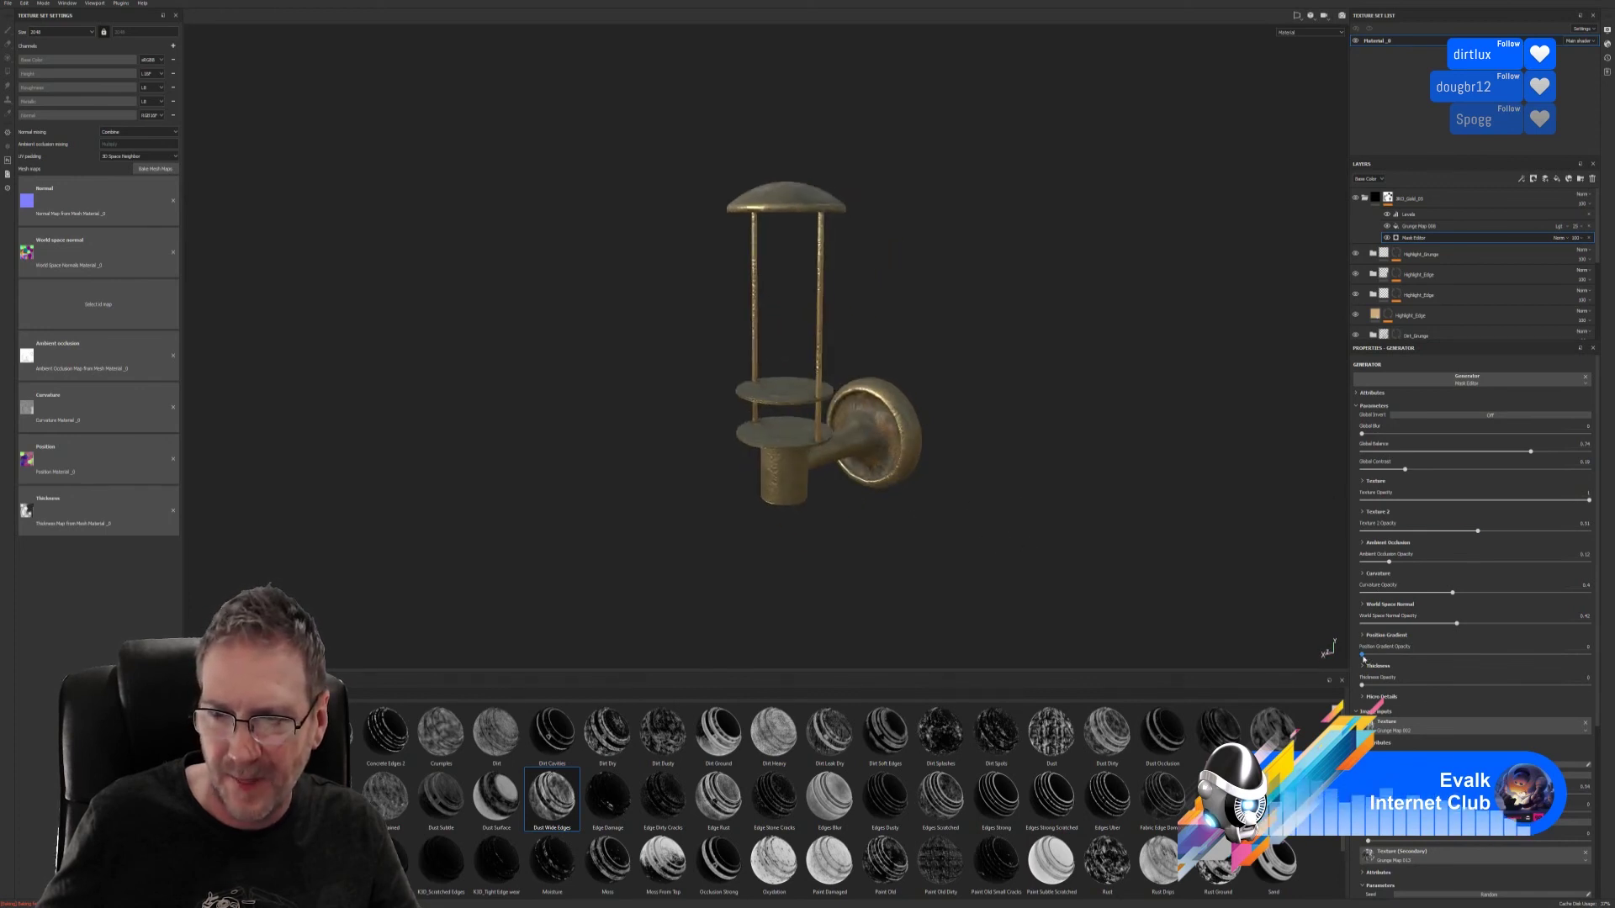
drag(1362, 655, 1412, 653)
alt+drag(850, 566, 821, 533)
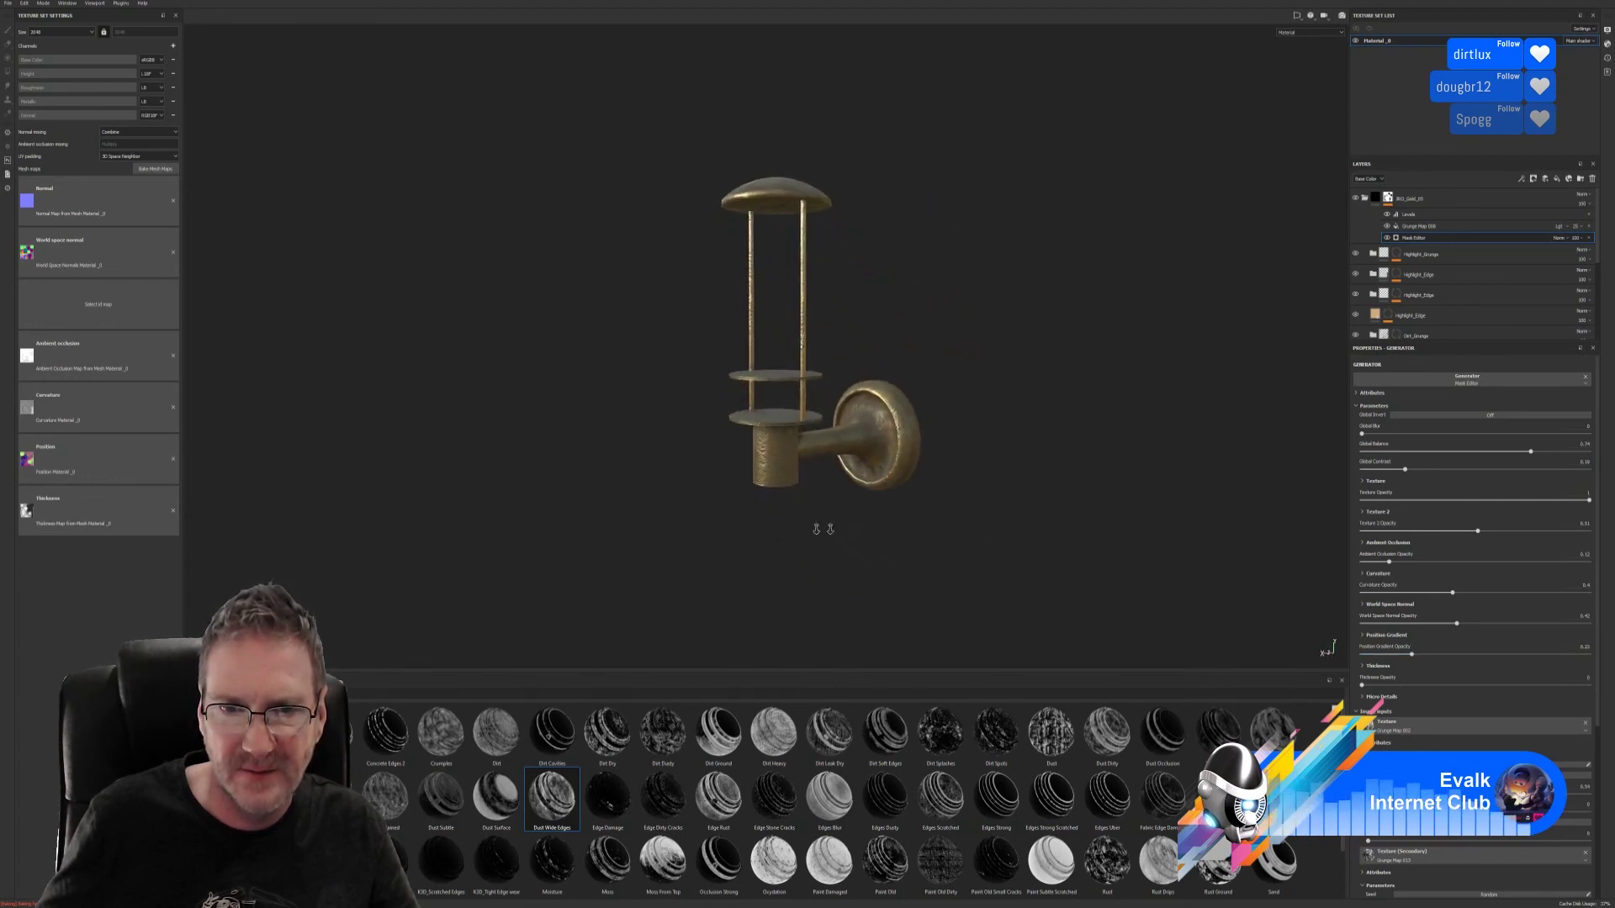
alt+drag(920, 516, 643, 559)
scroll(963, 498, down, 5)
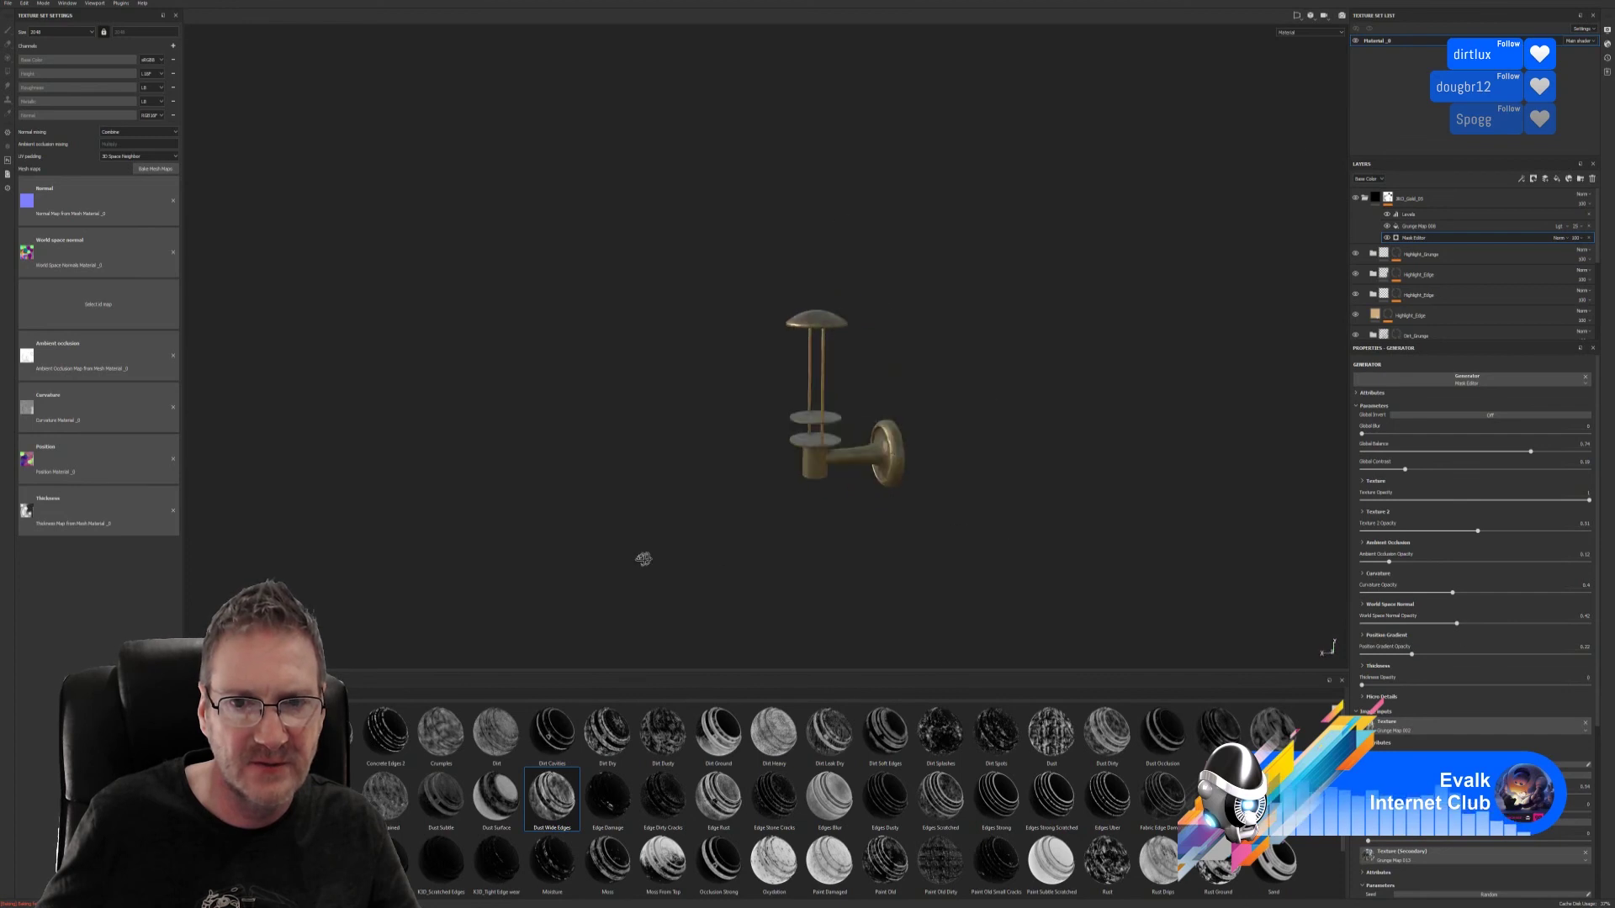
alt+drag(751, 528, 1054, 487)
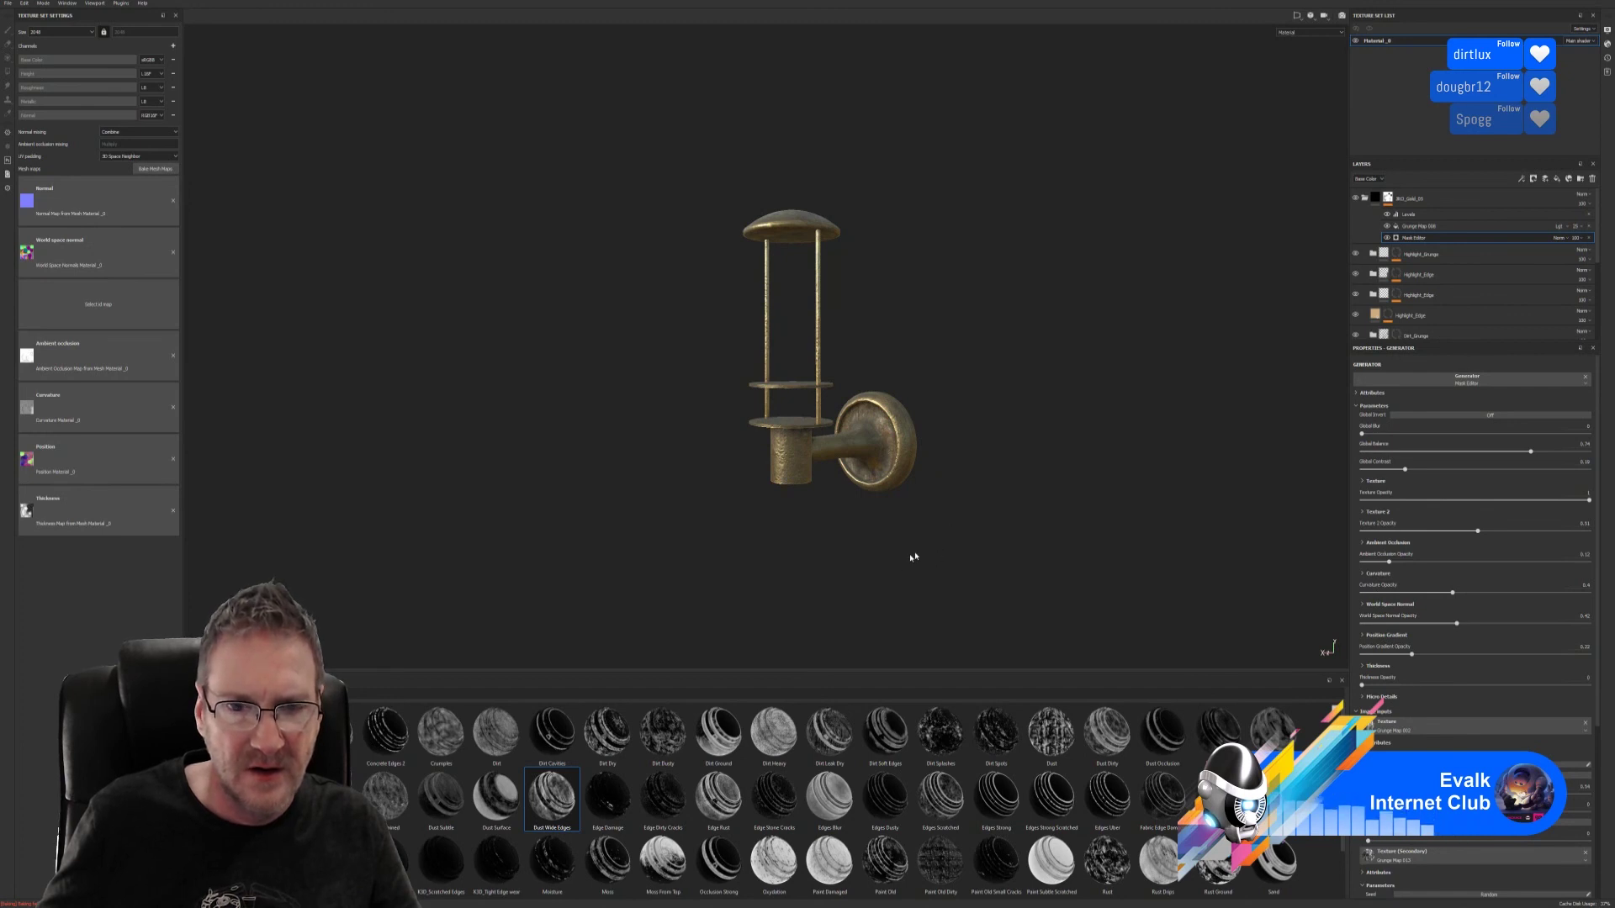
- Add the Clay Rough material as a layer above the gold group and darken its colour to a dull brown
click(1421, 226)
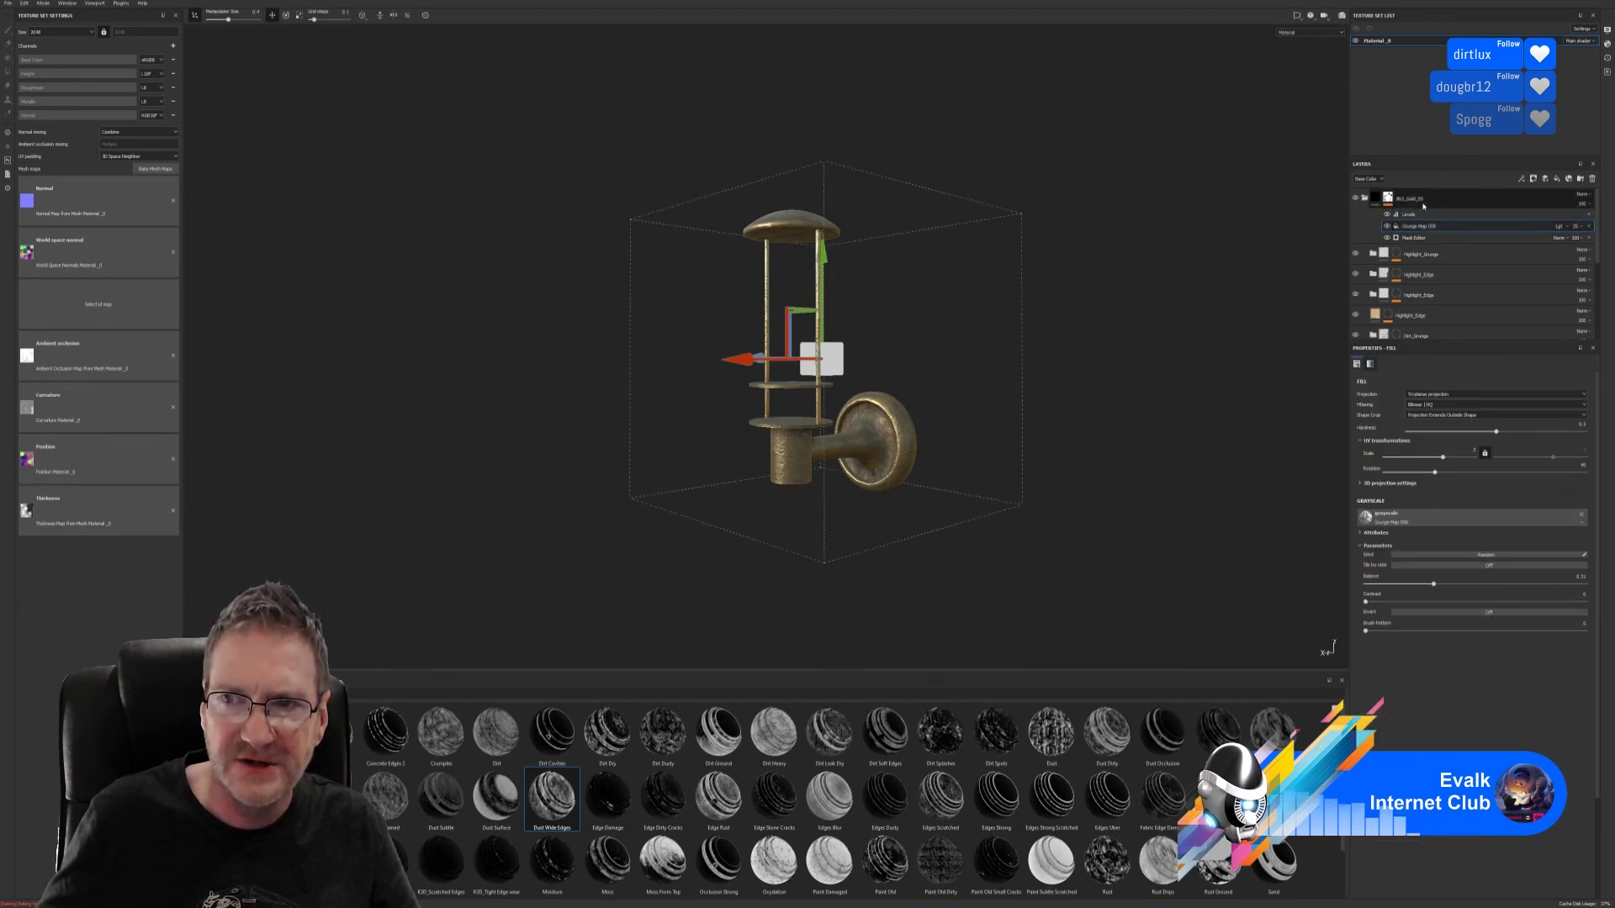
key(1)
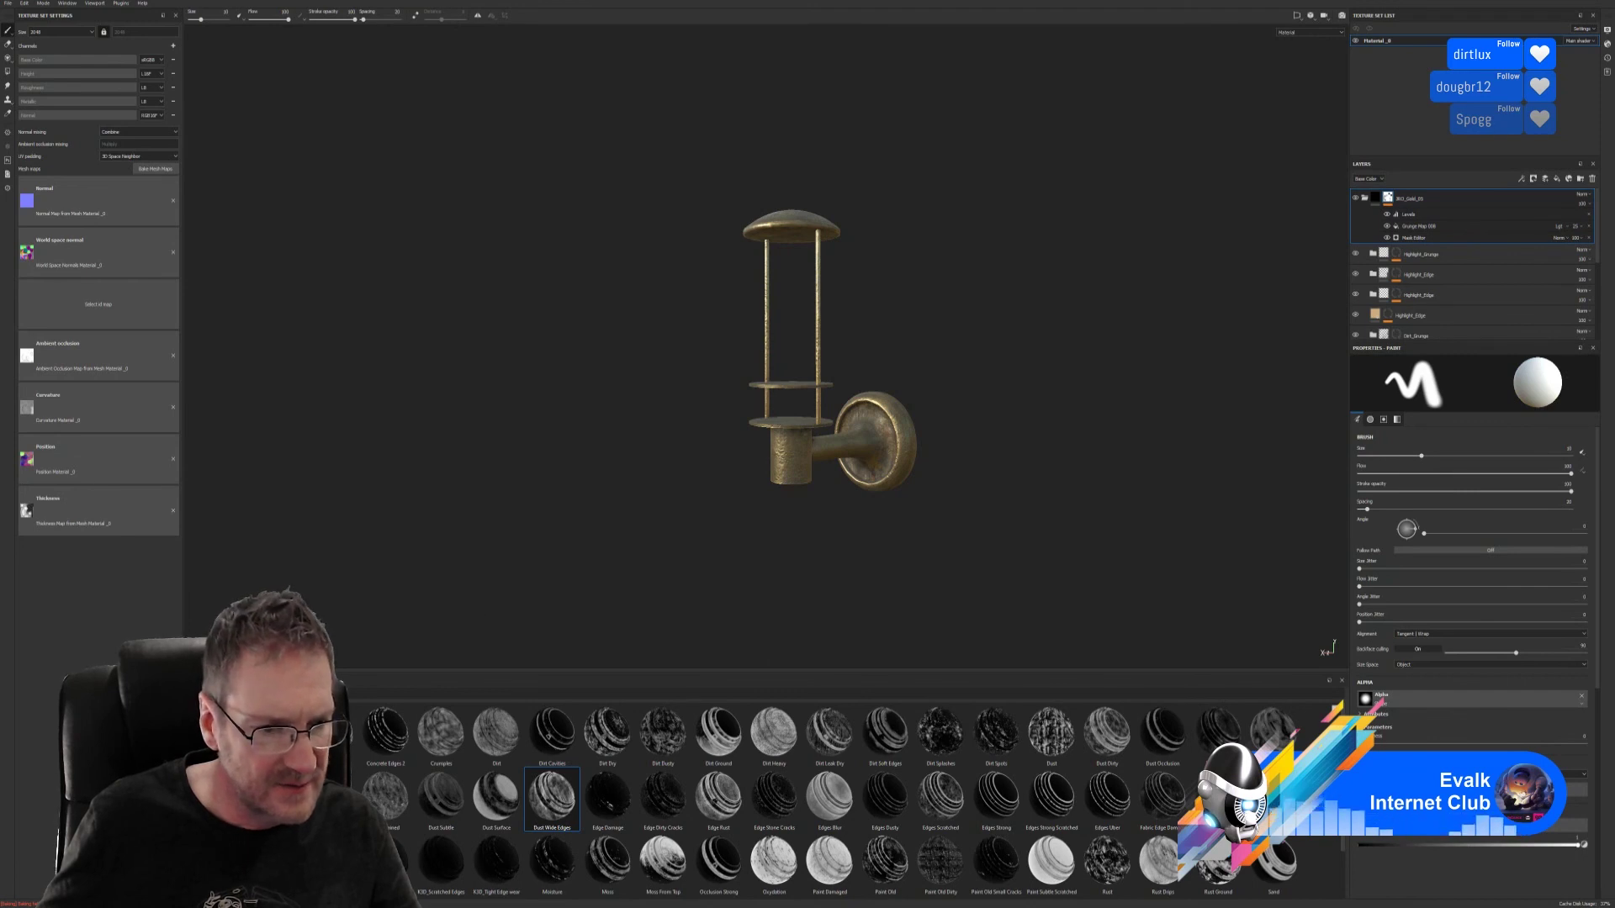
click(210, 851)
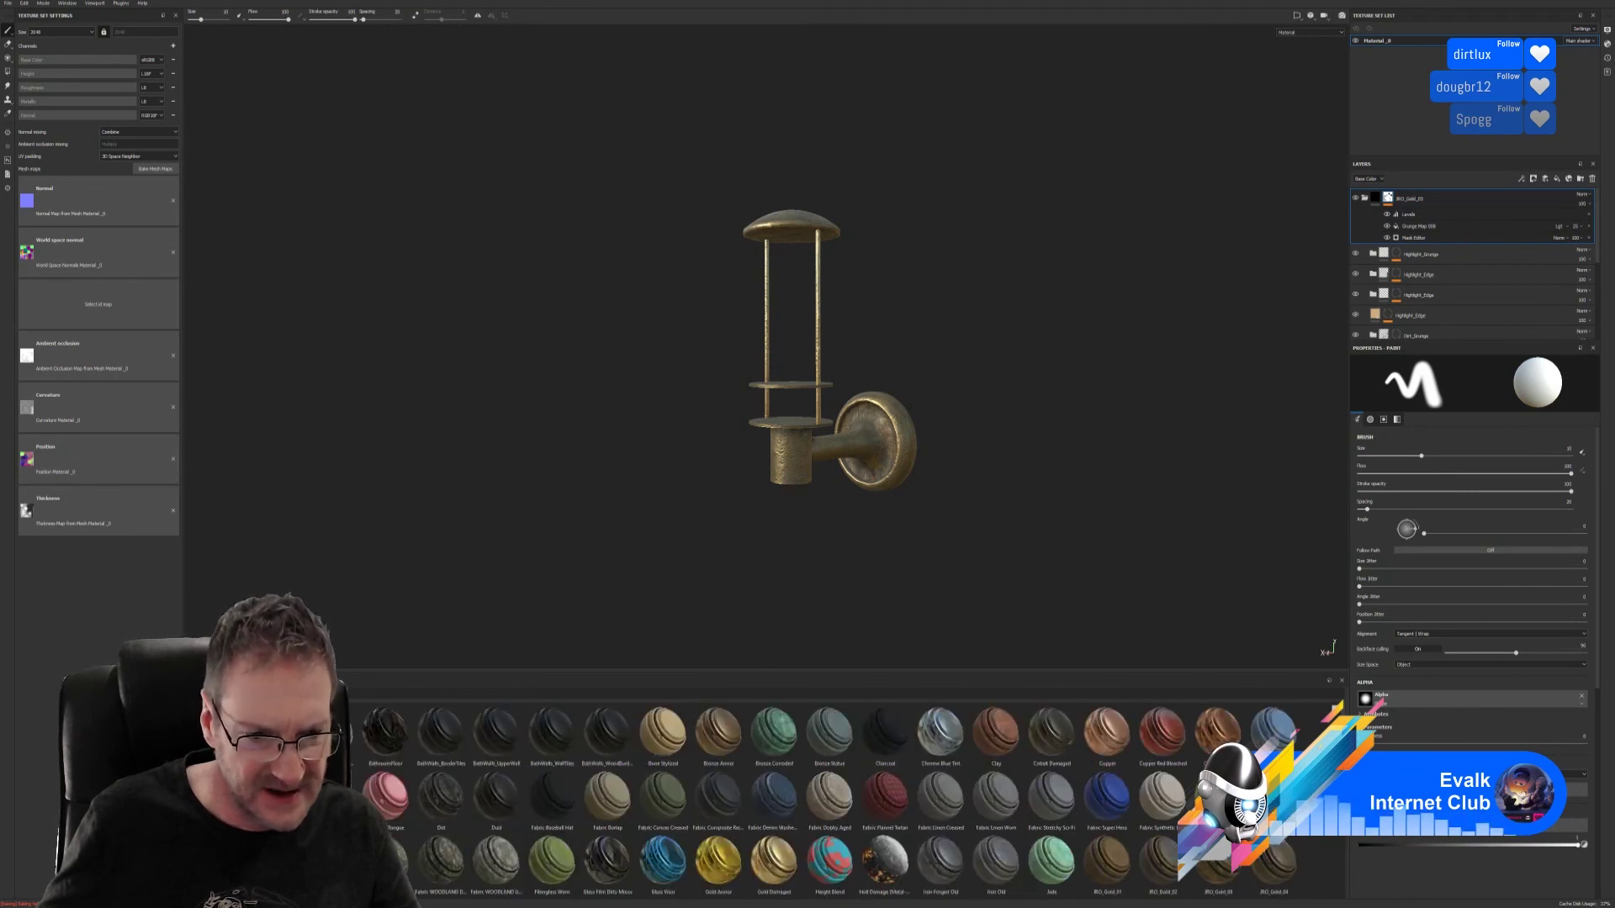
scroll(824, 799, down, 3)
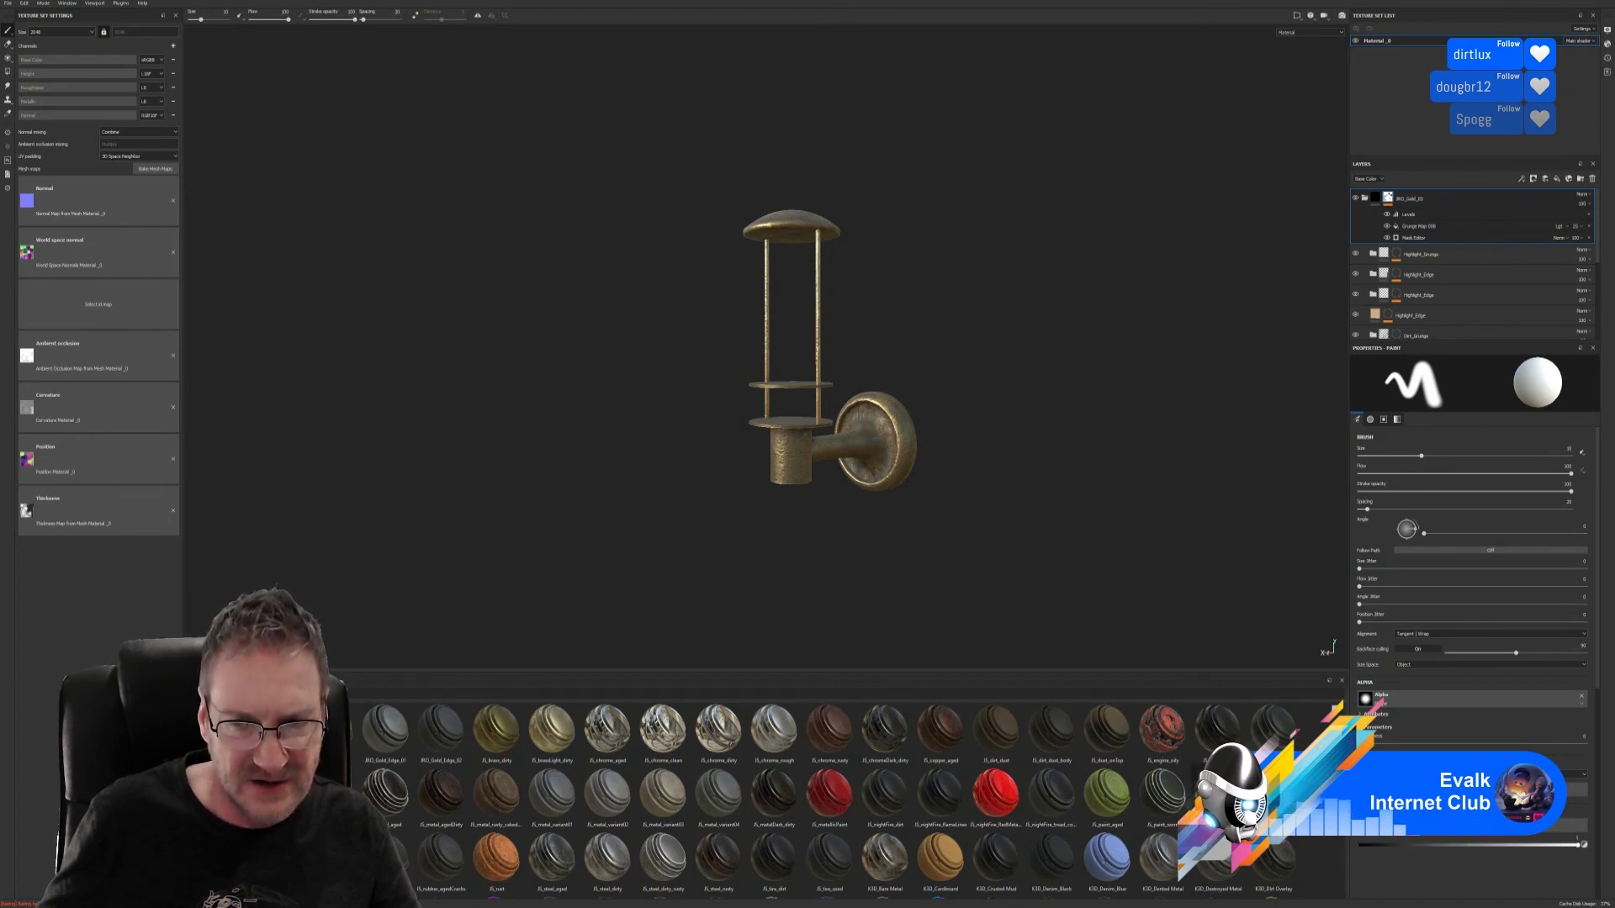
click(210, 837)
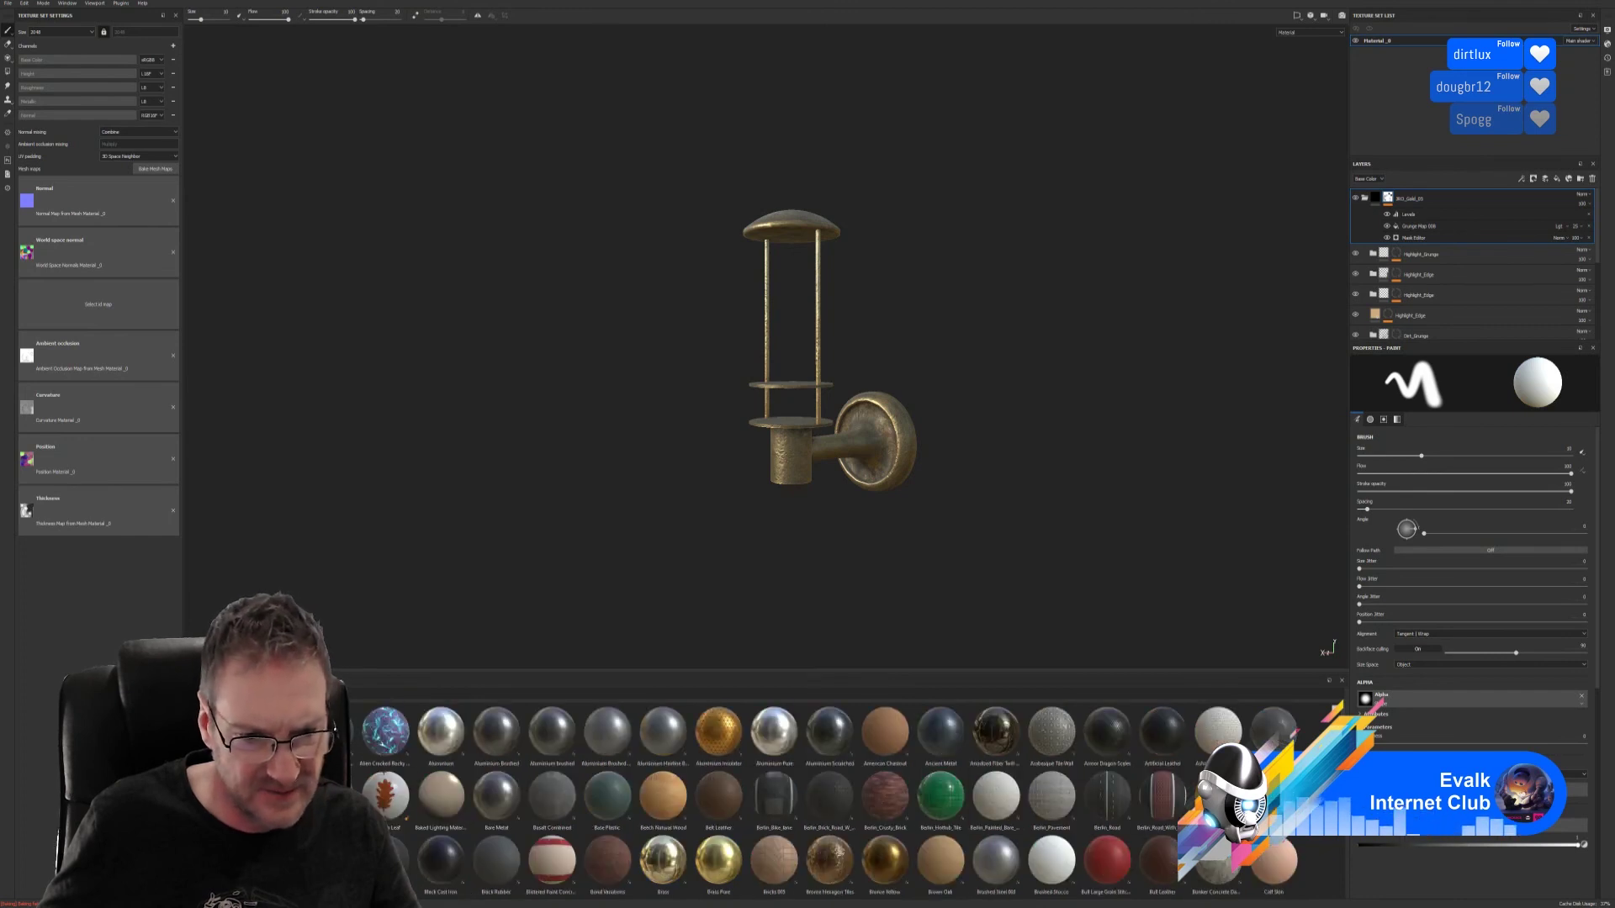
scroll(841, 799, down, 3)
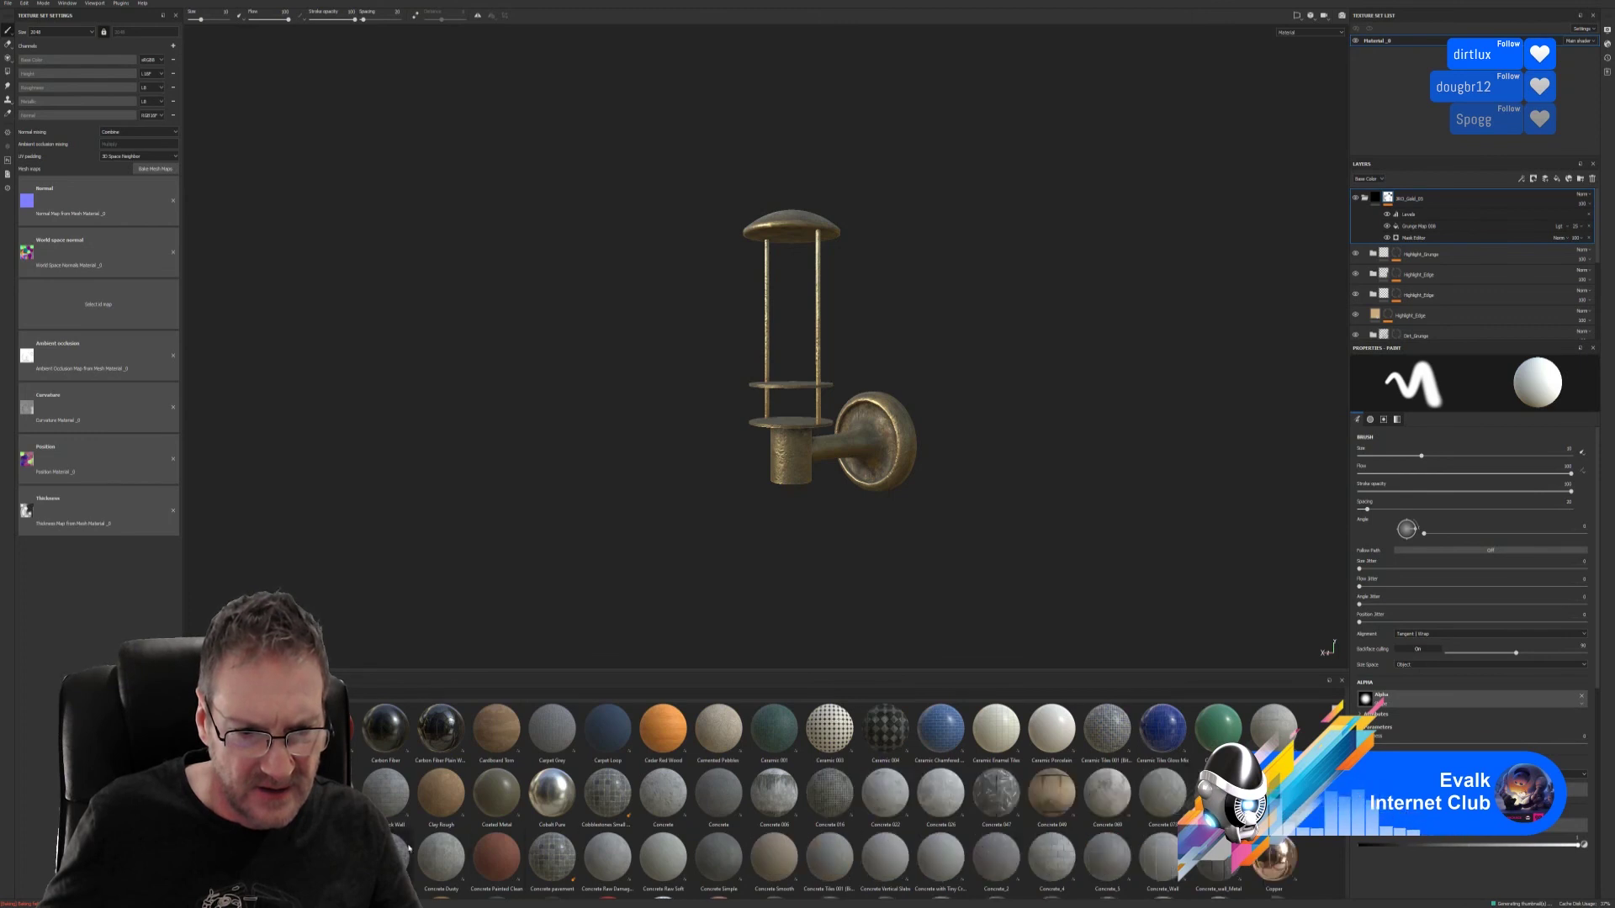
drag(437, 803, 868, 450)
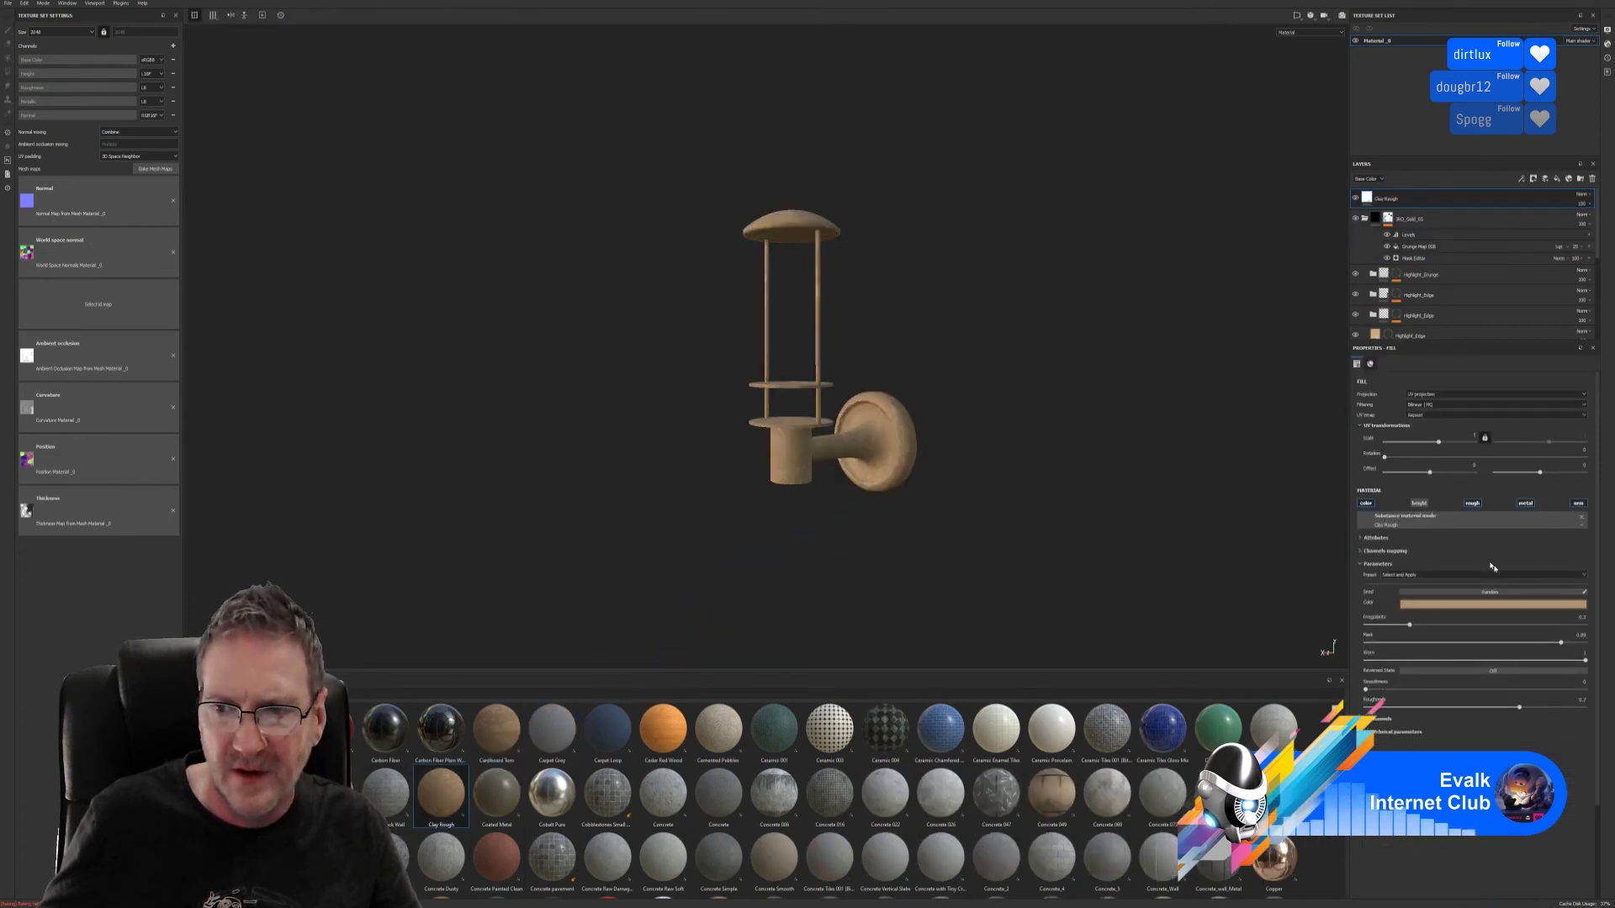
click(1492, 603)
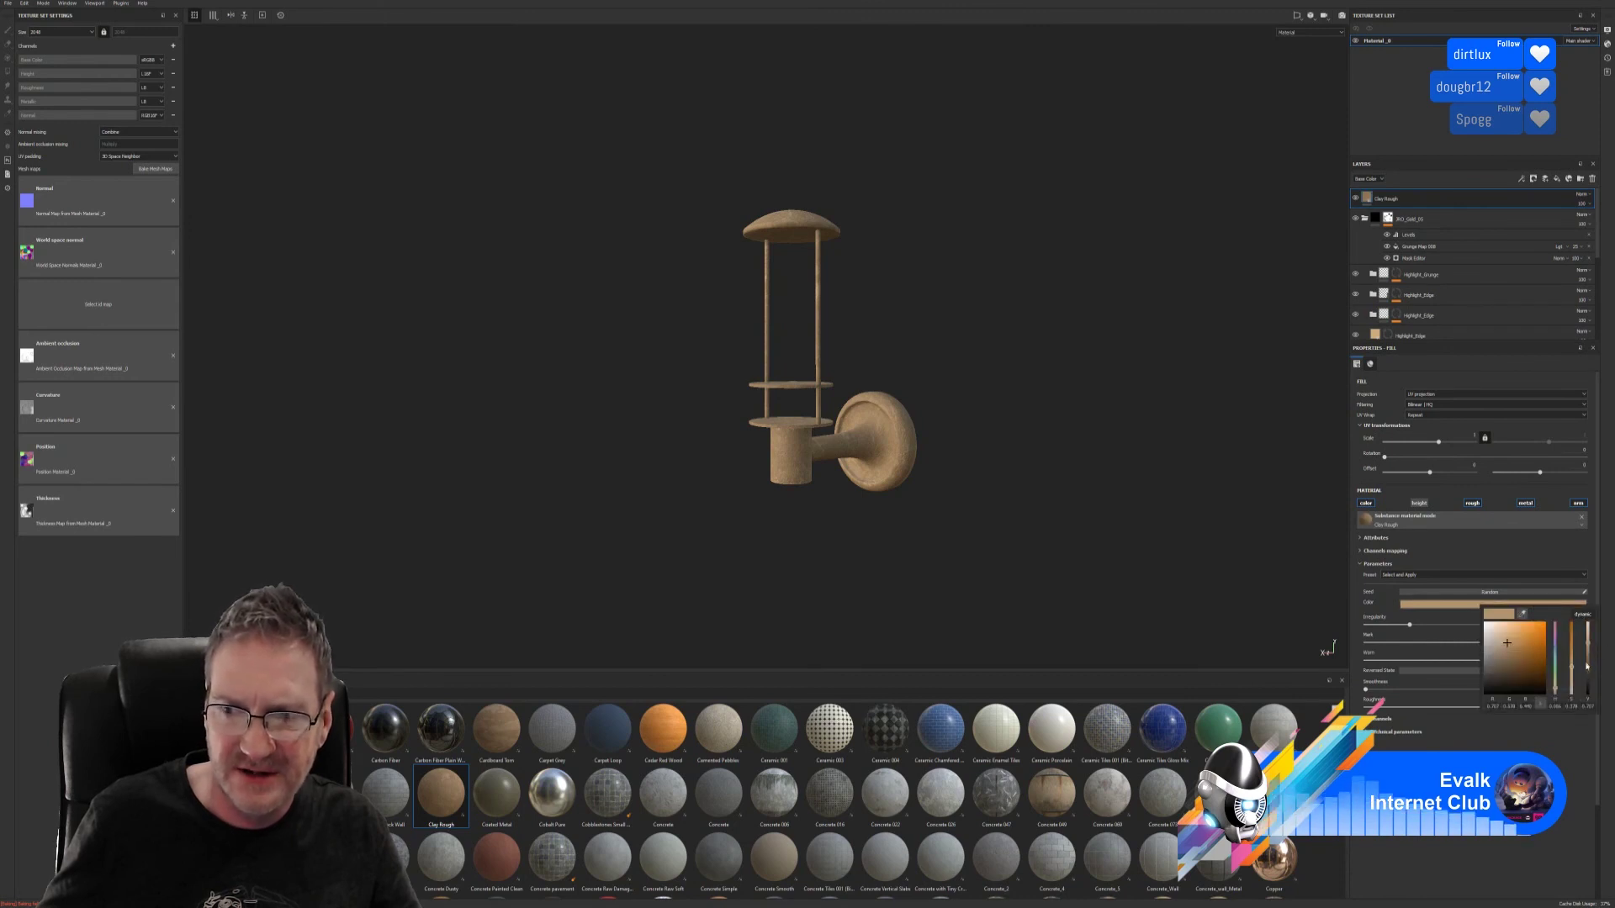
click(1587, 669)
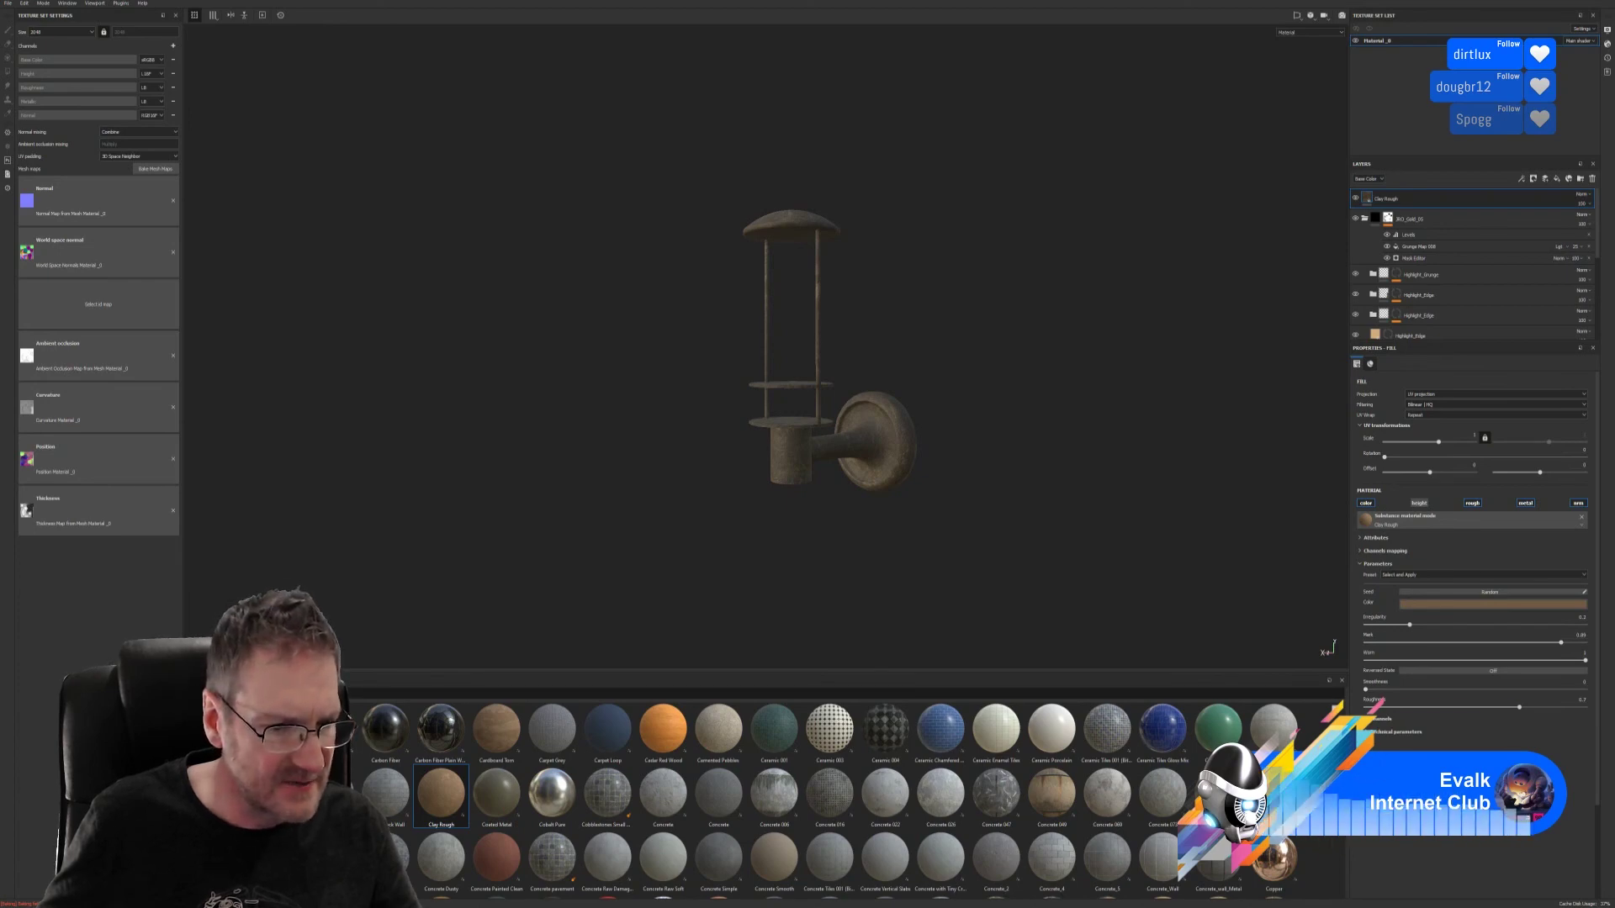
- Apply the Dirt Splashes smart mask to the Clay Rough layer
click(193, 734)
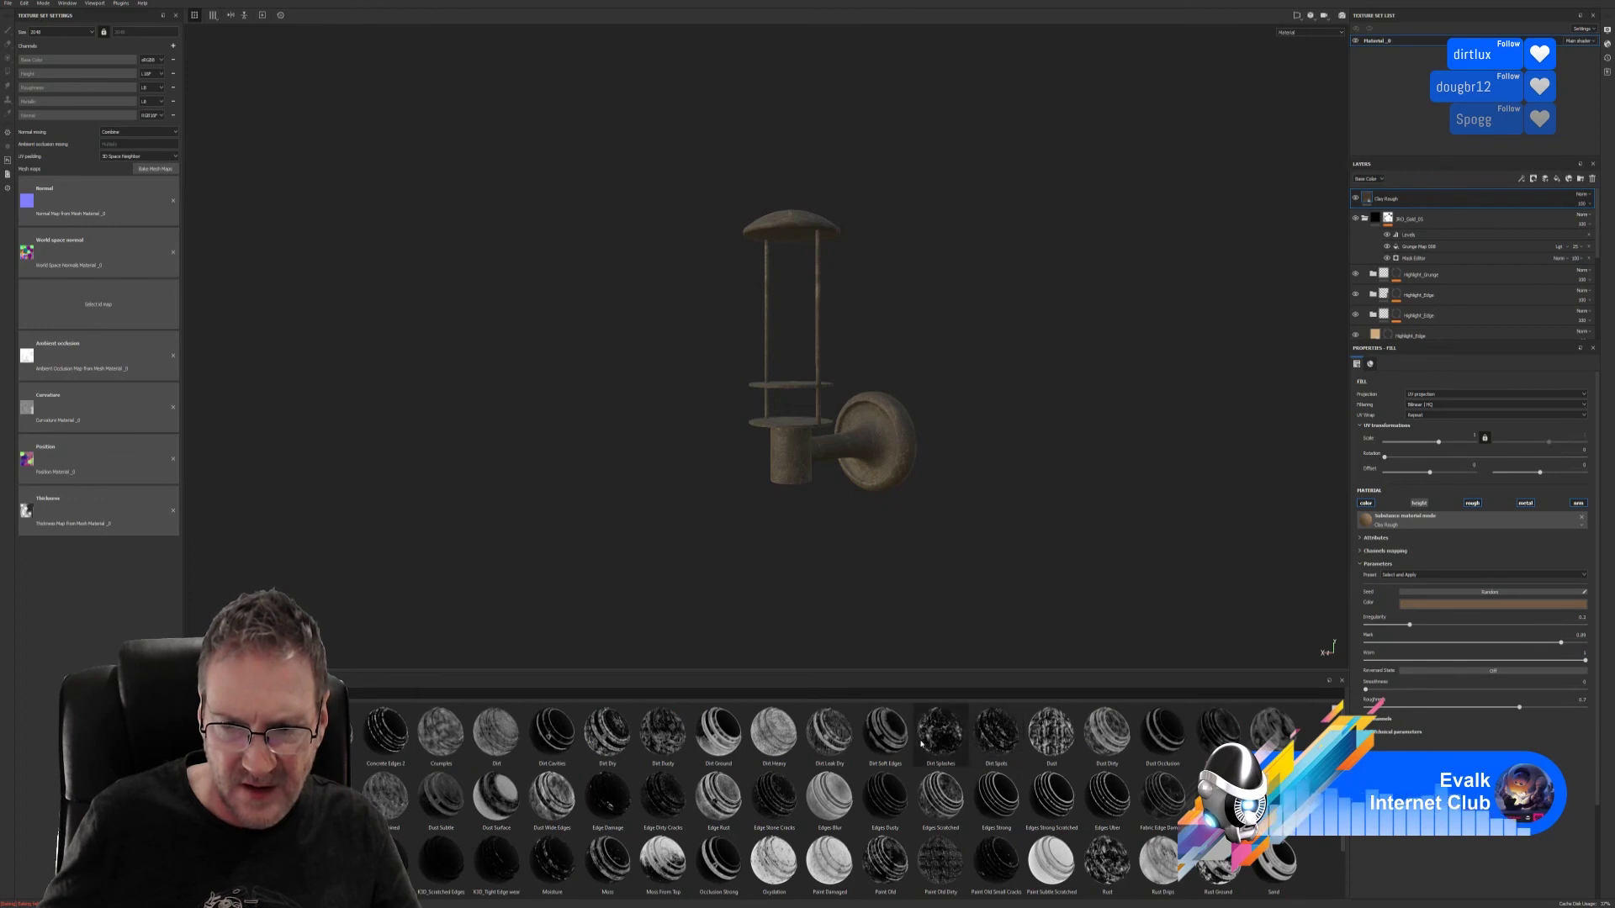
mouse_move(921, 744)
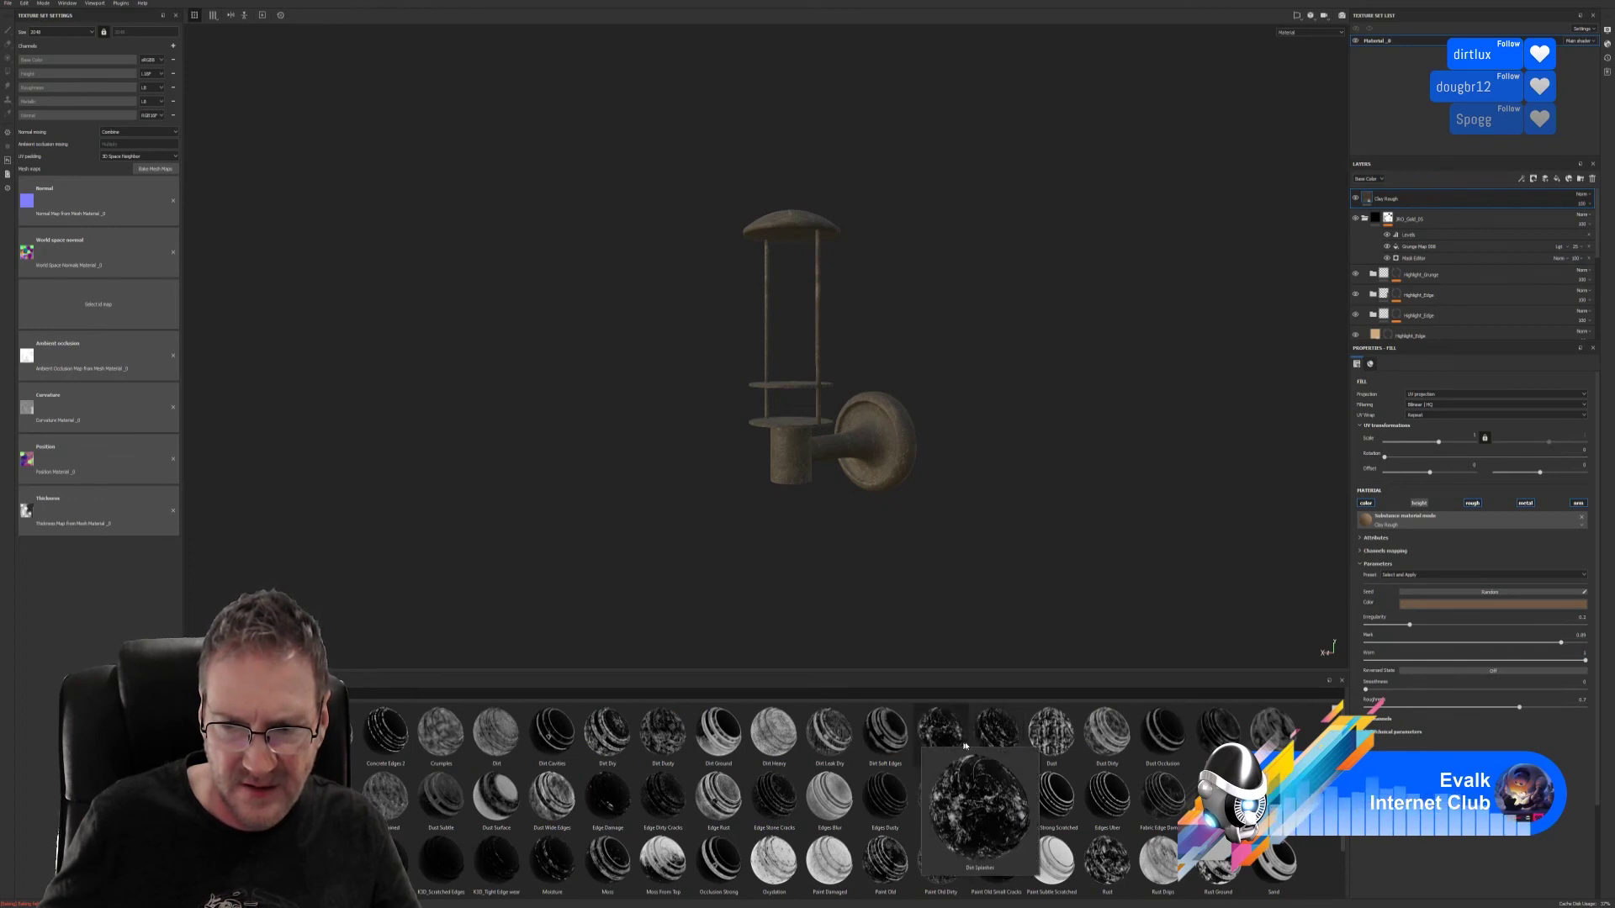
mouse_move(996, 743)
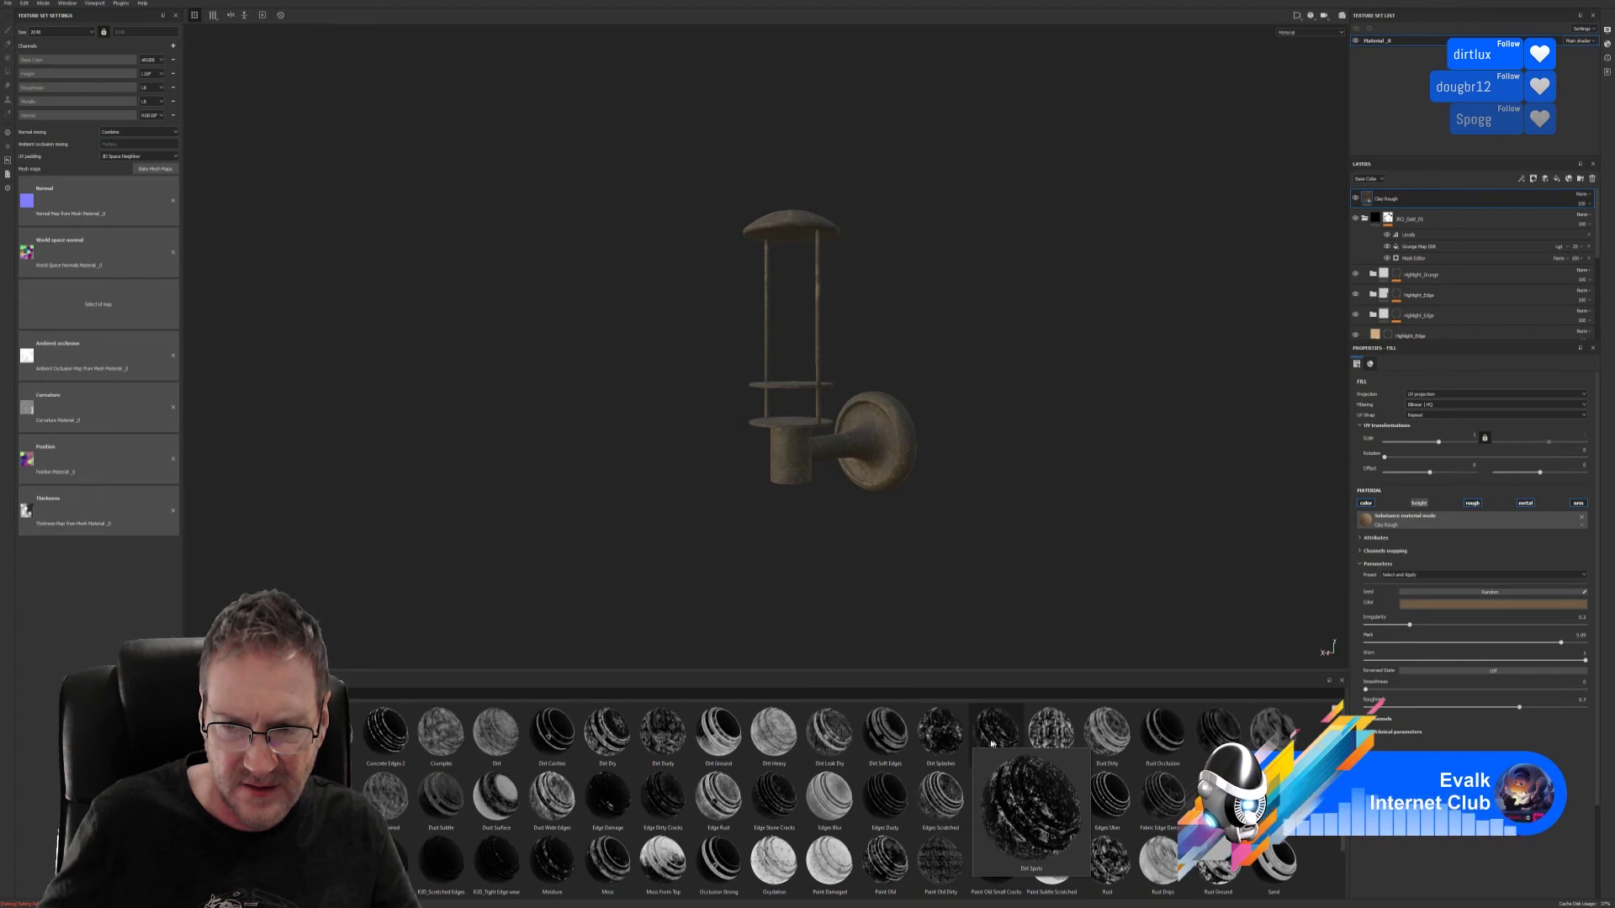
mouse_move(948, 743)
mouse_down()
mouse_move(1396, 345)
mouse_move(1439, 209)
mouse_up()
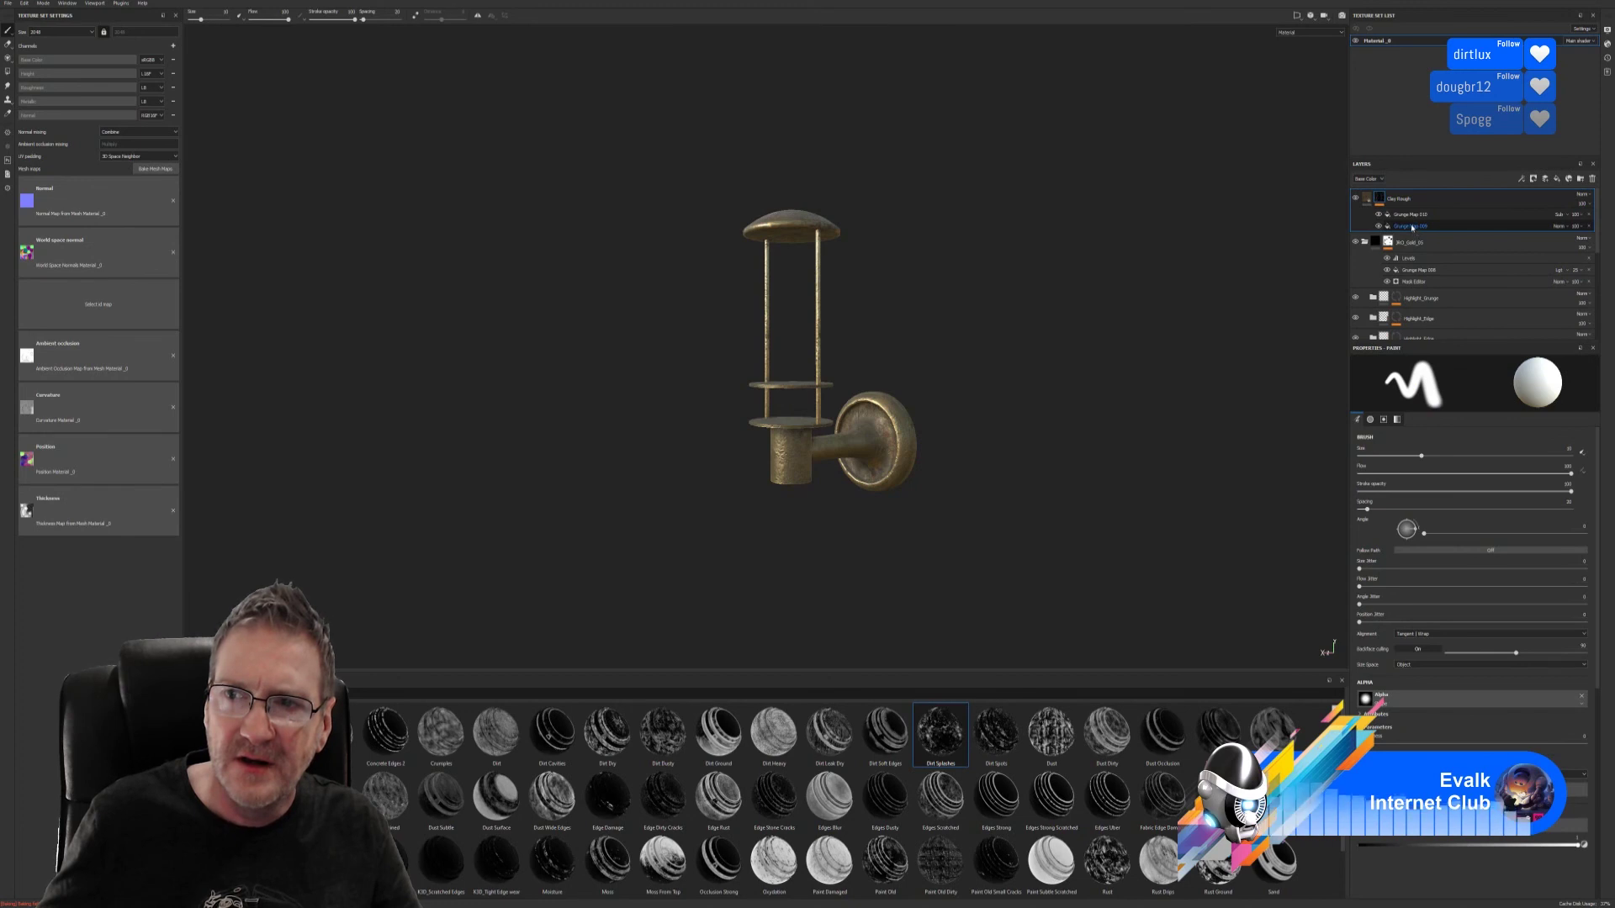
- In the lower grunge map of the Clay Rough mask, lower balance to about 0.05, contrast to about 0.43 and nudge hardness up slightly
click(1413, 226)
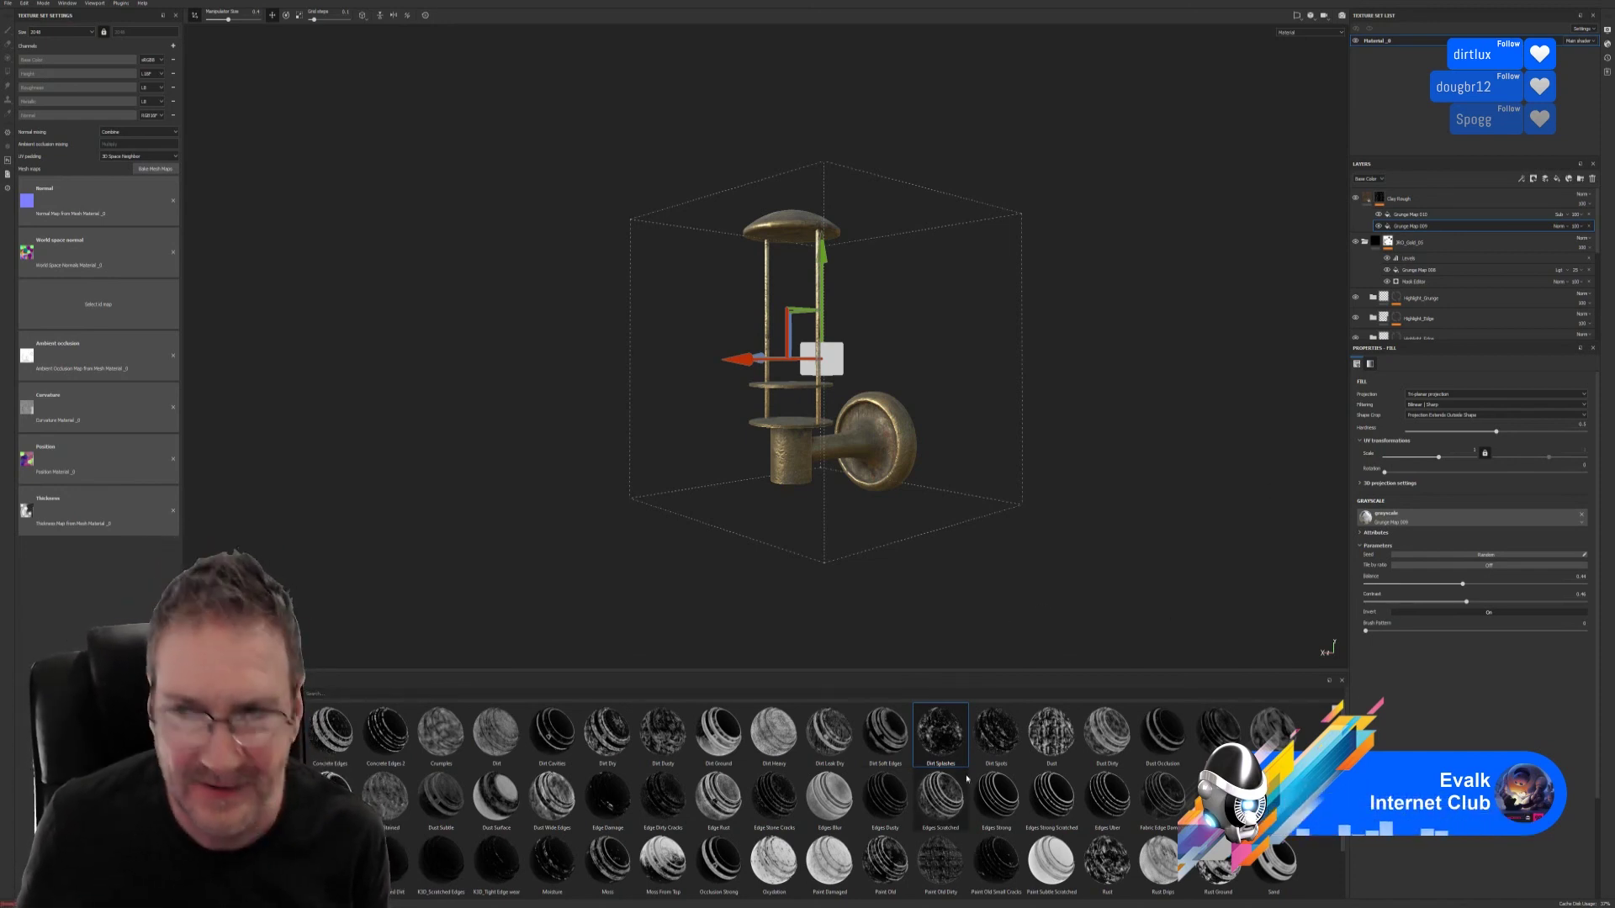
double_click(1434, 226)
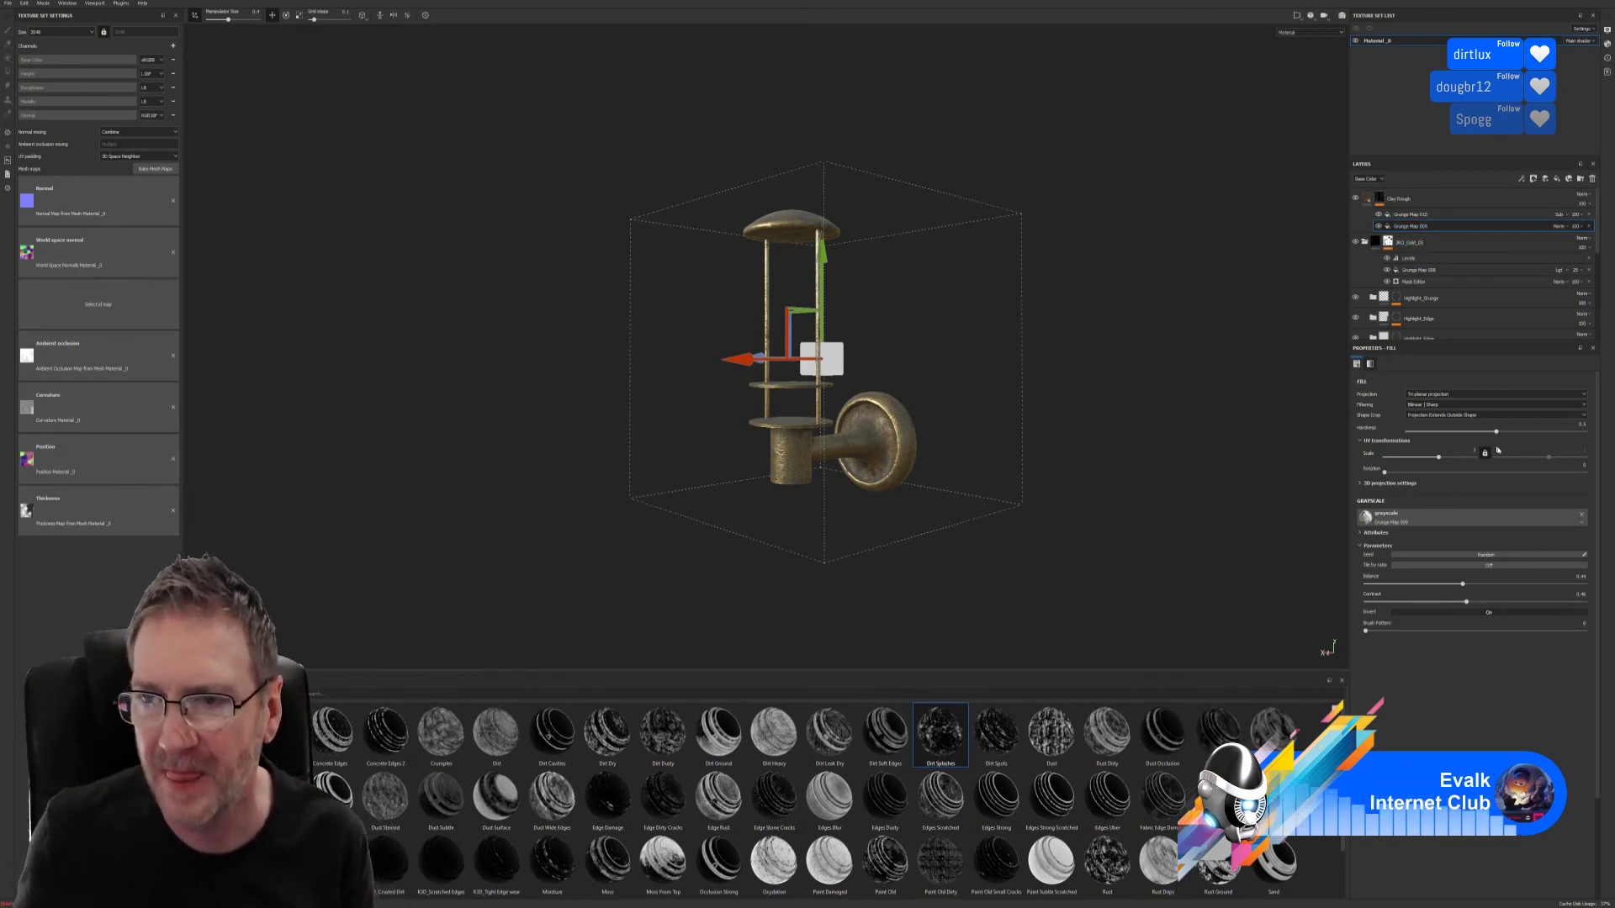
mouse_move(1496, 436)
mouse_down()
mouse_move(1551, 432)
mouse_move(1484, 432)
mouse_move(1504, 432)
mouse_up()
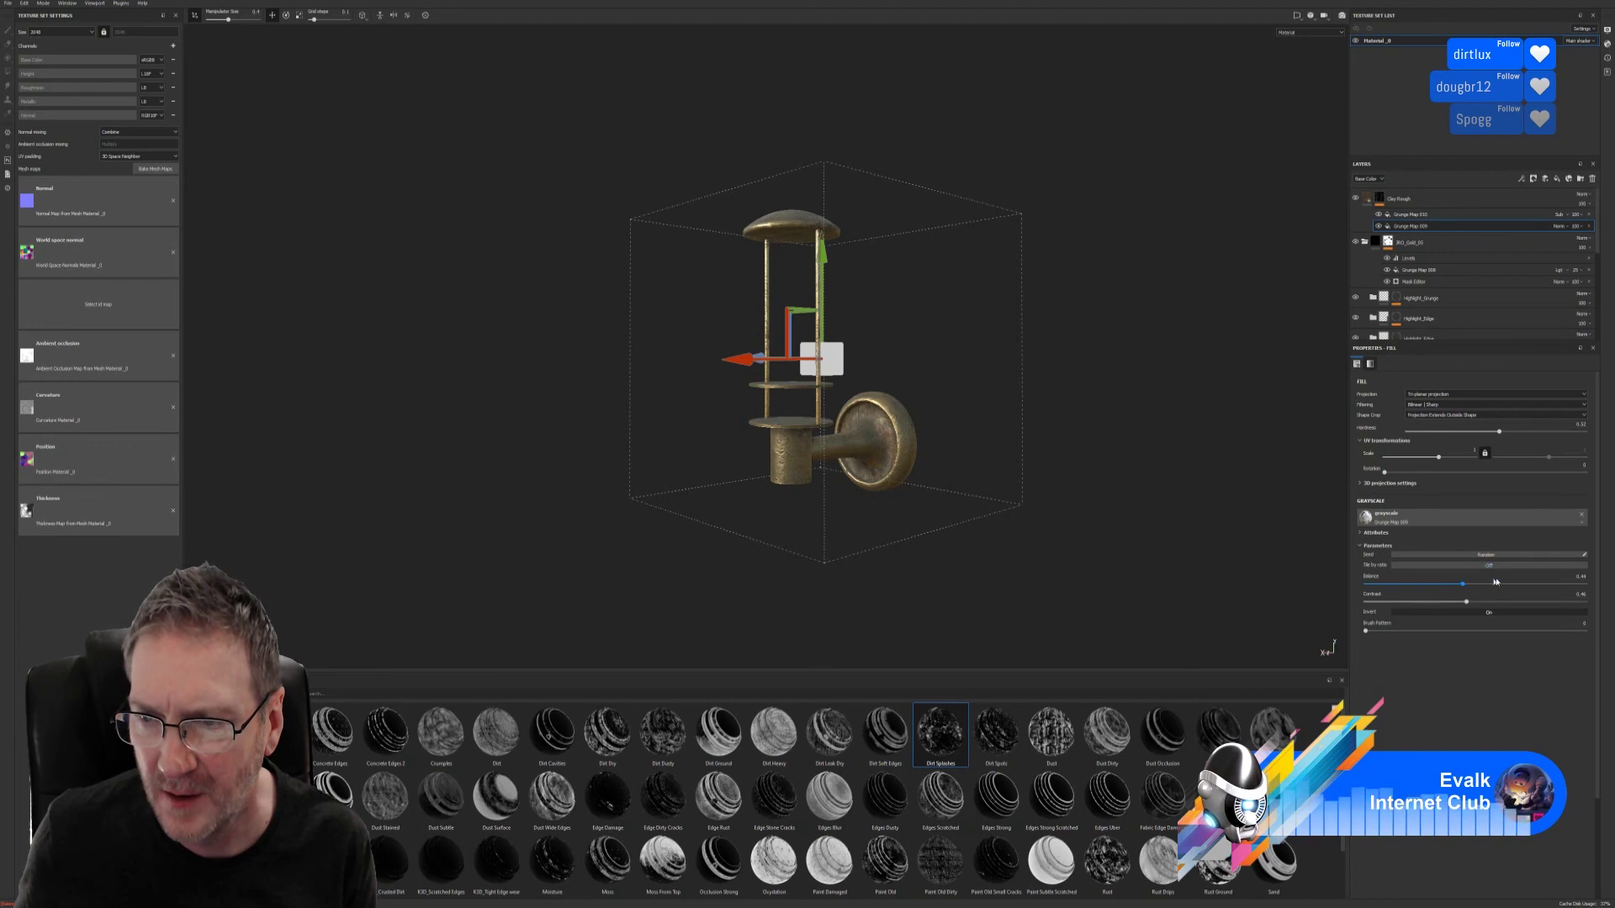
drag(1464, 584, 1422, 601)
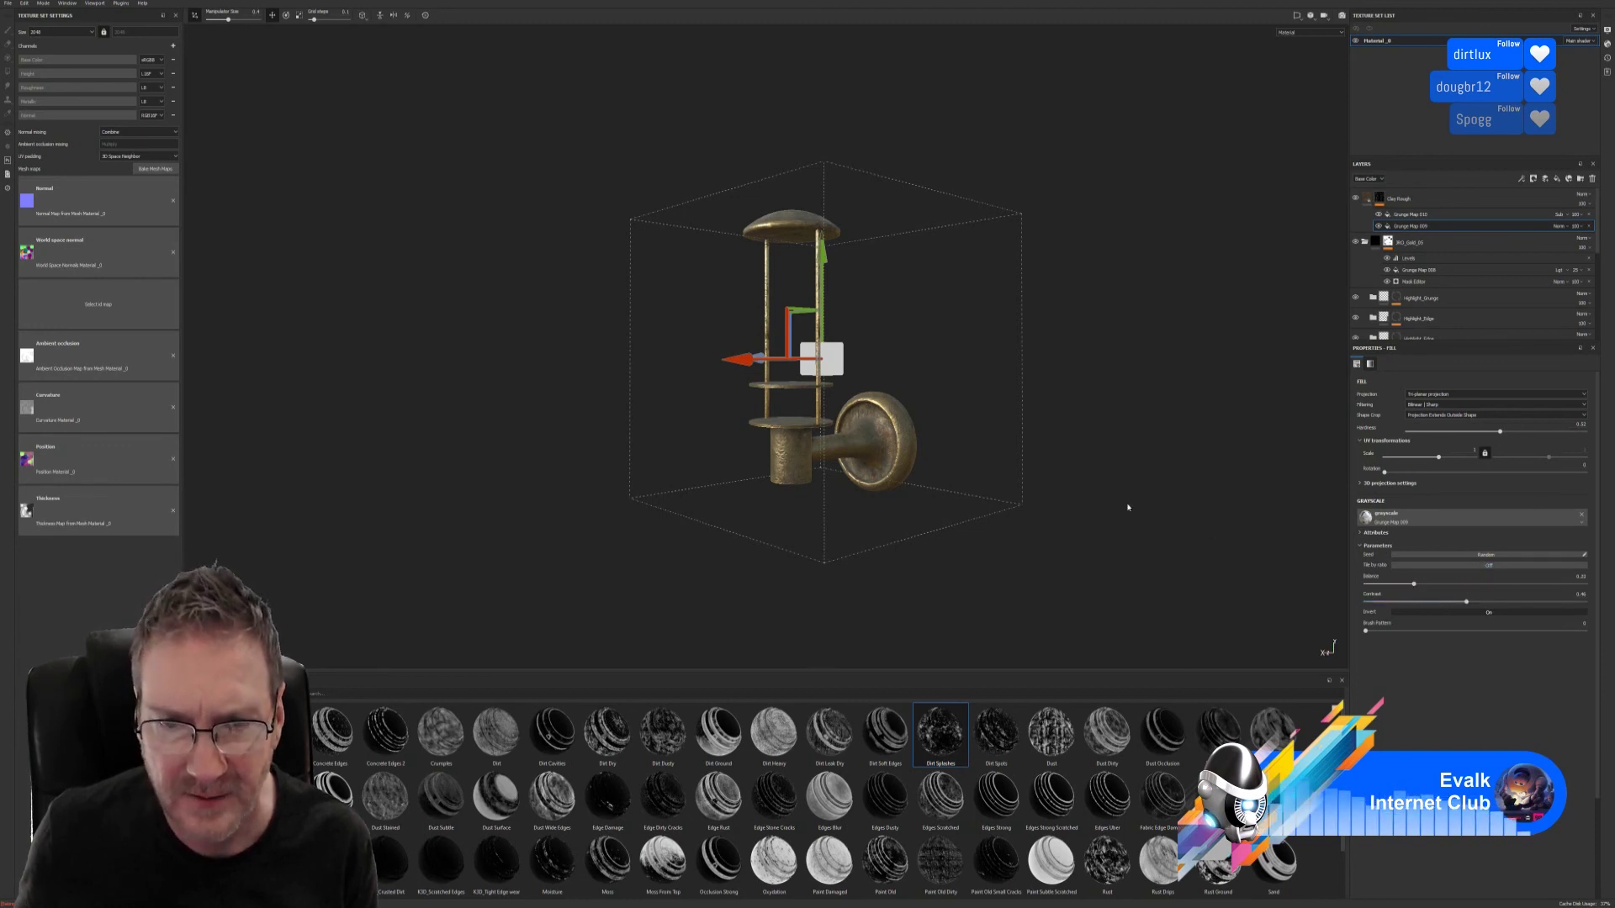
scroll(1314, 435, up, 3)
alt+drag(1313, 435, 829, 544)
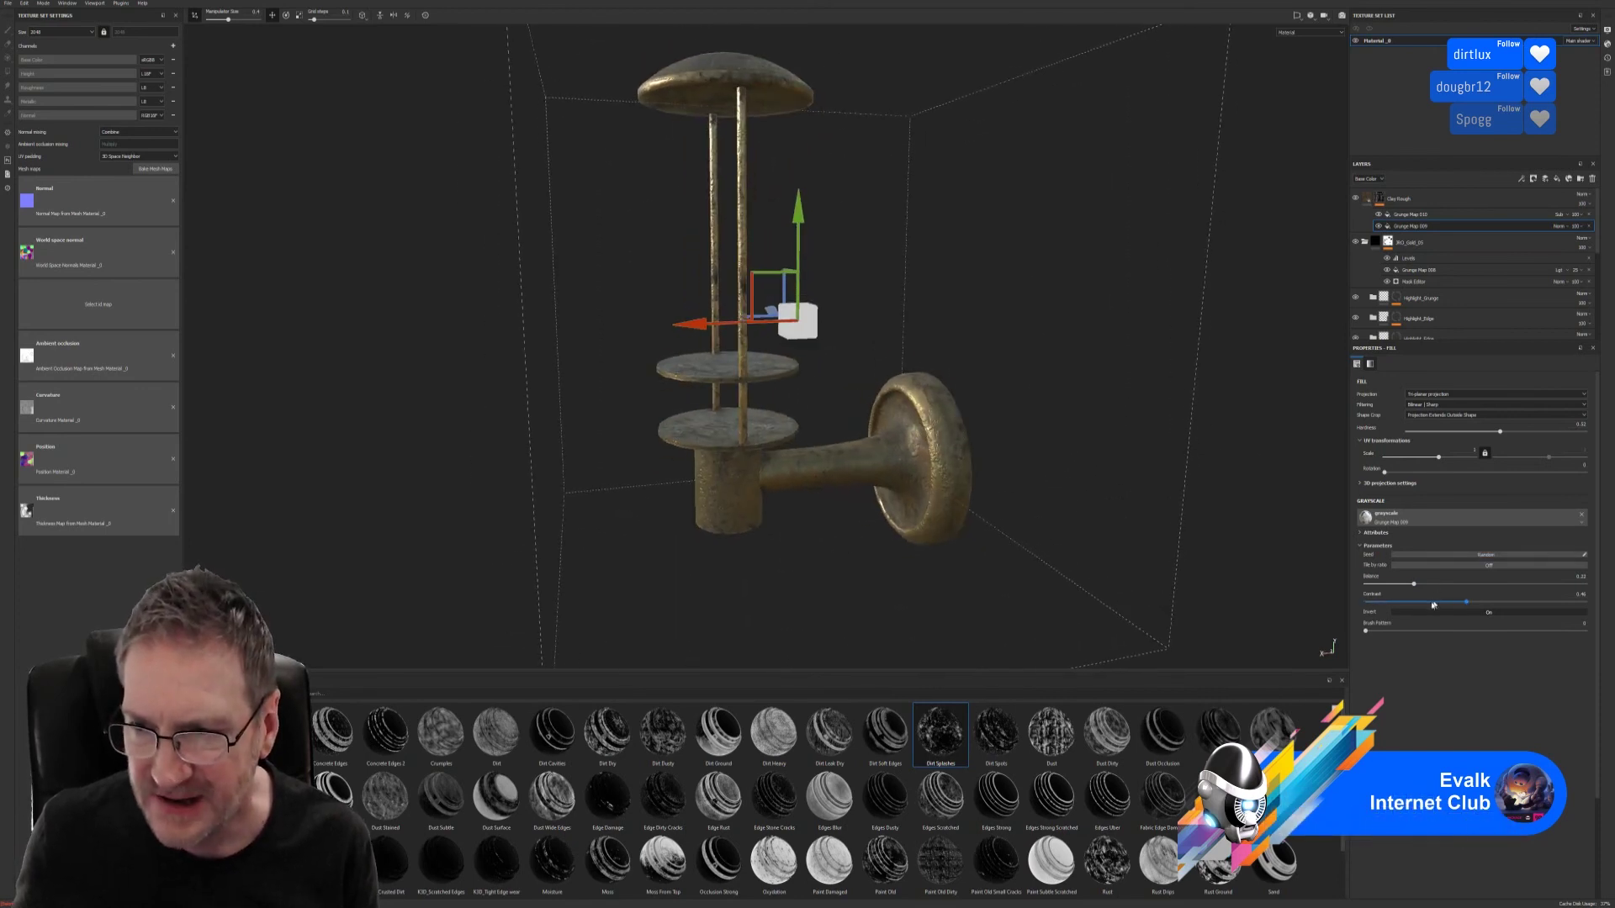
drag(1469, 605, 1378, 603)
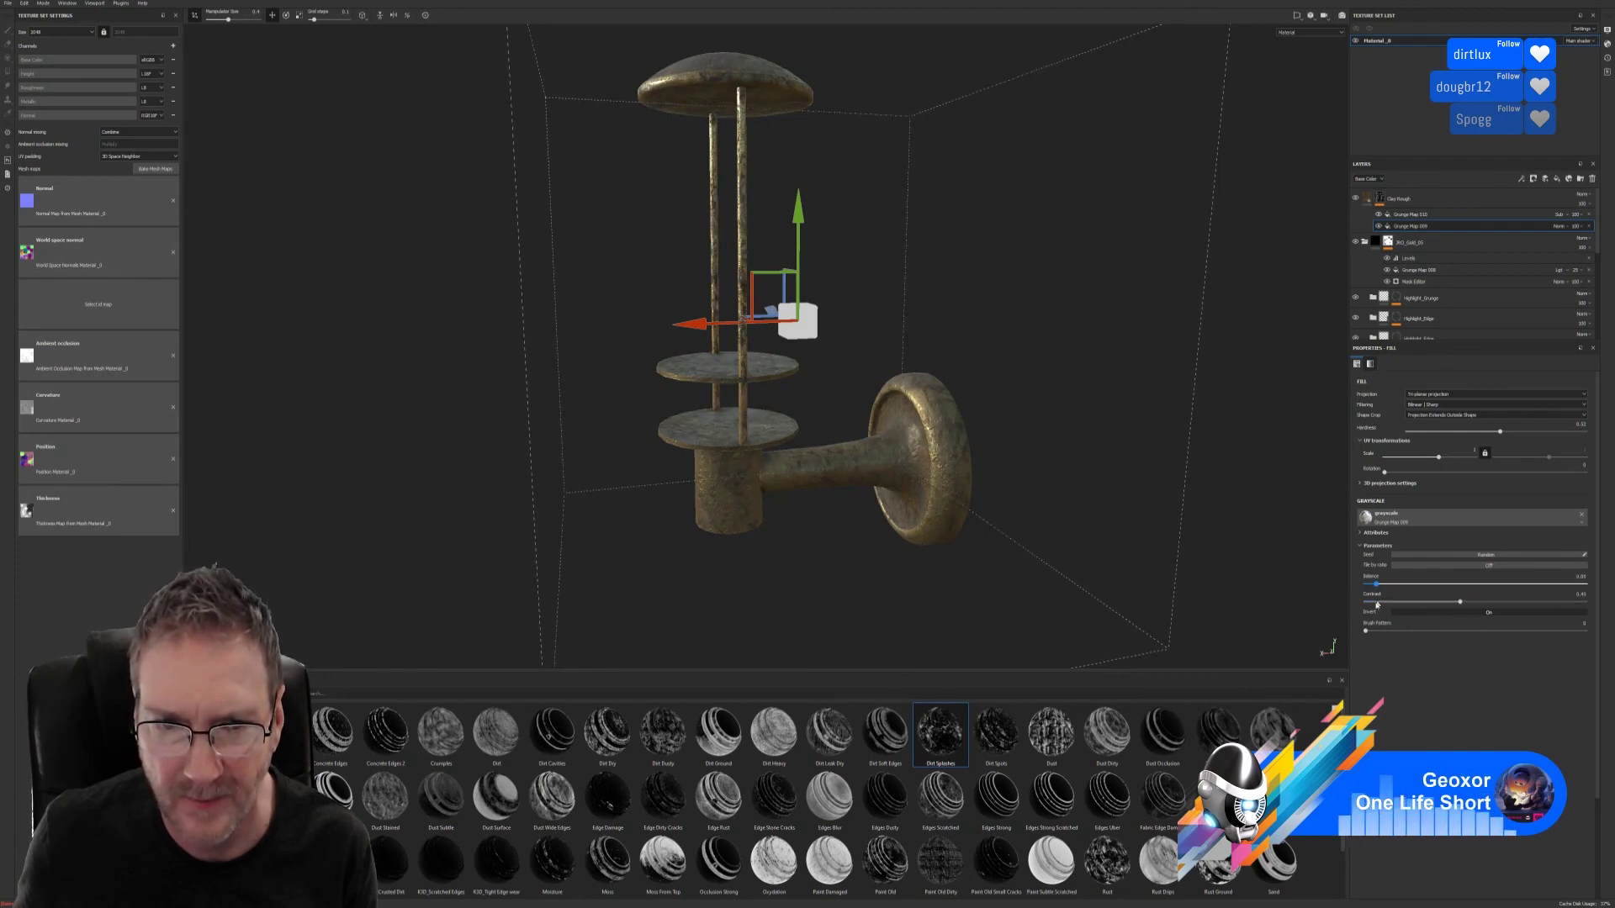
- In the upper grunge map of the Clay Rough mask, raise hardness to about 0.6, lower balance to about 0.33 and raise brush pattern to about 0.45
click(1413, 214)
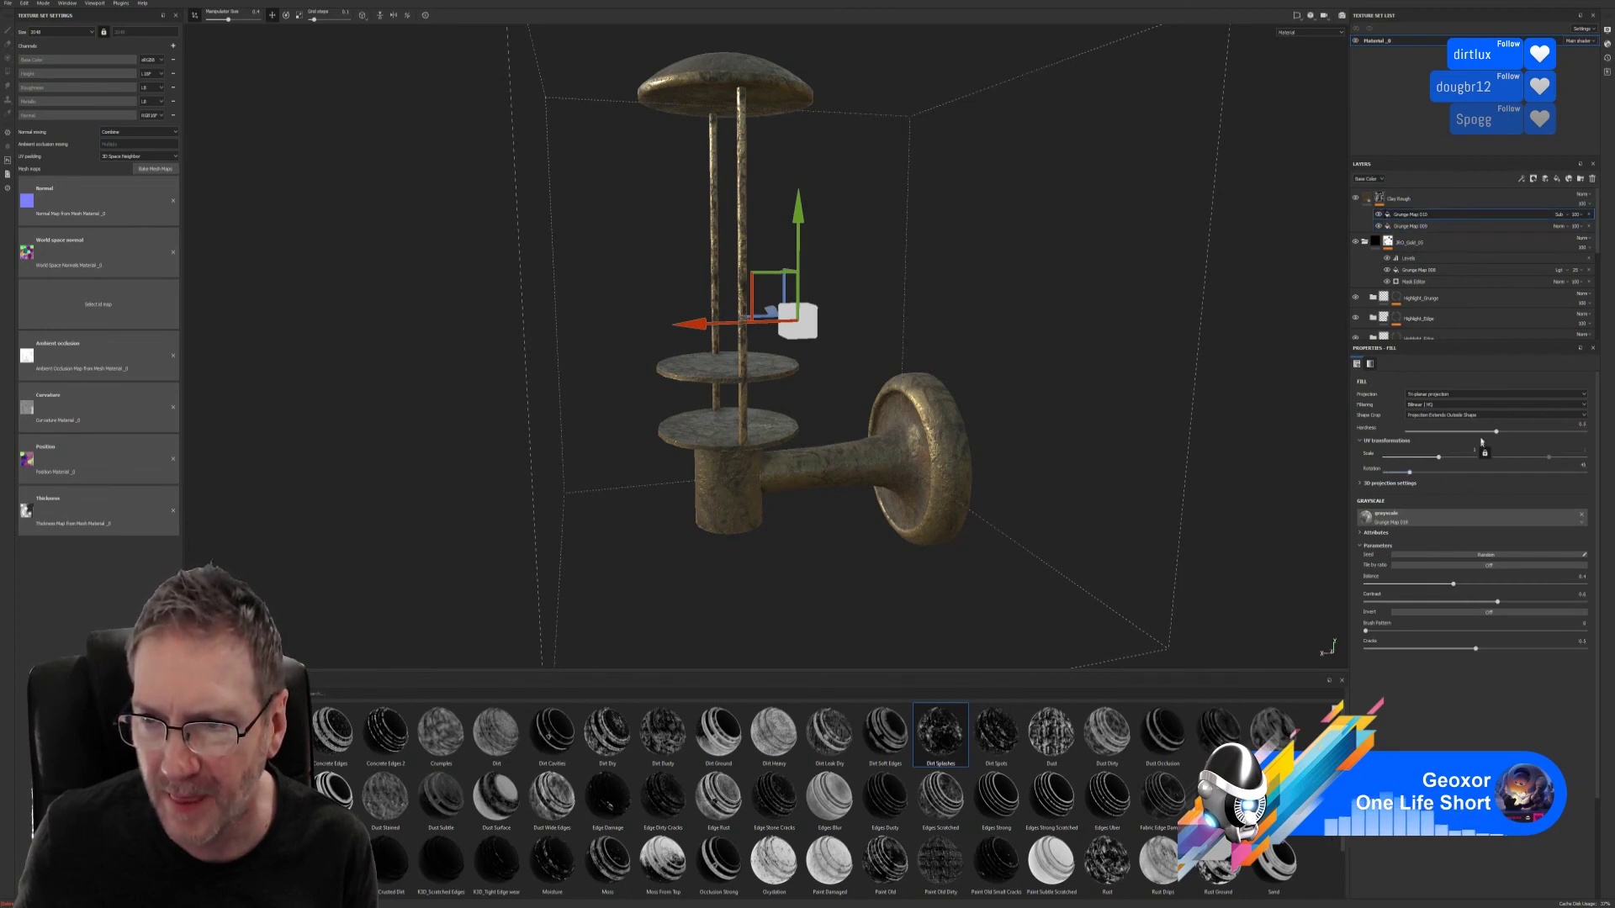
click(1478, 433)
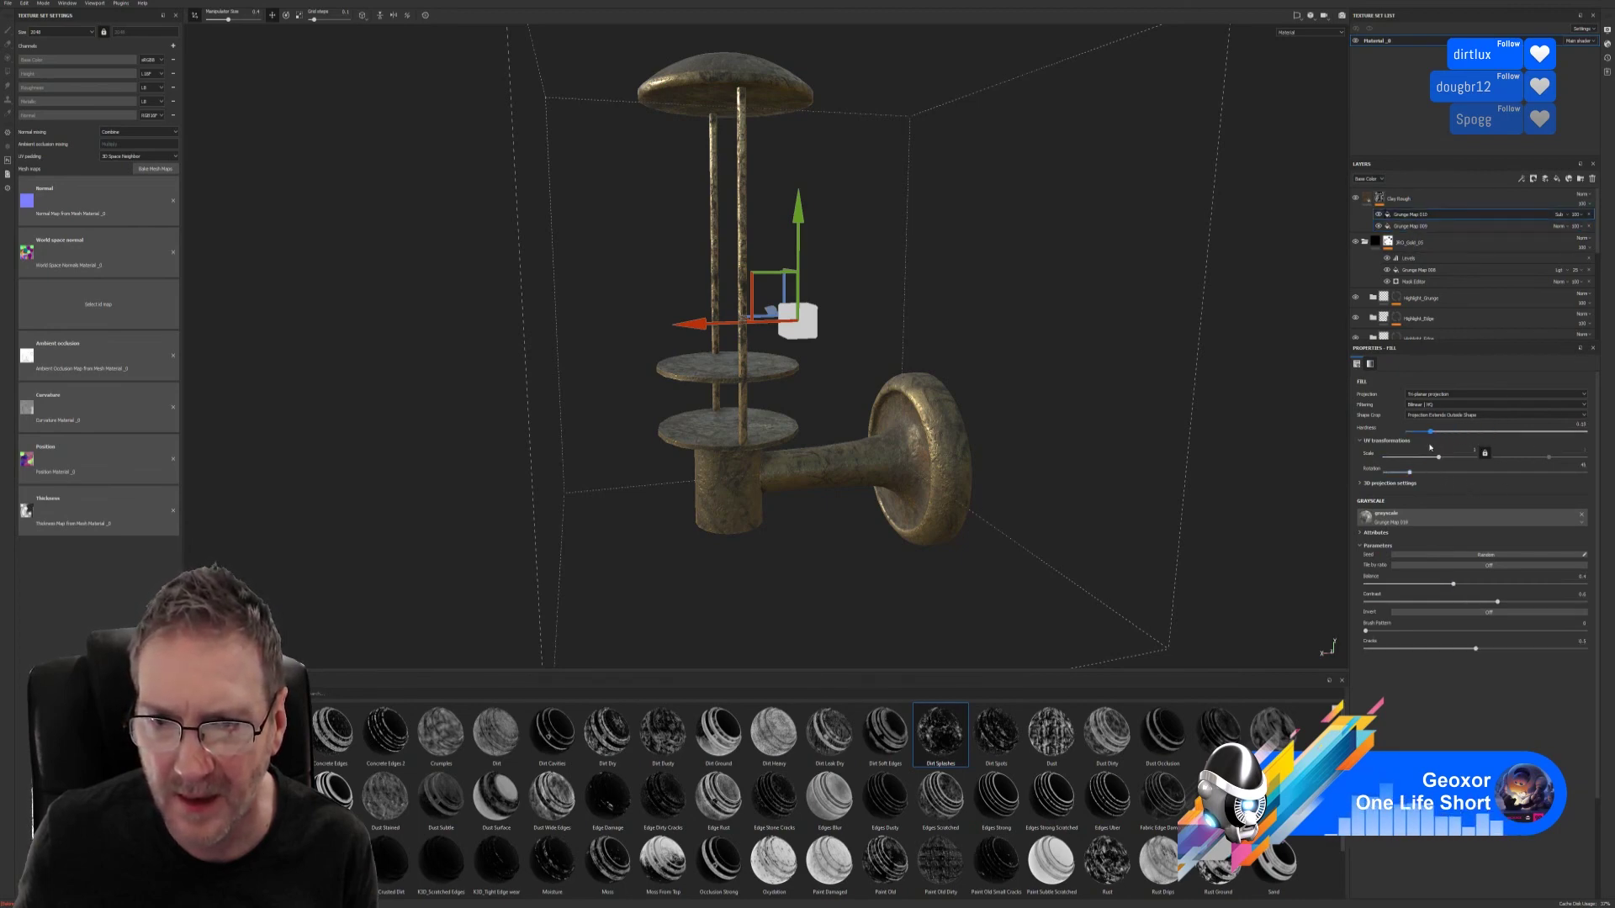
drag(1429, 448, 1566, 451)
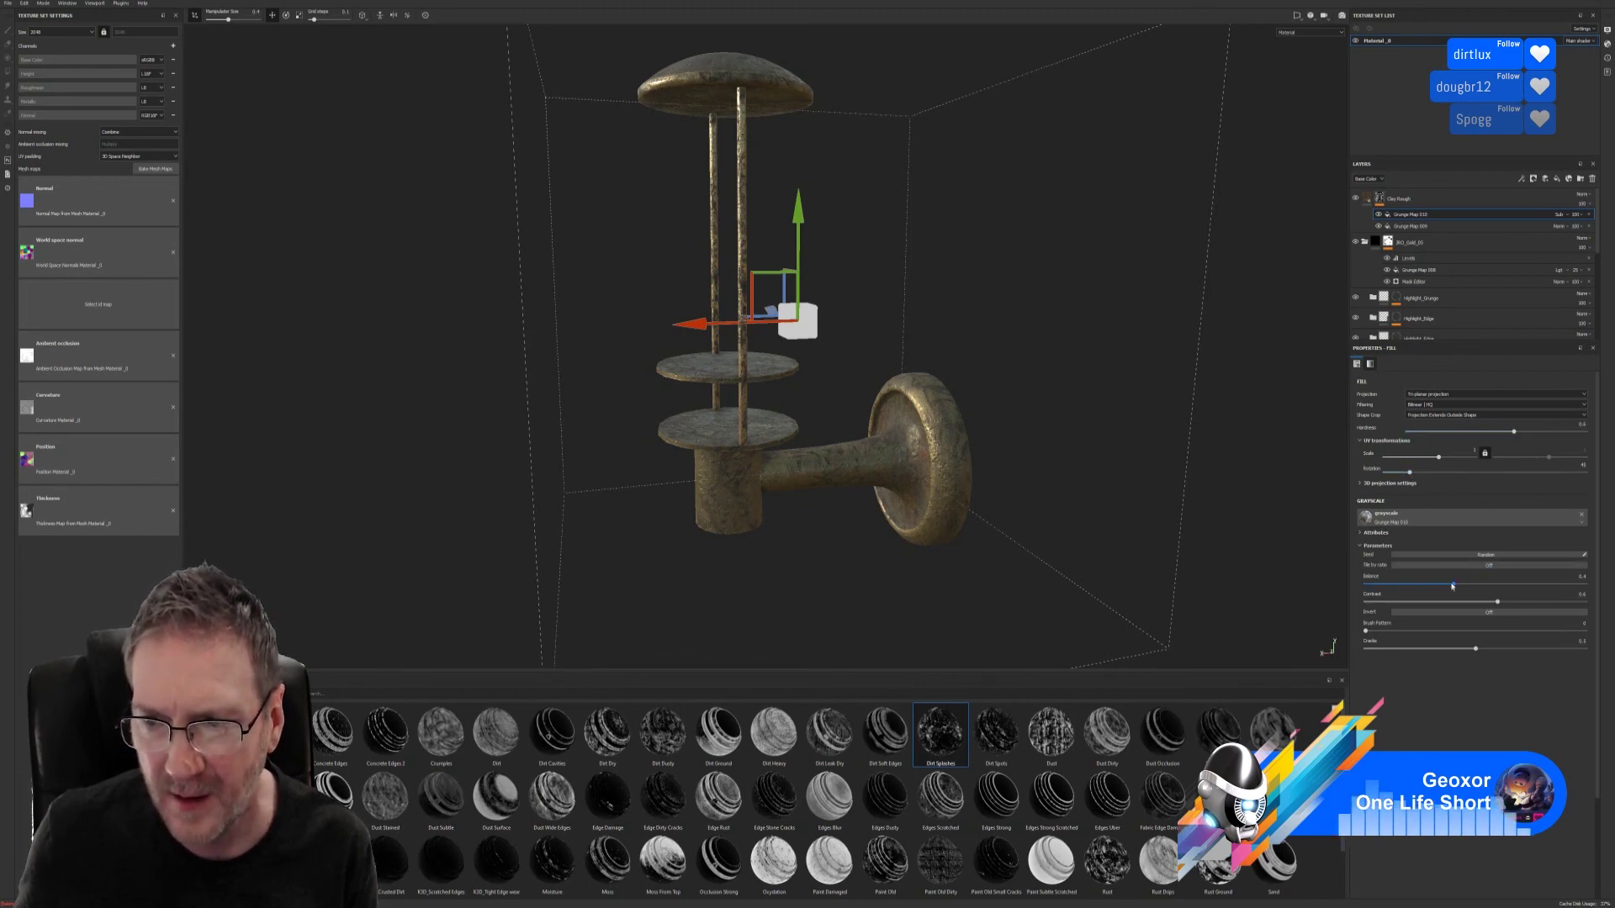
mouse_move(1455, 582)
mouse_down()
mouse_move(1540, 586)
mouse_move(1390, 583)
mouse_move(1439, 580)
mouse_up()
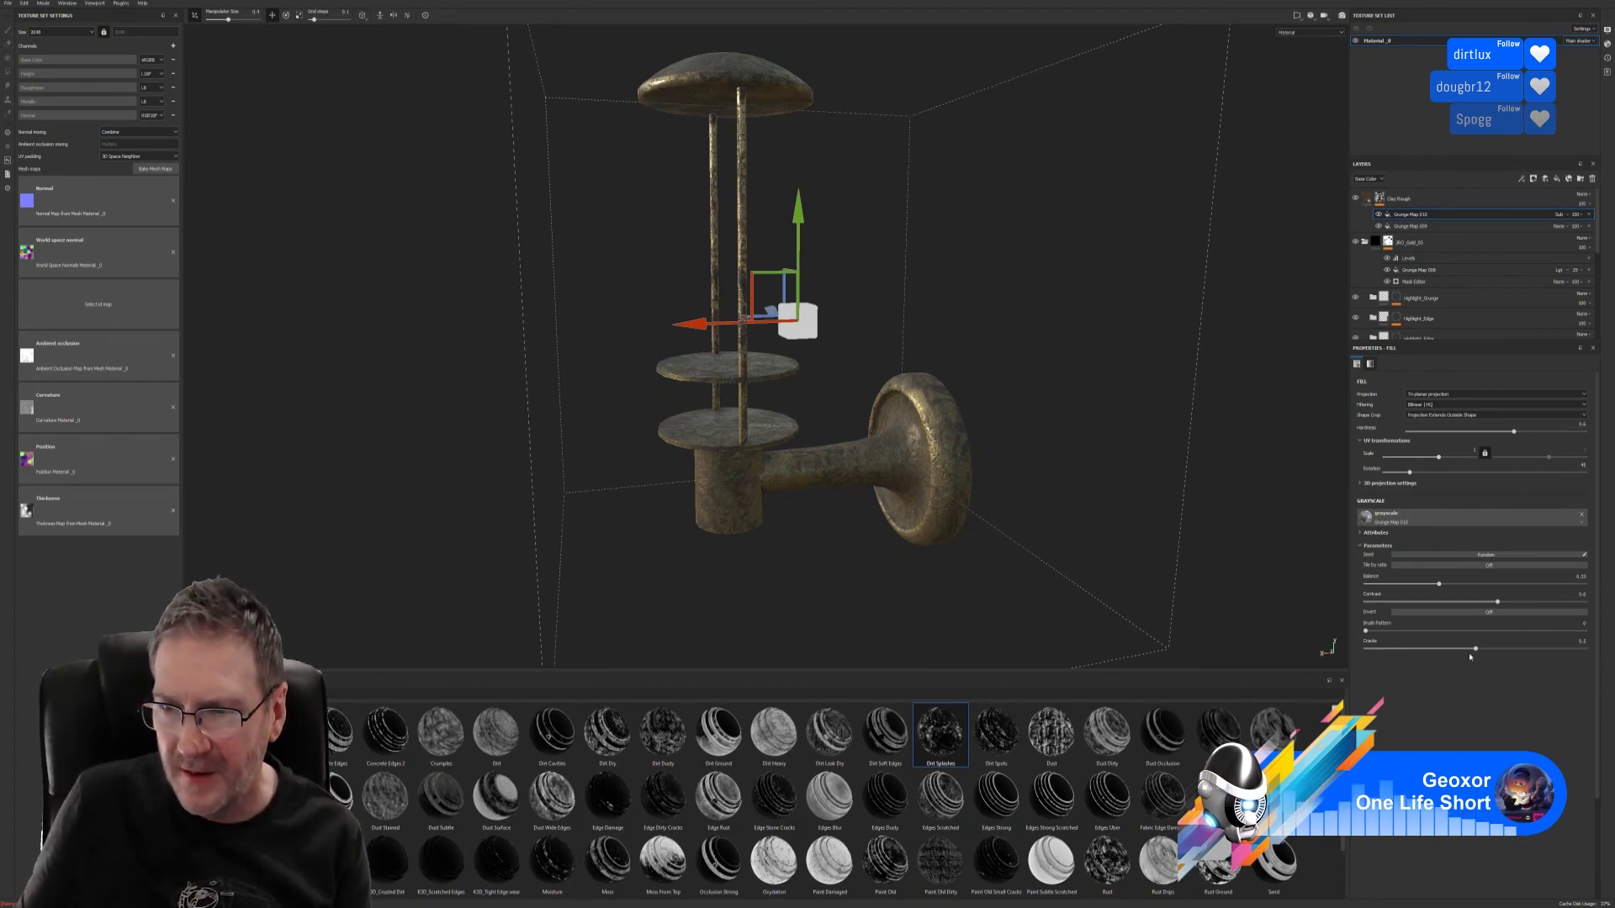
mouse_move(1477, 651)
mouse_down()
mouse_move(1409, 654)
mouse_move(1542, 638)
mouse_move(1497, 649)
mouse_up()
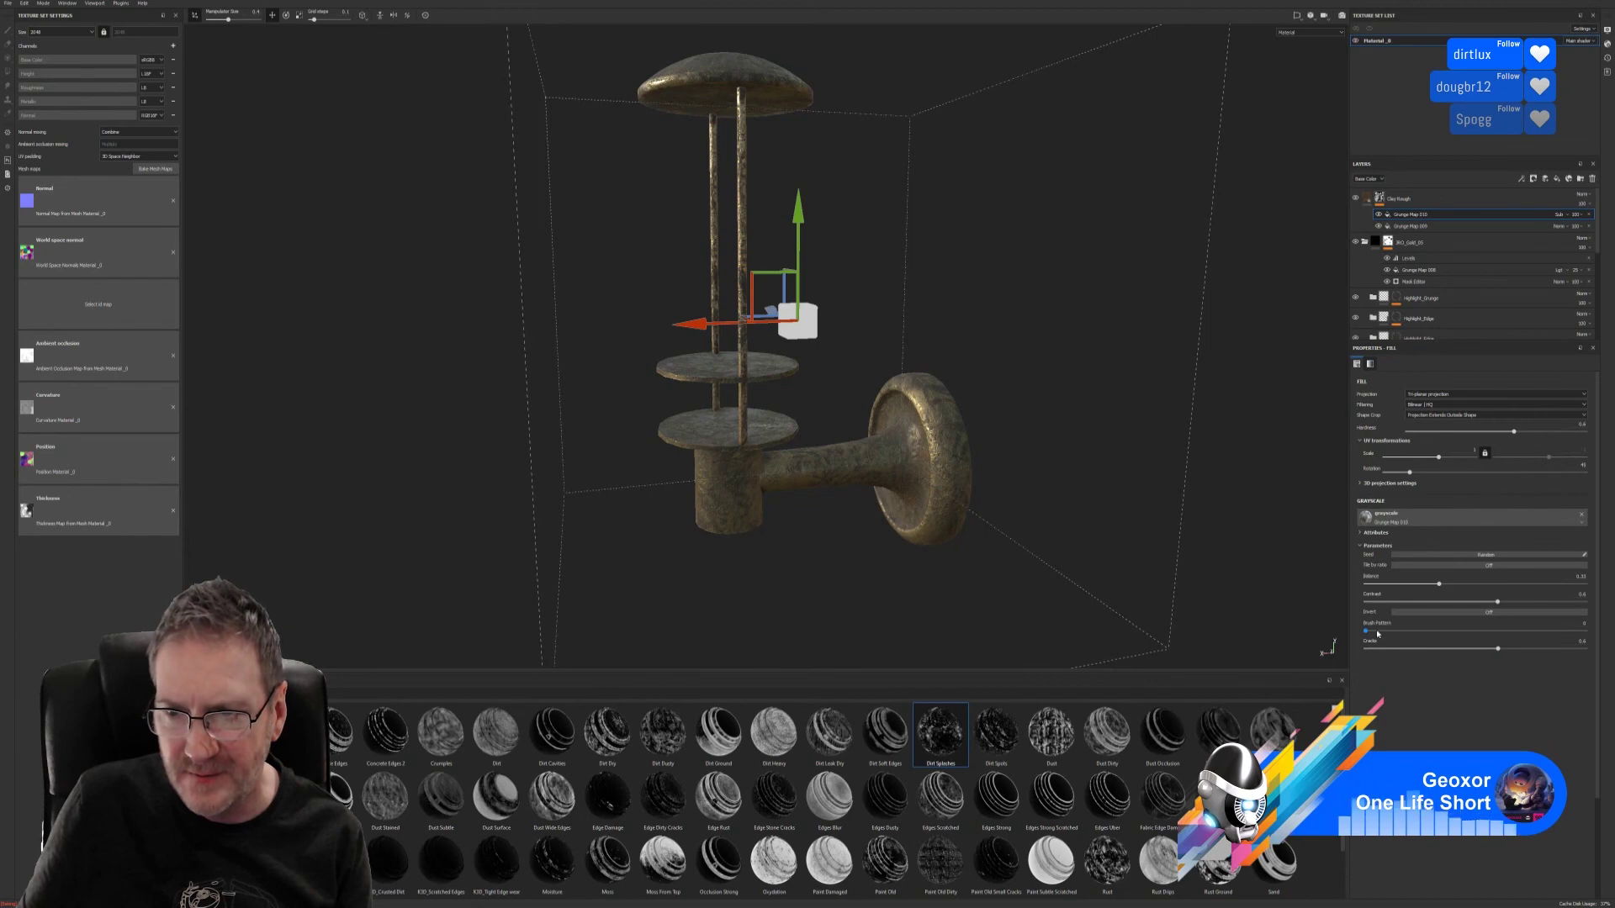
mouse_move(1367, 632)
mouse_down()
mouse_move(1527, 632)
mouse_move(1479, 638)
mouse_up()
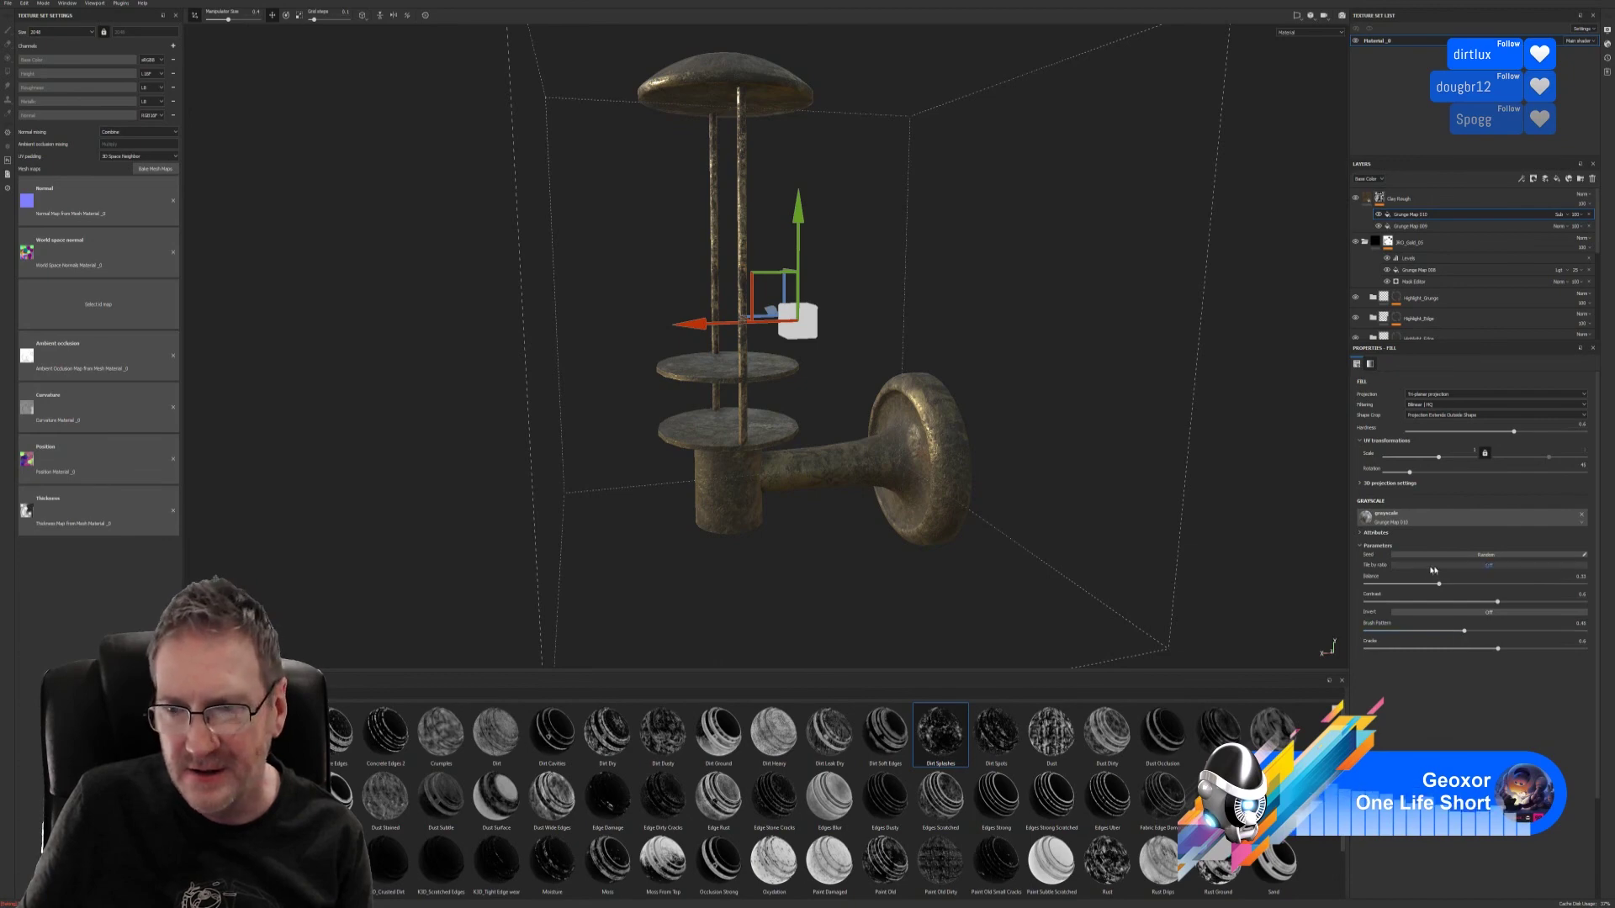
- Set the brush pattern of the lower grunge map in the Clay Rough mask to about 0.23 and inspect the whole frame
click(1434, 225)
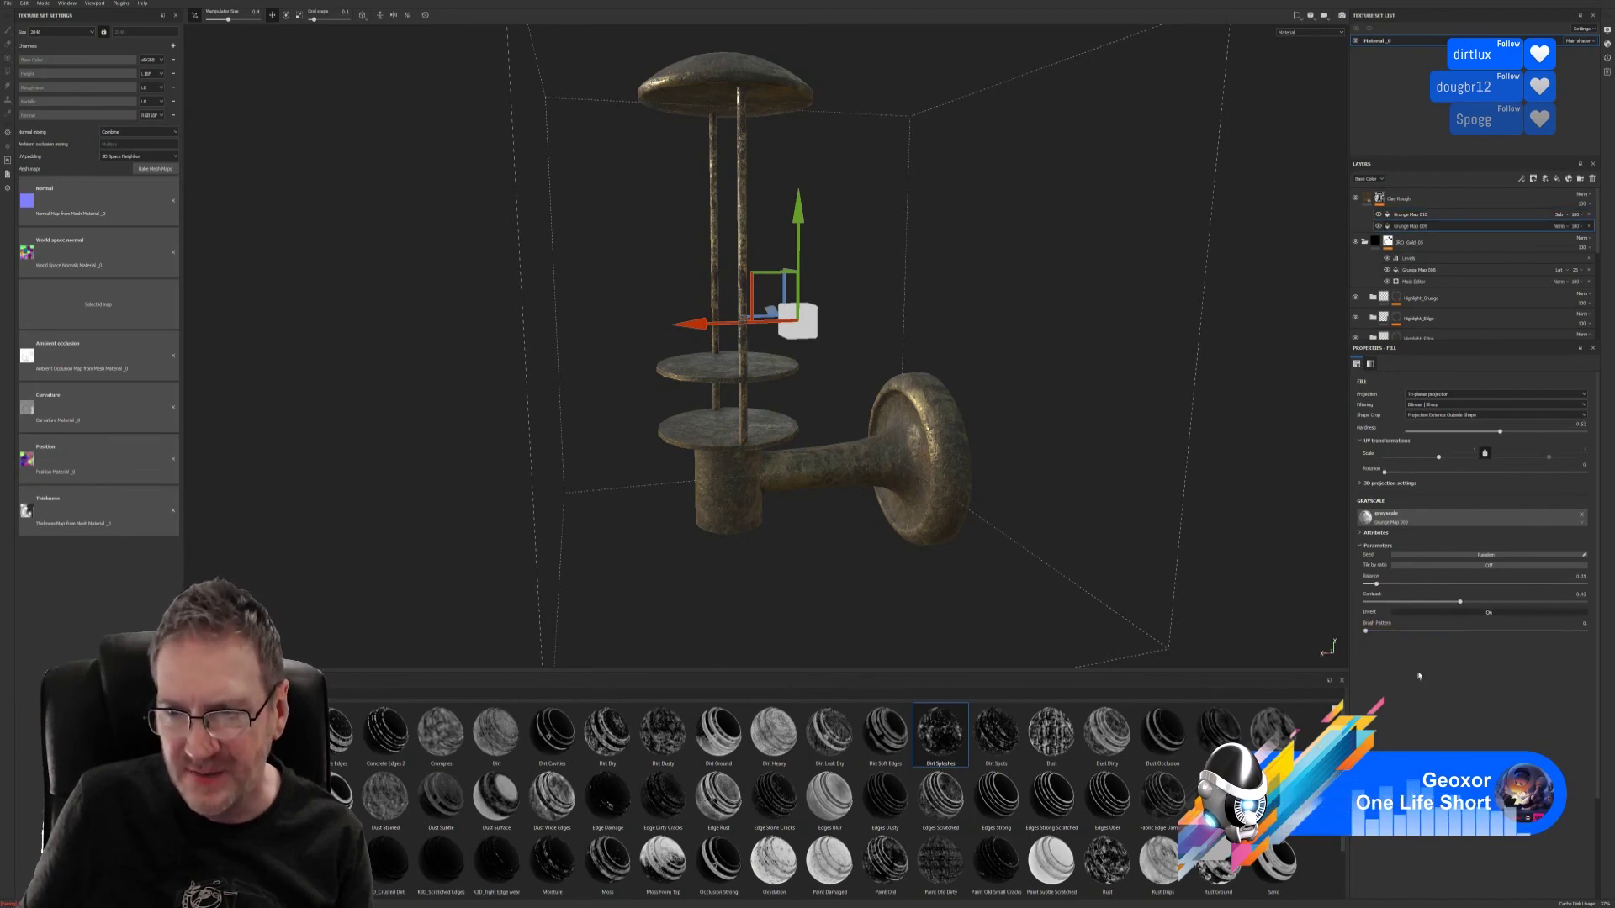
mouse_move(1365, 631)
mouse_down()
mouse_move(1585, 631)
mouse_move(1465, 629)
mouse_up()
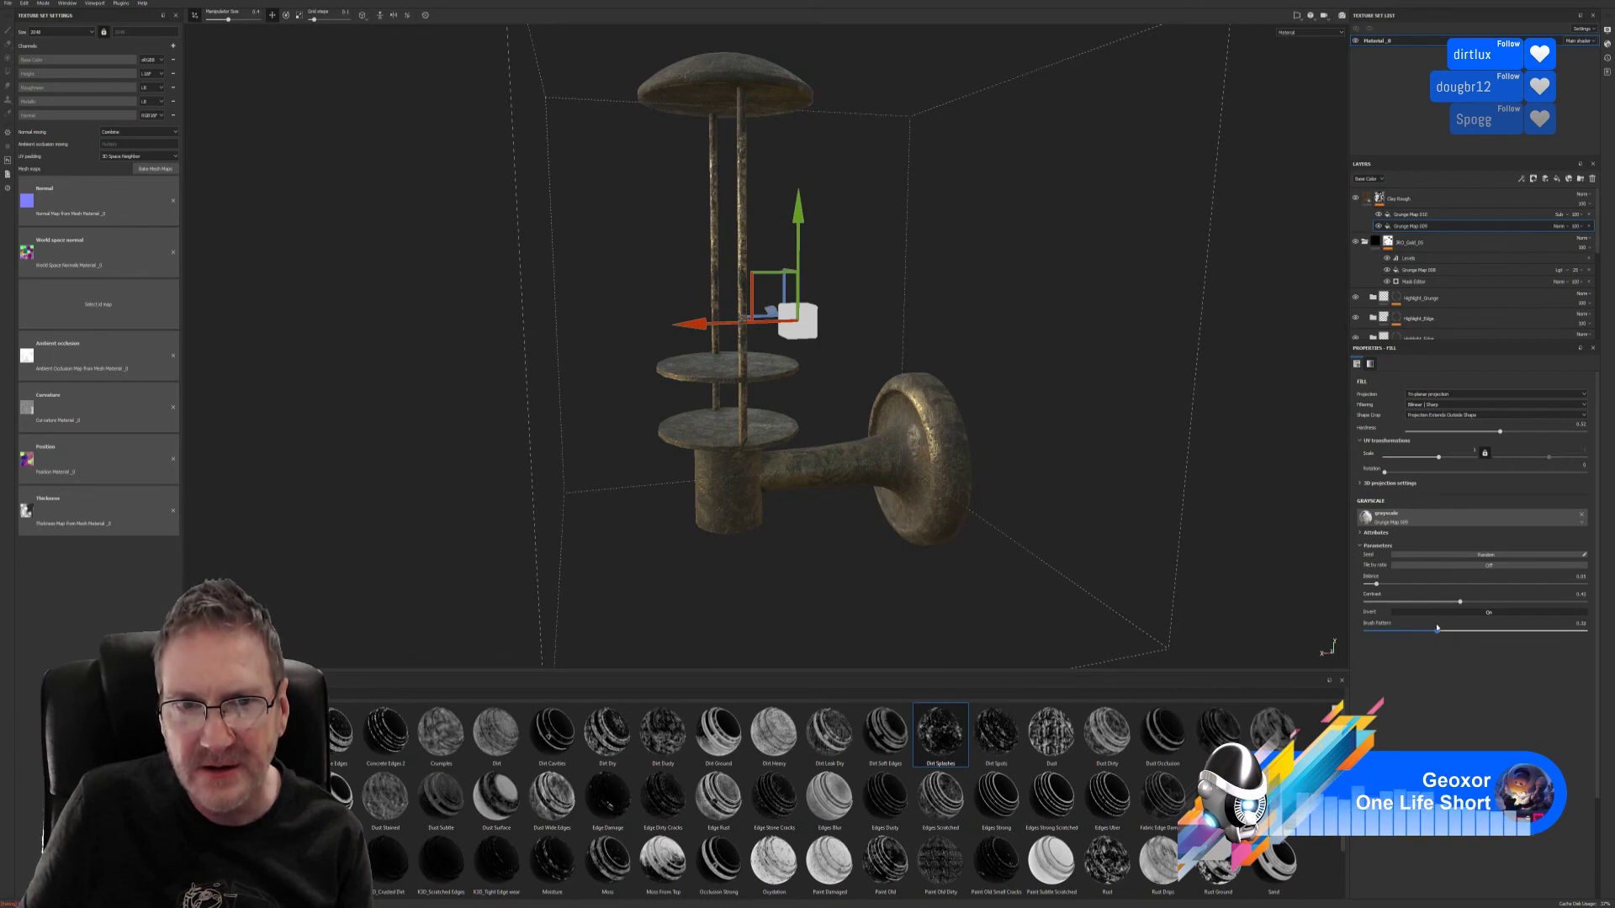
drag(1421, 630, 1415, 631)
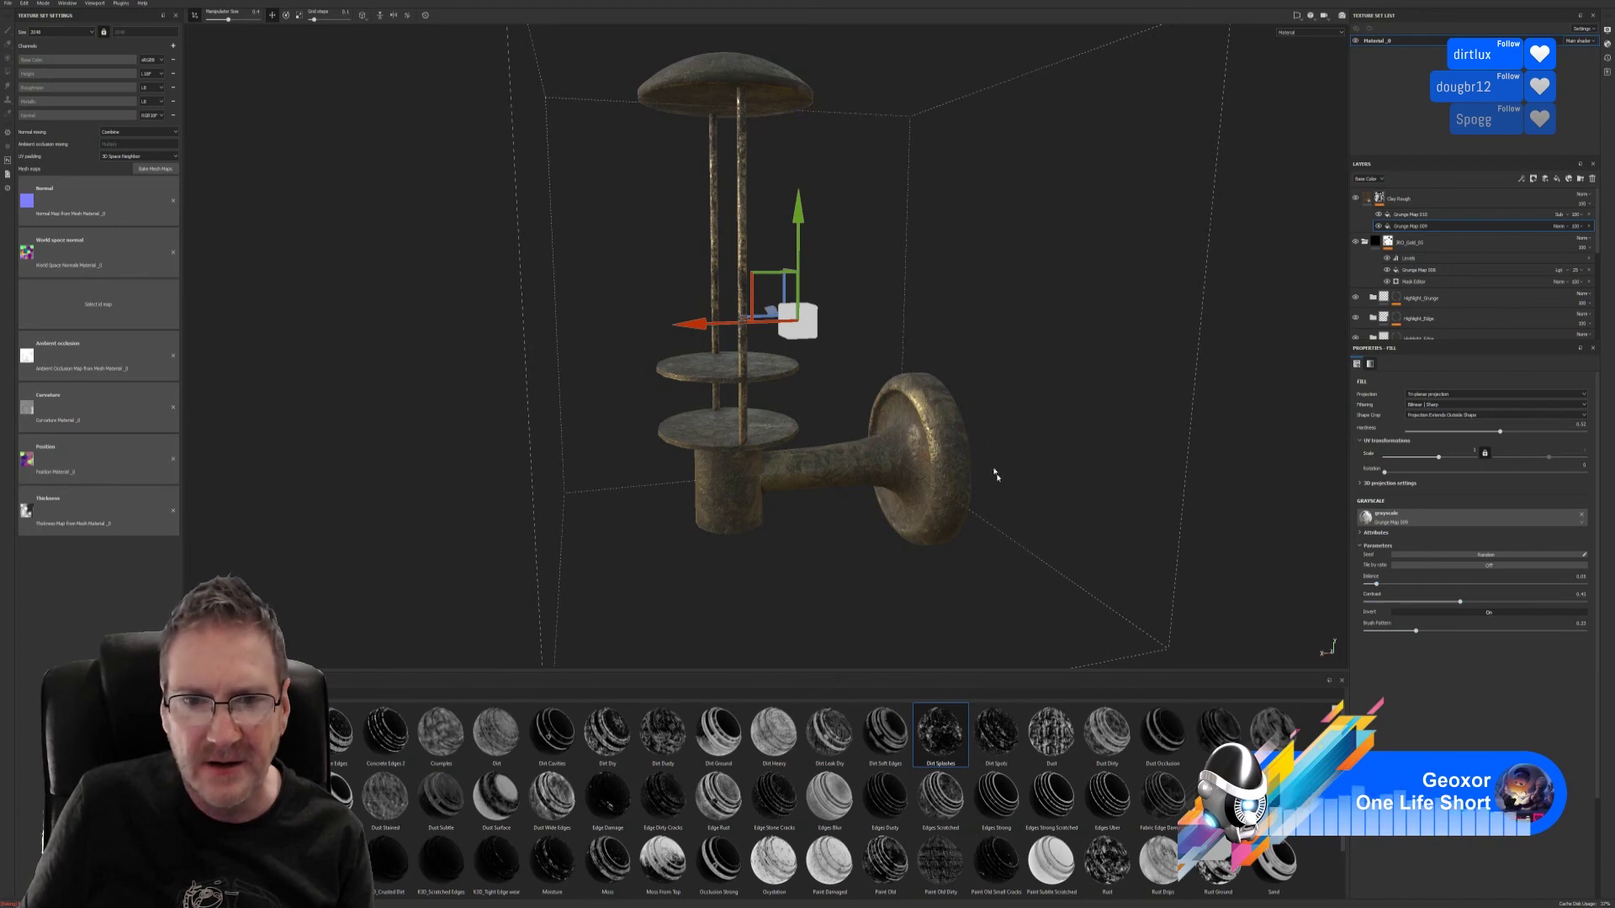
alt+drag(994, 476, 852, 462)
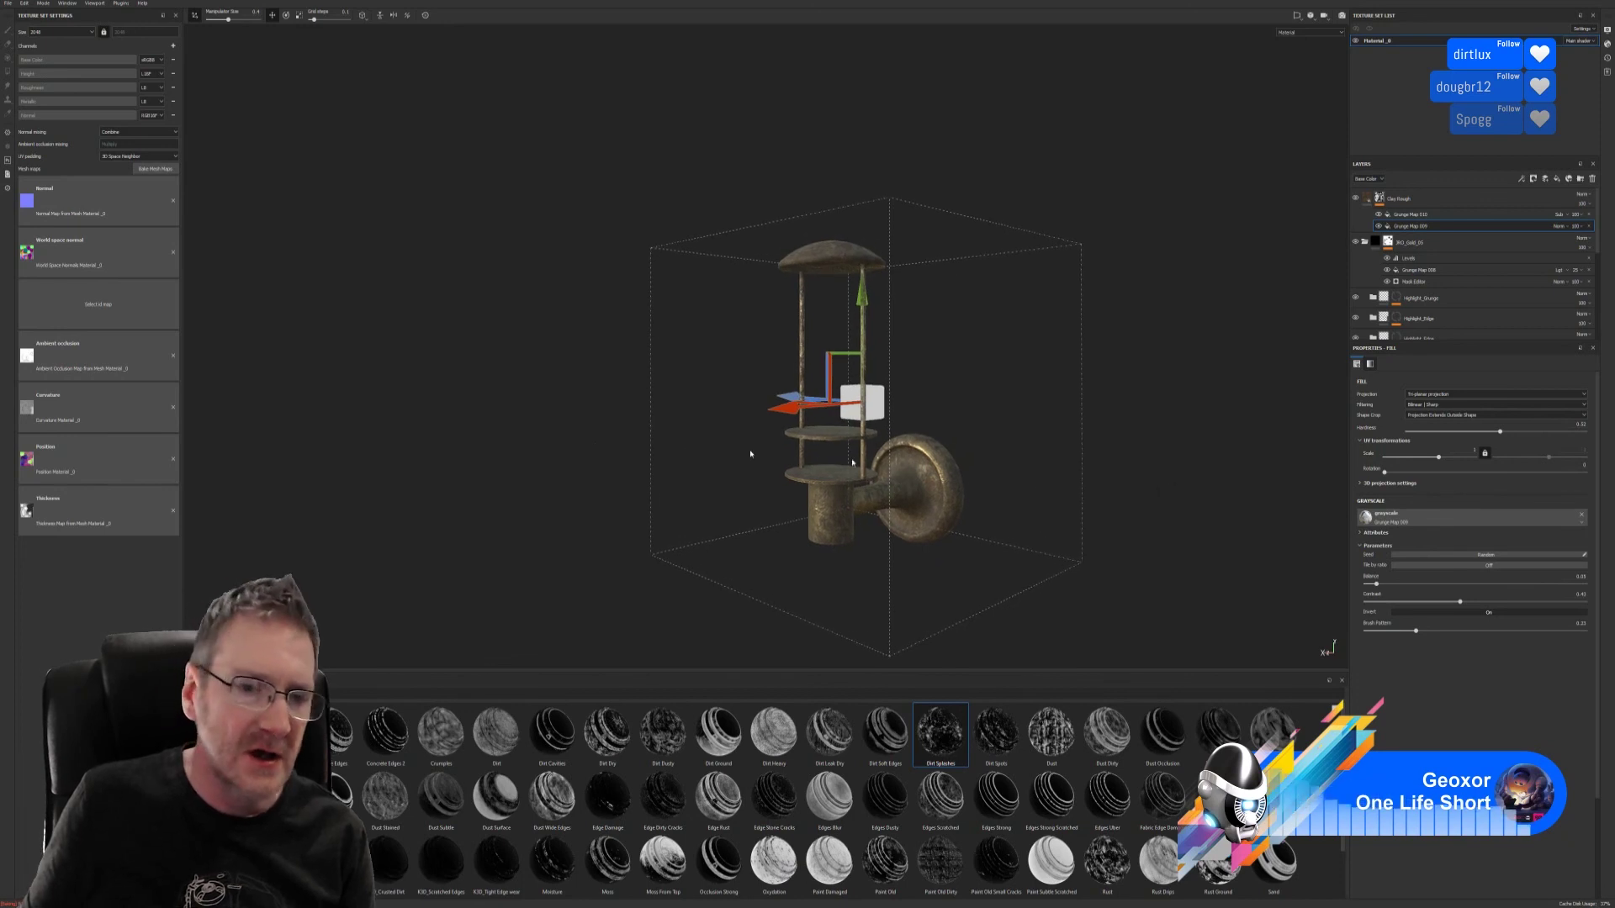
- Save the project as VanityLight in the Vanity Wall Light folder under the bathroom's Chosen models
click(9, 3)
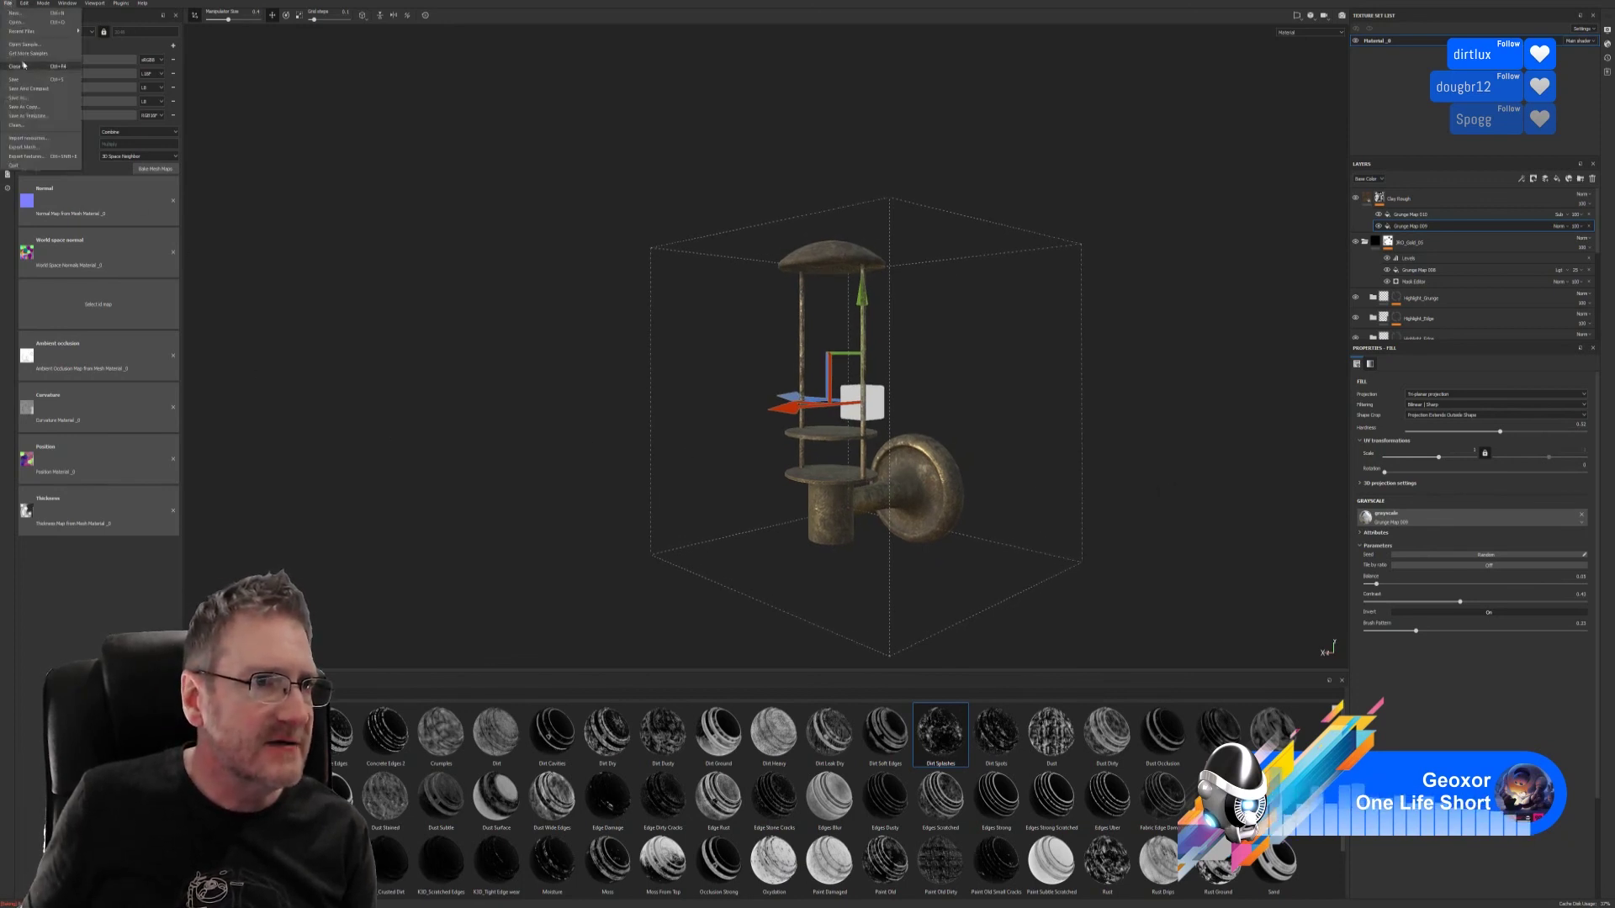
click(14, 79)
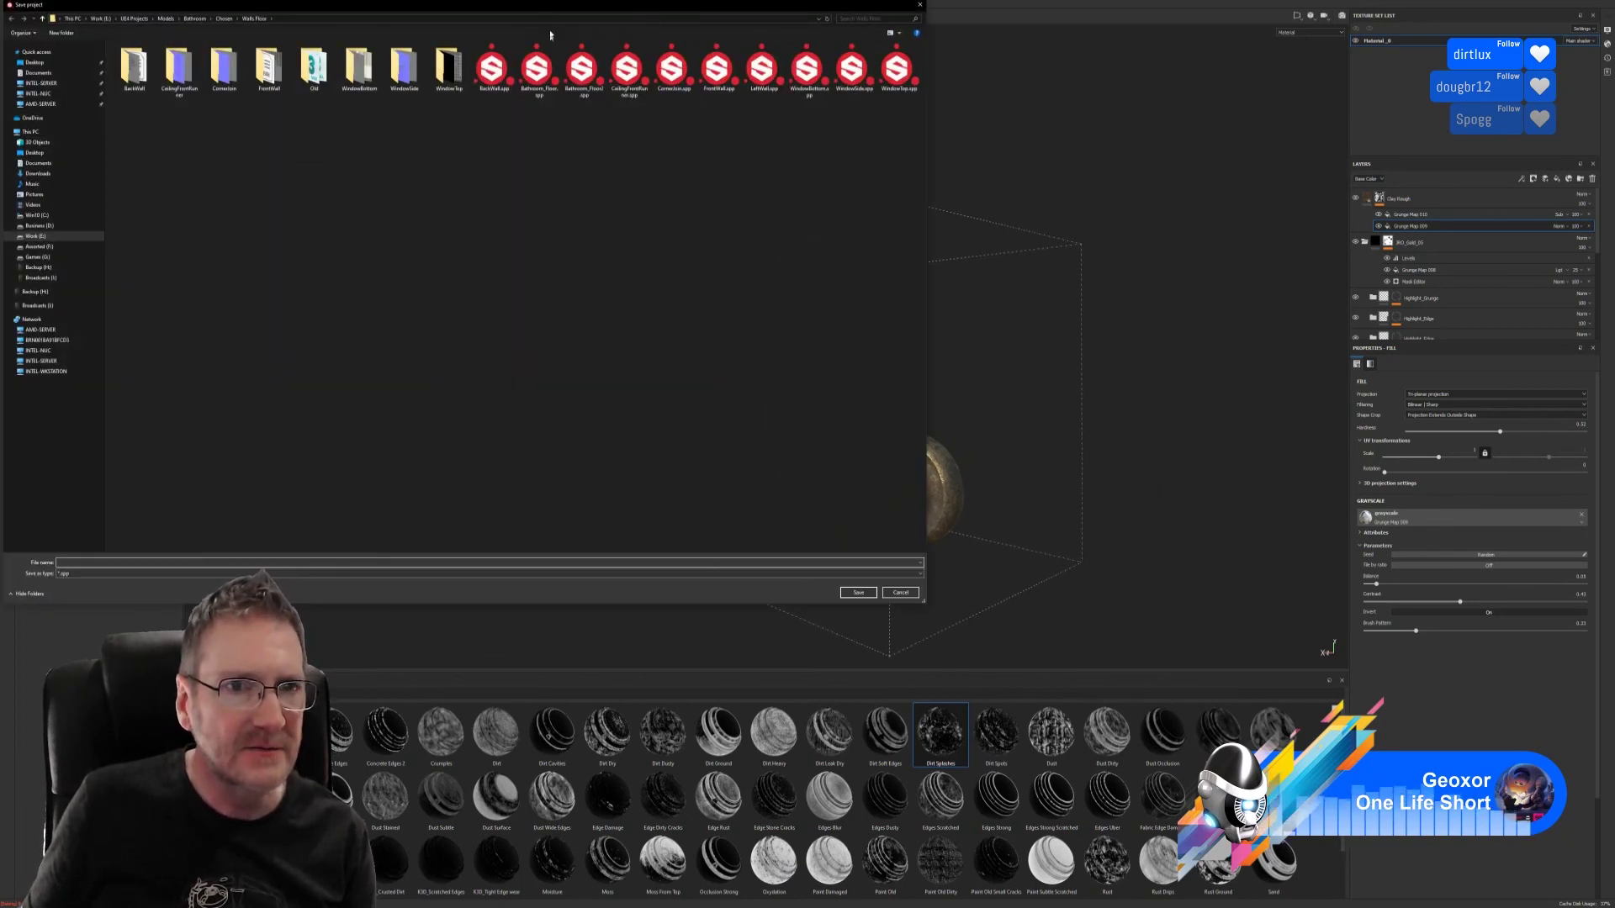
drag(532, 6, 807, 91)
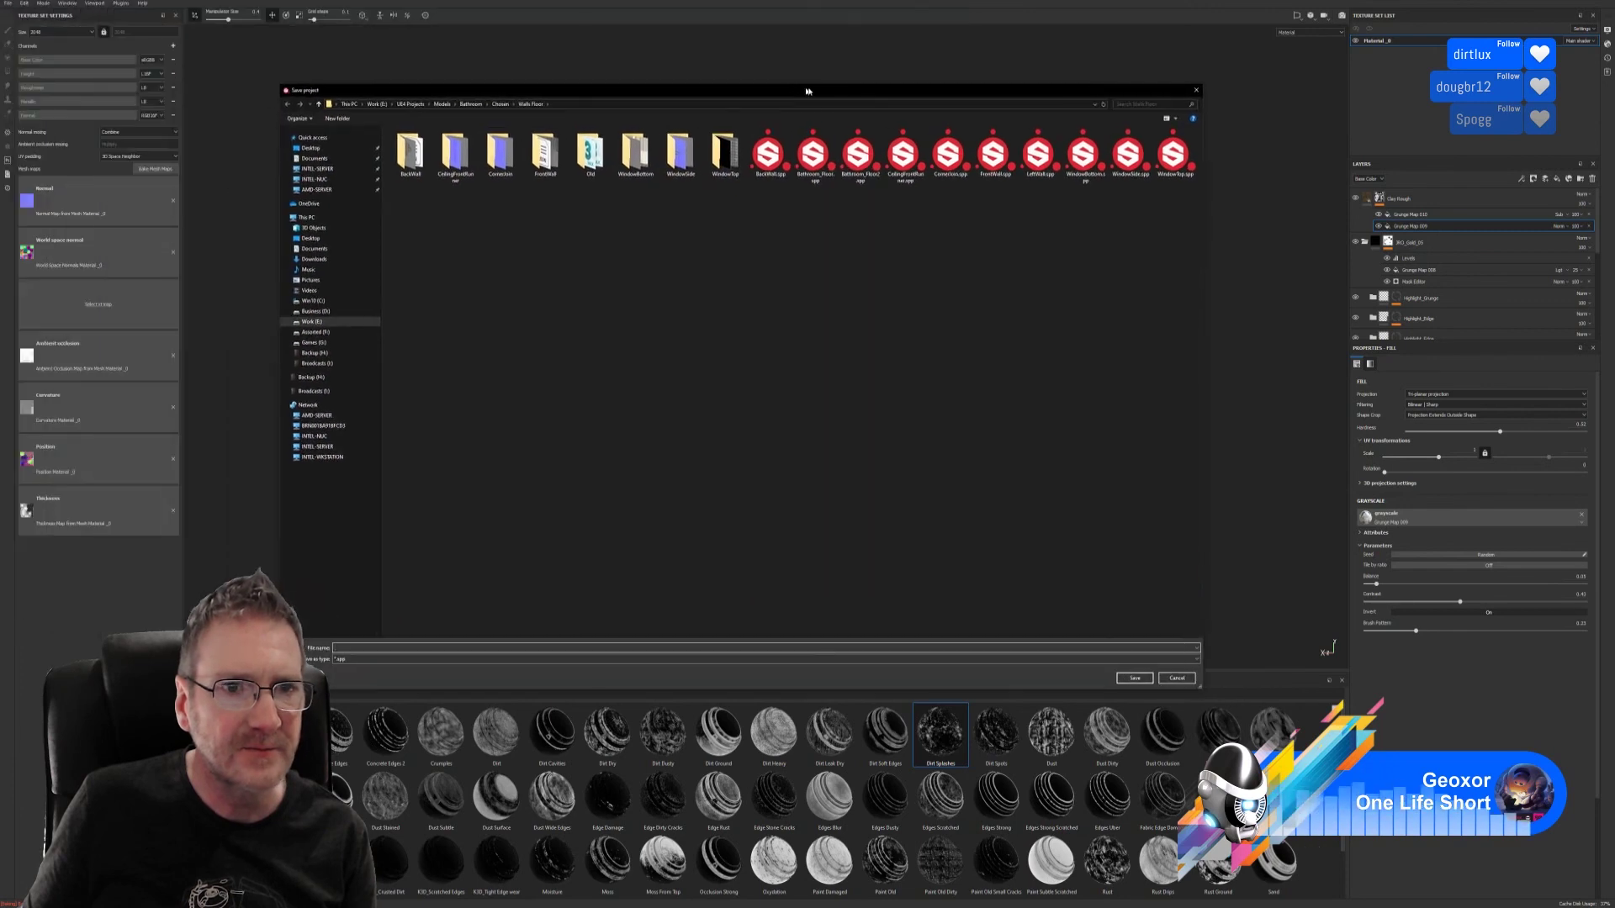
click(500, 103)
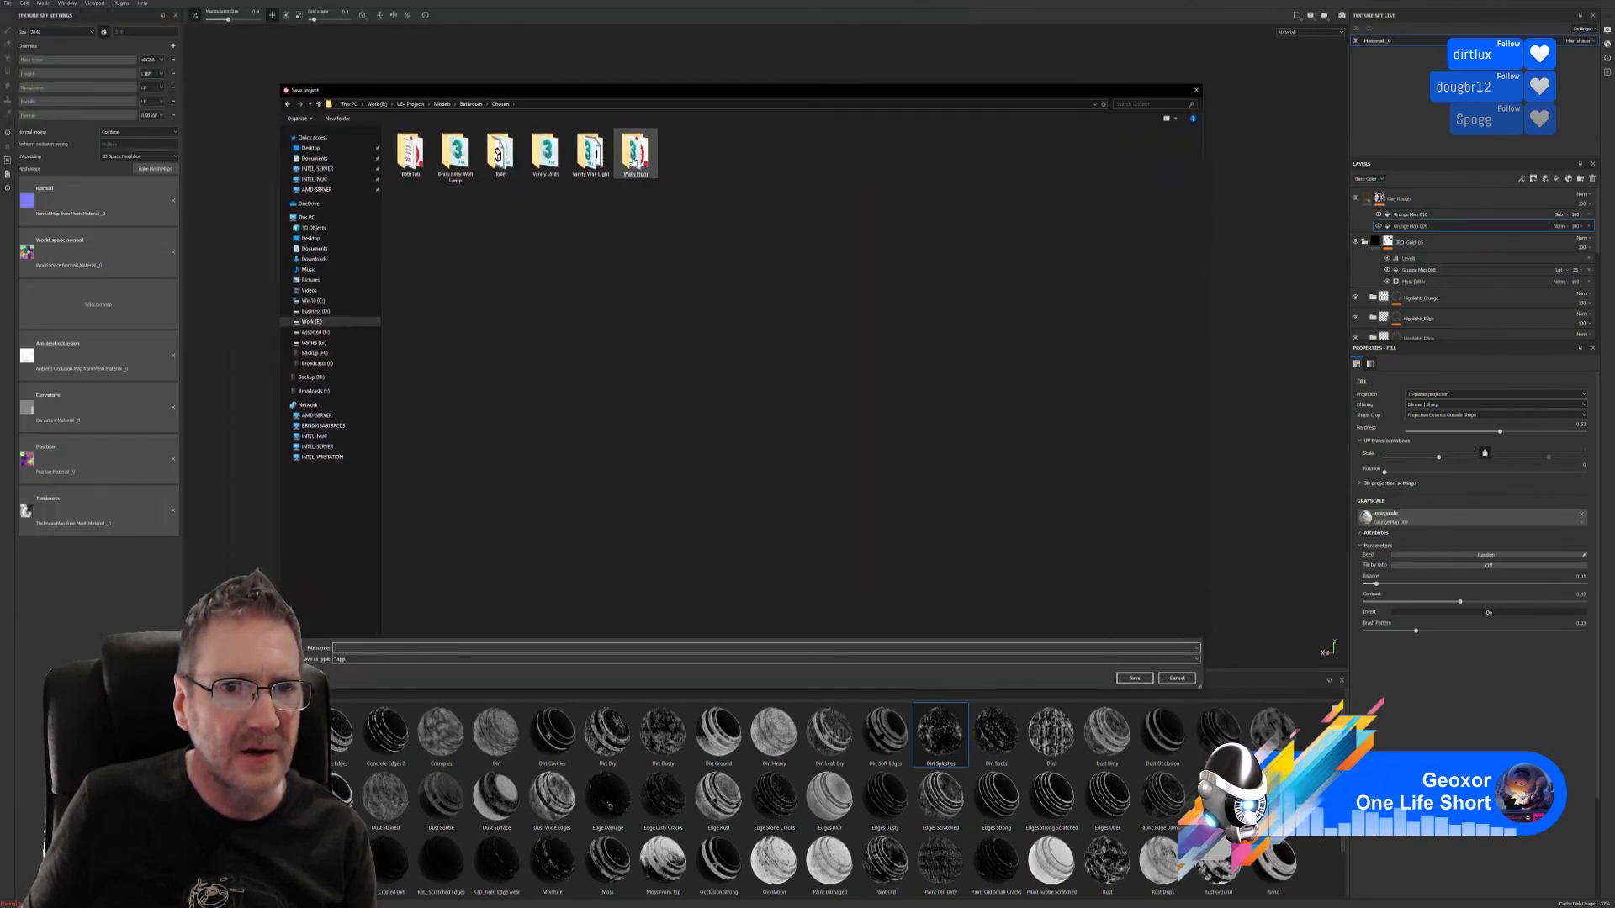
double_click(589, 154)
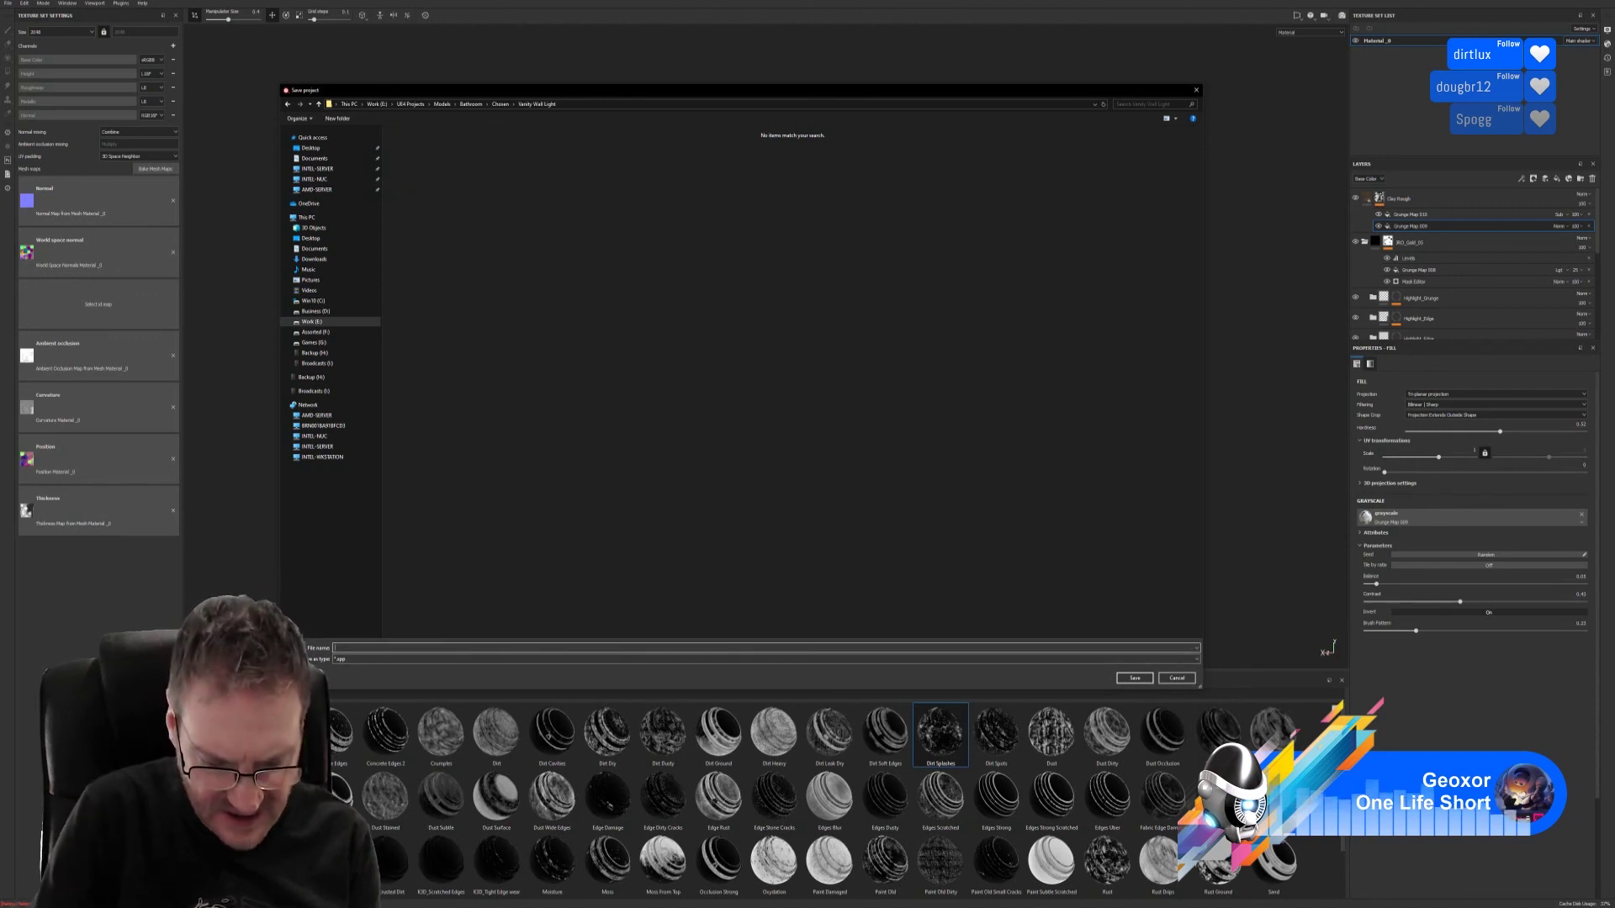
text(VanityLight)
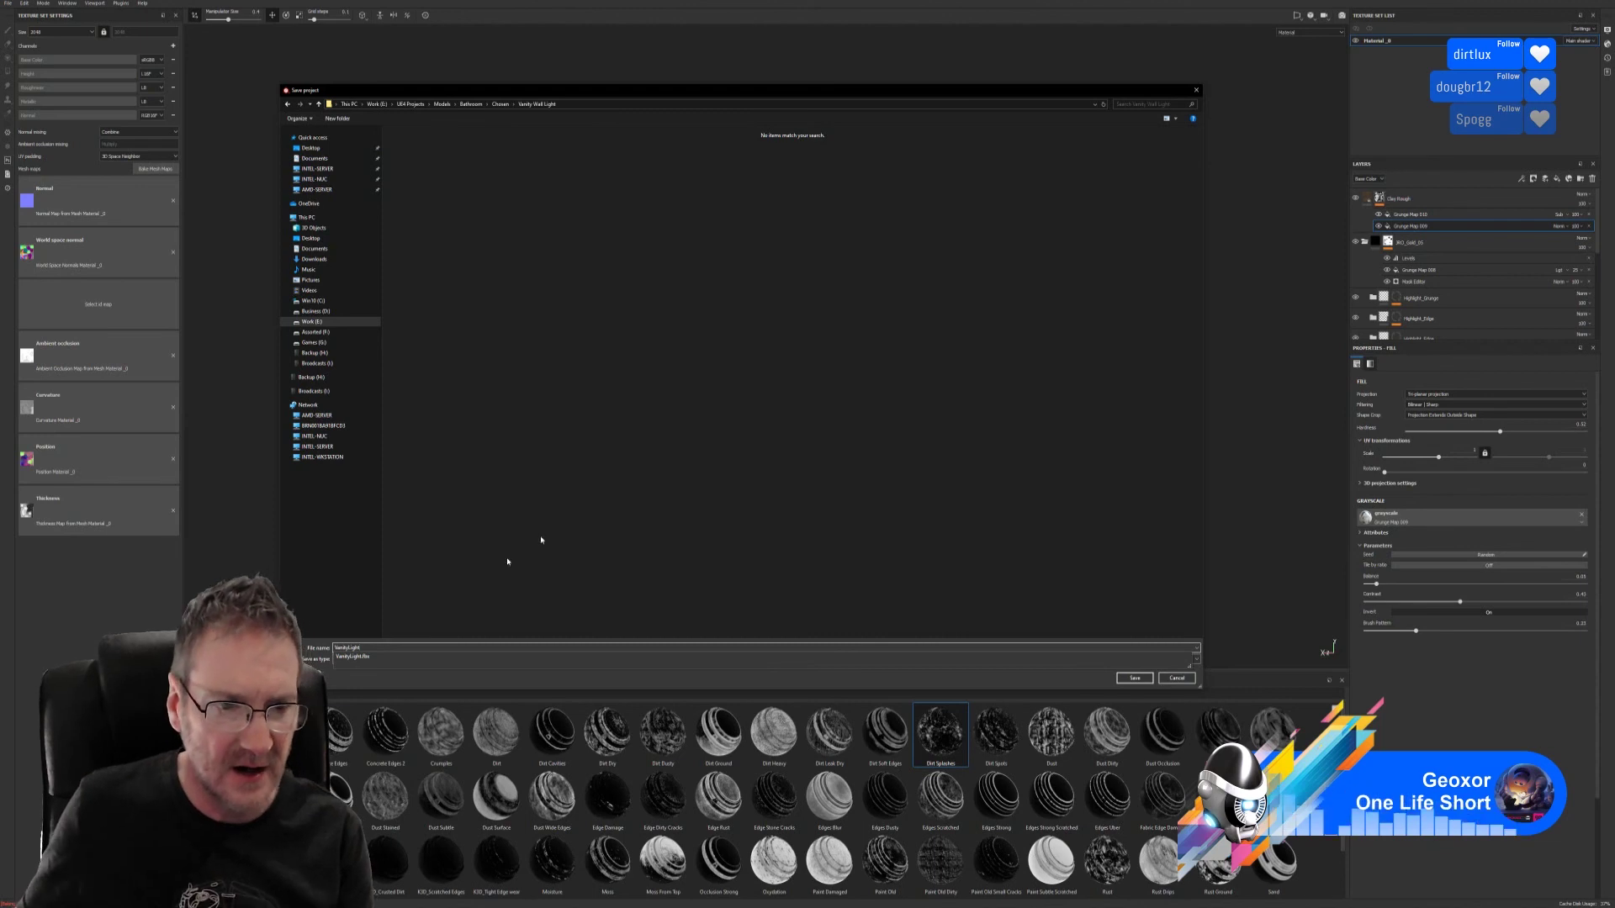
click(1014, 598)
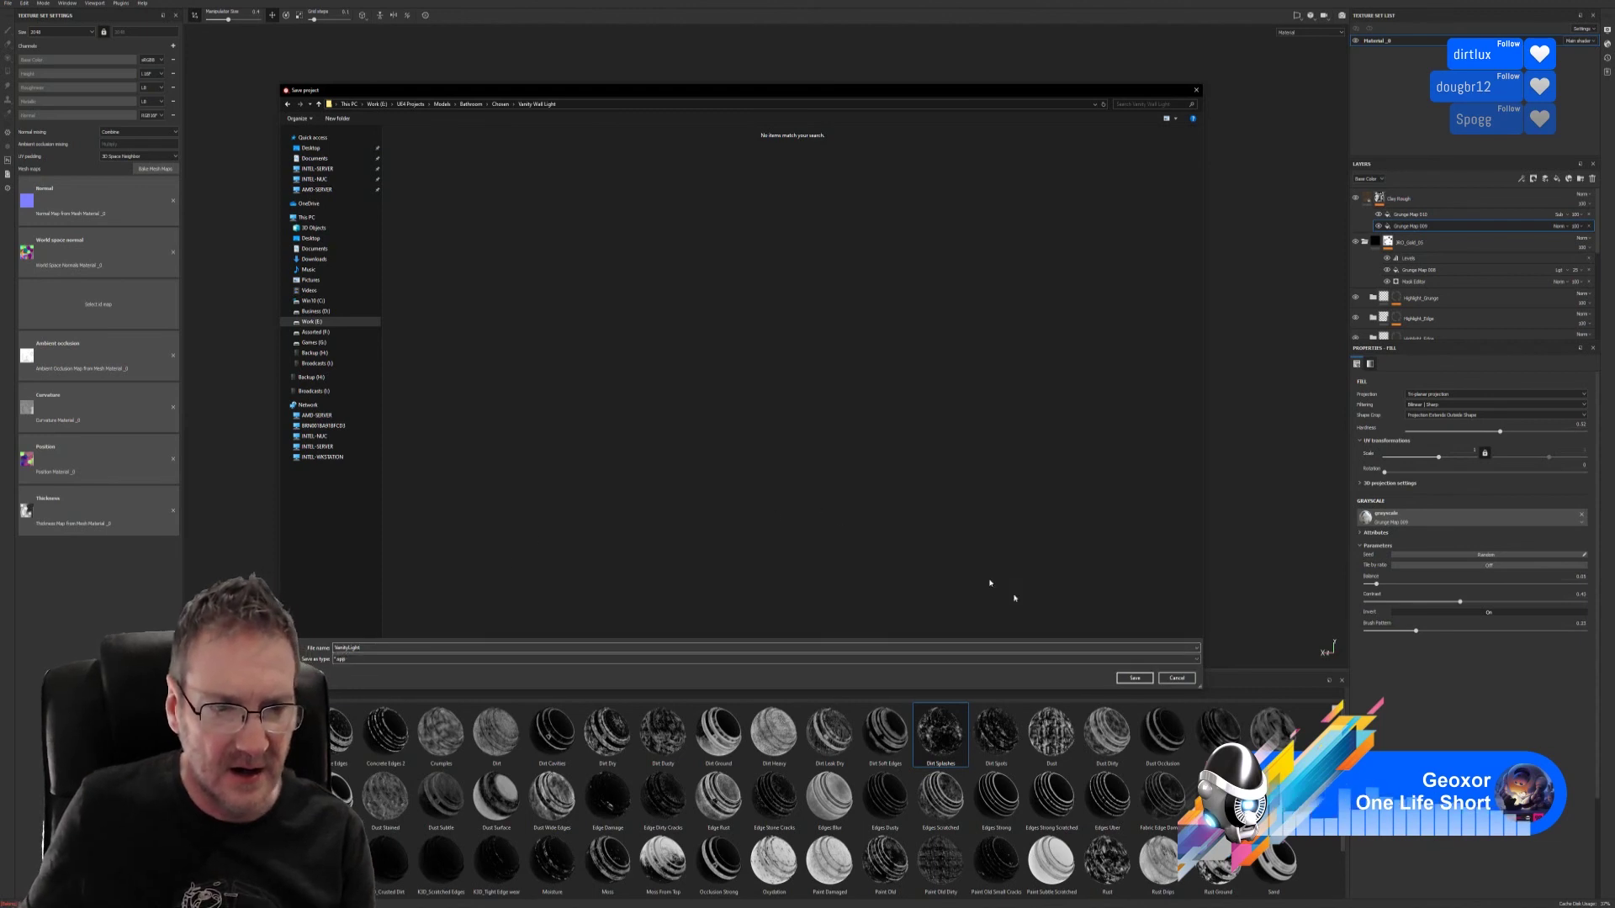
click(1135, 678)
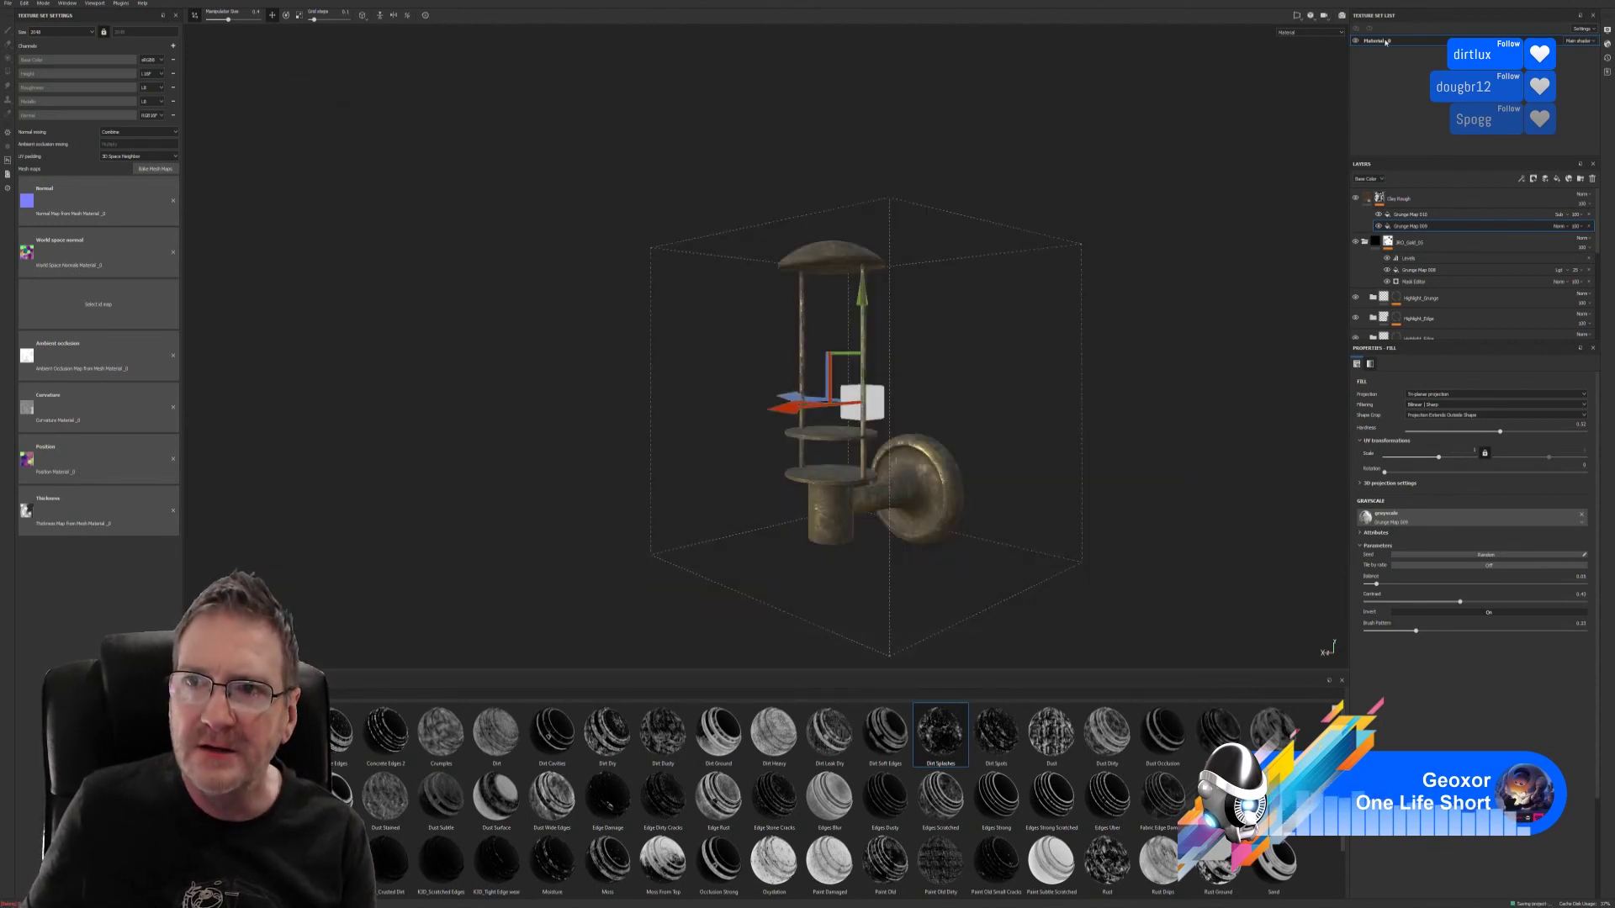
- Rename the texture set to VanityLight
text(Vani)
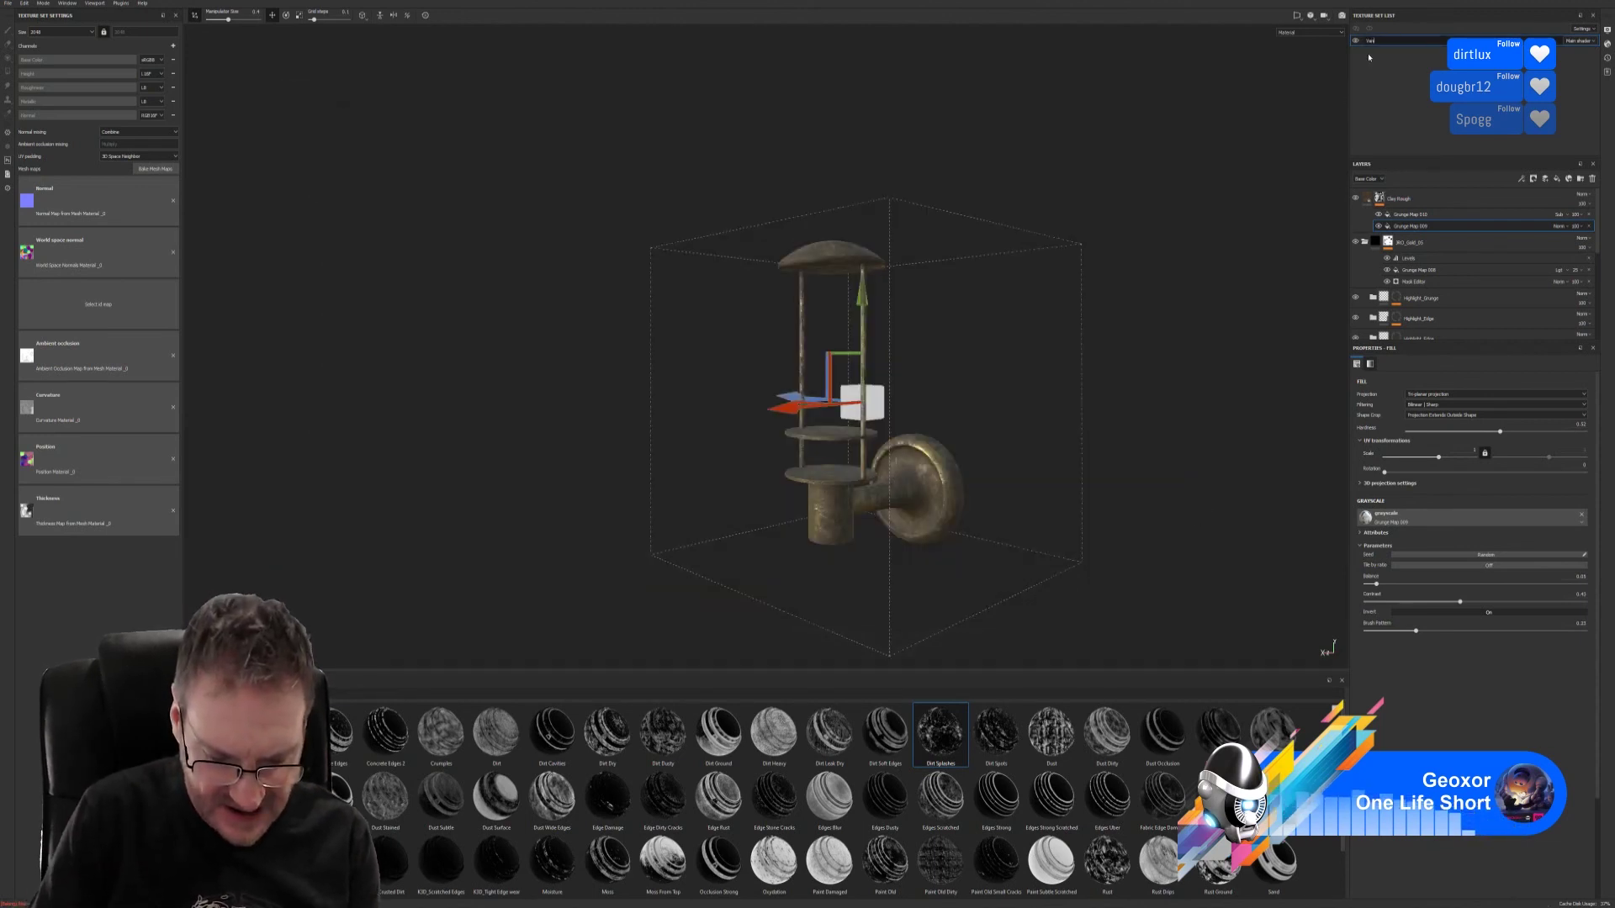
text(tyLight)
key(Return)
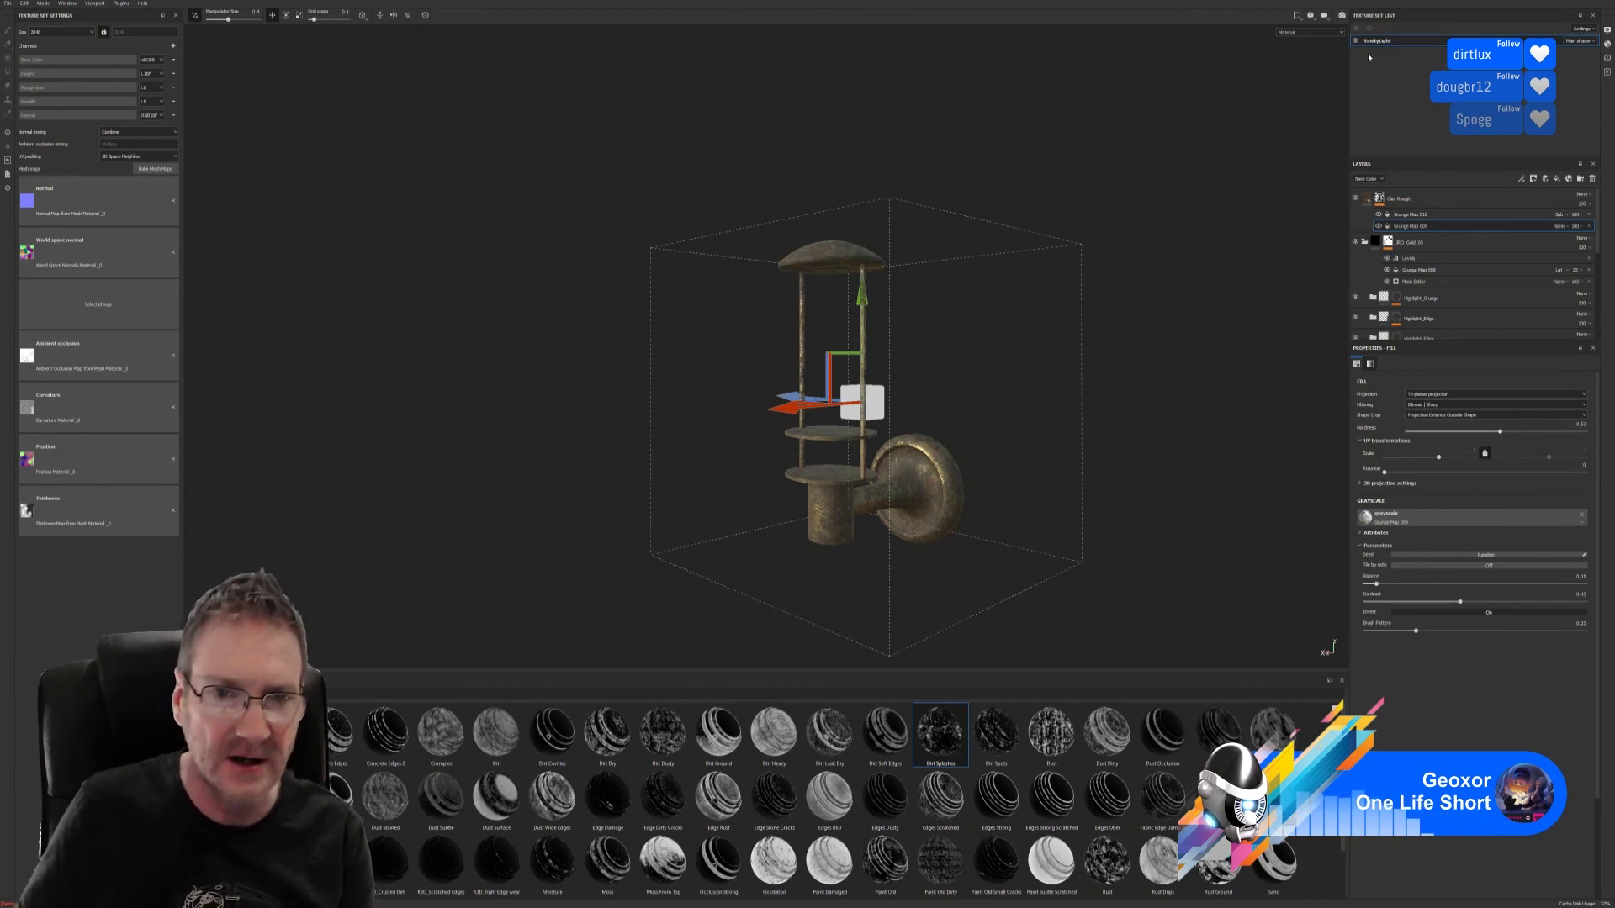
- Set the texture export destination to the Vanity Wall Light folder under UE4 Projects, Models, Bathroom, Chosen on the Work drive
click(7, 4)
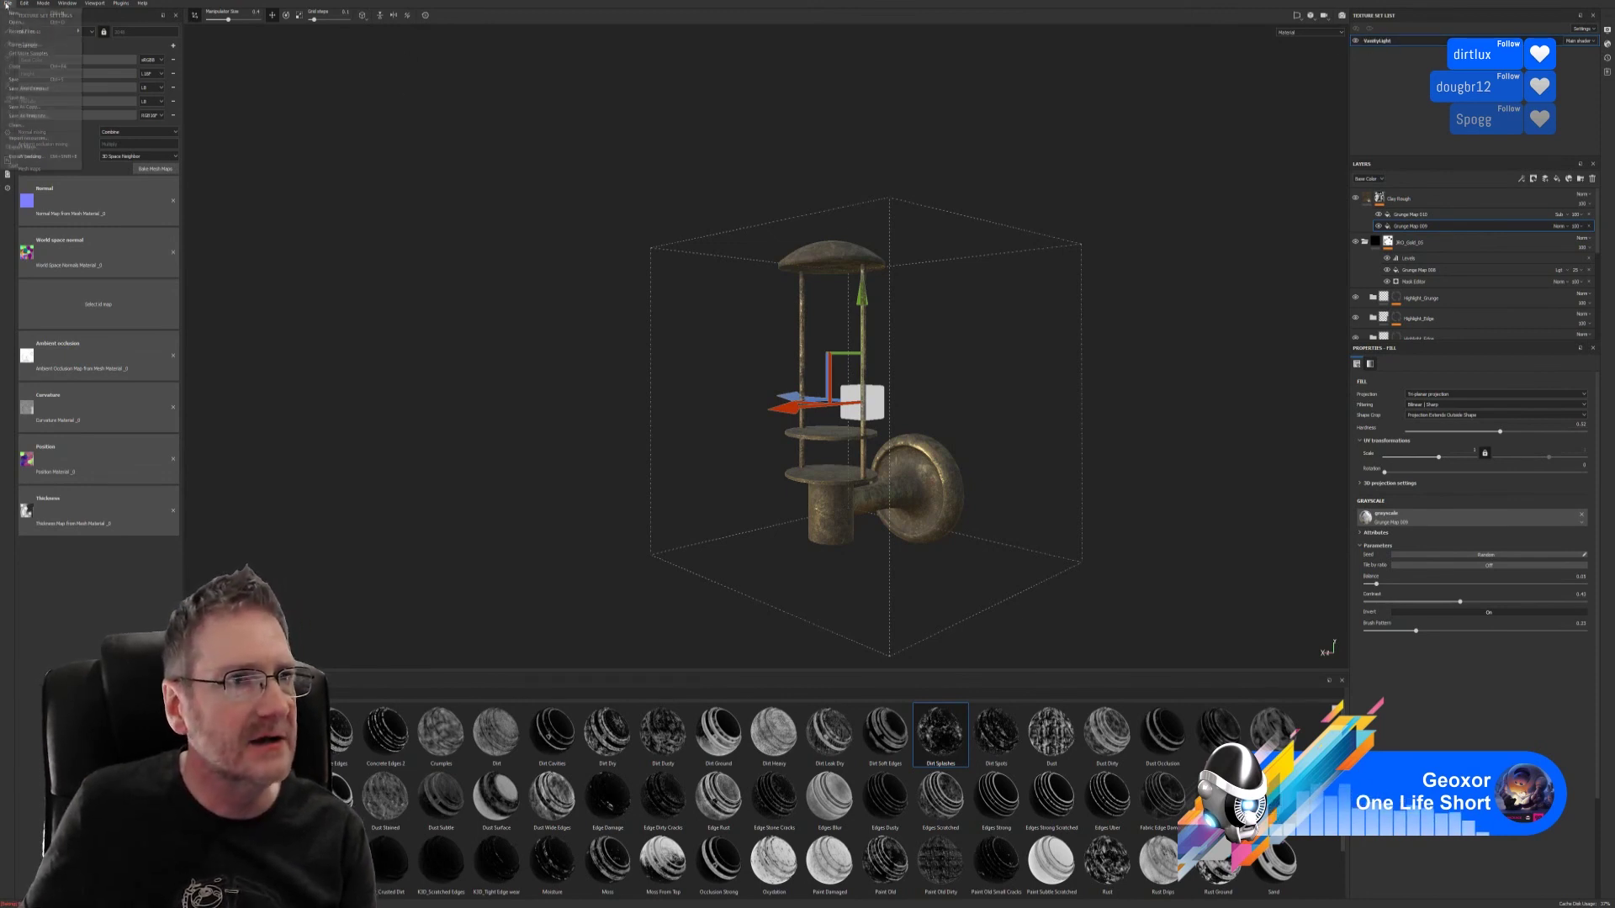
click(25, 157)
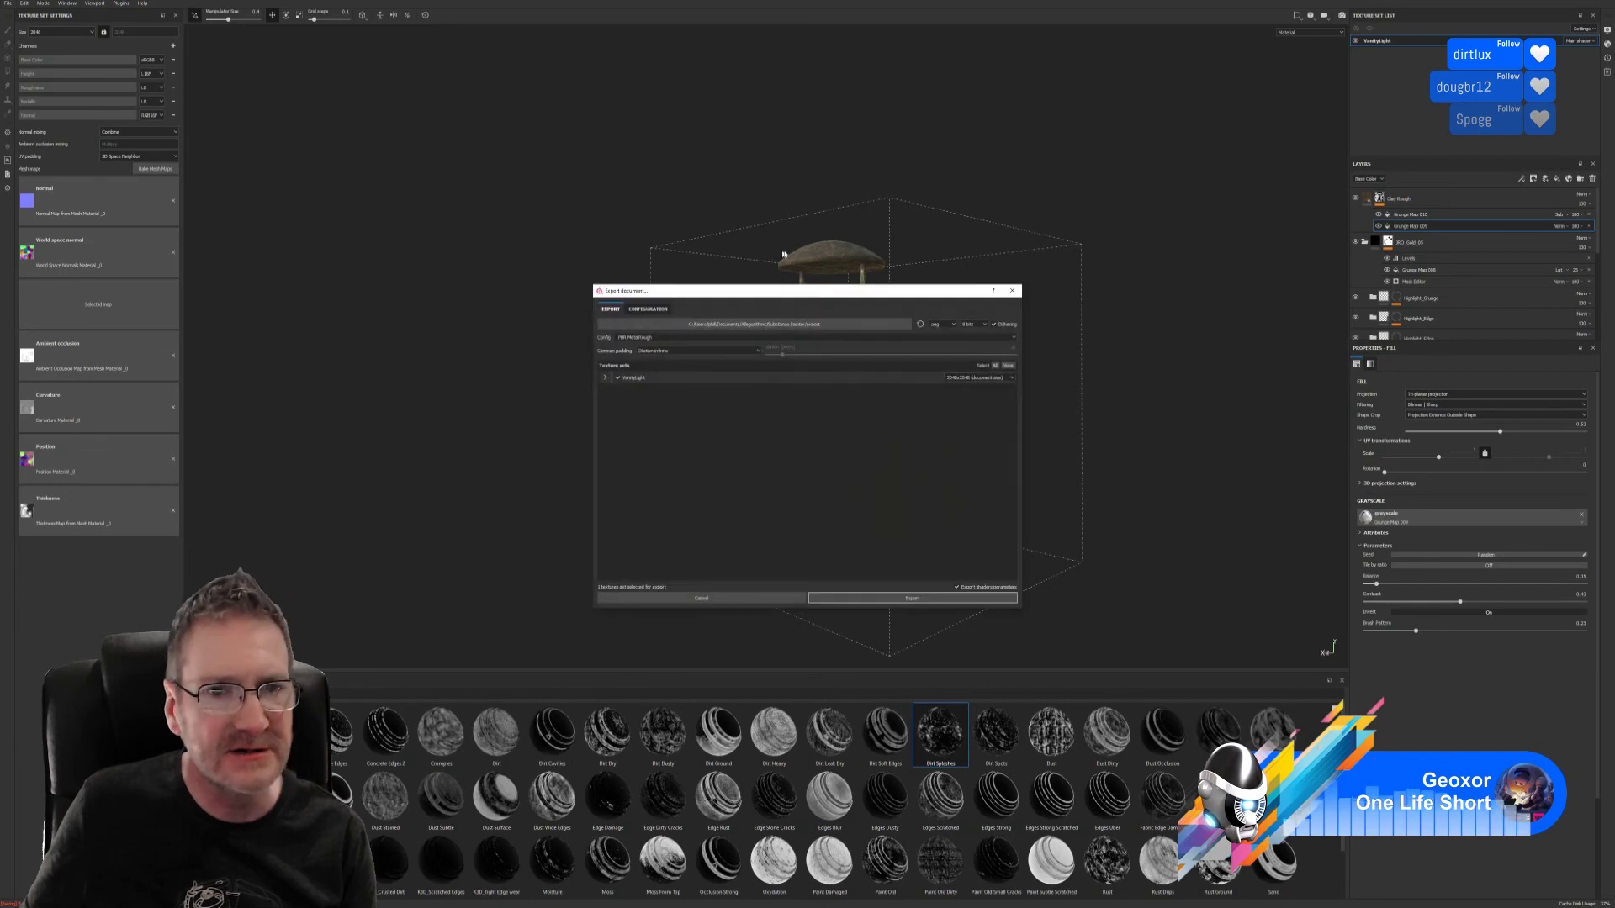
click(799, 324)
drag(883, 306, 705, 186)
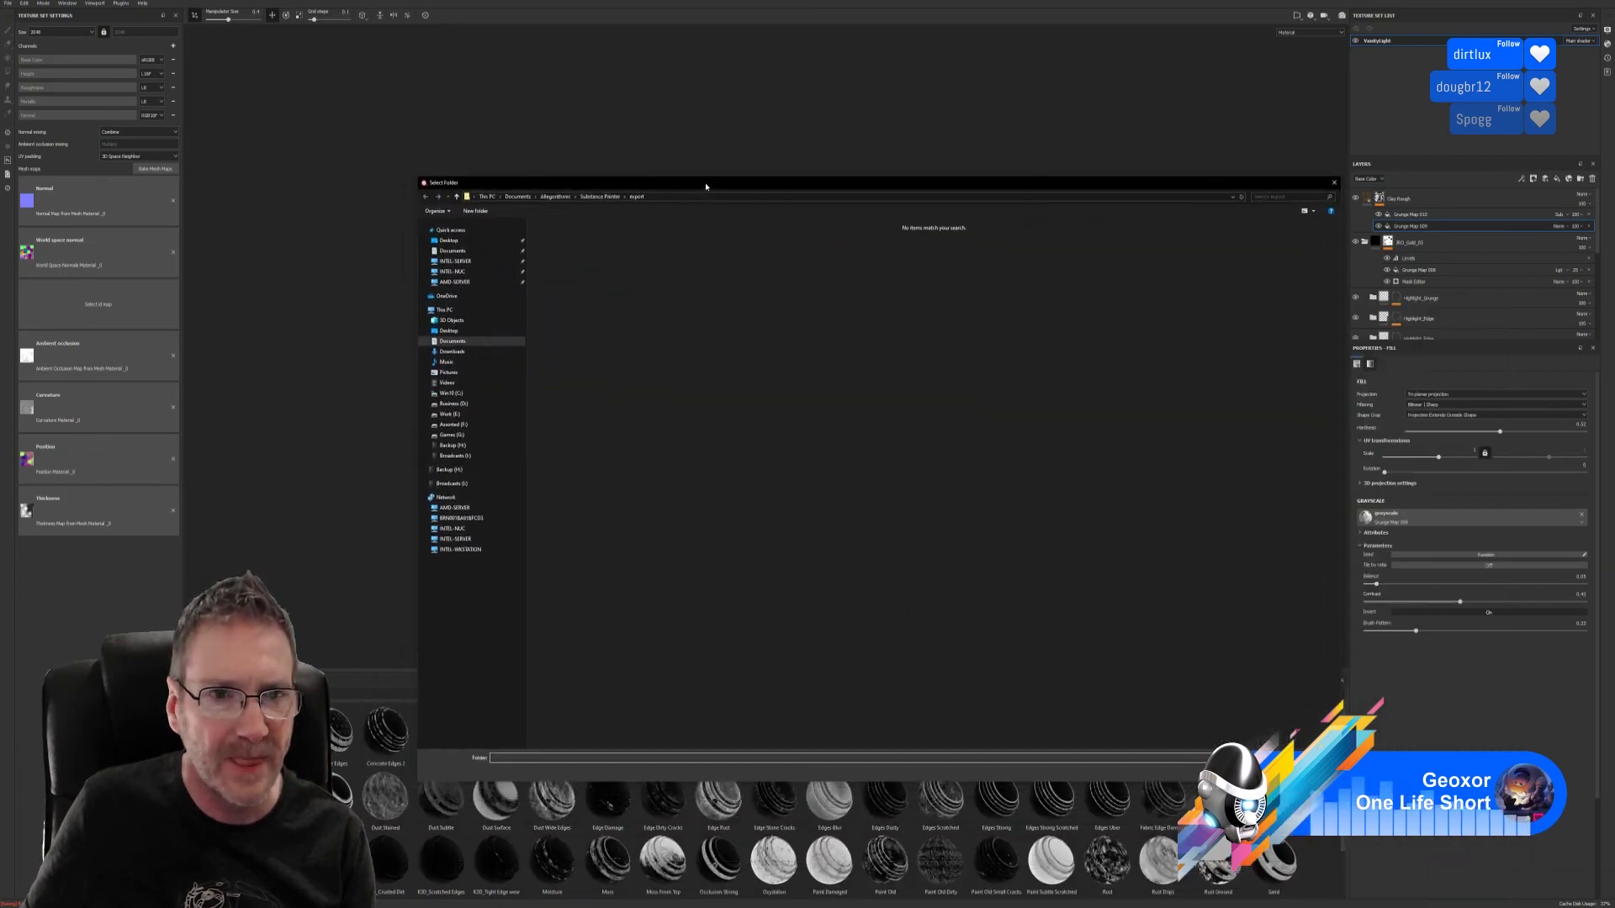
click(452, 414)
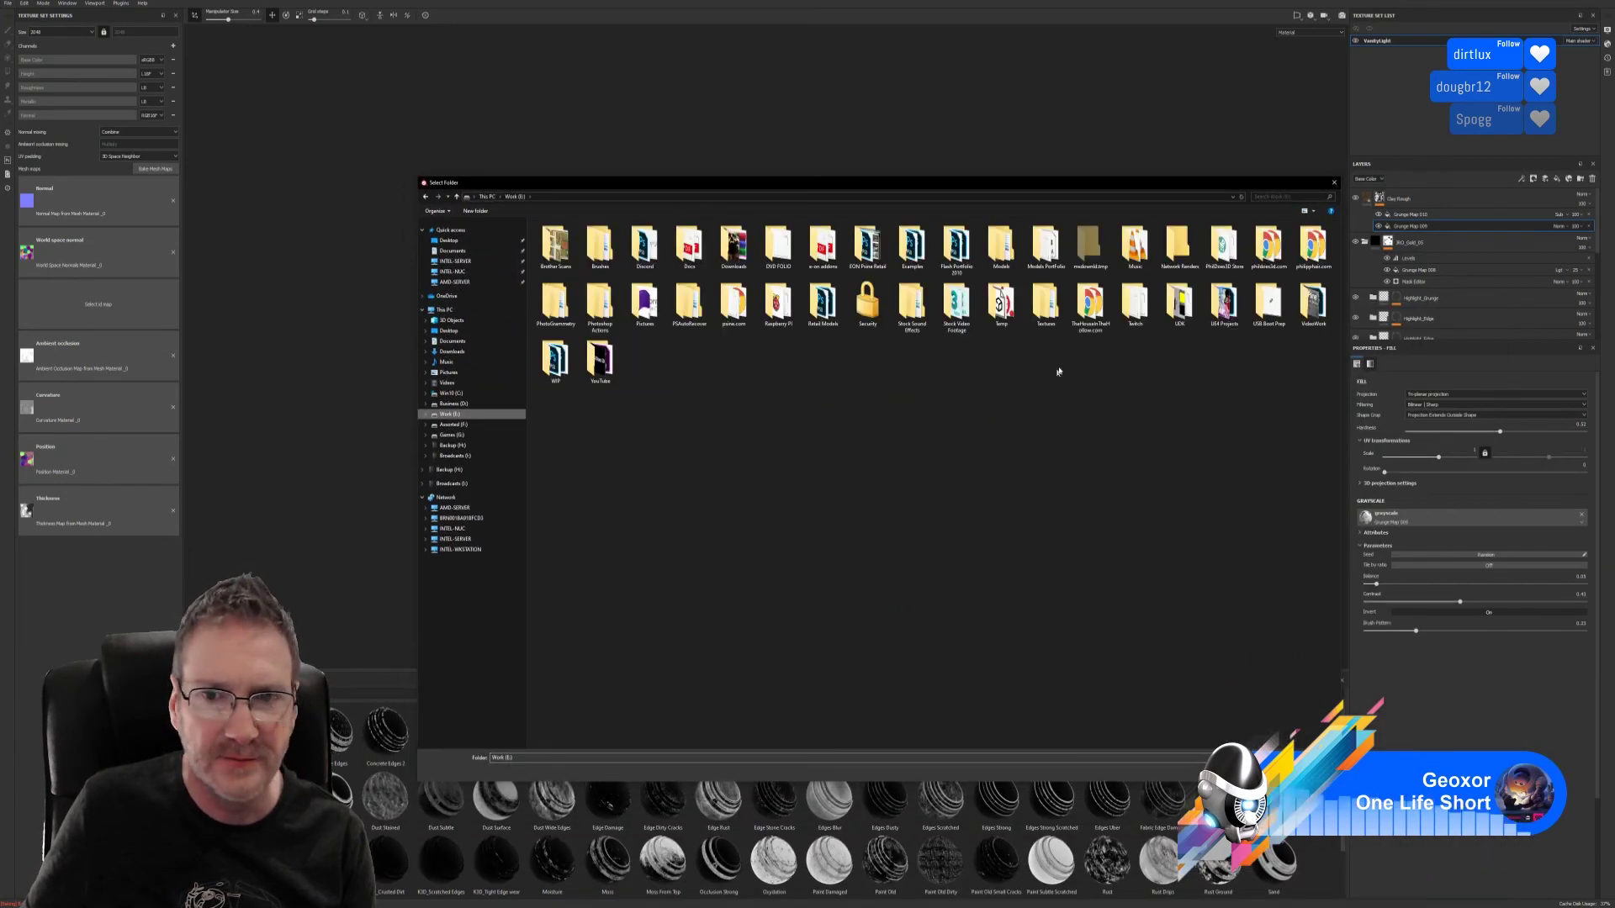
double_click(1211, 324)
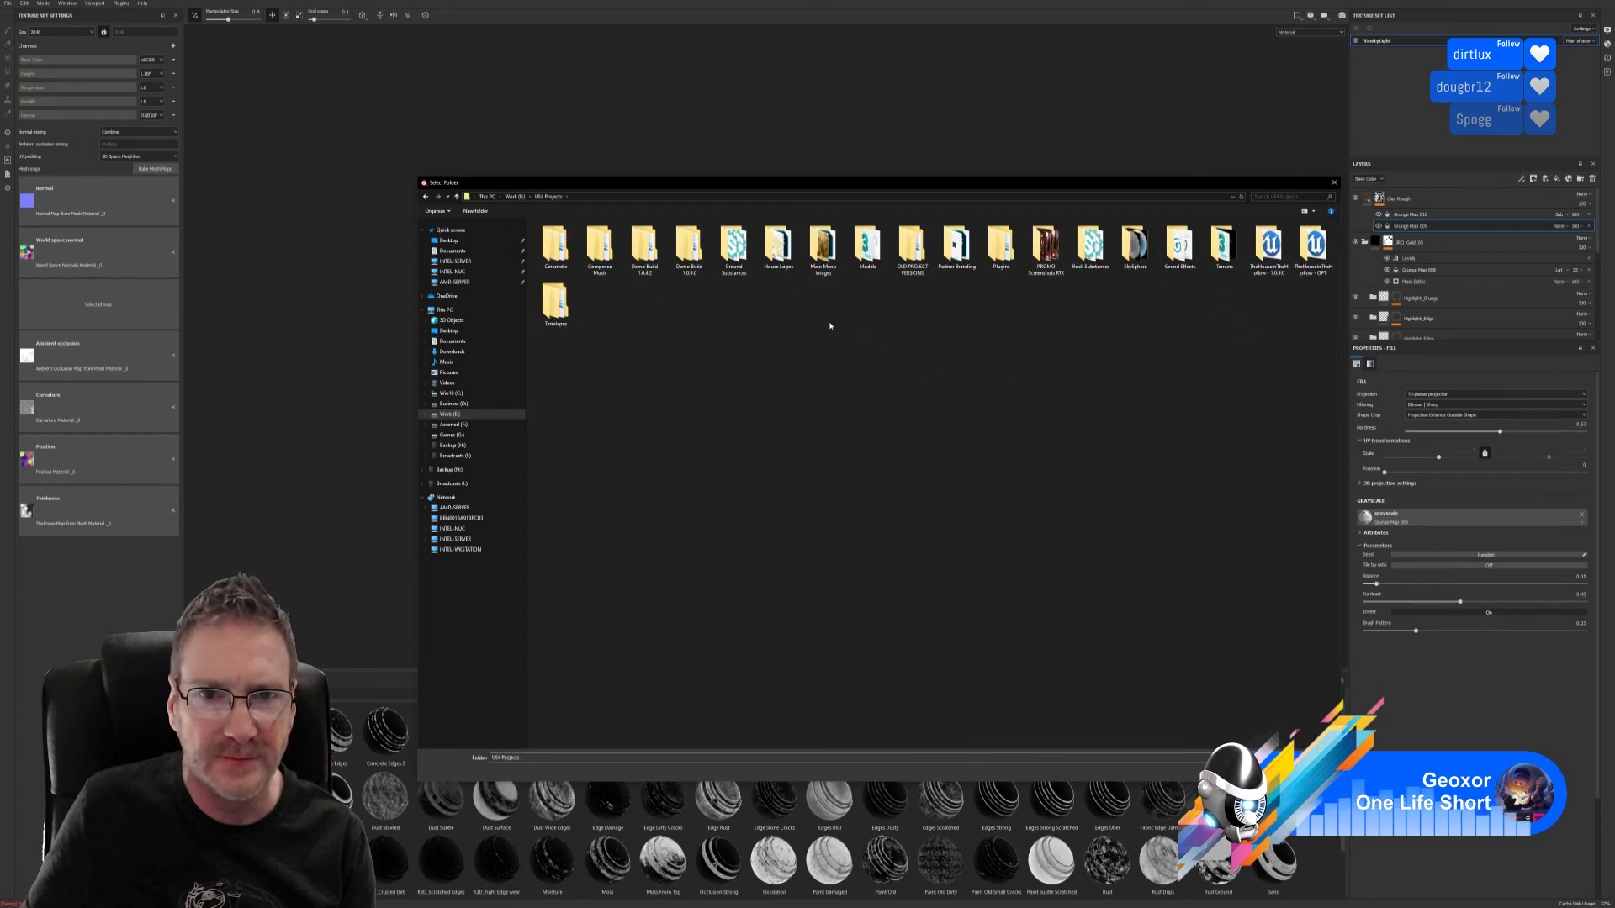
double_click(867, 247)
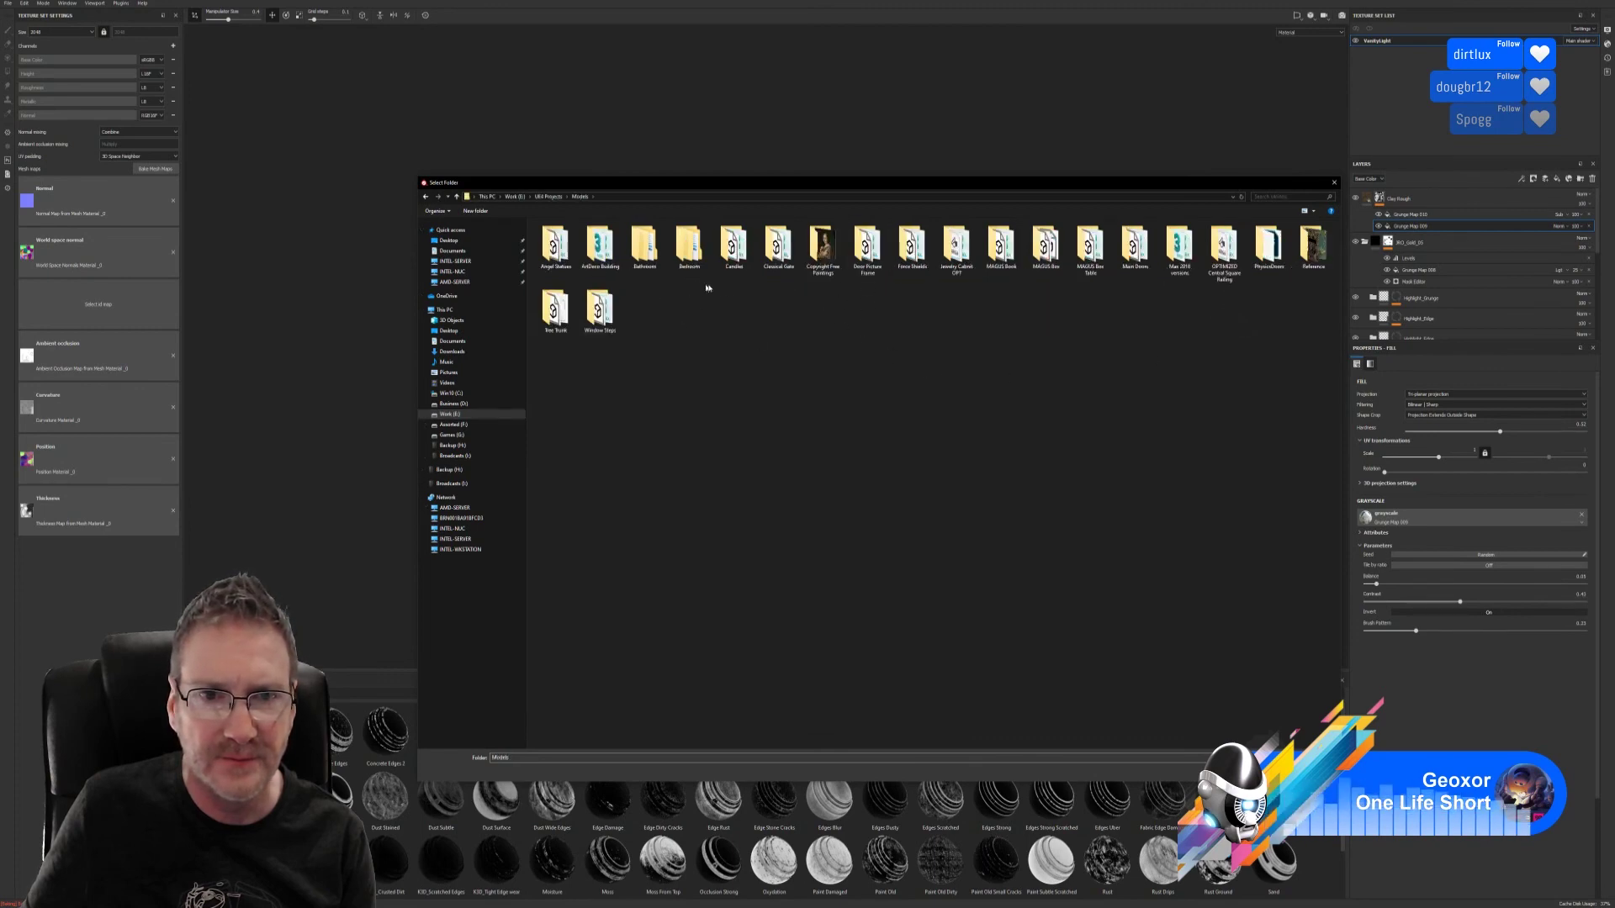
double_click(644, 244)
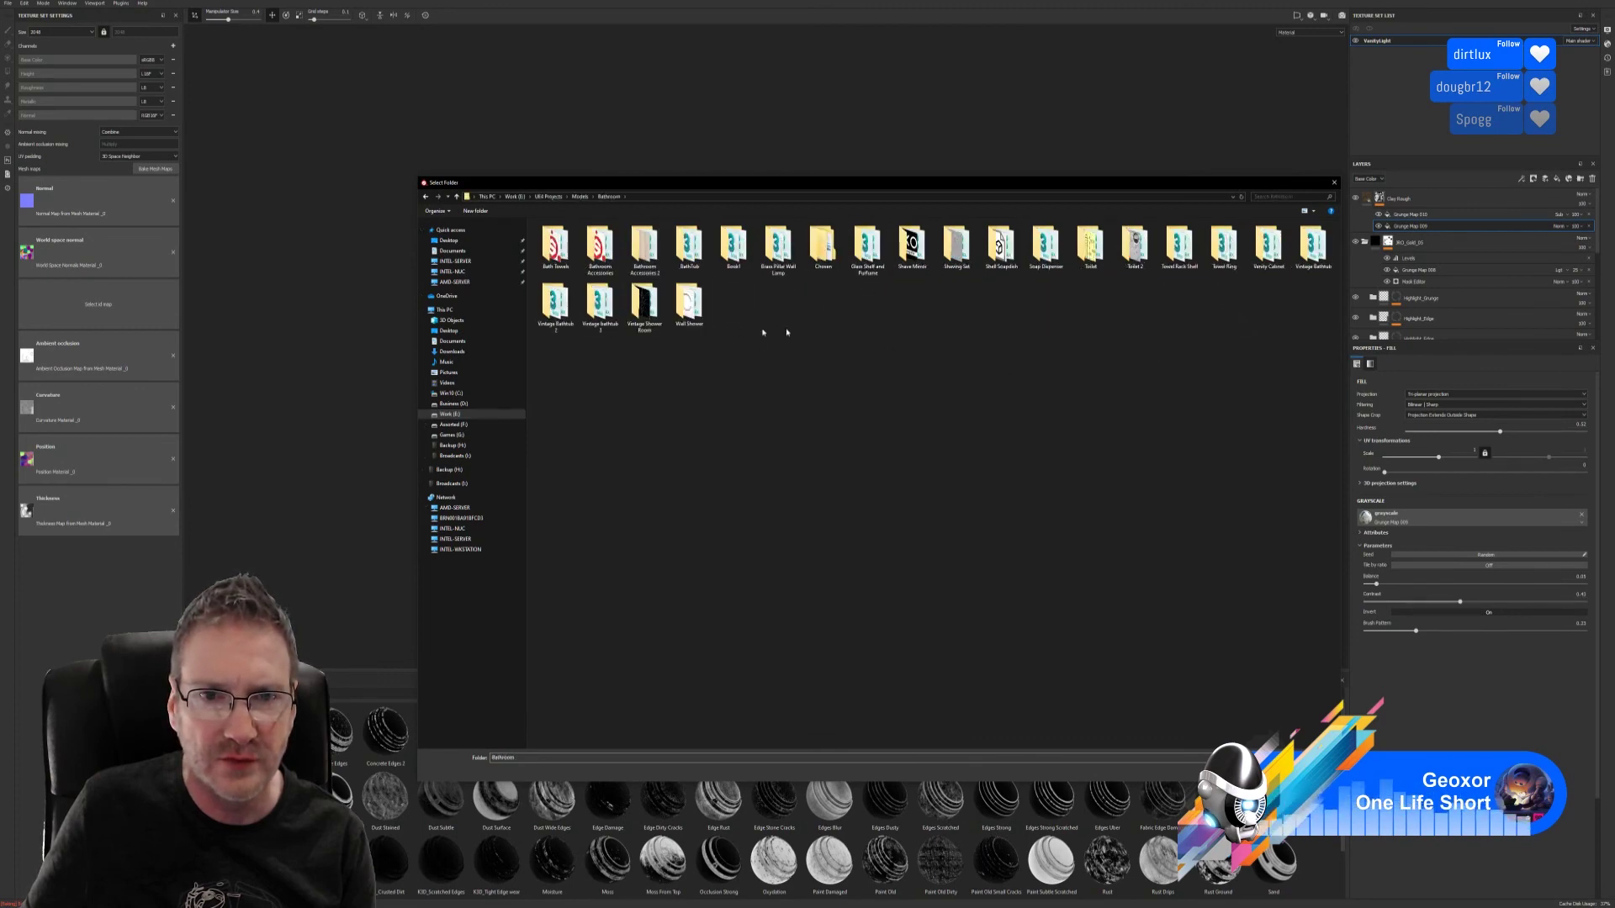
double_click(822, 245)
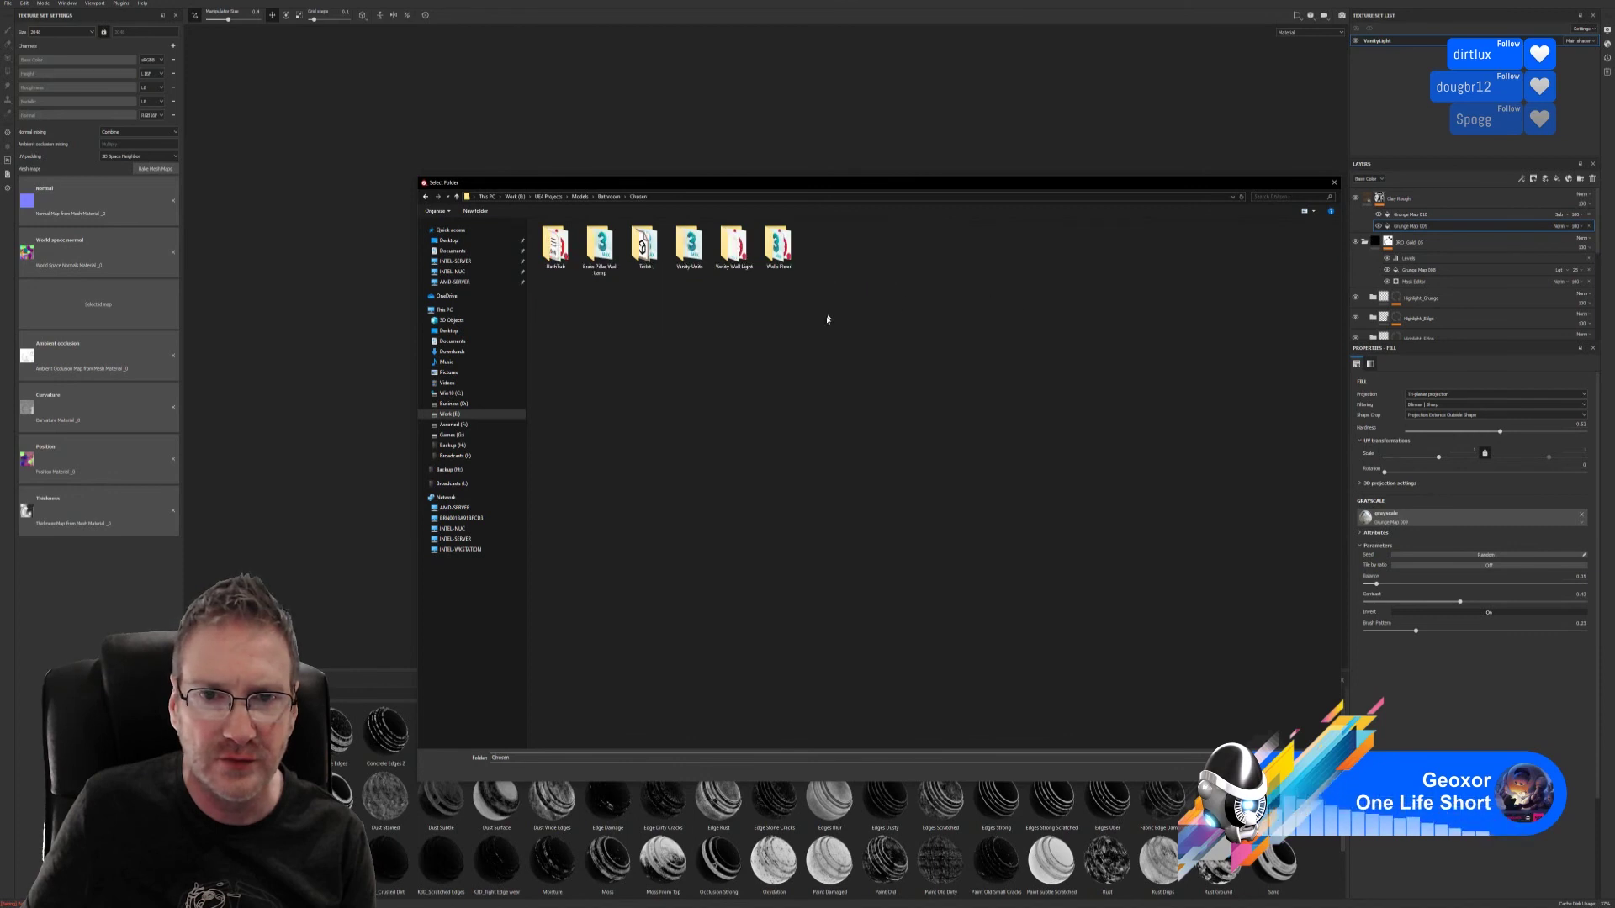
double_click(733, 245)
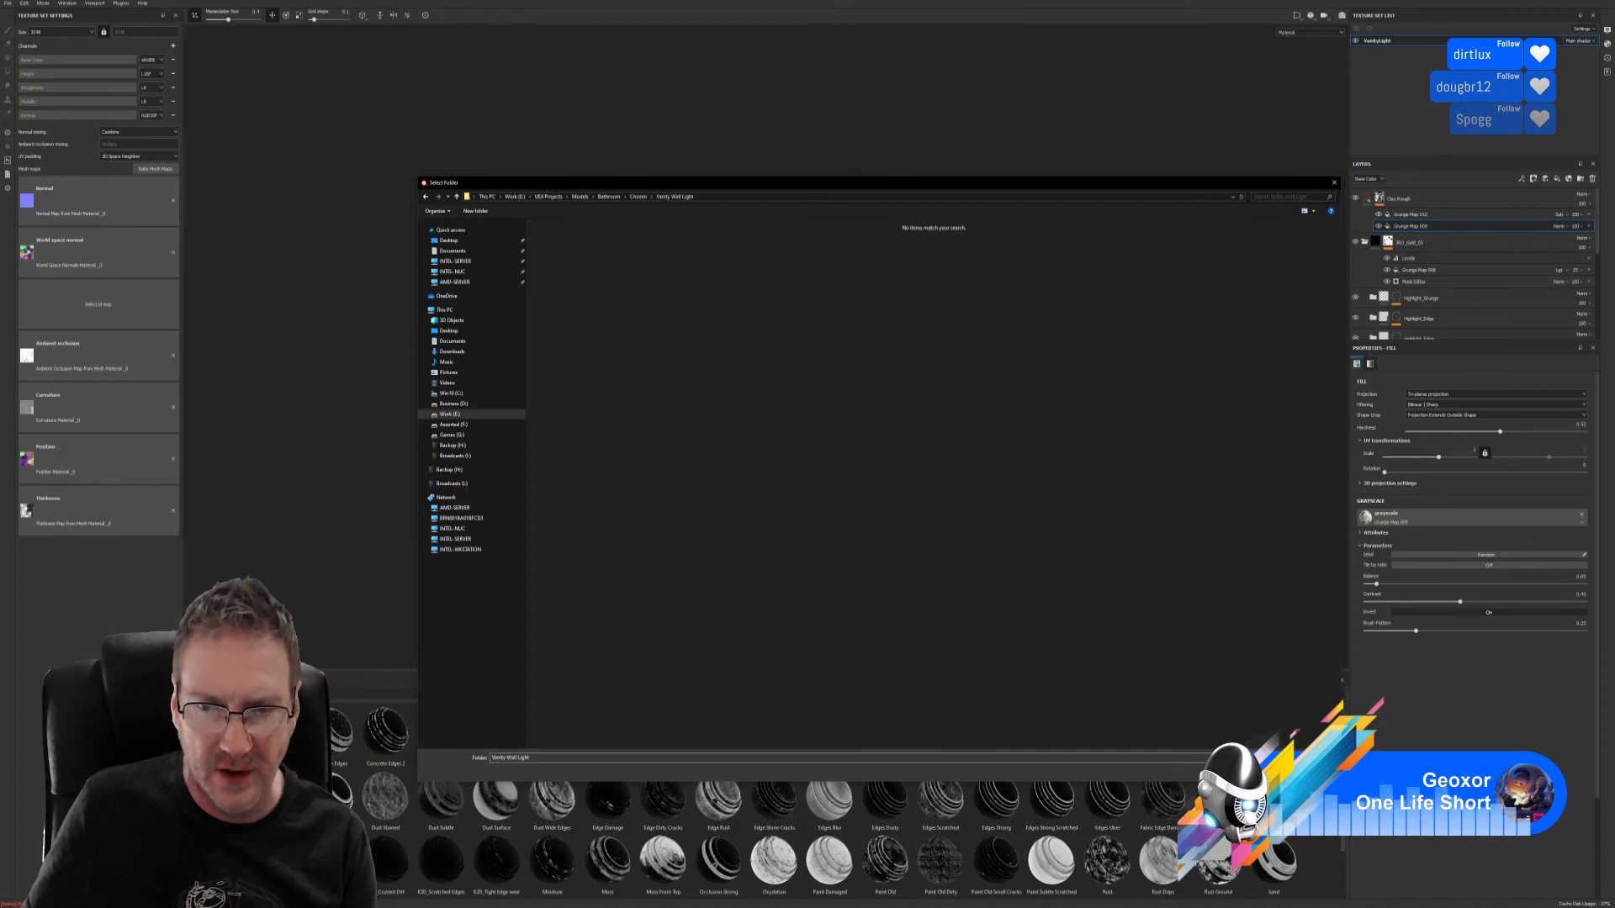
click(1228, 777)
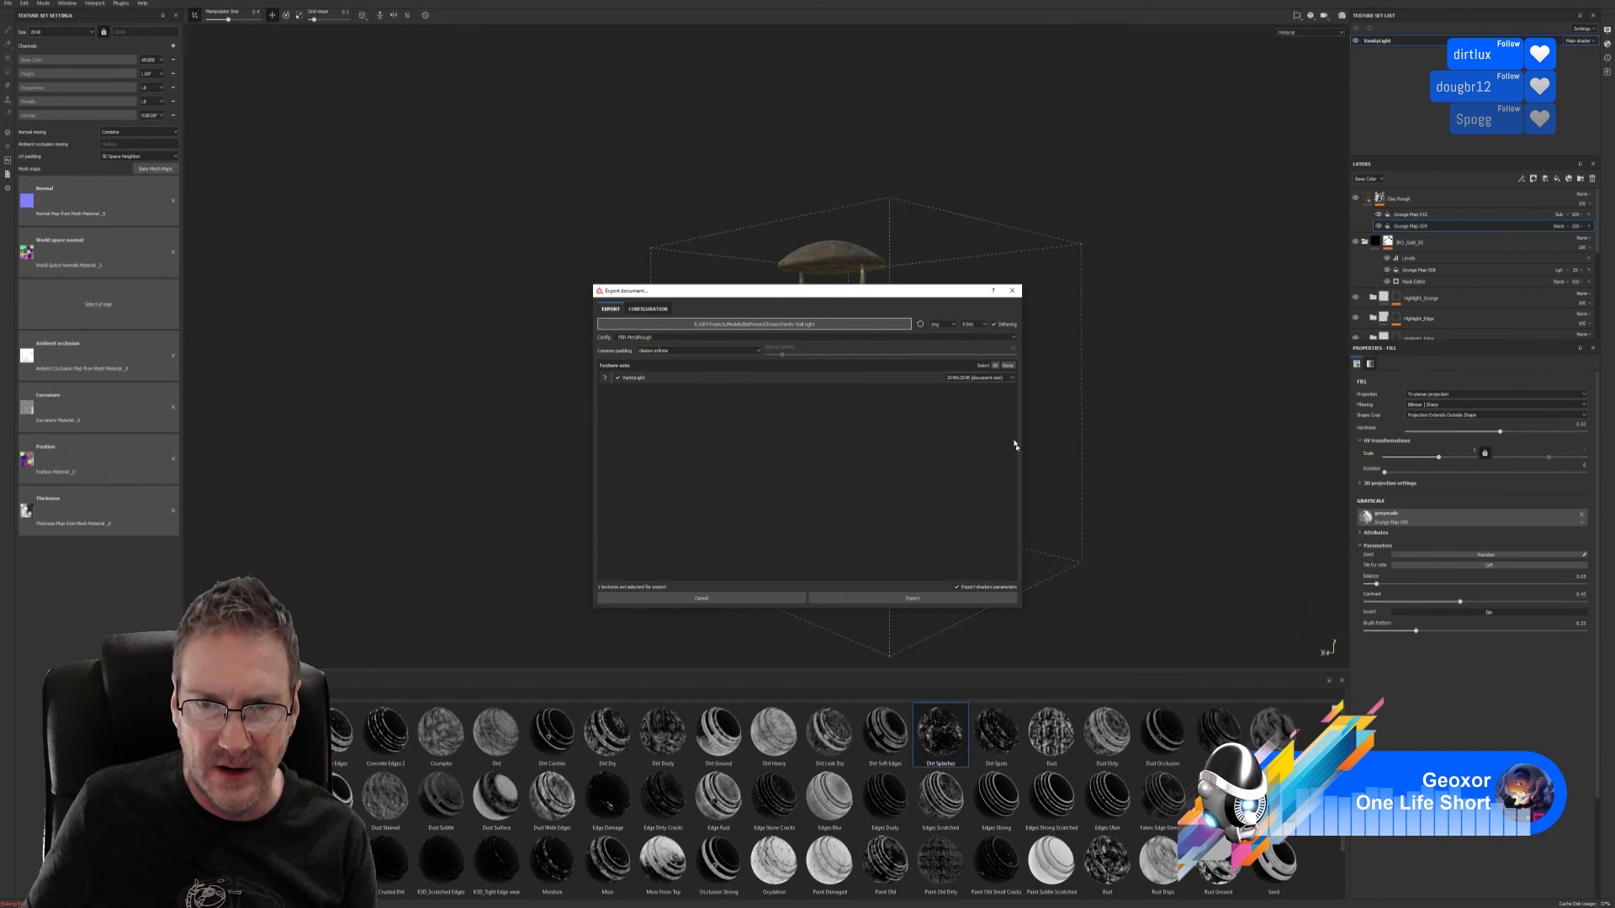
- Replace the VanityLight set's document-size export option with a fixed resolution, export its maps and save the project
click(984, 378)
click(974, 415)
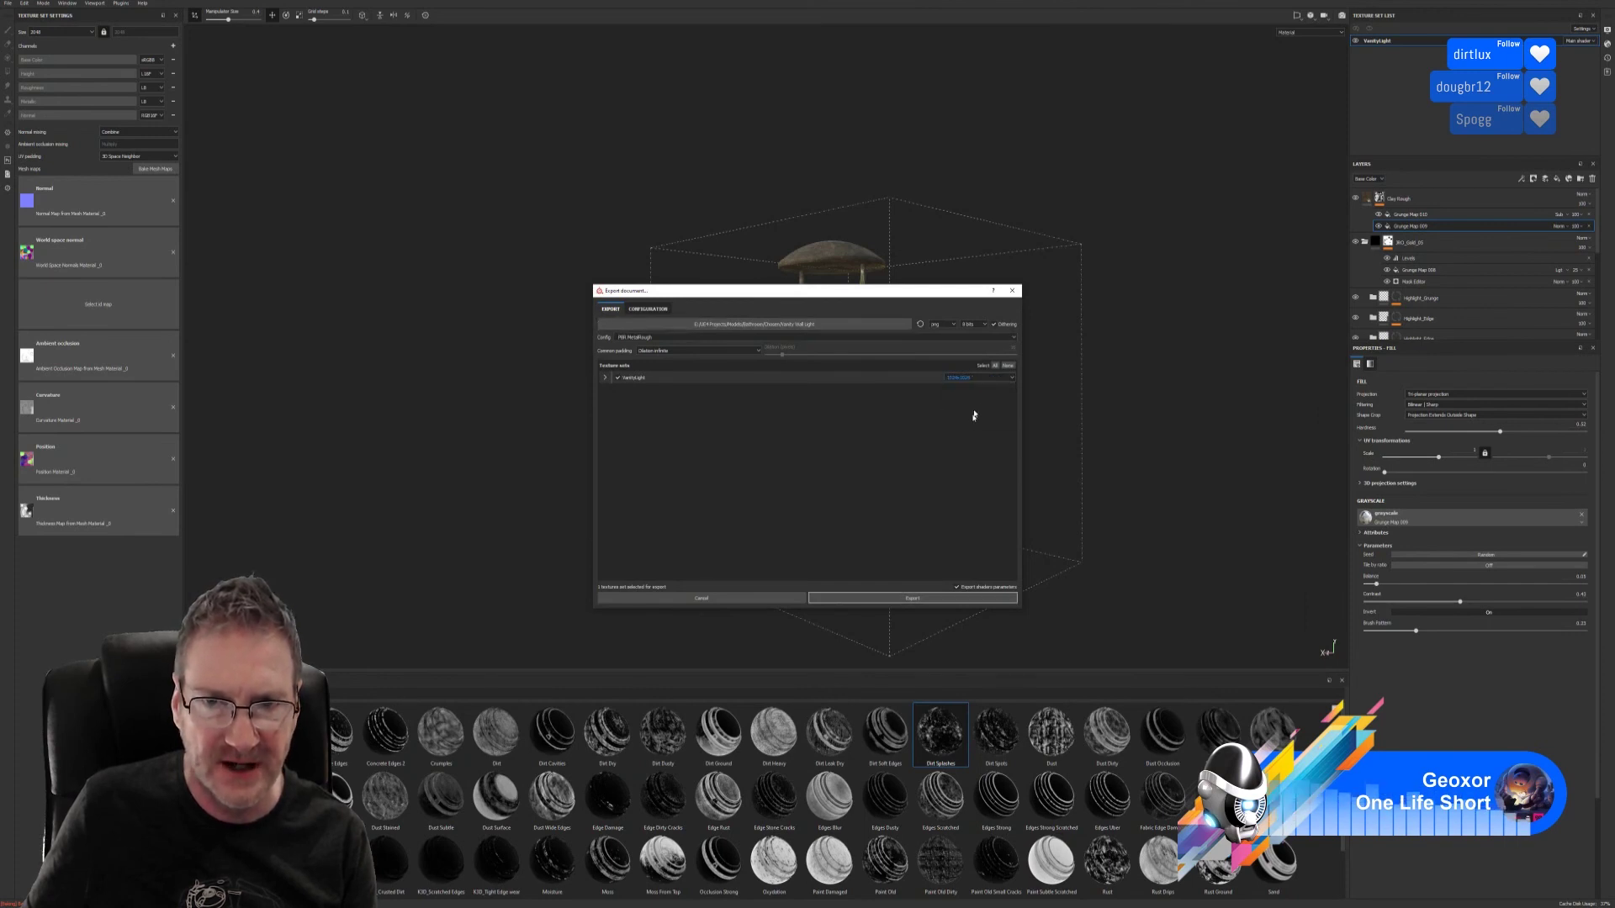
click(908, 599)
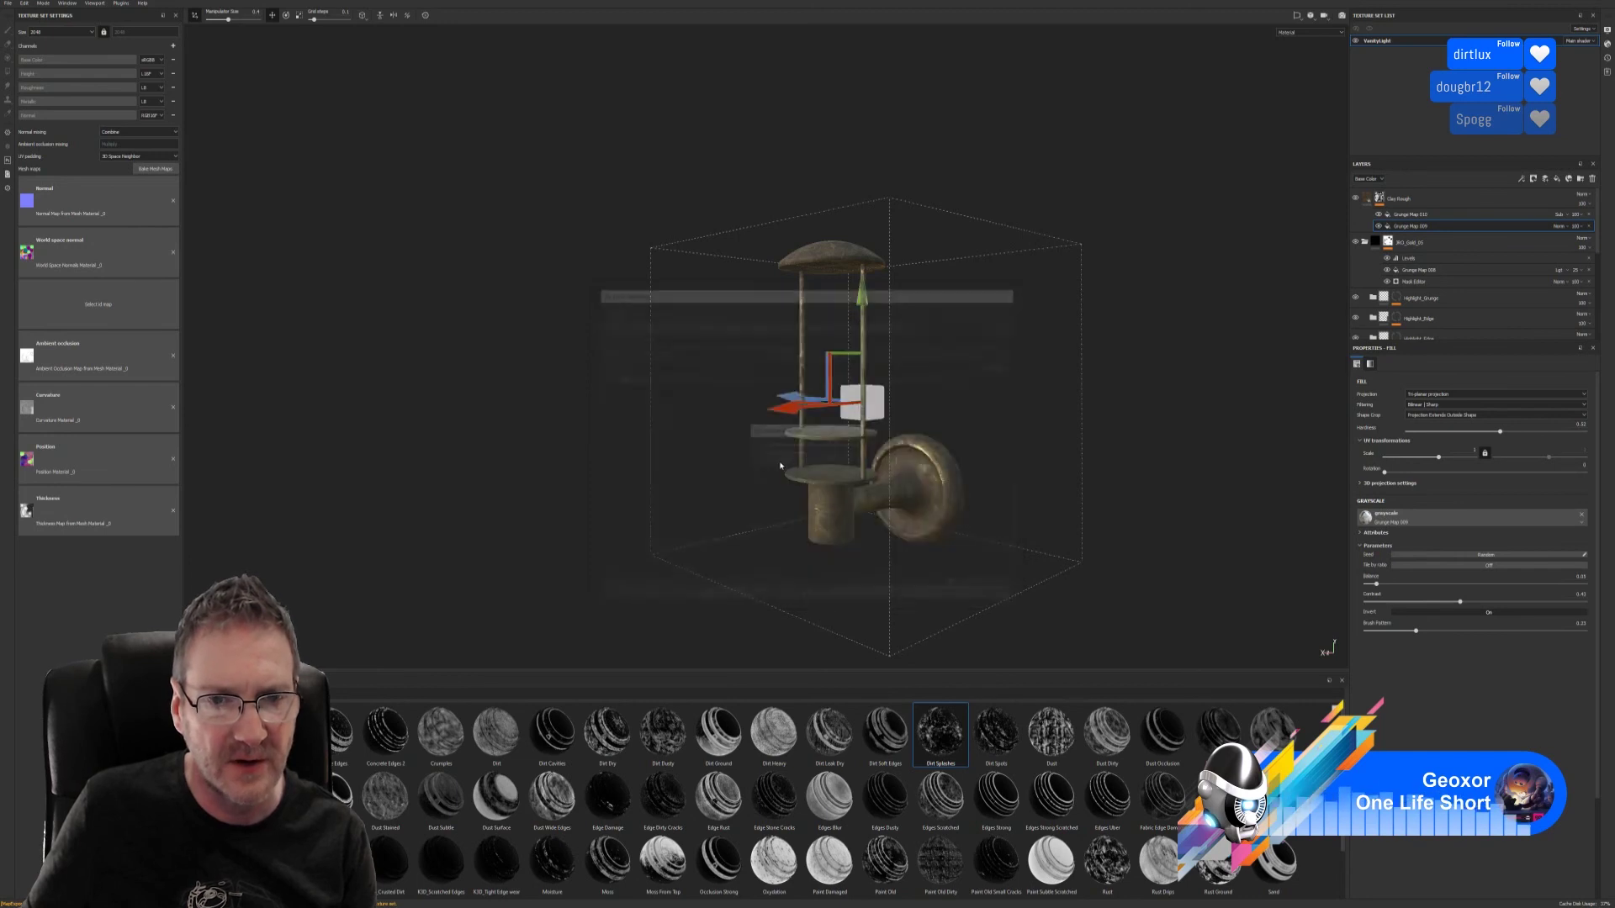
click(1278, 124)
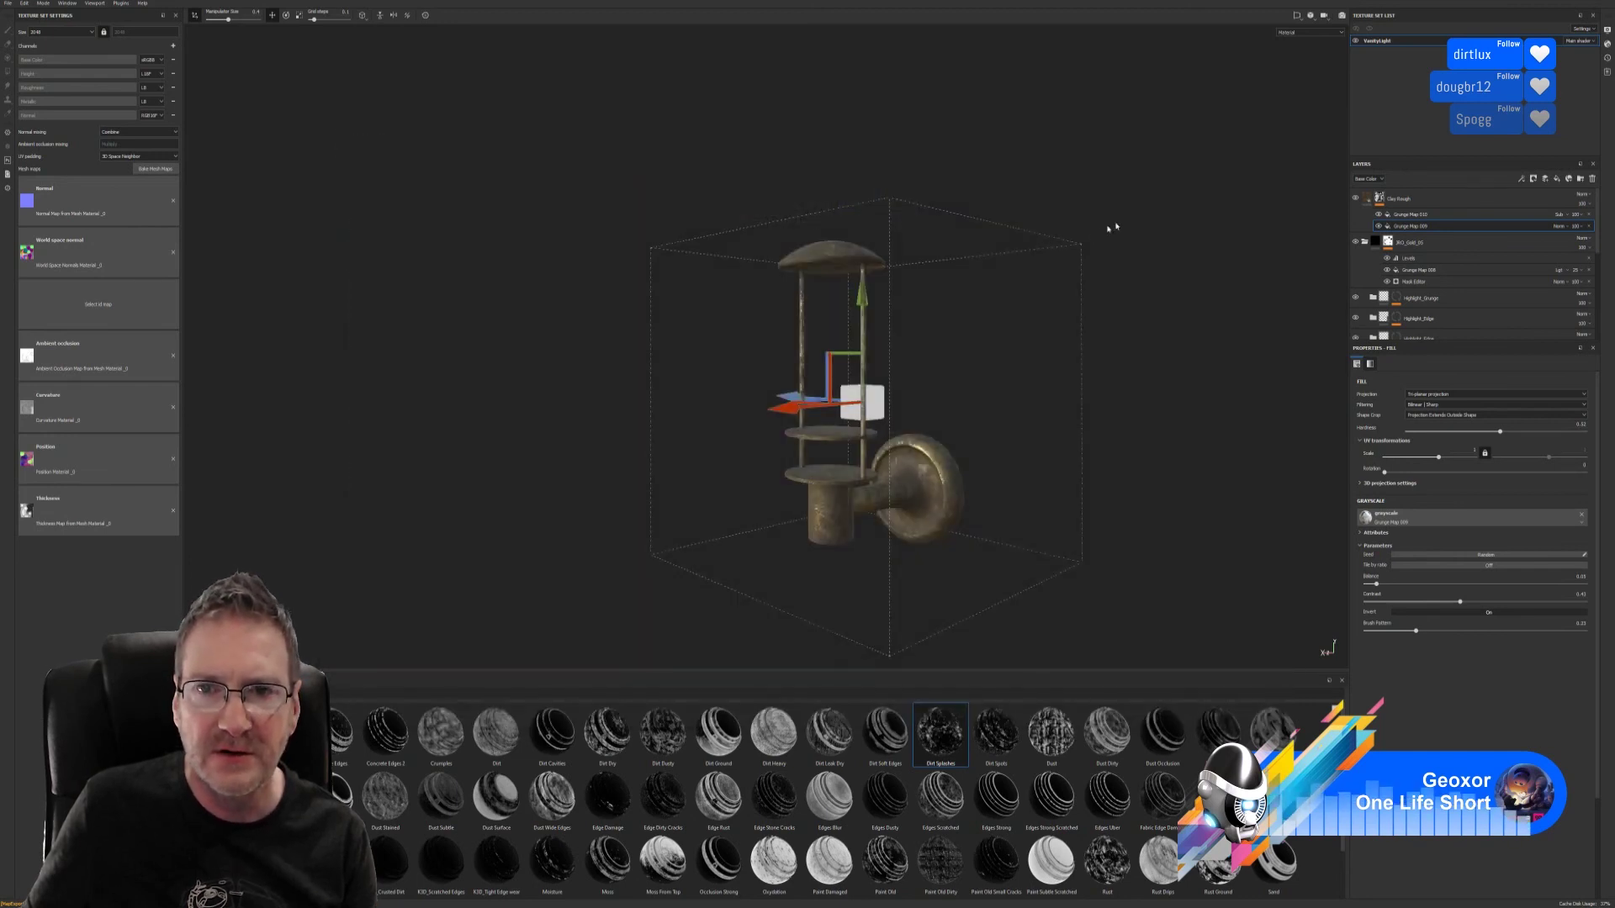
click(7, 4)
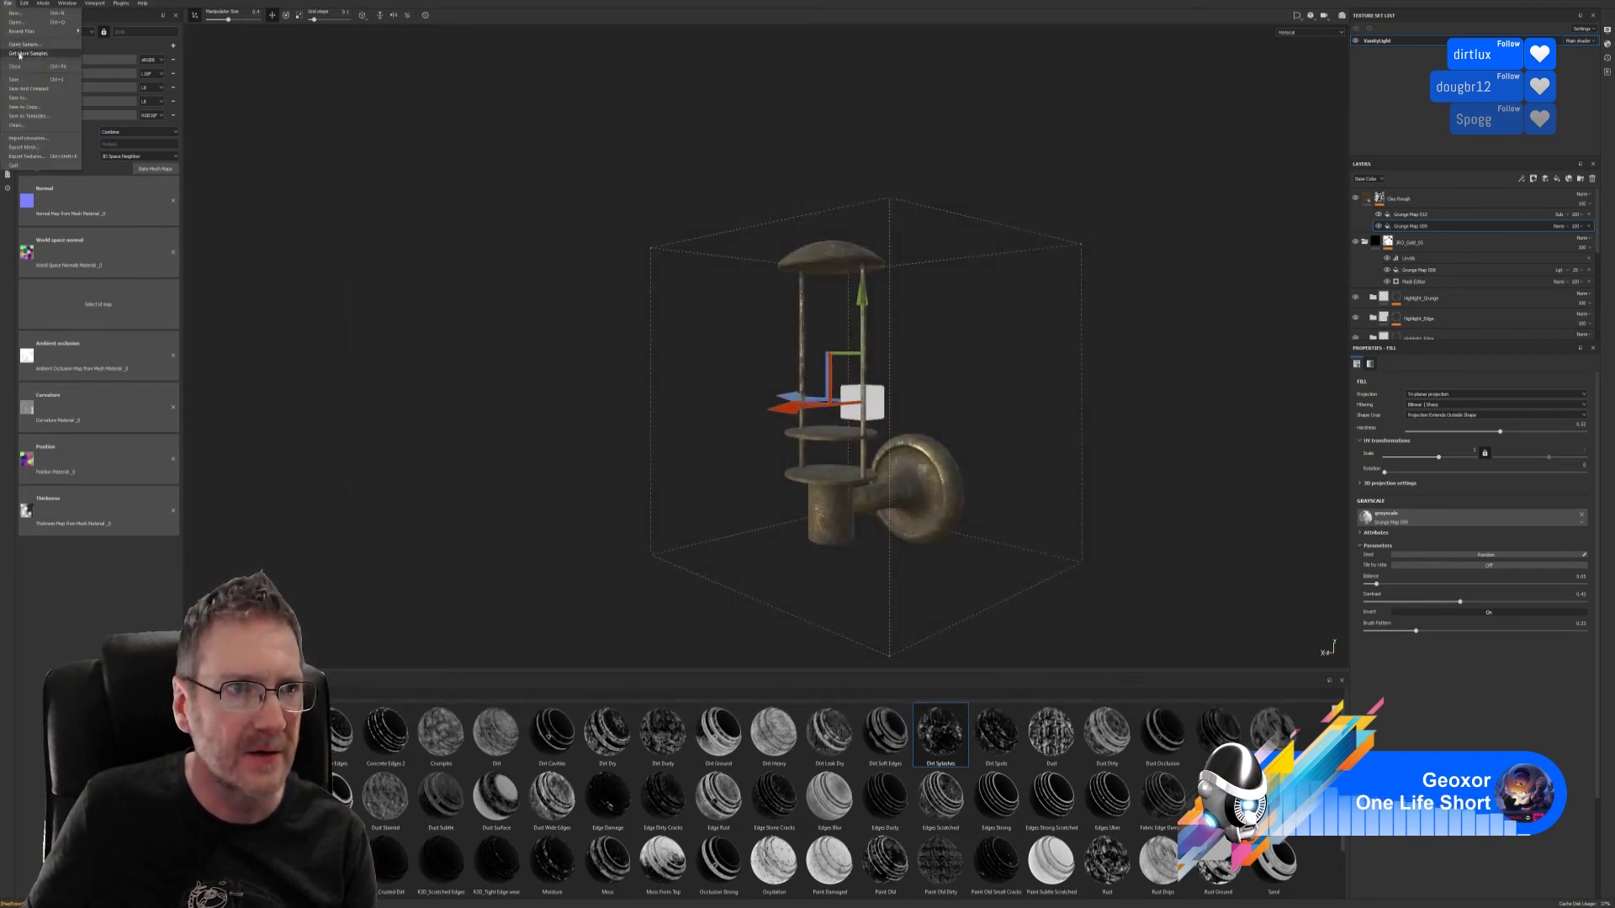
click(19, 77)
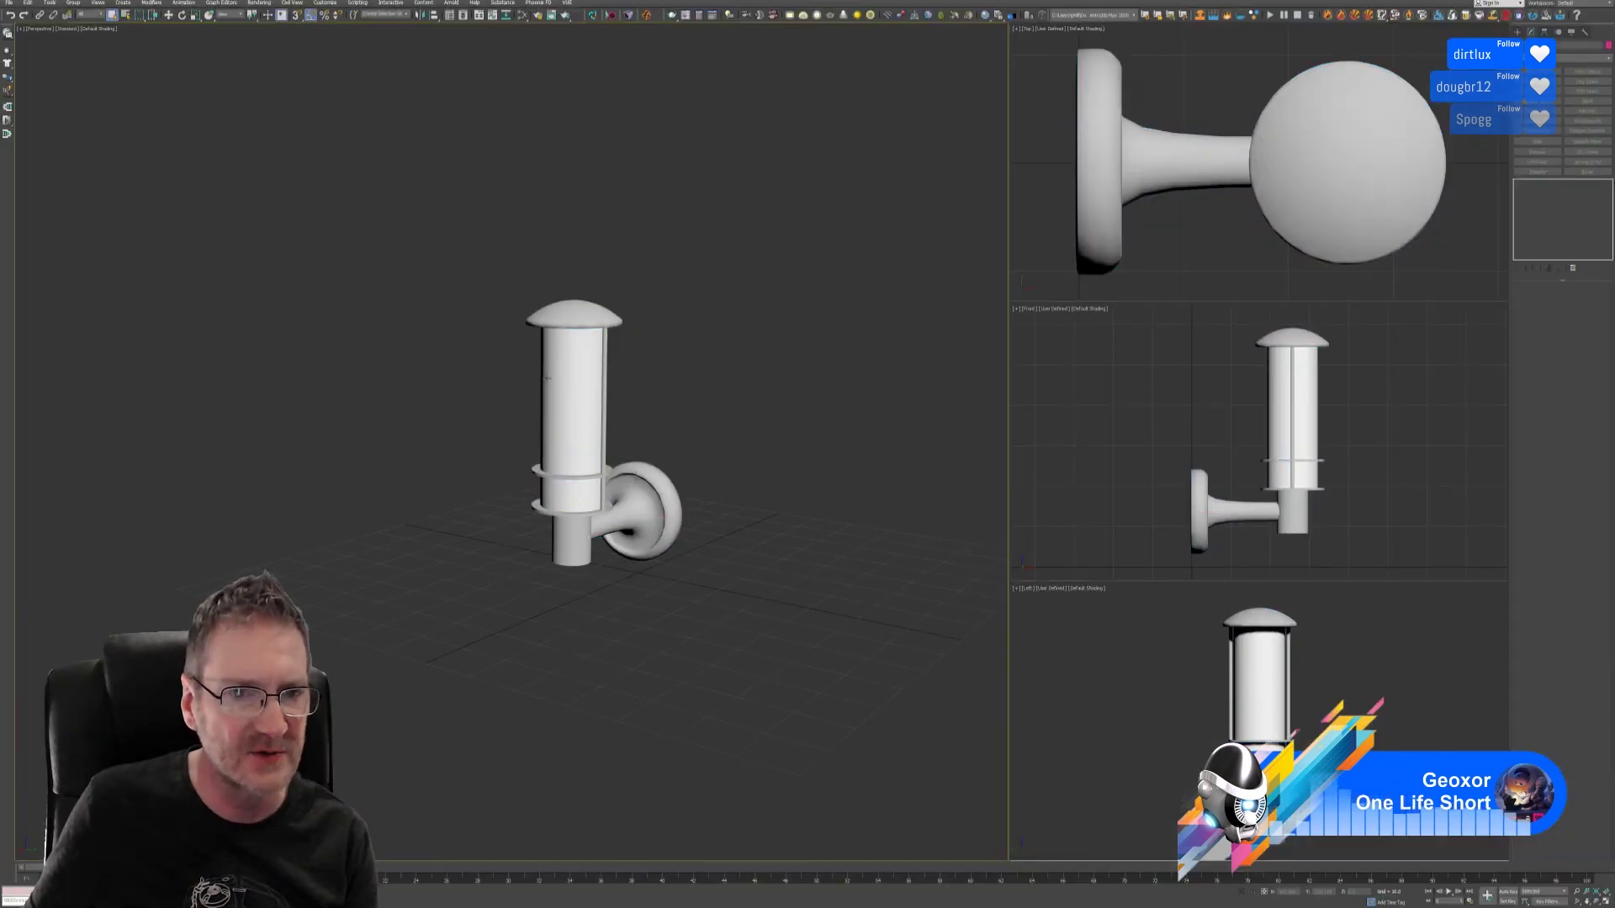
key(u)
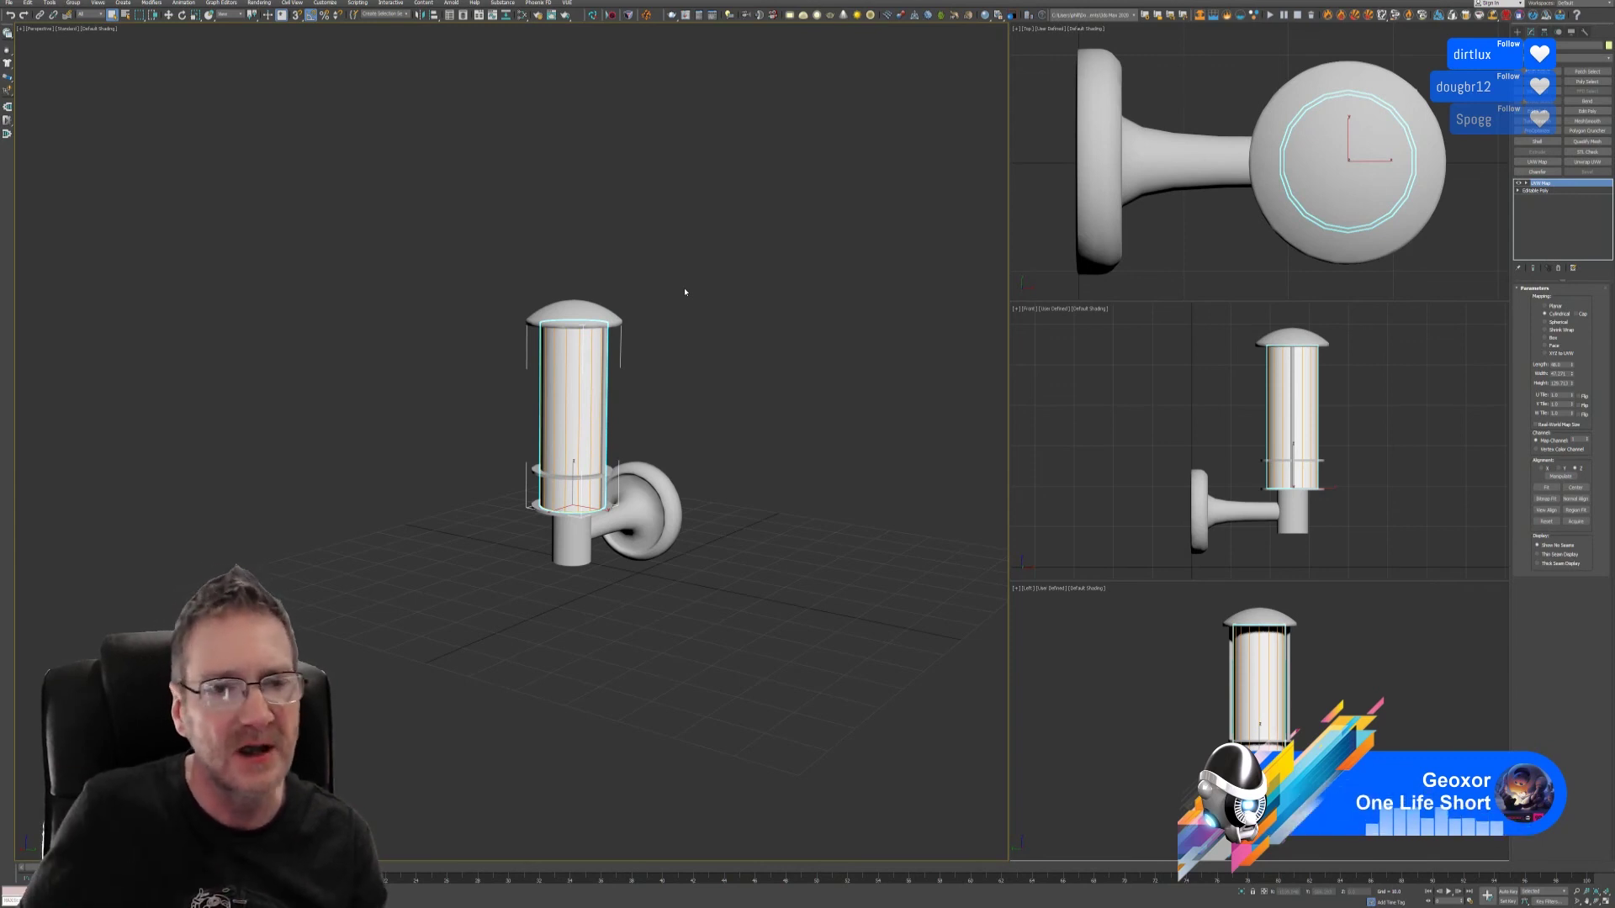
click(8, 2)
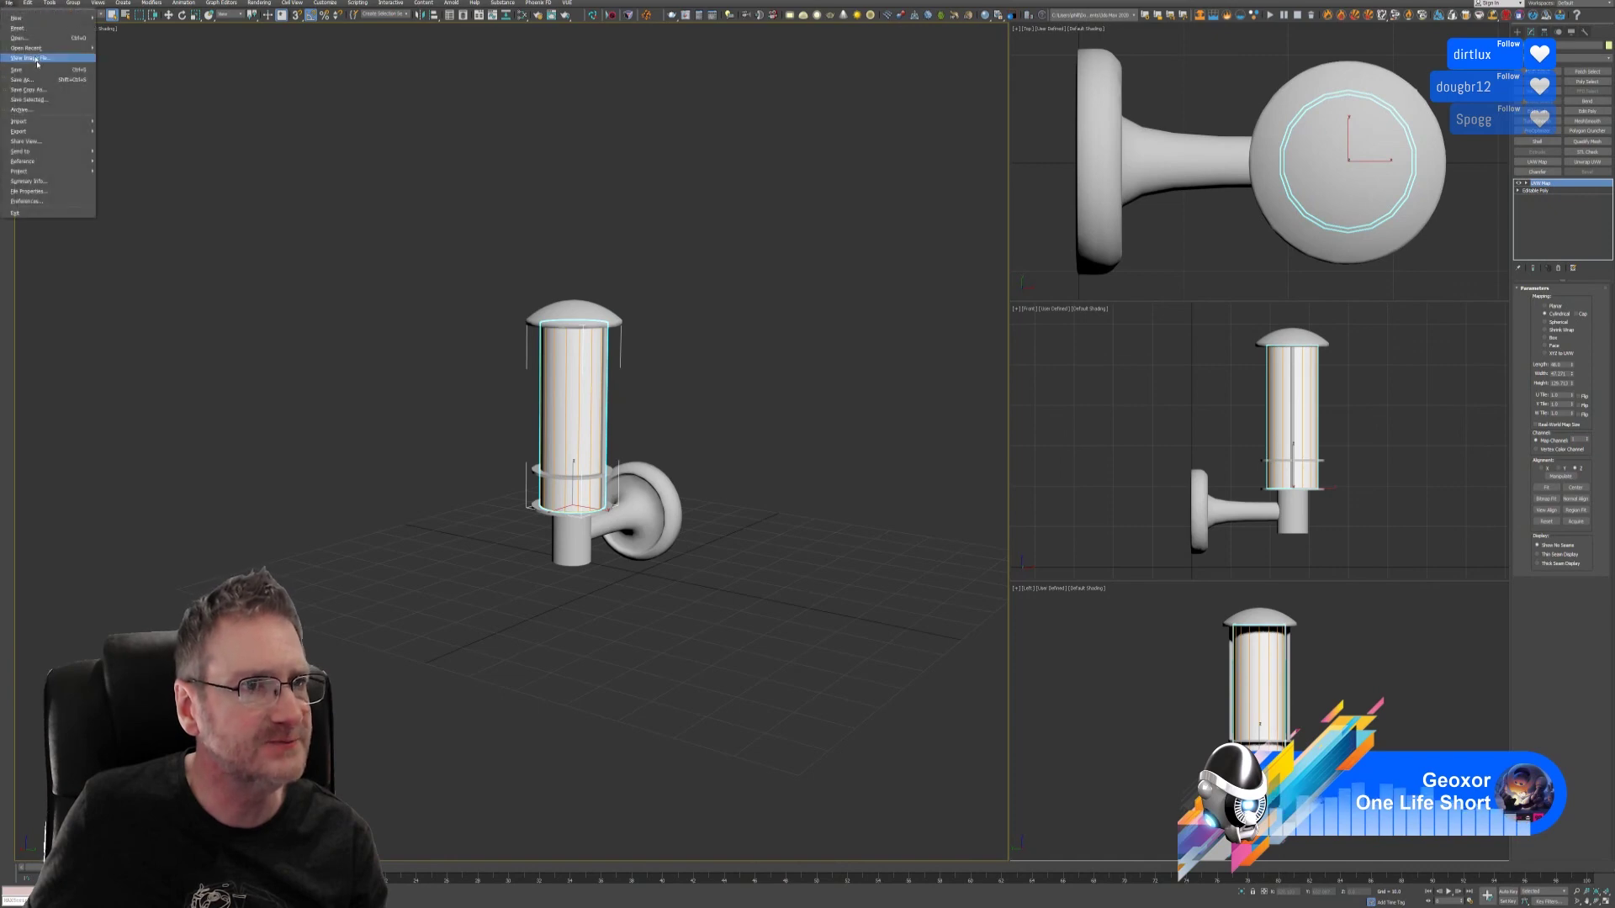
mouse_move(25, 131)
click(126, 141)
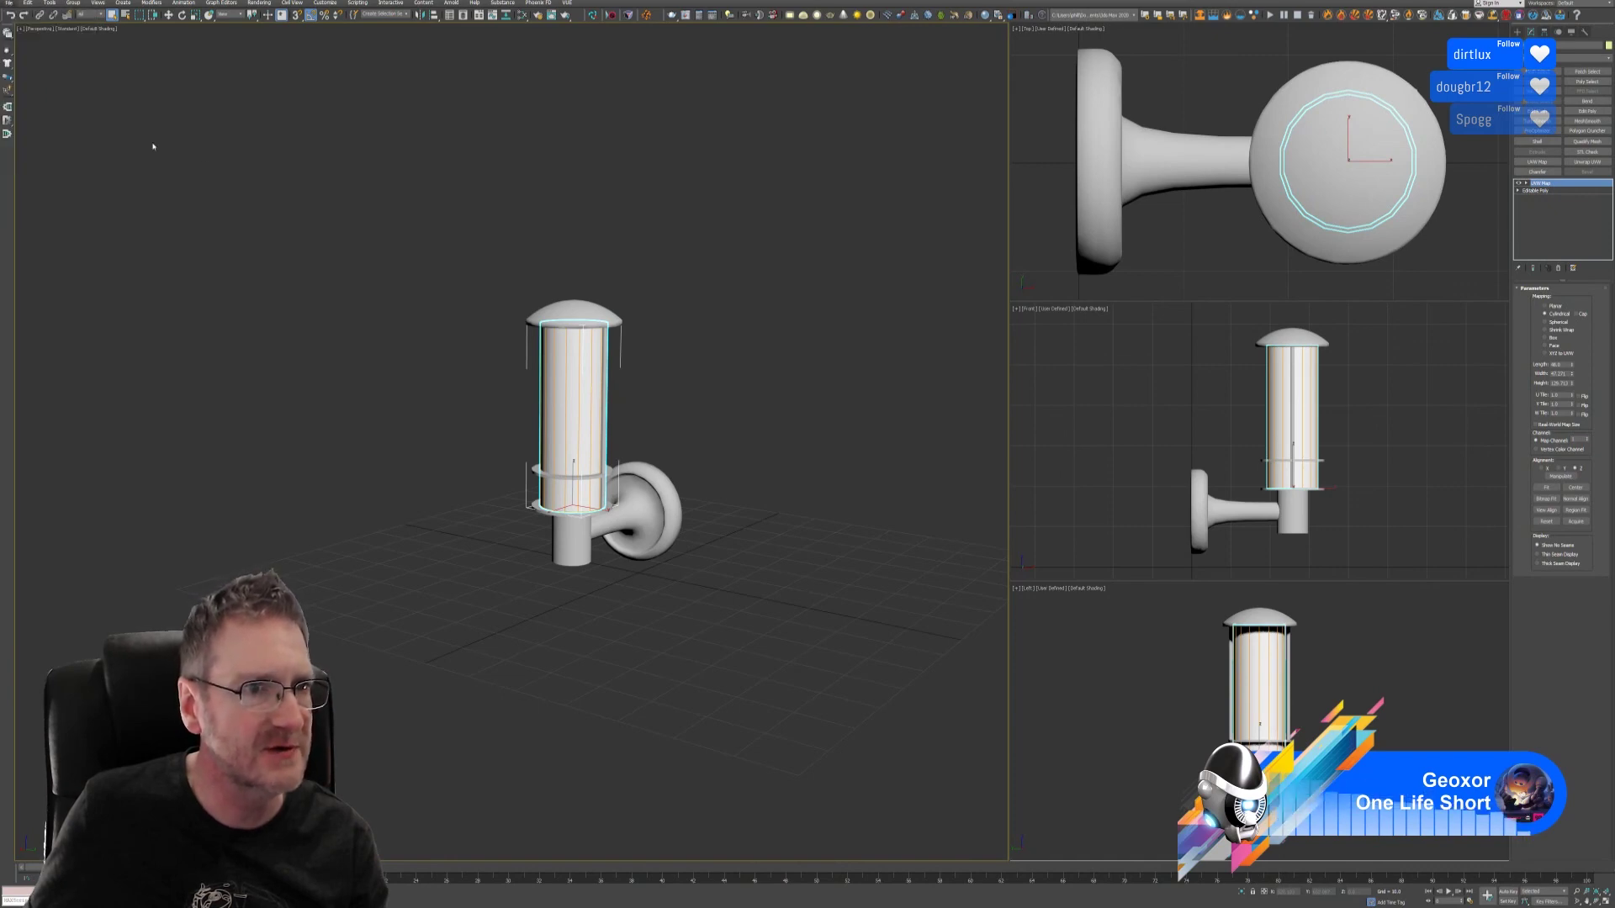
click(369, 188)
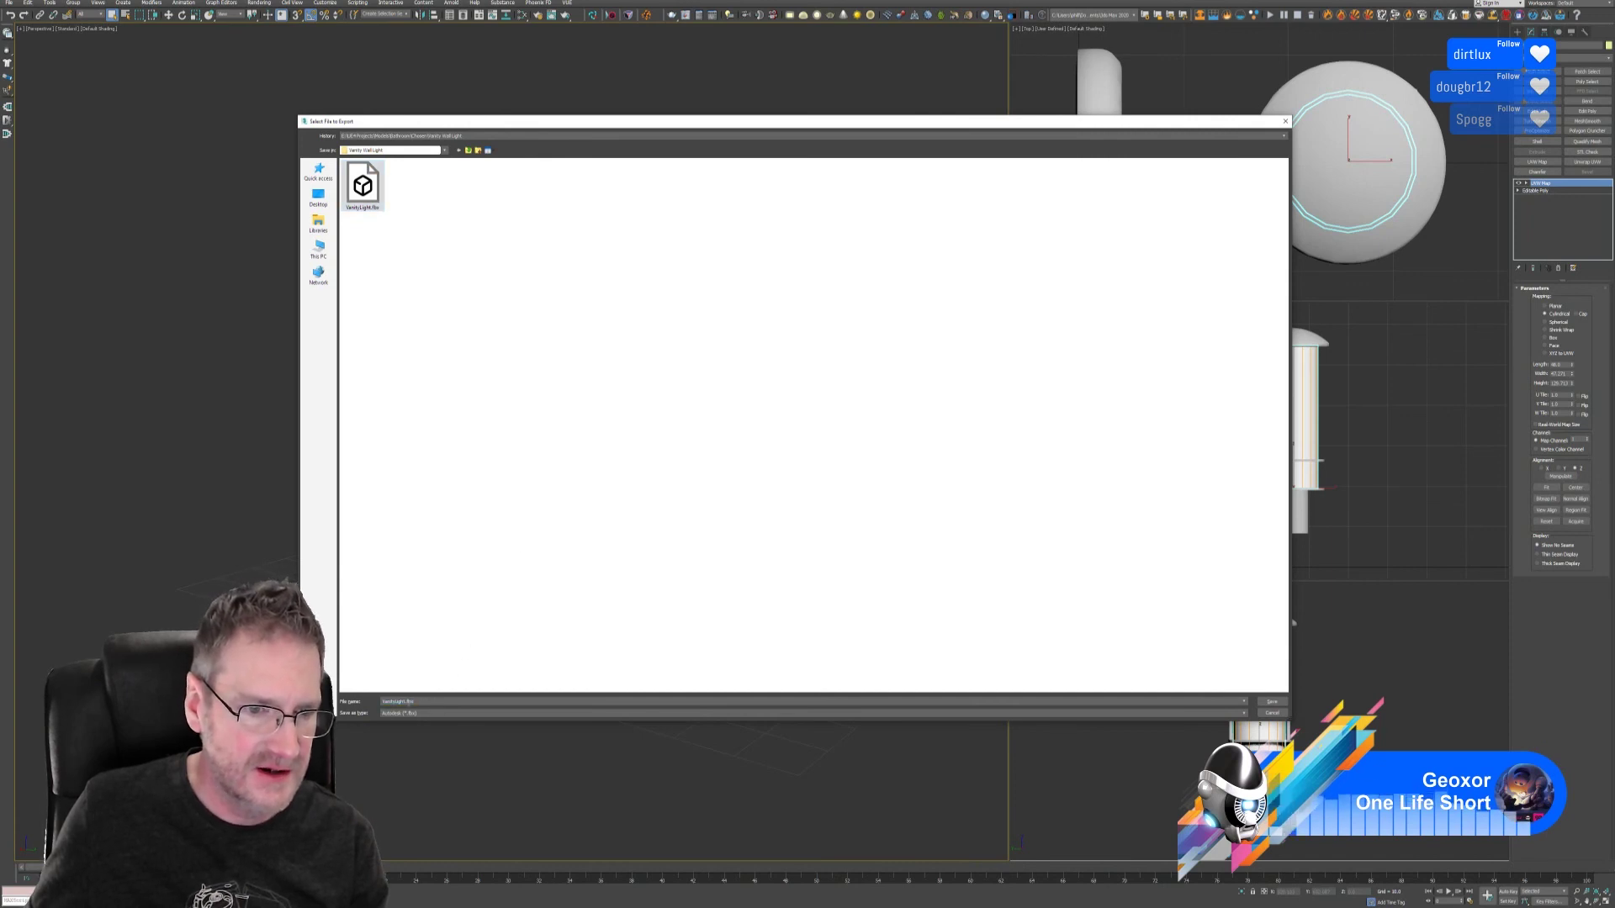
key(BackSpace)
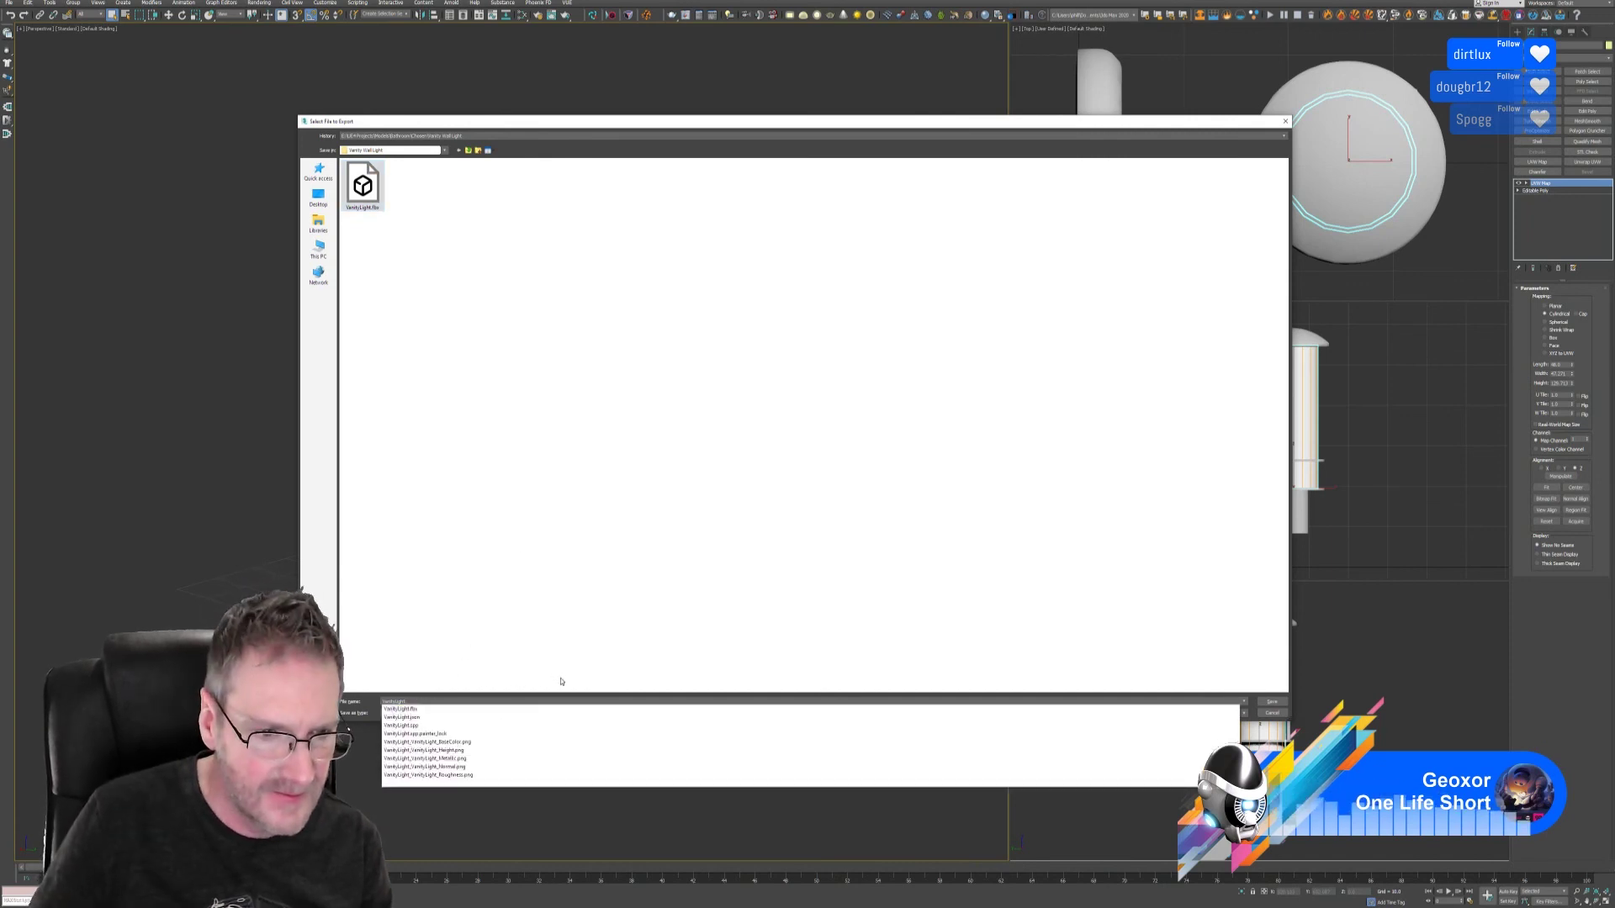
text(_Sky)
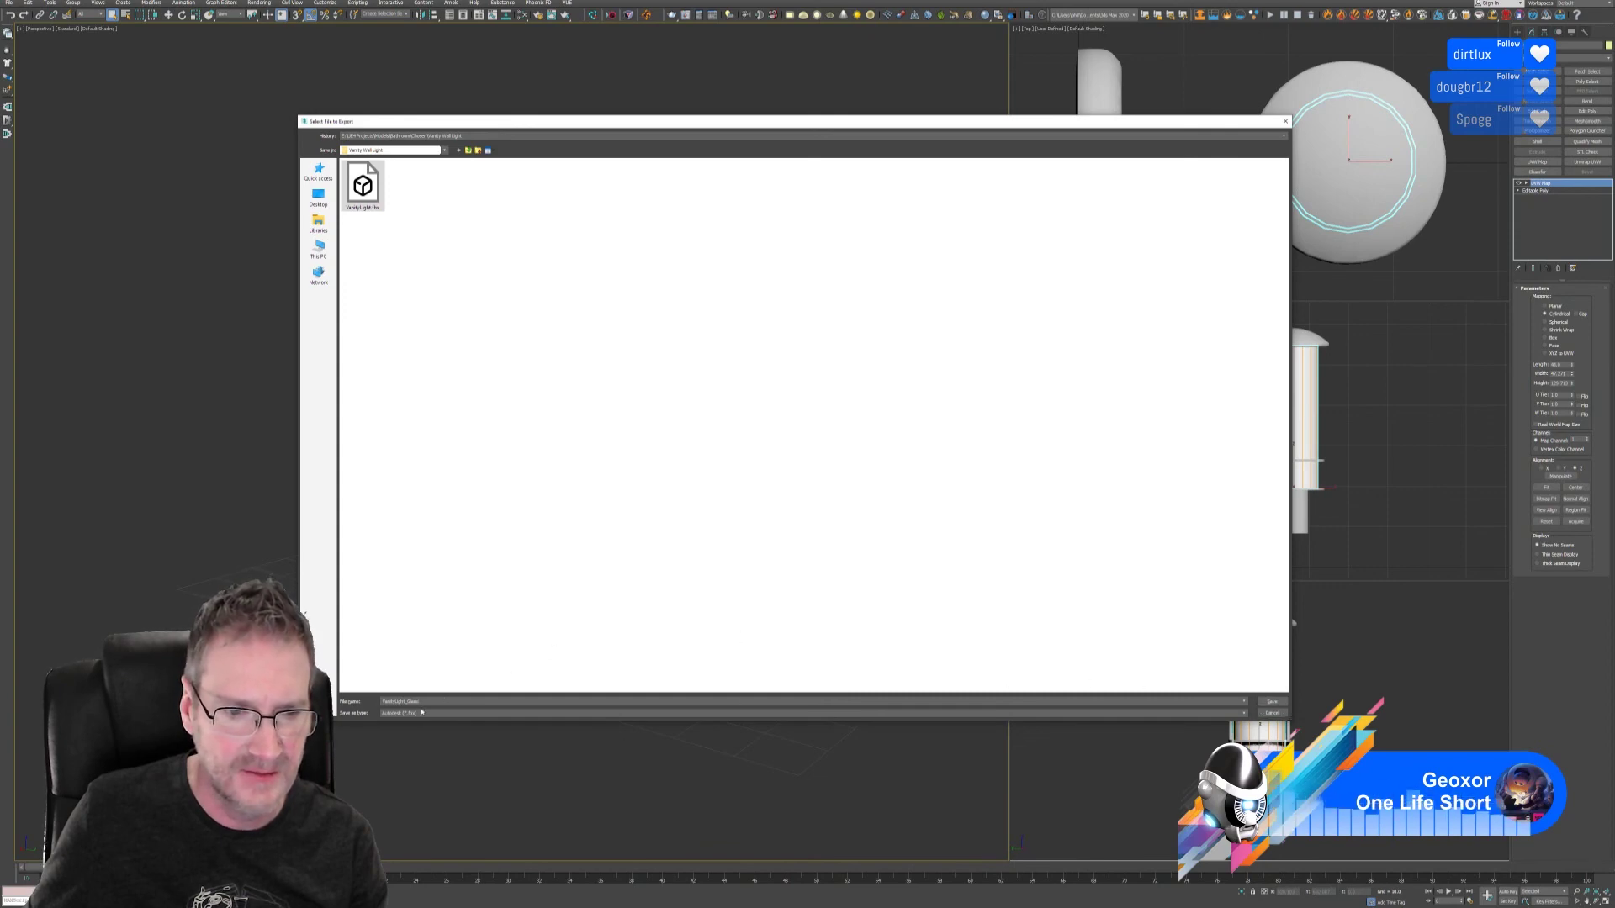
click(1272, 701)
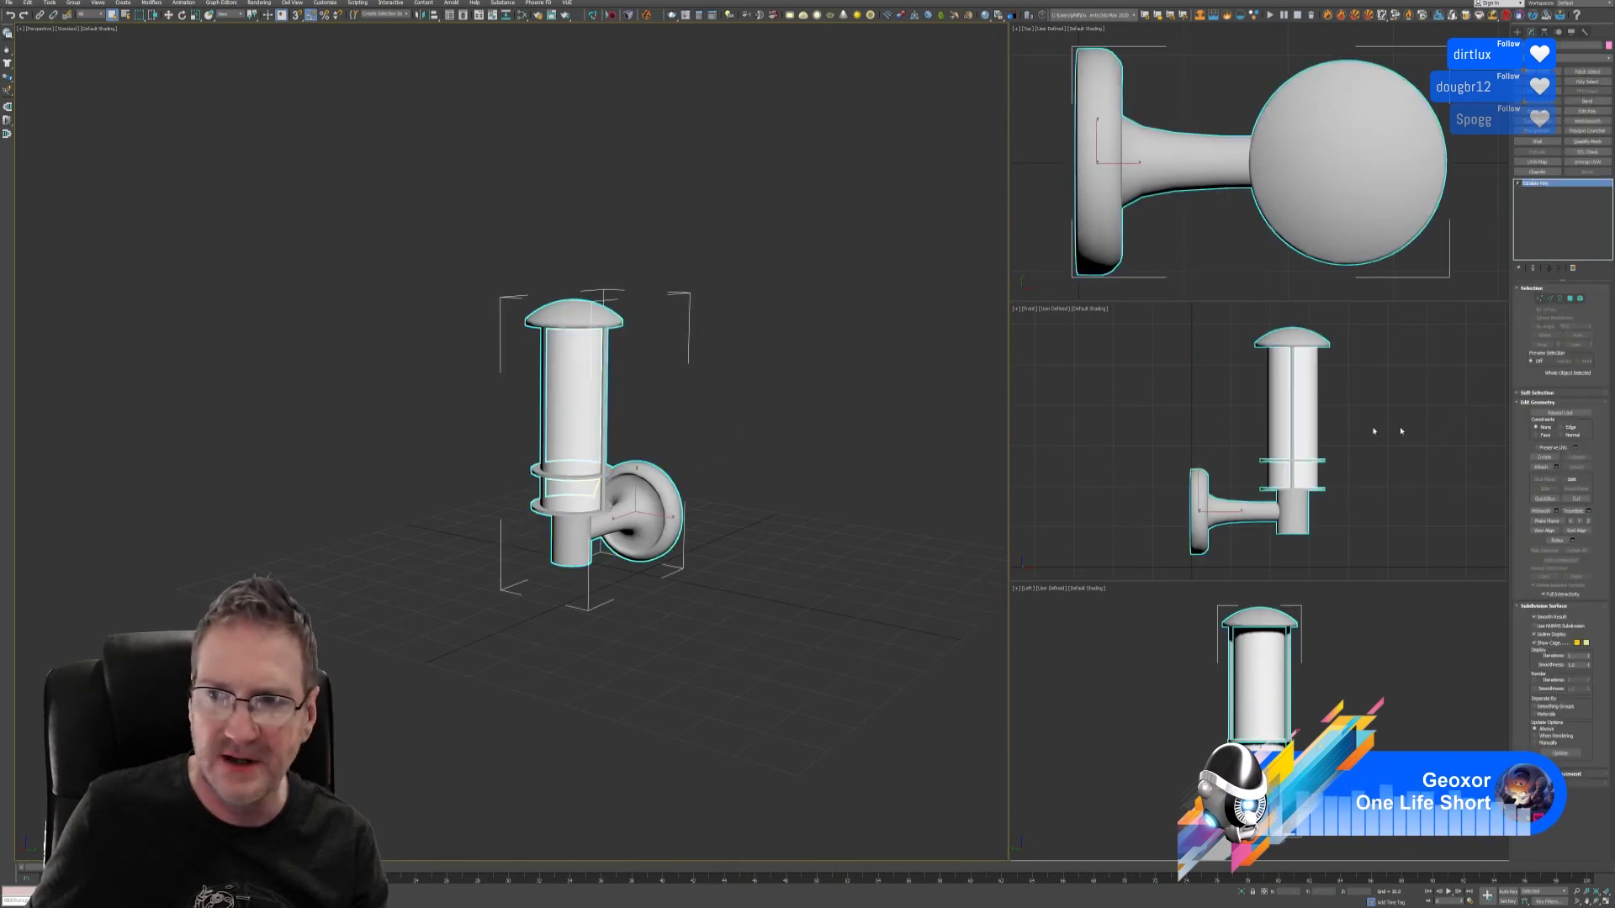
- Attach the tube to the wall light's frame, matching material IDs to material
click(1542, 467)
click(571, 386)
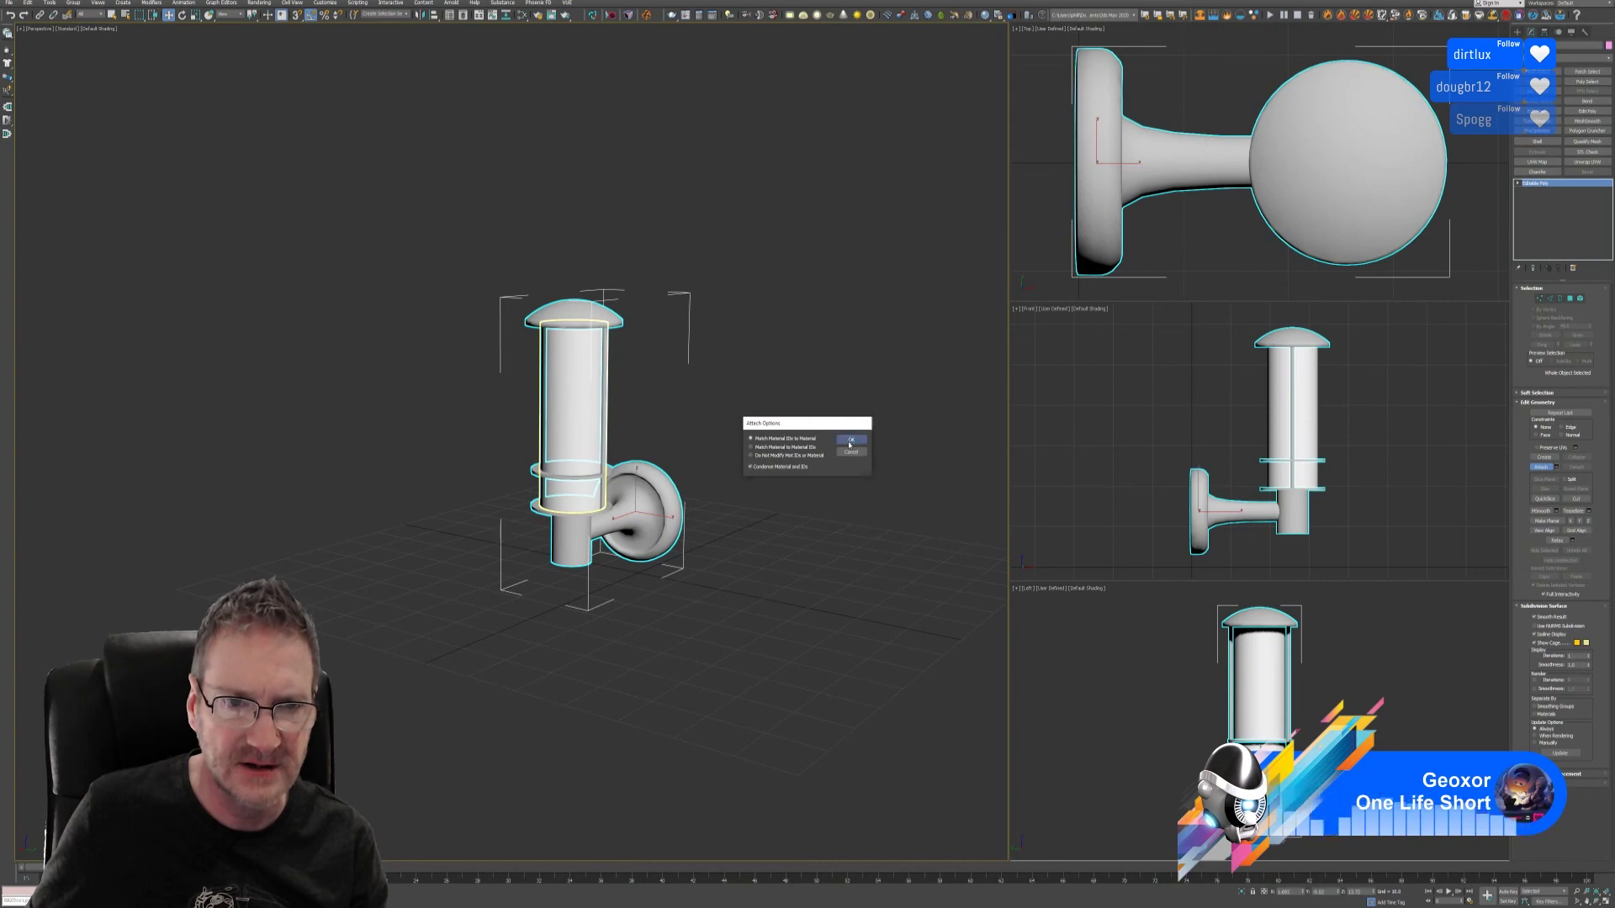
click(850, 440)
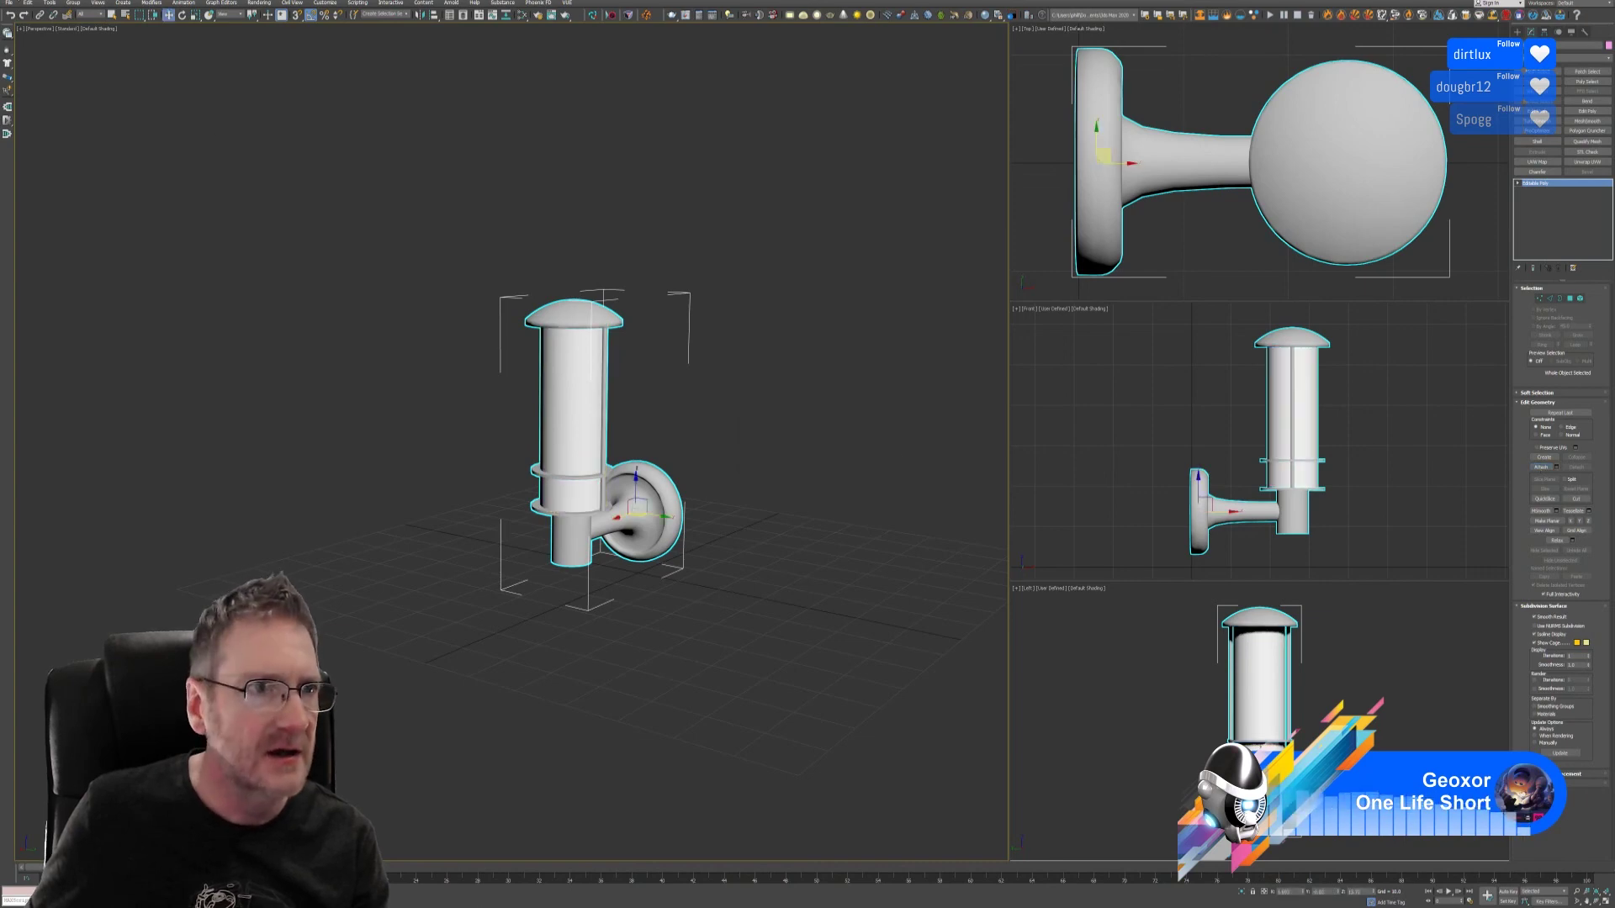
- Export the attached wall light as an FBX file named VanityLight_Complete in the Vanity Wall Light folder, keeping the current FBX options
click(10, 3)
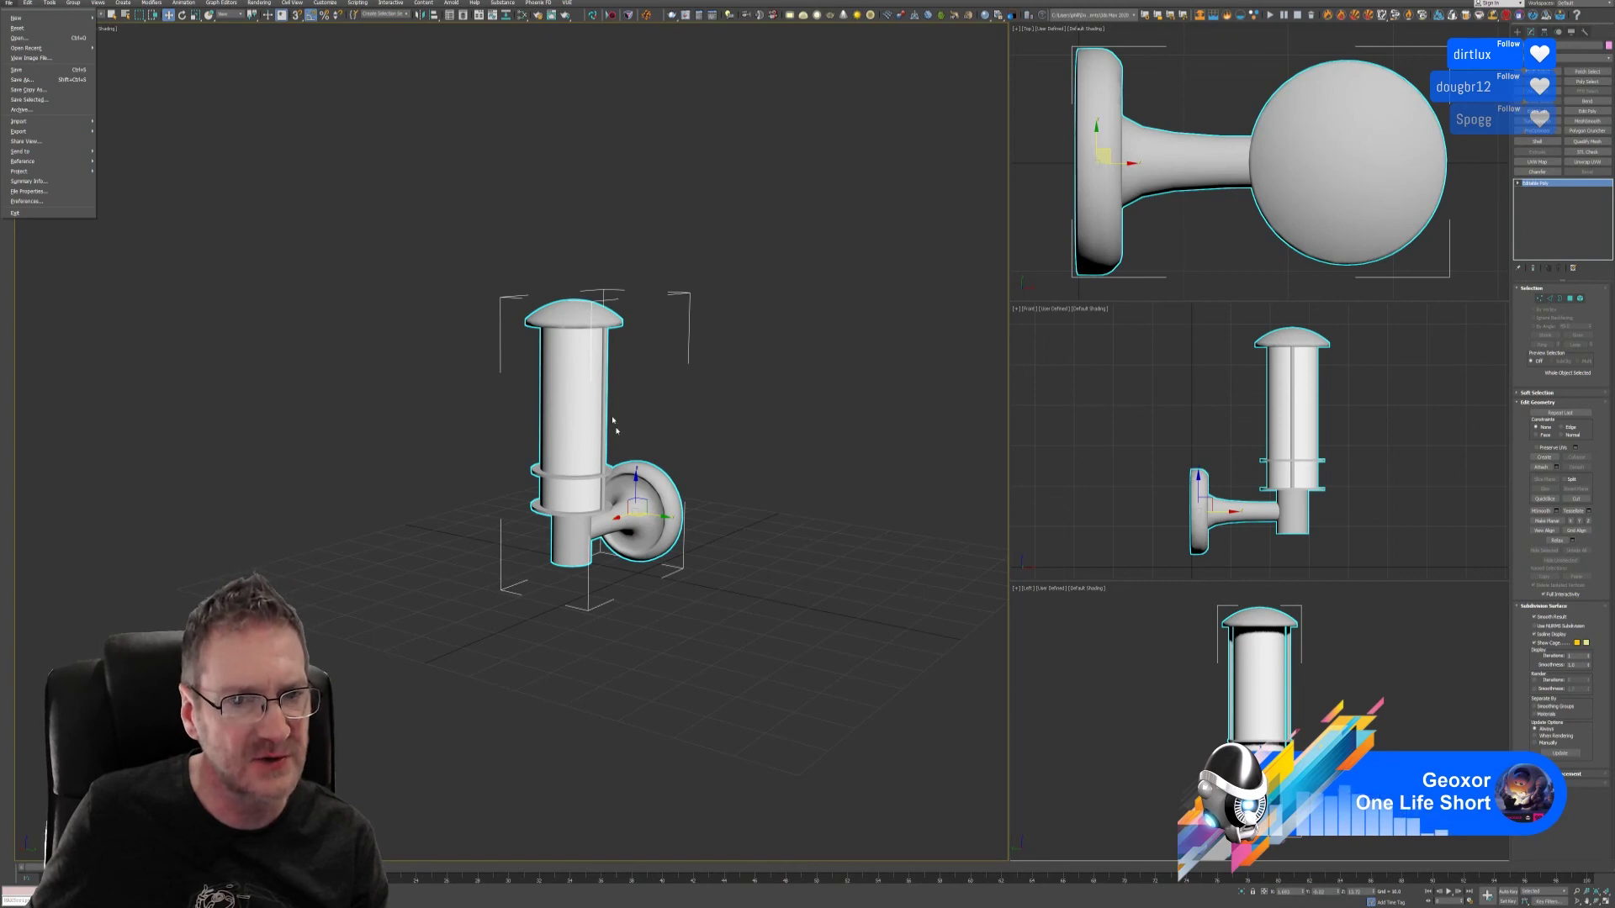
mouse_move(50, 131)
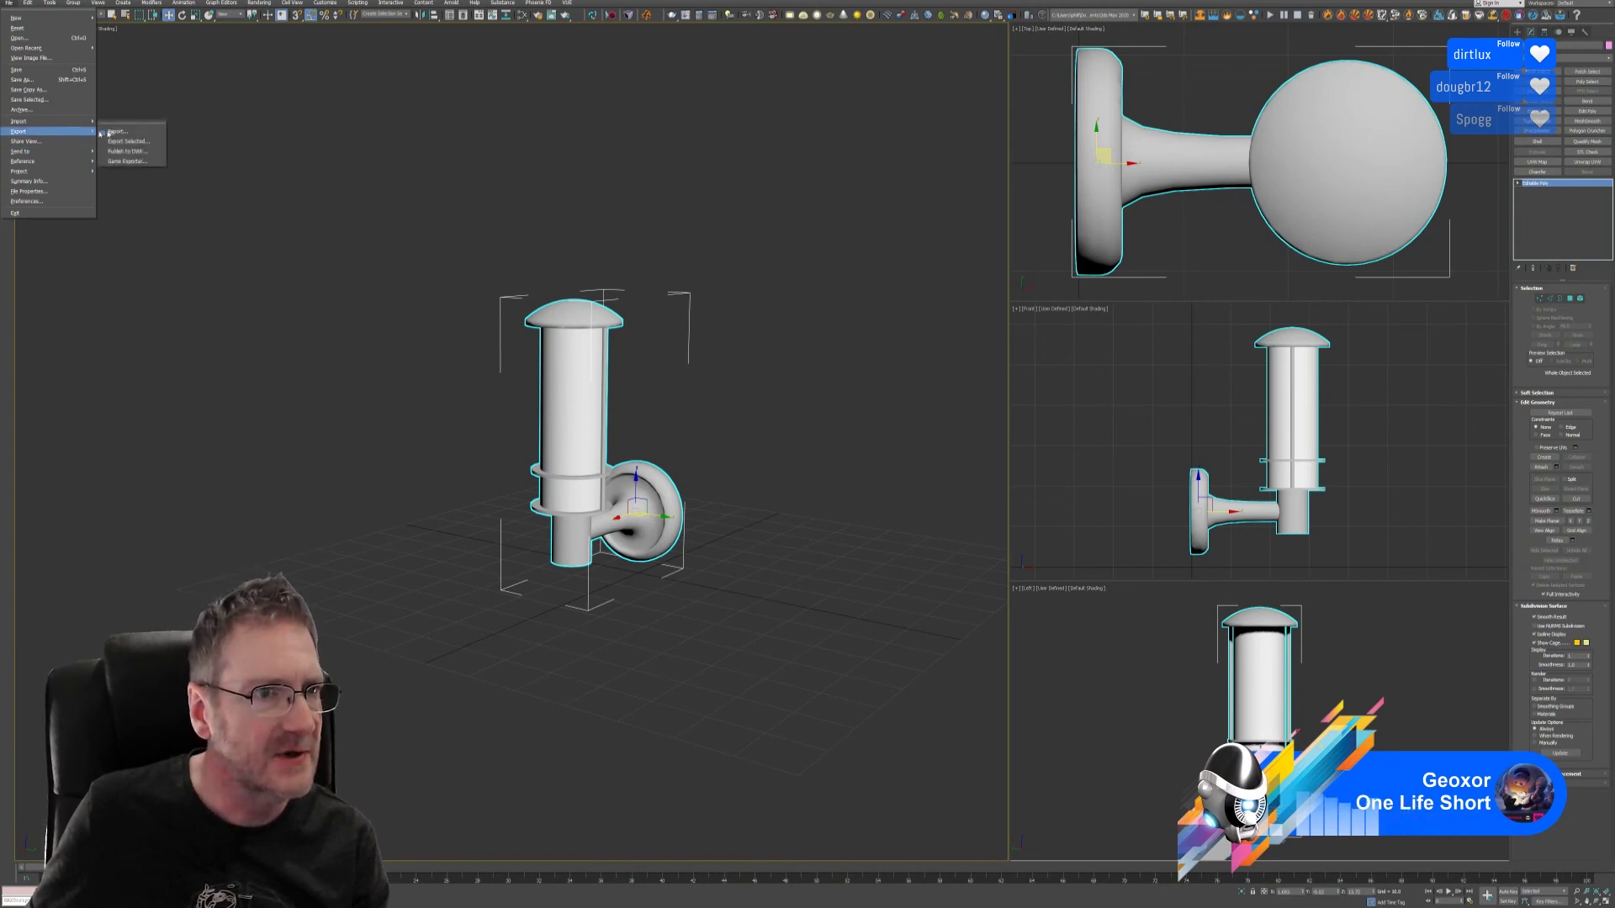
click(129, 133)
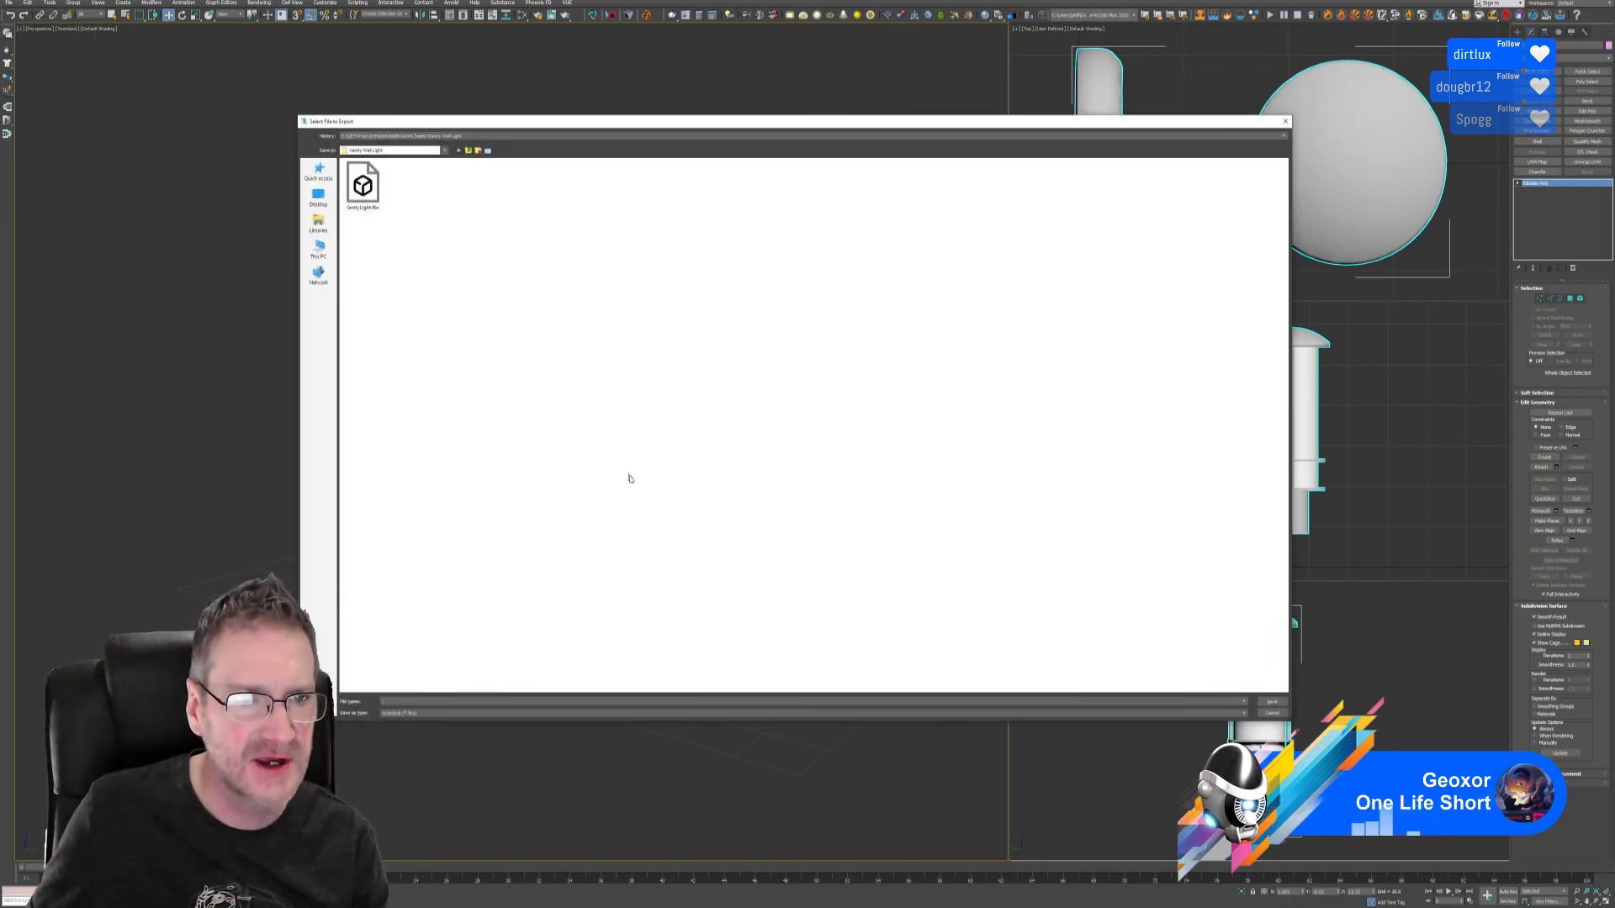
text(Van)
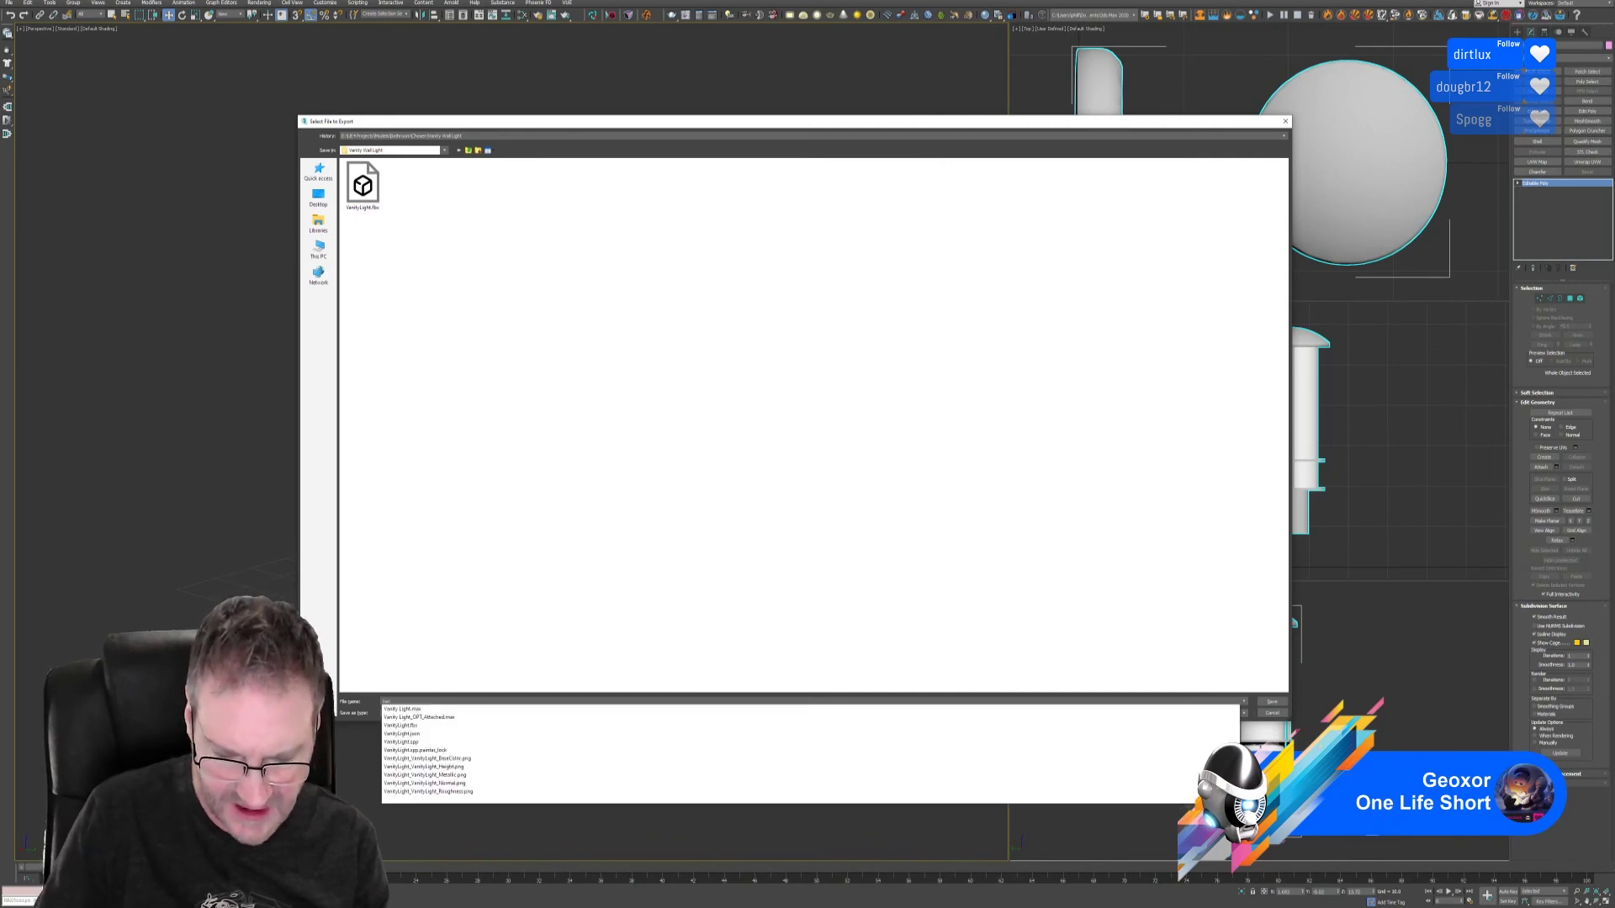
text(ityLight_)
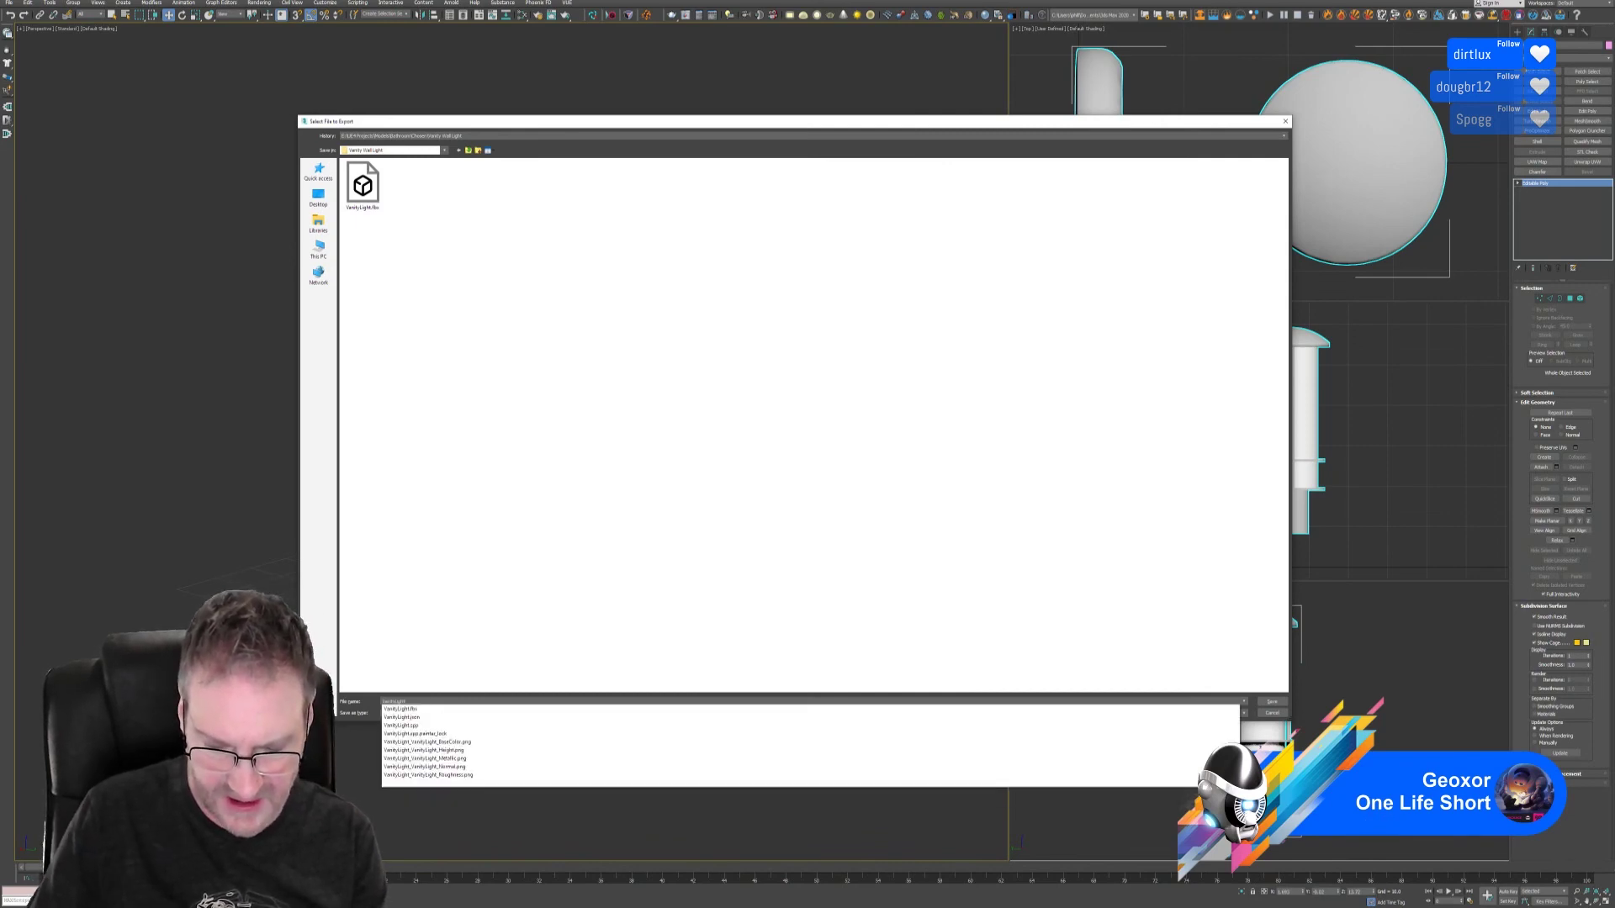
text(Complete)
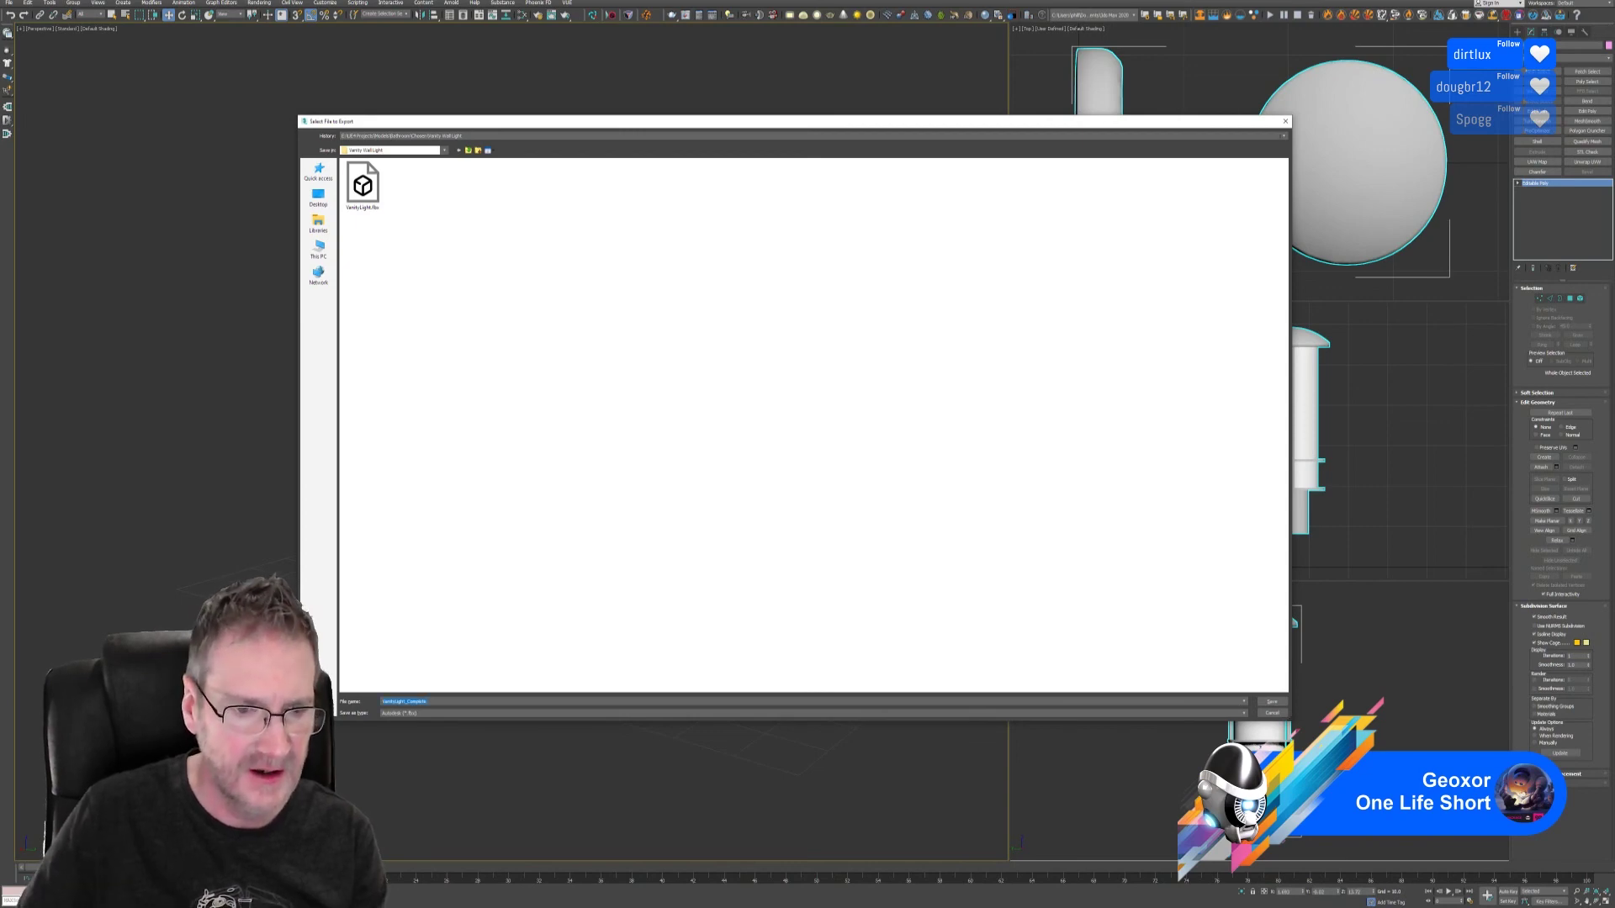
key(Return)
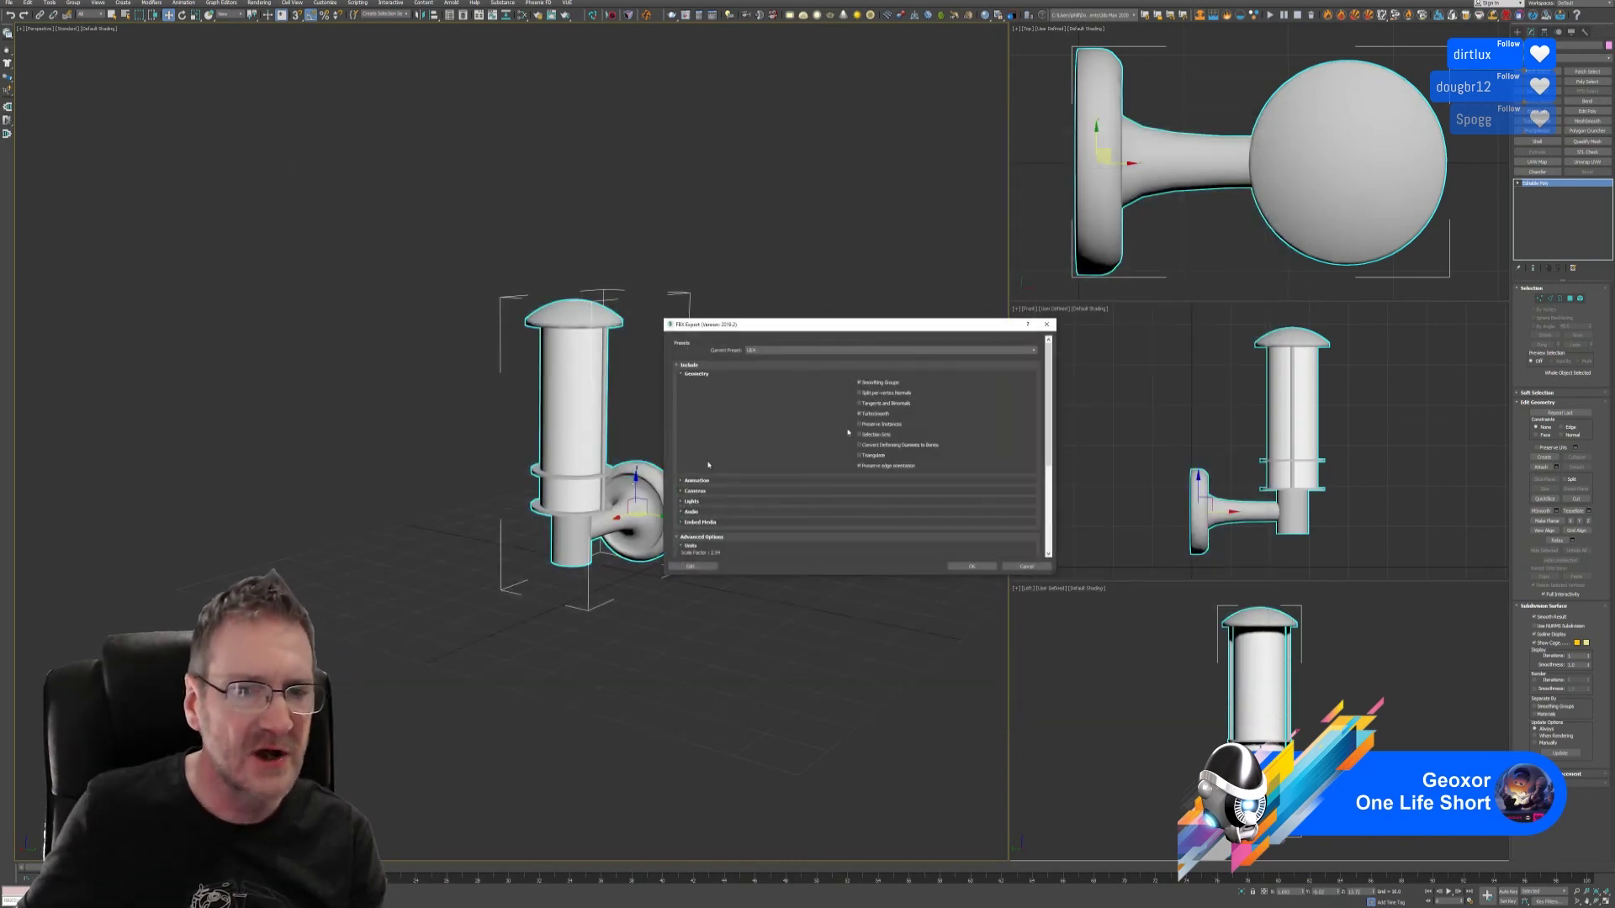
click(968, 567)
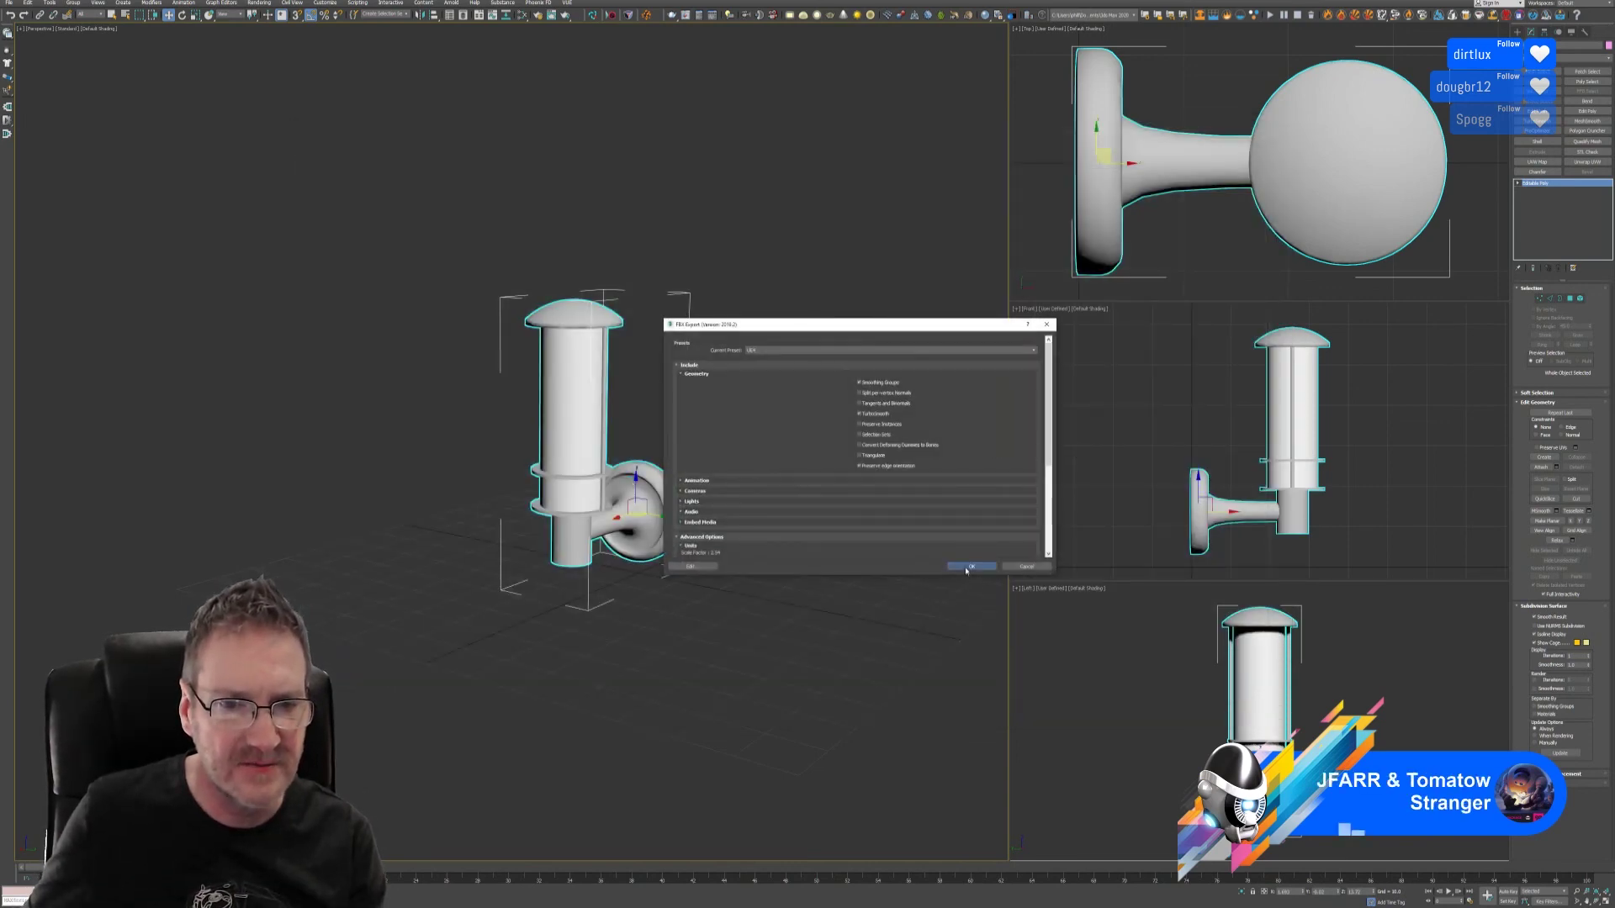
- Open the Pillar Wall Lamp's OPT_Attached scene from the recently used files
click(7, 3)
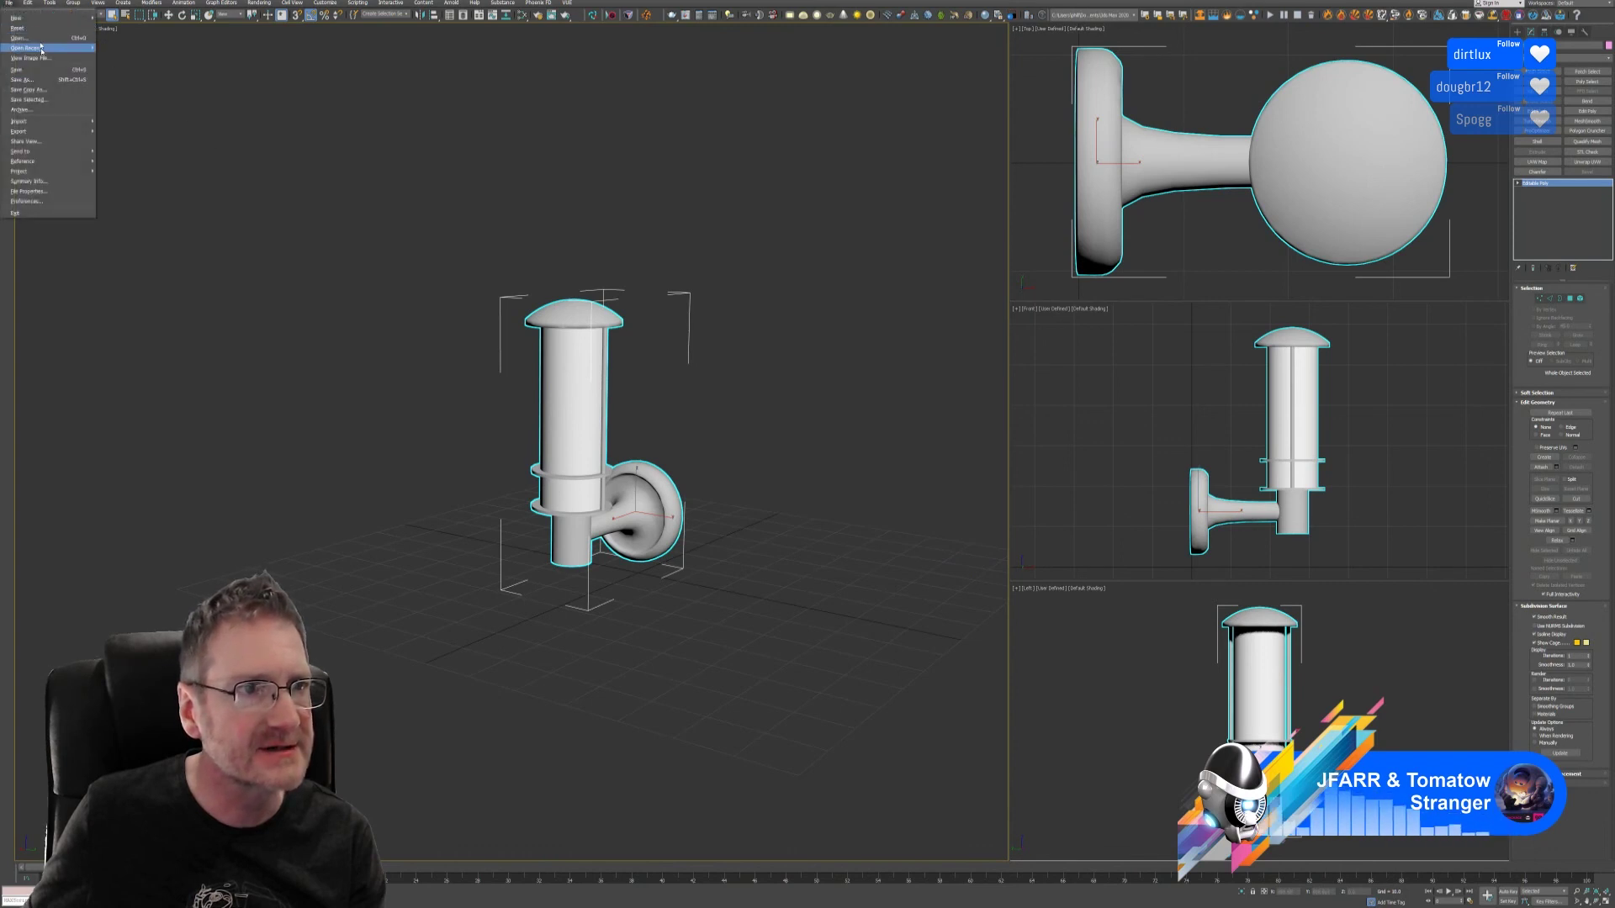
key(Escape)
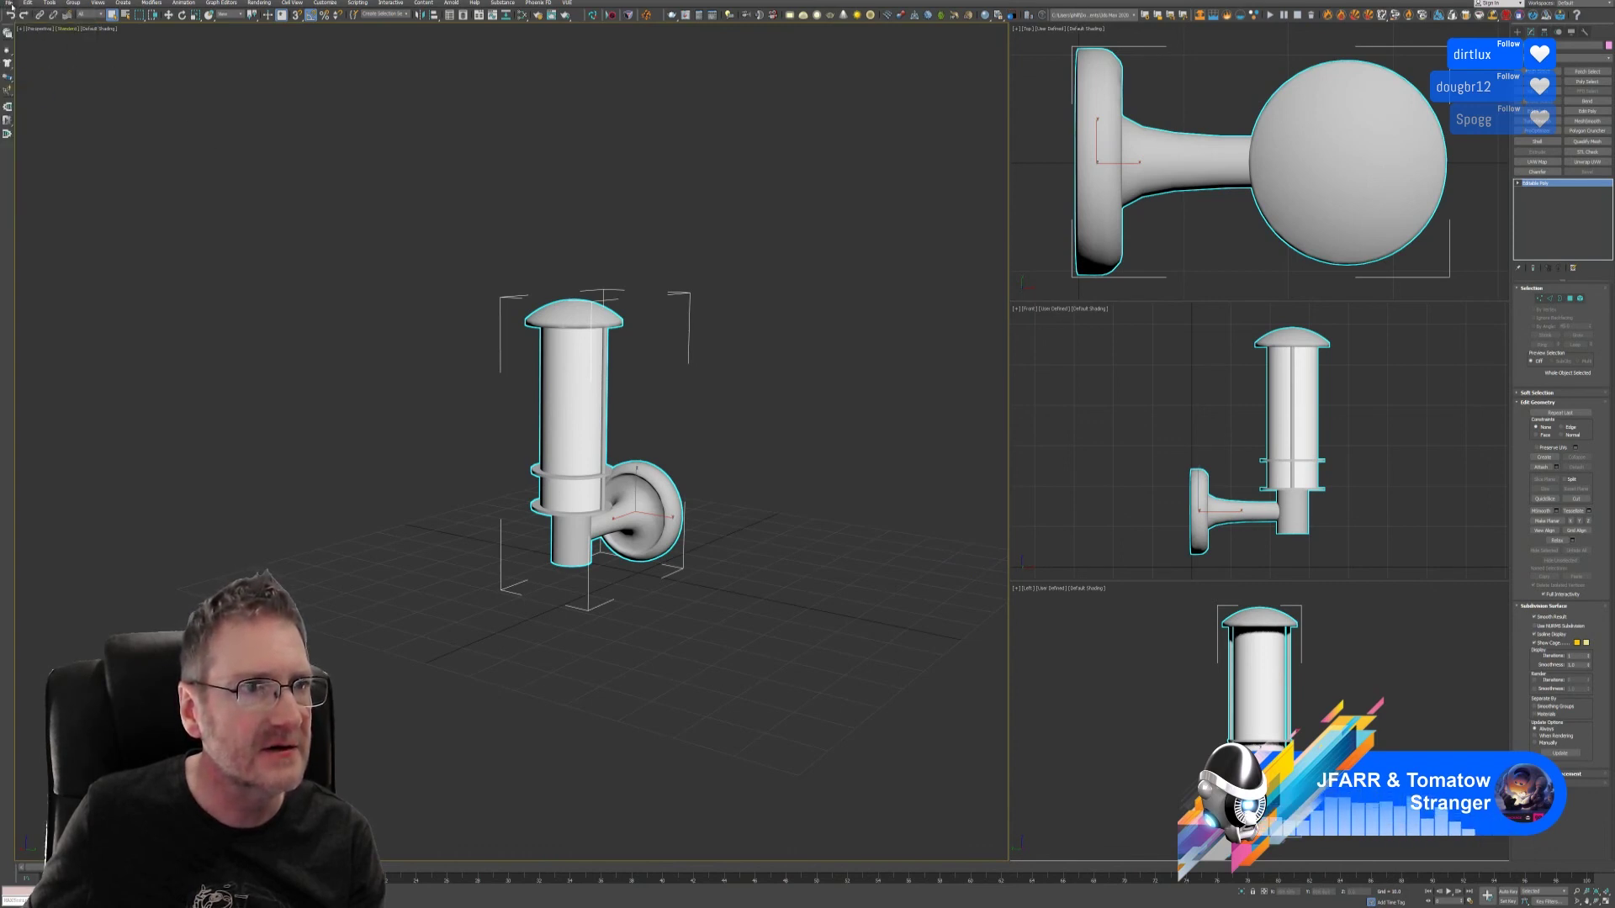
click(8, 4)
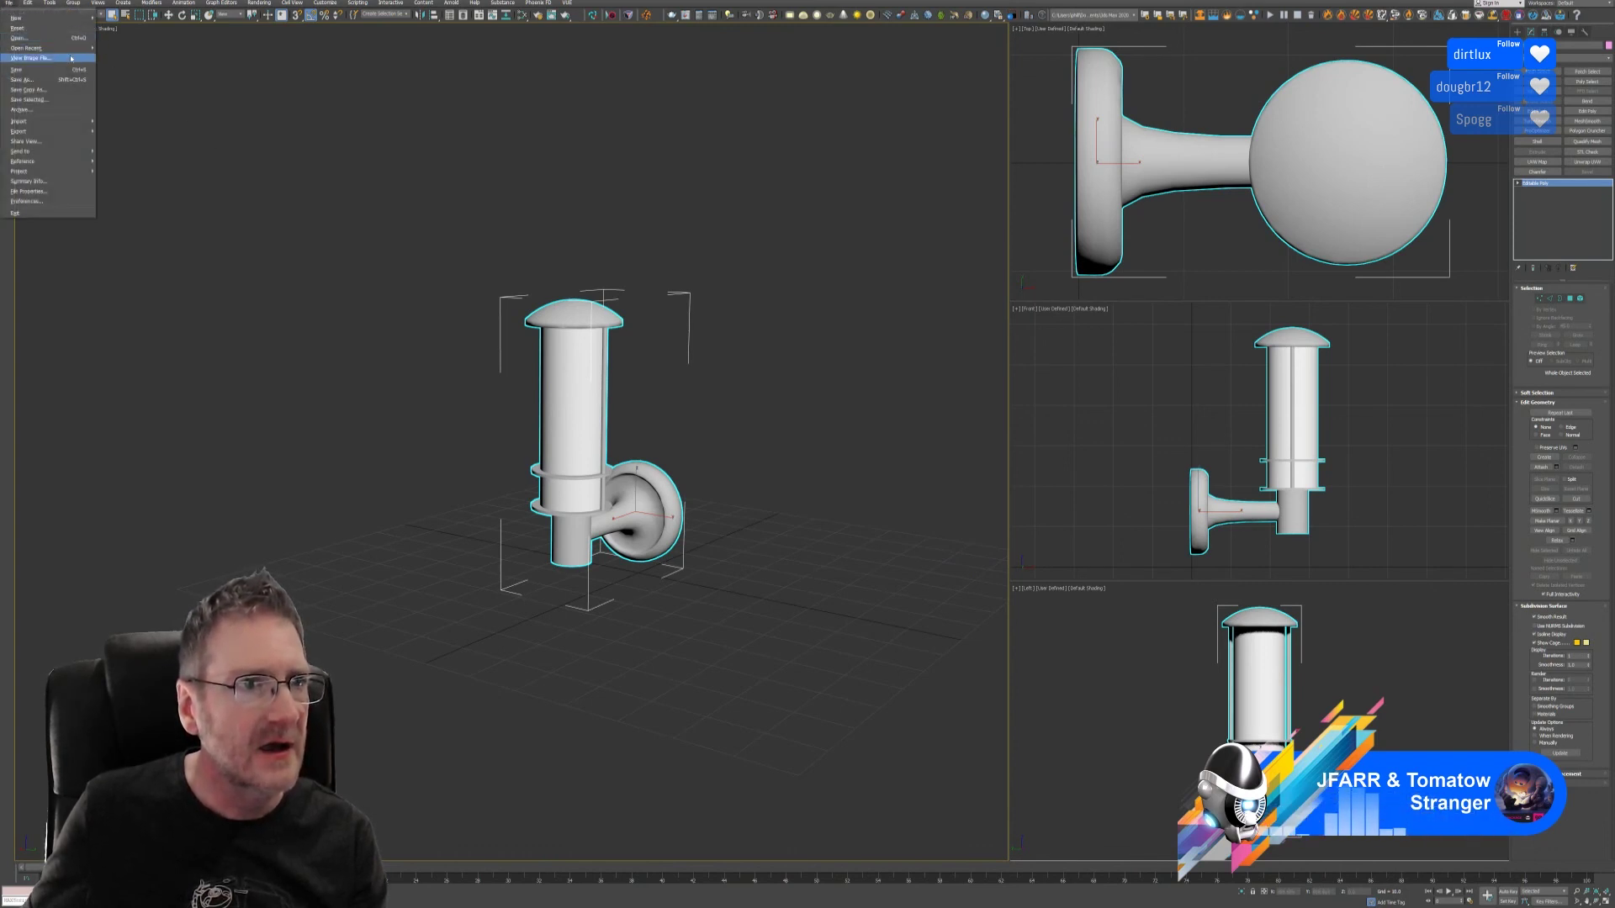
mouse_move(74, 52)
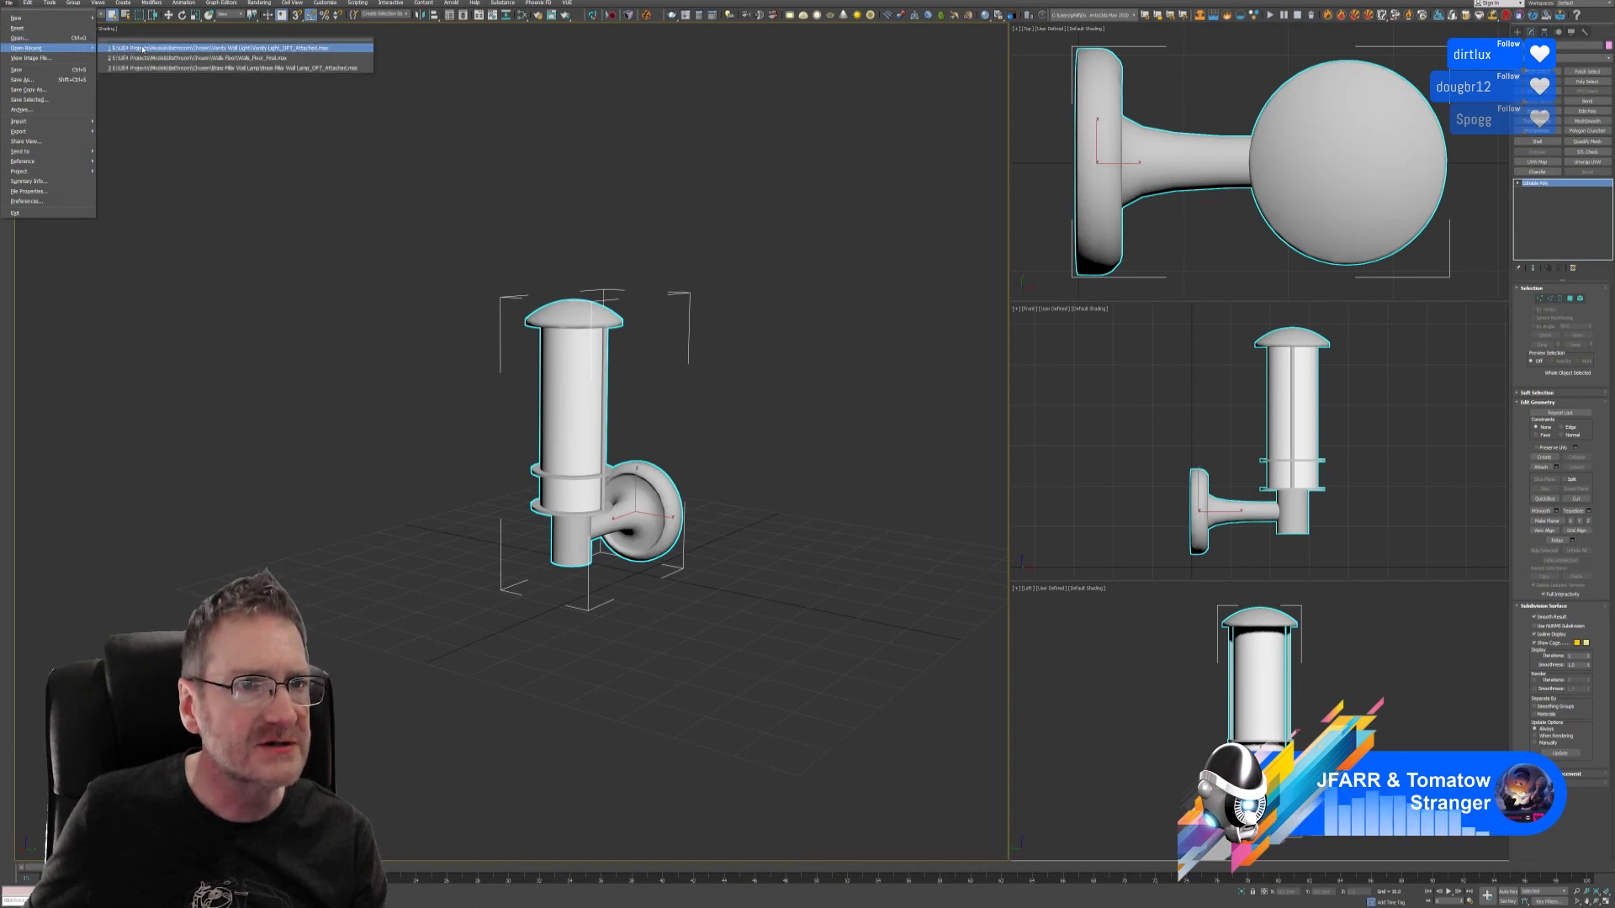
click(328, 67)
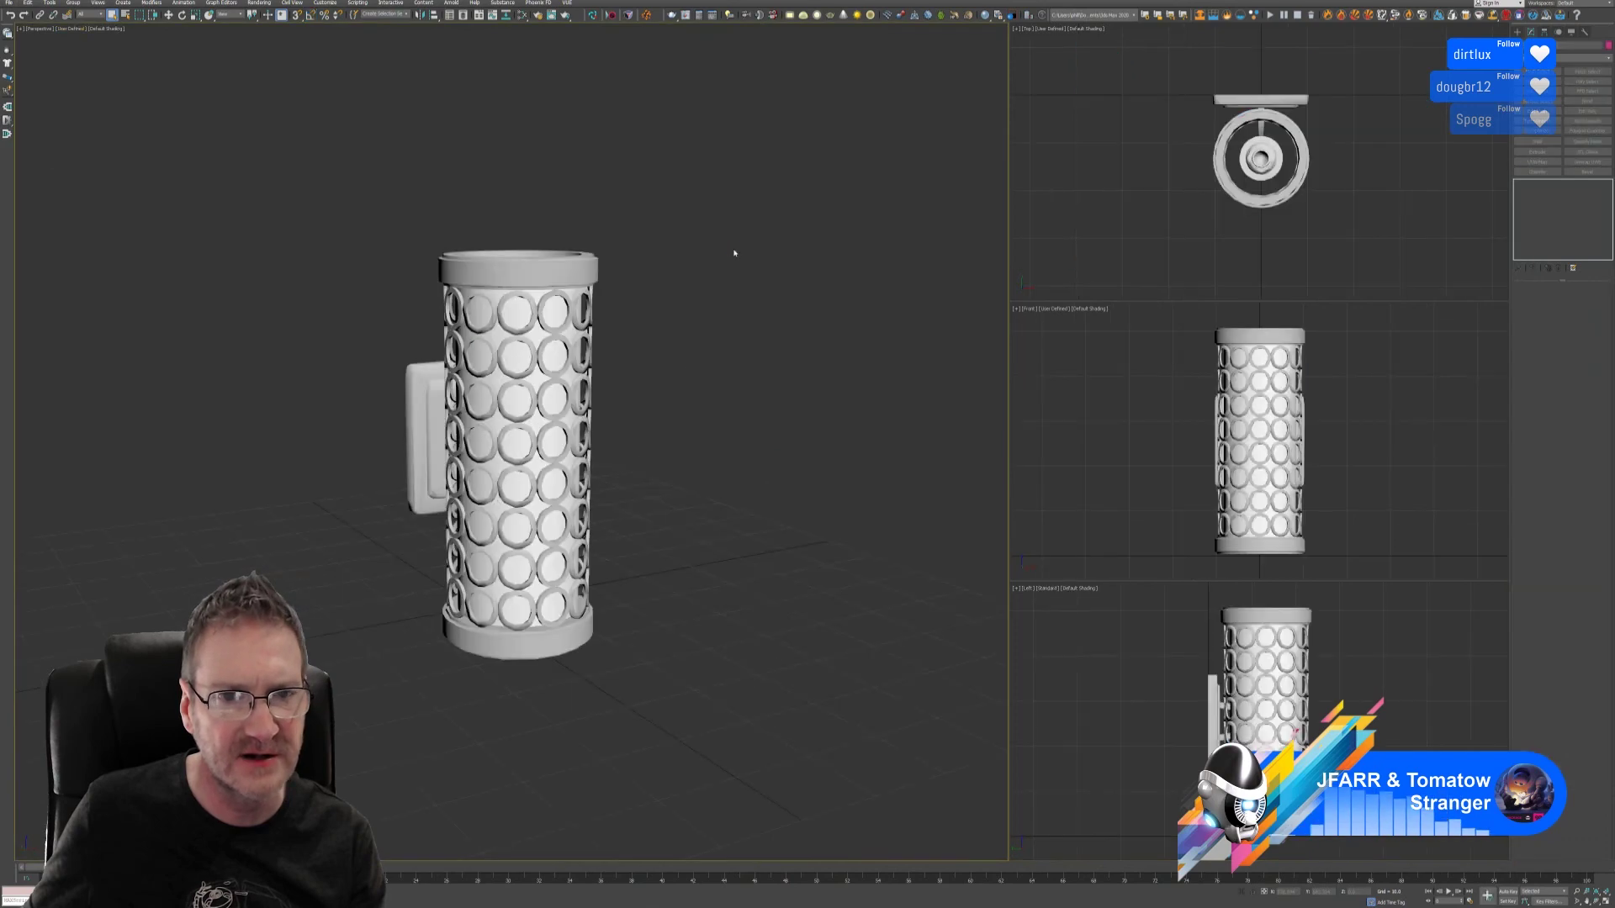
- Examine the pillar wall lamp, selecting its inner tube and its perforated outer frame in turn
middle_drag(695, 325, 720, 324)
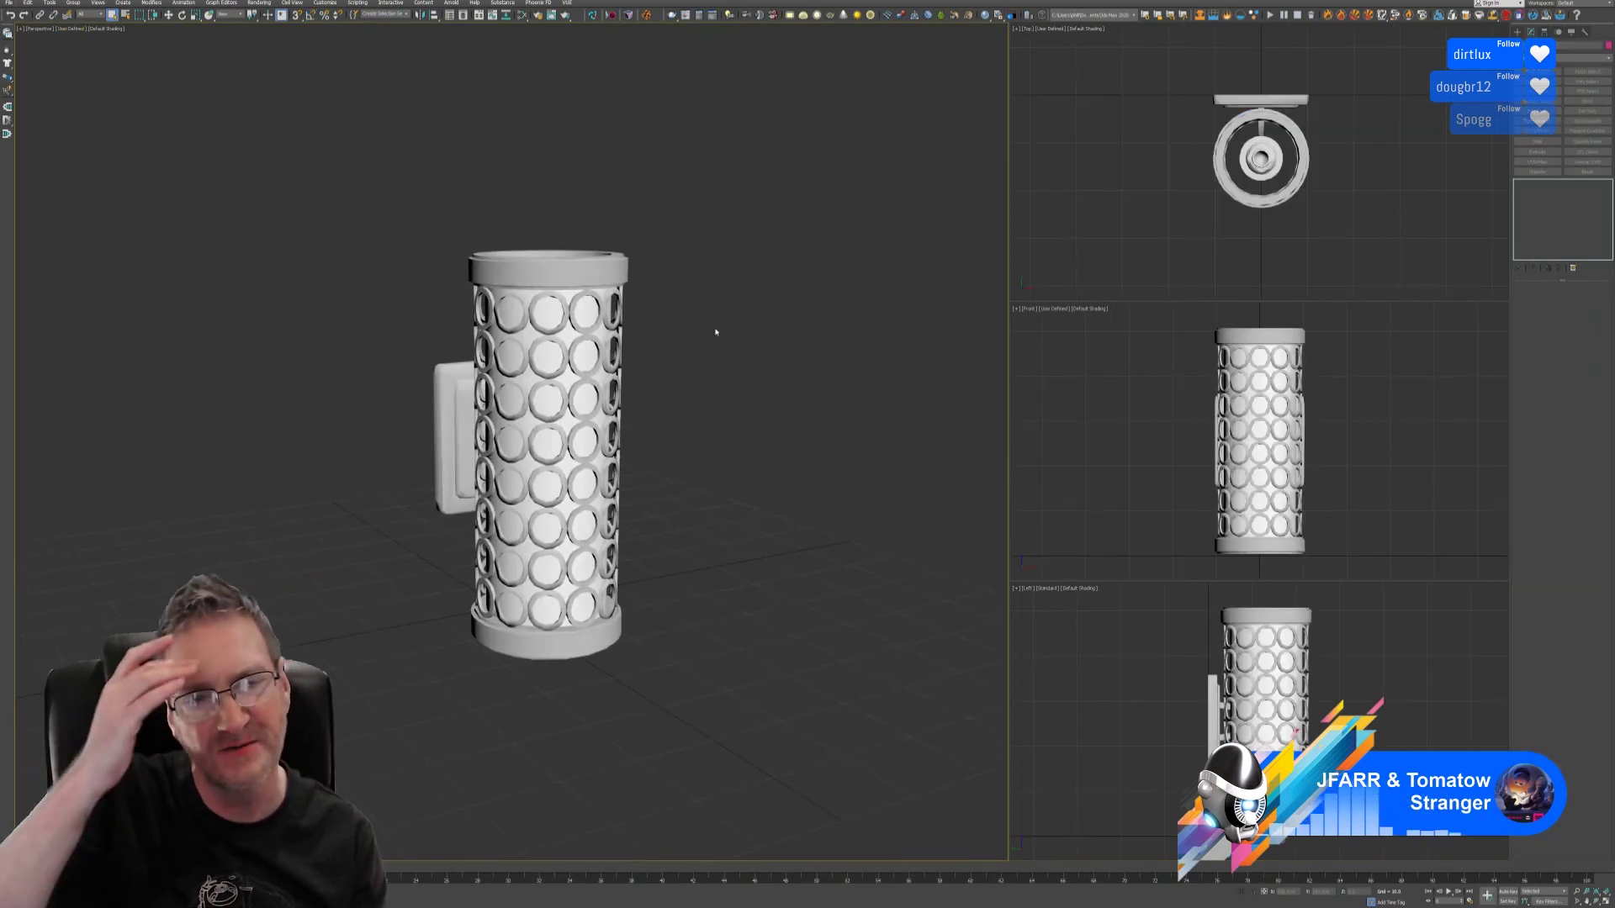
click(555, 320)
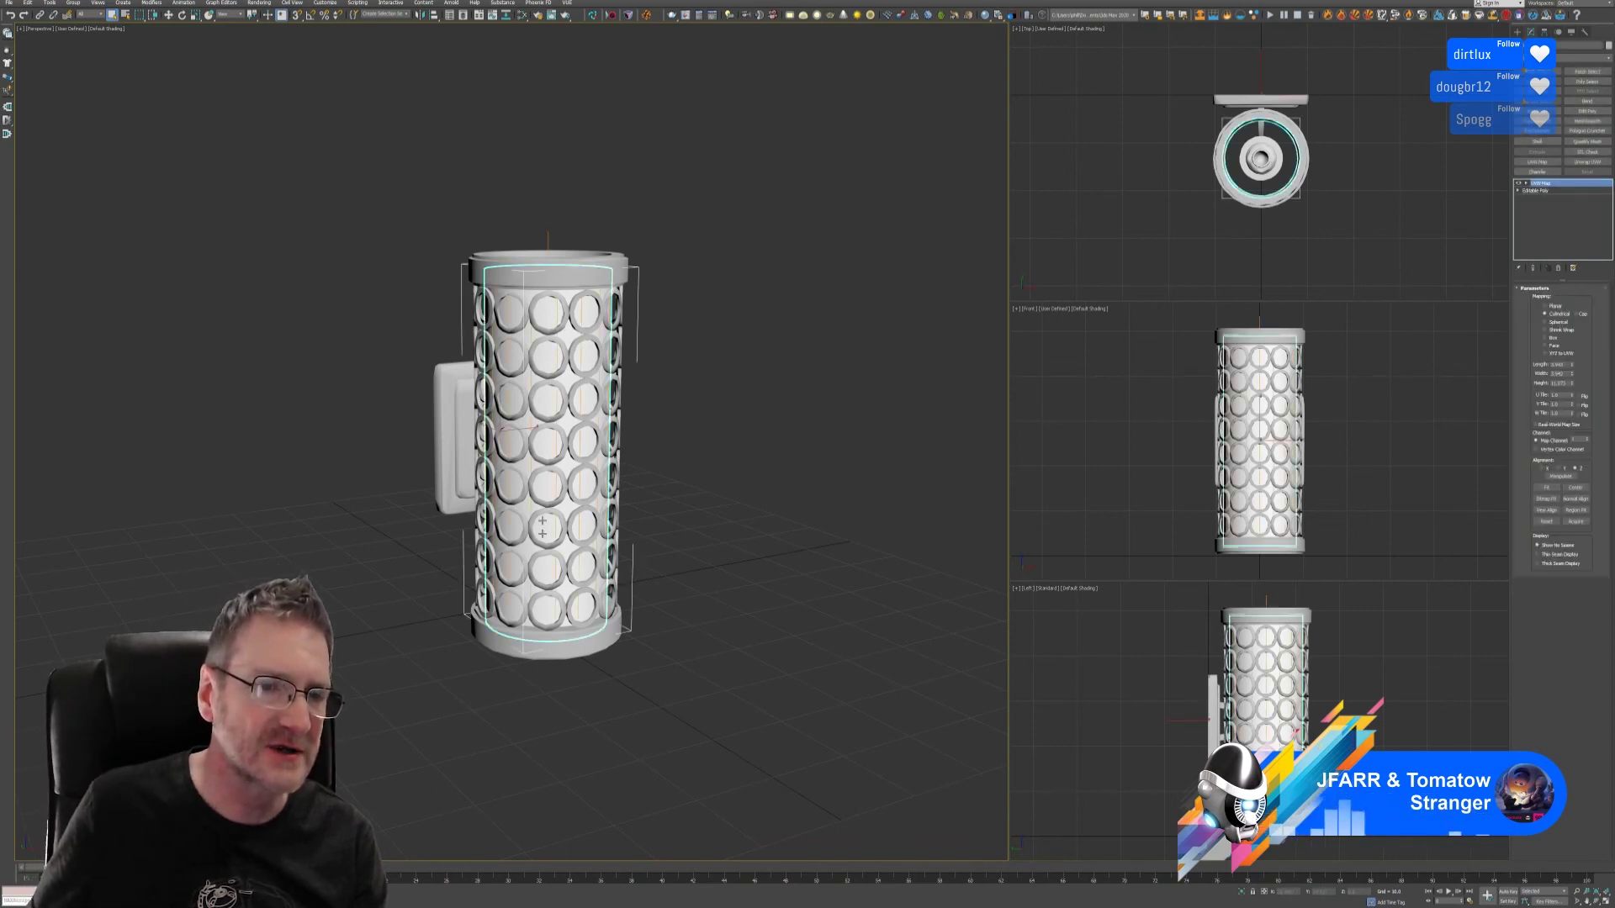
click(565, 489)
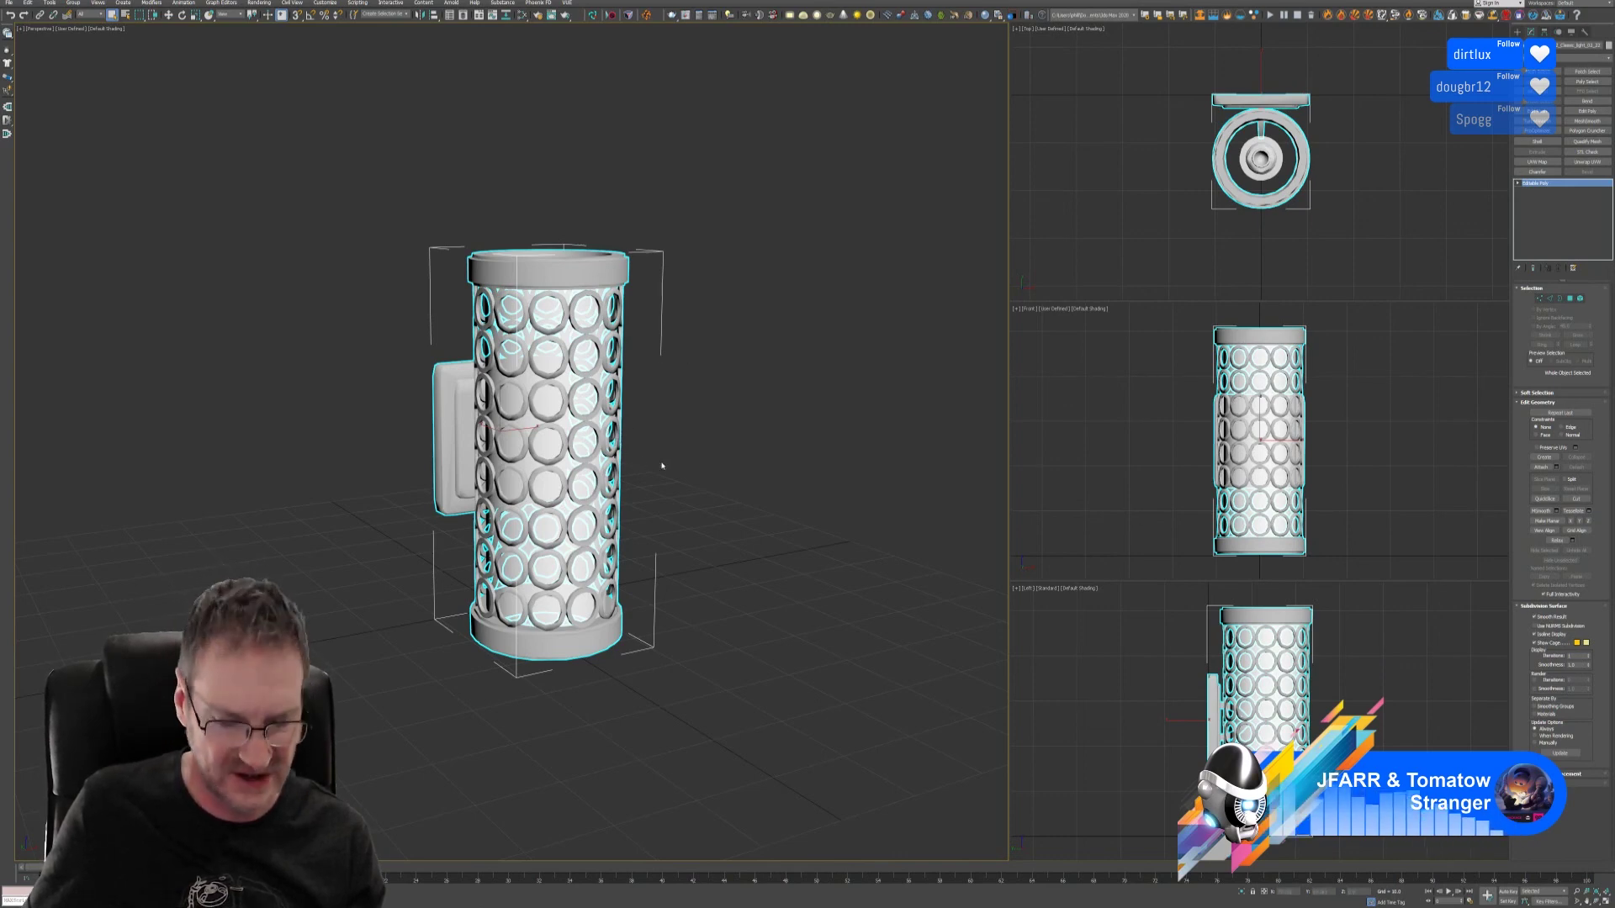
scroll(679, 455, down, 3)
alt+middle_drag(680, 455, 758, 498)
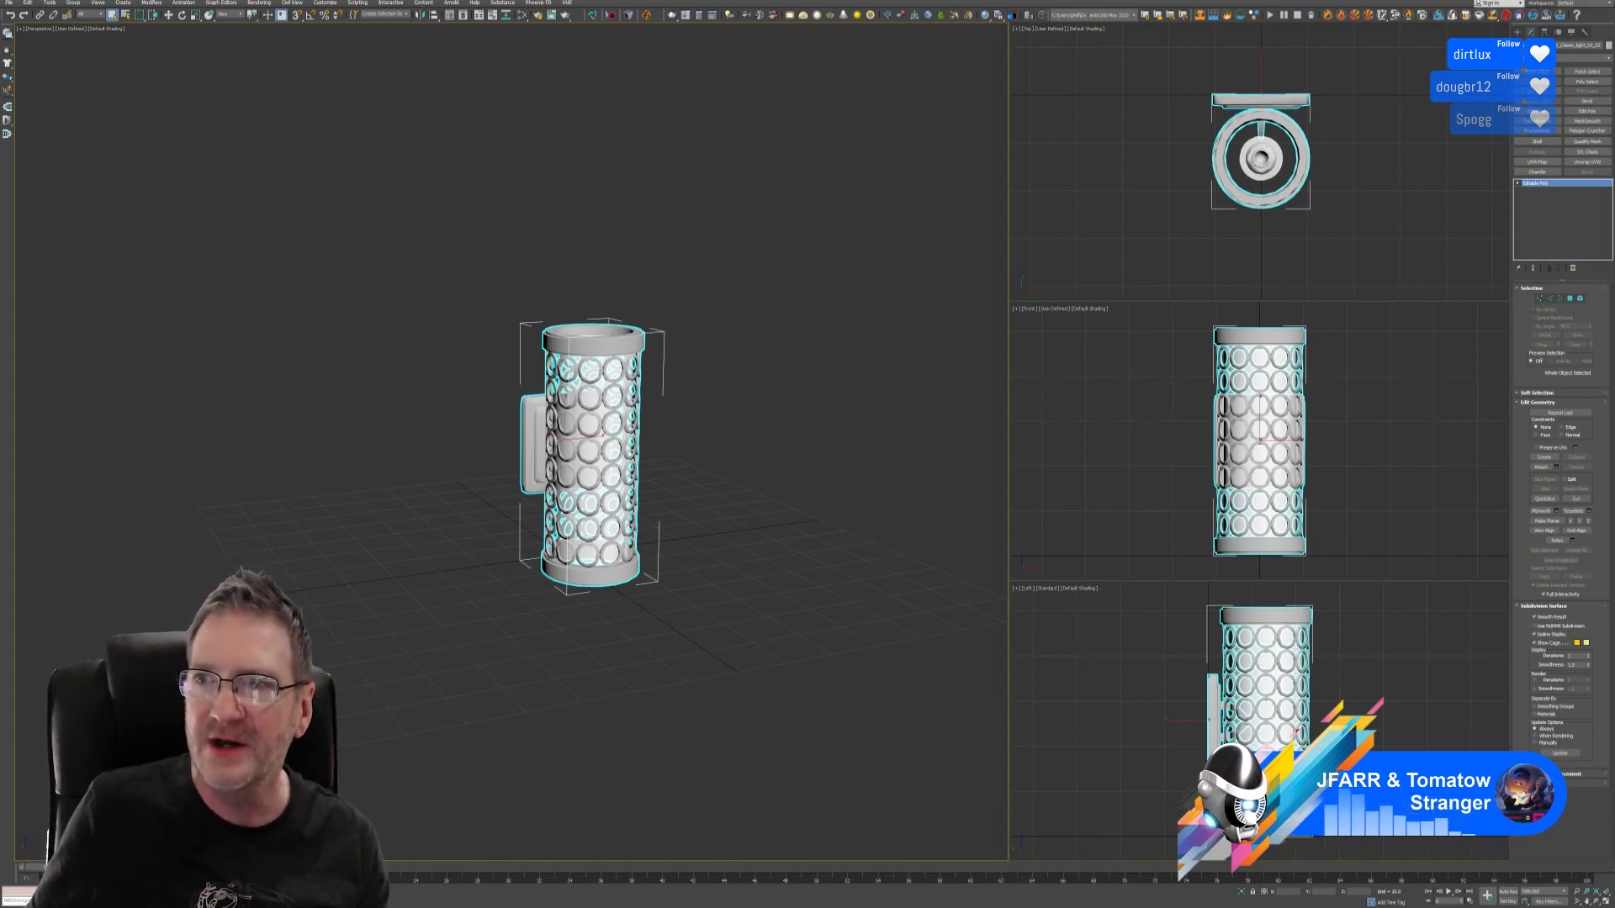
- Switch to File Explorer and view the last Magus JPG in the Work drive's TheHouseInTheHollow.com, Original Images, Backgrounds folder
key(super+d)
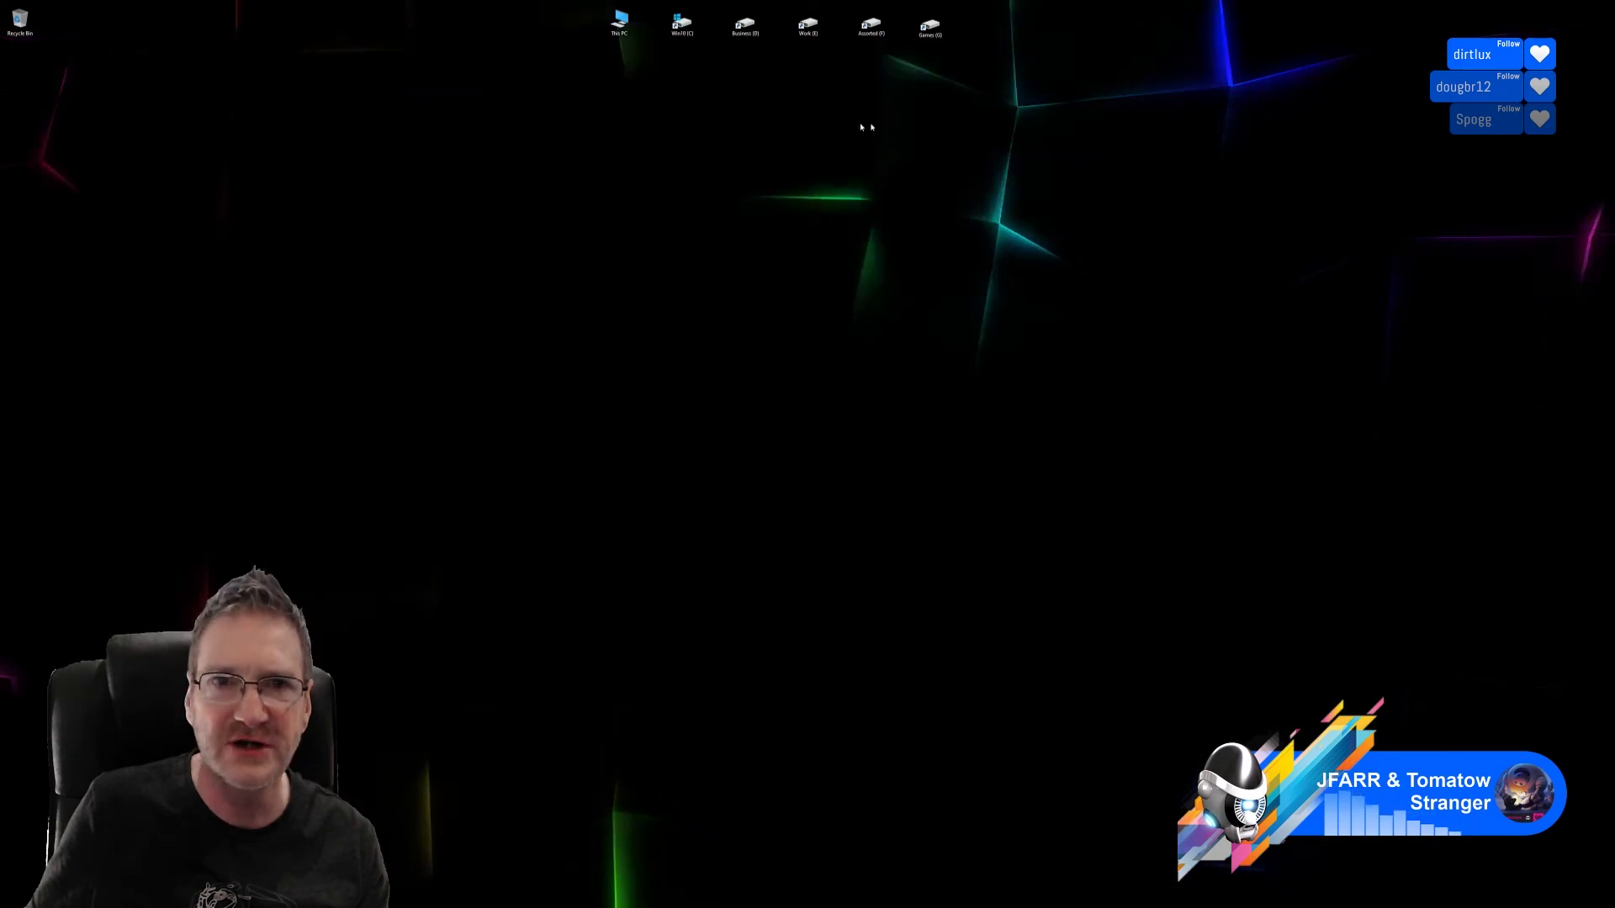
double_click(809, 27)
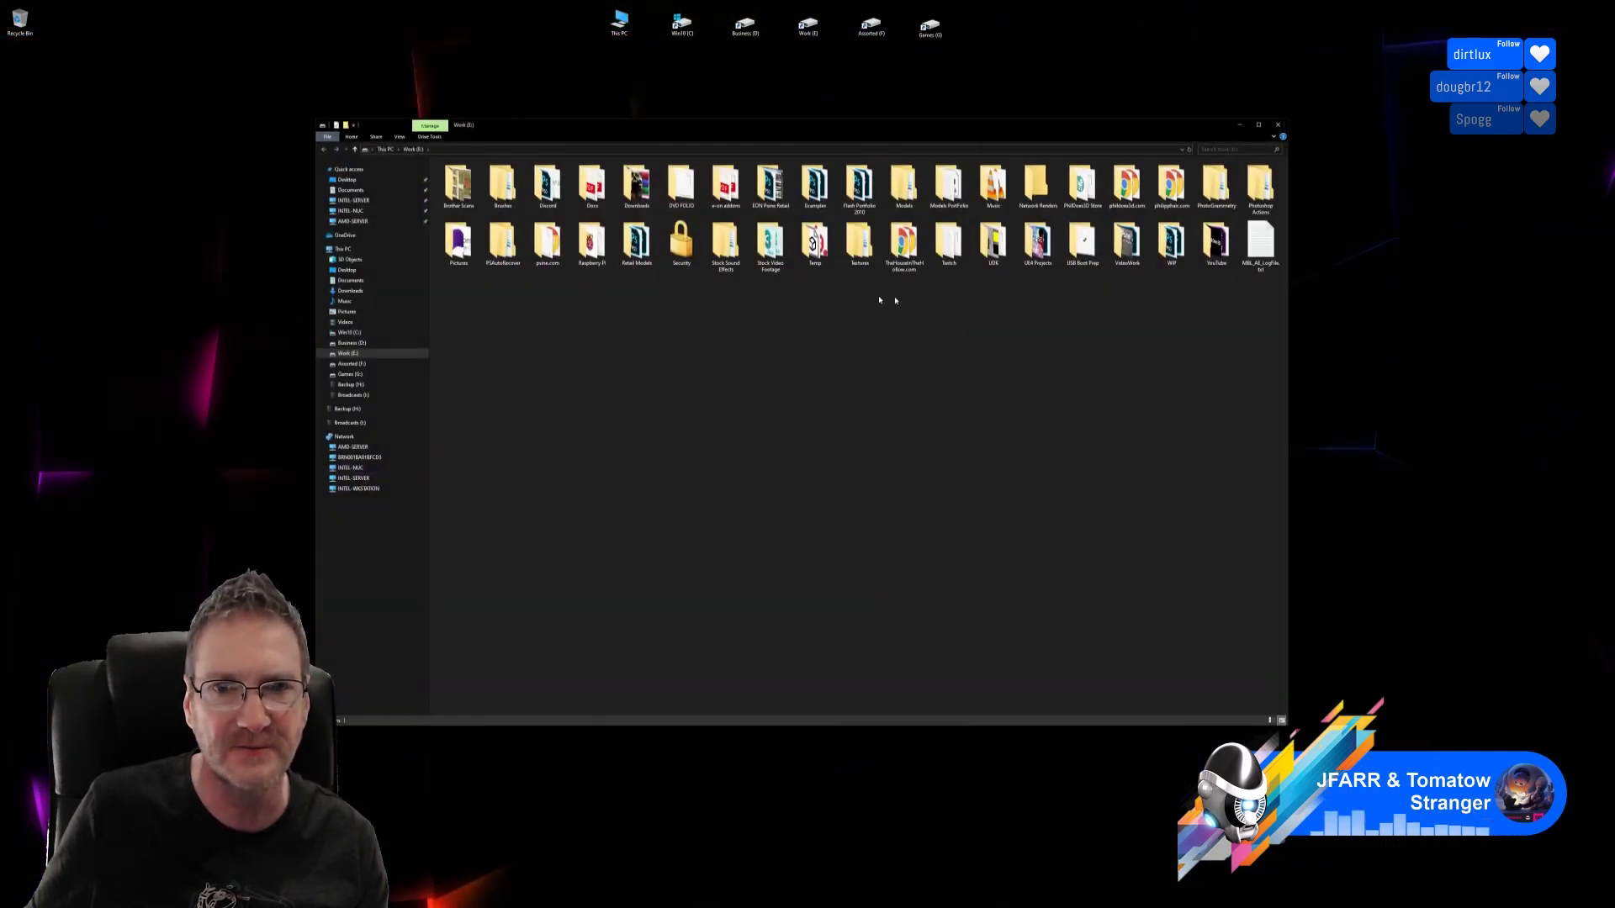
double_click(903, 242)
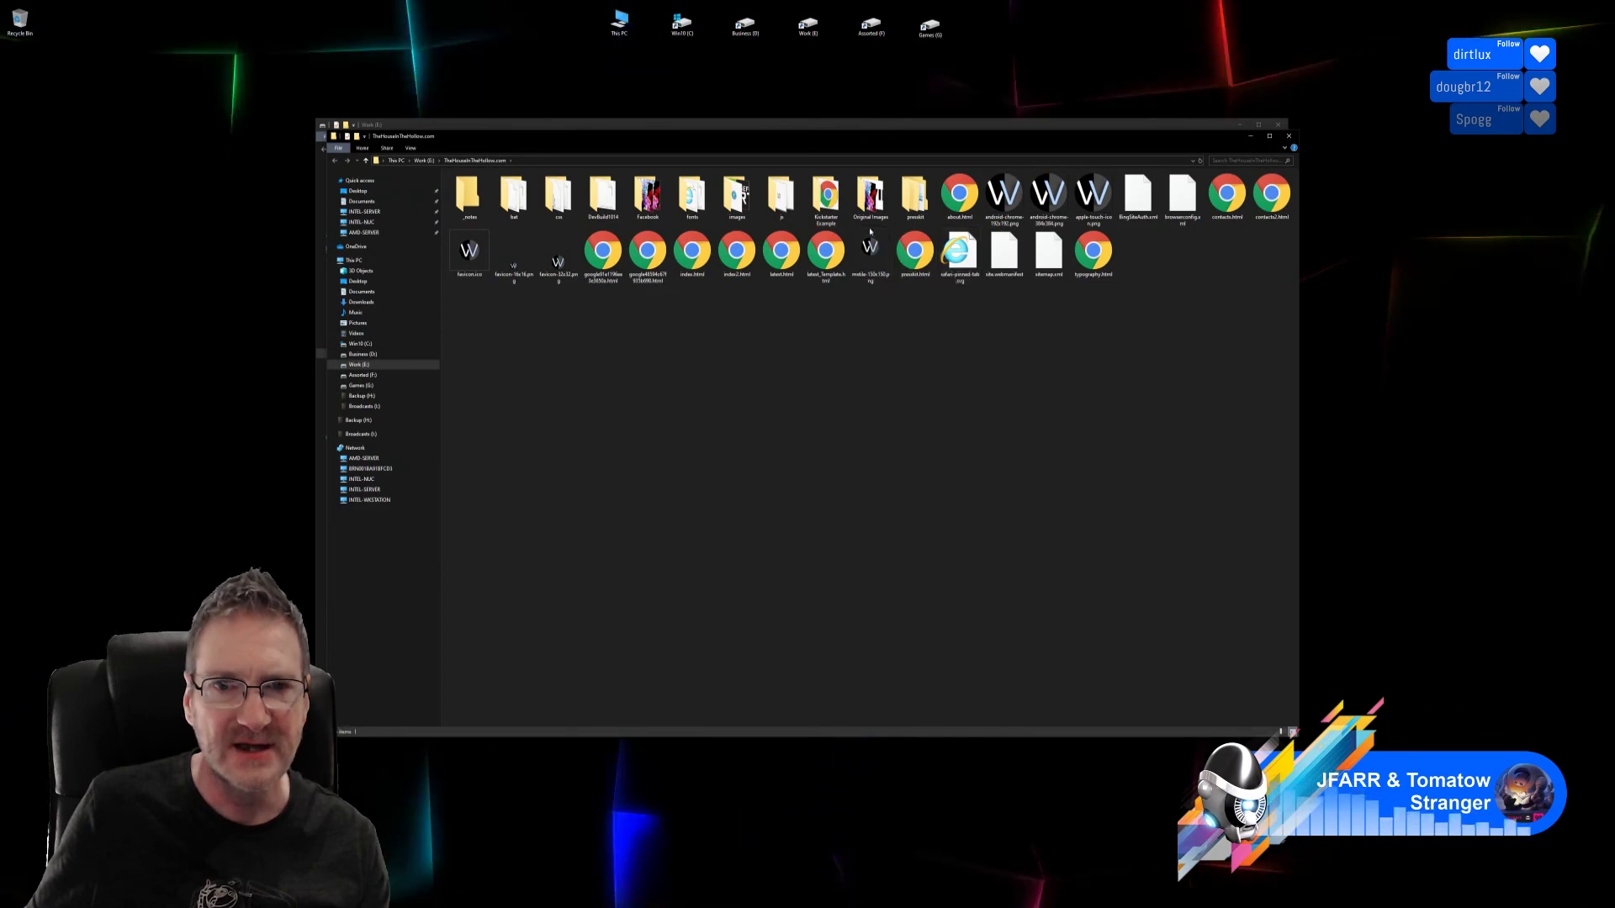
double_click(866, 202)
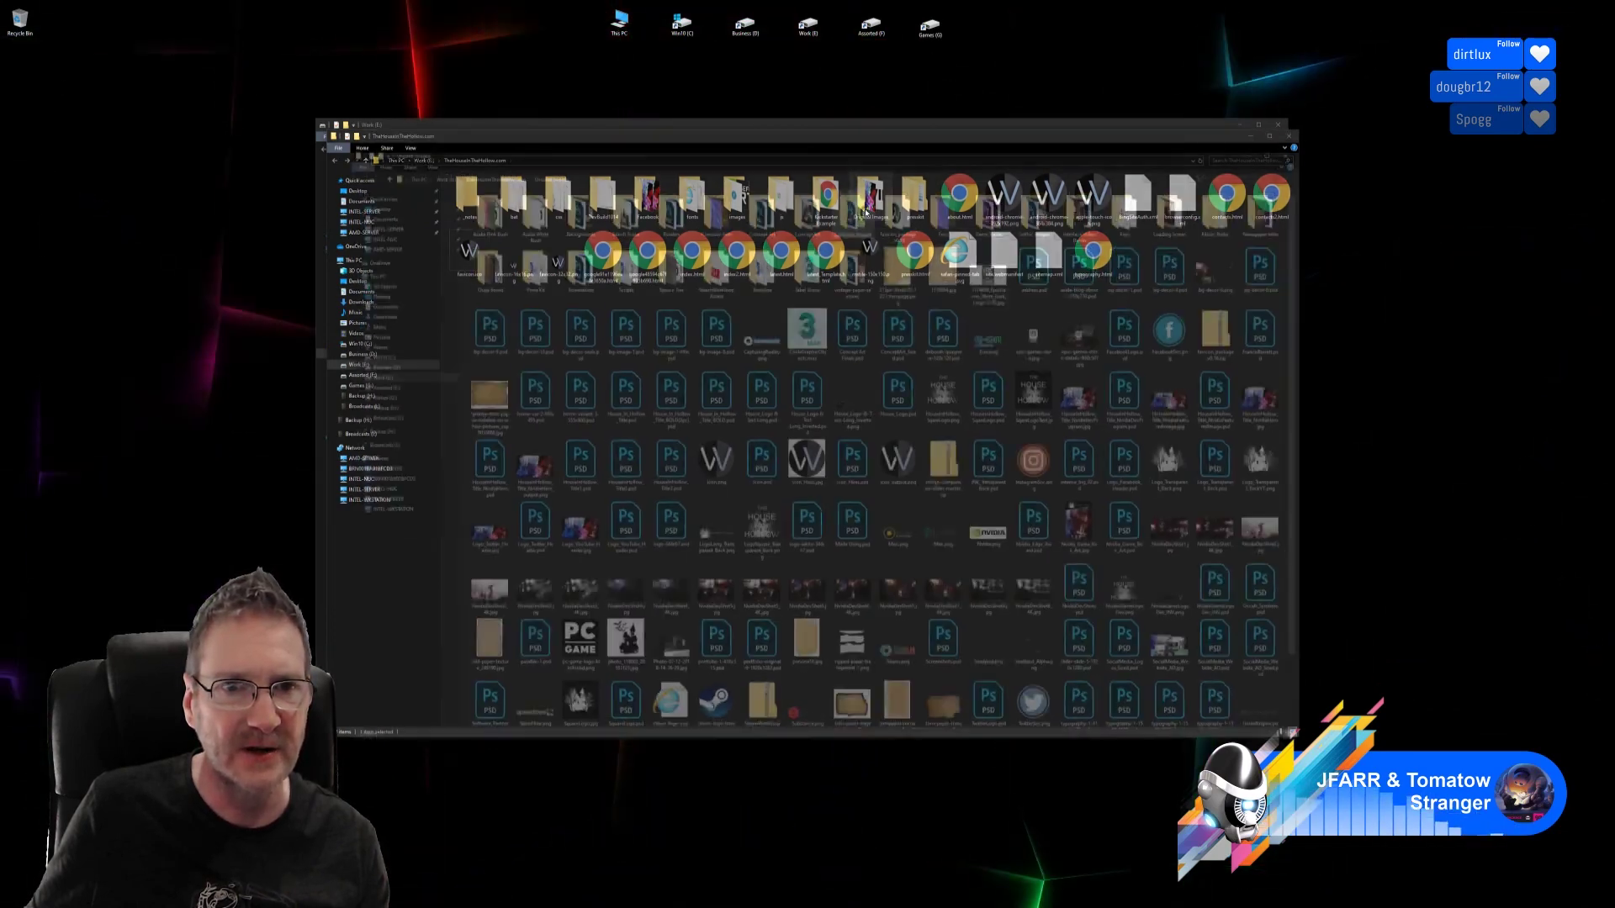
double_click(569, 206)
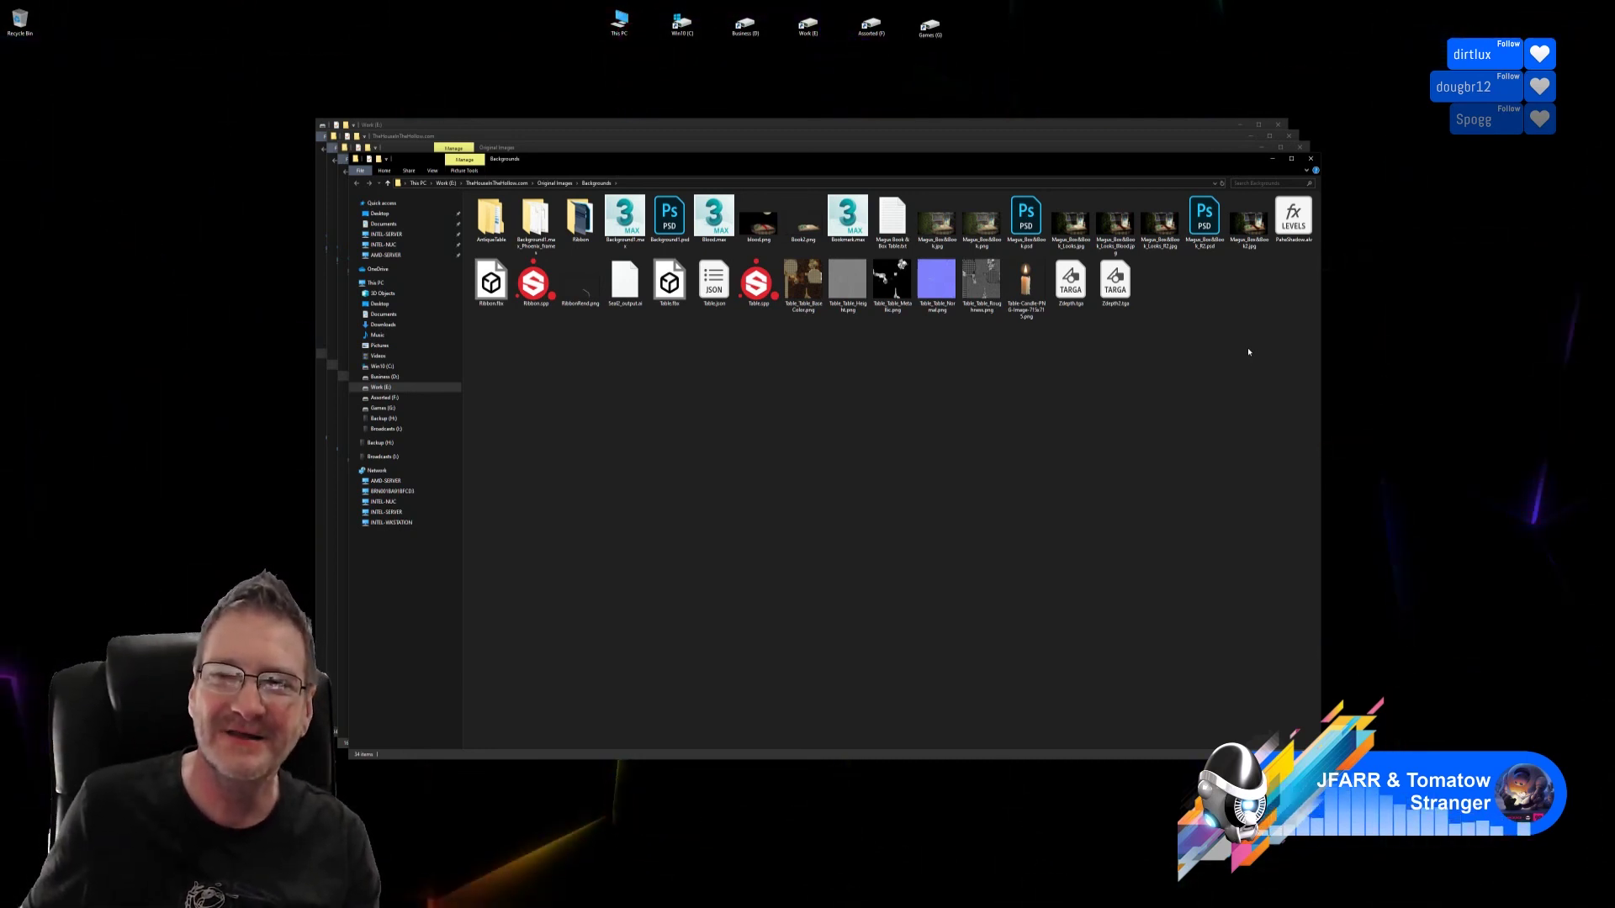
click(1251, 224)
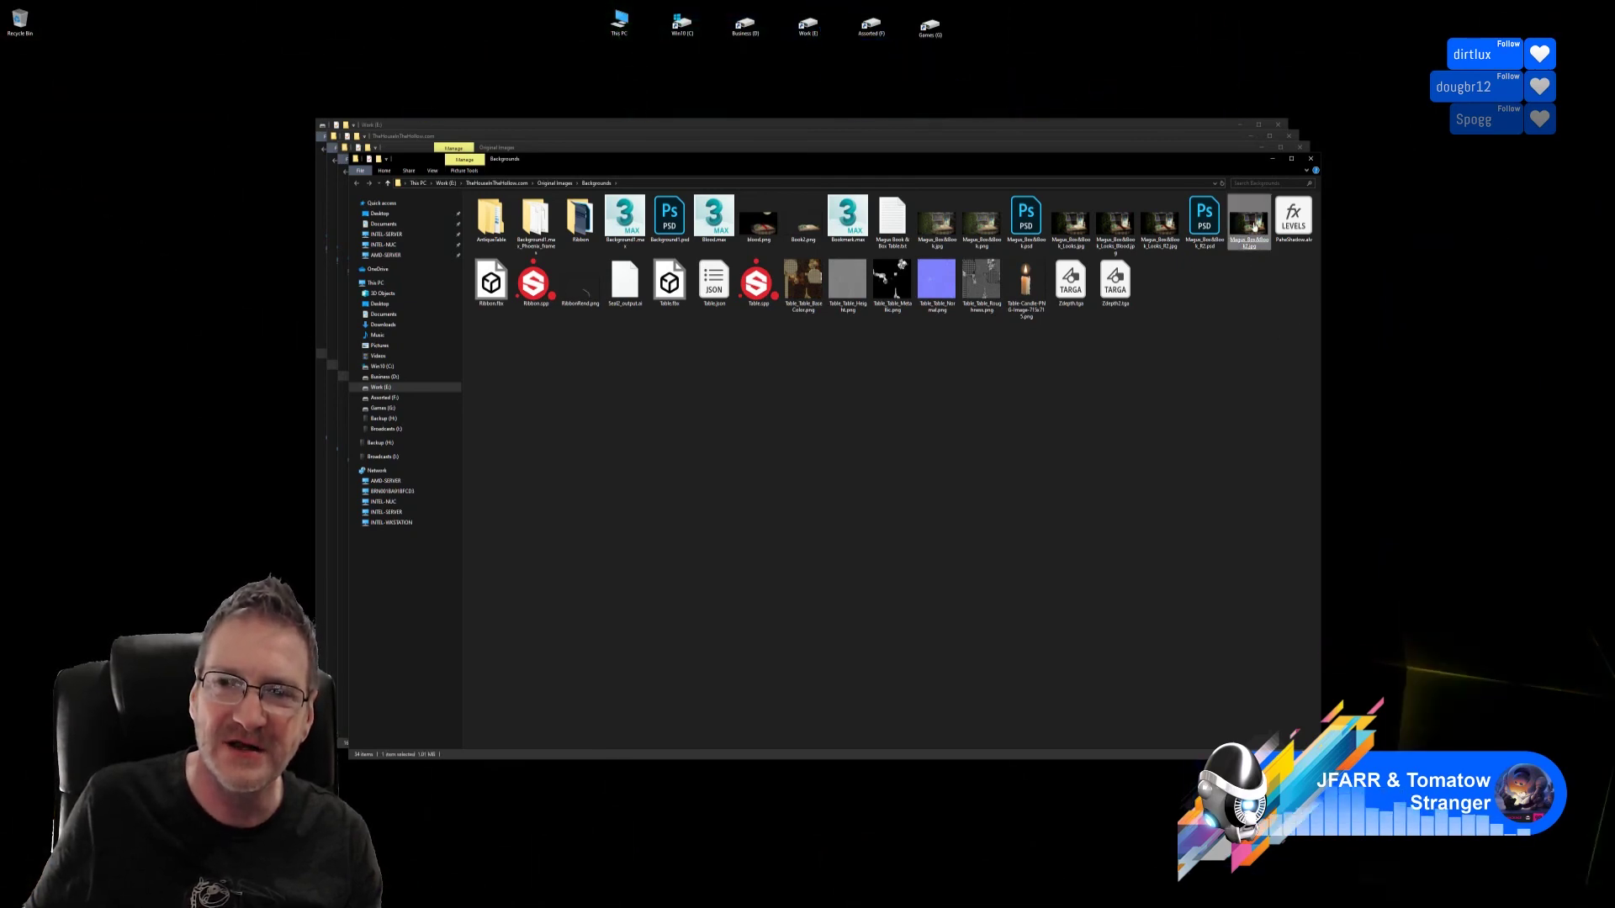
double_click(1253, 225)
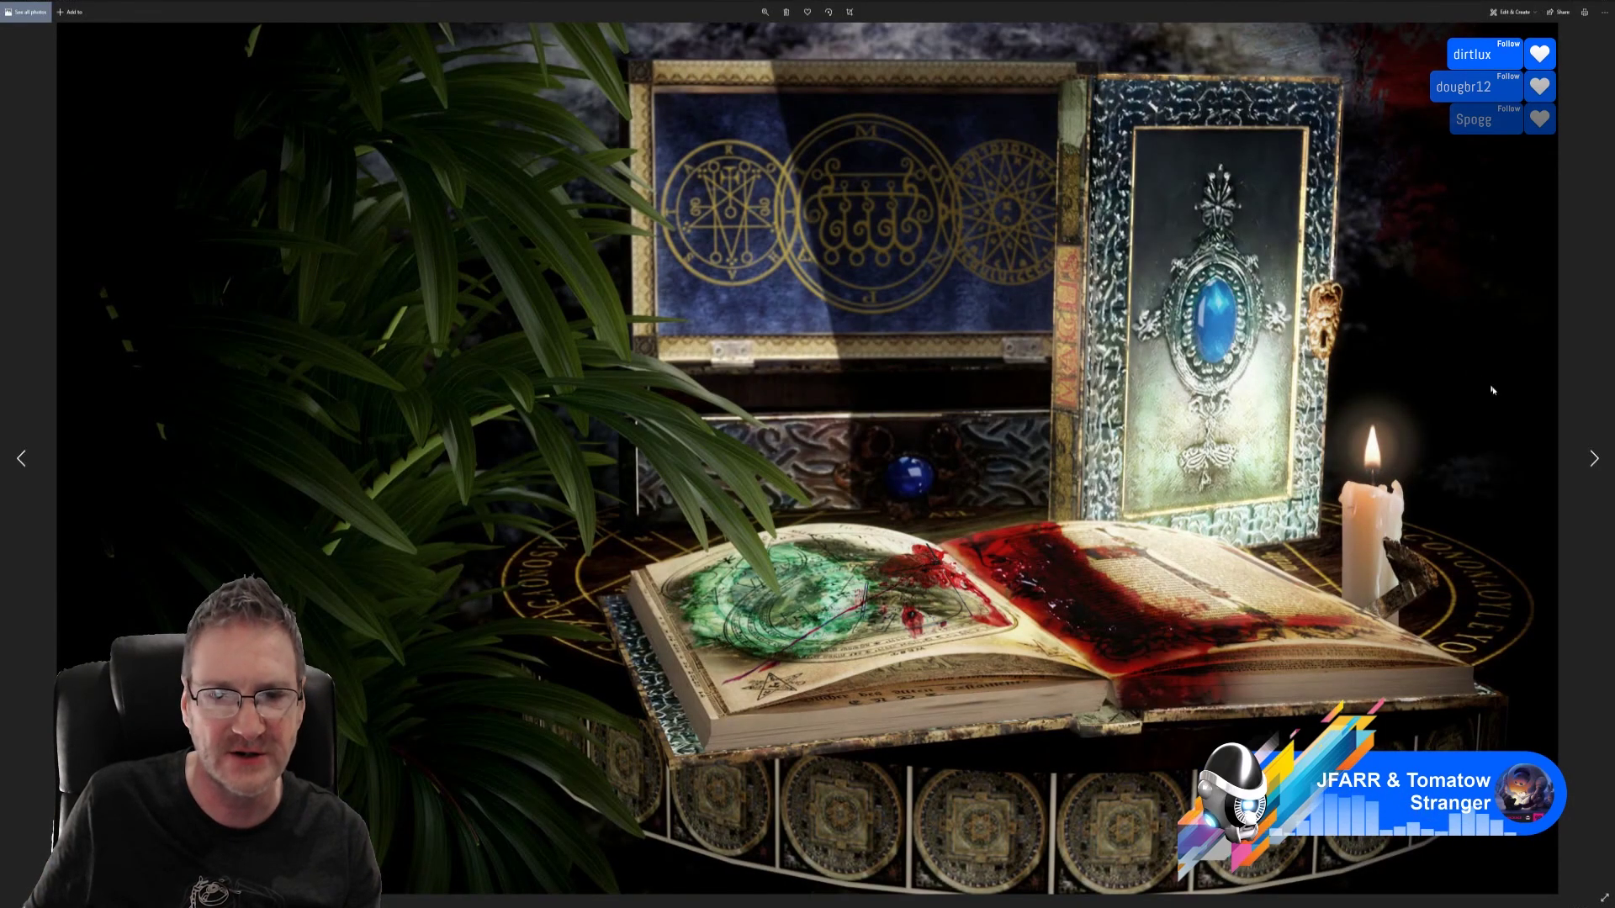